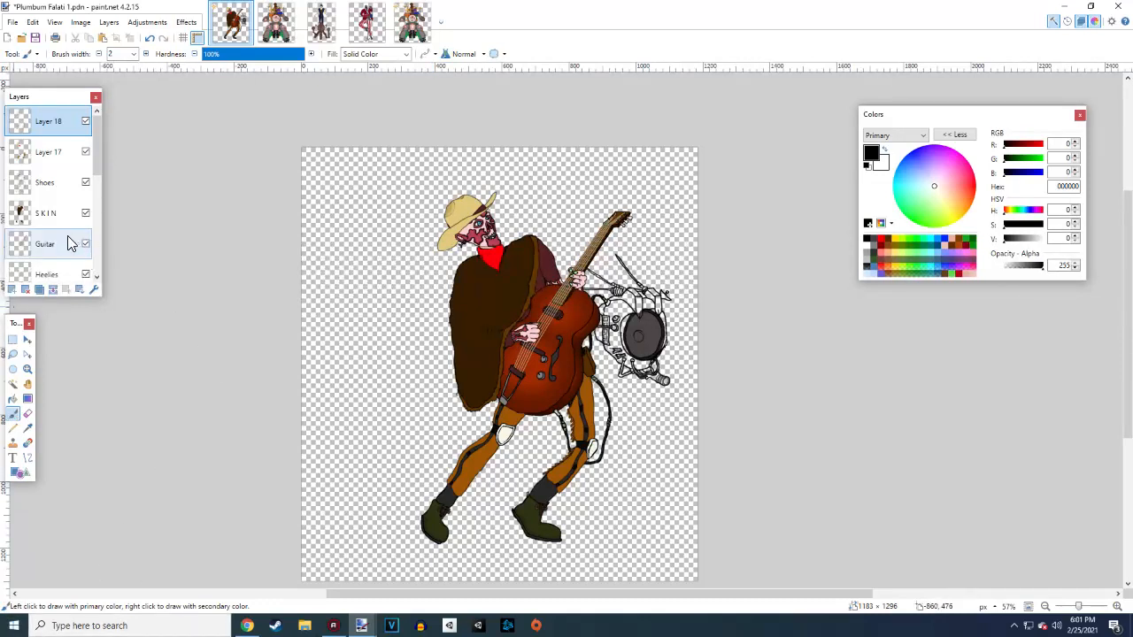
# Make Layer 15 visible, toggling it on and off to compare the speaker's shading with and without it
pyautogui.scroll(-3, 73, 245)
pyautogui.scroll(-4, 55, 273)
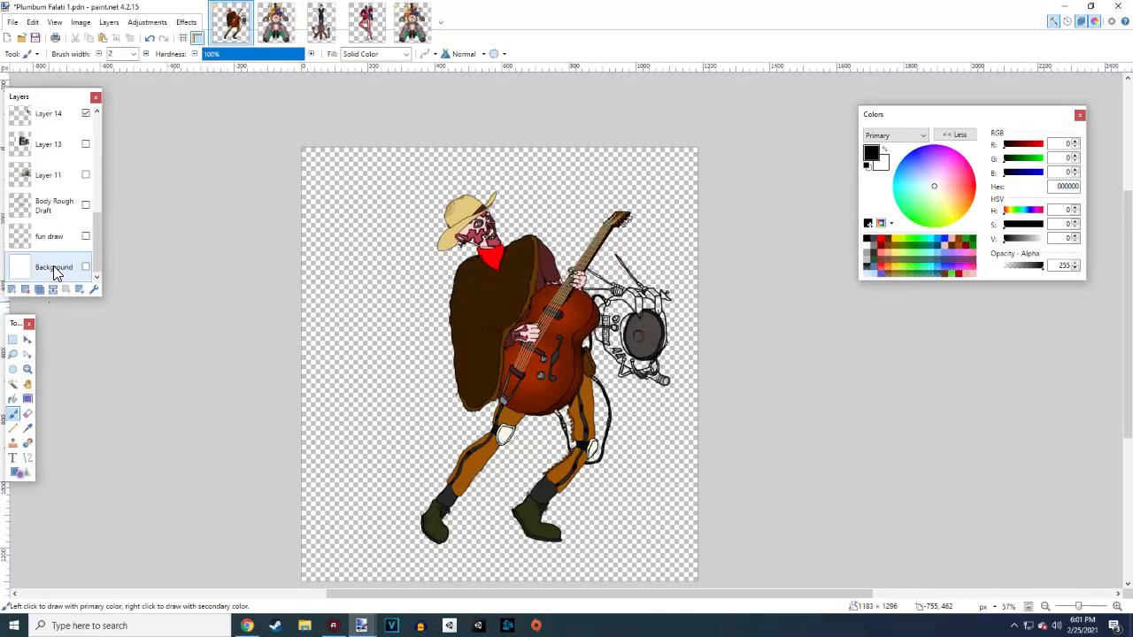
pyautogui.scroll(3, 55, 245)
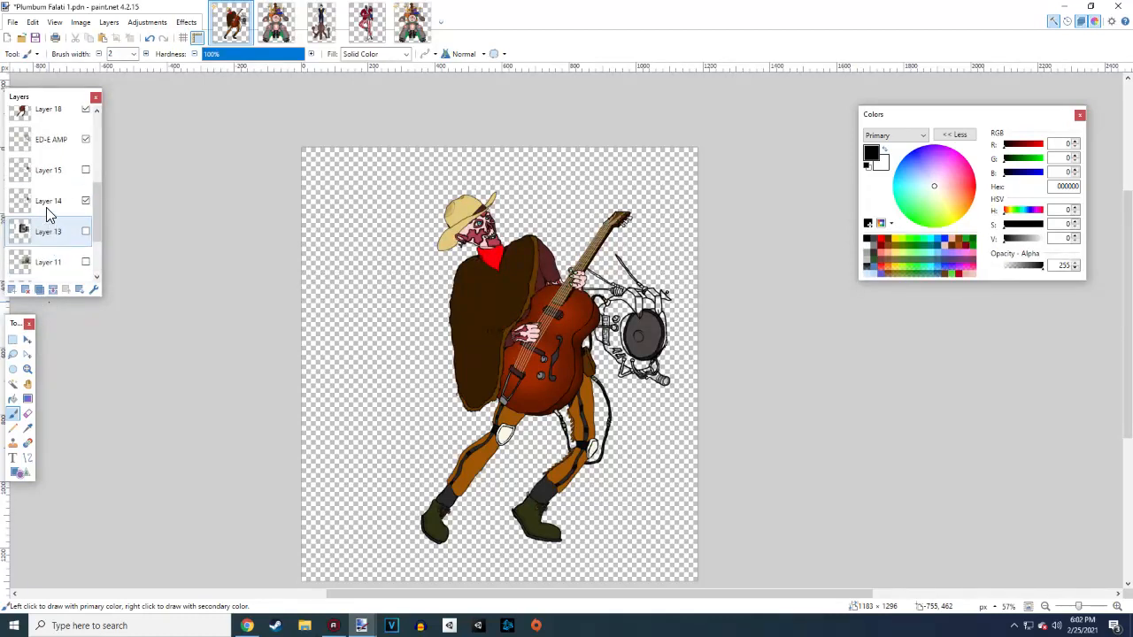
pyautogui.click(48, 204)
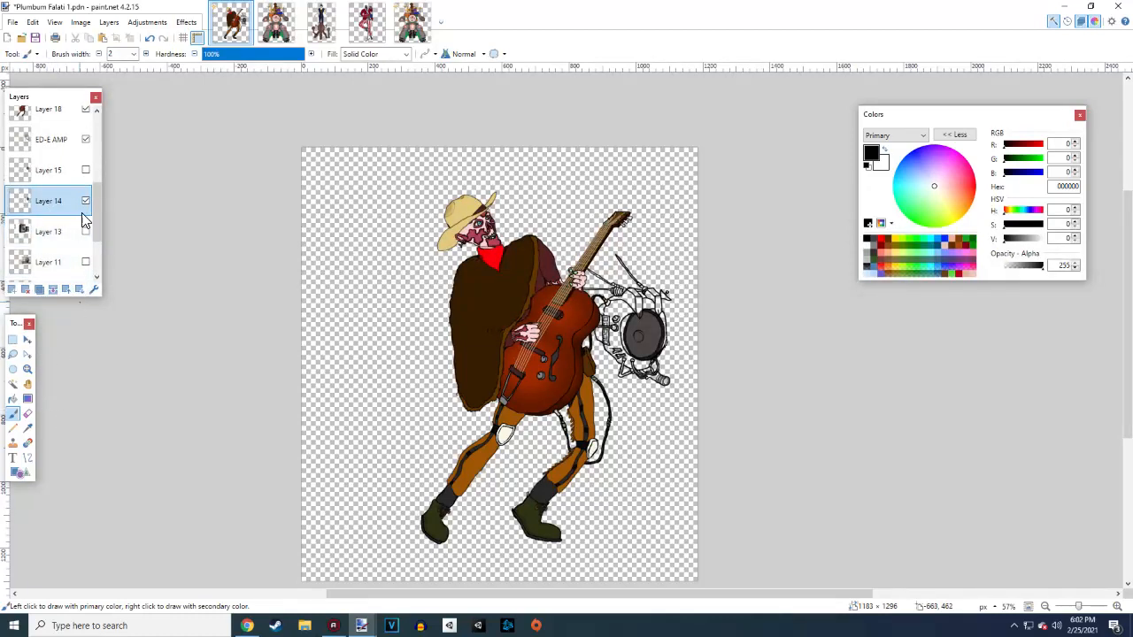
pyautogui.click(86, 171)
pyautogui.click(86, 171)
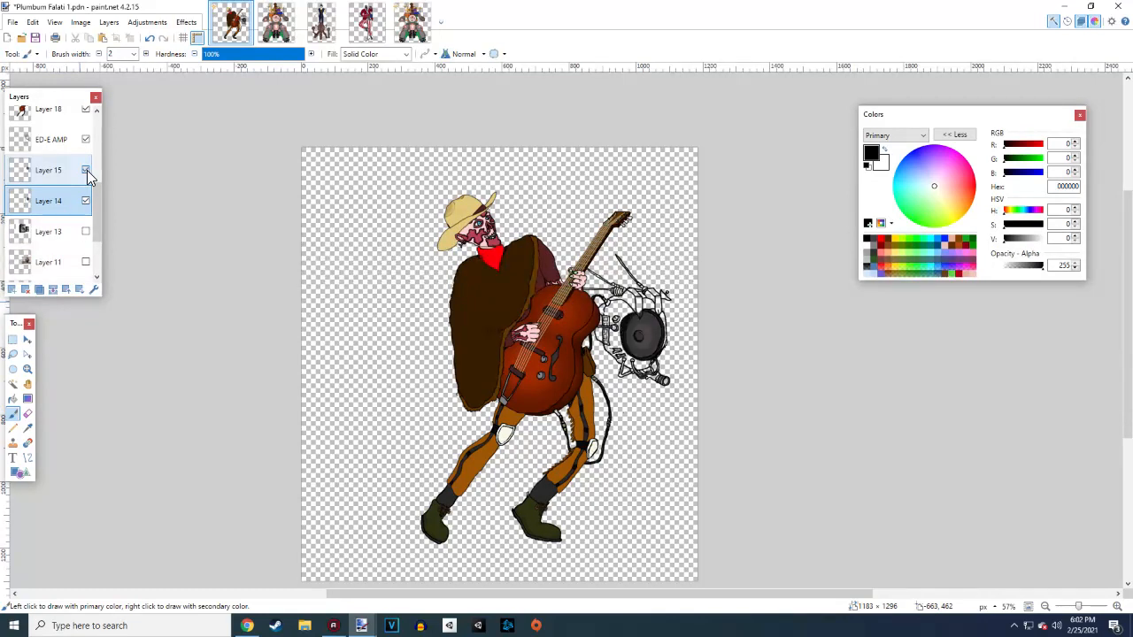
pyautogui.click(85, 171)
pyautogui.click(86, 171)
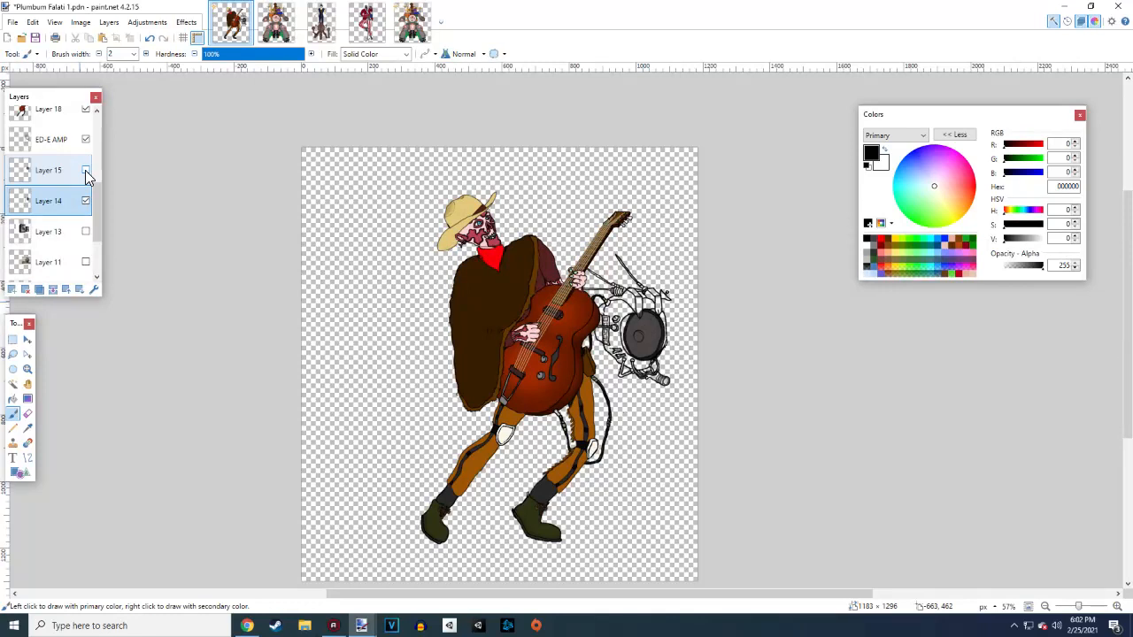
pyautogui.click(86, 171)
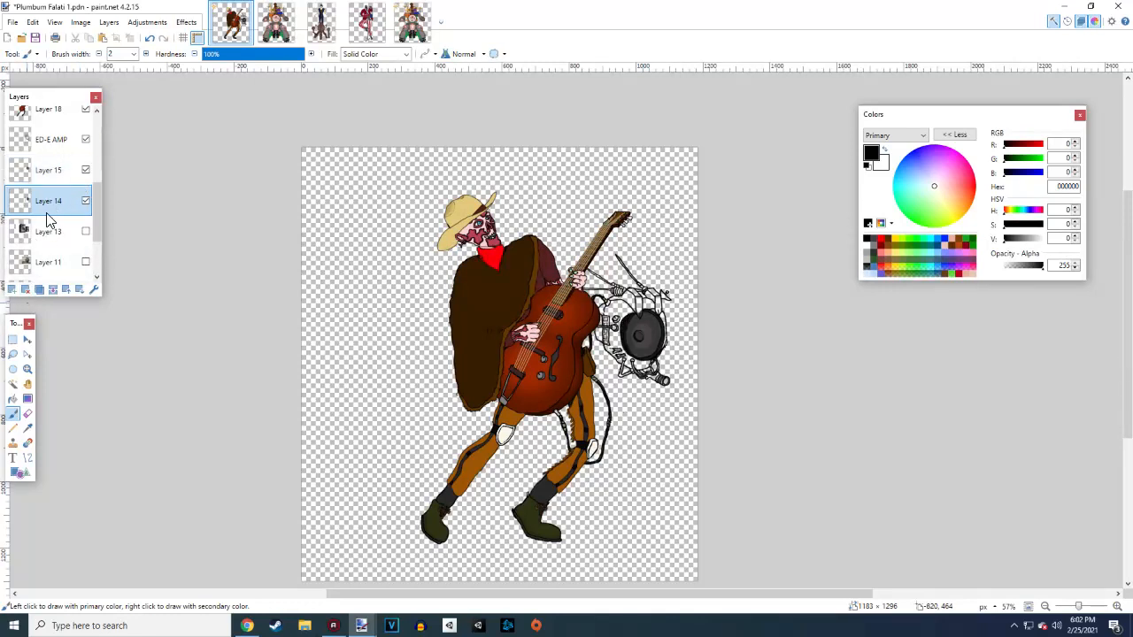
pyautogui.click(86, 171)
pyautogui.click(86, 171)
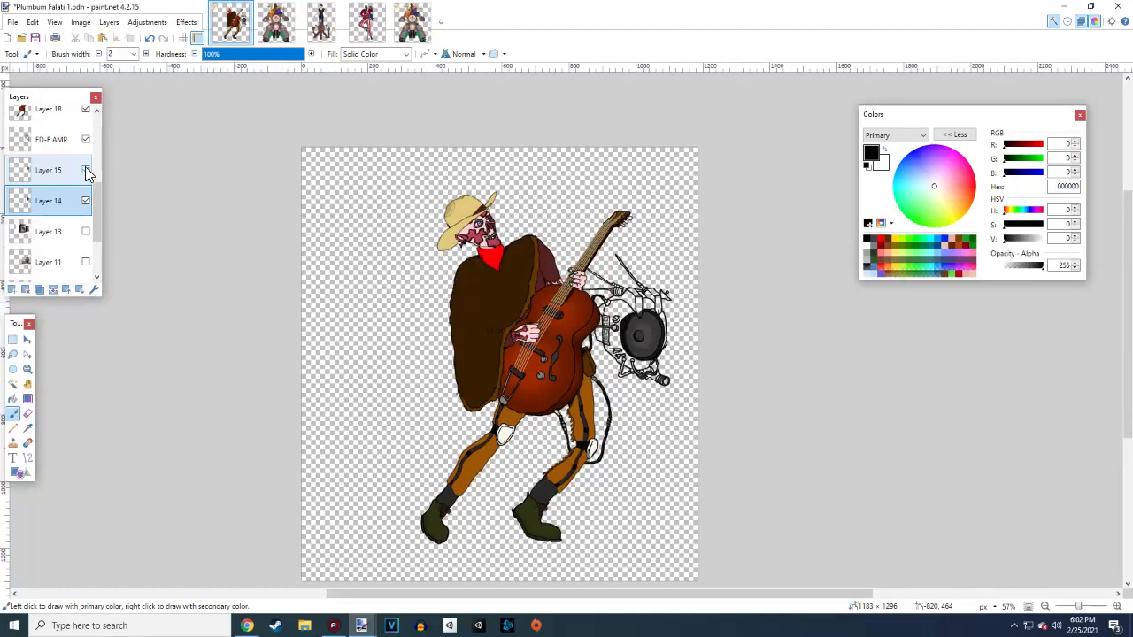
# Merge Layer 15 down into Layer 14
pyautogui.click(64, 147)
pyautogui.click(57, 171)
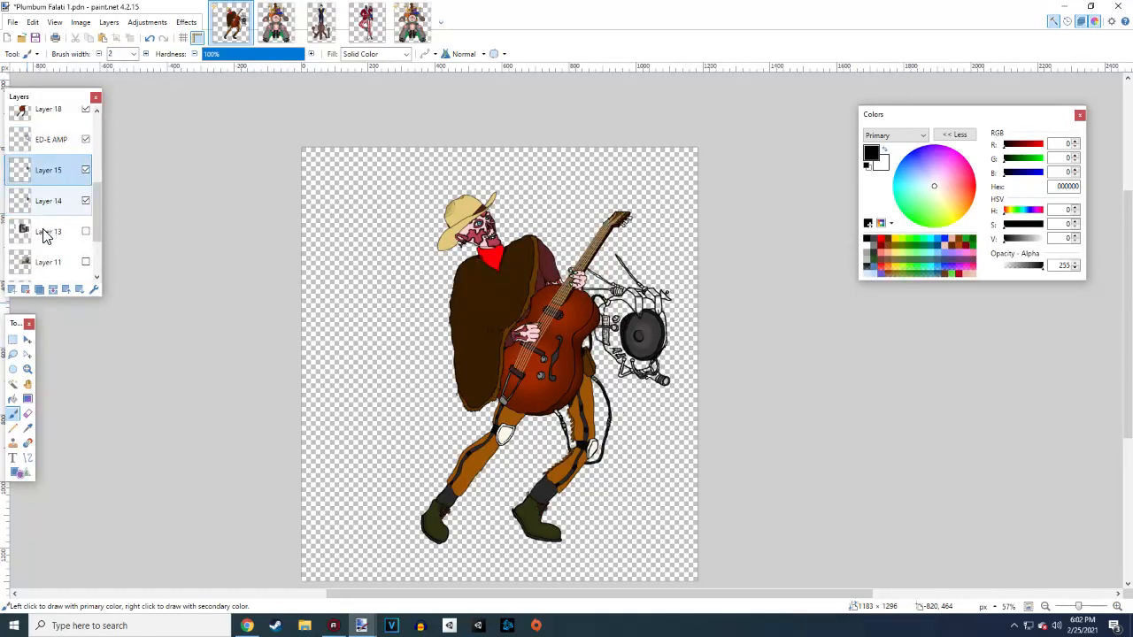
pyautogui.click(53, 290)
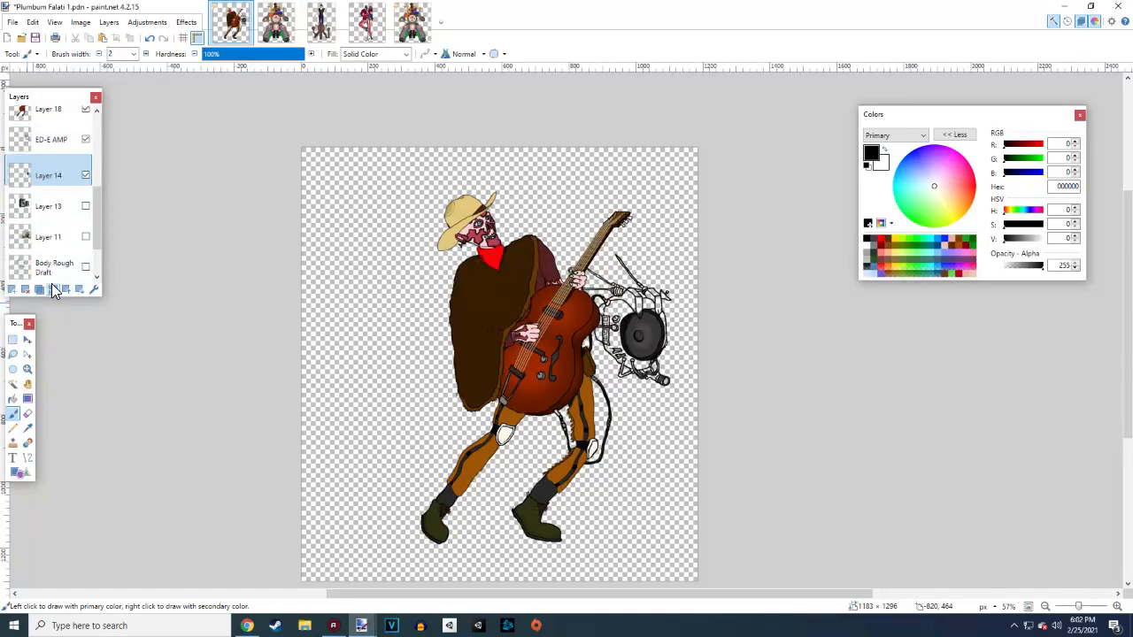
# Examine the shaded speaker on the amp behind the guitar up close, and check how it reads against the whole figure
pyautogui.click(28, 414)
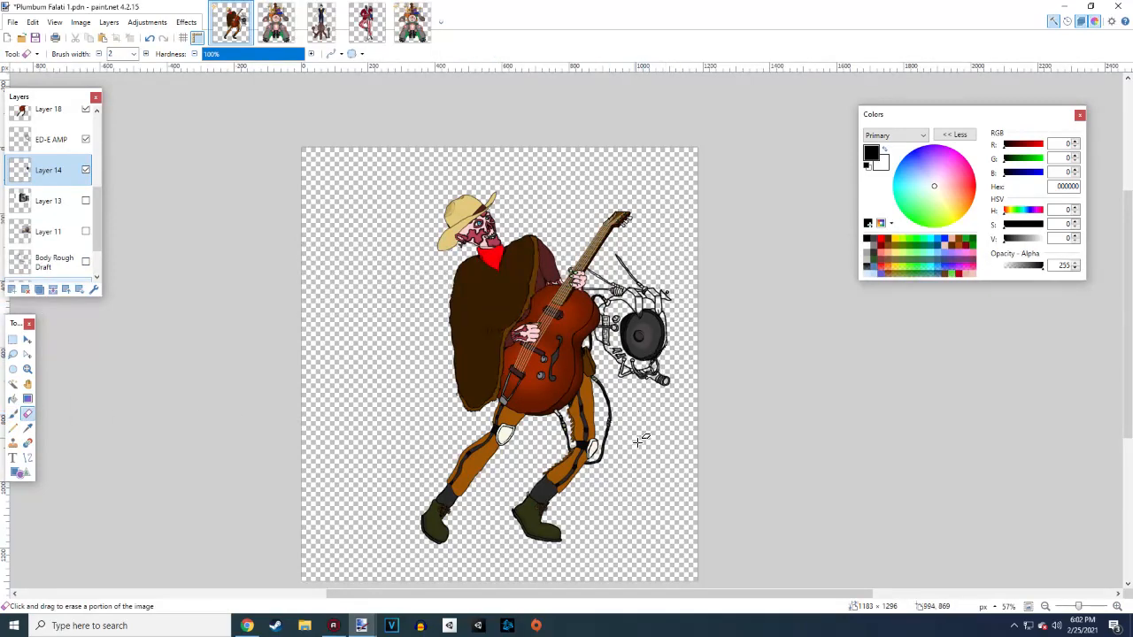
pyautogui.click(28, 369)
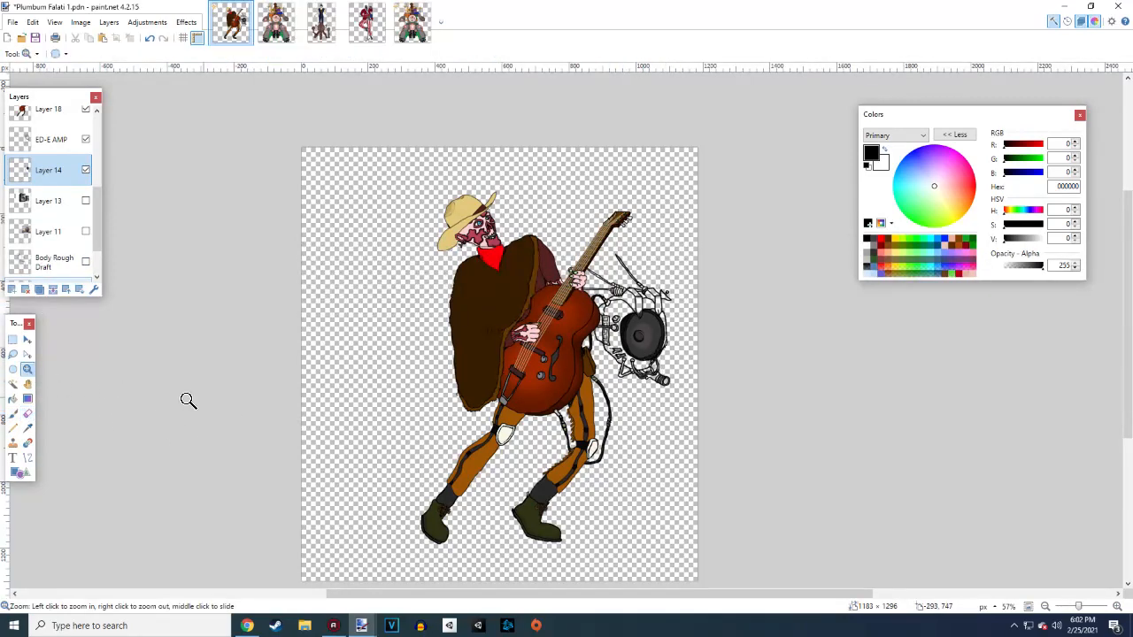
pyautogui.click(650, 356)
pyautogui.click(652, 334)
pyautogui.click(652, 333)
pyautogui.click(652, 333)
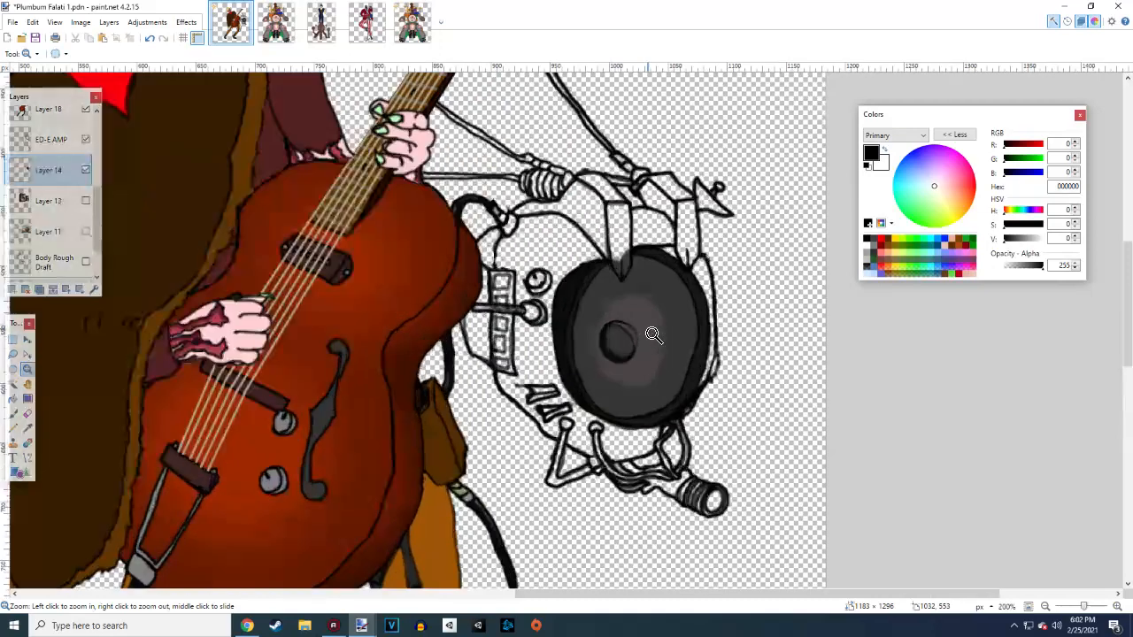
pyautogui.click(650, 335)
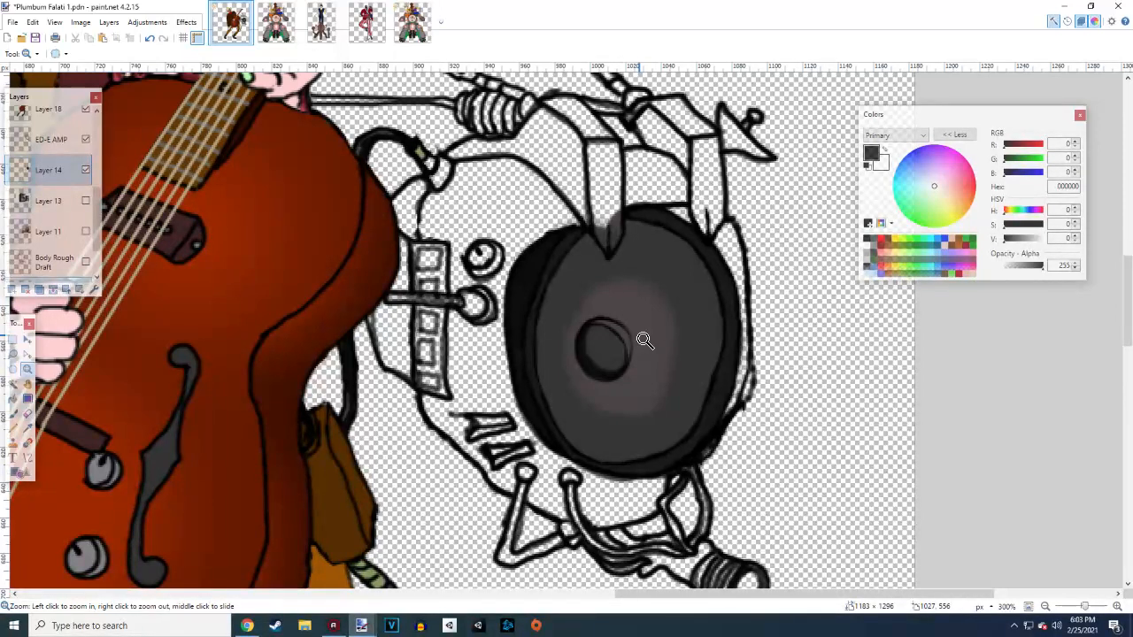
pyautogui.rightClick(645, 341)
pyautogui.rightClick(521, 350)
pyautogui.rightClick(519, 353)
pyautogui.rightClick(519, 352)
pyautogui.scroll(1, 531, 366)
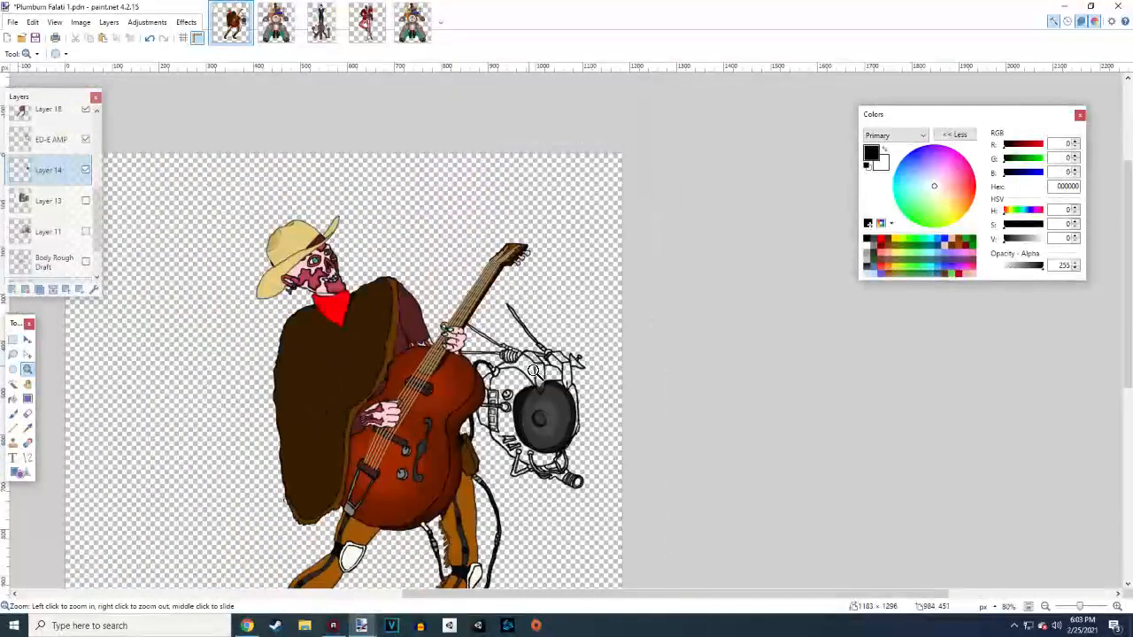
pyautogui.scroll(-2, 534, 369)
pyautogui.hscroll(-1, 540, 375)
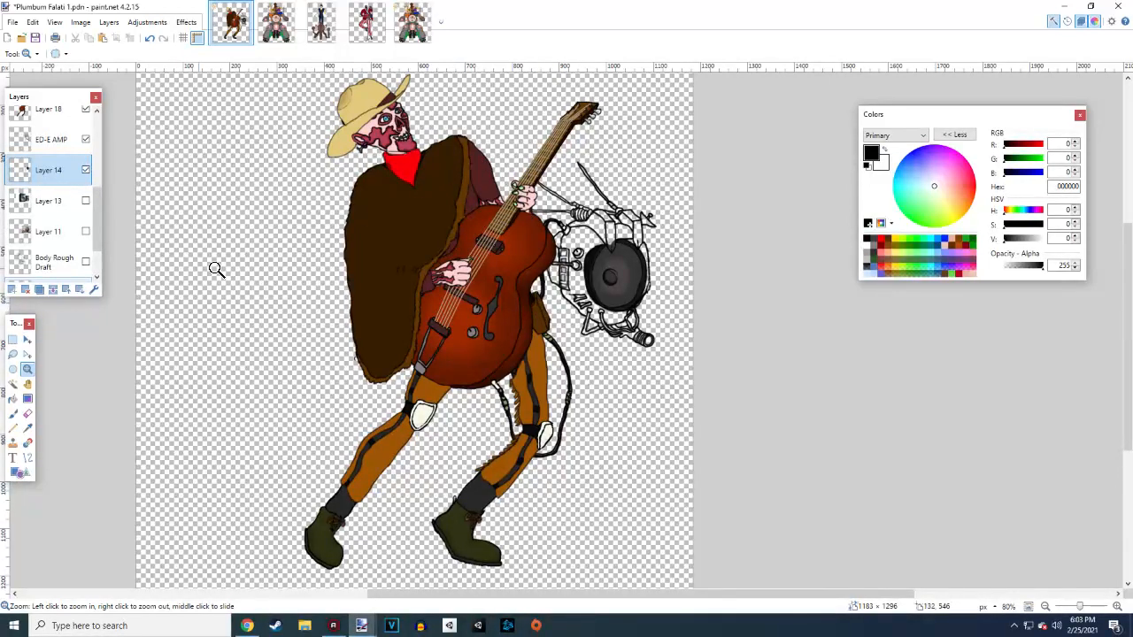
# Examine the character's guitar, poncho, face and hat at up to 200% zoom
pyautogui.click(13, 413)
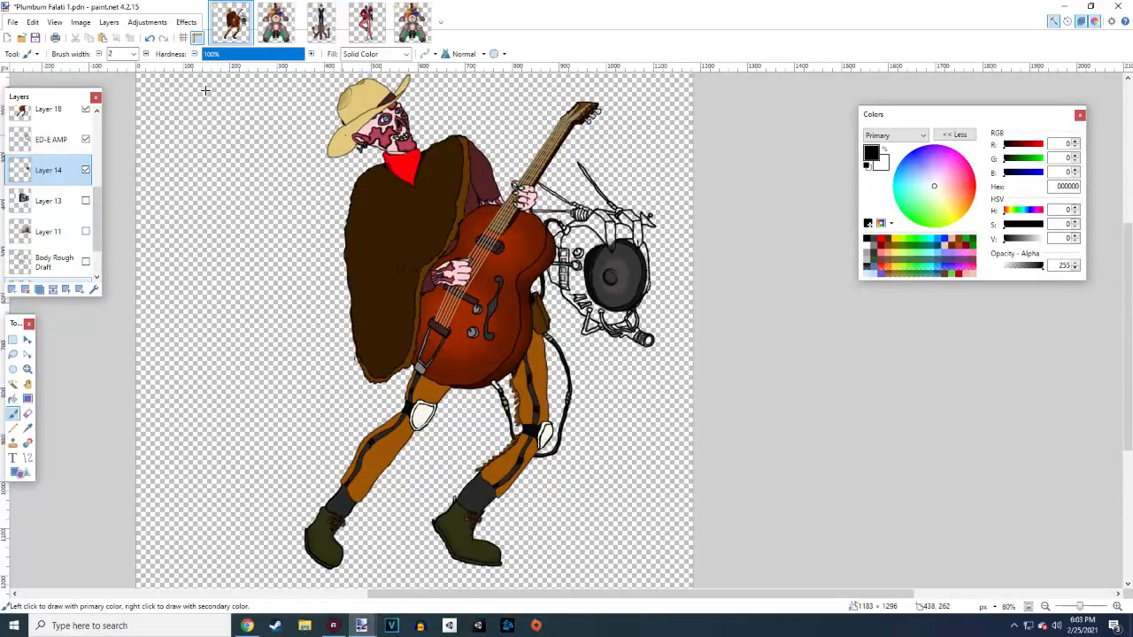
pyautogui.click(26, 368)
pyautogui.hotkey('ctrl', '+')
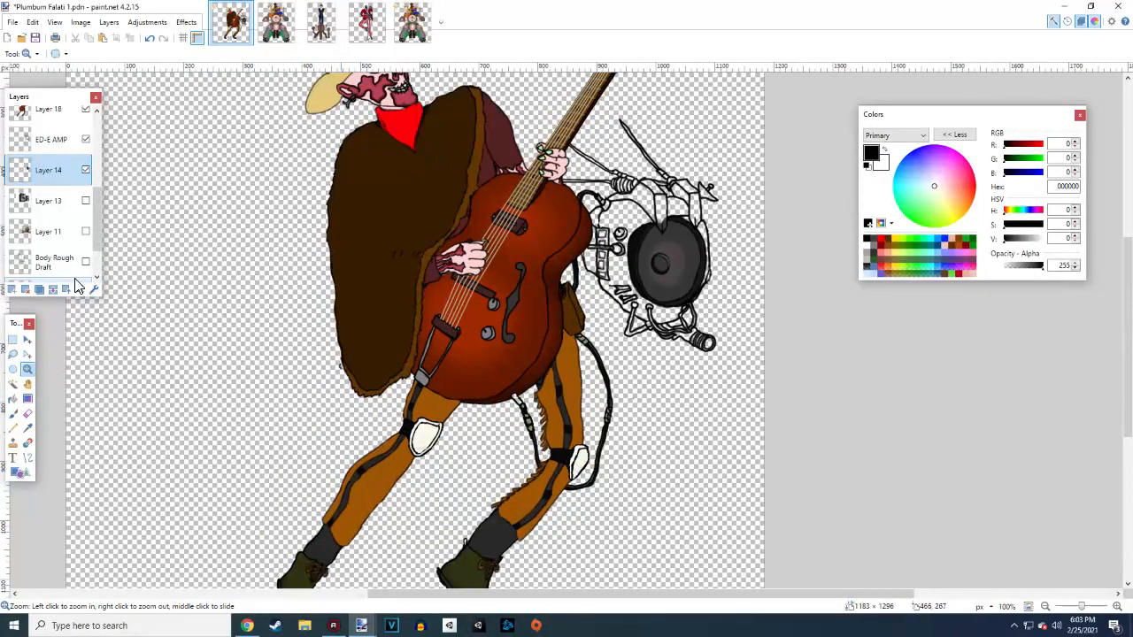
pyautogui.hotkey('ctrl', '+')
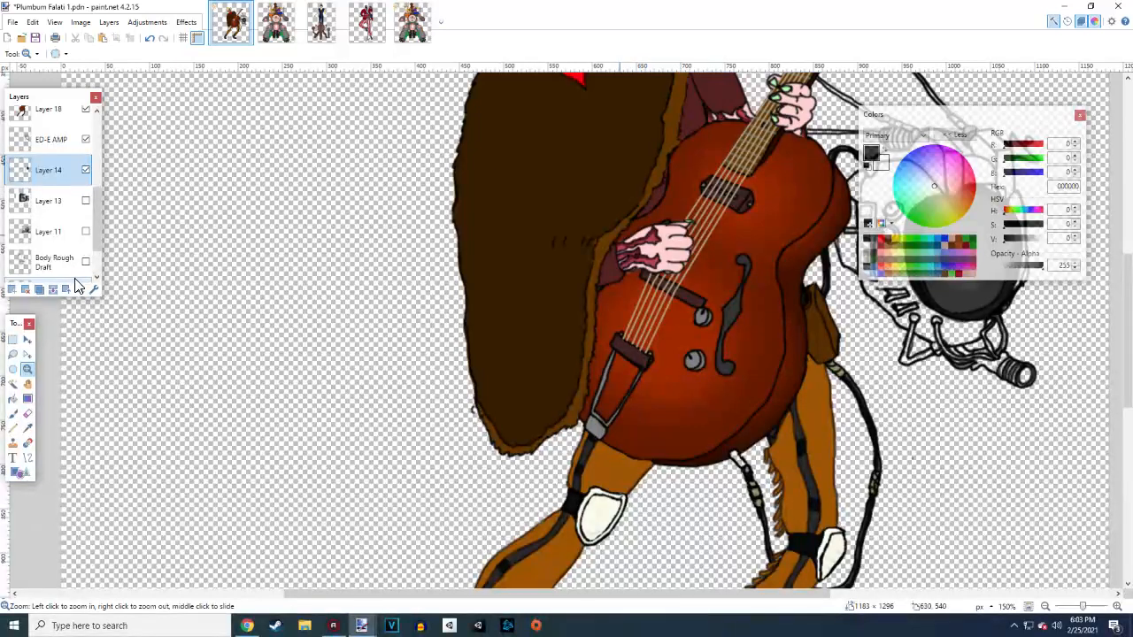
pyautogui.scroll(4, 75, 286)
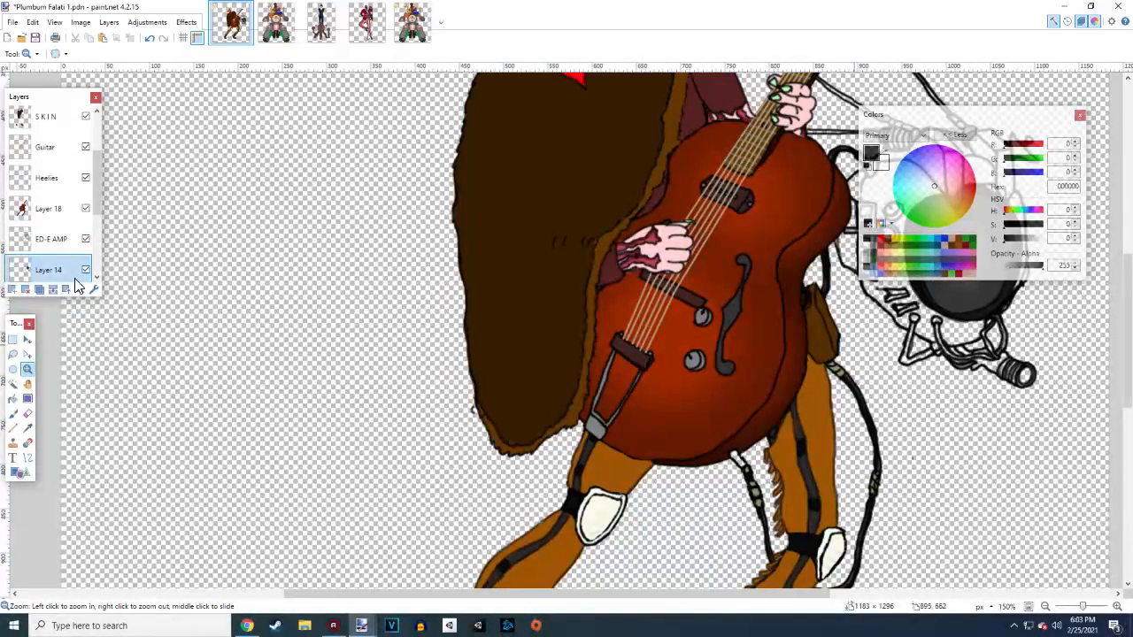
pyautogui.hotkey('ctrl', '+')
pyautogui.scroll(2, 76, 286)
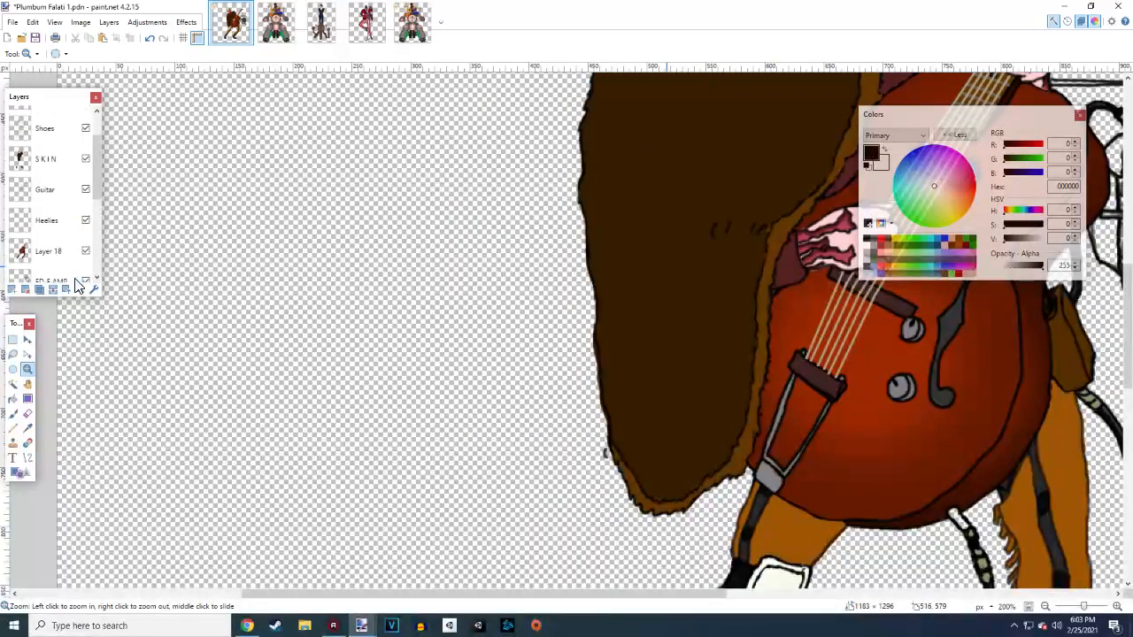
pyautogui.scroll(-2, 75, 286)
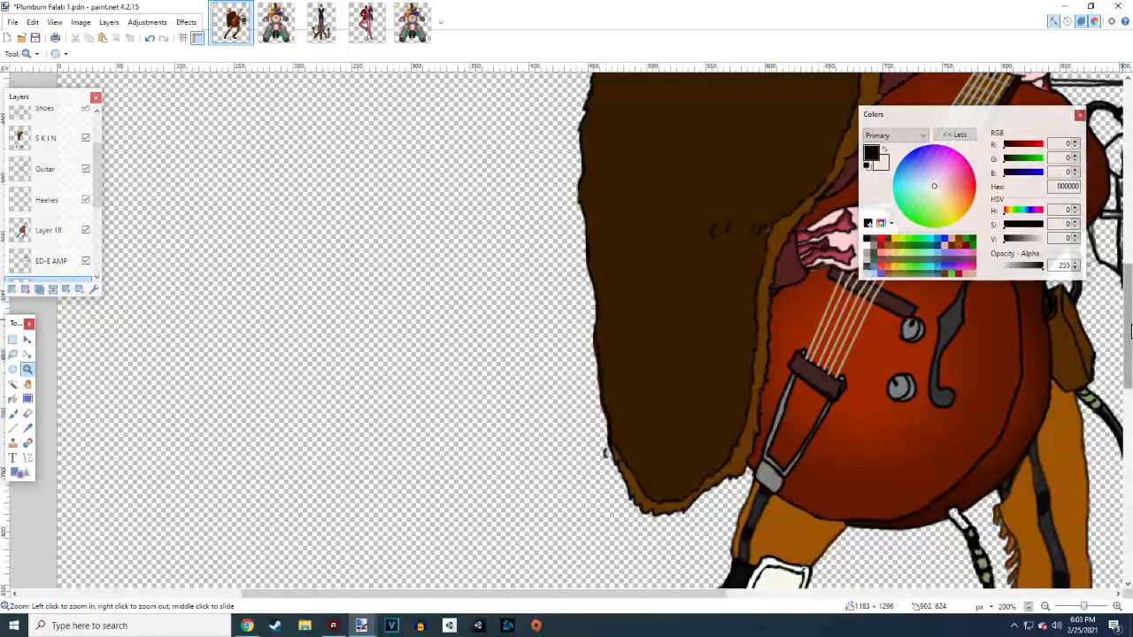
pyautogui.moveTo(1130, 330); pyautogui.dragTo(1130, 232)
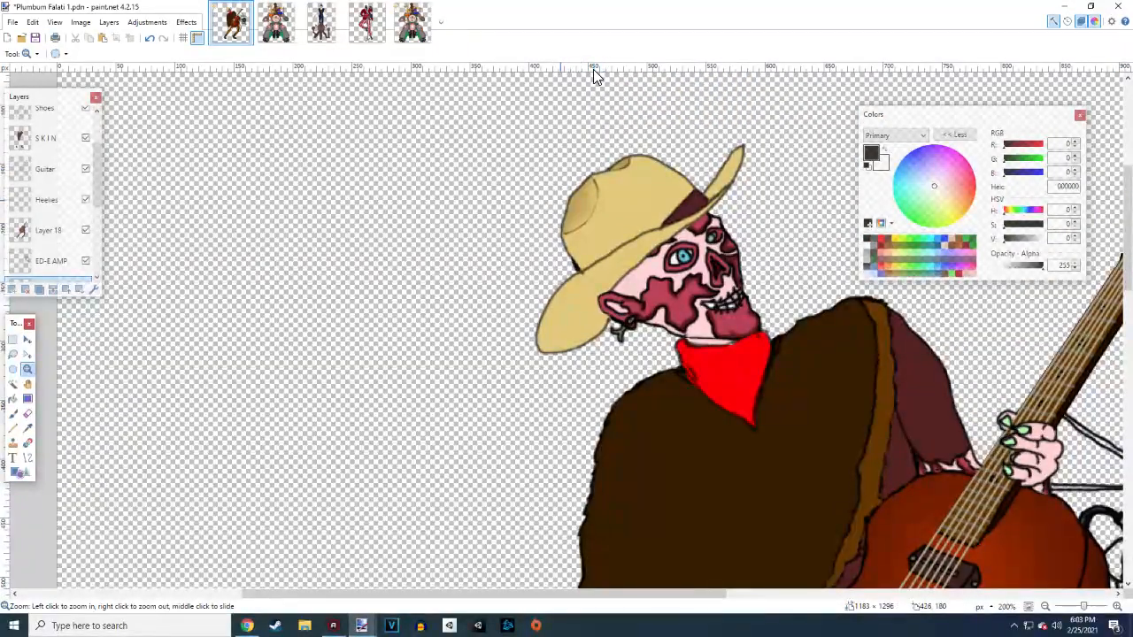
# Set the opacity of the topmost layer, Layer 18, to 255
pyautogui.click(14, 414)
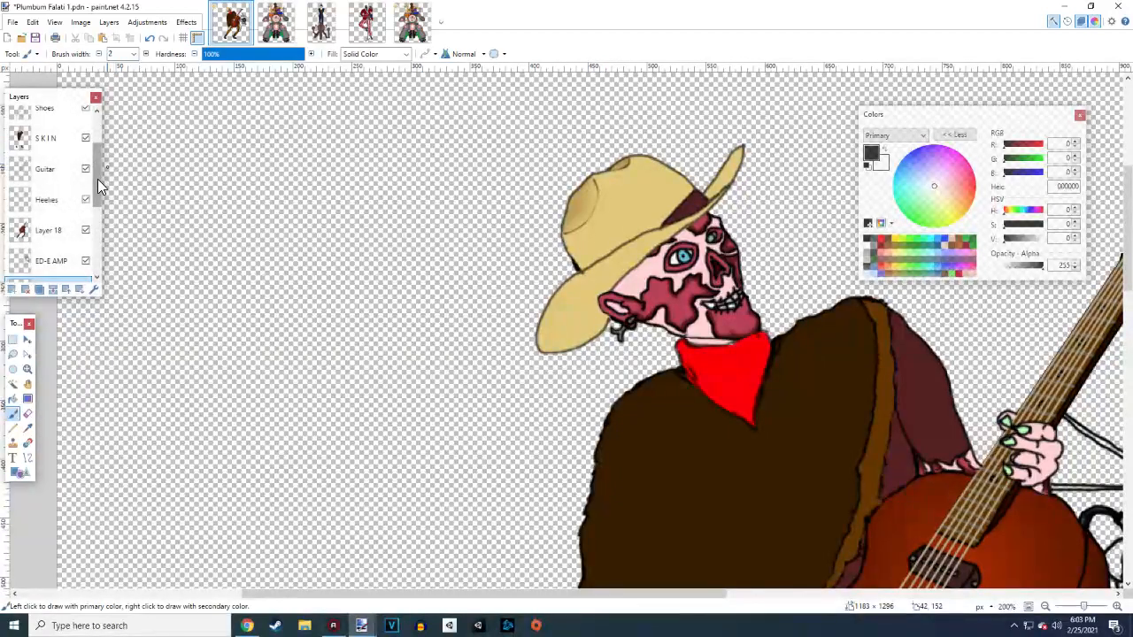
pyautogui.moveTo(97, 179); pyautogui.dragTo(90, 135)
pyautogui.click(49, 121)
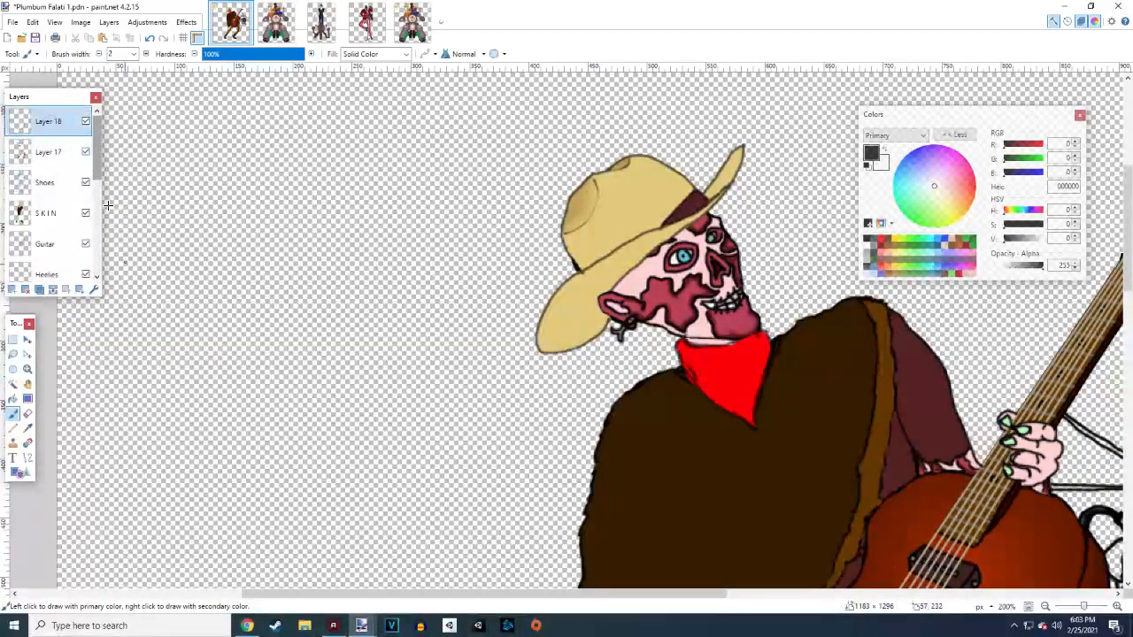
pyautogui.click(92, 289)
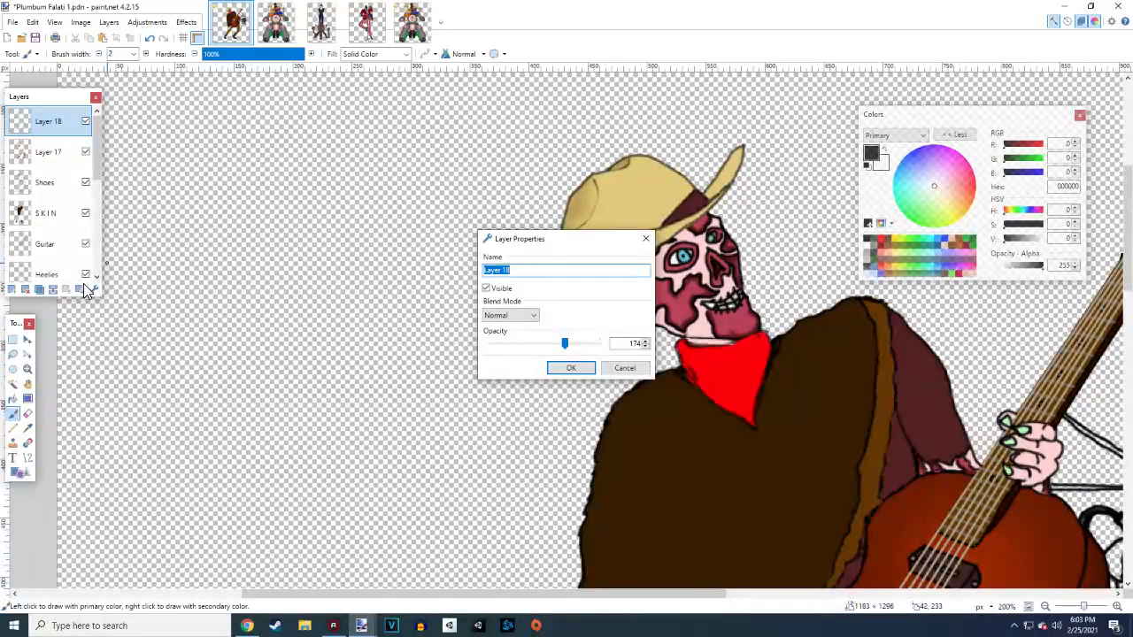
pyautogui.moveTo(564, 343); pyautogui.dragTo(600, 346)
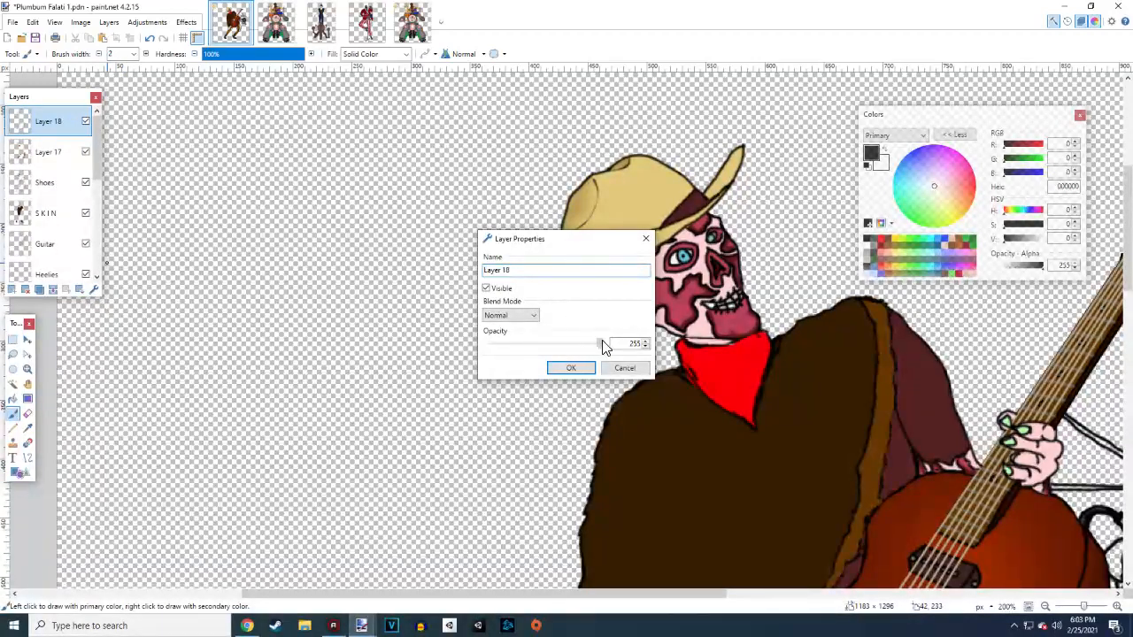
pyautogui.click(573, 369)
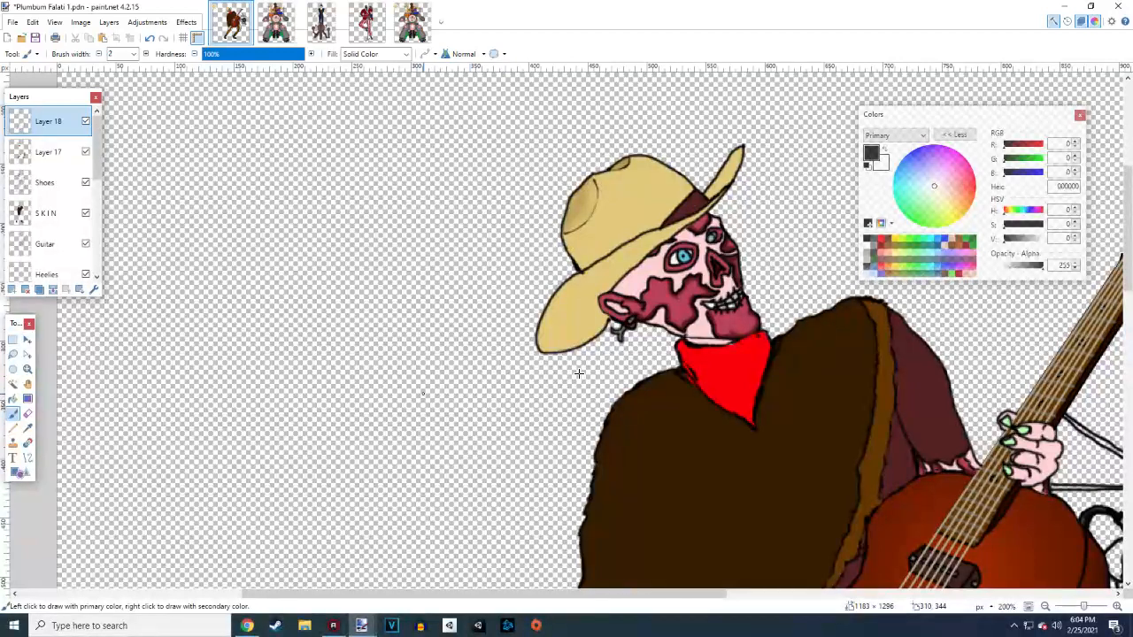
# On Layer 17, sample the neckerchief's red (FC0008) as the primary color and ready the Paintbrush over the neck area
pyautogui.click(49, 152)
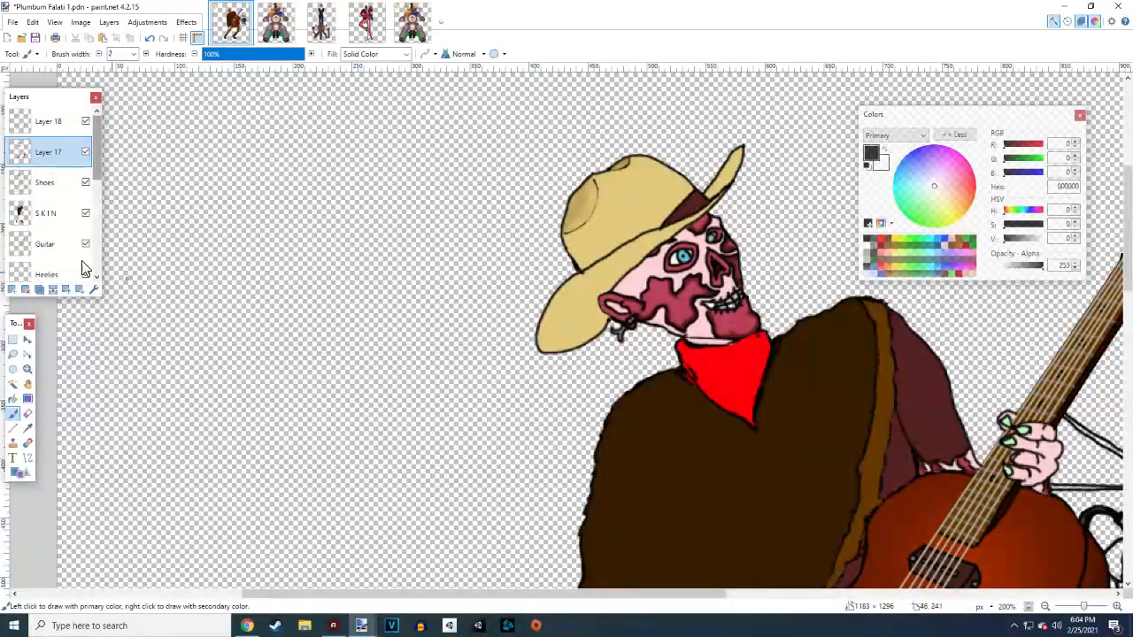
pyautogui.click(32, 365)
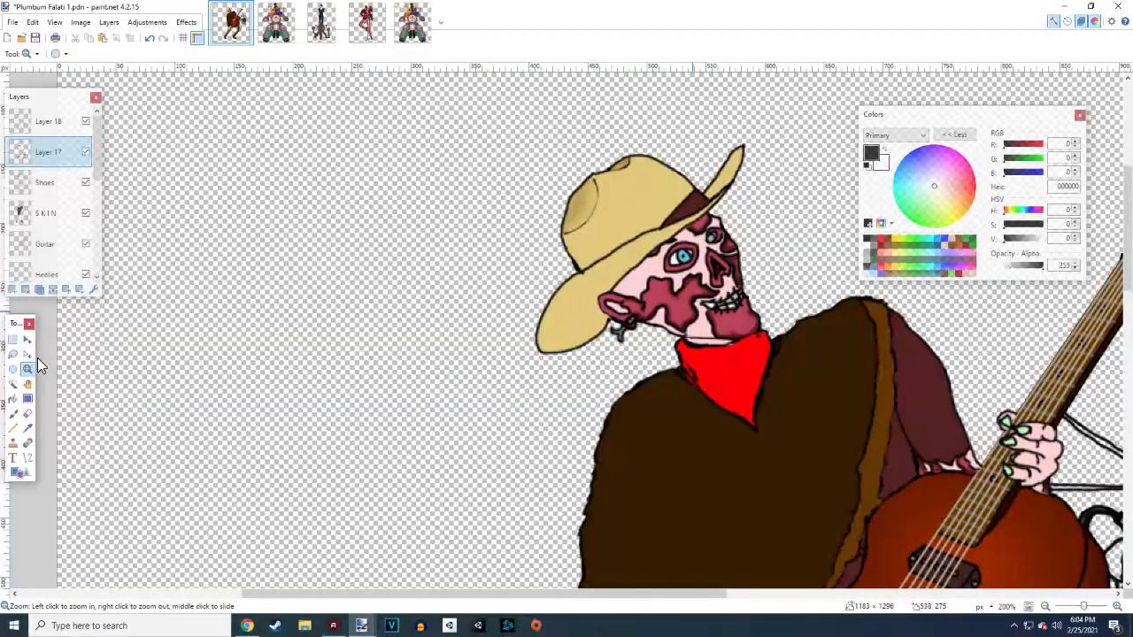
pyautogui.hotkey('ctrl', '+')
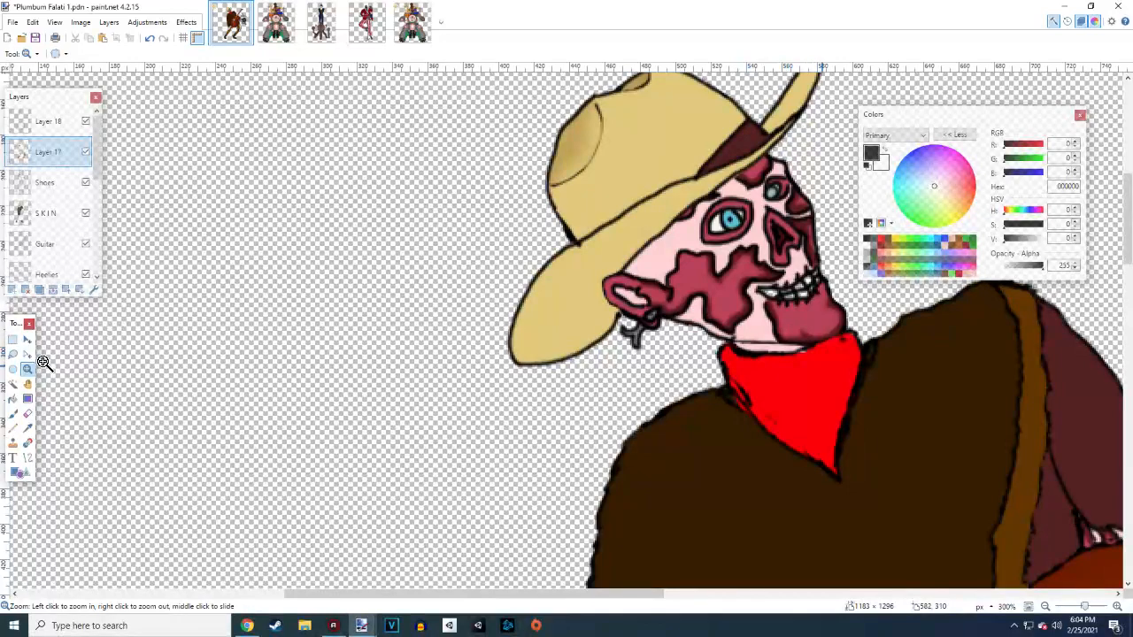
pyautogui.hotkey('ctrl', '+')
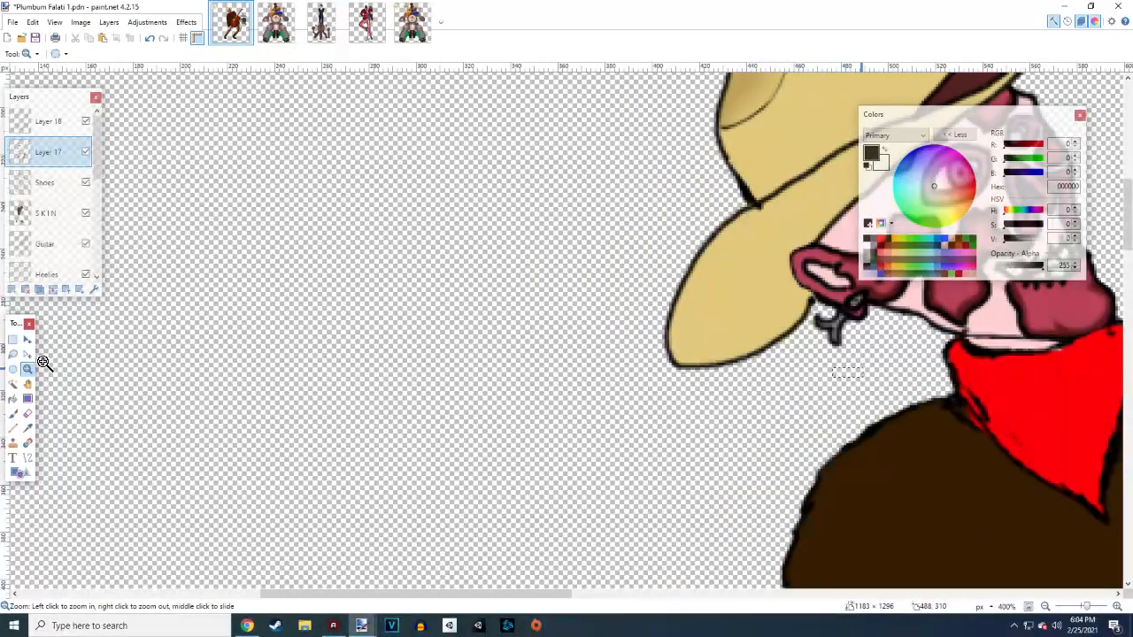
pyautogui.moveTo(862, 368)
pyautogui.mouseDown()
pyautogui.moveTo(1071, 341)
pyautogui.moveTo(1018, 394)
pyautogui.moveTo(874, 339)
pyautogui.moveTo(860, 277)
pyautogui.mouseUp()
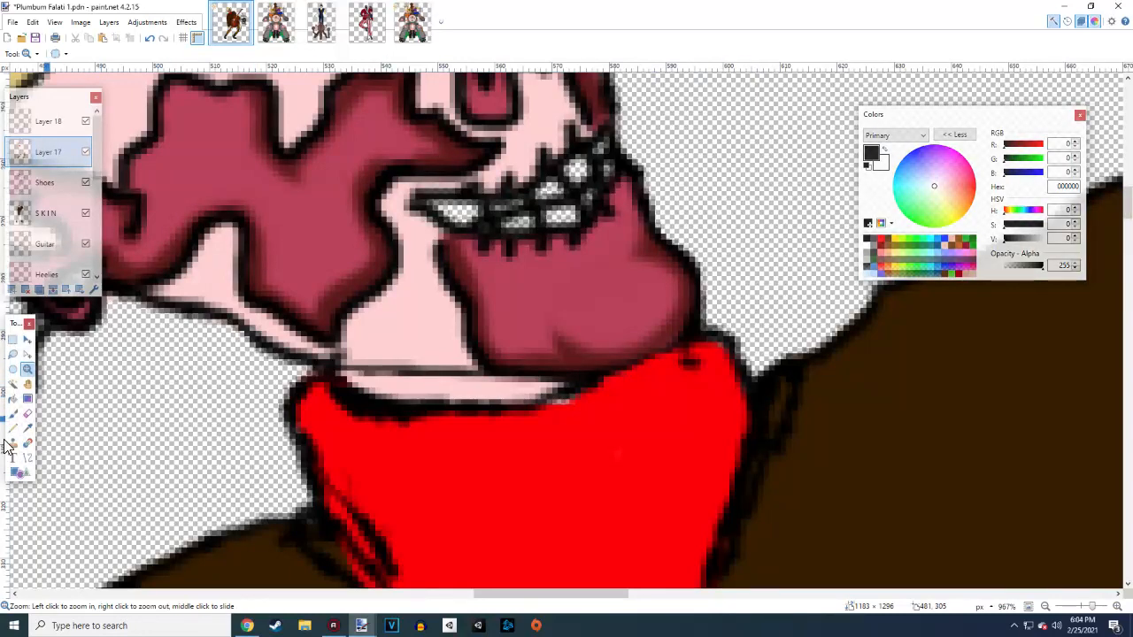
pyautogui.click(13, 413)
pyautogui.click(28, 412)
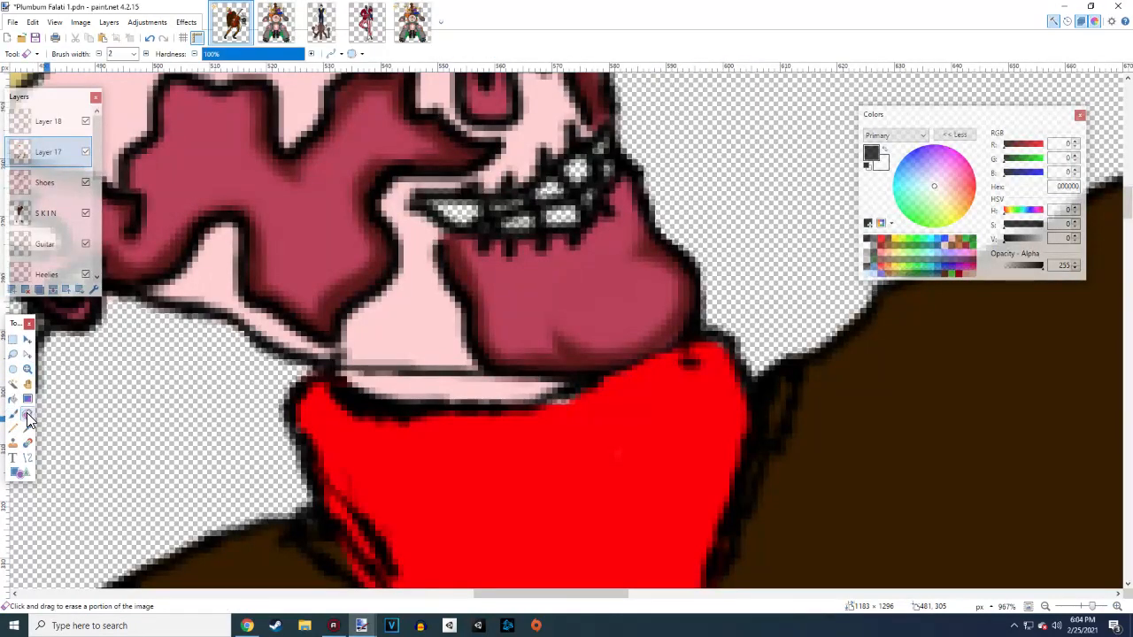
pyautogui.click(29, 428)
pyautogui.click(435, 469)
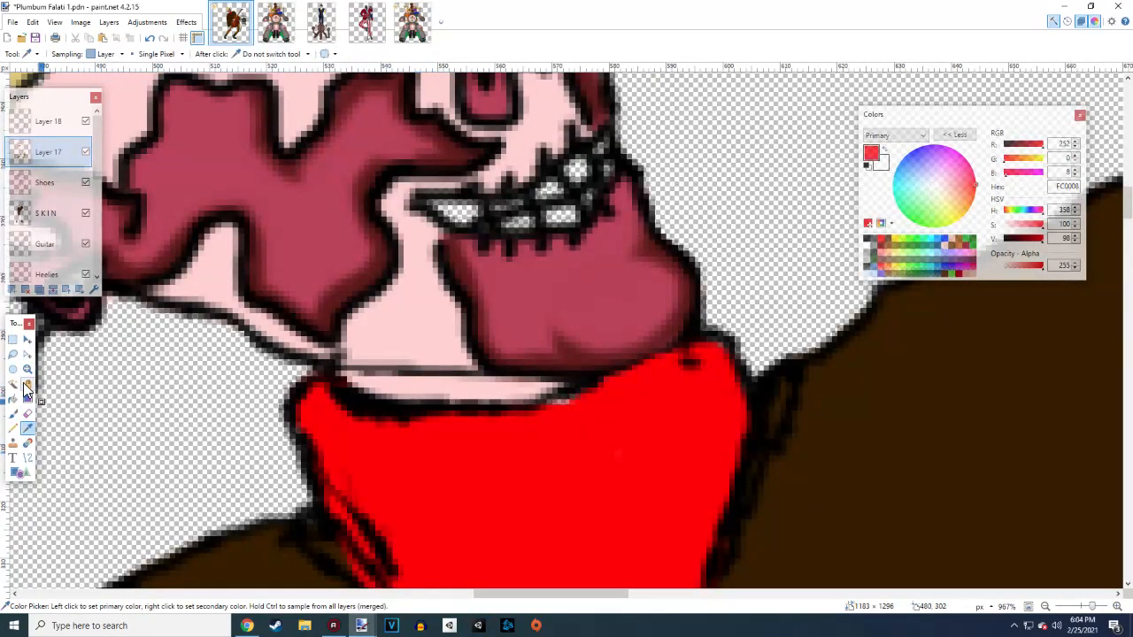
pyautogui.click(14, 414)
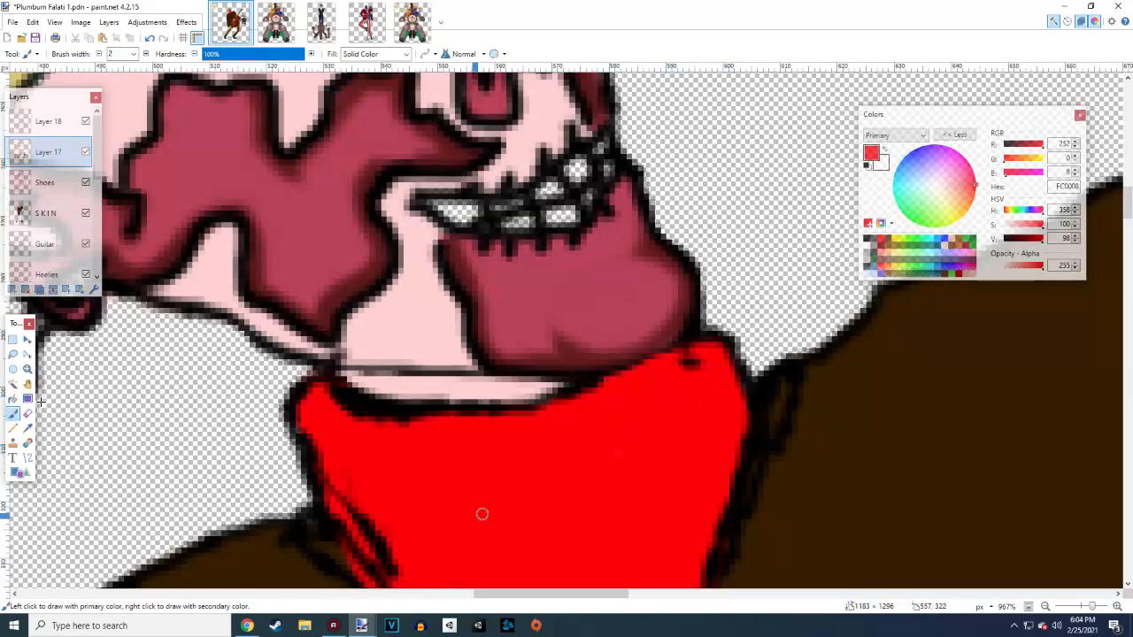
# Touch up the red along the neckerchief's outer edge on Layer 17 and set the brush width to 5
pyautogui.moveTo(300, 404); pyautogui.dragTo(305, 432)
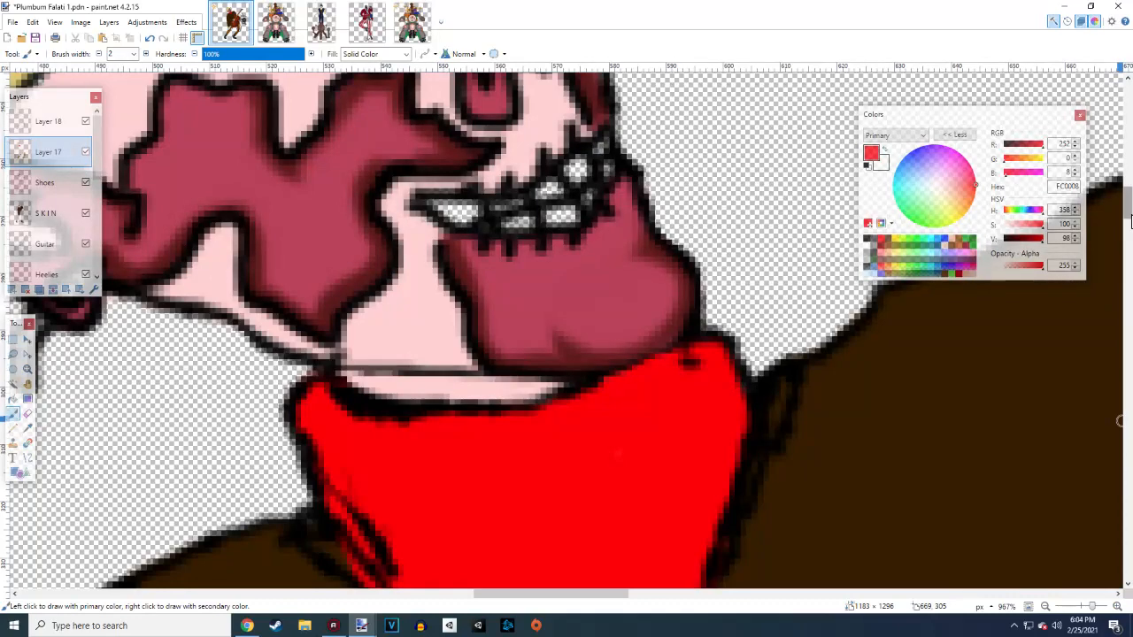
pyautogui.moveTo(1130, 223); pyautogui.dragTo(1130, 237)
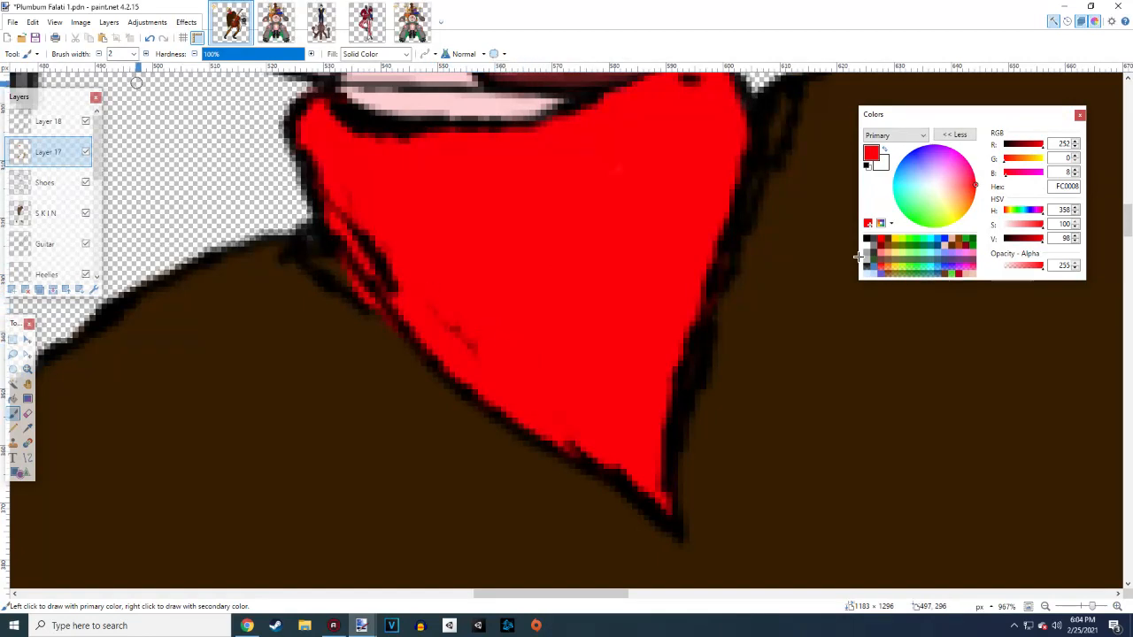
pyautogui.click(147, 55)
pyautogui.click(147, 54)
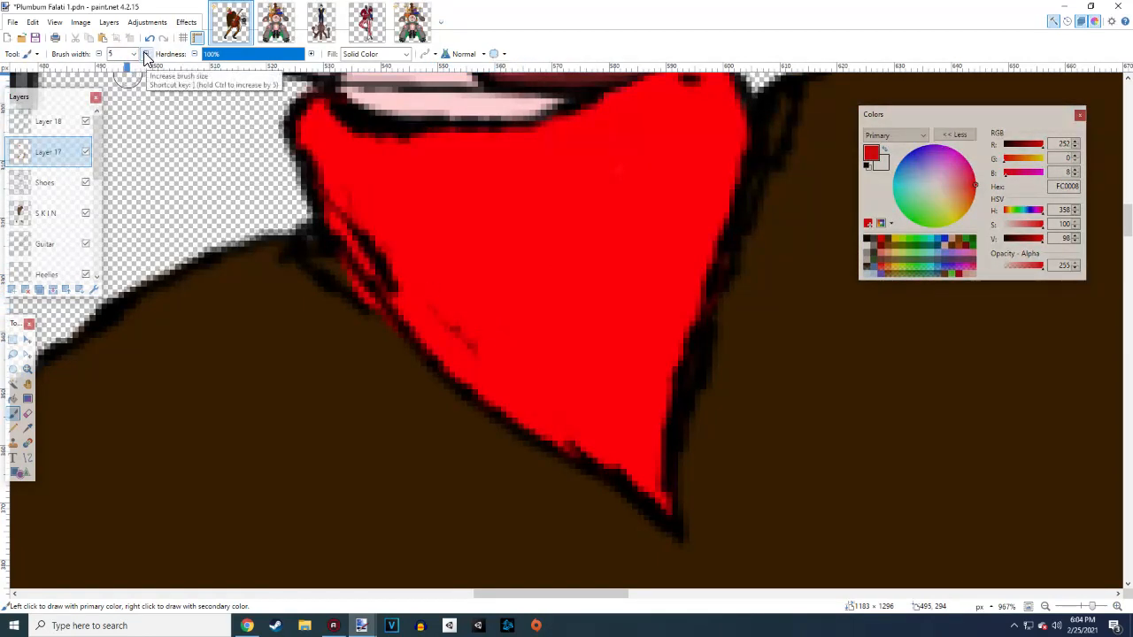
pyautogui.click(147, 55)
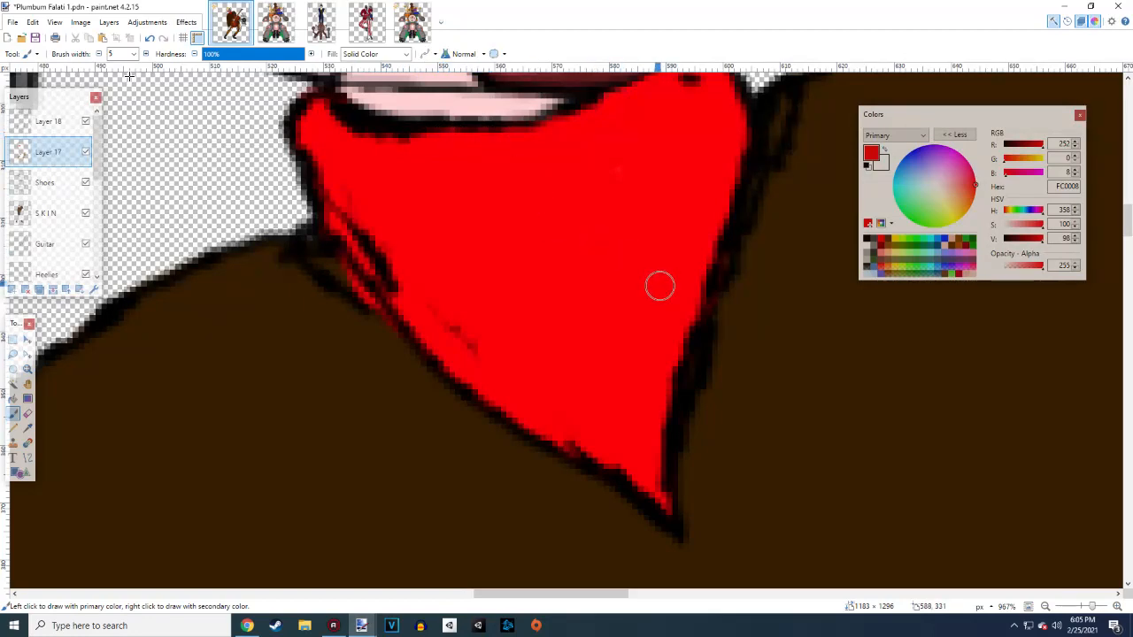
# Set the secondary color to off-white FFFFEC and swap it with the red to make it the primary color
pyautogui.scroll(6, 120, 143)
pyautogui.scroll(-2, 115, 142)
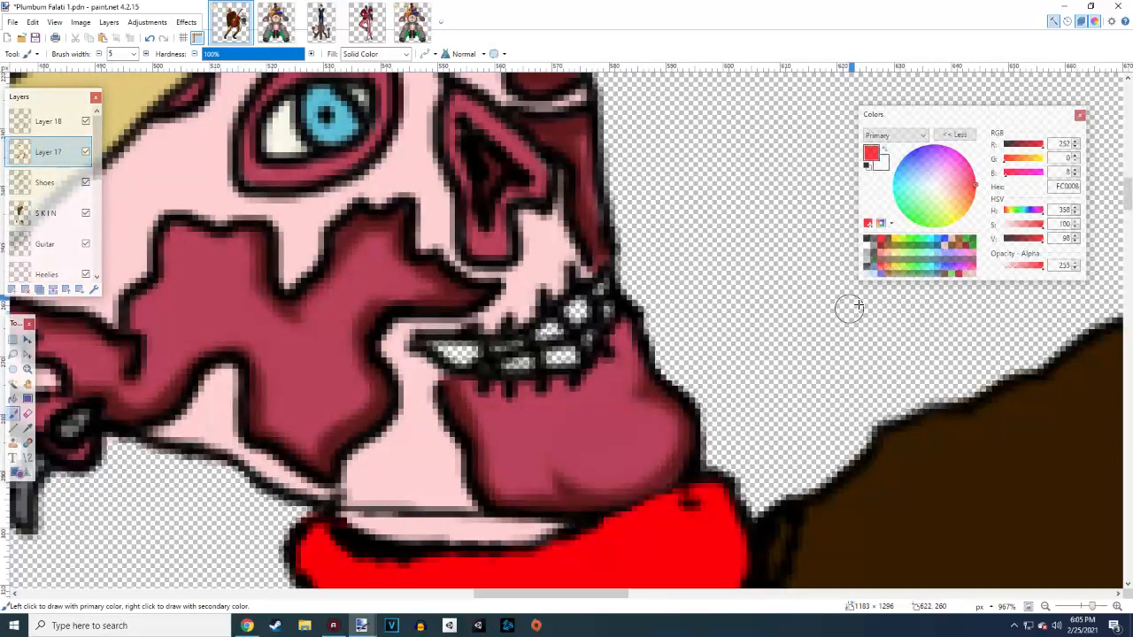
pyautogui.click(884, 164)
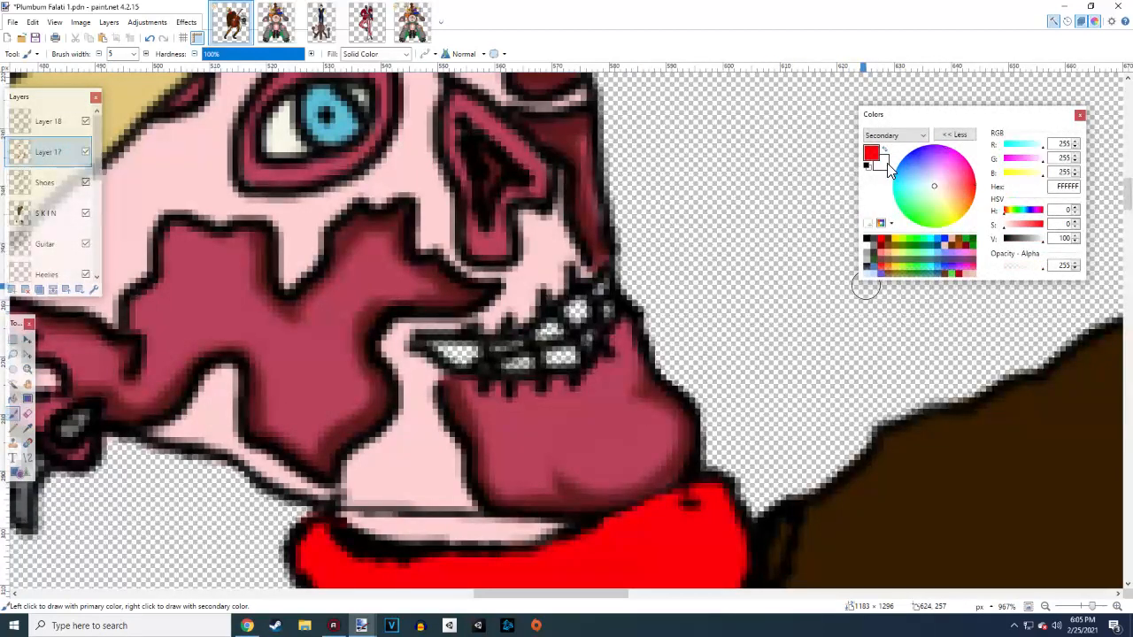
pyautogui.click(1041, 176)
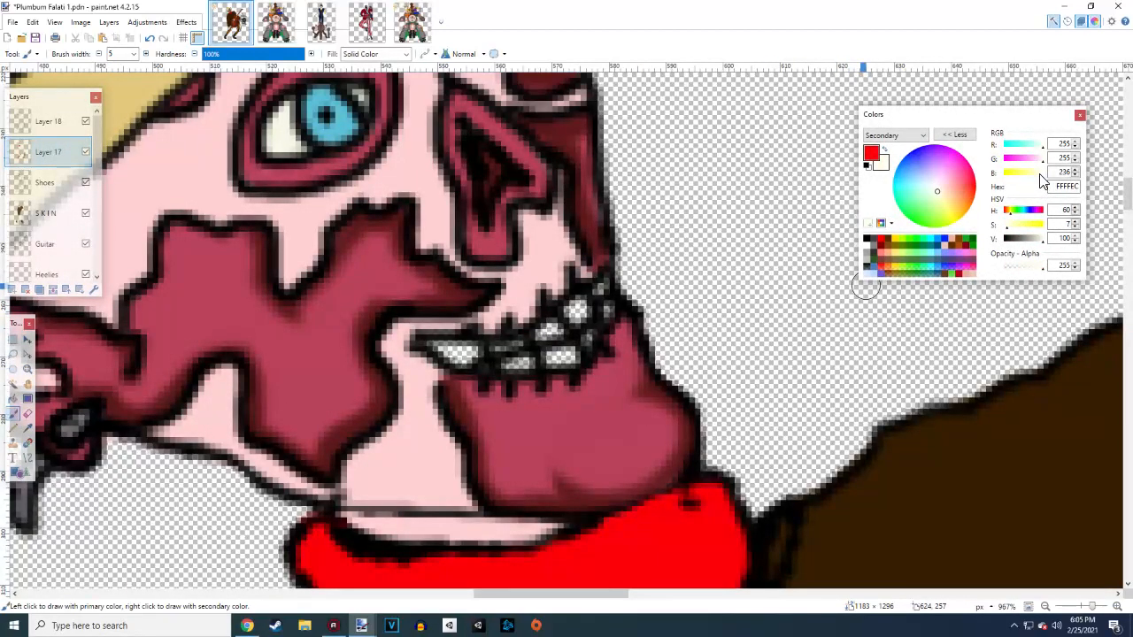
pyautogui.click(884, 148)
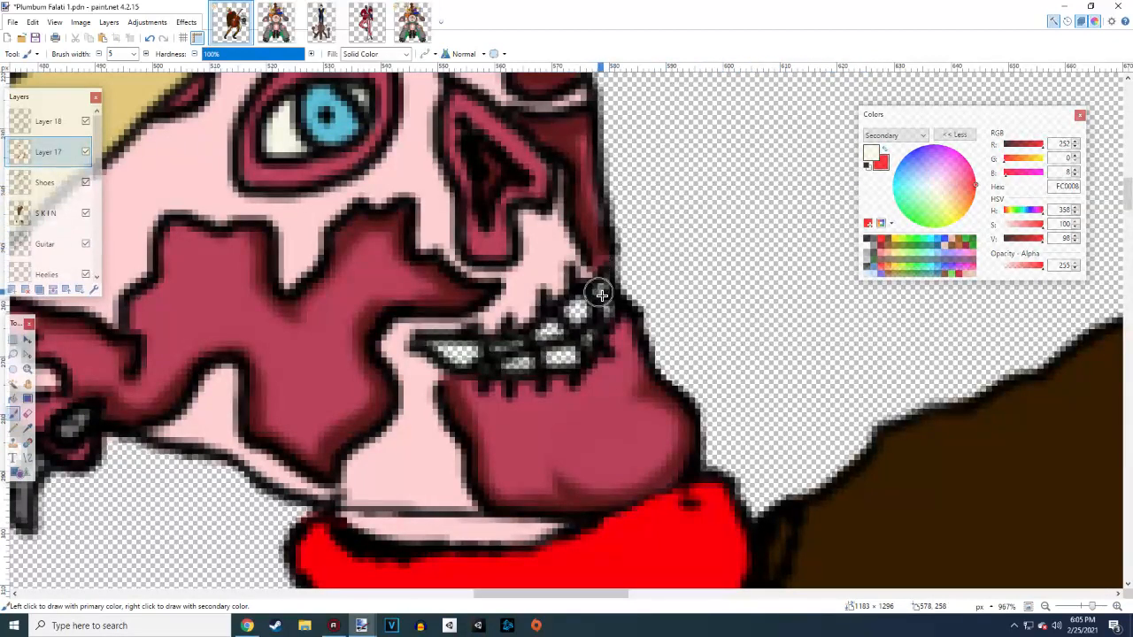
pyautogui.click(442, 345)
pyautogui.moveTo(442, 346); pyautogui.dragTo(441, 356)
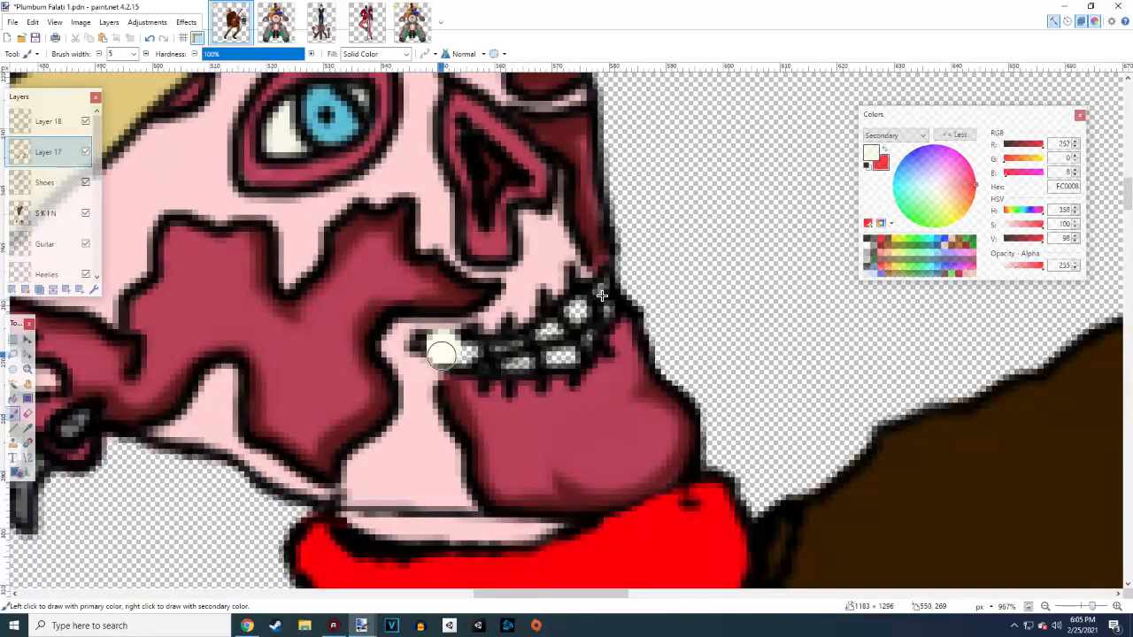
pyautogui.hotkey('ctrl', 'z')
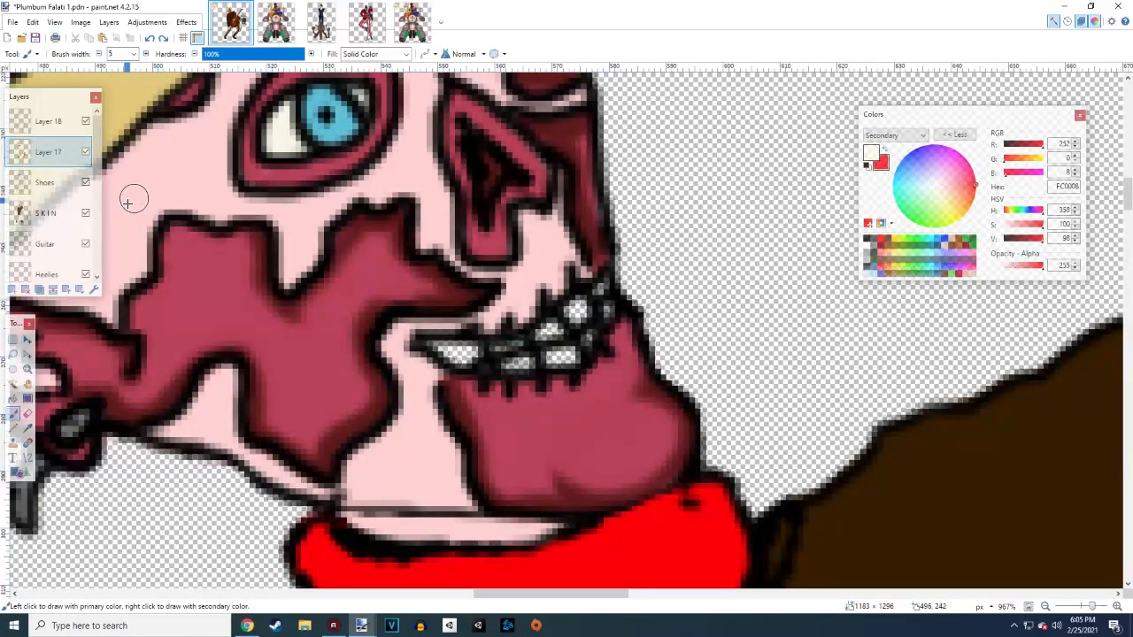
# On the SKIN layer, paint the character's teeth off-white with the Paintbrush
pyautogui.click(49, 215)
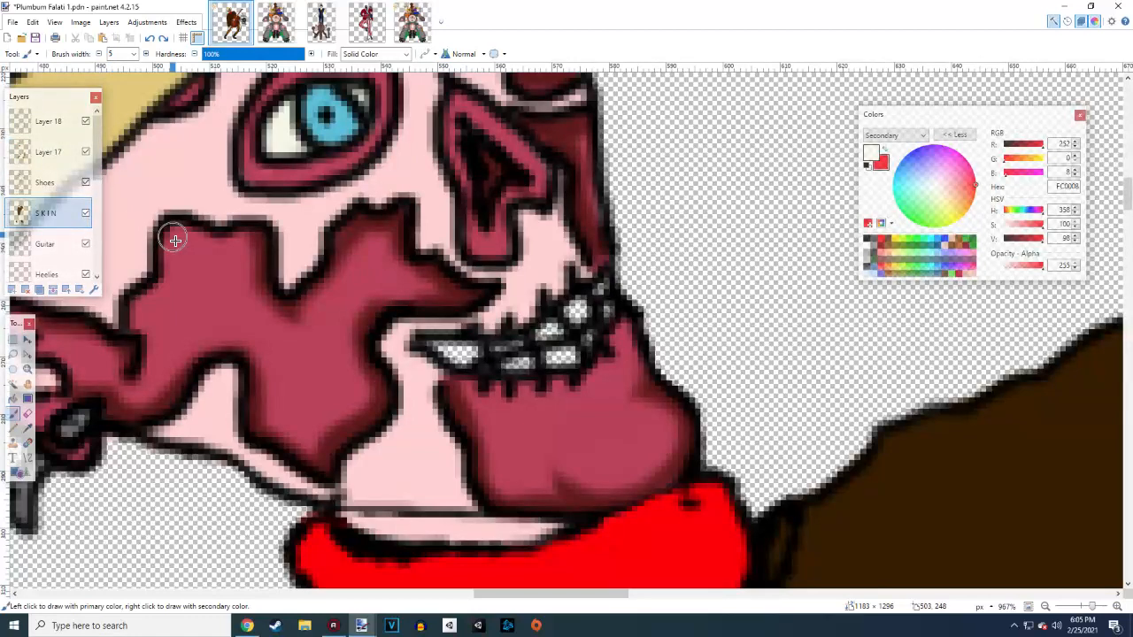
pyautogui.moveTo(438, 349)
pyautogui.mouseDown()
pyautogui.moveTo(522, 351)
pyautogui.moveTo(527, 362)
pyautogui.moveTo(548, 349)
pyautogui.moveTo(568, 307)
pyautogui.moveTo(602, 291)
pyautogui.moveTo(604, 314)
pyautogui.moveTo(587, 340)
pyautogui.moveTo(552, 356)
pyautogui.moveTo(573, 352)
pyautogui.moveTo(569, 330)
pyautogui.moveTo(528, 328)
pyautogui.mouseUp()
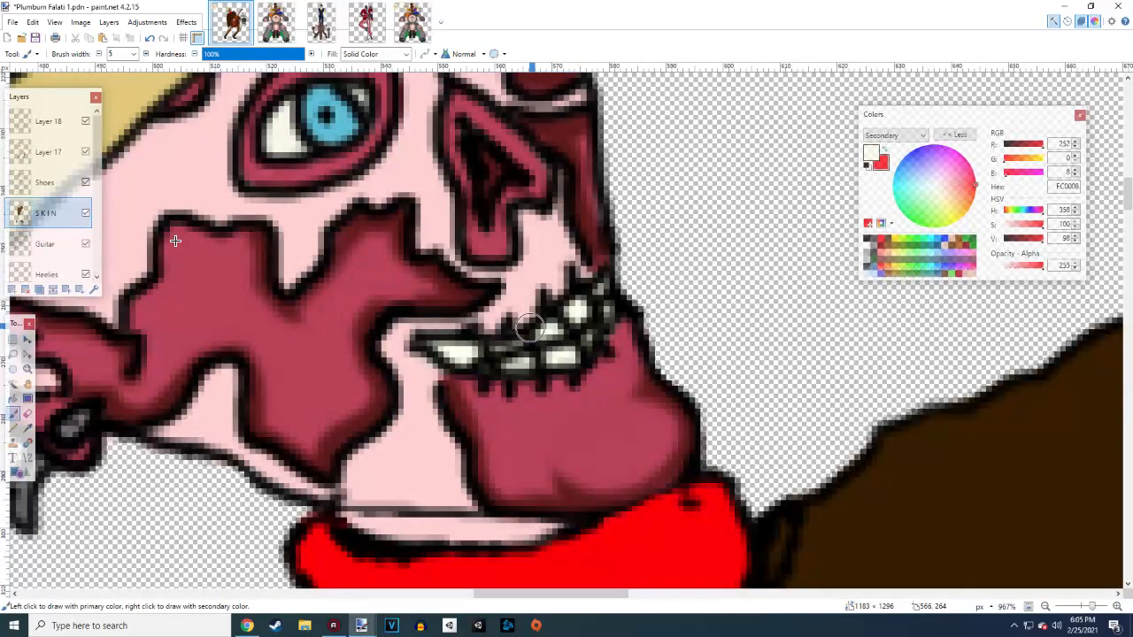
pyautogui.moveTo(528, 328)
pyautogui.mouseDown()
pyautogui.moveTo(504, 298)
pyautogui.moveTo(483, 330)
pyautogui.moveTo(491, 376)
pyautogui.moveTo(475, 347)
pyautogui.moveTo(435, 358)
pyautogui.mouseUp()
# Sample the pale skin pink (FED1D3) beside the mouth and set the Paintbrush to width 3 for the area around the teeth
pyautogui.click(26, 429)
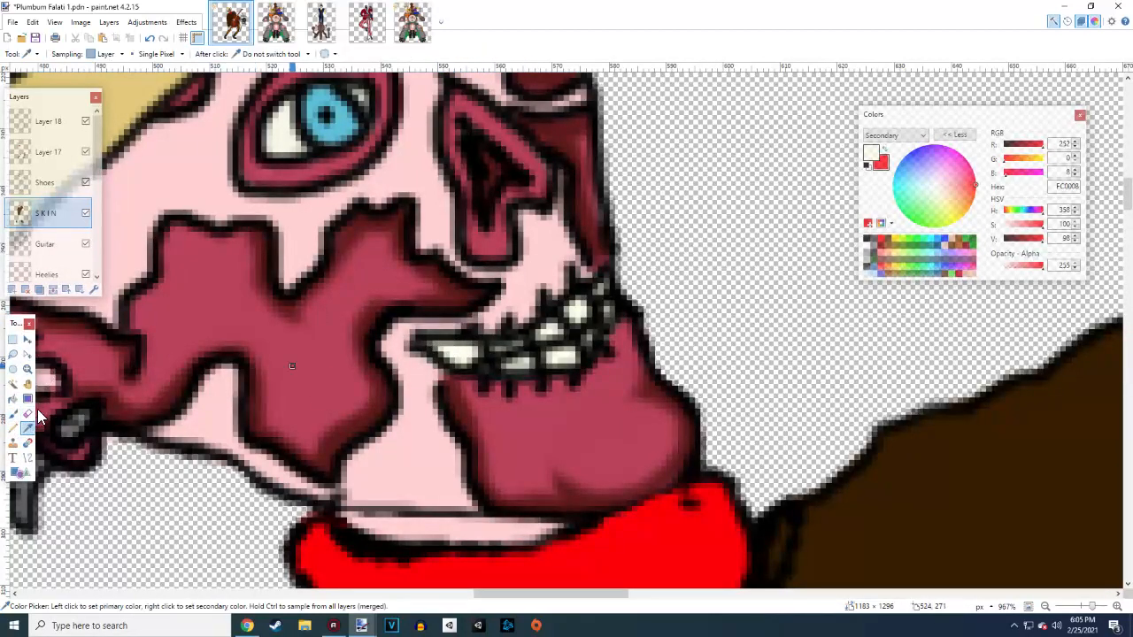
pyautogui.click(417, 445)
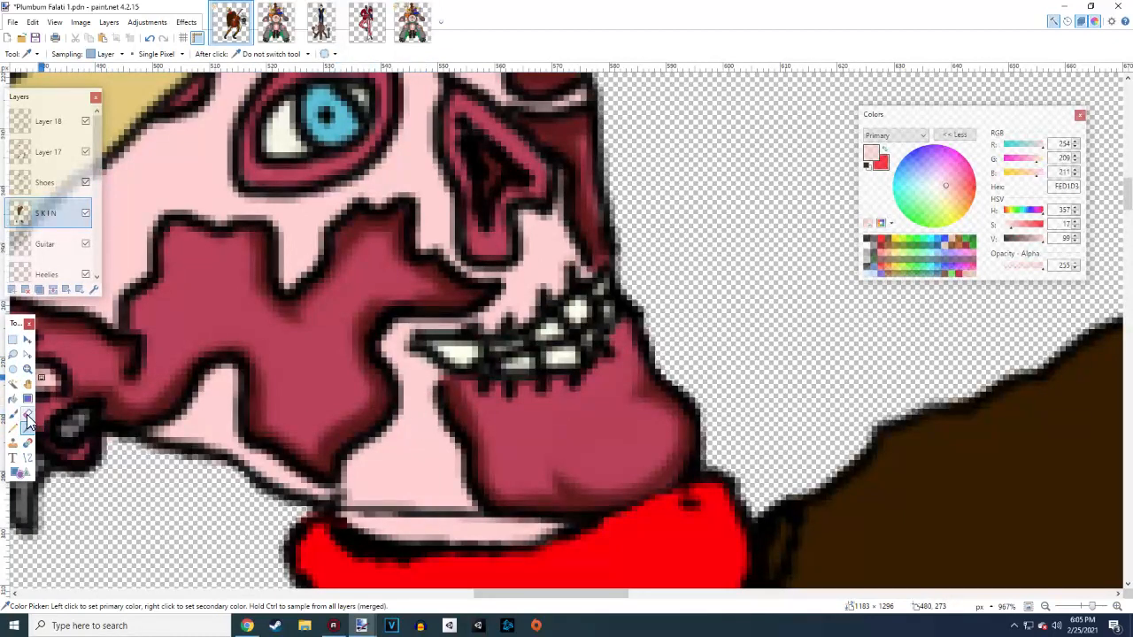
pyautogui.click(14, 413)
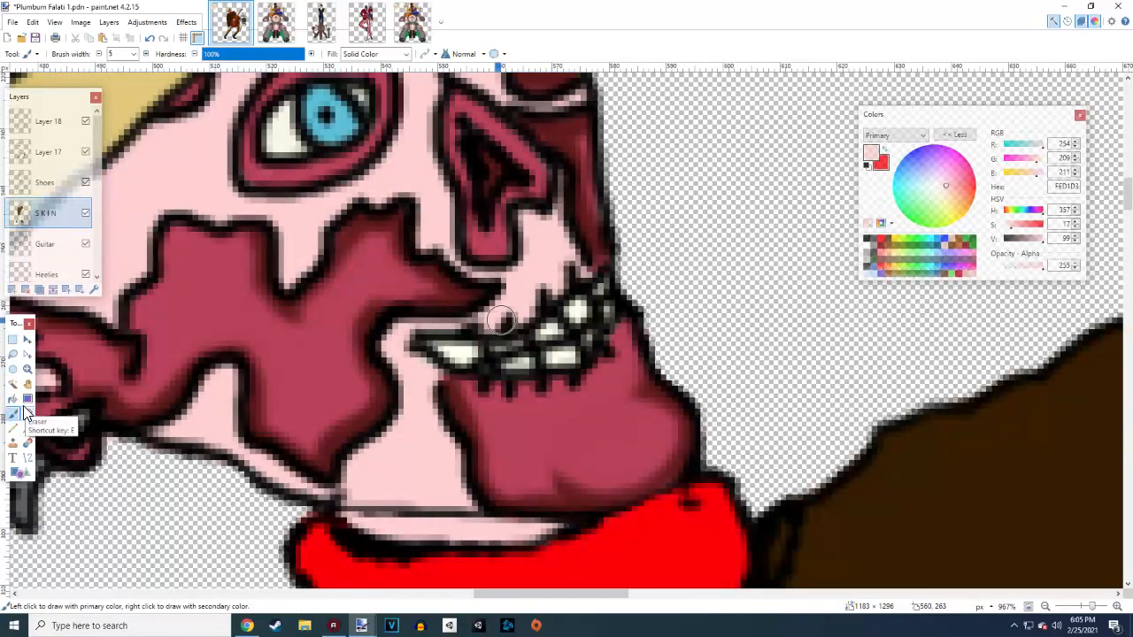
pyautogui.click(98, 54)
pyautogui.click(98, 54)
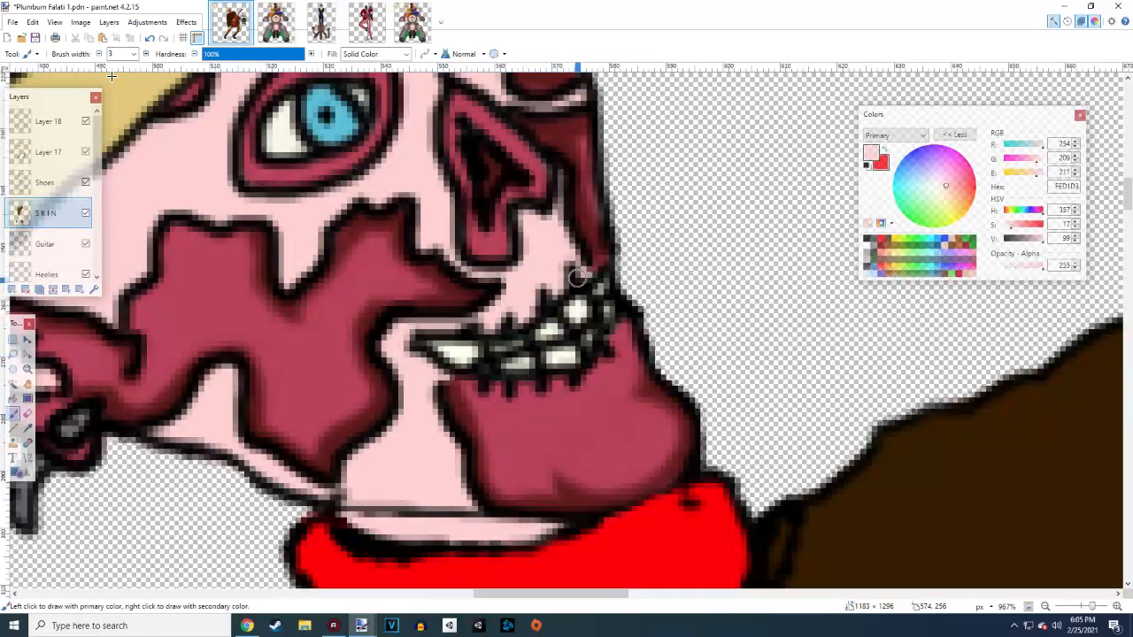
# Sample the darker flesh red (983443) from the shaded strip beside the nose and ready the Paintbrush
pyautogui.click(28, 413)
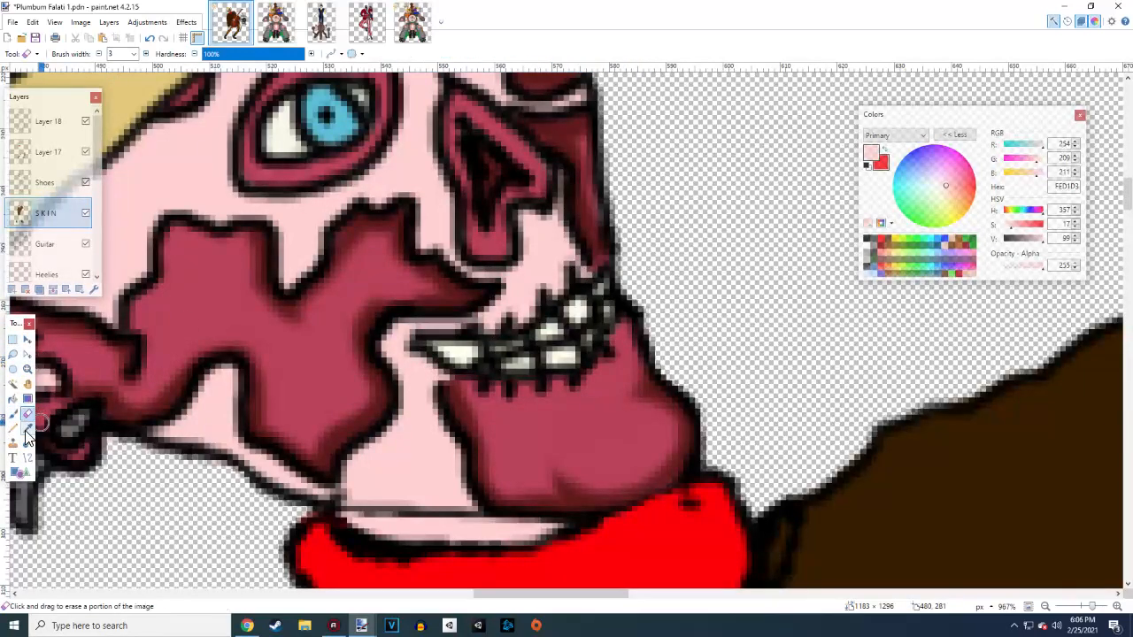
pyautogui.click(27, 429)
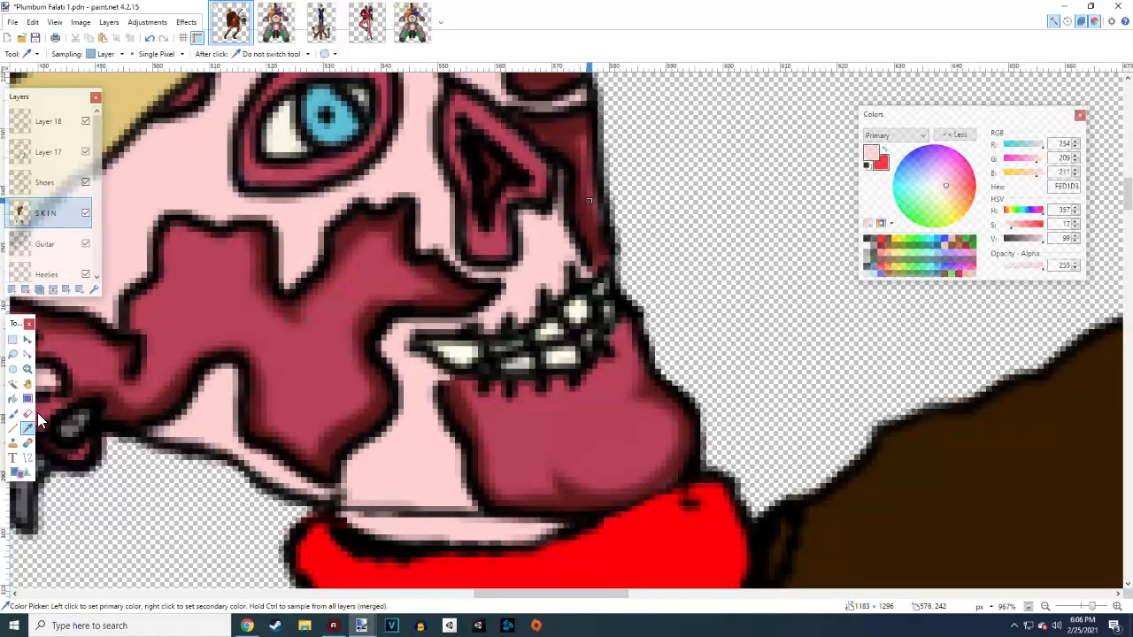
pyautogui.click(38, 412)
pyautogui.click(37, 412)
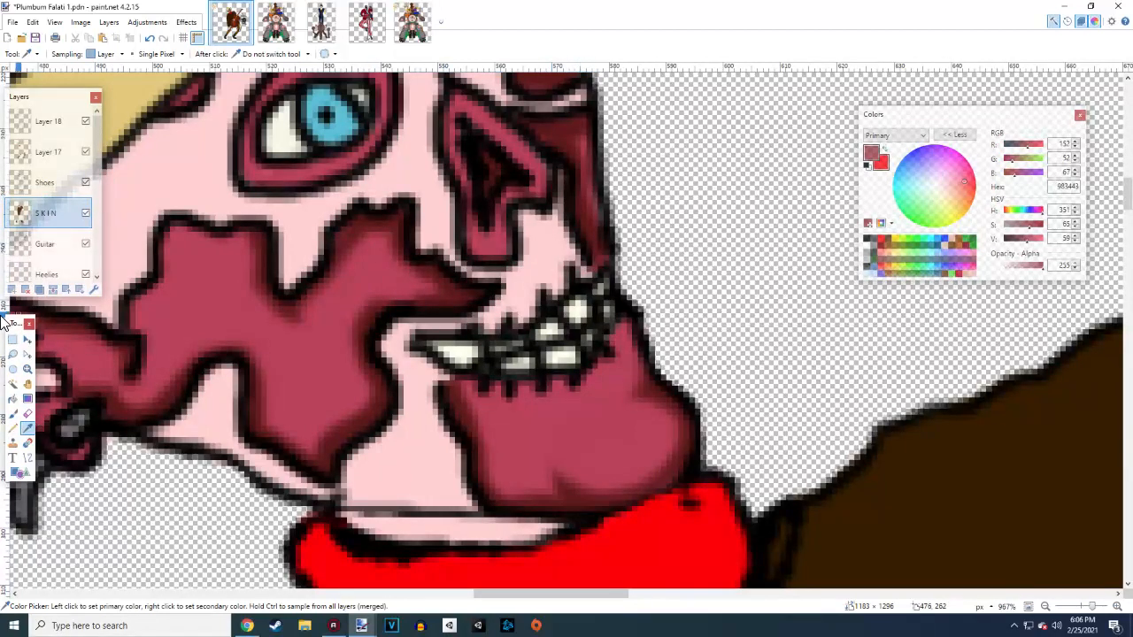
pyautogui.click(13, 412)
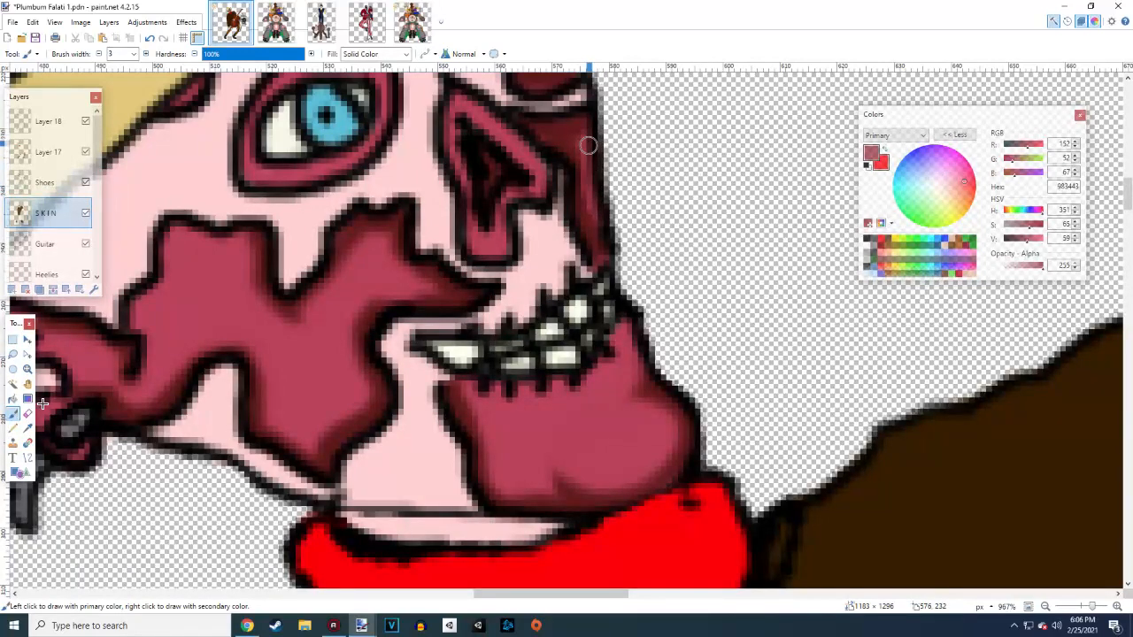
# Sample the chin's flesh red (B9425A) and retouch the shading around the chin with the Paintbrush
pyautogui.scroll(-2, 7, 491)
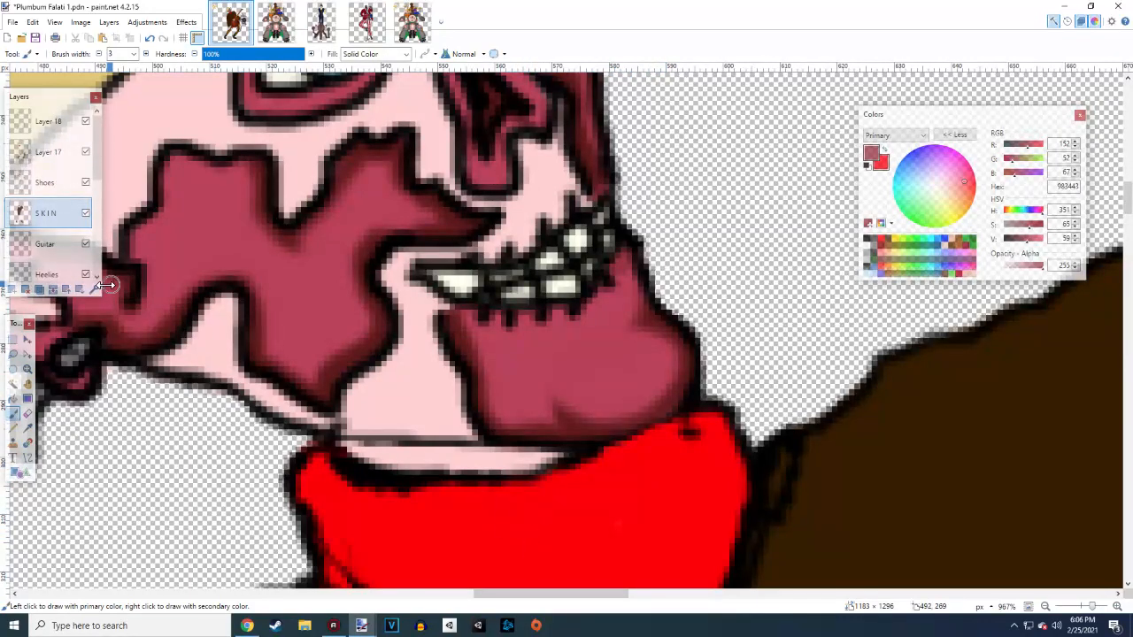
pyautogui.click(28, 428)
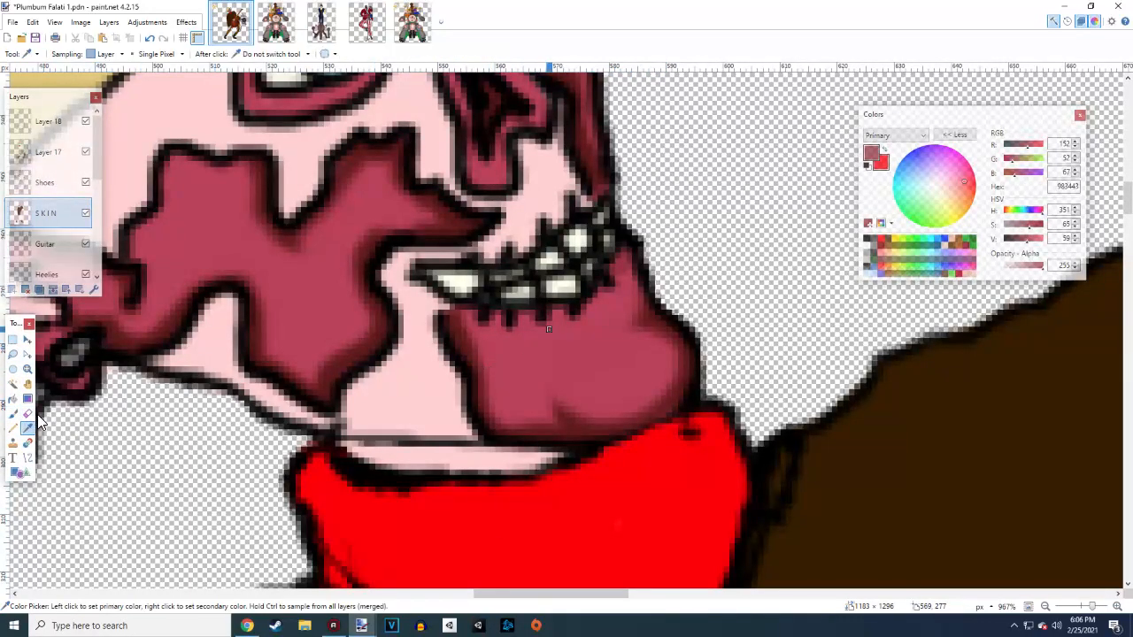
pyautogui.click(600, 346)
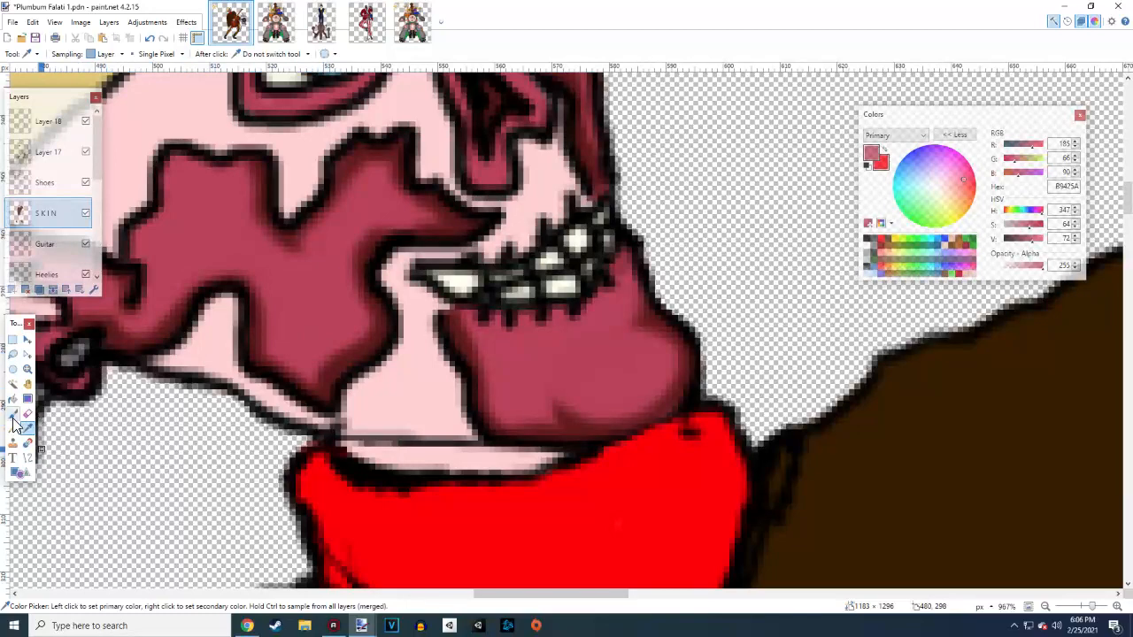
pyautogui.click(14, 414)
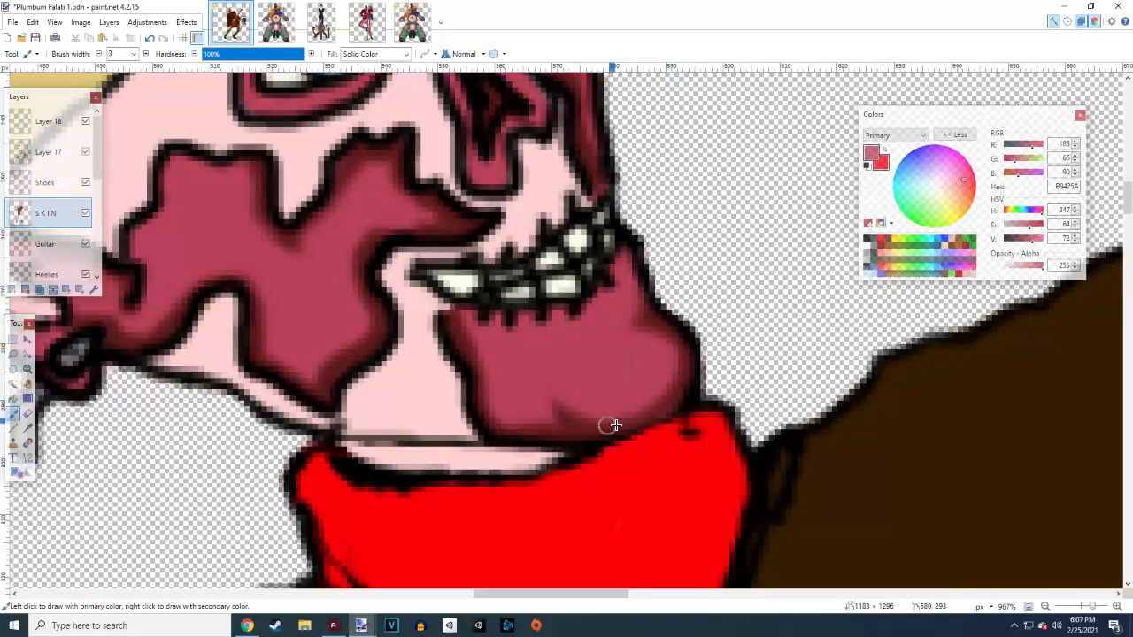
# Make Layer 14 the active layer and examine the speaker on the amp behind the guitar up close
pyautogui.scroll(-5, 616, 425)
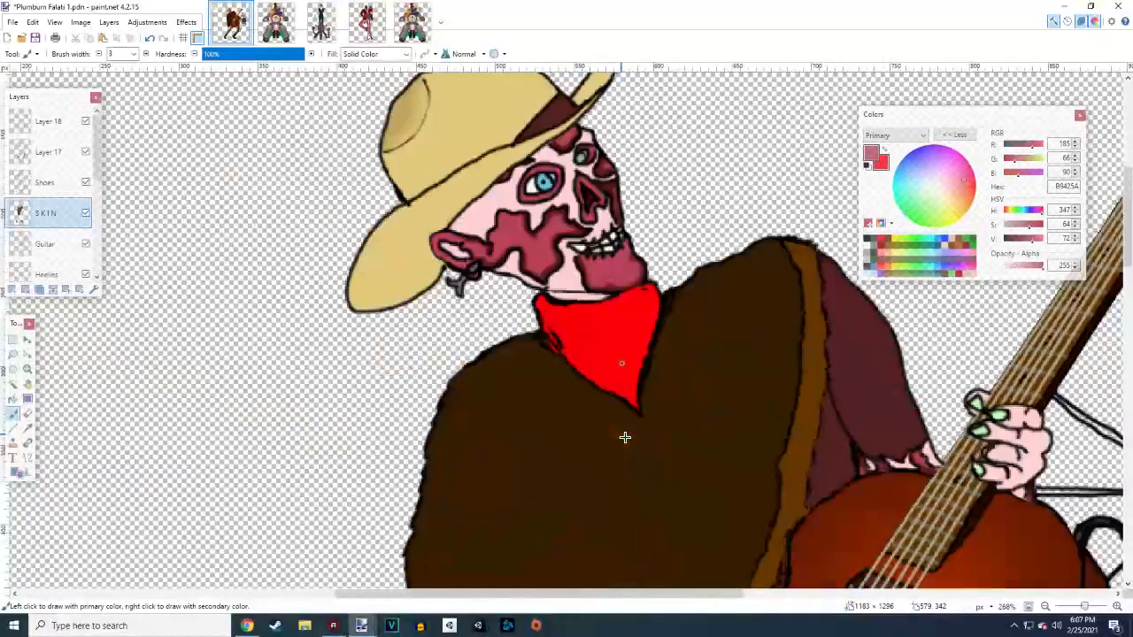
pyautogui.hscroll(10, 624, 437)
pyautogui.scroll(-3, 624, 437)
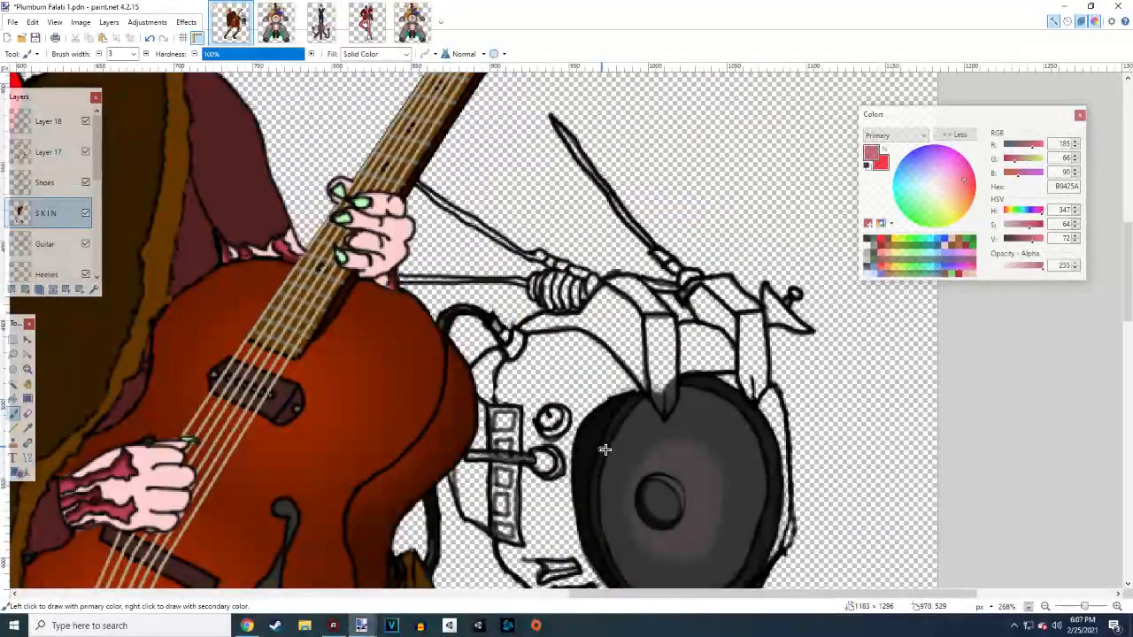
pyautogui.scroll(-3, 604, 450)
pyautogui.scroll(-5, 53, 195)
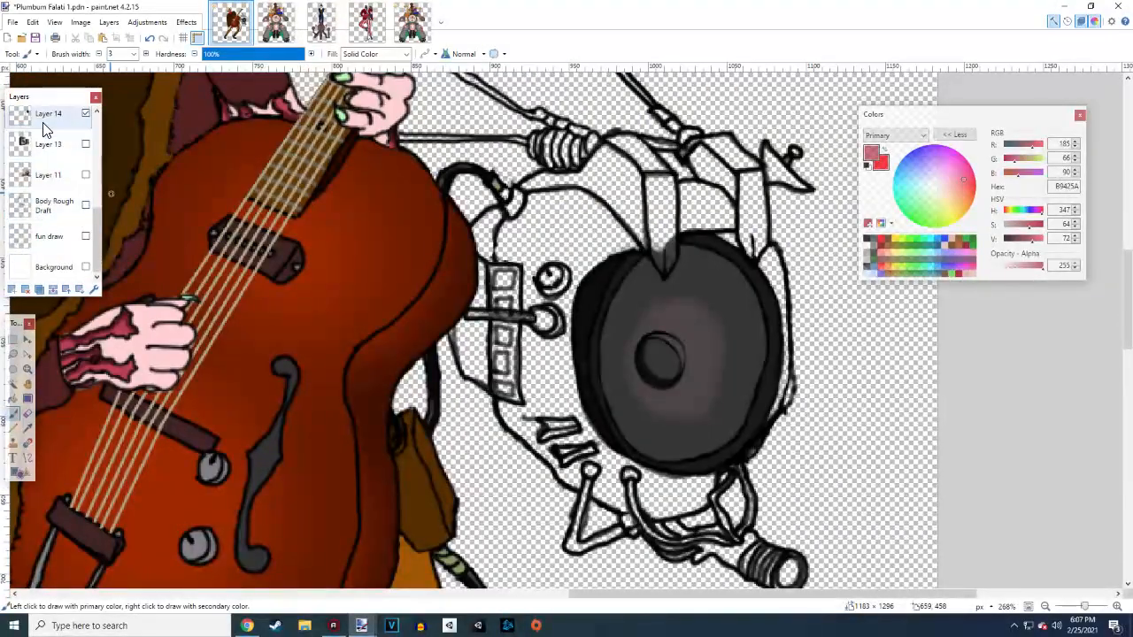
pyautogui.click(37, 121)
pyautogui.scroll(3, 602, 295)
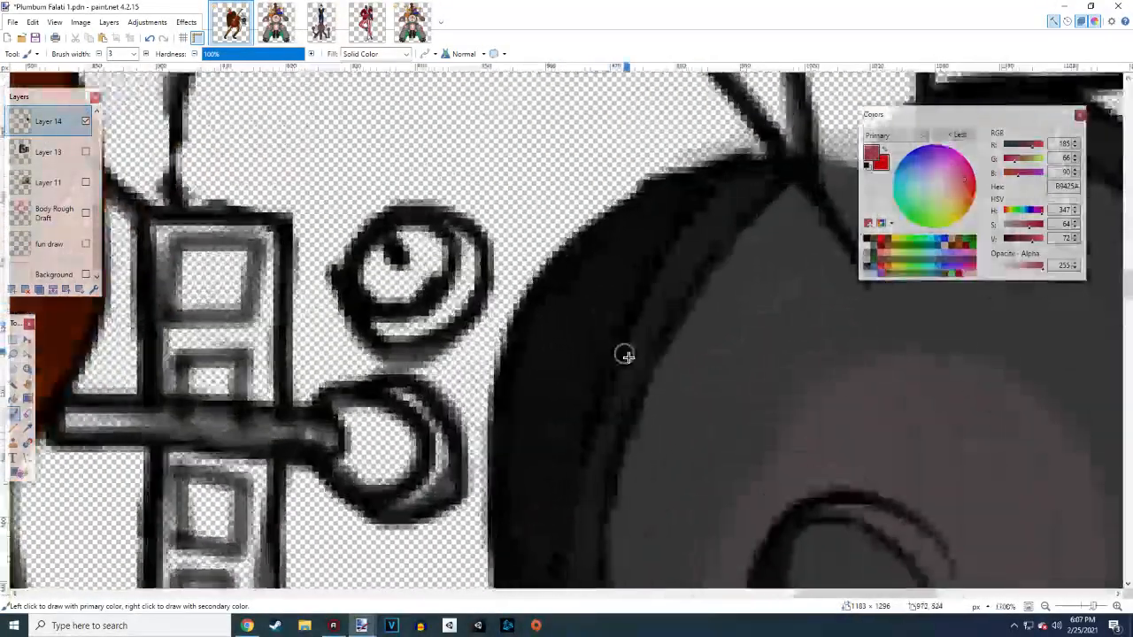
pyautogui.scroll(-3, 641, 360)
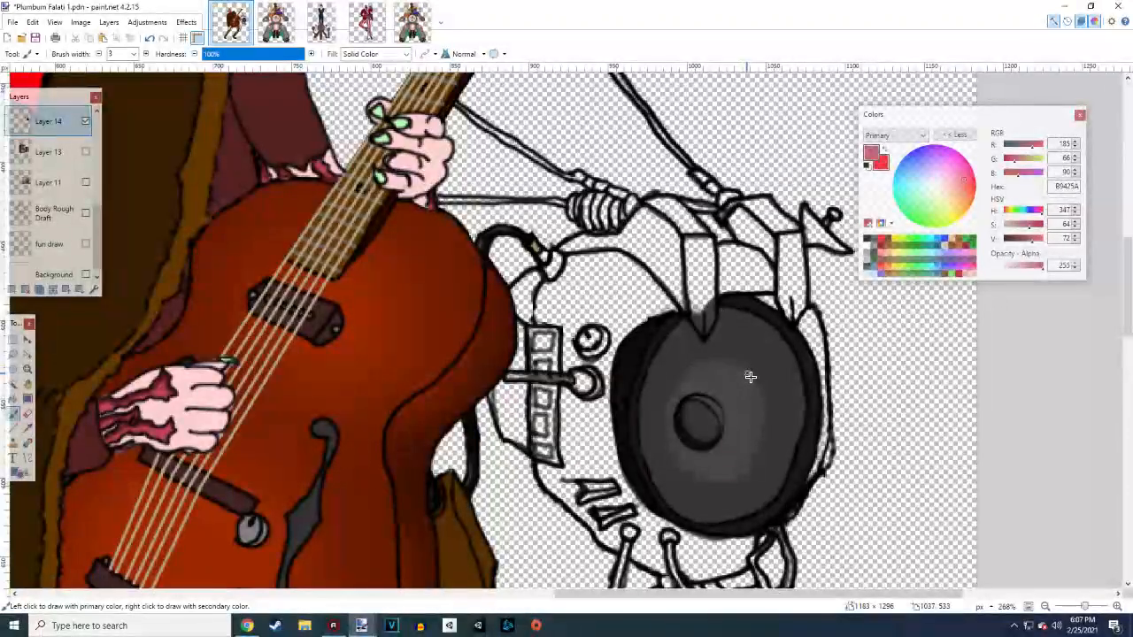
# Sample the grayish brown (785B57) from the mechanical legs in Steel Do'Ray.png and ready the Paintbrush on Layer 14 of the cowboy drawing
pyautogui.click(321, 22)
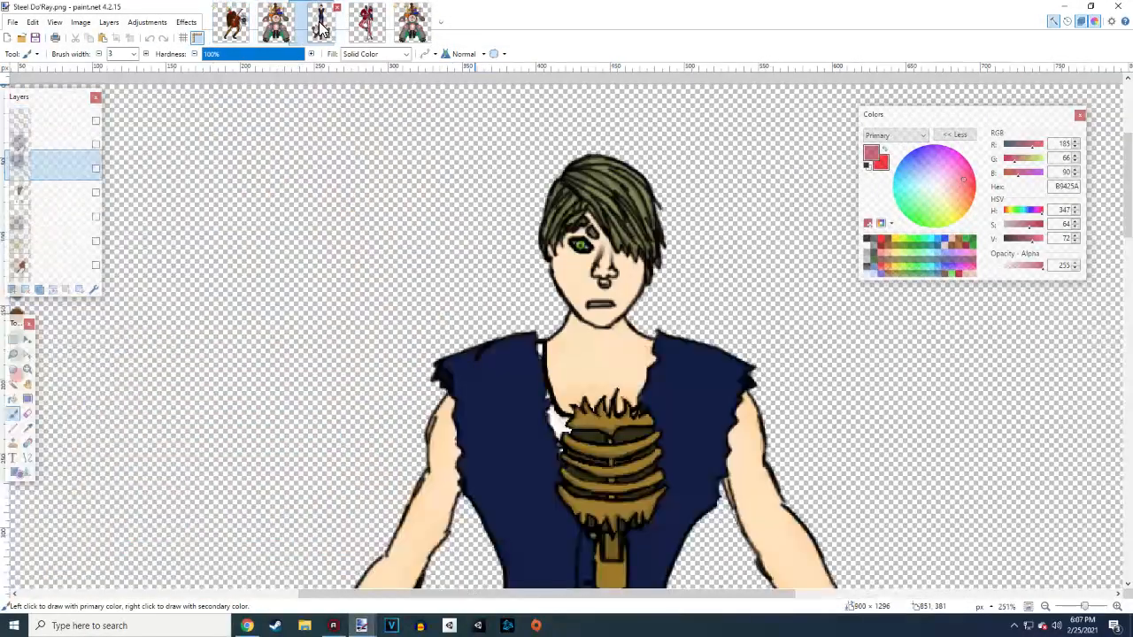
pyautogui.scroll(-5, 343, 374)
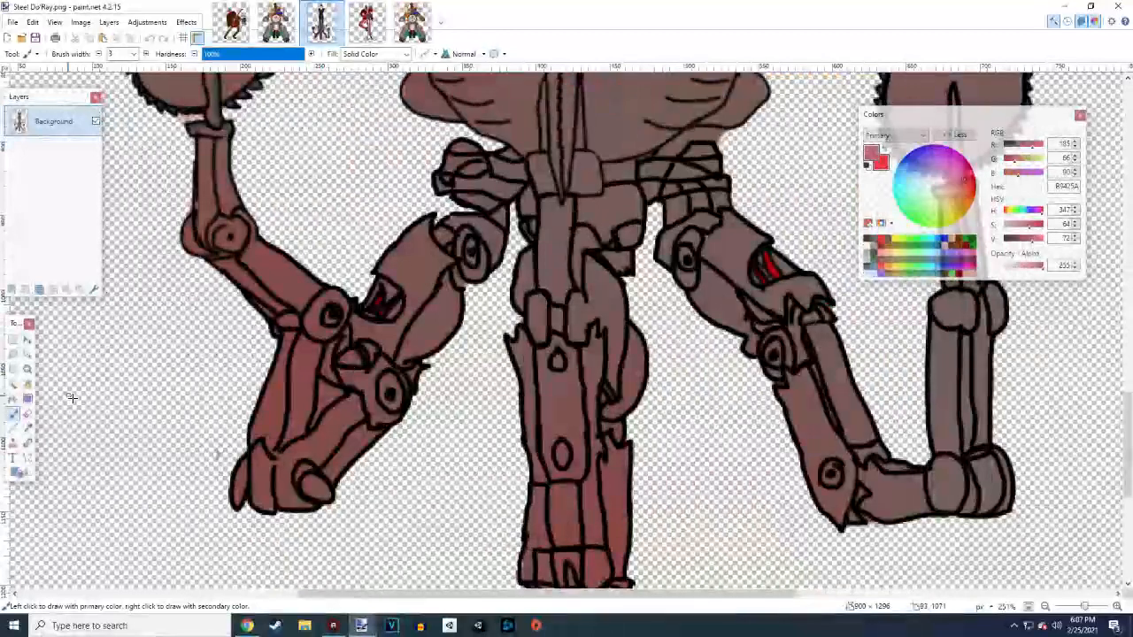
pyautogui.click(27, 427)
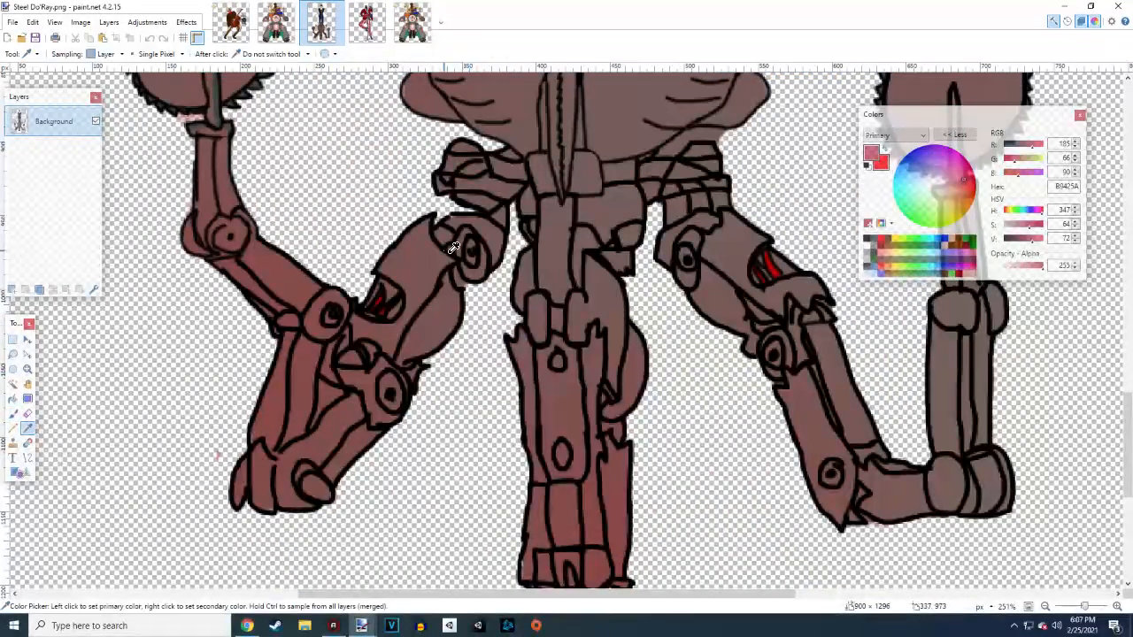
pyautogui.scroll(3, 453, 248)
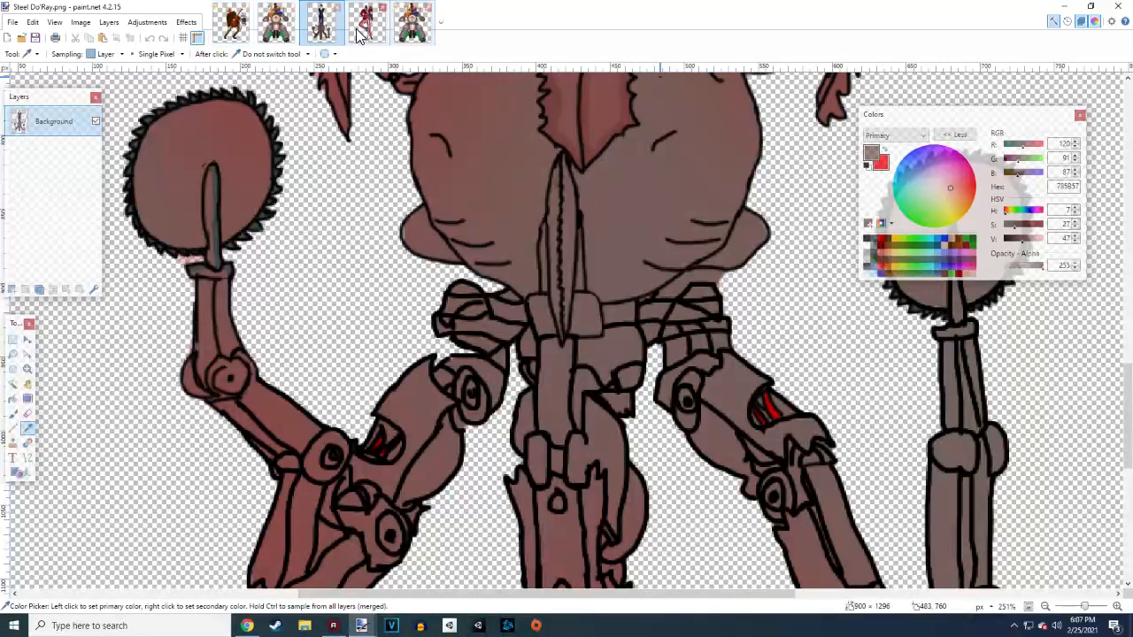
pyautogui.click(231, 22)
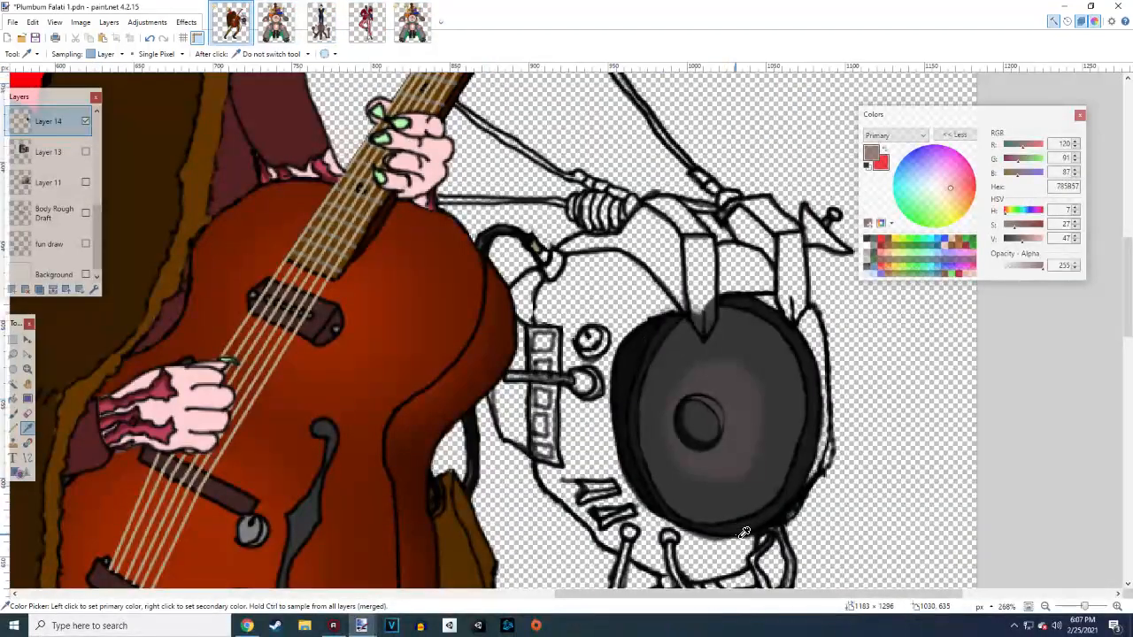
pyautogui.click(14, 413)
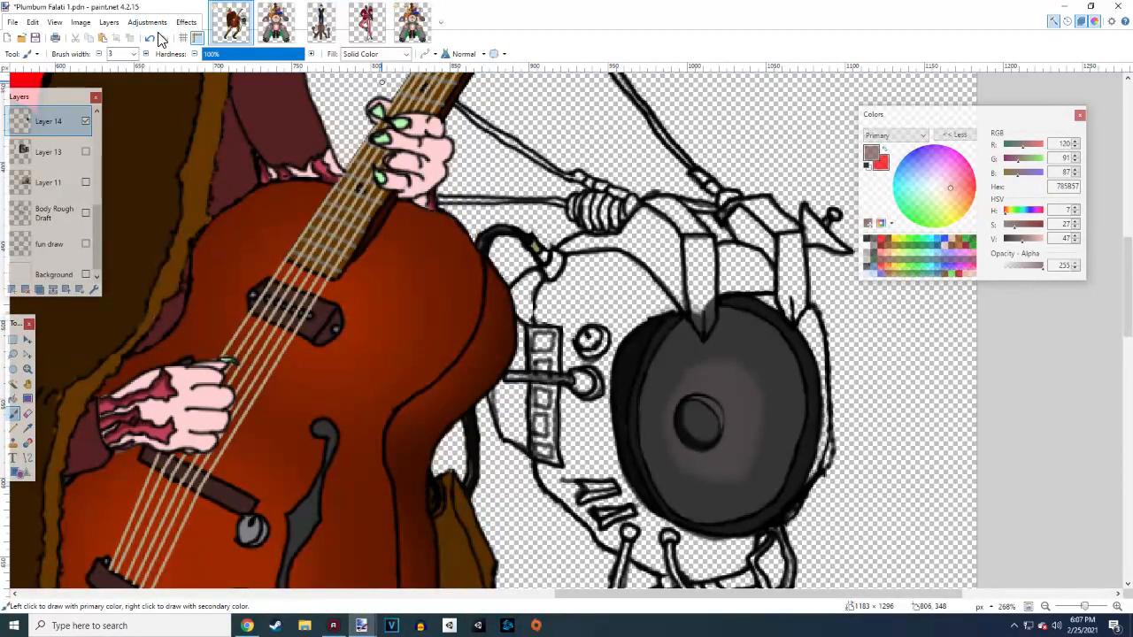
# Set the Paintbrush width to 11 and add a new layer above Layer 14
pyautogui.click(134, 55)
pyautogui.click(134, 55)
pyautogui.click(134, 55)
pyautogui.click(134, 55)
pyautogui.click(146, 54)
pyautogui.click(146, 55)
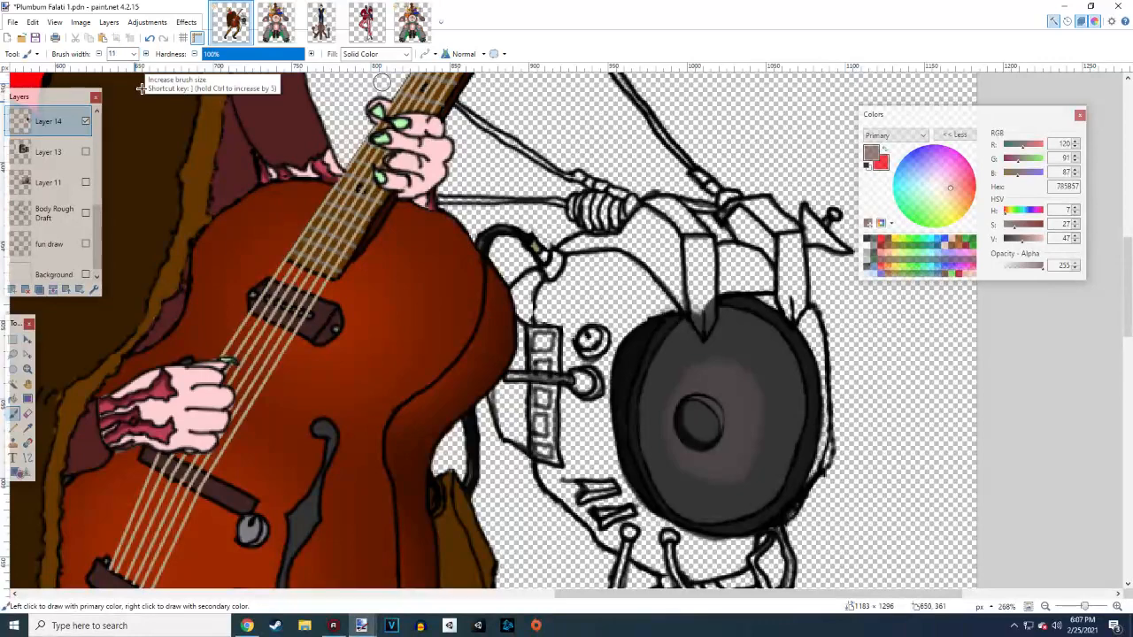
pyautogui.hotkey('ctrl', 'shift', 'n')
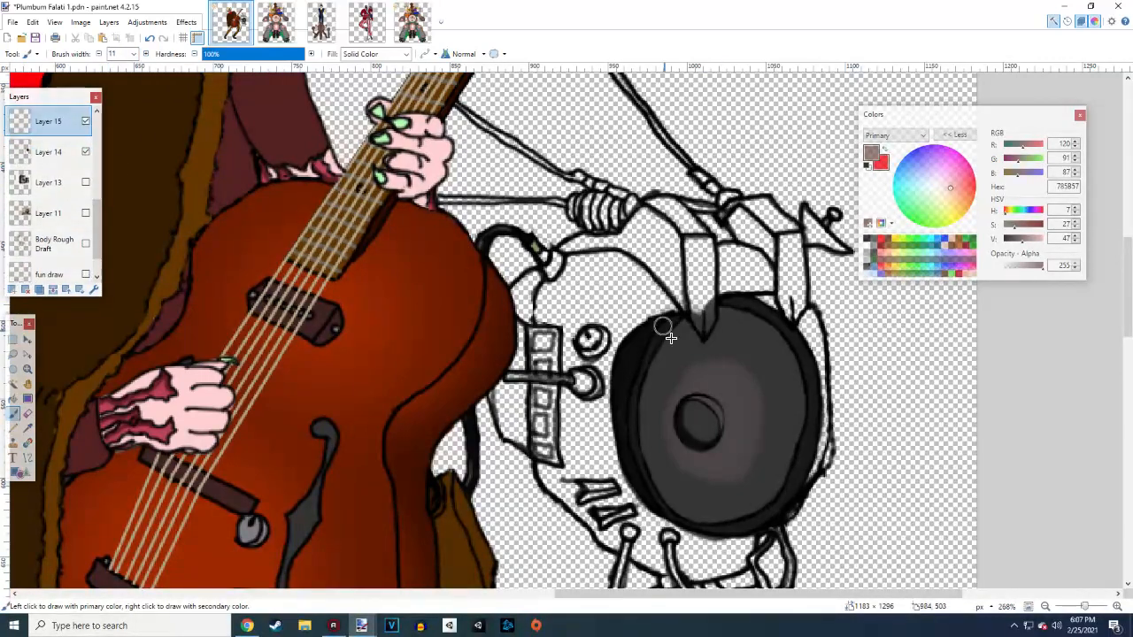
# Paint the left claw overlapping the speaker's top edge grayish brown (785B57), from its pointed tip up to the joint
pyautogui.scroll(6, 670, 337)
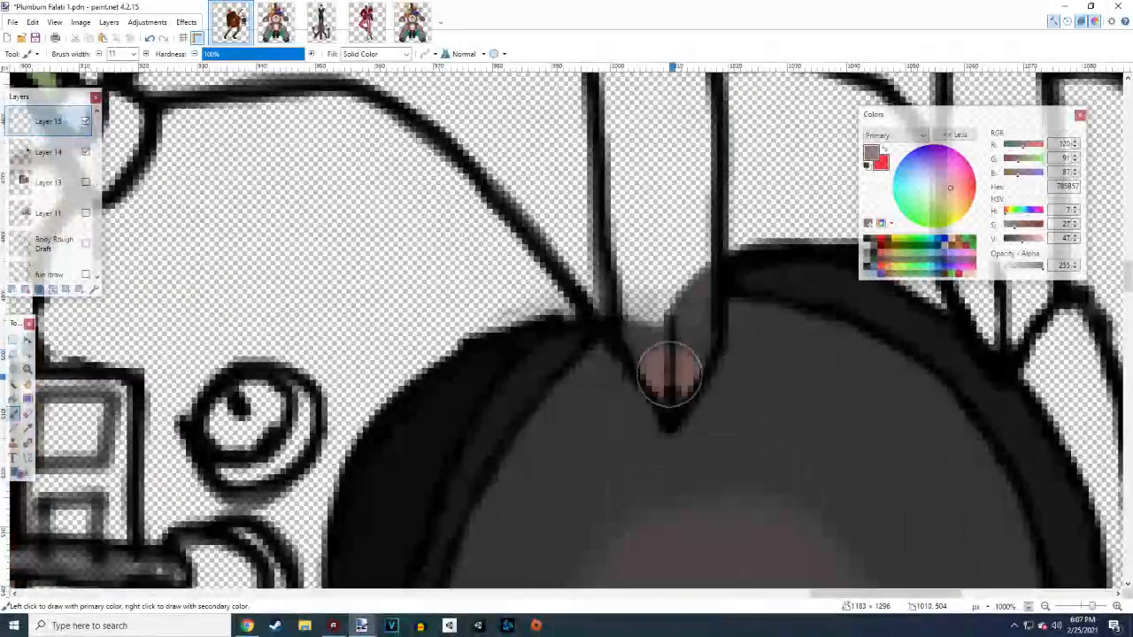
pyautogui.moveTo(669, 374)
pyautogui.mouseDown()
pyautogui.moveTo(650, 314)
pyautogui.moveTo(669, 366)
pyautogui.moveTo(685, 328)
pyautogui.moveTo(690, 246)
pyautogui.mouseUp()
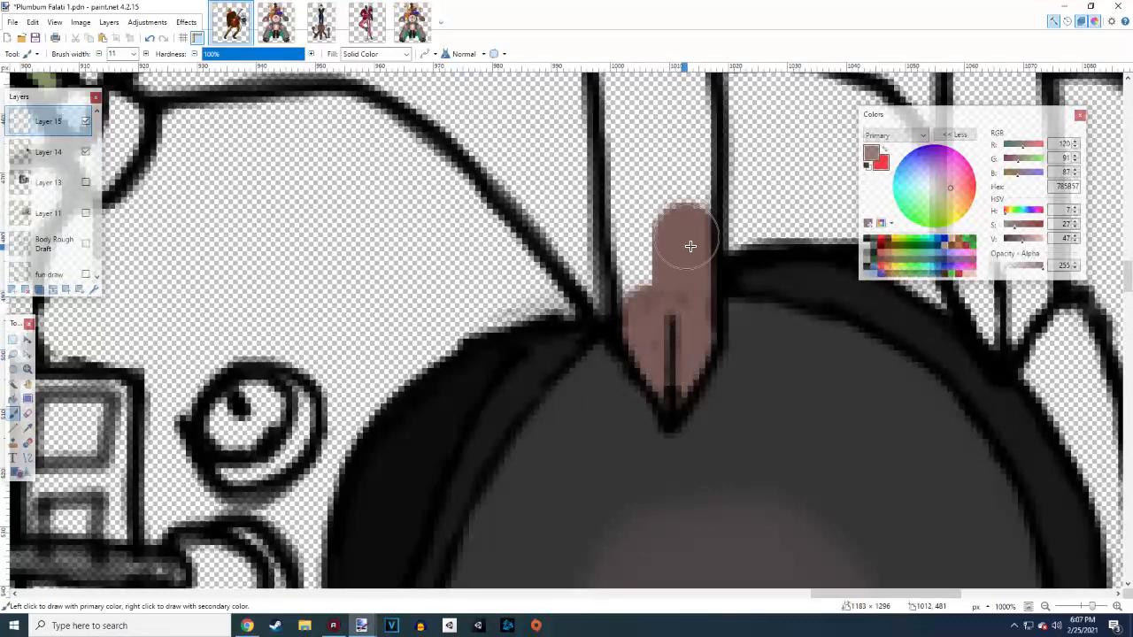
pyautogui.scroll(3, 691, 246)
pyautogui.moveTo(632, 493)
pyautogui.mouseDown()
pyautogui.moveTo(635, 317)
pyautogui.moveTo(615, 271)
pyautogui.moveTo(683, 276)
pyautogui.moveTo(677, 407)
pyautogui.mouseUp()
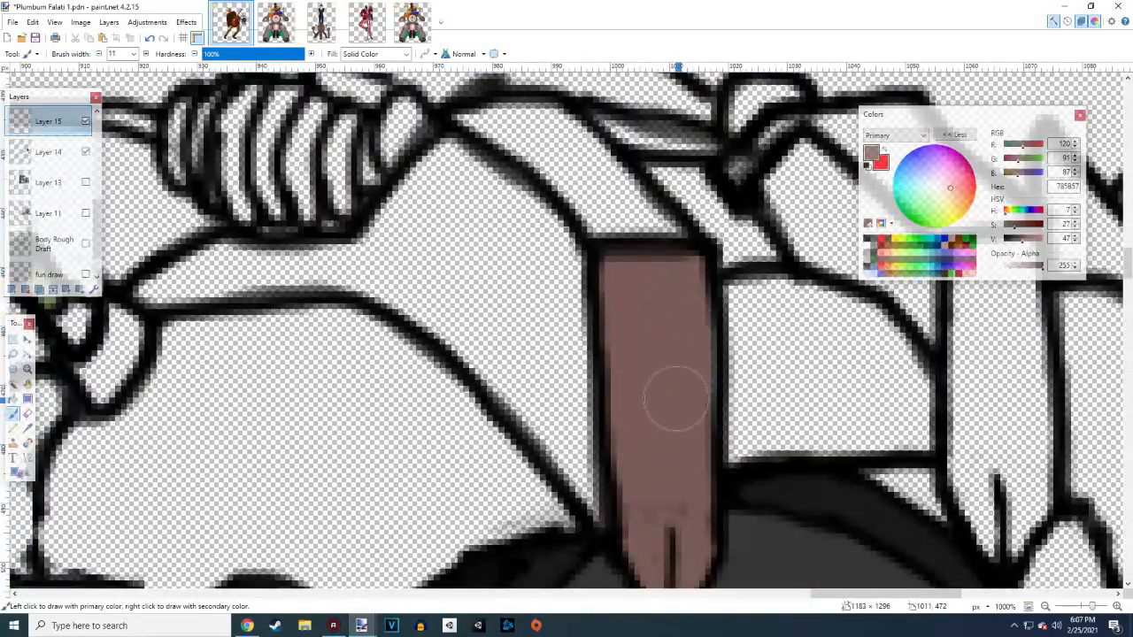
# Paint the right claw above the speaker grayish brown, including the small gap beside it and the curved piece along the speaker's right edge
pyautogui.hscroll(5, 752, 372)
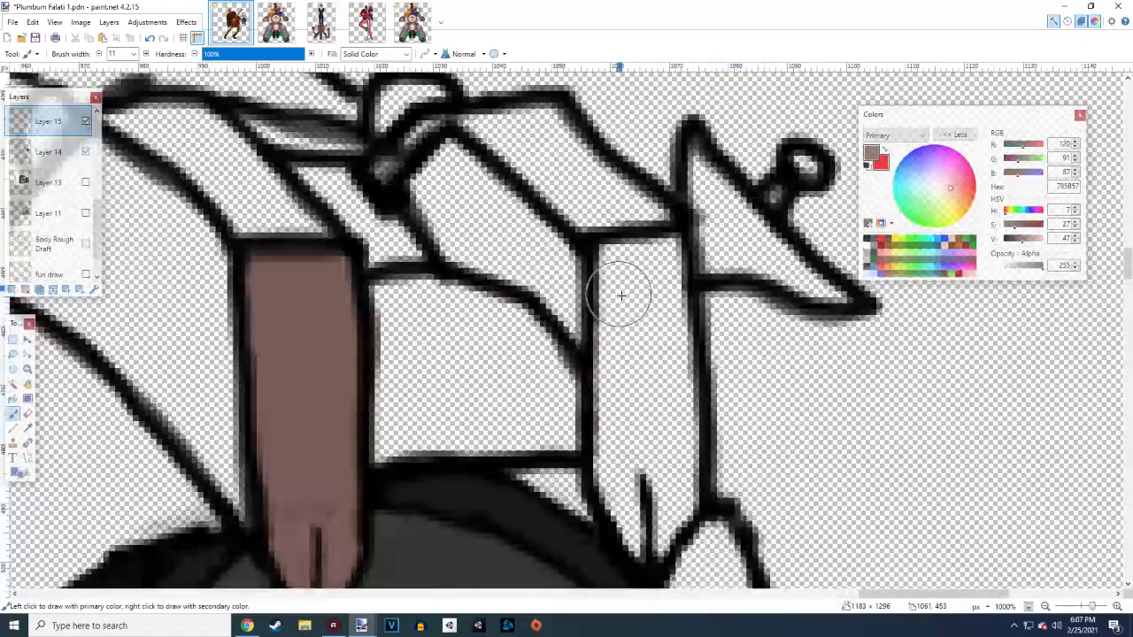
pyautogui.click(617, 262)
pyautogui.moveTo(617, 263)
pyautogui.mouseDown()
pyautogui.moveTo(614, 468)
pyautogui.moveTo(659, 556)
pyautogui.mouseUp()
pyautogui.scroll(-1, 678, 500)
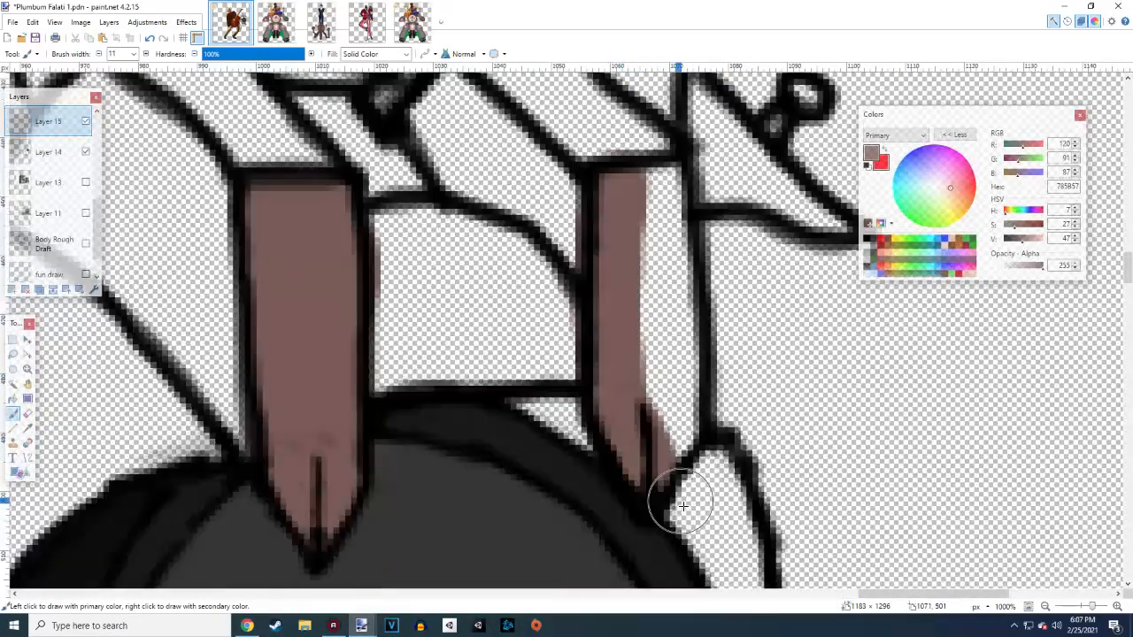
pyautogui.moveTo(655, 459)
pyautogui.mouseDown()
pyautogui.moveTo(682, 411)
pyautogui.moveTo(664, 177)
pyautogui.moveTo(647, 442)
pyautogui.mouseUp()
pyautogui.scroll(-2, 646, 447)
pyautogui.moveTo(520, 230)
pyautogui.mouseDown()
pyautogui.moveTo(639, 316)
pyautogui.moveTo(696, 342)
pyautogui.moveTo(714, 342)
pyautogui.moveTo(712, 328)
pyautogui.moveTo(743, 412)
pyautogui.moveTo(674, 347)
pyautogui.moveTo(754, 458)
pyautogui.mouseUp()
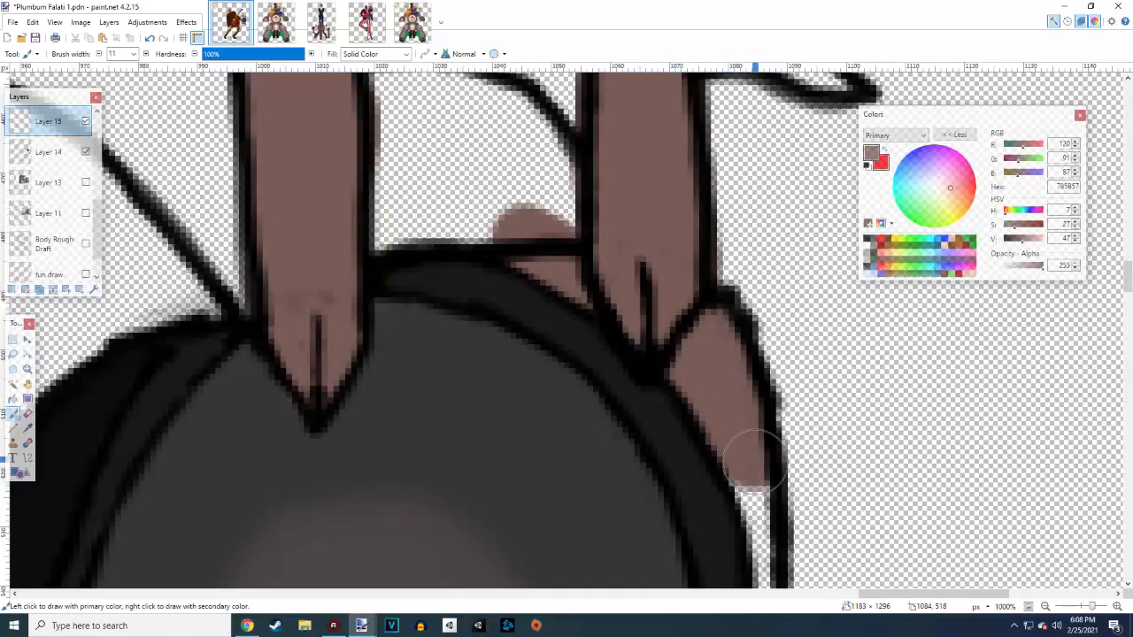
# Fill the panels between and above the two claws with the same grayish brown
pyautogui.scroll(-2, 755, 425)
pyautogui.hscroll(-5, 758, 398)
pyautogui.scroll(2, 761, 407)
pyautogui.scroll(2, 850, 460)
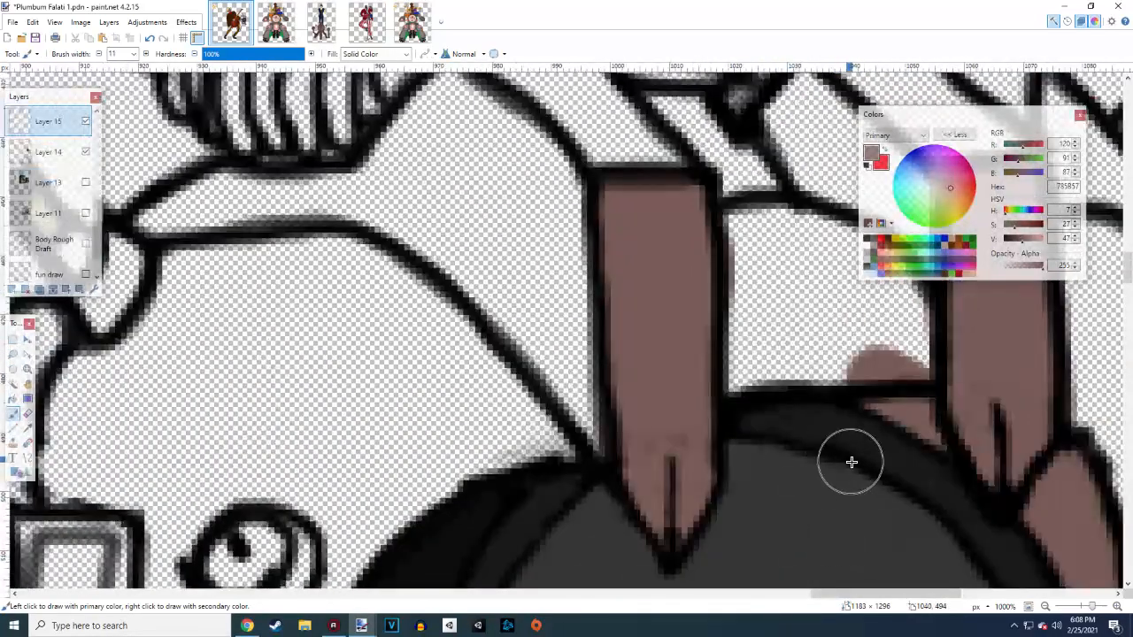
pyautogui.hscroll(3, 834, 442)
pyautogui.scroll(2, 637, 404)
pyautogui.moveTo(471, 254)
pyautogui.mouseDown()
pyautogui.moveTo(532, 315)
pyautogui.moveTo(529, 266)
pyautogui.moveTo(573, 232)
pyautogui.moveTo(562, 230)
pyautogui.moveTo(677, 202)
pyautogui.moveTo(786, 304)
pyautogui.moveTo(624, 211)
pyautogui.moveTo(586, 232)
pyautogui.moveTo(531, 310)
pyautogui.moveTo(578, 325)
pyautogui.moveTo(735, 334)
pyautogui.moveTo(748, 356)
pyautogui.moveTo(705, 363)
pyautogui.moveTo(716, 498)
pyautogui.moveTo(625, 485)
pyautogui.moveTo(637, 498)
pyautogui.moveTo(480, 507)
pyautogui.moveTo(542, 478)
pyautogui.moveTo(576, 445)
pyautogui.moveTo(622, 441)
pyautogui.moveTo(524, 386)
pyautogui.moveTo(540, 365)
pyautogui.moveTo(600, 366)
pyautogui.mouseUp()
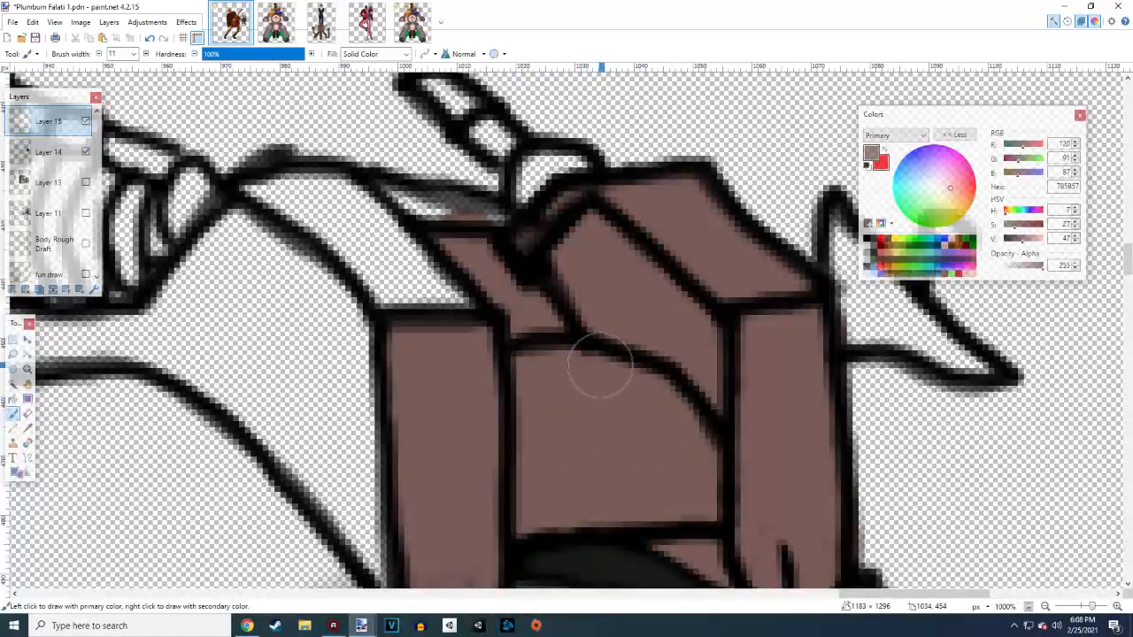
# Paint the slanted top of the left claw and the thin strip above it grayish brown
pyautogui.click(450, 320)
pyautogui.moveTo(383, 209); pyautogui.dragTo(505, 243)
pyautogui.hscroll(-2, 566, 322)
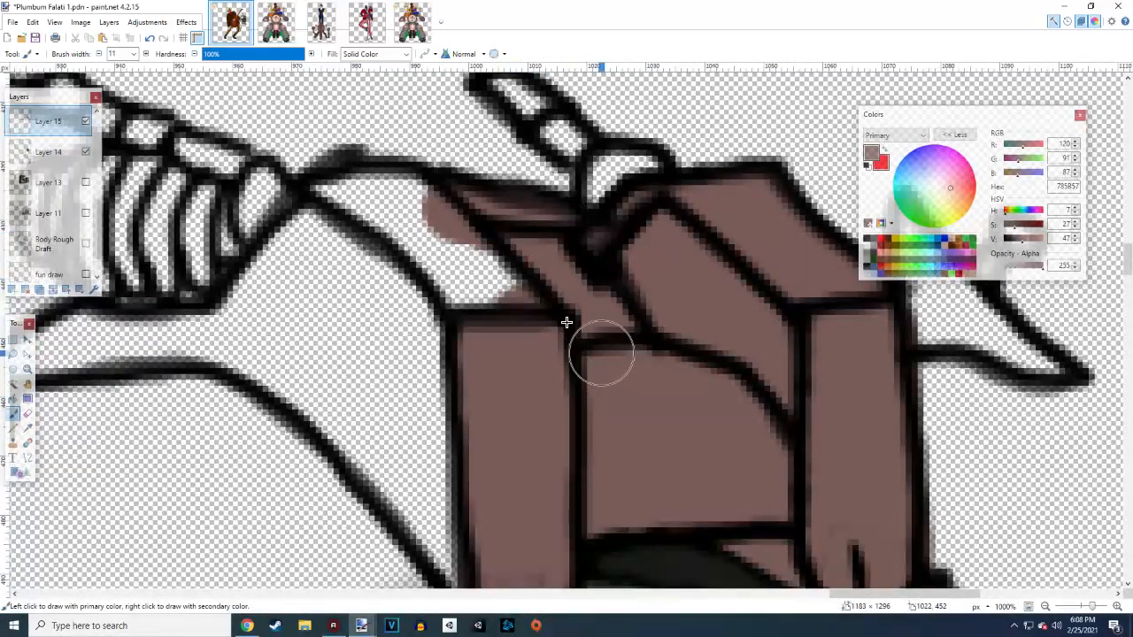
pyautogui.moveTo(330, 187)
pyautogui.mouseDown()
pyautogui.moveTo(417, 193)
pyautogui.moveTo(425, 222)
pyautogui.moveTo(402, 232)
pyautogui.moveTo(455, 287)
pyautogui.mouseUp()
pyautogui.hscroll(-3, 550, 325)
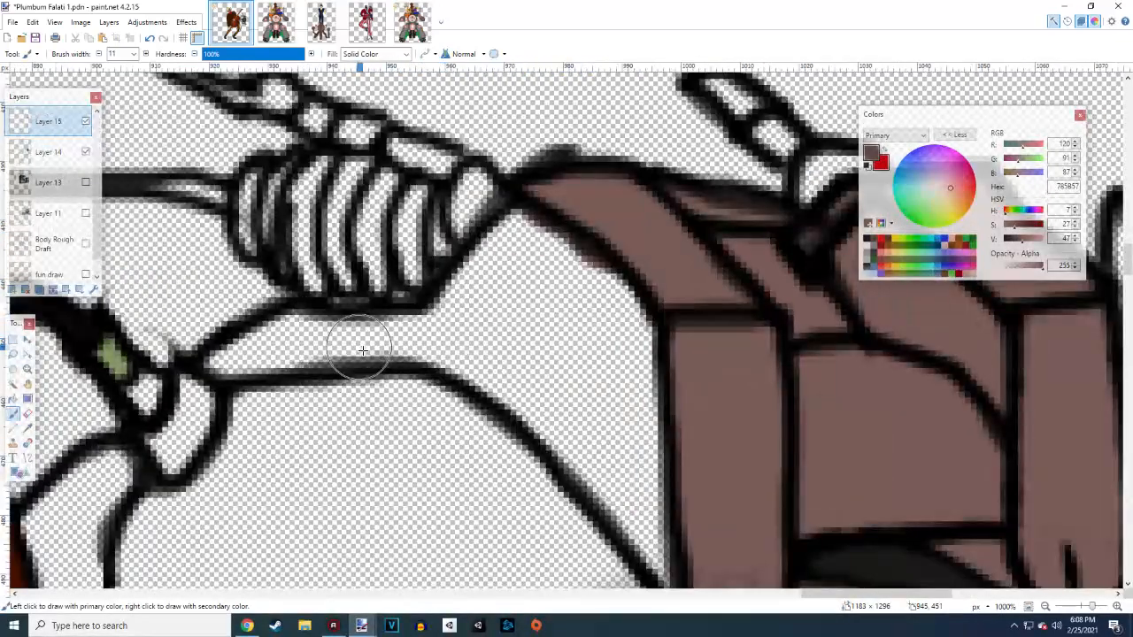
# Paint the curved casing section beneath the coil grayish brown, from the cable plug across to the left claw
pyautogui.scroll(-4, 363, 350)
pyautogui.scroll(2, 318, 256)
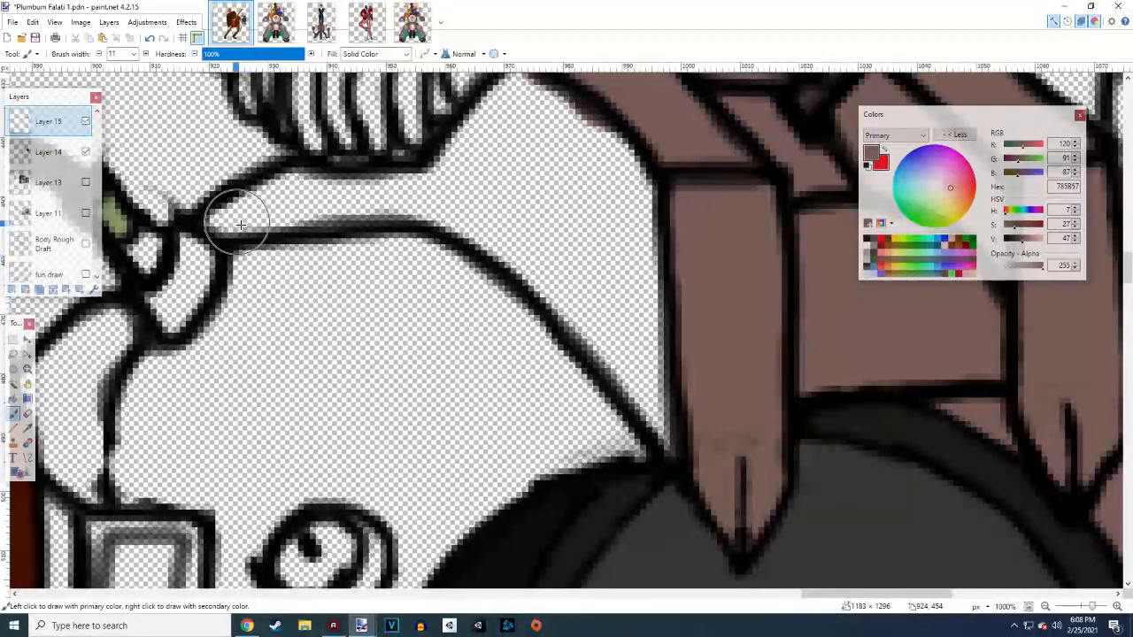
pyautogui.moveTo(232, 223)
pyautogui.mouseDown()
pyautogui.moveTo(293, 197)
pyautogui.moveTo(411, 210)
pyautogui.moveTo(381, 203)
pyautogui.moveTo(440, 193)
pyautogui.moveTo(487, 152)
pyautogui.mouseUp()
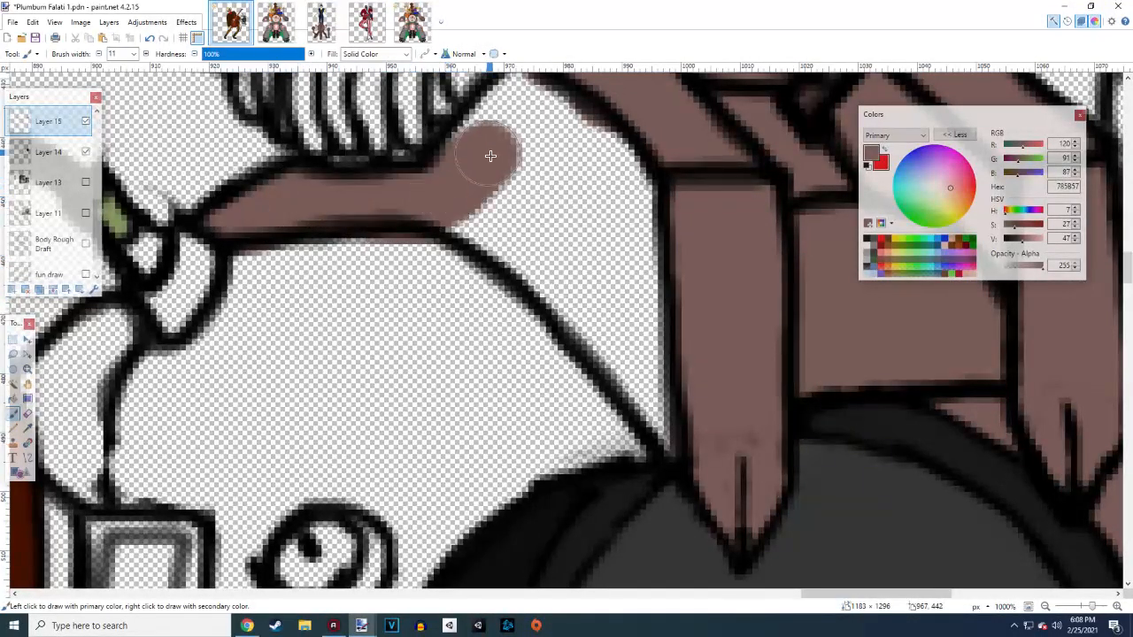
pyautogui.scroll(2, 496, 283)
pyautogui.moveTo(469, 319); pyautogui.dragTo(531, 228)
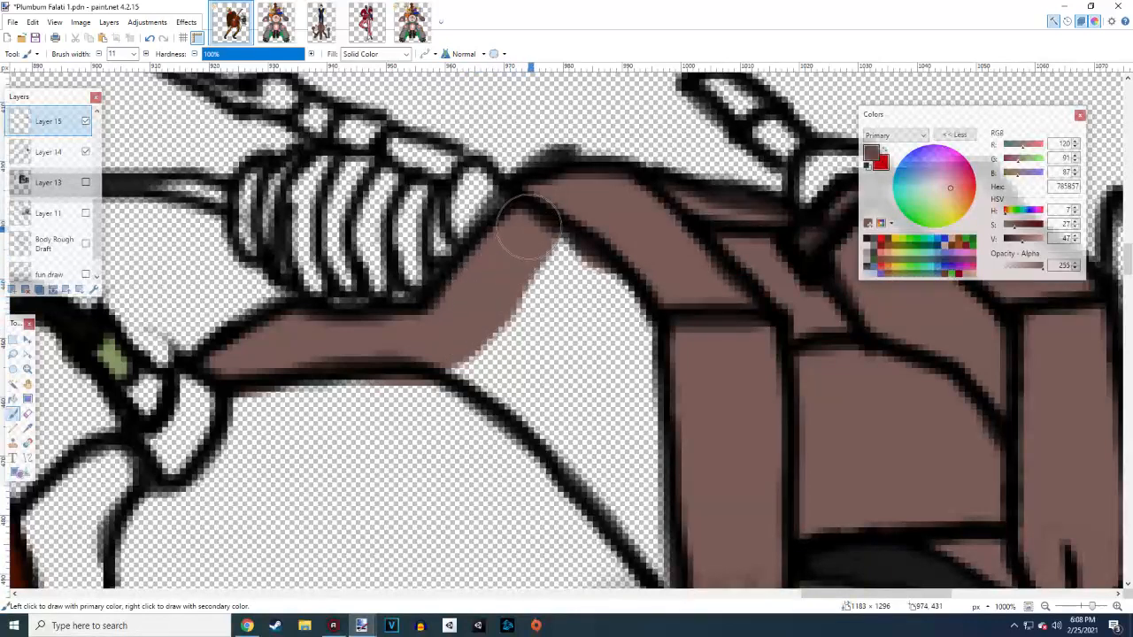
pyautogui.moveTo(428, 378)
pyautogui.mouseDown()
pyautogui.moveTo(476, 350)
pyautogui.moveTo(462, 374)
pyautogui.moveTo(566, 253)
pyautogui.moveTo(498, 405)
pyautogui.moveTo(618, 257)
pyautogui.moveTo(528, 399)
pyautogui.moveTo(629, 301)
pyautogui.moveTo(546, 450)
pyautogui.moveTo(671, 342)
pyautogui.moveTo(588, 467)
pyautogui.mouseUp()
pyautogui.scroll(-3, 588, 467)
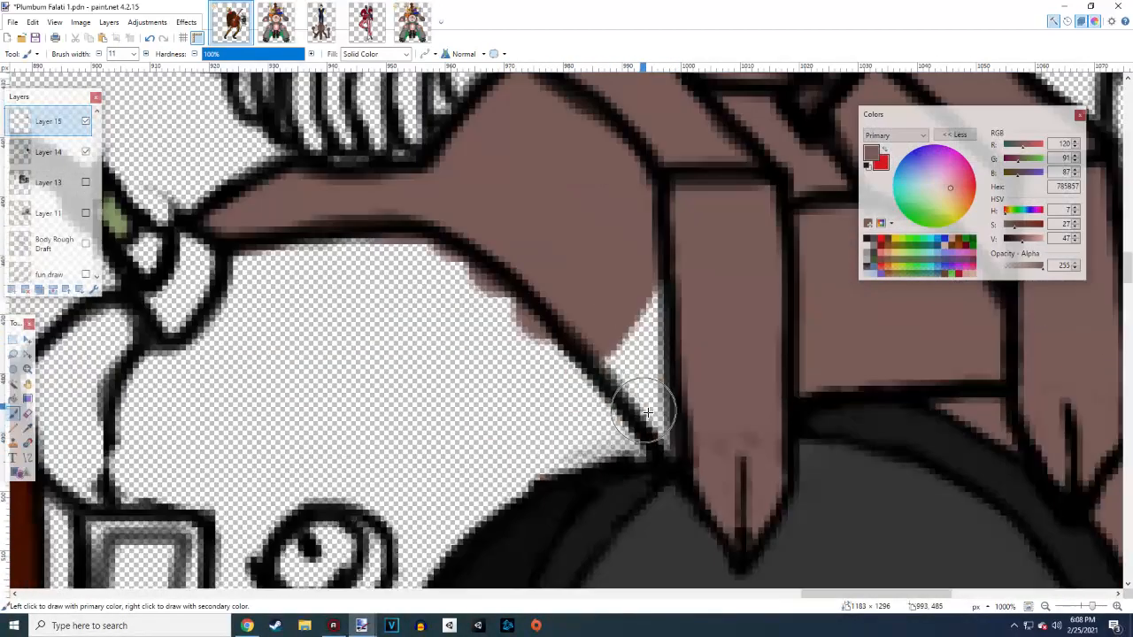
pyautogui.moveTo(670, 325)
pyautogui.mouseDown()
pyautogui.moveTo(628, 360)
pyautogui.moveTo(638, 328)
pyautogui.moveTo(652, 422)
pyautogui.moveTo(680, 436)
pyautogui.mouseUp()
pyautogui.scroll(-8, 680, 435)
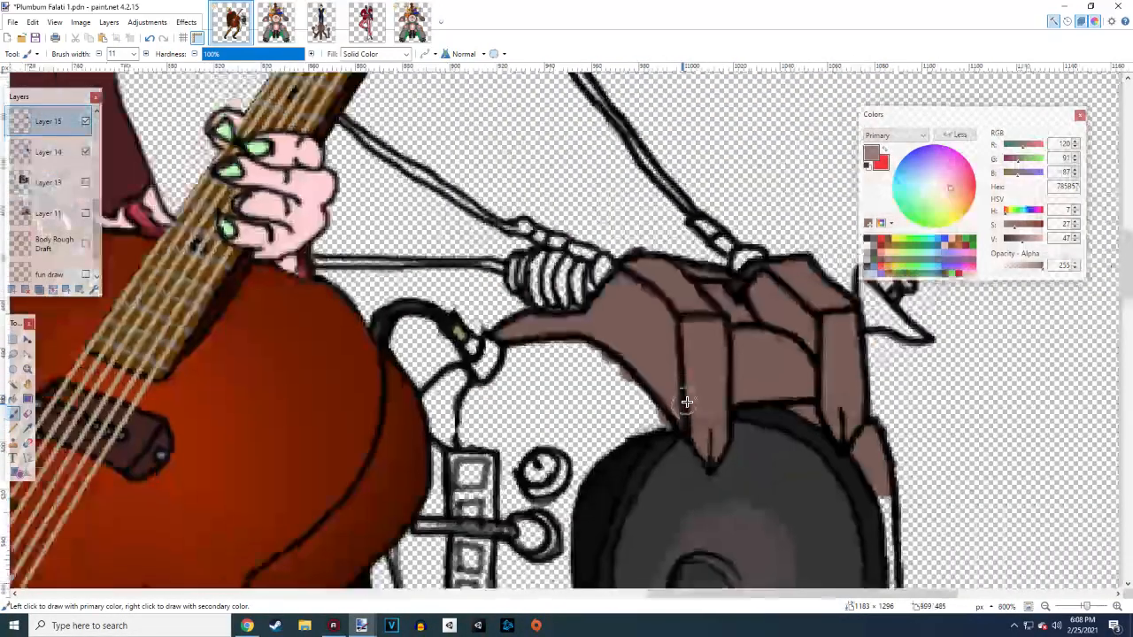
pyautogui.scroll(5, 605, 382)
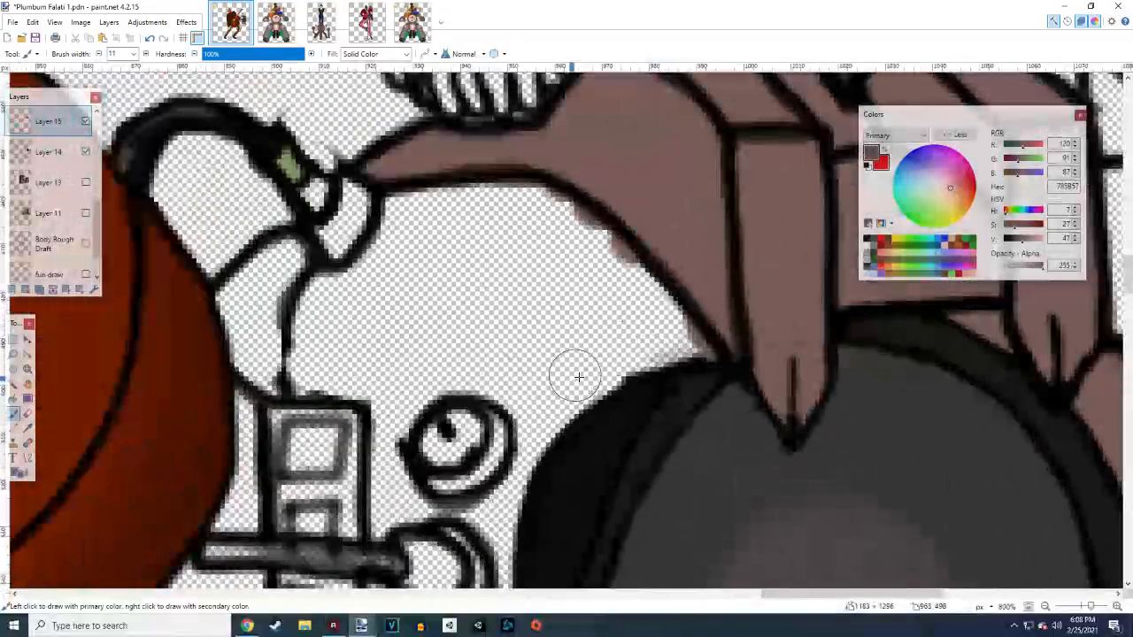
pyautogui.scroll(-2, 576, 375)
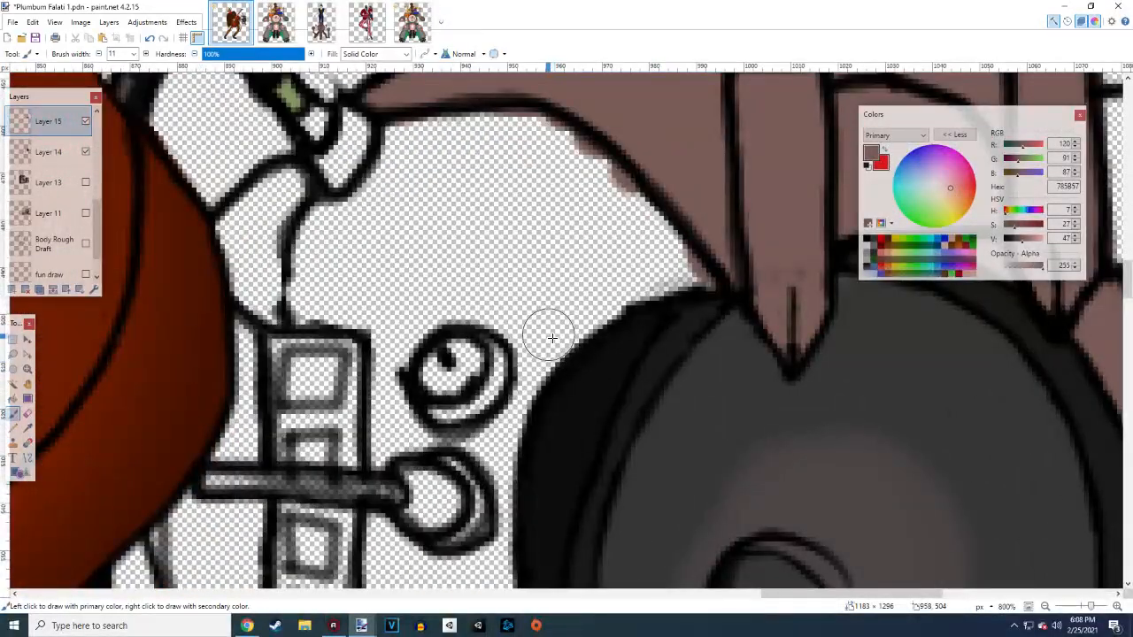
pyautogui.moveTo(552, 337)
pyautogui.mouseDown()
pyautogui.moveTo(648, 285)
pyautogui.moveTo(700, 292)
pyautogui.mouseUp()
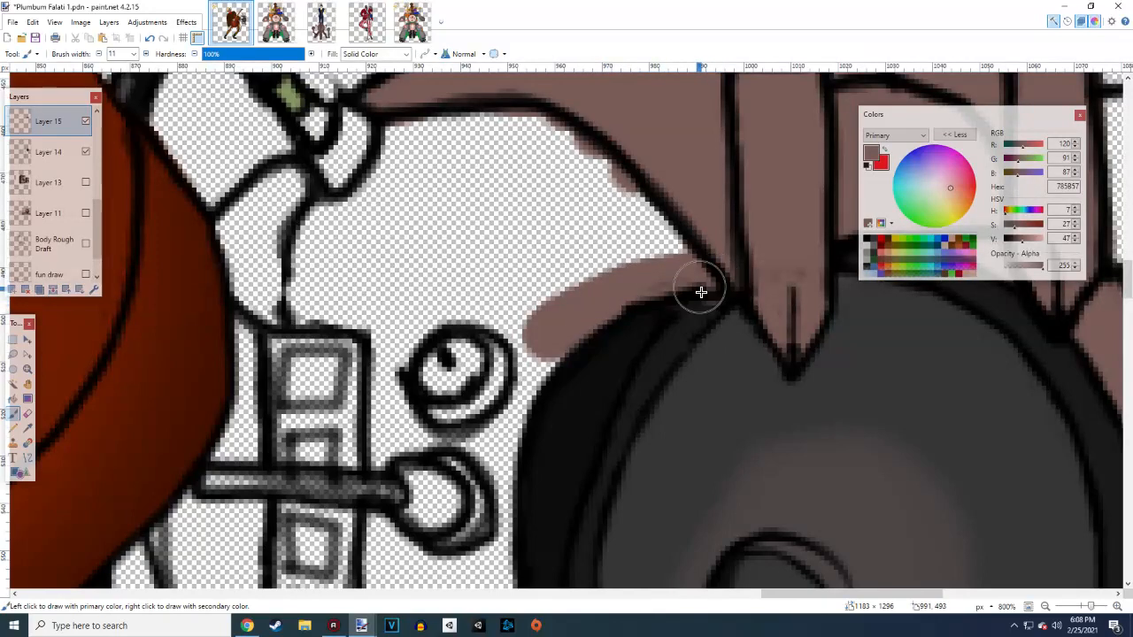
pyautogui.scroll(-4, 609, 361)
pyautogui.hotkey('ctrl', 'z')
pyautogui.scroll(4, 622, 336)
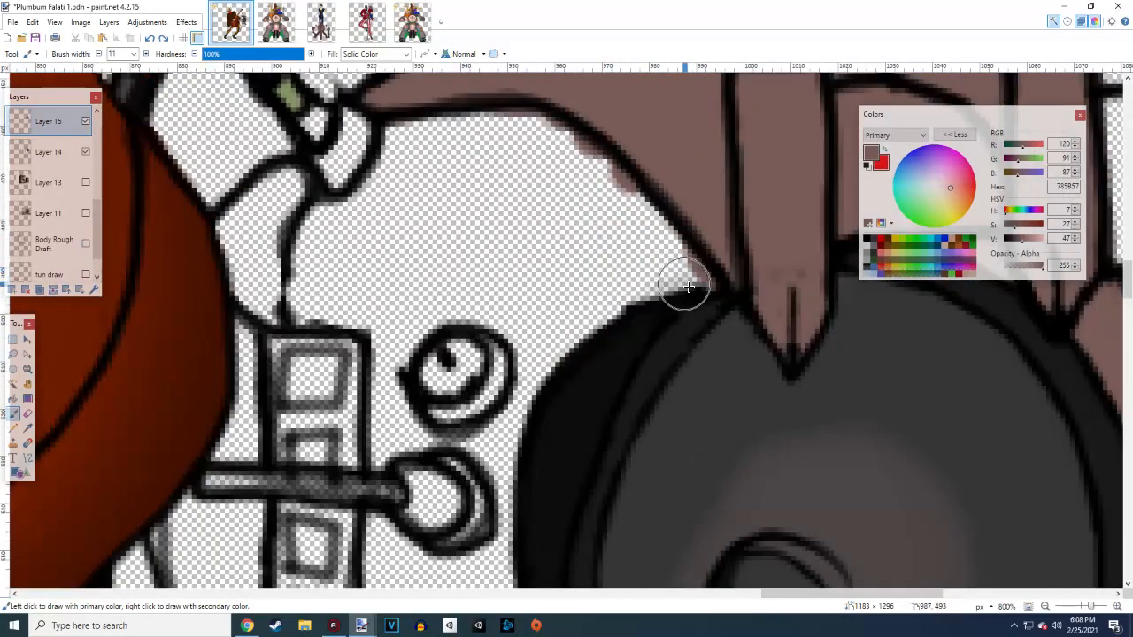
# Paint a grayish brown band on the amp body along the speaker's upper-left rim
pyautogui.moveTo(713, 265)
pyautogui.mouseDown()
pyautogui.moveTo(652, 267)
pyautogui.moveTo(633, 282)
pyautogui.moveTo(632, 272)
pyautogui.moveTo(605, 301)
pyautogui.moveTo(599, 292)
pyautogui.moveTo(561, 315)
pyautogui.mouseUp()
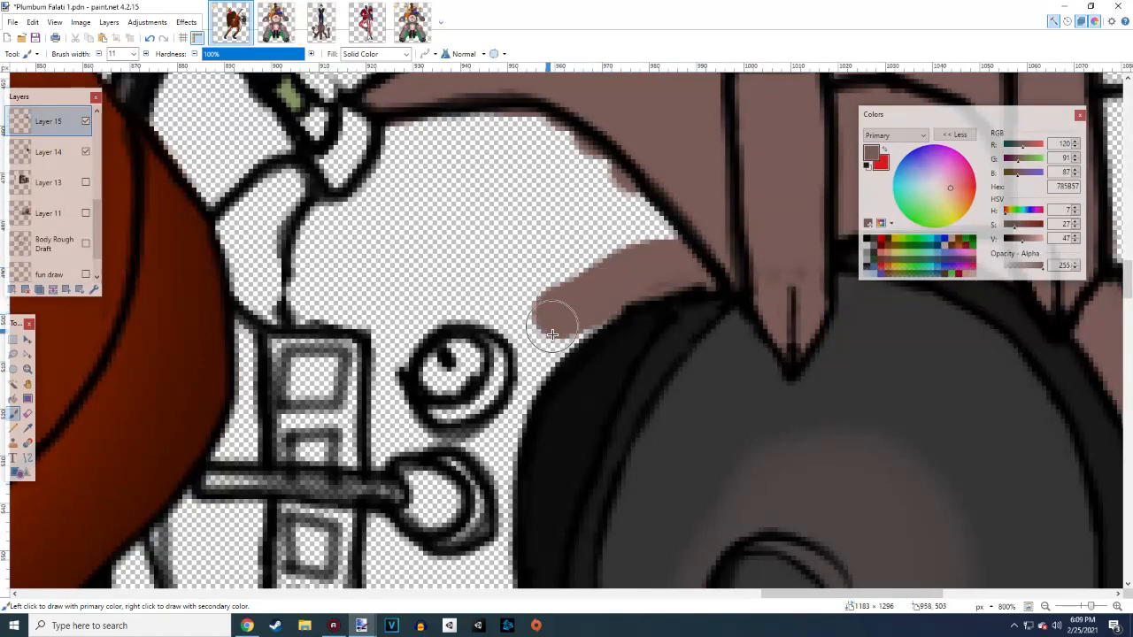
pyautogui.scroll(-6, 553, 334)
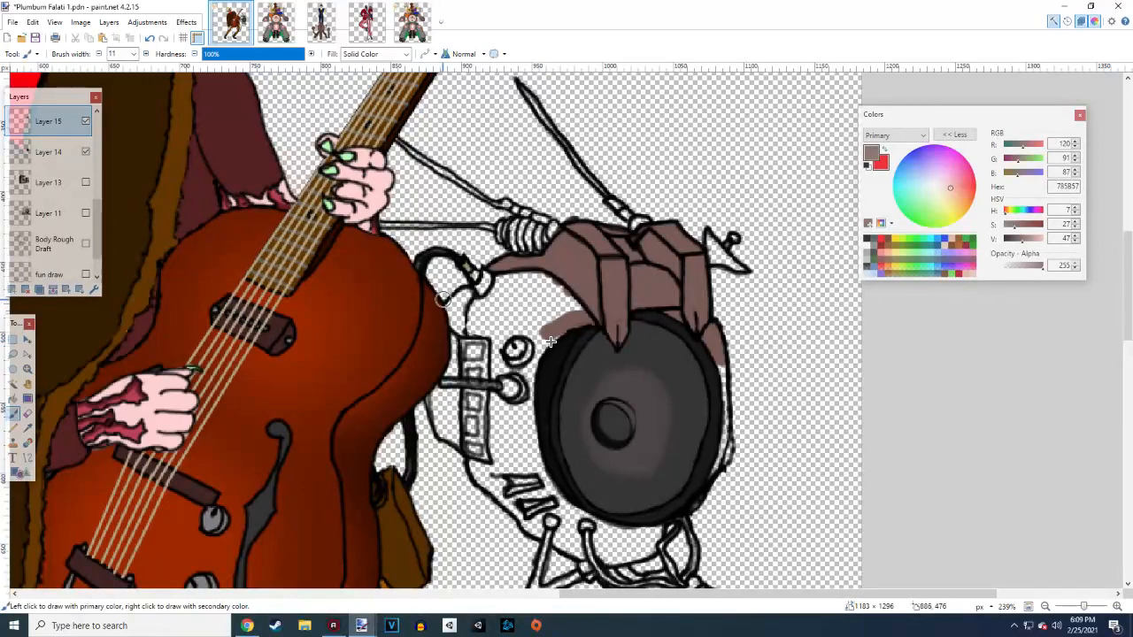
pyautogui.scroll(3, 607, 303)
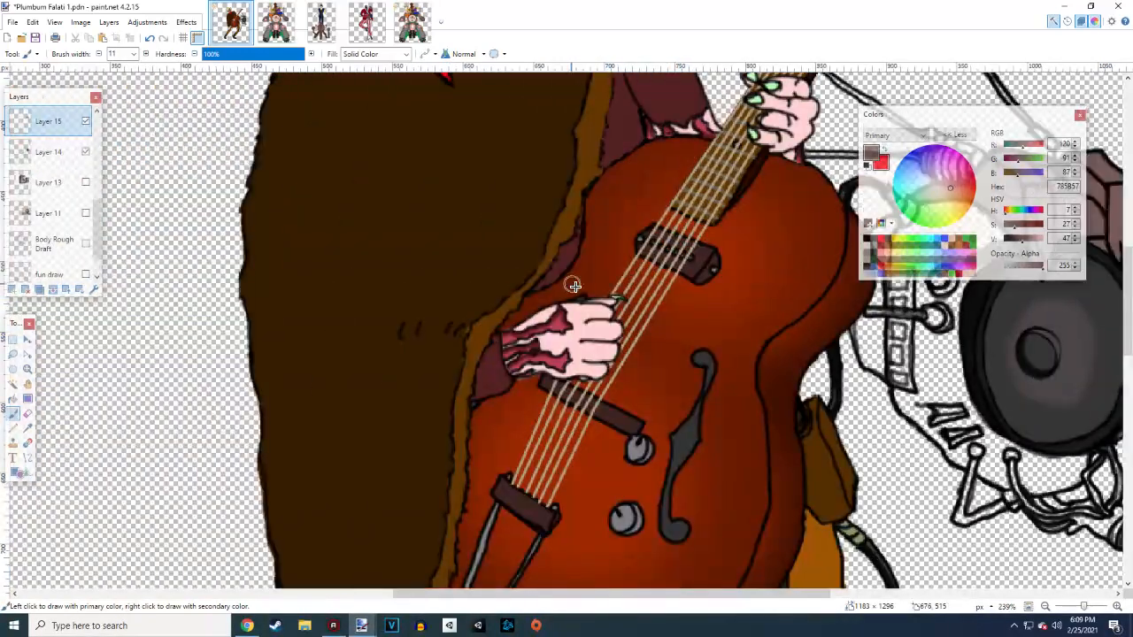
pyautogui.scroll(-3, 607, 303)
pyautogui.scroll(3, 584, 301)
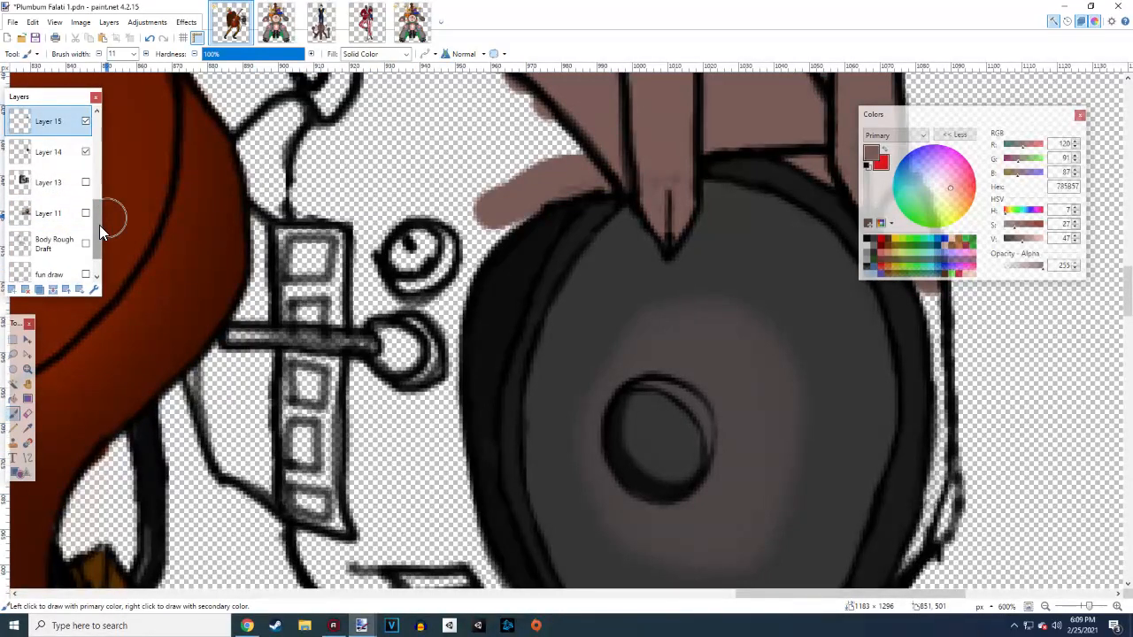
# Hide Layer 18 and paint the amp's left side, beside the button strip, grayish brown on Layer 15
pyautogui.scroll(3, 99, 225)
pyautogui.click(85, 188)
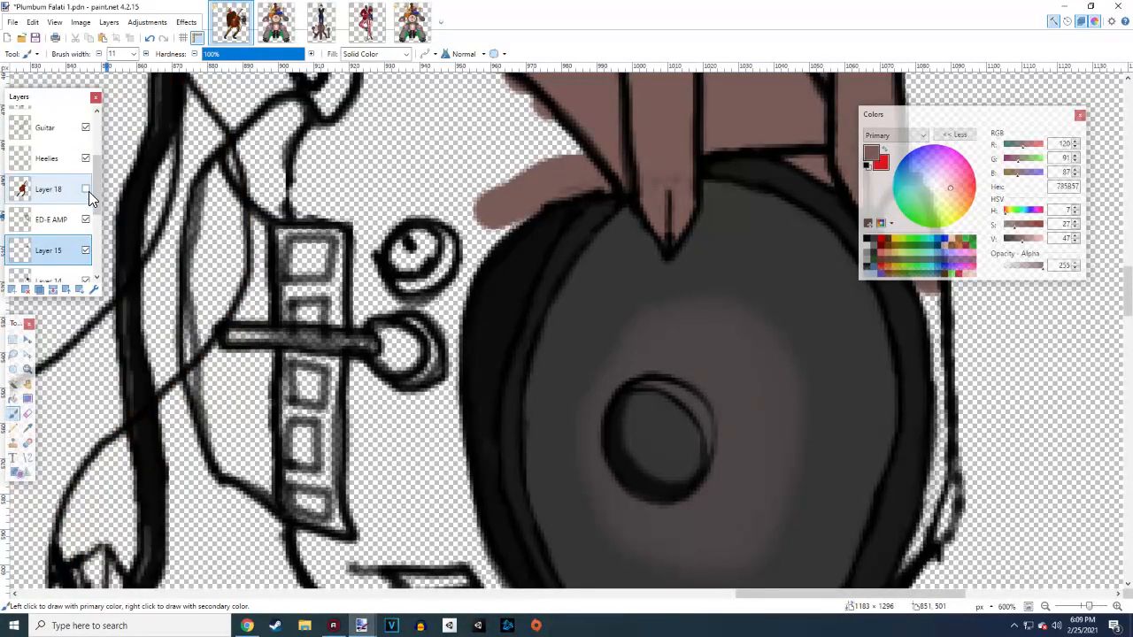
pyautogui.moveTo(211, 259)
pyautogui.mouseDown()
pyautogui.moveTo(208, 192)
pyautogui.moveTo(283, 103)
pyautogui.moveTo(298, 133)
pyautogui.moveTo(255, 224)
pyautogui.moveTo(246, 205)
pyautogui.moveTo(233, 235)
pyautogui.moveTo(235, 181)
pyautogui.moveTo(204, 276)
pyautogui.moveTo(197, 335)
pyautogui.moveTo(258, 465)
pyautogui.mouseUp()
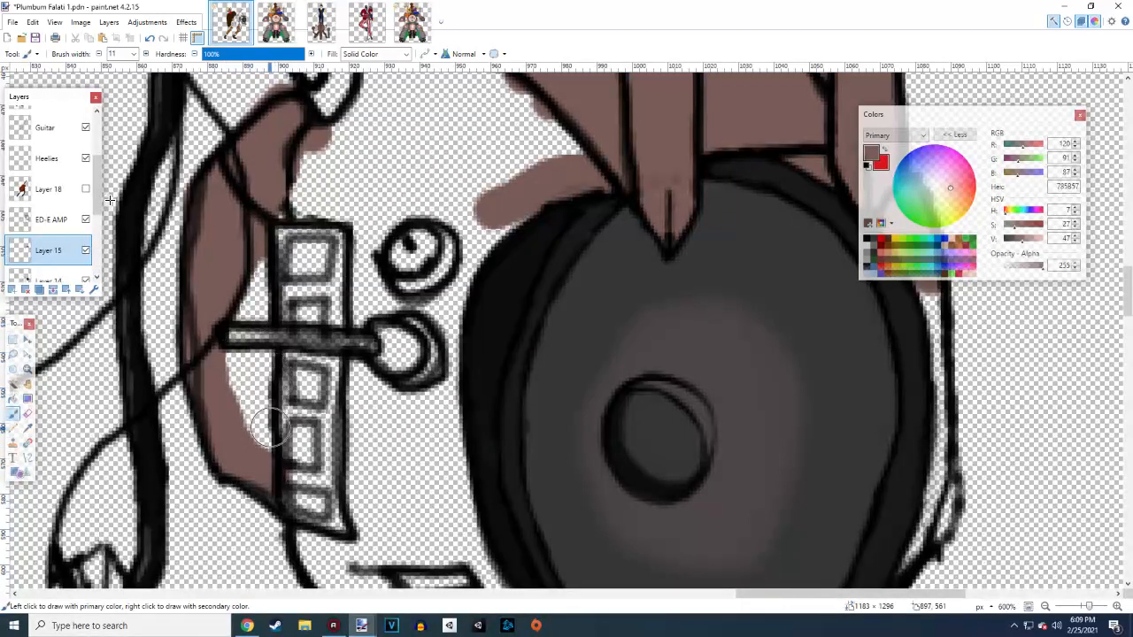
pyautogui.moveTo(264, 451); pyautogui.dragTo(242, 358)
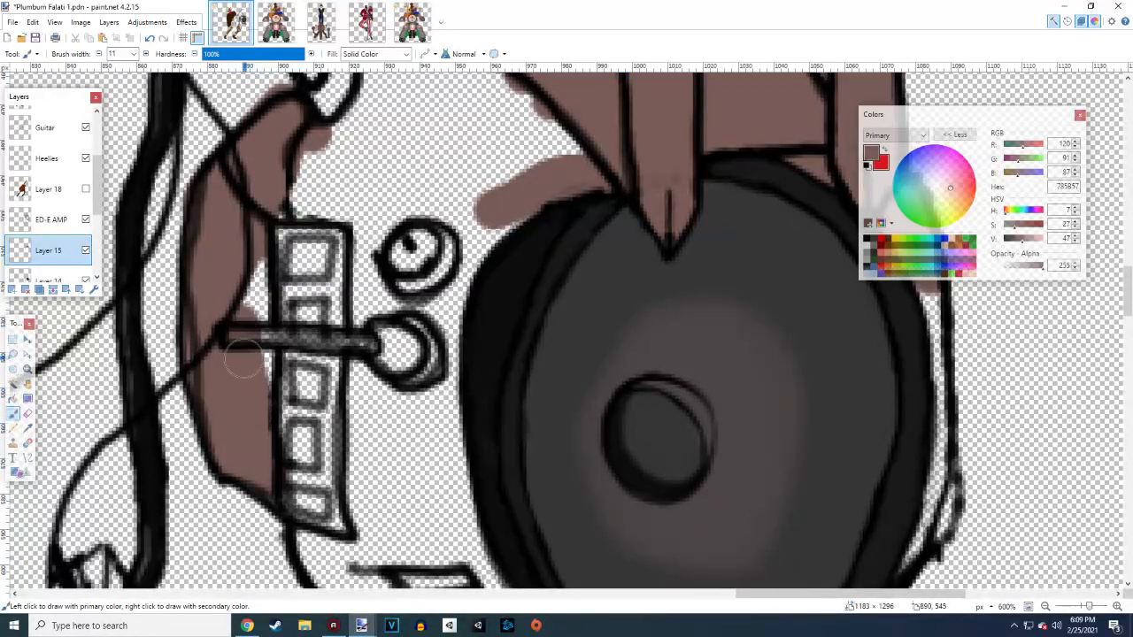
pyautogui.moveTo(245, 277); pyautogui.dragTo(258, 339)
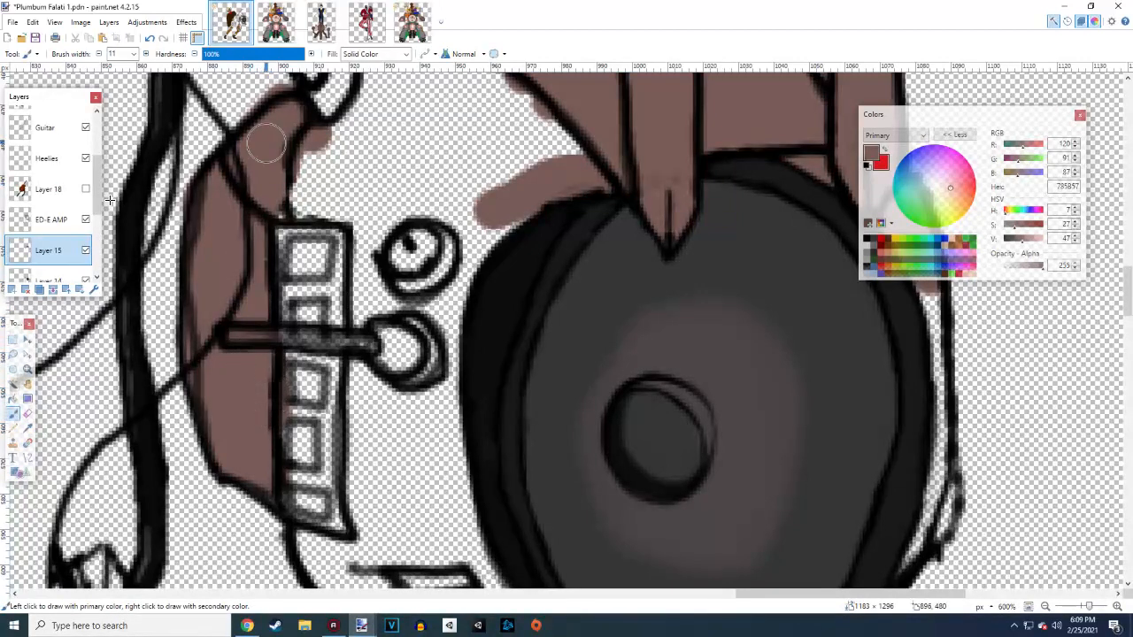
# Paint a grayish brown band beneath the amp's upper casing and down the speaker's left rim past the two knobs
pyautogui.scroll(2, 368, 292)
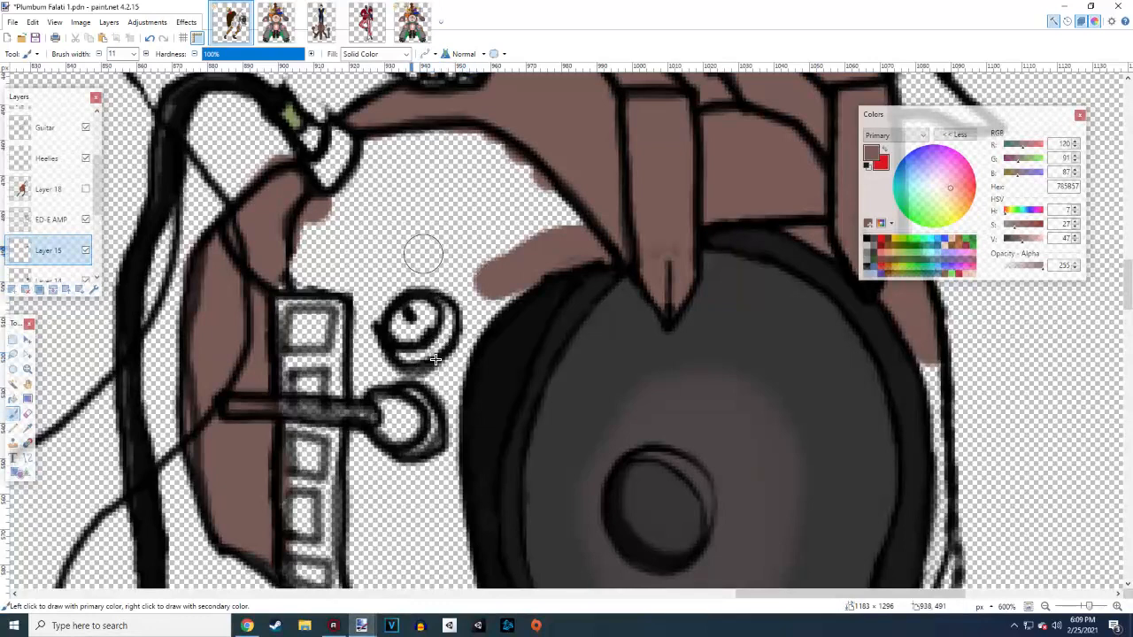
pyautogui.moveTo(338, 208)
pyautogui.mouseDown()
pyautogui.moveTo(382, 149)
pyautogui.moveTo(406, 138)
pyautogui.moveTo(457, 135)
pyautogui.moveTo(519, 168)
pyautogui.mouseUp()
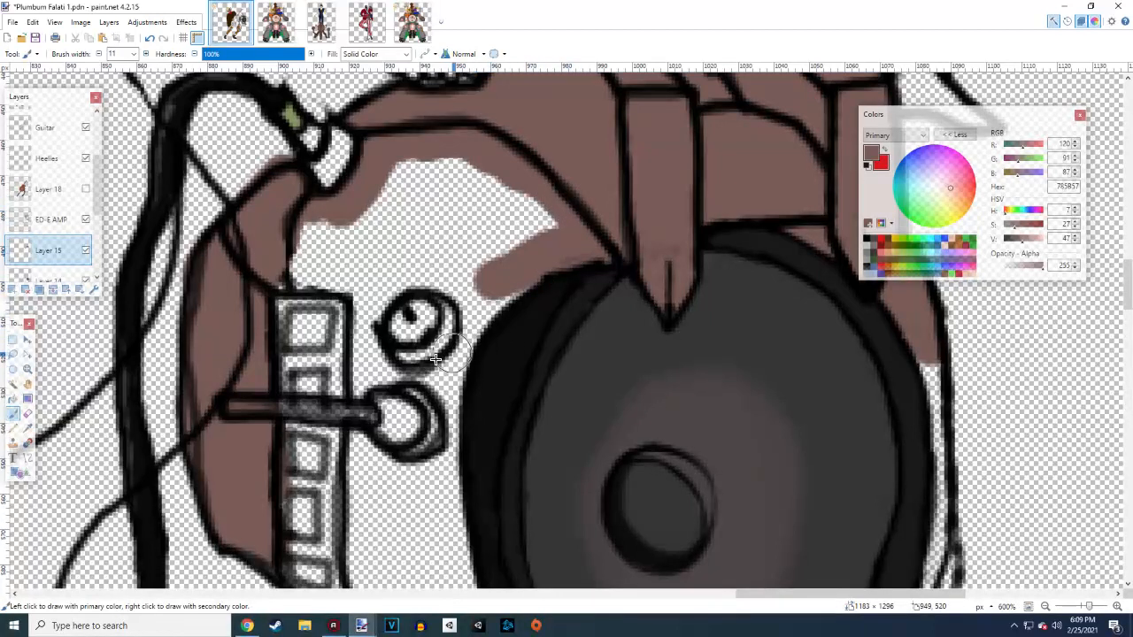
pyautogui.moveTo(449, 350); pyautogui.dragTo(460, 322)
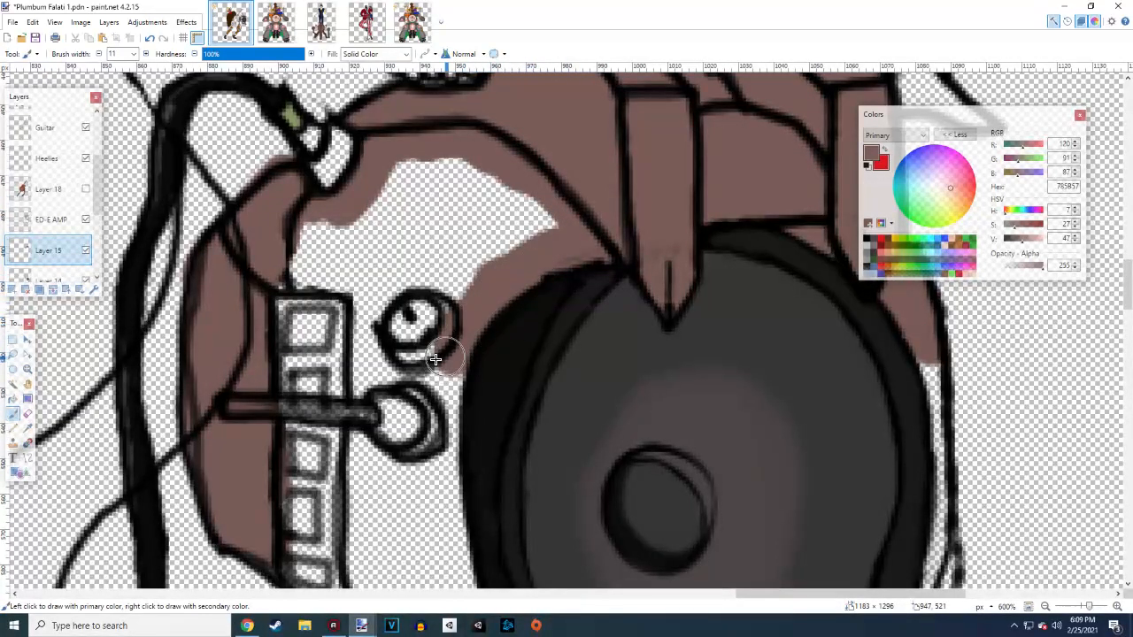
pyautogui.moveTo(449, 364); pyautogui.dragTo(447, 399)
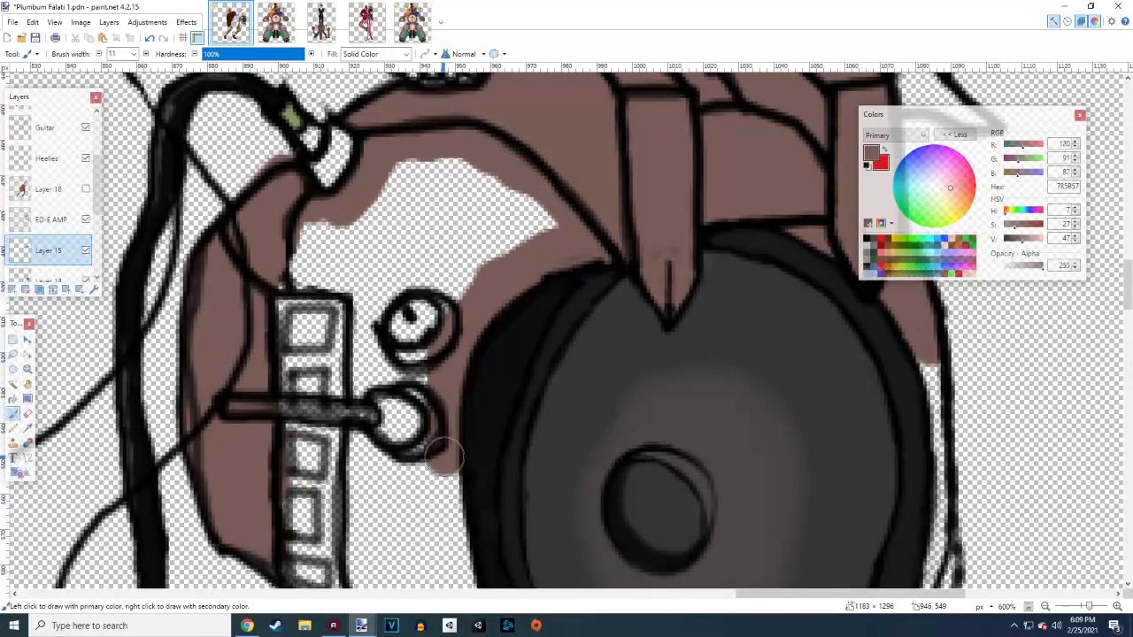
pyautogui.moveTo(444, 458); pyautogui.dragTo(448, 495)
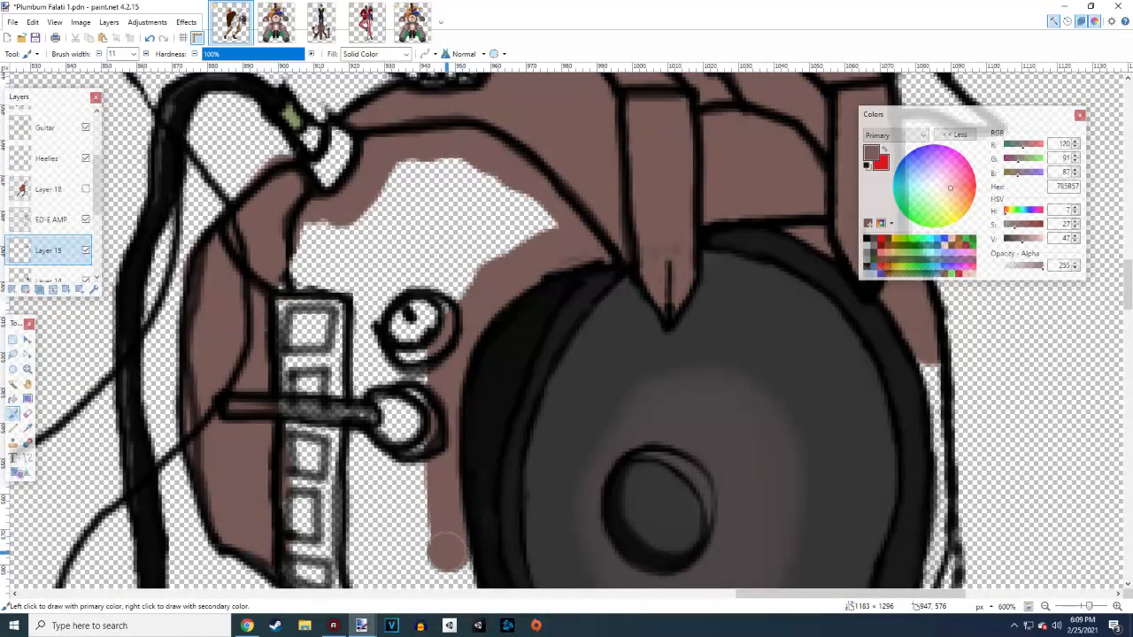
# Fill the amp panel around and beneath the button strip and the two knobs with grayish brown
pyautogui.moveTo(447, 553); pyautogui.dragTo(368, 555)
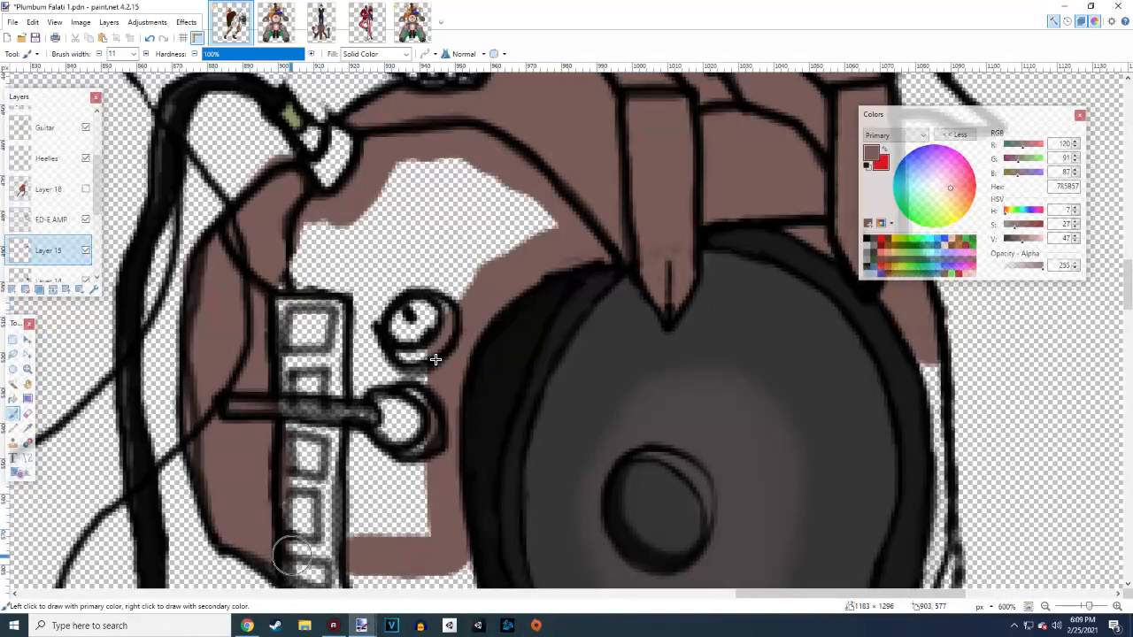
pyautogui.moveTo(292, 556)
pyautogui.mouseDown()
pyautogui.moveTo(326, 549)
pyautogui.moveTo(307, 535)
pyautogui.moveTo(287, 454)
pyautogui.moveTo(307, 450)
pyautogui.moveTo(324, 469)
pyautogui.moveTo(325, 435)
pyautogui.moveTo(291, 374)
pyautogui.moveTo(287, 396)
pyautogui.moveTo(285, 330)
pyautogui.moveTo(299, 340)
pyautogui.moveTo(333, 327)
pyautogui.moveTo(362, 413)
pyautogui.moveTo(366, 518)
pyautogui.moveTo(374, 471)
pyautogui.moveTo(422, 523)
pyautogui.mouseUp()
pyautogui.moveTo(423, 469)
pyautogui.mouseDown()
pyautogui.moveTo(385, 404)
pyautogui.moveTo(415, 389)
pyautogui.moveTo(345, 417)
pyautogui.moveTo(335, 407)
pyautogui.moveTo(403, 354)
pyautogui.mouseUp()
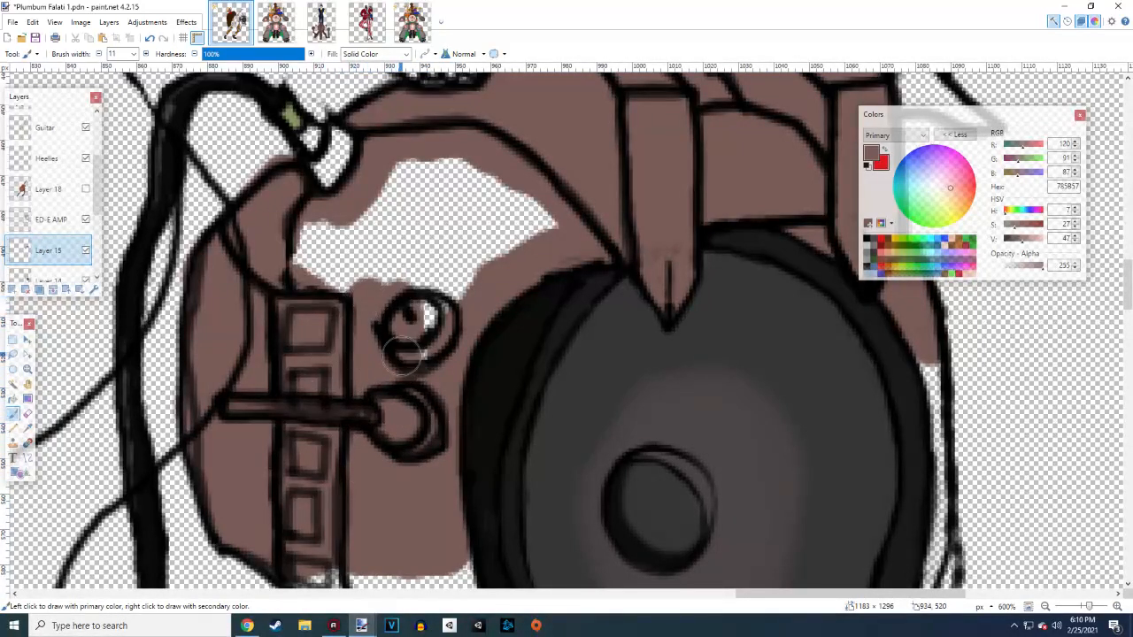
# Enlarge the brush width to 16 and fill the remaining empty patch above the button strip and knobs with grayish brown
pyautogui.click(145, 54)
pyautogui.click(145, 54)
pyautogui.click(145, 54)
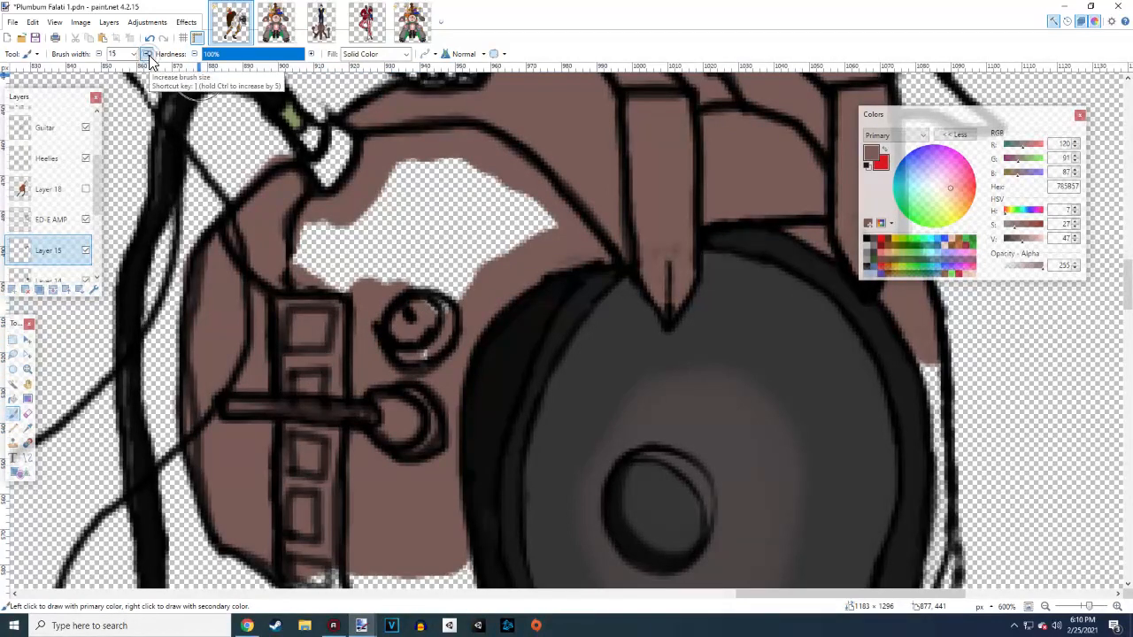
pyautogui.moveTo(305, 226)
pyautogui.mouseDown()
pyautogui.moveTo(355, 290)
pyautogui.moveTo(374, 254)
pyautogui.moveTo(394, 257)
pyautogui.moveTo(425, 233)
pyautogui.moveTo(433, 184)
pyautogui.moveTo(511, 179)
pyautogui.moveTo(520, 250)
pyautogui.mouseUp()
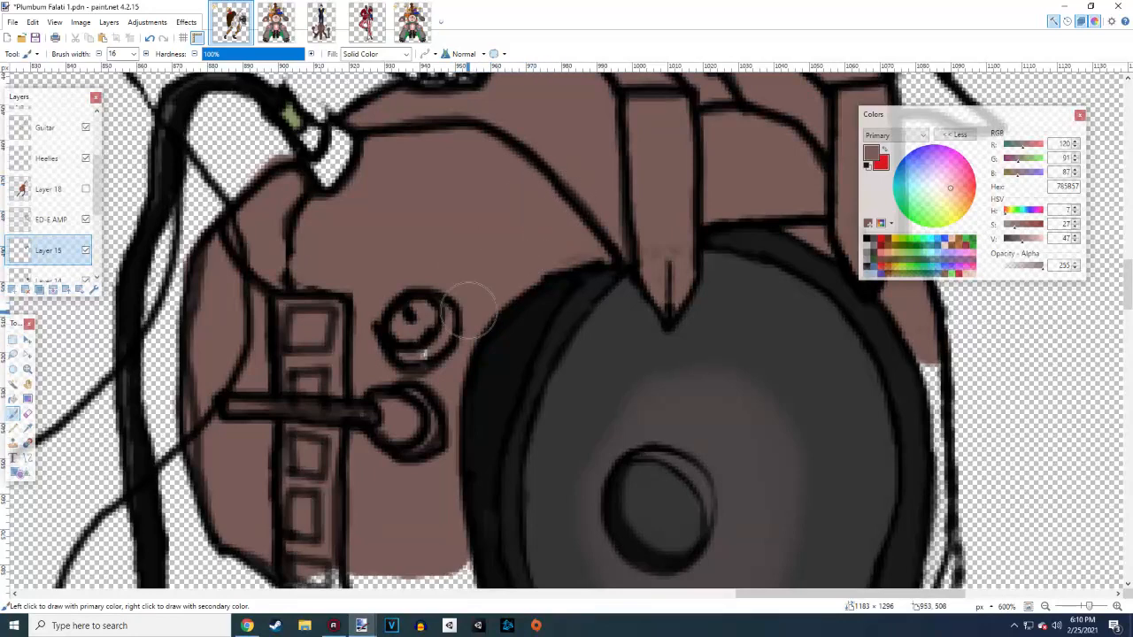
pyautogui.scroll(-3, 156, 133)
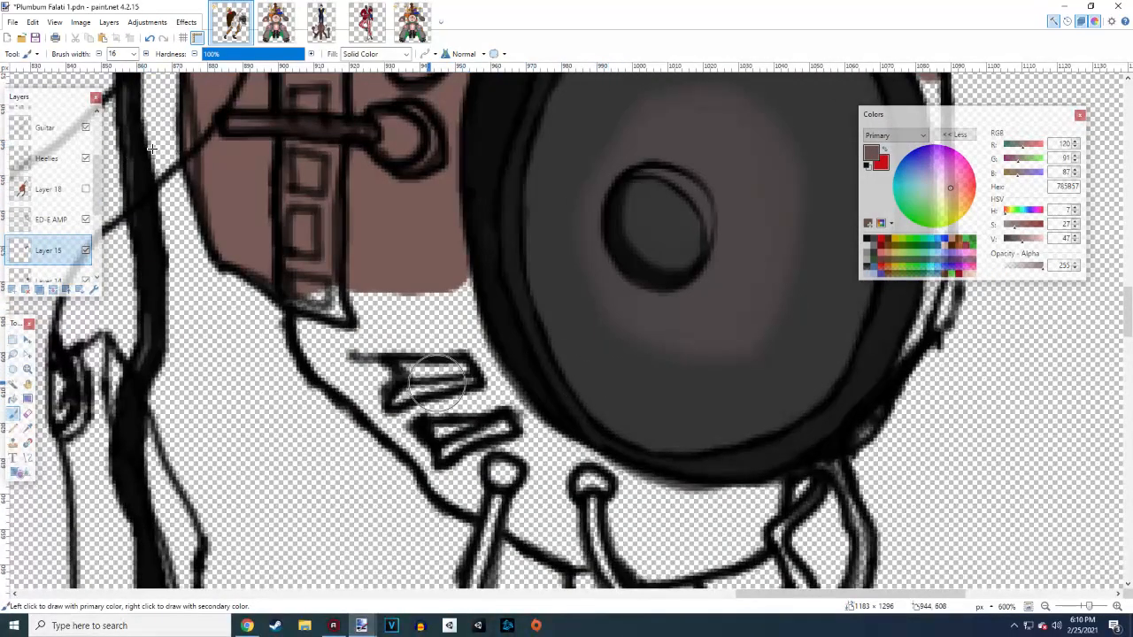
pyautogui.moveTo(324, 313); pyautogui.dragTo(323, 308)
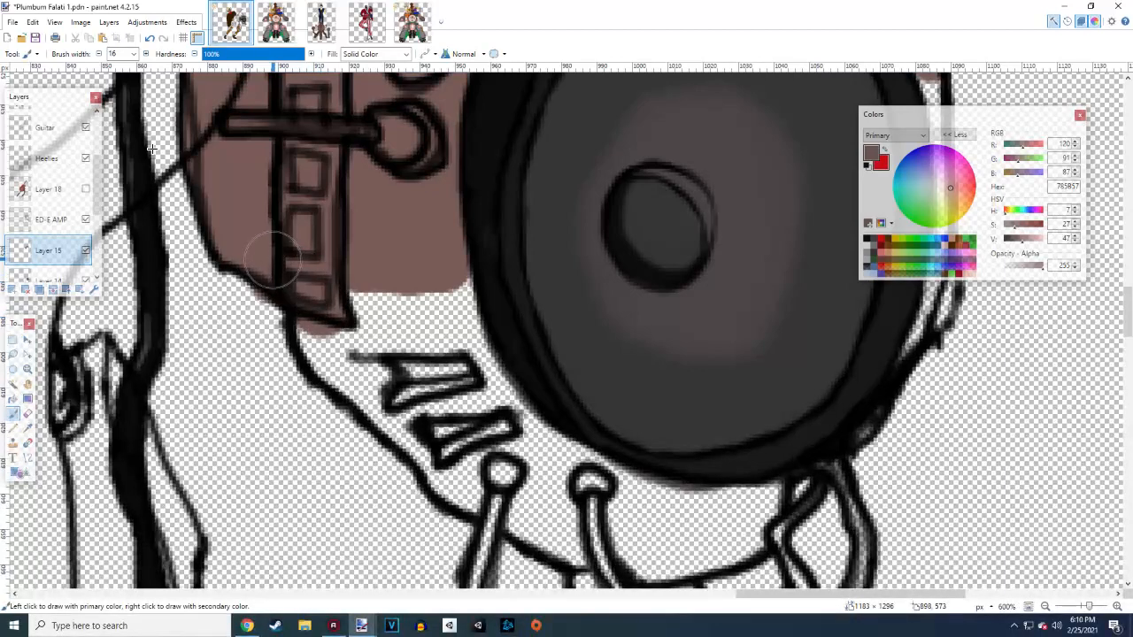
pyautogui.hotkey('ctrl', 'z')
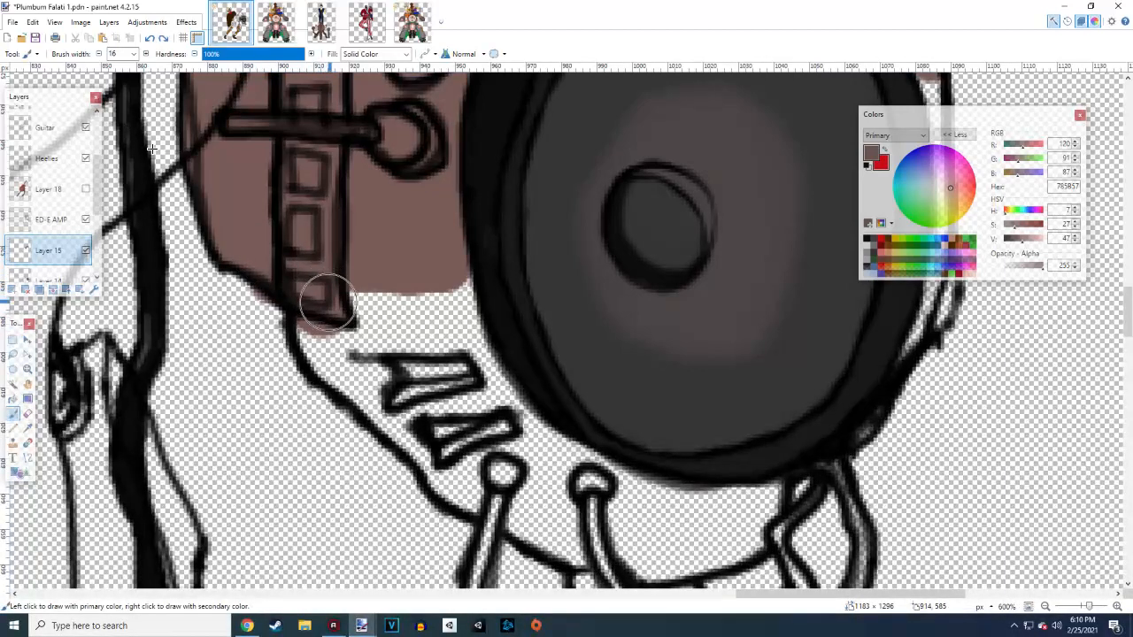
pyautogui.hotkey('ctrl', 'z')
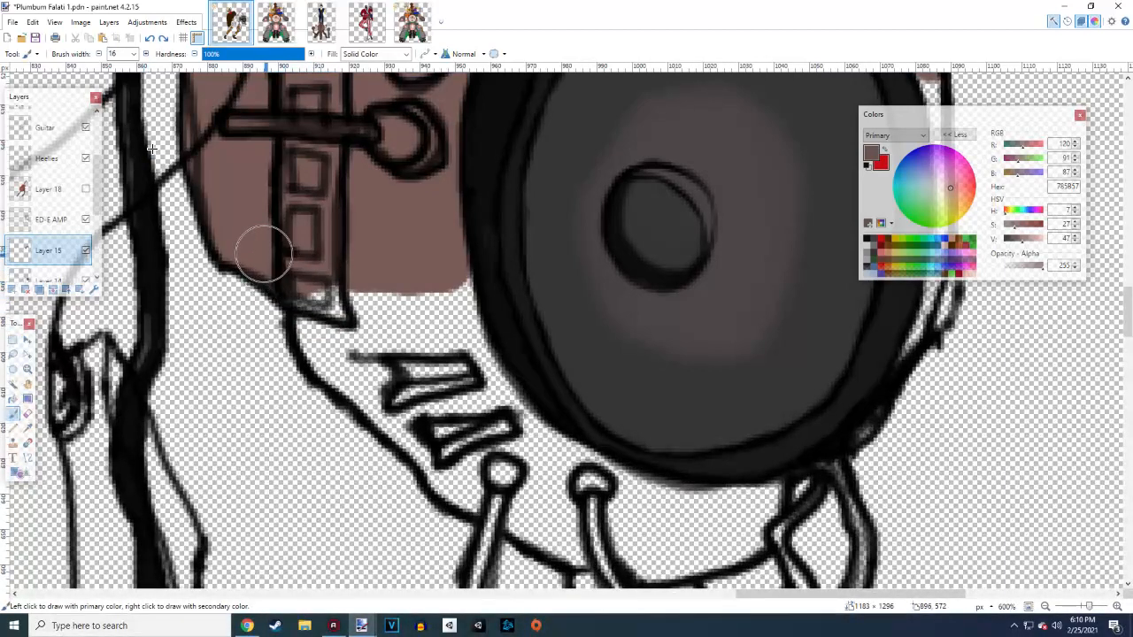
# Paint the amp's lower body grayish brown, from the button strip's lower end around the vents and cable sockets to beneath the speaker
pyautogui.moveTo(281, 258)
pyautogui.mouseDown()
pyautogui.moveTo(346, 312)
pyautogui.moveTo(327, 304)
pyautogui.mouseUp()
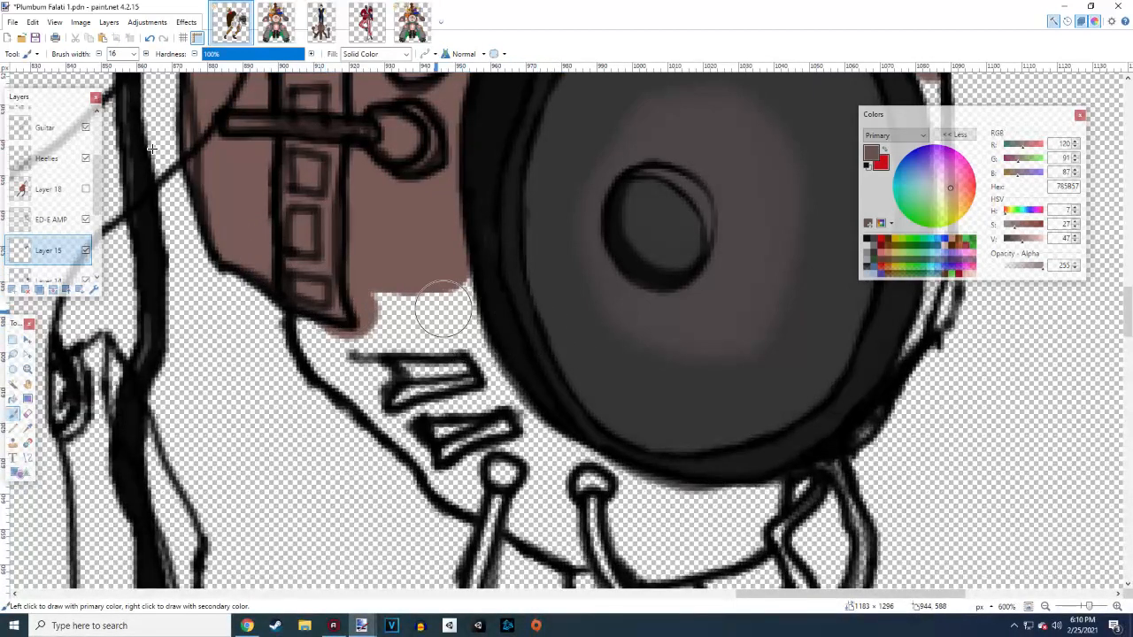
pyautogui.moveTo(443, 289)
pyautogui.mouseDown()
pyautogui.moveTo(472, 368)
pyautogui.moveTo(523, 438)
pyautogui.moveTo(656, 507)
pyautogui.moveTo(646, 507)
pyautogui.moveTo(759, 496)
pyautogui.moveTo(753, 530)
pyautogui.moveTo(723, 546)
pyautogui.moveTo(651, 557)
pyautogui.moveTo(613, 539)
pyautogui.moveTo(583, 547)
pyautogui.mouseUp()
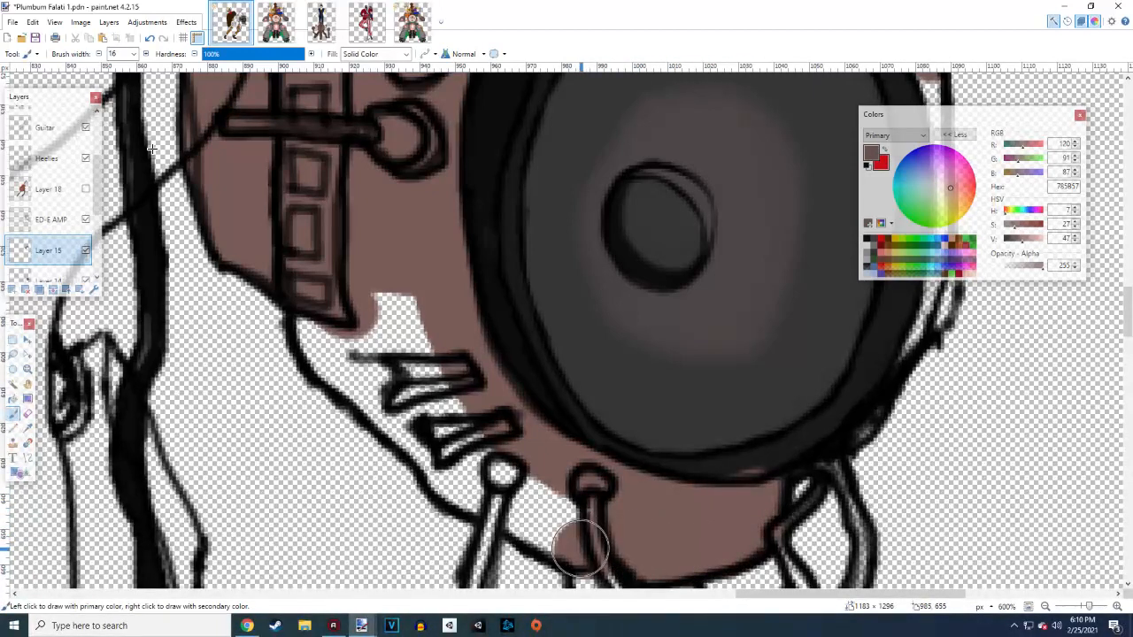
pyautogui.scroll(-2, 155, 96)
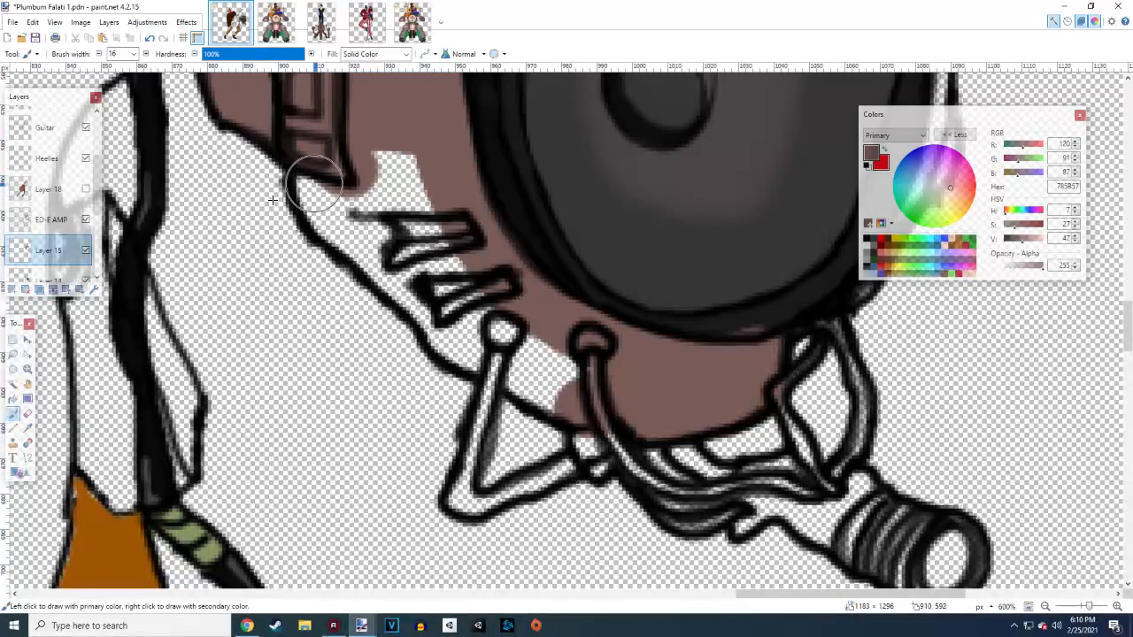
pyautogui.moveTo(314, 181)
pyautogui.mouseDown()
pyautogui.moveTo(408, 267)
pyautogui.moveTo(466, 338)
pyautogui.mouseUp()
pyautogui.moveTo(477, 347)
pyautogui.mouseDown()
pyautogui.moveTo(540, 381)
pyautogui.moveTo(565, 370)
pyautogui.moveTo(446, 266)
pyautogui.moveTo(391, 166)
pyautogui.moveTo(371, 208)
pyautogui.moveTo(387, 220)
pyautogui.mouseUp()
# Reduce the brush width to 6 and paint the narrow casing strip along the speaker's right rim grayish brown
pyautogui.scroll(-1, 298, 162)
pyautogui.scroll(4, 380, 222)
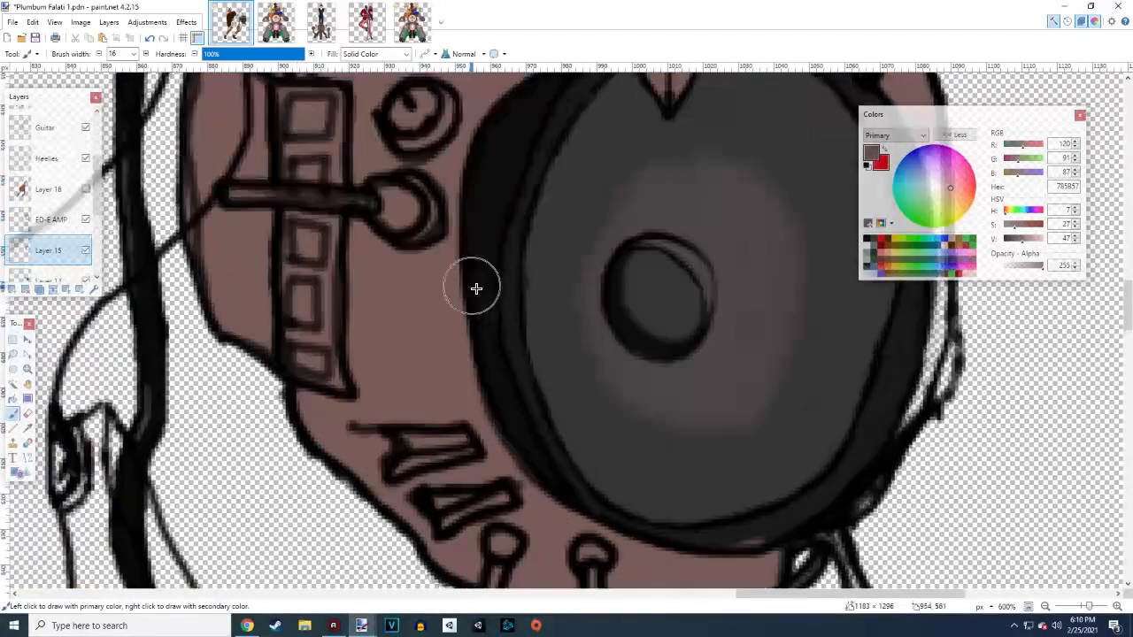
pyautogui.hscroll(4, 457, 266)
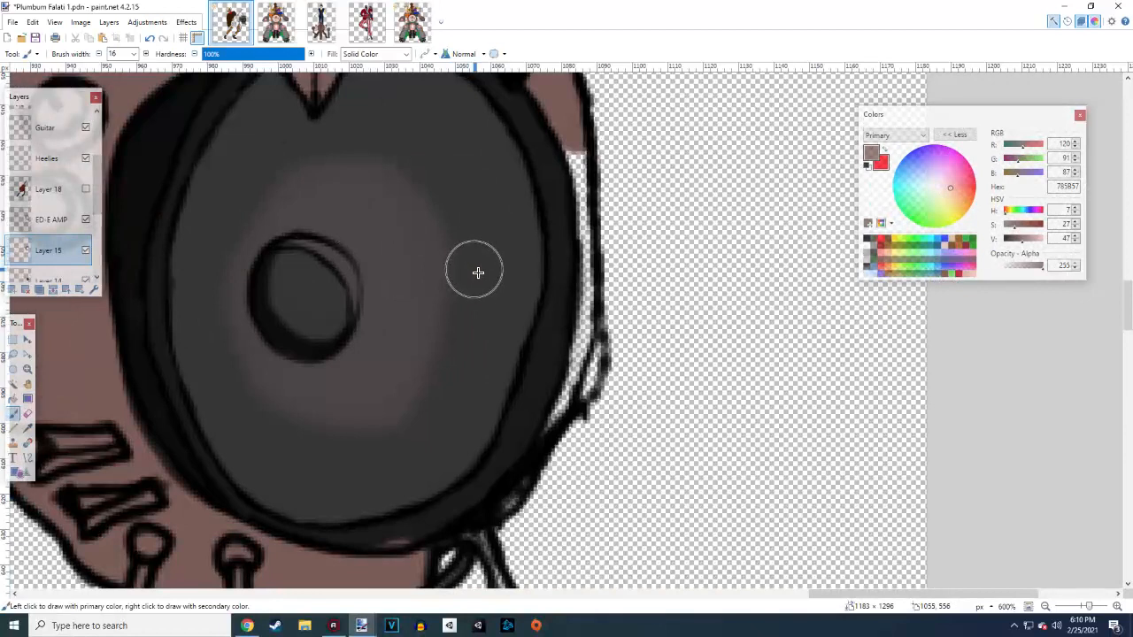
pyautogui.click(100, 55)
pyautogui.click(100, 54)
pyautogui.click(100, 55)
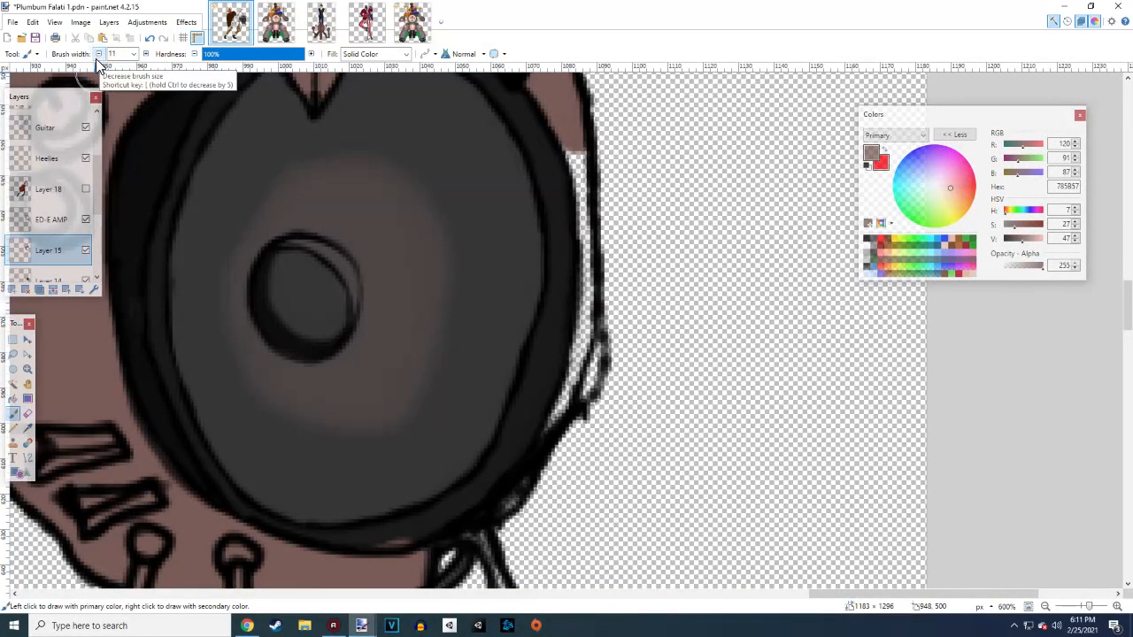
pyautogui.click(98, 56)
pyautogui.click(98, 57)
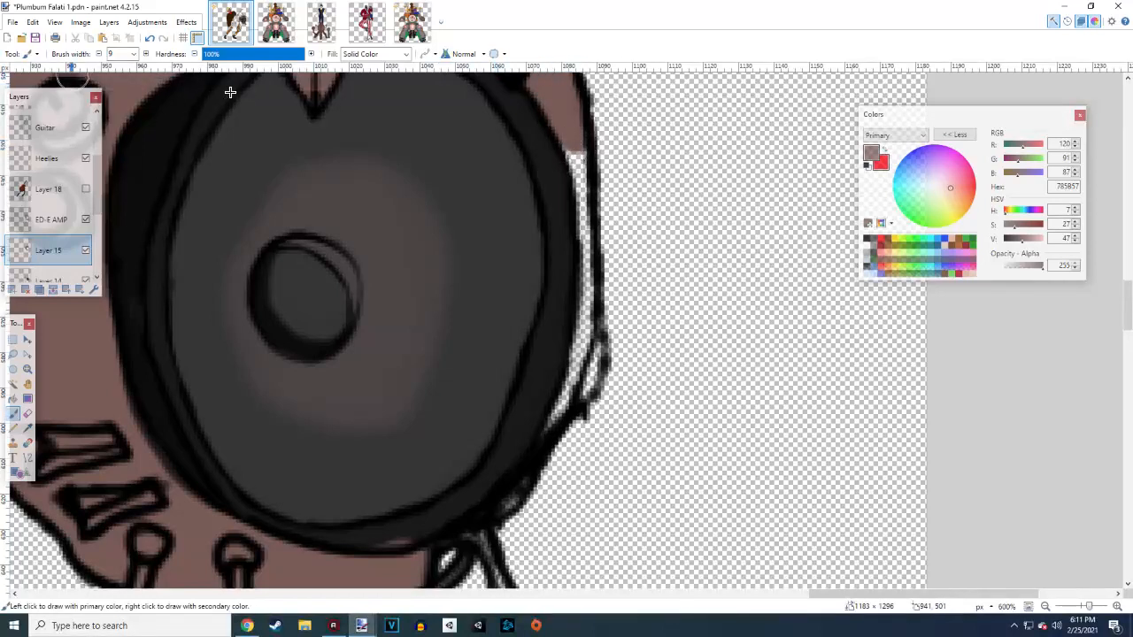
pyautogui.click(98, 55)
pyautogui.click(98, 55)
pyautogui.click(98, 55)
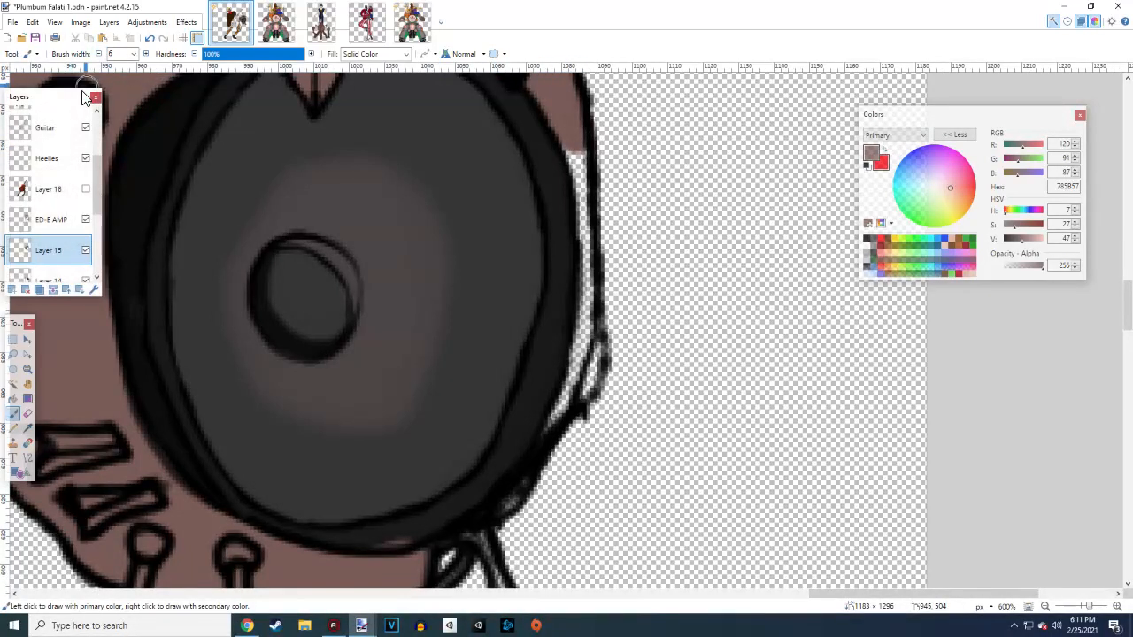
pyautogui.moveTo(563, 149)
pyautogui.mouseDown()
pyautogui.moveTo(579, 165)
pyautogui.moveTo(590, 339)
pyautogui.moveTo(549, 430)
pyautogui.moveTo(586, 332)
pyautogui.moveTo(566, 324)
pyautogui.mouseUp()
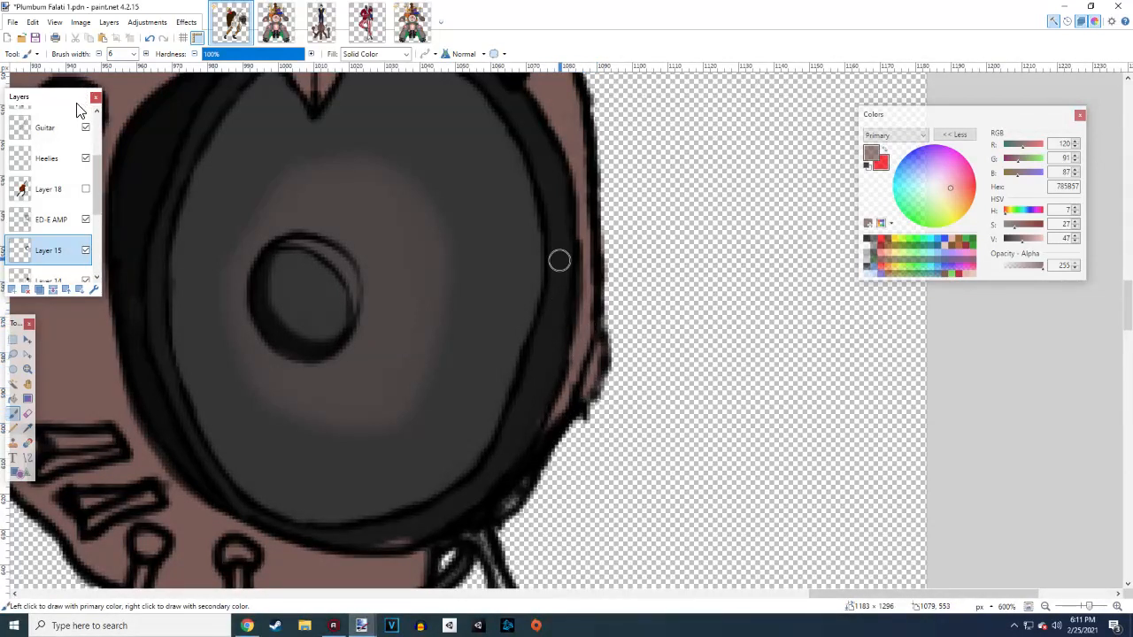
# Make Layer 18 visible again, keeping Layer 15 active
pyautogui.scroll(-3, 65, 256)
pyautogui.scroll(-3, 569, 359)
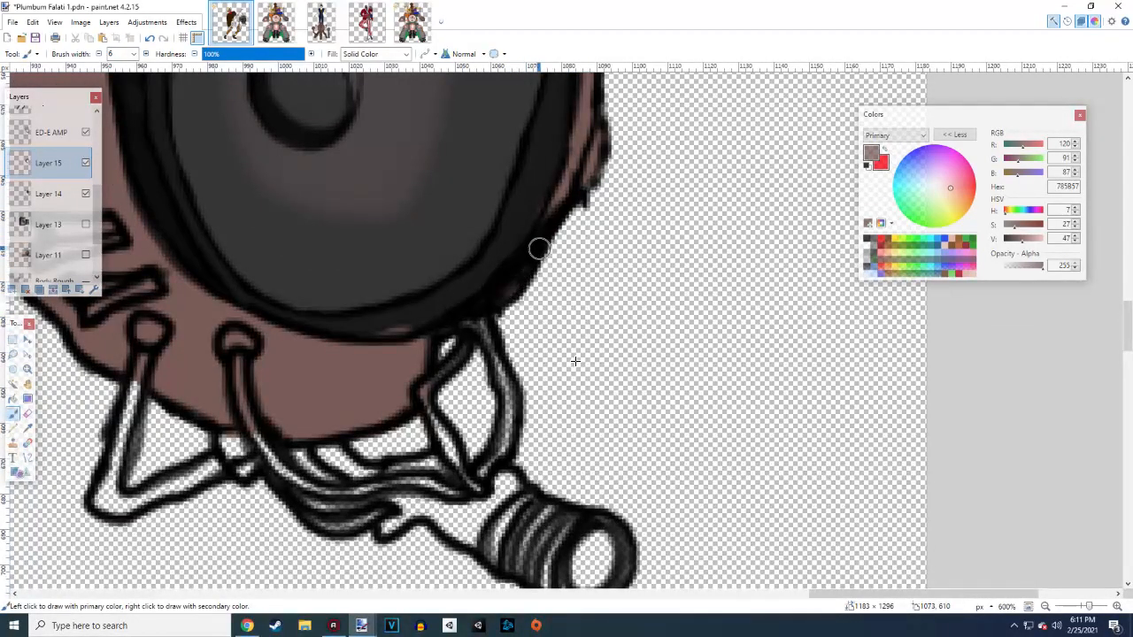
pyautogui.keyDown('ctrl'); pyautogui.scroll(-6, 567, 297); pyautogui.keyUp('ctrl')
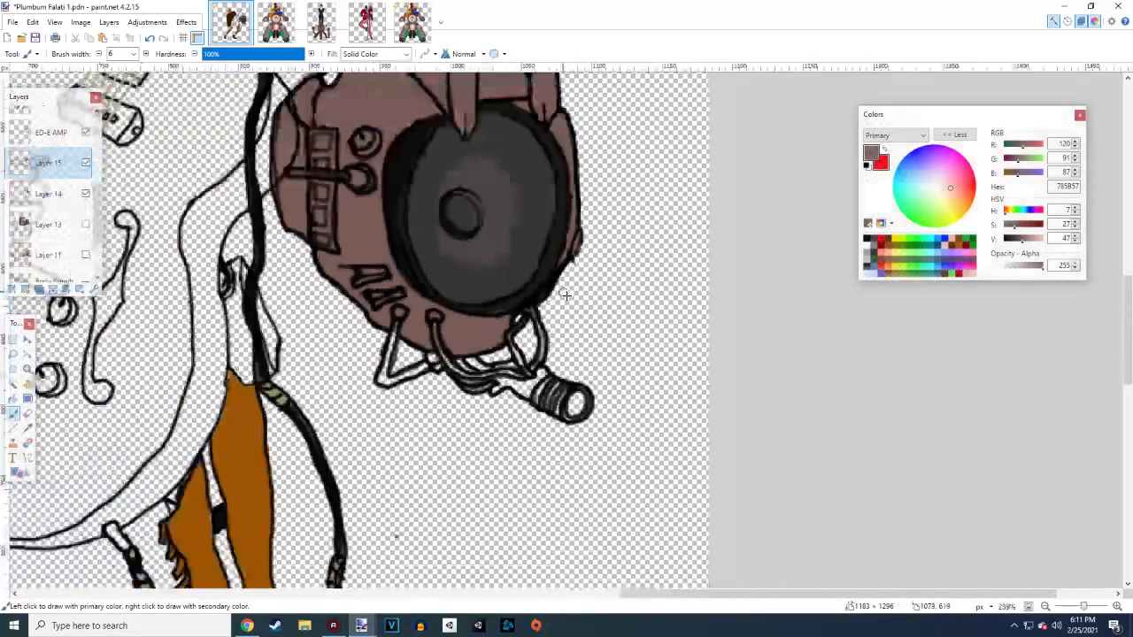
pyautogui.keyDown('ctrl'); pyautogui.scroll(-1, 566, 297); pyautogui.keyUp('ctrl')
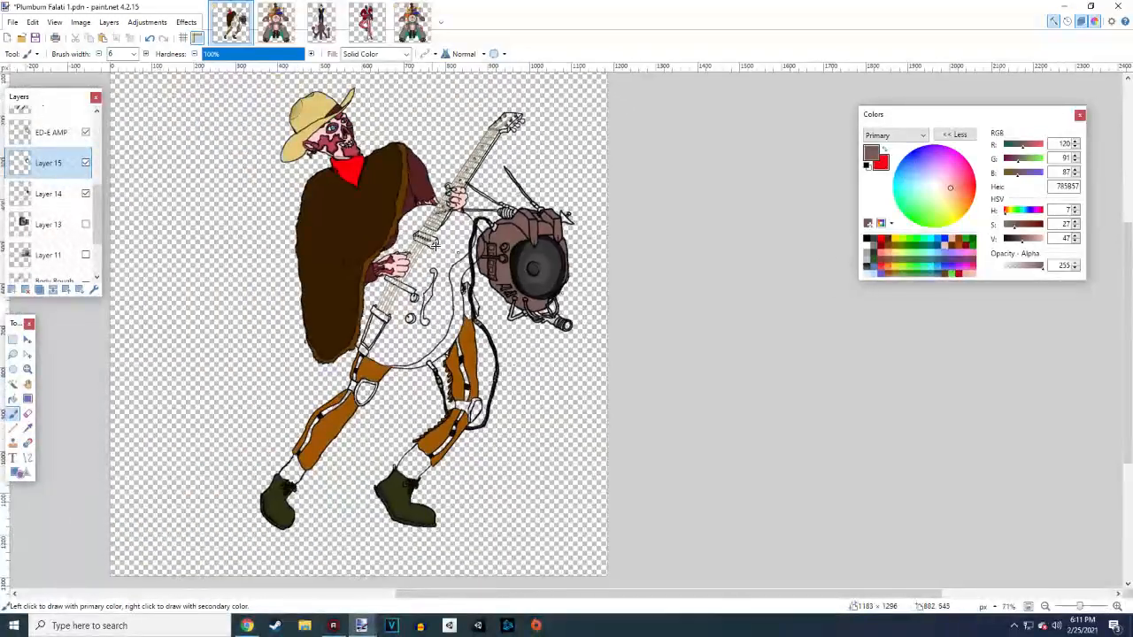
pyautogui.scroll(1, 50, 174)
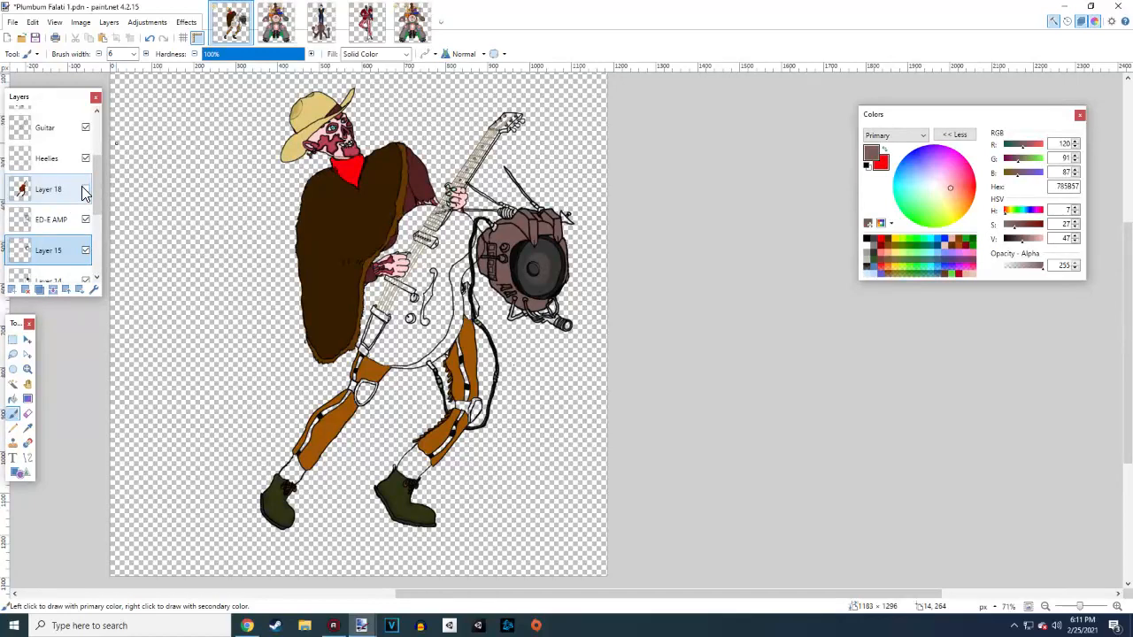
pyautogui.click(85, 190)
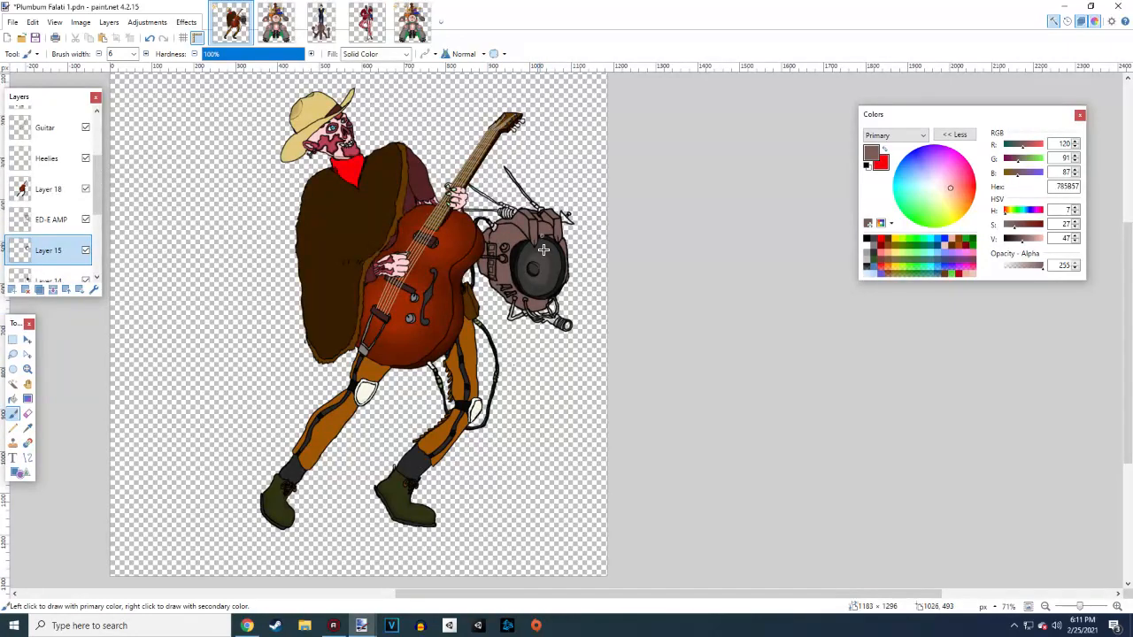
# Reset the colors to black and white, and sample gray 817F83 from the robot's left leg plate in Boron Meeso.png as the primary color
pyautogui.scroll(6, 544, 251)
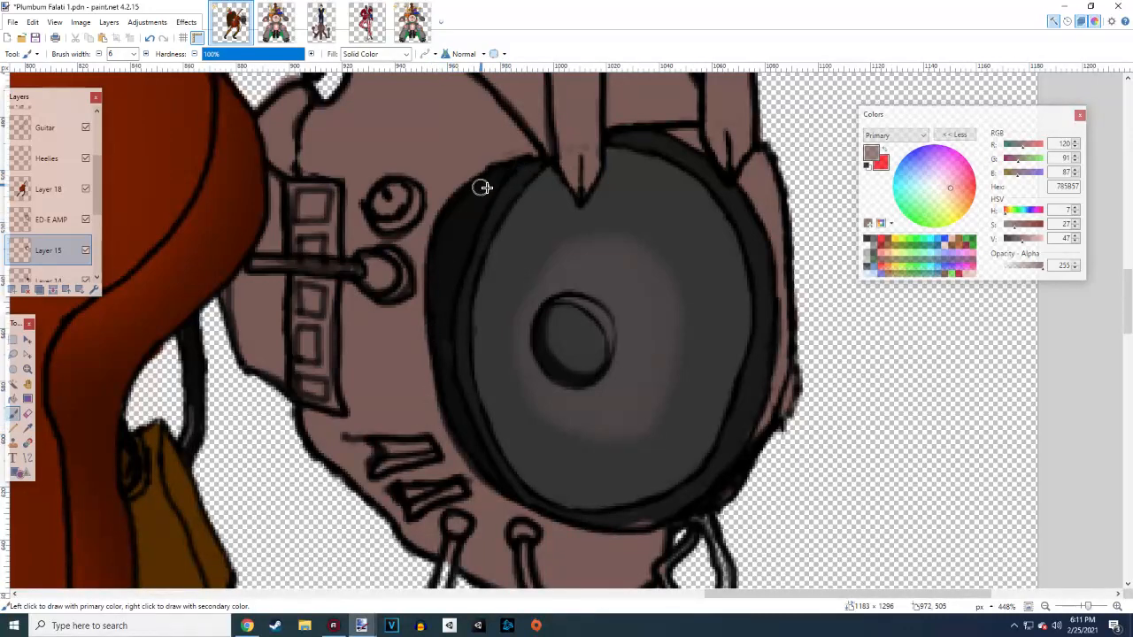
pyautogui.scroll(-4, 531, 475)
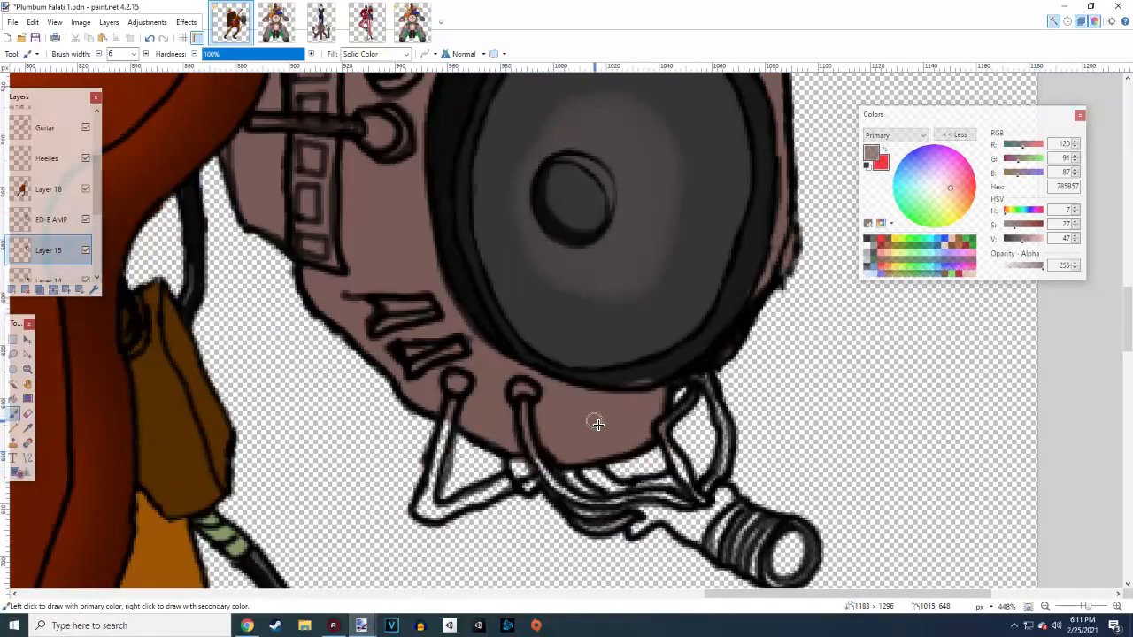
pyautogui.scroll(-2, 575, 381)
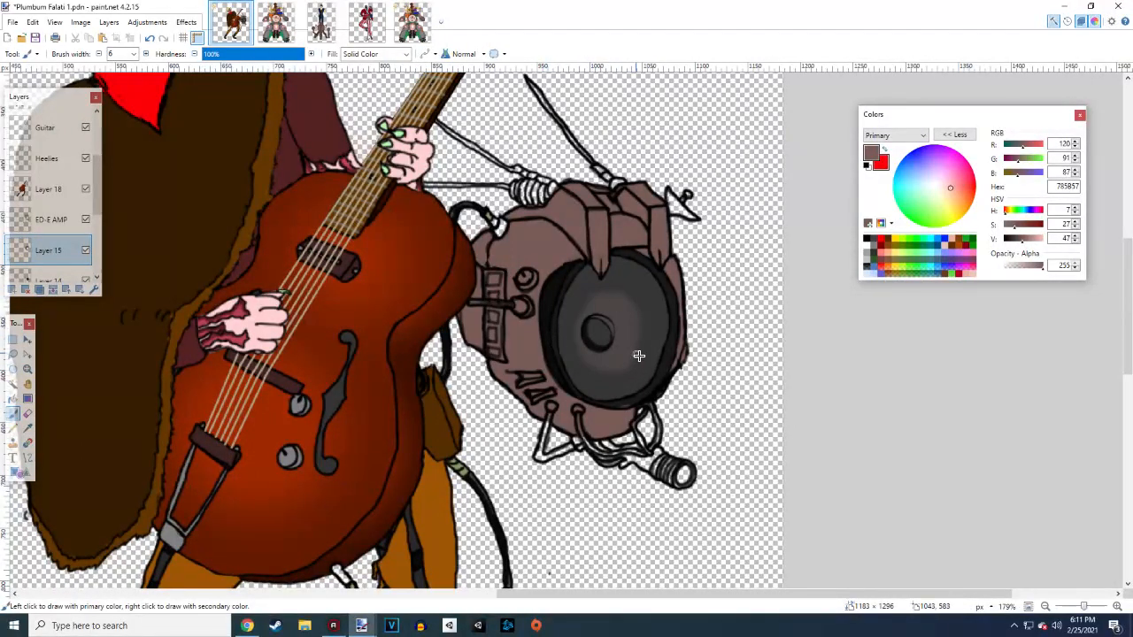
pyautogui.scroll(-3, 638, 355)
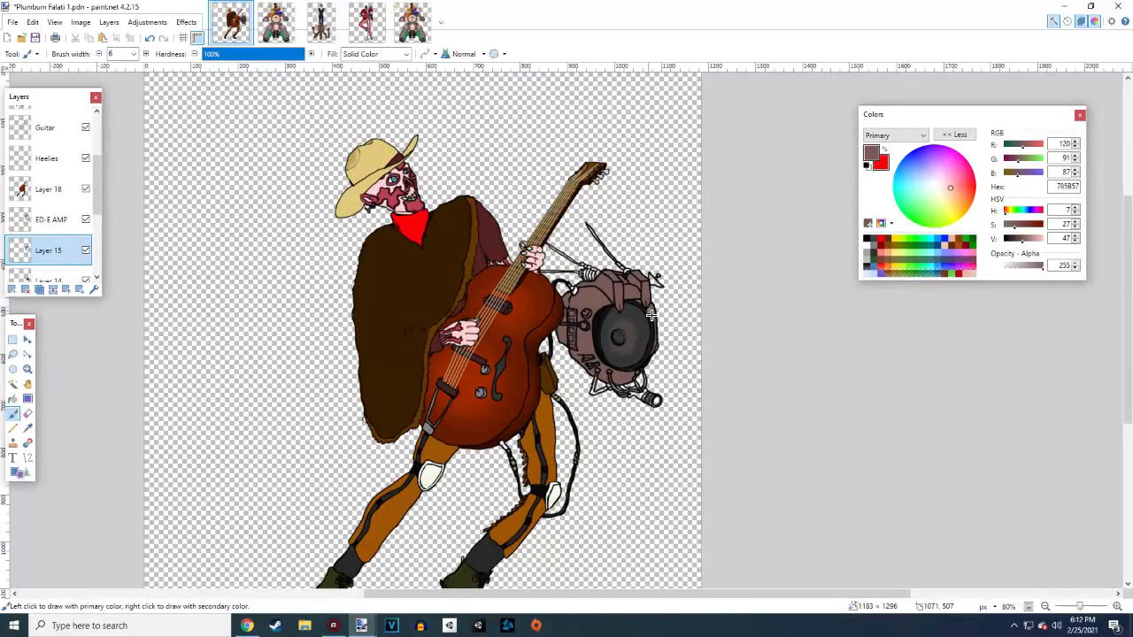
pyautogui.scroll(6, 619, 418)
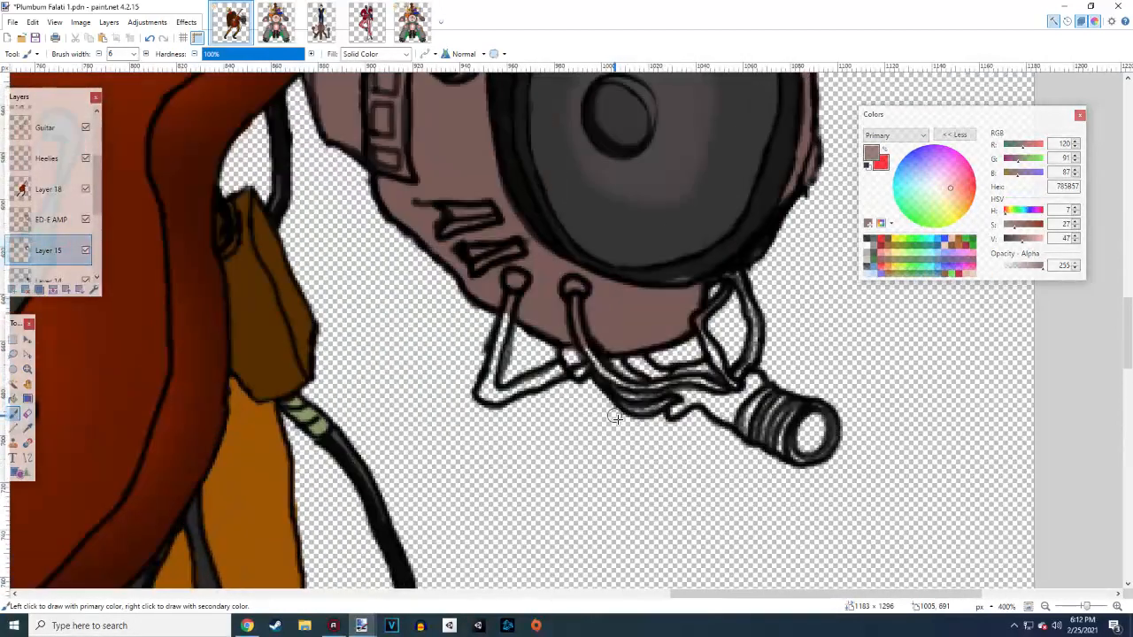
pyautogui.click(867, 165)
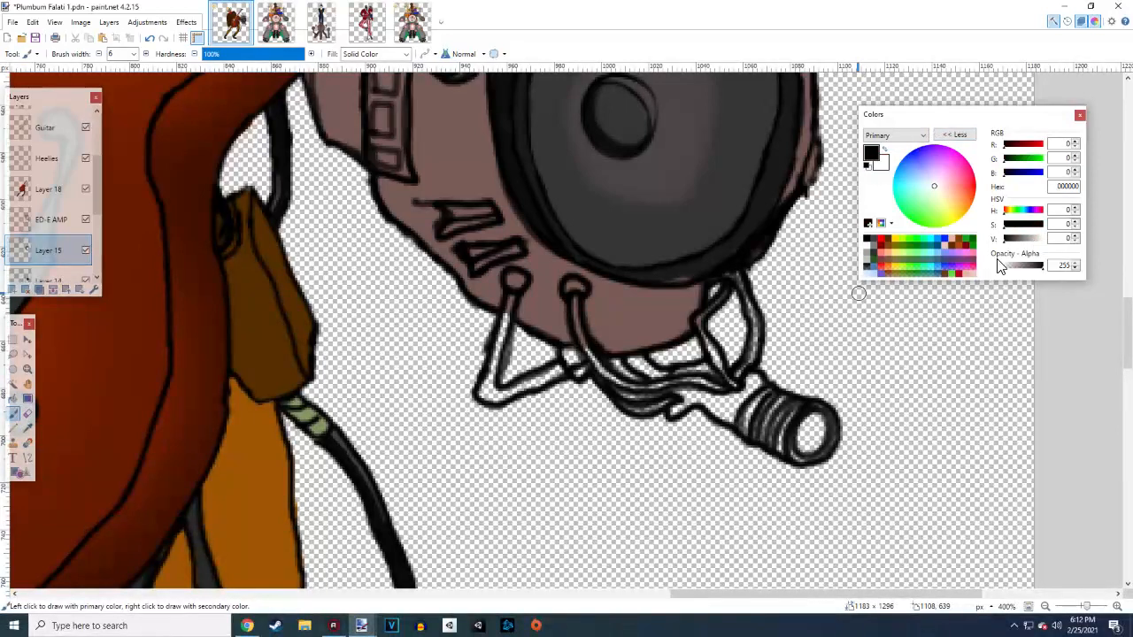
pyautogui.click(275, 22)
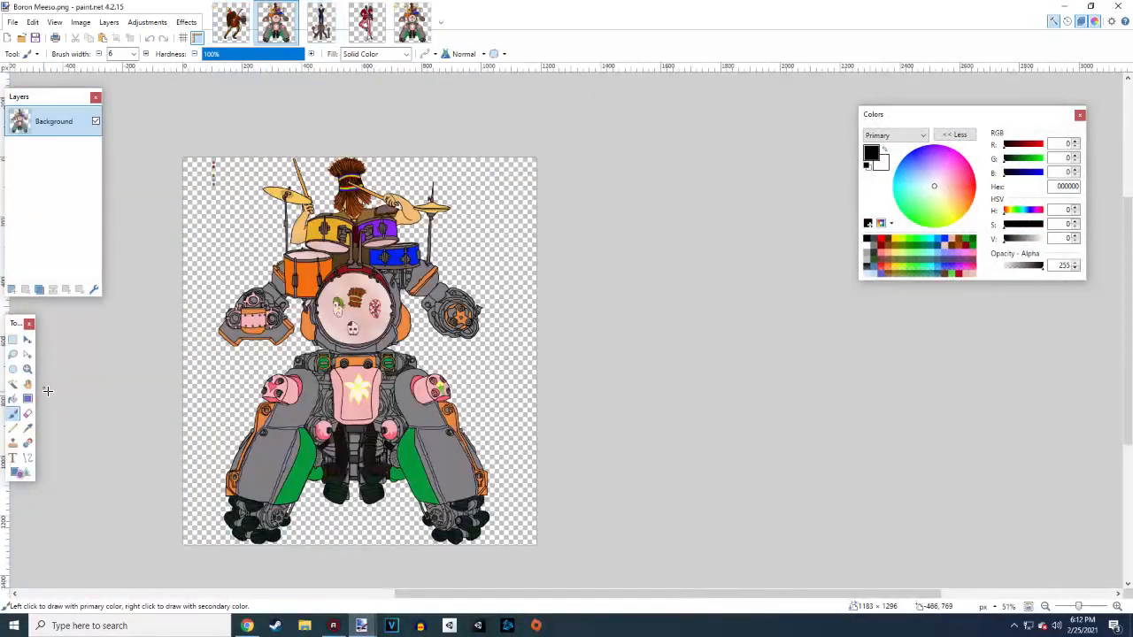
pyautogui.click(28, 429)
pyautogui.click(279, 456)
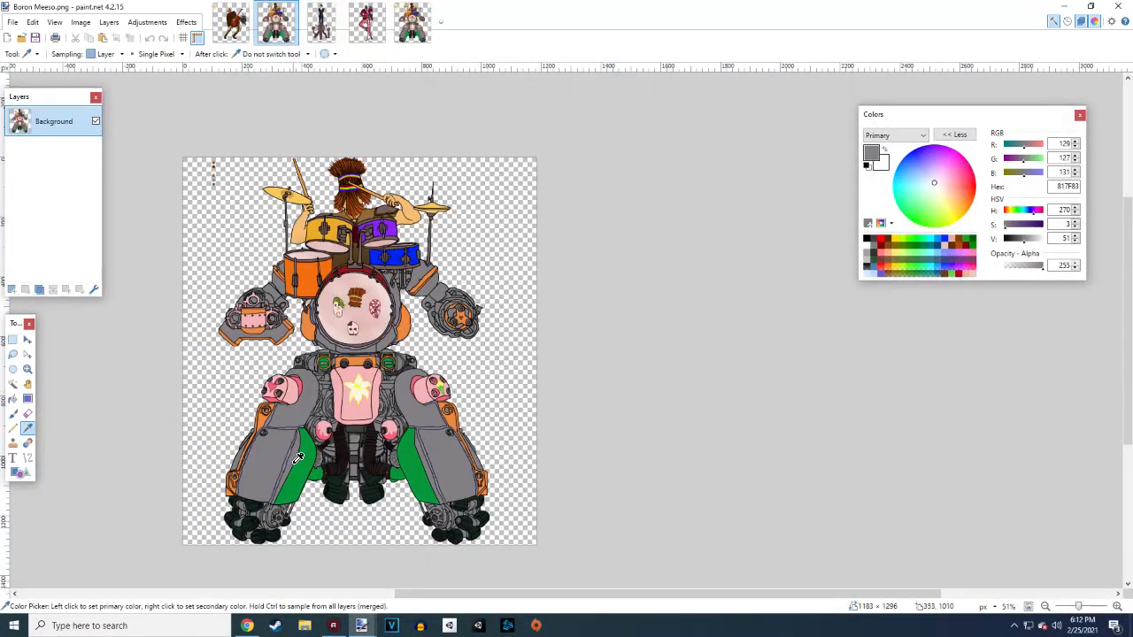
# Sample near-black 0A0707 from the robot's dark hose in Boron Meeso.png as the primary color and return to the cowboy drawing
pyautogui.click(230, 22)
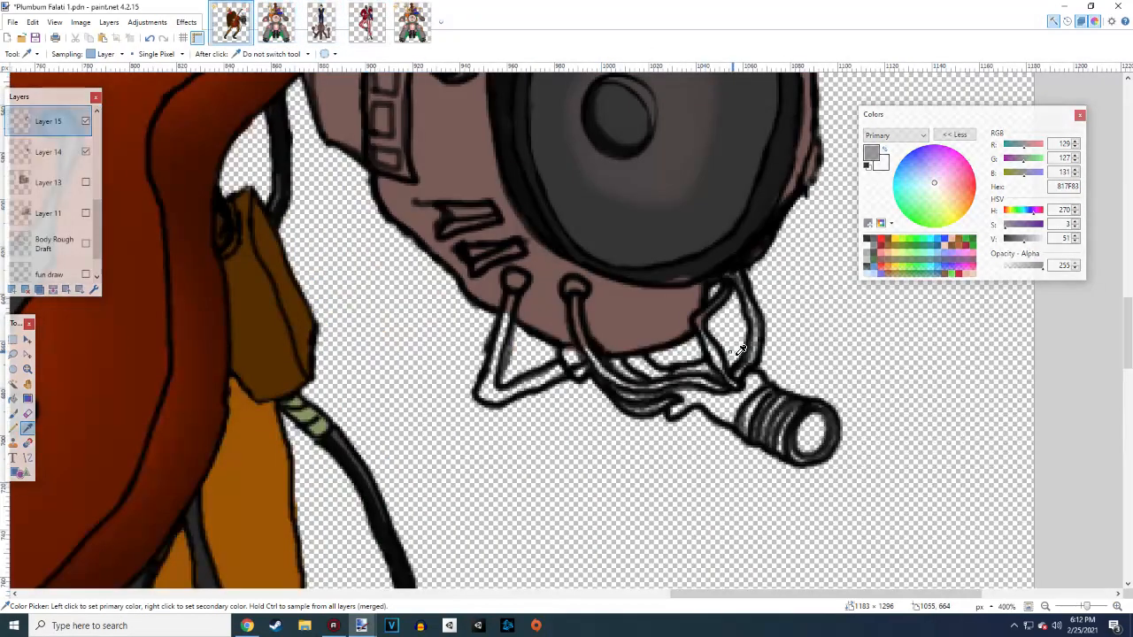
pyautogui.click(276, 22)
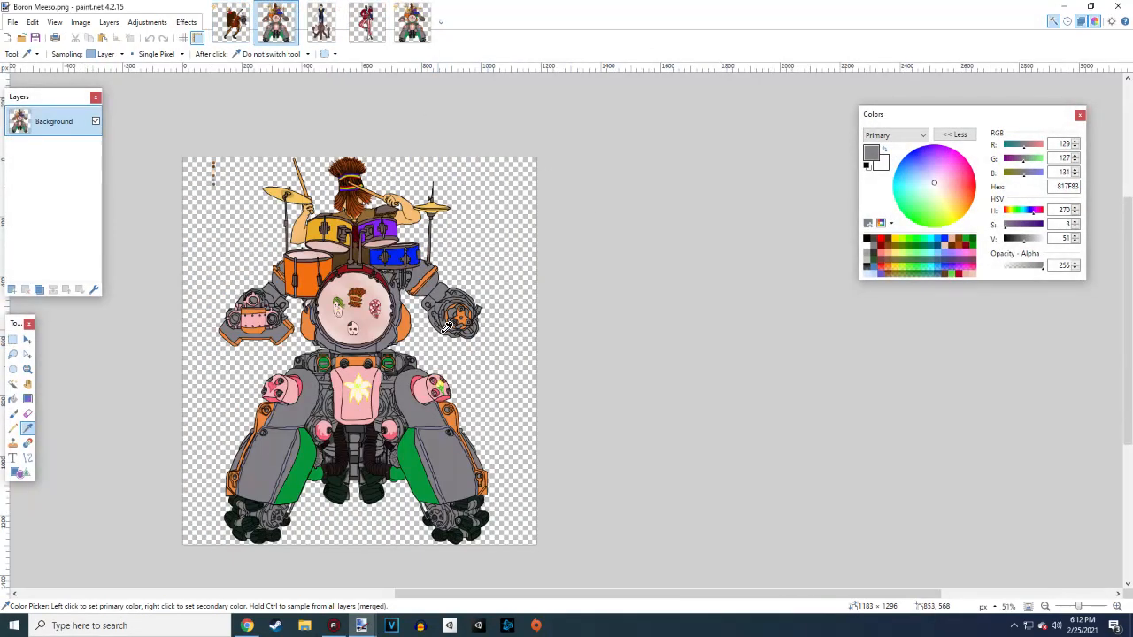
pyautogui.click(382, 440)
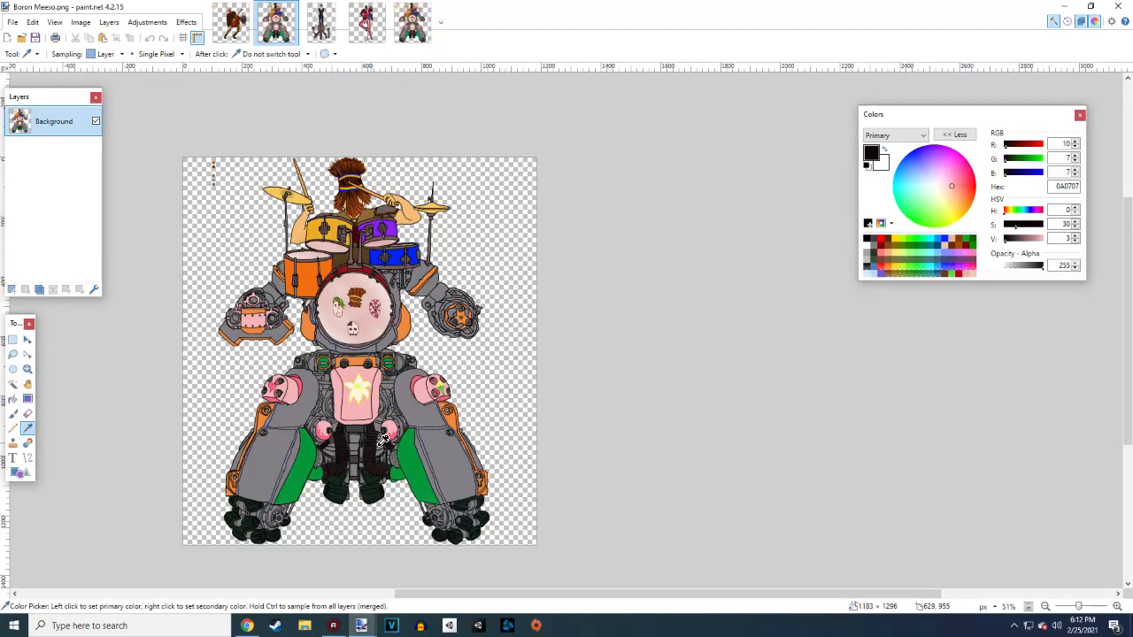
pyautogui.click(230, 22)
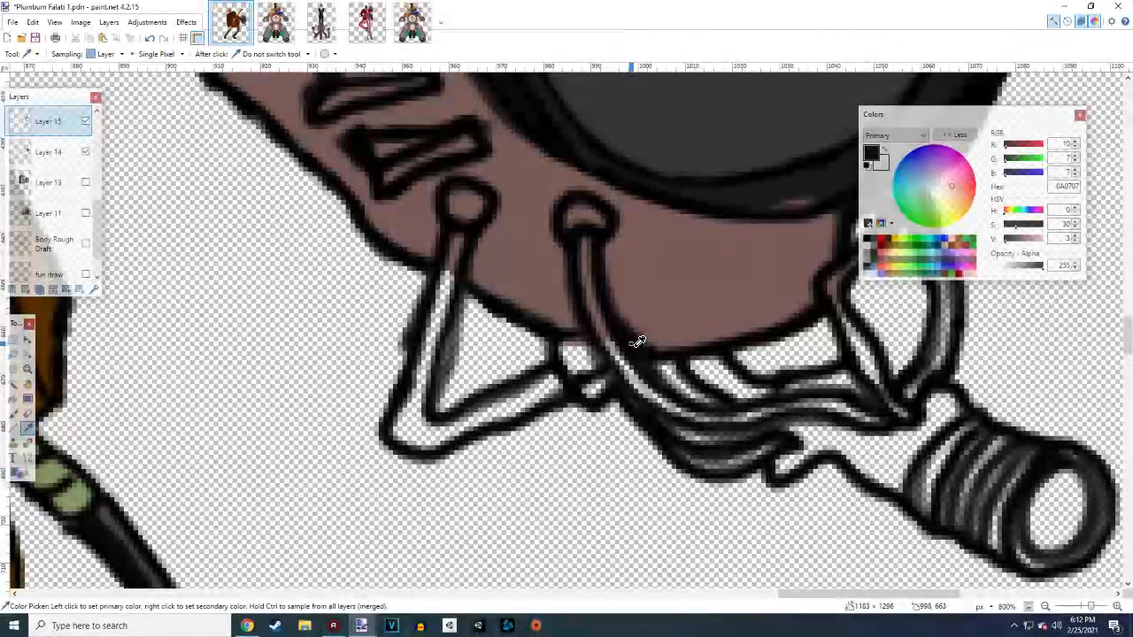
# Reduce the brush width to 3 and paint the upper stretch of the amp's leftmost cable near-black on Layer 15
pyautogui.click(13, 414)
pyautogui.click(98, 54)
pyautogui.click(98, 54)
pyautogui.click(98, 54)
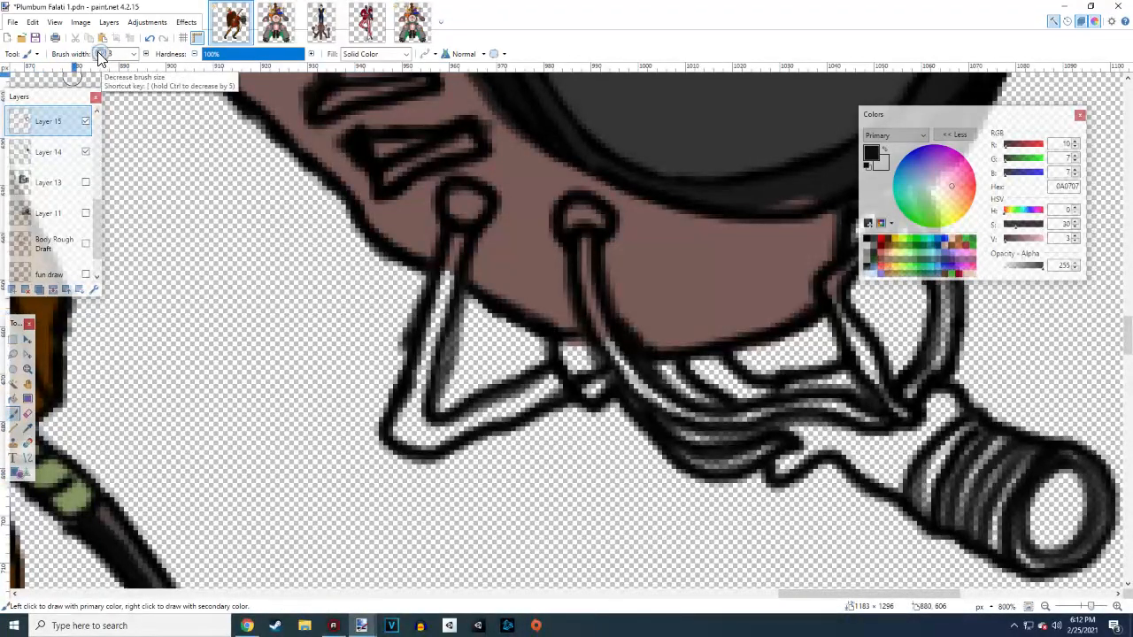
pyautogui.moveTo(458, 235); pyautogui.dragTo(412, 398)
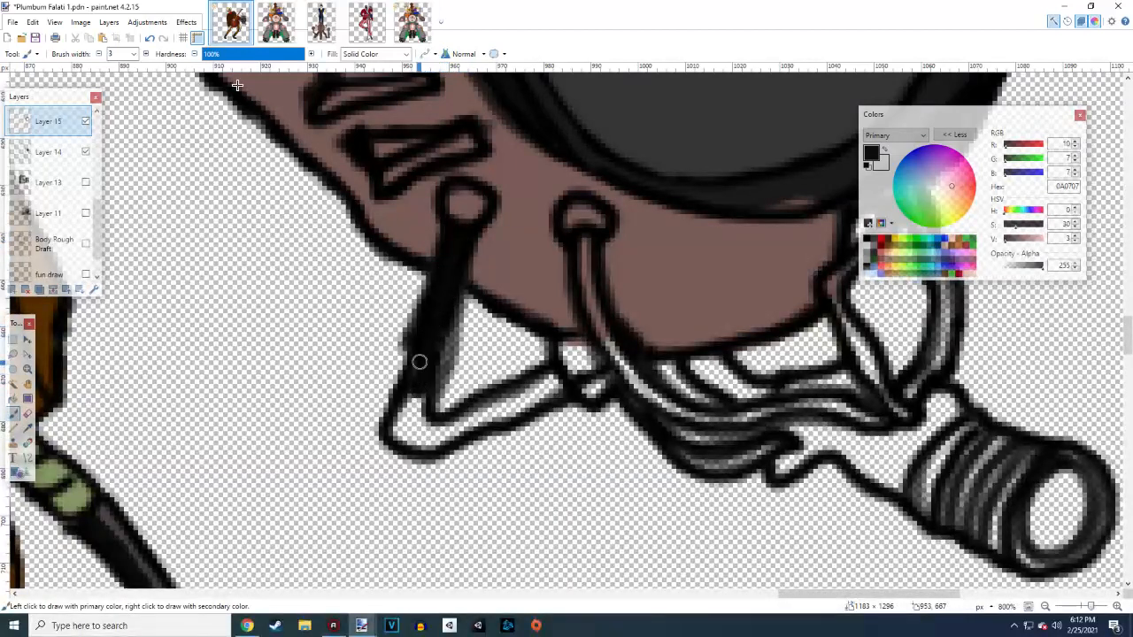
# Sample dark brown 281B1B from the robot's ribbed hose in Boron Meeso.png and return to the cowboy drawing with the Paintbrush
pyautogui.click(275, 22)
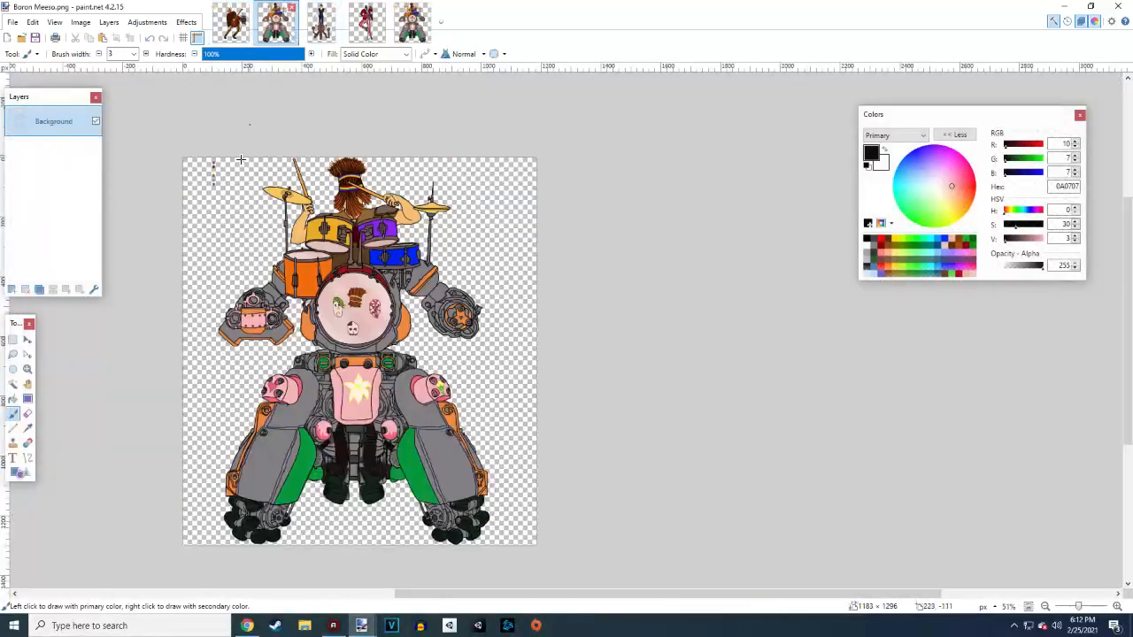
pyautogui.scroll(7, 353, 473)
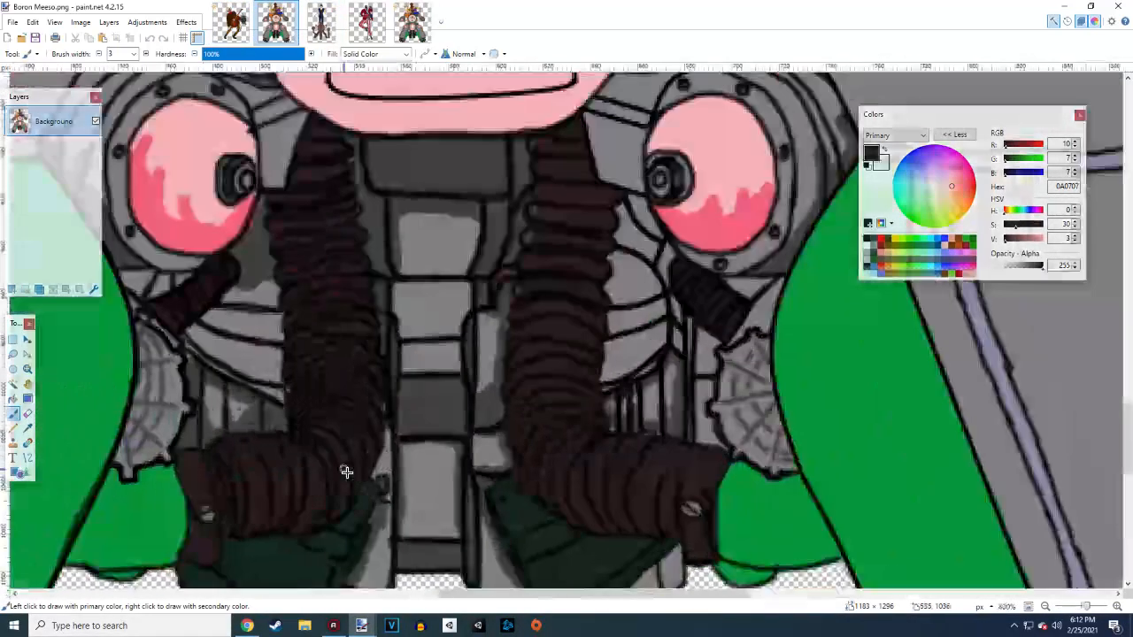
pyautogui.click(26, 429)
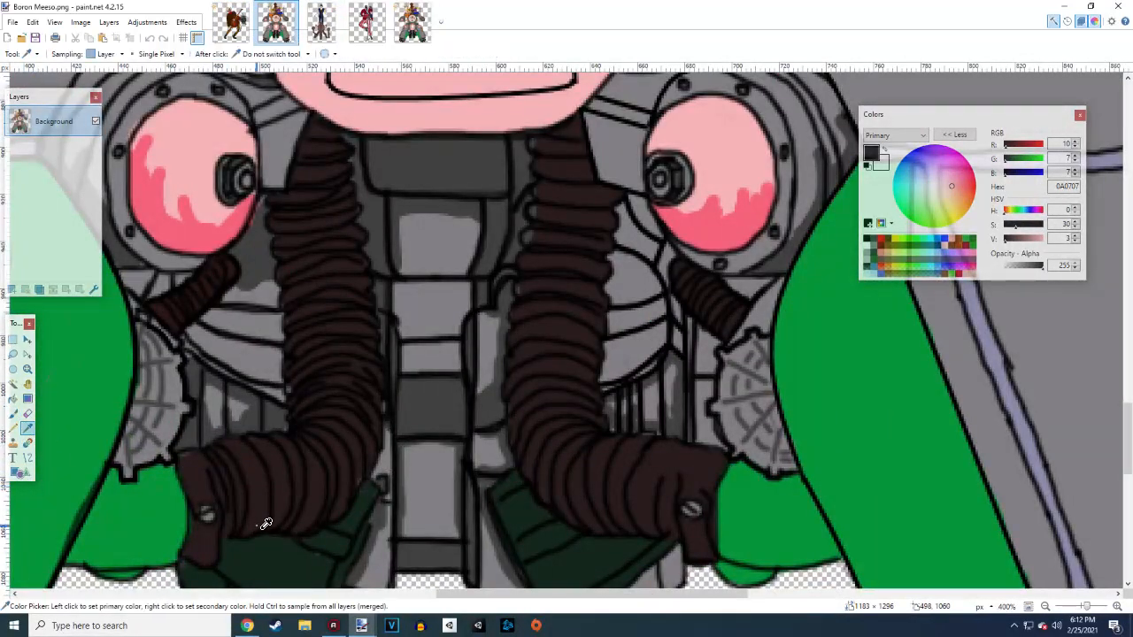
pyautogui.click(253, 505)
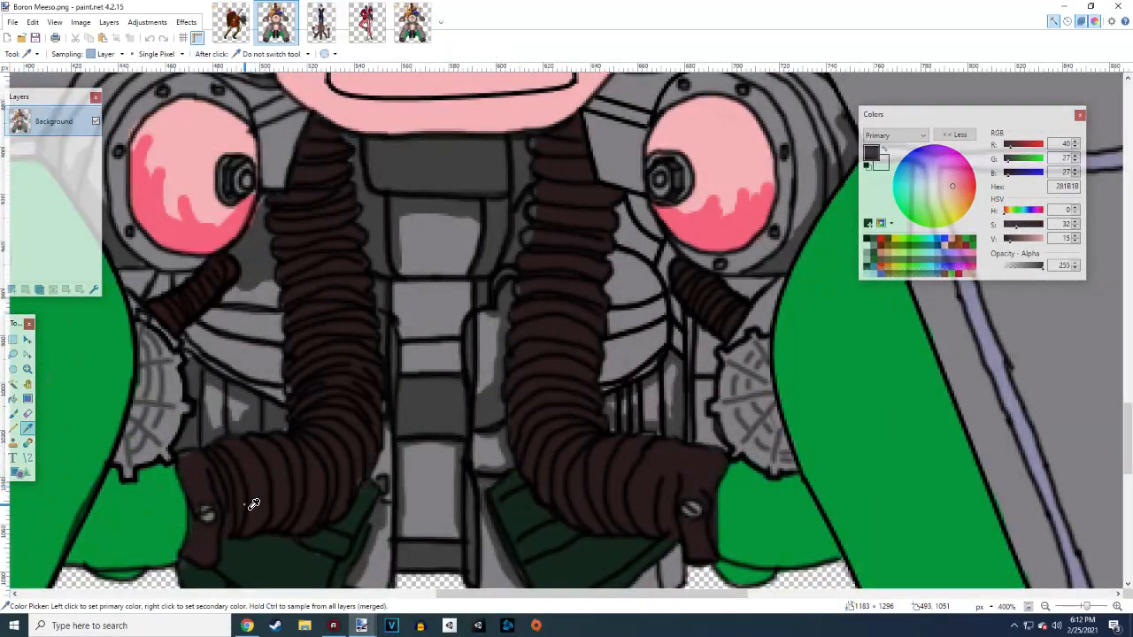
pyautogui.click(13, 414)
pyautogui.click(231, 22)
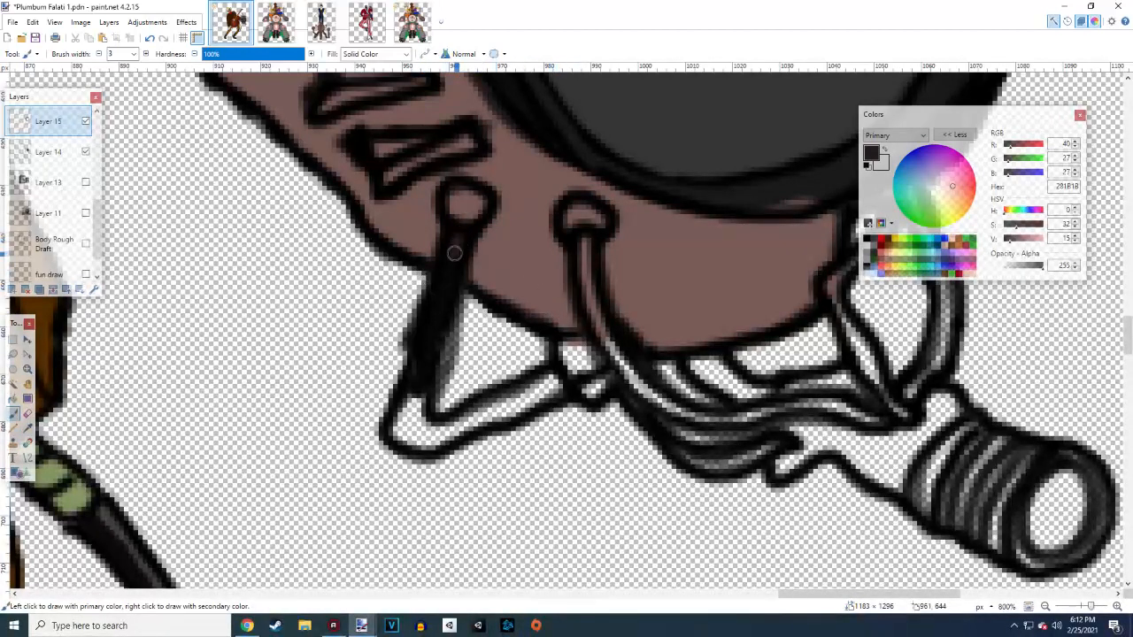
# Paint the amp's bent left cable and the long cable from the second socket dark brown down to the plug
pyautogui.moveTo(454, 239); pyautogui.dragTo(417, 377)
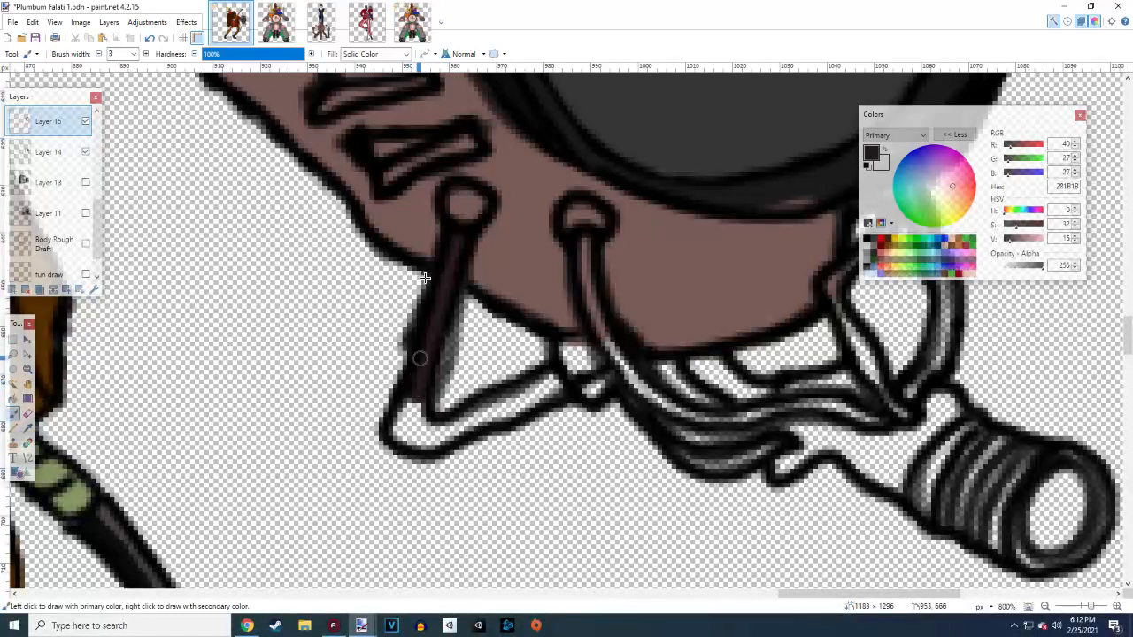
pyautogui.moveTo(438, 328)
pyautogui.mouseDown()
pyautogui.moveTo(413, 417)
pyautogui.moveTo(392, 434)
pyautogui.moveTo(416, 441)
pyautogui.moveTo(416, 424)
pyautogui.moveTo(429, 440)
pyautogui.moveTo(479, 407)
pyautogui.moveTo(498, 414)
pyautogui.moveTo(517, 389)
pyautogui.moveTo(519, 400)
pyautogui.moveTo(542, 405)
pyautogui.mouseUp()
pyautogui.hscroll(3, 433, 279)
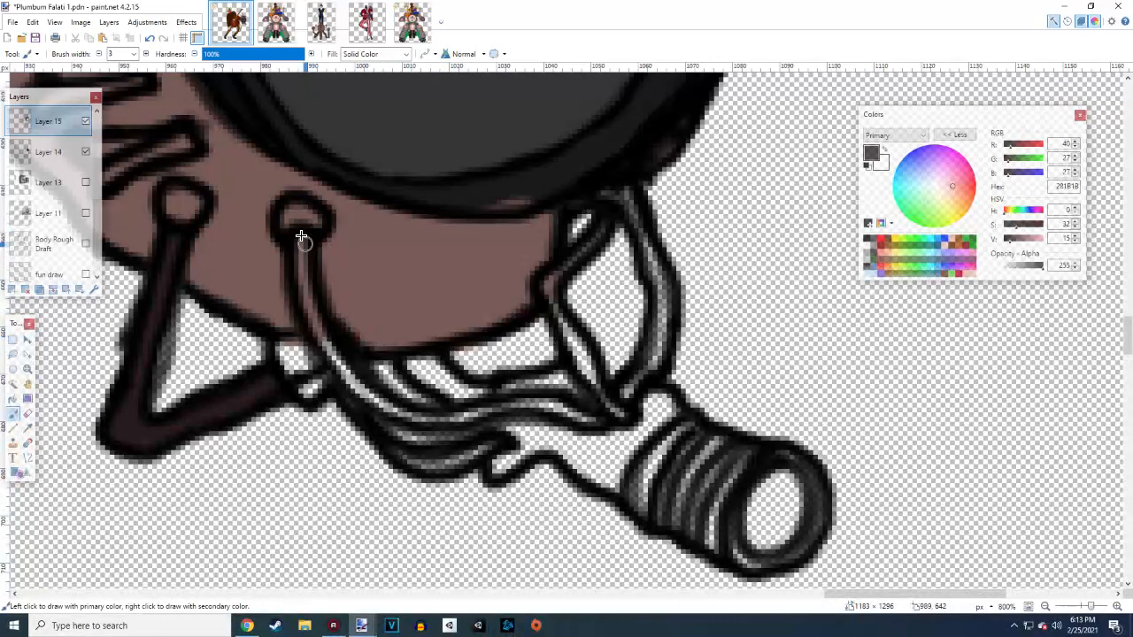
pyautogui.moveTo(303, 269)
pyautogui.mouseDown()
pyautogui.moveTo(336, 358)
pyautogui.moveTo(389, 408)
pyautogui.moveTo(430, 415)
pyautogui.moveTo(430, 404)
pyautogui.moveTo(504, 437)
pyautogui.moveTo(476, 415)
pyautogui.moveTo(449, 414)
pyautogui.moveTo(518, 400)
pyautogui.moveTo(600, 431)
pyautogui.mouseUp()
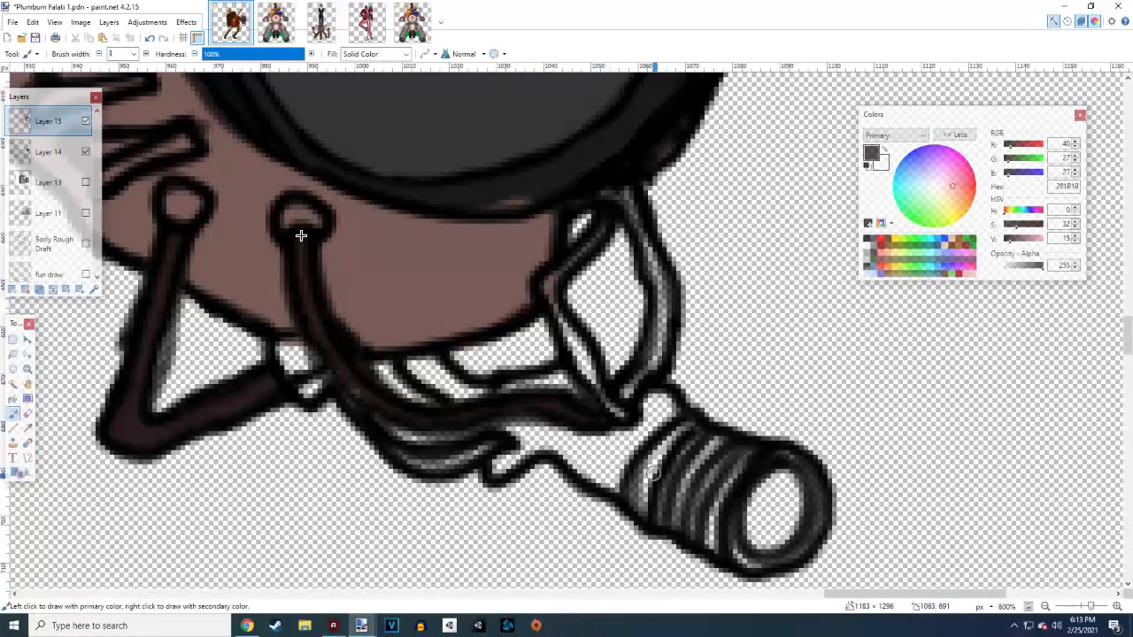
pyautogui.moveTo(508, 390); pyautogui.dragTo(572, 402)
# Paint the two cables running from the speaker's lower right rim down to the plug dark brown
pyautogui.moveTo(602, 215)
pyautogui.mouseDown()
pyautogui.moveTo(548, 289)
pyautogui.moveTo(560, 325)
pyautogui.moveTo(624, 414)
pyautogui.moveTo(581, 374)
pyautogui.moveTo(573, 349)
pyautogui.mouseUp()
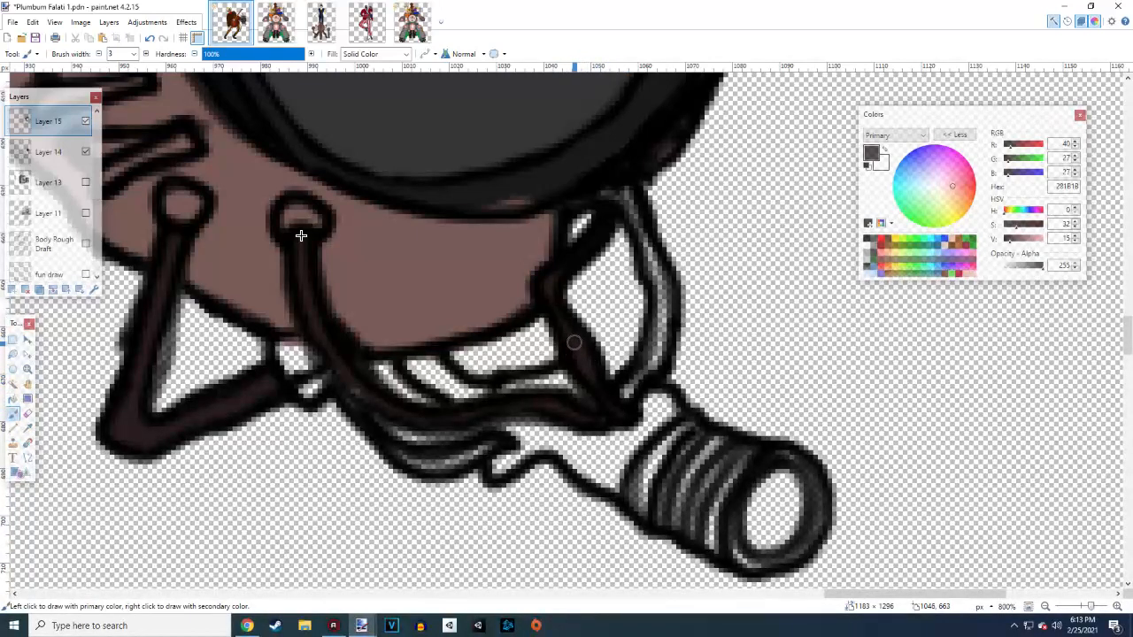
pyautogui.moveTo(621, 396)
pyautogui.mouseDown()
pyautogui.moveTo(663, 345)
pyautogui.moveTo(657, 359)
pyautogui.moveTo(654, 315)
pyautogui.mouseUp()
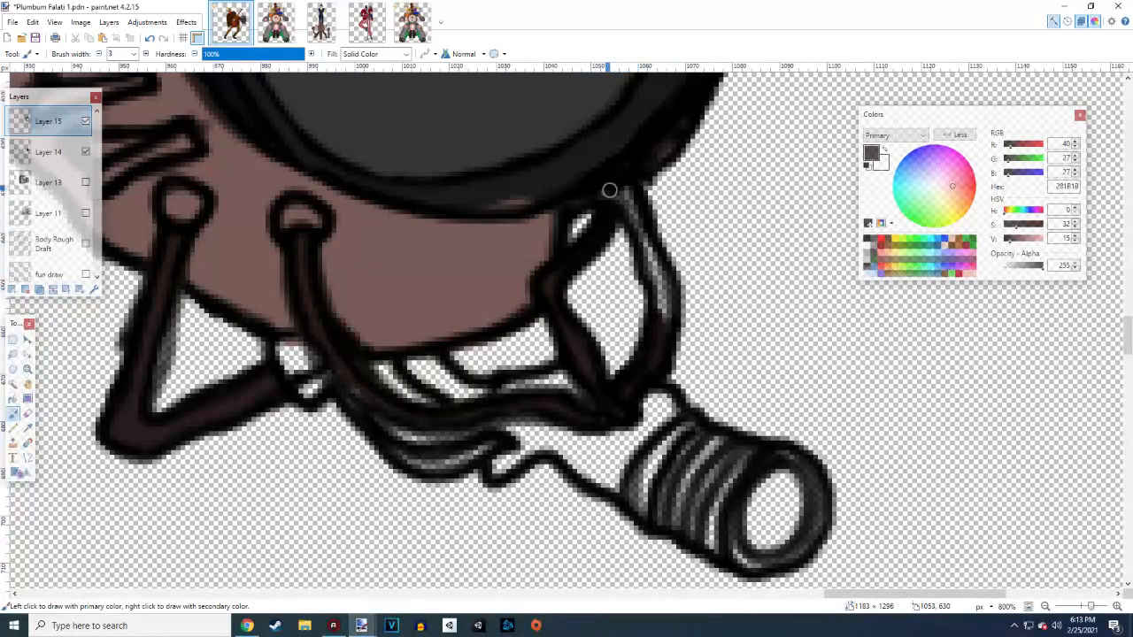
pyautogui.moveTo(609, 190)
pyautogui.mouseDown()
pyautogui.moveTo(628, 202)
pyautogui.moveTo(667, 322)
pyautogui.moveTo(649, 268)
pyautogui.mouseUp()
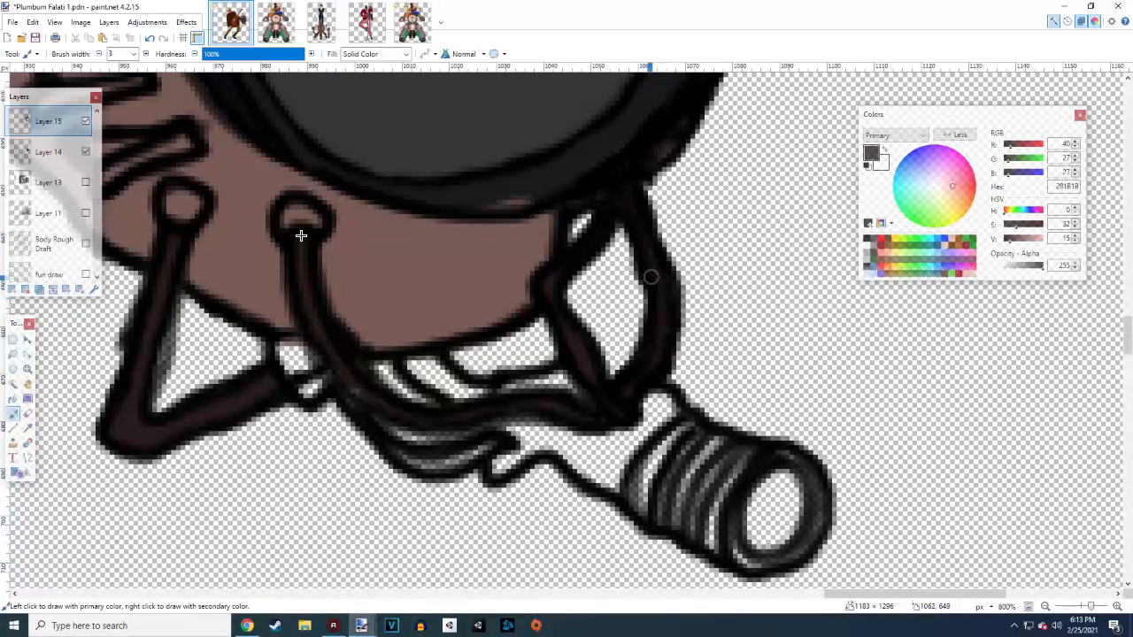
# Paint the short cable under the amp, the lowest cable strand and the bent cable's hidden end dark brown
pyautogui.moveTo(414, 359)
pyautogui.mouseDown()
pyautogui.moveTo(464, 395)
pyautogui.moveTo(485, 385)
pyautogui.moveTo(458, 390)
pyautogui.moveTo(425, 360)
pyautogui.mouseUp()
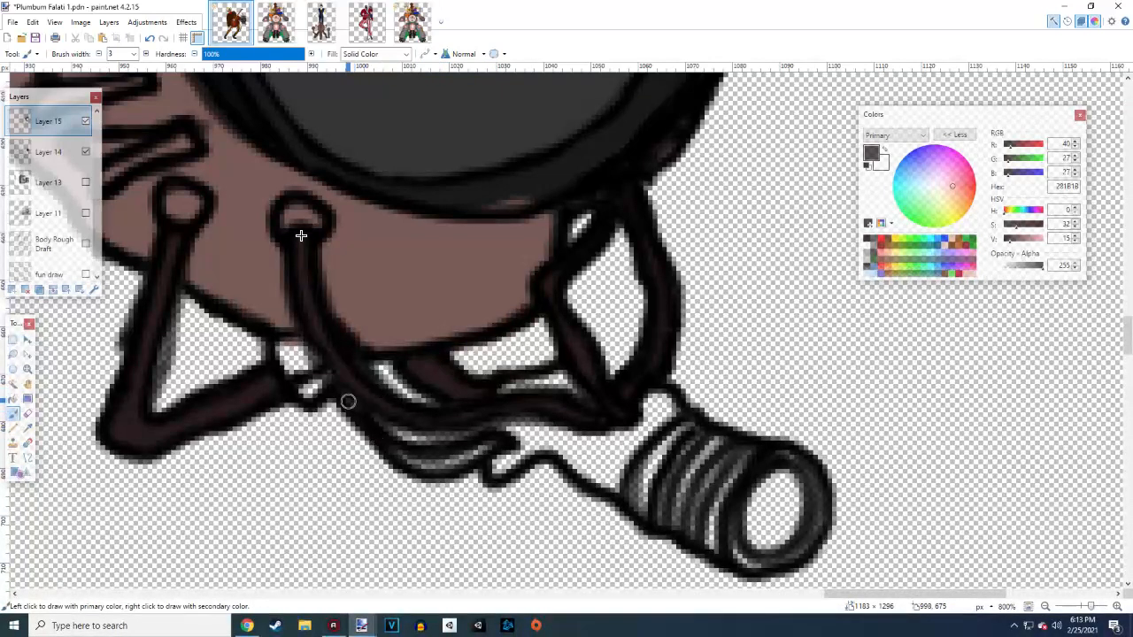
pyautogui.moveTo(352, 408)
pyautogui.mouseDown()
pyautogui.moveTo(423, 463)
pyautogui.moveTo(461, 454)
pyautogui.moveTo(448, 466)
pyautogui.moveTo(492, 442)
pyautogui.moveTo(426, 465)
pyautogui.mouseUp()
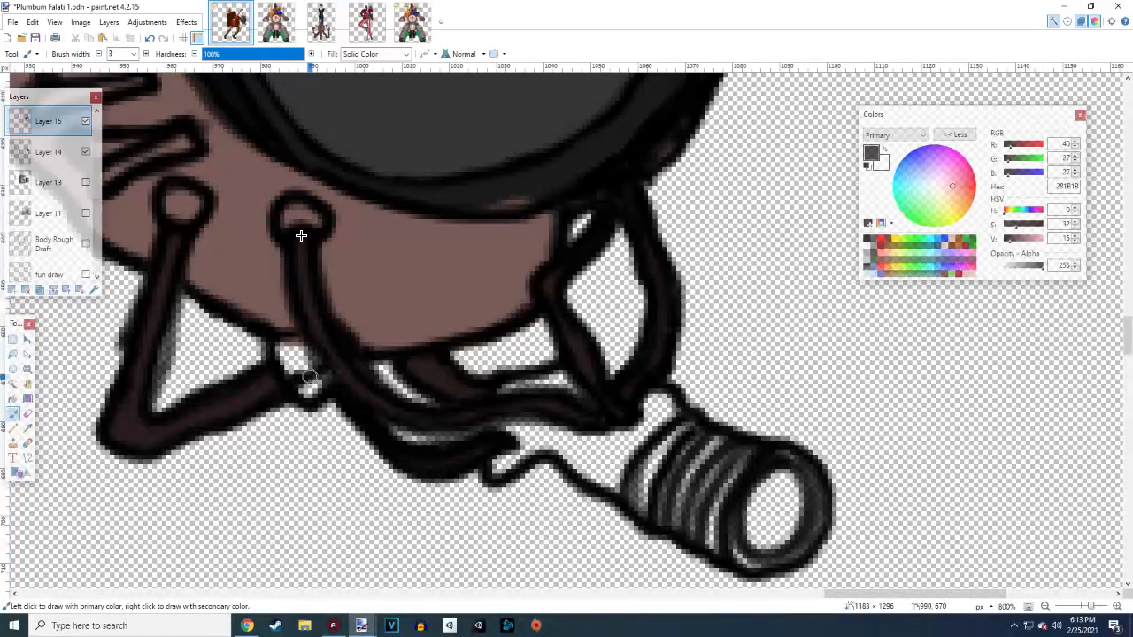
pyautogui.moveTo(307, 392); pyautogui.dragTo(312, 390)
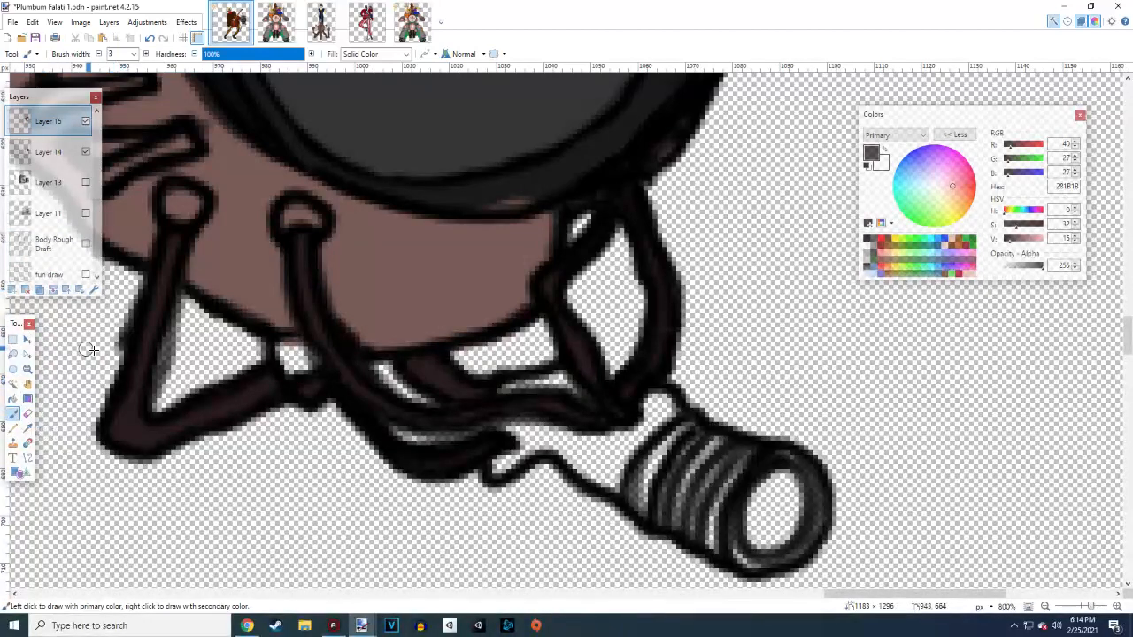
# Sample gray 82868F from hidden Layer 13 and change its hue to 0 for a warm gray 8E8181 paint color
pyautogui.scroll(2, 281, 295)
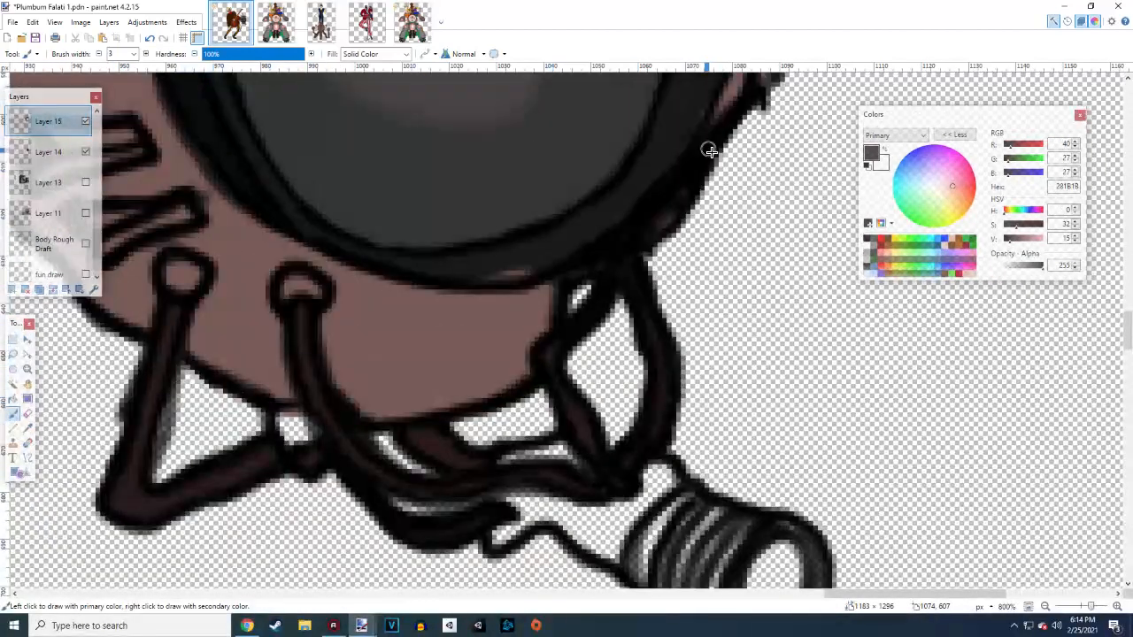
pyautogui.scroll(-4, 445, 376)
pyautogui.scroll(-3, 619, 352)
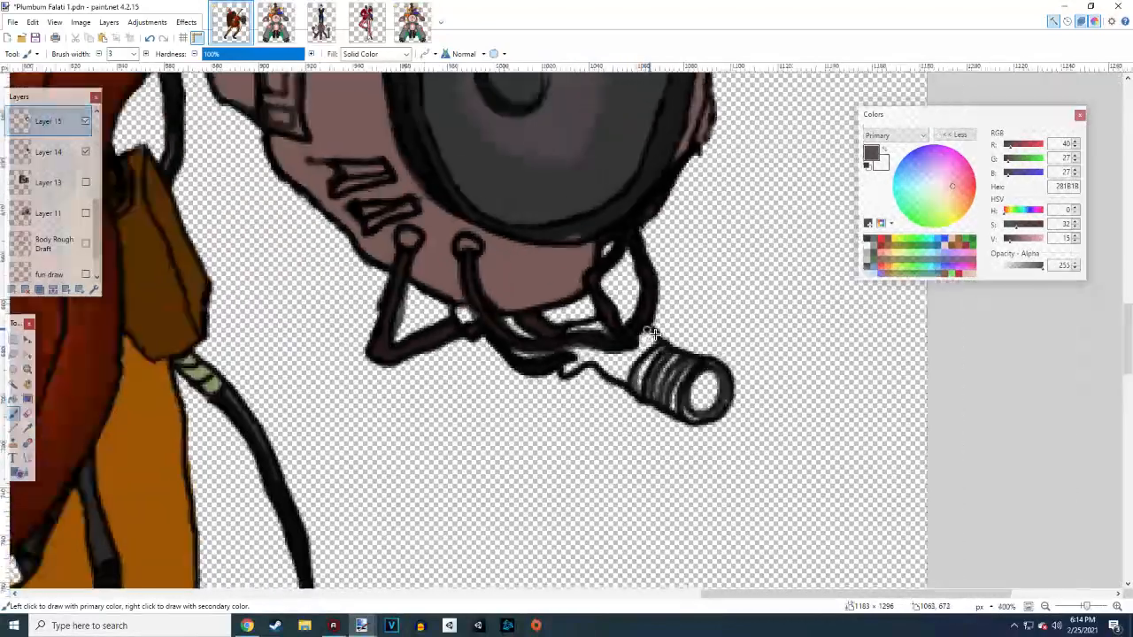
pyautogui.scroll(3, 741, 381)
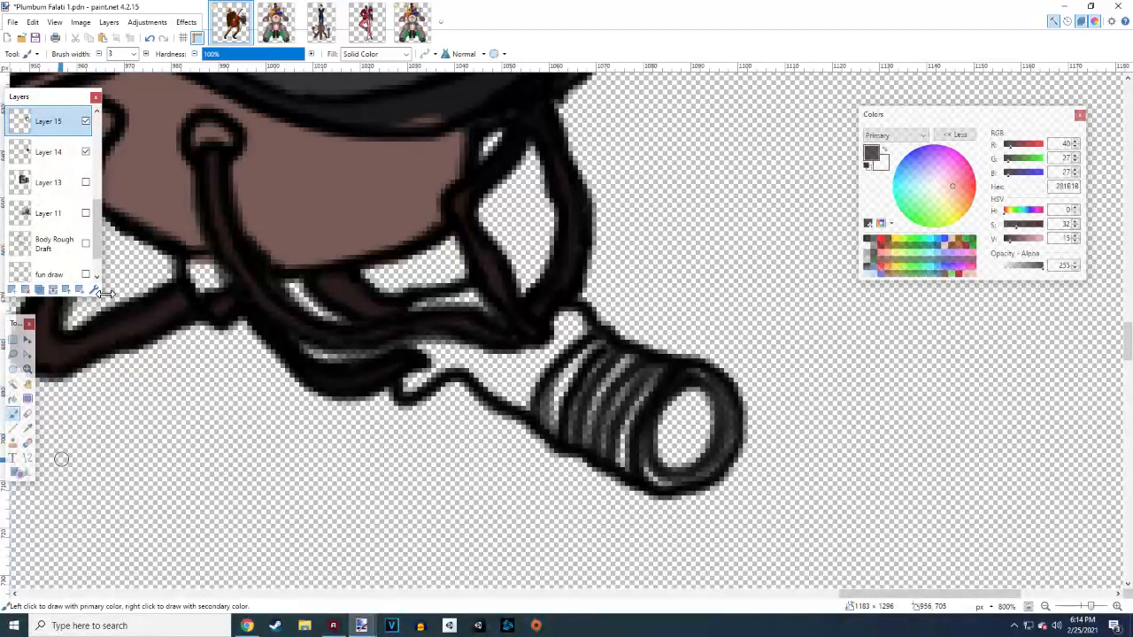
pyautogui.click(27, 427)
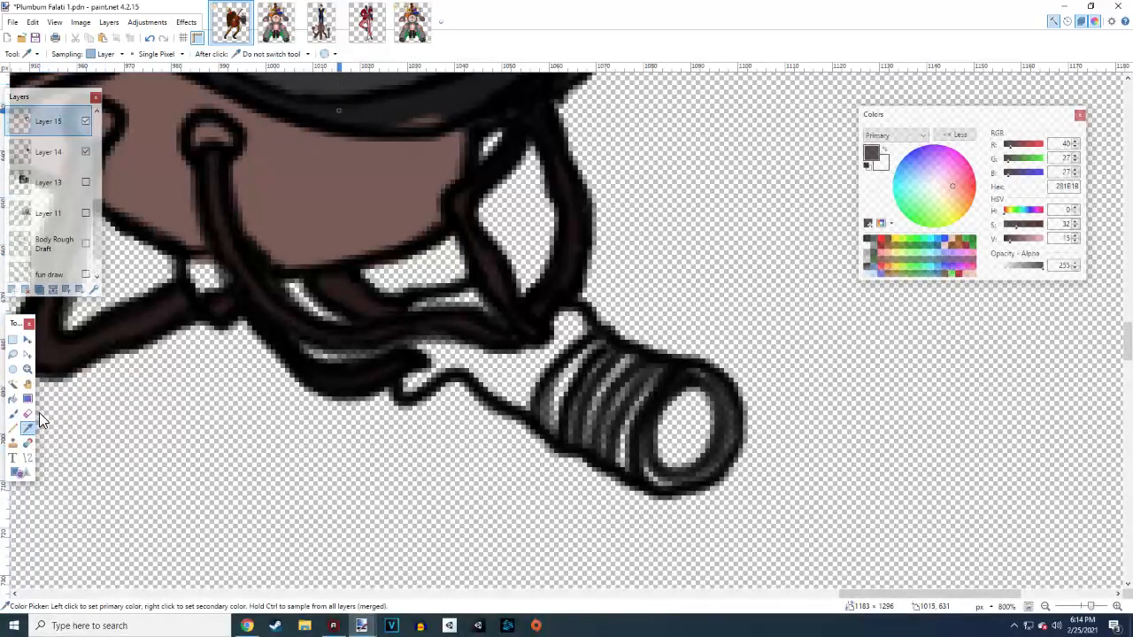
pyautogui.click(94, 180)
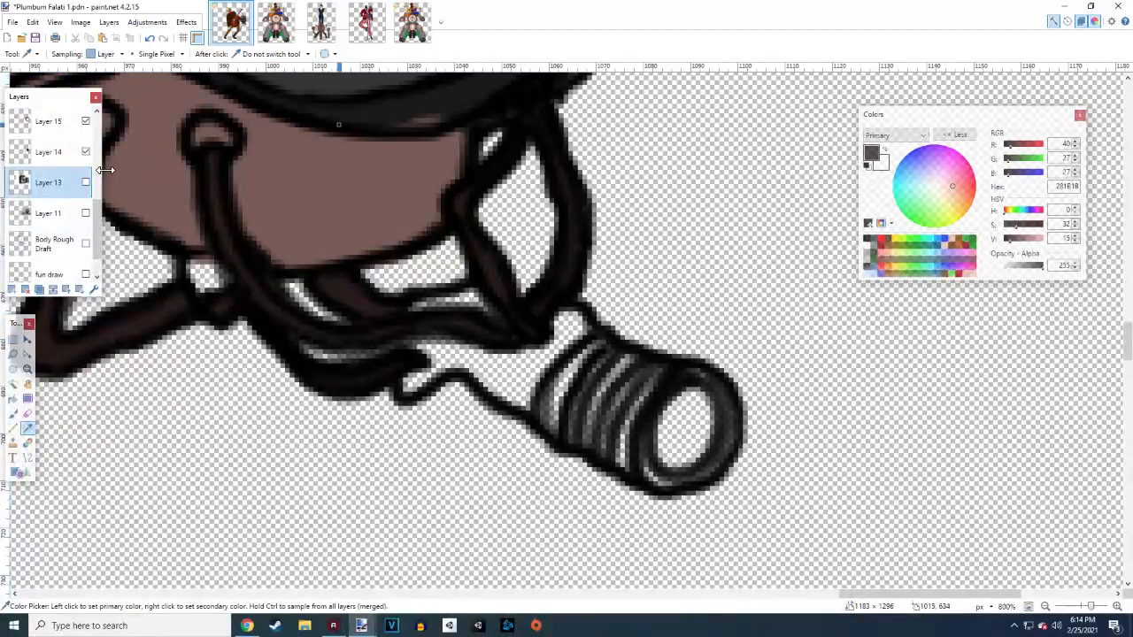
pyautogui.click(376, 115)
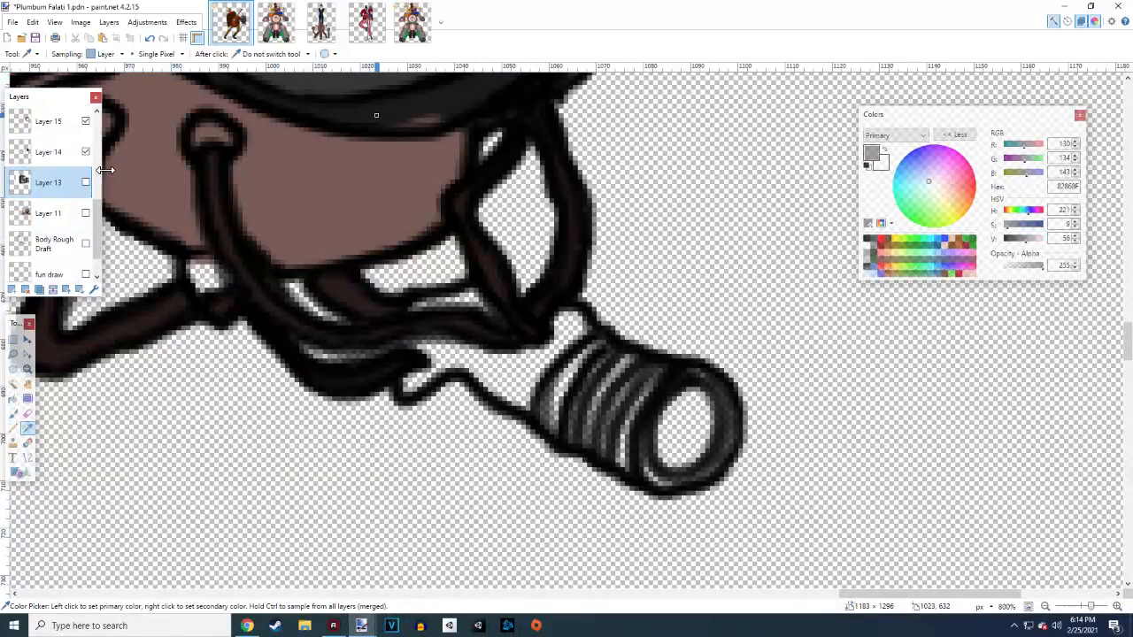
pyautogui.click(12, 413)
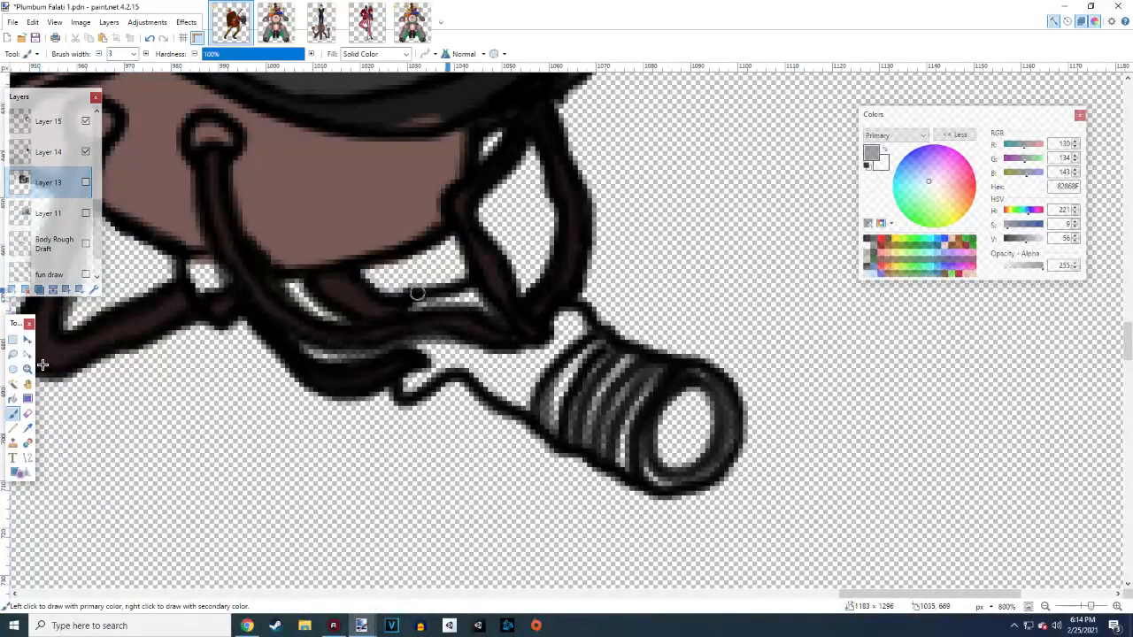
pyautogui.click(1005, 209)
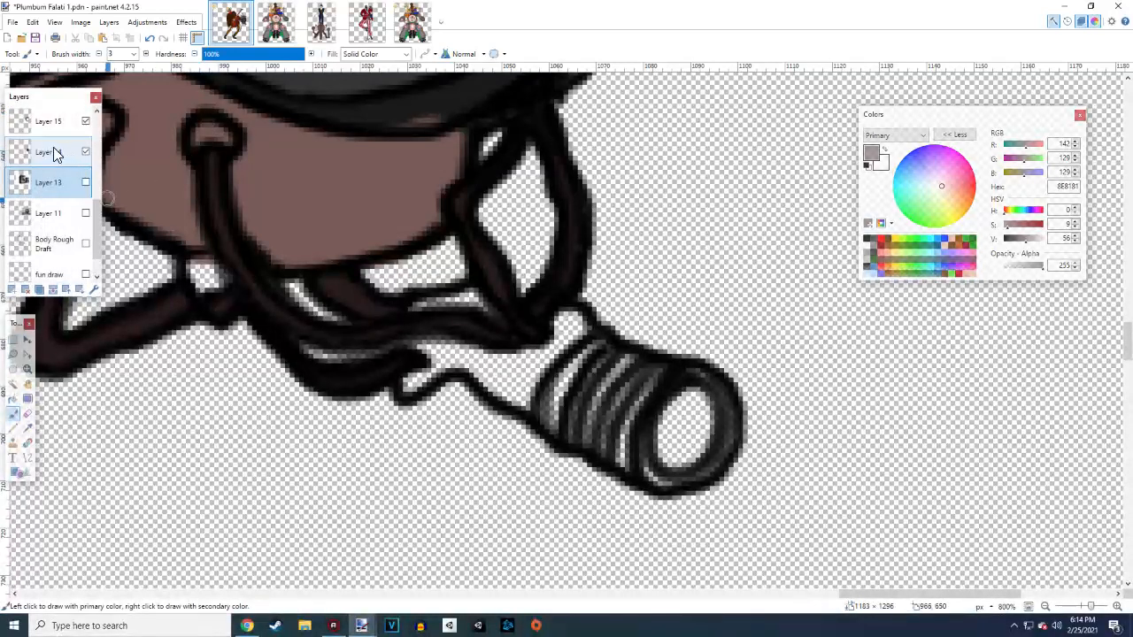
# Activate Layer 15 and paint both cable sockets on the amp's lower body warm gray
pyautogui.click(79, 146)
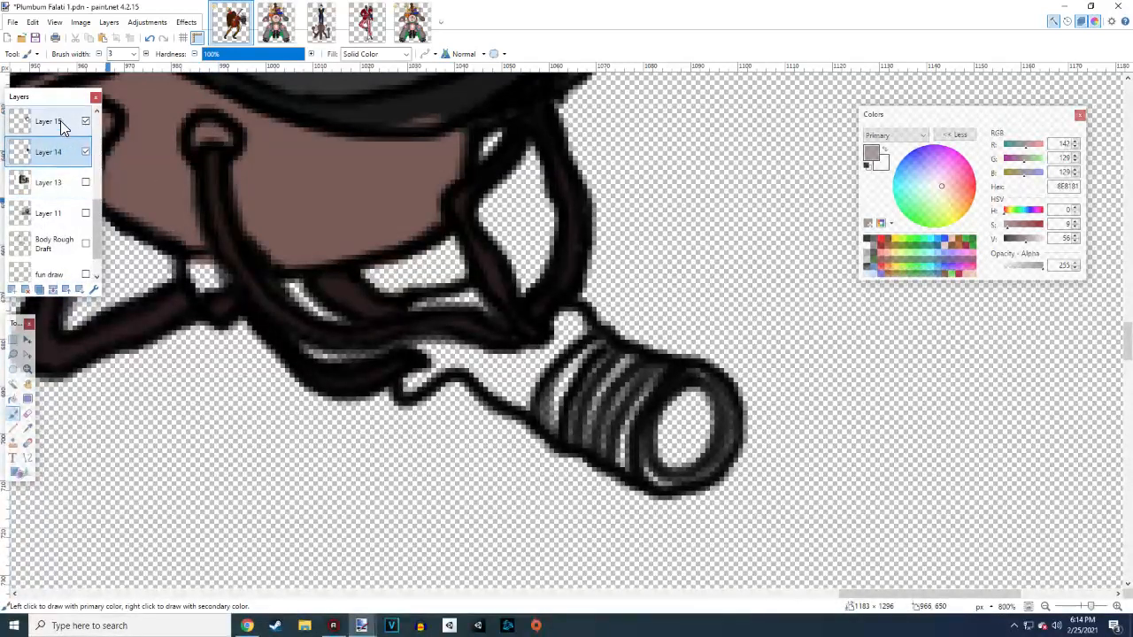
pyautogui.click(60, 121)
pyautogui.click(200, 133)
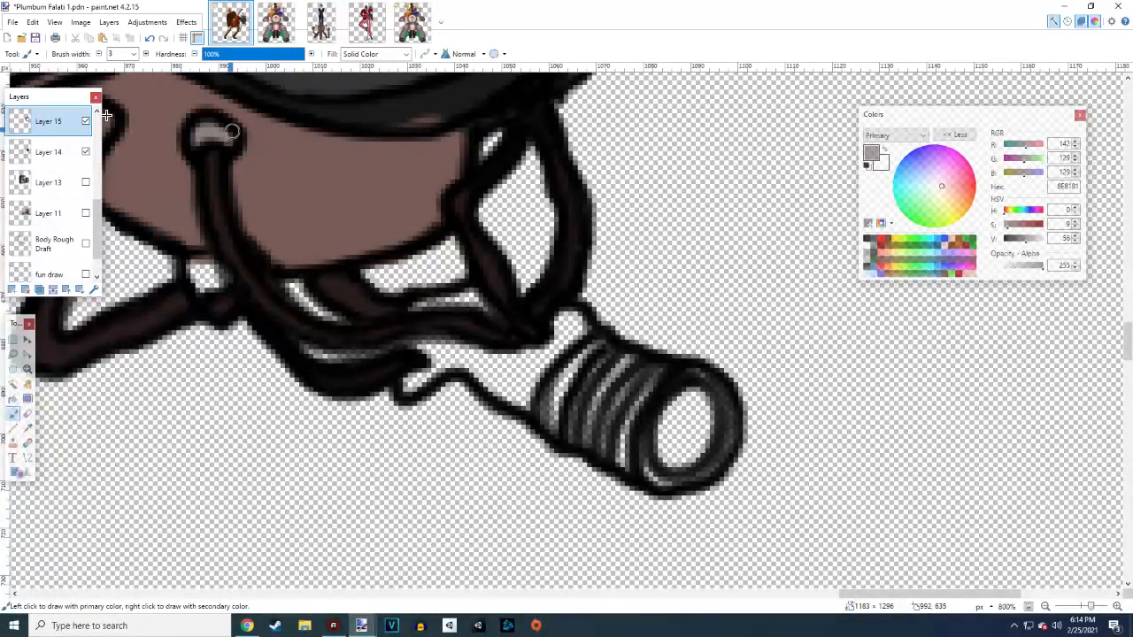
pyautogui.scroll(2, 395, 223)
pyautogui.hscroll(-3, 393, 244)
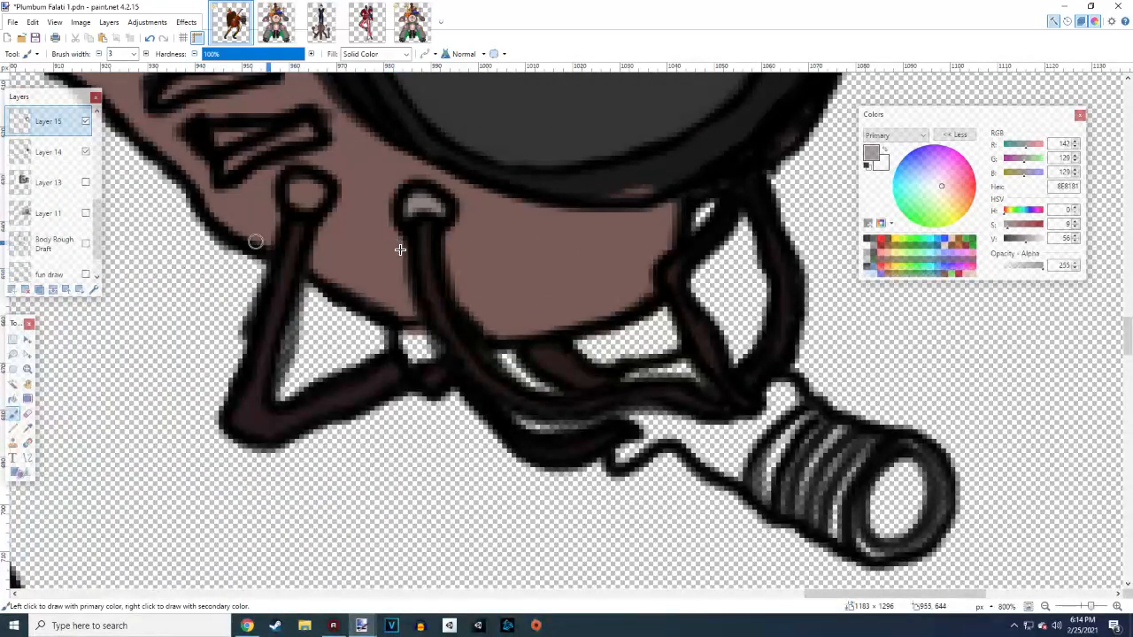
pyautogui.moveTo(292, 187)
pyautogui.mouseDown()
pyautogui.moveTo(299, 202)
pyautogui.moveTo(317, 191)
pyautogui.moveTo(312, 207)
pyautogui.mouseUp()
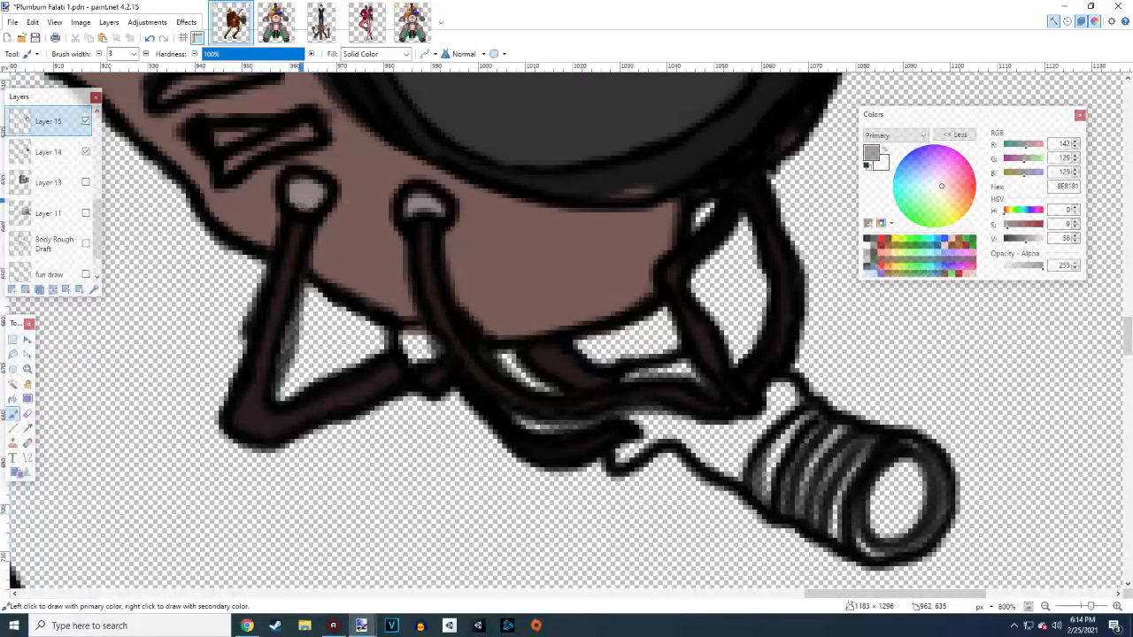
# Paint the insides of the two slanted vents above the cable sockets warm gray
pyautogui.moveTo(237, 141)
pyautogui.mouseDown()
pyautogui.moveTo(220, 139)
pyautogui.moveTo(310, 133)
pyautogui.moveTo(223, 170)
pyautogui.mouseUp()
pyautogui.scroll(2, 399, 243)
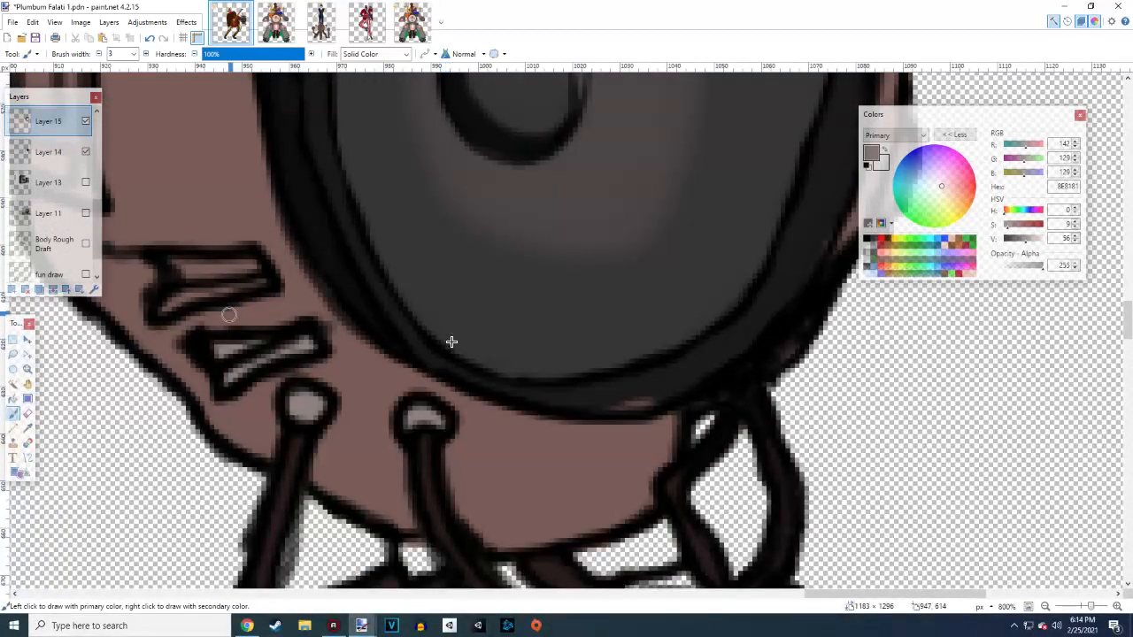
pyautogui.moveTo(185, 271)
pyautogui.mouseDown()
pyautogui.moveTo(173, 304)
pyautogui.moveTo(184, 289)
pyautogui.moveTo(249, 284)
pyautogui.moveTo(235, 261)
pyautogui.moveTo(188, 272)
pyautogui.mouseUp()
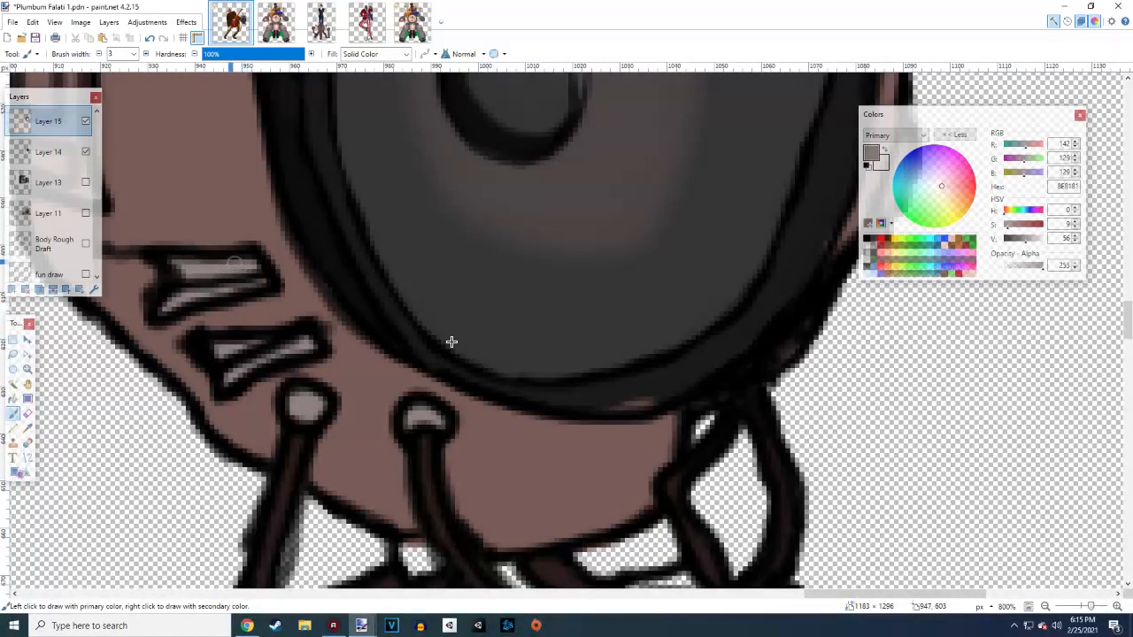
pyautogui.scroll(-5, 451, 342)
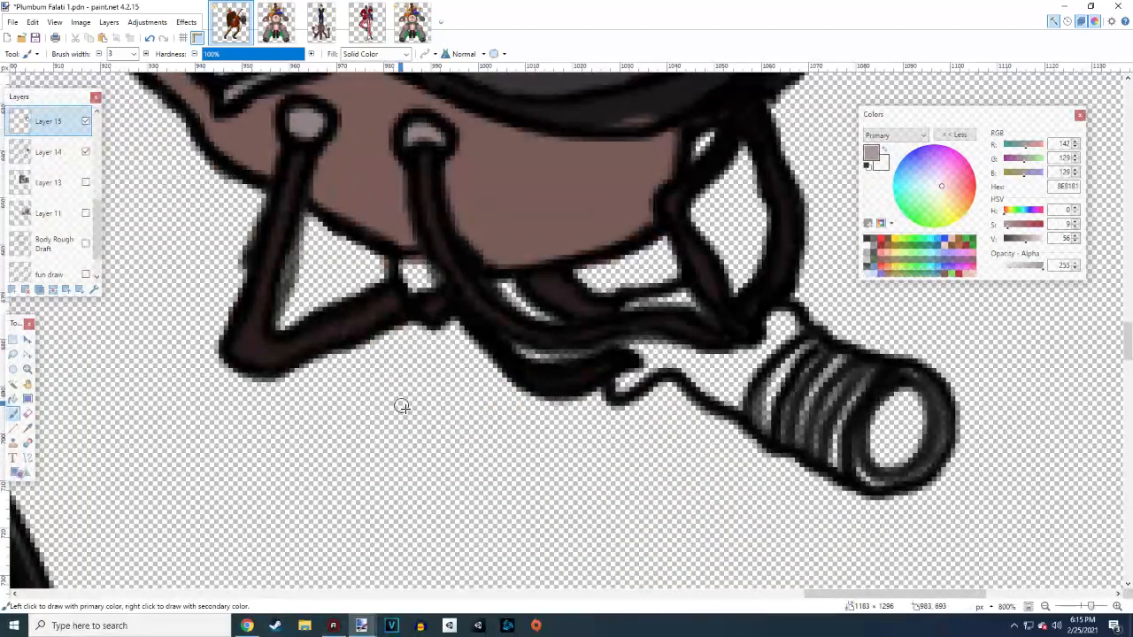
# Paint the small cable connector beneath the amp and the frame of the slotted side panel warm gray
pyautogui.moveTo(382, 261)
pyautogui.mouseDown()
pyautogui.moveTo(425, 283)
pyautogui.moveTo(421, 264)
pyautogui.mouseUp()
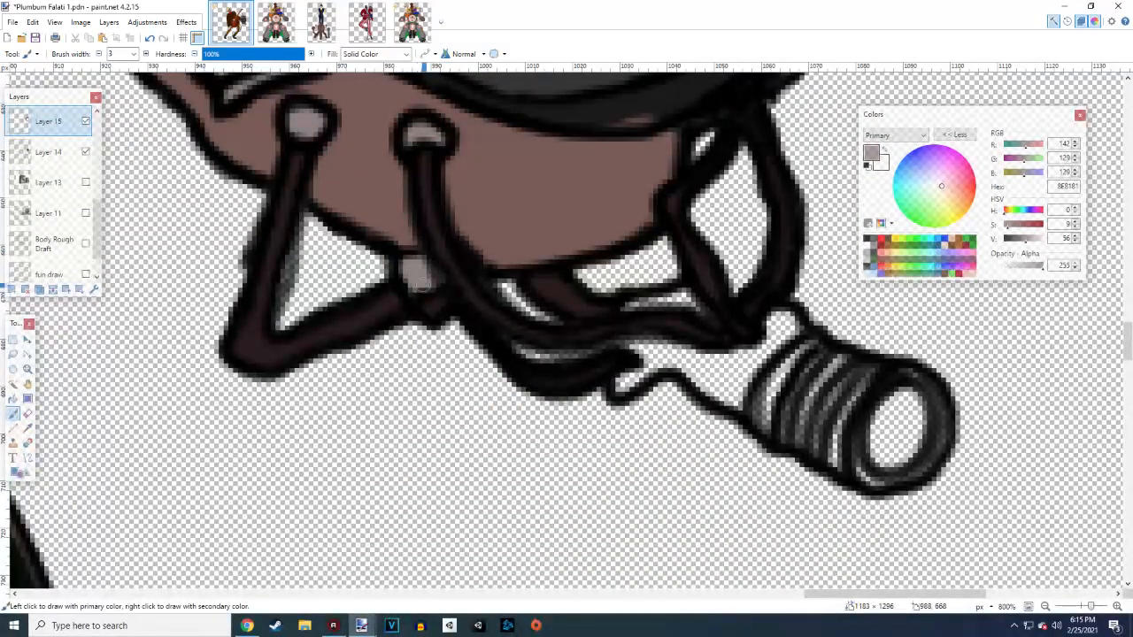
pyautogui.scroll(-10, 403, 407)
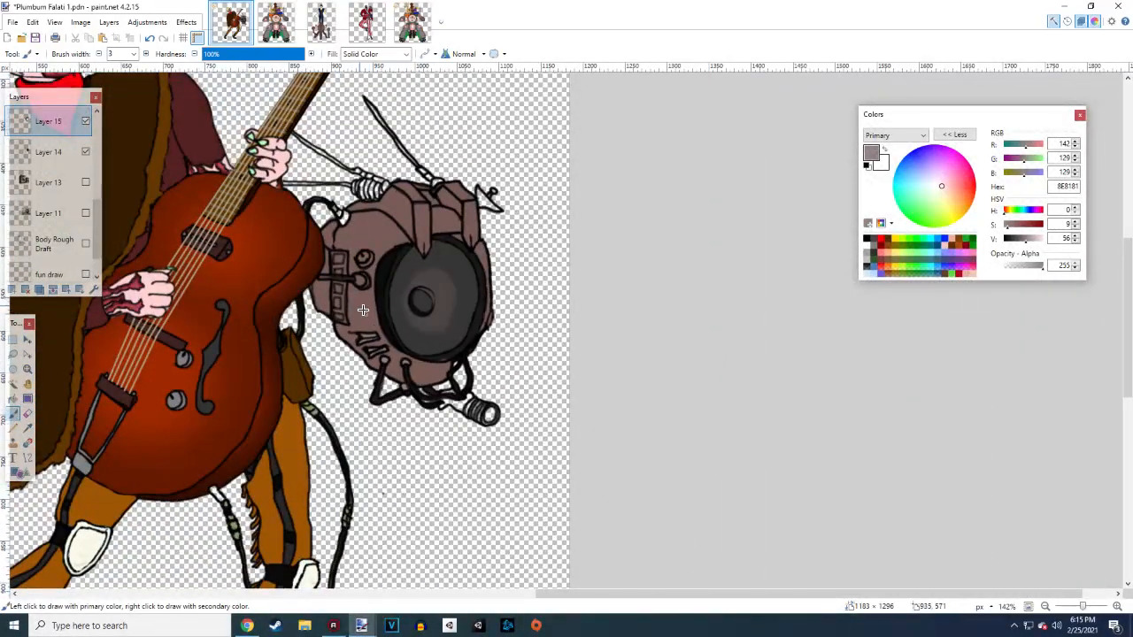
pyautogui.scroll(10, 363, 310)
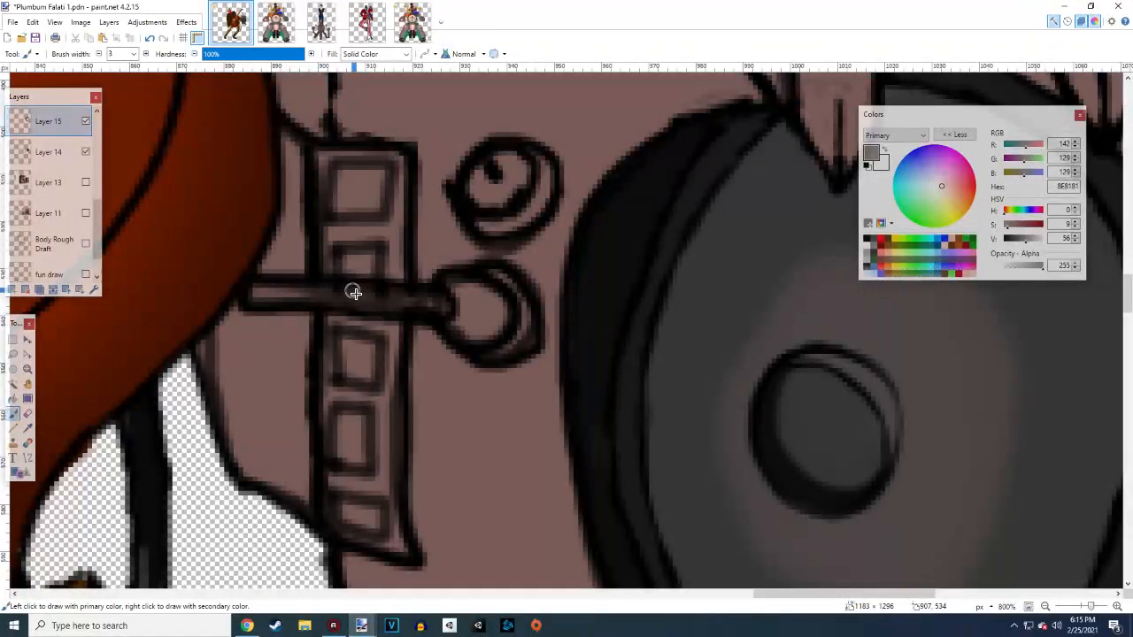
pyautogui.moveTo(320, 159); pyautogui.dragTo(323, 176)
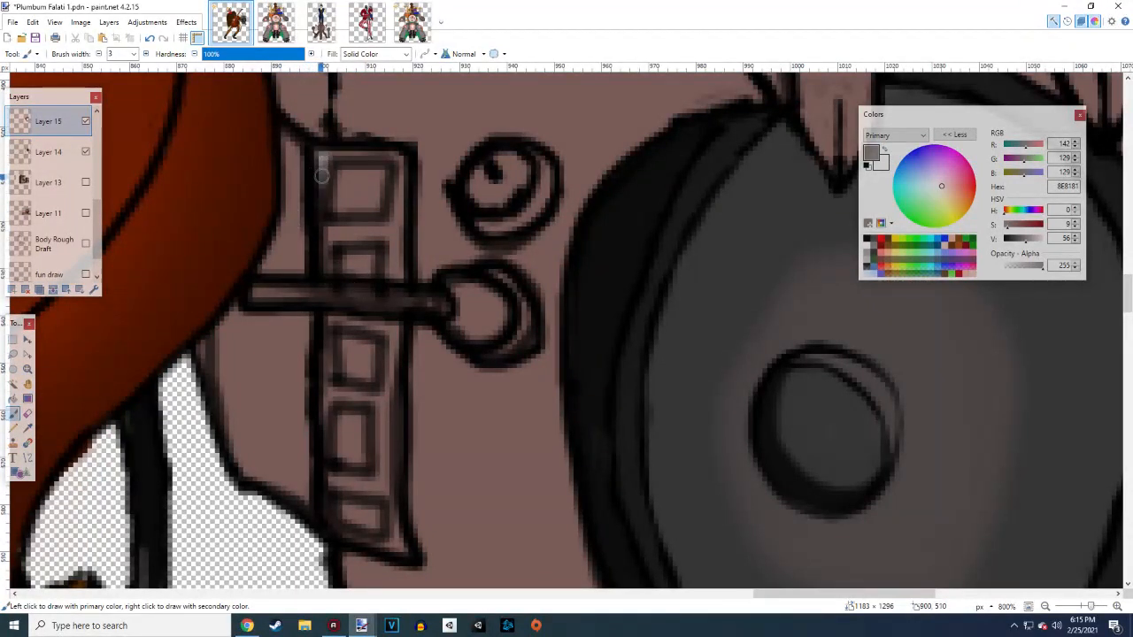
pyautogui.moveTo(325, 221); pyautogui.dragTo(326, 263)
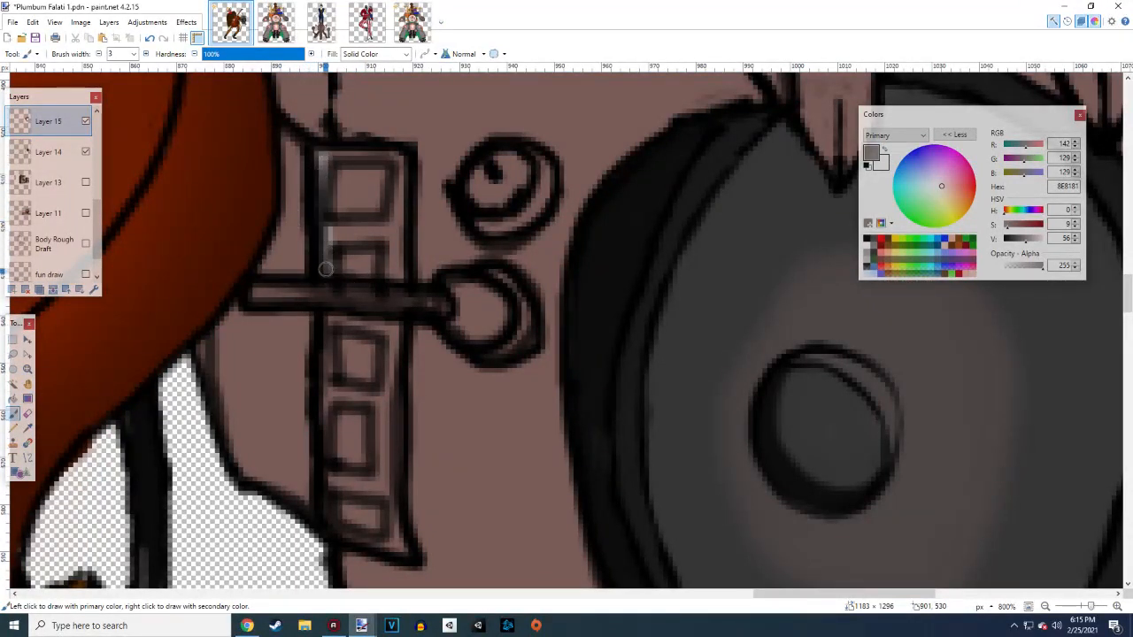
pyautogui.moveTo(329, 315); pyautogui.dragTo(331, 481)
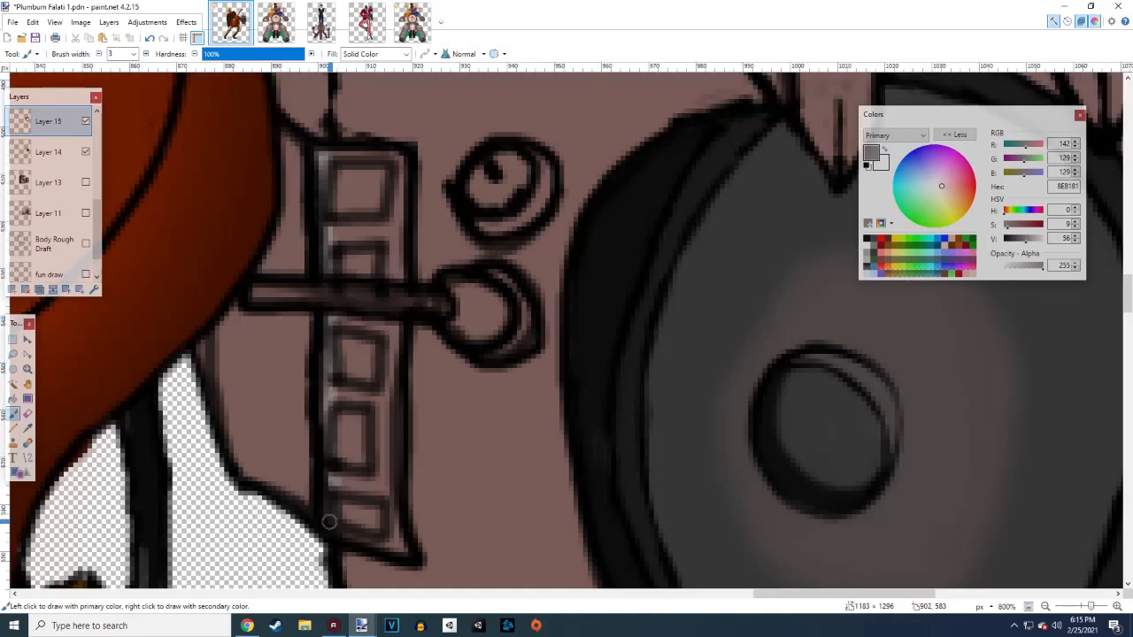
pyautogui.moveTo(328, 522)
pyautogui.mouseDown()
pyautogui.moveTo(383, 548)
pyautogui.moveTo(392, 503)
pyautogui.moveTo(393, 334)
pyautogui.moveTo(333, 319)
pyautogui.mouseUp()
pyautogui.moveTo(339, 389)
pyautogui.mouseDown()
pyautogui.moveTo(382, 397)
pyautogui.moveTo(377, 409)
pyautogui.mouseUp()
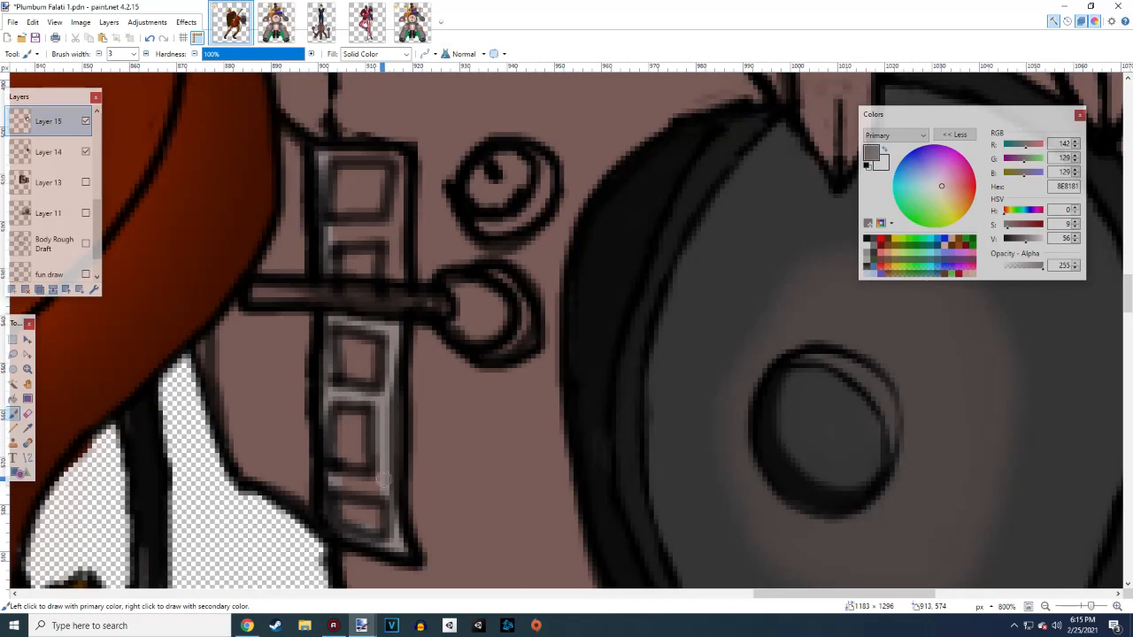
pyautogui.moveTo(383, 479)
pyautogui.mouseDown()
pyautogui.moveTo(338, 475)
pyautogui.moveTo(363, 485)
pyautogui.mouseUp()
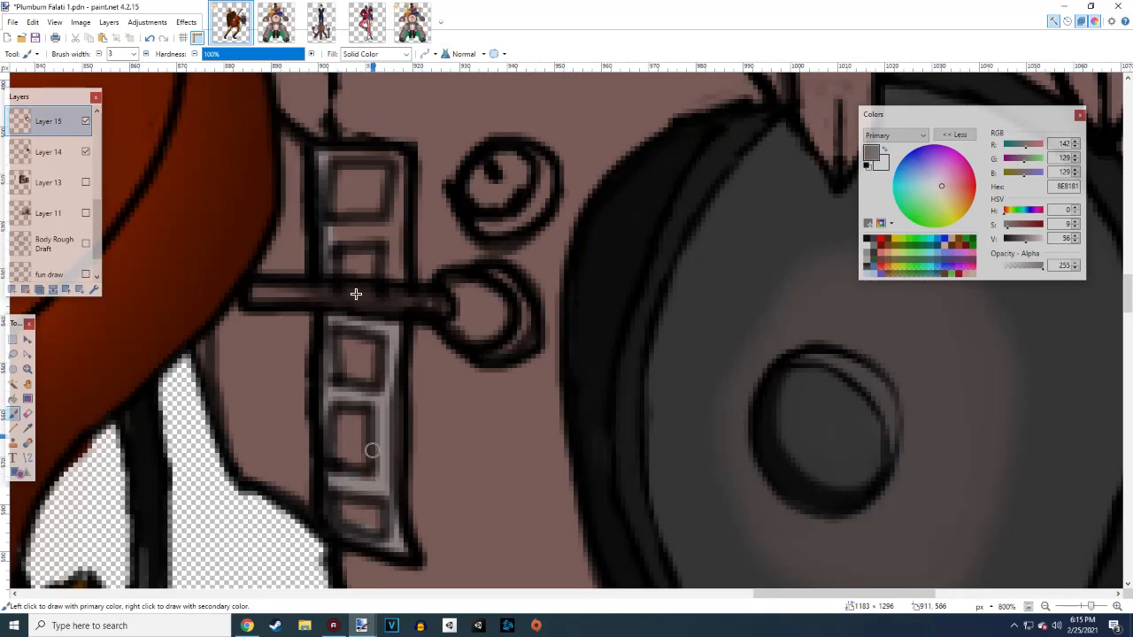
pyautogui.moveTo(392, 280)
pyautogui.mouseDown()
pyautogui.moveTo(395, 230)
pyautogui.moveTo(338, 240)
pyautogui.moveTo(398, 234)
pyautogui.moveTo(399, 168)
pyautogui.moveTo(391, 153)
pyautogui.moveTo(325, 155)
pyautogui.mouseUp()
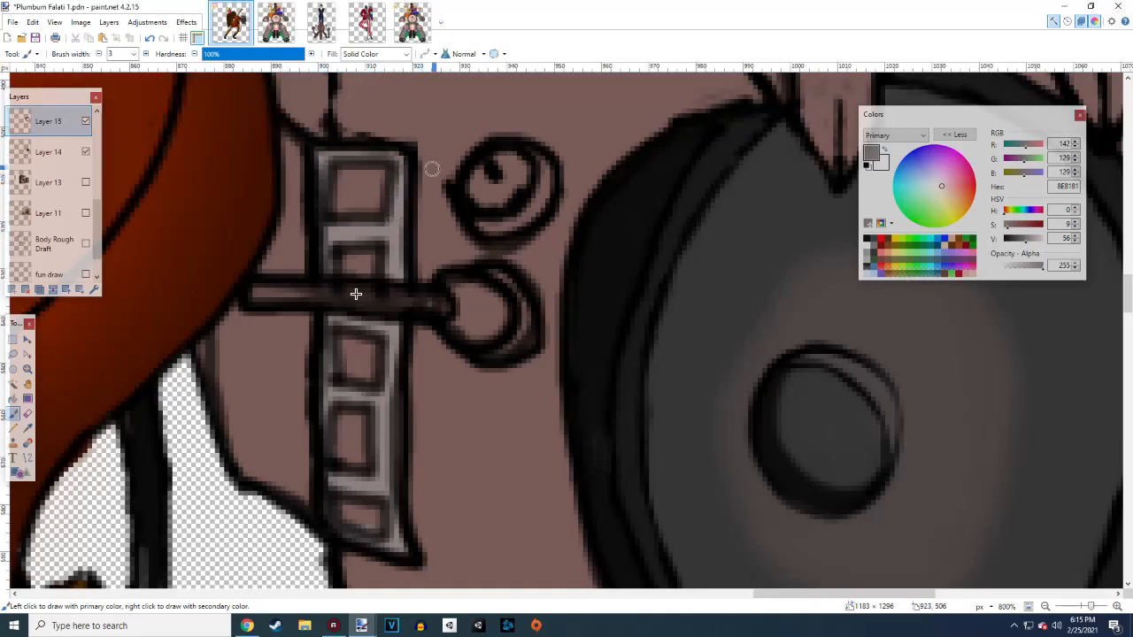
# Paint the horizontal lever across the slotted panel and its round knob warm gray
pyautogui.moveTo(281, 301)
pyautogui.mouseDown()
pyautogui.moveTo(255, 291)
pyautogui.moveTo(397, 306)
pyautogui.moveTo(352, 311)
pyautogui.moveTo(324, 305)
pyautogui.moveTo(398, 287)
pyautogui.moveTo(449, 305)
pyautogui.moveTo(454, 290)
pyautogui.moveTo(467, 317)
pyautogui.moveTo(459, 321)
pyautogui.moveTo(471, 324)
pyautogui.moveTo(459, 295)
pyautogui.moveTo(488, 296)
pyautogui.moveTo(469, 330)
pyautogui.mouseUp()
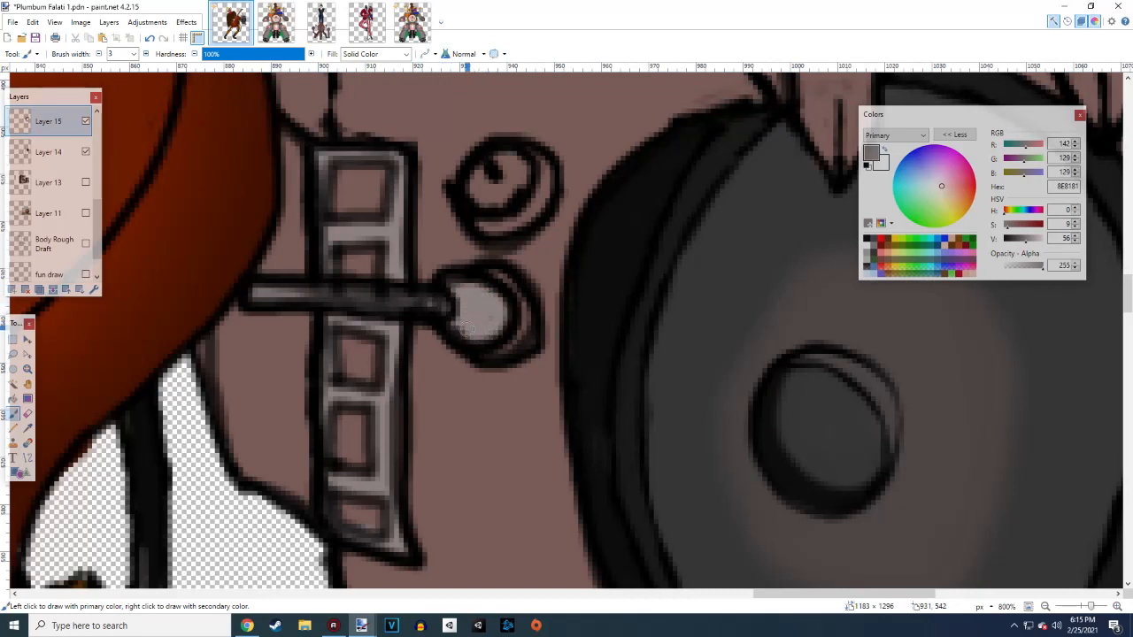
pyautogui.moveTo(500, 281)
pyautogui.mouseDown()
pyautogui.moveTo(530, 317)
pyautogui.moveTo(520, 341)
pyautogui.moveTo(480, 357)
pyautogui.mouseUp()
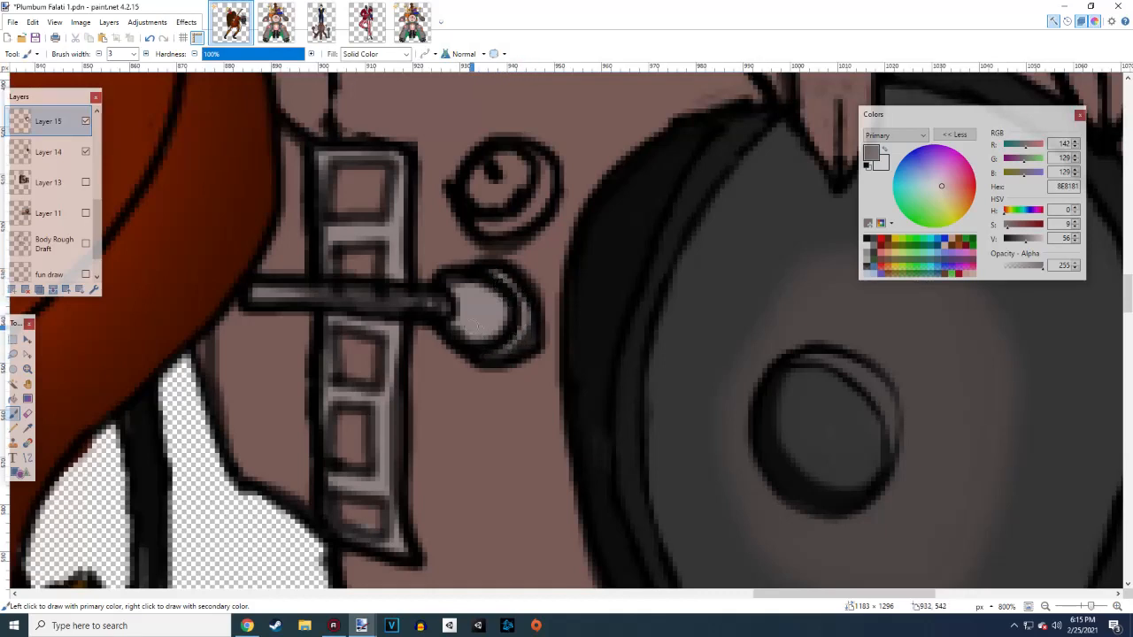
pyautogui.hotkey('ctrl', 'z')
# Paint the plug tip and socket of the curved cable on the amp's upper shell warm gray
pyautogui.scroll(3, 372, 285)
pyautogui.scroll(-1, 377, 301)
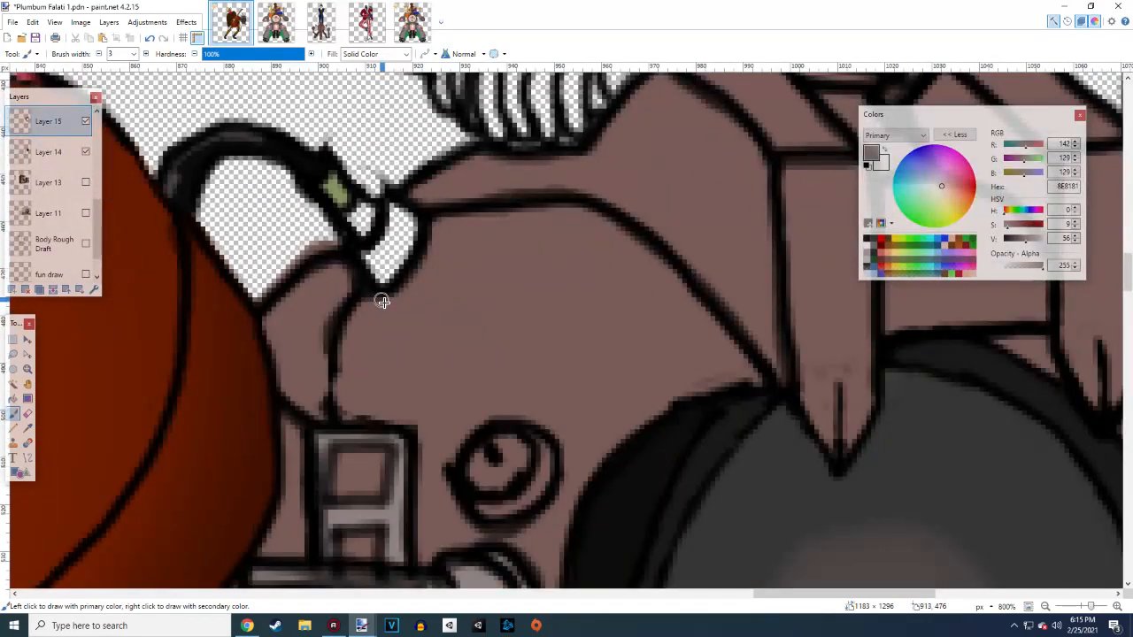
pyautogui.moveTo(354, 216)
pyautogui.mouseDown()
pyautogui.moveTo(385, 285)
pyautogui.moveTo(367, 249)
pyautogui.moveTo(396, 274)
pyautogui.moveTo(379, 241)
pyautogui.moveTo(406, 258)
pyautogui.moveTo(388, 235)
pyautogui.moveTo(409, 237)
pyautogui.moveTo(390, 213)
pyautogui.moveTo(421, 231)
pyautogui.mouseUp()
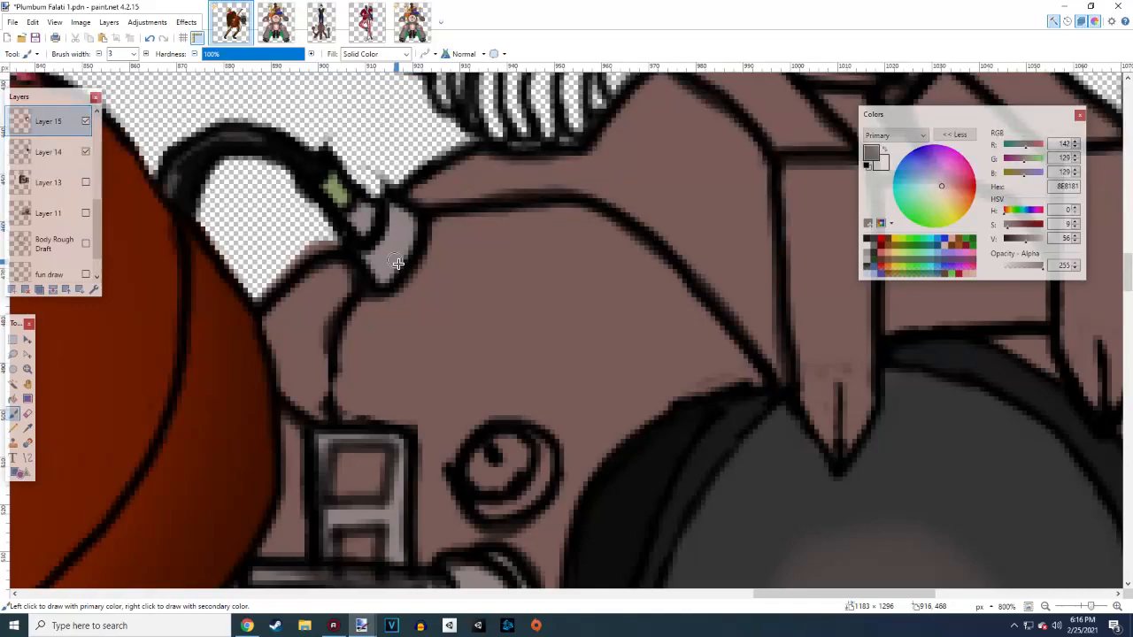
# Paint the cable's plug at the guitar body's lower edge warm gray
pyautogui.hscroll(6, 398, 263)
pyautogui.hscroll(-5, 394, 274)
pyautogui.scroll(-6, 256, 336)
pyautogui.hscroll(-4, 256, 344)
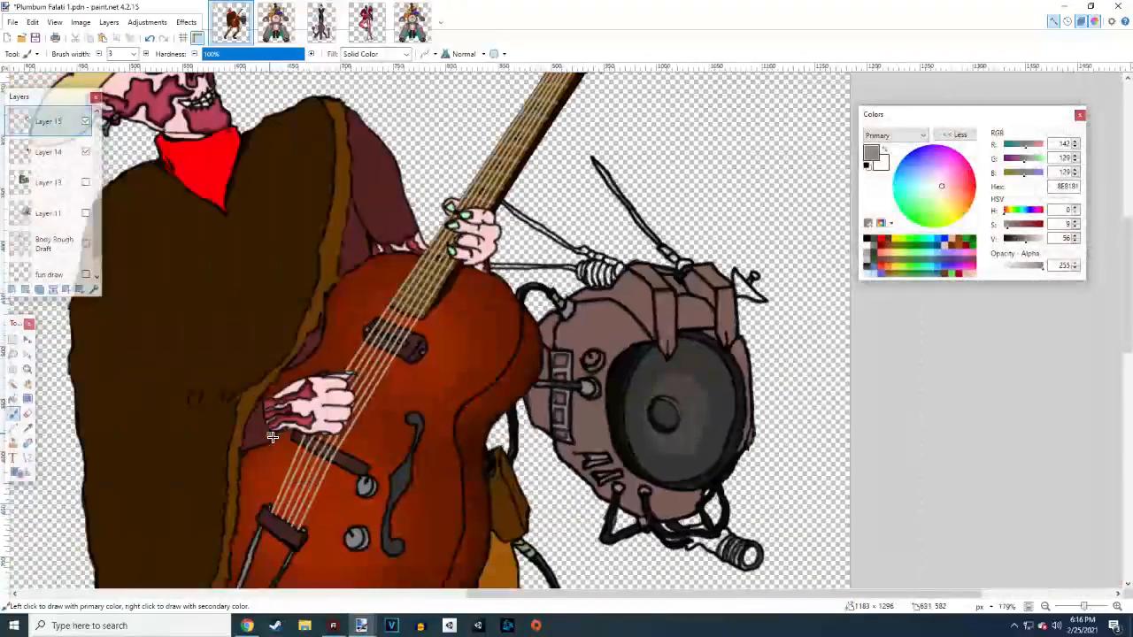
pyautogui.hscroll(2, 283, 390)
pyautogui.scroll(-2, 265, 415)
pyautogui.scroll(5, 268, 473)
pyautogui.scroll(2, 268, 473)
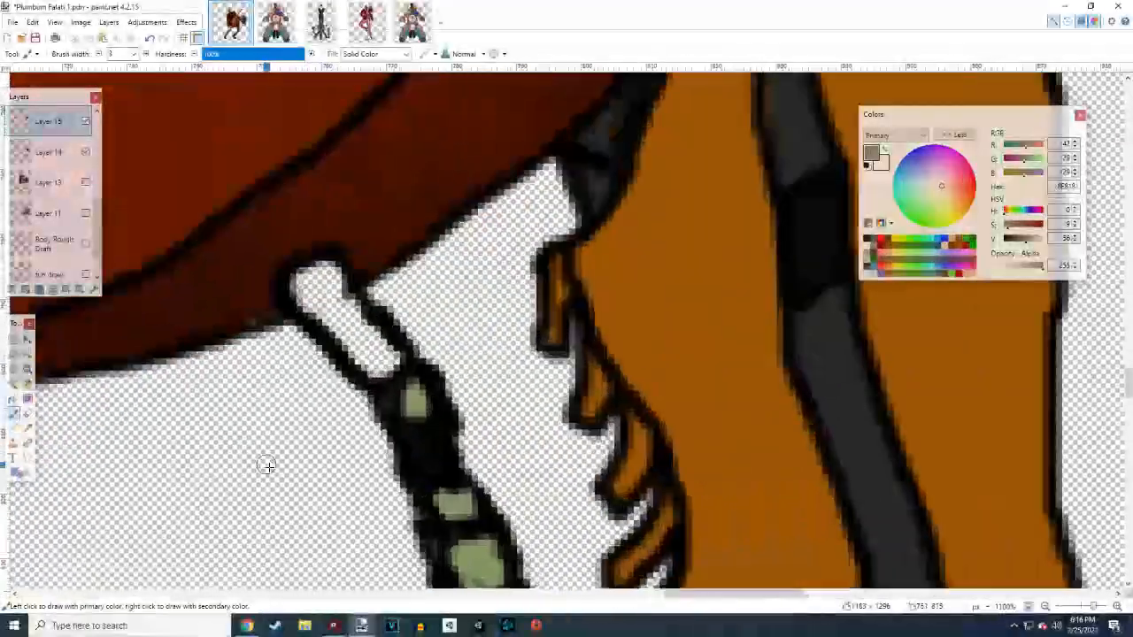
pyautogui.moveTo(329, 259)
pyautogui.mouseDown()
pyautogui.moveTo(313, 288)
pyautogui.moveTo(301, 283)
pyautogui.moveTo(311, 304)
pyautogui.moveTo(367, 363)
pyautogui.moveTo(402, 367)
pyautogui.moveTo(350, 293)
pyautogui.mouseUp()
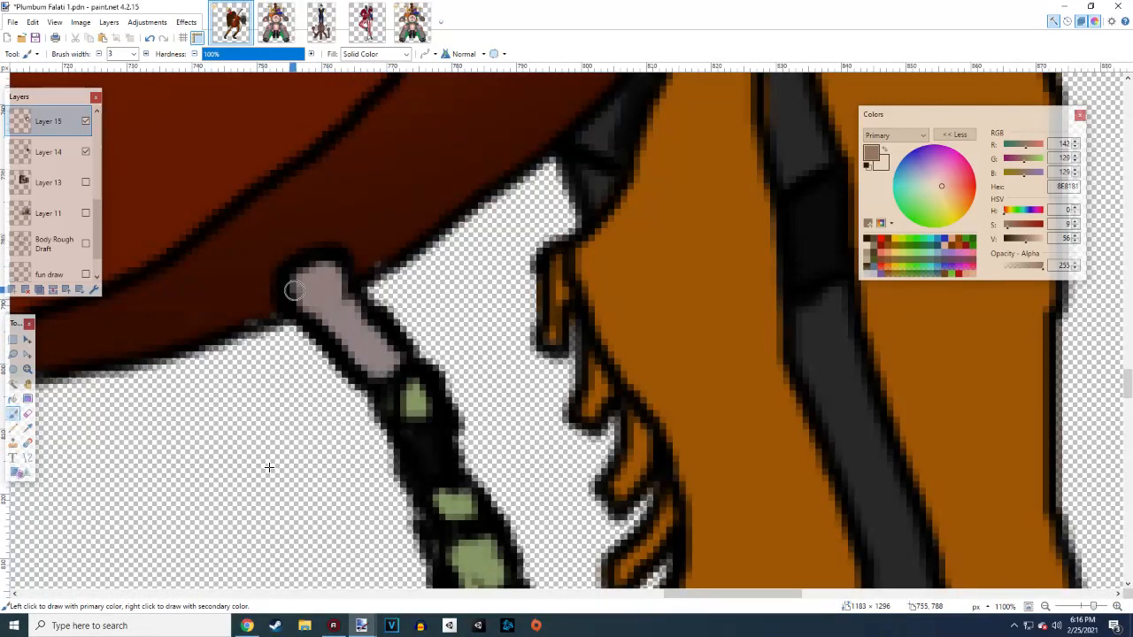
# Paint the rod of the tall antenna on top of the amp warm gray
pyautogui.scroll(-8, 269, 466)
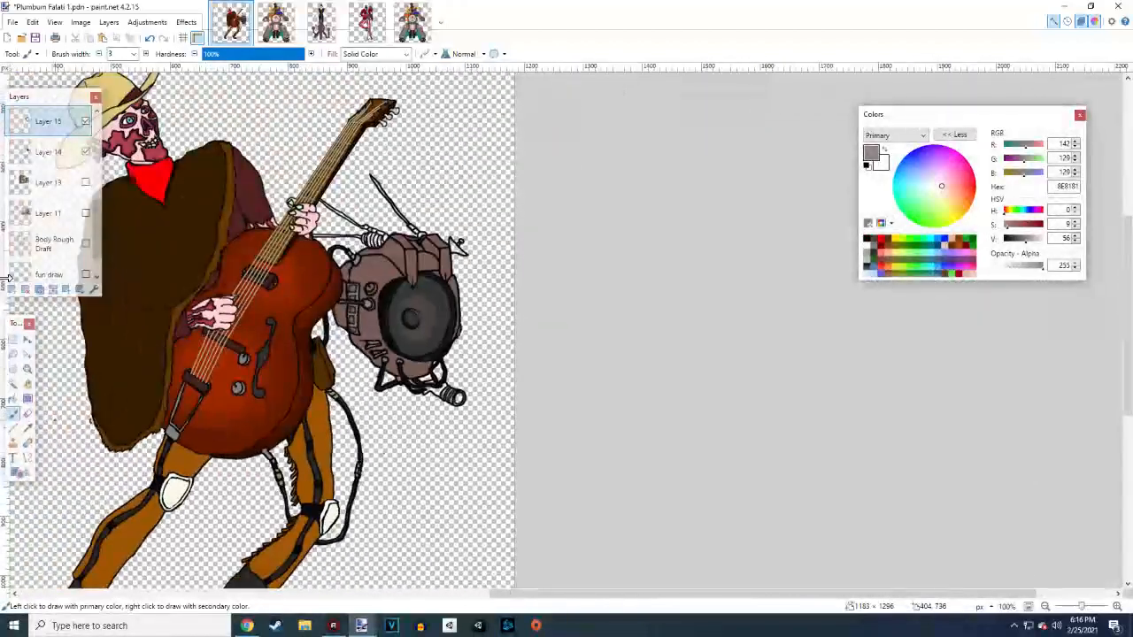
pyautogui.hscroll(-8, 460, 252)
pyautogui.hscroll(9, 504, 247)
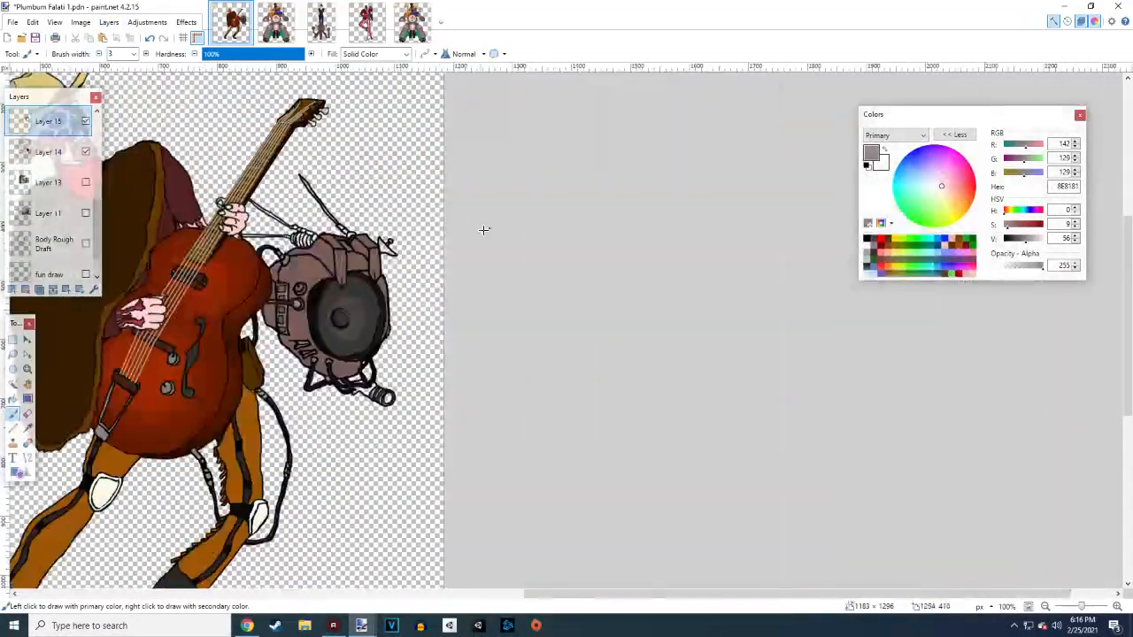
pyautogui.scroll(6, 376, 284)
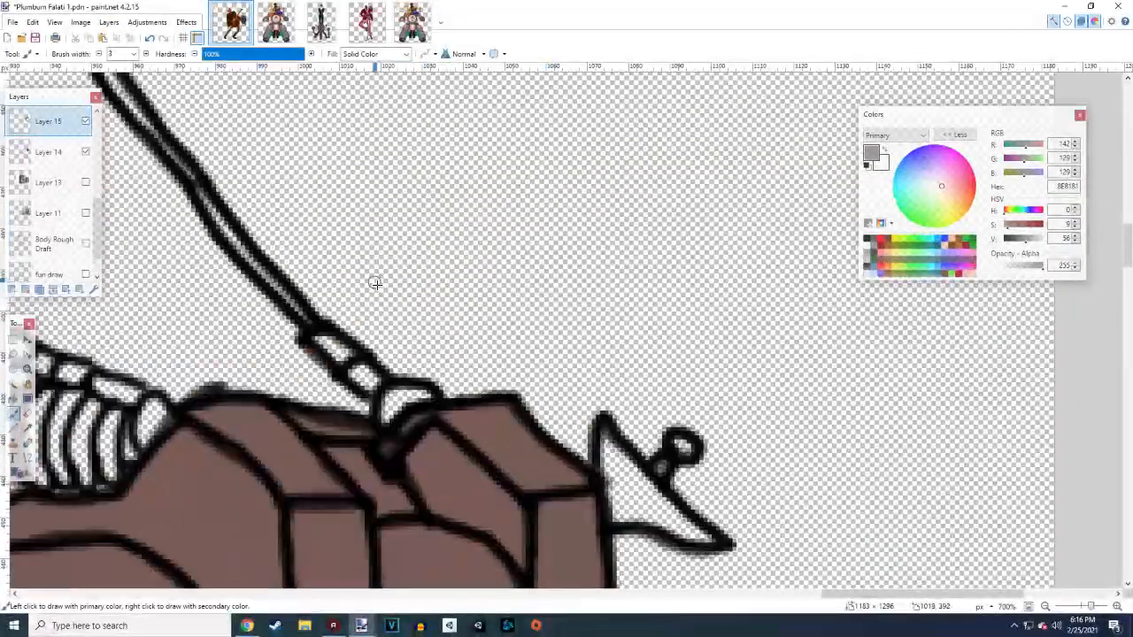
pyautogui.hscroll(-3, 375, 284)
pyautogui.scroll(3, 373, 276)
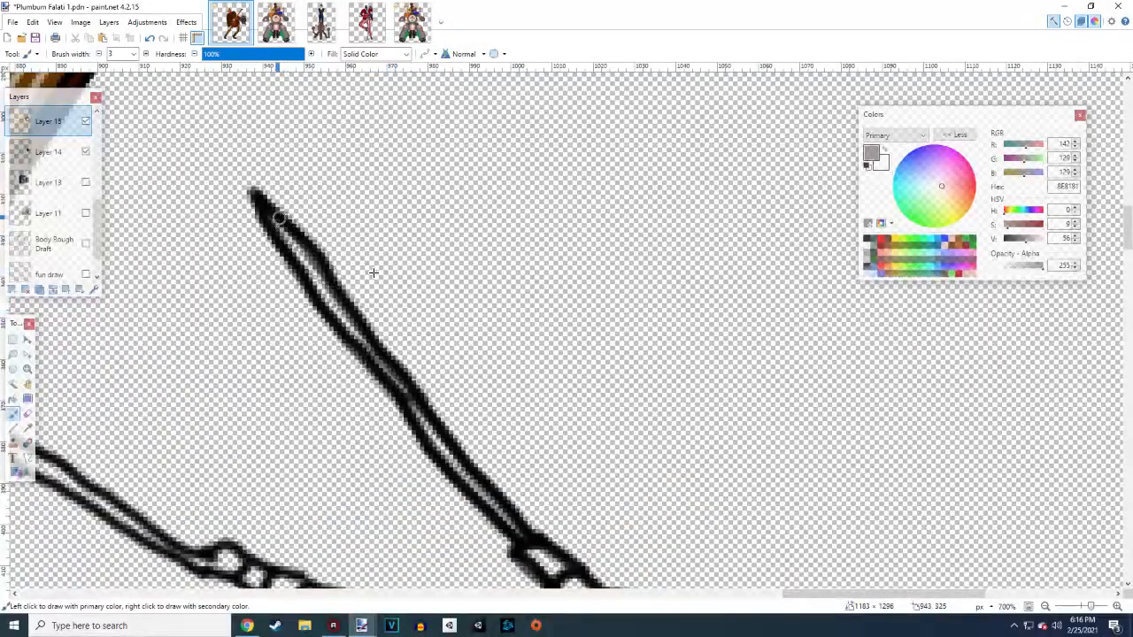
pyautogui.moveTo(277, 218)
pyautogui.mouseDown()
pyautogui.moveTo(428, 432)
pyautogui.moveTo(522, 530)
pyautogui.mouseUp()
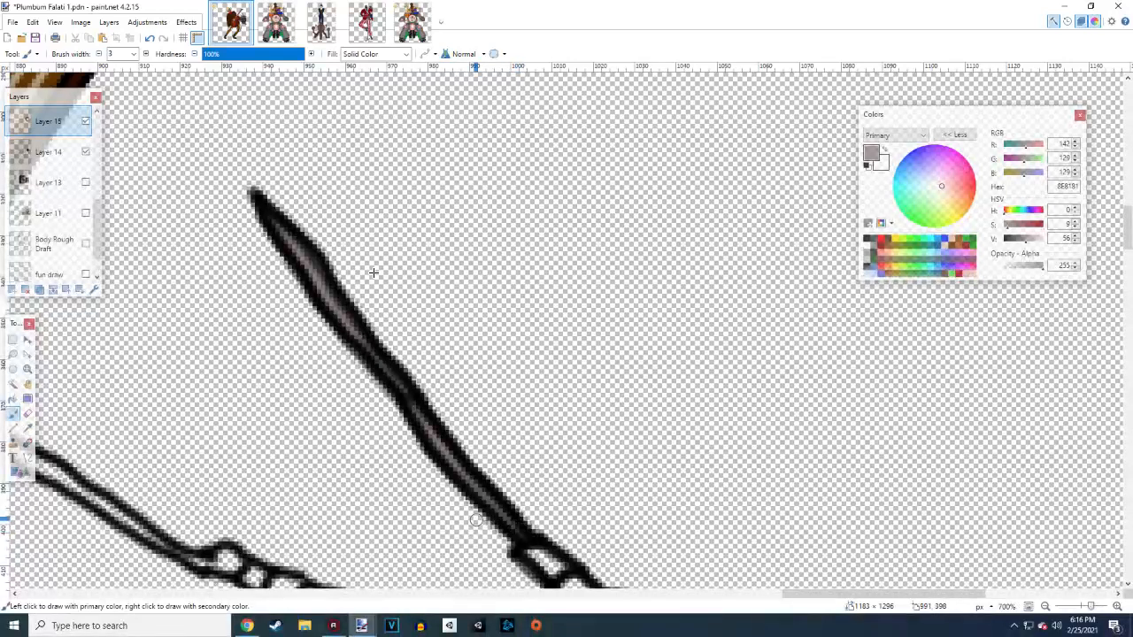
# Paint the visible rods of the two antennas between the guitar and the amp warm gray
pyautogui.scroll(-3, 374, 272)
pyautogui.hscroll(-5, 372, 261)
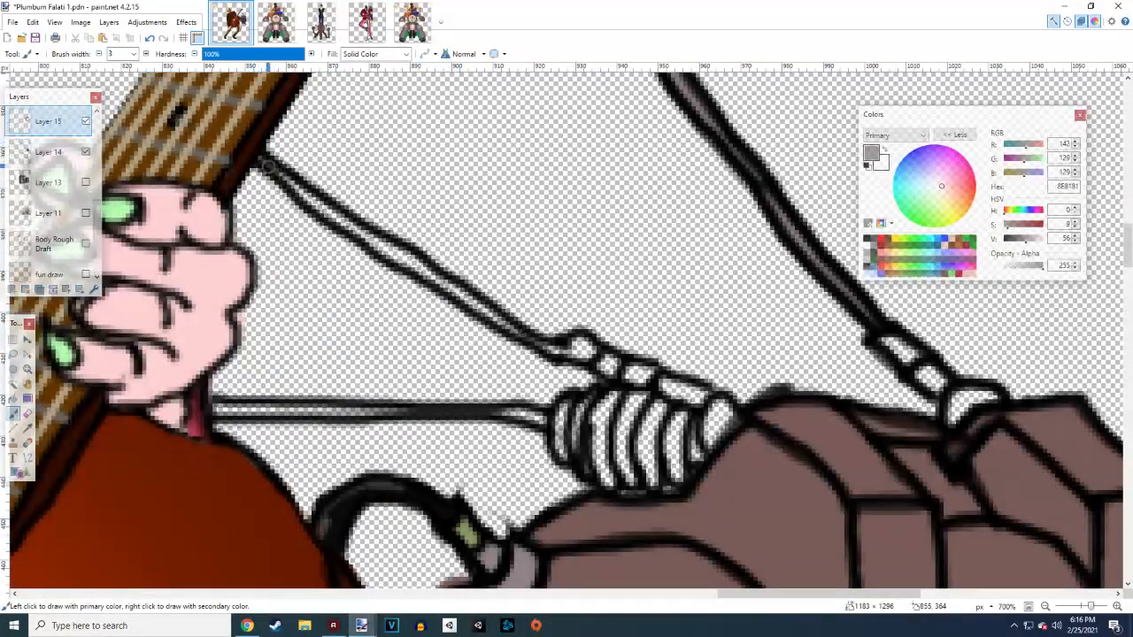
pyautogui.moveTo(268, 166)
pyautogui.mouseDown()
pyautogui.moveTo(433, 274)
pyautogui.moveTo(386, 230)
pyautogui.moveTo(525, 360)
pyautogui.moveTo(441, 283)
pyautogui.moveTo(580, 359)
pyautogui.mouseUp()
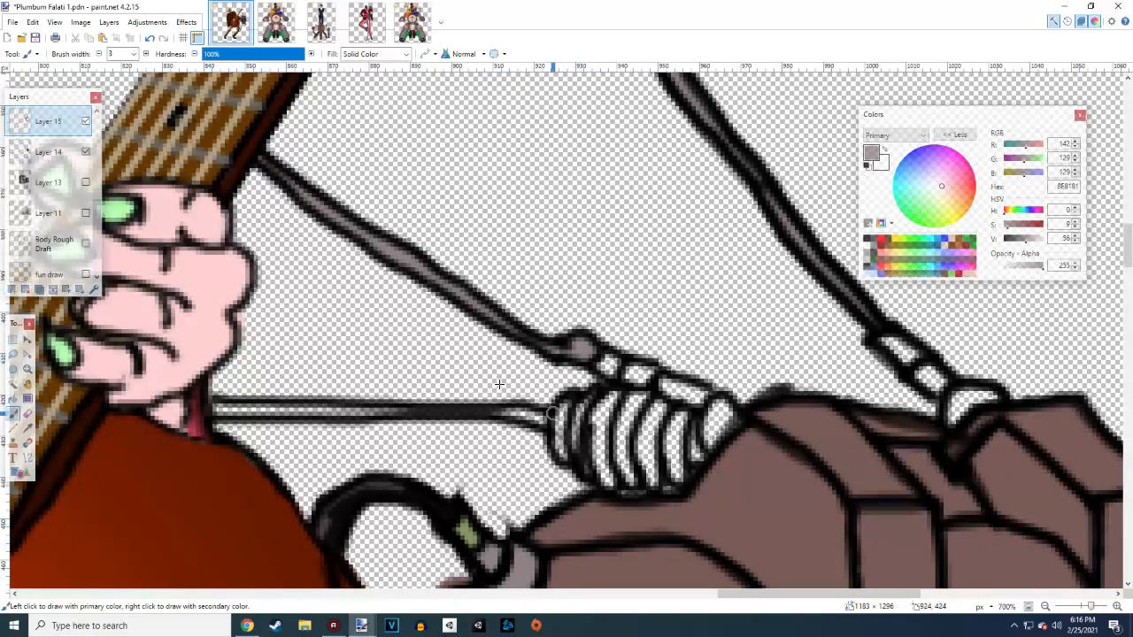
pyautogui.moveTo(541, 408); pyautogui.dragTo(522, 420)
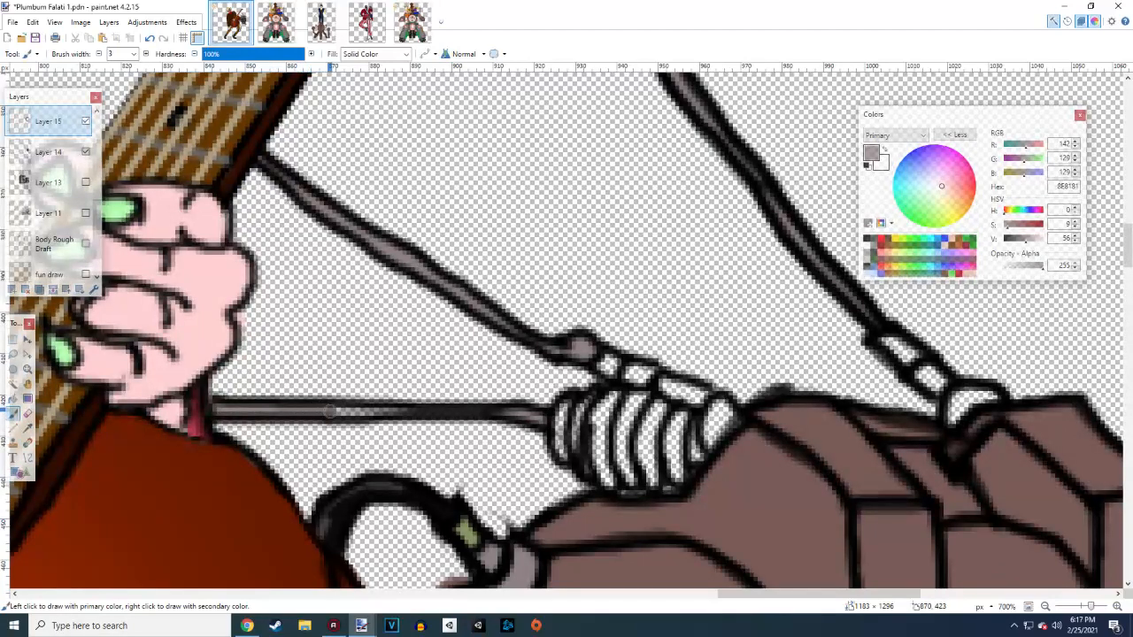
pyautogui.moveTo(363, 411)
pyautogui.mouseDown()
pyautogui.moveTo(409, 411)
pyautogui.moveTo(365, 418)
pyautogui.moveTo(460, 414)
pyautogui.mouseUp()
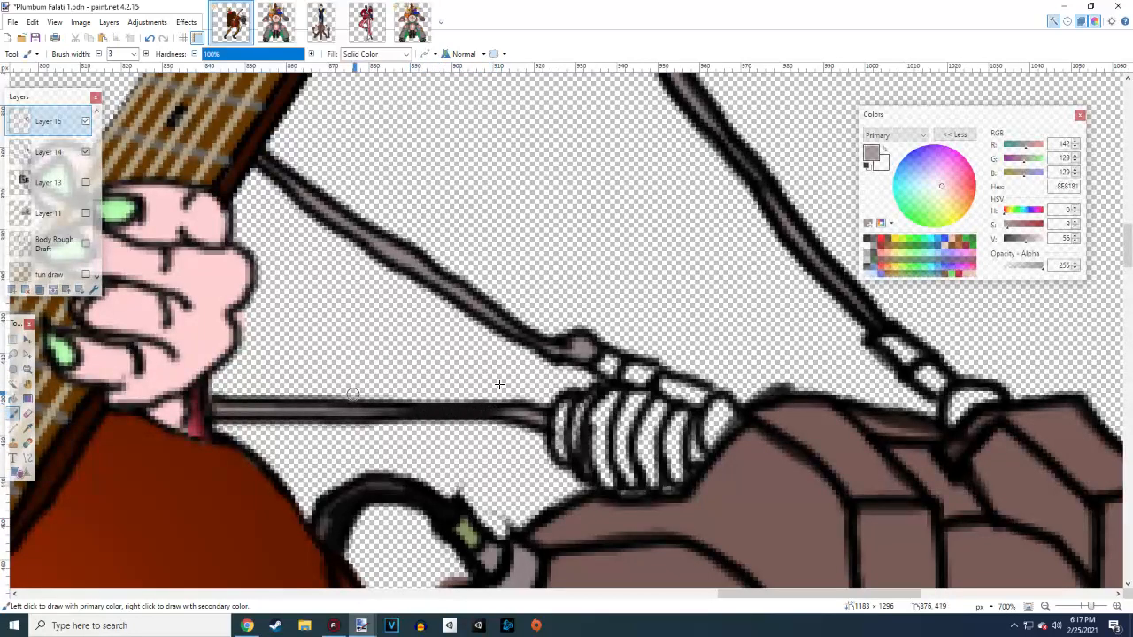
# Hide Layer 18 and the S K I N, Guitar, Heelies and Shoes layers to expose the covered antenna ends
pyautogui.scroll(-3, 498, 383)
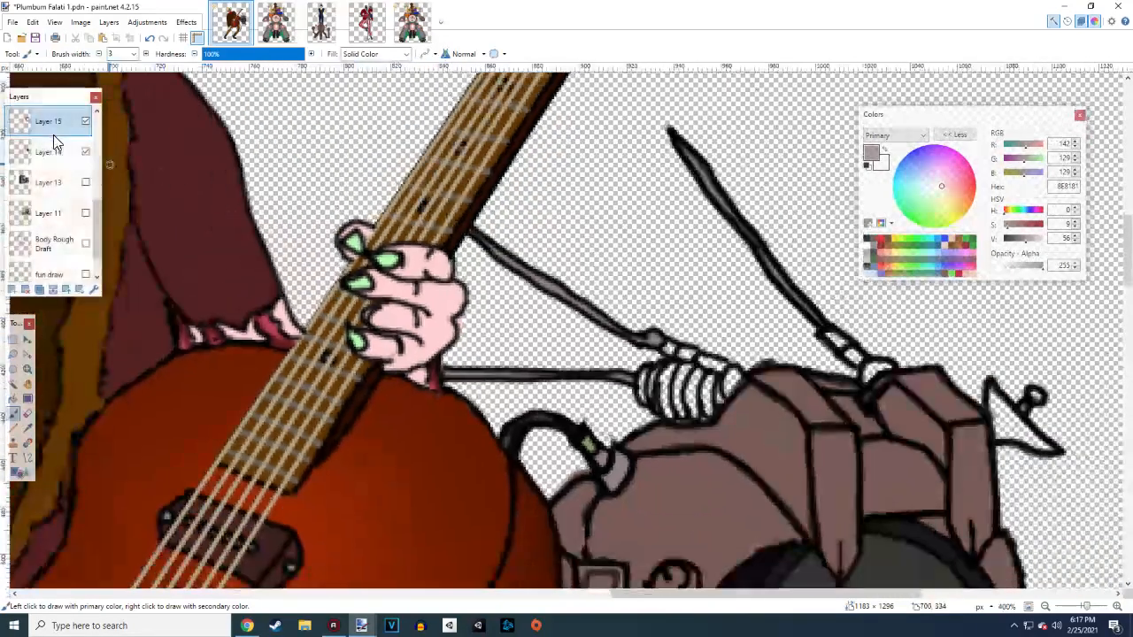
pyautogui.scroll(3, 53, 142)
pyautogui.click(85, 149)
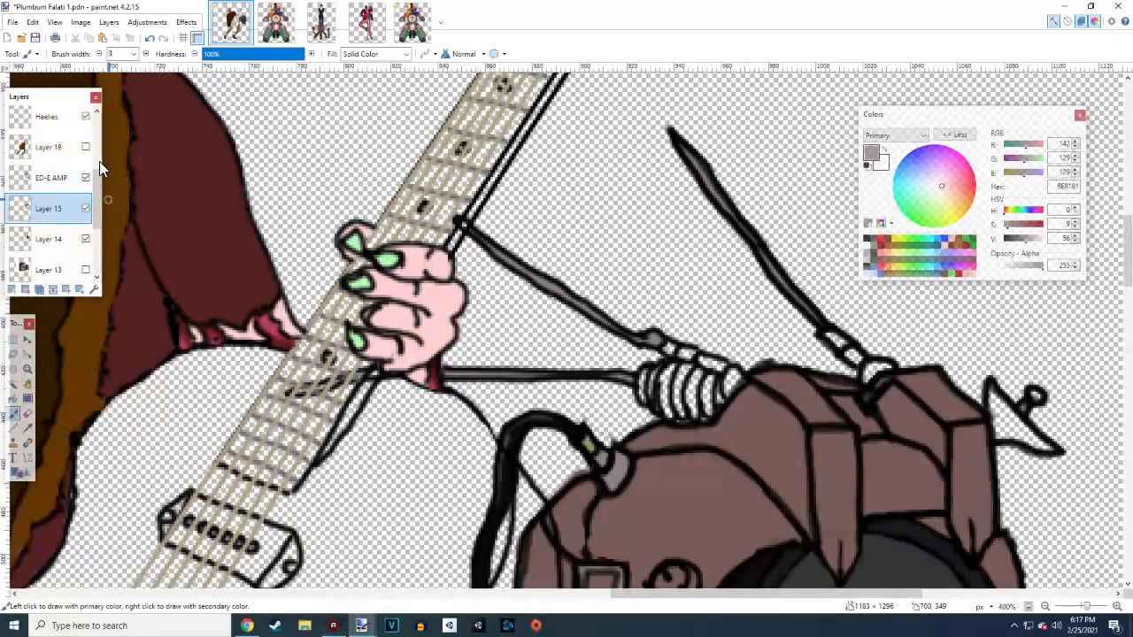
pyautogui.scroll(3, 89, 150)
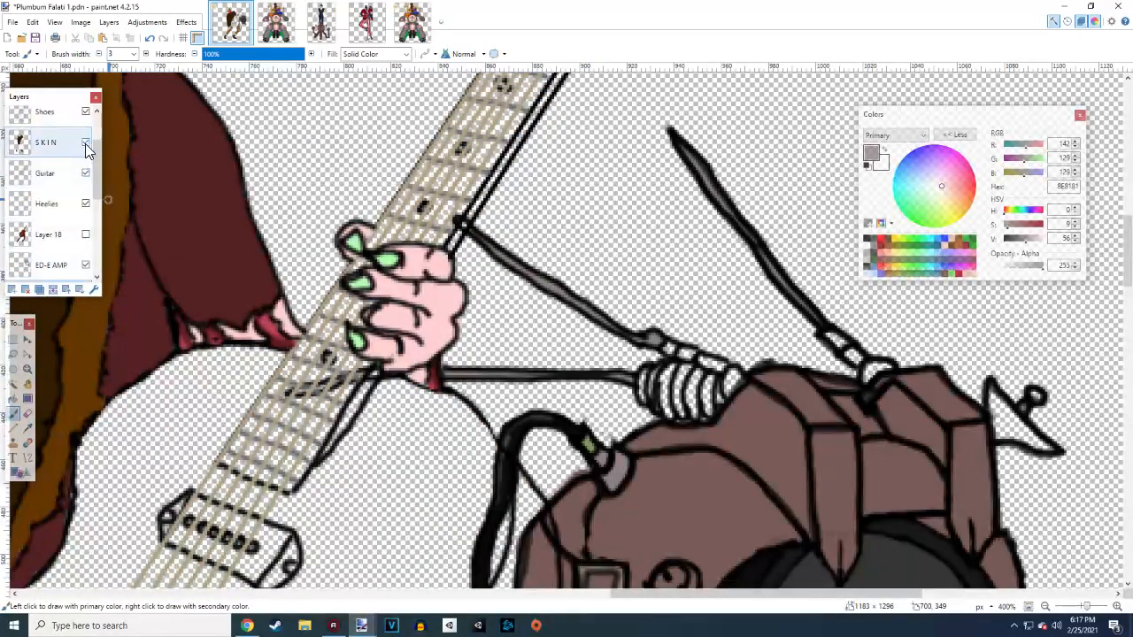
pyautogui.click(86, 143)
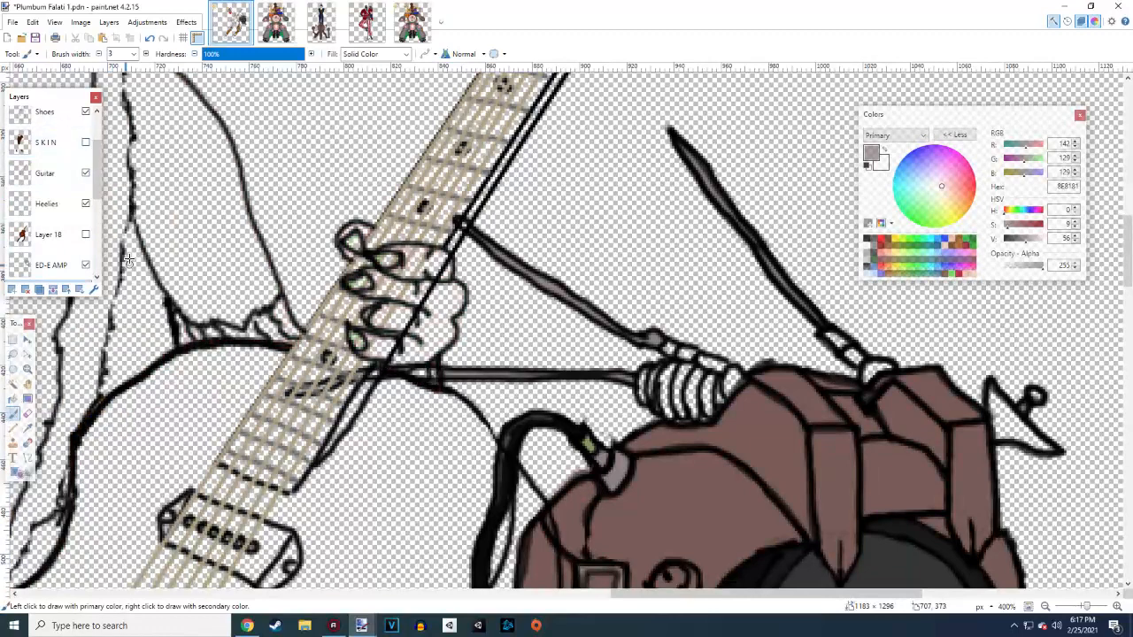
pyautogui.click(85, 174)
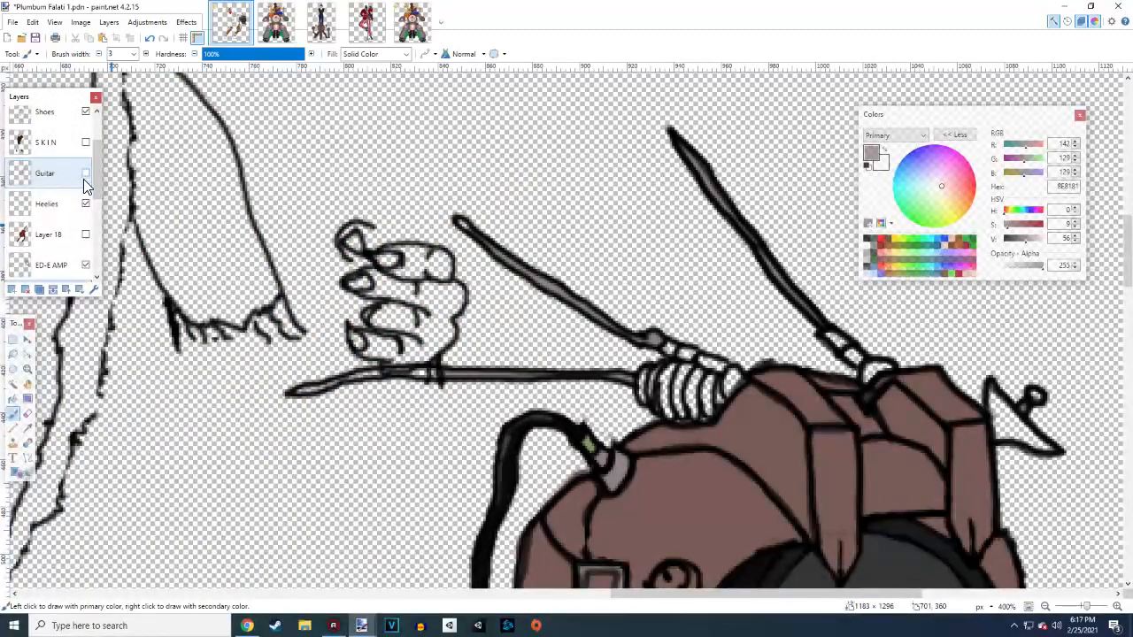
pyautogui.click(85, 202)
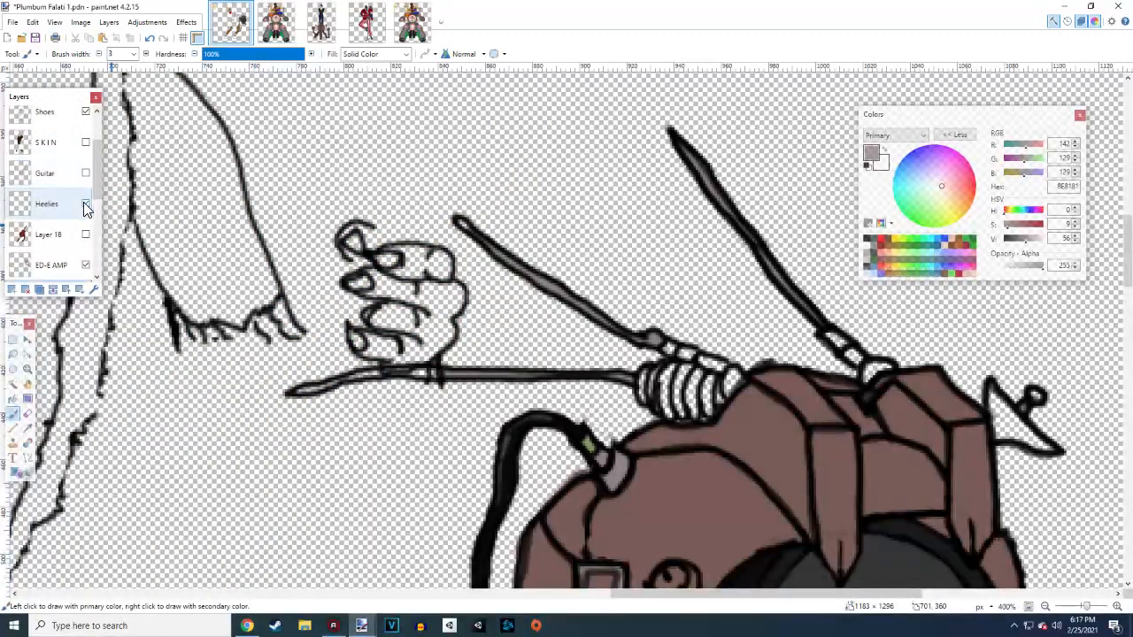
pyautogui.click(86, 112)
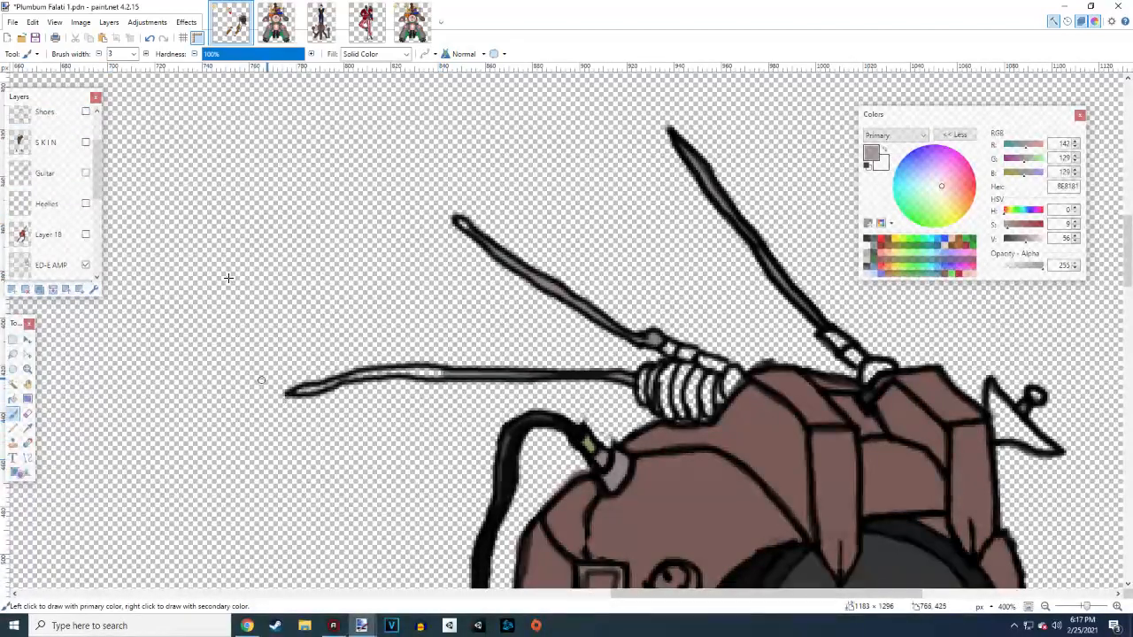
# On Layer 15, paint the exposed ends of the two guitar-side antennas and the tall antenna's base socket warm gray
pyautogui.hotkey('ctrl', 'shift', 'n')
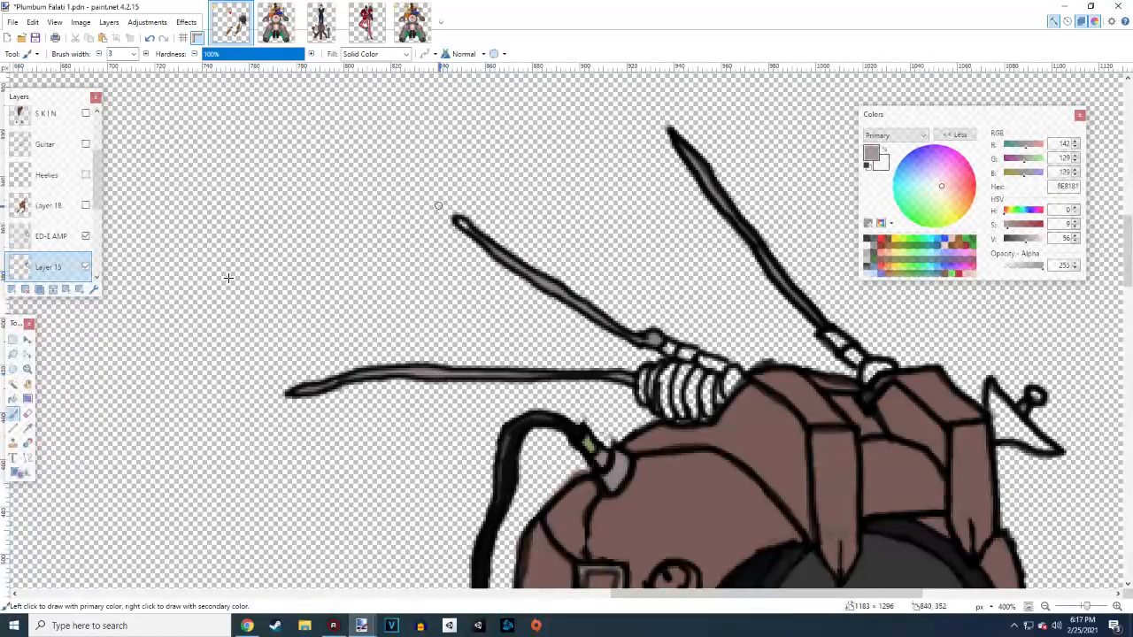
pyautogui.moveTo(459, 224); pyautogui.dragTo(459, 221)
pyautogui.hscroll(3, 235, 301)
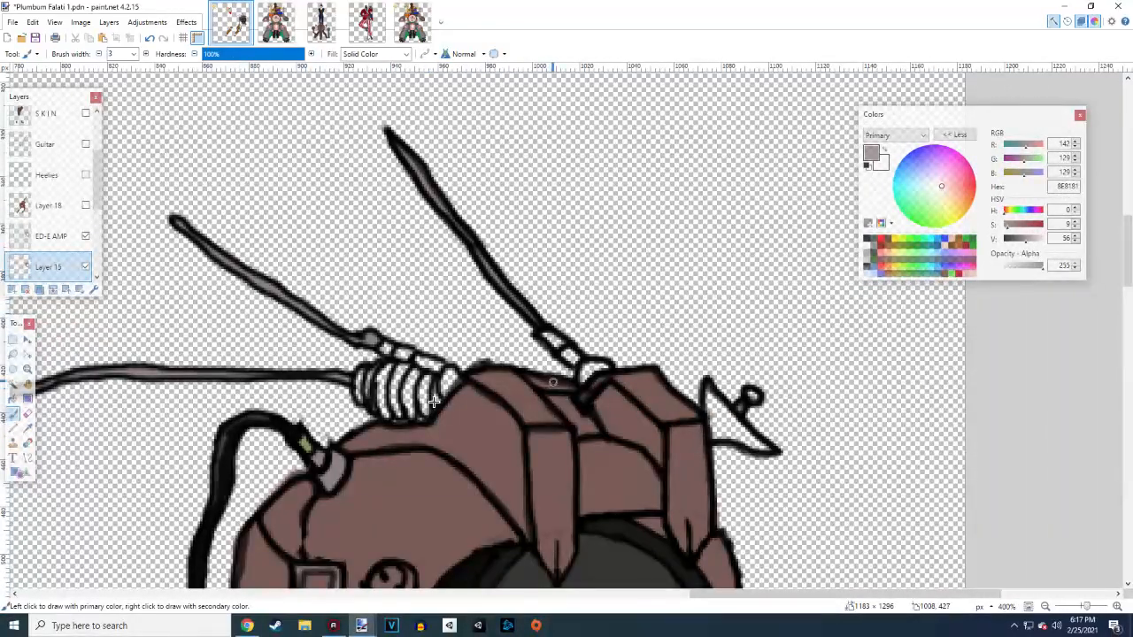
pyautogui.moveTo(584, 364); pyautogui.dragTo(583, 368)
pyautogui.moveTo(601, 366); pyautogui.dragTo(610, 362)
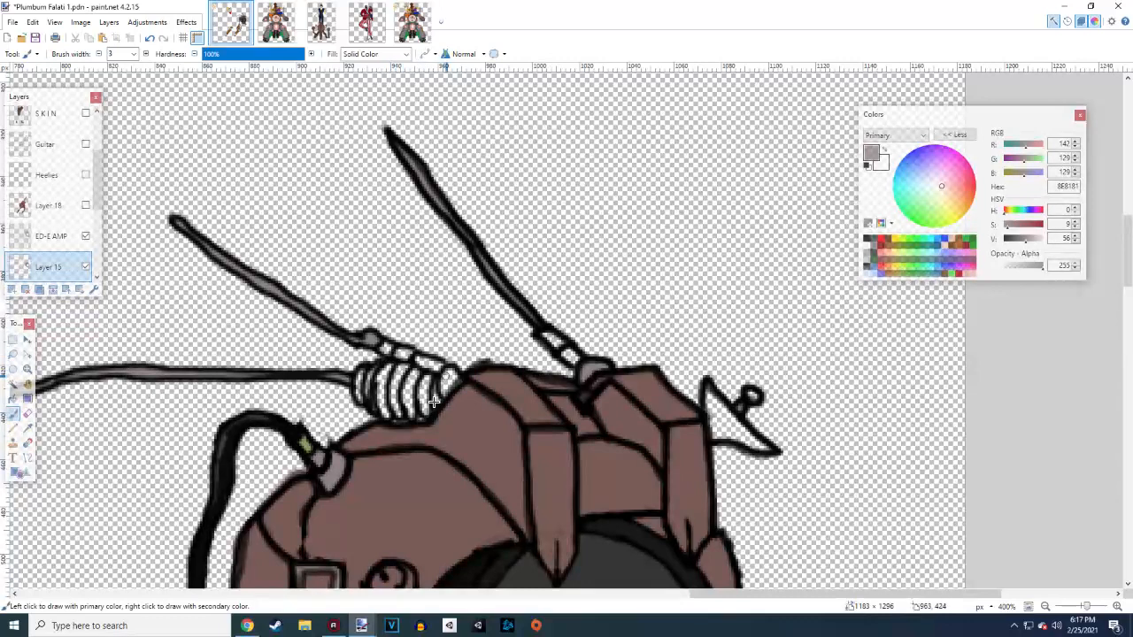
# Finish the gray base socket of the guitar-side antenna, and paint the collar bands of both upper antennas olive green 859664 on Layer 14
pyautogui.moveTo(444, 371); pyautogui.dragTo(451, 377)
pyautogui.hotkey('ctrl', 'z')
pyautogui.click(27, 428)
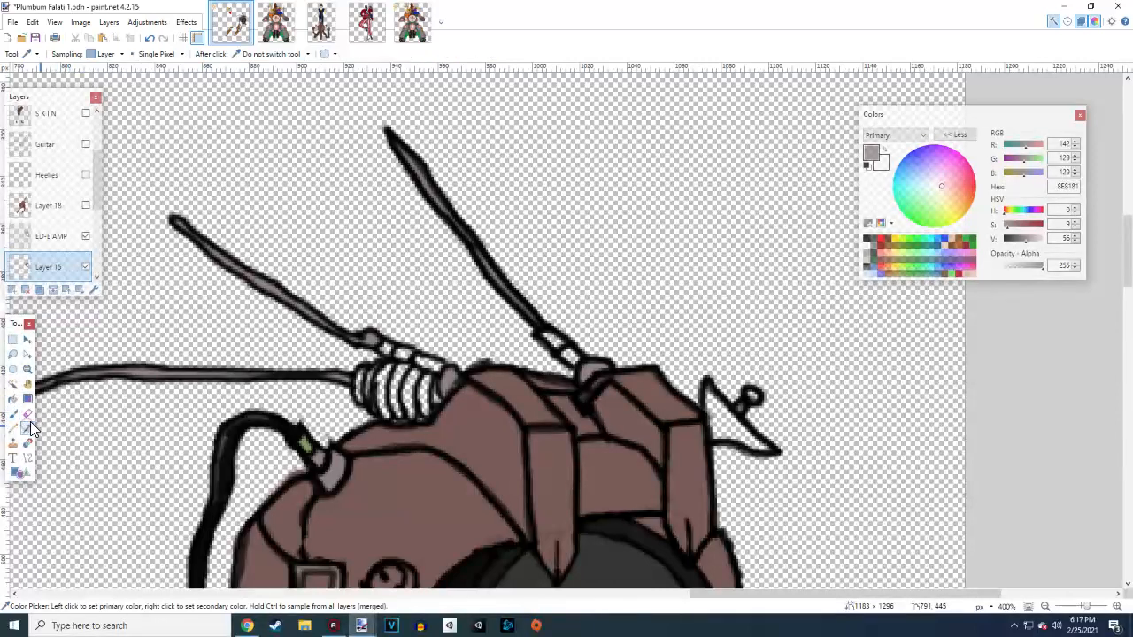
pyautogui.click(307, 444)
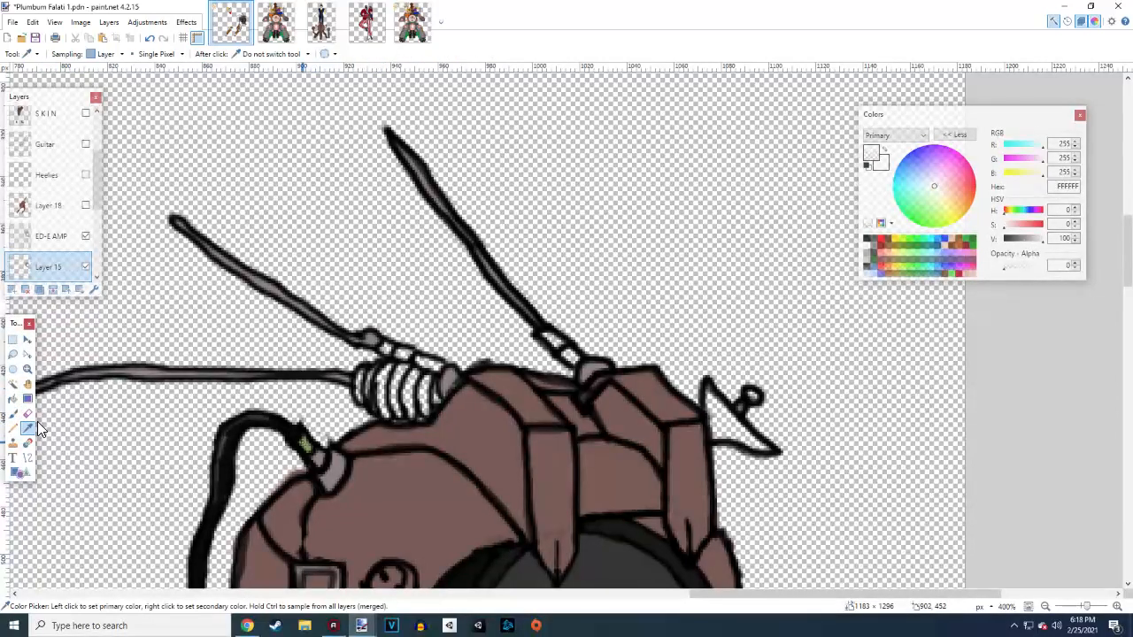
pyautogui.click(96, 277)
pyautogui.click(50, 263)
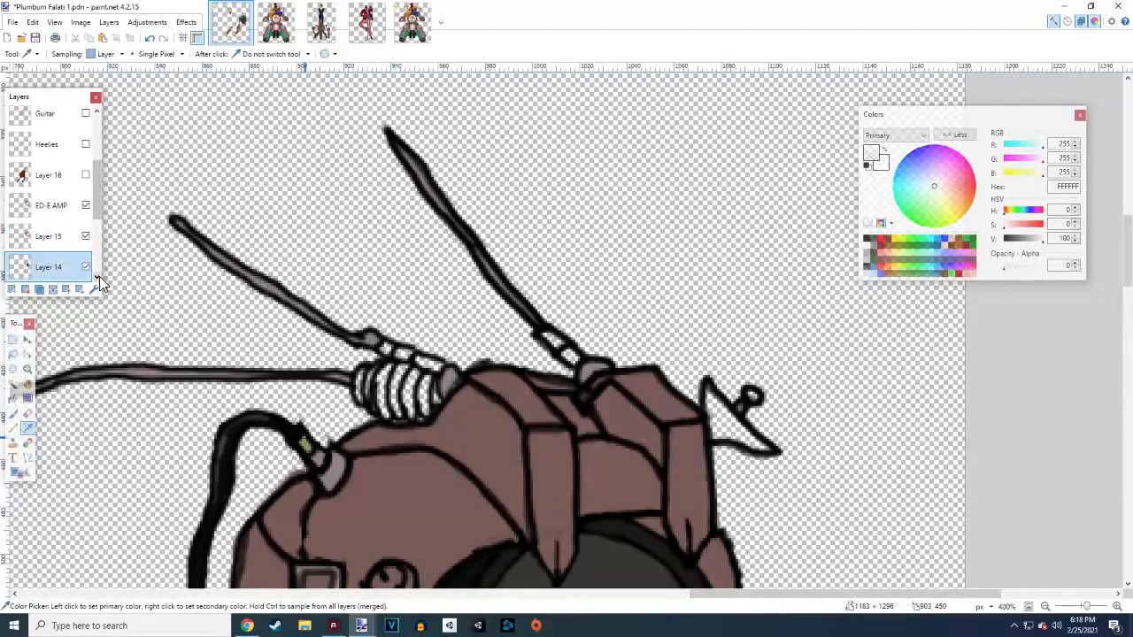
pyautogui.click(15, 414)
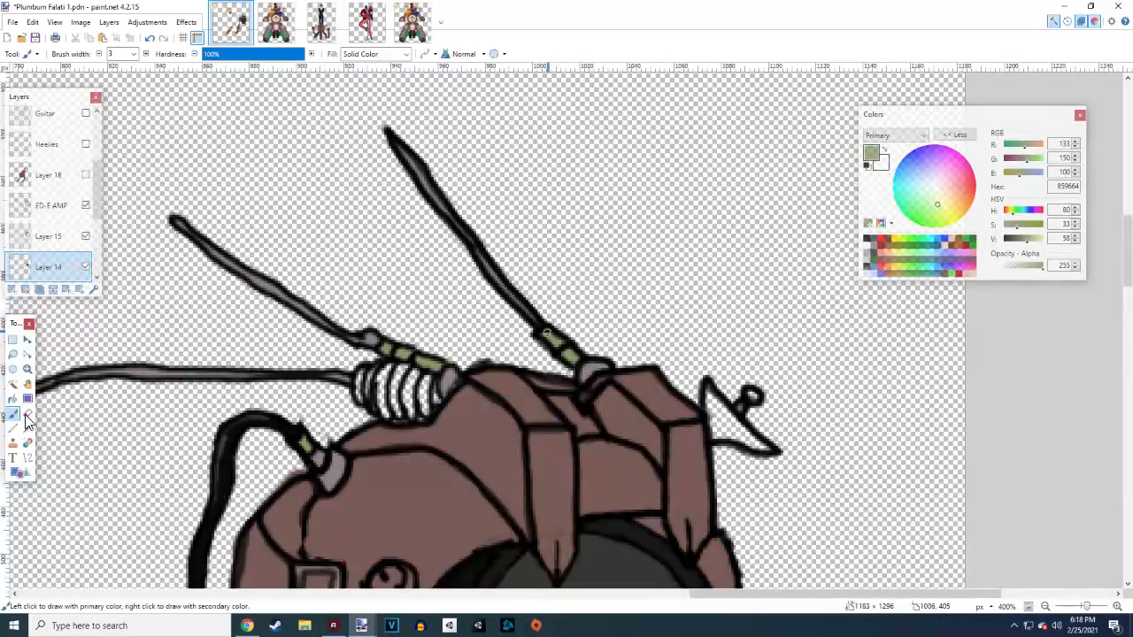
pyautogui.scroll(-5, 207, 324)
pyautogui.scroll(-3, 443, 456)
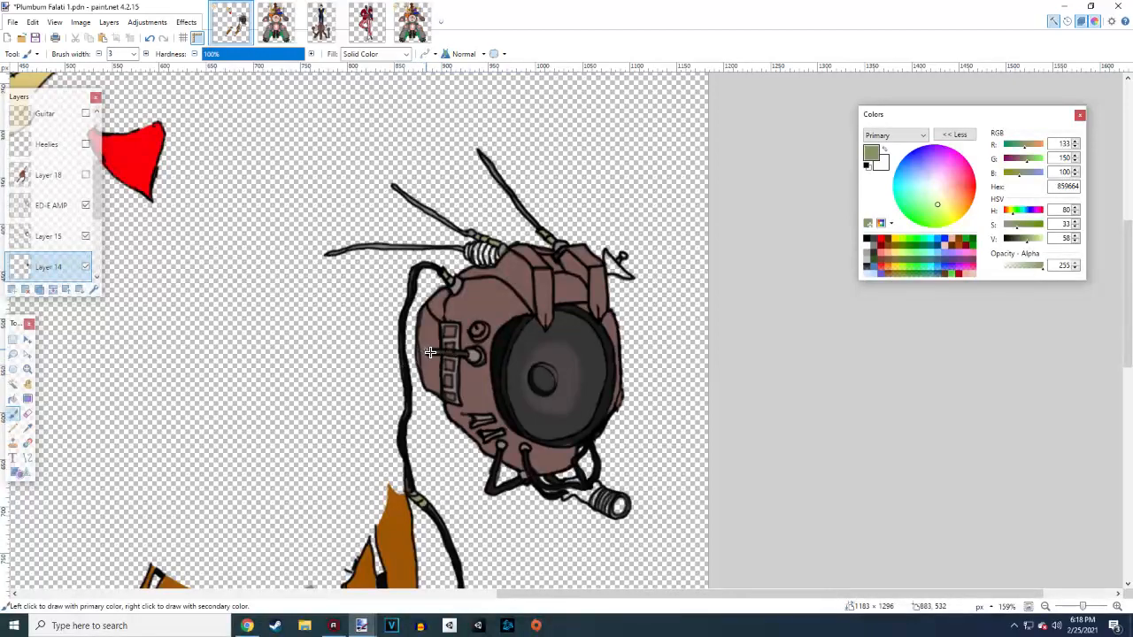
pyautogui.scroll(5, 399, 372)
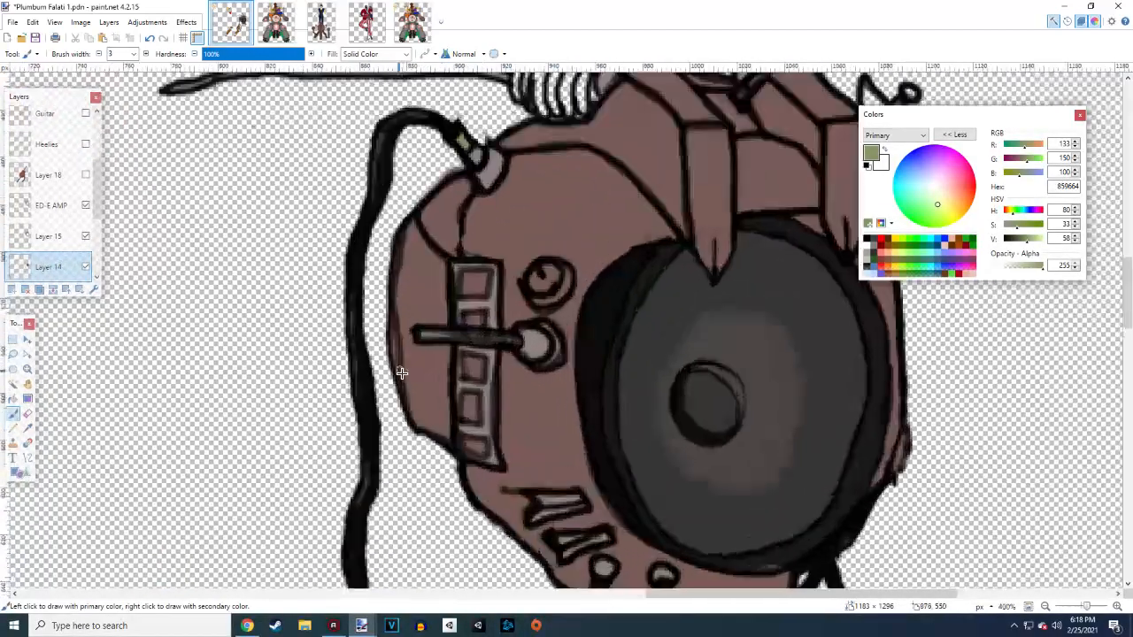
pyautogui.scroll(-4, 374, 372)
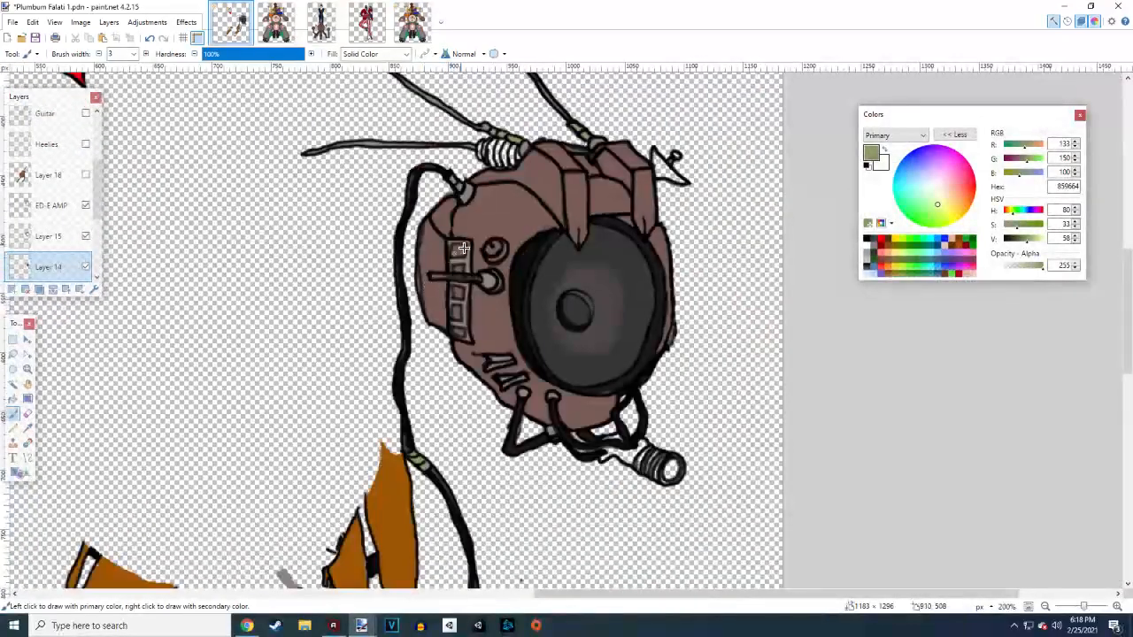
pyautogui.scroll(5, 433, 214)
pyautogui.scroll(3, 450, 191)
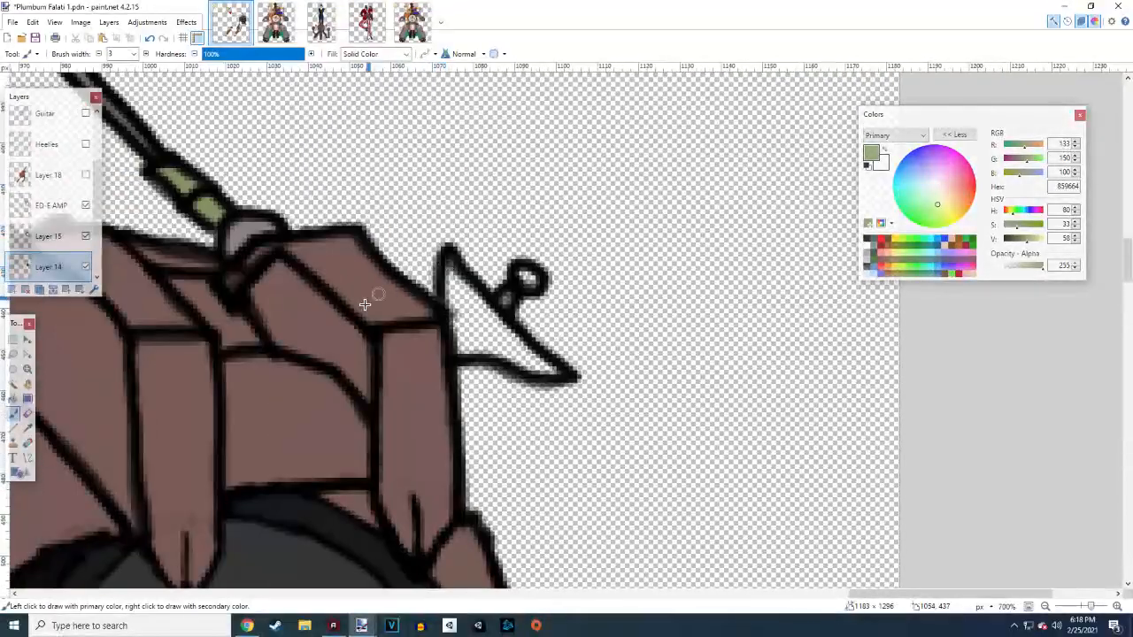
pyautogui.click(29, 430)
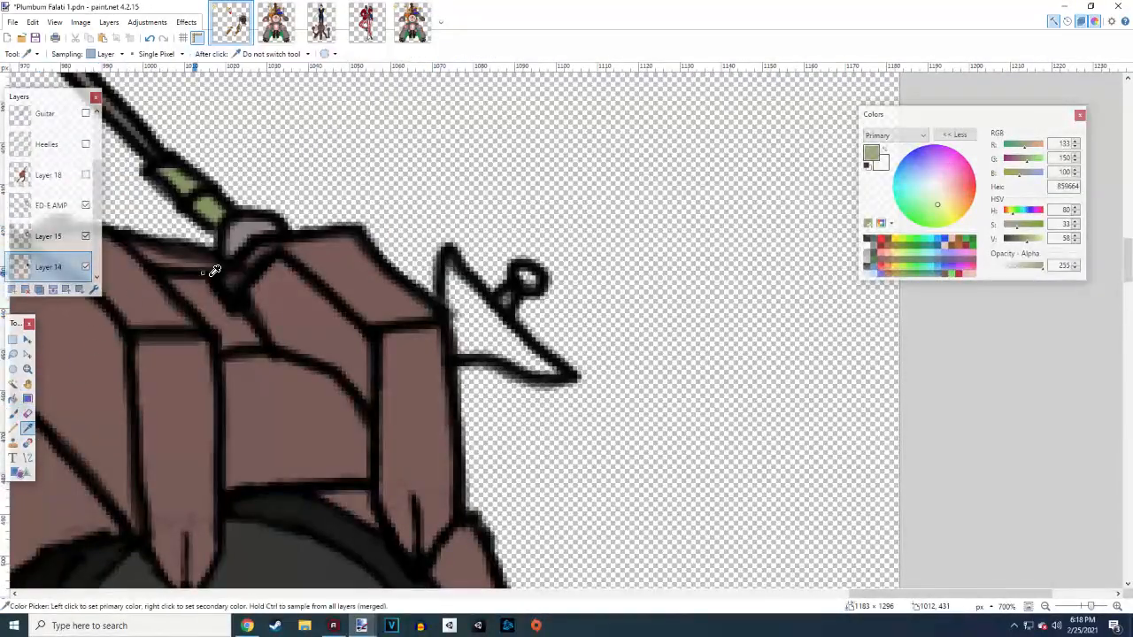
pyautogui.click(250, 232)
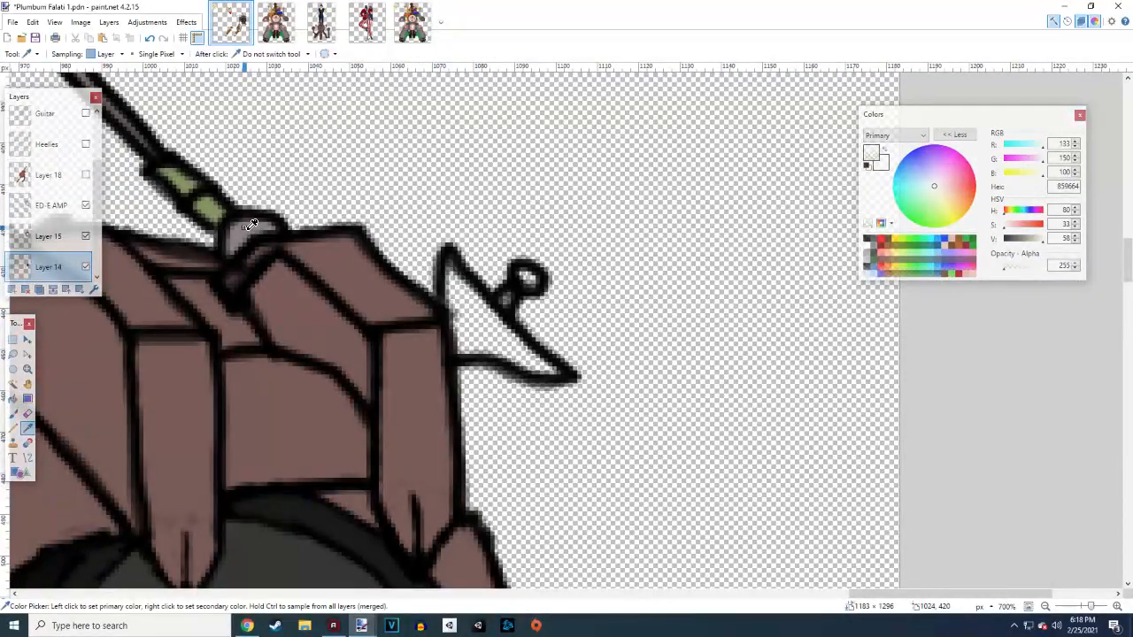
pyautogui.click(13, 413)
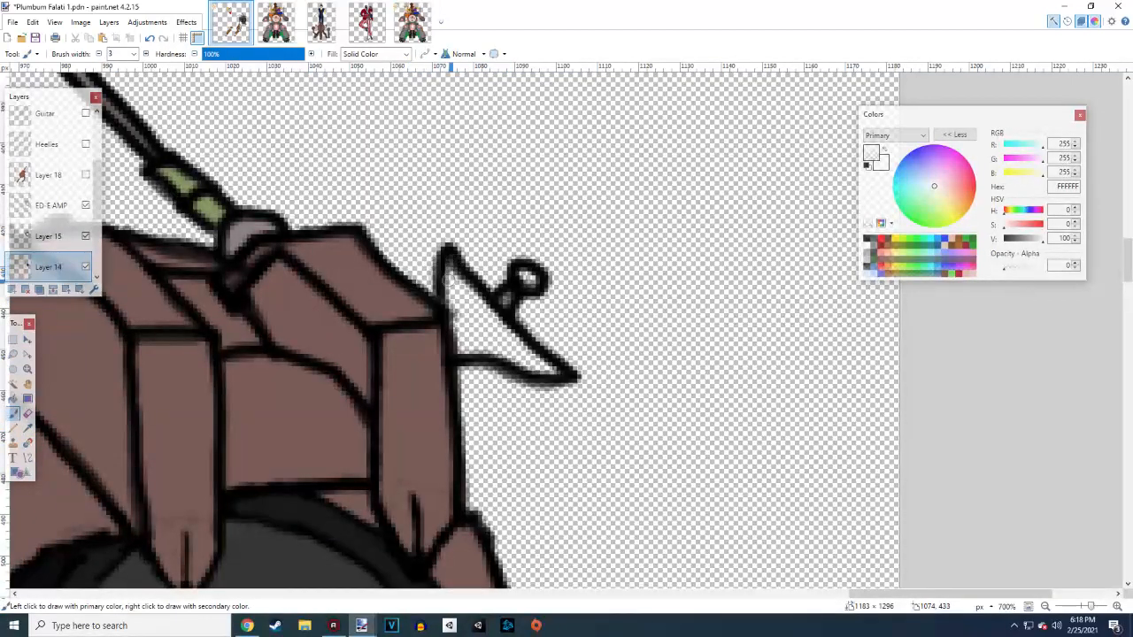
# On Layer 15, sample the antenna socket's warm gray and paint the small dish on the amp's upper edge with it
pyautogui.click(50, 241)
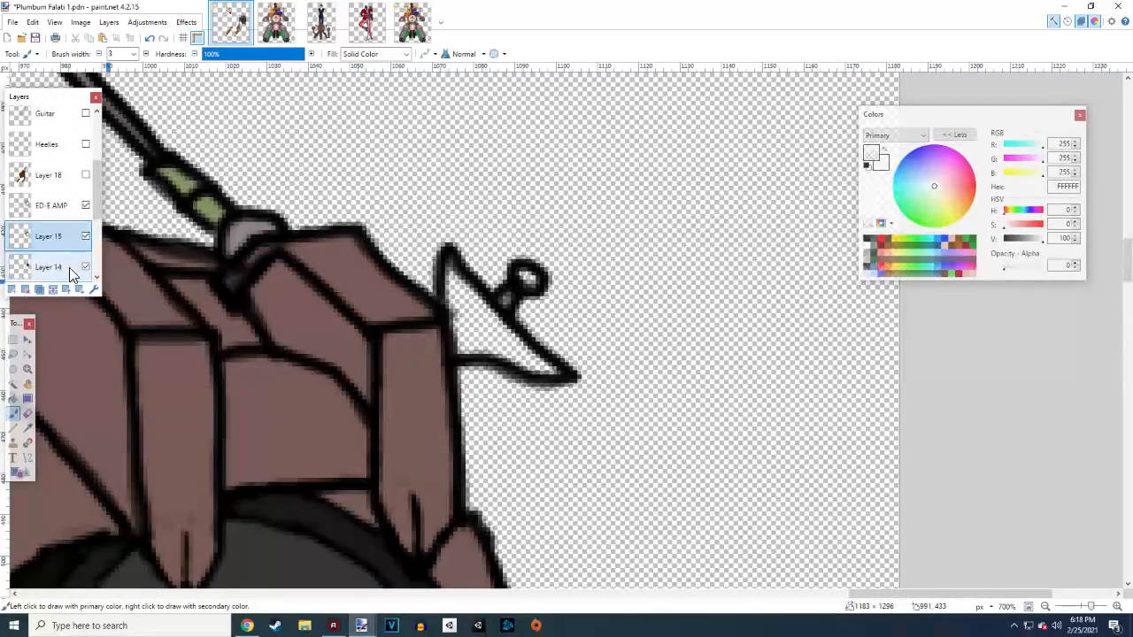
pyautogui.click(28, 427)
pyautogui.click(219, 252)
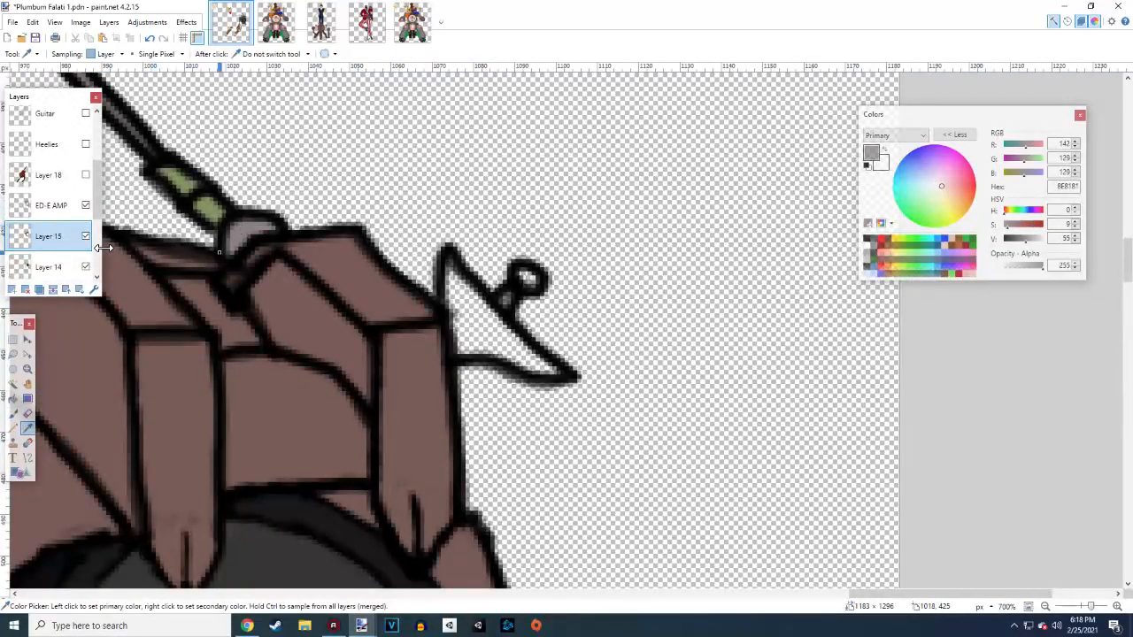
pyautogui.click(13, 412)
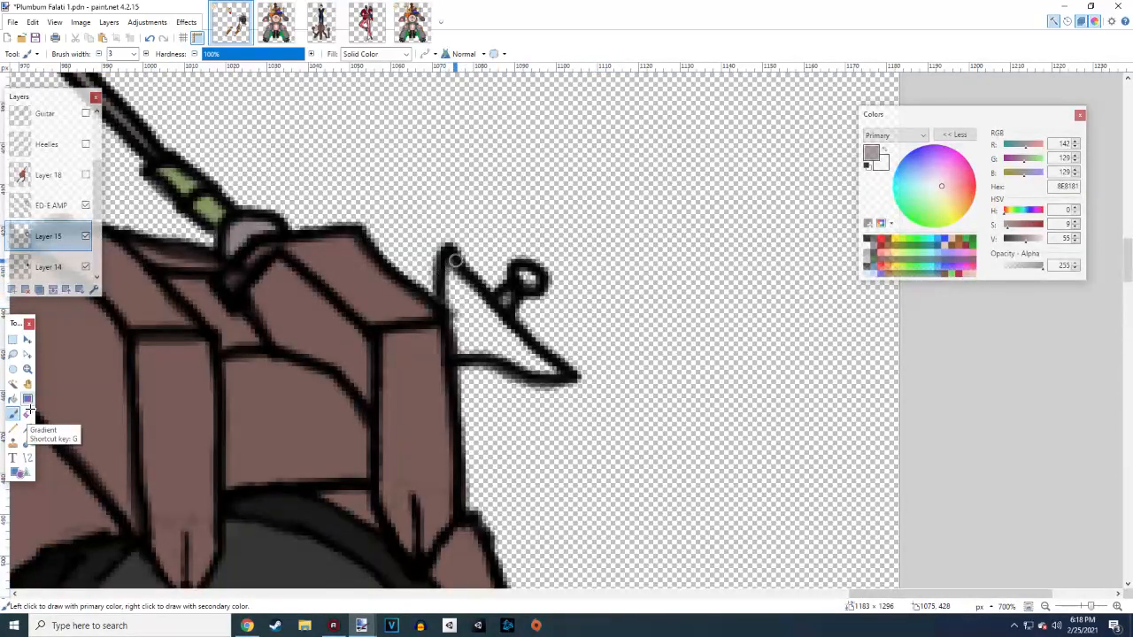
pyautogui.moveTo(455, 259)
pyautogui.mouseDown()
pyautogui.moveTo(460, 334)
pyautogui.moveTo(549, 368)
pyautogui.moveTo(524, 359)
pyautogui.moveTo(467, 285)
pyautogui.moveTo(478, 329)
pyautogui.mouseUp()
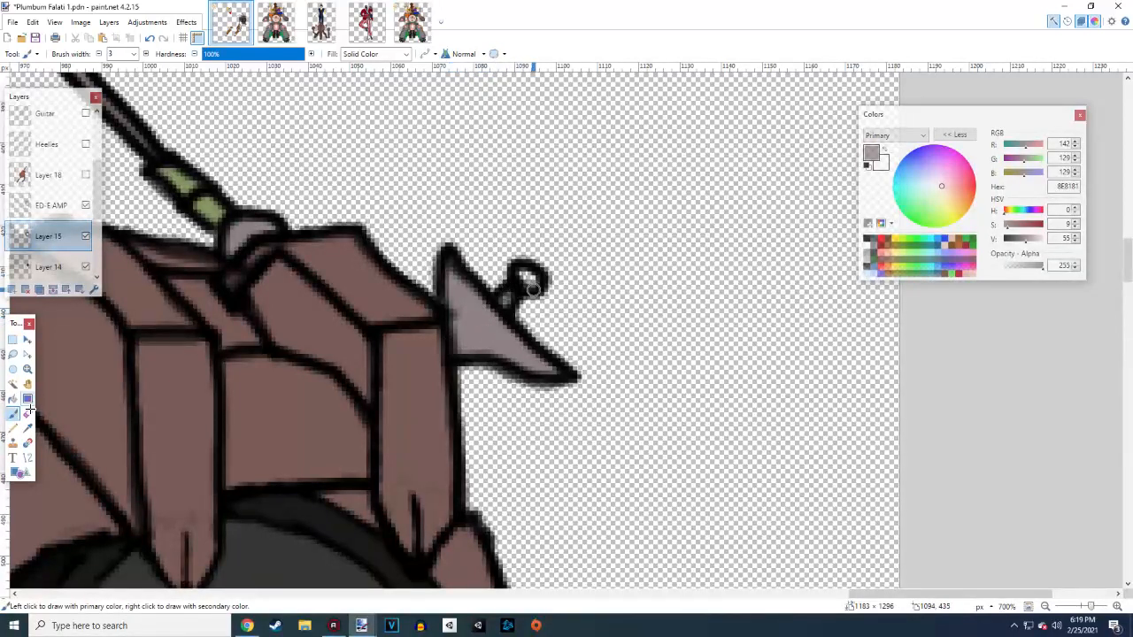
pyautogui.moveTo(534, 289)
pyautogui.mouseDown()
pyautogui.moveTo(502, 305)
pyautogui.moveTo(528, 278)
pyautogui.mouseUp()
pyautogui.hotkey('ctrl', 'z')
# Look over the amp, its lower fittings and its cable for parts that still lack color
pyautogui.scroll(-5, 127, 416)
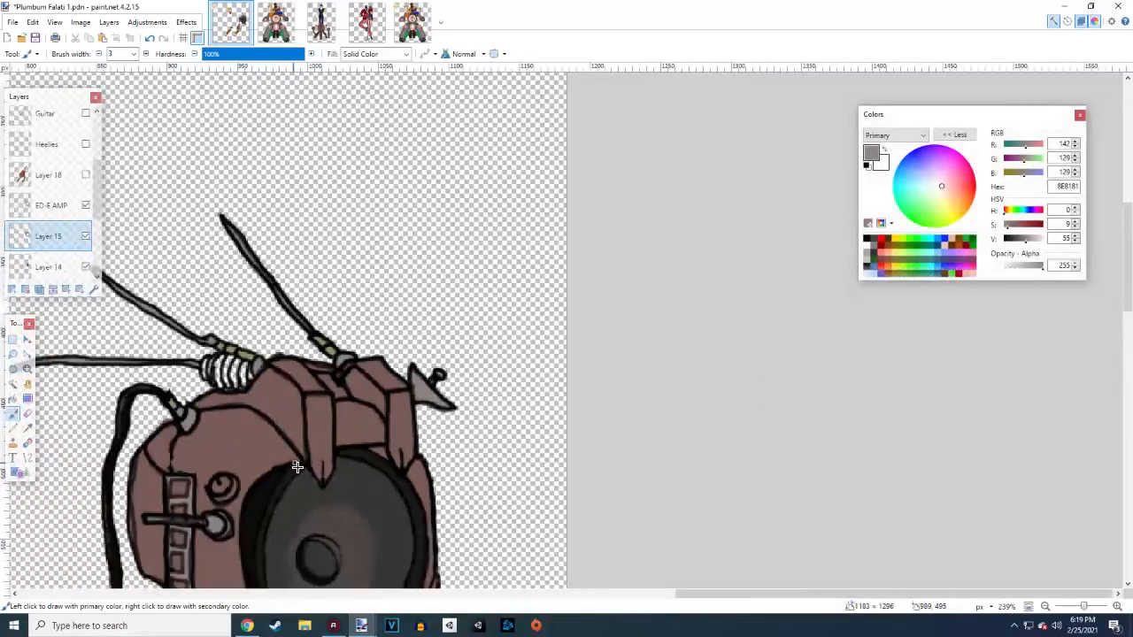
pyautogui.hscroll(-2, 305, 475)
pyautogui.scroll(-5, 366, 461)
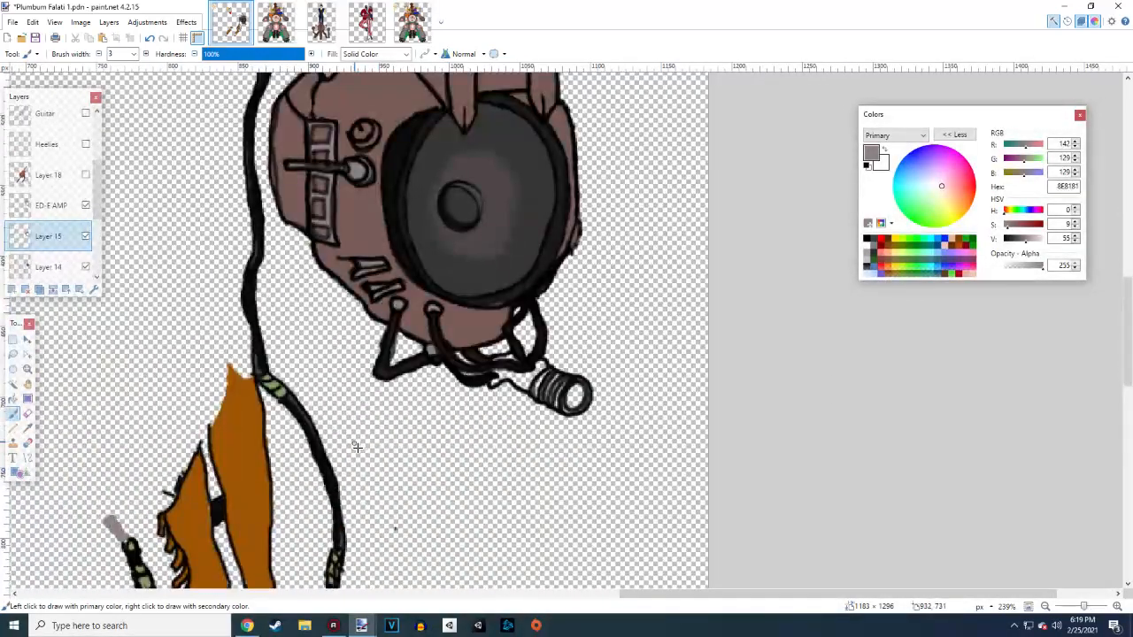
pyautogui.scroll(-3, 357, 447)
pyautogui.scroll(3, 345, 433)
pyautogui.scroll(-3, 345, 433)
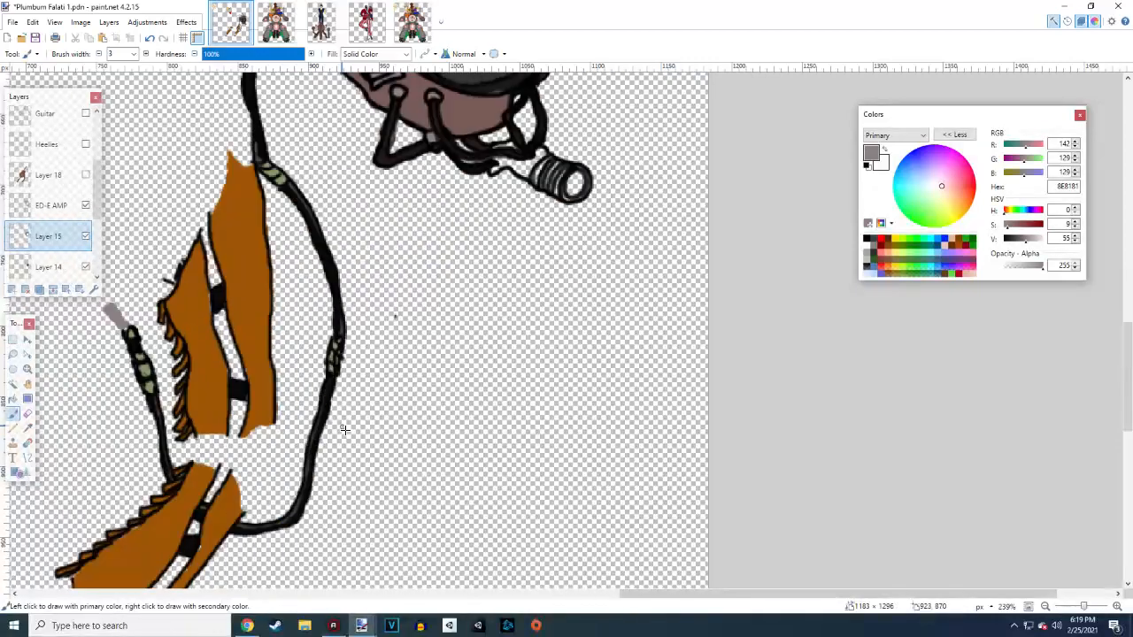
pyautogui.scroll(5, 344, 429)
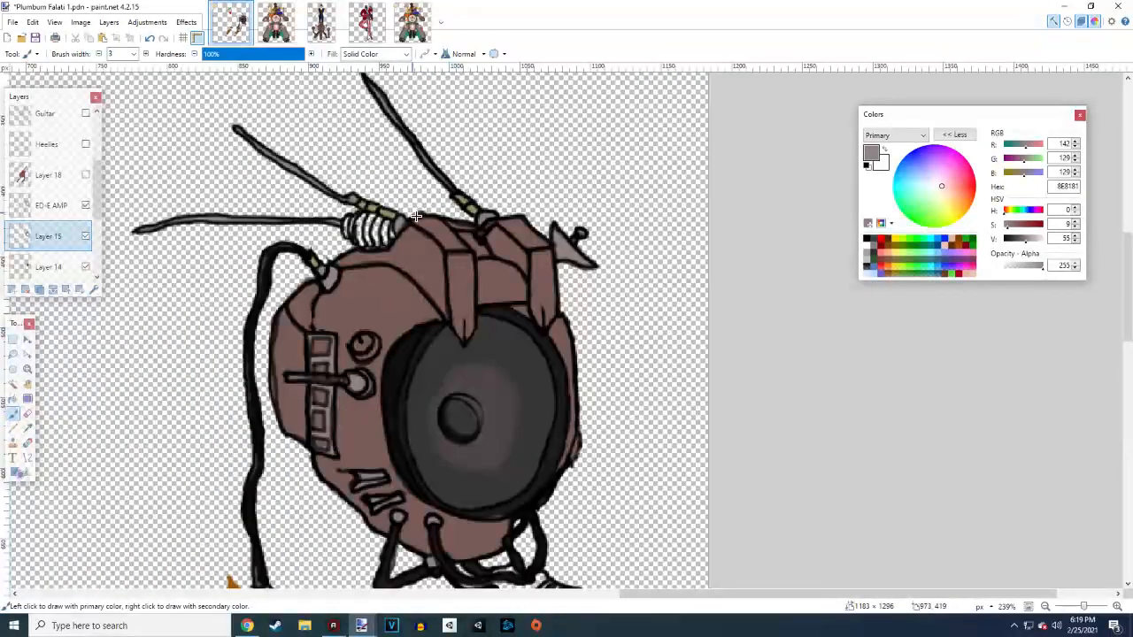
pyautogui.scroll(4, 336, 356)
pyautogui.scroll(-2, 335, 390)
# Mix dark red A02020 and paint the outermost ring of the antenna's coil on Layer 15
pyautogui.scroll(6, 352, 305)
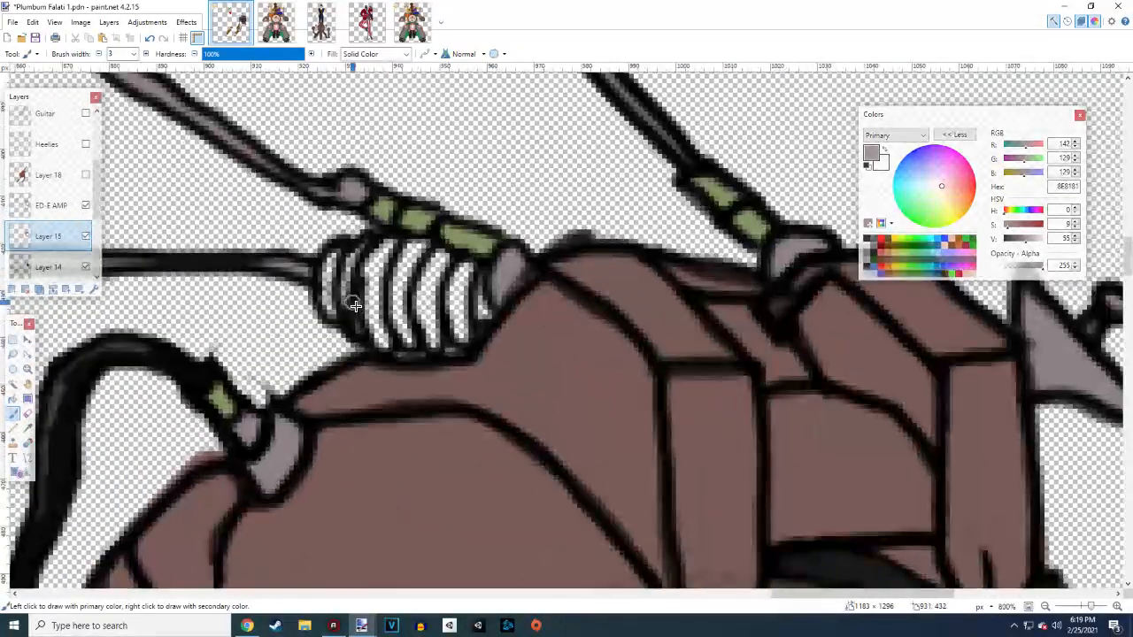
pyautogui.click(880, 239)
pyautogui.moveTo(1042, 239); pyautogui.dragTo(1023, 239)
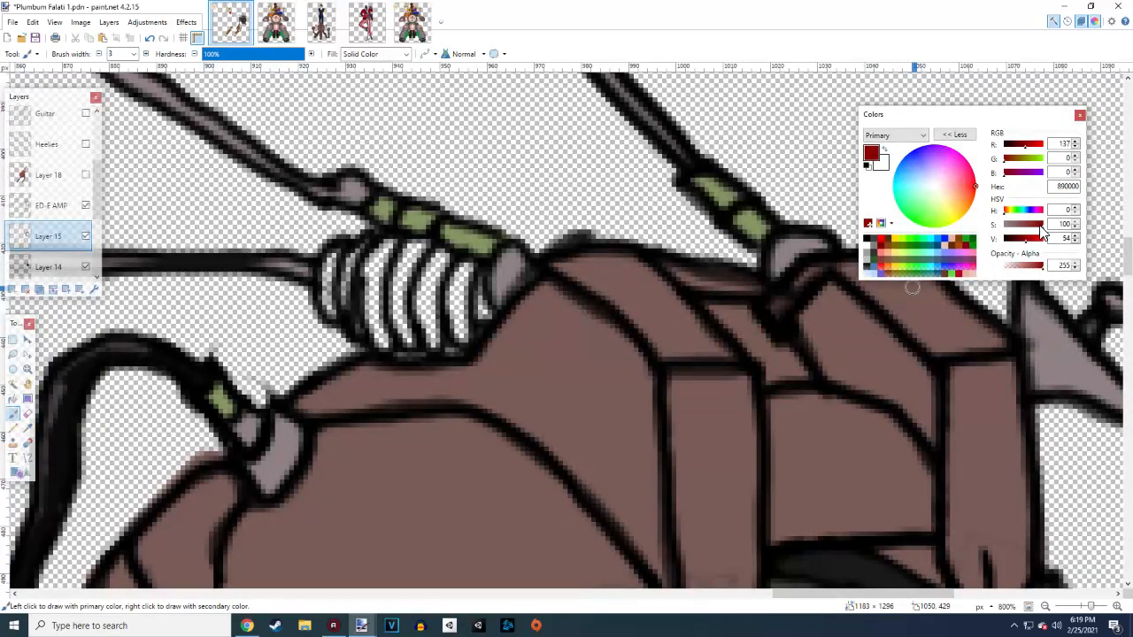
pyautogui.moveTo(1041, 230)
pyautogui.mouseDown()
pyautogui.moveTo(1028, 244)
pyautogui.moveTo(1035, 230)
pyautogui.mouseUp()
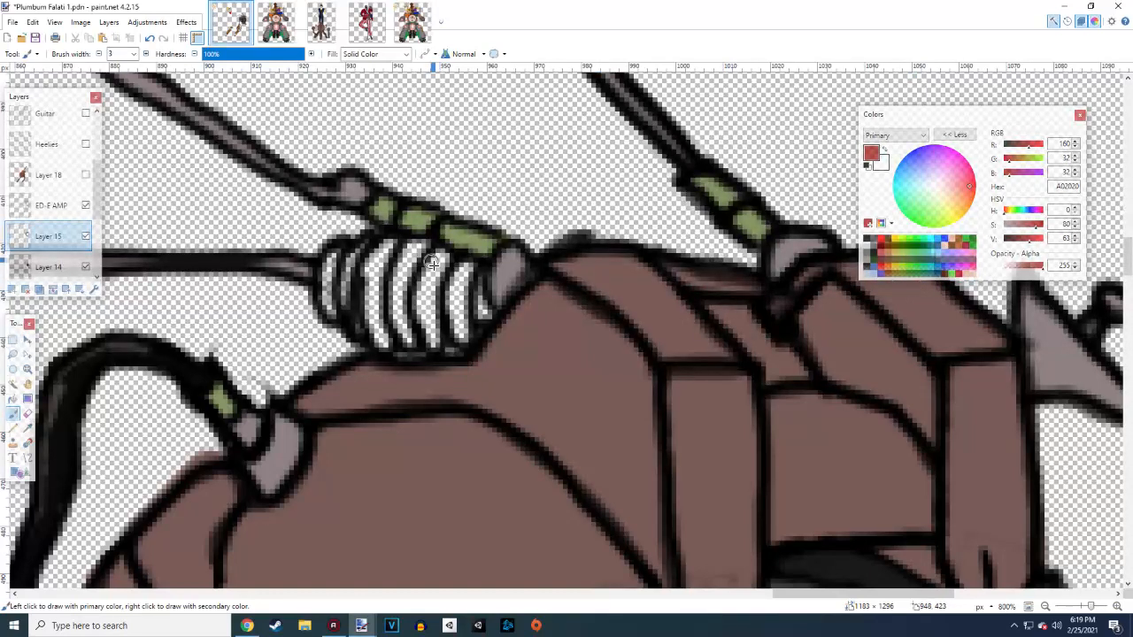
pyautogui.moveTo(326, 284)
pyautogui.mouseDown()
pyautogui.moveTo(326, 306)
pyautogui.moveTo(325, 258)
pyautogui.moveTo(345, 256)
pyautogui.mouseUp()
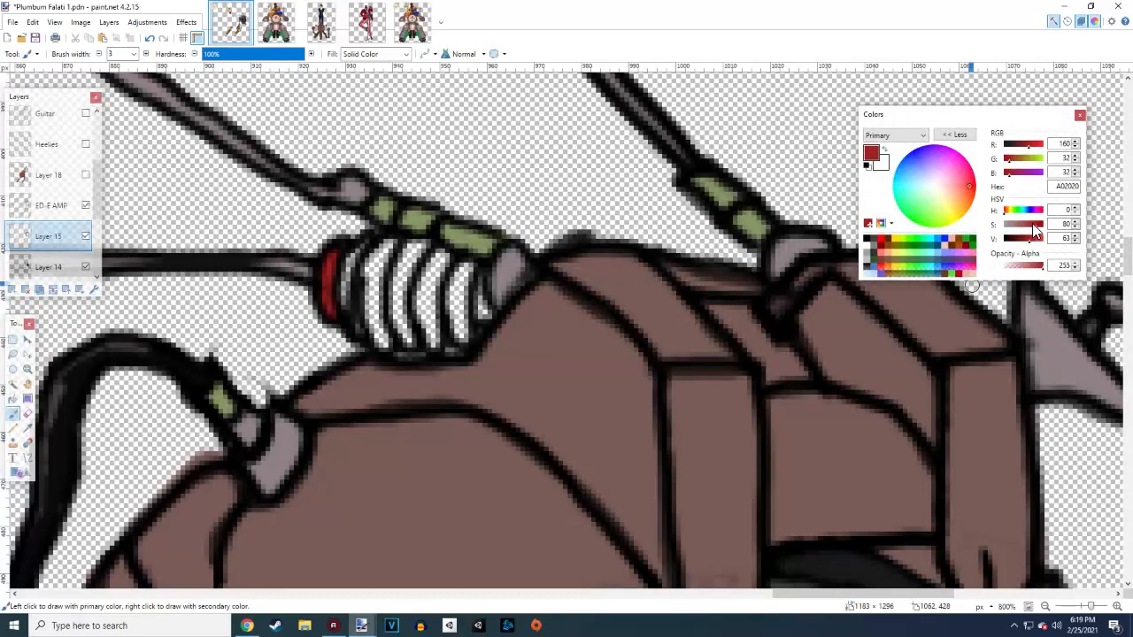
# Lower the red's saturation to 75 and paint the rings of the antenna coil with A02828
pyautogui.click(1074, 227)
pyautogui.click(1074, 227)
pyautogui.click(1074, 227)
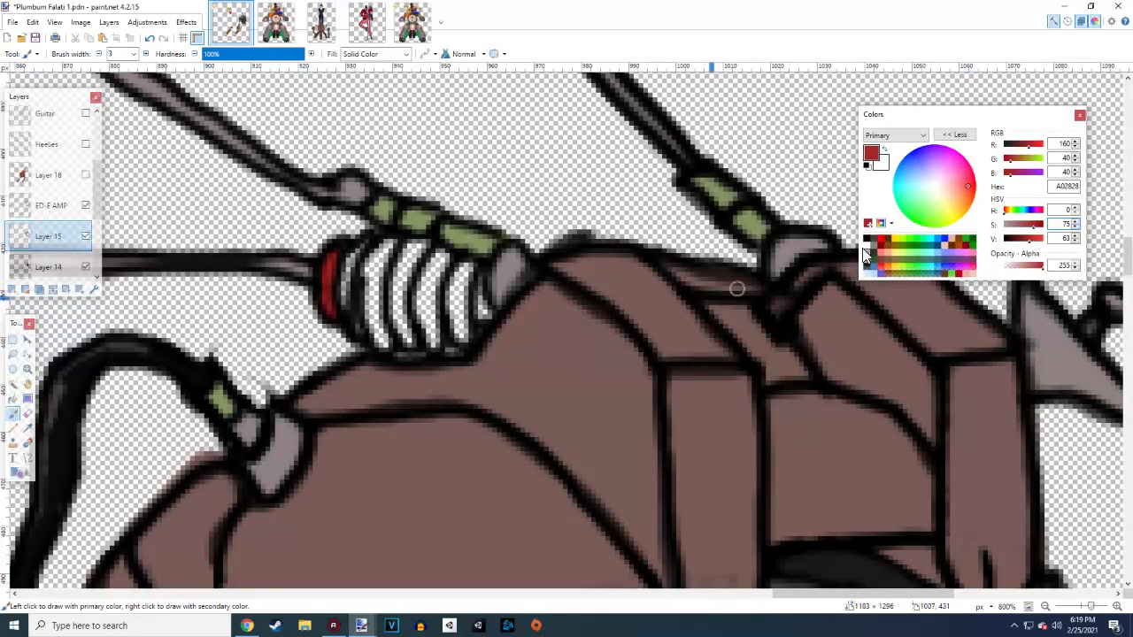
pyautogui.moveTo(348, 307)
pyautogui.mouseDown()
pyautogui.moveTo(344, 276)
pyautogui.moveTo(346, 305)
pyautogui.moveTo(363, 244)
pyautogui.moveTo(327, 267)
pyautogui.mouseUp()
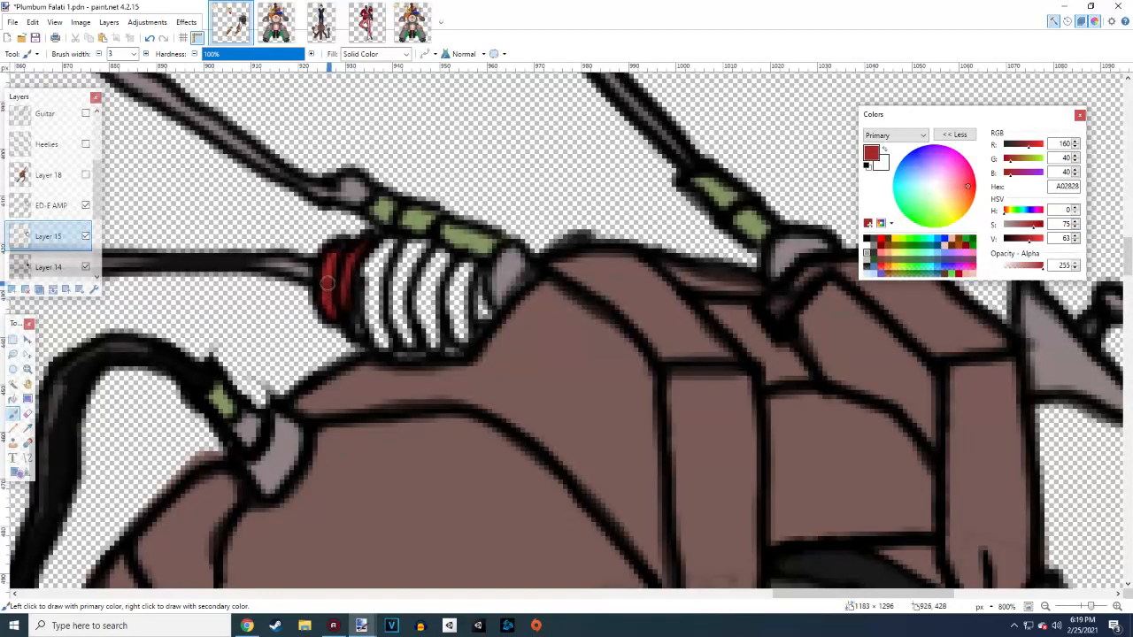
pyautogui.moveTo(370, 308)
pyautogui.mouseDown()
pyautogui.moveTo(371, 265)
pyautogui.moveTo(391, 244)
pyautogui.moveTo(377, 328)
pyautogui.moveTo(364, 310)
pyautogui.moveTo(360, 333)
pyautogui.moveTo(406, 339)
pyautogui.moveTo(400, 279)
pyautogui.moveTo(418, 243)
pyautogui.moveTo(400, 287)
pyautogui.moveTo(393, 269)
pyautogui.moveTo(390, 300)
pyautogui.moveTo(415, 309)
pyautogui.moveTo(431, 346)
pyautogui.moveTo(444, 327)
pyautogui.moveTo(461, 338)
pyautogui.moveTo(485, 313)
pyautogui.moveTo(470, 266)
pyautogui.moveTo(440, 257)
pyautogui.moveTo(418, 288)
pyautogui.moveTo(424, 326)
pyautogui.moveTo(460, 307)
pyautogui.moveTo(454, 278)
pyautogui.moveTo(426, 300)
pyautogui.moveTo(432, 278)
pyautogui.moveTo(402, 326)
pyautogui.mouseUp()
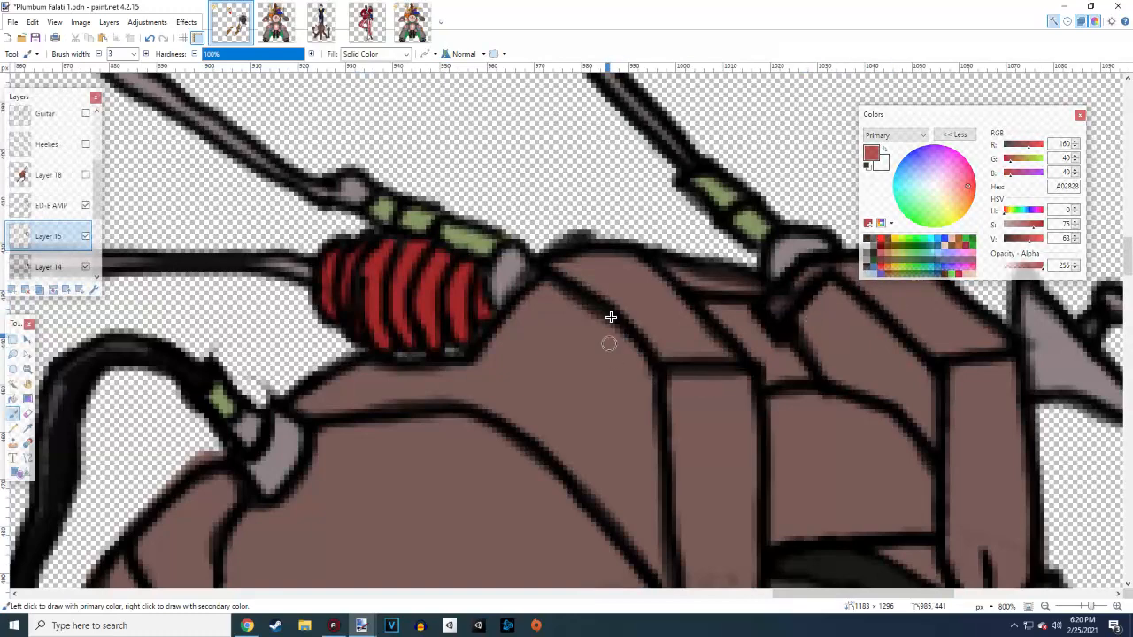
# On the ED-E AMP layer, try outlining the uppermost window of the control panel in black with brush width 3
pyautogui.scroll(-10, 610, 319)
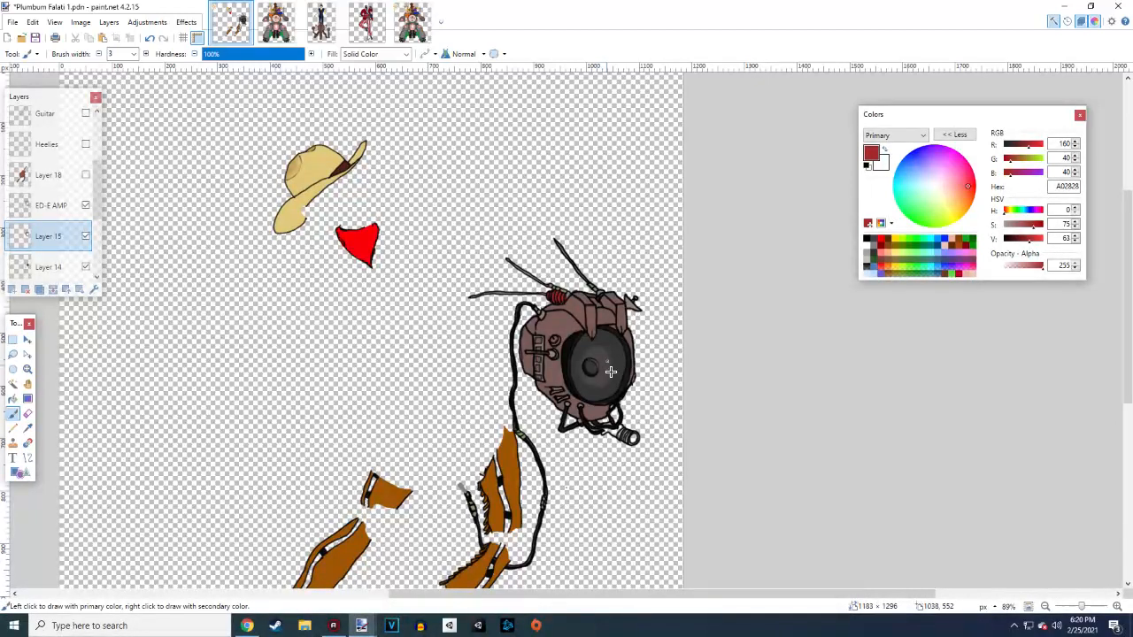
pyautogui.scroll(5, 610, 371)
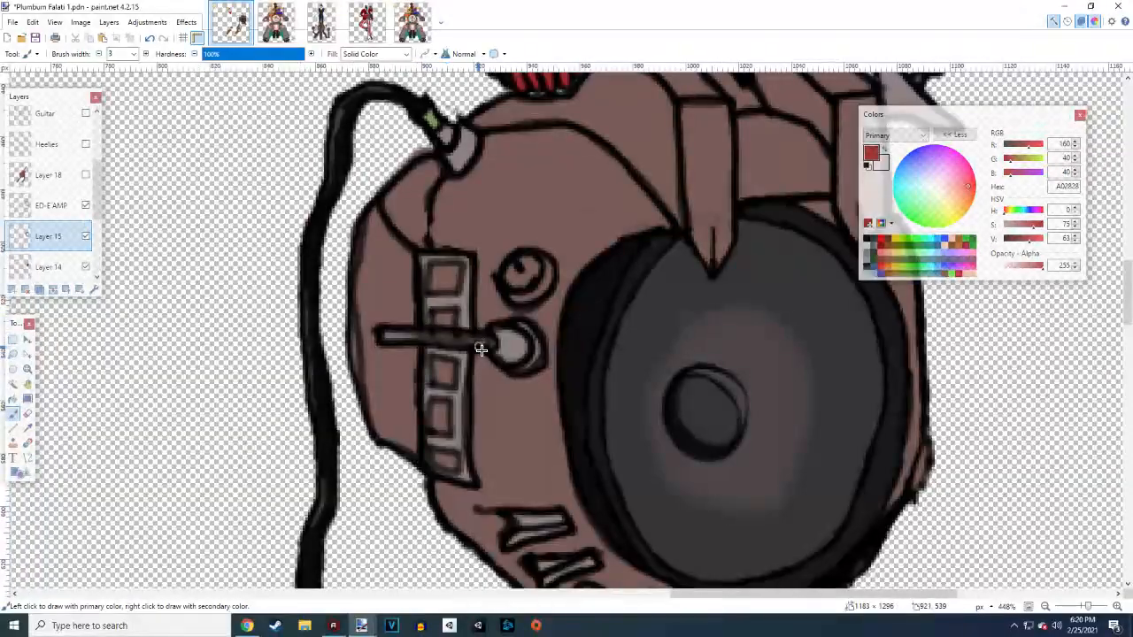
pyautogui.click(37, 202)
pyautogui.scroll(2, 447, 304)
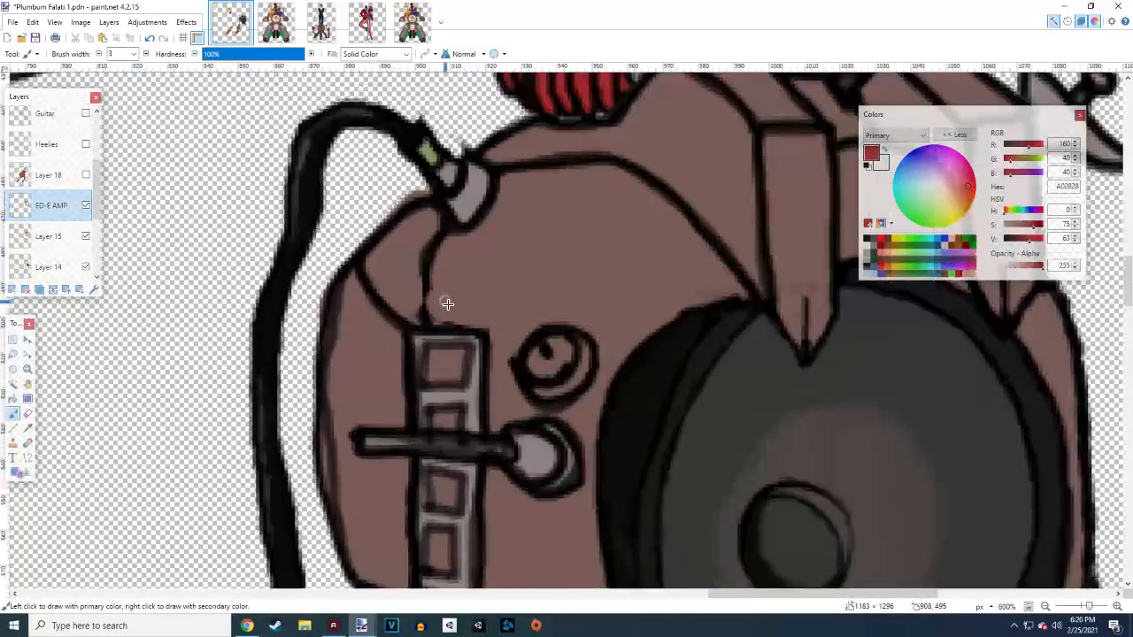
pyautogui.scroll(3, 447, 303)
pyautogui.click(867, 166)
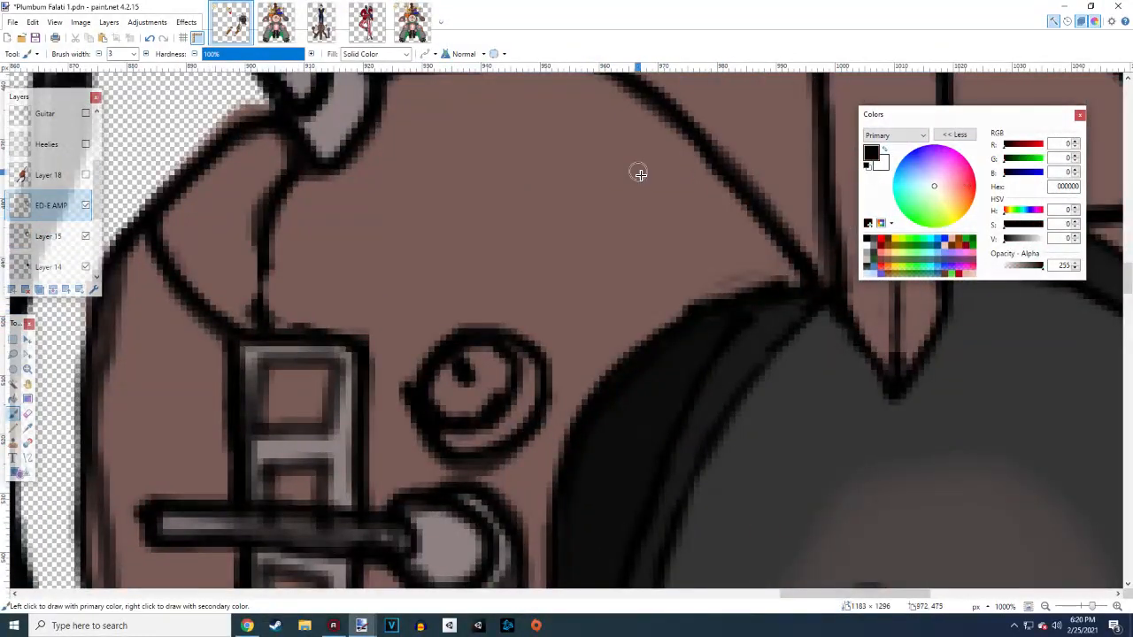
pyautogui.scroll(-3, 637, 171)
pyautogui.scroll(2, 232, 316)
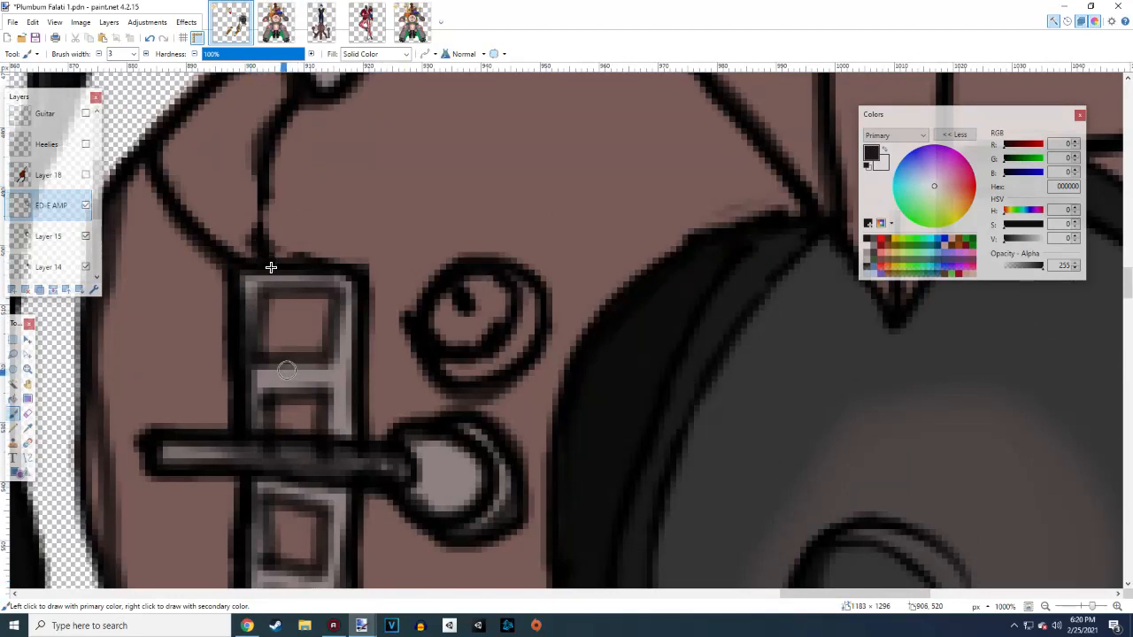
pyautogui.moveTo(262, 355)
pyautogui.mouseDown()
pyautogui.moveTo(256, 336)
pyautogui.moveTo(273, 289)
pyautogui.moveTo(332, 287)
pyautogui.moveTo(329, 365)
pyautogui.moveTo(267, 363)
pyautogui.moveTo(271, 340)
pyautogui.mouseUp()
# Undo the thick window outline and outline the two uppermost control panel windows in black with brush width 2
pyautogui.click(98, 54)
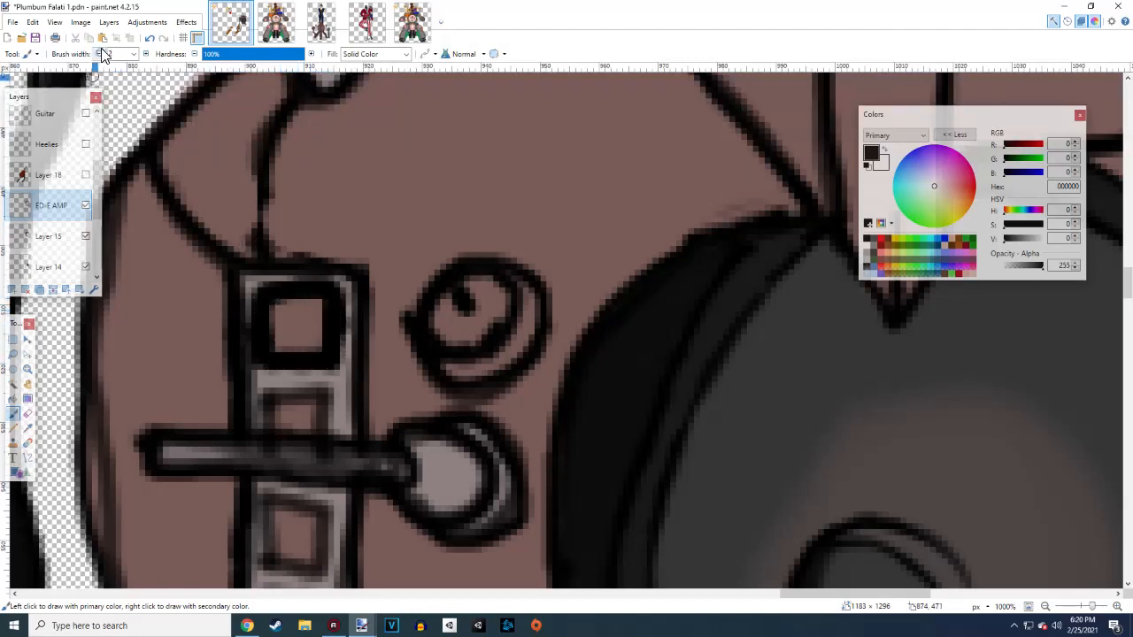
pyautogui.hotkey('ctrl', 'z')
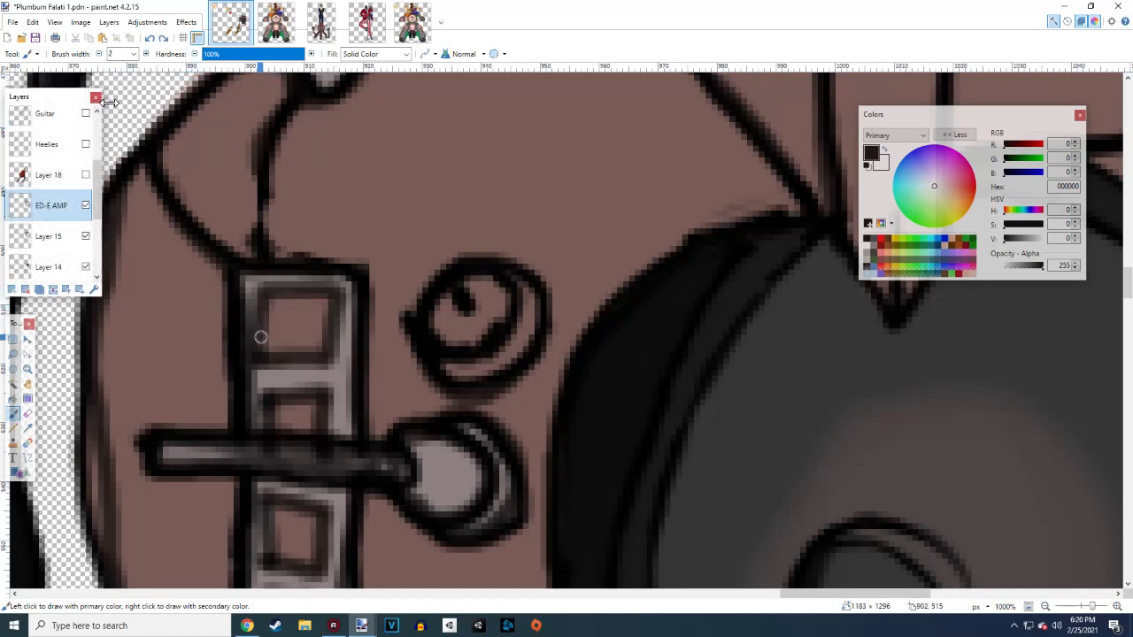
pyautogui.moveTo(262, 355)
pyautogui.mouseDown()
pyautogui.moveTo(262, 292)
pyautogui.moveTo(324, 288)
pyautogui.mouseUp()
pyautogui.moveTo(332, 293)
pyautogui.mouseDown()
pyautogui.moveTo(322, 356)
pyautogui.moveTo(258, 357)
pyautogui.mouseUp()
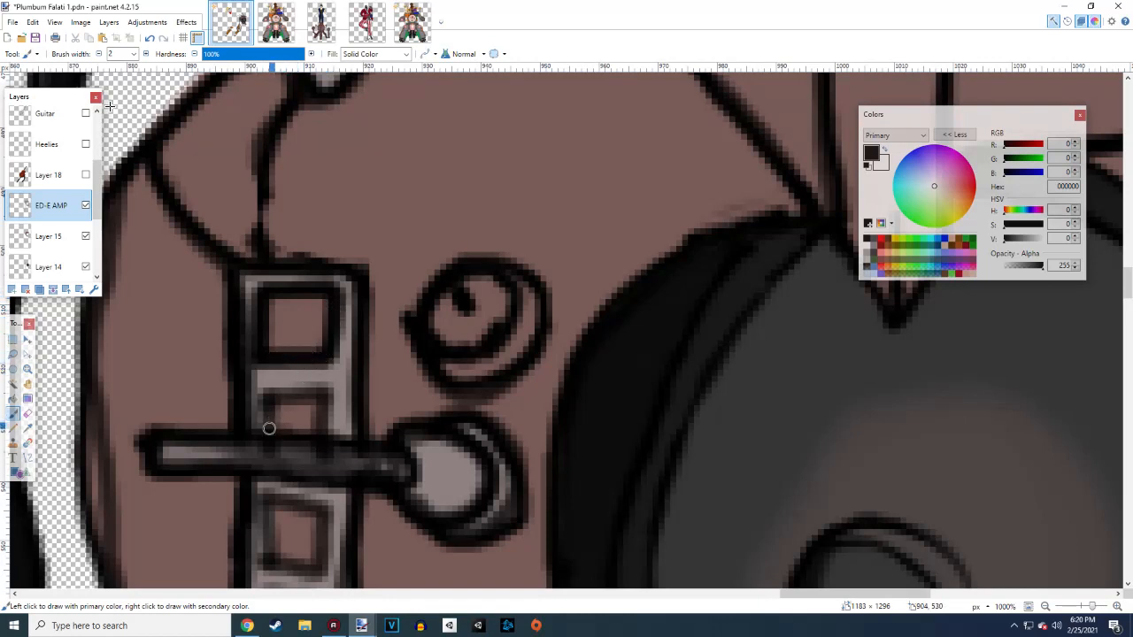
pyautogui.moveTo(268, 428)
pyautogui.mouseDown()
pyautogui.moveTo(266, 397)
pyautogui.moveTo(304, 392)
pyautogui.moveTo(315, 419)
pyautogui.mouseUp()
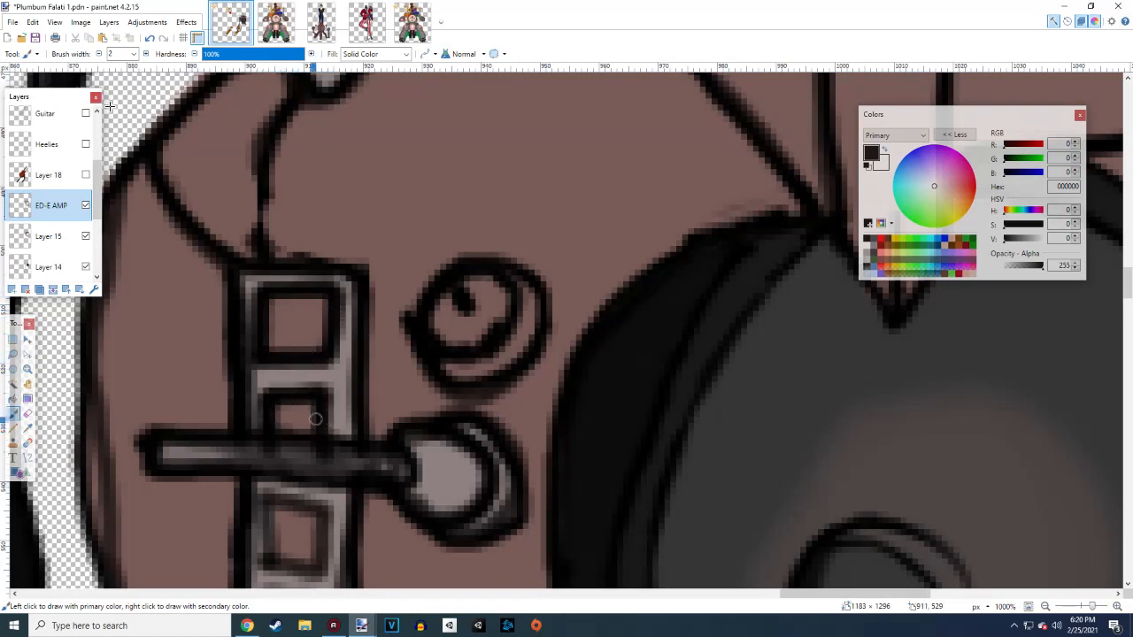
# Outline the three lower windows of the control panel in black with the same thin brush
pyautogui.scroll(-3, 309, 421)
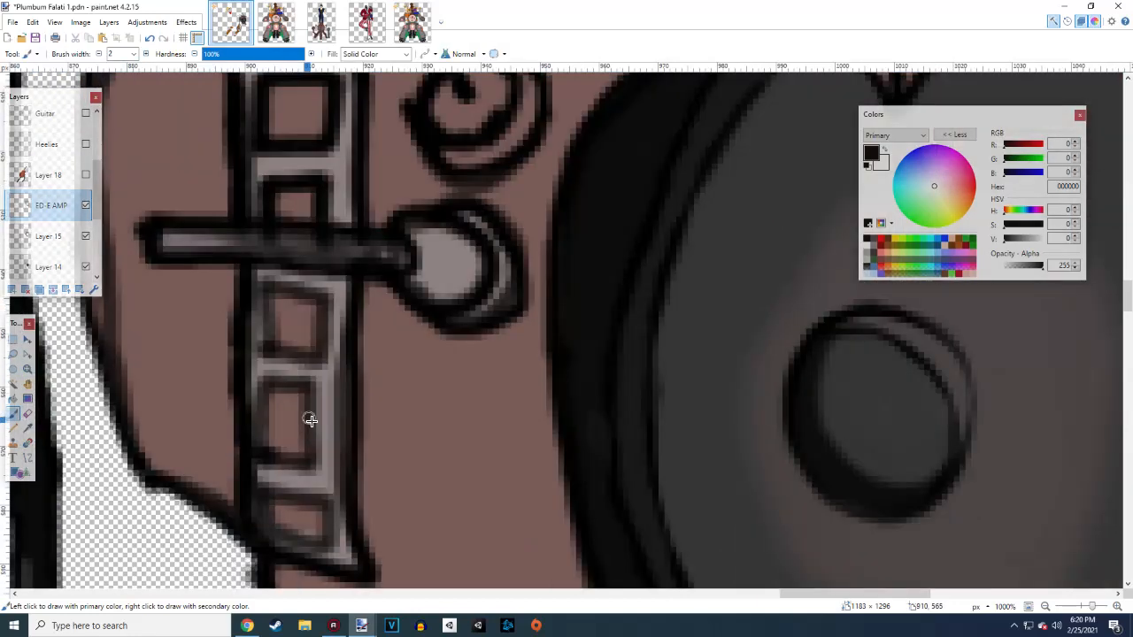
pyautogui.moveTo(270, 352)
pyautogui.mouseDown()
pyautogui.moveTo(272, 293)
pyautogui.moveTo(322, 293)
pyautogui.moveTo(327, 341)
pyautogui.moveTo(270, 394)
pyautogui.moveTo(267, 437)
pyautogui.moveTo(267, 455)
pyautogui.moveTo(314, 458)
pyautogui.moveTo(312, 382)
pyautogui.moveTo(269, 390)
pyautogui.mouseUp()
pyautogui.moveTo(288, 482)
pyautogui.mouseDown()
pyautogui.moveTo(264, 497)
pyautogui.moveTo(264, 519)
pyautogui.moveTo(321, 540)
pyautogui.moveTo(318, 480)
pyautogui.moveTo(272, 485)
pyautogui.mouseUp()
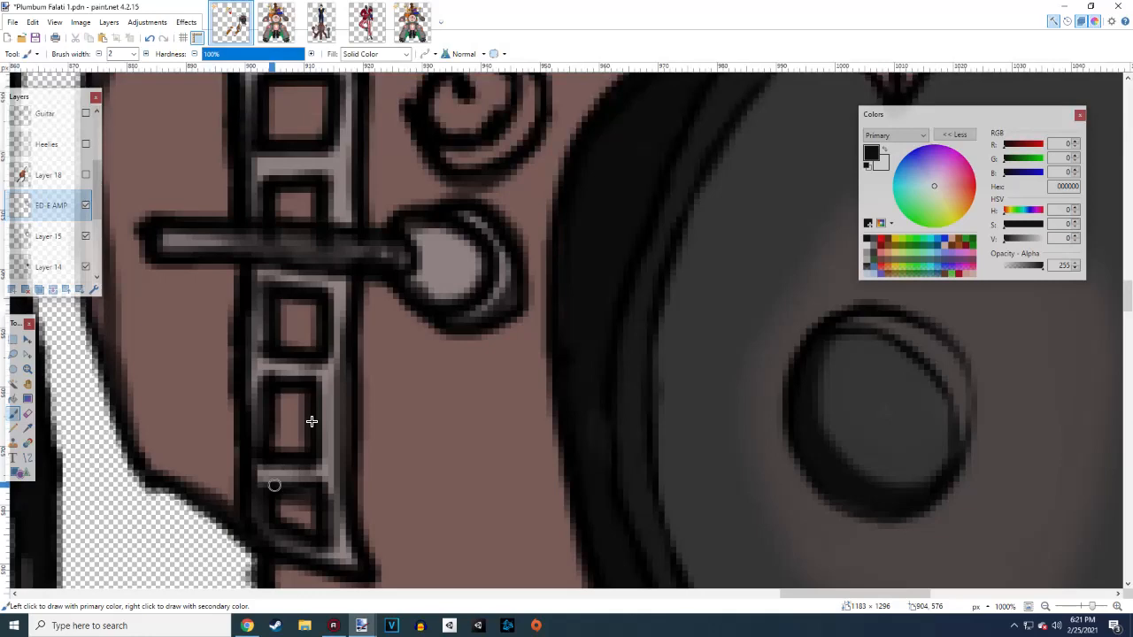
pyautogui.scroll(5, 374, 448)
pyautogui.scroll(-4, 369, 440)
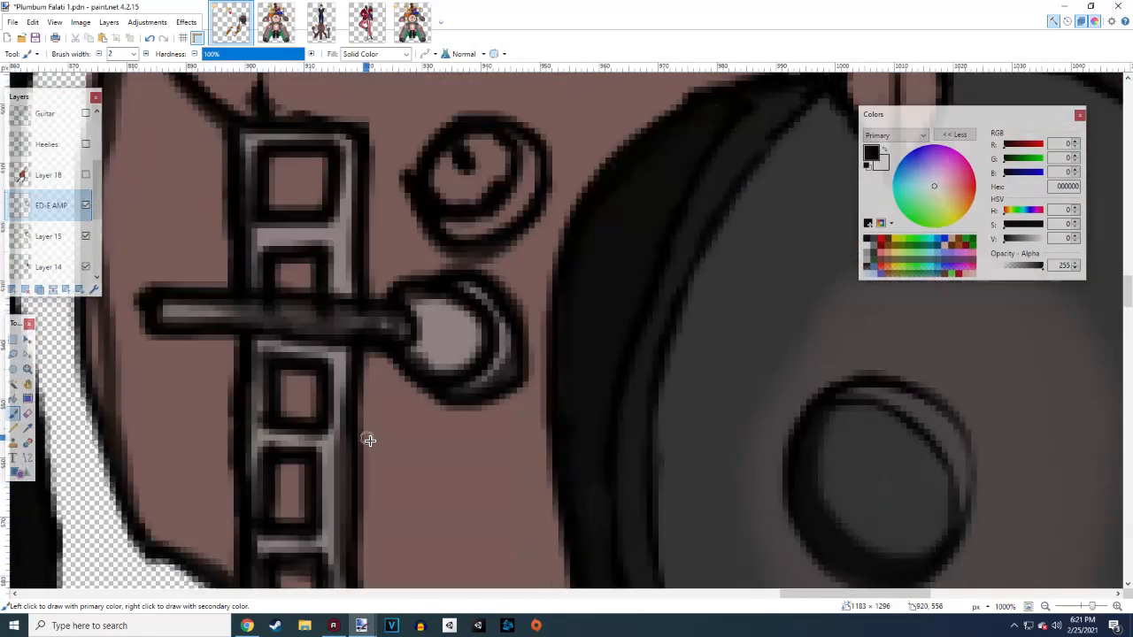
pyautogui.scroll(-1, 365, 426)
# Mix very dark red 260000 and fill the two uppermost control panel windows on Layer 15
pyautogui.click(49, 236)
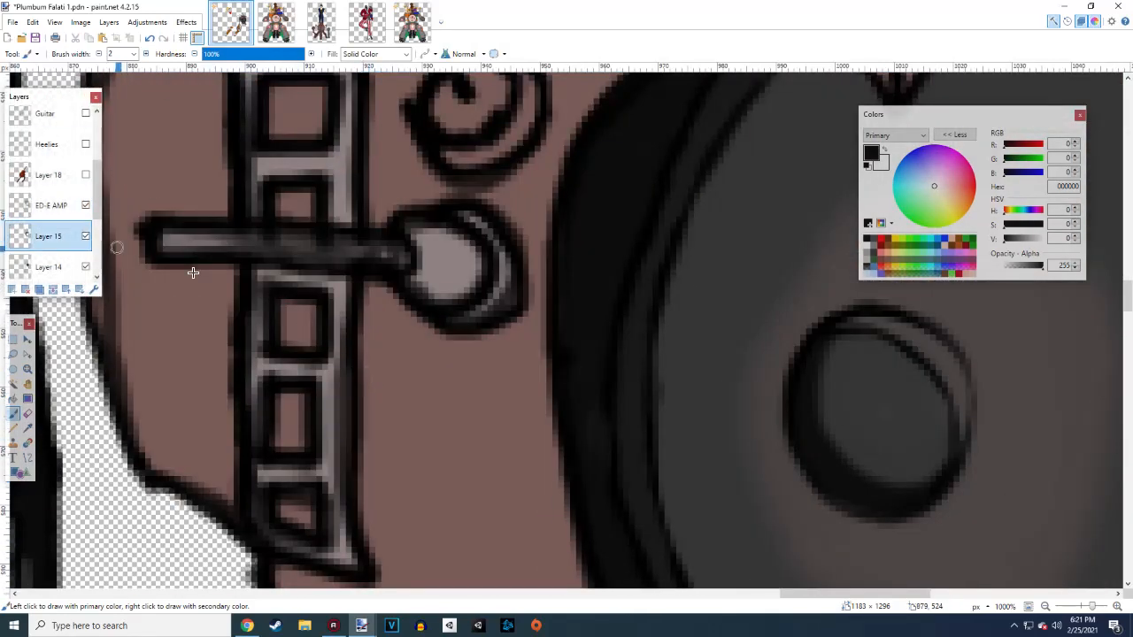
pyautogui.scroll(1, 455, 334)
pyautogui.scroll(-2, 680, 336)
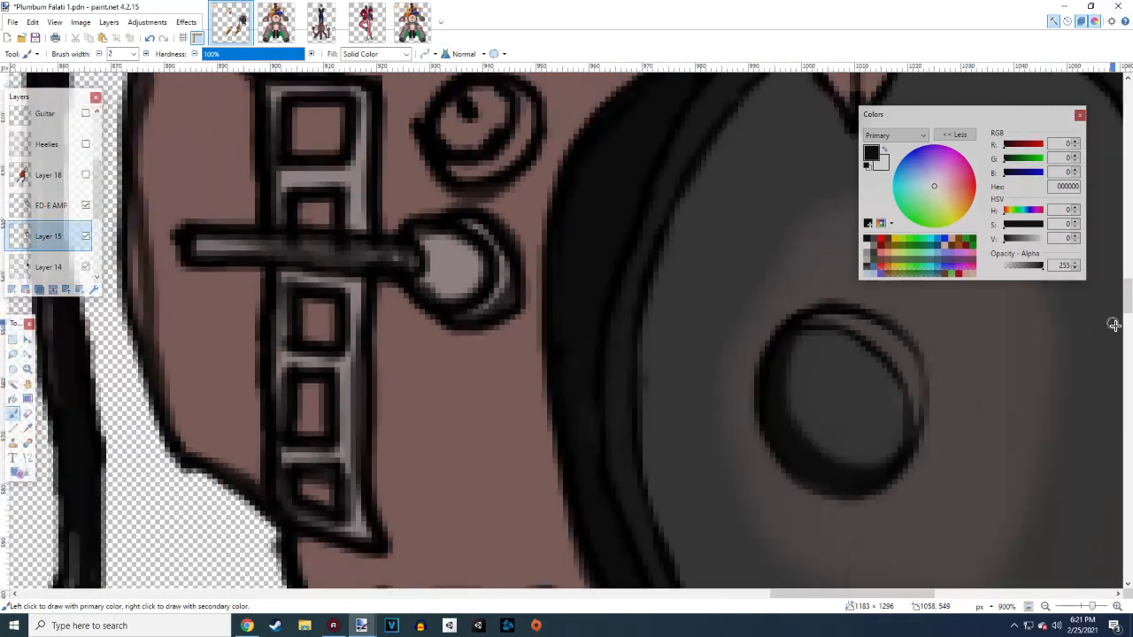
pyautogui.click(1013, 241)
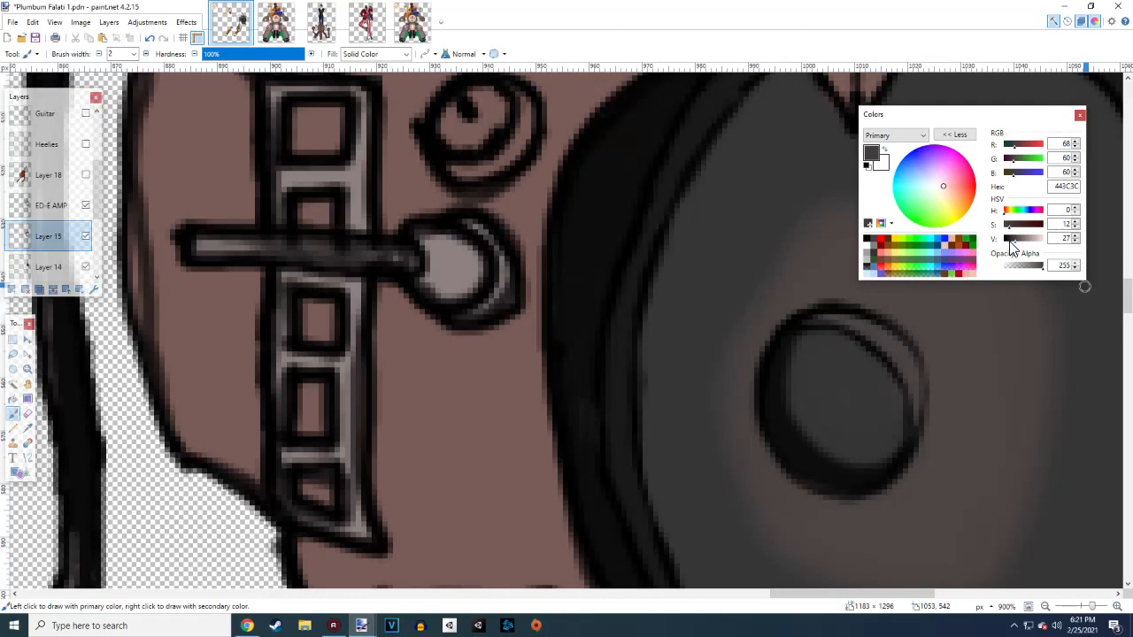
pyautogui.moveTo(1020, 233); pyautogui.dragTo(1041, 233)
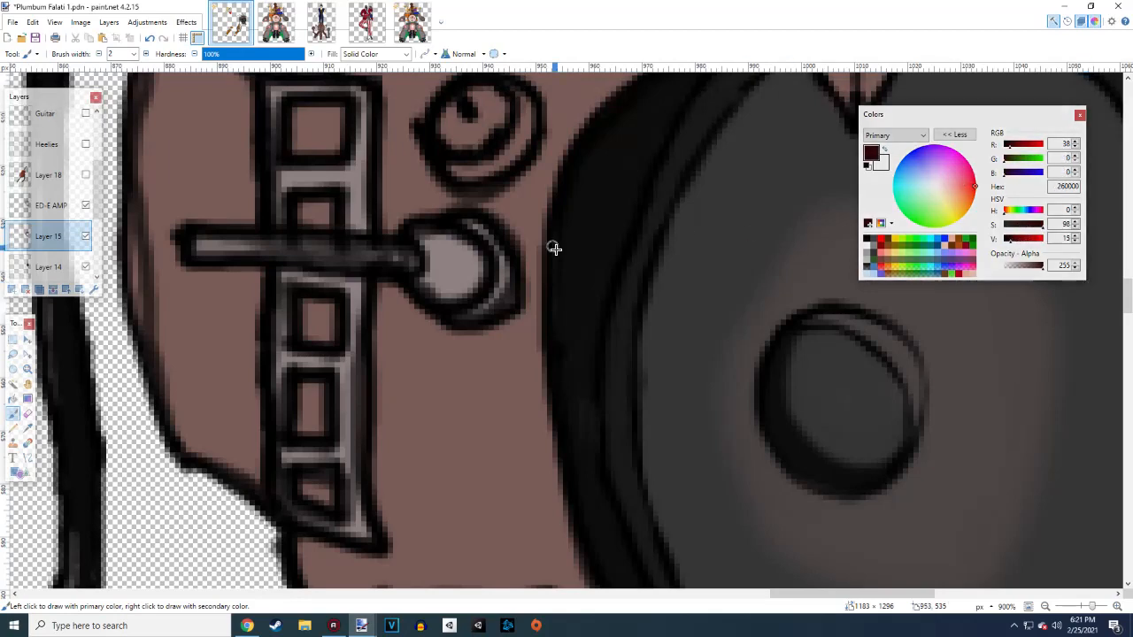
pyautogui.hscroll(-5, 581, 284)
pyautogui.scroll(4, 612, 220)
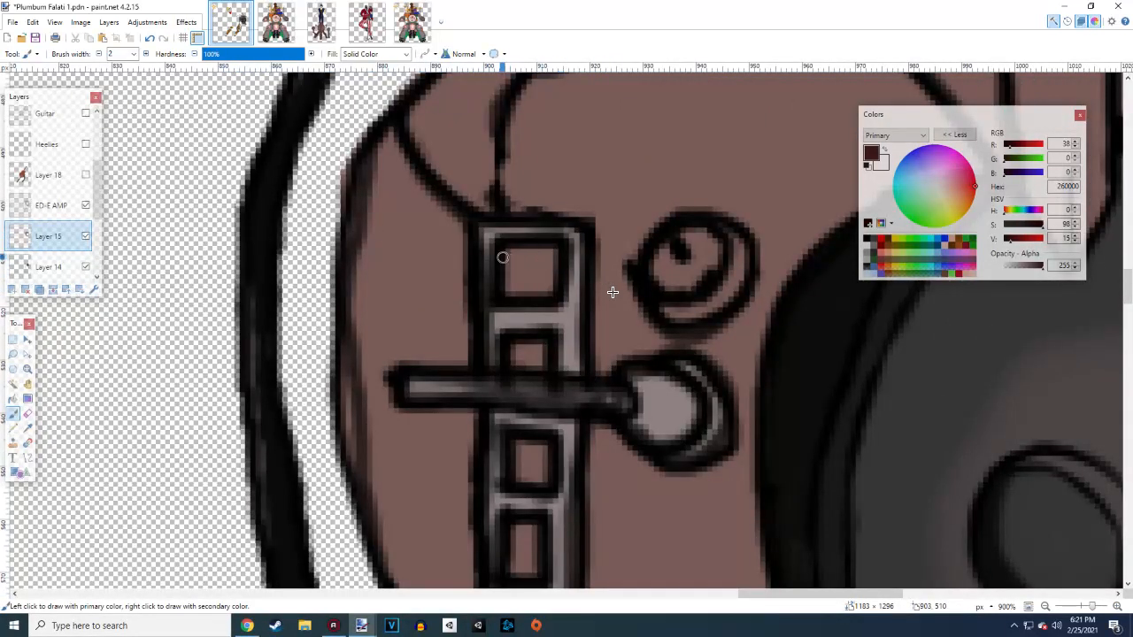
pyautogui.moveTo(506, 252)
pyautogui.mouseDown()
pyautogui.moveTo(511, 289)
pyautogui.moveTo(525, 285)
pyautogui.moveTo(525, 250)
pyautogui.moveTo(536, 290)
pyautogui.moveTo(550, 284)
pyautogui.moveTo(547, 257)
pyautogui.moveTo(543, 267)
pyautogui.moveTo(521, 250)
pyautogui.moveTo(560, 249)
pyautogui.moveTo(519, 286)
pyautogui.moveTo(531, 289)
pyautogui.mouseUp()
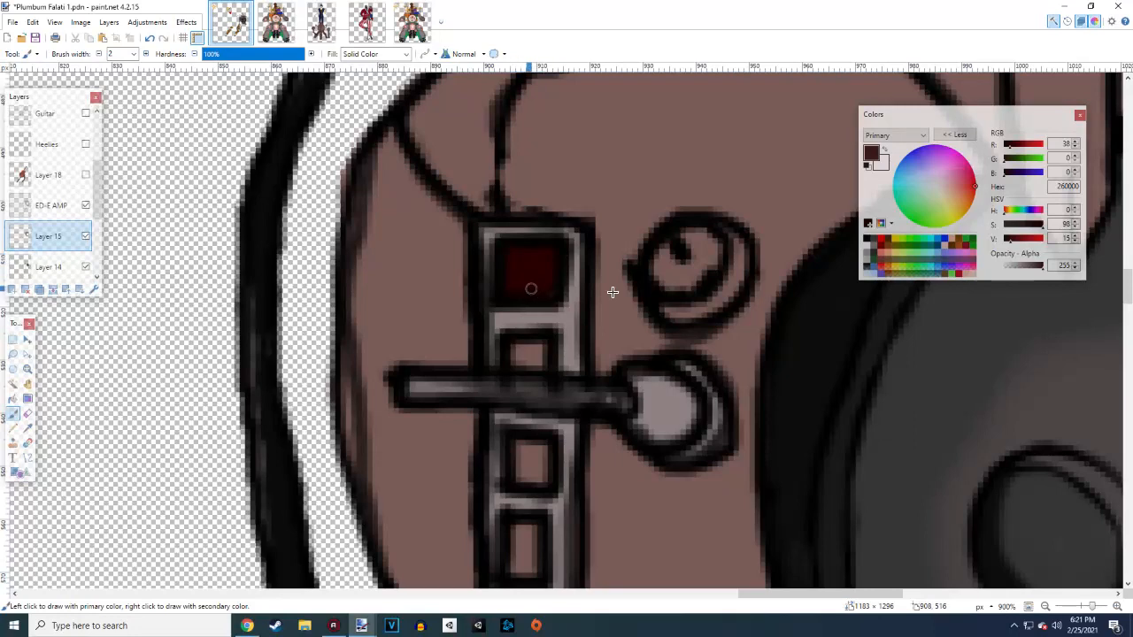
pyautogui.moveTo(518, 352)
pyautogui.mouseDown()
pyautogui.moveTo(527, 362)
pyautogui.moveTo(540, 350)
pyautogui.mouseUp()
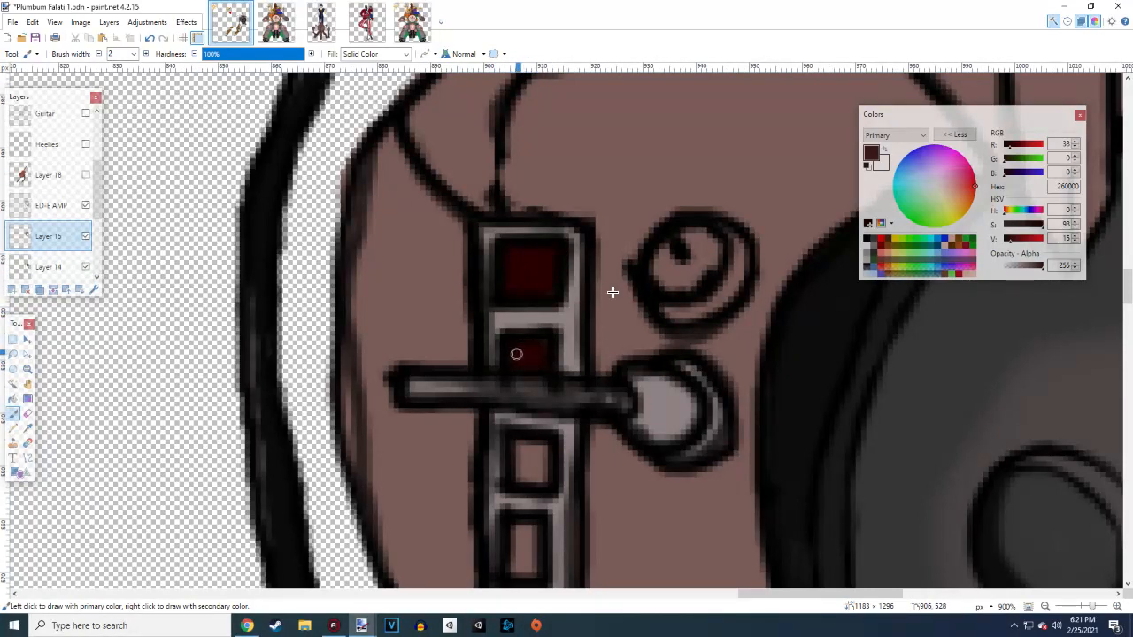
# Fill the three control panel windows below the lever with the same dark red
pyautogui.scroll(-5, 618, 275)
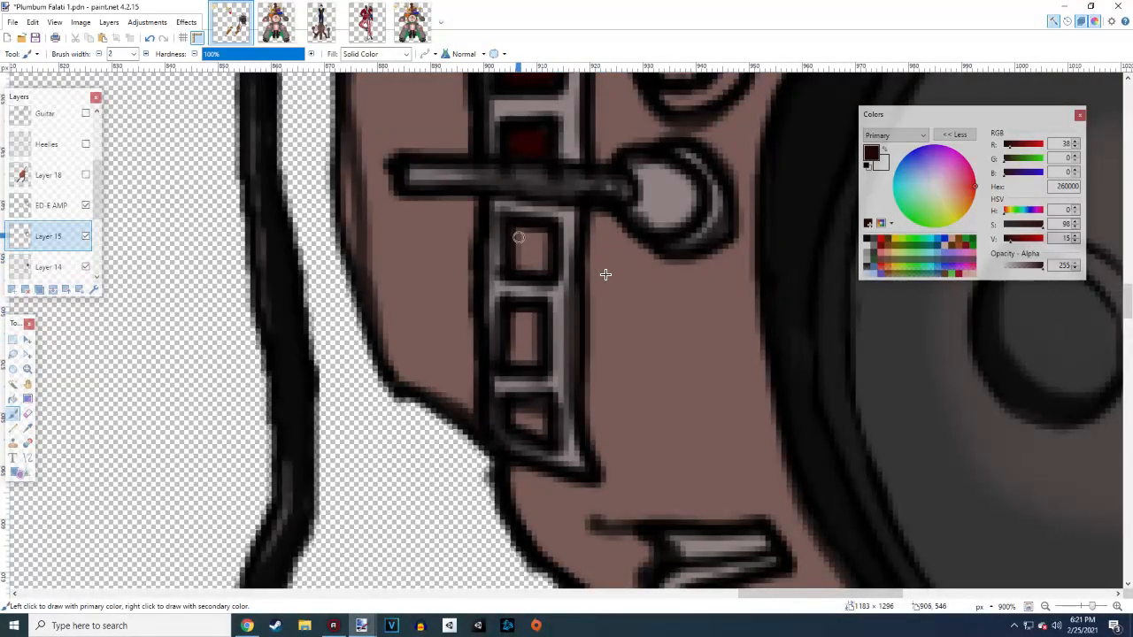
pyautogui.moveTo(518, 237)
pyautogui.mouseDown()
pyautogui.moveTo(522, 264)
pyautogui.moveTo(533, 264)
pyautogui.moveTo(542, 250)
pyautogui.moveTo(523, 241)
pyautogui.mouseUp()
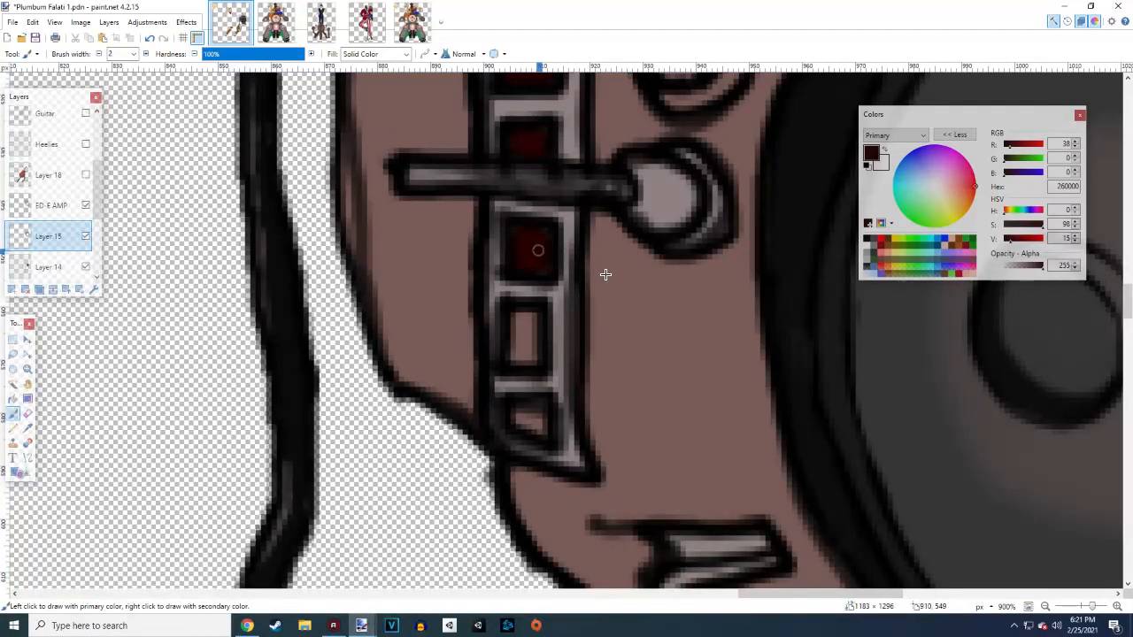
pyautogui.moveTo(506, 322)
pyautogui.mouseDown()
pyautogui.moveTo(520, 361)
pyautogui.moveTo(523, 331)
pyautogui.mouseUp()
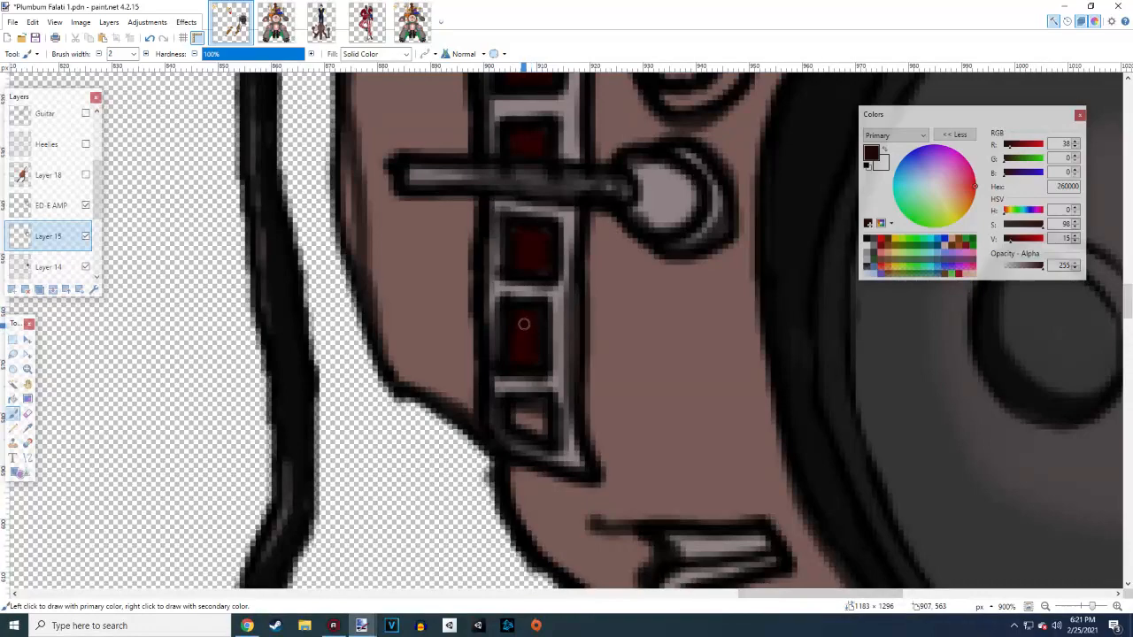
pyautogui.moveTo(532, 419)
pyautogui.mouseDown()
pyautogui.moveTo(519, 409)
pyautogui.moveTo(535, 423)
pyautogui.moveTo(532, 409)
pyautogui.mouseUp()
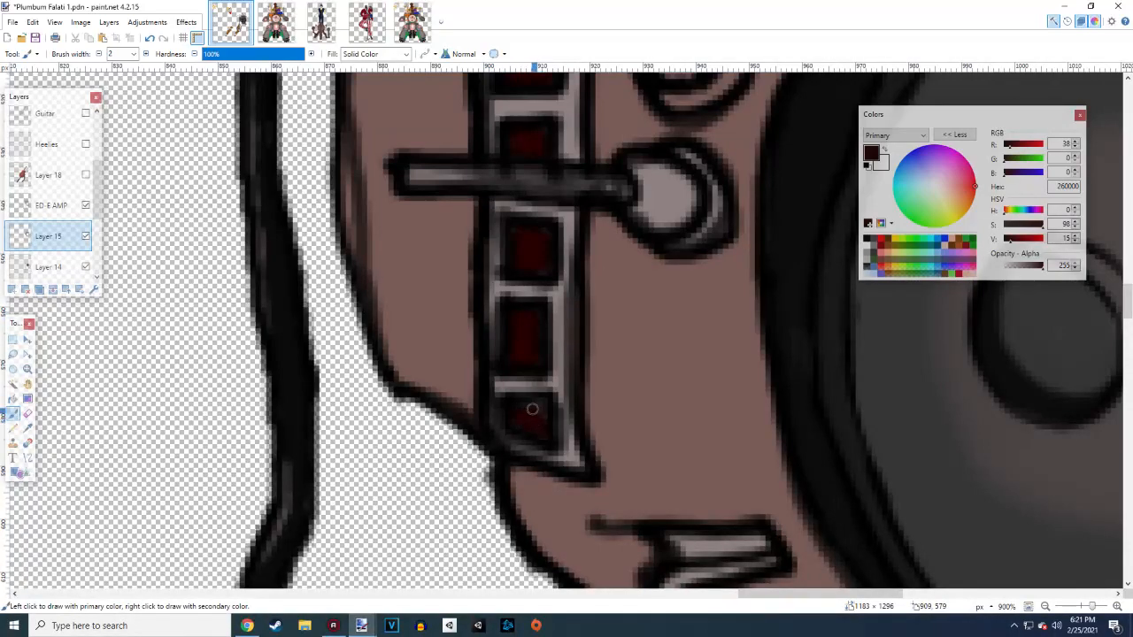
# Show the hidden Layer 18, Heelies, Guitar, S K I N and Shoes layers to view the whole character
pyautogui.scroll(-12, 631, 260)
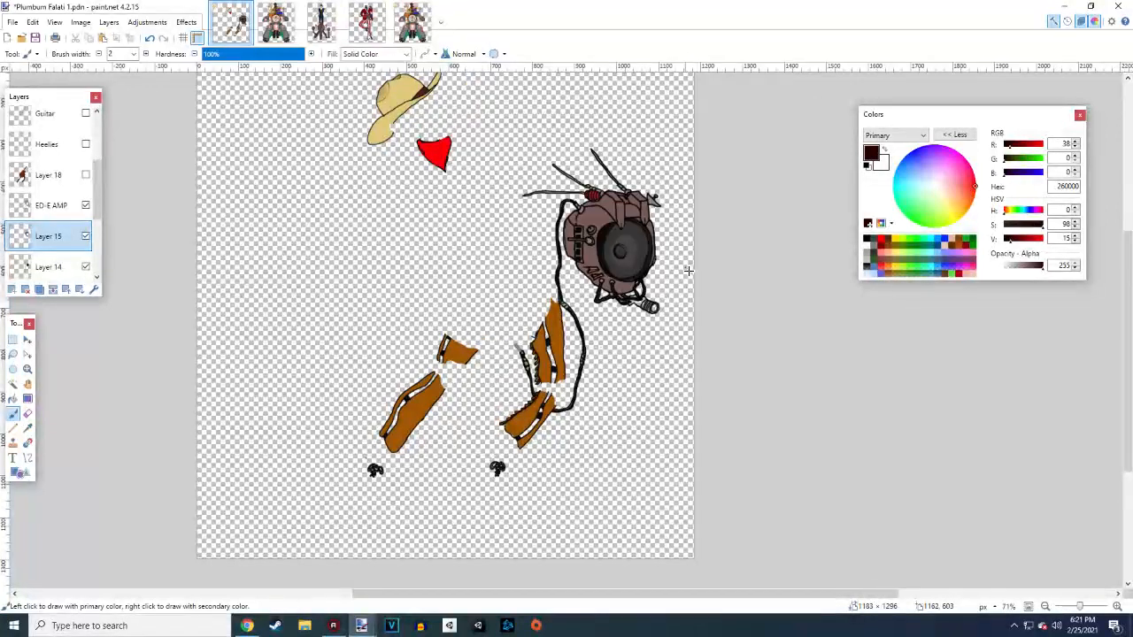
pyautogui.click(86, 177)
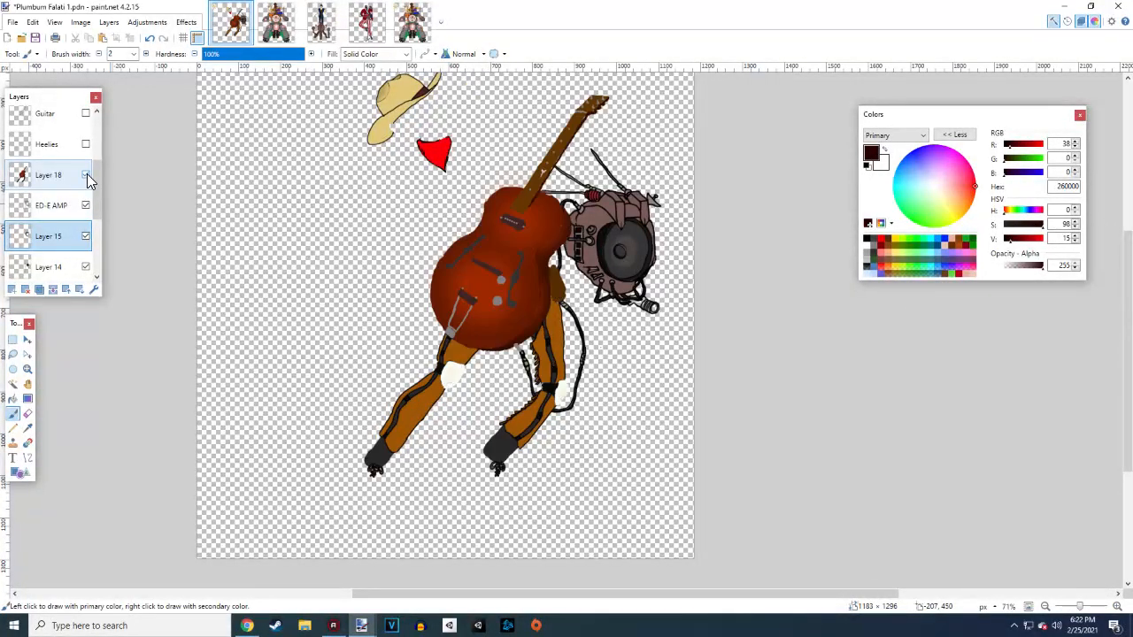
pyautogui.scroll(1, 89, 176)
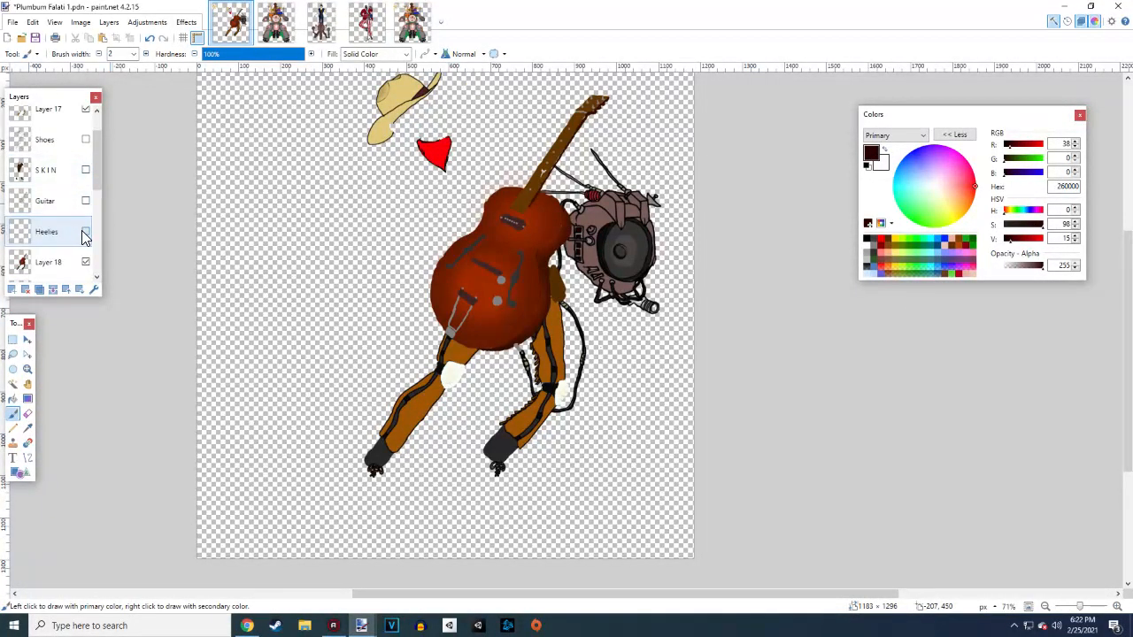
pyautogui.click(86, 201)
pyautogui.click(85, 170)
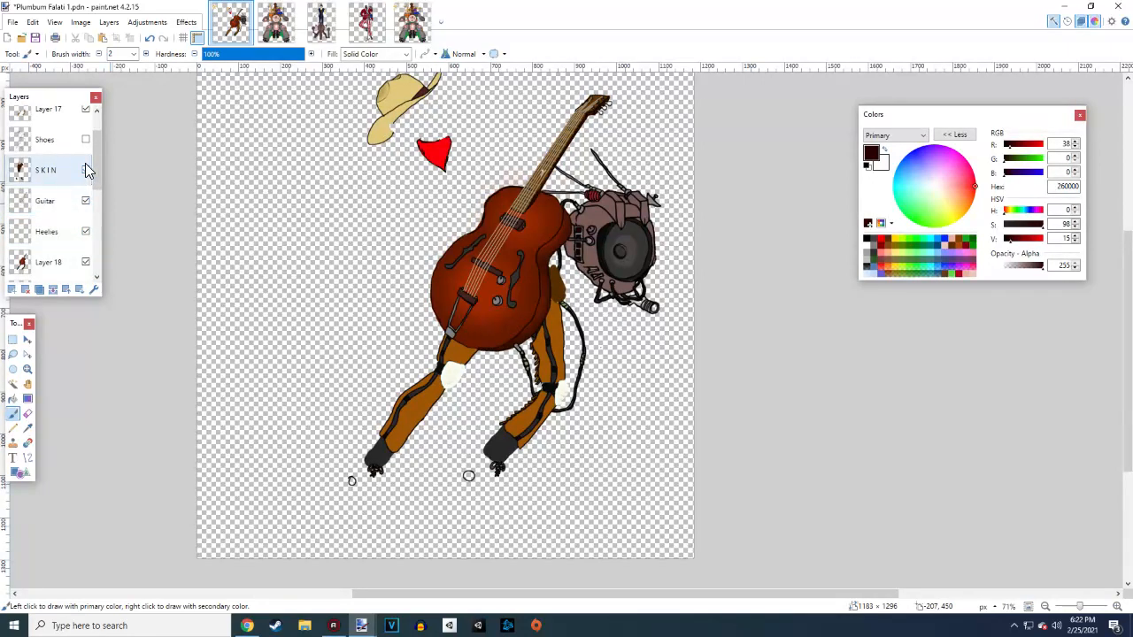
pyautogui.click(86, 139)
pyautogui.scroll(1, 79, 150)
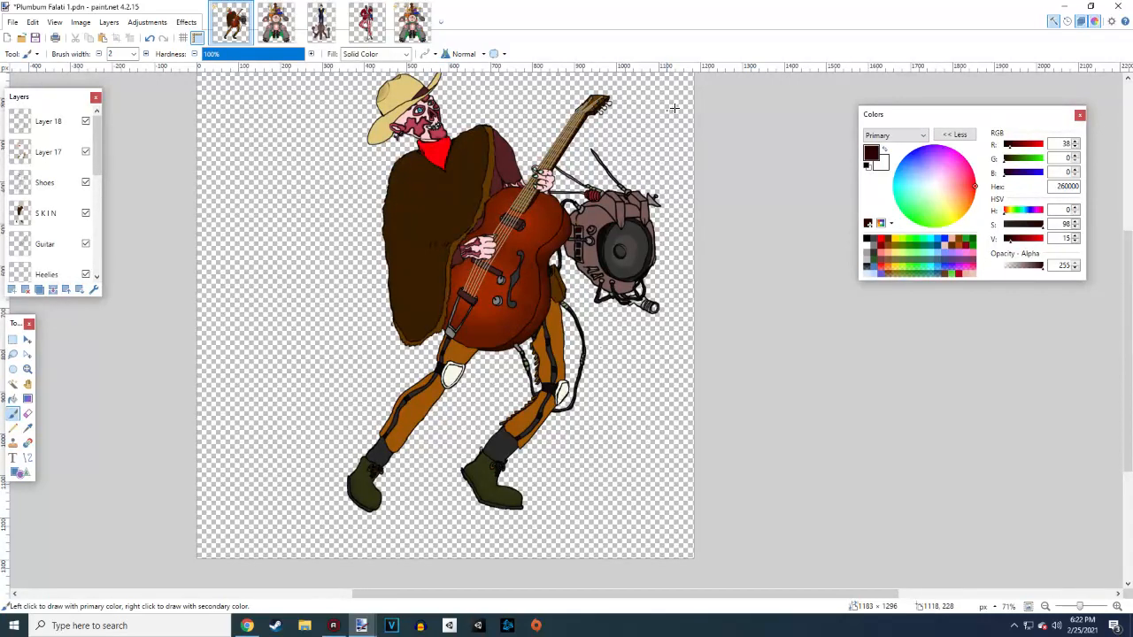
pyautogui.hscroll(-3, 656, 269)
pyautogui.hscroll(4, 676, 297)
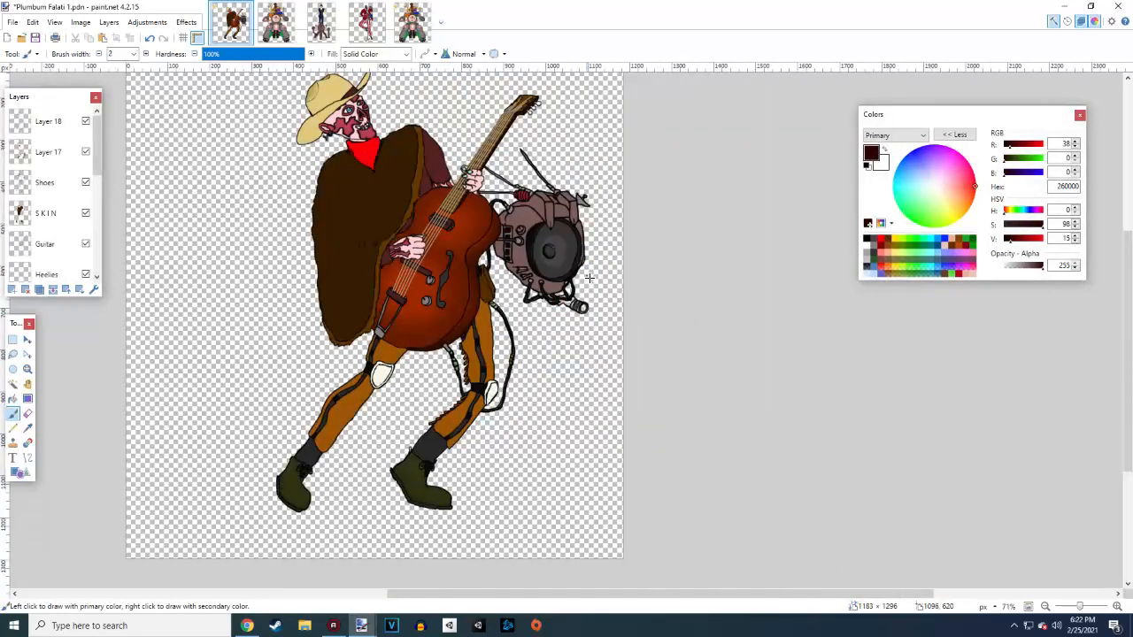
# Sample red A02828 from the antenna coil and paint the narrow gap between the amp's lower tubes on Layer 15
pyautogui.scroll(5, 589, 278)
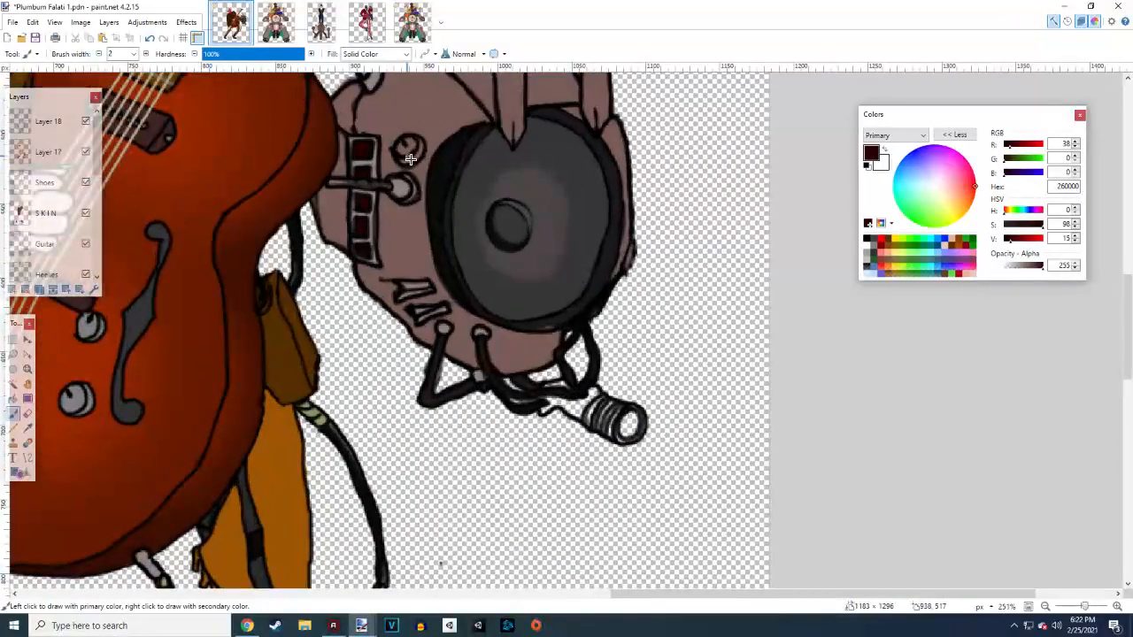
pyautogui.scroll(3, 513, 269)
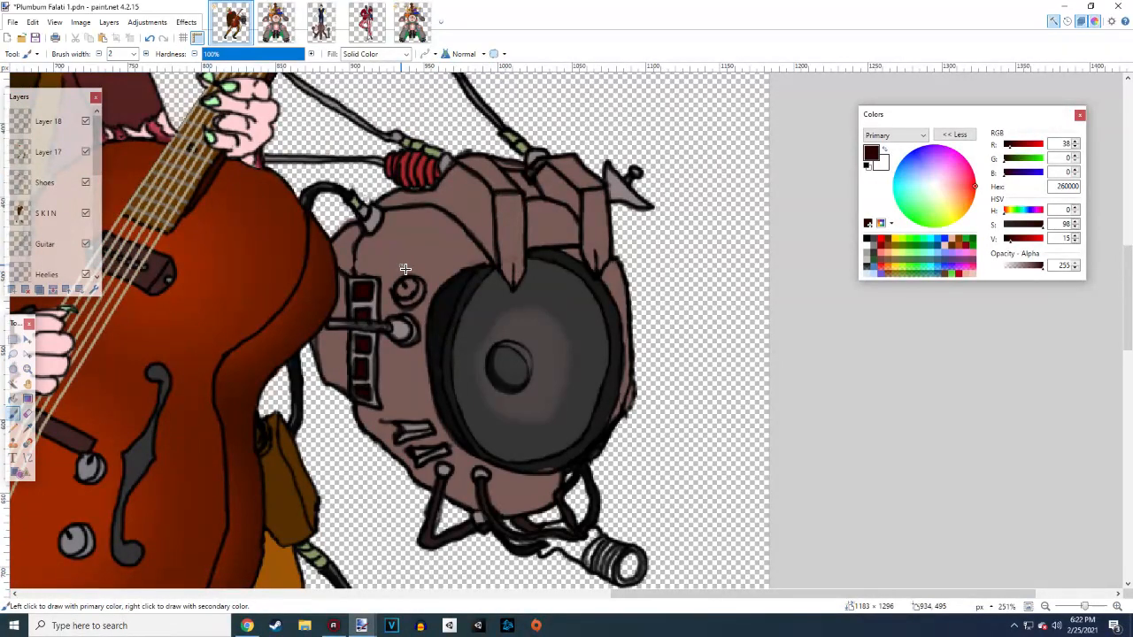
pyautogui.click(27, 428)
pyautogui.click(421, 157)
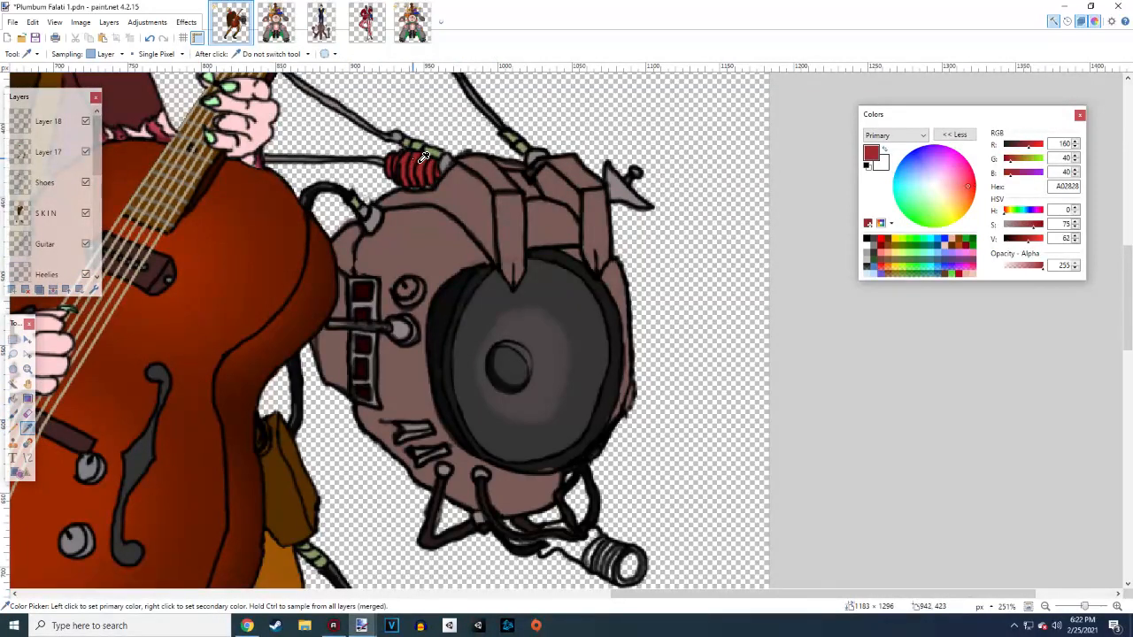
pyautogui.scroll(-5, 561, 274)
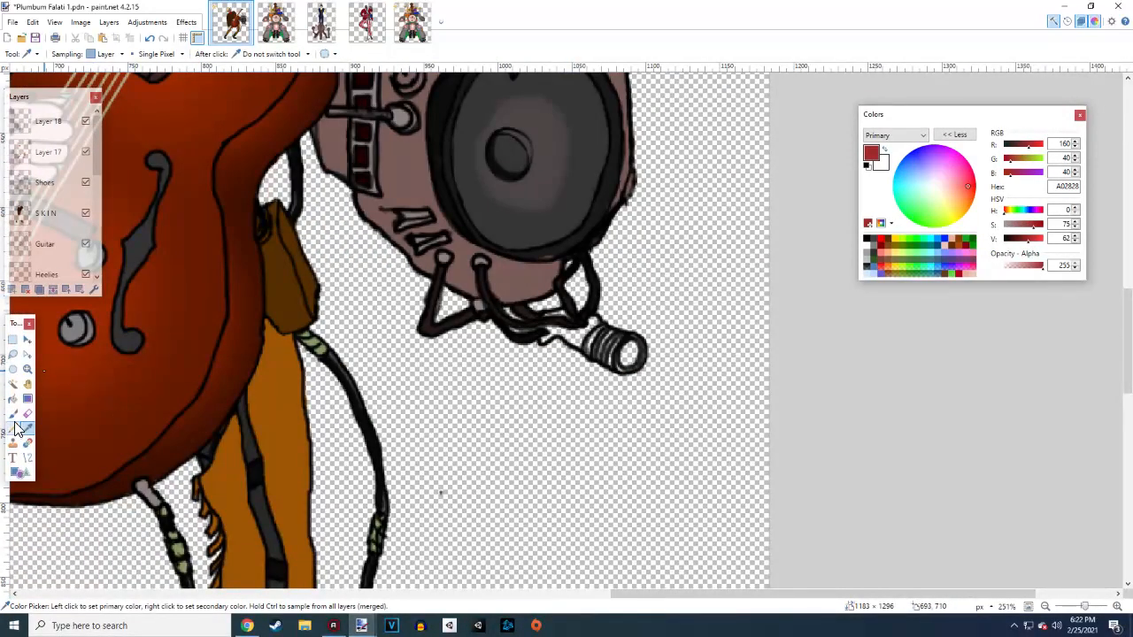
pyautogui.click(15, 414)
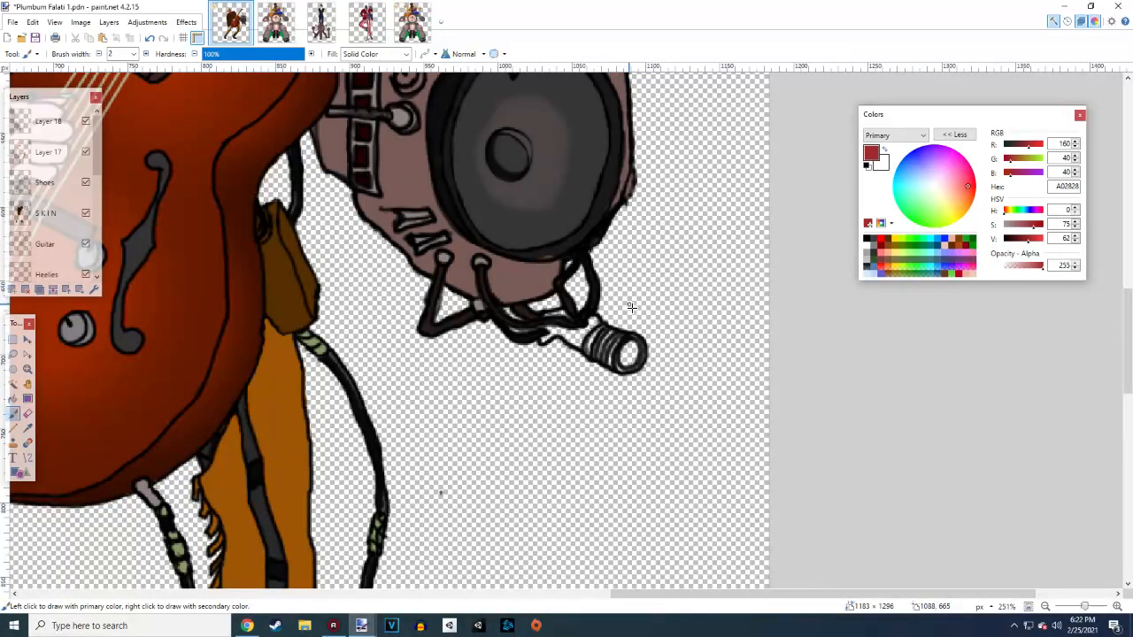
pyautogui.scroll(7, 566, 340)
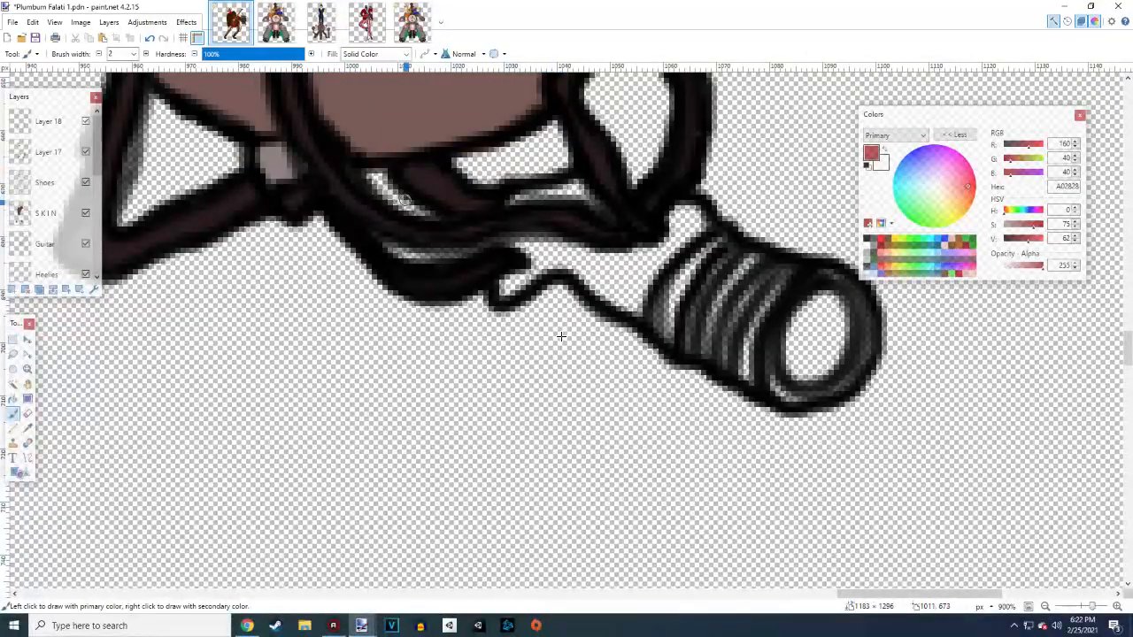
pyautogui.moveTo(508, 199)
pyautogui.mouseDown()
pyautogui.moveTo(579, 186)
pyautogui.moveTo(605, 214)
pyautogui.mouseUp()
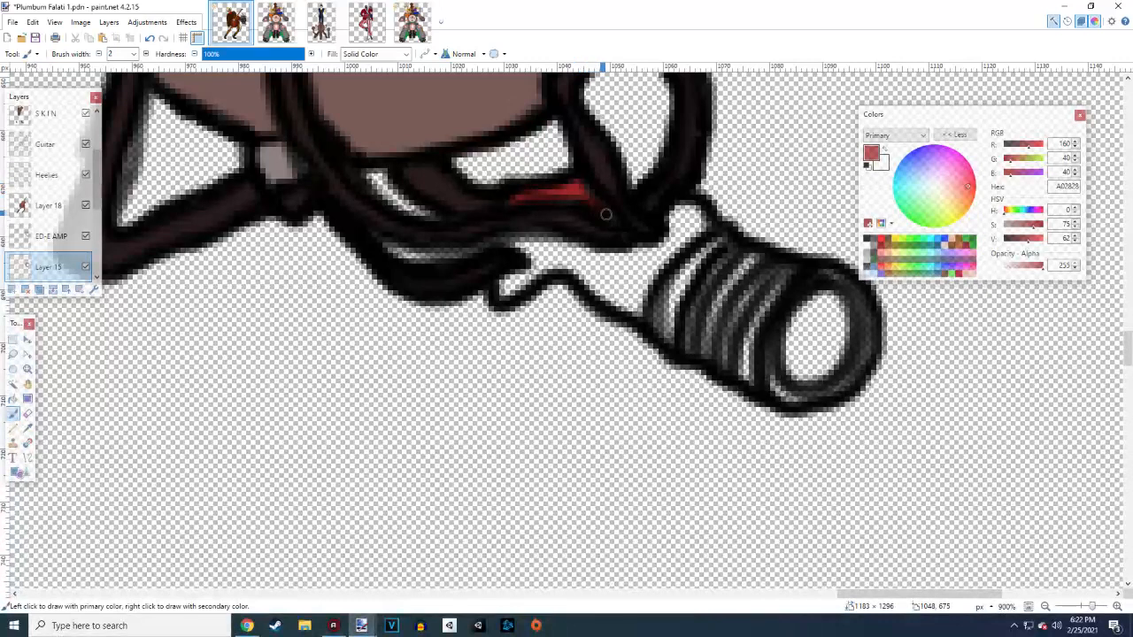
# Paint the nozzle's neck below the amp's tubes with red A02828 on Layer 15, up to the start of the ribs
pyautogui.moveTo(498, 240)
pyautogui.mouseDown()
pyautogui.moveTo(518, 233)
pyautogui.moveTo(602, 256)
pyautogui.mouseUp()
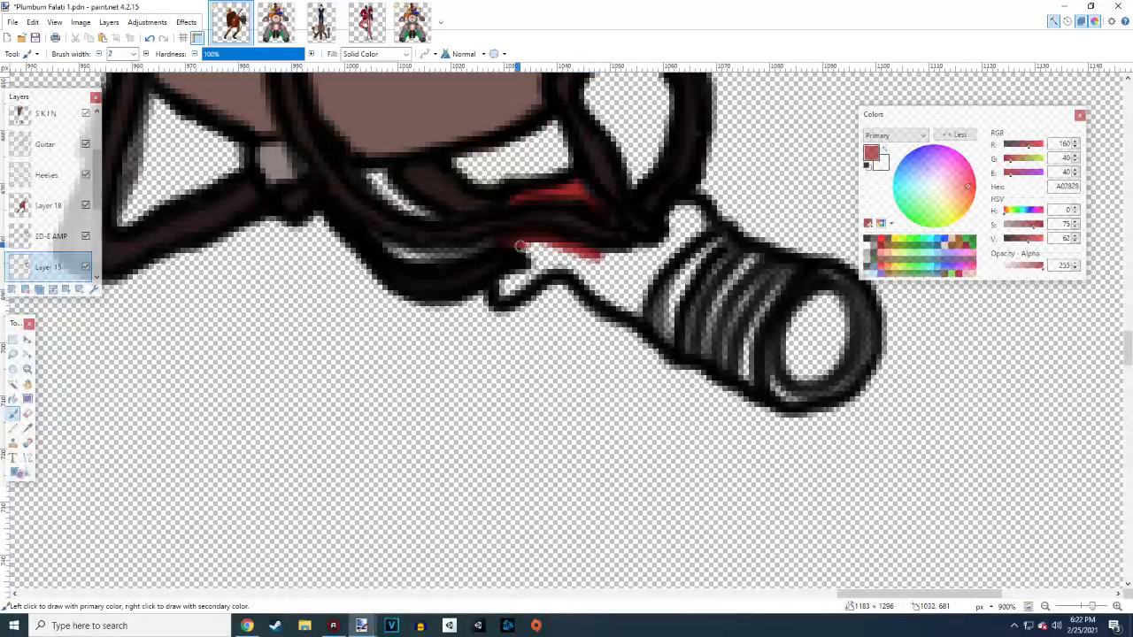
pyautogui.moveTo(520, 246)
pyautogui.mouseDown()
pyautogui.moveTo(532, 262)
pyautogui.moveTo(503, 285)
pyautogui.moveTo(538, 259)
pyautogui.mouseUp()
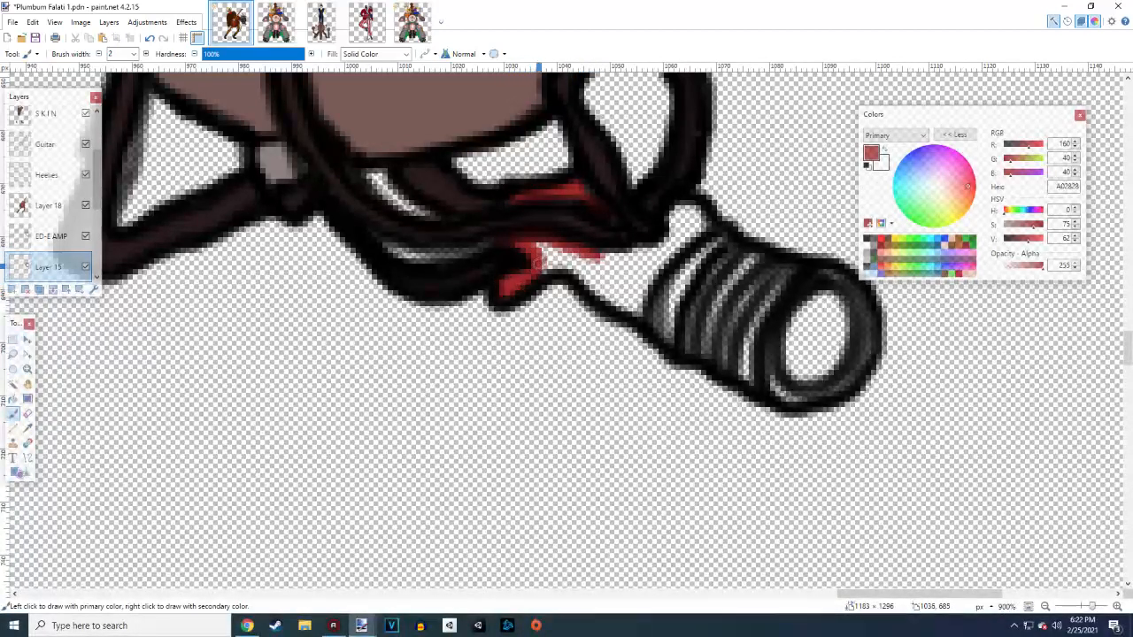
pyautogui.moveTo(508, 222)
pyautogui.mouseDown()
pyautogui.moveTo(532, 257)
pyautogui.moveTo(530, 241)
pyautogui.moveTo(544, 258)
pyautogui.moveTo(593, 266)
pyautogui.mouseUp()
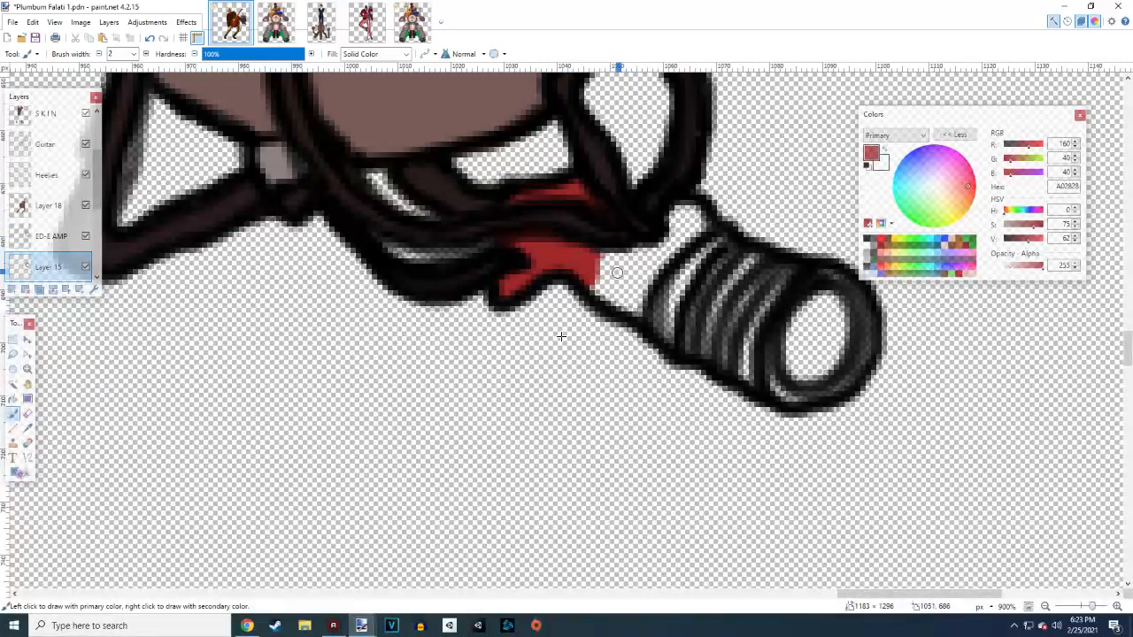
pyautogui.moveTo(594, 253)
pyautogui.mouseDown()
pyautogui.moveTo(668, 239)
pyautogui.moveTo(671, 210)
pyautogui.moveTo(702, 226)
pyautogui.moveTo(675, 222)
pyautogui.mouseUp()
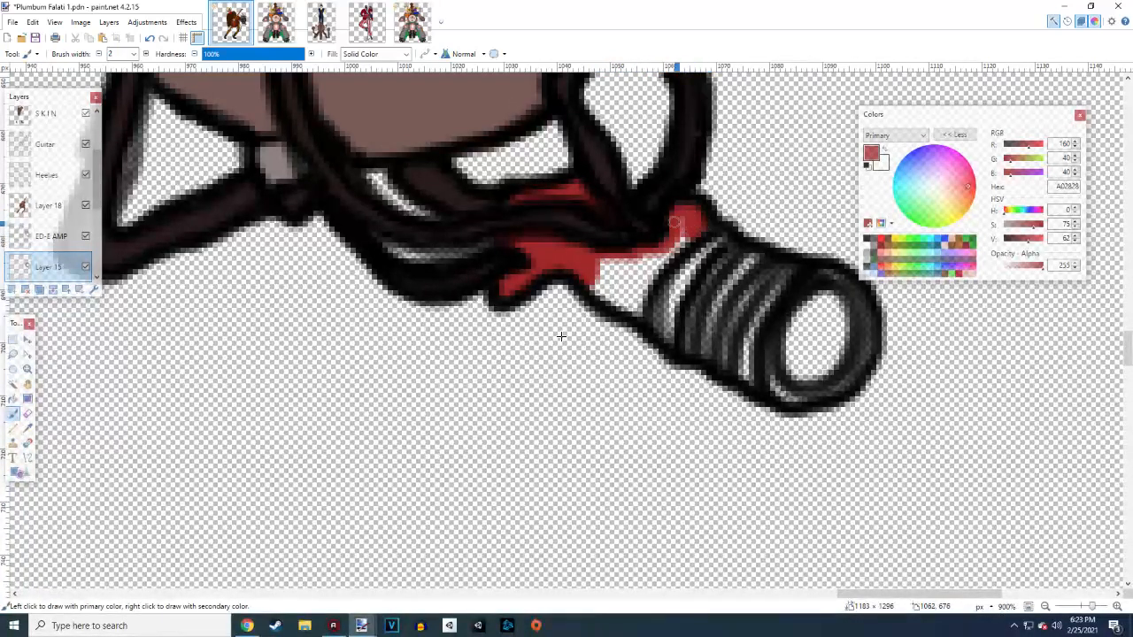
# Set the brush width to 5 and paint the rest of the neck and the ribbed nozzle red A02828
pyautogui.click(146, 54)
pyautogui.click(145, 54)
pyautogui.click(145, 54)
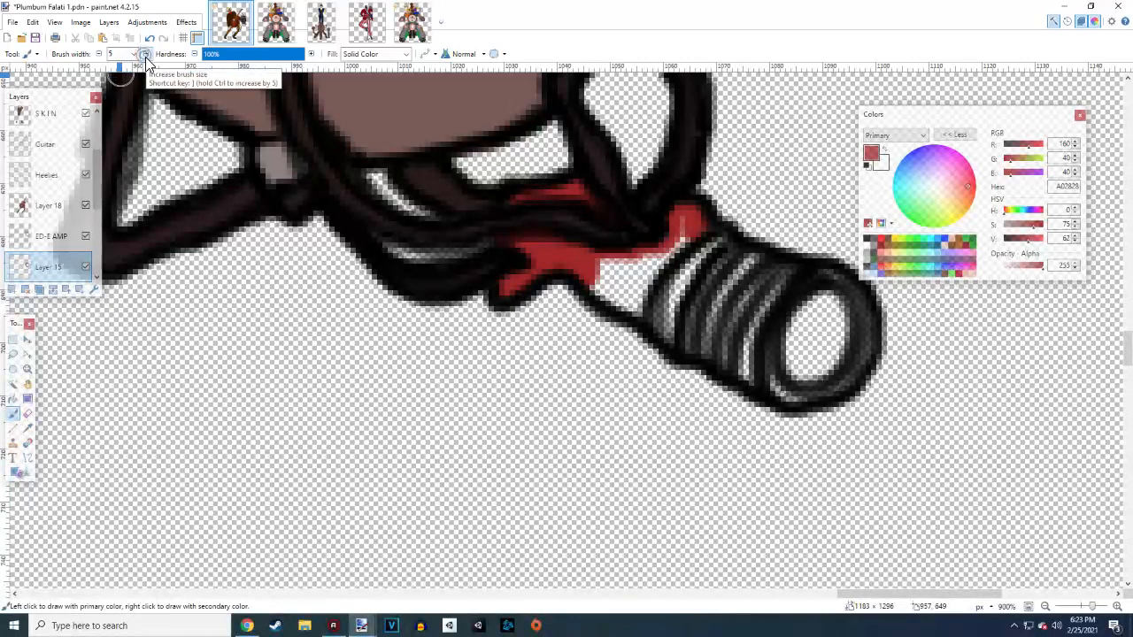
pyautogui.moveTo(620, 305)
pyautogui.mouseDown()
pyautogui.moveTo(595, 280)
pyautogui.moveTo(640, 309)
pyautogui.moveTo(687, 251)
pyautogui.moveTo(683, 221)
pyautogui.moveTo(657, 260)
pyautogui.moveTo(603, 261)
pyautogui.moveTo(648, 284)
pyautogui.moveTo(655, 316)
pyautogui.moveTo(678, 335)
pyautogui.moveTo(685, 271)
pyautogui.moveTo(703, 283)
pyautogui.moveTo(713, 247)
pyautogui.moveTo(789, 271)
pyautogui.moveTo(765, 287)
pyautogui.moveTo(747, 327)
pyautogui.moveTo(746, 370)
pyautogui.moveTo(696, 344)
pyautogui.moveTo(730, 332)
pyautogui.moveTo(729, 281)
pyautogui.moveTo(750, 278)
pyautogui.moveTo(780, 346)
pyautogui.moveTo(764, 375)
pyautogui.moveTo(792, 400)
pyautogui.moveTo(846, 372)
pyautogui.moveTo(862, 317)
pyautogui.moveTo(835, 282)
pyautogui.moveTo(805, 283)
pyautogui.moveTo(775, 310)
pyautogui.moveTo(772, 348)
pyautogui.moveTo(780, 265)
pyautogui.mouseUp()
pyautogui.scroll(-10, 781, 265)
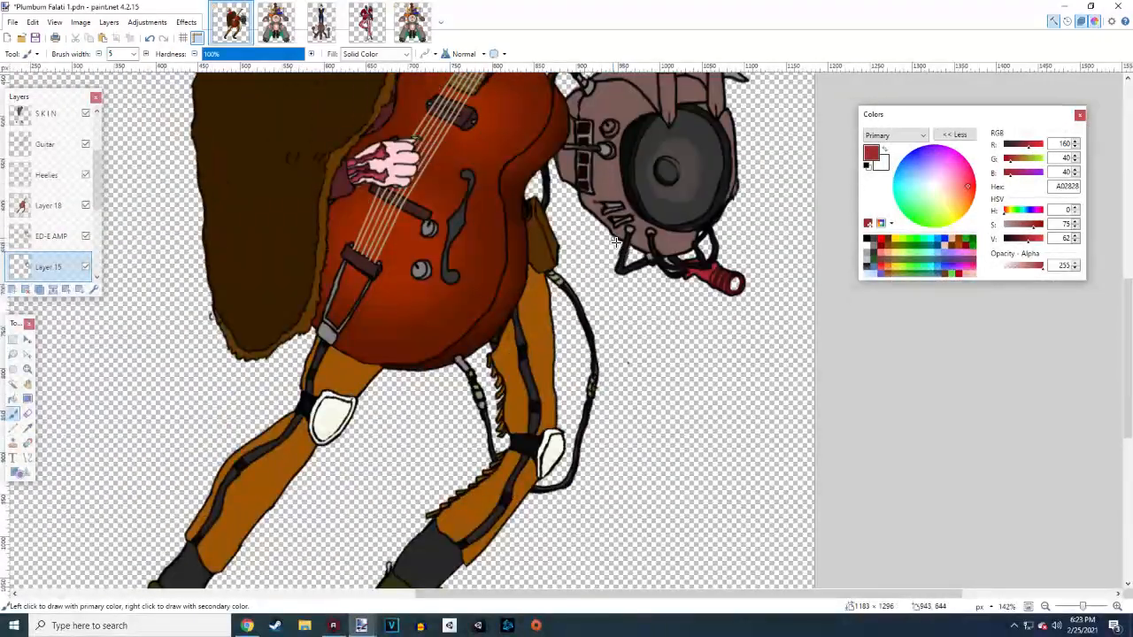
pyautogui.scroll(2, 616, 242)
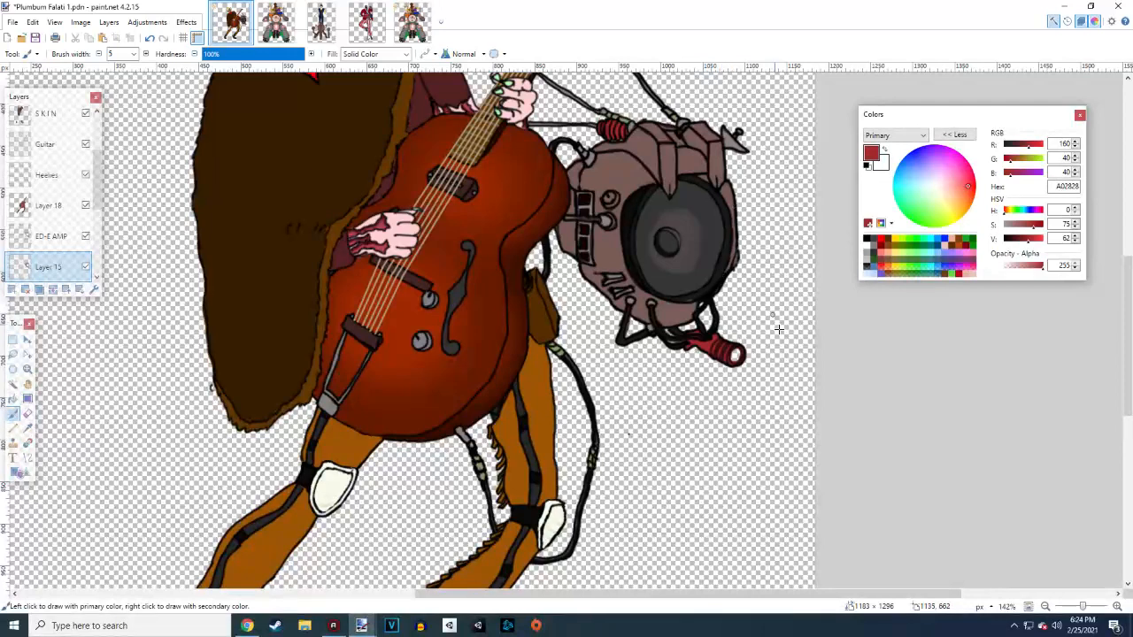
pyautogui.scroll(4, 778, 328)
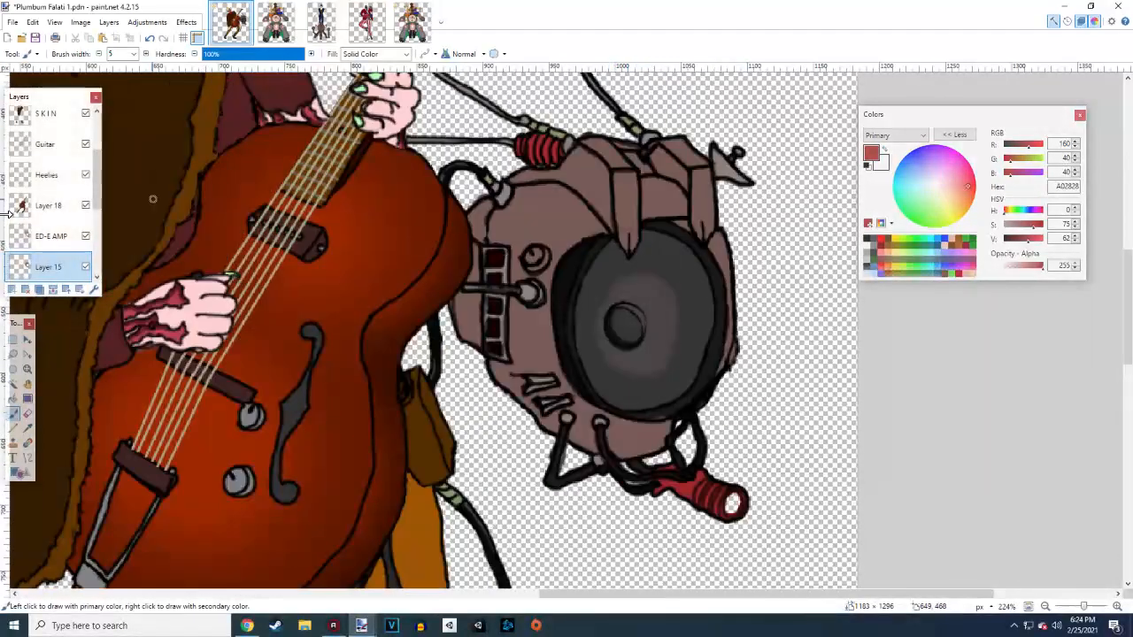
# Sample dark red 260000 from a control panel window, brighten it to 560000, and repaint the nozzle and its neck
pyautogui.click(27, 427)
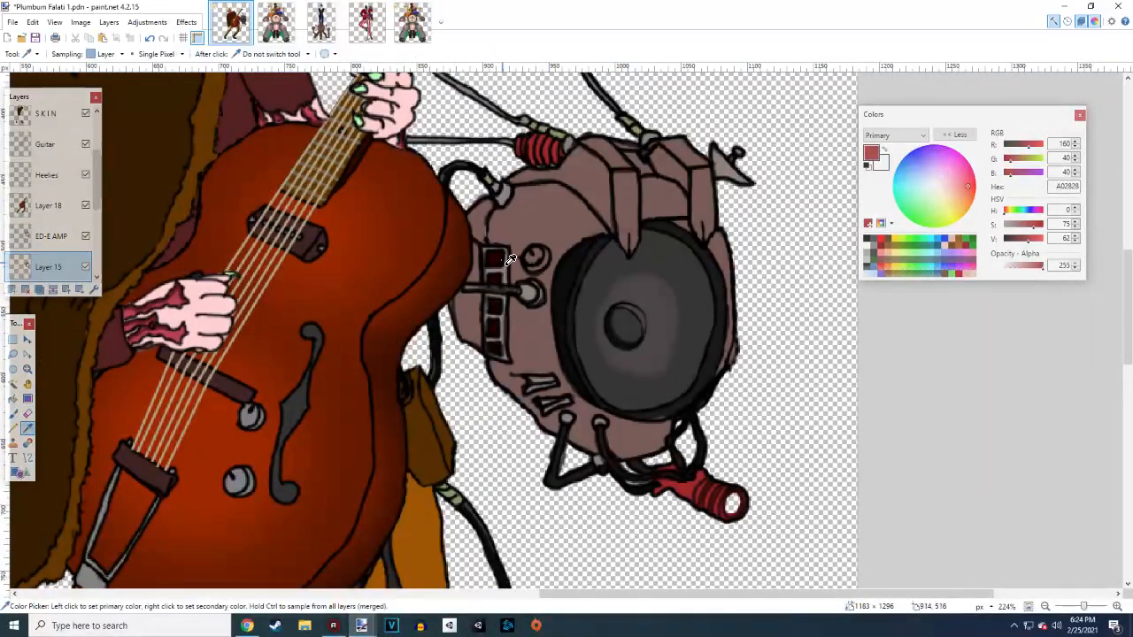
pyautogui.click(504, 258)
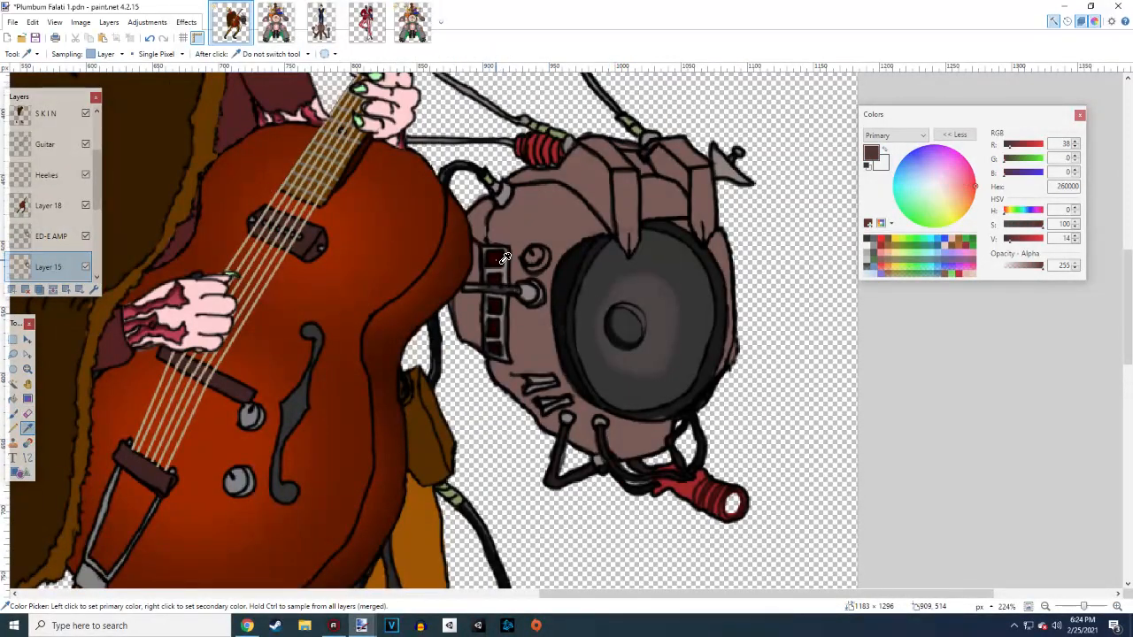
pyautogui.click(13, 414)
pyautogui.scroll(6, 695, 512)
pyautogui.scroll(2, 731, 455)
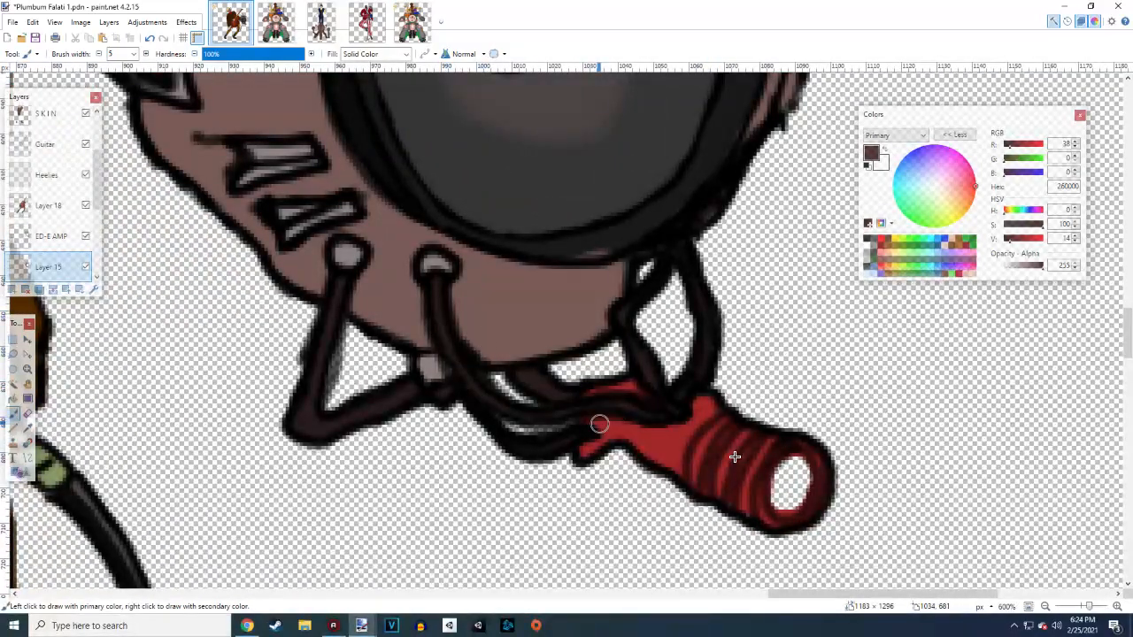
pyautogui.moveTo(734, 457)
pyautogui.mouseDown()
pyautogui.moveTo(780, 533)
pyautogui.moveTo(684, 475)
pyautogui.mouseUp()
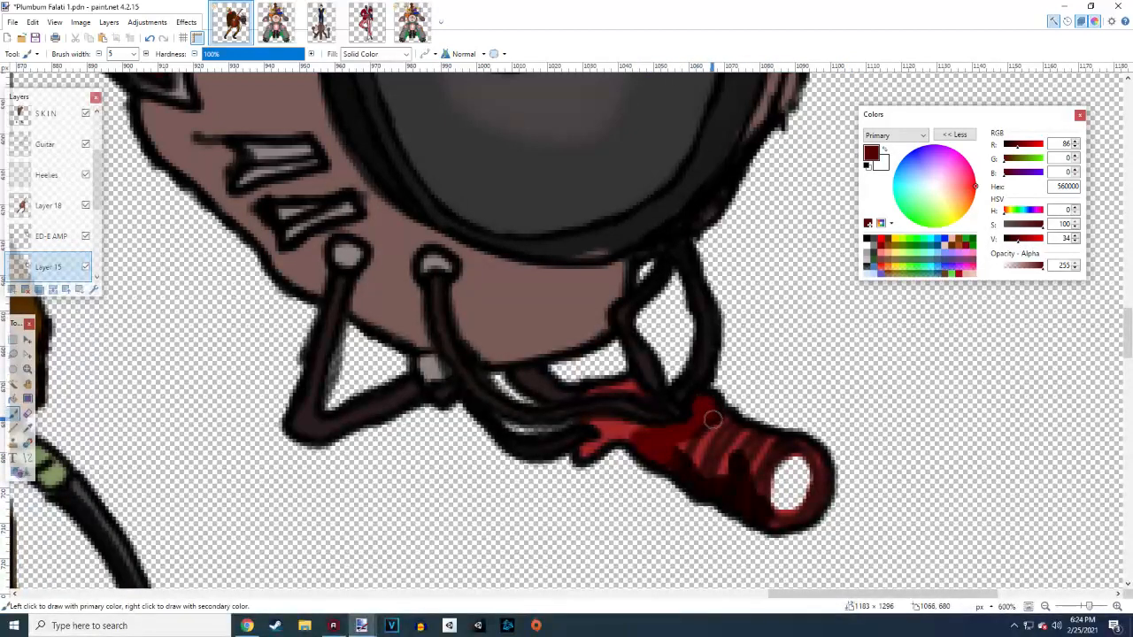
pyautogui.moveTo(713, 420); pyautogui.dragTo(679, 453)
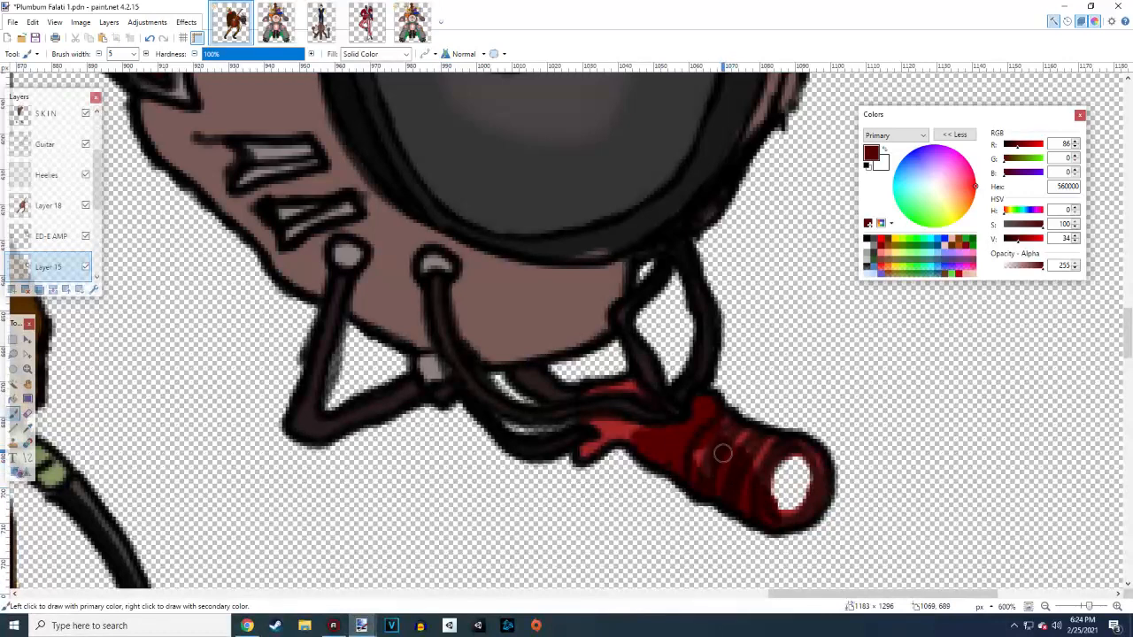
pyautogui.moveTo(722, 427); pyautogui.dragTo(767, 451)
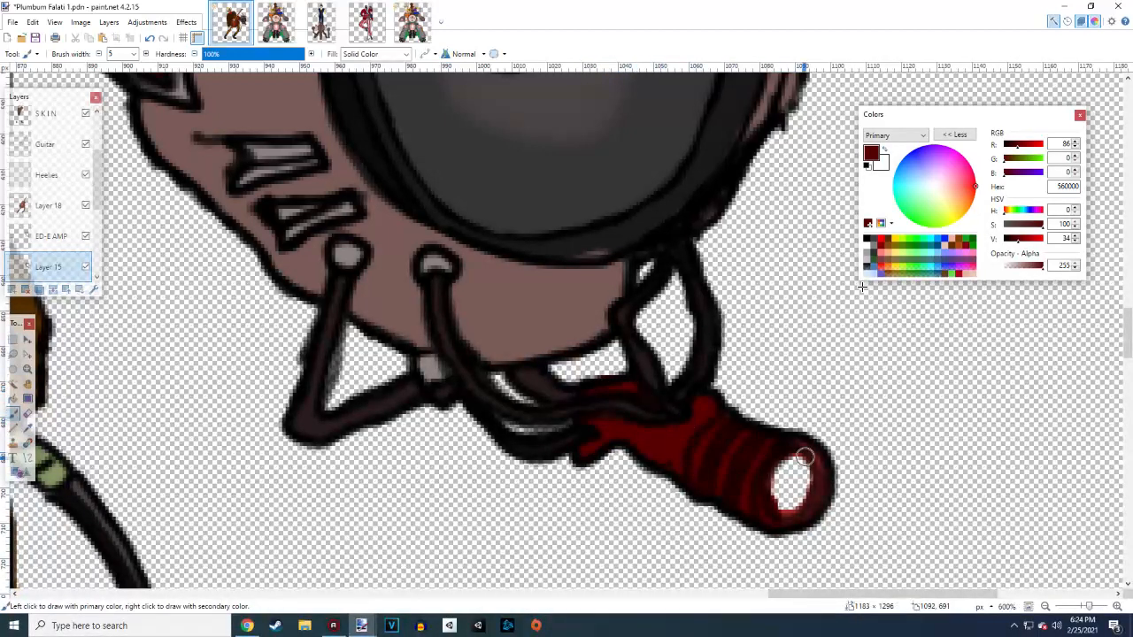
# Desaturate the color to 562828 and paint over the nozzle's ribs and front rim
pyautogui.scroll(-6, 884, 292)
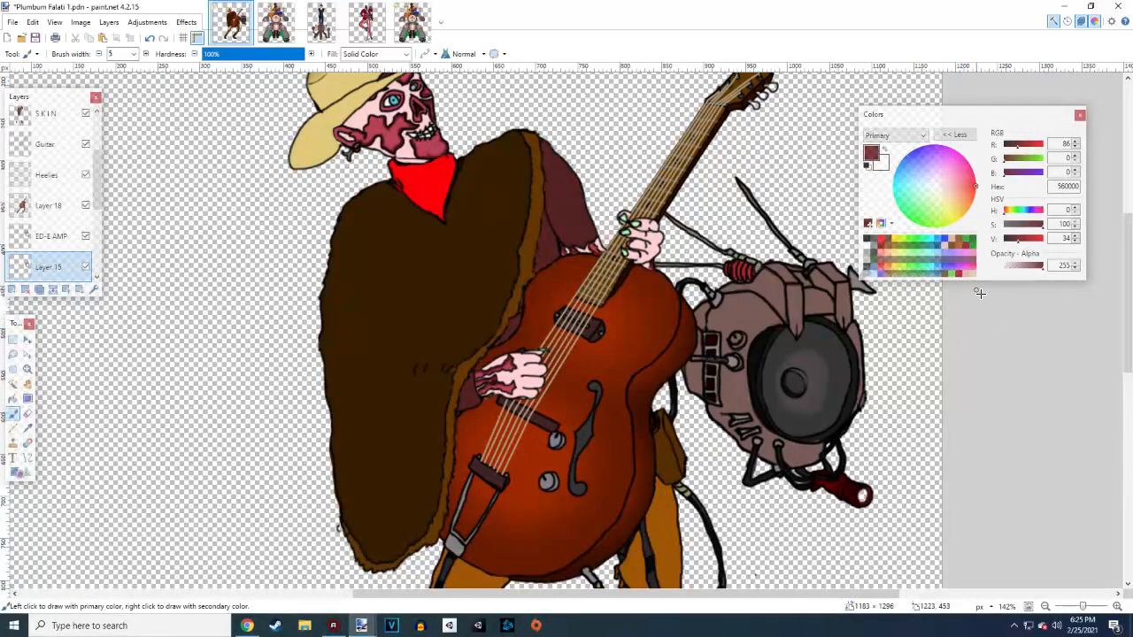
pyautogui.scroll(6, 847, 459)
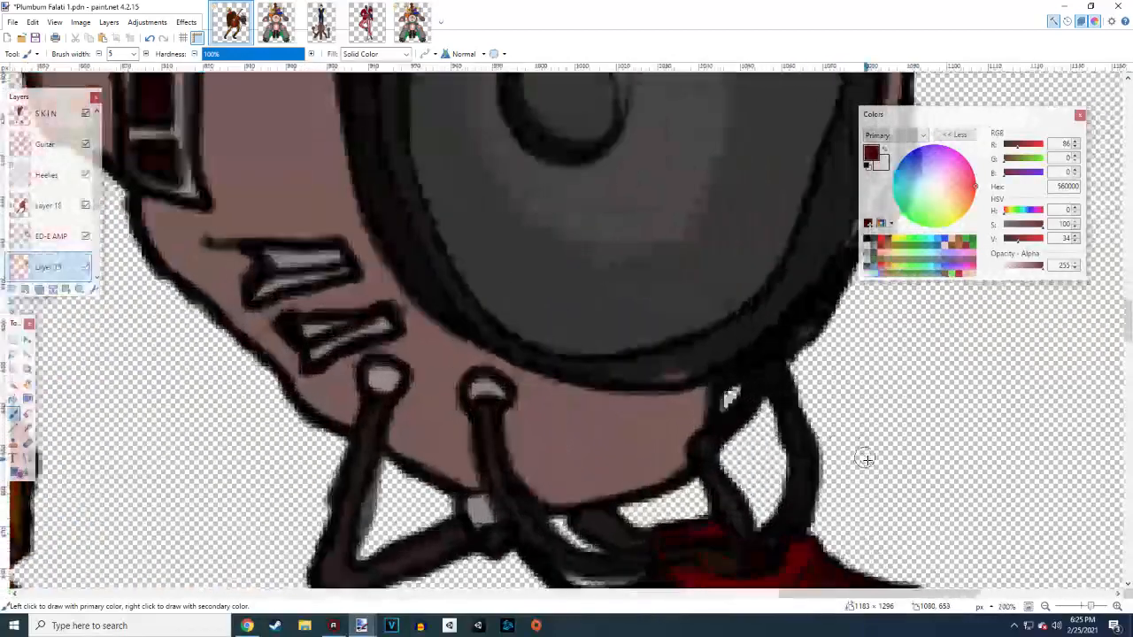
pyautogui.scroll(3, 791, 313)
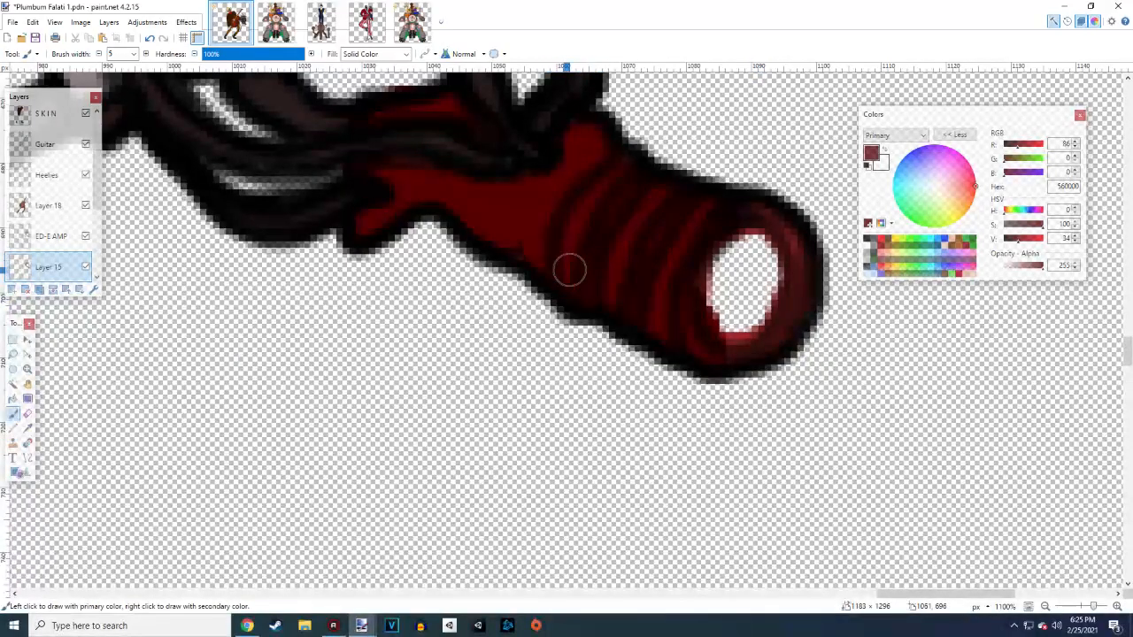
pyautogui.click(1025, 224)
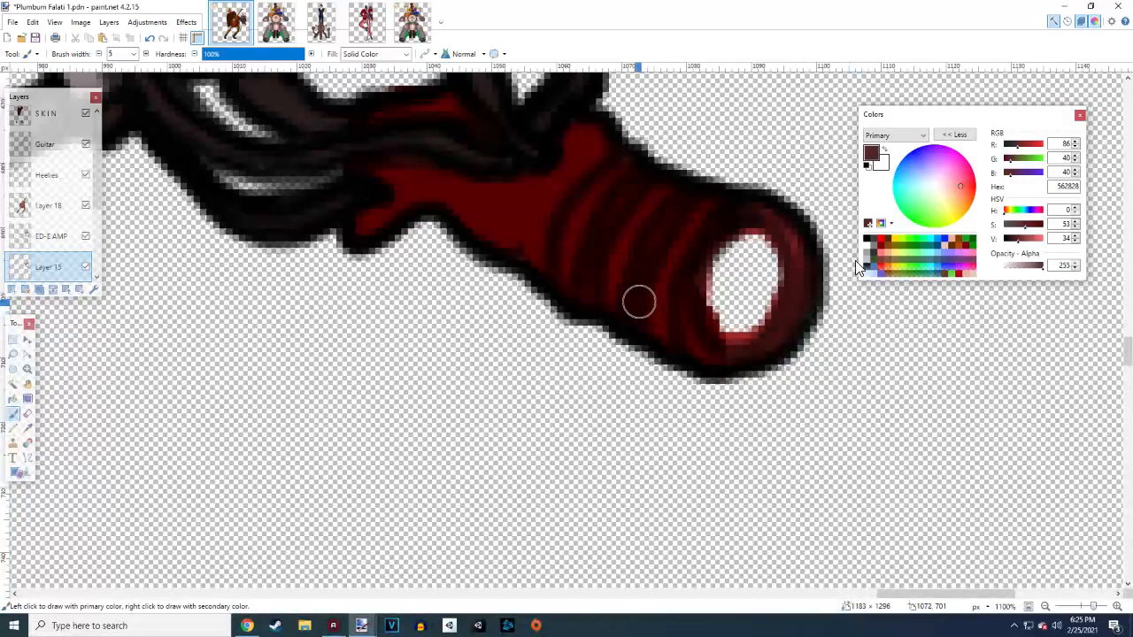
pyautogui.moveTo(678, 327)
pyautogui.mouseDown()
pyautogui.moveTo(686, 263)
pyautogui.moveTo(706, 236)
pyautogui.moveTo(756, 216)
pyautogui.moveTo(787, 235)
pyautogui.moveTo(798, 274)
pyautogui.moveTo(785, 318)
pyautogui.moveTo(759, 348)
pyautogui.moveTo(713, 348)
pyautogui.moveTo(685, 320)
pyautogui.moveTo(688, 263)
pyautogui.moveTo(709, 220)
pyautogui.moveTo(660, 311)
pyautogui.moveTo(664, 240)
pyautogui.moveTo(688, 210)
pyautogui.moveTo(654, 254)
pyautogui.moveTo(632, 316)
pyautogui.moveTo(623, 301)
pyautogui.moveTo(655, 204)
pyautogui.moveTo(602, 310)
pyautogui.moveTo(594, 279)
pyautogui.moveTo(632, 188)
pyautogui.moveTo(586, 263)
pyautogui.moveTo(575, 229)
pyautogui.moveTo(625, 165)
pyautogui.mouseUp()
pyautogui.scroll(-8, 855, 296)
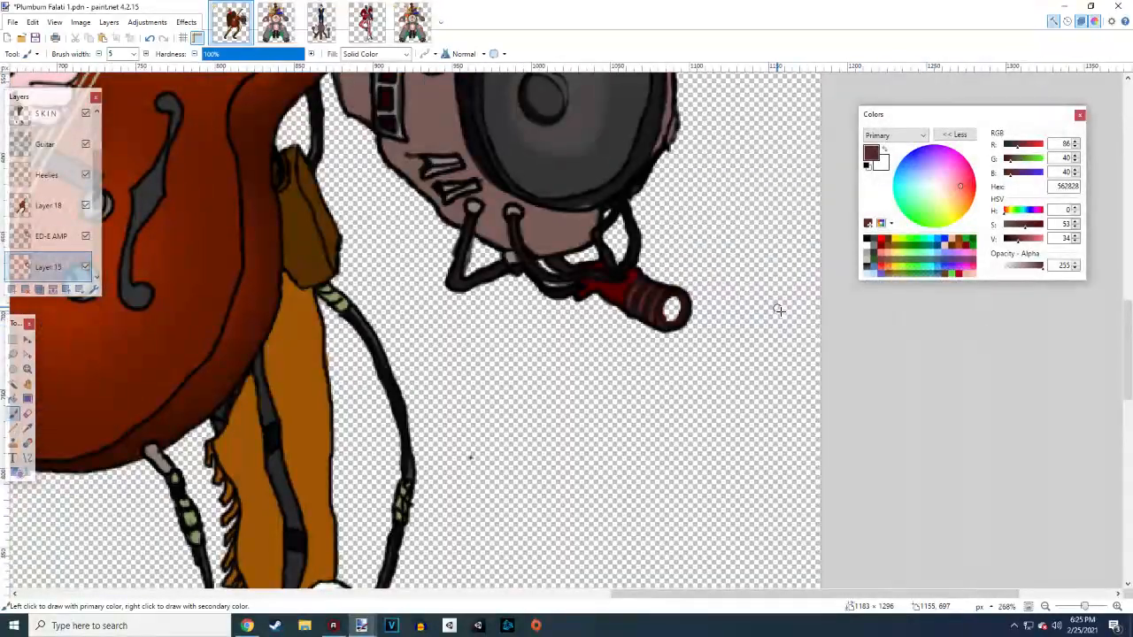
pyautogui.scroll(-2, 758, 321)
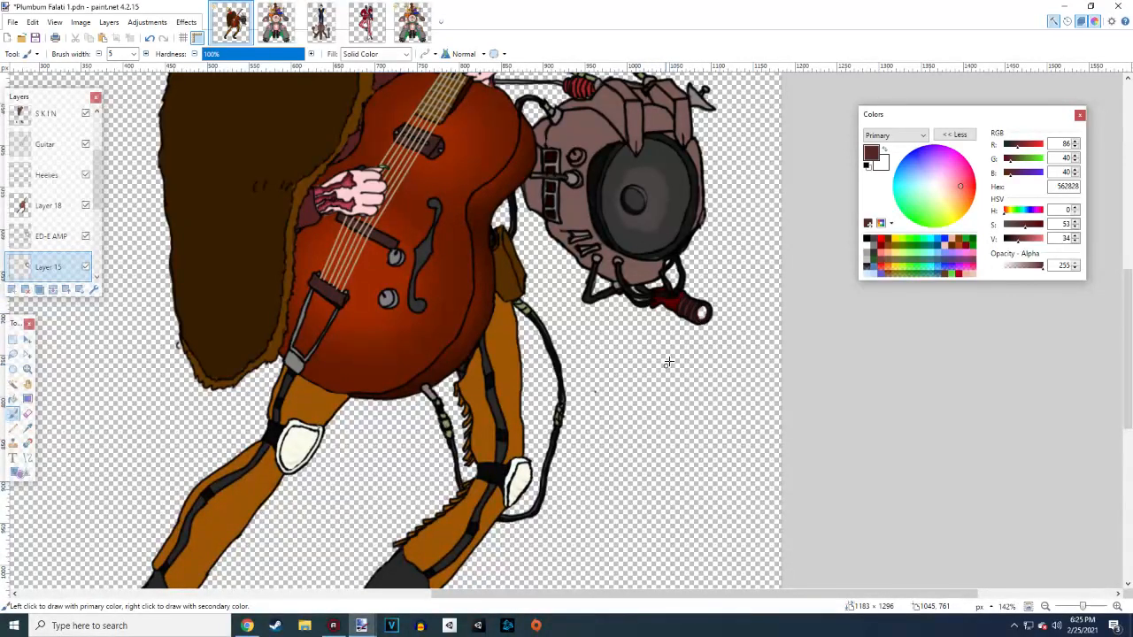
pyautogui.scroll(-2, 726, 346)
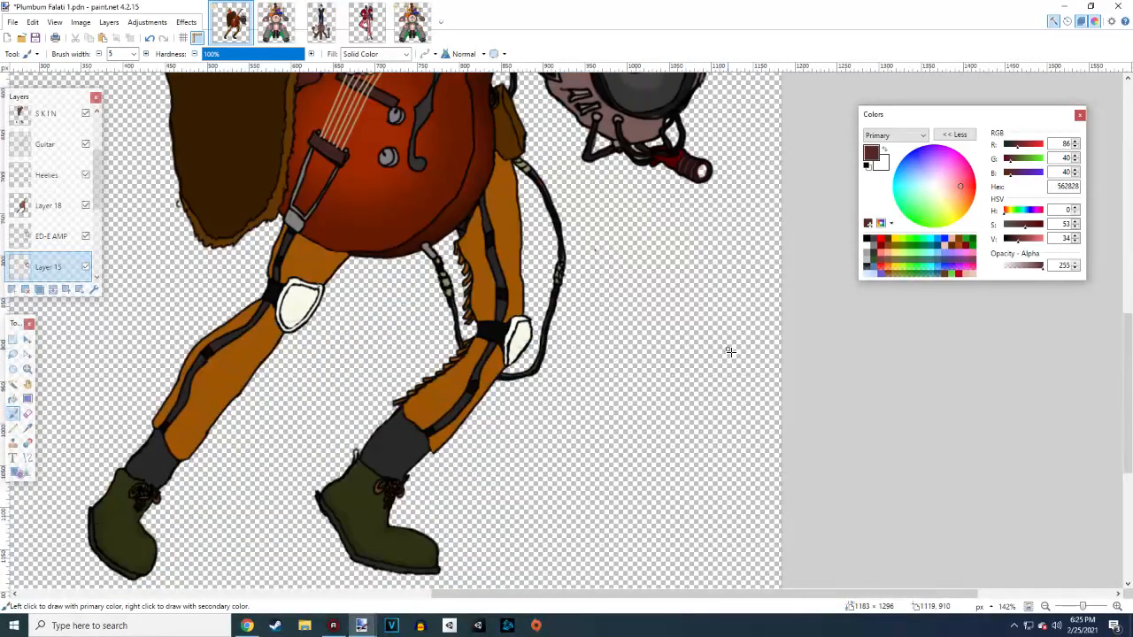
# Erase the stray red paint inside the nozzle's round opening on Layer 15
pyautogui.scroll(5, 717, 332)
pyautogui.scroll(5, 705, 312)
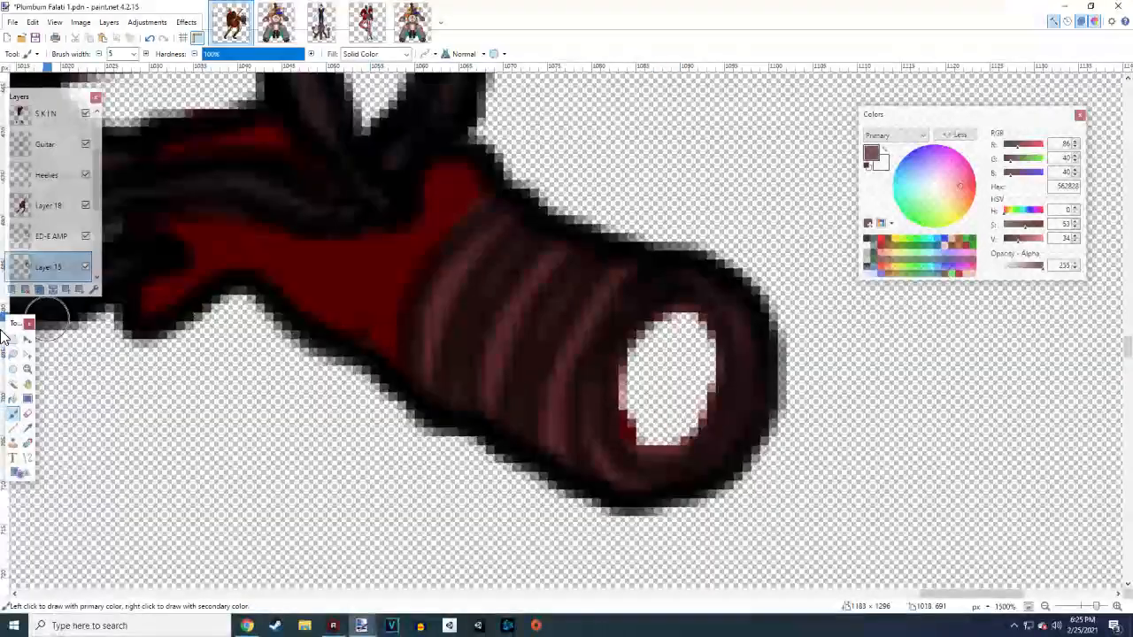
pyautogui.click(28, 414)
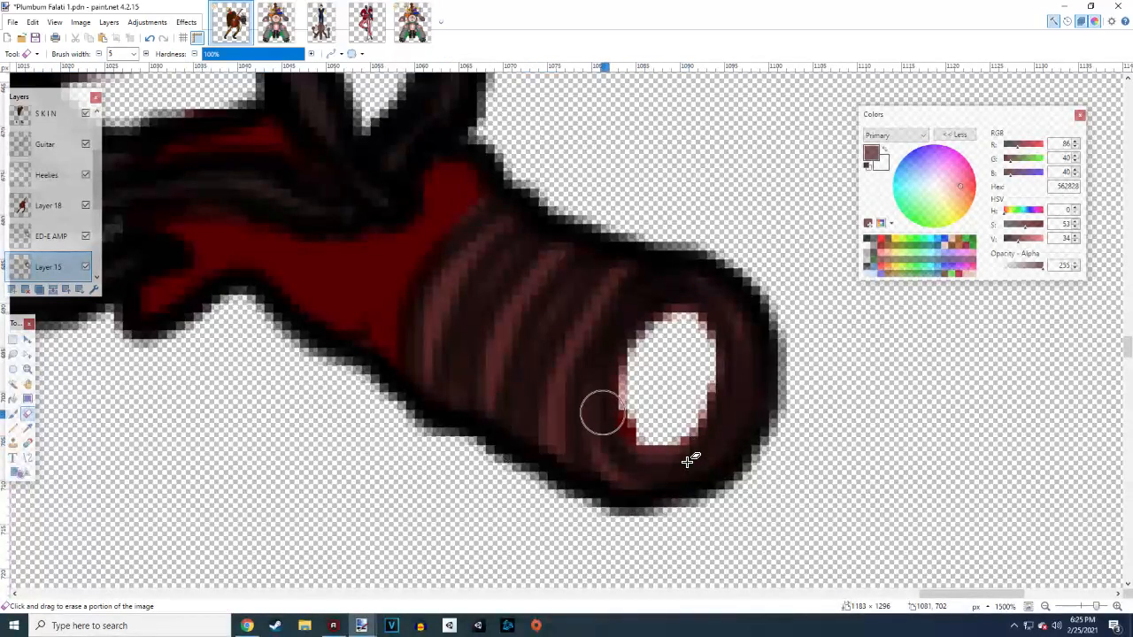
pyautogui.moveTo(650, 430)
pyautogui.mouseDown()
pyautogui.moveTo(632, 384)
pyautogui.moveTo(650, 337)
pyautogui.moveTo(684, 324)
pyautogui.moveTo(700, 378)
pyautogui.moveTo(688, 421)
pyautogui.moveTo(674, 435)
pyautogui.moveTo(645, 429)
pyautogui.moveTo(640, 355)
pyautogui.moveTo(661, 328)
pyautogui.moveTo(681, 334)
pyautogui.moveTo(650, 364)
pyautogui.mouseUp()
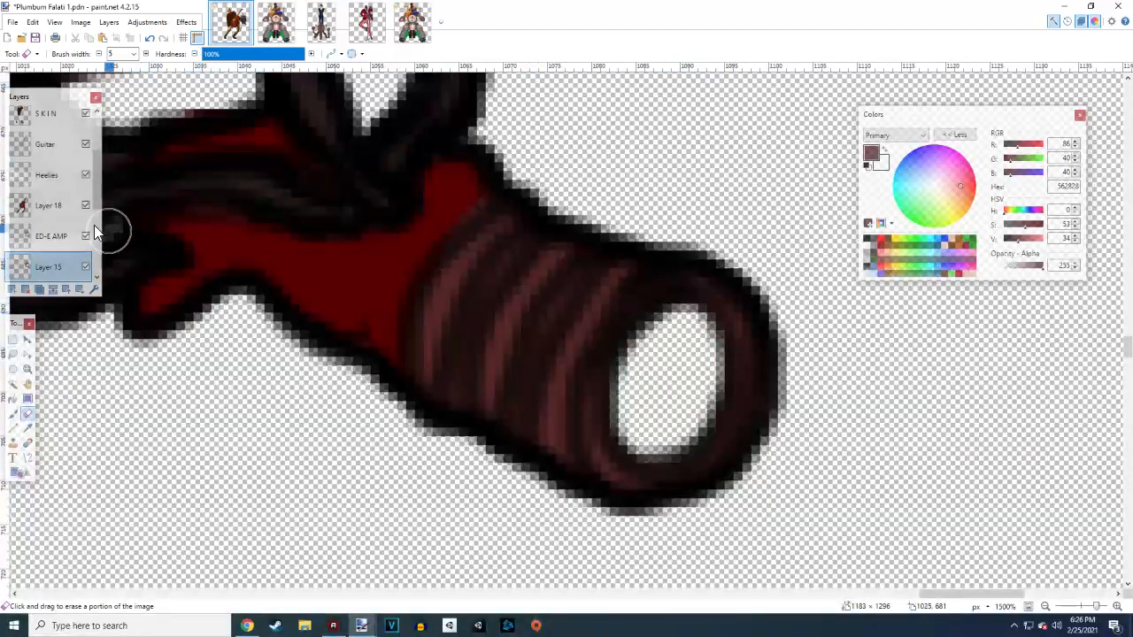
# Add a new layer above Layer 15, return to Layer 15, and paint the nozzle's opening white FFFFFF
pyautogui.click(11, 290)
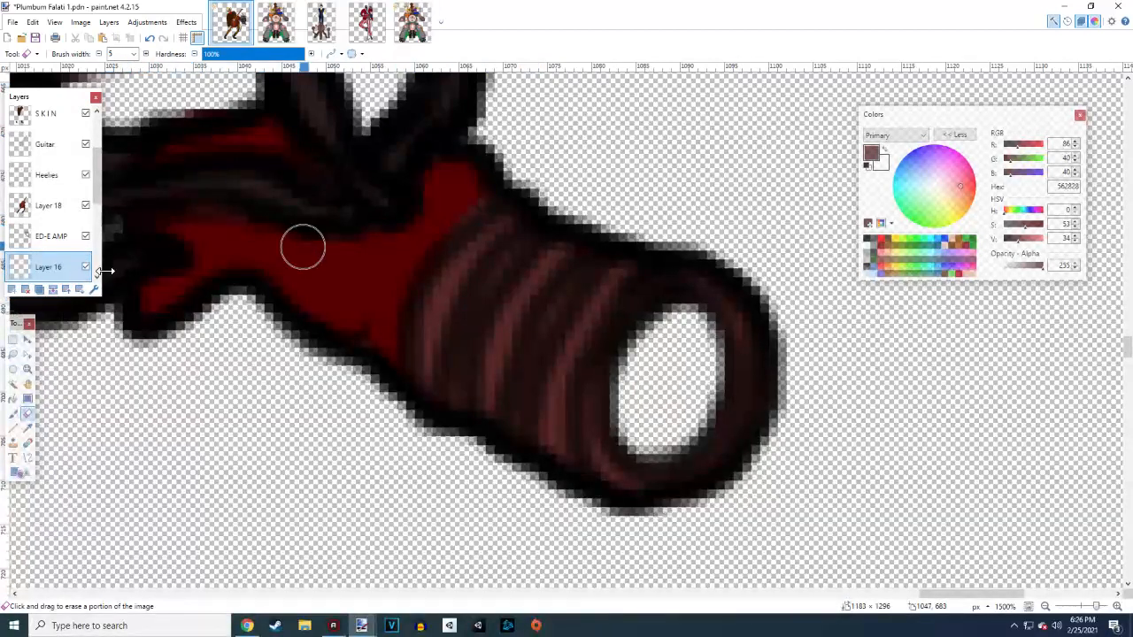
pyautogui.click(881, 149)
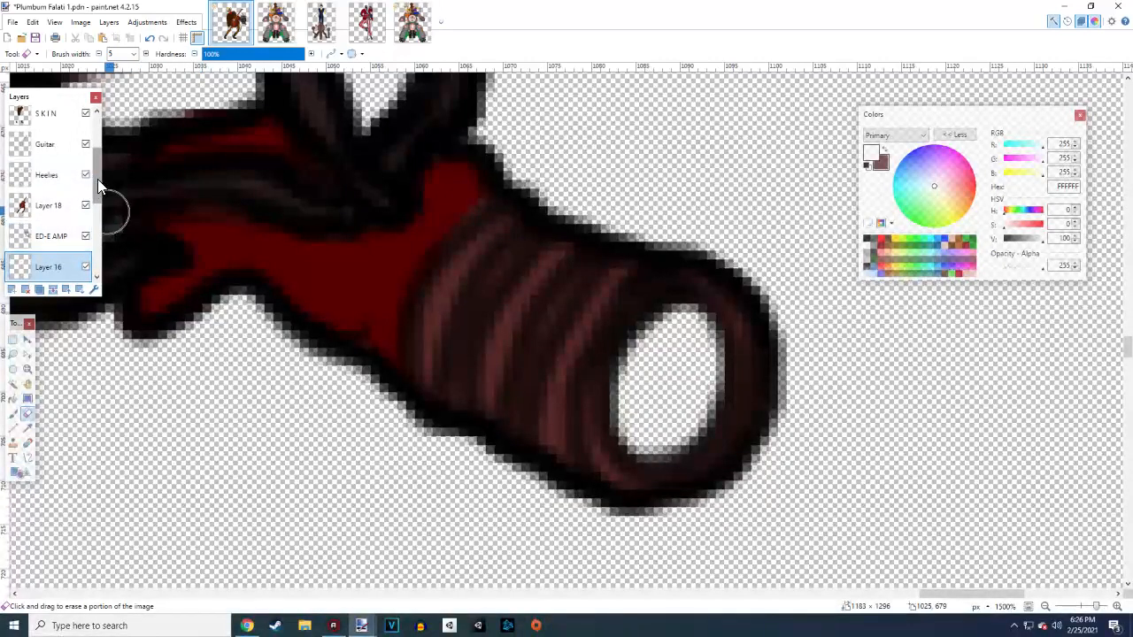
pyautogui.moveTo(97, 178); pyautogui.dragTo(94, 207)
pyautogui.click(94, 208)
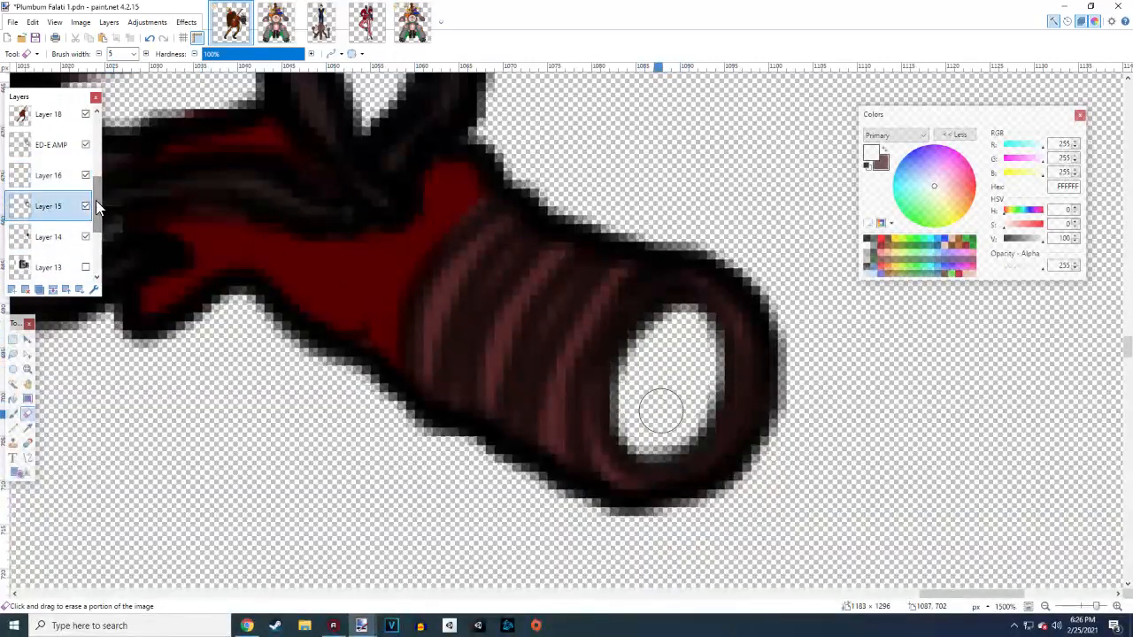
pyautogui.click(14, 413)
pyautogui.moveTo(652, 369)
pyautogui.mouseDown()
pyautogui.moveTo(639, 398)
pyautogui.moveTo(632, 366)
pyautogui.moveTo(645, 348)
pyautogui.moveTo(679, 324)
pyautogui.moveTo(702, 340)
pyautogui.moveTo(697, 405)
pyautogui.moveTo(653, 436)
pyautogui.moveTo(637, 422)
pyautogui.moveTo(677, 369)
pyautogui.mouseUp()
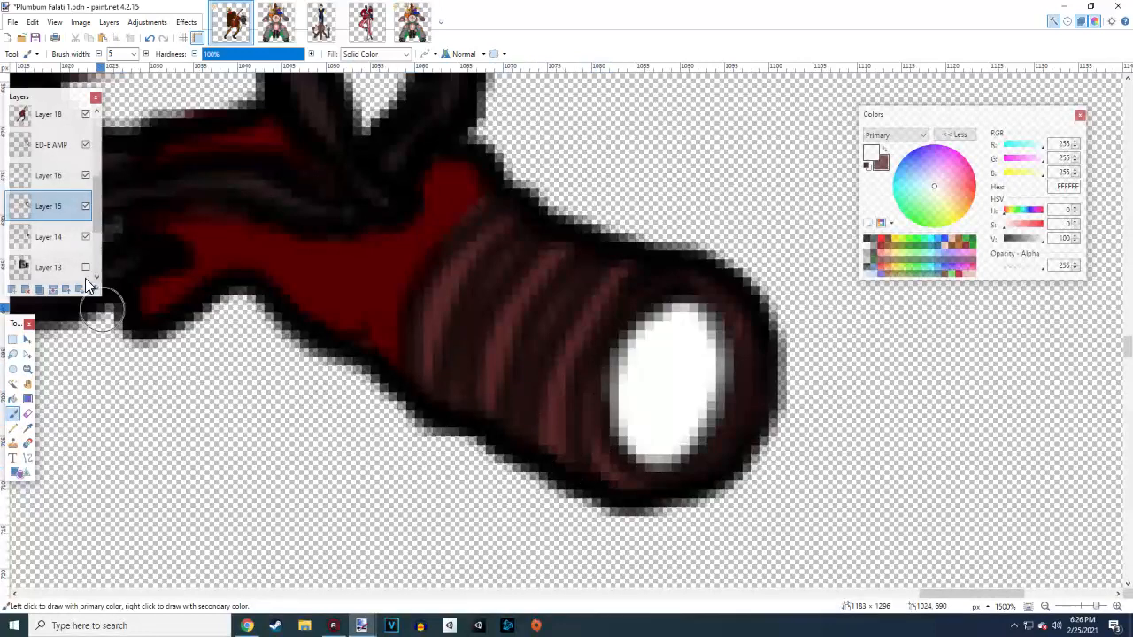
# Add another layer directly above Layer 15 and paint the nozzle's opening and rim light blue B2F2FF
pyautogui.click(11, 290)
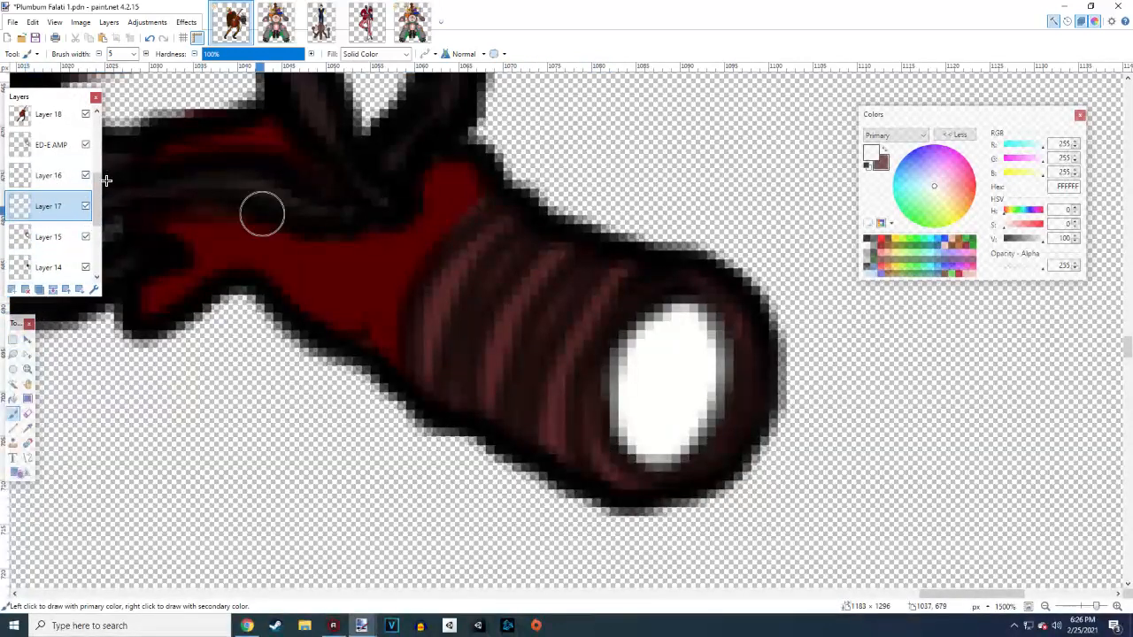
pyautogui.click(916, 184)
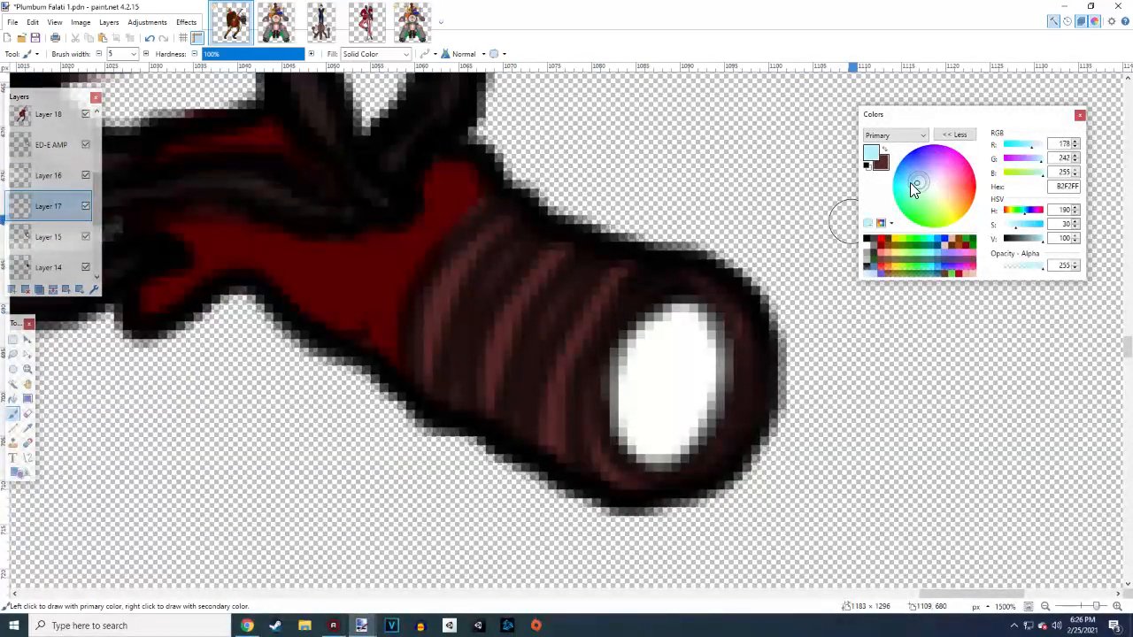
pyautogui.moveTo(634, 372)
pyautogui.mouseDown()
pyautogui.moveTo(667, 331)
pyautogui.moveTo(698, 325)
pyautogui.moveTo(708, 383)
pyautogui.moveTo(687, 435)
pyautogui.moveTo(644, 443)
pyautogui.moveTo(629, 407)
pyautogui.moveTo(648, 371)
pyautogui.moveTo(666, 382)
pyautogui.moveTo(680, 368)
pyautogui.moveTo(664, 321)
pyautogui.moveTo(654, 321)
pyautogui.moveTo(690, 290)
pyautogui.moveTo(727, 382)
pyautogui.moveTo(710, 424)
pyautogui.moveTo(665, 460)
pyautogui.moveTo(626, 443)
pyautogui.moveTo(606, 388)
pyautogui.moveTo(613, 368)
pyautogui.moveTo(650, 311)
pyautogui.moveTo(680, 293)
pyautogui.moveTo(730, 315)
pyautogui.moveTo(752, 356)
pyautogui.moveTo(740, 397)
pyautogui.moveTo(694, 461)
pyautogui.moveTo(636, 474)
pyautogui.moveTo(601, 430)
pyautogui.moveTo(617, 349)
pyautogui.moveTo(696, 300)
pyautogui.mouseUp()
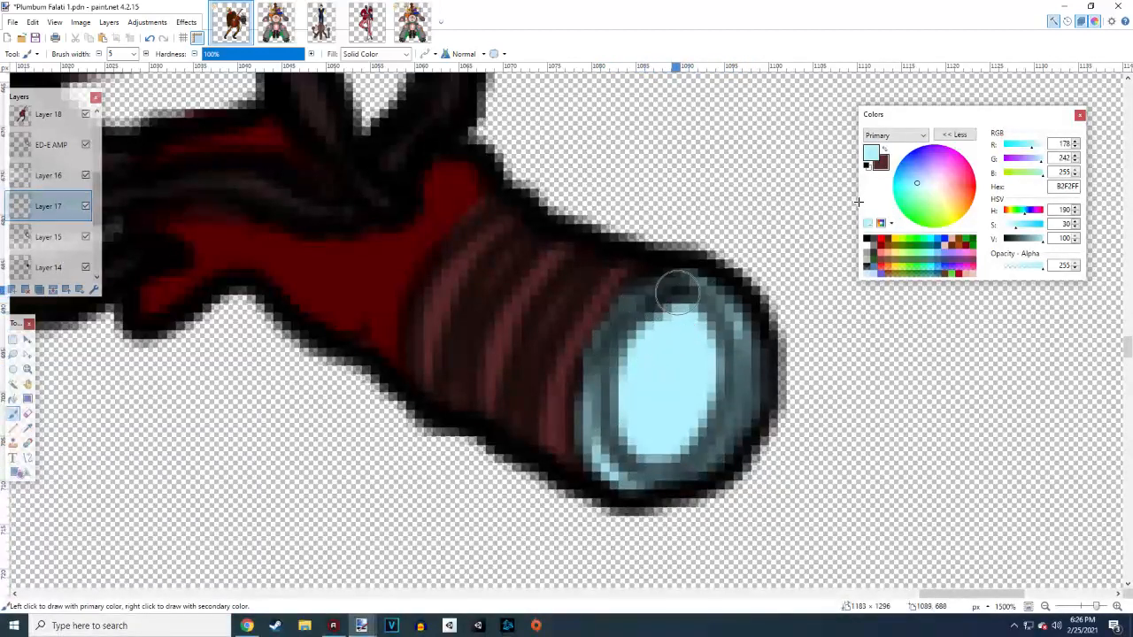
# Set hardness to 15% and brush width to 85, undo the oversized blue stroke, and softly erase the blue on the nozzle's opening and rim
pyautogui.click(218, 55)
pyautogui.click(132, 54)
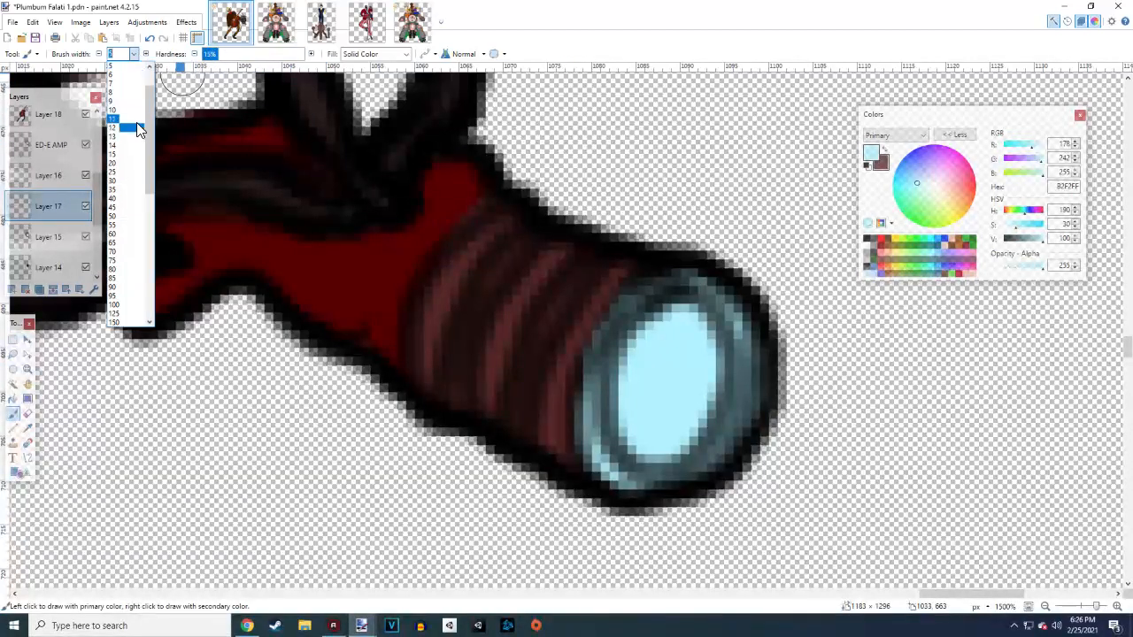
pyautogui.click(133, 280)
pyautogui.click(133, 285)
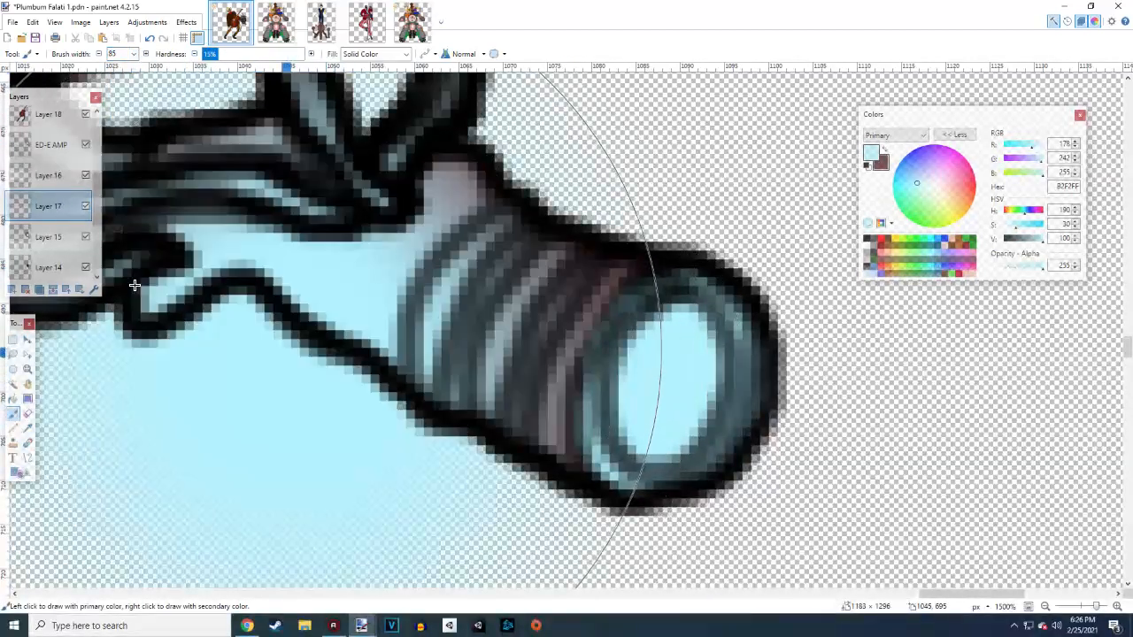
pyautogui.hotkey('ctrl', 'z')
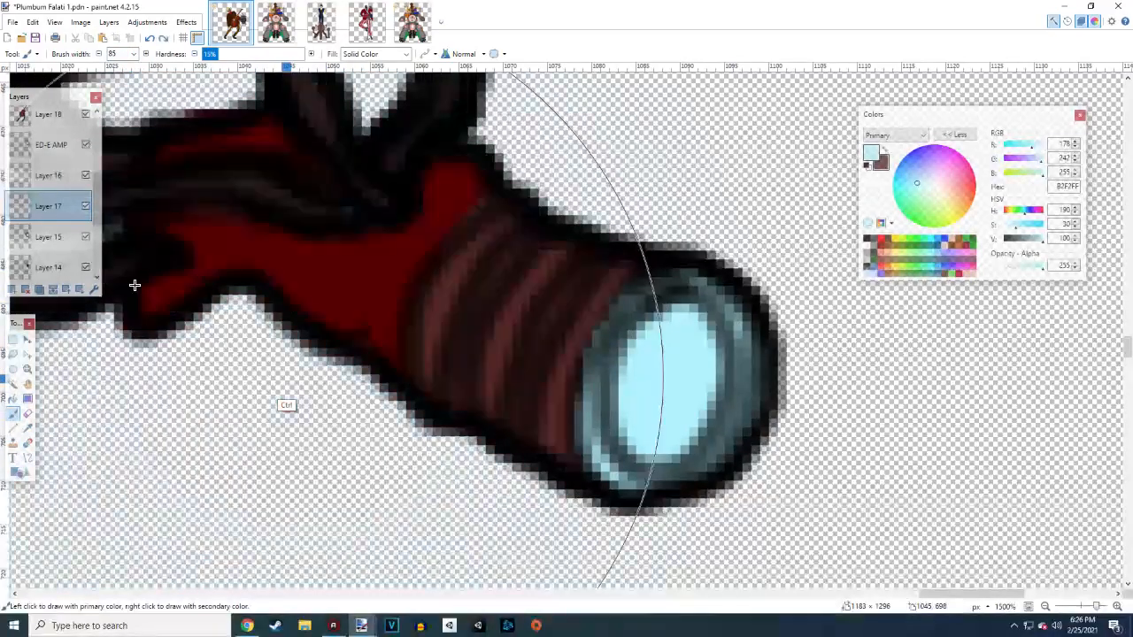
pyautogui.click(27, 413)
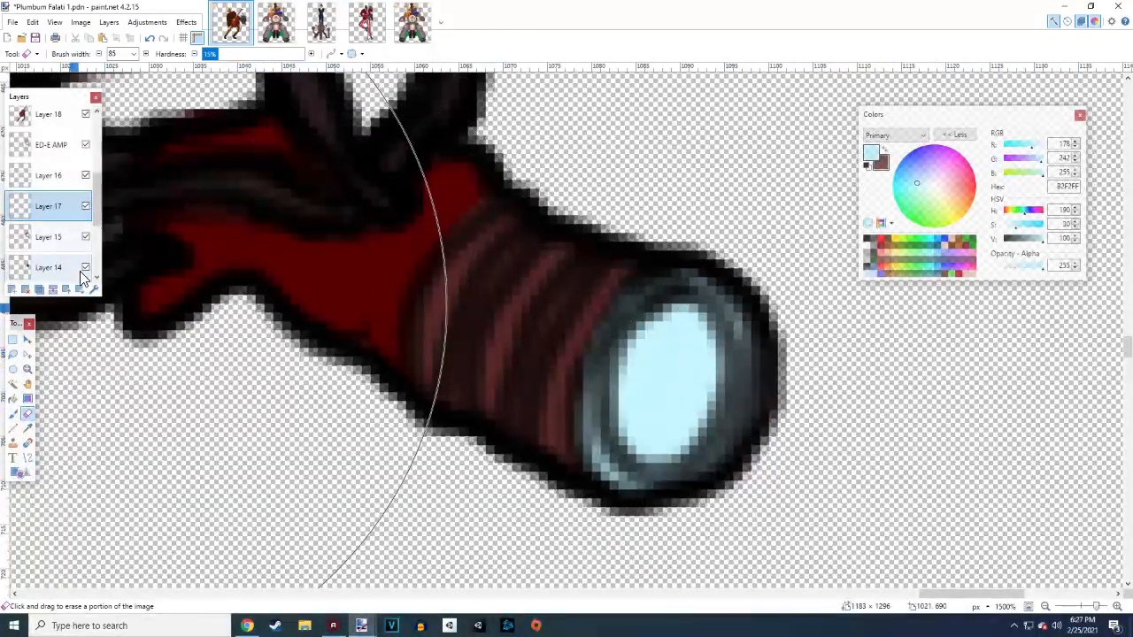
# Lower the opacity of Layer 17, which holds the light blue glow, to 153
pyautogui.click(94, 290)
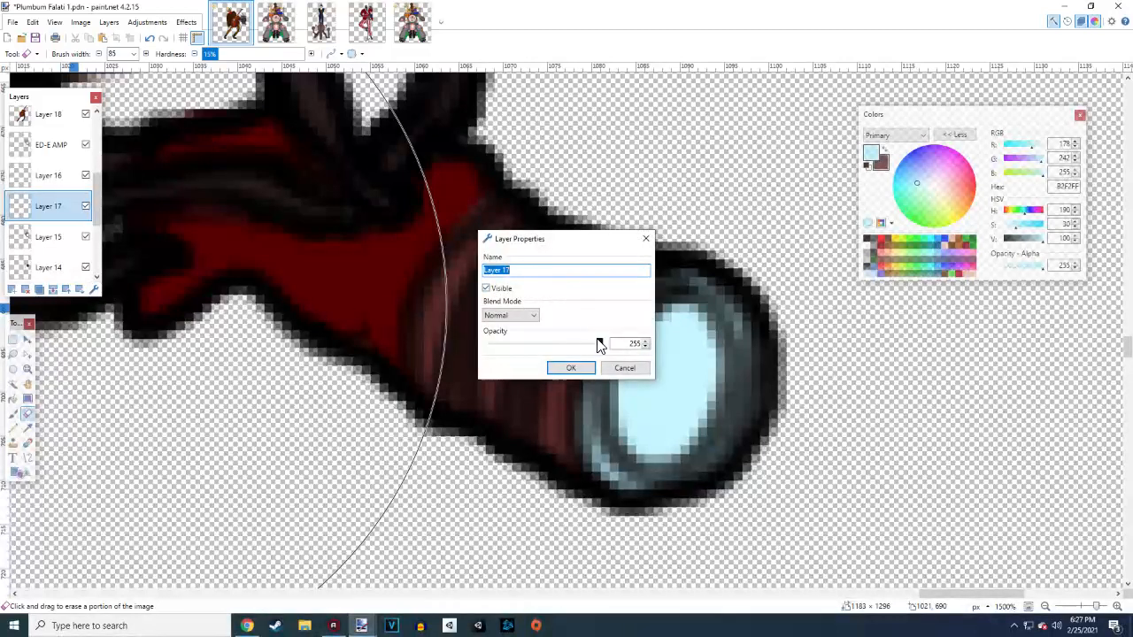
pyautogui.moveTo(600, 344); pyautogui.dragTo(572, 345)
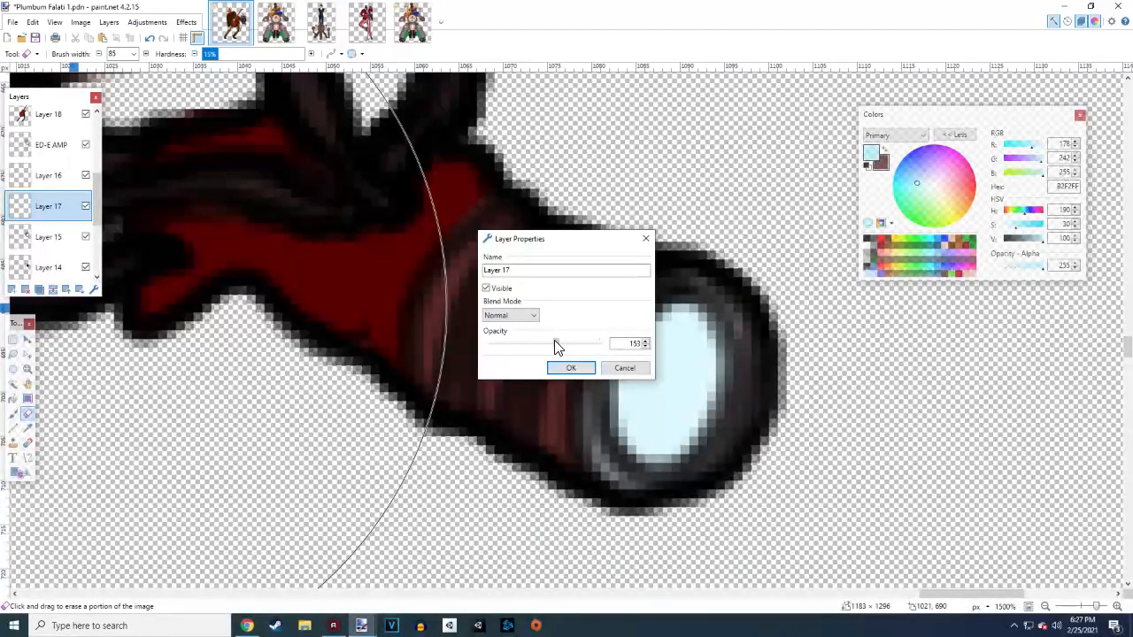
pyautogui.click(570, 368)
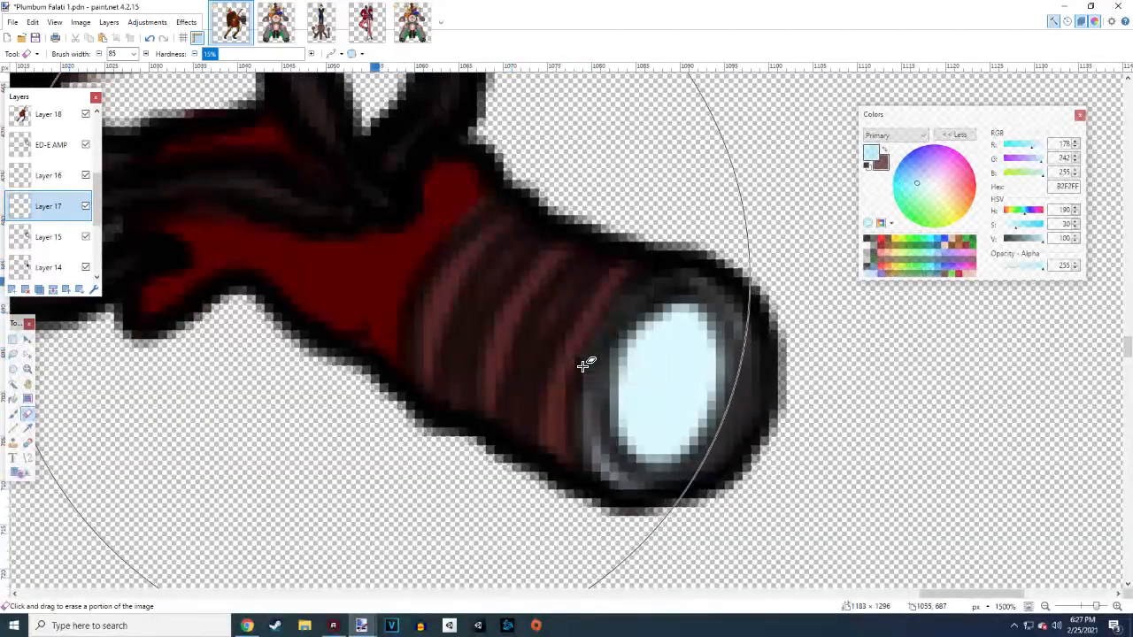
# Switch to the Paintbrush with a brush width of 14 and check the nozzle's glow against the whole drawing
pyautogui.click(13, 413)
pyautogui.click(133, 54)
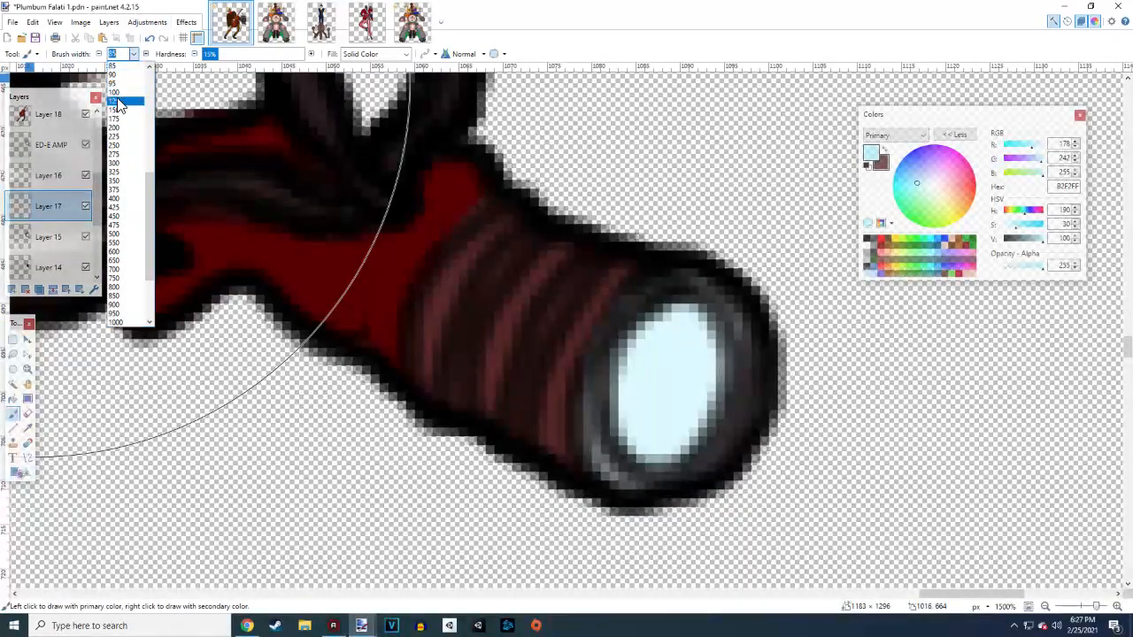
pyautogui.moveTo(149, 192); pyautogui.dragTo(149, 135)
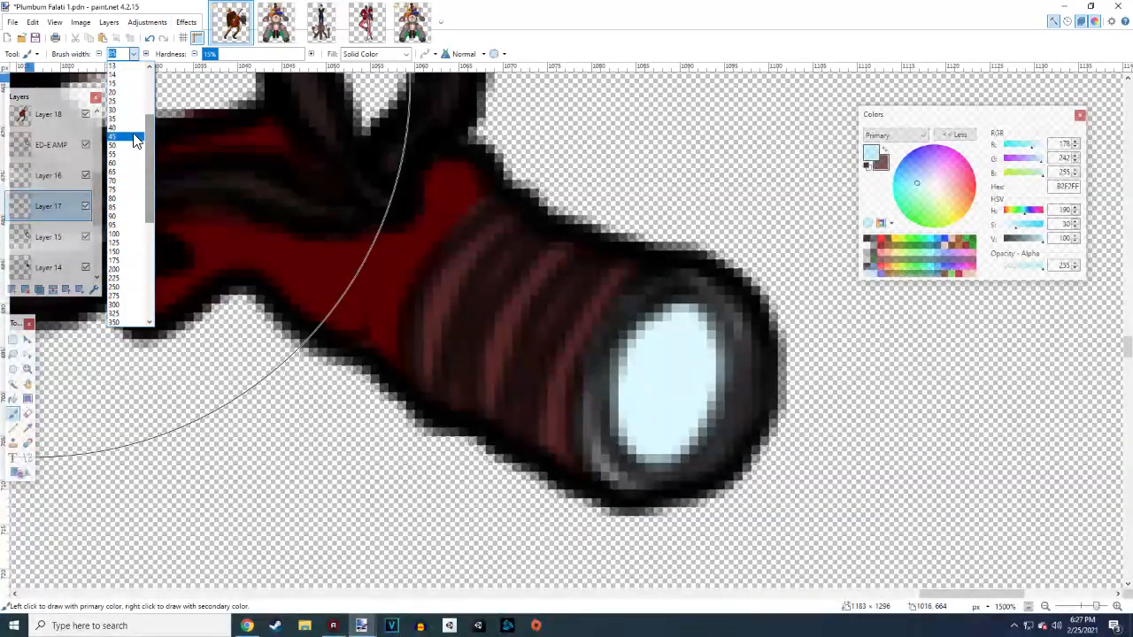
pyautogui.click(120, 84)
pyautogui.scroll(-5, 429, 329)
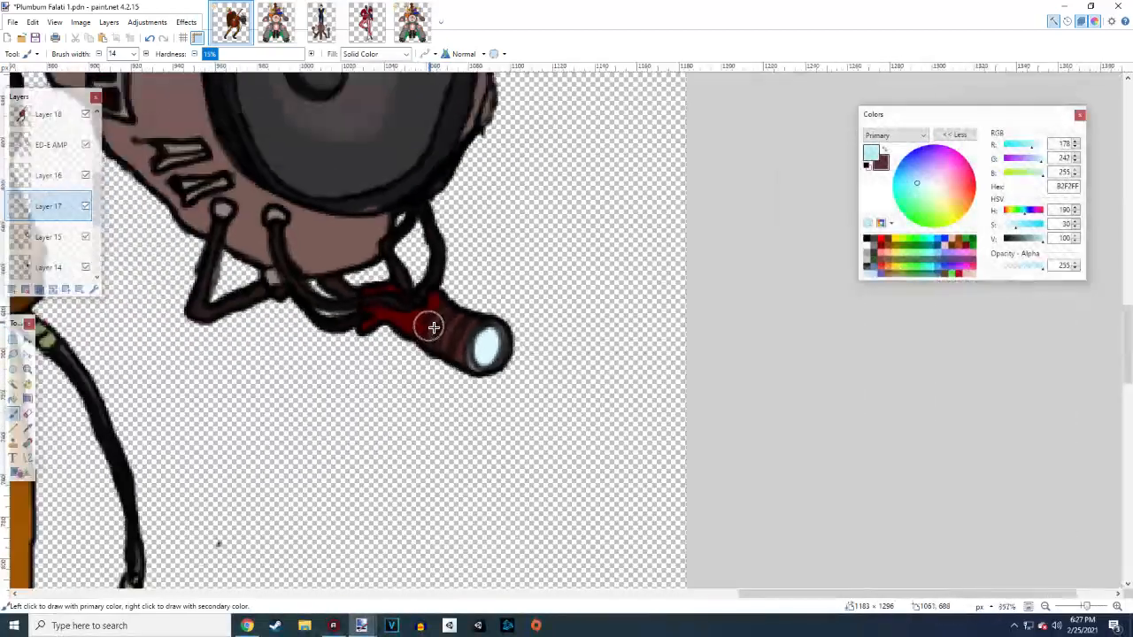
pyautogui.scroll(-4, 432, 327)
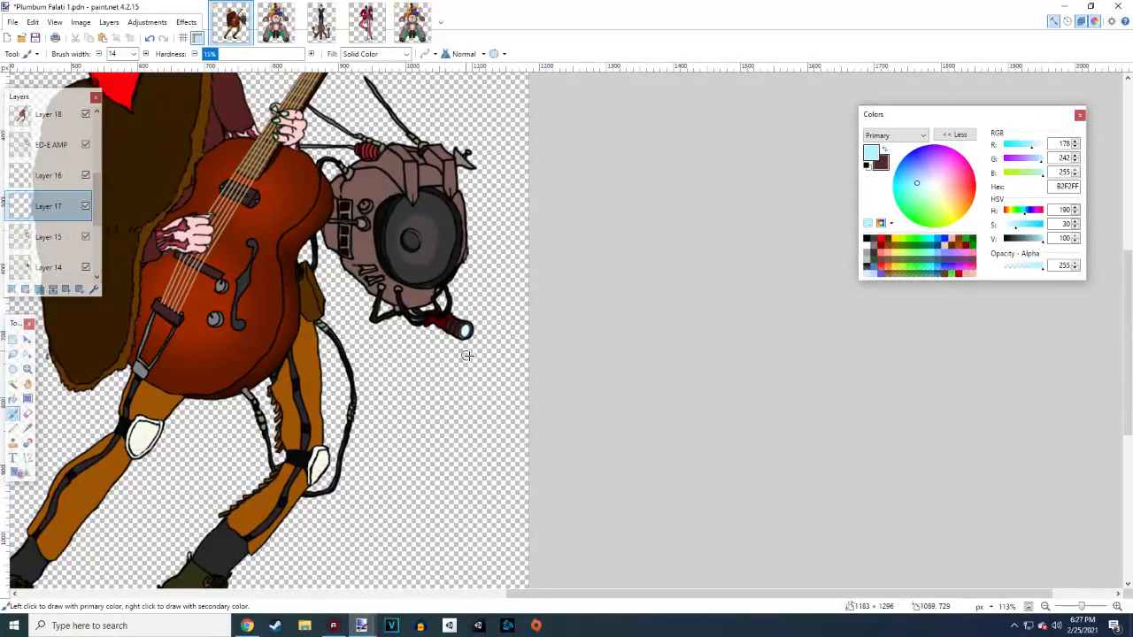
pyautogui.scroll(9, 467, 355)
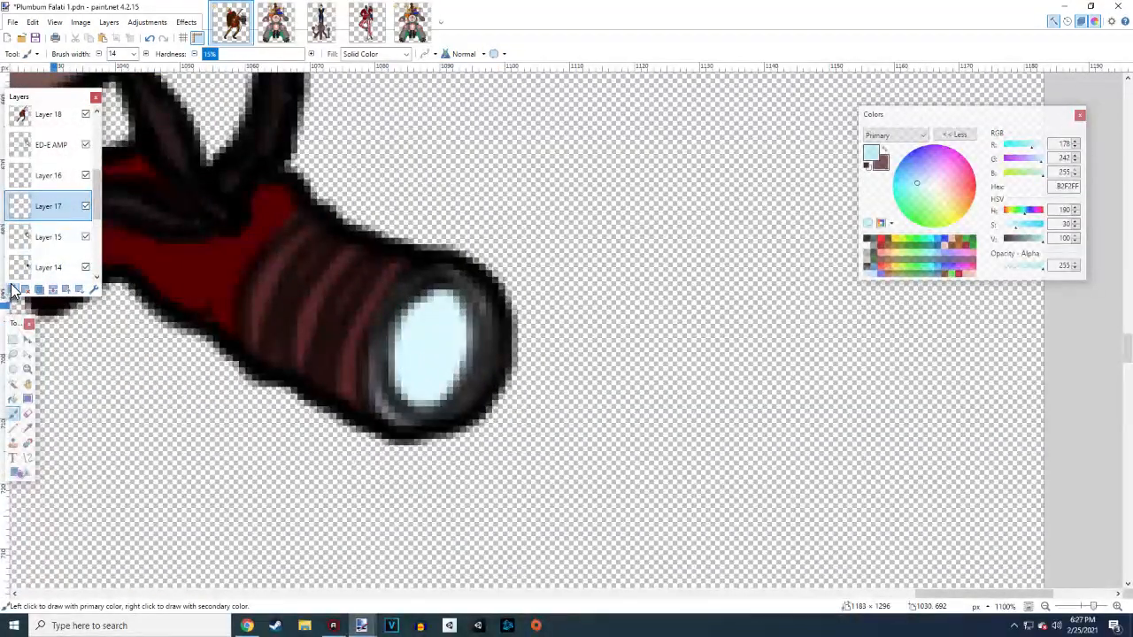
# Add a new layer above Layer 17, merge Layers 17 and 15 down into Layer 14, and return to the new layer
pyautogui.click(13, 290)
pyautogui.click(53, 294)
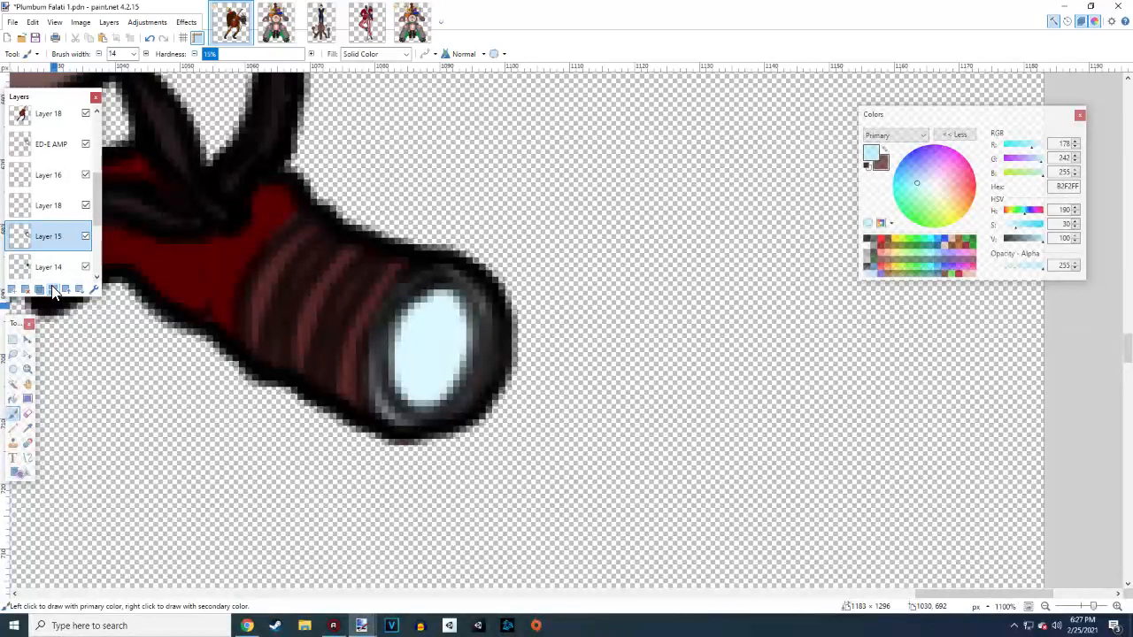
pyautogui.click(53, 294)
pyautogui.click(41, 206)
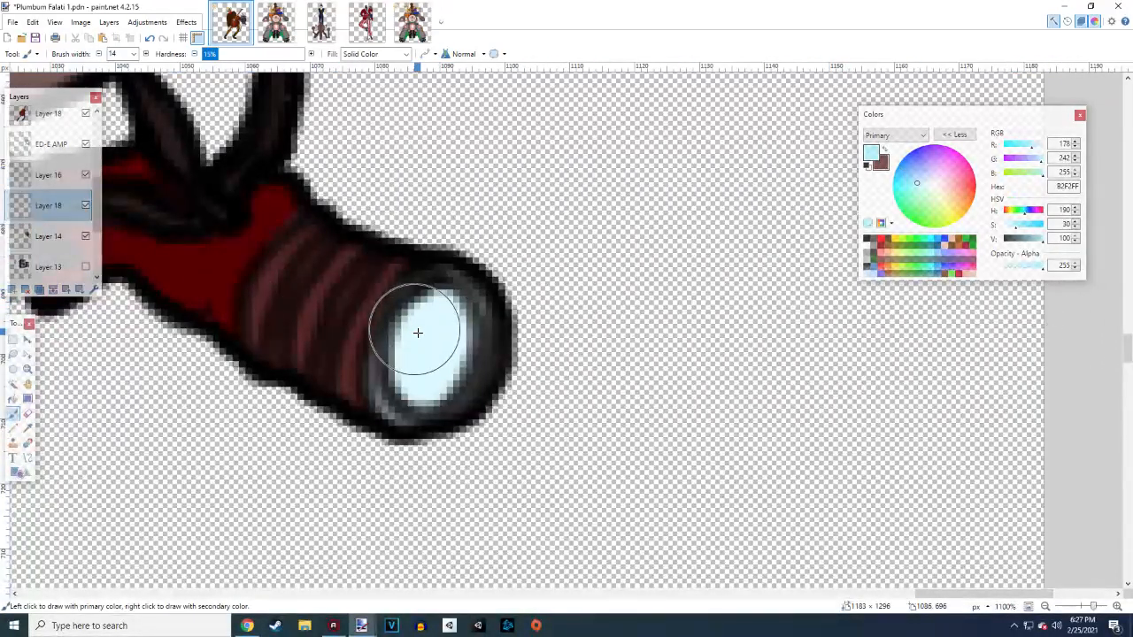
# Increase the Paintbrush width to 24 so it covers the nozzle's round opening
pyautogui.click(147, 54)
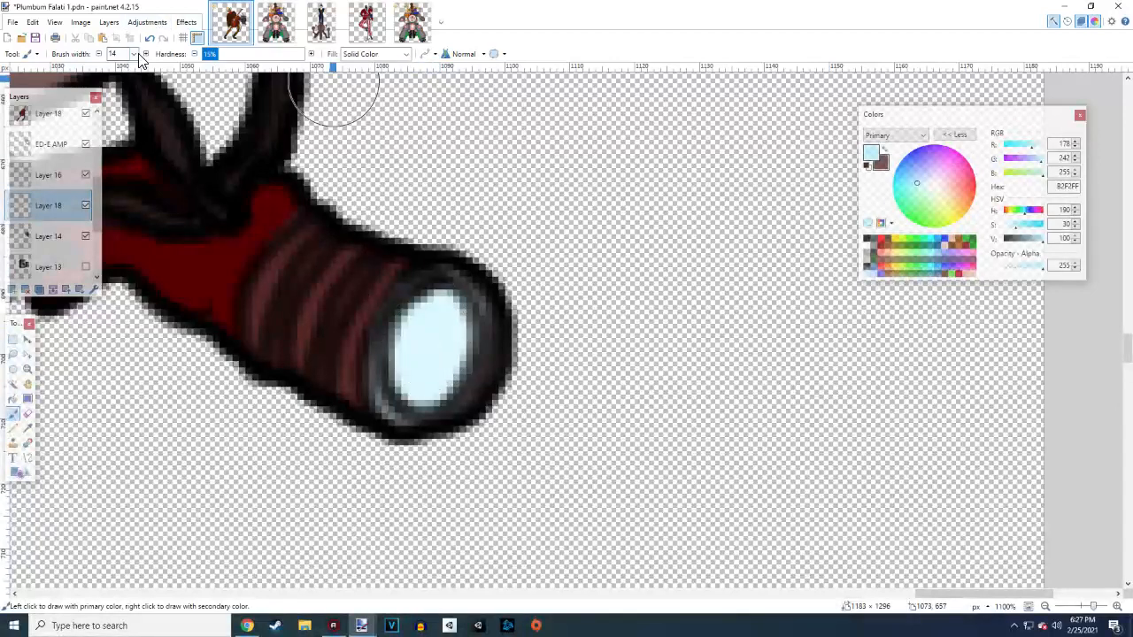
pyautogui.click(147, 54)
pyautogui.click(146, 54)
pyautogui.click(147, 54)
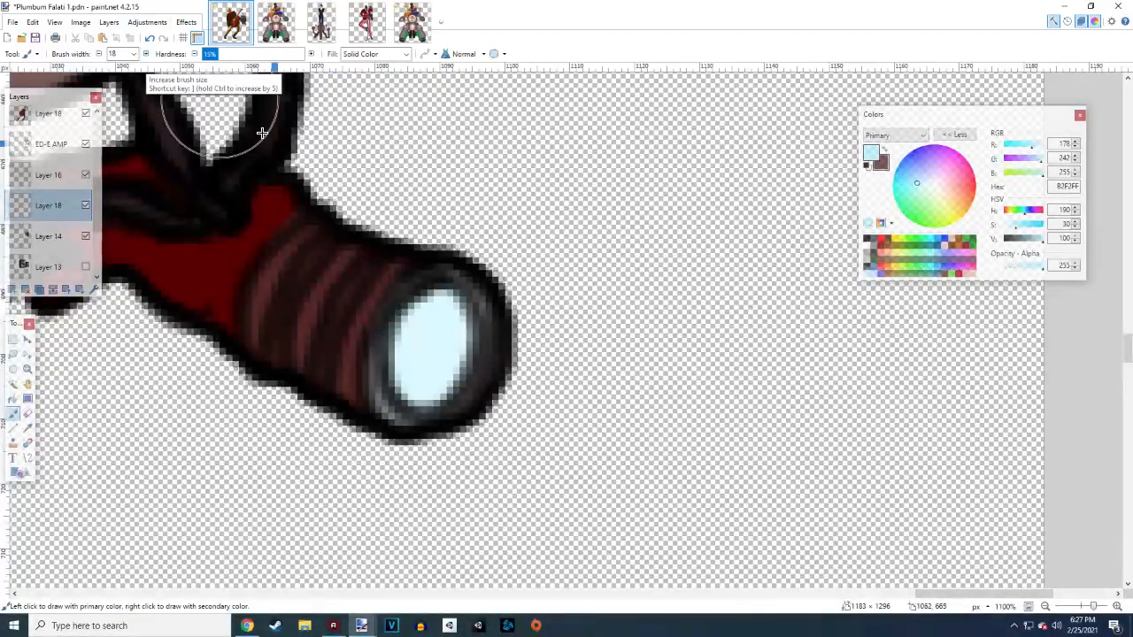
pyautogui.click(147, 54)
pyautogui.click(147, 54)
pyautogui.click(147, 54)
pyautogui.click(147, 54)
pyautogui.click(147, 54)
pyautogui.click(147, 53)
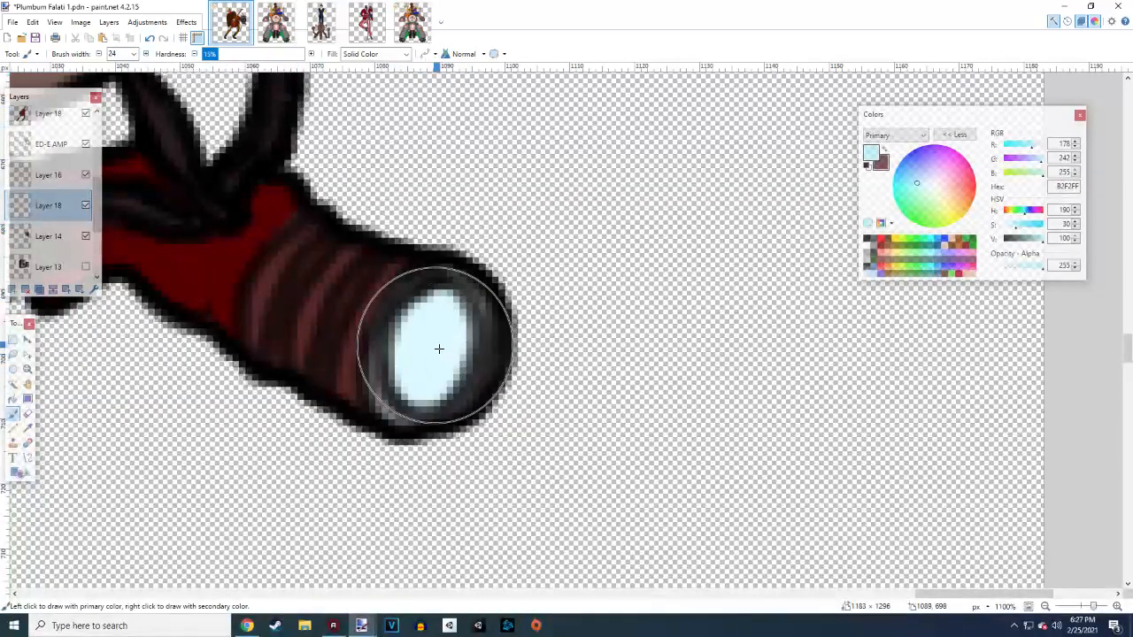
# Set the primary color to saturated blue 002AFF and paint it softly over the nozzle's opening on the new layer
pyautogui.click(1029, 212)
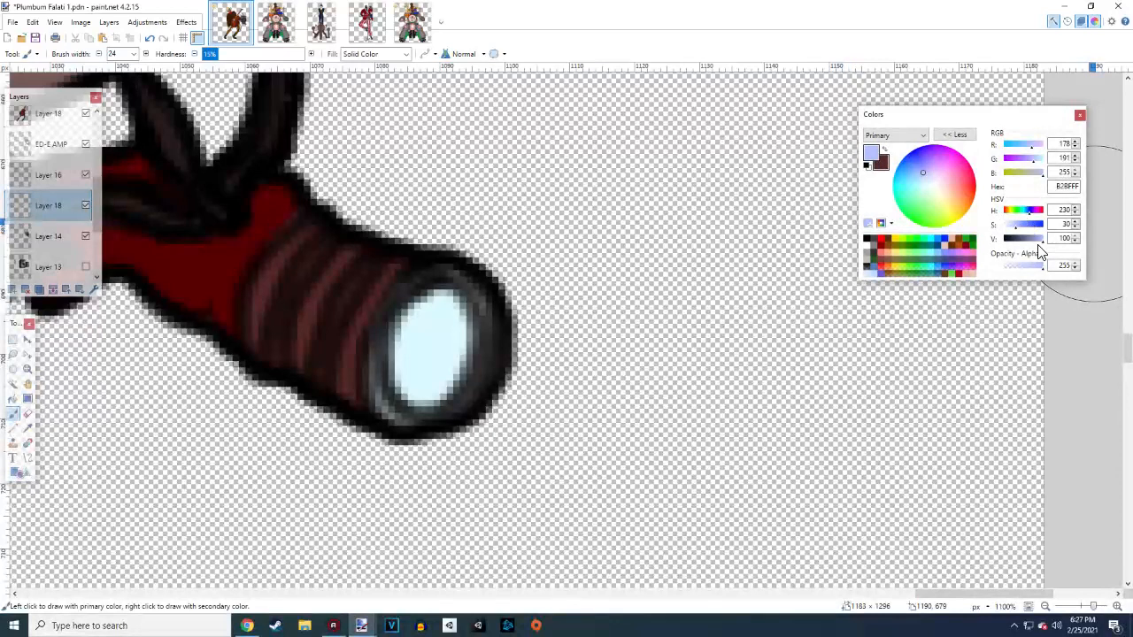
pyautogui.moveTo(1015, 226); pyautogui.dragTo(1059, 233)
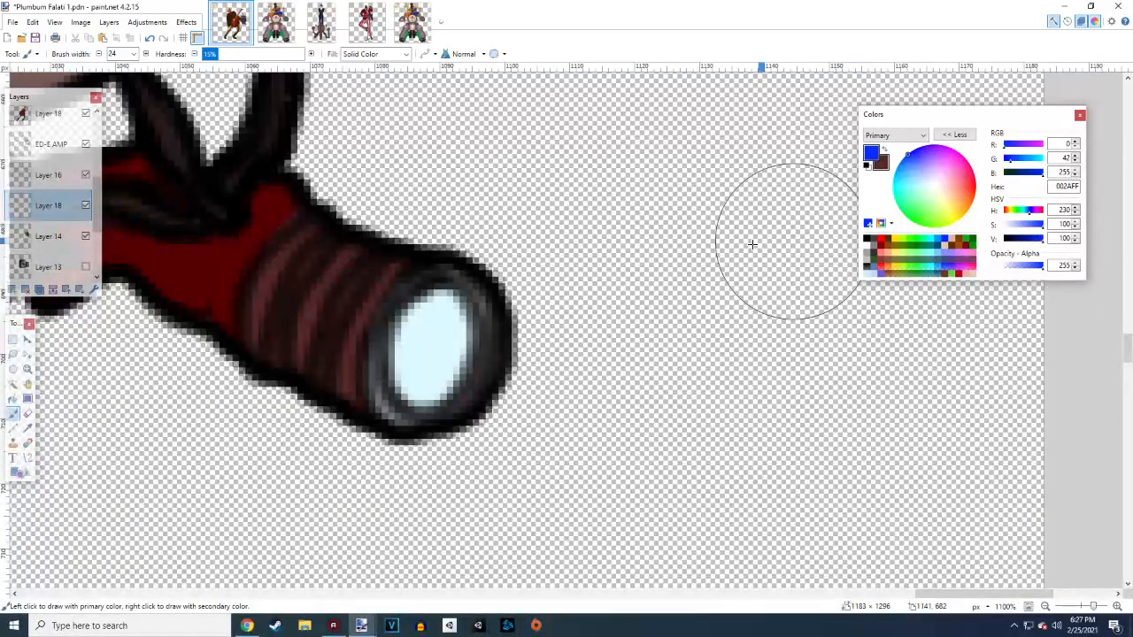
pyautogui.moveTo(430, 342); pyautogui.dragTo(457, 356)
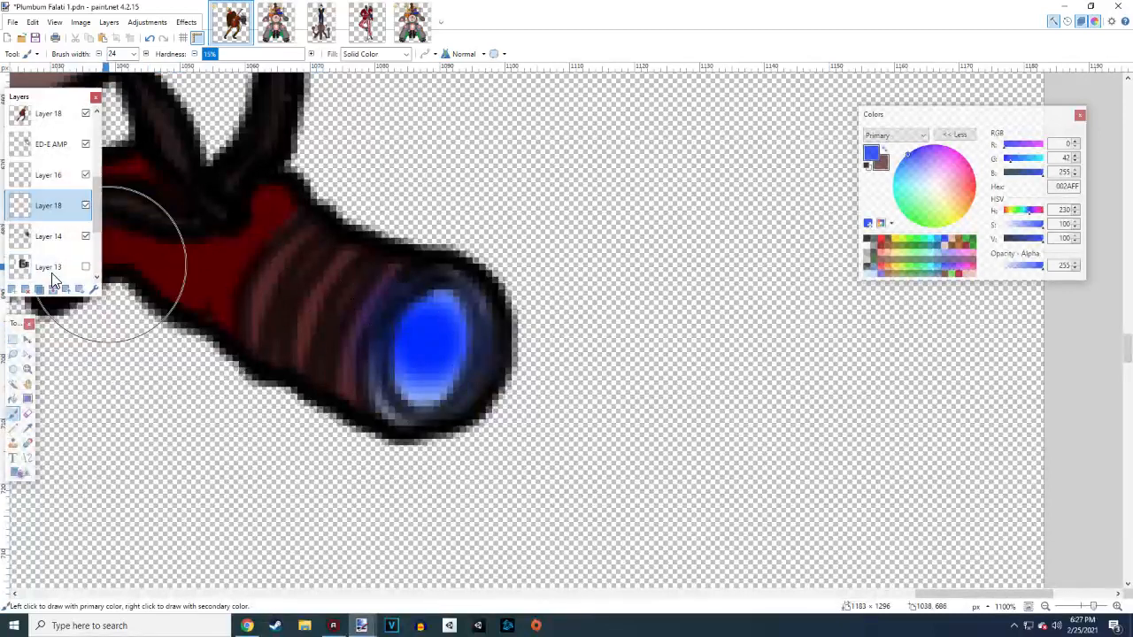
# Lower the opacity of the new layer with the saturated blue paint to 114
pyautogui.click(90, 289)
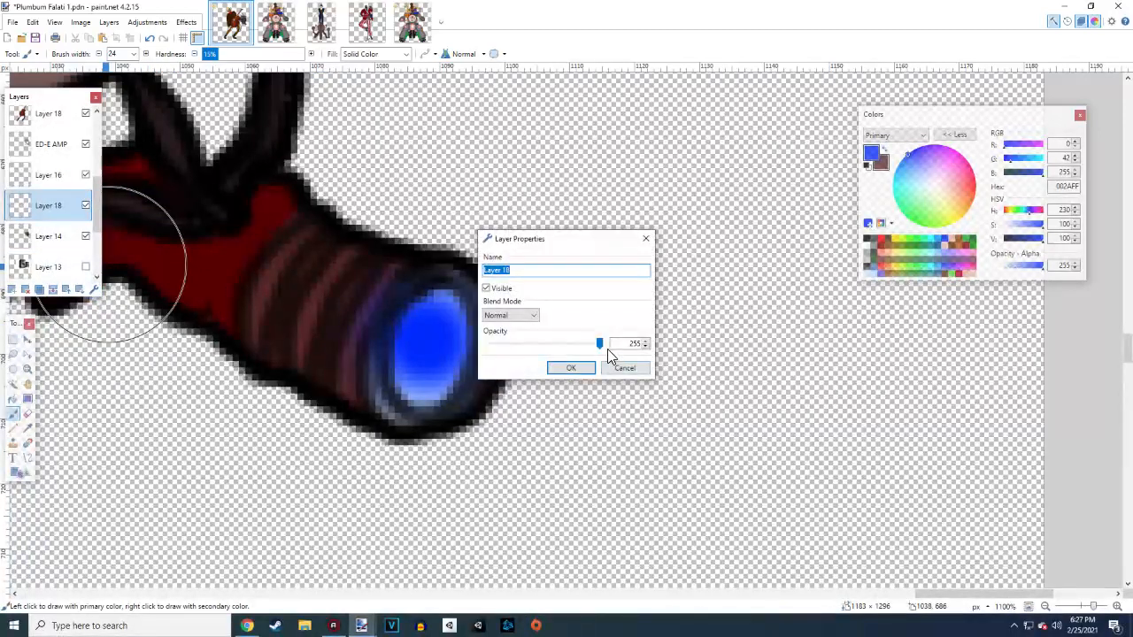
pyautogui.moveTo(600, 347); pyautogui.dragTo(535, 347)
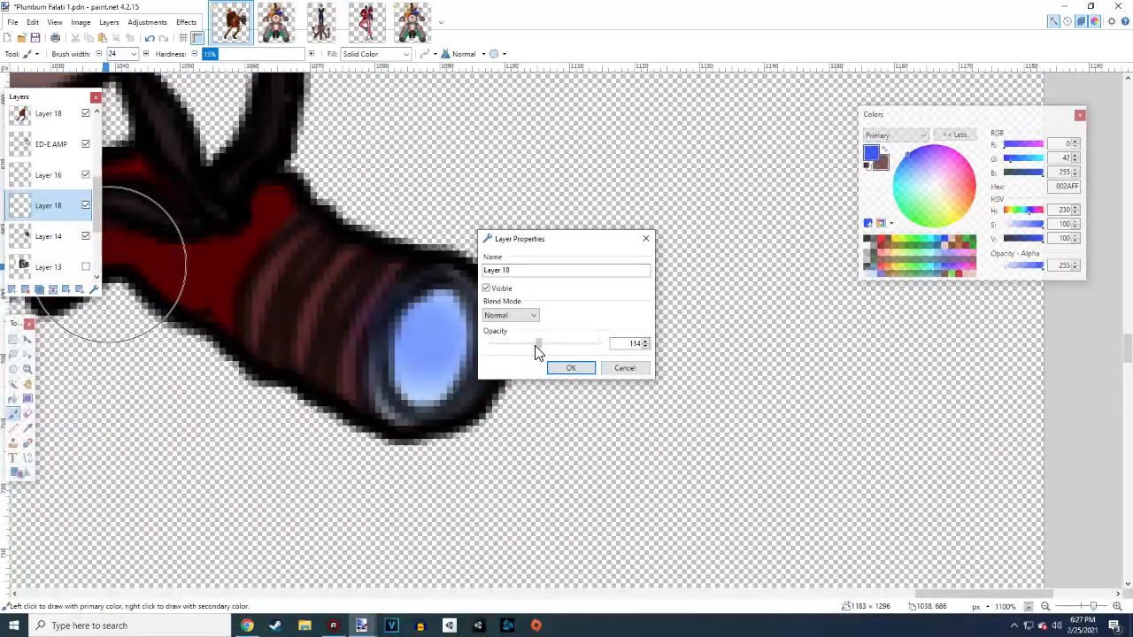
pyautogui.click(569, 370)
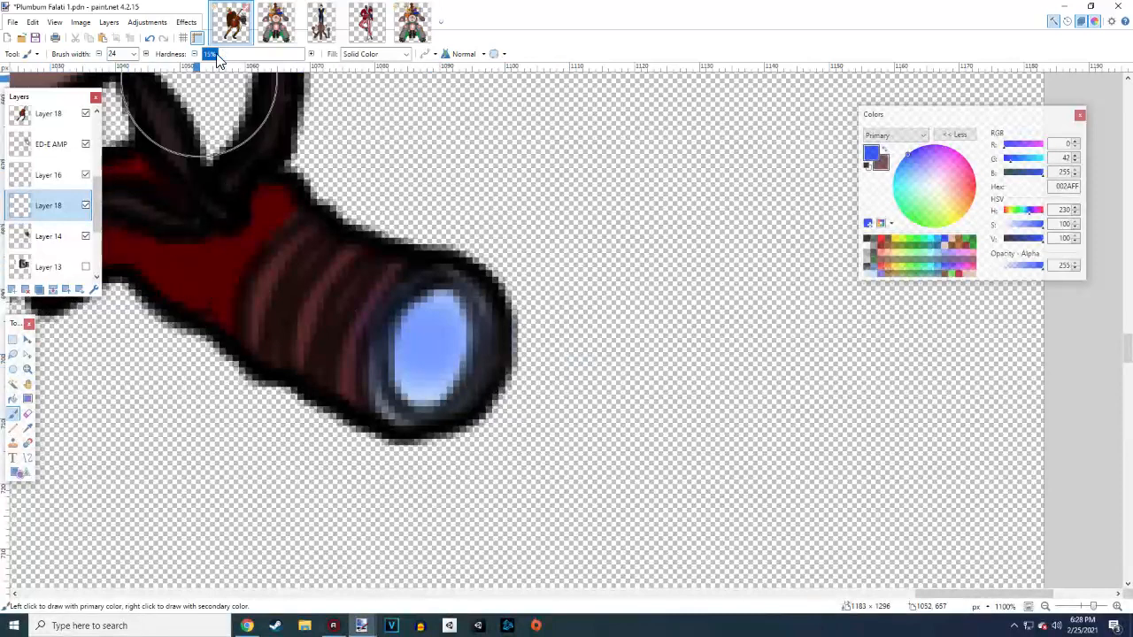
# Undo the hard-edged erasing of the blue, set the Eraser's hardness to 0%, and softly erase the blue around the opening's edges
pyautogui.press('e')
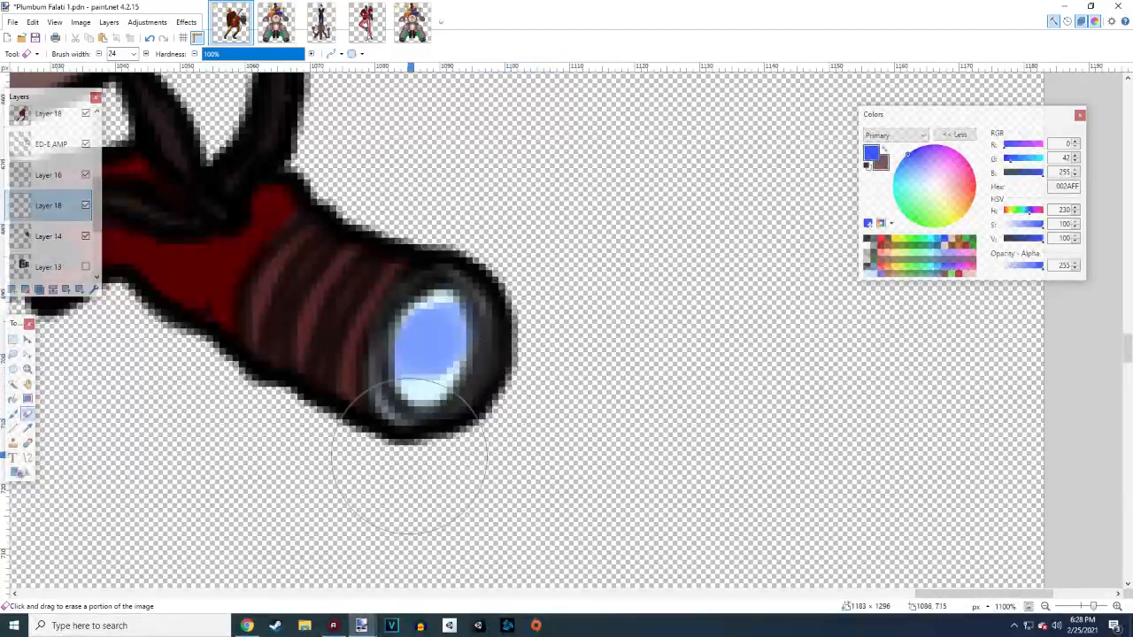
pyautogui.moveTo(292, 440); pyautogui.dragTo(321, 392)
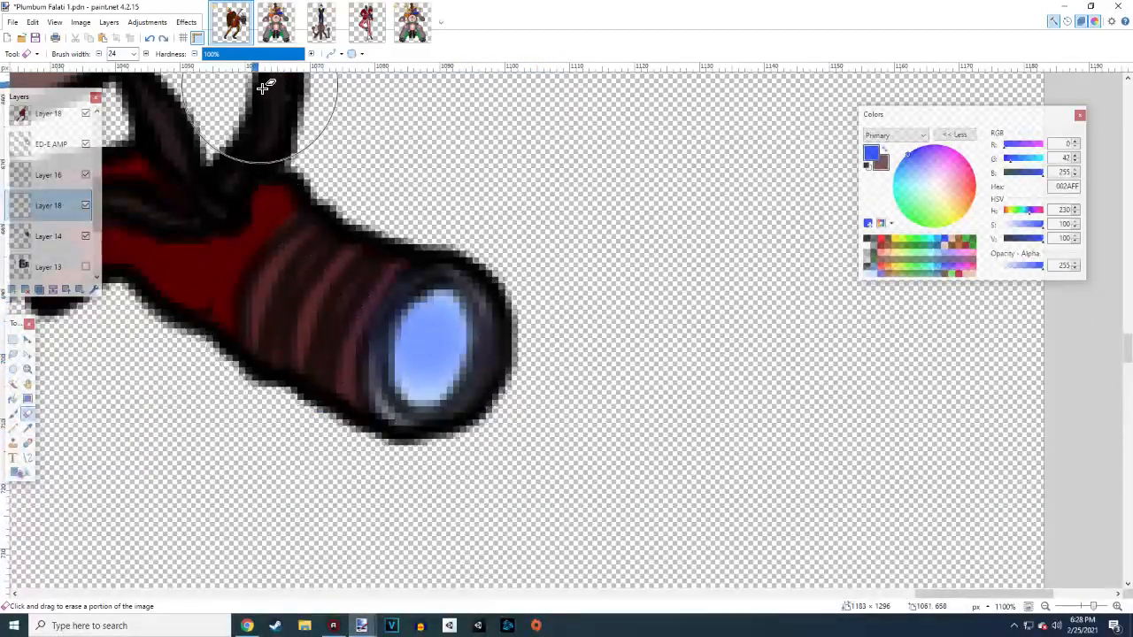
pyautogui.moveTo(213, 54); pyautogui.dragTo(200, 55)
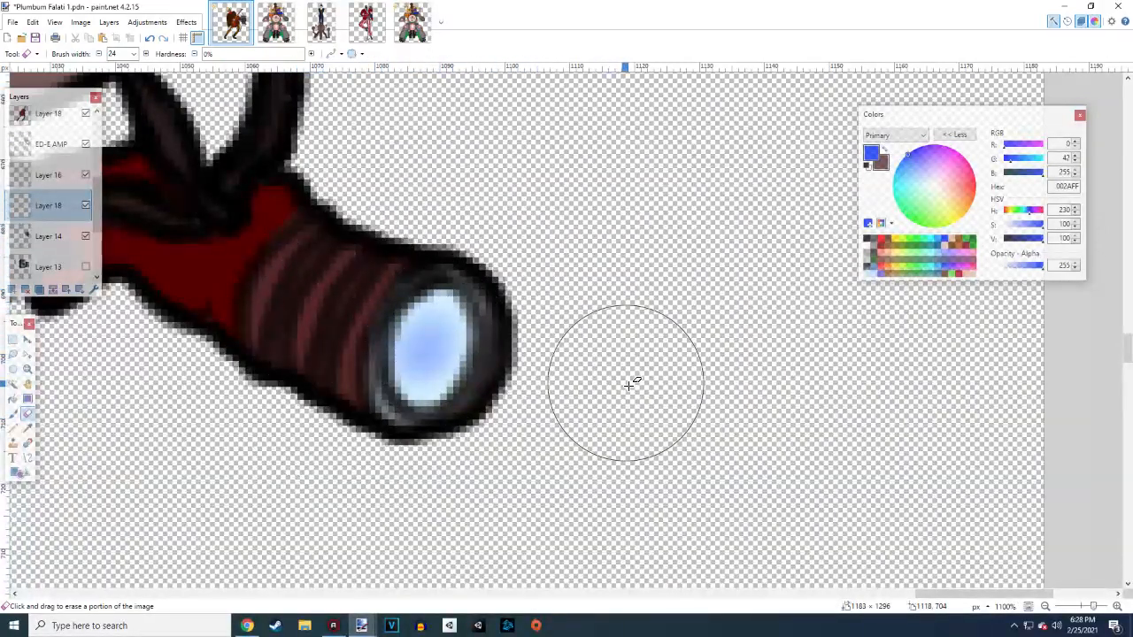
# Open the layer properties of the blue glow layer directly above Layer 14
pyautogui.scroll(-8, 548, 362)
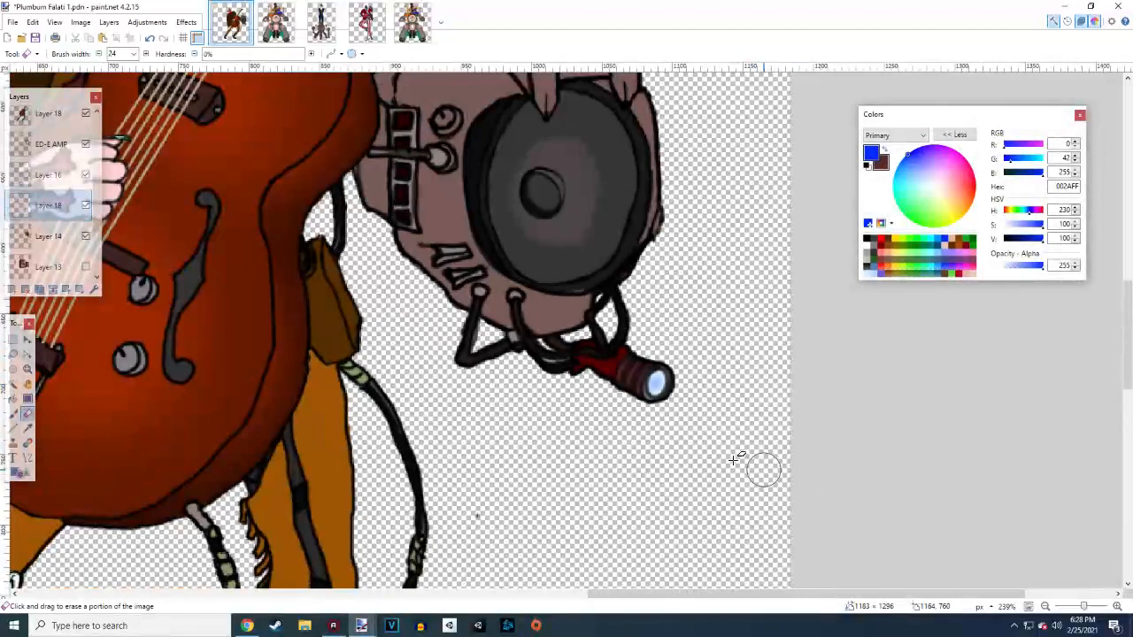
pyautogui.click(94, 289)
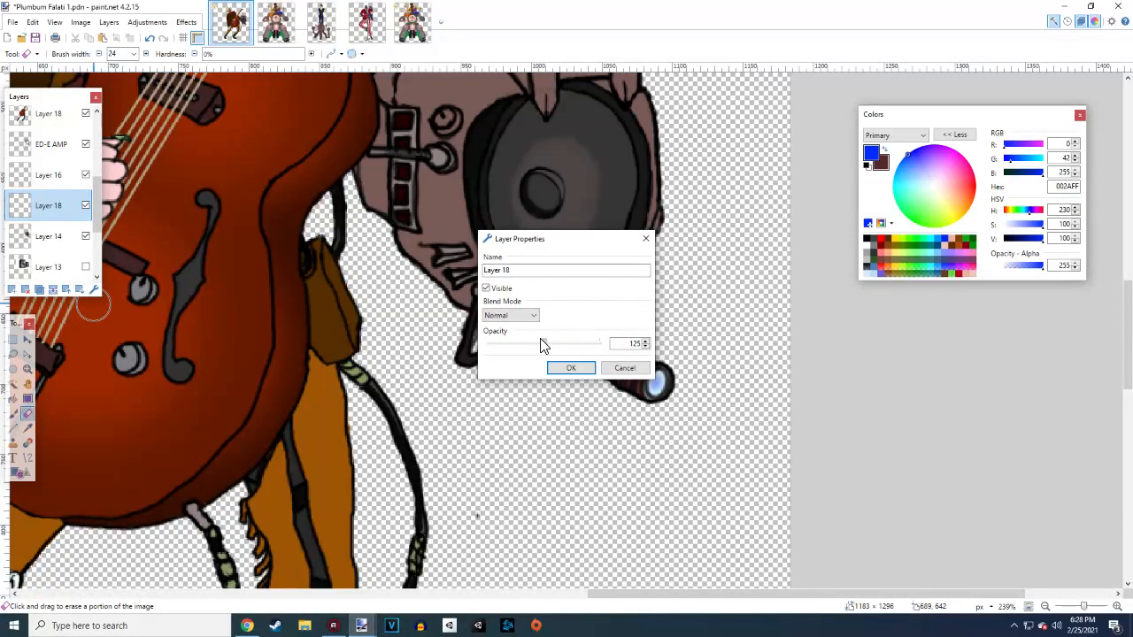
# Set Layer 18's opacity to 125 and merge it down into Layer 14
pyautogui.click(572, 368)
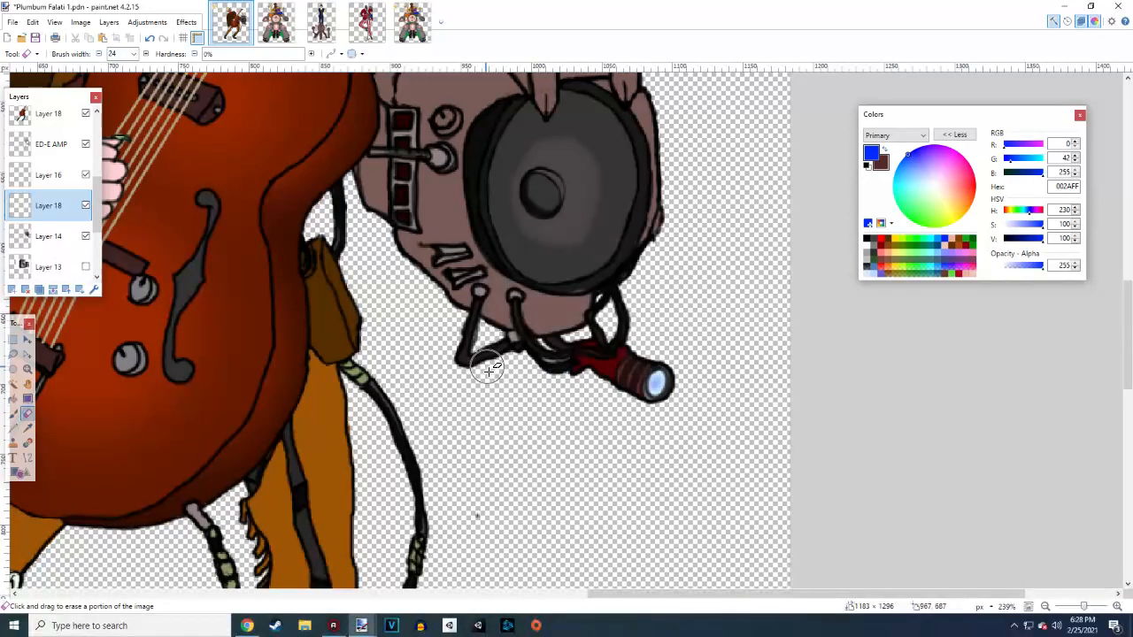
pyautogui.click(52, 290)
pyautogui.scroll(-2, 480, 346)
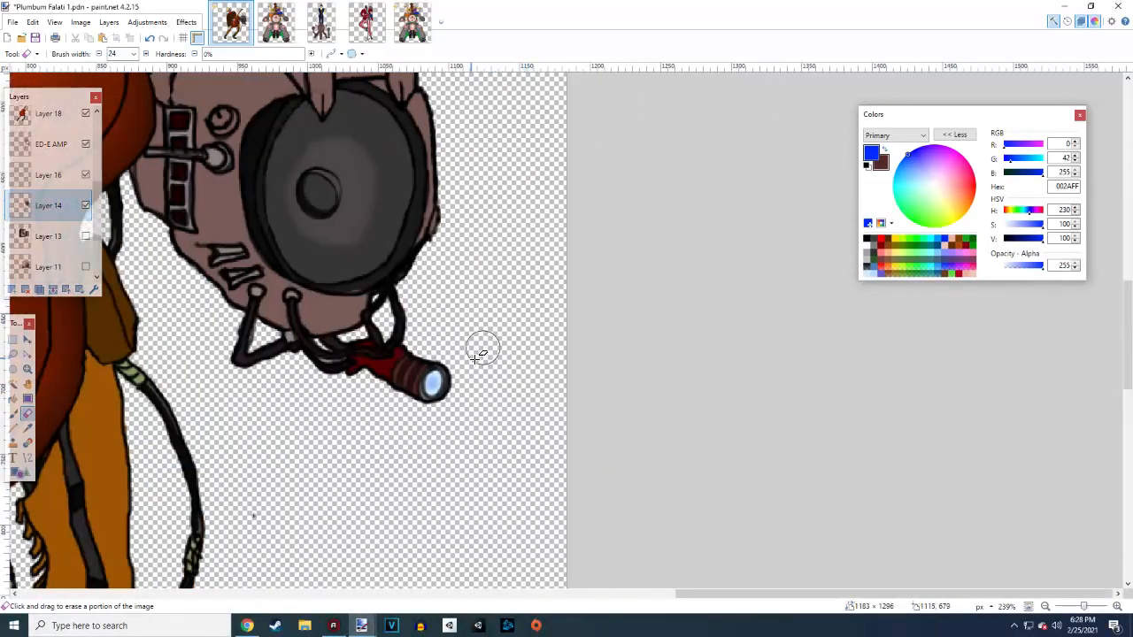
pyautogui.scroll(-5, 398, 461)
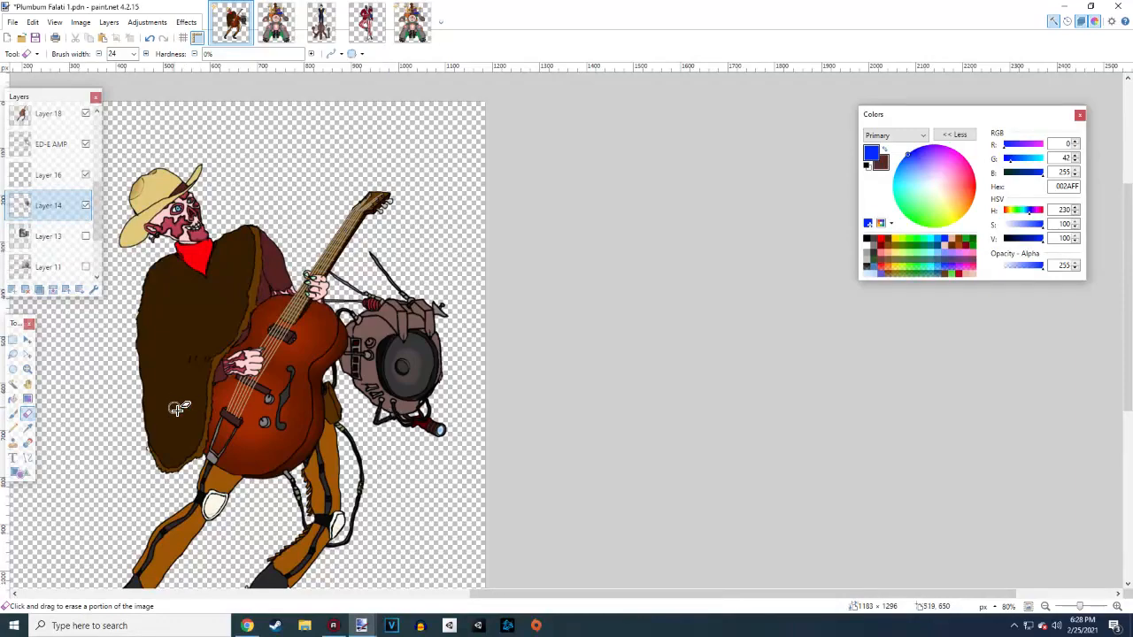
# Add a new layer above Layer 14 and reset the drawing colours to black and white
pyautogui.click(13, 292)
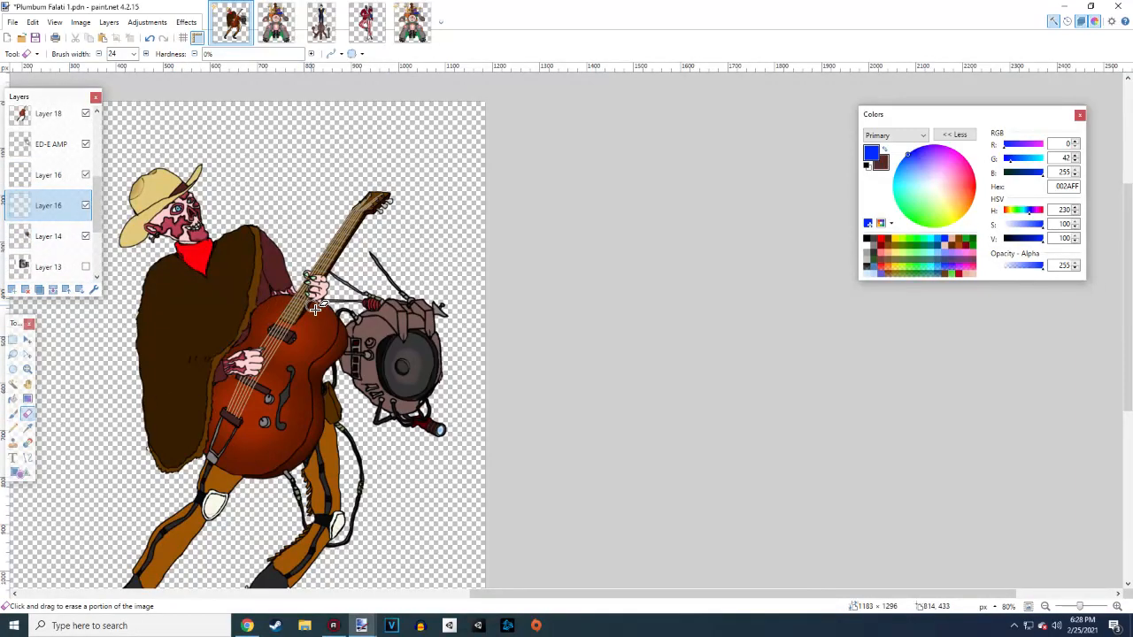
pyautogui.scroll(7, 425, 367)
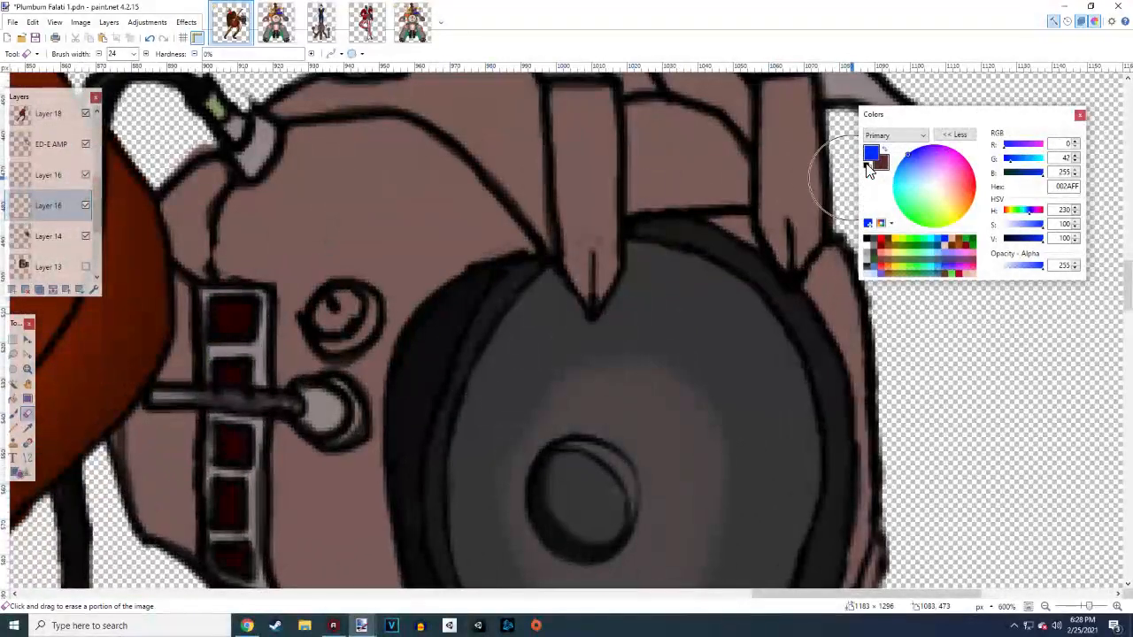
pyautogui.click(868, 165)
pyautogui.scroll(2, 481, 299)
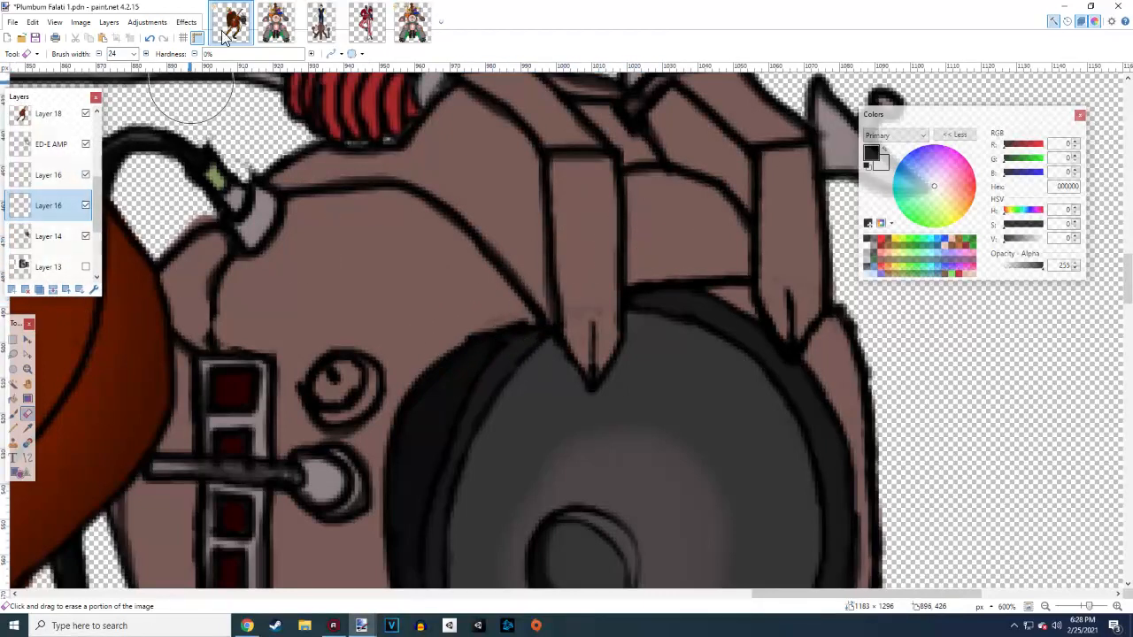
# Paint a thick black shadow beneath the amp casing's upper curved outline, using a paintbrush 4 wide
pyautogui.click(98, 54)
pyautogui.click(134, 54)
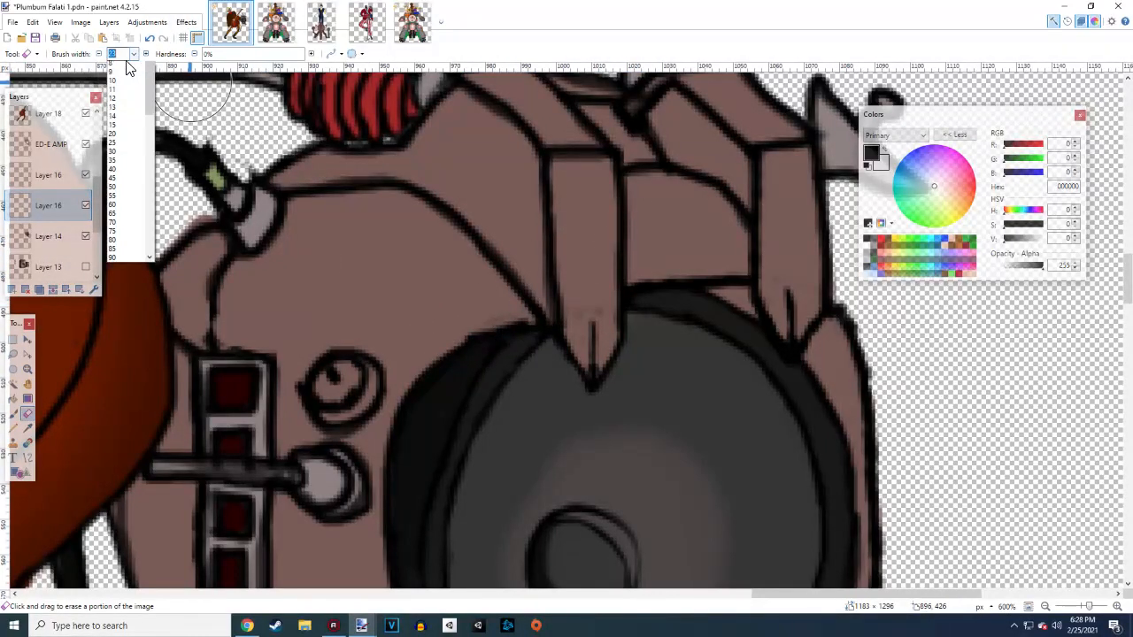
pyautogui.click(115, 93)
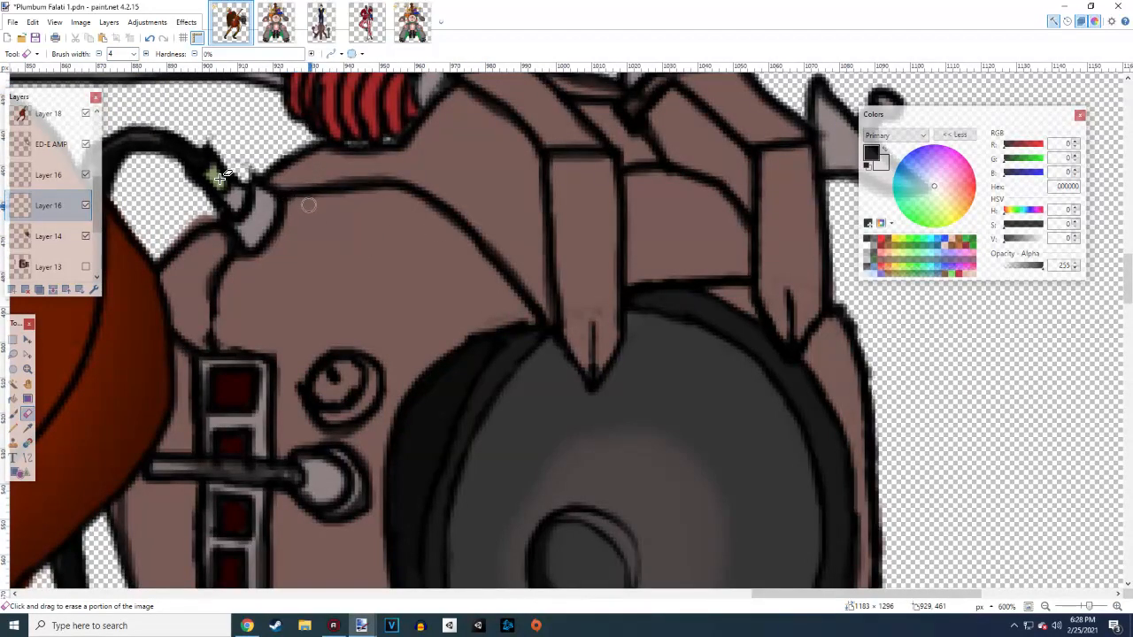
pyautogui.click(13, 413)
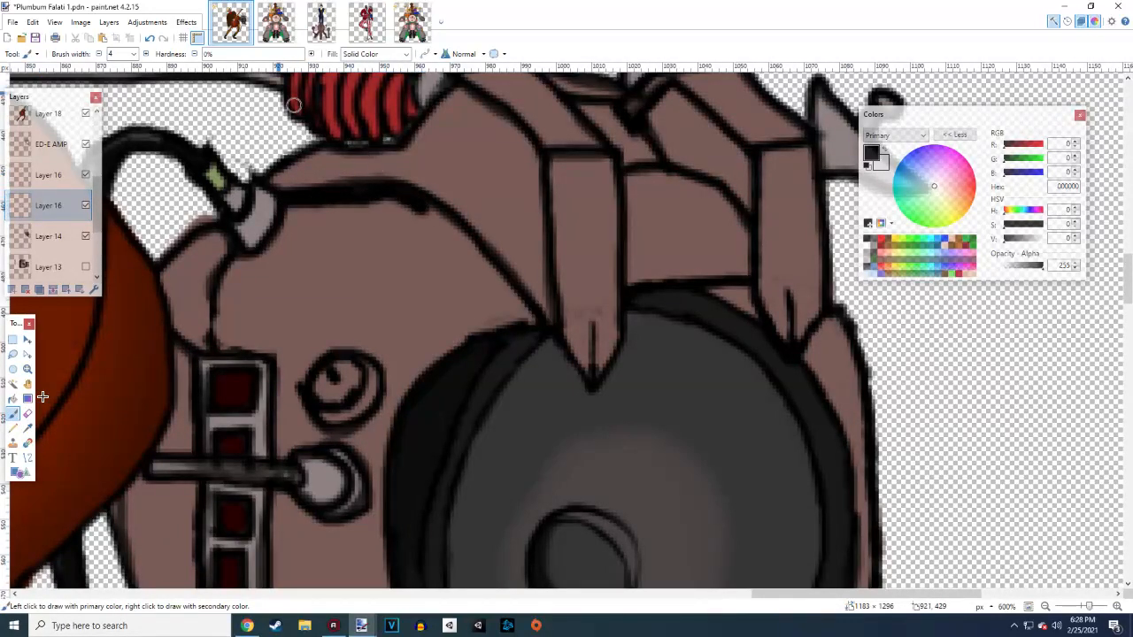
pyautogui.moveTo(425, 208); pyautogui.dragTo(519, 303)
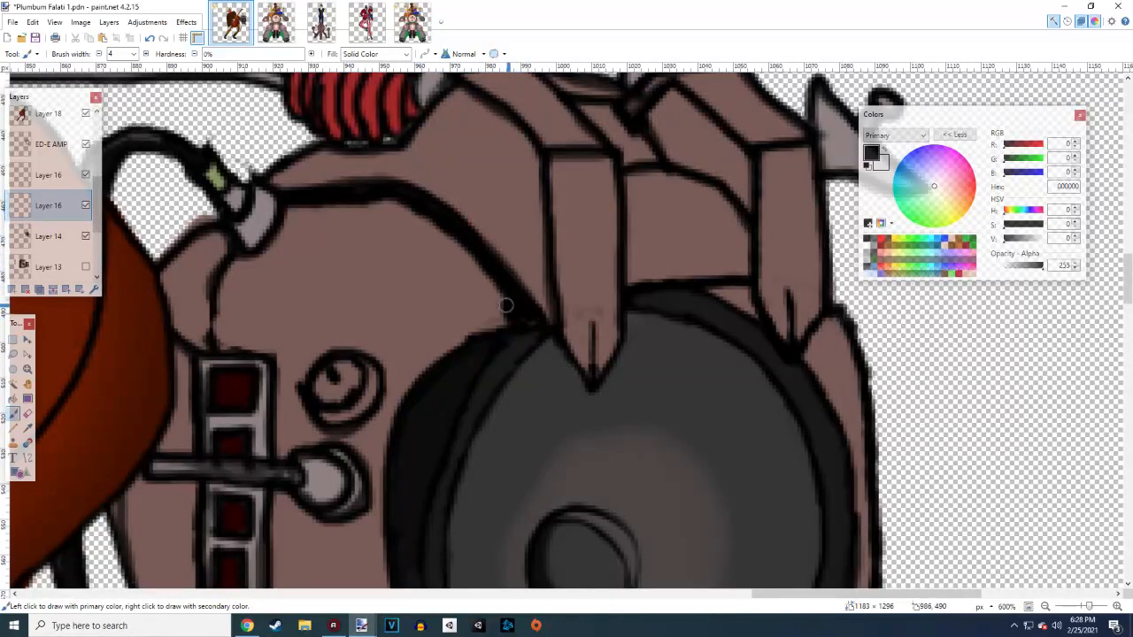
pyautogui.moveTo(472, 260); pyautogui.dragTo(410, 206)
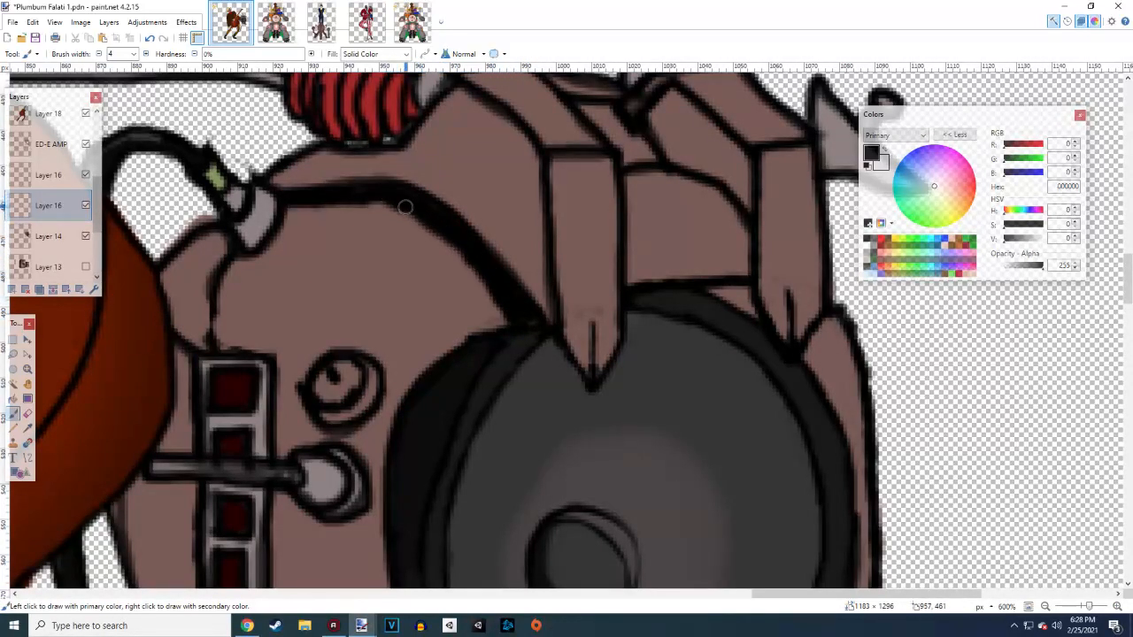
pyautogui.moveTo(447, 244); pyautogui.dragTo(374, 202)
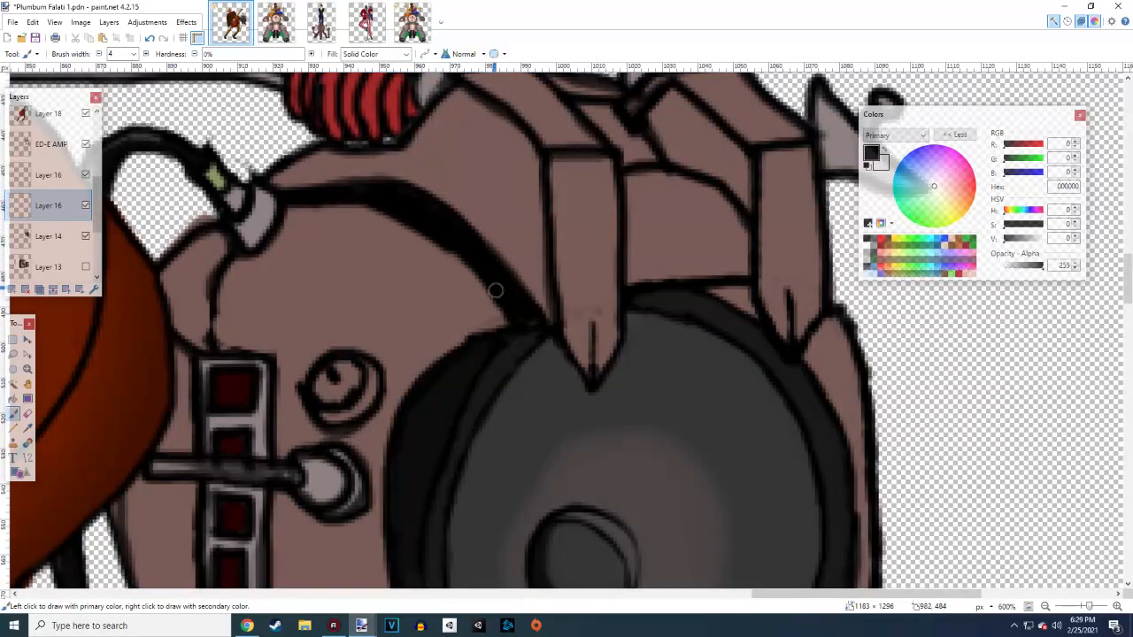
pyautogui.moveTo(445, 247); pyautogui.dragTo(383, 218)
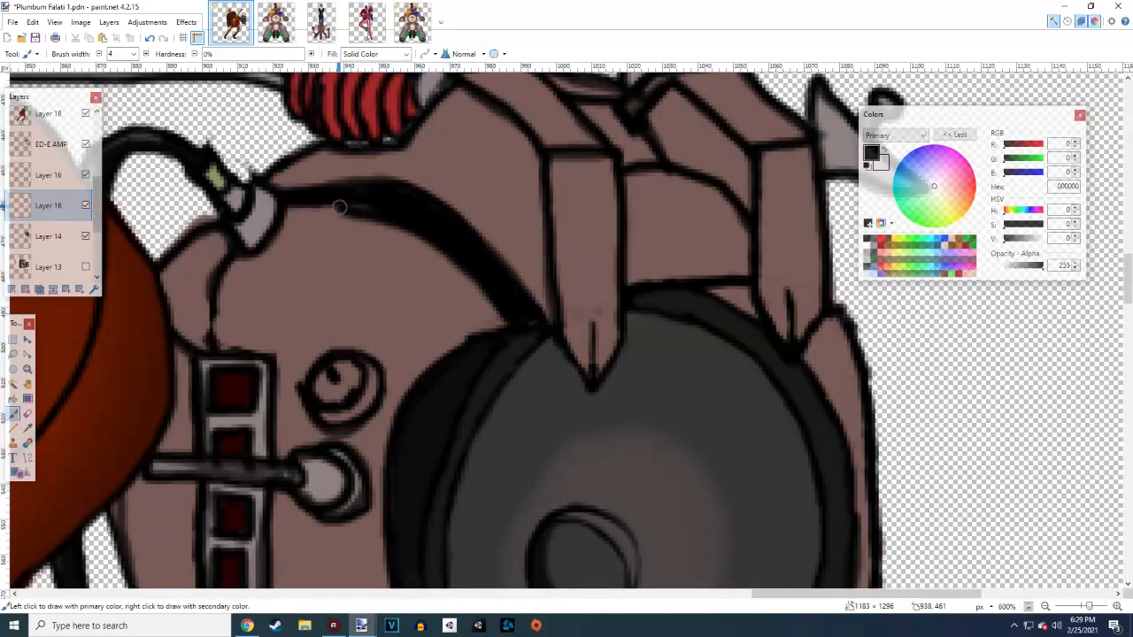
# Set the brush width to 10 and lower the shadow layer's opacity to 79
pyautogui.click(147, 55)
pyautogui.click(147, 55)
pyautogui.click(147, 55)
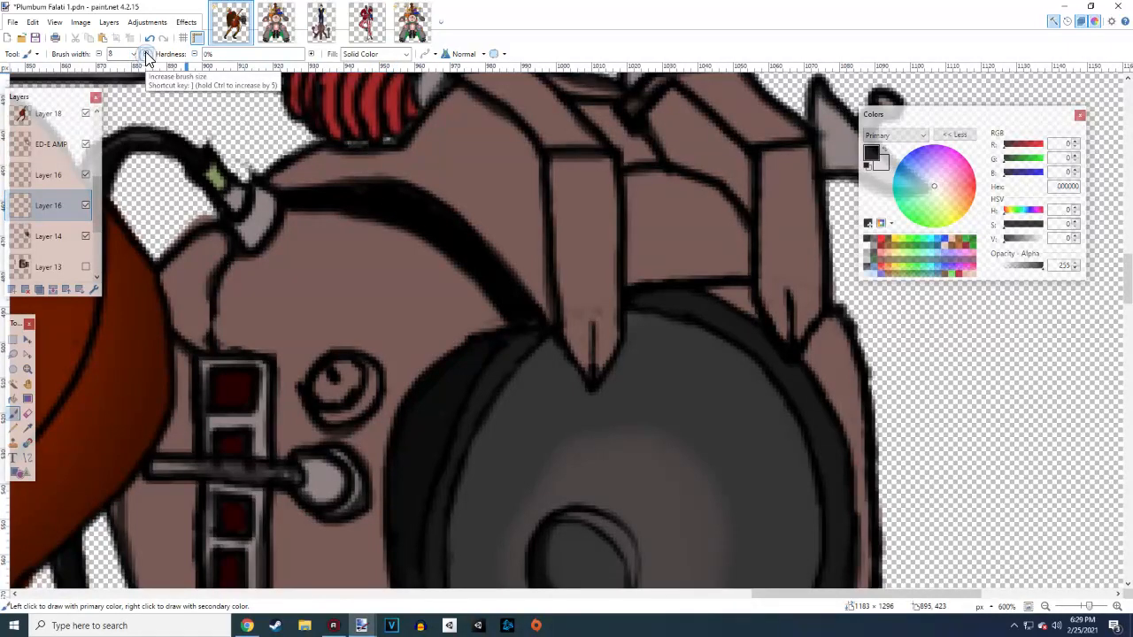
pyautogui.click(146, 55)
pyautogui.click(147, 54)
pyautogui.click(95, 290)
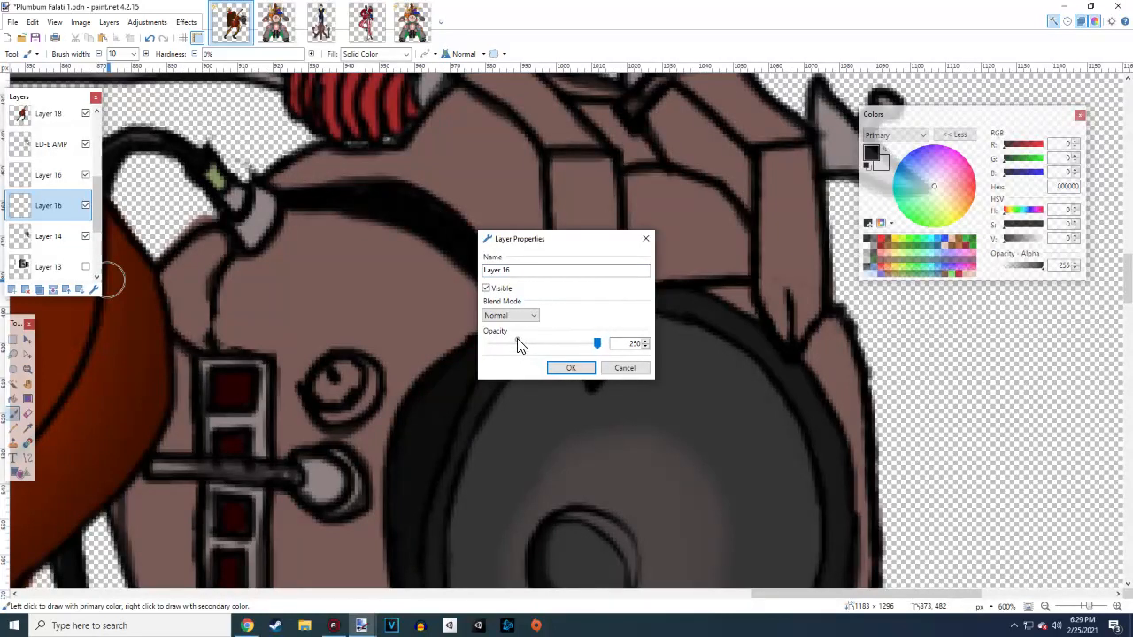
pyautogui.moveTo(517, 345); pyautogui.dragTo(520, 347)
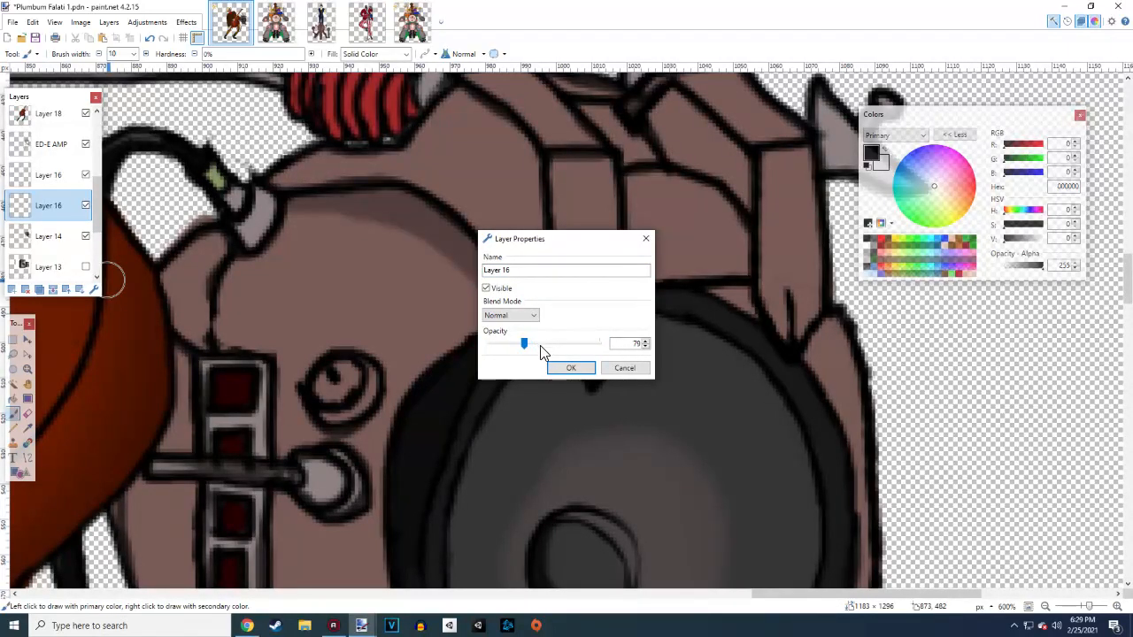
pyautogui.click(567, 369)
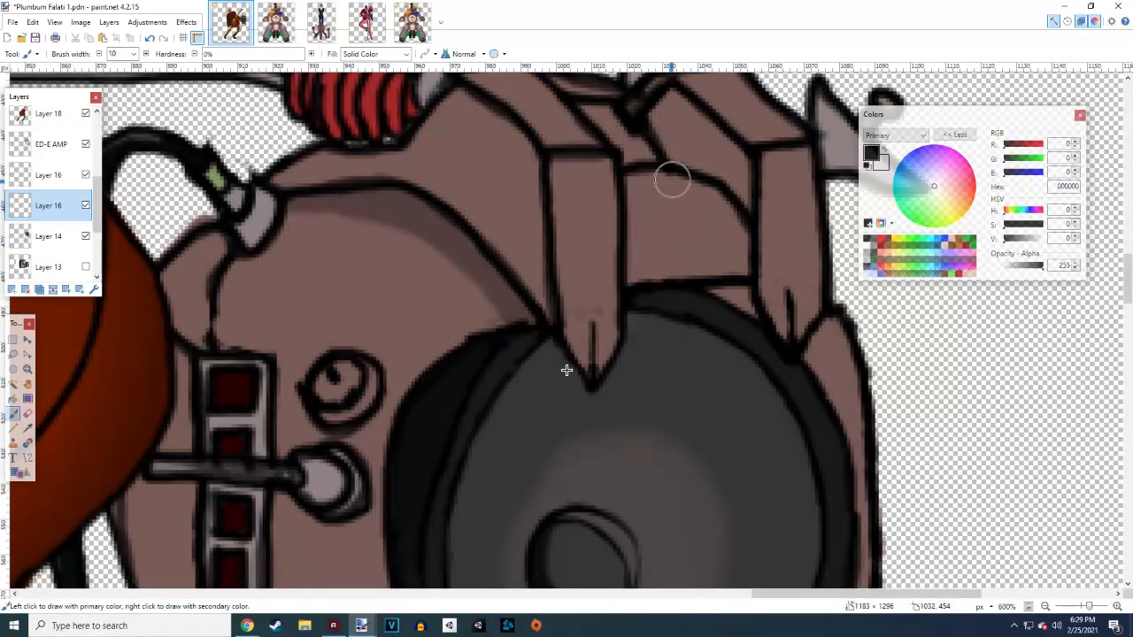
# Paint shadows on the amp casing between the two front claws and beside the tip of the right claw
pyautogui.moveTo(672, 180)
pyautogui.mouseDown()
pyautogui.moveTo(718, 205)
pyautogui.moveTo(741, 261)
pyautogui.mouseUp()
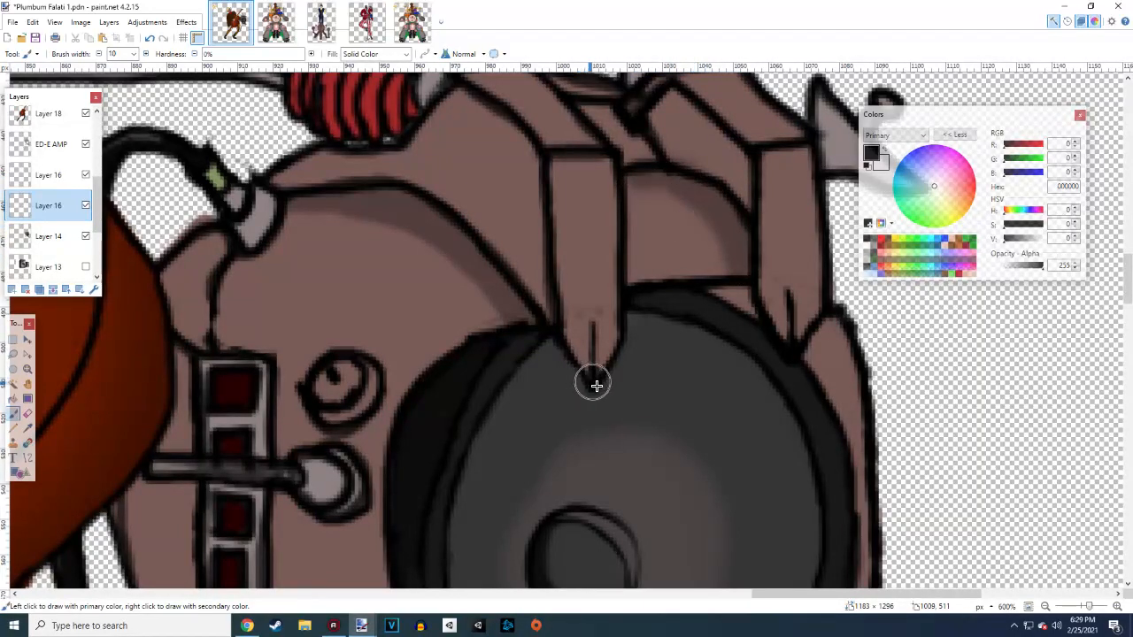
pyautogui.hscroll(2, 672, 346)
pyautogui.scroll(3, 640, 354)
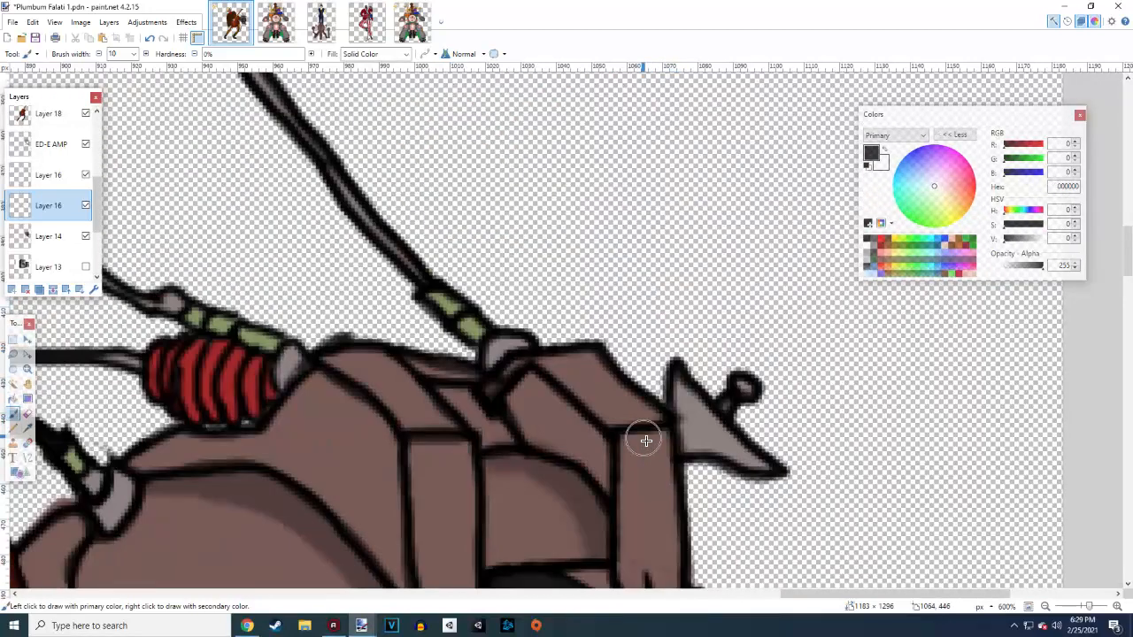
pyautogui.scroll(-3, 645, 442)
pyautogui.scroll(-1, 655, 433)
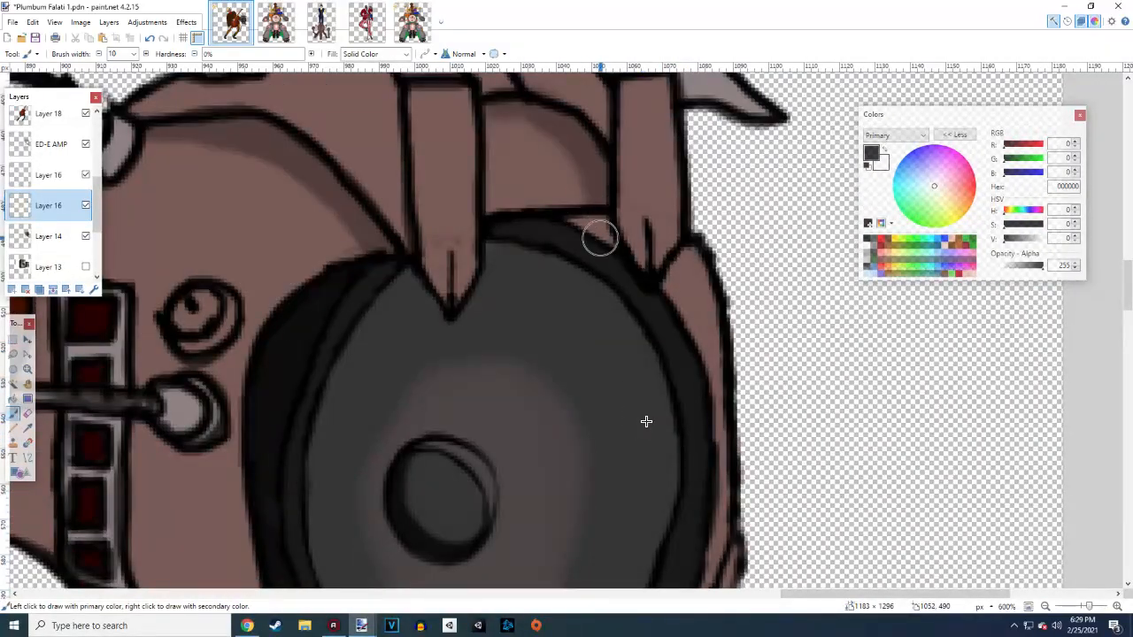
pyautogui.moveTo(600, 237)
pyautogui.mouseDown()
pyautogui.moveTo(587, 220)
pyautogui.moveTo(609, 237)
pyautogui.mouseUp()
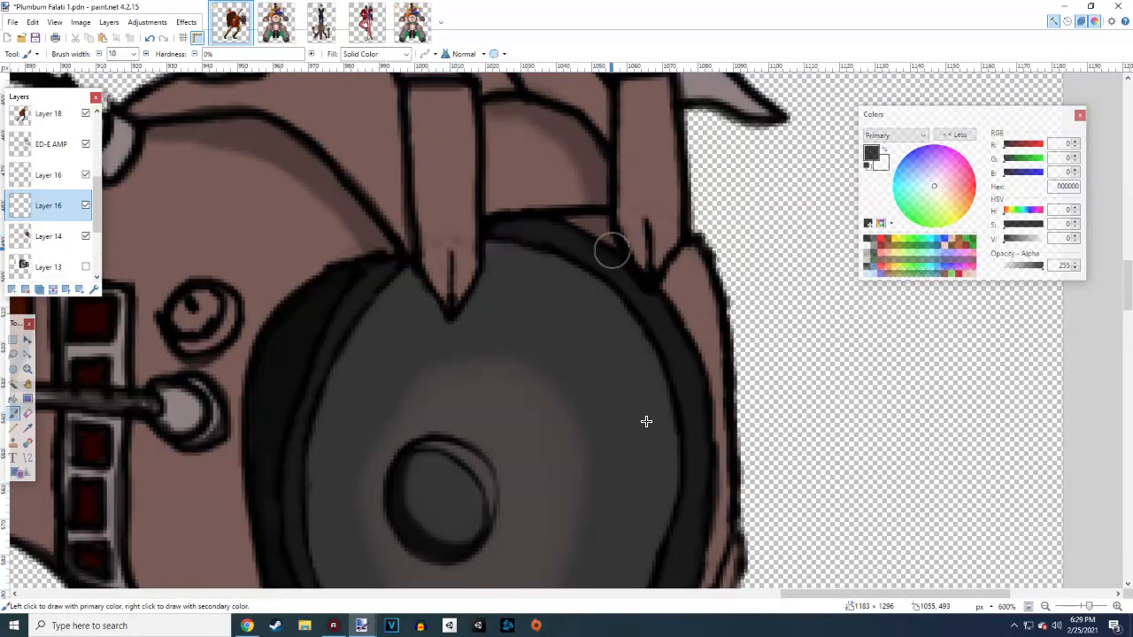
pyautogui.moveTo(640, 287)
pyautogui.mouseDown()
pyautogui.moveTo(666, 329)
pyautogui.moveTo(650, 314)
pyautogui.moveTo(683, 271)
pyautogui.moveTo(682, 299)
pyautogui.moveTo(653, 295)
pyautogui.moveTo(677, 267)
pyautogui.mouseUp()
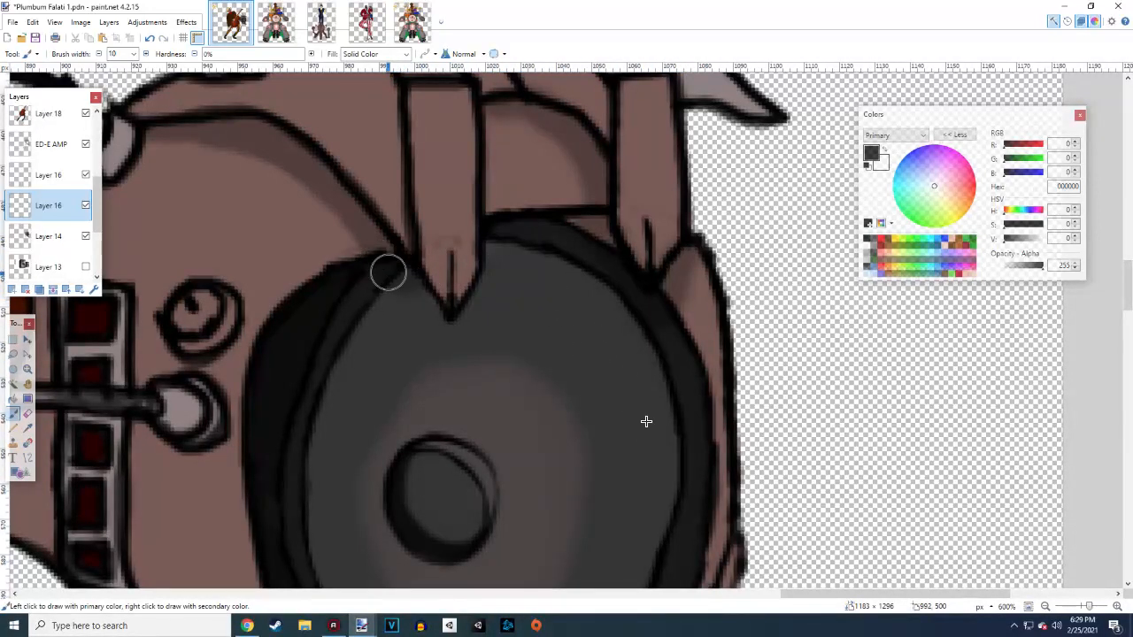
# Paint the cast shadows of both claws onto the upper part of the speaker cone
pyautogui.moveTo(390, 283); pyautogui.dragTo(394, 304)
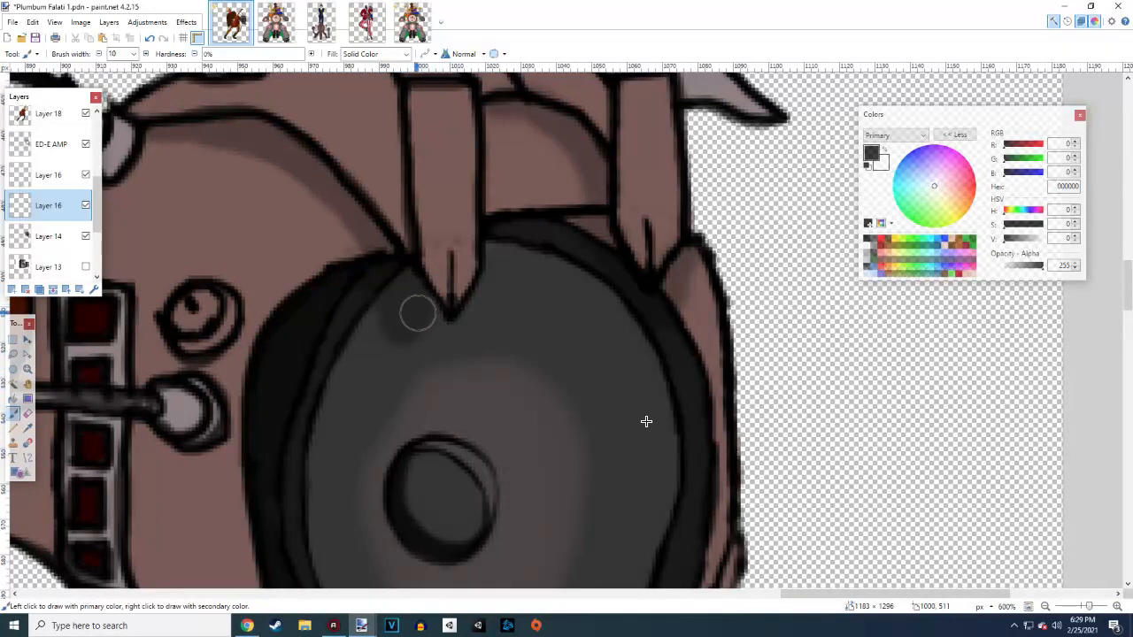
pyautogui.moveTo(415, 314)
pyautogui.mouseDown()
pyautogui.moveTo(381, 356)
pyautogui.moveTo(415, 370)
pyautogui.mouseUp()
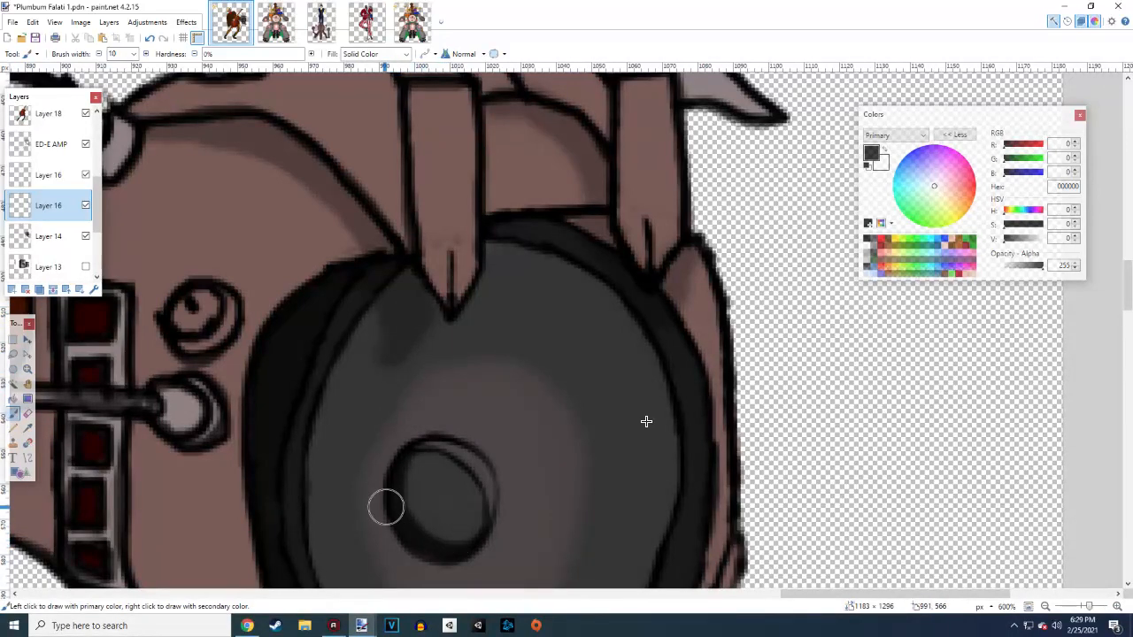
pyautogui.moveTo(614, 271)
pyautogui.mouseDown()
pyautogui.moveTo(605, 318)
pyautogui.moveTo(617, 315)
pyautogui.moveTo(616, 340)
pyautogui.moveTo(634, 307)
pyautogui.moveTo(614, 268)
pyautogui.moveTo(604, 304)
pyautogui.mouseUp()
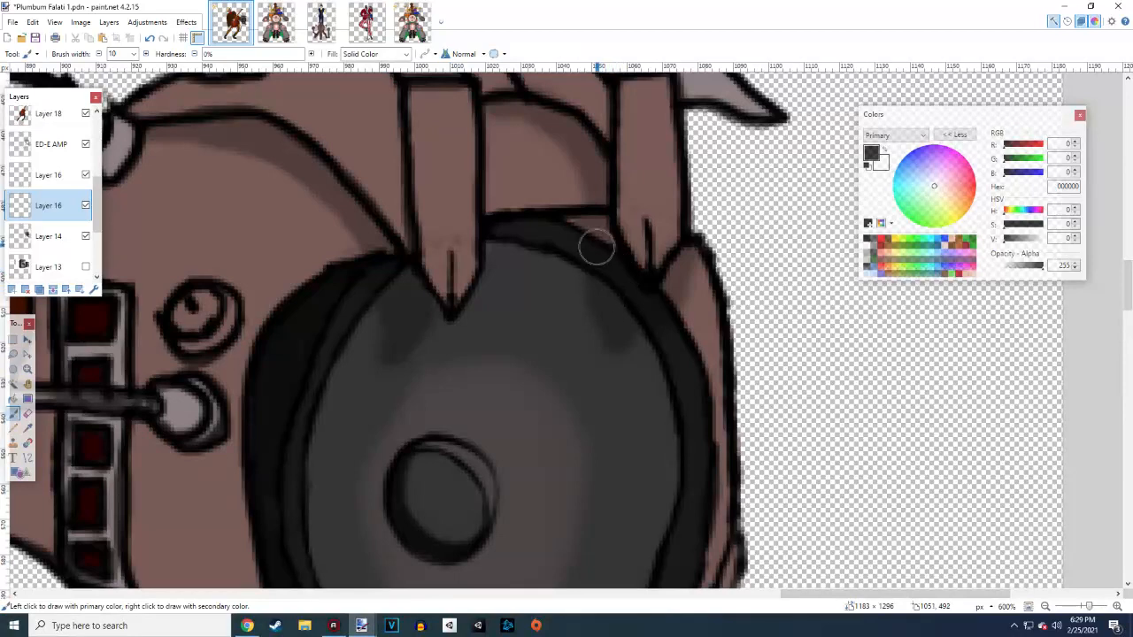
# Shade the amp casing beneath the cable plug at its upper left
pyautogui.scroll(-3, 632, 432)
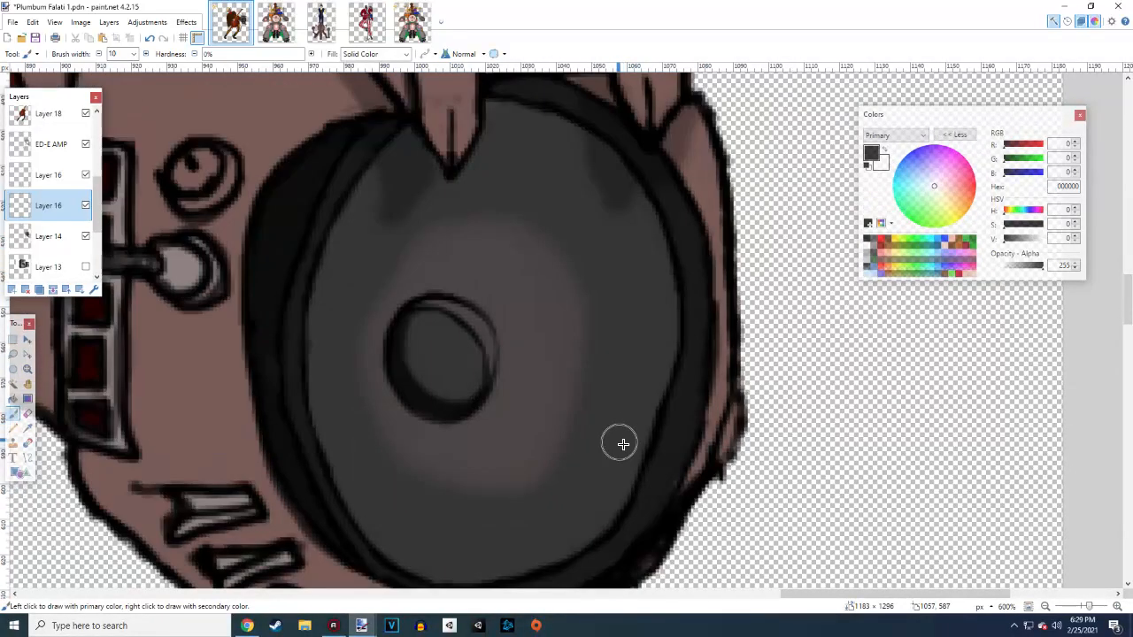
pyautogui.hscroll(-3, 655, 437)
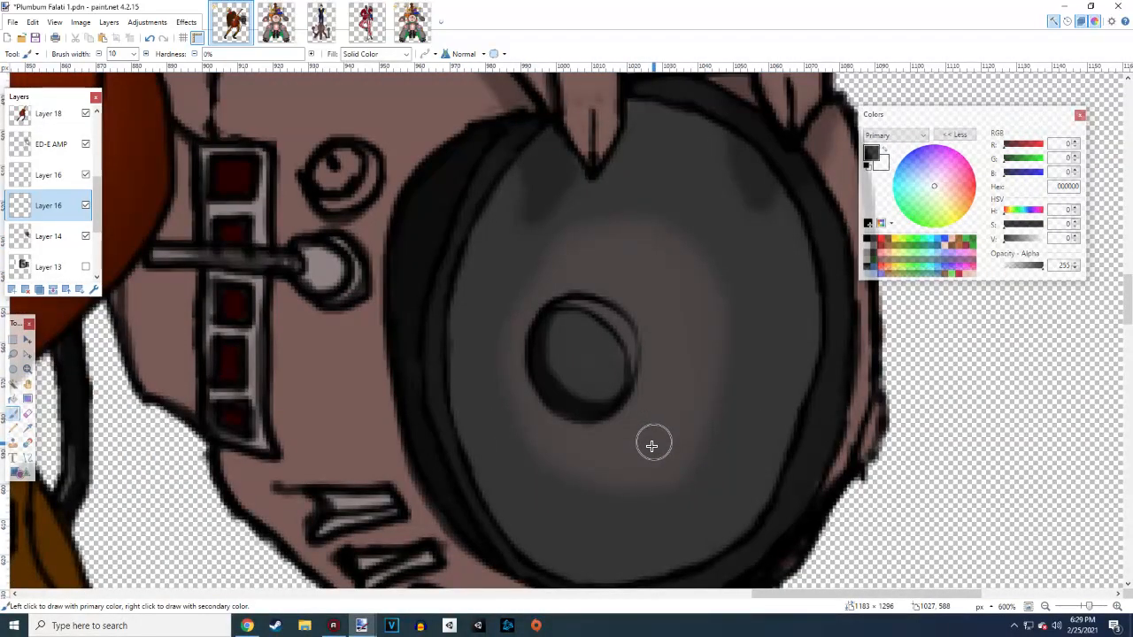
pyautogui.scroll(7, 651, 445)
pyautogui.scroll(-4, 557, 496)
pyautogui.hscroll(-4, 548, 442)
pyautogui.scroll(-4, 581, 470)
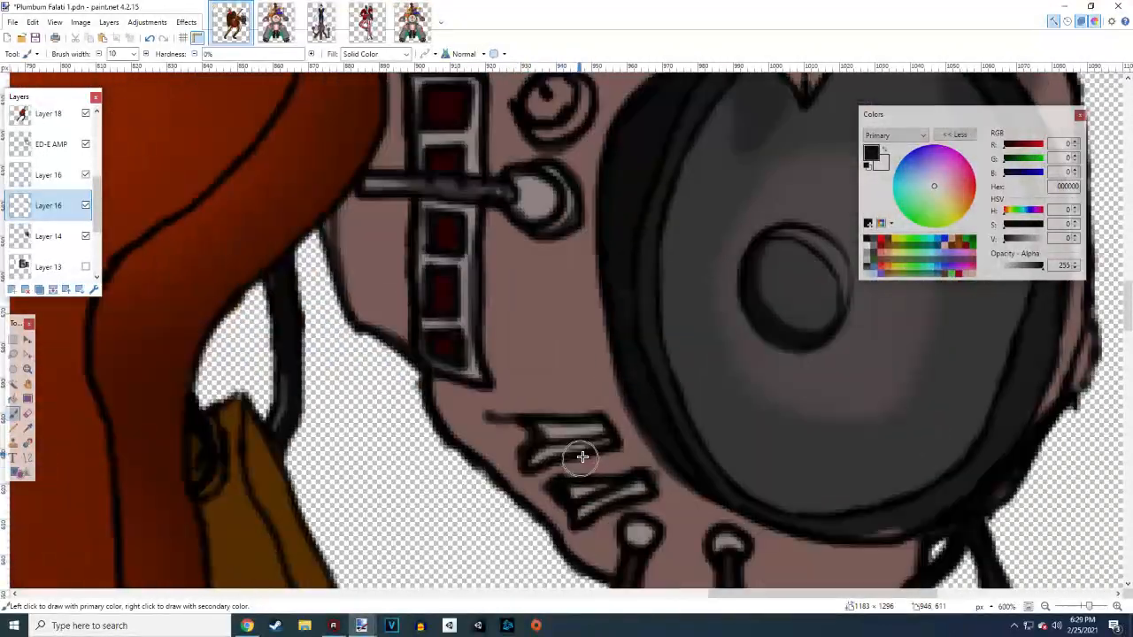
pyautogui.scroll(5, 582, 456)
pyautogui.scroll(-1, 582, 457)
pyautogui.scroll(1, 583, 456)
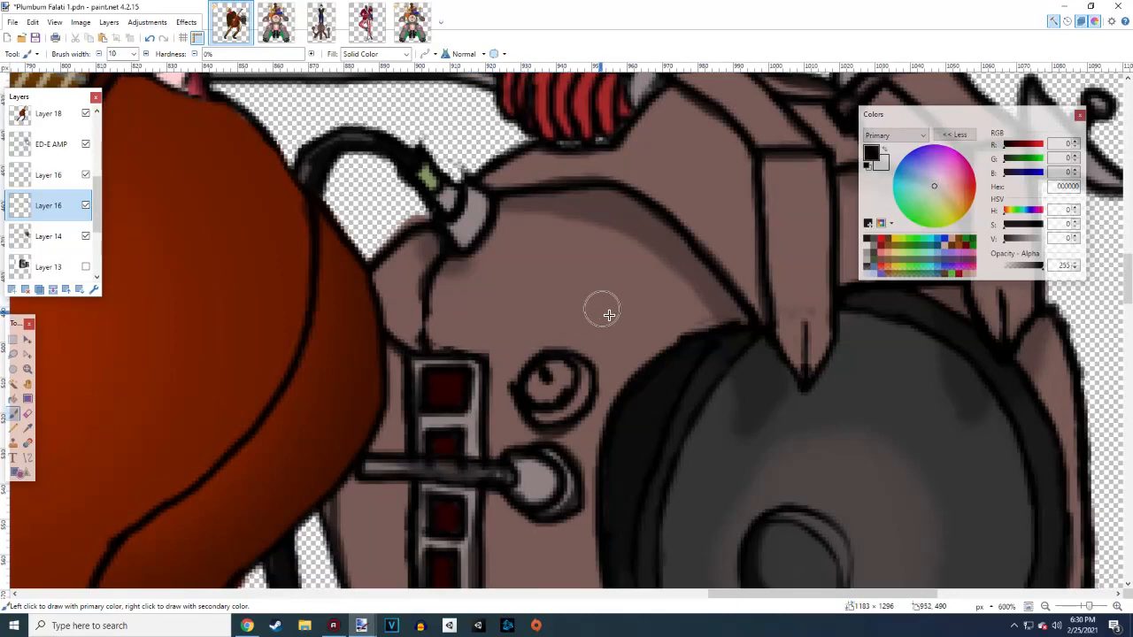
# Shade the amp casing's lower edge around the cable sockets and beneath the red-windowed panel
pyautogui.scroll(-3, 609, 315)
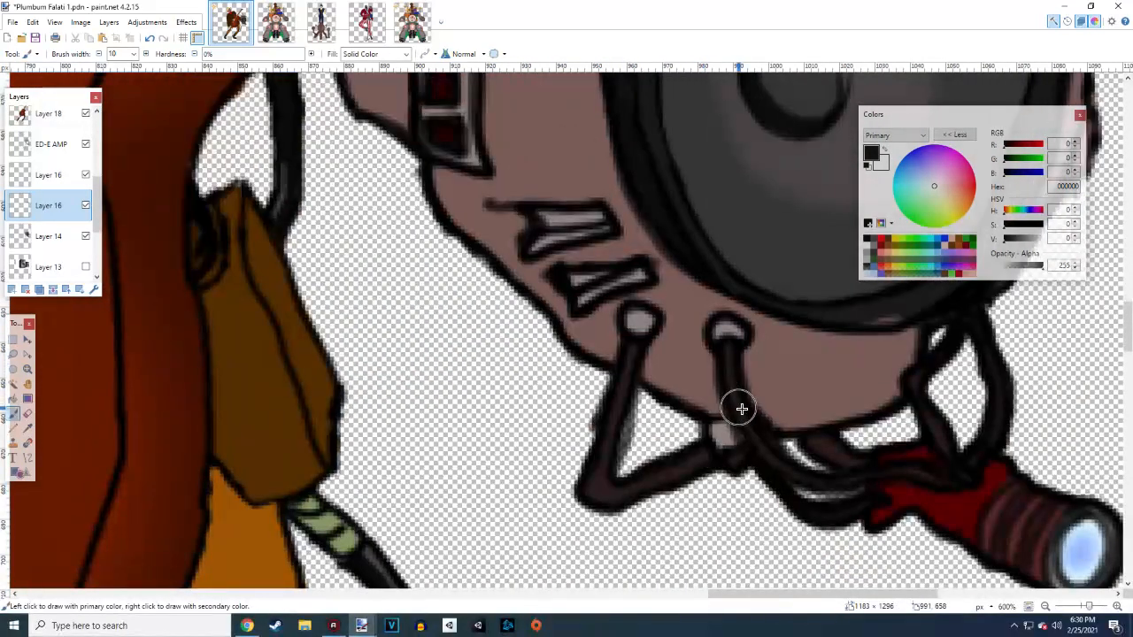
pyautogui.hscroll(3, 746, 397)
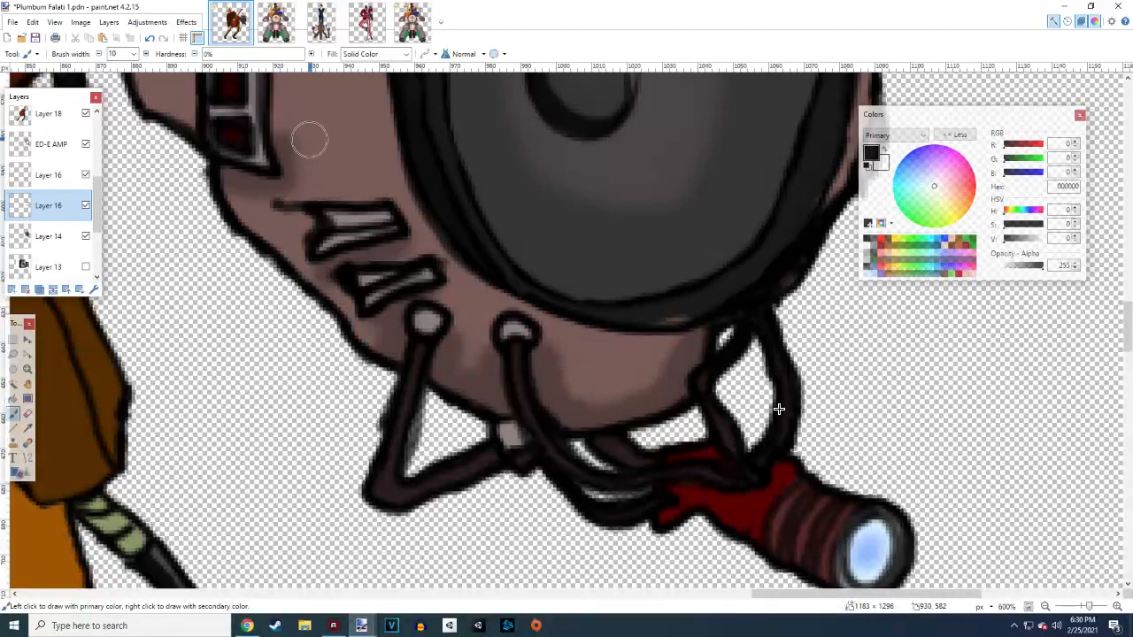
# Shade the amp casing around the round knob at the end of the lever
pyautogui.scroll(6, 779, 409)
pyautogui.scroll(-1, 637, 386)
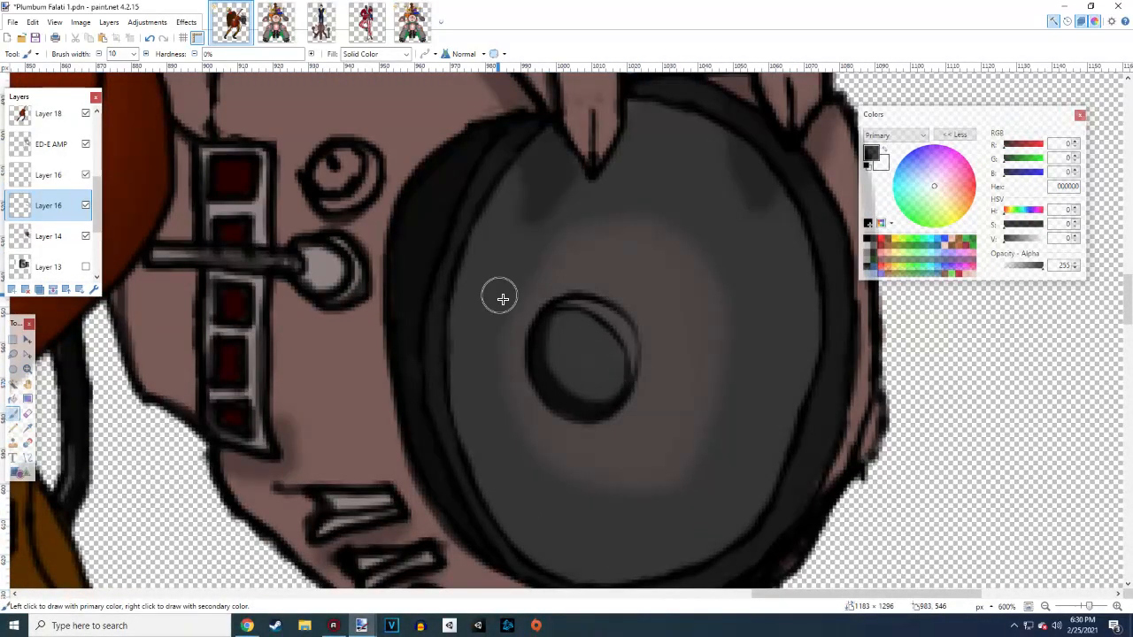
pyautogui.moveTo(283, 296)
pyautogui.mouseDown()
pyautogui.moveTo(314, 319)
pyautogui.moveTo(345, 319)
pyautogui.moveTo(376, 287)
pyautogui.mouseUp()
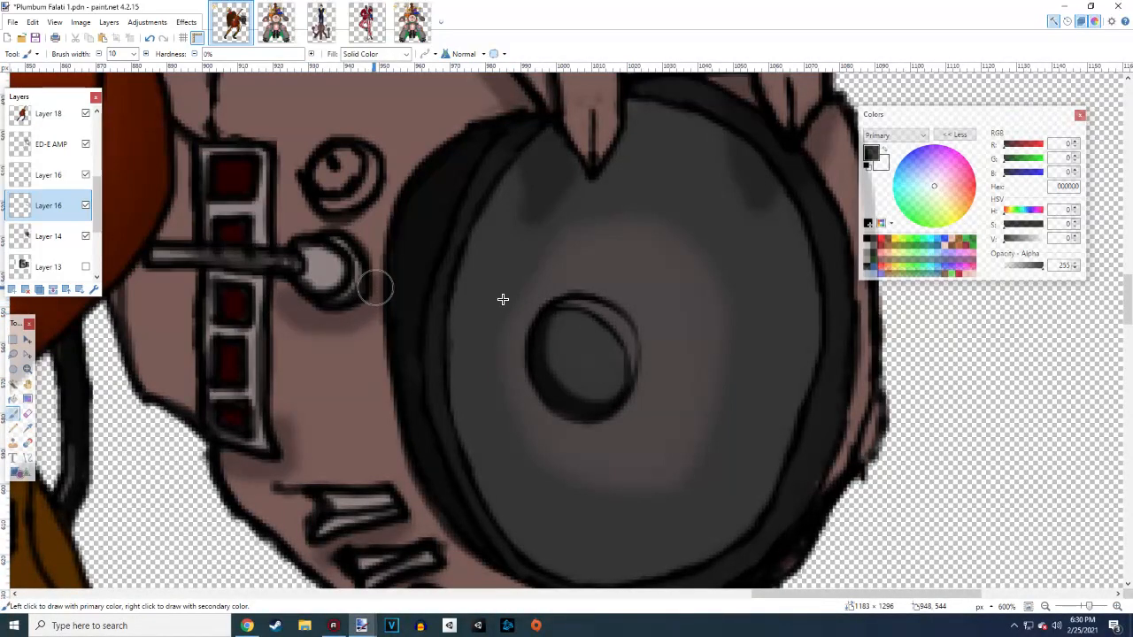
pyautogui.moveTo(336, 224)
pyautogui.mouseDown()
pyautogui.moveTo(301, 207)
pyautogui.moveTo(348, 224)
pyautogui.moveTo(388, 198)
pyautogui.moveTo(315, 211)
pyautogui.moveTo(290, 201)
pyautogui.moveTo(314, 224)
pyautogui.mouseUp()
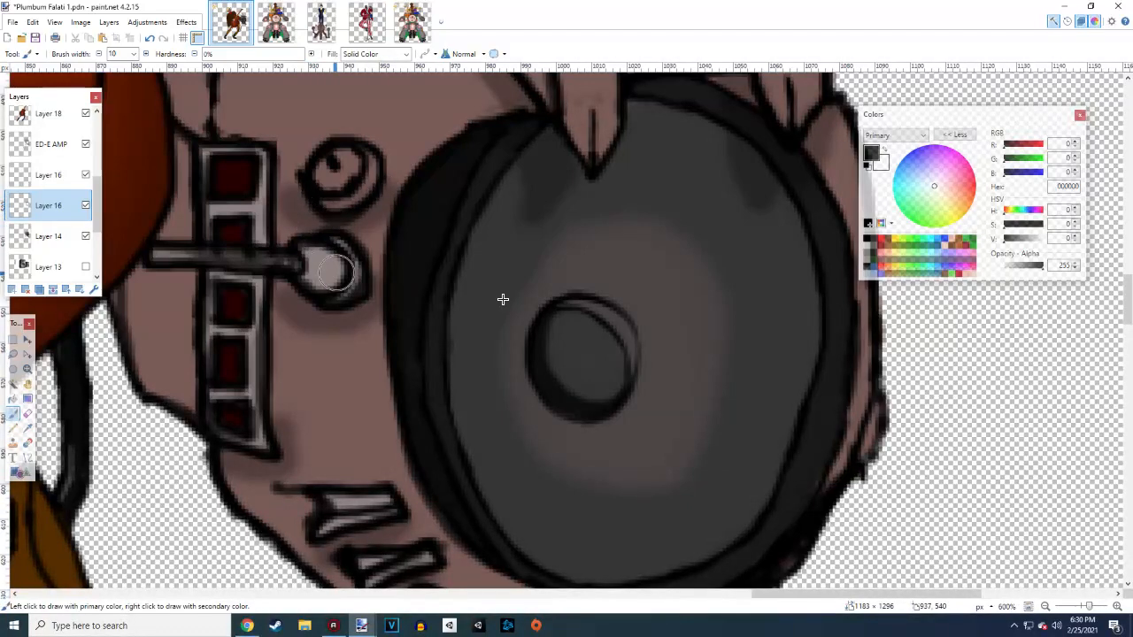
pyautogui.scroll(-8, 592, 372)
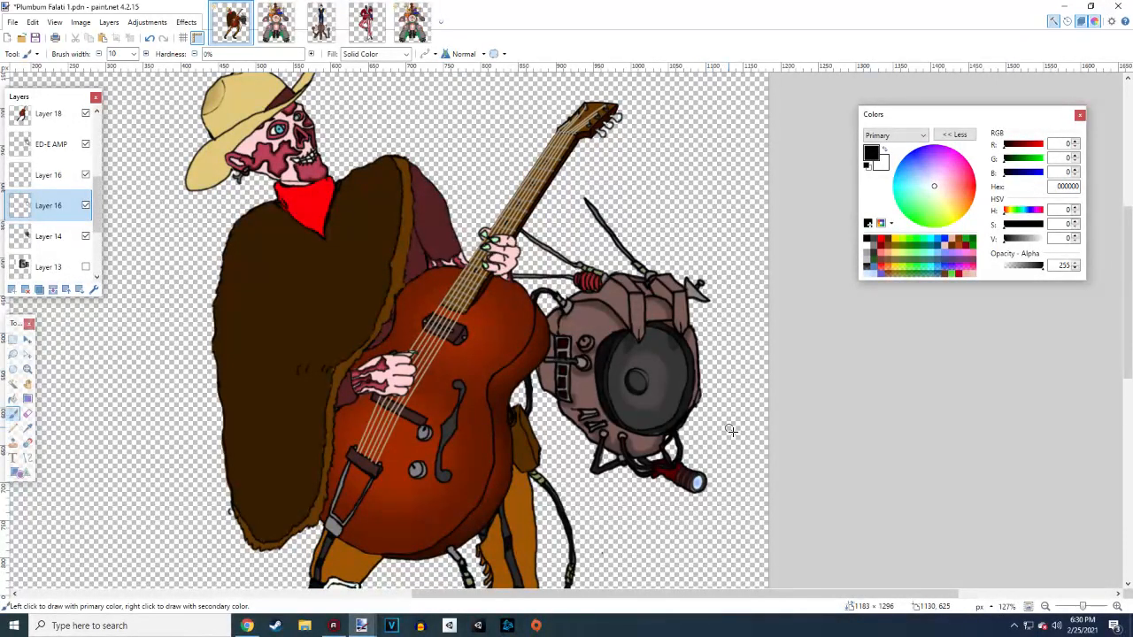
# Save the image, then shade the flashlight's red body beneath the cables and along its striped grip
pyautogui.click(34, 39)
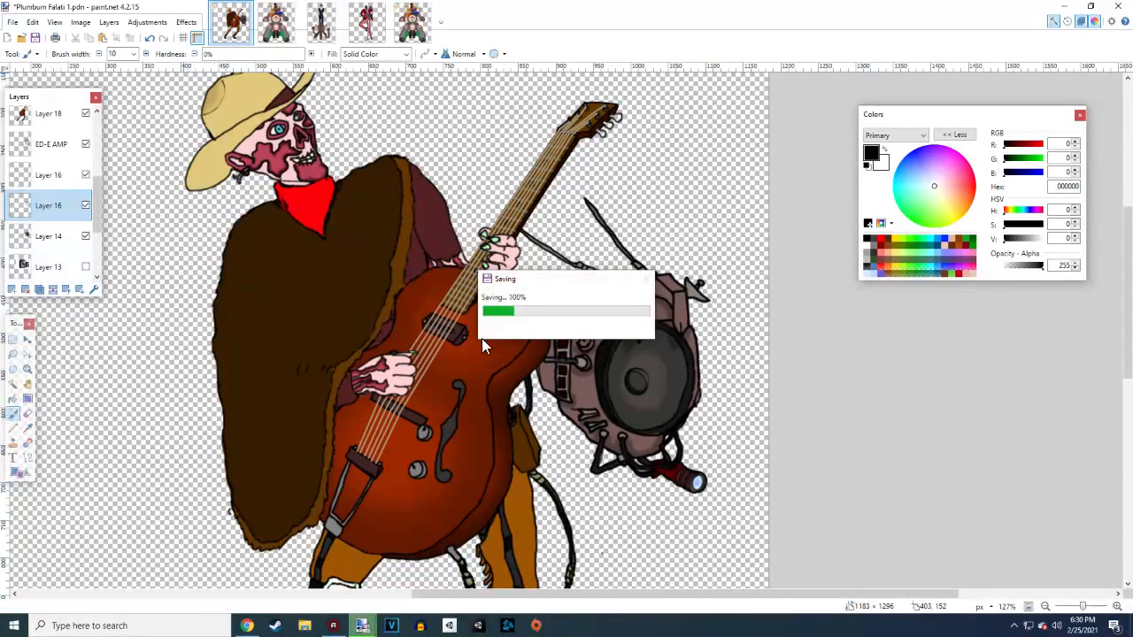
pyautogui.hscroll(2, 551, 361)
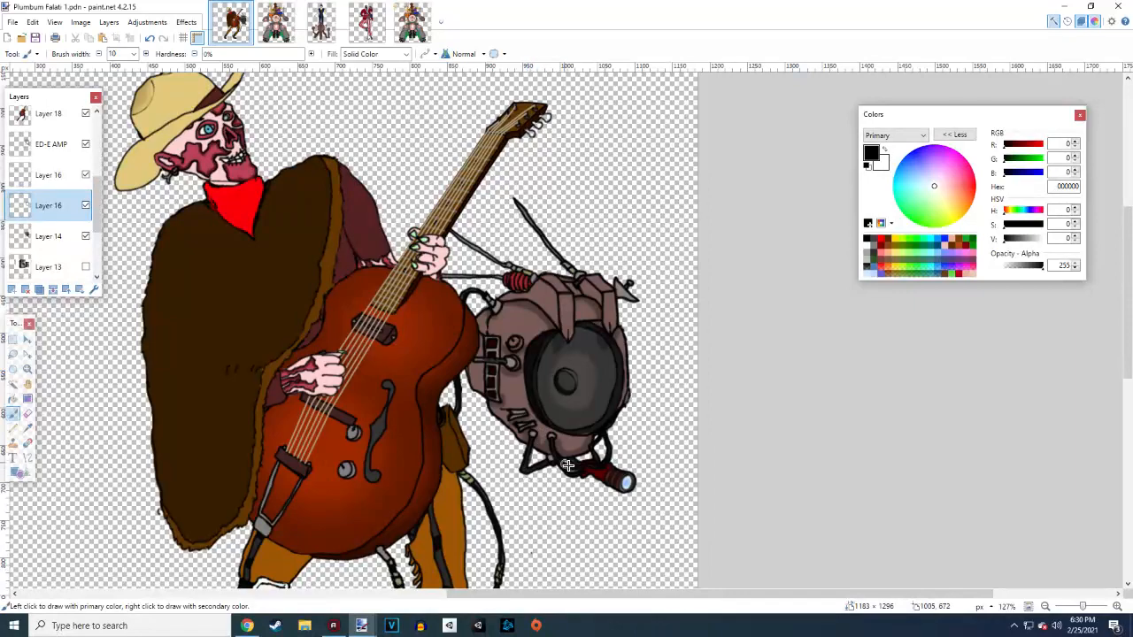
pyautogui.scroll(9, 587, 513)
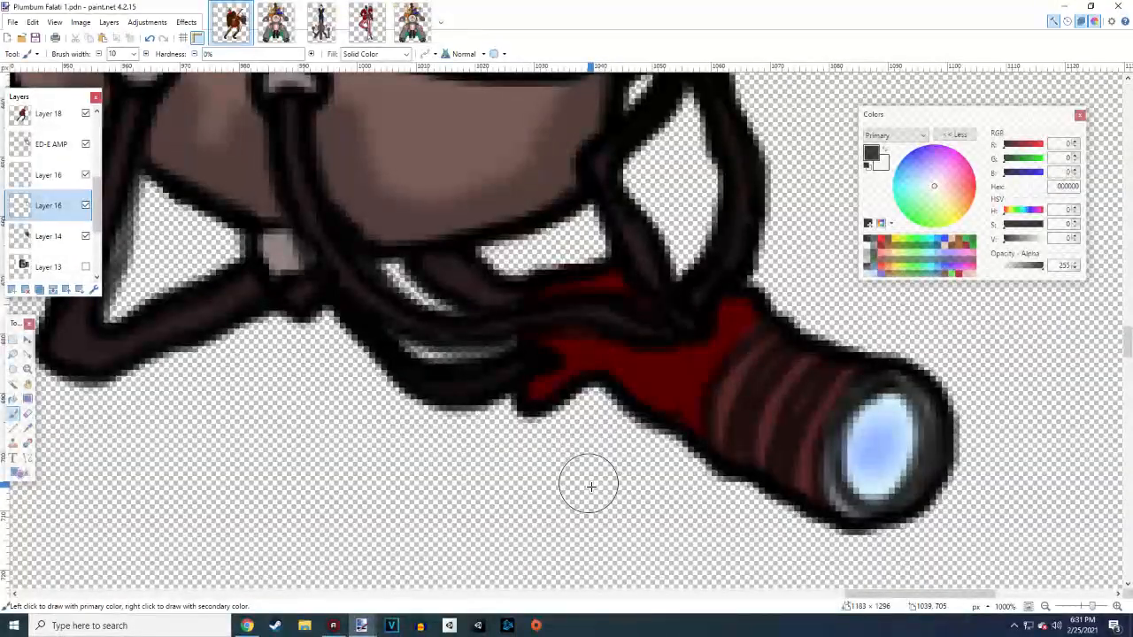
pyautogui.moveTo(534, 336); pyautogui.dragTo(558, 328)
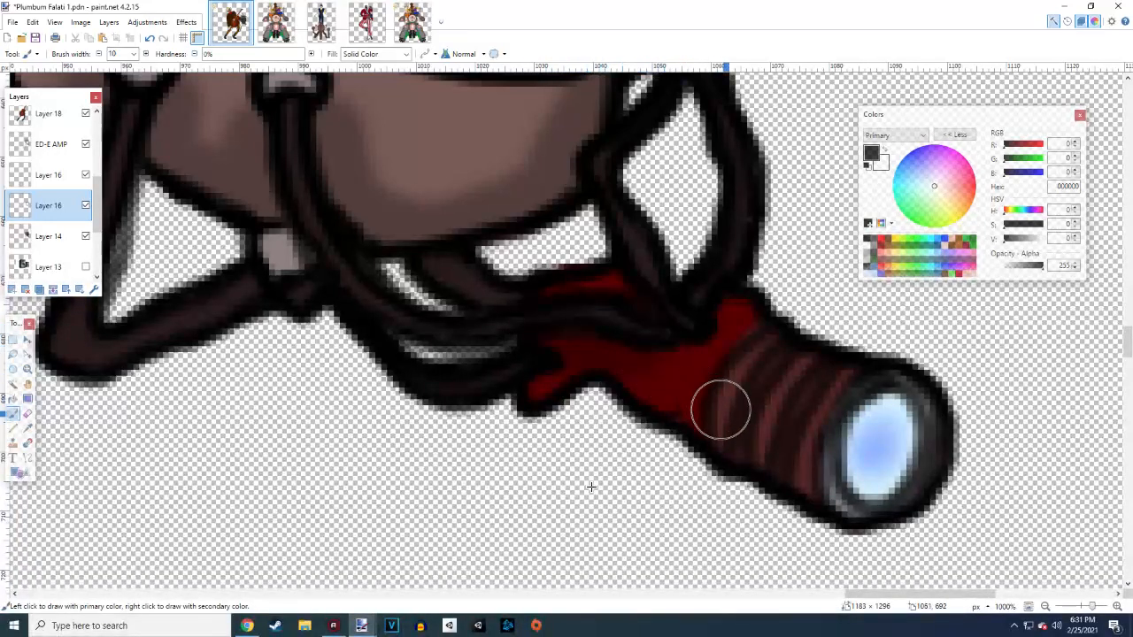
pyautogui.moveTo(736, 310)
pyautogui.mouseDown()
pyautogui.moveTo(698, 329)
pyautogui.moveTo(599, 283)
pyautogui.moveTo(613, 281)
pyautogui.mouseUp()
# On Layer 14, sample the speaker rim's dark grey and paint over the unfilled gap along its lower edge with a 3 px brush
pyautogui.scroll(5, 654, 460)
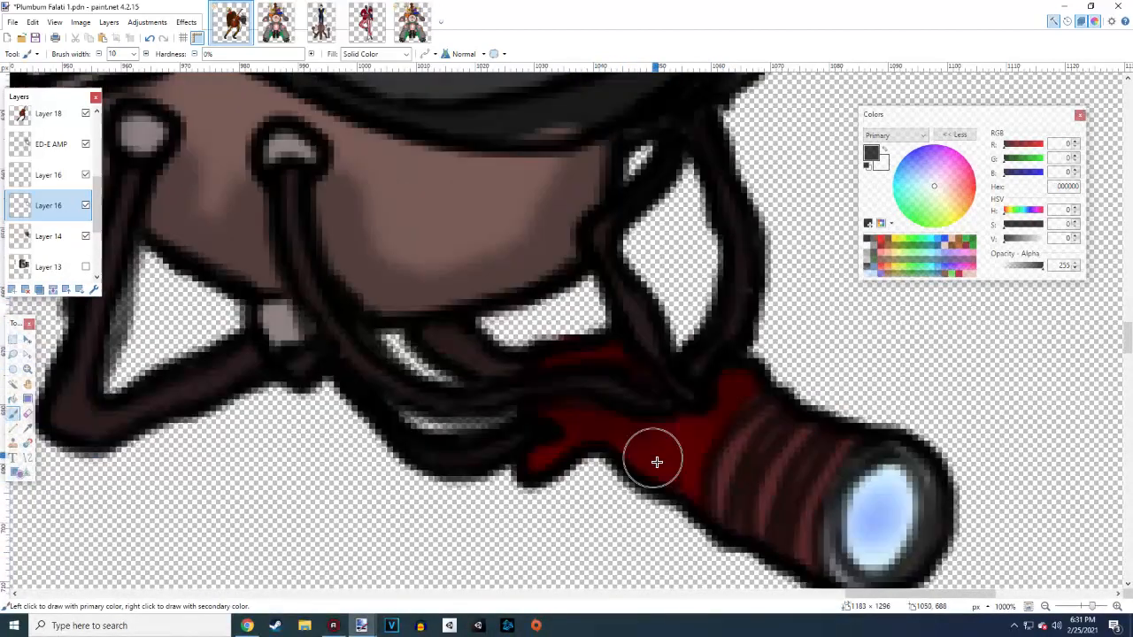
pyautogui.scroll(2, 606, 531)
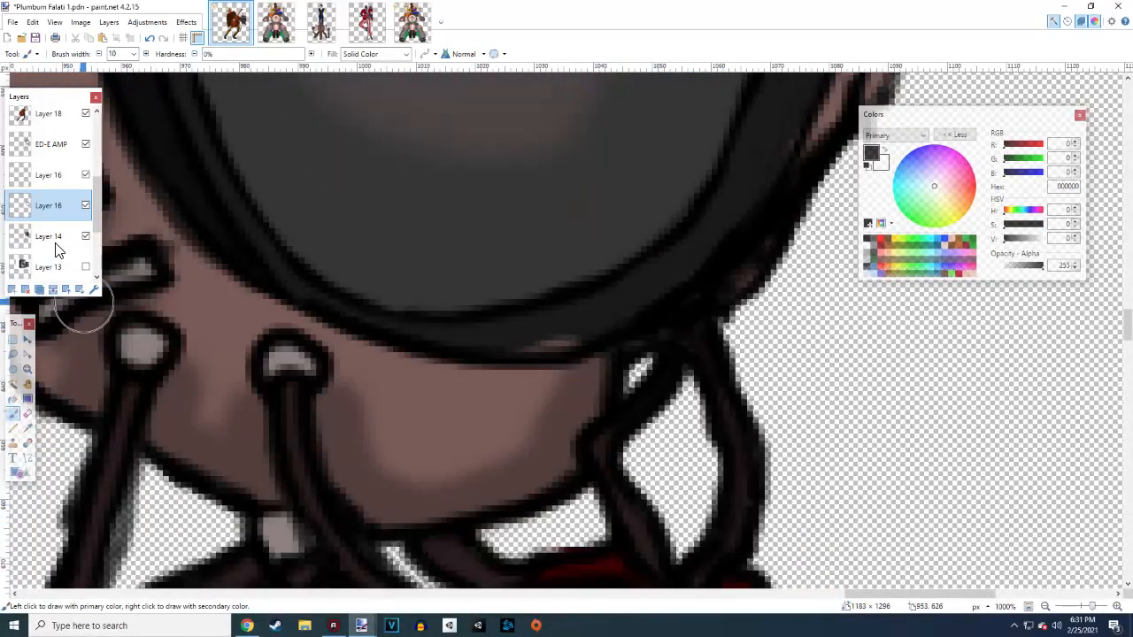
pyautogui.click(55, 237)
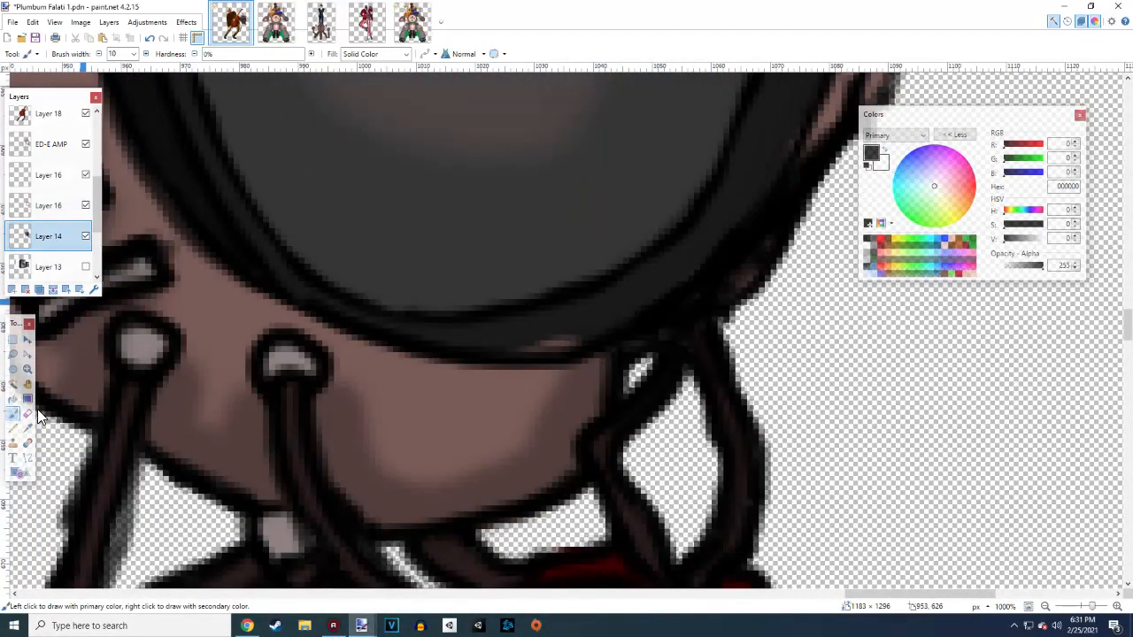
pyautogui.click(469, 351)
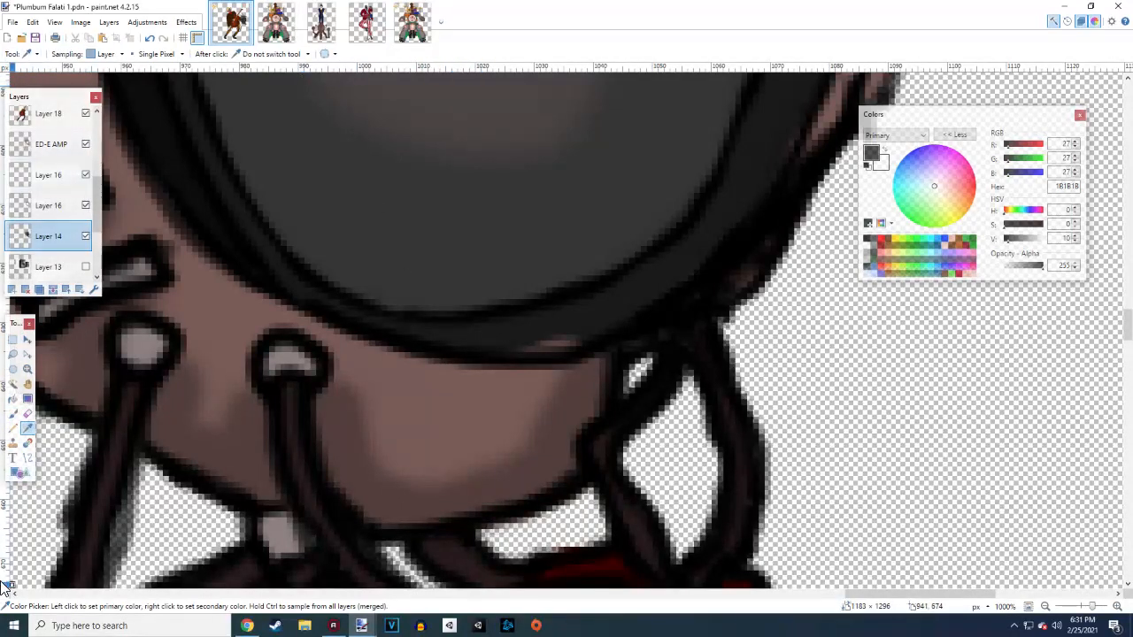
pyautogui.click(12, 413)
pyautogui.click(98, 54)
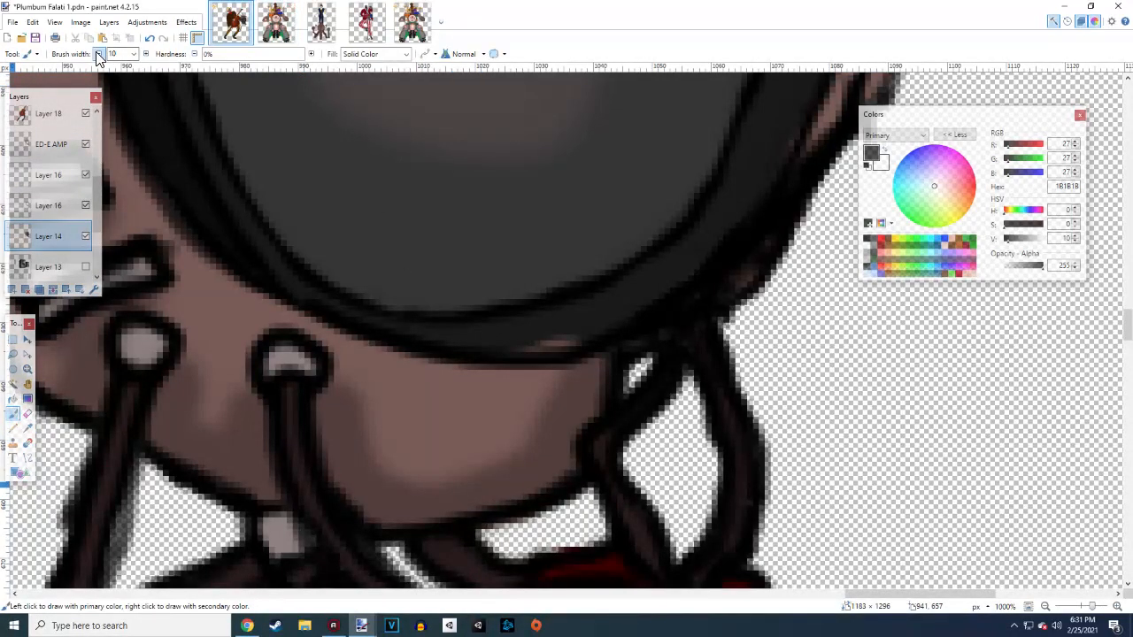
pyautogui.click(98, 54)
pyautogui.click(98, 54)
pyautogui.click(98, 54)
pyautogui.moveTo(530, 349); pyautogui.dragTo(578, 338)
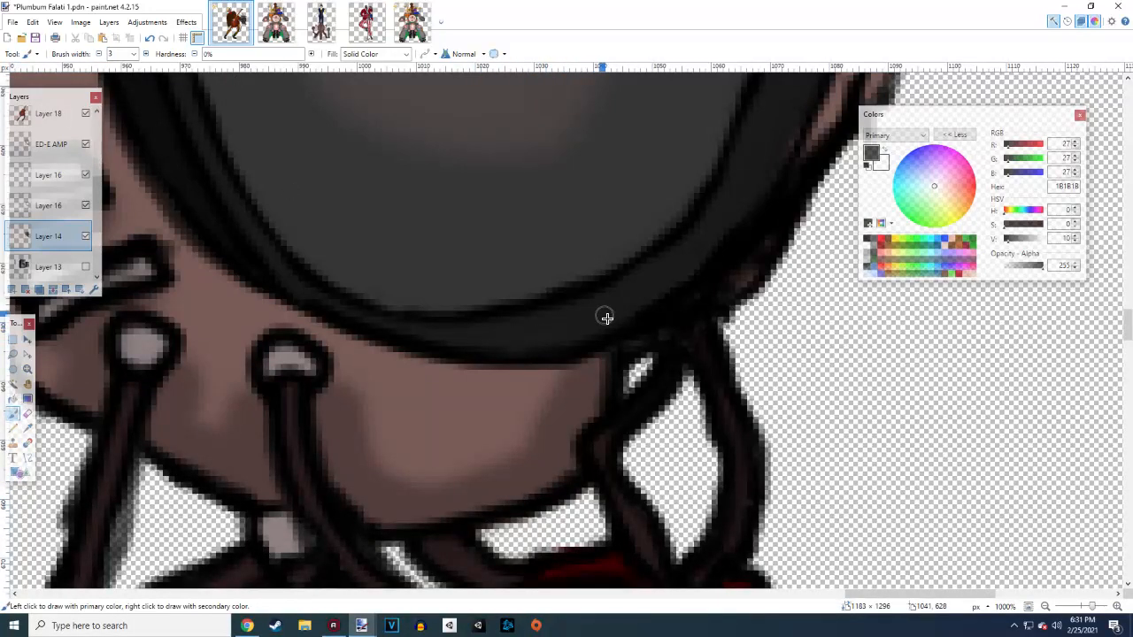
# On the ED-E AMP layer, erase the stray inner lines in the casing strip beside the speaker's right side with a 3 px eraser
pyautogui.scroll(3, 693, 303)
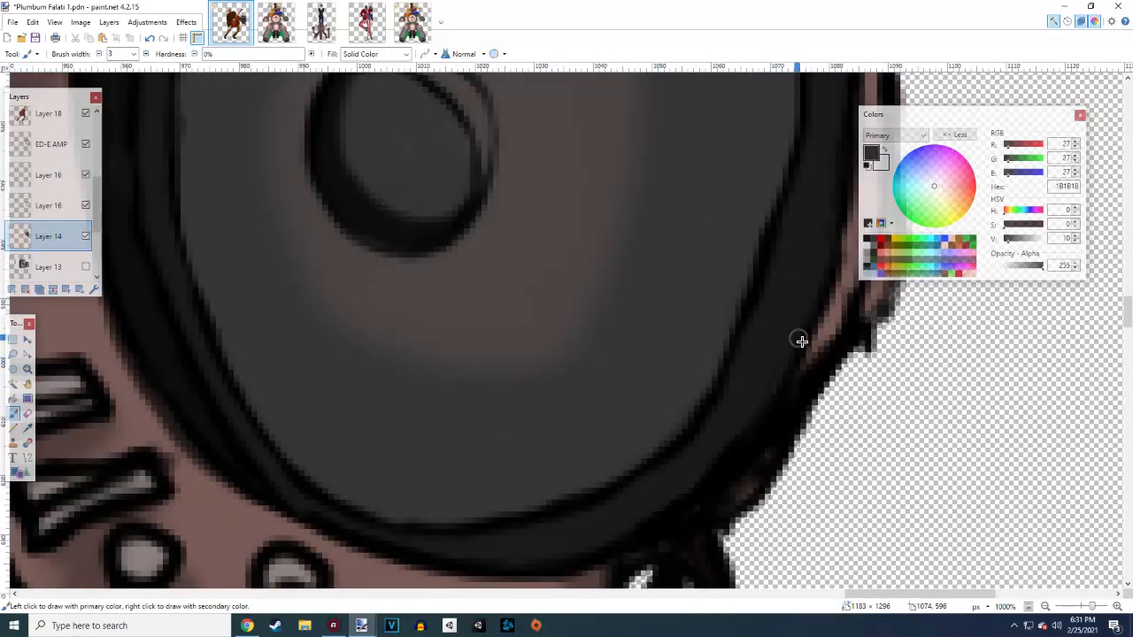
pyautogui.hscroll(3, 753, 379)
pyautogui.scroll(1, 699, 389)
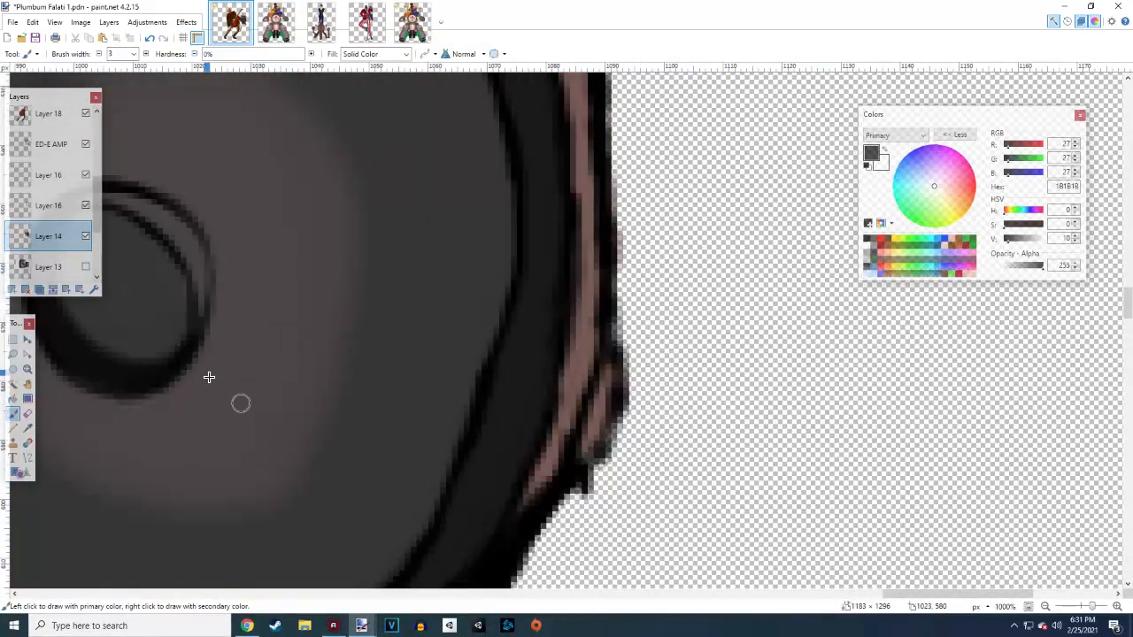
pyautogui.click(49, 144)
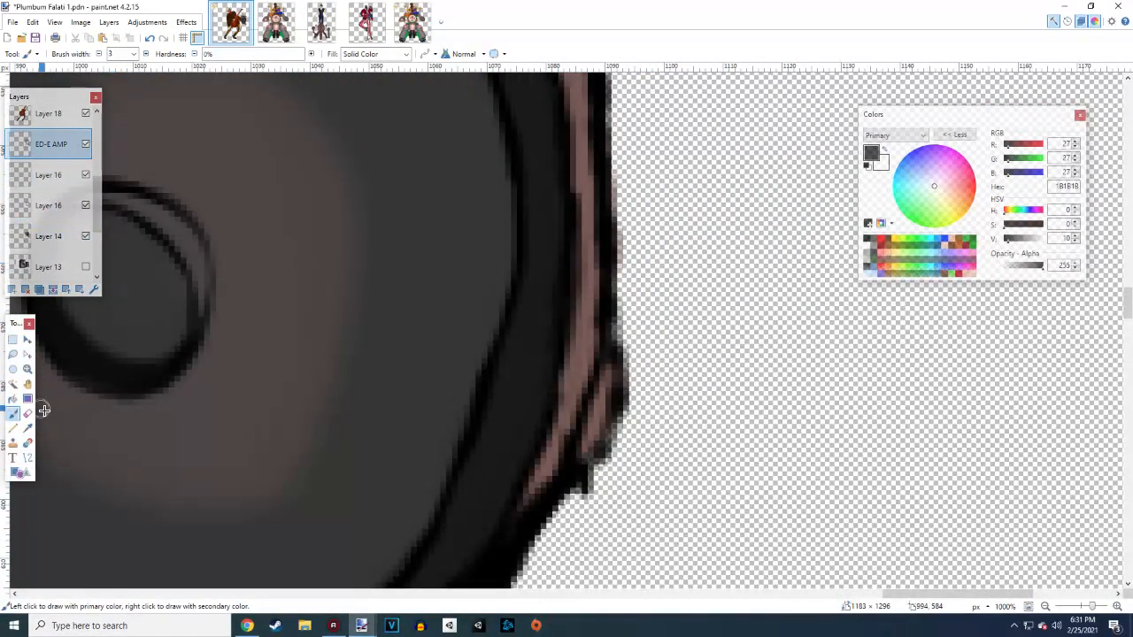
pyautogui.click(28, 414)
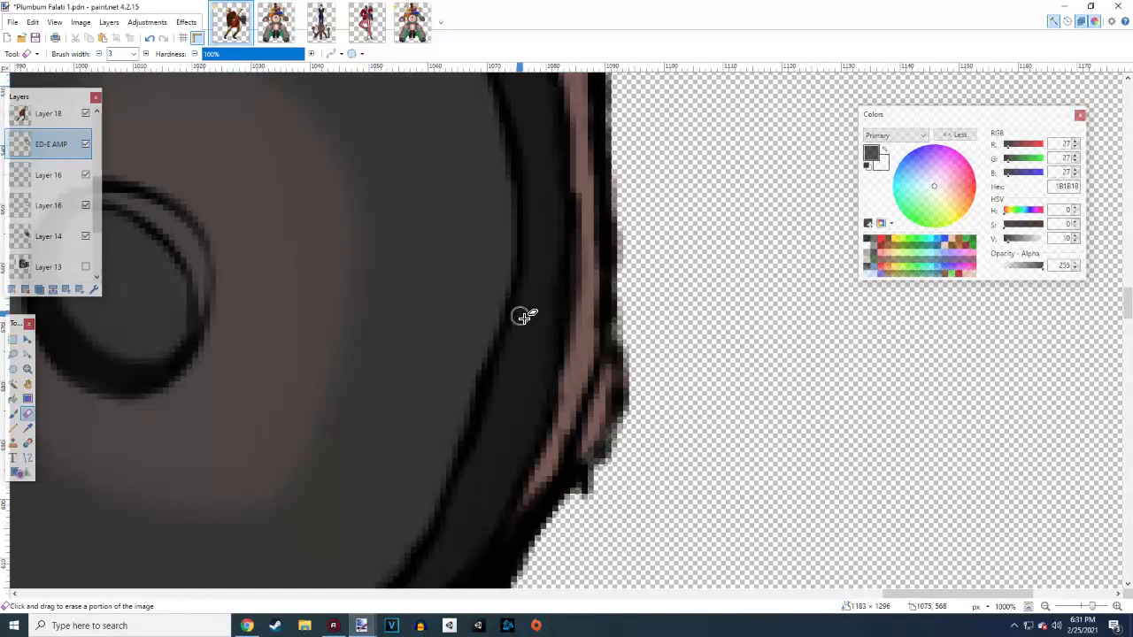
pyautogui.scroll(-1, 531, 314)
pyautogui.moveTo(552, 306)
pyautogui.mouseDown()
pyautogui.moveTo(594, 300)
pyautogui.moveTo(567, 369)
pyautogui.moveTo(607, 312)
pyautogui.mouseUp()
pyautogui.moveTo(575, 361)
pyautogui.mouseDown()
pyautogui.moveTo(526, 437)
pyautogui.moveTo(558, 434)
pyautogui.mouseUp()
pyautogui.scroll(-2, 549, 376)
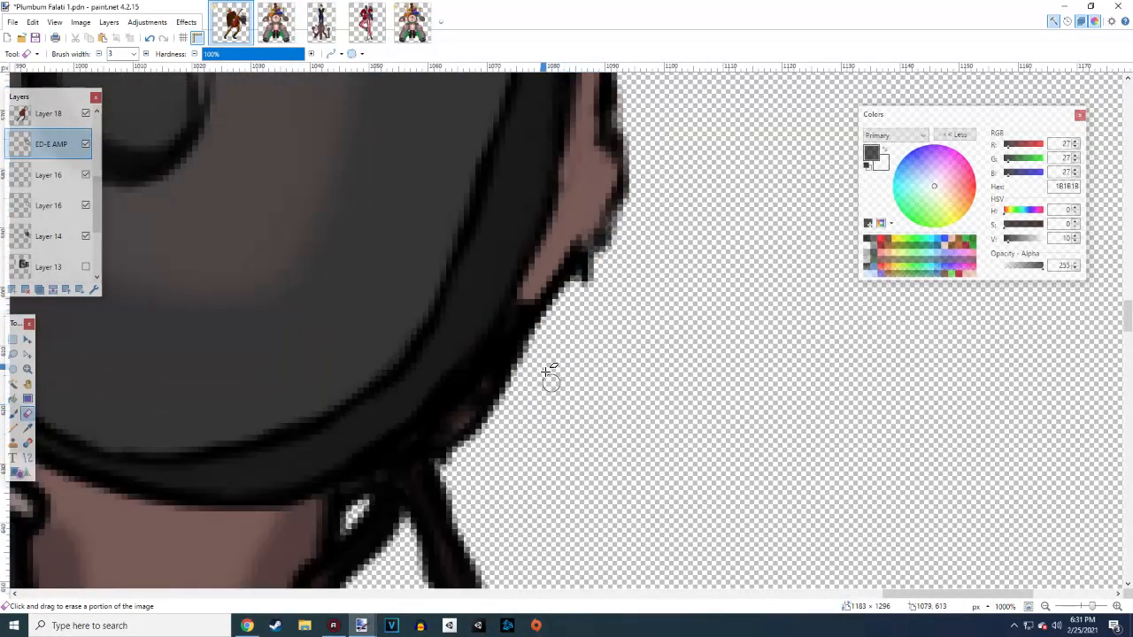
# Thin the heavy black linework between the speaker rim and the casing's lower right edge with a 2 px eraser
pyautogui.click(100, 54)
pyautogui.moveTo(466, 389); pyautogui.dragTo(526, 312)
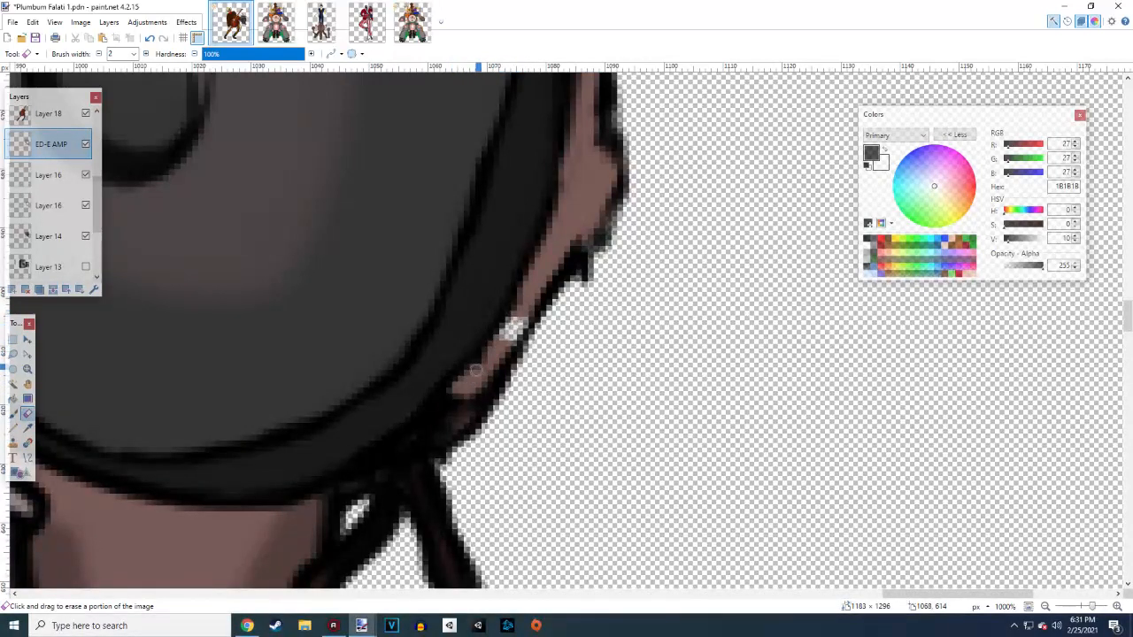
pyautogui.scroll(-3, 495, 341)
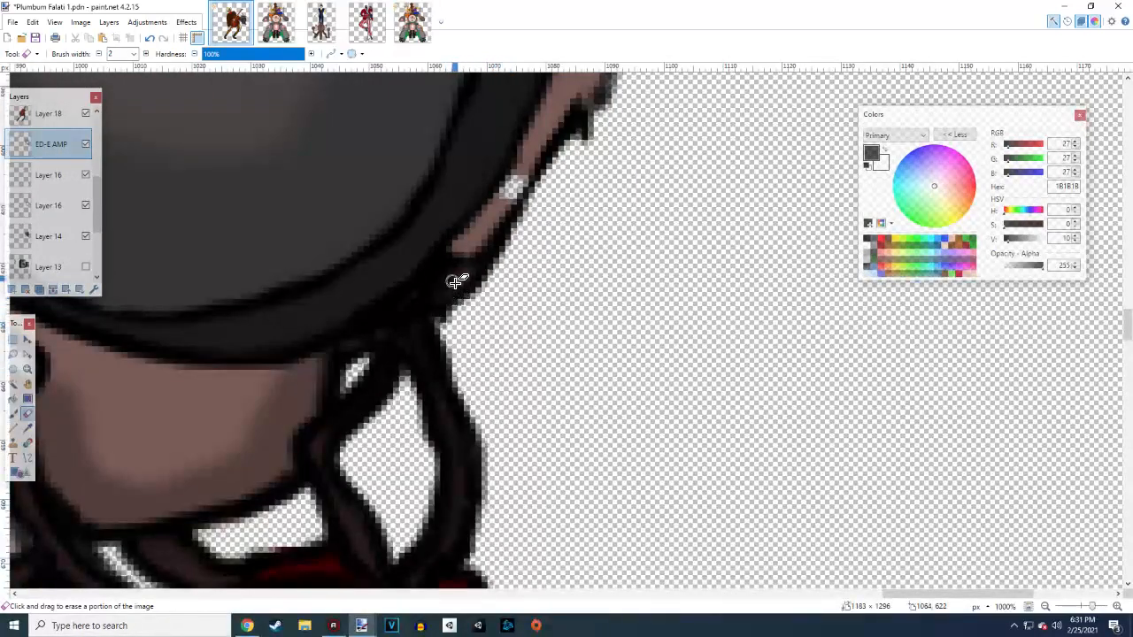
pyautogui.moveTo(428, 280)
pyautogui.mouseDown()
pyautogui.moveTo(477, 251)
pyautogui.moveTo(465, 276)
pyautogui.moveTo(448, 280)
pyautogui.moveTo(481, 243)
pyautogui.moveTo(510, 244)
pyautogui.mouseUp()
pyautogui.scroll(-6, 610, 292)
pyautogui.scroll(5, 628, 261)
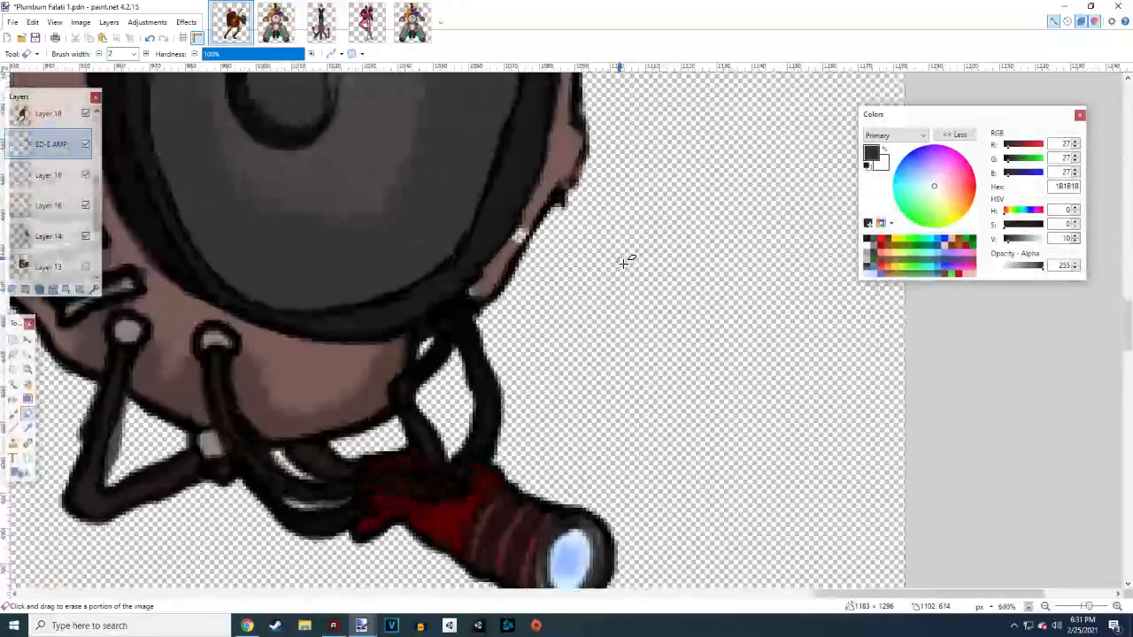
# Redraw the casing's right outline around the small corner bump in black with a 2 px brush
pyautogui.press('b')
pyautogui.scroll(3, 814, 263)
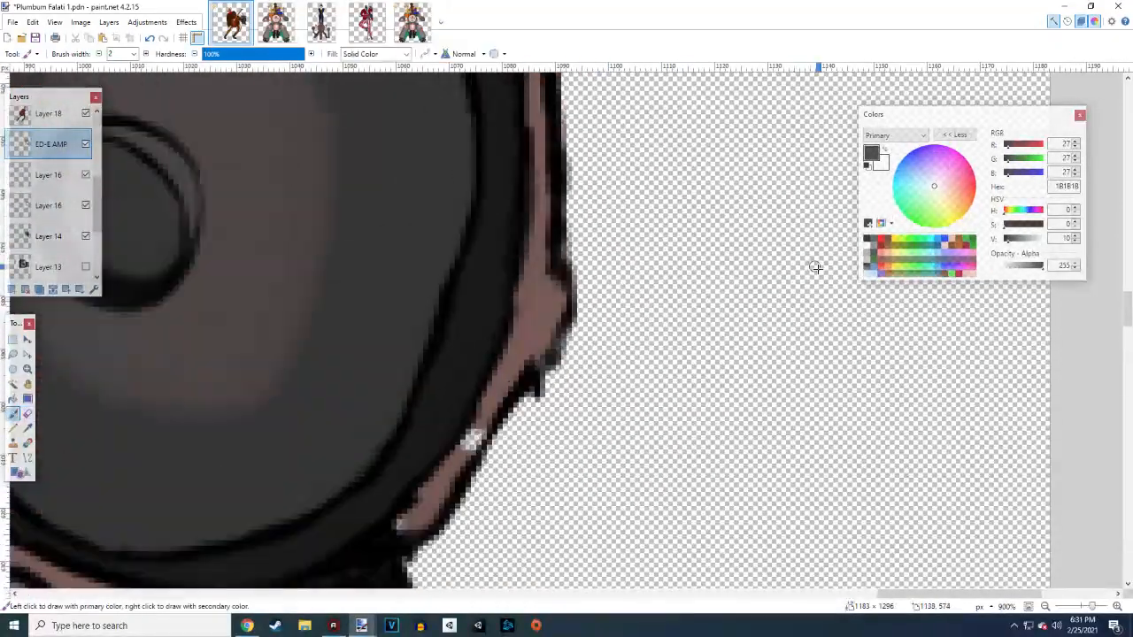
pyautogui.moveTo(523, 384); pyautogui.dragTo(559, 257)
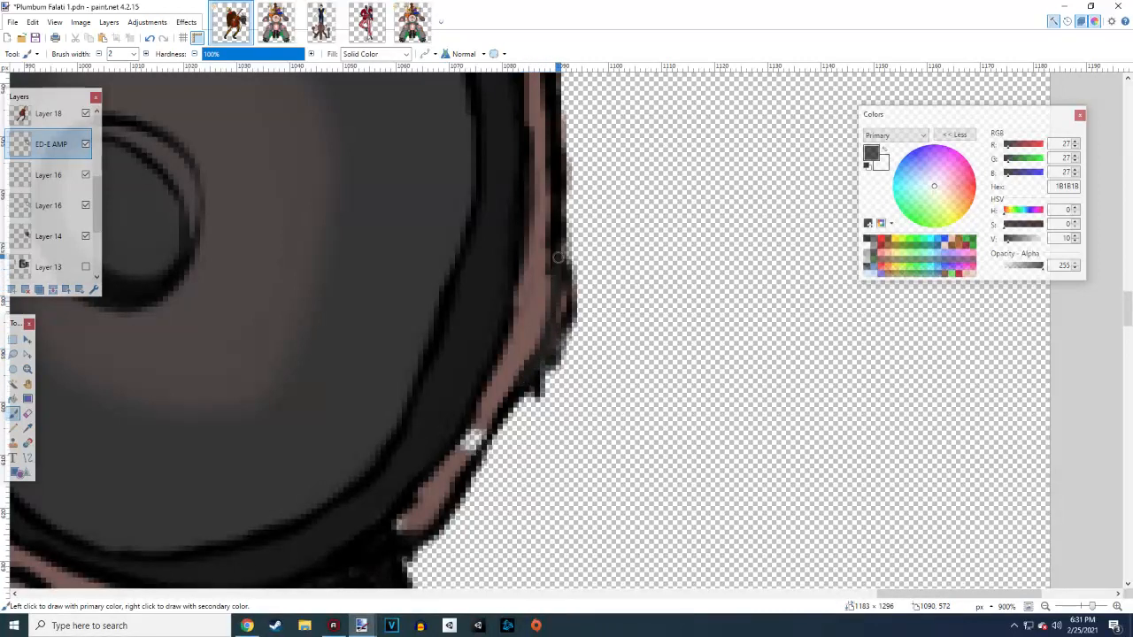
pyautogui.hotkey('ctrl', 'z')
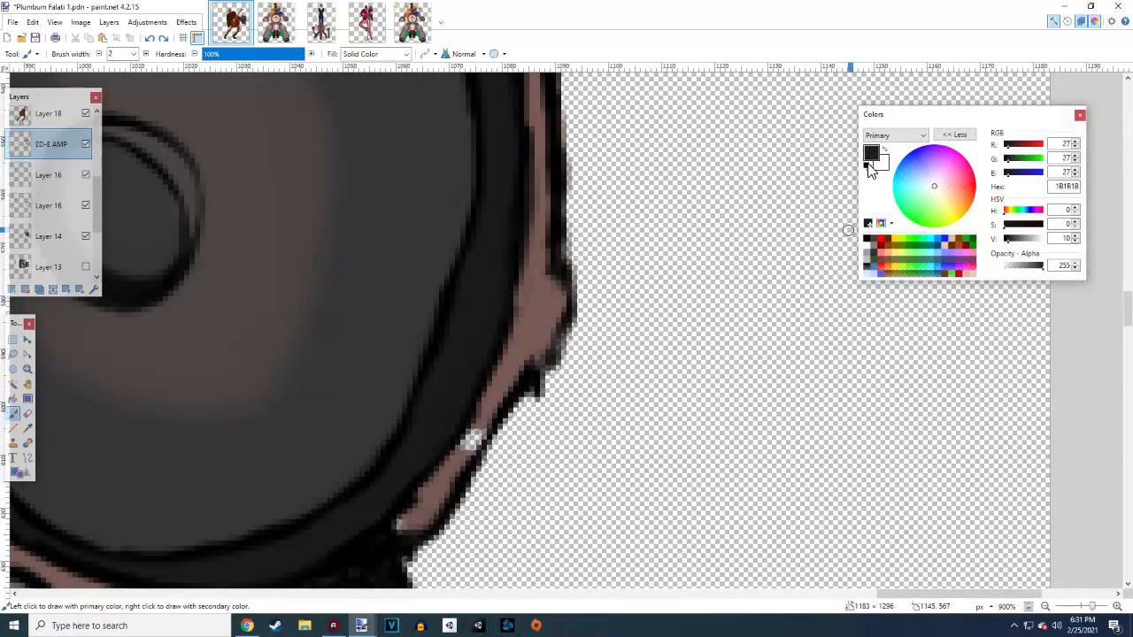
pyautogui.click(868, 167)
pyautogui.moveTo(561, 243)
pyautogui.mouseDown()
pyautogui.moveTo(545, 320)
pyautogui.moveTo(519, 379)
pyautogui.mouseUp()
pyautogui.hotkey('ctrl', 'z')
pyautogui.moveTo(557, 251); pyautogui.dragTo(539, 295)
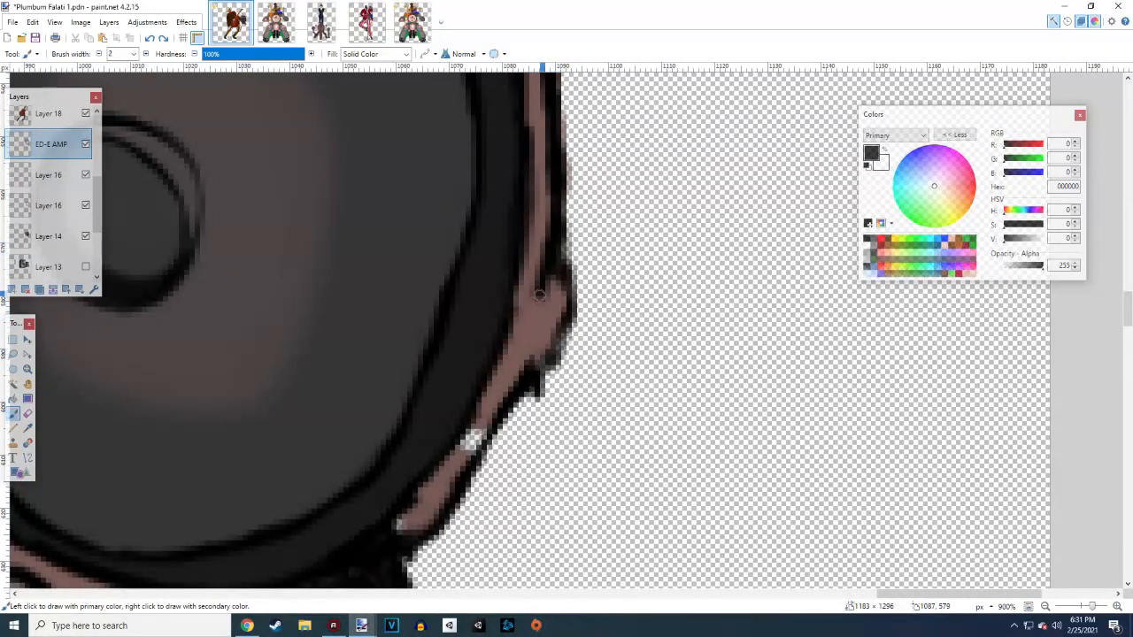
pyautogui.hotkey('ctrl', 'z')
pyautogui.moveTo(527, 371); pyautogui.dragTo(564, 331)
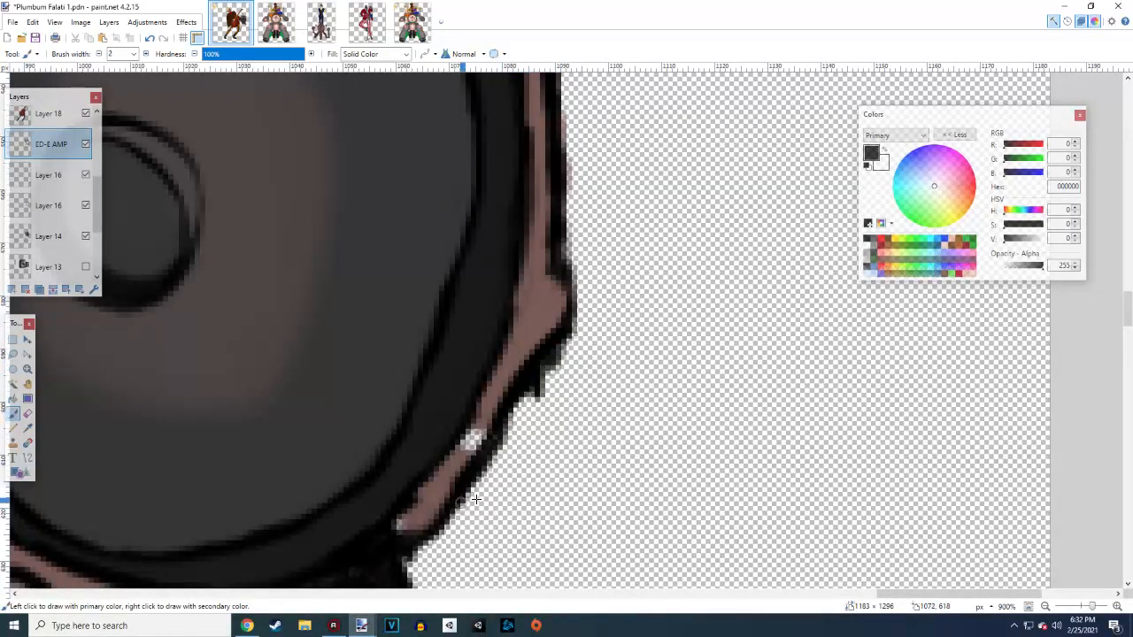
pyautogui.moveTo(564, 317)
pyautogui.mouseDown()
pyautogui.moveTo(570, 285)
pyautogui.moveTo(556, 261)
pyautogui.moveTo(556, 195)
pyautogui.mouseUp()
# Erase the excess black pixels outside the casing's redrawn right outline, below the corner bump
pyautogui.click(28, 413)
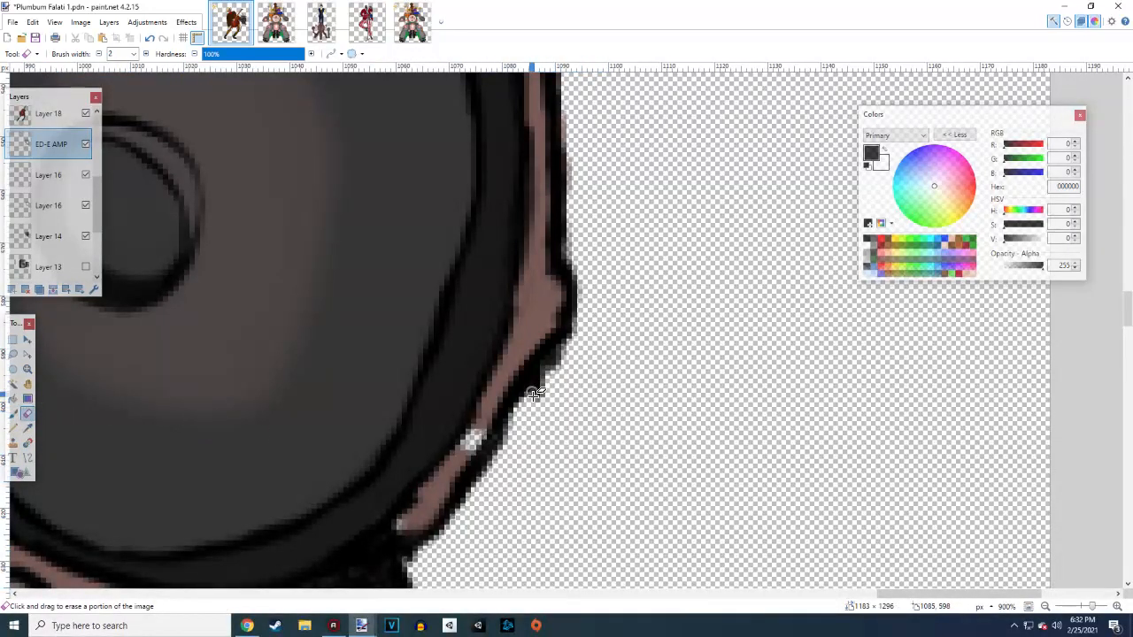
pyautogui.moveTo(536, 394)
pyautogui.mouseDown()
pyautogui.moveTo(571, 346)
pyautogui.moveTo(537, 393)
pyautogui.mouseUp()
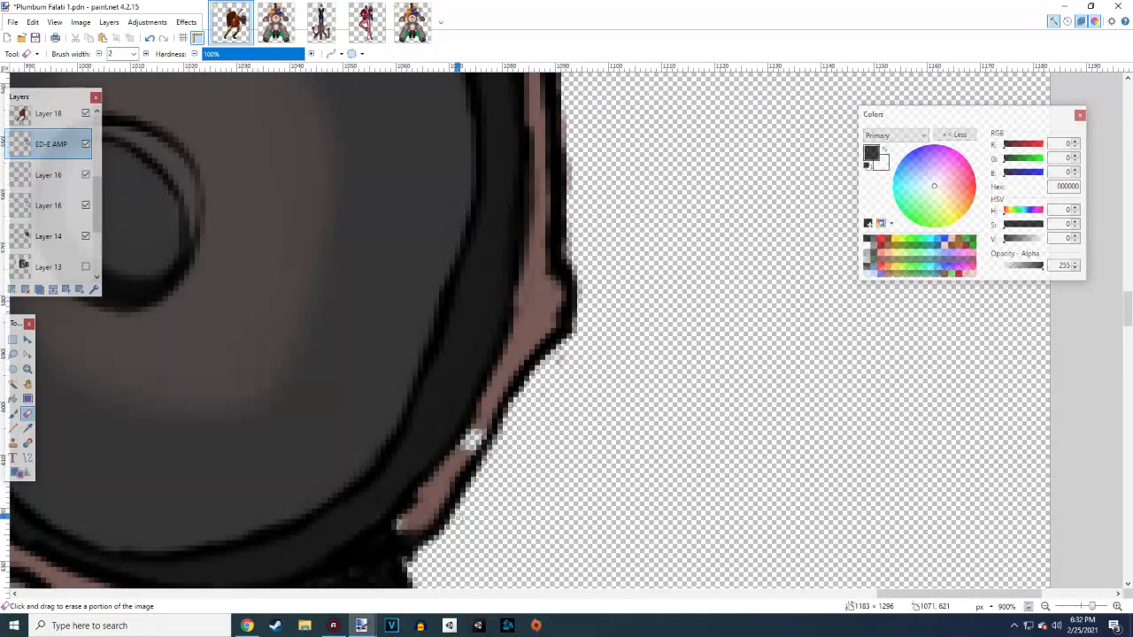
pyautogui.scroll(-2, 571, 447)
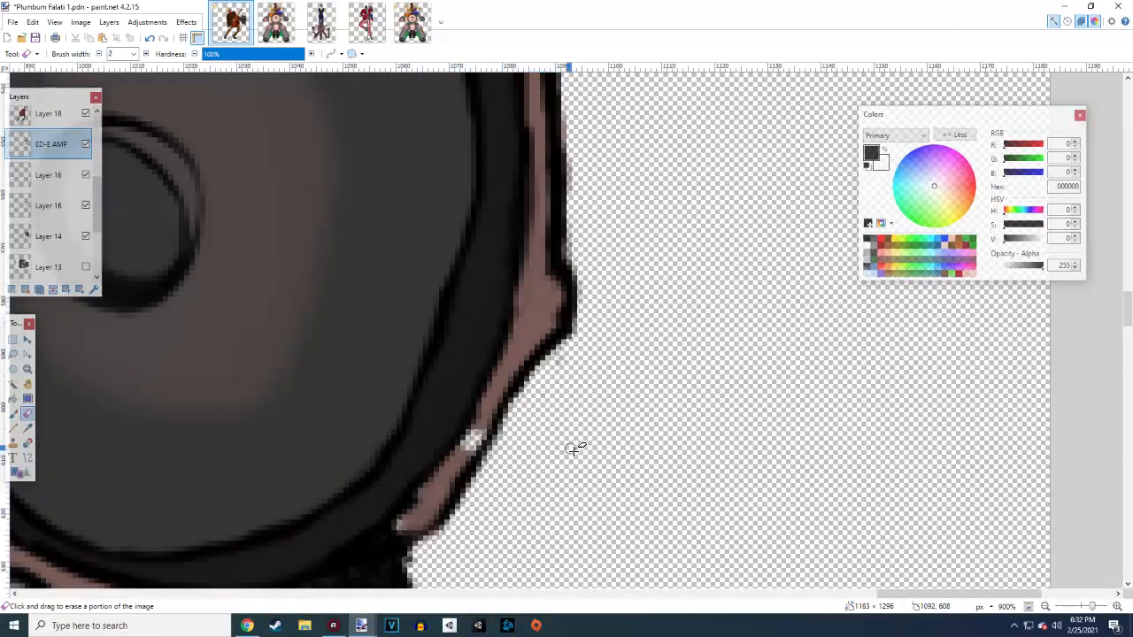
pyautogui.scroll(-1, 354, 319)
pyautogui.scroll(3, 424, 346)
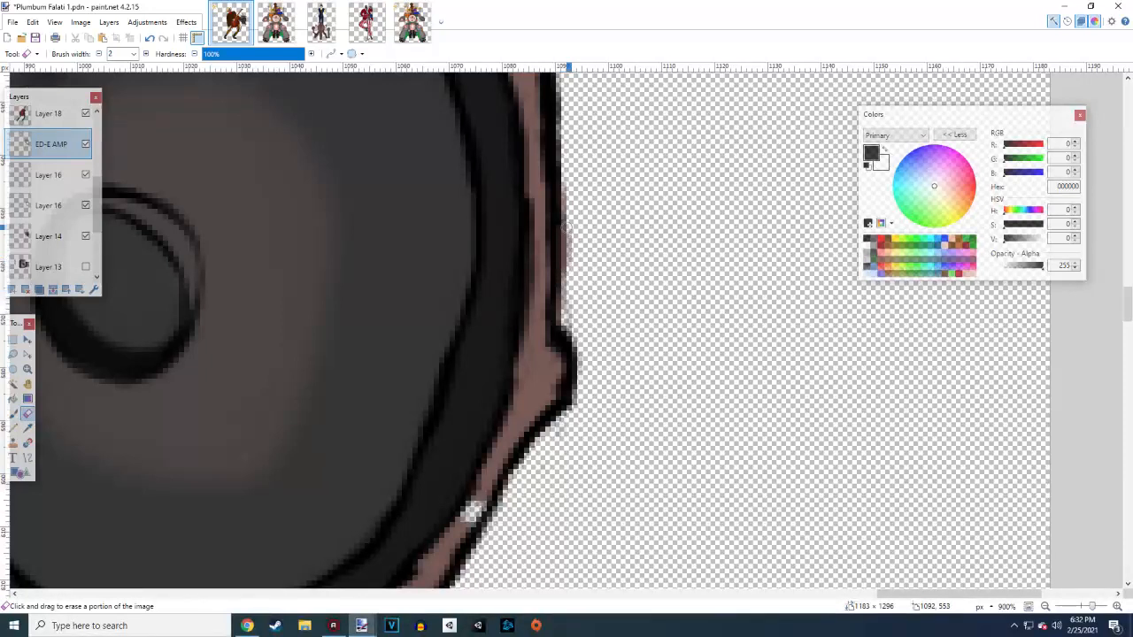
pyautogui.scroll(3, 584, 252)
pyautogui.scroll(1, 615, 300)
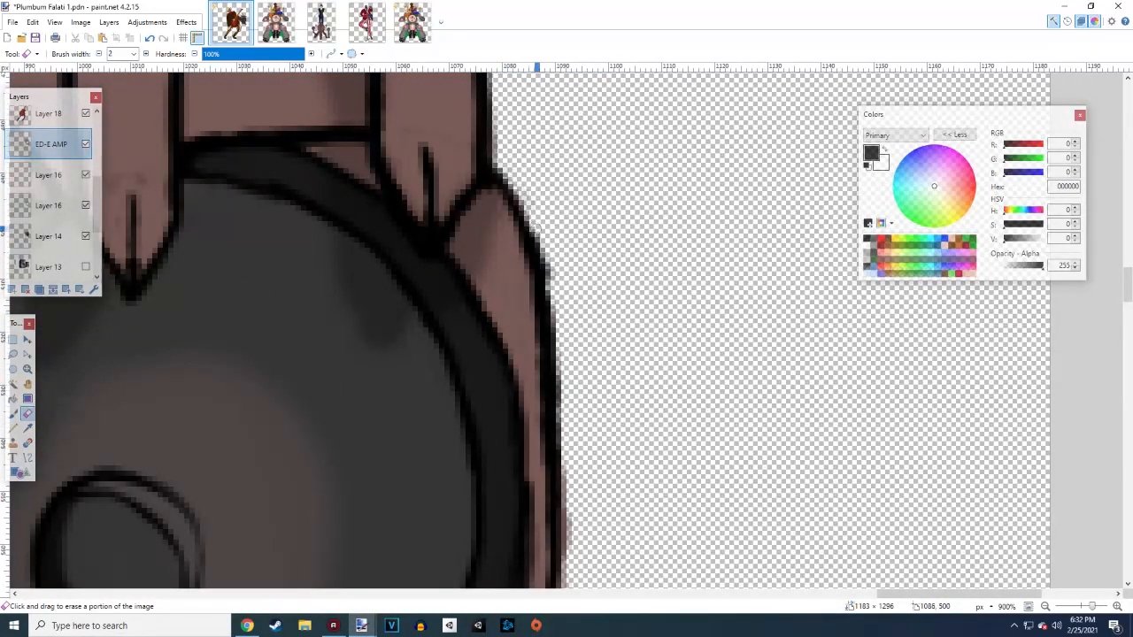
pyautogui.scroll(-5, 569, 325)
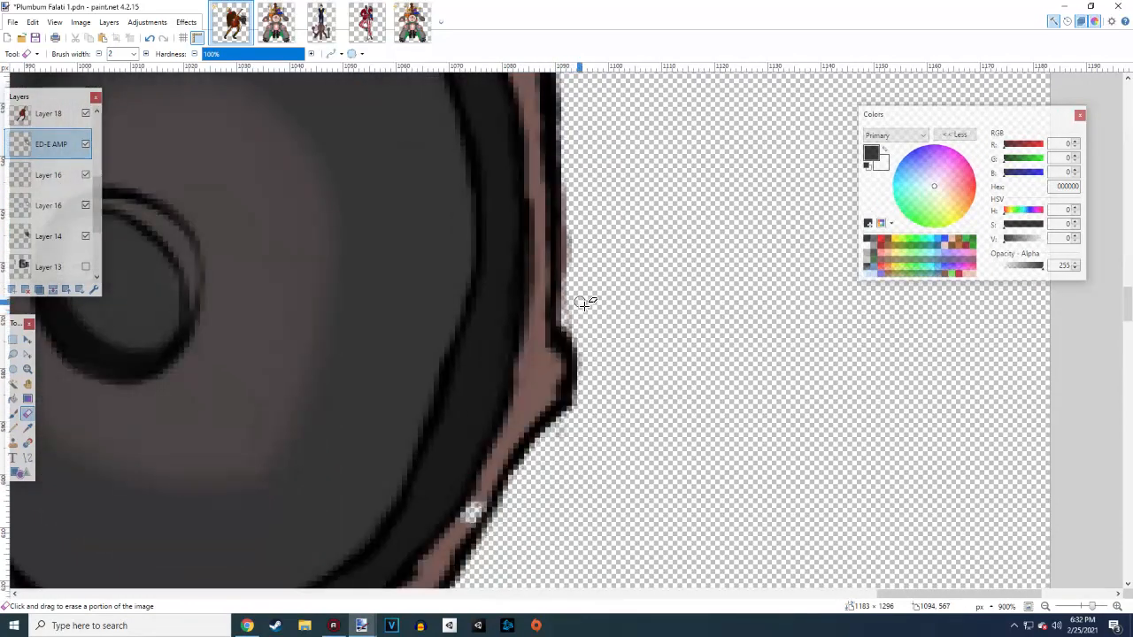
# Erase the doubled line inside the casing's left edge, just below the lever and beside the guitar
pyautogui.scroll(2, 595, 327)
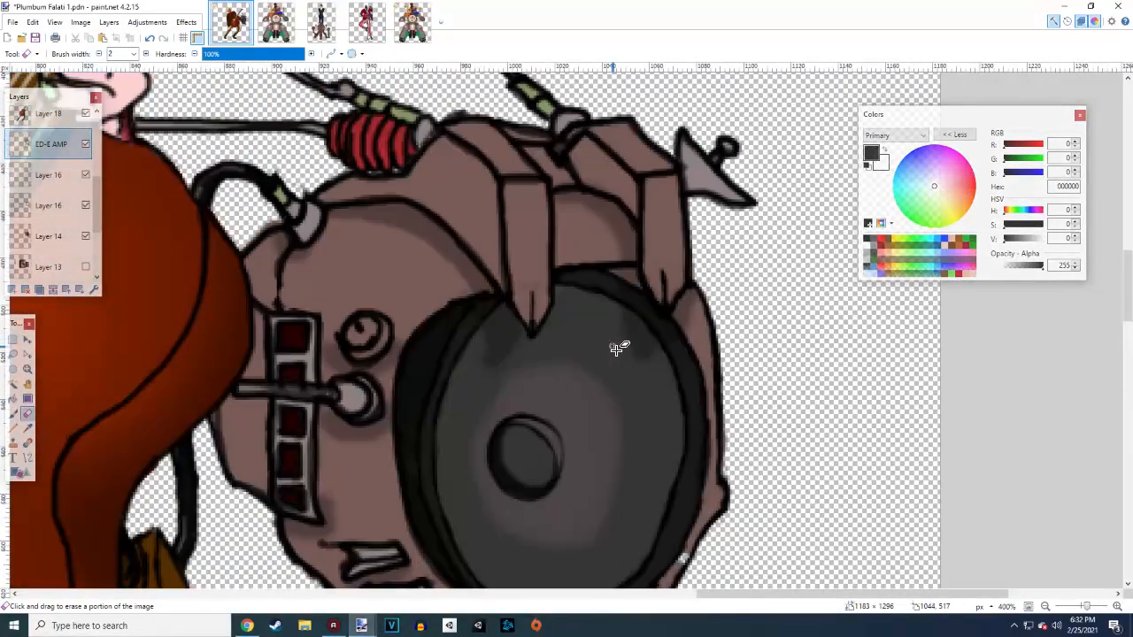
pyautogui.hscroll(-3, 604, 363)
pyautogui.scroll(5, 531, 434)
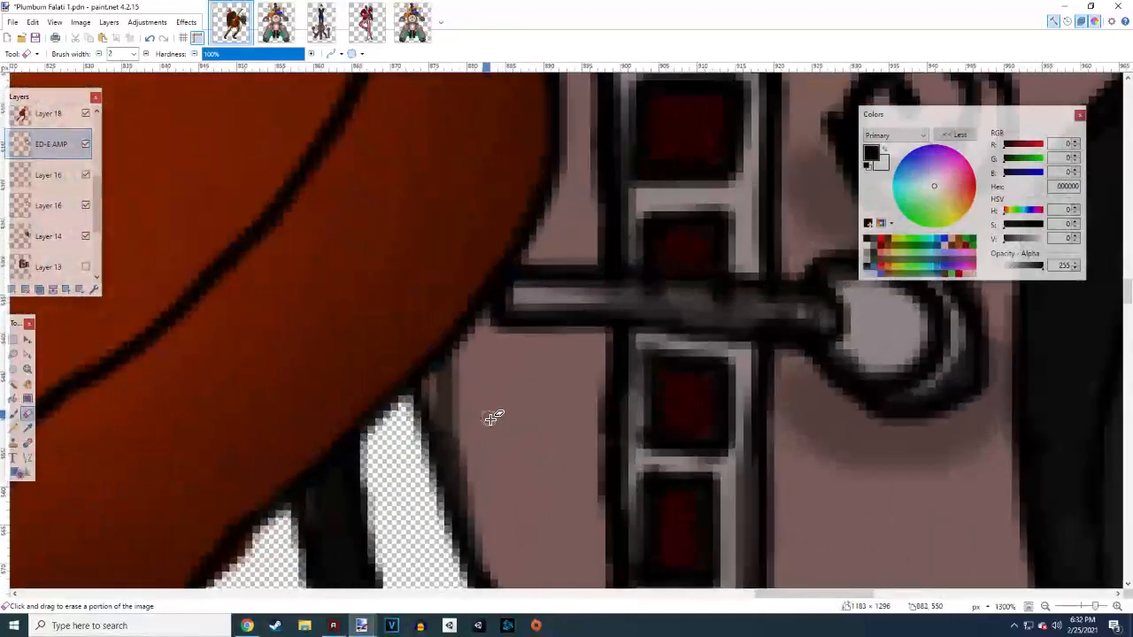
pyautogui.moveTo(432, 395); pyautogui.dragTo(482, 534)
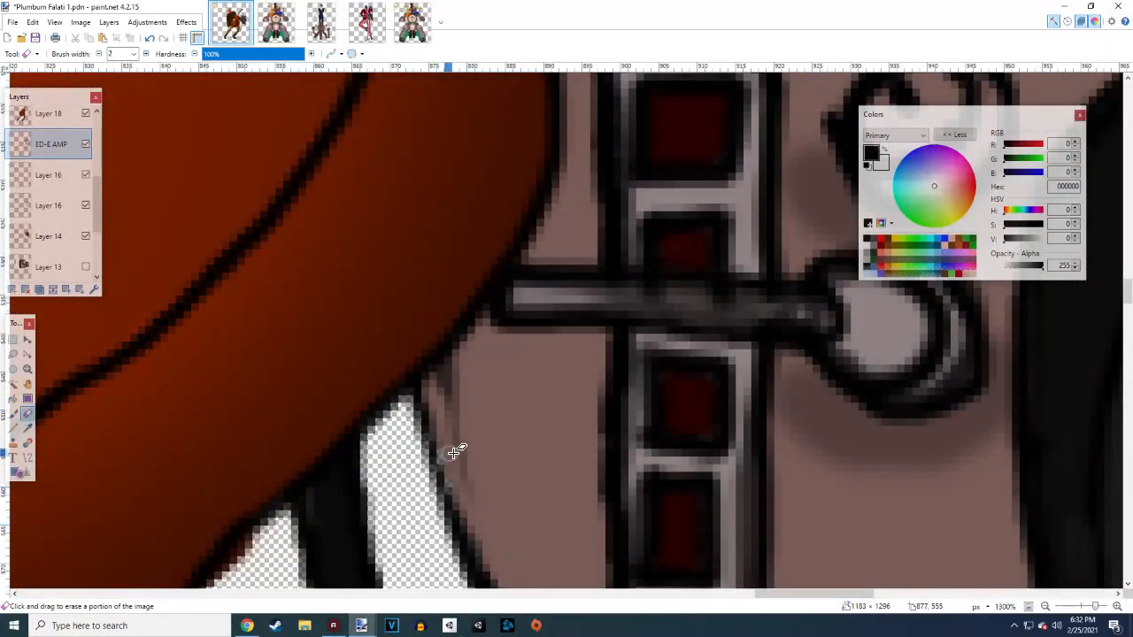
pyautogui.moveTo(442, 376)
pyautogui.mouseDown()
pyautogui.moveTo(465, 466)
pyautogui.moveTo(448, 409)
pyautogui.mouseUp()
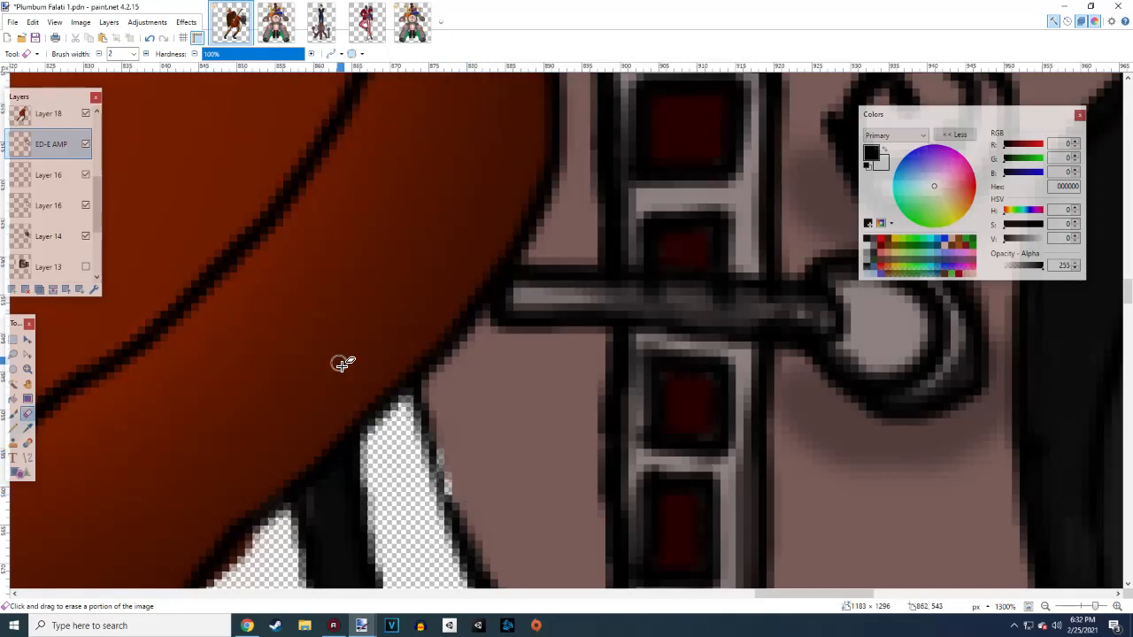
# On Layer 14, sample the casing's brown and paint over the unfilled gap beside its left outline below the lever with a 2 px brush
pyautogui.scroll(-3, 266, 354)
pyautogui.click(46, 237)
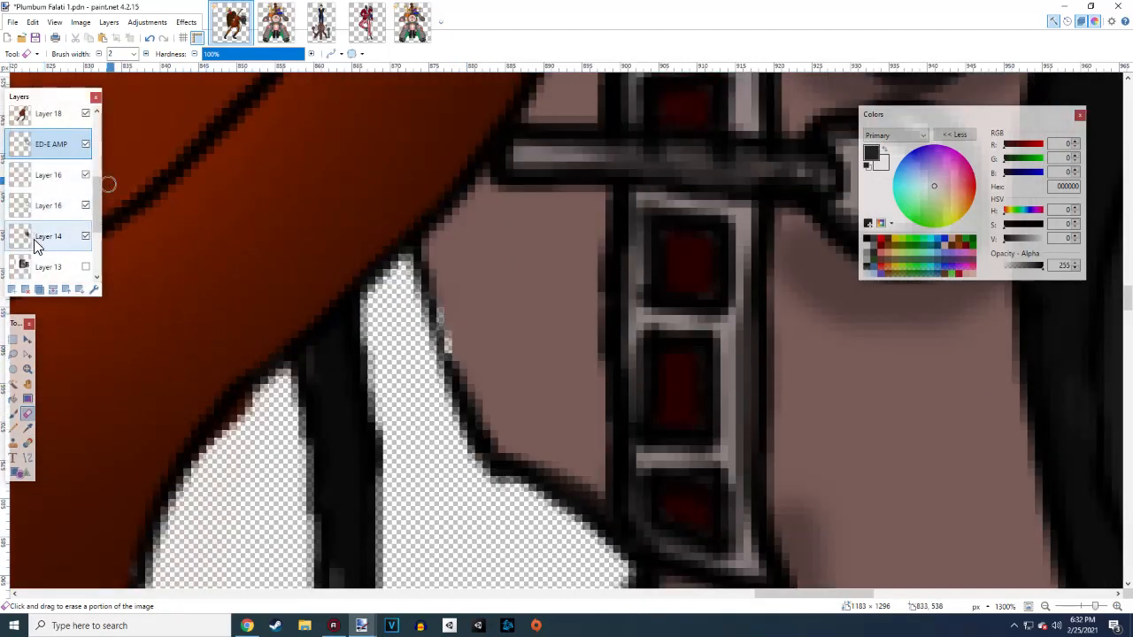
pyautogui.click(27, 429)
pyautogui.click(486, 354)
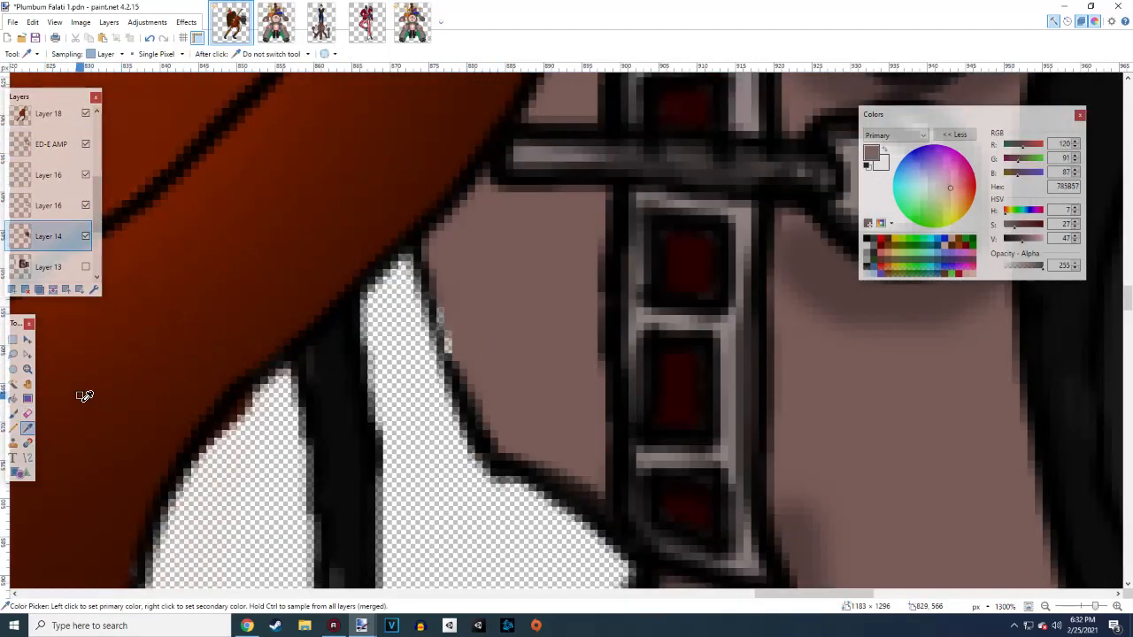
pyautogui.click(13, 415)
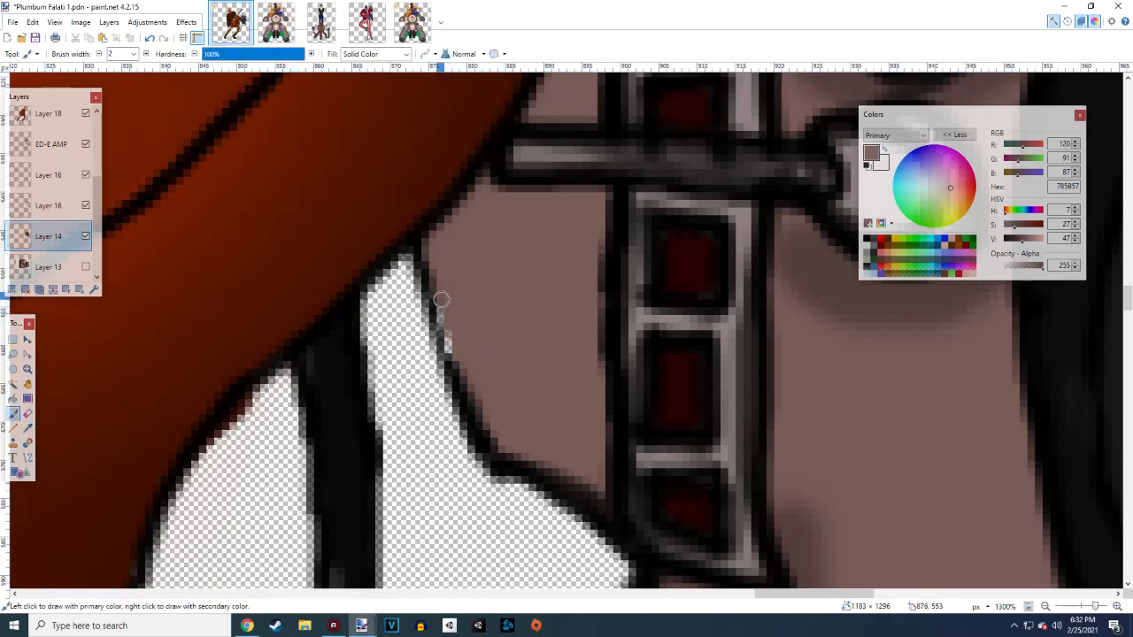
pyautogui.moveTo(441, 299); pyautogui.dragTo(447, 328)
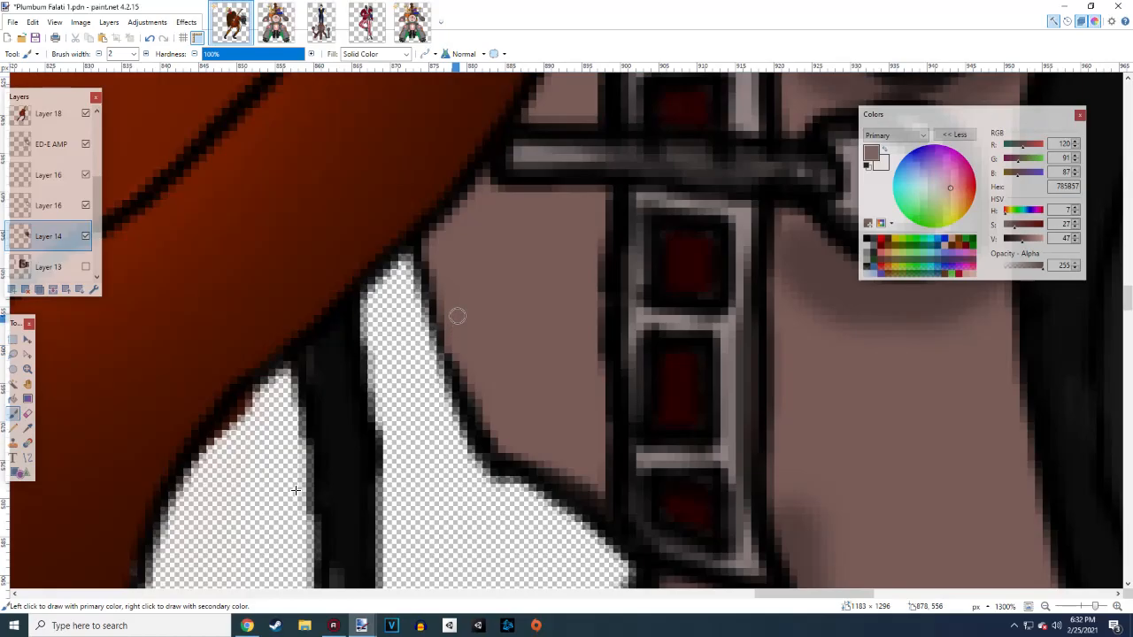
# Fill the unpainted gaps in the narrow strip along the casing's lower right edge with the sampled brown, down to its tip
pyautogui.keyDown('ctrl'); pyautogui.scroll(-5, 296, 489); pyautogui.keyUp('ctrl')
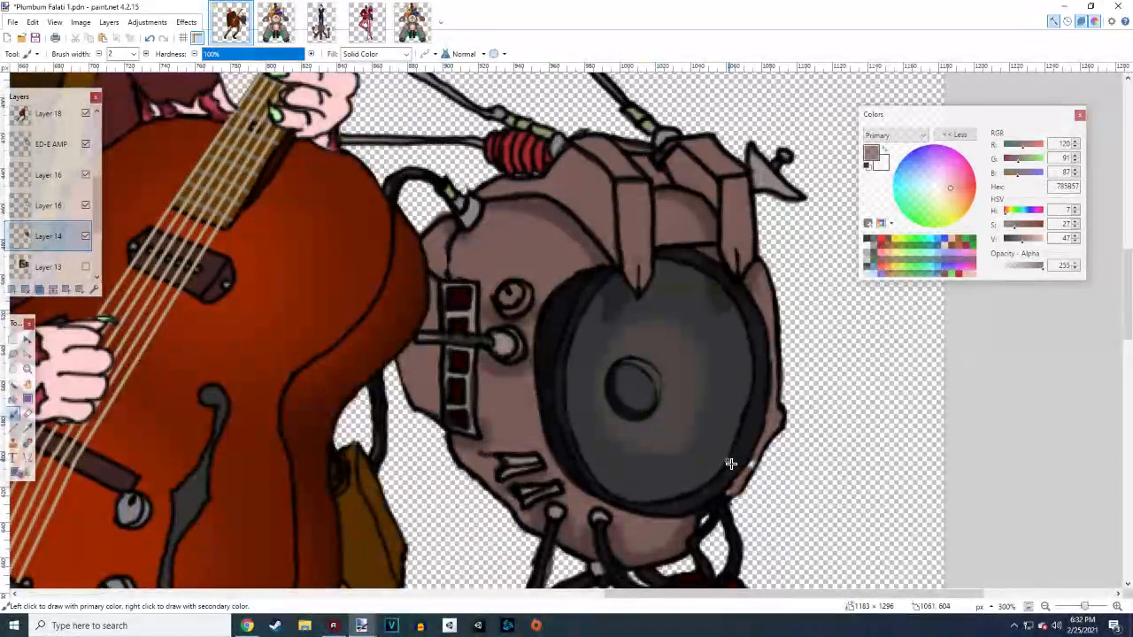
pyautogui.keyDown('ctrl'); pyautogui.scroll(5, 730, 464); pyautogui.keyUp('ctrl')
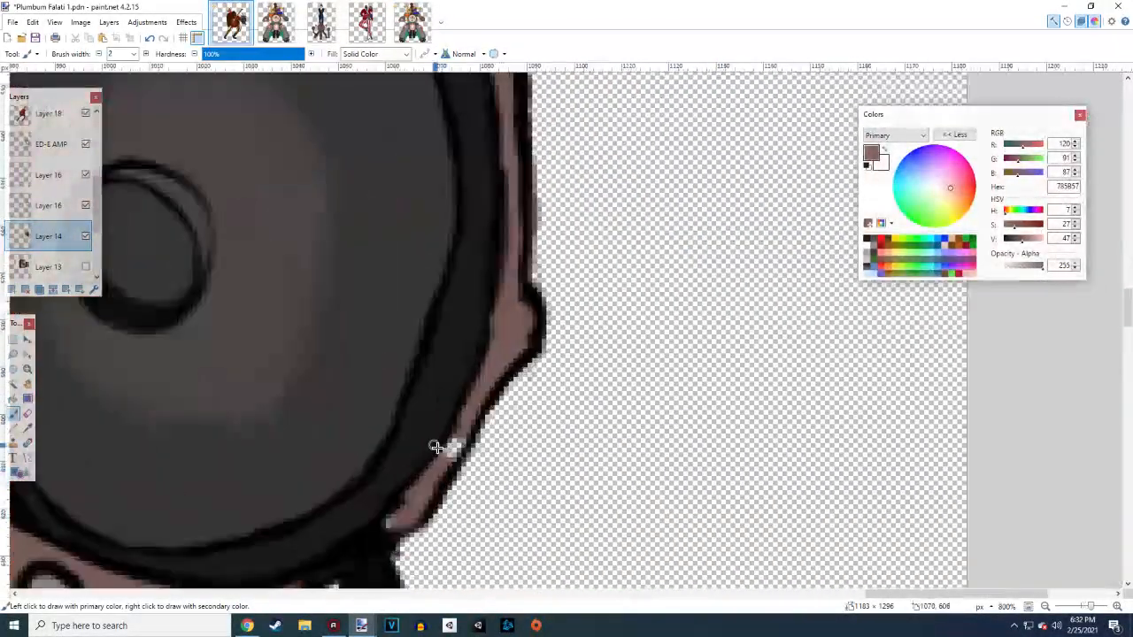
pyautogui.keyDown('ctrl'); pyautogui.scroll(4, 435, 447); pyautogui.keyUp('ctrl')
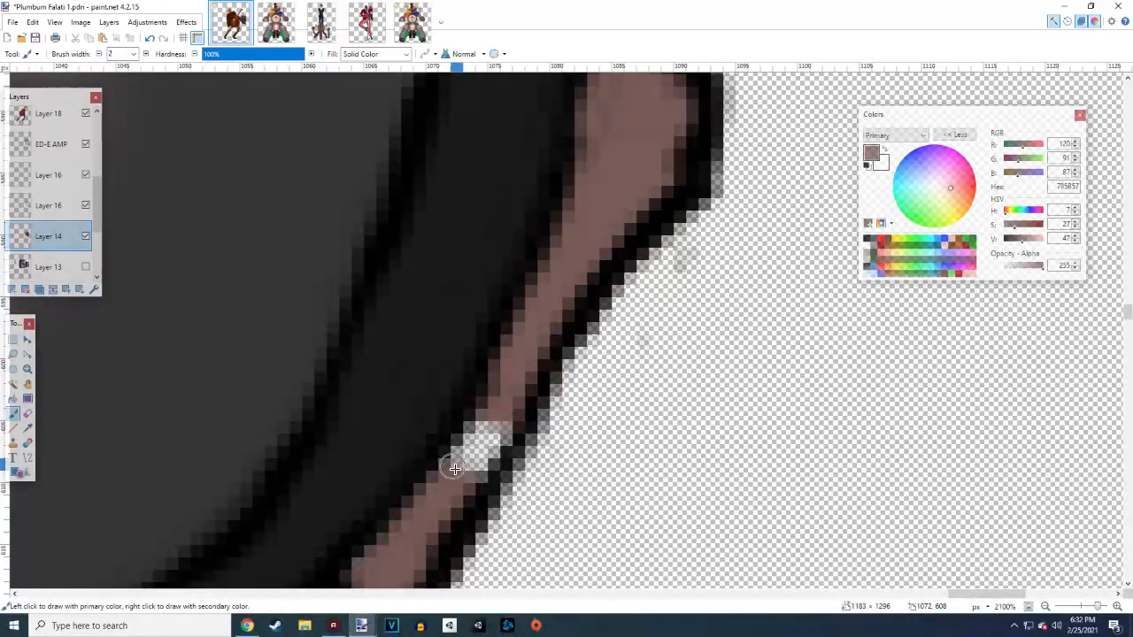
pyautogui.moveTo(460, 462)
pyautogui.mouseDown()
pyautogui.moveTo(484, 412)
pyautogui.moveTo(493, 424)
pyautogui.moveTo(455, 469)
pyautogui.mouseUp()
pyautogui.scroll(-5, 425, 470)
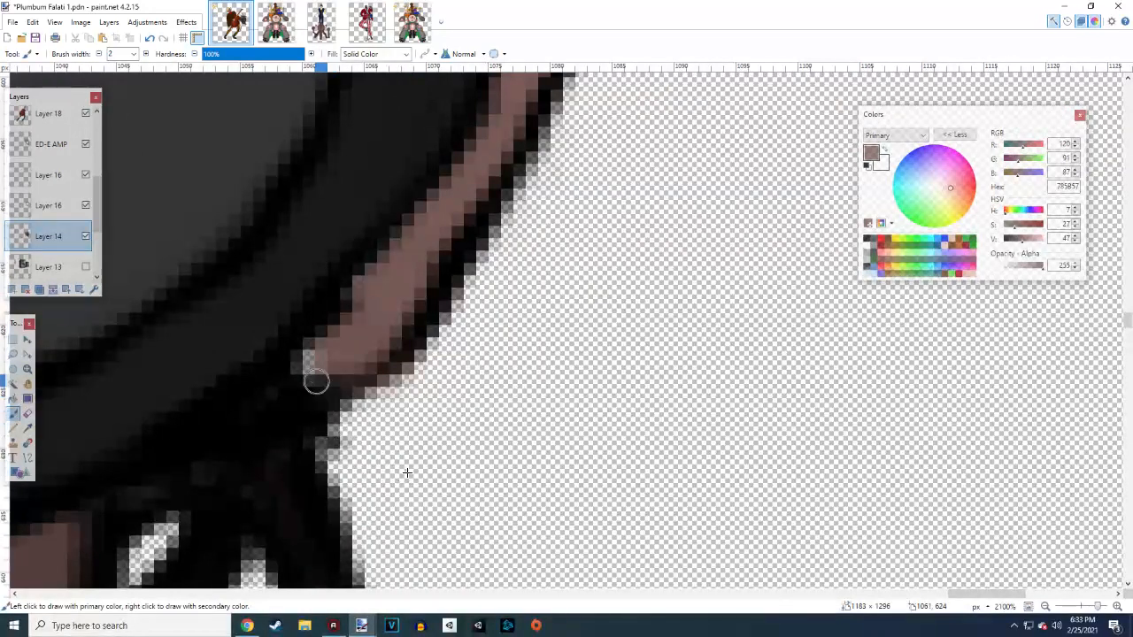
pyautogui.moveTo(313, 377)
pyautogui.mouseDown()
pyautogui.moveTo(306, 351)
pyautogui.moveTo(311, 363)
pyautogui.mouseUp()
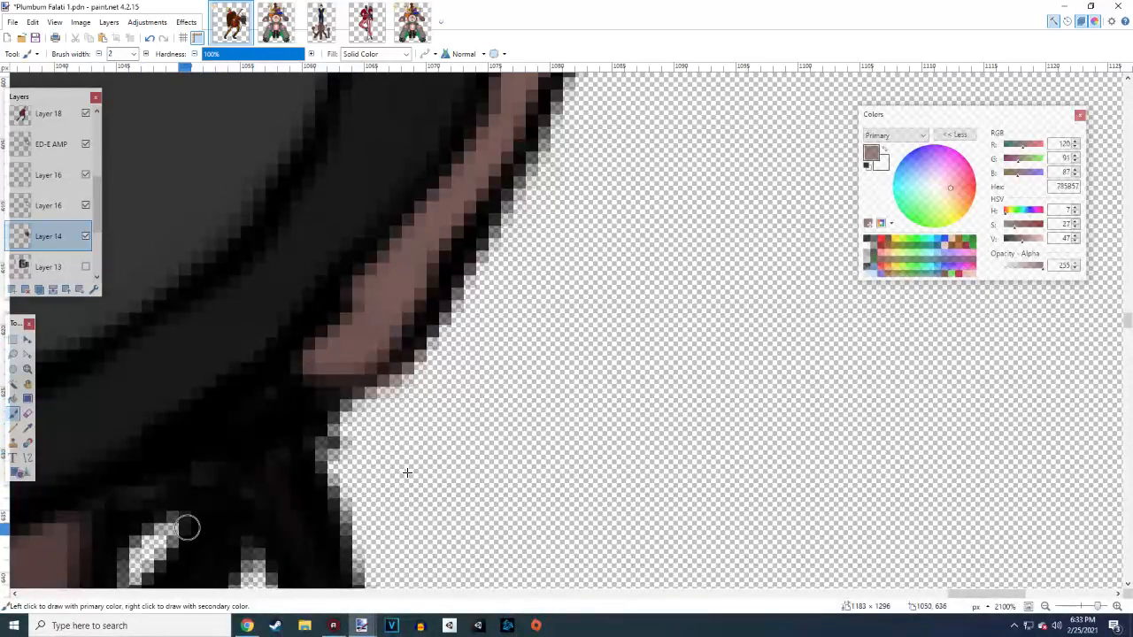
# Dab the casing's brown under the linework between the speaker rim and the cables on Layer 14
pyautogui.hscroll(3, 407, 473)
pyautogui.hscroll(-5, 407, 472)
pyautogui.scroll(-1, 407, 473)
pyautogui.scroll(-3, 407, 475)
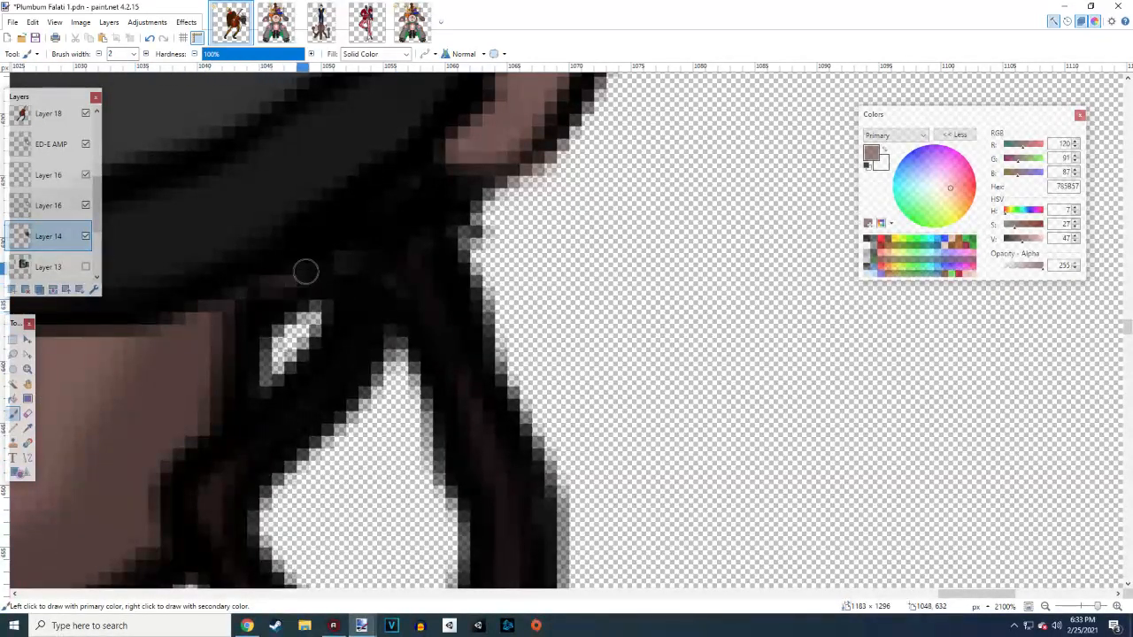
pyautogui.click(410, 254)
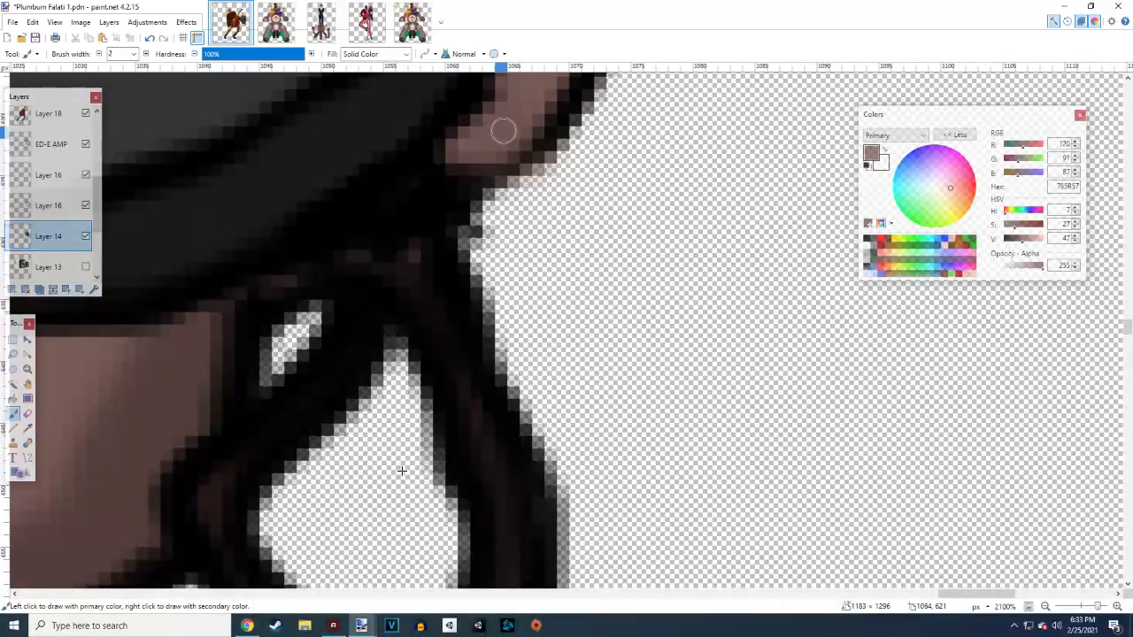
pyautogui.scroll(-10, 401, 471)
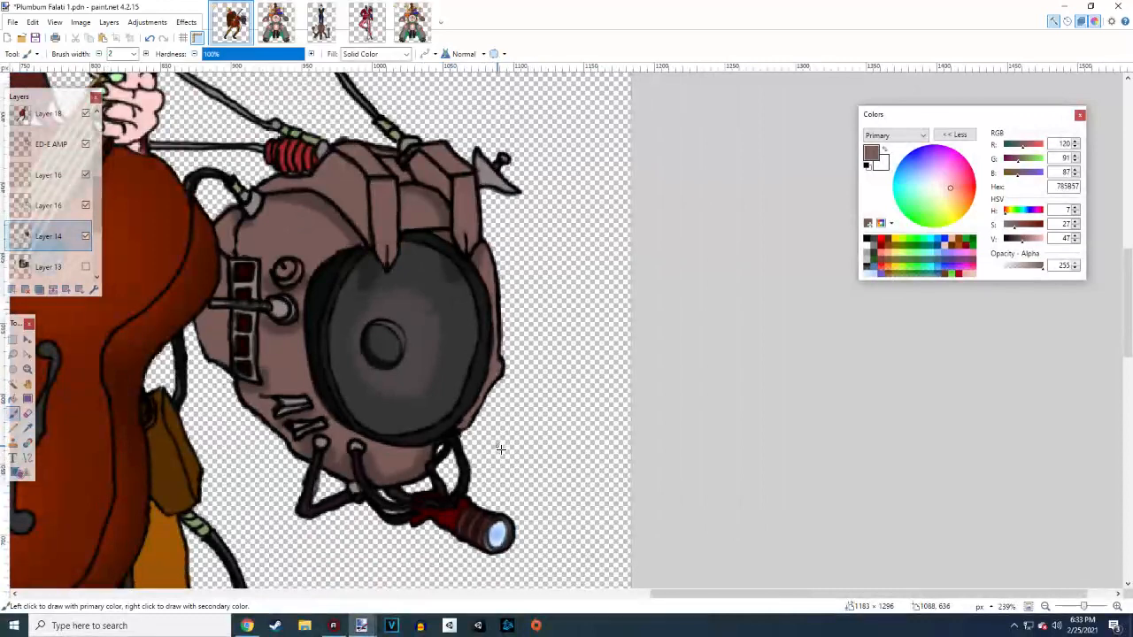
# On the lower Layer 16, shade the casing beside the guitar and around the lever in black with a 9 px brush at 0% hardness
pyautogui.scroll(-2, 500, 450)
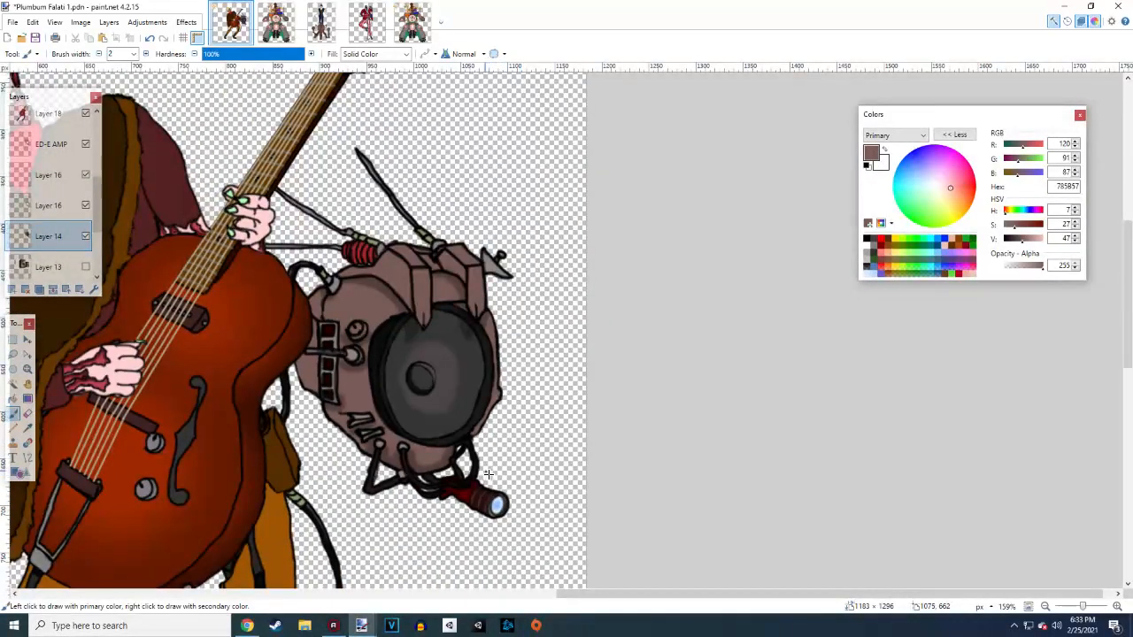
pyautogui.click(45, 209)
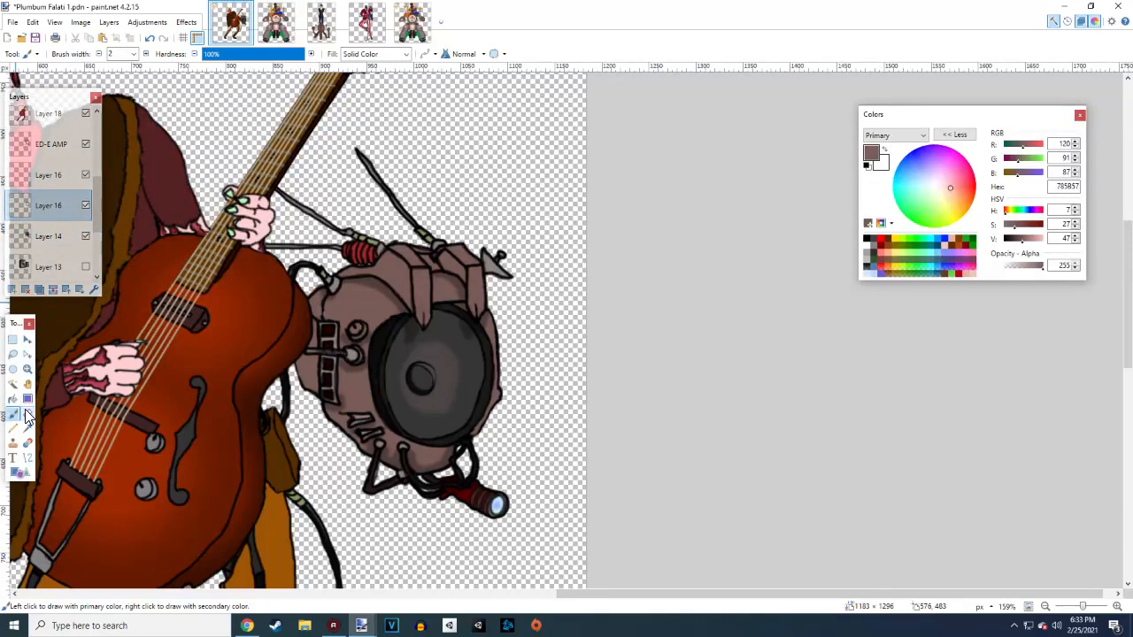
pyautogui.moveTo(242, 57); pyautogui.dragTo(196, 60)
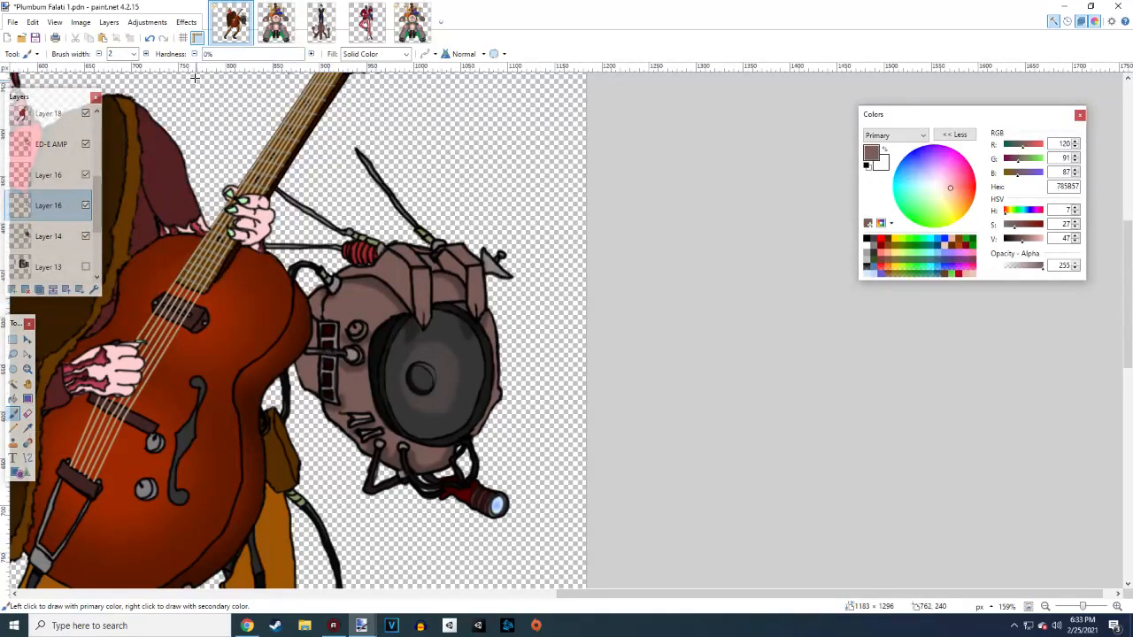
pyautogui.click(145, 54)
pyautogui.click(145, 54)
pyautogui.click(145, 54)
pyautogui.scroll(7, 284, 342)
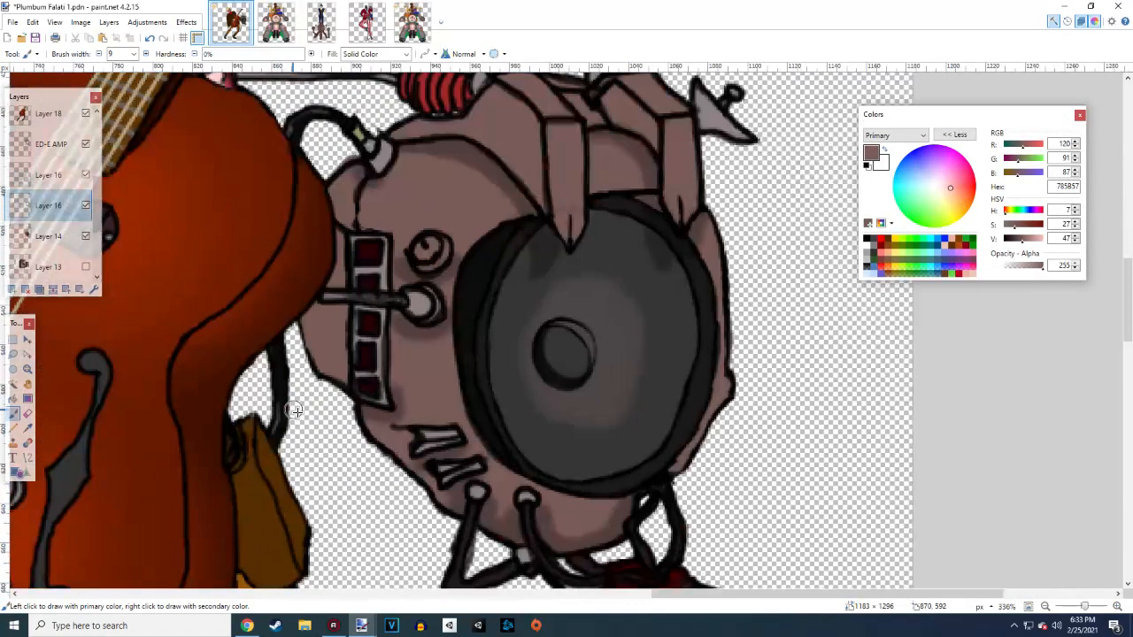
pyautogui.click(85, 205)
pyautogui.click(85, 205)
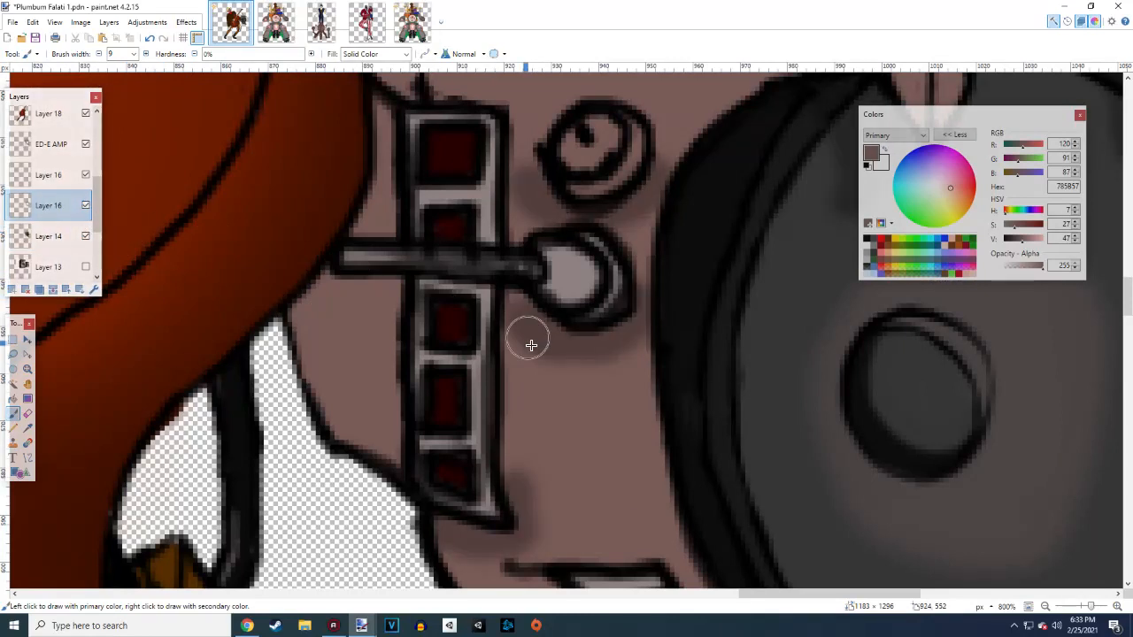
pyautogui.click(867, 166)
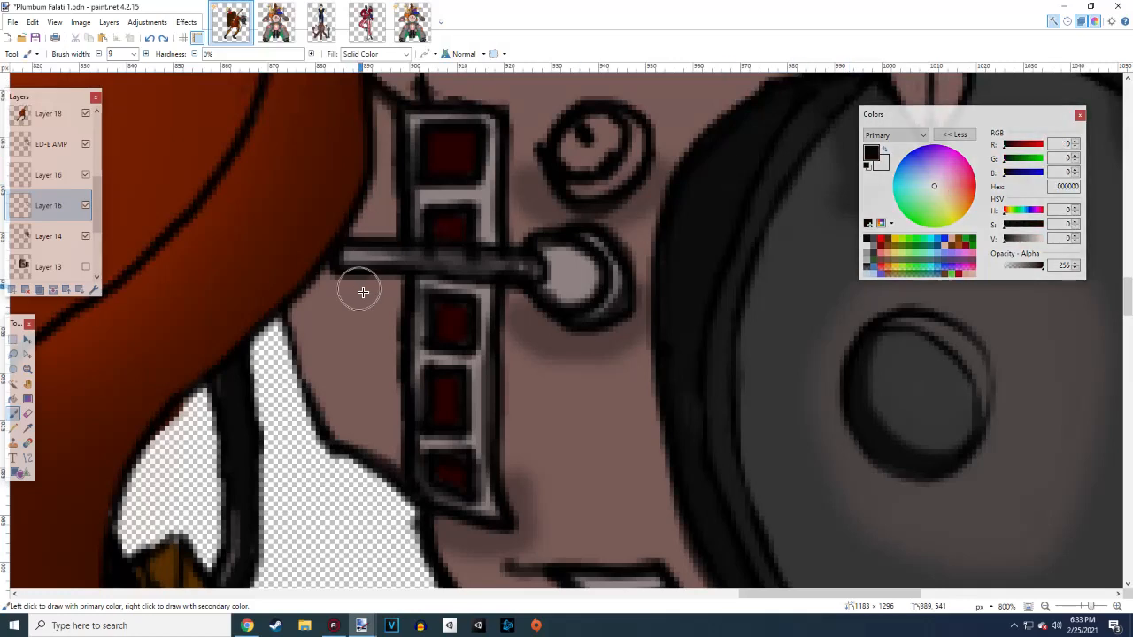
pyautogui.moveTo(329, 283); pyautogui.dragTo(392, 120)
# Darken the casing's bulge above the indicator panel and the strip below it along the guitar's edge with the soft black brush
pyautogui.scroll(3, 473, 371)
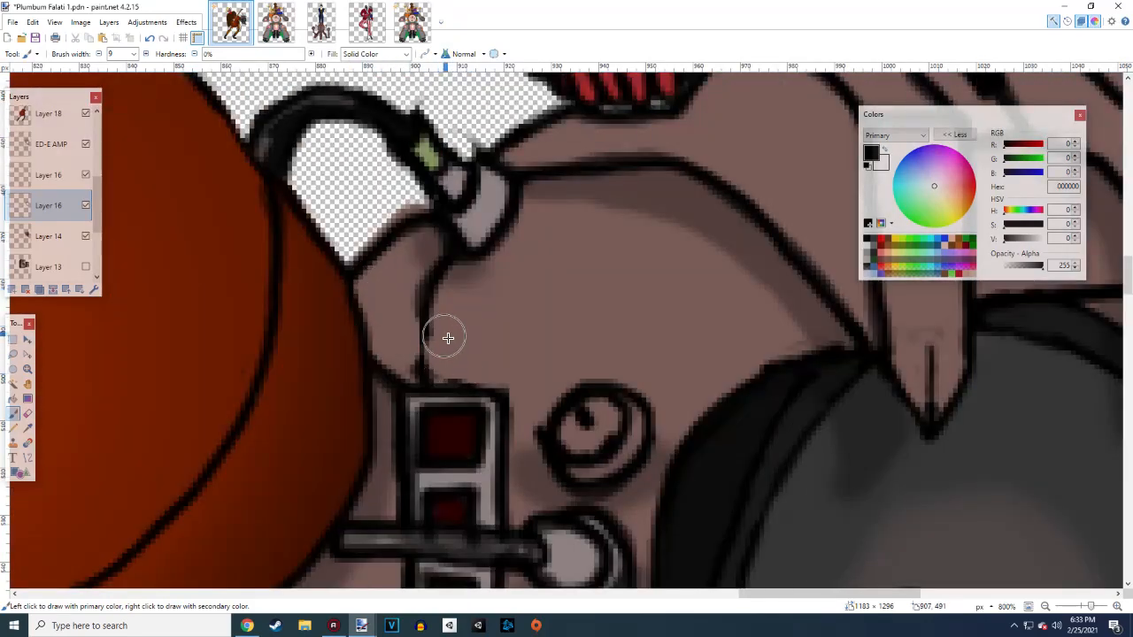
pyautogui.moveTo(357, 286)
pyautogui.mouseDown()
pyautogui.moveTo(379, 309)
pyautogui.moveTo(386, 354)
pyautogui.mouseUp()
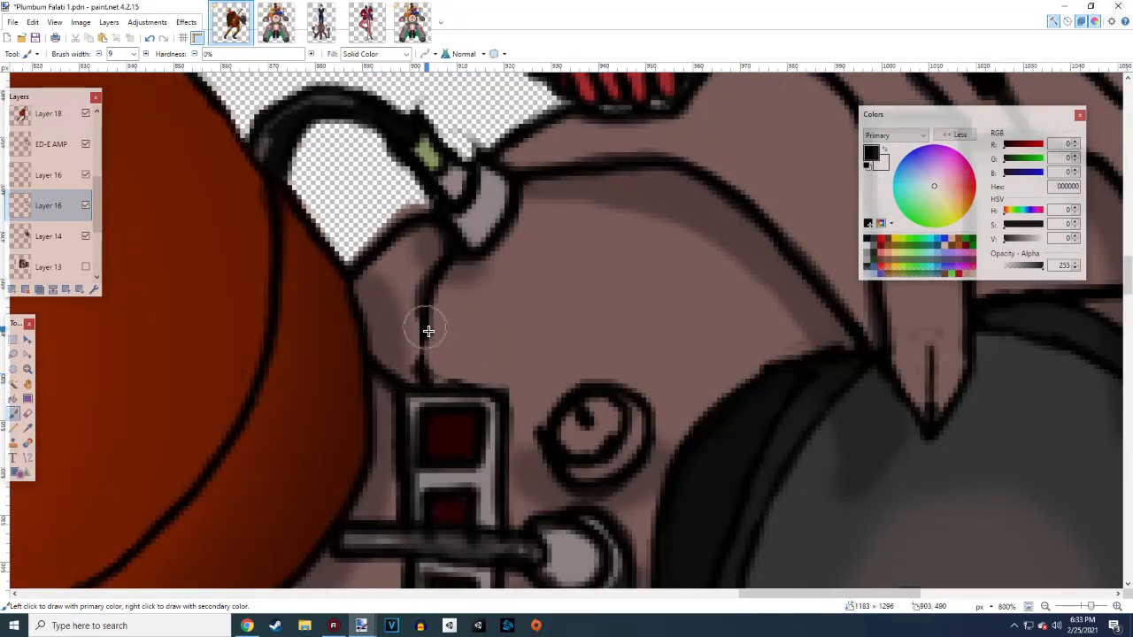
pyautogui.scroll(-3, 425, 331)
pyautogui.moveTo(386, 182)
pyautogui.mouseDown()
pyautogui.moveTo(375, 284)
pyautogui.moveTo(339, 327)
pyautogui.moveTo(373, 303)
pyautogui.moveTo(332, 343)
pyautogui.moveTo(308, 338)
pyautogui.moveTo(332, 381)
pyautogui.moveTo(380, 289)
pyautogui.moveTo(332, 404)
pyautogui.mouseUp()
# Examine the whole cowboy illustration from the hat to the boots, including the shaded amplifier
pyautogui.scroll(-6, 493, 374)
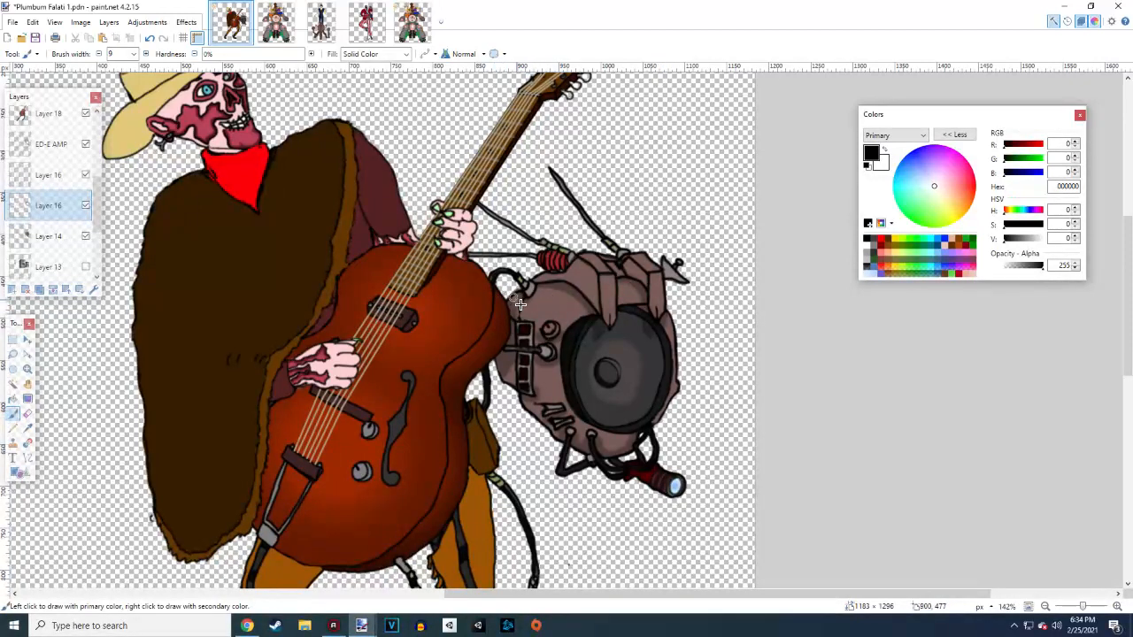
pyautogui.scroll(3, 522, 303)
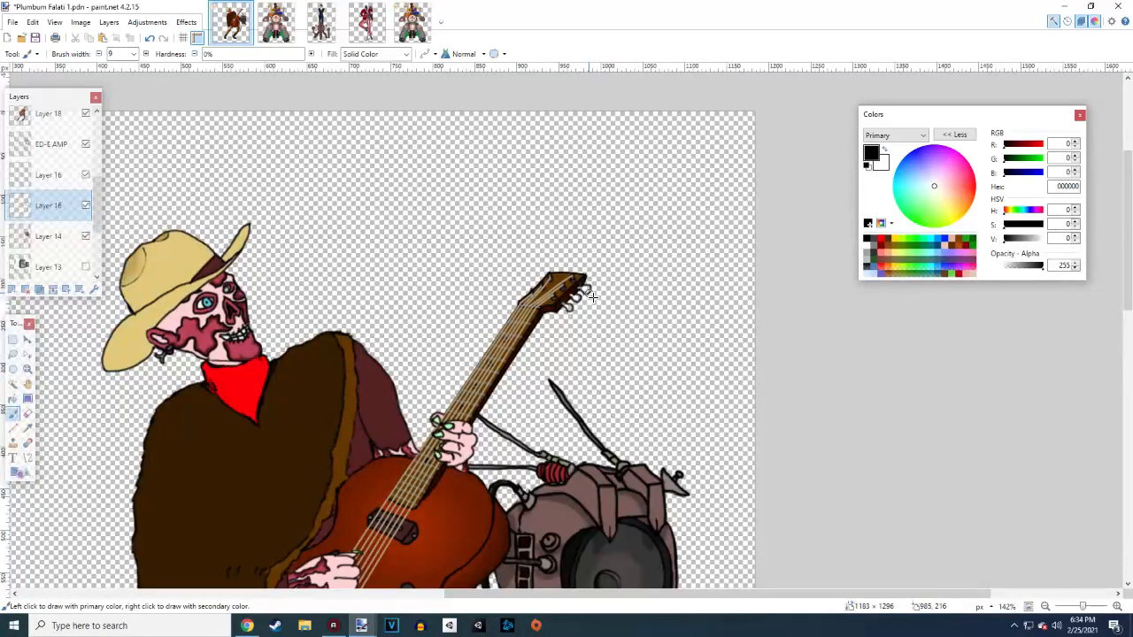
pyautogui.scroll(-4, 592, 298)
pyautogui.scroll(-3, 584, 304)
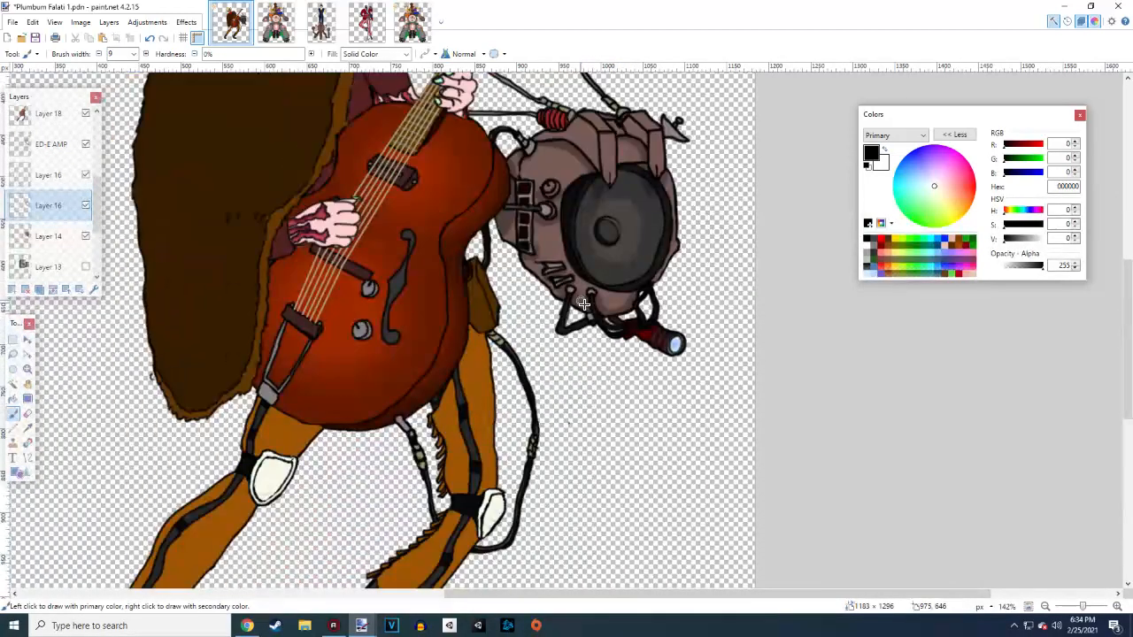
pyautogui.scroll(-5, 584, 302)
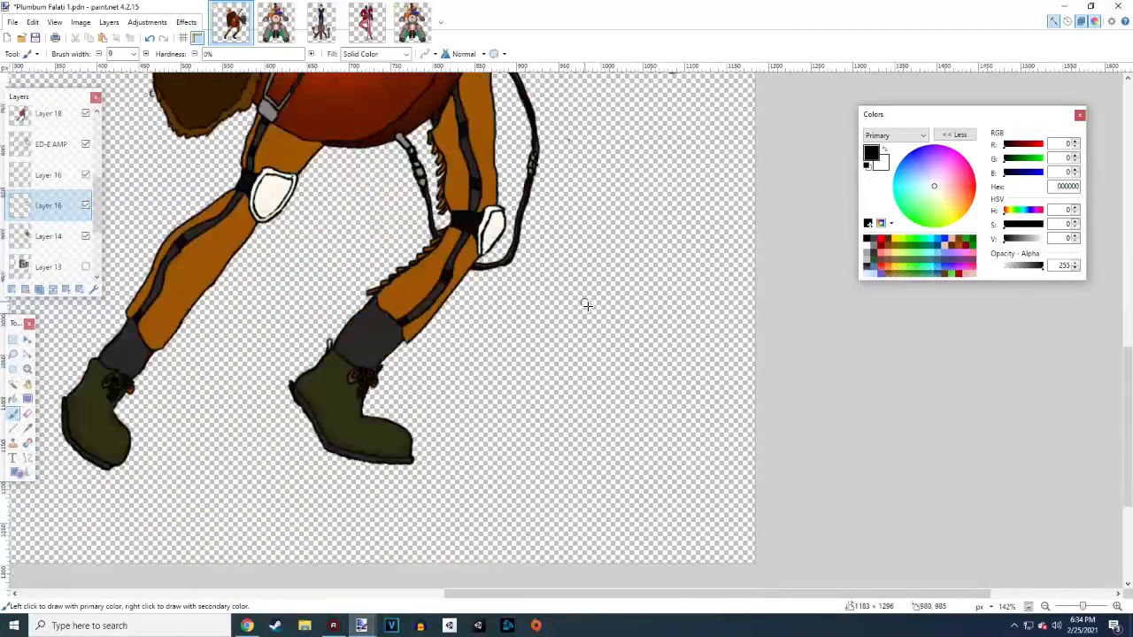
pyautogui.scroll(10, 593, 308)
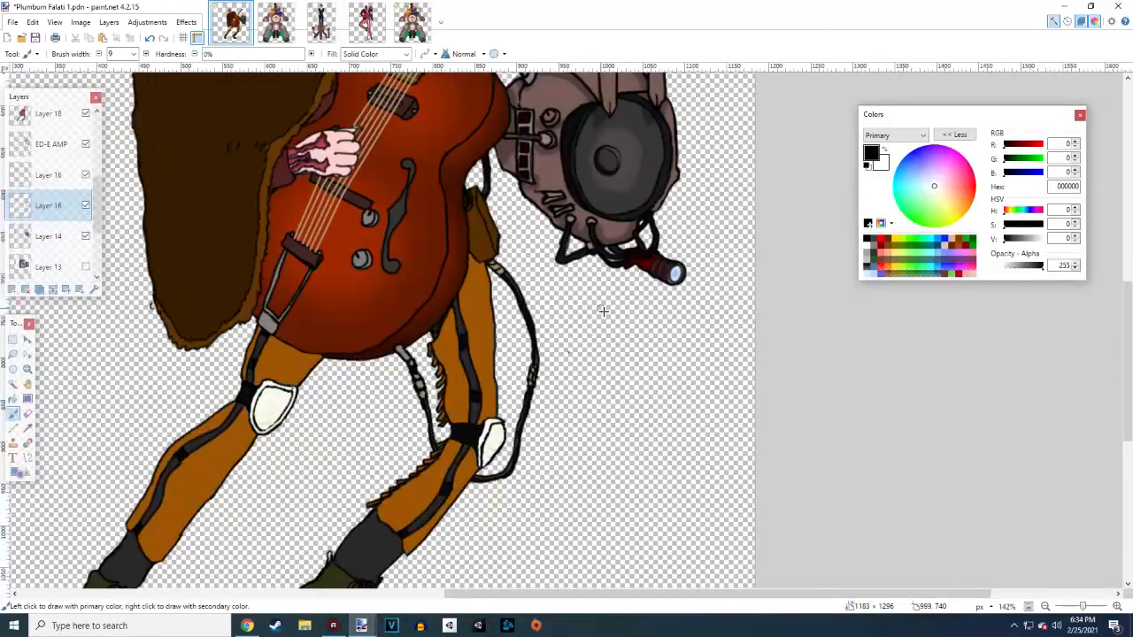
pyautogui.scroll(-5, 599, 327)
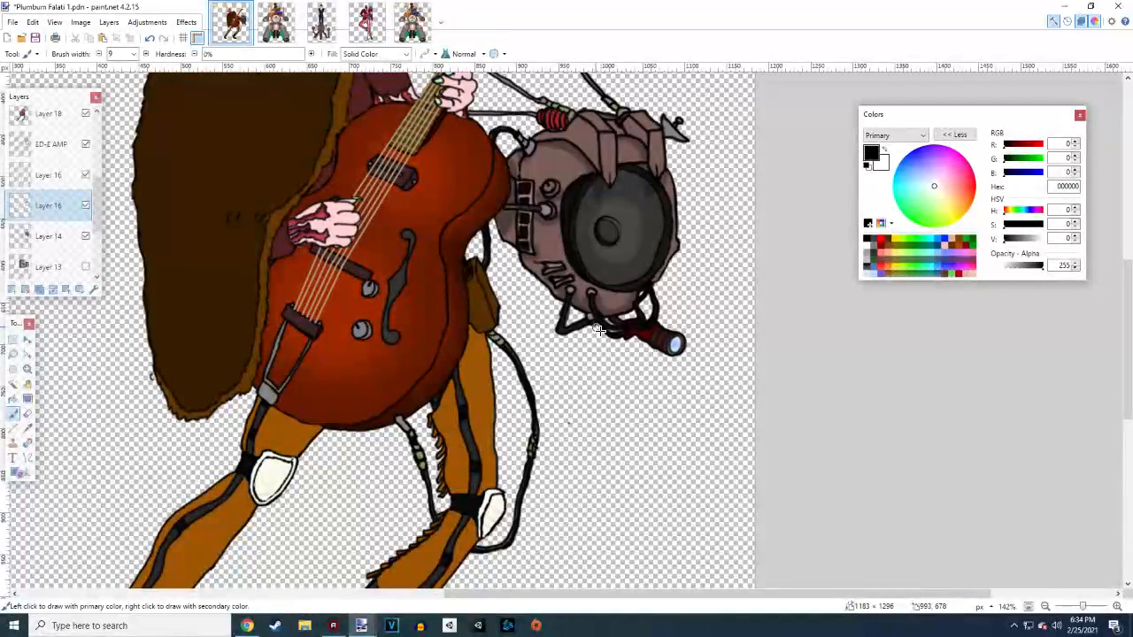
pyautogui.scroll(-3, 592, 294)
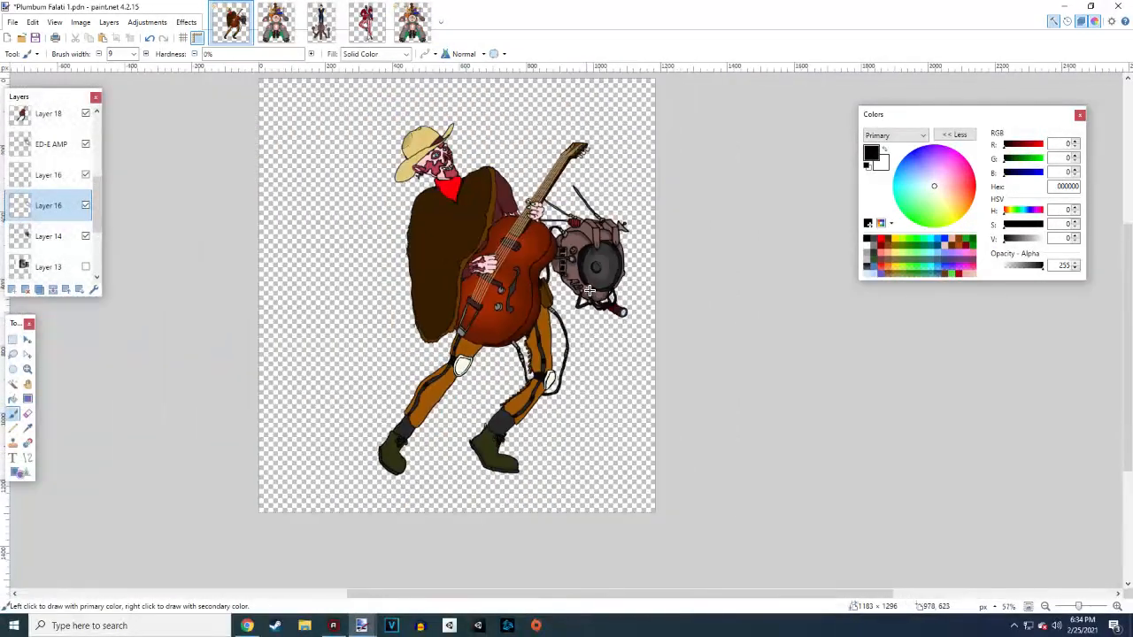
# Review the open character drawings Steel Do'Ray.png, Boron Meeso.png and Tinman DC.pdn, and return to the cowboy illustration
pyautogui.click(334, 34)
pyautogui.scroll(-4, 571, 309)
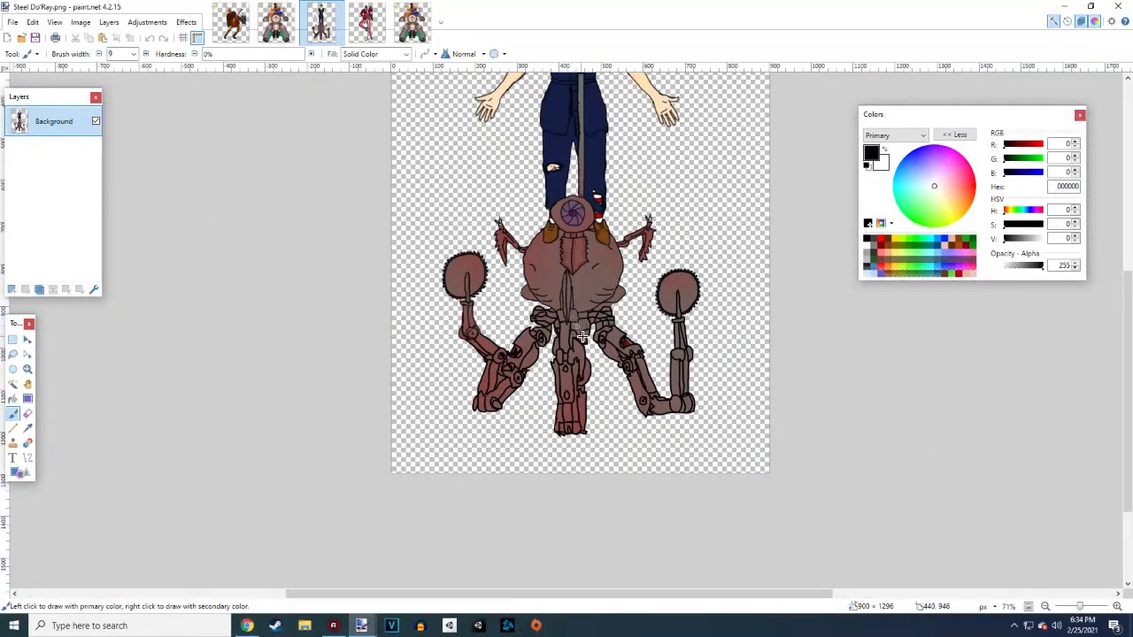
pyautogui.scroll(3, 581, 337)
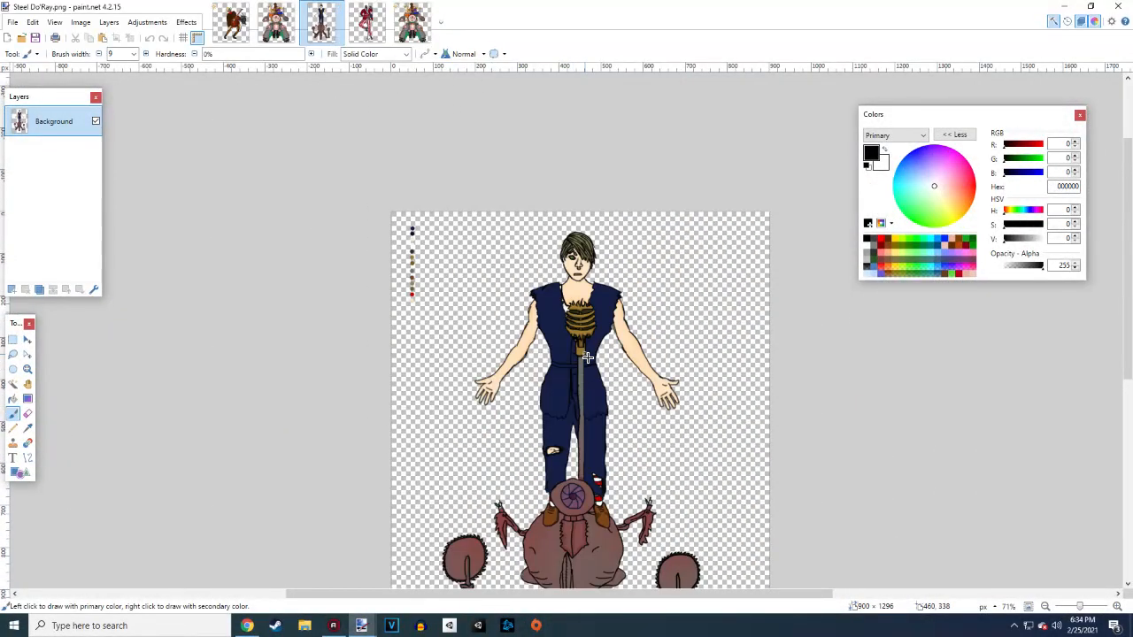
pyautogui.click(293, 29)
pyautogui.scroll(-8, 422, 189)
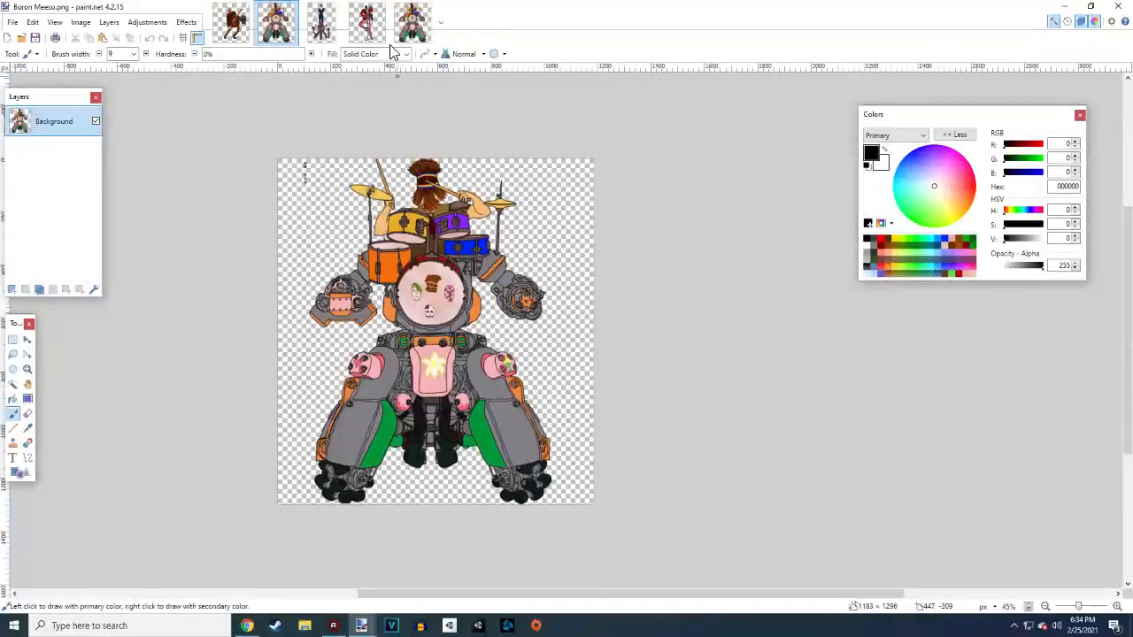
pyautogui.click(368, 22)
pyautogui.scroll(-5, 491, 232)
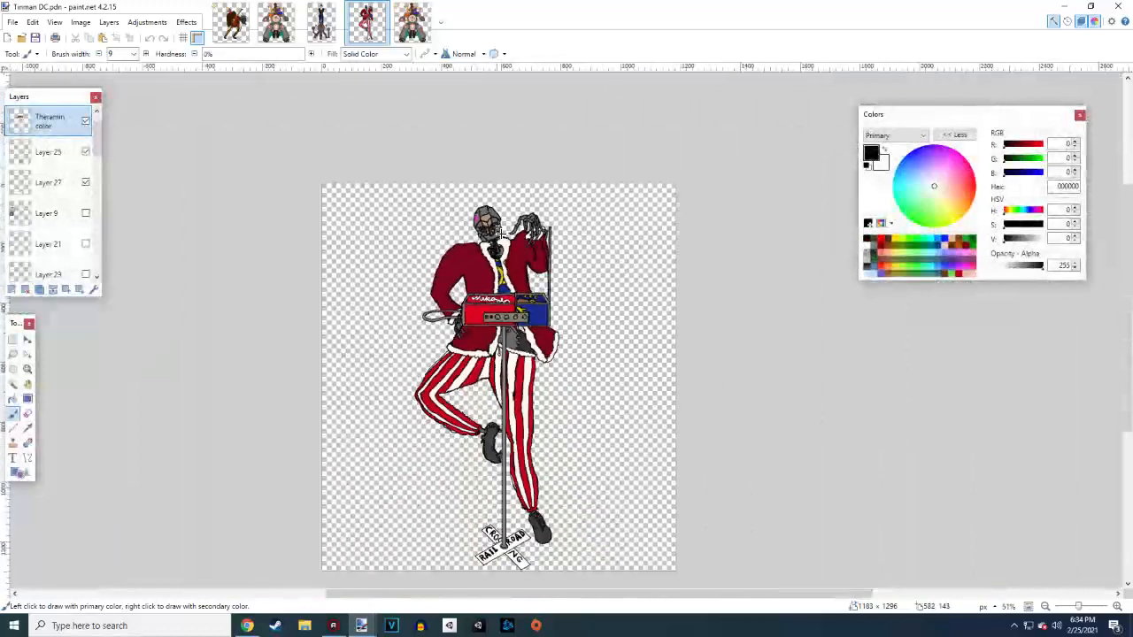
pyautogui.click(231, 22)
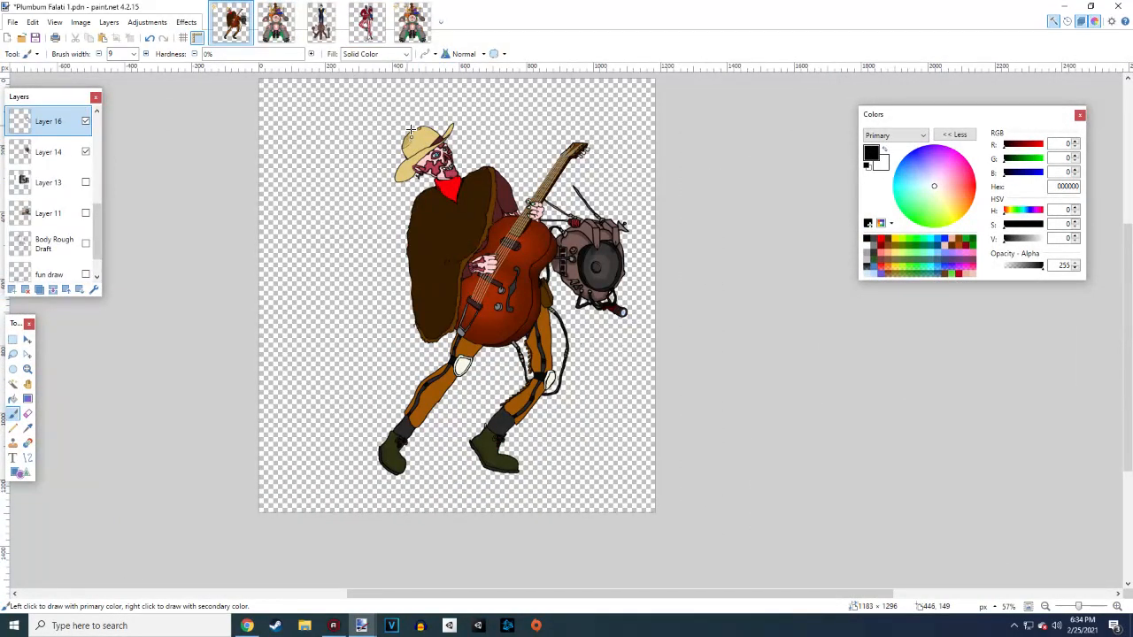
# Switch to Boron Meeso.pdn, save its pending changes and look over the drummer robot
pyautogui.click(411, 22)
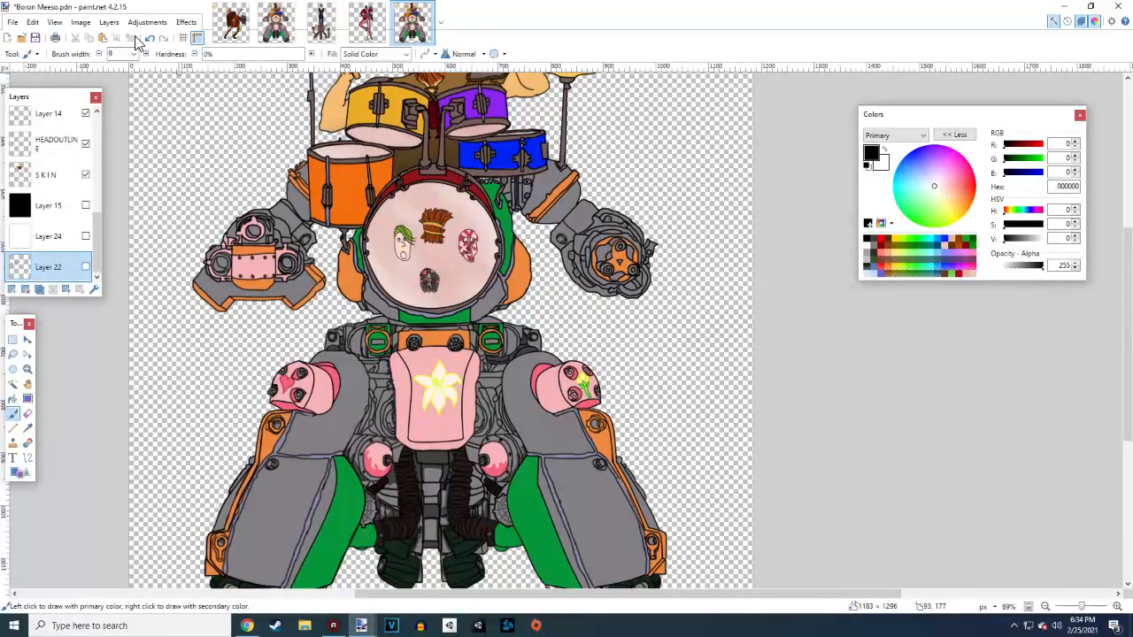
pyautogui.click(36, 37)
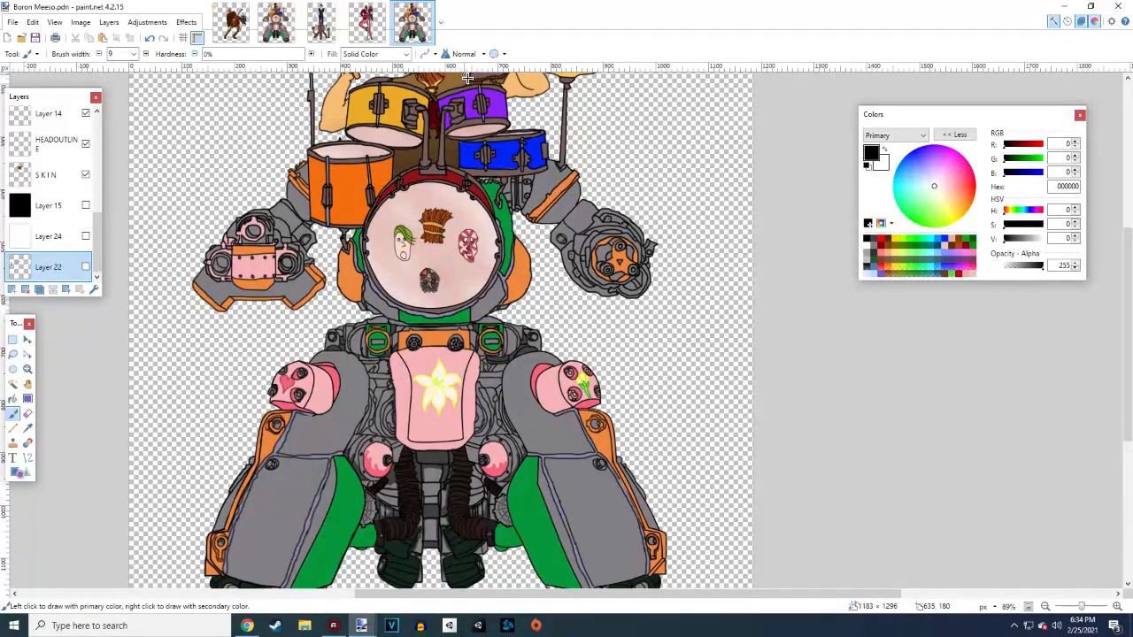
pyautogui.scroll(-4, 469, 81)
pyautogui.scroll(2, 478, 86)
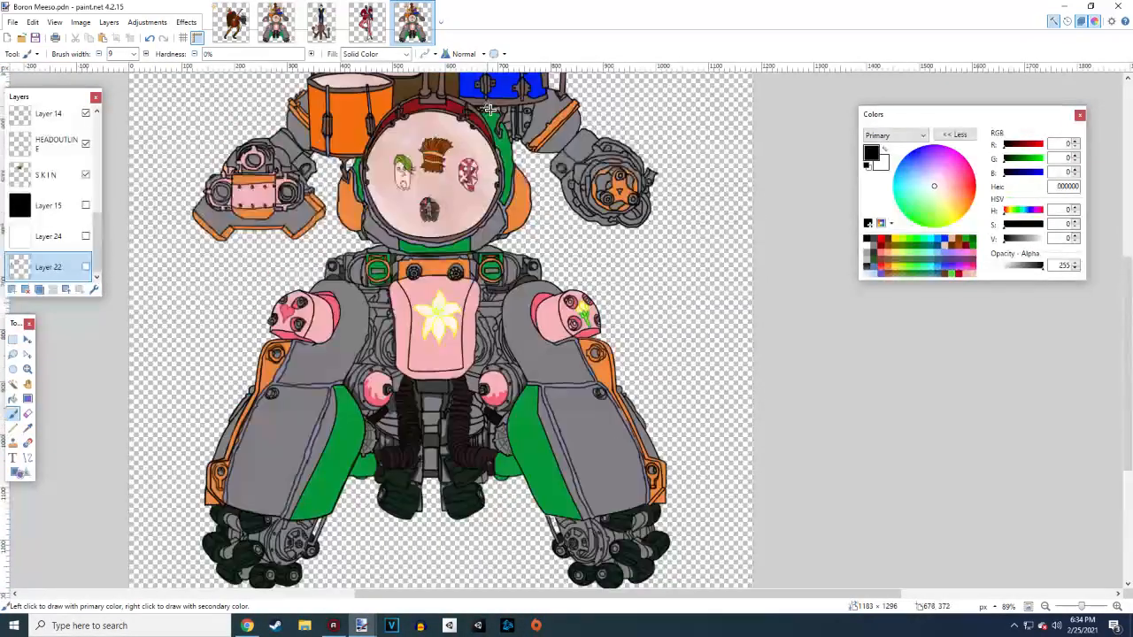
# Close the Boron Meeso, Tinman DC and Steel Do'Ray drawings and save the cowboy illustration's pending changes
pyautogui.click(428, 8)
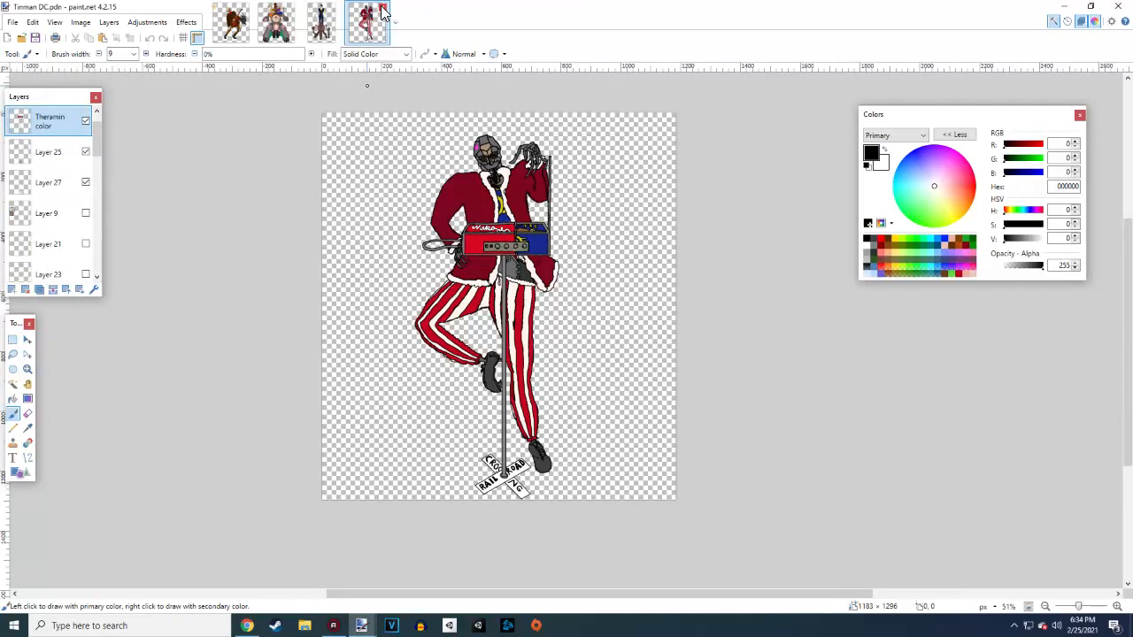
pyautogui.click(382, 11)
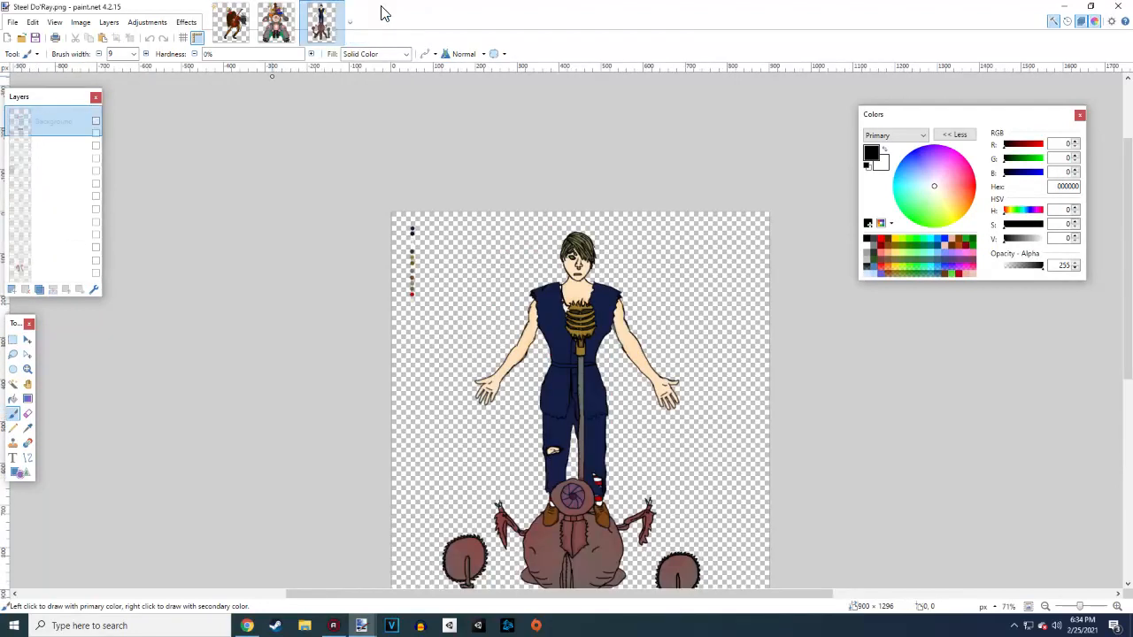
pyautogui.click(337, 8)
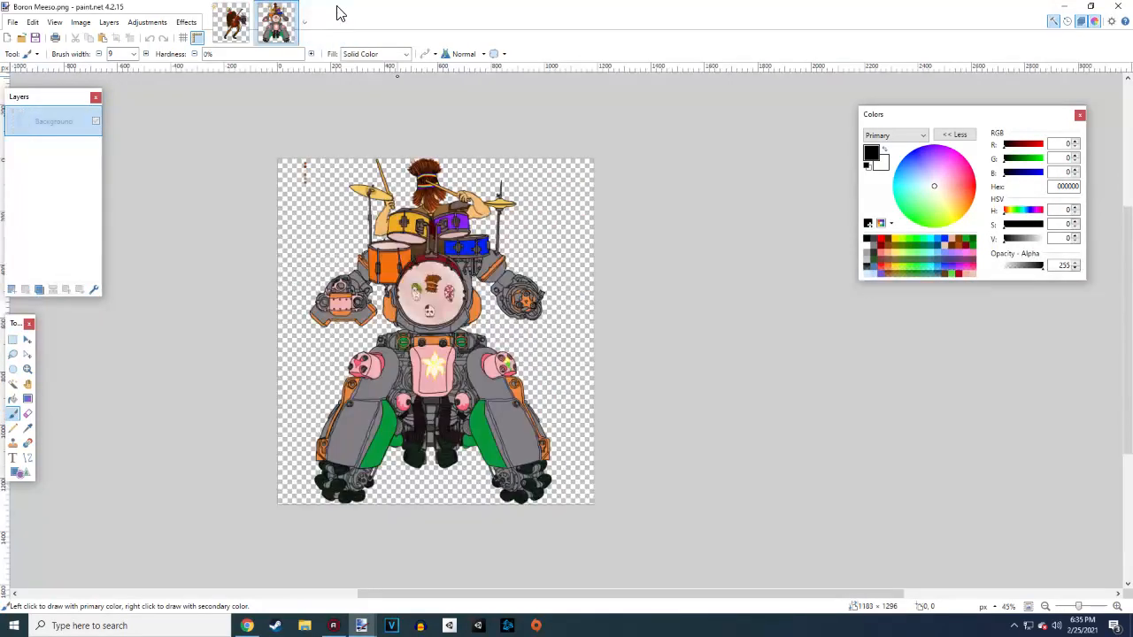
pyautogui.click(292, 12)
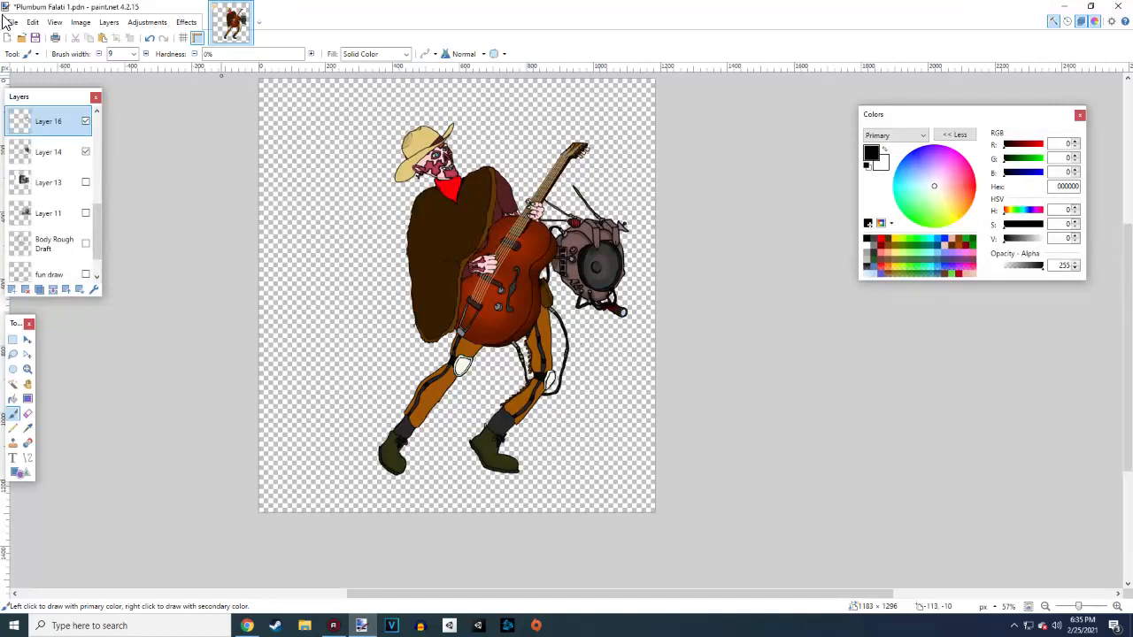
pyautogui.click(34, 39)
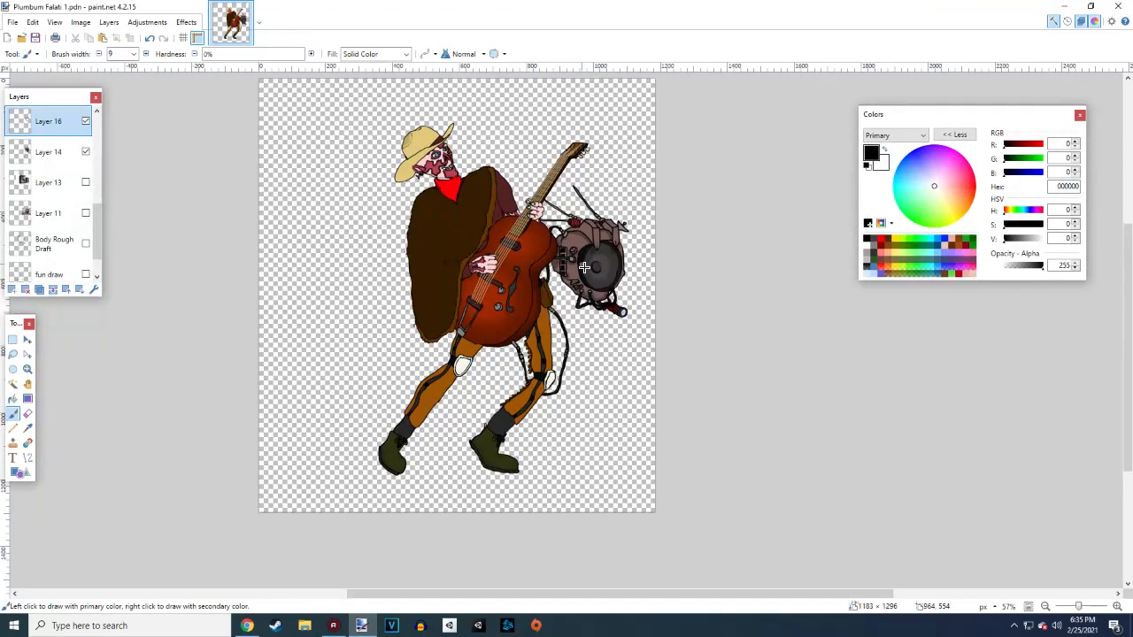
# Pick up the grey of the guitar's upper knob from Layer 18 as the primary colour
pyautogui.scroll(4, 531, 283)
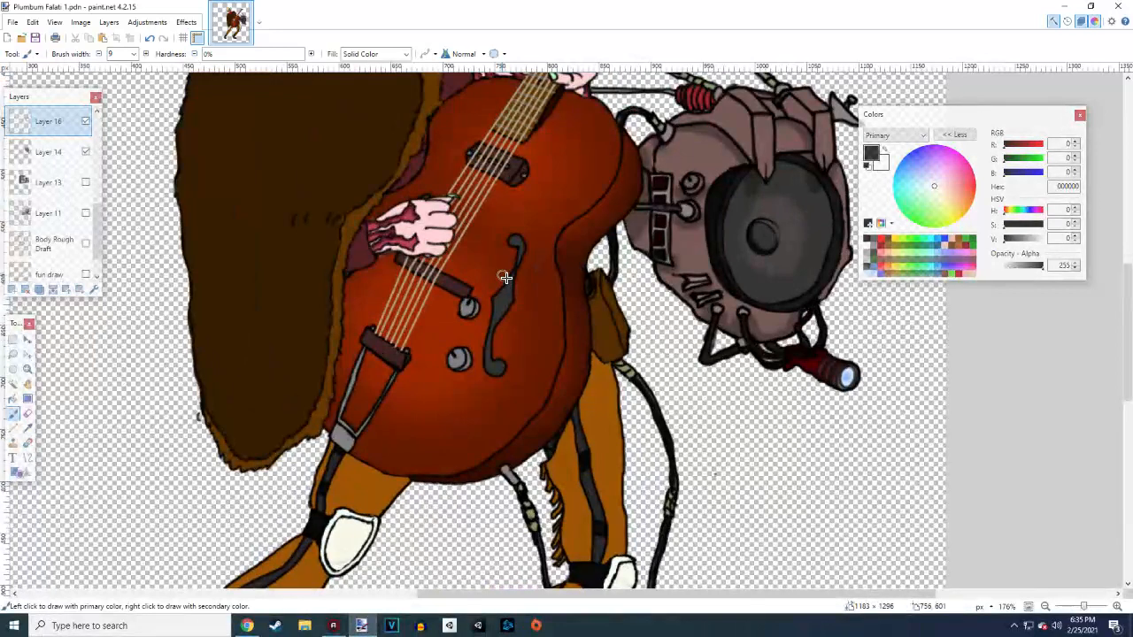
pyautogui.hscroll(1, 430, 268)
pyautogui.hscroll(-1, 230, 286)
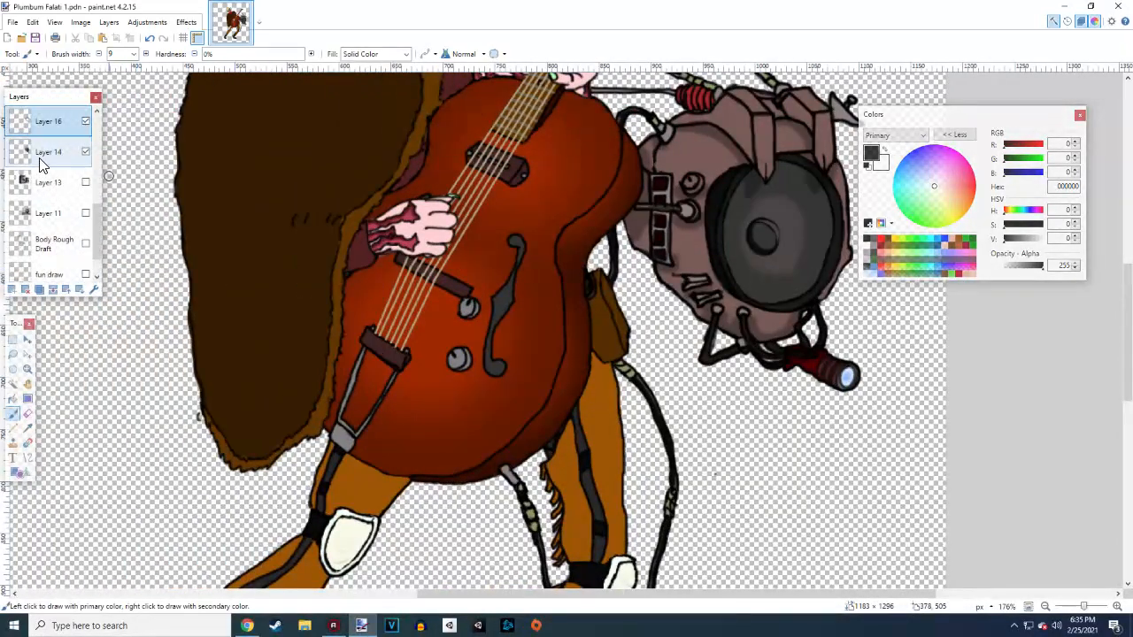
pyautogui.scroll(-2, 53, 221)
pyautogui.scroll(5, 61, 237)
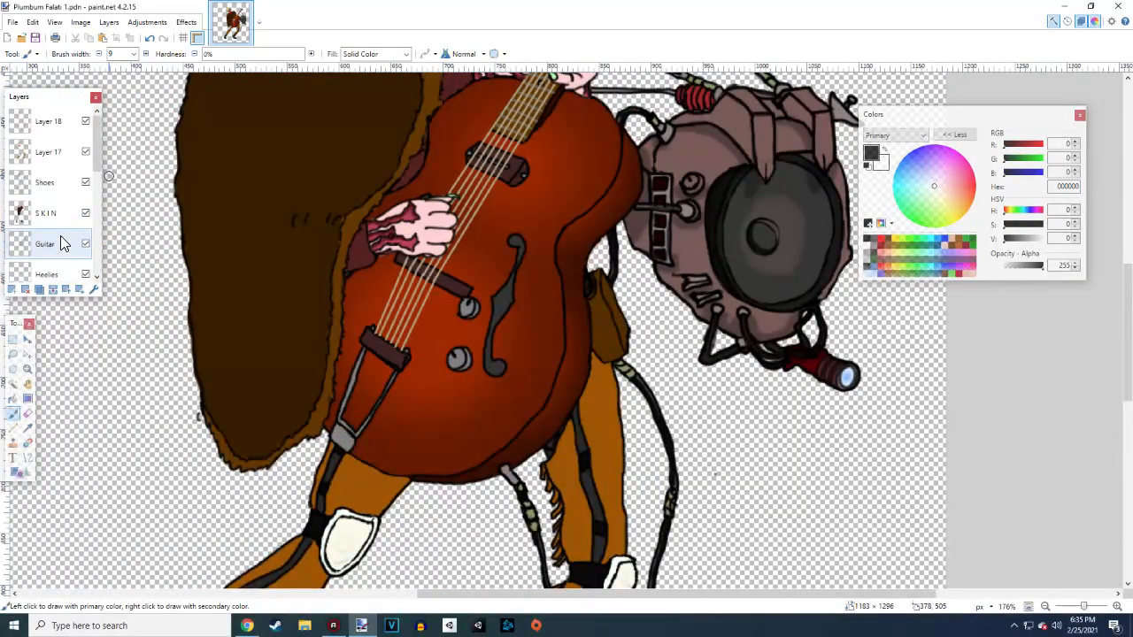
pyautogui.click(48, 219)
pyautogui.scroll(-1, 53, 216)
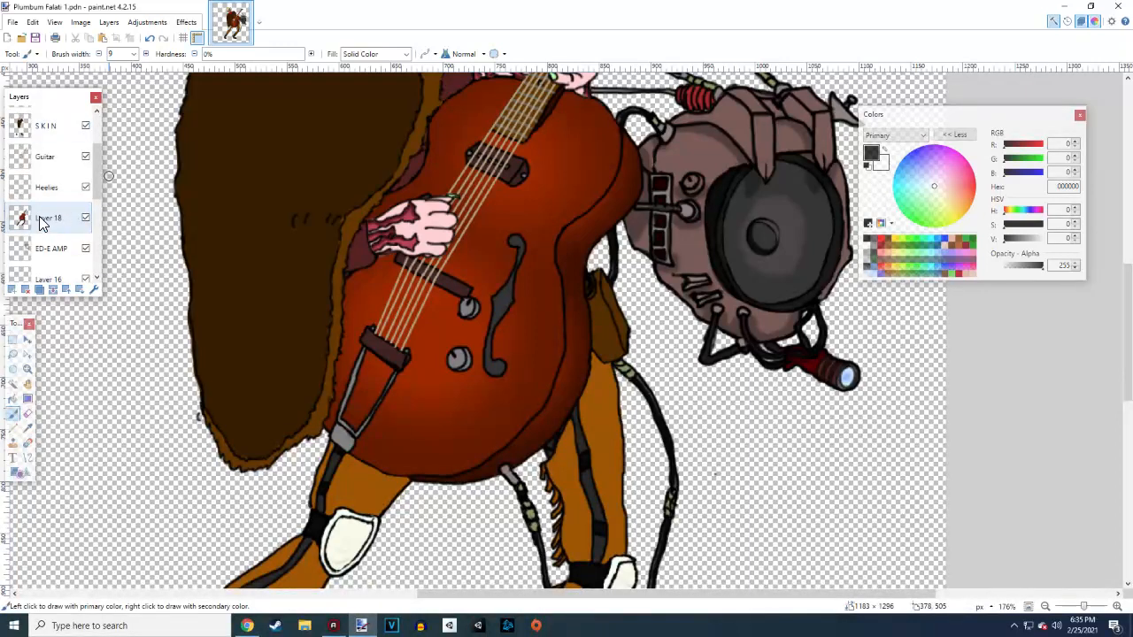
pyautogui.click(40, 223)
pyautogui.click(28, 429)
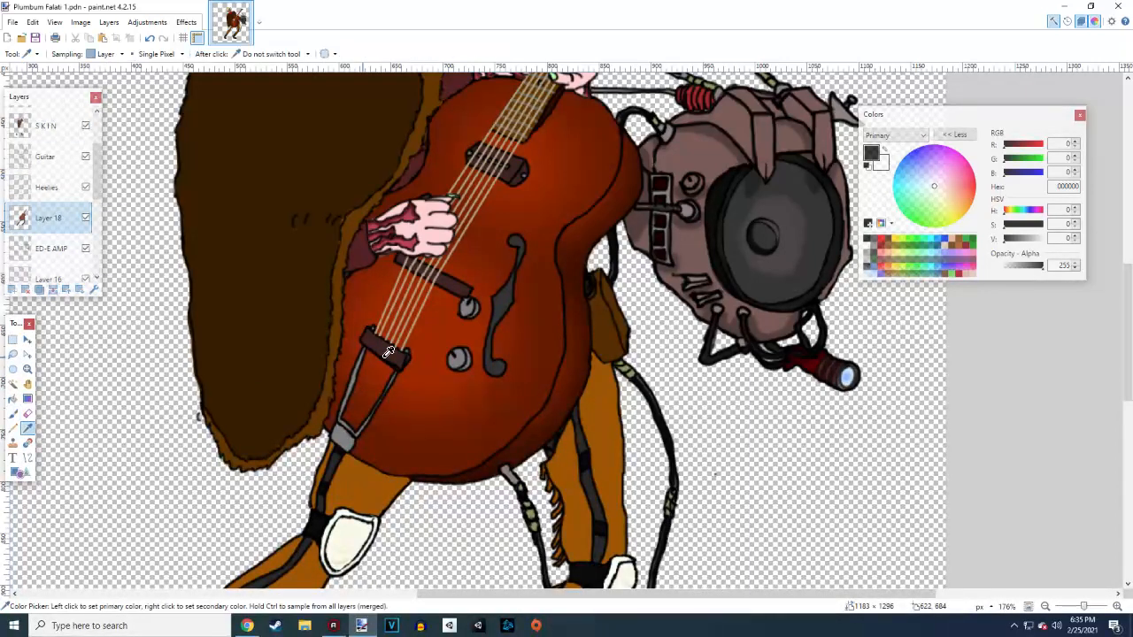
pyautogui.click(478, 308)
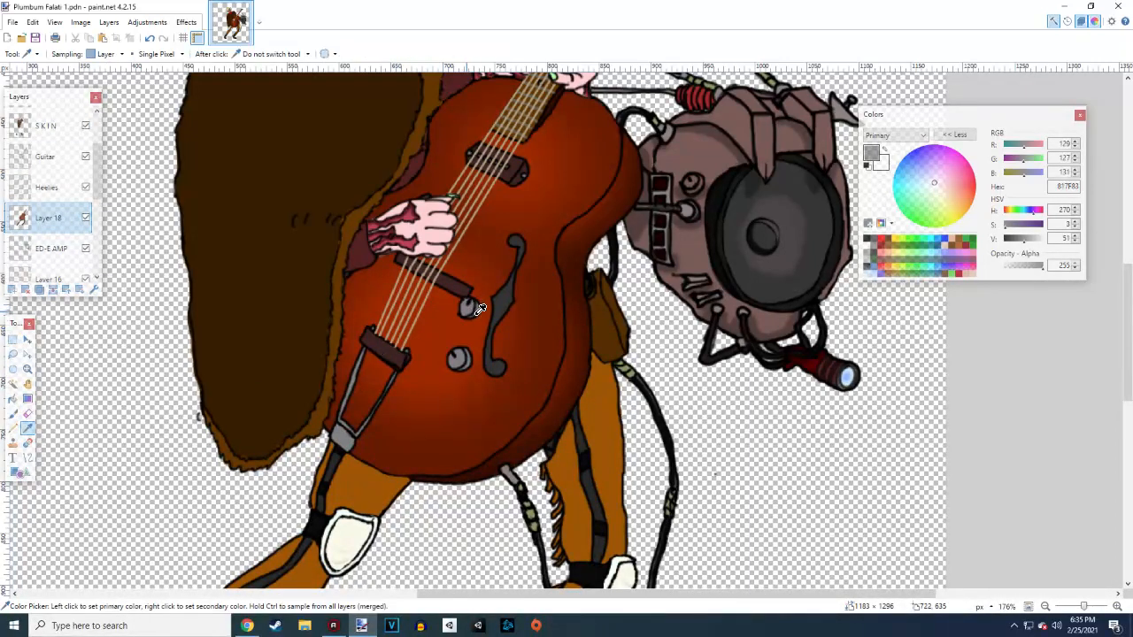
# Paint the amplifier's upper knob grey on Layer 14 with the brush at 100% hardness
pyautogui.click(13, 414)
pyautogui.scroll(5, 610, 202)
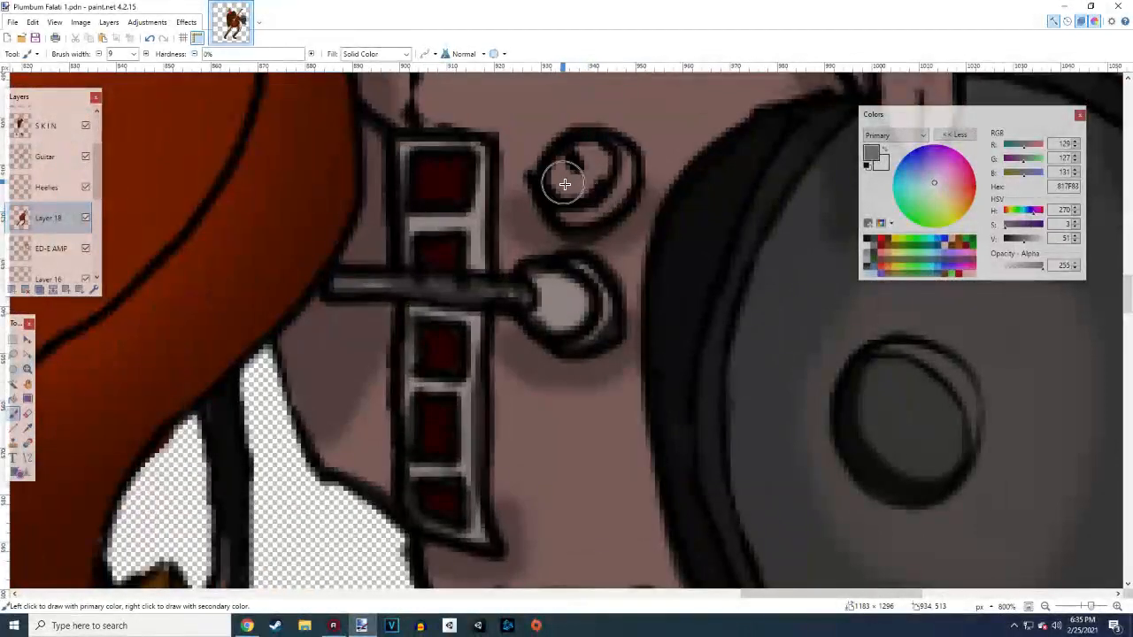
pyautogui.moveTo(564, 183)
pyautogui.mouseDown()
pyautogui.moveTo(564, 171)
pyautogui.moveTo(596, 164)
pyautogui.moveTo(607, 180)
pyautogui.mouseUp()
pyautogui.hotkey('ctrl', 'z')
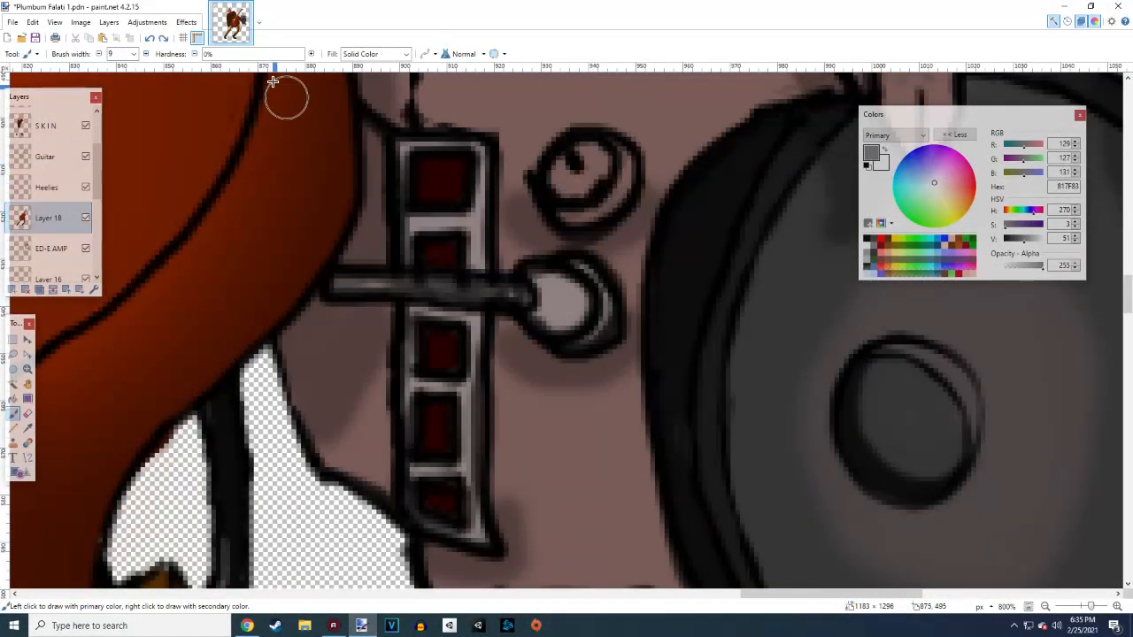
pyautogui.moveTo(274, 54); pyautogui.dragTo(306, 54)
pyautogui.scroll(-5, 55, 196)
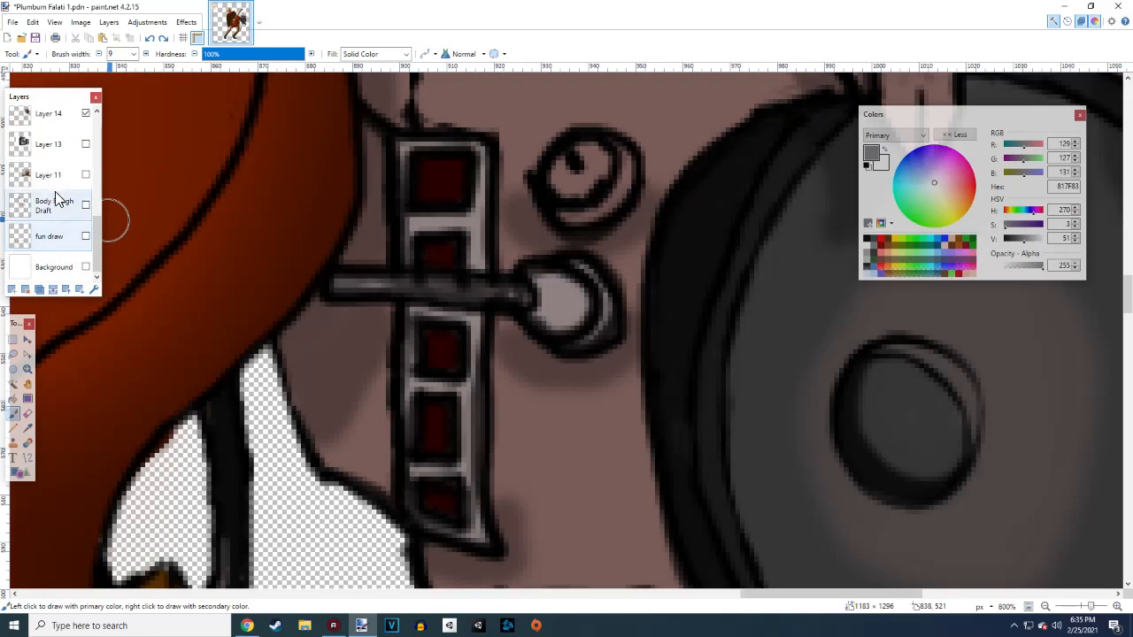
pyautogui.click(50, 172)
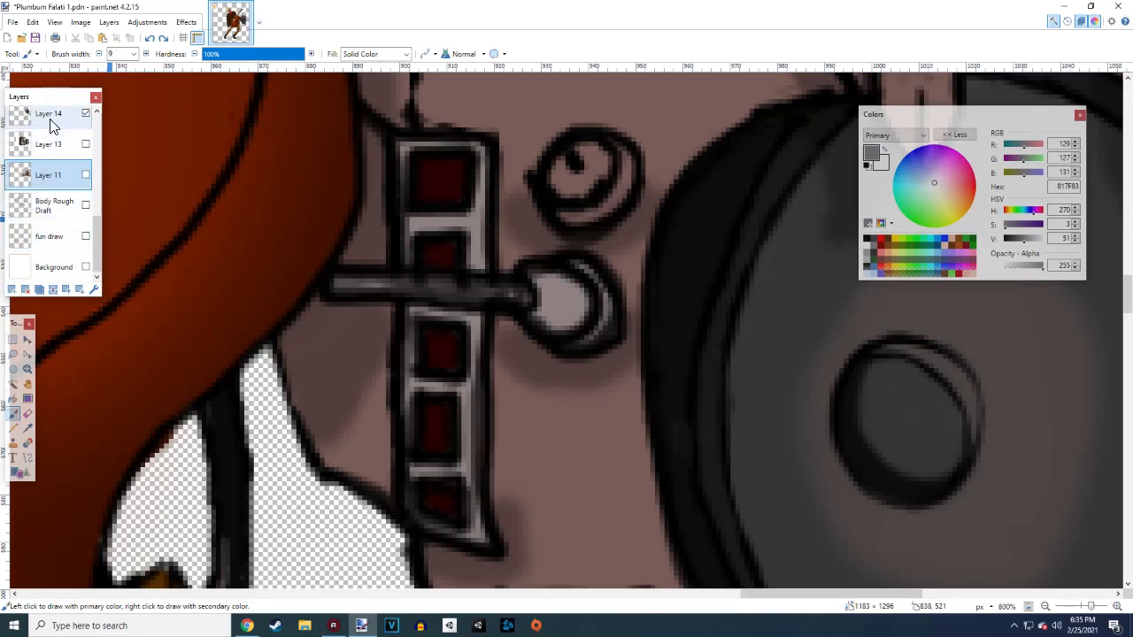
pyautogui.click(50, 125)
pyautogui.moveTo(570, 187)
pyautogui.mouseDown()
pyautogui.moveTo(581, 161)
pyautogui.moveTo(611, 161)
pyautogui.moveTo(605, 193)
pyautogui.moveTo(576, 206)
pyautogui.moveTo(564, 199)
pyautogui.moveTo(570, 166)
pyautogui.mouseUp()
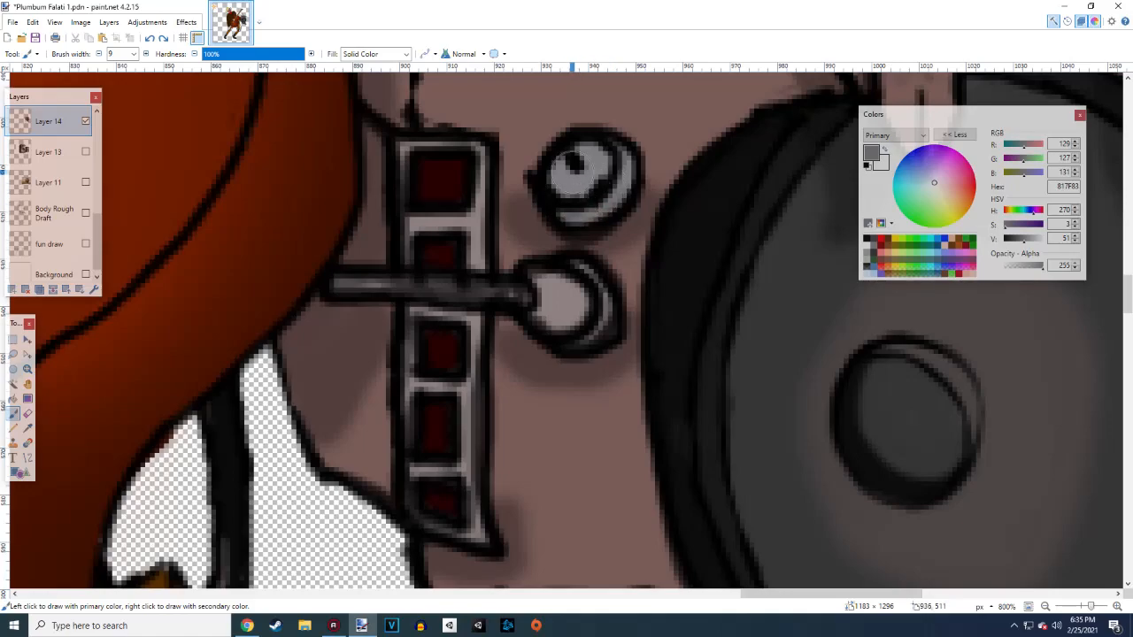
# Check the whole cowboy illustration with the recoloured amplifier knob and save the changes
pyautogui.scroll(-8, 670, 260)
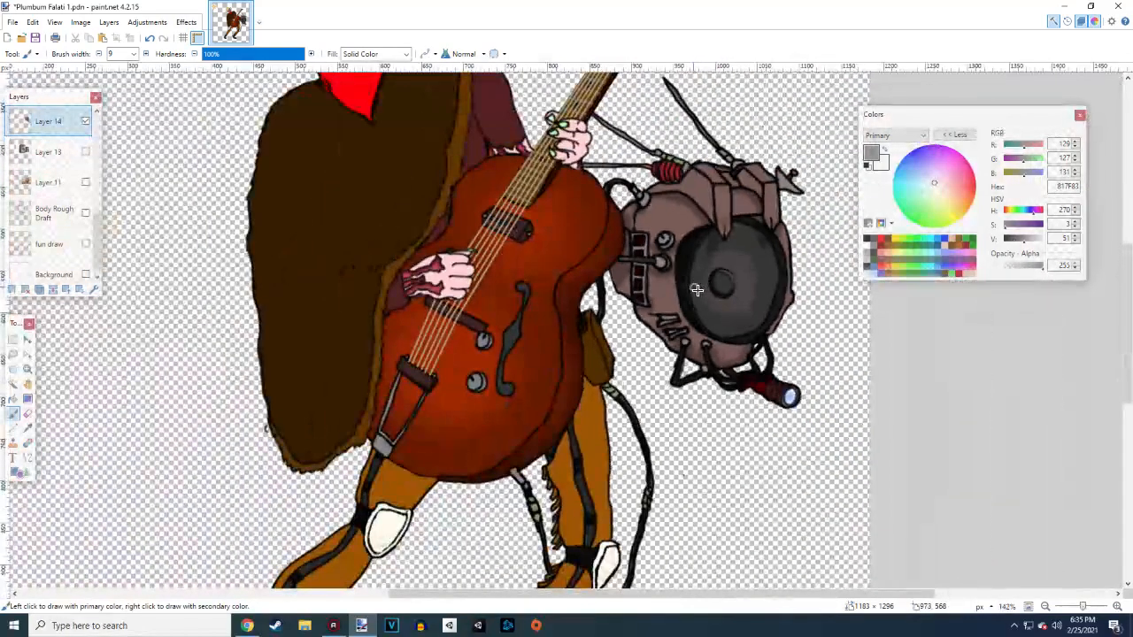
pyautogui.scroll(-2, 693, 290)
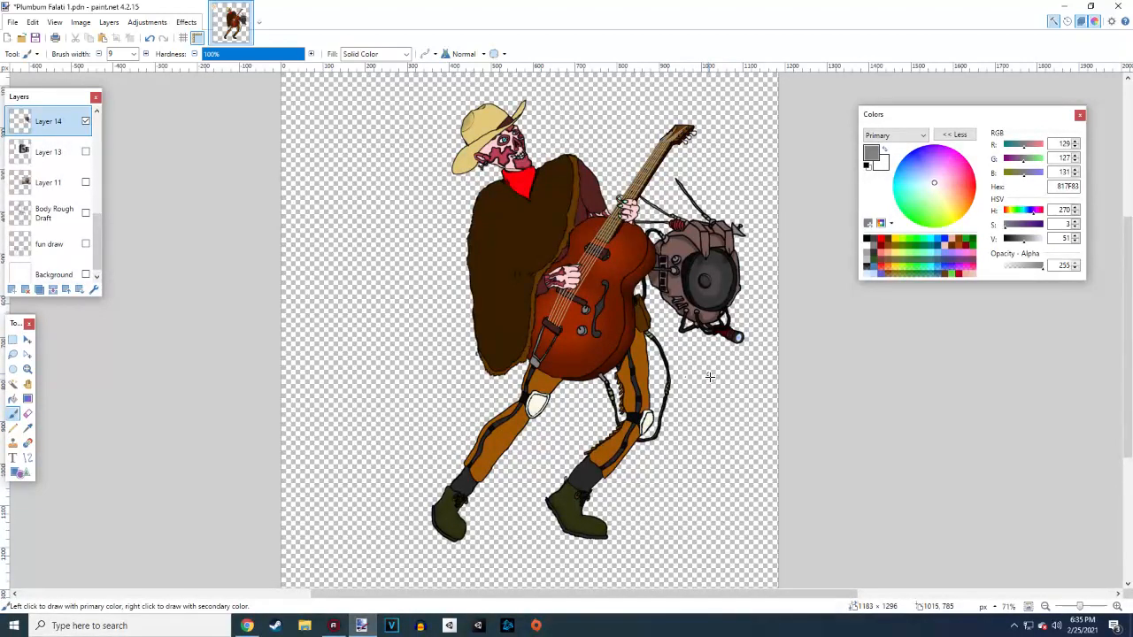
pyautogui.scroll(-2, 709, 377)
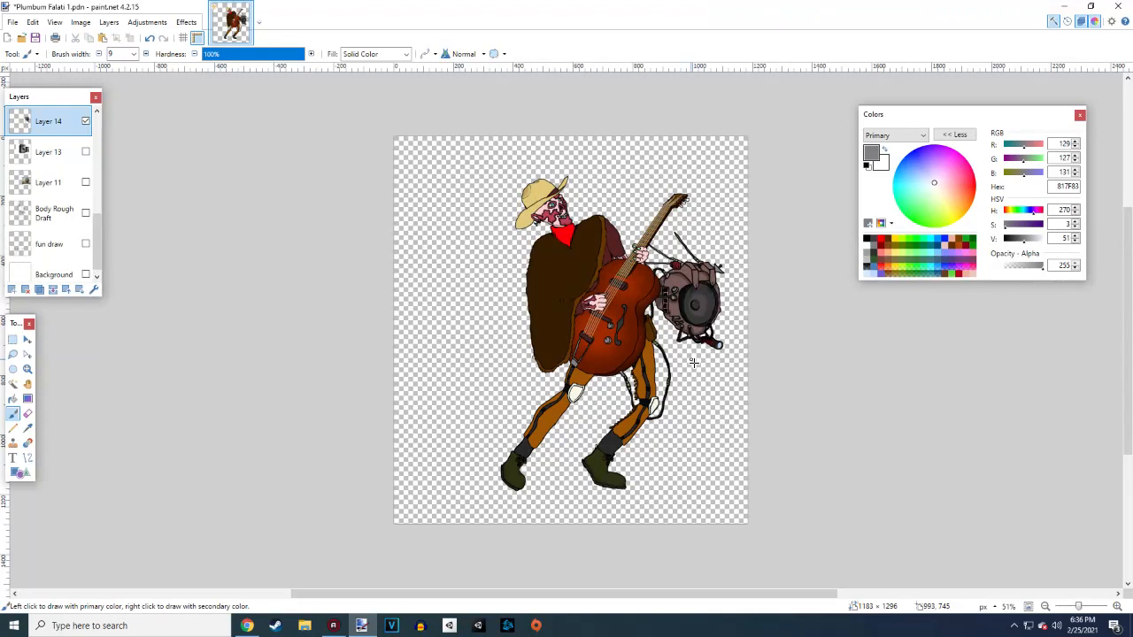
pyautogui.click(34, 38)
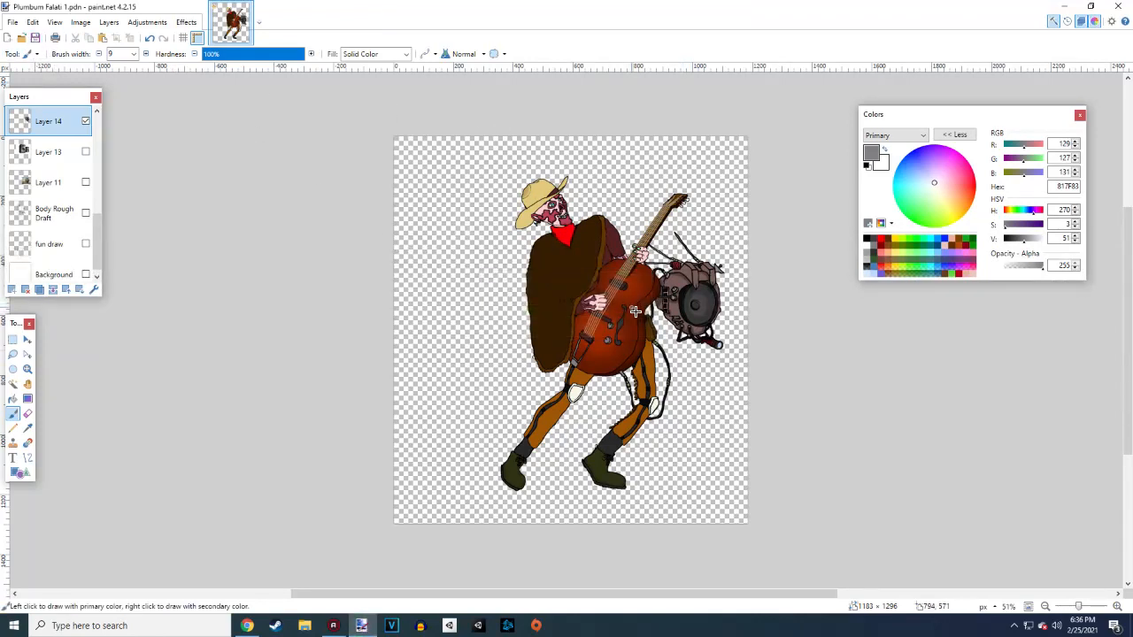
# Save the illustration again as Plumbum Falati 1 in paint.net format, replacing the existing file
pyautogui.click(13, 22)
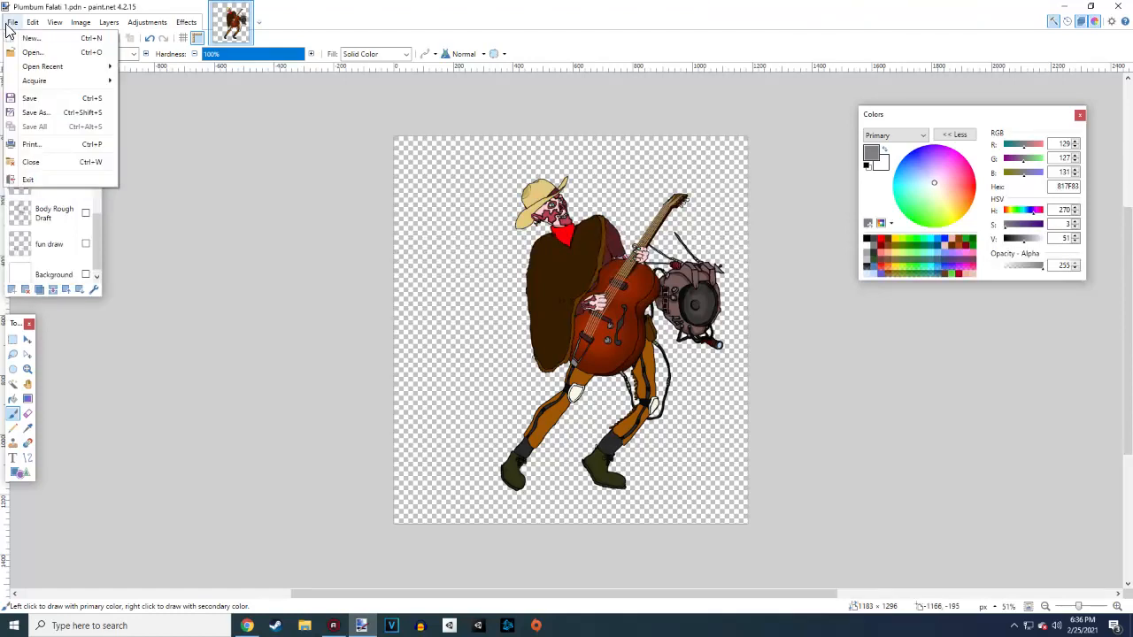
pyautogui.click(35, 113)
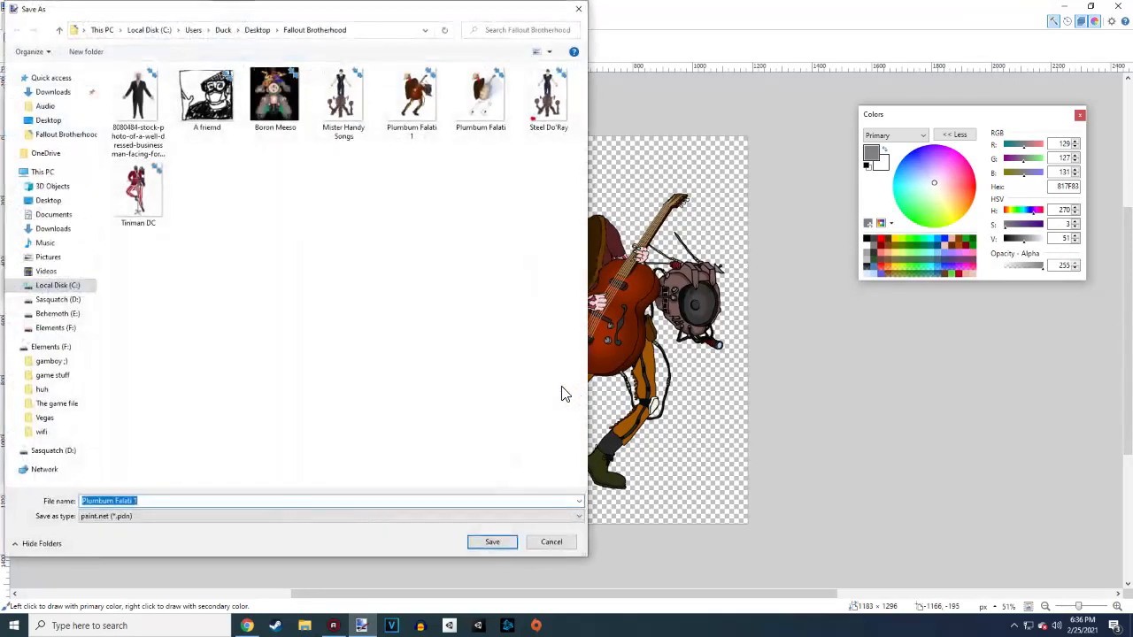
pyautogui.click(492, 541)
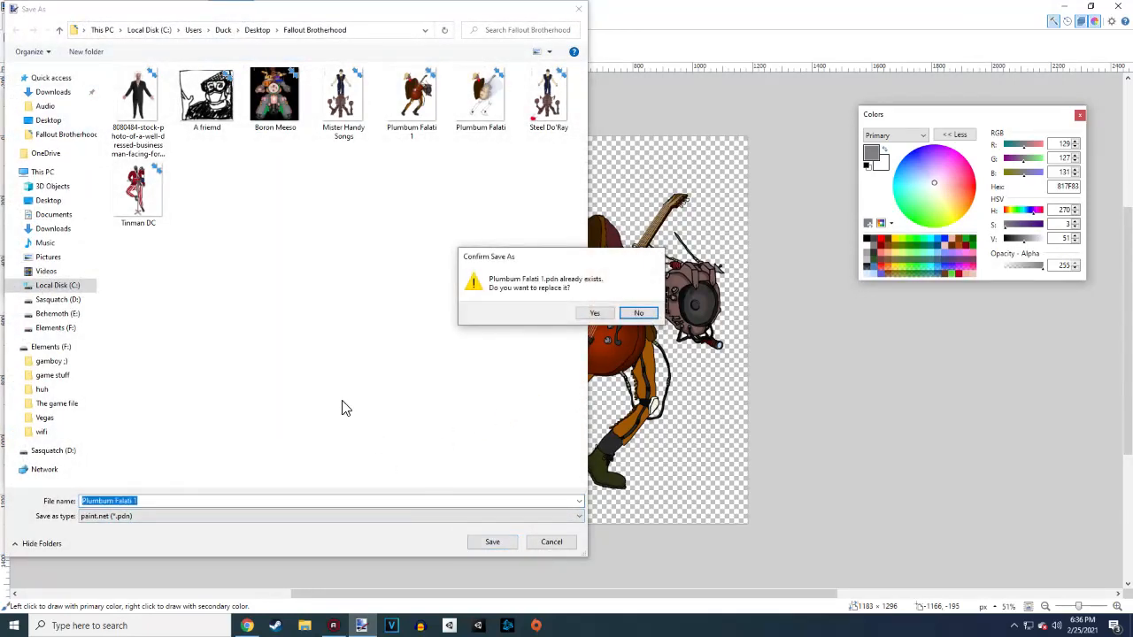
pyautogui.click(595, 315)
# Save a flattened PNG version of the cowboy illustration as Plumbum Falati 1 with the default save settings
pyautogui.click(12, 22)
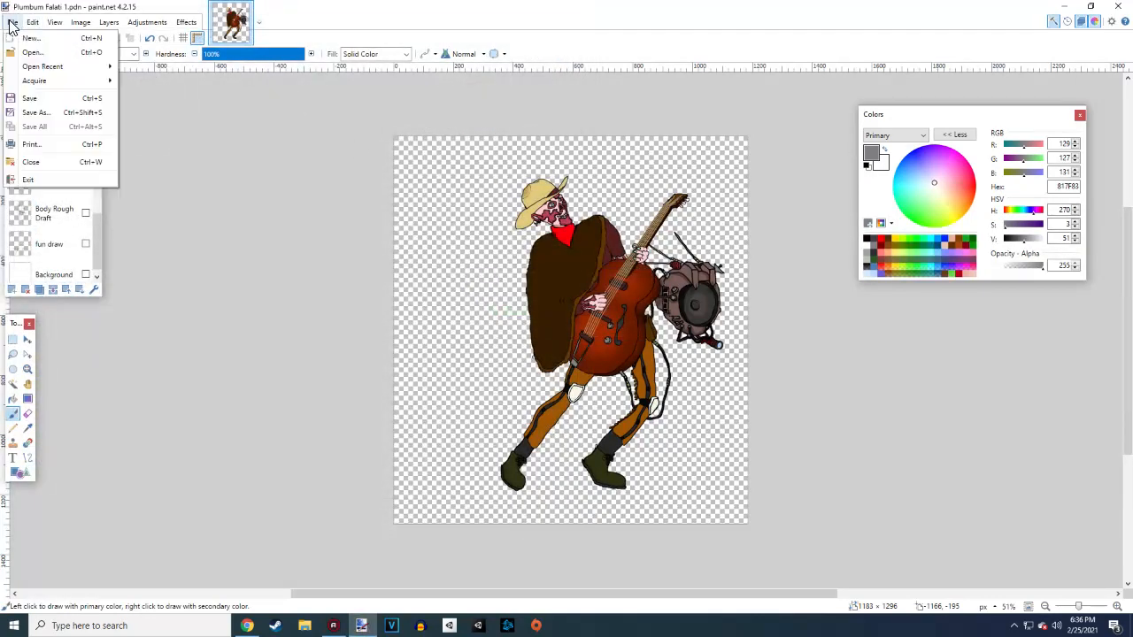
pyautogui.click(32, 113)
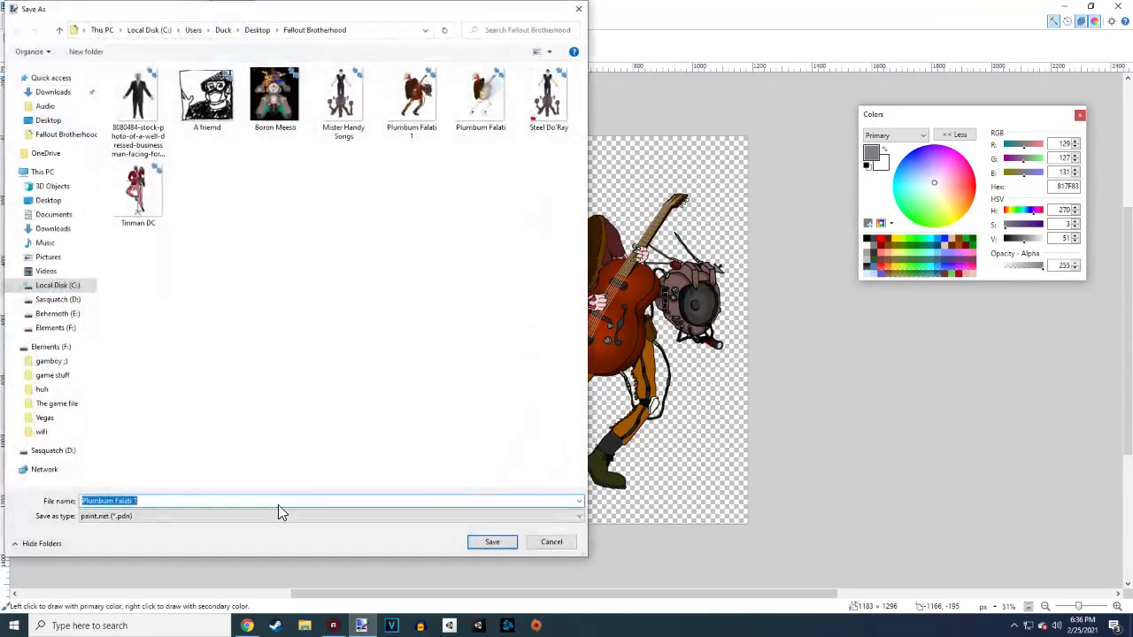
pyautogui.click(170, 520)
pyautogui.click(115, 543)
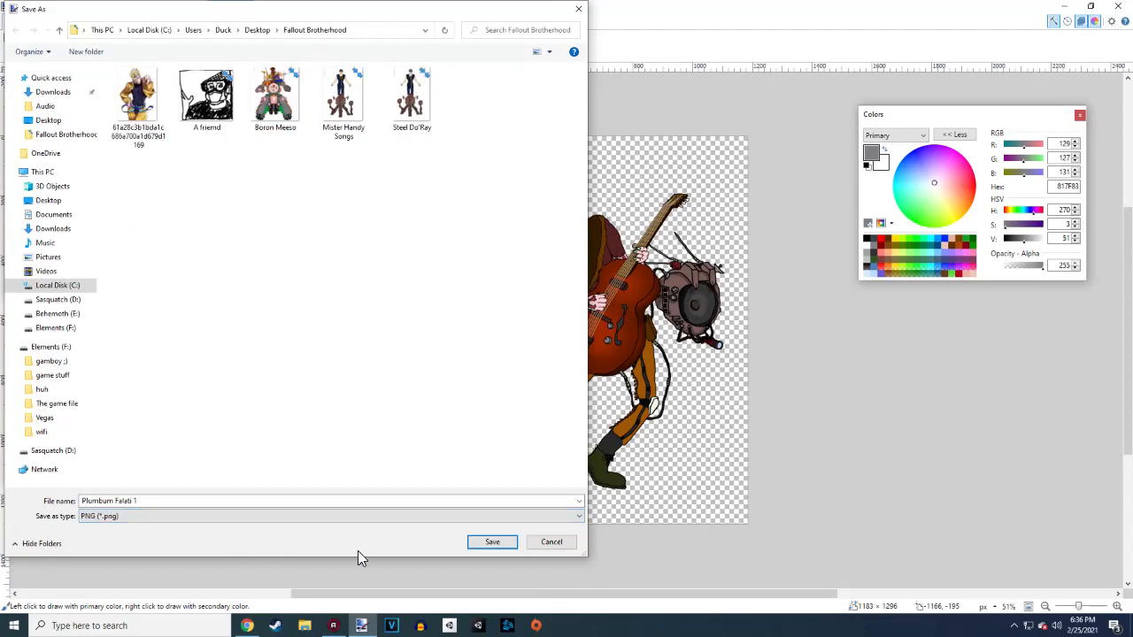
pyautogui.click(508, 547)
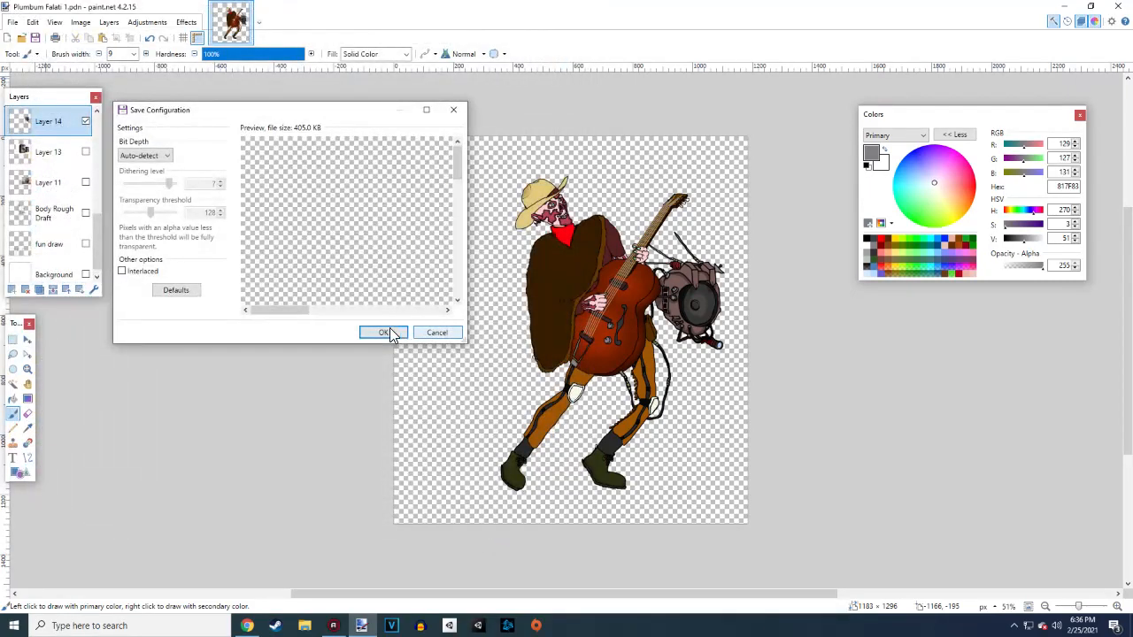
pyautogui.click(385, 336)
pyautogui.click(500, 336)
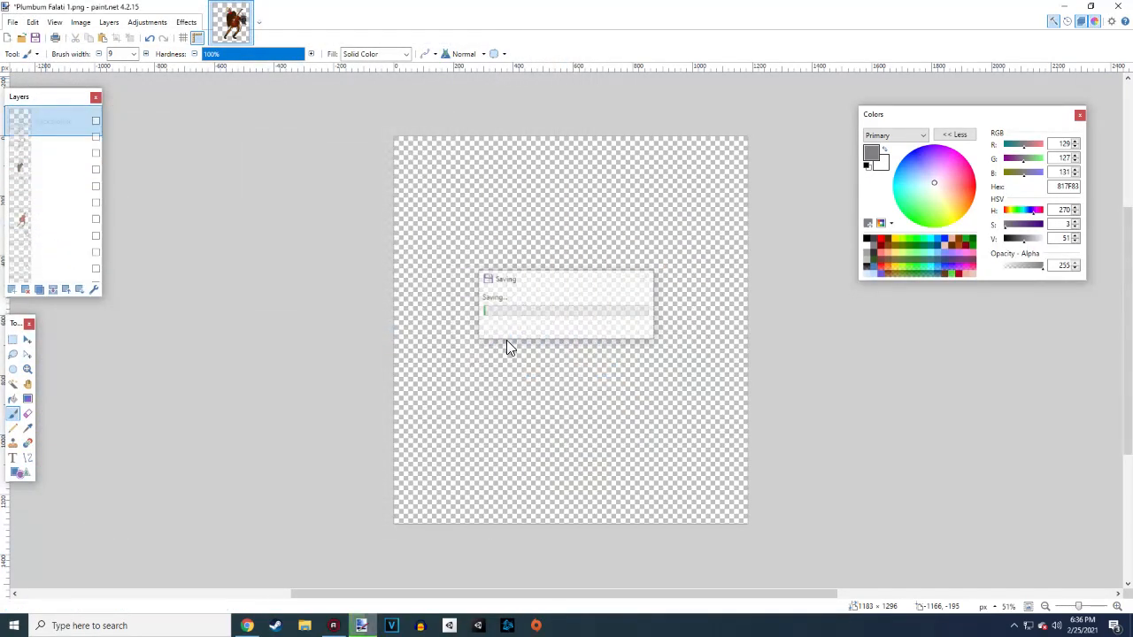
# Open Boron Meeso.pdn from the Fallout Brotherhood folder
pyautogui.click(13, 22)
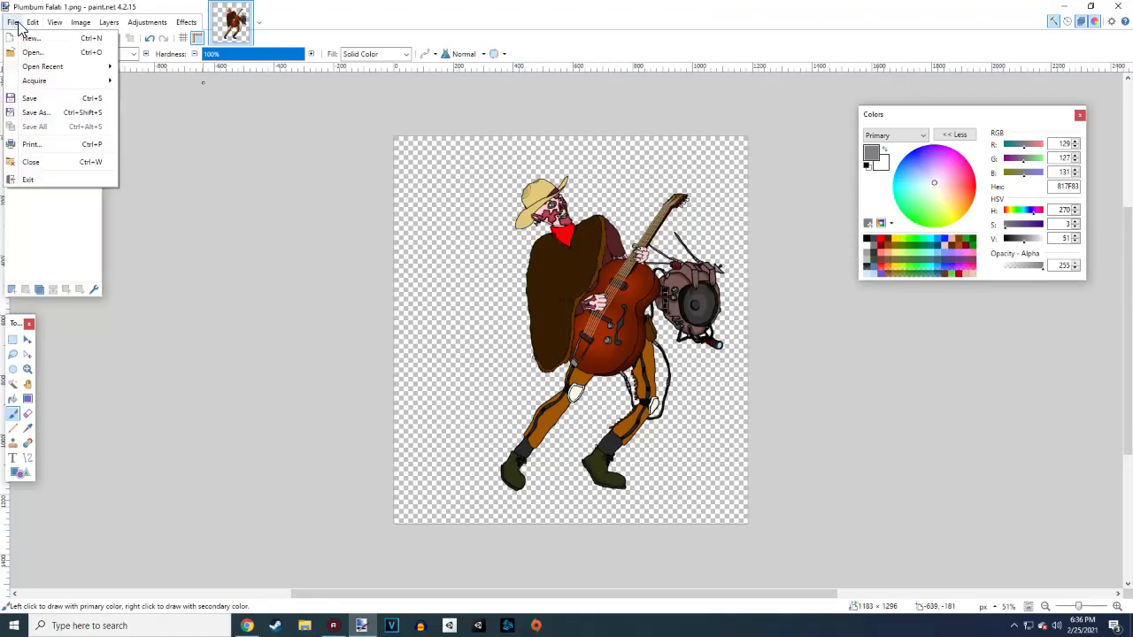
pyautogui.click(28, 54)
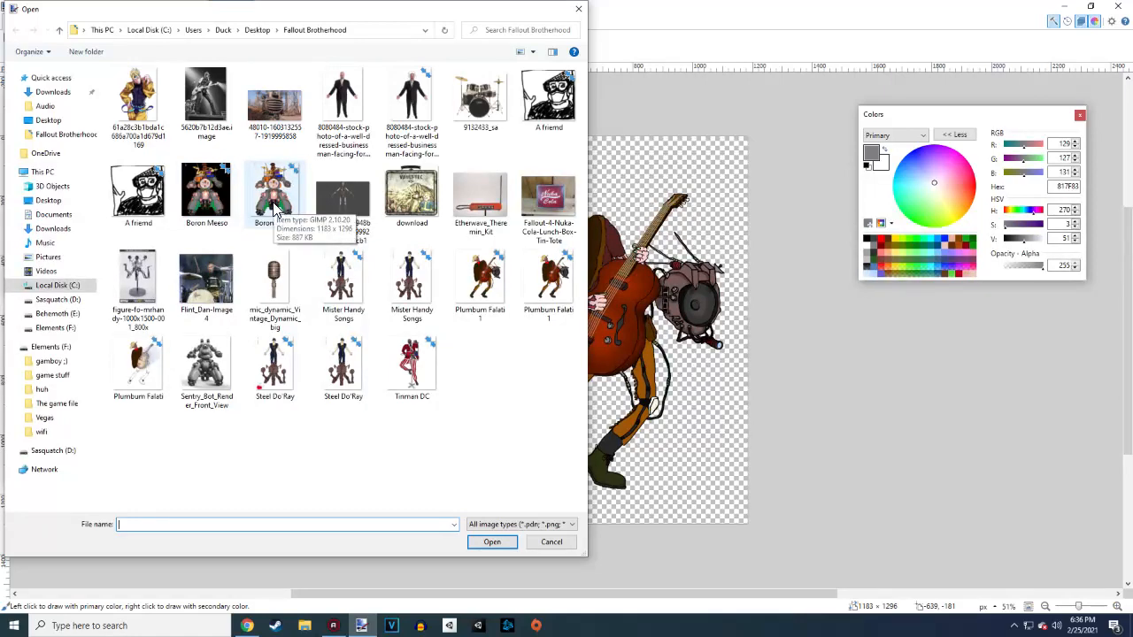
pyautogui.click(206, 191)
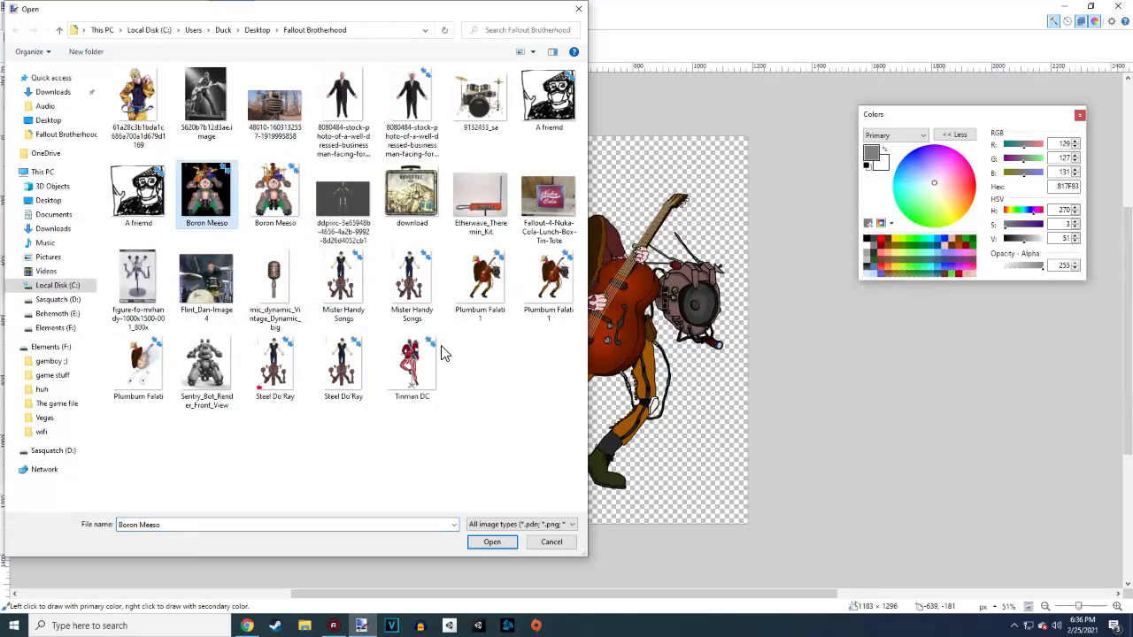
pyautogui.click(492, 541)
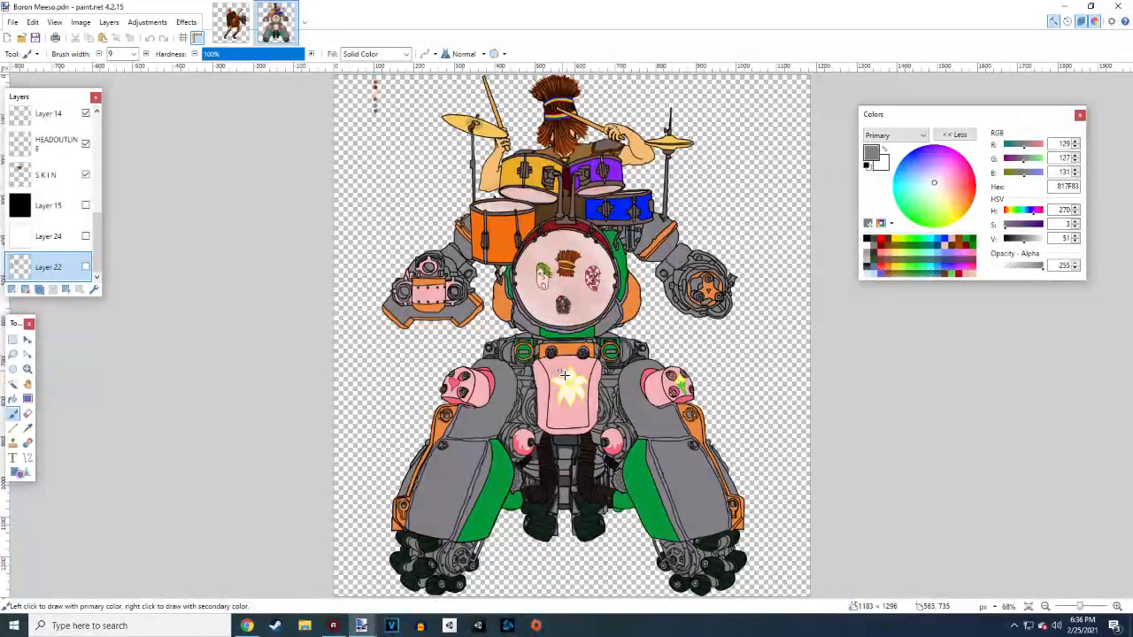
# Save a flattened PNG version of the drummer illustration as Boron Meeso with the default save settings, replacing the existing PNG
pyautogui.click(12, 23)
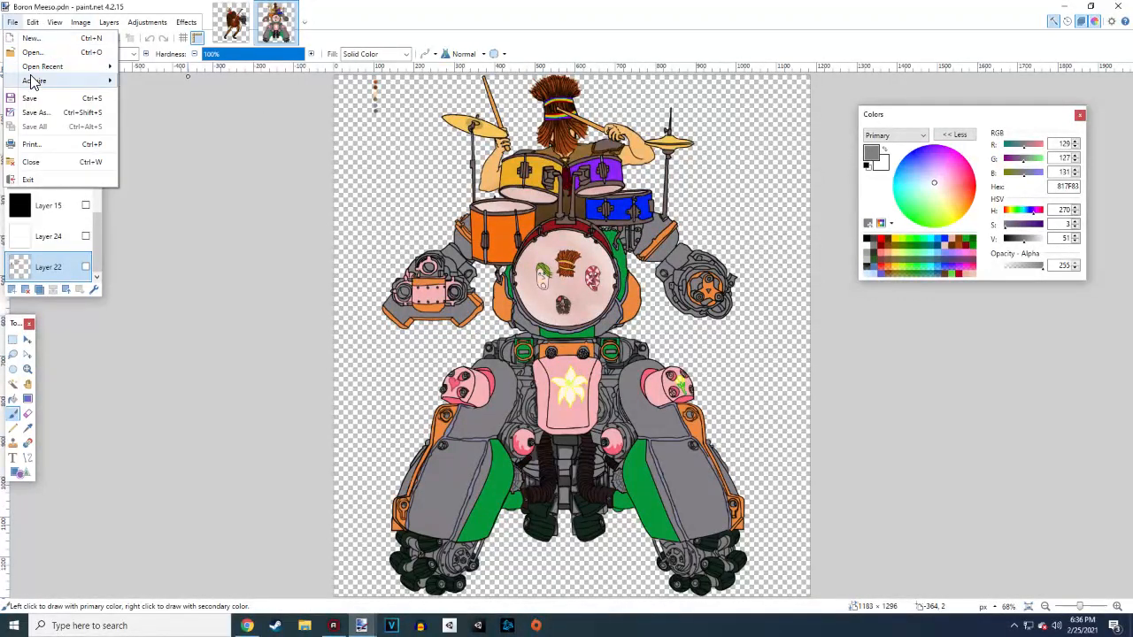
pyautogui.click(31, 113)
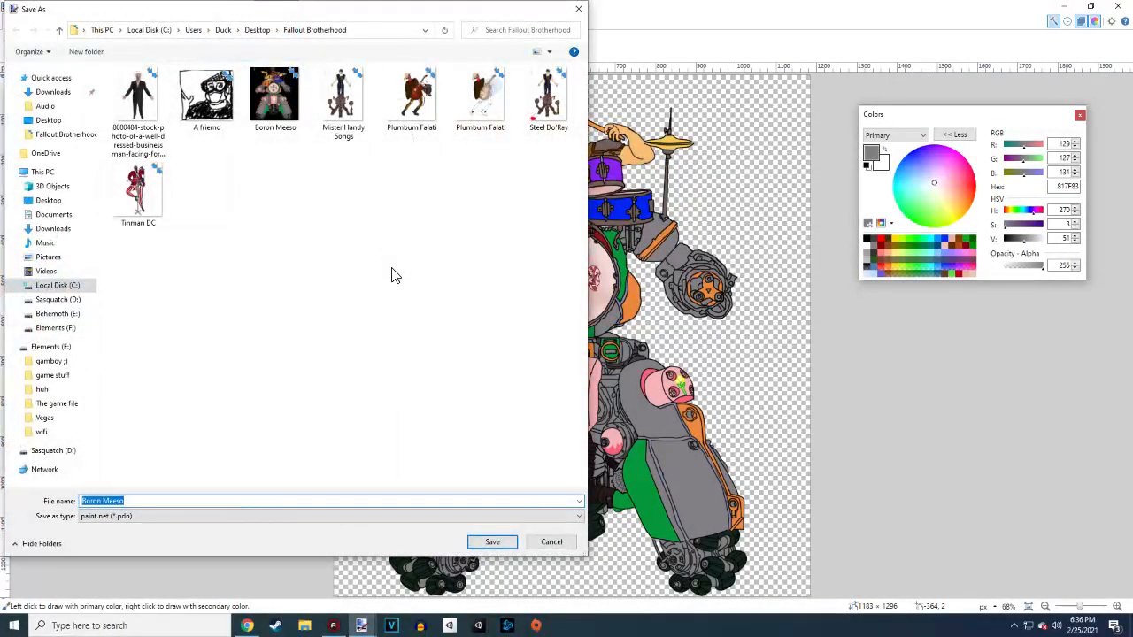
pyautogui.click(139, 516)
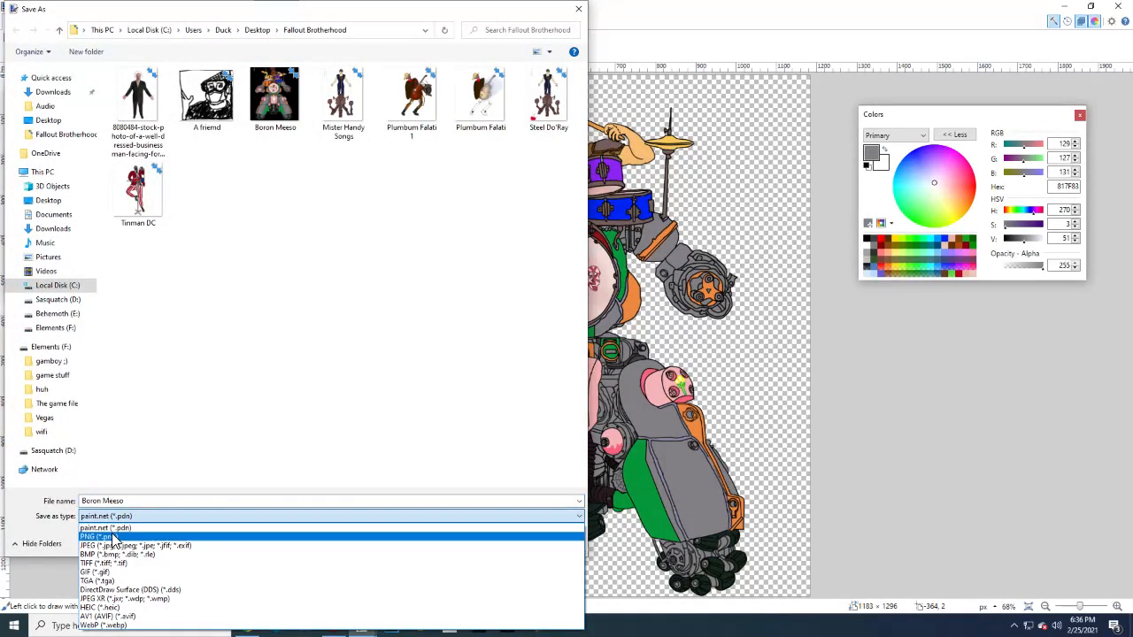
pyautogui.click(200, 540)
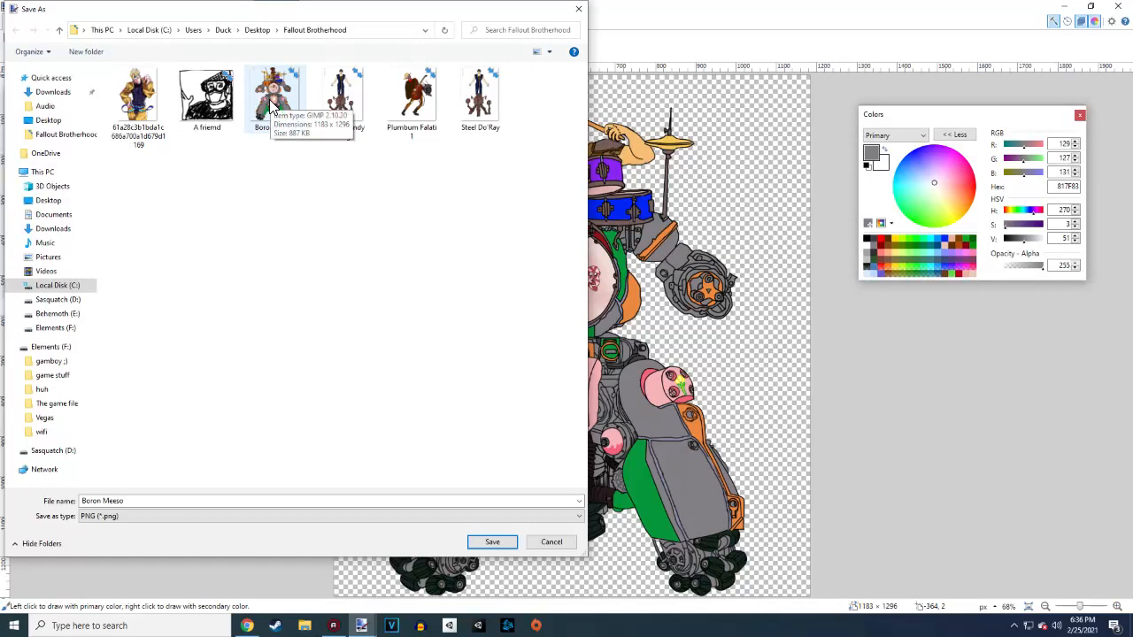
pyautogui.click(492, 542)
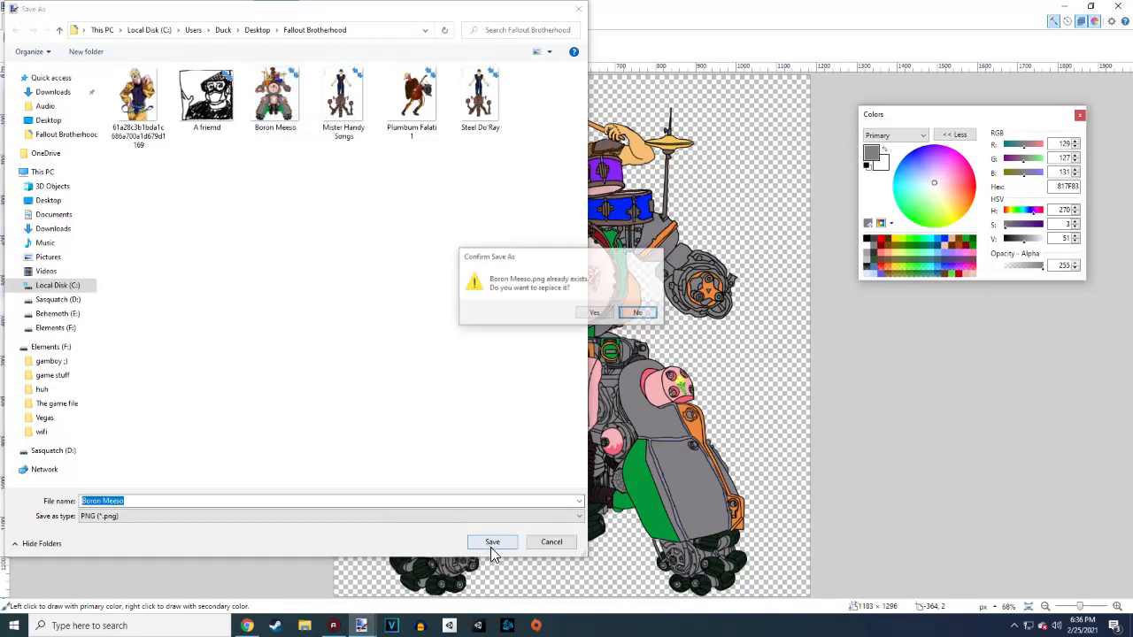
pyautogui.click(598, 311)
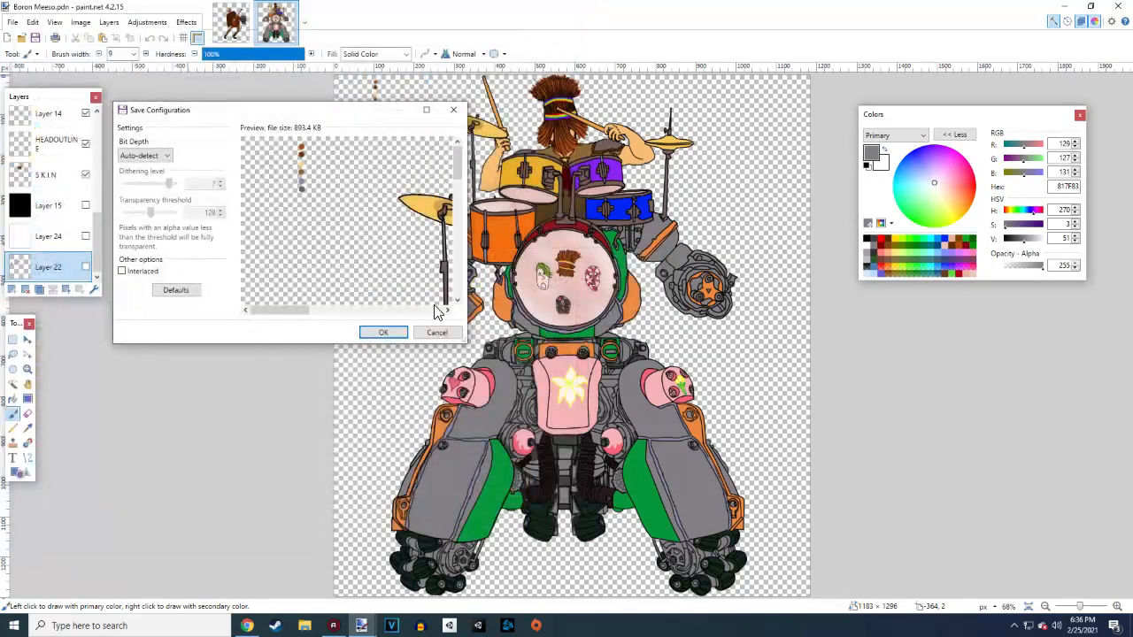
pyautogui.click(386, 331)
pyautogui.click(530, 351)
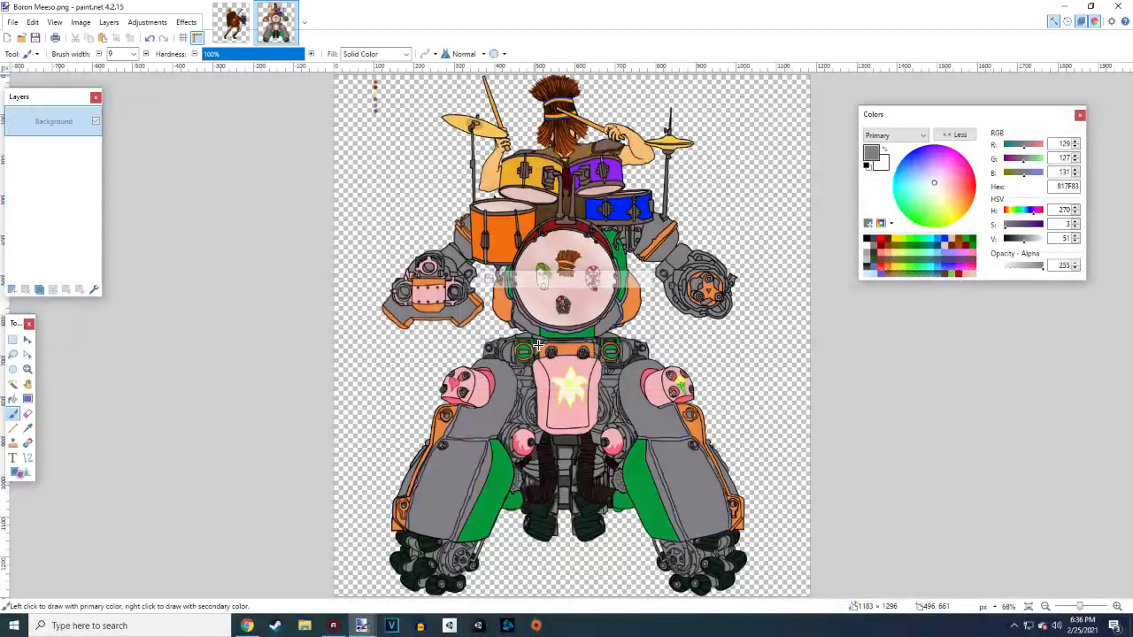
# Open the layered Steel Do'Ray.pdn drawing from the Fallout Brotherhood folder
pyautogui.click(12, 22)
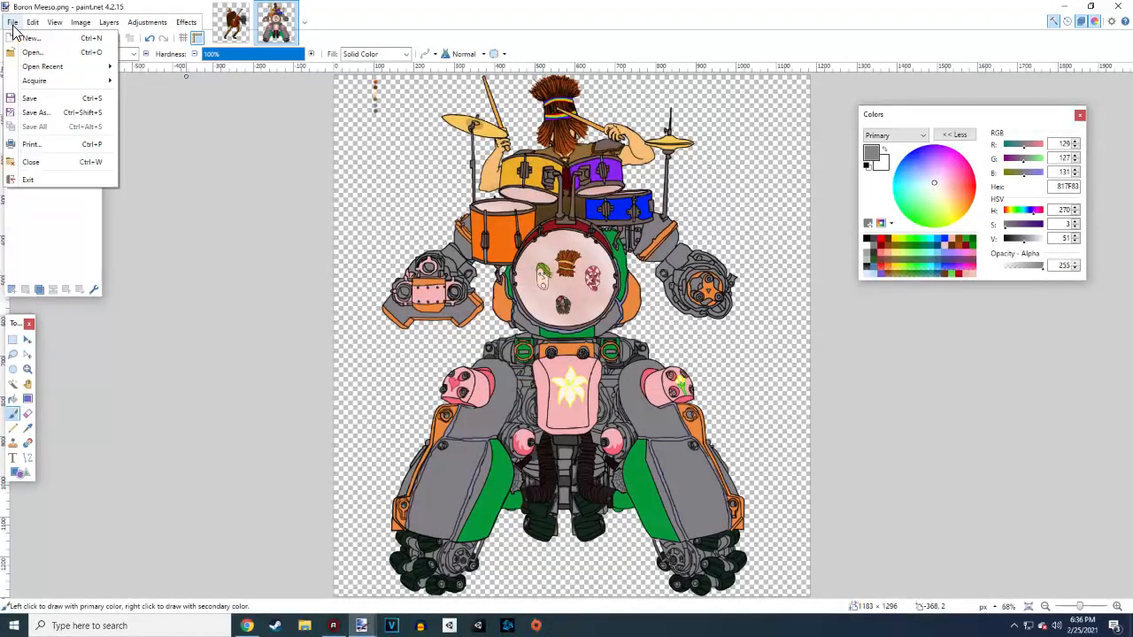
pyautogui.click(40, 71)
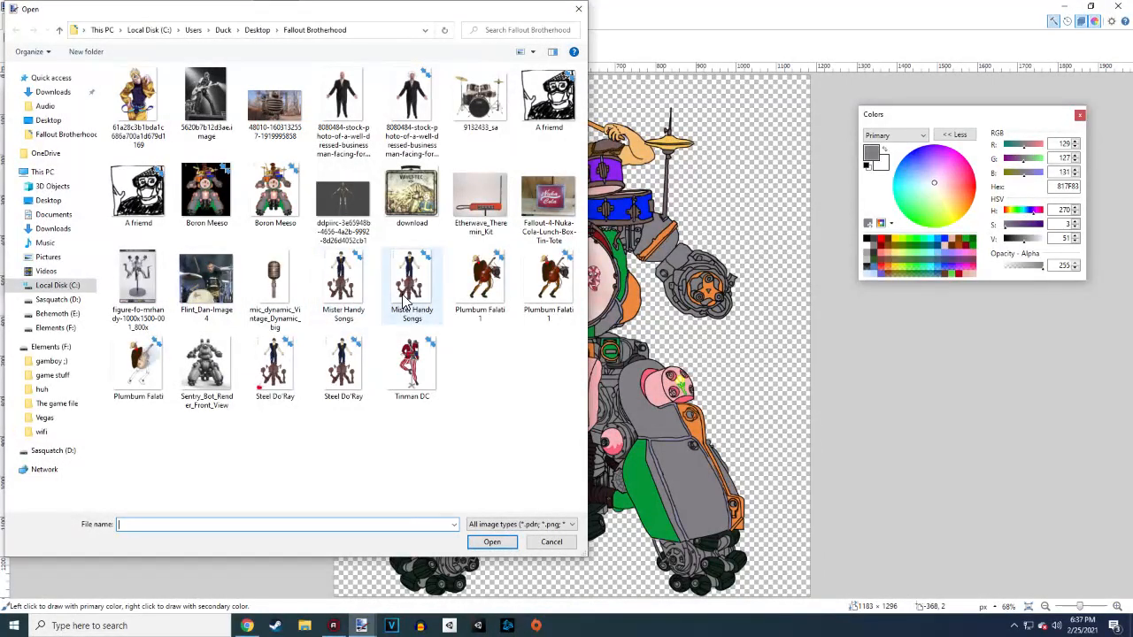
pyautogui.click(293, 372)
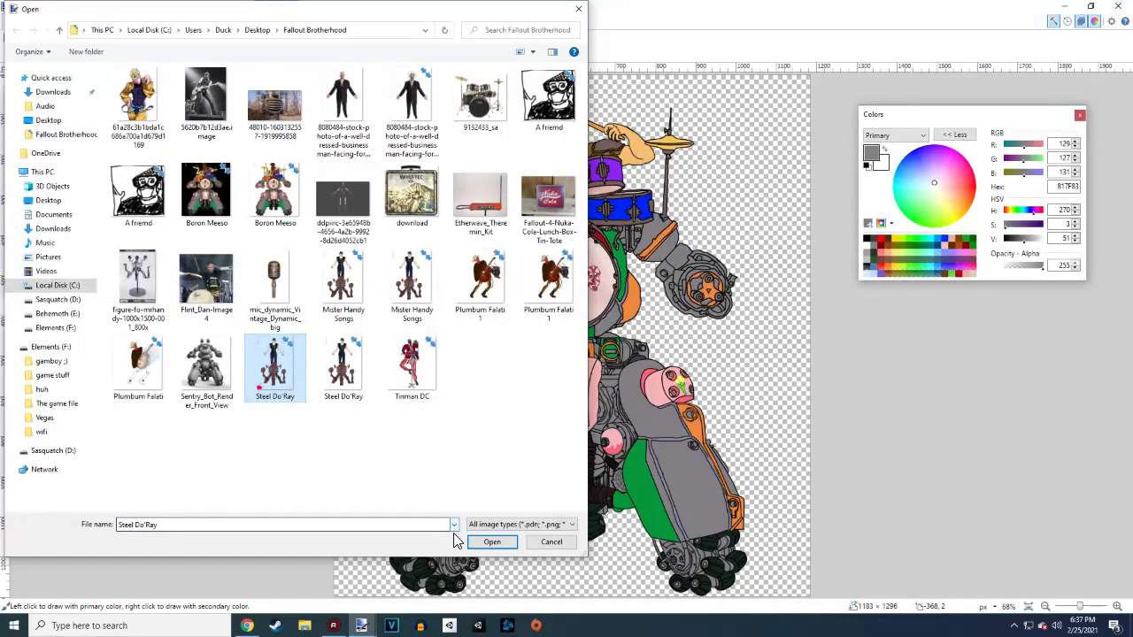
pyautogui.click(492, 541)
# Save a flattened PNG version of the singer drawing as Steel Do'Ray with the default save settings, replacing the existing PNG
pyautogui.click(11, 23)
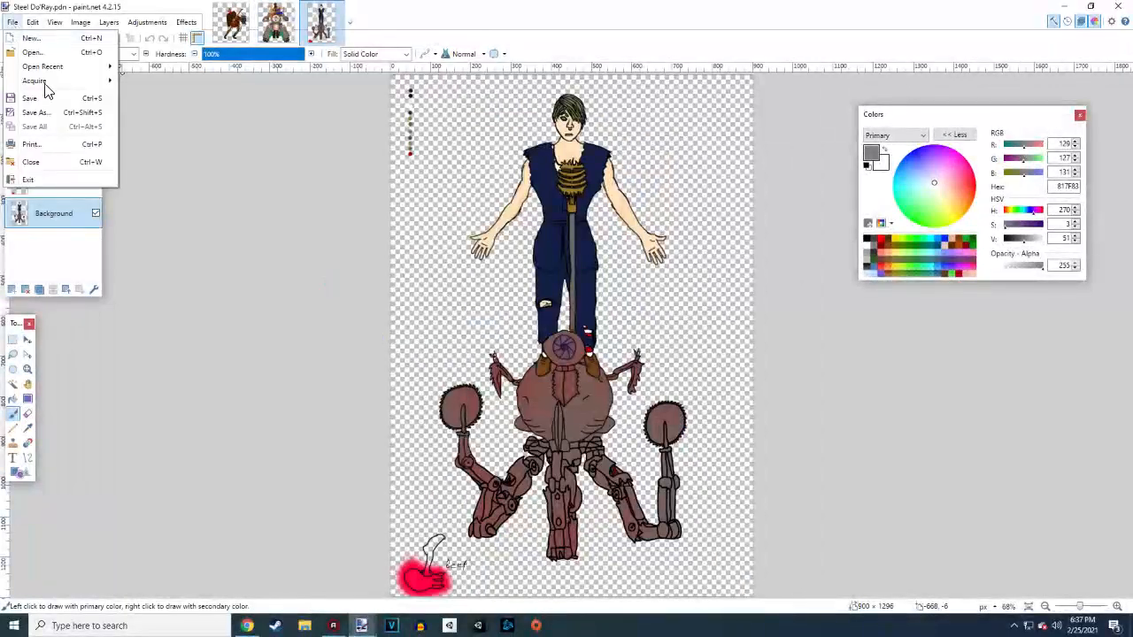
pyautogui.click(38, 111)
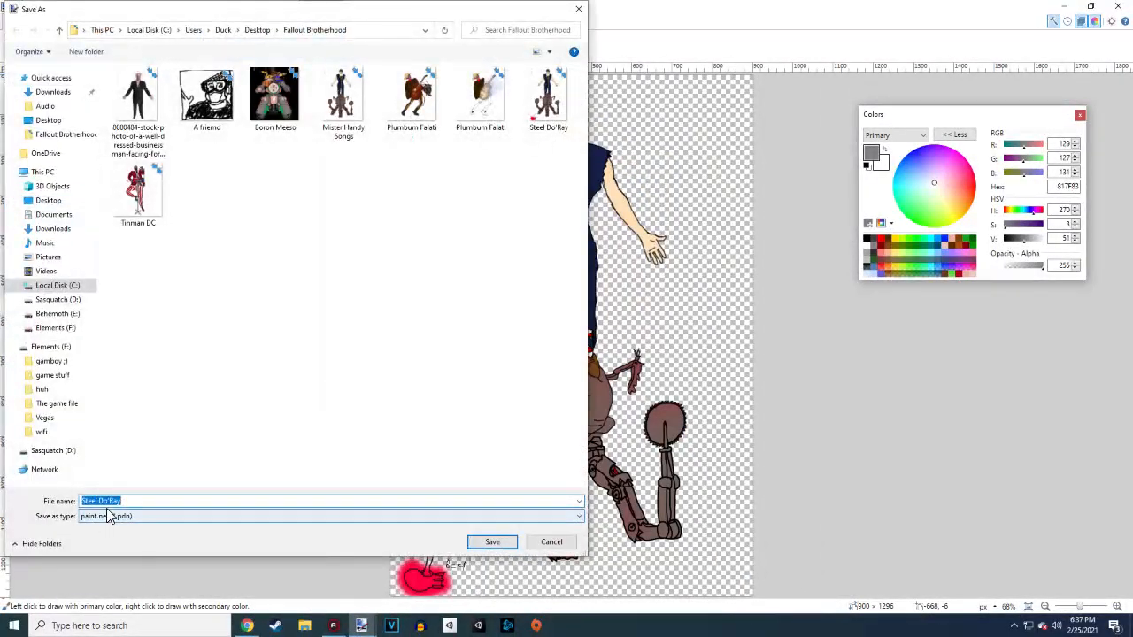
pyautogui.click(106, 516)
pyautogui.click(91, 537)
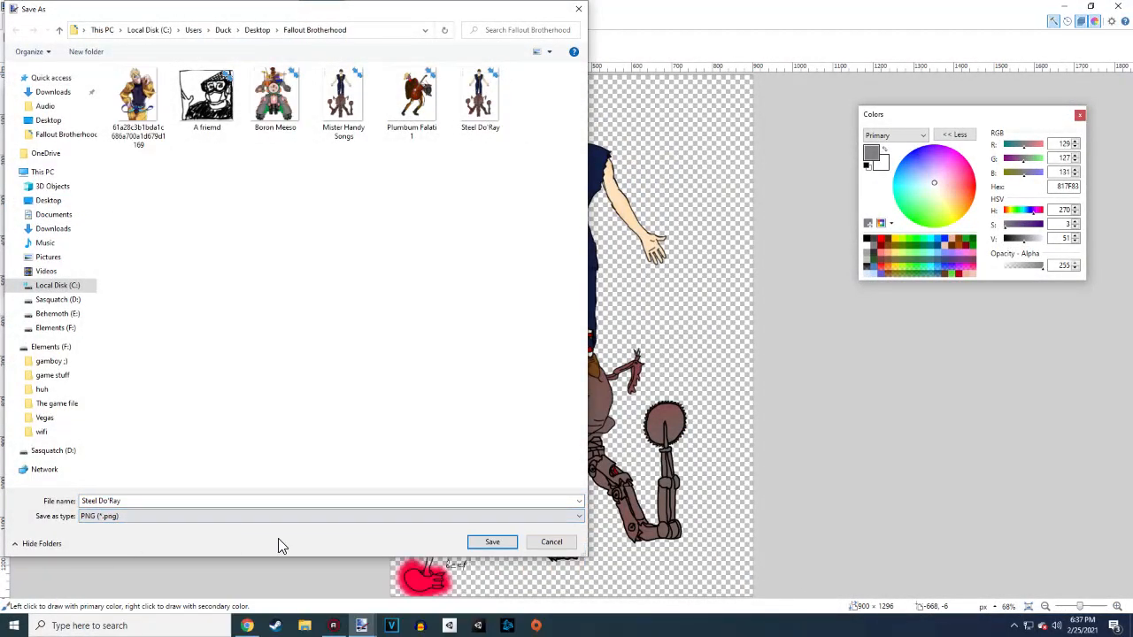
pyautogui.click(489, 541)
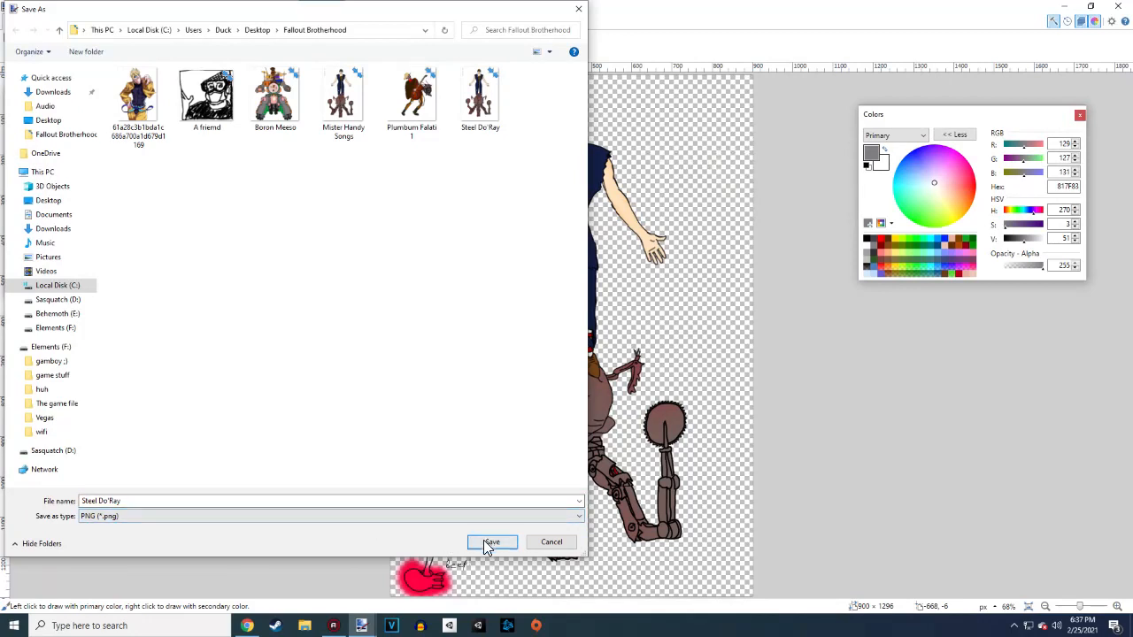
pyautogui.click(638, 314)
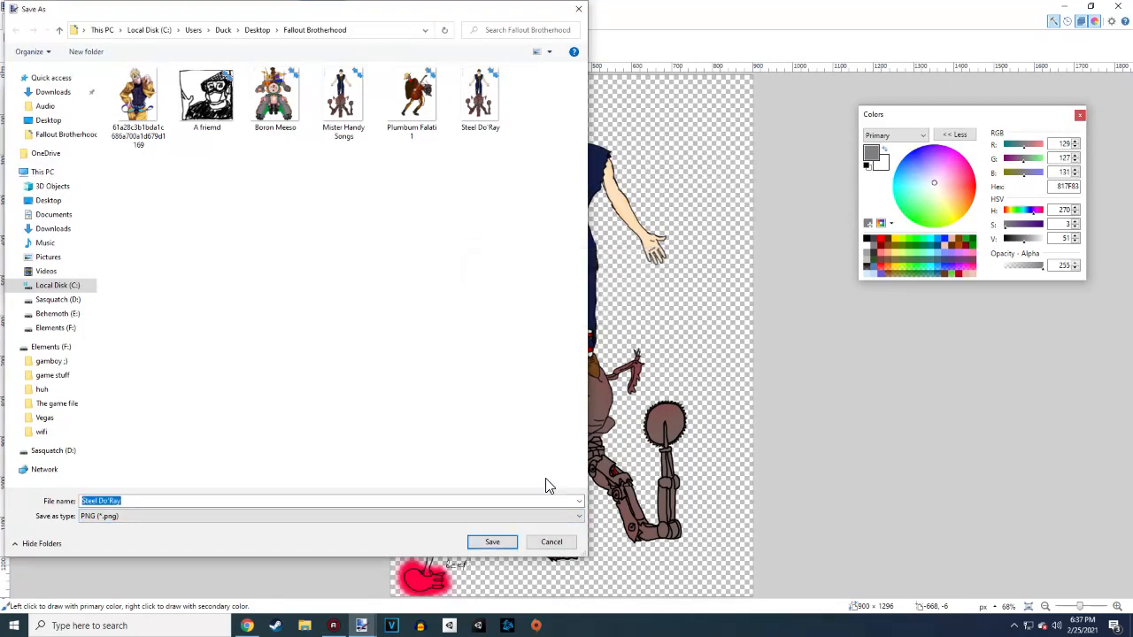
pyautogui.click(502, 543)
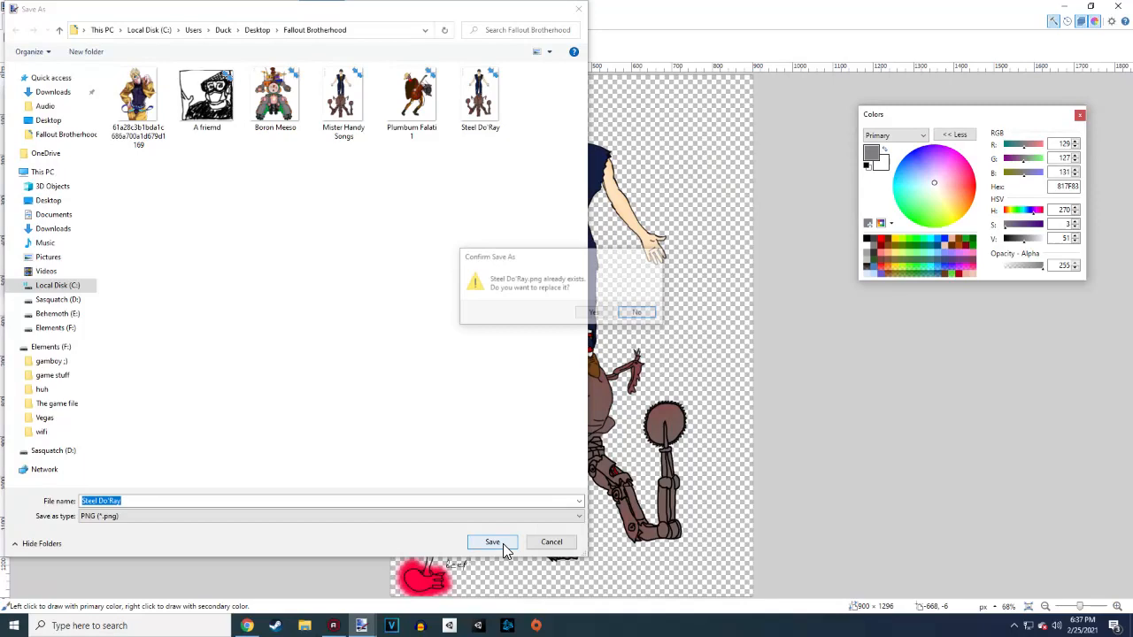
pyautogui.click(601, 315)
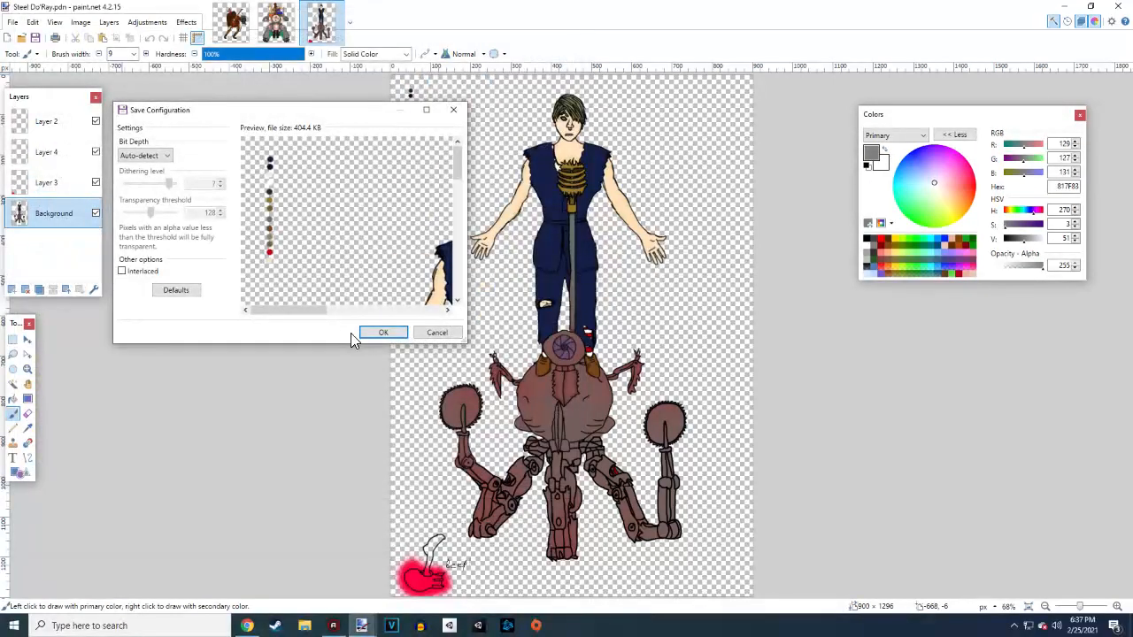
pyautogui.click(374, 331)
pyautogui.click(485, 326)
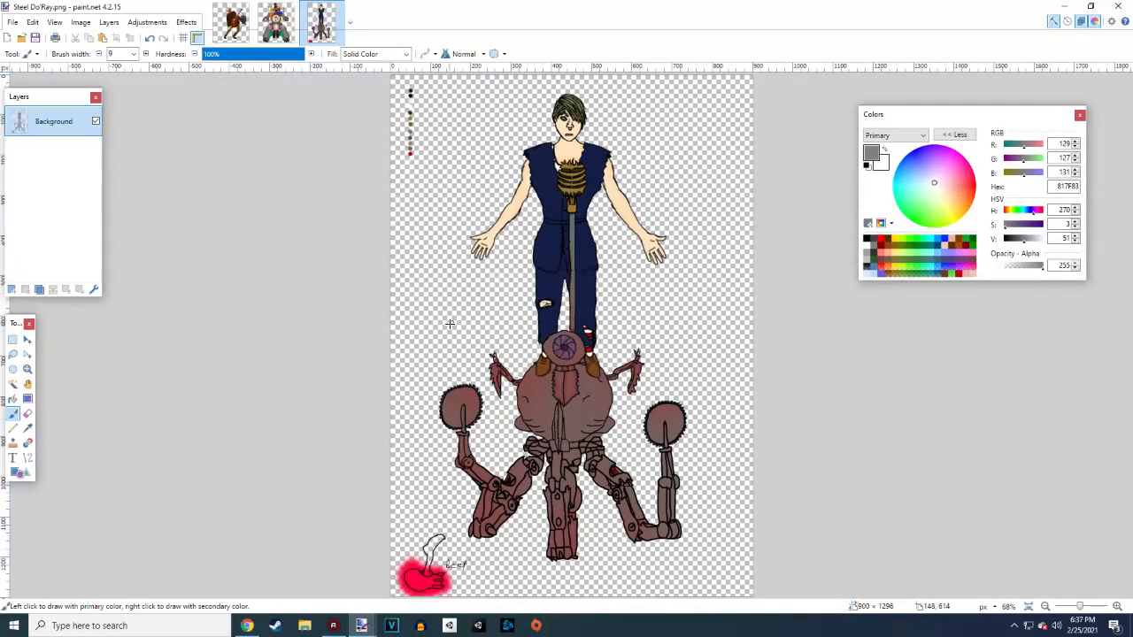
# Erase the column of colour swatch dots in the canvas's upper-left corner using a rectangular selection
pyautogui.click(12, 340)
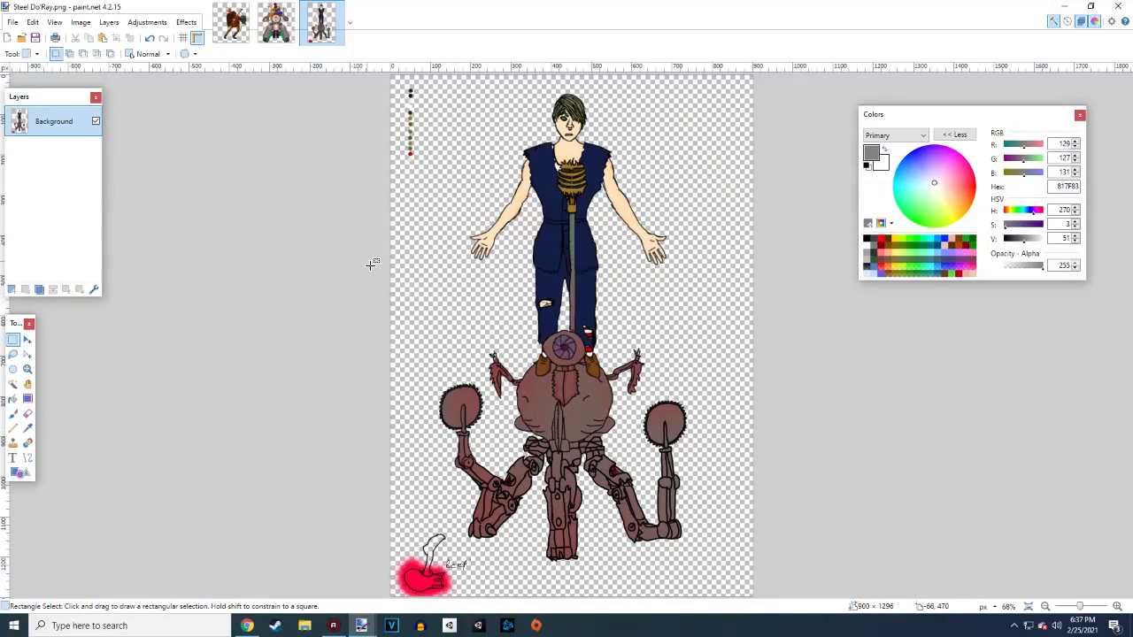
pyautogui.moveTo(424, 213); pyautogui.dragTo(369, 69)
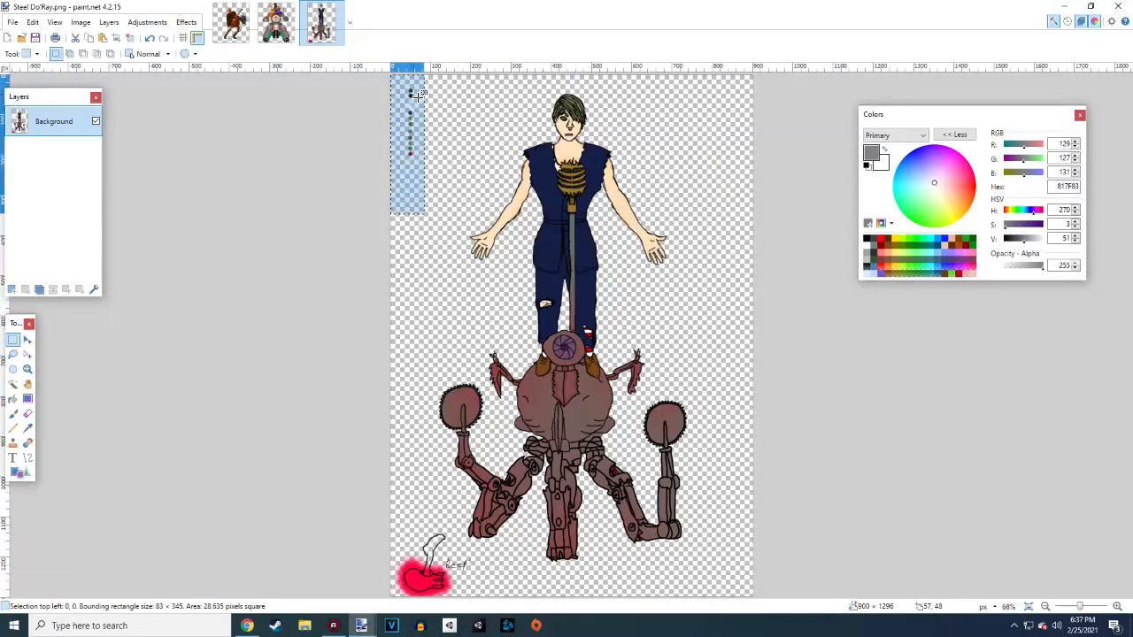
pyautogui.press('Delete')
pyautogui.click(457, 378)
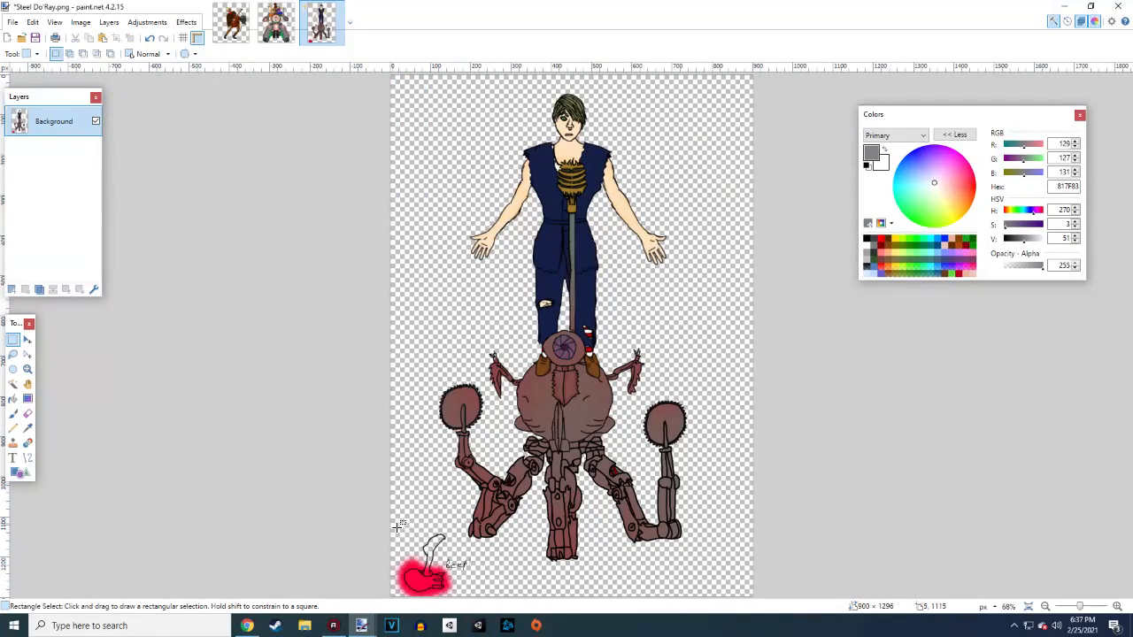
# Erase the red sketch and its handwritten label in the canvas's lower-left corner and save the PNG
pyautogui.moveTo(398, 525); pyautogui.dragTo(466, 625)
pyautogui.press('Delete')
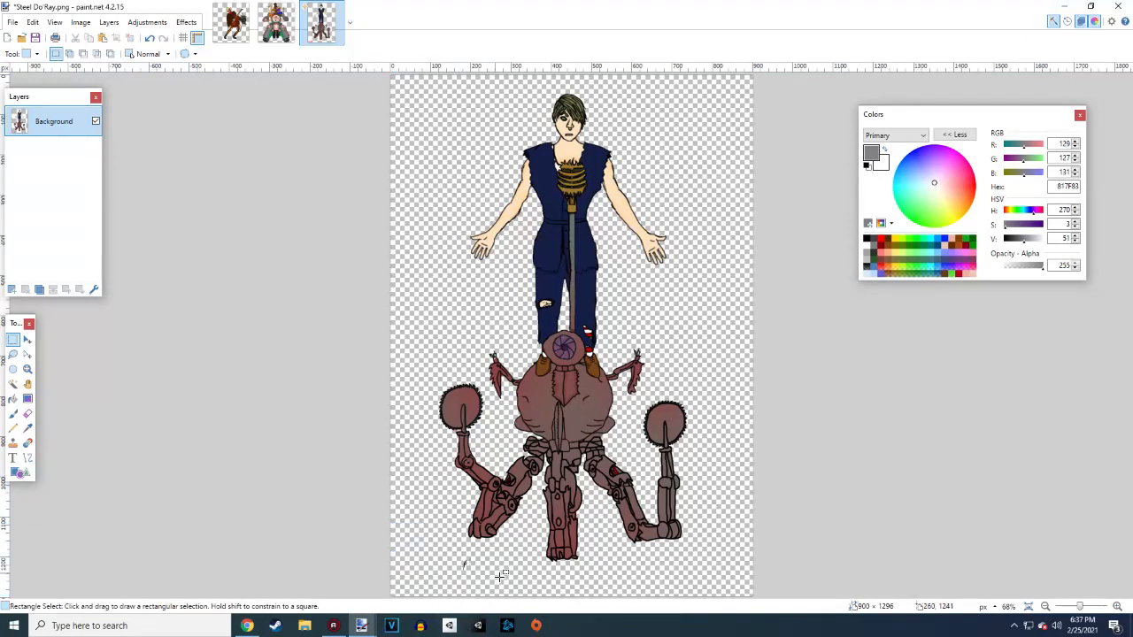
pyautogui.moveTo(496, 554); pyautogui.dragTo(430, 603)
pyautogui.press('Delete')
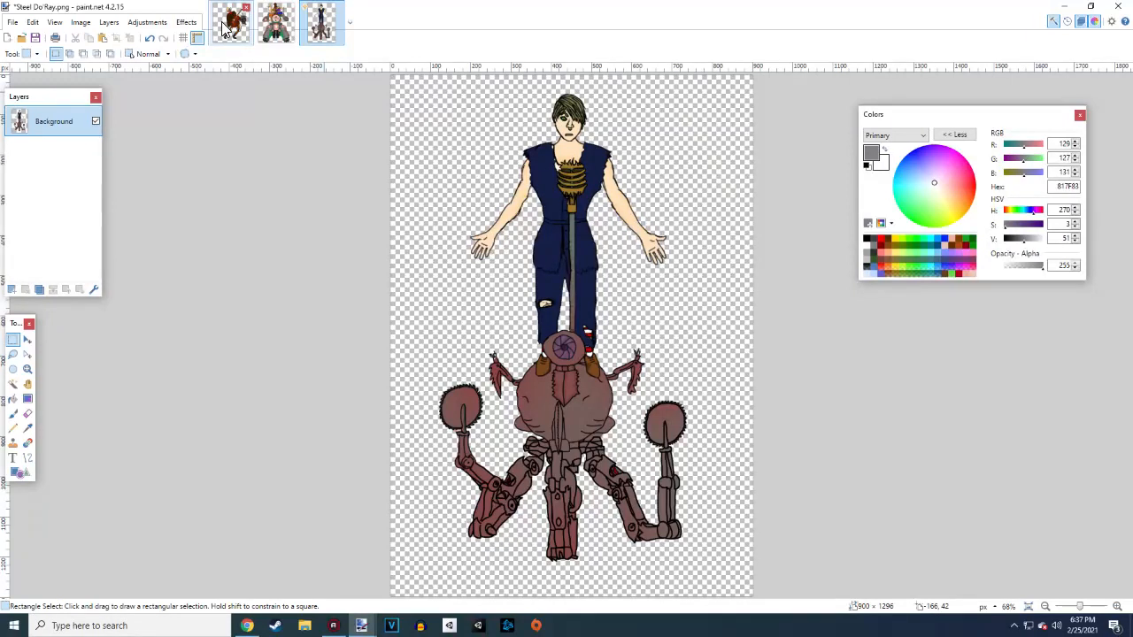
pyautogui.hotkey('ctrl', 's')
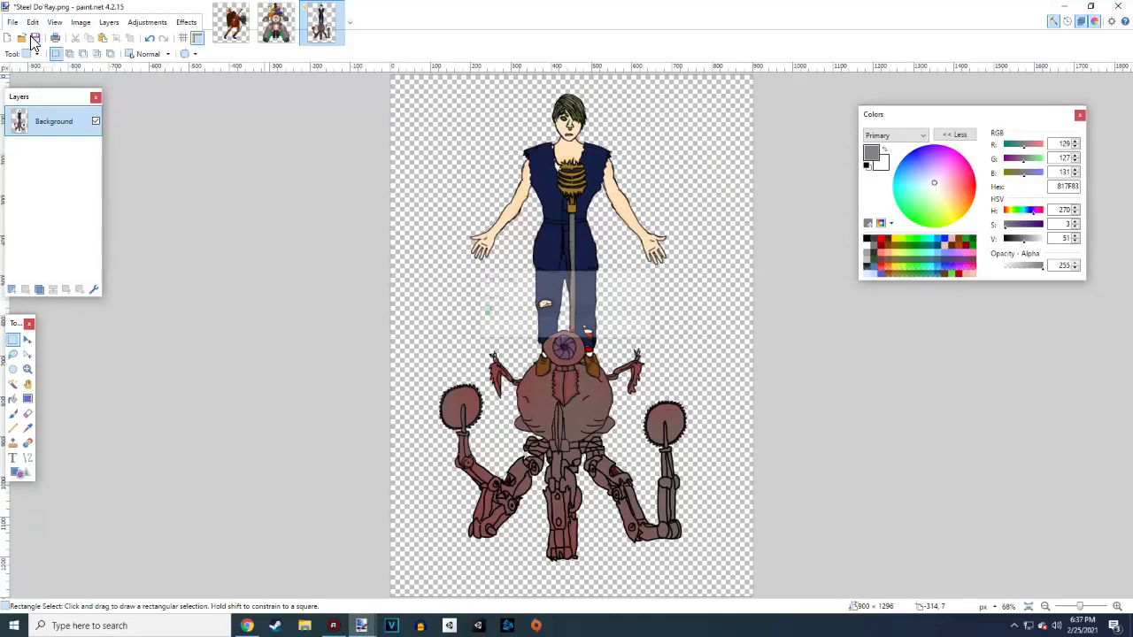
# Open Tinman DC.pdn from the Fallout Brotherhood folder
pyautogui.click(13, 22)
pyautogui.click(32, 52)
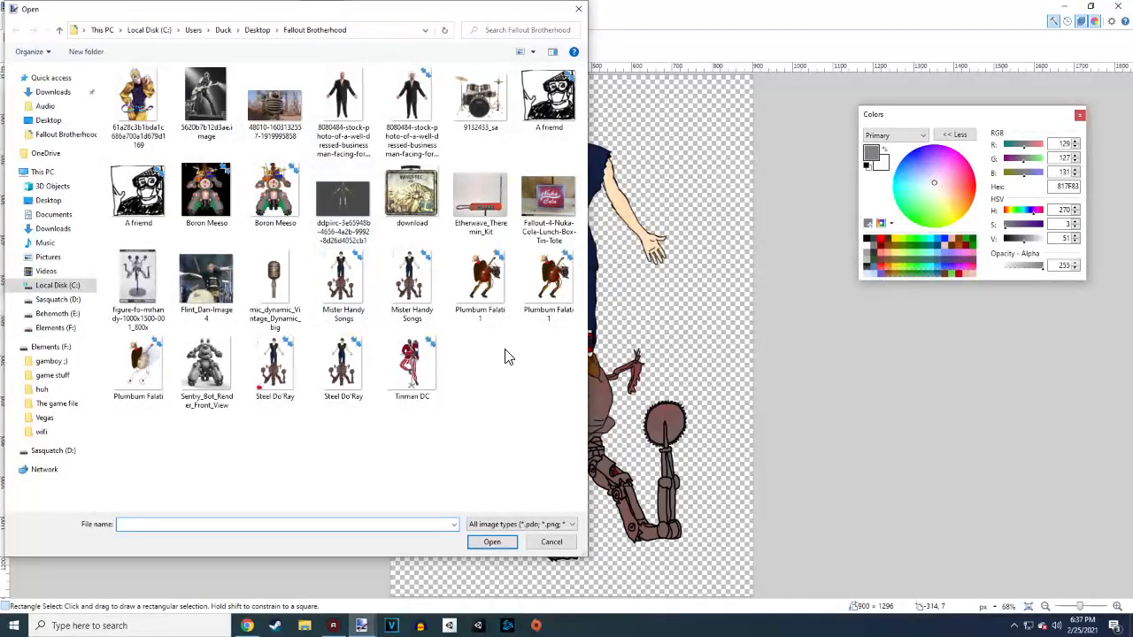
pyautogui.click(409, 376)
pyautogui.click(492, 542)
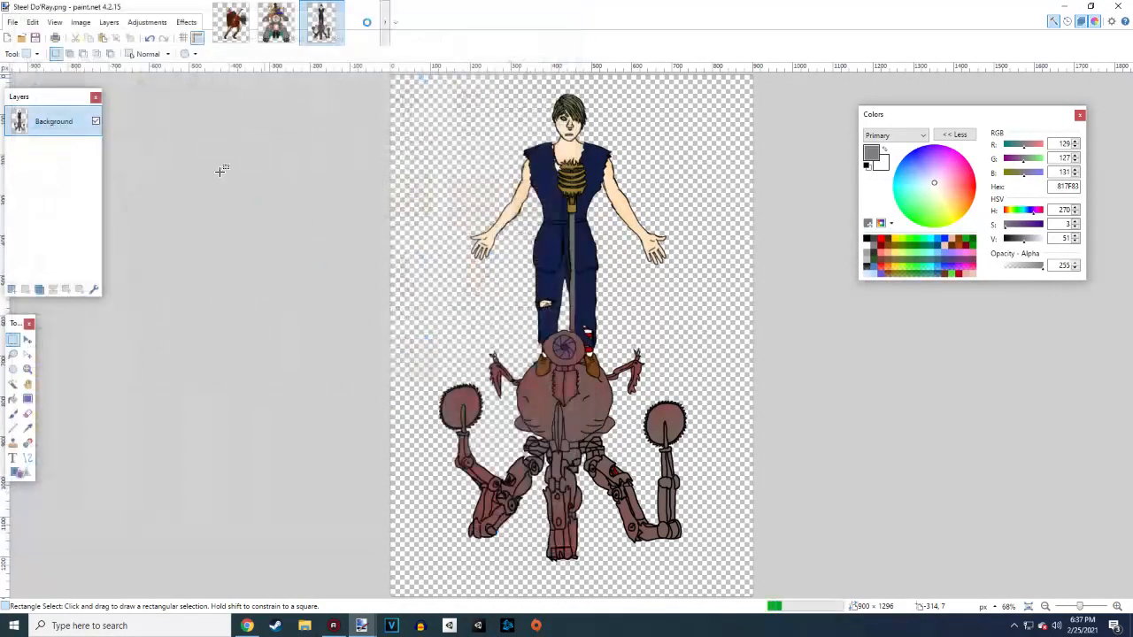
pyautogui.click(13, 22)
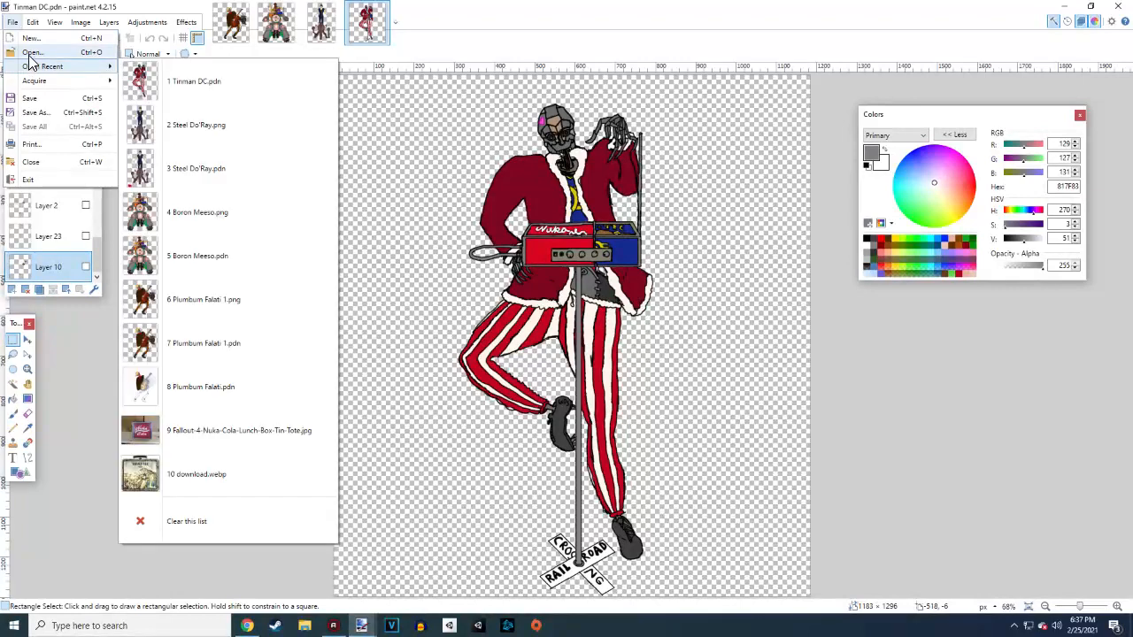
pyautogui.click(36, 50)
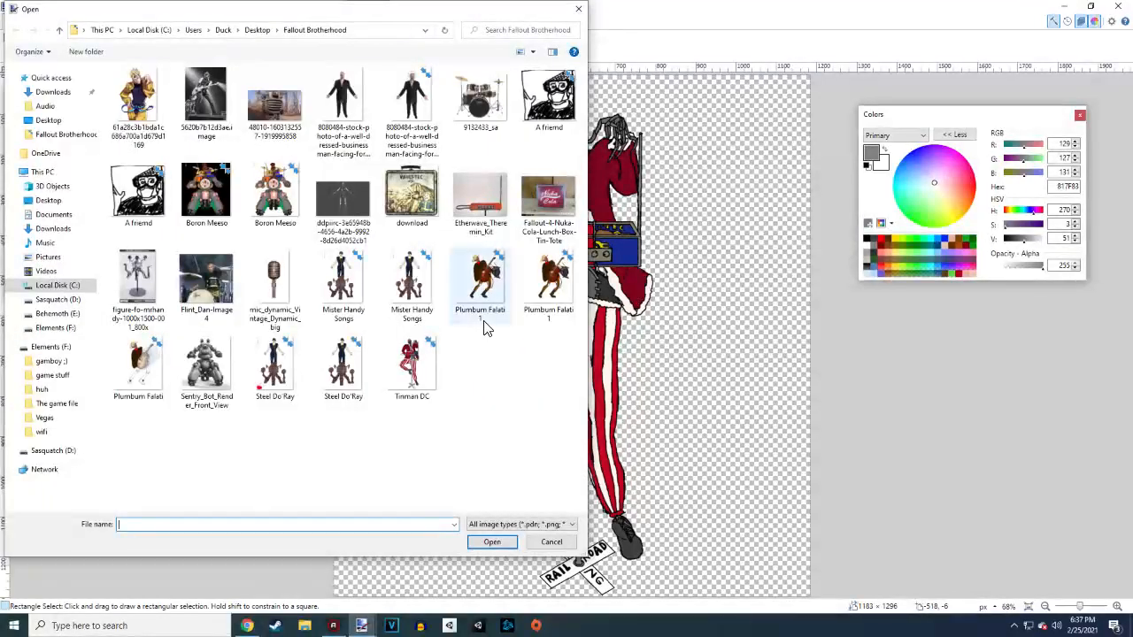
pyautogui.click(550, 542)
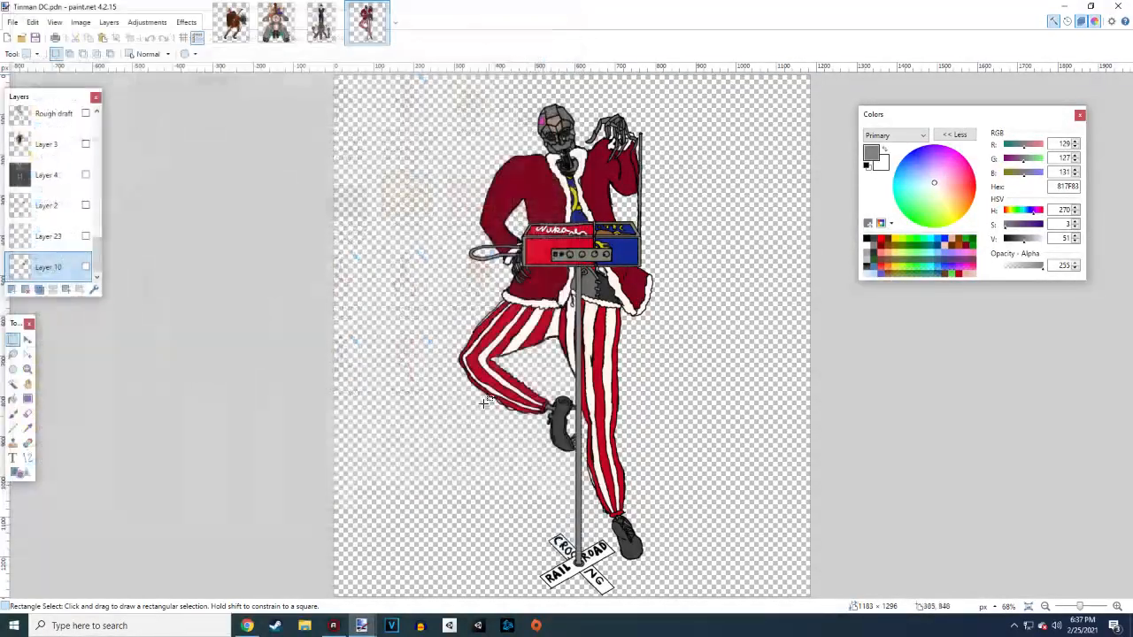
pyautogui.click(26, 24)
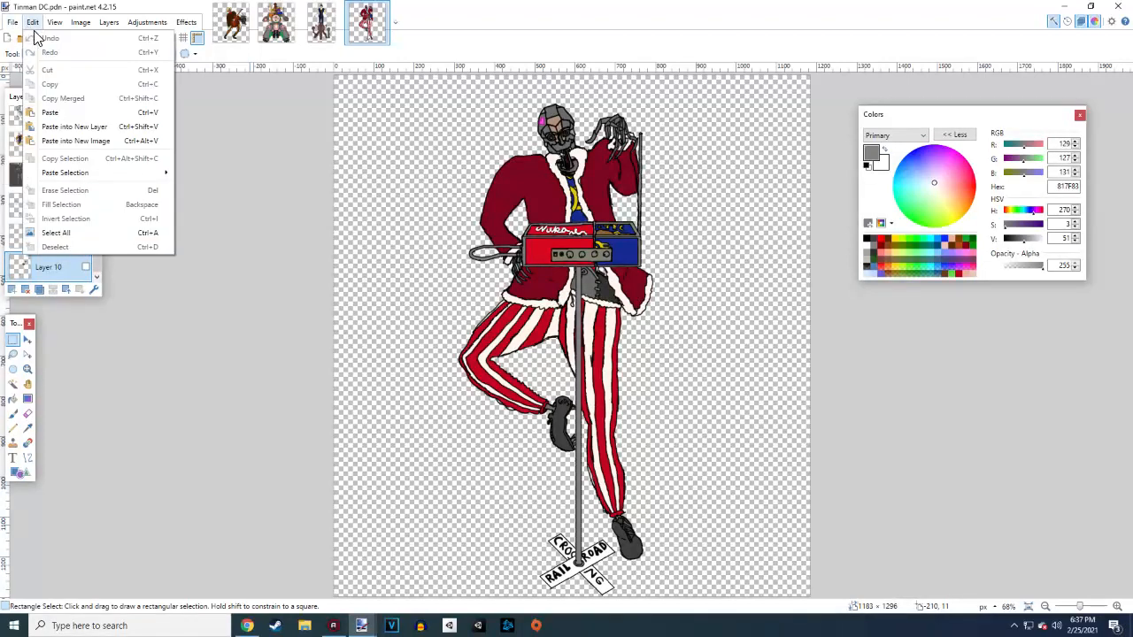
pyautogui.click(24, 24)
pyautogui.click(11, 23)
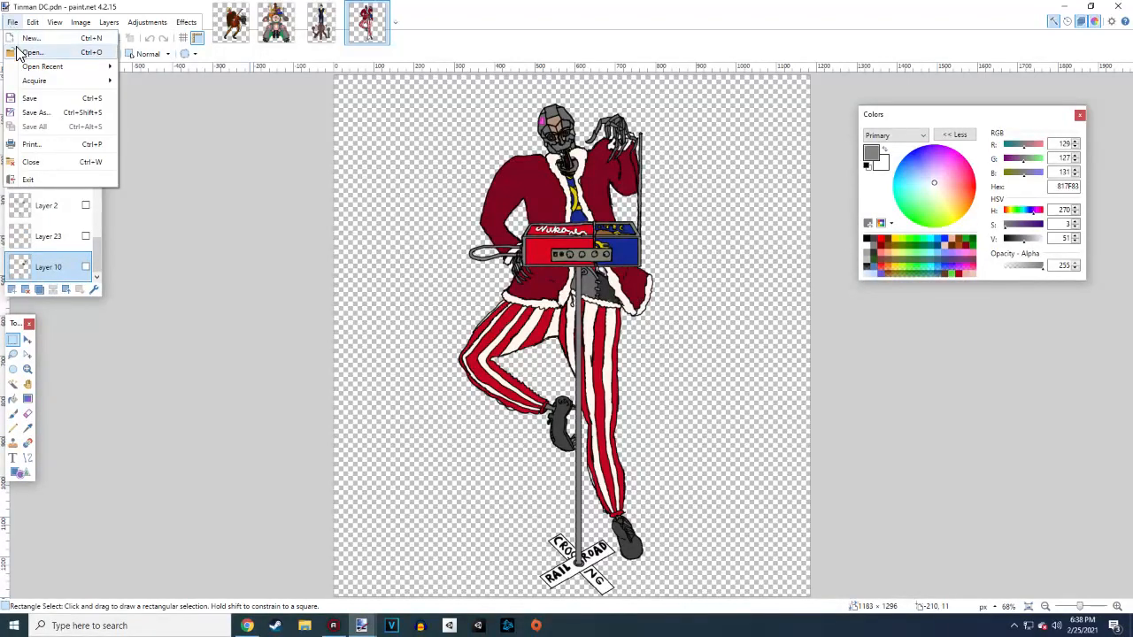
pyautogui.click(27, 52)
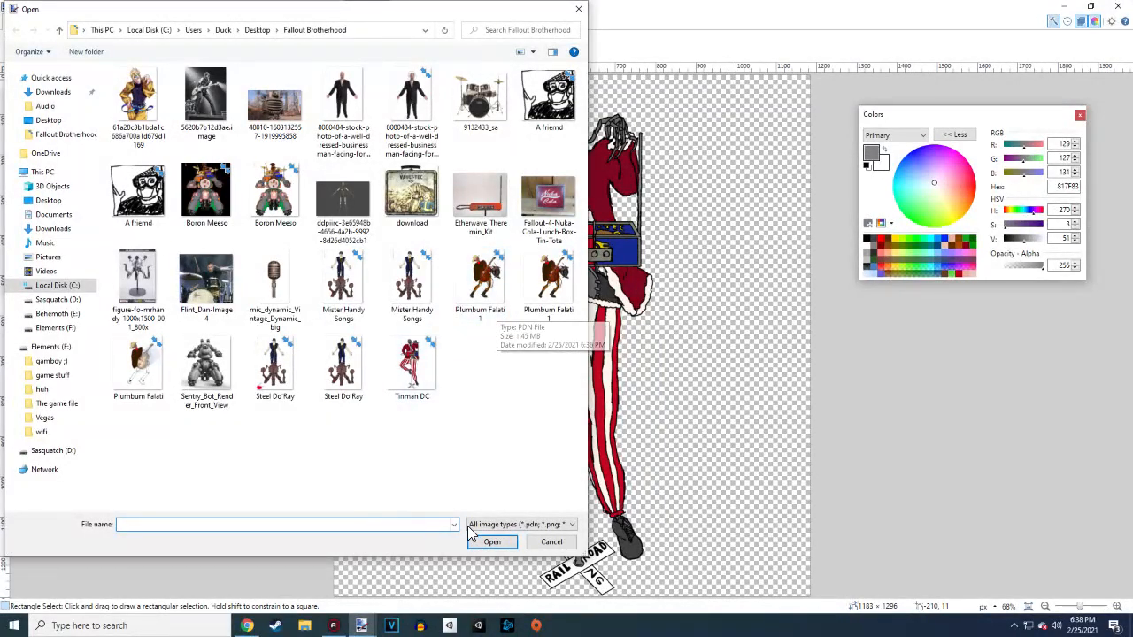
pyautogui.click(563, 545)
# Save a flattened PNG version of Tinman DC in the Fallout Brotherhood folder with the default save settings
pyautogui.click(13, 22)
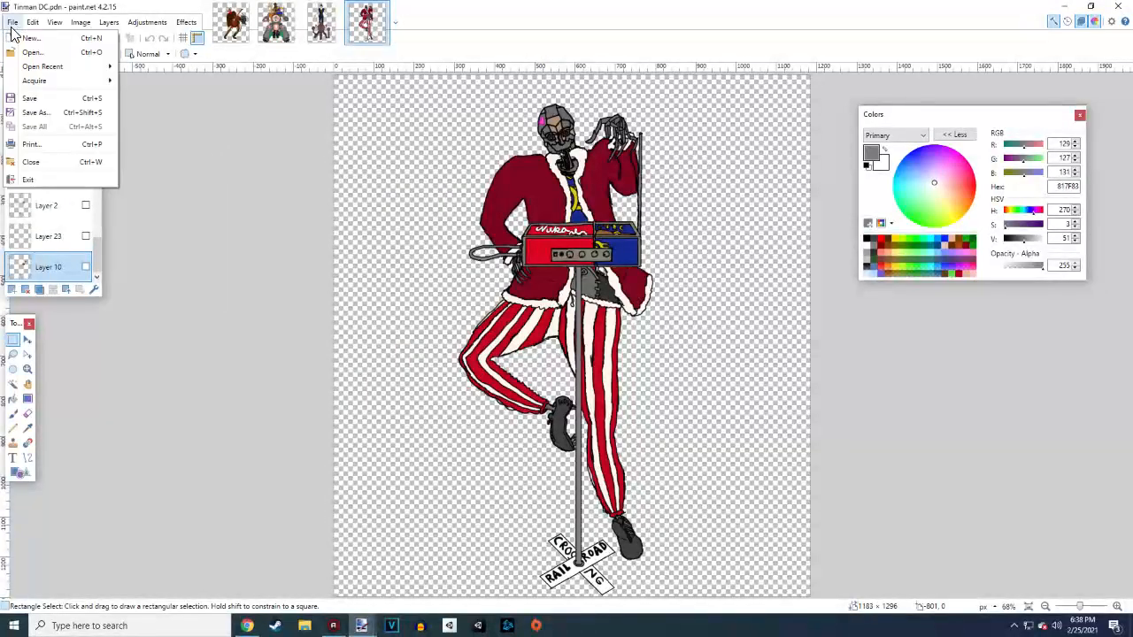
pyautogui.click(33, 113)
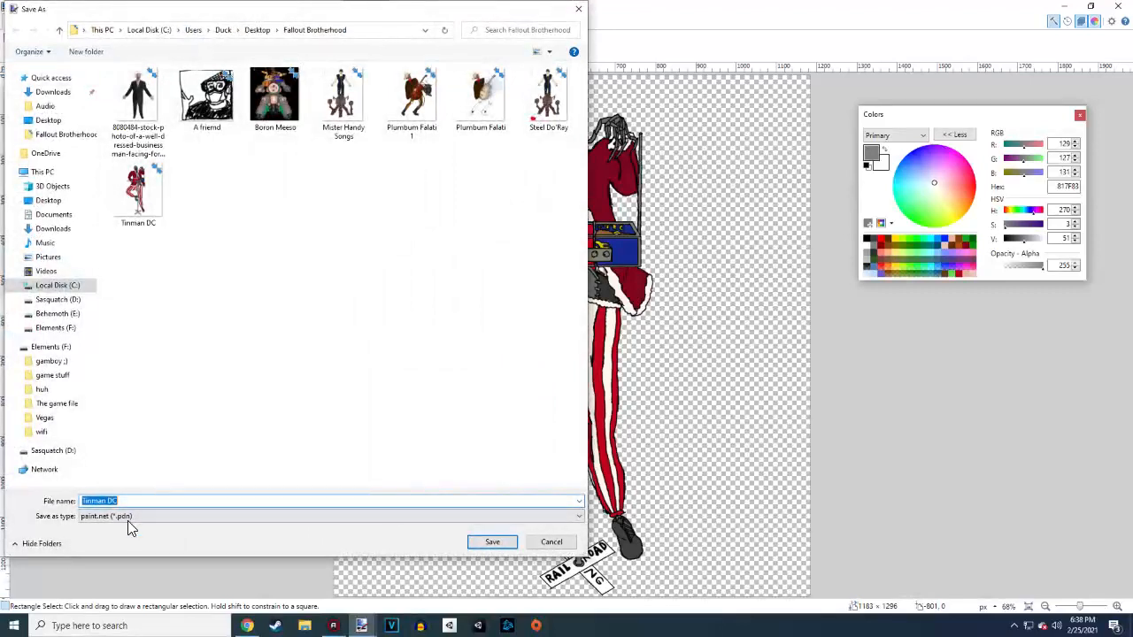
pyautogui.click(147, 516)
pyautogui.click(115, 536)
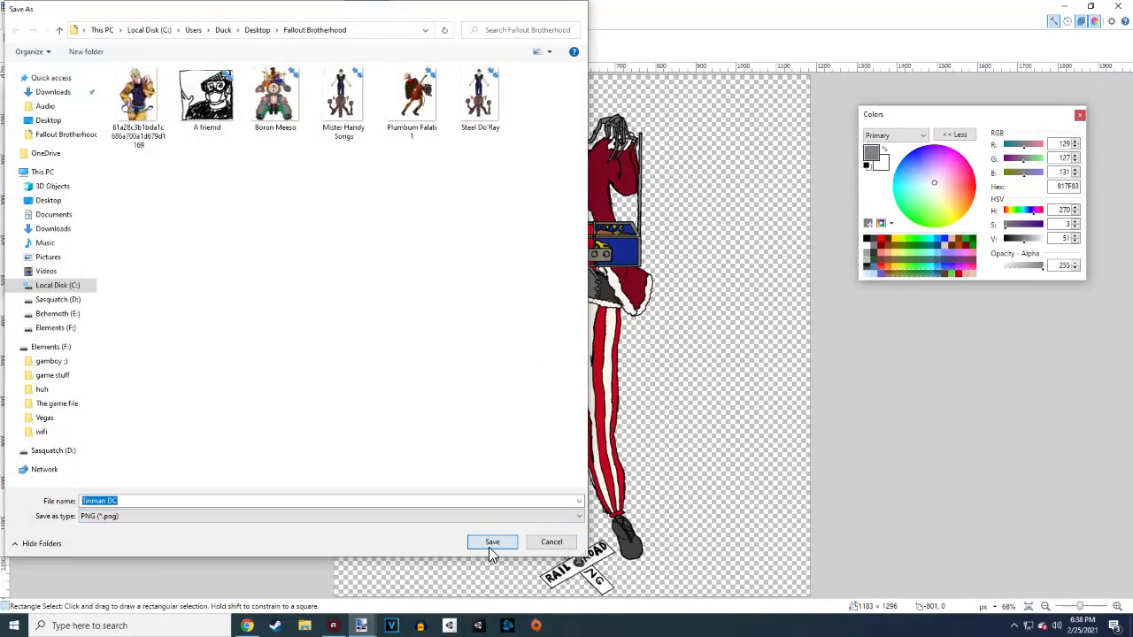
pyautogui.click(488, 545)
pyautogui.click(384, 332)
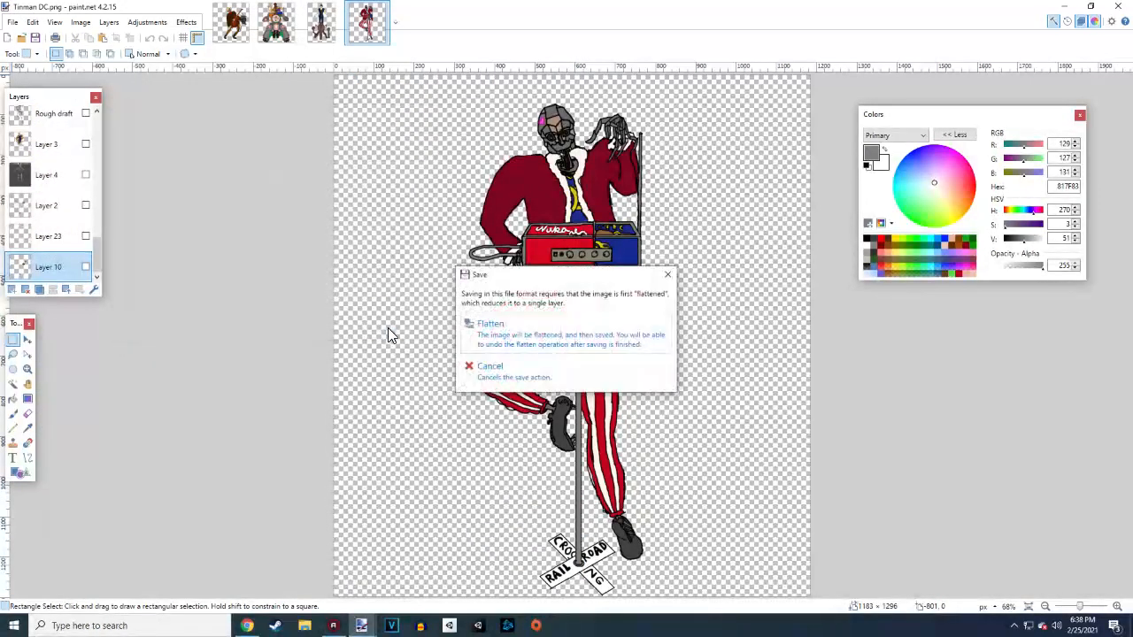
pyautogui.click(498, 345)
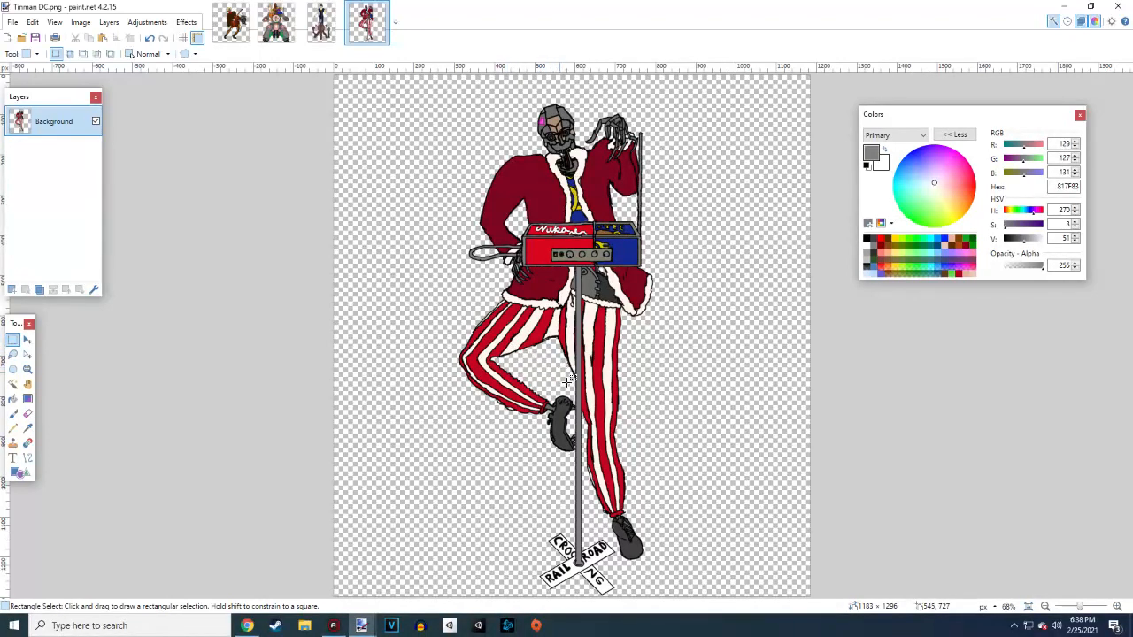
pyautogui.scroll(-3, 622, 409)
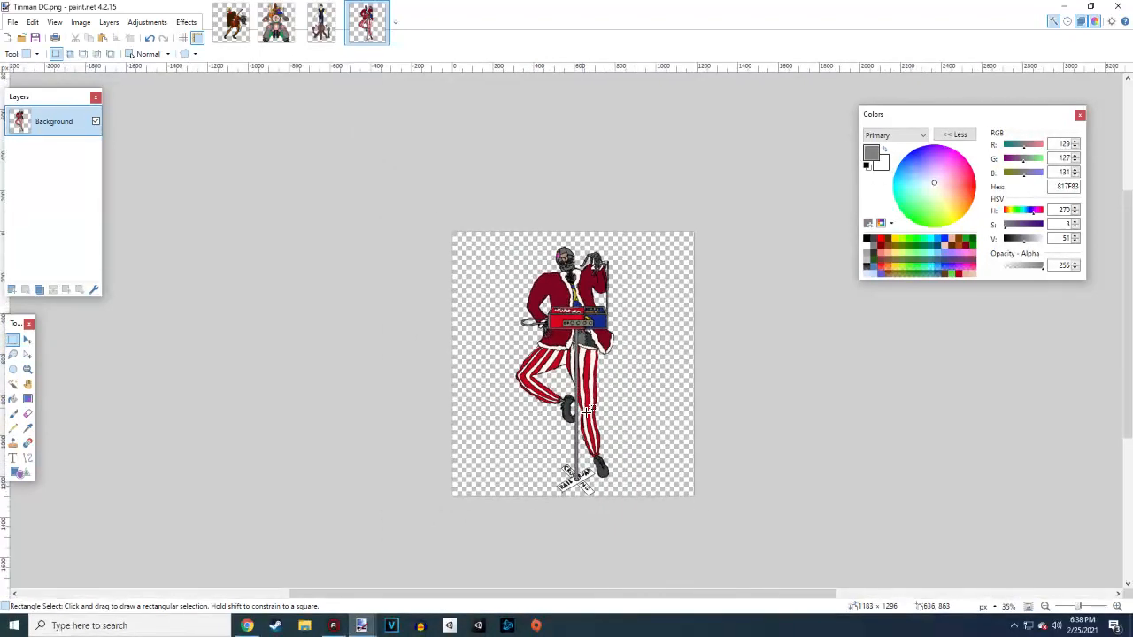
pyautogui.scroll(2, 586, 408)
pyautogui.scroll(-2, 586, 413)
# Save the flattened Tinman DC drawing again as PNG, replacing the existing file and keeping the default save settings
pyautogui.click(12, 22)
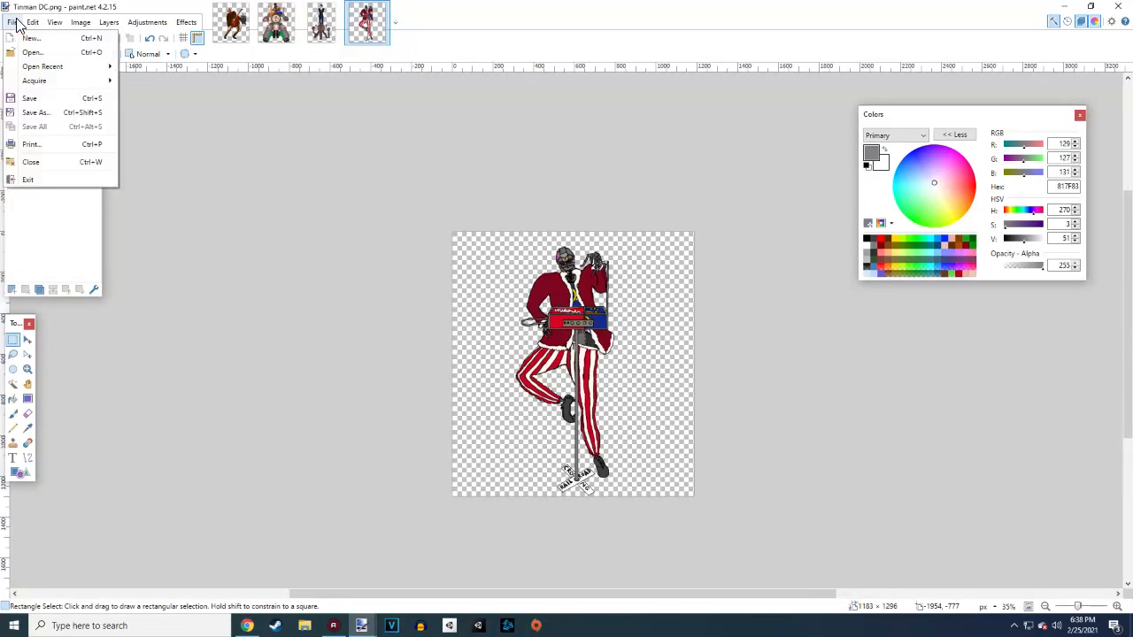
pyautogui.click(33, 112)
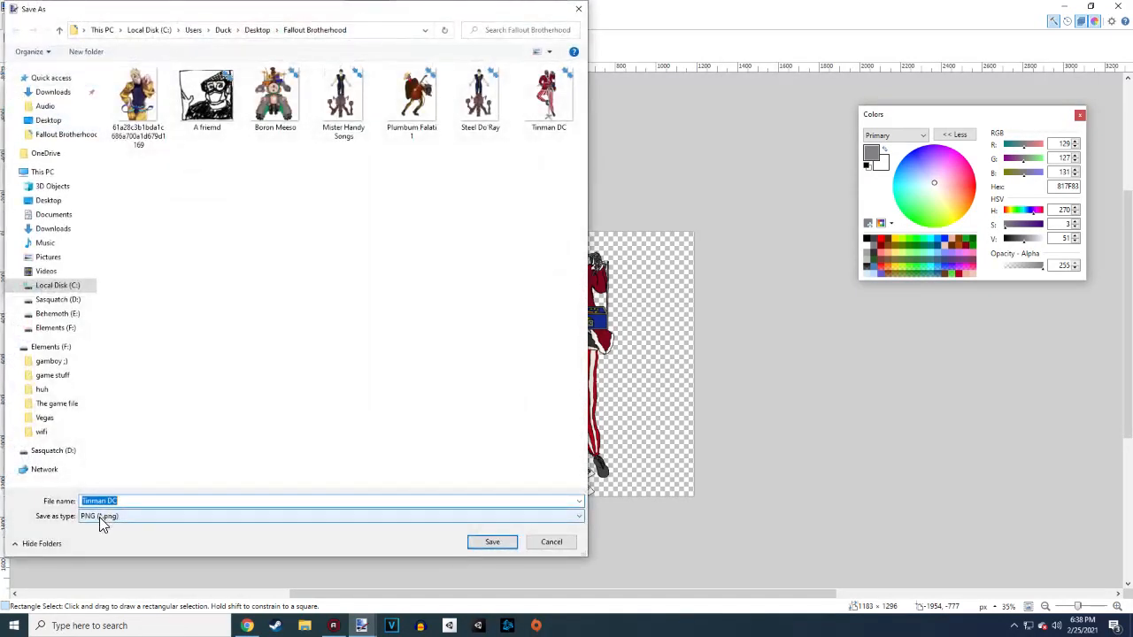
pyautogui.click(506, 542)
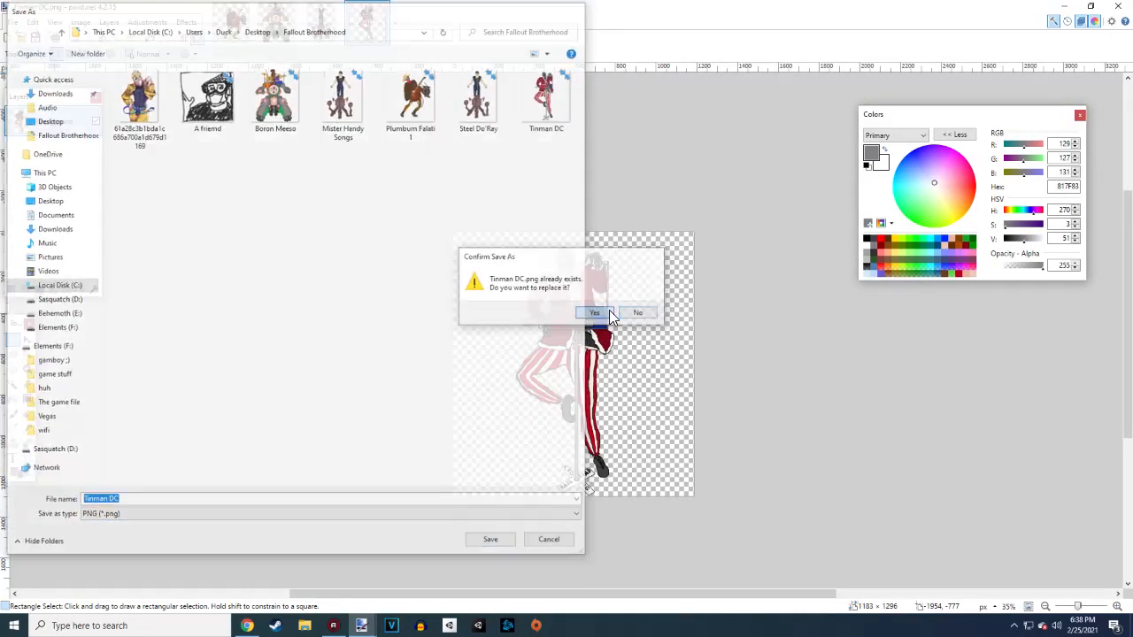
pyautogui.click(594, 313)
pyautogui.click(383, 332)
pyautogui.scroll(3, 624, 394)
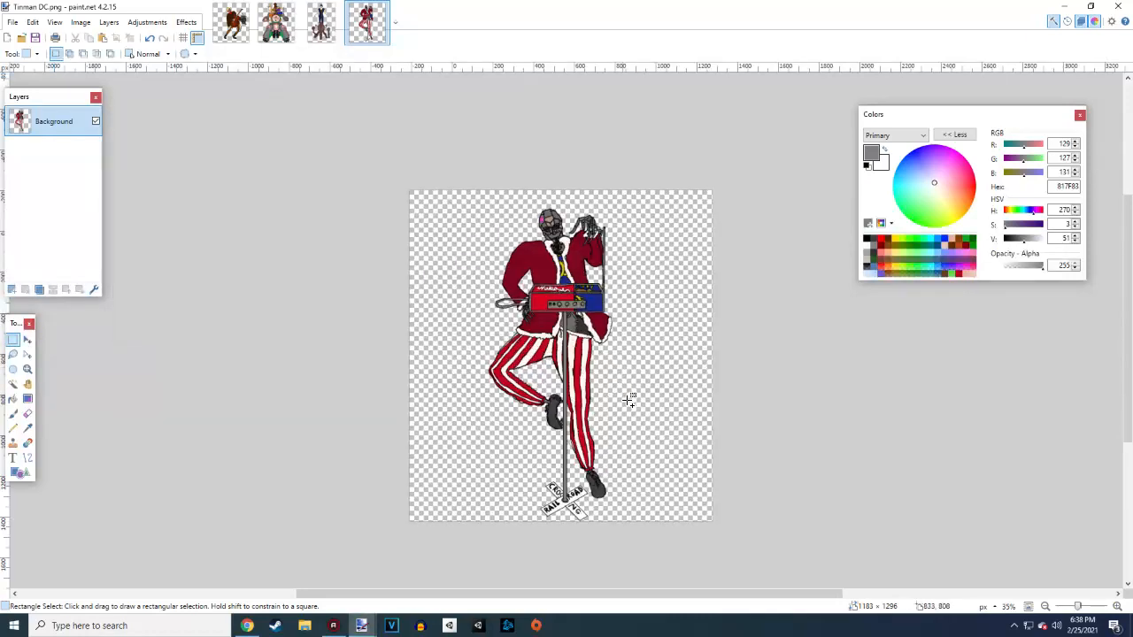
pyautogui.scroll(-1, 610, 389)
pyautogui.scroll(-2, 596, 397)
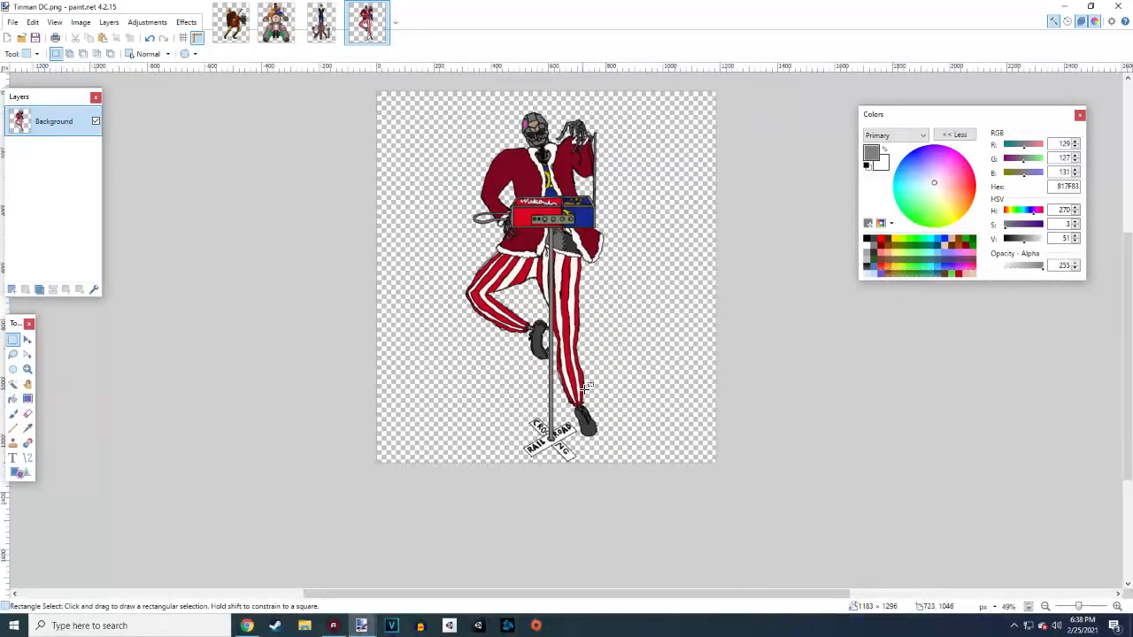
# Create a new image 3000 pixels wide and 1000 pixels high, and add an empty layer above its background
pyautogui.click(12, 22)
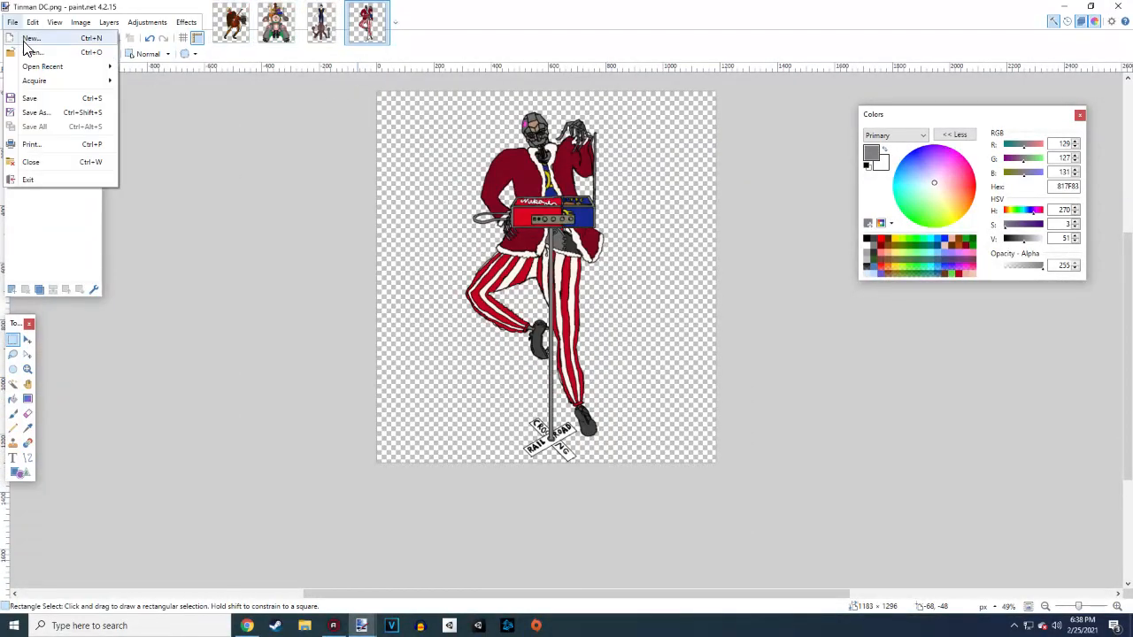
pyautogui.click(26, 37)
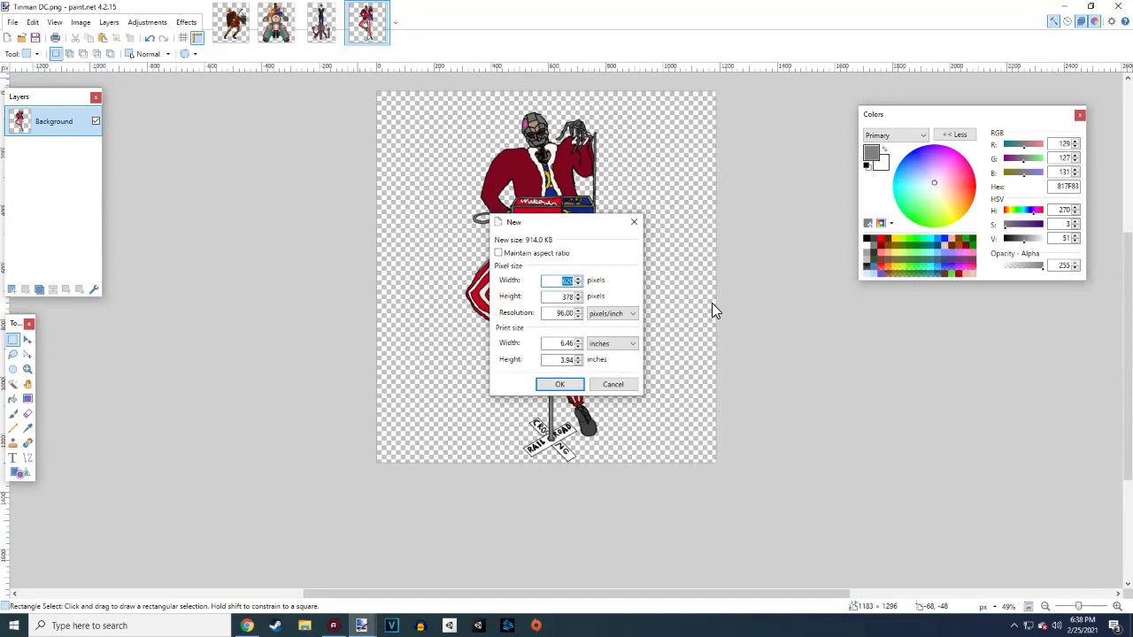
pyautogui.write('3000')
pyautogui.write('1000')
pyautogui.click(560, 384)
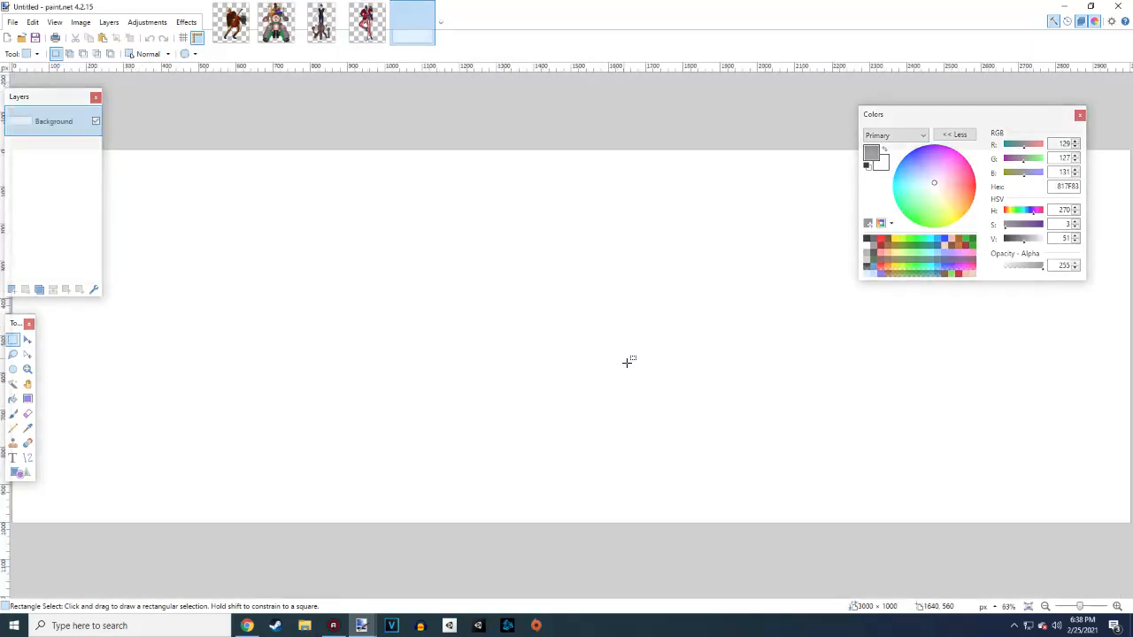
pyautogui.scroll(4, 628, 364)
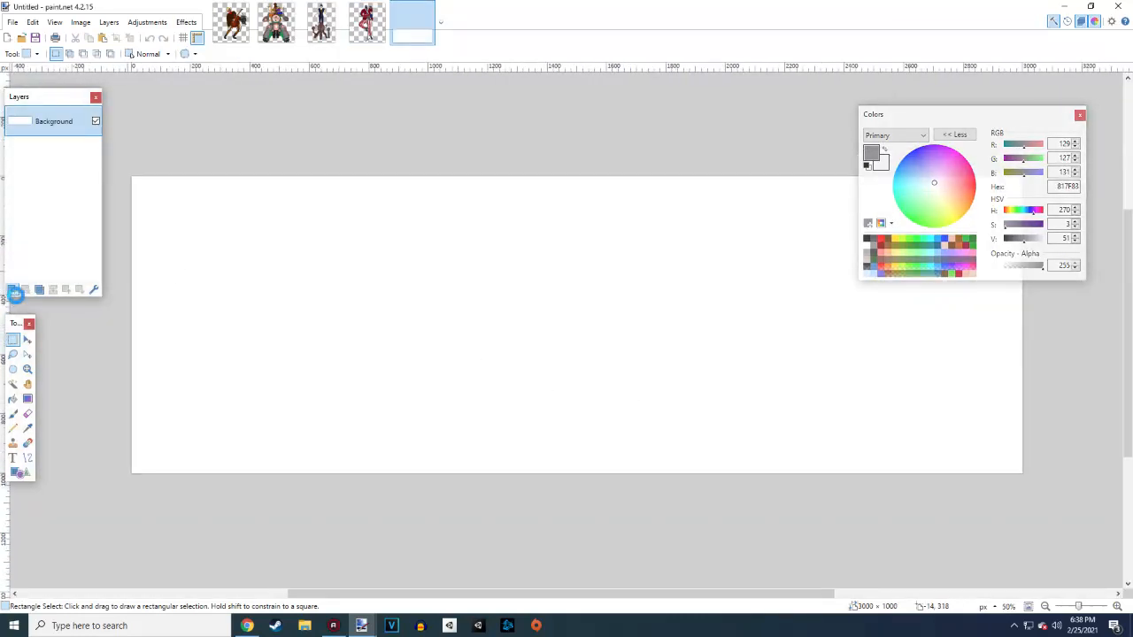
pyautogui.click(13, 290)
# Copy the guitarist from Plumbum Falati 1.png with a rectangular selection and paste it into the new image, expanding the canvas
pyautogui.click(233, 23)
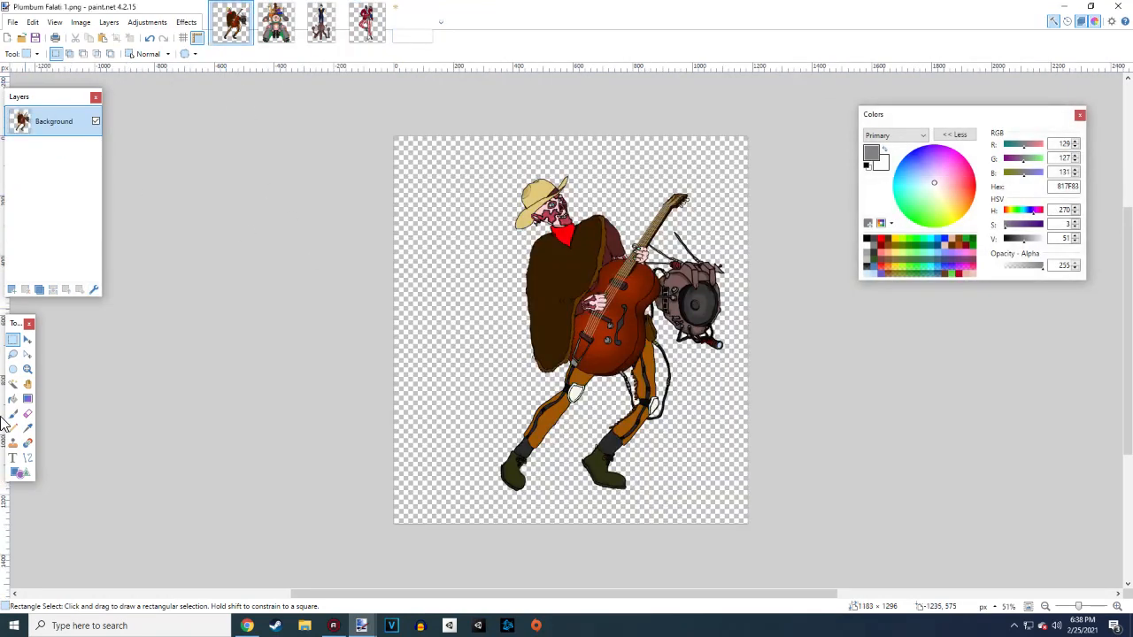
pyautogui.moveTo(421, 134); pyautogui.dragTo(822, 478)
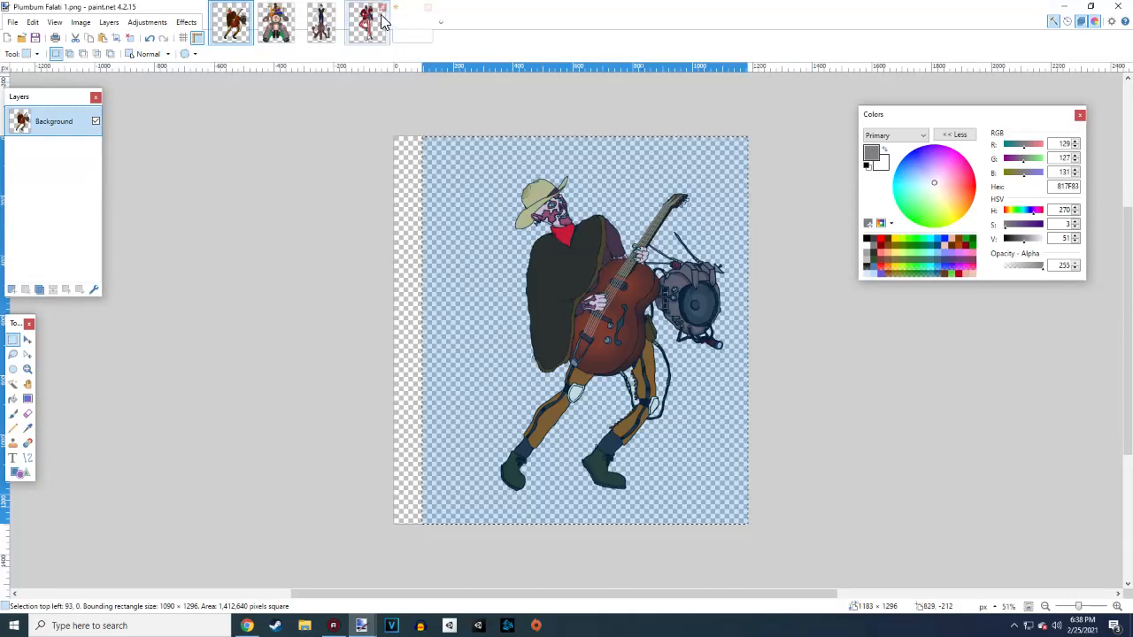
pyautogui.click(413, 23)
pyautogui.hotkey('ctrl', 'v')
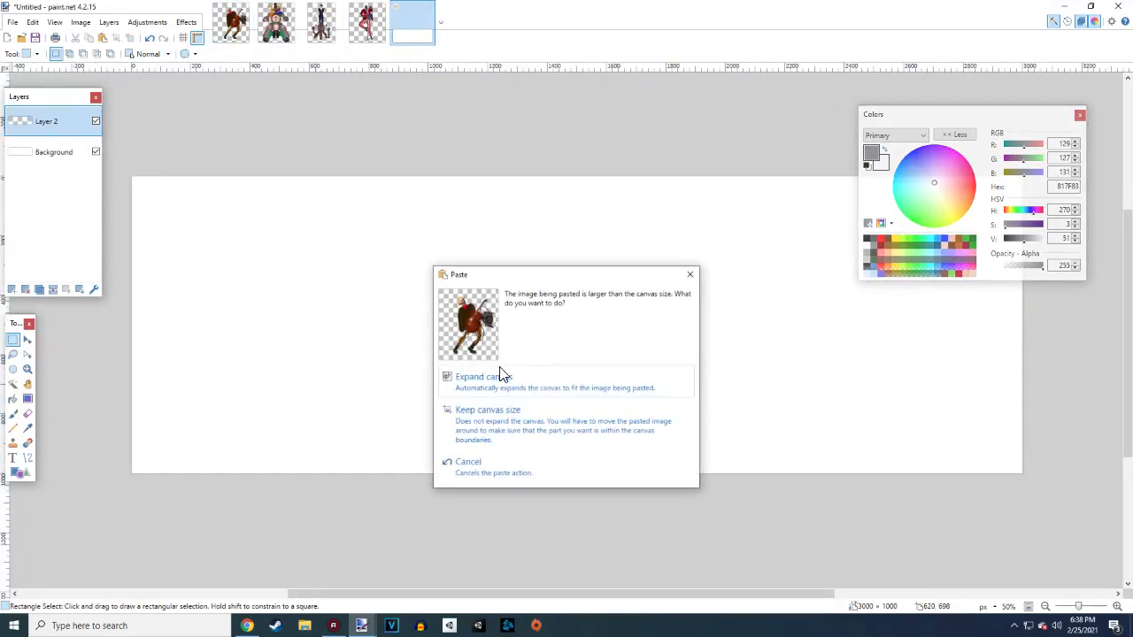
pyautogui.click(484, 377)
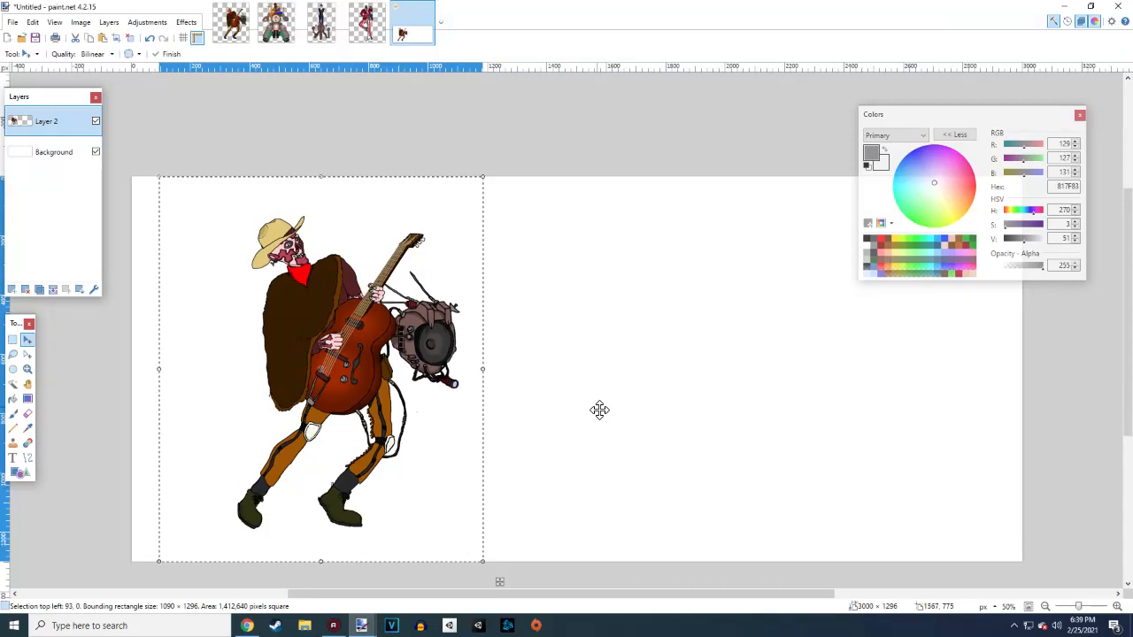
# Undo the paste of the guitarist in the new image
pyautogui.click(73, 23)
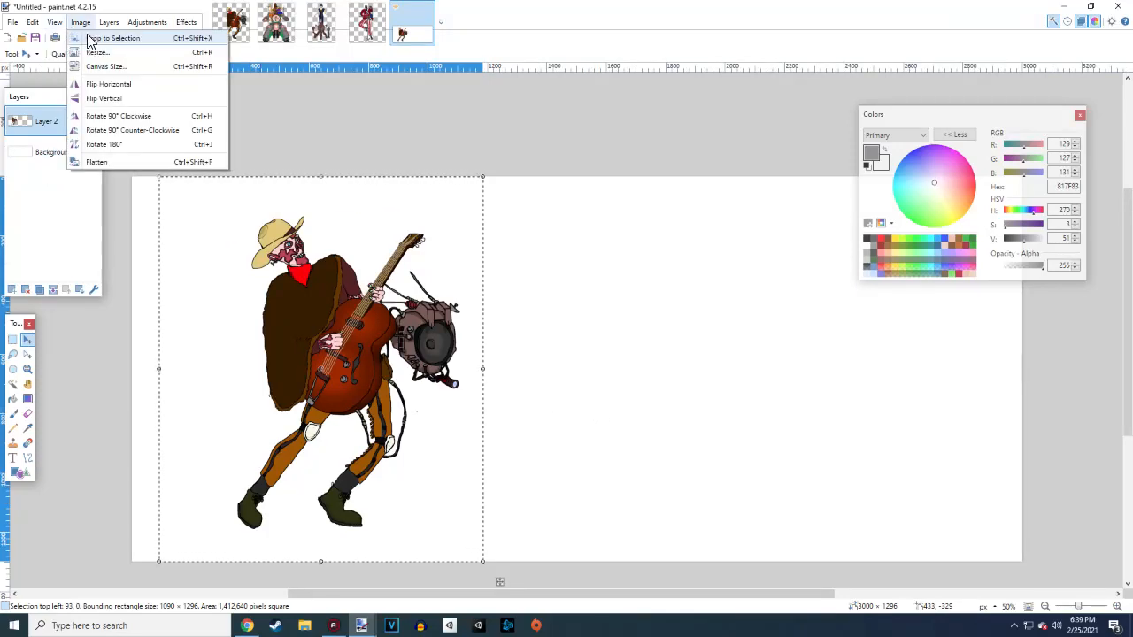
pyautogui.click(93, 52)
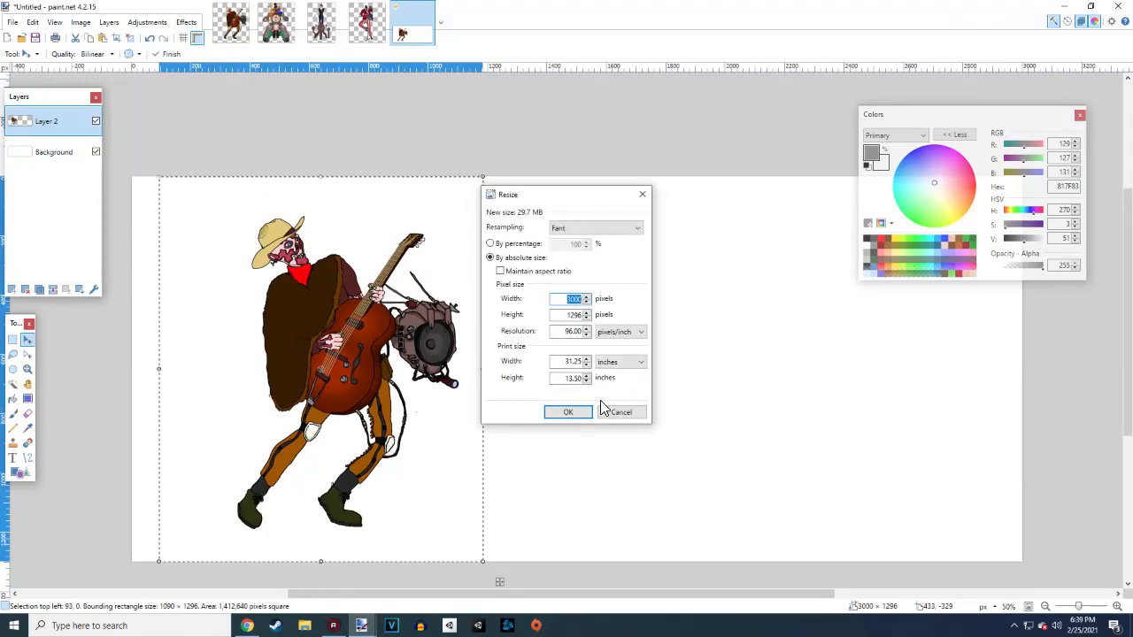
pyautogui.click(618, 413)
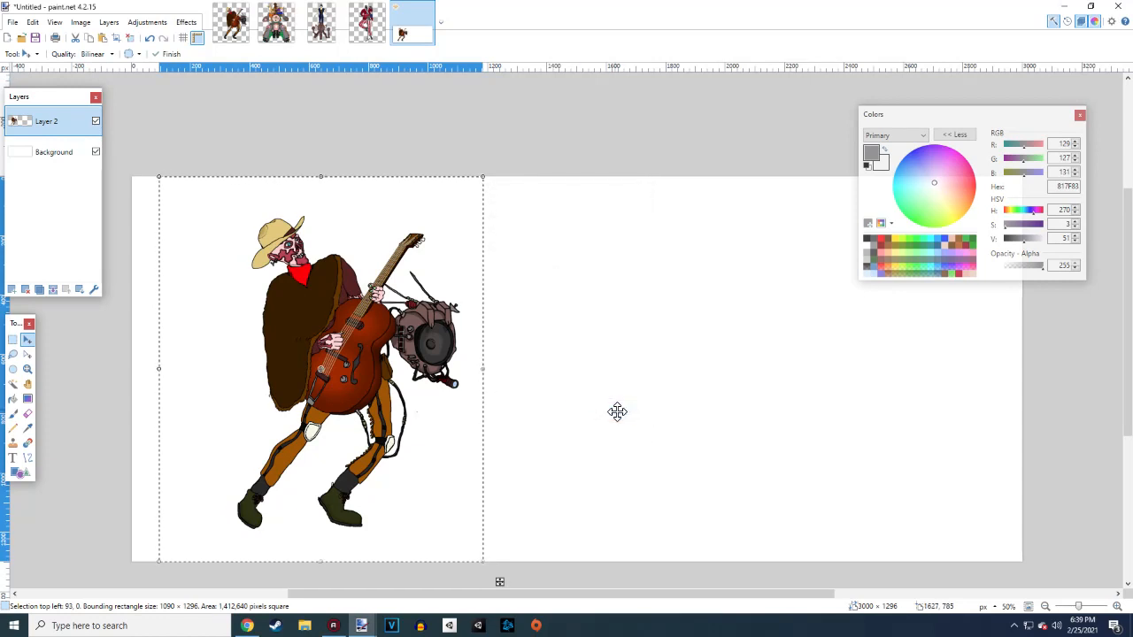
pyautogui.hotkey('ctrl', 'z')
# Resize the new image to a height of 2000 pixels, keeping its width at 3000 pixels
pyautogui.click(11, 22)
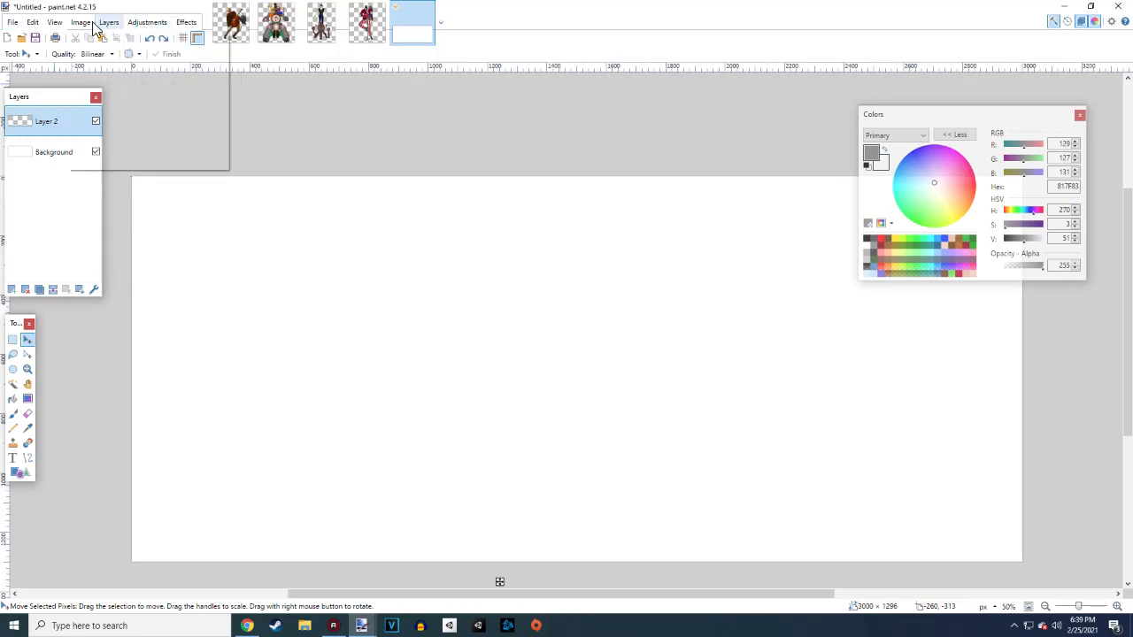
pyautogui.moveTo(80, 22)
pyautogui.click(95, 53)
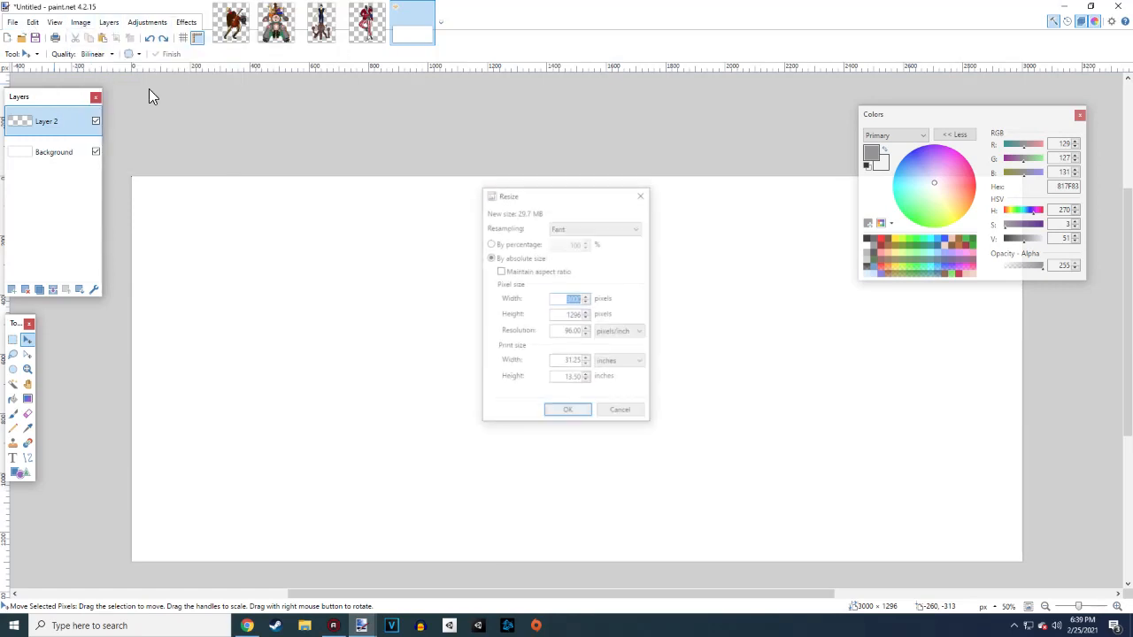
pyautogui.press('Tab')
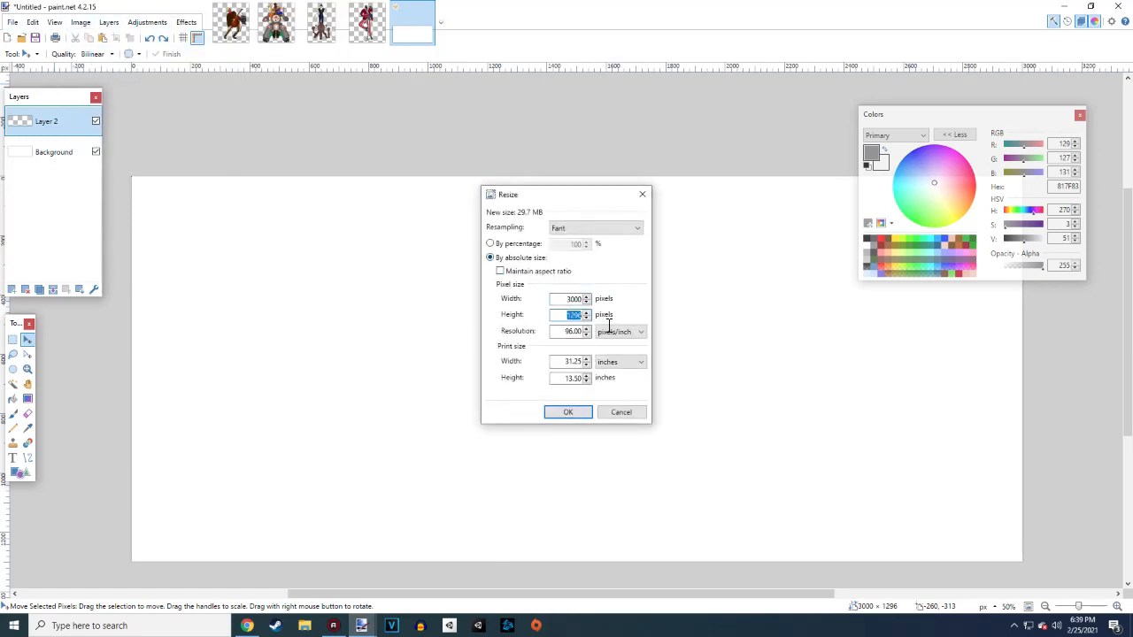
pyautogui.write('2000')
pyautogui.click(567, 413)
pyautogui.scroll(-2, 490, 281)
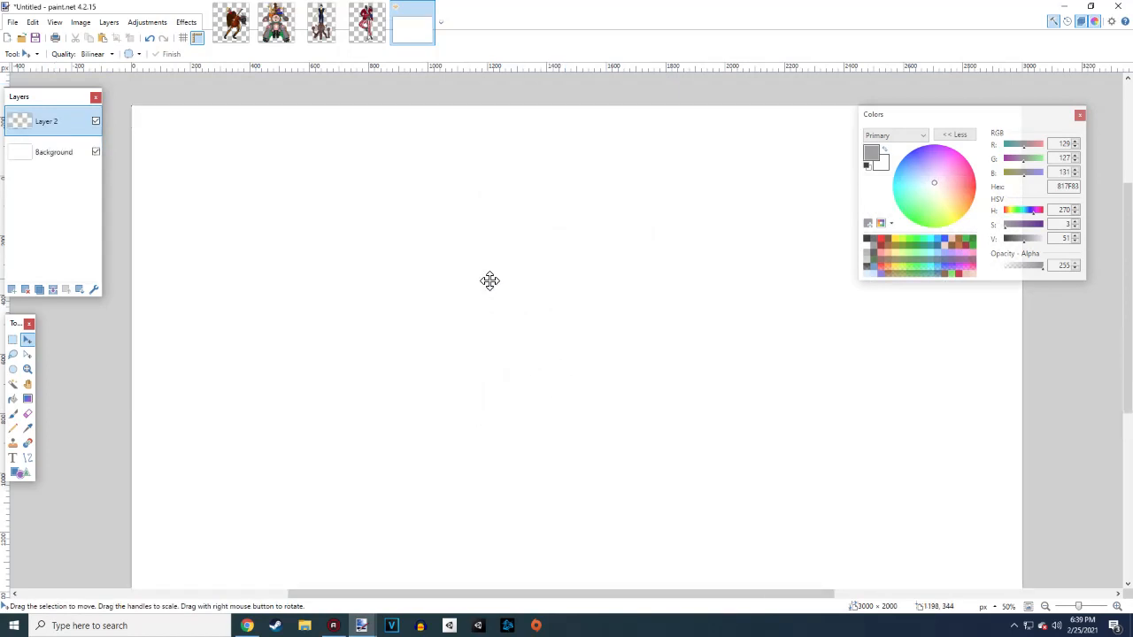
pyautogui.scroll(3, 479, 279)
pyautogui.scroll(-2, 478, 280)
# Paste the copied guitarist onto Layer 2 of the new image and move it to the canvas's upper-left corner
pyautogui.click(231, 22)
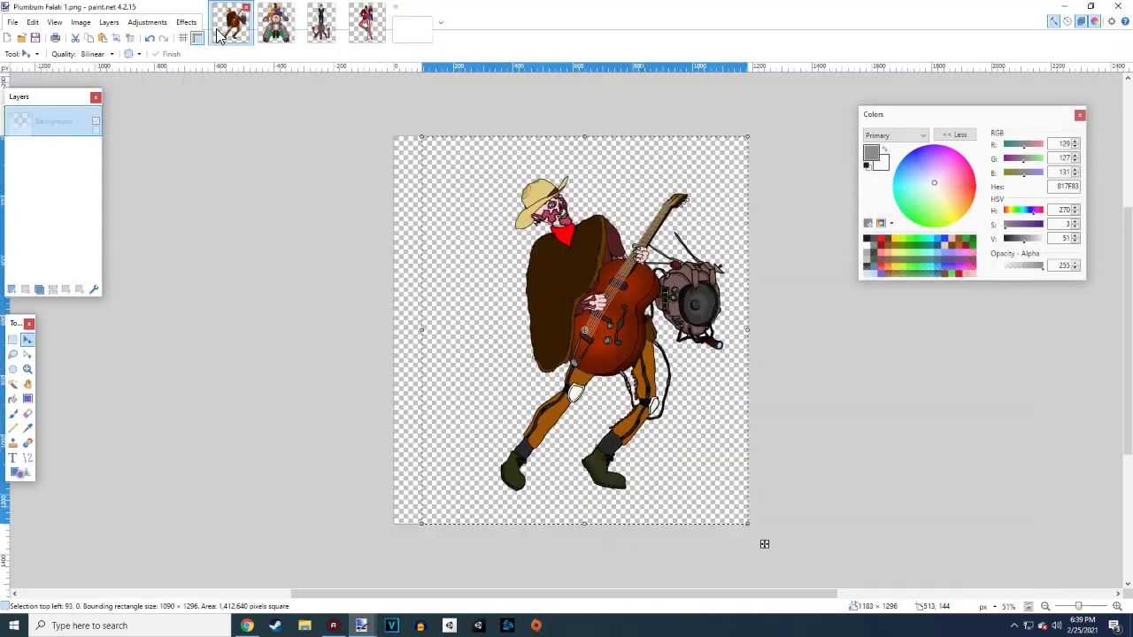
pyautogui.click(411, 26)
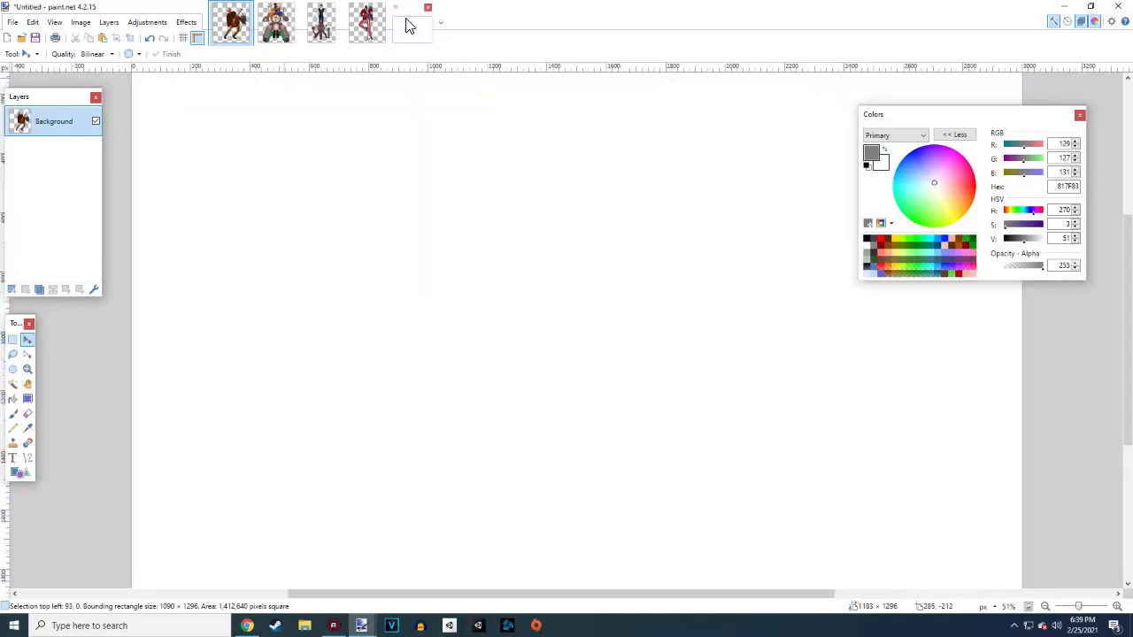
pyautogui.hotkey('ctrl', 'shift', 'n')
pyautogui.hotkey('ctrl', 'v')
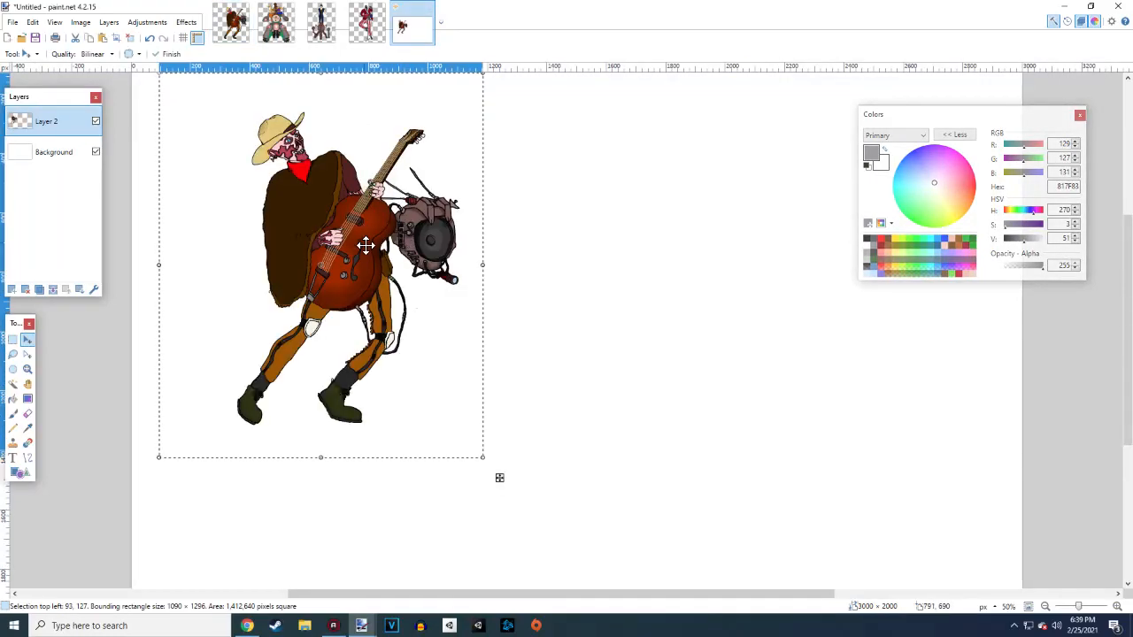
pyautogui.scroll(-2, 365, 245)
pyautogui.scroll(2, 370, 261)
pyautogui.moveTo(353, 281); pyautogui.dragTo(305, 274)
pyautogui.scroll(3, 364, 206)
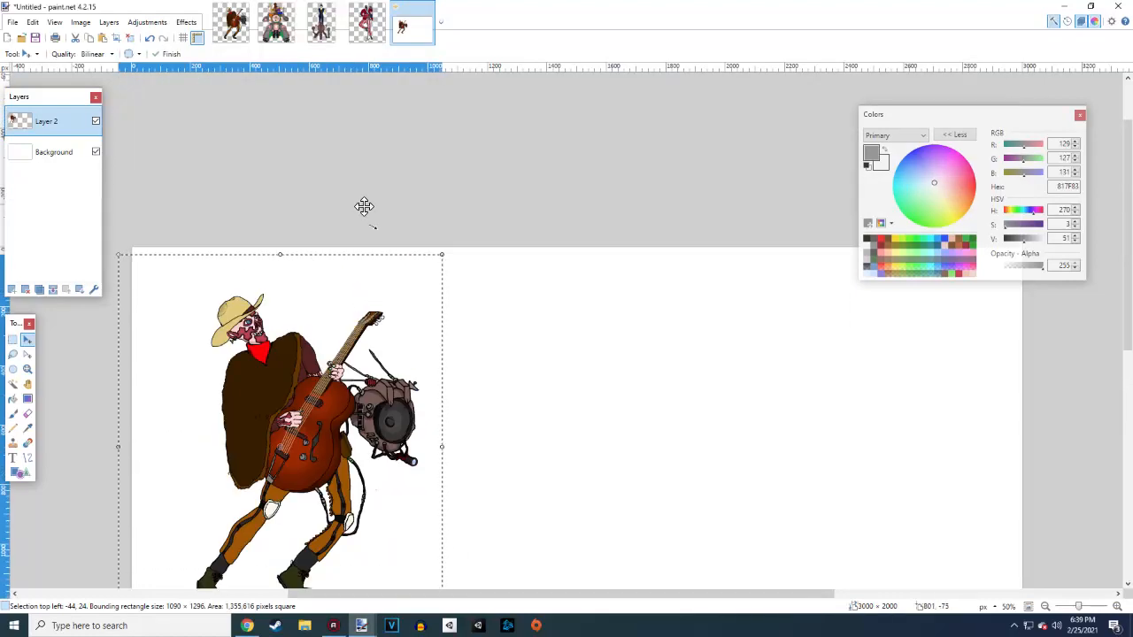
# Move the pasted guitarist to the right side of the canvas, with its selection's top-left corner at about 1807, 345
pyautogui.click(363, 26)
pyautogui.click(400, 29)
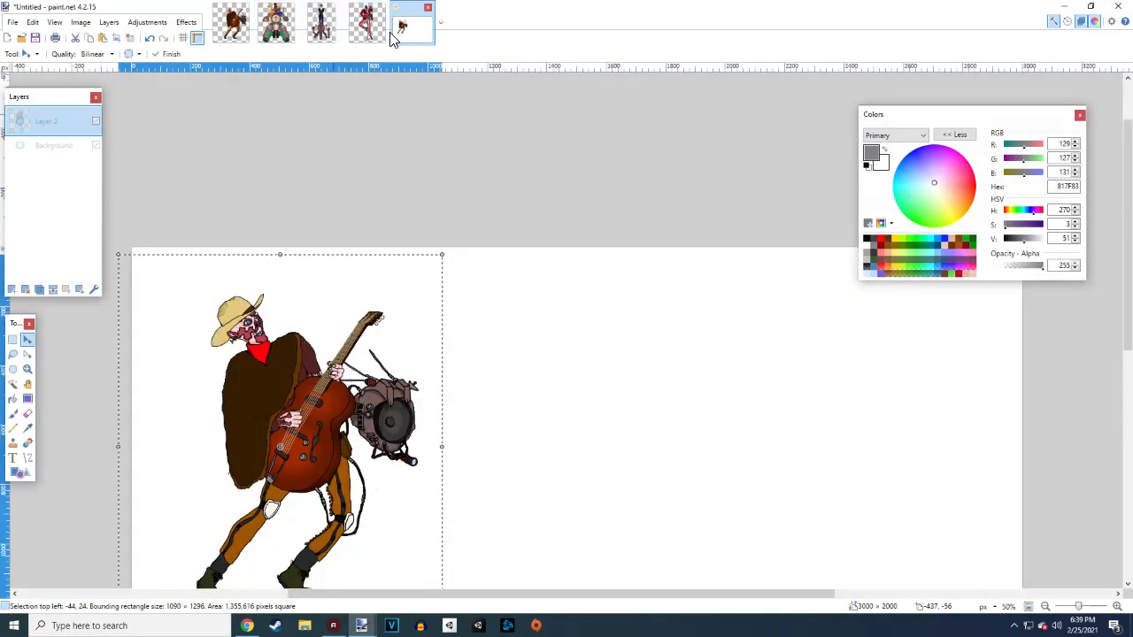
pyautogui.scroll(-3, 374, 328)
pyautogui.moveTo(306, 218); pyautogui.dragTo(848, 312)
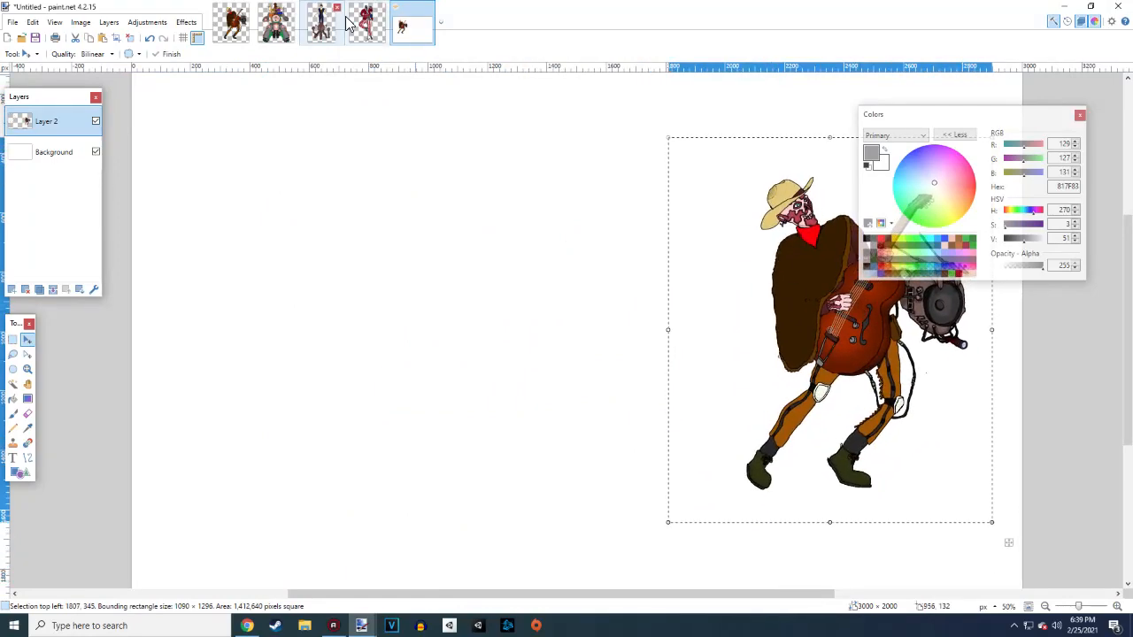
# Erase the column of colour swatch dots in the upper-left corner of Boron Meeso.png using a rectangular selection
pyautogui.click(276, 24)
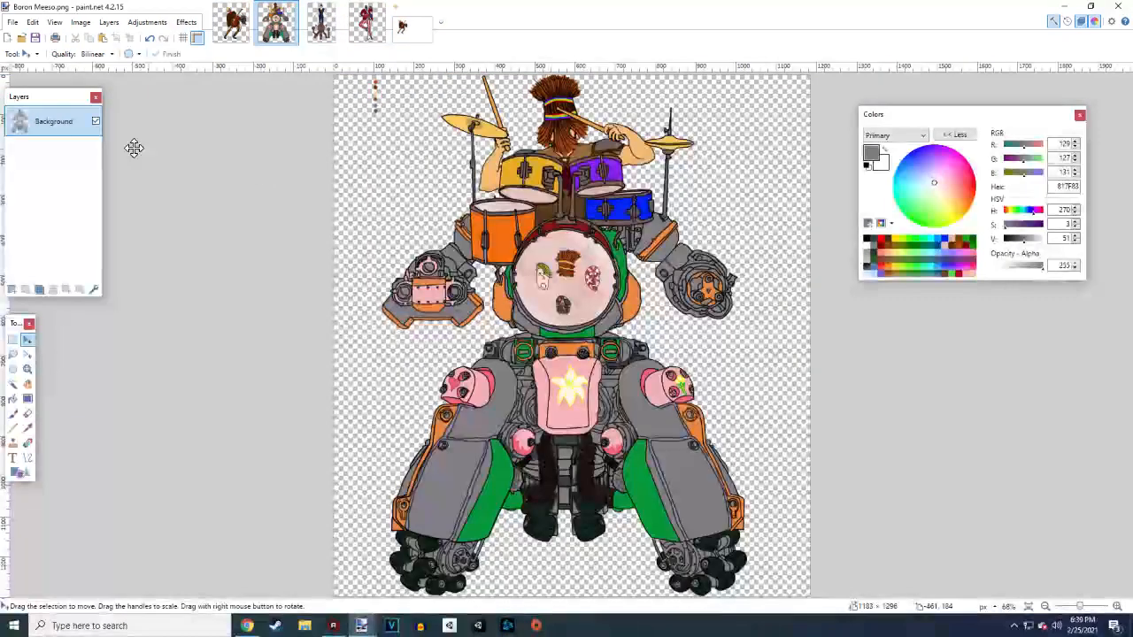
pyautogui.click(12, 340)
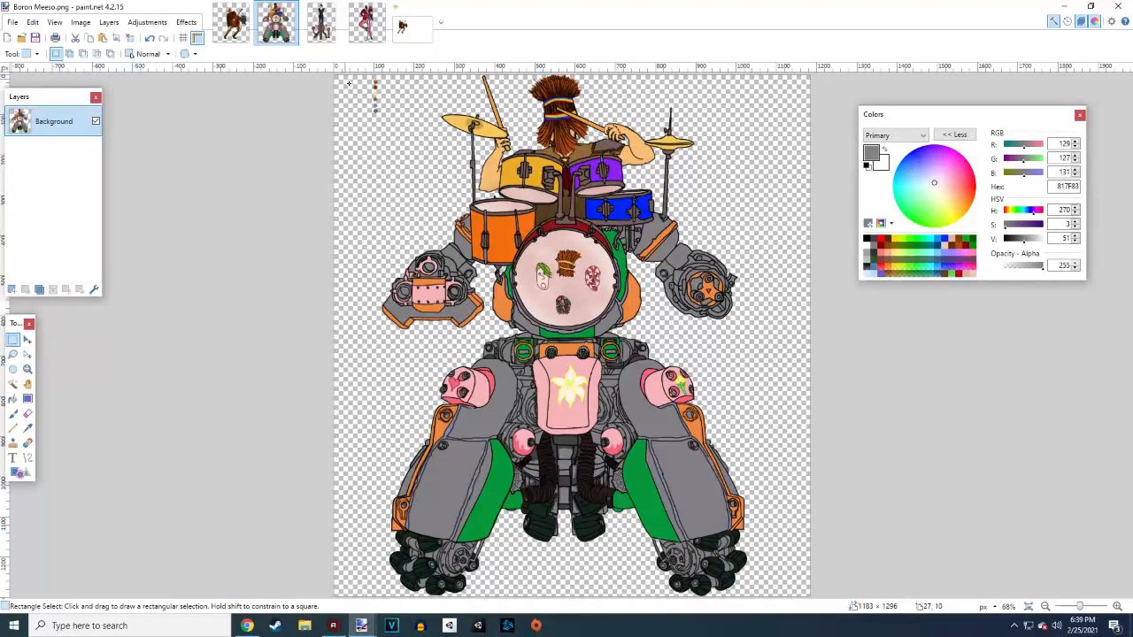
pyautogui.moveTo(348, 83)
pyautogui.mouseDown()
pyautogui.moveTo(387, 153)
pyautogui.moveTo(343, 94)
pyautogui.mouseUp()
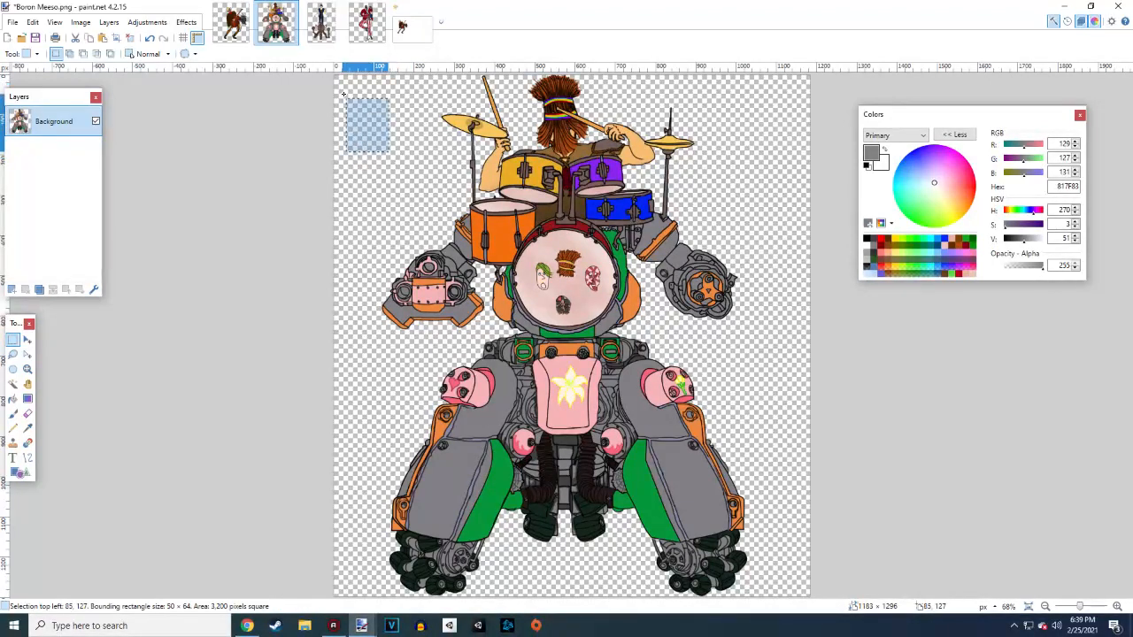
# Copy all of Boron Meeso.png onto a new layer of the group image and position it beside the guitarist, at about 1166, 268
pyautogui.click(361, 142)
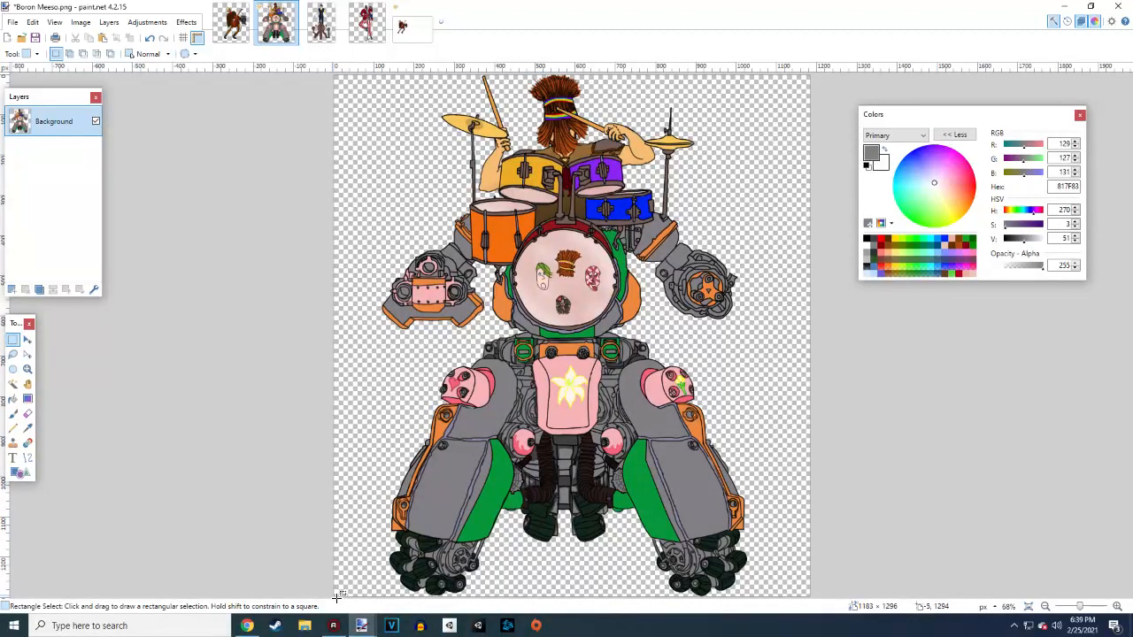
pyautogui.hotkey('ctrl', 'a')
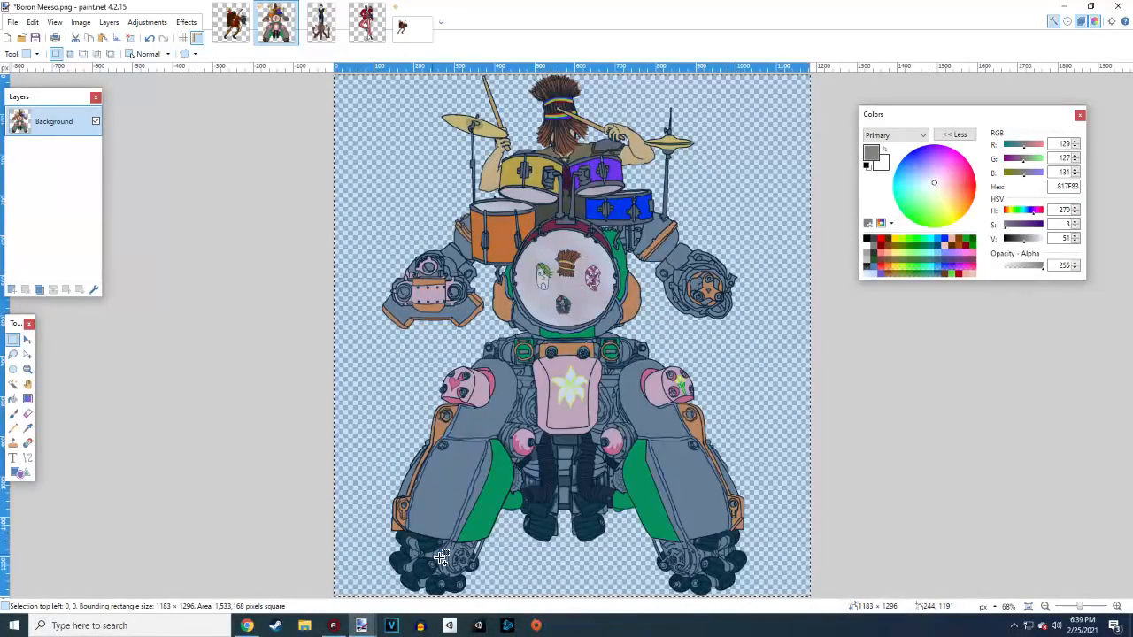
pyautogui.click(412, 27)
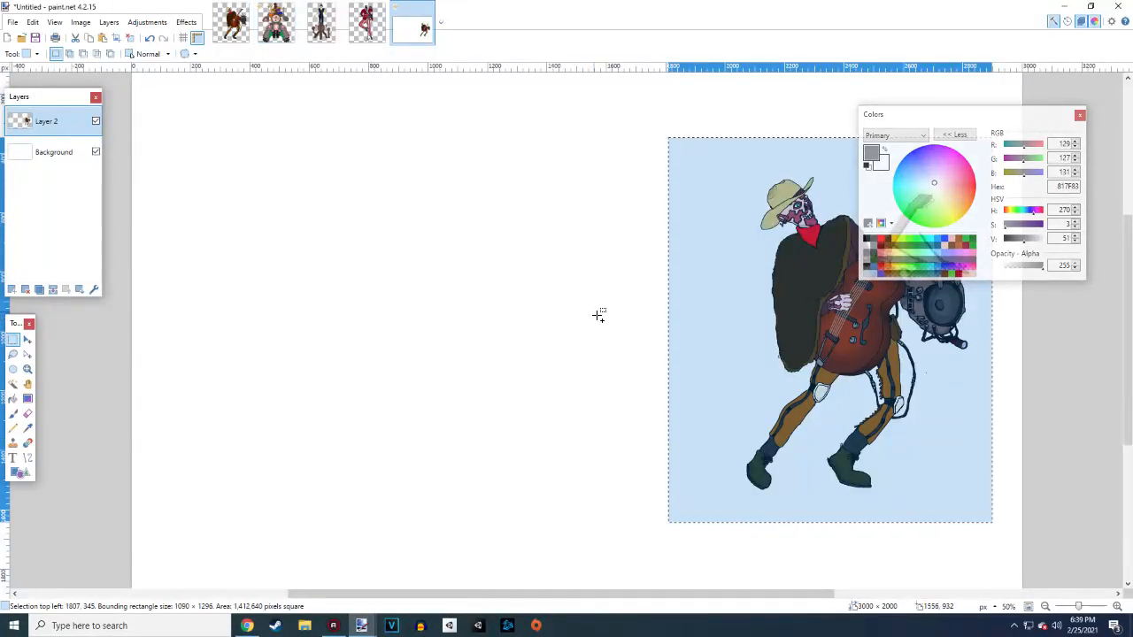
pyautogui.click(11, 290)
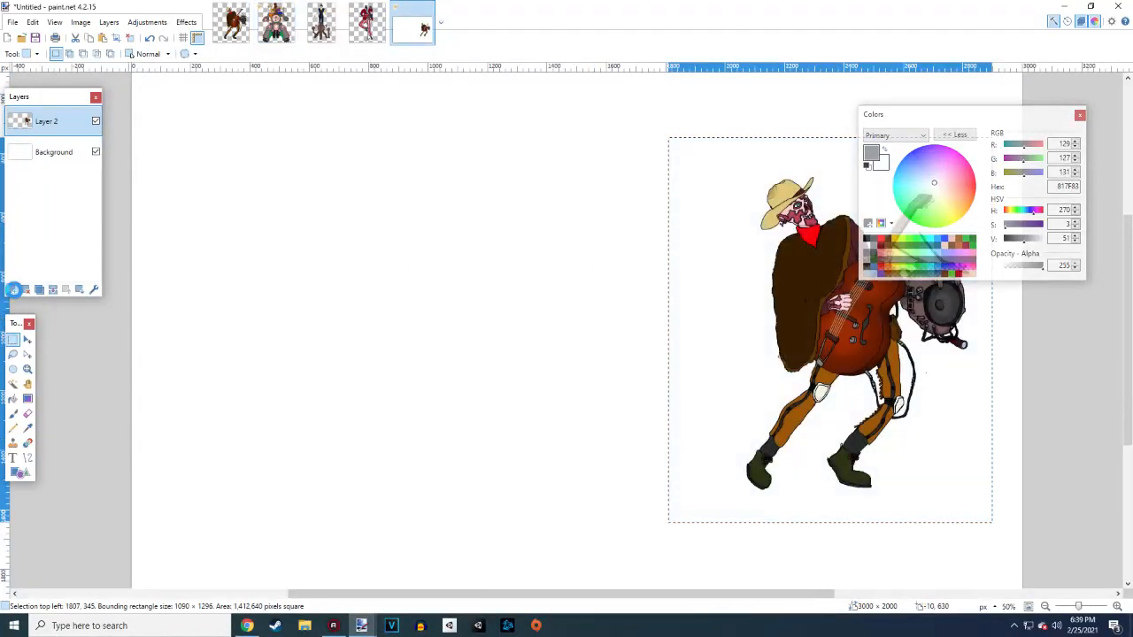
pyautogui.hotkey('ctrl', 'v')
pyautogui.moveTo(503, 475); pyautogui.dragTo(846, 518)
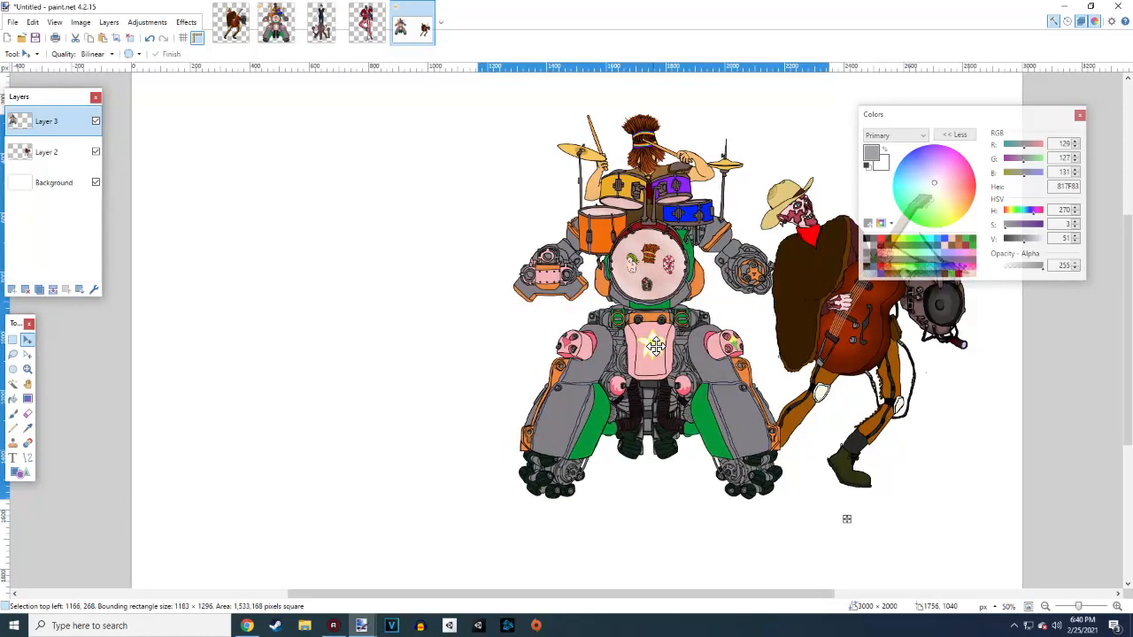
pyautogui.moveTo(655, 346); pyautogui.dragTo(655, 346)
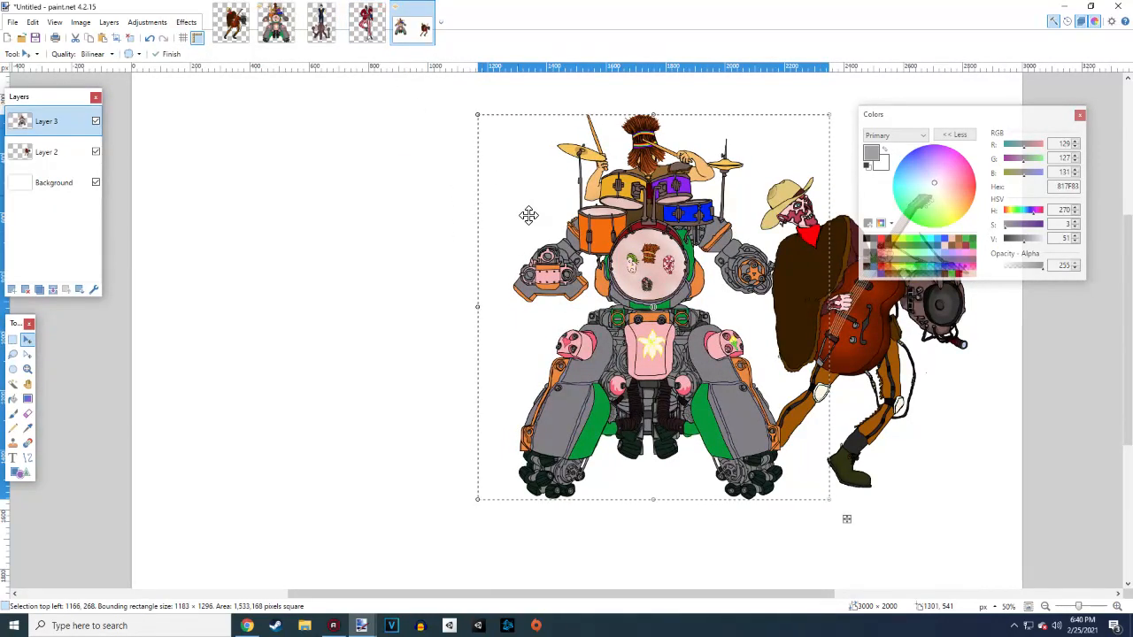
# Enlarge the pasted drummer from its upper-left corner to about 1324 × 1450 pixels, keeping the feet level
pyautogui.scroll(3, 549, 239)
pyautogui.scroll(-2, 529, 301)
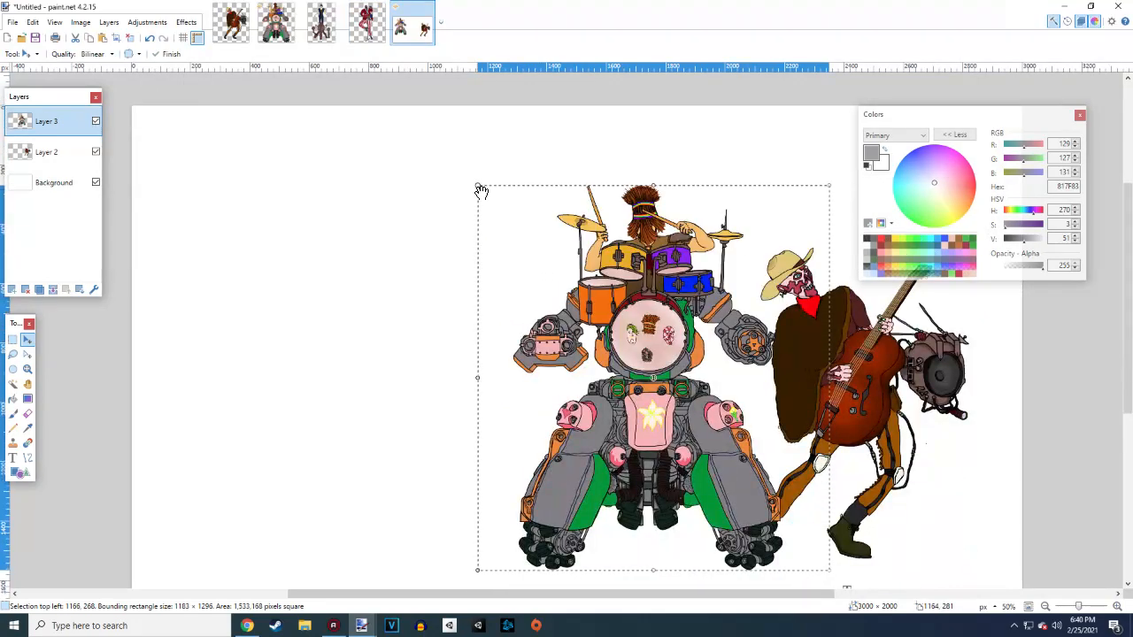
pyautogui.moveTo(479, 189); pyautogui.dragTo(450, 164)
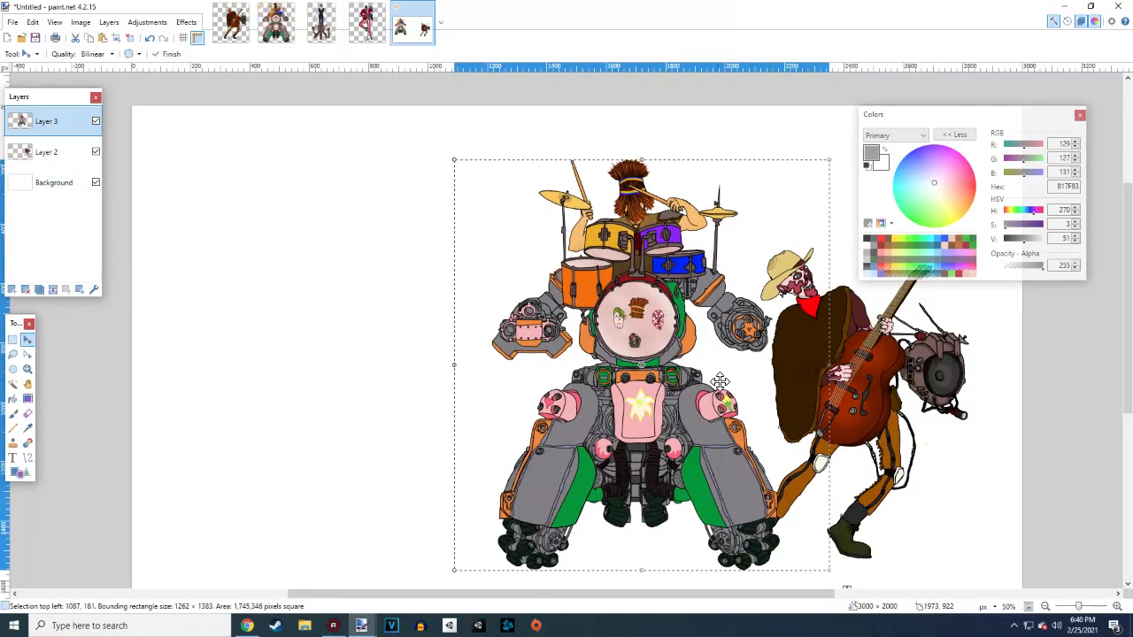
pyautogui.scroll(-1, 799, 407)
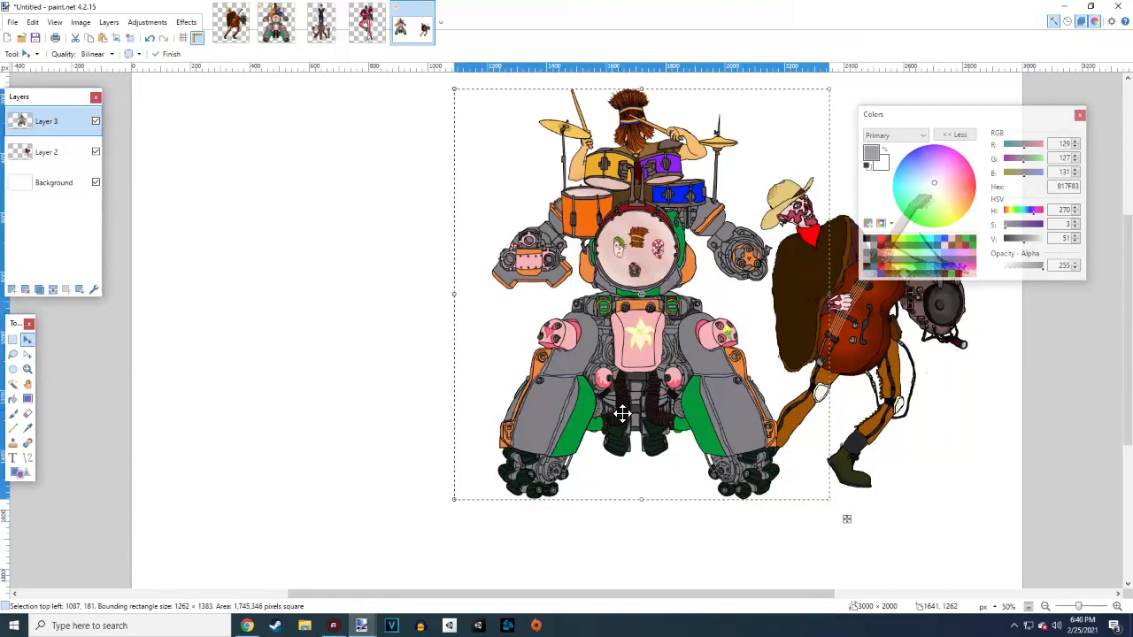
pyautogui.scroll(2, 622, 414)
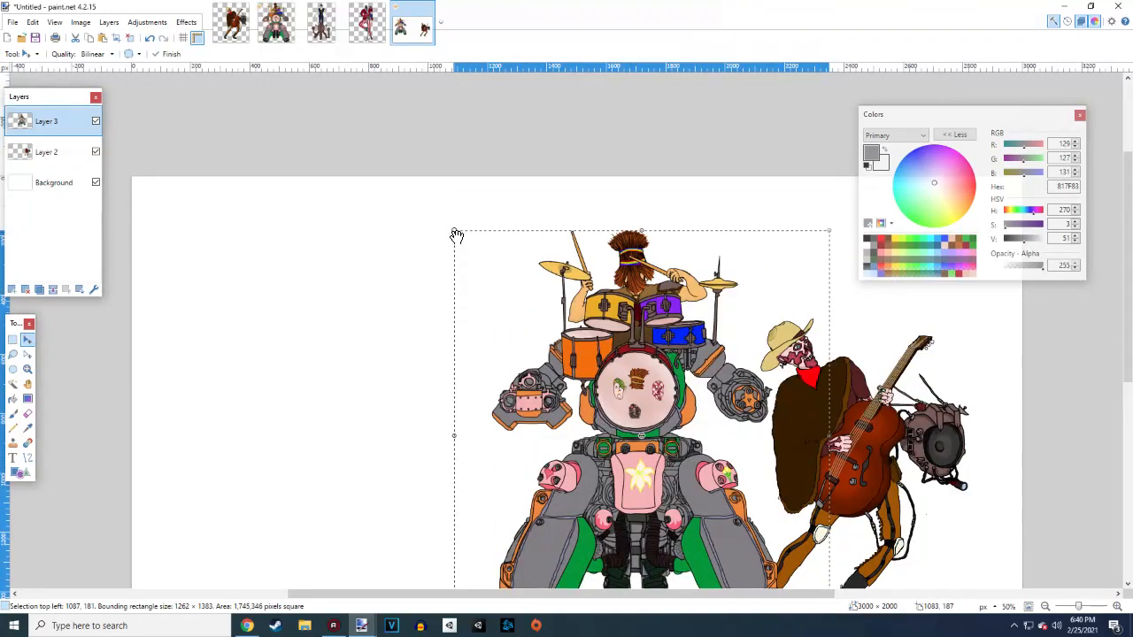
pyautogui.moveTo(457, 236); pyautogui.dragTo(434, 214)
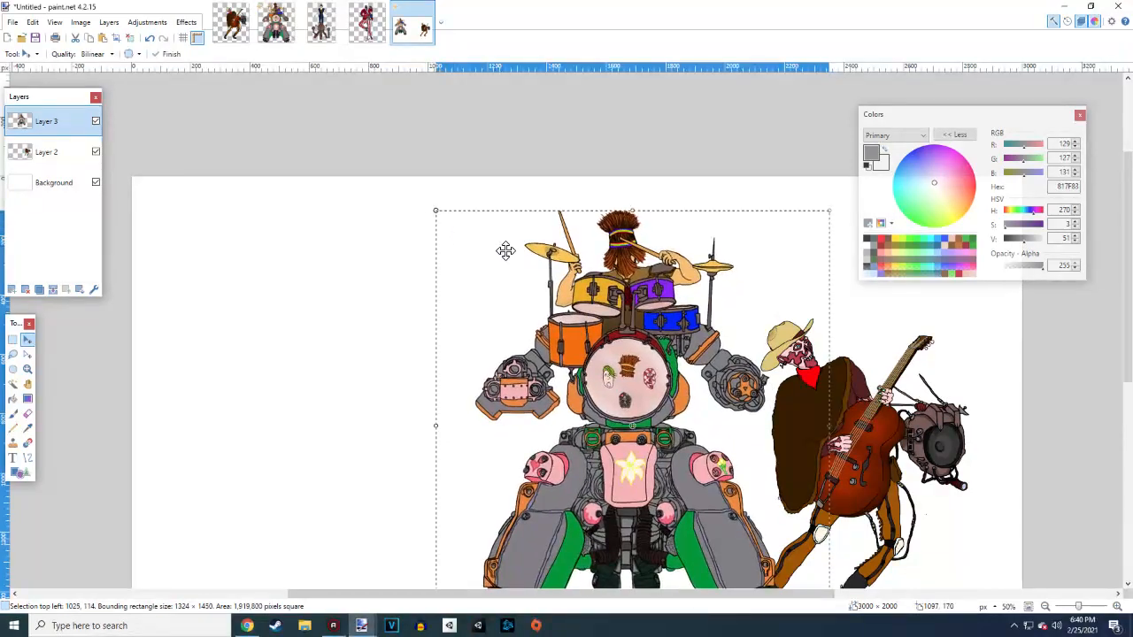
pyautogui.scroll(-2, 505, 248)
pyautogui.scroll(1, 666, 351)
pyautogui.scroll(-1, 667, 351)
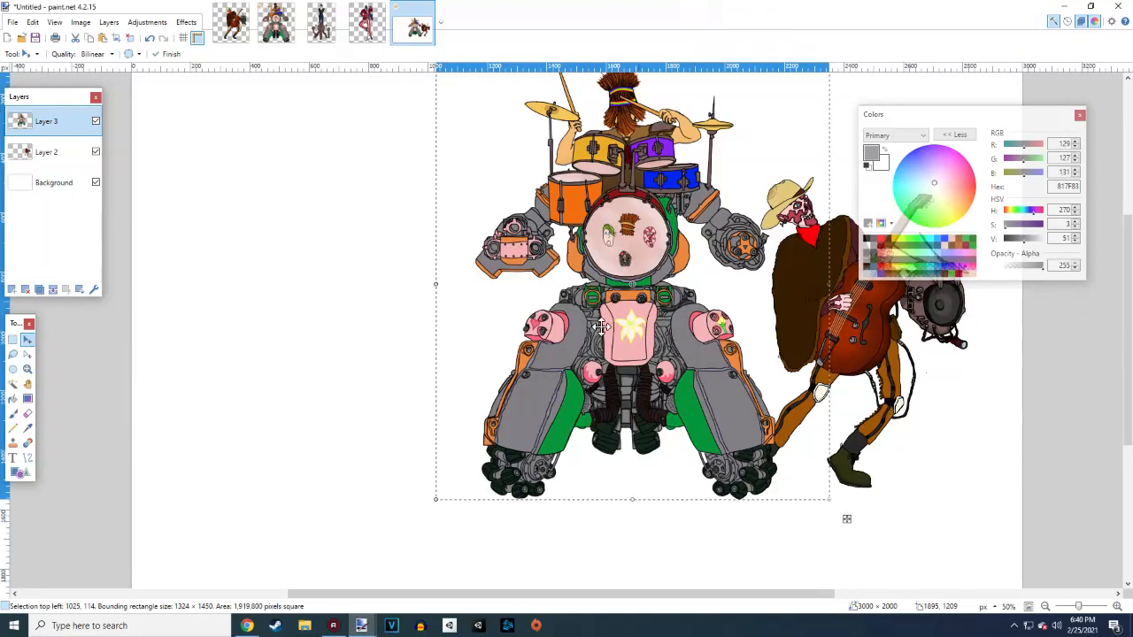
# Copy a full-width rectangular selection of about 900 × 1213 pixels around the singer in Steel Do'Ray.png
pyautogui.click(320, 34)
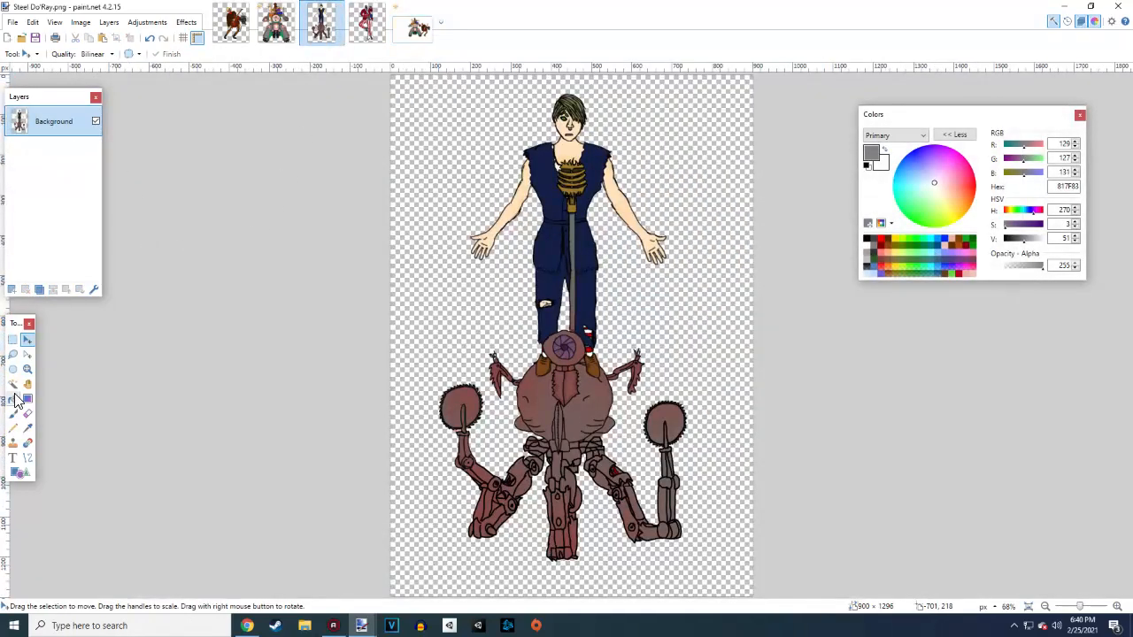
pyautogui.click(12, 340)
pyautogui.moveTo(394, 77); pyautogui.dragTo(821, 566)
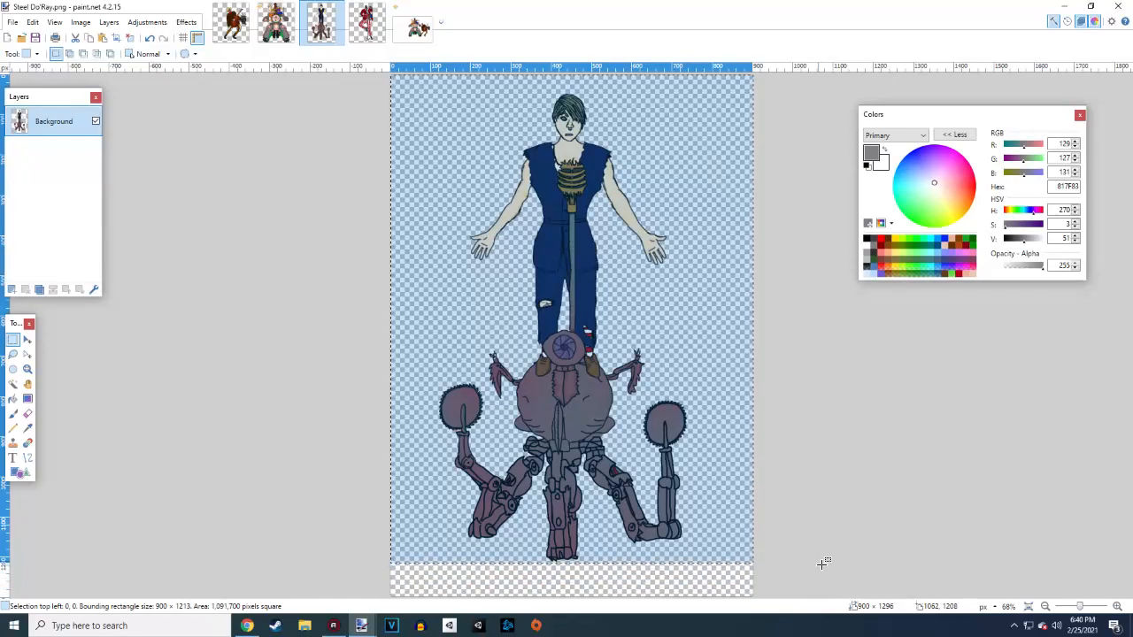
# Paste the singer onto a new layer of the group image and move it left of the drummer, at about 508, 148
pyautogui.click(418, 27)
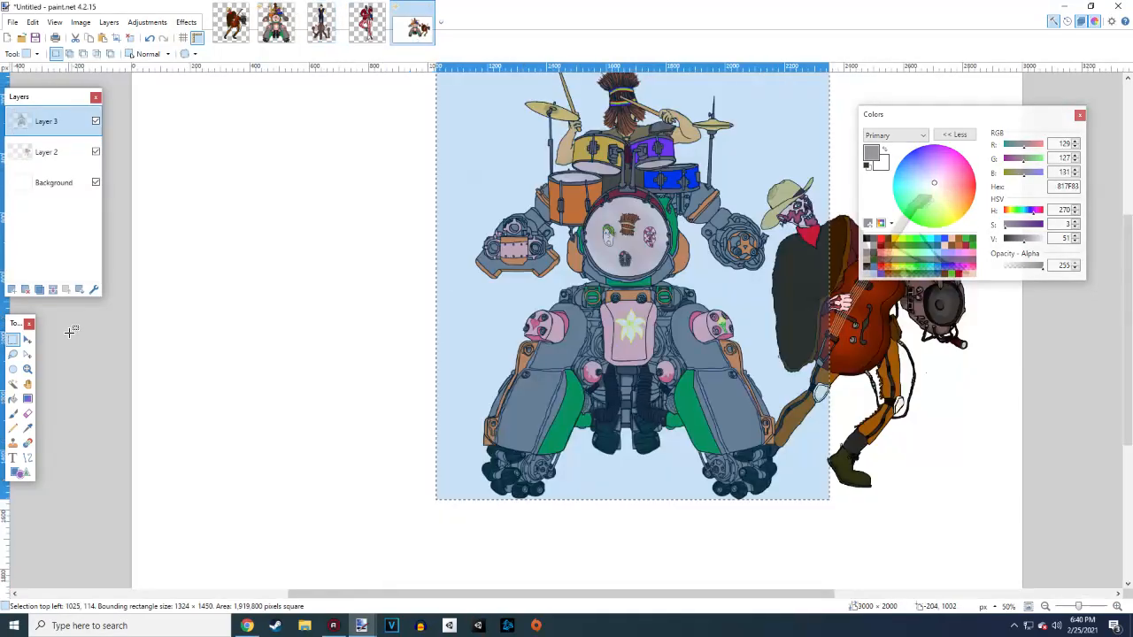
pyautogui.click(11, 288)
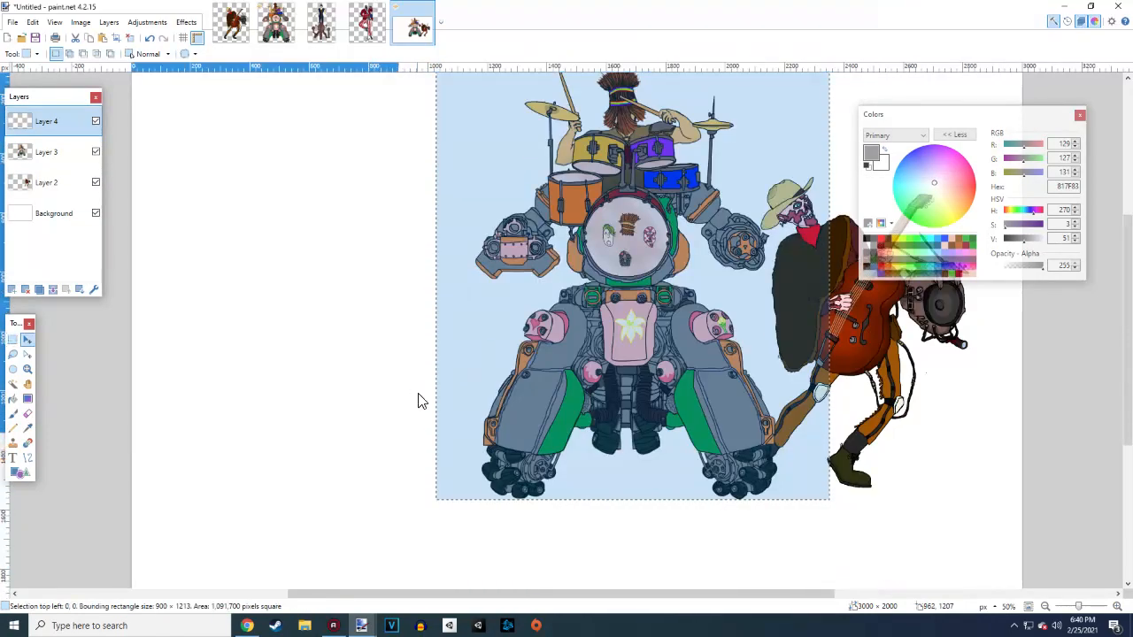
pyautogui.hotkey('ctrl', 'v')
pyautogui.moveTo(269, 312); pyautogui.dragTo(416, 328)
pyautogui.moveTo(420, 323); pyautogui.dragTo(417, 328)
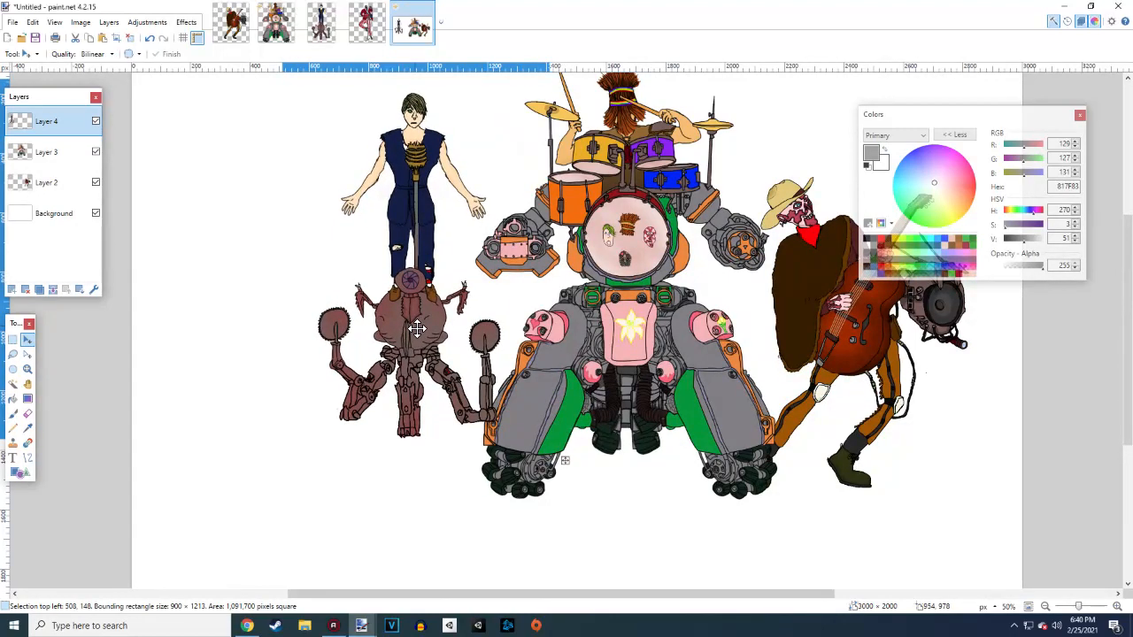
pyautogui.scroll(3, 417, 329)
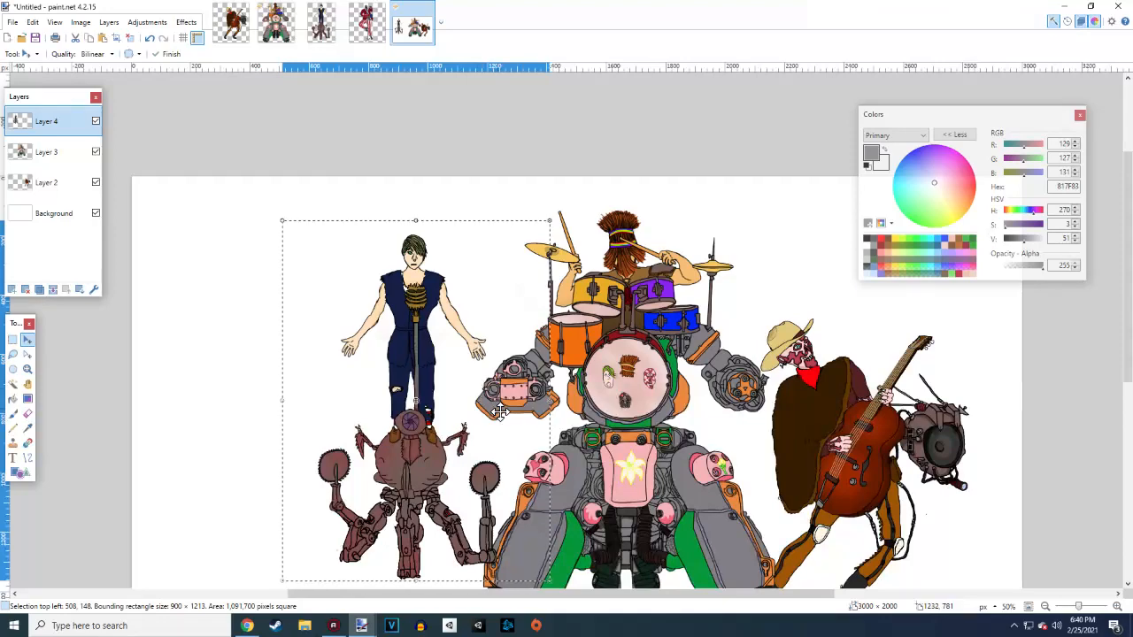
pyautogui.scroll(-2, 627, 413)
pyautogui.scroll(-2, 641, 383)
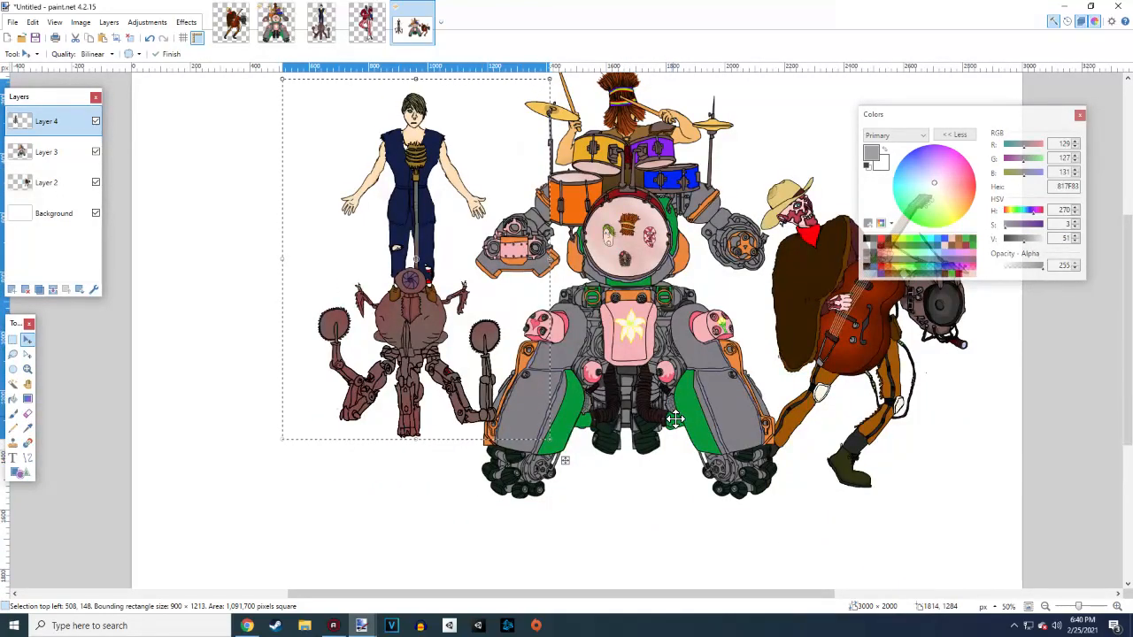
# Copy a full-height rectangular selection of about 1017 × 1296 pixels around the keyboardist in Tinman DC.png
pyautogui.click(363, 32)
pyautogui.click(14, 338)
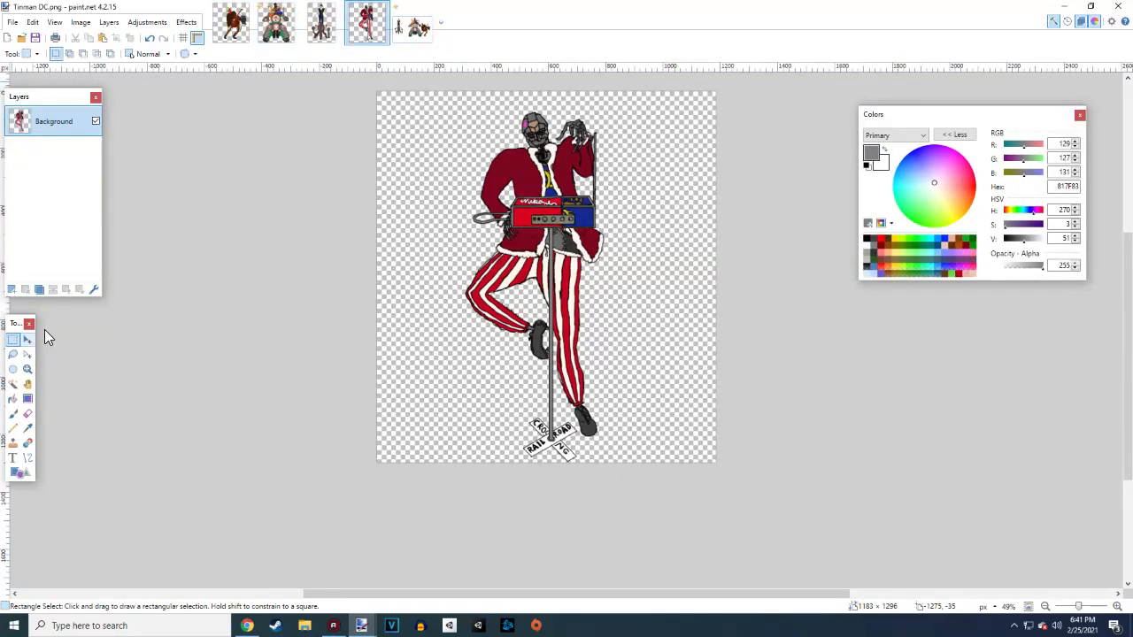
pyautogui.moveTo(409, 89); pyautogui.dragTo(703, 535)
# Paste the keyboardist onto a new layer of the group image and place it in front of the drummer, at about 1171, 401
pyautogui.click(413, 27)
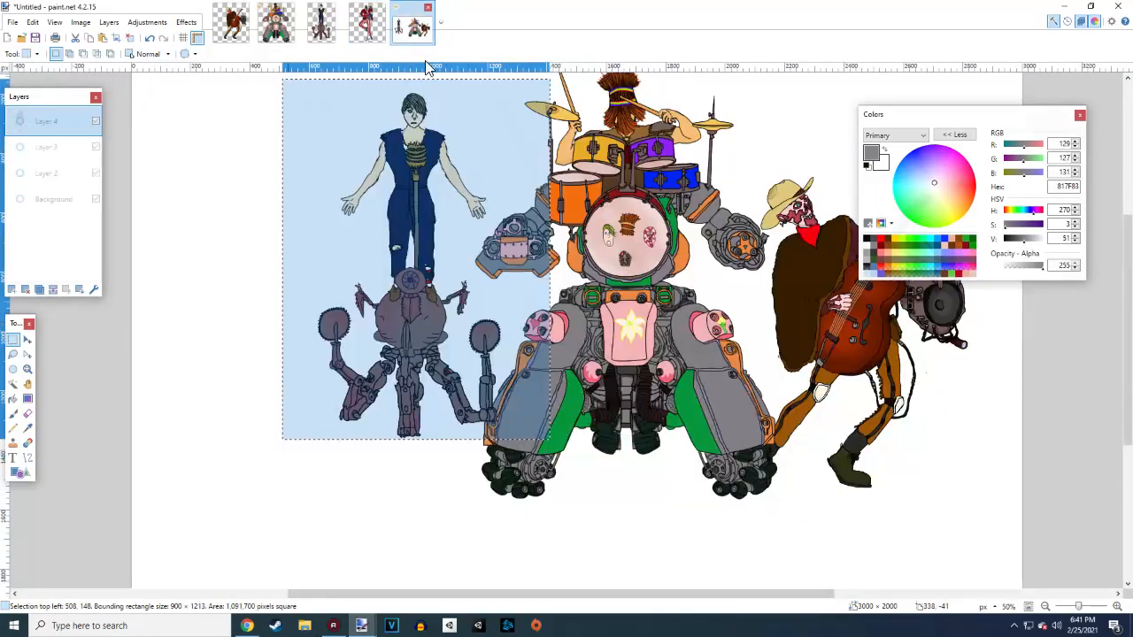
pyautogui.click(11, 288)
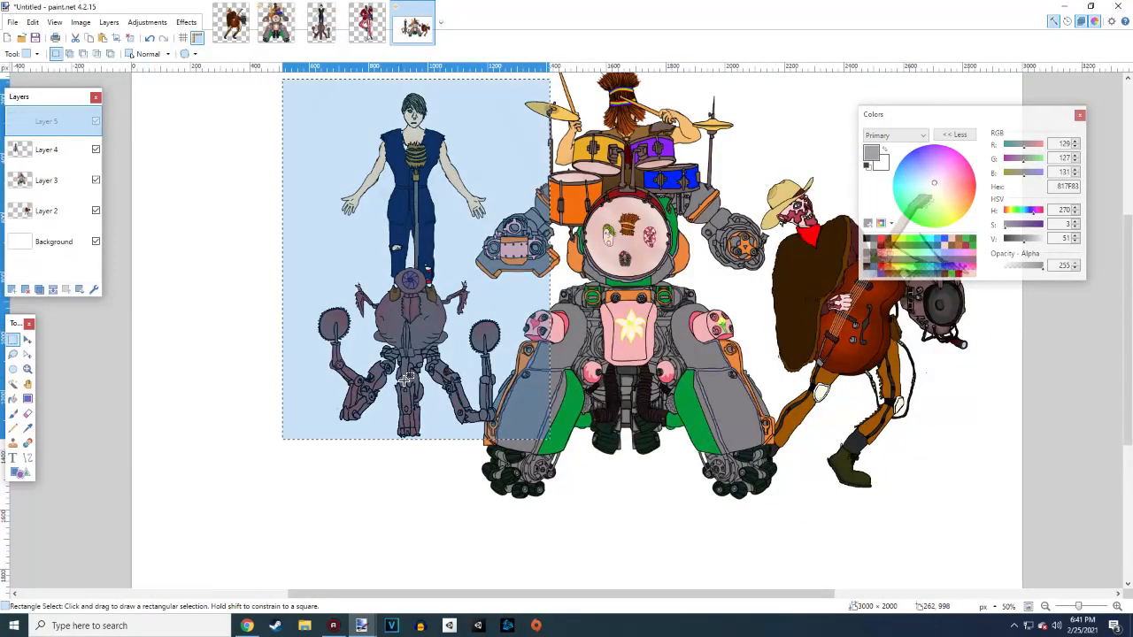
pyautogui.hotkey('ctrl', 'v')
pyautogui.moveTo(301, 233); pyautogui.dragTo(626, 328)
# Move the keyboardist left between the singer and the drummer, with its selection's top-left corner at about 905, 401
pyautogui.scroll(-4, 625, 328)
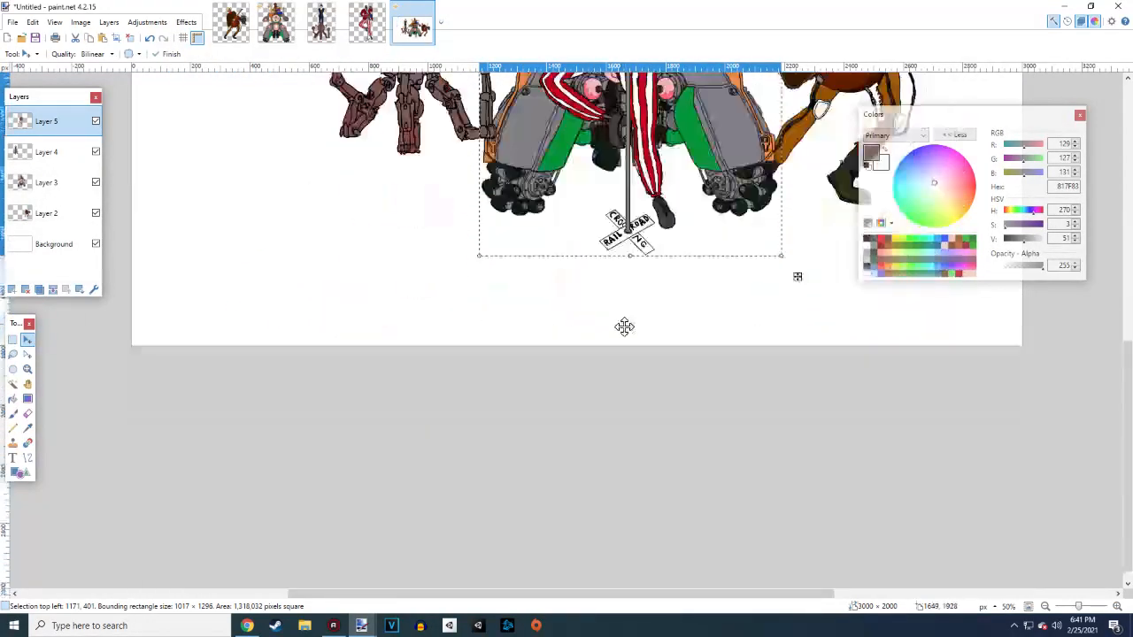
pyautogui.scroll(2, 637, 363)
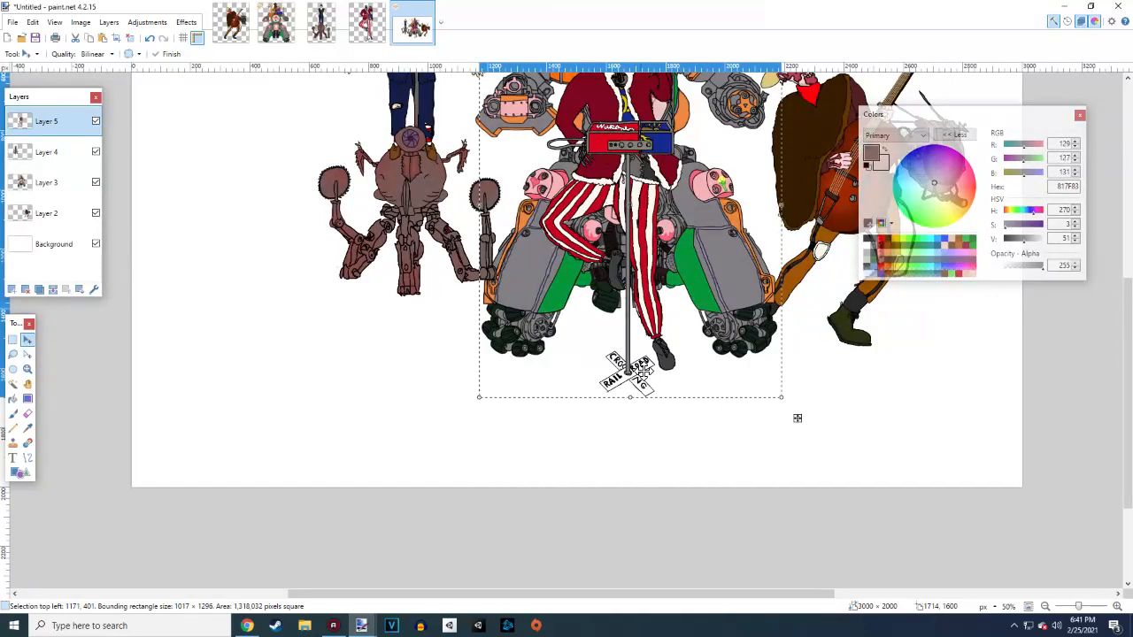
pyautogui.scroll(5, 643, 371)
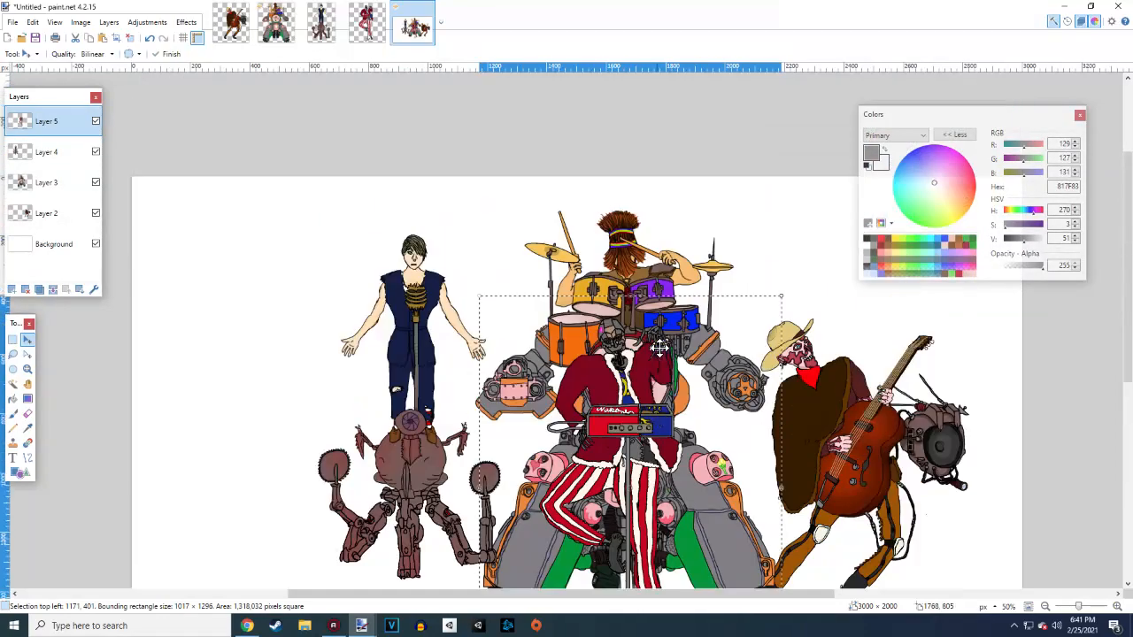
pyautogui.scroll(-4, 650, 361)
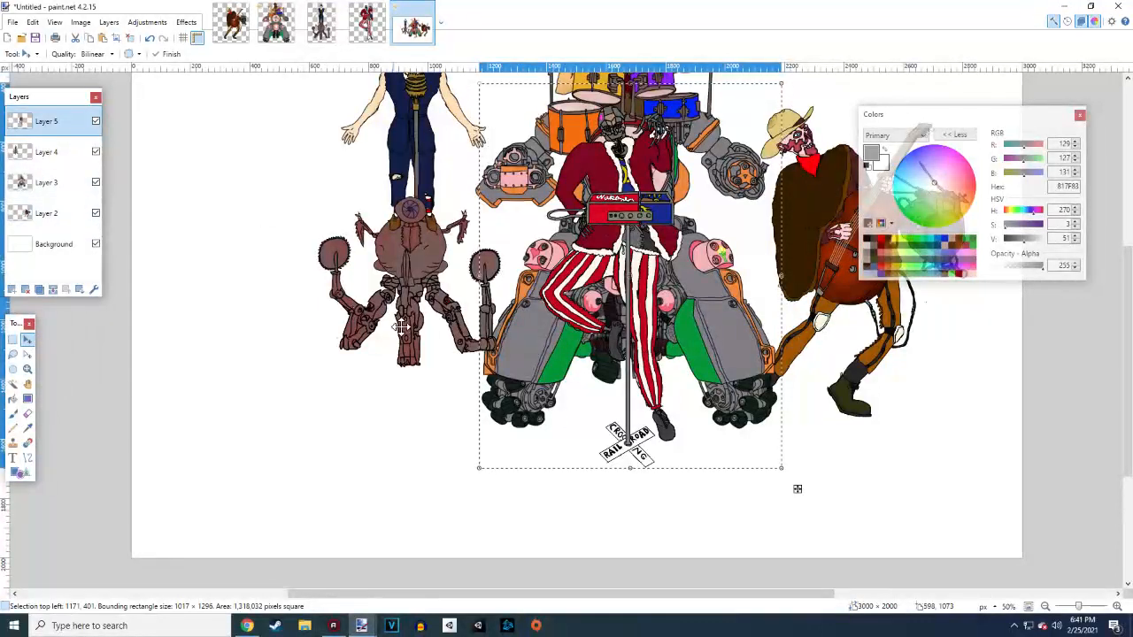
pyautogui.scroll(3, 504, 397)
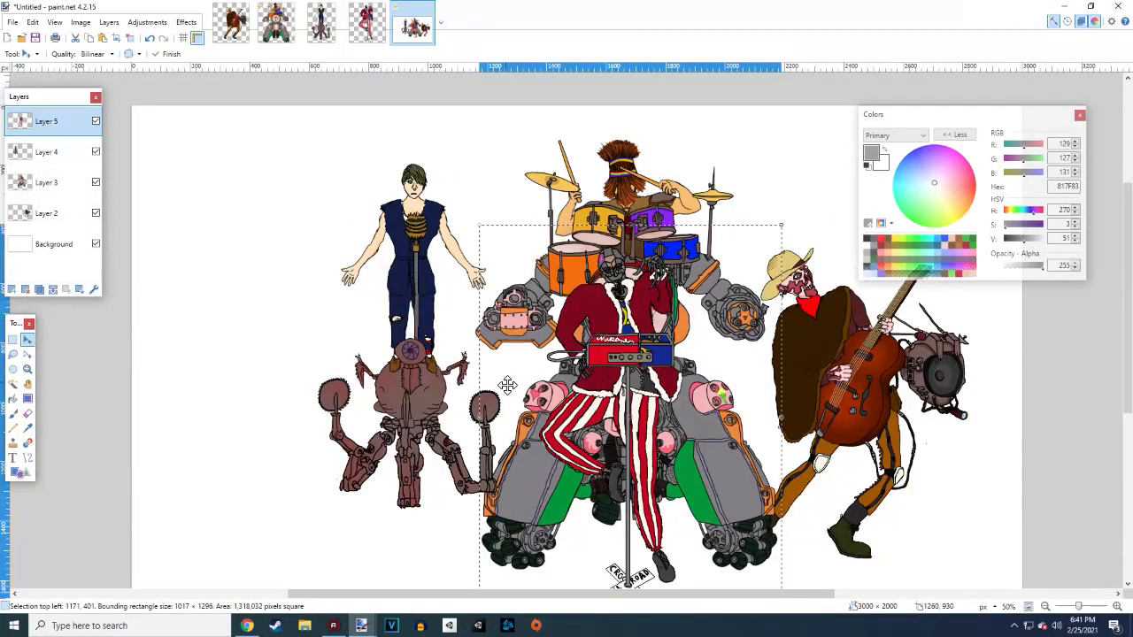
pyautogui.scroll(-3, 513, 363)
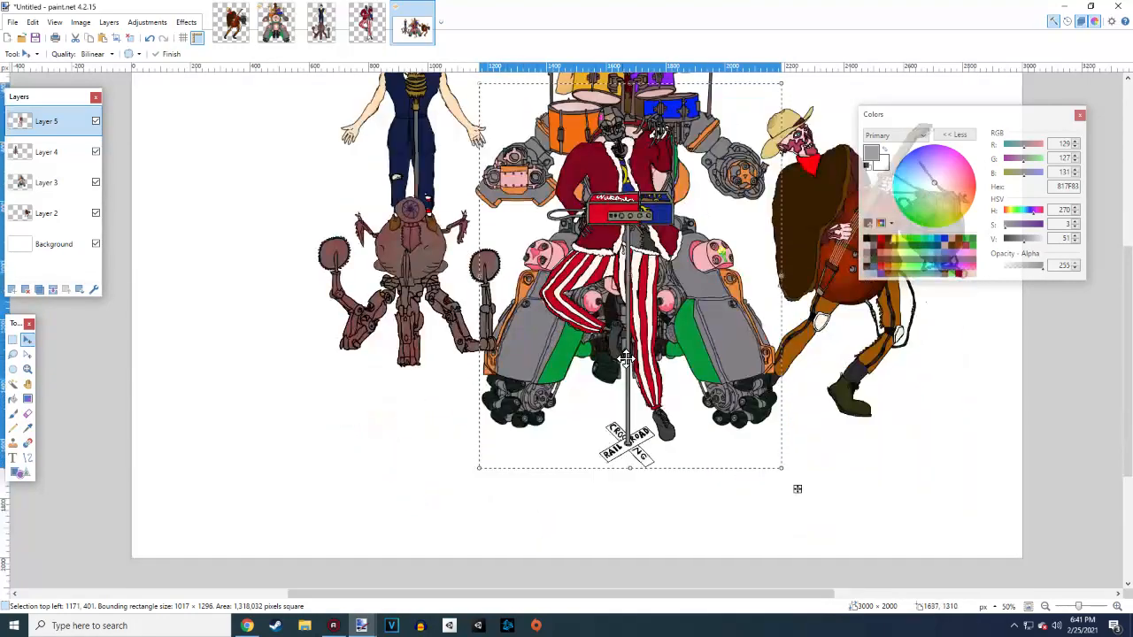
pyautogui.scroll(2, 567, 345)
pyautogui.scroll(-2, 611, 329)
pyautogui.moveTo(618, 250); pyautogui.dragTo(536, 250)
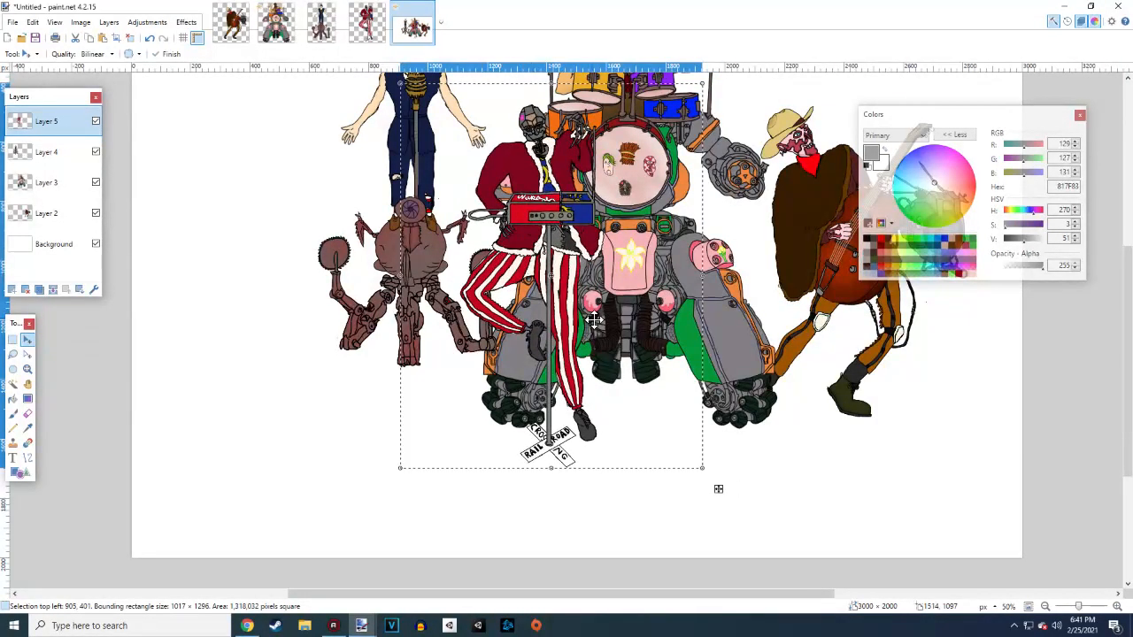
pyautogui.scroll(2, 613, 417)
pyautogui.scroll(-1, 613, 417)
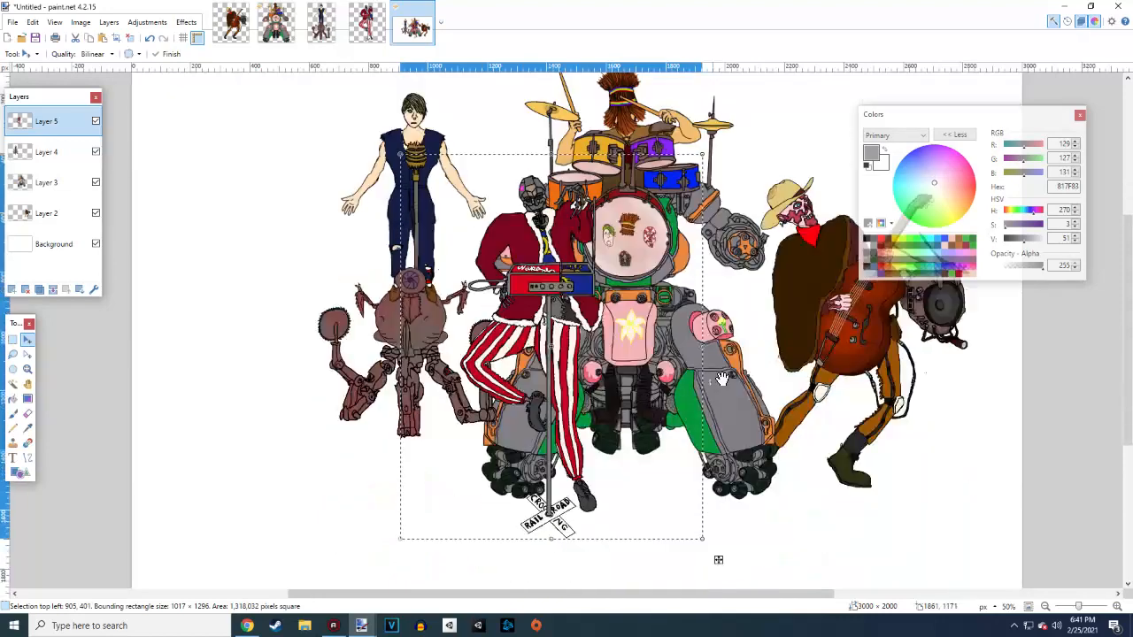
# Clear the selection and shift the guitarist on Layer 2 left toward the drummer, to a layer offset of about -77, -7
pyautogui.click(37, 214)
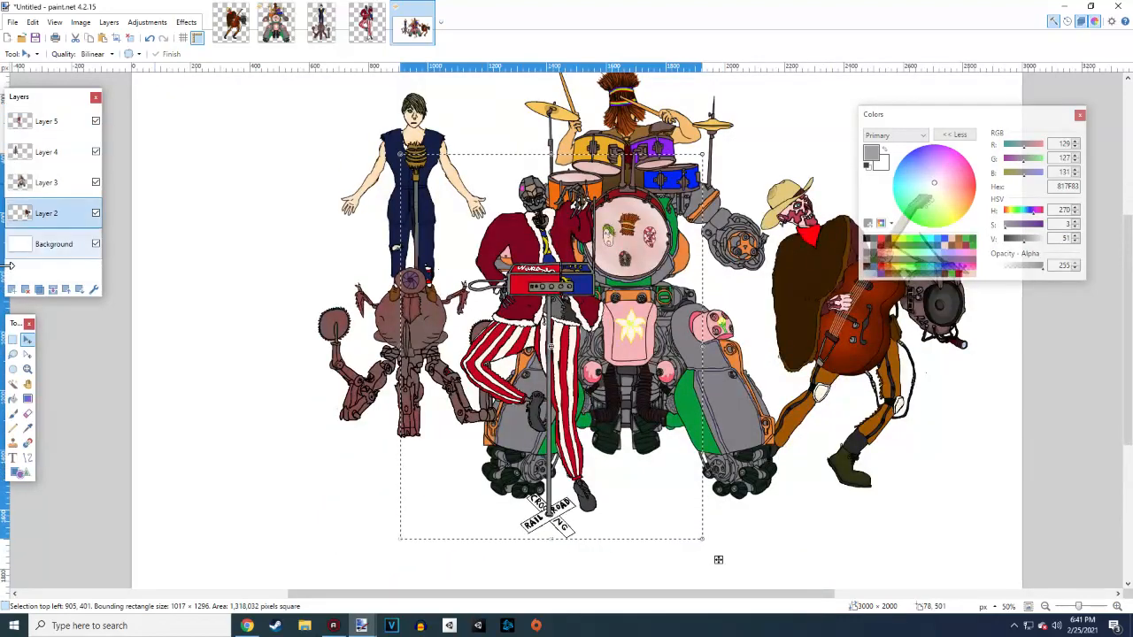
pyautogui.click(12, 341)
pyautogui.click(186, 351)
pyautogui.click(28, 340)
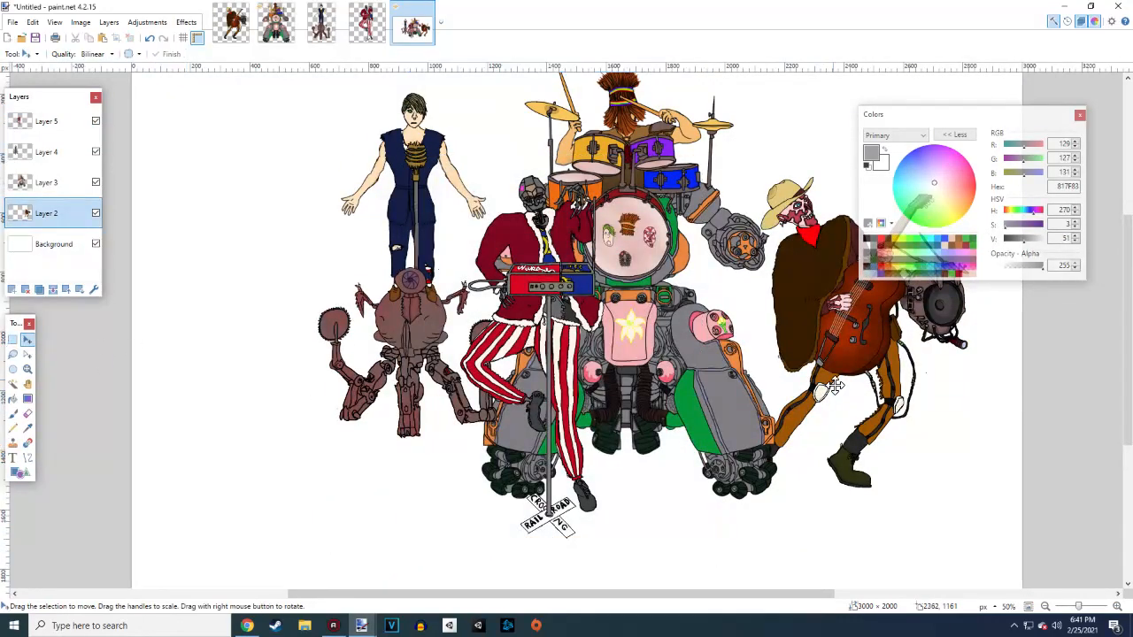
pyautogui.moveTo(878, 365); pyautogui.dragTo(845, 361)
pyautogui.scroll(-1, 849, 360)
pyautogui.scroll(1, 849, 359)
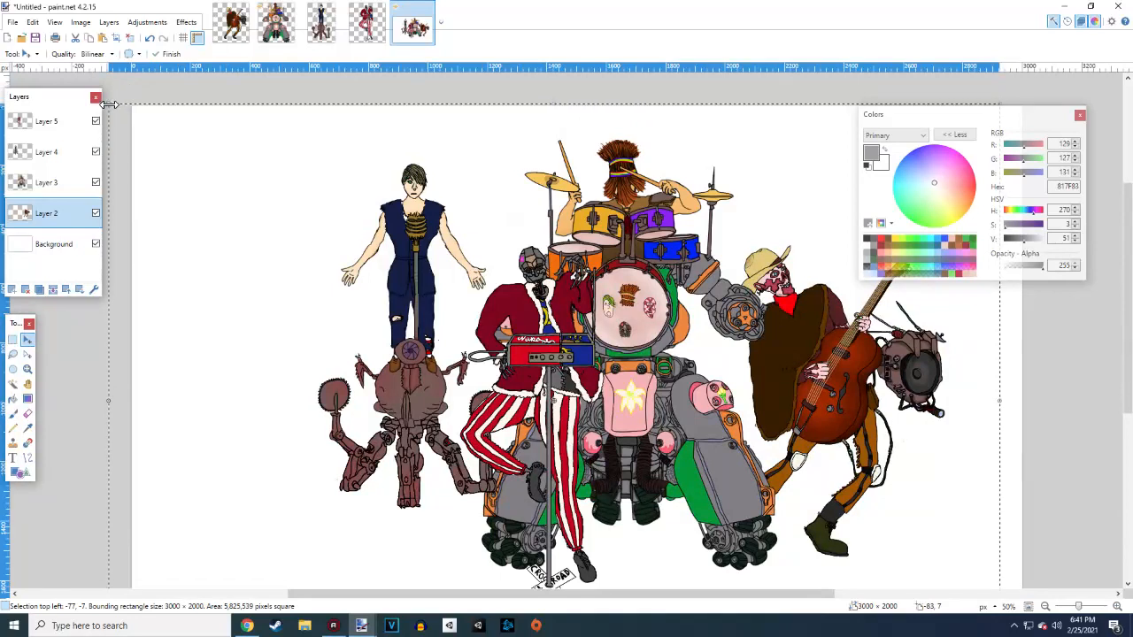
# Scale the guitarist layer down to about 2788 × 1858 pixels and move it closer behind the drummer, to about 44, 6
pyautogui.moveTo(114, 107); pyautogui.dragTo(171, 150)
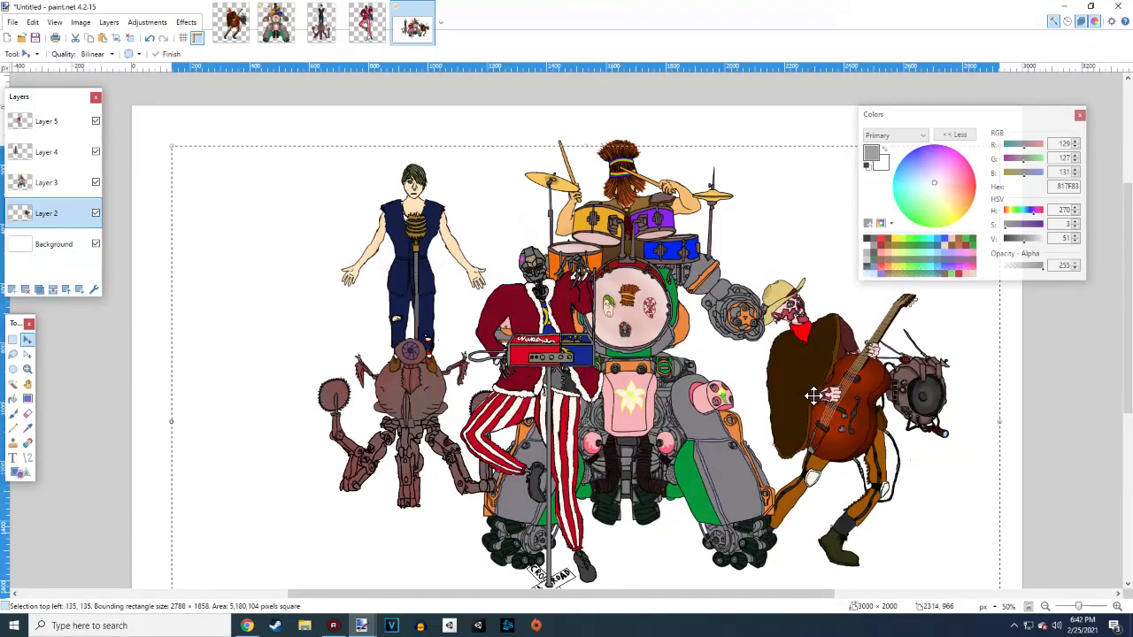
pyautogui.moveTo(818, 389); pyautogui.dragTo(789, 351)
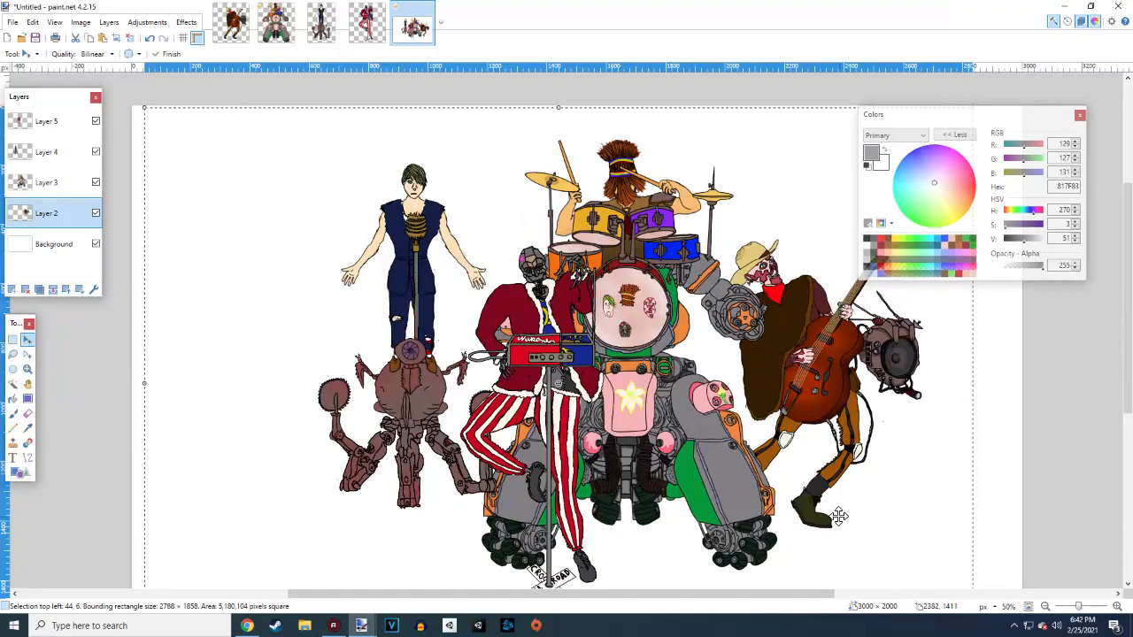
# Move the singer on Layer 4 left, away from the rest of the band, to a layer offset of about -361, -37
pyautogui.scroll(-3, 837, 509)
pyautogui.scroll(3, 394, 343)
pyautogui.click(47, 154)
pyautogui.moveTo(414, 308); pyautogui.dragTo(298, 294)
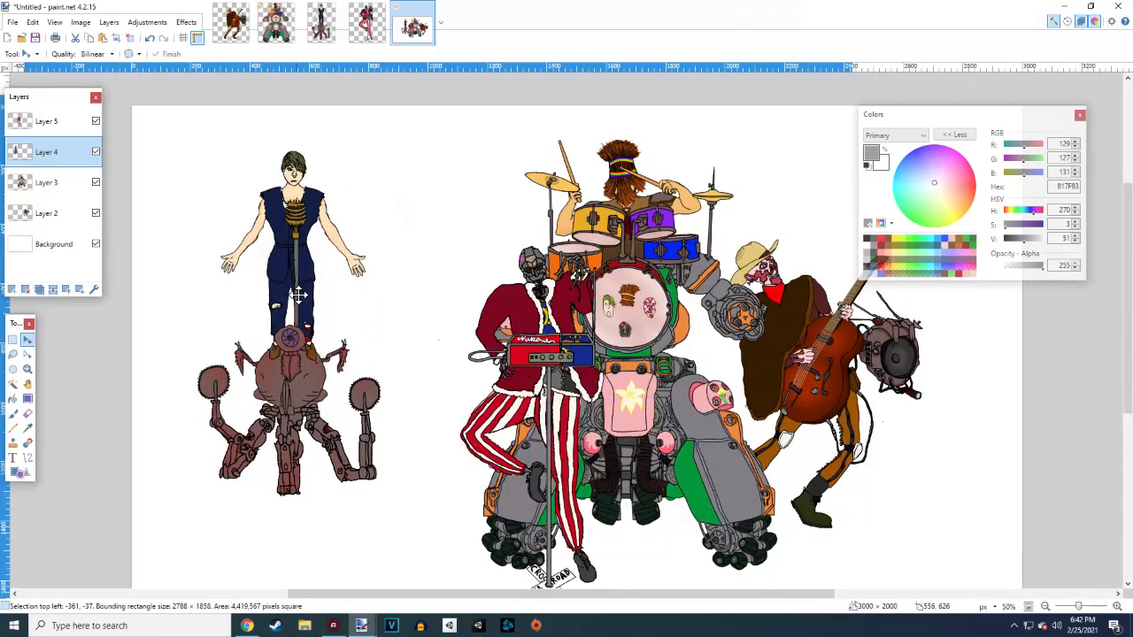
pyautogui.scroll(-3, 298, 294)
pyautogui.scroll(2, 392, 354)
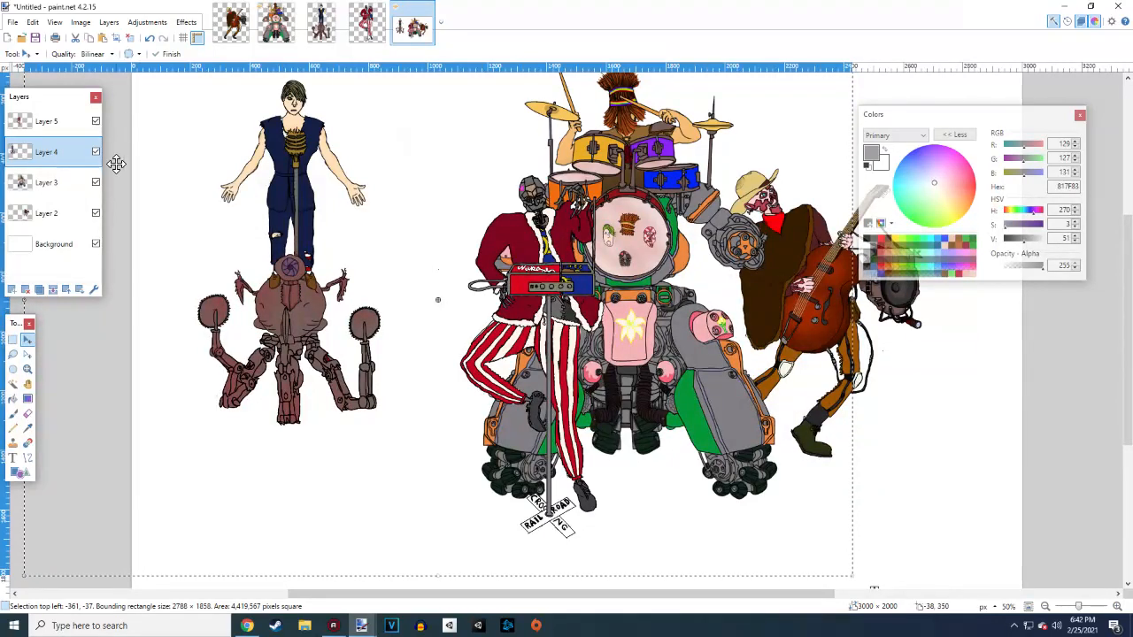
# Reorder Layer 4 directly above the Background and move the singer right, partly behind the keyboardist, to about 136, -73
pyautogui.moveTo(41, 157); pyautogui.dragTo(45, 217)
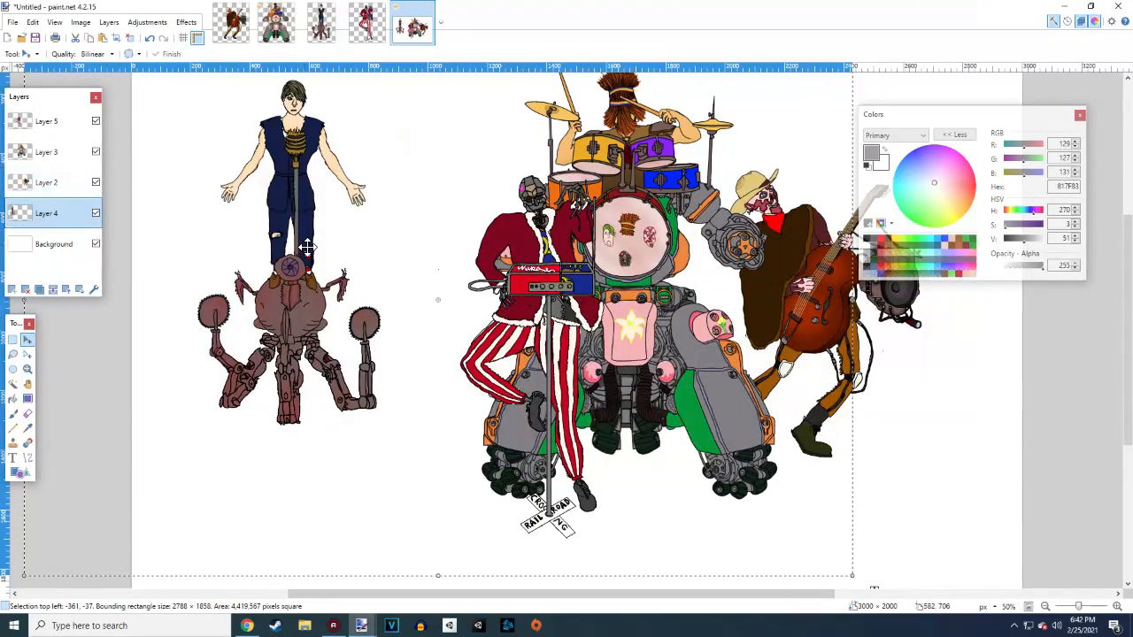
pyautogui.moveTo(306, 247); pyautogui.dragTo(453, 202)
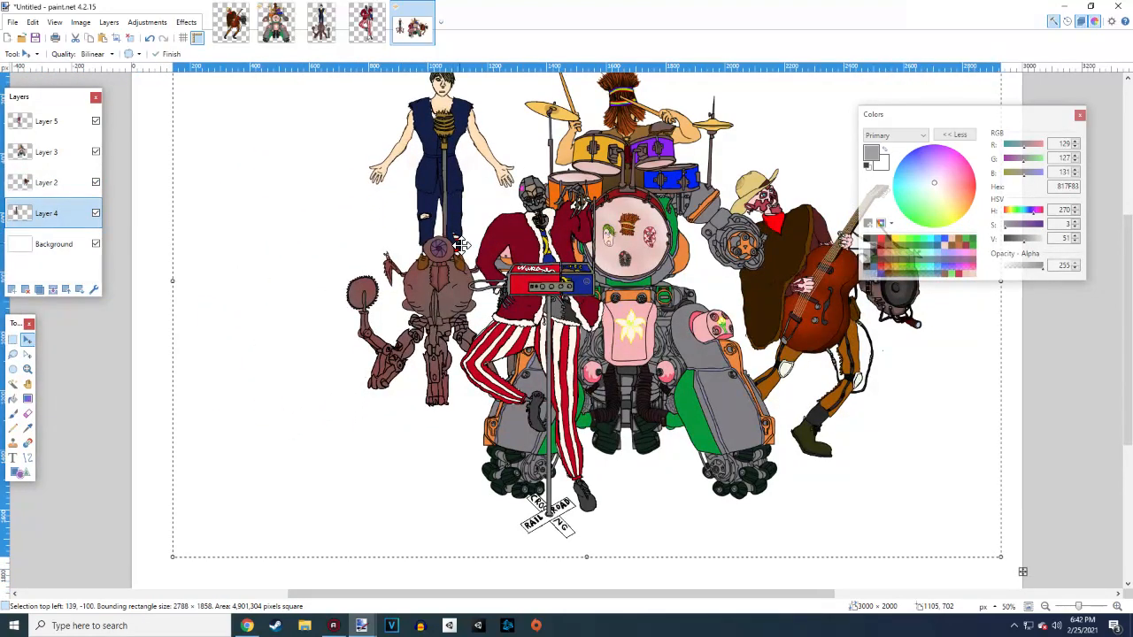
pyautogui.moveTo(442, 271); pyautogui.dragTo(439, 281)
pyautogui.scroll(5, 451, 301)
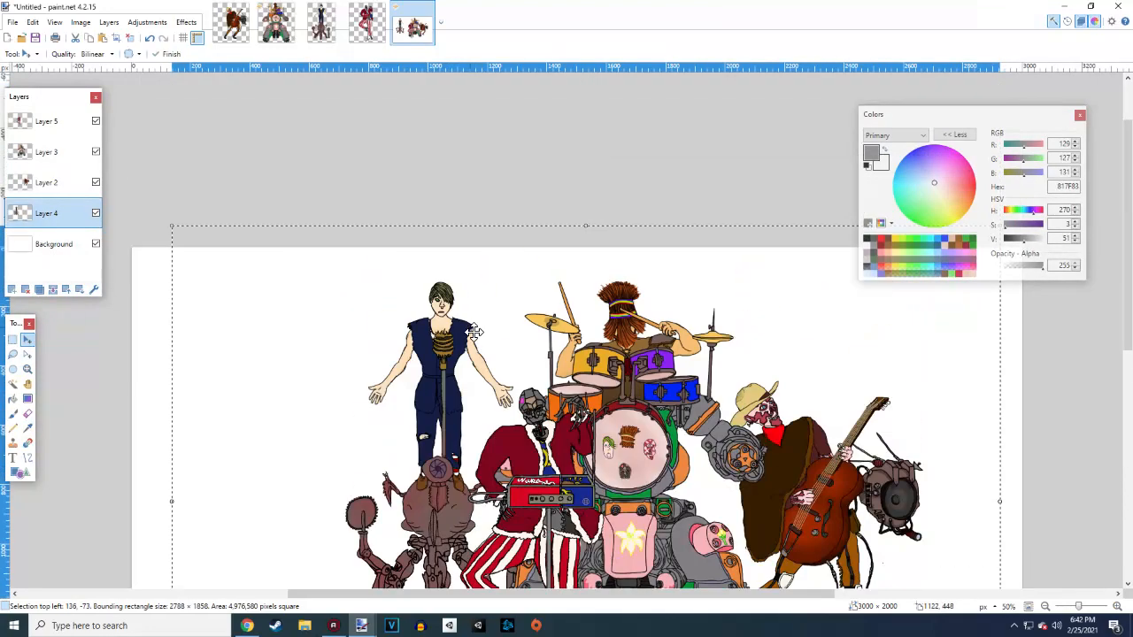
pyautogui.scroll(-3, 478, 341)
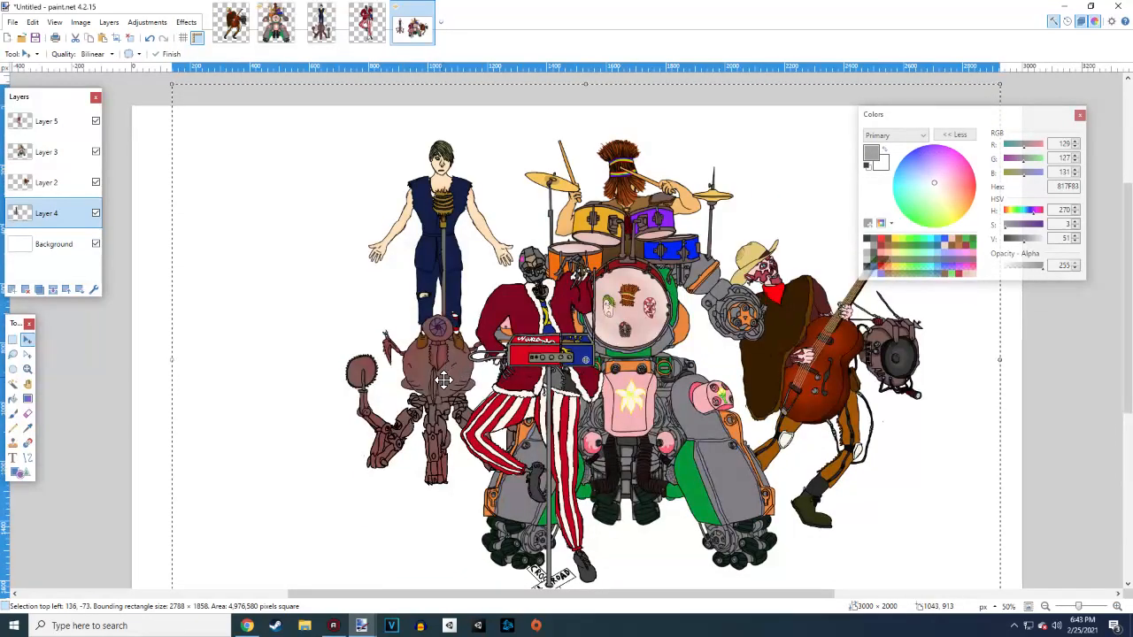
# Enlarge the singer layer to about 2885 × 1923 pixels and place it at about 67, -108
pyautogui.moveTo(444, 379)
pyautogui.mouseDown()
pyautogui.moveTo(408, 380)
pyautogui.moveTo(454, 376)
pyautogui.mouseUp()
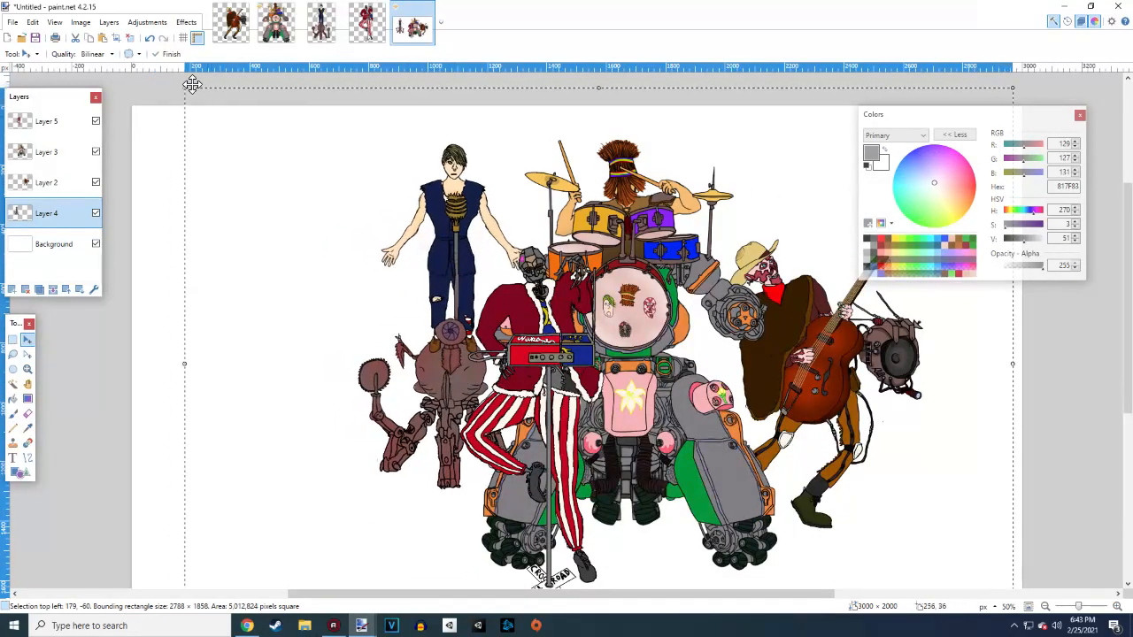
pyautogui.moveTo(189, 93); pyautogui.dragTo(145, 74)
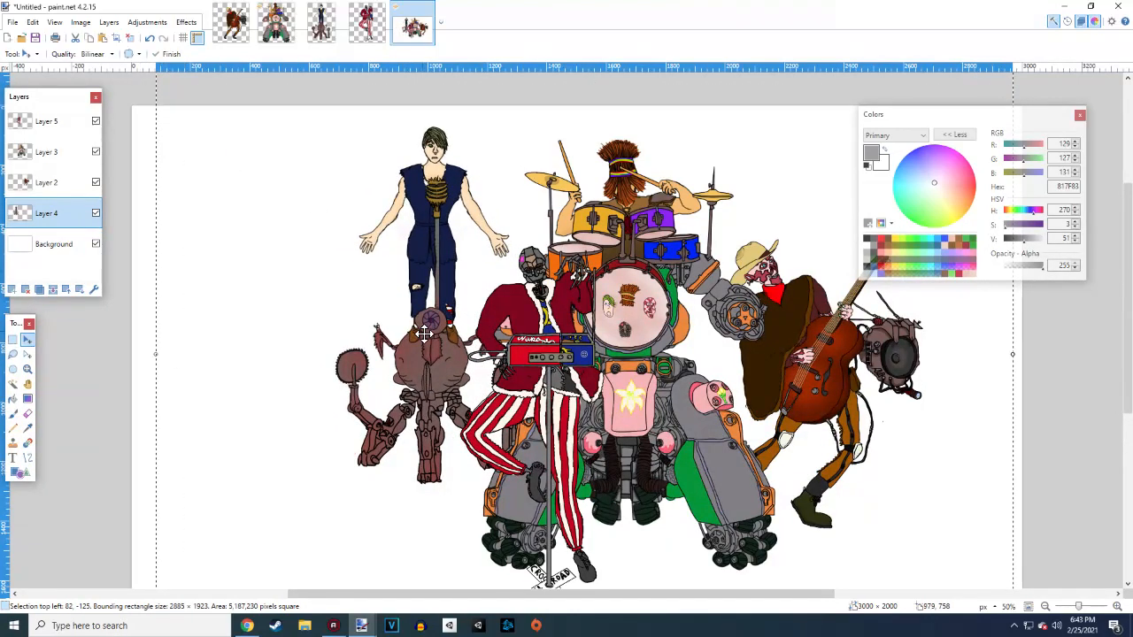
pyautogui.moveTo(424, 333)
pyautogui.mouseDown()
pyautogui.moveTo(422, 347)
pyautogui.moveTo(406, 351)
pyautogui.moveTo(451, 347)
pyautogui.moveTo(392, 334)
pyautogui.moveTo(390, 310)
pyautogui.moveTo(387, 360)
pyautogui.moveTo(421, 339)
pyautogui.mouseUp()
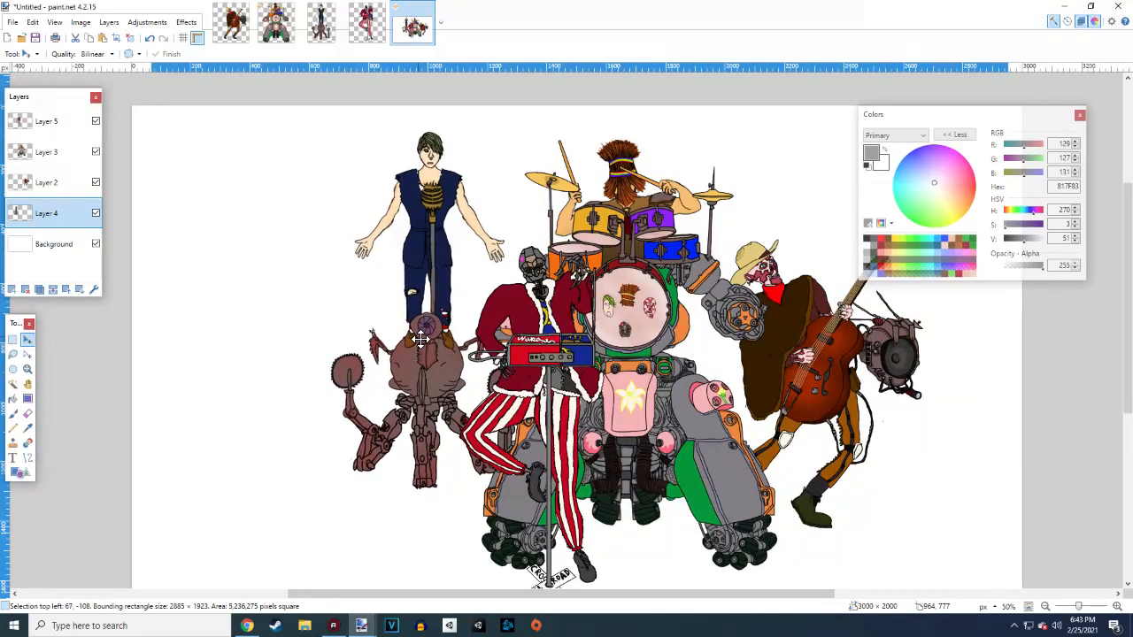
pyautogui.scroll(-3, 677, 417)
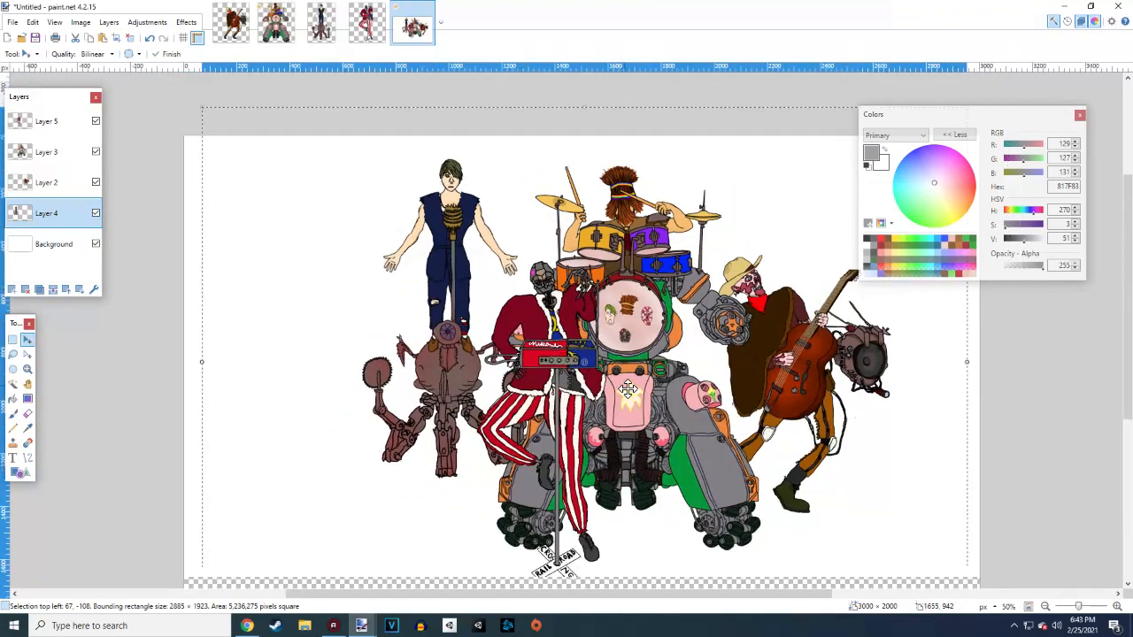
pyautogui.scroll(1, 682, 424)
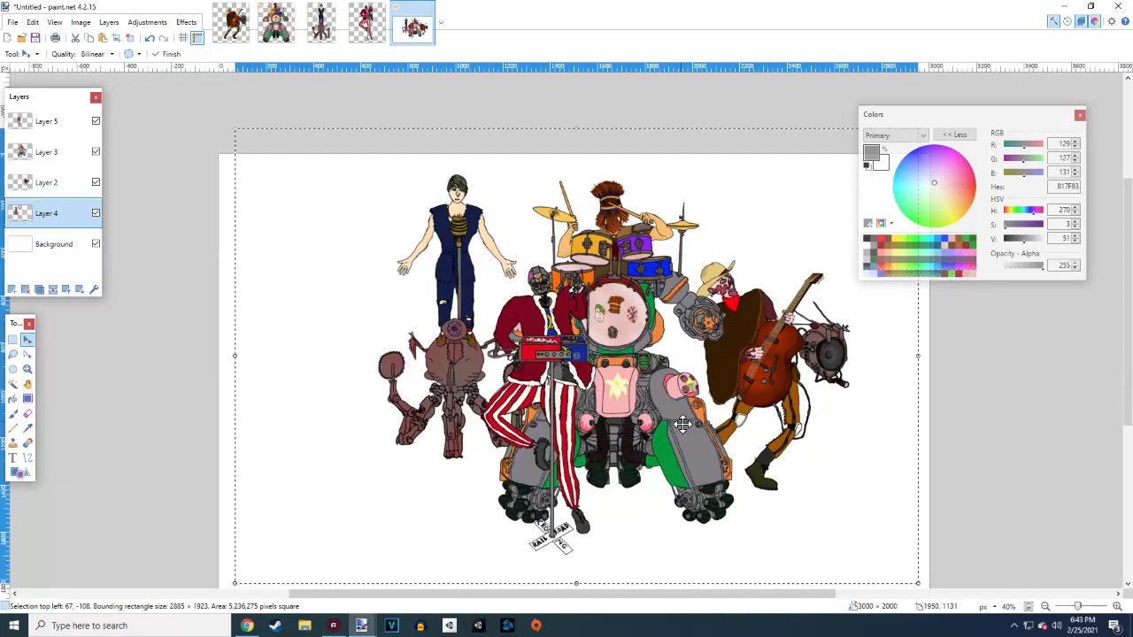
pyautogui.scroll(1, 676, 429)
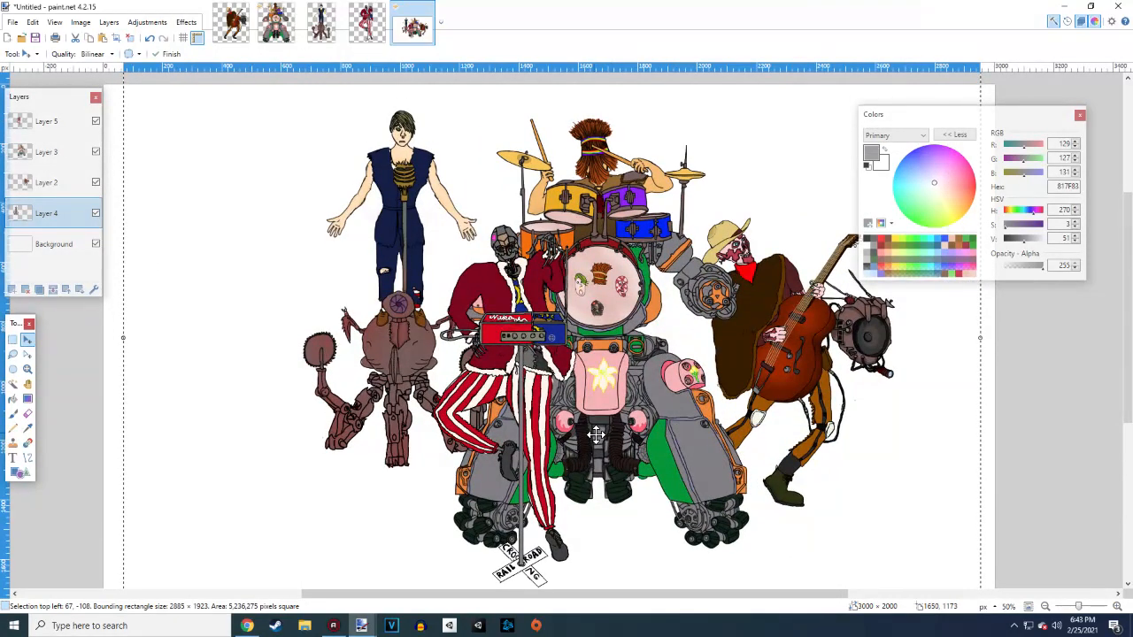
# Shift the keyboardist on Layer 5 down and right in front of the drummer, to a layer offset of about 155, -2
pyautogui.click(34, 121)
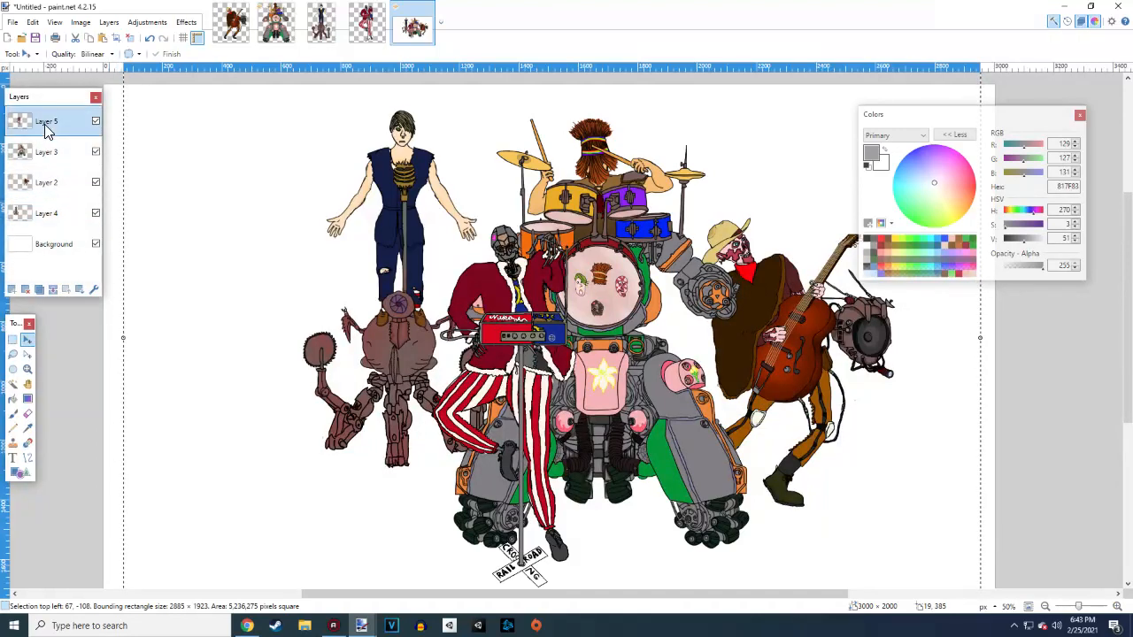
pyautogui.moveTo(533, 355); pyautogui.dragTo(543, 376)
pyautogui.scroll(2, 630, 431)
pyautogui.scroll(-4, 633, 433)
pyautogui.scroll(6, 645, 440)
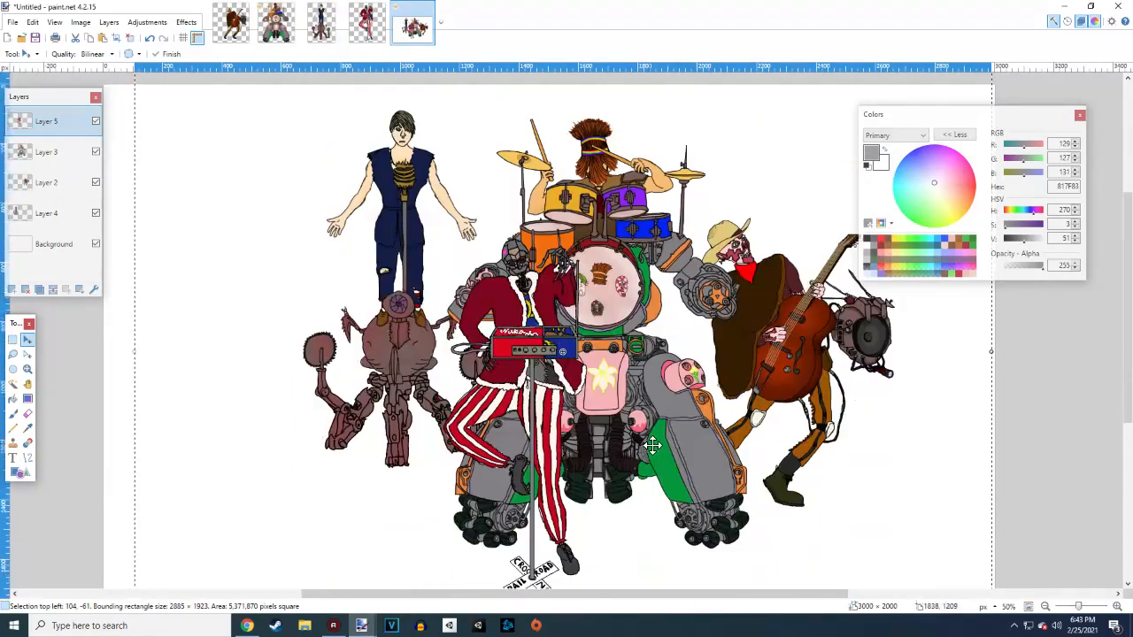
pyautogui.scroll(-2, 652, 444)
pyautogui.scroll(-4, 659, 431)
pyautogui.scroll(-3, 704, 460)
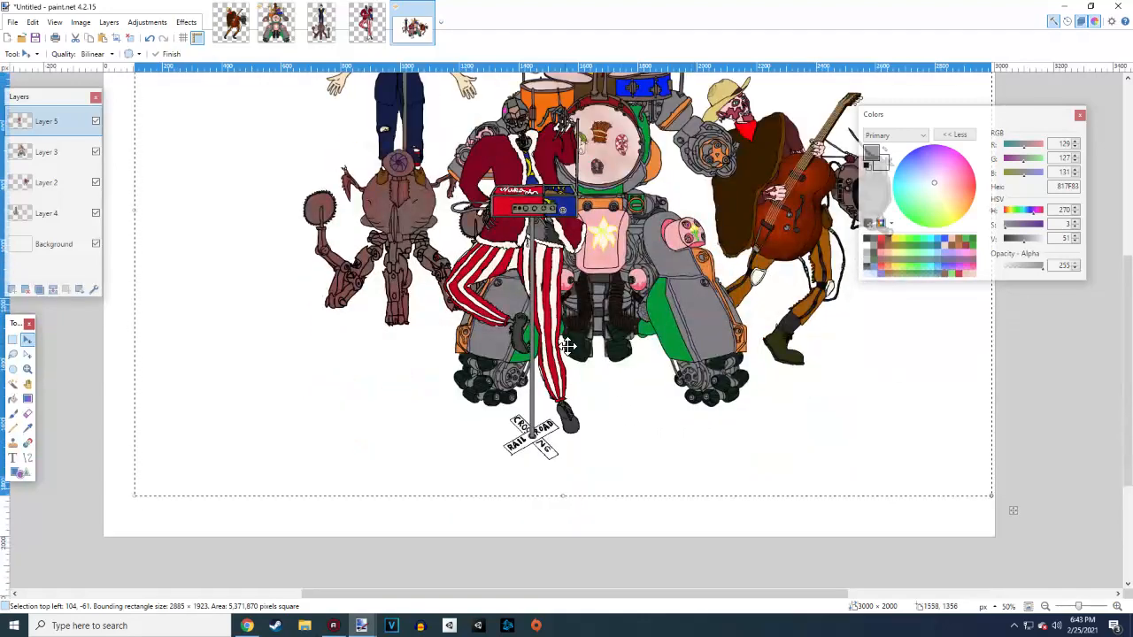
pyautogui.moveTo(546, 326); pyautogui.dragTo(560, 343)
pyautogui.scroll(3, 626, 456)
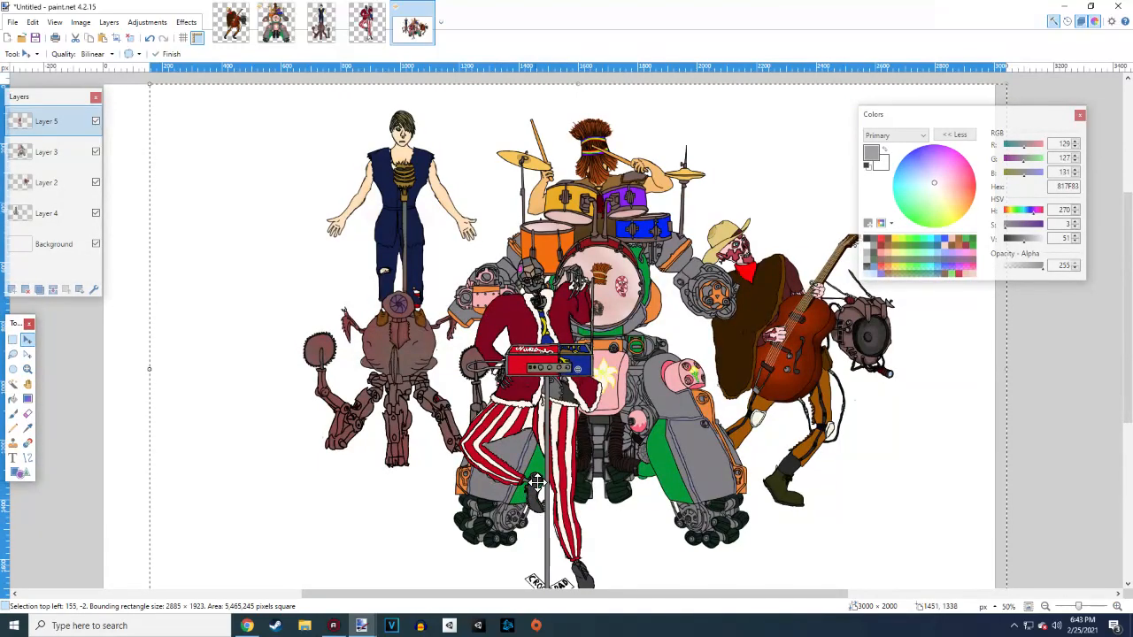
pyautogui.scroll(-3, 546, 473)
pyautogui.scroll(3, 534, 320)
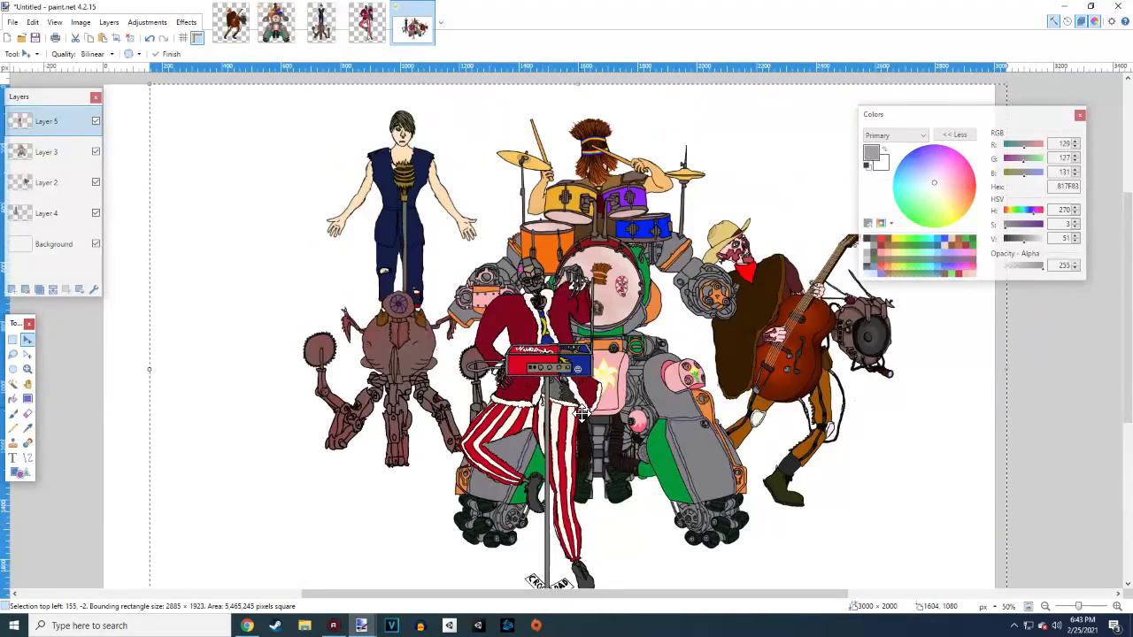
# Erase the stray outlines and white remnants beneath the keyboardist's bent lower leg on Layer 5, undoing the last stroke
pyautogui.scroll(5, 583, 415)
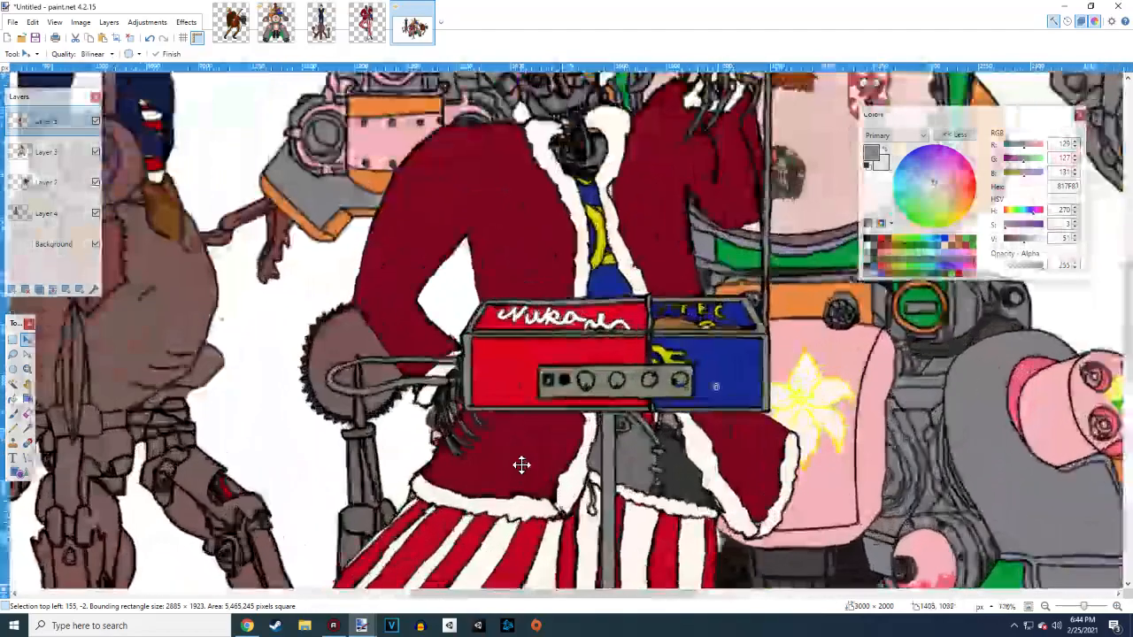
pyautogui.scroll(-3, 526, 442)
pyautogui.scroll(5, 431, 281)
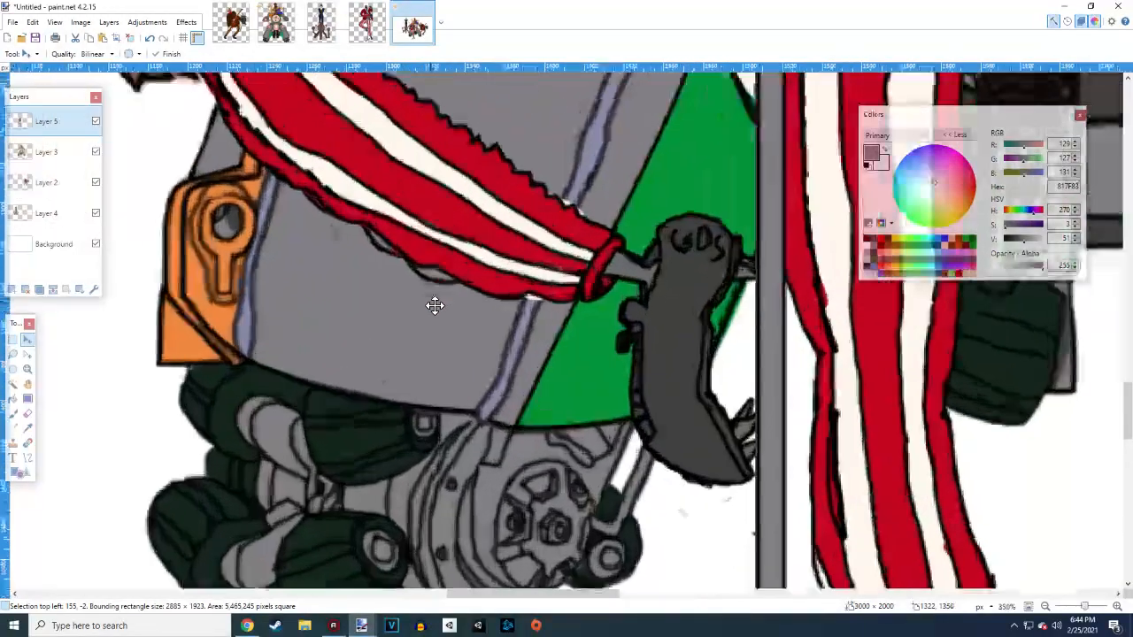
pyautogui.click(27, 413)
pyautogui.scroll(3, 699, 301)
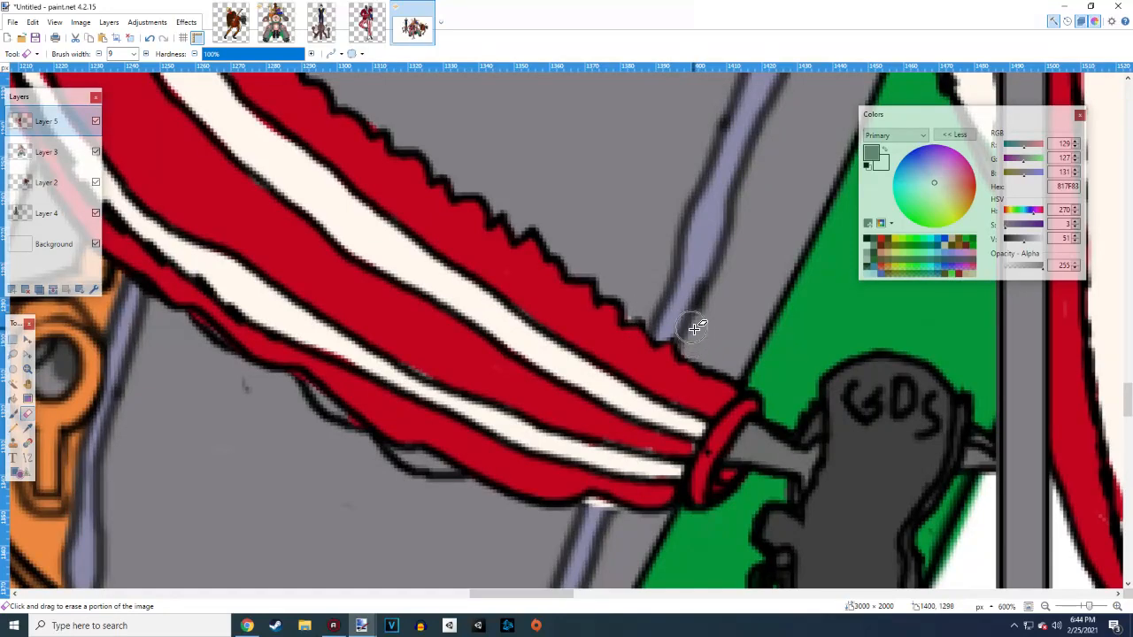
pyautogui.scroll(-3, 690, 292)
pyautogui.moveTo(689, 286); pyautogui.dragTo(595, 371)
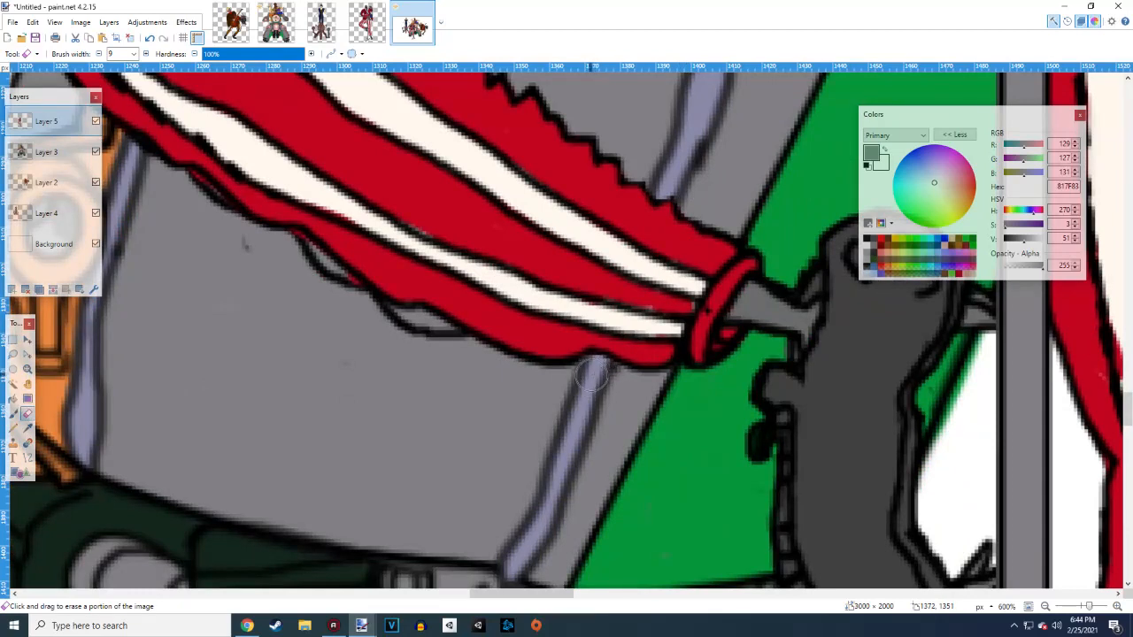
pyautogui.moveTo(445, 357); pyautogui.dragTo(398, 330)
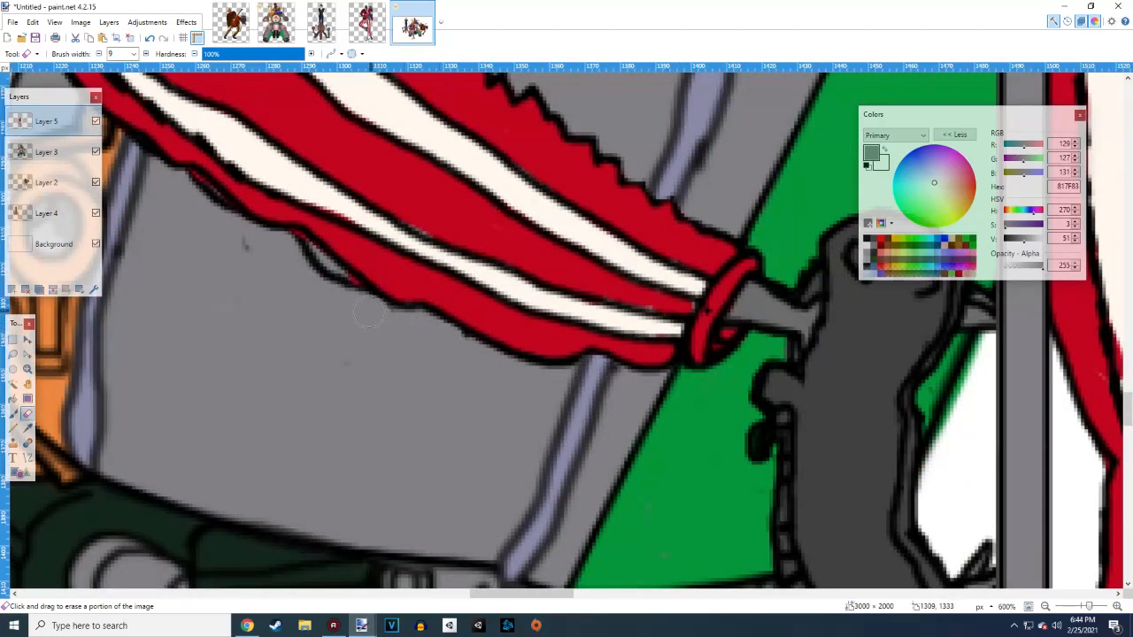
pyautogui.moveTo(347, 295); pyautogui.dragTo(320, 268)
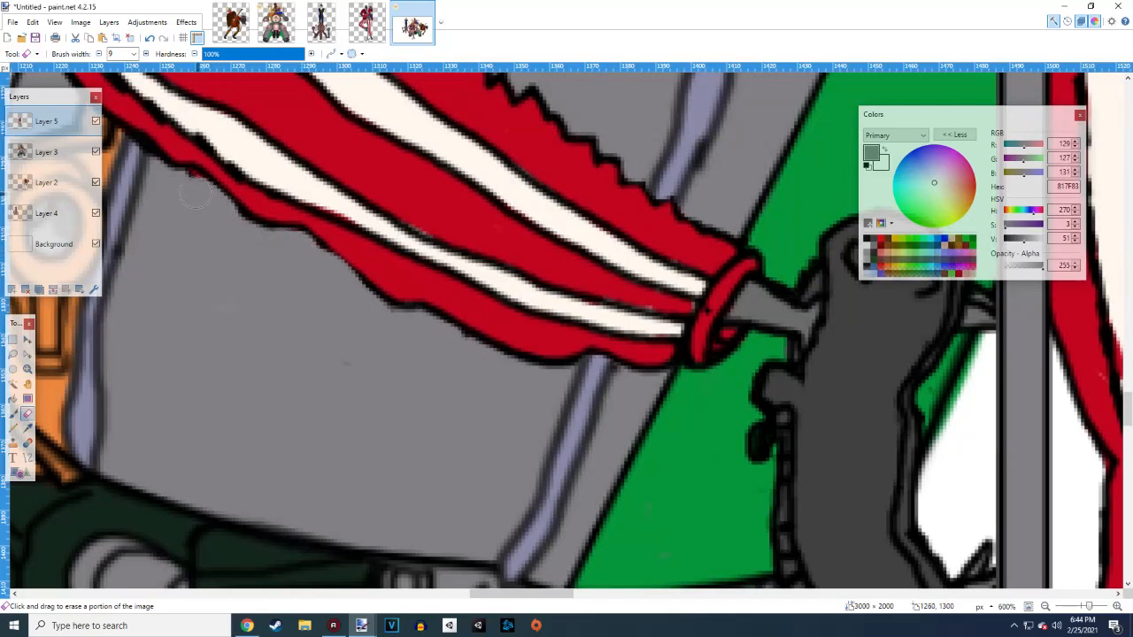
pyautogui.hotkey('ctrl', 'z')
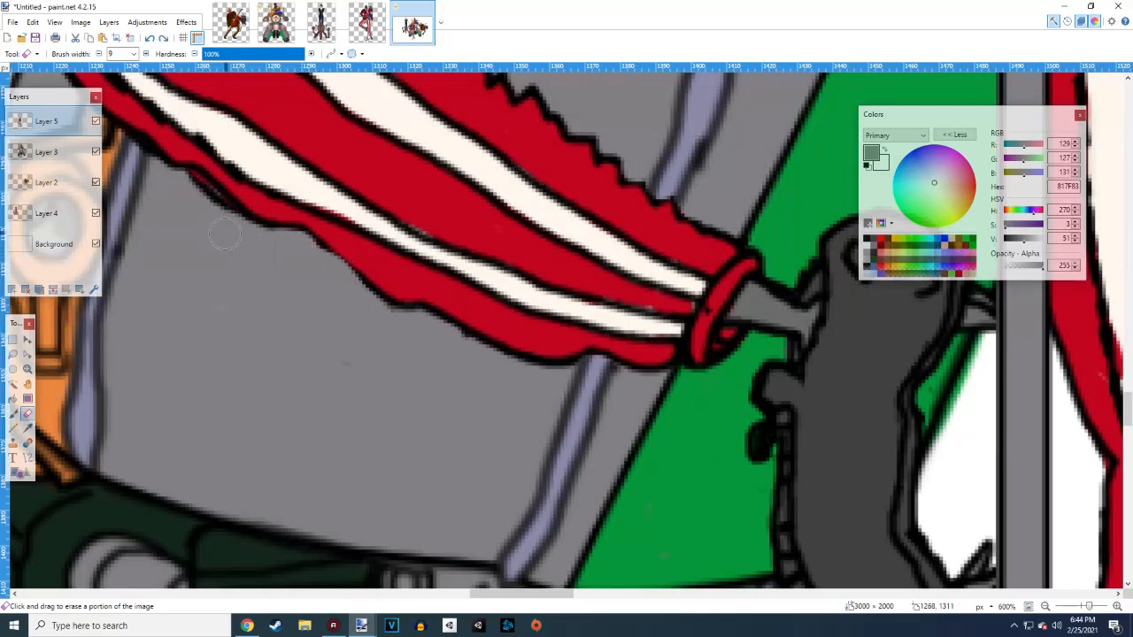
# Erase the white remnant behind the keyboardist's bent knee and the stray red and black bits along the thigh's lower edge
pyautogui.scroll(-5, 400, 380)
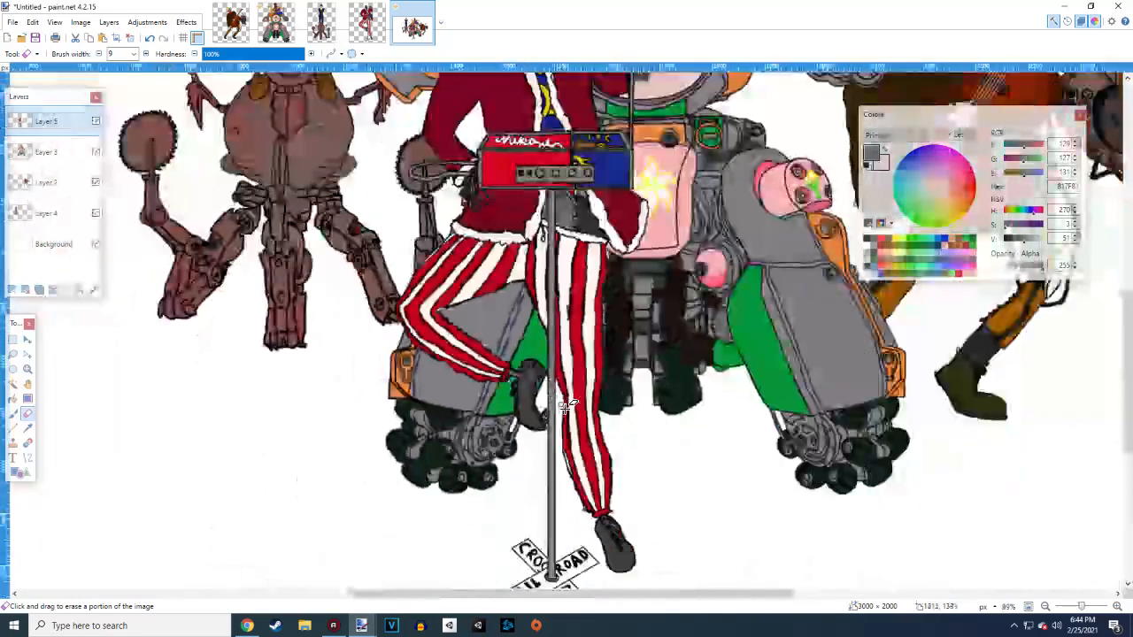
pyautogui.scroll(3, 429, 338)
pyautogui.scroll(8, 430, 338)
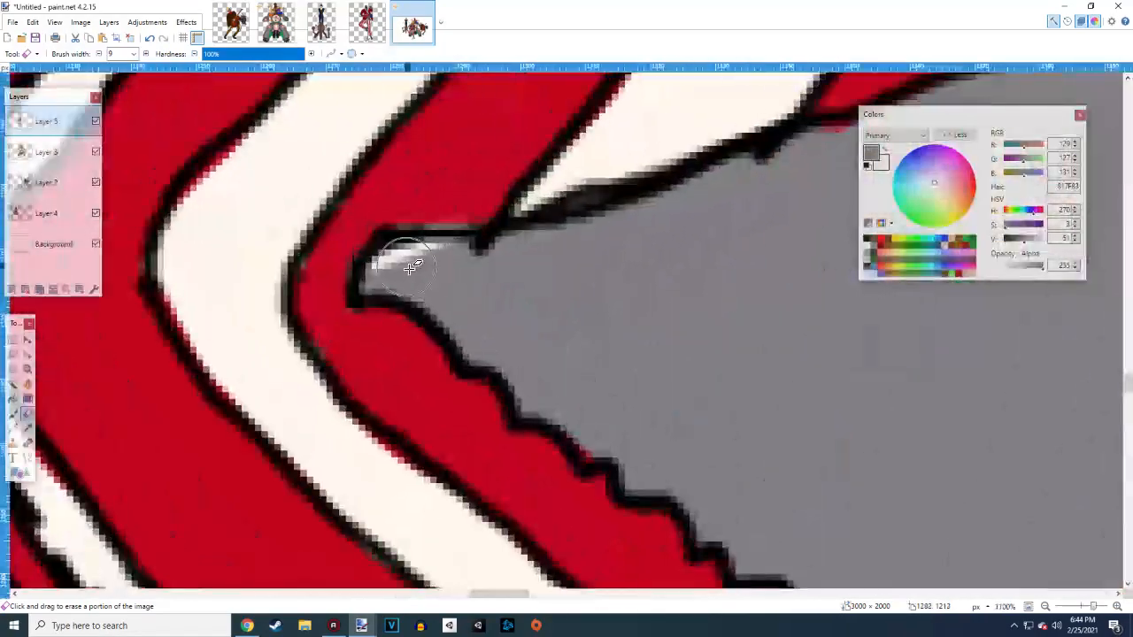
pyautogui.moveTo(397, 270); pyautogui.dragTo(497, 275)
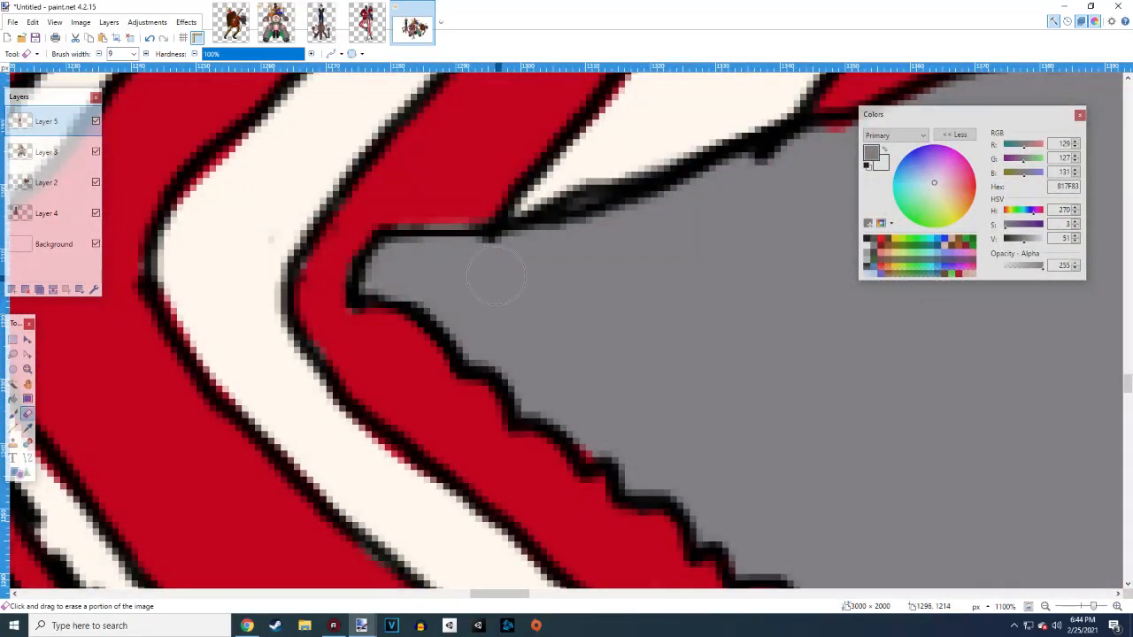
pyautogui.scroll(-4, 612, 334)
pyautogui.scroll(4, 675, 341)
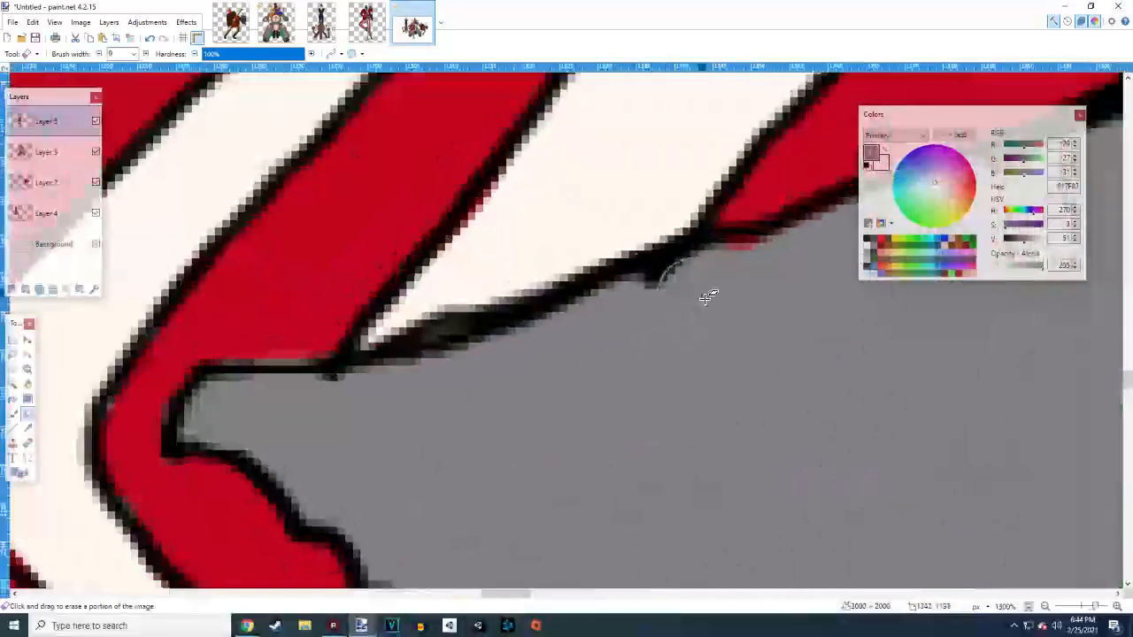
pyautogui.scroll(2, 376, 288)
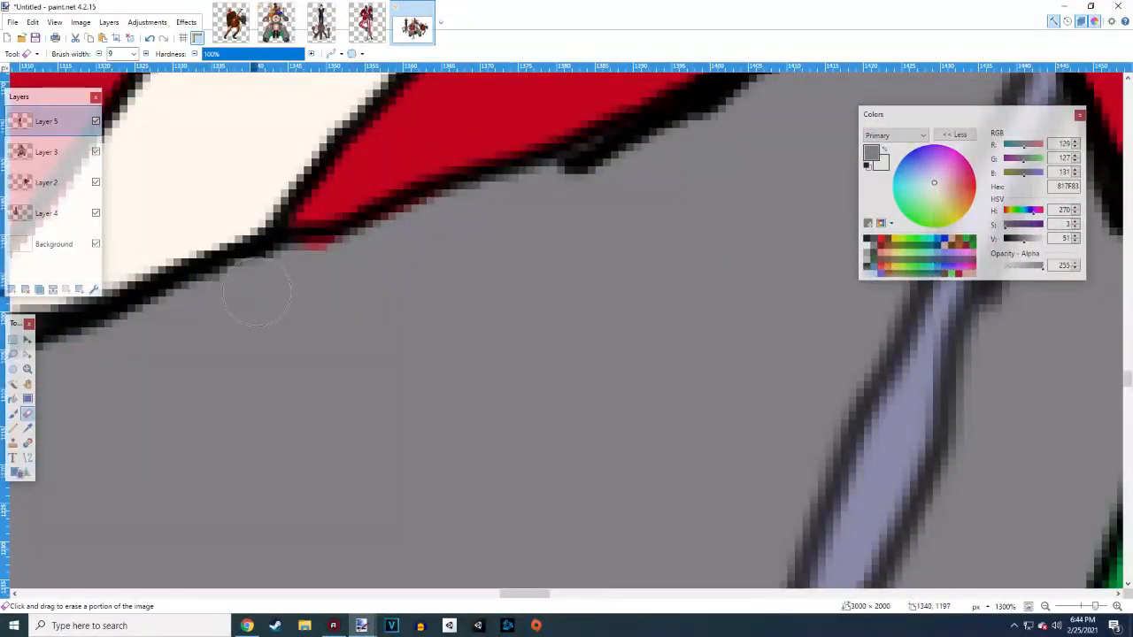
pyautogui.moveTo(253, 299); pyautogui.dragTo(337, 267)
pyautogui.hscroll(2, 522, 278)
pyautogui.scroll(3, 528, 310)
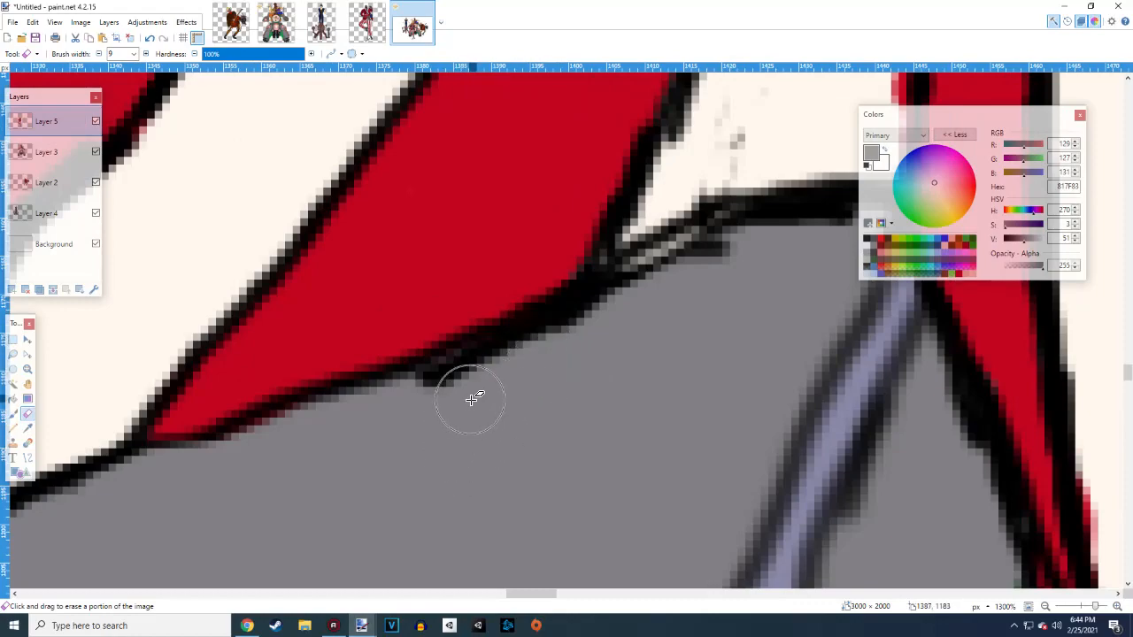
pyautogui.moveTo(434, 396)
pyautogui.mouseDown()
pyautogui.moveTo(694, 299)
pyautogui.moveTo(726, 309)
pyautogui.moveTo(715, 271)
pyautogui.mouseUp()
# Erase the stray pixels along both edges of the keyboardist's striped standing leg above the ankle on Layer 5
pyautogui.scroll(-8, 746, 329)
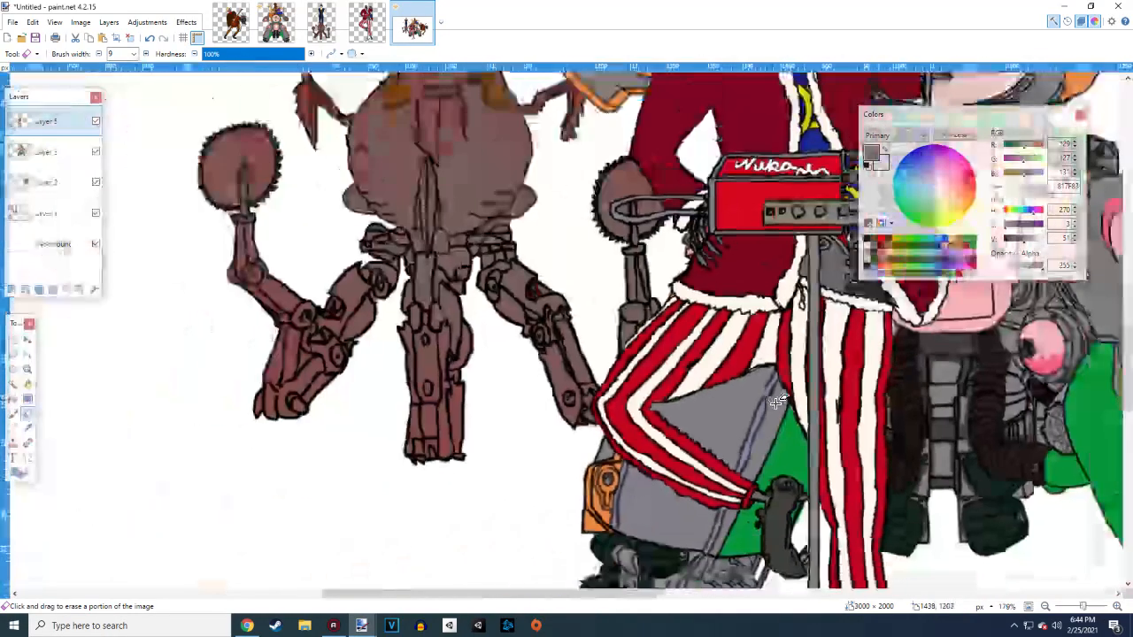
pyautogui.scroll(-4, 776, 402)
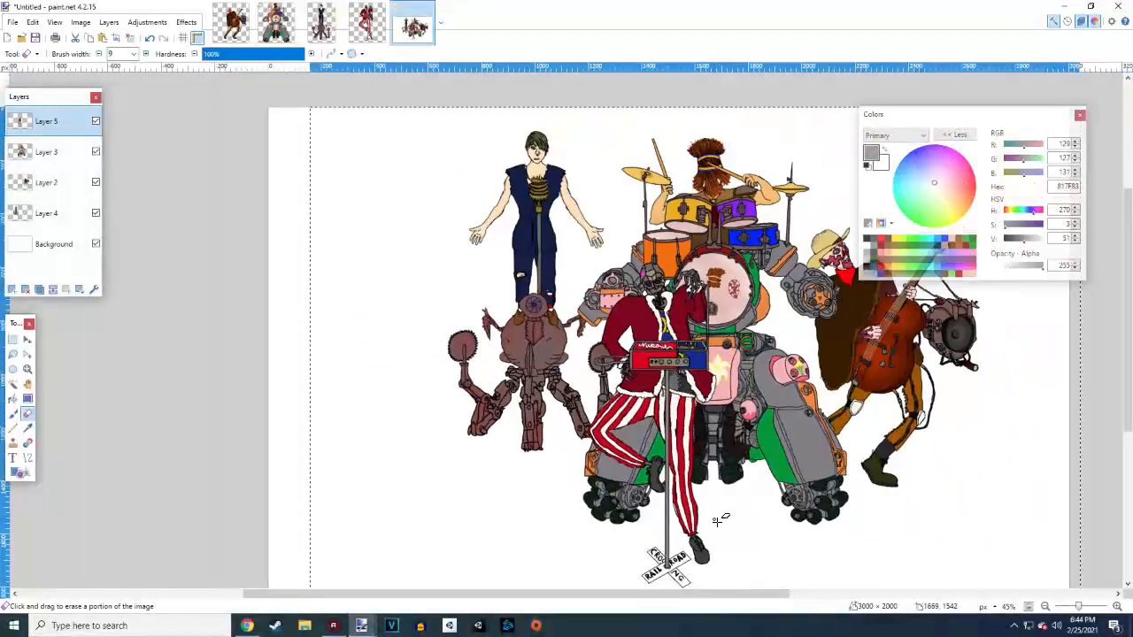
pyautogui.scroll(9, 720, 520)
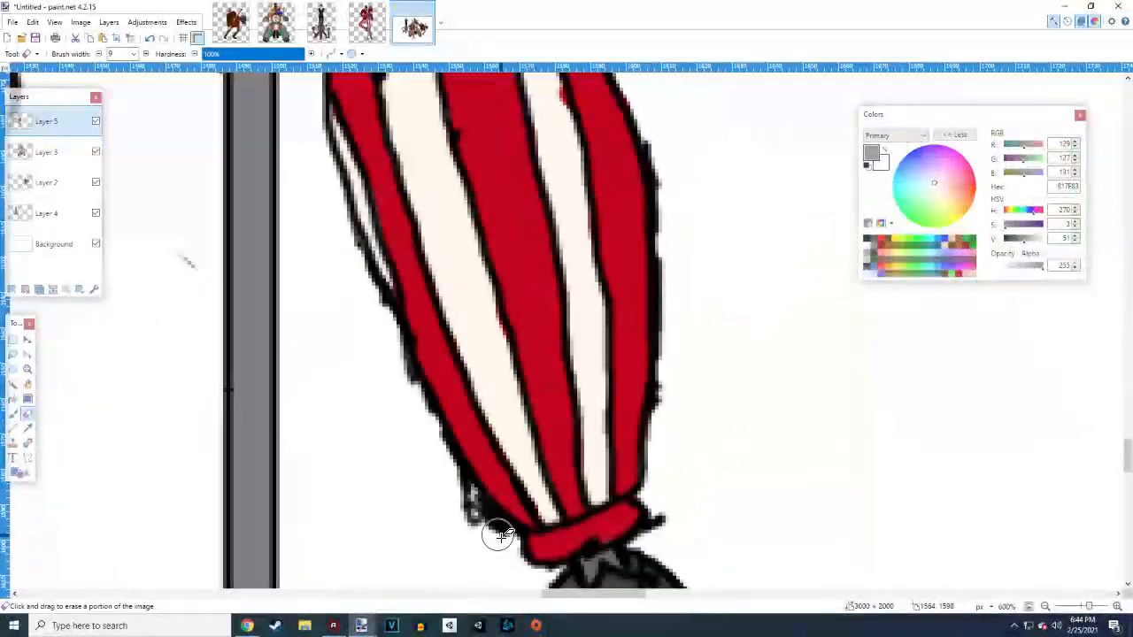
pyautogui.moveTo(472, 529); pyautogui.dragTo(420, 446)
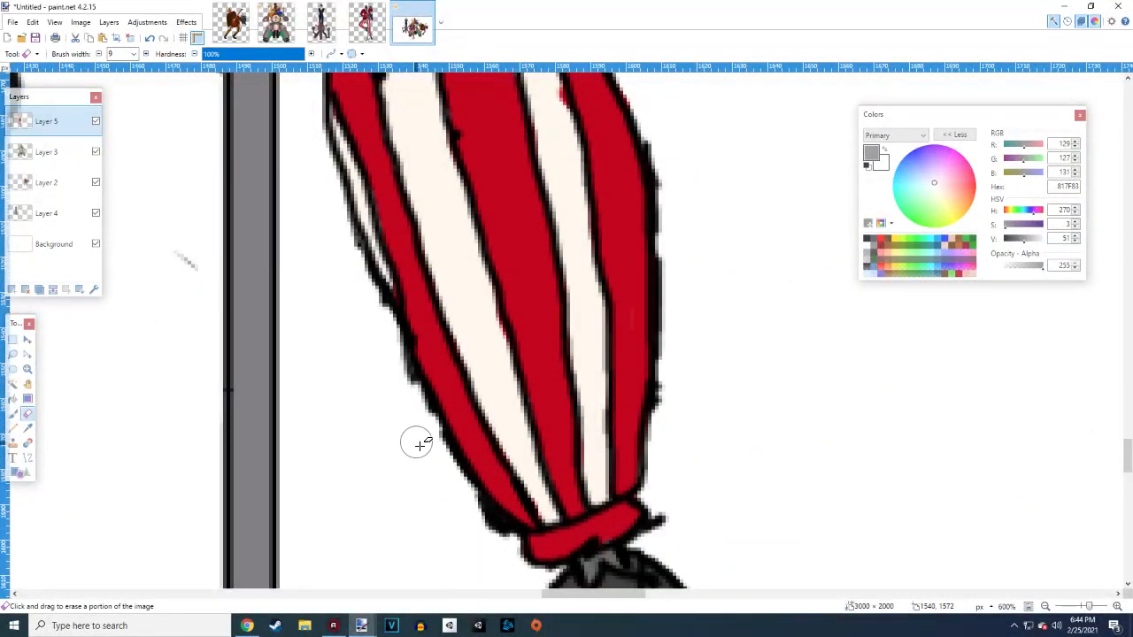
pyautogui.moveTo(674, 416); pyautogui.dragTo(676, 367)
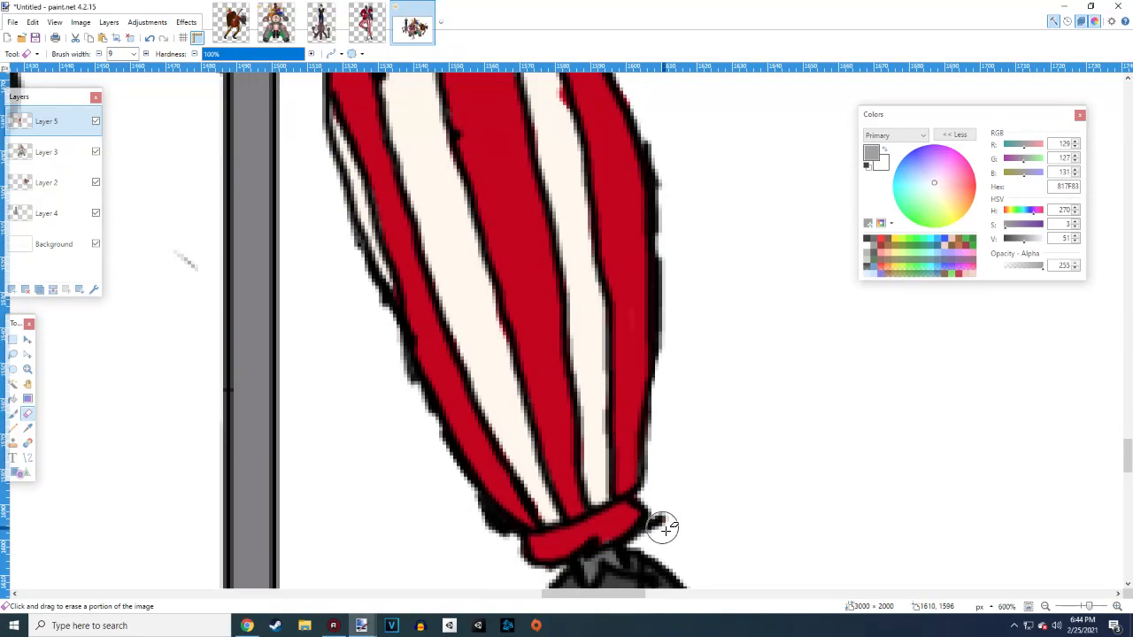
pyautogui.scroll(-9, 735, 501)
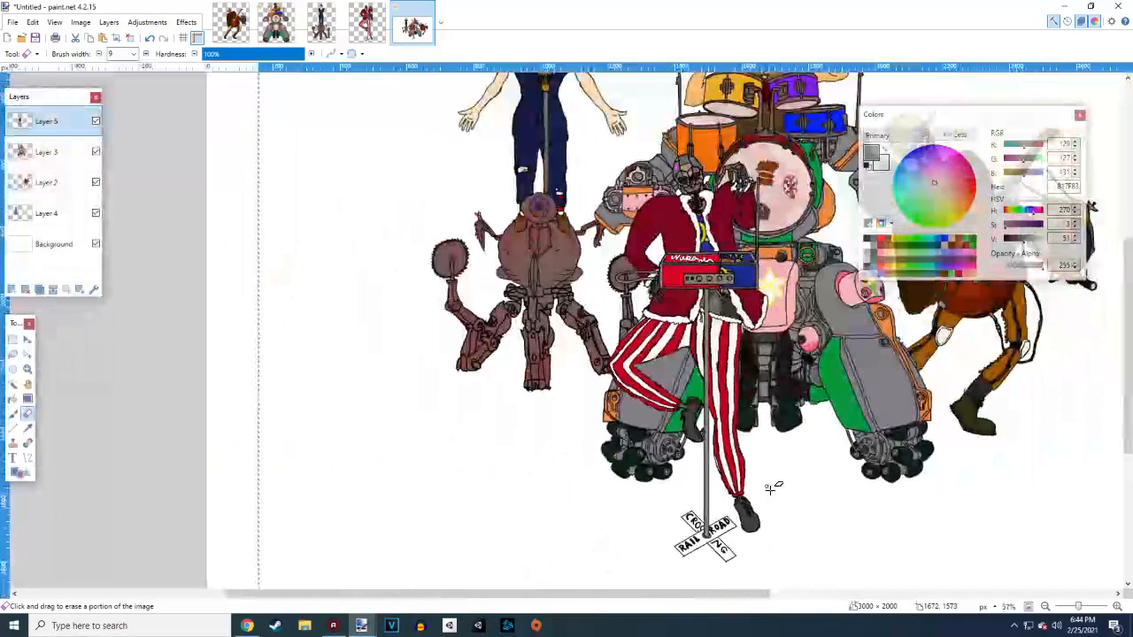
pyautogui.scroll(-3, 773, 488)
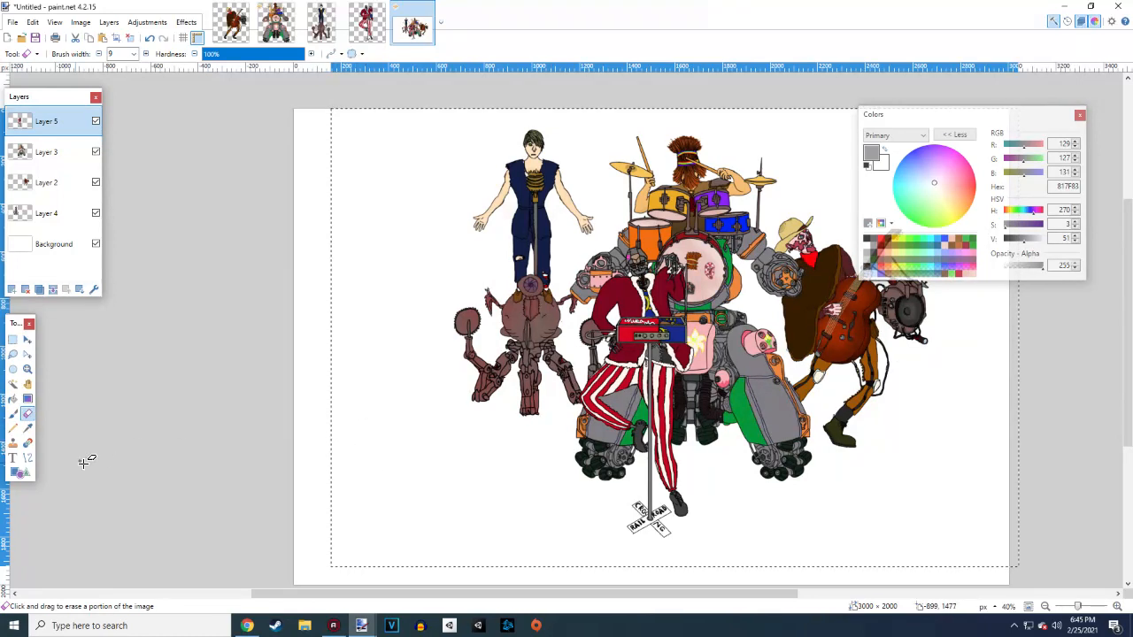
# Add a new empty layer and place it directly above the Background layer, beneath all band members
pyautogui.click(12, 289)
pyautogui.moveTo(49, 124); pyautogui.dragTo(53, 248)
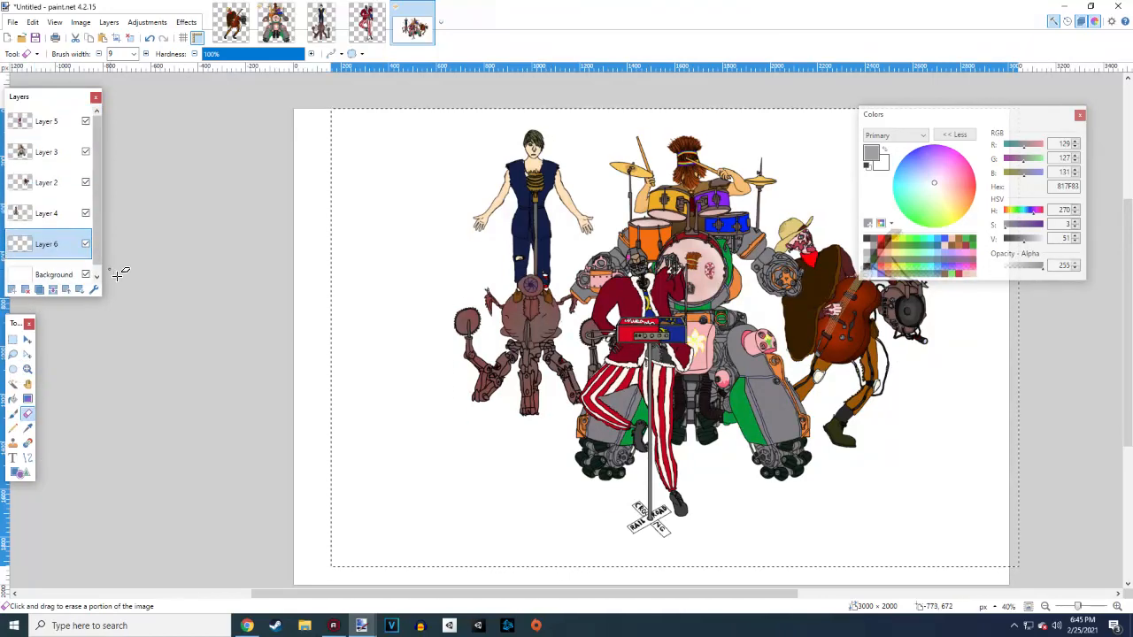
pyautogui.click(12, 340)
pyautogui.scroll(-2, 474, 363)
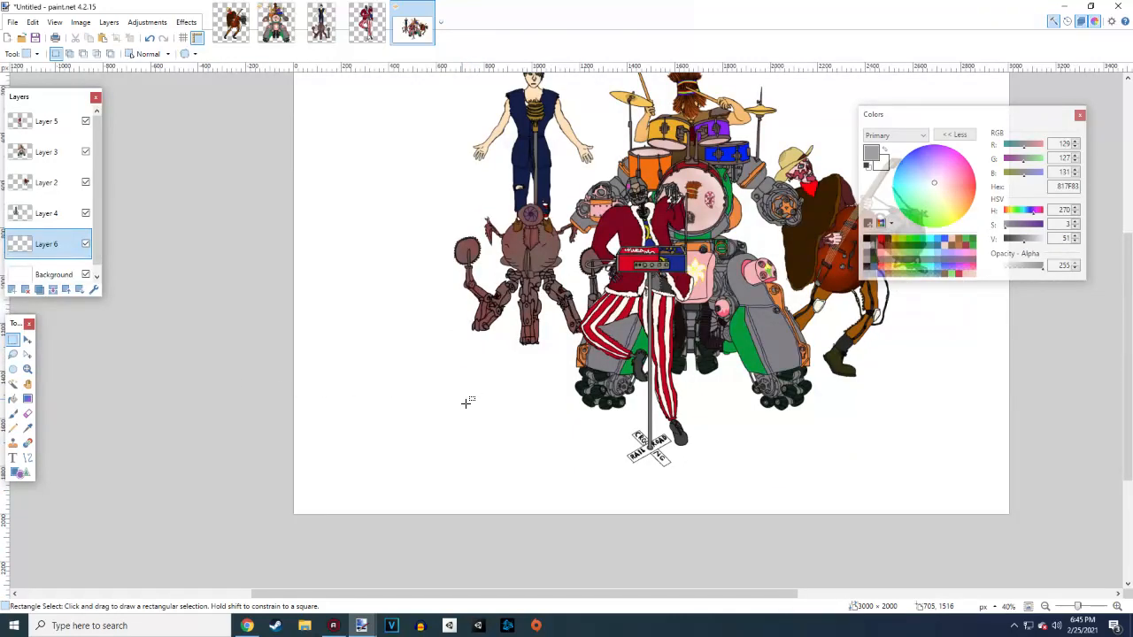
# Switch to Chrome and search Google Images for "road" as background reference
pyautogui.click(247, 626)
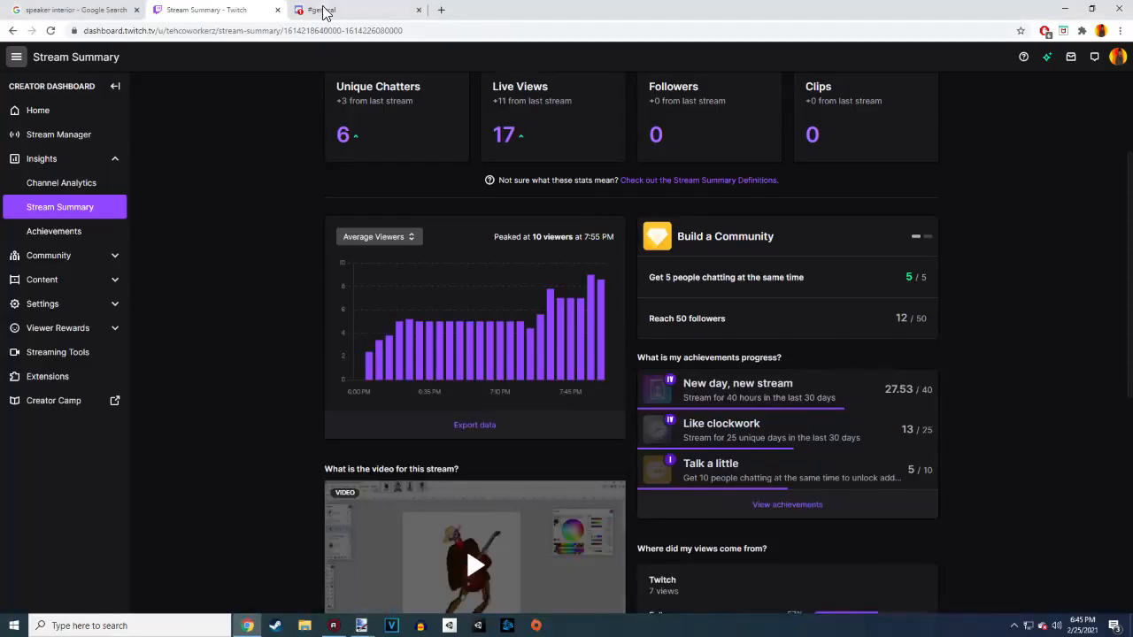
pyautogui.click(110, 9)
pyautogui.moveTo(215, 68); pyautogui.dragTo(116, 77)
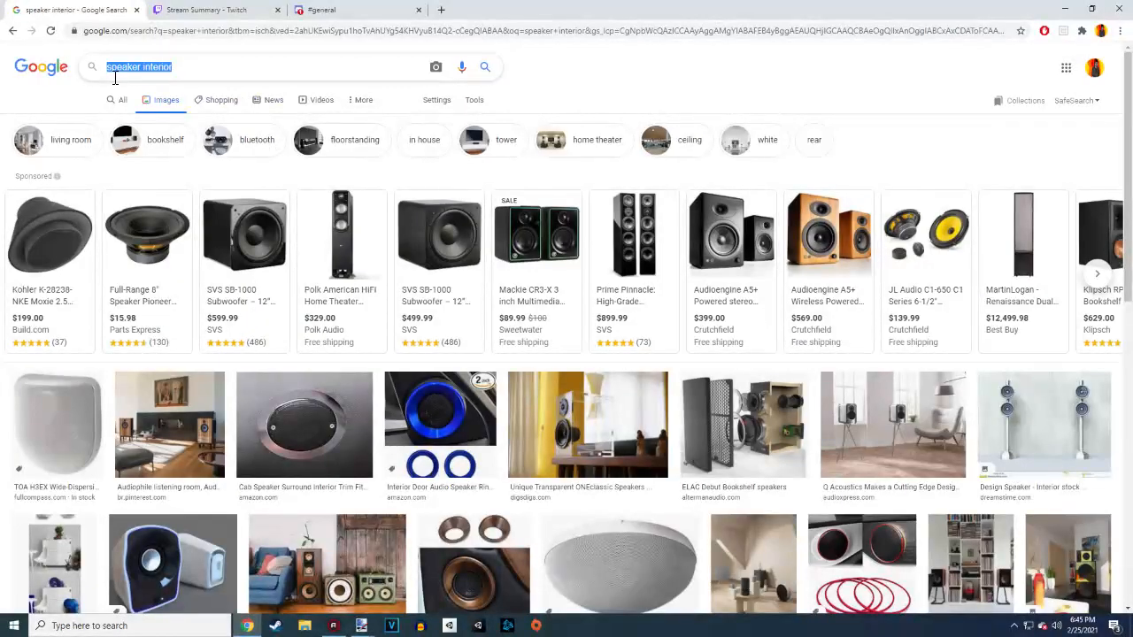
pyautogui.write('road')
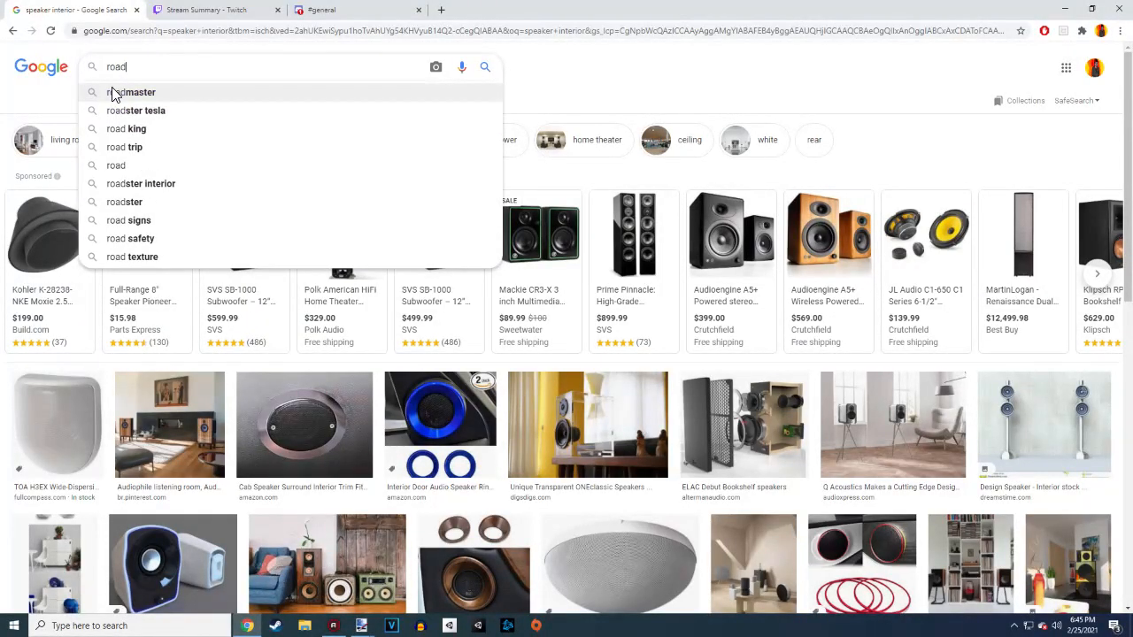
pyautogui.press('Return')
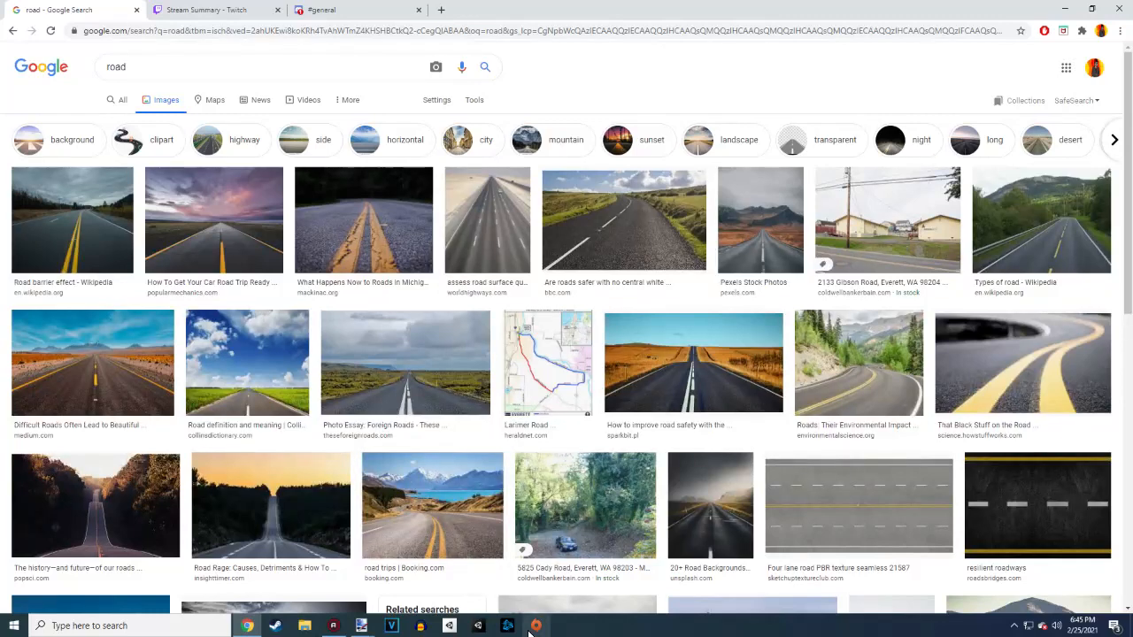
# Return to the untitled paint.net group image and nudge the entire singer layer, Layer 4, up to a selection offset of 0, -76
pyautogui.moveTo(362, 626)
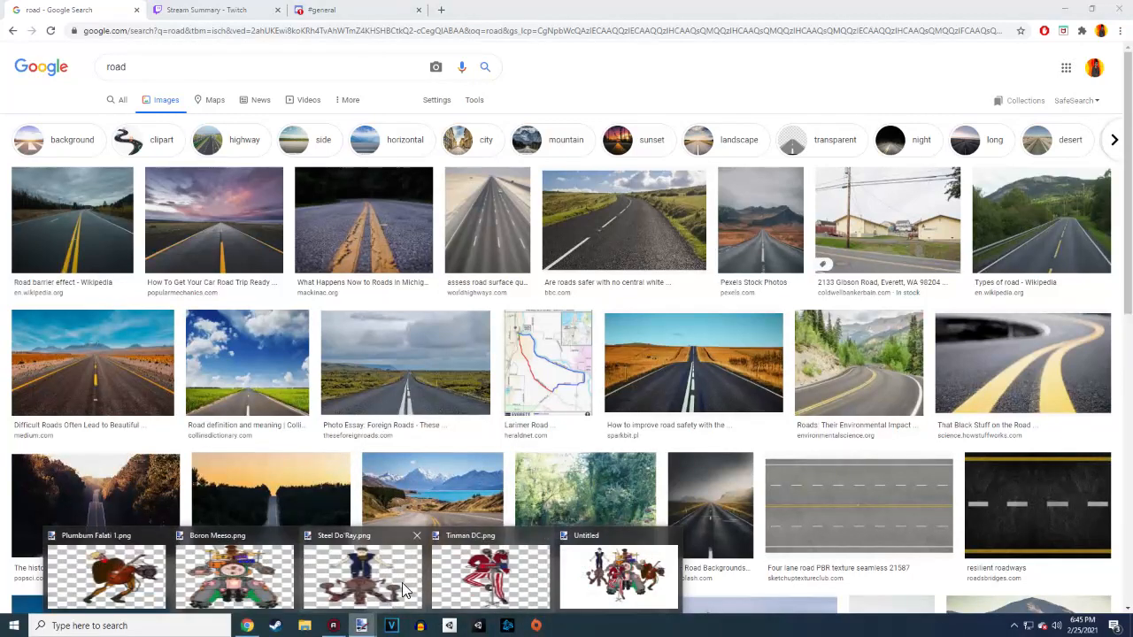
pyautogui.click(620, 605)
pyautogui.scroll(3, 650, 461)
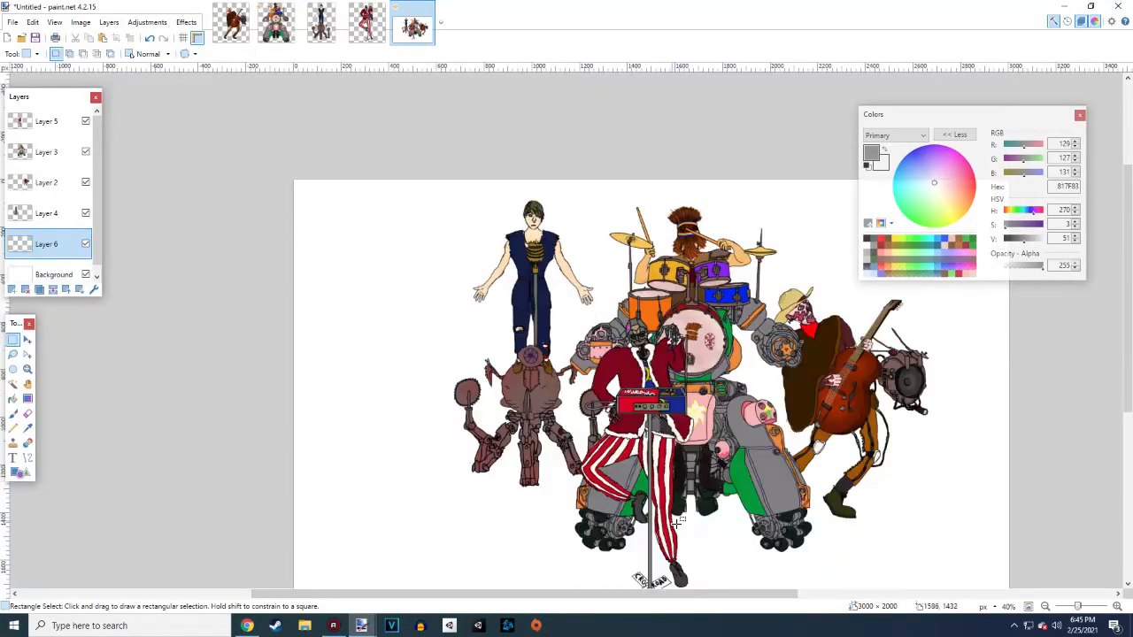
pyautogui.scroll(-2, 675, 516)
pyautogui.scroll(3, 677, 522)
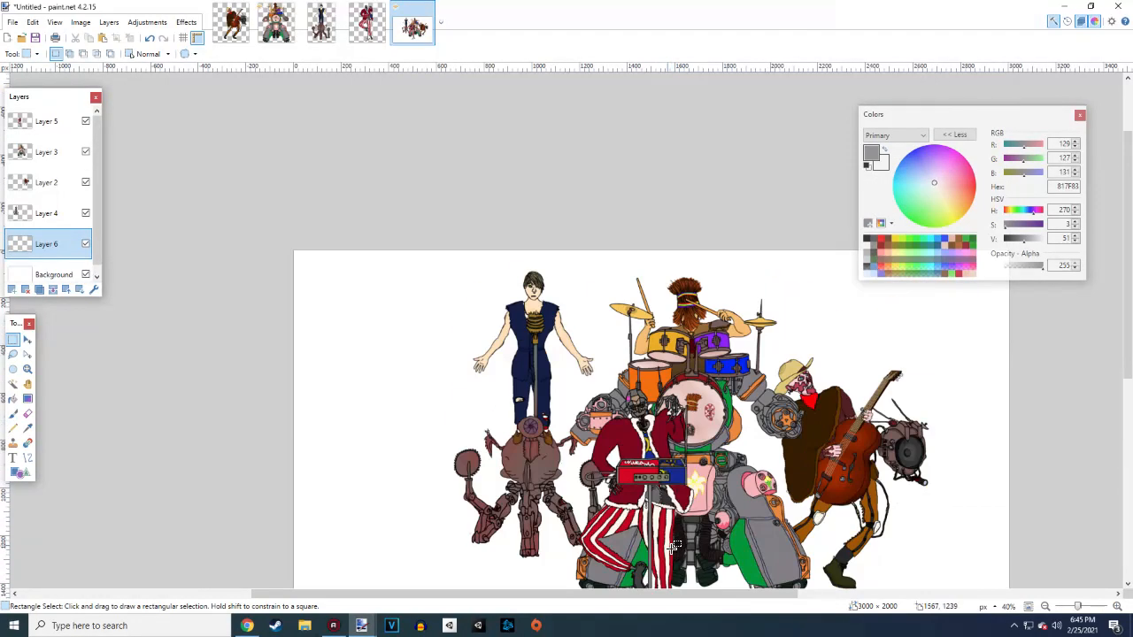
pyautogui.scroll(-2, 676, 558)
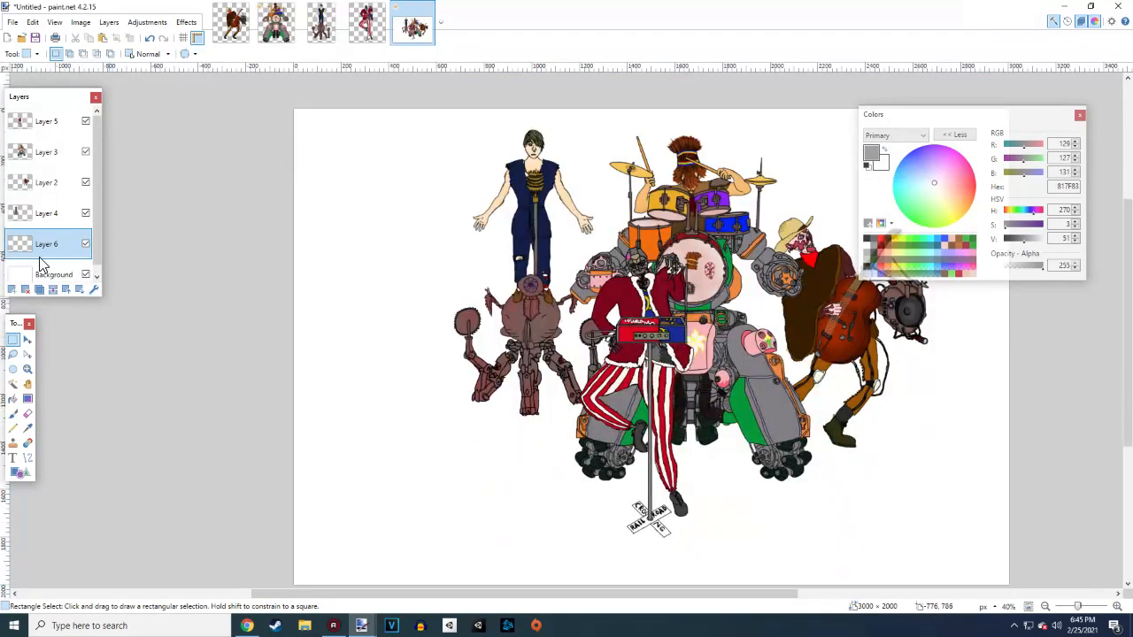
pyautogui.click(46, 212)
pyautogui.click(28, 339)
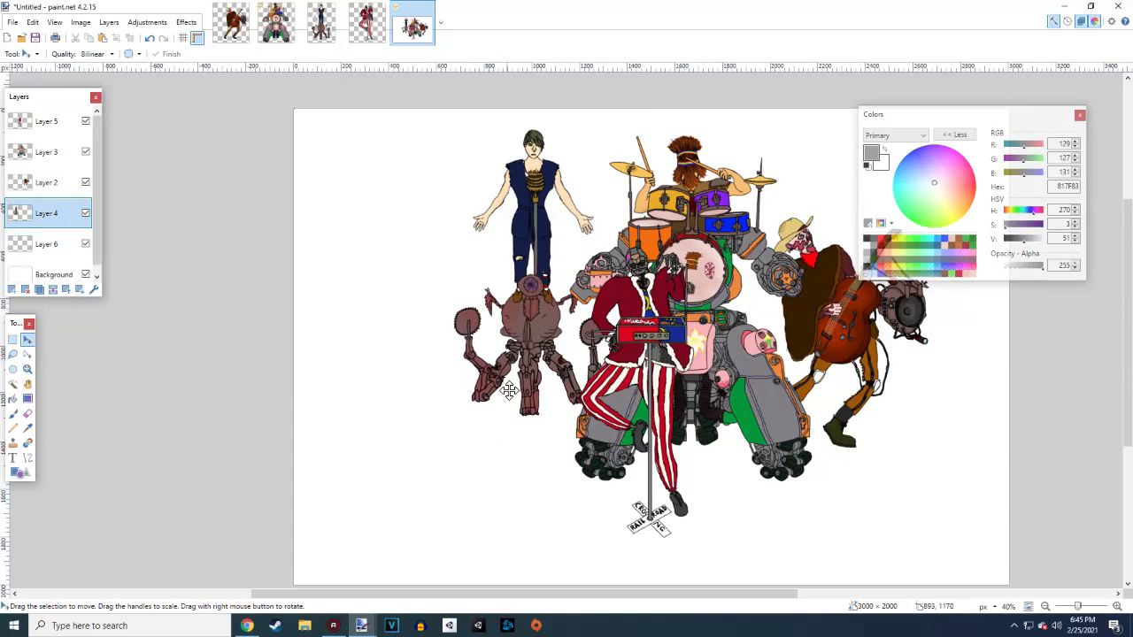
pyautogui.hotkey('ctrl', 'a')
pyautogui.press('Up')
pyautogui.press('Up')
pyautogui.press('Up')
pyautogui.press('Up')
pyautogui.press('Up')
pyautogui.press('Up')
pyautogui.press('Up')
pyautogui.press('Up')
pyautogui.press('Up')
pyautogui.press('Up')
pyautogui.press('Up')
pyautogui.press('Up')
pyautogui.press('Up')
pyautogui.press('Up')
pyautogui.press('Up')
pyautogui.press('Up')
pyautogui.press('Up')
pyautogui.press('Up')
pyautogui.press('Up')
pyautogui.press('Up')
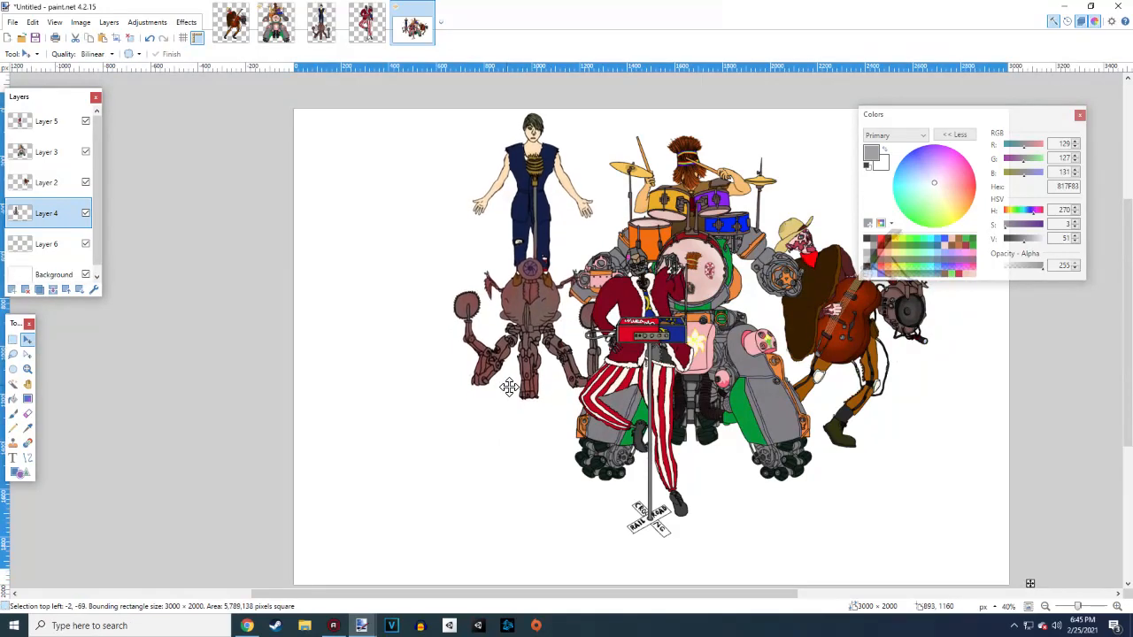
pyautogui.press('Up')
pyautogui.press('Up')
pyautogui.press('Up')
pyautogui.press('Up')
pyautogui.press('Up')
pyautogui.press('Up')
pyautogui.press('Up')
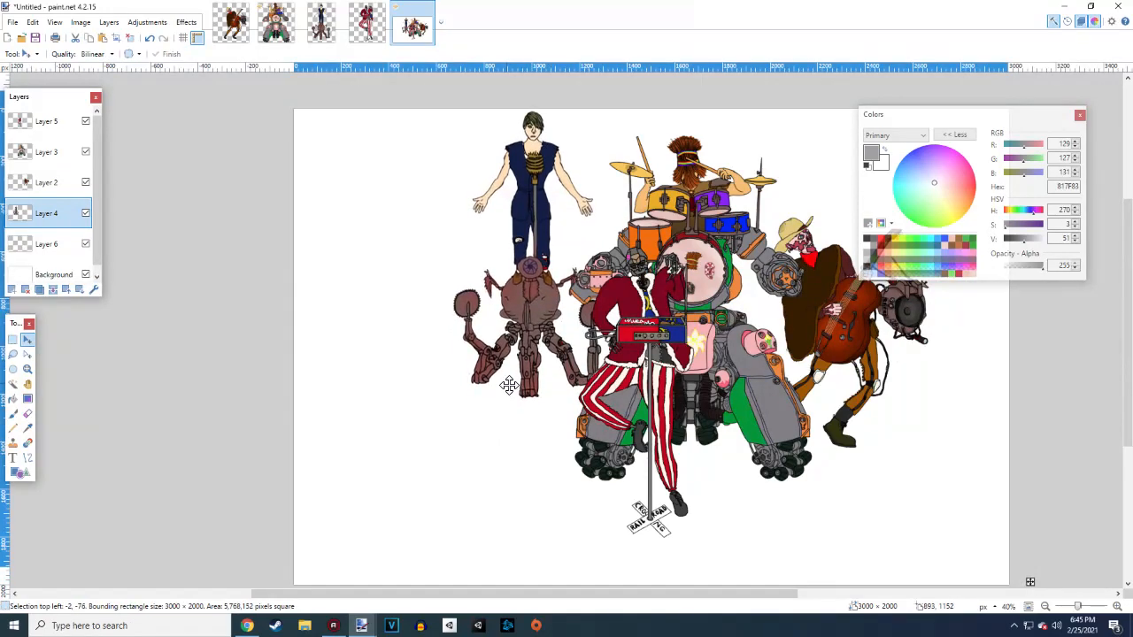
pyautogui.press('Right')
pyautogui.press('Right')
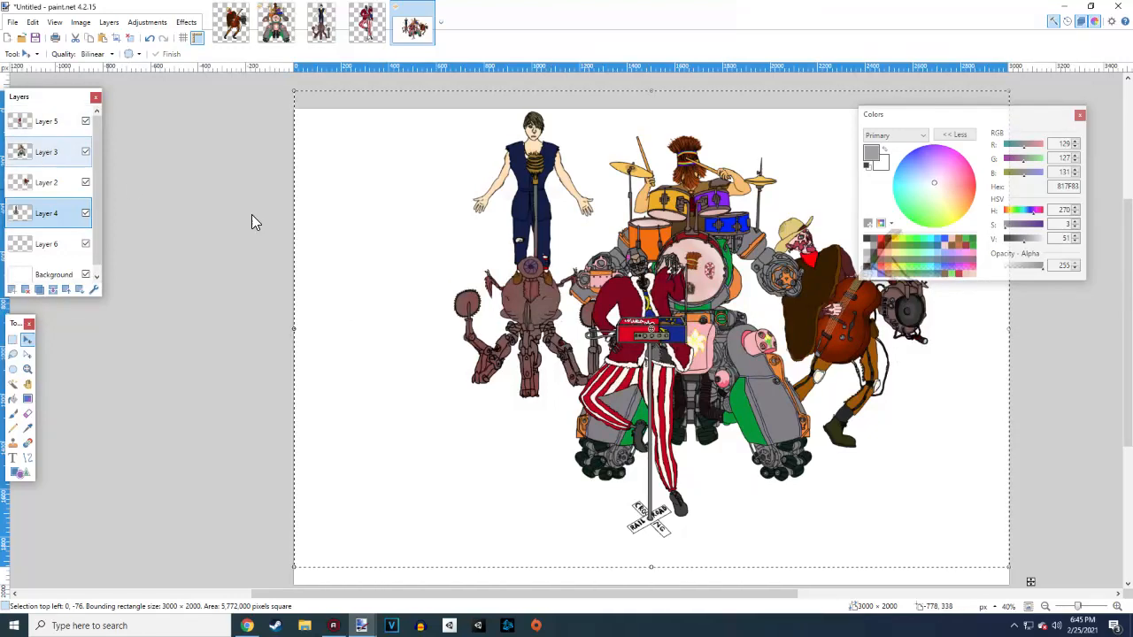
# Move the drummer on Layer 3 up to selection offset -7, -189 and the bassist on Layer 2 up and left to -41, -285
pyautogui.click(44, 152)
pyautogui.moveTo(750, 416); pyautogui.dragTo(748, 378)
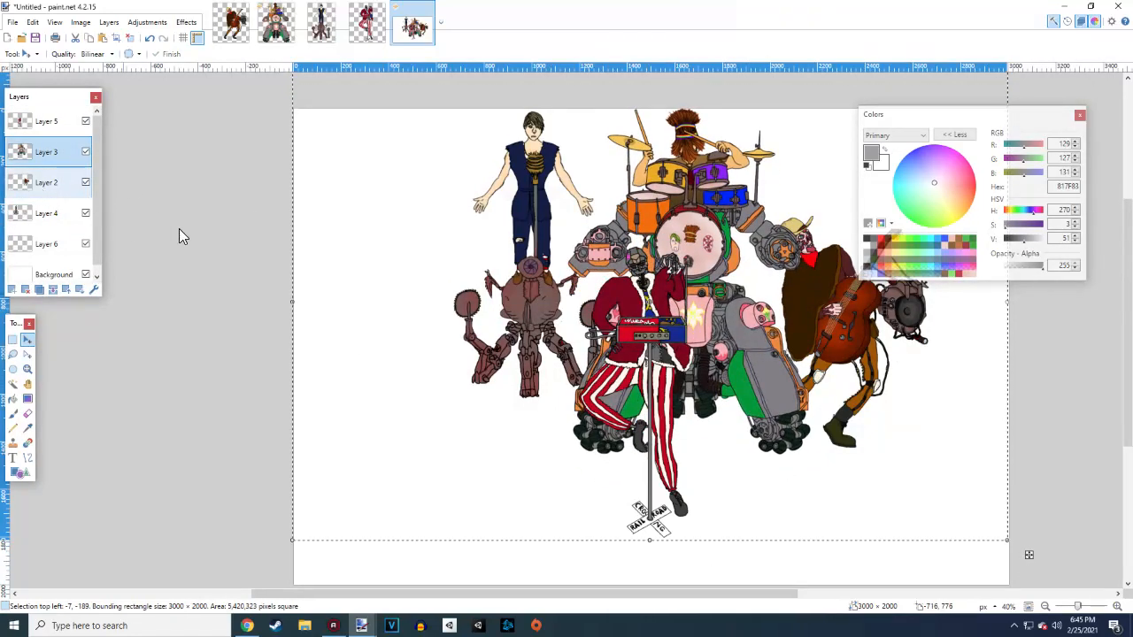
pyautogui.click(44, 186)
pyautogui.moveTo(861, 390); pyautogui.dragTo(851, 365)
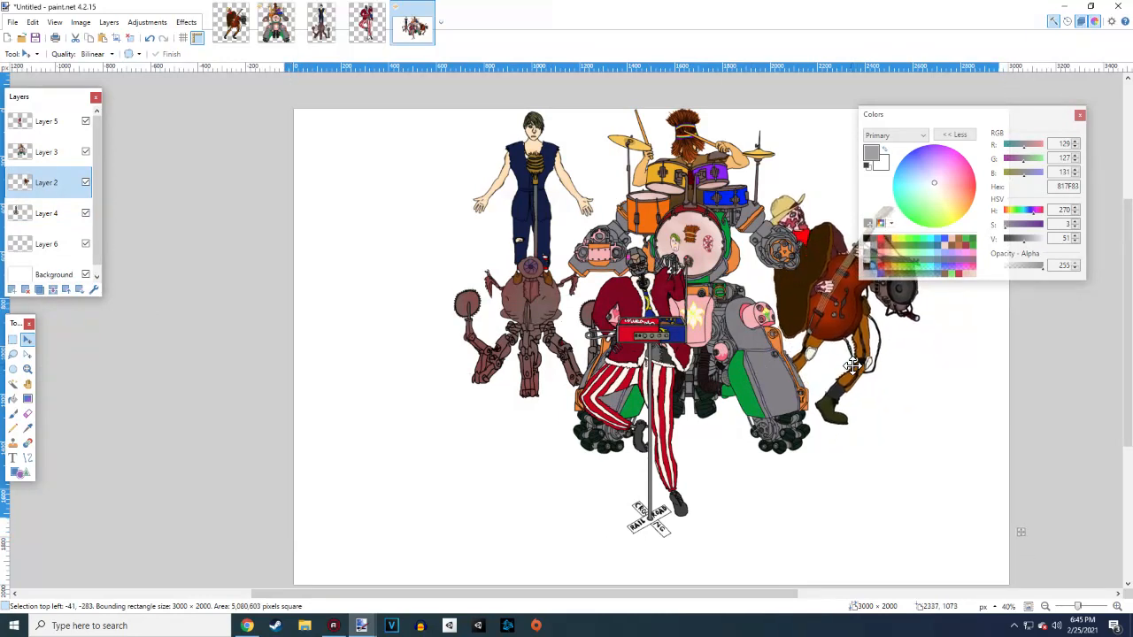
pyautogui.click(44, 212)
pyautogui.click(47, 124)
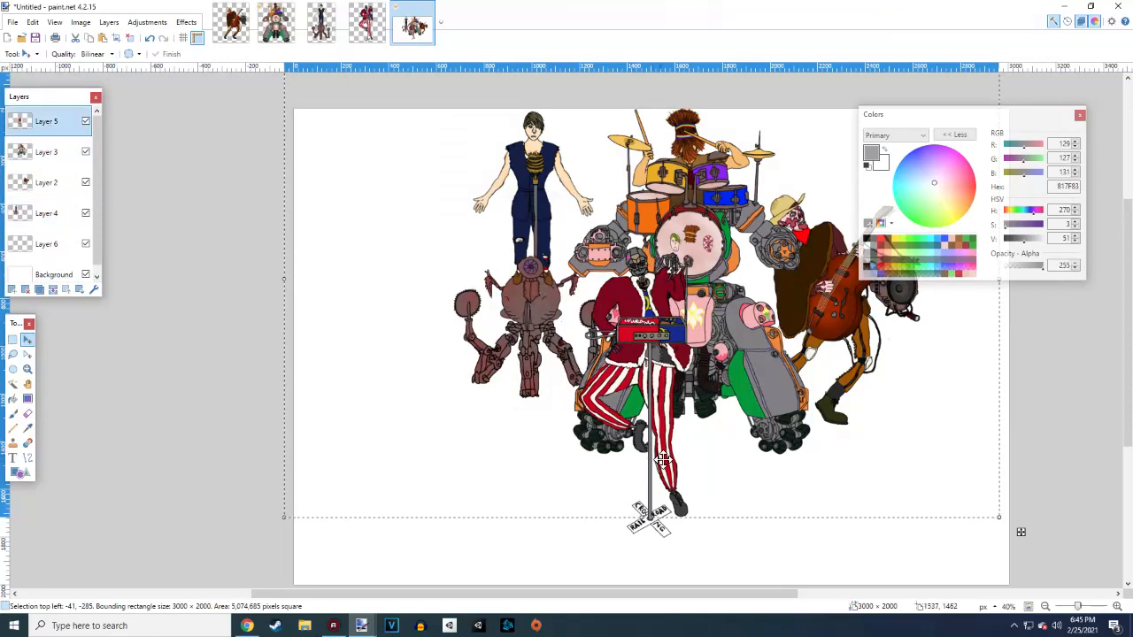
pyautogui.moveTo(651, 469)
pyautogui.mouseDown()
pyautogui.moveTo(680, 452)
pyautogui.moveTo(649, 468)
pyautogui.mouseUp()
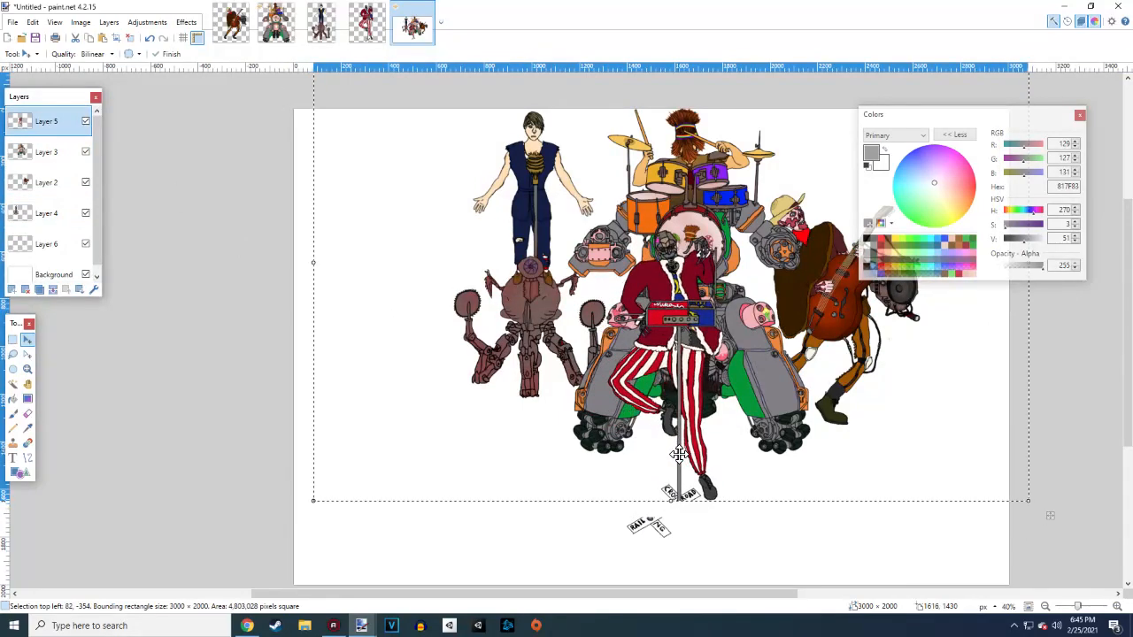
# Clear the old selection and move the whole keyboardist on Layer 5 up and left to an offset of about -108, -74
pyautogui.click(13, 338)
pyautogui.click(217, 370)
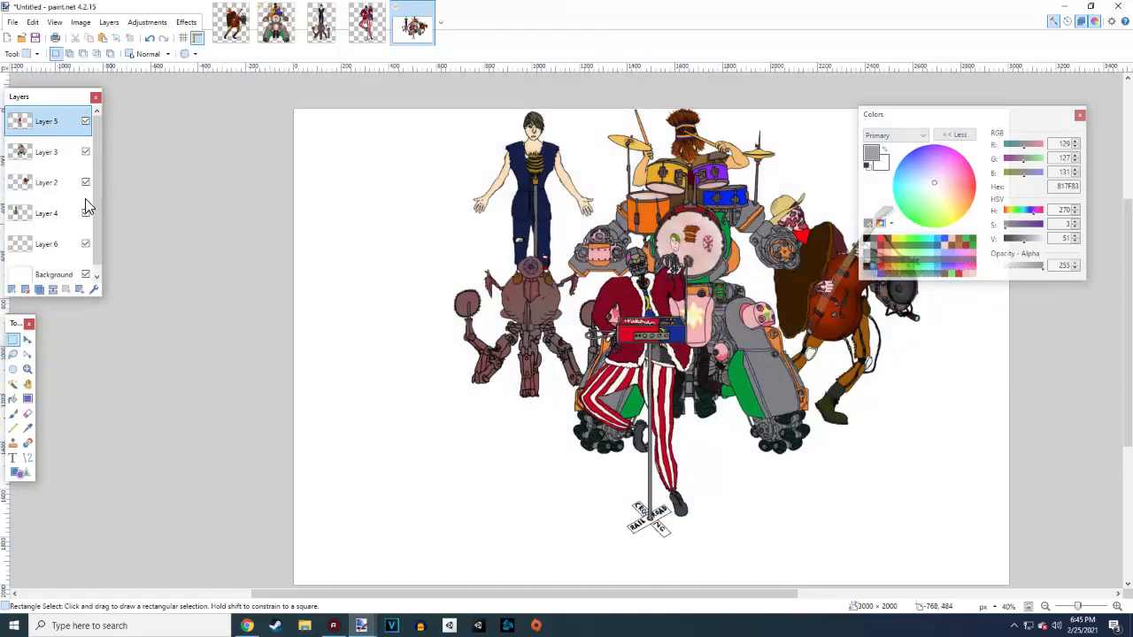
pyautogui.click(28, 341)
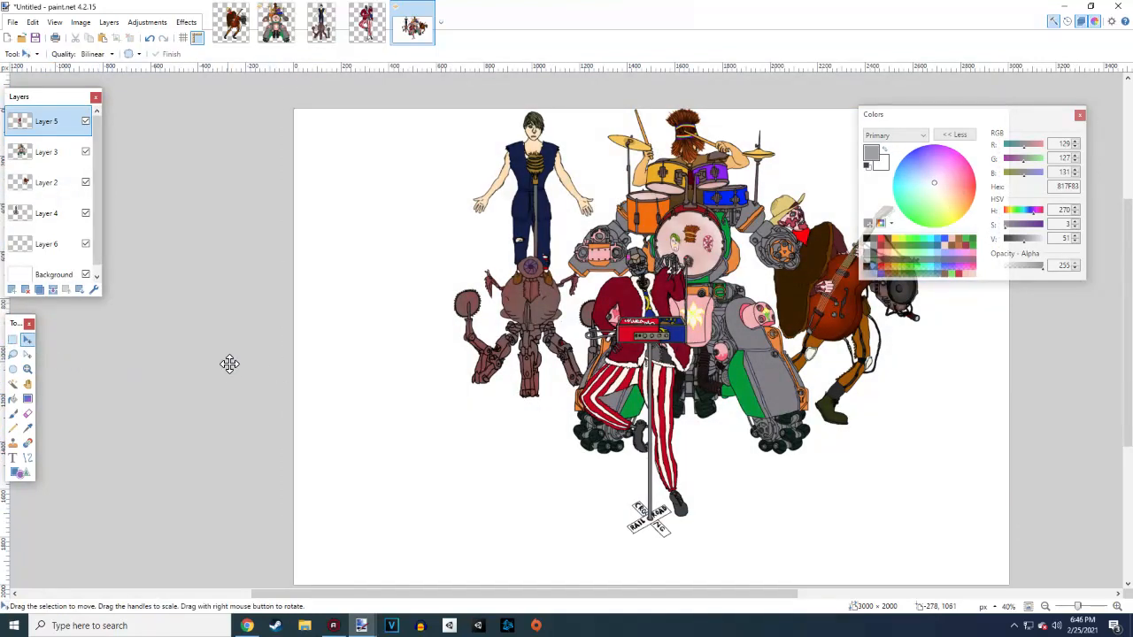
pyautogui.moveTo(668, 467)
pyautogui.mouseDown()
pyautogui.moveTo(699, 455)
pyautogui.moveTo(641, 448)
pyautogui.mouseUp()
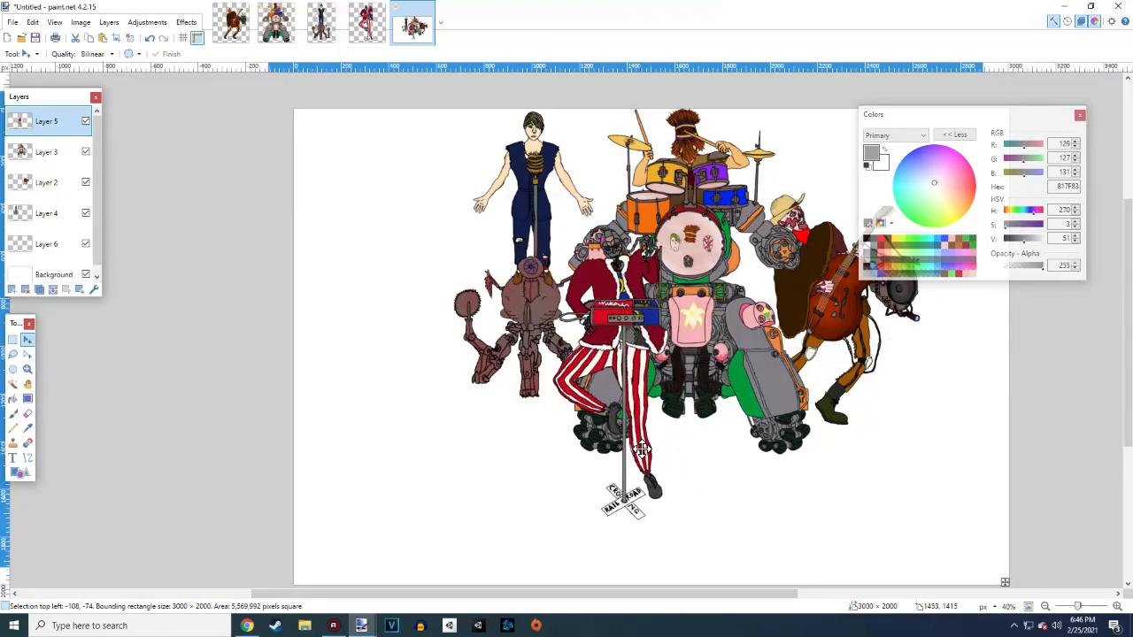
pyautogui.scroll(-2, 576, 476)
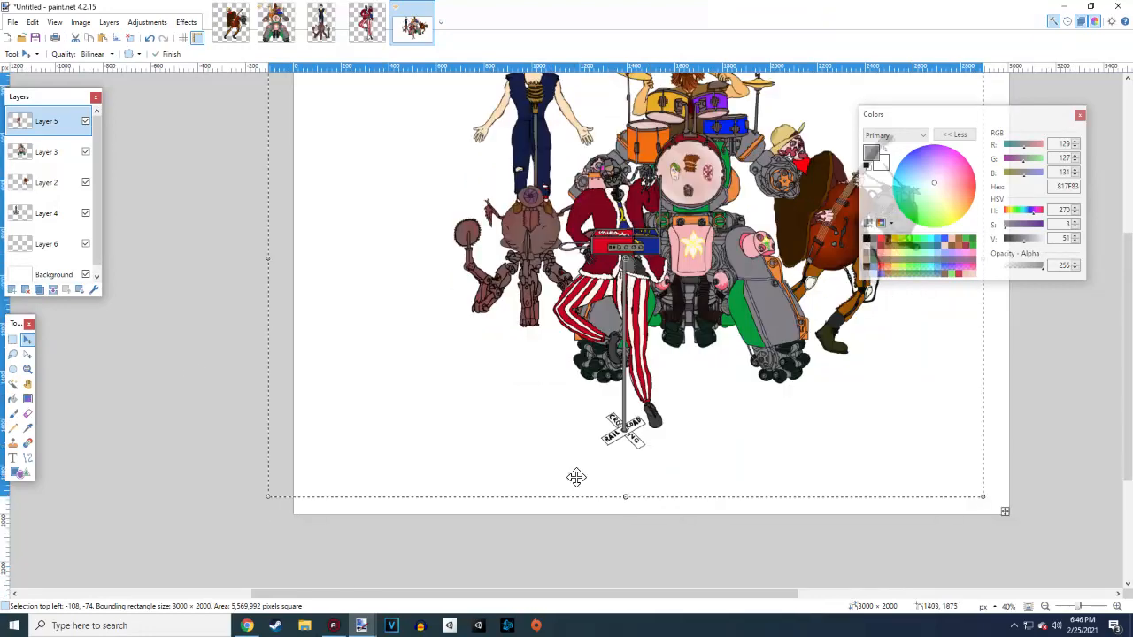
pyautogui.click(12, 339)
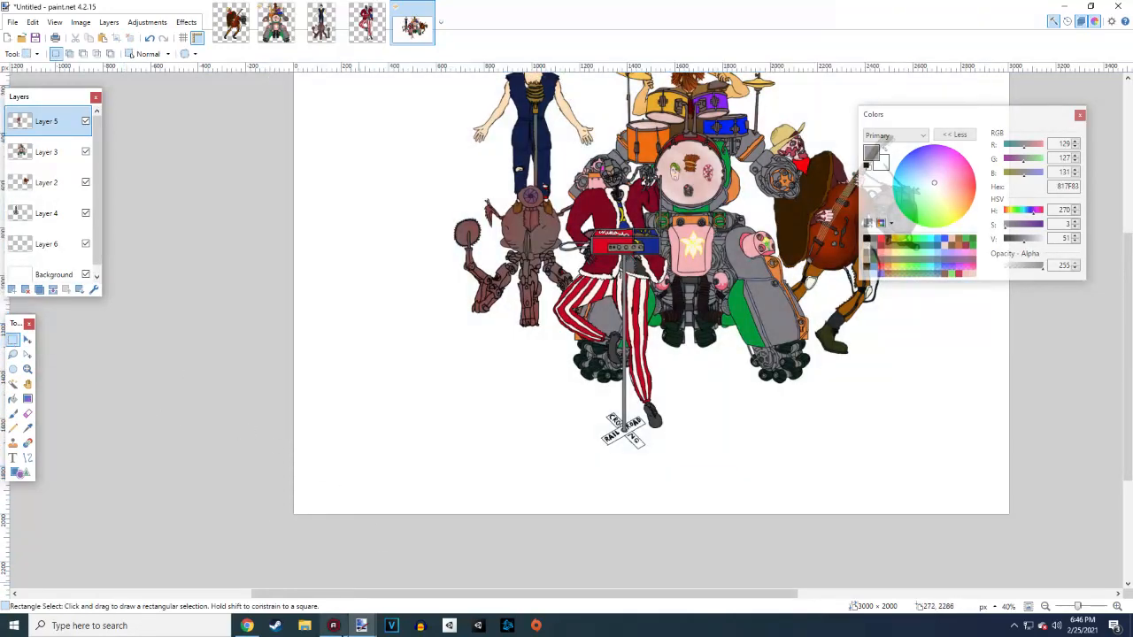
# Switch to Chrome, search Google Images for "cliffface" and browse the cliff pictures for background reference
pyautogui.click(247, 626)
pyautogui.doubleClick(116, 67)
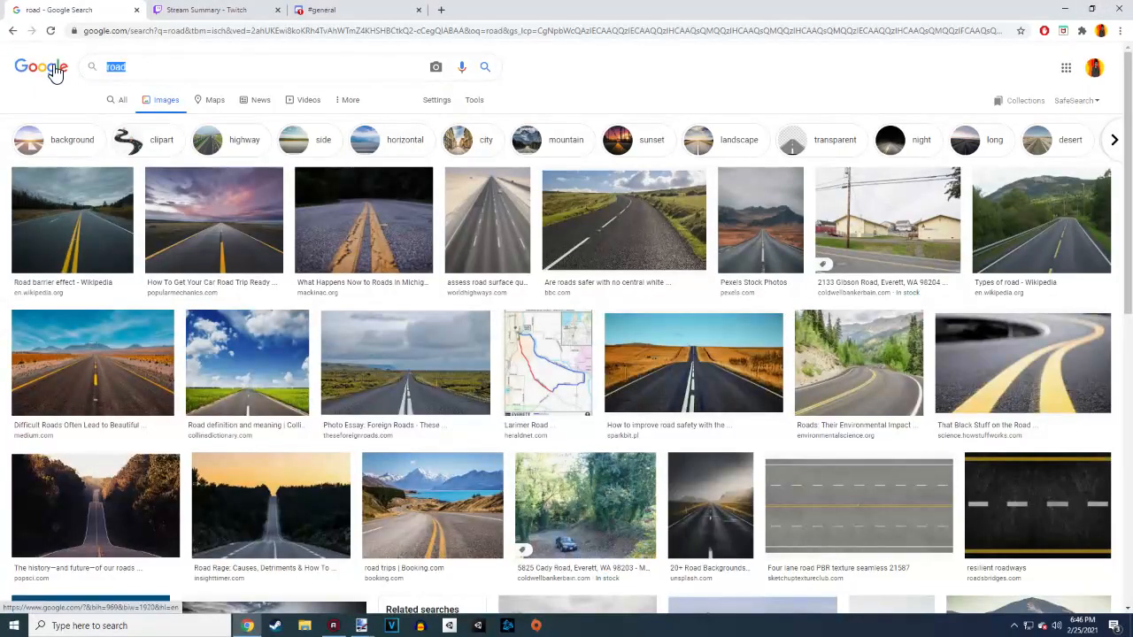
pyautogui.write('clifff')
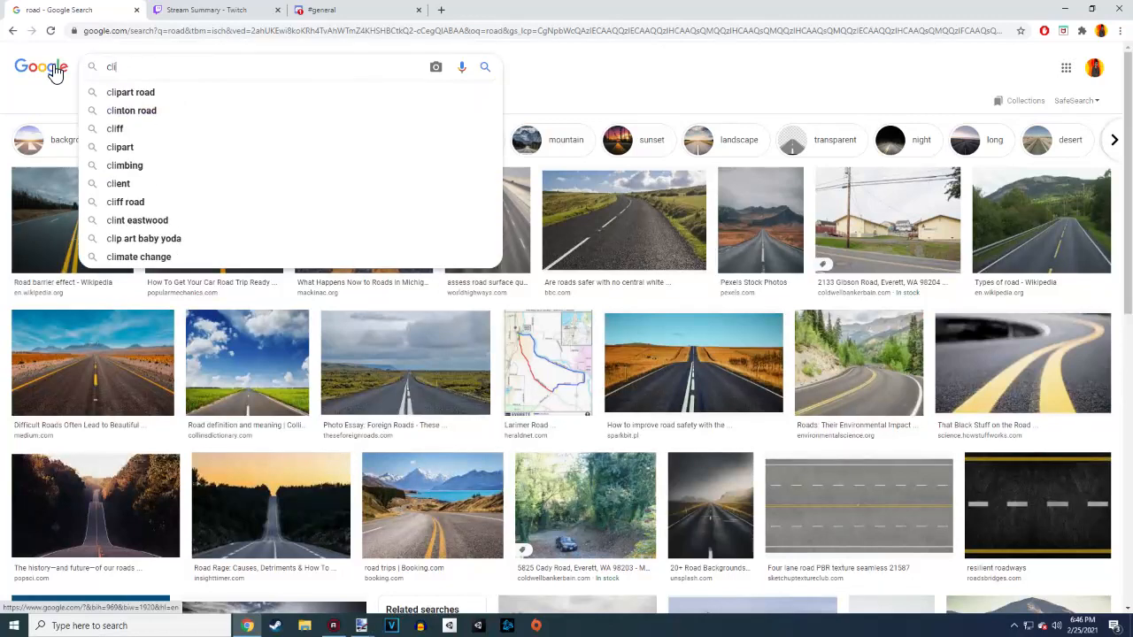
pyautogui.write('ace')
pyautogui.press('Return')
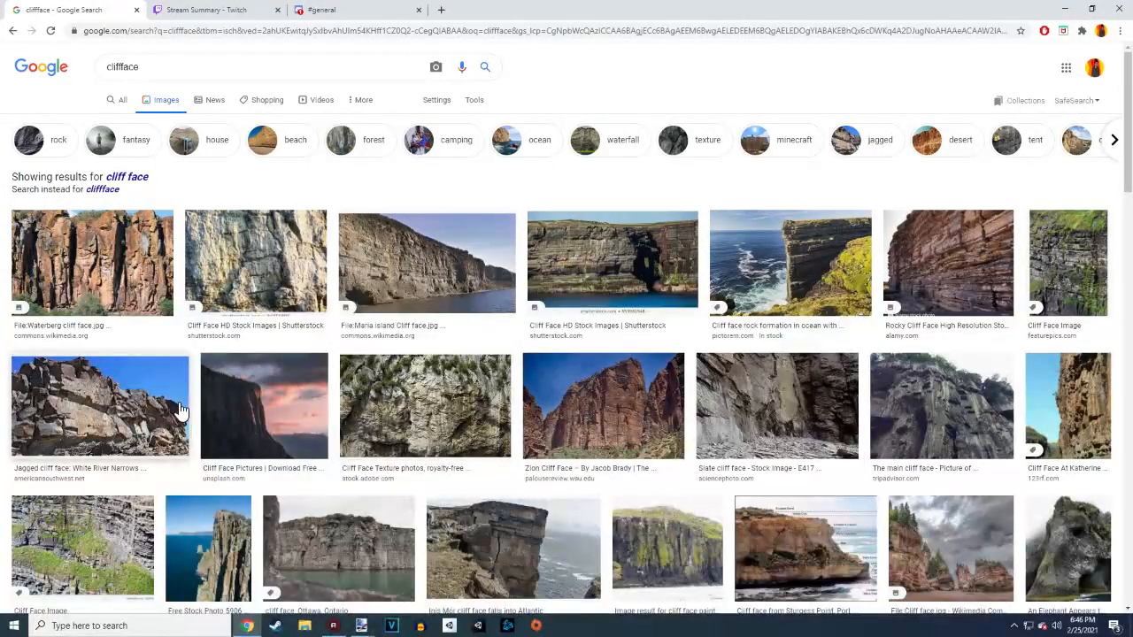
pyautogui.scroll(-2, 686, 436)
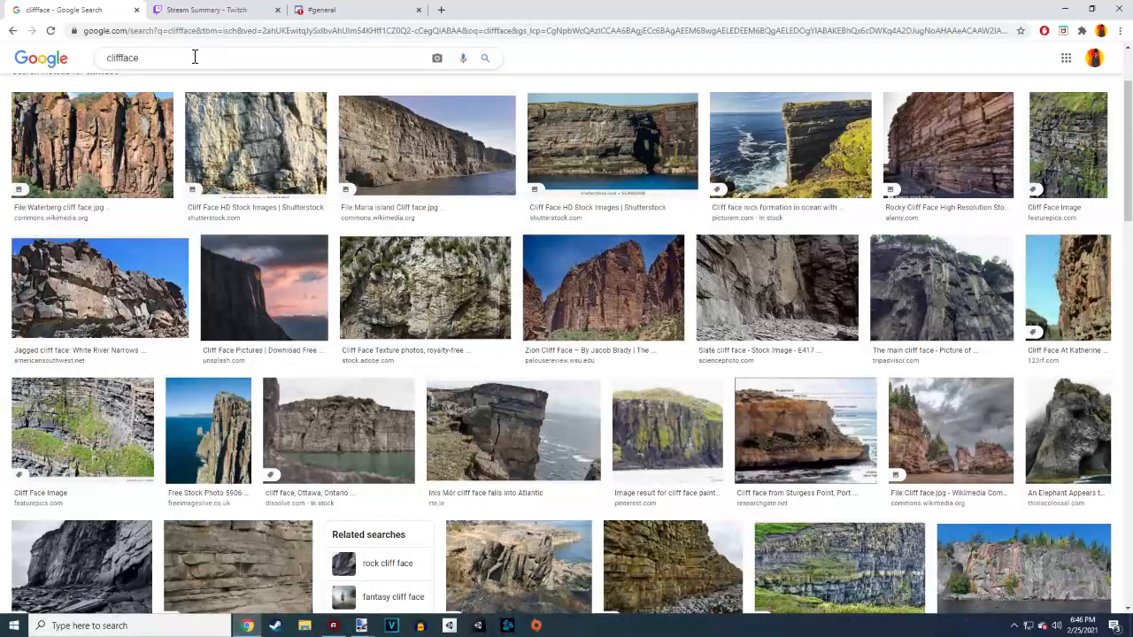
# Search Google Images for "canyon" and browse the canyon pictures for background reference
pyautogui.moveTo(195, 55); pyautogui.dragTo(73, 69)
pyautogui.write('canyon')
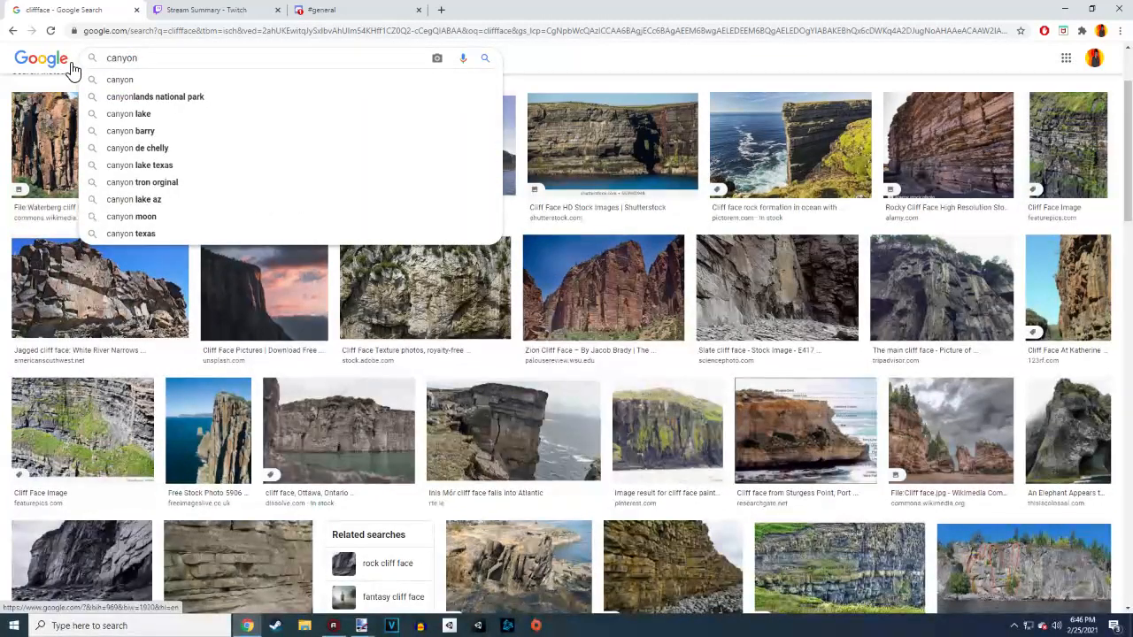
pyautogui.press('Return')
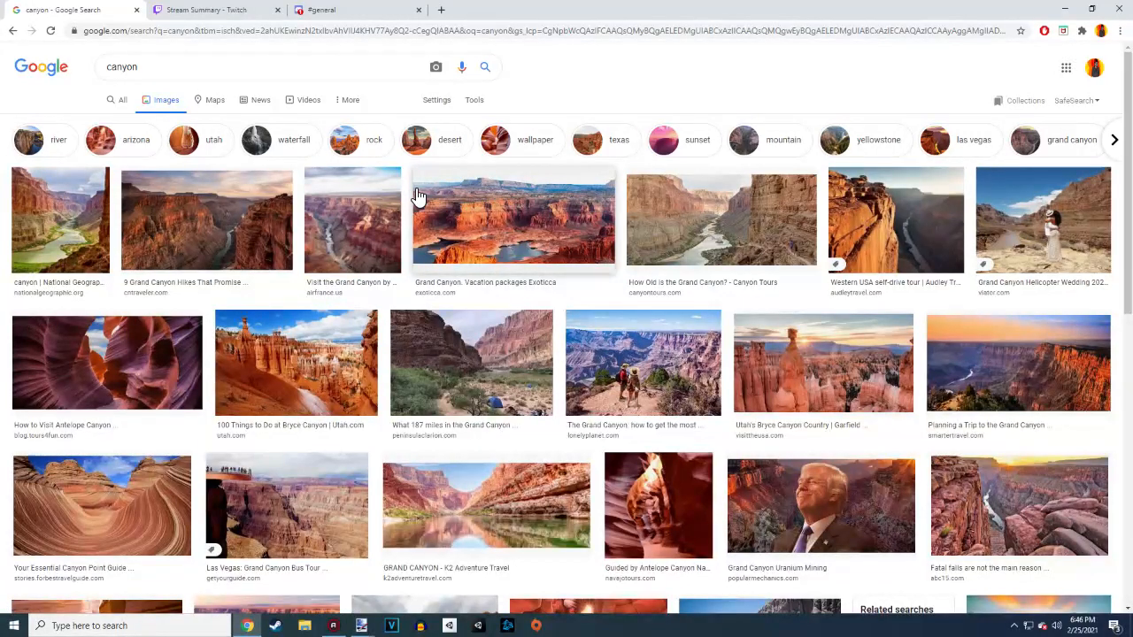
pyautogui.doubleClick(179, 75)
pyautogui.scroll(-3, 381, 272)
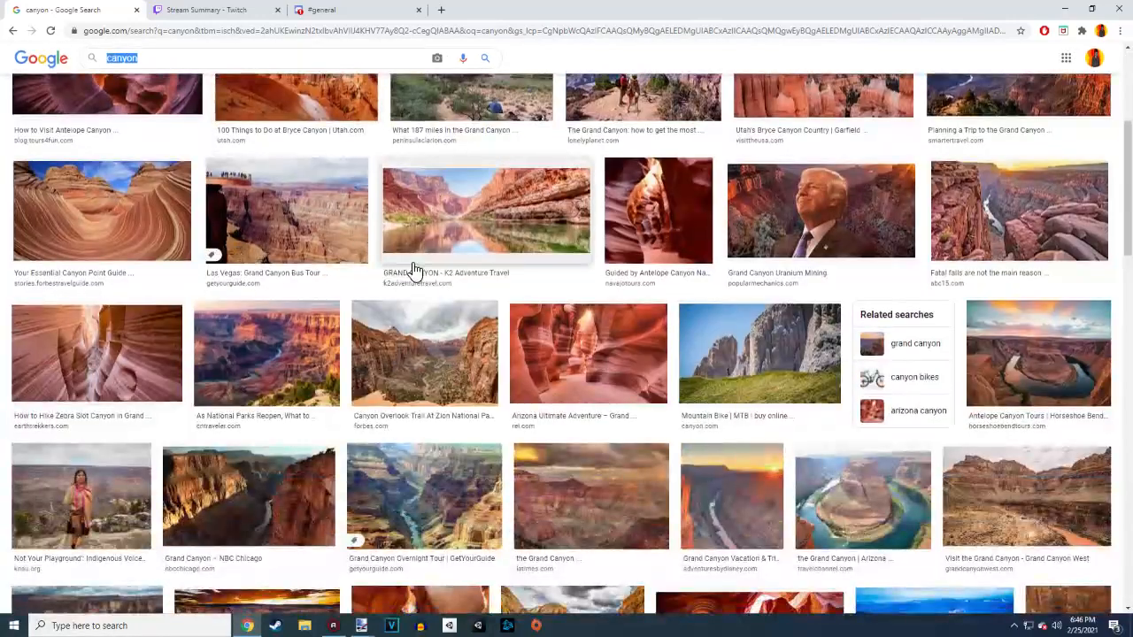
pyautogui.scroll(-4, 414, 269)
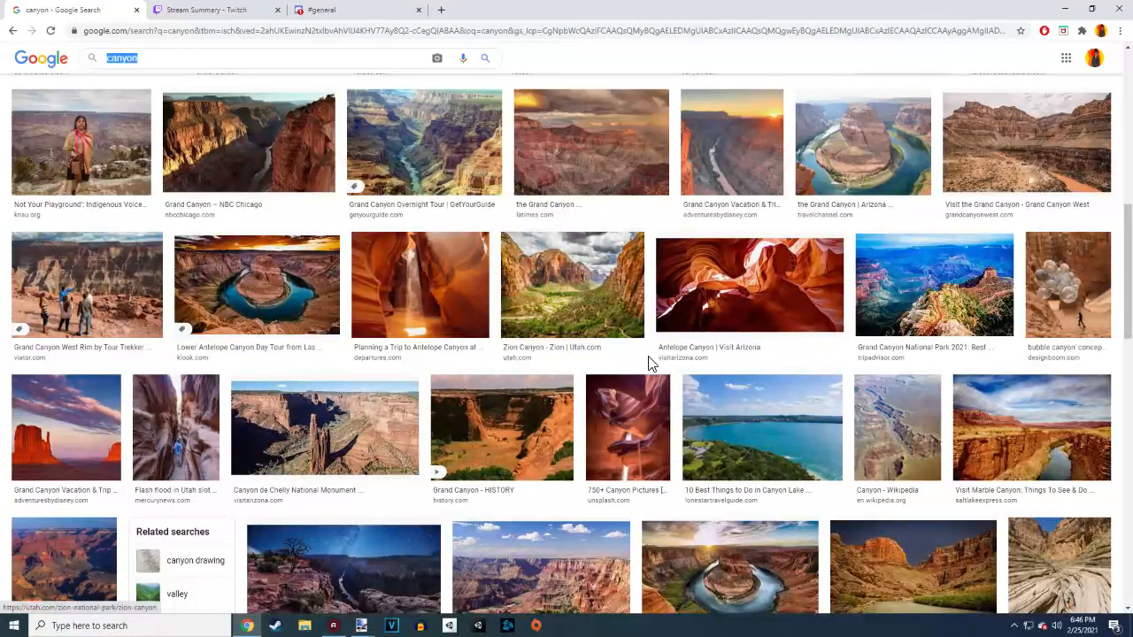
pyautogui.scroll(-1, 650, 363)
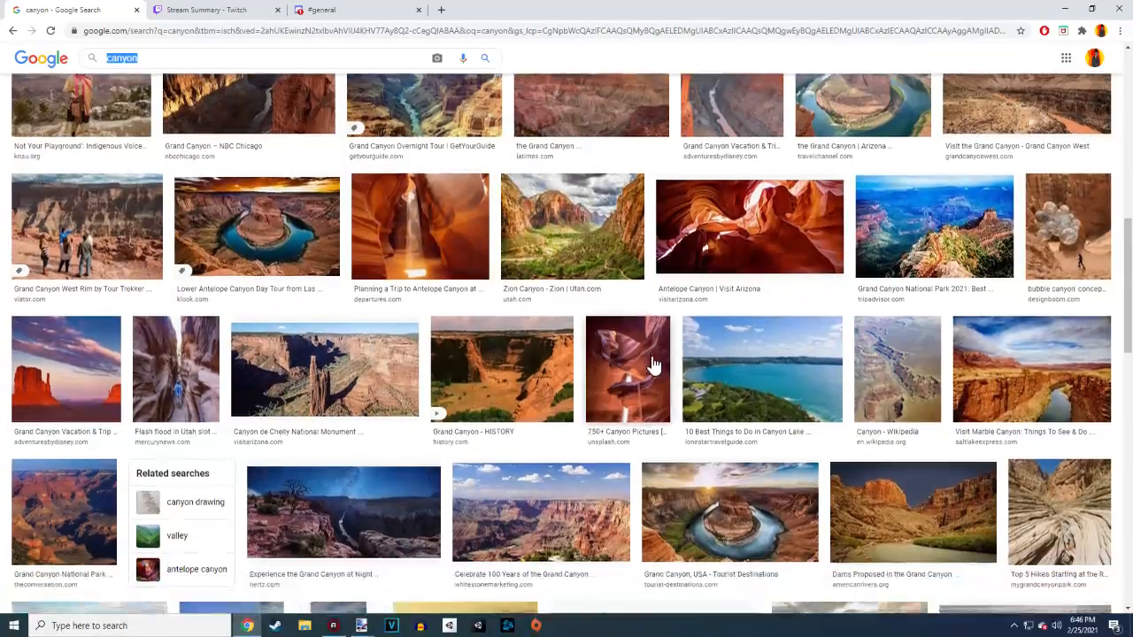
pyautogui.scroll(-1, 653, 363)
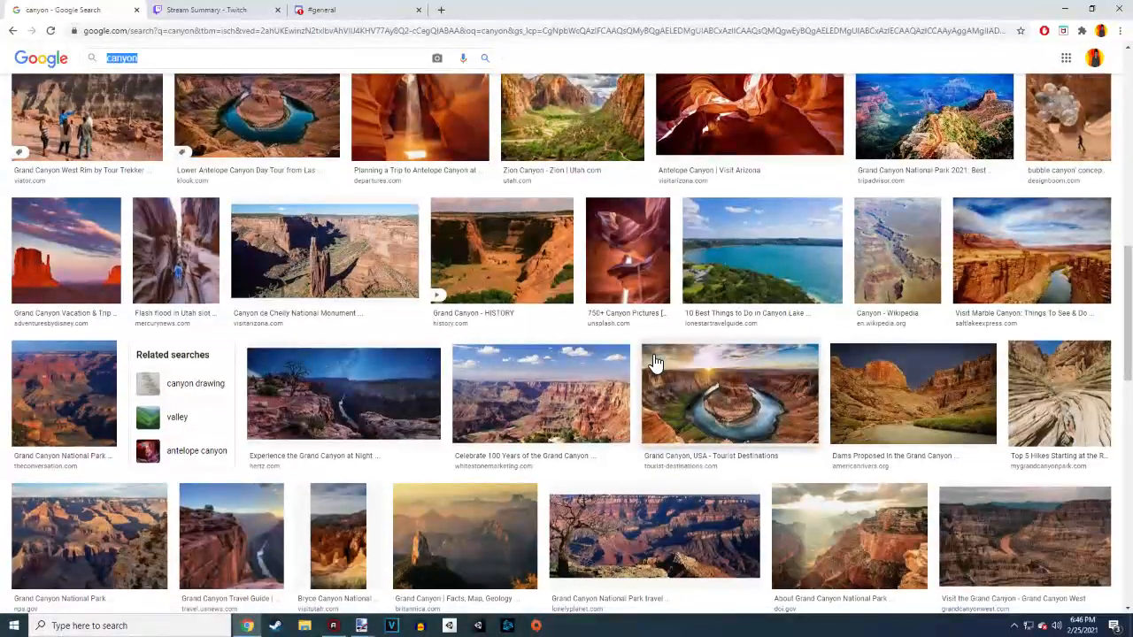
pyautogui.scroll(-3, 655, 362)
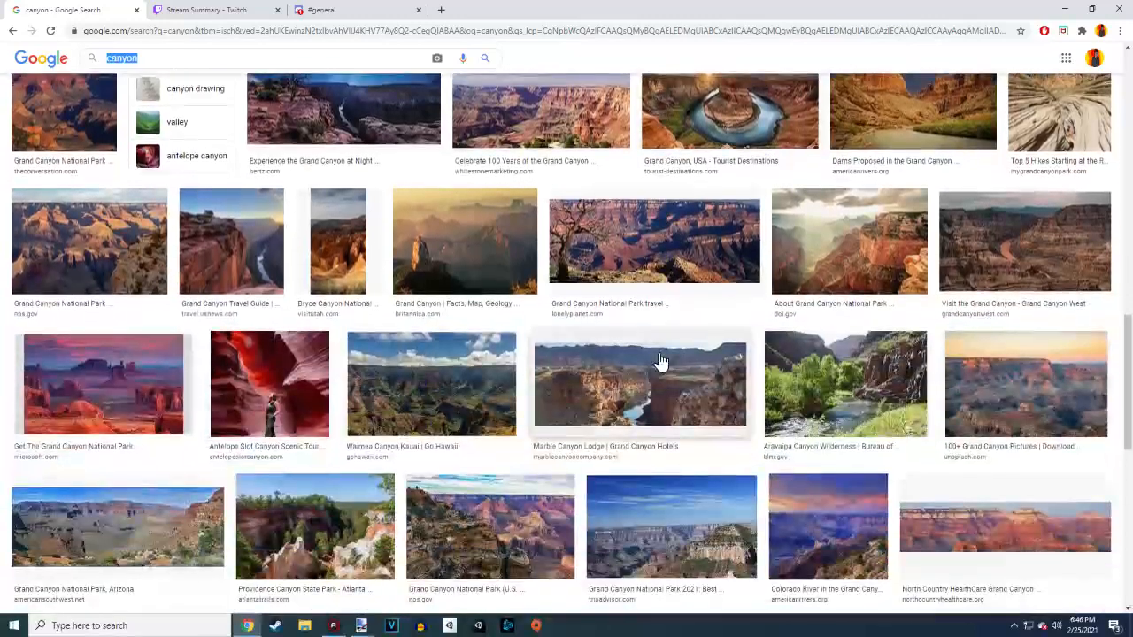
pyautogui.scroll(-2, 657, 362)
pyautogui.scroll(-2, 658, 363)
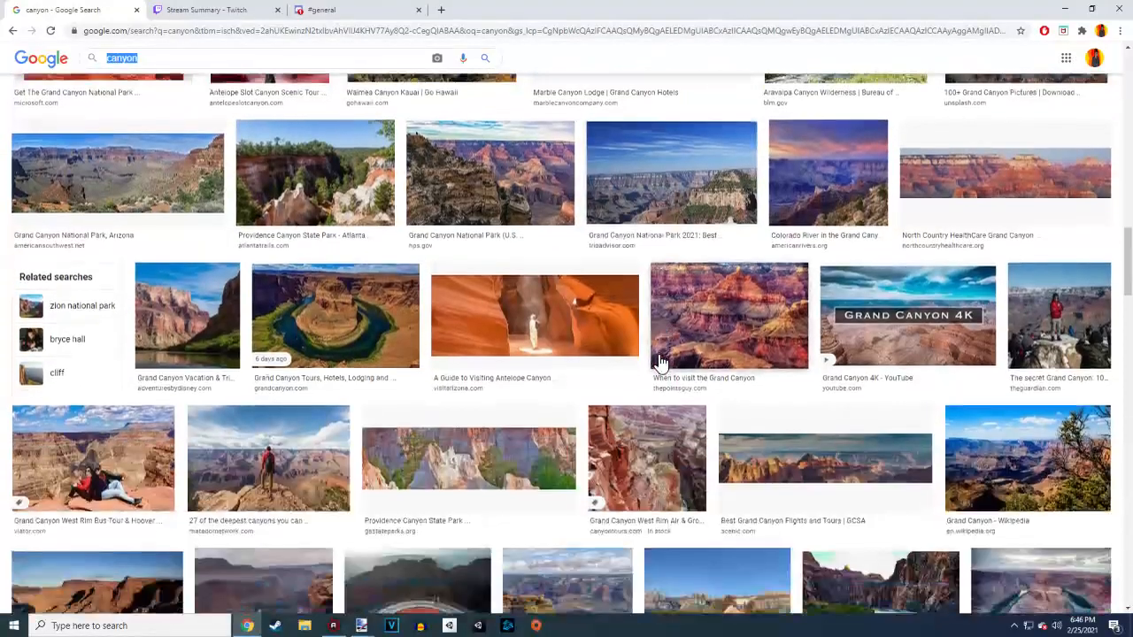
pyautogui.moveTo(137, 57); pyautogui.dragTo(57, 60)
pyautogui.scroll(-5, 156, 99)
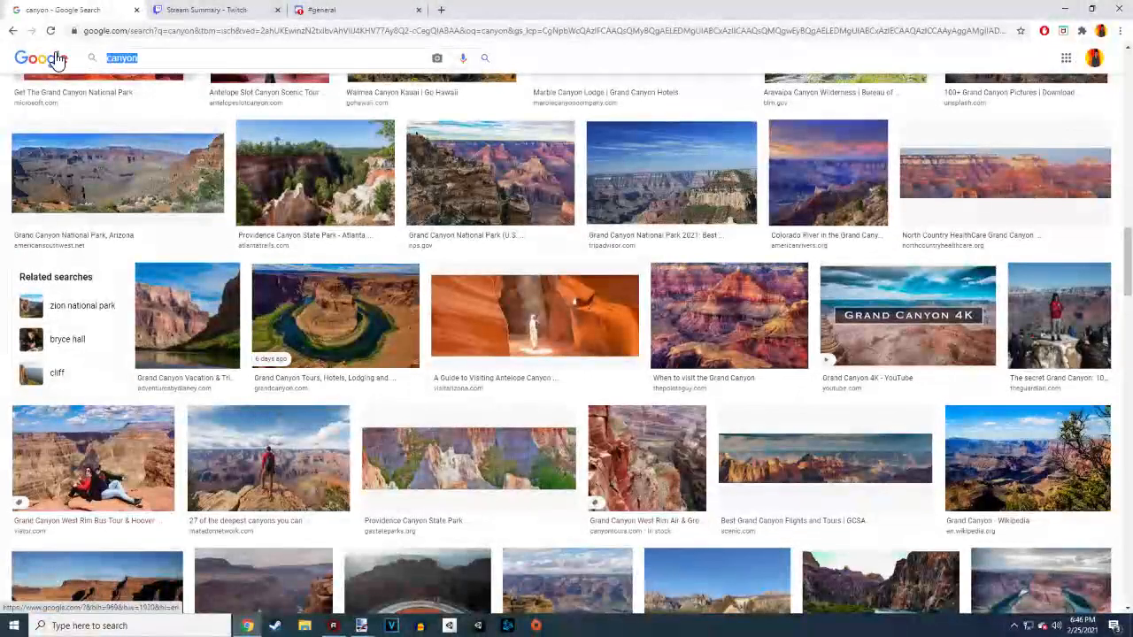
pyautogui.scroll(-3, 102, 130)
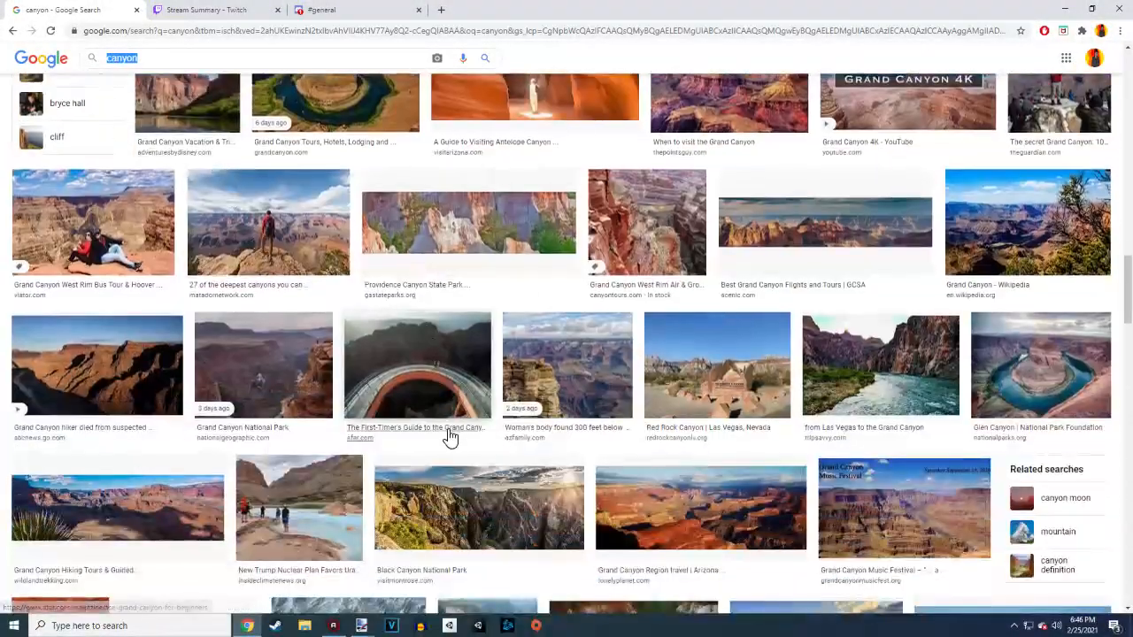
# Switch back to the paint.net group image, ready the Paintbrush in black on Layer 6, and undo the thick trial stroke
pyautogui.click(361, 626)
pyautogui.click(467, 584)
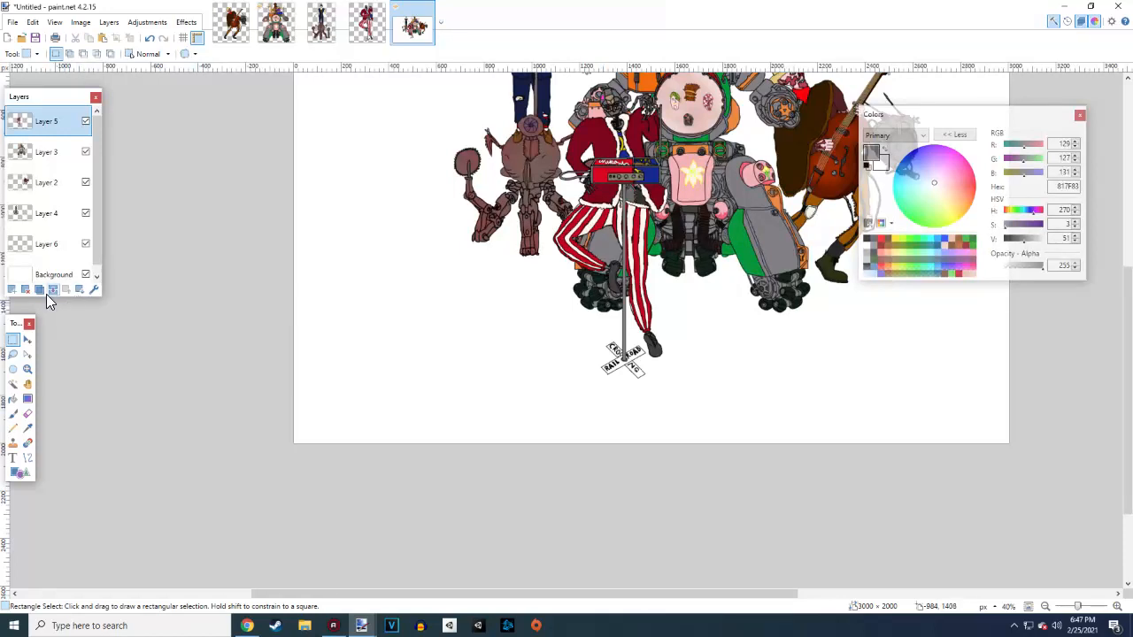
pyautogui.click(44, 244)
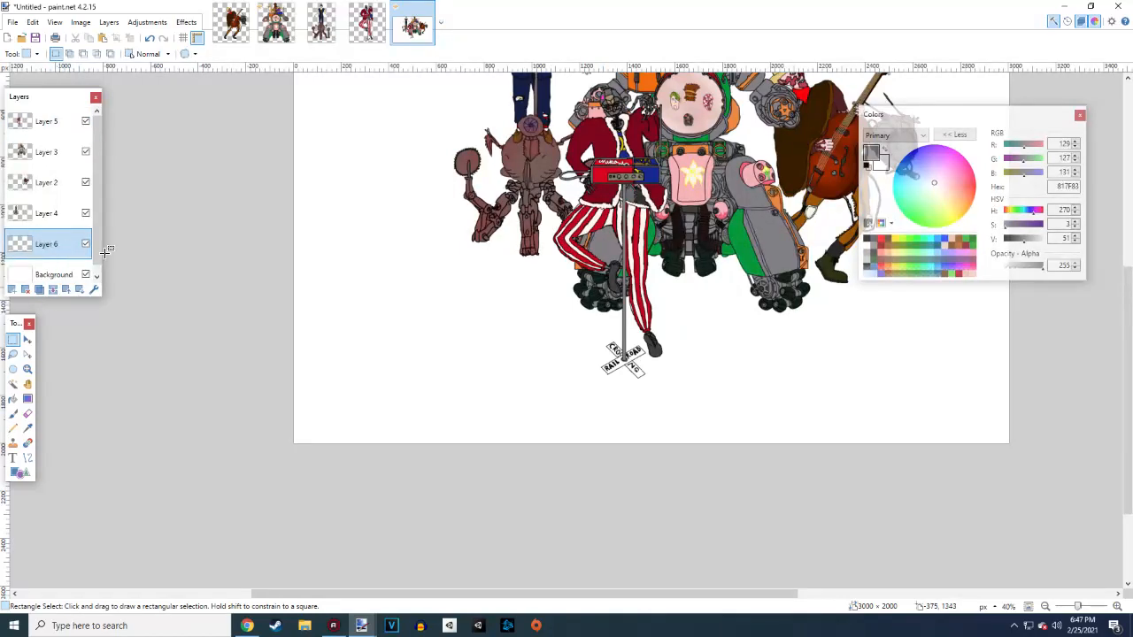
pyautogui.click(12, 413)
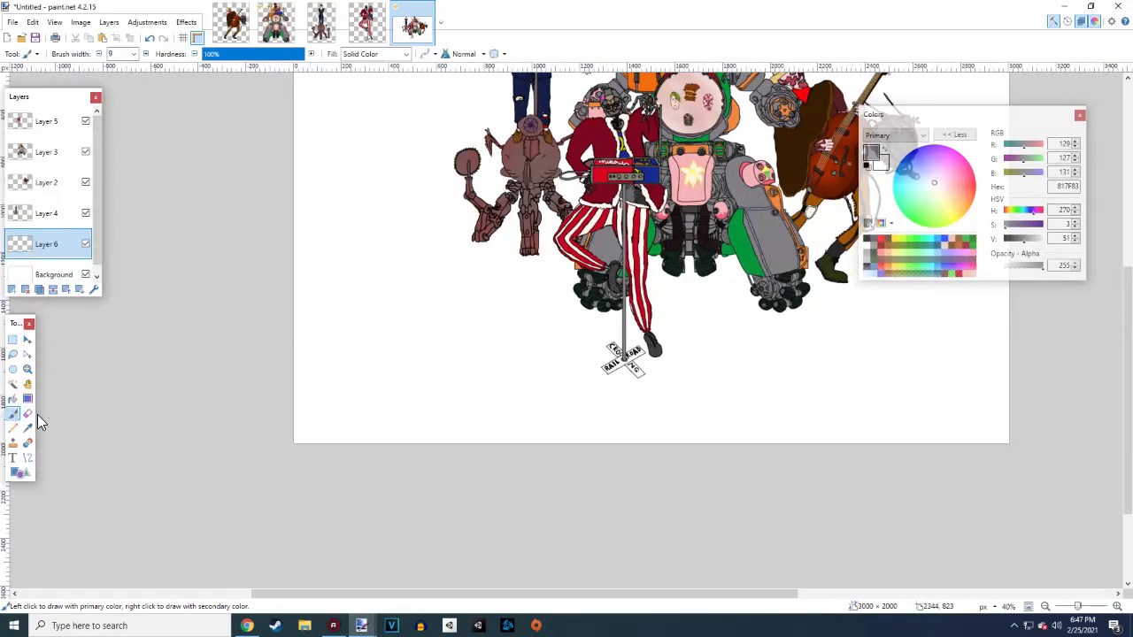
pyautogui.click(867, 167)
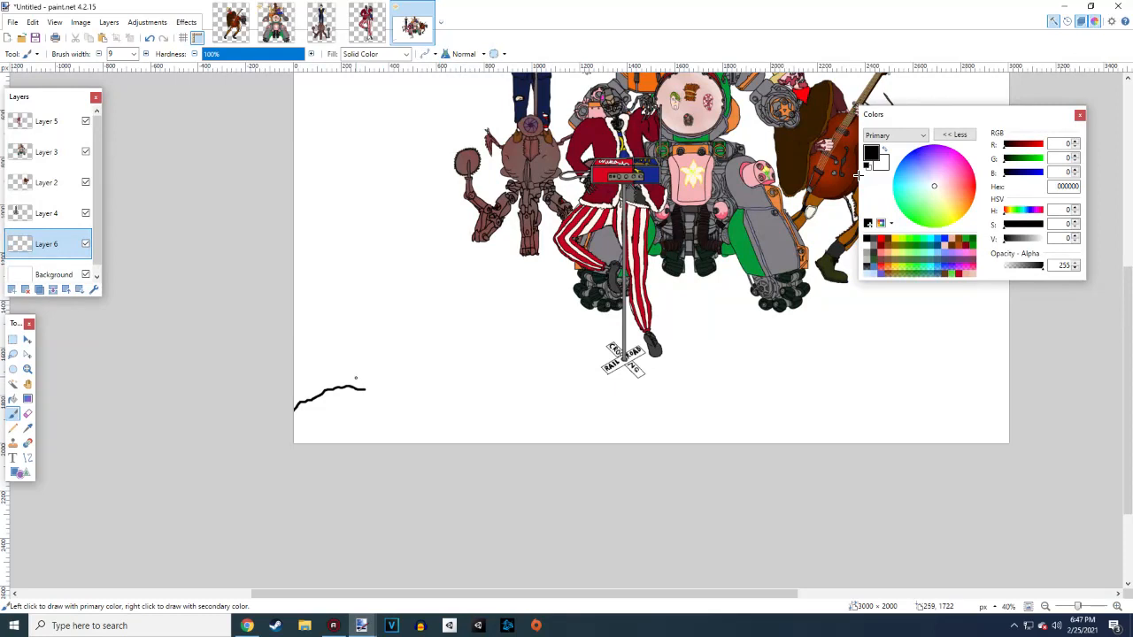
pyautogui.hotkey('ctrl', 'z')
# Reduce the brush width to 2 and draw an uneven cliff-edge line across the full canvas width below the band
pyautogui.click(99, 54)
pyautogui.click(98, 54)
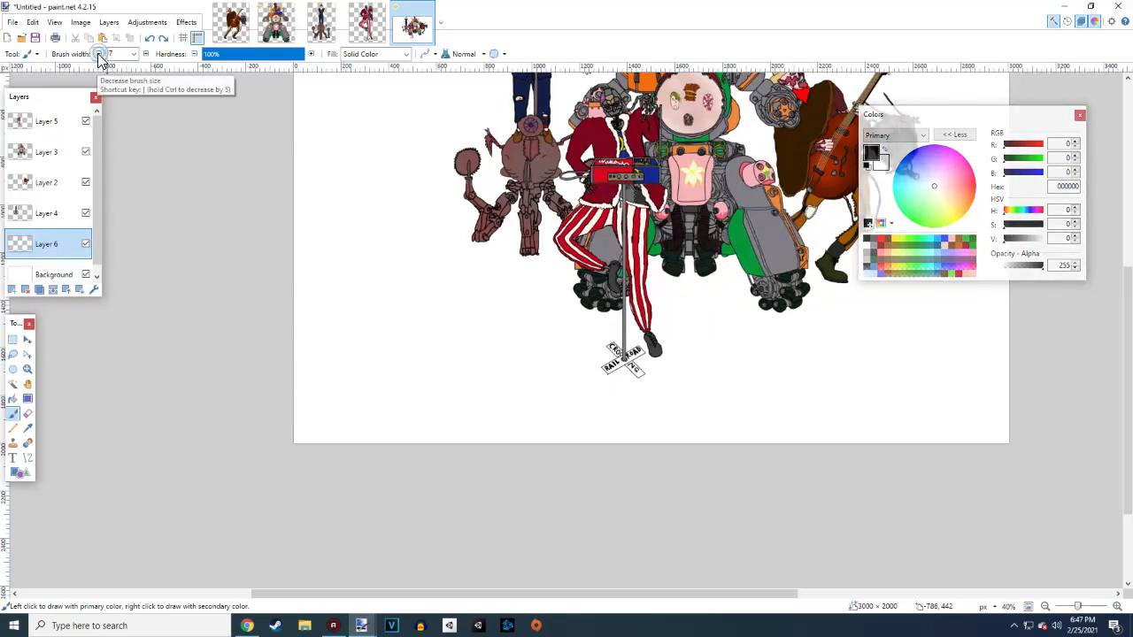
pyautogui.click(98, 54)
pyautogui.click(99, 55)
pyautogui.click(99, 55)
pyautogui.click(99, 55)
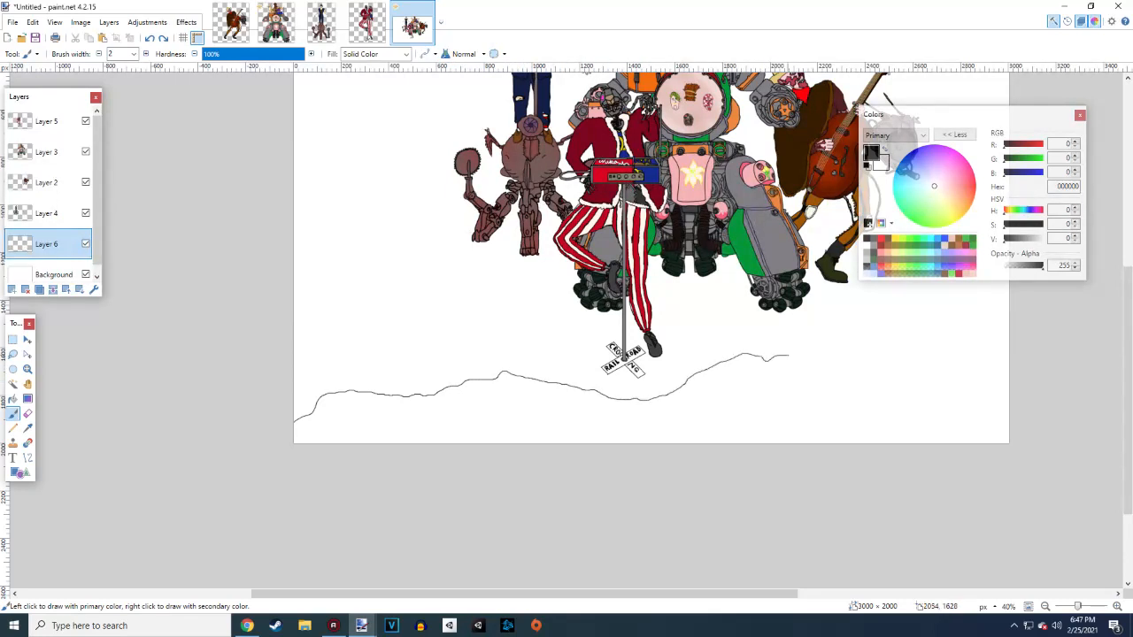
pyautogui.moveTo(931, 353)
pyautogui.mouseDown()
pyautogui.moveTo(986, 361)
pyautogui.moveTo(1009, 380)
pyautogui.mouseUp()
# Draw roughly vertical crack lines from the cliff edge down towards the canvas's lower border, spaced along its whole width
pyautogui.moveTo(763, 357); pyautogui.dragTo(761, 435)
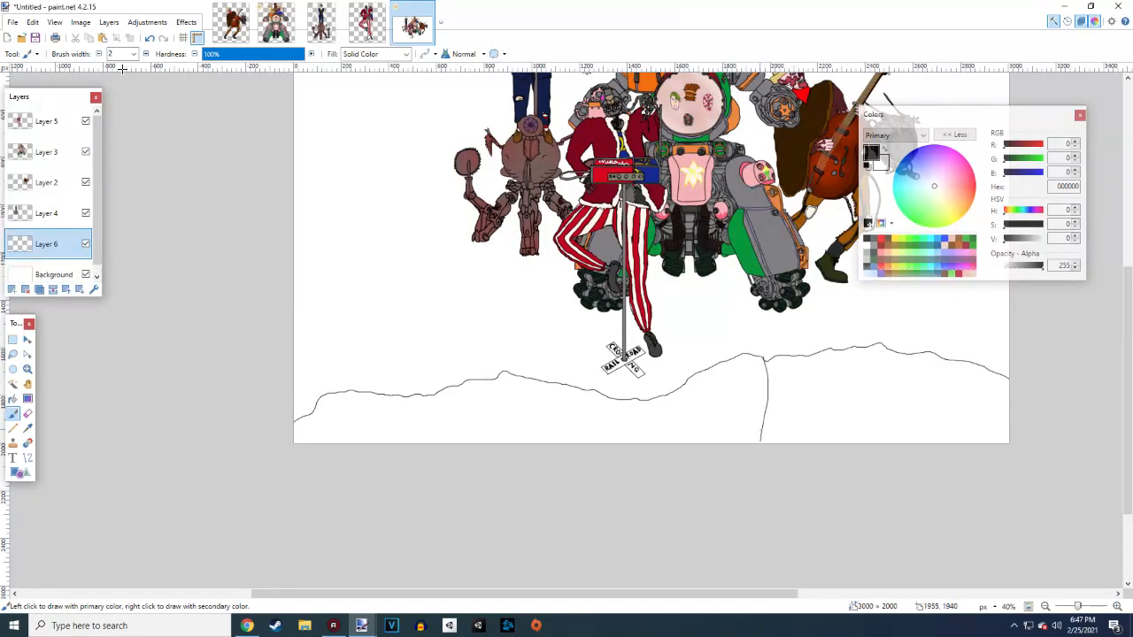
pyautogui.moveTo(830, 351); pyautogui.dragTo(828, 403)
pyautogui.moveTo(887, 345); pyautogui.dragTo(888, 431)
pyautogui.moveTo(950, 356); pyautogui.dragTo(933, 416)
pyautogui.moveTo(970, 365); pyautogui.dragTo(976, 442)
pyautogui.moveTo(697, 376); pyautogui.dragTo(694, 442)
pyautogui.moveTo(643, 400); pyautogui.dragTo(638, 442)
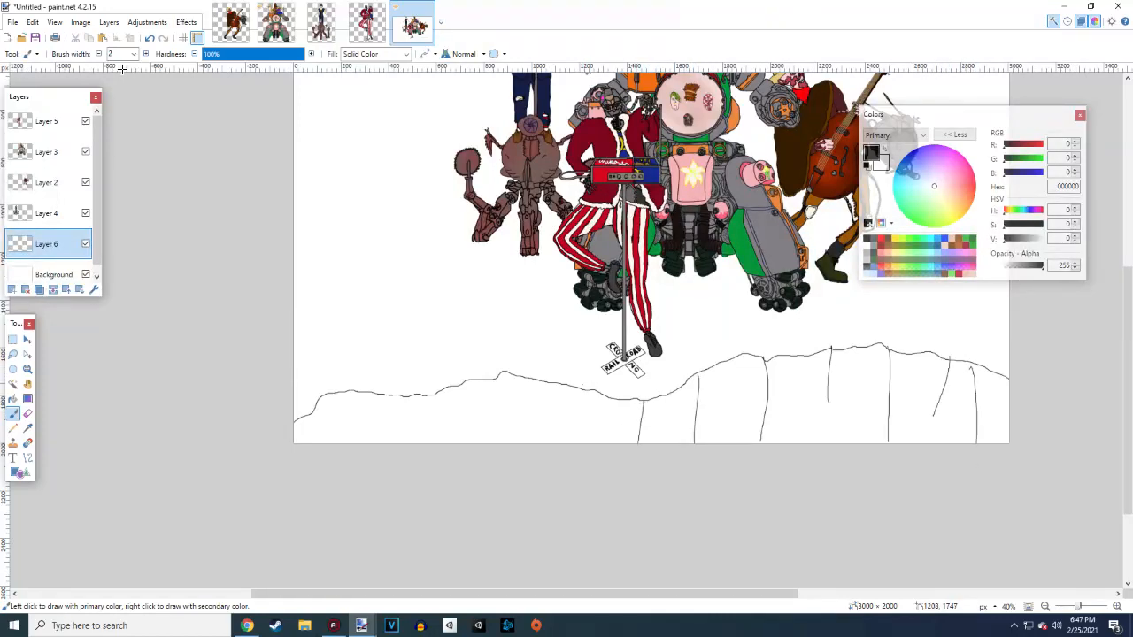
pyautogui.moveTo(584, 390); pyautogui.dragTo(573, 440)
pyautogui.moveTo(523, 377); pyautogui.dragTo(520, 463)
pyautogui.moveTo(470, 382); pyautogui.dragTo(466, 444)
pyautogui.moveTo(397, 398); pyautogui.dragTo(390, 442)
pyautogui.moveTo(337, 393); pyautogui.dragTo(330, 443)
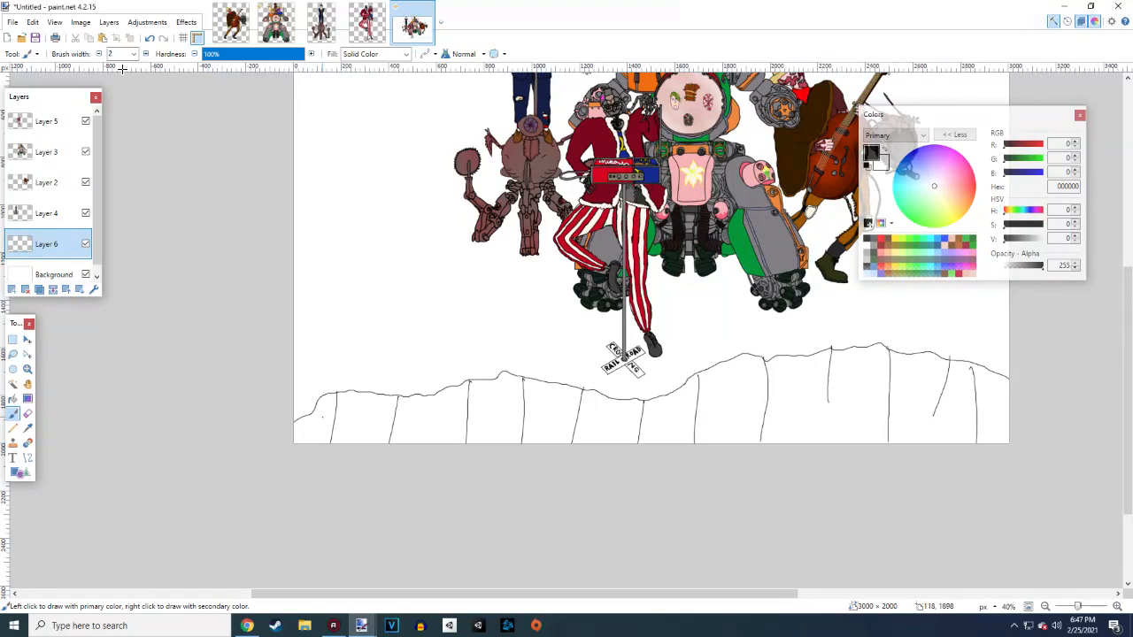
# With Layer 6 temporarily on top, draw a wavy distant ridge line on both sides of the band, and return the layer beneath Layer 4
pyautogui.scroll(3, 122, 69)
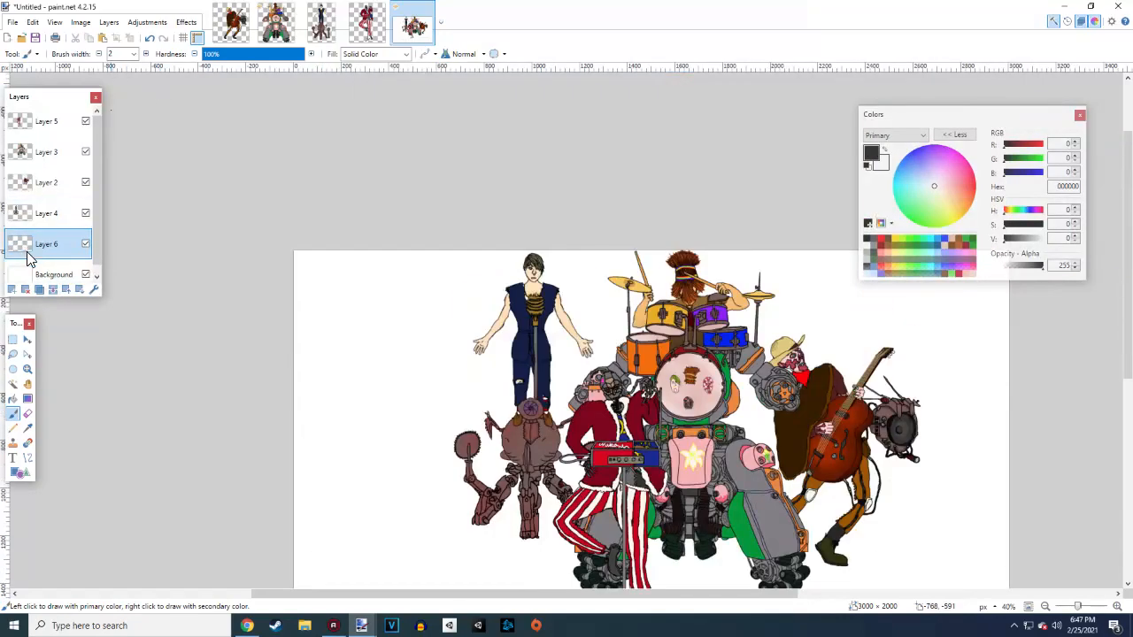
pyautogui.moveTo(26, 248); pyautogui.dragTo(46, 124)
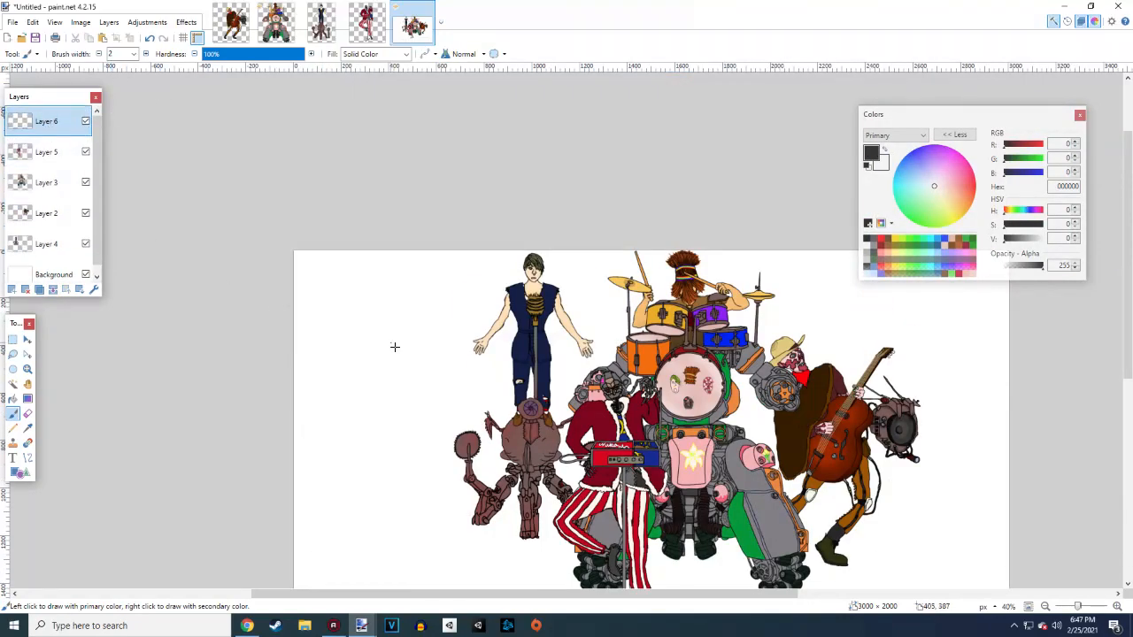
pyautogui.scroll(-3, 381, 343)
pyautogui.scroll(2, 394, 389)
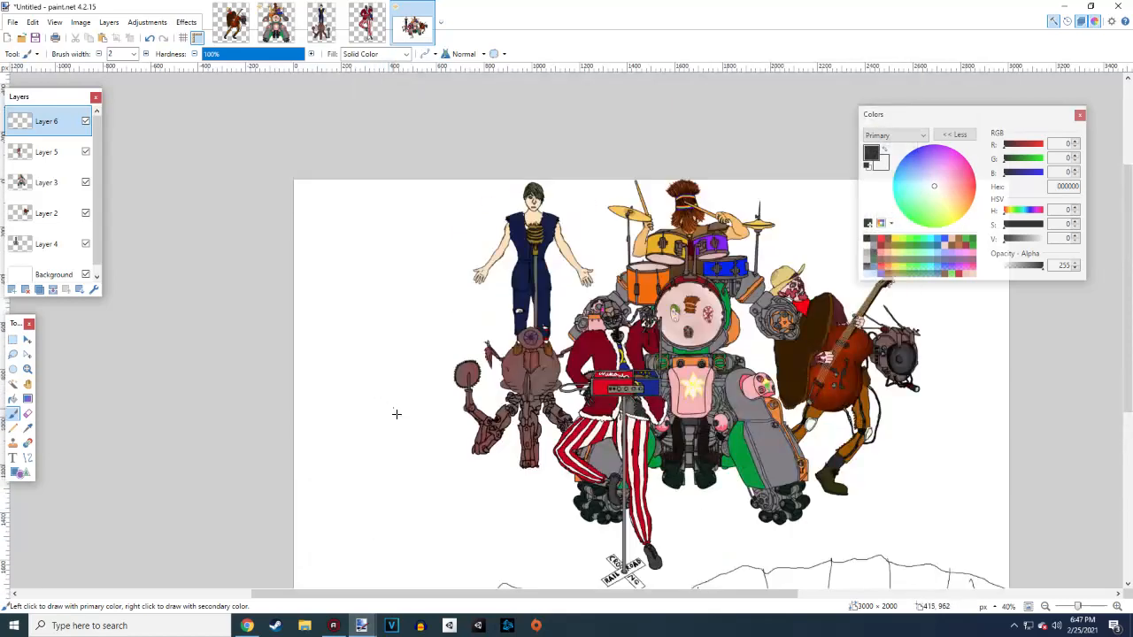
pyautogui.scroll(-1, 400, 416)
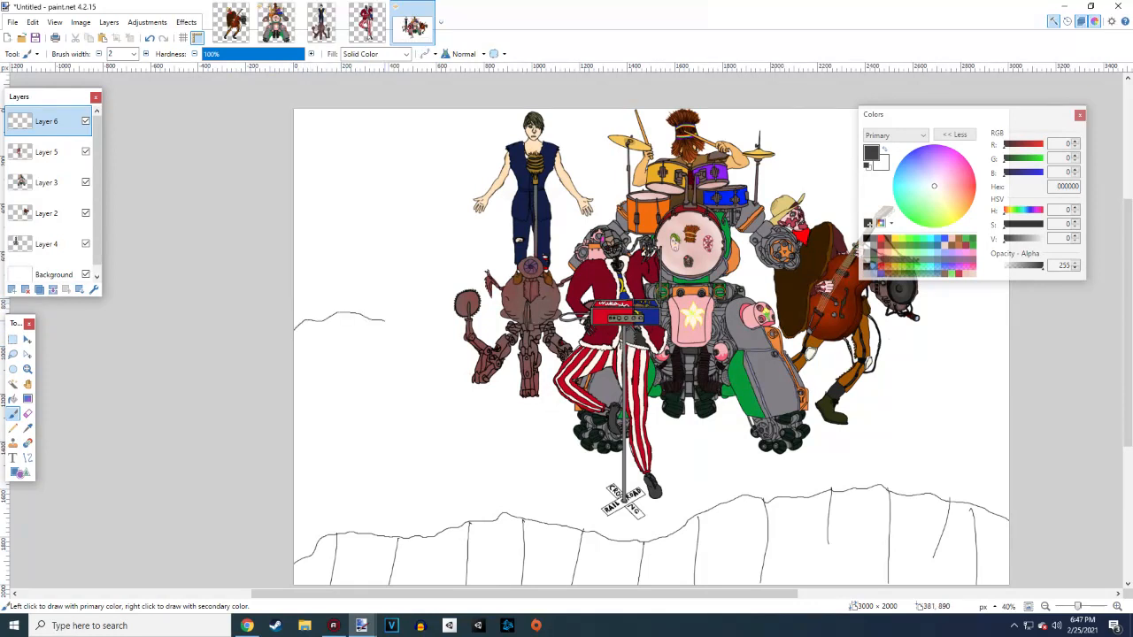
pyautogui.moveTo(417, 316); pyautogui.dragTo(478, 299)
pyautogui.moveTo(914, 304); pyautogui.dragTo(1013, 337)
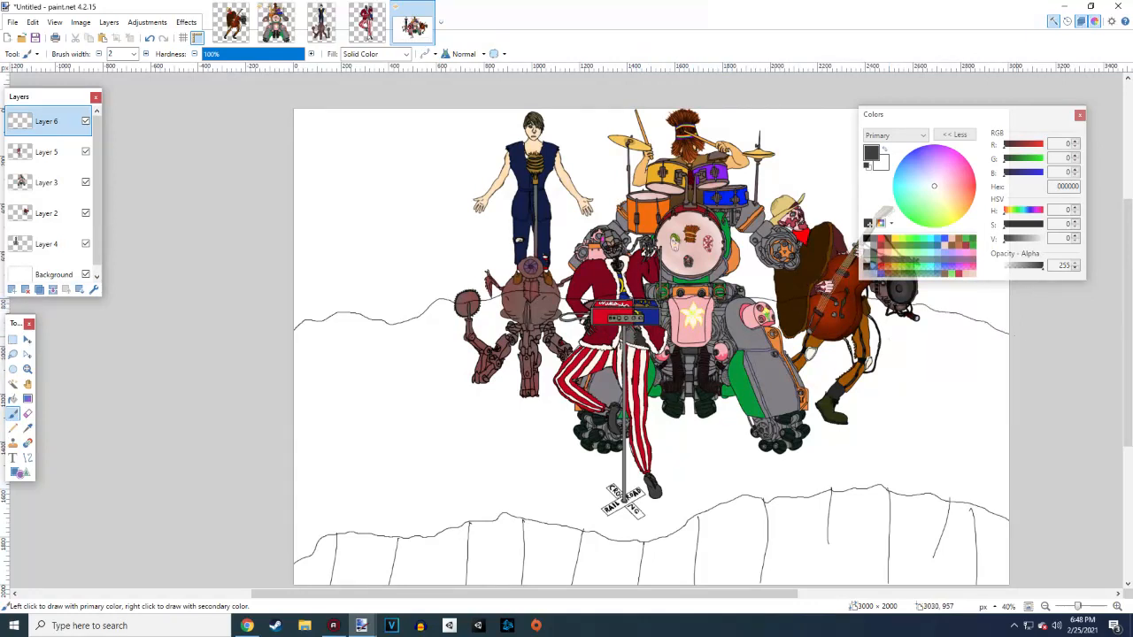
pyautogui.moveTo(65, 97); pyautogui.dragTo(67, 228)
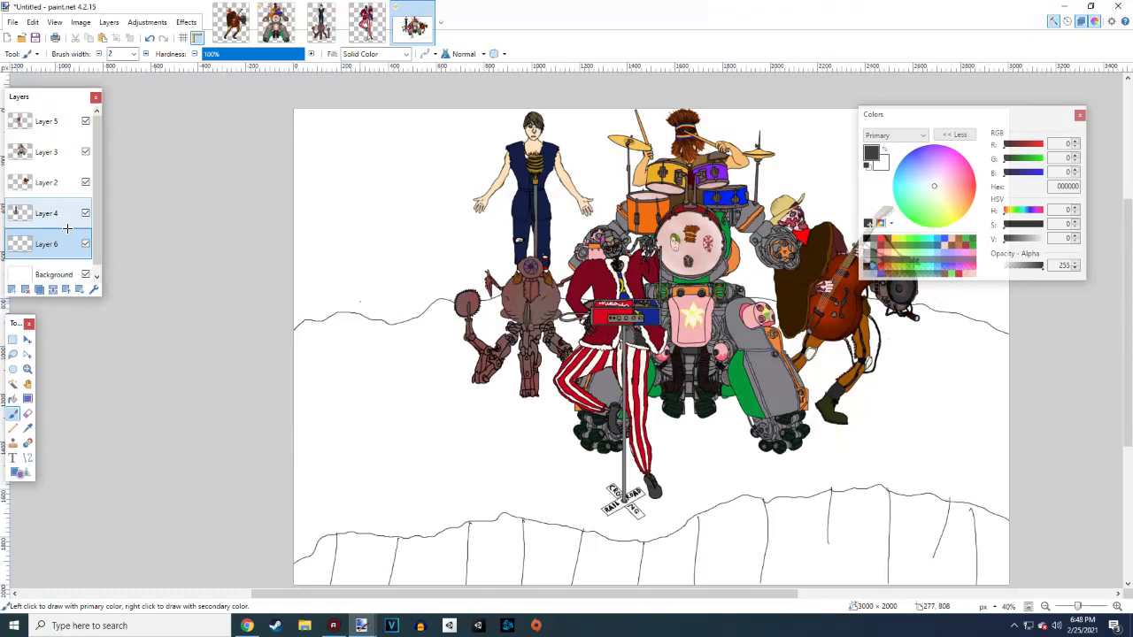
# Draw thin black vertical rock lines up the back wall, from the canvas's left edge to behind the bass player
pyautogui.moveTo(321, 322); pyautogui.dragTo(333, 108)
pyautogui.moveTo(392, 316); pyautogui.dragTo(375, 164)
pyautogui.moveTo(441, 298); pyautogui.dragTo(425, 118)
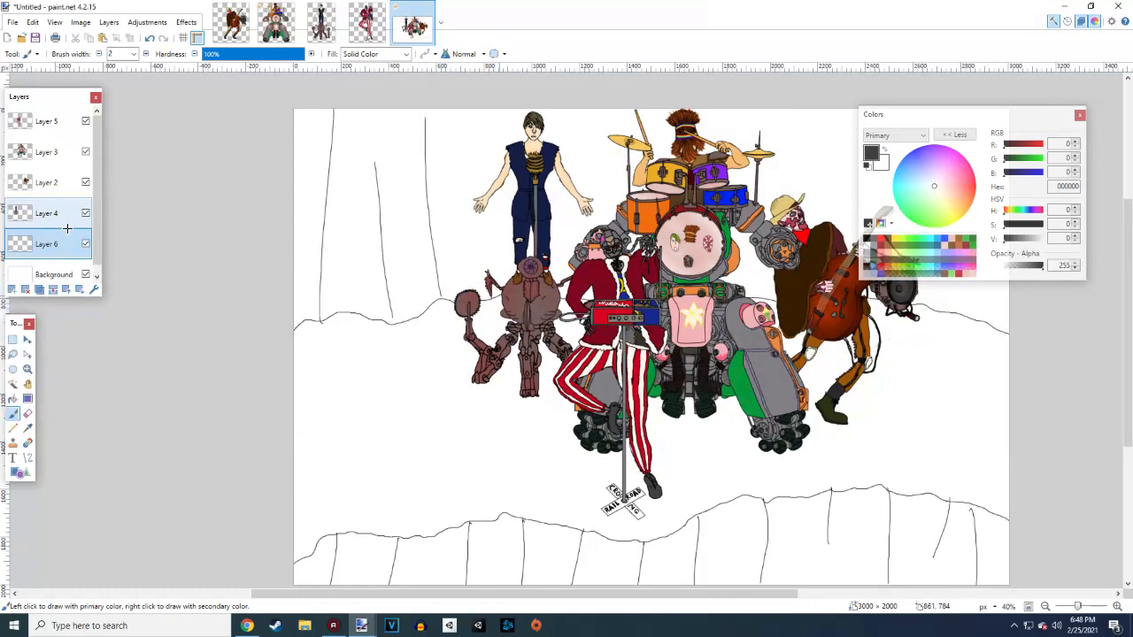
pyautogui.moveTo(498, 283); pyautogui.dragTo(494, 133)
pyautogui.moveTo(555, 269); pyautogui.dragTo(576, 120)
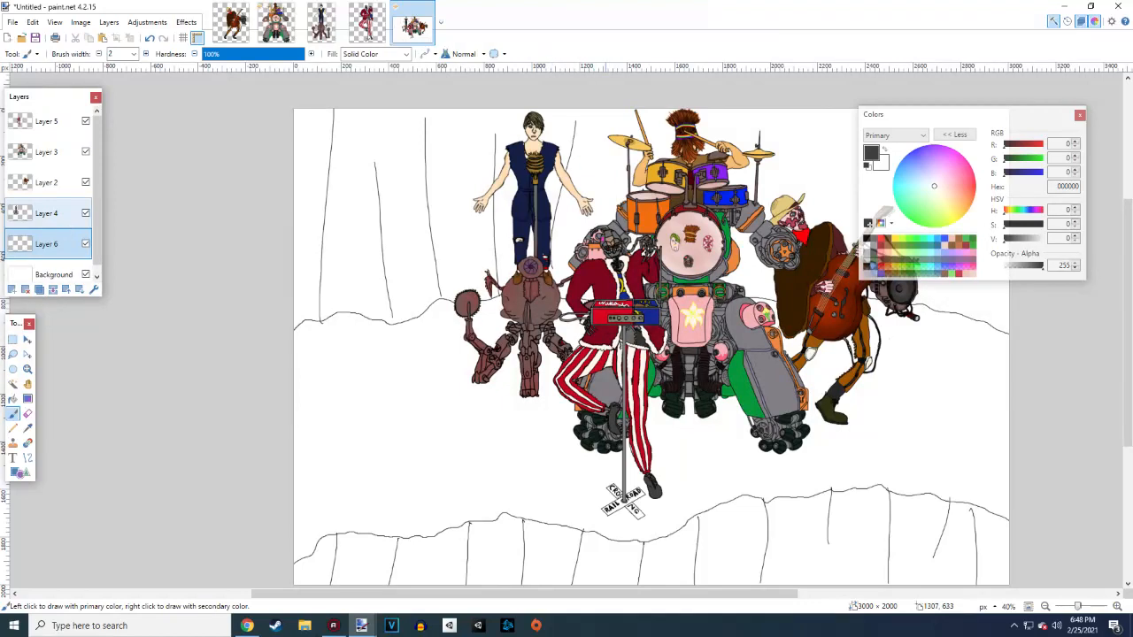
pyautogui.moveTo(604, 226); pyautogui.dragTo(617, 110)
pyautogui.moveTo(743, 152); pyautogui.dragTo(742, 108)
pyautogui.moveTo(767, 287); pyautogui.dragTo(766, 266)
pyautogui.moveTo(785, 194); pyautogui.dragTo(808, 128)
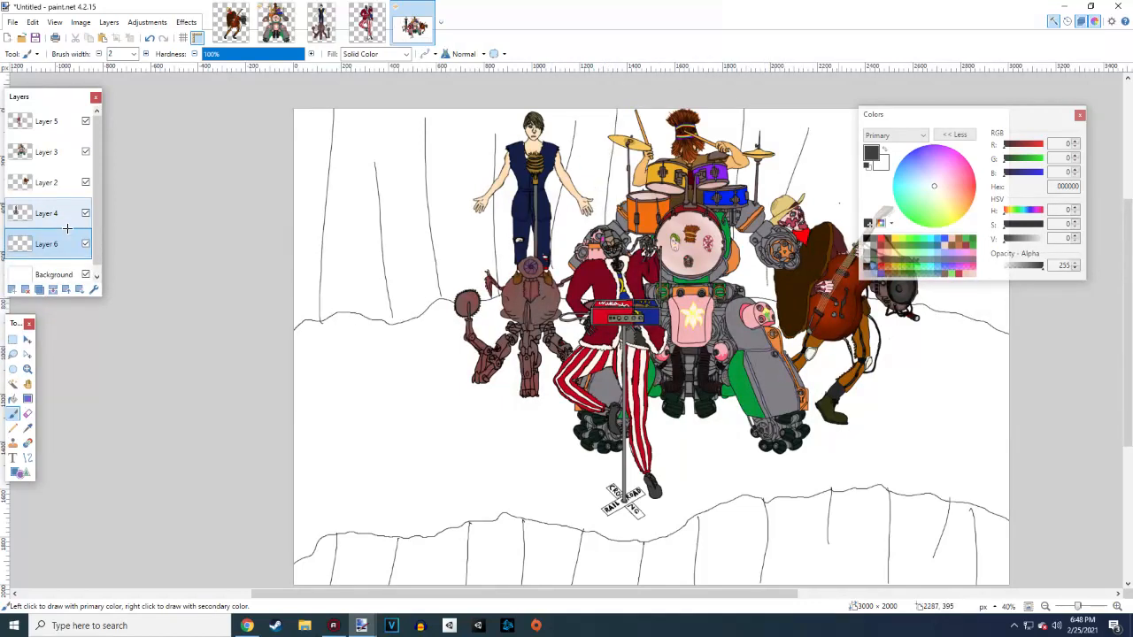
# Draw more vertical rock lines on the back wall's right part and outline a jagged arch behind the band
pyautogui.moveTo(354, 594); pyautogui.dragTo(458, 599)
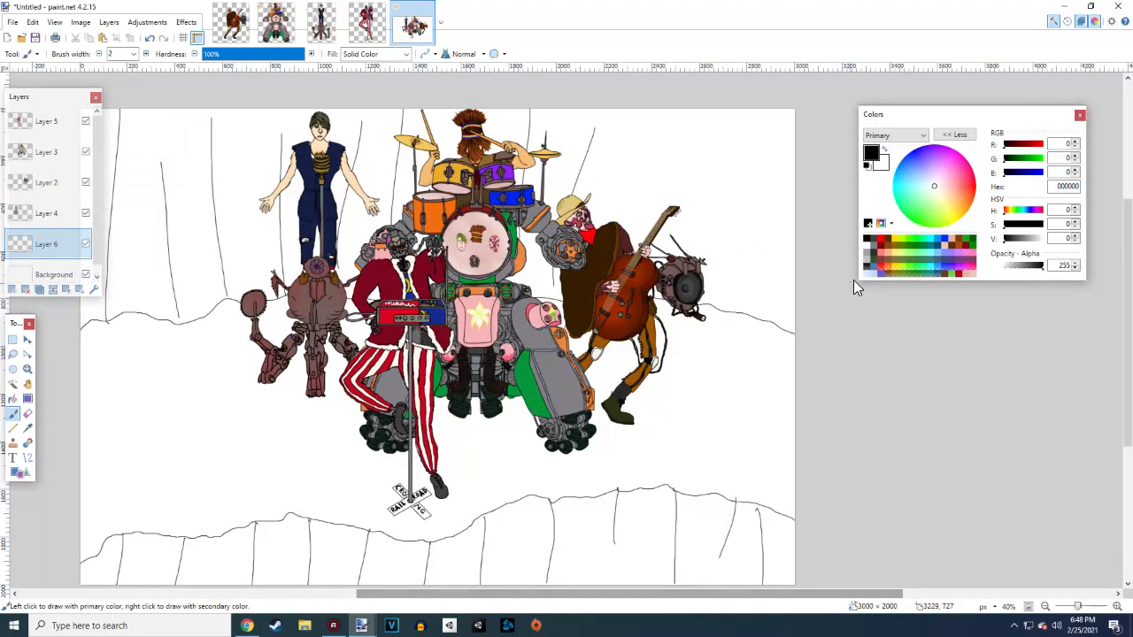
pyautogui.moveTo(778, 324); pyautogui.dragTo(758, 181)
pyautogui.moveTo(739, 318); pyautogui.dragTo(710, 112)
pyautogui.moveTo(680, 254); pyautogui.dragTo(683, 151)
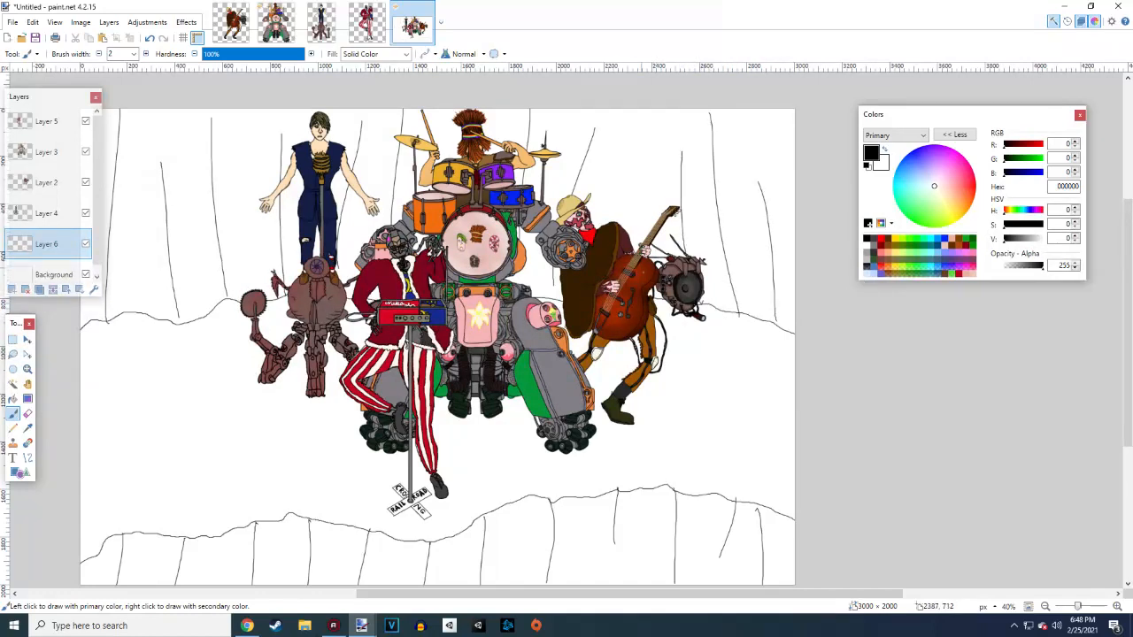
pyautogui.moveTo(636, 253); pyautogui.dragTo(640, 117)
pyautogui.moveTo(619, 223); pyautogui.dragTo(623, 113)
pyautogui.moveTo(216, 306)
pyautogui.mouseDown()
pyautogui.moveTo(240, 194)
pyautogui.moveTo(279, 133)
pyautogui.mouseUp()
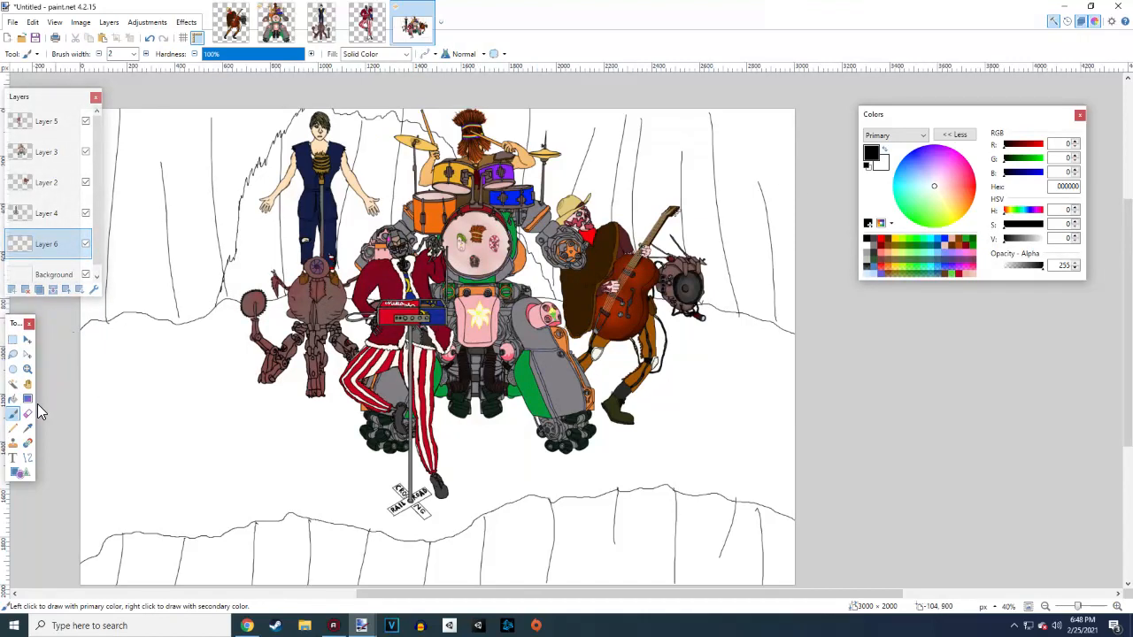
# Add a new layer directly beneath Layer 6 and raise the brush width to 9
pyautogui.hotkey('ctrl', 'shift', 'n')
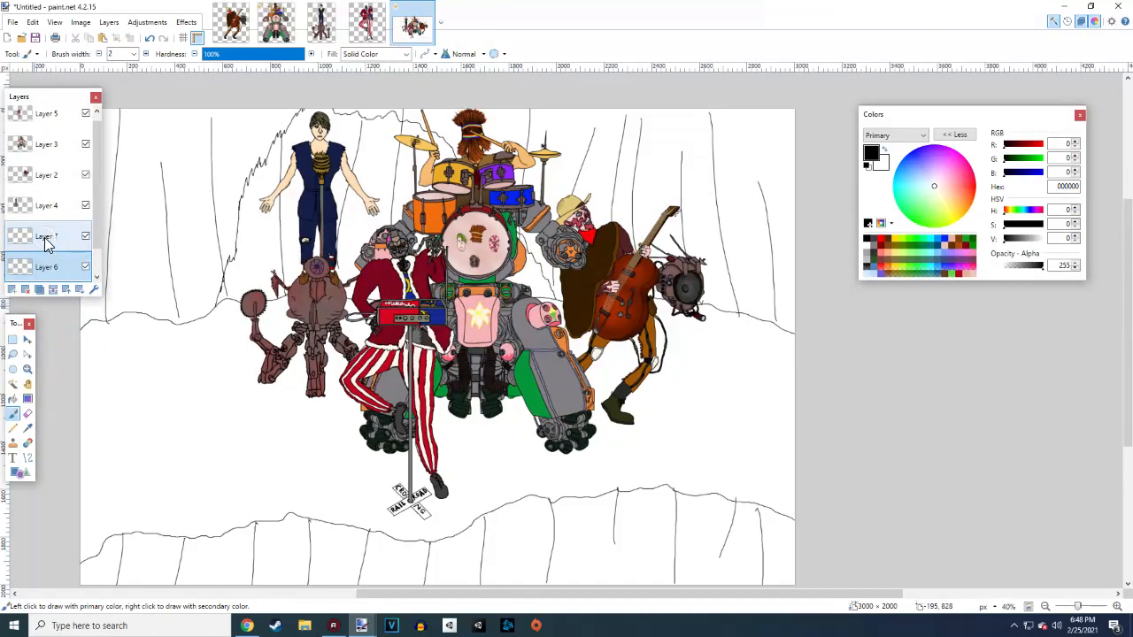
pyautogui.moveTo(46, 241); pyautogui.dragTo(44, 263)
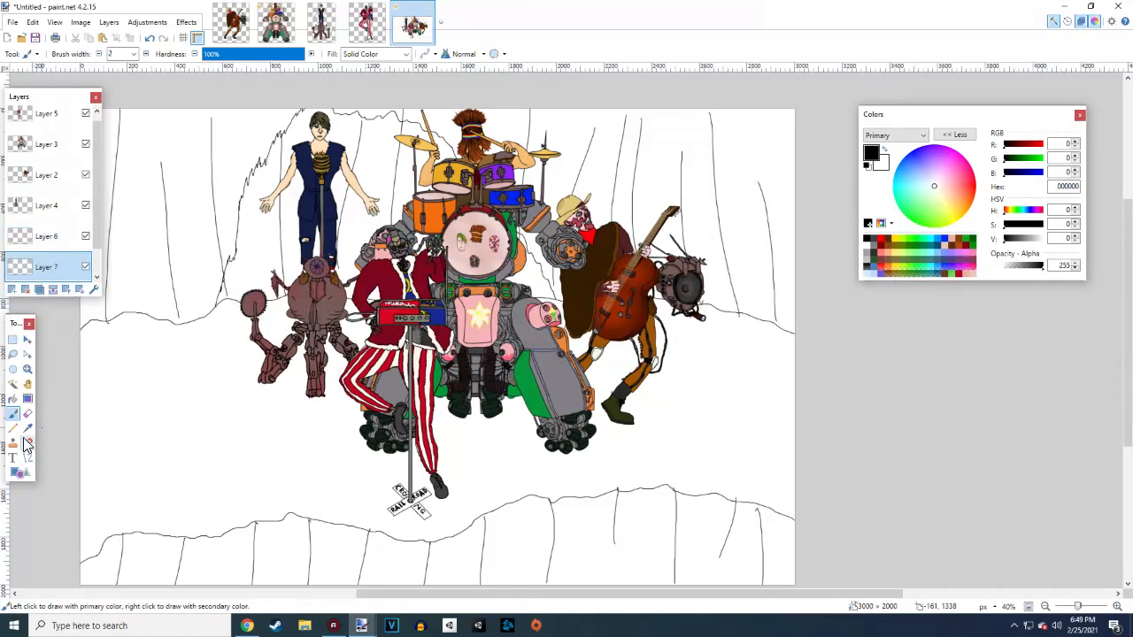
pyautogui.click(147, 54)
pyautogui.click(147, 54)
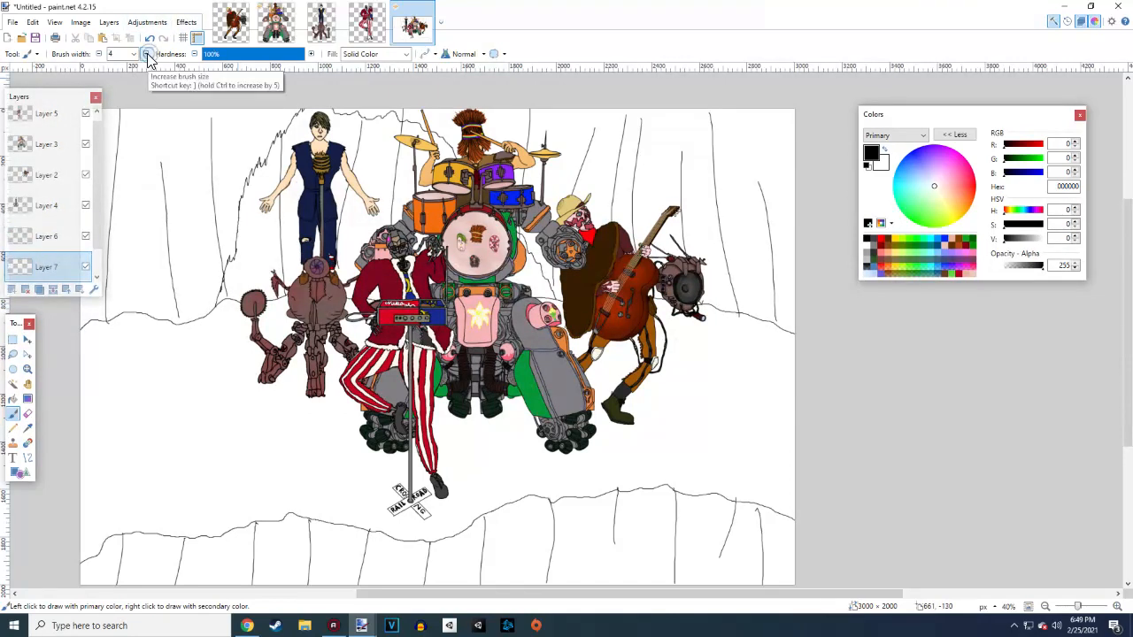
pyautogui.keyDown('ctrl'); pyautogui.click(146, 54); pyautogui.keyUp('ctrl')
# Hide the four character layers: Layer 4, Layer 2, Layer 3 and Layer 5
pyautogui.click(86, 204)
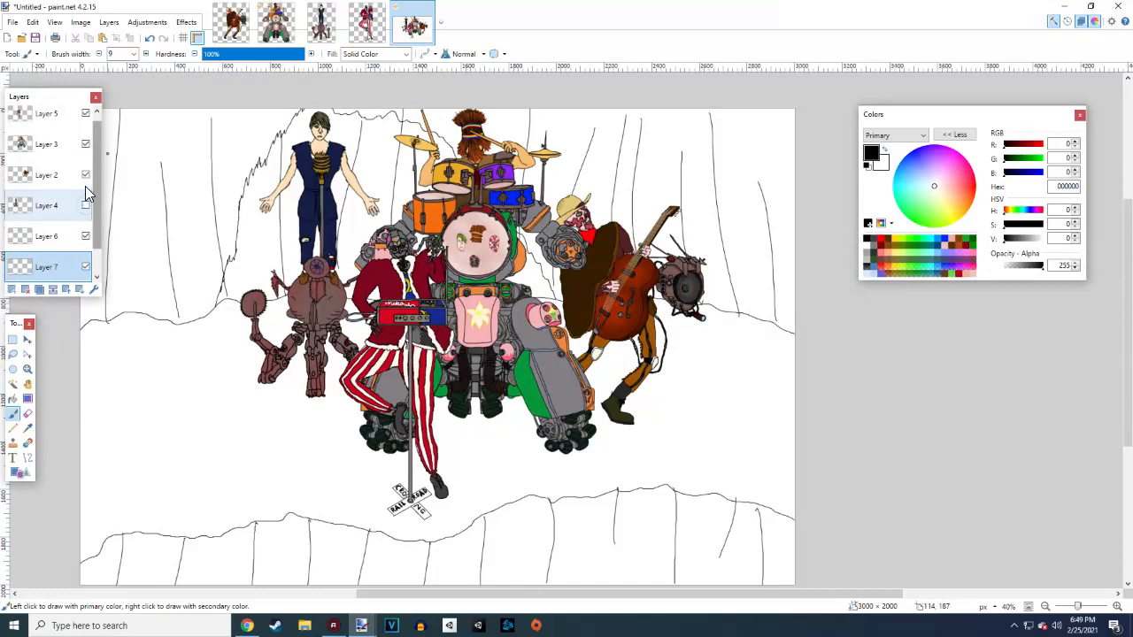
pyautogui.click(86, 175)
pyautogui.click(85, 144)
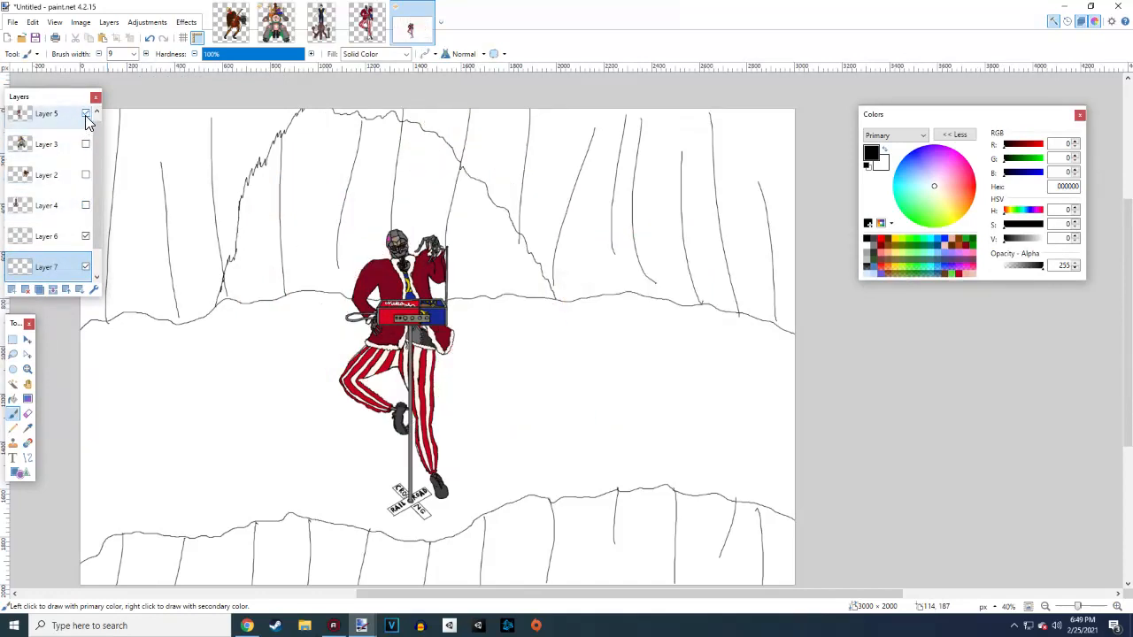
pyautogui.click(85, 113)
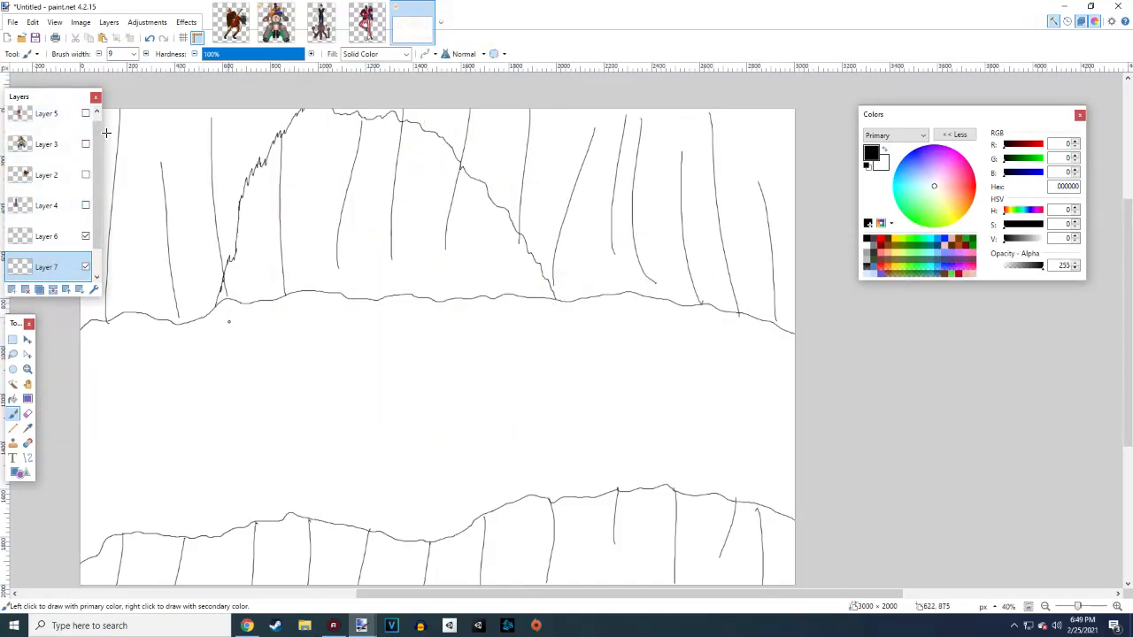
# On Layer 6, draw a wavy lower edge between the arch's two feet with a brush width of 2
pyautogui.click(49, 236)
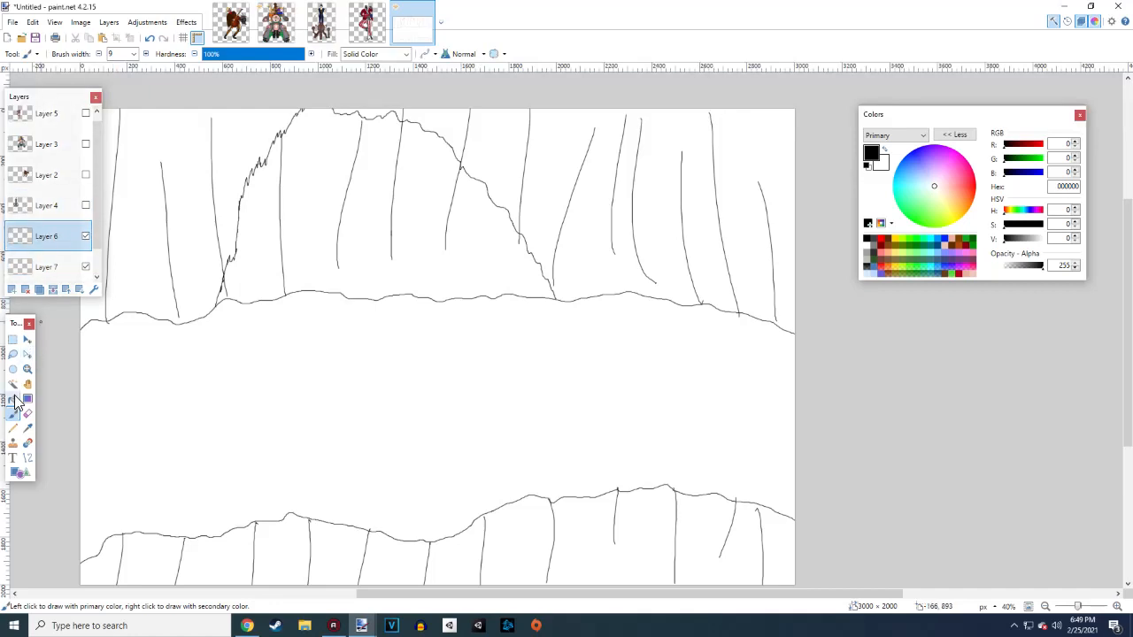
pyautogui.click(100, 55)
pyautogui.click(100, 55)
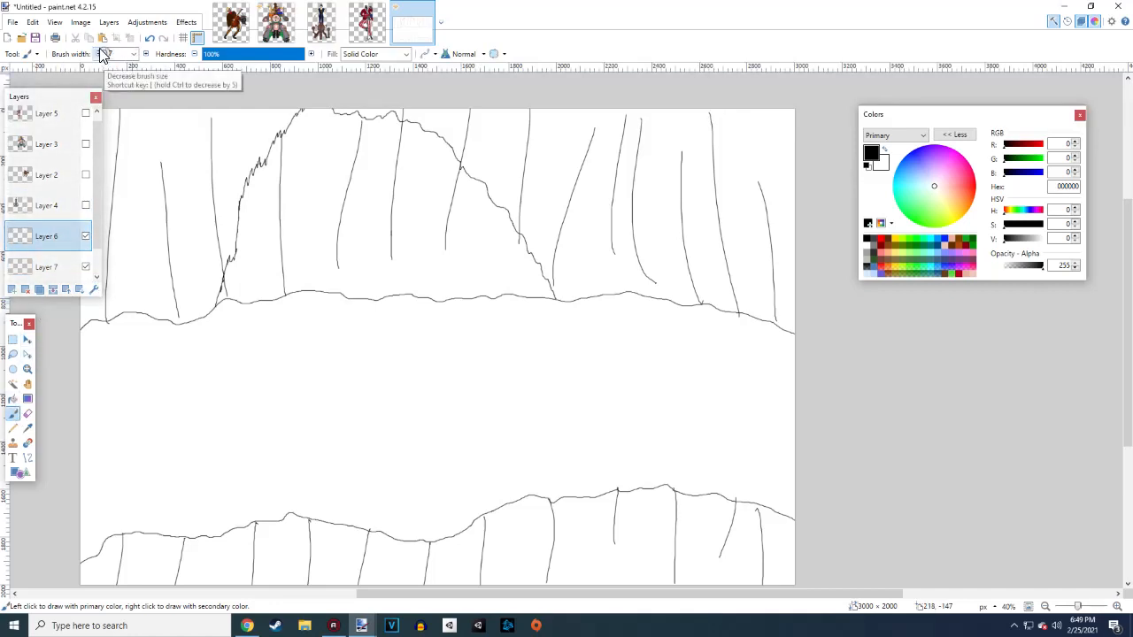
pyautogui.click(100, 55)
pyautogui.click(100, 55)
pyautogui.click(100, 55)
pyautogui.click(100, 55)
pyautogui.click(100, 55)
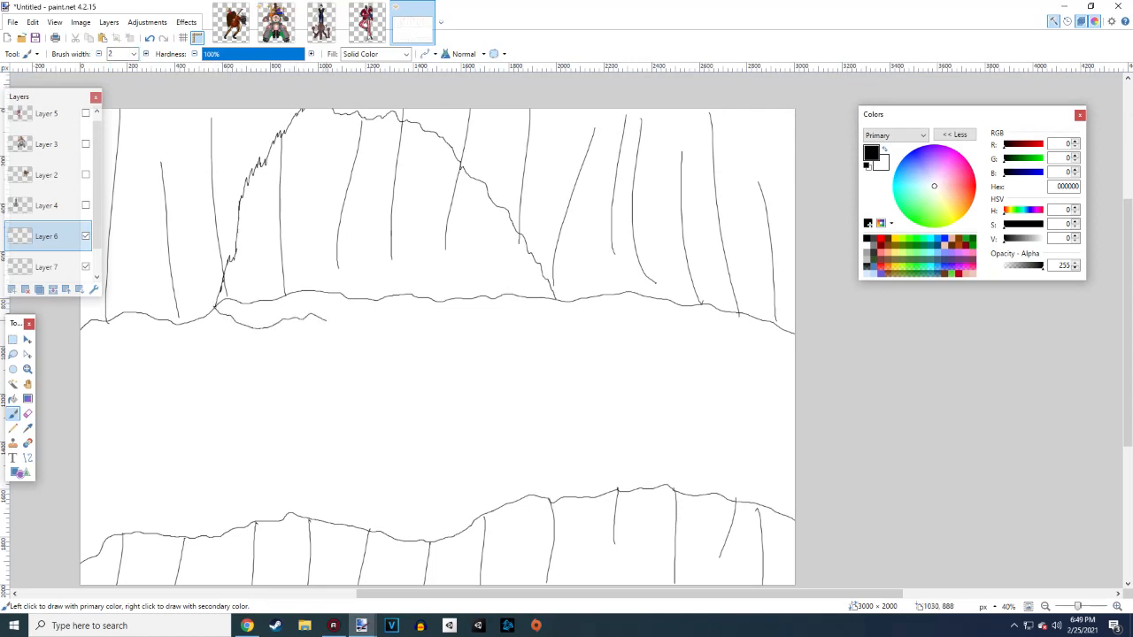
pyautogui.moveTo(327, 320)
pyautogui.mouseDown()
pyautogui.moveTo(358, 335)
pyautogui.moveTo(431, 322)
pyautogui.mouseUp()
pyautogui.moveTo(508, 306); pyautogui.dragTo(553, 299)
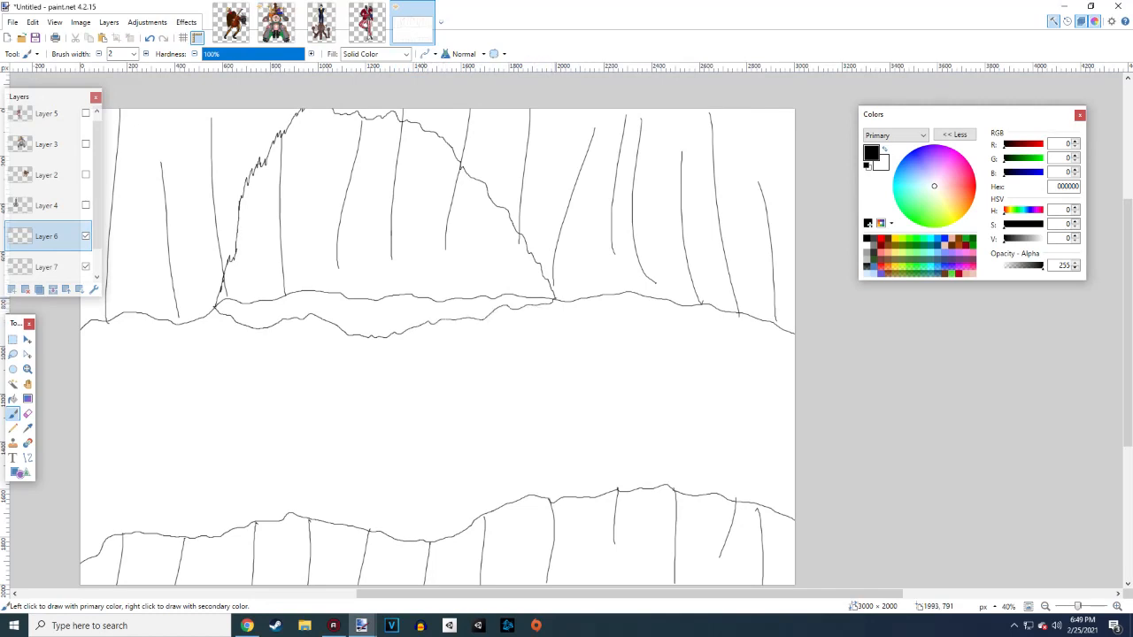
pyautogui.click(406, 229)
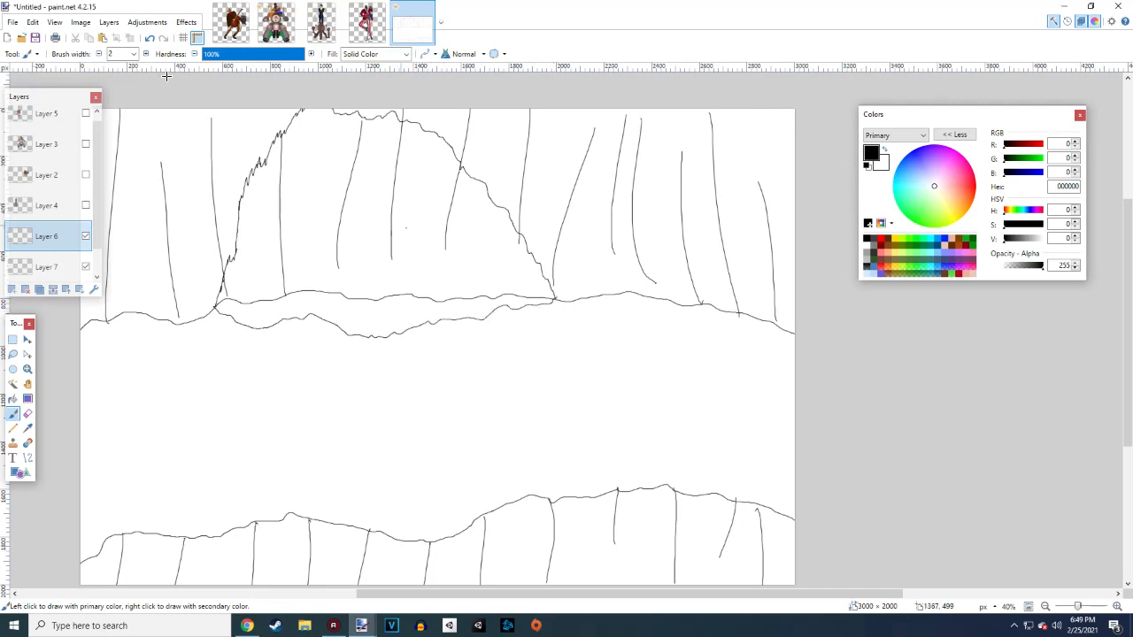
# Erase the ends of the old ground line at both feet of the arch with an eraser width of 25
pyautogui.click(27, 413)
pyautogui.click(134, 54)
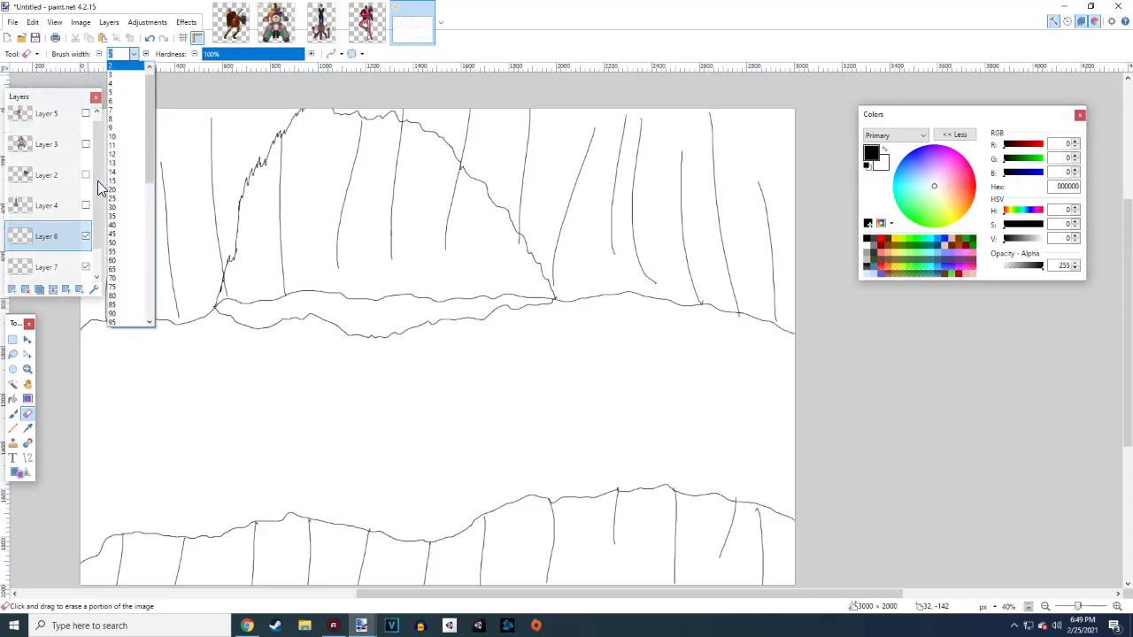
pyautogui.click(133, 192)
pyautogui.moveTo(221, 305); pyautogui.dragTo(239, 302)
pyautogui.moveTo(561, 304); pyautogui.dragTo(547, 302)
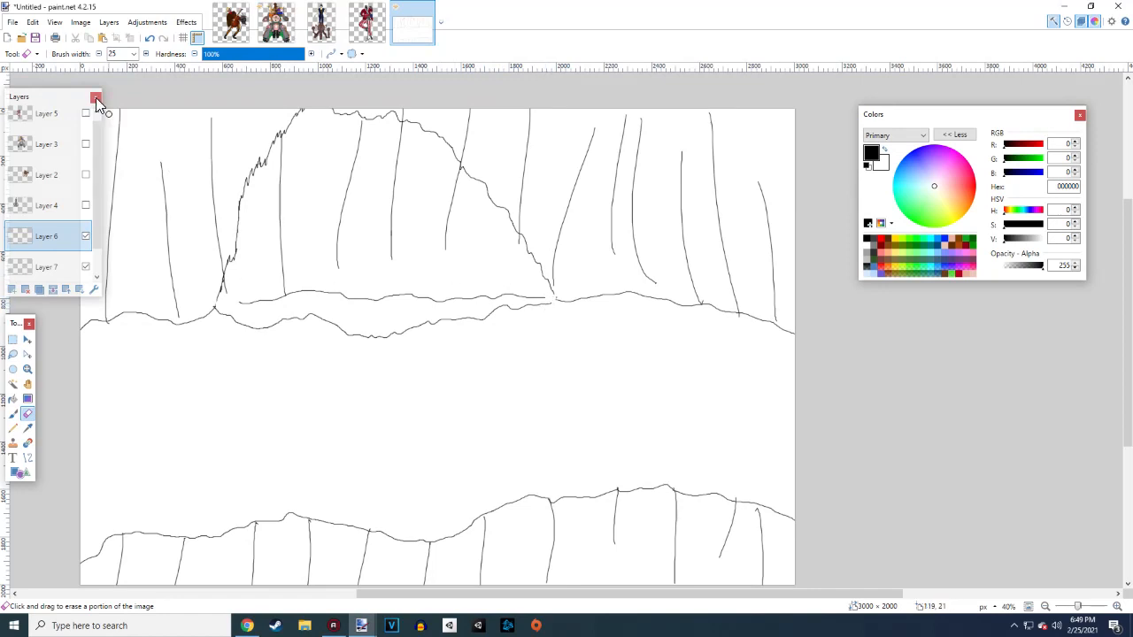
# Erase the old ground line and the vertical rock lines inside the arch with an eraser width of 250
pyautogui.click(133, 54)
pyautogui.click(128, 251)
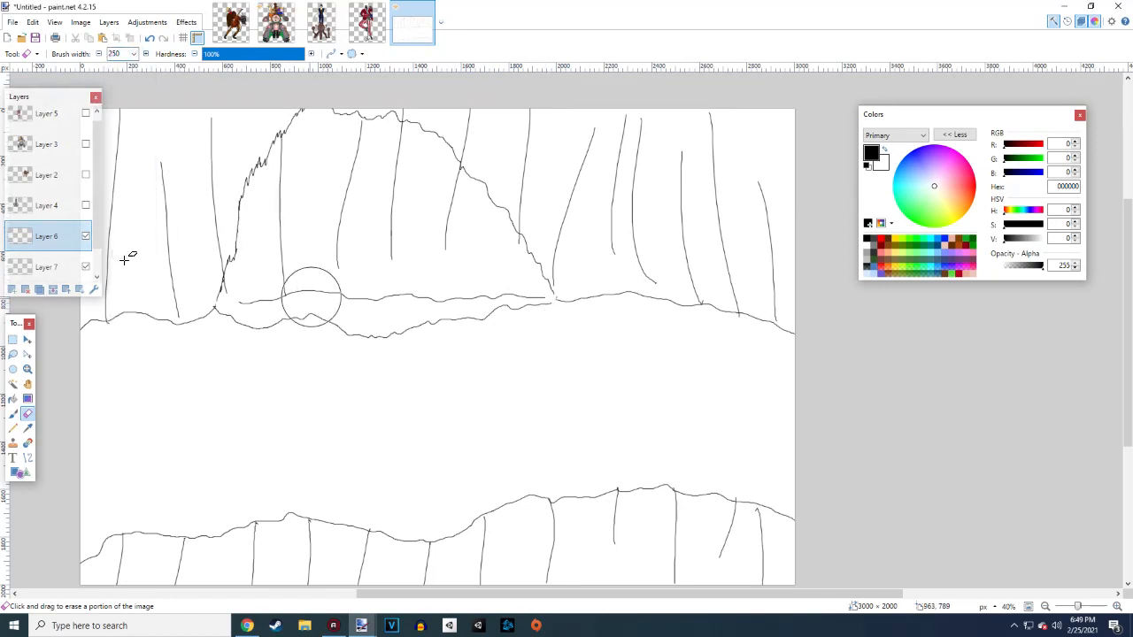
pyautogui.moveTo(253, 287)
pyautogui.mouseDown()
pyautogui.moveTo(280, 257)
pyautogui.moveTo(301, 161)
pyautogui.moveTo(344, 157)
pyautogui.moveTo(359, 139)
pyautogui.moveTo(343, 191)
pyautogui.moveTo(349, 257)
pyautogui.moveTo(309, 276)
pyautogui.moveTo(513, 279)
pyautogui.moveTo(447, 222)
pyautogui.moveTo(442, 192)
pyautogui.moveTo(399, 215)
pyautogui.moveTo(387, 190)
pyautogui.moveTo(396, 153)
pyautogui.mouseUp()
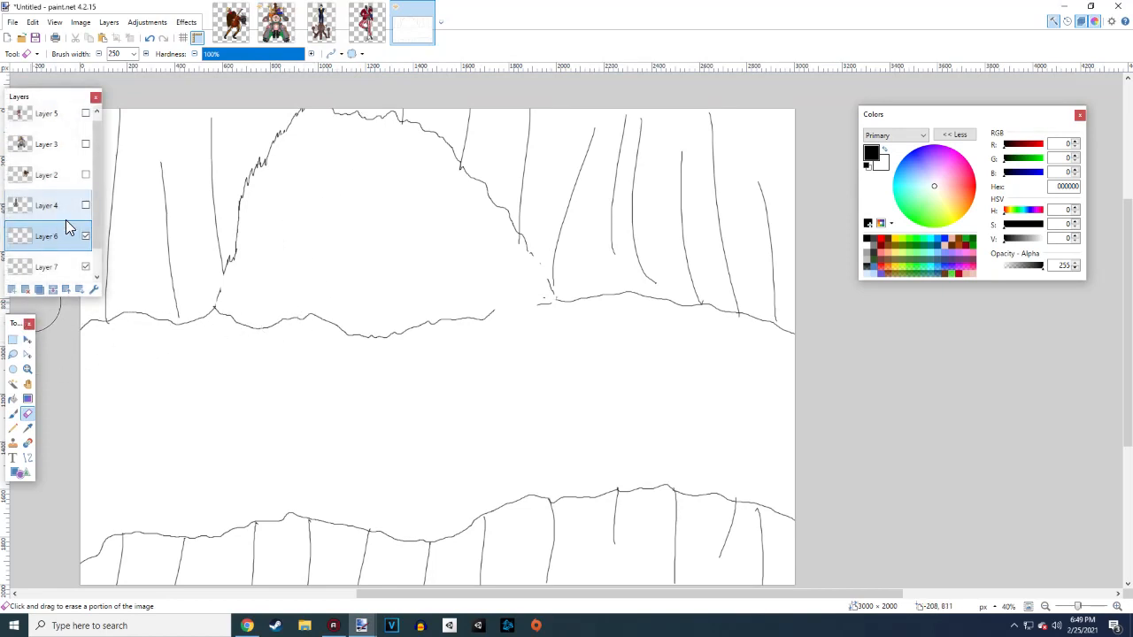
pyautogui.click(134, 54)
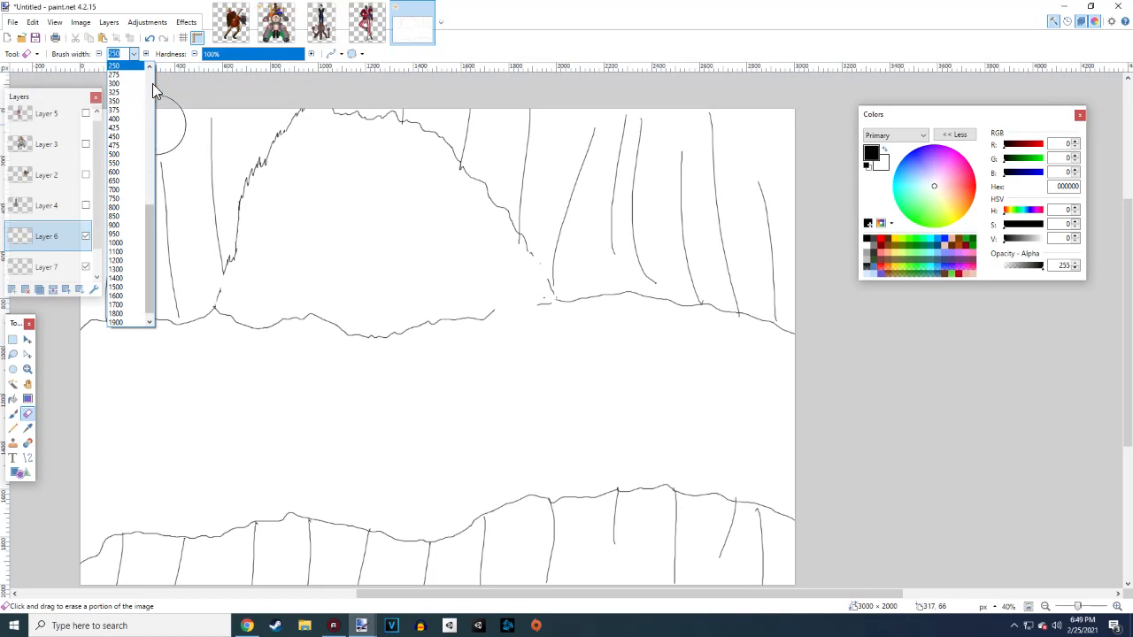
pyautogui.scroll(3, 151, 82)
pyautogui.click(150, 69)
pyautogui.click(151, 69)
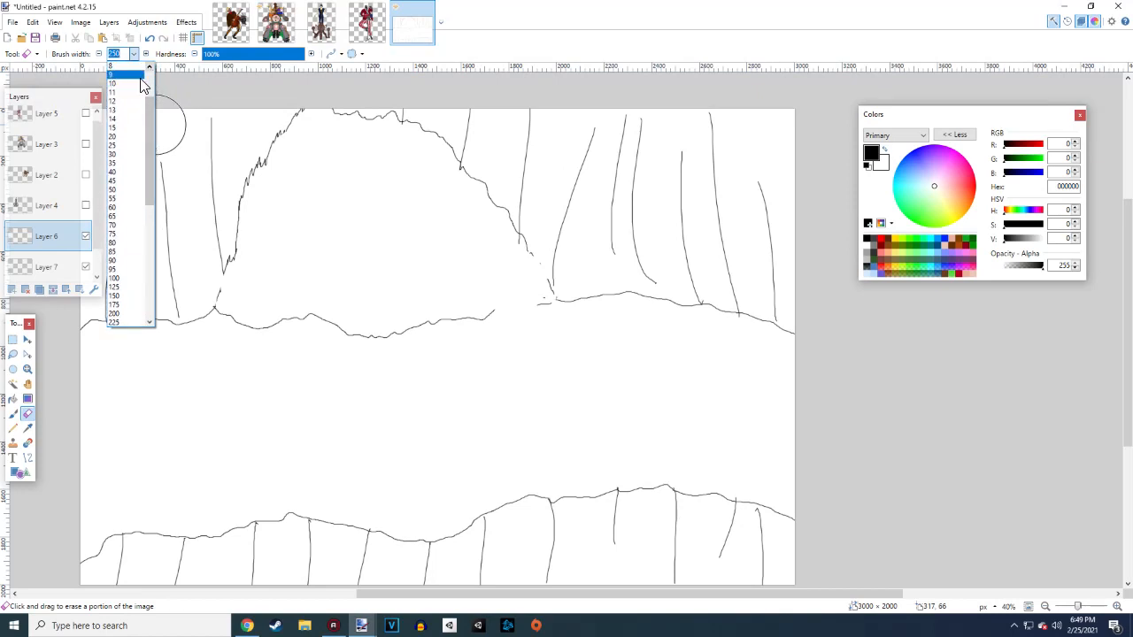
pyautogui.click(157, 70)
# Set the brush width to 2 and redraw the missing parts of the arch's right side, lower edge and top
pyautogui.click(134, 53)
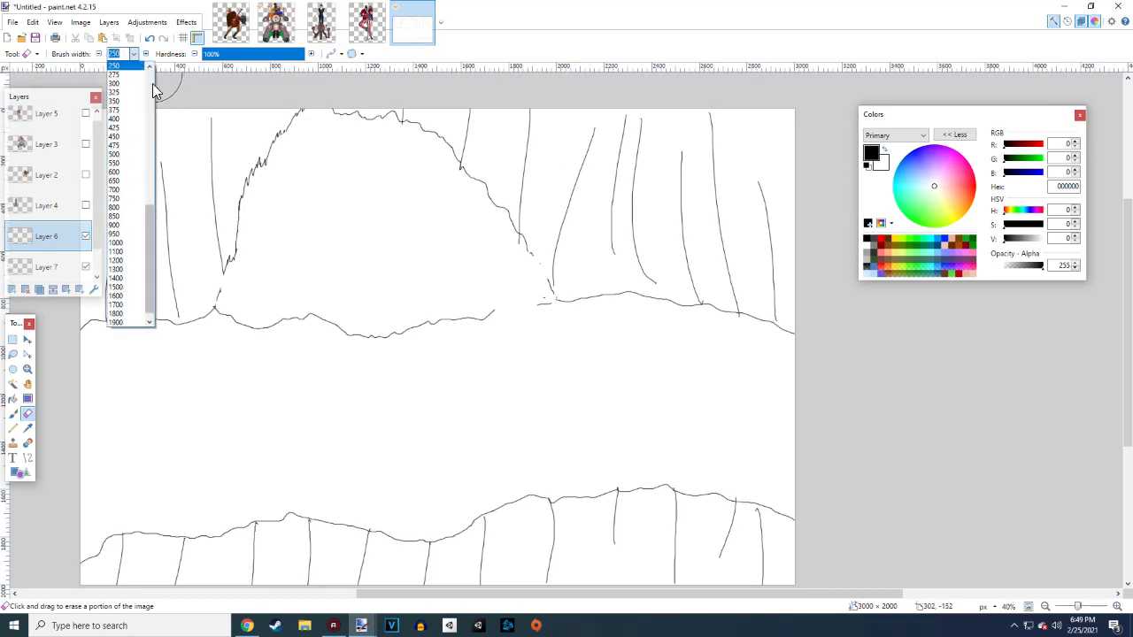
pyautogui.scroll(5, 149, 74)
pyautogui.scroll(2, 151, 75)
pyautogui.click(127, 74)
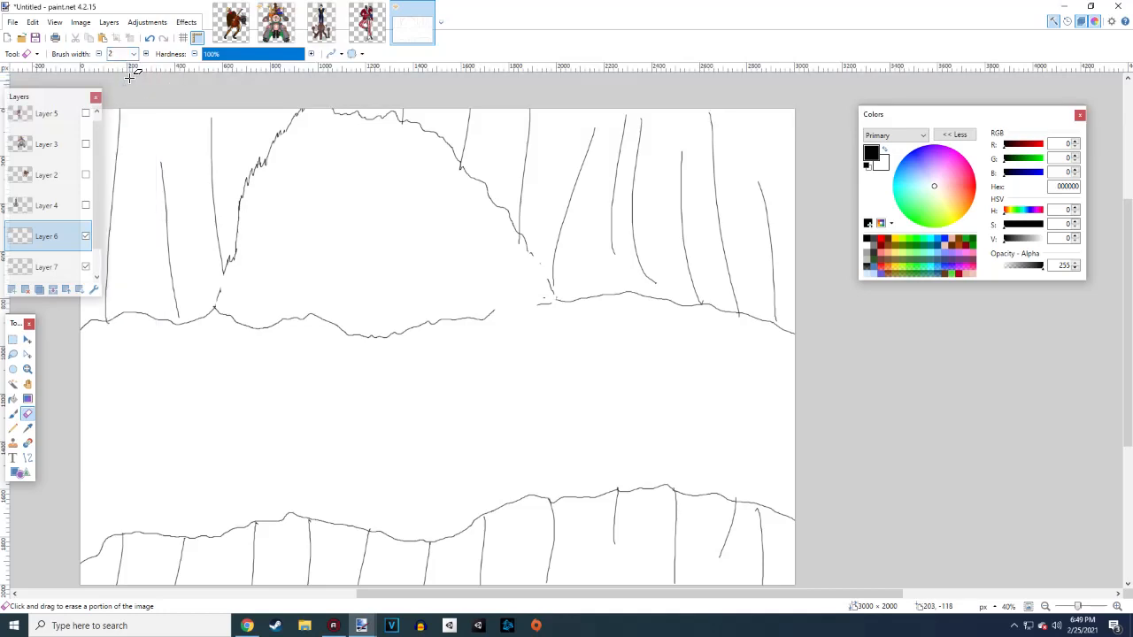
pyautogui.click(13, 413)
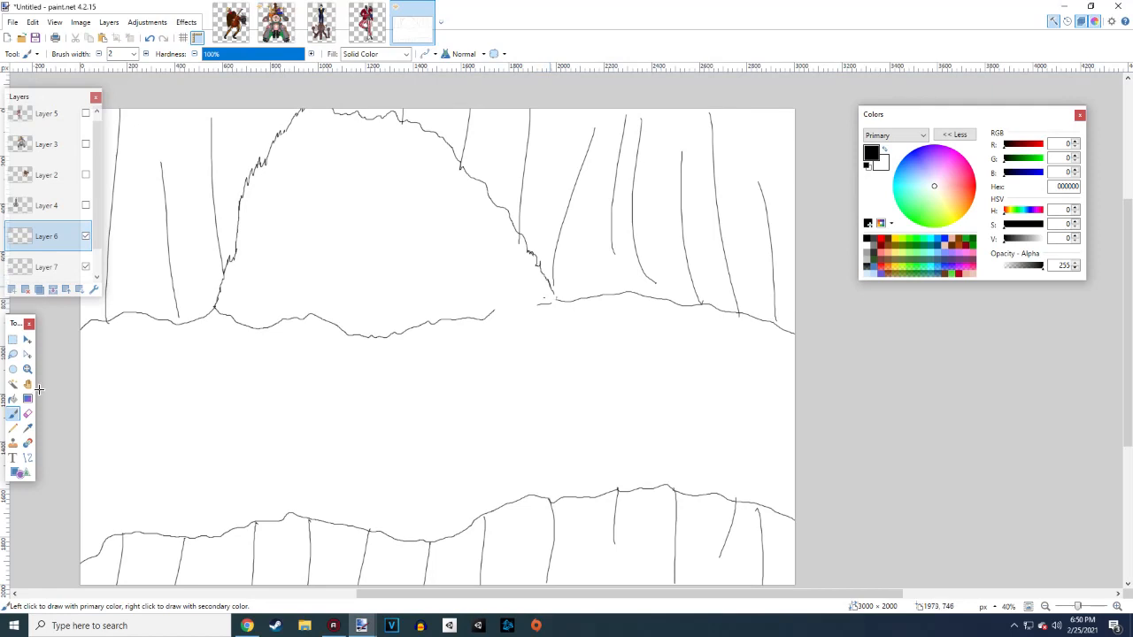
pyautogui.moveTo(535, 303); pyautogui.dragTo(496, 310)
pyautogui.scroll(1, 101, 412)
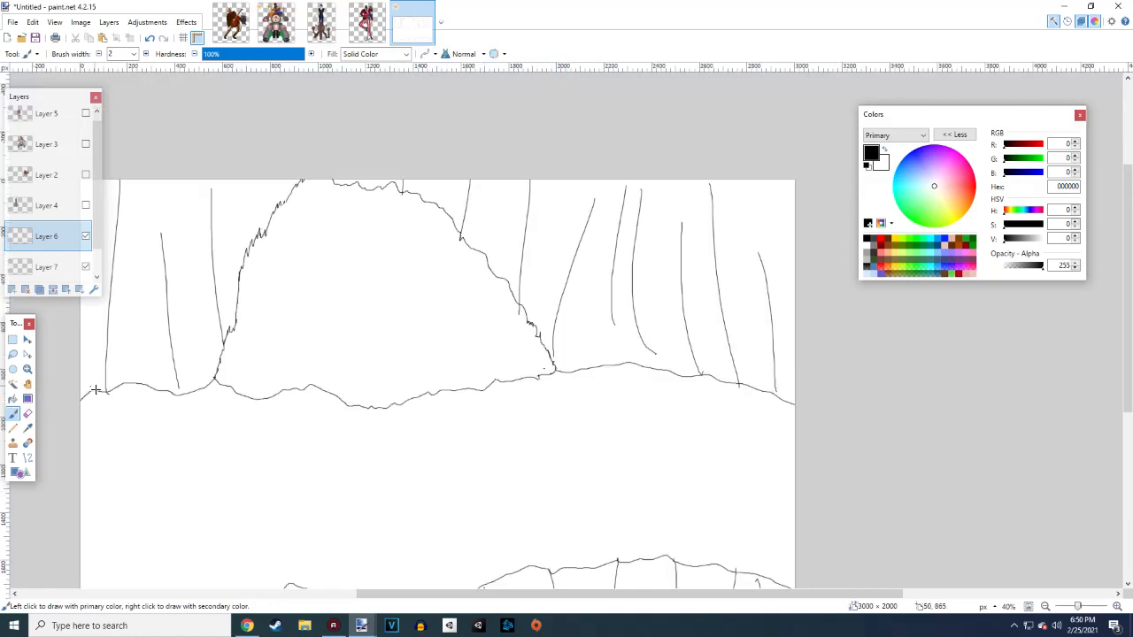
pyautogui.scroll(-2, 169, 407)
pyautogui.scroll(2, 187, 418)
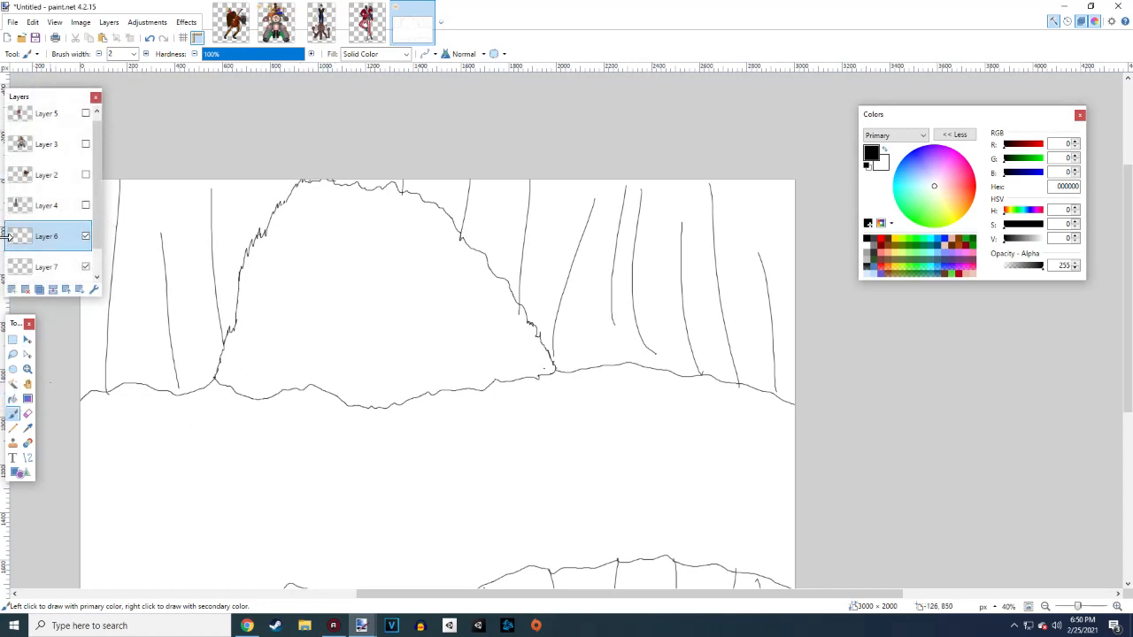
# On Layer 7, paint a dark grey (3D3D3D) band along the inside of the arch with a brush width of 40
pyautogui.click(49, 267)
pyautogui.click(133, 54)
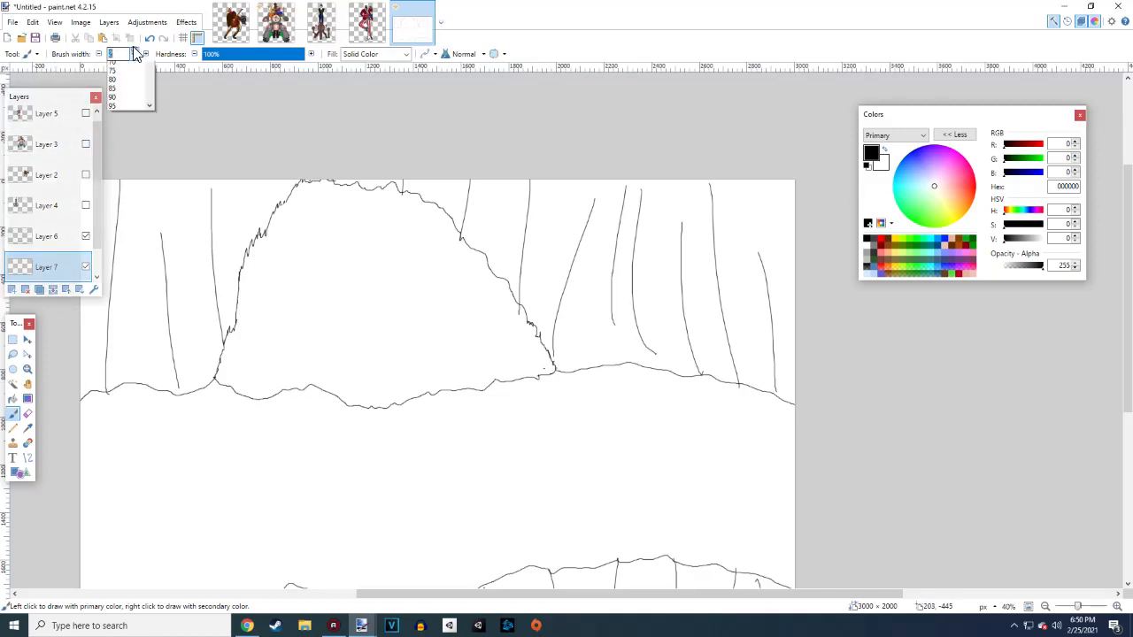
pyautogui.click(128, 231)
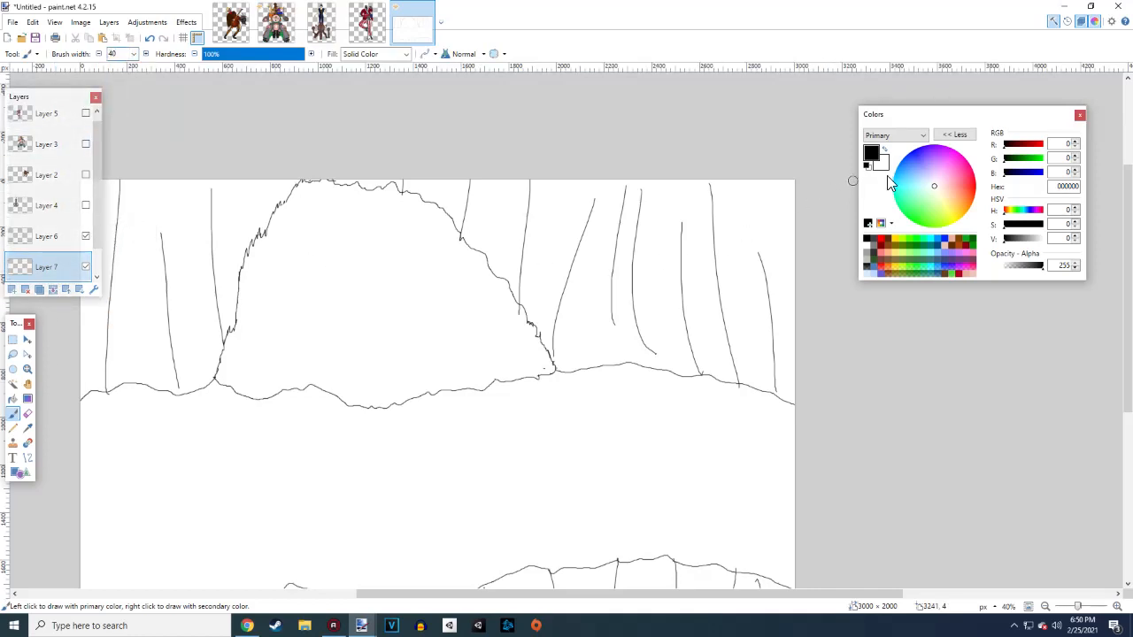
pyautogui.click(1014, 240)
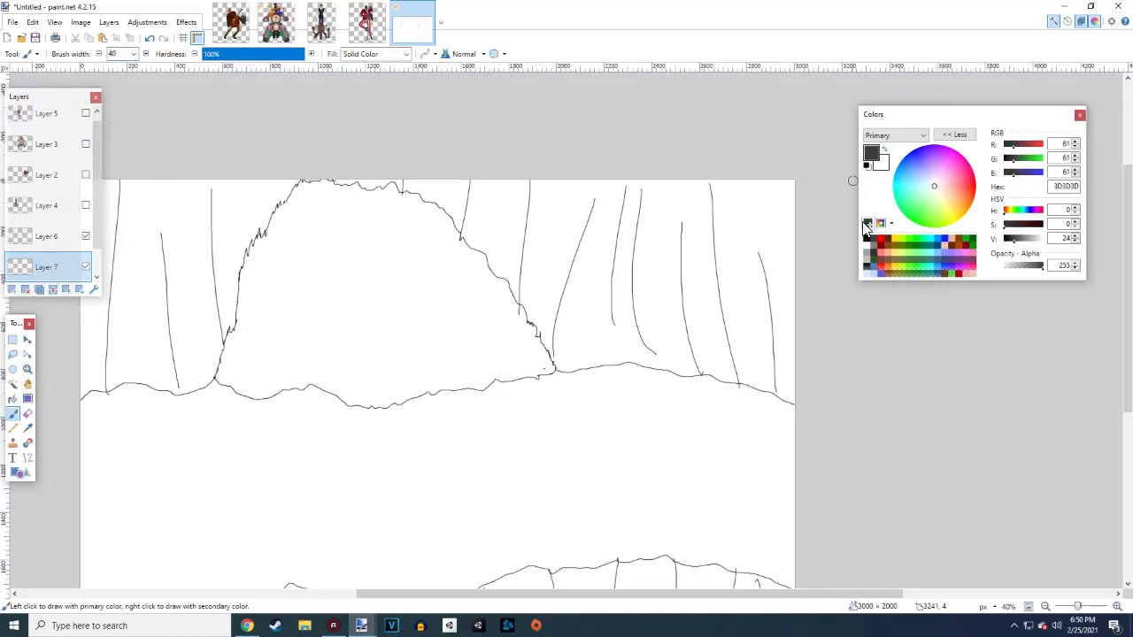
pyautogui.moveTo(220, 382)
pyautogui.mouseDown()
pyautogui.moveTo(242, 266)
pyautogui.moveTo(290, 195)
pyautogui.moveTo(307, 181)
pyautogui.moveTo(305, 196)
pyautogui.moveTo(322, 173)
pyautogui.moveTo(319, 191)
pyautogui.moveTo(338, 174)
pyautogui.moveTo(335, 191)
pyautogui.moveTo(364, 185)
pyautogui.moveTo(387, 198)
pyautogui.mouseUp()
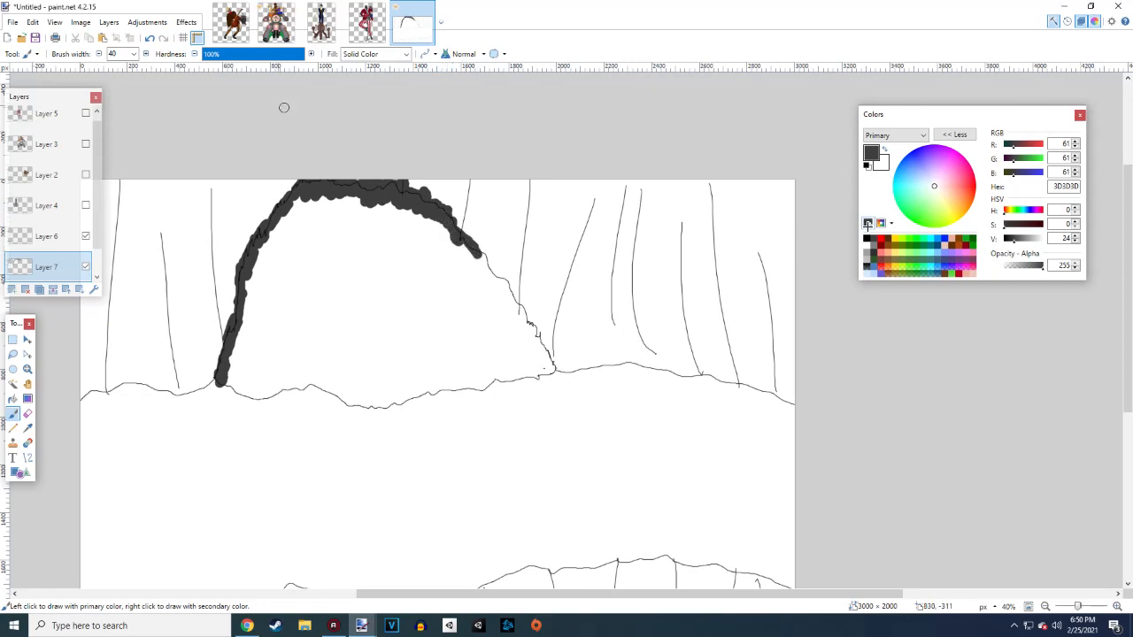
# Set the brush width to 425 and cover the rest of the arch opening with dark grey on Layer 7
pyautogui.click(146, 54)
pyautogui.click(134, 54)
pyautogui.click(133, 239)
pyautogui.click(135, 55)
pyautogui.click(127, 283)
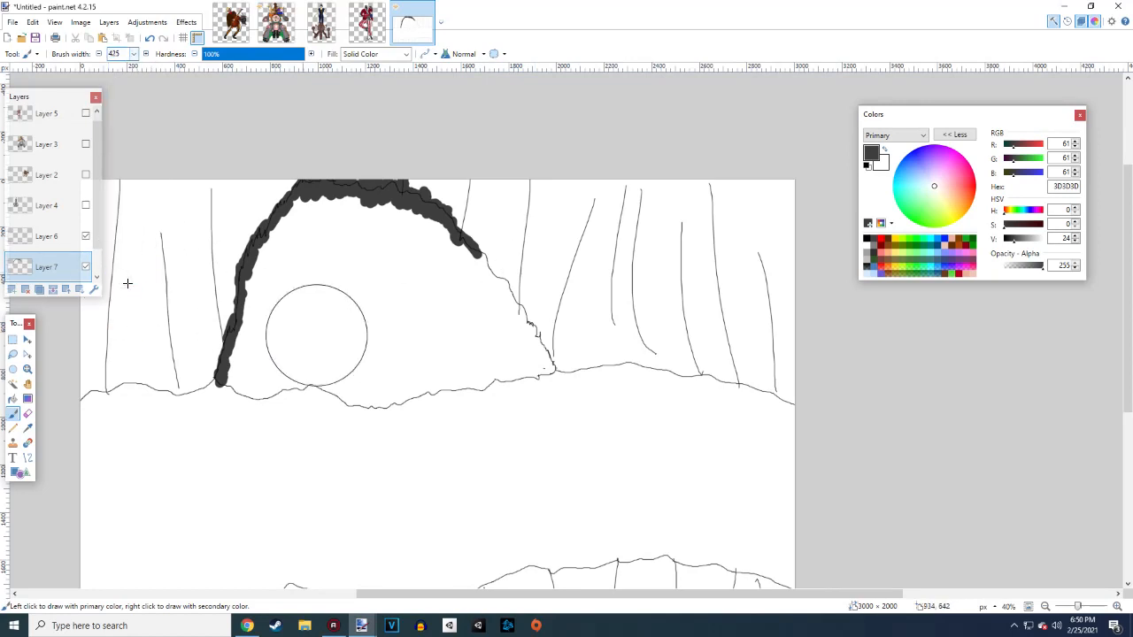
pyautogui.moveTo(476, 276)
pyautogui.mouseDown()
pyautogui.moveTo(480, 304)
pyautogui.moveTo(519, 349)
pyautogui.moveTo(374, 367)
pyautogui.moveTo(234, 359)
pyautogui.moveTo(298, 215)
pyautogui.moveTo(311, 328)
pyautogui.moveTo(425, 222)
pyautogui.moveTo(423, 324)
pyautogui.moveTo(449, 276)
pyautogui.mouseUp()
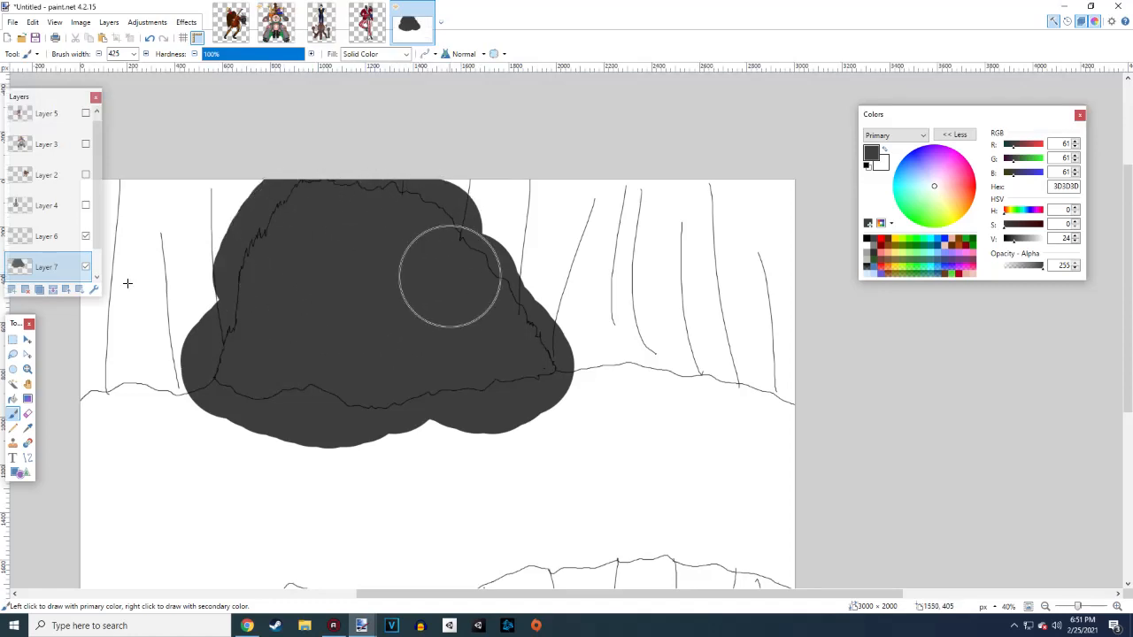
# On Layer 7, paint a tan (AD9B74) band along the underside of the upper ground line with a brush width of 90
pyautogui.click(135, 54)
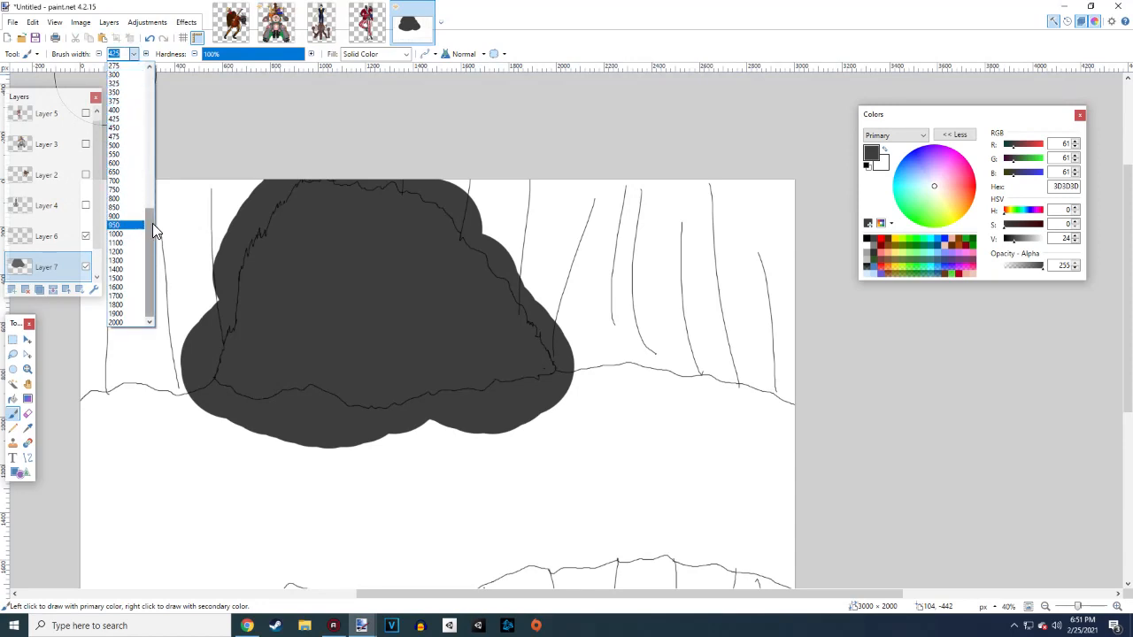
pyautogui.write('90')
pyautogui.press('Return')
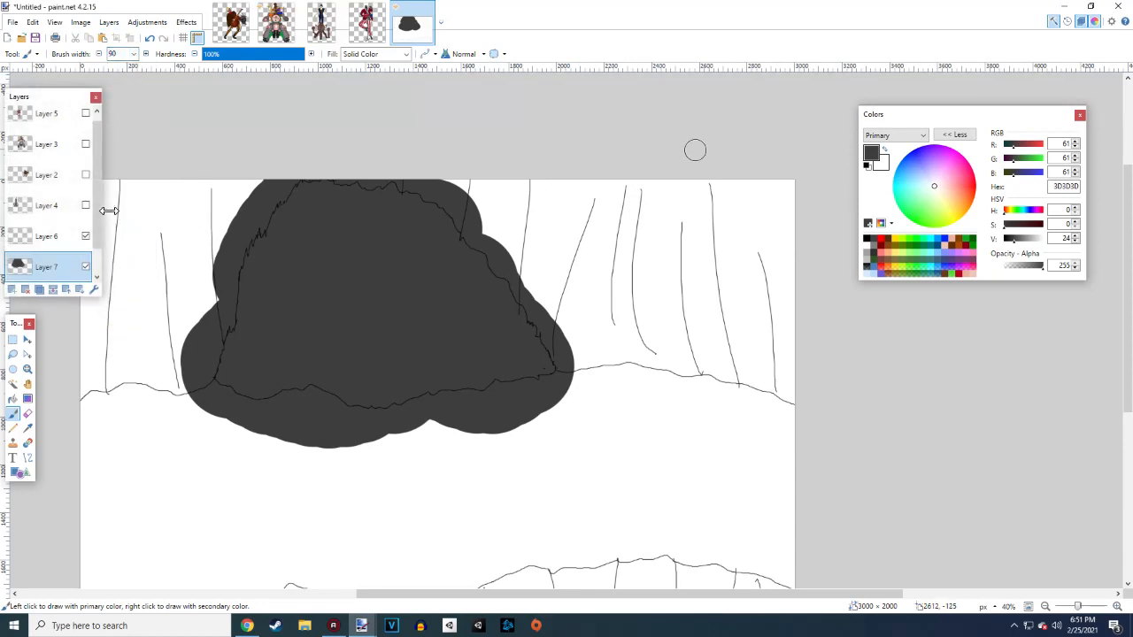
pyautogui.click(947, 200)
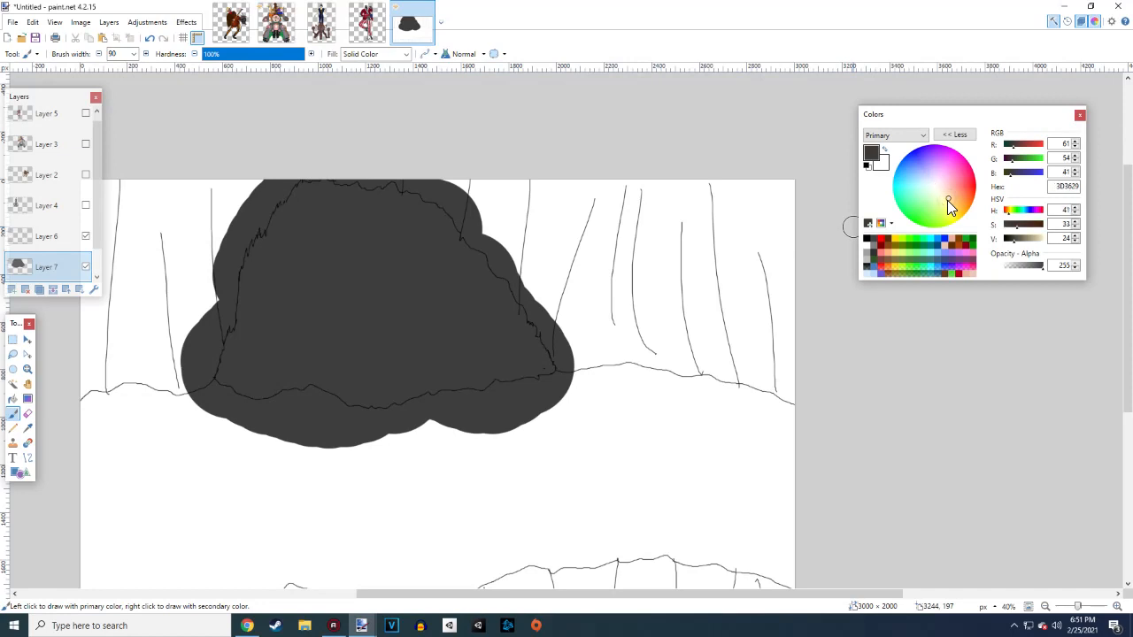
pyautogui.click(1027, 240)
pyautogui.click(1030, 247)
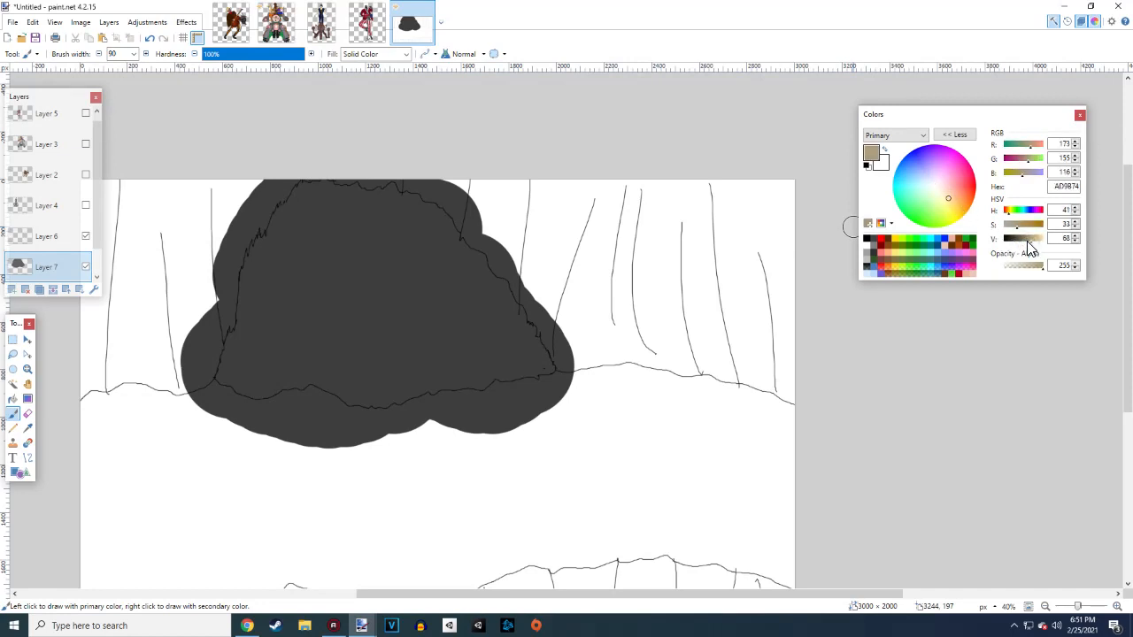
pyautogui.moveTo(85, 406); pyautogui.dragTo(92, 416)
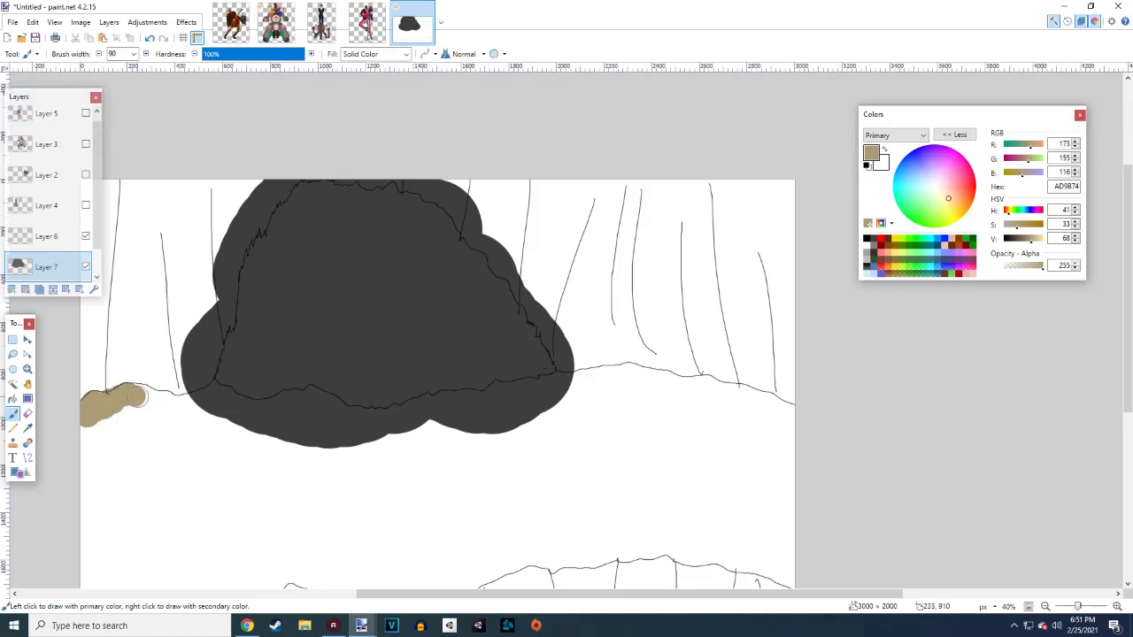
pyautogui.moveTo(180, 401); pyautogui.dragTo(208, 399)
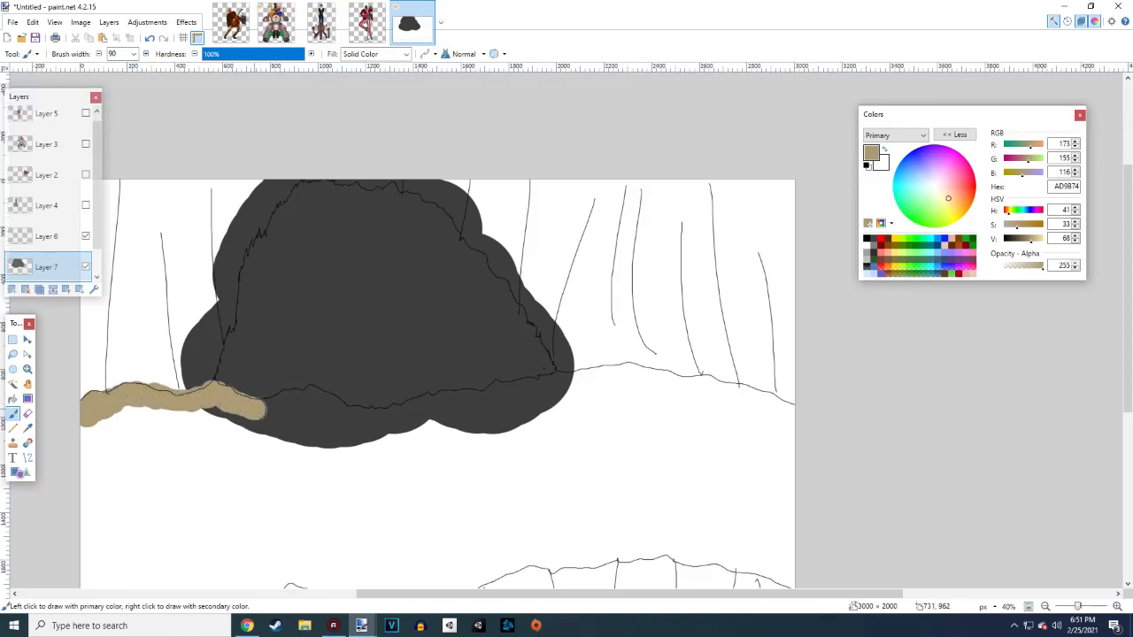
pyautogui.moveTo(314, 400); pyautogui.dragTo(387, 423)
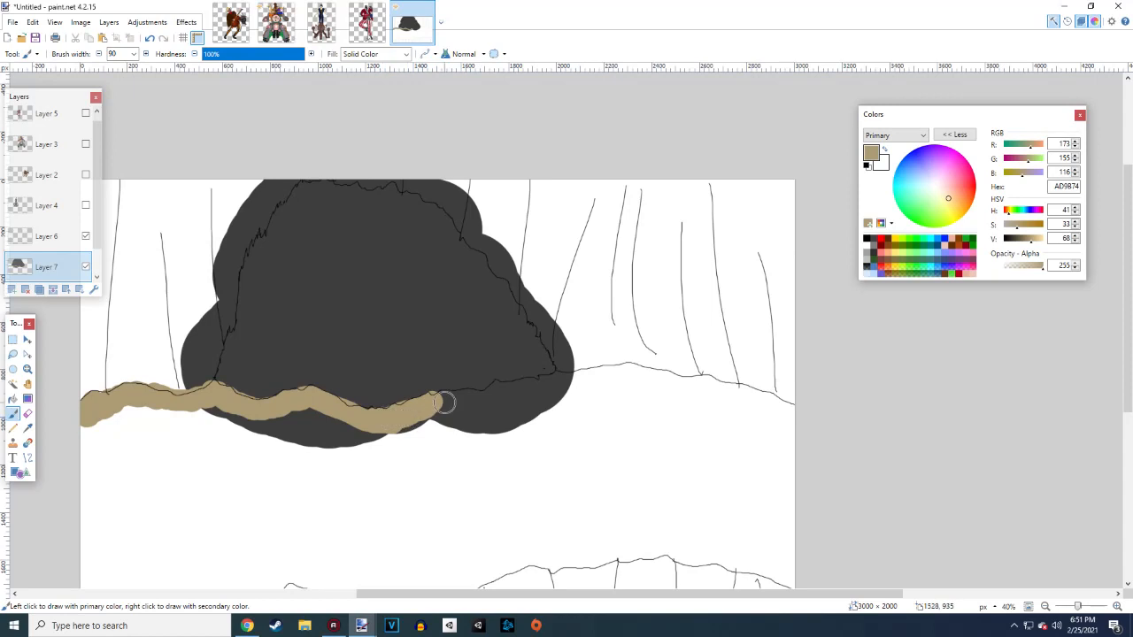
pyautogui.moveTo(458, 403); pyautogui.dragTo(474, 404)
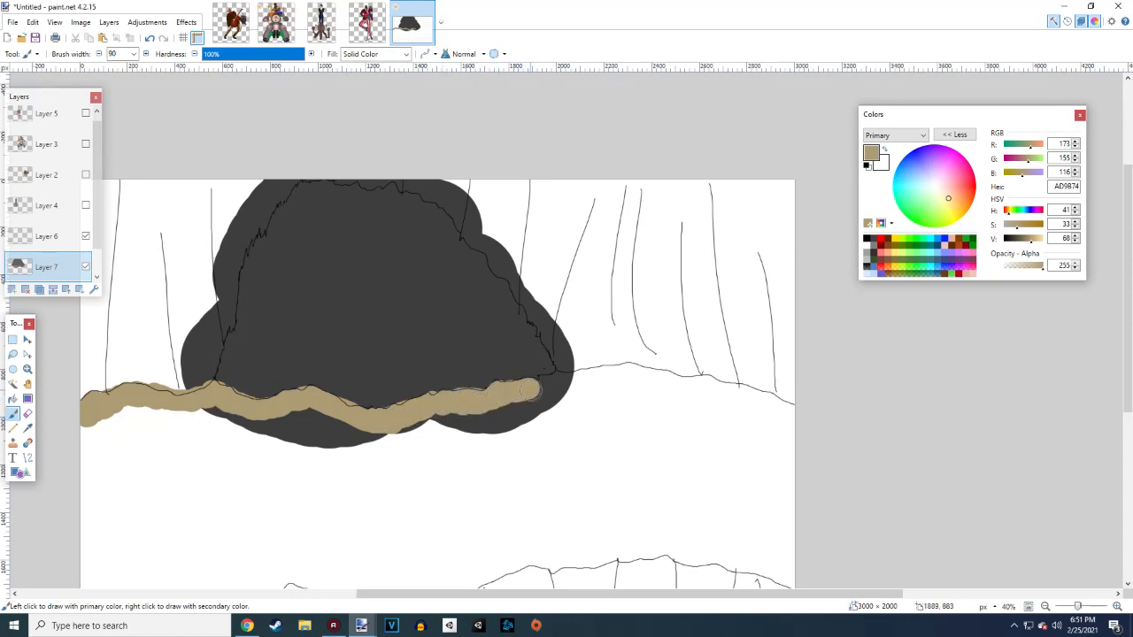
pyautogui.moveTo(545, 387); pyautogui.dragTo(567, 386)
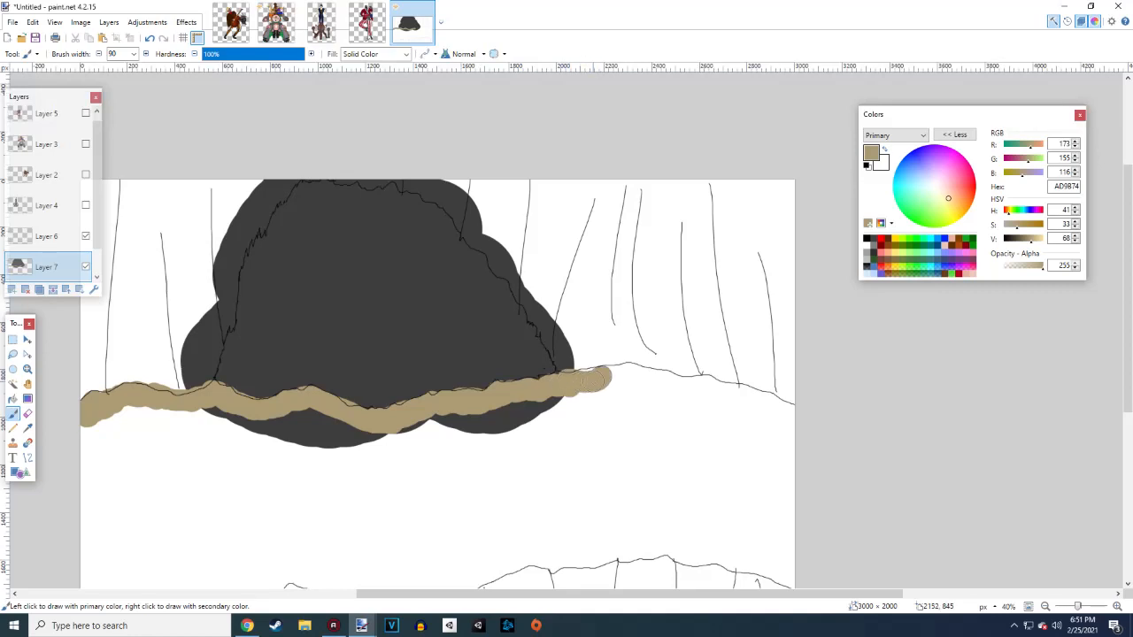
pyautogui.moveTo(650, 380); pyautogui.dragTo(795, 412)
# Paint a matching tan band along the upper side of the lower cliff edge, across the full canvas width
pyautogui.scroll(-3, 616, 241)
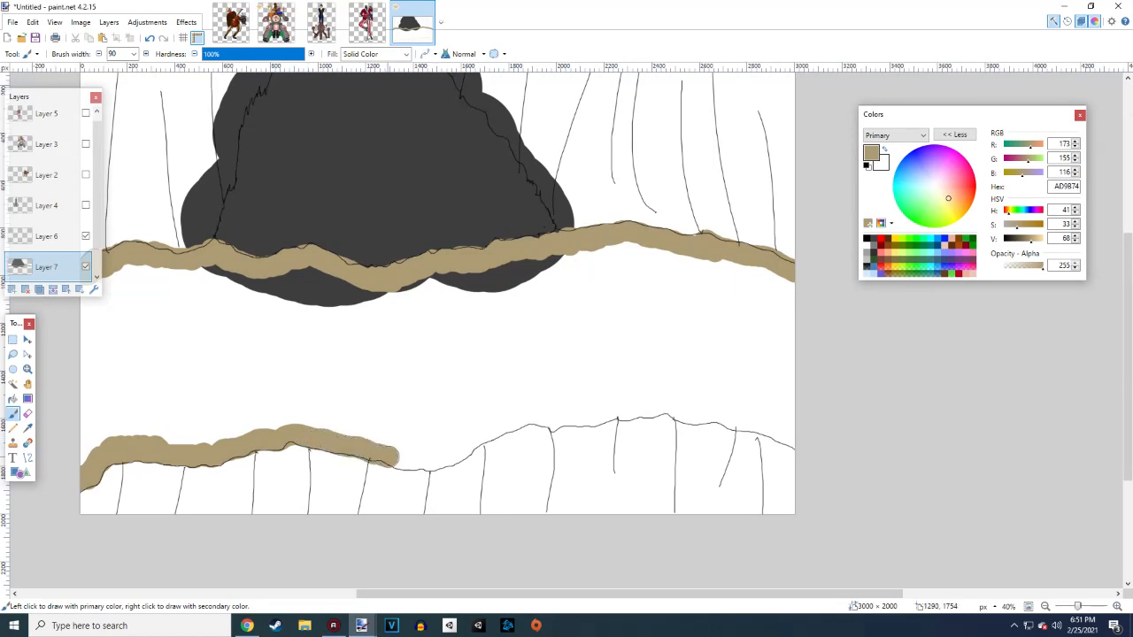
pyautogui.moveTo(412, 462); pyautogui.dragTo(428, 461)
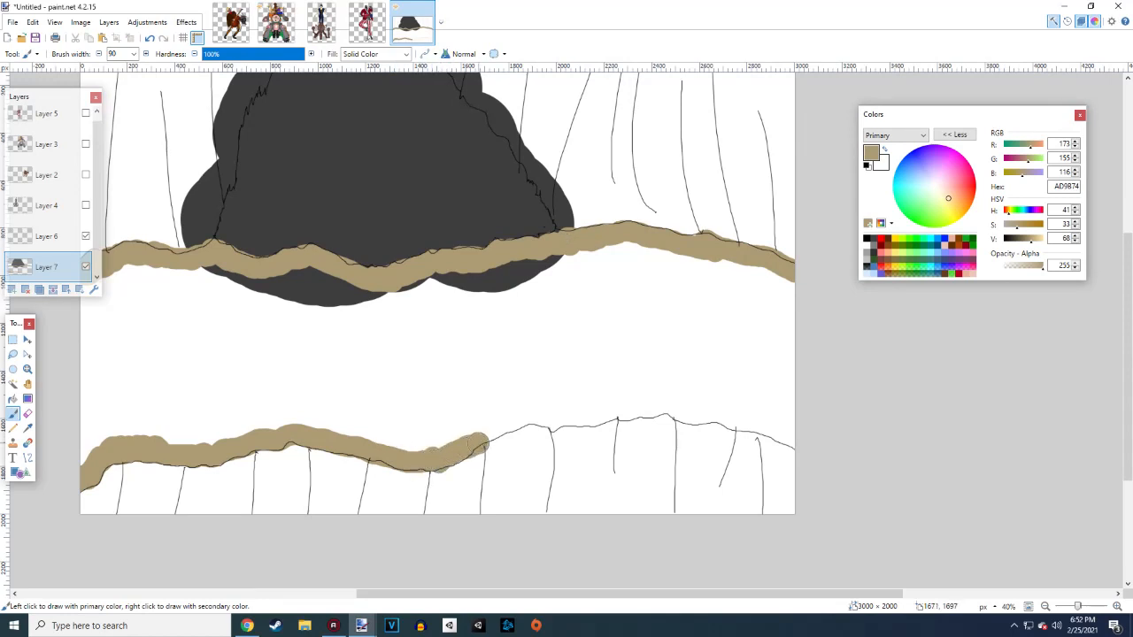
pyautogui.moveTo(497, 430); pyautogui.dragTo(532, 418)
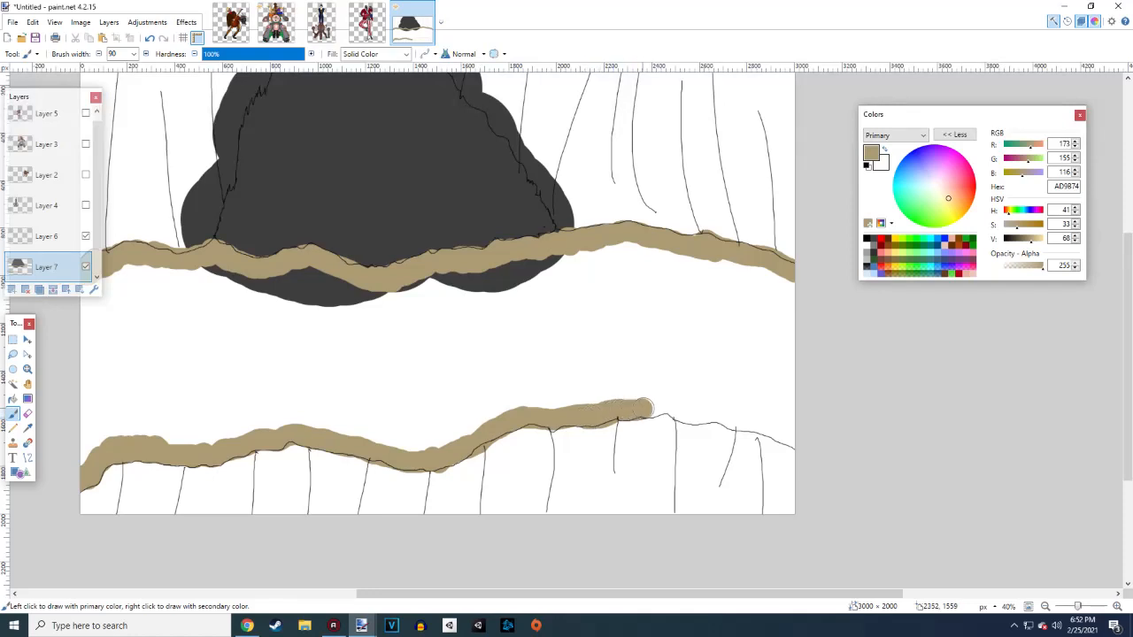
pyautogui.moveTo(643, 408); pyautogui.dragTo(758, 429)
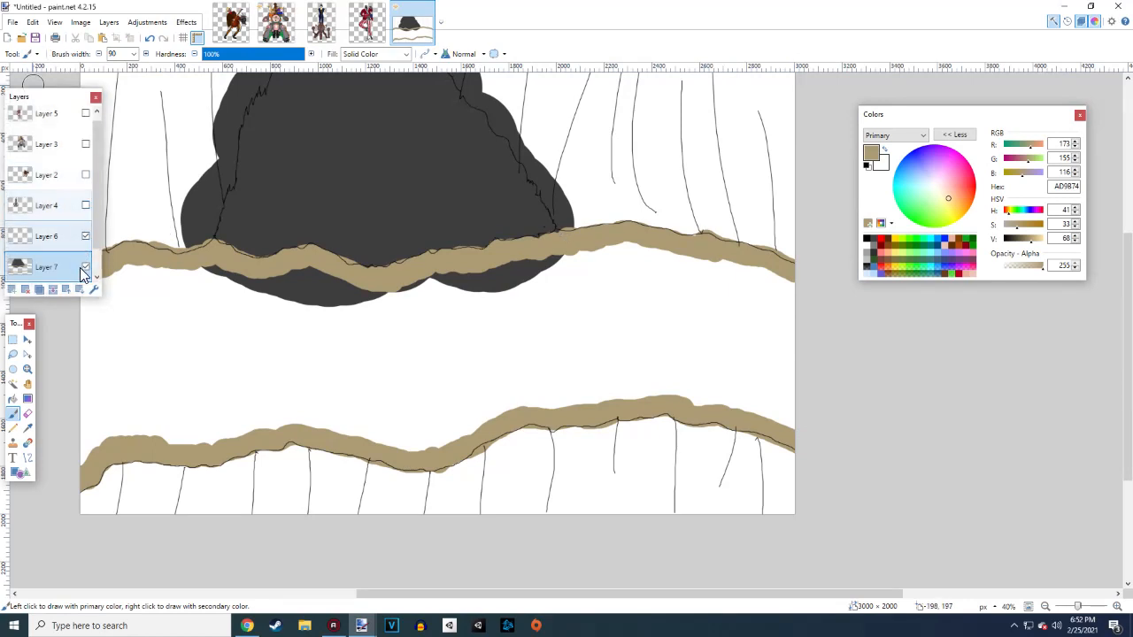
pyautogui.click(103, 37)
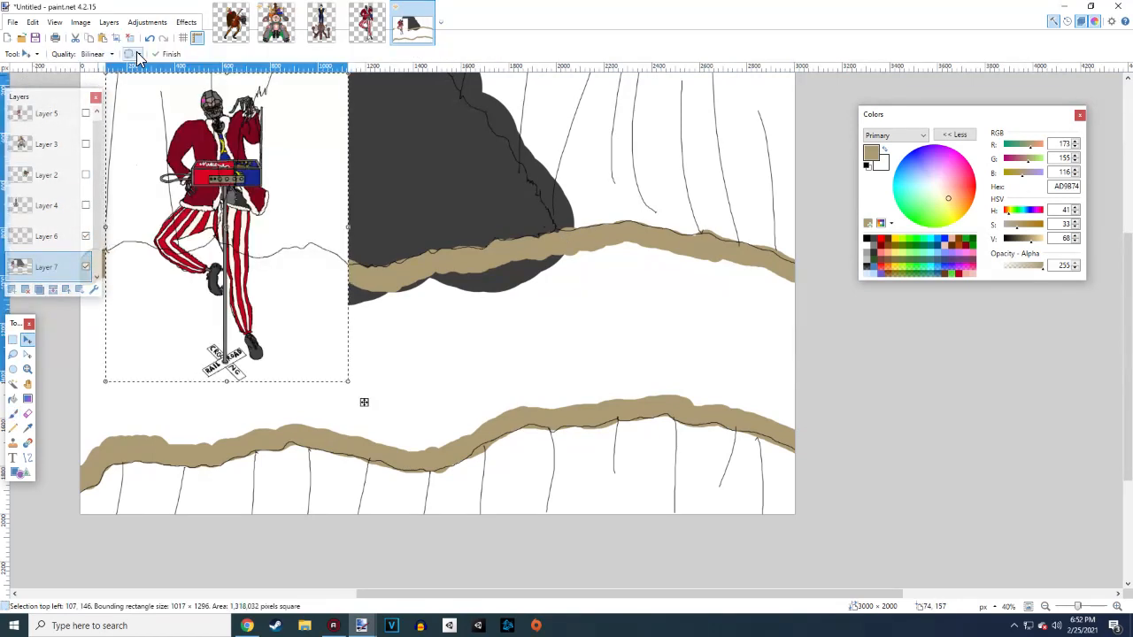
pyautogui.click(86, 114)
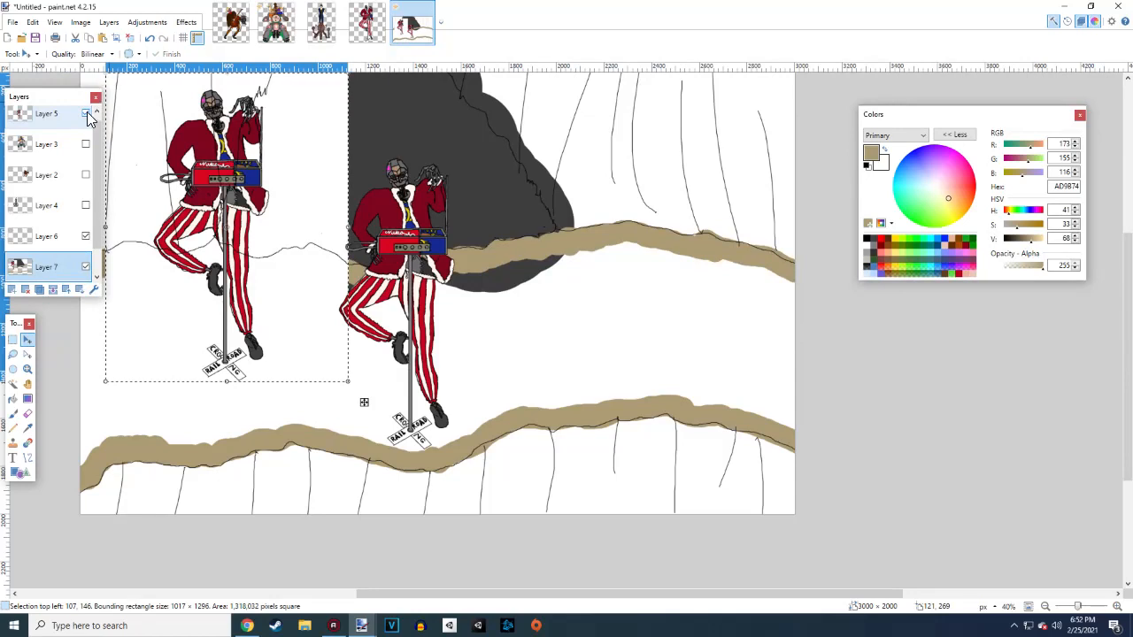
pyautogui.click(86, 115)
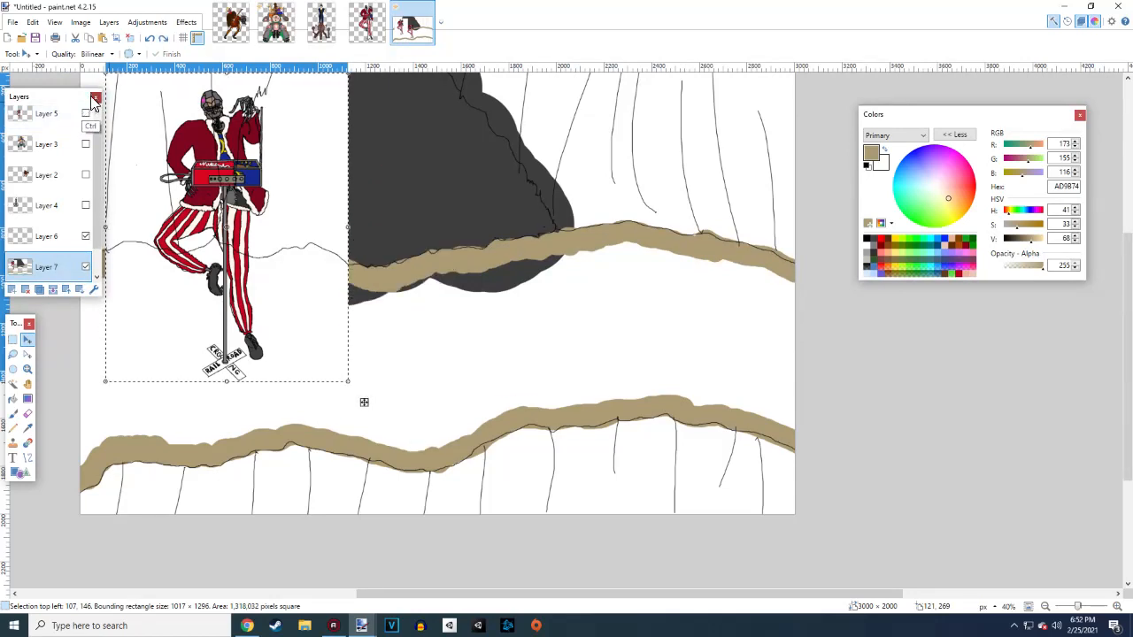
pyautogui.hotkey('ctrl', 'z')
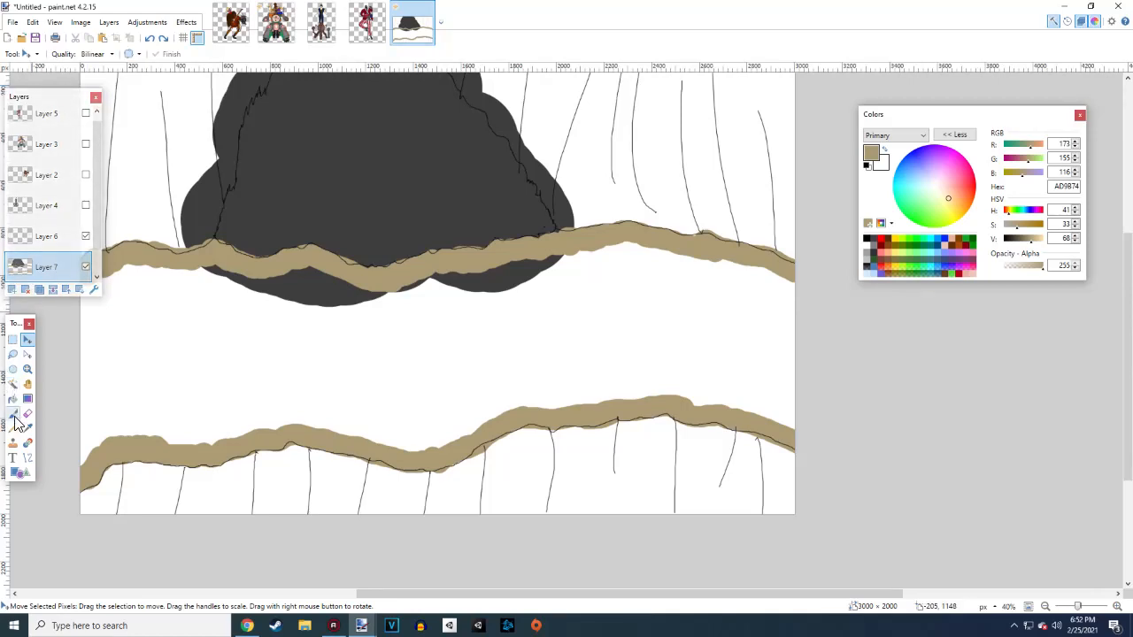
# Set the brush width to 325 and fill the ground area between the two tan bands with tan on Layer 7
pyautogui.click(13, 415)
pyautogui.click(132, 54)
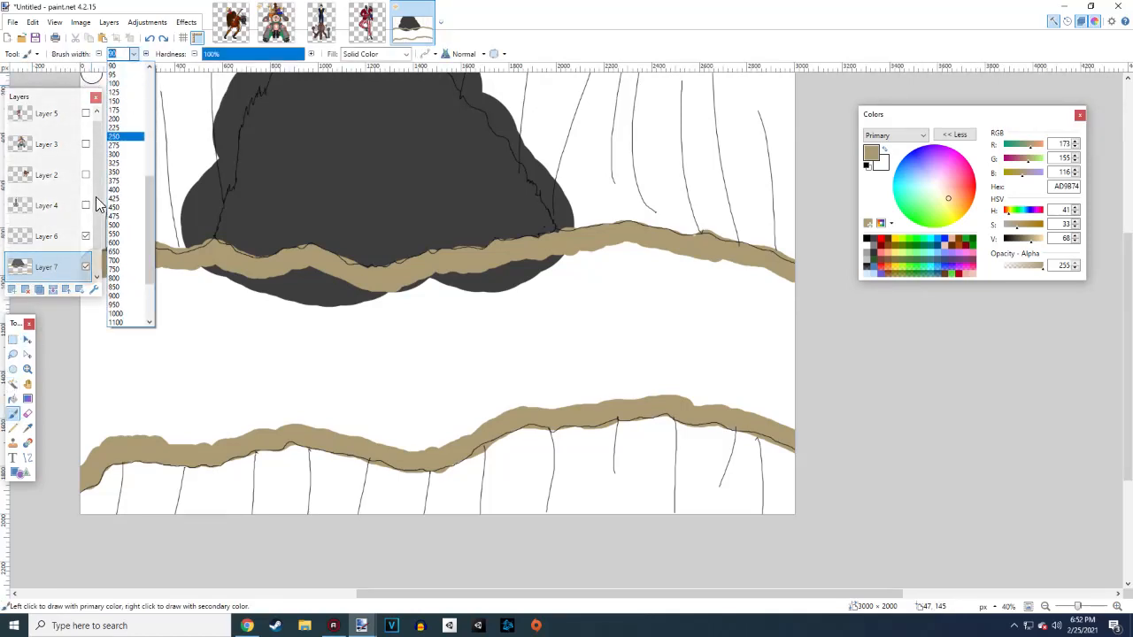
pyautogui.click(119, 163)
pyautogui.click(100, 317)
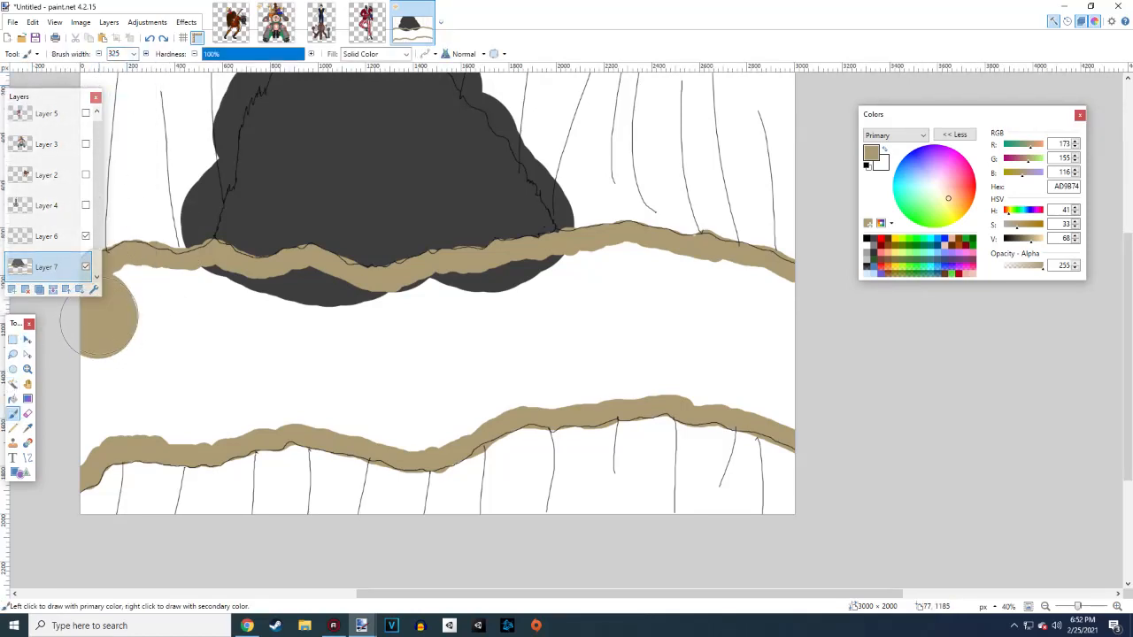
pyautogui.click(142, 299)
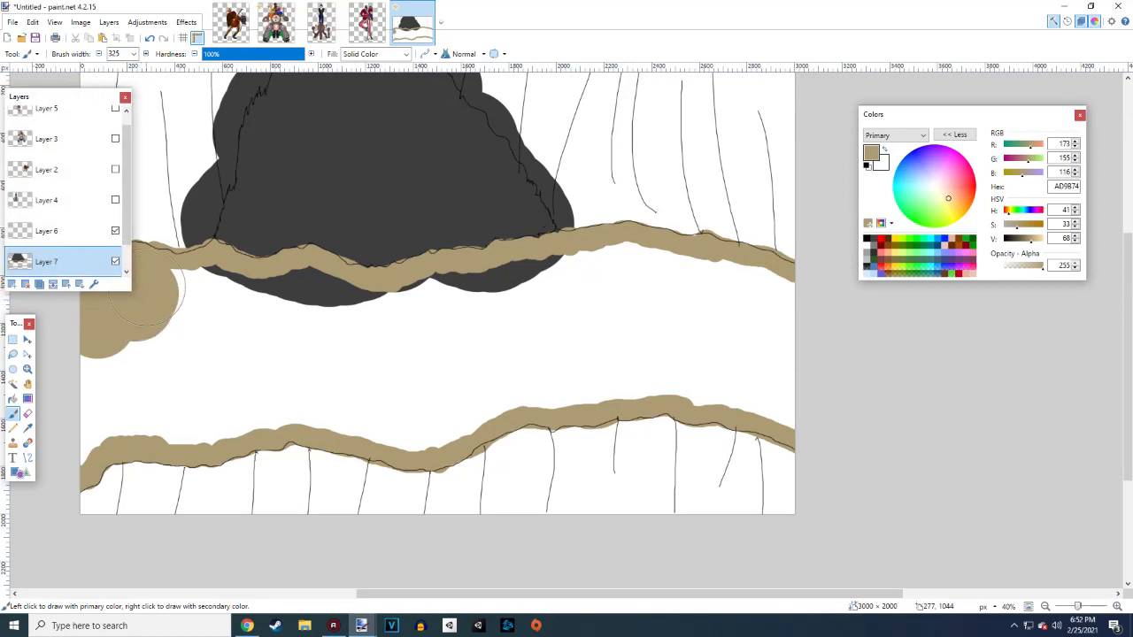
pyautogui.moveTo(146, 297)
pyautogui.mouseDown()
pyautogui.moveTo(173, 280)
pyautogui.moveTo(198, 293)
pyautogui.moveTo(385, 311)
pyautogui.moveTo(662, 274)
pyautogui.moveTo(782, 311)
pyautogui.moveTo(792, 398)
pyautogui.moveTo(774, 384)
pyautogui.moveTo(639, 366)
pyautogui.moveTo(526, 384)
pyautogui.moveTo(409, 431)
pyautogui.moveTo(269, 410)
pyautogui.moveTo(77, 436)
pyautogui.moveTo(91, 374)
pyautogui.moveTo(200, 319)
pyautogui.moveTo(210, 364)
pyautogui.moveTo(201, 374)
pyautogui.moveTo(352, 341)
pyautogui.moveTo(414, 340)
pyautogui.moveTo(428, 356)
pyautogui.moveTo(687, 316)
pyautogui.mouseUp()
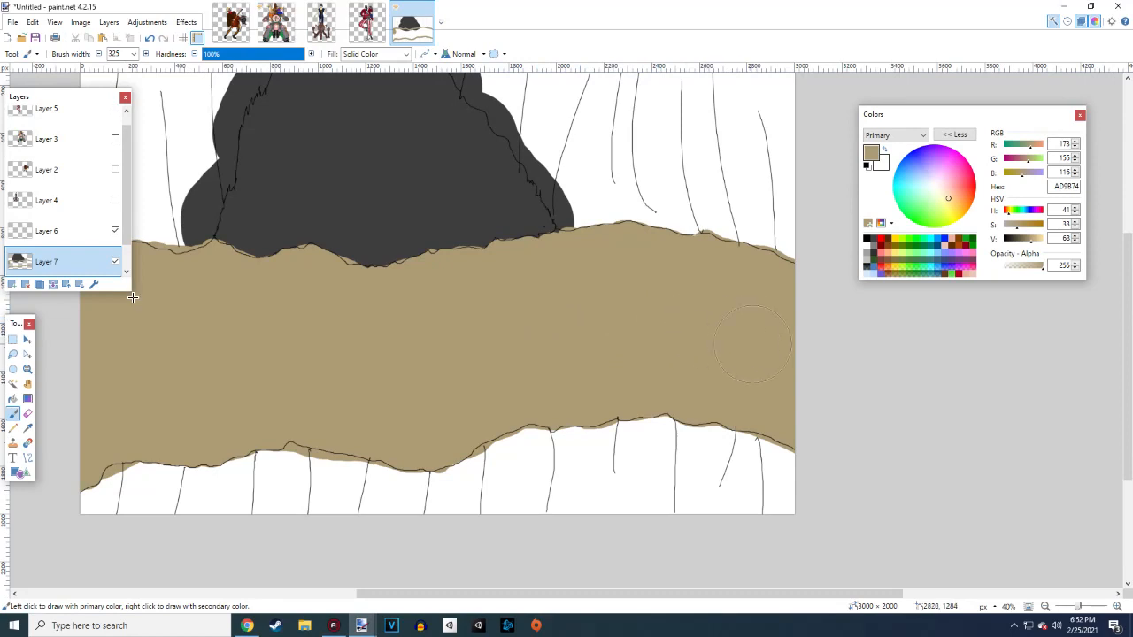
# Show the character layers 3, 2, 4 and 5 over the coloured background
pyautogui.click(115, 139)
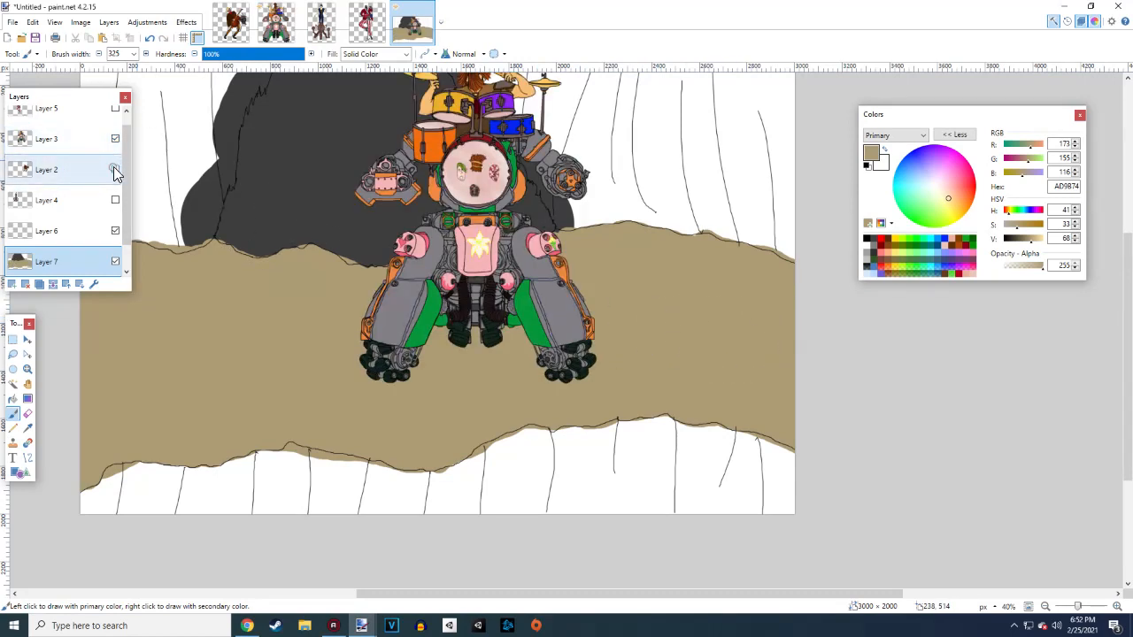
pyautogui.click(115, 169)
pyautogui.click(115, 200)
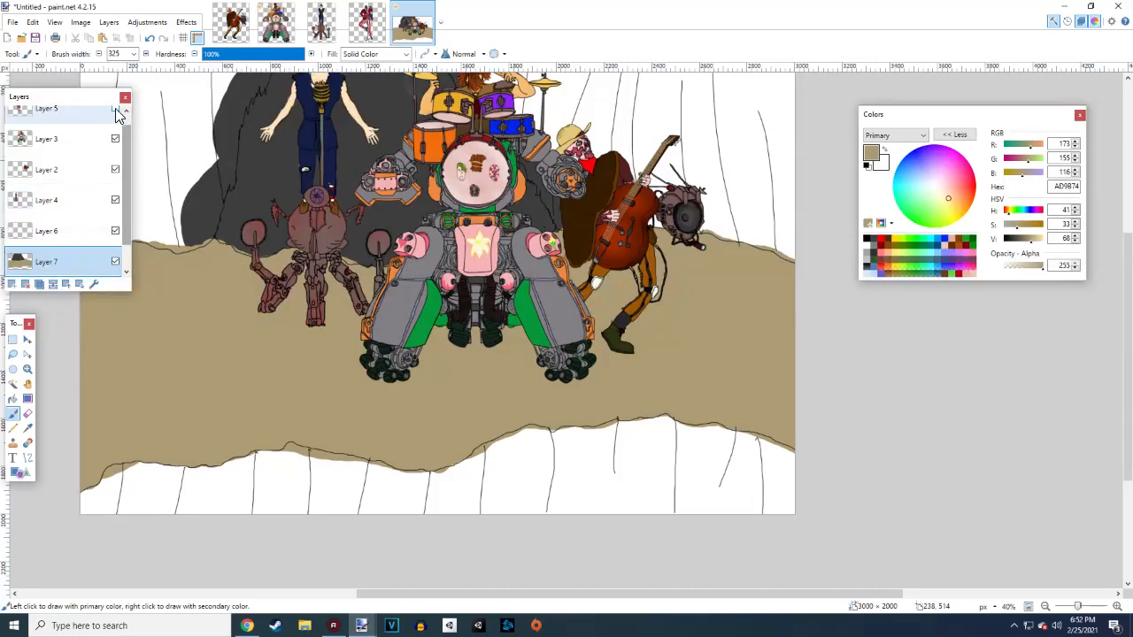
pyautogui.click(115, 109)
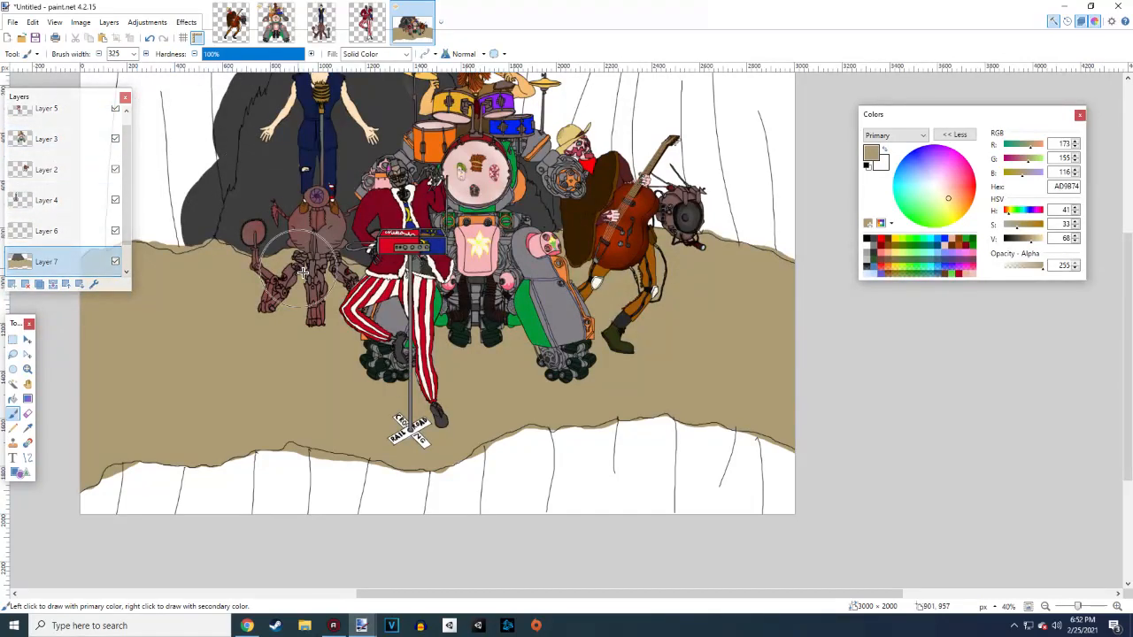
pyautogui.scroll(-4, 412, 313)
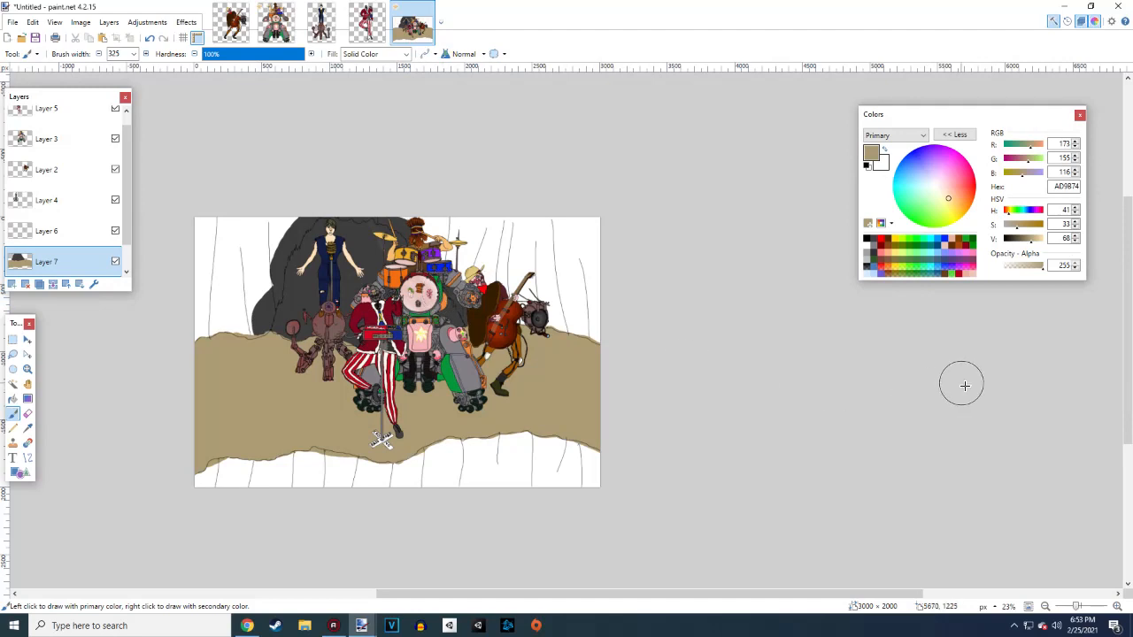
# Choose dark brown (825D0F) and paint the base of the rock wall left of the arch, just above the ground line, on Layer 7
pyautogui.click(1038, 227)
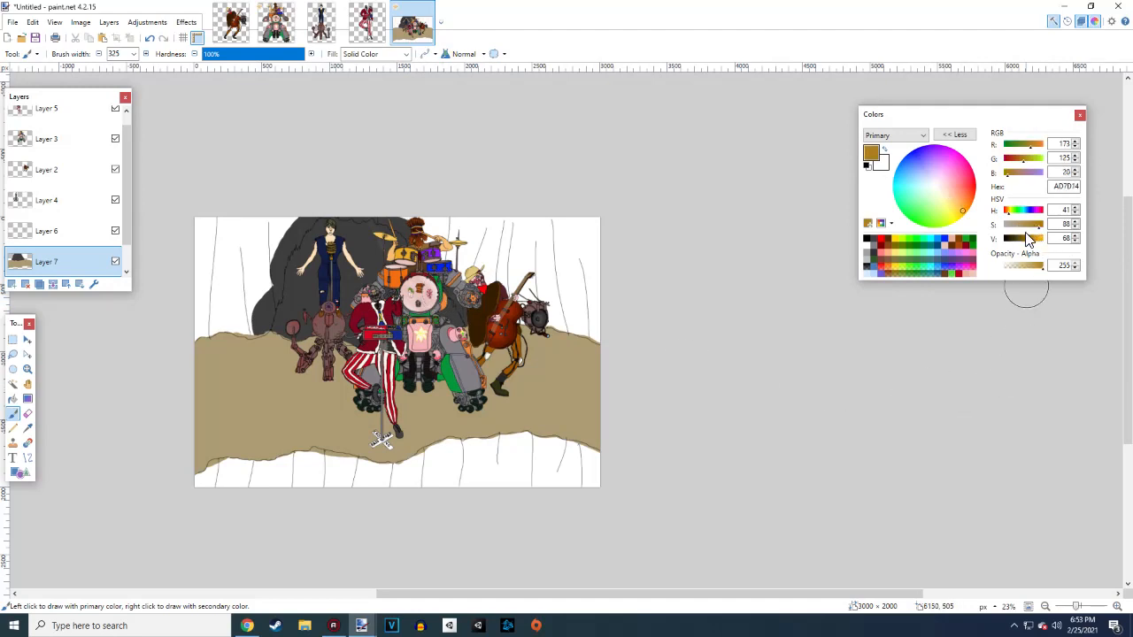
pyautogui.click(1024, 240)
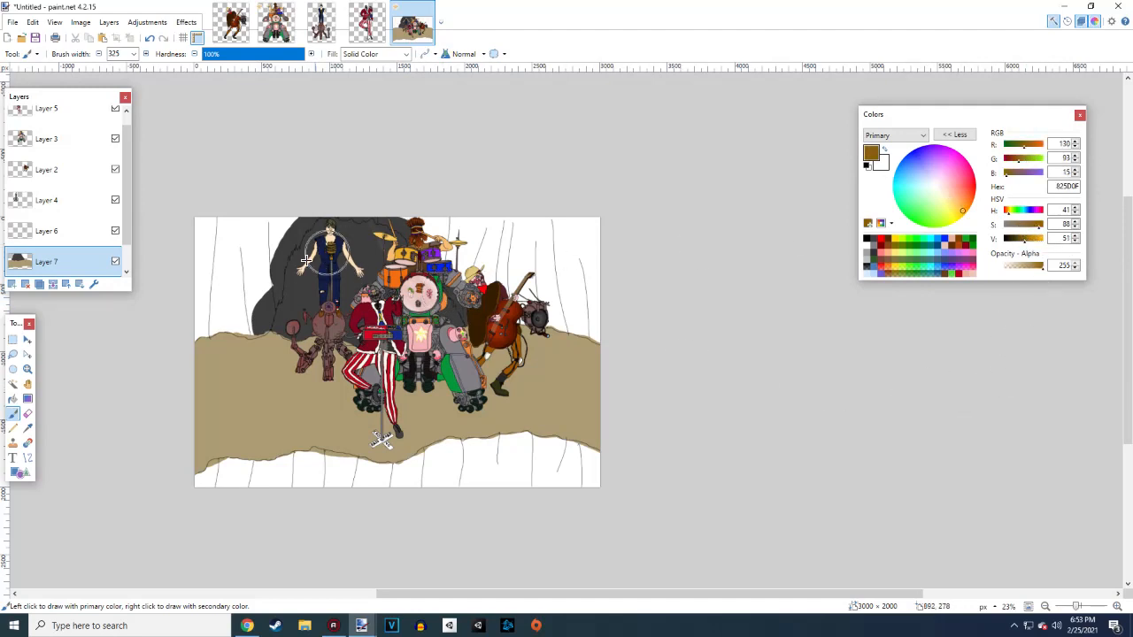
pyautogui.click(186, 327)
pyautogui.keyDown('ctrl'); pyautogui.scroll(5, 190, 327); pyautogui.keyUp('ctrl')
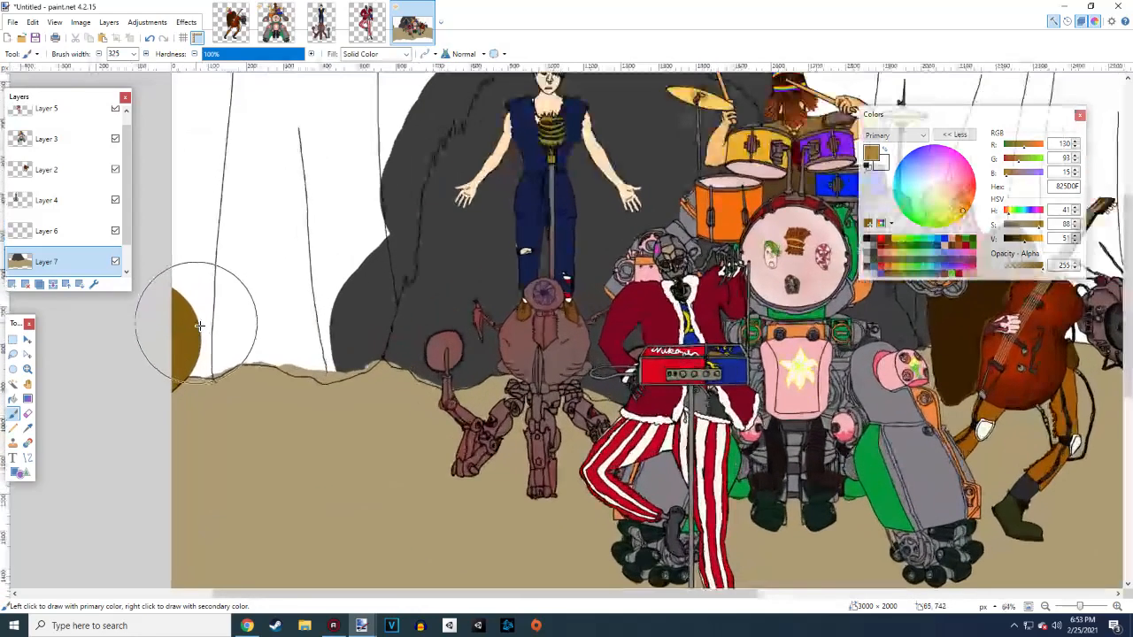
pyautogui.keyDown('ctrl'); pyautogui.scroll(2, 200, 325); pyautogui.keyUp('ctrl')
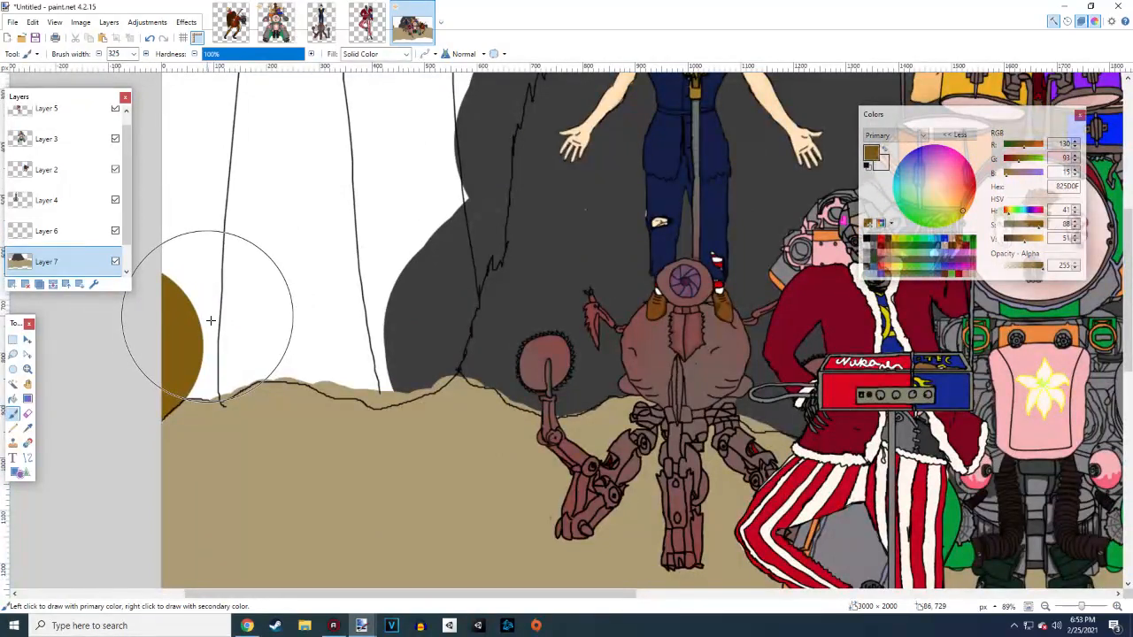
pyautogui.click(210, 320)
pyautogui.click(261, 301)
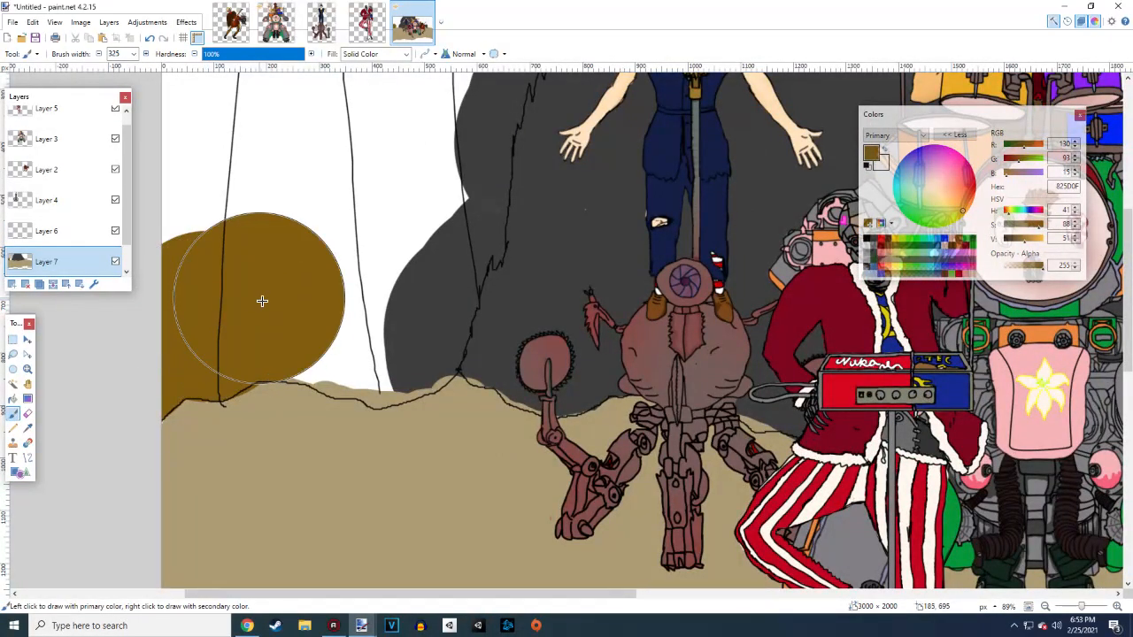
pyautogui.click(284, 299)
pyautogui.click(316, 305)
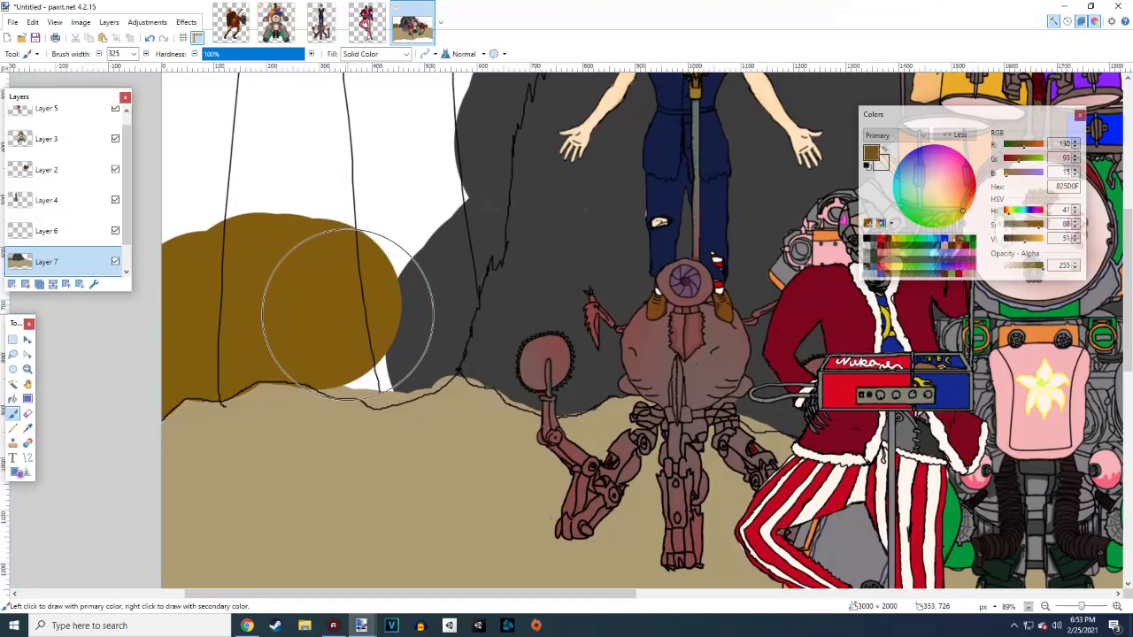
pyautogui.click(352, 318)
pyautogui.click(389, 323)
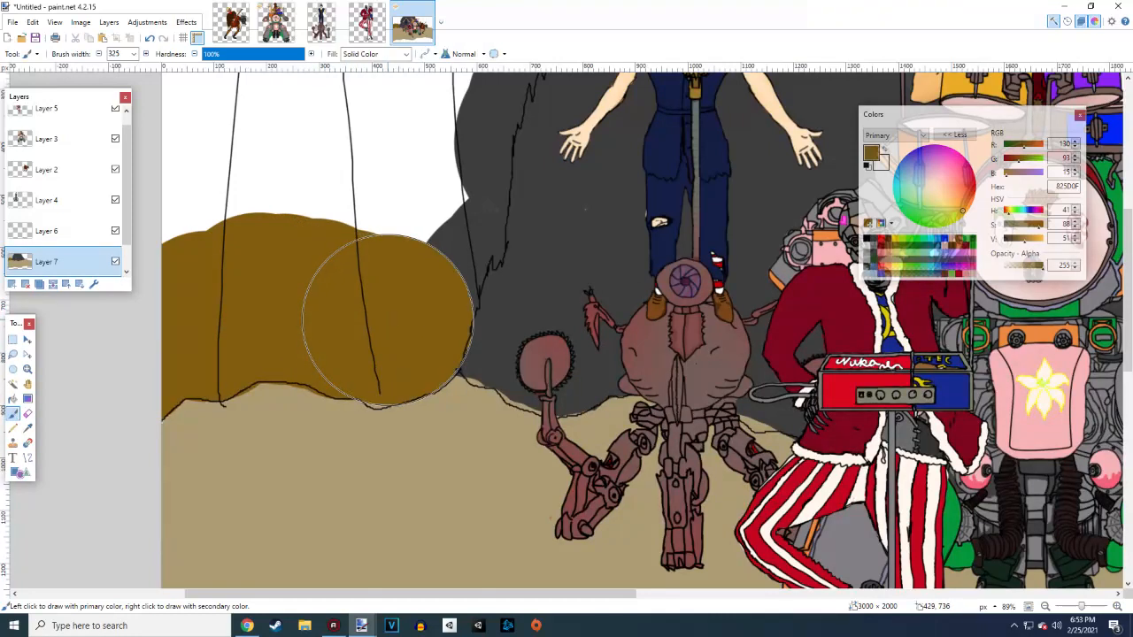
# Fill the rest of the rock wall left of the arch with dark brown up to the canvas's upper edge on Layer 7
pyautogui.click(405, 257)
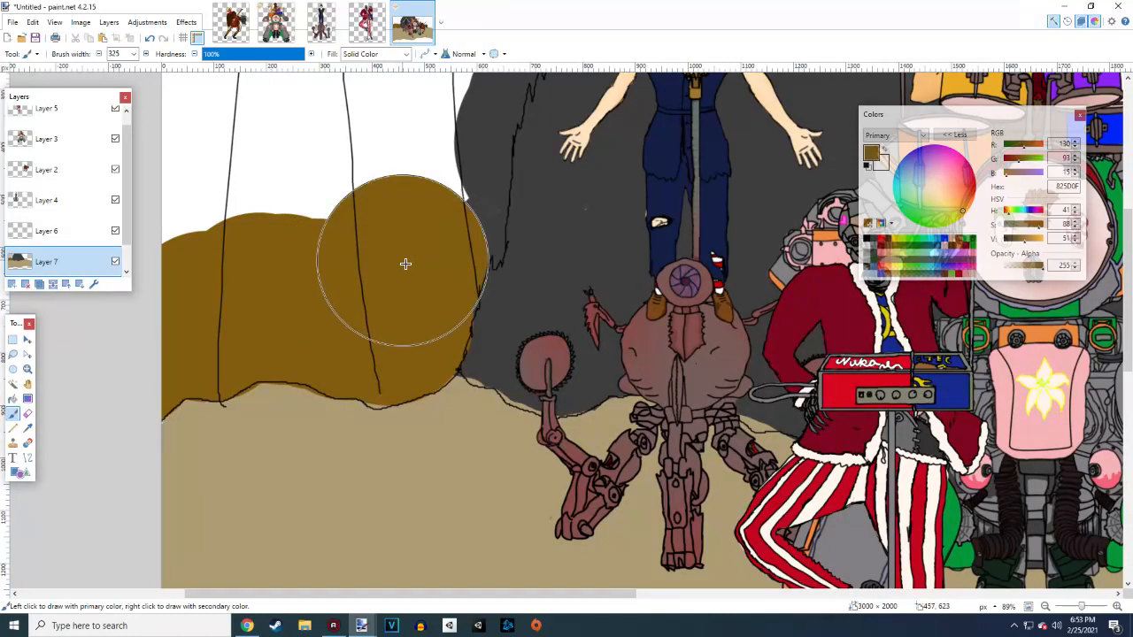
pyautogui.click(428, 197)
pyautogui.scroll(3, 420, 304)
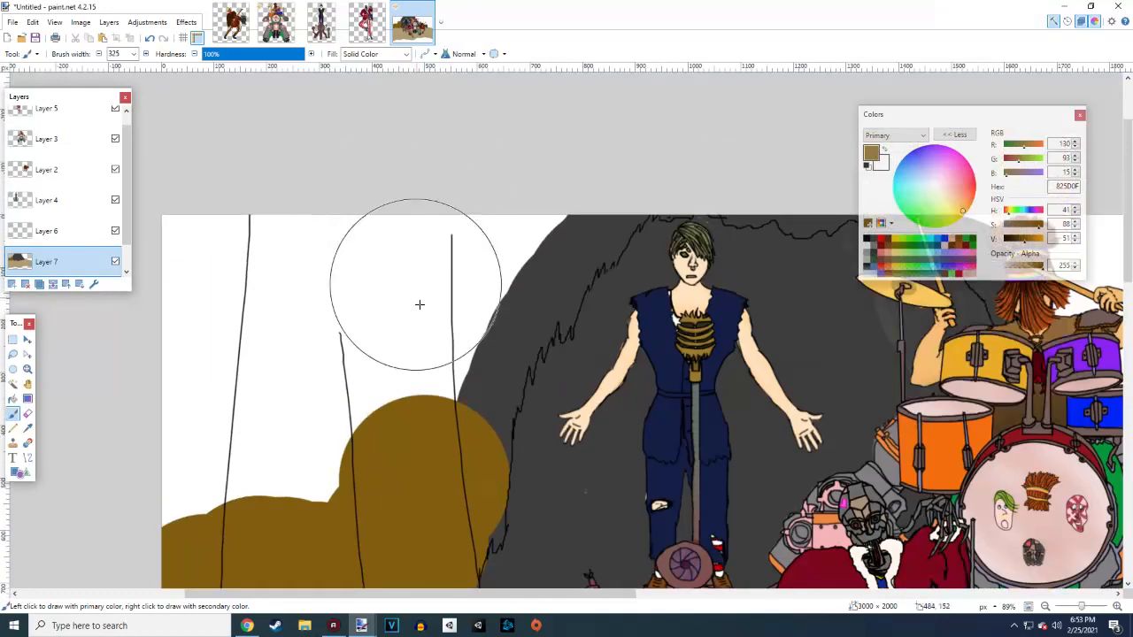
pyautogui.moveTo(430, 375)
pyautogui.mouseDown()
pyautogui.moveTo(472, 296)
pyautogui.moveTo(508, 263)
pyautogui.mouseUp()
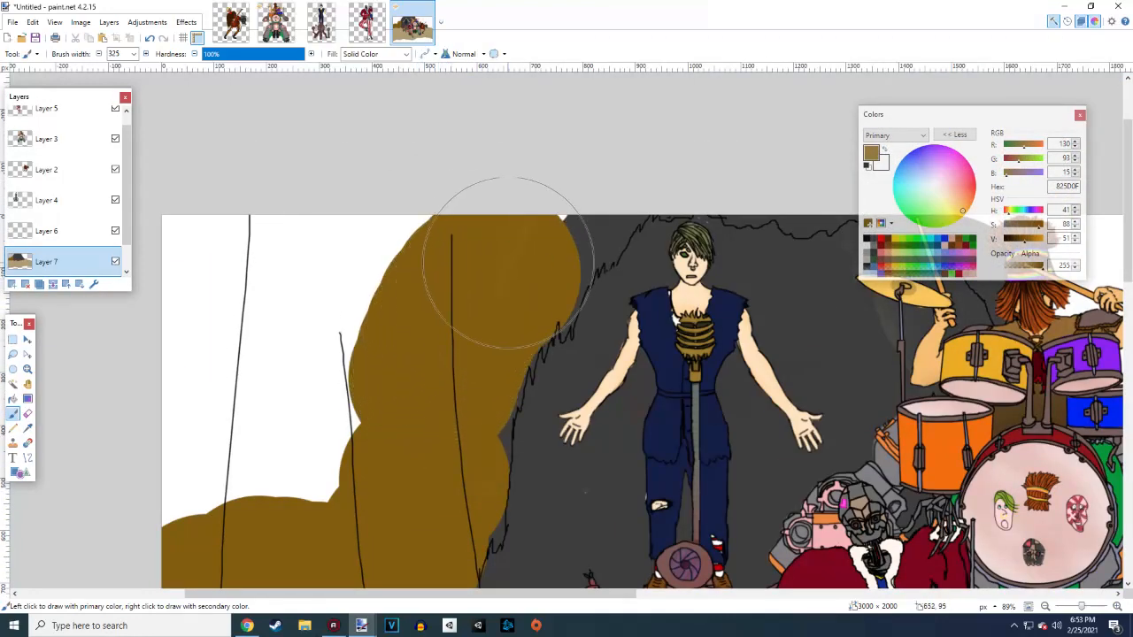
pyautogui.moveTo(566, 175)
pyautogui.mouseDown()
pyautogui.moveTo(491, 232)
pyautogui.moveTo(361, 227)
pyautogui.moveTo(92, 245)
pyautogui.moveTo(301, 265)
pyautogui.moveTo(352, 302)
pyautogui.moveTo(154, 330)
pyautogui.moveTo(319, 328)
pyautogui.moveTo(509, 253)
pyautogui.moveTo(472, 243)
pyautogui.moveTo(288, 347)
pyautogui.moveTo(283, 397)
pyautogui.moveTo(161, 427)
pyautogui.moveTo(222, 505)
pyautogui.mouseUp()
pyautogui.scroll(-5, 372, 399)
pyautogui.scroll(3, 310, 433)
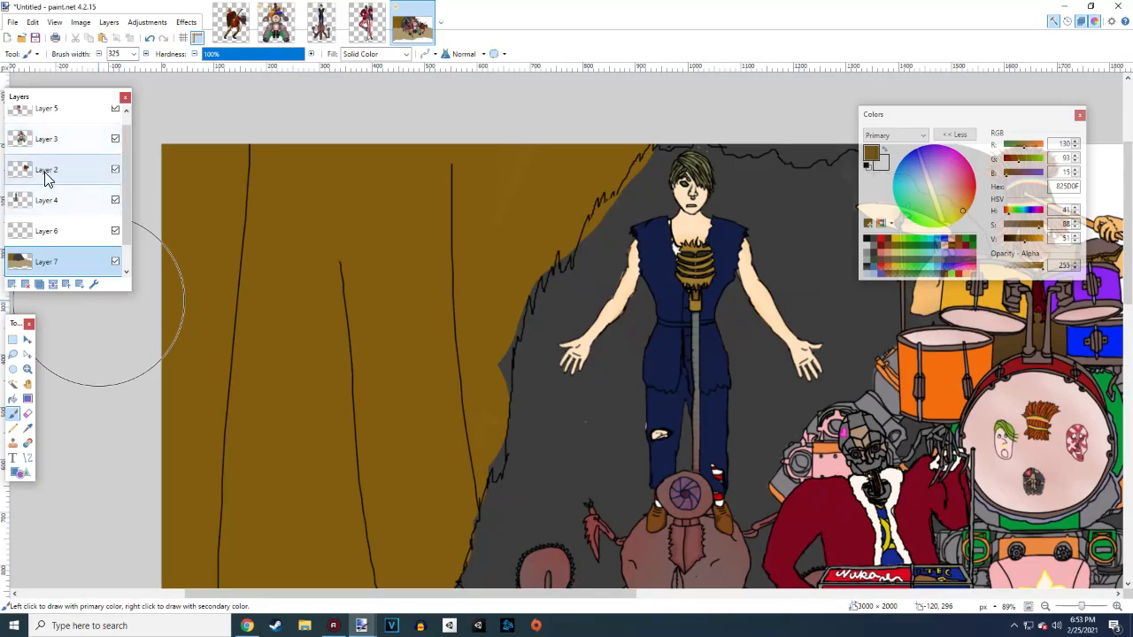
pyautogui.click(41, 200)
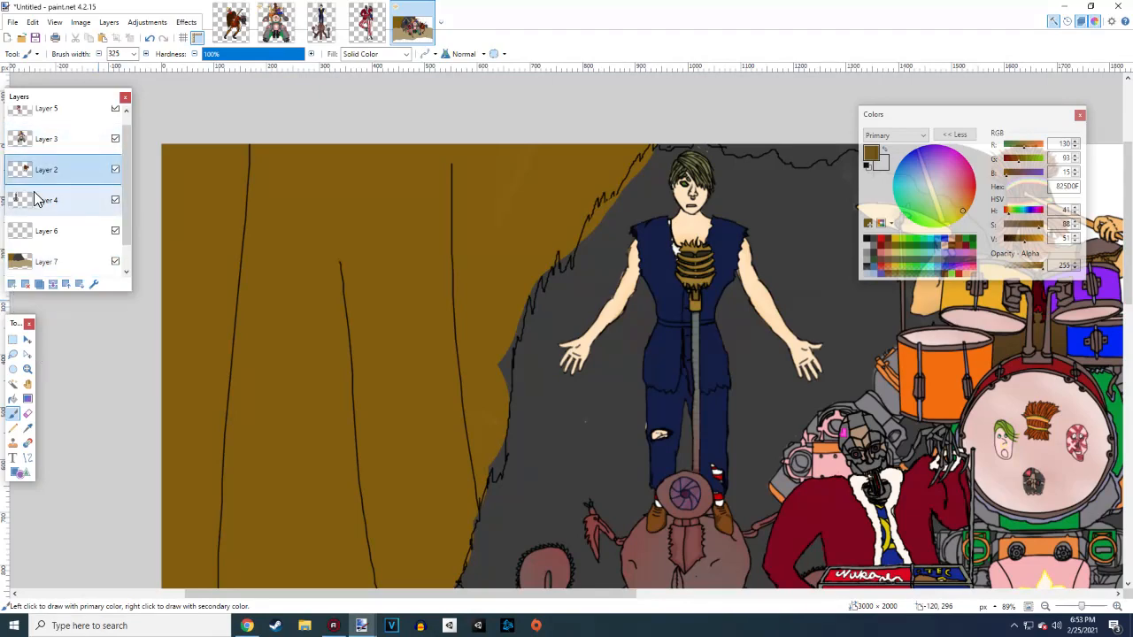
pyautogui.click(28, 413)
pyautogui.scroll(-2, 377, 249)
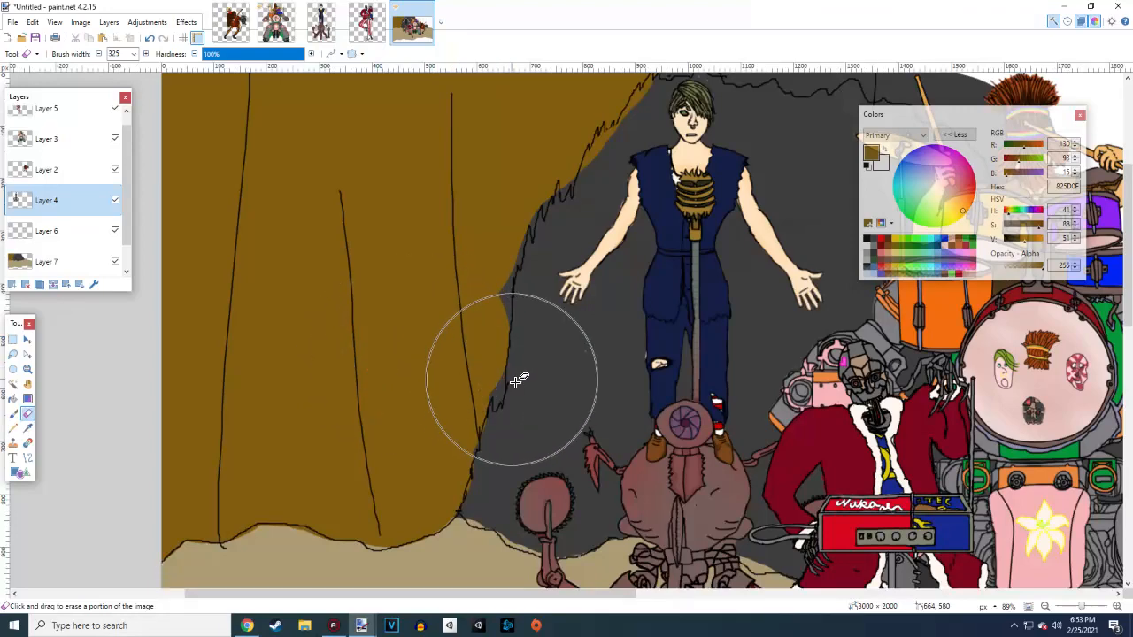
pyautogui.scroll(4, 345, 376)
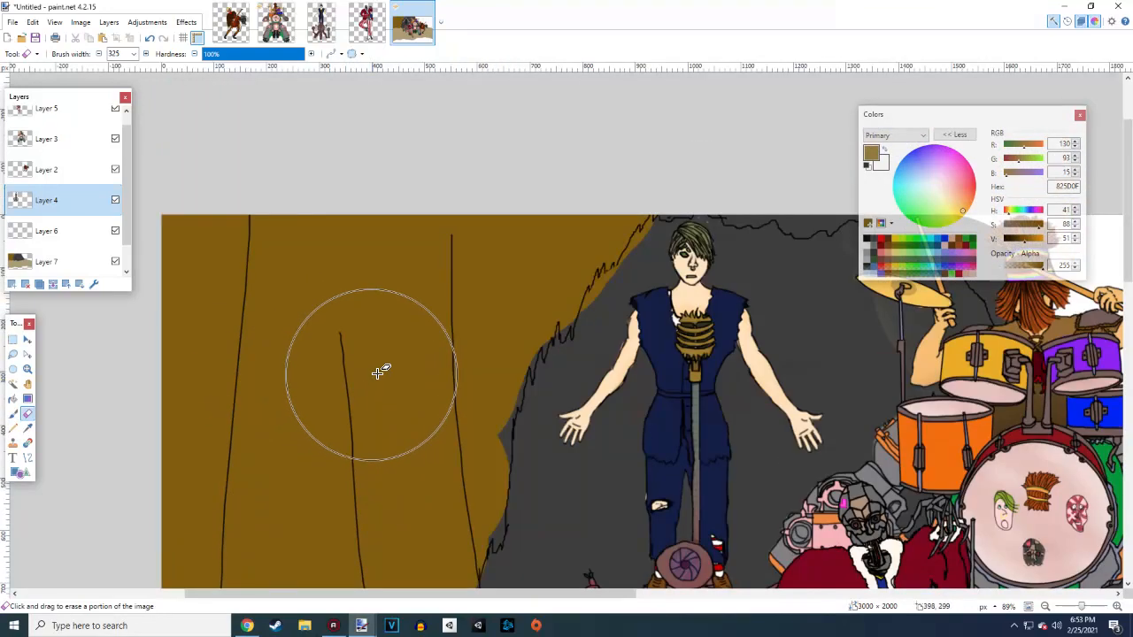
pyautogui.hscroll(6, 378, 372)
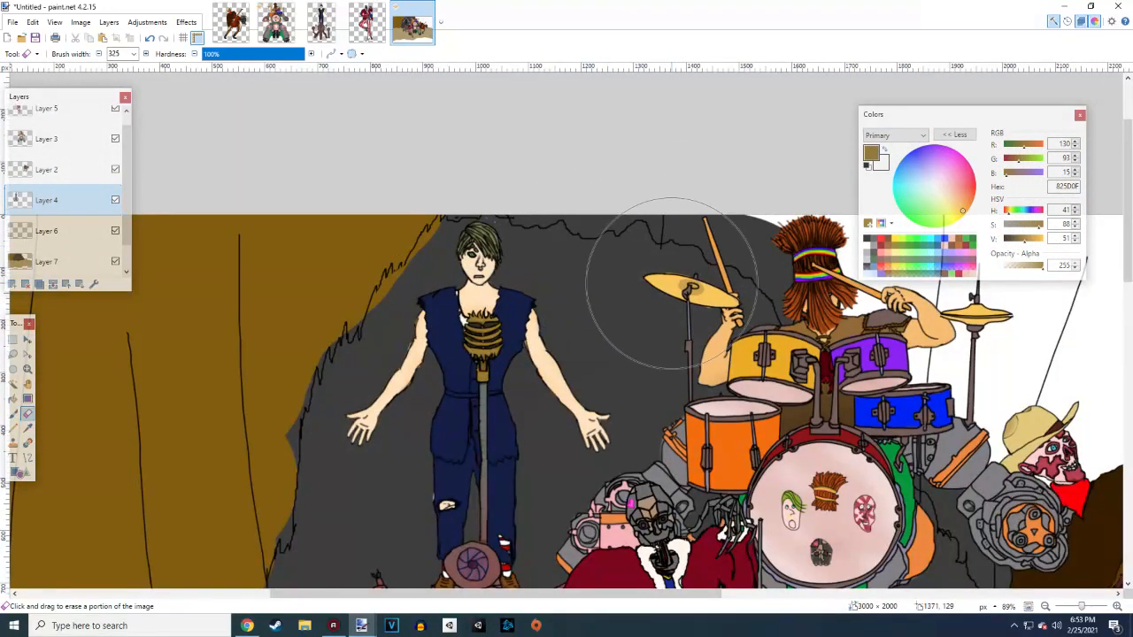
pyautogui.scroll(-4, 737, 365)
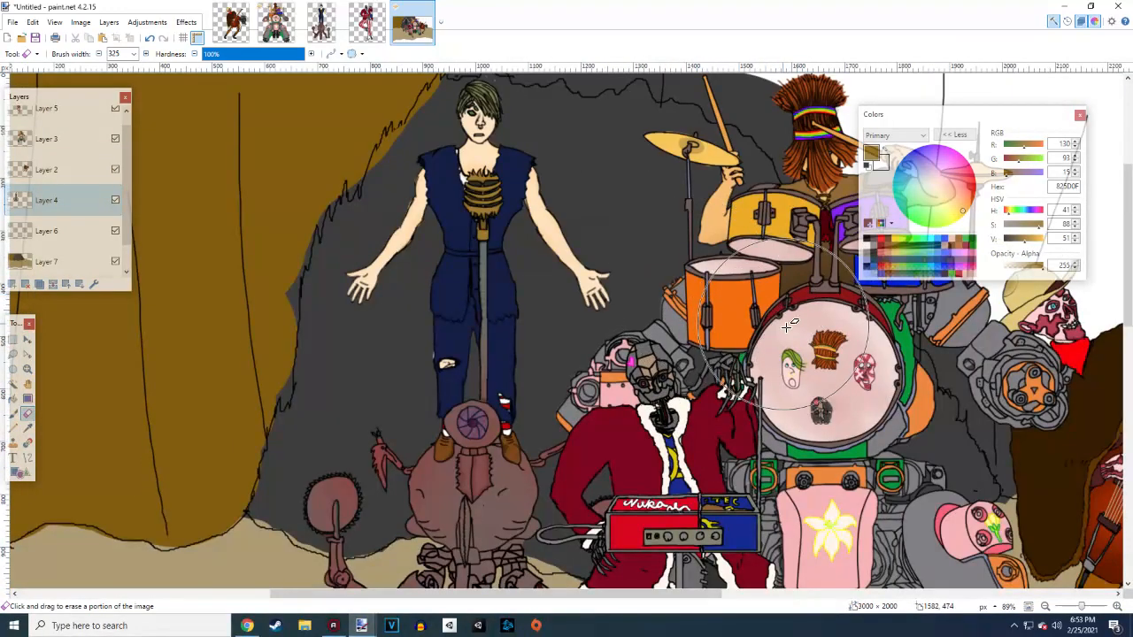
pyautogui.scroll(7, 637, 380)
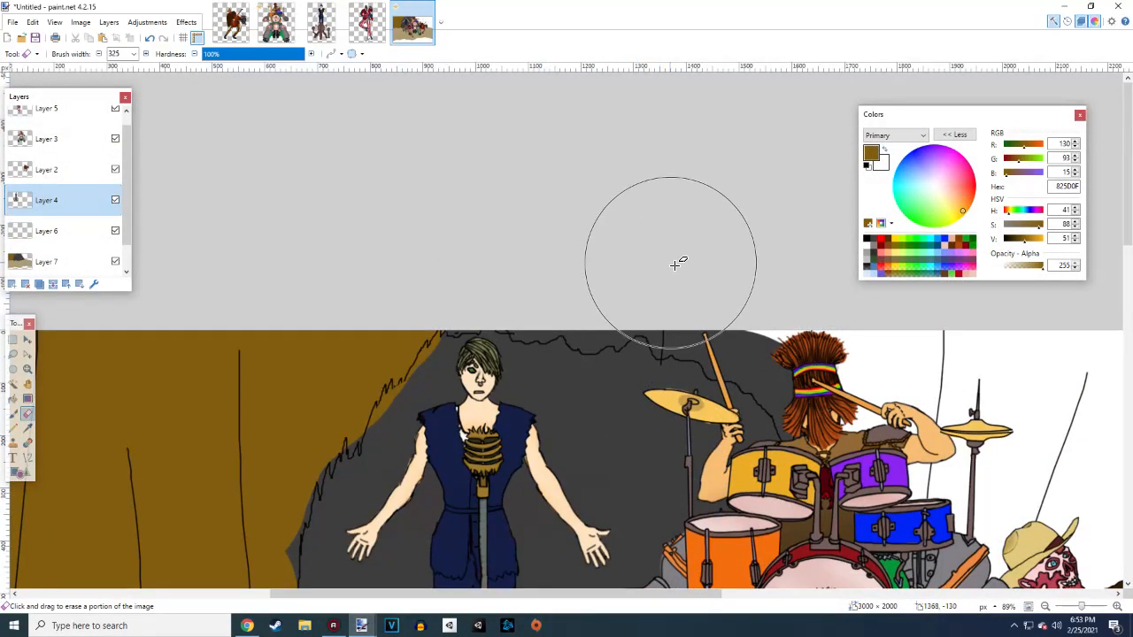
pyautogui.scroll(-4, 601, 223)
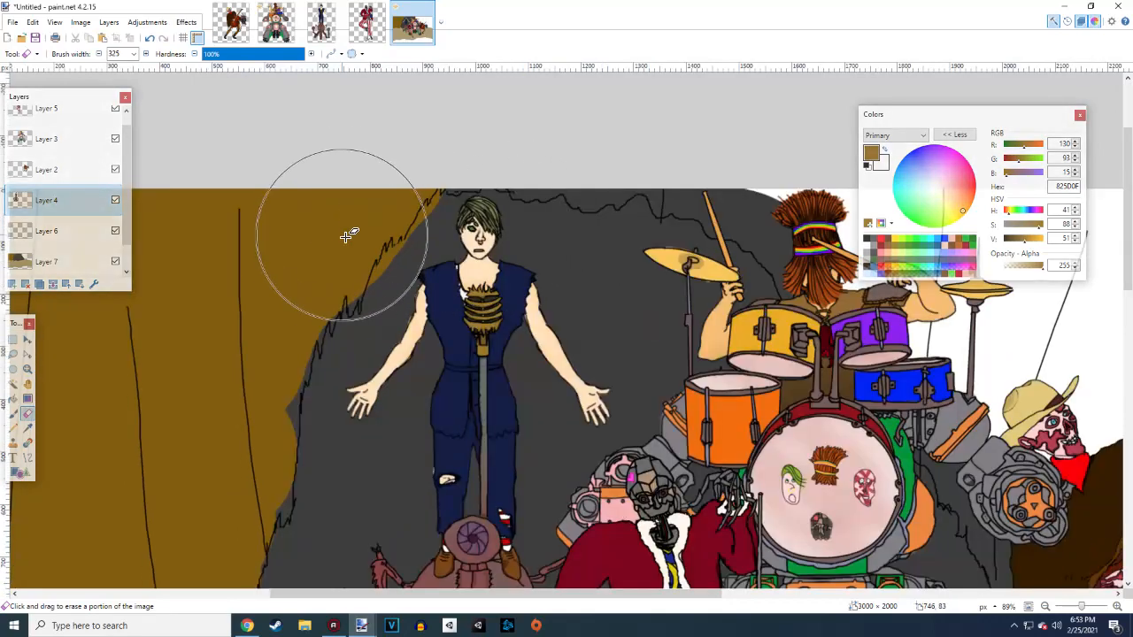
pyautogui.click(83, 261)
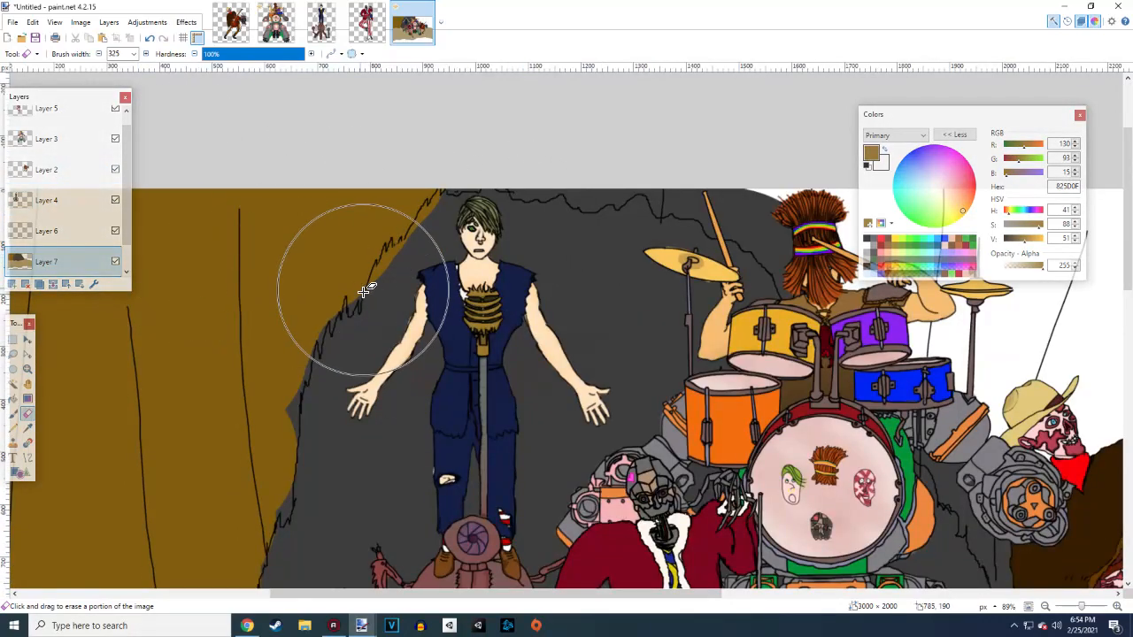
# Set the brush width to 14 and paint brown into the jagged rock points along the arch's left edge, beside the singer's arm
pyautogui.scroll(3, 346, 276)
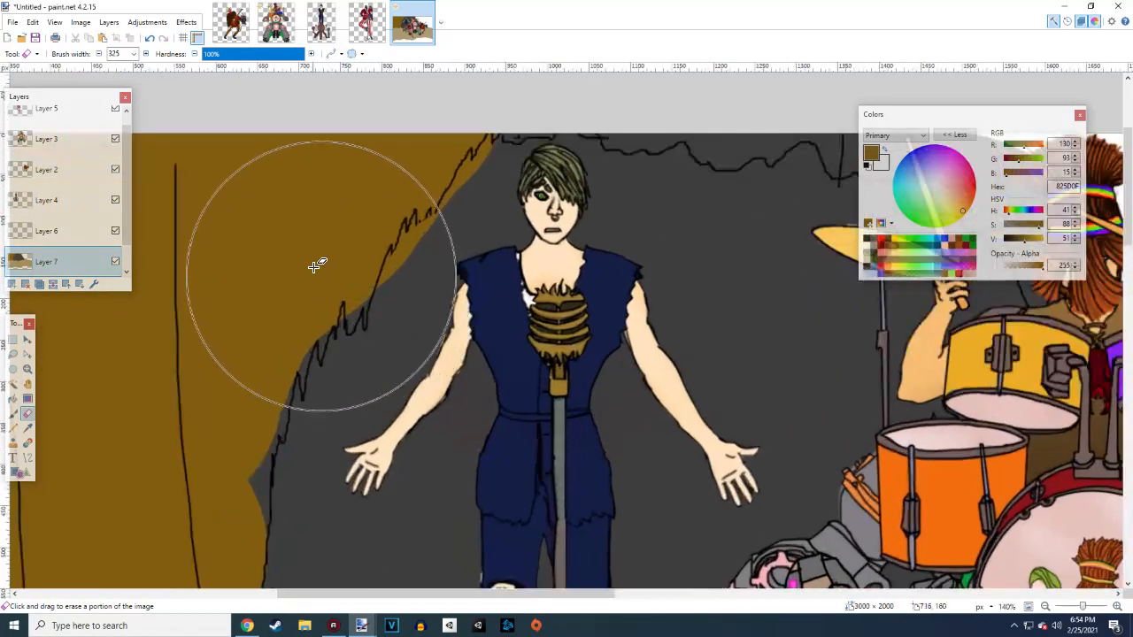
pyautogui.click(14, 415)
pyautogui.click(133, 54)
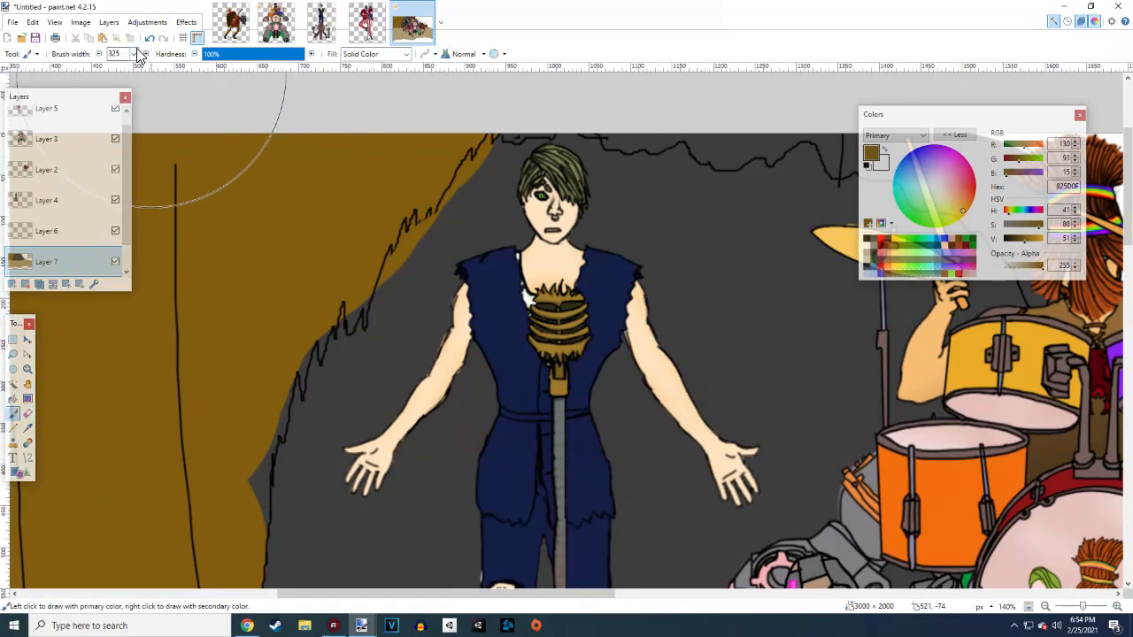
pyautogui.scroll(9, 129, 97)
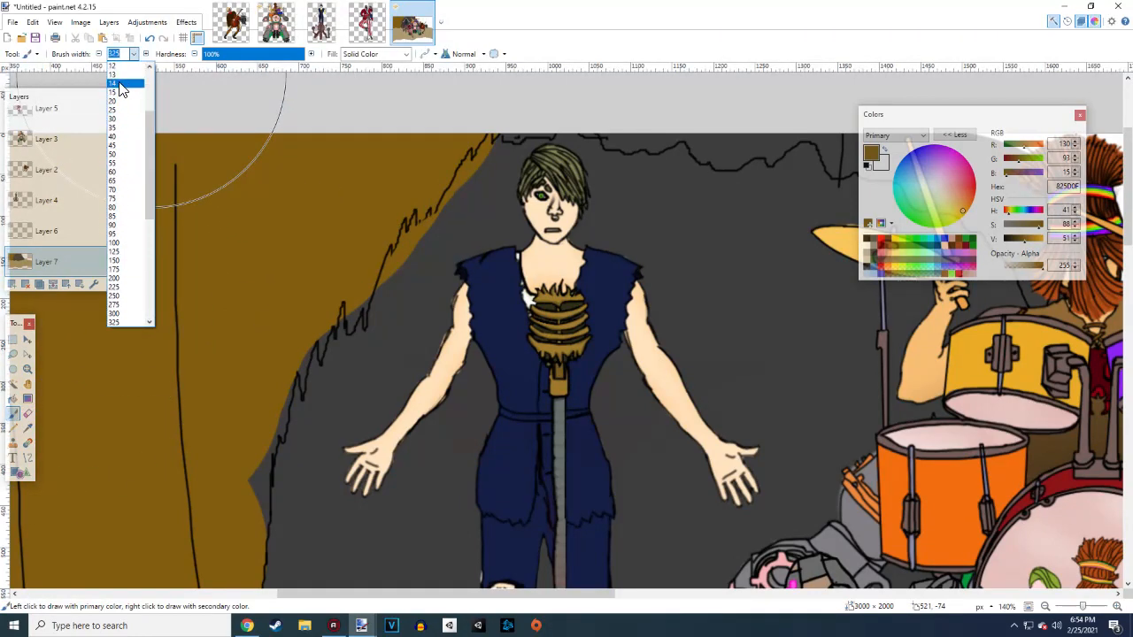
pyautogui.click(119, 84)
pyautogui.scroll(3, 395, 164)
pyautogui.scroll(-3, 299, 336)
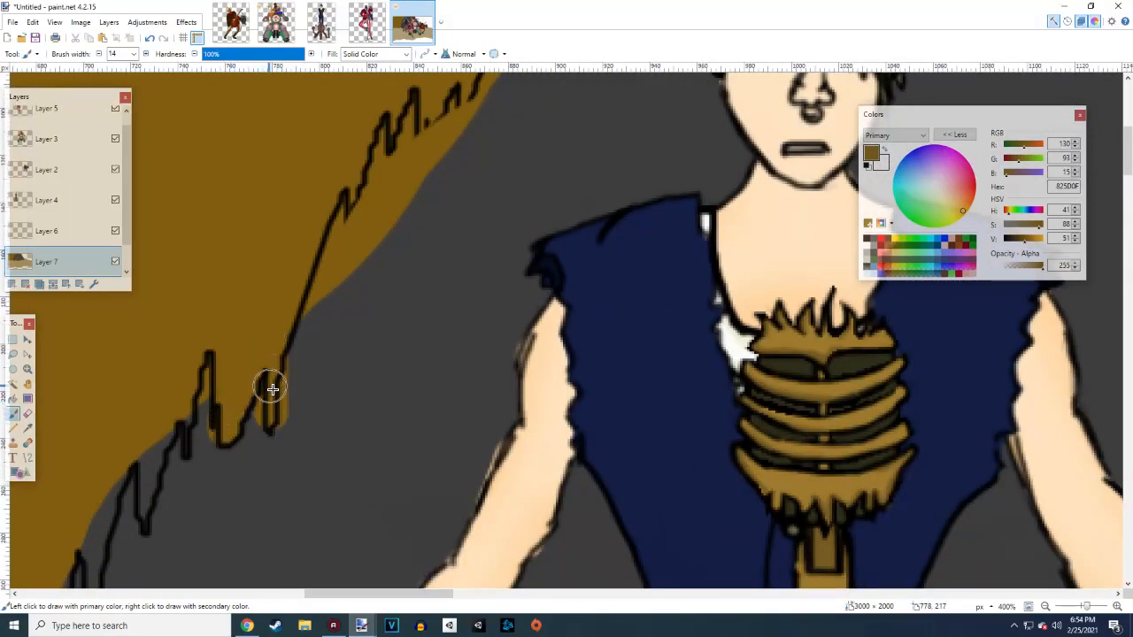
pyautogui.hscroll(-5, 284, 397)
pyautogui.scroll(-8, 354, 221)
pyautogui.scroll(3, 371, 230)
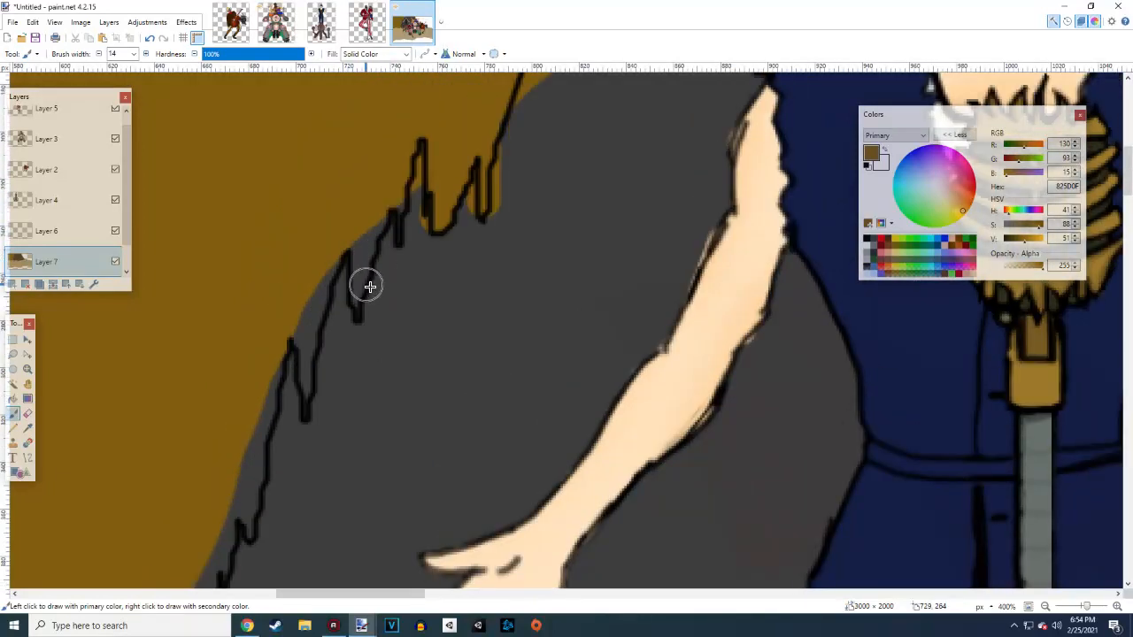
pyautogui.moveTo(360, 299); pyautogui.dragTo(366, 240)
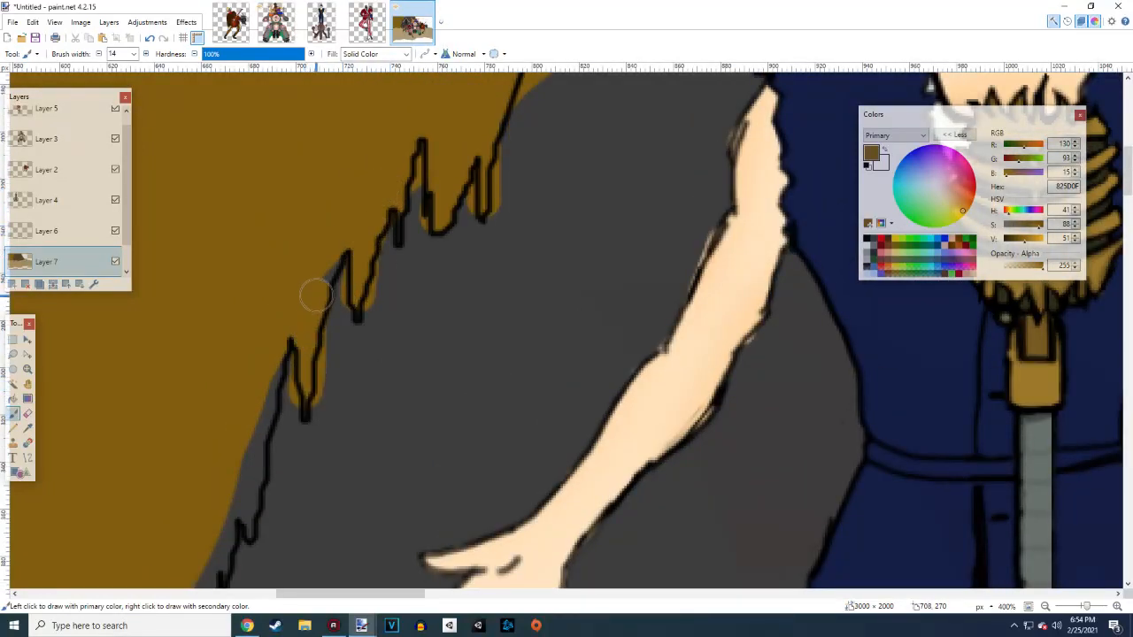
# Fill the gray gaps between the brown wall and the arch outline with brown, down past the singer's hand
pyautogui.hscroll(5, 286, 299)
pyautogui.hscroll(-8, 362, 364)
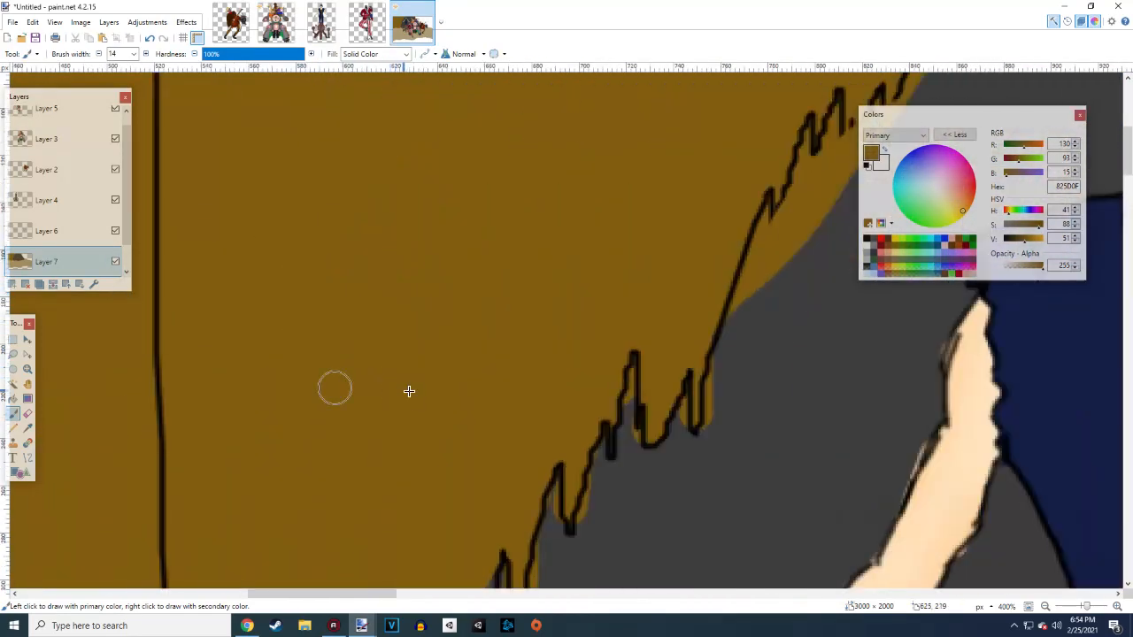
pyautogui.scroll(-3, 493, 337)
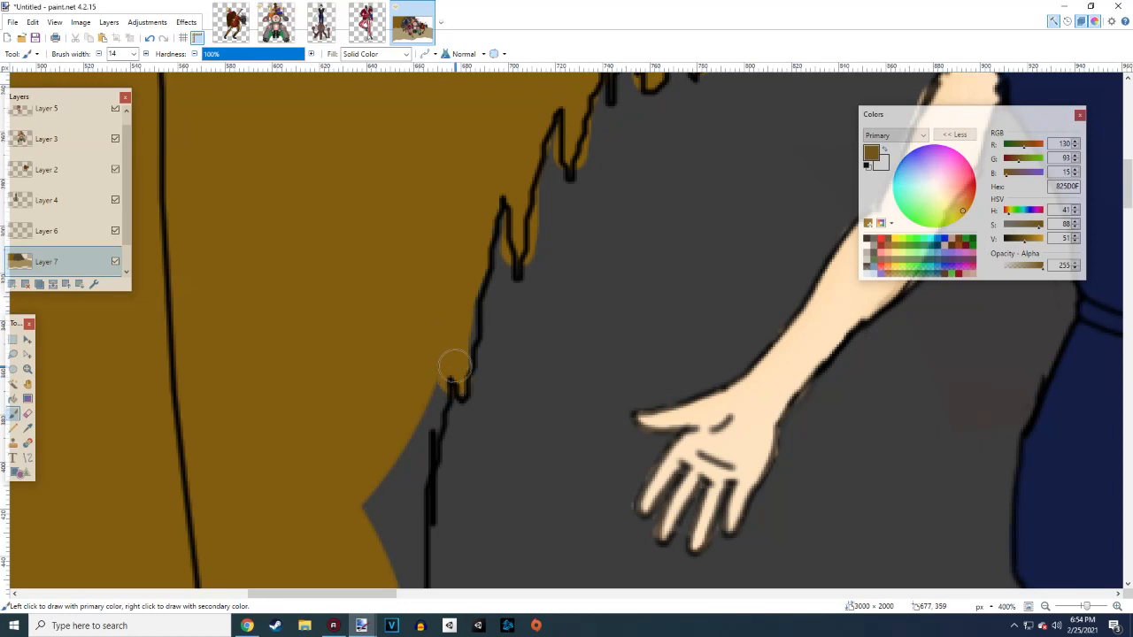
pyautogui.scroll(-5, 458, 257)
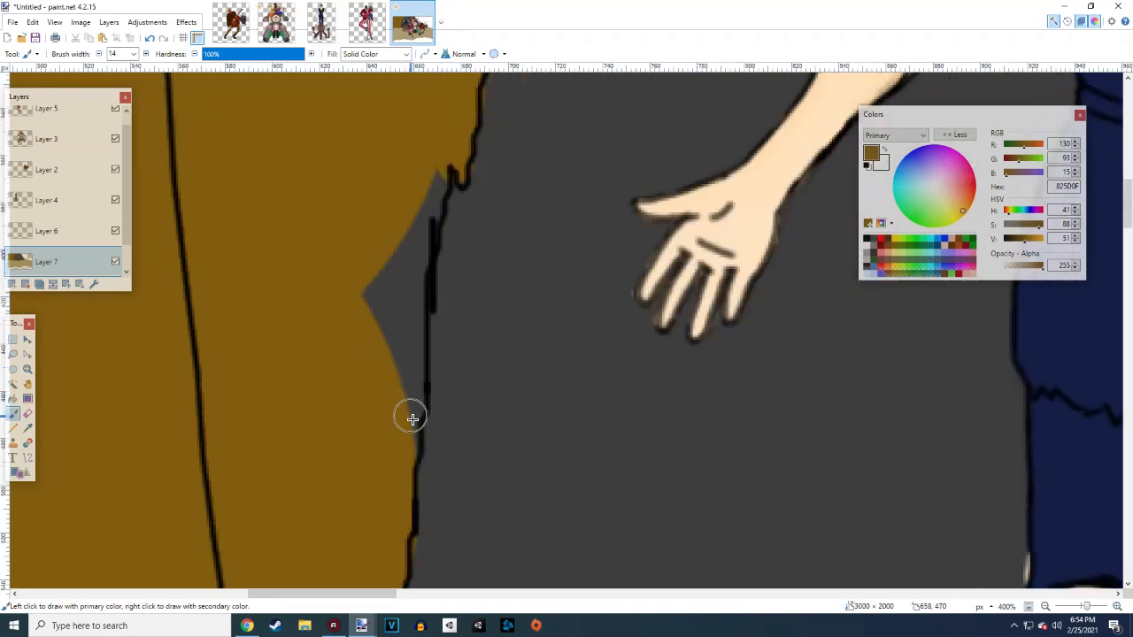
pyautogui.moveTo(417, 376); pyautogui.dragTo(447, 170)
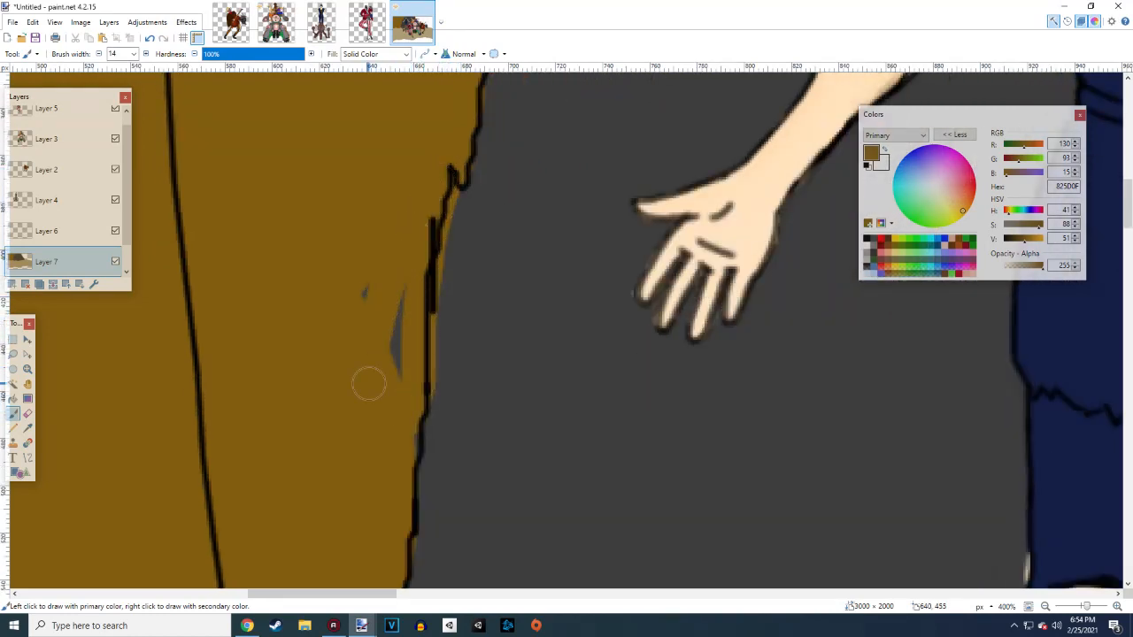
# Paint brown up to the outline along the lower arch edge and the ground line, as far as the canvas's left edge
pyautogui.scroll(-10, 367, 312)
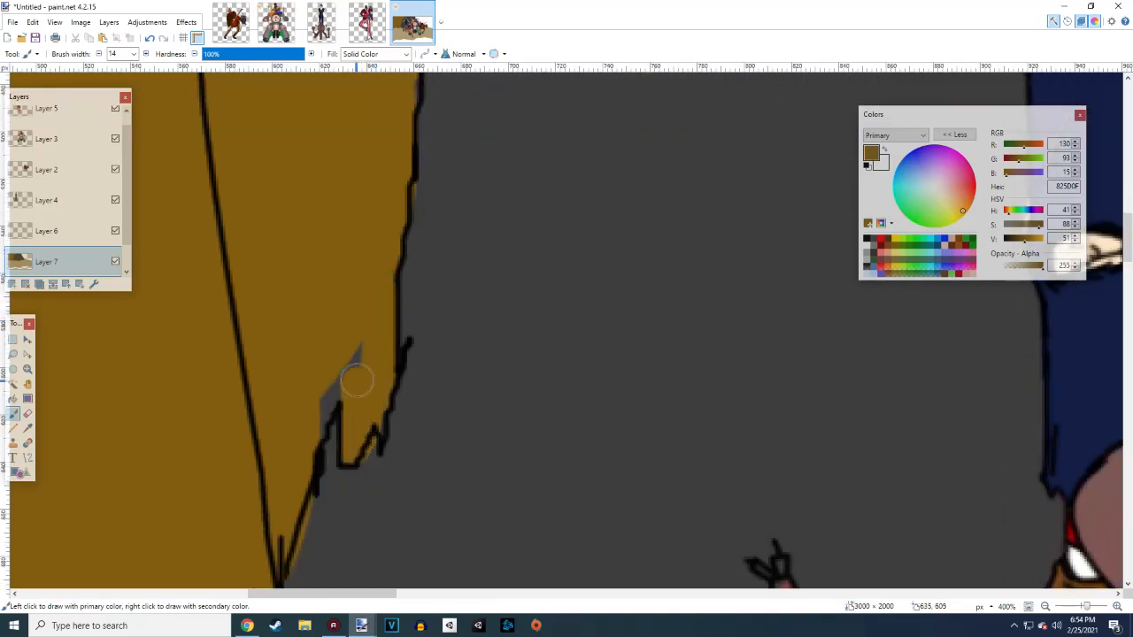
pyautogui.scroll(-7, 320, 420)
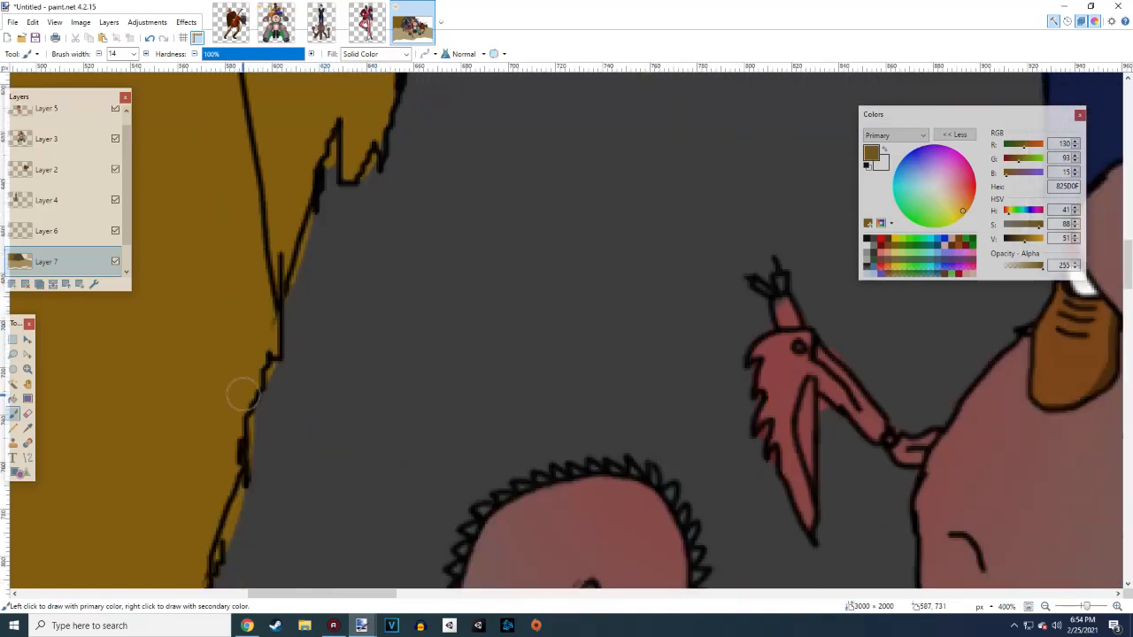
pyautogui.scroll(-9, 244, 390)
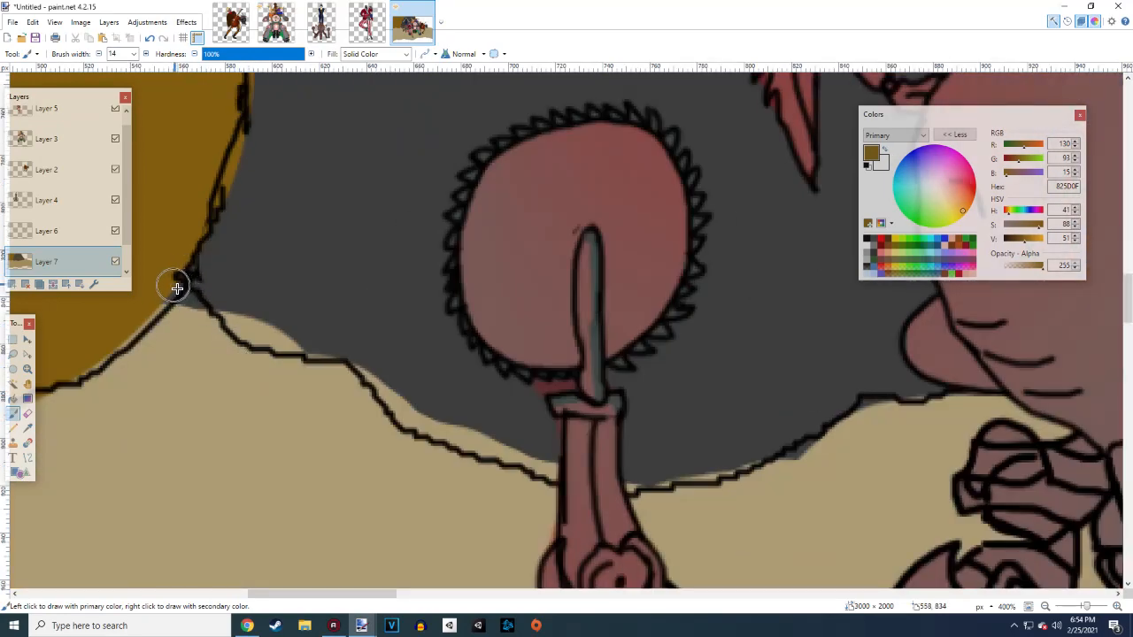
pyautogui.hscroll(-7, 71, 363)
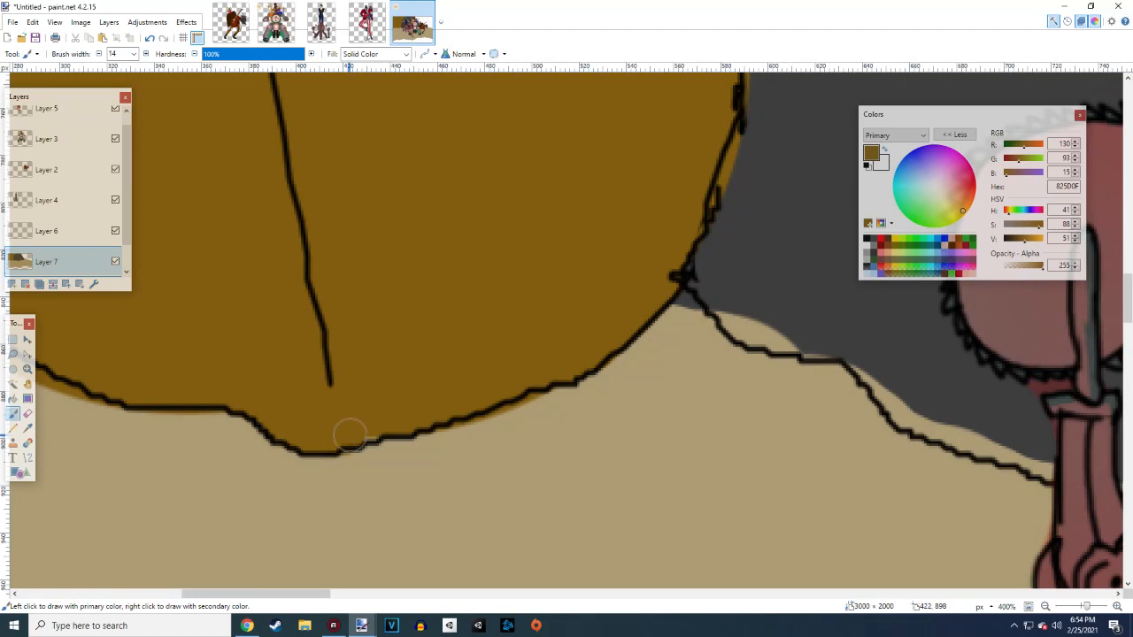
pyautogui.hscroll(-10, 375, 415)
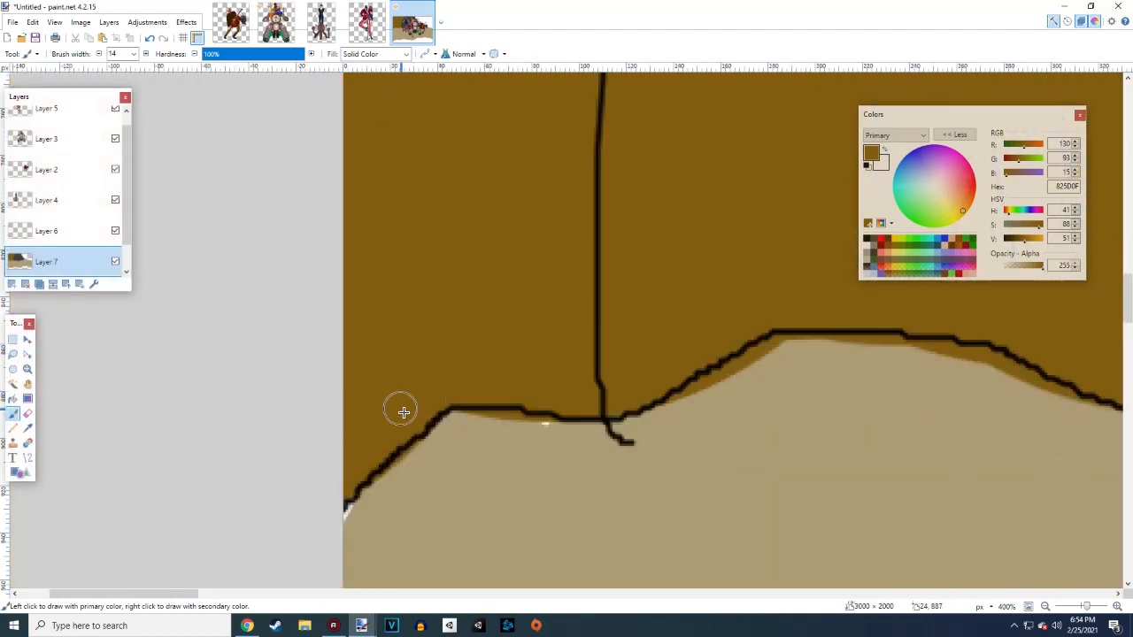
# Sample the ground's tan (AD9874) and paint over the brown and white spots just below the left wall's ground line
pyautogui.scroll(-4, 471, 445)
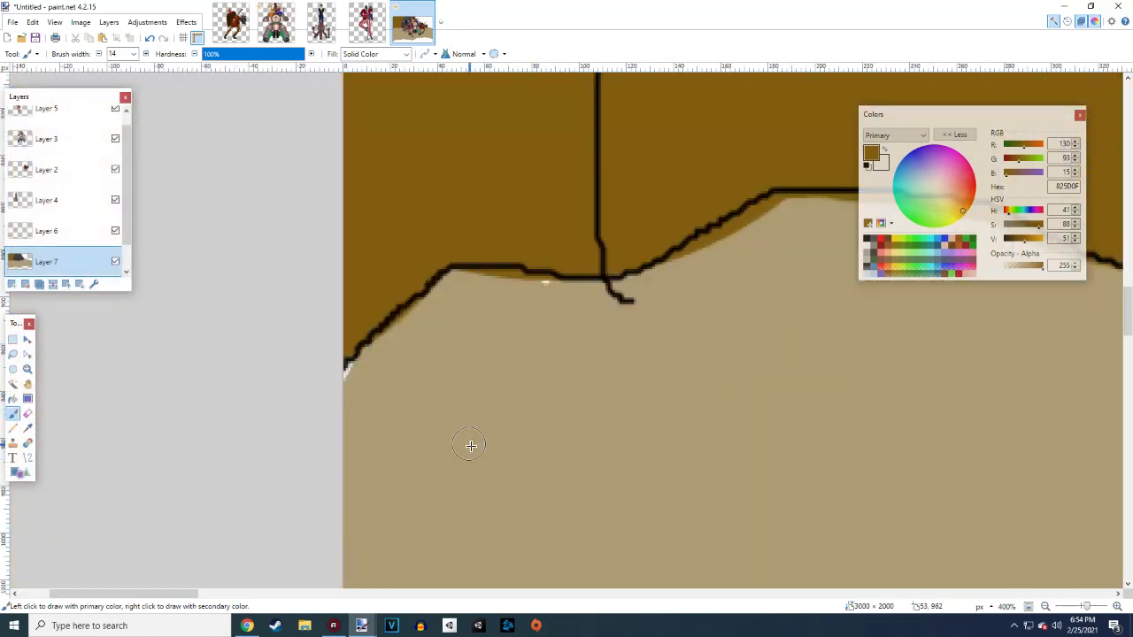
pyautogui.click(27, 428)
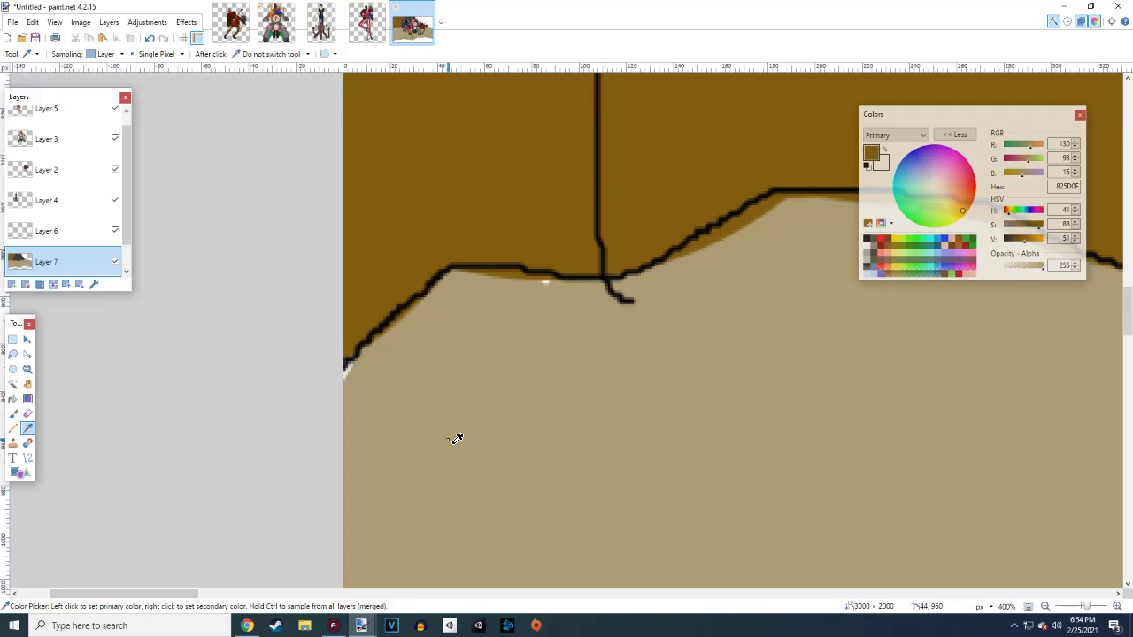
pyautogui.click(13, 415)
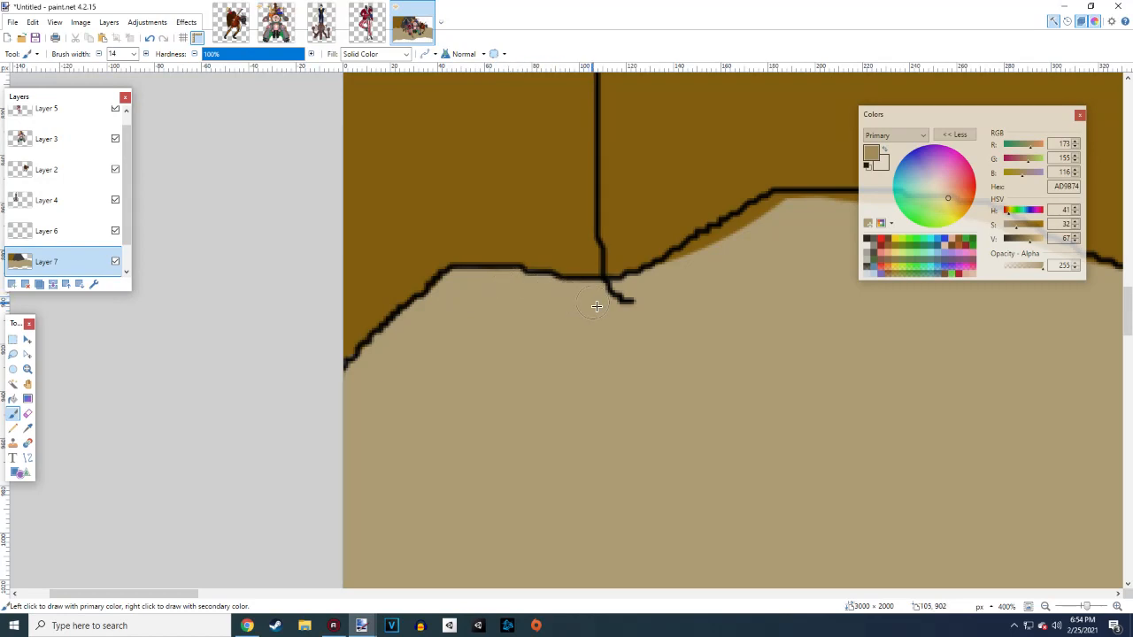
pyautogui.hscroll(2, 596, 306)
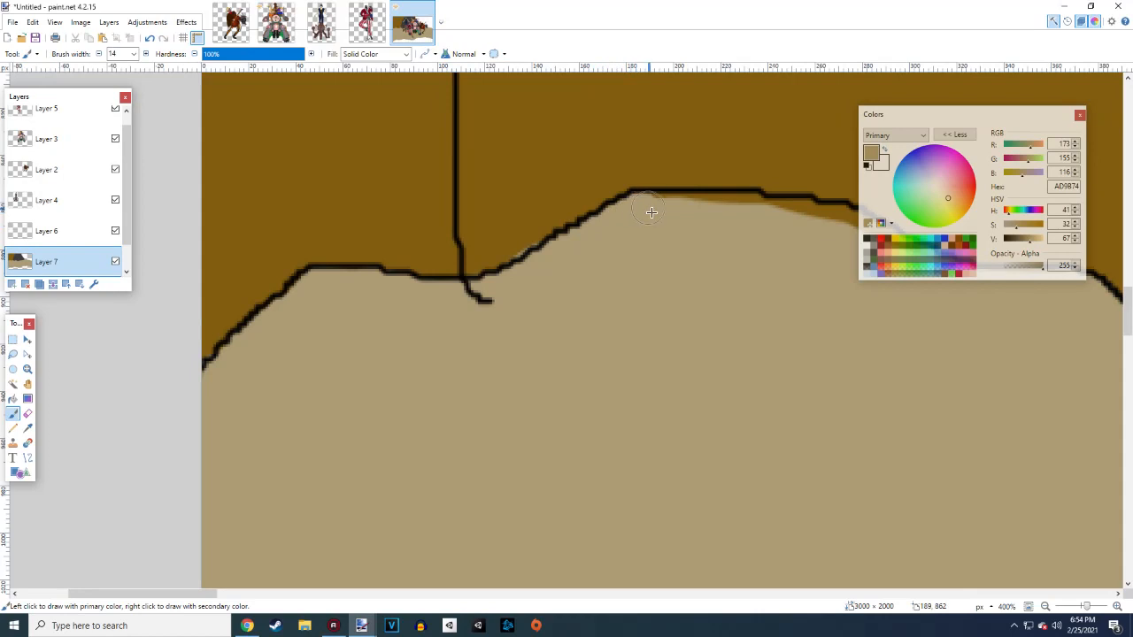
pyautogui.hscroll(2, 651, 212)
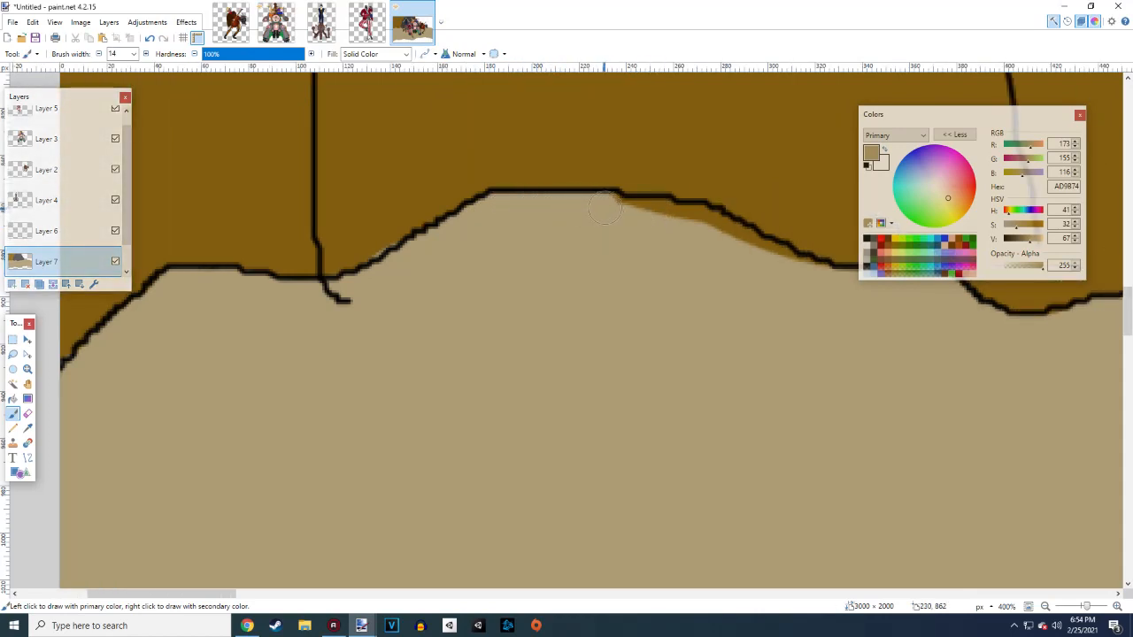
pyautogui.hscroll(2, 594, 220)
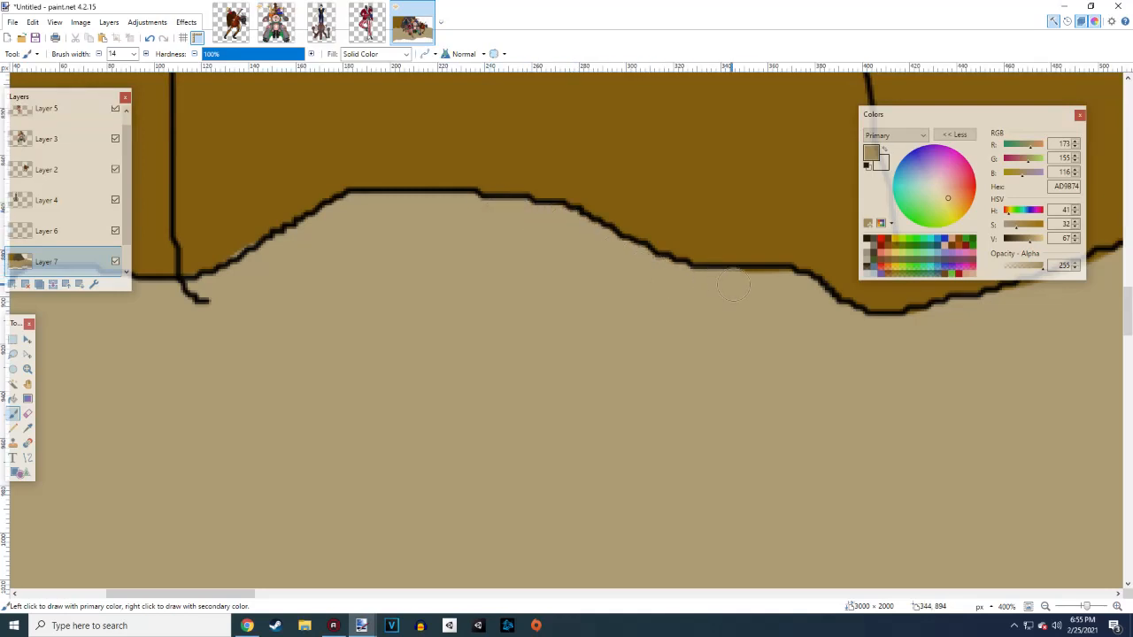
pyautogui.hscroll(5, 783, 286)
pyautogui.keyDown('ctrl'); pyautogui.scroll(-10, 757, 282); pyautogui.keyUp('ctrl')
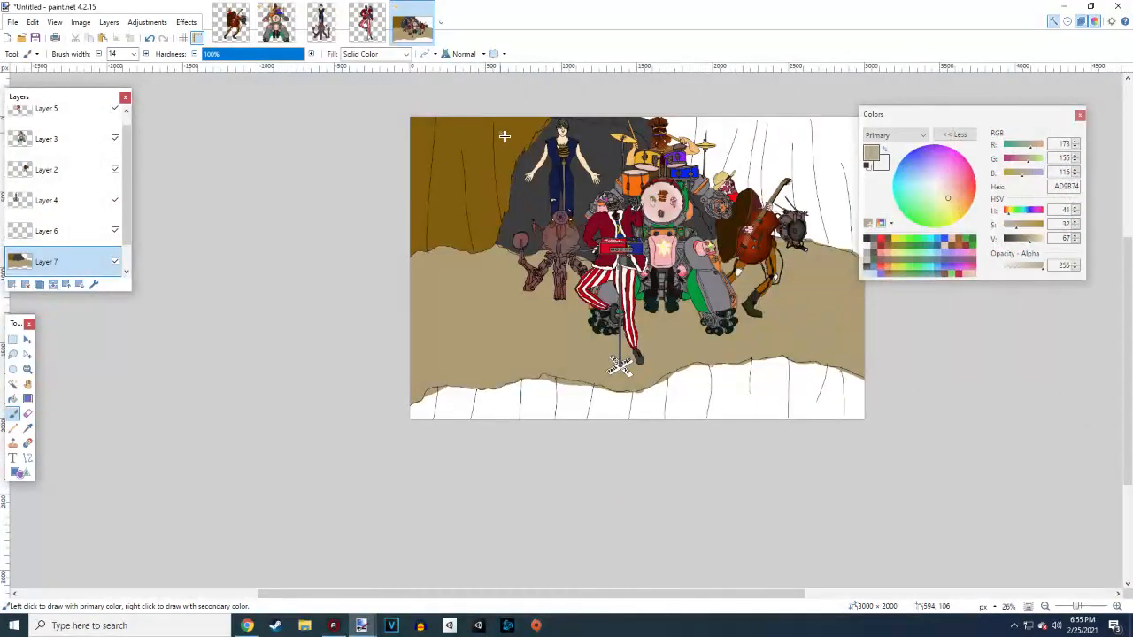
pyautogui.keyDown('ctrl'); pyautogui.scroll(8, 504, 137); pyautogui.keyUp('ctrl')
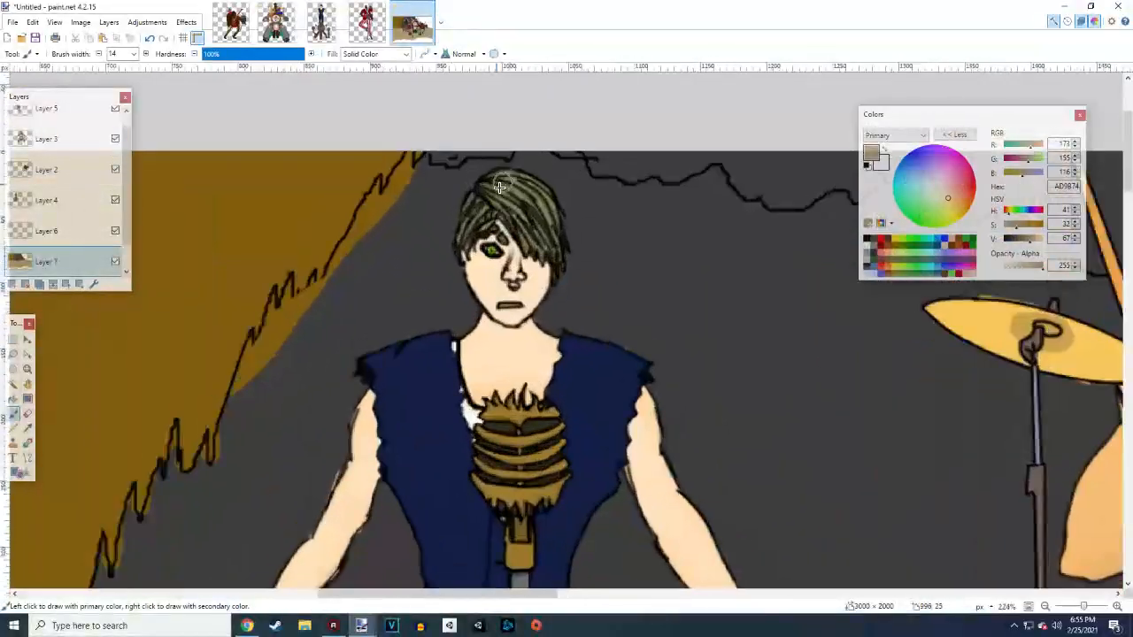
# Sample the wall's brown (825D0F), set the brush width to 200, and paint a broad band inside the arch's left and upper edge
pyautogui.keyDown('ctrl'); pyautogui.scroll(2, 499, 187); pyautogui.keyUp('ctrl')
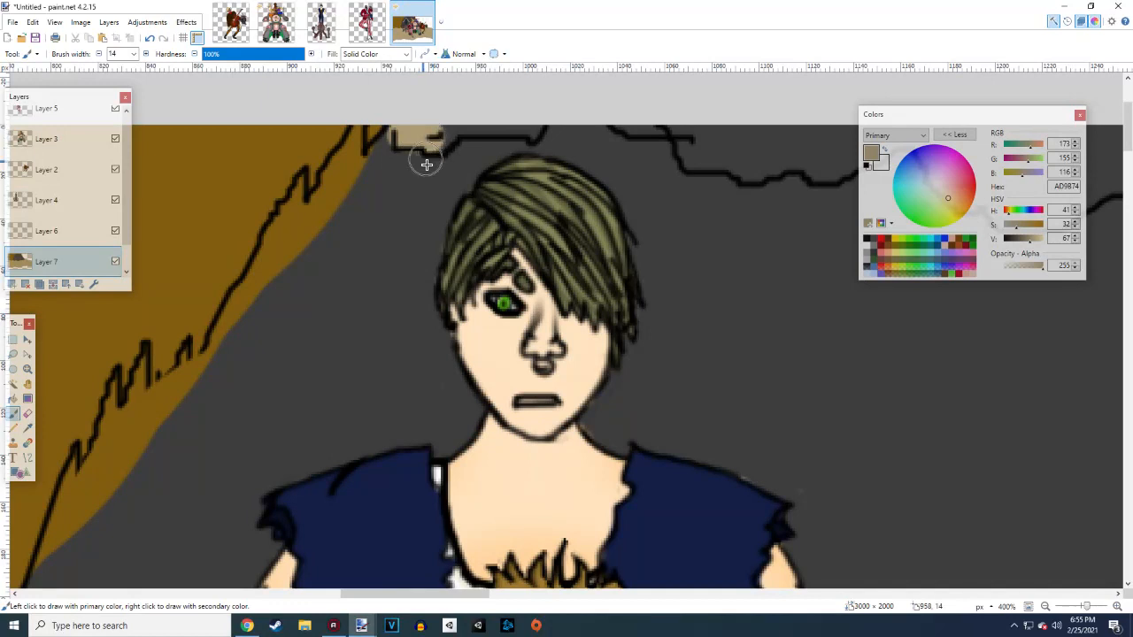
pyautogui.click(27, 428)
pyautogui.click(81, 423)
pyautogui.click(12, 416)
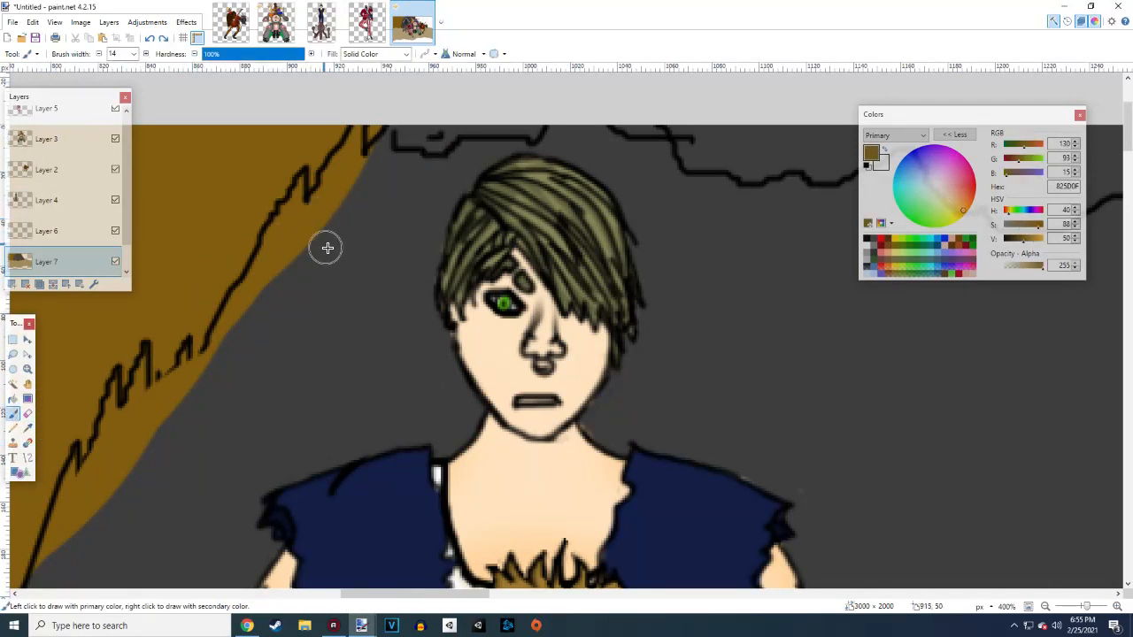
pyautogui.click(133, 54)
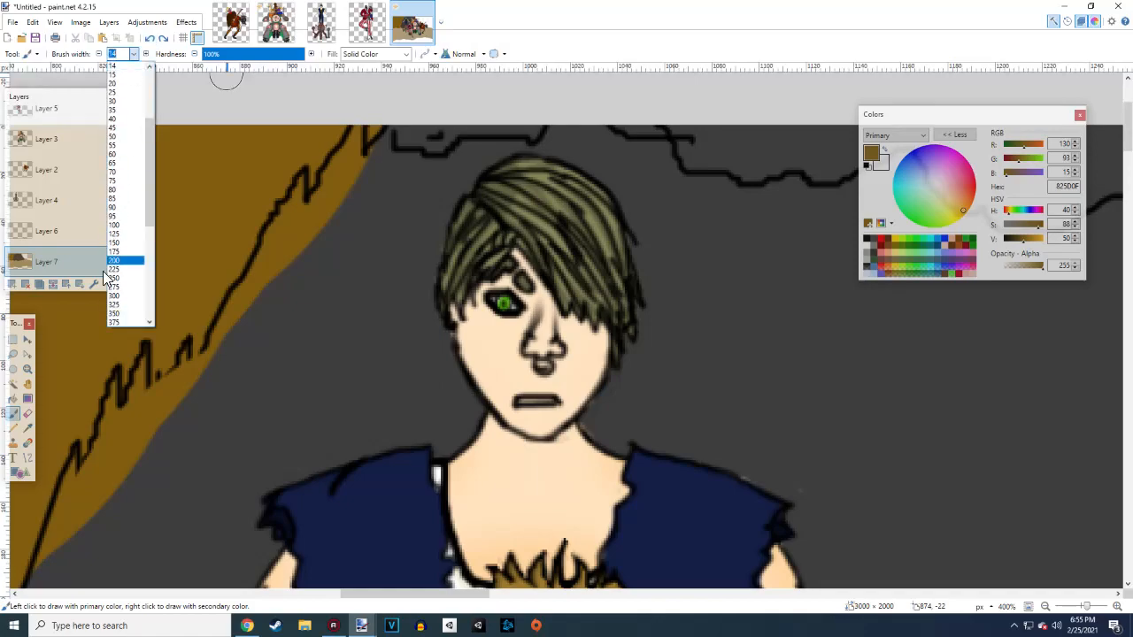
pyautogui.click(126, 262)
pyautogui.hscroll(5, 212, 290)
pyautogui.scroll(-5, 213, 291)
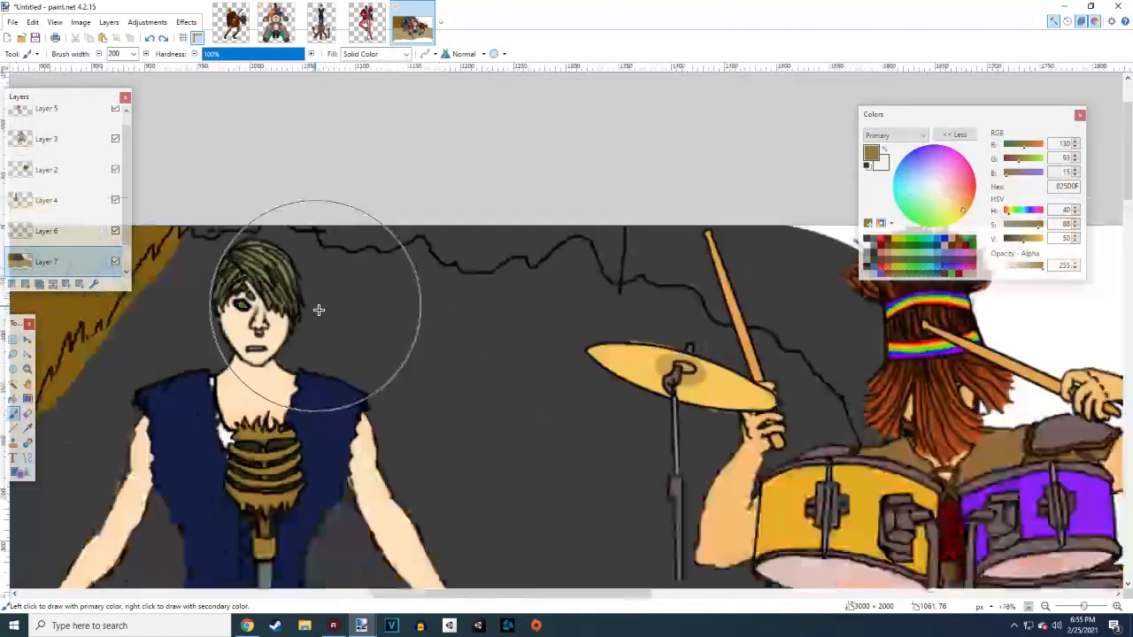
pyautogui.scroll(-2, 267, 384)
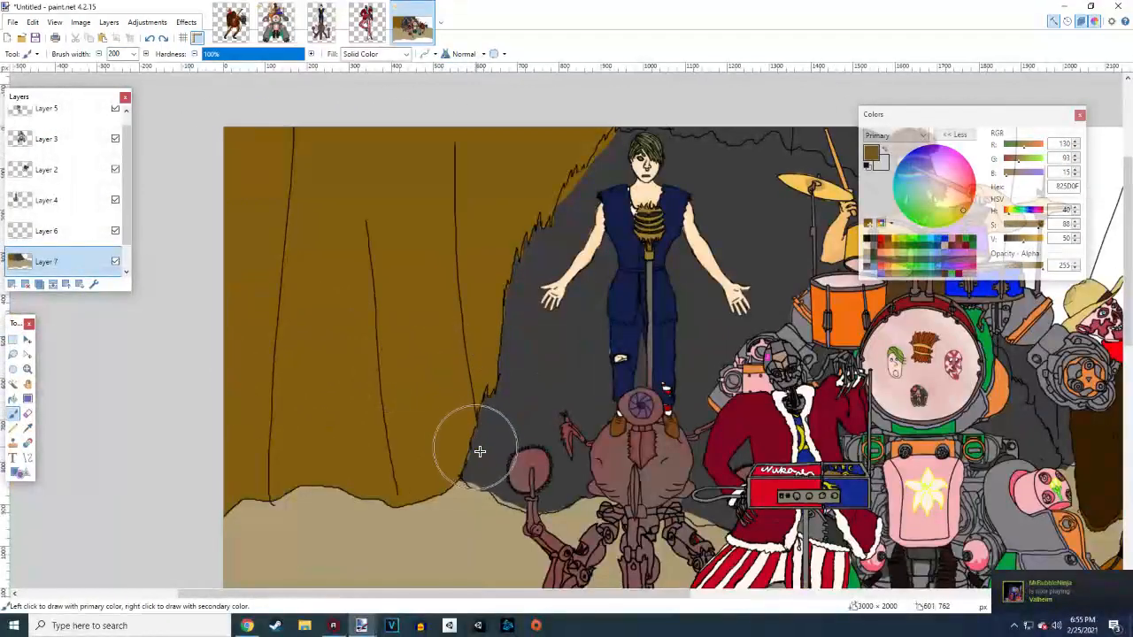
pyautogui.moveTo(470, 440)
pyautogui.mouseDown()
pyautogui.moveTo(528, 253)
pyautogui.moveTo(559, 192)
pyautogui.moveTo(599, 157)
pyautogui.moveTo(702, 121)
pyautogui.moveTo(808, 112)
pyautogui.mouseUp()
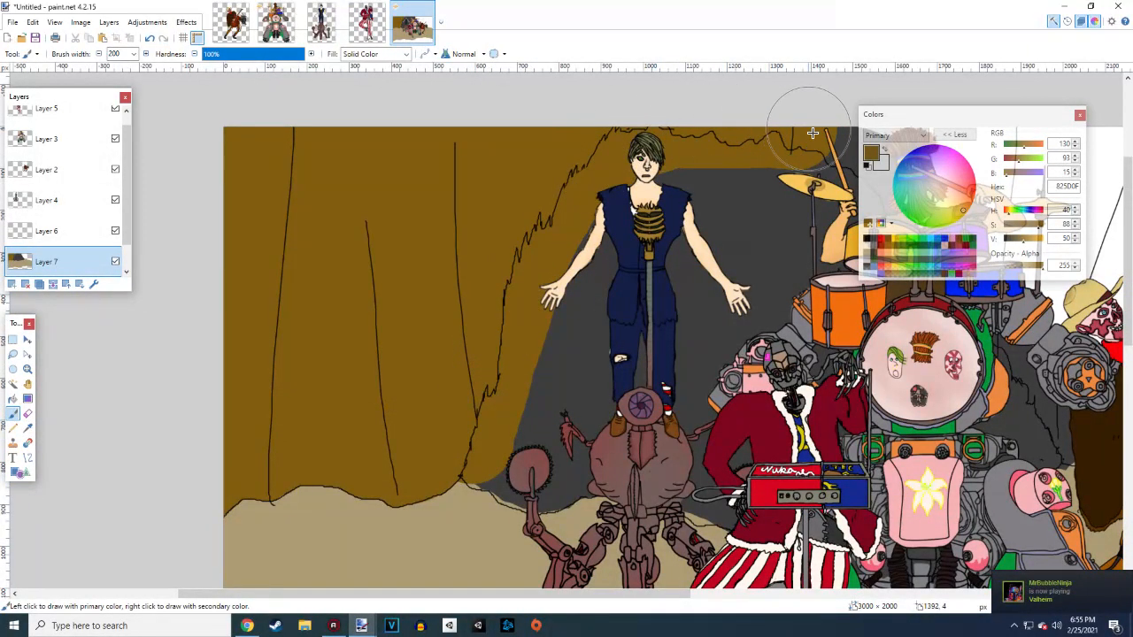
# Hide Layer 3 and Layer 2 and paint the brown band down the arch's right edge to the ground line
pyautogui.hscroll(5, 809, 111)
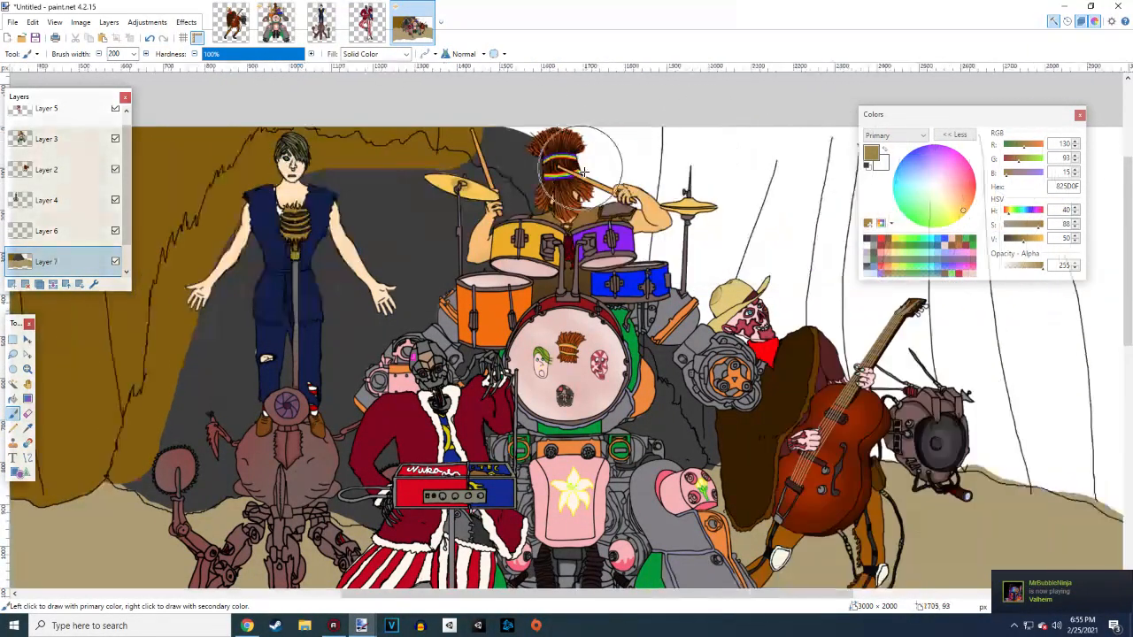
pyautogui.click(115, 138)
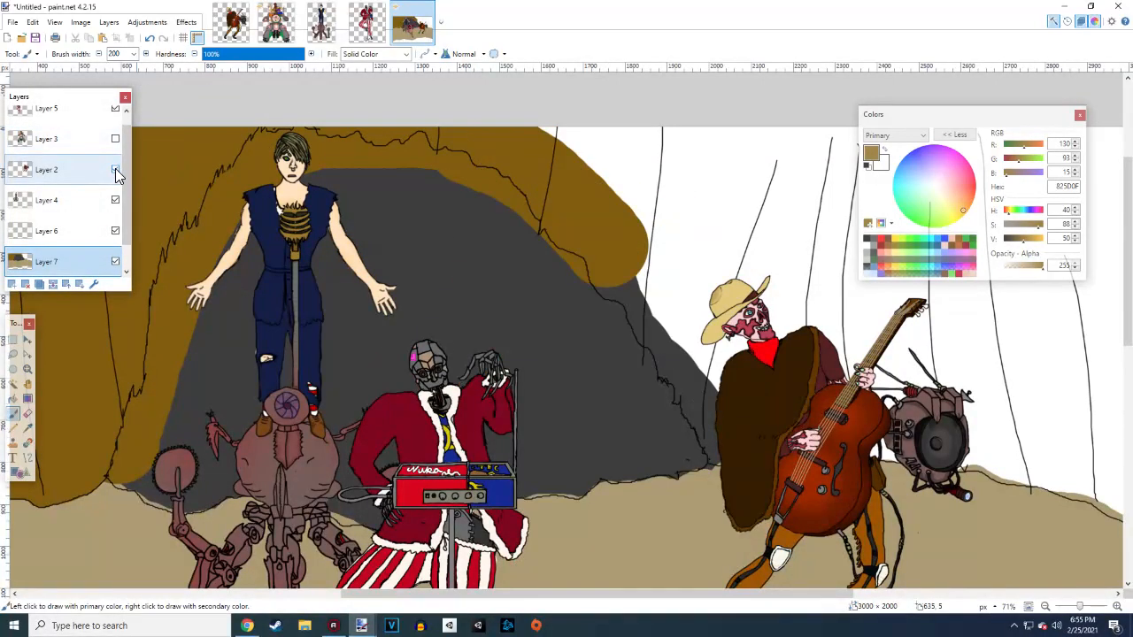
pyautogui.click(115, 169)
pyautogui.scroll(-3, 682, 327)
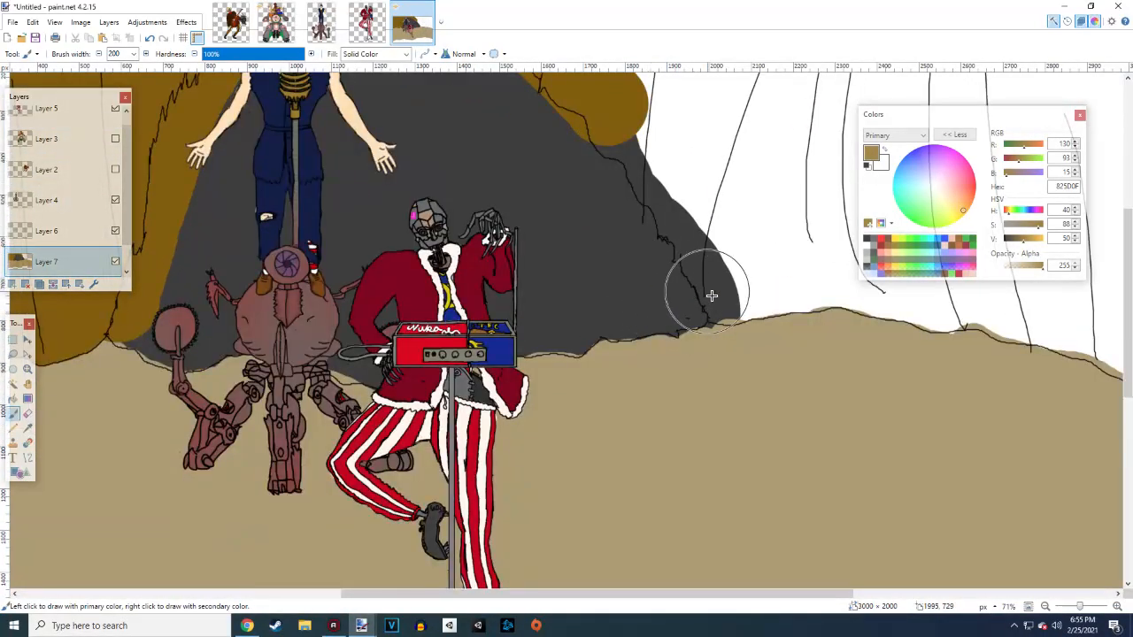
pyautogui.moveTo(721, 287)
pyautogui.mouseDown()
pyautogui.moveTo(646, 181)
pyautogui.moveTo(584, 135)
pyautogui.mouseUp()
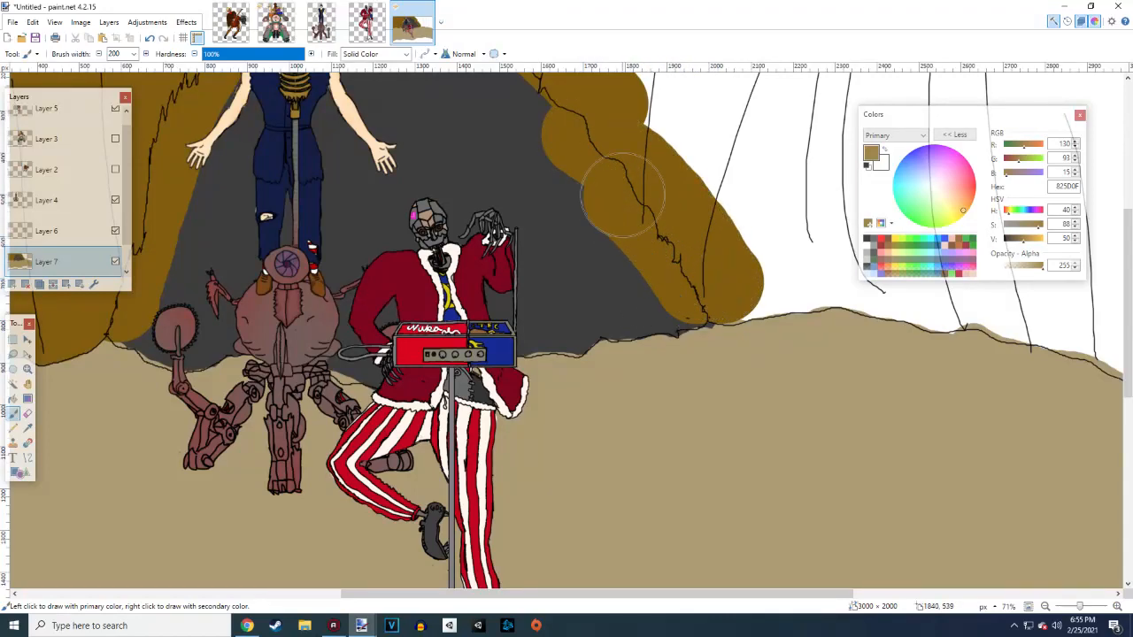
# Widen the brown band inside the arch's top and left side, behind the singer
pyautogui.scroll(4, 619, 285)
pyautogui.moveTo(594, 334)
pyautogui.mouseDown()
pyautogui.moveTo(563, 298)
pyautogui.moveTo(470, 250)
pyautogui.moveTo(380, 228)
pyautogui.moveTo(292, 229)
pyautogui.mouseUp()
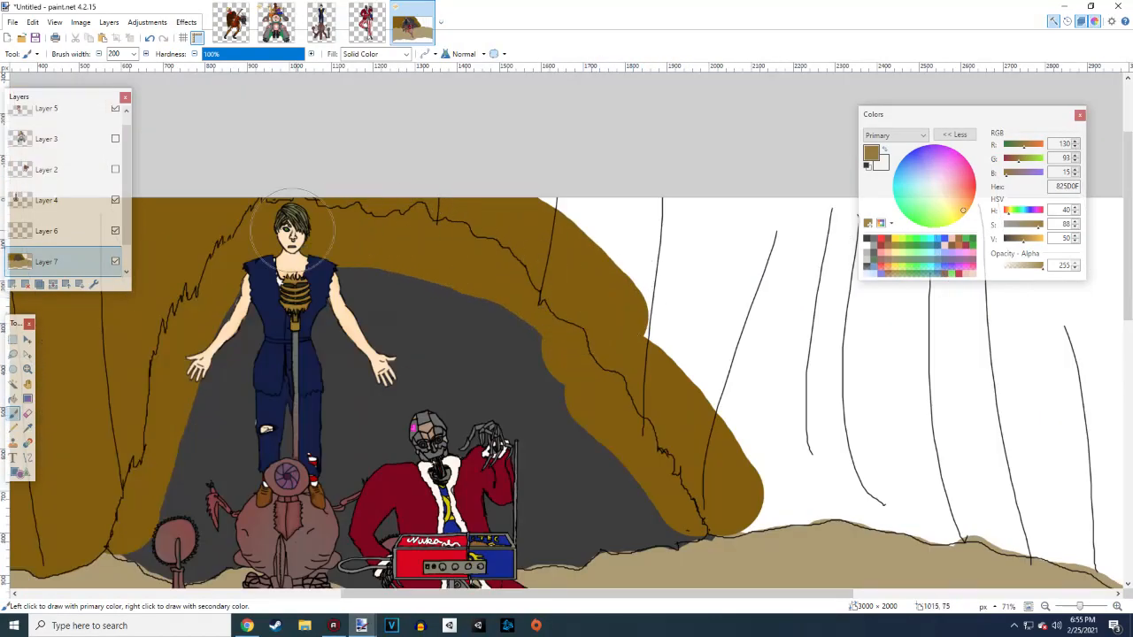
pyautogui.moveTo(211, 290); pyautogui.dragTo(146, 513)
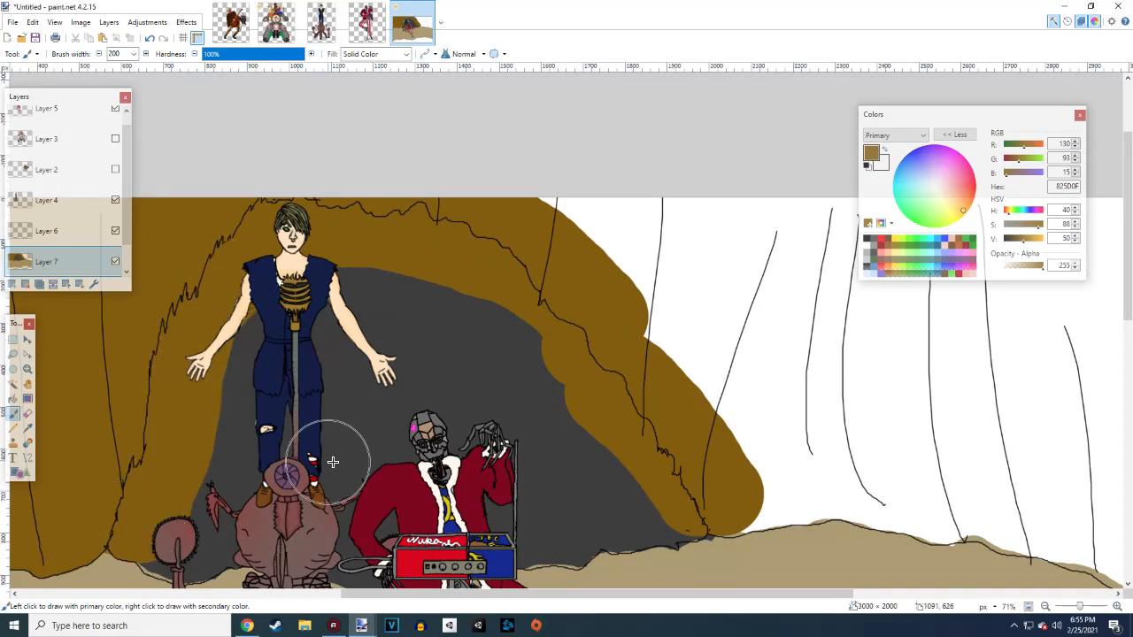
# Fill the white wall right of the arch with brown, out to the canvas's right edge and down close to the ground line
pyautogui.hscroll(3, 336, 458)
pyautogui.moveTo(349, 354)
pyautogui.mouseDown()
pyautogui.moveTo(279, 215)
pyautogui.moveTo(876, 230)
pyautogui.mouseUp()
pyautogui.moveTo(390, 253)
pyautogui.mouseDown()
pyautogui.moveTo(670, 253)
pyautogui.moveTo(551, 304)
pyautogui.moveTo(445, 316)
pyautogui.moveTo(867, 332)
pyautogui.mouseUp()
pyautogui.moveTo(478, 354)
pyautogui.mouseDown()
pyautogui.moveTo(398, 352)
pyautogui.moveTo(852, 401)
pyautogui.mouseUp()
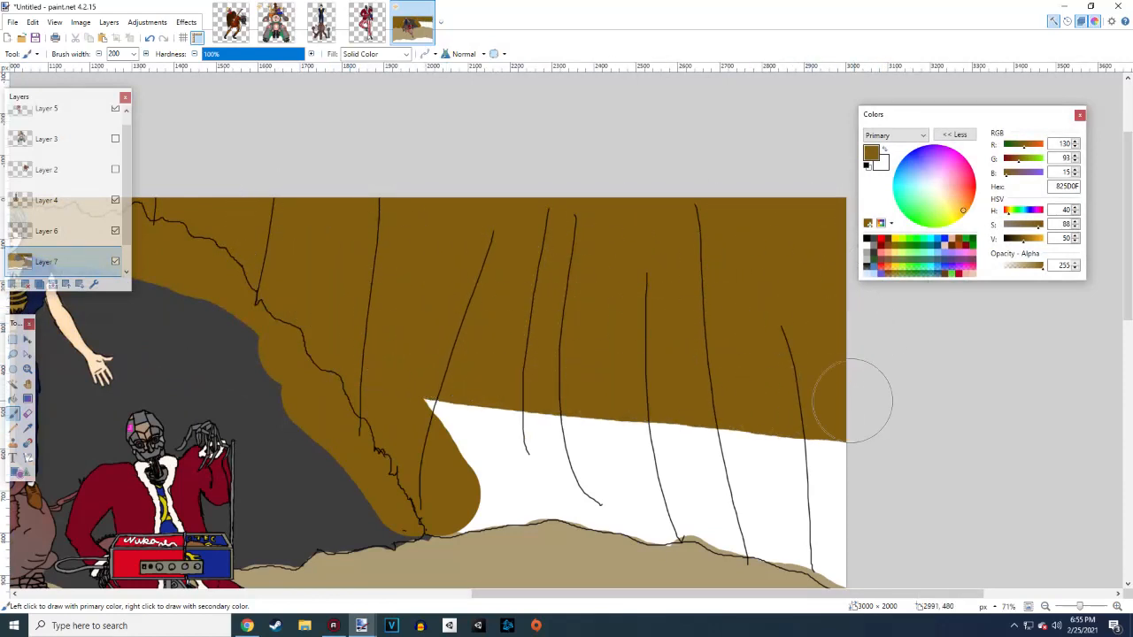
pyautogui.moveTo(451, 453); pyautogui.dragTo(771, 430)
pyautogui.scroll(-3, 771, 430)
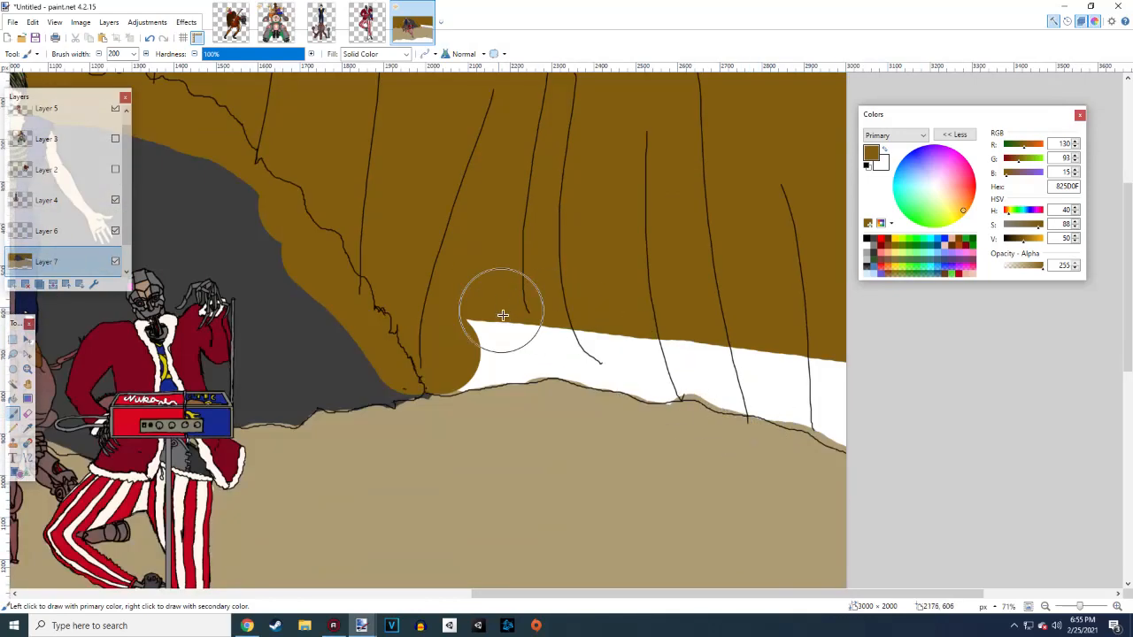
pyautogui.moveTo(501, 316); pyautogui.dragTo(894, 394)
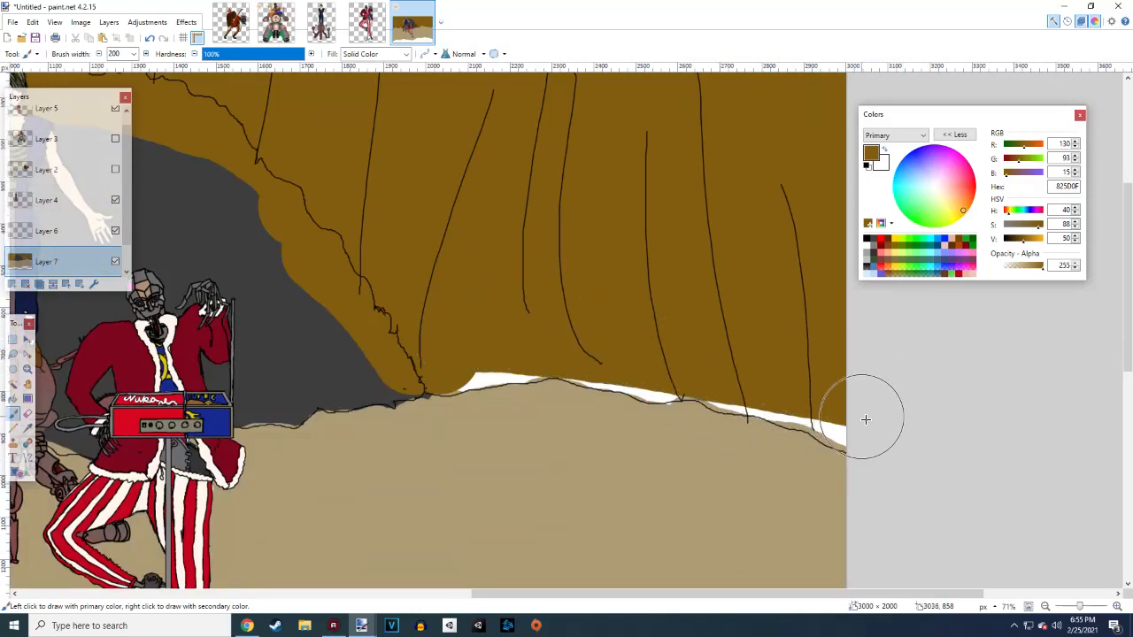
# Set the brush width to 100 and paint brown down to the ground line from the canvas's right edge to the V-shaped crack end
pyautogui.scroll(5, 862, 428)
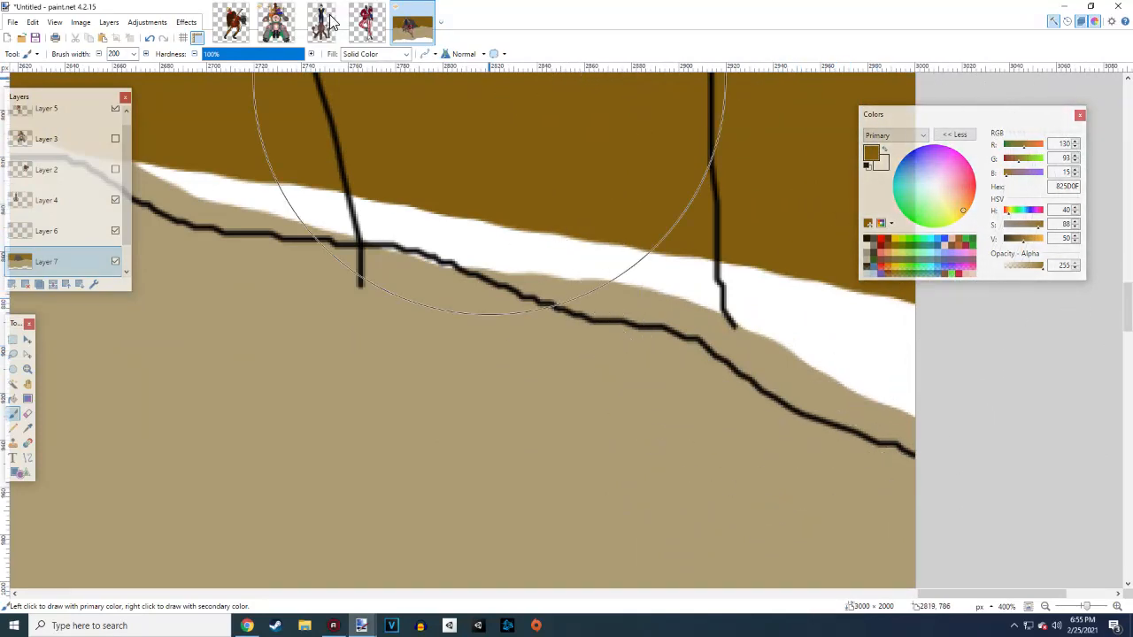
pyautogui.click(133, 54)
pyautogui.click(120, 97)
pyautogui.moveTo(958, 346)
pyautogui.mouseDown()
pyautogui.moveTo(814, 296)
pyautogui.moveTo(838, 299)
pyautogui.moveTo(726, 230)
pyautogui.moveTo(607, 207)
pyautogui.moveTo(622, 212)
pyautogui.moveTo(619, 189)
pyautogui.moveTo(584, 196)
pyautogui.moveTo(536, 165)
pyautogui.moveTo(520, 168)
pyautogui.mouseUp()
pyautogui.hscroll(-4, 589, 233)
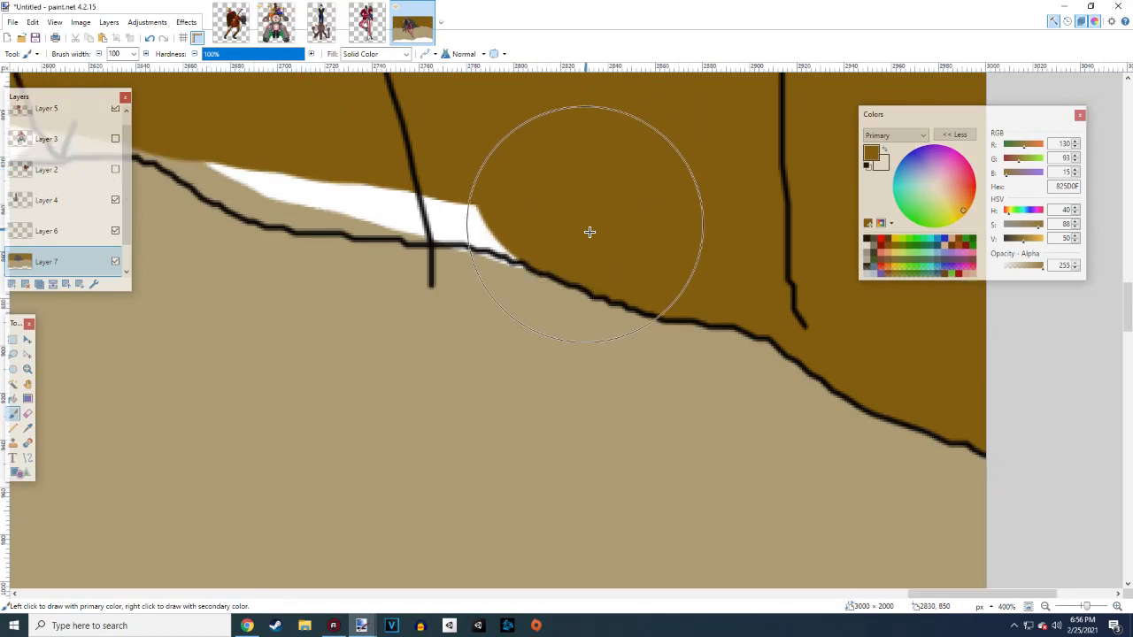
pyautogui.scroll(2, 711, 291)
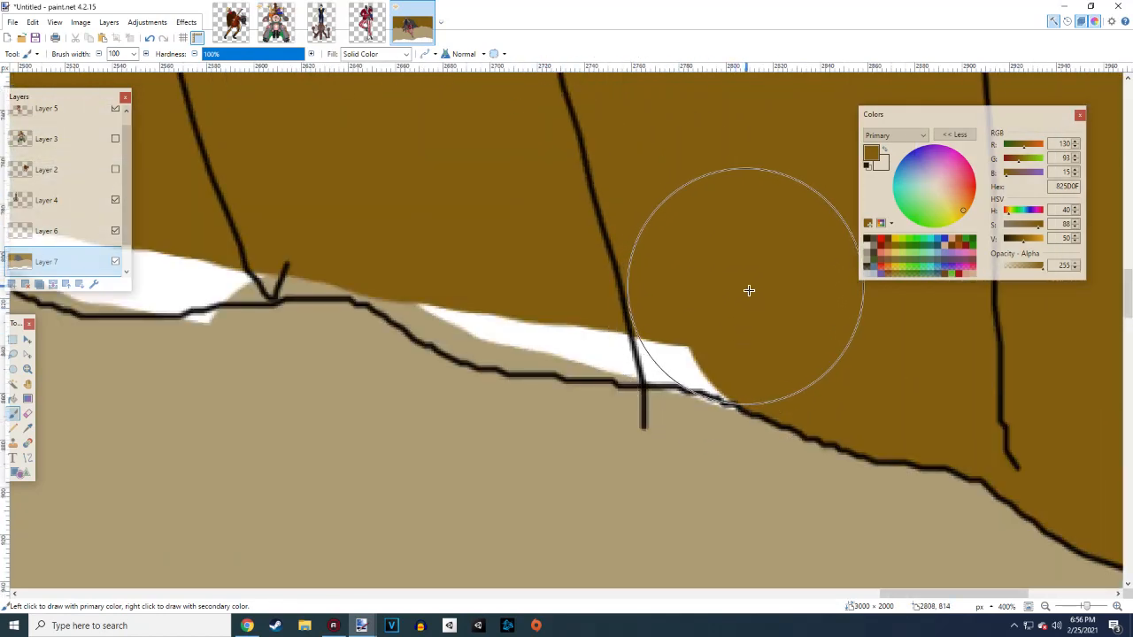
pyautogui.click(749, 291)
pyautogui.moveTo(701, 276); pyautogui.dragTo(486, 248)
# Continue the brown along the ground line's dip, leftward from the V-shaped crack end, covering the white and tan gap
pyautogui.hscroll(-3, 511, 271)
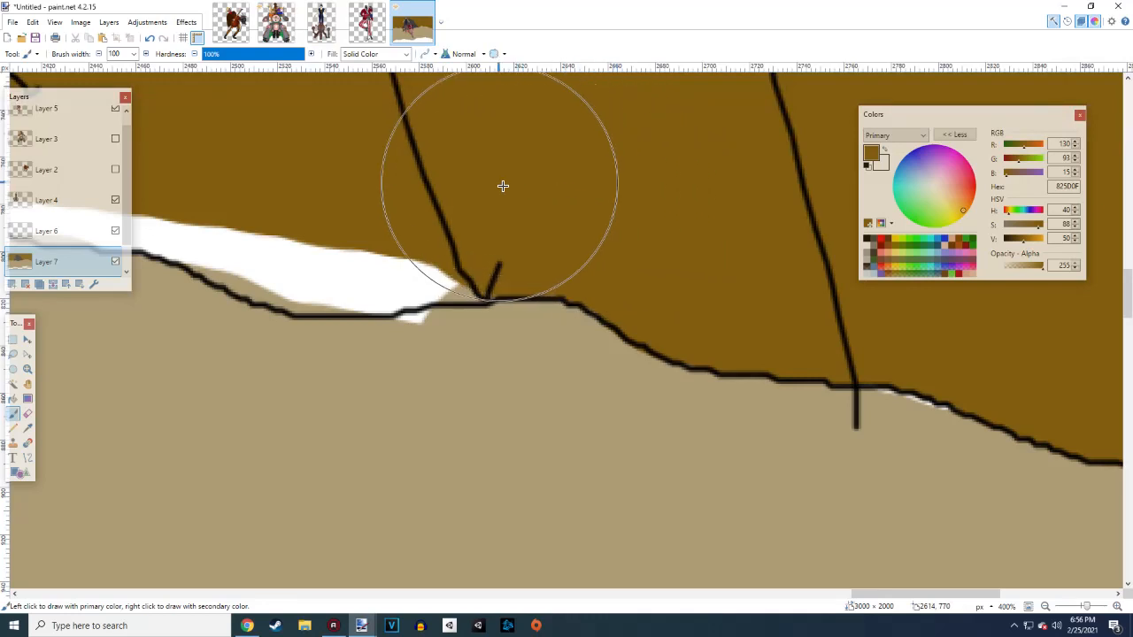
pyautogui.moveTo(554, 184)
pyautogui.mouseDown()
pyautogui.moveTo(401, 191)
pyautogui.moveTo(370, 205)
pyautogui.moveTo(410, 222)
pyautogui.mouseUp()
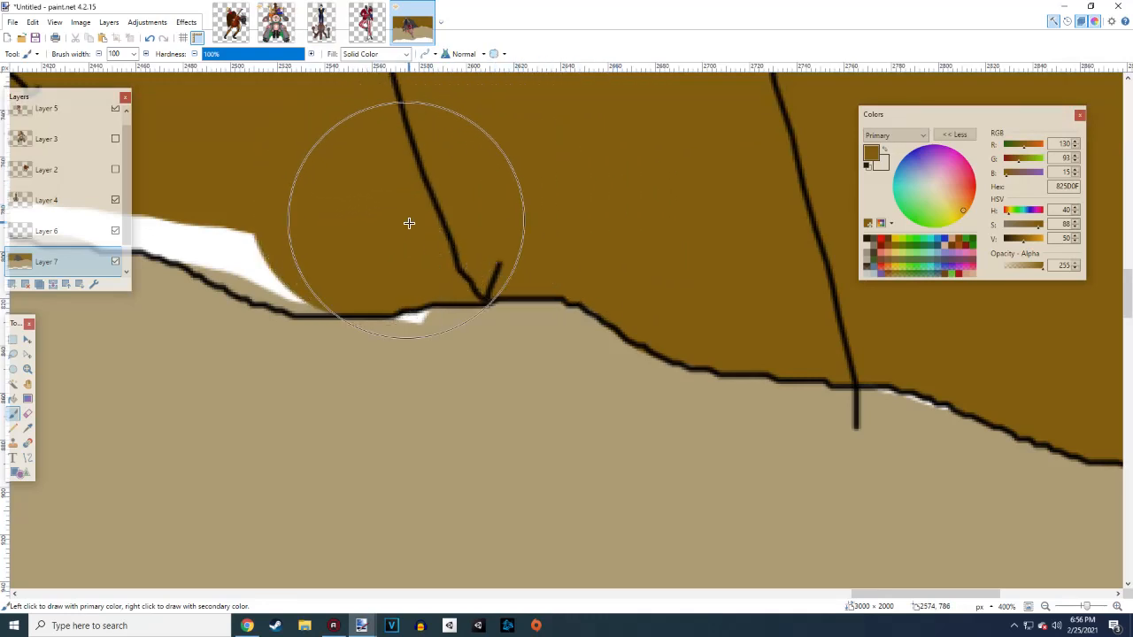
pyautogui.hscroll(-3, 460, 217)
pyautogui.moveTo(540, 207); pyautogui.dragTo(493, 190)
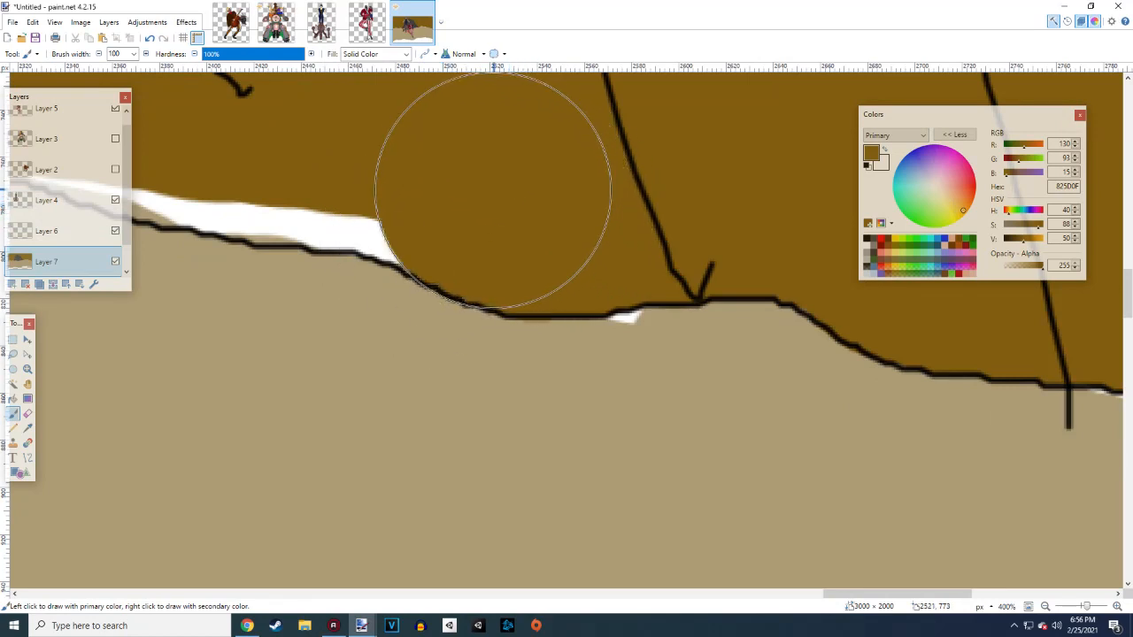
pyautogui.hscroll(-3, 522, 213)
pyautogui.moveTo(652, 157); pyautogui.dragTo(610, 143)
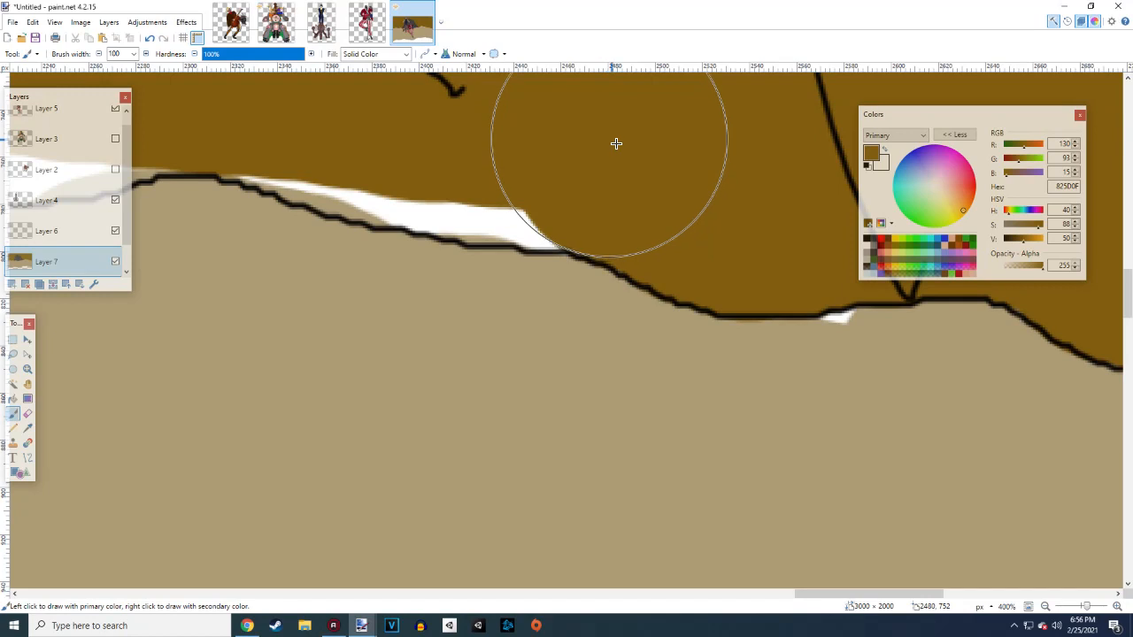
# Paint brown down to the ground line over the hump and the remaining white gap, as far as the arch's right foot
pyautogui.hscroll(-3, 646, 164)
pyautogui.scroll(1, 655, 190)
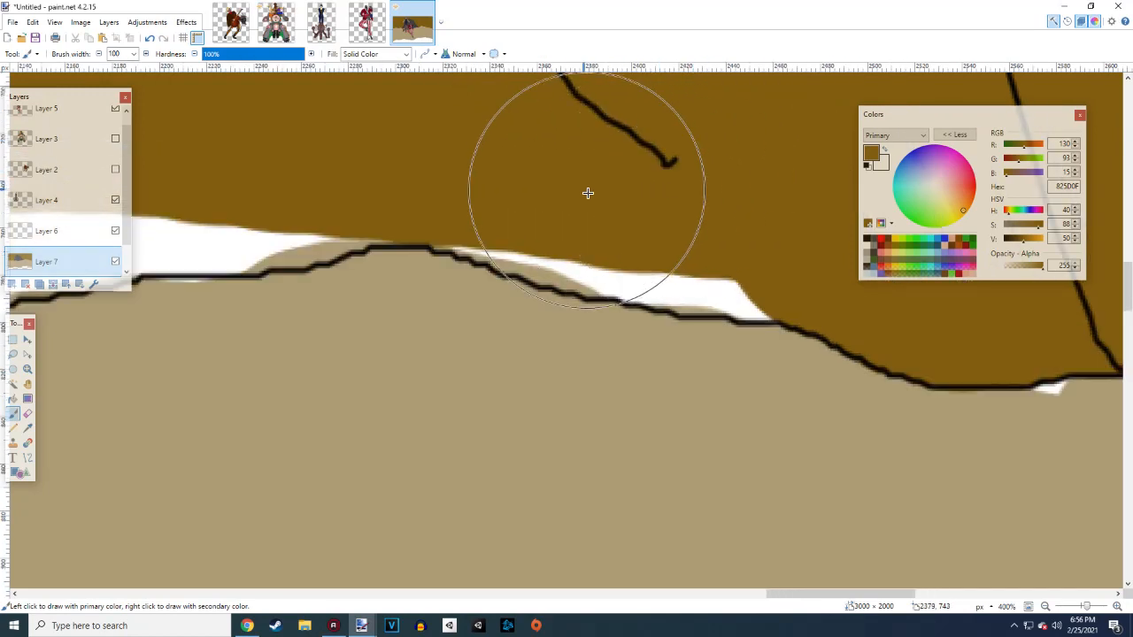
pyautogui.moveTo(473, 164)
pyautogui.mouseDown()
pyautogui.moveTo(501, 152)
pyautogui.moveTo(703, 207)
pyautogui.moveTo(755, 208)
pyautogui.mouseUp()
pyautogui.hscroll(-1, 663, 152)
pyautogui.hscroll(-1, 664, 153)
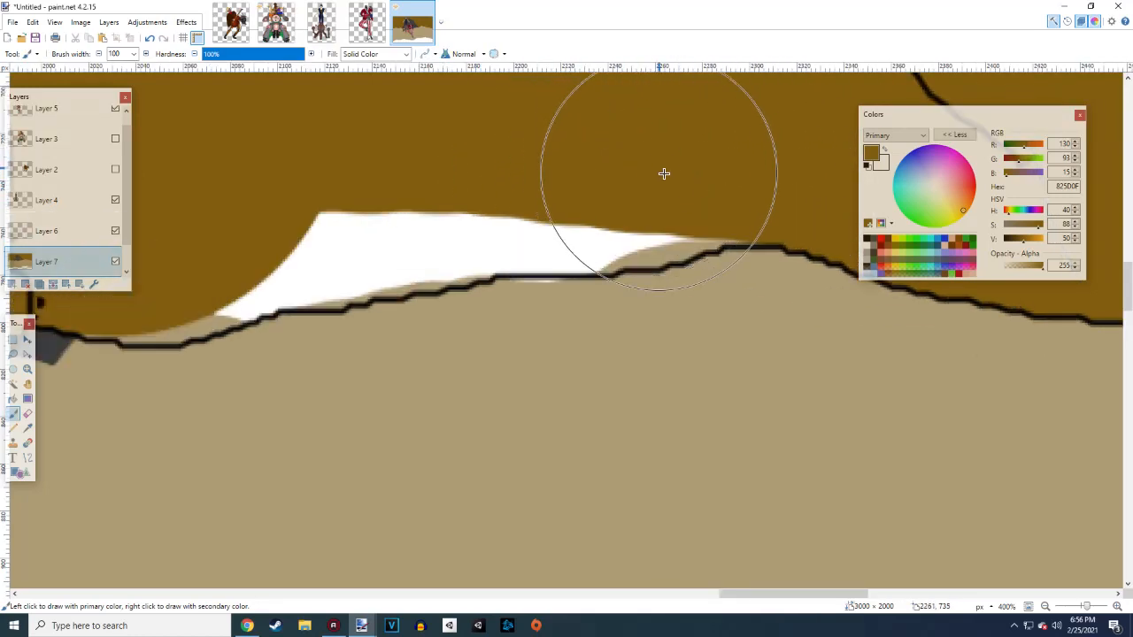
pyautogui.moveTo(678, 147)
pyautogui.mouseDown()
pyautogui.moveTo(591, 163)
pyautogui.moveTo(474, 163)
pyautogui.moveTo(349, 197)
pyautogui.moveTo(331, 188)
pyautogui.moveTo(246, 213)
pyautogui.mouseUp()
pyautogui.hscroll(-5, 246, 212)
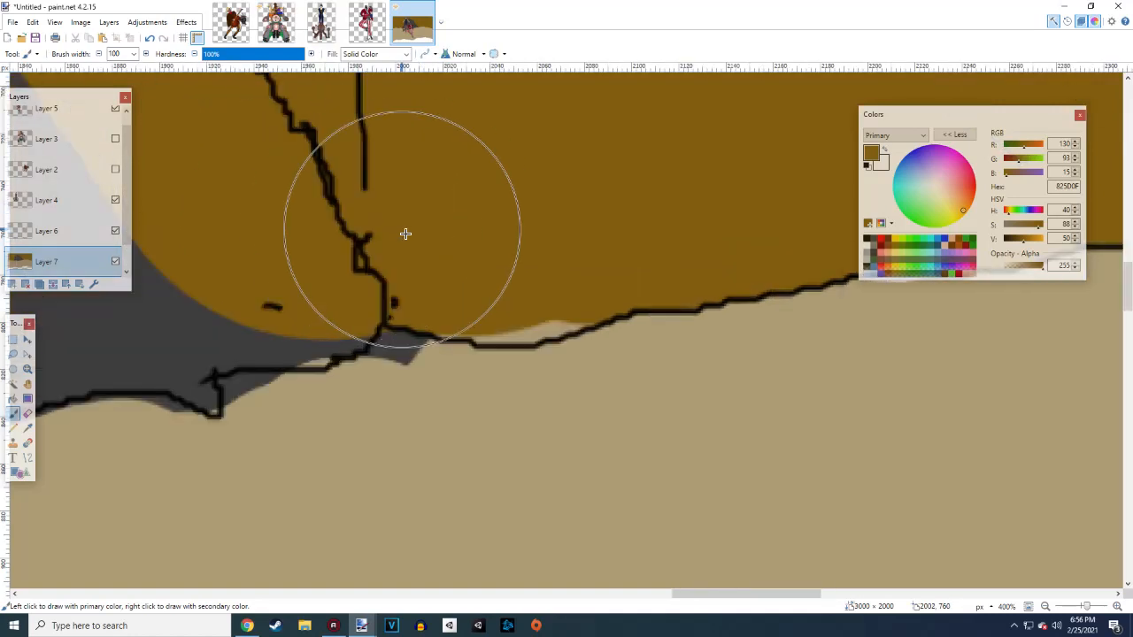
pyautogui.moveTo(505, 233); pyautogui.dragTo(511, 228)
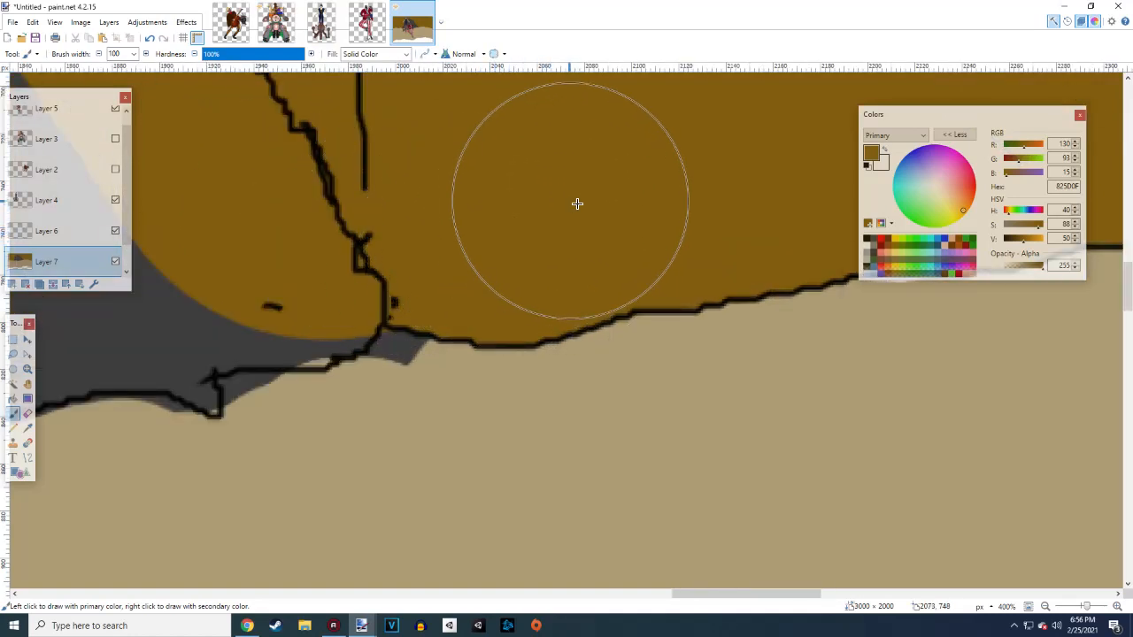
# Examine the whole background and the right wall's ground line for areas that still need colour
pyautogui.scroll(-8, 663, 213)
pyautogui.hscroll(2, 651, 208)
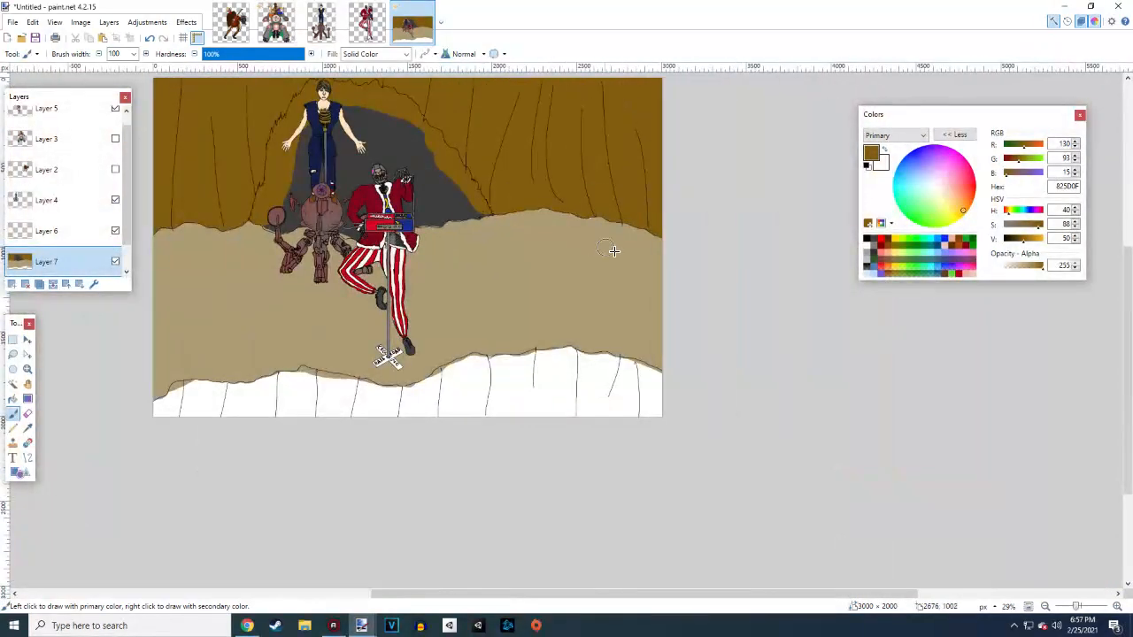
pyautogui.hscroll(-4, 615, 251)
pyautogui.scroll(3, 708, 254)
pyautogui.scroll(-2, 715, 252)
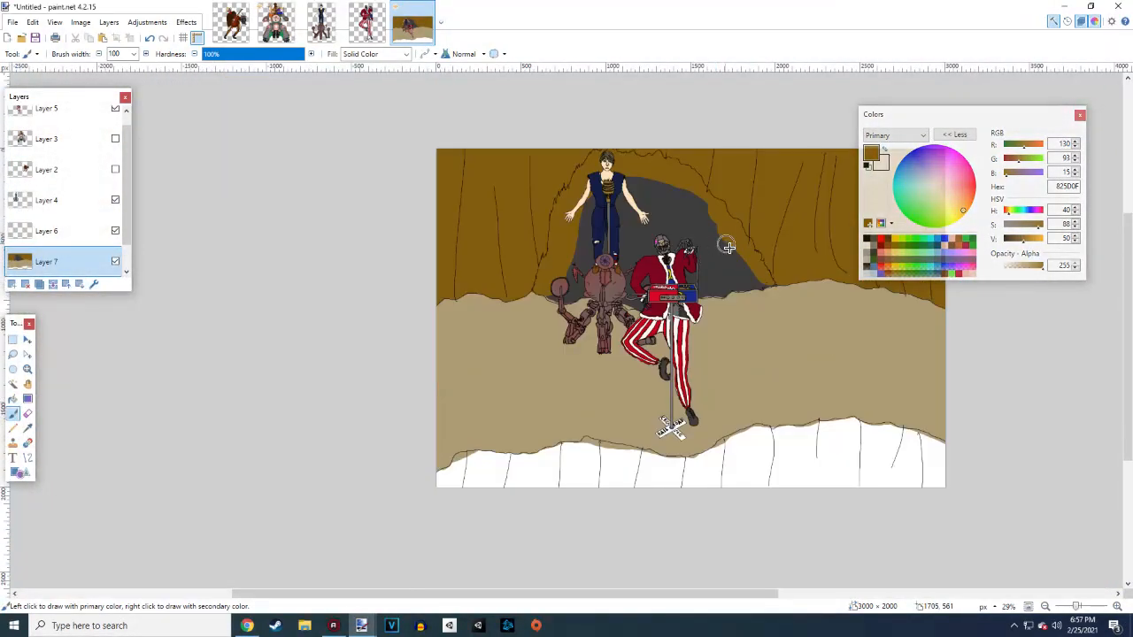
pyautogui.hscroll(3, 730, 245)
pyautogui.scroll(5, 663, 326)
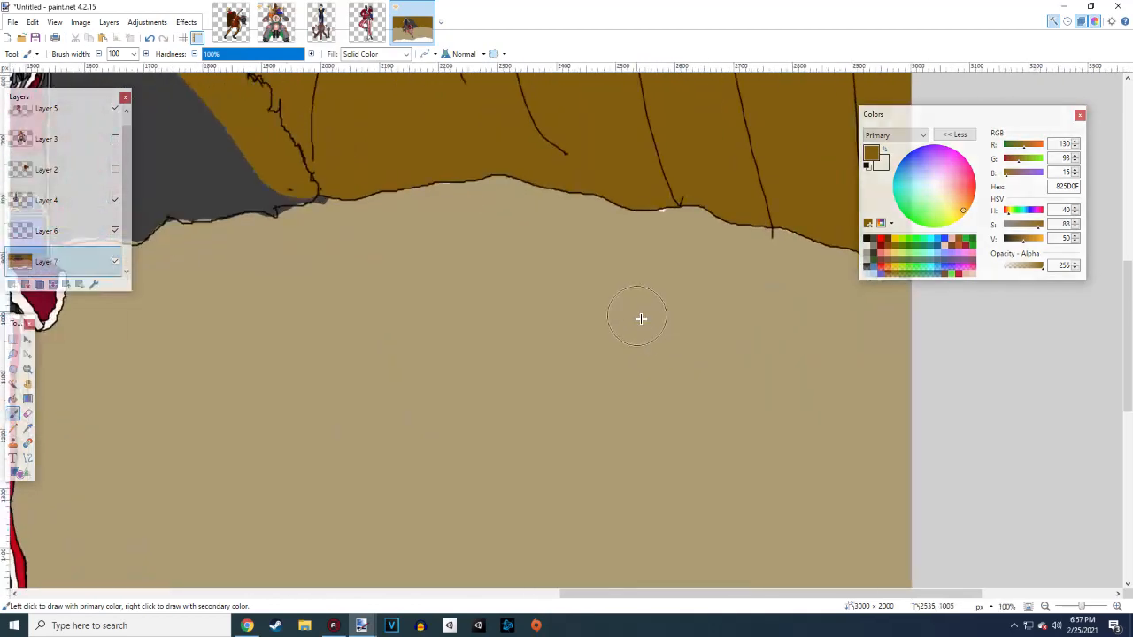
pyautogui.scroll(-5, 635, 325)
pyautogui.scroll(-3, 639, 324)
# Paint brown into the lower-left corner of the white cliff at the canvas's bottom, up to the ground's edge line
pyautogui.scroll(6, 413, 401)
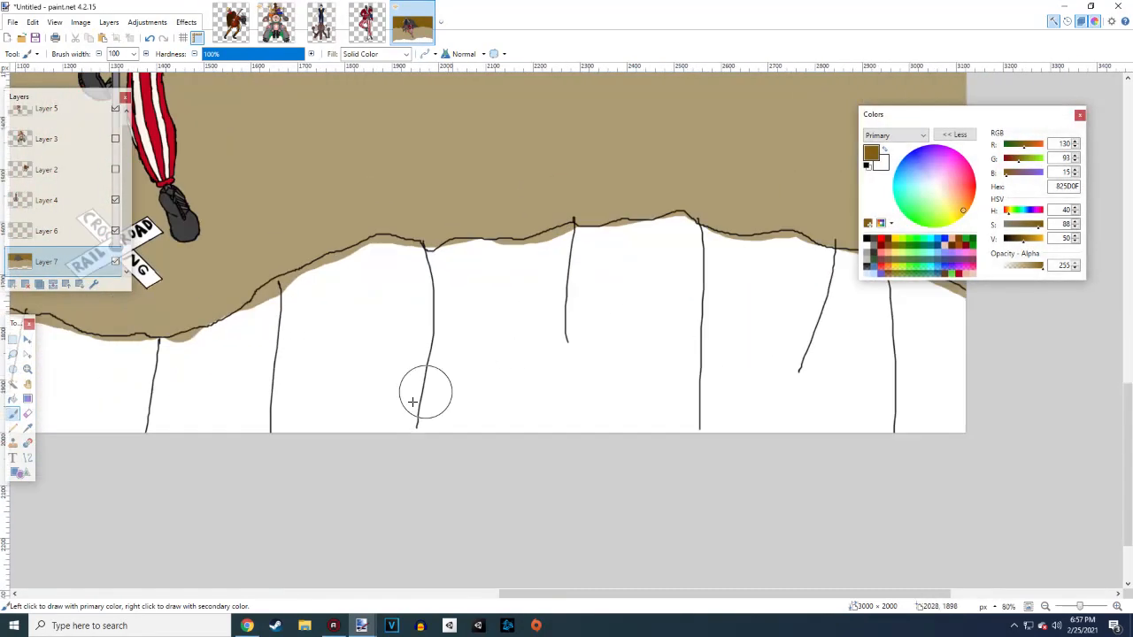
pyautogui.hscroll(-9, 433, 387)
pyautogui.hscroll(-8, 430, 384)
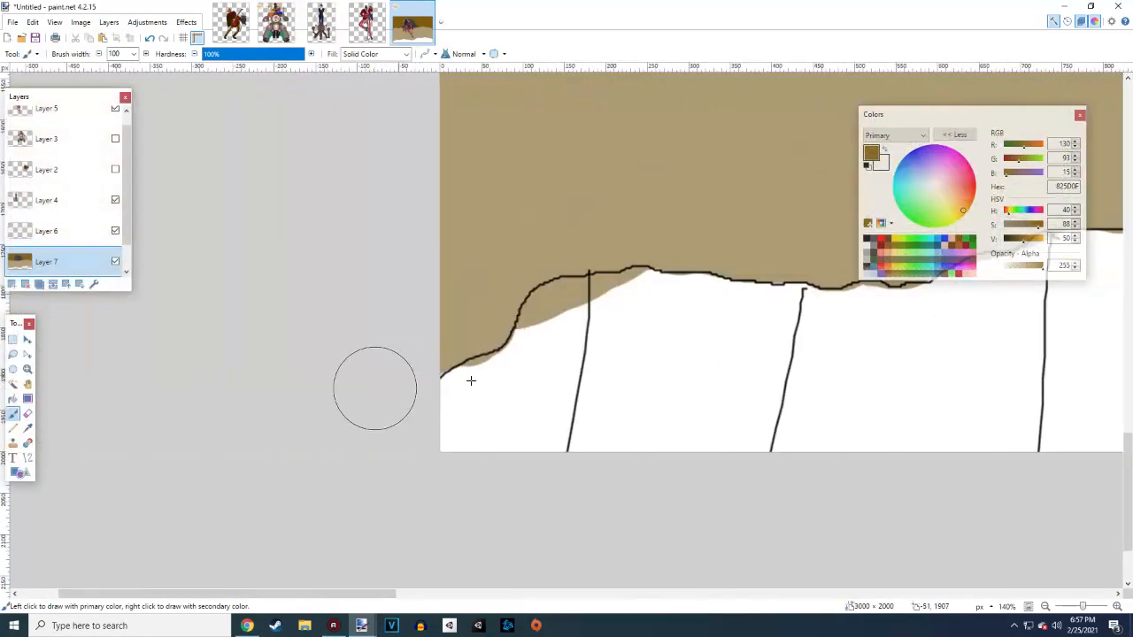
pyautogui.moveTo(478, 404)
pyautogui.mouseDown()
pyautogui.moveTo(473, 477)
pyautogui.moveTo(510, 437)
pyautogui.moveTo(491, 394)
pyautogui.moveTo(513, 452)
pyautogui.mouseUp()
pyautogui.moveTo(524, 384); pyautogui.dragTo(550, 446)
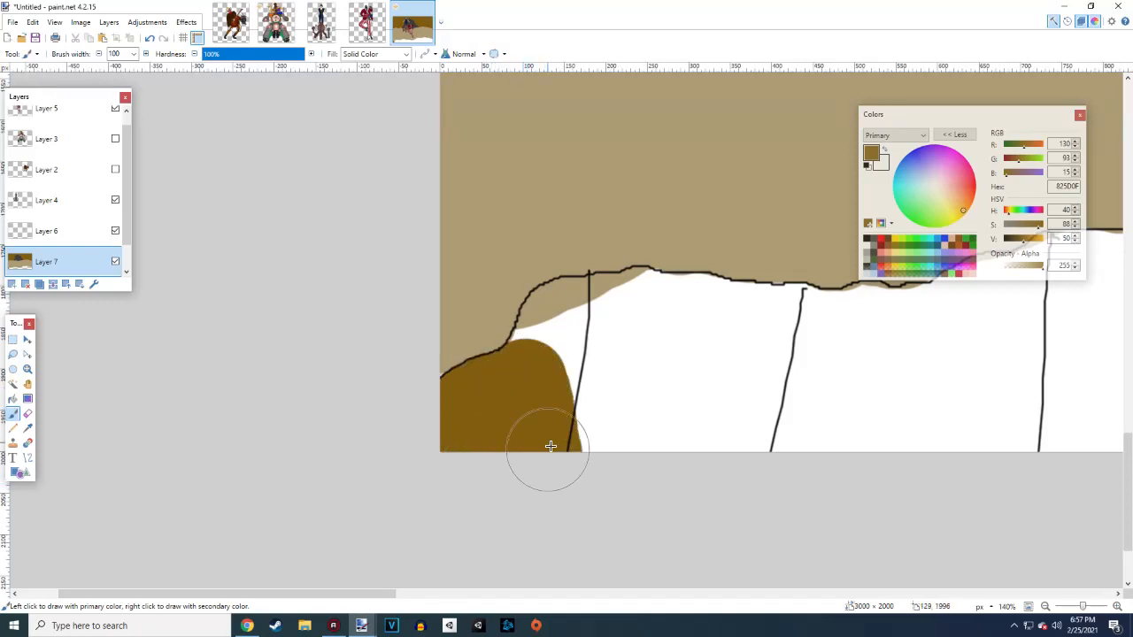
# Extend the brown on the bottom cliff rightward past its first crack, filling from the ground's edge line to the canvas's bottom
pyautogui.moveTo(550, 352); pyautogui.dragTo(562, 451)
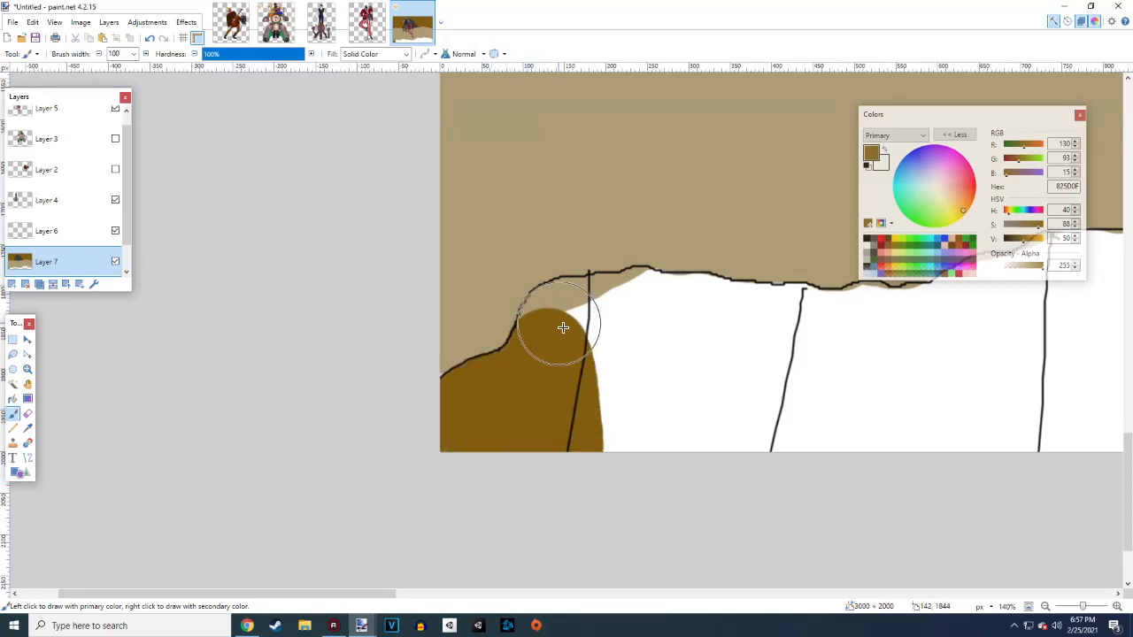
pyautogui.moveTo(563, 327); pyautogui.dragTo(591, 483)
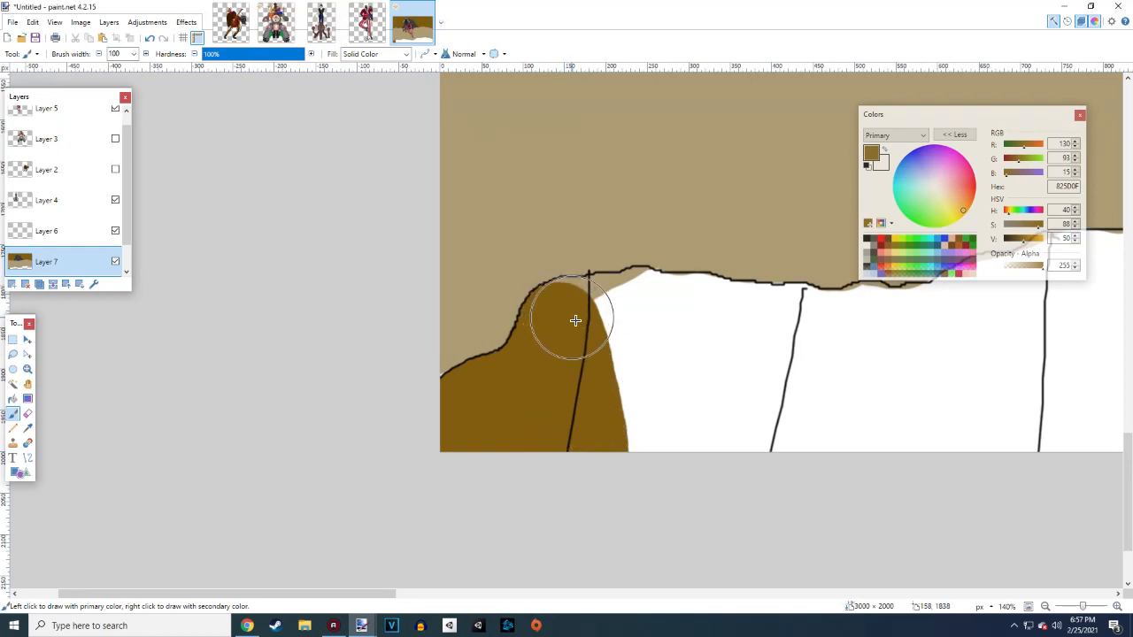
pyautogui.moveTo(575, 320); pyautogui.dragTo(605, 453)
pyautogui.moveTo(606, 317); pyautogui.dragTo(646, 412)
pyautogui.moveTo(640, 312); pyautogui.dragTo(640, 472)
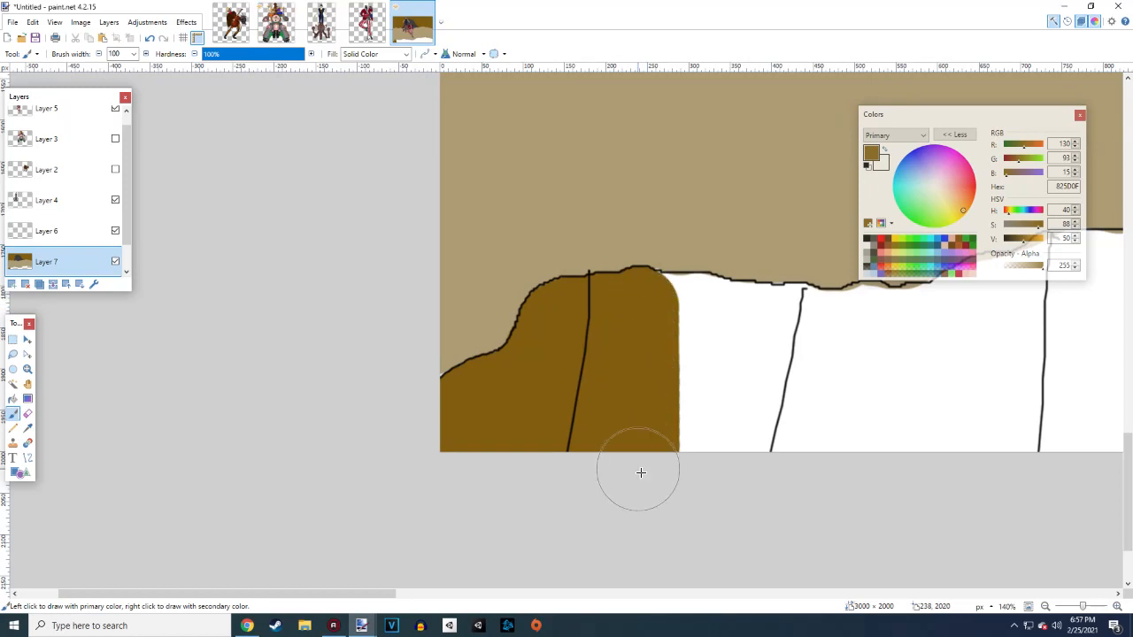
# Extend the brown on the bottom cliff rightward past its second crack, filling from the ground's edge line to the canvas's bottom
pyautogui.hscroll(2, 690, 368)
pyautogui.moveTo(598, 313); pyautogui.dragTo(640, 475)
pyautogui.hscroll(4, 569, 337)
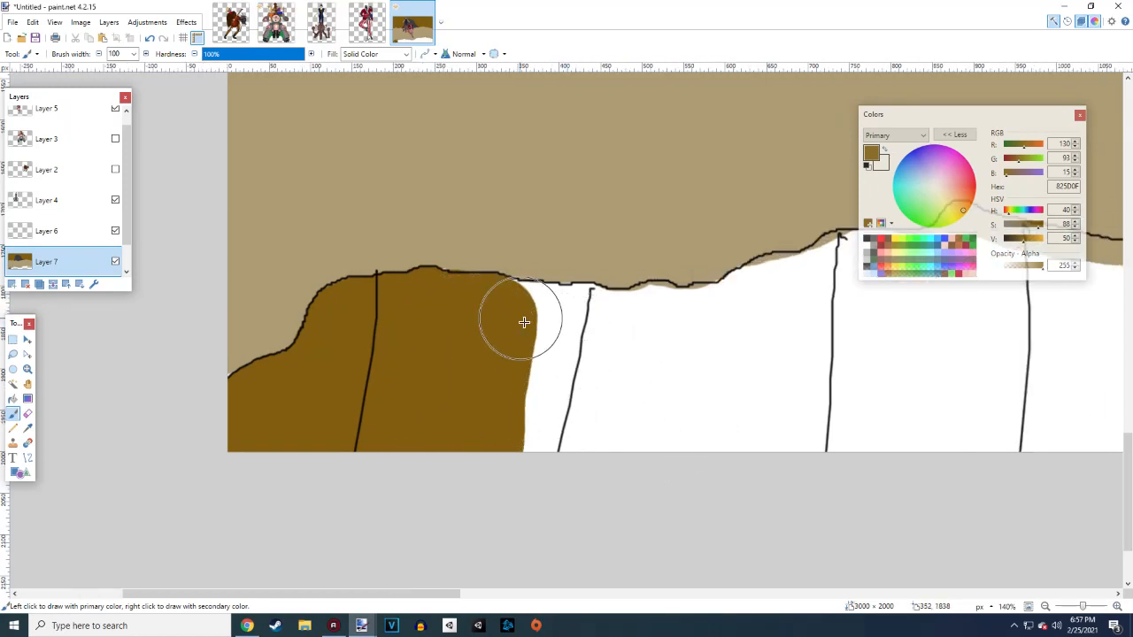
pyautogui.moveTo(524, 322)
pyautogui.mouseDown()
pyautogui.moveTo(526, 374)
pyautogui.moveTo(556, 359)
pyautogui.mouseUp()
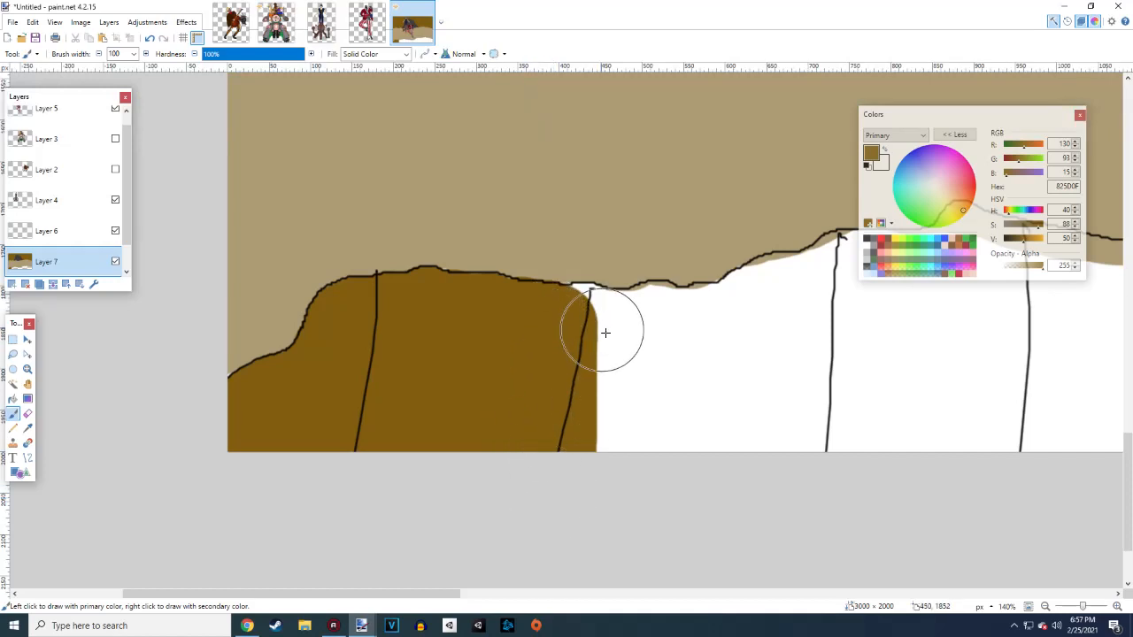
pyautogui.moveTo(586, 326); pyautogui.dragTo(576, 498)
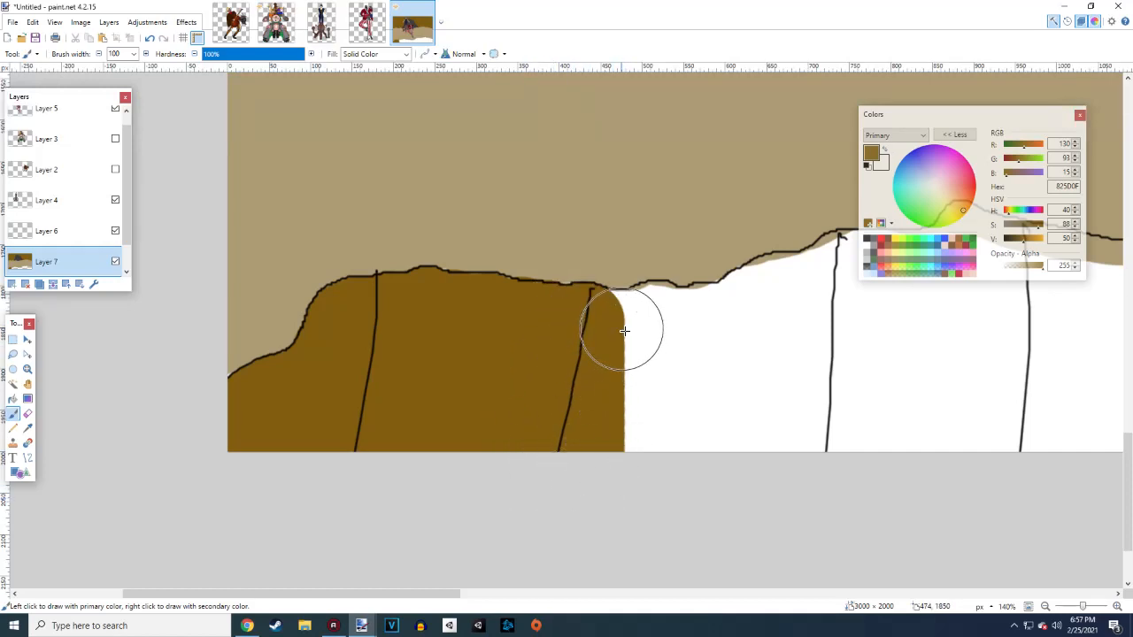
pyautogui.moveTo(624, 330); pyautogui.dragTo(619, 470)
pyautogui.moveTo(653, 323); pyautogui.dragTo(655, 519)
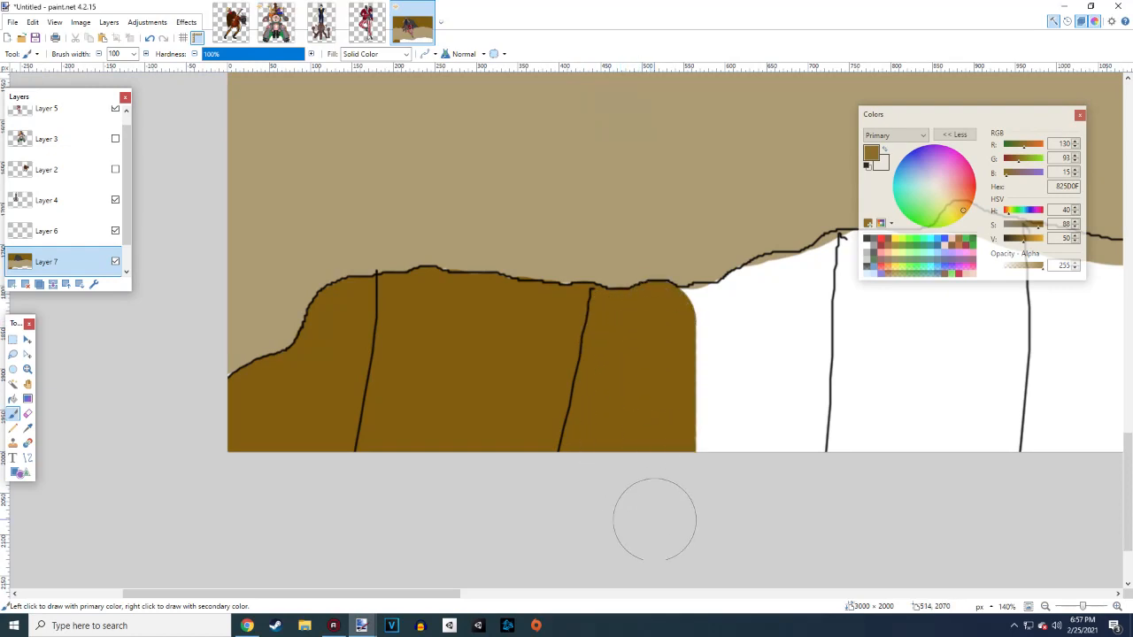
# Paint a brown band beneath the ground's edge line, up the slope past the third crack and into the small hump
pyautogui.hscroll(2, 654, 520)
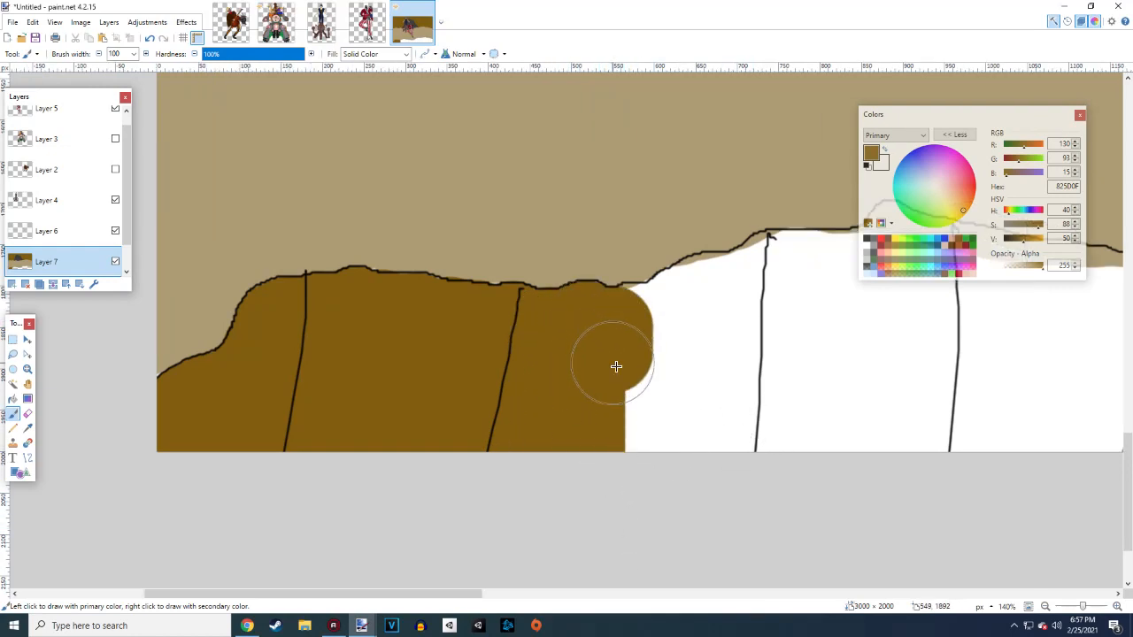
pyautogui.moveTo(614, 364)
pyautogui.mouseDown()
pyautogui.moveTo(640, 329)
pyautogui.moveTo(632, 324)
pyautogui.moveTo(641, 375)
pyautogui.moveTo(667, 319)
pyautogui.moveTo(698, 322)
pyautogui.mouseUp()
pyautogui.hscroll(3, 698, 321)
pyautogui.moveTo(543, 307); pyautogui.dragTo(637, 270)
pyautogui.click(637, 272)
pyautogui.hscroll(2, 693, 285)
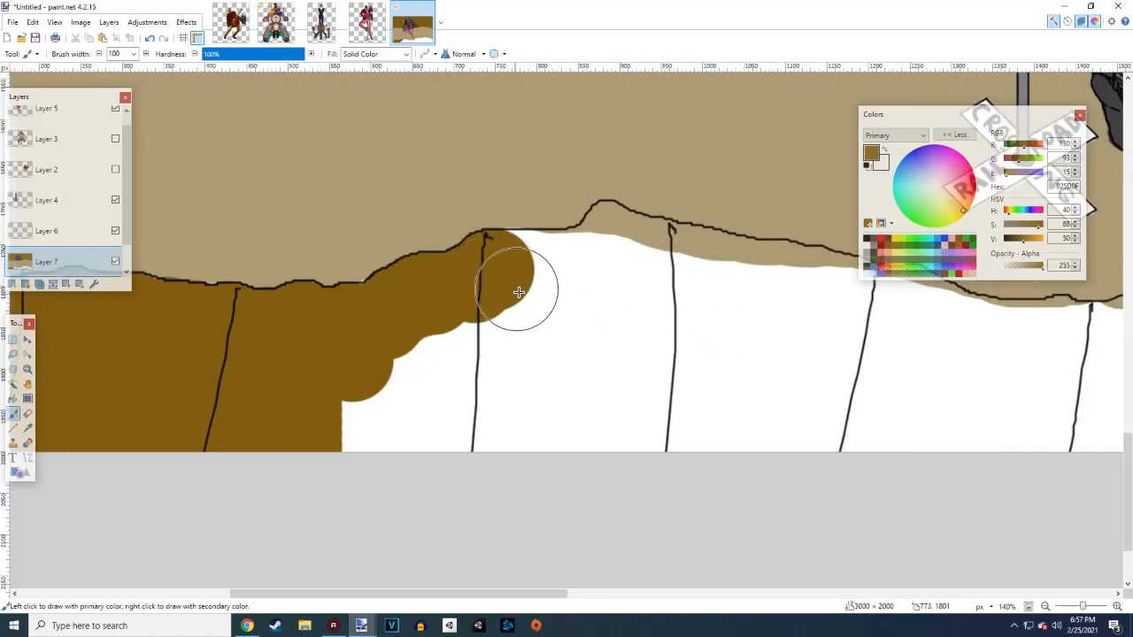
pyautogui.click(513, 273)
pyautogui.moveTo(509, 270); pyautogui.dragTo(595, 268)
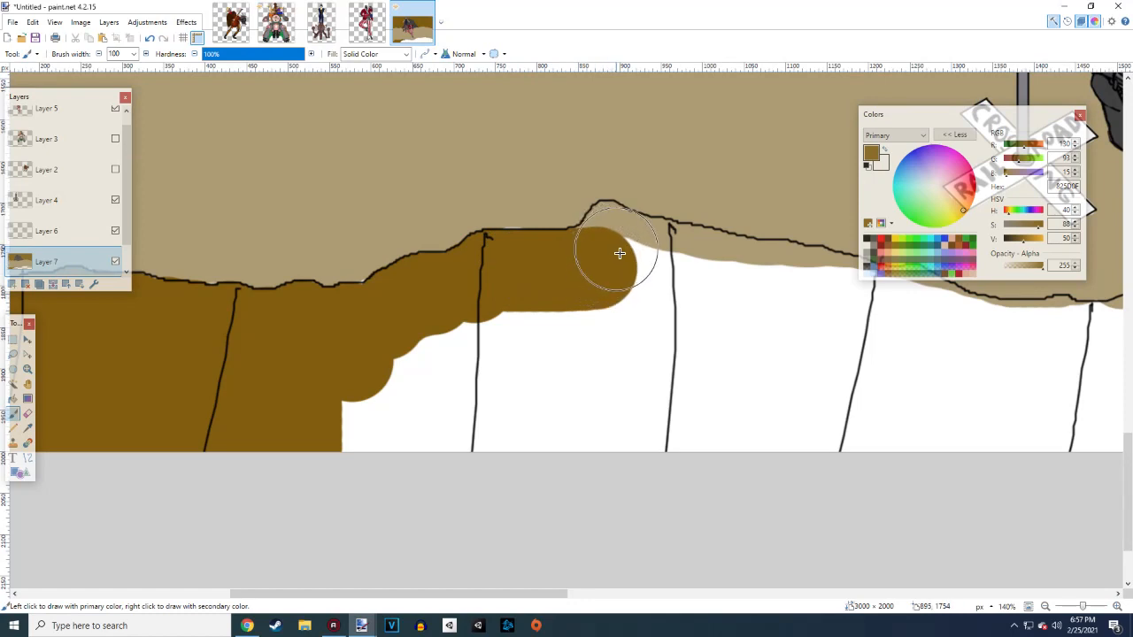
pyautogui.click(614, 247)
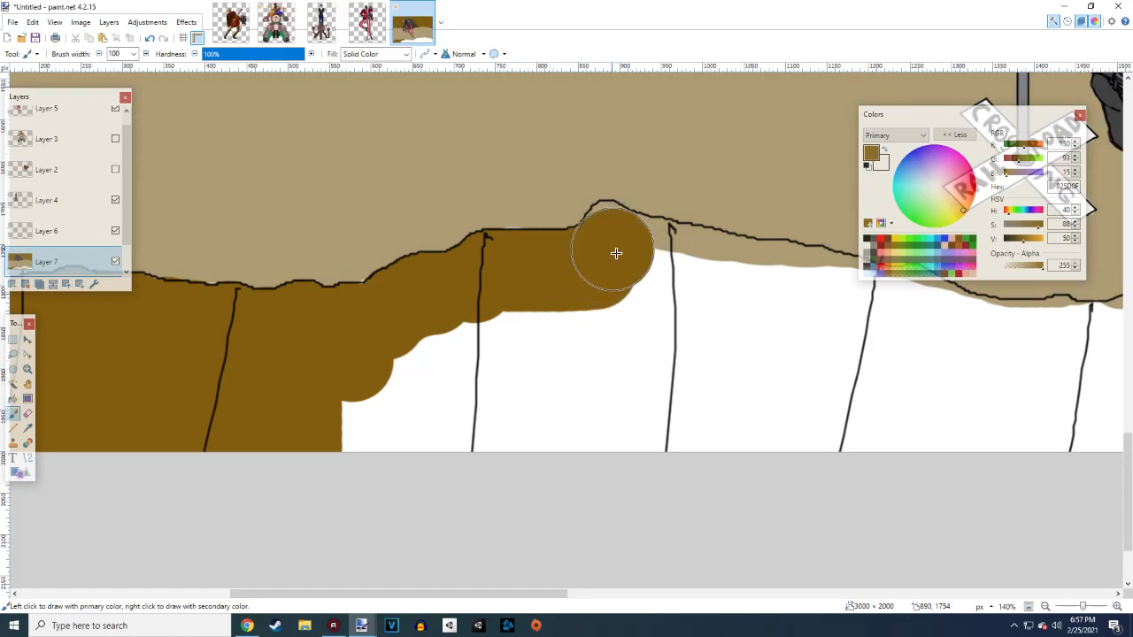
# Set the brush width to 70, fill the hump's tip, and continue the brown band past the fourth crack
pyautogui.click(134, 53)
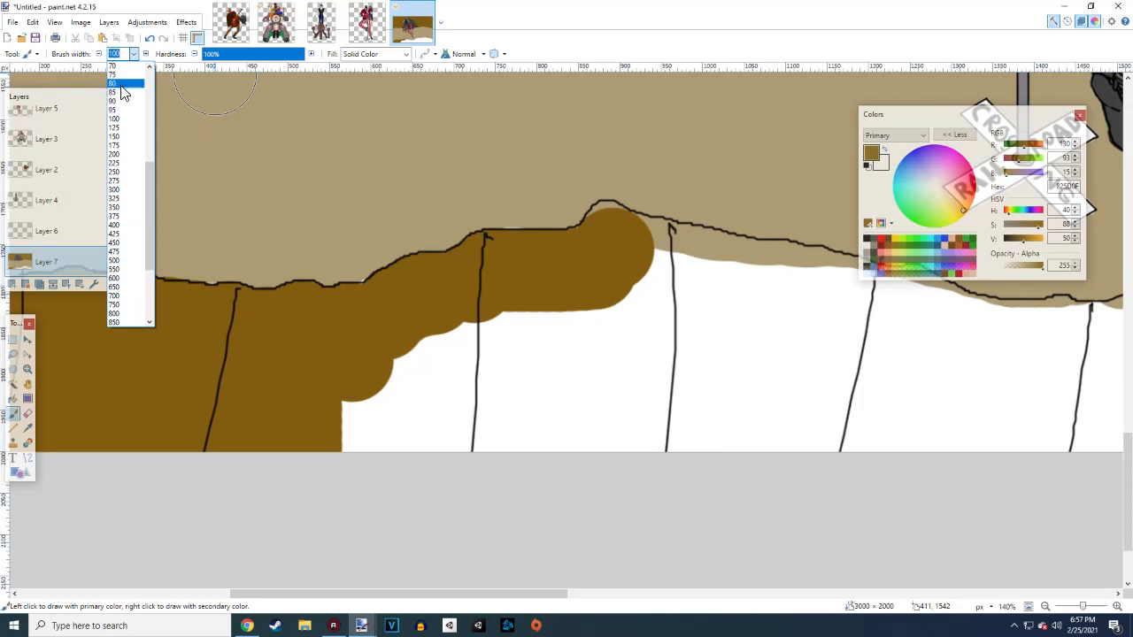
pyautogui.click(114, 67)
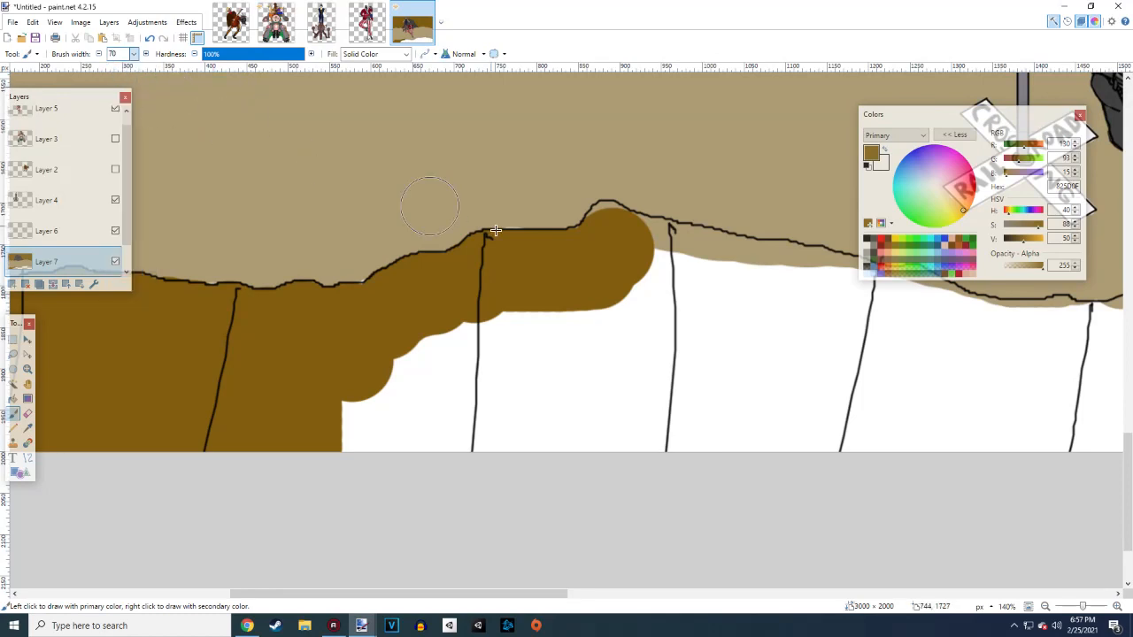
pyautogui.click(612, 232)
pyautogui.hscroll(3, 543, 240)
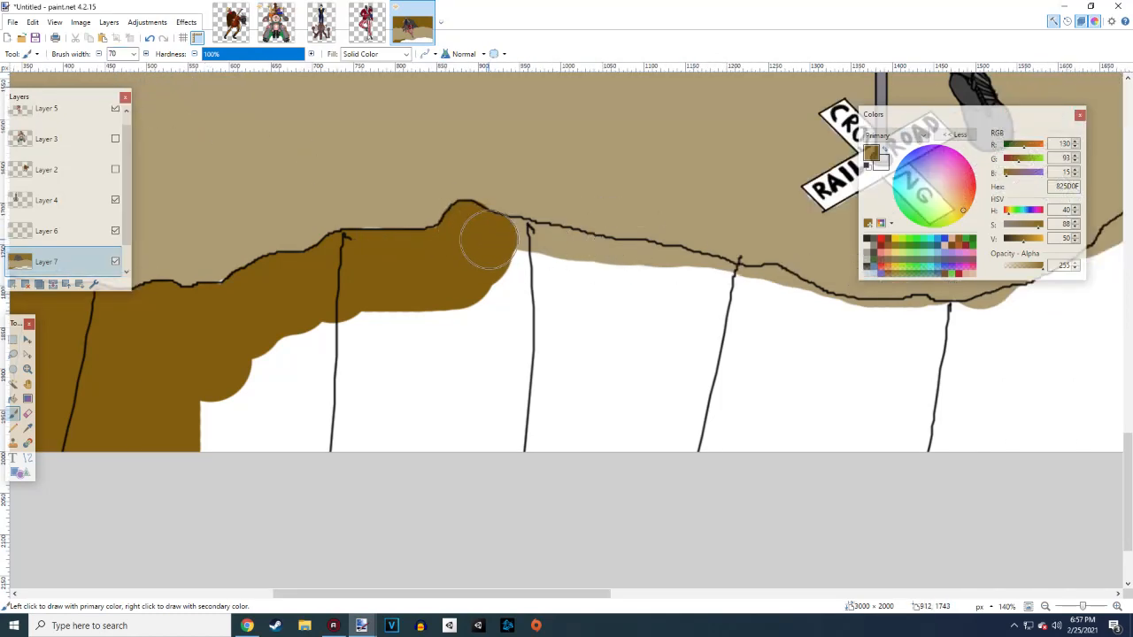
pyautogui.moveTo(488, 241); pyautogui.dragTo(690, 279)
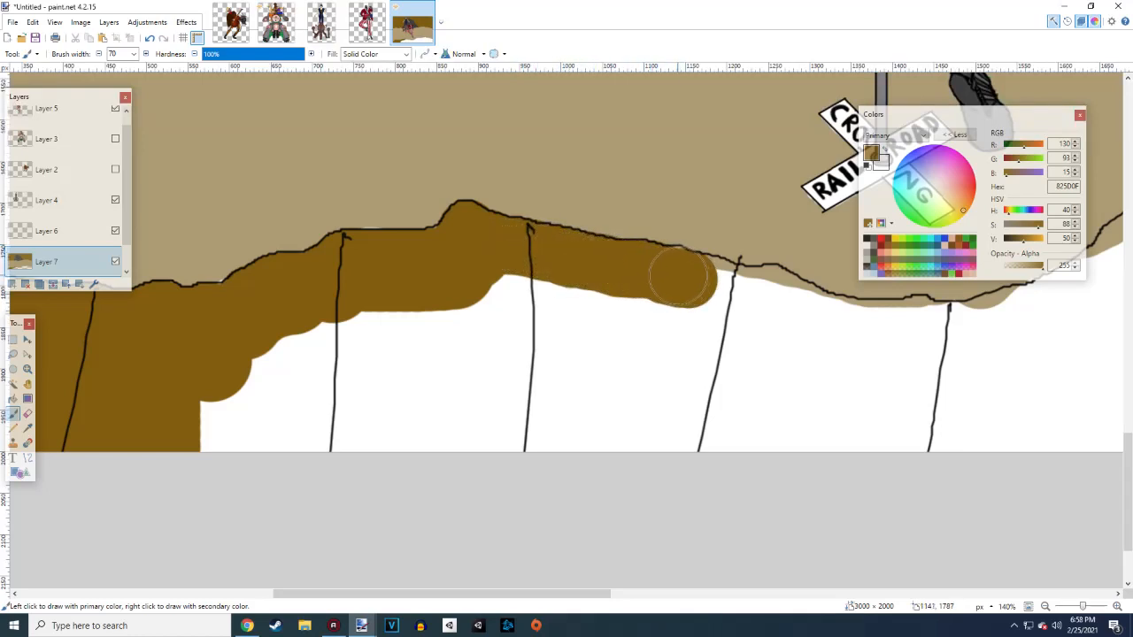
# Continue the brown band beneath the edge line through the dip under the railroad sign, redoing the first stroke, to past the sixth crack
pyautogui.hscroll(5, 733, 321)
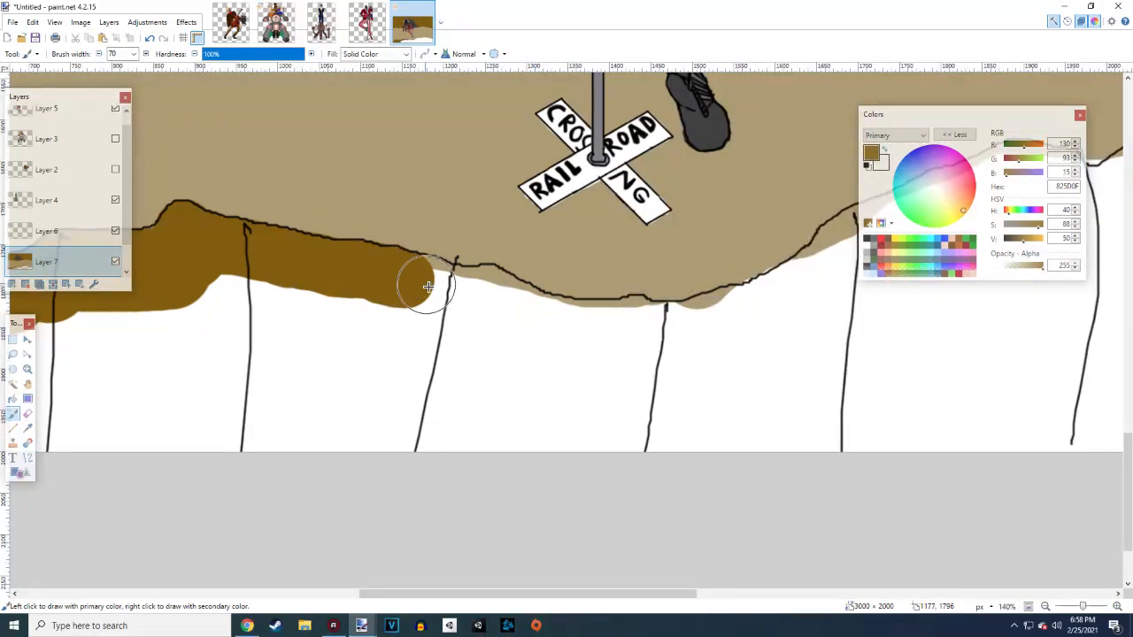
pyautogui.moveTo(417, 278); pyautogui.dragTo(578, 327)
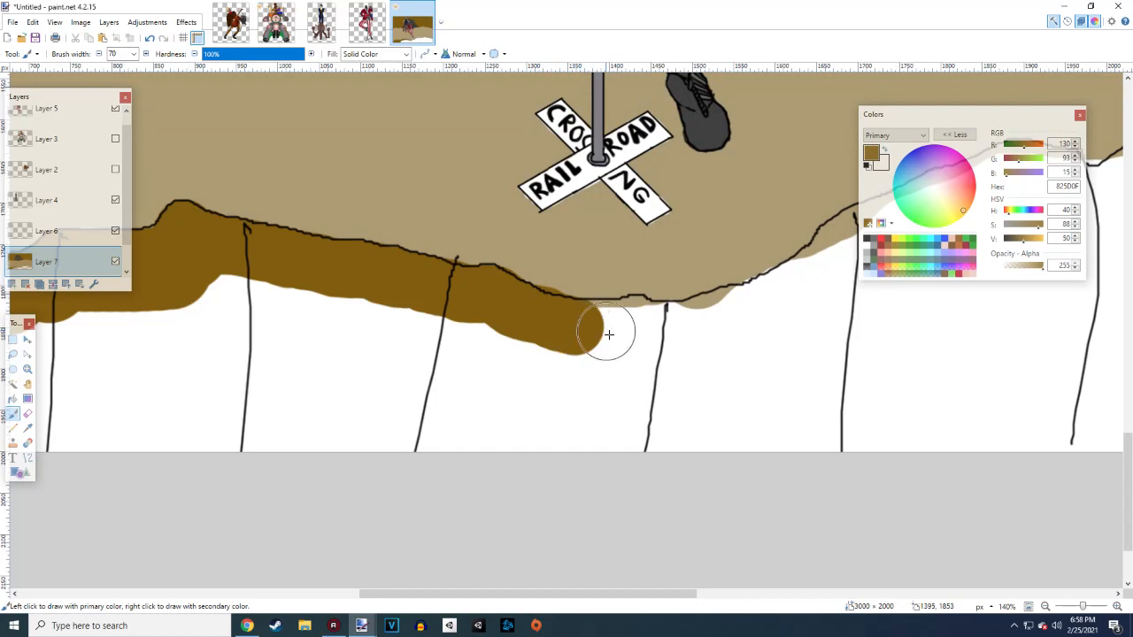
pyautogui.hotkey('ctrl', 'z')
pyautogui.moveTo(416, 274)
pyautogui.mouseDown()
pyautogui.moveTo(490, 294)
pyautogui.moveTo(521, 318)
pyautogui.moveTo(510, 307)
pyautogui.moveTo(566, 327)
pyautogui.moveTo(635, 326)
pyautogui.mouseUp()
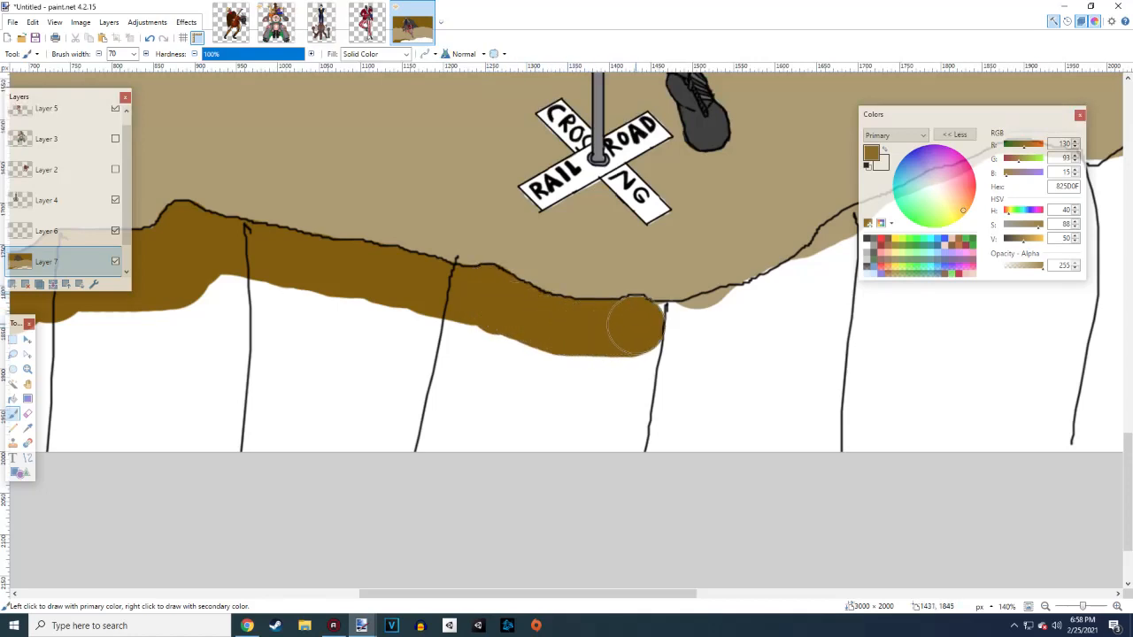
pyautogui.hscroll(2, 682, 354)
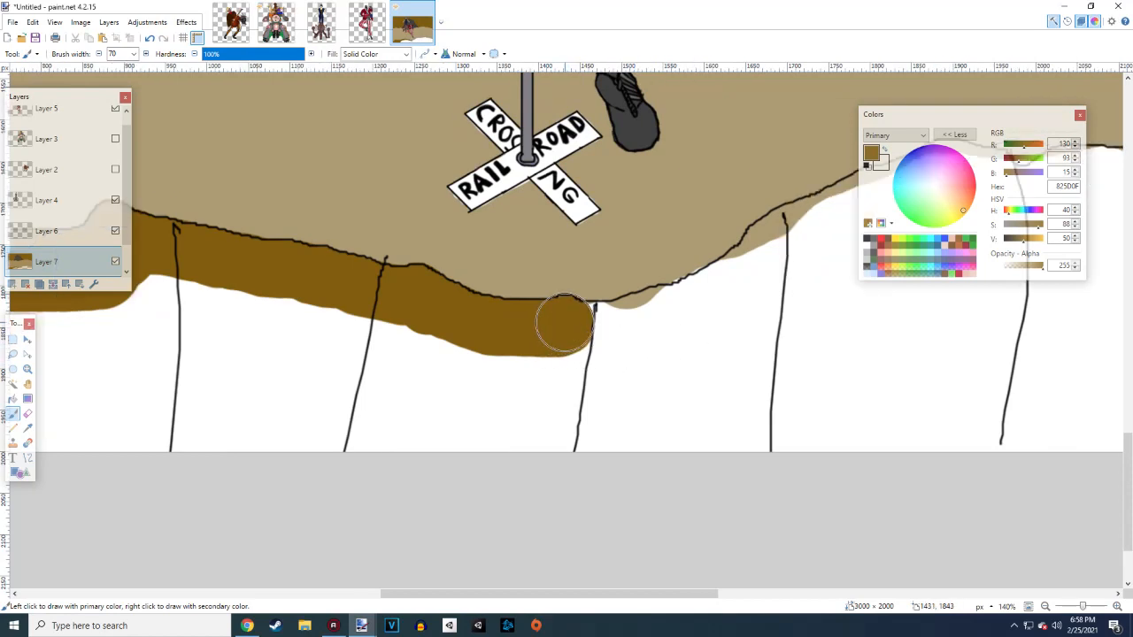
pyautogui.hscroll(2, 623, 361)
pyautogui.hscroll(2, 622, 361)
pyautogui.moveTo(374, 323)
pyautogui.mouseDown()
pyautogui.moveTo(421, 325)
pyautogui.moveTo(483, 298)
pyautogui.mouseUp()
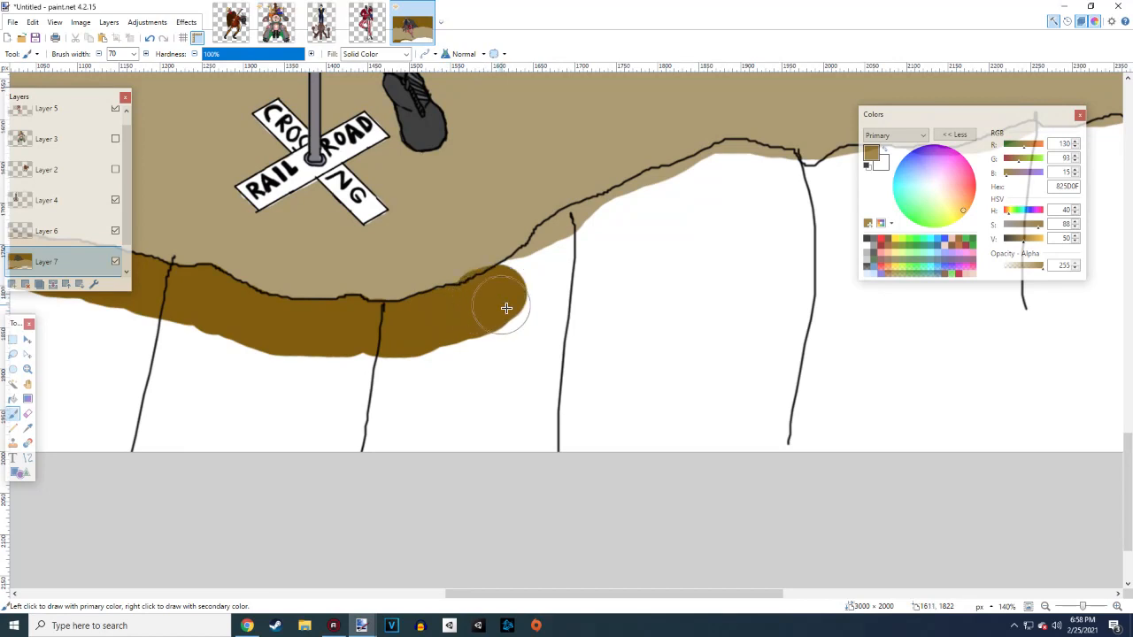
# Extend the brown band up the rise beyond the railroad sign, following the edge line as far as the eighth crack
pyautogui.hscroll(2, 506, 307)
pyautogui.scroll(1, 475, 321)
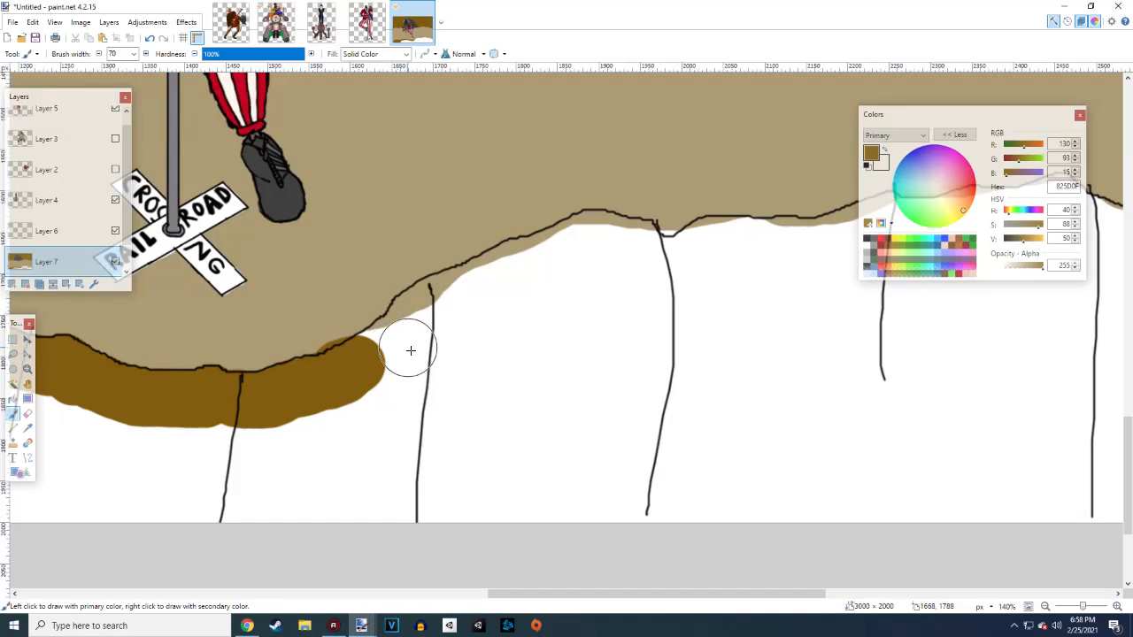
pyautogui.scroll(-7, 411, 350)
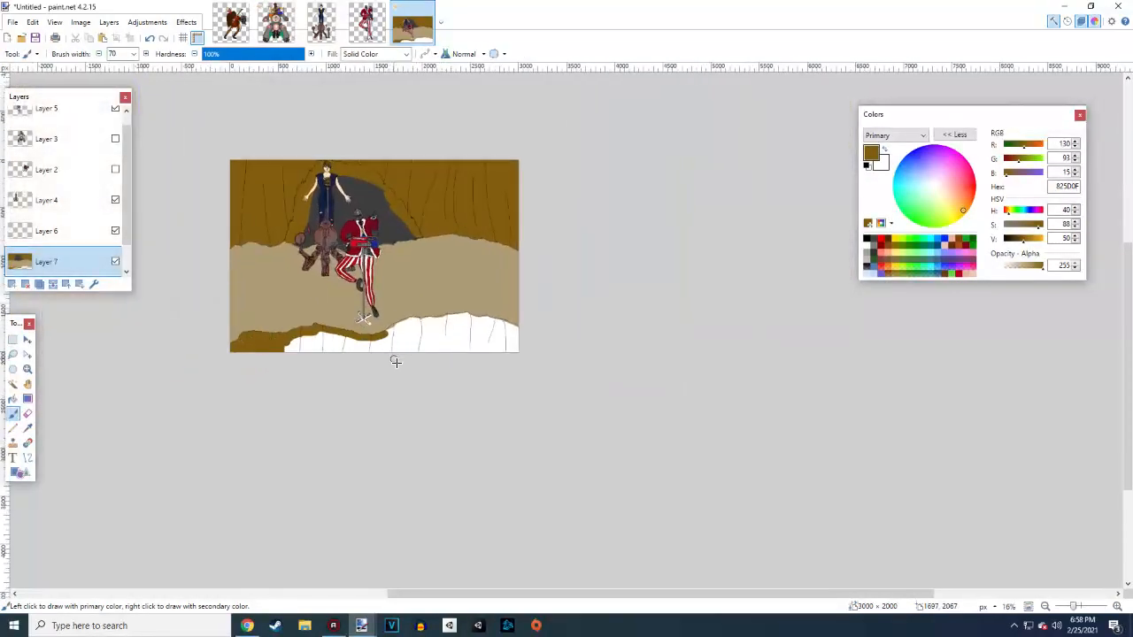
pyautogui.scroll(6, 390, 356)
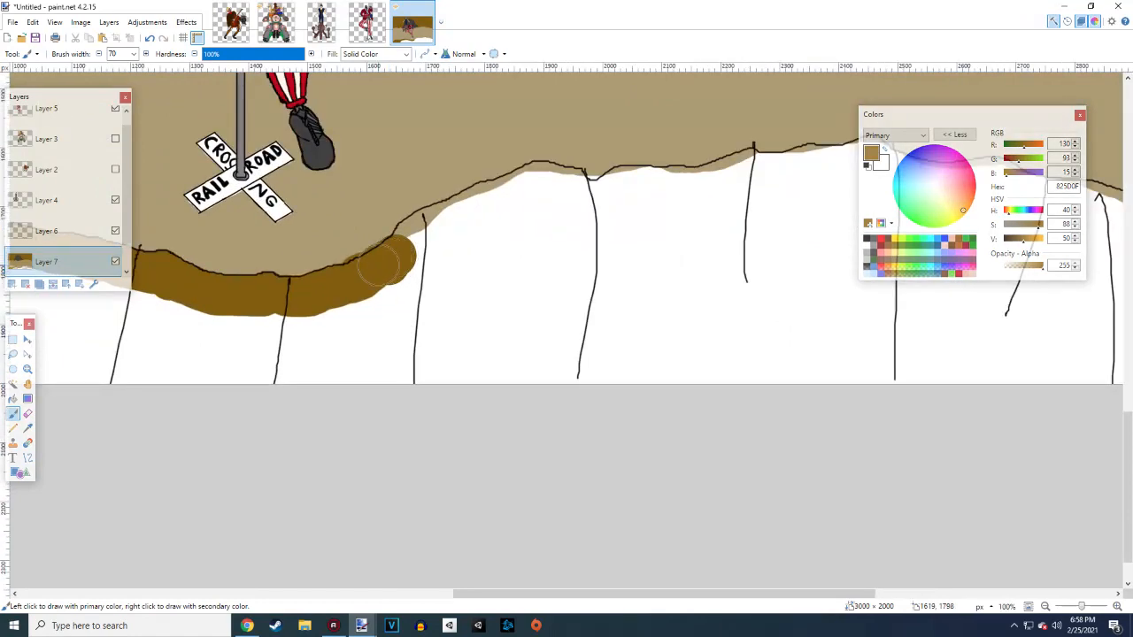
pyautogui.moveTo(402, 249)
pyautogui.mouseDown()
pyautogui.moveTo(535, 182)
pyautogui.moveTo(593, 200)
pyautogui.mouseUp()
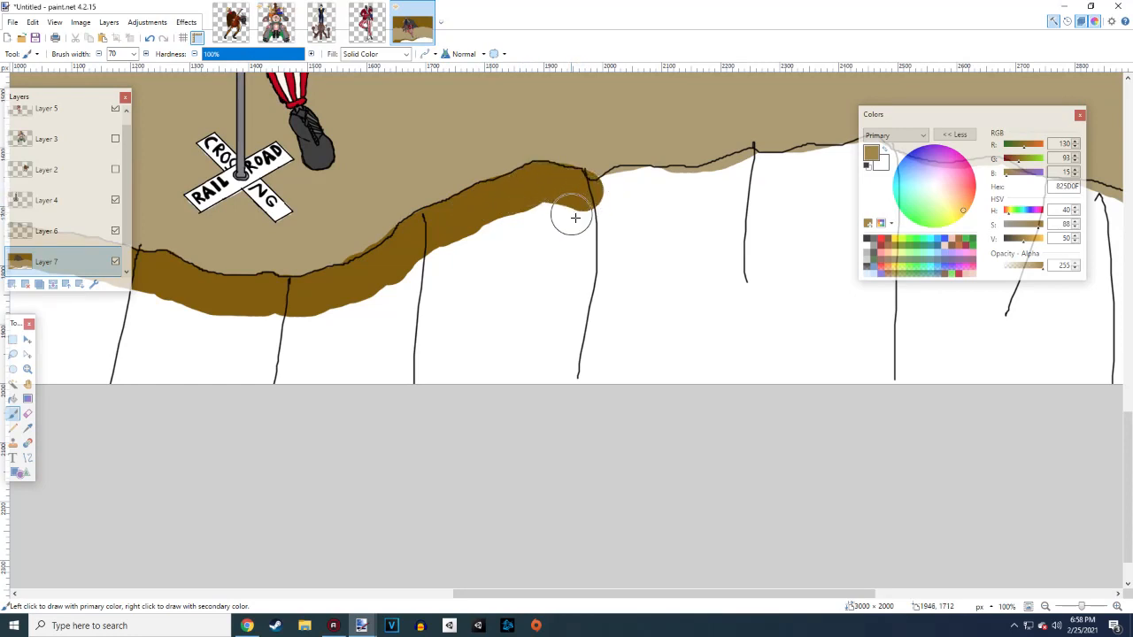
# Carry the brown band along the remaining edge line from the eighth crack to the canvas's right edge
pyautogui.hscroll(3, 575, 217)
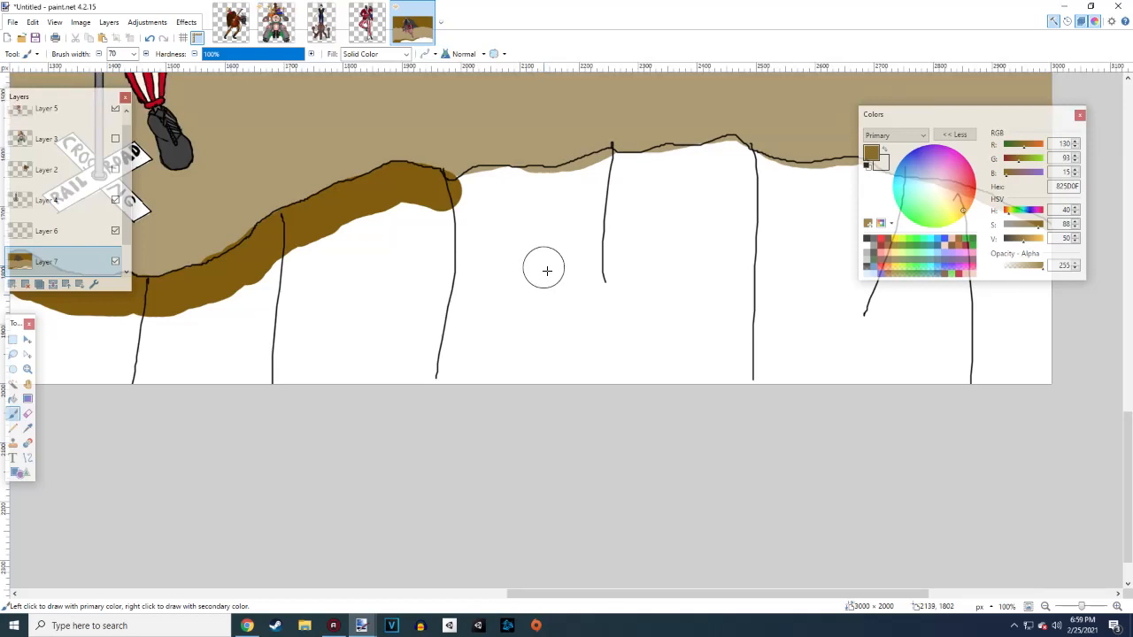
pyautogui.scroll(-6, 546, 270)
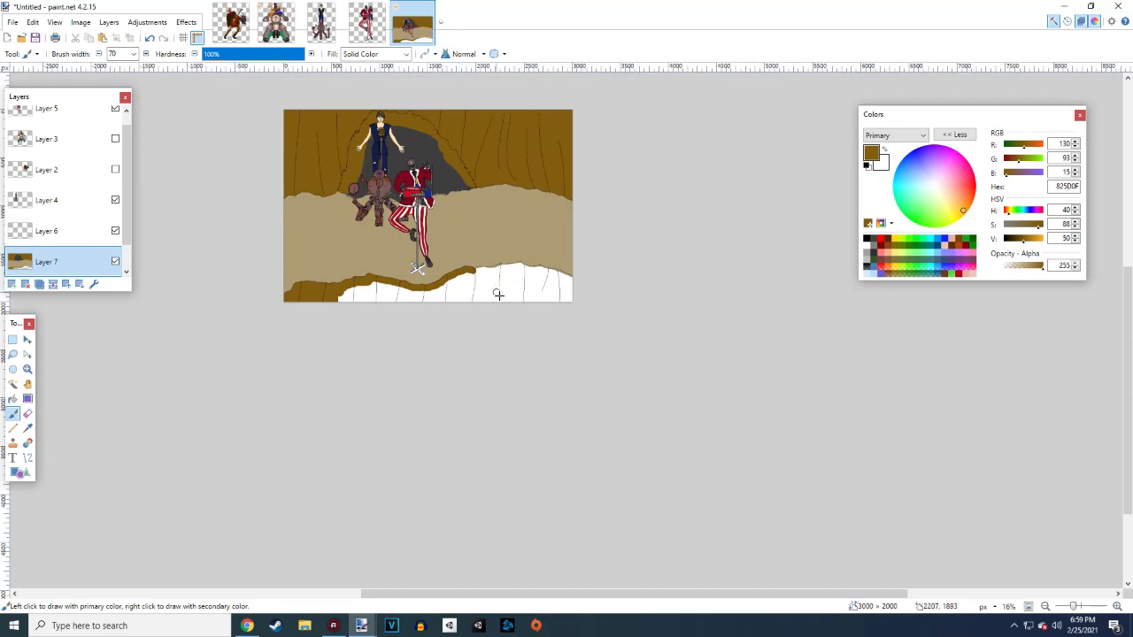
pyautogui.scroll(7, 498, 294)
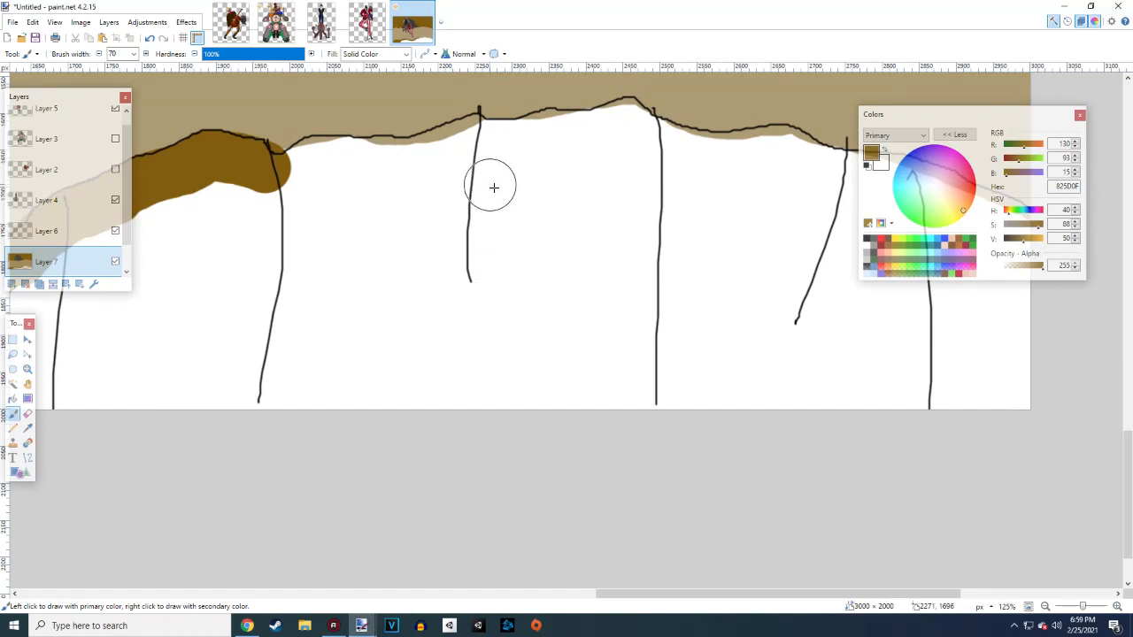
pyautogui.moveTo(300, 175)
pyautogui.mouseDown()
pyautogui.moveTo(415, 161)
pyautogui.moveTo(471, 139)
pyautogui.moveTo(538, 145)
pyautogui.moveTo(551, 131)
pyautogui.moveTo(611, 138)
pyautogui.moveTo(626, 123)
pyautogui.moveTo(651, 145)
pyautogui.moveTo(740, 158)
pyautogui.mouseUp()
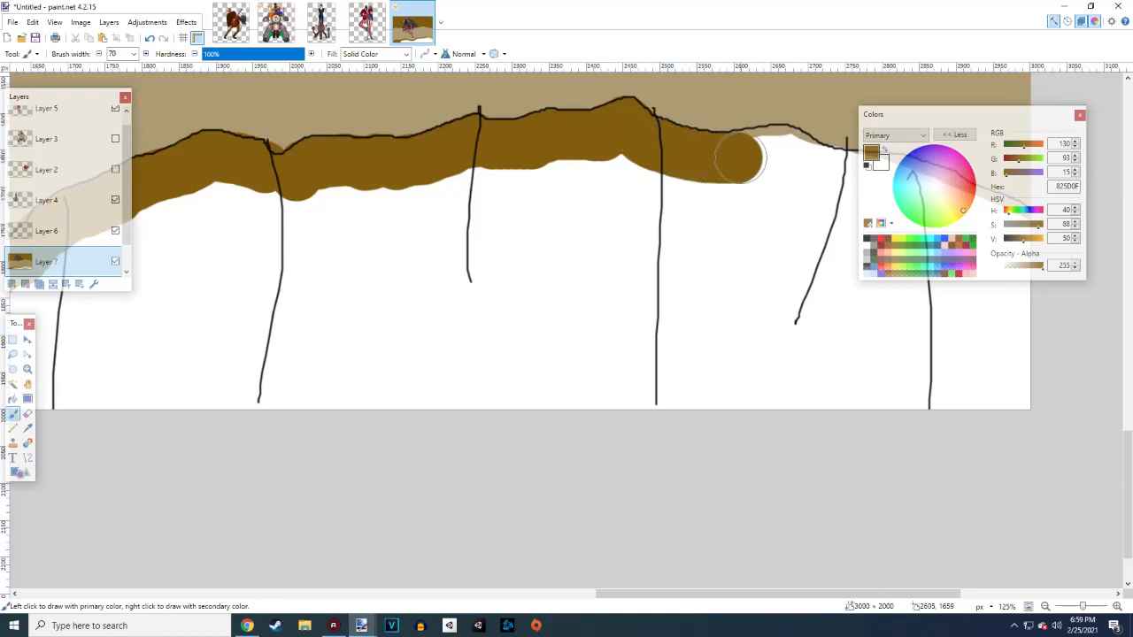
pyautogui.hscroll(5, 799, 177)
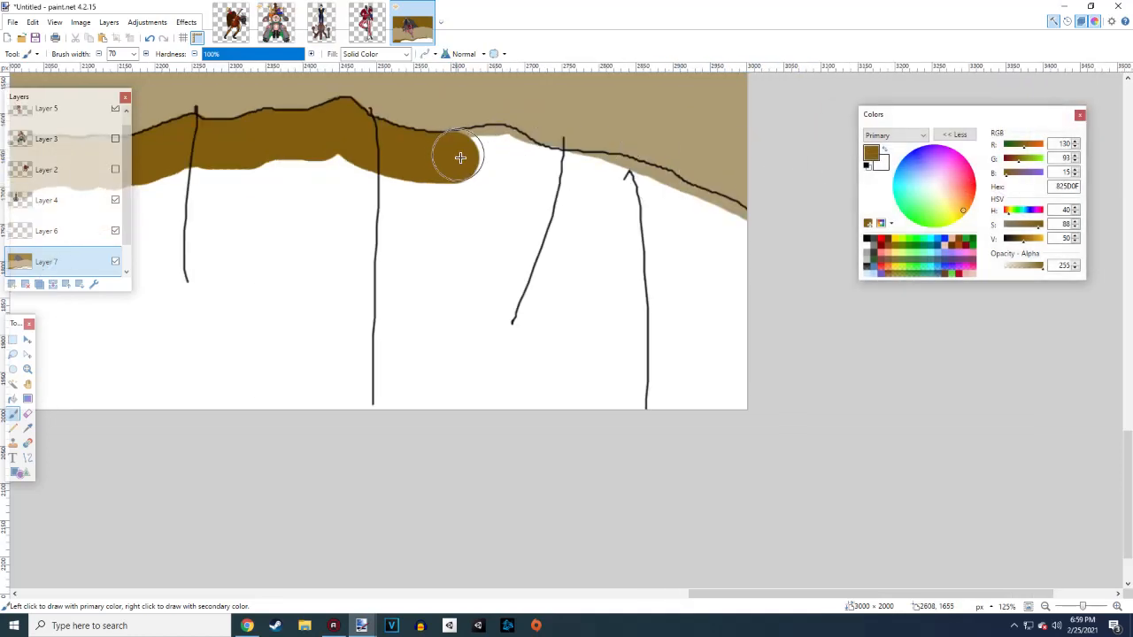
pyautogui.moveTo(457, 154)
pyautogui.mouseDown()
pyautogui.moveTo(497, 148)
pyautogui.moveTo(562, 177)
pyautogui.moveTo(640, 182)
pyautogui.moveTo(714, 235)
pyautogui.mouseUp()
# Set the brush width to 375 and fill all the remaining white of the bottom cliff with brown
pyautogui.scroll(-5, 546, 268)
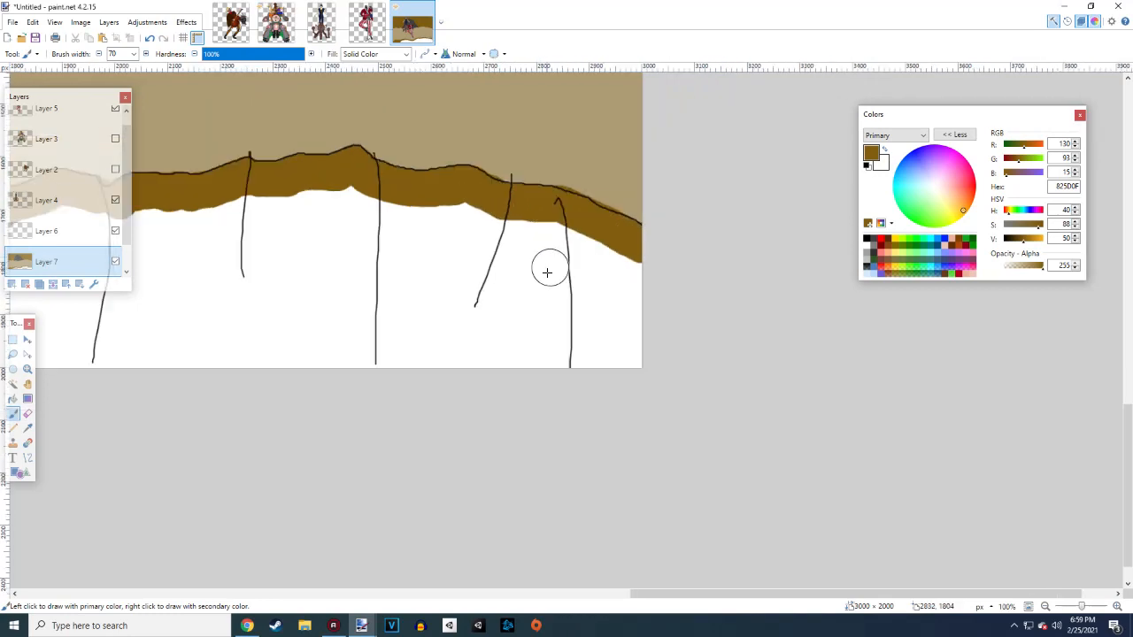
pyautogui.scroll(8, 296, 288)
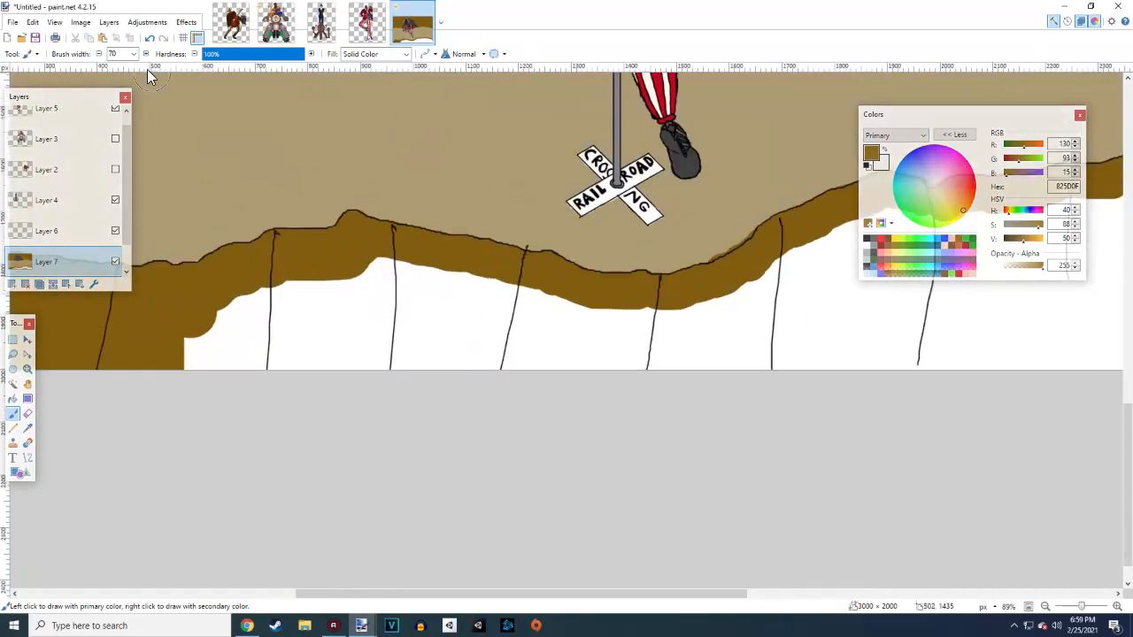
pyautogui.click(132, 60)
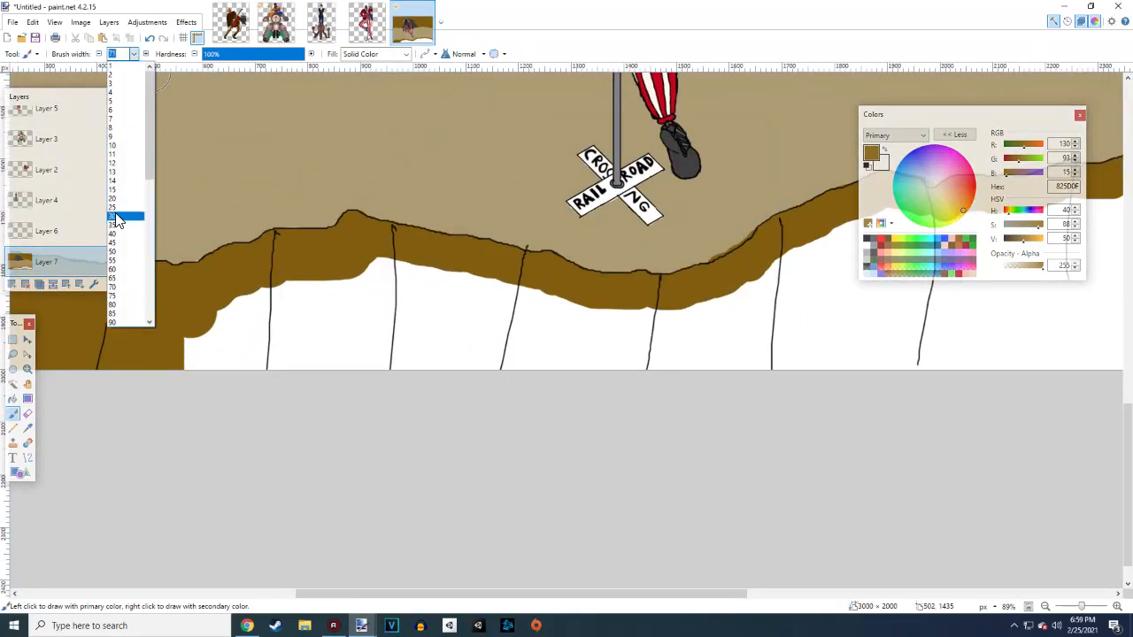
pyautogui.click(129, 276)
pyautogui.moveTo(235, 398)
pyautogui.mouseDown()
pyautogui.moveTo(235, 387)
pyautogui.moveTo(324, 374)
pyautogui.moveTo(383, 347)
pyautogui.moveTo(743, 391)
pyautogui.mouseUp()
pyautogui.hscroll(2, 756, 396)
pyautogui.moveTo(485, 347)
pyautogui.mouseDown()
pyautogui.moveTo(614, 291)
pyautogui.moveTo(674, 284)
pyautogui.moveTo(817, 306)
pyautogui.mouseUp()
pyautogui.hscroll(3, 731, 327)
pyautogui.moveTo(435, 270)
pyautogui.mouseDown()
pyautogui.moveTo(567, 277)
pyautogui.moveTo(758, 329)
pyautogui.mouseUp()
# Check the coloured scene with Layer 2 briefly shown, and hide Layers 4 and 5 so only the background is visible
pyautogui.scroll(-5, 709, 425)
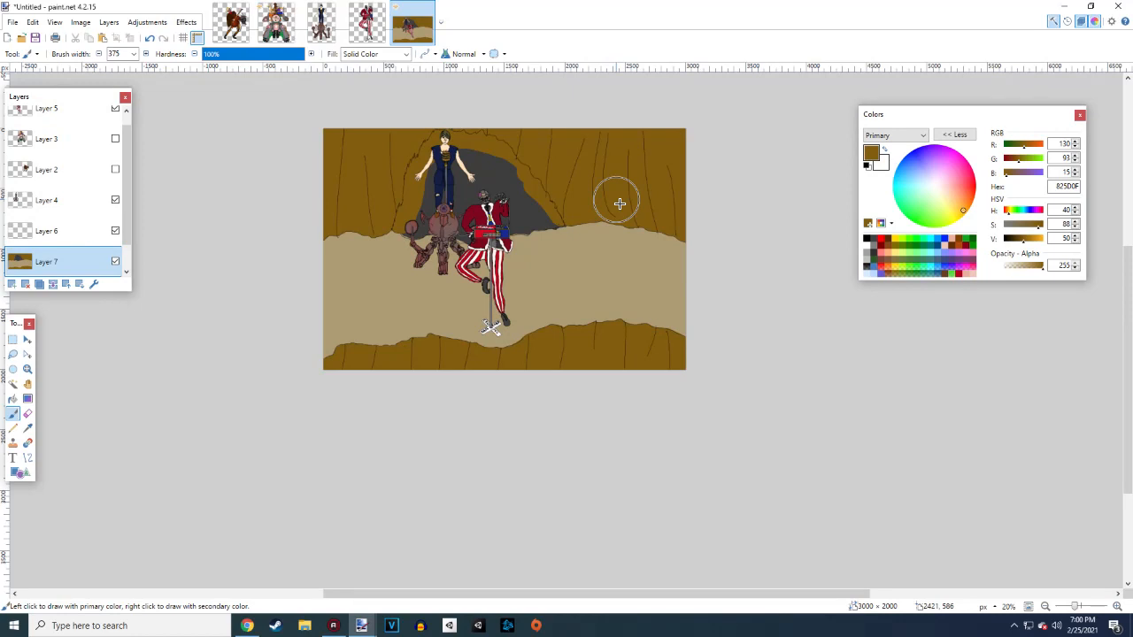
pyautogui.scroll(5, 625, 196)
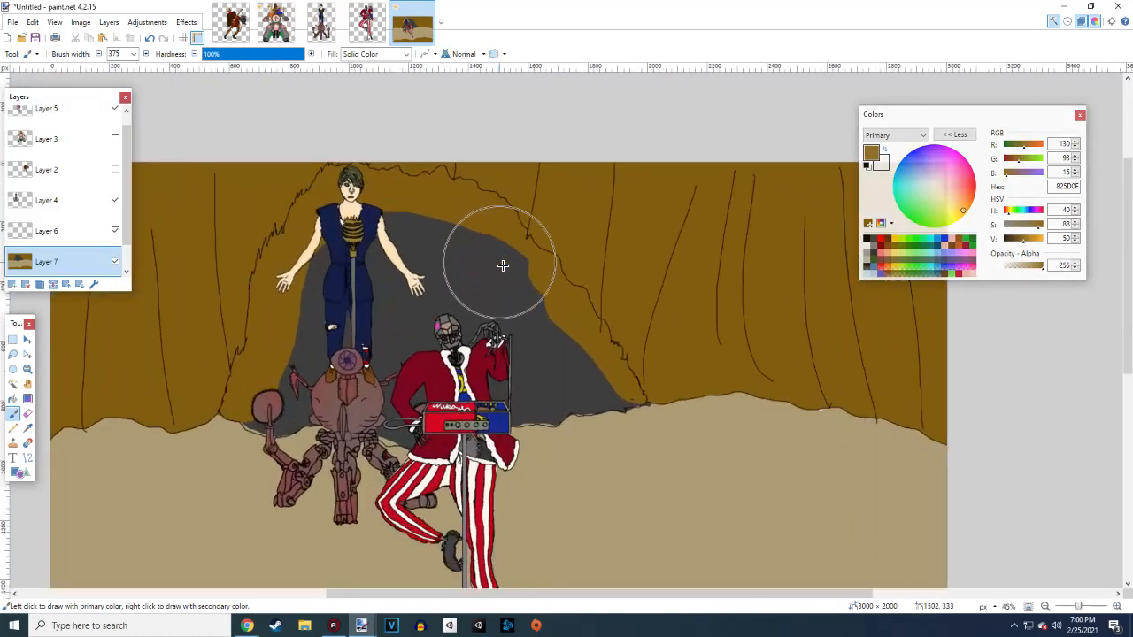
pyautogui.scroll(-4, 507, 280)
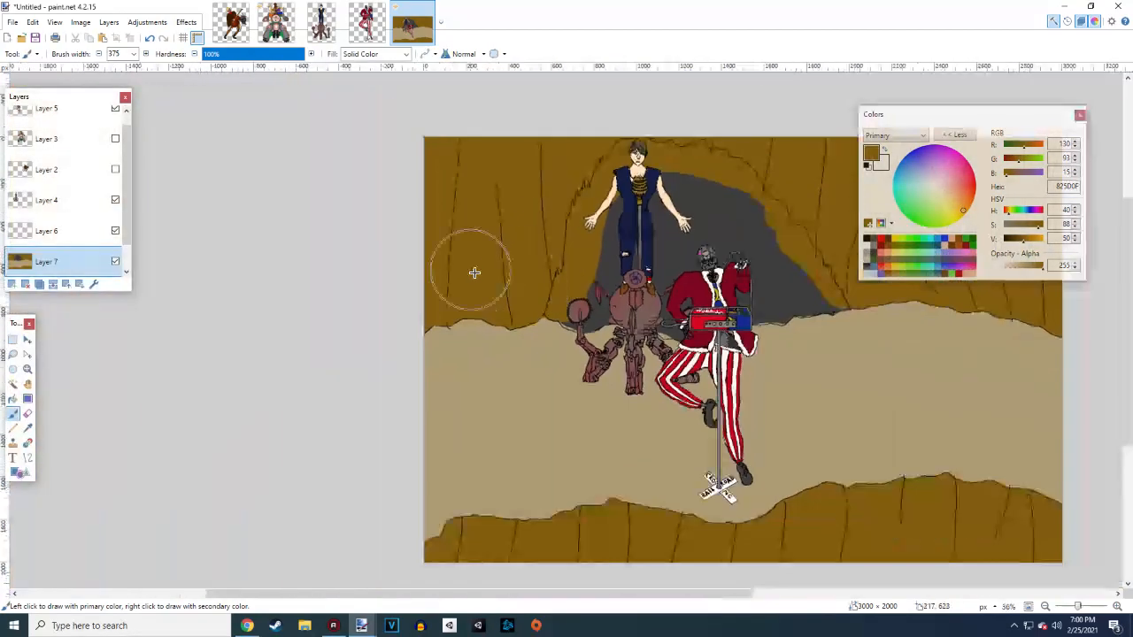
pyautogui.click(115, 170)
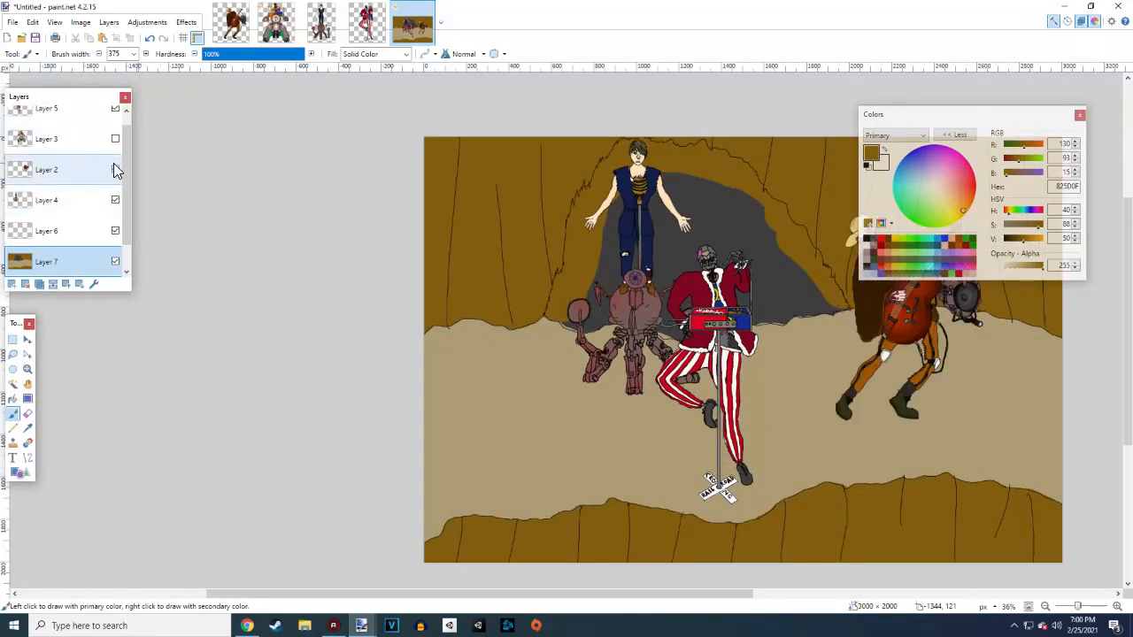
pyautogui.click(116, 170)
pyautogui.click(115, 201)
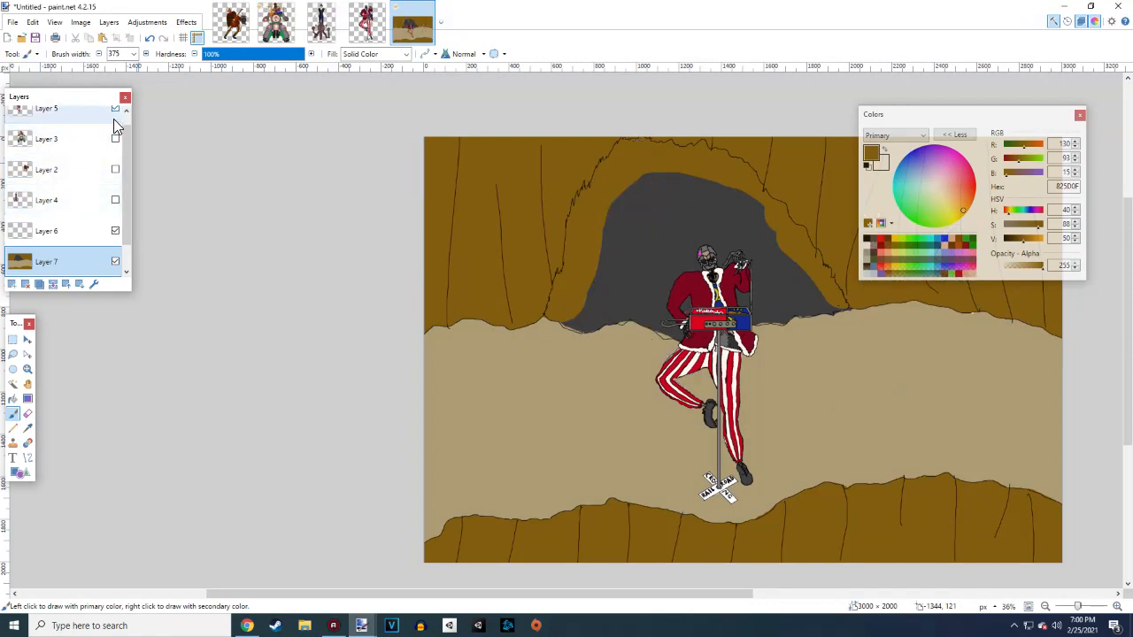
pyautogui.click(115, 108)
pyautogui.scroll(-3, 496, 280)
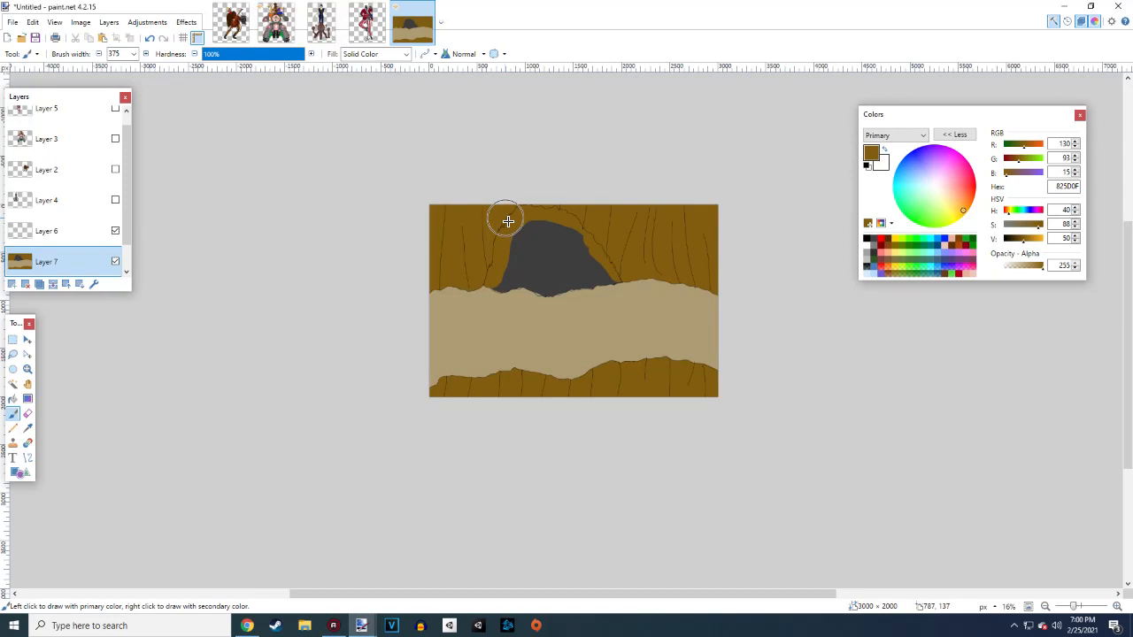
# Set the brush hardness to 0% and add a new layer directly above Layer 7
pyautogui.scroll(3, 511, 373)
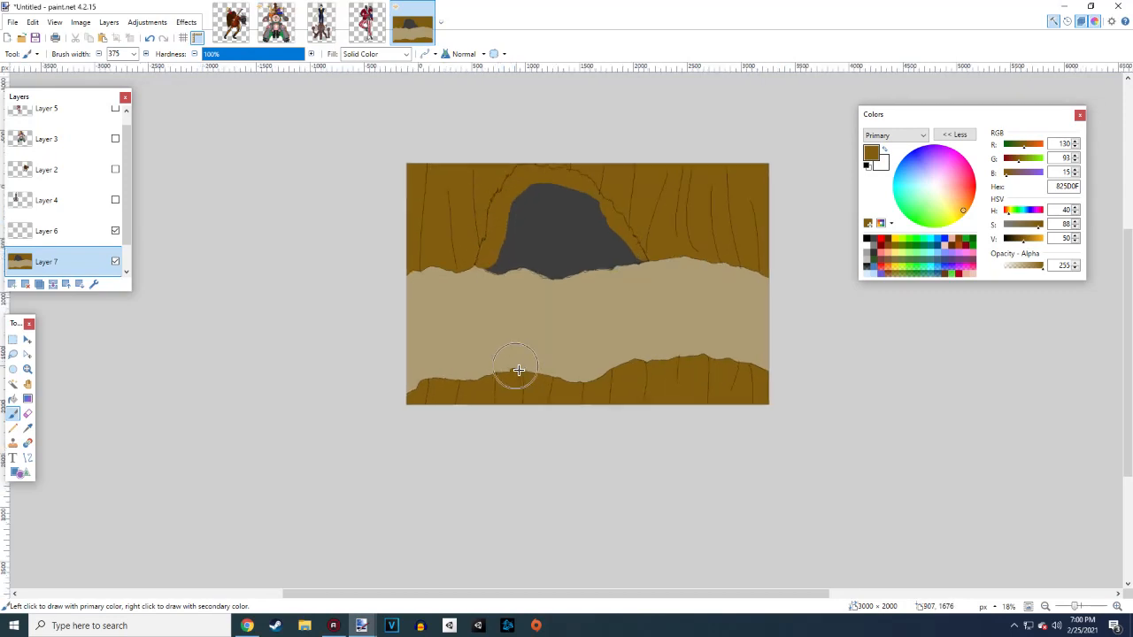
pyautogui.scroll(-1, 508, 370)
pyautogui.scroll(2, 508, 370)
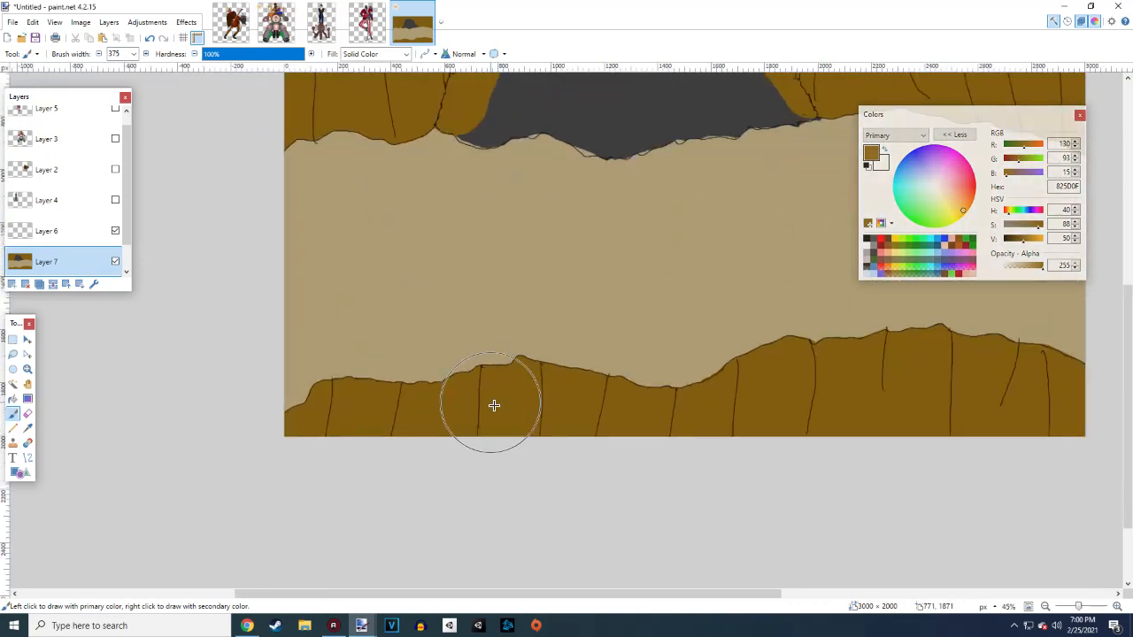
pyautogui.scroll(-1, 371, 389)
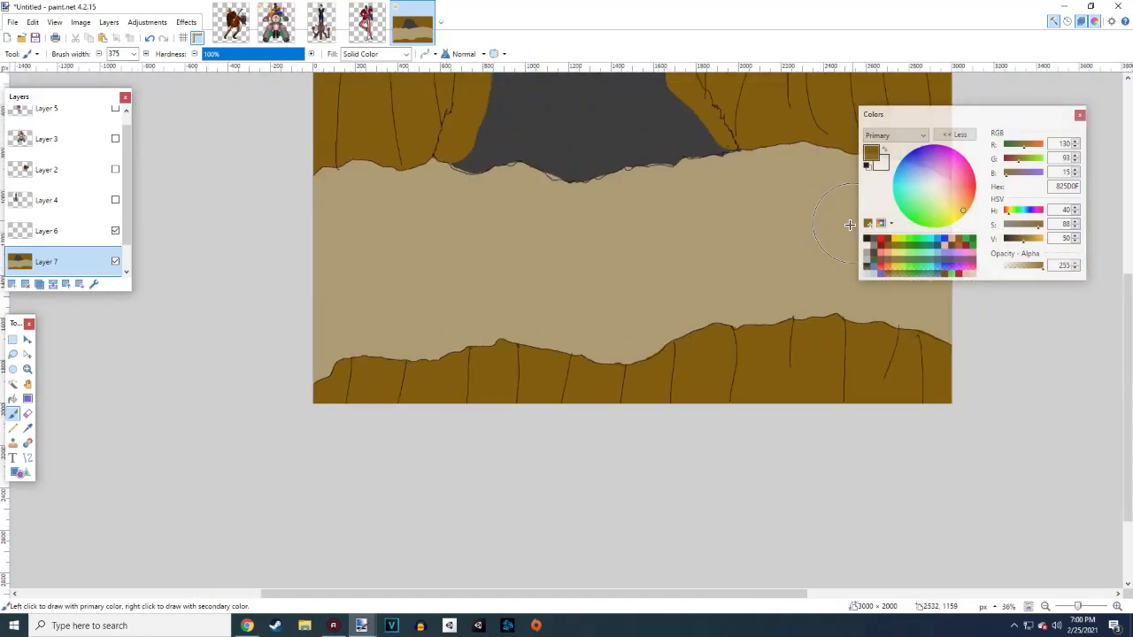
pyautogui.moveTo(272, 53); pyautogui.dragTo(168, 56)
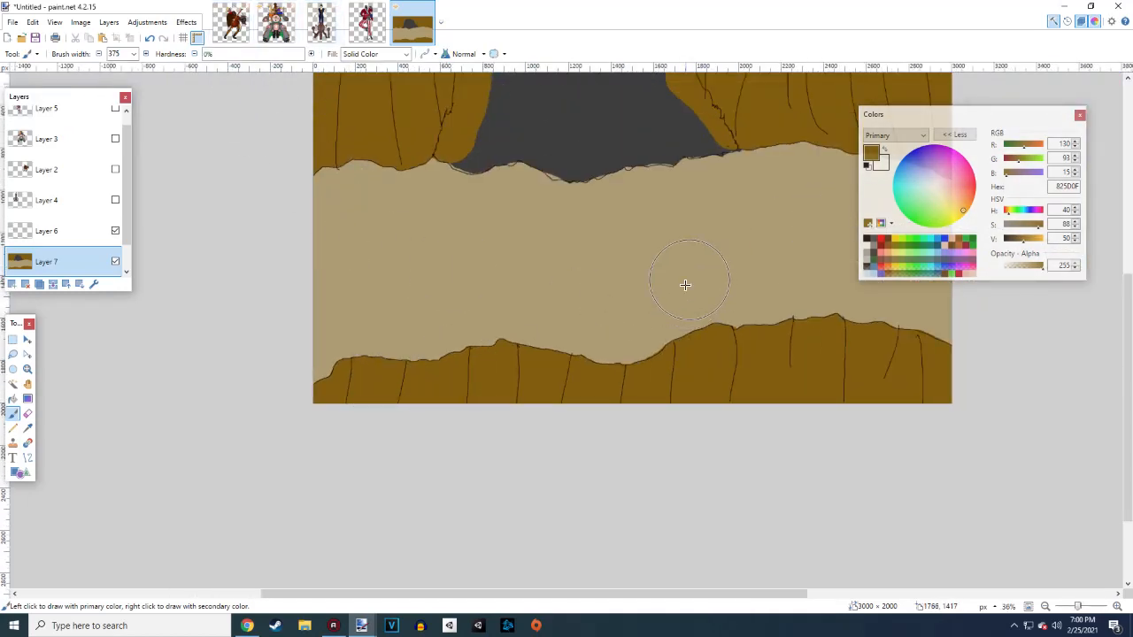
pyautogui.click(13, 284)
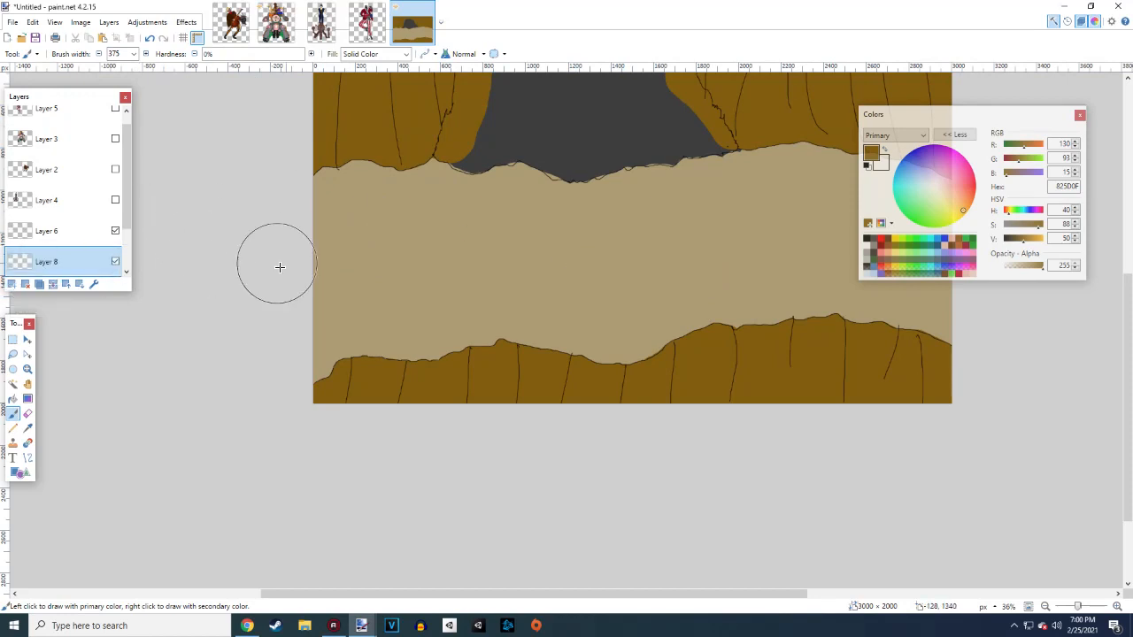
# Dab soft brown 825D0F spots at 375 brush width across the tan ground, from its left end to below the right-hand wall
pyautogui.click(345, 309)
pyautogui.click(403, 255)
pyautogui.click(551, 297)
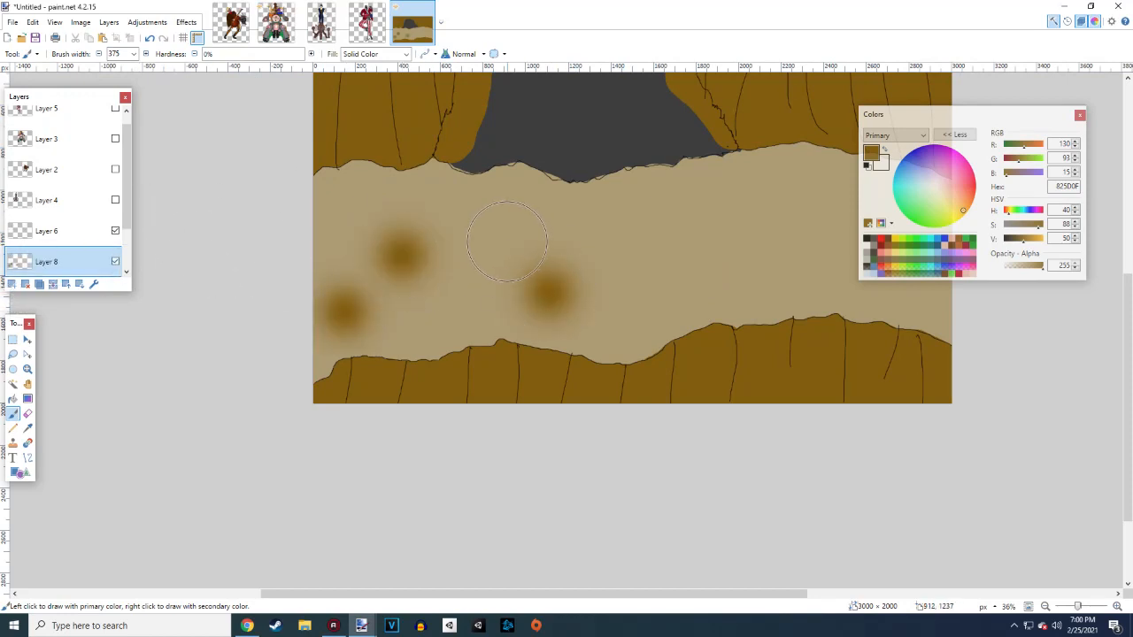
pyautogui.click(507, 242)
pyautogui.click(666, 262)
pyautogui.click(731, 212)
pyautogui.click(599, 262)
pyautogui.click(752, 270)
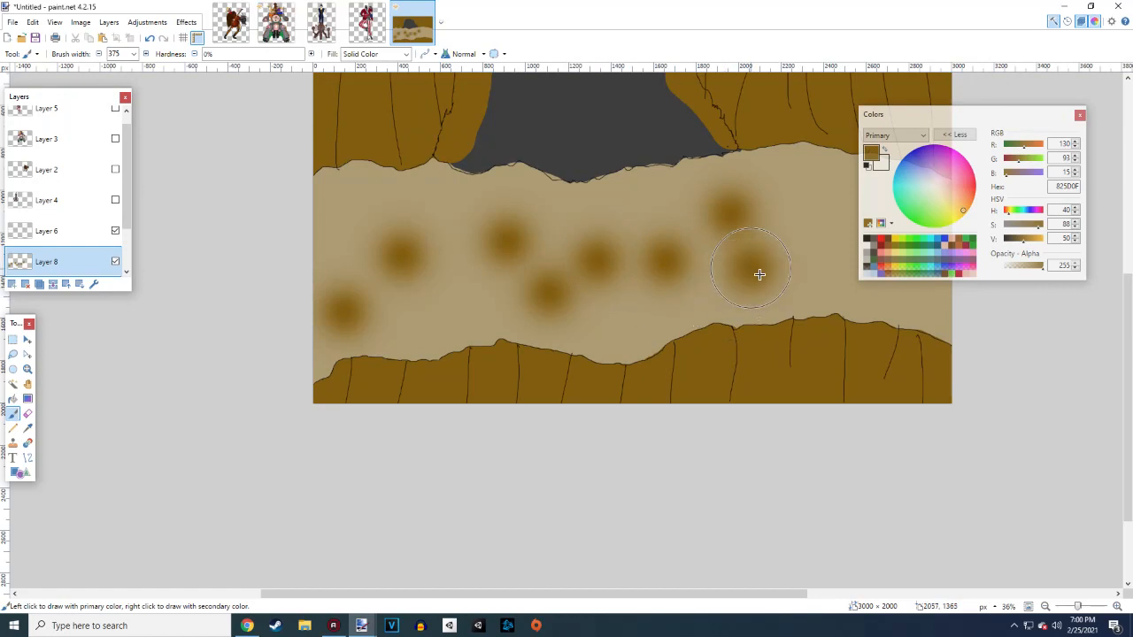
pyautogui.click(827, 280)
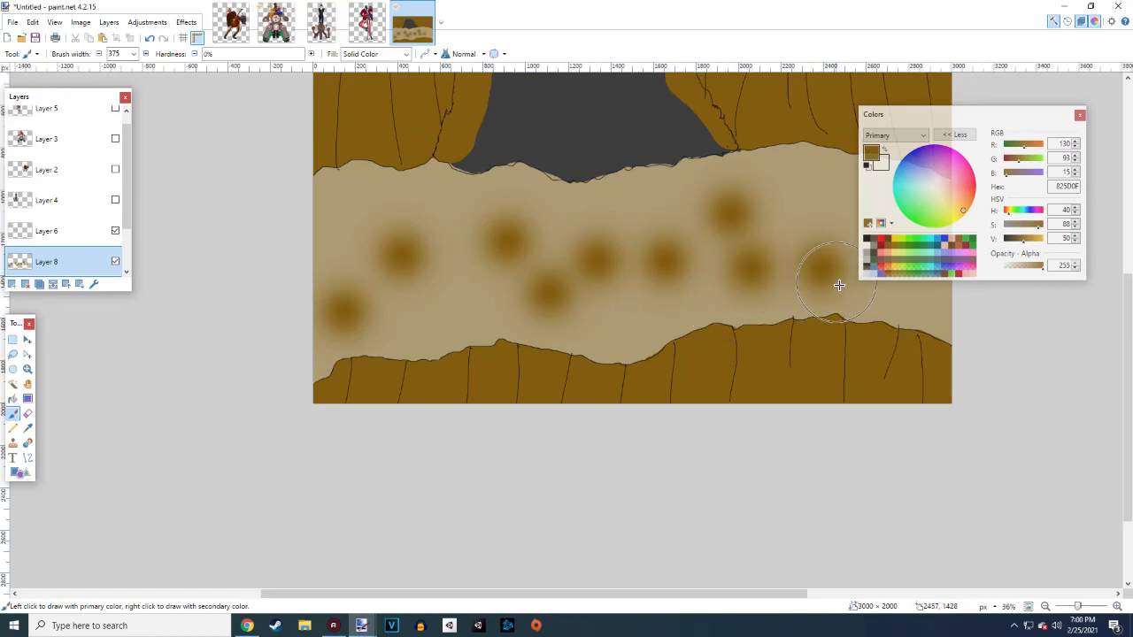
# Scatter more soft brown spots over the right end of the tan ground and along its upper part below the cave opening
pyautogui.hscroll(3, 839, 285)
pyautogui.click(686, 276)
pyautogui.click(718, 241)
pyautogui.click(677, 196)
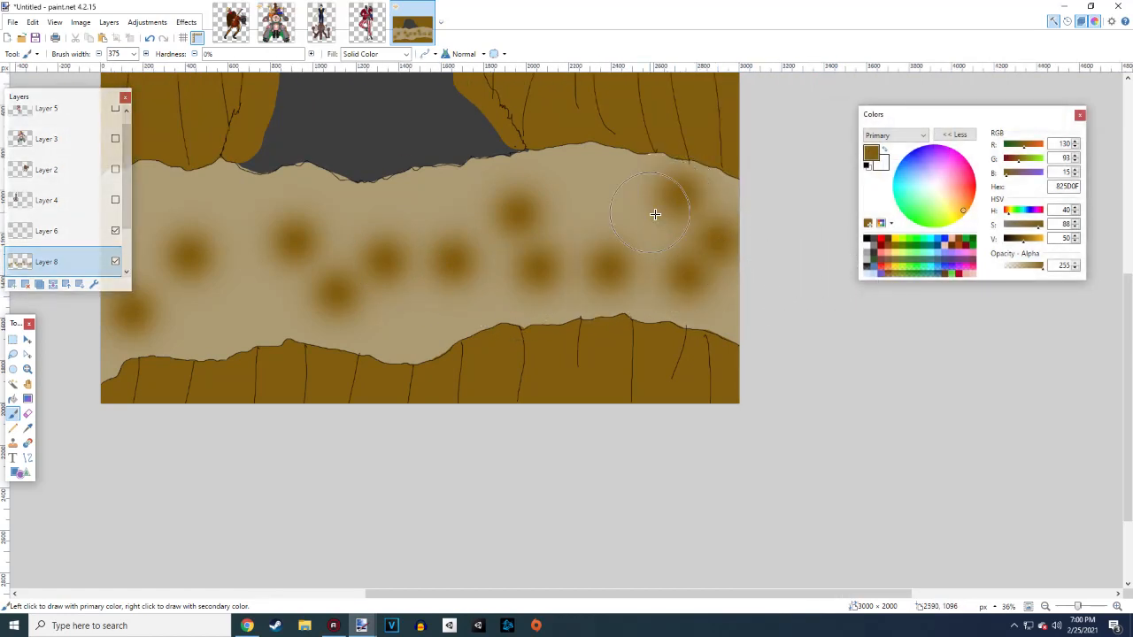
pyautogui.click(619, 212)
pyautogui.click(589, 193)
pyautogui.click(443, 213)
# Fill the upper left part of the tan ground with soft brown spots, continuing to below the cave opening
pyautogui.hscroll(-3, 465, 288)
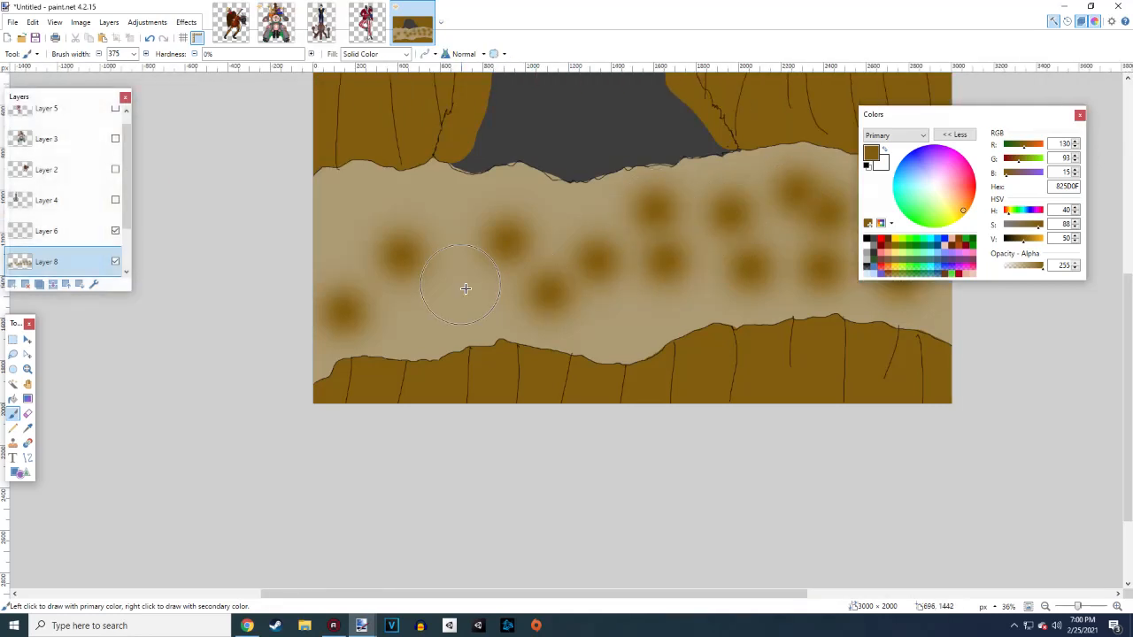
pyautogui.hscroll(-1, 465, 288)
pyautogui.click(463, 215)
pyautogui.click(505, 197)
pyautogui.click(409, 210)
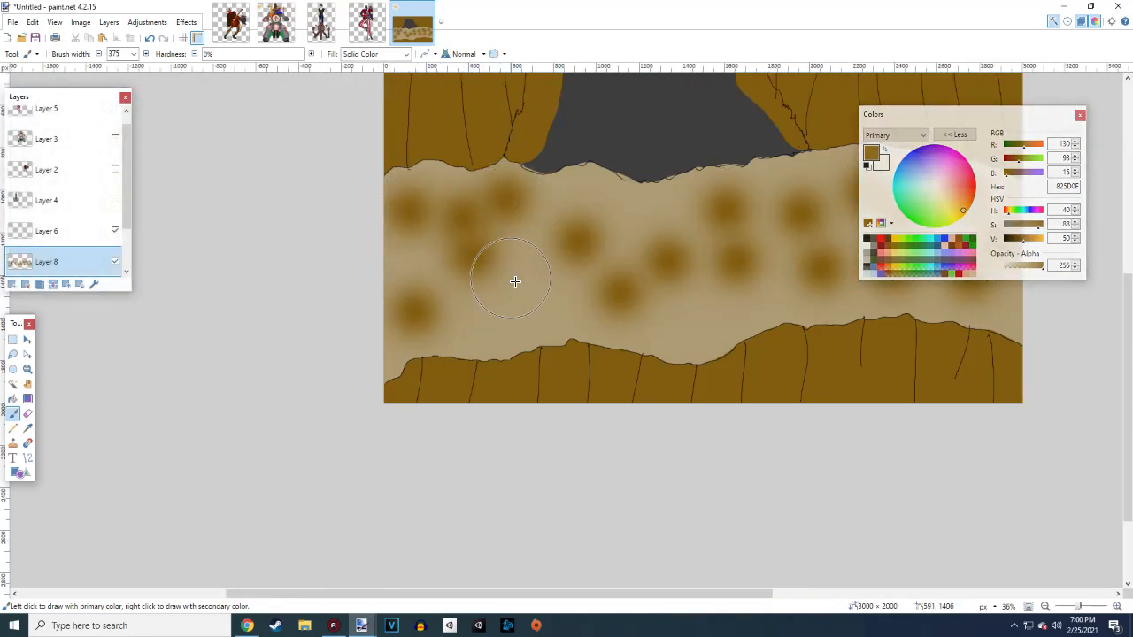
pyautogui.click(515, 281)
pyautogui.click(563, 201)
pyautogui.click(635, 219)
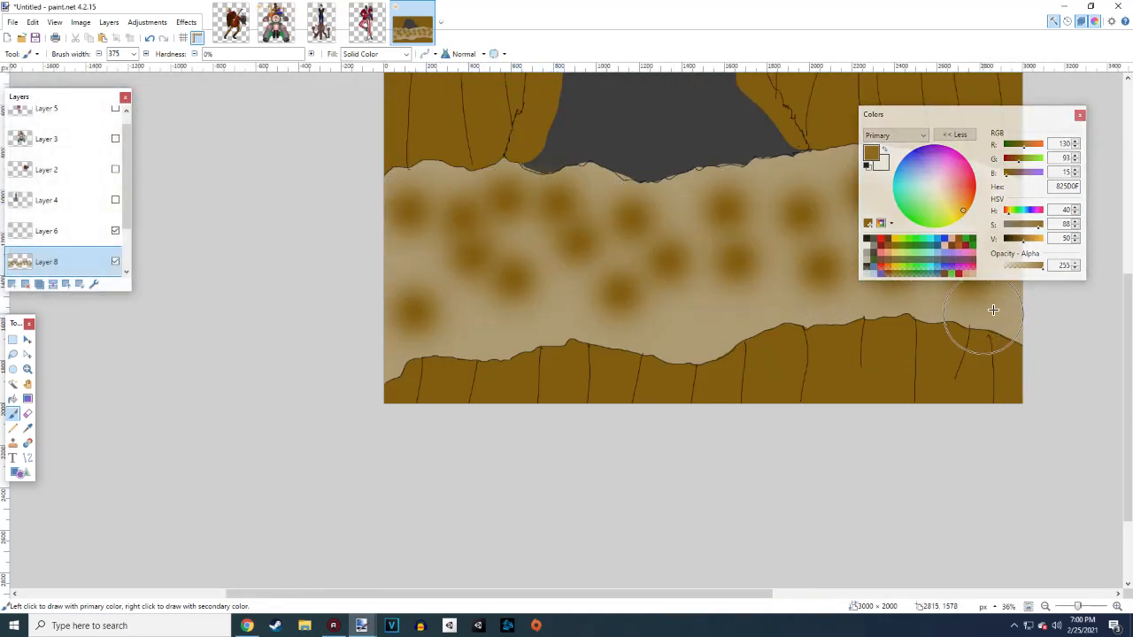
# Darken the brush colour to 443008 and dab dark spots across the middle of the ground below the cave opening
pyautogui.moveTo(1022, 239); pyautogui.dragTo(1014, 239)
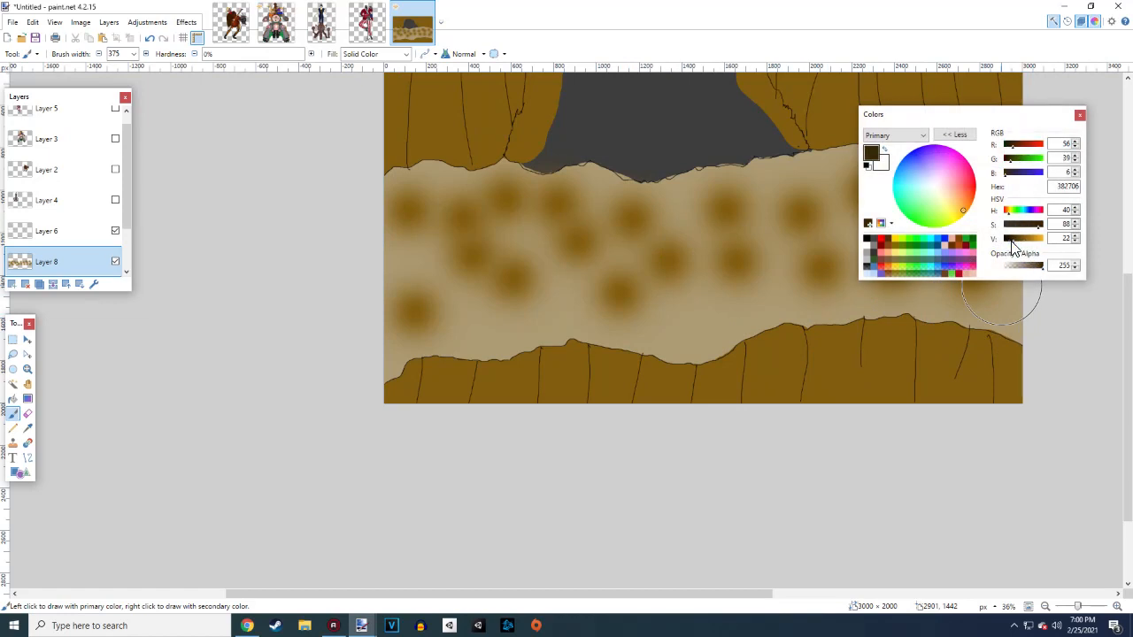
pyautogui.click(772, 273)
pyautogui.click(696, 227)
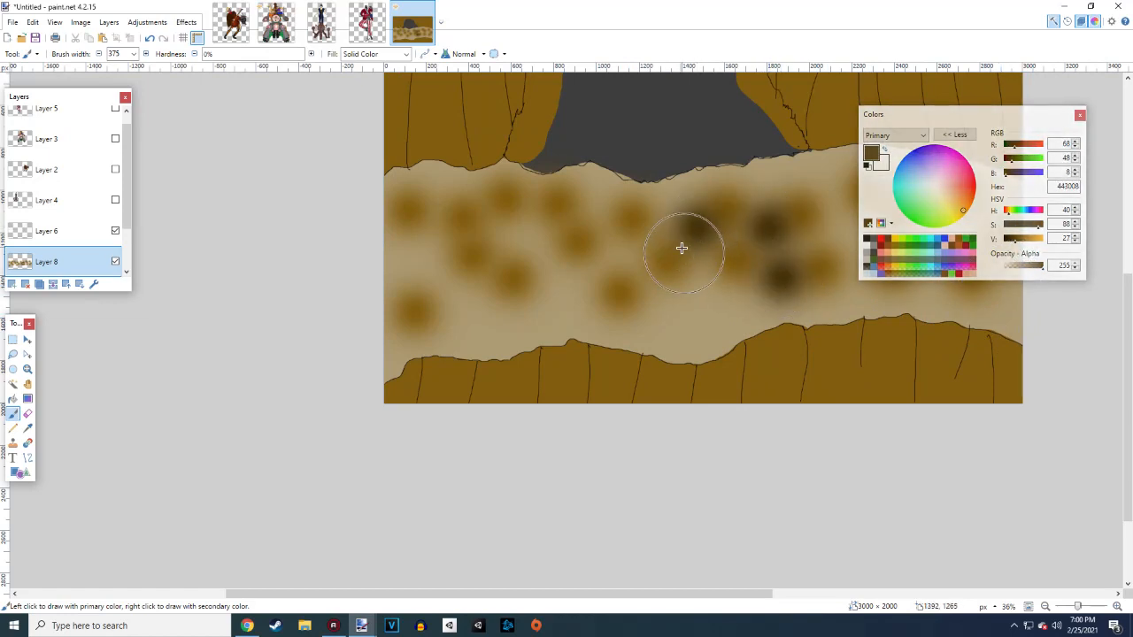
pyautogui.click(614, 266)
pyautogui.click(685, 298)
pyautogui.click(531, 239)
pyautogui.click(567, 285)
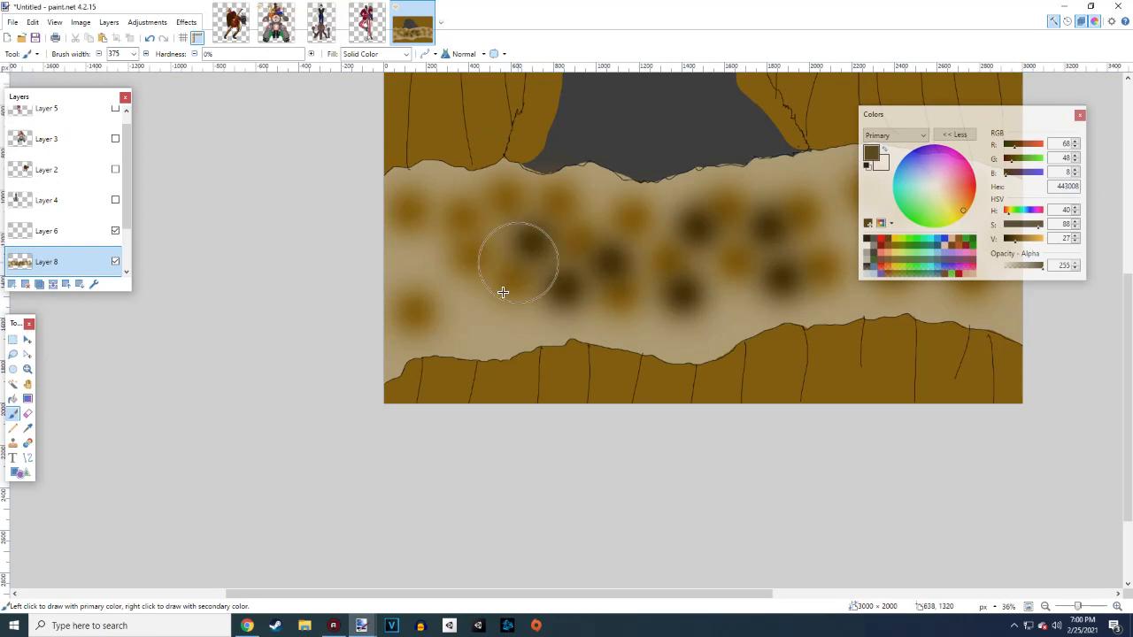
# Dab dark brown spots over the left end of the ground, from the foreground cliff edge up to the wall
pyautogui.click(469, 303)
pyautogui.click(522, 323)
pyautogui.click(429, 278)
pyautogui.click(448, 197)
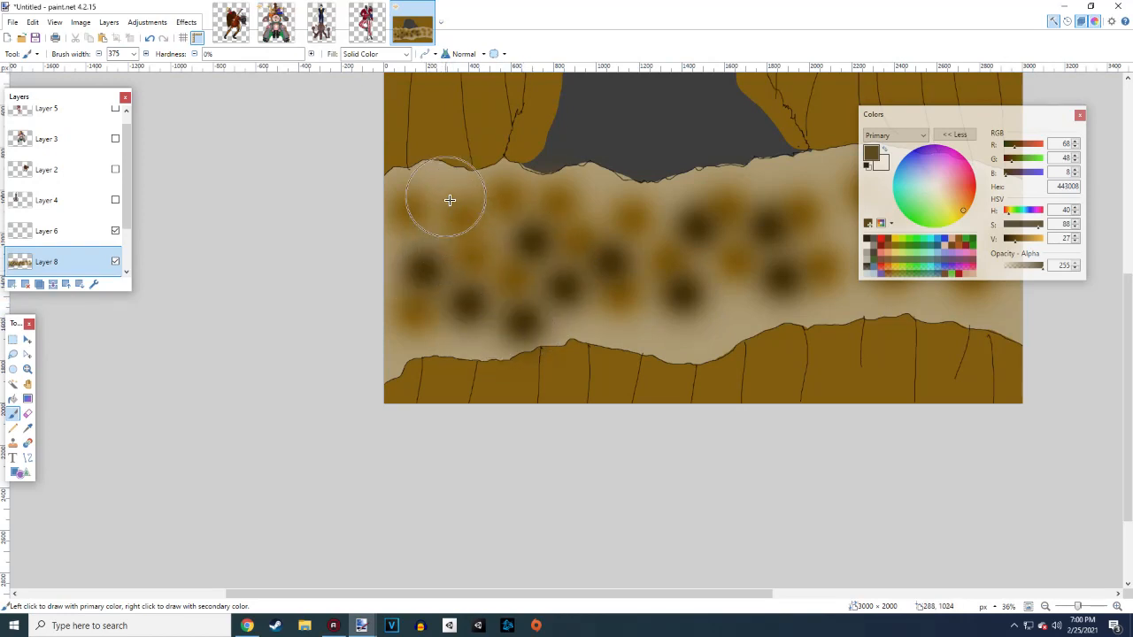
pyautogui.click(449, 196)
# Add a dense patch of dark brown spots below the cave opening's right base and continue them towards the right wall
pyautogui.hscroll(5, 629, 268)
pyautogui.click(396, 222)
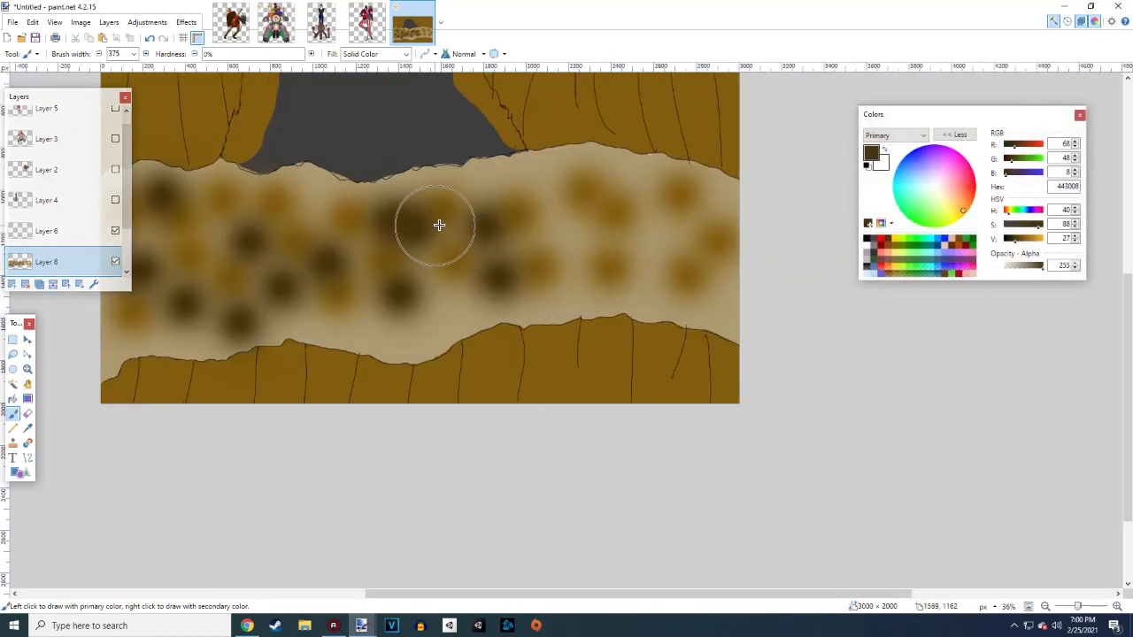
pyautogui.click(457, 199)
pyautogui.click(528, 202)
pyautogui.click(519, 187)
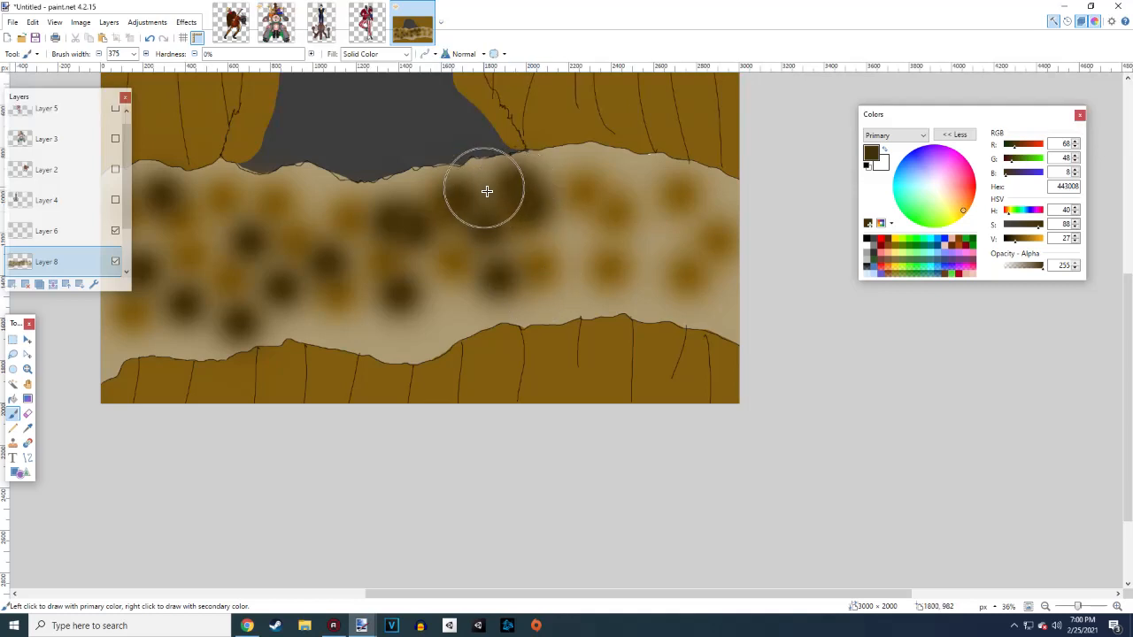
pyautogui.click(486, 185)
pyautogui.click(554, 170)
pyautogui.click(651, 204)
pyautogui.click(584, 233)
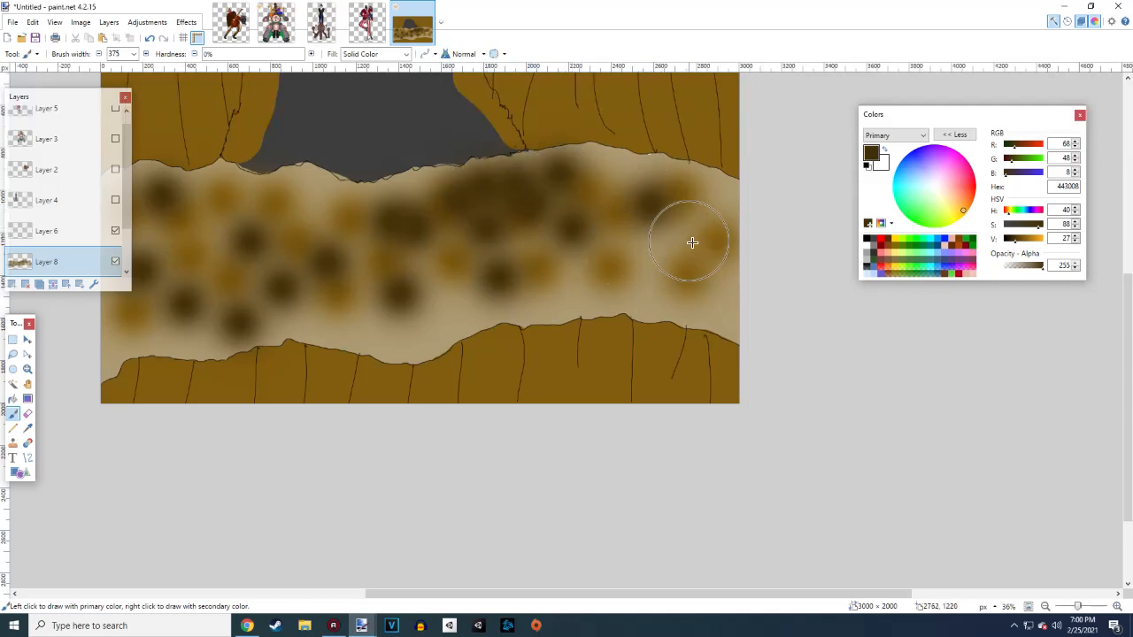
# Dab dark brown spots around the right end of the ground, both below the wall and above the foreground cliff
pyautogui.click(714, 193)
pyautogui.click(618, 181)
pyautogui.click(649, 262)
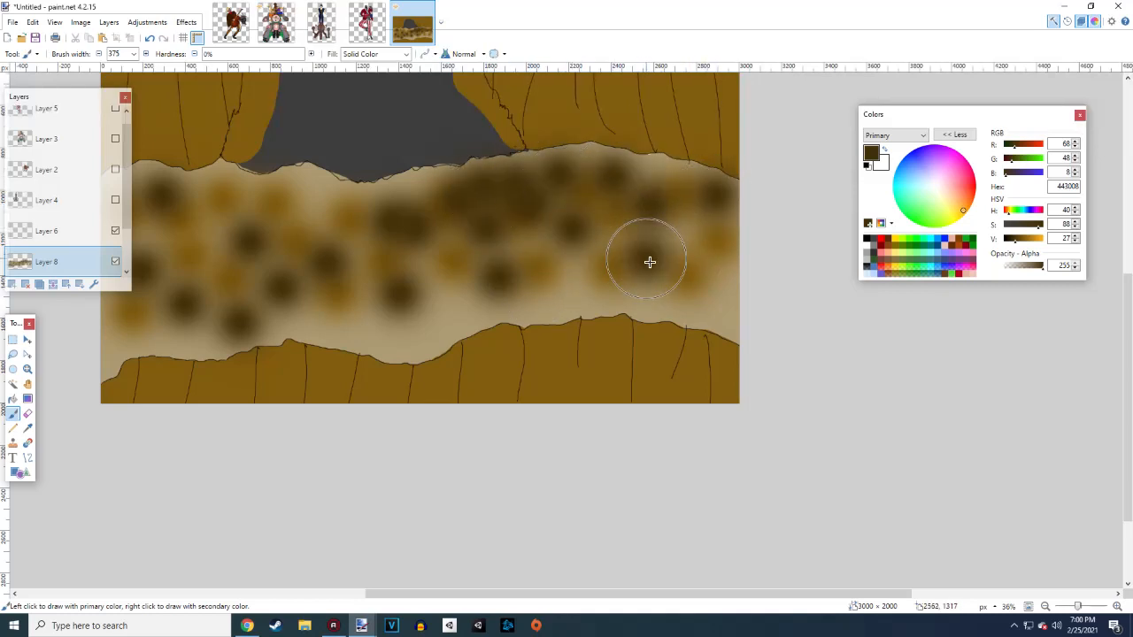
pyautogui.click(720, 302)
pyautogui.click(572, 295)
# Add dark brown spots along the lower middle of the ground, in the dip just above the foreground cliff
pyautogui.hscroll(-2, 631, 347)
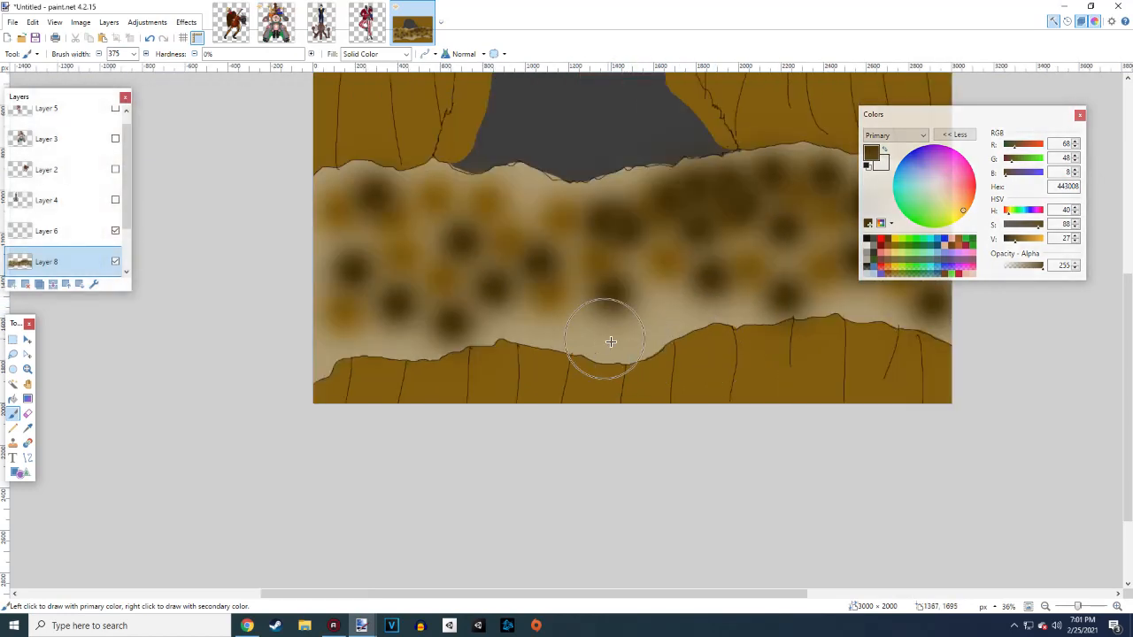
pyautogui.click(626, 336)
pyautogui.click(685, 305)
pyautogui.click(557, 328)
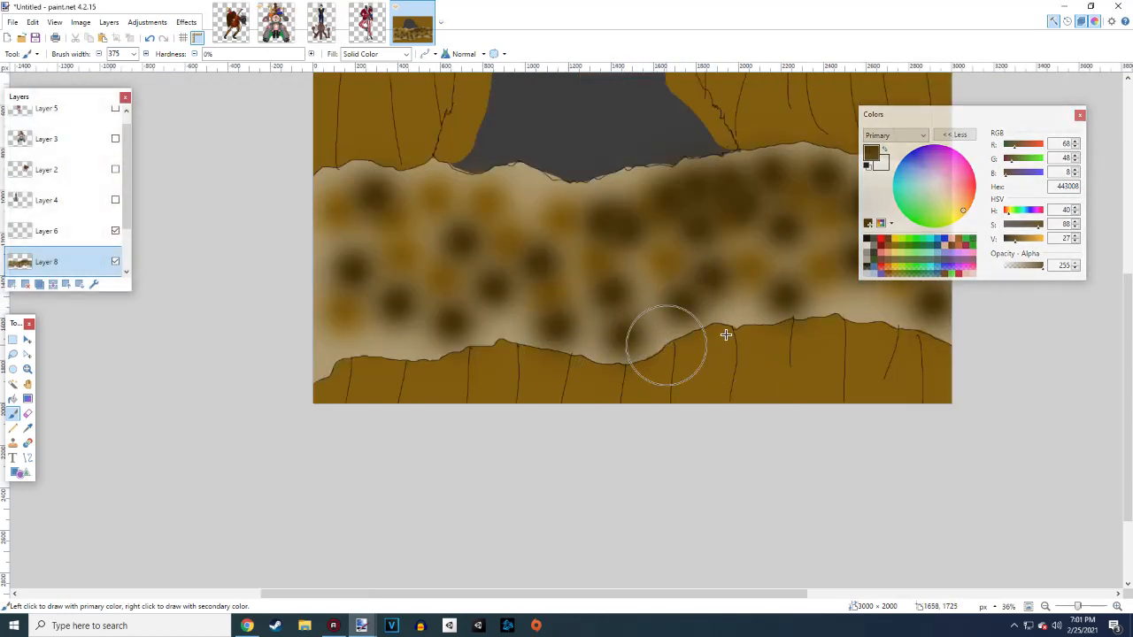
# Brighten the brush colour to CC9018 and dab golden spots over the middle and left end of the ground
pyautogui.click(1035, 248)
pyautogui.click(639, 262)
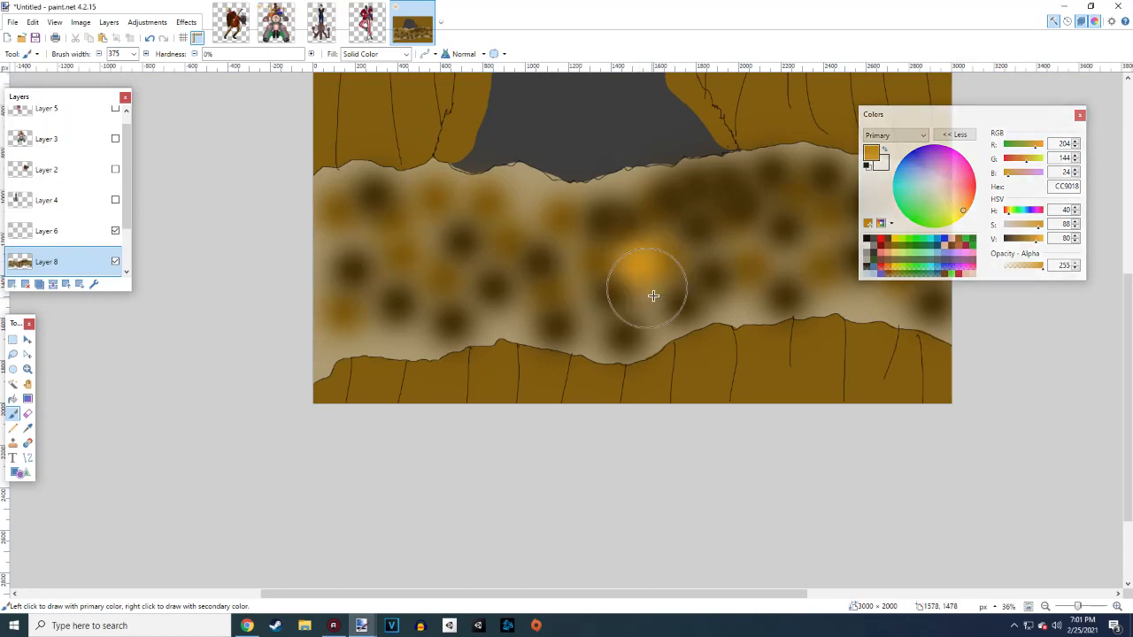
pyautogui.click(752, 277)
pyautogui.click(498, 248)
pyautogui.hscroll(-1, 657, 330)
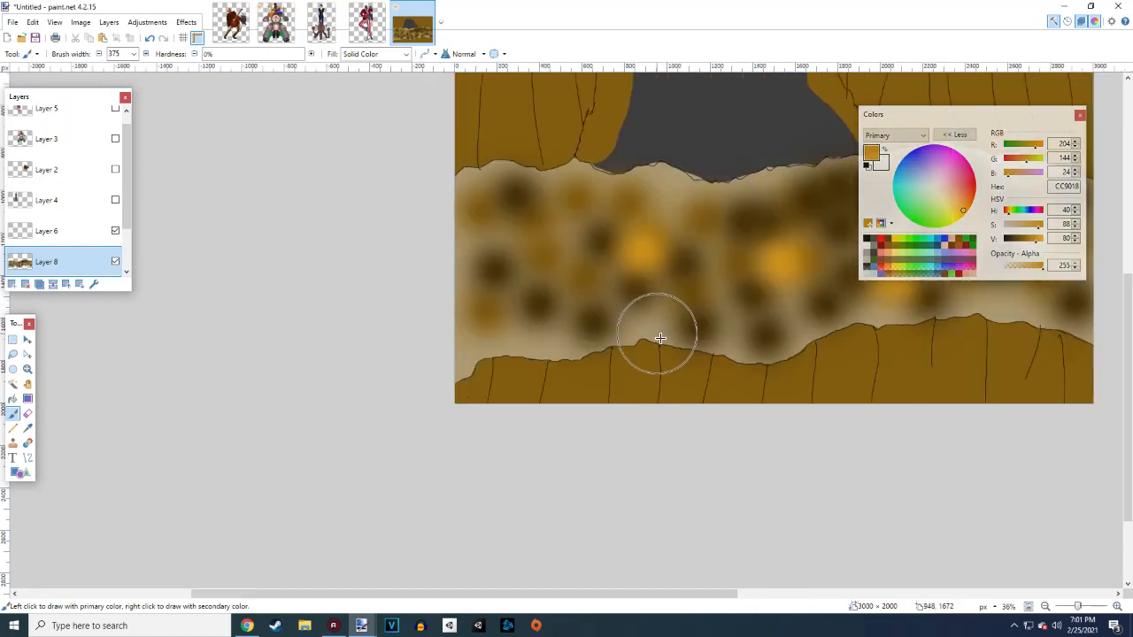
pyautogui.click(496, 243)
# Dab more golden spots over the right end of the ground and finish with one in its upper left part
pyautogui.hscroll(2, 619, 328)
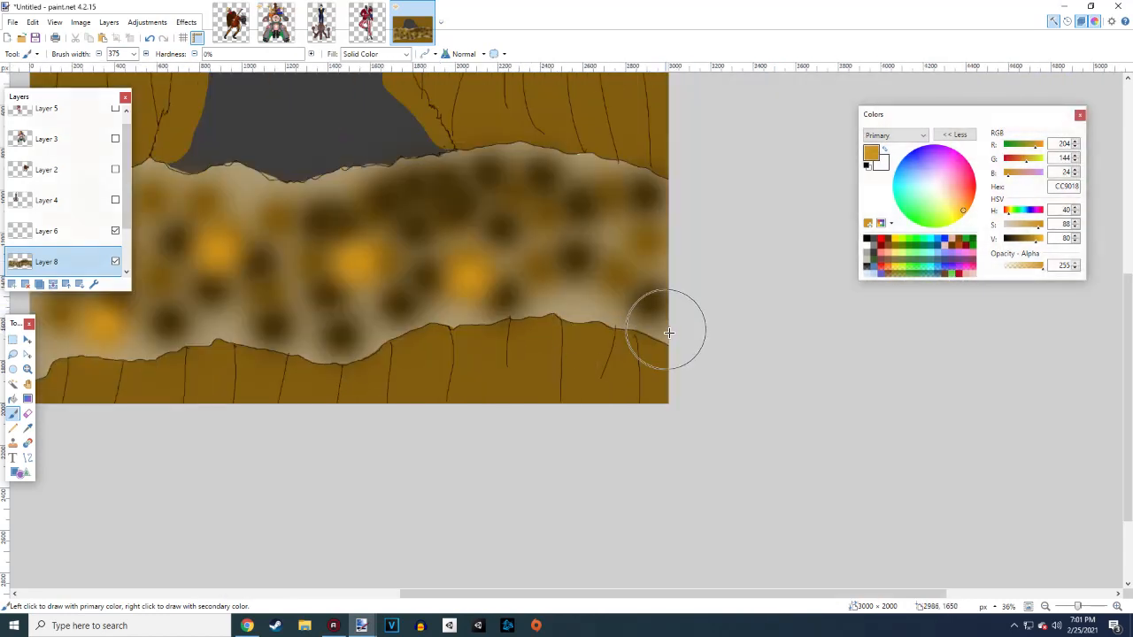
pyautogui.click(612, 207)
pyautogui.click(500, 202)
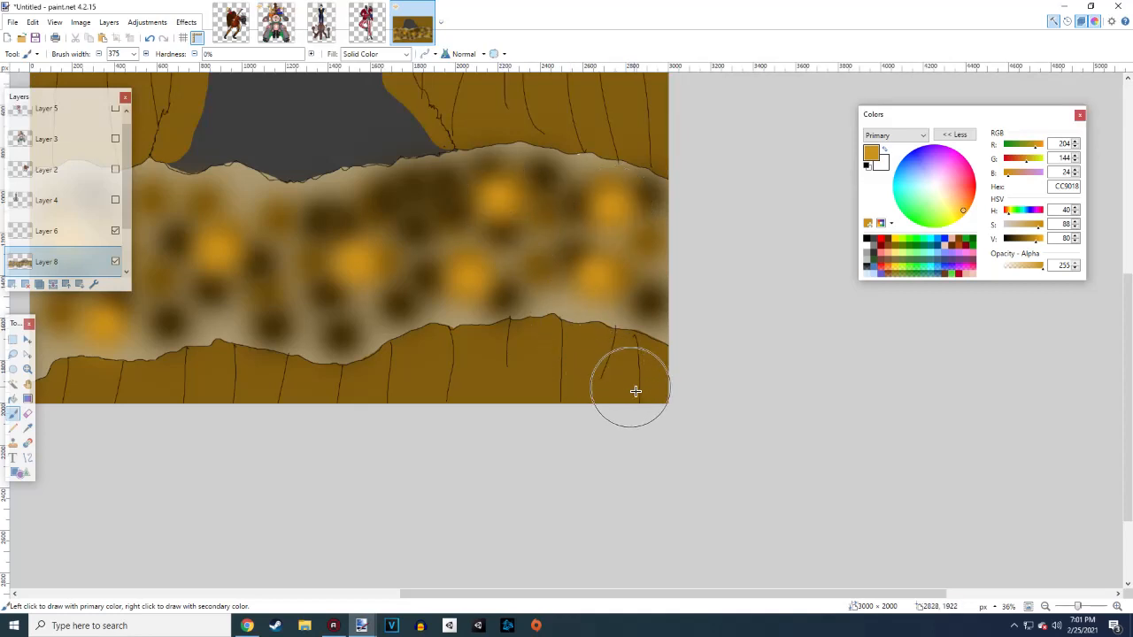
pyautogui.hscroll(-2, 632, 392)
pyautogui.click(503, 203)
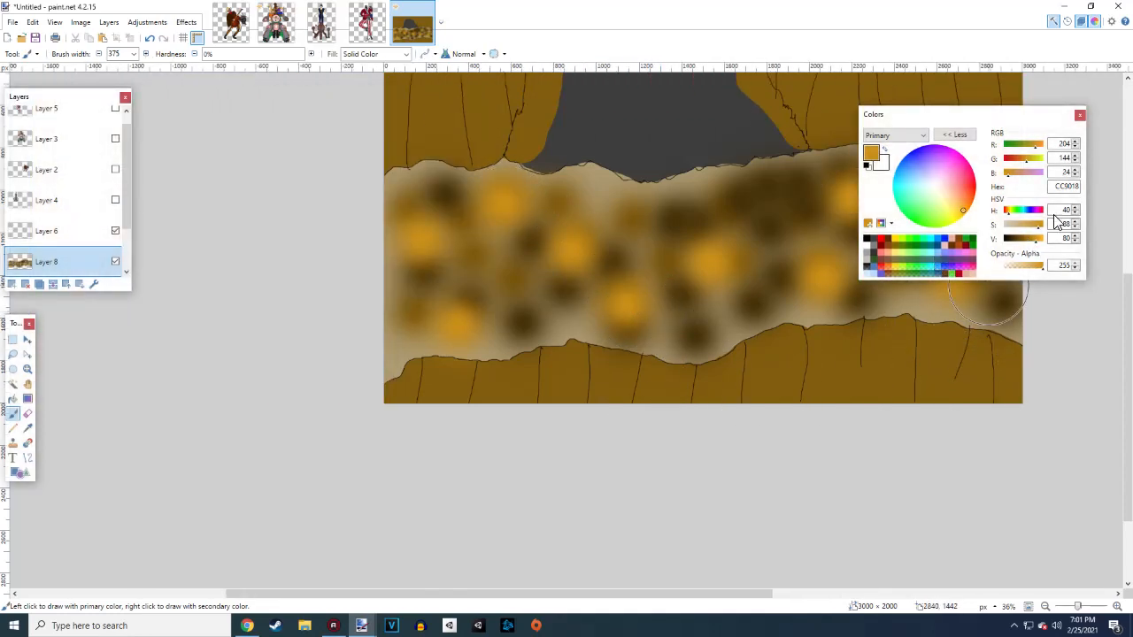
# Set the brush colour to 604000 and paint brown patches among the spots in the middle of the ground
pyautogui.moveTo(1036, 238); pyautogui.dragTo(1018, 239)
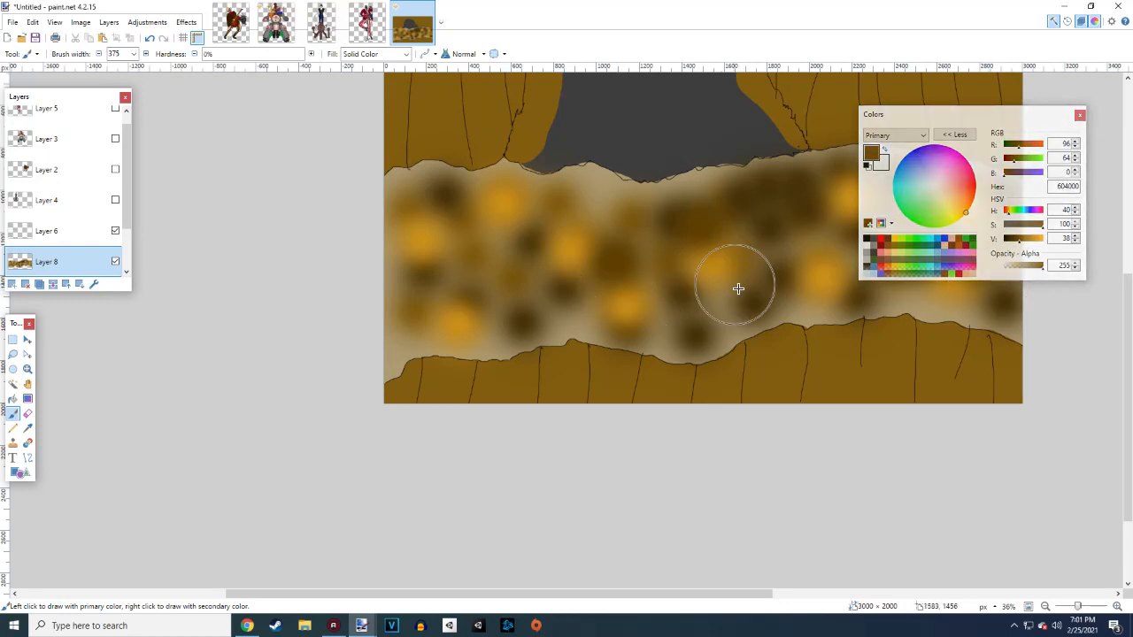
pyautogui.moveTo(607, 220); pyautogui.dragTo(594, 205)
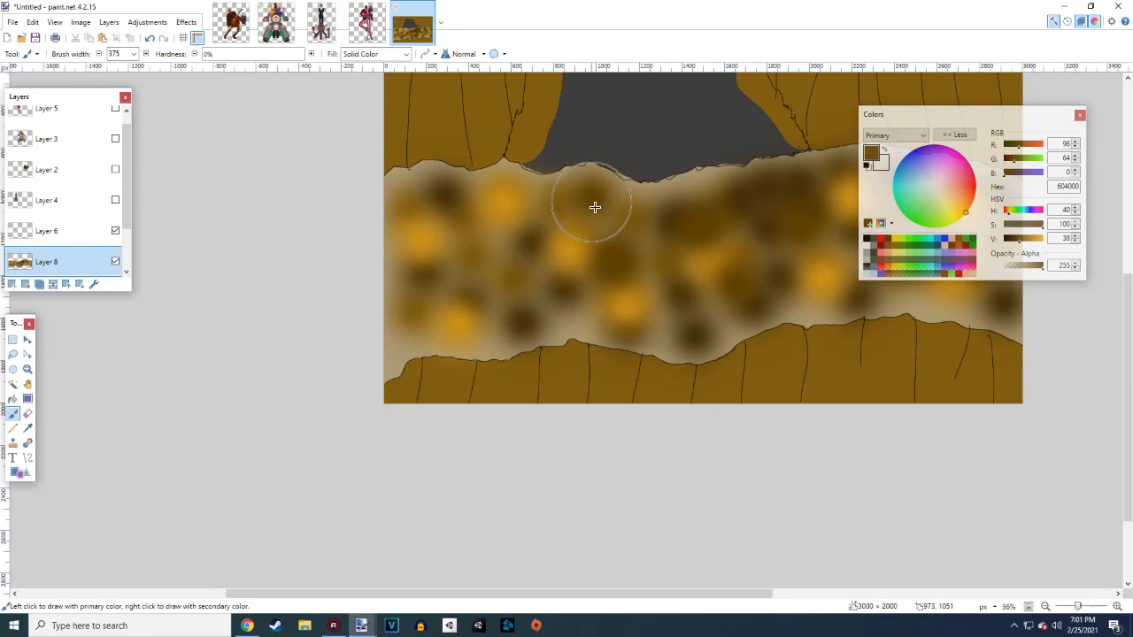
# Lower the opacity of Layer 8 to 40
pyautogui.click(94, 284)
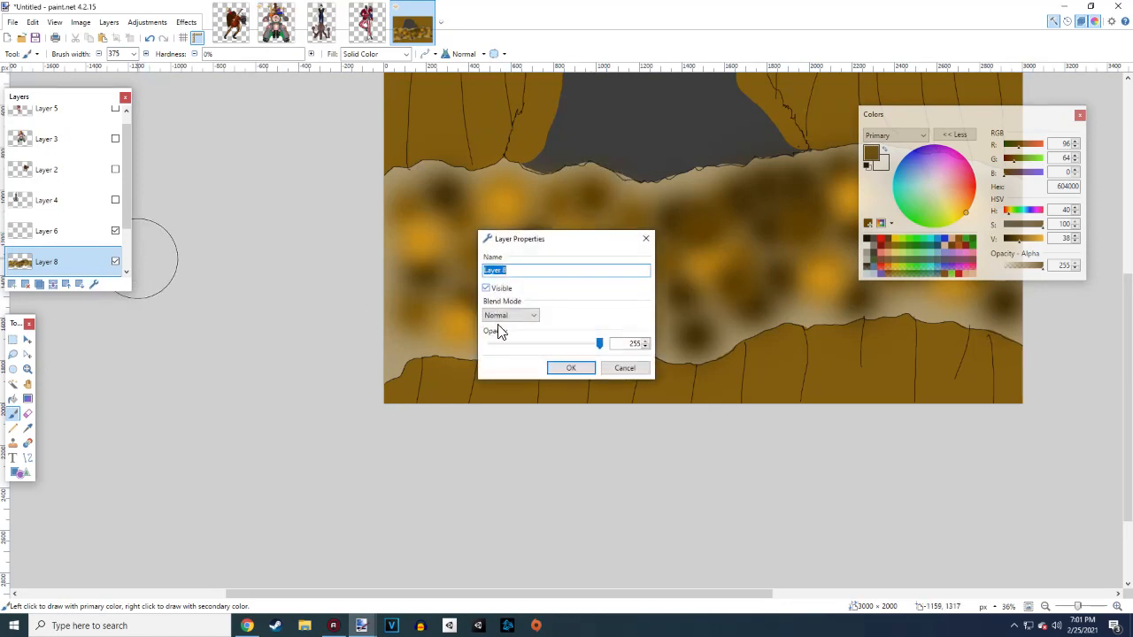
pyautogui.moveTo(574, 347); pyautogui.dragTo(510, 347)
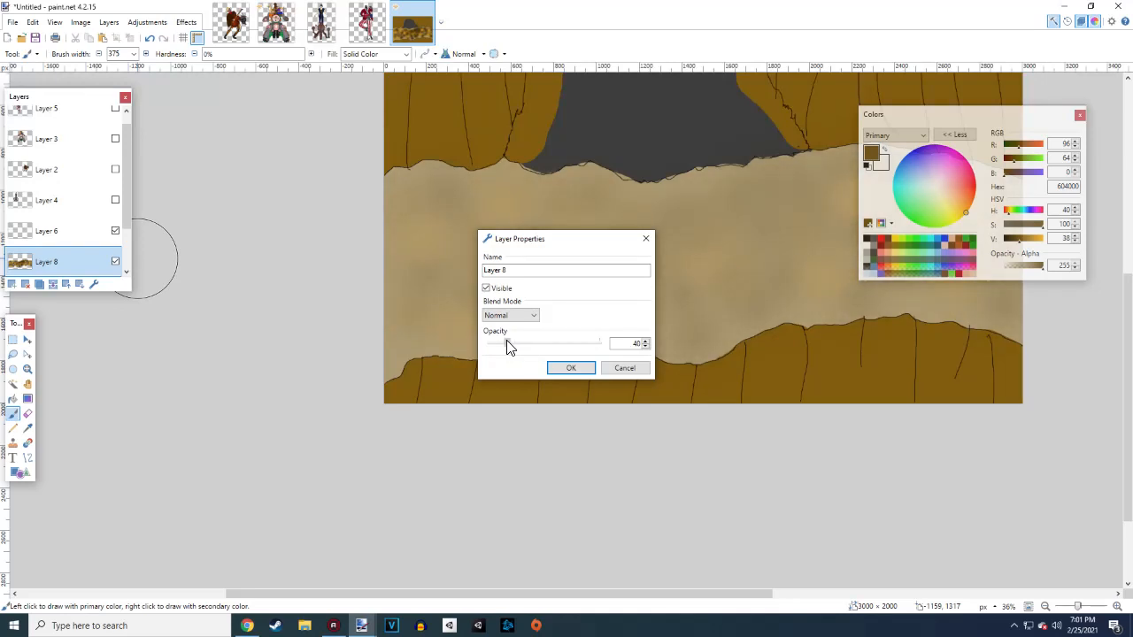
pyautogui.click(566, 369)
# Switch to the Eraser and duplicate Layer 8 to strengthen the ground's mottled texture
pyautogui.scroll(-2, 685, 331)
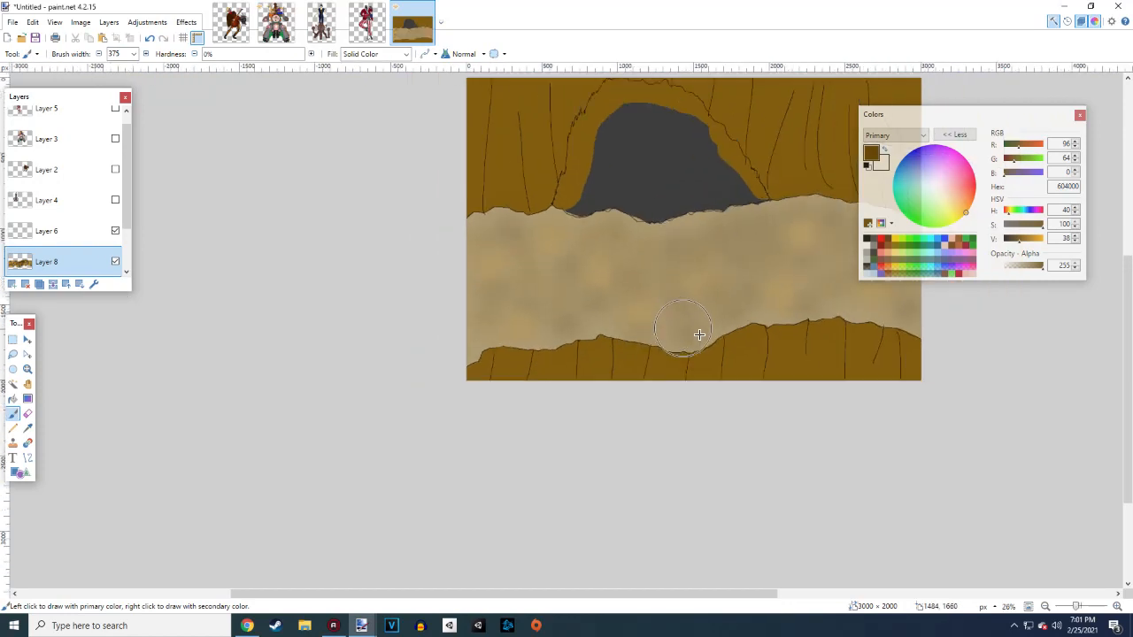
pyautogui.hscroll(2, 779, 347)
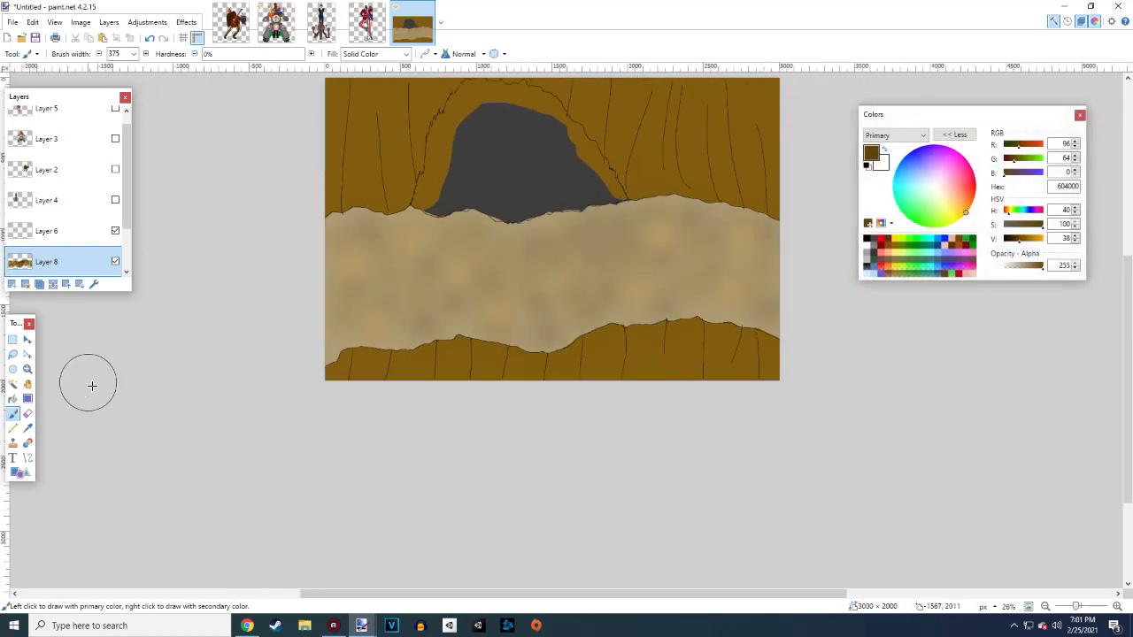
pyautogui.click(27, 413)
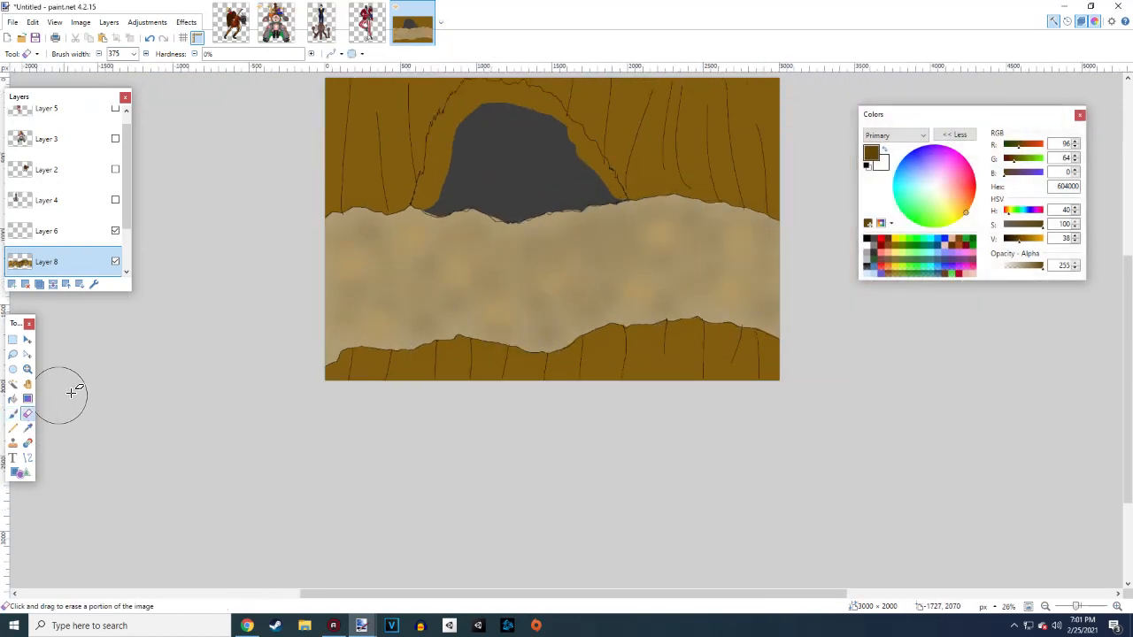
pyautogui.click(39, 284)
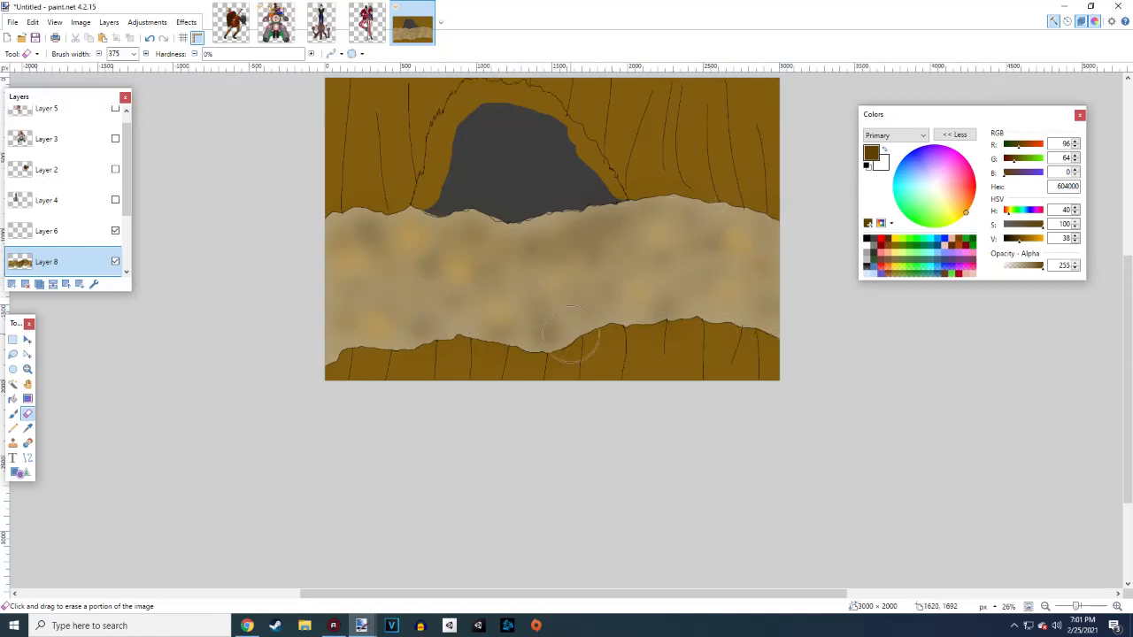
# Erase soft strokes from the duplicated Layer 8 over the ground and merge the copy down into Layer 8
pyautogui.moveTo(571, 333)
pyautogui.mouseDown()
pyautogui.moveTo(504, 329)
pyautogui.moveTo(486, 302)
pyautogui.mouseUp()
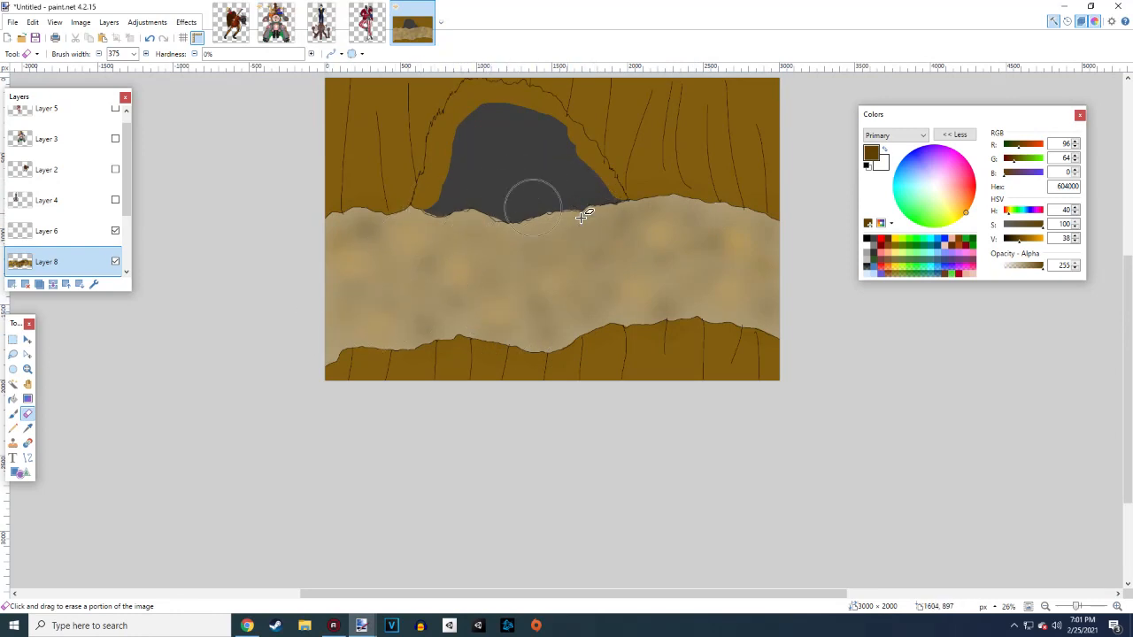
pyautogui.click(50, 285)
pyautogui.scroll(-2, 594, 395)
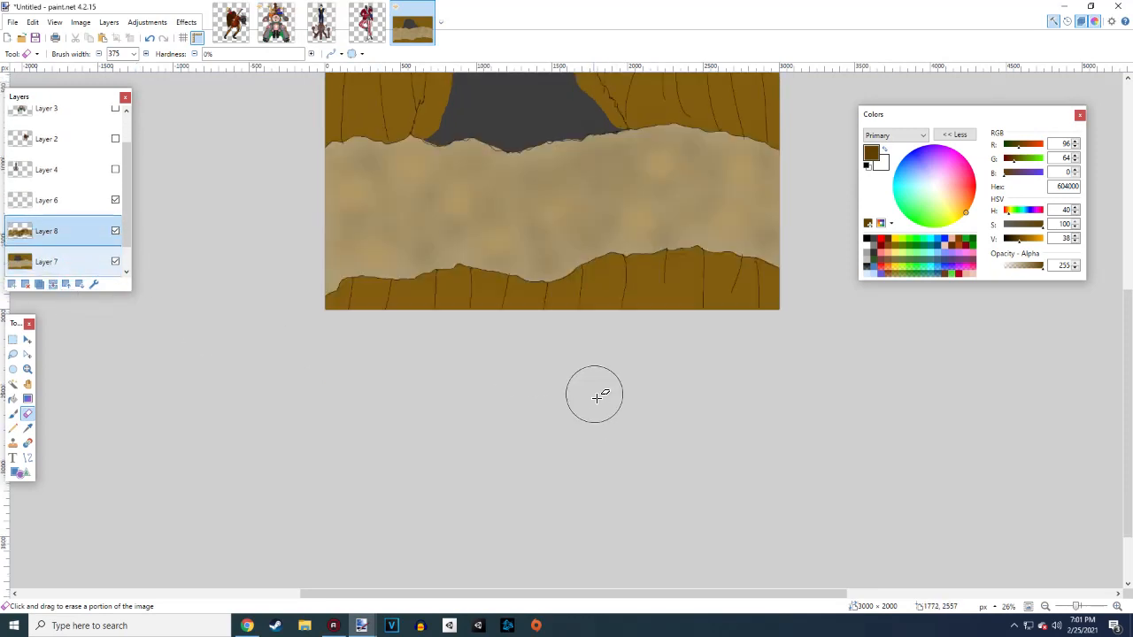
pyautogui.scroll(4, 557, 399)
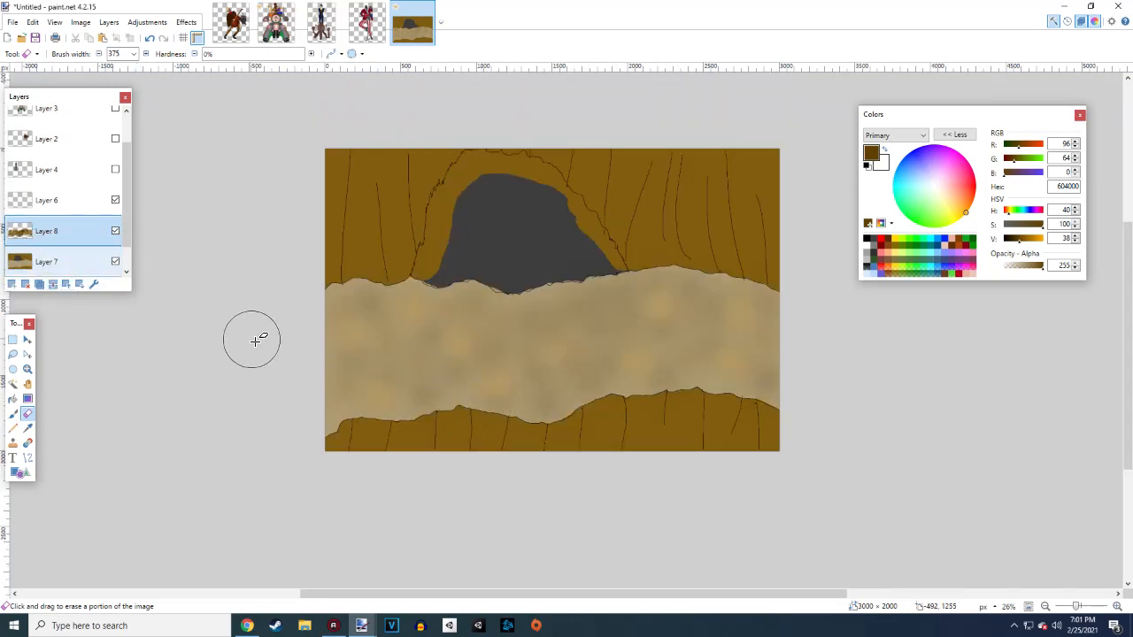
pyautogui.scroll(-2, 260, 339)
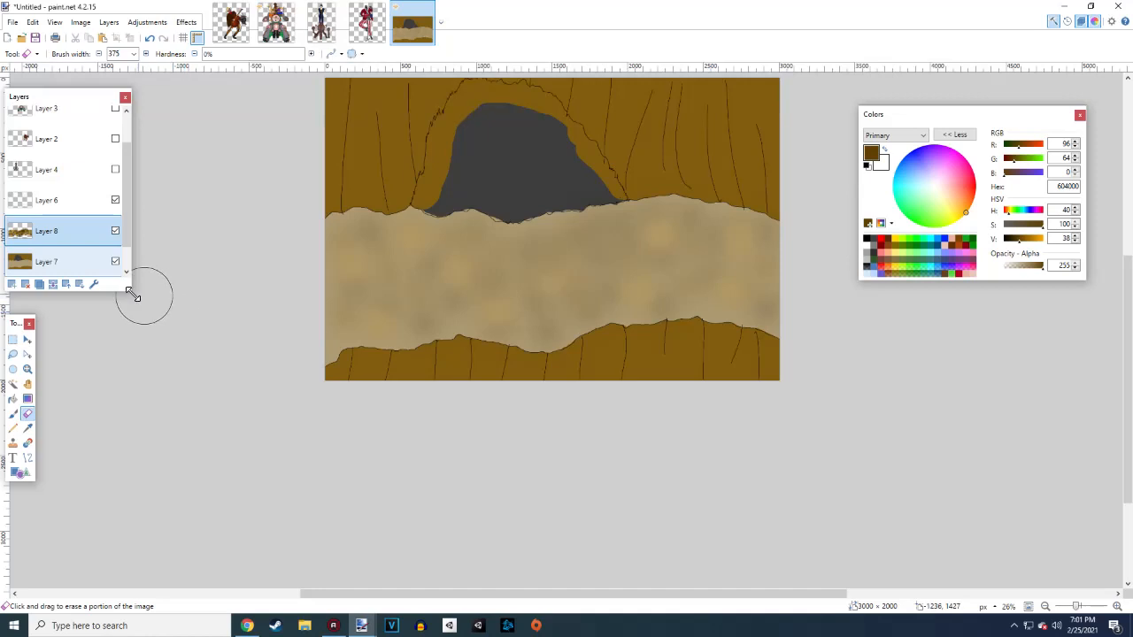
pyautogui.click(52, 285)
pyautogui.moveTo(347, 329)
pyautogui.mouseDown()
pyautogui.moveTo(387, 288)
pyautogui.moveTo(414, 295)
pyautogui.mouseUp()
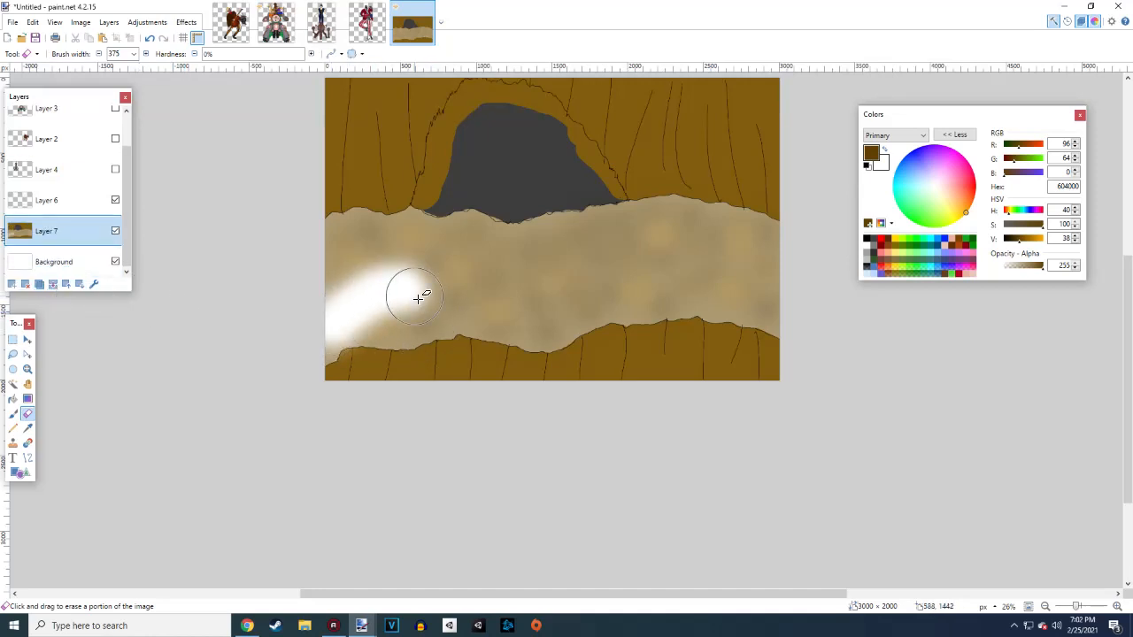
pyautogui.hotkey('ctrl', 'z')
pyautogui.hotkey('ctrl', 'z')
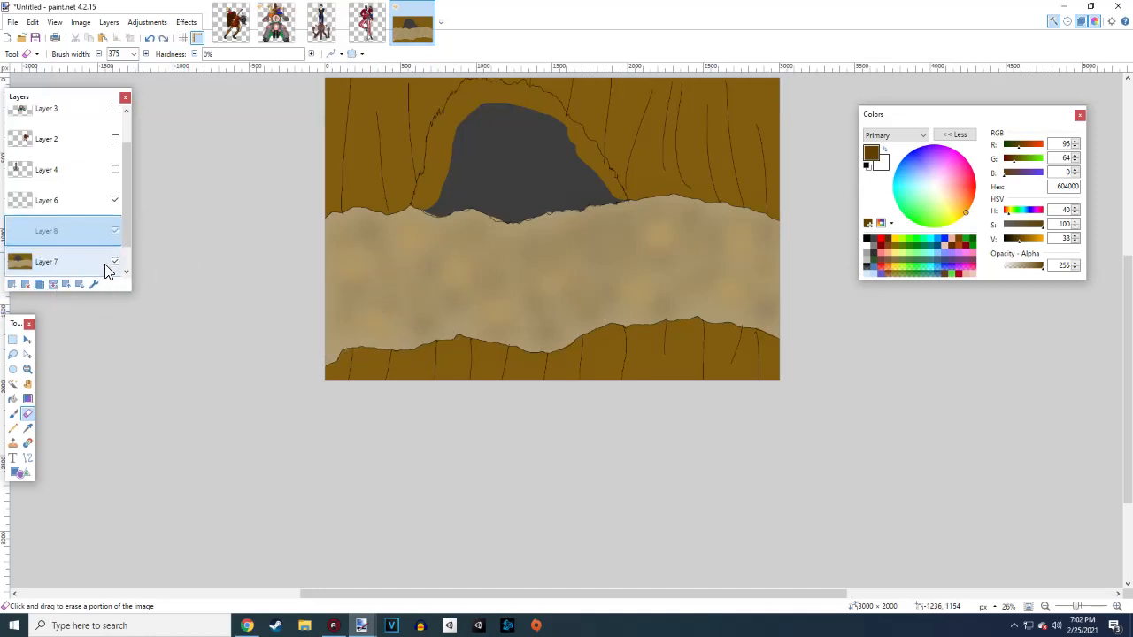
# Duplicate Layer 8, erase soft strokes across the copy's lower ground and upper right area, and merge it down
pyautogui.click(51, 286)
pyautogui.moveTo(341, 321)
pyautogui.mouseDown()
pyautogui.moveTo(418, 294)
pyautogui.moveTo(527, 325)
pyautogui.moveTo(627, 331)
pyautogui.moveTo(721, 310)
pyautogui.mouseUp()
pyautogui.moveTo(736, 257)
pyautogui.mouseDown()
pyautogui.moveTo(585, 284)
pyautogui.moveTo(375, 282)
pyautogui.moveTo(319, 257)
pyautogui.moveTo(642, 243)
pyautogui.mouseUp()
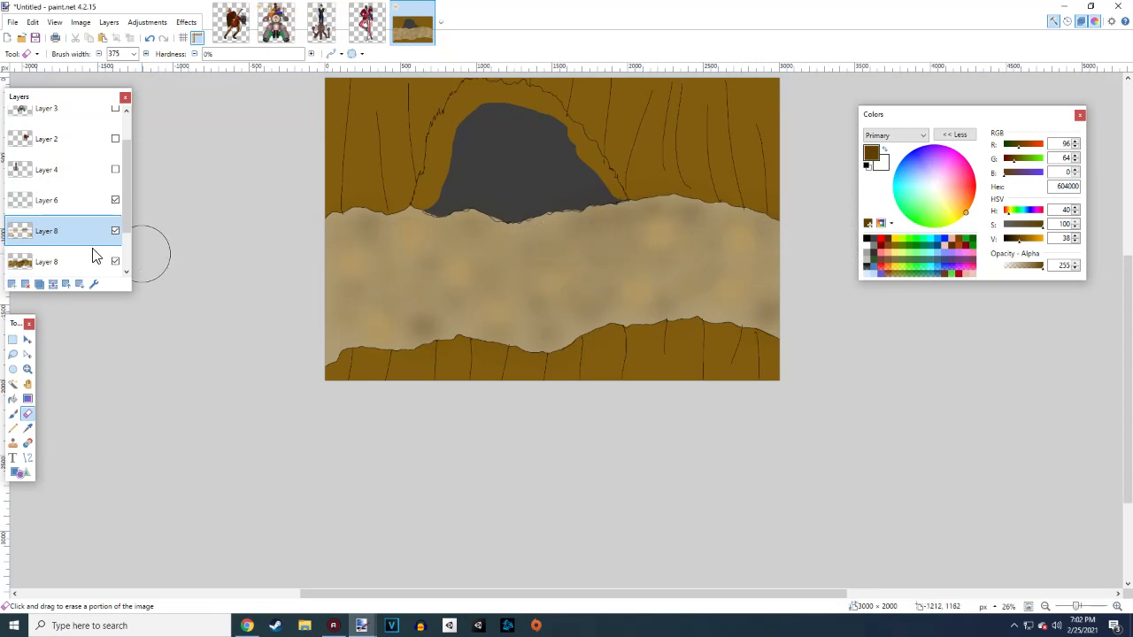
pyautogui.click(52, 283)
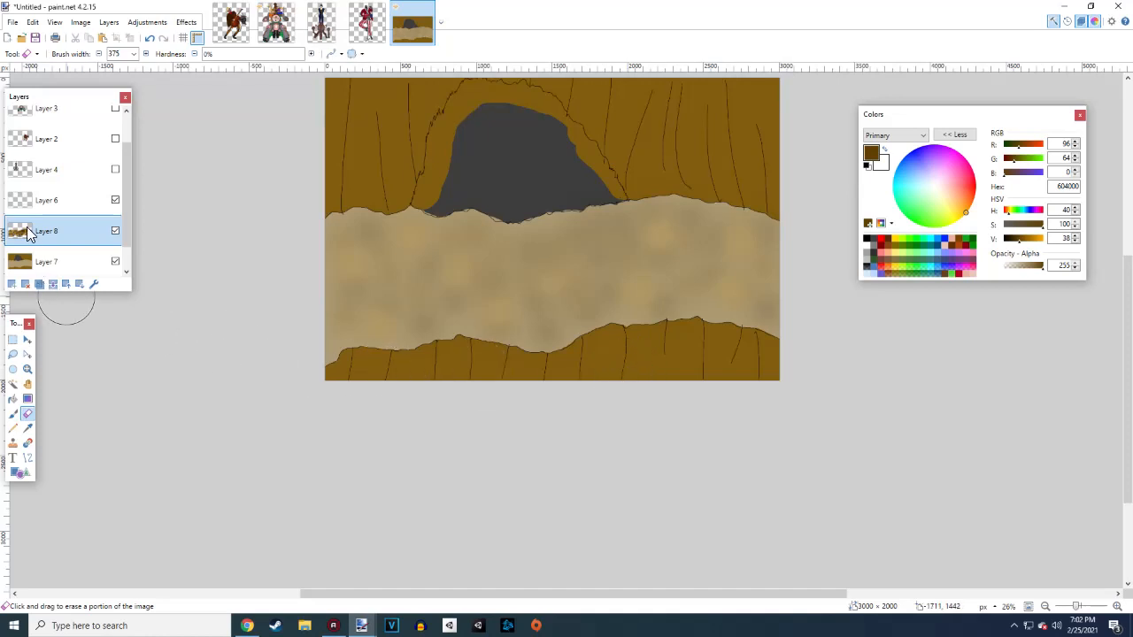
# Duplicate Layer 8 again, erase horizontal bands along the ground's middle, upper and lower parts, and merge the copy down
pyautogui.click(39, 284)
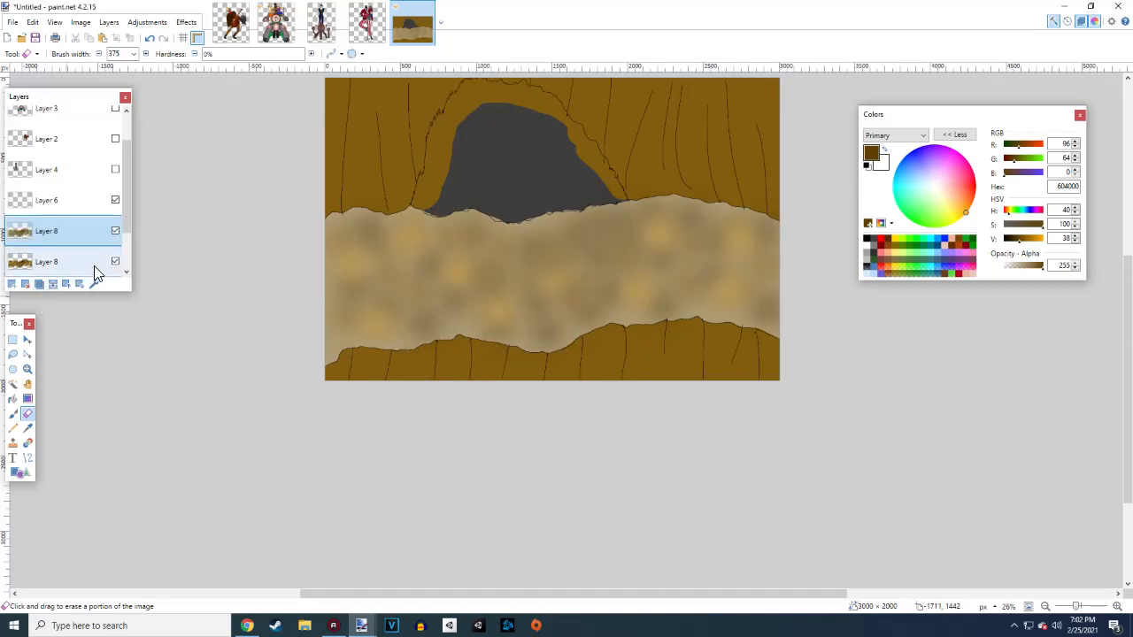
pyautogui.moveTo(387, 253); pyautogui.dragTo(764, 248)
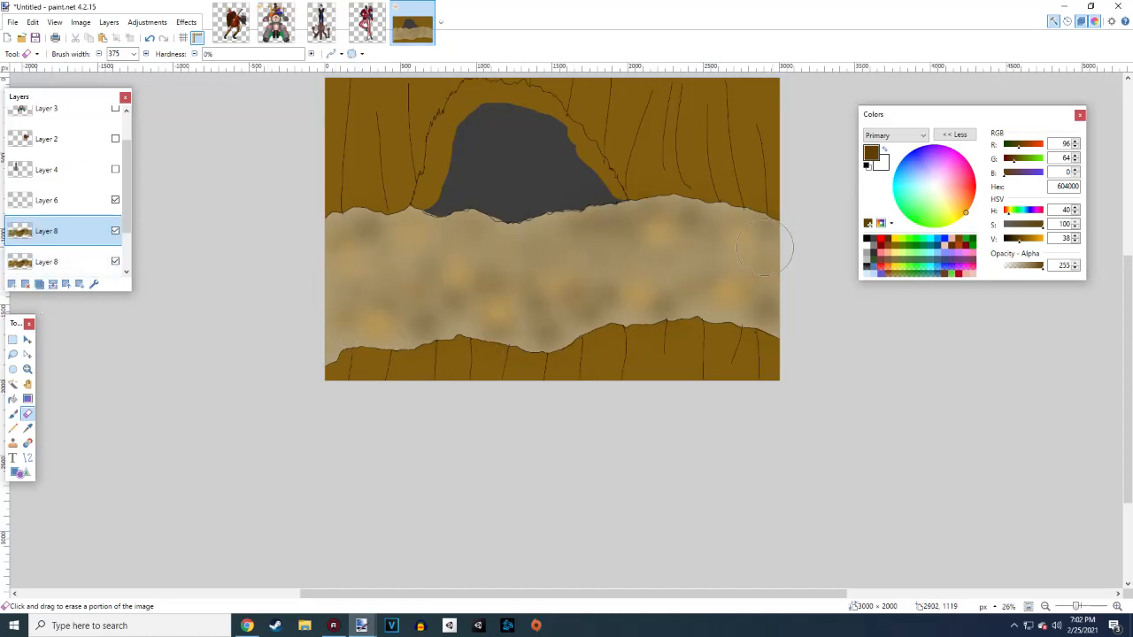
pyautogui.moveTo(757, 210)
pyautogui.mouseDown()
pyautogui.moveTo(521, 204)
pyautogui.moveTo(306, 221)
pyautogui.mouseUp()
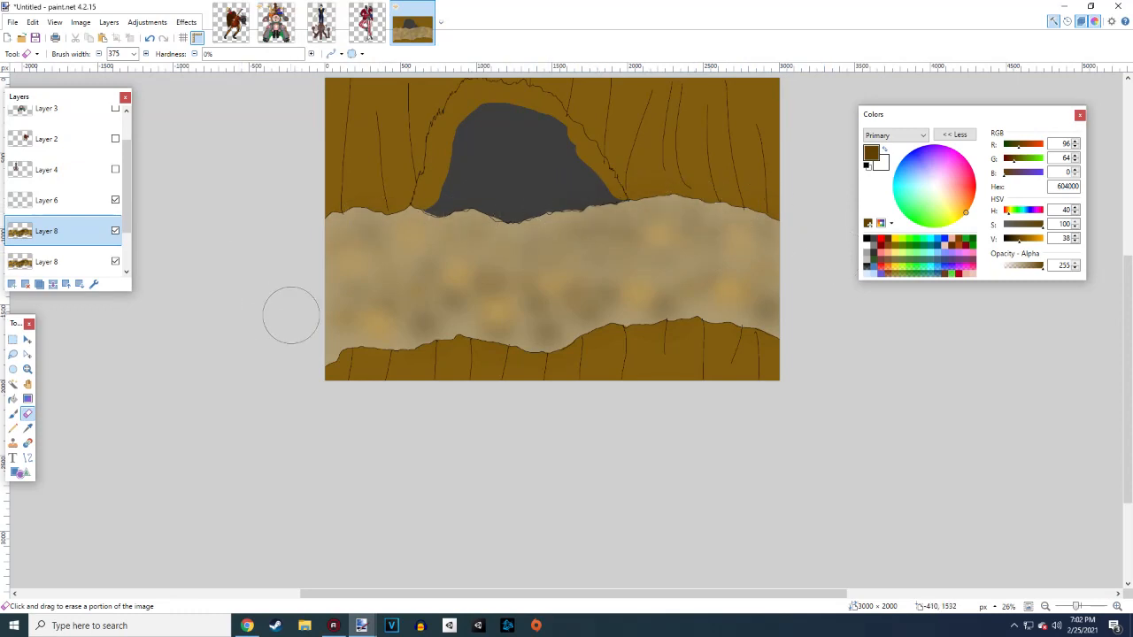
pyautogui.moveTo(290, 315)
pyautogui.mouseDown()
pyautogui.moveTo(460, 334)
pyautogui.moveTo(868, 347)
pyautogui.mouseUp()
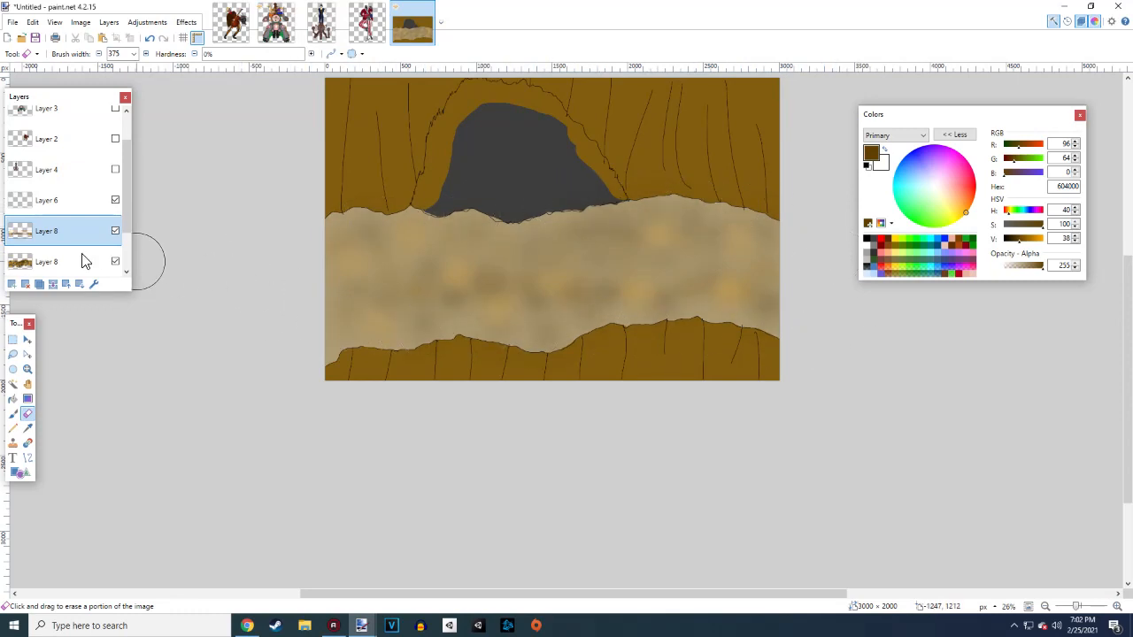
pyautogui.click(53, 285)
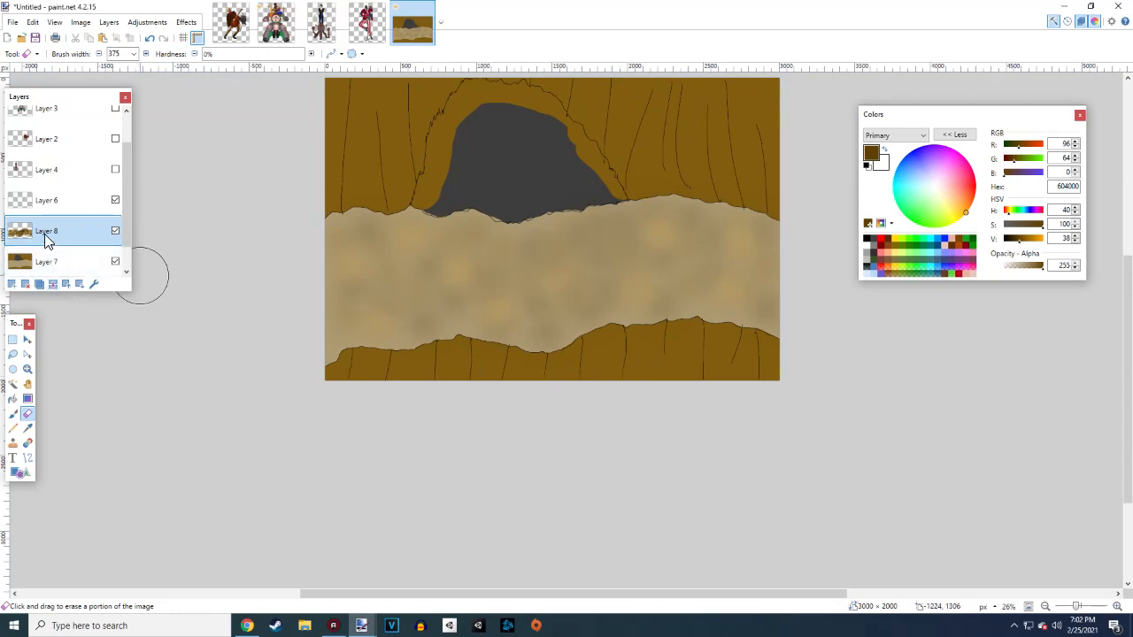
# Merge a duplicate of Layer 8, shifted about 199 px left and 10 px down, into the layer below and deselect
pyautogui.click(38, 284)
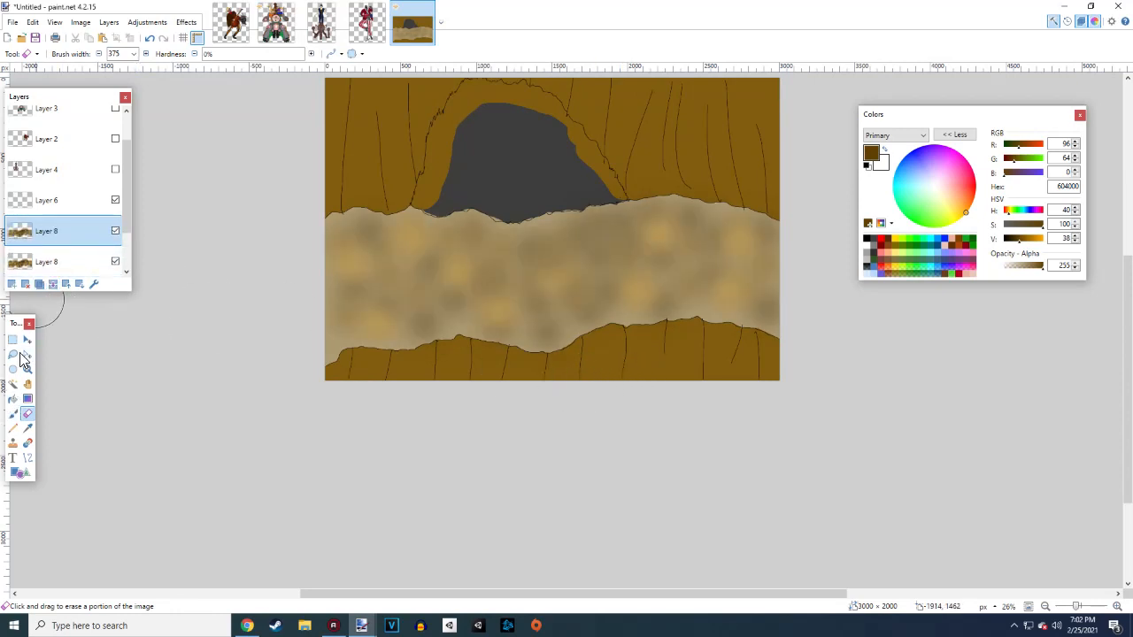
pyautogui.click(27, 339)
pyautogui.moveTo(520, 313); pyautogui.dragTo(493, 314)
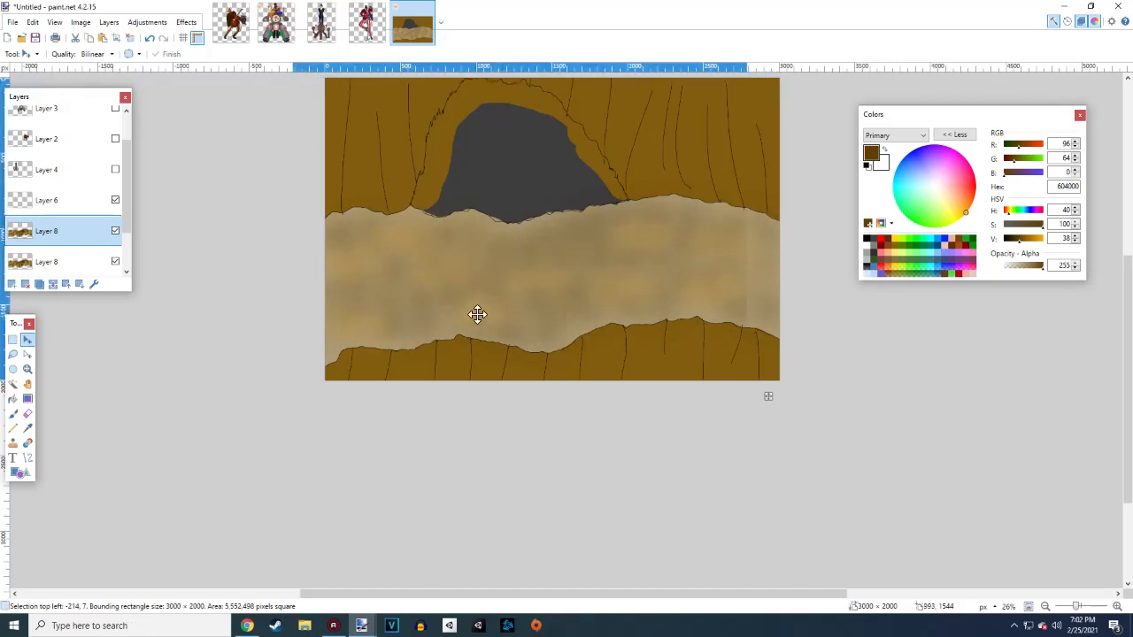
pyautogui.moveTo(465, 314); pyautogui.dragTo(551, 307)
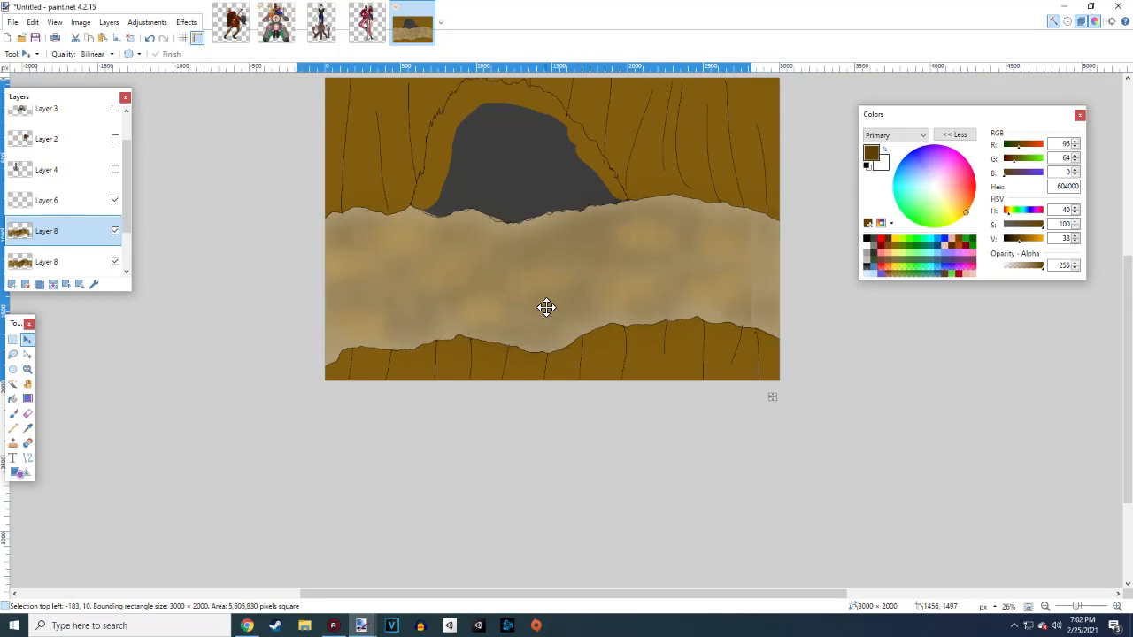
pyautogui.moveTo(546, 307); pyautogui.dragTo(548, 309)
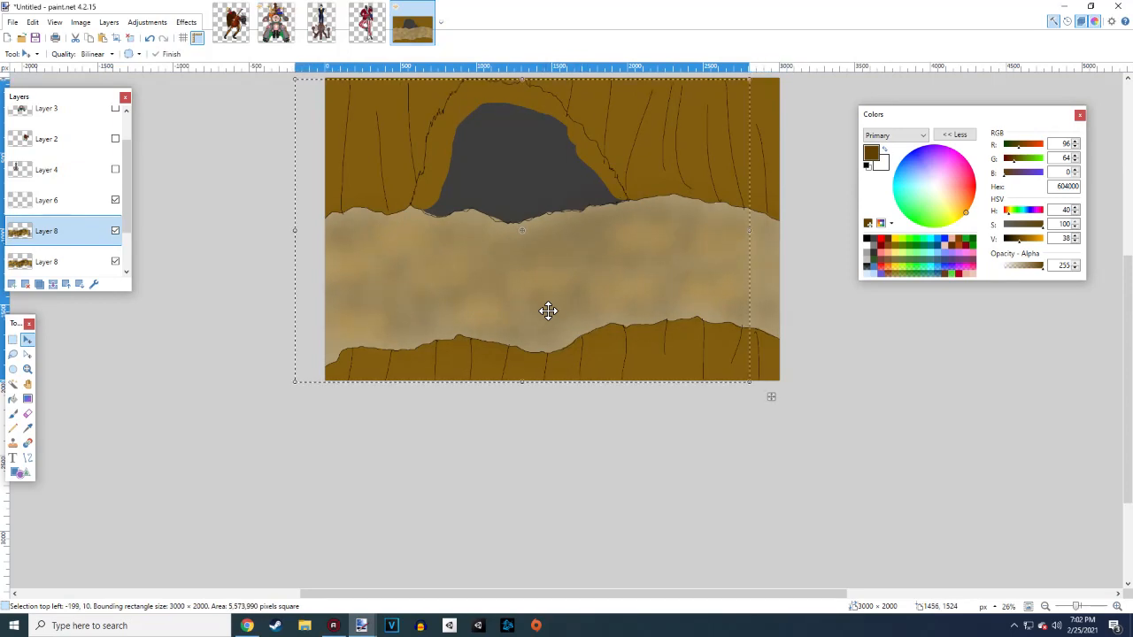
pyautogui.click(53, 285)
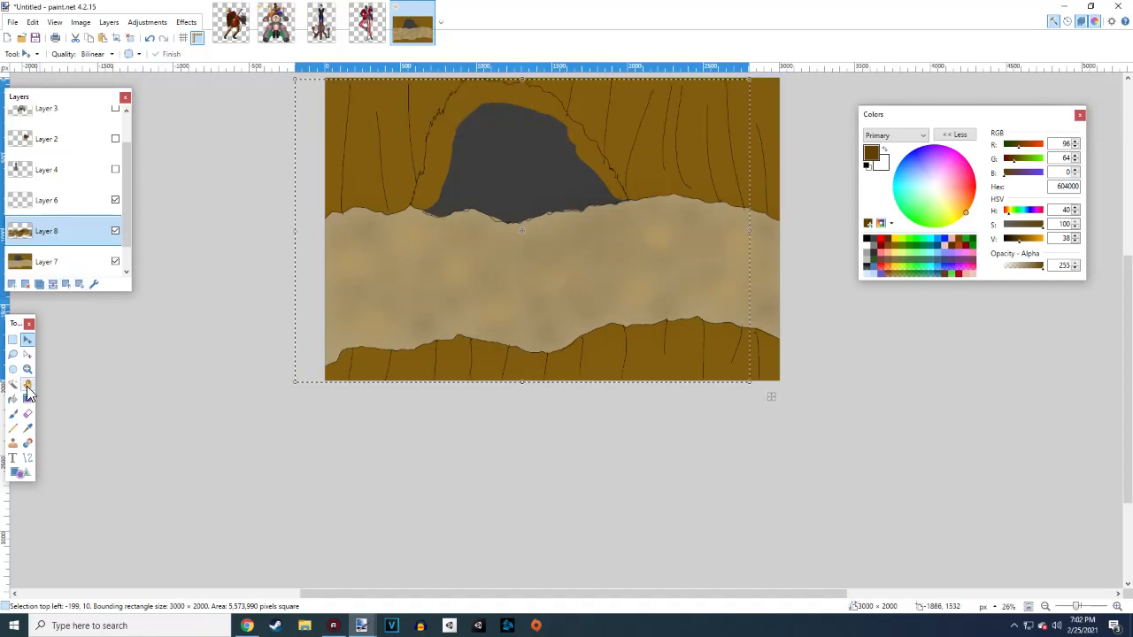
pyautogui.click(13, 340)
pyautogui.click(246, 374)
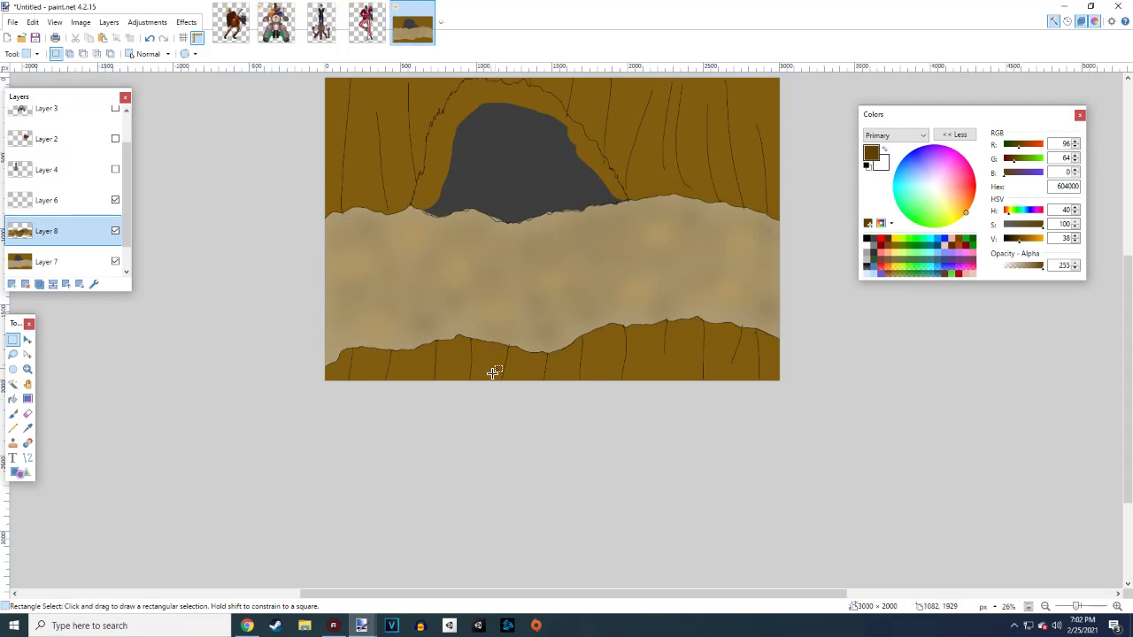
# Add a new layer above Layer 8 and paint soft black (000000) over the cave opening and its rim
pyautogui.scroll(3, 606, 304)
pyautogui.scroll(-5, 529, 336)
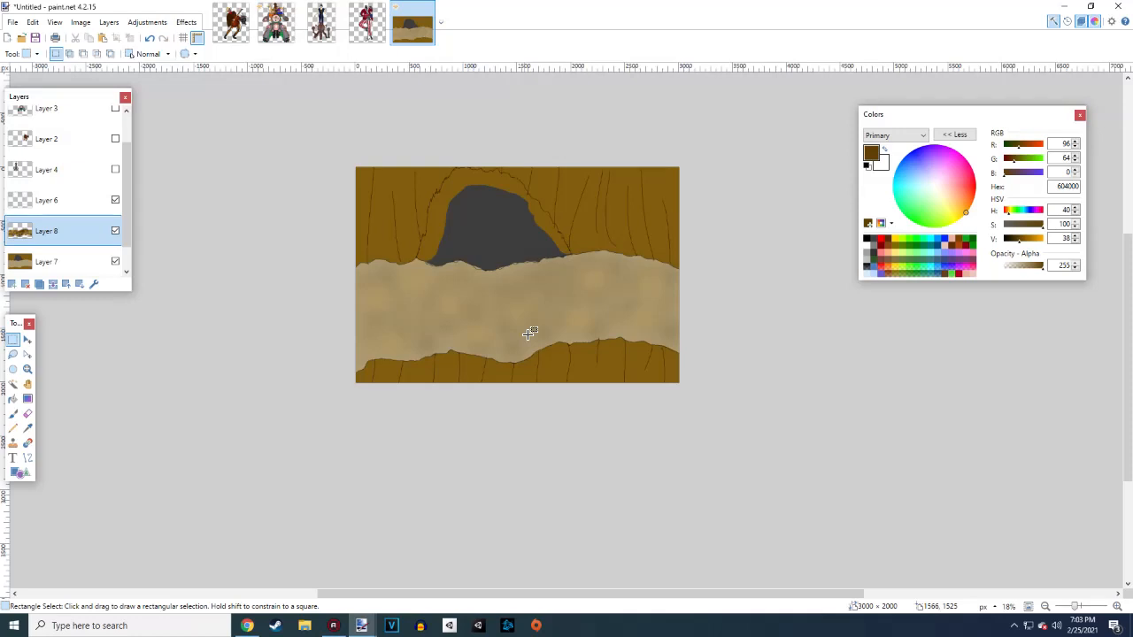
pyautogui.scroll(6, 525, 265)
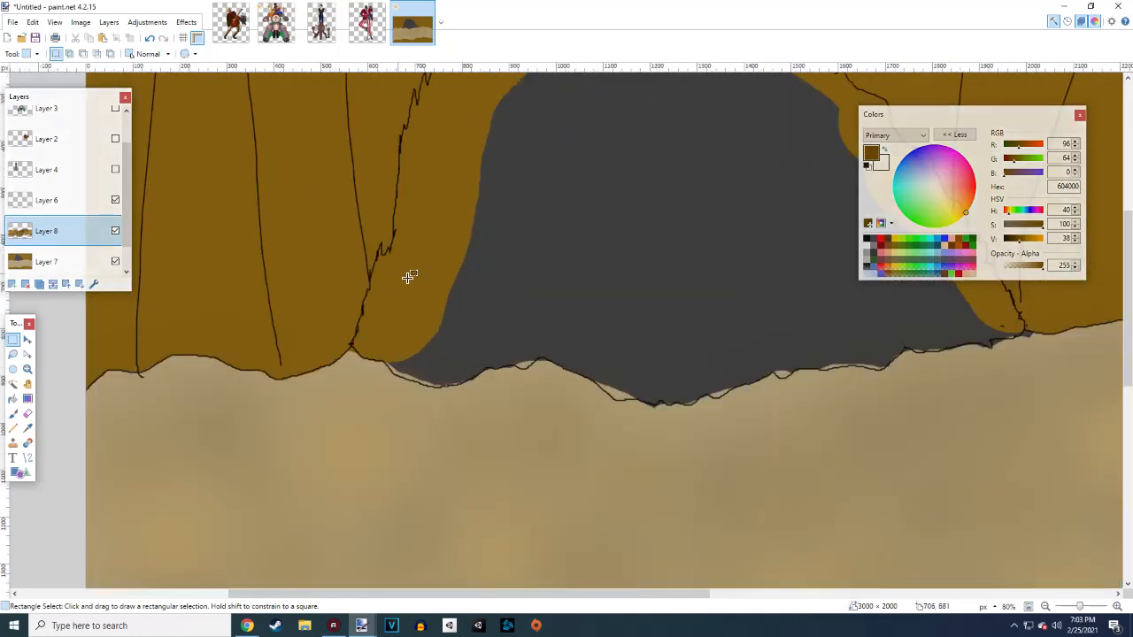
pyautogui.click(11, 283)
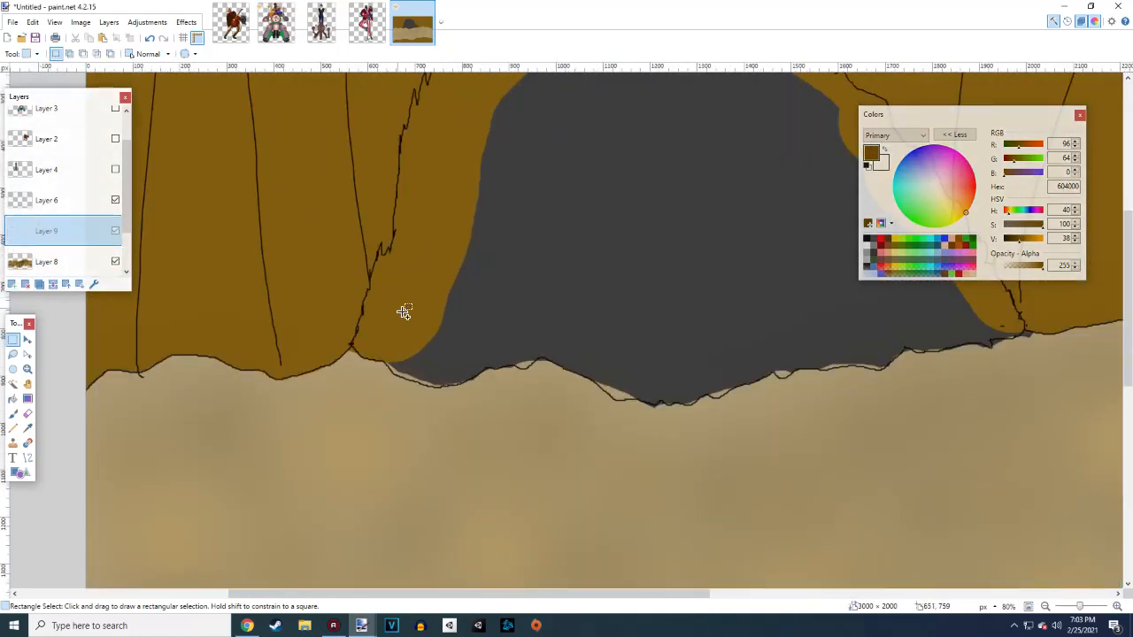
pyautogui.scroll(-3, 466, 311)
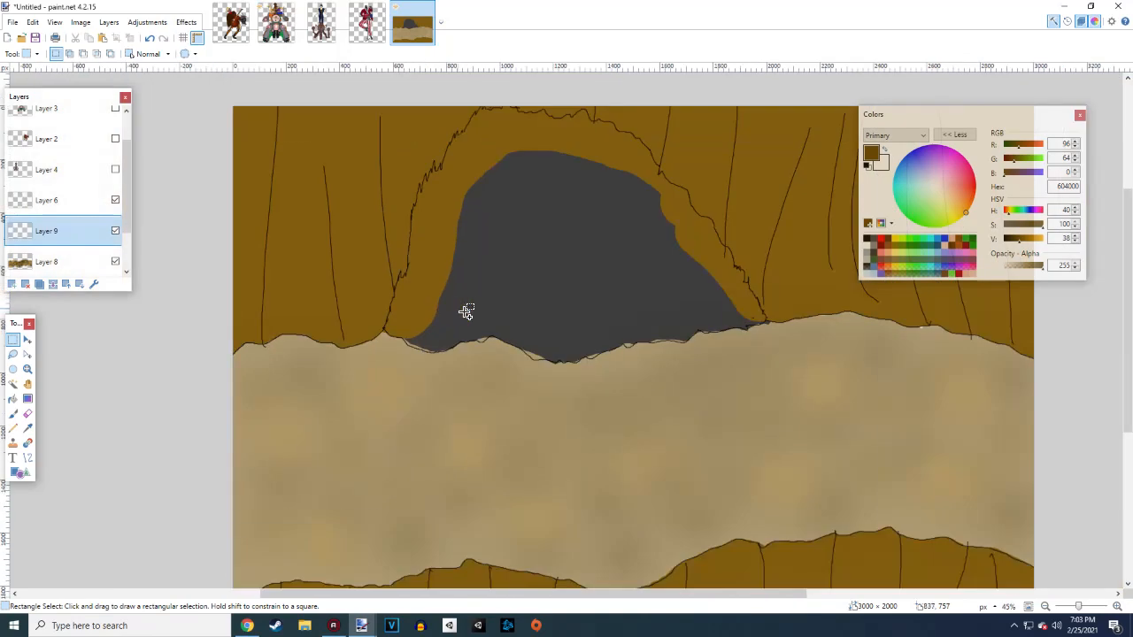
pyautogui.click(867, 167)
pyautogui.scroll(1, 495, 275)
pyautogui.scroll(-2, 467, 303)
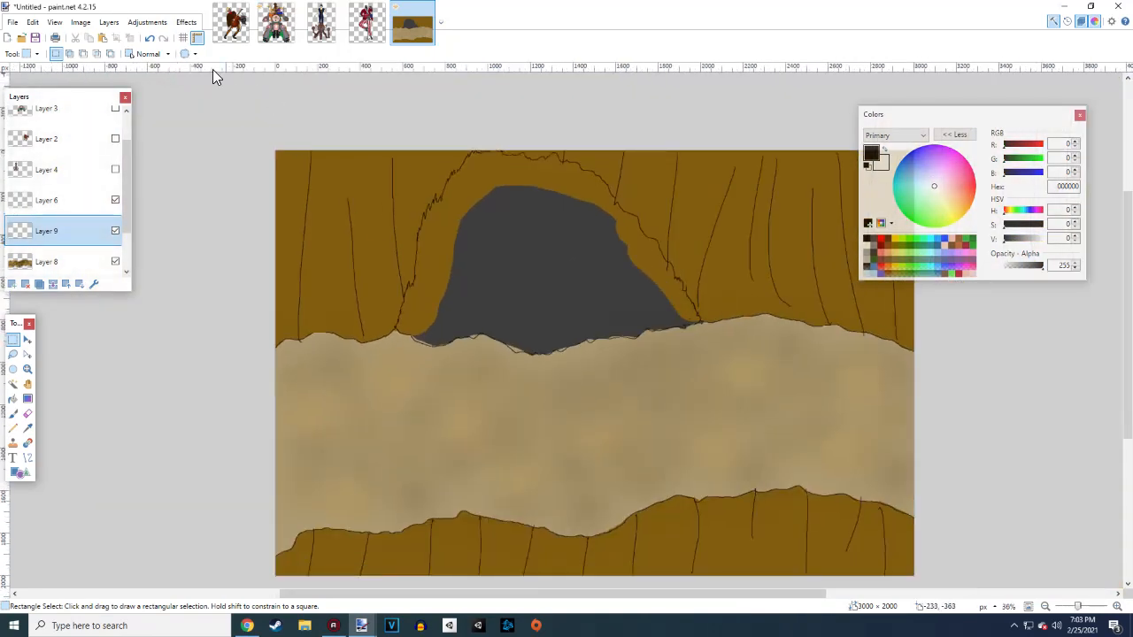
pyautogui.click(12, 415)
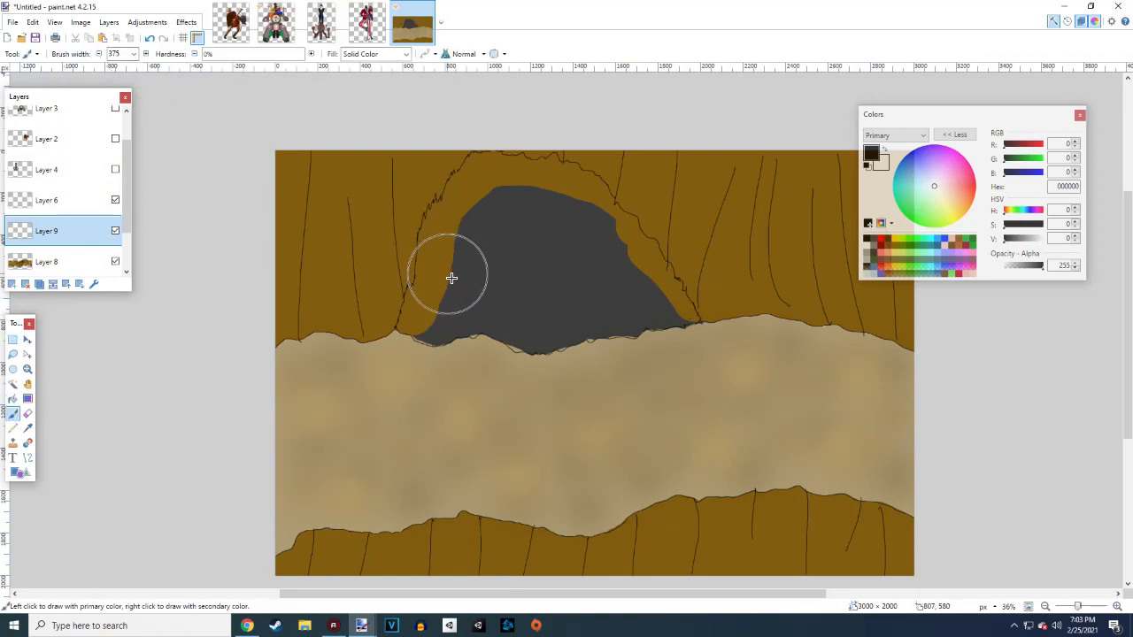
pyautogui.moveTo(417, 311)
pyautogui.mouseDown()
pyautogui.moveTo(457, 253)
pyautogui.moveTo(469, 208)
pyautogui.moveTo(491, 181)
pyautogui.moveTo(526, 172)
pyautogui.moveTo(612, 222)
pyautogui.moveTo(673, 309)
pyautogui.moveTo(631, 323)
pyautogui.moveTo(463, 311)
pyautogui.moveTo(464, 294)
pyautogui.moveTo(518, 253)
pyautogui.moveTo(571, 257)
pyautogui.moveTo(610, 195)
pyautogui.moveTo(632, 204)
pyautogui.mouseUp()
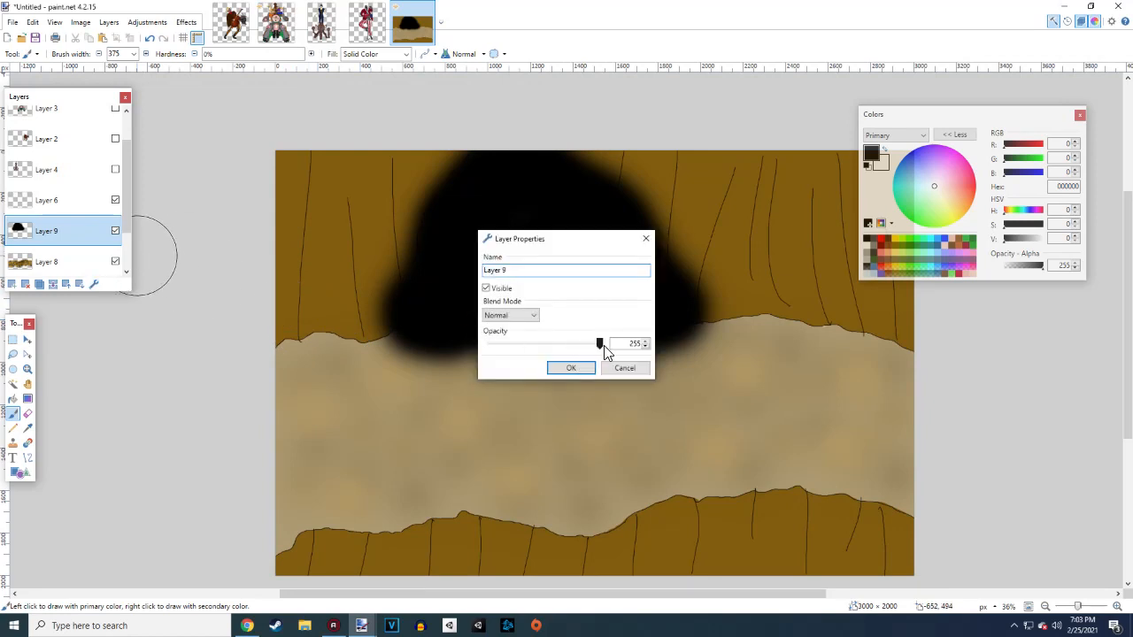
# Lower the opacity of Layer 9 to 120
pyautogui.moveTo(590, 347); pyautogui.dragTo(564, 347)
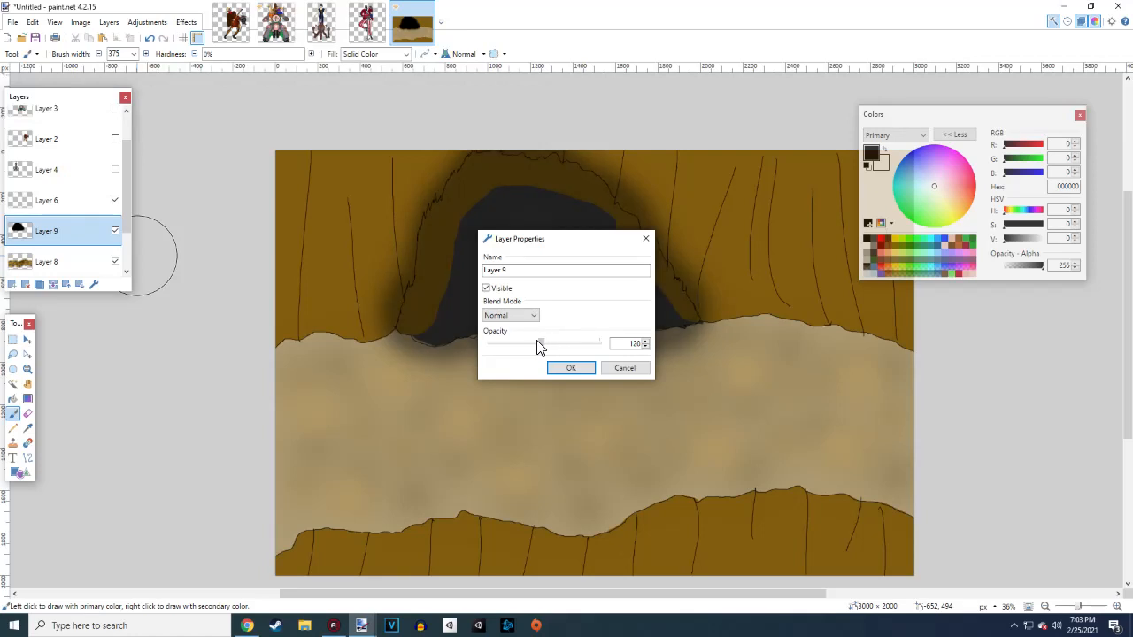
pyautogui.click(569, 372)
pyautogui.scroll(-2, 610, 338)
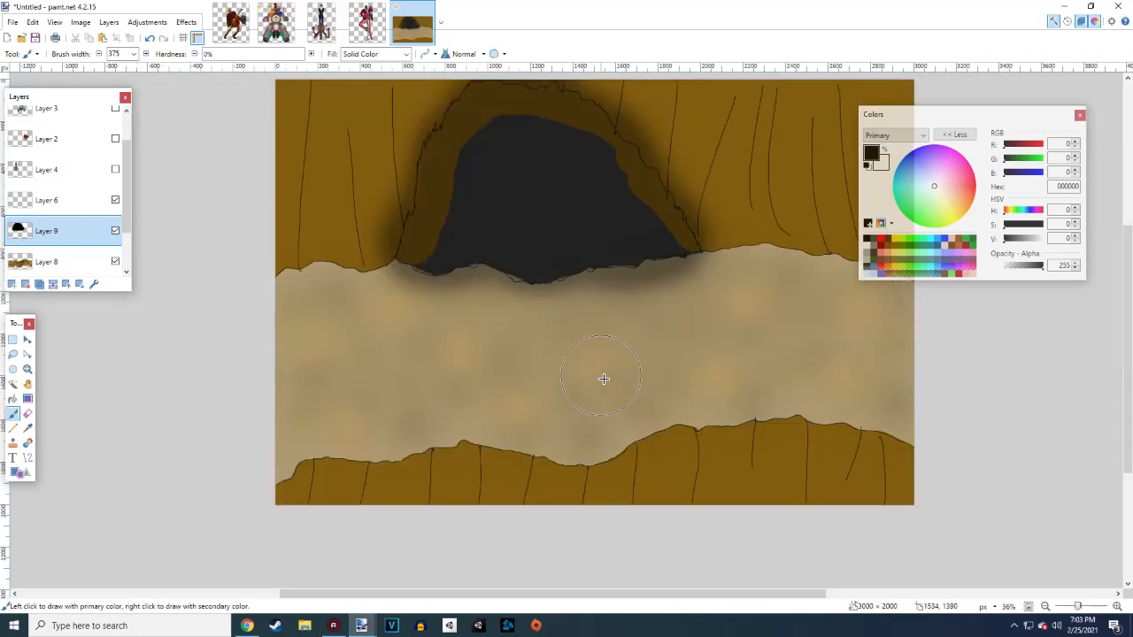
pyautogui.scroll(2, 604, 379)
# Sample the opening's dark grey (3D3D3D) from Layer 7 and brush it softly over the opening's inner and upper edges
pyautogui.click(57, 262)
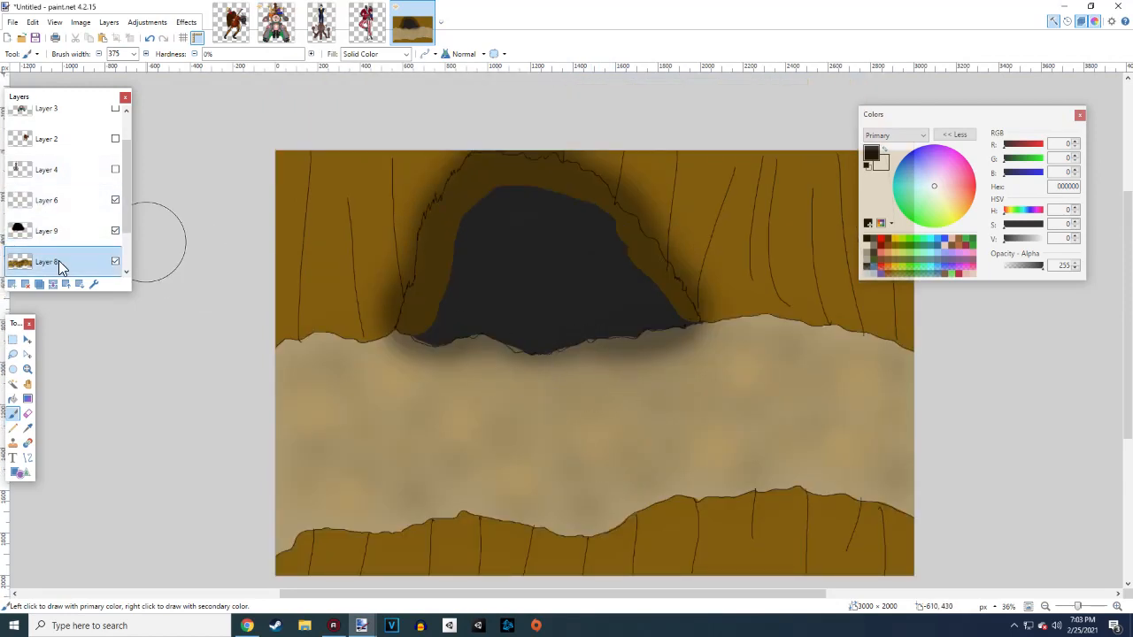
pyautogui.scroll(-1, 92, 248)
pyautogui.click(53, 234)
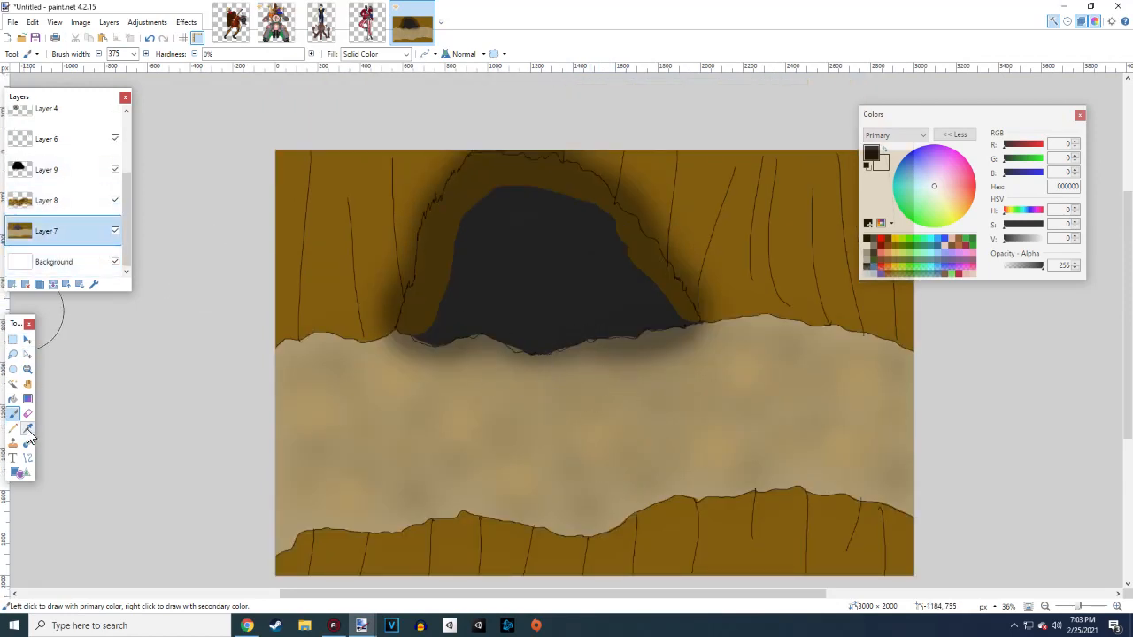
pyautogui.click(27, 429)
pyautogui.click(498, 285)
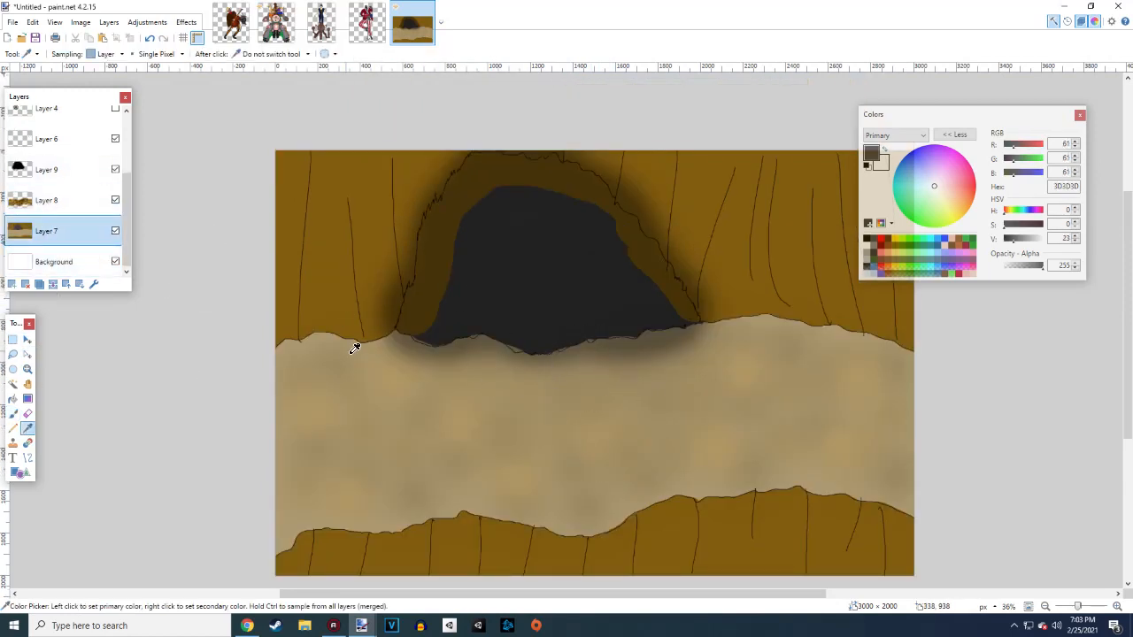
pyautogui.click(12, 413)
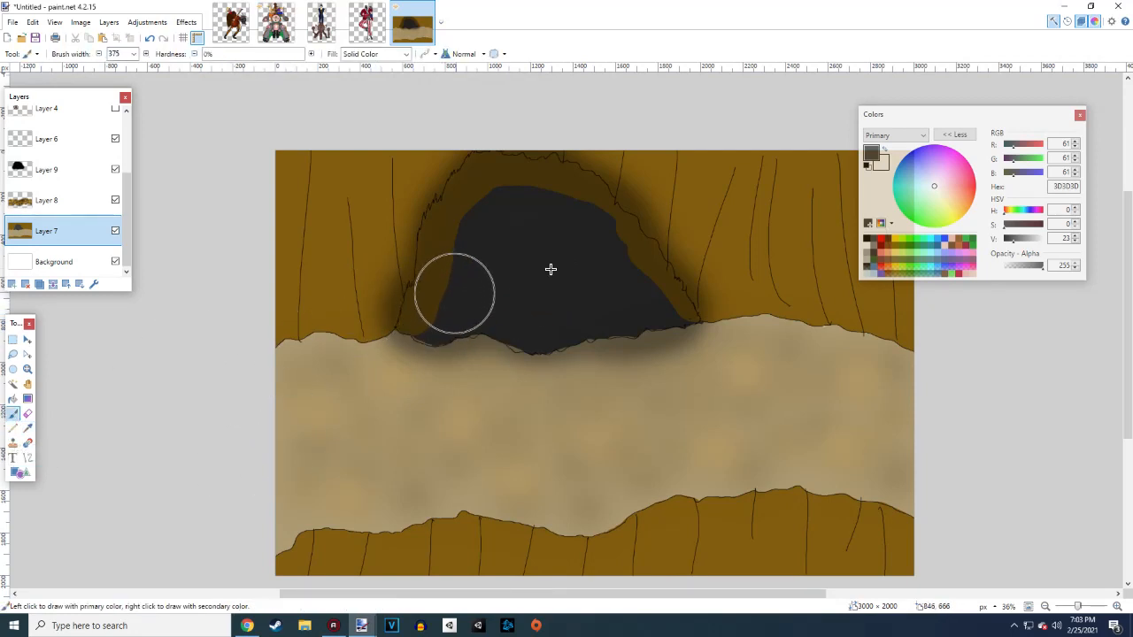
pyautogui.moveTo(461, 293)
pyautogui.mouseDown()
pyautogui.moveTo(490, 218)
pyautogui.moveTo(534, 206)
pyautogui.moveTo(591, 241)
pyautogui.moveTo(631, 293)
pyautogui.mouseUp()
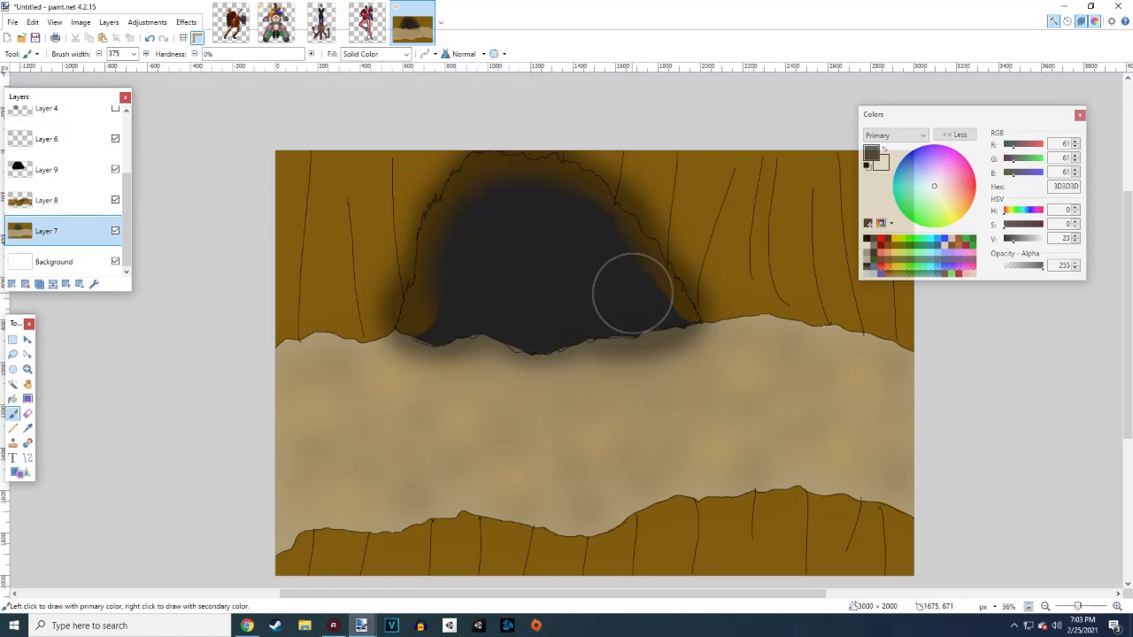
# Fill the cave opening's remaining edges on Layer 7 with the dark grey, using a soft 95 px brush
pyautogui.click(134, 54)
pyautogui.click(150, 65)
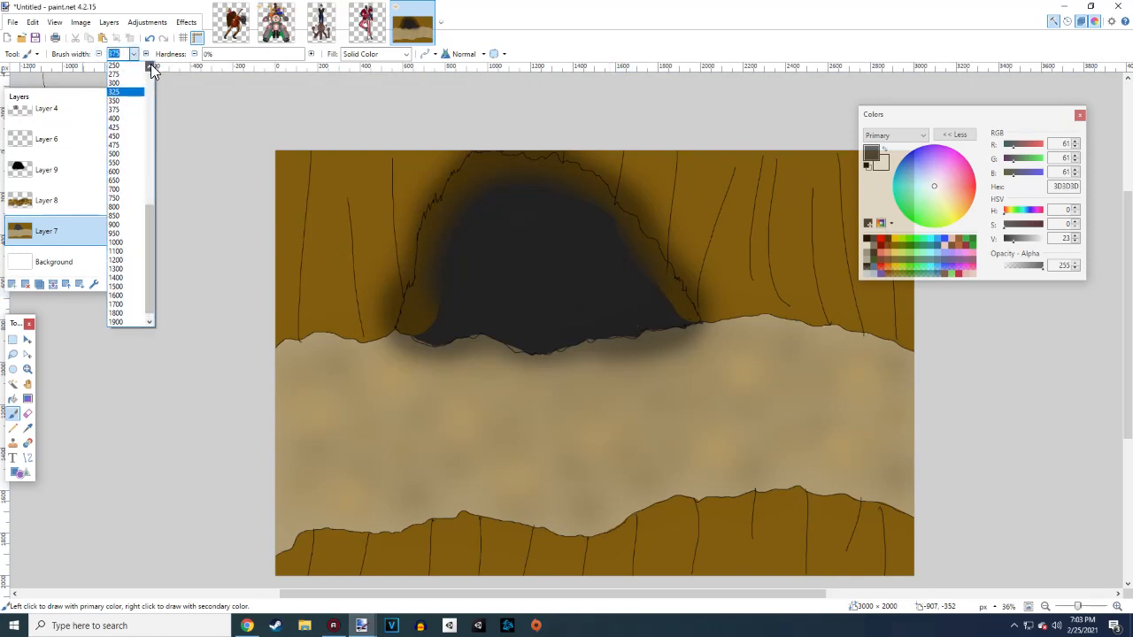
pyautogui.click(150, 65)
pyautogui.click(148, 65)
pyautogui.click(149, 65)
pyautogui.click(148, 66)
pyautogui.click(149, 65)
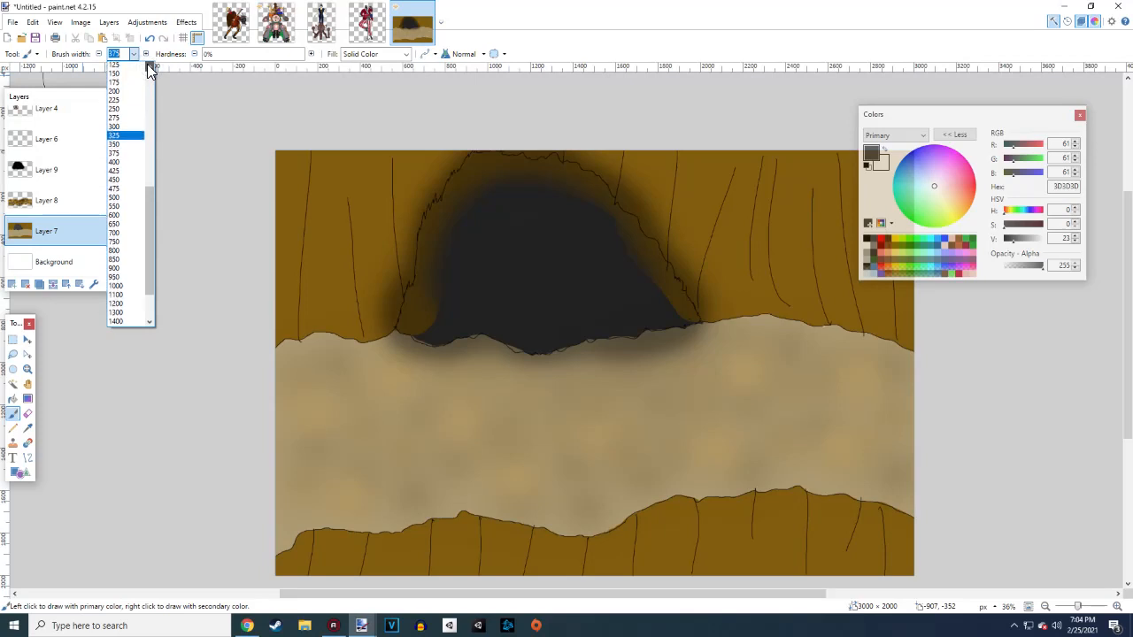
pyautogui.click(147, 64)
pyautogui.click(147, 64)
pyautogui.click(147, 64)
pyautogui.click(121, 95)
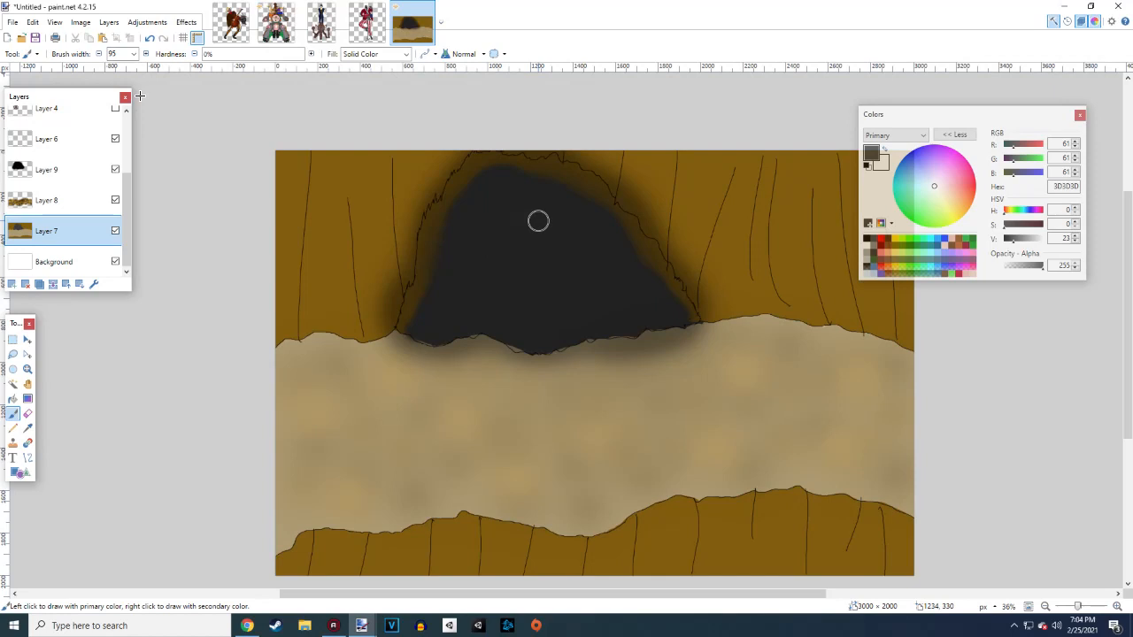
pyautogui.scroll(-3, 443, 259)
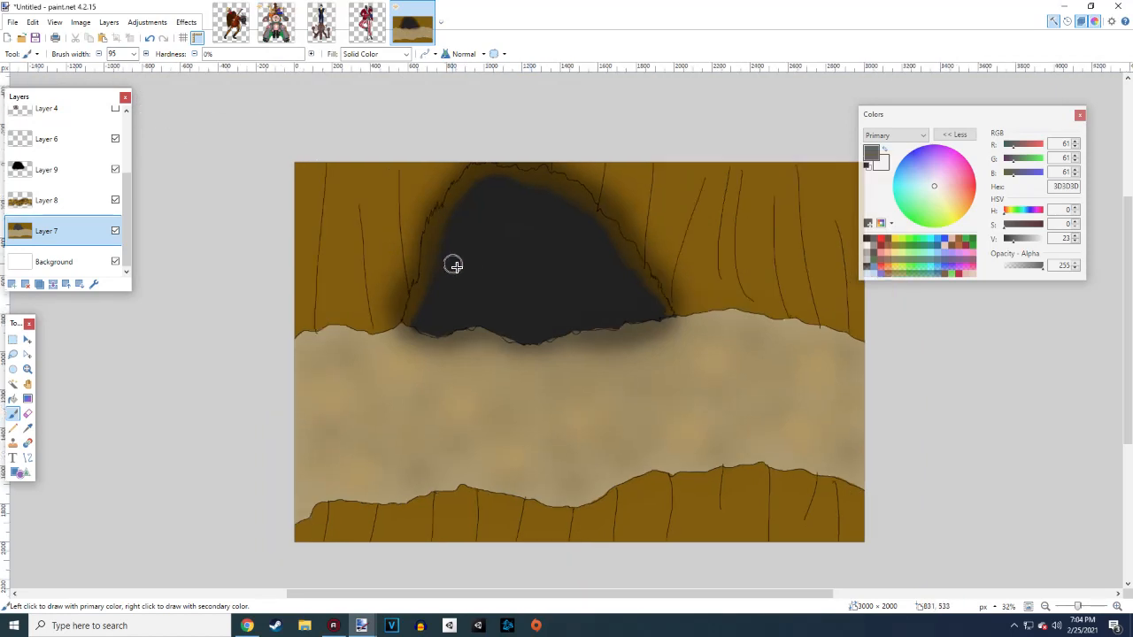
pyautogui.scroll(3, 415, 254)
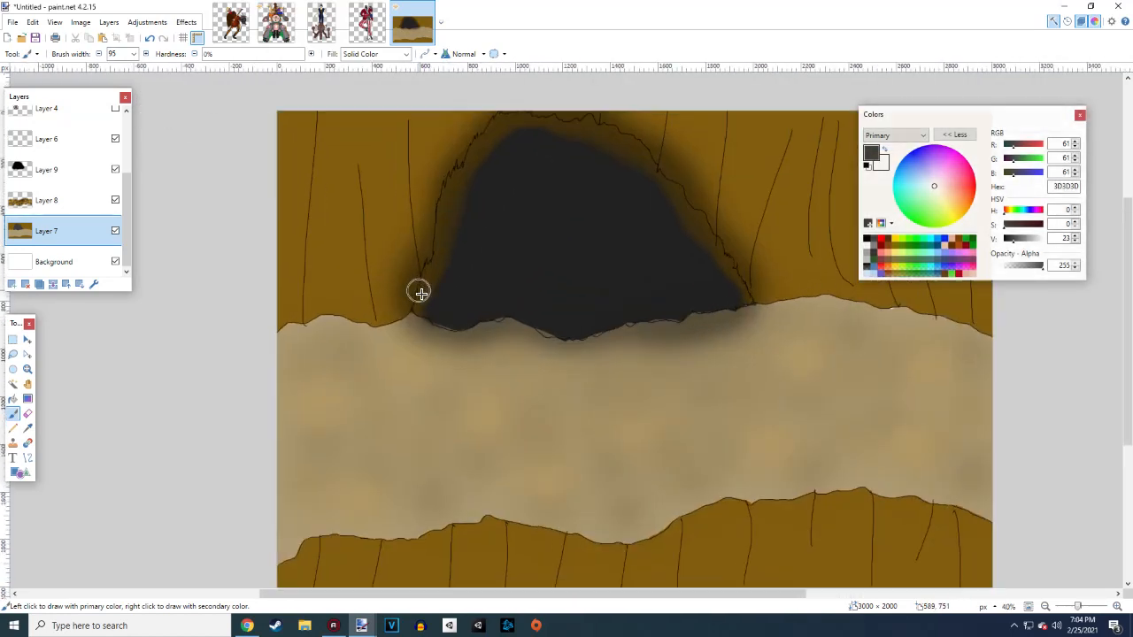
# Erase the shadow spilling beyond the cave rim onto the walls on Layer 9 with a soft 300 px eraser
pyautogui.click(78, 173)
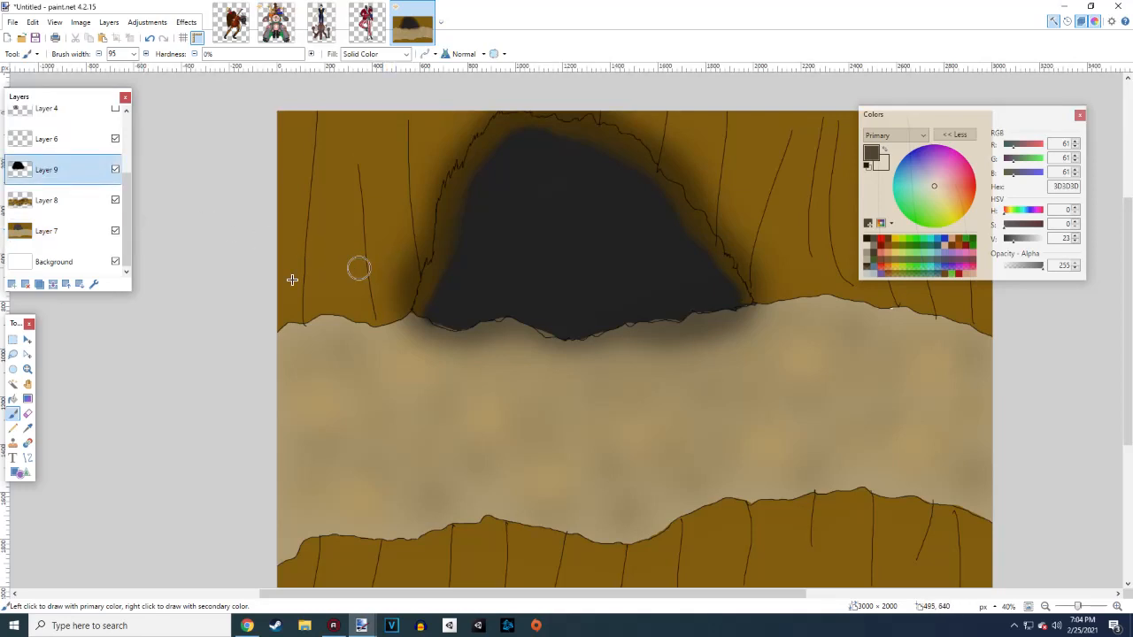
pyautogui.click(28, 413)
pyautogui.moveTo(402, 287)
pyautogui.mouseDown()
pyautogui.moveTo(394, 296)
pyautogui.moveTo(423, 202)
pyautogui.moveTo(413, 198)
pyautogui.mouseUp()
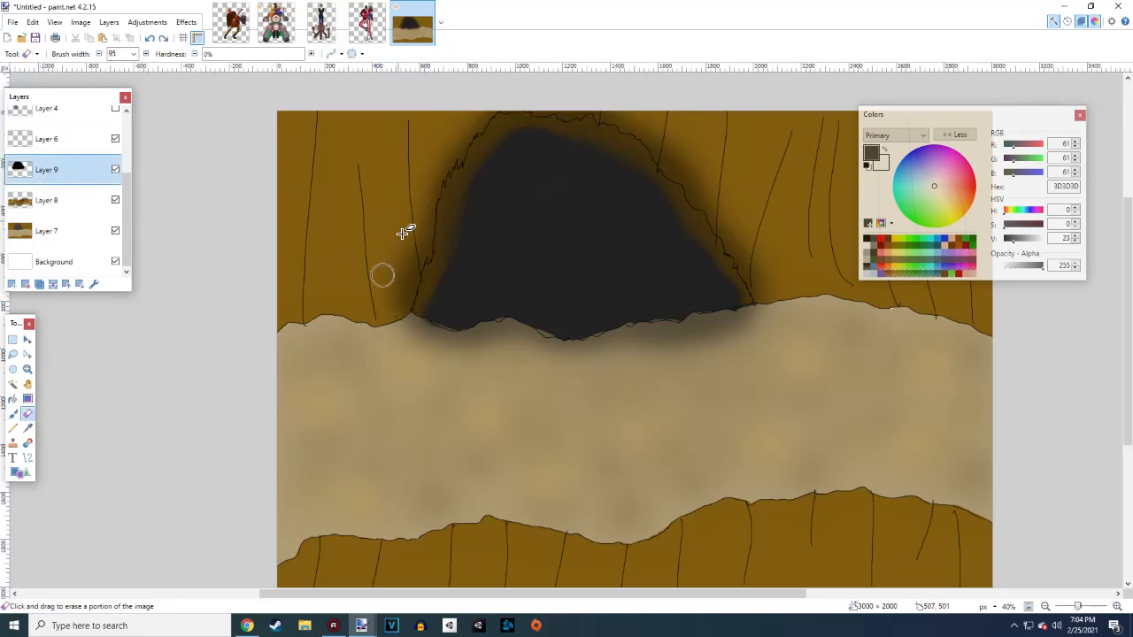
pyautogui.click(137, 54)
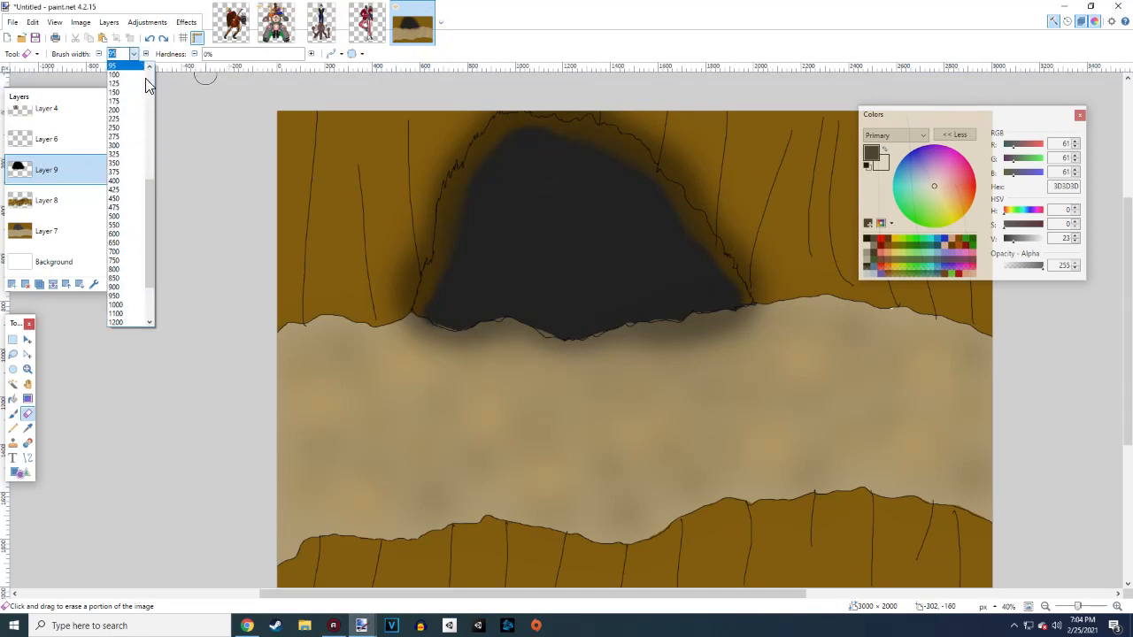
pyautogui.click(124, 149)
pyautogui.moveTo(355, 288)
pyautogui.mouseDown()
pyautogui.moveTo(401, 223)
pyautogui.moveTo(375, 302)
pyautogui.moveTo(427, 160)
pyautogui.moveTo(462, 99)
pyautogui.moveTo(486, 85)
pyautogui.mouseUp()
pyautogui.scroll(-1, 630, 152)
pyautogui.scroll(3, 653, 133)
pyautogui.hscroll(1, 611, 218)
pyautogui.hscroll(1, 613, 217)
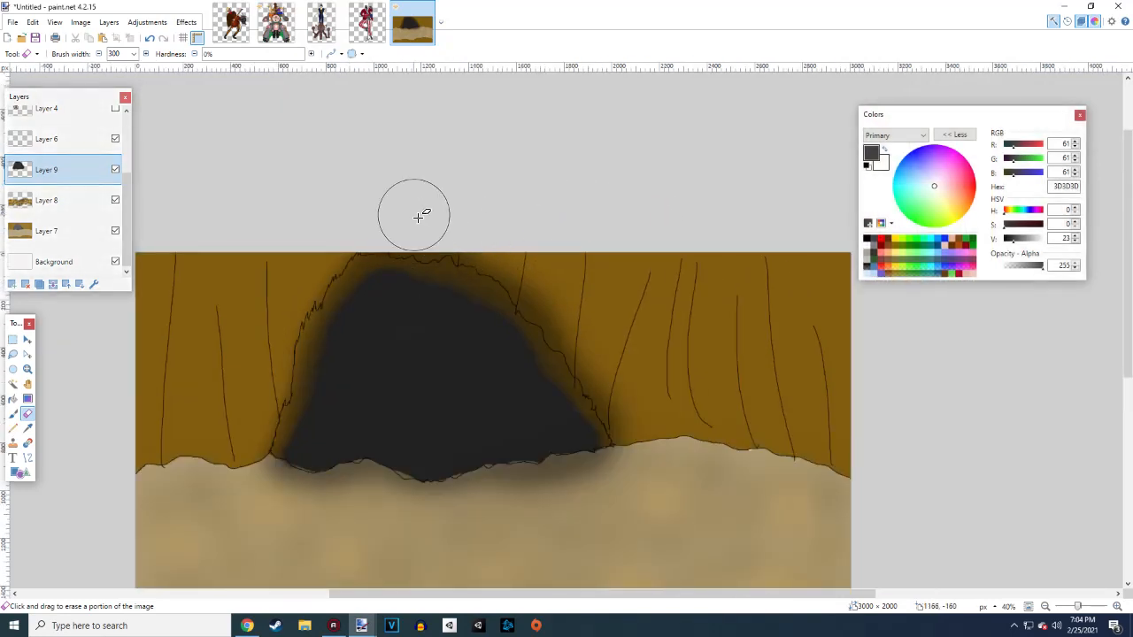
pyautogui.moveTo(592, 349)
pyautogui.mouseDown()
pyautogui.moveTo(659, 433)
pyautogui.moveTo(689, 437)
pyautogui.mouseUp()
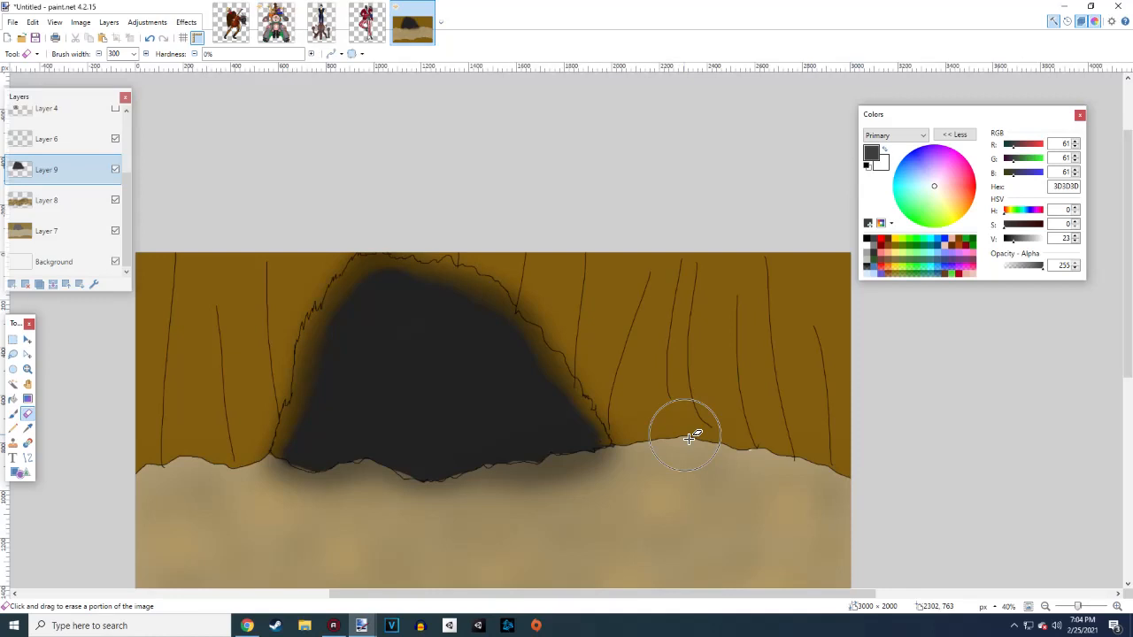
pyautogui.scroll(-5, 690, 437)
pyautogui.scroll(-3, 678, 412)
pyautogui.scroll(-2, 612, 387)
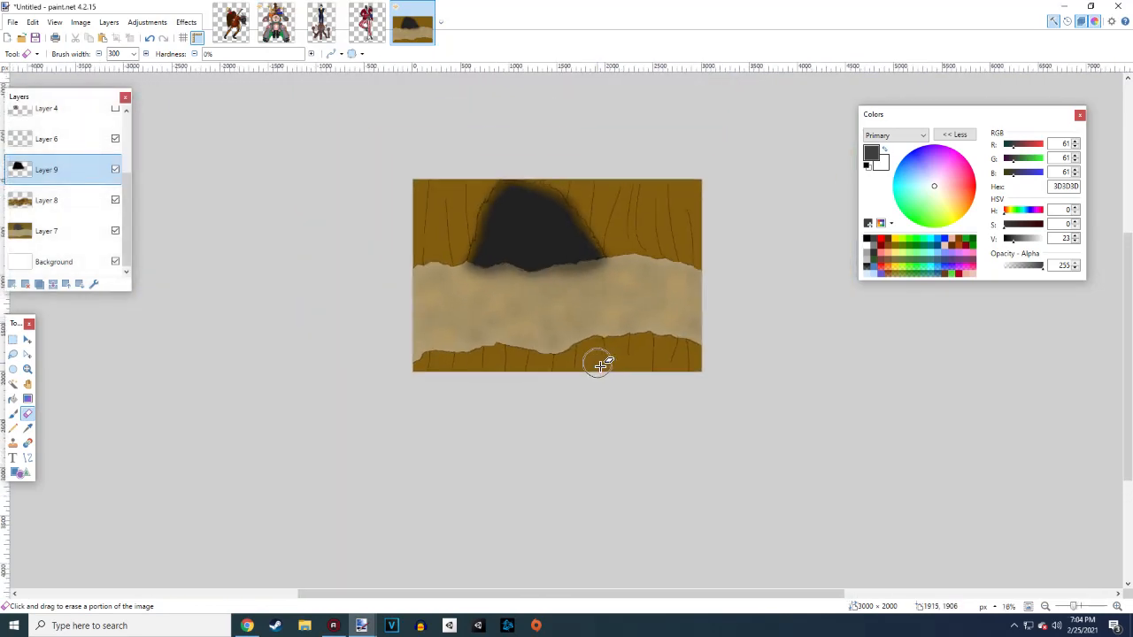
# Add a new layer above Layer 9 and sample the foreground cliff's brown (825D0F) from Layer 7
pyautogui.click(11, 283)
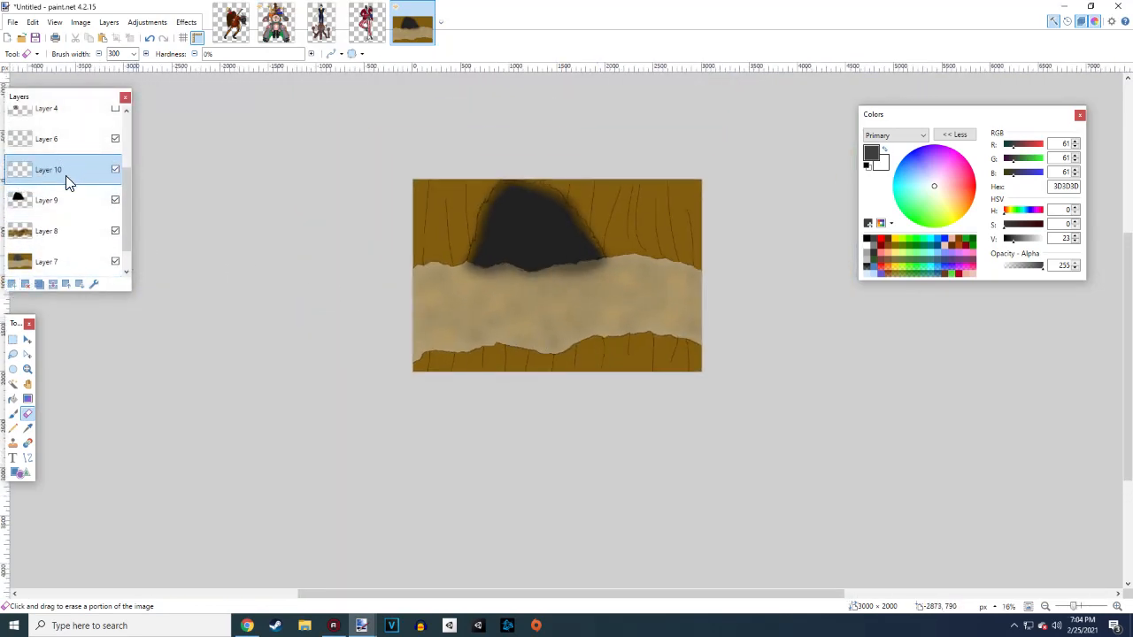
pyautogui.scroll(4, 480, 442)
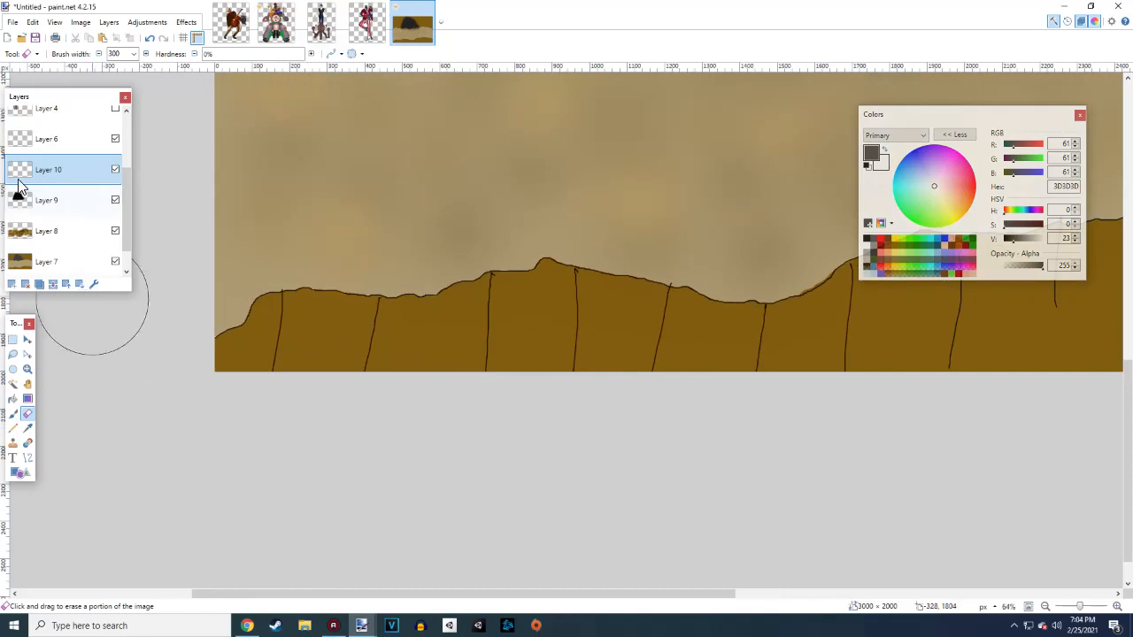
pyautogui.click(40, 261)
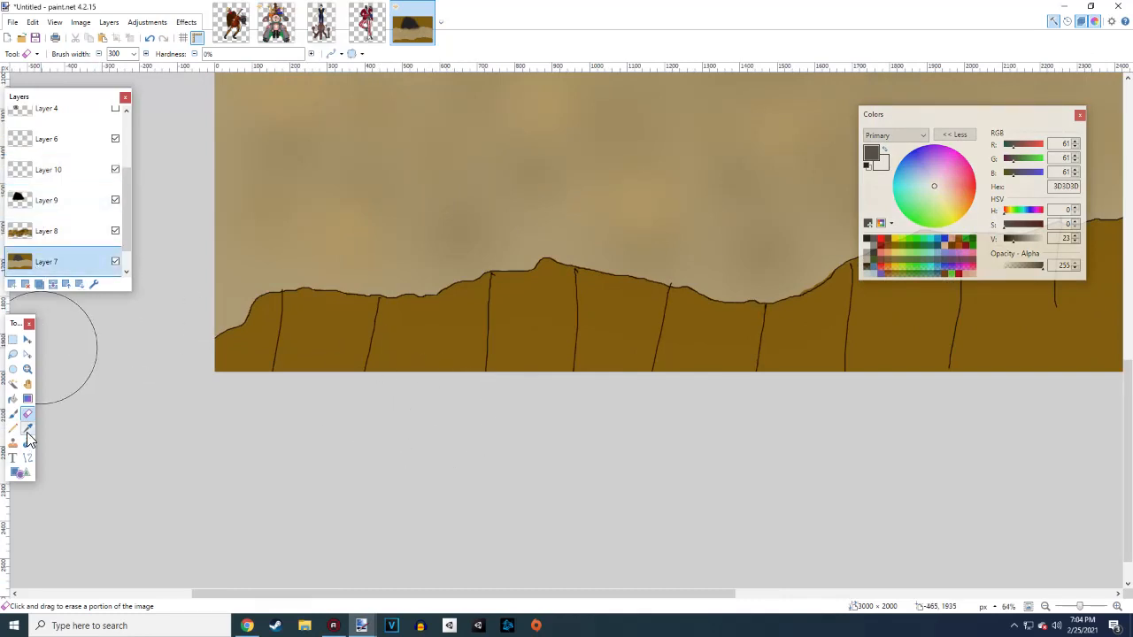
pyautogui.click(28, 429)
pyautogui.click(310, 357)
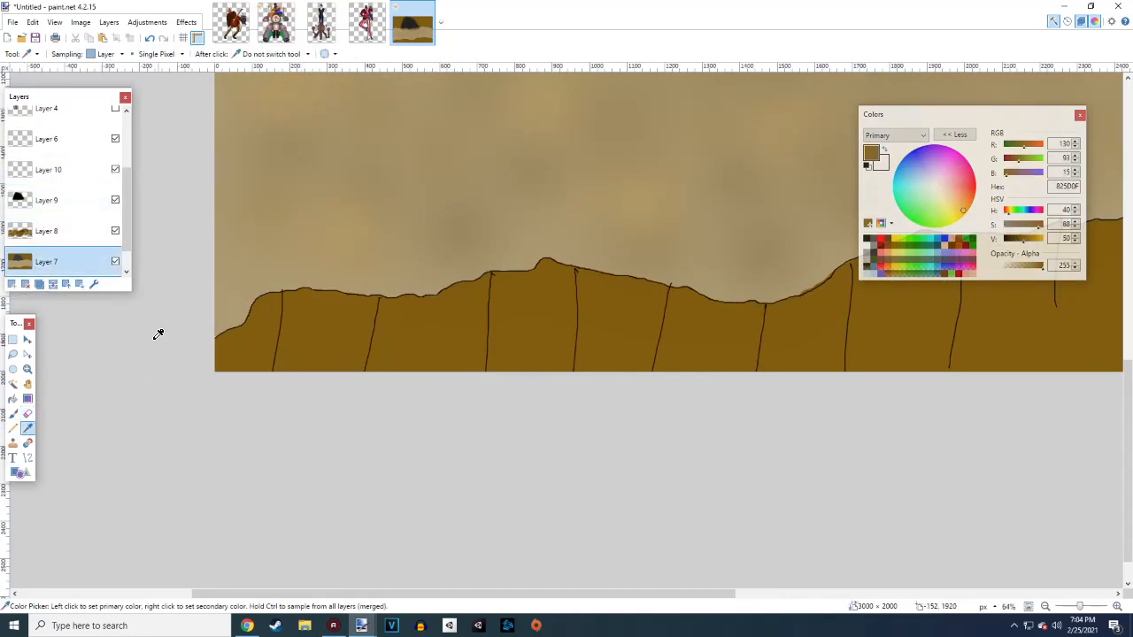
pyautogui.click(40, 174)
pyautogui.scroll(-1, 284, 318)
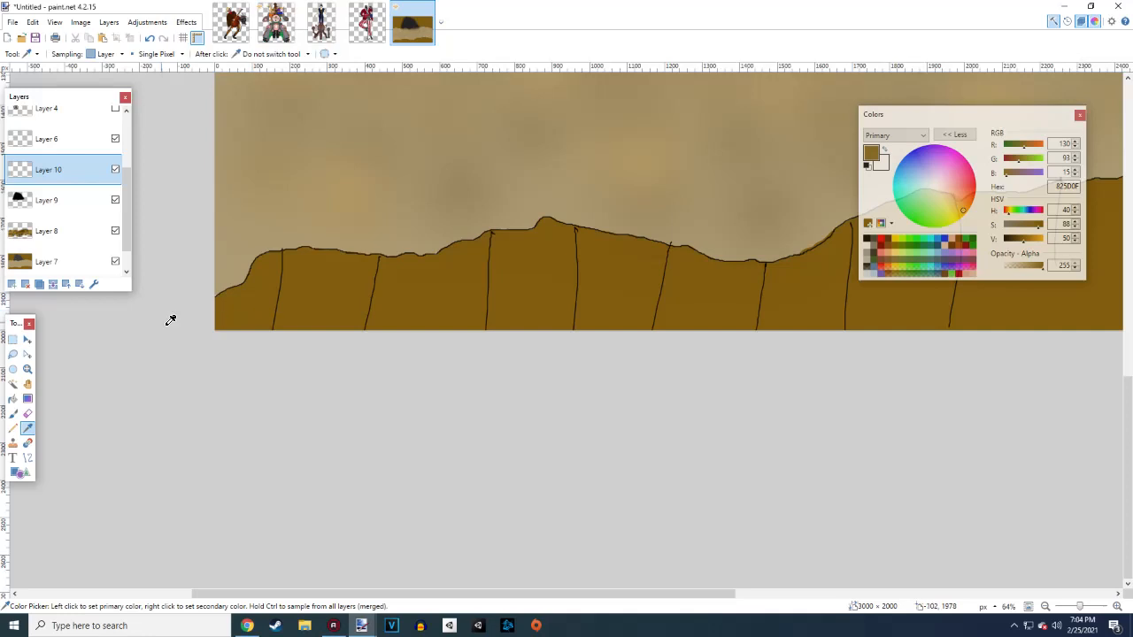
# Draw a 90 px wide line in lighter brown (BC8516) along the cliff's bottom edge on Layer 10, about 3034 px long
pyautogui.click(30, 453)
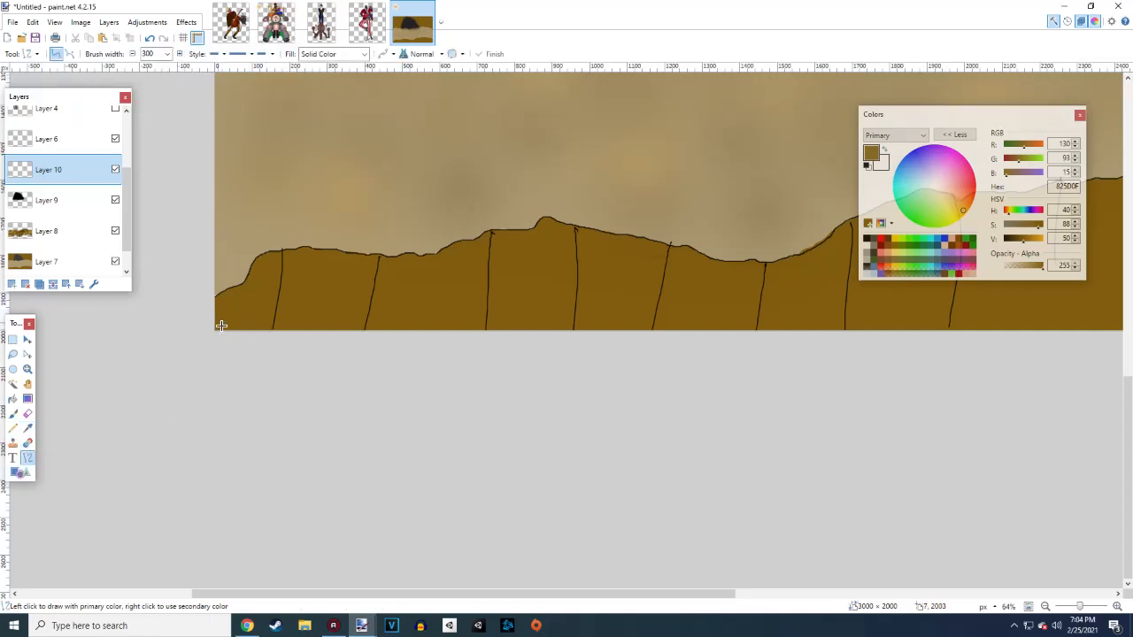
pyautogui.moveTo(221, 325); pyautogui.dragTo(398, 347)
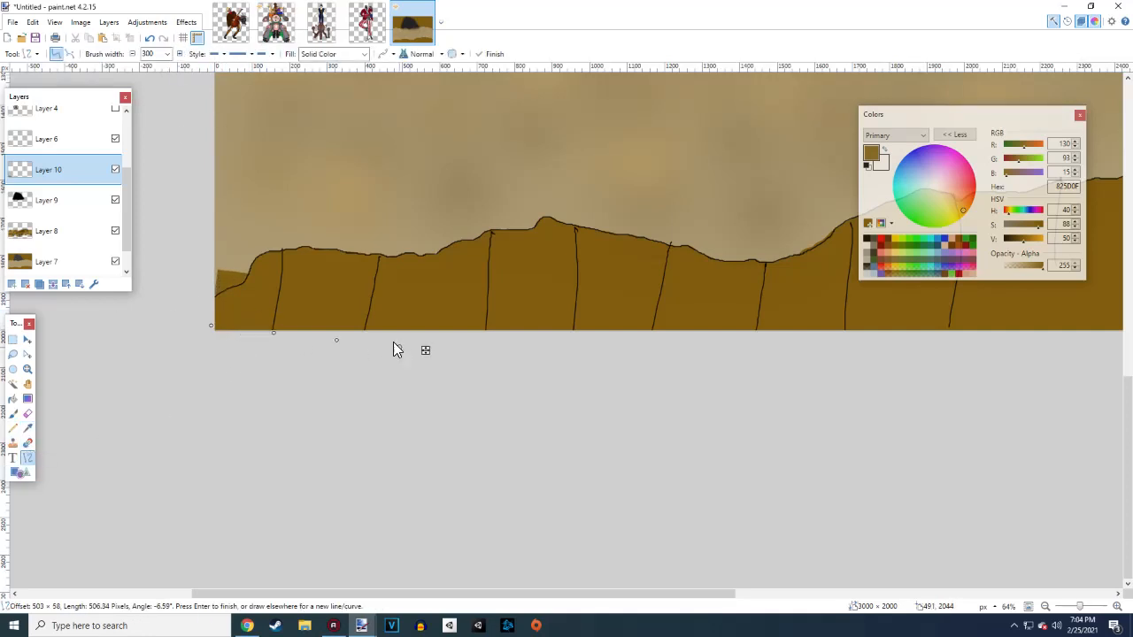
pyautogui.press('Escape')
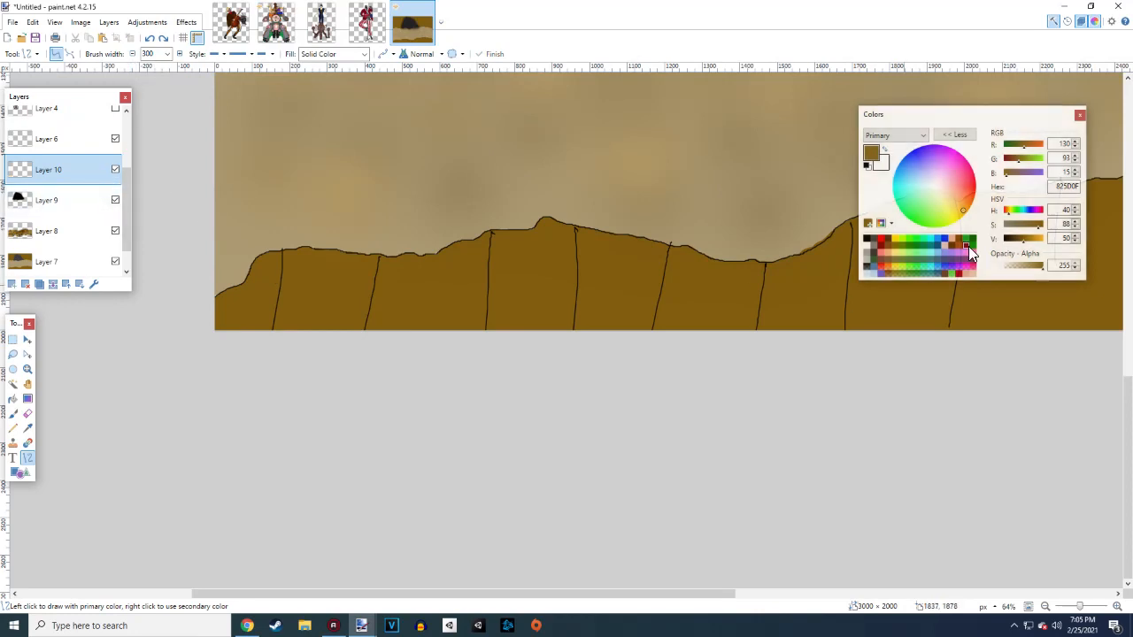
pyautogui.click(1025, 238)
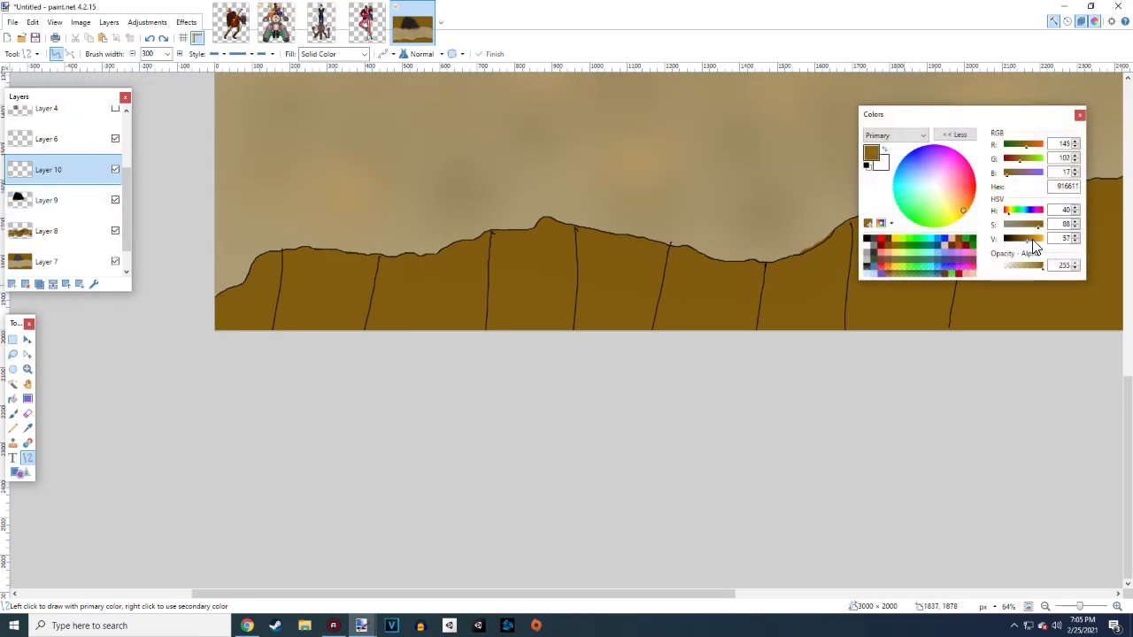
pyautogui.click(1032, 238)
pyautogui.click(168, 54)
pyautogui.scroll(10, 154, 106)
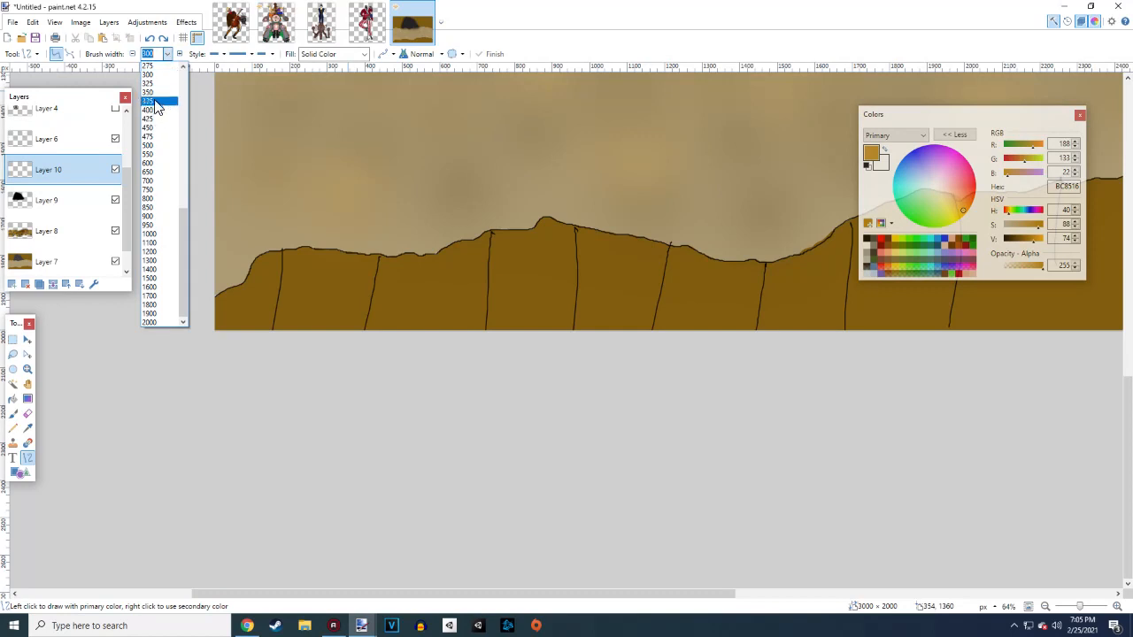
pyautogui.click(147, 88)
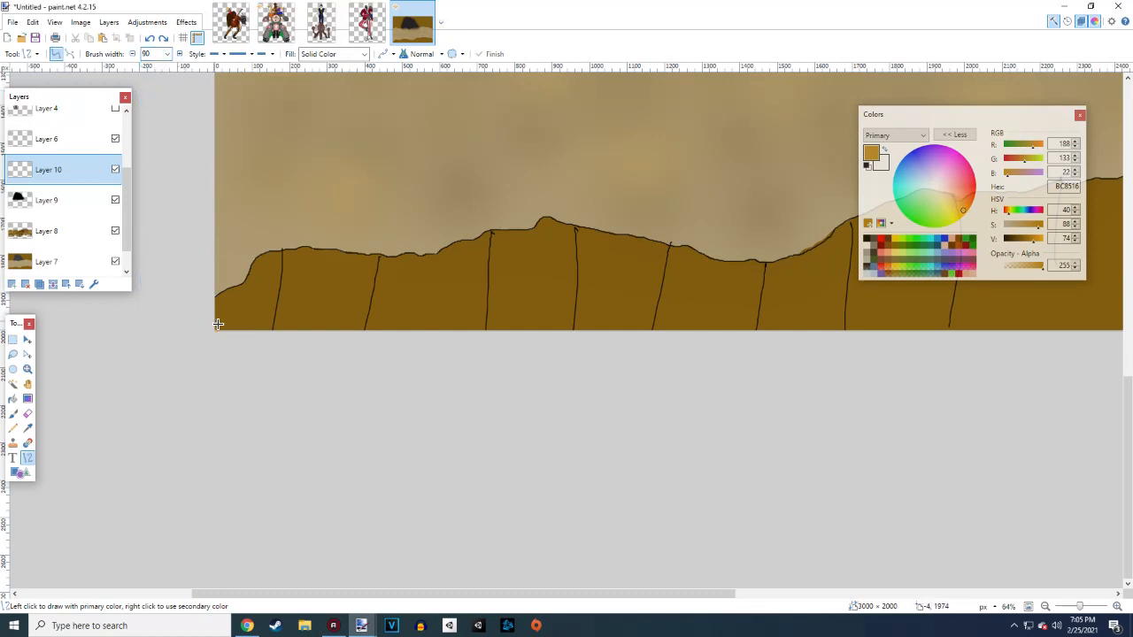
pyautogui.moveTo(217, 323); pyautogui.dragTo(1130, 326)
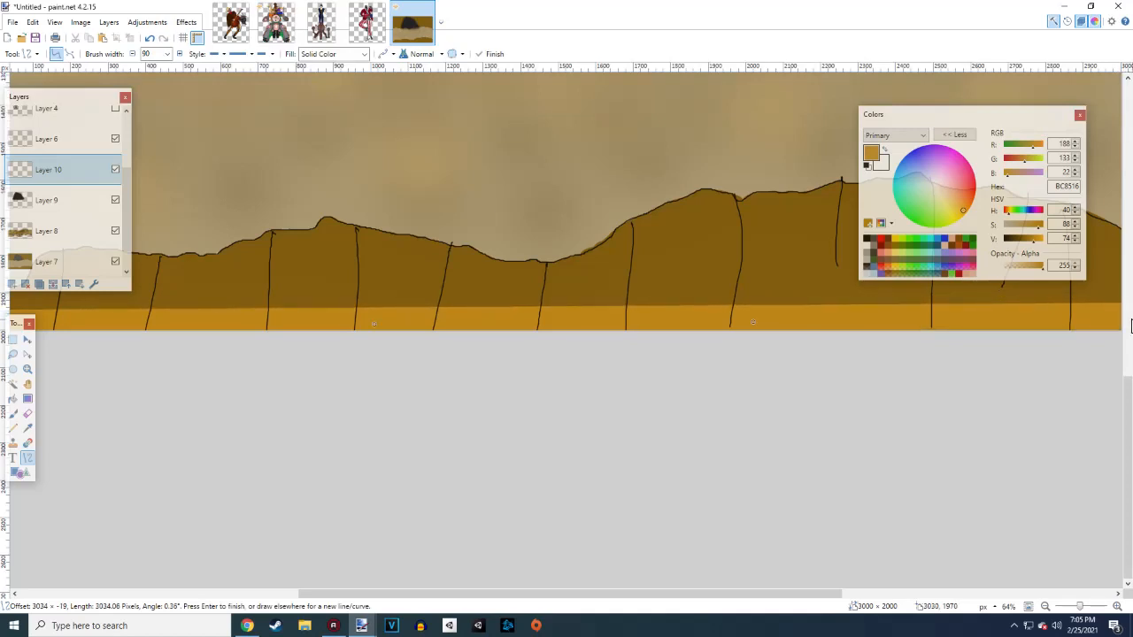
# Bend the light brown line slightly upward near its first third, reduce its width to 65 px and finish it
pyautogui.hscroll(-3, 429, 340)
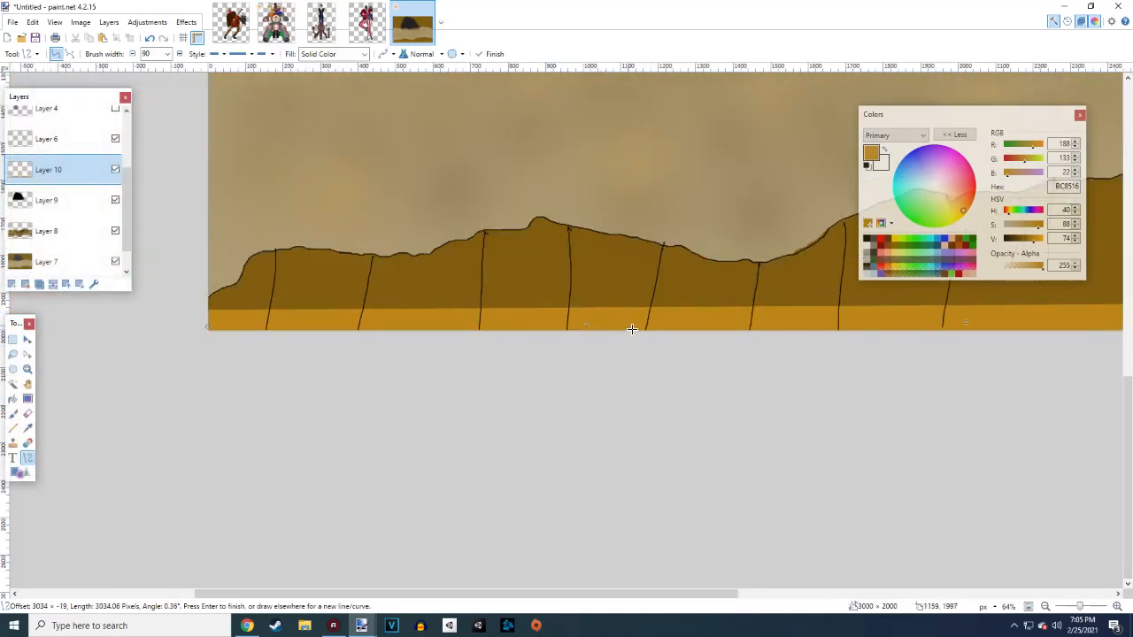
pyautogui.moveTo(589, 324); pyautogui.dragTo(587, 316)
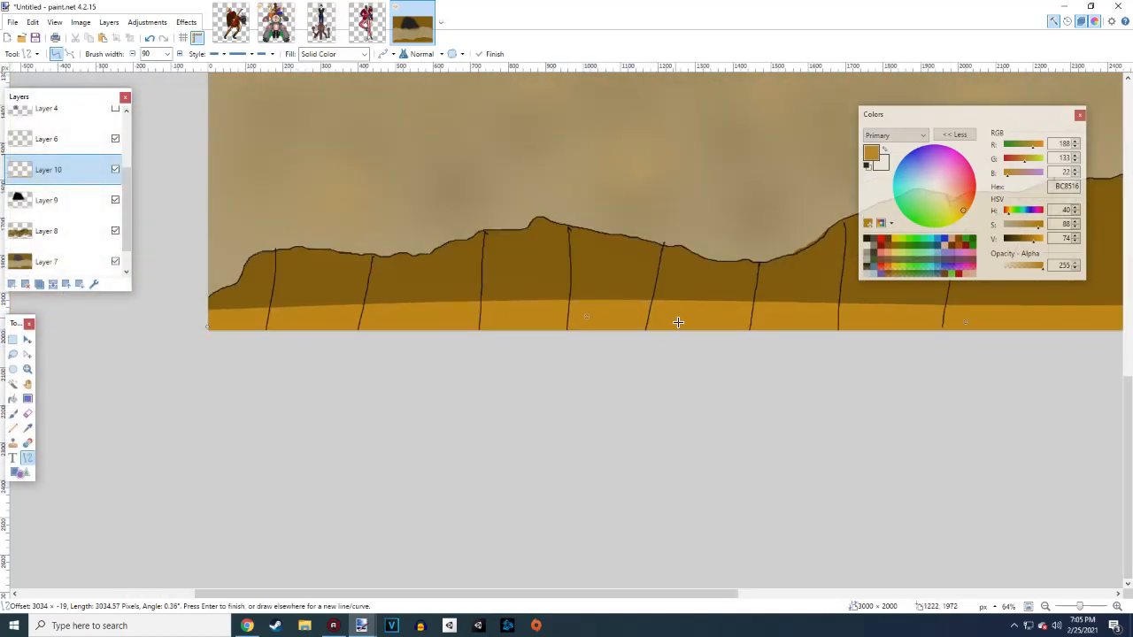
pyautogui.hscroll(3, 678, 322)
pyautogui.moveTo(758, 324)
pyautogui.mouseDown()
pyautogui.moveTo(765, 316)
pyautogui.moveTo(767, 327)
pyautogui.mouseUp()
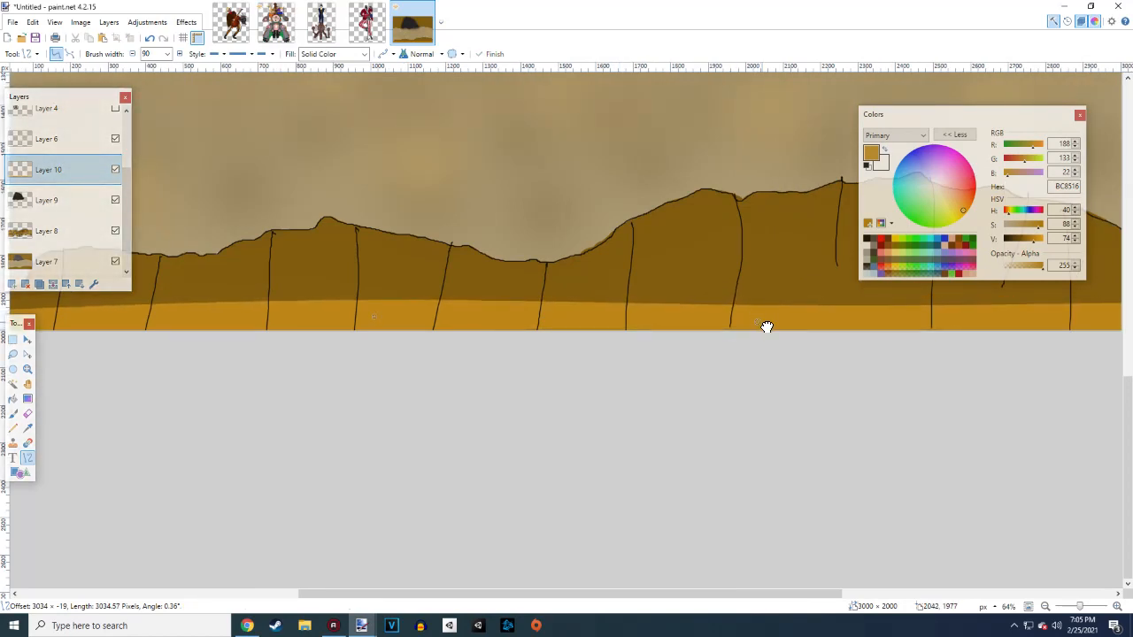
pyautogui.click(150, 54)
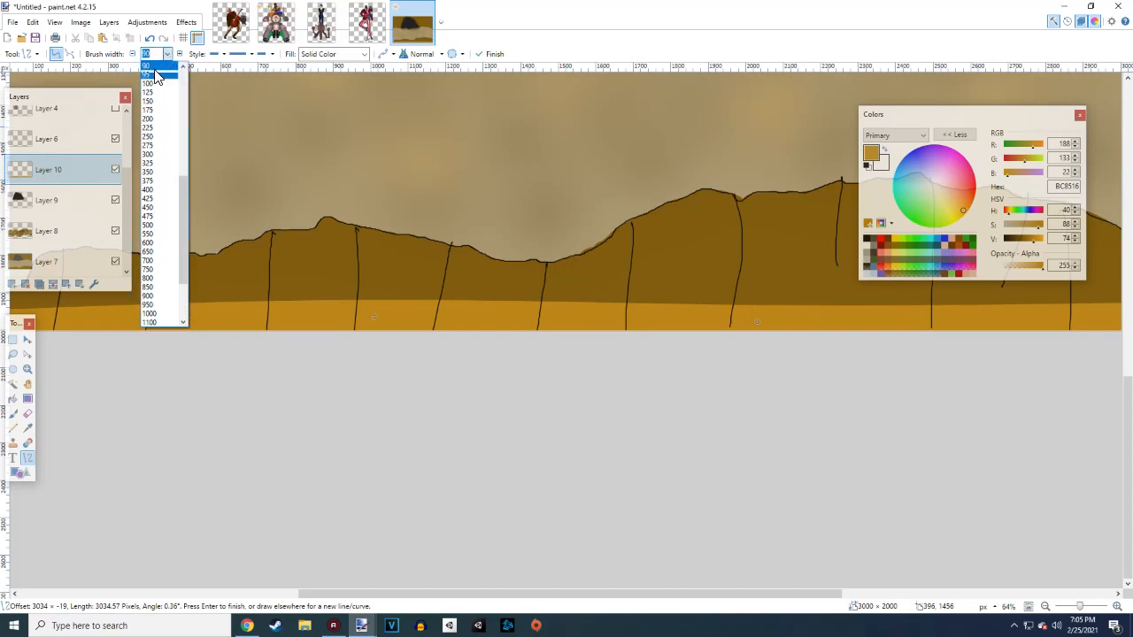
pyautogui.scroll(2, 155, 72)
pyautogui.click(152, 75)
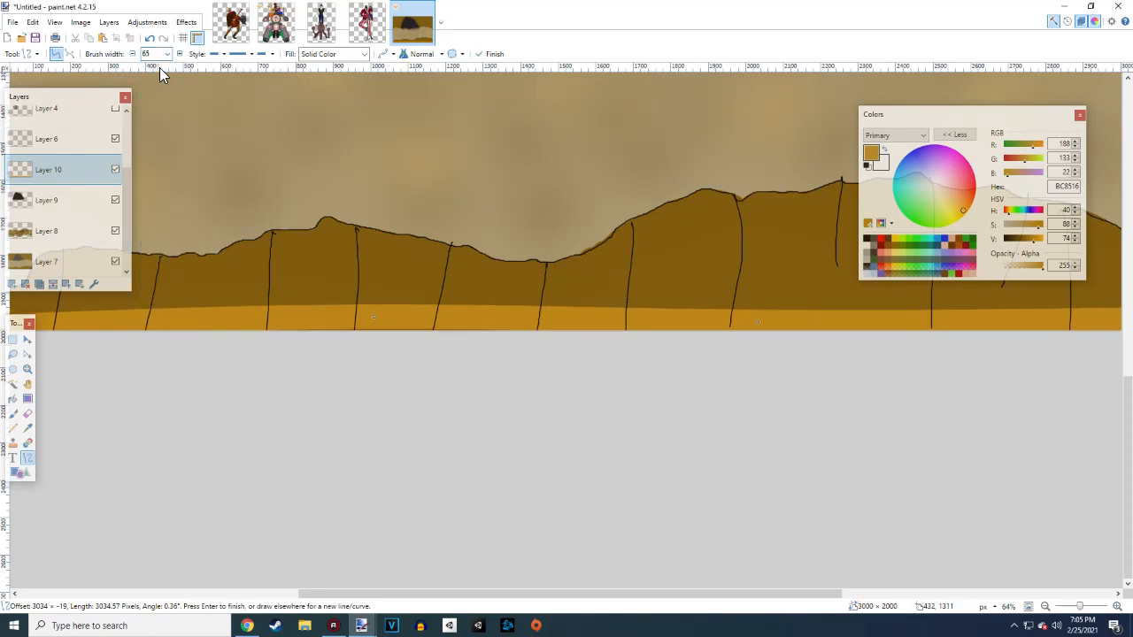
pyautogui.hscroll(-5, 371, 286)
pyautogui.hscroll(10, 378, 298)
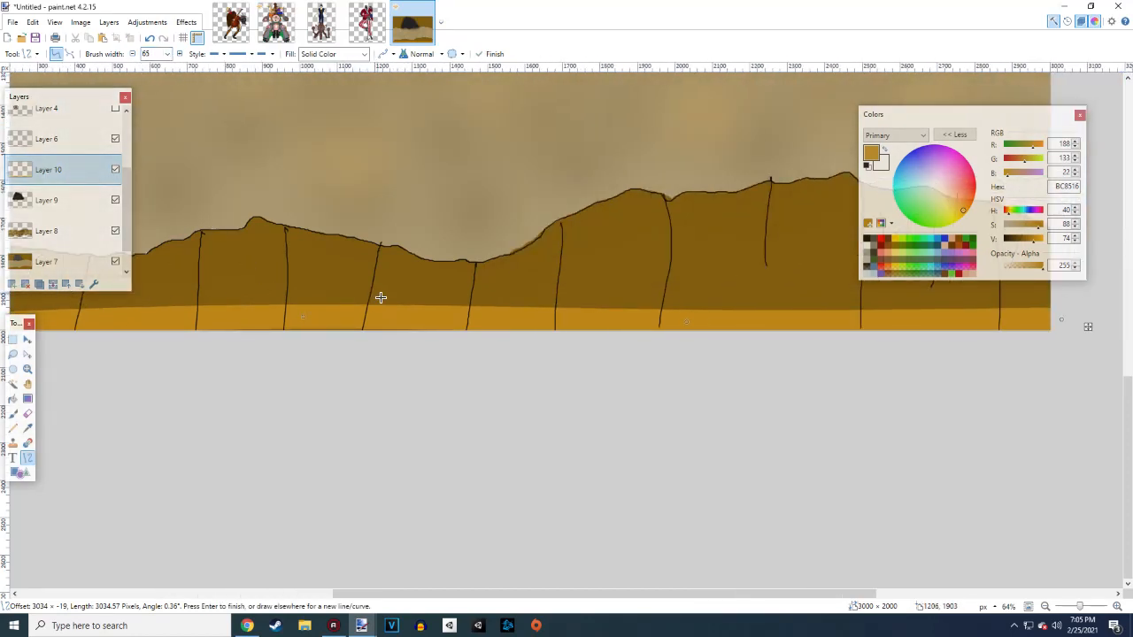
pyautogui.hscroll(-10, 387, 298)
pyautogui.hscroll(1, 410, 311)
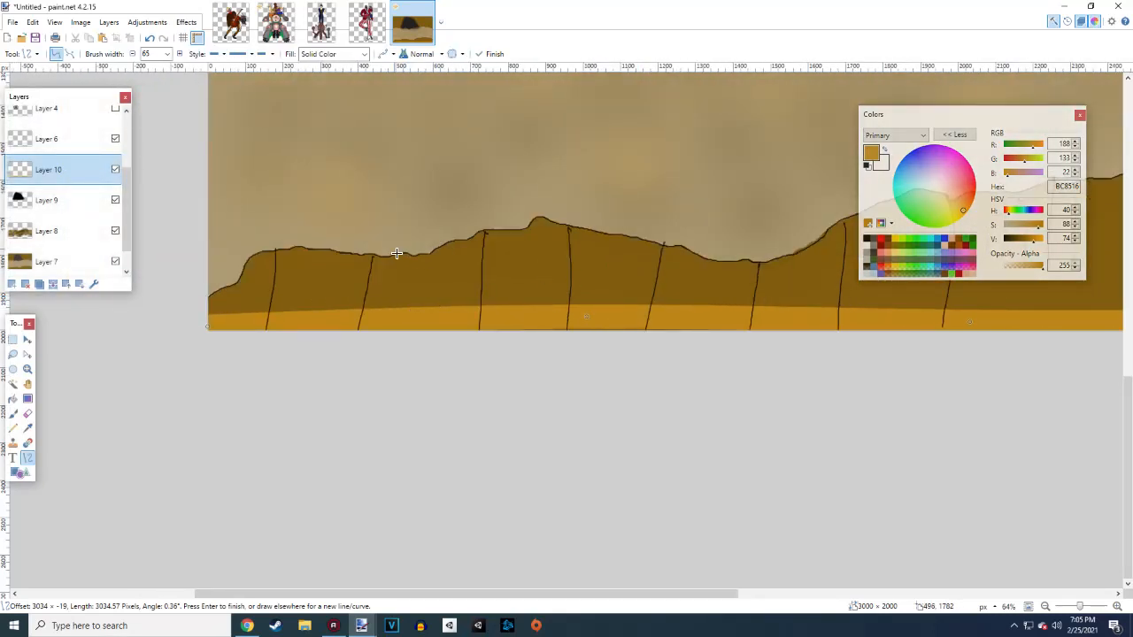
pyautogui.press('Return')
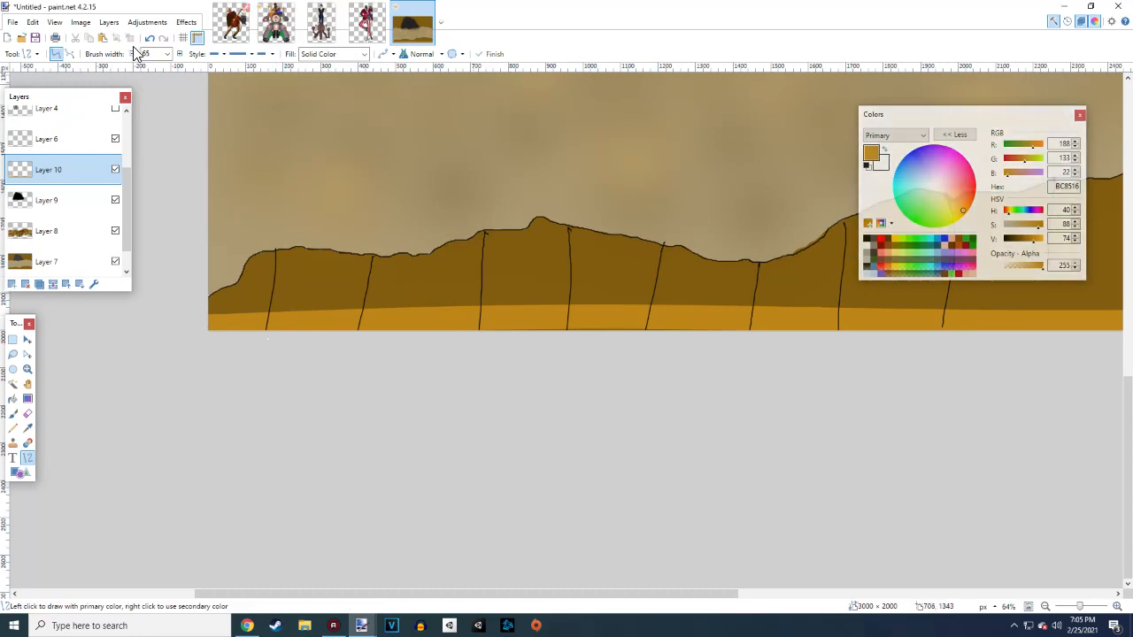
# Draw an 80 px wide line in dark brown (68490C) just above the cliff's light brown band, about 3030 px long
pyautogui.click(168, 54)
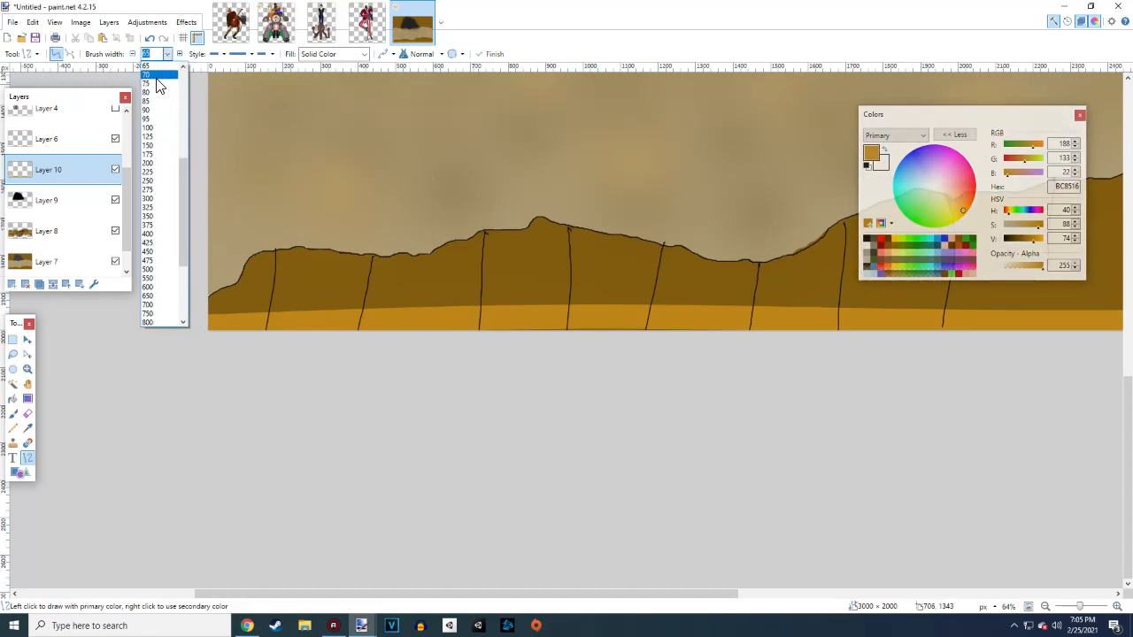
pyautogui.click(154, 92)
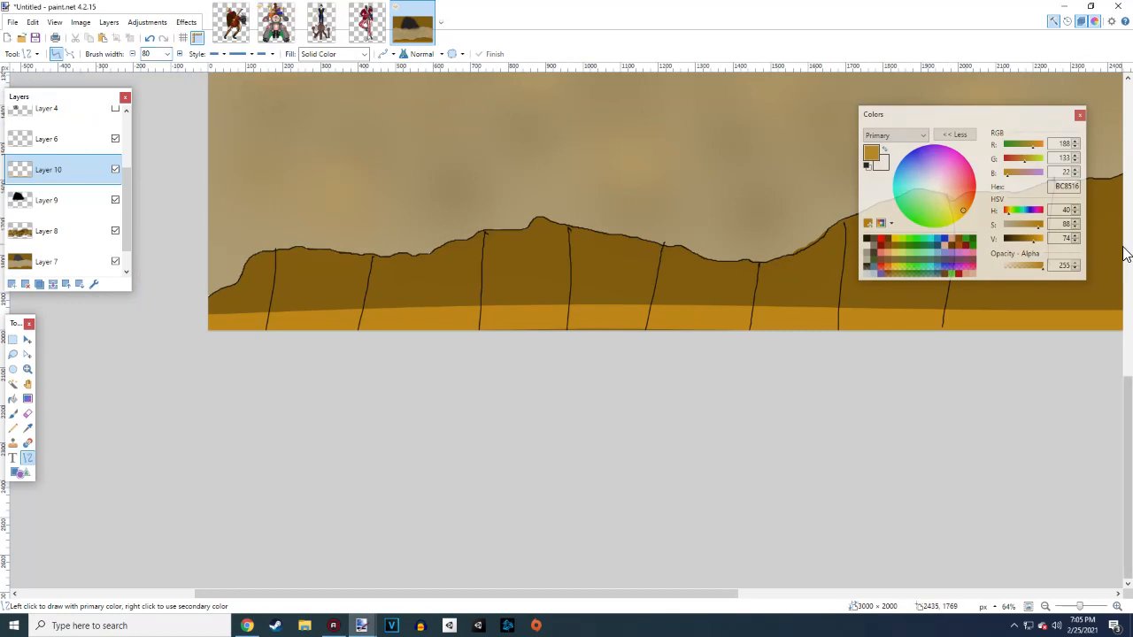
pyautogui.moveTo(1030, 240); pyautogui.dragTo(1021, 241)
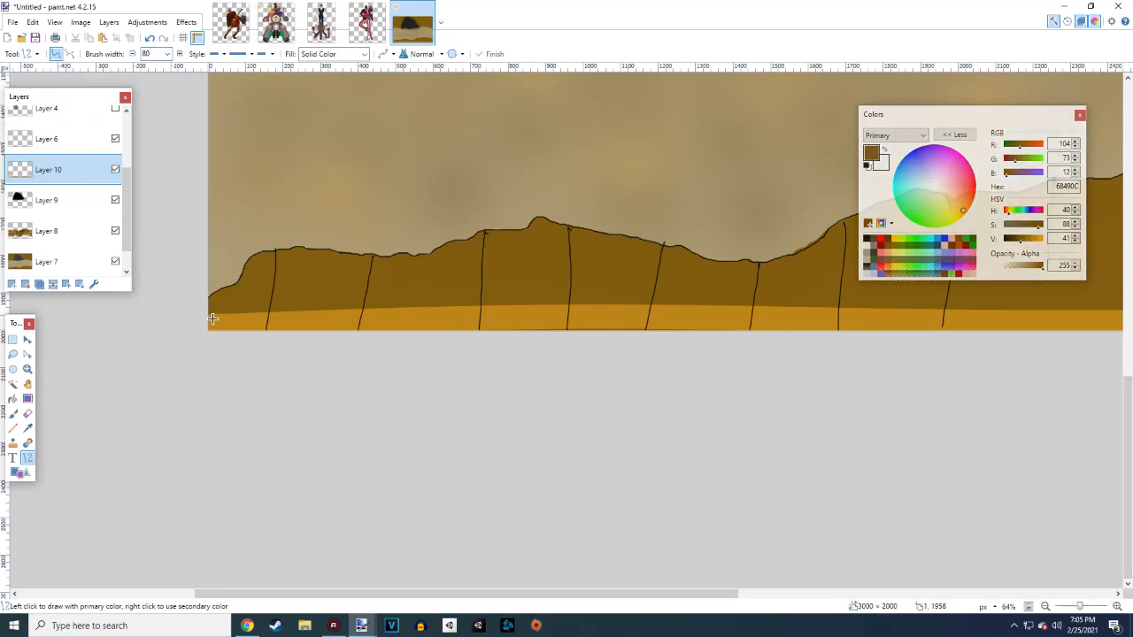
pyautogui.moveTo(209, 309); pyautogui.dragTo(1131, 300)
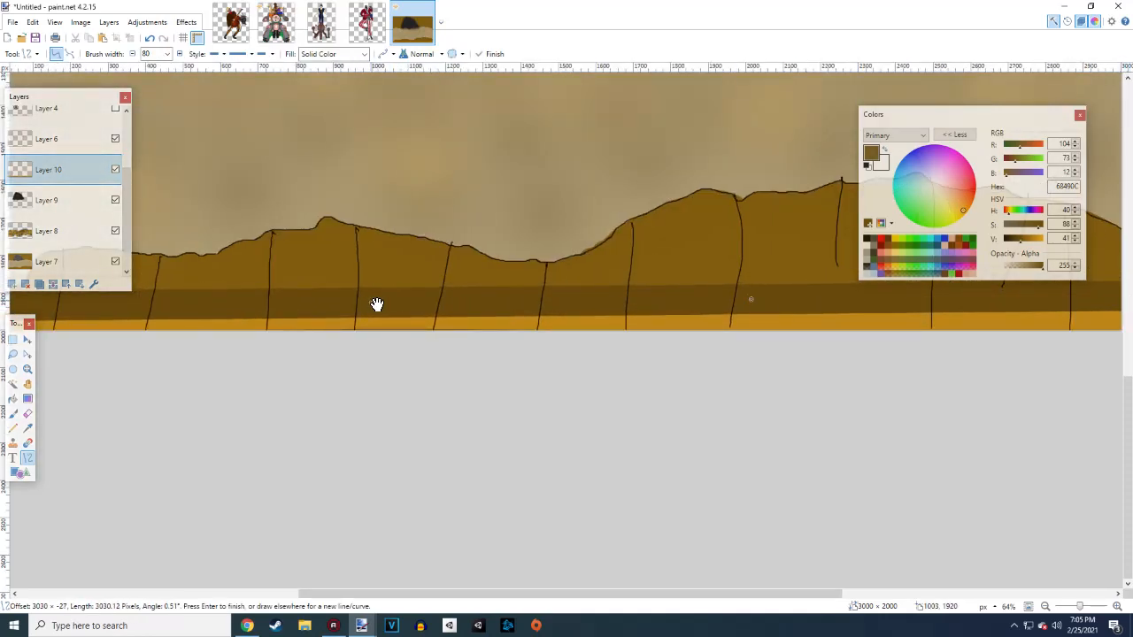
# Bend the dark brown line to follow the light band's upper edge and raise its right end slightly
pyautogui.moveTo(376, 305)
pyautogui.mouseDown()
pyautogui.moveTo(382, 286)
pyautogui.moveTo(385, 294)
pyautogui.mouseUp()
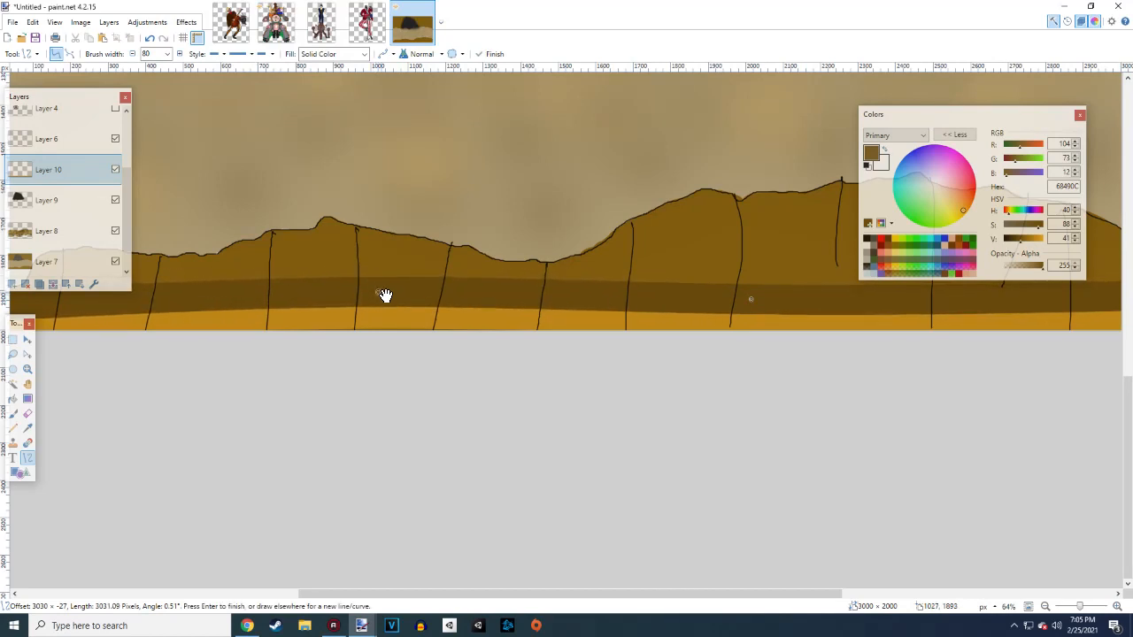
pyautogui.moveTo(761, 305); pyautogui.dragTo(752, 301)
pyautogui.hscroll(-5, 643, 276)
pyautogui.moveTo(423, 310); pyautogui.dragTo(422, 307)
pyautogui.hscroll(10, 487, 309)
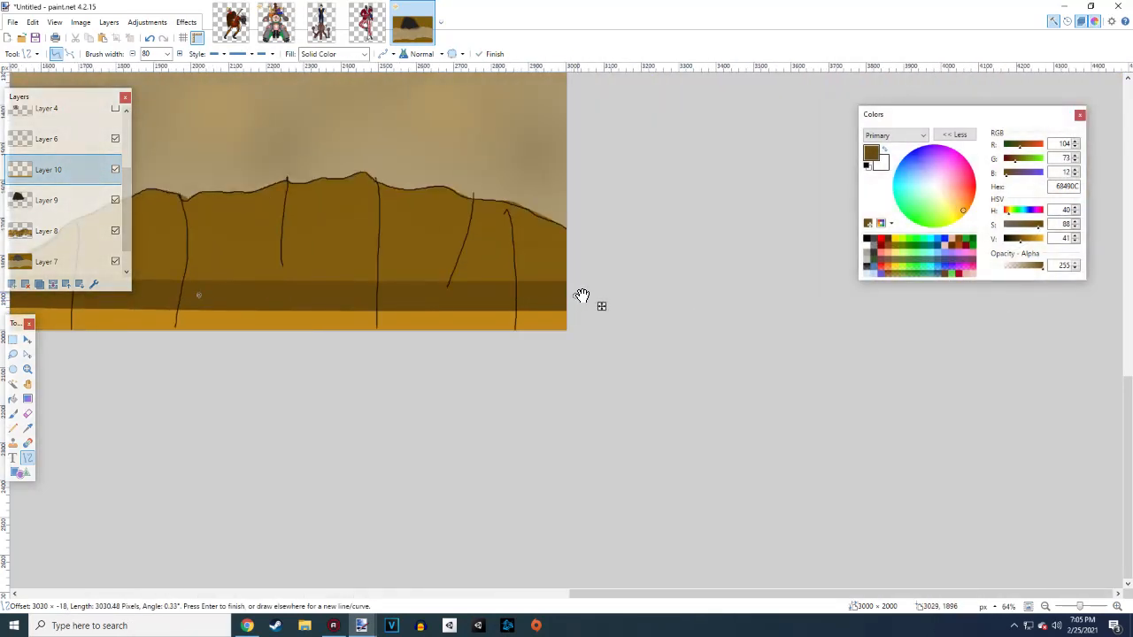
pyautogui.moveTo(581, 294); pyautogui.dragTo(585, 290)
pyautogui.hscroll(-8, 588, 310)
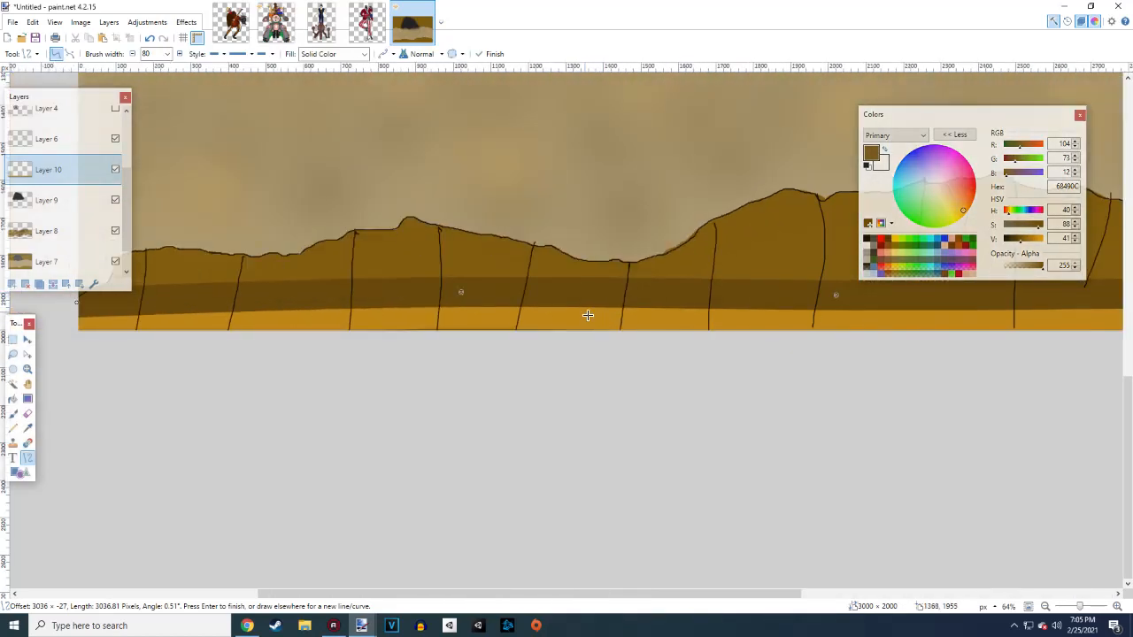
# Lower the dark brown line's right end slightly and try adjusting its second bend
pyautogui.scroll(-5, 587, 315)
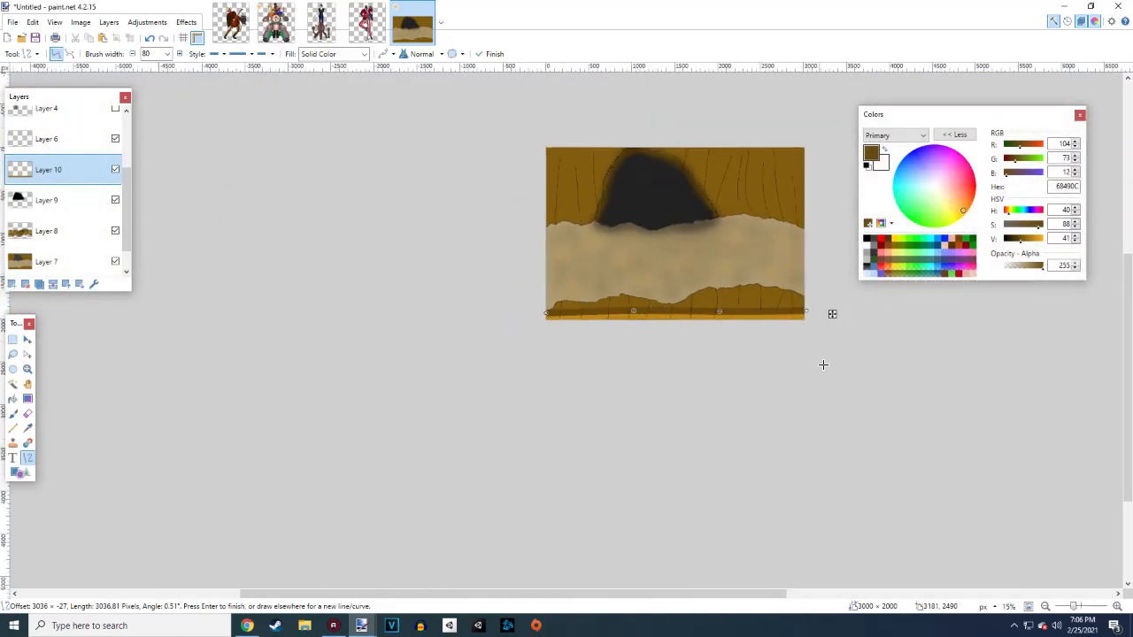
pyautogui.scroll(5, 822, 360)
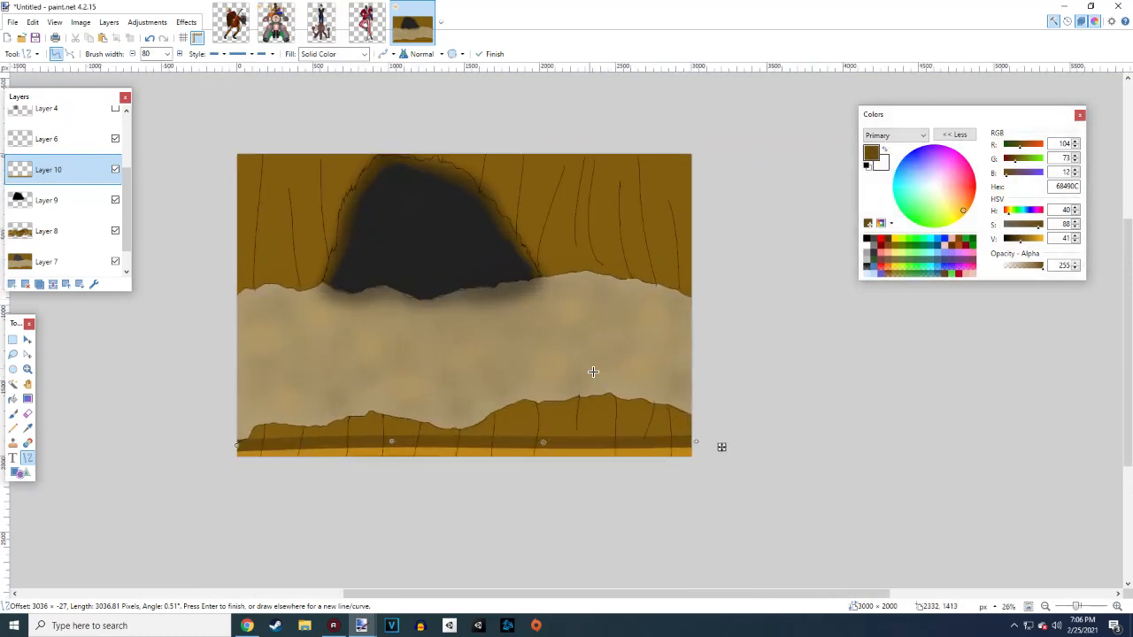
pyautogui.scroll(4, 589, 450)
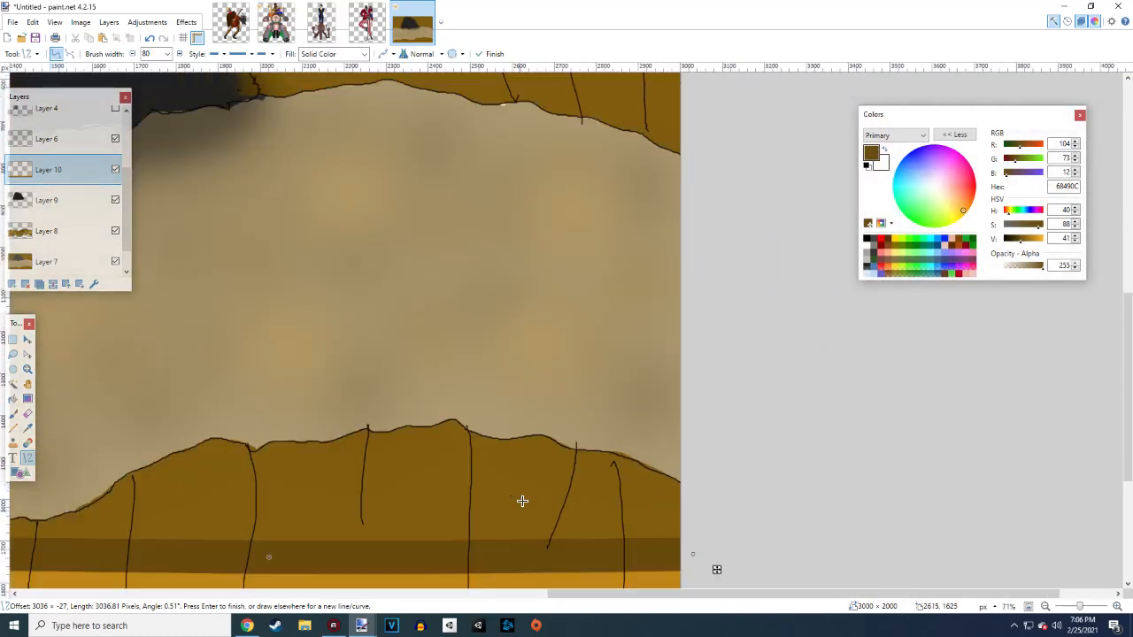
pyautogui.press('Return')
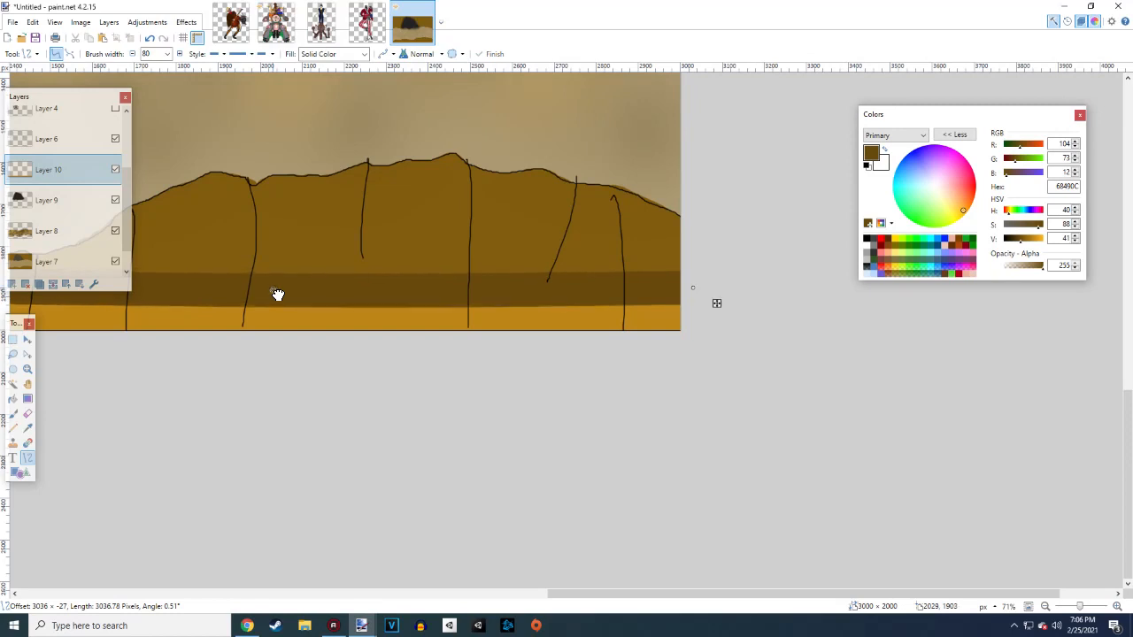
pyautogui.moveTo(696, 288); pyautogui.dragTo(692, 296)
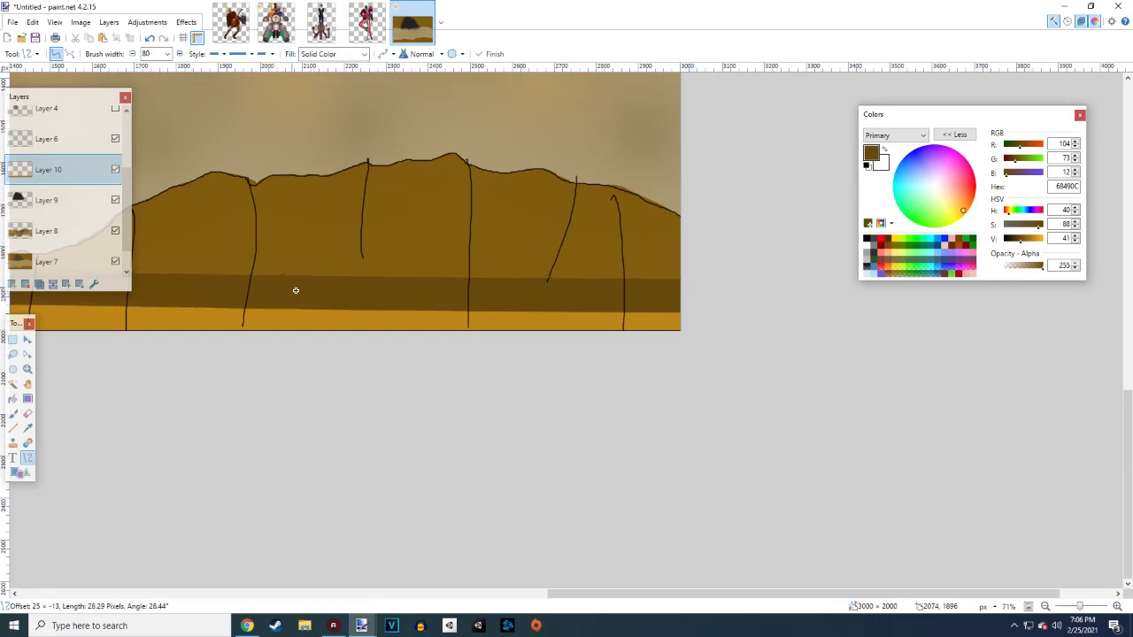
pyautogui.press('Return')
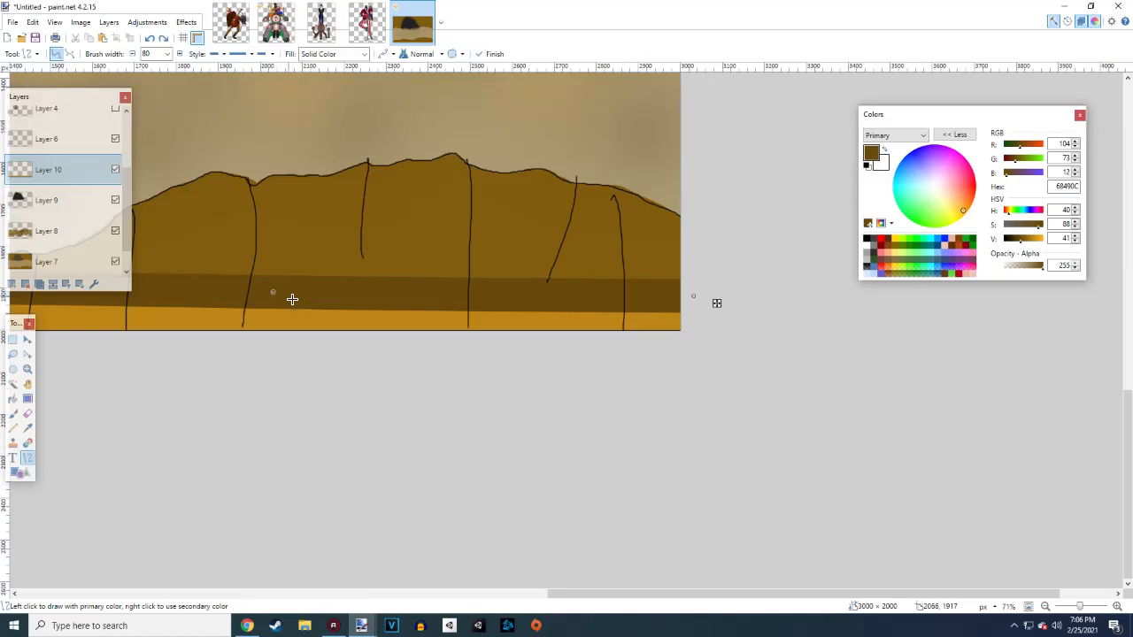
pyautogui.hotkey('ctrl', 'z')
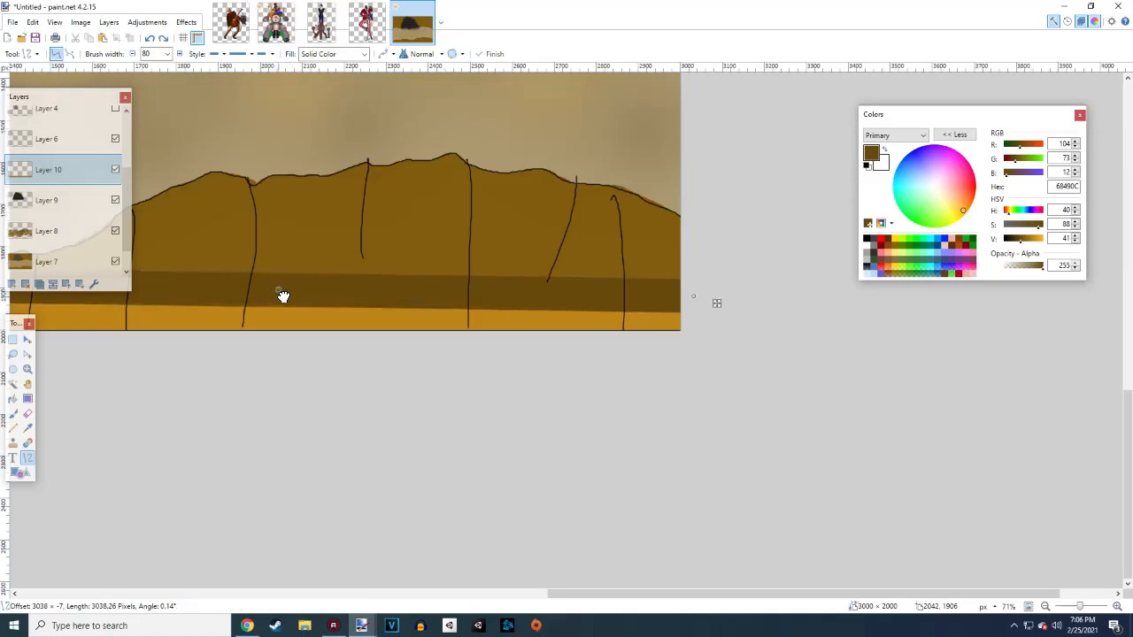
# Pull the dark brown line's first bend and left end downward to narrow the light band there, and finish the line
pyautogui.hscroll(-6, 381, 297)
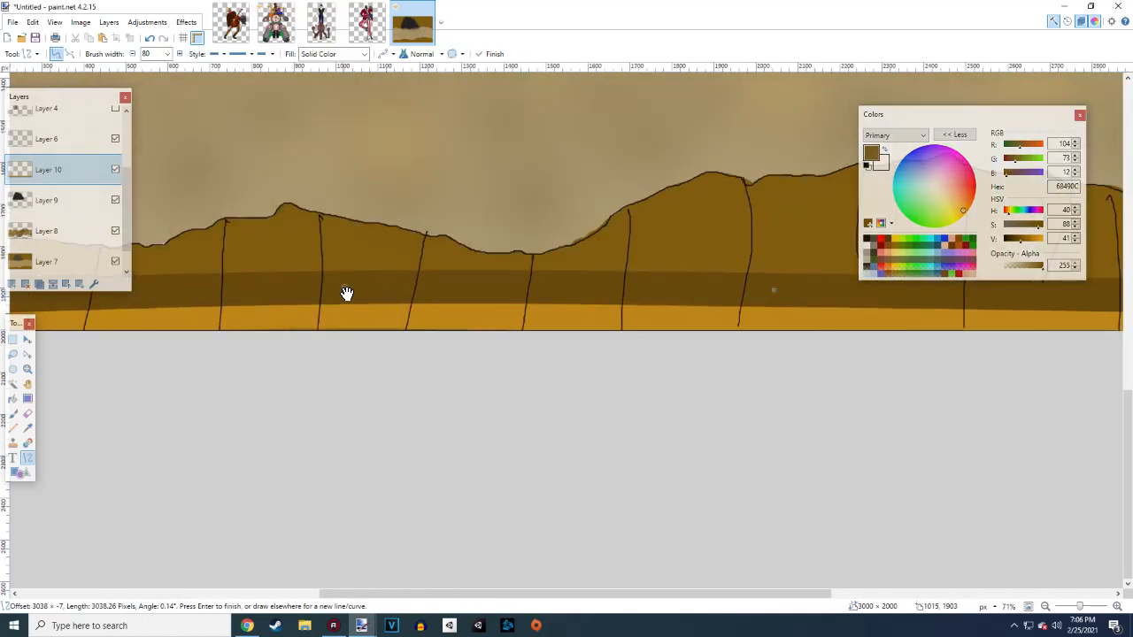
pyautogui.moveTo(346, 293); pyautogui.dragTo(496, 309)
pyautogui.hscroll(-4, 335, 278)
pyautogui.moveTo(274, 304); pyautogui.dragTo(276, 314)
pyautogui.scroll(-3, 292, 314)
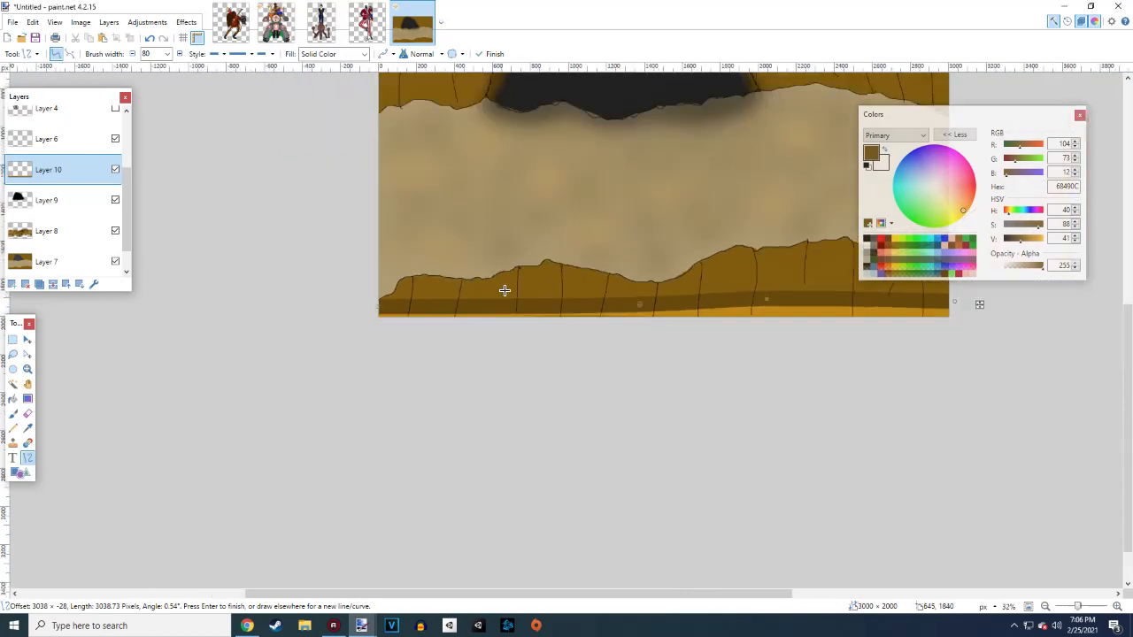
pyautogui.scroll(-3, 697, 308)
pyautogui.scroll(2, 607, 328)
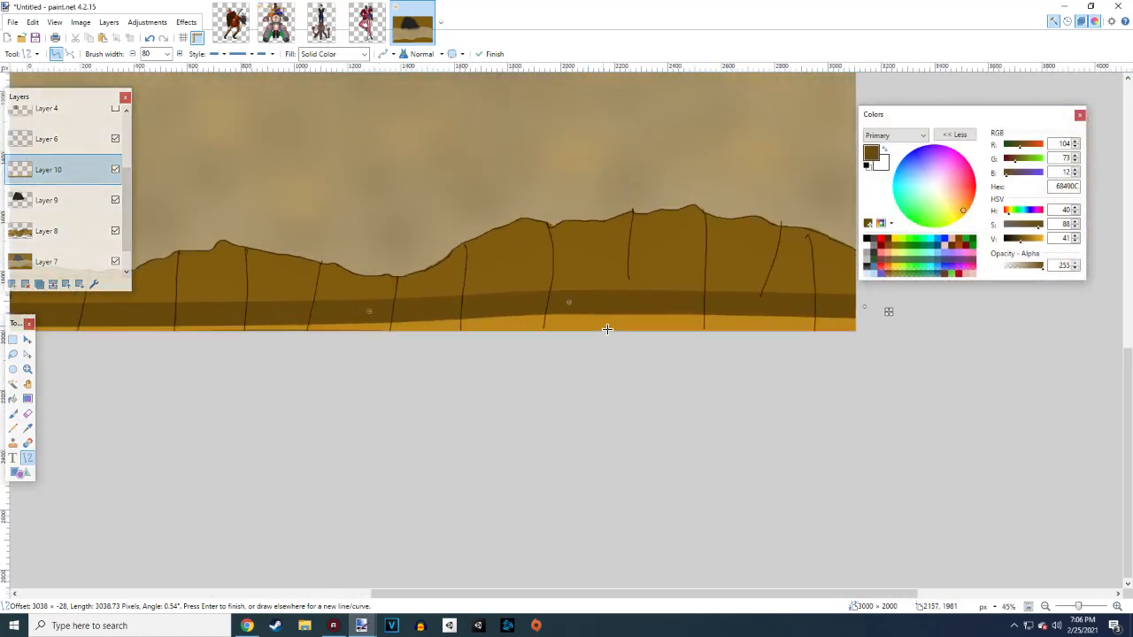
pyautogui.scroll(-3, 566, 311)
pyautogui.scroll(3, 542, 326)
pyautogui.hscroll(-5, 541, 326)
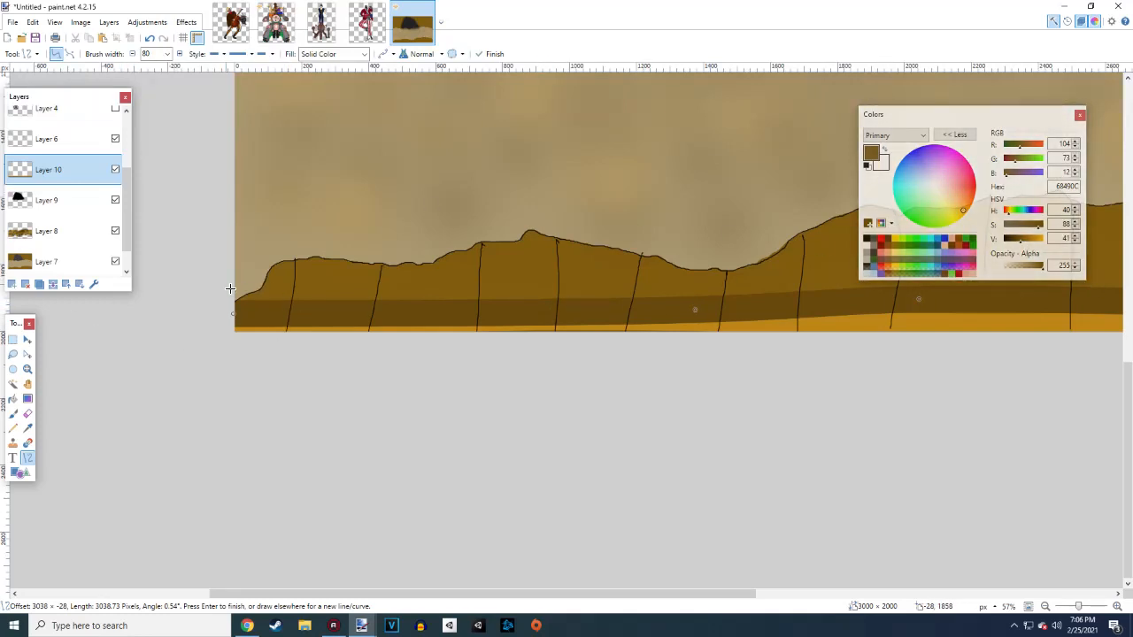
pyautogui.press('Return')
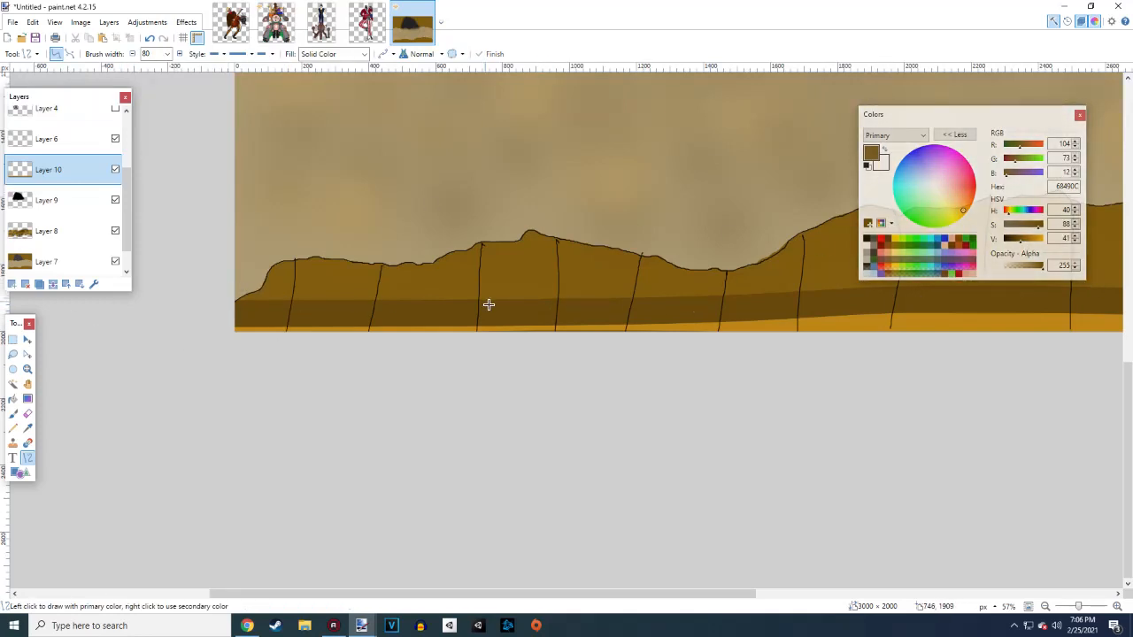
# Draw an 80 px wide brown (825B0F) line above the dark band, about 3064 px long, and curve it along that band
pyautogui.click(1022, 239)
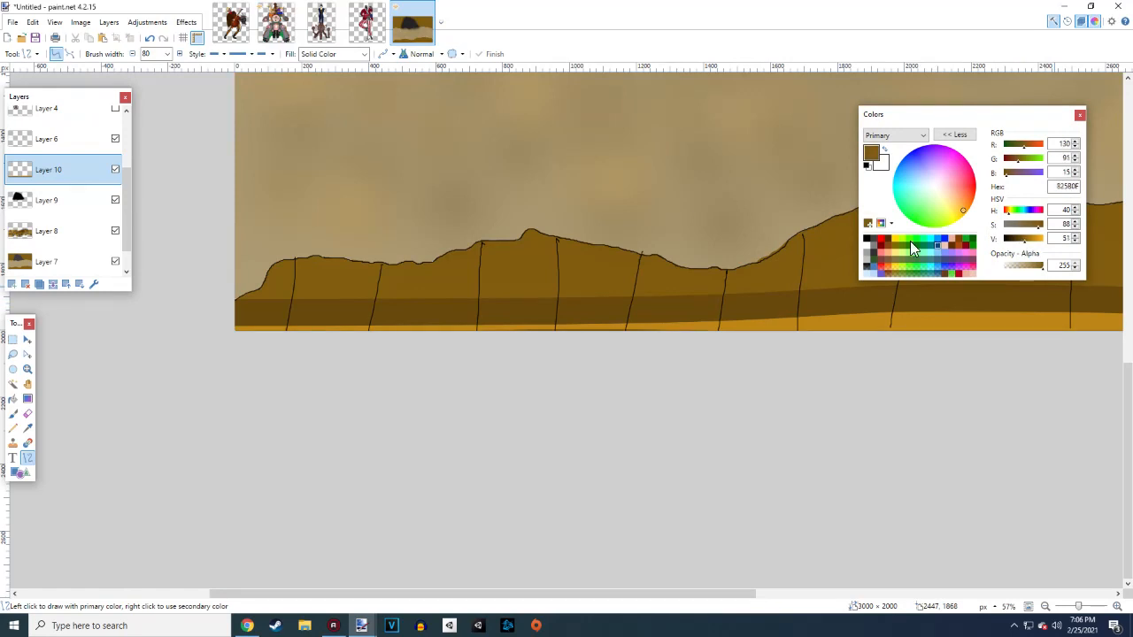
pyautogui.moveTo(230, 297); pyautogui.dragTo(1131, 291)
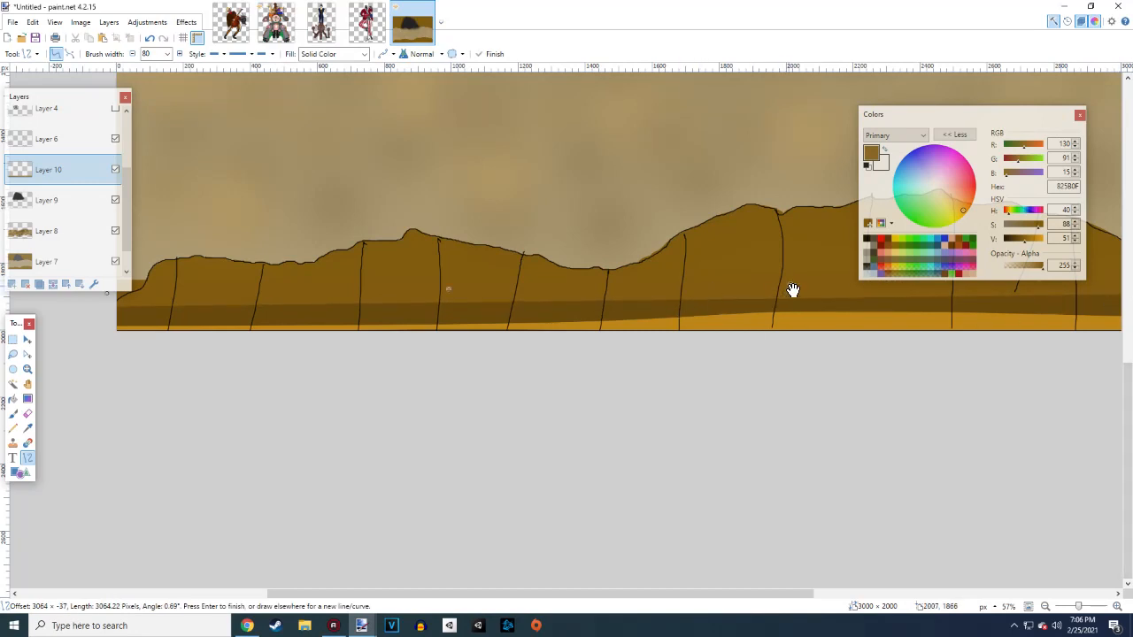
pyautogui.moveTo(804, 277); pyautogui.dragTo(791, 280)
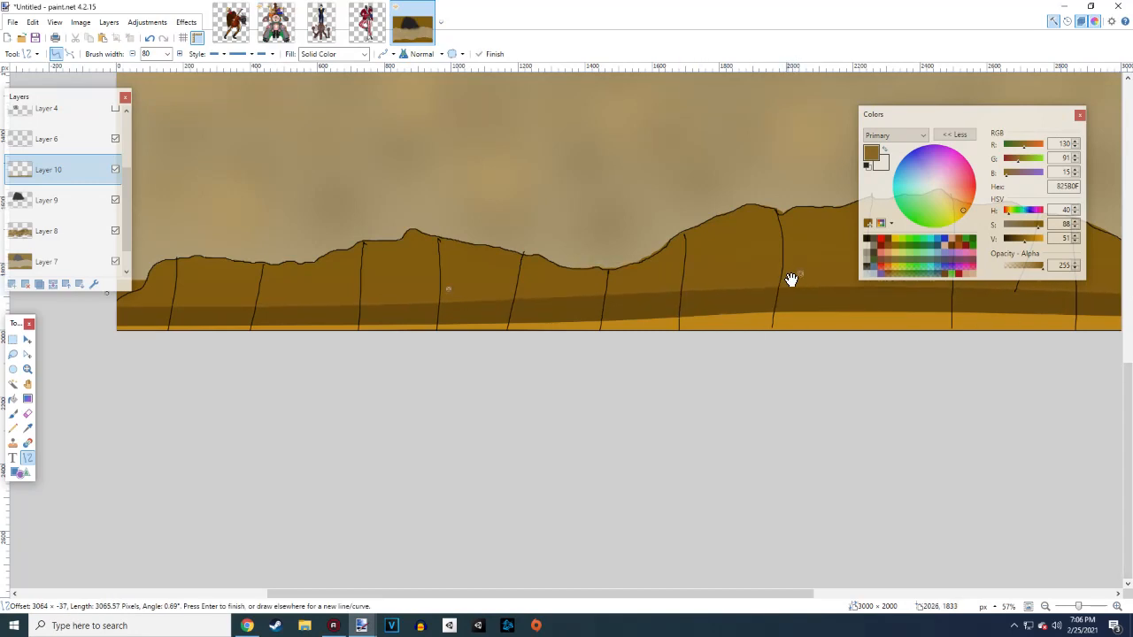
pyautogui.moveTo(453, 291); pyautogui.dragTo(450, 296)
# Recolour the still-editable line above the dark band to a darker brown (704F0D) and finish it
pyautogui.scroll(-5, 501, 348)
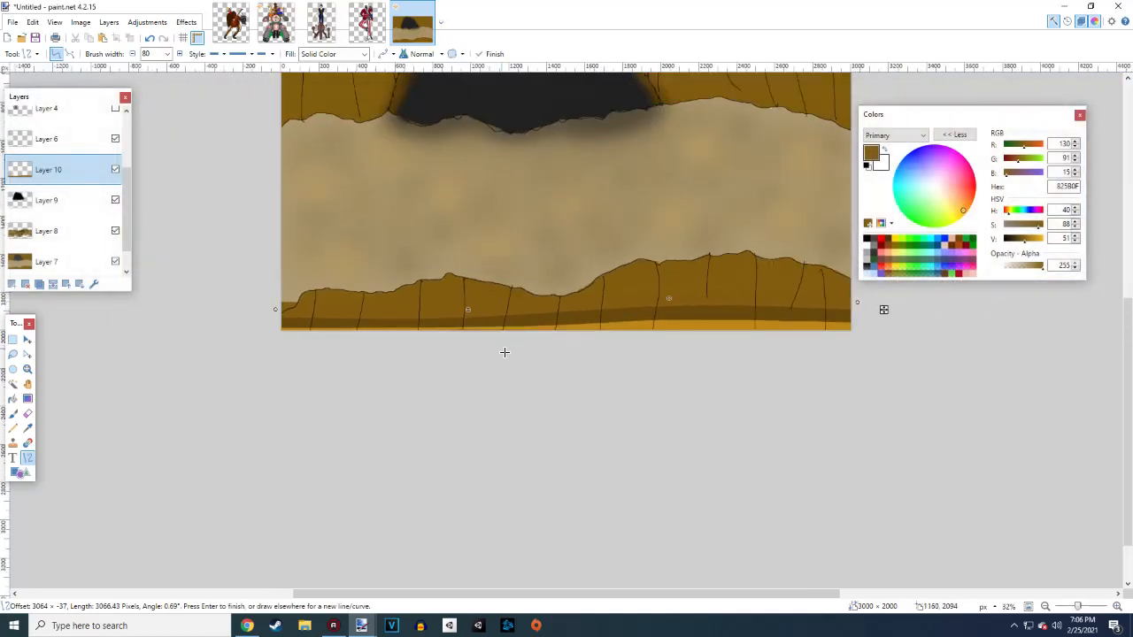
pyautogui.scroll(7, 505, 352)
pyautogui.scroll(4, 421, 295)
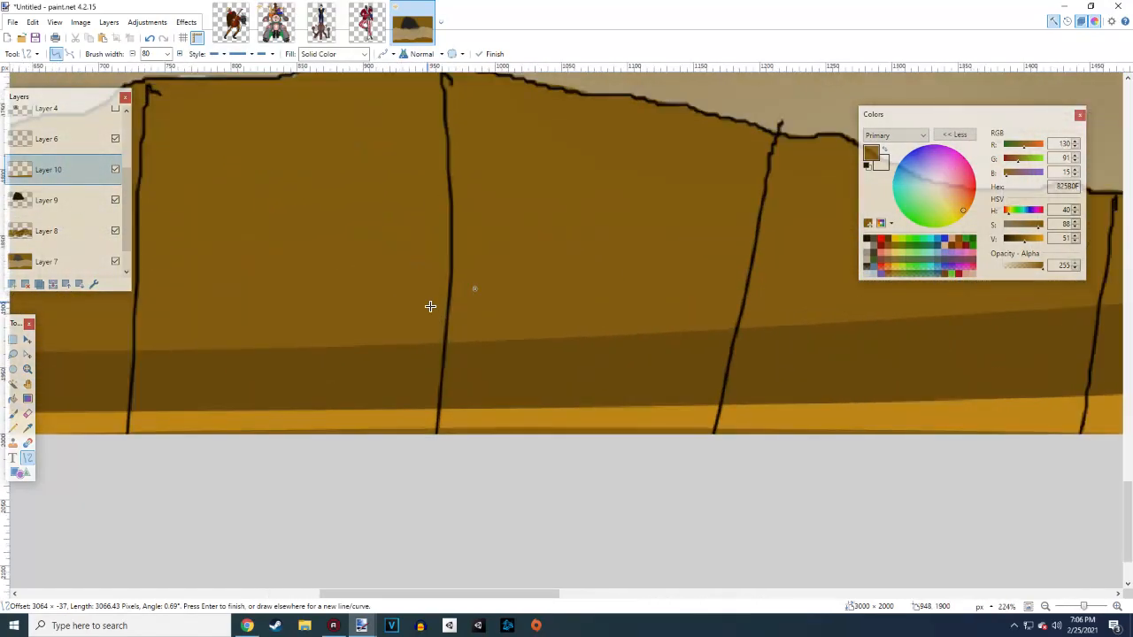
pyautogui.scroll(-7, 428, 304)
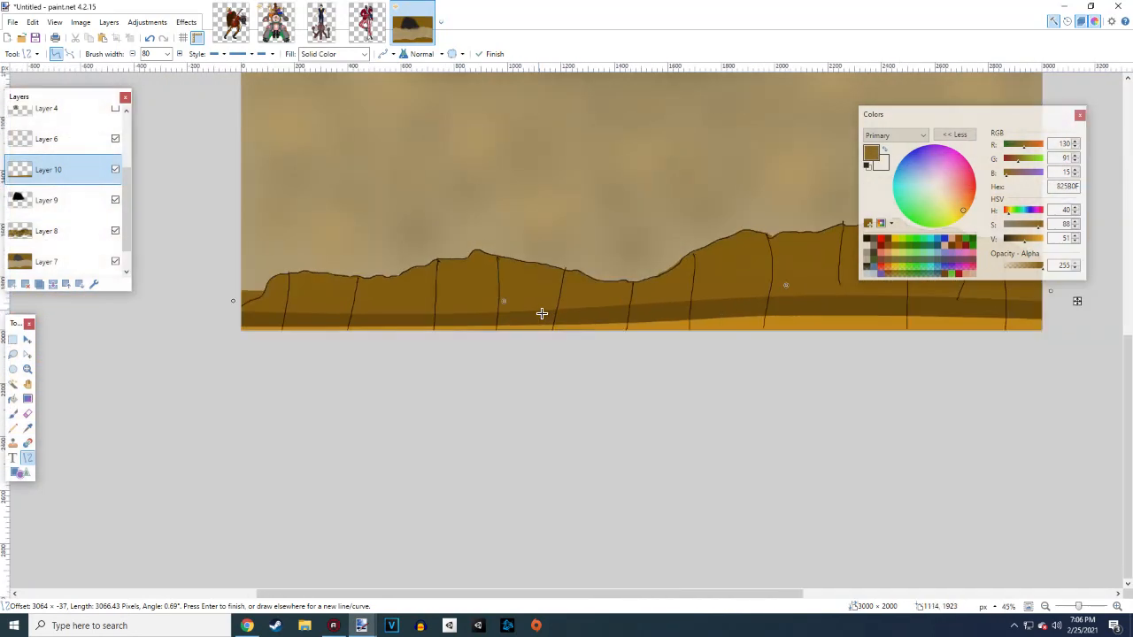
pyautogui.scroll(-2, 538, 310)
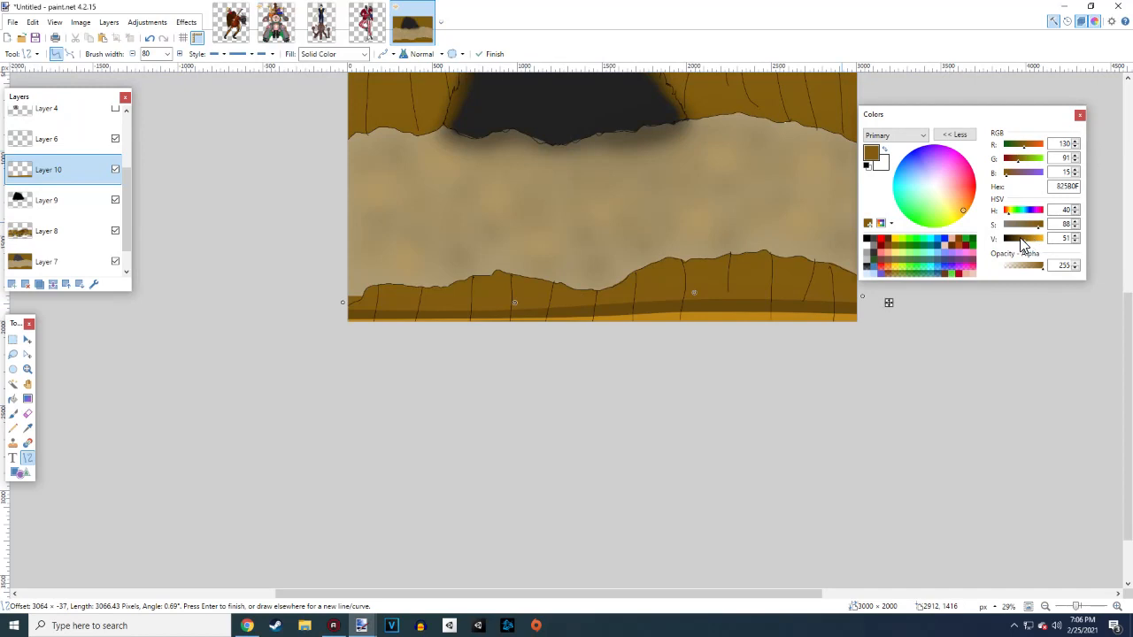
pyautogui.moveTo(1021, 241); pyautogui.dragTo(1020, 241)
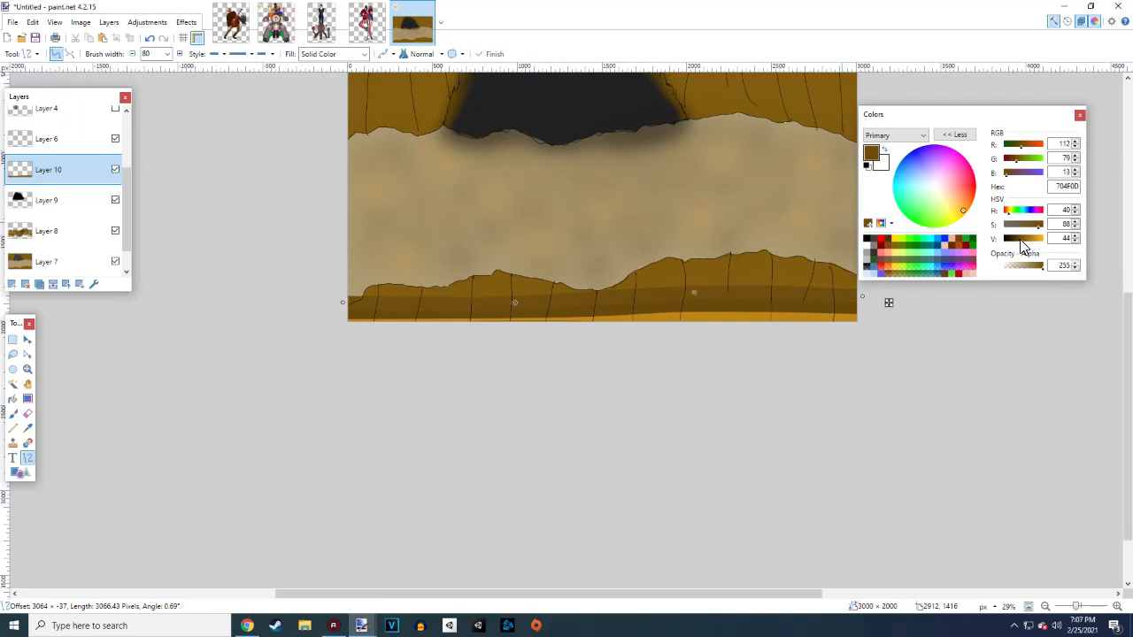
pyautogui.scroll(3, 433, 315)
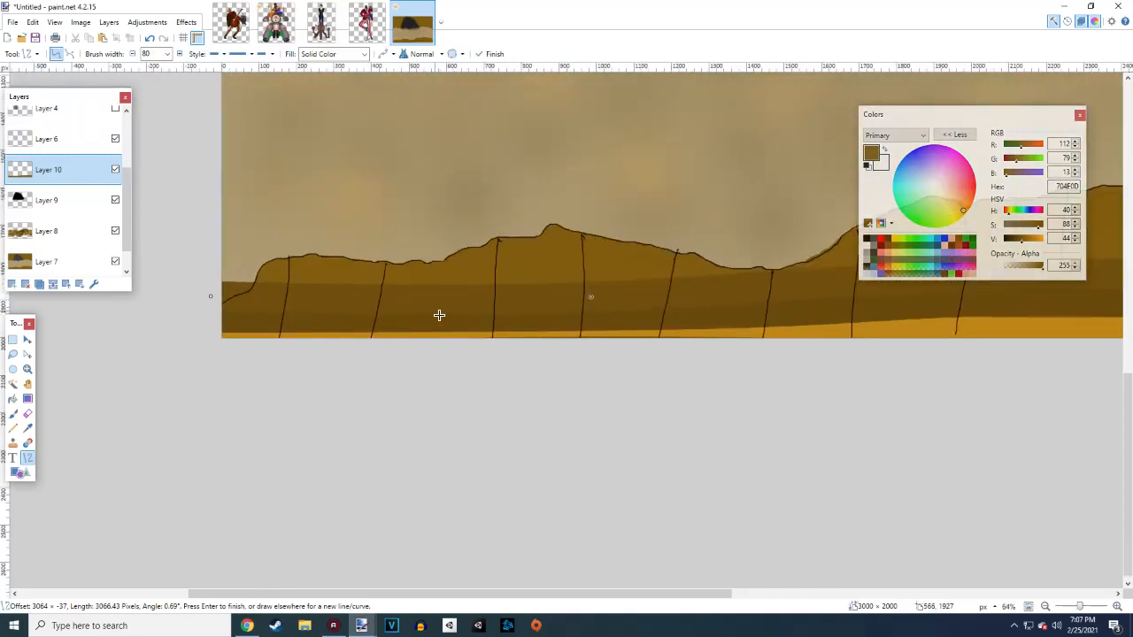
pyautogui.press('Return')
# Draw an 80 px wide line in saturated brown (704A00) above the previous bands, about 3169 px long, and lower its left end
pyautogui.scroll(-3, 460, 293)
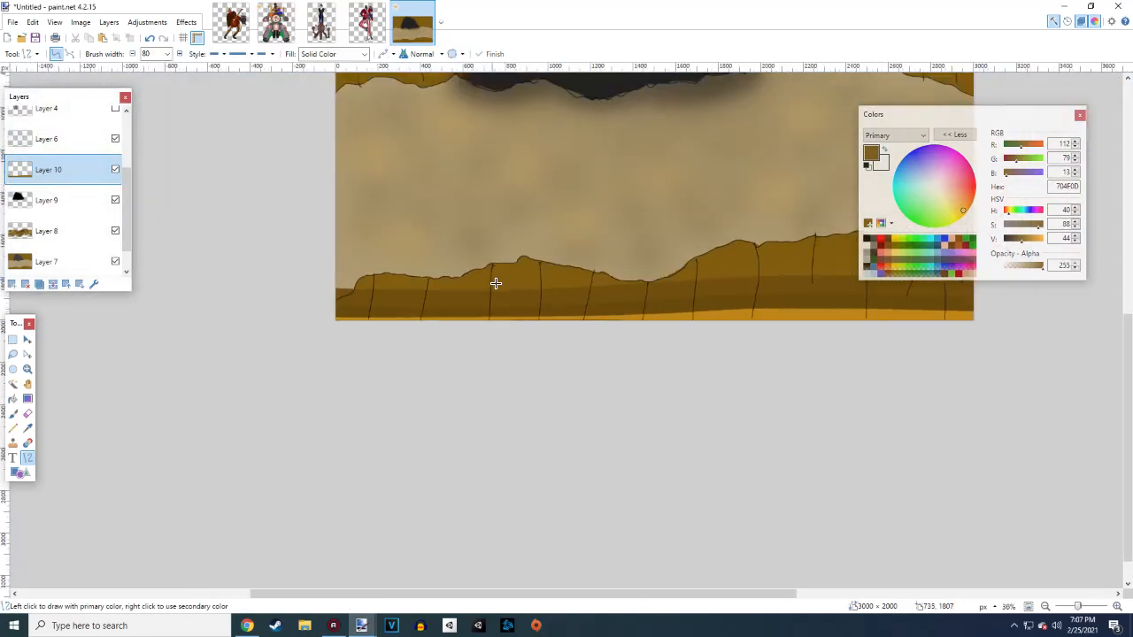
pyautogui.scroll(-1, 495, 283)
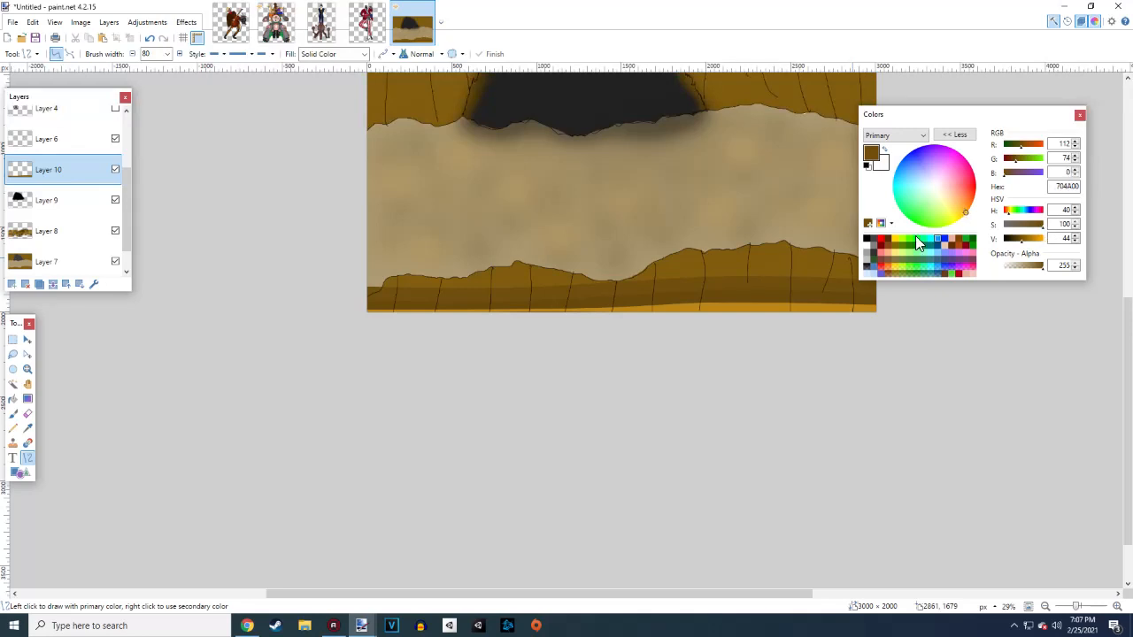
pyautogui.moveTo(377, 278)
pyautogui.mouseDown()
pyautogui.moveTo(802, 303)
pyautogui.moveTo(890, 282)
pyautogui.mouseUp()
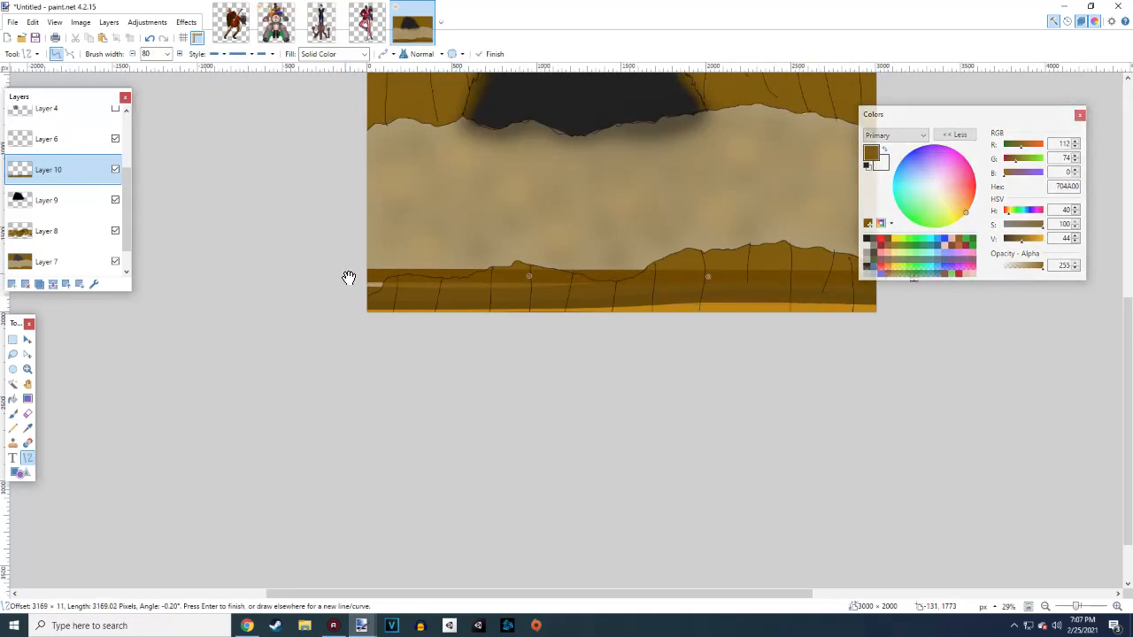
pyautogui.moveTo(348, 278); pyautogui.dragTo(349, 285)
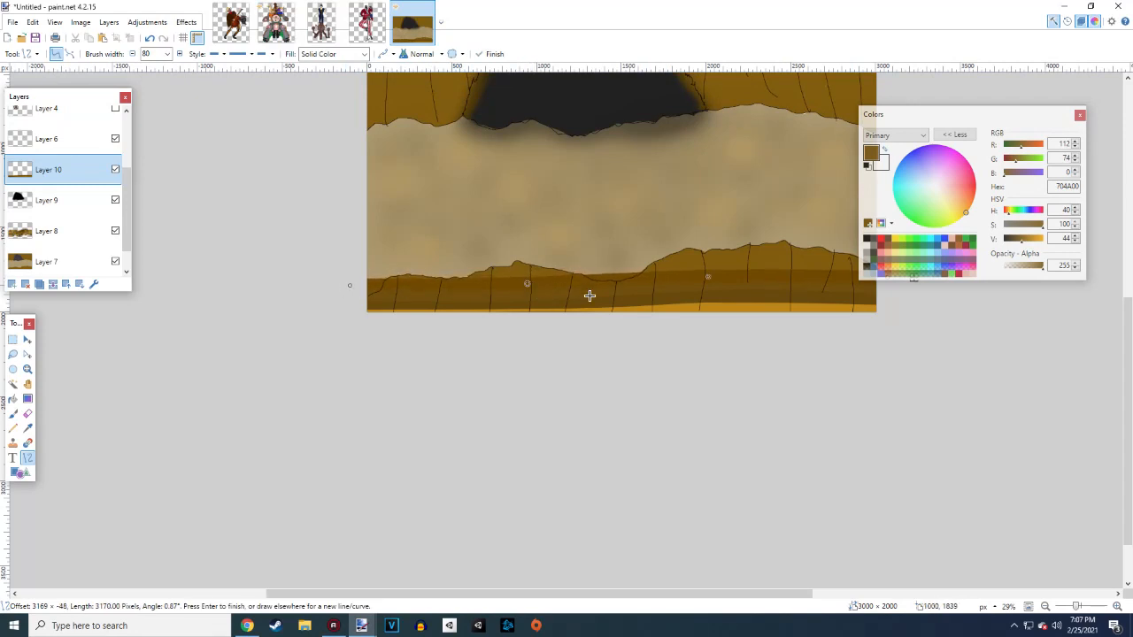
# Bend the uppermost brown line upward near its second third, fine-tune its first bend, and raise its left end slightly
pyautogui.moveTo(706, 277); pyautogui.dragTo(729, 270)
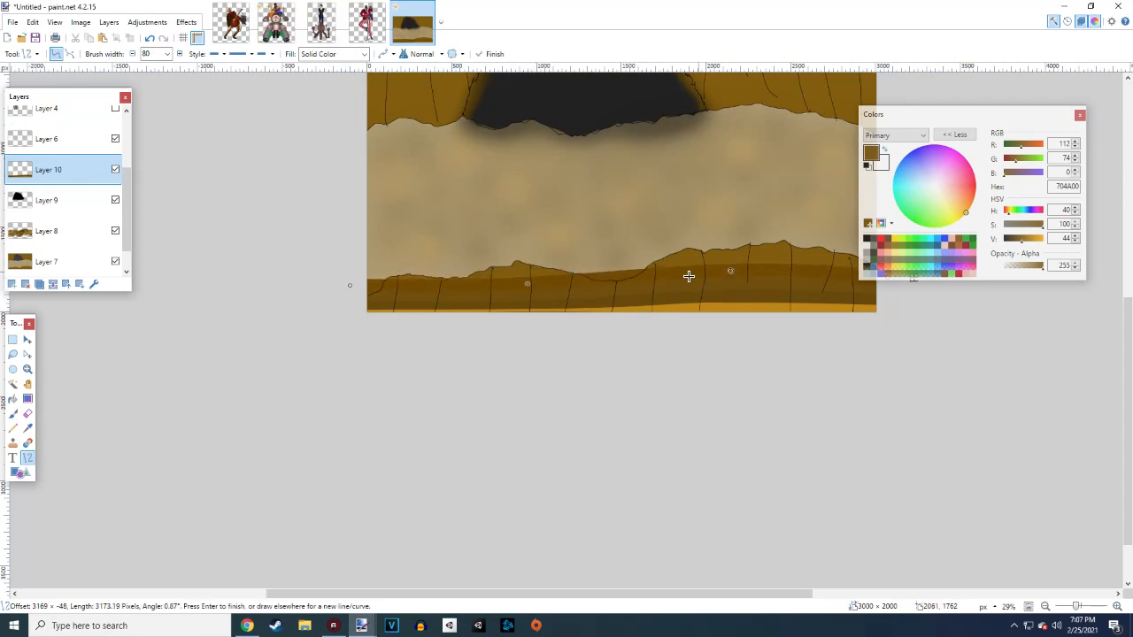
pyautogui.moveTo(525, 282); pyautogui.dragTo(529, 284)
pyautogui.moveTo(529, 286); pyautogui.dragTo(529, 283)
pyautogui.press('Return')
pyautogui.hotkey('ctrl', 'z')
pyautogui.click(359, 283)
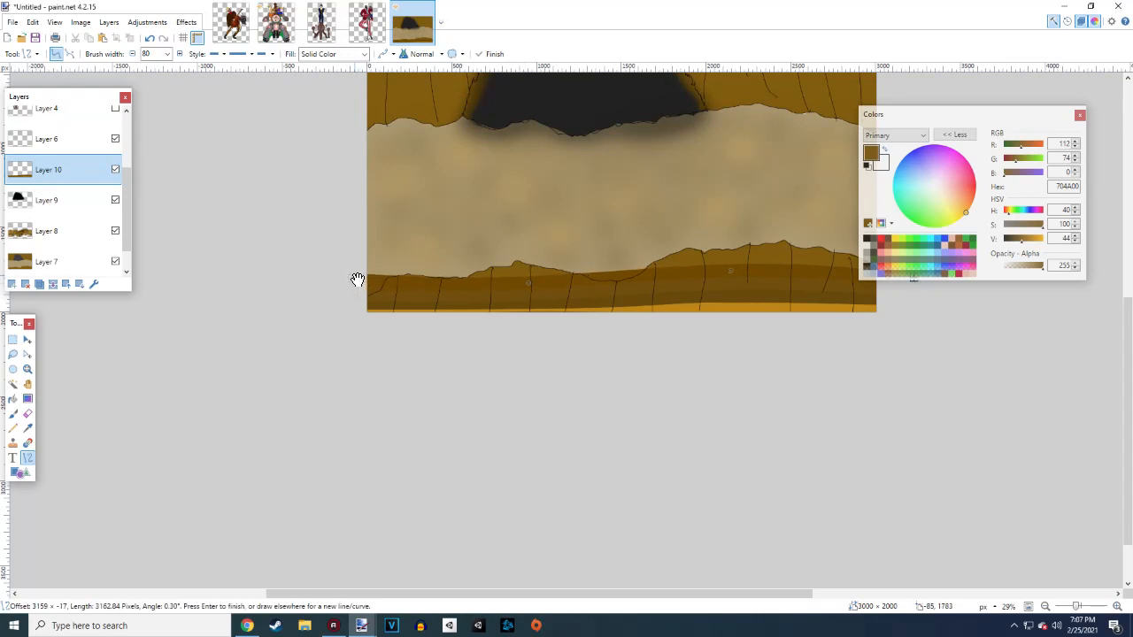
# Widen the still-editable uppermost brown line to 100 px
pyautogui.click(166, 55)
pyautogui.scroll(3, 179, 137)
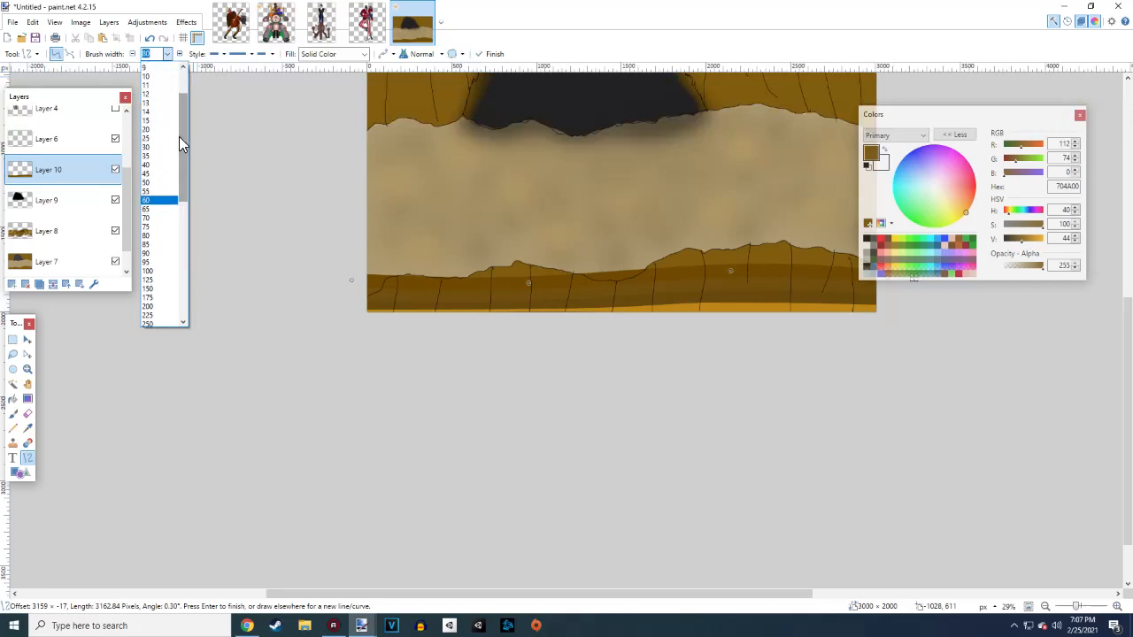
pyautogui.scroll(1, 162, 100)
pyautogui.scroll(-6, 162, 100)
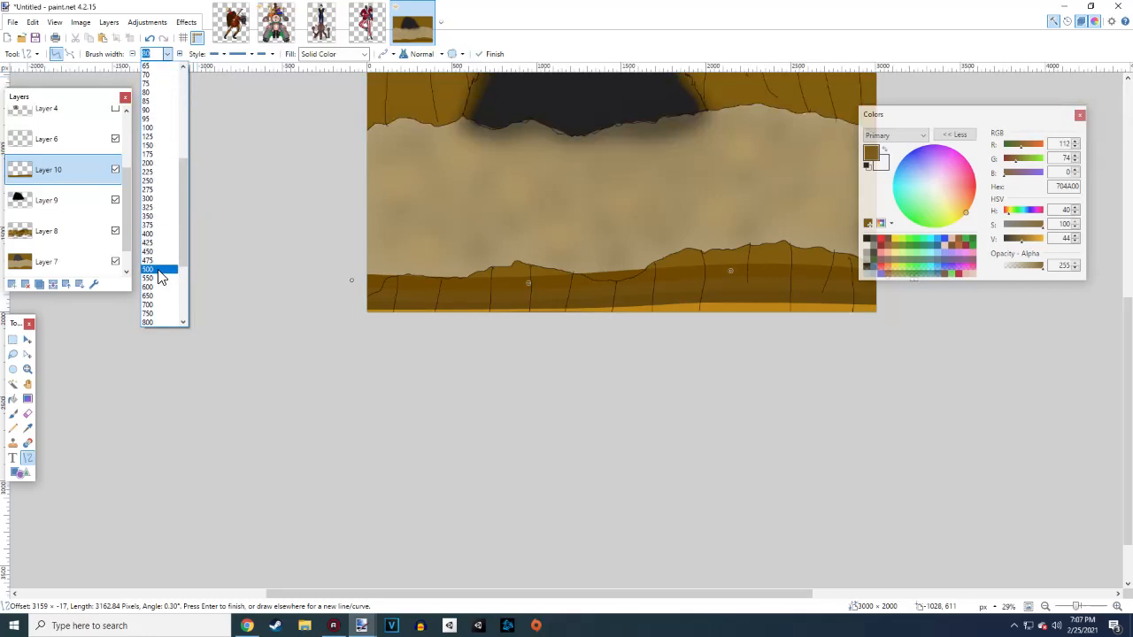
pyautogui.click(157, 129)
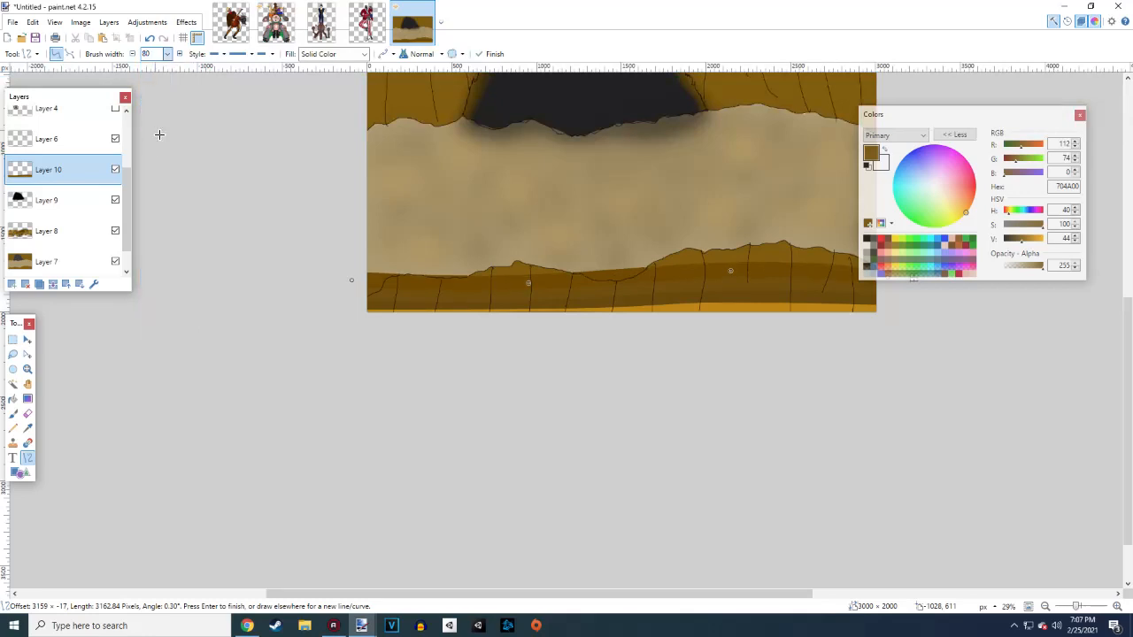
# Raise the widened line's first bend slightly, shift its second bend up and to the right, lower its left end, and finish it
pyautogui.moveTo(532, 283); pyautogui.dragTo(532, 283)
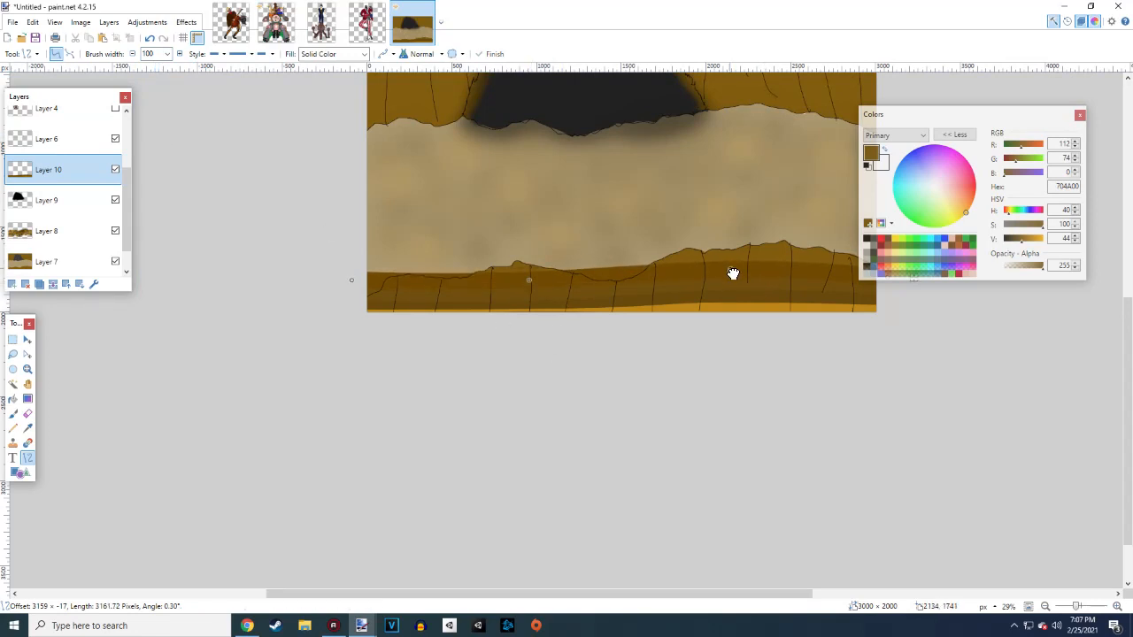
pyautogui.moveTo(734, 273); pyautogui.dragTo(742, 268)
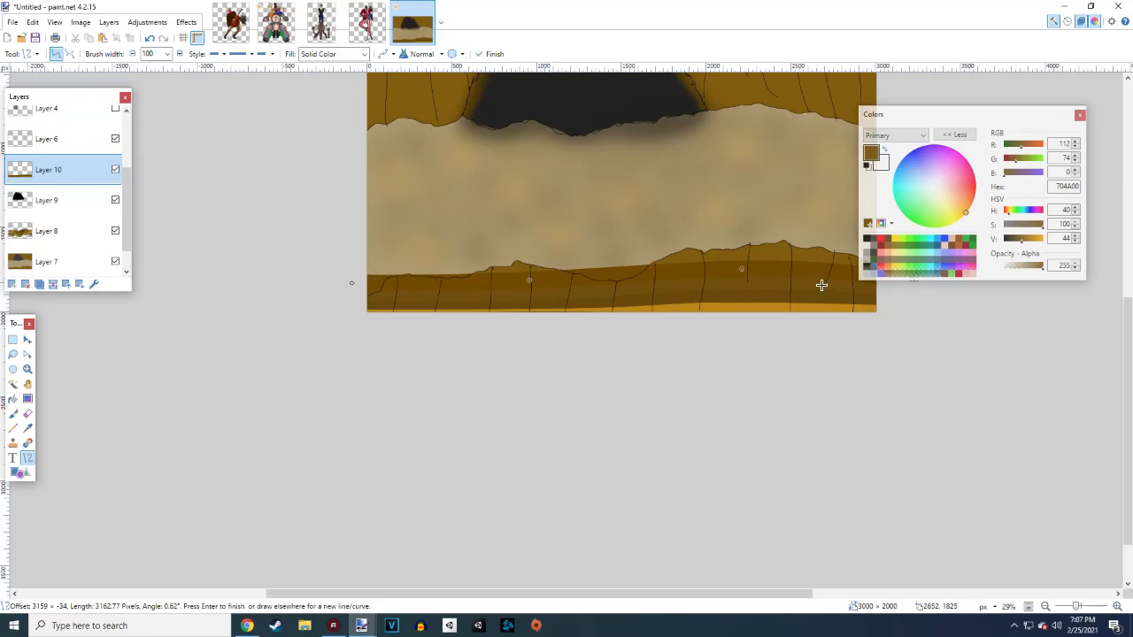
pyautogui.hscroll(3, 821, 285)
pyautogui.hscroll(-4, 639, 346)
pyautogui.hscroll(2, 690, 367)
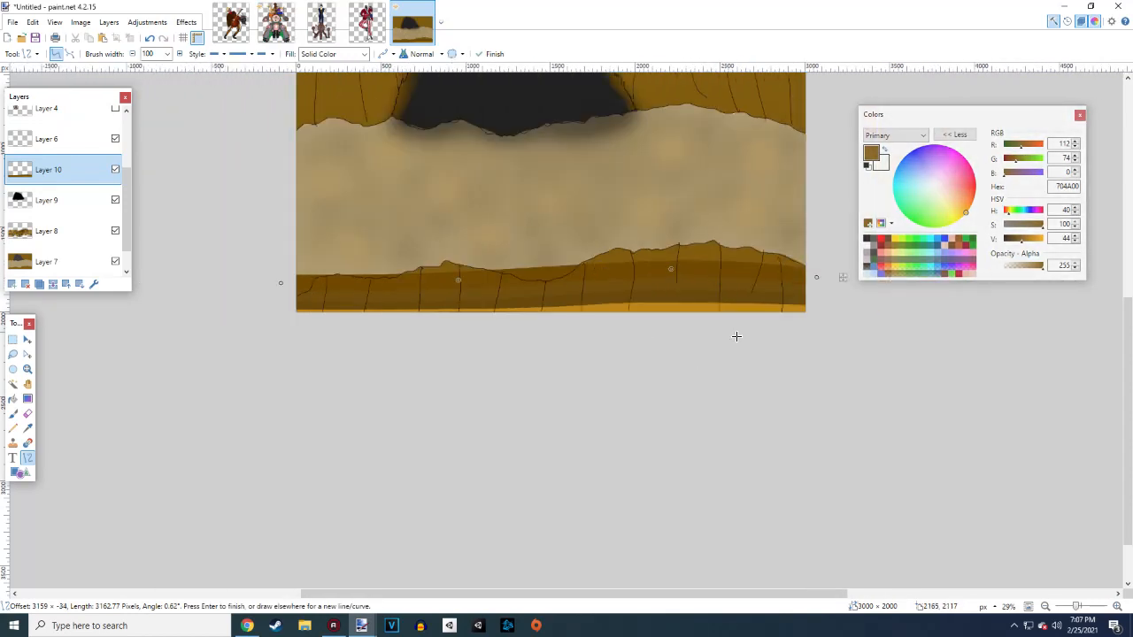
pyautogui.scroll(1, 708, 329)
pyautogui.scroll(1, 699, 398)
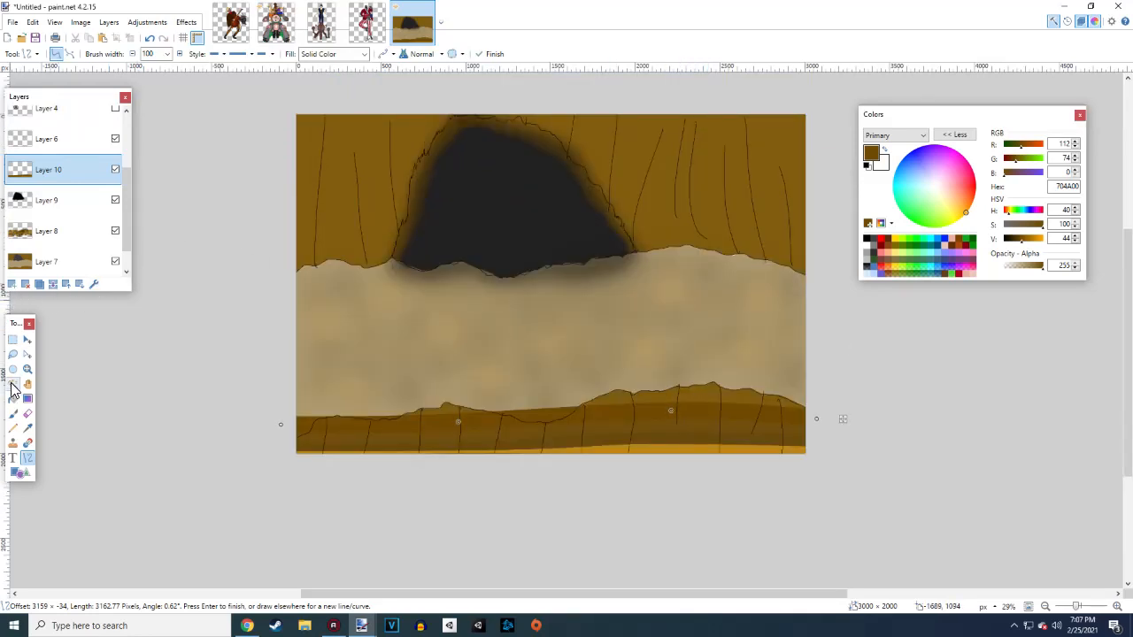
pyautogui.click(12, 414)
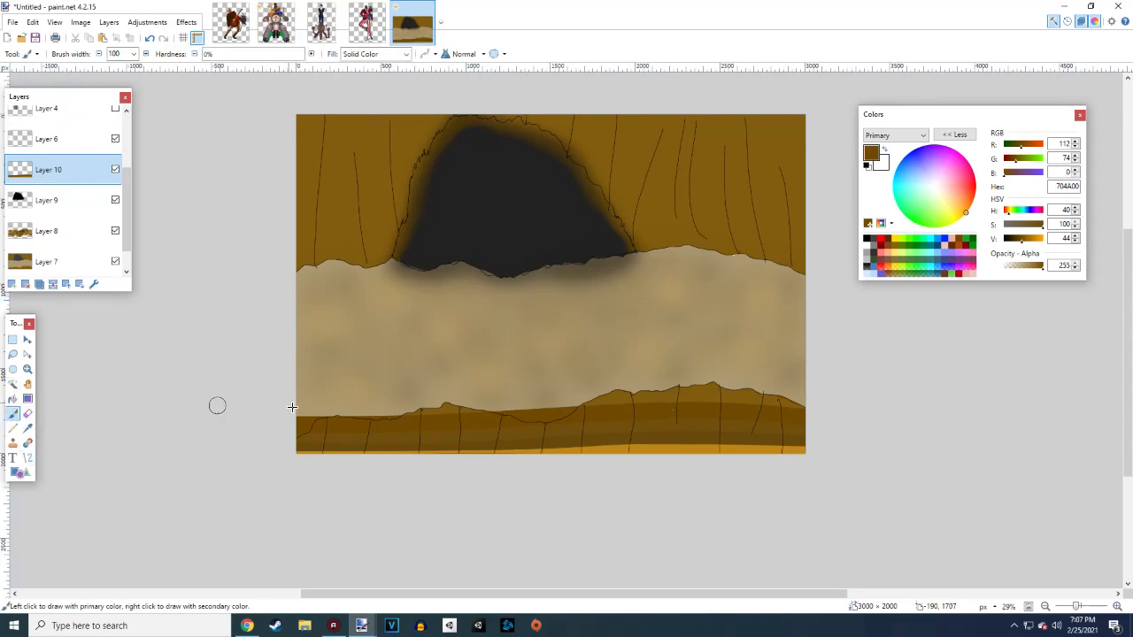
# Erase the brown overflow above the foreground cliff's central dip using a 100 px eraser at 100% hardness
pyautogui.scroll(8, 544, 454)
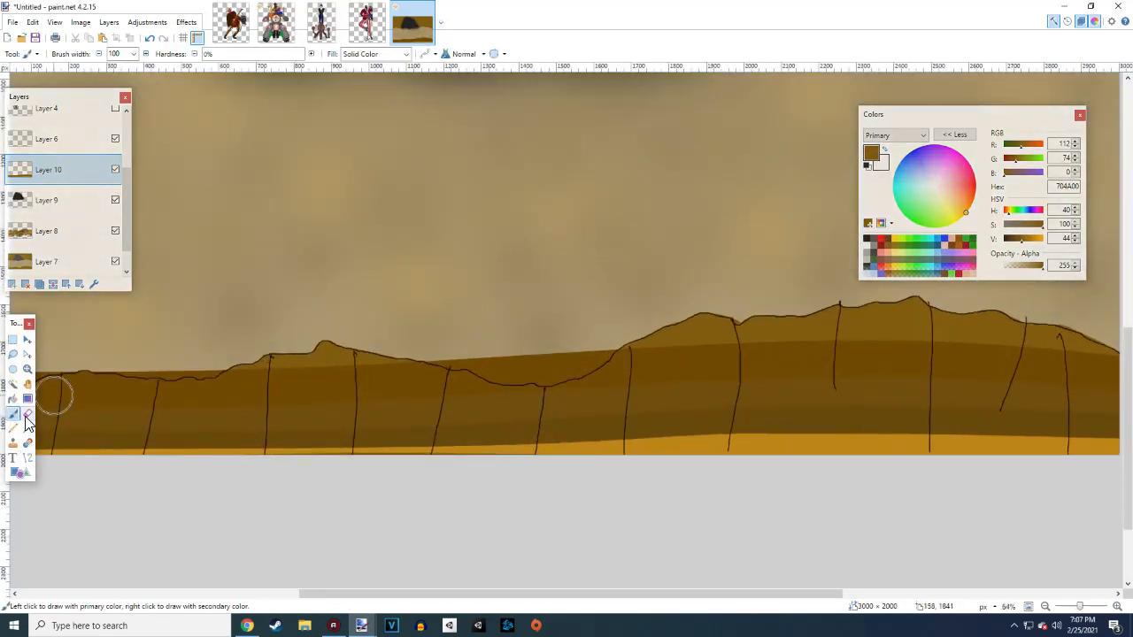
pyautogui.click(28, 414)
pyautogui.scroll(3, 478, 356)
pyautogui.moveTo(543, 359); pyautogui.dragTo(527, 358)
pyautogui.moveTo(205, 54); pyautogui.dragTo(341, 57)
pyautogui.moveTo(525, 362); pyautogui.dragTo(493, 359)
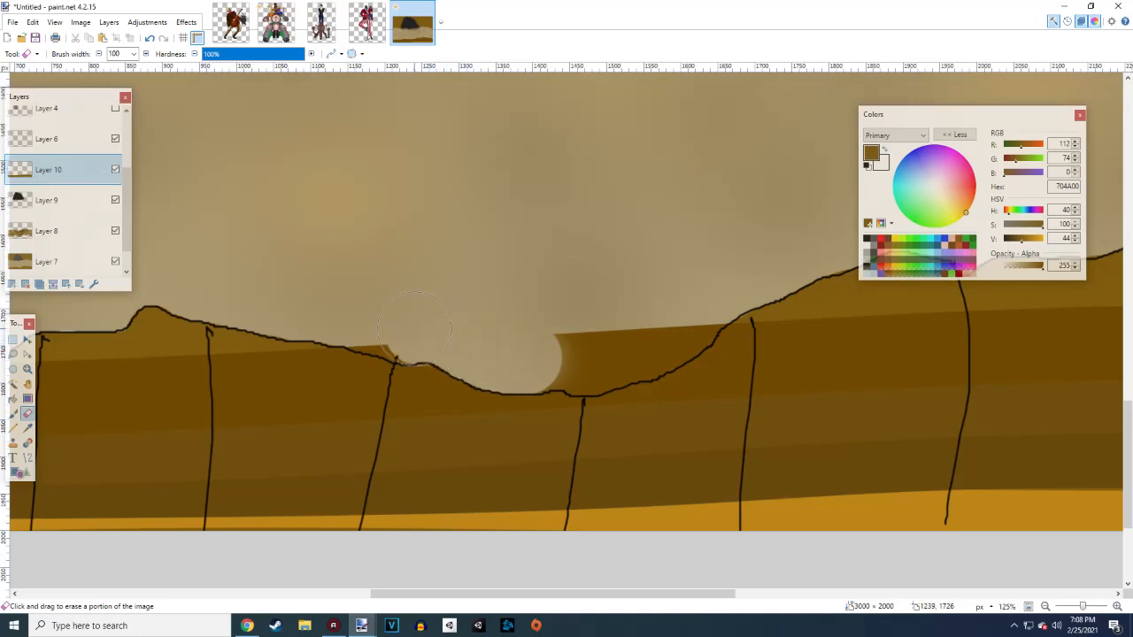
pyautogui.moveTo(500, 338)
pyautogui.mouseDown()
pyautogui.moveTo(584, 359)
pyautogui.moveTo(630, 354)
pyautogui.moveTo(699, 329)
pyautogui.moveTo(702, 310)
pyautogui.moveTo(688, 316)
pyautogui.mouseUp()
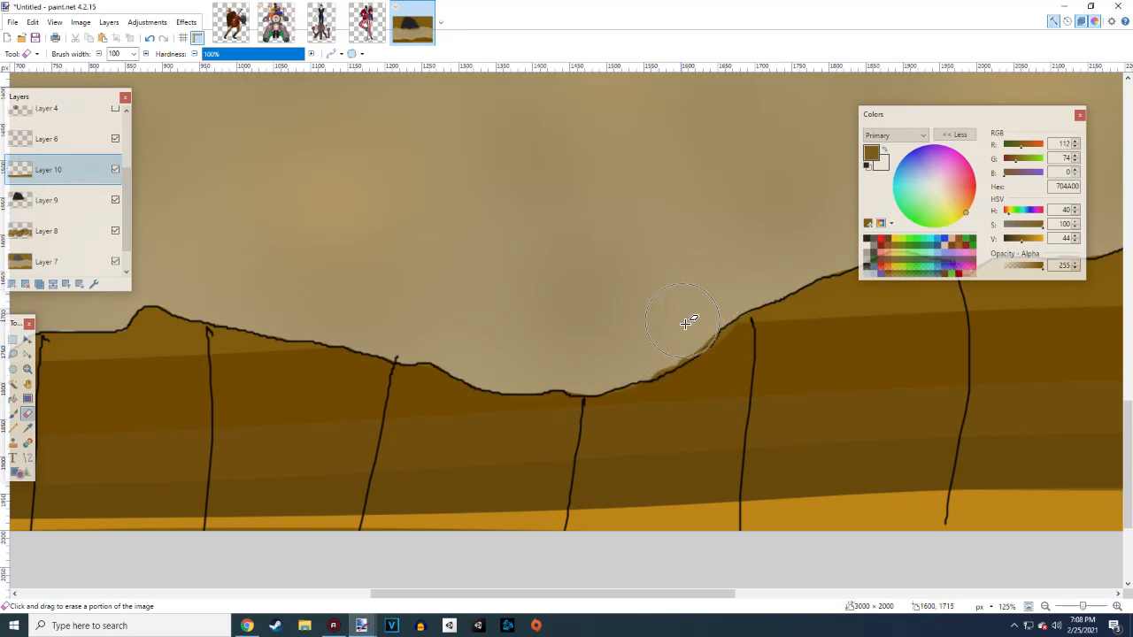
pyautogui.hotkey('ctrl', 'z')
pyautogui.moveTo(544, 352)
pyautogui.mouseDown()
pyautogui.moveTo(607, 355)
pyautogui.moveTo(692, 311)
pyautogui.mouseUp()
# Erase the brown overflow above the outline at the right end of the foreground cliff
pyautogui.hscroll(5, 708, 274)
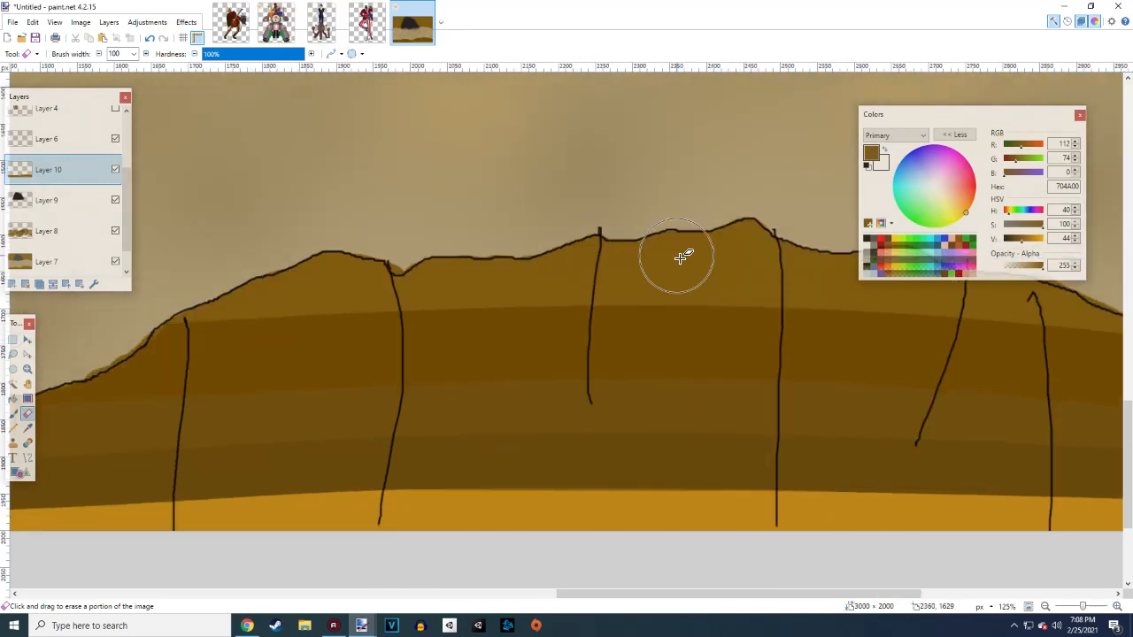
pyautogui.hscroll(5, 429, 239)
pyautogui.moveTo(480, 240)
pyautogui.mouseDown()
pyautogui.moveTo(553, 287)
pyautogui.moveTo(606, 267)
pyautogui.mouseUp()
pyautogui.hscroll(-15, 601, 341)
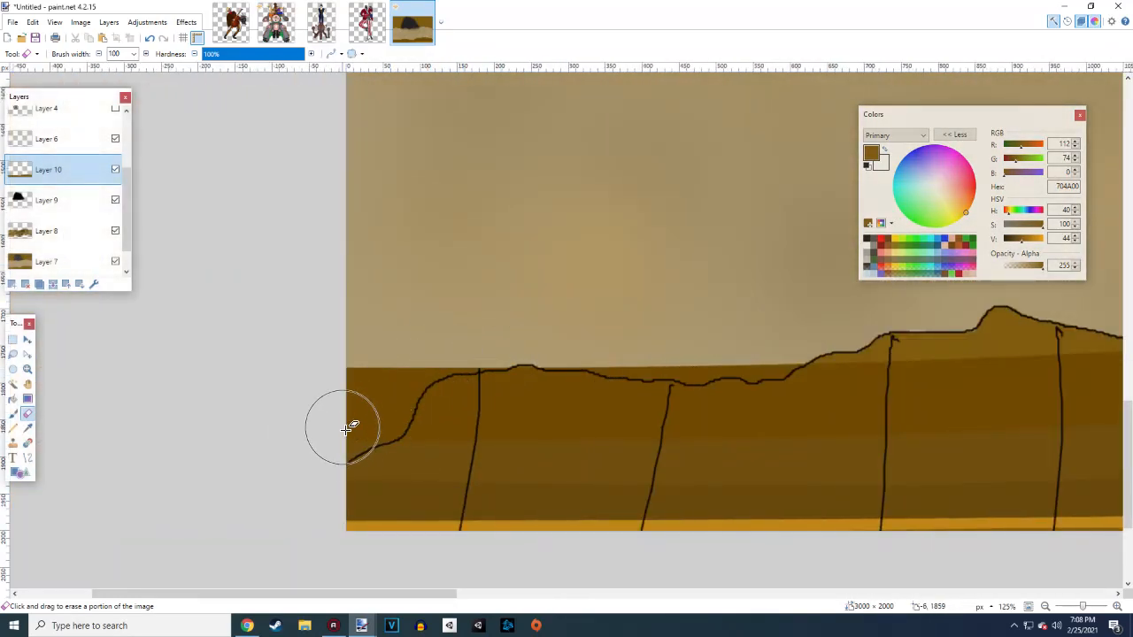
pyautogui.moveTo(331, 434)
pyautogui.mouseDown()
pyautogui.moveTo(371, 417)
pyautogui.moveTo(394, 378)
pyautogui.mouseUp()
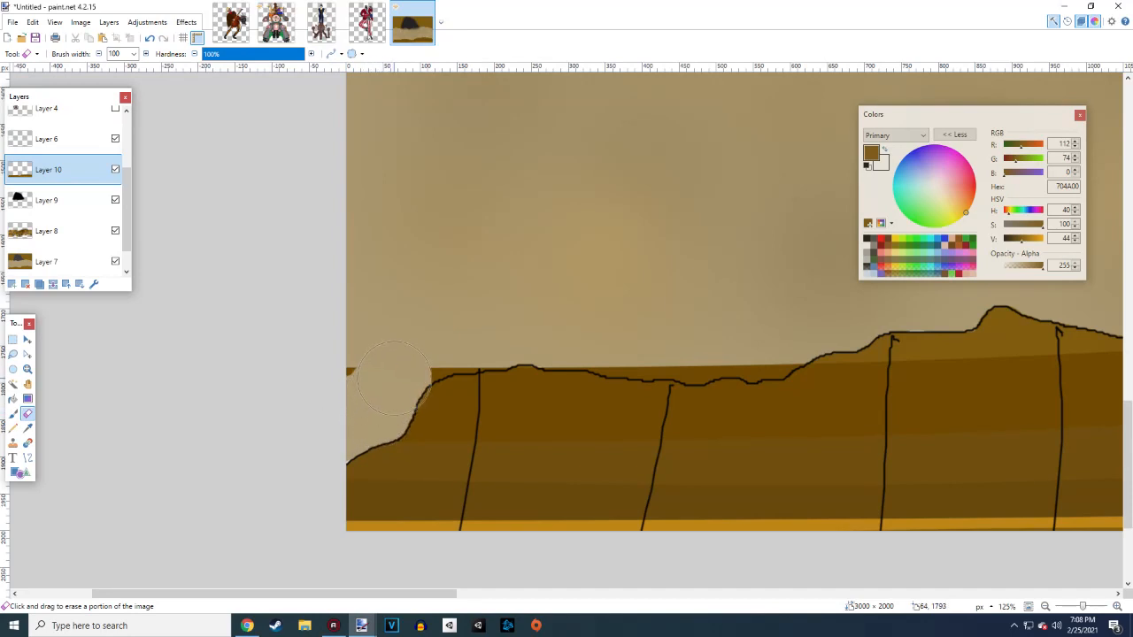
pyautogui.hotkey('ctrl', 'z')
pyautogui.hotkey('ctrl', 'z')
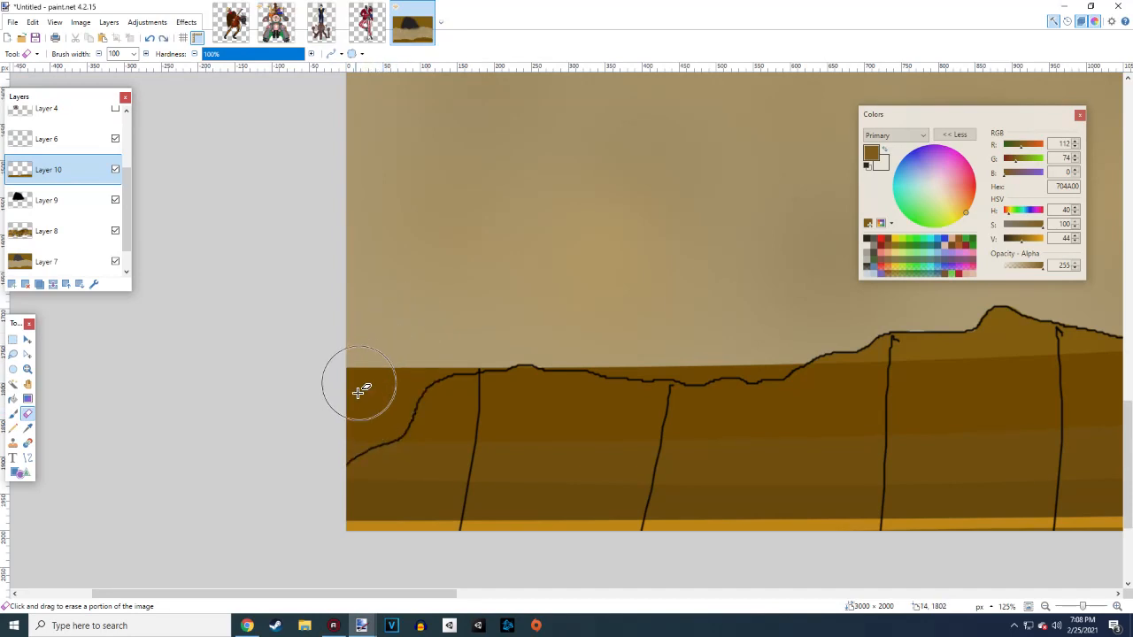
# Erase the brown overflow above the cliff outline from the canvas's left edge to where the outline rises above the bands
pyautogui.click(331, 430)
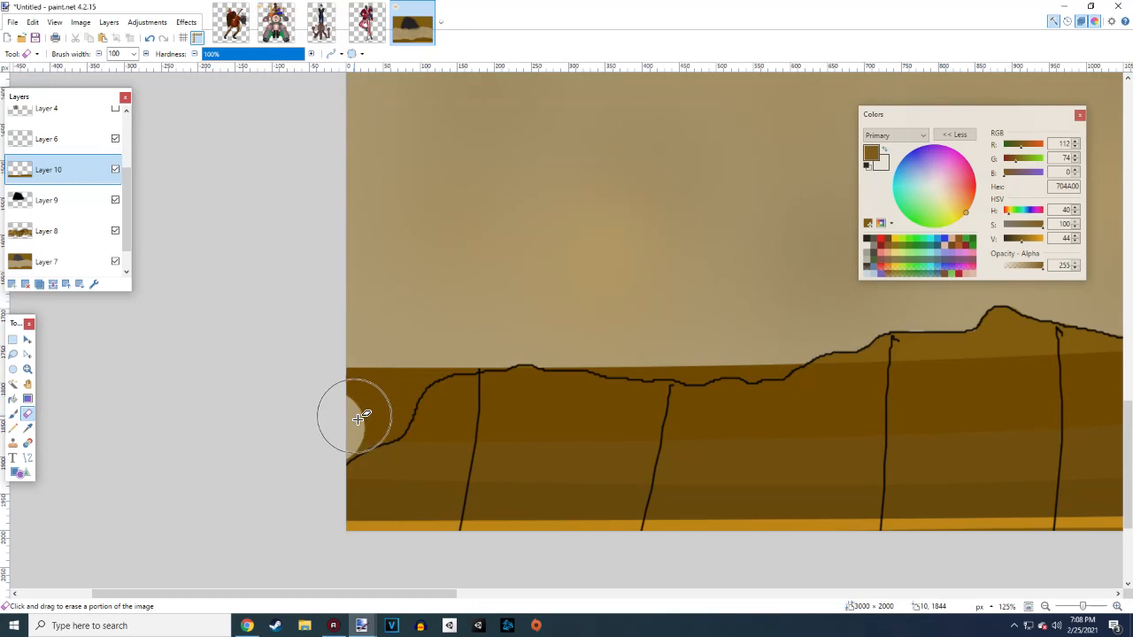
pyautogui.click(350, 422)
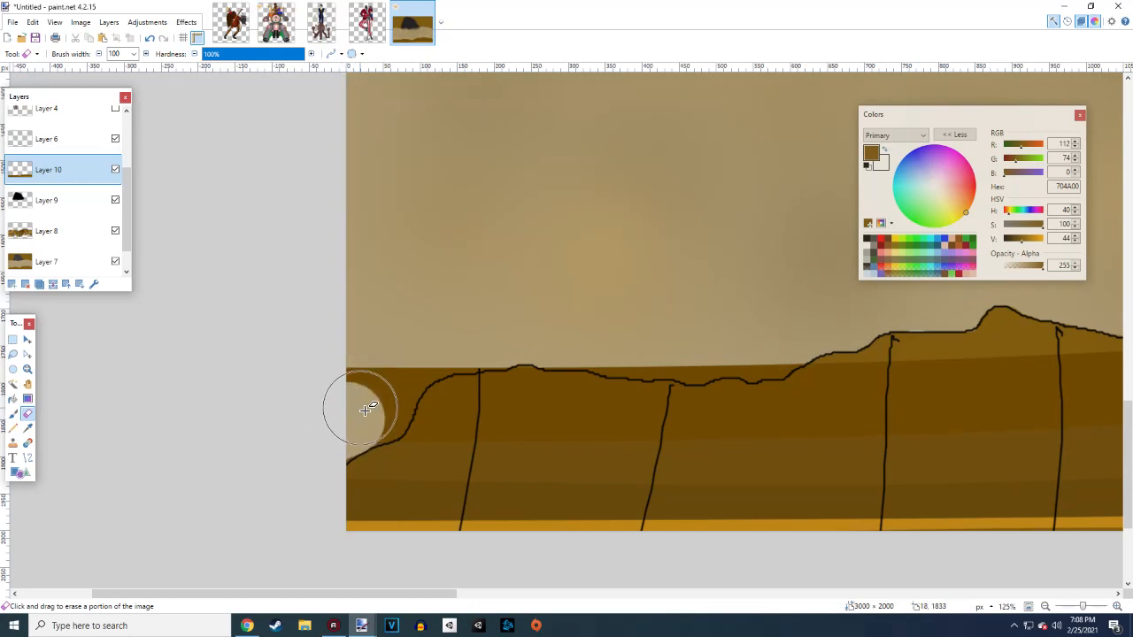
pyautogui.click(368, 410)
pyautogui.click(373, 410)
pyautogui.moveTo(382, 409)
pyautogui.mouseDown()
pyautogui.moveTo(380, 380)
pyautogui.moveTo(387, 387)
pyautogui.moveTo(371, 385)
pyautogui.moveTo(387, 366)
pyautogui.moveTo(434, 348)
pyautogui.mouseUp()
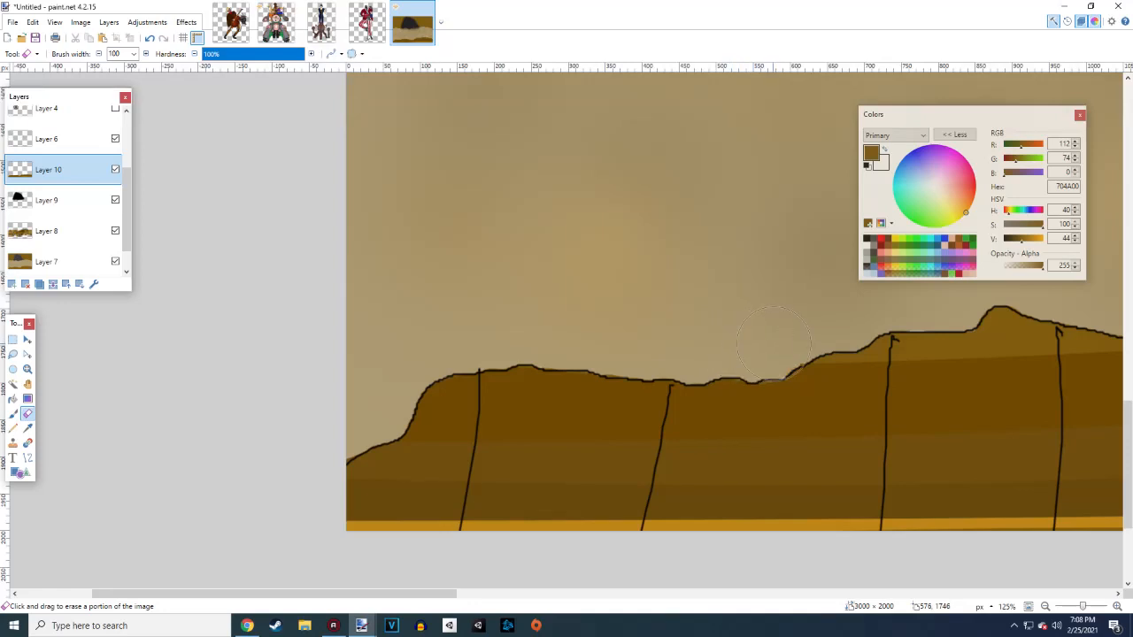
pyautogui.scroll(-8, 779, 327)
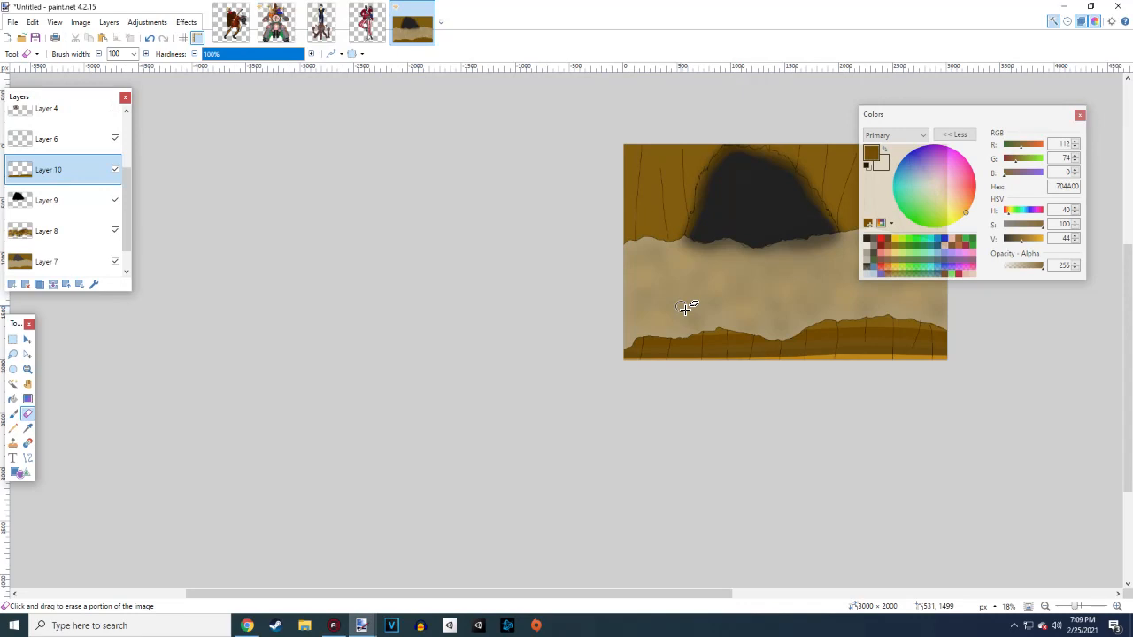
pyautogui.scroll(-2, 854, 345)
pyautogui.hscroll(3, 805, 339)
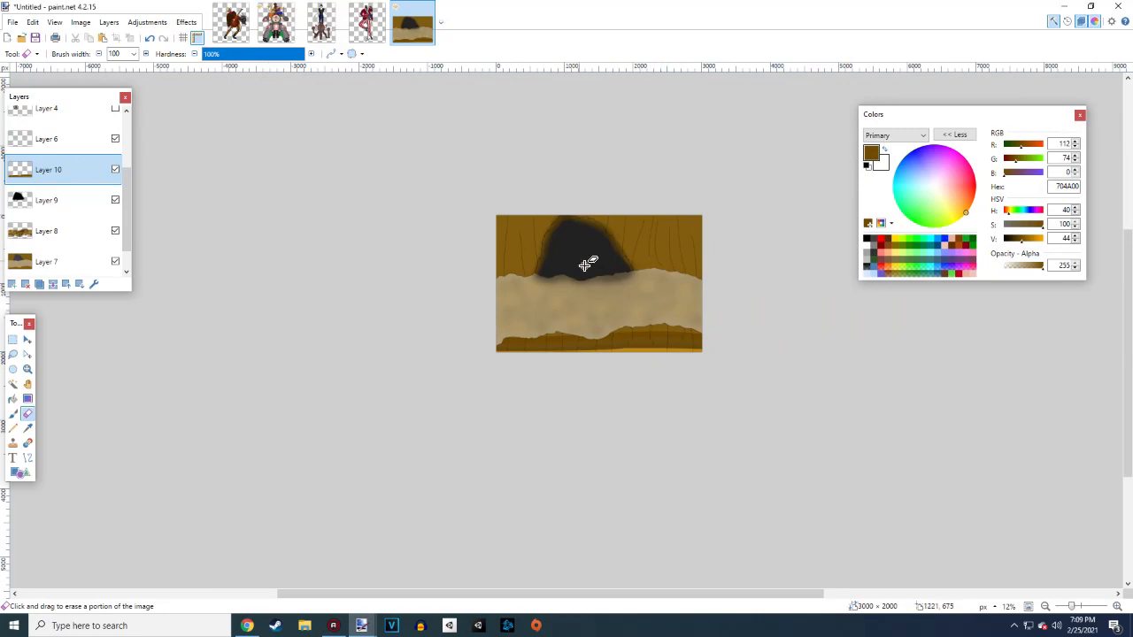
pyautogui.scroll(6, 585, 265)
pyautogui.scroll(-2, 523, 308)
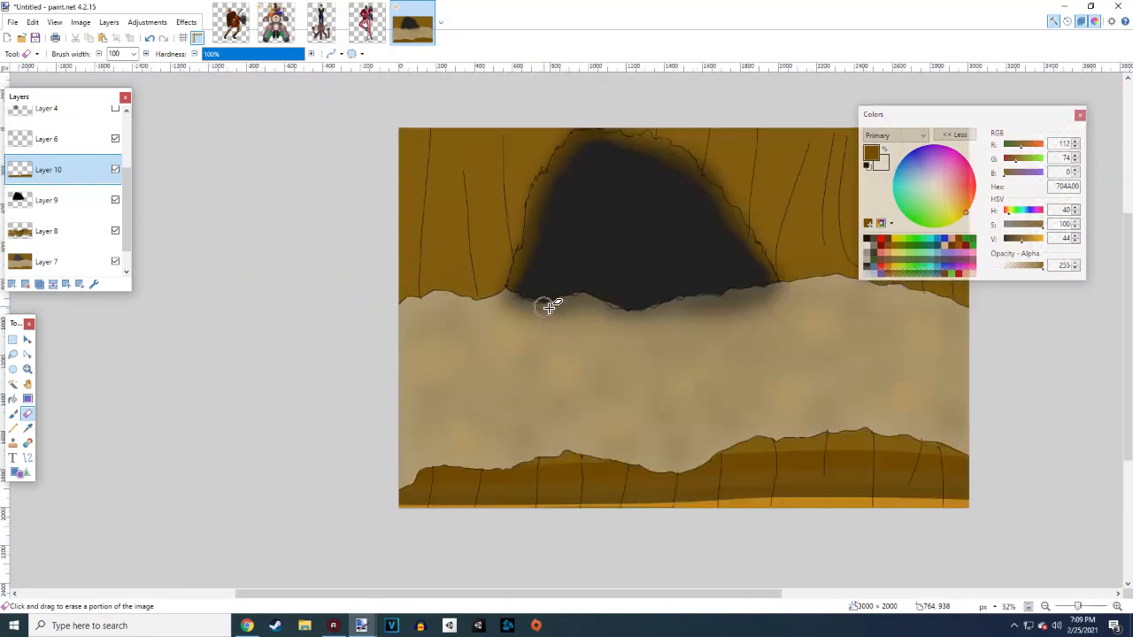
# Move Layer 10 below Layer 8 and merge it down into Layer 7
pyautogui.scroll(-2, 549, 306)
pyautogui.scroll(-1, 574, 296)
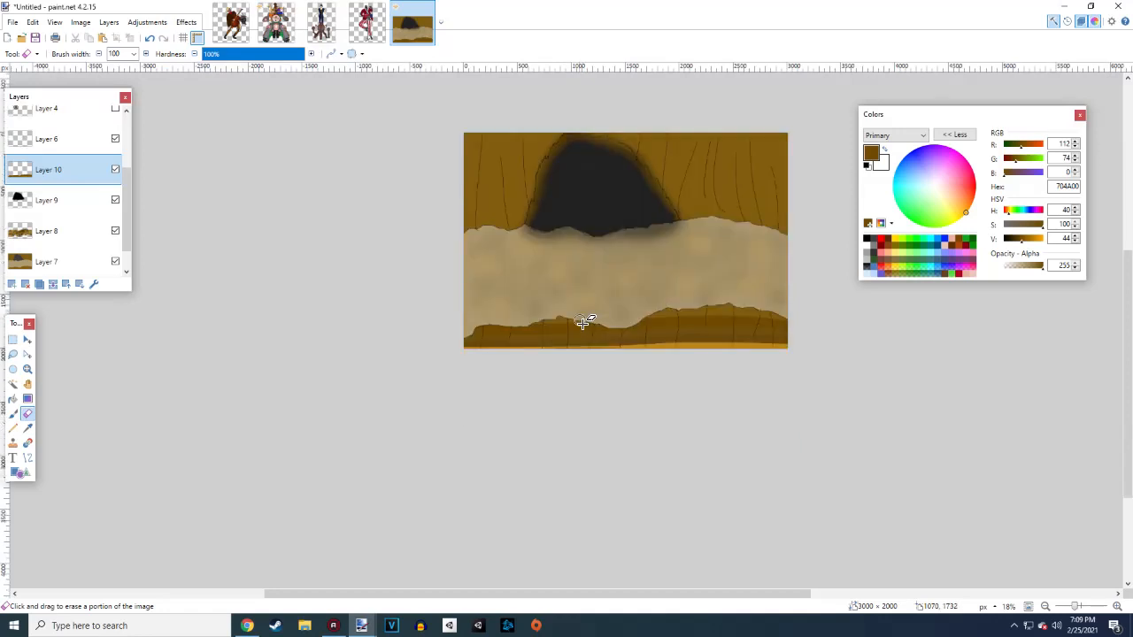
pyautogui.scroll(-1, 599, 316)
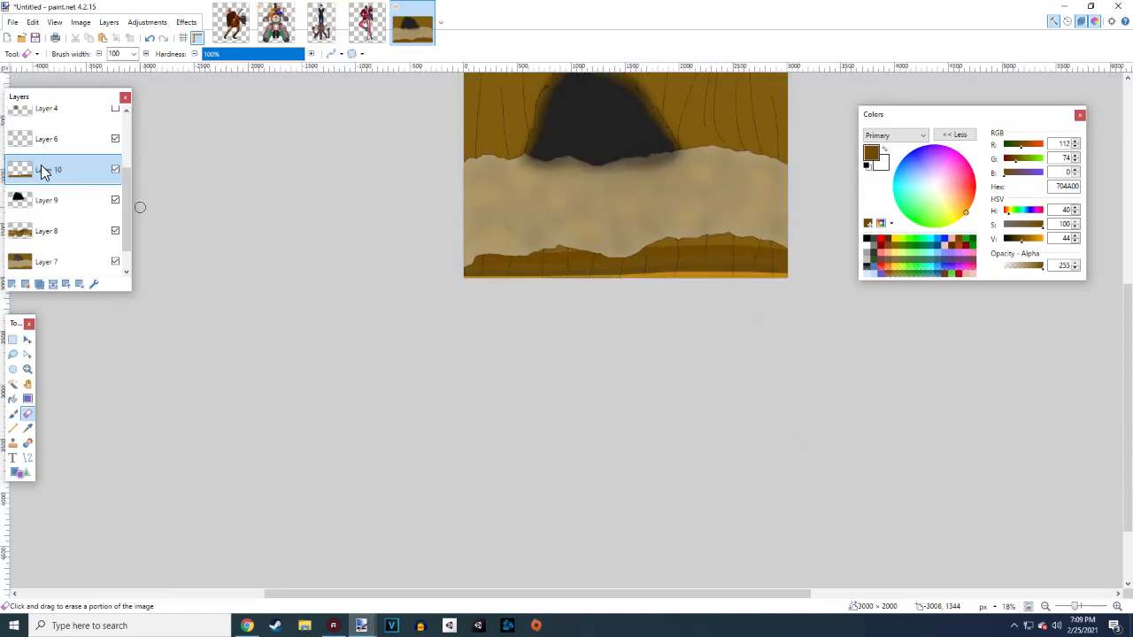
pyautogui.moveTo(45, 173); pyautogui.dragTo(37, 228)
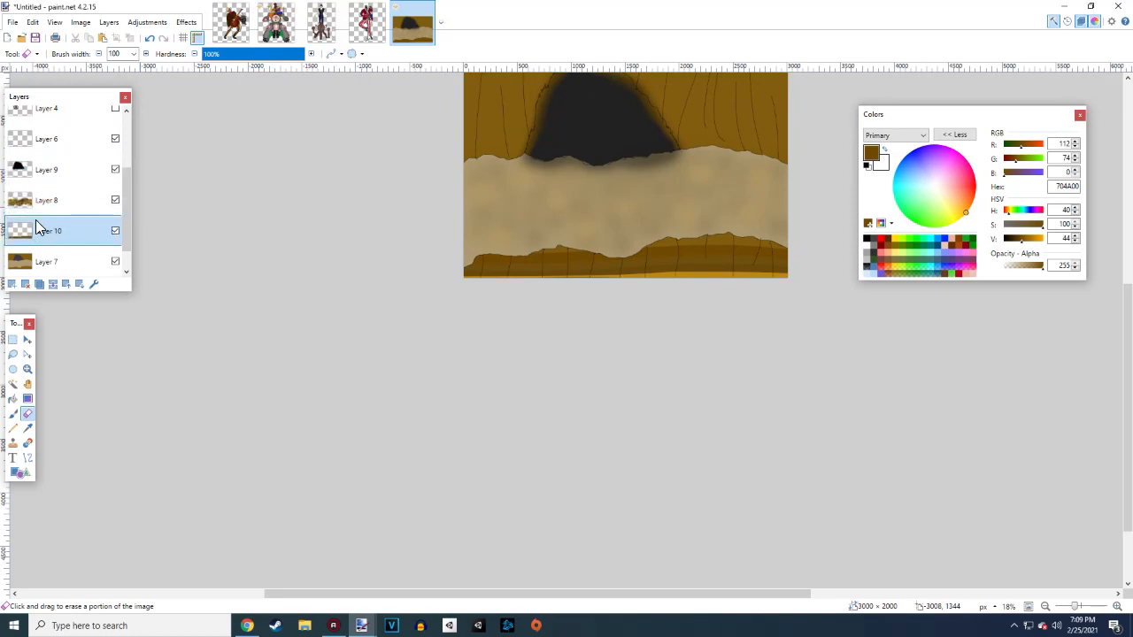
pyautogui.click(49, 284)
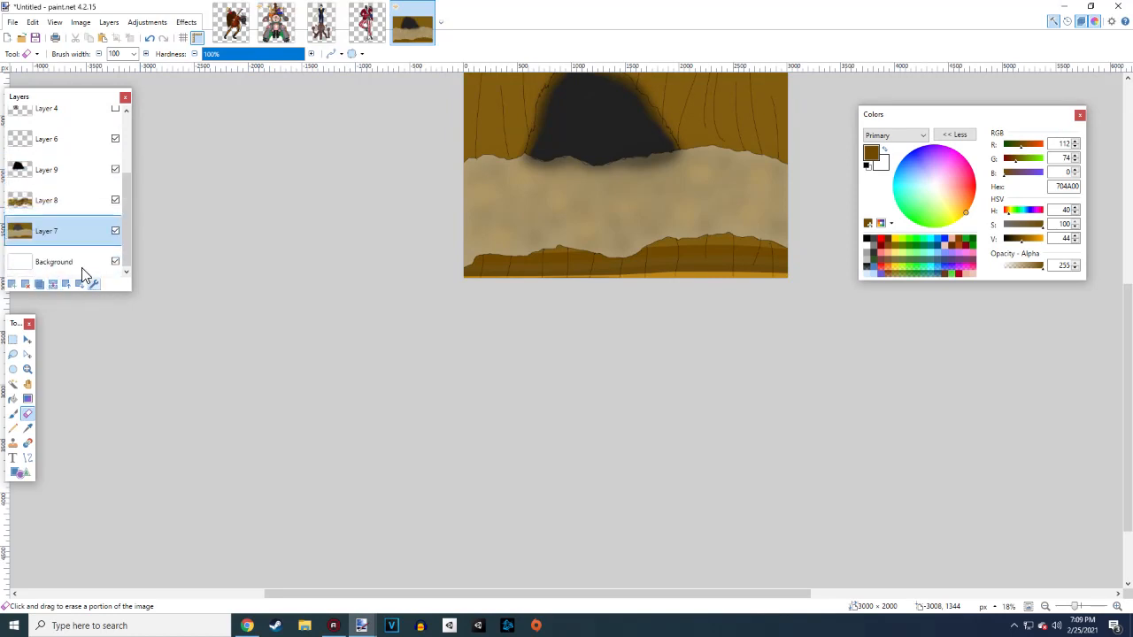
# Add an empty layer directly above Layer 7 and duplicate Layer 7
pyautogui.click(11, 285)
pyautogui.scroll(3, 579, 289)
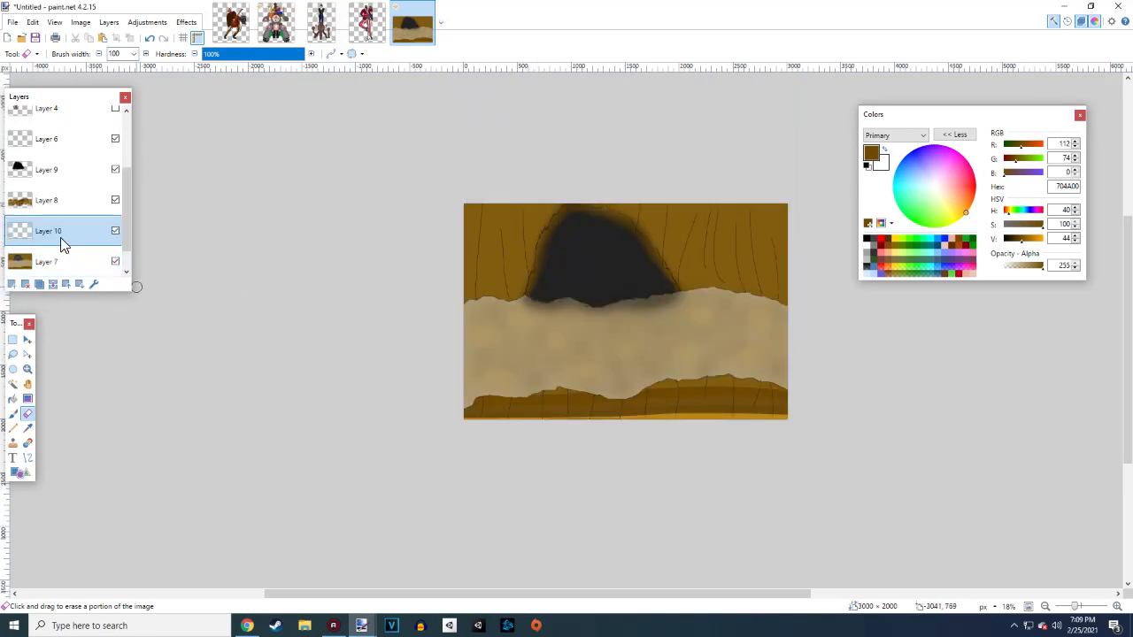
pyautogui.scroll(-1, 53, 245)
pyautogui.click(34, 232)
pyautogui.click(51, 284)
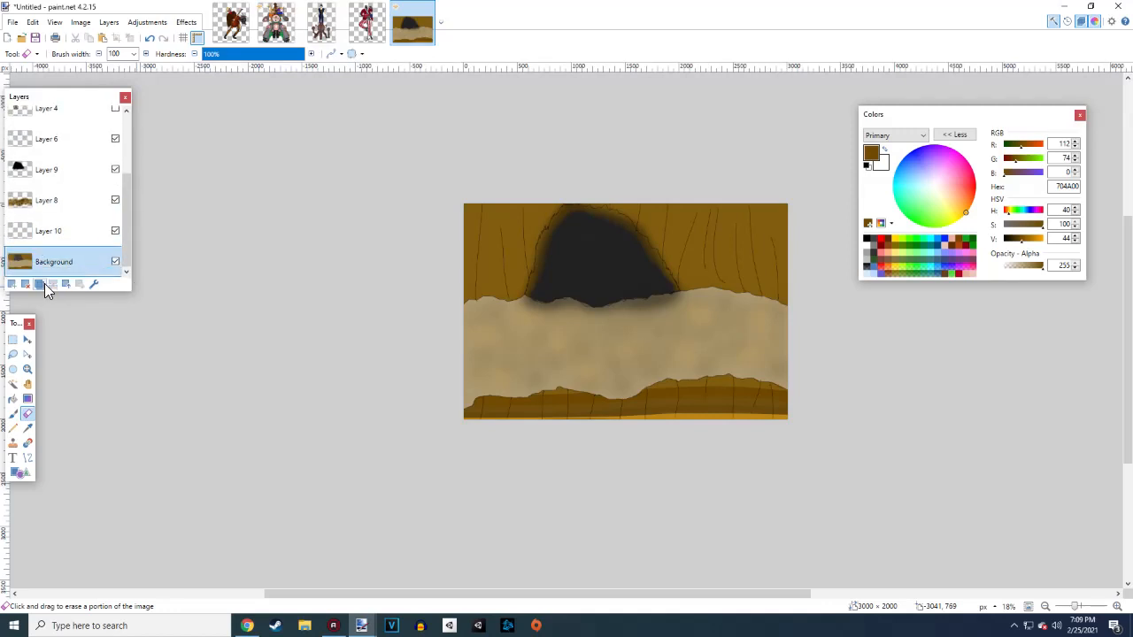
pyautogui.click(51, 285)
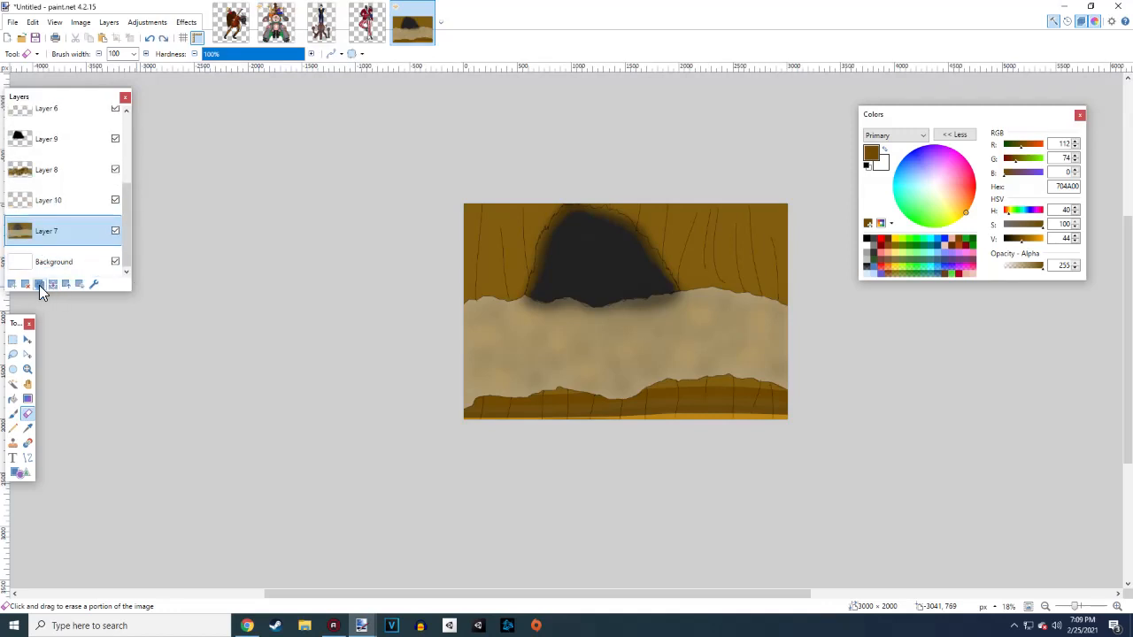
pyautogui.scroll(-2, 394, 314)
pyautogui.scroll(2, 527, 341)
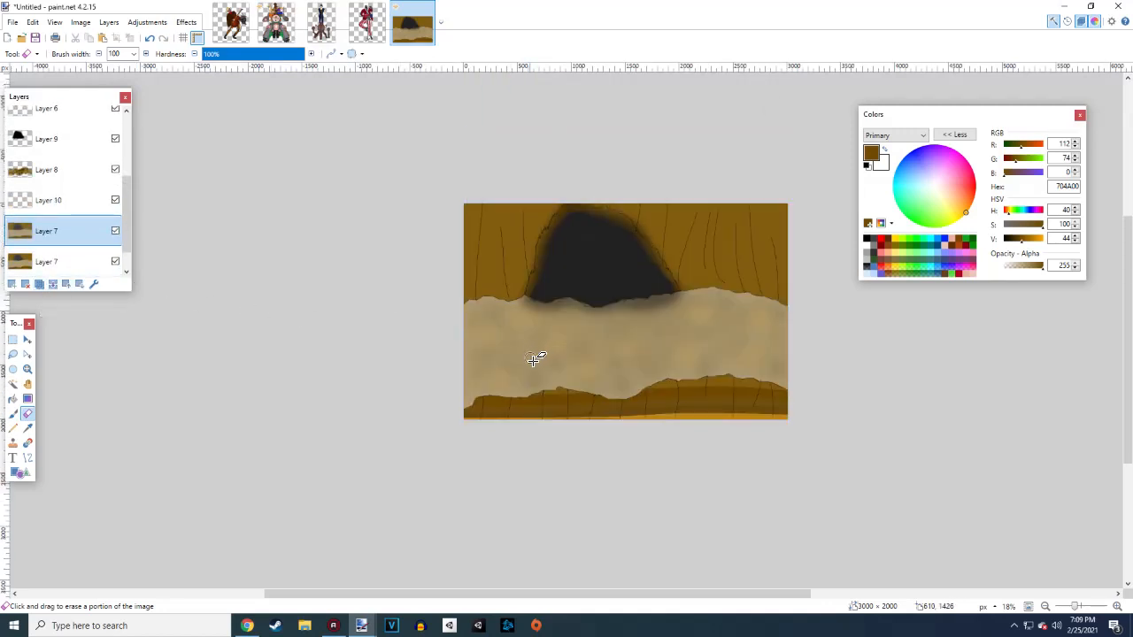
# Erase the lower part of the Layer 7 copy with a 950-wide eraser and apply Auto-Level to the rest
pyautogui.scroll(-2, 395, 323)
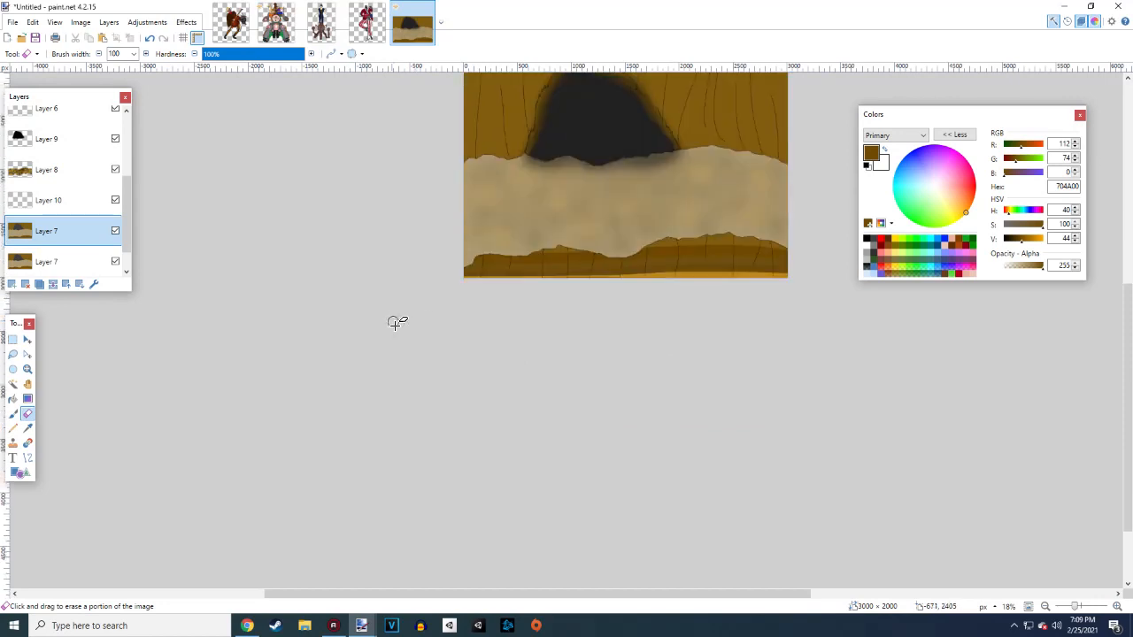
pyautogui.click(134, 54)
pyautogui.click(118, 287)
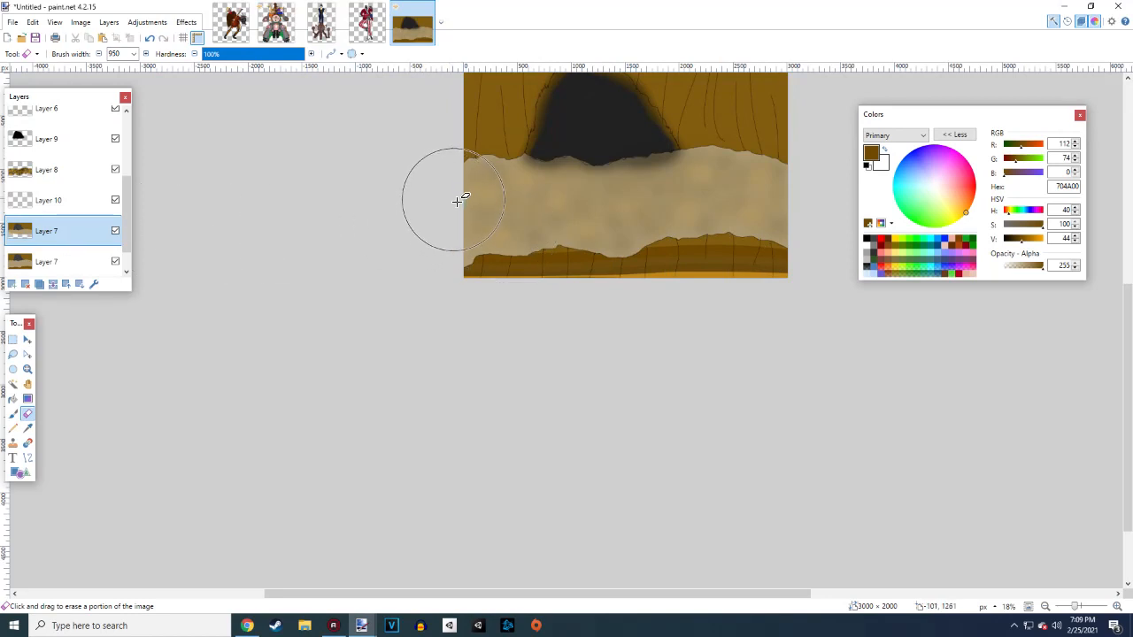
pyautogui.scroll(3, 788, 291)
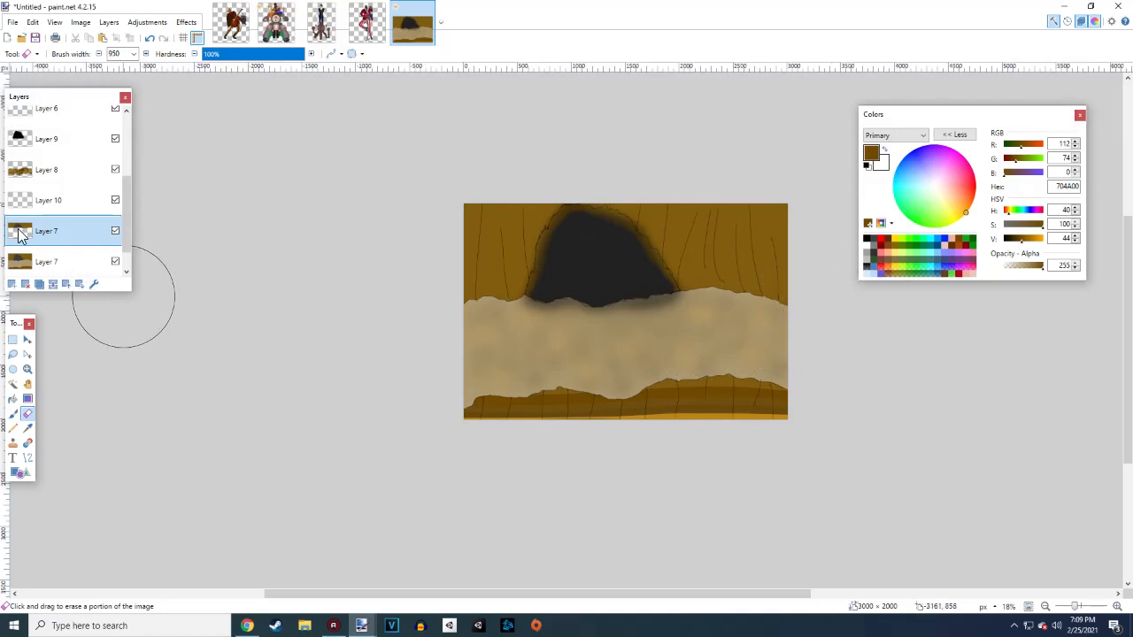
pyautogui.click(147, 23)
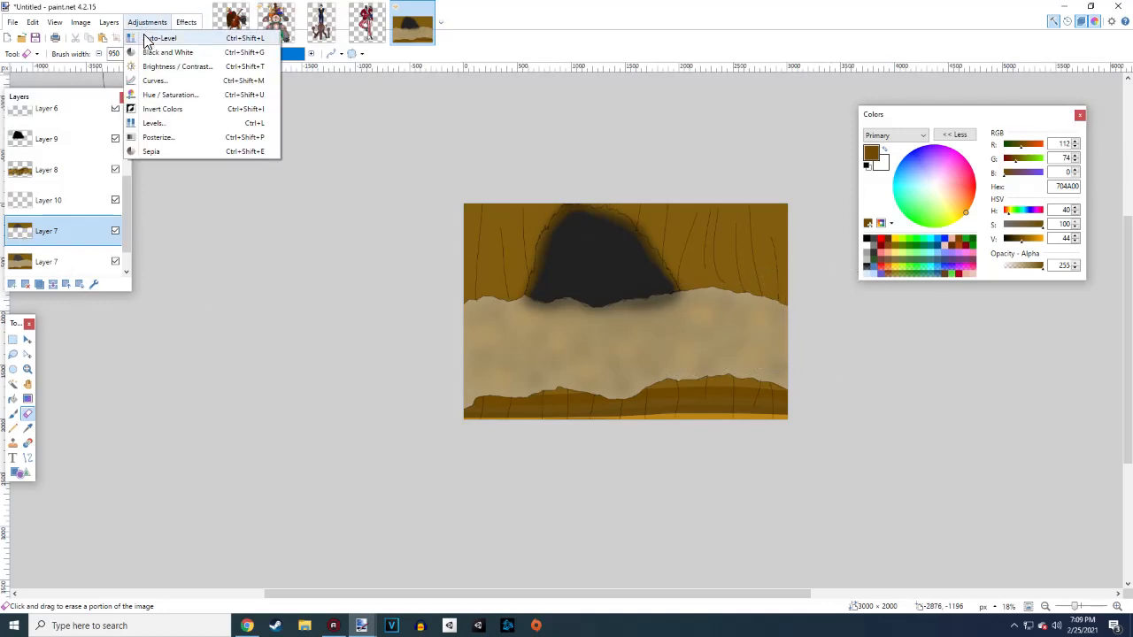
pyautogui.click(146, 37)
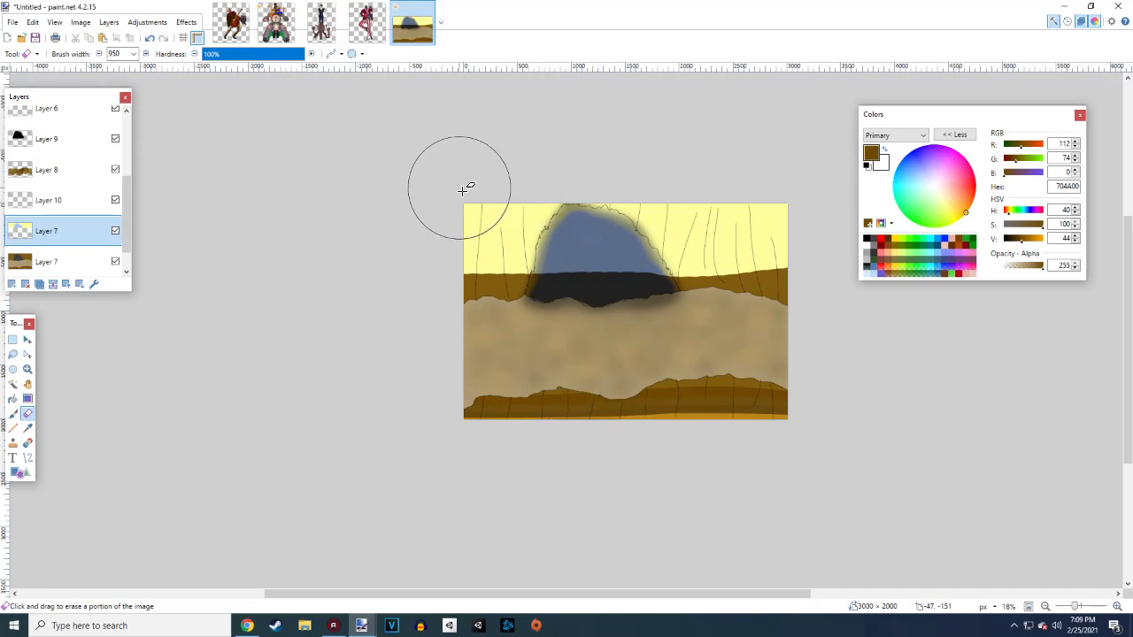
# Erase the copy along the top of the wall and over the cave opening, setting the eraser hardness to 0%
pyautogui.moveTo(462, 187); pyautogui.dragTo(834, 215)
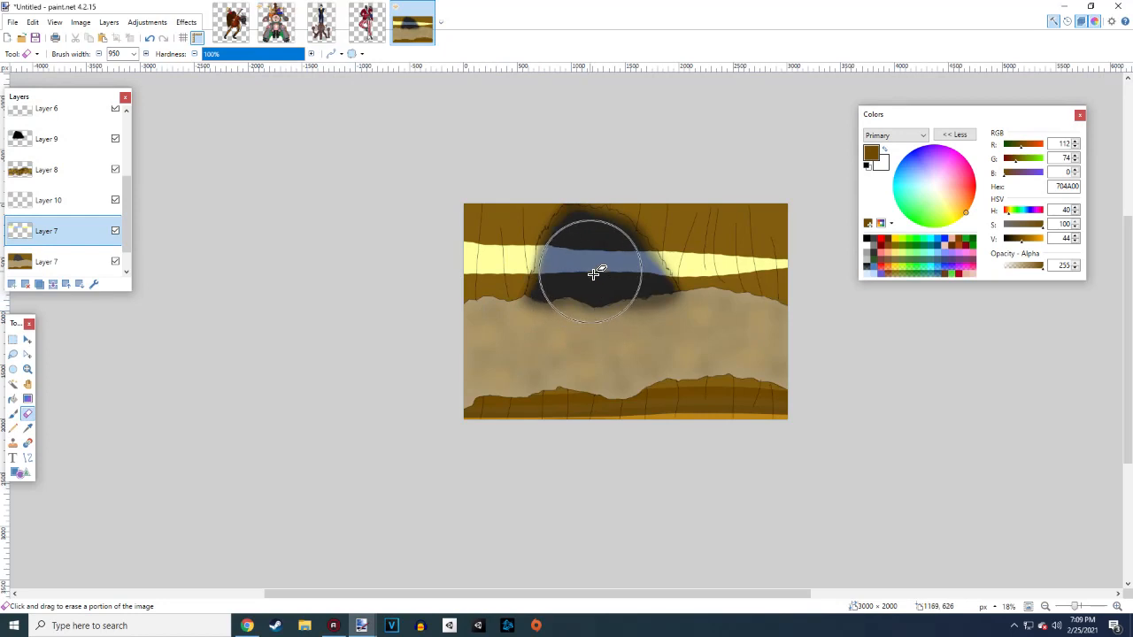
pyautogui.moveTo(579, 256)
pyautogui.mouseDown()
pyautogui.moveTo(606, 304)
pyautogui.moveTo(617, 256)
pyautogui.moveTo(607, 266)
pyautogui.mouseUp()
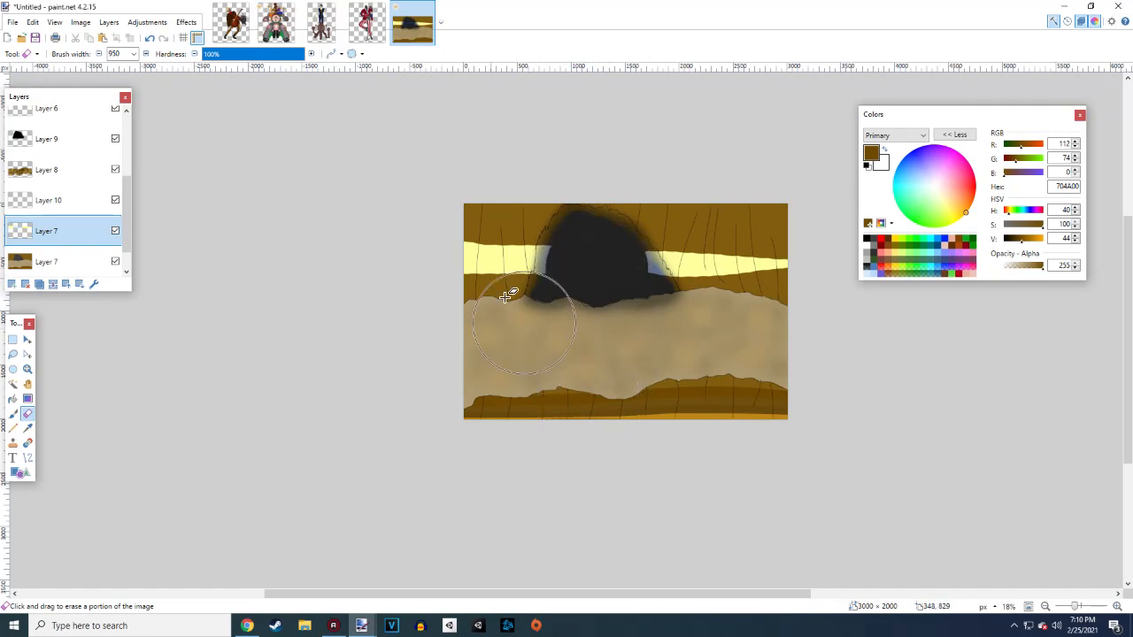
pyautogui.moveTo(257, 55); pyautogui.dragTo(197, 57)
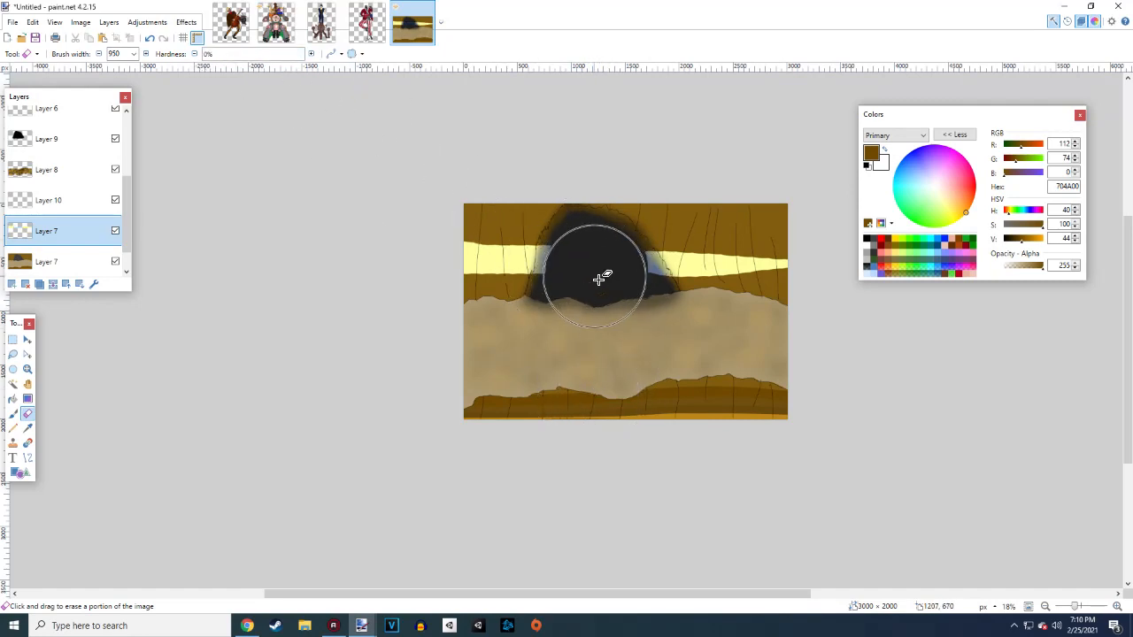
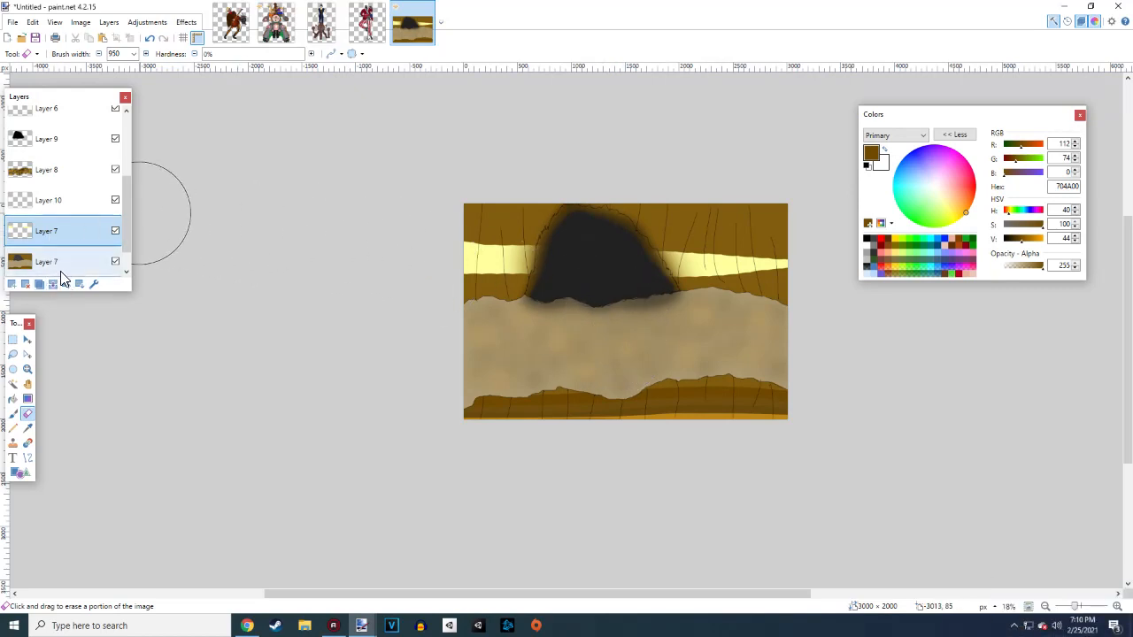
# Set the Layer 7 copy's opacity to 225 and merge it down into the original Layer 7
pyautogui.click(94, 284)
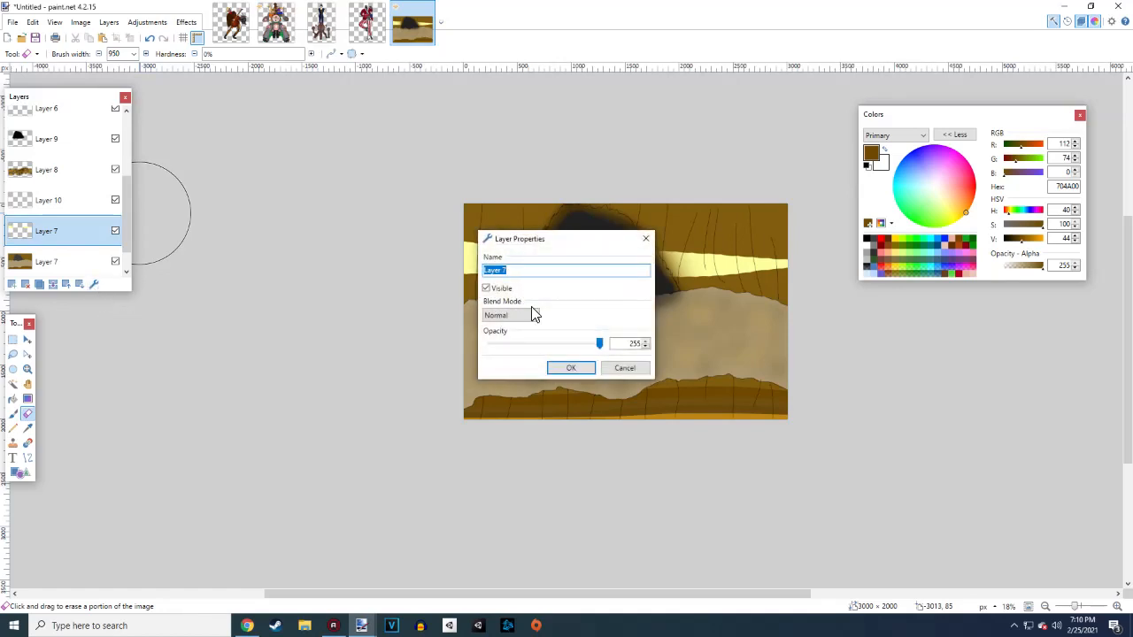
pyautogui.moveTo(597, 345); pyautogui.dragTo(582, 346)
pyautogui.click(571, 367)
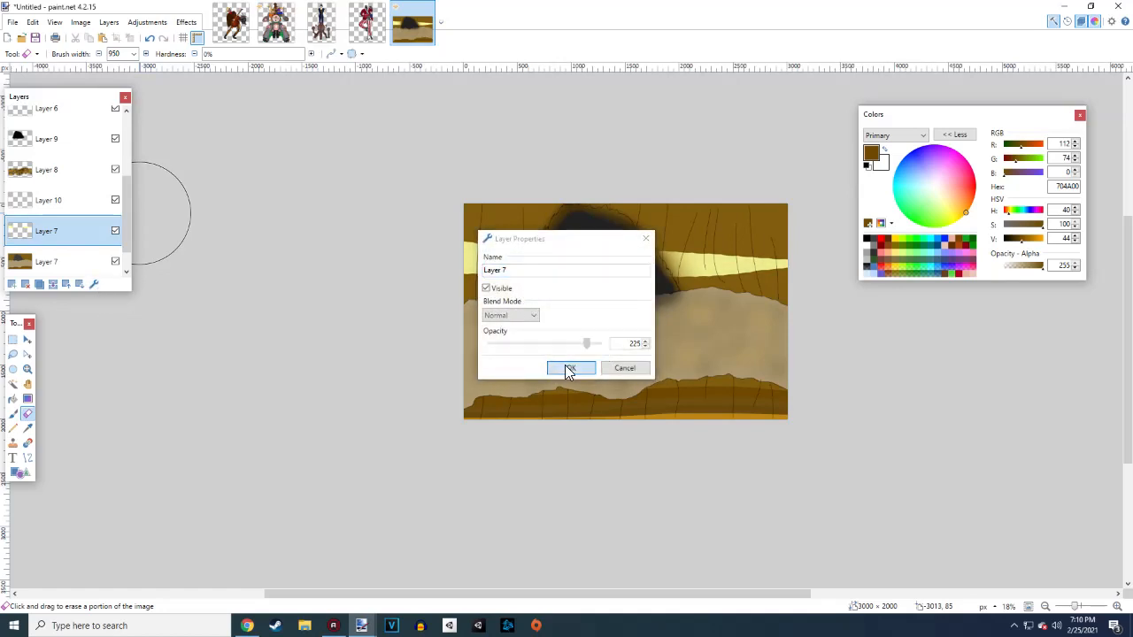
pyautogui.click(52, 284)
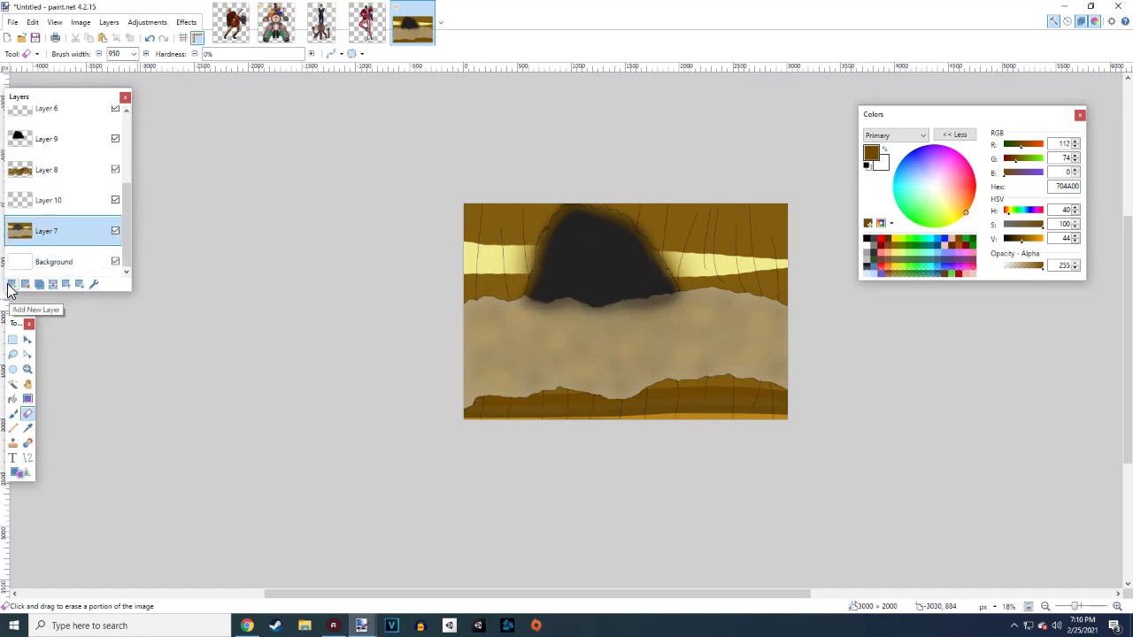
# Duplicate the merged Layer 7 and apply Auto-Level to the copy
pyautogui.click(51, 285)
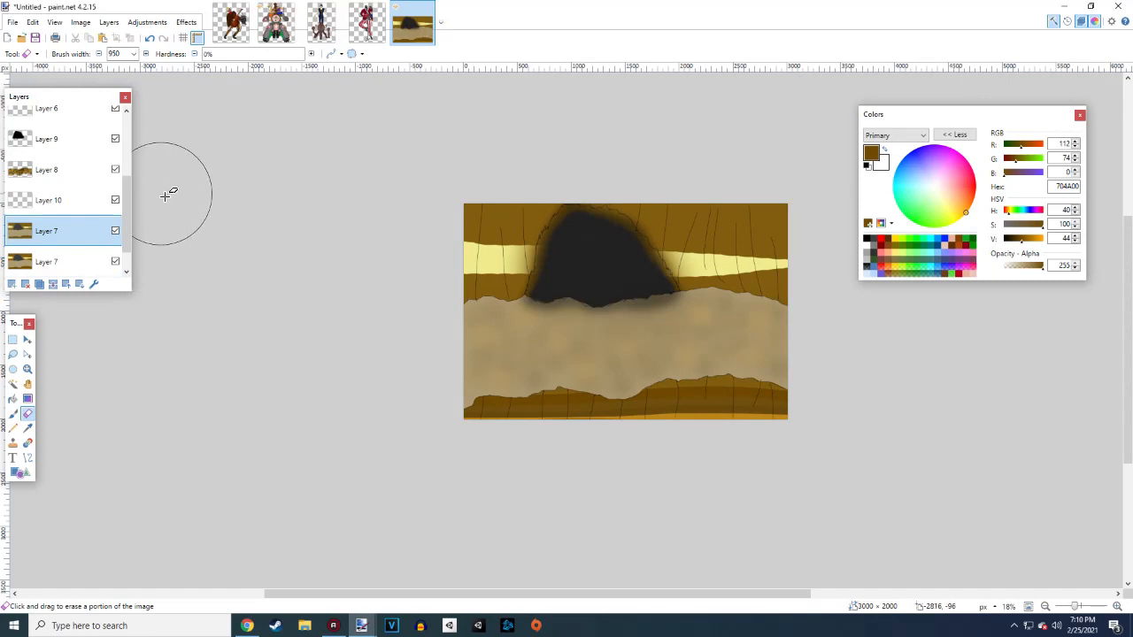
pyautogui.click(147, 22)
pyautogui.click(158, 37)
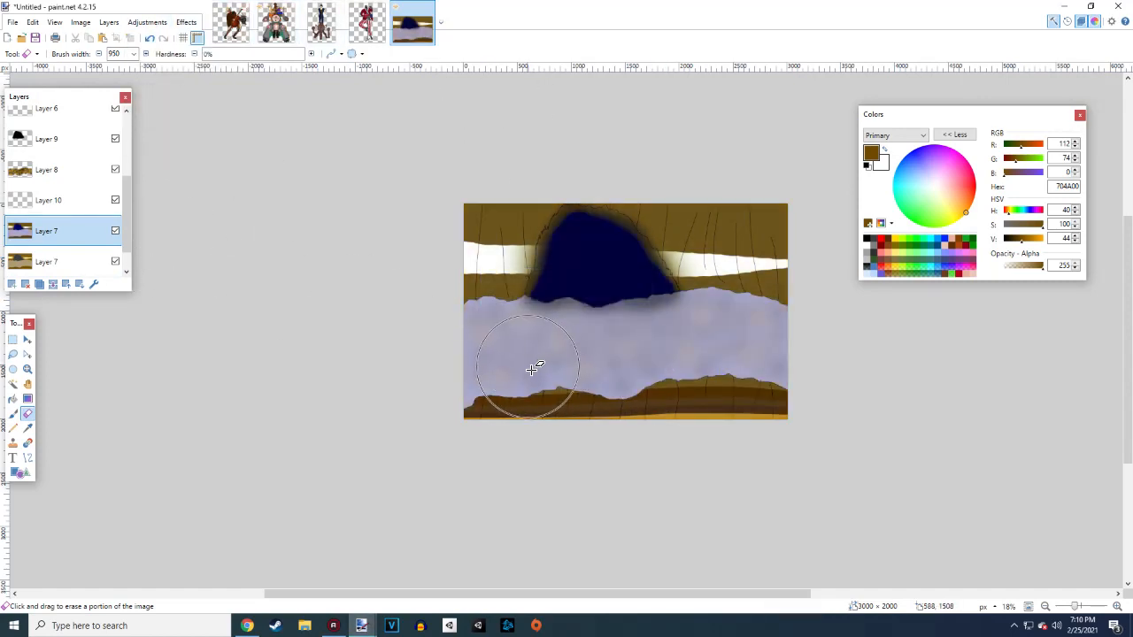
# Softly erase the copy below the upper wall and apply Auto-Level again to what remains
pyautogui.moveTo(430, 410); pyautogui.dragTo(827, 426)
pyautogui.moveTo(398, 427)
pyautogui.mouseDown()
pyautogui.moveTo(762, 442)
pyautogui.moveTo(292, 396)
pyautogui.moveTo(914, 408)
pyautogui.moveTo(467, 349)
pyautogui.moveTo(616, 346)
pyautogui.moveTo(864, 387)
pyautogui.moveTo(737, 336)
pyautogui.moveTo(804, 346)
pyautogui.moveTo(706, 315)
pyautogui.moveTo(795, 305)
pyautogui.moveTo(755, 294)
pyautogui.moveTo(750, 310)
pyautogui.moveTo(629, 305)
pyautogui.moveTo(718, 301)
pyautogui.moveTo(483, 283)
pyautogui.mouseUp()
pyautogui.click(147, 22)
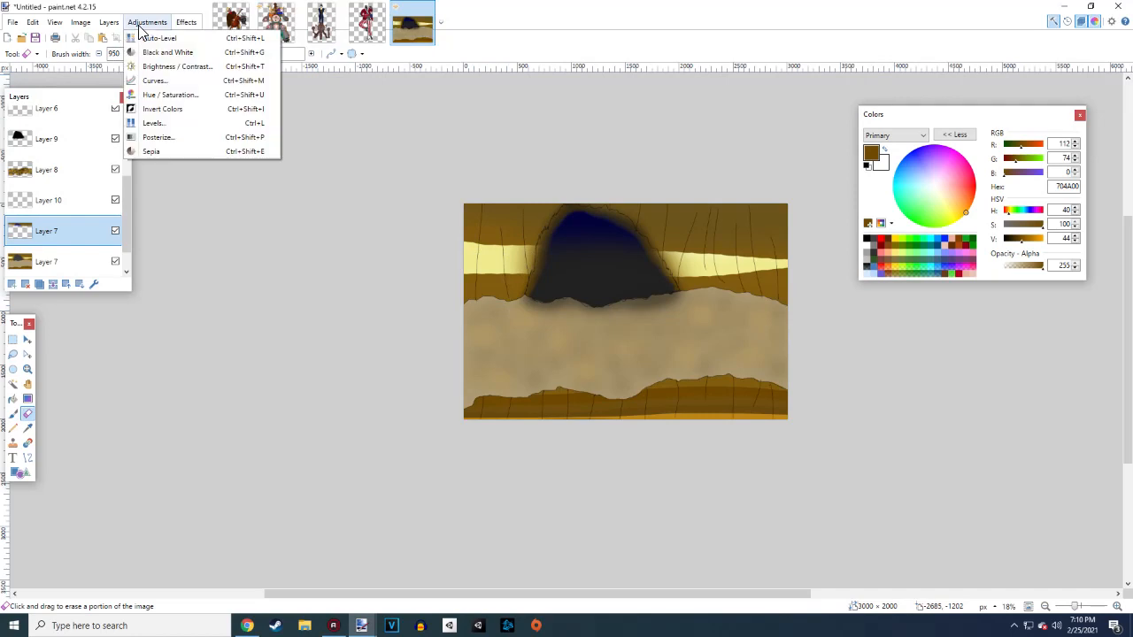
pyautogui.click(155, 37)
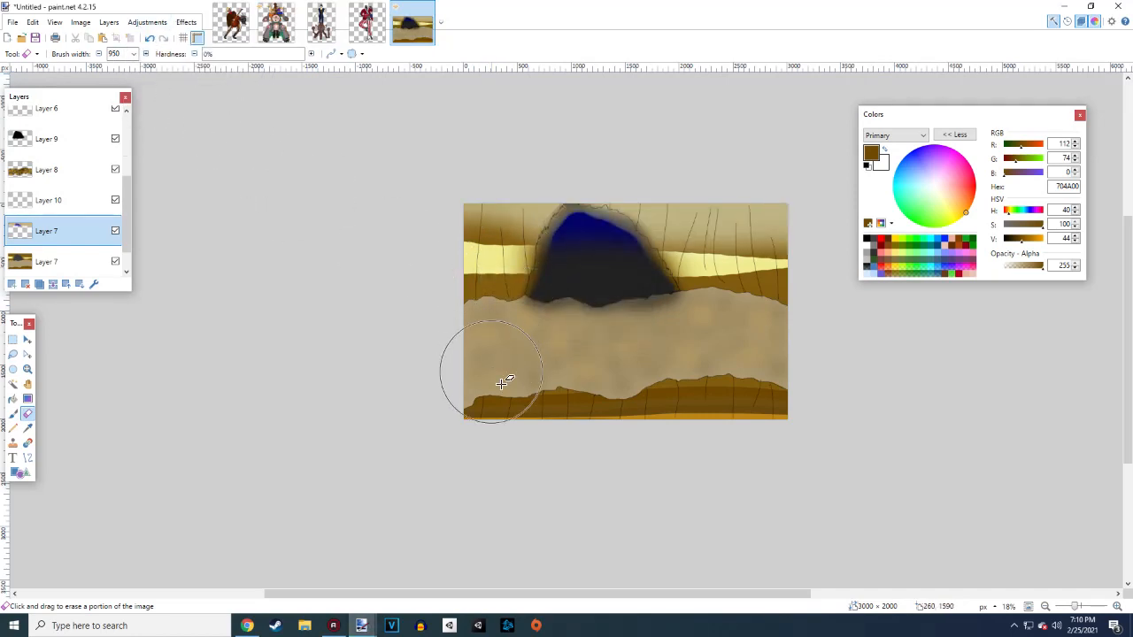
# Set the eraser hardness to 100% and erase across the wall to leave only a hard-edged band along the top
pyautogui.click(232, 54)
pyautogui.moveTo(233, 54); pyautogui.dragTo(304, 54)
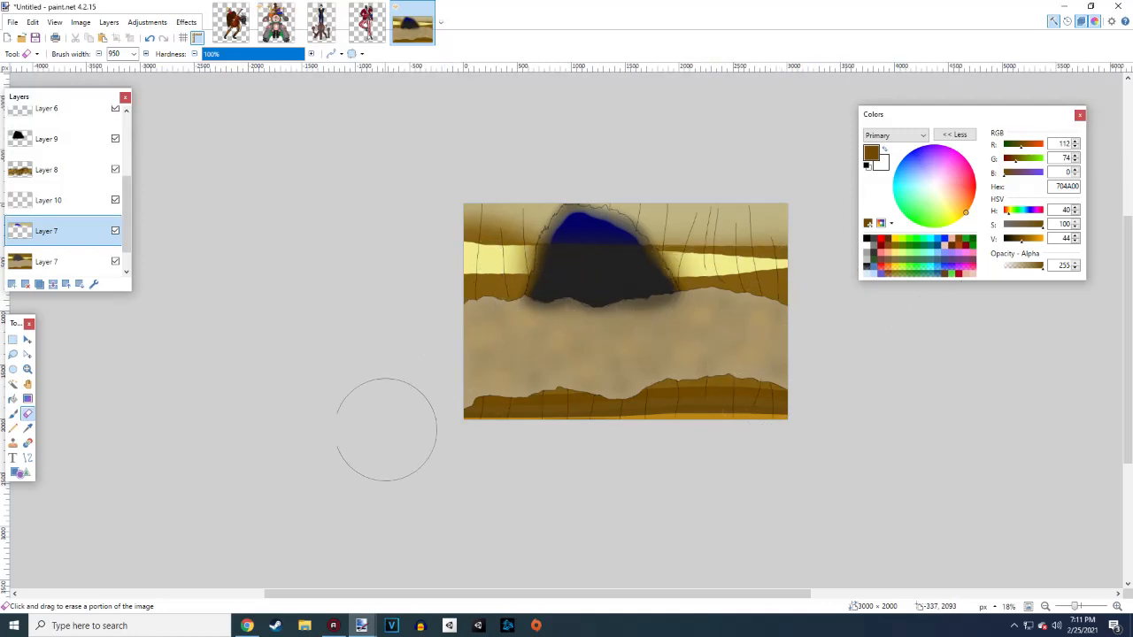
pyautogui.moveTo(454, 278)
pyautogui.mouseDown()
pyautogui.moveTo(734, 266)
pyautogui.moveTo(855, 298)
pyautogui.mouseUp()
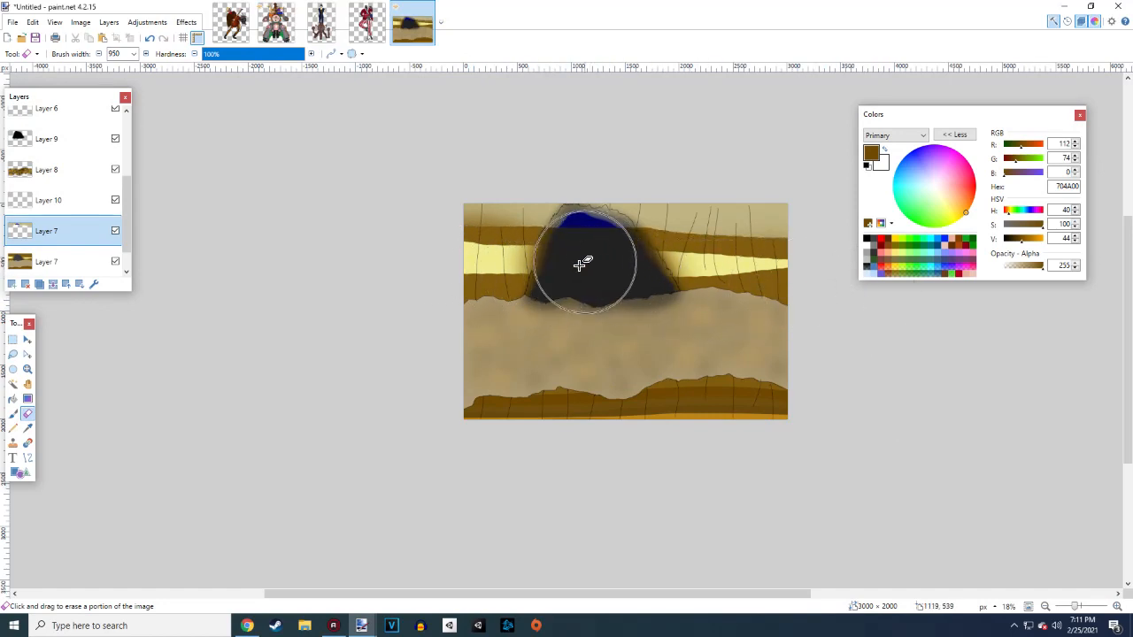
# Erase the copy over the cave opening with the eraser hardness at 0%, and merge it down into Layer 7
pyautogui.moveTo(234, 55); pyautogui.dragTo(161, 59)
pyautogui.moveTo(601, 250); pyautogui.dragTo(589, 253)
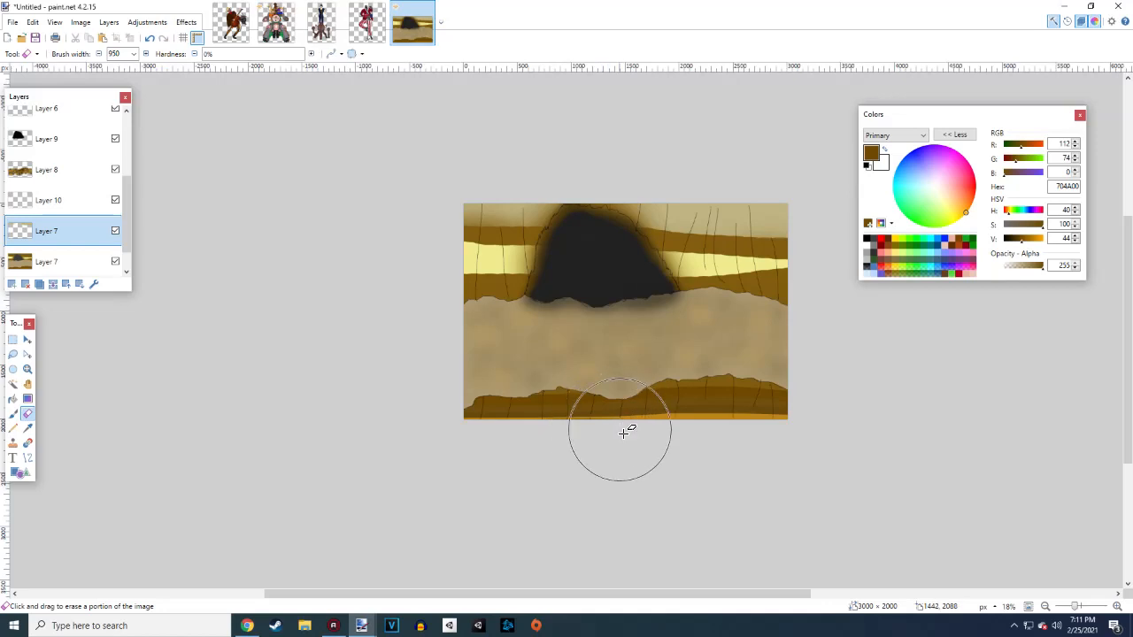
pyautogui.scroll(-1, 624, 431)
pyautogui.scroll(2, 625, 424)
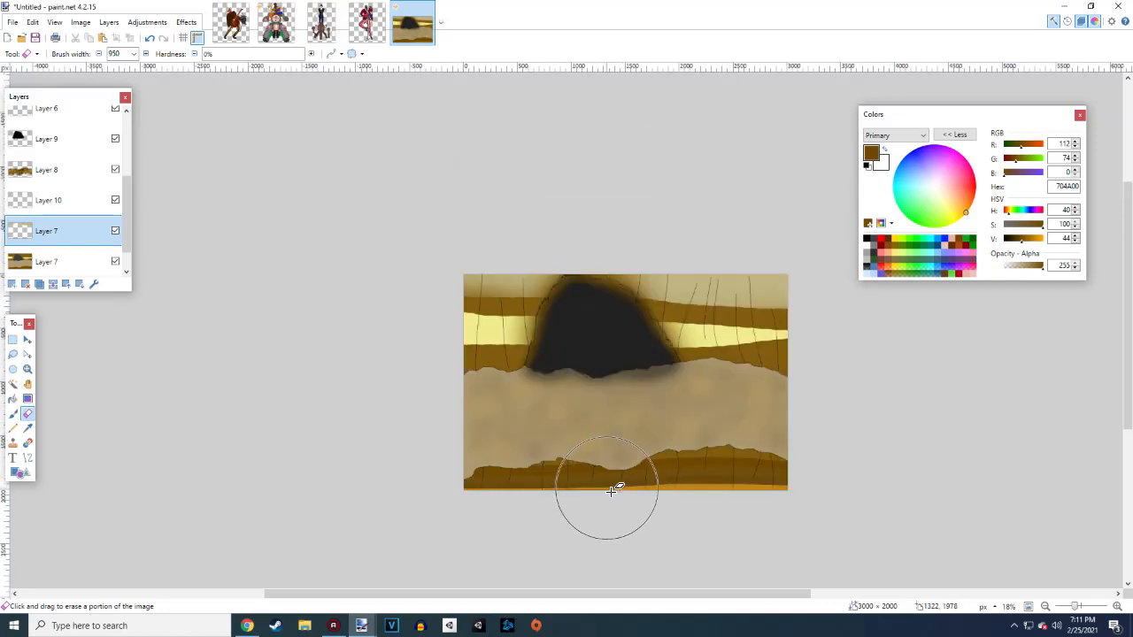
pyautogui.scroll(-2, 614, 485)
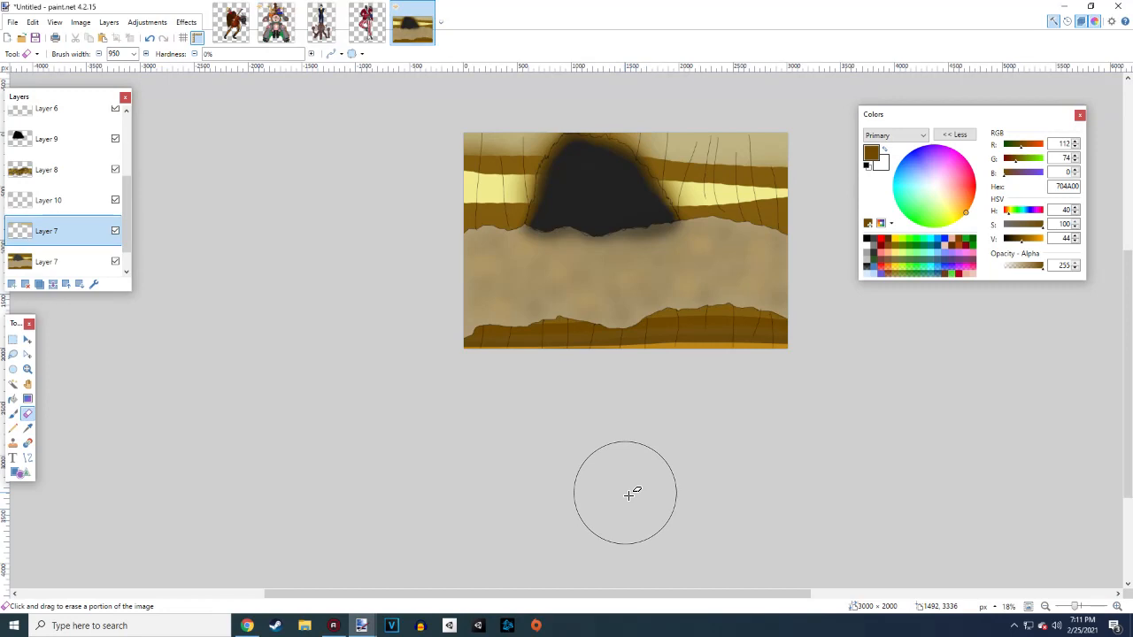
pyautogui.scroll(1, 518, 404)
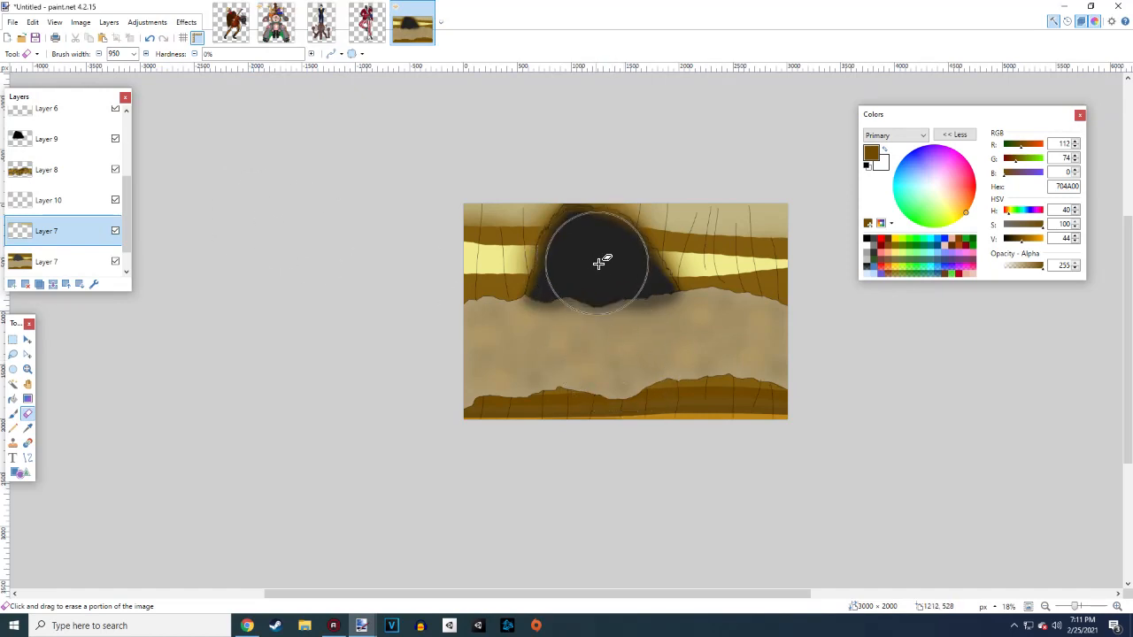
pyautogui.click(53, 283)
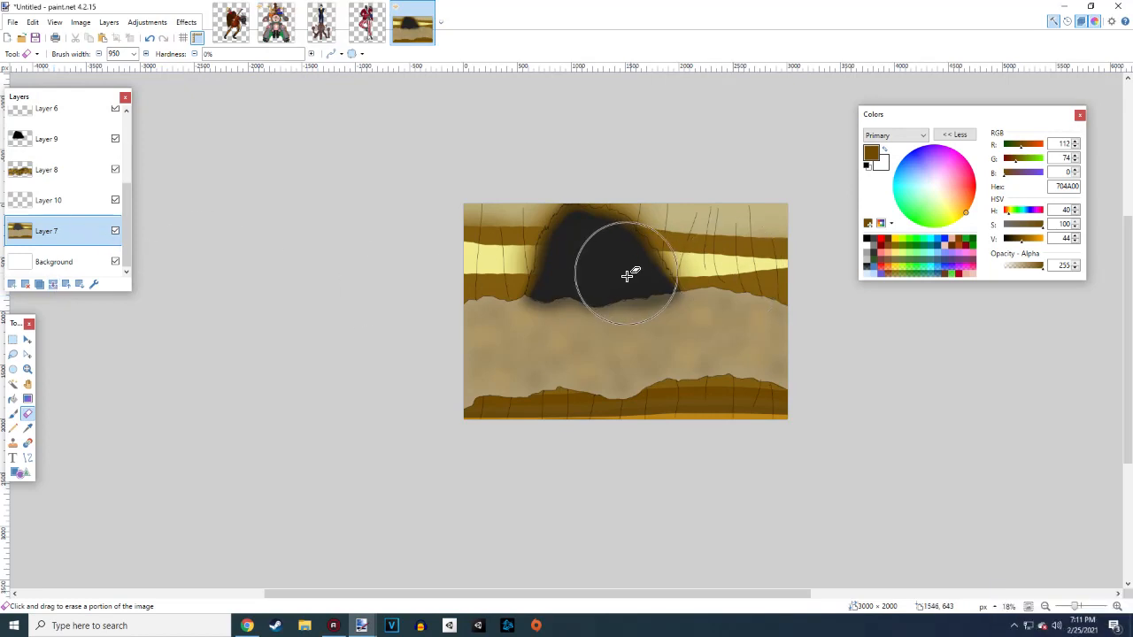
# Add a new empty layer and place it between Layer 9 and Layer 8
pyautogui.scroll(2, 608, 291)
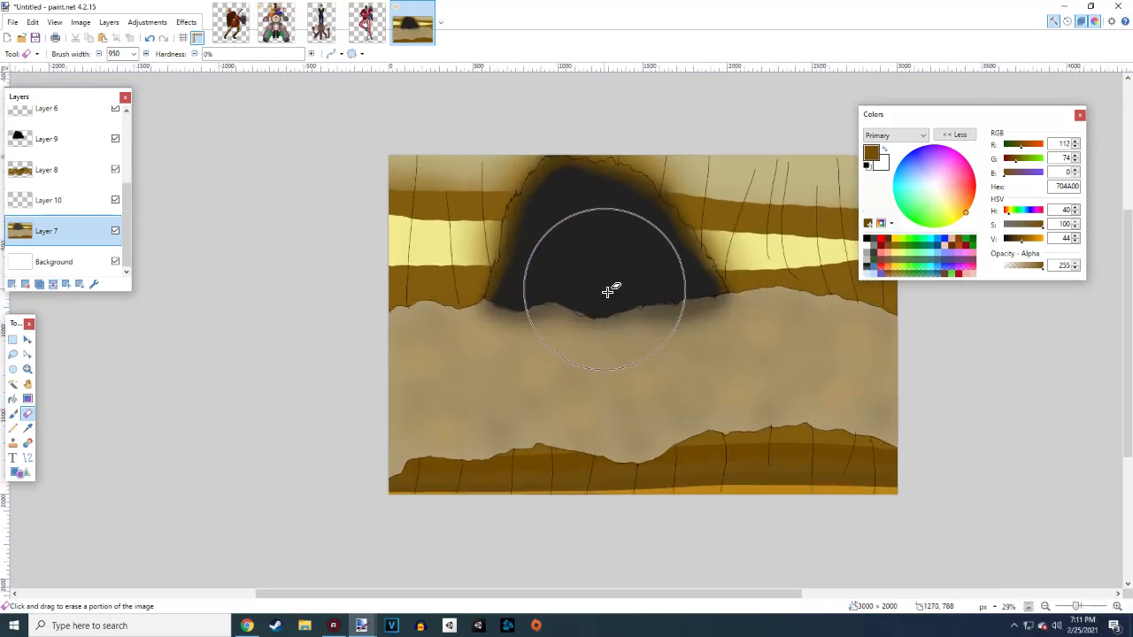
pyautogui.scroll(-2, 607, 291)
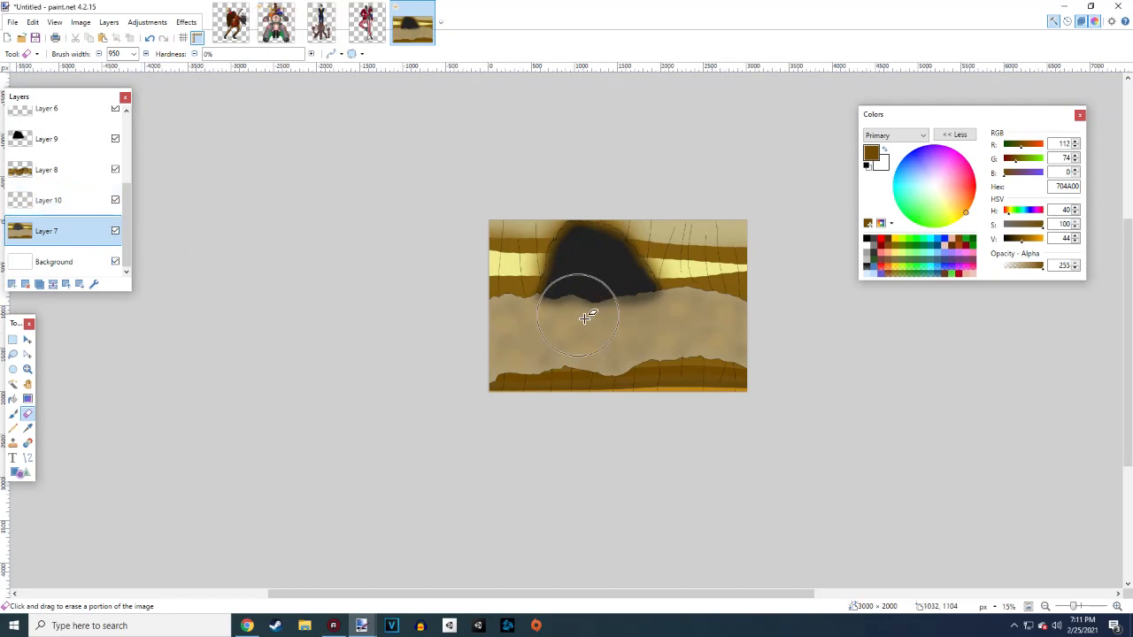
pyautogui.scroll(2, 586, 315)
pyautogui.click(10, 284)
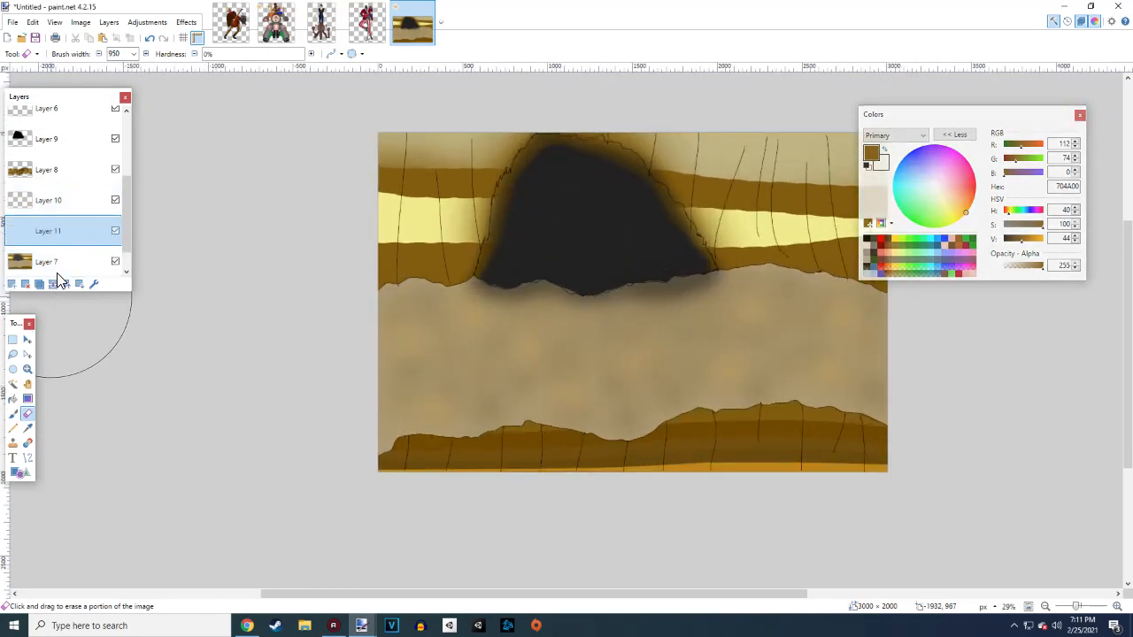
pyautogui.moveTo(48, 236)
pyautogui.mouseDown()
pyautogui.moveTo(74, 157)
pyautogui.moveTo(56, 146)
pyautogui.moveTo(50, 170)
pyautogui.mouseUp()
pyautogui.scroll(1, 475, 385)
pyautogui.scroll(1, 475, 385)
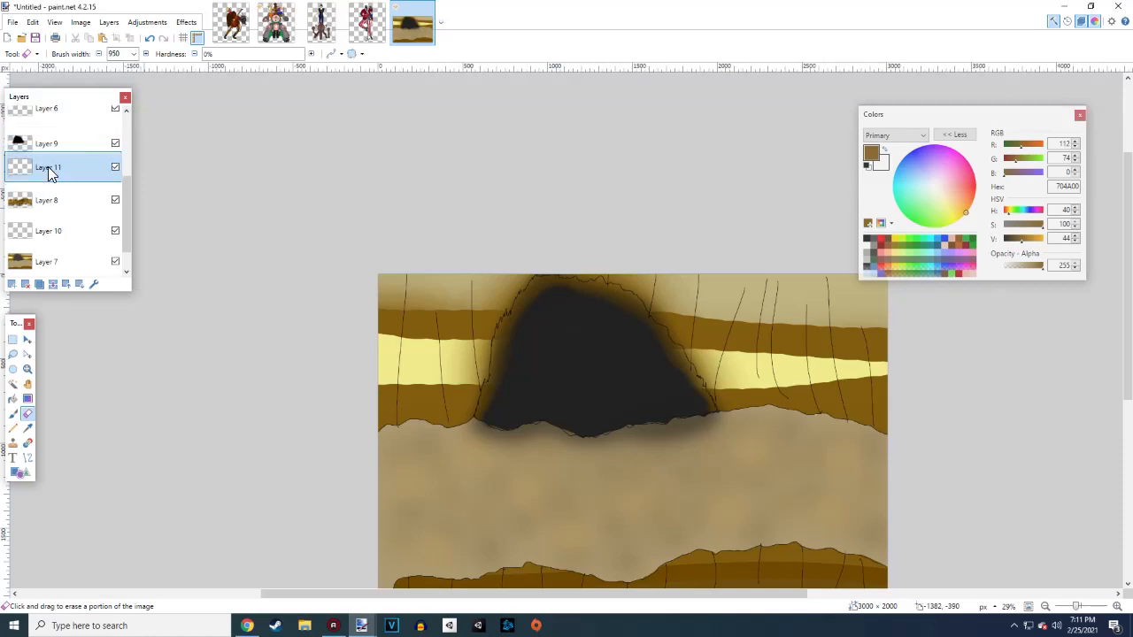
# Switch to the paintbrush at 100% hardness and width 2, and try a thin line on the wall beside the cave opening
pyautogui.click(13, 415)
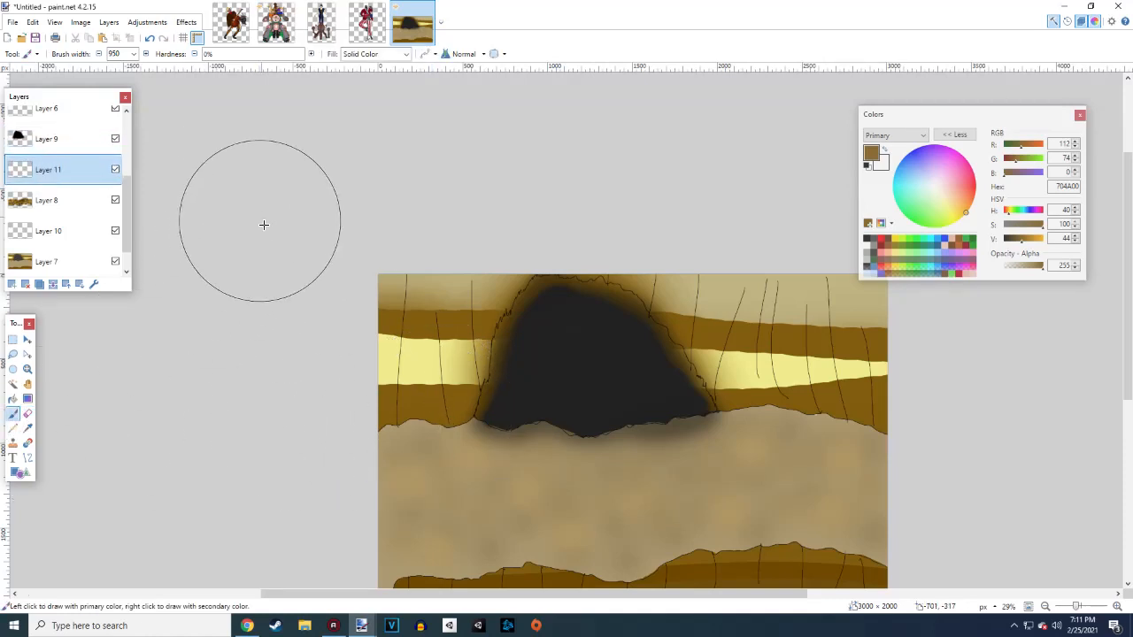
pyautogui.click(241, 54)
pyautogui.moveTo(241, 54); pyautogui.dragTo(305, 54)
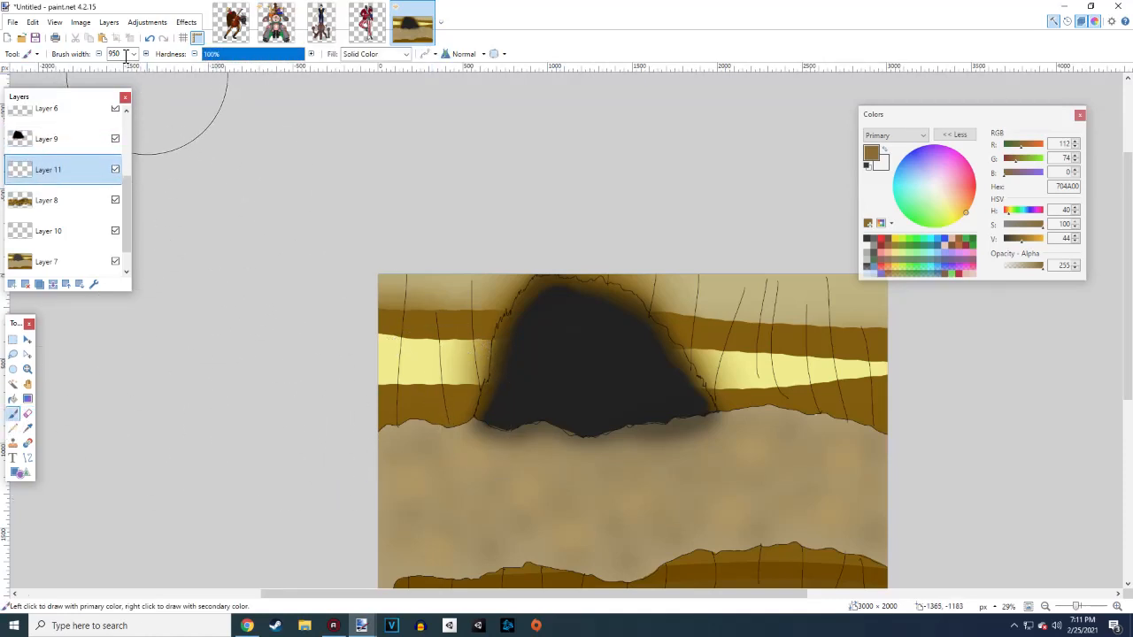
pyautogui.click(134, 54)
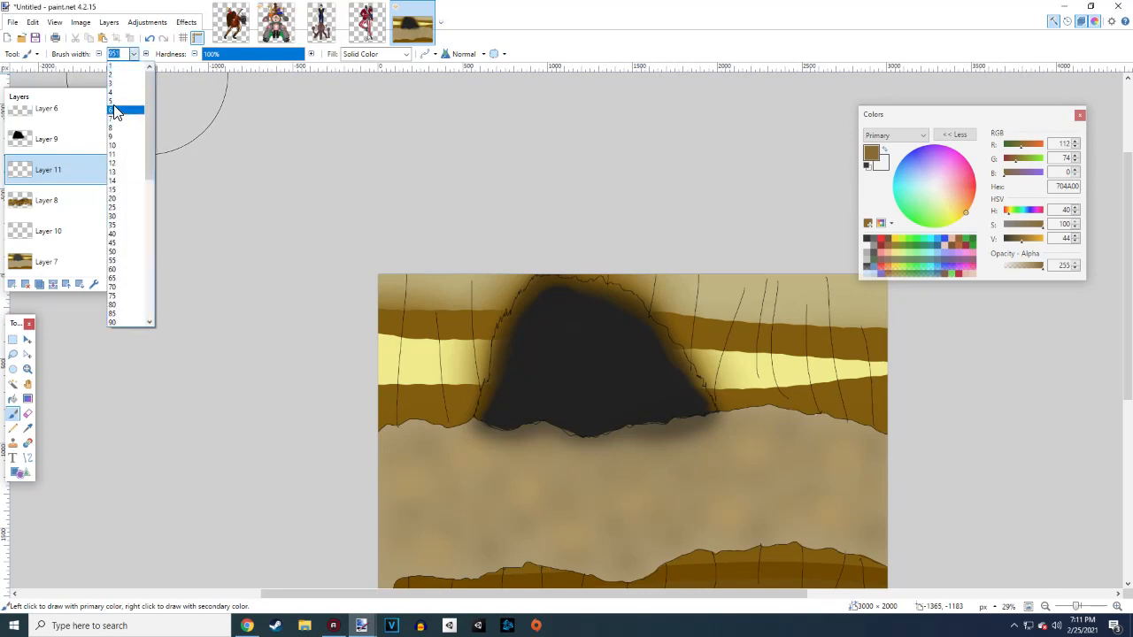
pyautogui.click(113, 75)
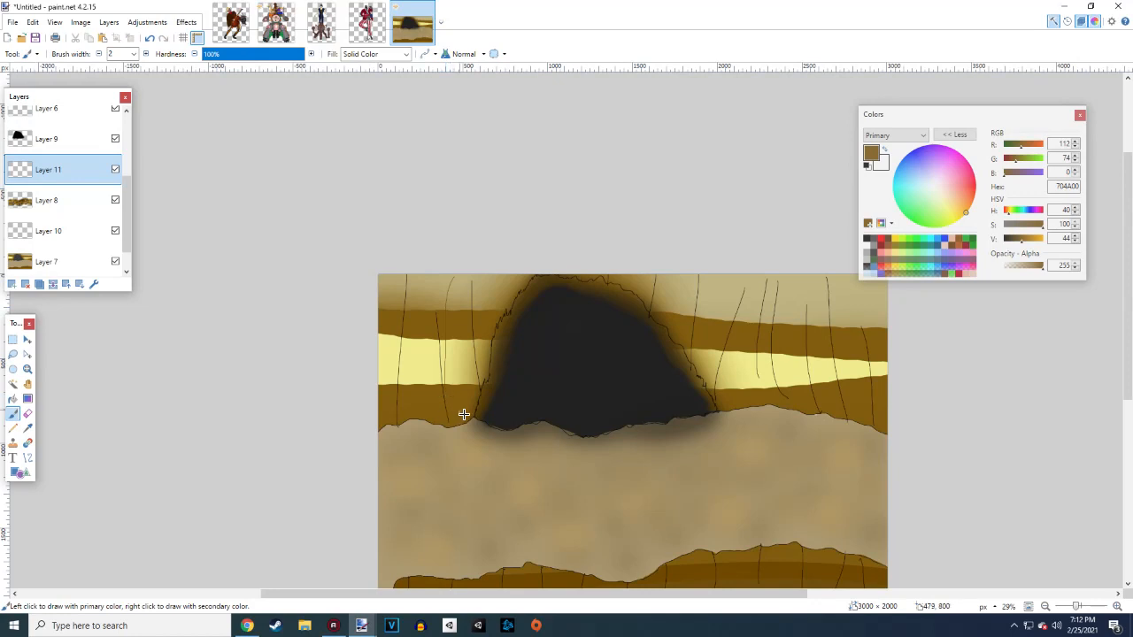
# Increase the brush width to 17, try a vertical stroke along the wall's outer edge, and undo it
pyautogui.click(147, 54)
pyautogui.click(147, 54)
pyautogui.click(147, 54)
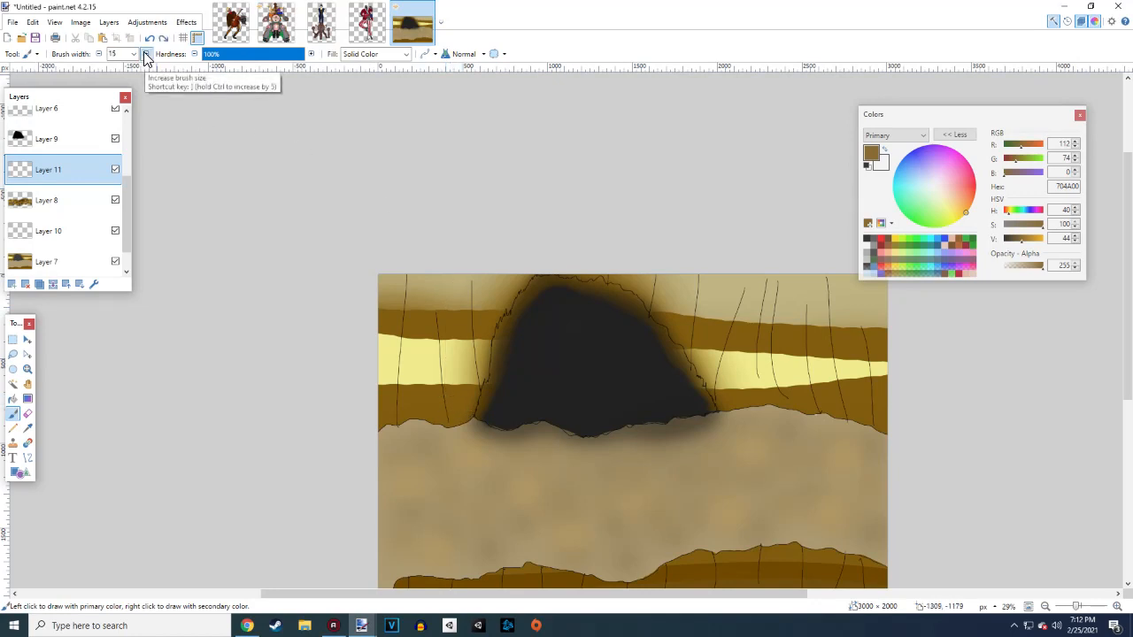
pyautogui.click(147, 54)
pyautogui.click(147, 54)
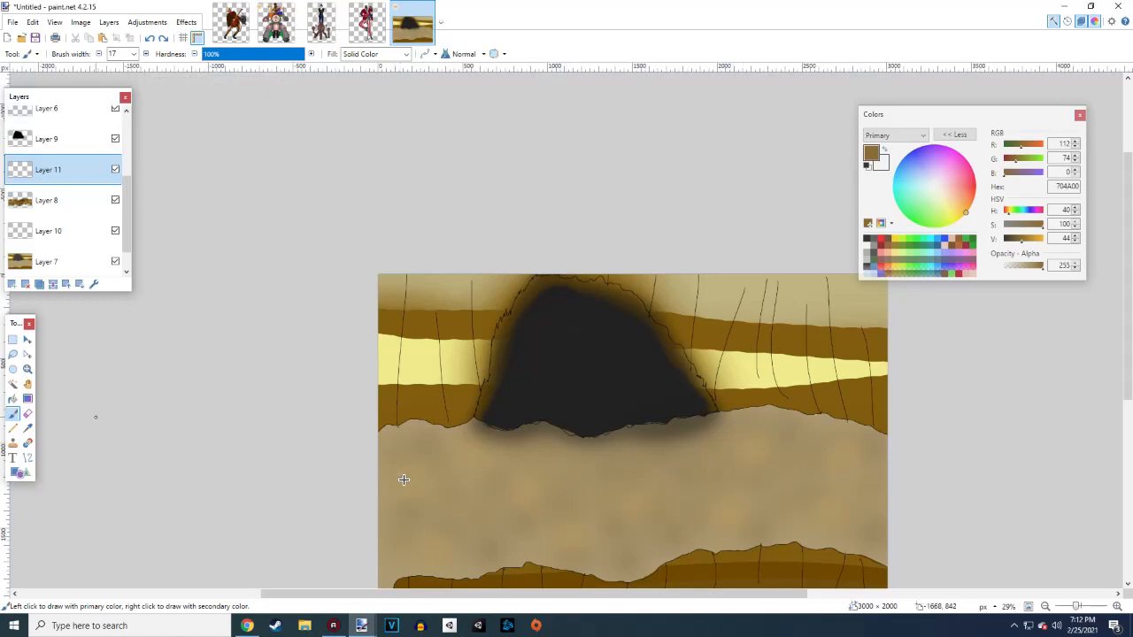
pyautogui.moveTo(381, 430); pyautogui.dragTo(373, 285)
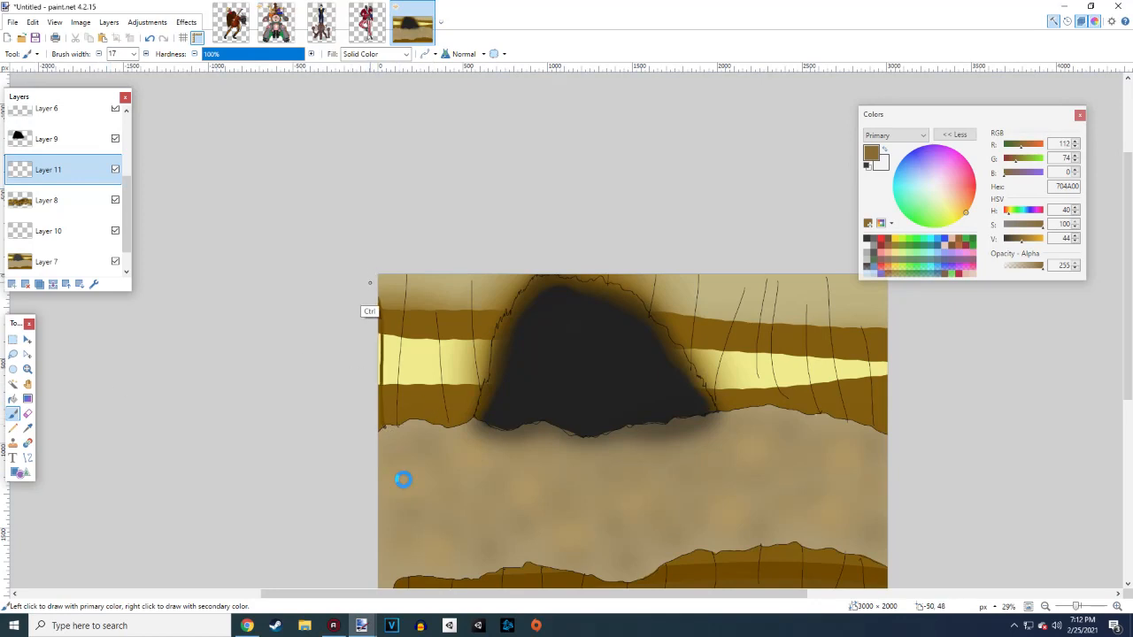
pyautogui.hotkey('ctrl', 'z')
# Set the brush hardness to 0% and paint brown, near-vertical streaks down the rock wall on both sides of the cave opening
pyautogui.moveTo(225, 57); pyautogui.dragTo(193, 71)
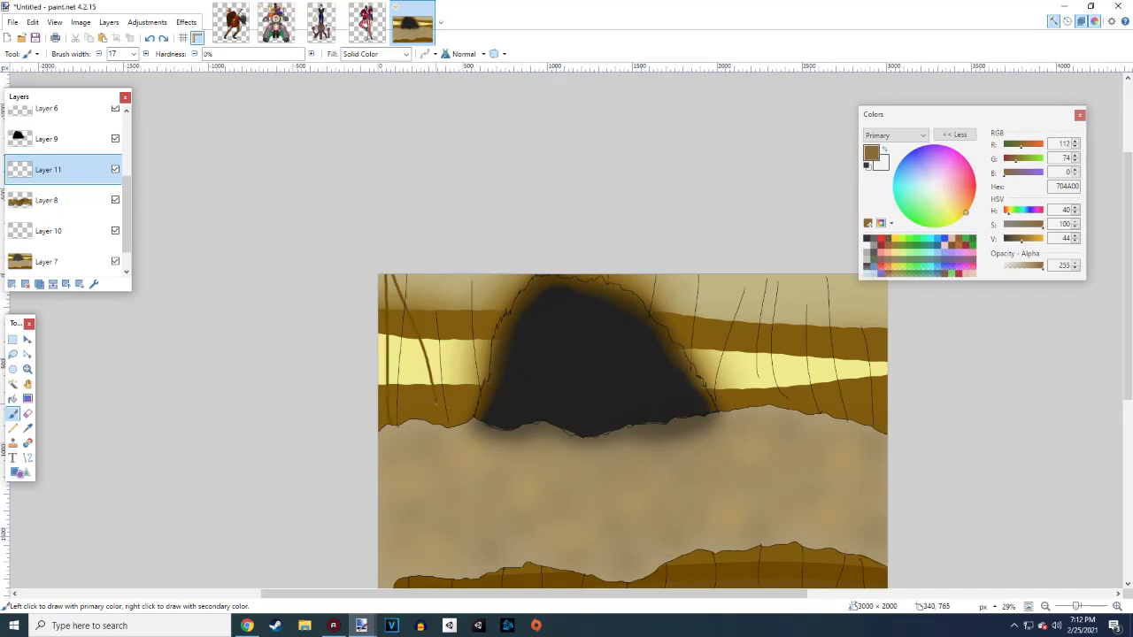
pyautogui.moveTo(437, 276)
pyautogui.mouseDown()
pyautogui.moveTo(442, 396)
pyautogui.moveTo(467, 412)
pyautogui.mouseUp()
pyautogui.moveTo(481, 368); pyautogui.dragTo(499, 274)
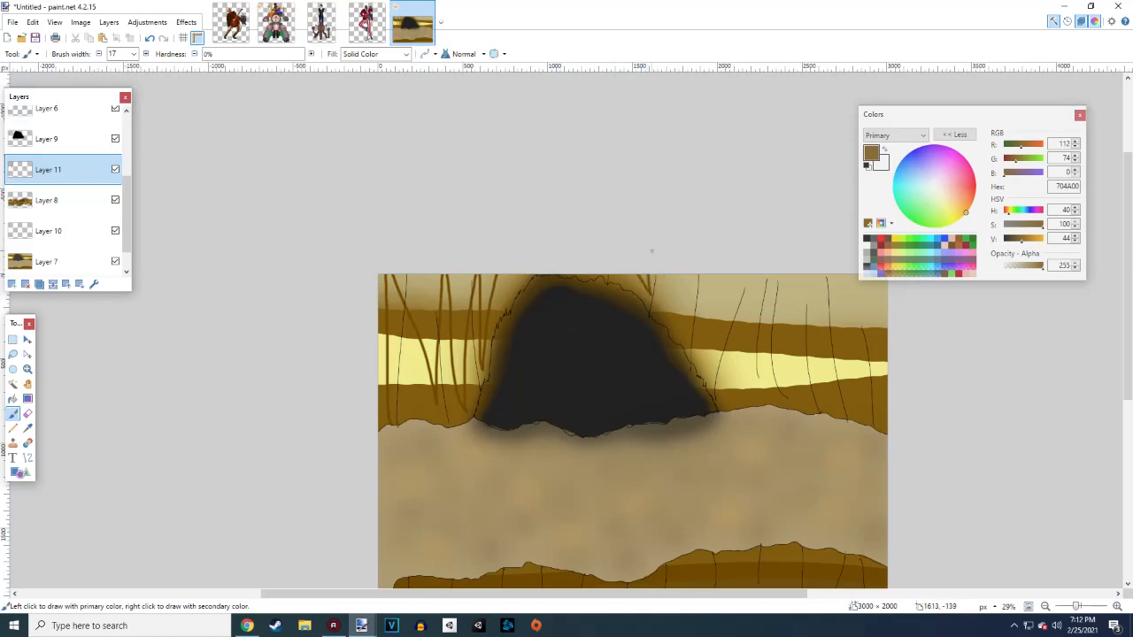
pyautogui.moveTo(700, 274); pyautogui.dragTo(740, 407)
pyautogui.moveTo(735, 275)
pyautogui.mouseDown()
pyautogui.moveTo(738, 379)
pyautogui.moveTo(769, 353)
pyautogui.mouseUp()
pyautogui.moveTo(807, 289); pyautogui.dragTo(836, 415)
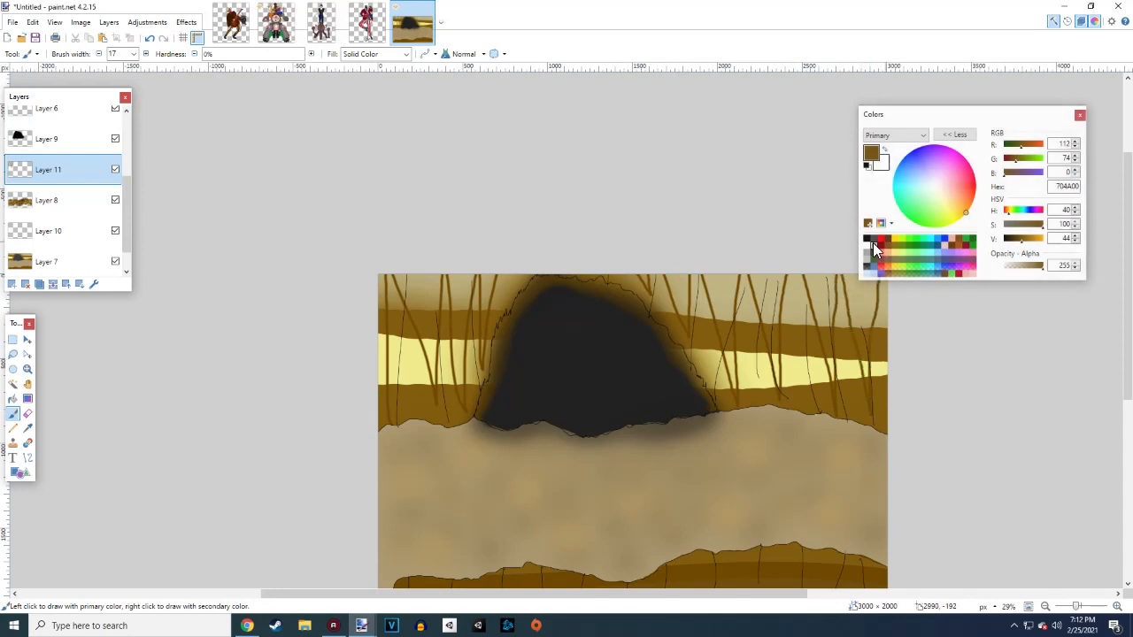
# Lower the opacity of Layer 11 to a very low value so the brown streaks become faint
pyautogui.click(94, 284)
pyautogui.moveTo(557, 351); pyautogui.dragTo(494, 352)
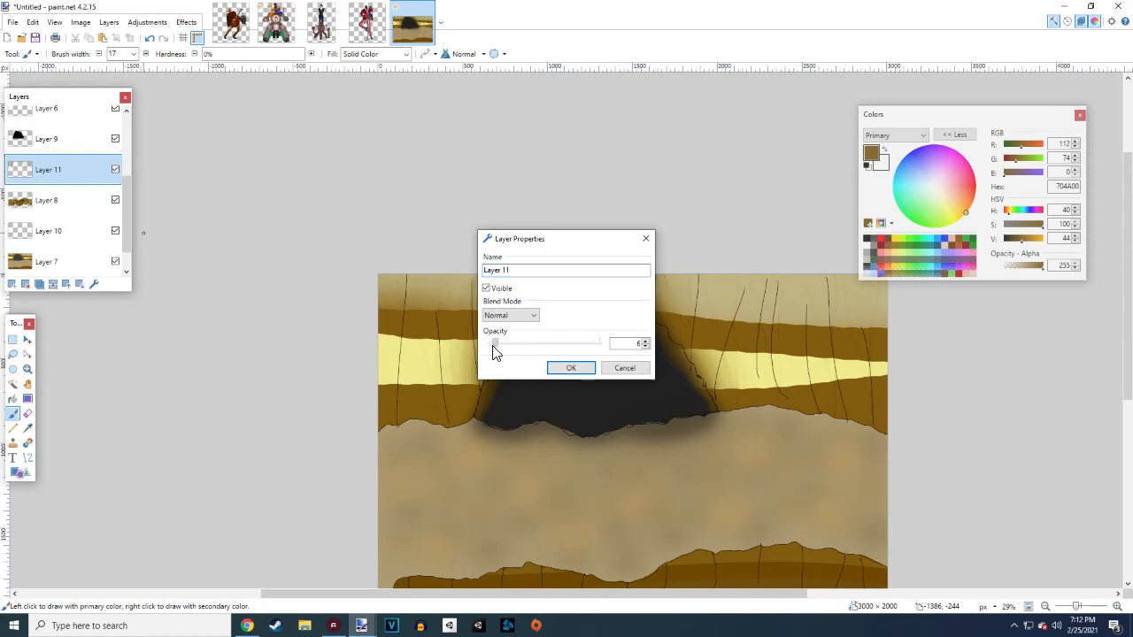
pyautogui.click(563, 368)
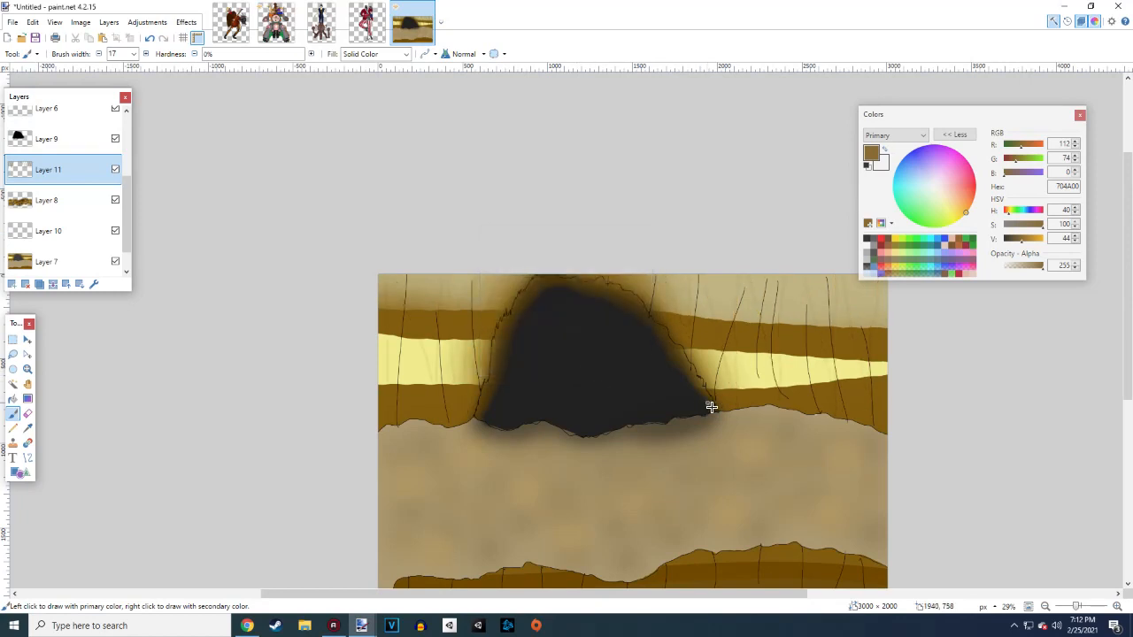
# Soften the faint streaks on Layer 11 with the eraser at width 175 and 0% hardness
pyautogui.scroll(-2, 711, 407)
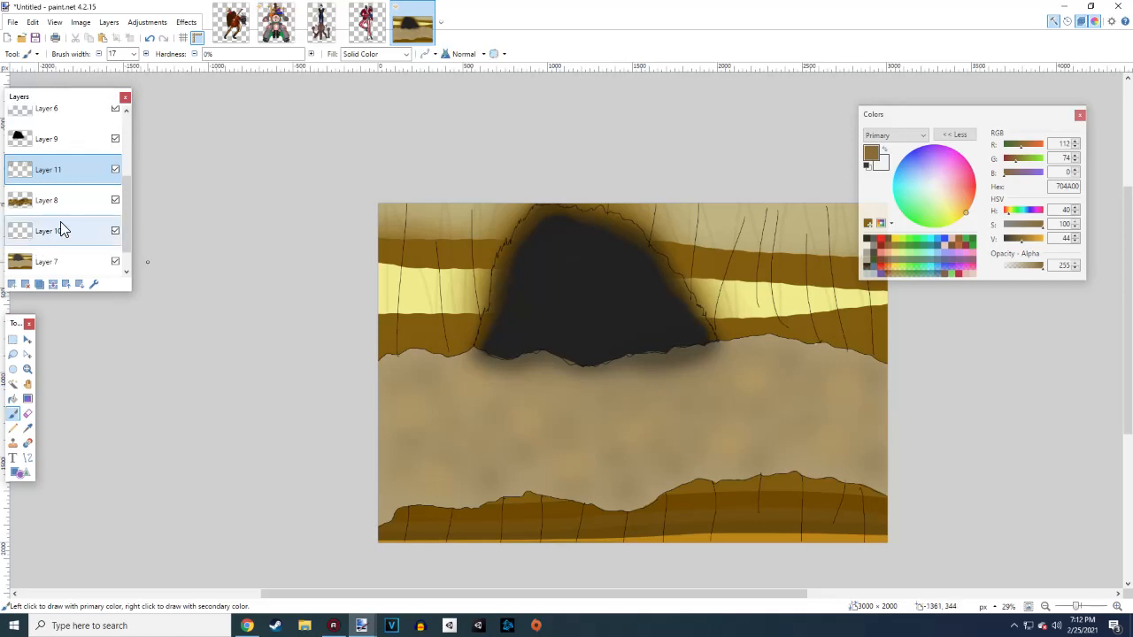
pyautogui.click(27, 412)
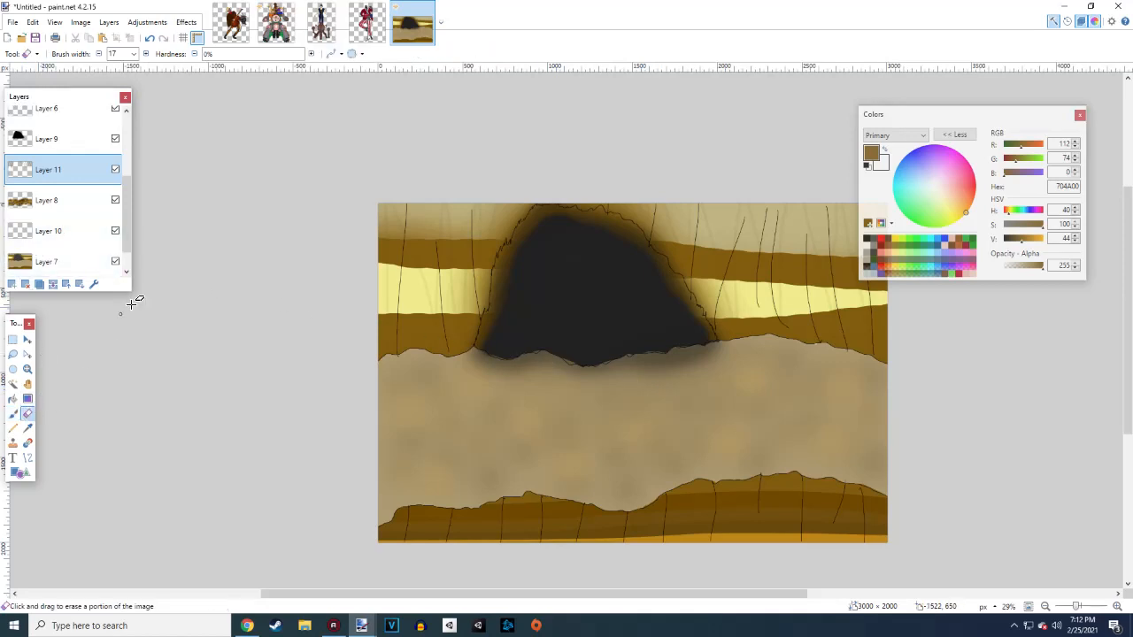
pyautogui.click(133, 54)
pyautogui.click(361, 281)
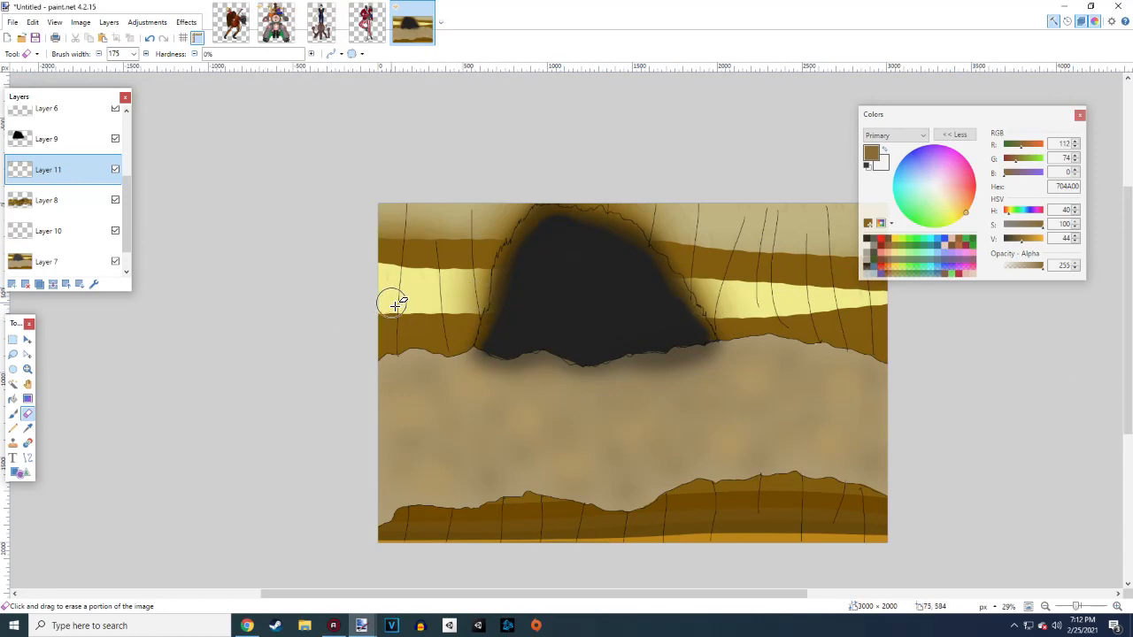
# Duplicate Layer 11, try fine strokes on the copy with a paintbrush of width 5, and undo back to the single layer
pyautogui.click(40, 284)
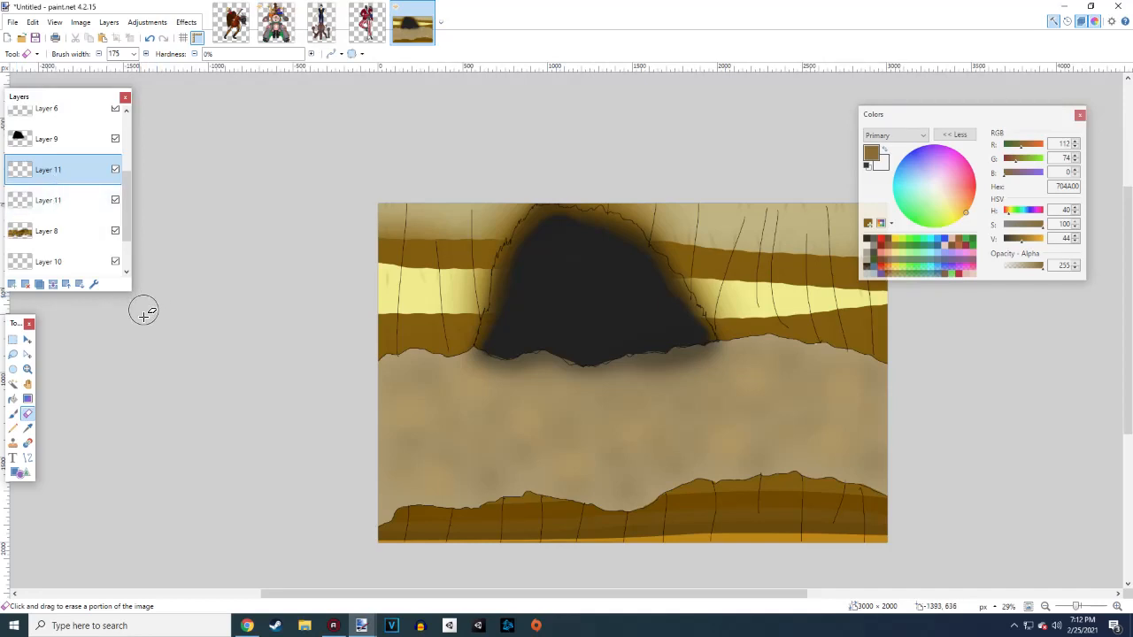
pyautogui.click(14, 416)
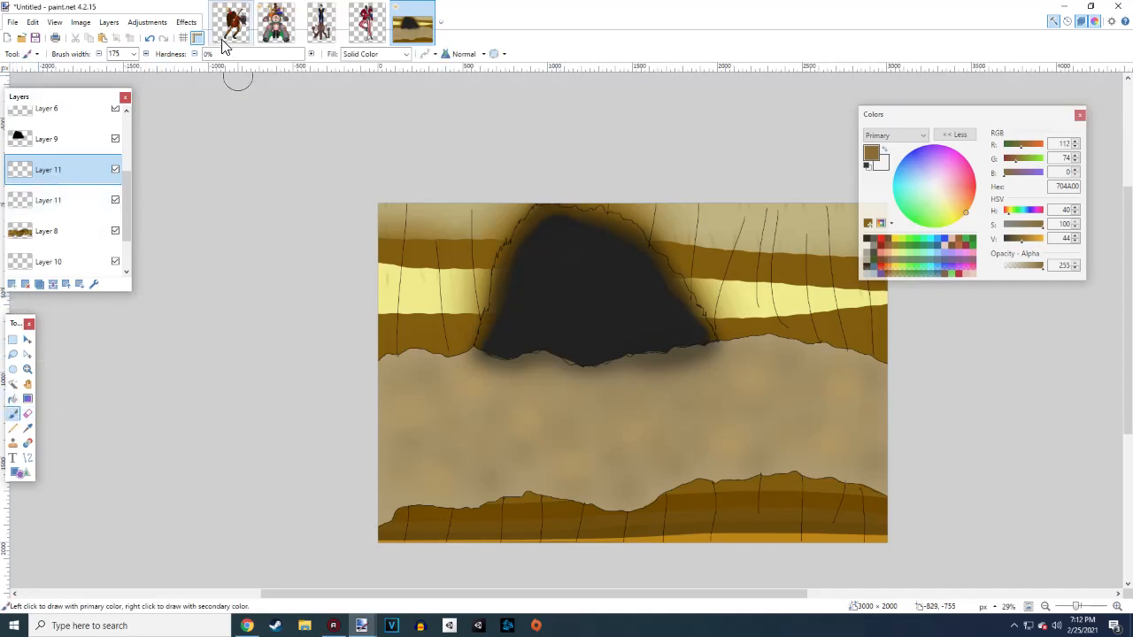
pyautogui.click(133, 54)
pyautogui.scroll(8, 134, 95)
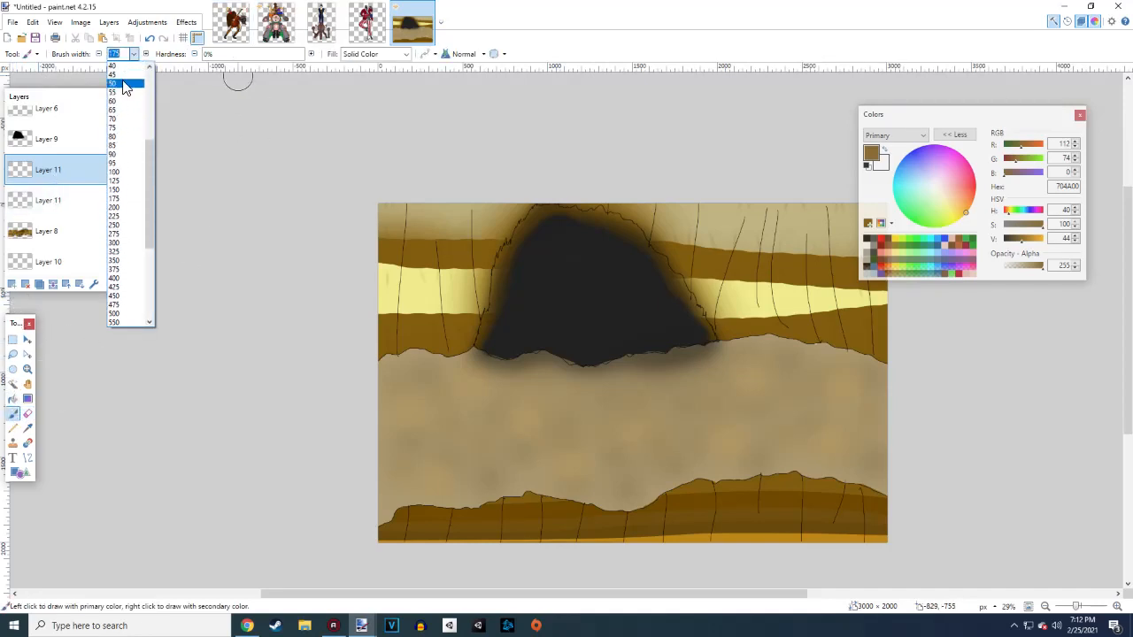
pyautogui.click(114, 66)
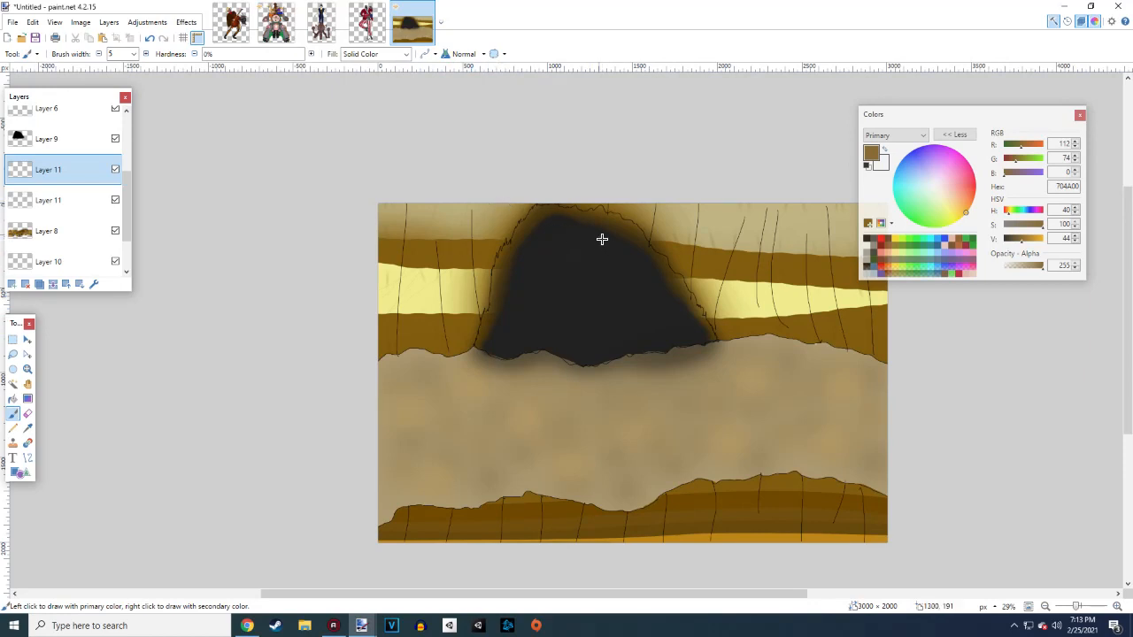
pyautogui.hotkey('ctrl', 'z')
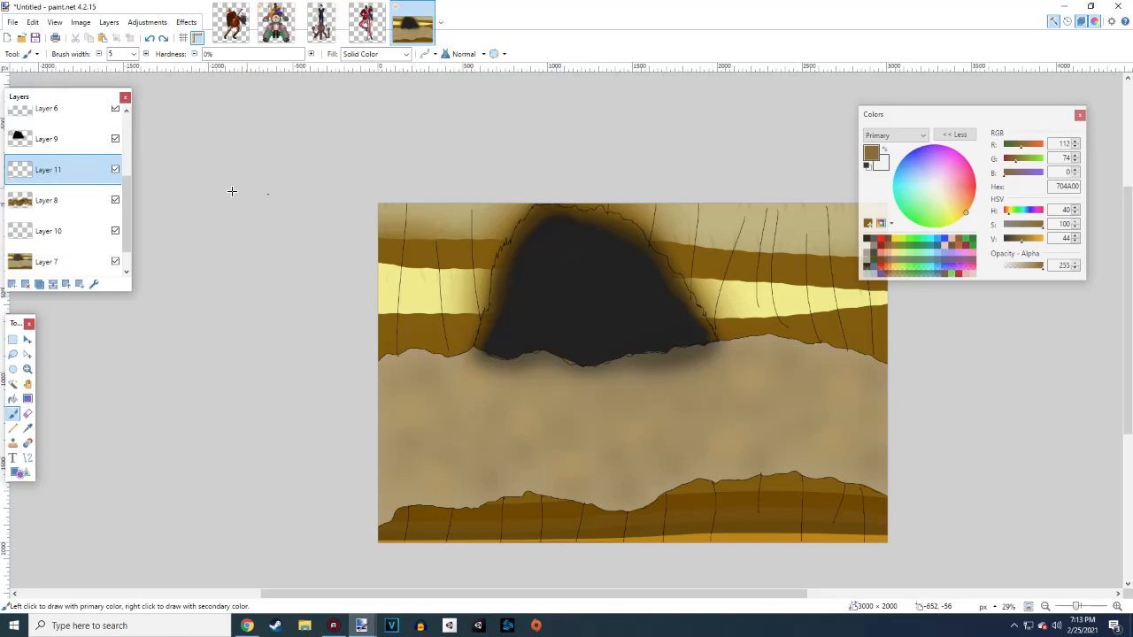
# Turn on the visibility of the four character layers, Layer 3, Layer 5, Layer 2 and Layer 4, over the cave background
pyautogui.scroll(-2, 566, 301)
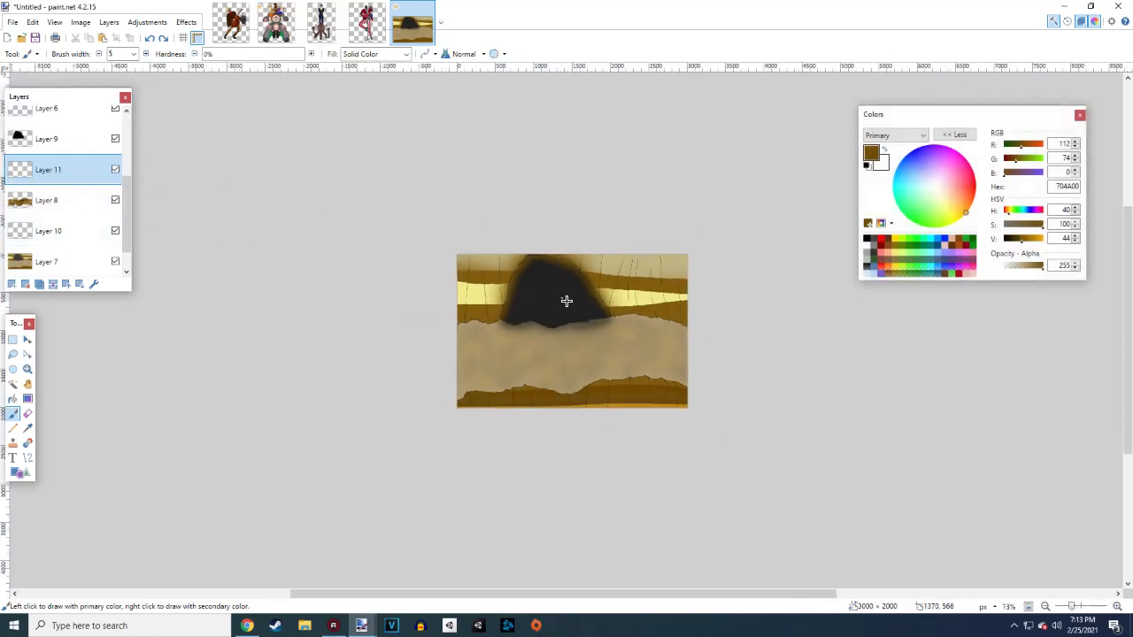
pyautogui.scroll(4, 657, 370)
pyautogui.scroll(-3, 607, 384)
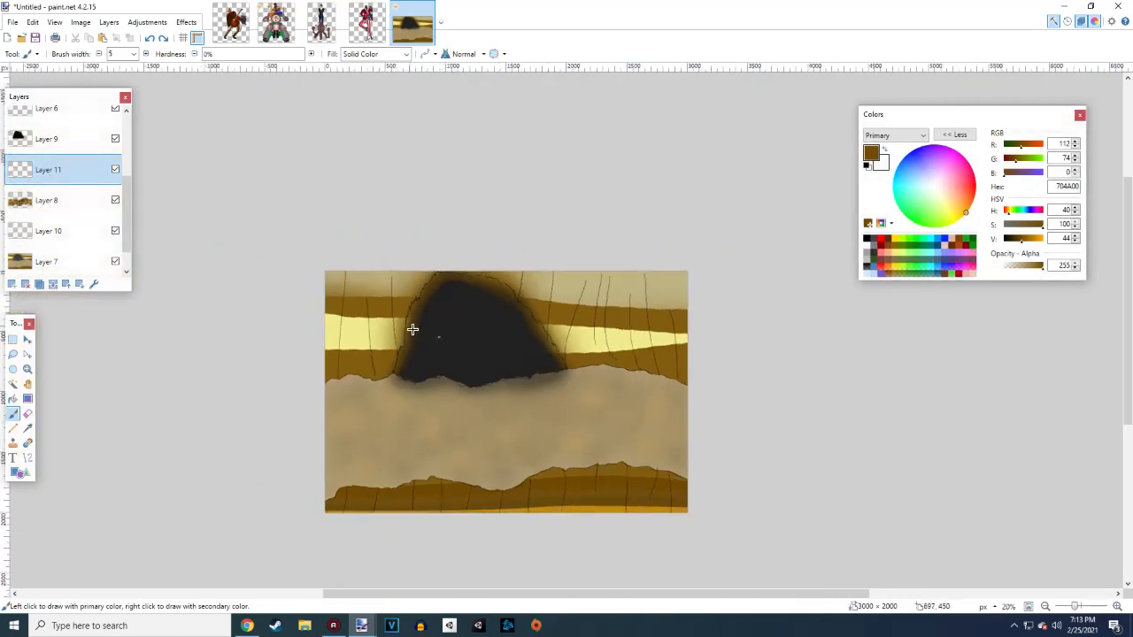
pyautogui.scroll(3, 76, 203)
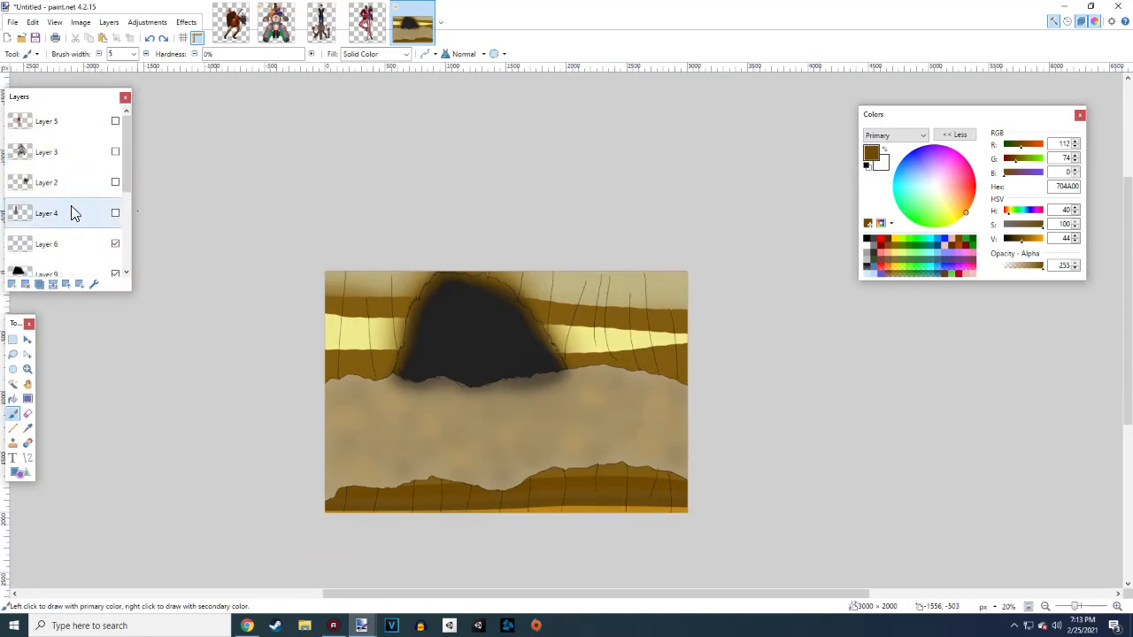
pyautogui.click(115, 152)
pyautogui.click(115, 121)
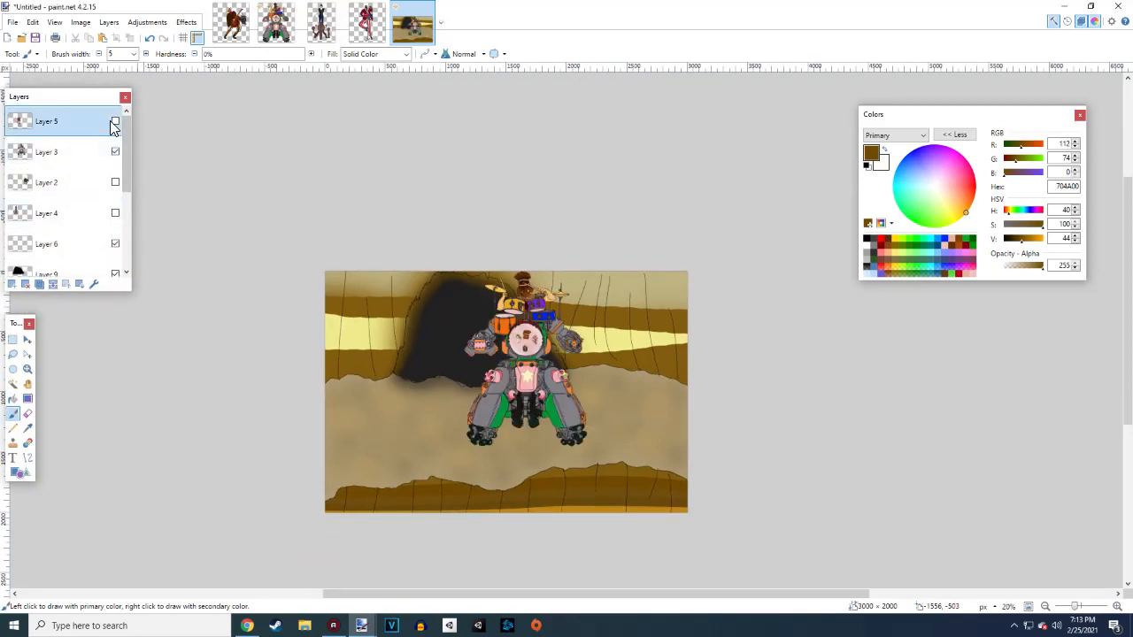
pyautogui.click(115, 183)
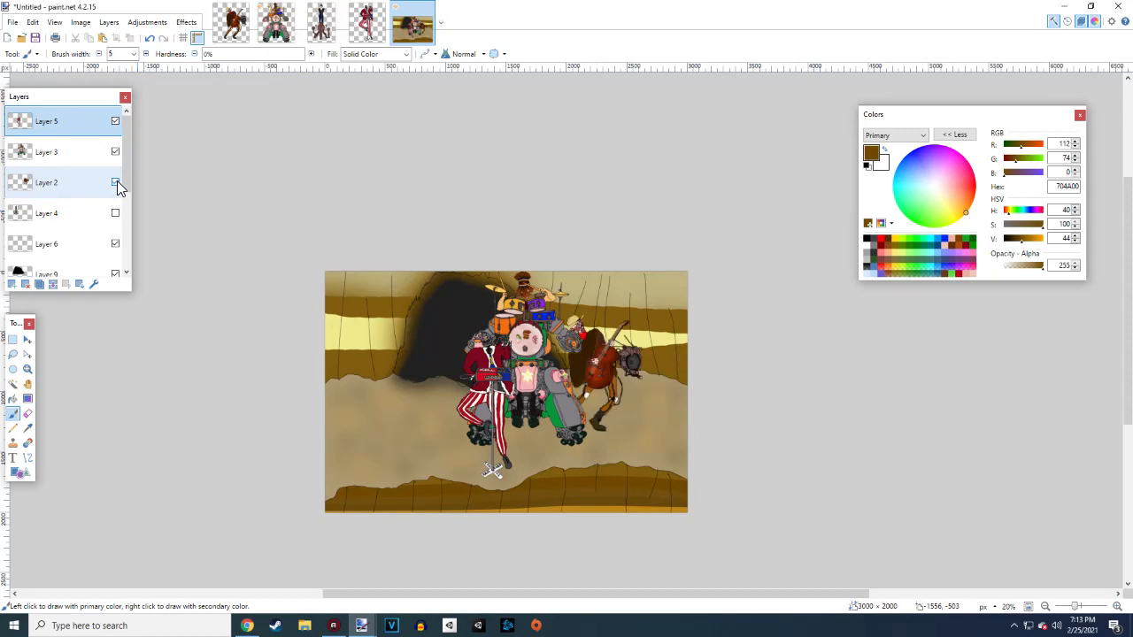
pyautogui.click(115, 213)
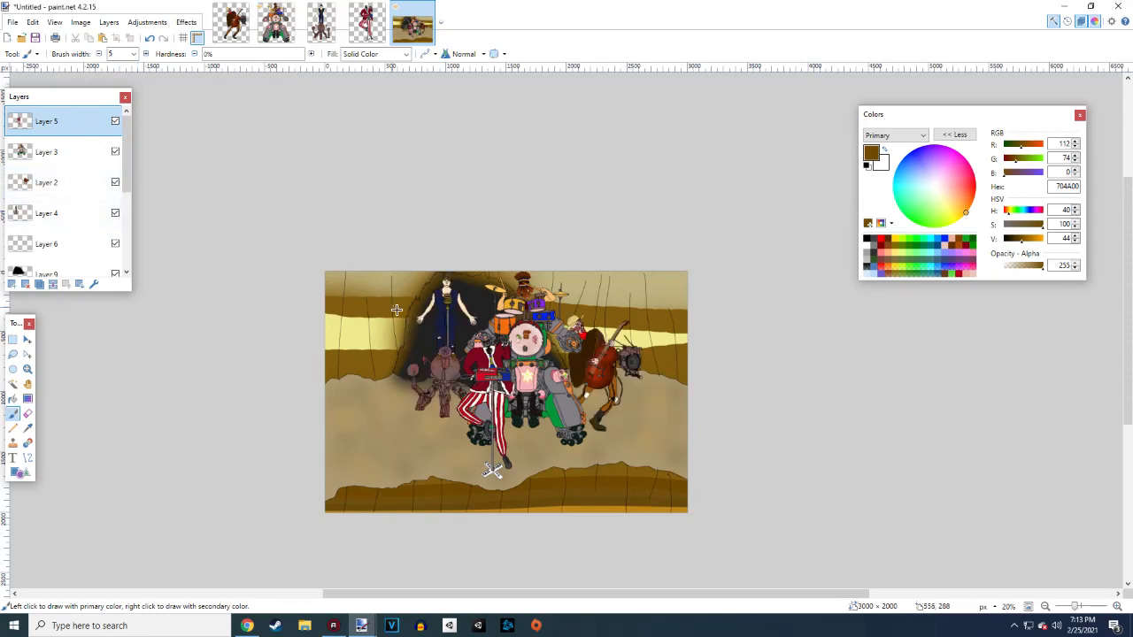
# Check the characters against the background and add a new empty layer above Layer 5
pyautogui.scroll(-1, 563, 395)
pyautogui.scroll(4, 564, 395)
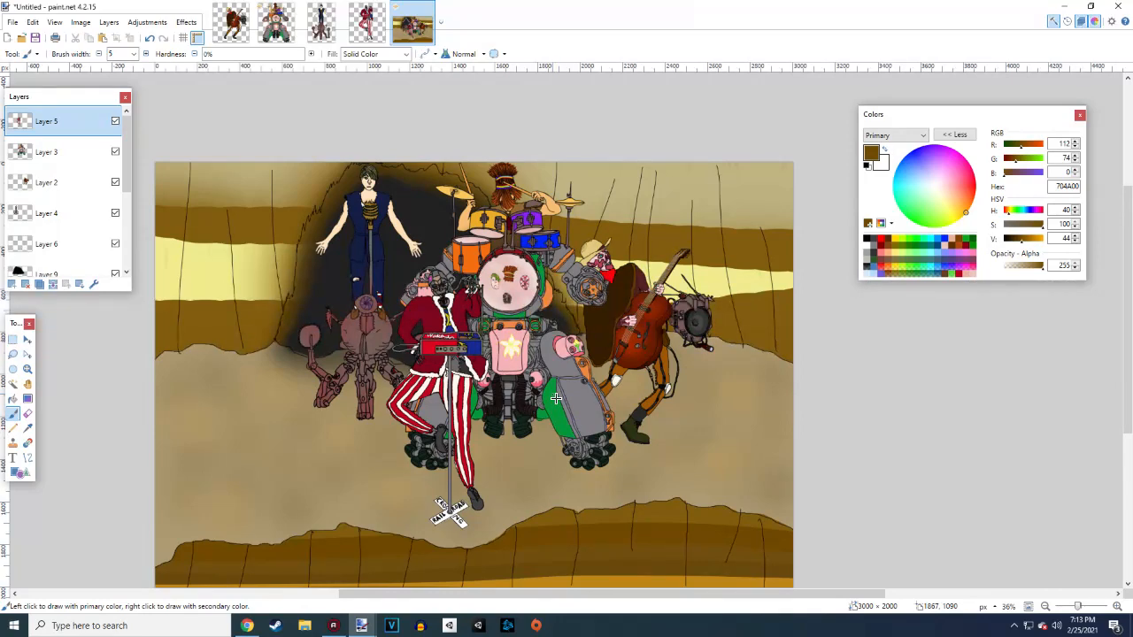
pyautogui.scroll(-1, 566, 403)
pyautogui.scroll(1, 618, 414)
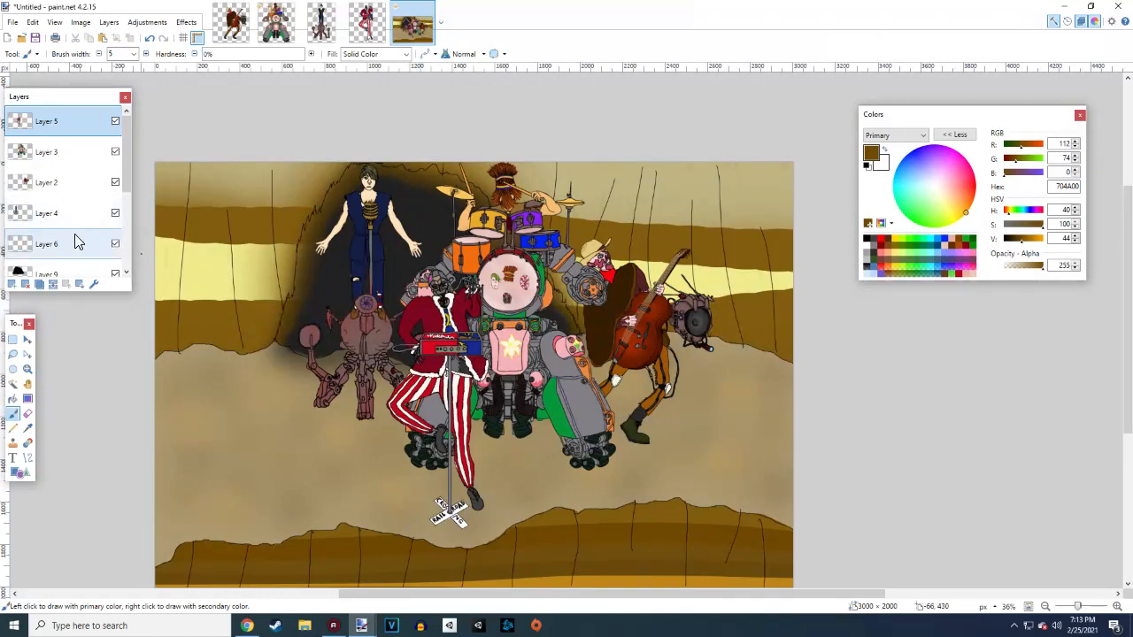
pyautogui.scroll(-1, 527, 353)
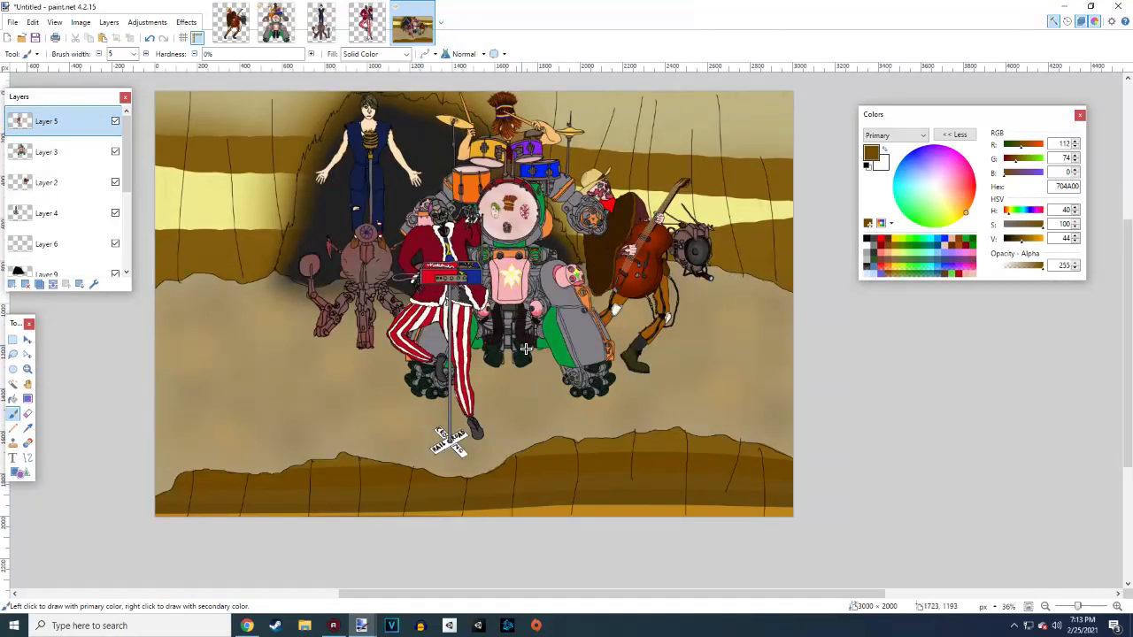
pyautogui.scroll(1, 526, 350)
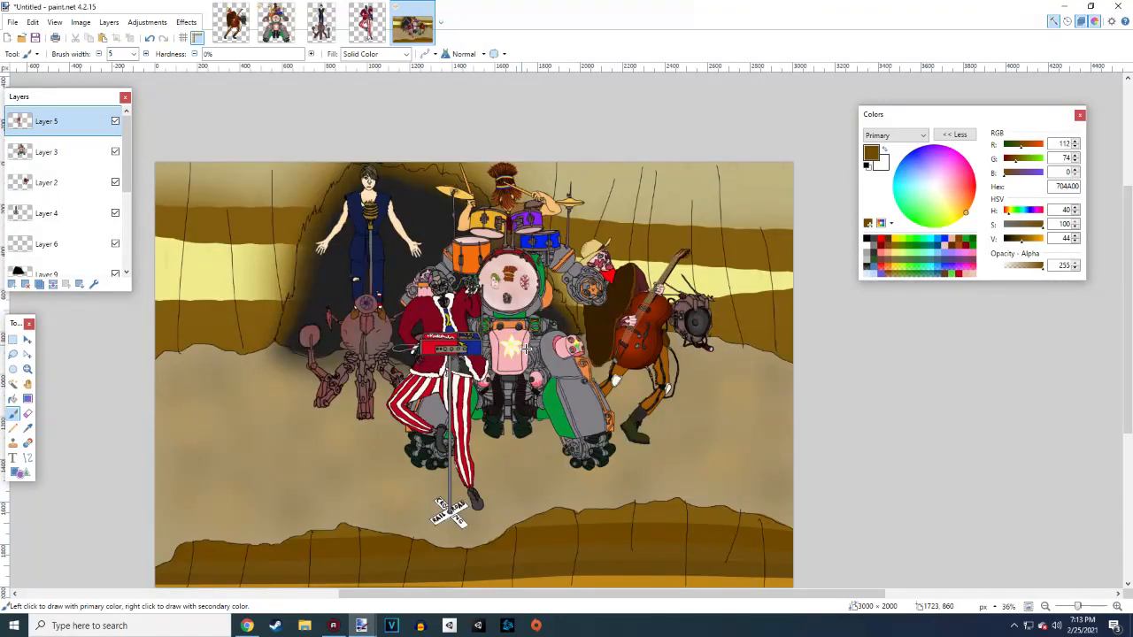
pyautogui.click(11, 284)
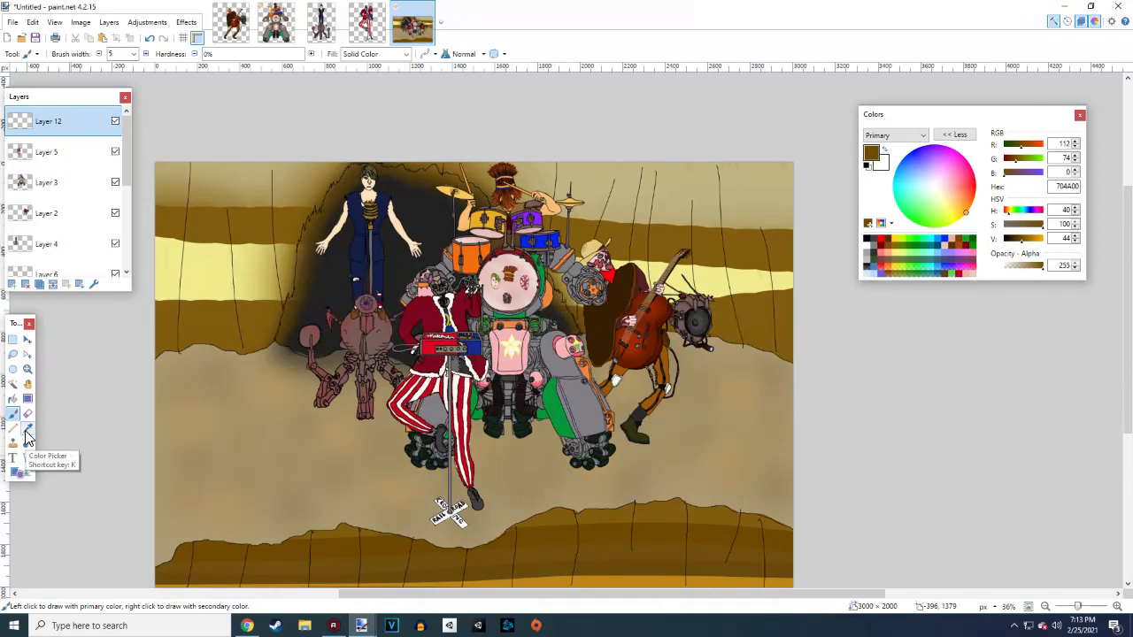
# Set the brush width to 800 and dab a soft brown patch on the sandy ground beside the characters on Layer 12
pyautogui.click(134, 54)
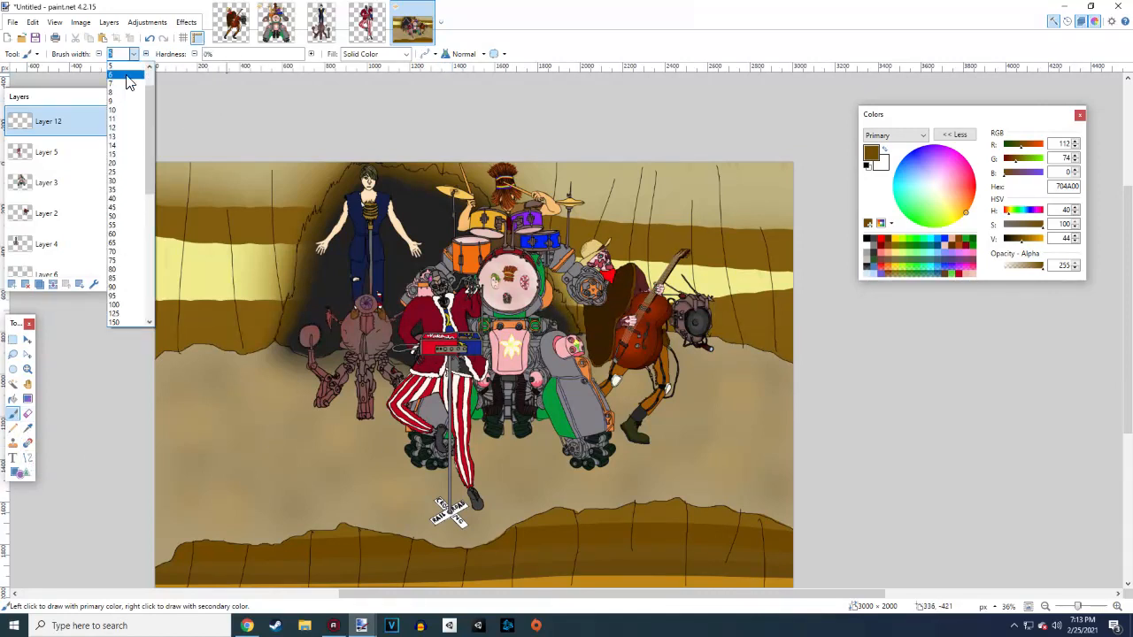
pyautogui.click(124, 278)
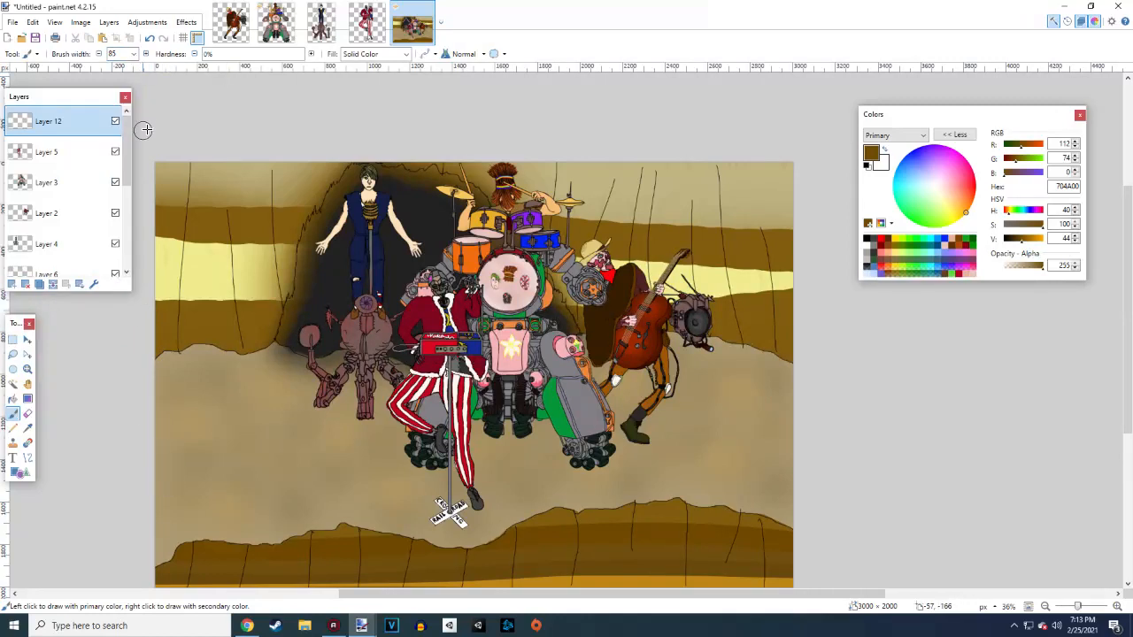
pyautogui.click(133, 54)
pyautogui.scroll(-5, 119, 221)
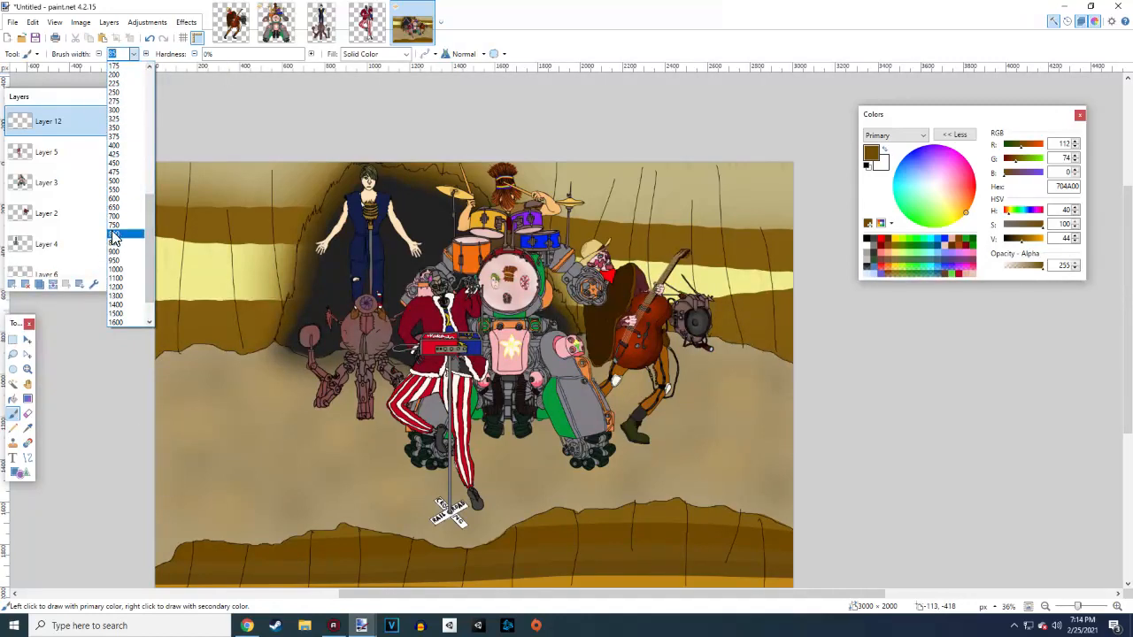
pyautogui.click(114, 234)
pyautogui.click(223, 464)
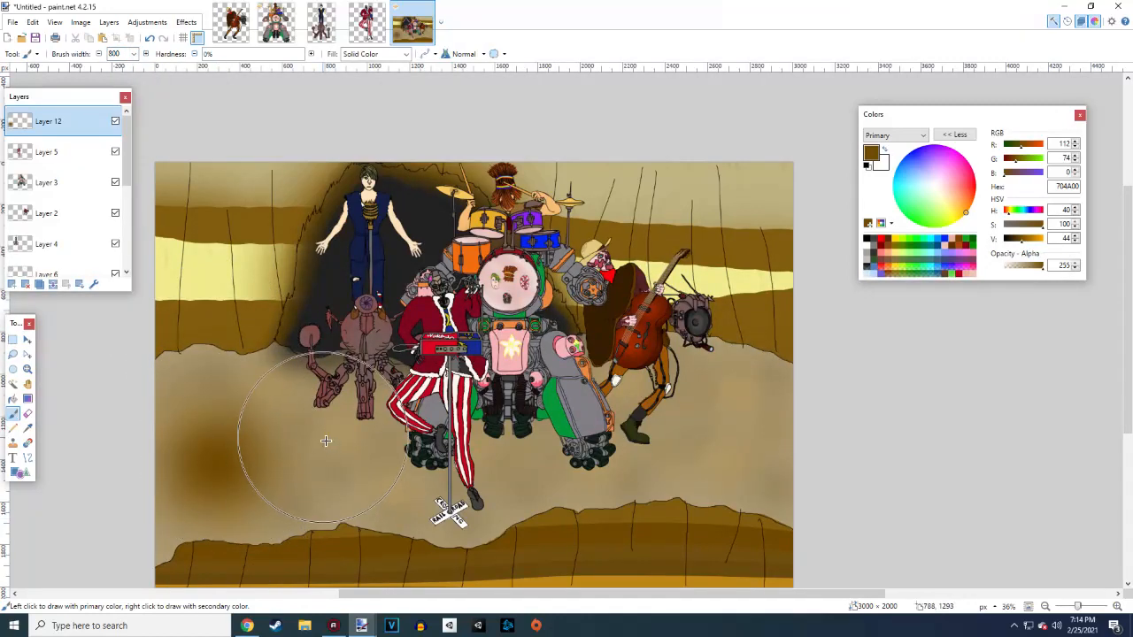
# Brush soft brown patches across the ground and the characters' lower bodies on Layer 12, and lower the layer's opacity to about 95
pyautogui.moveTo(326, 441)
pyautogui.mouseDown()
pyautogui.moveTo(322, 472)
pyautogui.moveTo(388, 511)
pyautogui.moveTo(387, 501)
pyautogui.moveTo(463, 525)
pyautogui.moveTo(513, 513)
pyautogui.moveTo(525, 489)
pyautogui.moveTo(582, 512)
pyautogui.moveTo(713, 513)
pyautogui.moveTo(719, 496)
pyautogui.moveTo(742, 526)
pyautogui.moveTo(778, 471)
pyautogui.moveTo(770, 408)
pyautogui.mouseUp()
pyautogui.moveTo(709, 403)
pyautogui.mouseDown()
pyautogui.moveTo(690, 447)
pyautogui.moveTo(654, 438)
pyautogui.moveTo(621, 494)
pyautogui.moveTo(628, 434)
pyautogui.moveTo(591, 373)
pyautogui.moveTo(500, 401)
pyautogui.moveTo(497, 470)
pyautogui.moveTo(486, 401)
pyautogui.moveTo(400, 377)
pyautogui.moveTo(346, 333)
pyautogui.moveTo(267, 299)
pyautogui.moveTo(234, 365)
pyautogui.moveTo(180, 402)
pyautogui.moveTo(133, 372)
pyautogui.mouseUp()
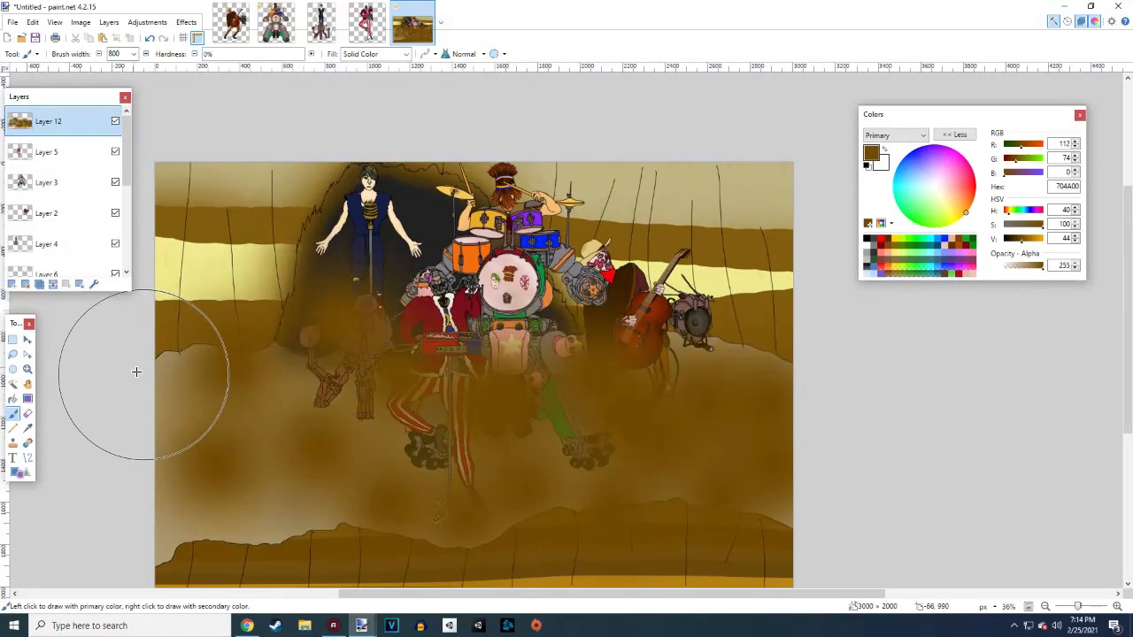
pyautogui.click(91, 285)
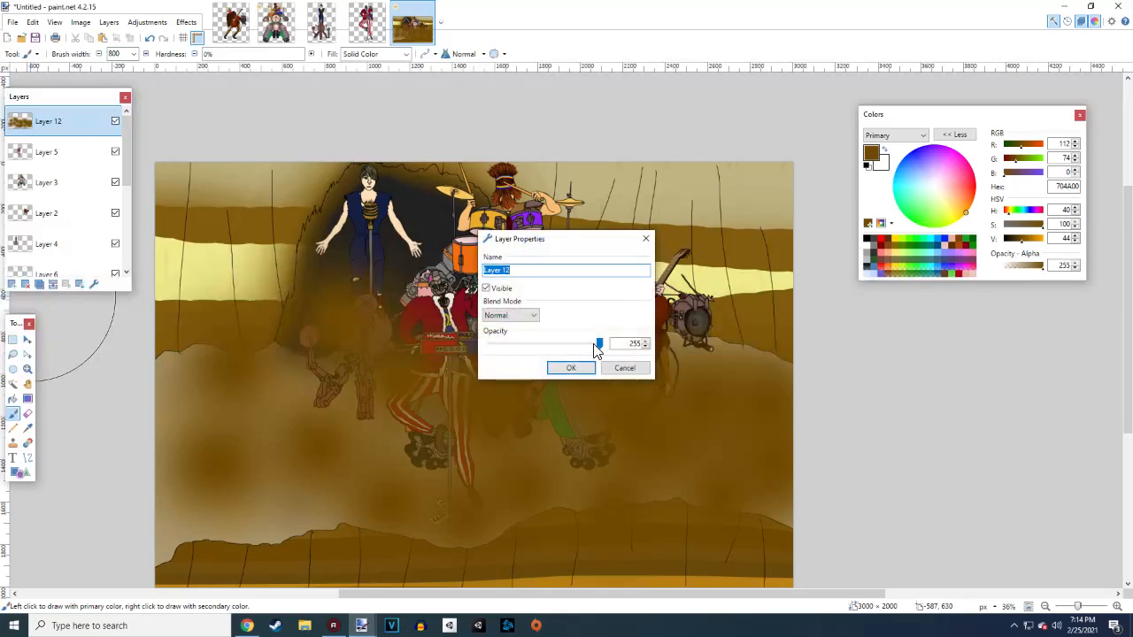
pyautogui.moveTo(577, 350); pyautogui.dragTo(527, 350)
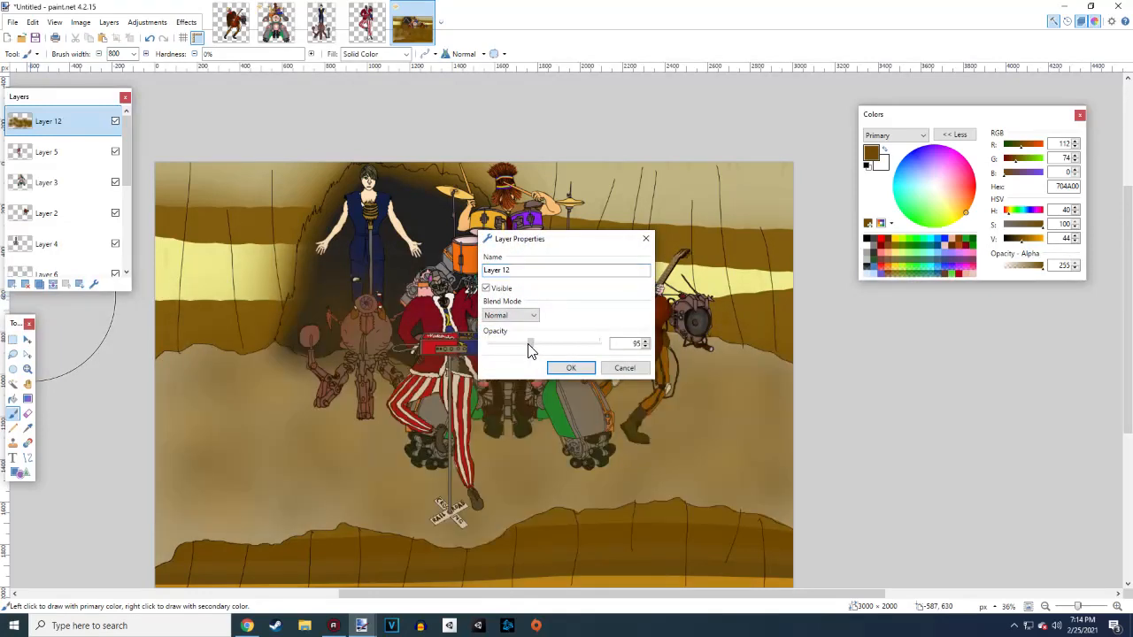
pyautogui.click(559, 368)
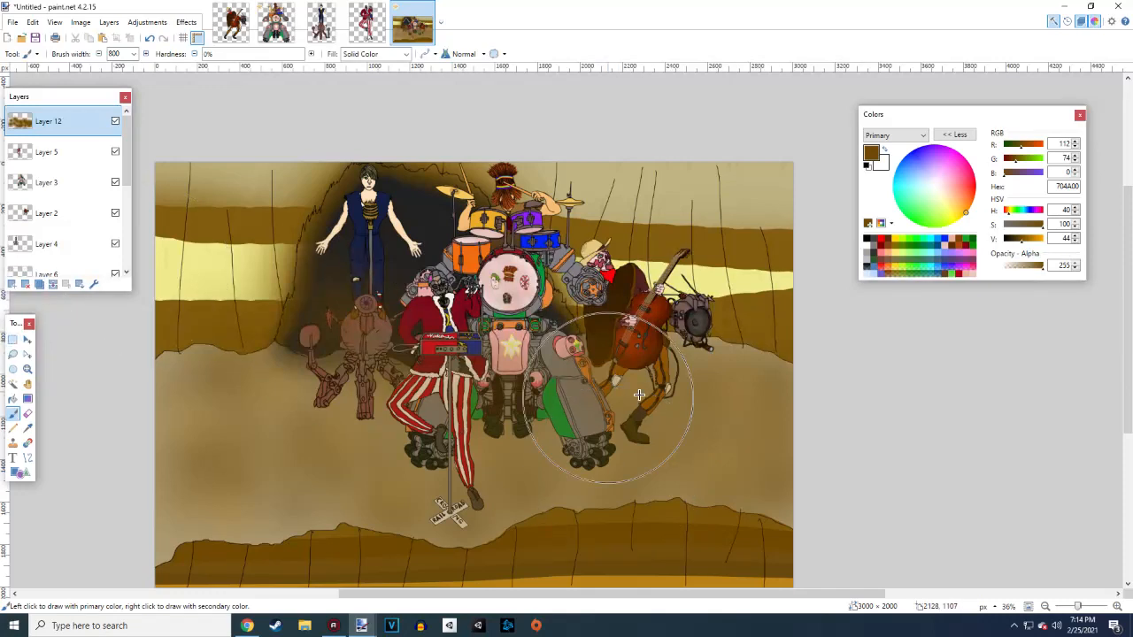
# Set the primary colour to black, add a new layer above Layer 12 and dab soft black patches around the characters and ground
pyautogui.moveTo(1023, 241); pyautogui.dragTo(1003, 240)
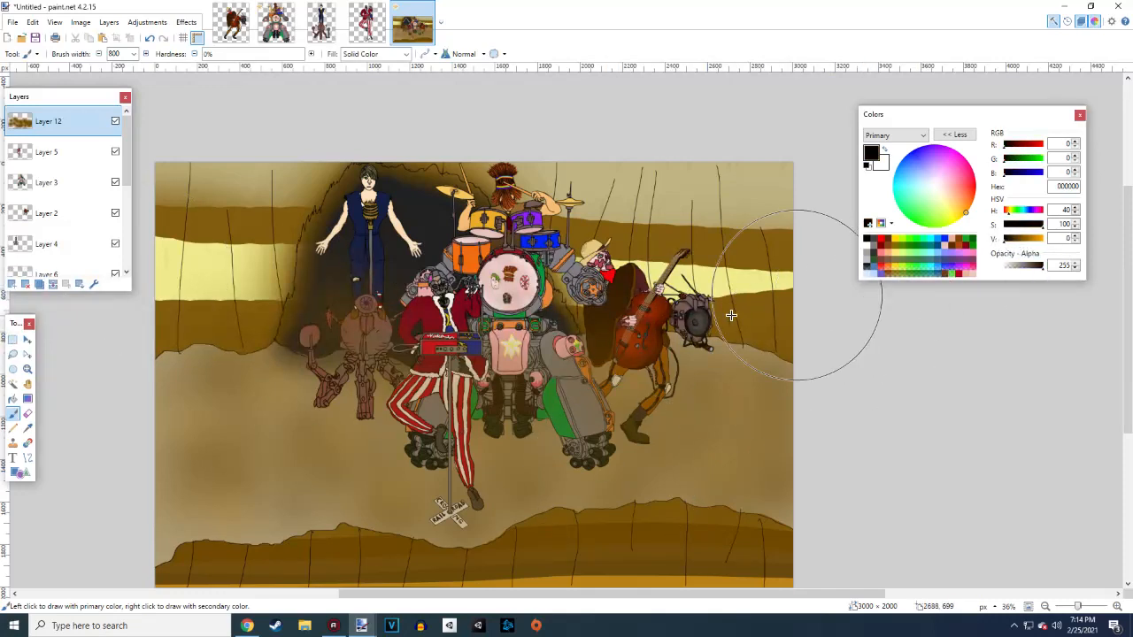
pyautogui.click(12, 284)
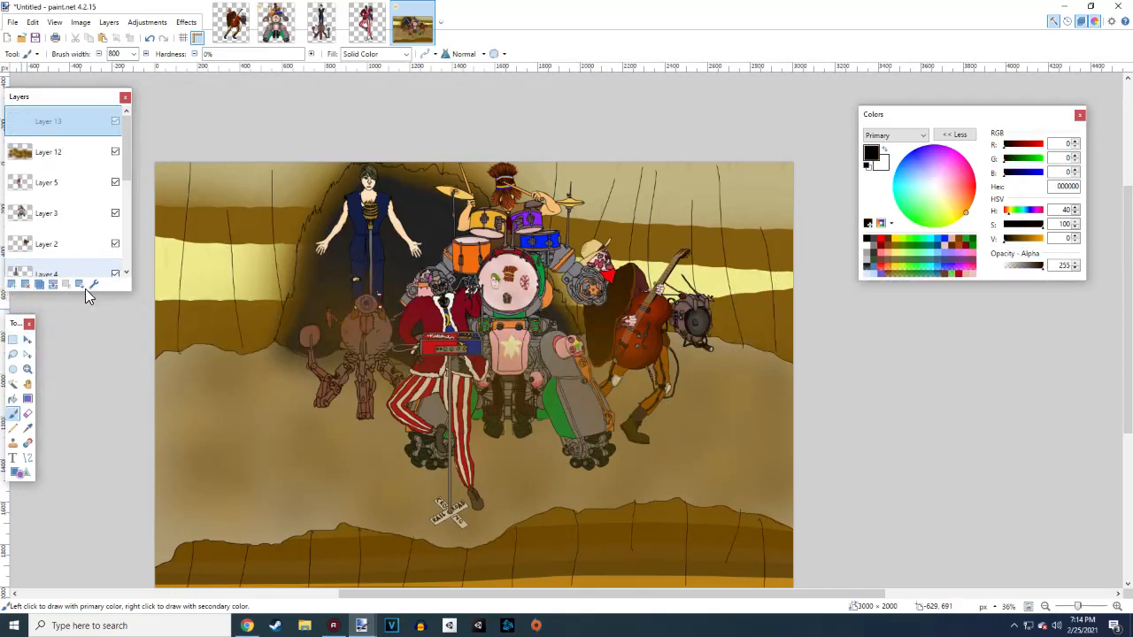
pyautogui.click(328, 457)
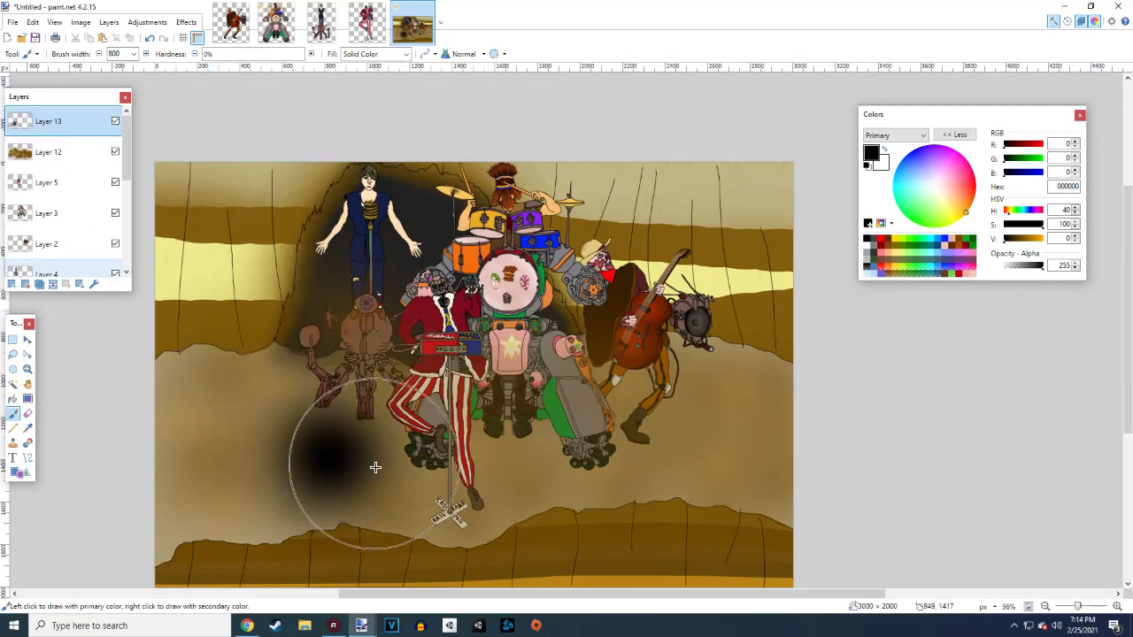
pyautogui.click(453, 409)
pyautogui.click(629, 487)
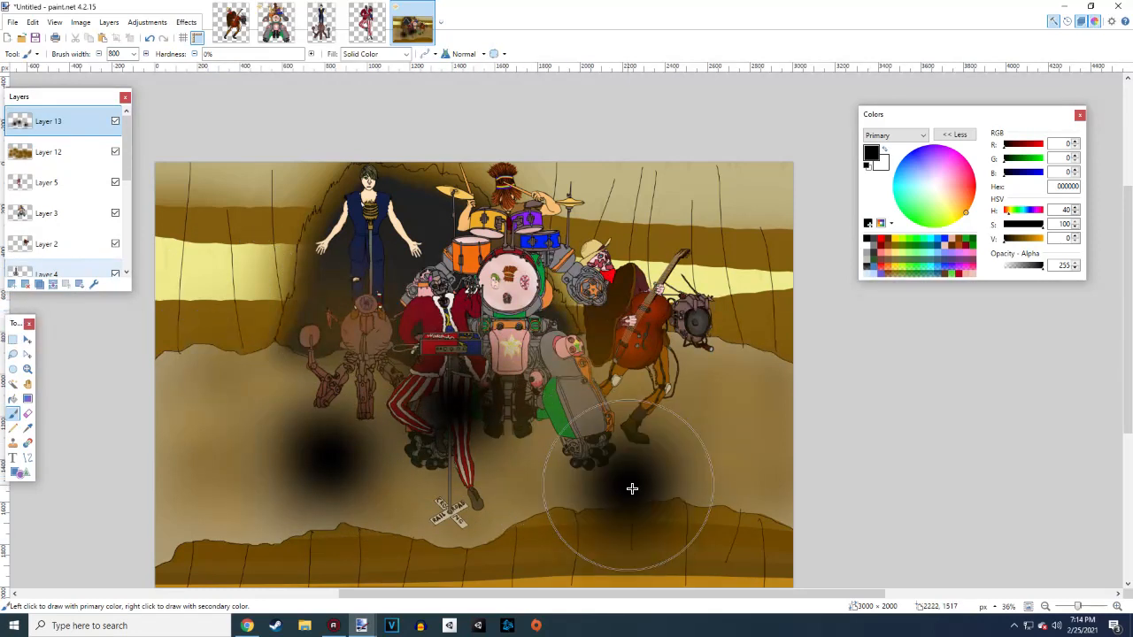
pyautogui.click(731, 311)
pyautogui.click(599, 241)
pyautogui.click(421, 205)
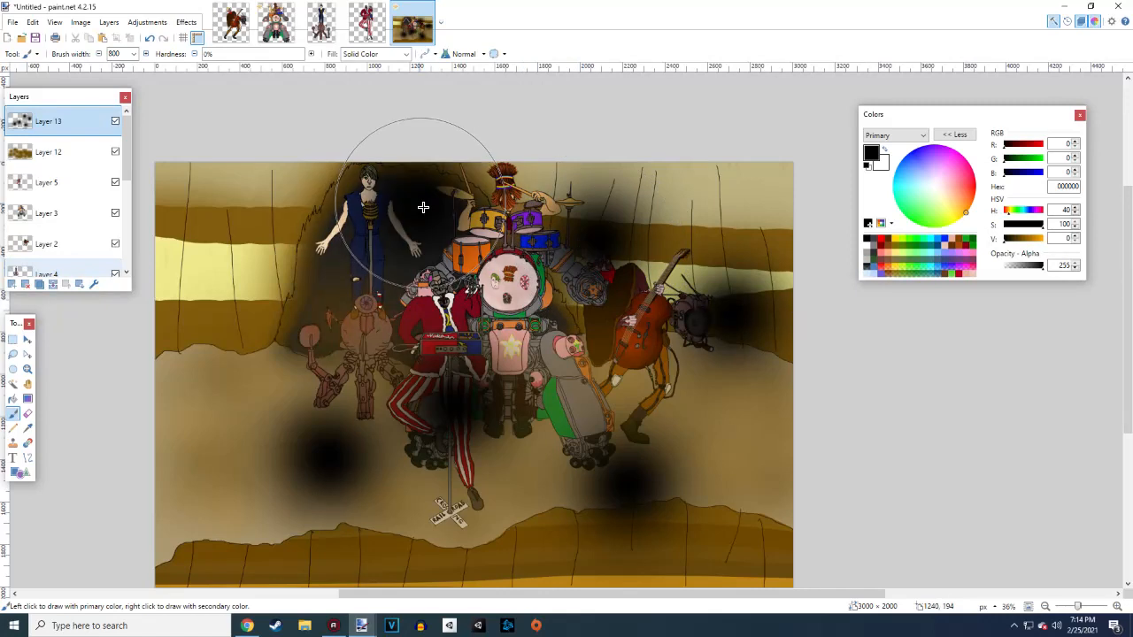
pyautogui.click(295, 249)
pyautogui.click(253, 327)
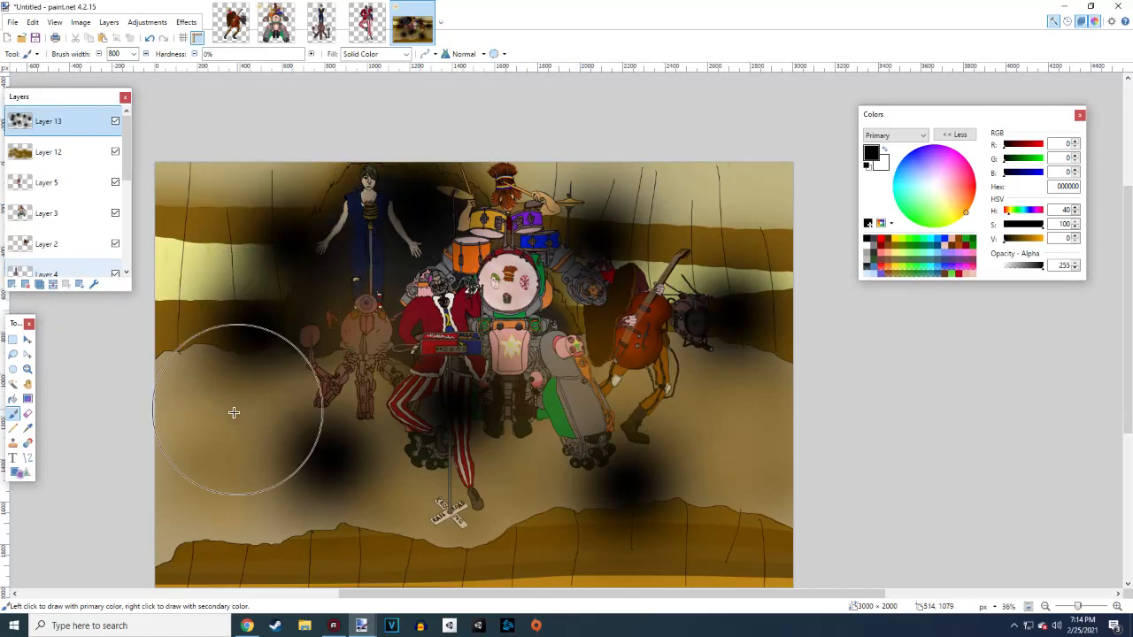
# Lower Layer 13's opacity to about 72 so the black patches blend into the scene
pyautogui.click(93, 283)
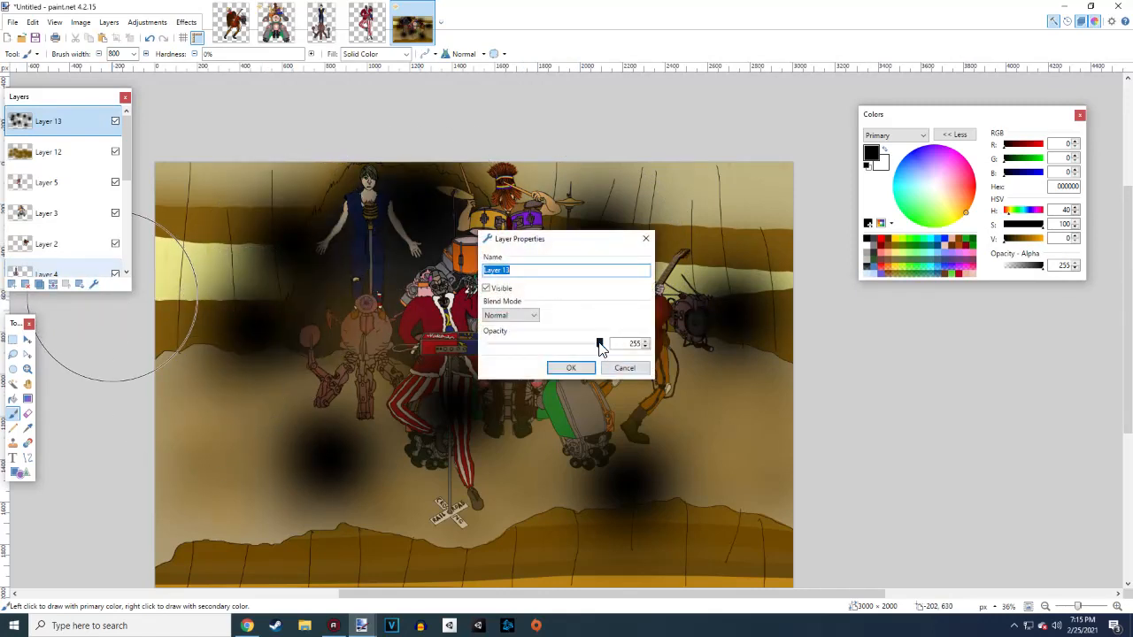
pyautogui.moveTo(599, 345)
pyautogui.mouseDown()
pyautogui.moveTo(513, 348)
pyautogui.moveTo(525, 347)
pyautogui.mouseUp()
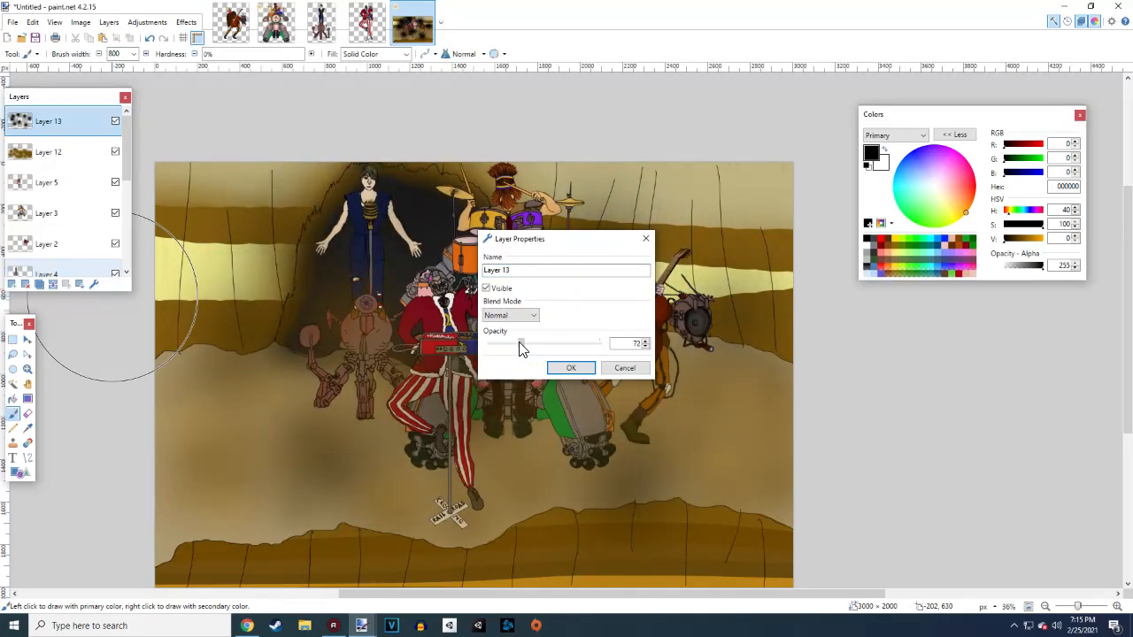
pyautogui.click(569, 368)
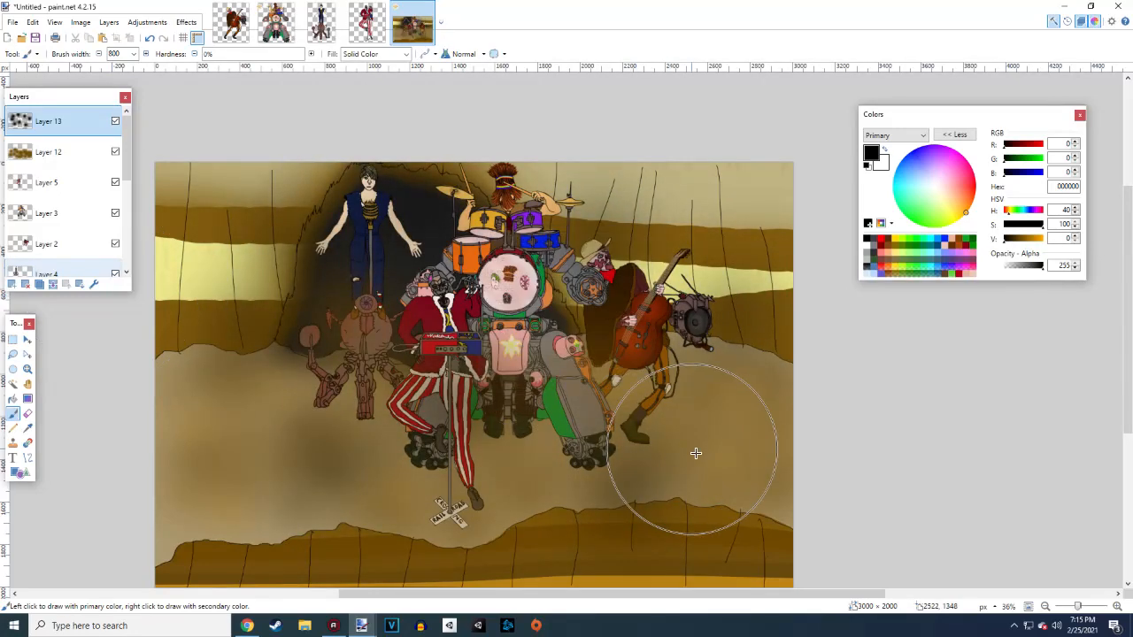
# Add a new layer above Layer 13 and paint soft black shading along the bottom edge of the picture over the foreground rocks
pyautogui.scroll(-2, 696, 455)
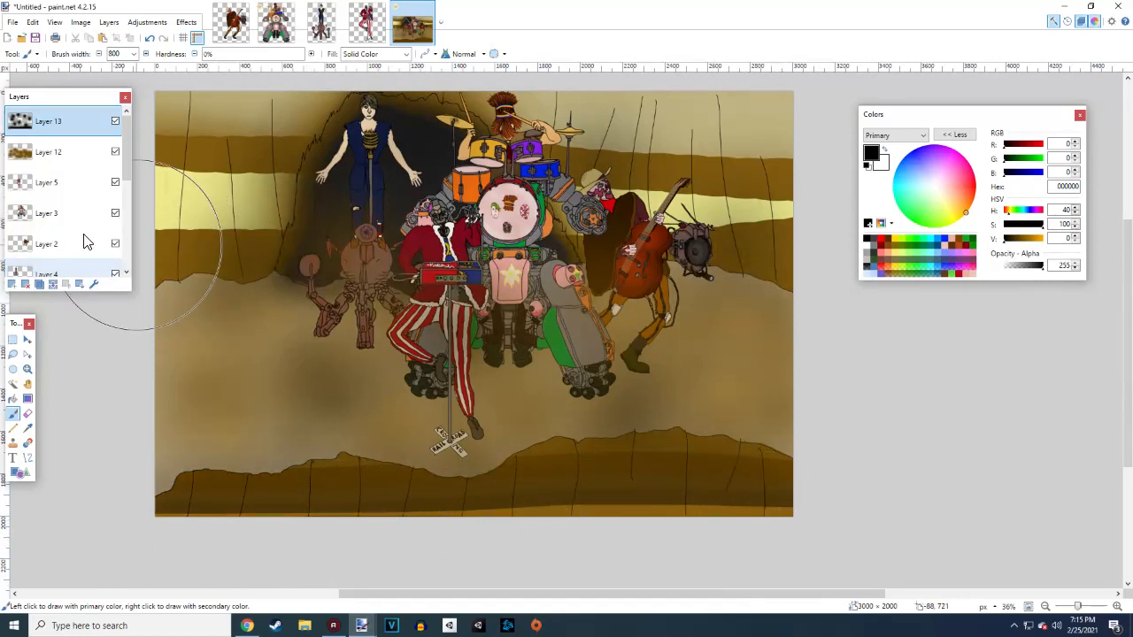
pyautogui.click(11, 283)
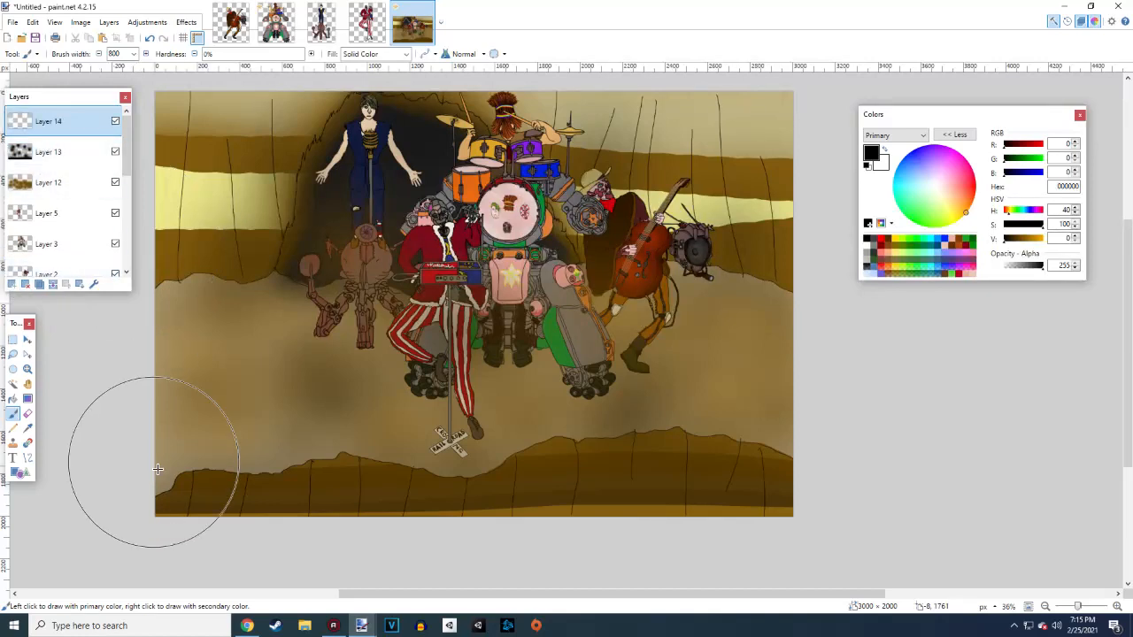
pyautogui.moveTo(263, 576)
pyautogui.mouseDown()
pyautogui.moveTo(671, 563)
pyautogui.moveTo(794, 604)
pyautogui.moveTo(758, 602)
pyautogui.moveTo(761, 546)
pyautogui.moveTo(622, 536)
pyautogui.moveTo(430, 620)
pyautogui.moveTo(342, 560)
pyautogui.moveTo(190, 604)
pyautogui.moveTo(262, 610)
pyautogui.mouseUp()
pyautogui.scroll(2, 397, 550)
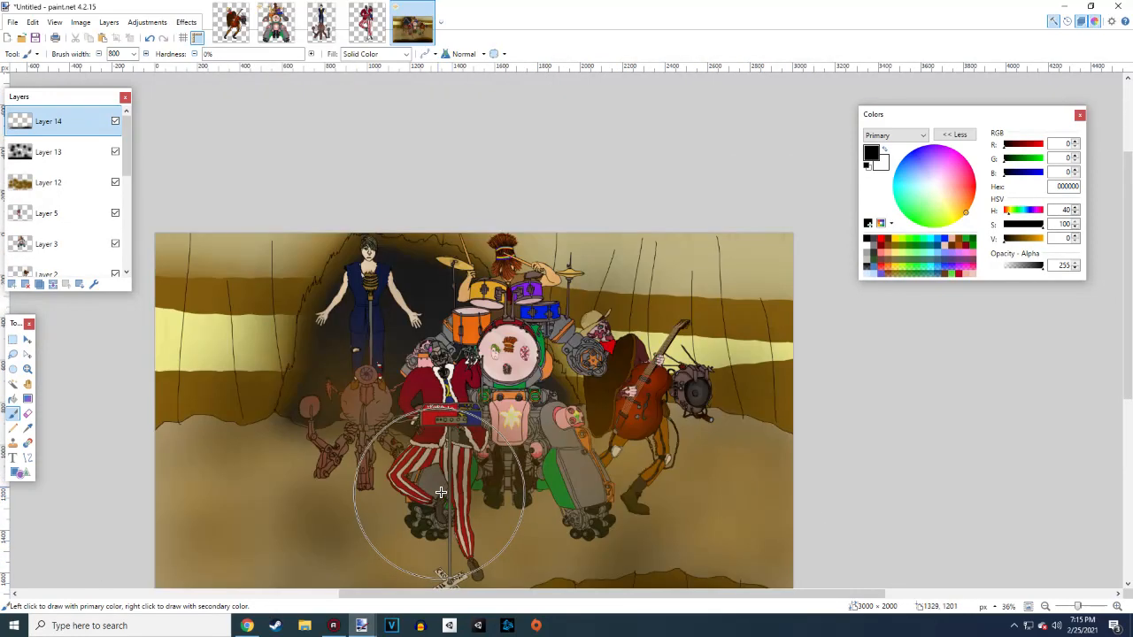
pyautogui.scroll(-2, 434, 480)
pyautogui.scroll(-1, 468, 470)
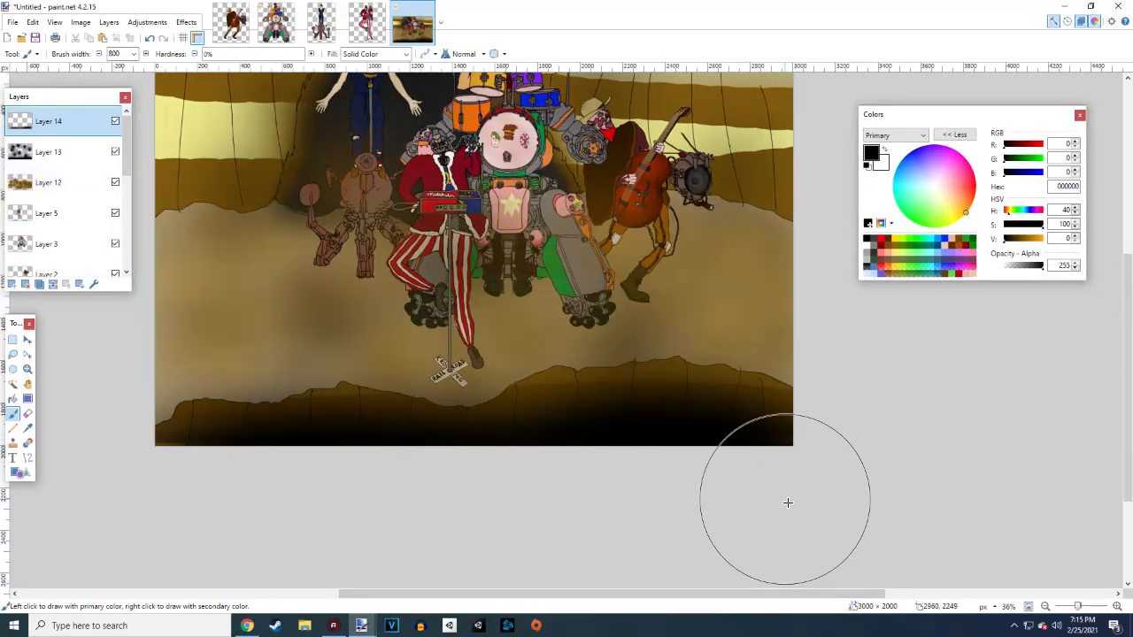
pyautogui.scroll(2, 788, 502)
pyautogui.scroll(-1, 788, 503)
pyautogui.scroll(-1, 791, 500)
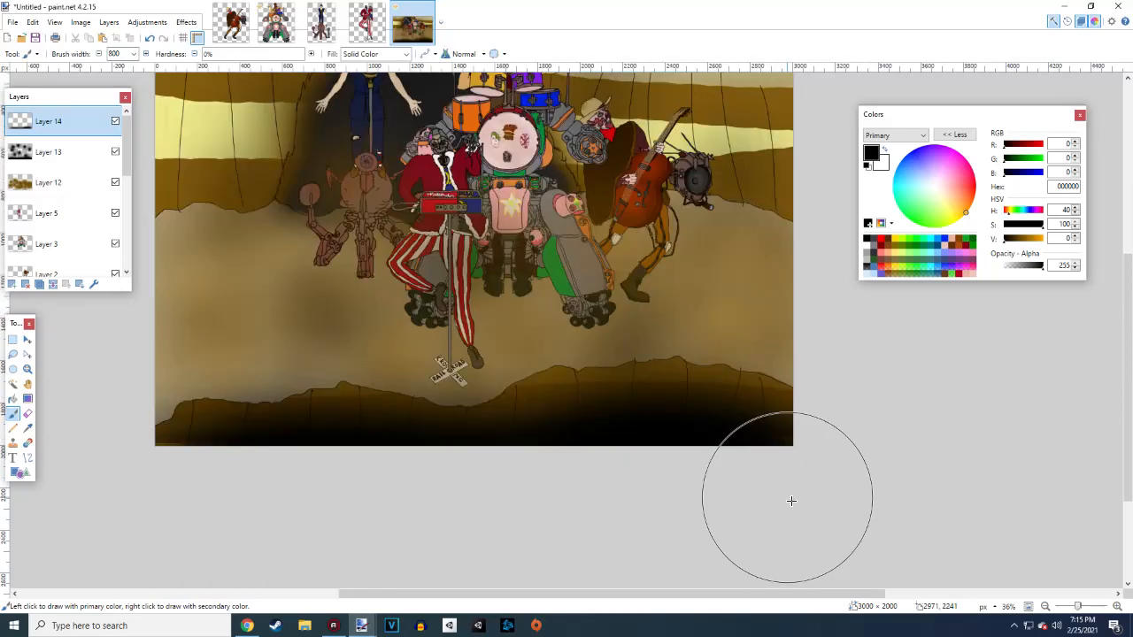
pyautogui.scroll(2, 792, 501)
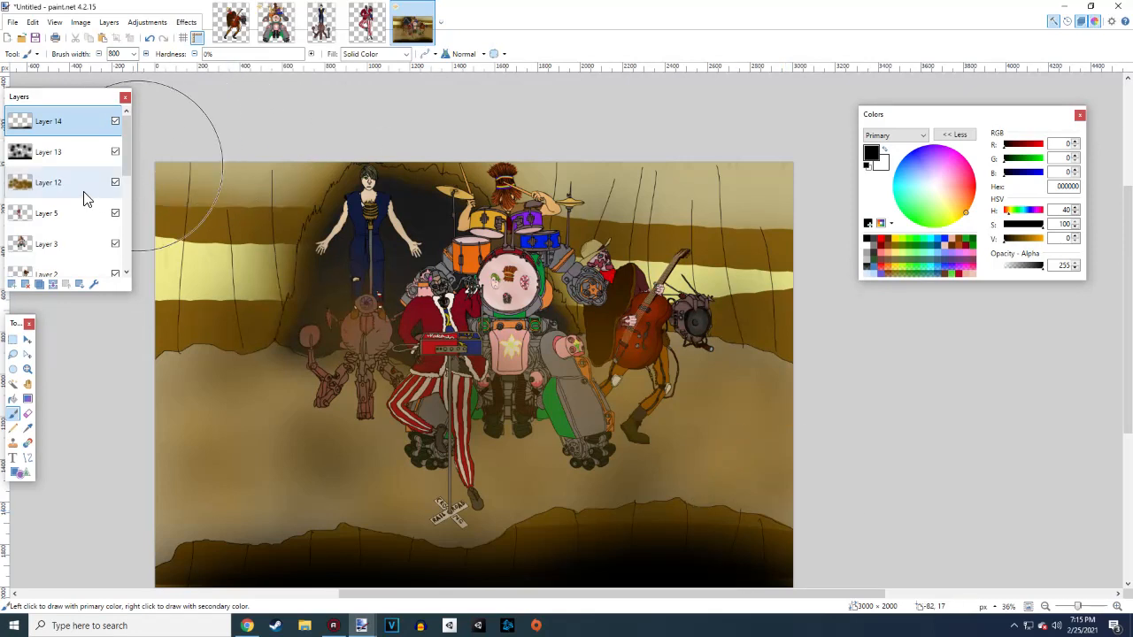
# On Layer 9, set the brush width to 55 and paint a soft dark shadow beneath the reddish-brown robot's legs
pyautogui.scroll(-2, 71, 222)
pyautogui.click(46, 250)
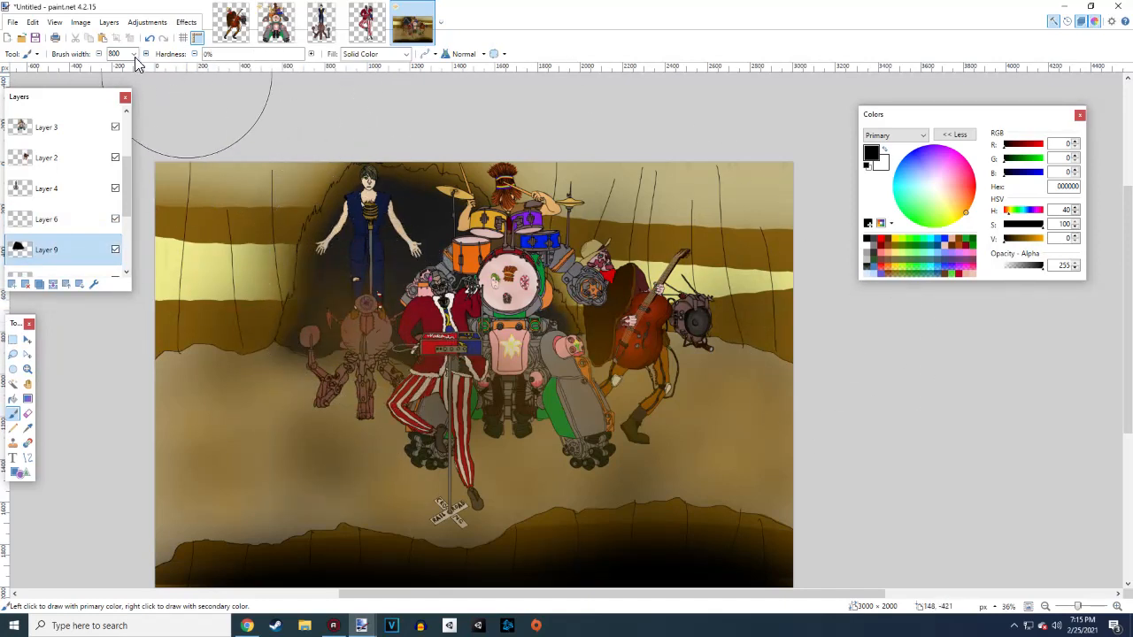
pyautogui.click(100, 54)
pyautogui.click(100, 54)
pyautogui.click(100, 54)
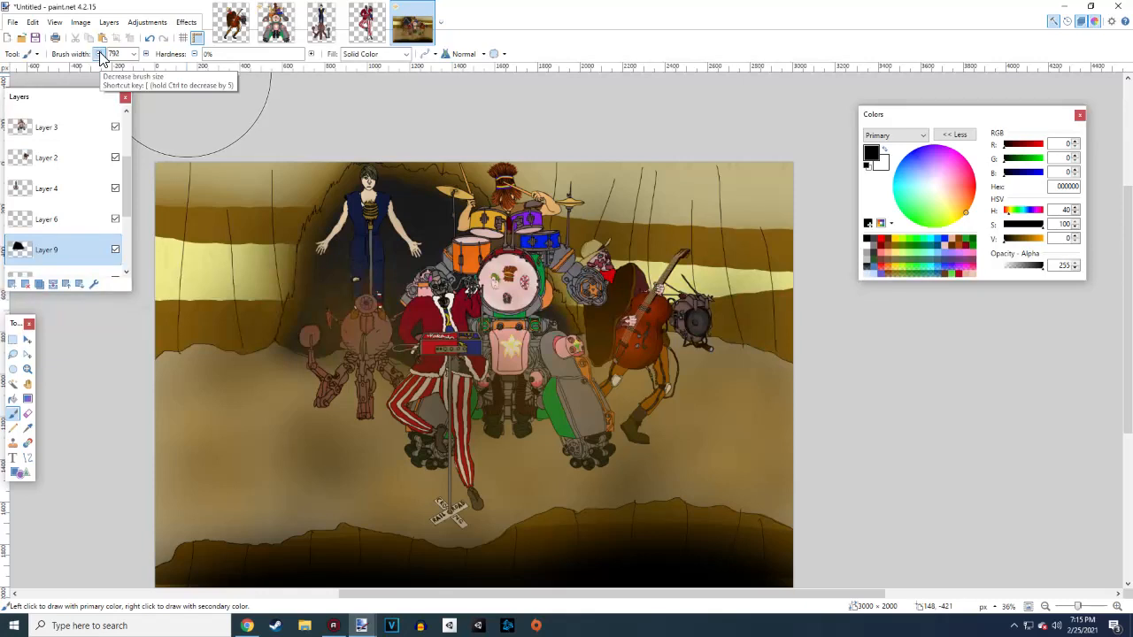
pyautogui.click(133, 54)
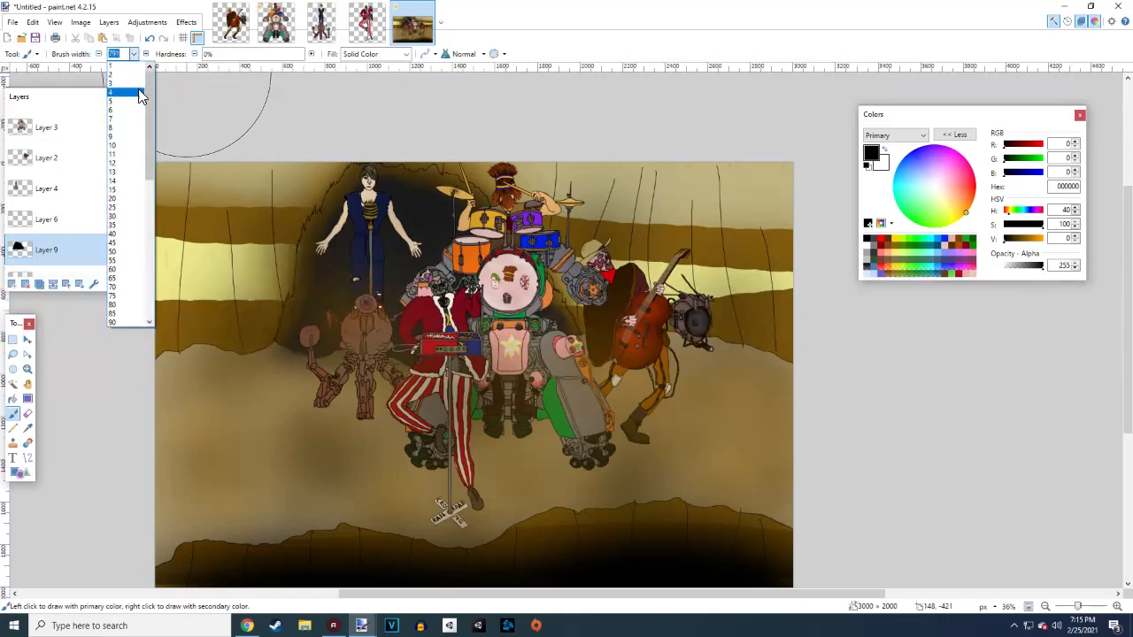
pyautogui.click(121, 260)
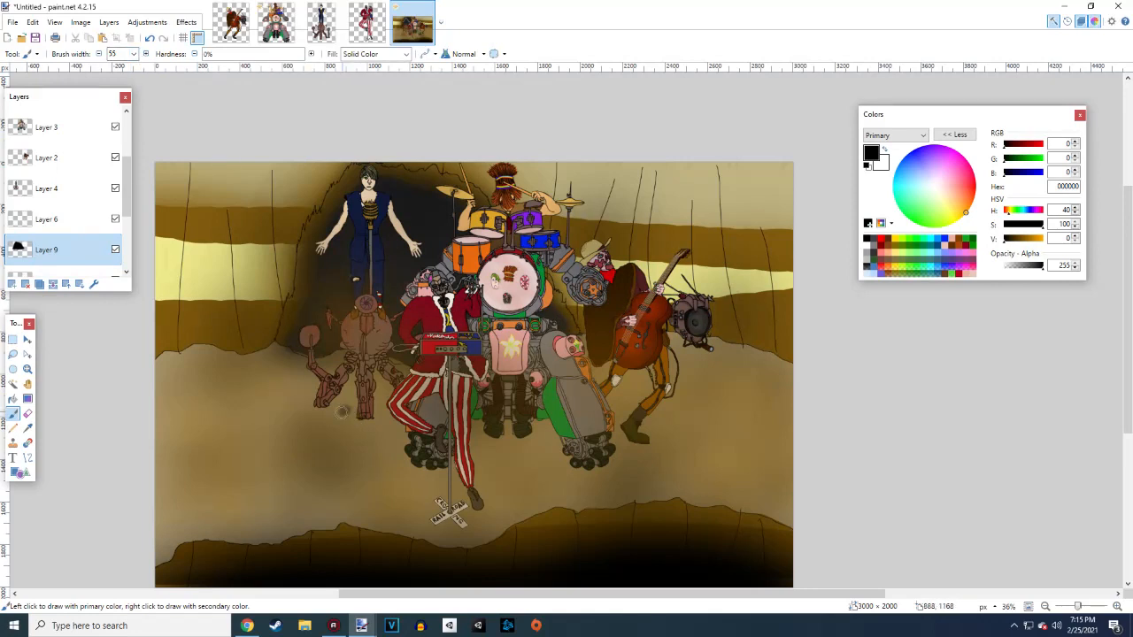
pyautogui.moveTo(342, 412)
pyautogui.mouseDown()
pyautogui.moveTo(308, 412)
pyautogui.moveTo(298, 383)
pyautogui.mouseUp()
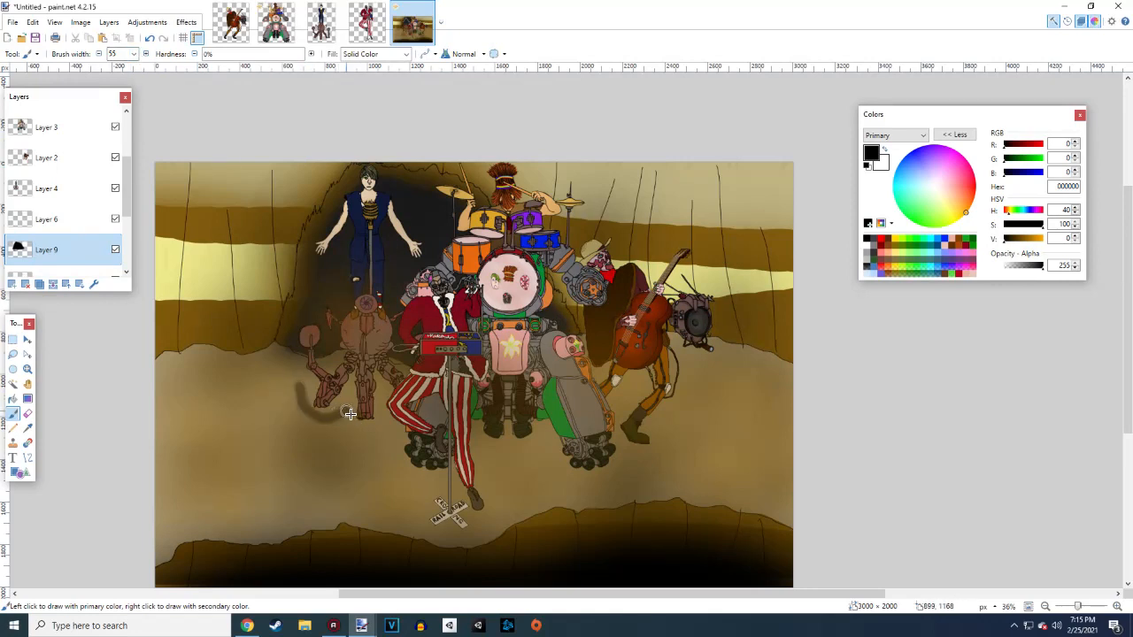
pyautogui.moveTo(350, 413)
pyautogui.mouseDown()
pyautogui.moveTo(362, 451)
pyautogui.moveTo(385, 403)
pyautogui.moveTo(368, 425)
pyautogui.moveTo(351, 413)
pyautogui.moveTo(372, 395)
pyautogui.moveTo(333, 412)
pyautogui.moveTo(370, 380)
pyautogui.mouseUp()
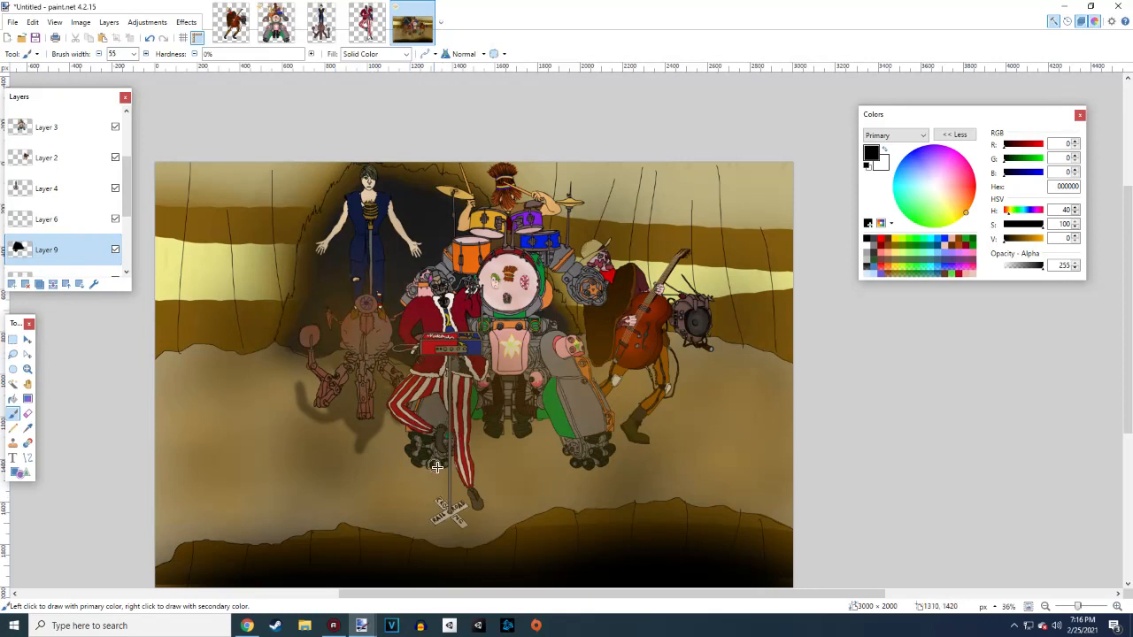
# Paint soft dark ground shadows on Layer 9 beneath the keyboard player, the drum robot and the bass player
pyautogui.moveTo(438, 504)
pyautogui.mouseDown()
pyautogui.moveTo(460, 492)
pyautogui.moveTo(409, 470)
pyautogui.moveTo(423, 489)
pyautogui.moveTo(408, 444)
pyautogui.moveTo(421, 476)
pyautogui.moveTo(405, 463)
pyautogui.mouseUp()
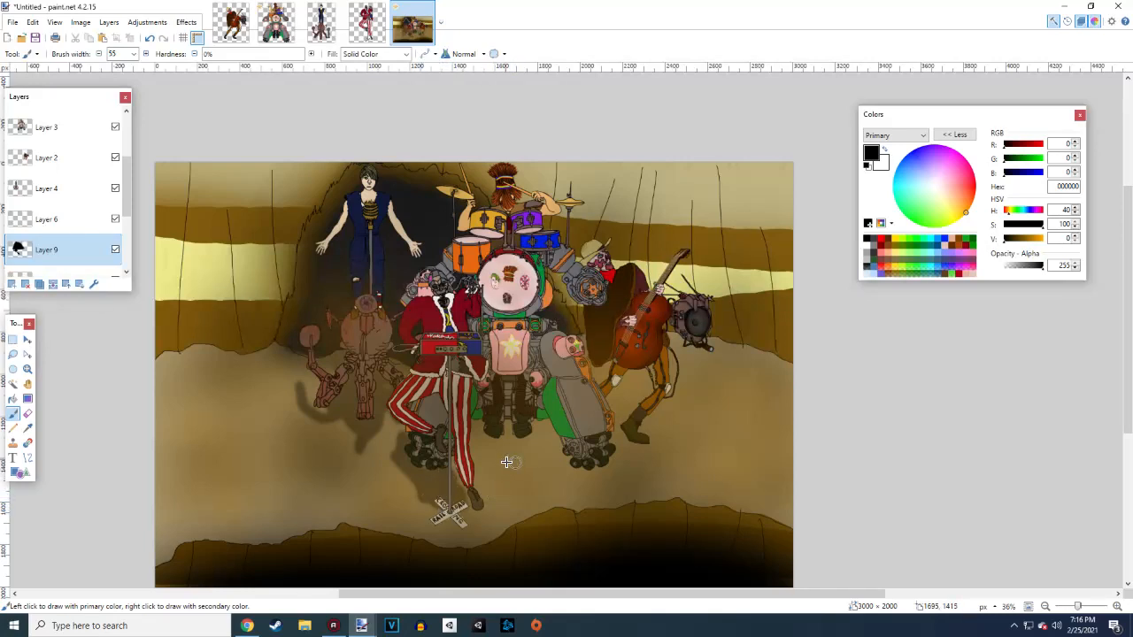
pyautogui.moveTo(541, 447)
pyautogui.mouseDown()
pyautogui.moveTo(518, 431)
pyautogui.moveTo(538, 425)
pyautogui.moveTo(534, 448)
pyautogui.moveTo(548, 460)
pyautogui.moveTo(525, 436)
pyautogui.moveTo(478, 425)
pyautogui.moveTo(526, 442)
pyautogui.mouseUp()
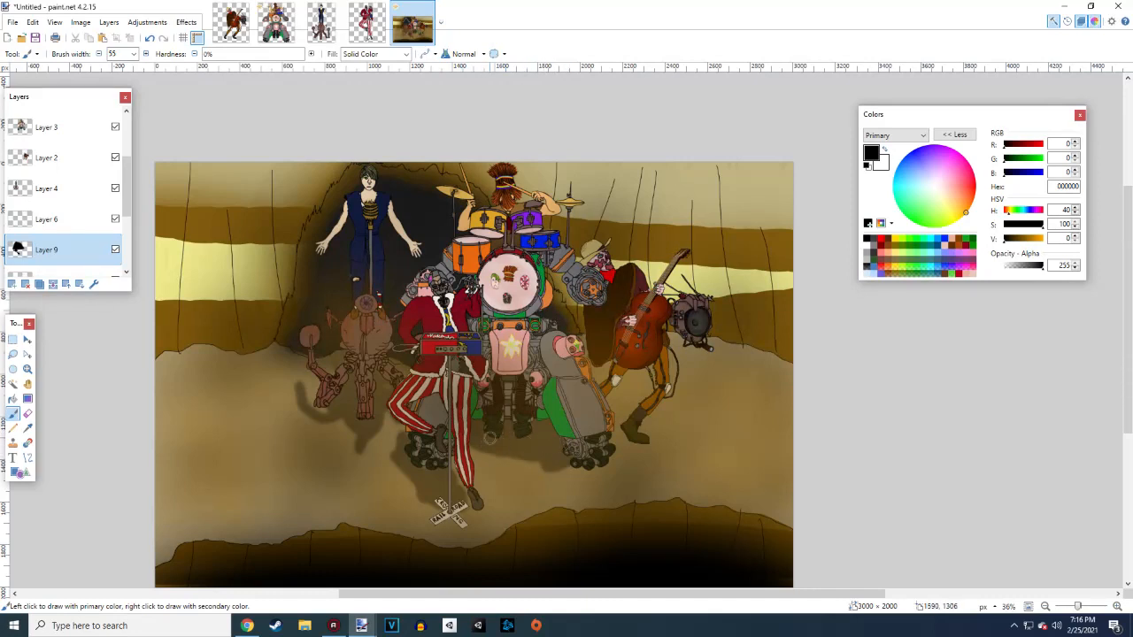
pyautogui.moveTo(639, 435)
pyautogui.mouseDown()
pyautogui.moveTo(619, 402)
pyautogui.moveTo(653, 386)
pyautogui.moveTo(616, 420)
pyautogui.moveTo(612, 390)
pyautogui.moveTo(580, 347)
pyautogui.mouseUp()
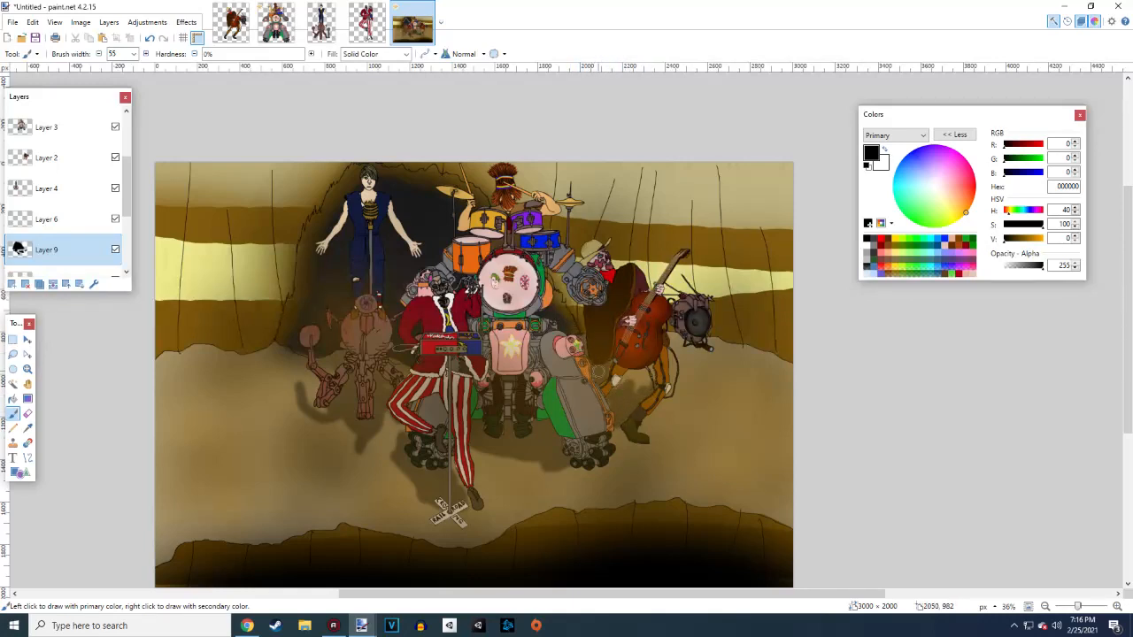
pyautogui.moveTo(632, 398)
pyautogui.mouseDown()
pyautogui.moveTo(637, 384)
pyautogui.moveTo(625, 387)
pyautogui.mouseUp()
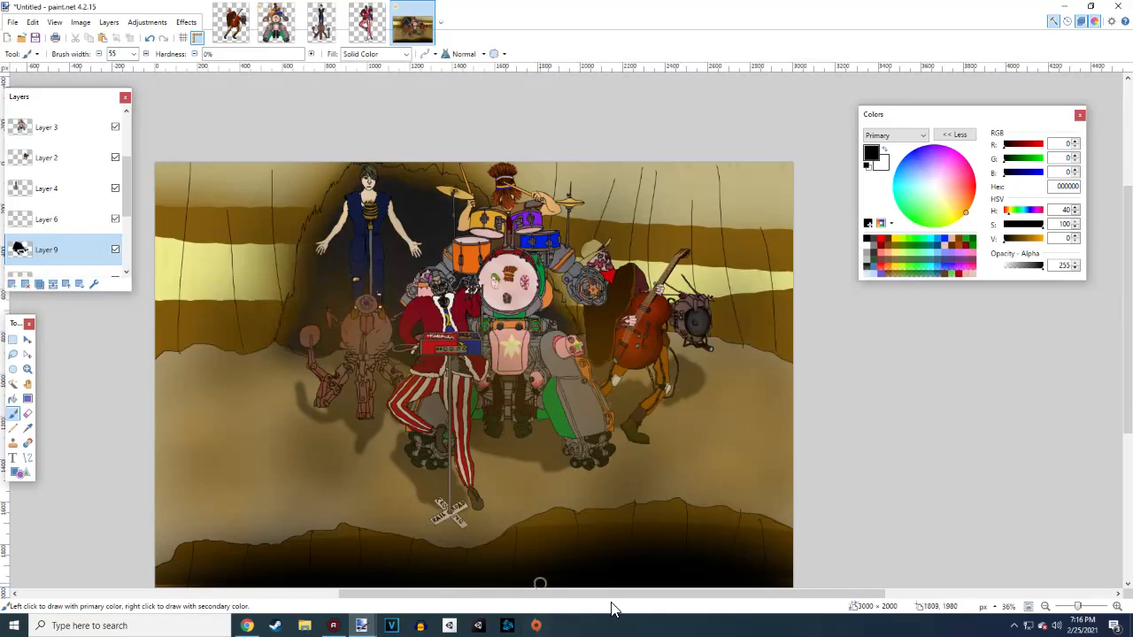
pyautogui.scroll(-2, 639, 502)
pyautogui.scroll(3, 642, 509)
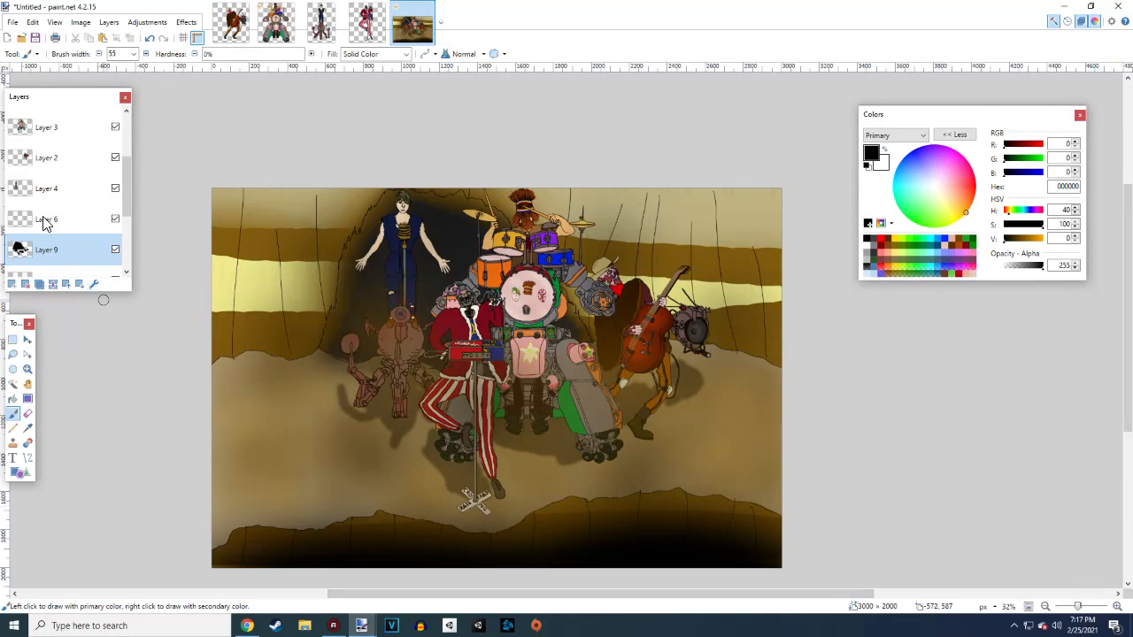
# Add a new empty layer and place it between Layer 12 and Layer 5
pyautogui.scroll(2, 53, 208)
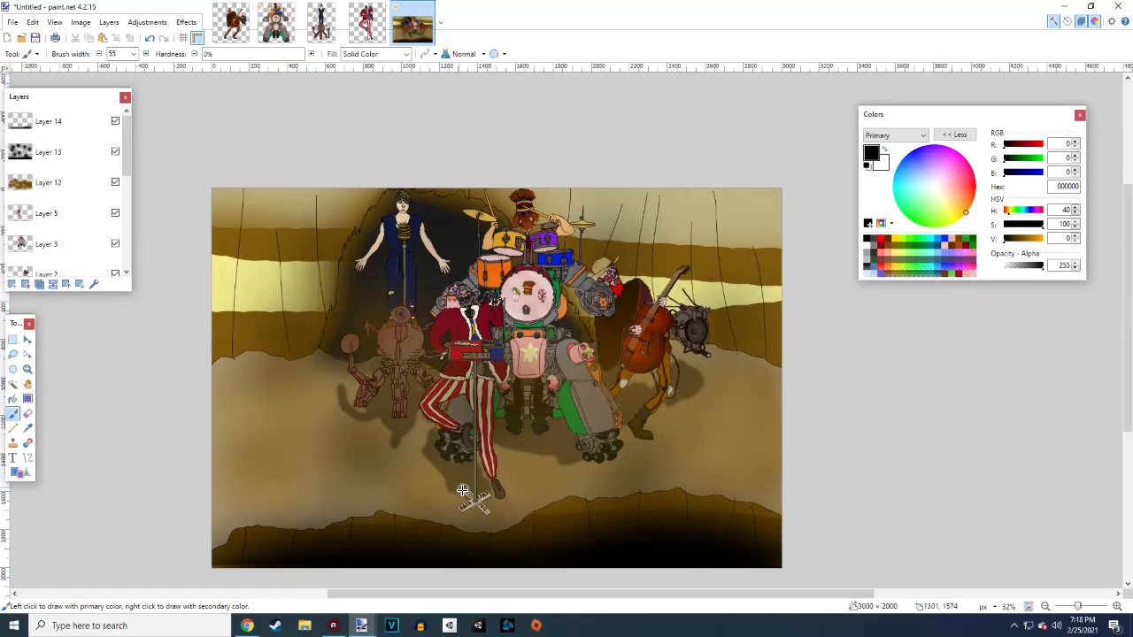
pyautogui.click(11, 283)
pyautogui.moveTo(40, 267); pyautogui.dragTo(68, 215)
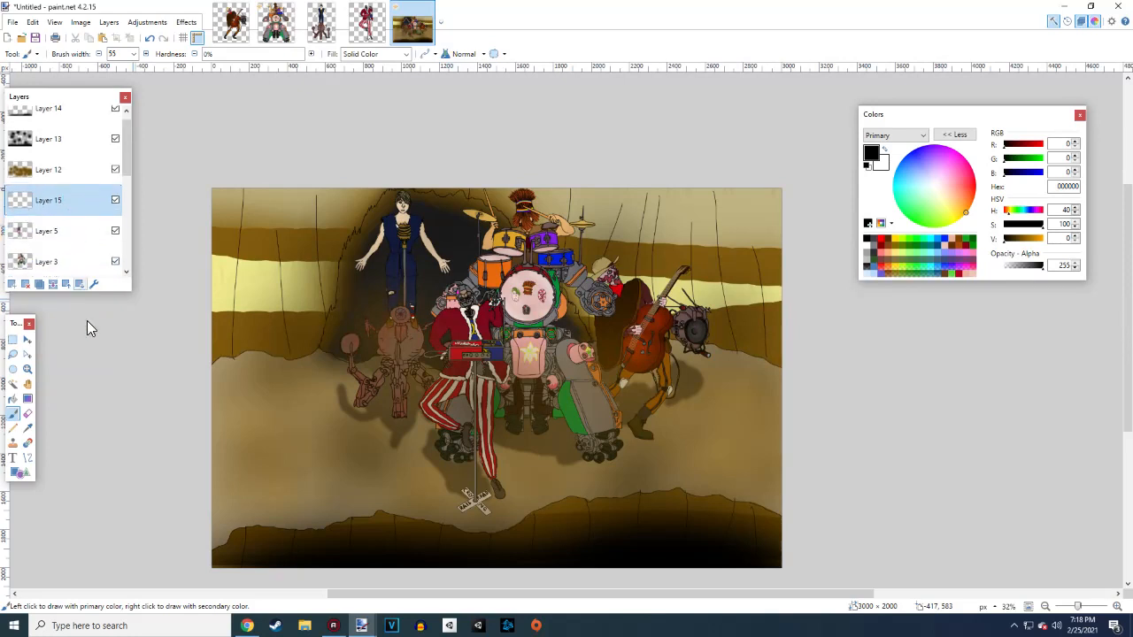
# Sample the brown of the ground patches from Layer 12 as the primary colour with the Color Picker
pyautogui.click(27, 427)
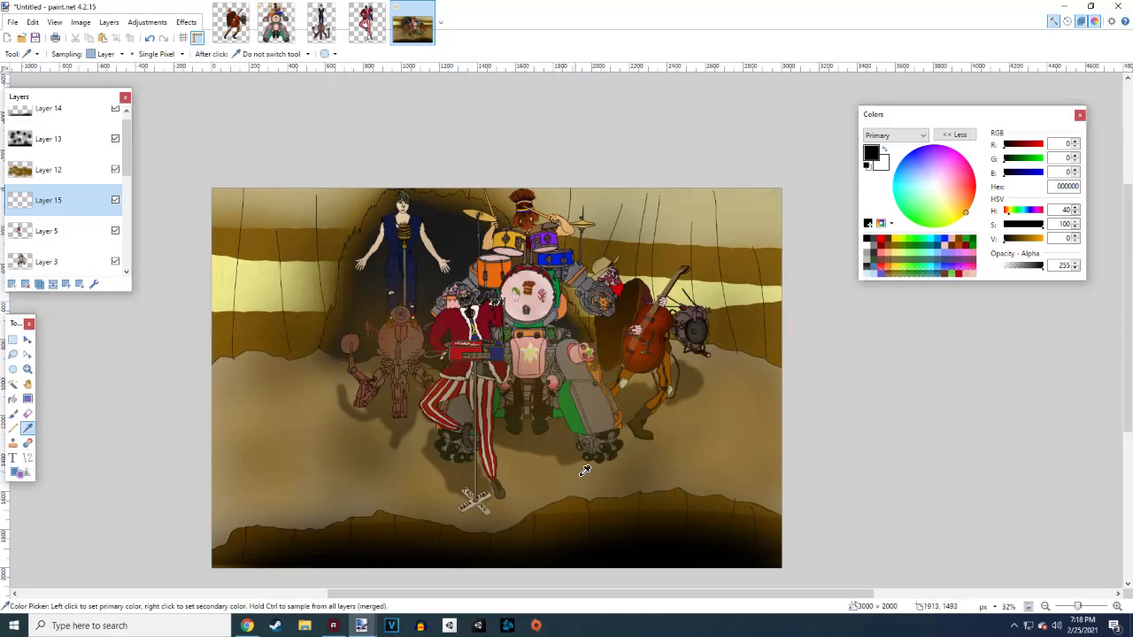
pyautogui.click(52, 171)
pyautogui.click(302, 404)
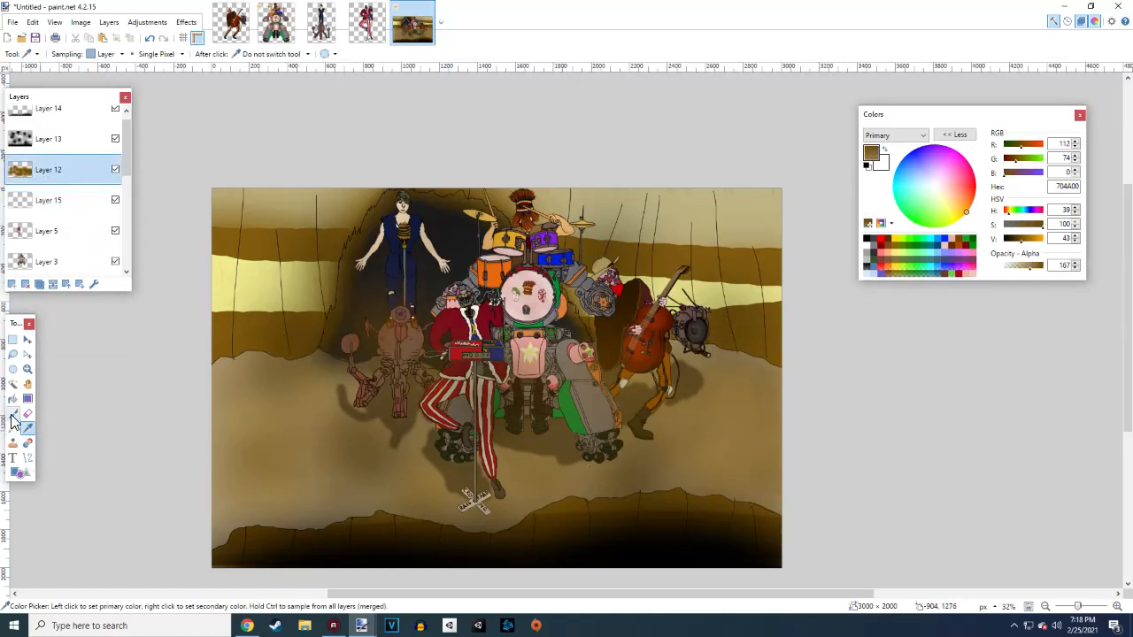
pyautogui.click(284, 458)
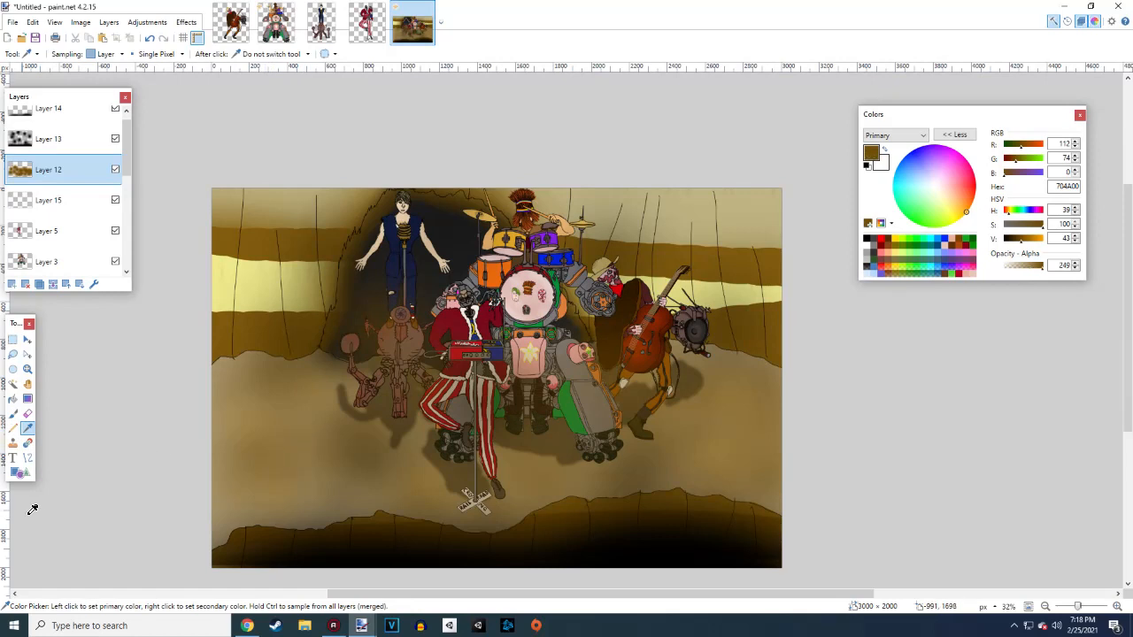
# On Layer 15, set the brush width to 225 and paint soft brown over the drum robot's and keyboard player's lower legs
pyautogui.click(12, 413)
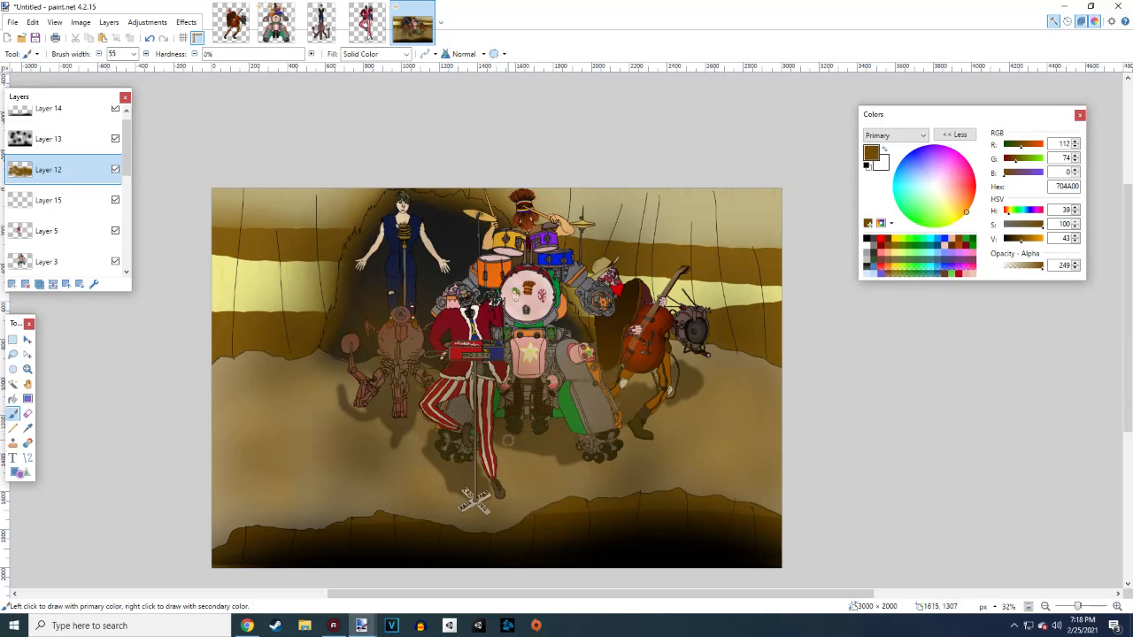
pyautogui.click(135, 54)
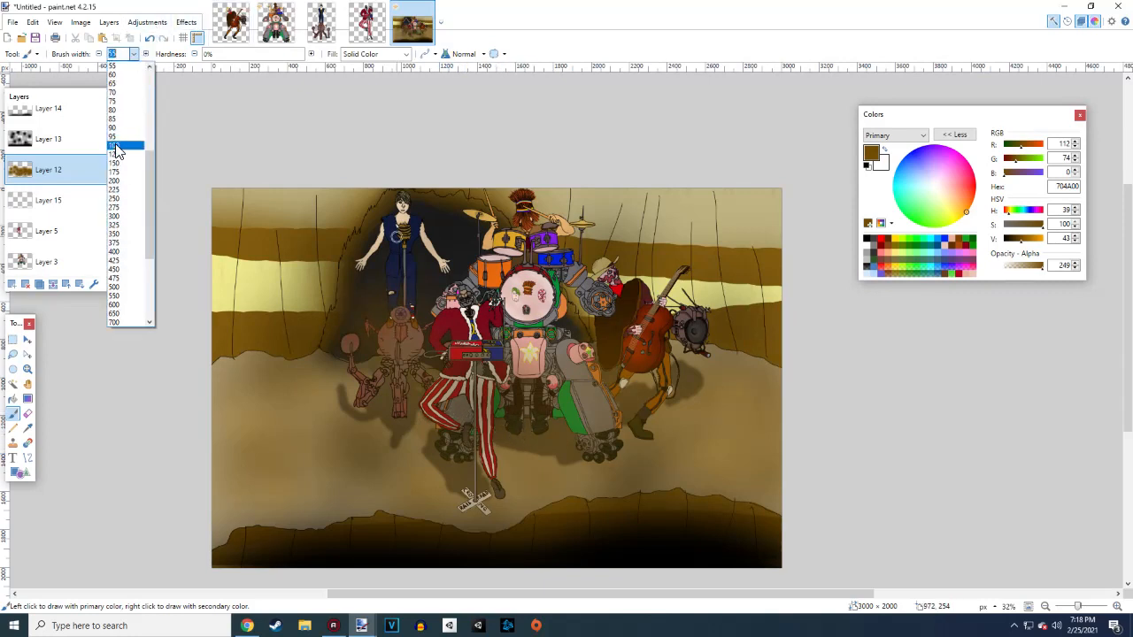
pyautogui.click(124, 194)
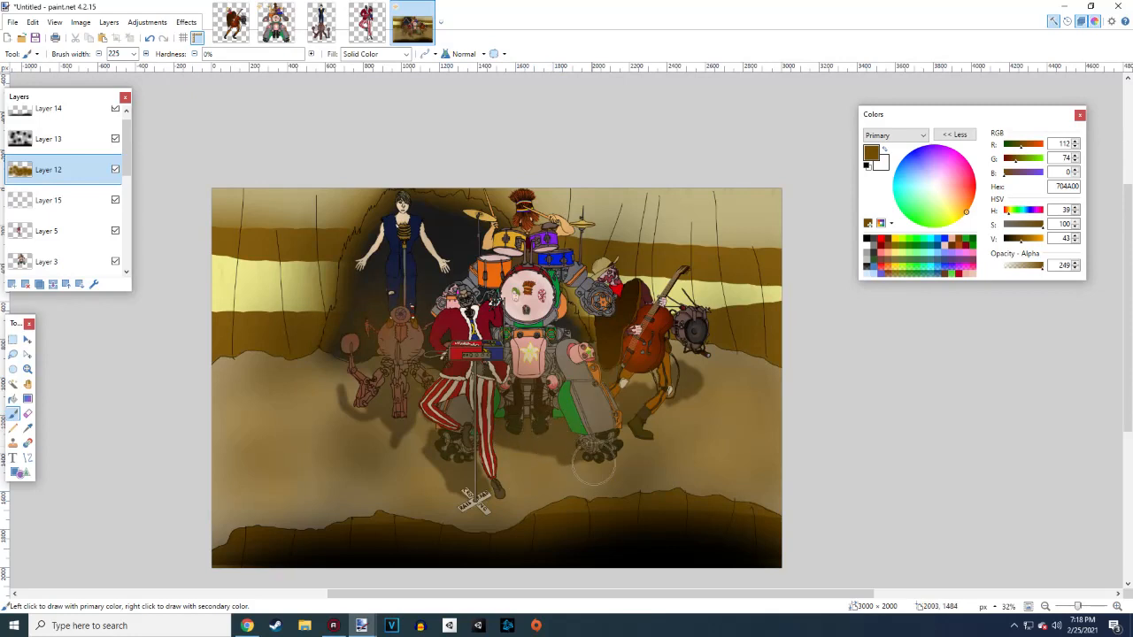
pyautogui.scroll(1, 71, 189)
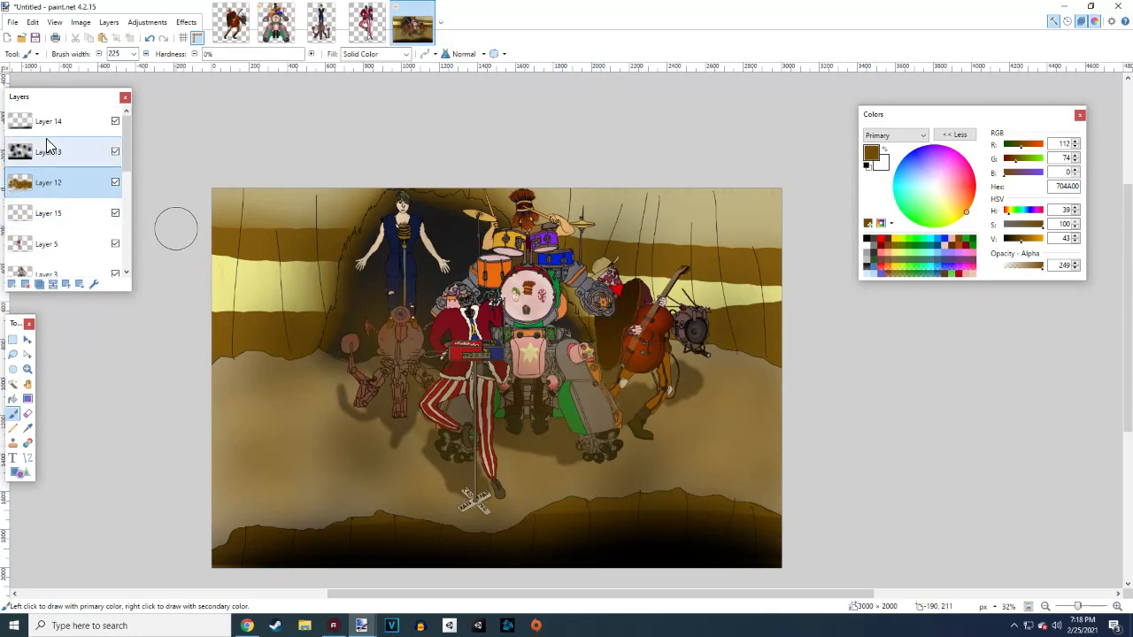
pyautogui.click(49, 214)
pyautogui.moveTo(455, 436)
pyautogui.mouseDown()
pyautogui.moveTo(487, 461)
pyautogui.moveTo(485, 441)
pyautogui.moveTo(530, 437)
pyautogui.moveTo(531, 427)
pyautogui.moveTo(609, 462)
pyautogui.moveTo(615, 444)
pyautogui.moveTo(601, 420)
pyautogui.moveTo(634, 446)
pyautogui.moveTo(597, 419)
pyautogui.moveTo(582, 428)
pyautogui.moveTo(533, 407)
pyautogui.moveTo(495, 431)
pyautogui.moveTo(459, 428)
pyautogui.moveTo(460, 445)
pyautogui.moveTo(513, 489)
pyautogui.mouseUp()
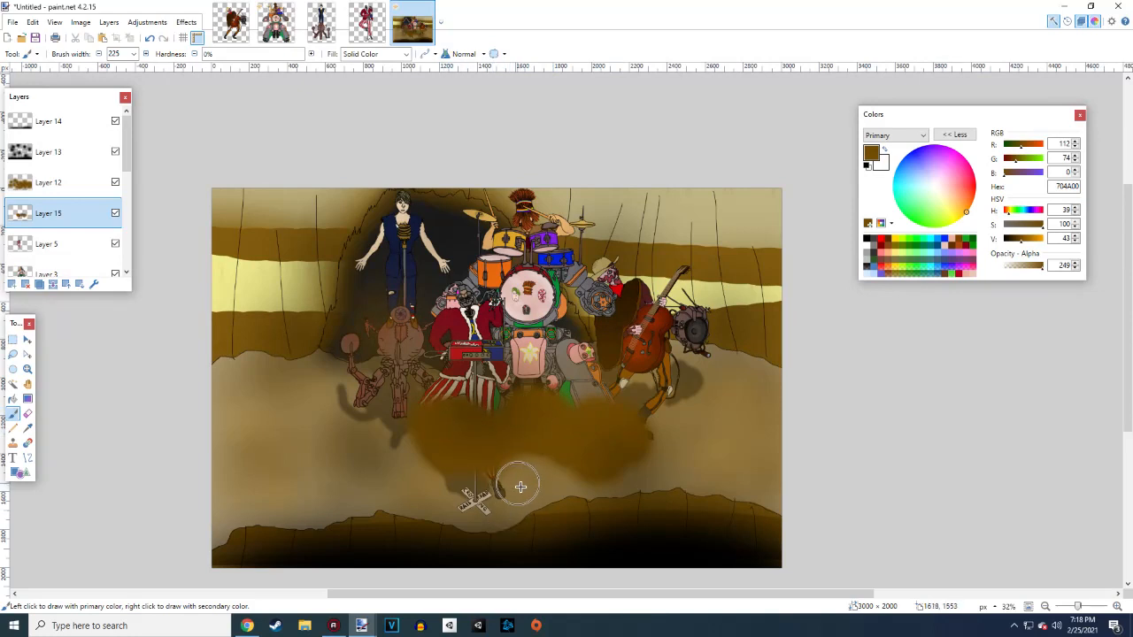
# With an 85-wide eraser, remove the brown on Layer 15 from the keyboard player's striped legs
pyautogui.click(28, 413)
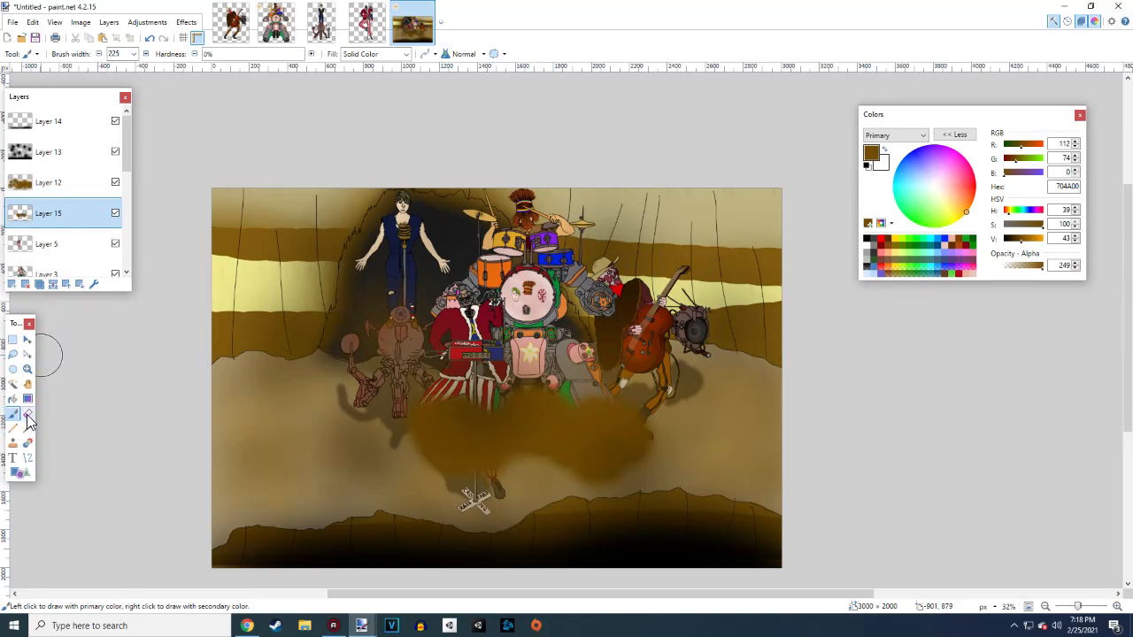
pyautogui.click(133, 54)
pyautogui.click(118, 76)
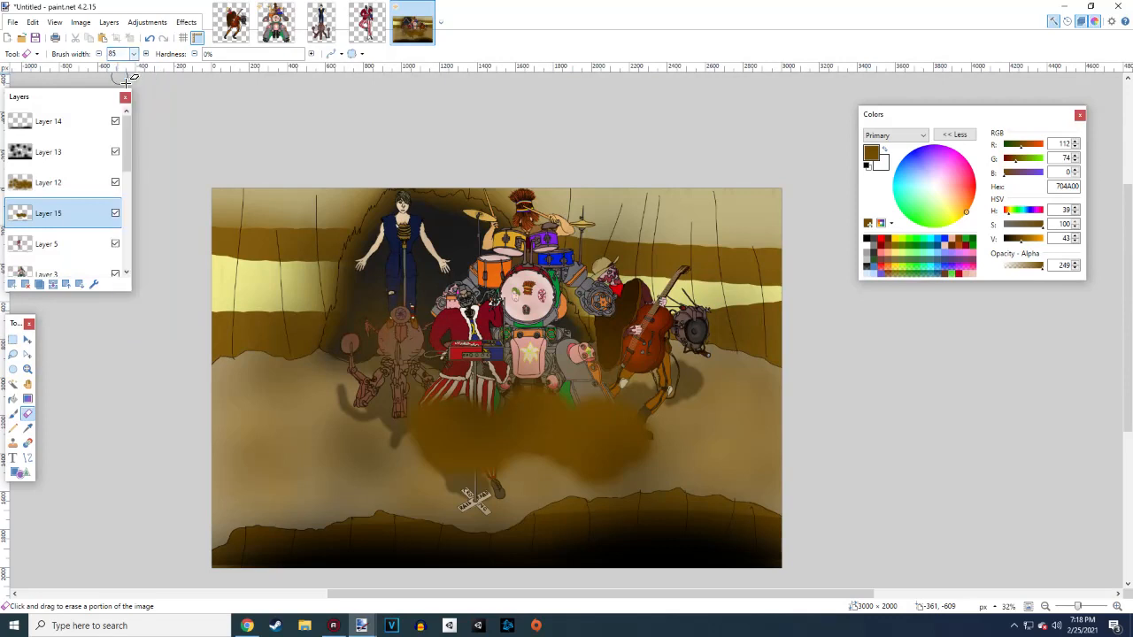
pyautogui.moveTo(484, 446)
pyautogui.mouseDown()
pyautogui.moveTo(498, 487)
pyautogui.moveTo(482, 433)
pyautogui.moveTo(491, 407)
pyautogui.moveTo(446, 411)
pyautogui.moveTo(443, 447)
pyautogui.moveTo(460, 469)
pyautogui.moveTo(452, 425)
pyautogui.moveTo(491, 442)
pyautogui.mouseUp()
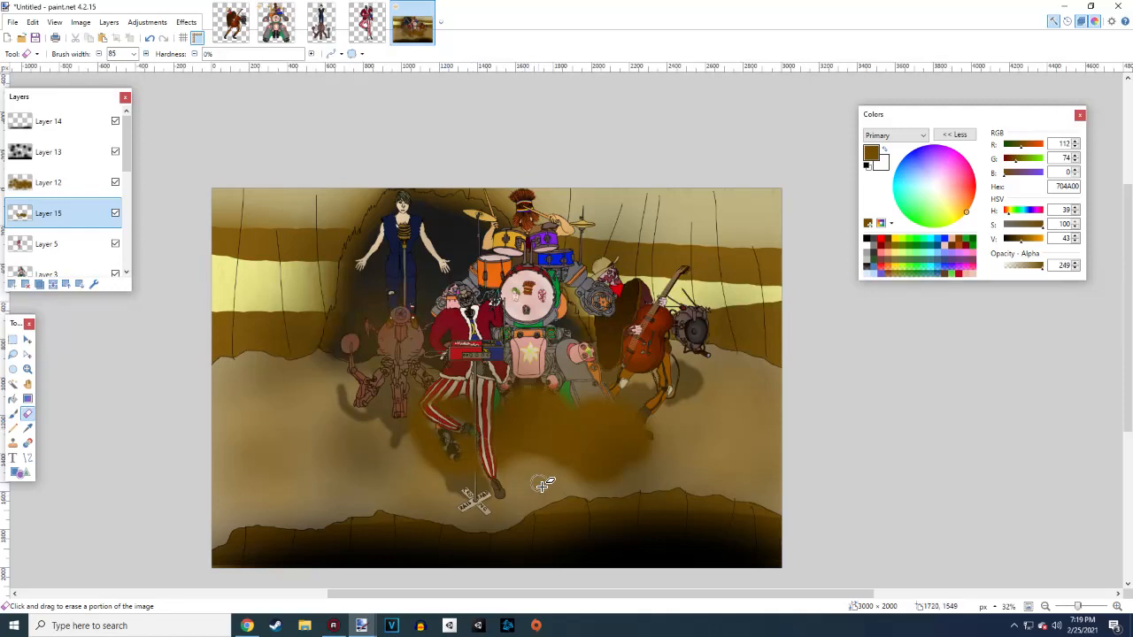
pyautogui.moveTo(437, 404); pyautogui.dragTo(470, 442)
# Reduce the opacity of Layer 15 to 108
pyautogui.click(95, 281)
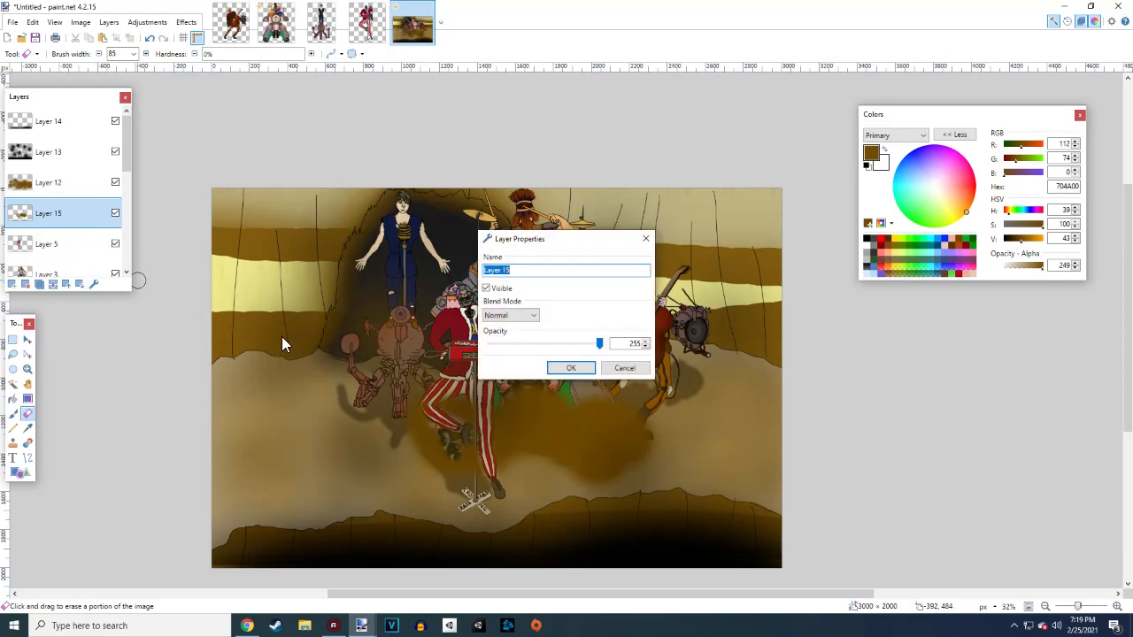
pyautogui.moveTo(557, 344); pyautogui.dragTo(536, 354)
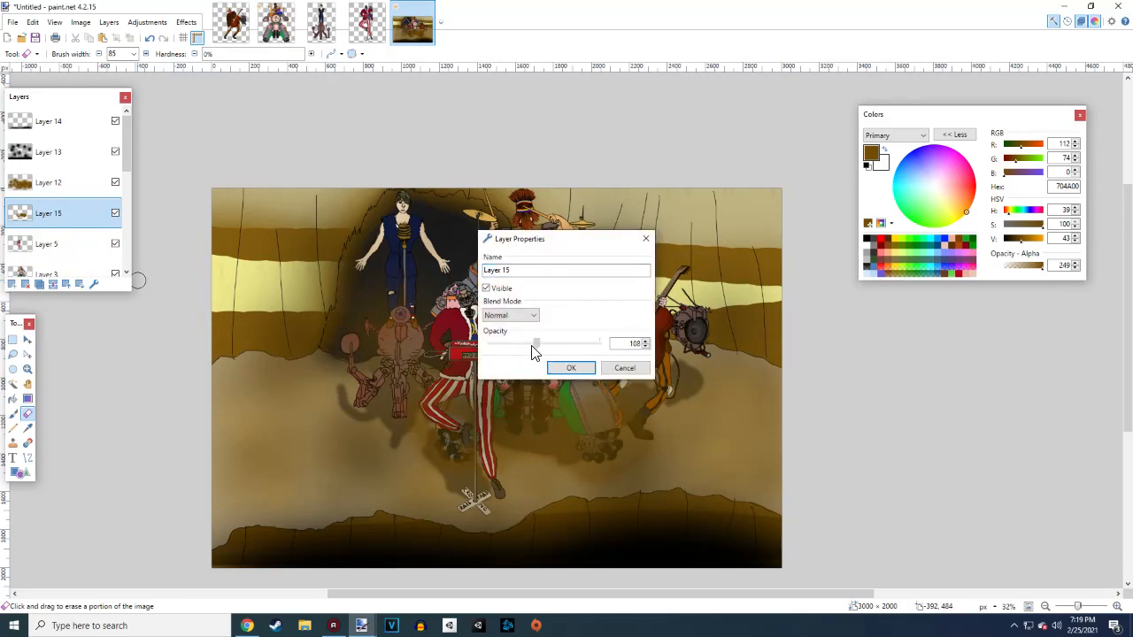
pyautogui.click(571, 367)
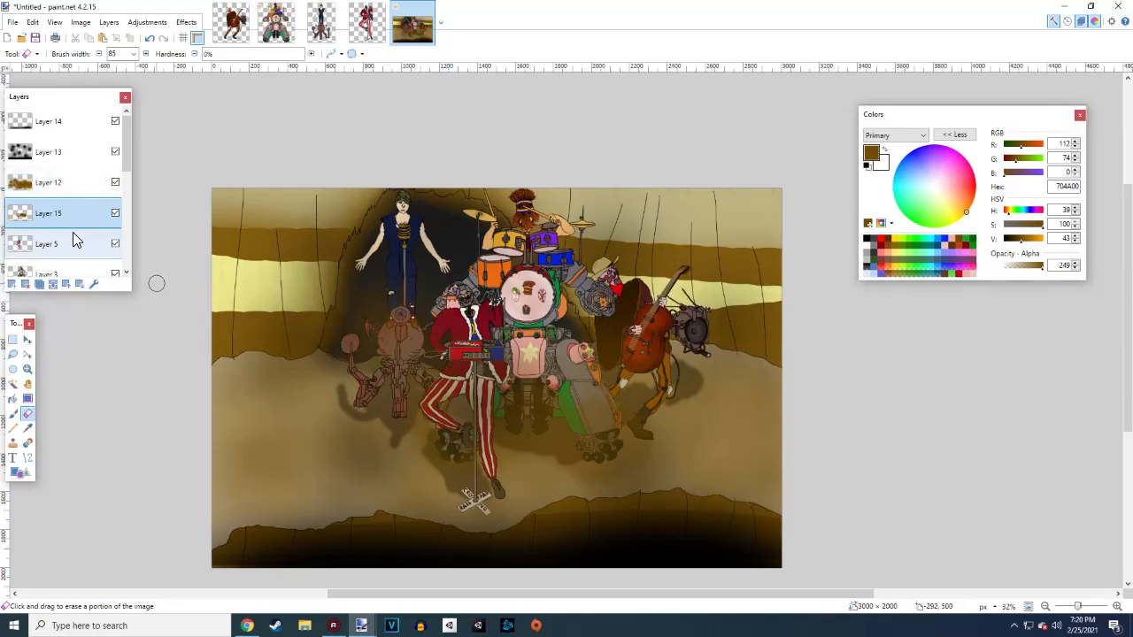
# Look over the character layers and the separate source images of the singer, drummer and bass player
pyautogui.scroll(-3, 72, 232)
pyautogui.scroll(-3, 511, 420)
pyautogui.scroll(3, 525, 430)
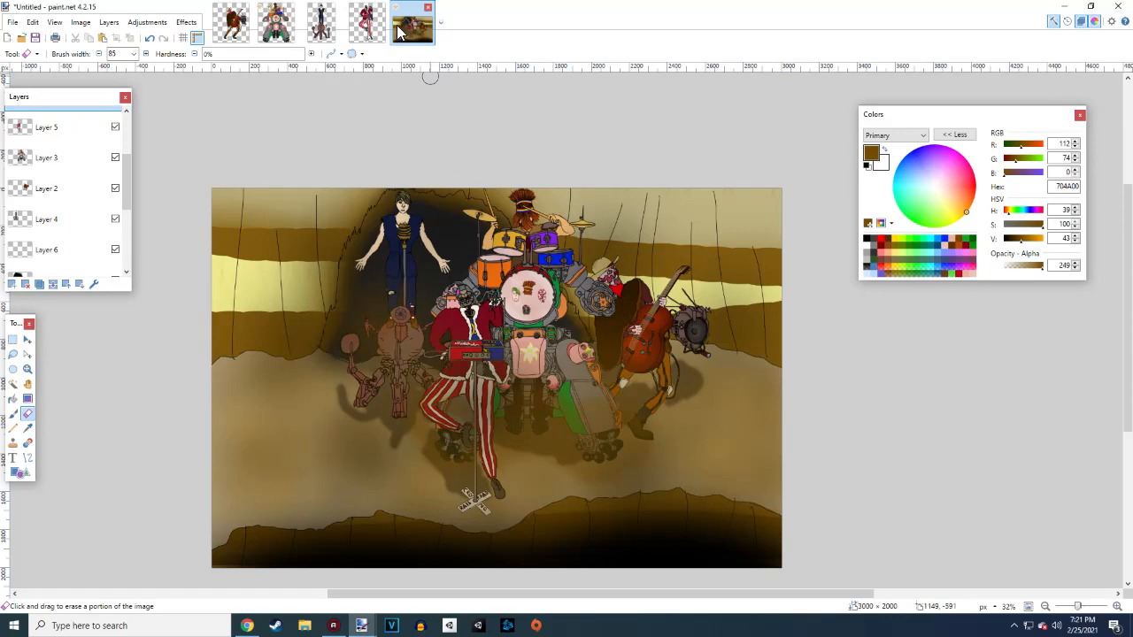
pyautogui.click(321, 21)
pyautogui.click(322, 21)
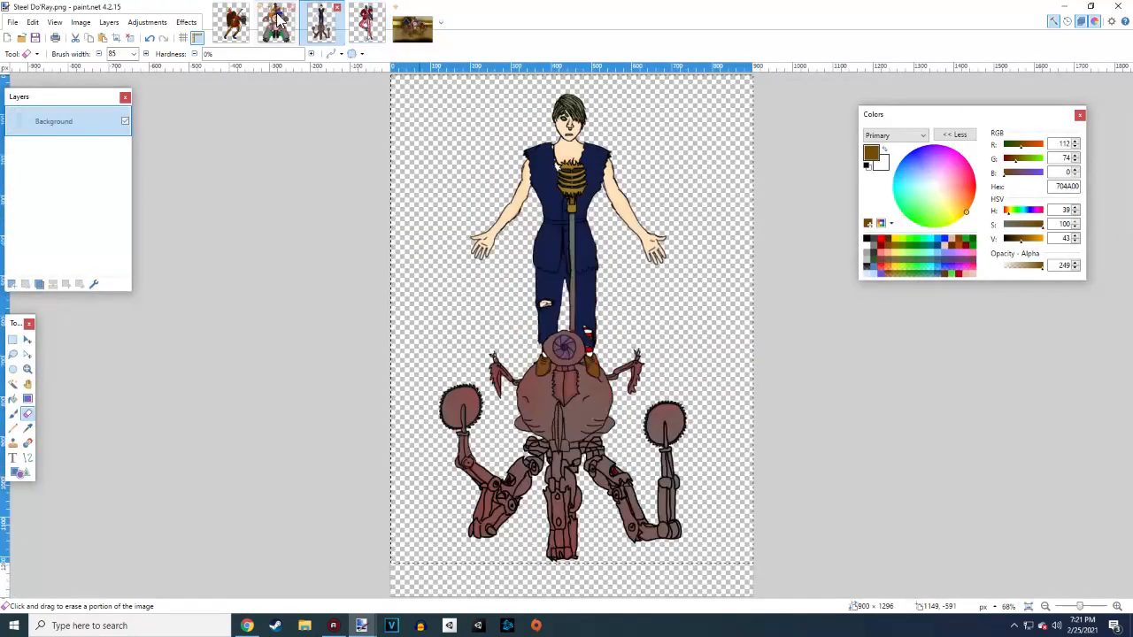
pyautogui.click(275, 21)
pyautogui.click(226, 25)
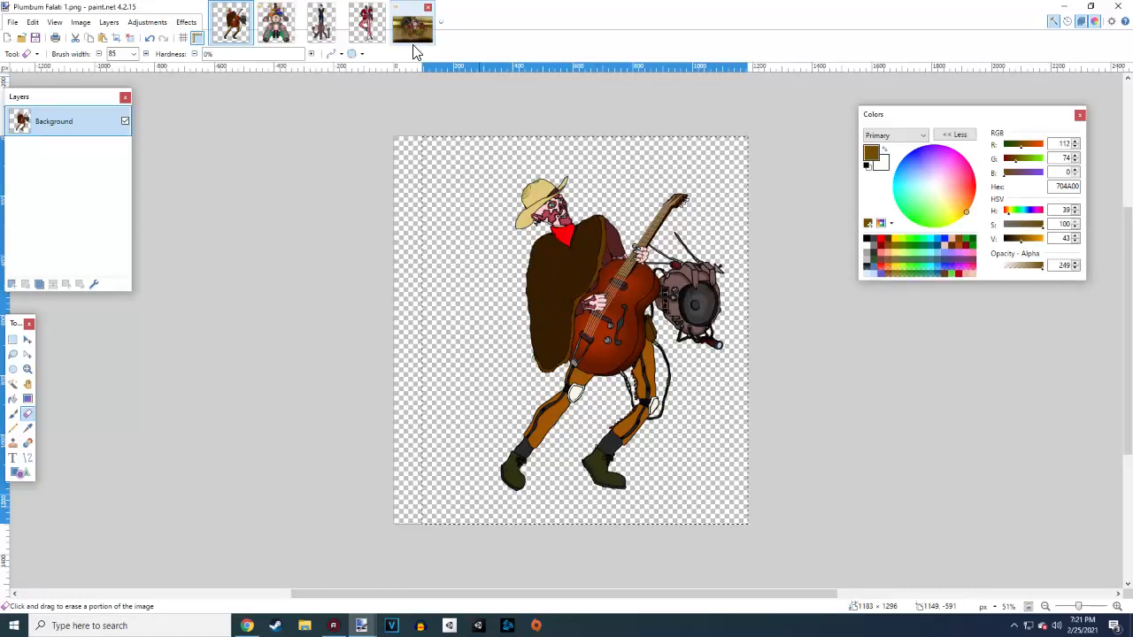
# Clear the selection in the Steel Do'Ray.png image and look over the singer
pyautogui.click(321, 21)
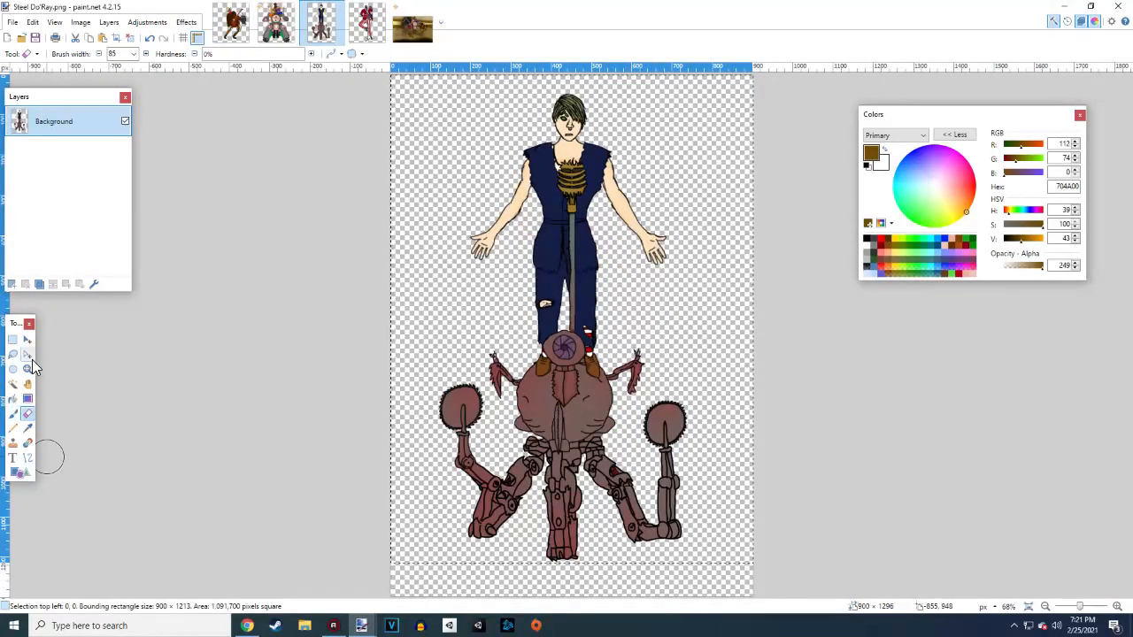
pyautogui.click(13, 339)
pyautogui.click(727, 387)
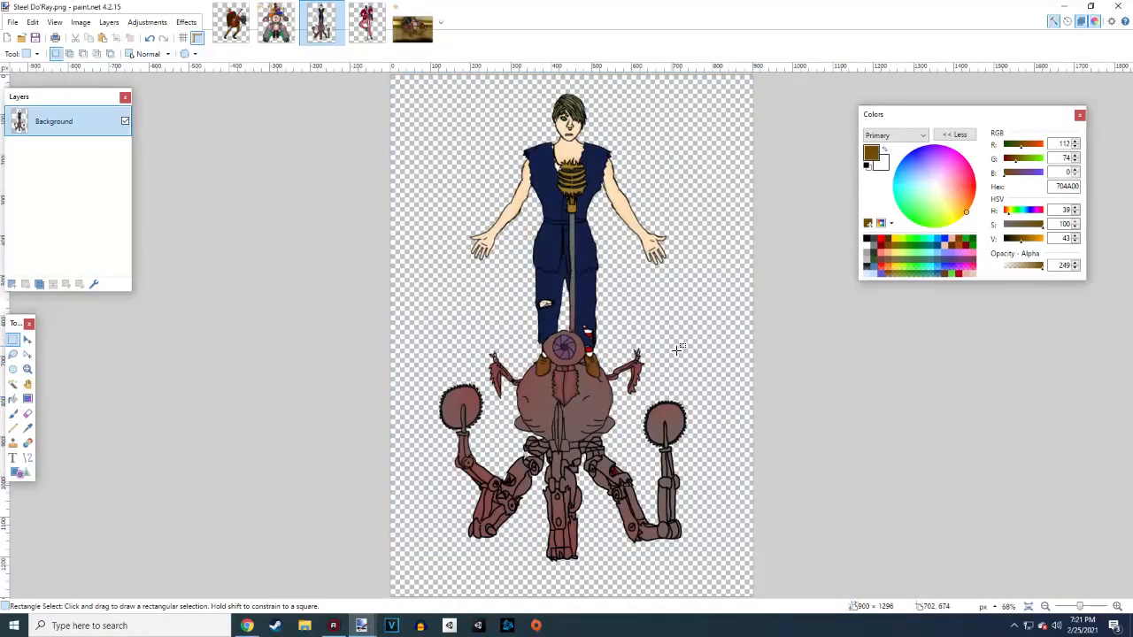
pyautogui.scroll(4, 651, 279)
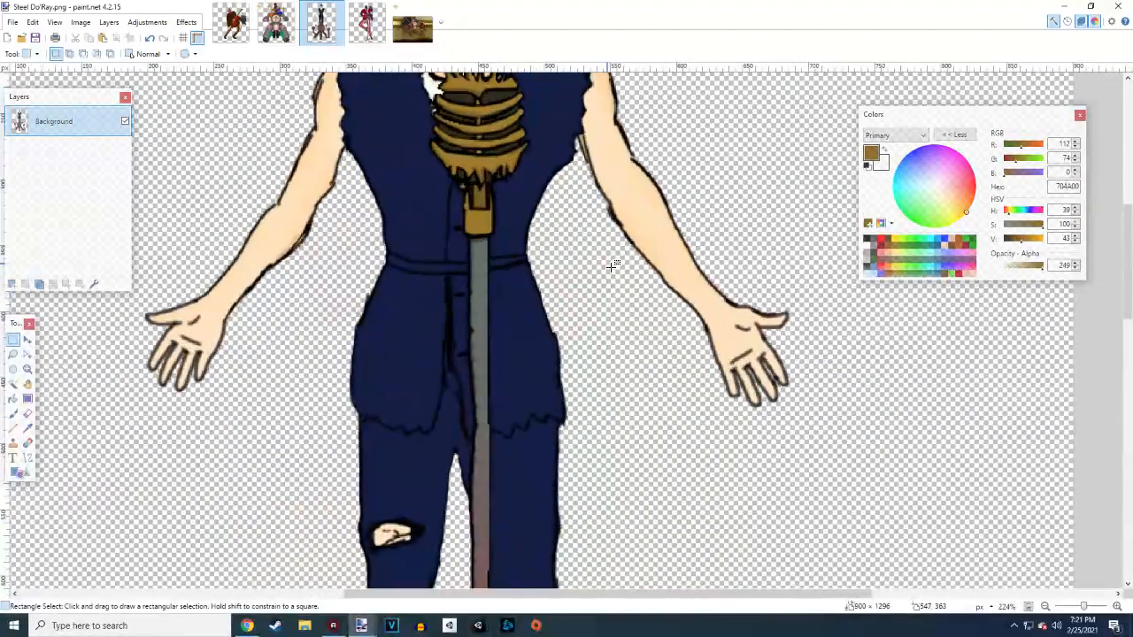
pyautogui.scroll(3, 612, 261)
pyautogui.scroll(-4, 600, 301)
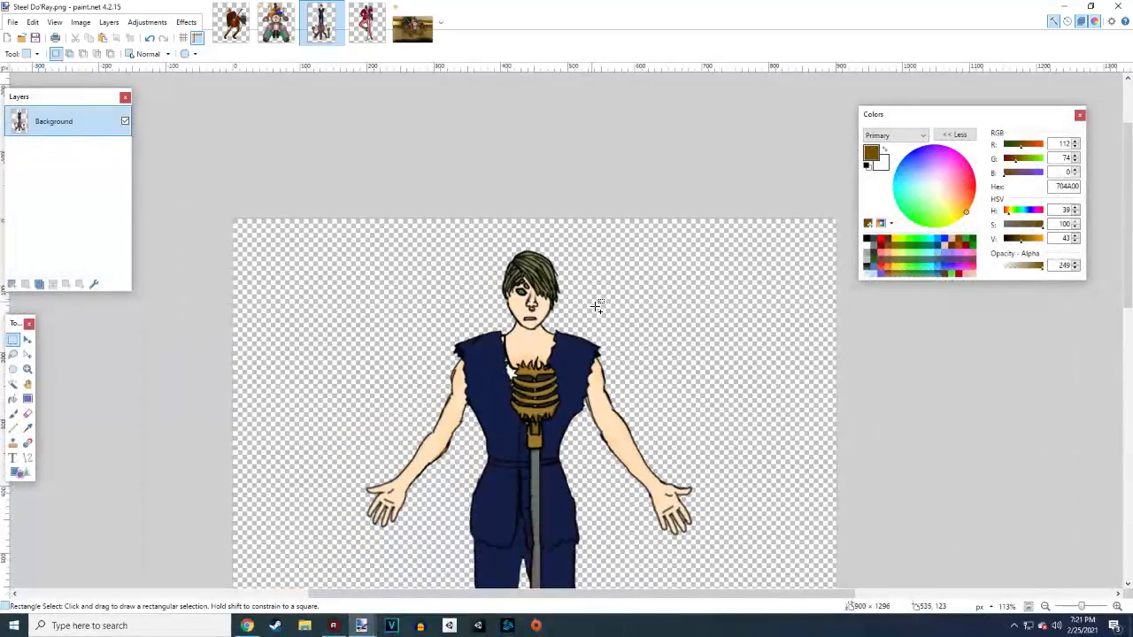
# Clear the selection in the bass player's source image
pyautogui.click(358, 36)
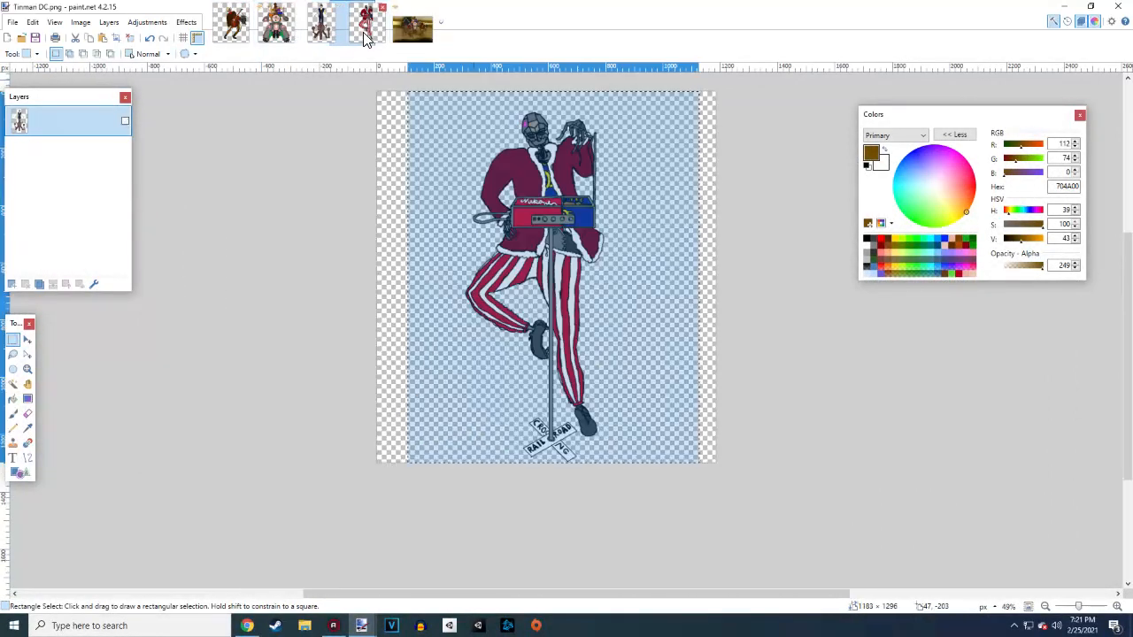
pyautogui.click(231, 25)
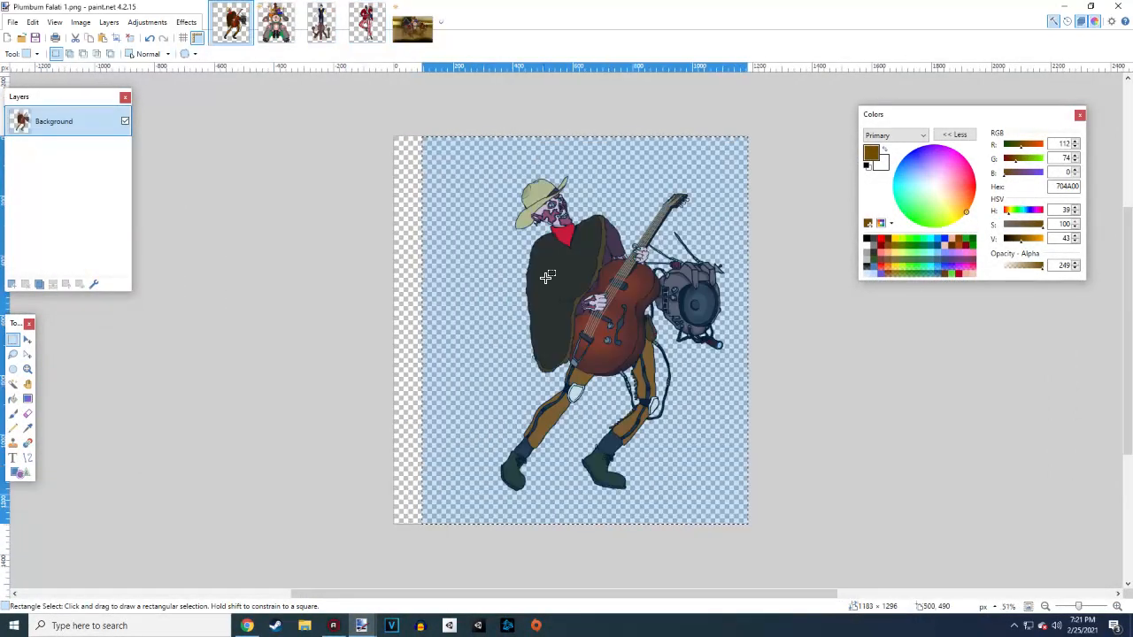
pyautogui.click(443, 261)
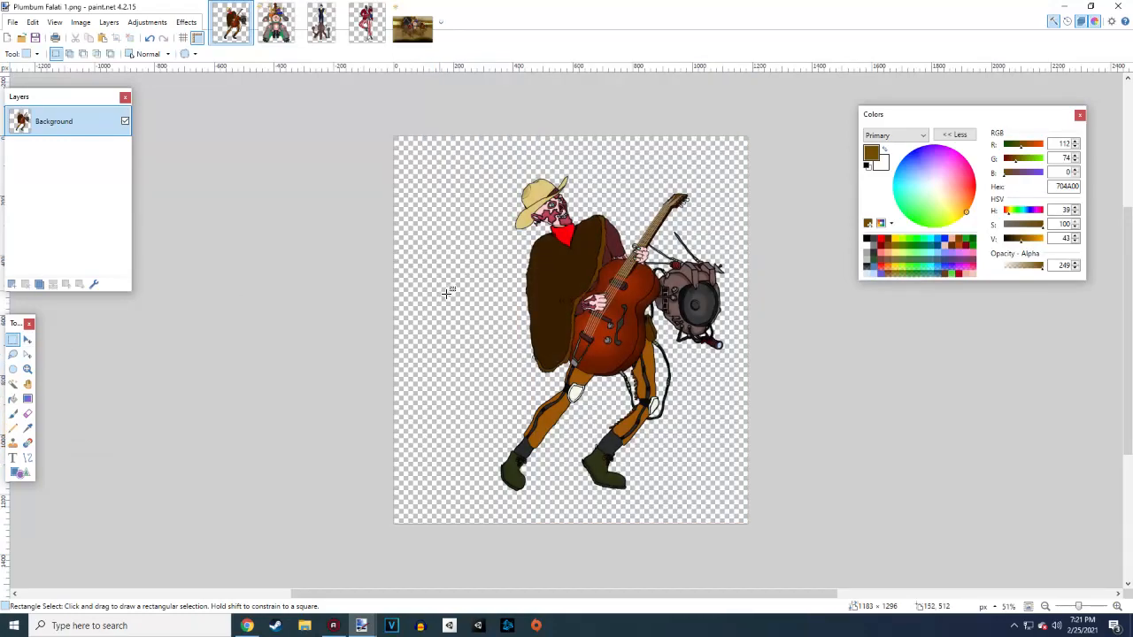
# Examine the bass player's and singer's artwork up close, including their faces, the guitar and the speaker
pyautogui.scroll(4, 638, 265)
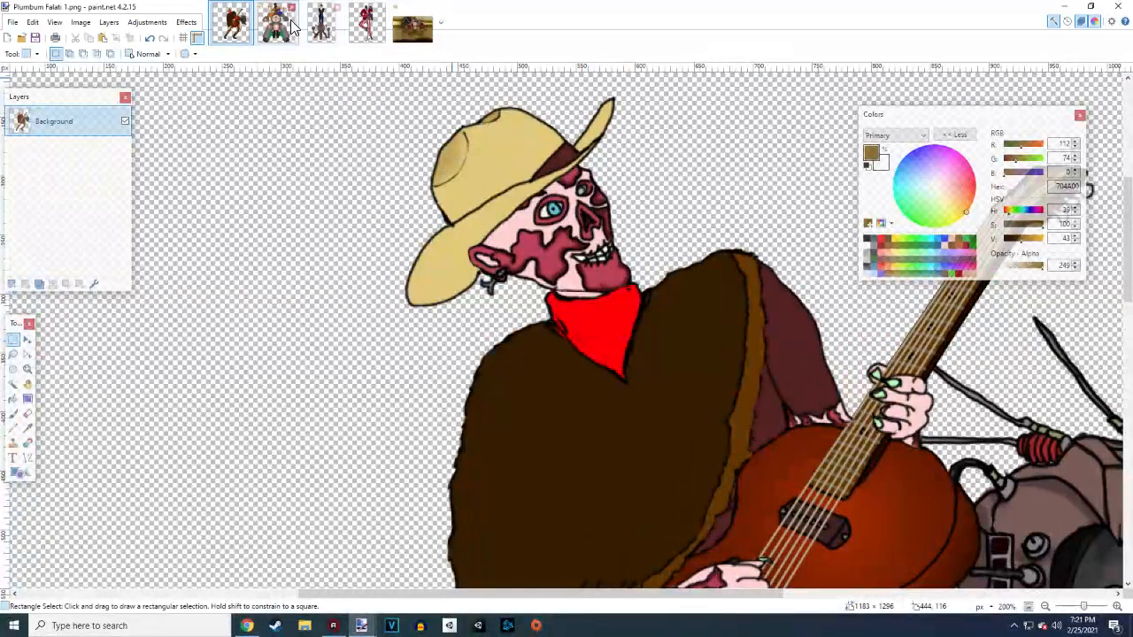
pyautogui.click(320, 24)
pyautogui.scroll(4, 516, 312)
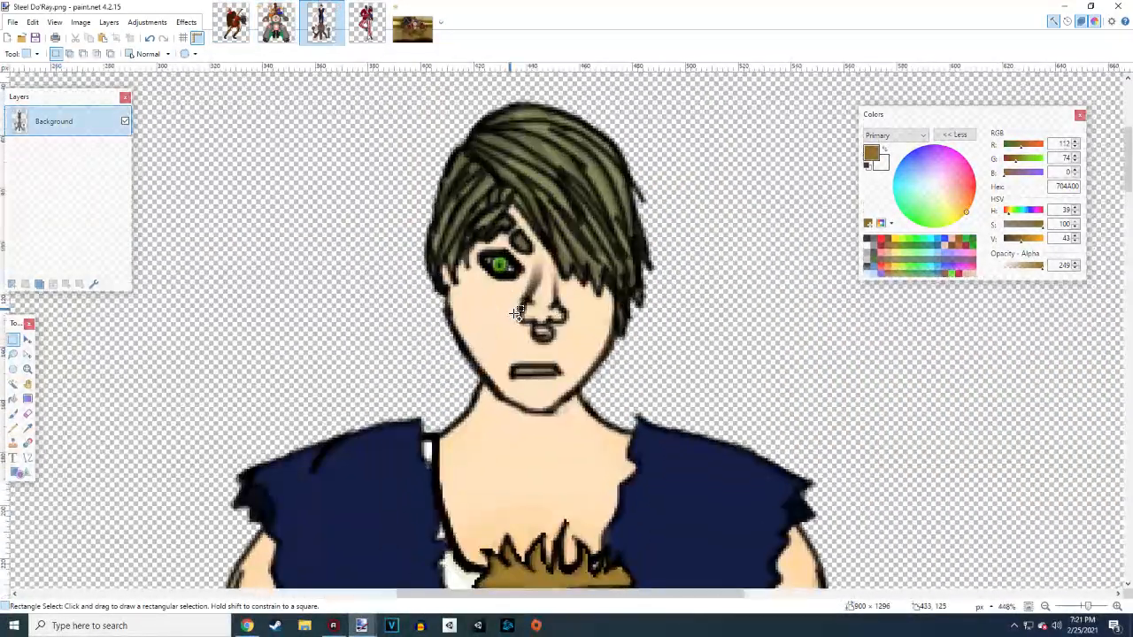
pyautogui.scroll(-5, 517, 312)
pyautogui.scroll(-3, 511, 305)
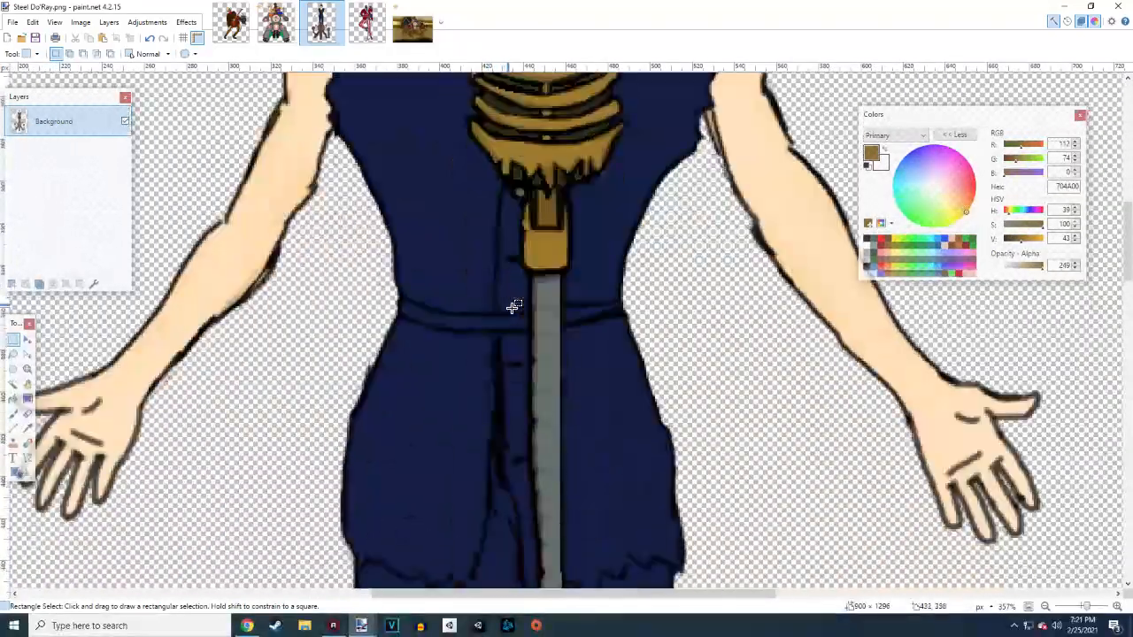
pyautogui.scroll(-6, 511, 303)
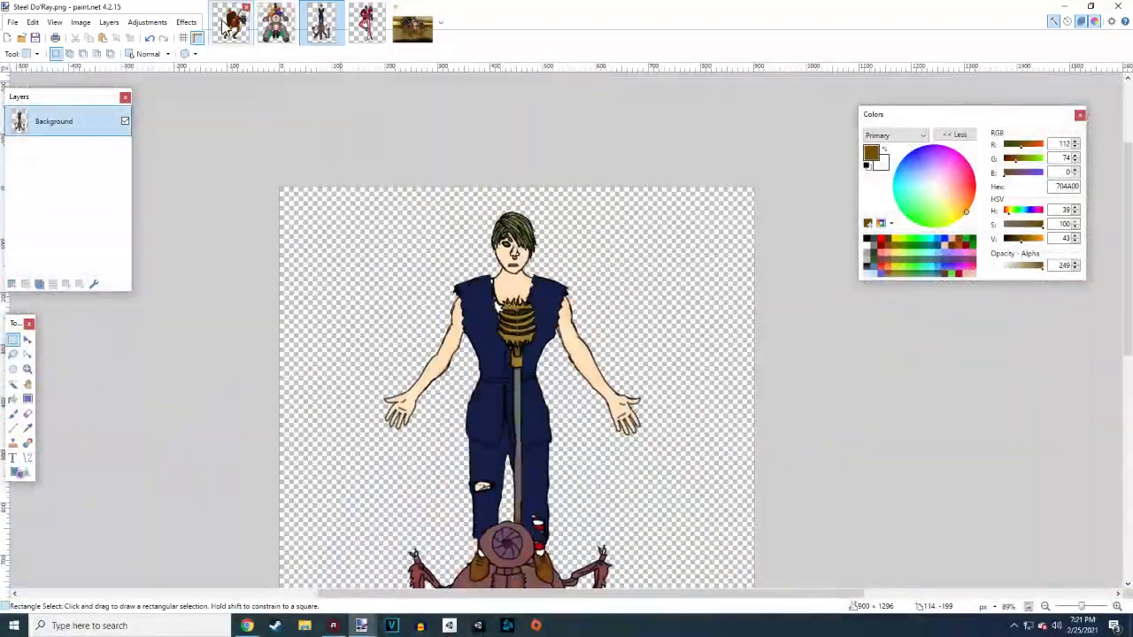
pyautogui.click(232, 23)
pyautogui.scroll(-4, 551, 298)
pyautogui.hscroll(4, 555, 298)
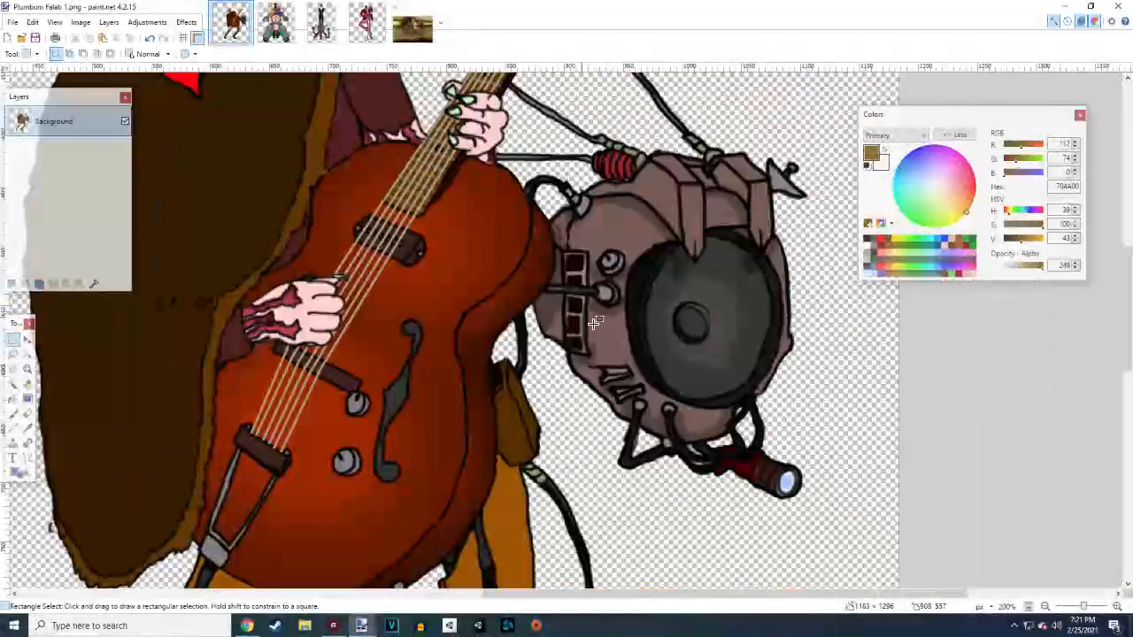
pyautogui.scroll(-3, 685, 219)
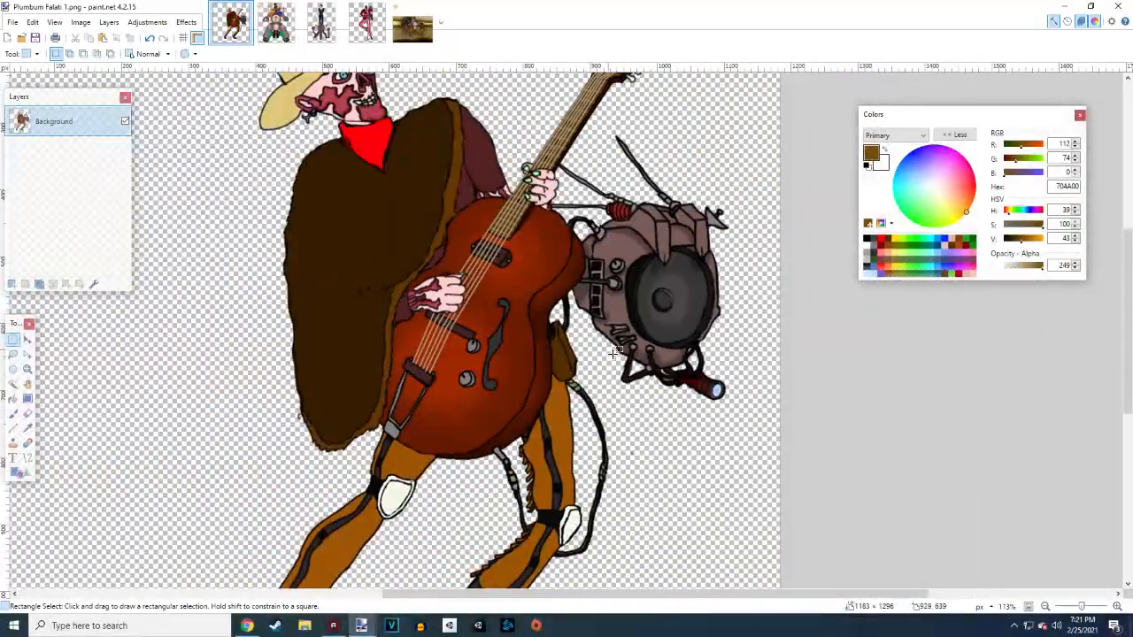
pyautogui.scroll(-3, 611, 349)
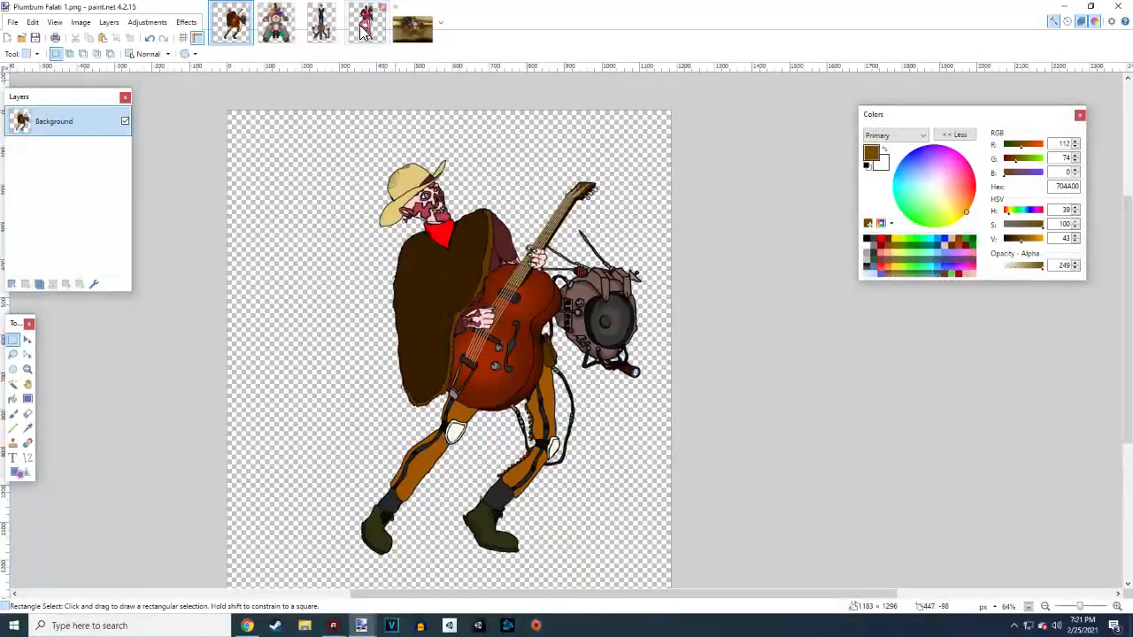
# Examine the reddish-brown robot beneath the singer up close, from its round eye down to its legs
pyautogui.click(321, 23)
pyautogui.scroll(-3, 469, 407)
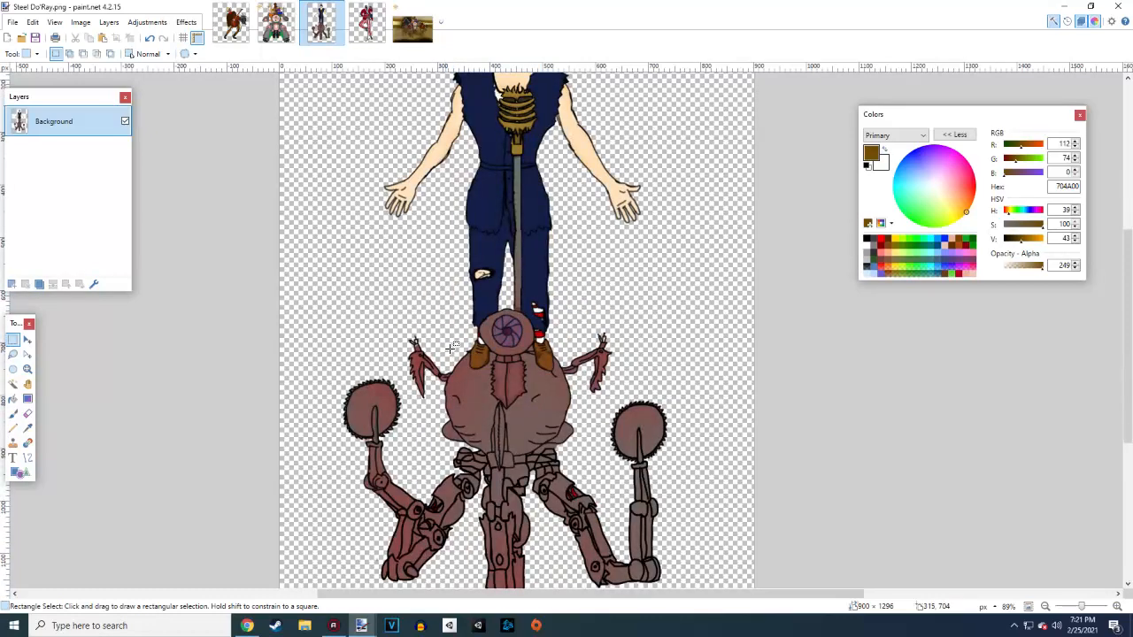
pyautogui.scroll(5, 508, 415)
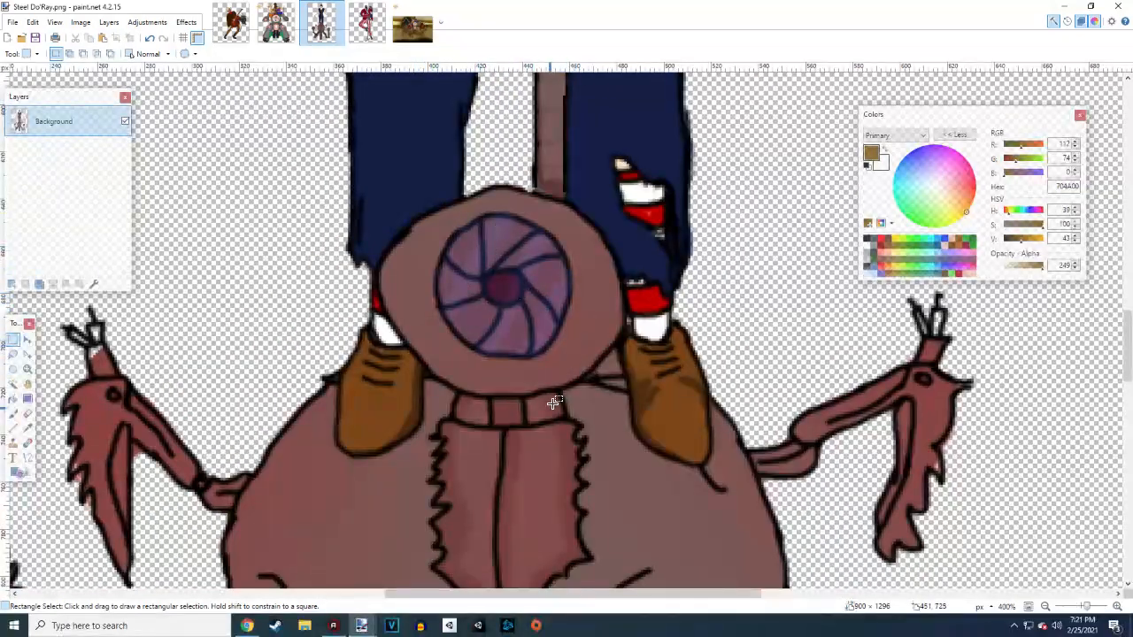
pyautogui.scroll(-2, 553, 402)
pyautogui.scroll(-6, 542, 431)
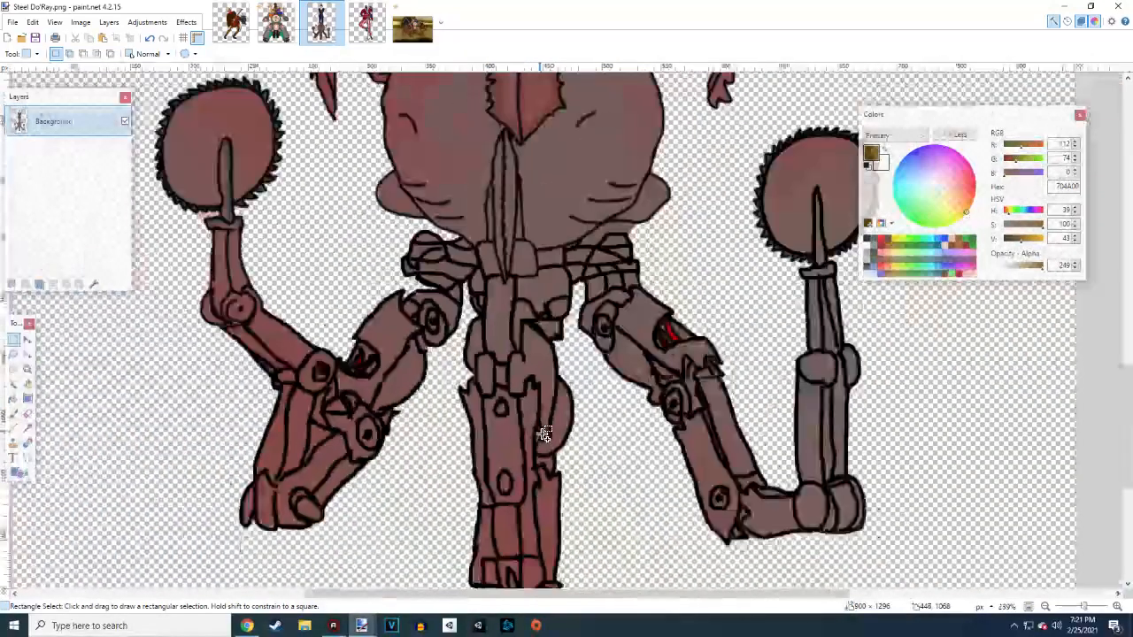
pyautogui.scroll(-3, 544, 434)
pyautogui.scroll(3, 534, 369)
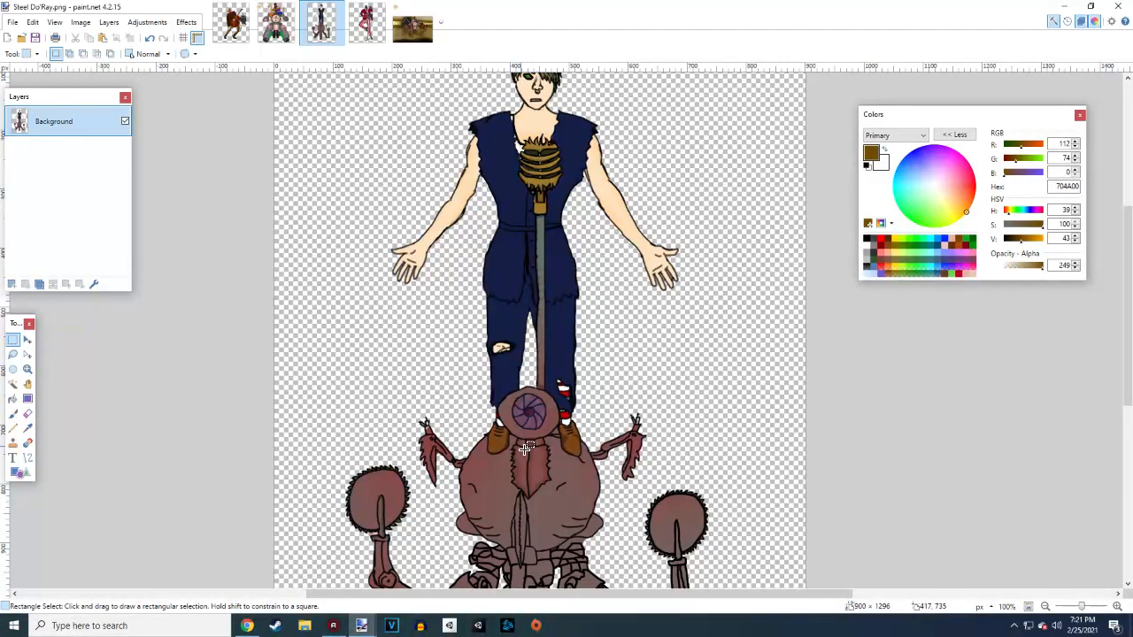
# Clear the selections in the drummer's Boron Meeso.png and the keyboard player's Tinman DC.png images
pyautogui.click(276, 25)
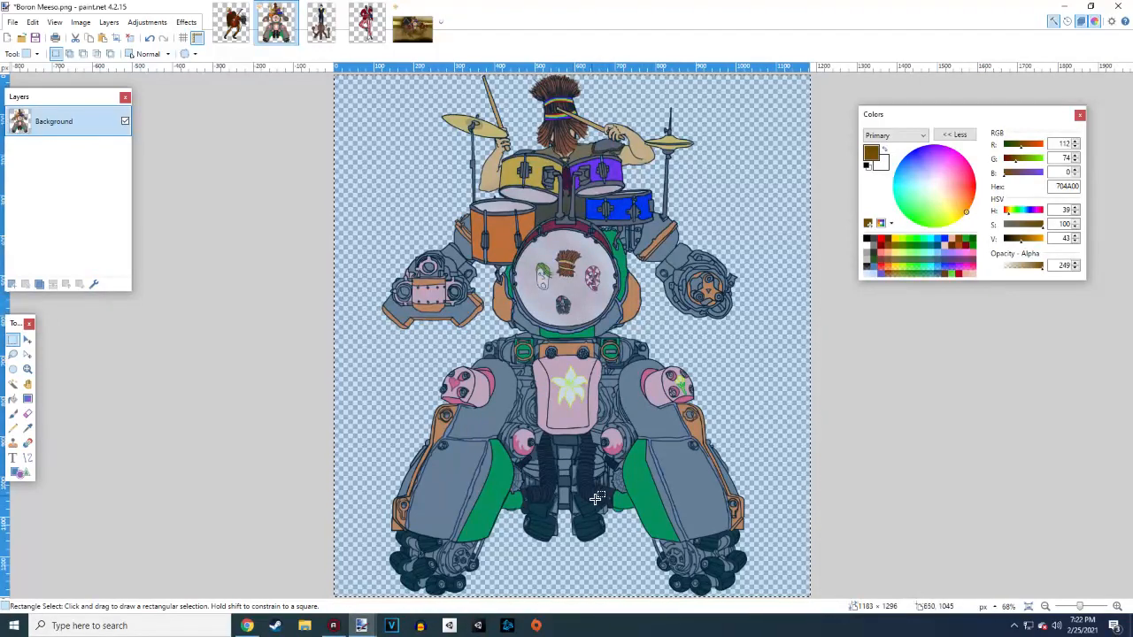
pyautogui.click(262, 347)
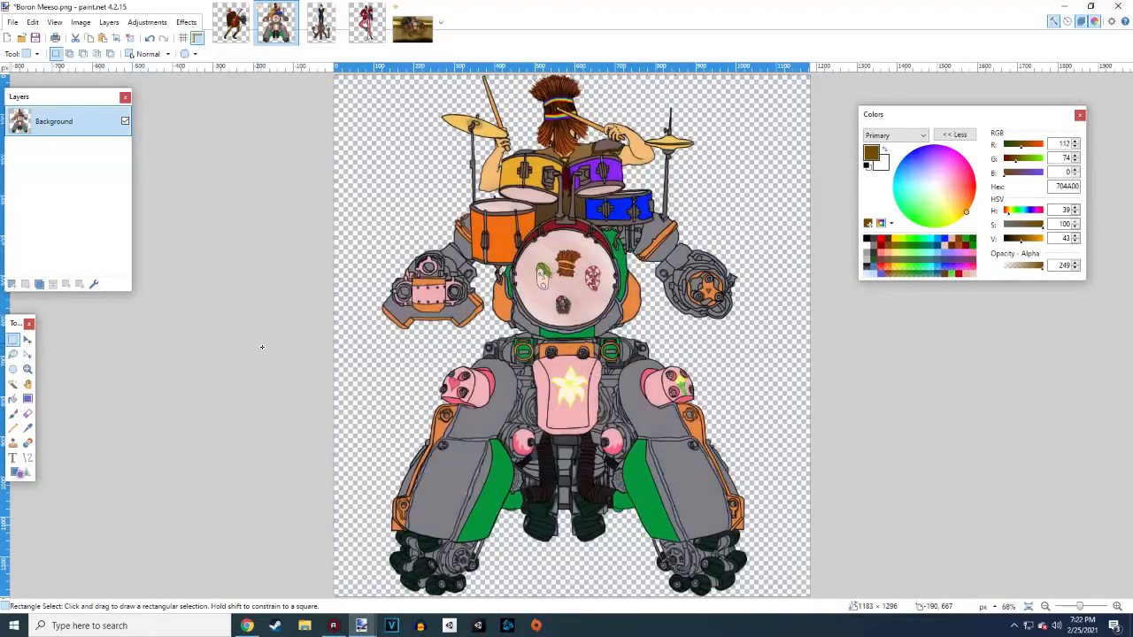
pyautogui.click(366, 22)
pyautogui.click(374, 261)
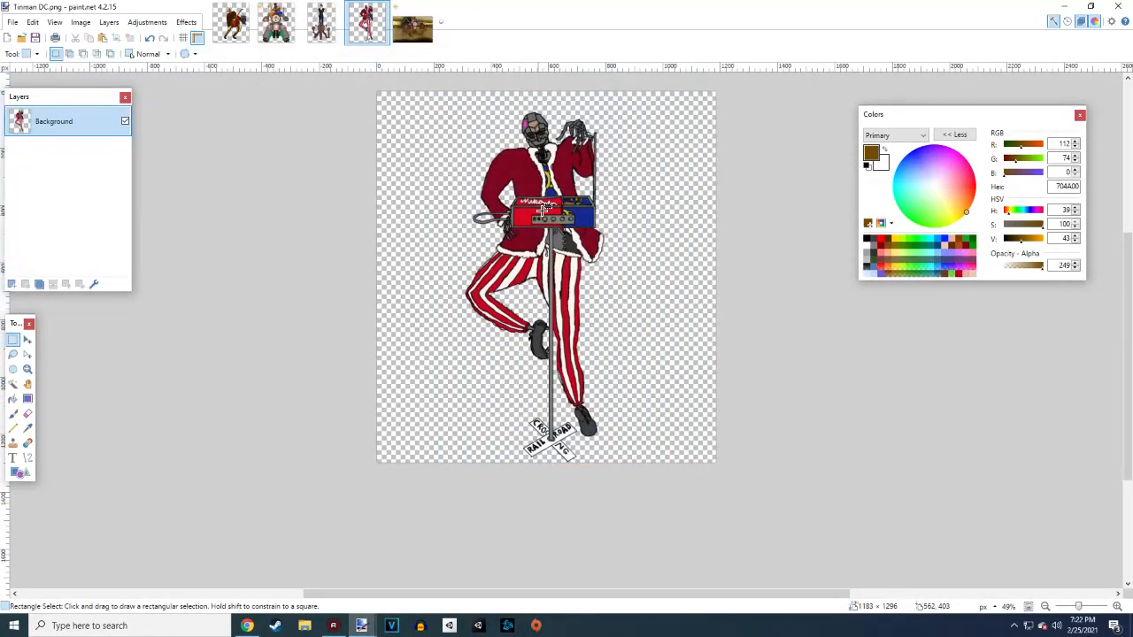
# Review the full-figure source images of the singer, keyboard player, drummer and bass player one after another
pyautogui.click(329, 33)
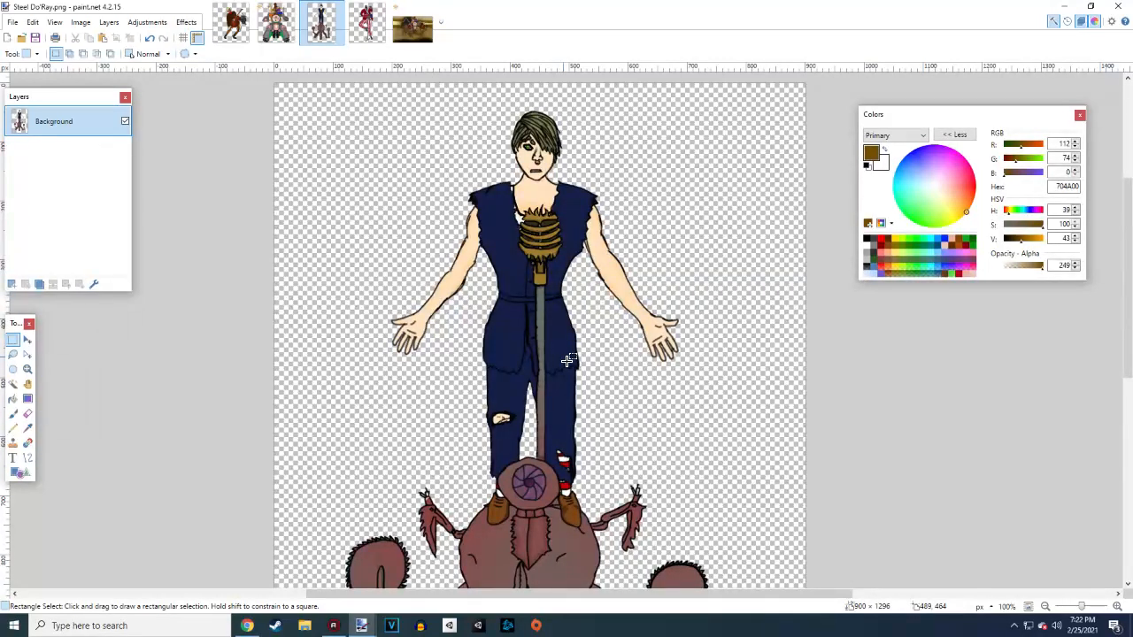
pyautogui.scroll(-2, 567, 360)
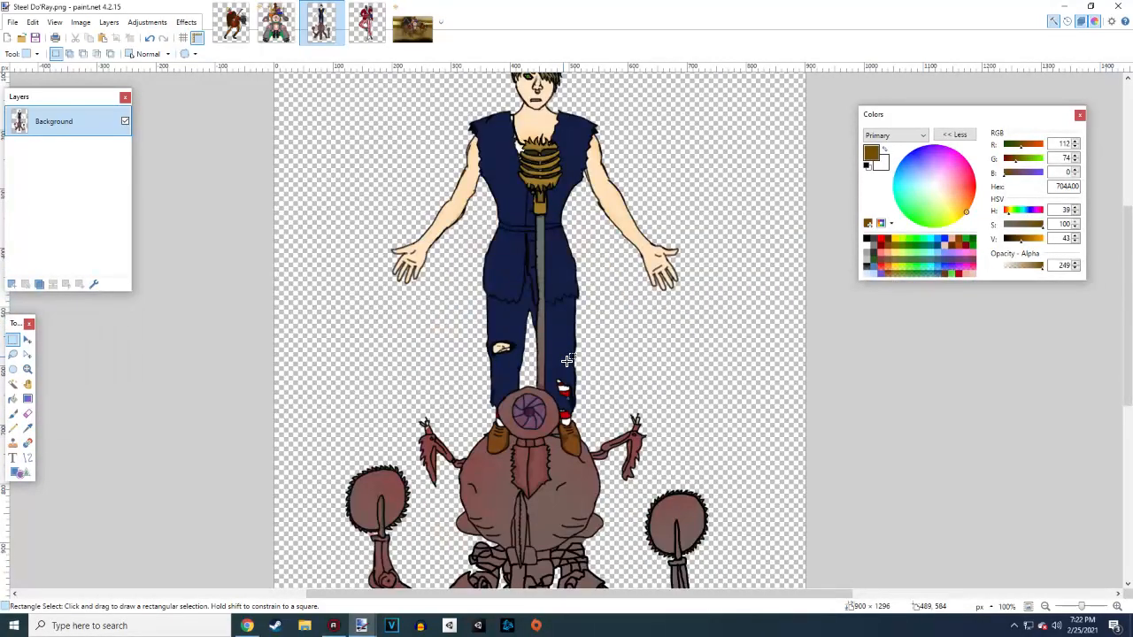
pyautogui.scroll(2, 567, 360)
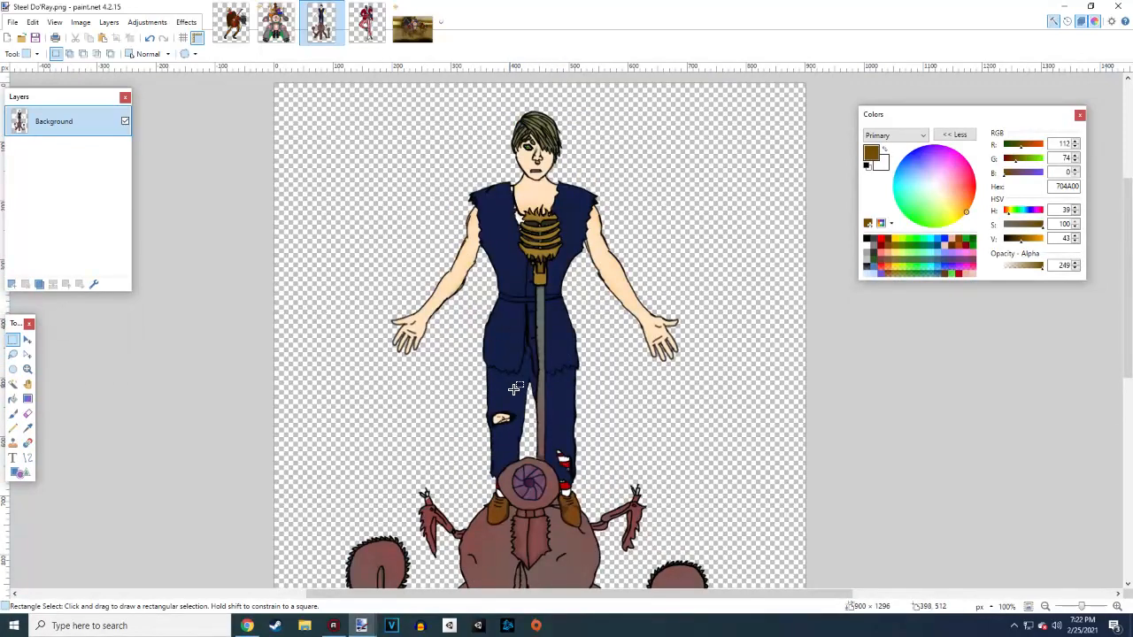
pyautogui.scroll(-5, 514, 388)
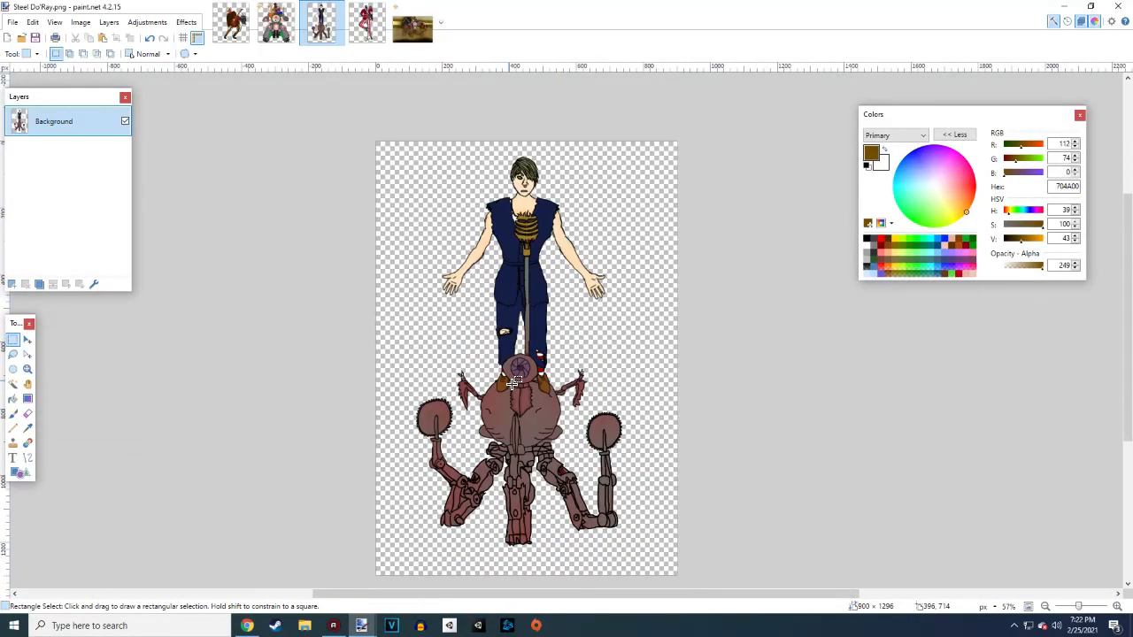
pyautogui.click(366, 23)
pyautogui.click(276, 22)
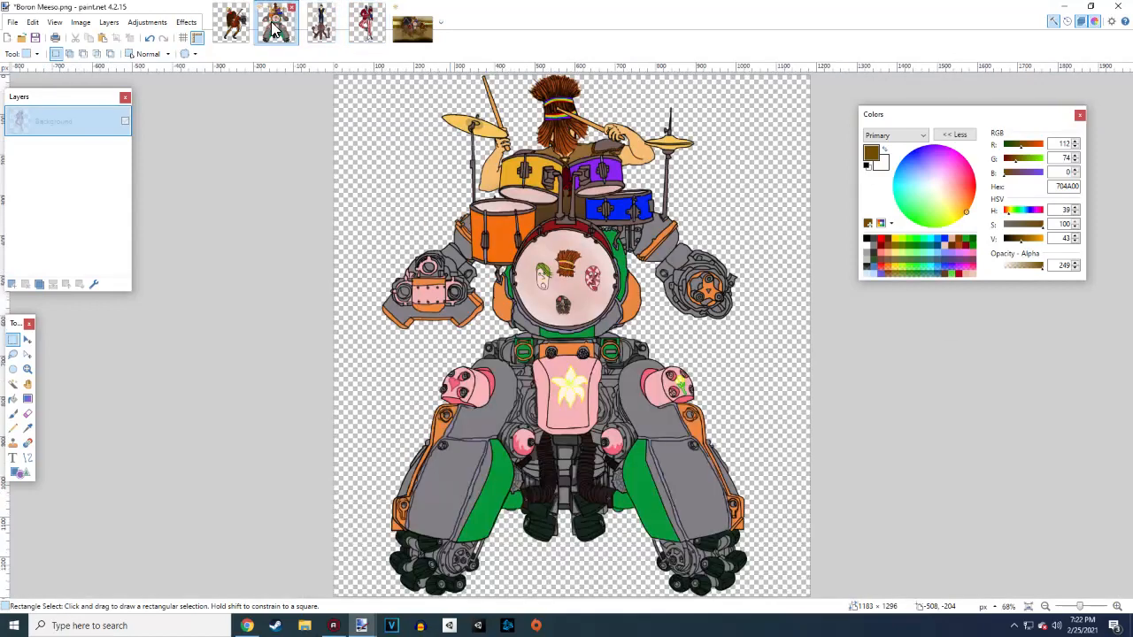
pyautogui.click(327, 22)
pyautogui.click(276, 22)
pyautogui.click(231, 22)
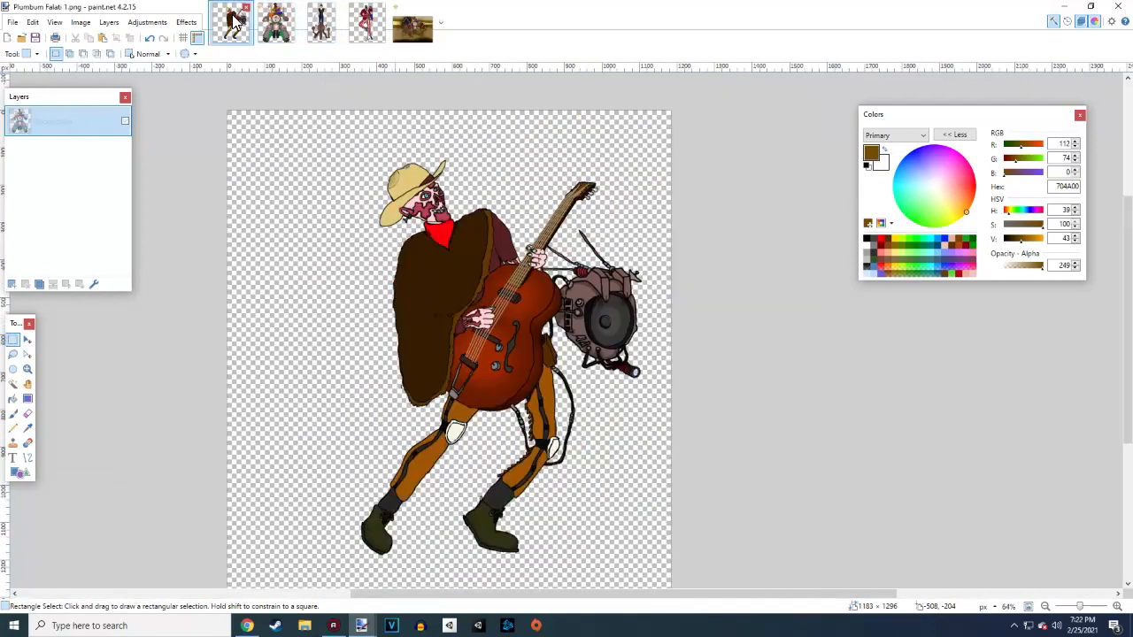
# Examine the singer's Steel Do'Ray.png artwork up close, from the face and microphone down to the robot beneath him
pyautogui.click(324, 30)
pyautogui.scroll(8, 585, 371)
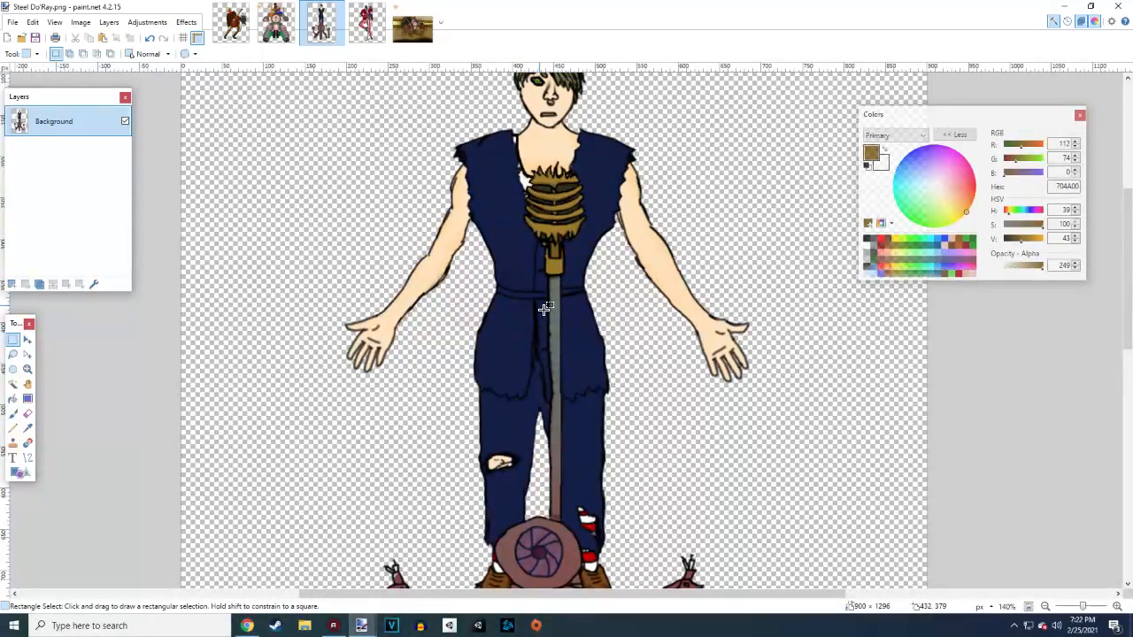
pyautogui.scroll(2, 565, 335)
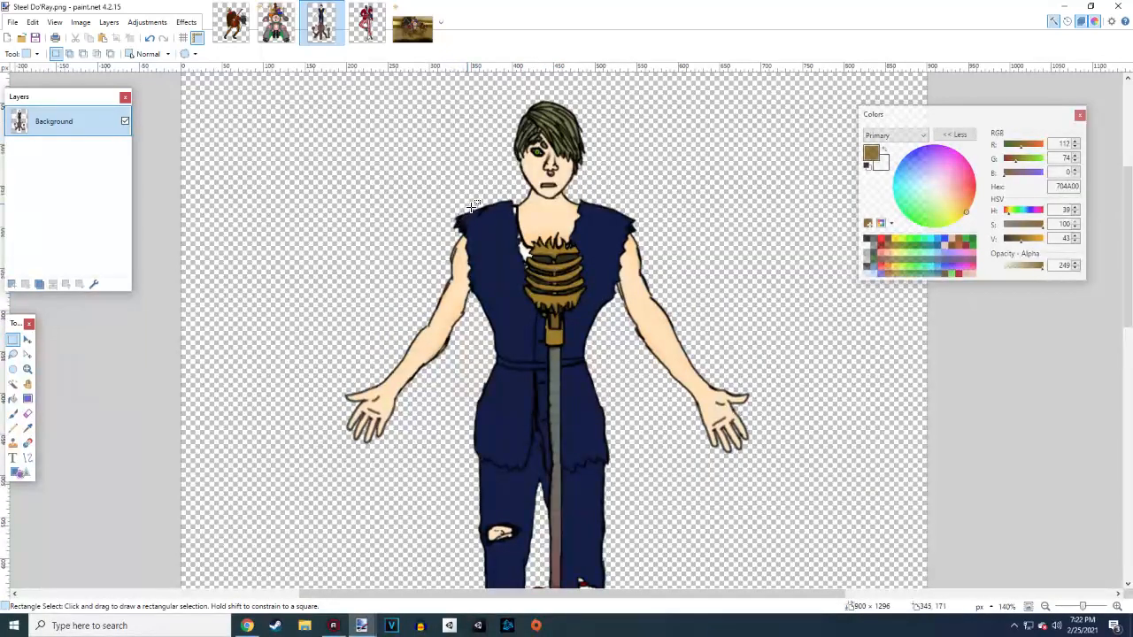
pyautogui.scroll(-8, 493, 434)
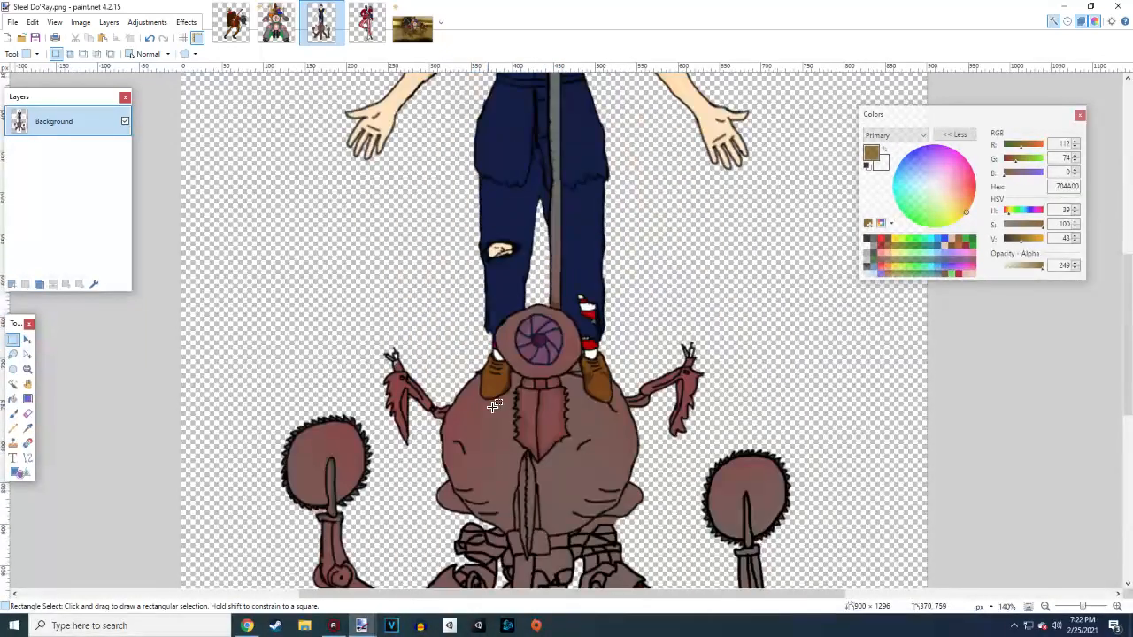
pyautogui.scroll(8, 494, 389)
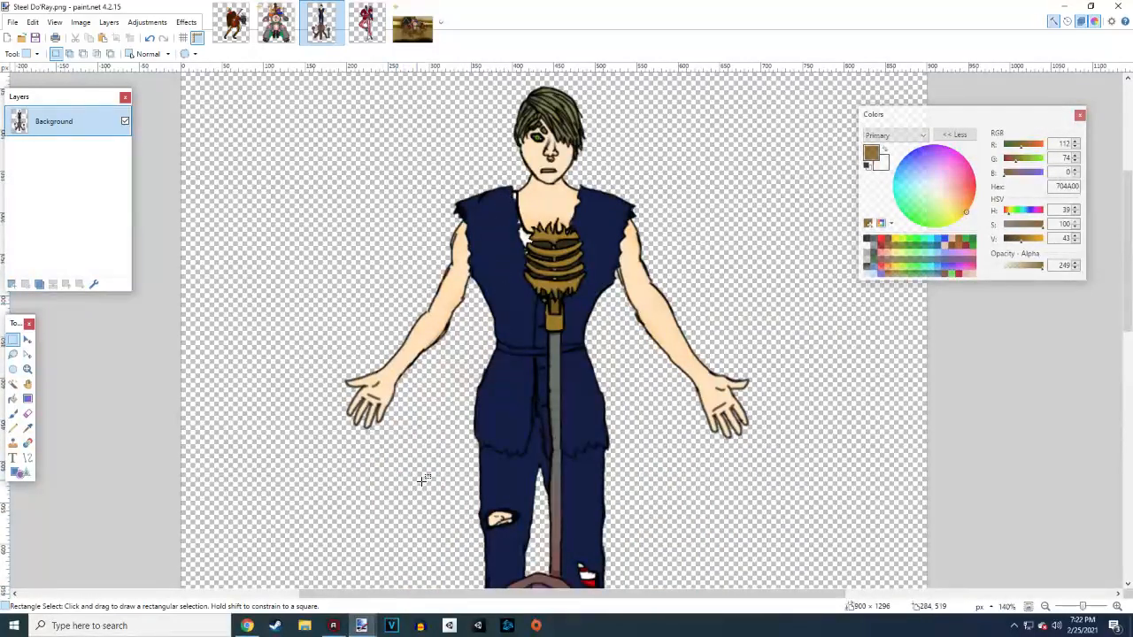
pyautogui.scroll(-6, 482, 447)
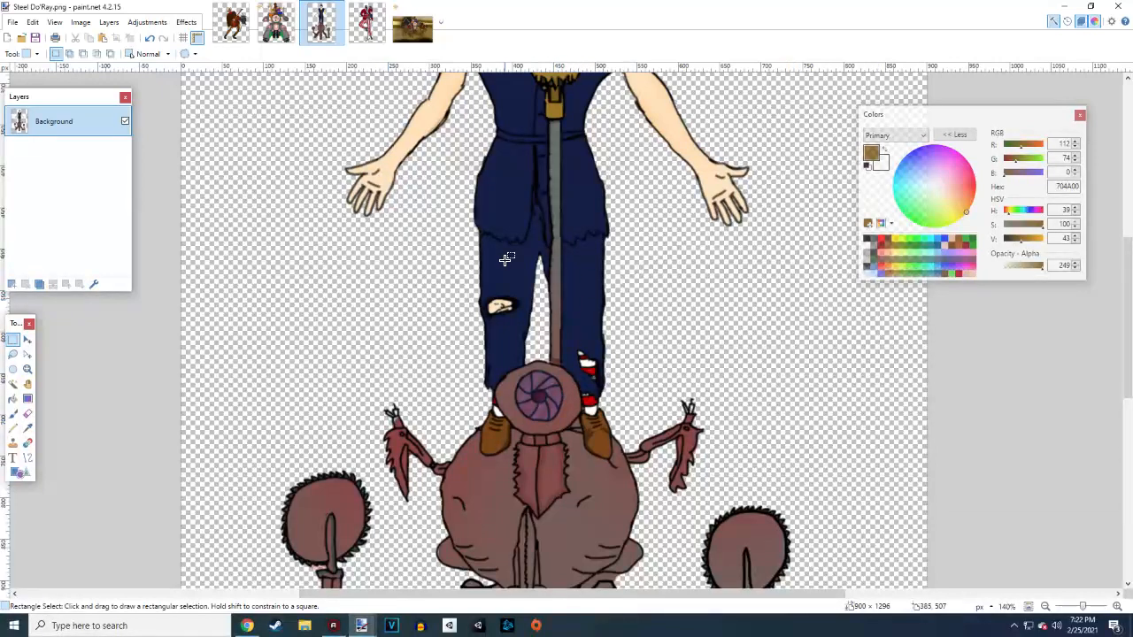
pyautogui.scroll(6, 505, 258)
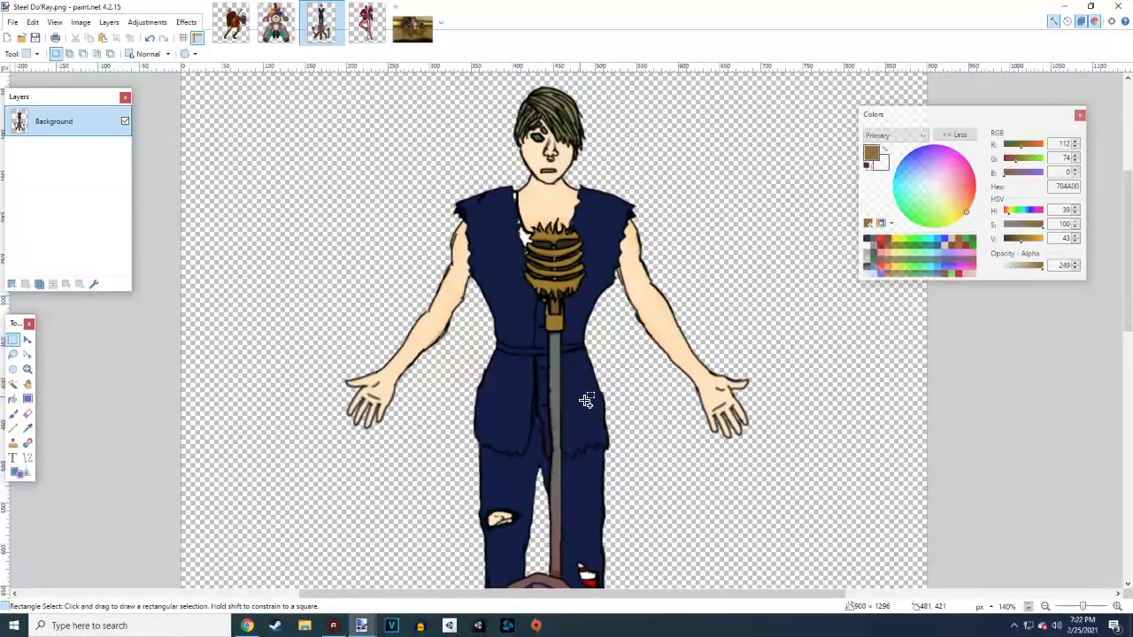
pyautogui.scroll(-4, 586, 400)
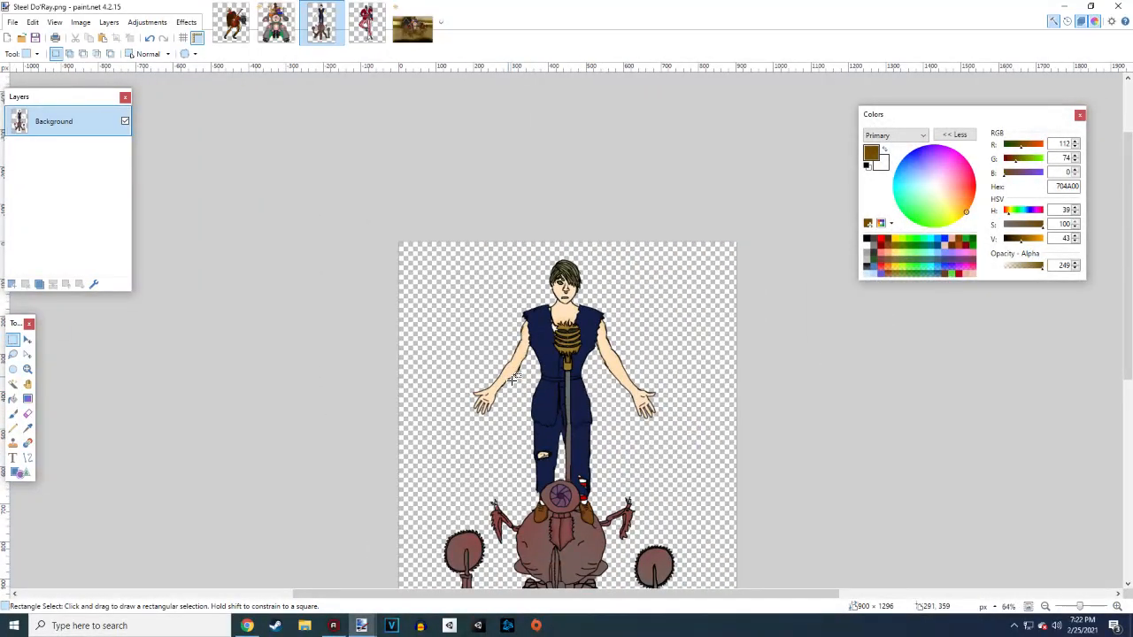
pyautogui.scroll(-2, 514, 379)
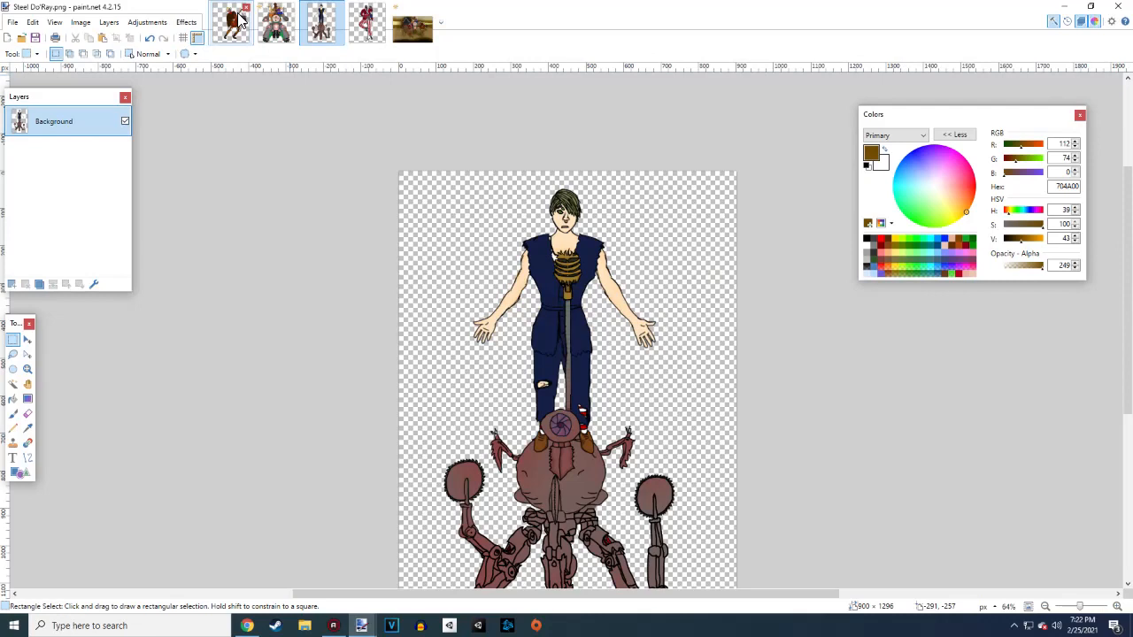
# In the group composition, paint a soft black shadow on Layer 9 beneath the reddish-brown robot's saw blade with an 85-wide, 0% hardness brush
pyautogui.click(413, 27)
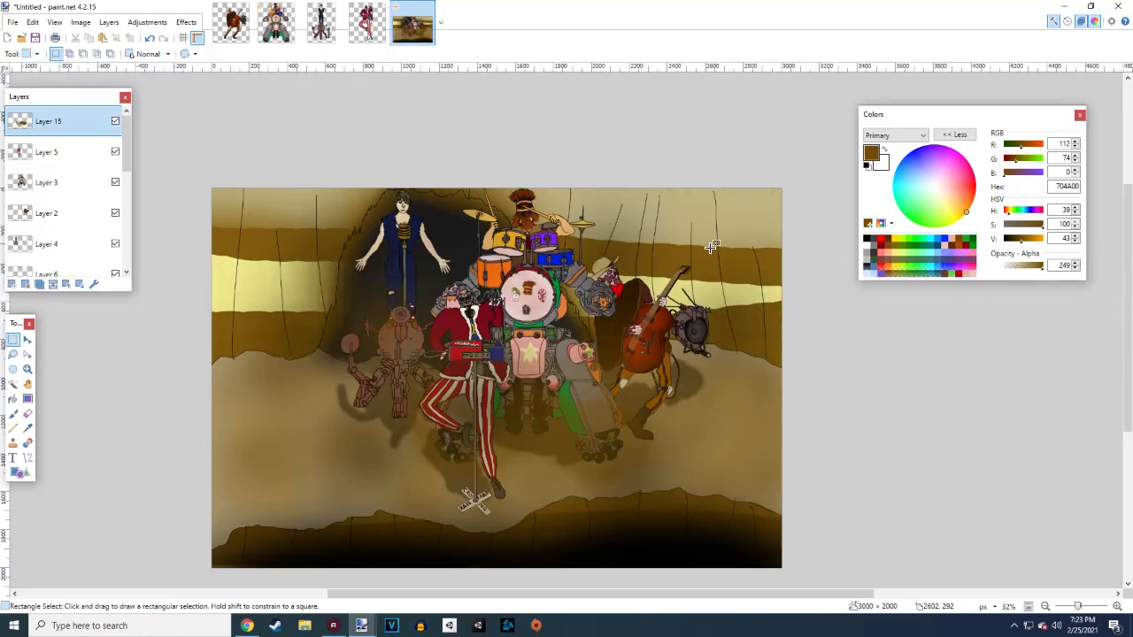
pyautogui.scroll(-3, 710, 248)
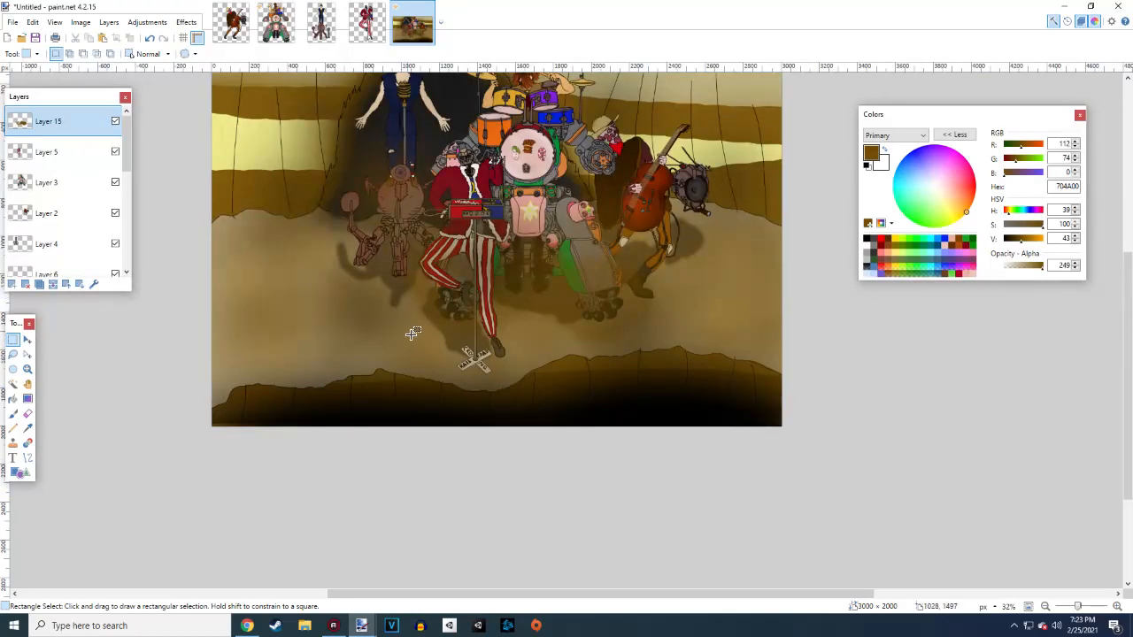
pyautogui.scroll(3, 412, 333)
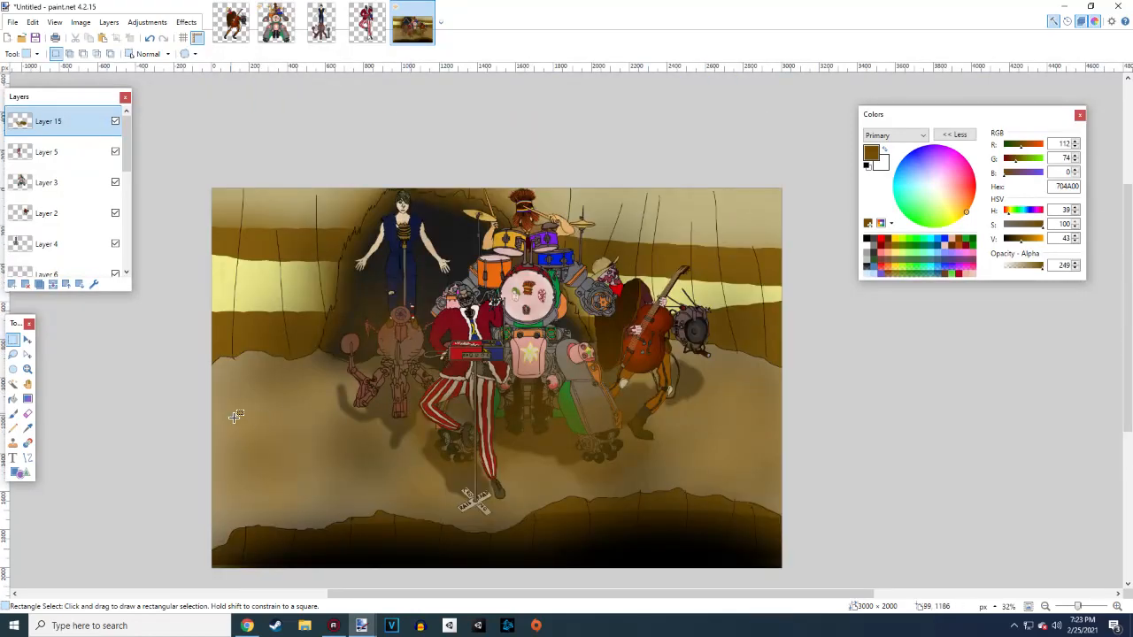
pyautogui.click(26, 413)
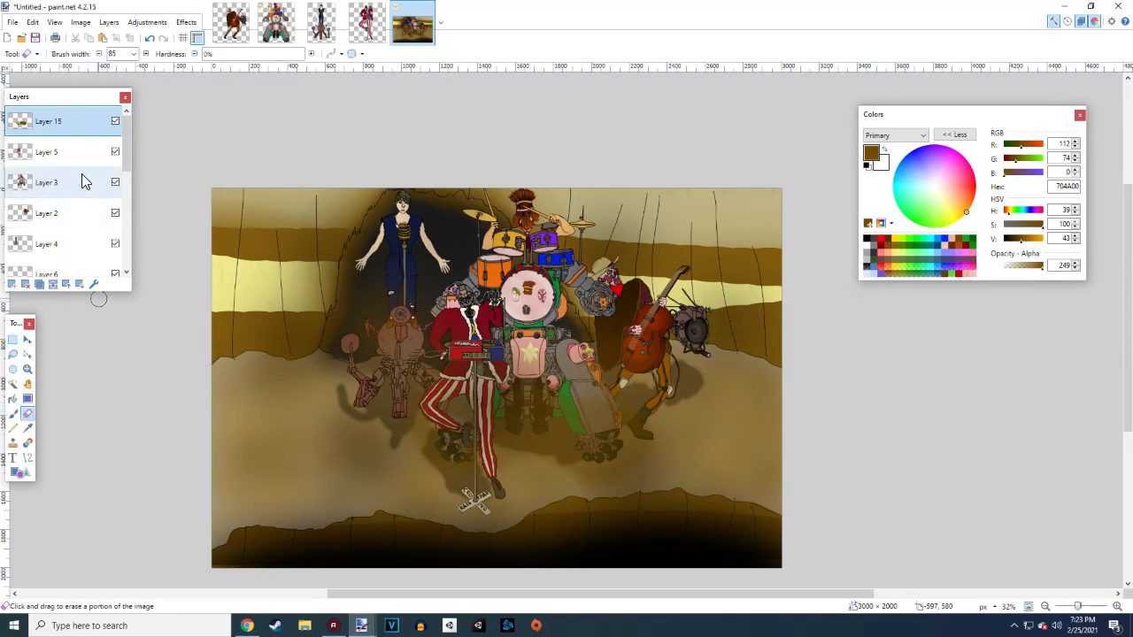
pyautogui.scroll(2, 44, 234)
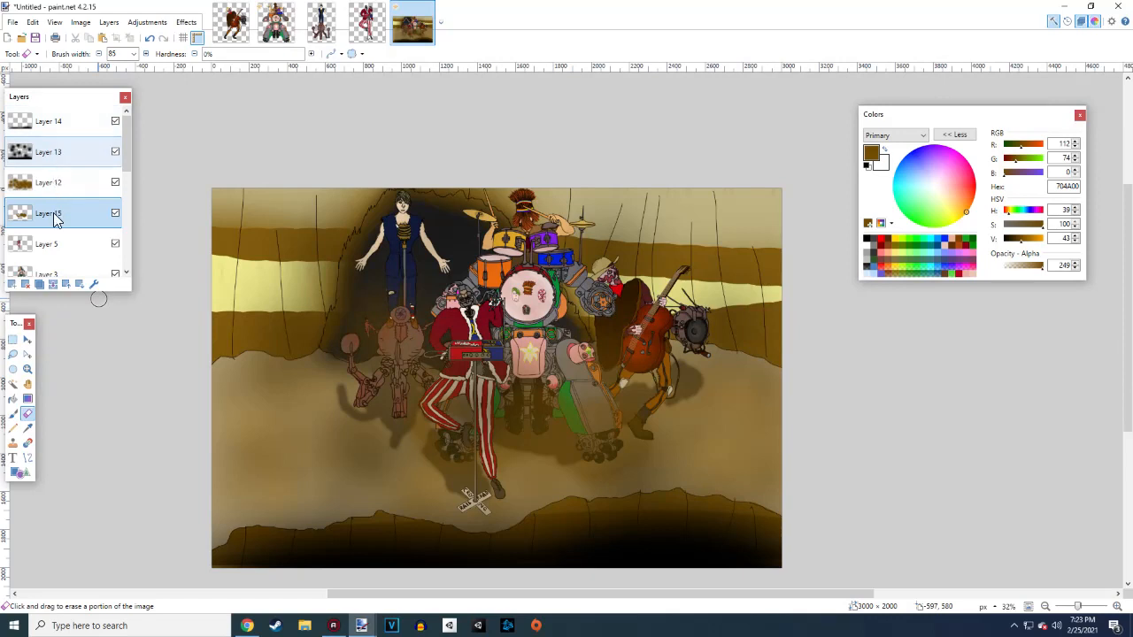
pyautogui.scroll(-3, 52, 218)
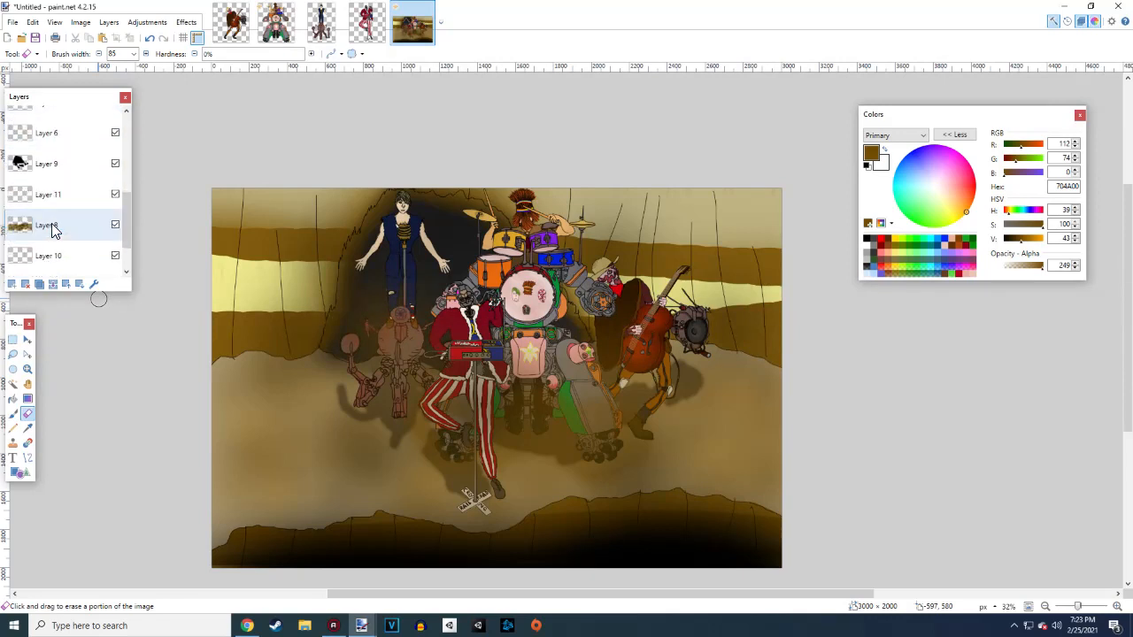
pyautogui.scroll(-3, 50, 218)
pyautogui.click(55, 163)
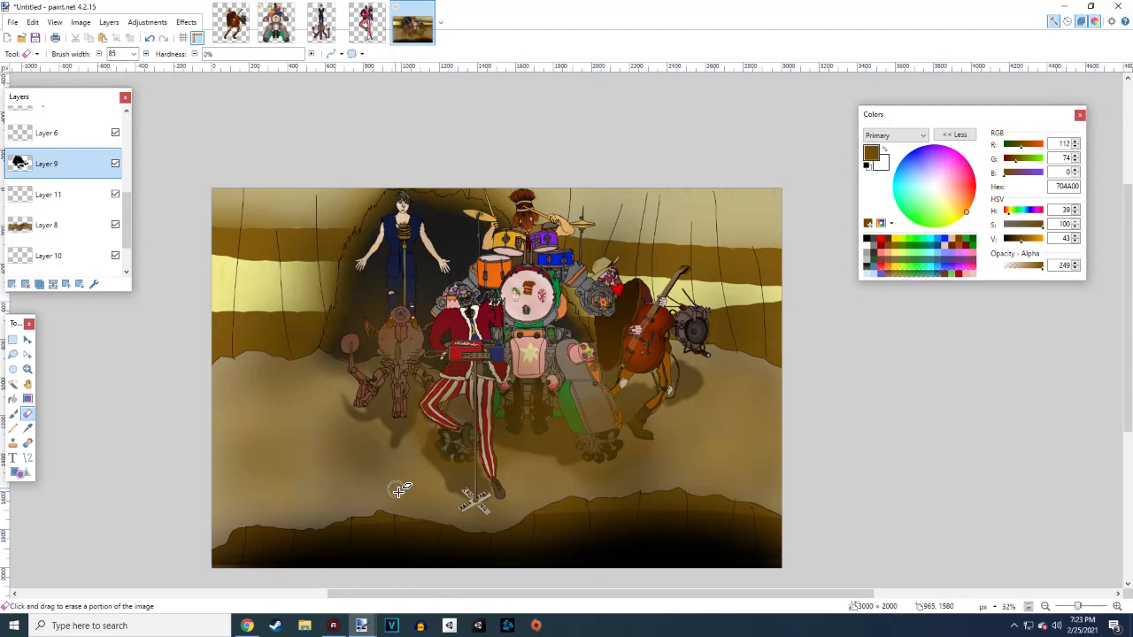
pyautogui.click(11, 416)
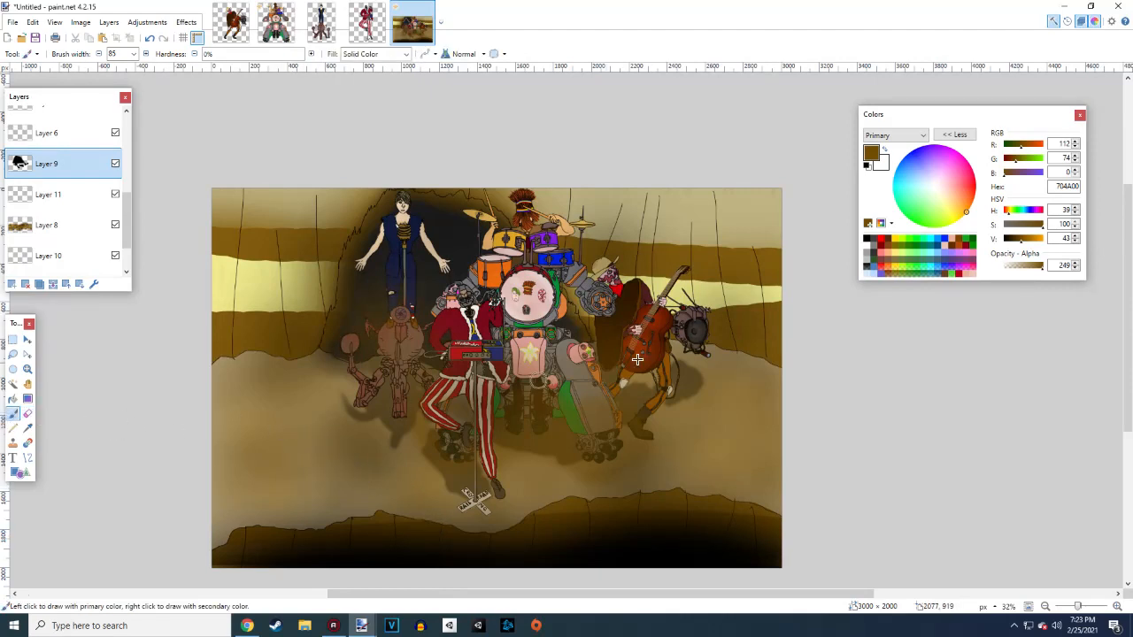
pyautogui.click(866, 167)
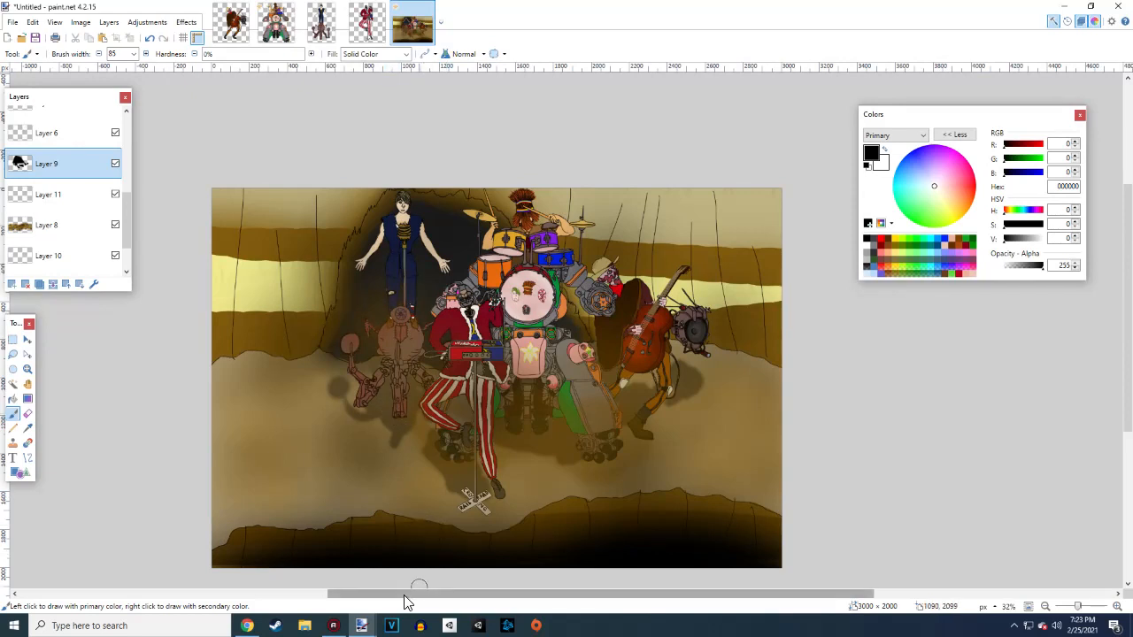
pyautogui.click(27, 414)
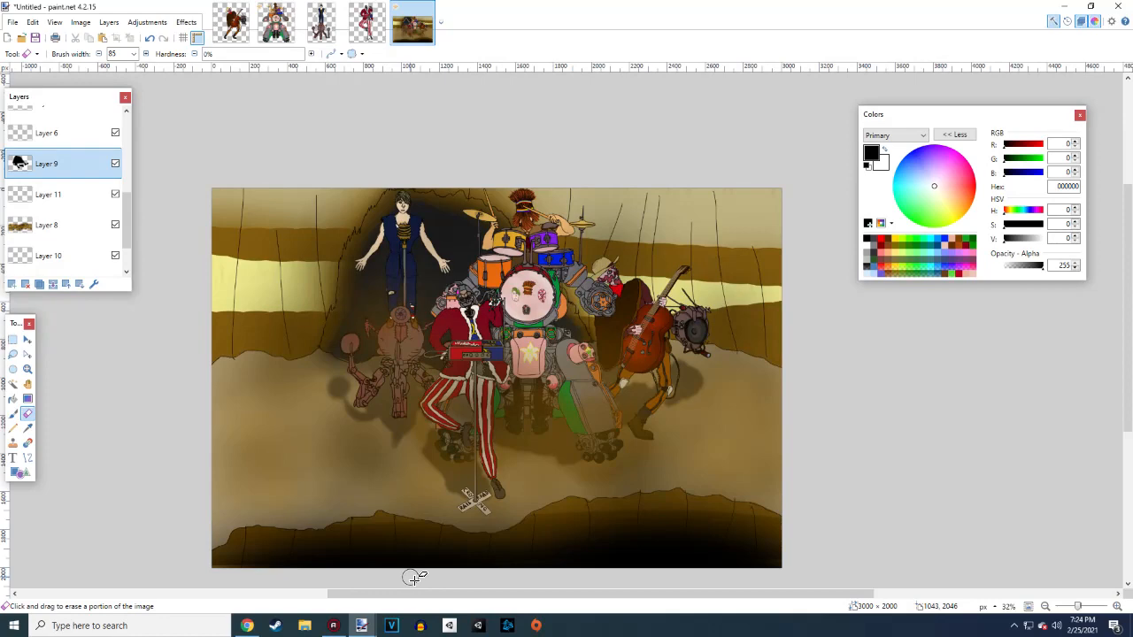
# Save the group composition in the Fallout Brotherhood folder as the paint.net file "Group Shot The Shred Band"
pyautogui.click(11, 22)
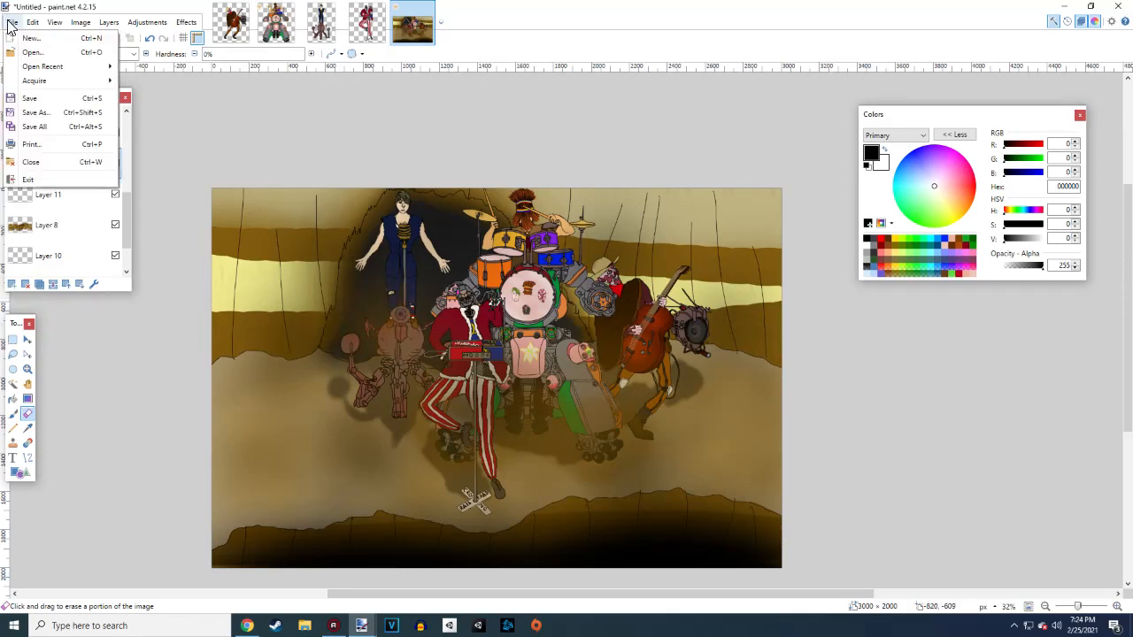
pyautogui.click(33, 113)
pyautogui.write('G')
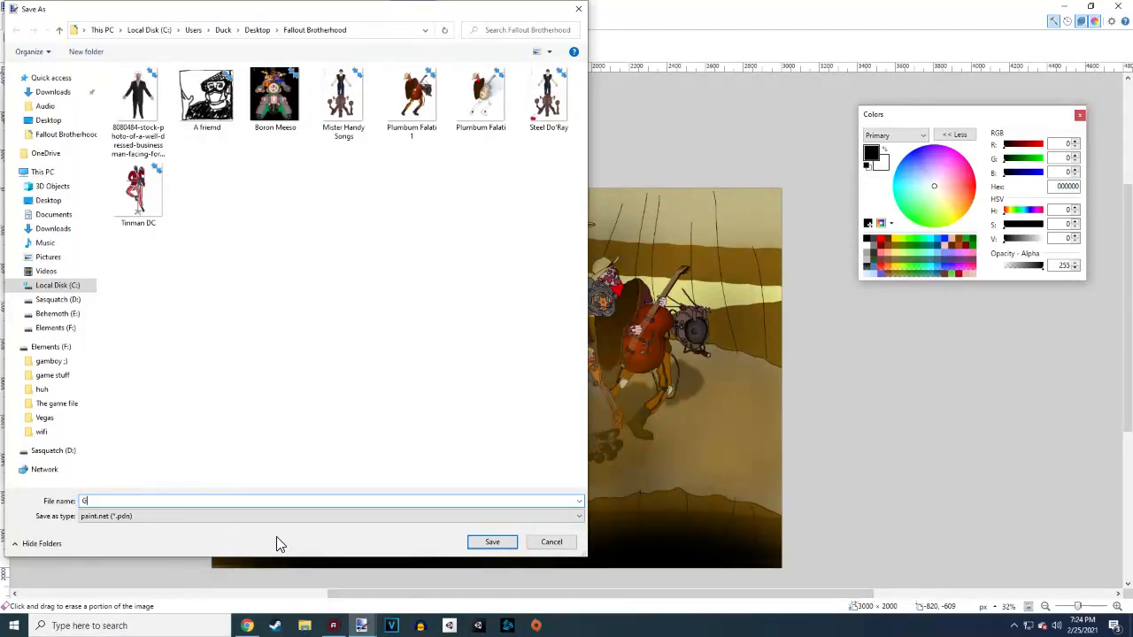
pyautogui.write('hot The S')
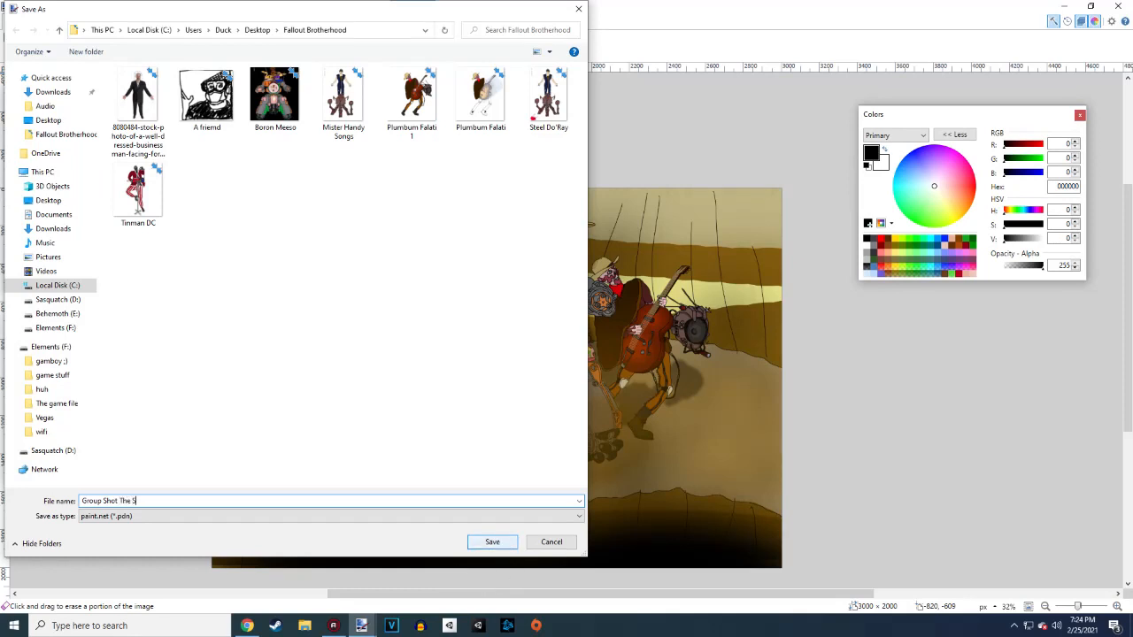
pyautogui.write('hred Band')
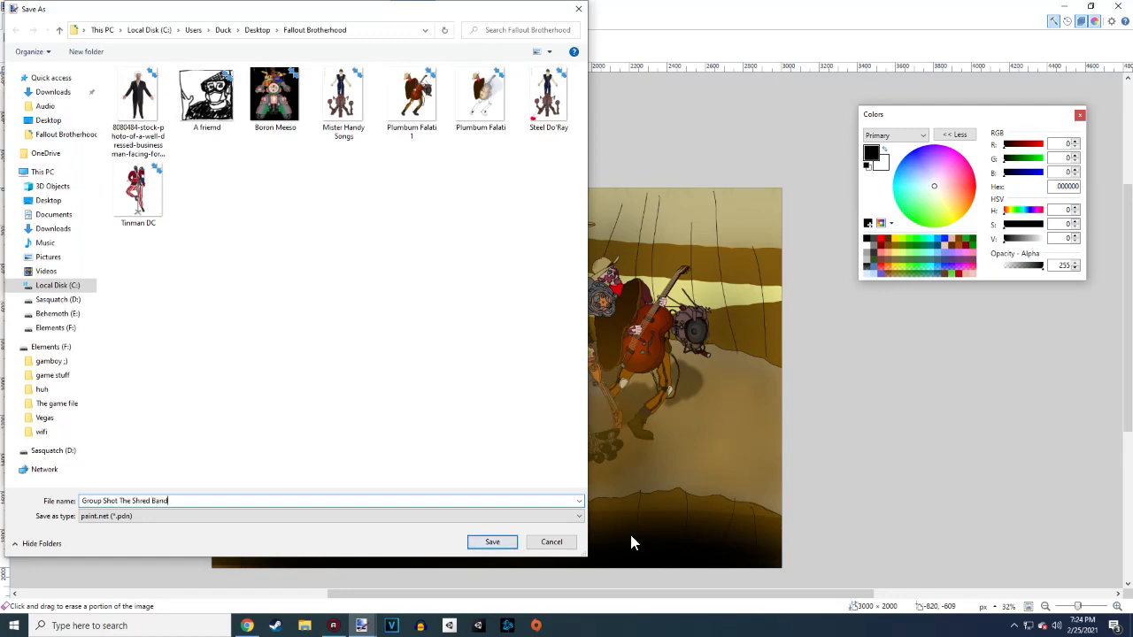
pyautogui.click(501, 541)
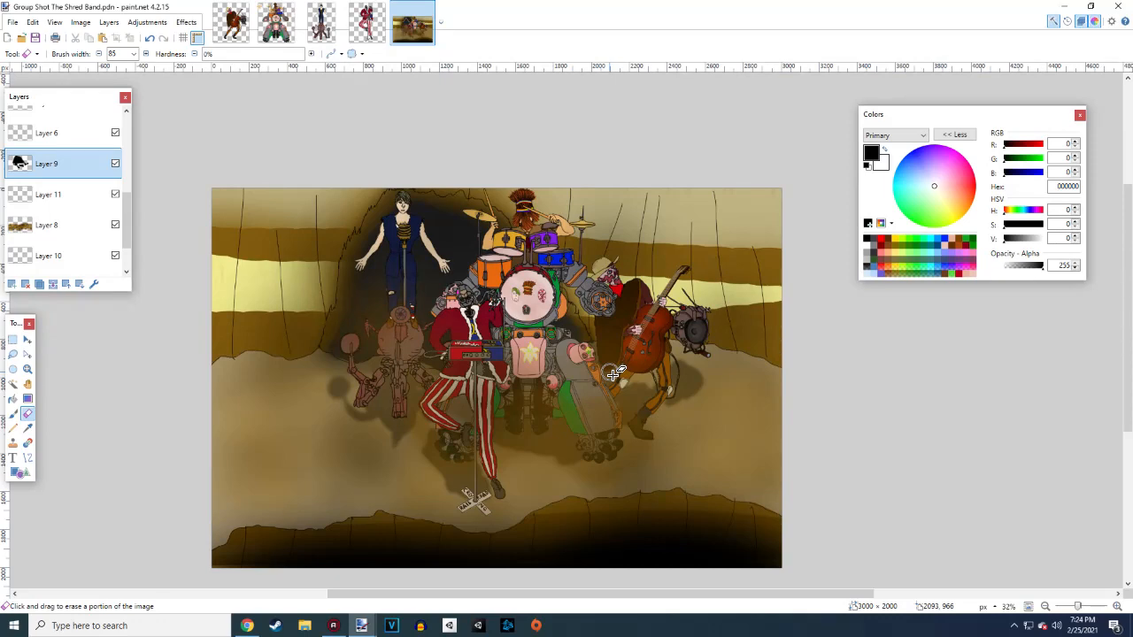
pyautogui.scroll(-3, 611, 373)
pyautogui.scroll(1, 612, 372)
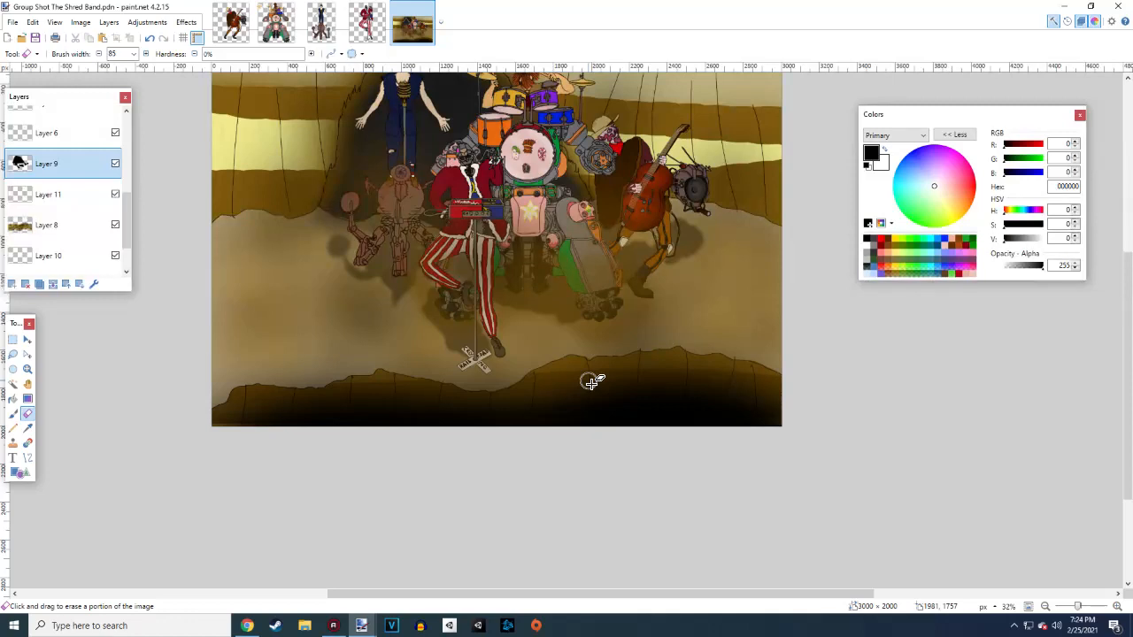
pyautogui.scroll(3, 591, 382)
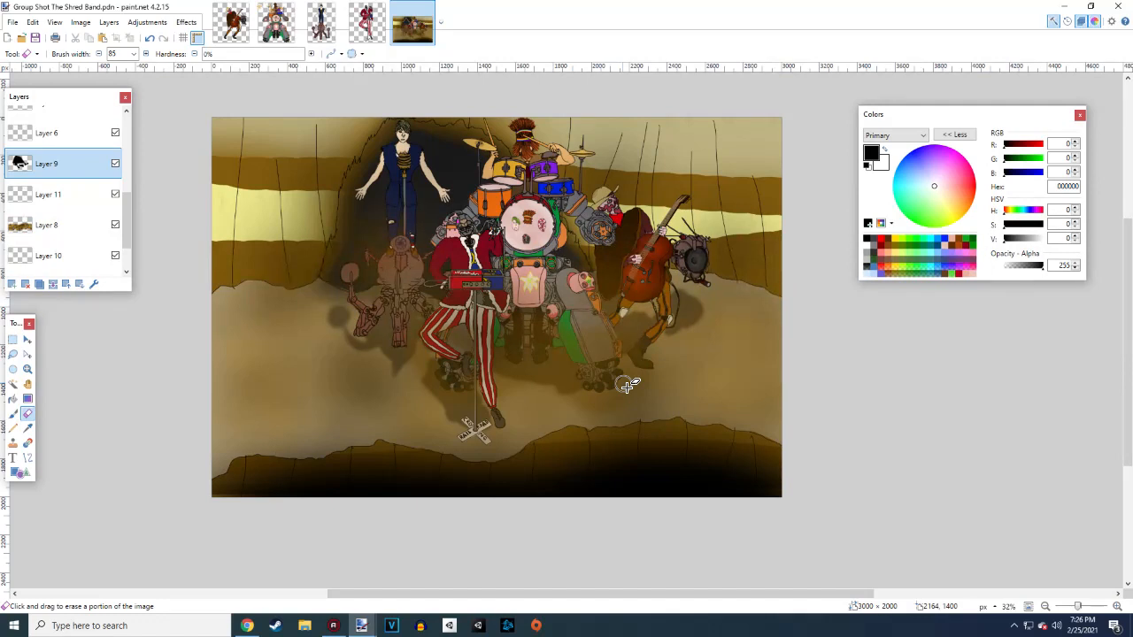
pyautogui.click(89, 626)
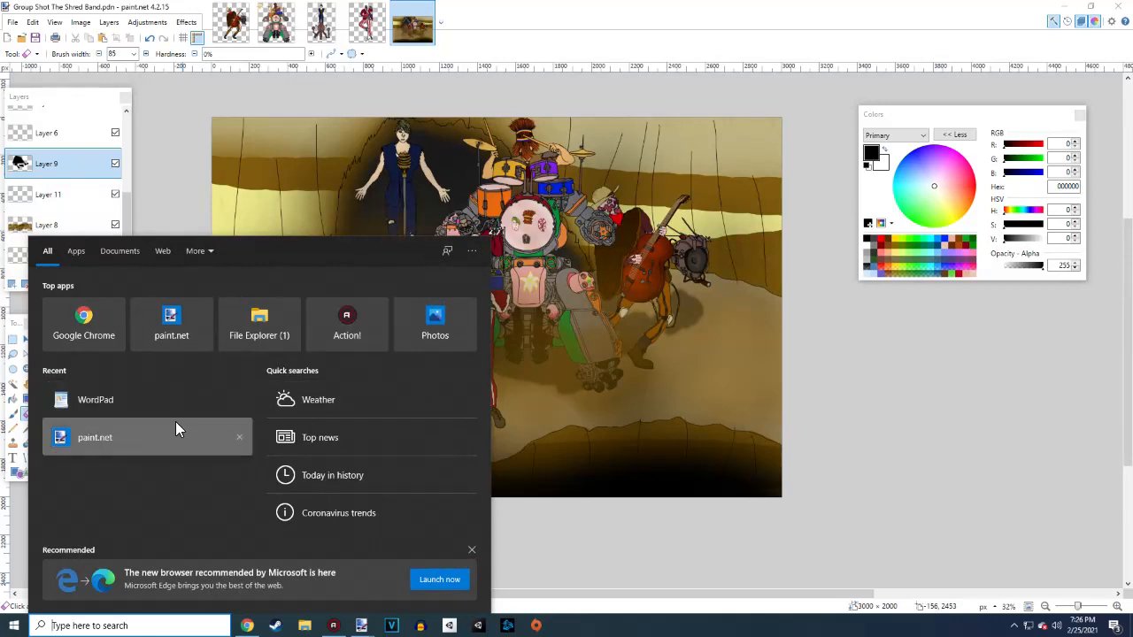
pyautogui.click(911, 430)
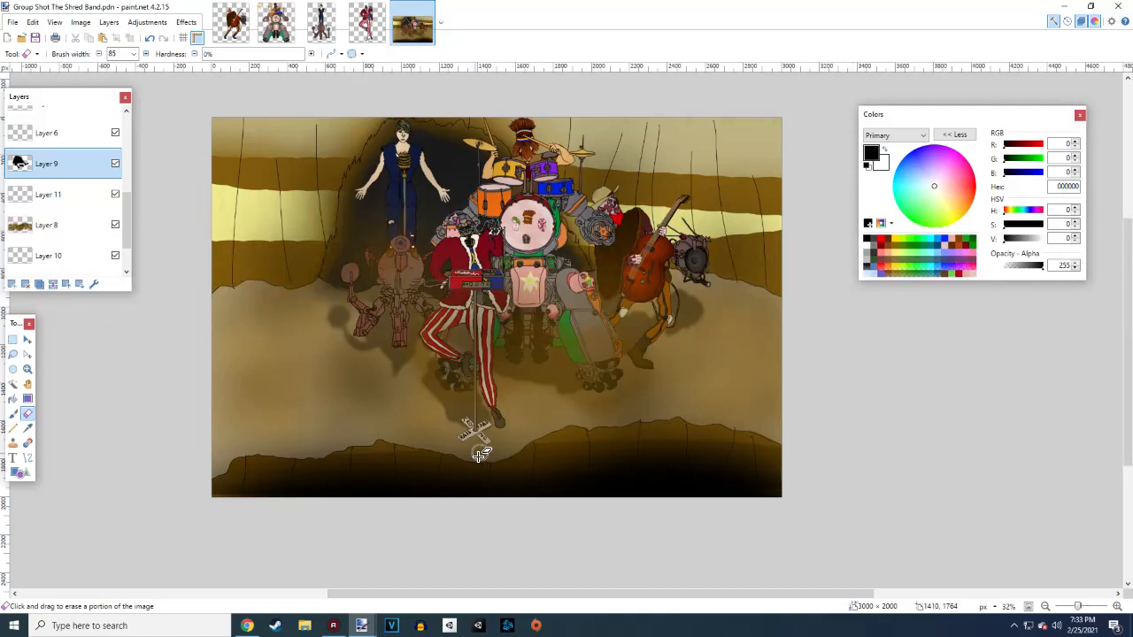
# Create a new blank image of 1017 × 1296 pixels
pyautogui.click(12, 21)
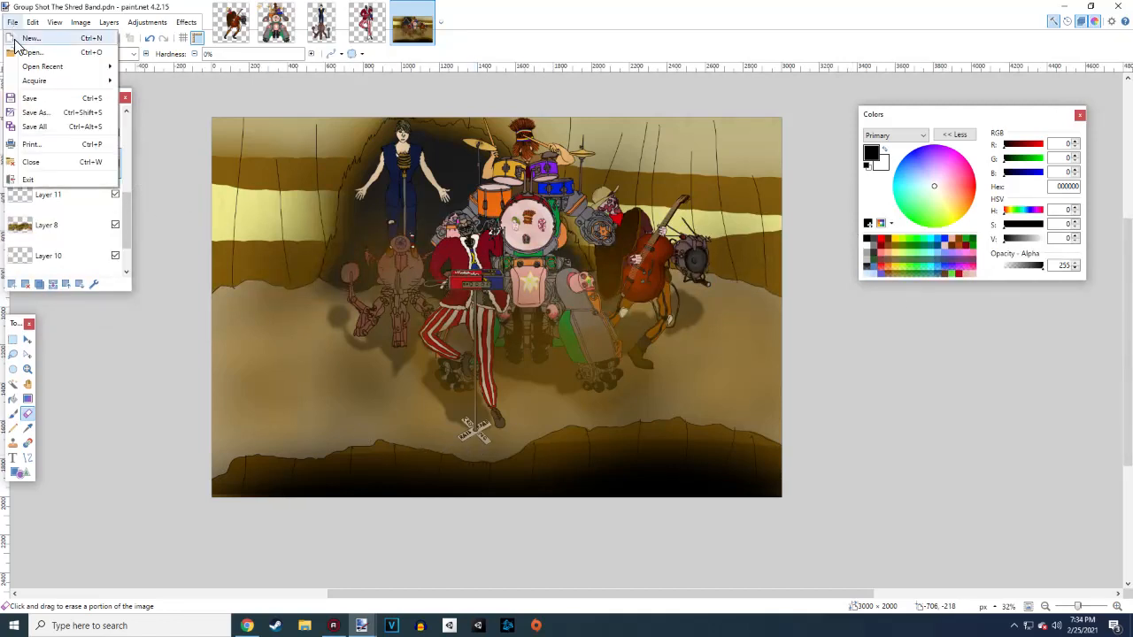
pyautogui.click(34, 76)
pyautogui.click(552, 382)
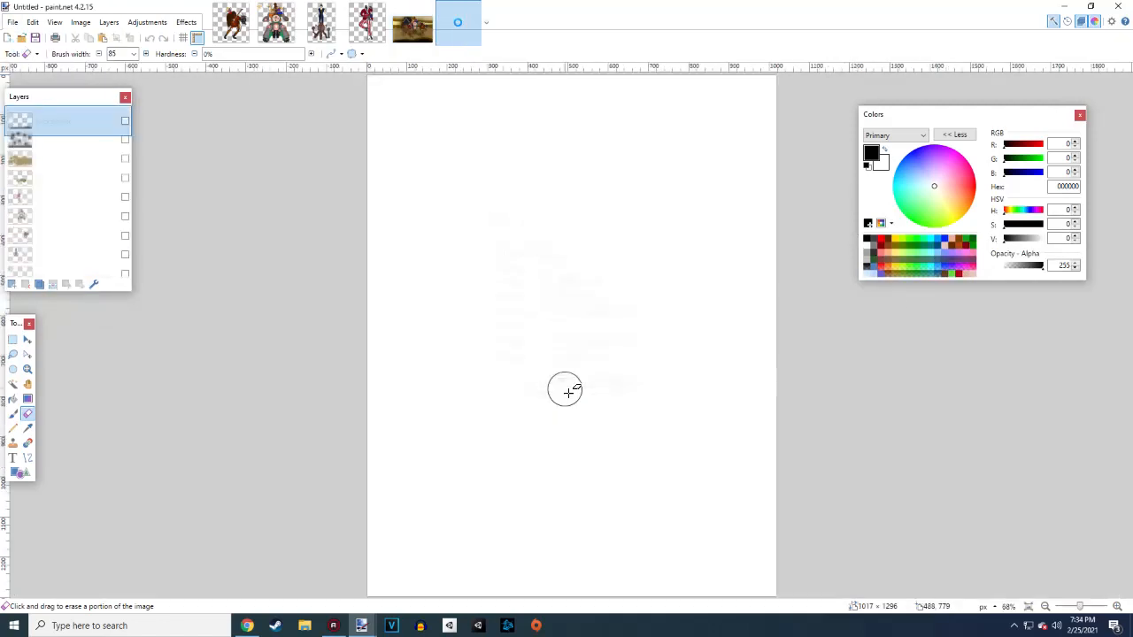
# Handwrite the heading "a. Raider matron" in black across the top of the blank canvas with a 6-wide paintbrush
pyautogui.click(12, 413)
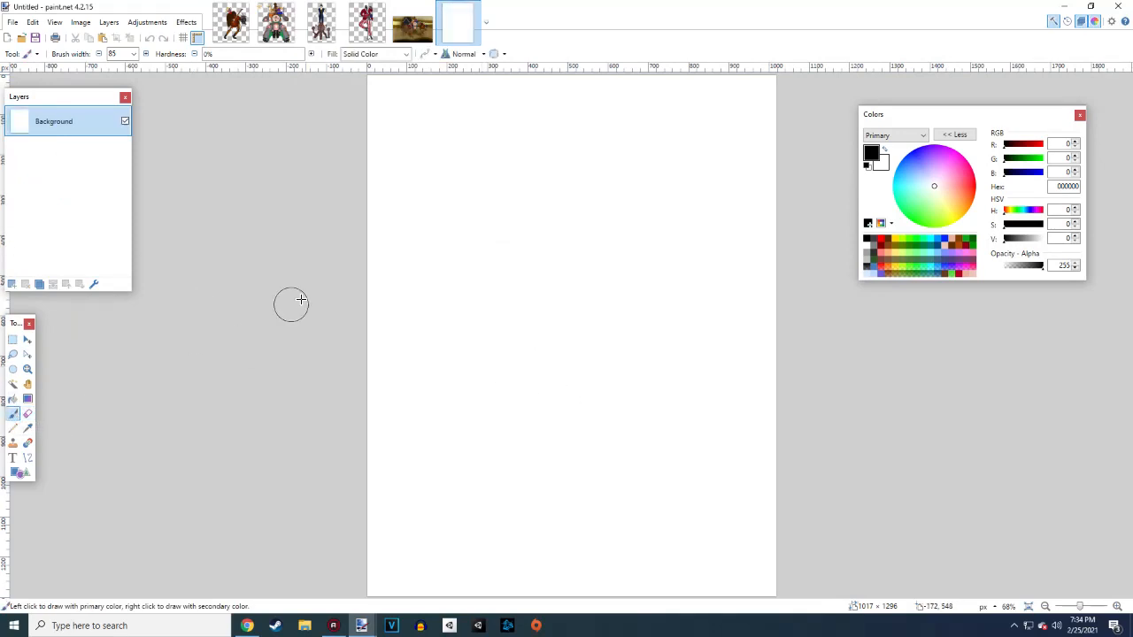
pyautogui.click(133, 54)
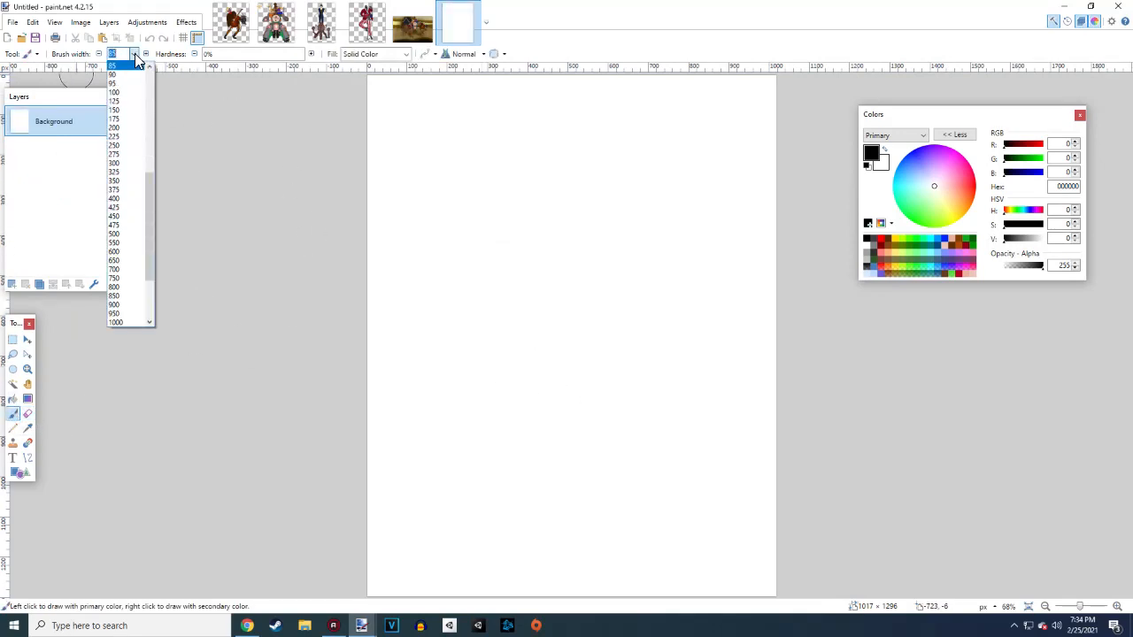
pyautogui.scroll(3, 119, 110)
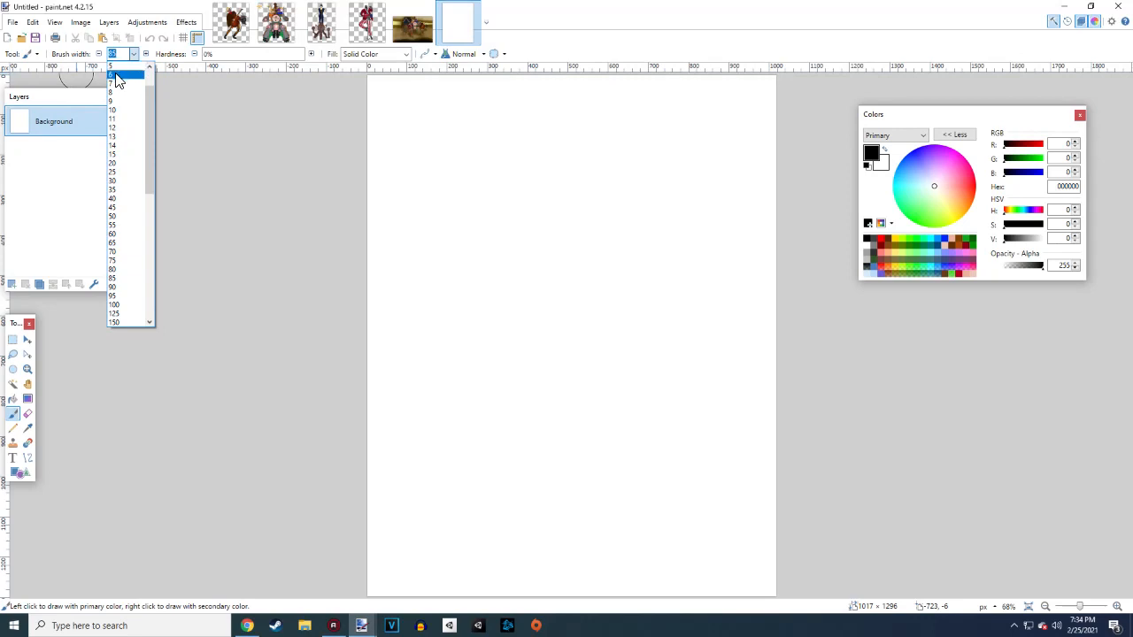
pyautogui.click(119, 75)
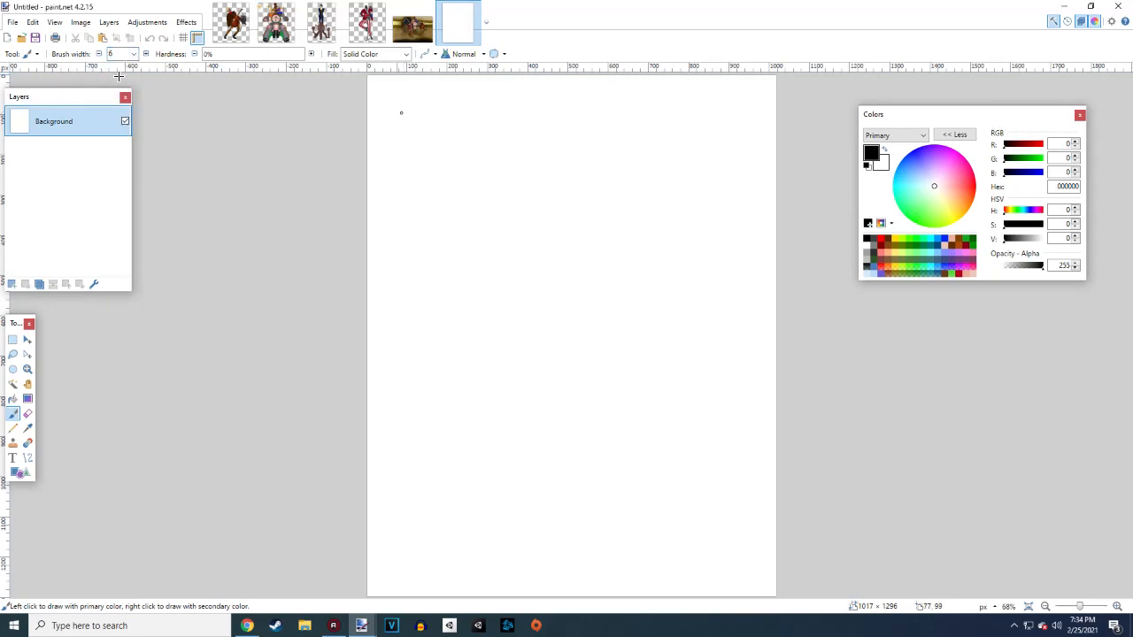
pyautogui.moveTo(398, 115)
pyautogui.mouseDown()
pyautogui.moveTo(391, 133)
pyautogui.moveTo(501, 121)
pyautogui.mouseUp()
pyautogui.click(422, 131)
pyautogui.moveTo(508, 116); pyautogui.dragTo(517, 120)
pyautogui.moveTo(520, 109); pyautogui.dragTo(572, 118)
pyautogui.moveTo(584, 113); pyautogui.dragTo(595, 119)
pyautogui.moveTo(602, 114)
pyautogui.mouseDown()
pyautogui.moveTo(607, 126)
pyautogui.moveTo(618, 111)
pyautogui.mouseUp()
pyautogui.moveTo(617, 122); pyautogui.dragTo(637, 116)
pyautogui.moveTo(642, 122)
pyautogui.mouseDown()
pyautogui.moveTo(655, 112)
pyautogui.moveTo(660, 127)
pyautogui.mouseUp()
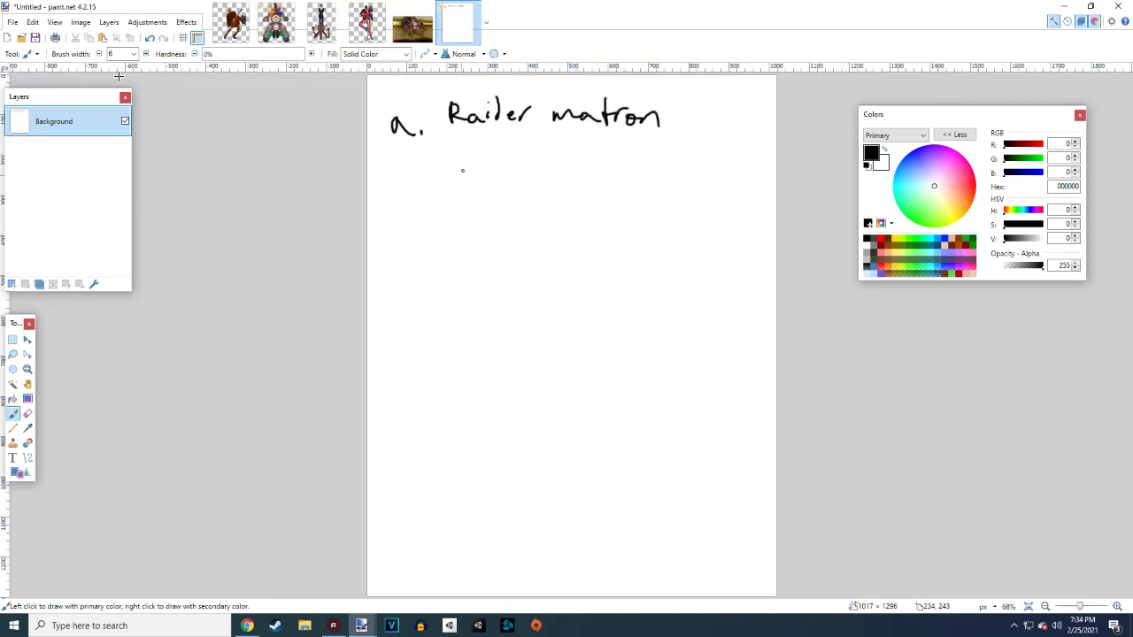
# Draw a three-branch bracket beneath the "Raider matron" heading and add "(Jane)" after the heading
pyautogui.moveTo(535, 131)
pyautogui.mouseDown()
pyautogui.moveTo(547, 173)
pyautogui.moveTo(450, 187)
pyautogui.moveTo(456, 217)
pyautogui.mouseUp()
pyautogui.moveTo(548, 174); pyautogui.dragTo(554, 199)
pyautogui.moveTo(548, 169)
pyautogui.mouseDown()
pyautogui.moveTo(646, 169)
pyautogui.moveTo(651, 193)
pyautogui.mouseUp()
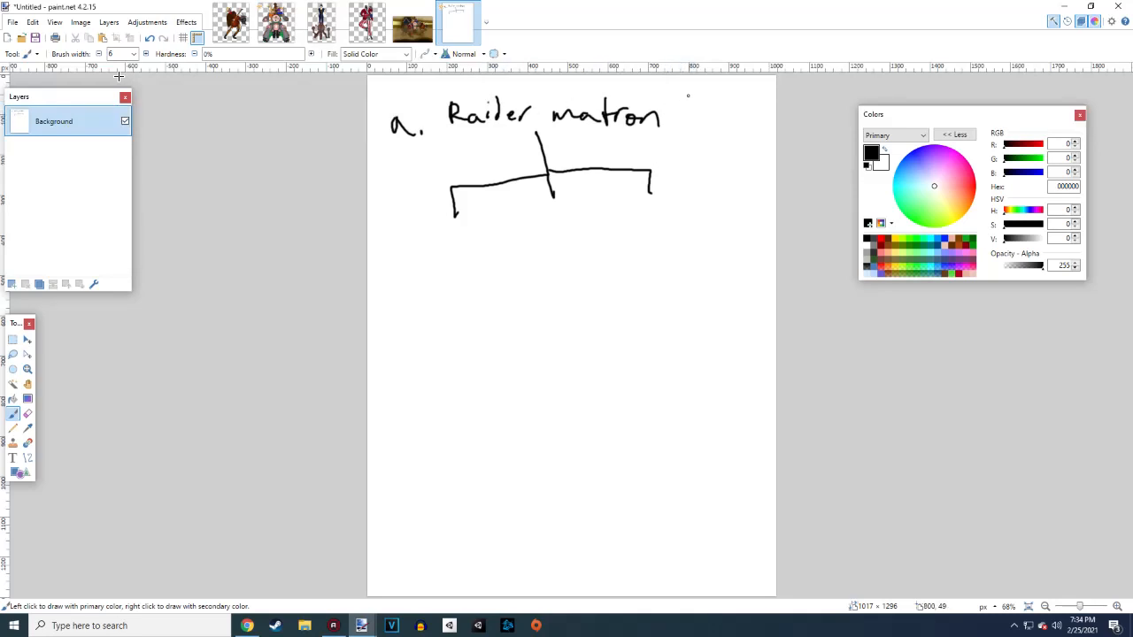
pyautogui.moveTo(690, 100)
pyautogui.mouseDown()
pyautogui.moveTo(686, 126)
pyautogui.moveTo(754, 122)
pyautogui.mouseUp()
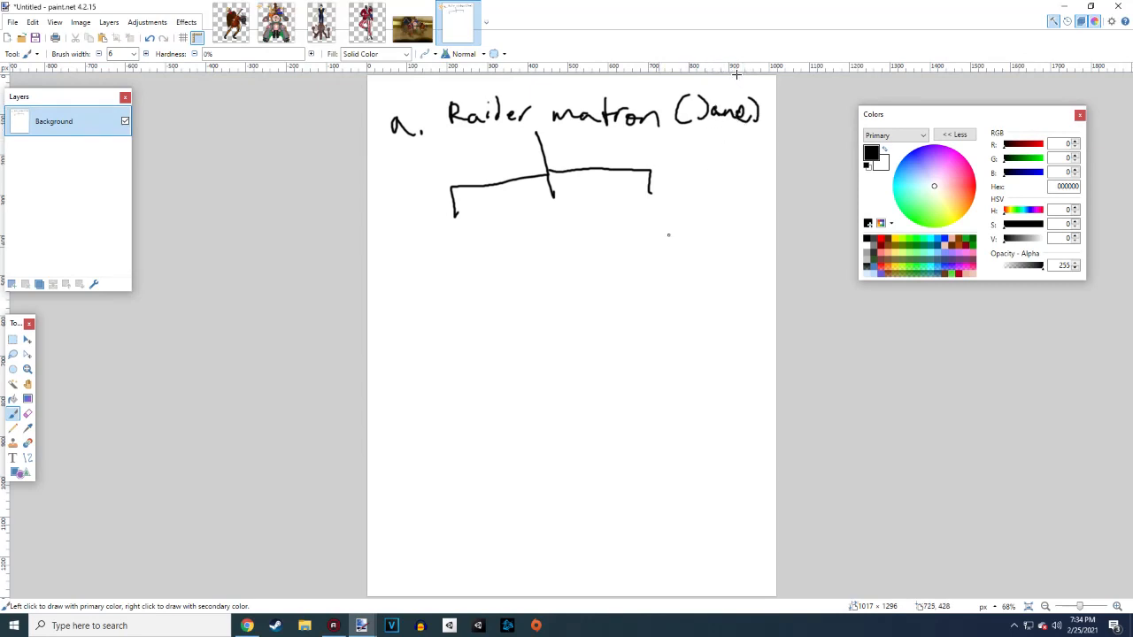
# Handwrite the characters "John", "Sally" and "Joe (Josiphina)" beneath the three branches of section a
pyautogui.moveTo(437, 223)
pyautogui.mouseDown()
pyautogui.moveTo(446, 228)
pyautogui.moveTo(438, 239)
pyautogui.moveTo(450, 222)
pyautogui.moveTo(454, 239)
pyautogui.moveTo(456, 229)
pyautogui.mouseUp()
pyautogui.moveTo(461, 236)
pyautogui.mouseDown()
pyautogui.moveTo(471, 239)
pyautogui.moveTo(463, 224)
pyautogui.moveTo(496, 244)
pyautogui.mouseUp()
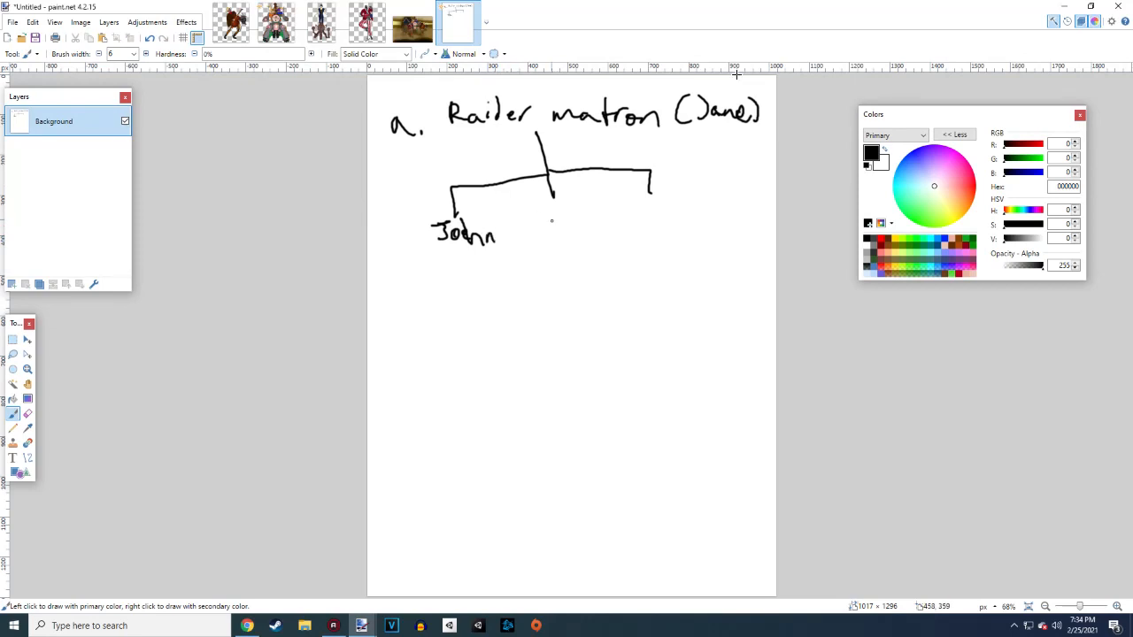
pyautogui.moveTo(542, 208)
pyautogui.mouseDown()
pyautogui.moveTo(527, 235)
pyautogui.moveTo(579, 233)
pyautogui.mouseUp()
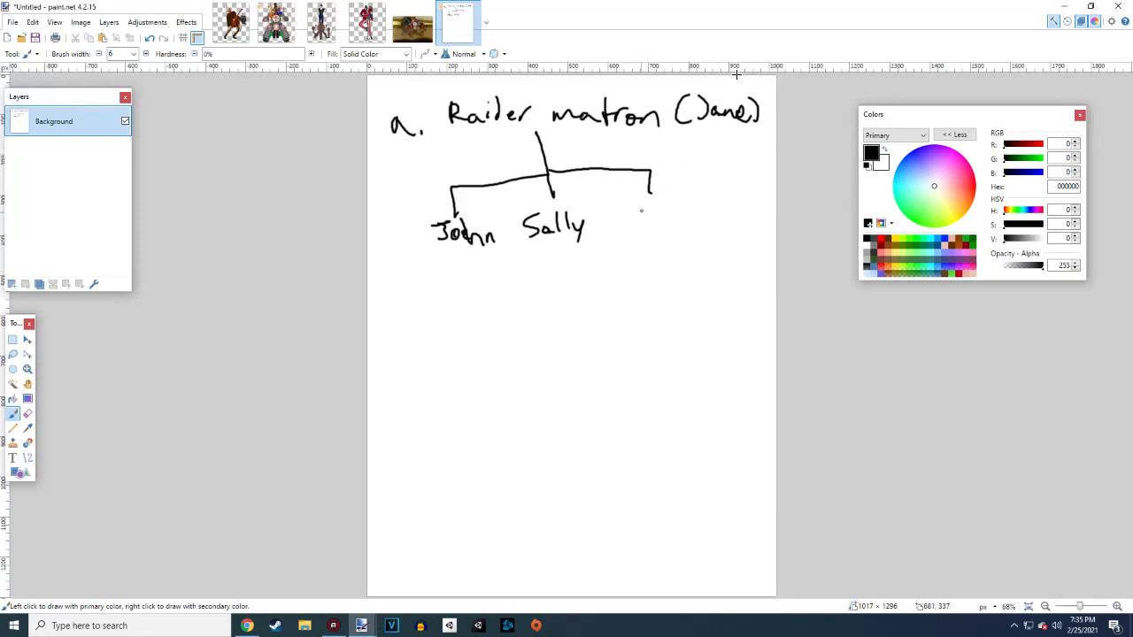
pyautogui.moveTo(652, 206)
pyautogui.mouseDown()
pyautogui.moveTo(636, 230)
pyautogui.moveTo(669, 203)
pyautogui.moveTo(667, 221)
pyautogui.moveTo(698, 221)
pyautogui.mouseUp()
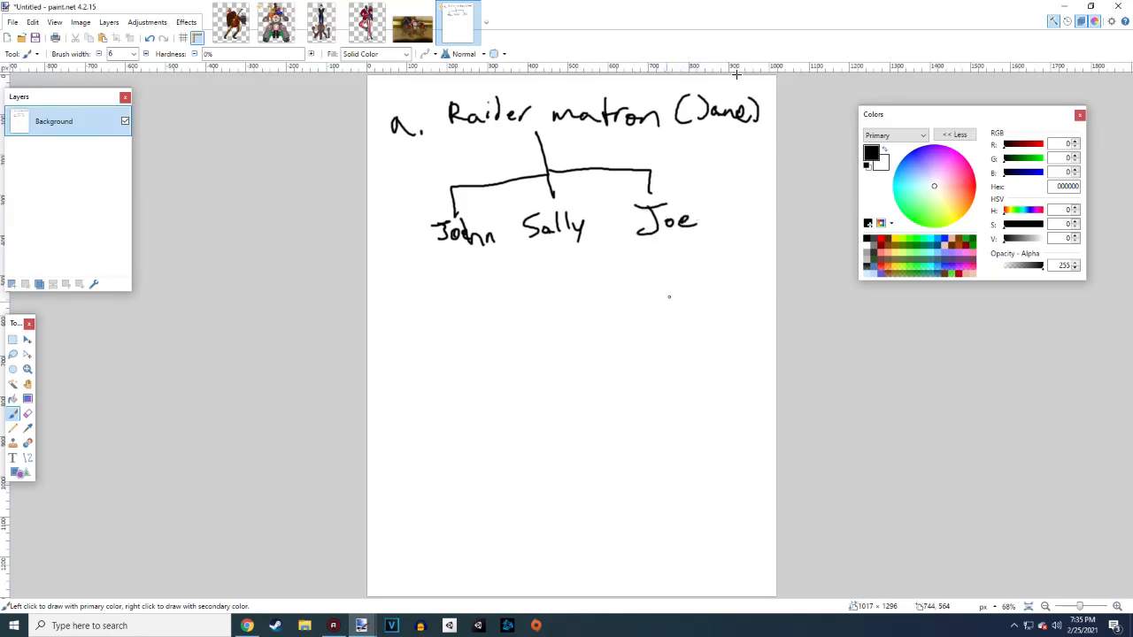
pyautogui.moveTo(636, 247); pyautogui.dragTo(635, 262)
pyautogui.moveTo(630, 242)
pyautogui.mouseDown()
pyautogui.moveTo(659, 240)
pyautogui.moveTo(660, 255)
pyautogui.moveTo(688, 261)
pyautogui.moveTo(740, 247)
pyautogui.mouseUp()
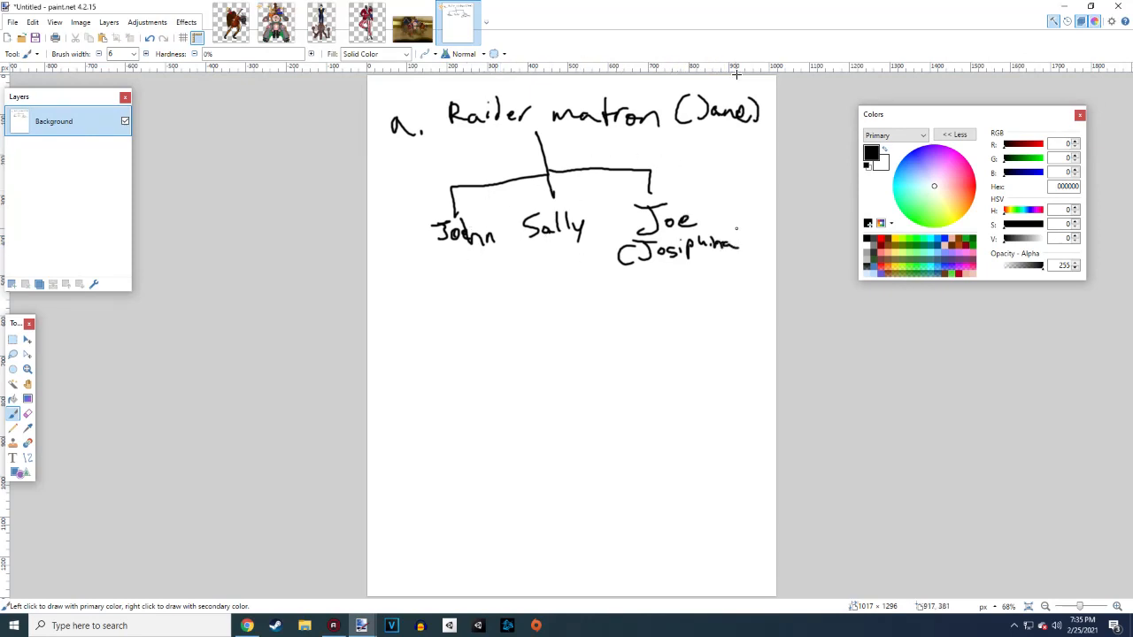
pyautogui.moveTo(735, 232); pyautogui.dragTo(738, 258)
# Start section B beneath a full-width dividing line, with its letter label and a wide two-ended bracket
pyautogui.moveTo(368, 264)
pyautogui.mouseDown()
pyautogui.moveTo(647, 275)
pyautogui.moveTo(776, 295)
pyautogui.mouseUp()
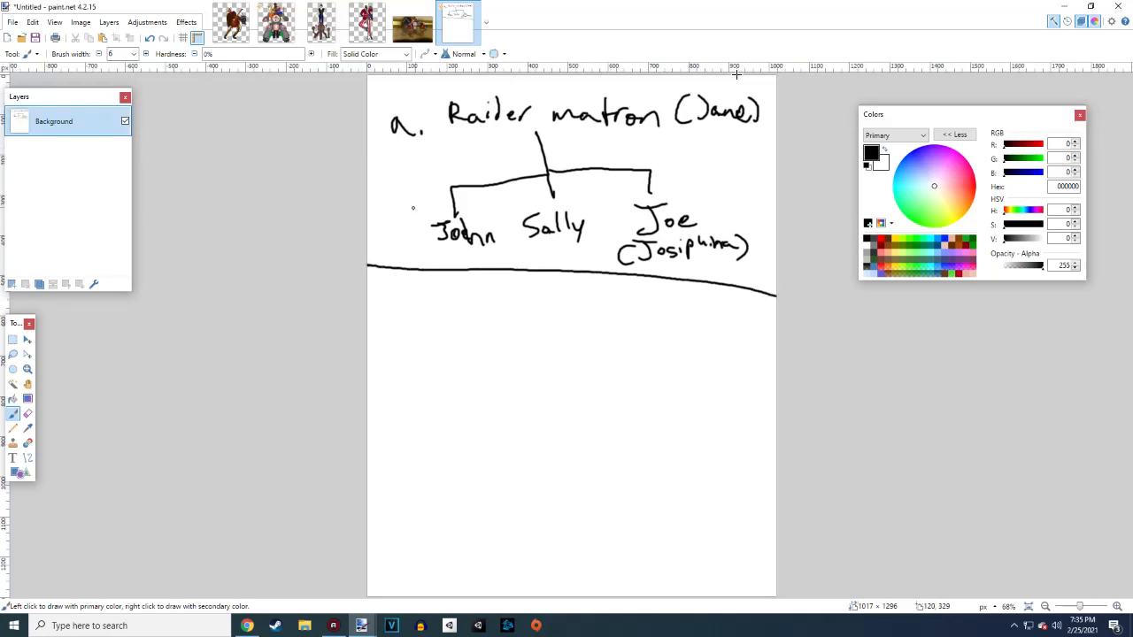
pyautogui.moveTo(381, 272)
pyautogui.mouseDown()
pyautogui.moveTo(390, 292)
pyautogui.moveTo(418, 299)
pyautogui.mouseUp()
pyautogui.moveTo(418, 382)
pyautogui.mouseDown()
pyautogui.moveTo(418, 355)
pyautogui.moveTo(440, 355)
pyautogui.moveTo(708, 365)
pyautogui.moveTo(712, 386)
pyautogui.mouseUp()
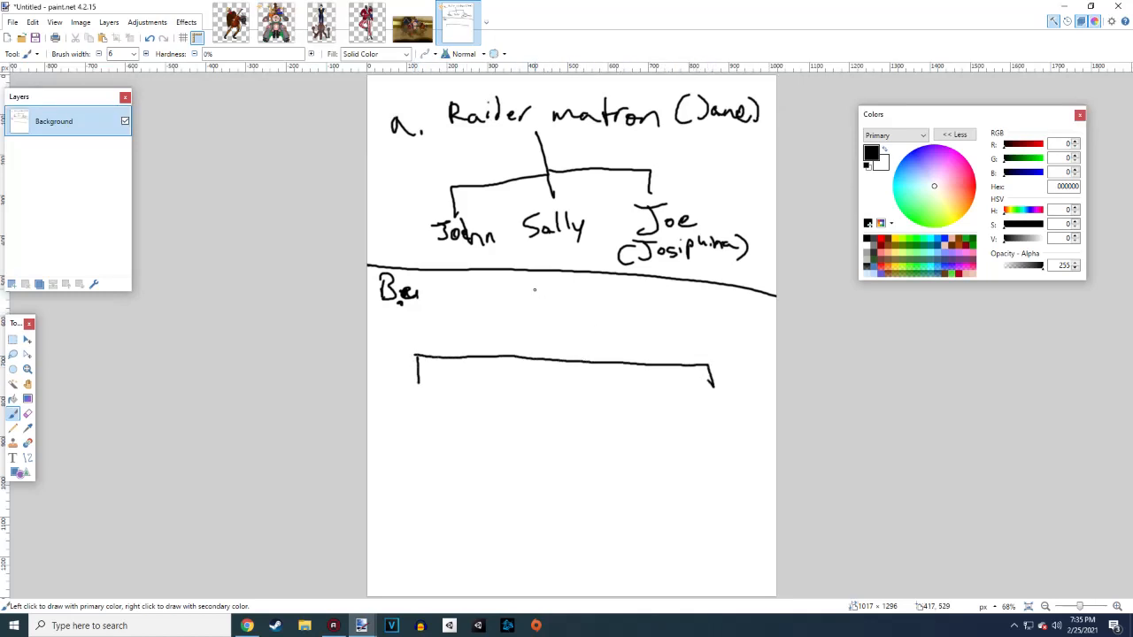
# Handwrite the heading "Brotherhood initiate" in section B and connect it to the bracket with a vertical line
pyautogui.moveTo(531, 288); pyautogui.dragTo(531, 310)
pyautogui.moveTo(532, 288)
pyautogui.mouseDown()
pyautogui.moveTo(542, 306)
pyautogui.moveTo(565, 296)
pyautogui.moveTo(577, 308)
pyautogui.mouseUp()
pyautogui.moveTo(581, 291); pyautogui.dragTo(593, 307)
pyautogui.moveTo(594, 308)
pyautogui.mouseDown()
pyautogui.moveTo(622, 295)
pyautogui.moveTo(734, 315)
pyautogui.mouseUp()
pyautogui.moveTo(726, 304); pyautogui.dragTo(748, 310)
pyautogui.moveTo(755, 315); pyautogui.dragTo(753, 324)
pyautogui.moveTo(577, 313); pyautogui.dragTo(570, 356)
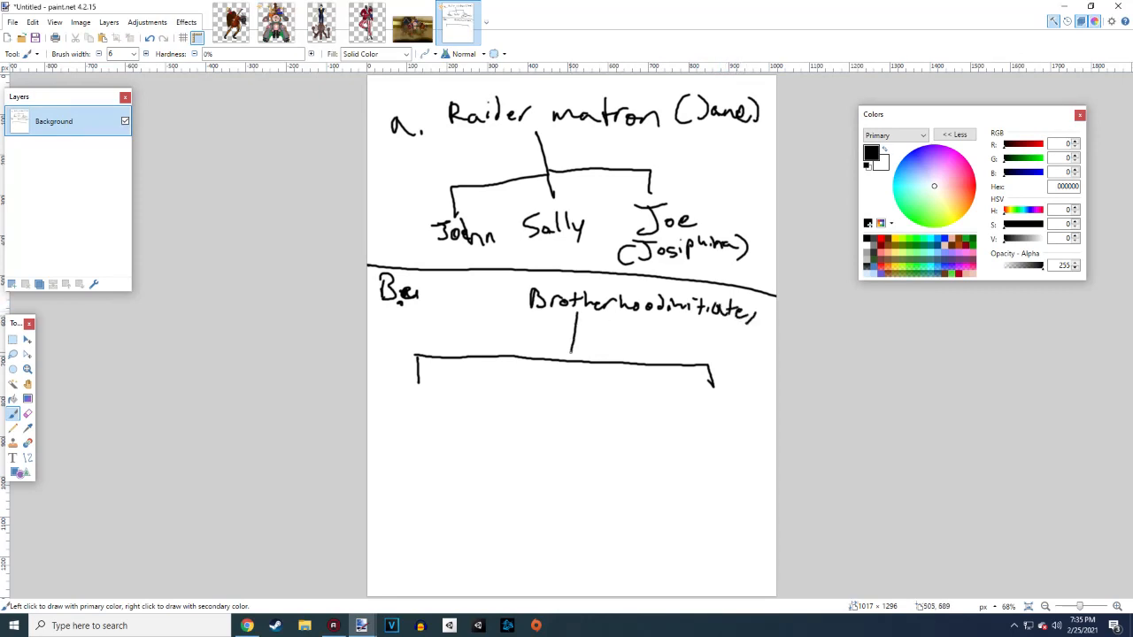
pyautogui.moveTo(397, 391)
pyautogui.mouseDown()
pyautogui.moveTo(395, 415)
pyautogui.moveTo(433, 413)
pyautogui.mouseUp()
pyautogui.hotkey('ctrl', 'z')
pyautogui.hotkey('ctrl', 'z')
pyautogui.hotkey('ctrl', 'z')
pyautogui.hotkey('ctrl', 'z')
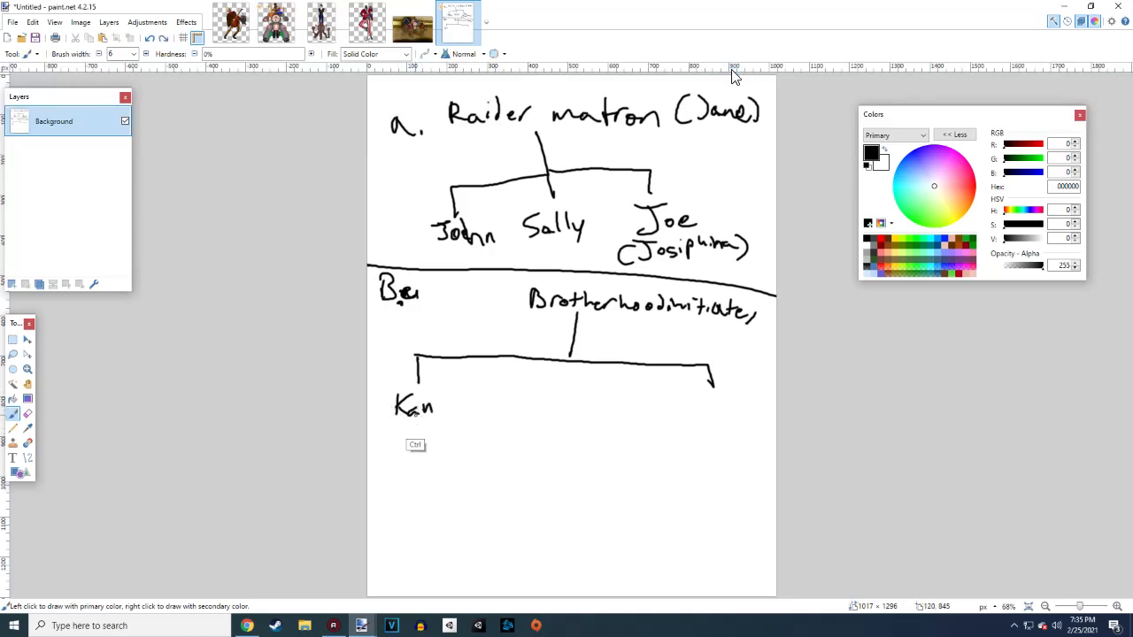
pyautogui.hotkey('ctrl', 'z')
pyautogui.hotkey('ctrl', 'z')
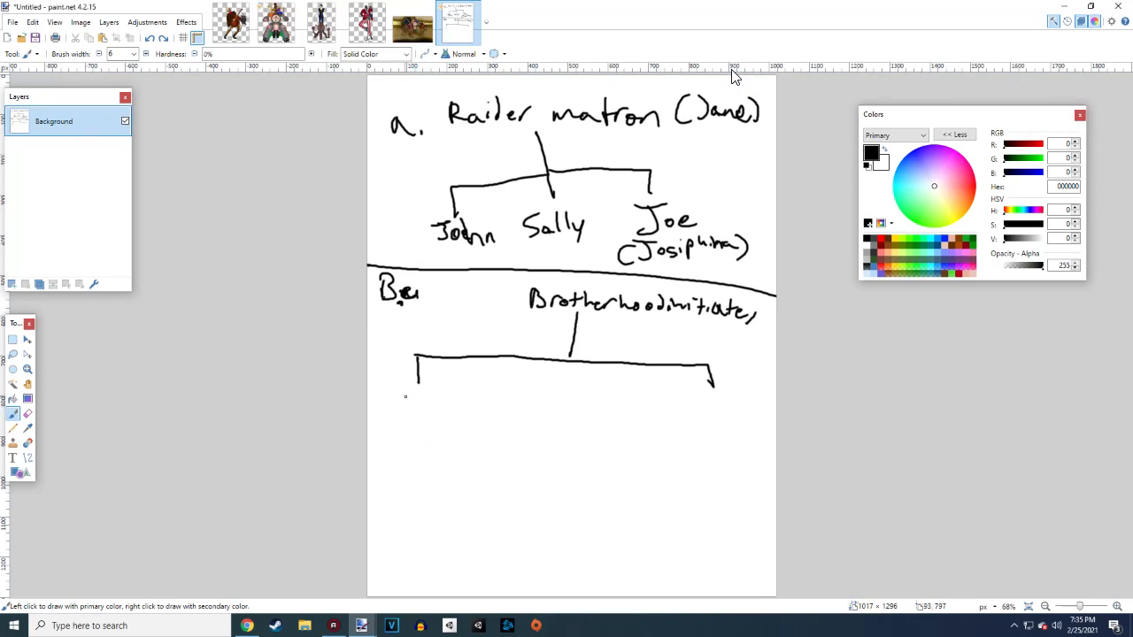
# Add two middle branches to section B's bracket and handwrite "Cain", "Cyrus", "New" and "Nadya" beneath the branches
pyautogui.moveTo(401, 400)
pyautogui.mouseDown()
pyautogui.moveTo(399, 422)
pyautogui.moveTo(428, 421)
pyautogui.mouseUp()
pyautogui.moveTo(482, 357); pyautogui.dragTo(478, 413)
pyautogui.moveTo(485, 397)
pyautogui.mouseDown()
pyautogui.moveTo(488, 422)
pyautogui.moveTo(510, 399)
pyautogui.moveTo(522, 416)
pyautogui.mouseUp()
pyautogui.moveTo(559, 361); pyautogui.dragTo(559, 384)
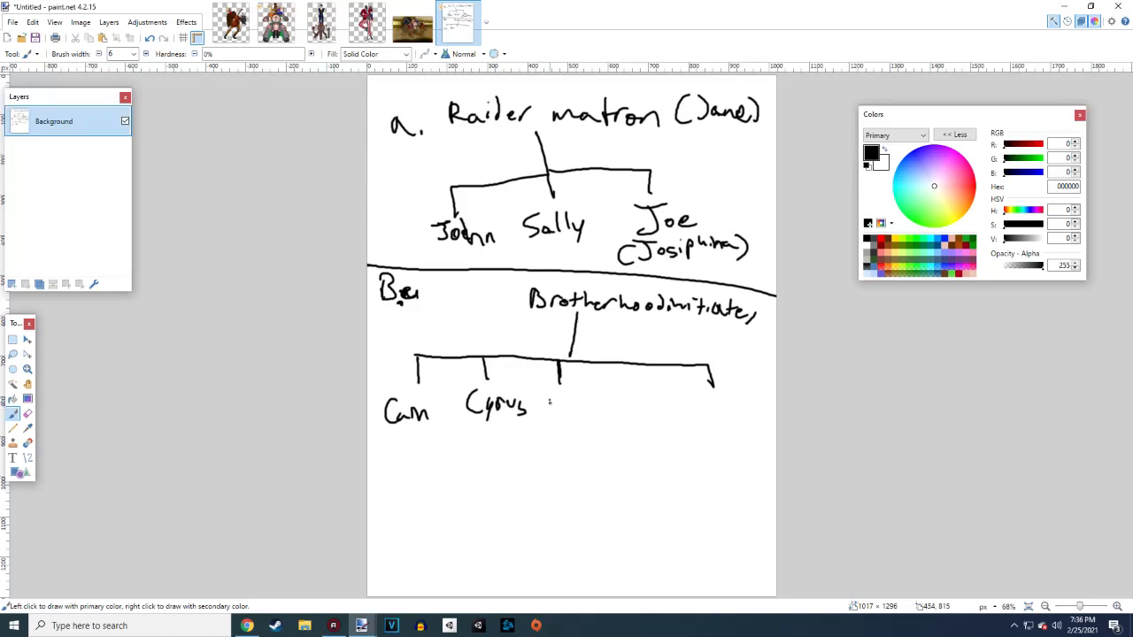
pyautogui.moveTo(546, 417)
pyautogui.mouseDown()
pyautogui.moveTo(558, 397)
pyautogui.moveTo(576, 416)
pyautogui.moveTo(586, 409)
pyautogui.mouseUp()
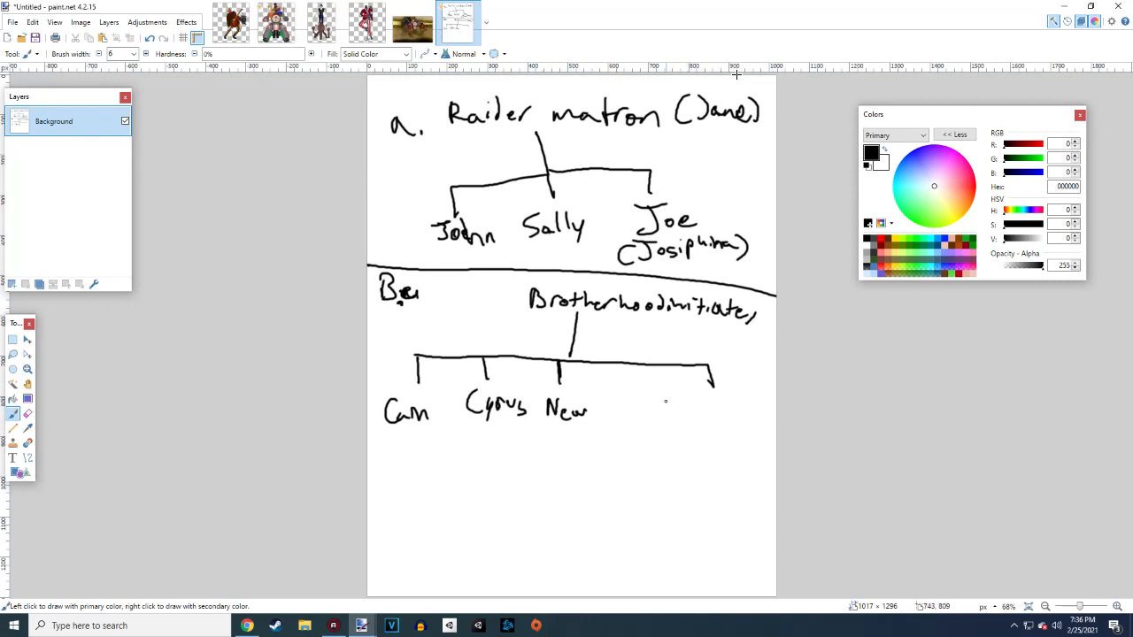
pyautogui.moveTo(659, 400)
pyautogui.mouseDown()
pyautogui.moveTo(660, 425)
pyautogui.moveTo(678, 399)
pyautogui.moveTo(694, 430)
pyautogui.moveTo(703, 401)
pyautogui.moveTo(715, 421)
pyautogui.moveTo(711, 440)
pyautogui.moveTo(701, 438)
pyautogui.mouseUp()
pyautogui.moveTo(726, 420)
pyautogui.mouseDown()
pyautogui.moveTo(723, 431)
pyautogui.moveTo(739, 430)
pyautogui.mouseUp()
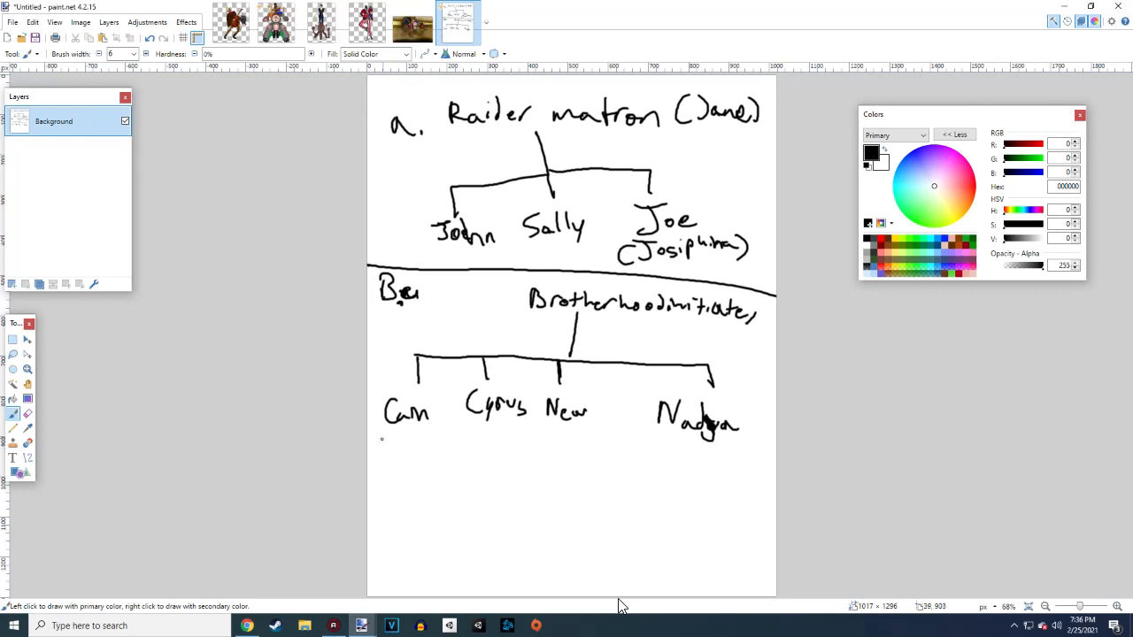
# Handwrite "C. Mayor" below section B and draw a first branch down from the heading
pyautogui.moveTo(381, 459)
pyautogui.mouseDown()
pyautogui.moveTo(372, 478)
pyautogui.moveTo(397, 481)
pyautogui.mouseUp()
pyautogui.click(400, 477)
pyautogui.moveTo(453, 459)
pyautogui.mouseDown()
pyautogui.moveTo(522, 475)
pyautogui.moveTo(518, 467)
pyautogui.mouseUp()
pyautogui.moveTo(529, 476); pyautogui.dragTo(546, 463)
pyautogui.moveTo(482, 485)
pyautogui.mouseDown()
pyautogui.moveTo(482, 508)
pyautogui.moveTo(414, 512)
pyautogui.moveTo(416, 538)
pyautogui.mouseUp()
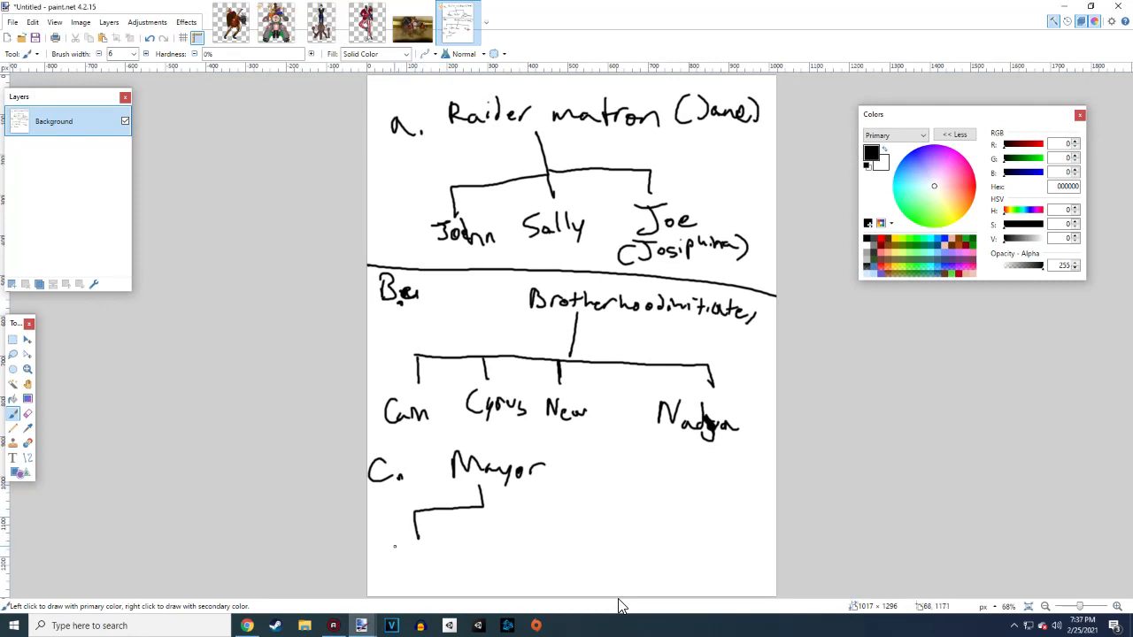
# Complete the Mayor tree with three branches labelled "Armpit", "Ruby" and "Vidya", and close it off with a vertical dividing line
pyautogui.moveTo(390, 558)
pyautogui.mouseDown()
pyautogui.moveTo(395, 544)
pyautogui.moveTo(406, 559)
pyautogui.moveTo(440, 539)
pyautogui.moveTo(449, 556)
pyautogui.mouseUp()
pyautogui.moveTo(442, 547); pyautogui.dragTo(455, 546)
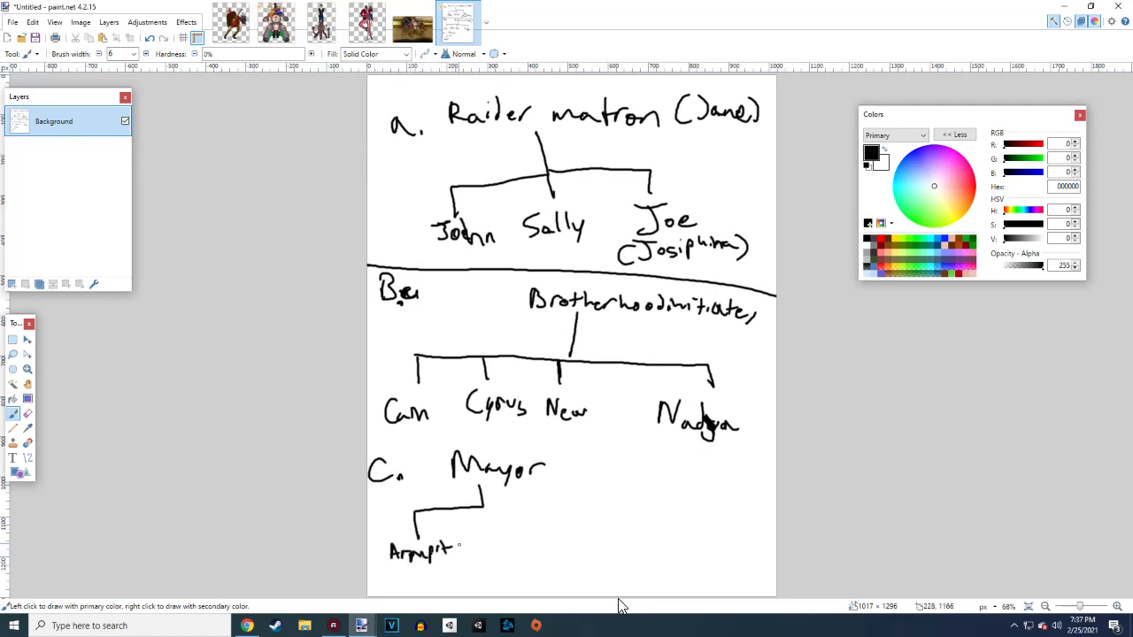
pyautogui.moveTo(484, 502)
pyautogui.mouseDown()
pyautogui.moveTo(474, 555)
pyautogui.moveTo(500, 543)
pyautogui.mouseUp()
pyautogui.moveTo(503, 534); pyautogui.dragTo(516, 562)
pyautogui.moveTo(480, 507)
pyautogui.mouseDown()
pyautogui.moveTo(554, 508)
pyautogui.moveTo(561, 551)
pyautogui.mouseUp()
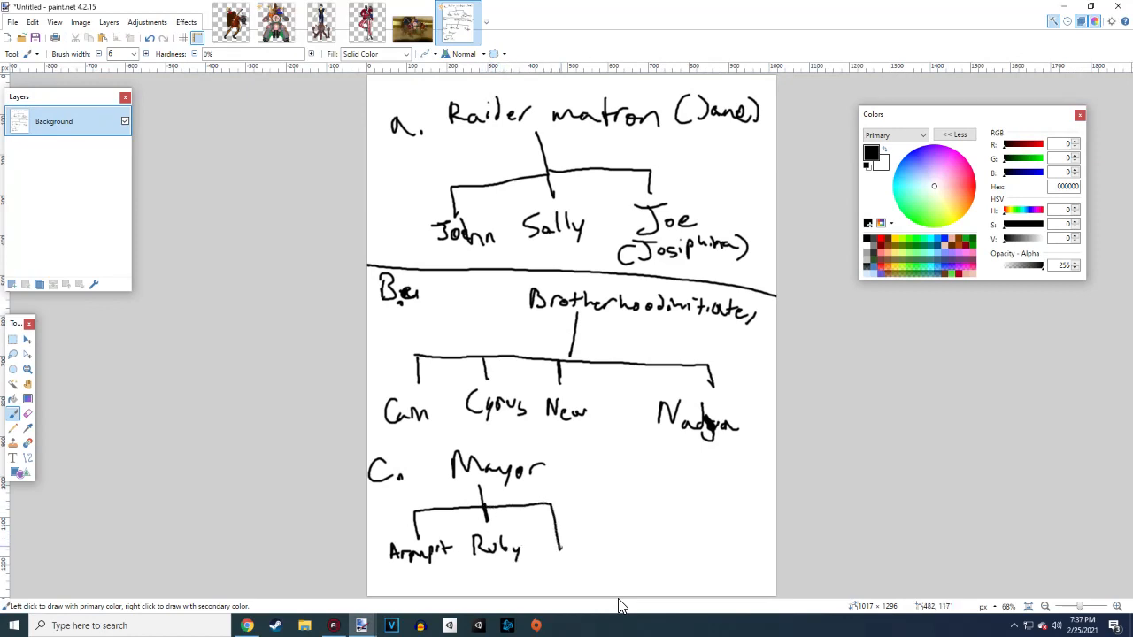
pyautogui.moveTo(584, 444); pyautogui.dragTo(581, 596)
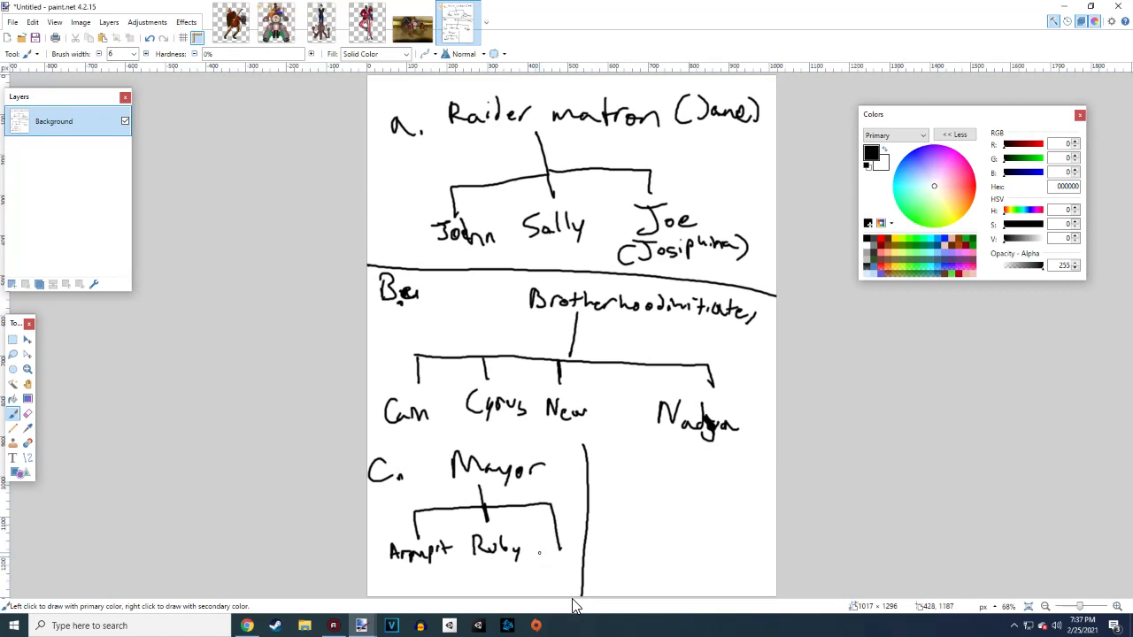
pyautogui.moveTo(536, 551)
pyautogui.mouseDown()
pyautogui.moveTo(552, 547)
pyautogui.moveTo(560, 577)
pyautogui.moveTo(579, 571)
pyautogui.mouseUp()
pyautogui.moveTo(391, 483); pyautogui.dragTo(395, 484)
# Handwrite a "winabegaman" tree with "generic Townsfolk" under its branches beside the Mayor tree, and separate both from section B with a line
pyautogui.moveTo(639, 454)
pyautogui.mouseDown()
pyautogui.moveTo(704, 470)
pyautogui.moveTo(723, 460)
pyautogui.moveTo(718, 479)
pyautogui.moveTo(721, 463)
pyautogui.moveTo(765, 463)
pyautogui.mouseUp()
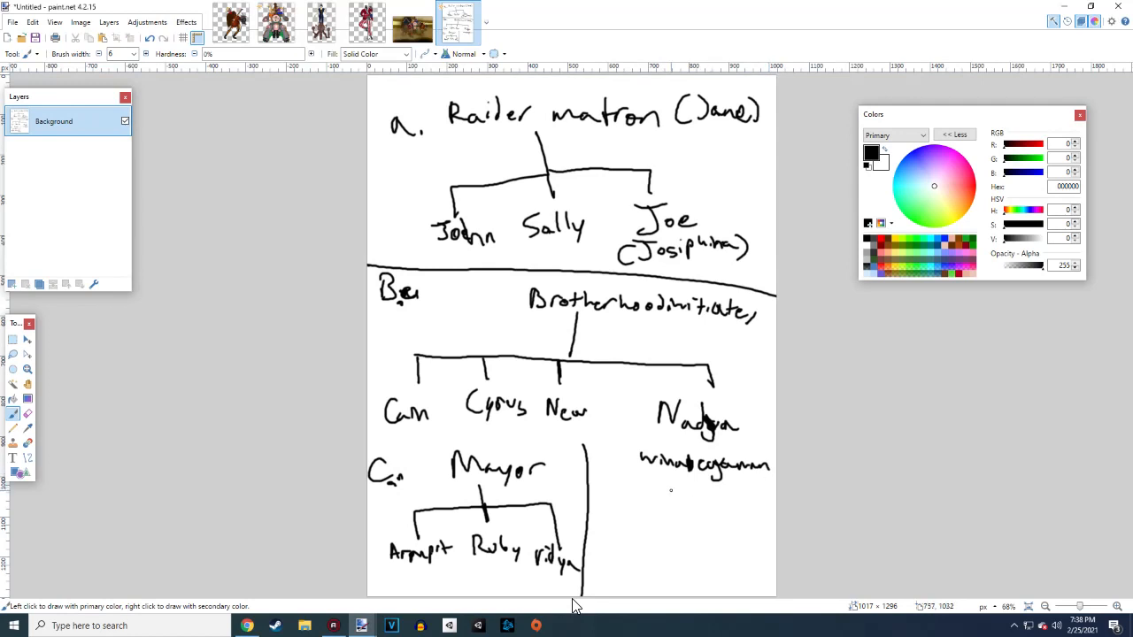
pyautogui.moveTo(690, 475)
pyautogui.mouseDown()
pyautogui.moveTo(690, 507)
pyautogui.moveTo(630, 505)
pyautogui.moveTo(621, 557)
pyautogui.moveTo(638, 541)
pyautogui.moveTo(692, 546)
pyautogui.mouseUp()
pyautogui.moveTo(690, 503)
pyautogui.mouseDown()
pyautogui.moveTo(699, 549)
pyautogui.moveTo(714, 532)
pyautogui.moveTo(742, 552)
pyautogui.moveTo(711, 503)
pyautogui.moveTo(769, 504)
pyautogui.moveTo(776, 545)
pyautogui.mouseUp()
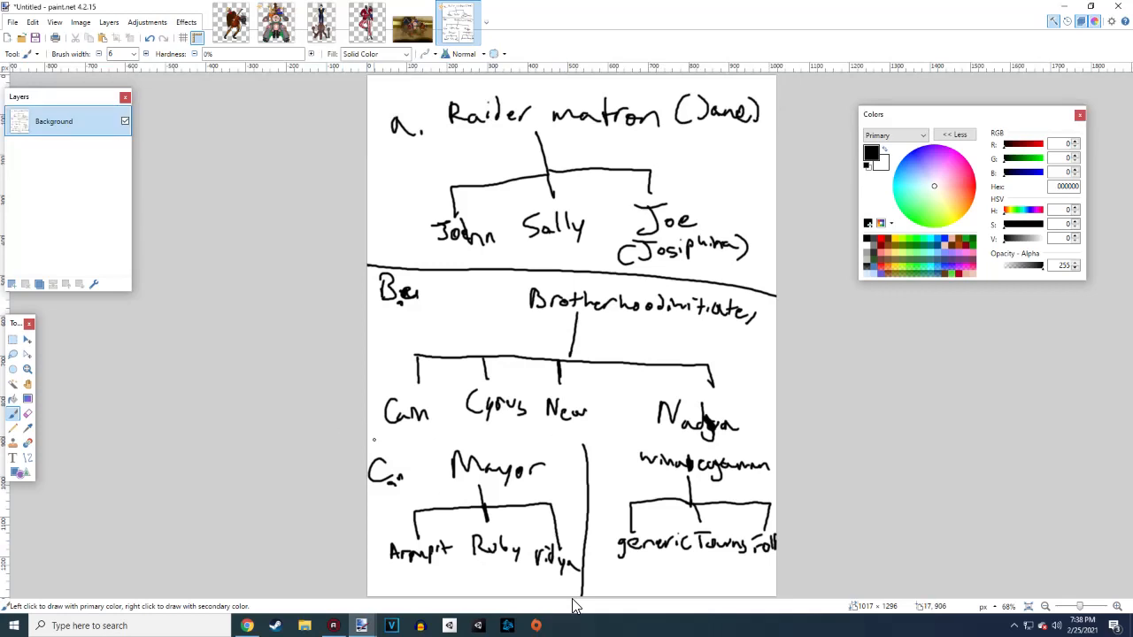
pyautogui.moveTo(367, 440)
pyautogui.mouseDown()
pyautogui.moveTo(446, 430)
pyautogui.moveTo(603, 444)
pyautogui.moveTo(773, 440)
pyautogui.mouseUp()
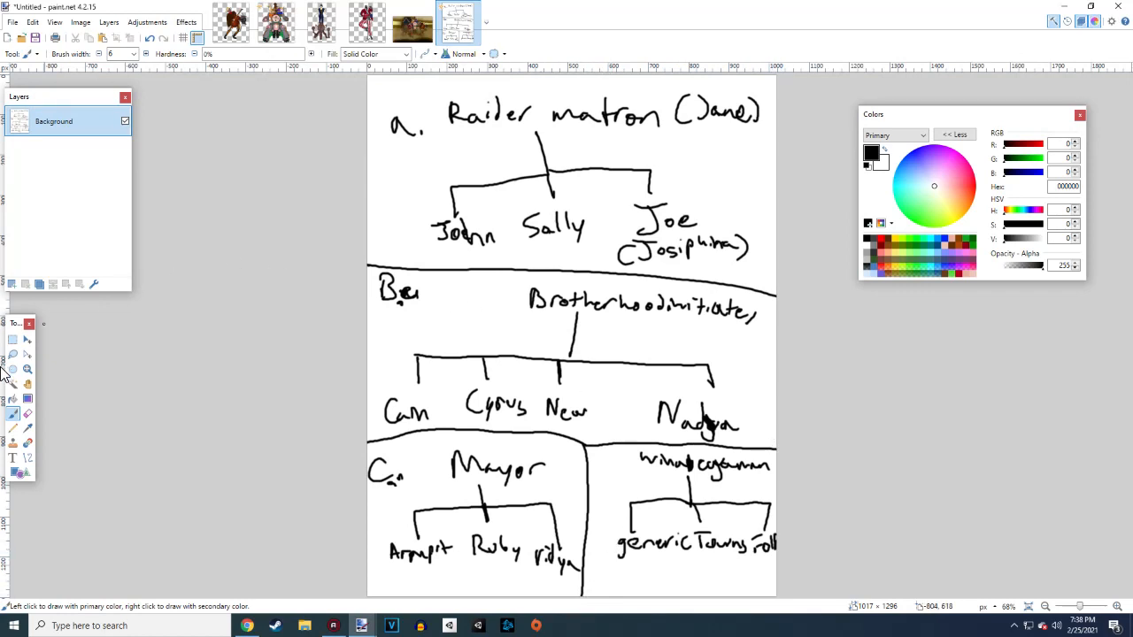
# Erase the stray scribble beside the section B label
pyautogui.click(27, 413)
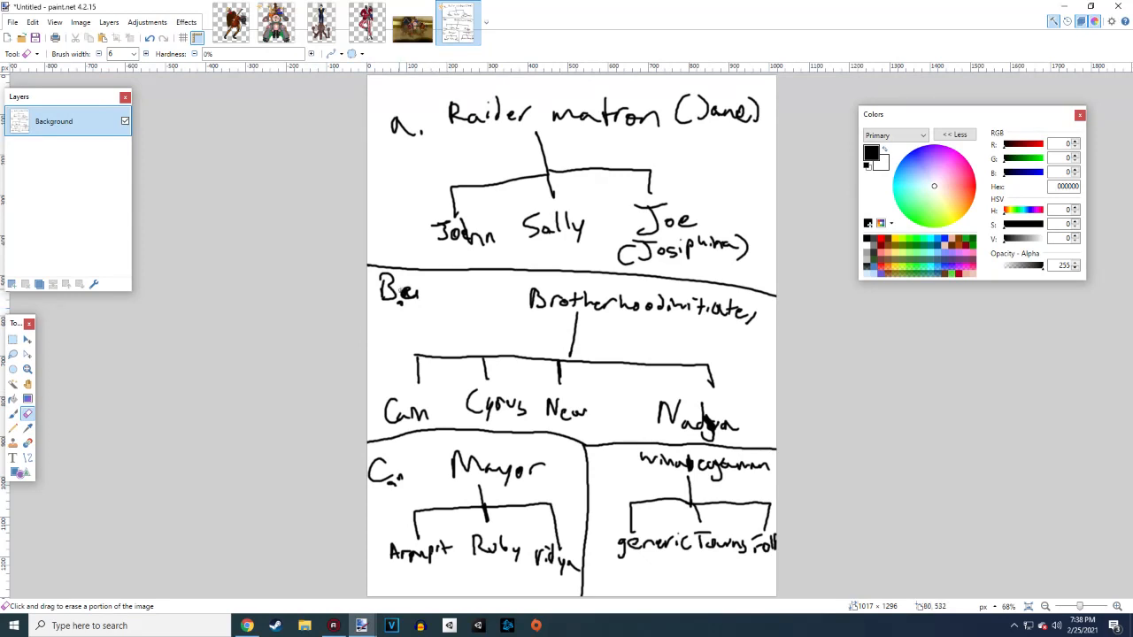
pyautogui.moveTo(399, 294); pyautogui.dragTo(404, 285)
pyautogui.hotkey('ctrl', 'z')
# Turn the mark ending "Brotherhood initiate" into an "s" with the paintbrush and handwrite "Richard" beneath "Mayor"
pyautogui.click(12, 413)
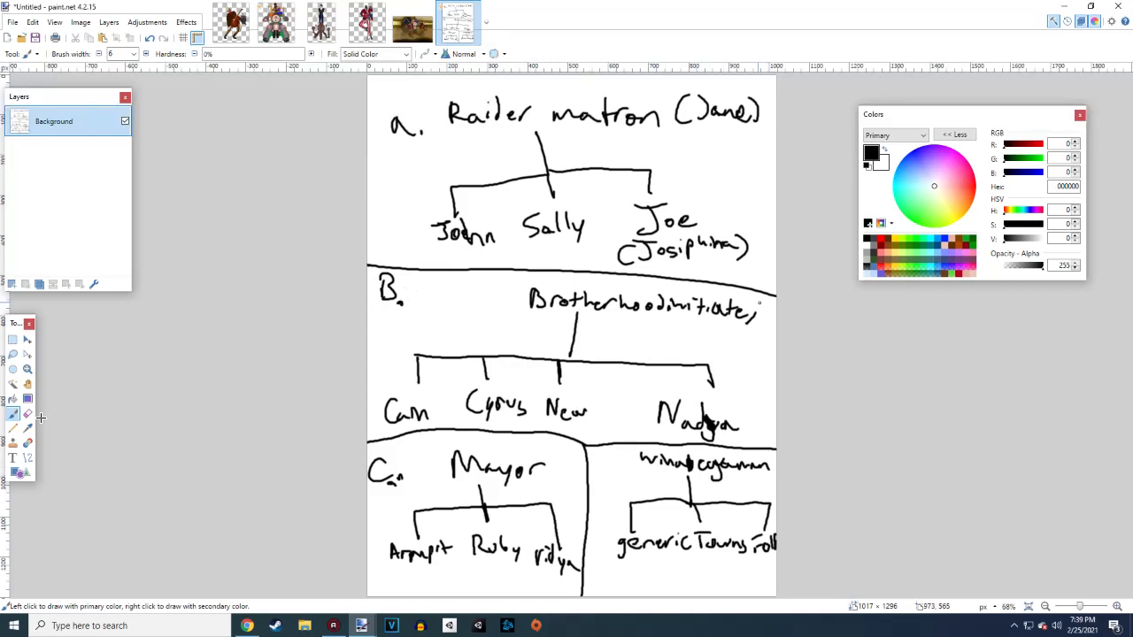
pyautogui.moveTo(754, 305); pyautogui.dragTo(743, 323)
pyautogui.moveTo(492, 478); pyautogui.dragTo(492, 489)
pyautogui.moveTo(491, 479); pyautogui.dragTo(502, 488)
pyautogui.moveTo(503, 483); pyautogui.dragTo(538, 492)
pyautogui.moveTo(539, 485); pyautogui.dragTo(550, 492)
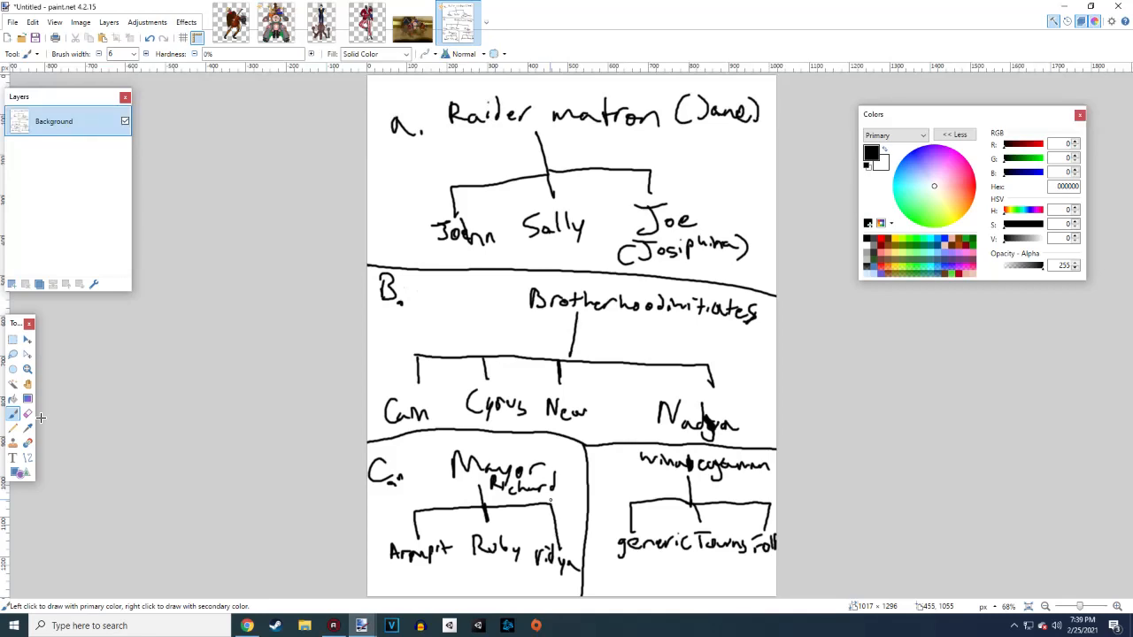
# Switch to Chrome, search Google for "fallout bos" and show all result types instead of images
pyautogui.click(247, 625)
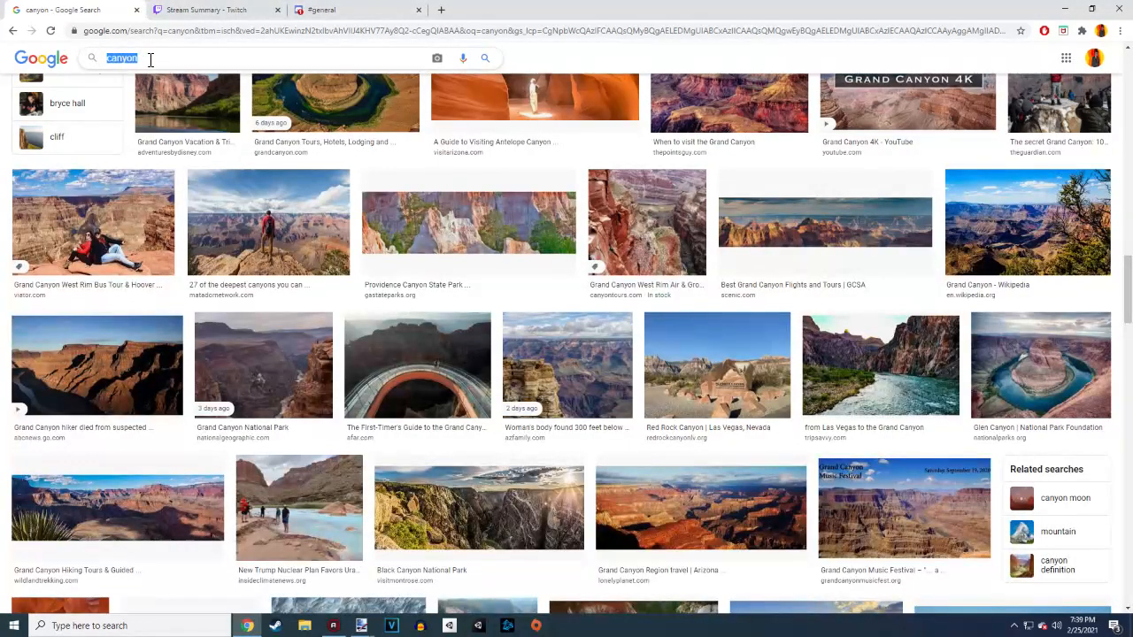
pyautogui.write('boi')
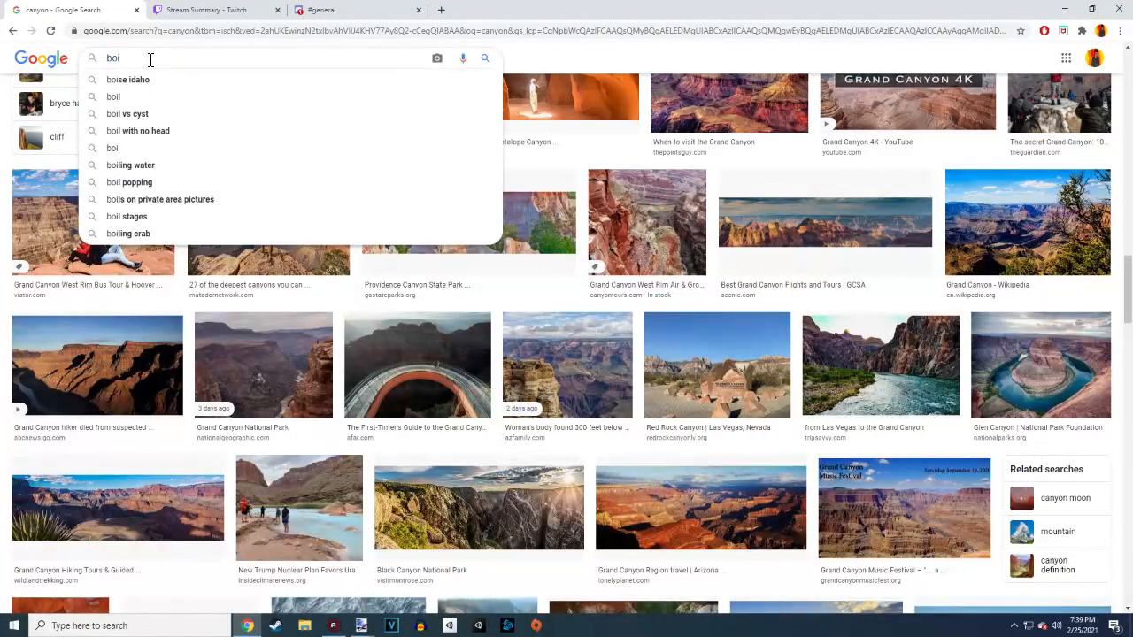
pyautogui.press('BackSpace')
pyautogui.press('BackSpace')
pyautogui.press('BackSpace')
pyautogui.write('fa')
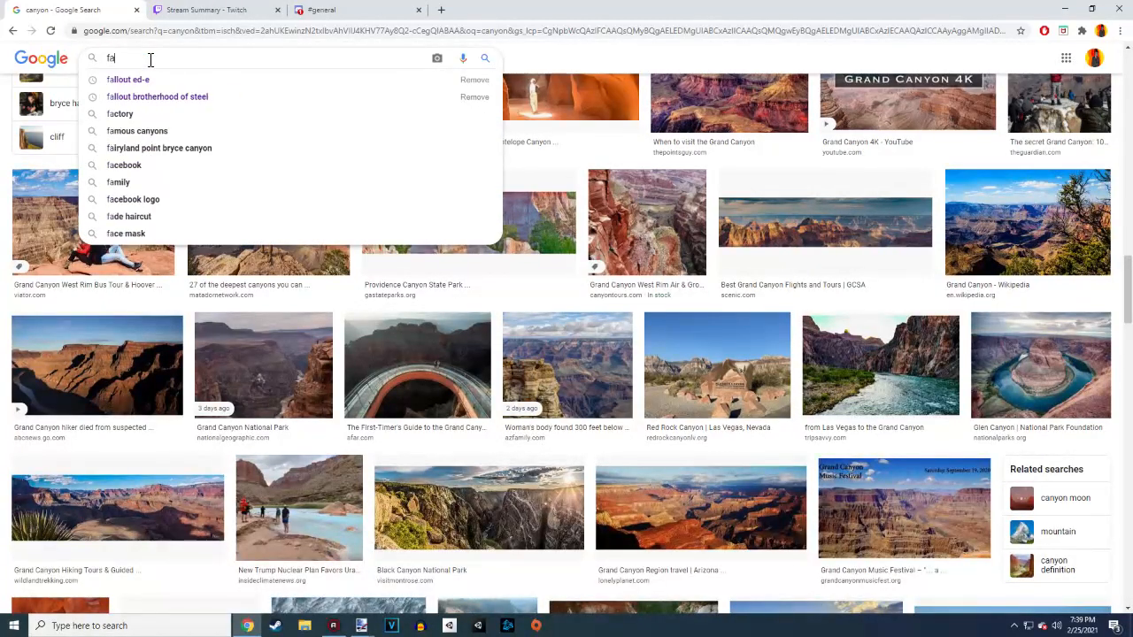
pyautogui.write('llout bos')
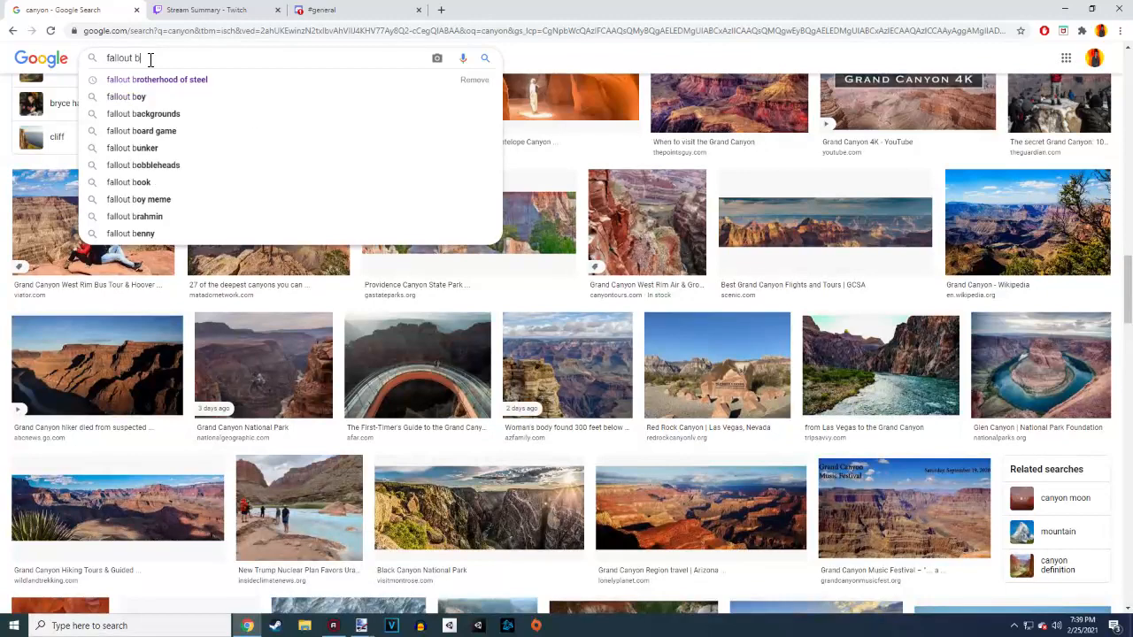
pyautogui.press('Return')
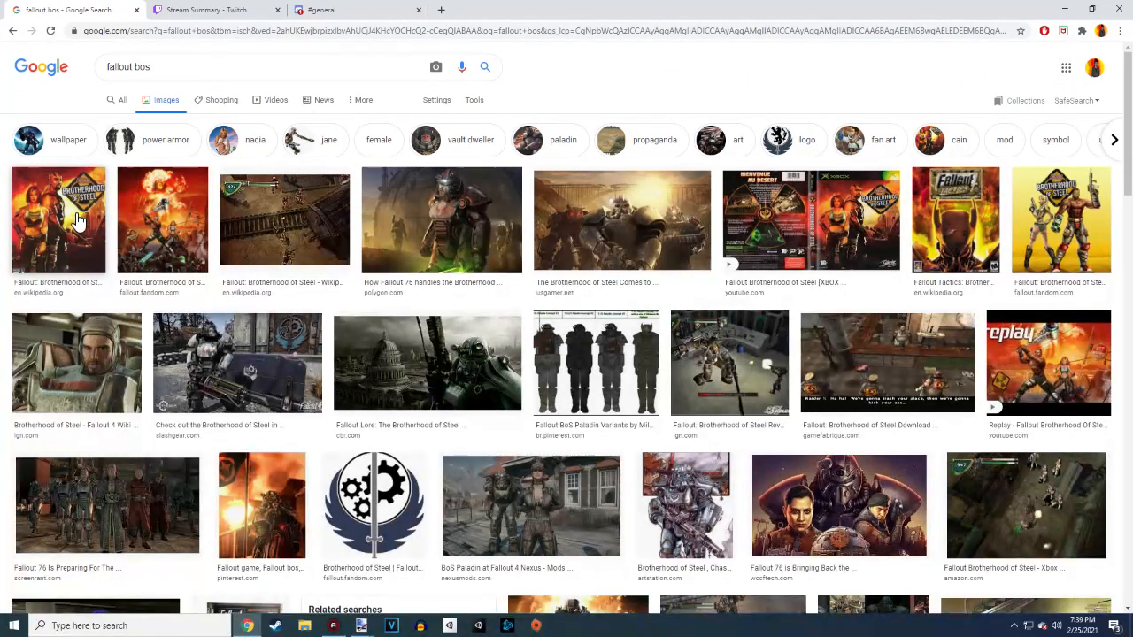
pyautogui.click(123, 100)
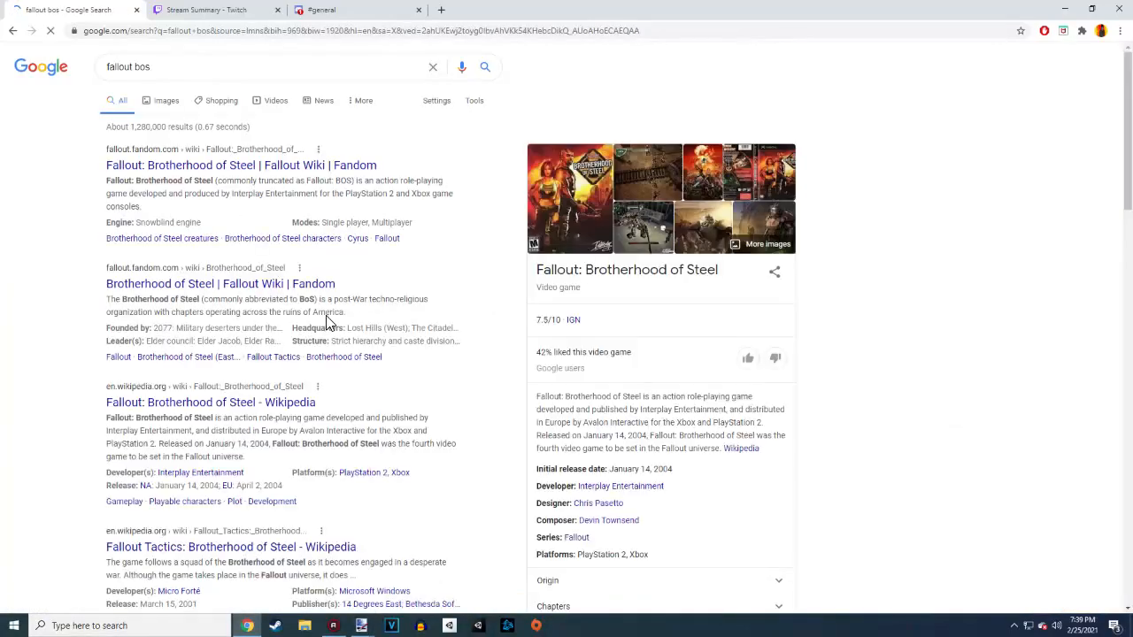
# Open the Fallout Wiki article on Fallout: Brotherhood of Steel and check the initiates' names in its Story section
pyautogui.click(186, 166)
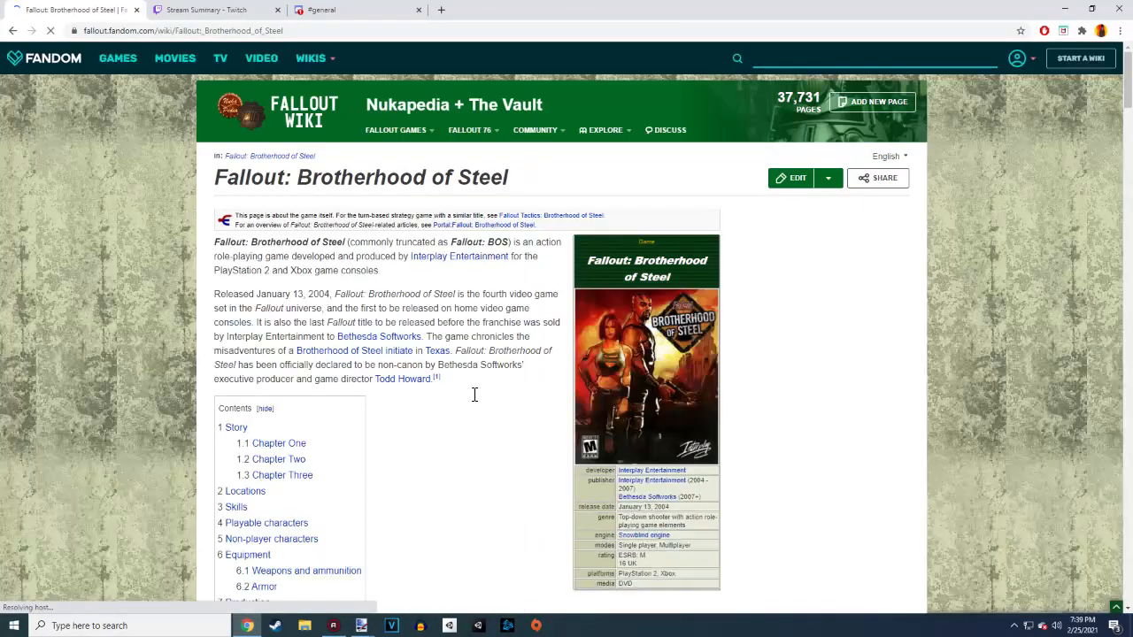
pyautogui.scroll(-7, 470, 392)
pyautogui.scroll(-3, 505, 381)
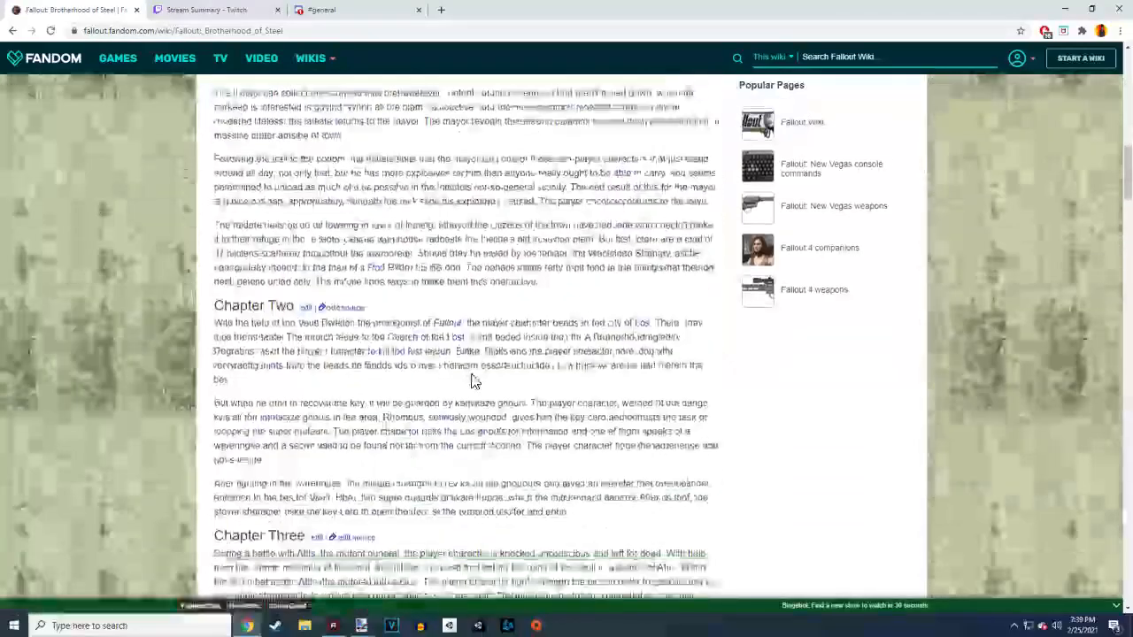
pyautogui.scroll(3, 504, 379)
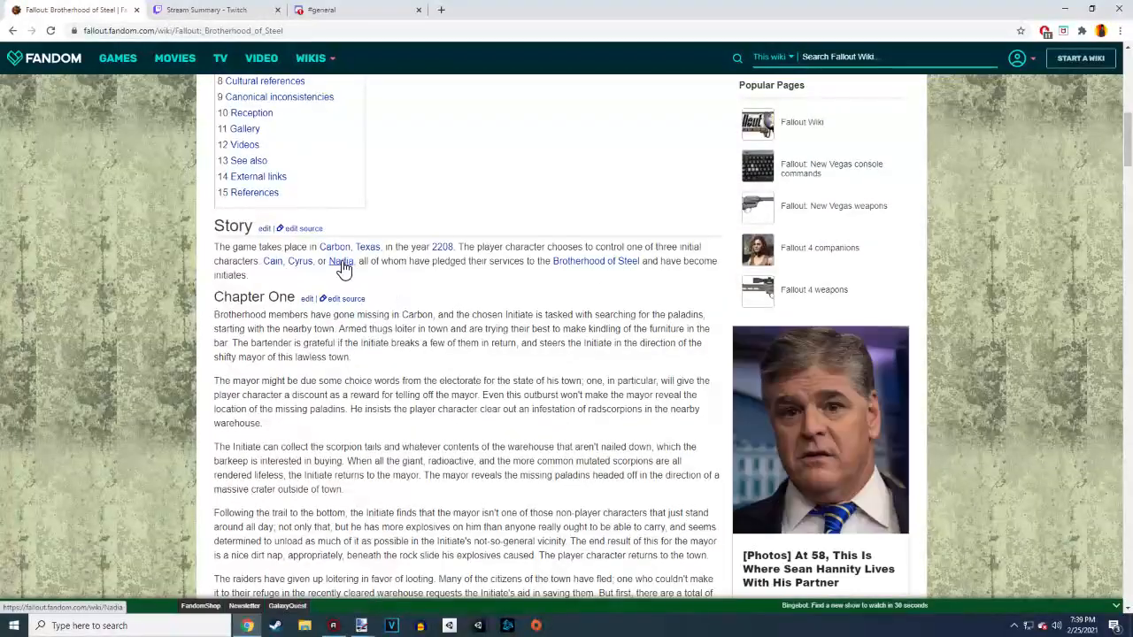
# Switch to paint.net and paint out the "y" in "Nadya" in white with a 17-wide paintbrush at 100% hardness
pyautogui.click(364, 627)
pyautogui.click(557, 580)
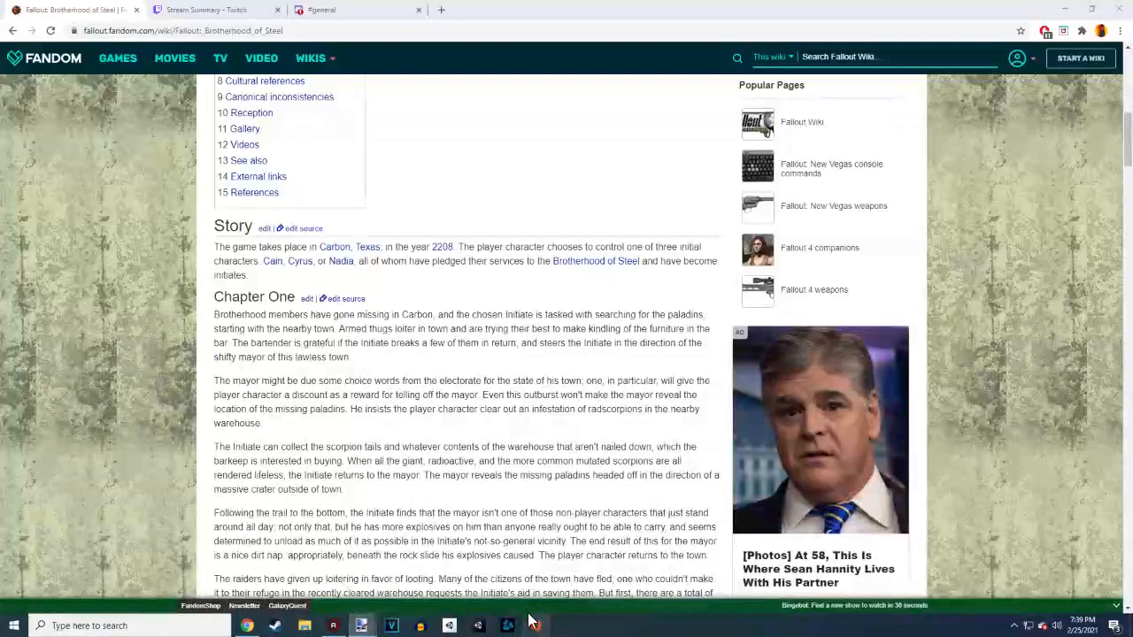
pyautogui.click(361, 625)
pyautogui.click(554, 576)
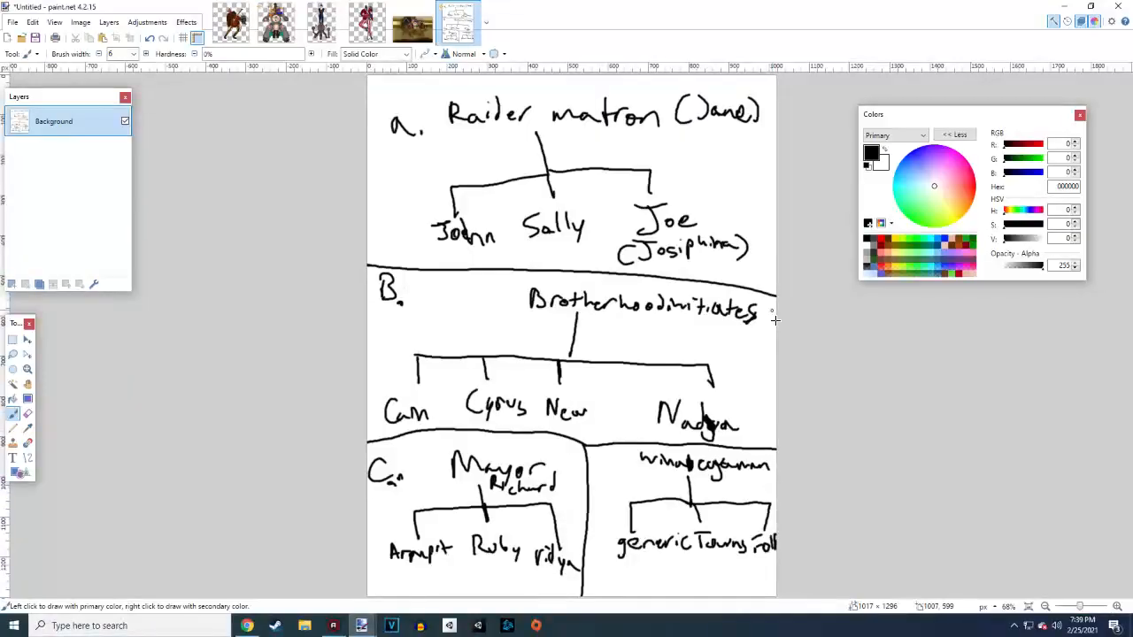
pyautogui.click(27, 415)
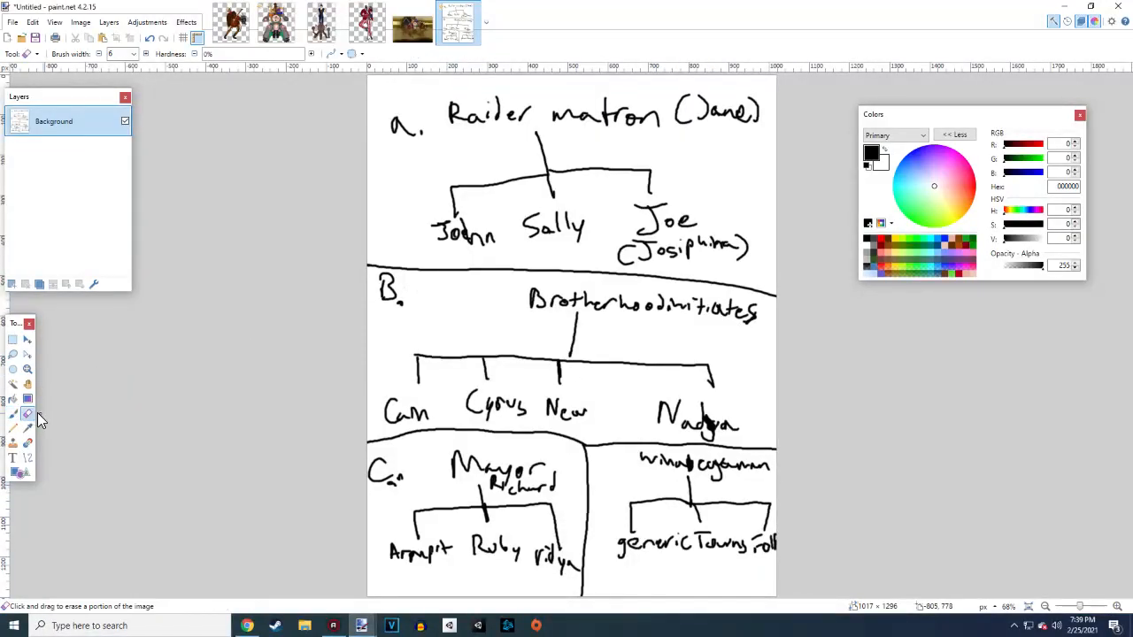
pyautogui.click(14, 413)
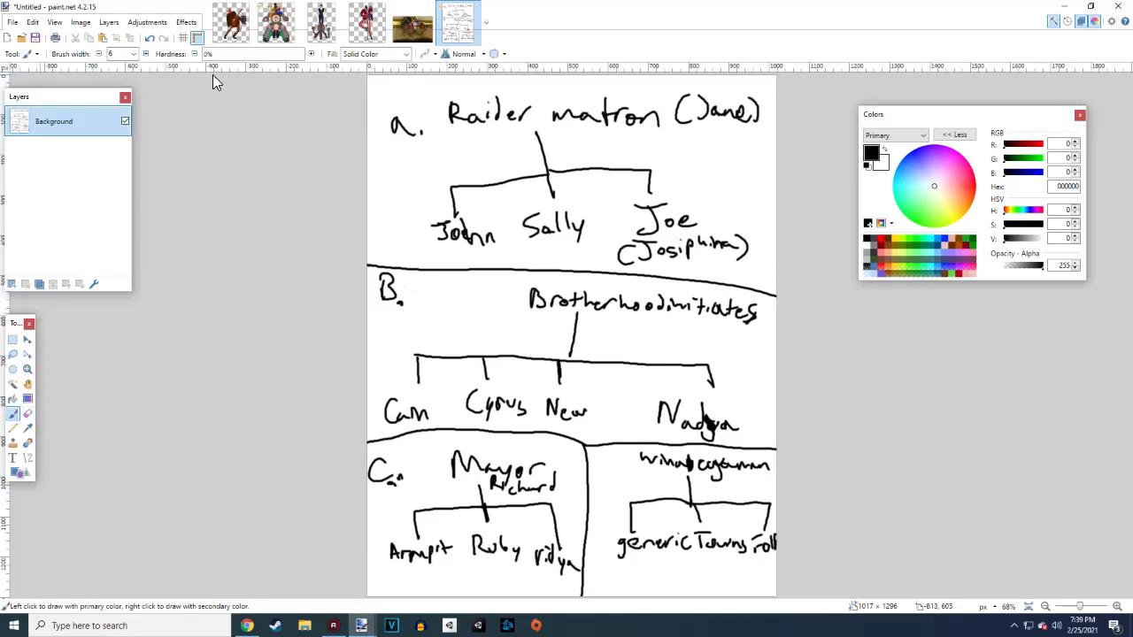
pyautogui.click(147, 54)
pyautogui.click(147, 55)
pyautogui.click(147, 54)
pyautogui.click(146, 54)
pyautogui.click(147, 55)
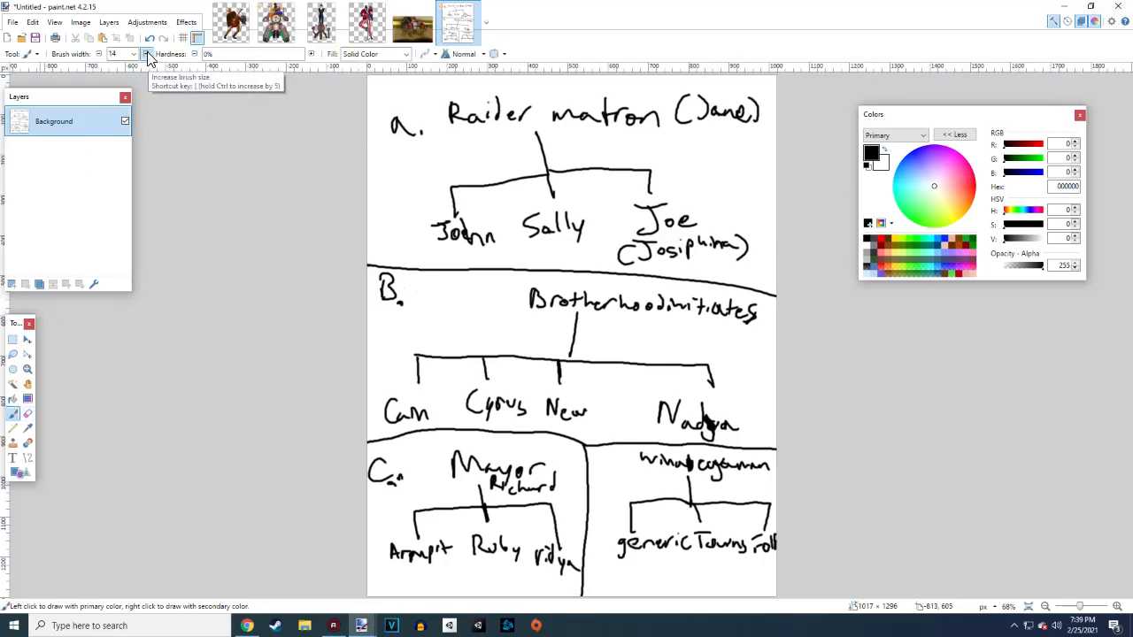
pyautogui.click(147, 54)
pyautogui.click(147, 55)
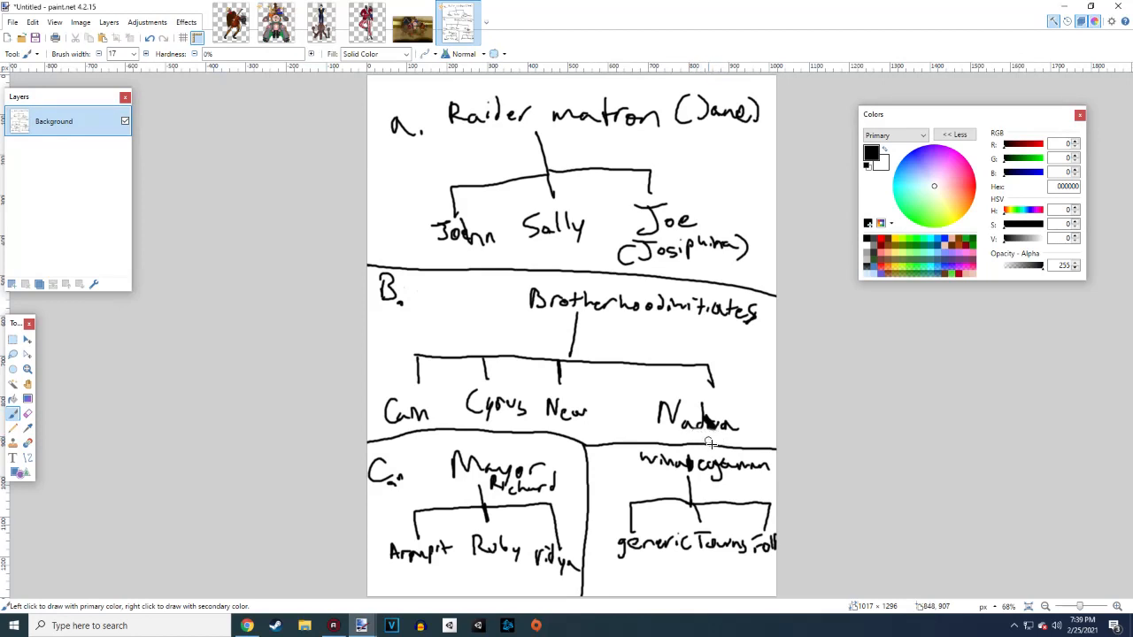
pyautogui.click(299, 54)
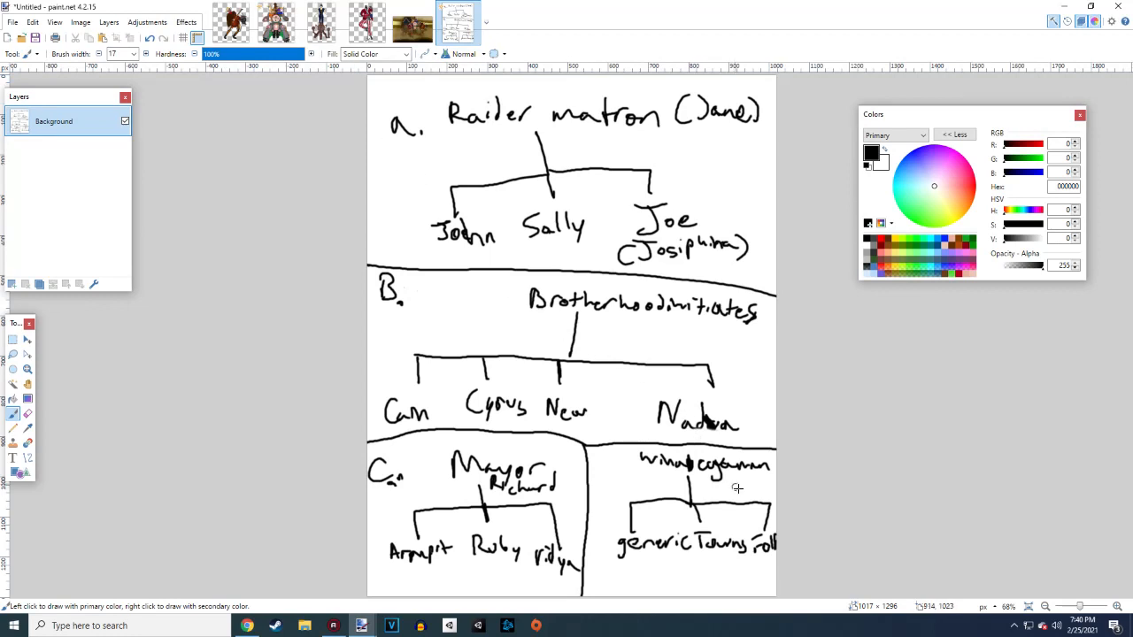
pyautogui.moveTo(723, 439)
pyautogui.mouseDown()
pyautogui.moveTo(708, 409)
pyautogui.moveTo(731, 487)
pyautogui.moveTo(718, 435)
pyautogui.mouseUp()
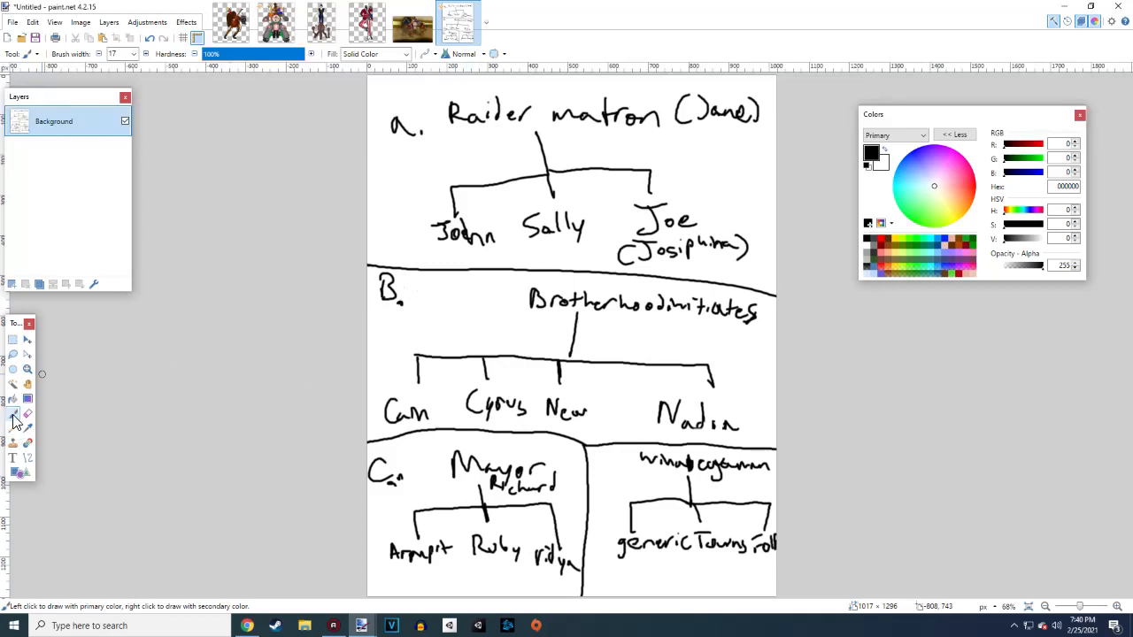
# Reduce the brush width to 6 and paint an "i" in the gap so the name reads "Nadia"
pyautogui.click(99, 54)
pyautogui.click(99, 54)
pyautogui.click(100, 54)
pyautogui.click(99, 54)
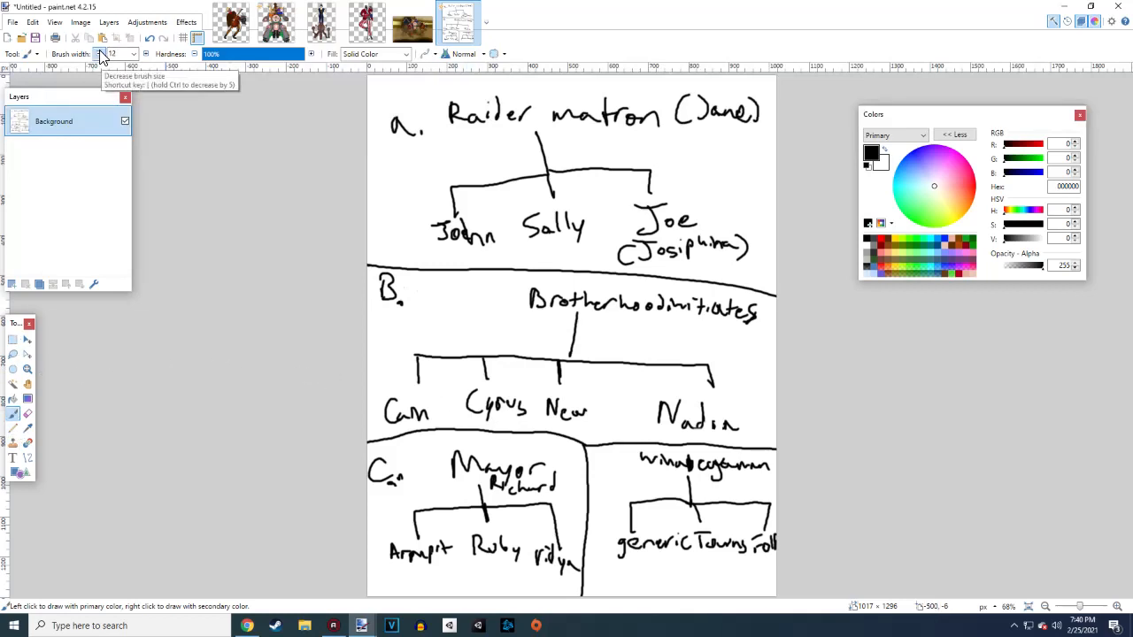
pyautogui.click(99, 54)
pyautogui.click(99, 54)
pyautogui.click(99, 54)
pyautogui.click(99, 54)
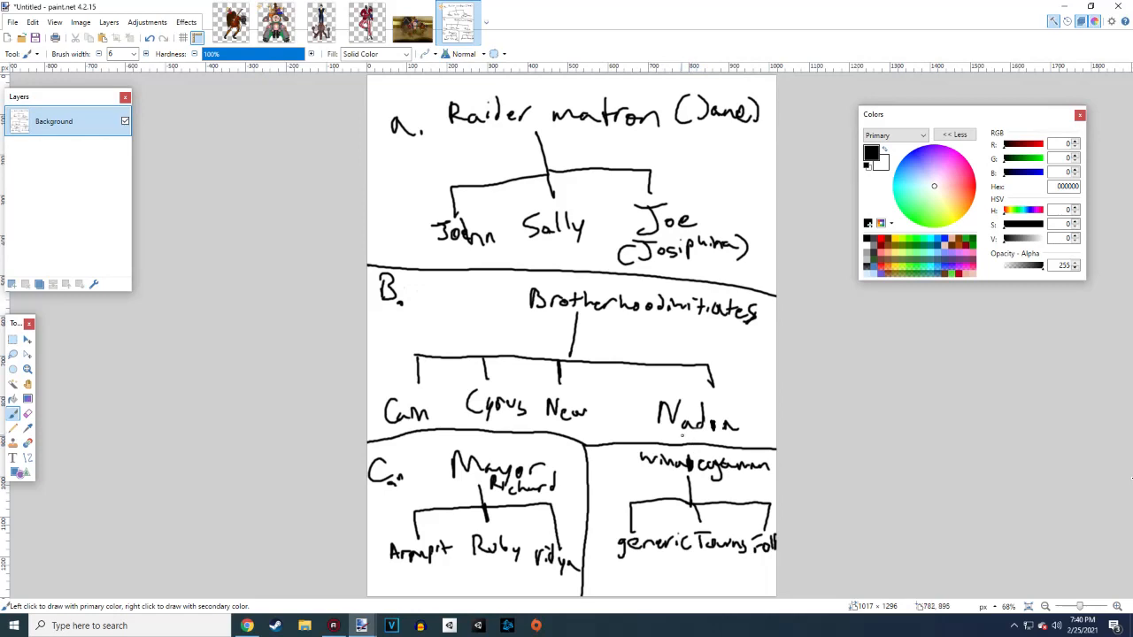
pyautogui.moveTo(712, 421)
pyautogui.mouseDown()
pyautogui.moveTo(713, 410)
pyautogui.moveTo(734, 433)
pyautogui.mouseUp()
# Look over the band group shot and the Plumbum Falati 1 image, and return to the character tree drawing
pyautogui.click(419, 31)
pyautogui.scroll(2, 573, 318)
pyautogui.scroll(-4, 588, 331)
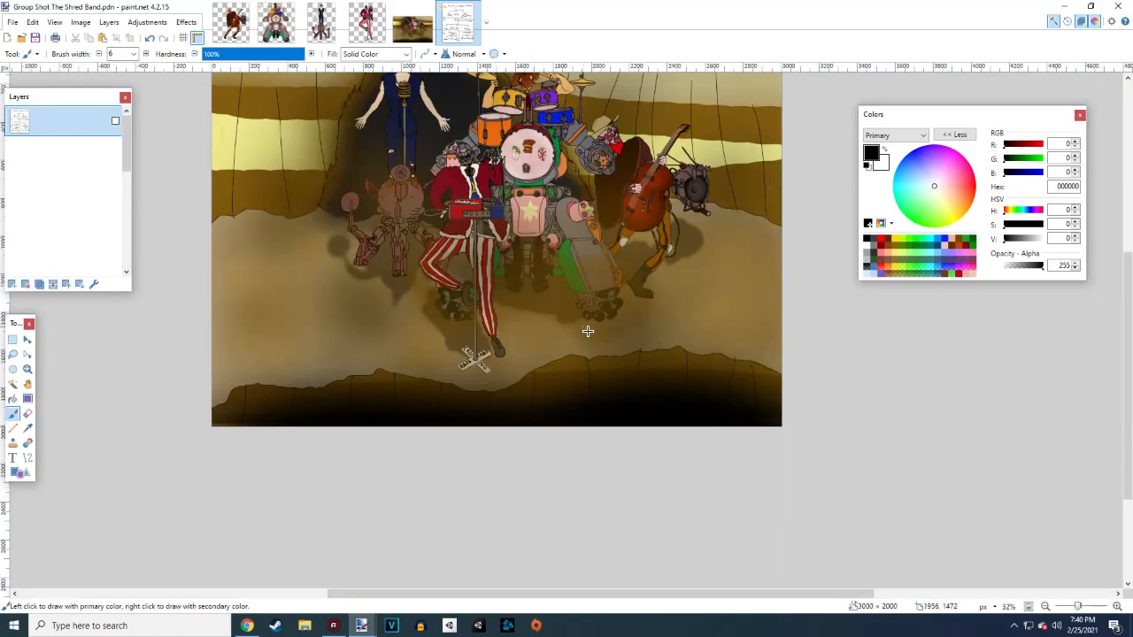
pyautogui.scroll(3, 607, 341)
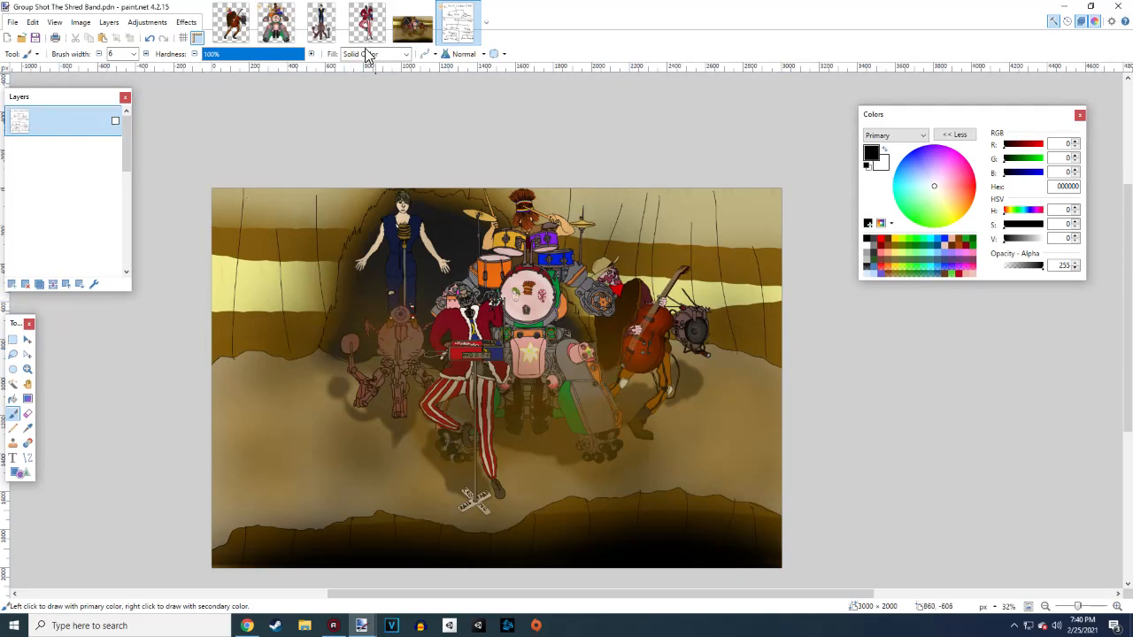
pyautogui.click(236, 27)
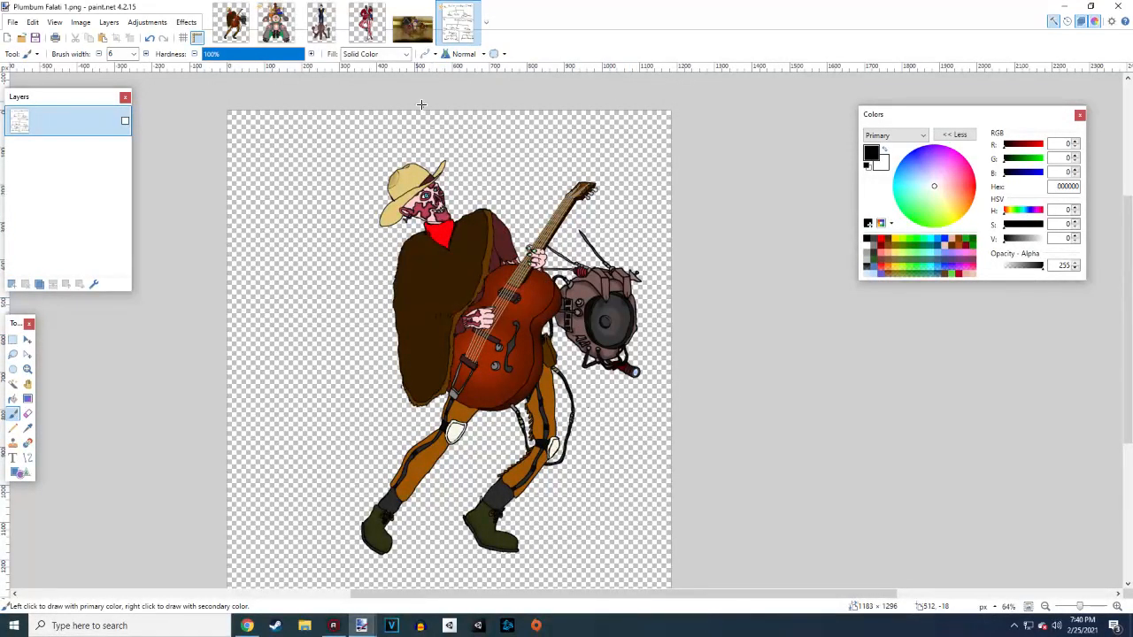
pyautogui.click(405, 30)
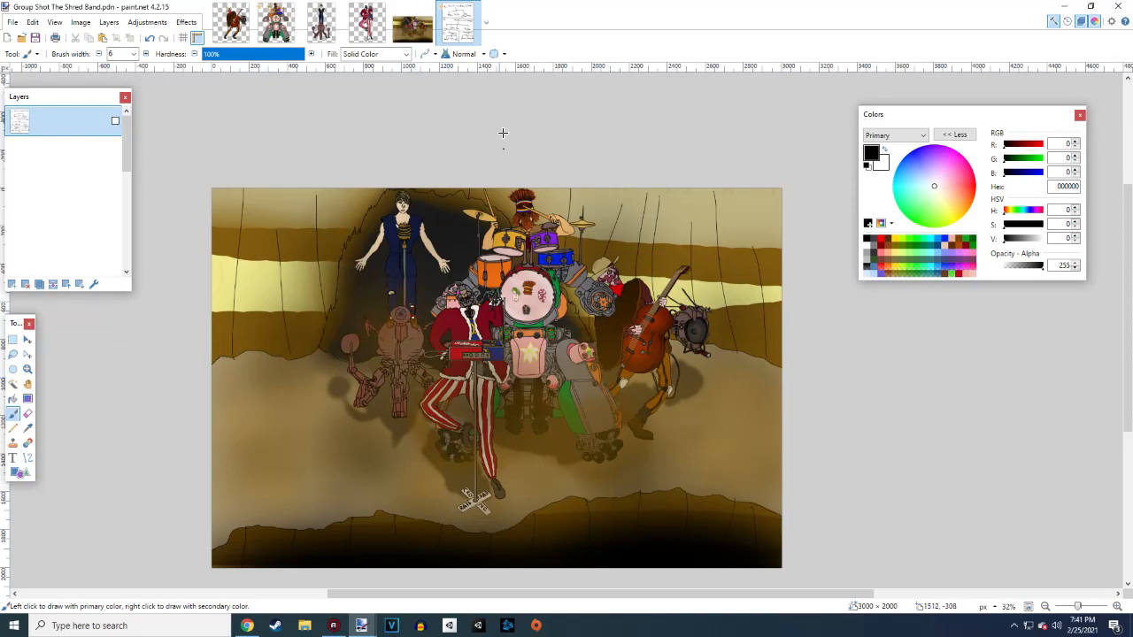
pyautogui.click(458, 23)
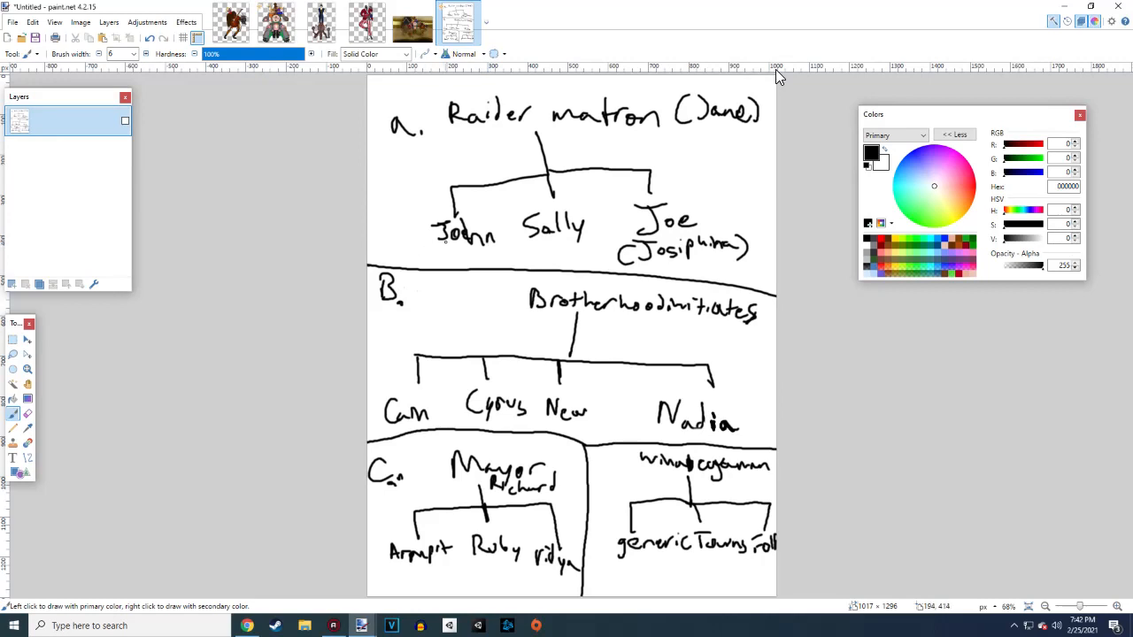
# Handwrite "(Manager)" beneath "John" in section a
pyautogui.moveTo(425, 245)
pyautogui.mouseDown()
pyautogui.moveTo(414, 245)
pyautogui.moveTo(422, 260)
pyautogui.mouseUp()
pyautogui.click(426, 263)
pyautogui.moveTo(423, 257)
pyautogui.mouseDown()
pyautogui.moveTo(490, 252)
pyautogui.moveTo(494, 264)
pyautogui.mouseUp()
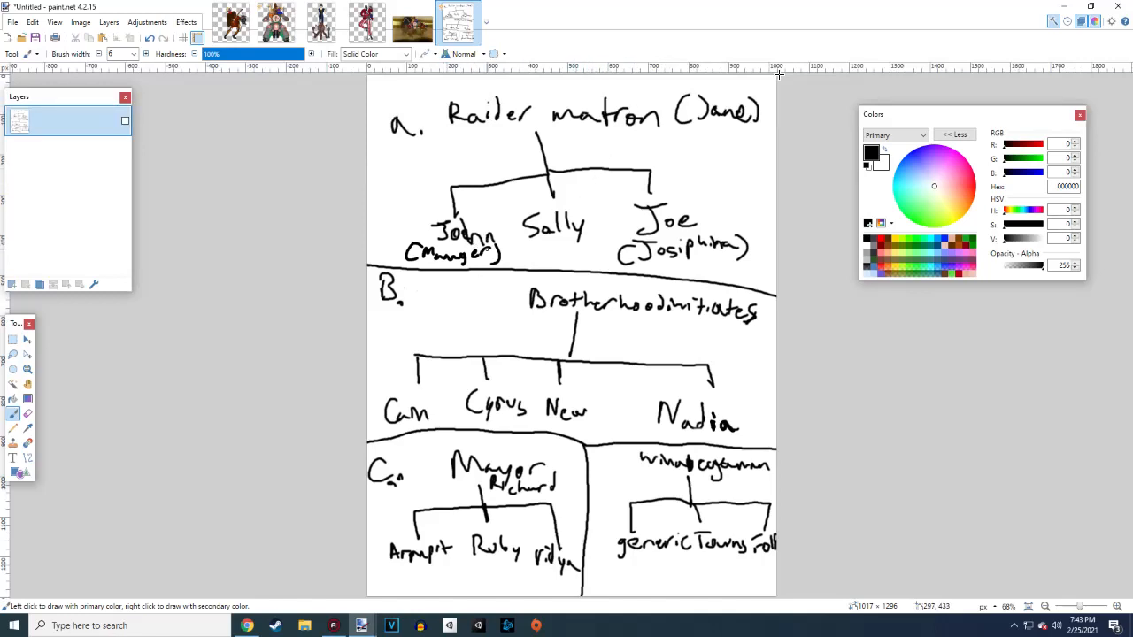
pyautogui.moveTo(493, 236); pyautogui.dragTo(496, 261)
# Handwrite "(enforcer)" beneath "Sally" in section a
pyautogui.moveTo(521, 244)
pyautogui.mouseDown()
pyautogui.moveTo(515, 262)
pyautogui.moveTo(538, 239)
pyautogui.mouseUp()
pyautogui.moveTo(528, 249)
pyautogui.mouseDown()
pyautogui.moveTo(553, 252)
pyautogui.moveTo(521, 260)
pyautogui.moveTo(571, 252)
pyautogui.mouseUp()
pyautogui.click(542, 252)
pyautogui.moveTo(574, 248); pyautogui.dragTo(579, 254)
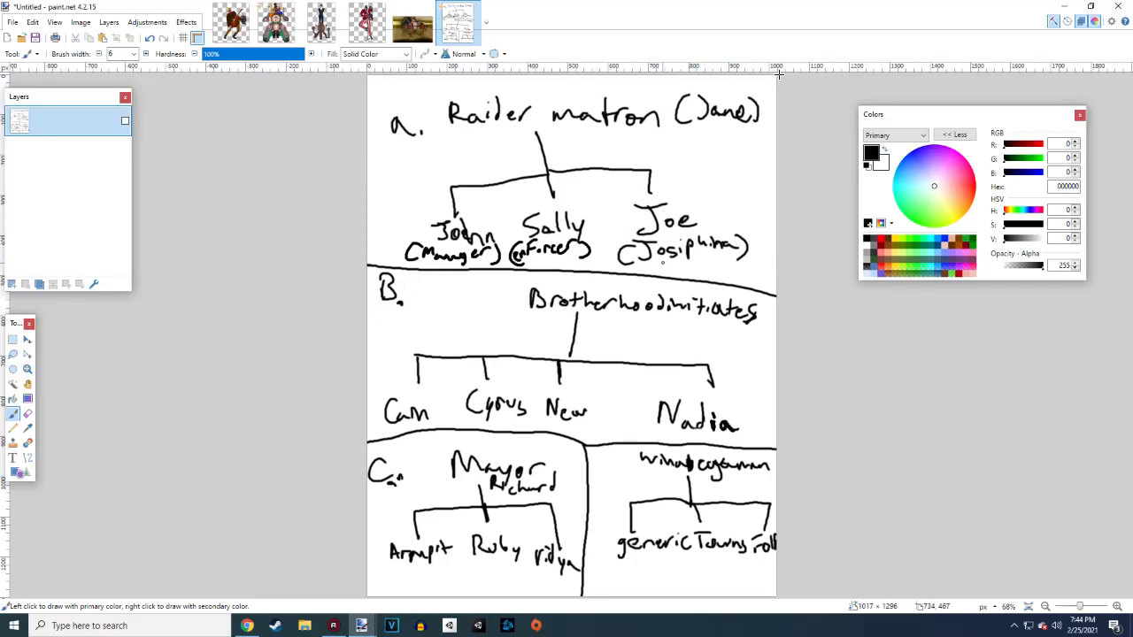
# Handwrite "(sniper)" beneath "(Josiphina)" and sketch a scoped rifle beside "Joe"
pyautogui.moveTo(661, 263)
pyautogui.mouseDown()
pyautogui.moveTo(672, 277)
pyautogui.moveTo(712, 266)
pyautogui.moveTo(742, 280)
pyautogui.mouseUp()
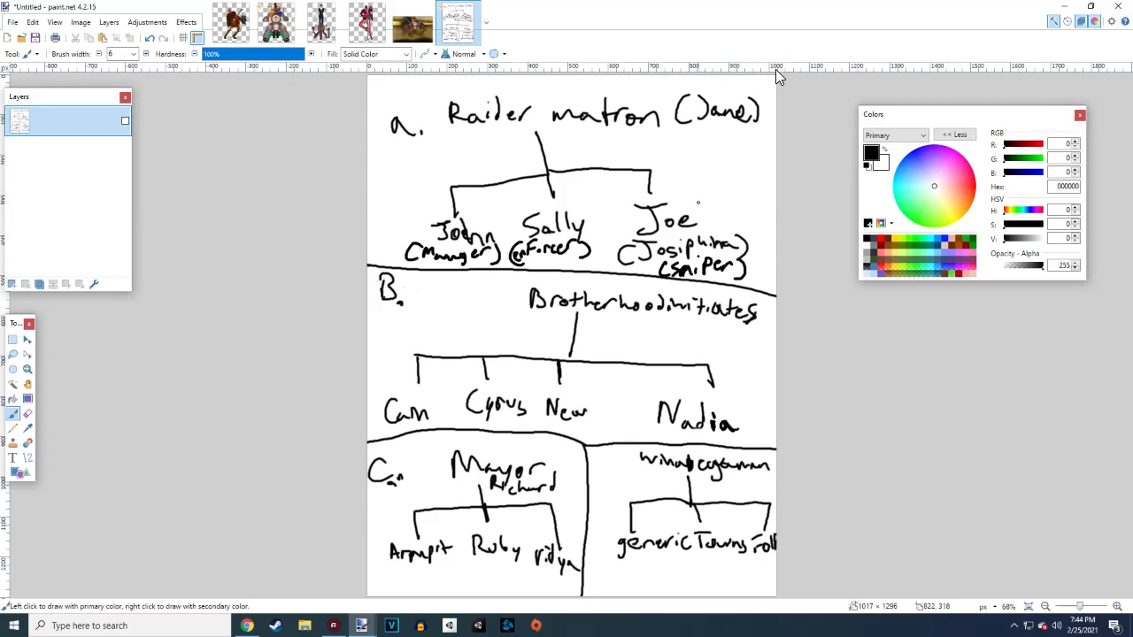
pyautogui.moveTo(701, 202)
pyautogui.mouseDown()
pyautogui.moveTo(712, 184)
pyautogui.moveTo(724, 193)
pyautogui.moveTo(700, 204)
pyautogui.moveTo(714, 216)
pyautogui.moveTo(749, 162)
pyautogui.moveTo(761, 168)
pyautogui.moveTo(702, 239)
pyautogui.moveTo(718, 244)
pyautogui.moveTo(713, 232)
pyautogui.mouseUp()
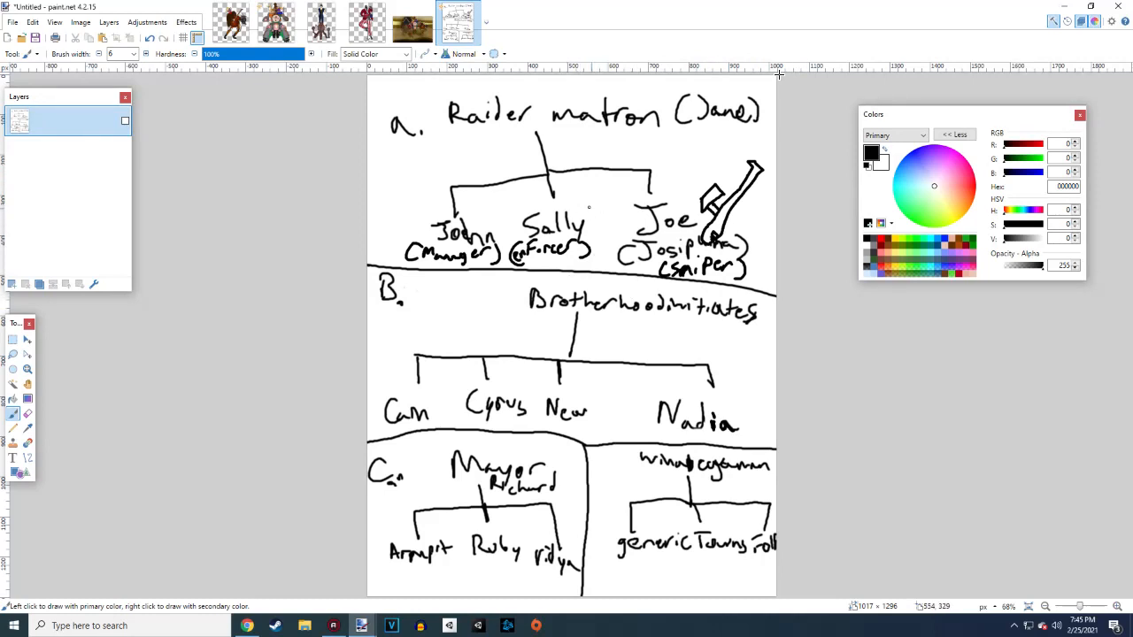
# Sketch a small outfit of jacket and trousers beside "Sally" and a small collar shape above "John"
pyautogui.moveTo(594, 231)
pyautogui.mouseDown()
pyautogui.moveTo(592, 248)
pyautogui.moveTo(600, 233)
pyautogui.moveTo(612, 249)
pyautogui.moveTo(610, 230)
pyautogui.moveTo(595, 228)
pyautogui.moveTo(610, 227)
pyautogui.moveTo(591, 215)
pyautogui.moveTo(606, 212)
pyautogui.moveTo(605, 237)
pyautogui.mouseUp()
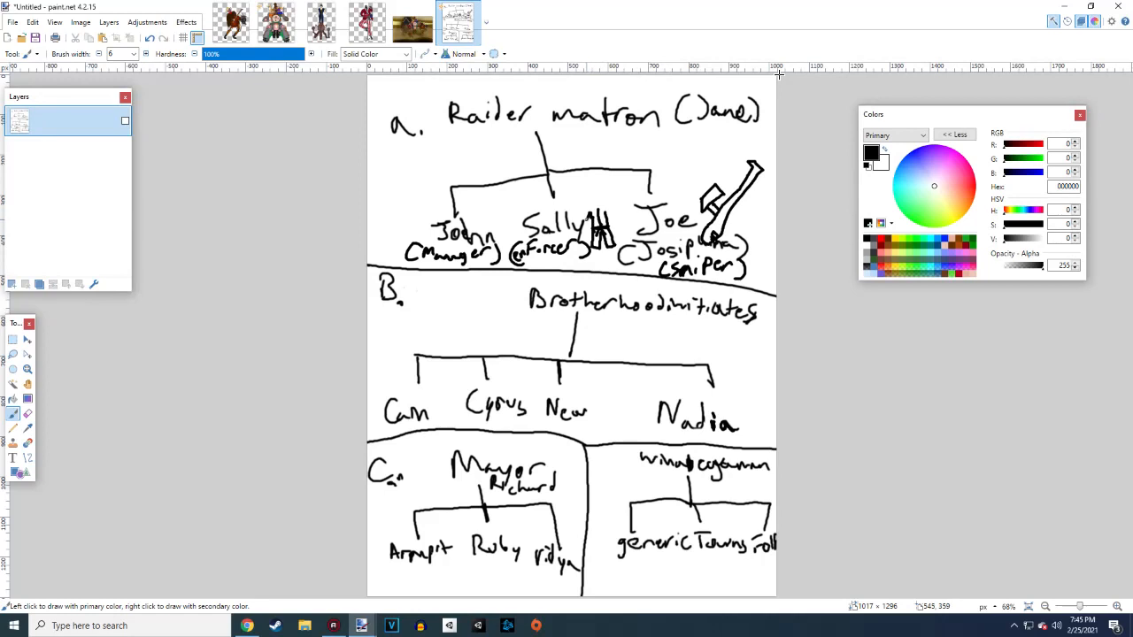
pyautogui.moveTo(586, 220)
pyautogui.mouseDown()
pyautogui.moveTo(584, 204)
pyautogui.moveTo(602, 201)
pyautogui.moveTo(607, 217)
pyautogui.mouseUp()
pyautogui.moveTo(477, 203)
pyautogui.mouseDown()
pyautogui.moveTo(479, 221)
pyautogui.moveTo(487, 214)
pyautogui.mouseUp()
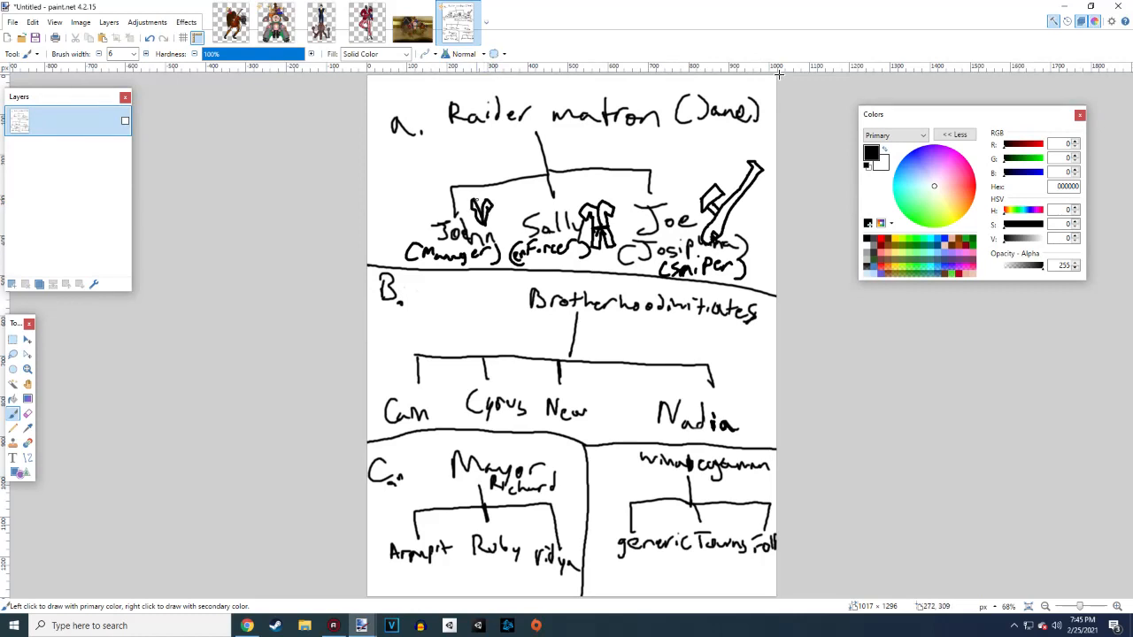
pyautogui.moveTo(476, 199); pyautogui.dragTo(482, 206)
# Switch to Chrome and open the Cain, Cyrus and Nadia links from the wiki article's Story section in new tabs
pyautogui.click(247, 626)
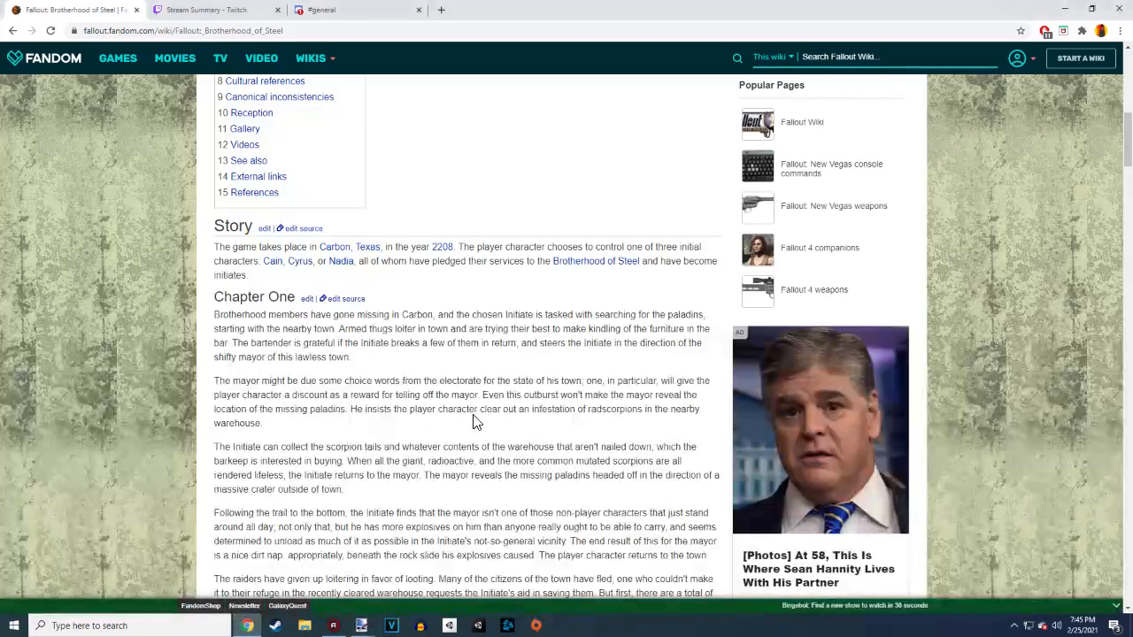
pyautogui.scroll(5, 508, 436)
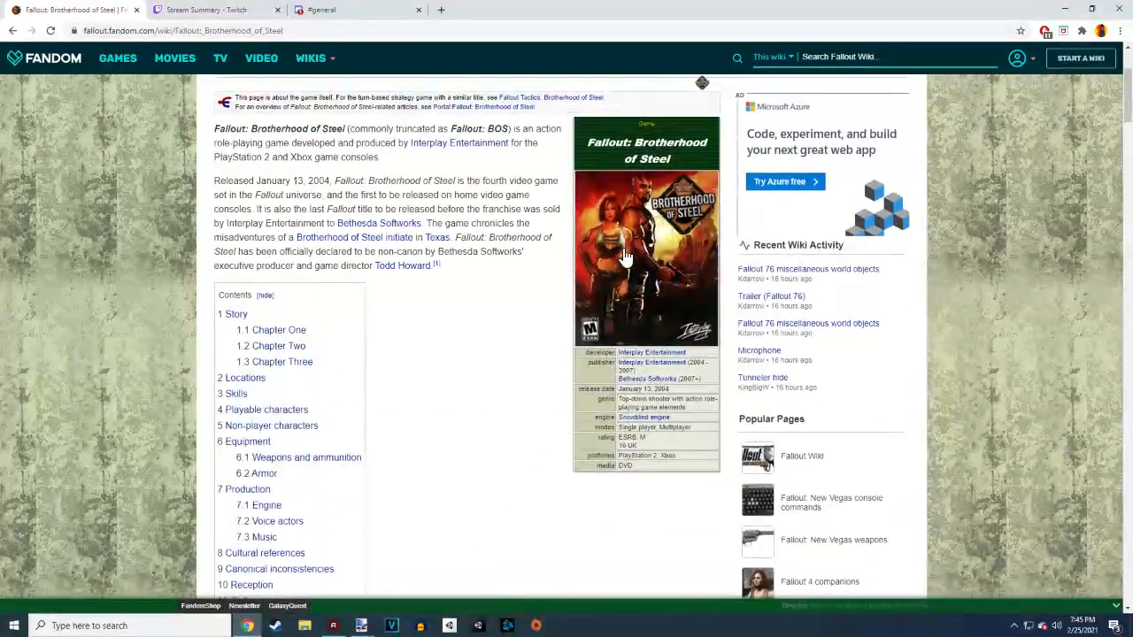
pyautogui.scroll(-10, 513, 405)
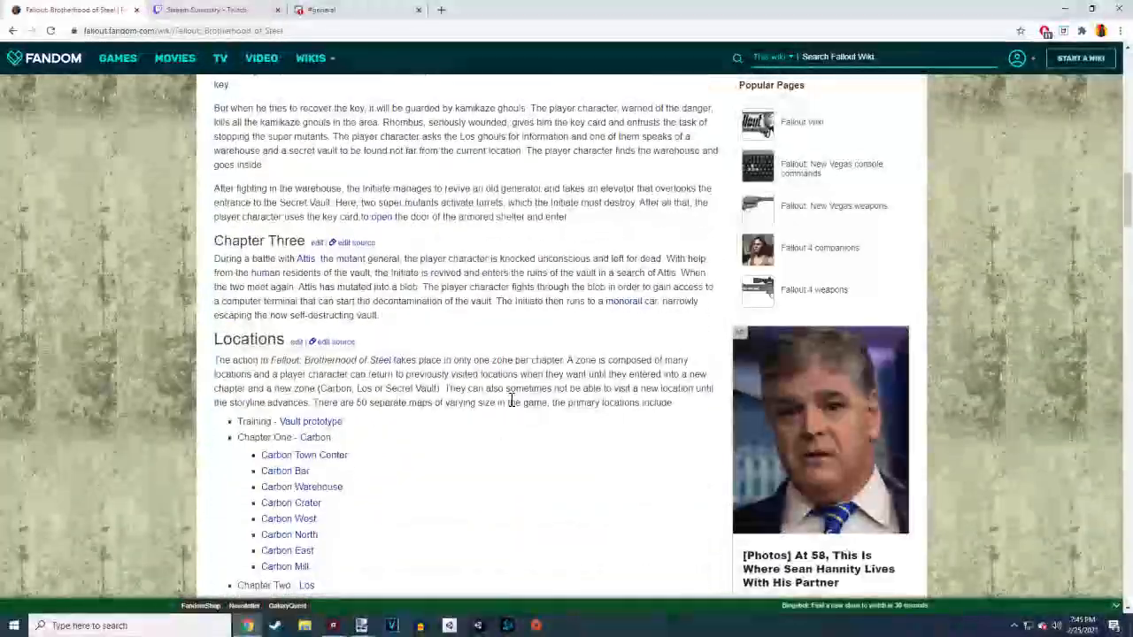
pyautogui.scroll(4, 510, 402)
pyautogui.scroll(3, 510, 403)
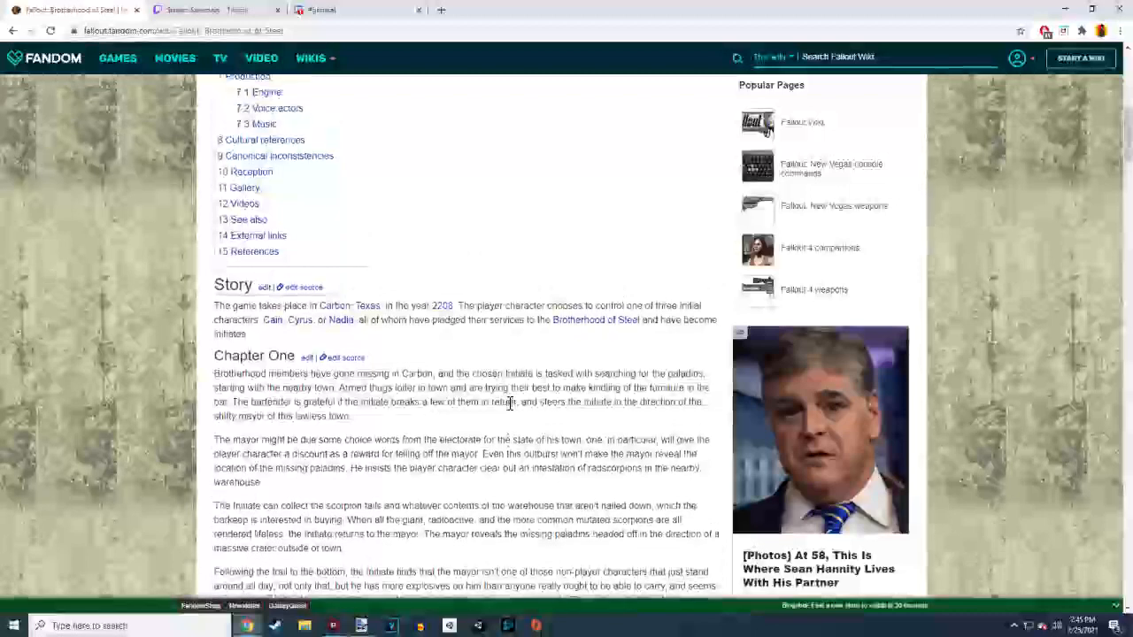
pyautogui.rightClick(285, 321)
pyautogui.click(301, 330)
pyautogui.rightClick(302, 320)
pyautogui.click(330, 328)
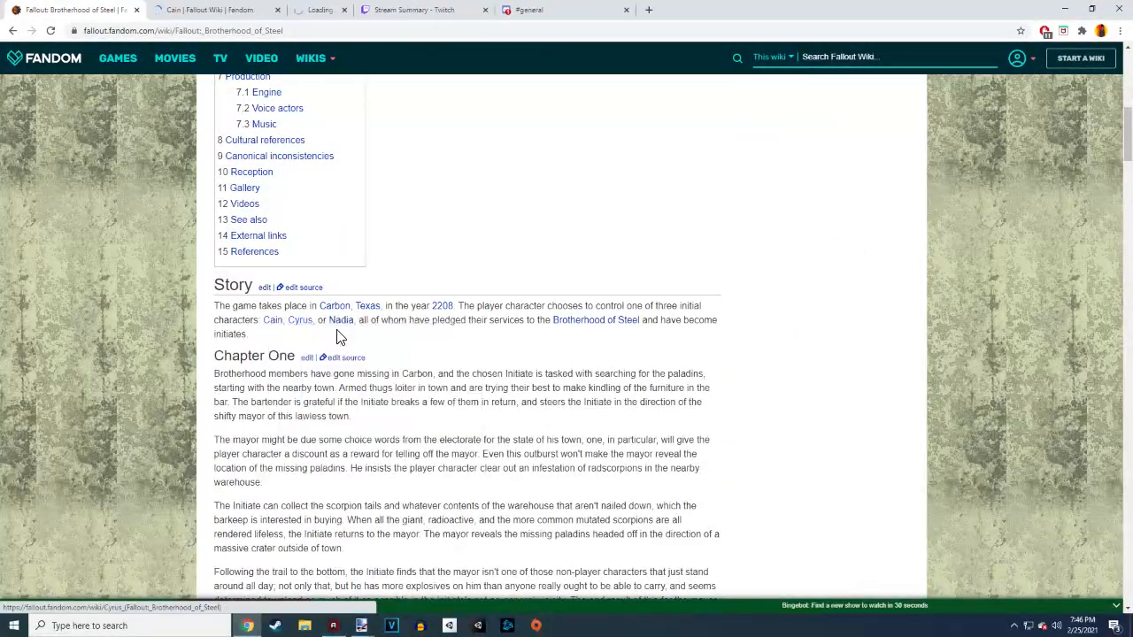
pyautogui.rightClick(342, 321)
pyautogui.click(391, 333)
# Bring up the Cain page, dismiss its newsletter pop-up and examine his portrait and background
pyautogui.click(354, 10)
pyautogui.click(213, 9)
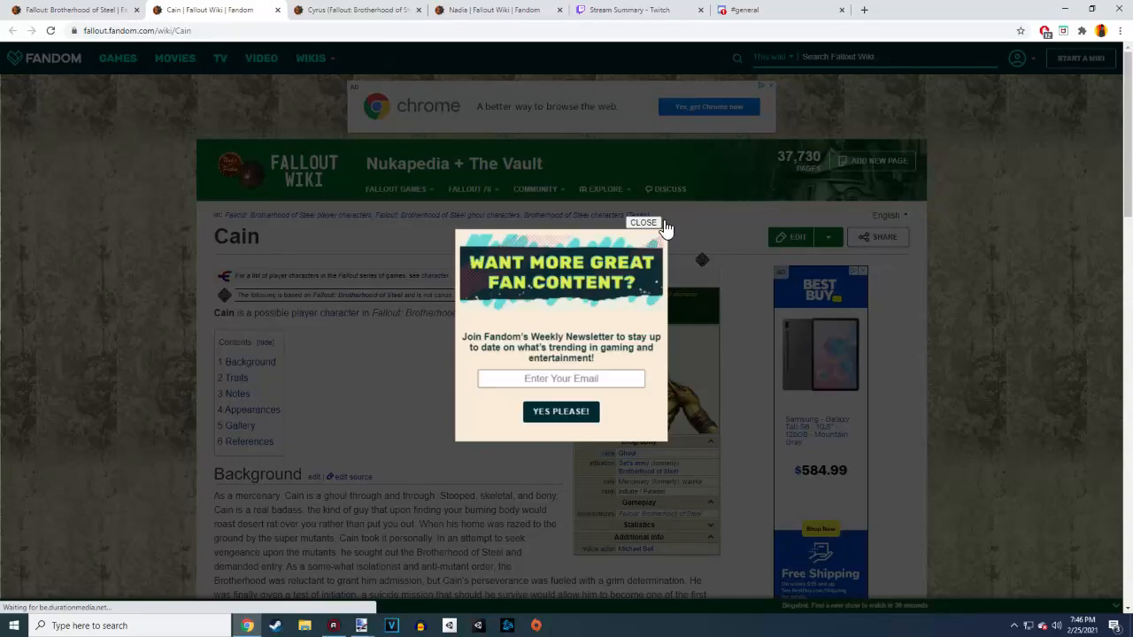
pyautogui.click(654, 224)
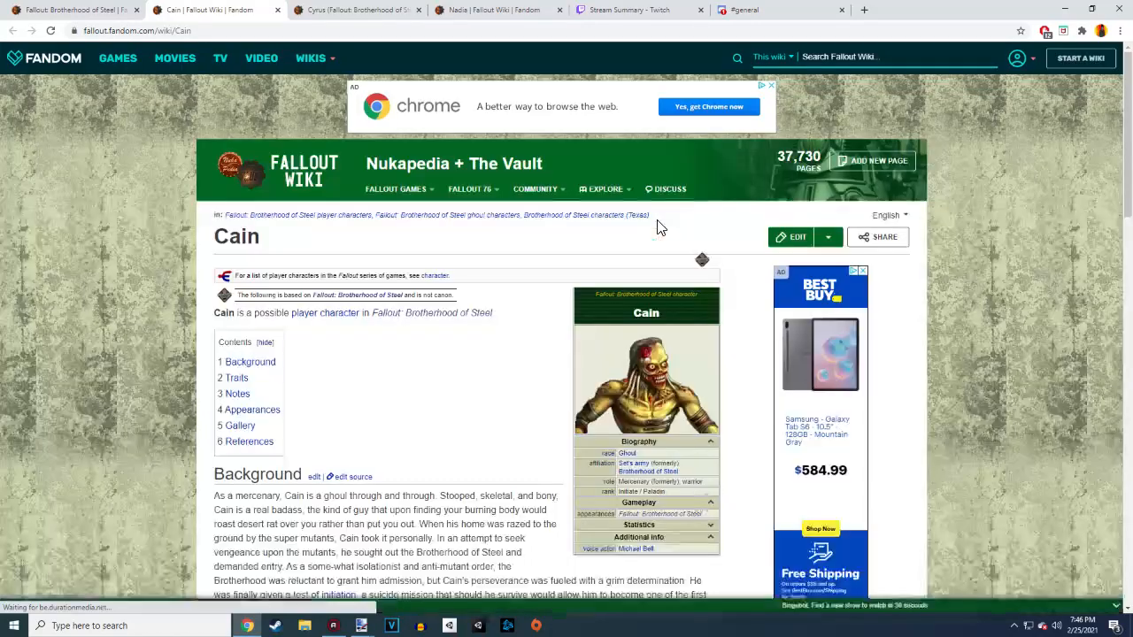
pyautogui.scroll(-2, 696, 390)
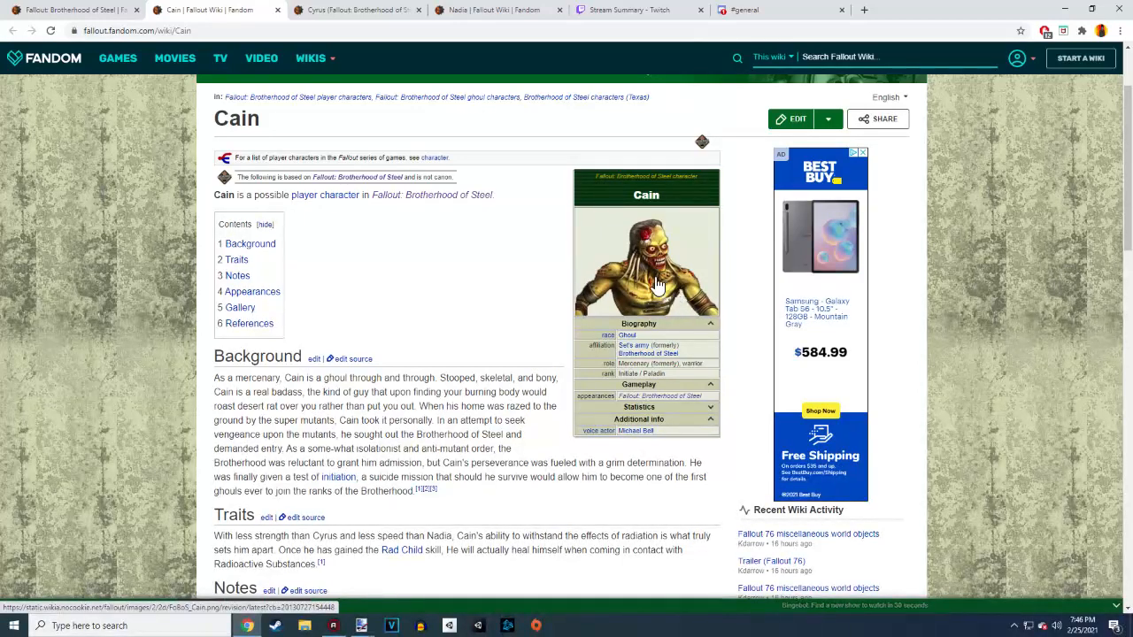
# Bring up the Nadia page, dismiss its newsletter pop-up and examine her portrait, background and traits
pyautogui.click(620, 9)
pyautogui.click(435, 8)
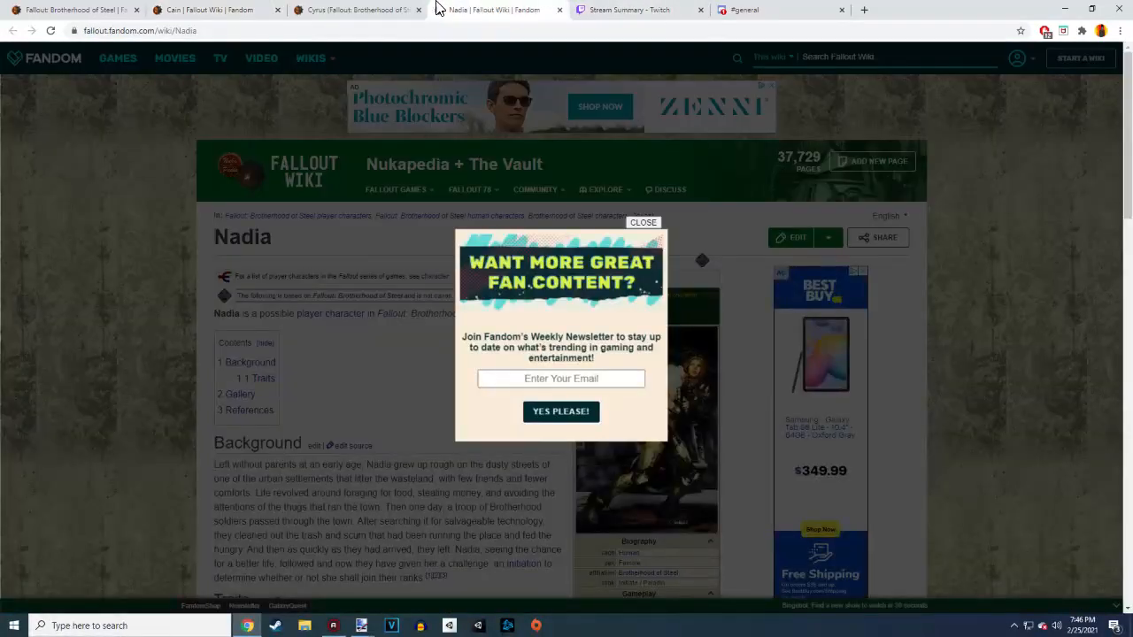
pyautogui.click(651, 222)
pyautogui.scroll(-2, 619, 354)
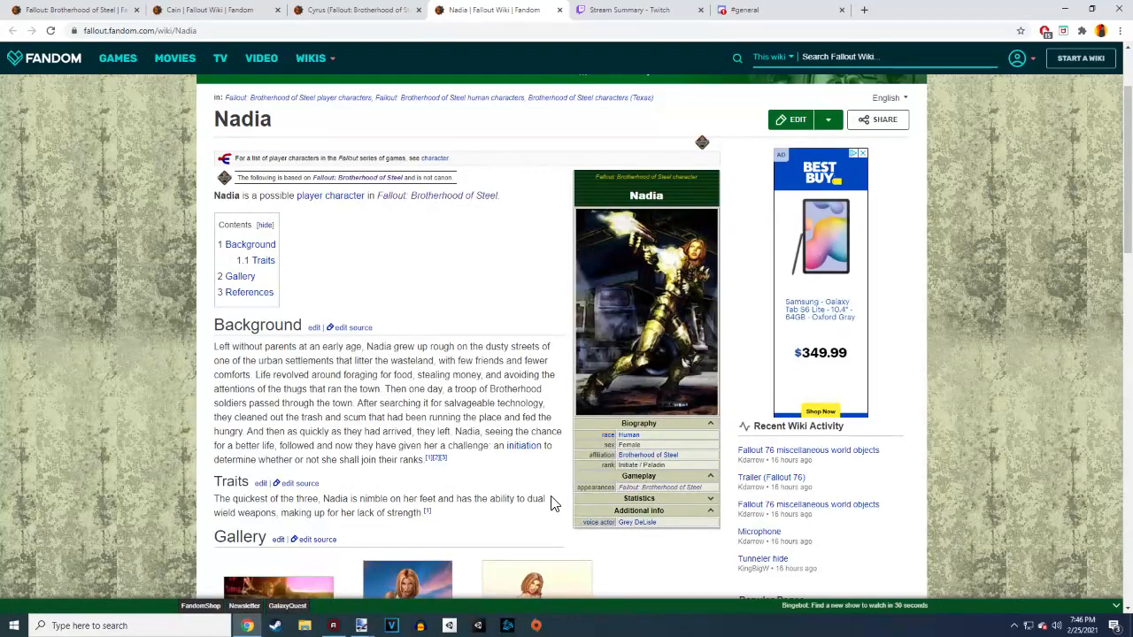
pyautogui.scroll(-2, 551, 501)
pyautogui.scroll(2, 552, 345)
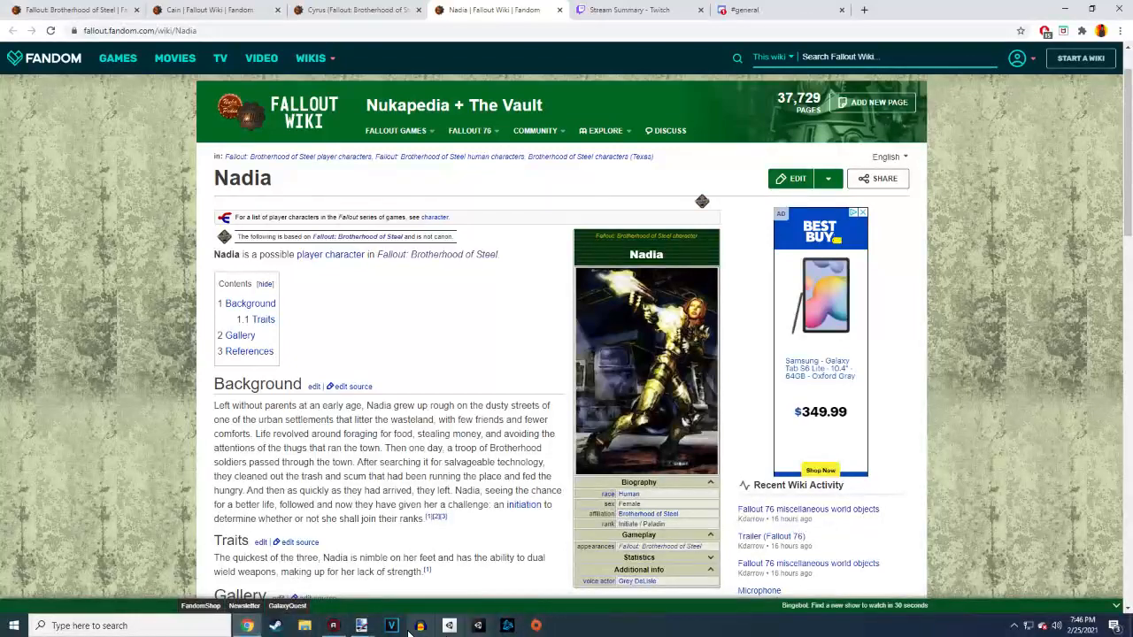
# Switch to the untitled paint.net drawing and sketch a blocky pistol beside "Nadia" and a round fist-like emblem above "Cain"
pyautogui.moveTo(361, 626)
pyautogui.click(511, 585)
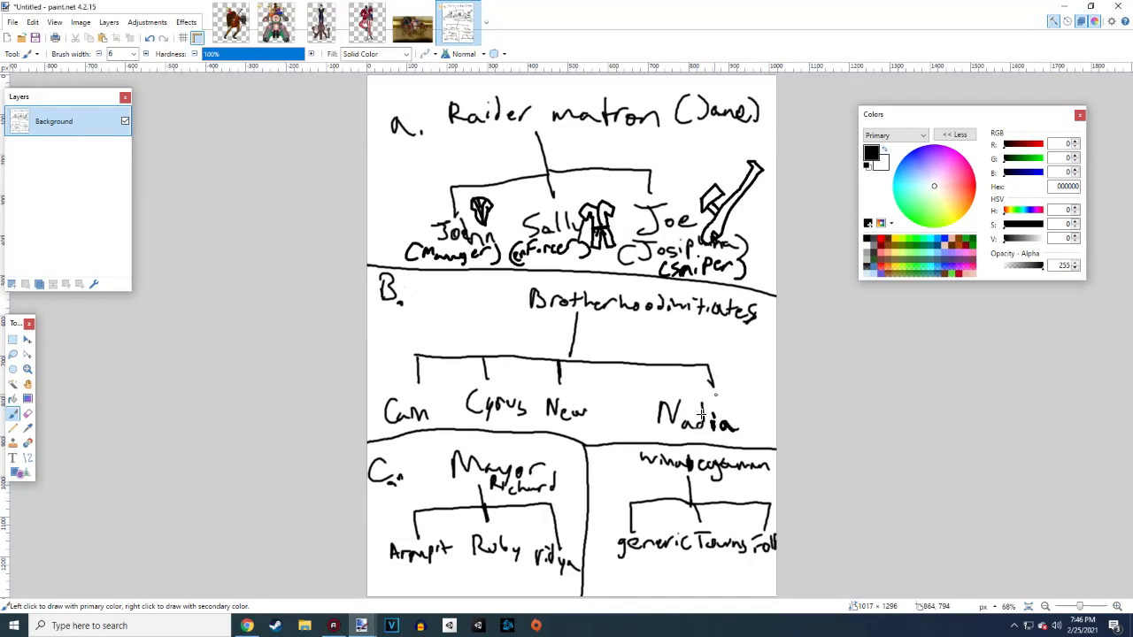
pyautogui.moveTo(715, 391)
pyautogui.mouseDown()
pyautogui.moveTo(730, 414)
pyautogui.moveTo(716, 397)
pyautogui.moveTo(742, 371)
pyautogui.moveTo(737, 410)
pyautogui.moveTo(712, 394)
pyautogui.moveTo(724, 376)
pyautogui.moveTo(748, 409)
pyautogui.moveTo(726, 379)
pyautogui.moveTo(754, 346)
pyautogui.moveTo(771, 364)
pyautogui.moveTo(738, 407)
pyautogui.mouseUp()
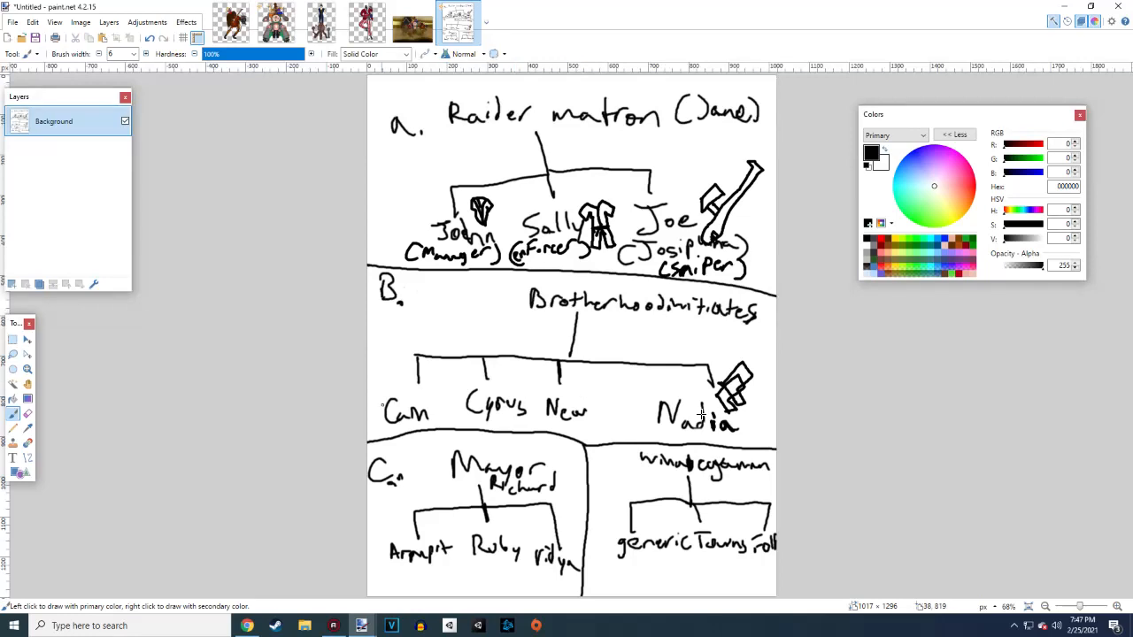
pyautogui.moveTo(390, 370)
pyautogui.mouseDown()
pyautogui.moveTo(398, 384)
pyautogui.moveTo(403, 369)
pyautogui.moveTo(382, 351)
pyautogui.moveTo(406, 352)
pyautogui.moveTo(402, 375)
pyautogui.moveTo(395, 352)
pyautogui.moveTo(400, 370)
pyautogui.mouseUp()
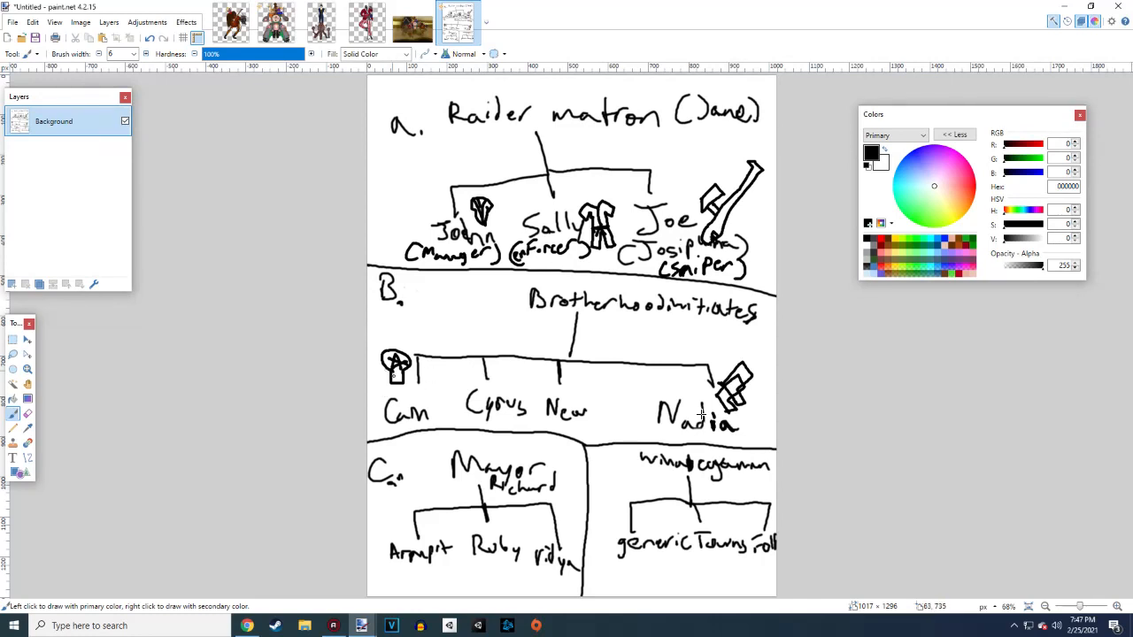
# Switch to Chrome, bring up the Cyrus page, dismiss its newsletter pop-up and examine his portrait and background
pyautogui.click(247, 625)
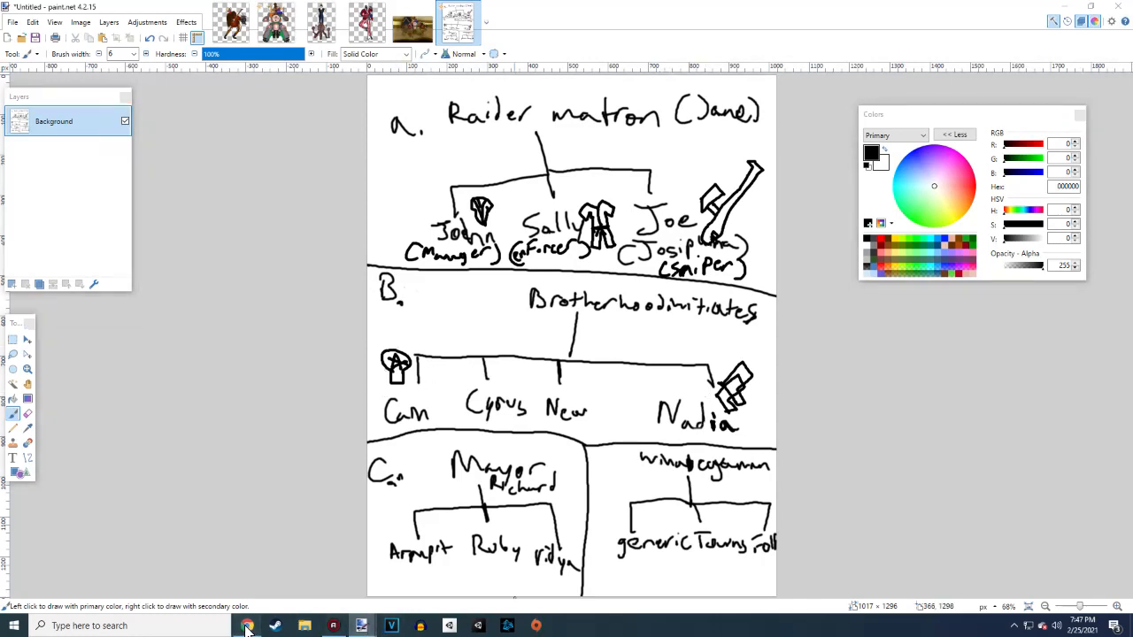
pyautogui.click(336, 10)
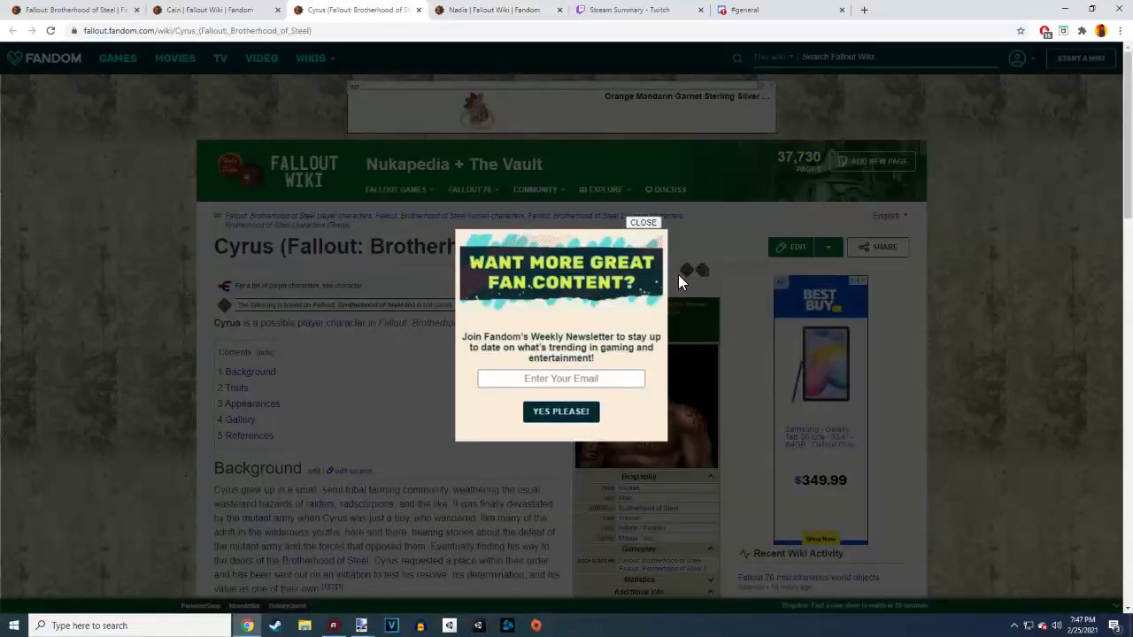
pyautogui.click(644, 224)
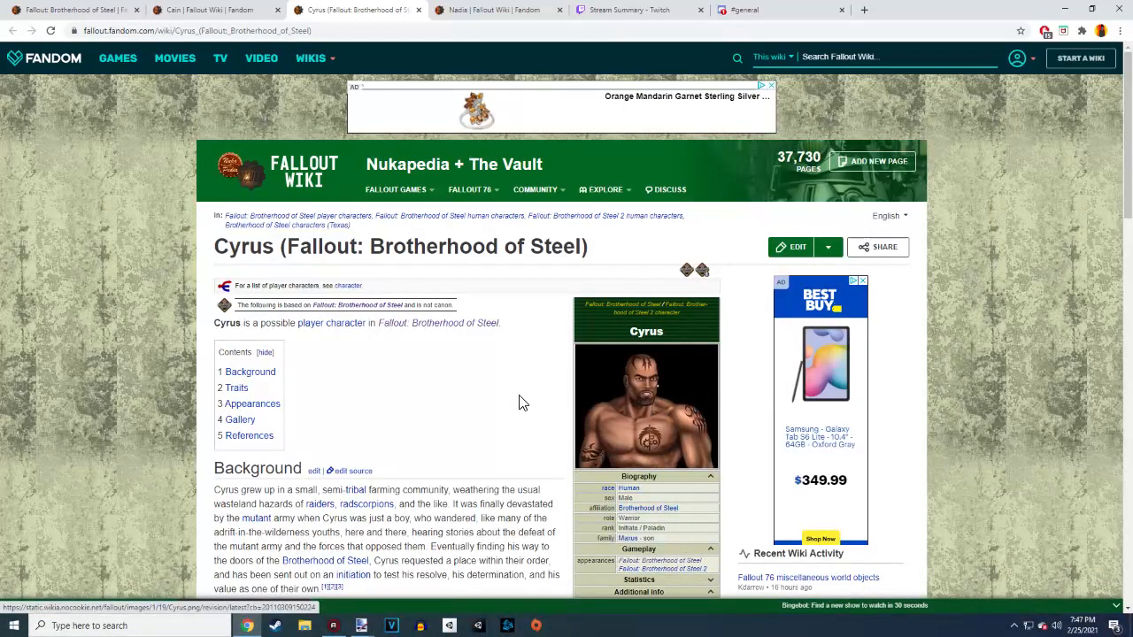
# Switch to the untitled paint.net drawing and sketch a small flexed arm shape above "Cyrus"
pyautogui.moveTo(363, 628)
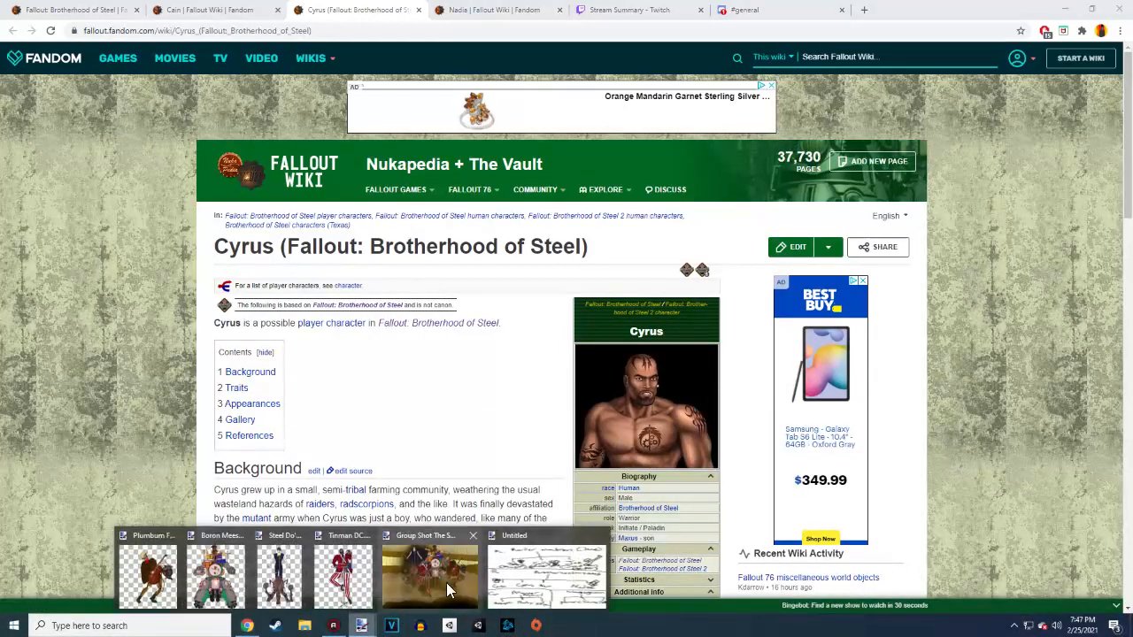
pyautogui.click(539, 579)
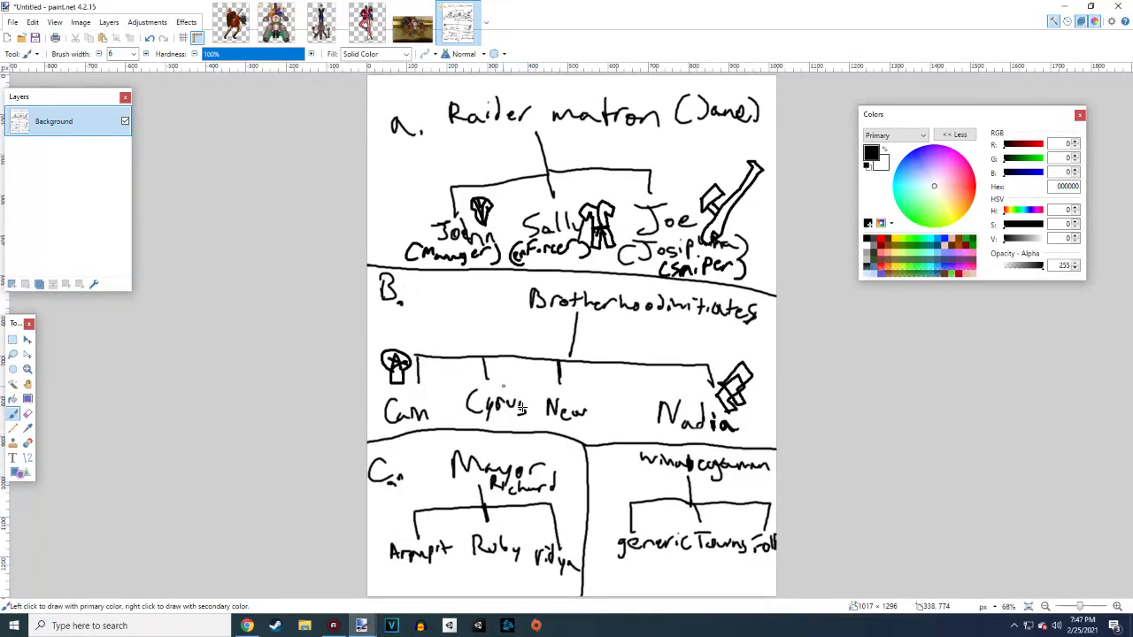
pyautogui.moveTo(502, 393)
pyautogui.mouseDown()
pyautogui.moveTo(528, 389)
pyautogui.moveTo(511, 376)
pyautogui.moveTo(531, 378)
pyautogui.moveTo(537, 366)
pyautogui.moveTo(524, 387)
pyautogui.moveTo(537, 362)
pyautogui.moveTo(549, 361)
pyautogui.moveTo(546, 373)
pyautogui.mouseUp()
# Draw double-headed arrows linking Cain with John, Cyrus with Sally and Nadia with Joe across the divider between sections A and B
pyautogui.moveTo(400, 347)
pyautogui.mouseDown()
pyautogui.moveTo(440, 268)
pyautogui.moveTo(449, 285)
pyautogui.moveTo(439, 271)
pyautogui.mouseUp()
pyautogui.moveTo(402, 346)
pyautogui.mouseDown()
pyautogui.moveTo(399, 330)
pyautogui.moveTo(417, 337)
pyautogui.mouseUp()
pyautogui.moveTo(416, 337); pyautogui.dragTo(403, 350)
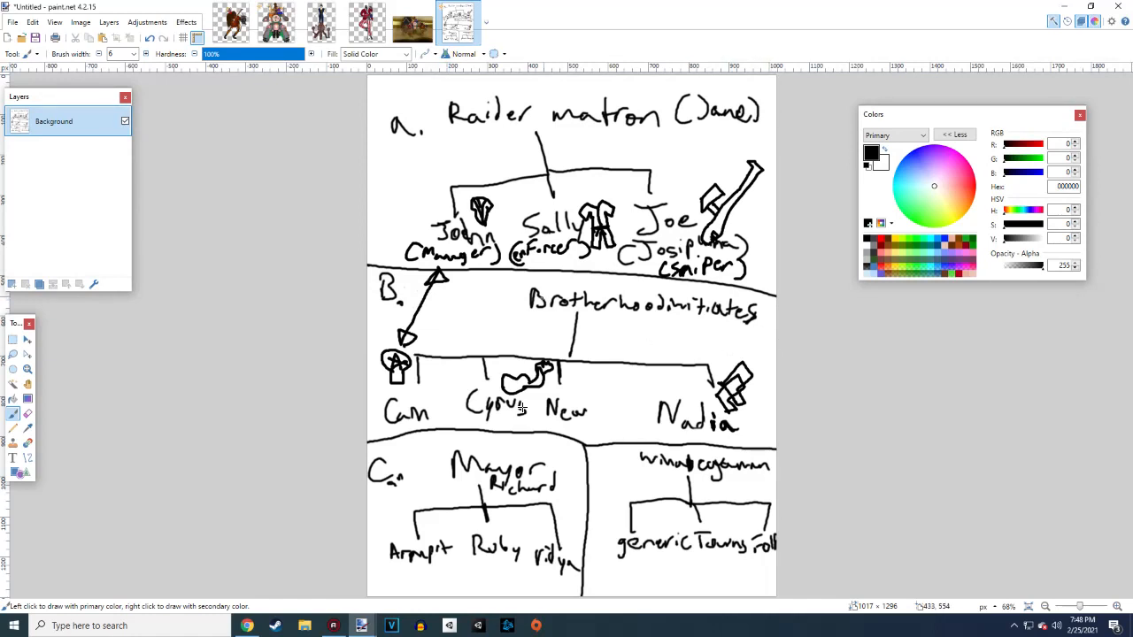
pyautogui.moveTo(536, 270)
pyautogui.mouseDown()
pyautogui.moveTo(515, 319)
pyautogui.moveTo(516, 362)
pyautogui.moveTo(530, 348)
pyautogui.moveTo(518, 365)
pyautogui.mouseUp()
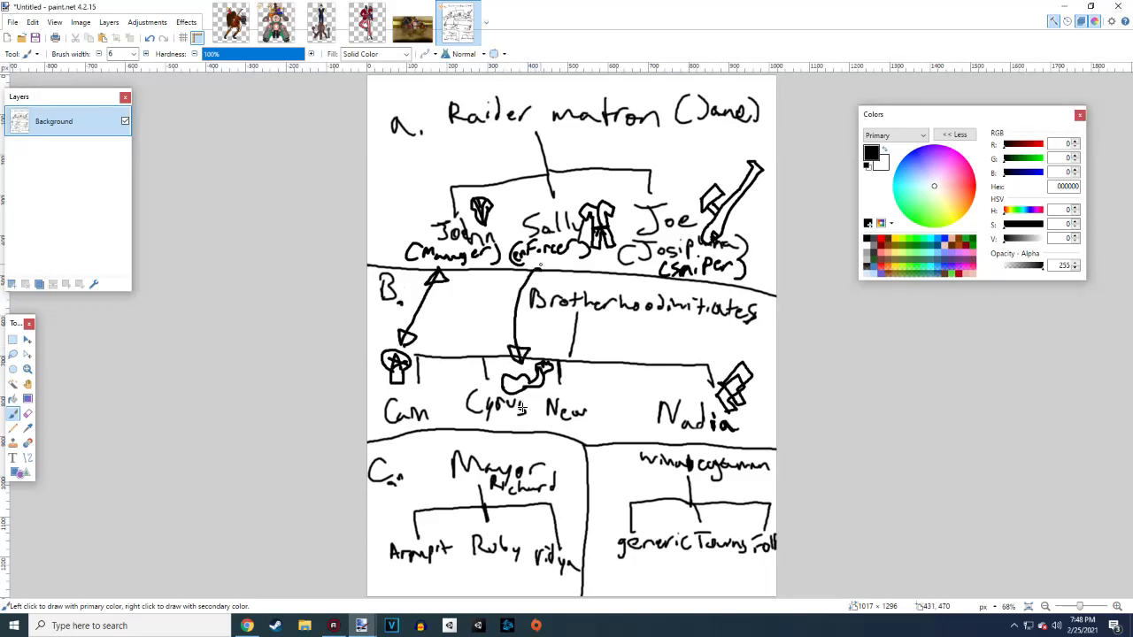
pyautogui.moveTo(522, 273); pyautogui.dragTo(541, 279)
pyautogui.moveTo(700, 375)
pyautogui.mouseDown()
pyautogui.moveTo(757, 297)
pyautogui.moveTo(760, 272)
pyautogui.moveTo(750, 274)
pyautogui.mouseUp()
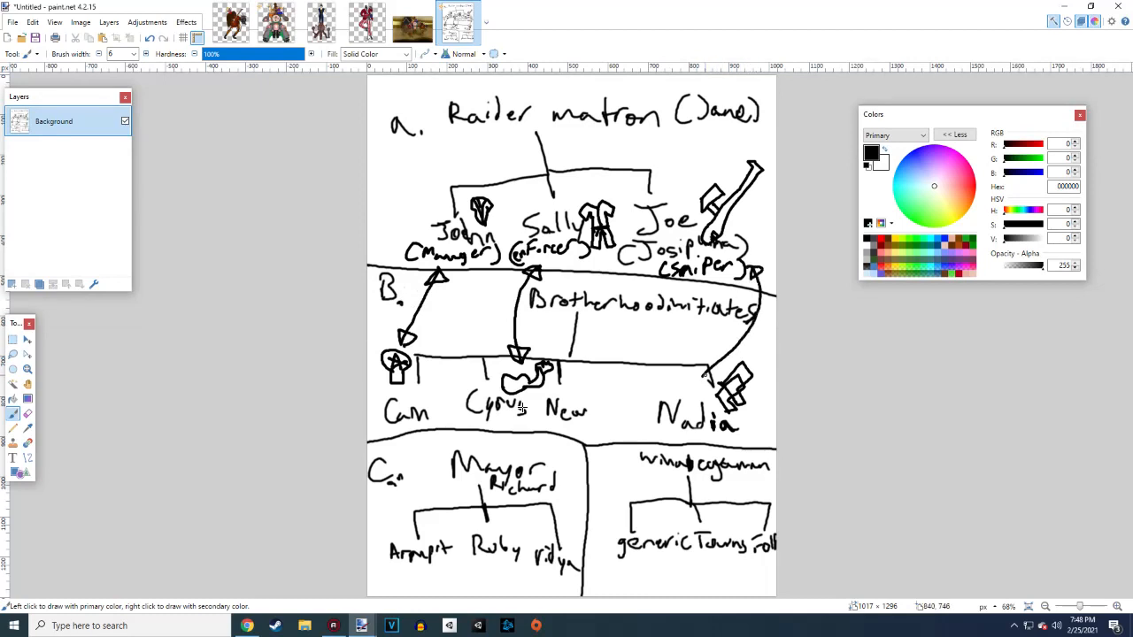
pyautogui.moveTo(701, 375)
pyautogui.mouseDown()
pyautogui.moveTo(706, 357)
pyautogui.moveTo(712, 381)
pyautogui.mouseUp()
# Draw a small star under "matron" and a double underline beneath "(Jane)" in the section A heading
pyautogui.moveTo(580, 131)
pyautogui.mouseDown()
pyautogui.moveTo(575, 144)
pyautogui.moveTo(582, 125)
pyautogui.moveTo(591, 144)
pyautogui.moveTo(582, 134)
pyautogui.mouseUp()
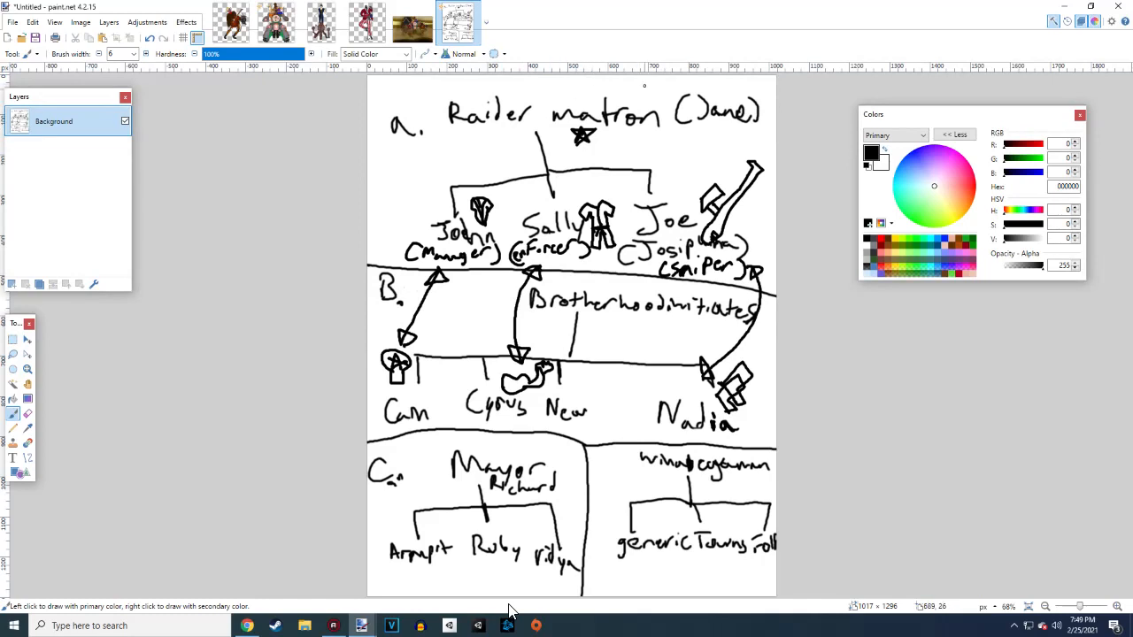
pyautogui.moveTo(703, 130); pyautogui.dragTo(759, 137)
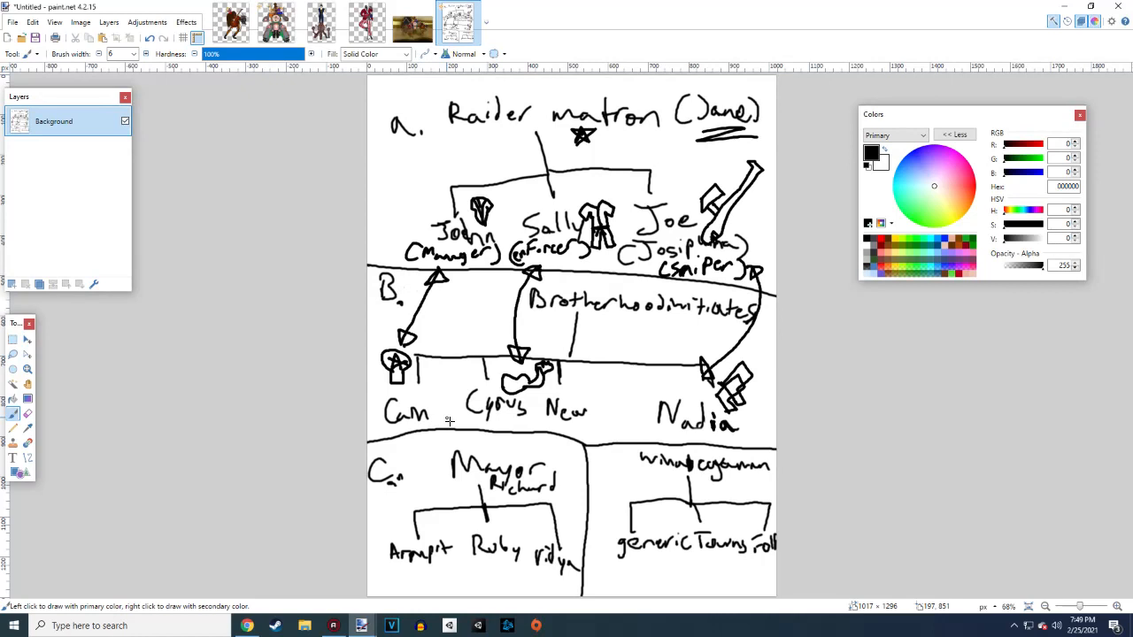
# Write roles beside the initiates: "(Anarchist)" with "melee" above it for Cain, a bracketed strength role for Cyrus and dual-wield for Nadia
pyautogui.moveTo(406, 385); pyautogui.dragTo(410, 405)
pyautogui.moveTo(480, 415)
pyautogui.mouseDown()
pyautogui.moveTo(470, 429)
pyautogui.moveTo(501, 416)
pyautogui.moveTo(557, 425)
pyautogui.moveTo(552, 434)
pyautogui.mouseUp()
pyautogui.moveTo(409, 393)
pyautogui.mouseDown()
pyautogui.moveTo(440, 403)
pyautogui.moveTo(467, 398)
pyautogui.moveTo(481, 378)
pyautogui.moveTo(482, 390)
pyautogui.mouseUp()
pyautogui.moveTo(637, 378)
pyautogui.mouseDown()
pyautogui.moveTo(630, 398)
pyautogui.moveTo(648, 394)
pyautogui.moveTo(650, 376)
pyautogui.moveTo(688, 399)
pyautogui.moveTo(713, 385)
pyautogui.mouseUp()
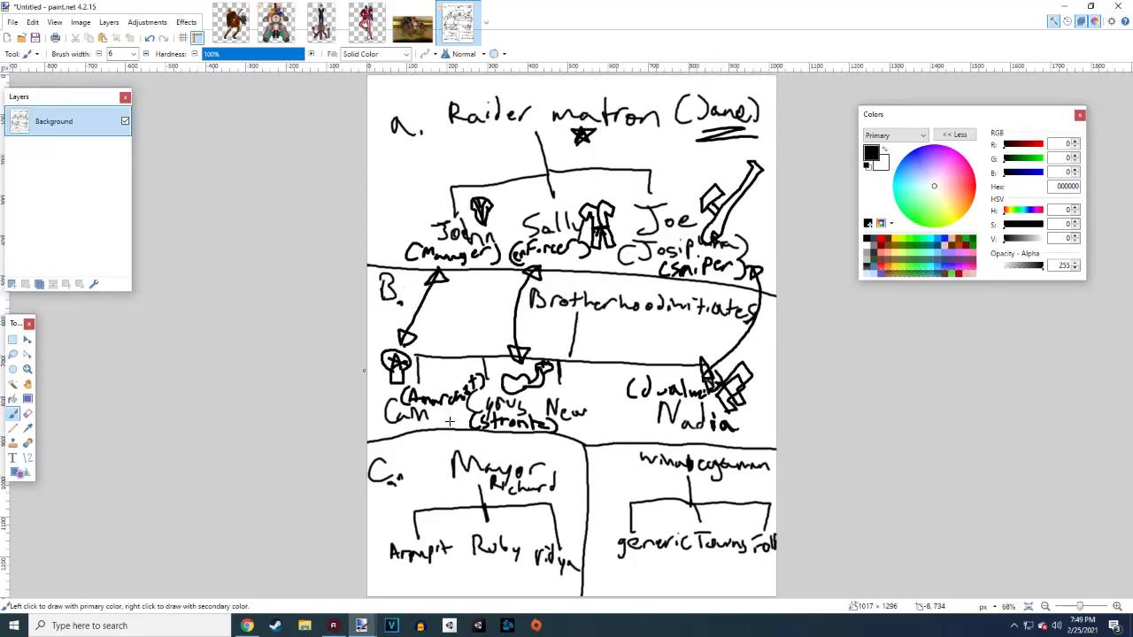
pyautogui.moveTo(416, 389); pyautogui.dragTo(461, 372)
# Write "(traitor)" in brackets above "Mayor" in section C
pyautogui.moveTo(486, 469); pyautogui.dragTo(480, 466)
pyautogui.moveTo(464, 432); pyautogui.dragTo(455, 453)
pyautogui.moveTo(470, 432)
pyautogui.mouseDown()
pyautogui.moveTo(469, 451)
pyautogui.moveTo(527, 444)
pyautogui.mouseUp()
pyautogui.moveTo(531, 438); pyautogui.dragTo(533, 455)
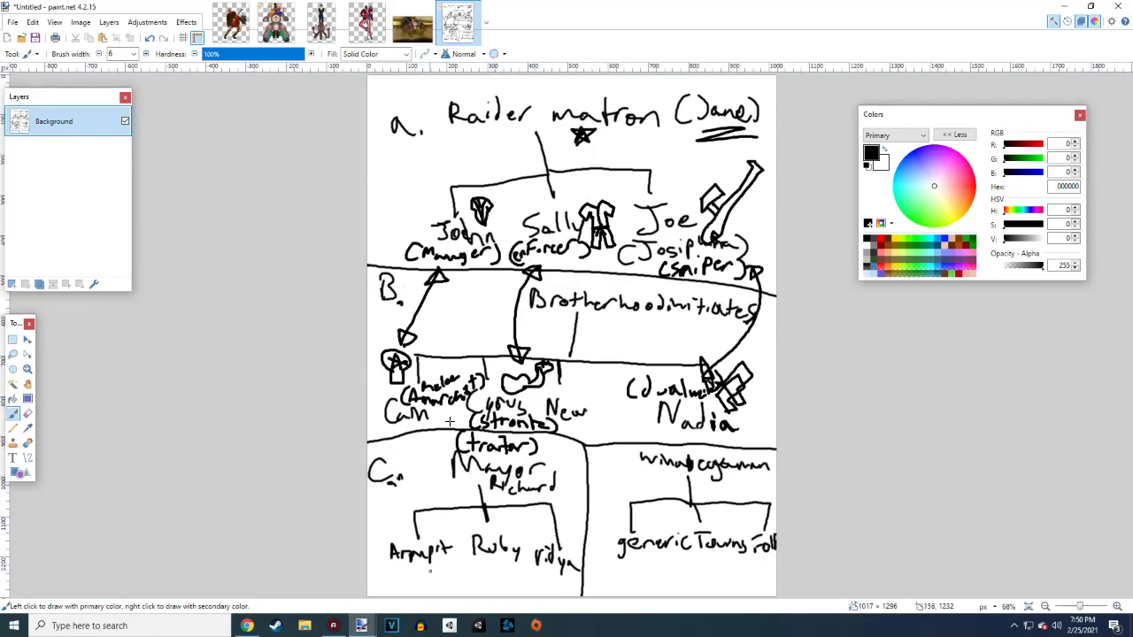
# Write "(barkeep)" under Armpit, "(prostitute)" by Ruby and "(follower)" under Vidya, and redraw the V of "Vidya"
pyautogui.moveTo(385, 564)
pyautogui.mouseDown()
pyautogui.moveTo(375, 571)
pyautogui.moveTo(386, 580)
pyautogui.moveTo(418, 567)
pyautogui.moveTo(434, 581)
pyautogui.moveTo(482, 567)
pyautogui.moveTo(522, 573)
pyautogui.mouseUp()
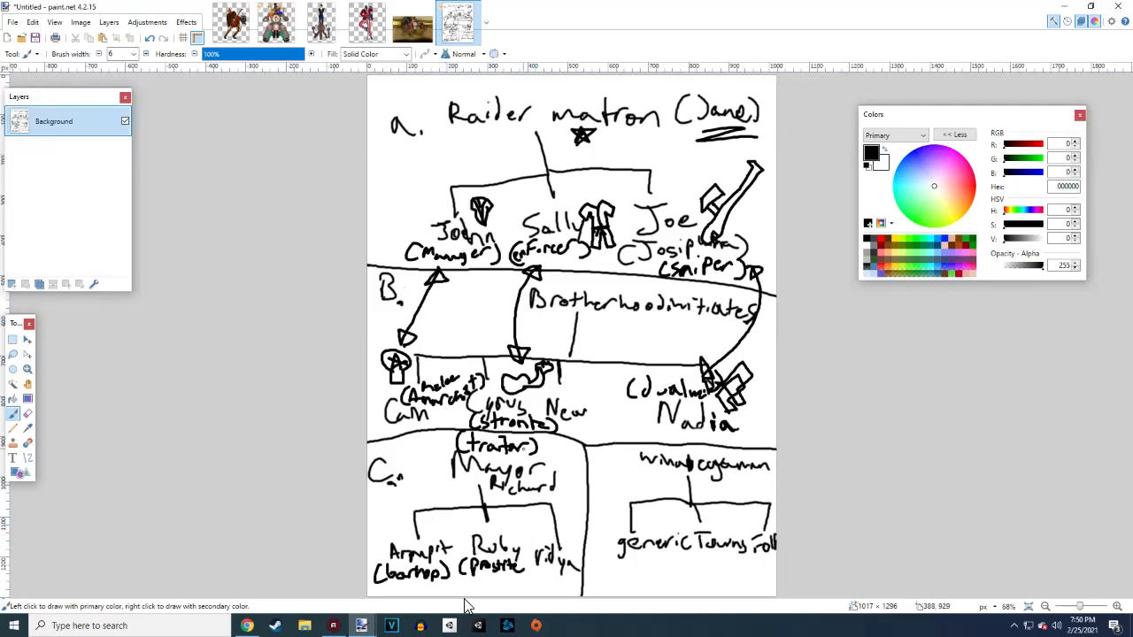
pyautogui.moveTo(533, 544)
pyautogui.mouseDown()
pyautogui.moveTo(542, 563)
pyautogui.moveTo(543, 541)
pyautogui.mouseUp()
pyautogui.moveTo(525, 559); pyautogui.dragTo(533, 583)
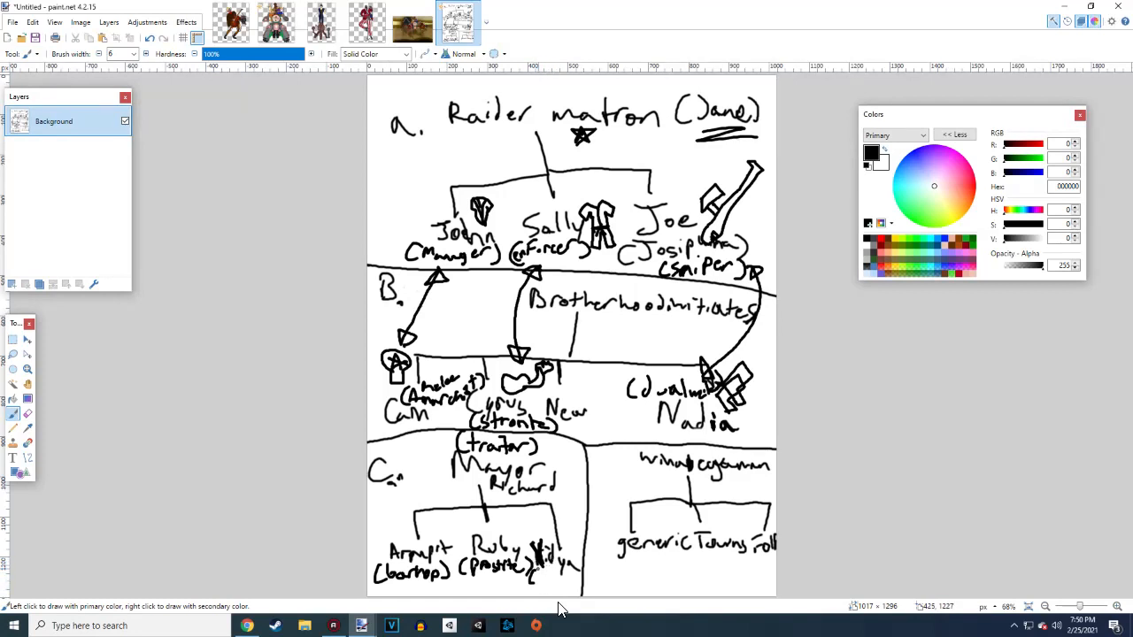
pyautogui.moveTo(536, 568)
pyautogui.mouseDown()
pyautogui.moveTo(537, 579)
pyautogui.moveTo(583, 577)
pyautogui.moveTo(550, 579)
pyautogui.mouseUp()
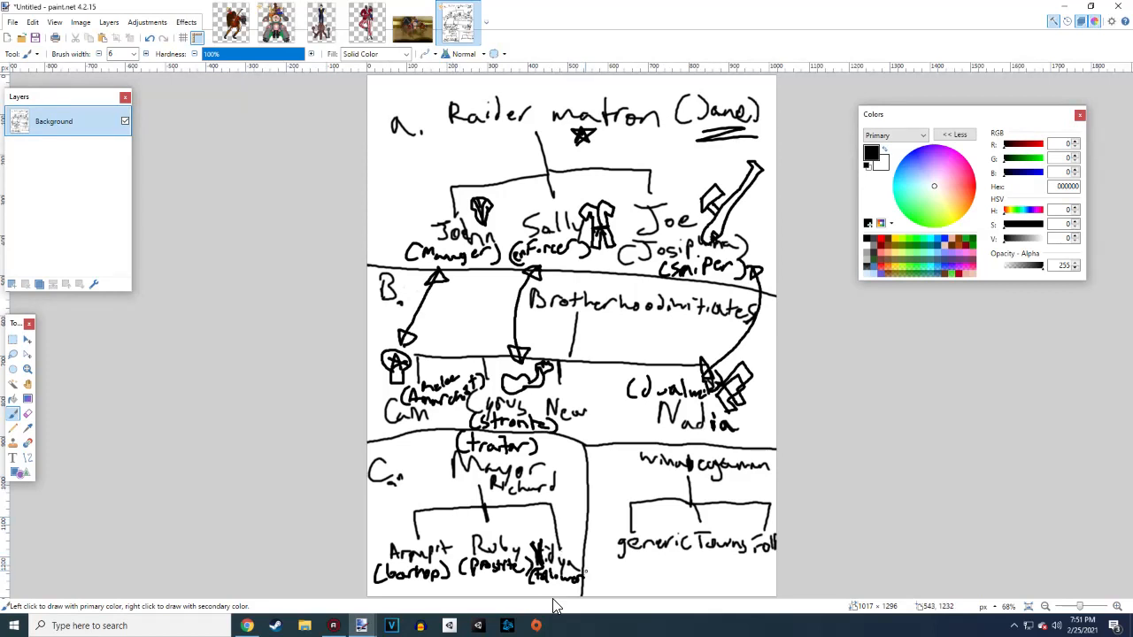
pyautogui.moveTo(580, 571); pyautogui.dragTo(584, 587)
# Switch to Chrome and look over the Cyrus page's background and traits and the Cain page
pyautogui.click(246, 626)
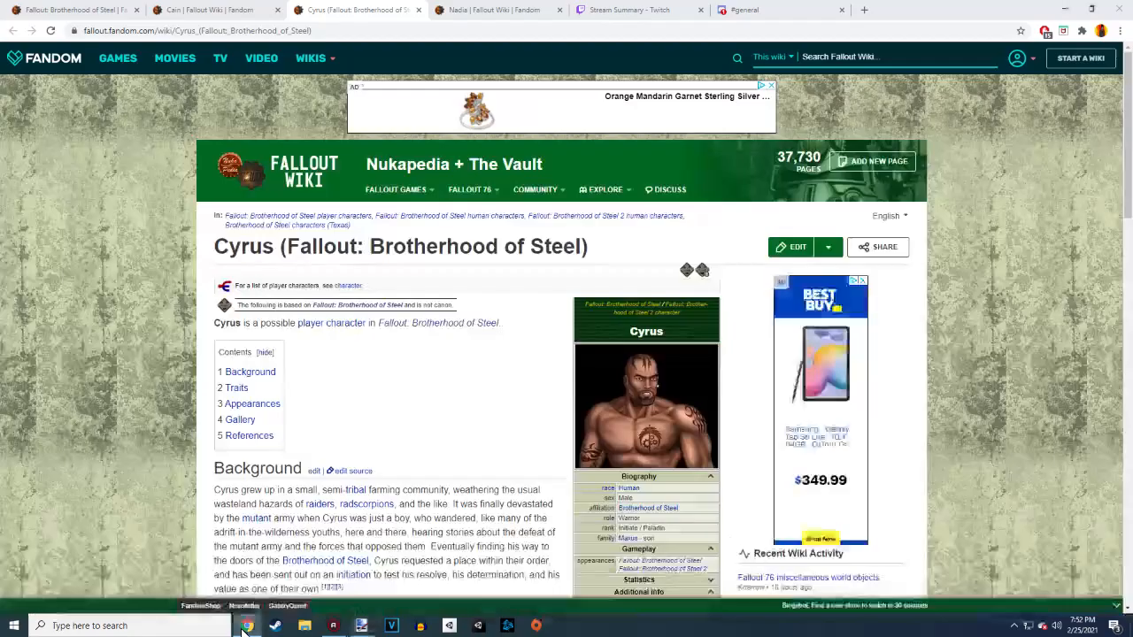
pyautogui.scroll(-3, 455, 354)
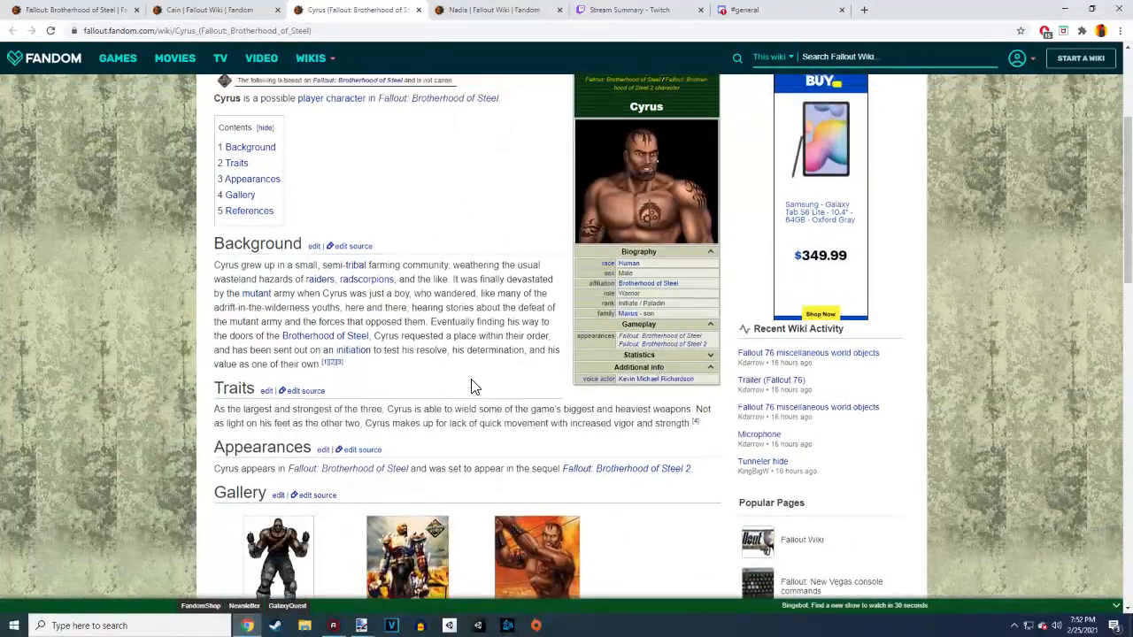
pyautogui.scroll(3, 471, 387)
pyautogui.click(190, 11)
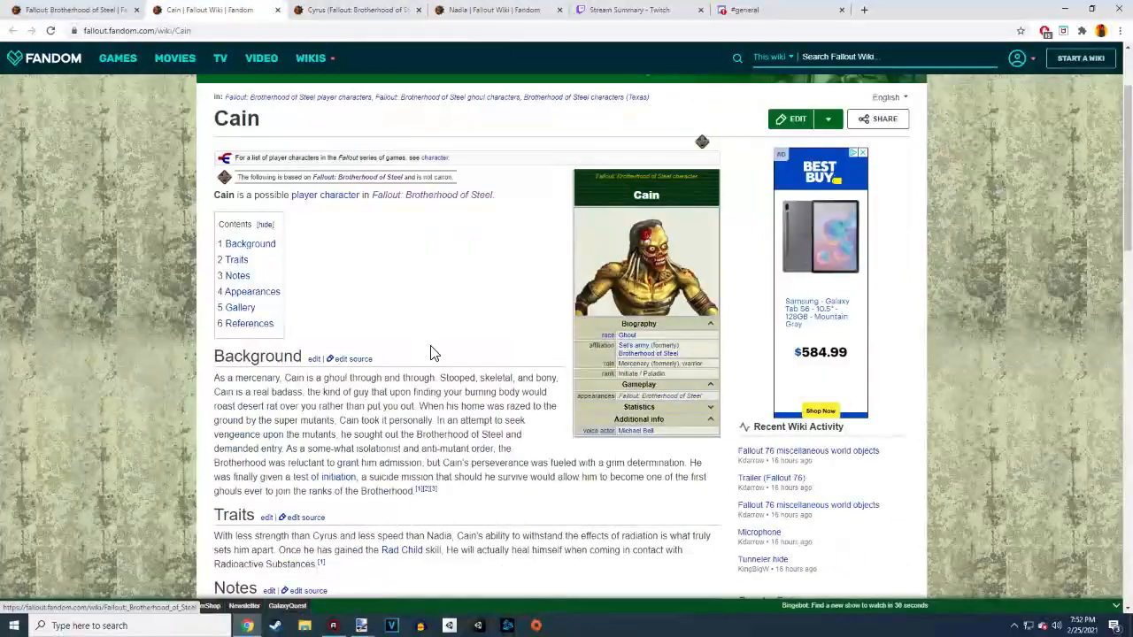
# Return to the Fallout: Brotherhood of Steel article and examine its Story section, especially Chapter One
pyautogui.click(71, 10)
pyautogui.scroll(-2, 464, 381)
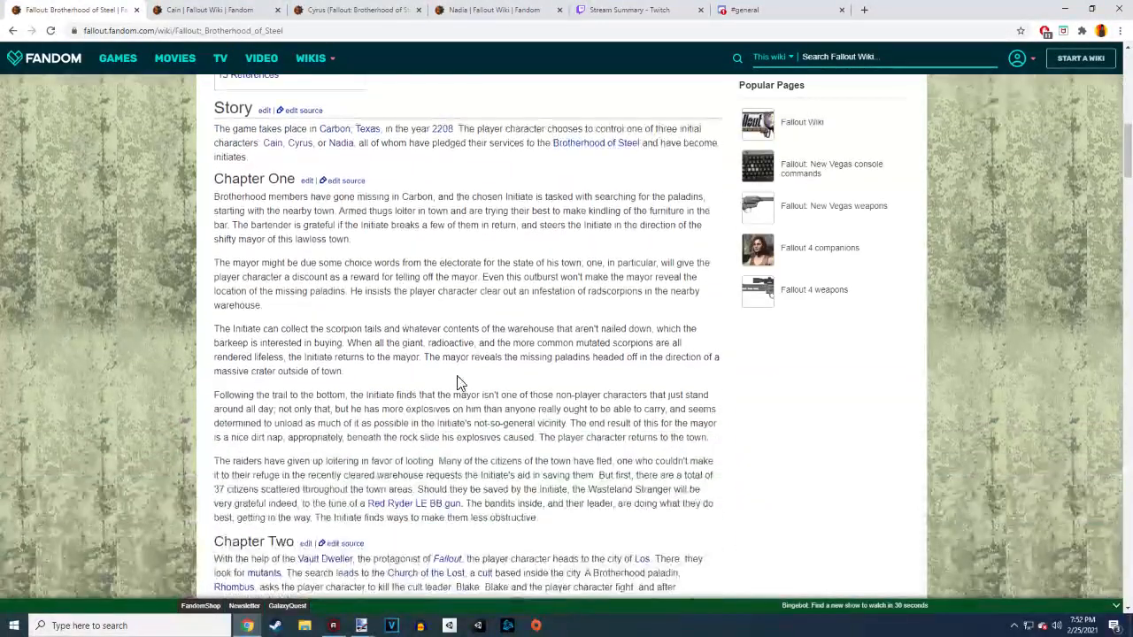
pyautogui.scroll(-1, 463, 381)
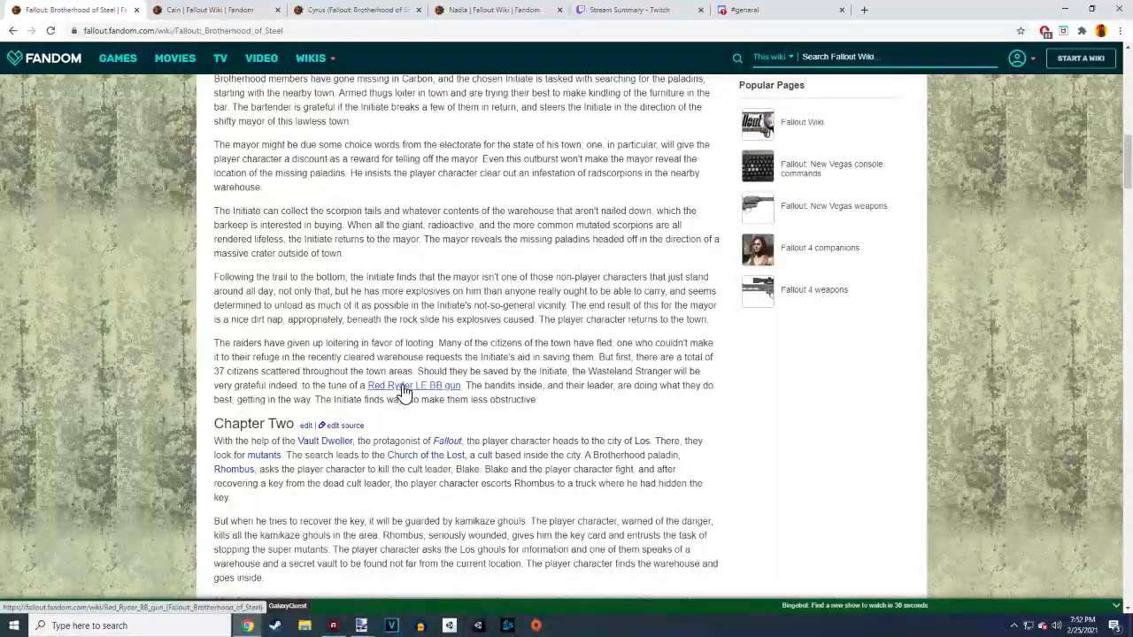
pyautogui.scroll(6, 424, 321)
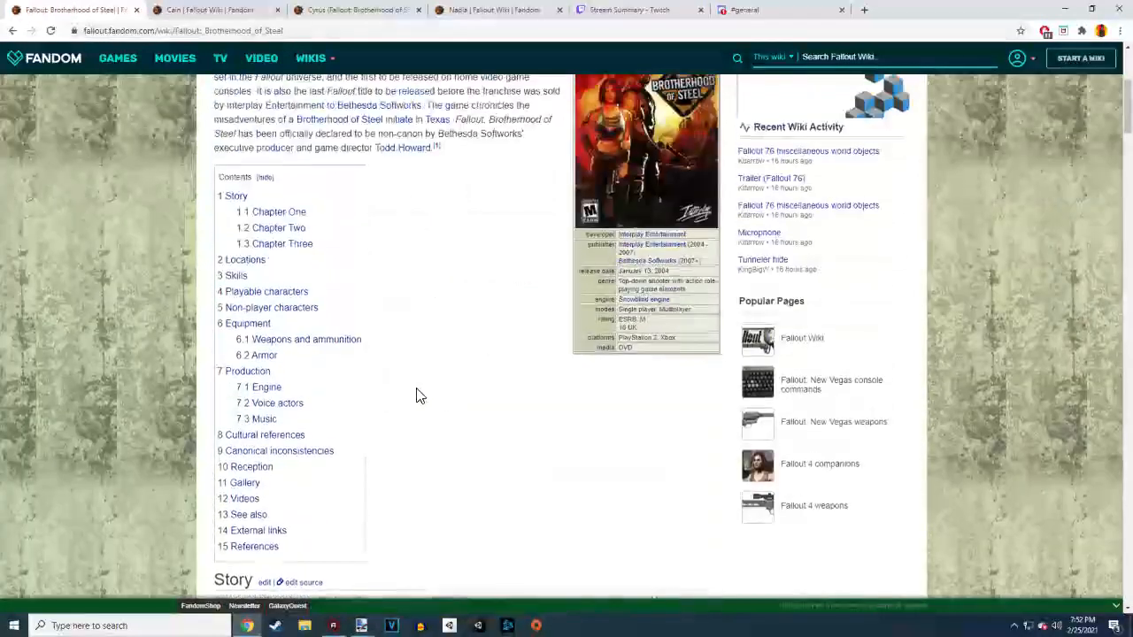
pyautogui.click(276, 212)
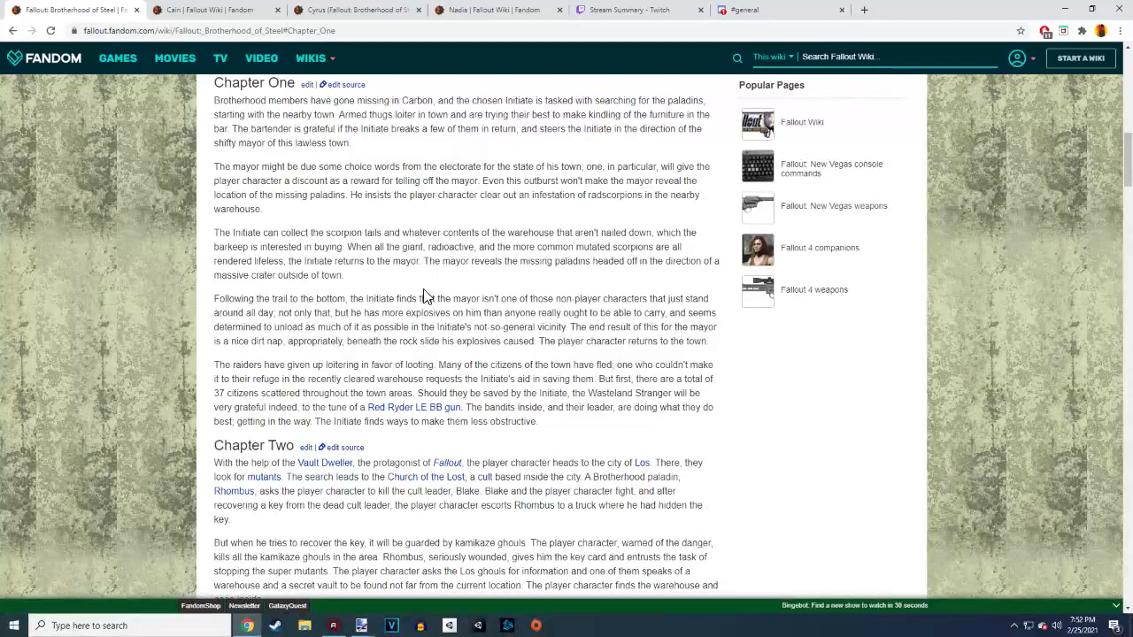
pyautogui.scroll(-3, 425, 298)
pyautogui.scroll(10, 454, 372)
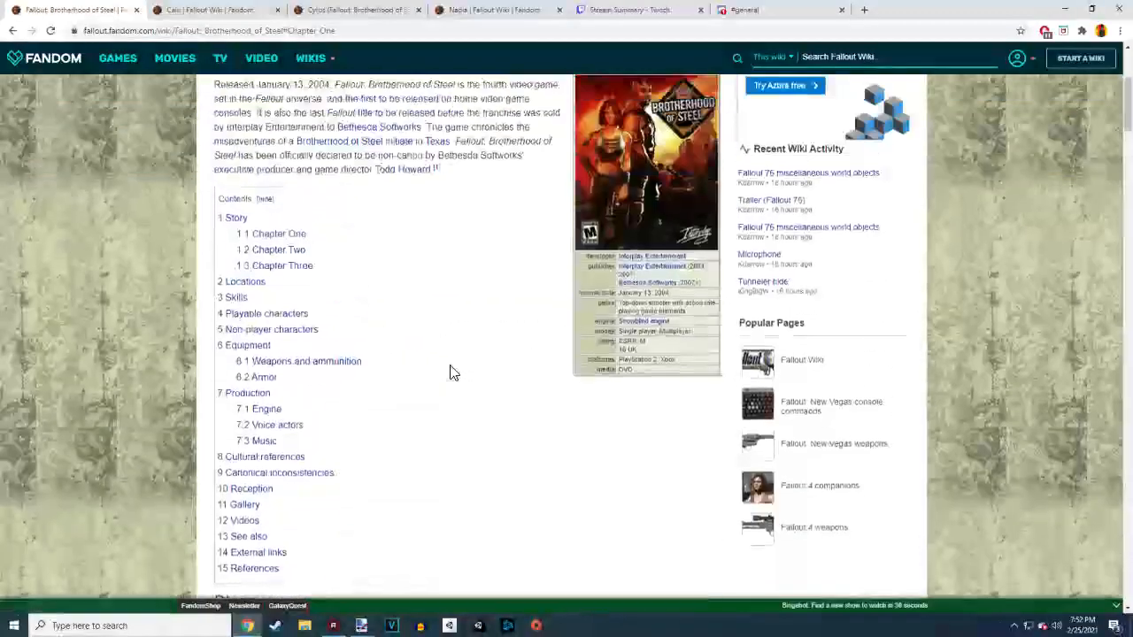
pyautogui.scroll(3, 450, 372)
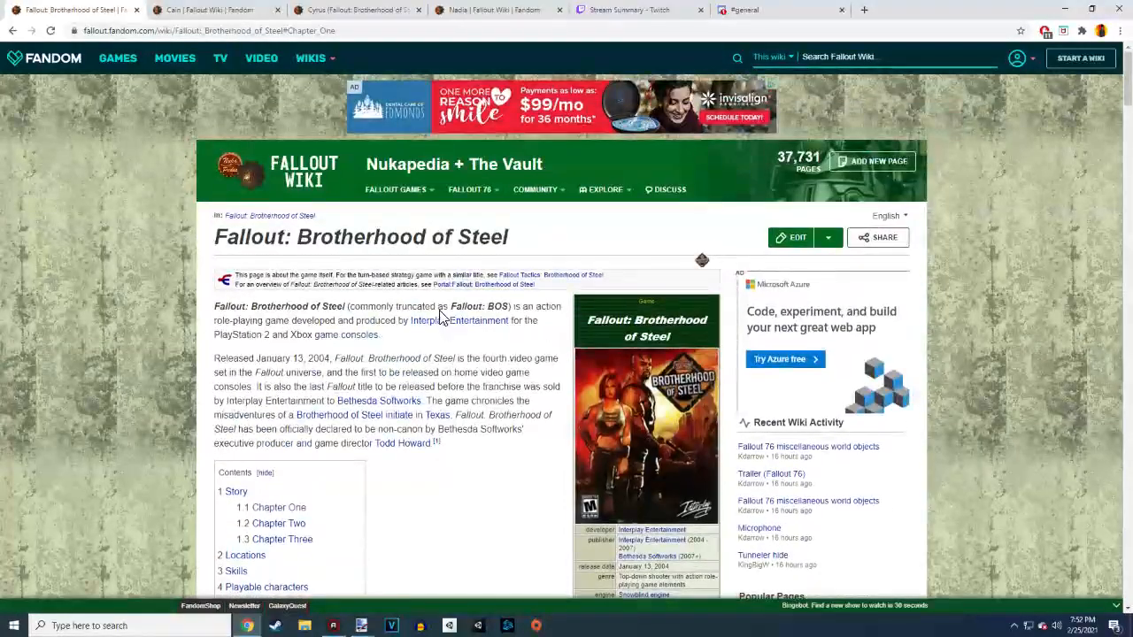
# Find the article's Locations list, open the Carbon Town Center link in a new tab and bring that page up
pyautogui.scroll(-3, 477, 438)
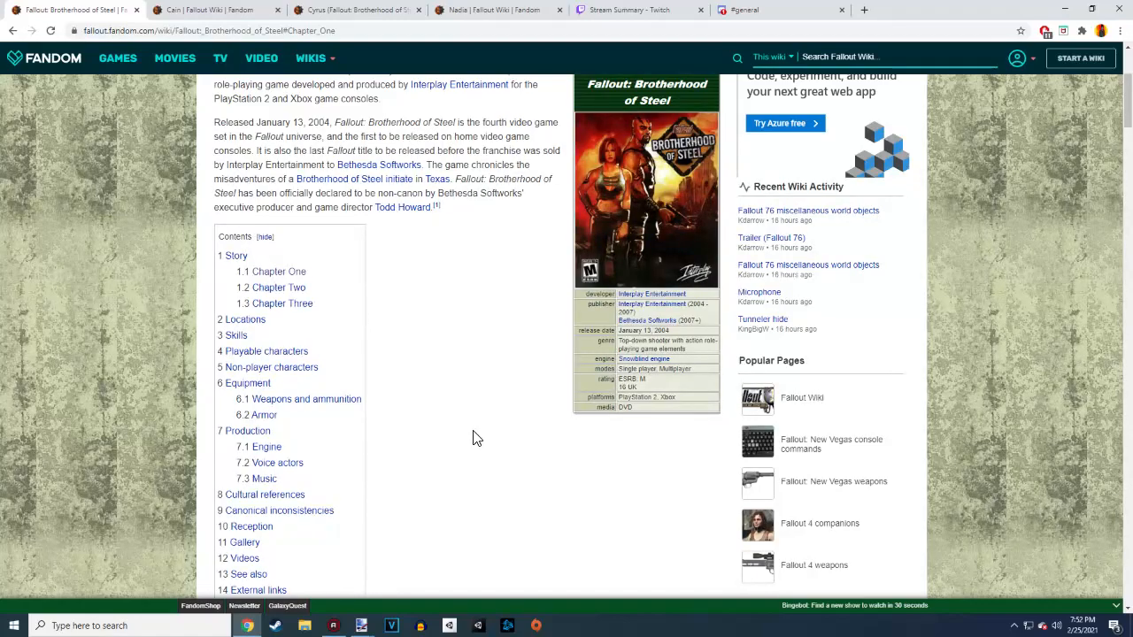
pyautogui.scroll(-4, 470, 429)
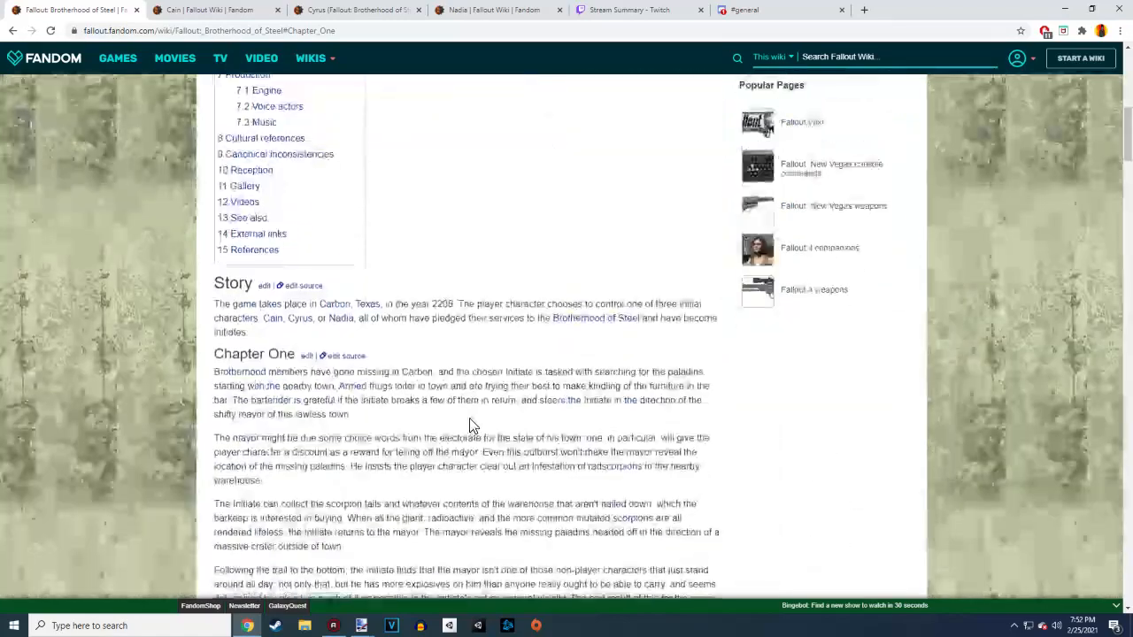
pyautogui.scroll(-7, 470, 425)
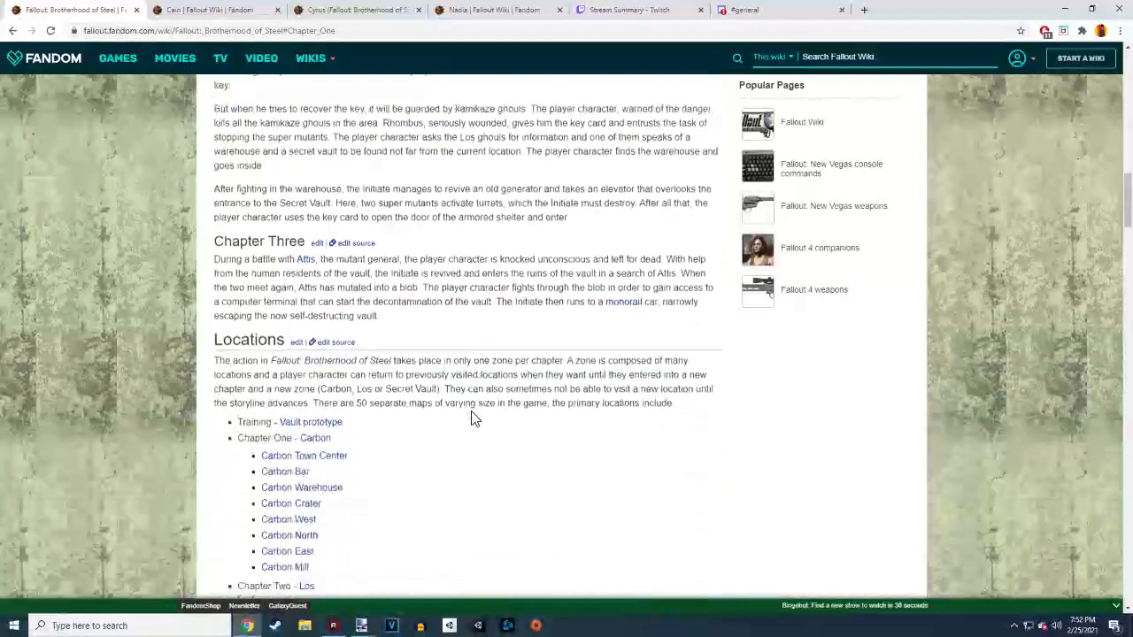
pyautogui.scroll(-2, 471, 418)
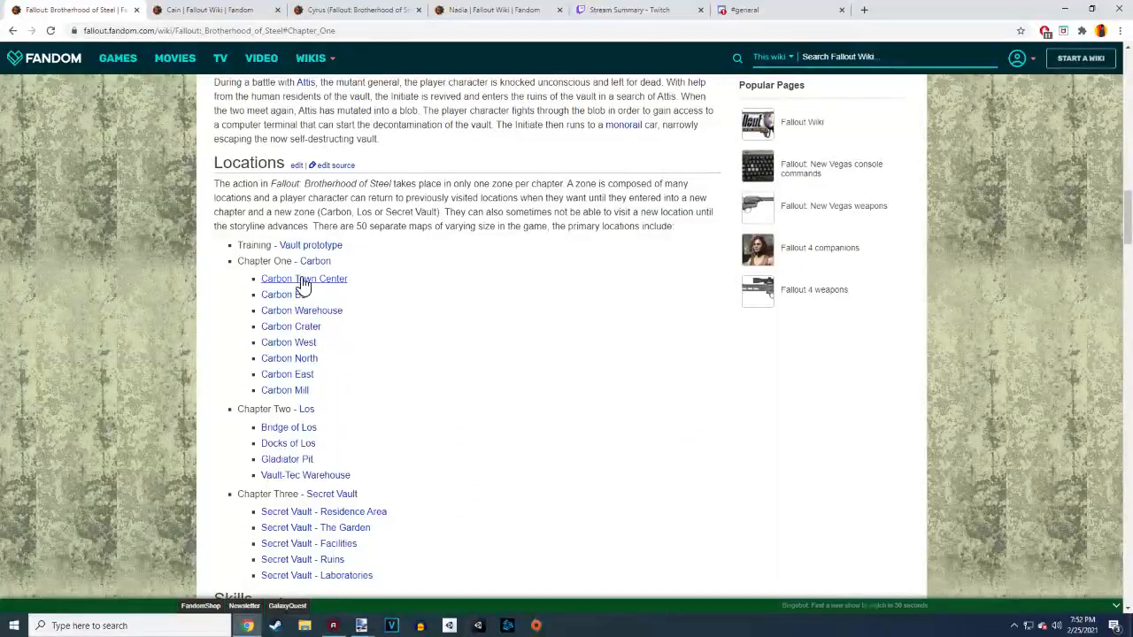
pyautogui.middleClick(302, 285)
pyautogui.click(221, 10)
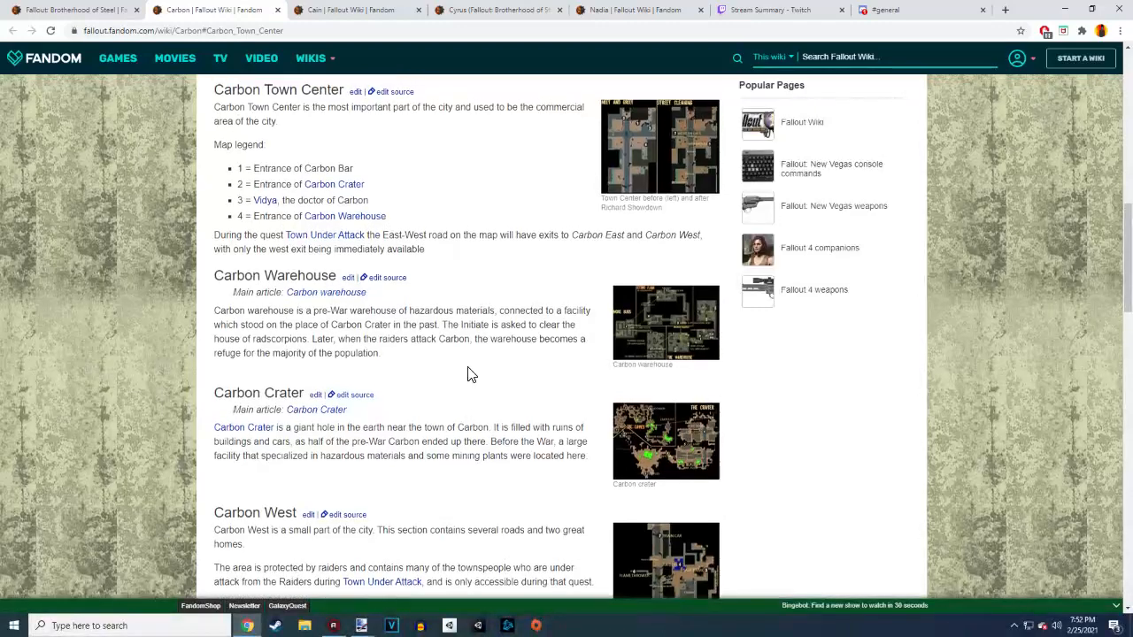
# Examine the Carbon page's sections on the bar, town center, warehouse, crater and Carbon West
pyautogui.scroll(4, 471, 374)
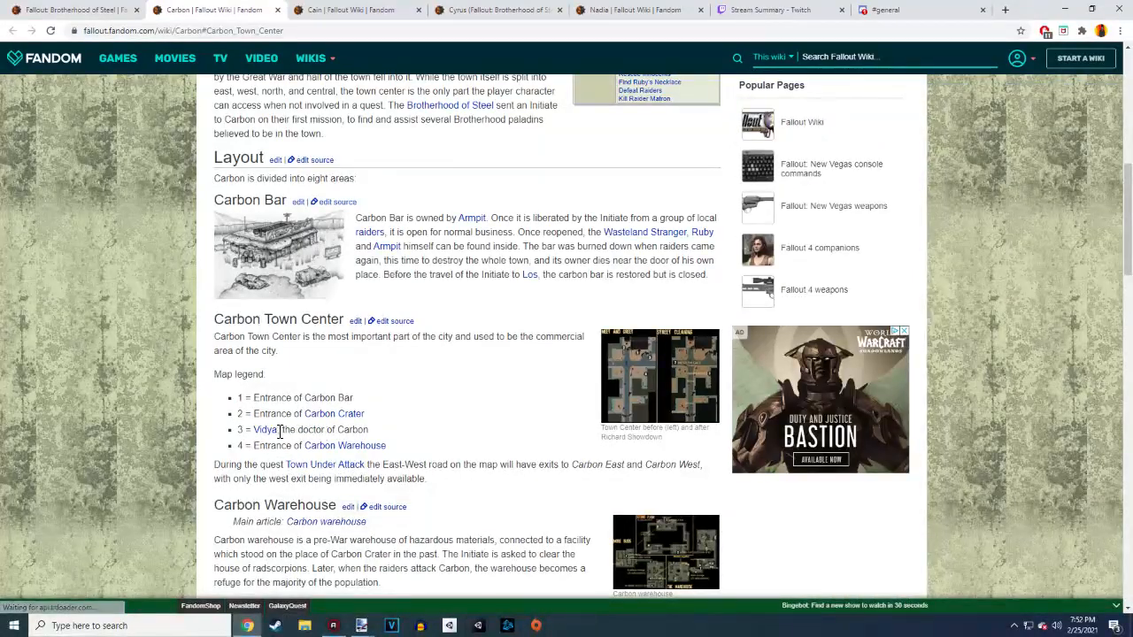
pyautogui.scroll(-1, 531, 423)
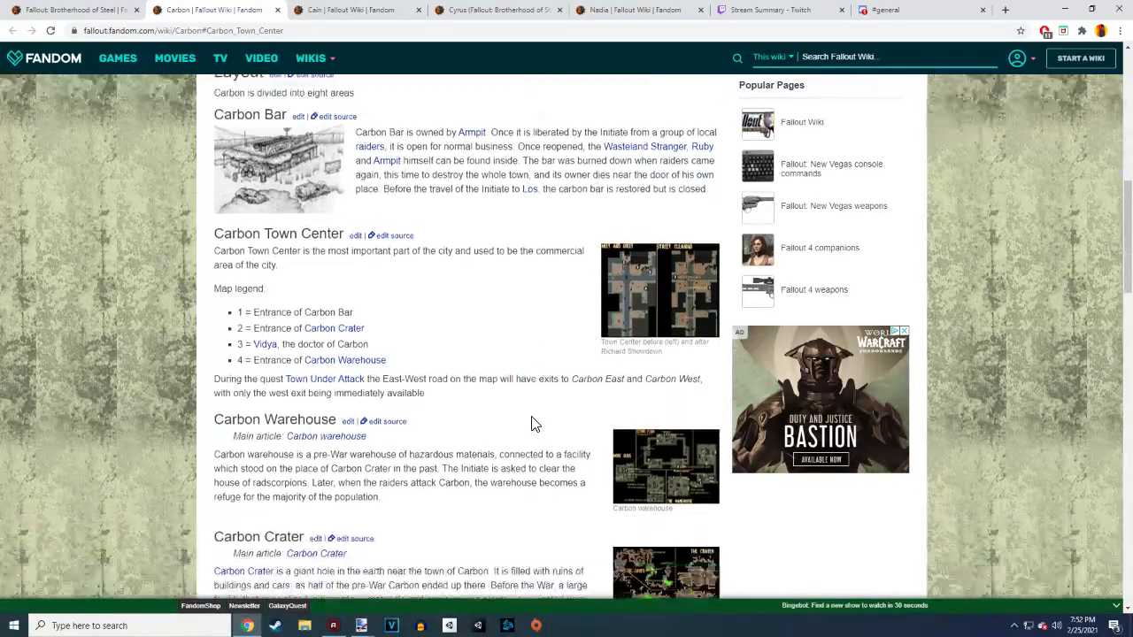
pyautogui.scroll(-3, 529, 422)
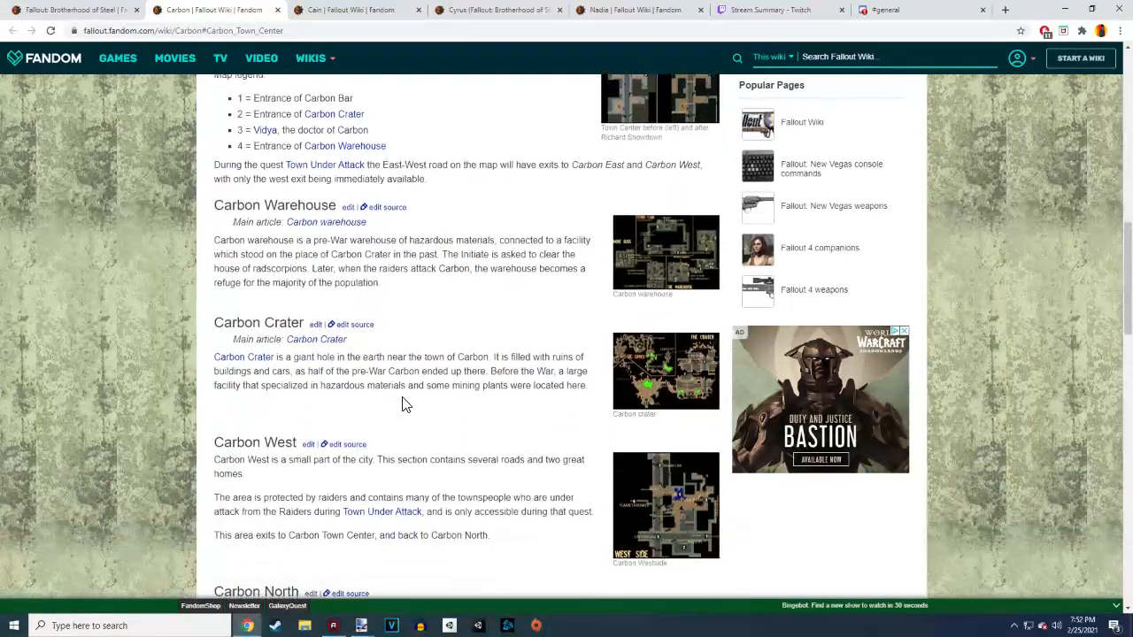
# Examine the Carbon page's Carbon Mill and Inhabitants sections and open the Jesse link in a new tab
pyautogui.scroll(-8, 402, 404)
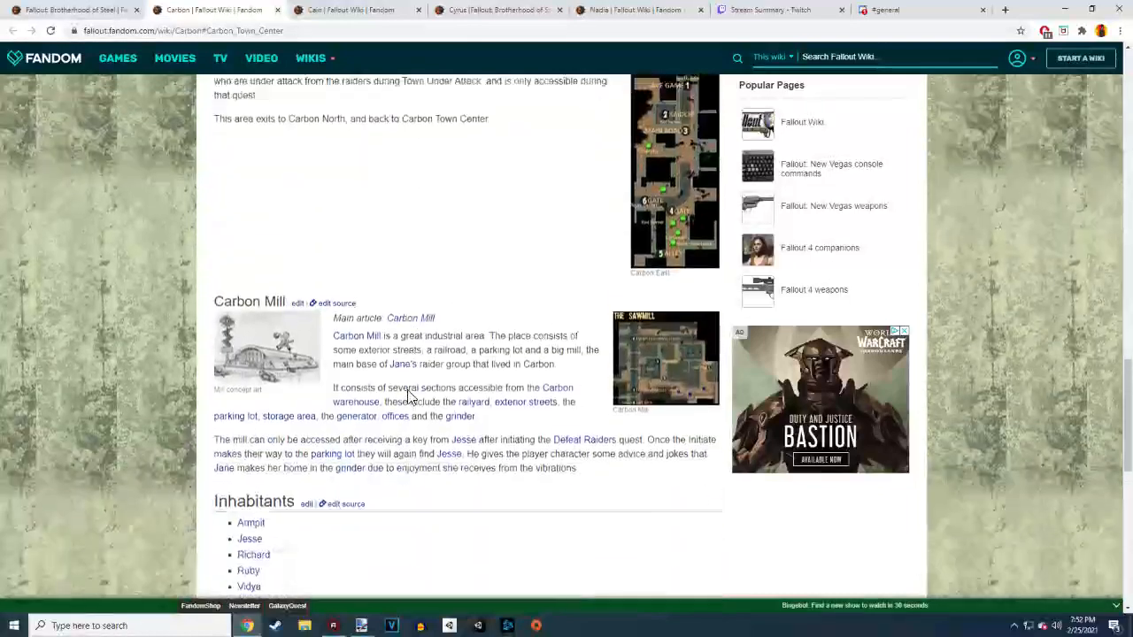
pyautogui.scroll(-2, 409, 397)
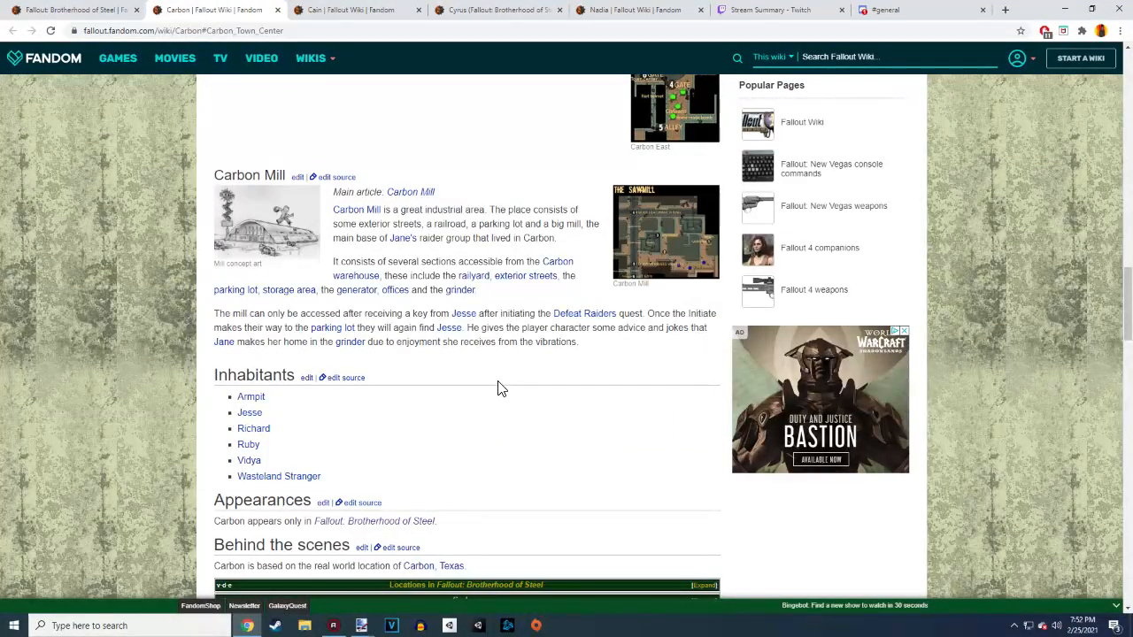
pyautogui.middleClick(251, 416)
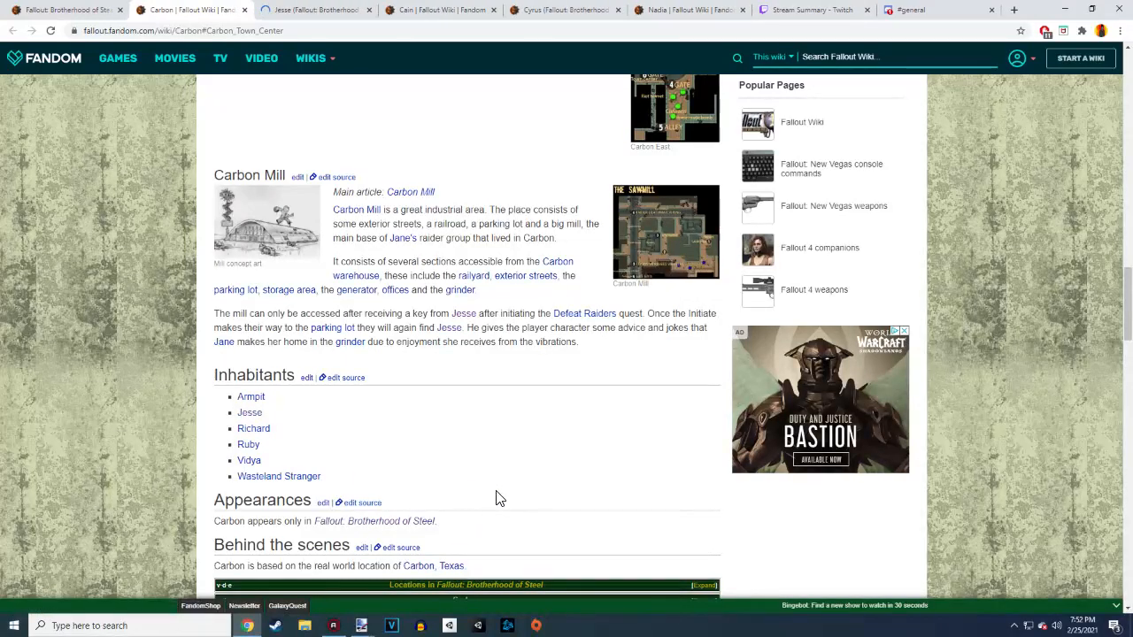
# Switch to the untitled paint.net drawing and handwrite Jesse with a bracketed role under the heading of the generic townsfolk tree
pyautogui.moveTo(361, 622)
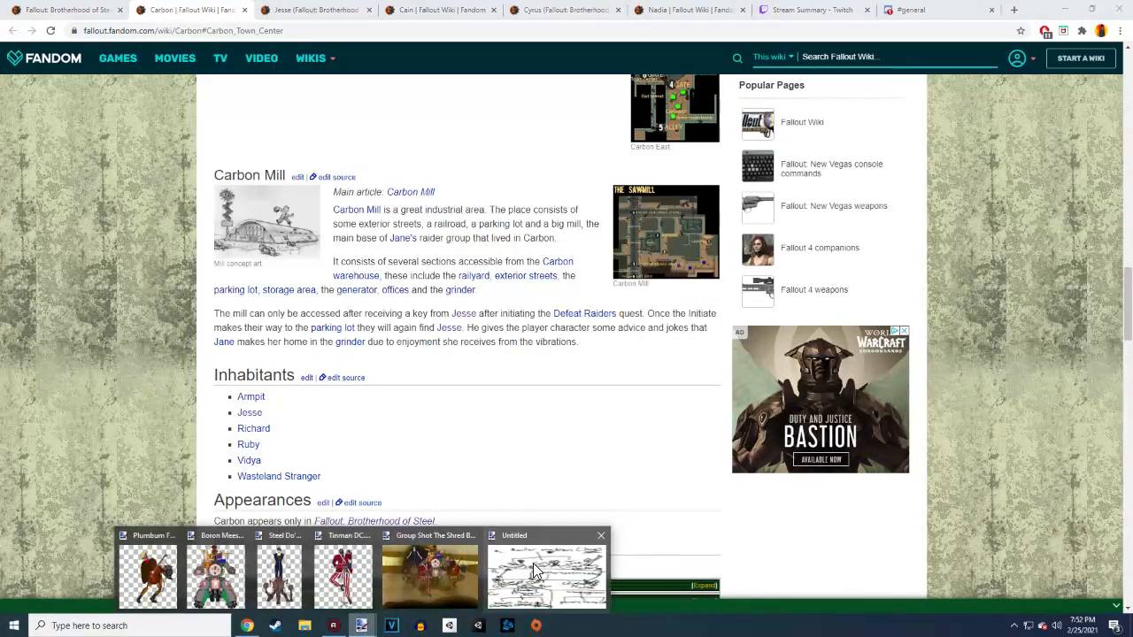
pyautogui.click(534, 570)
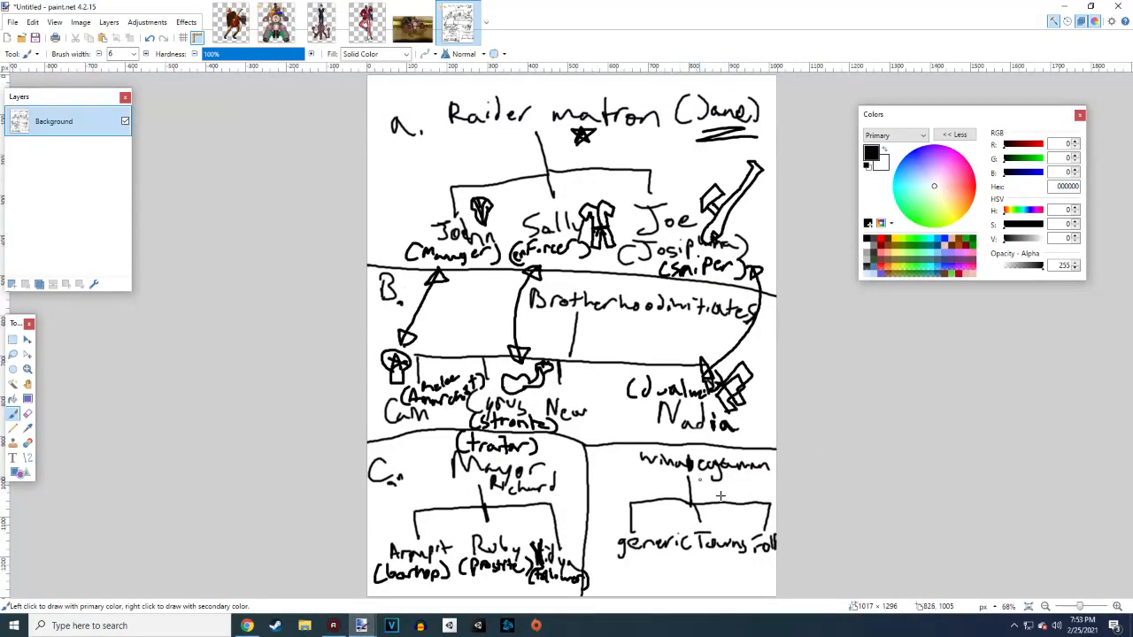
pyautogui.moveTo(703, 477); pyautogui.dragTo(692, 489)
pyautogui.moveTo(695, 474); pyautogui.dragTo(748, 487)
pyautogui.moveTo(697, 493)
pyautogui.mouseDown()
pyautogui.moveTo(750, 493)
pyautogui.moveTo(697, 509)
pyautogui.moveTo(743, 506)
pyautogui.mouseUp()
# Save the Group Shot The Shred Band image and return to the untitled character tree drawing
pyautogui.click(418, 31)
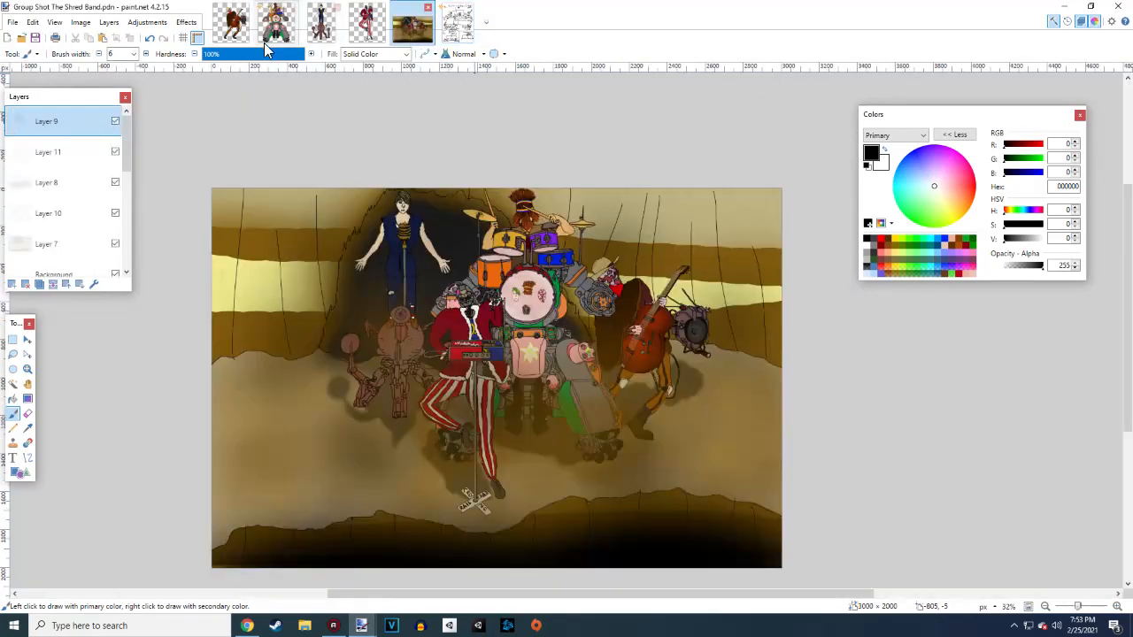
pyautogui.click(36, 37)
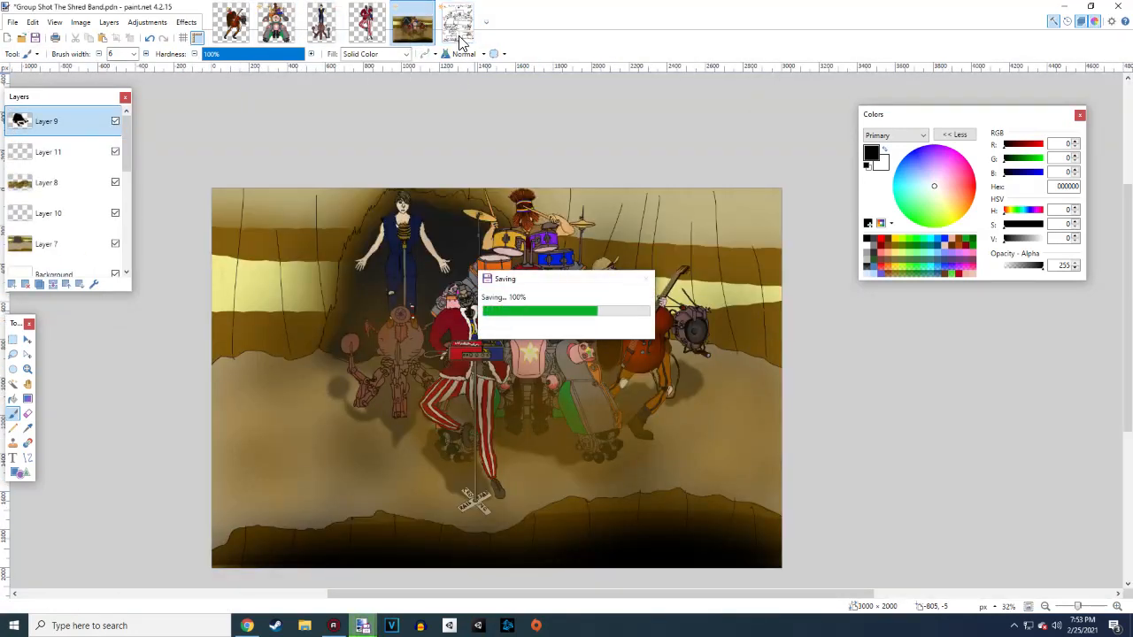
pyautogui.click(458, 23)
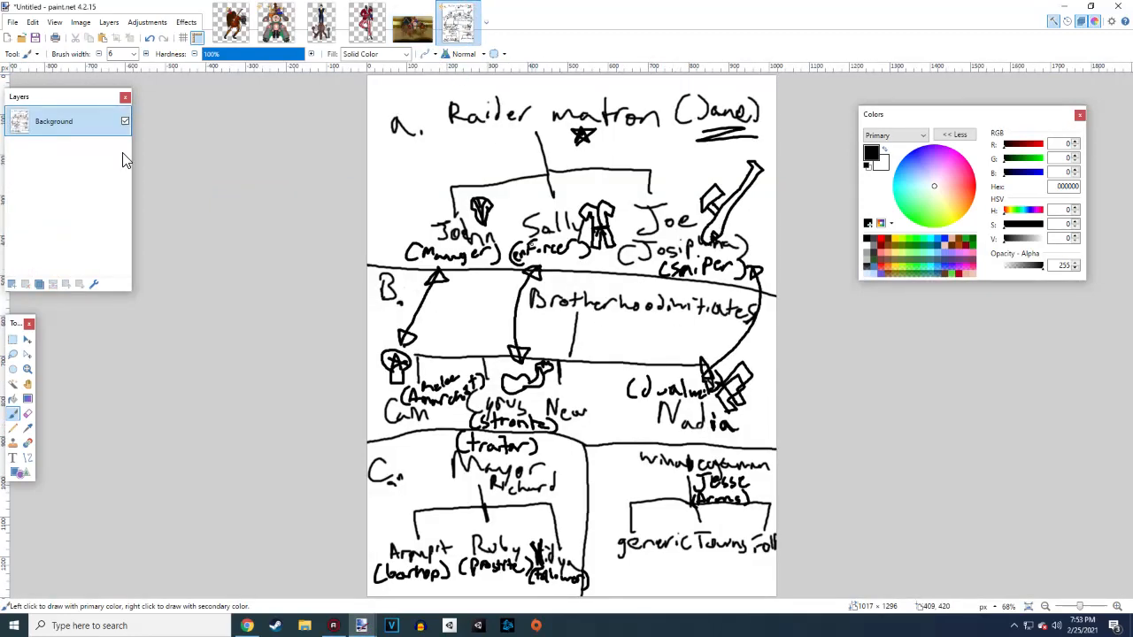
# Save the character tree drawing as a PNG named "thingy ma'bob" with the default save configuration
pyautogui.click(12, 22)
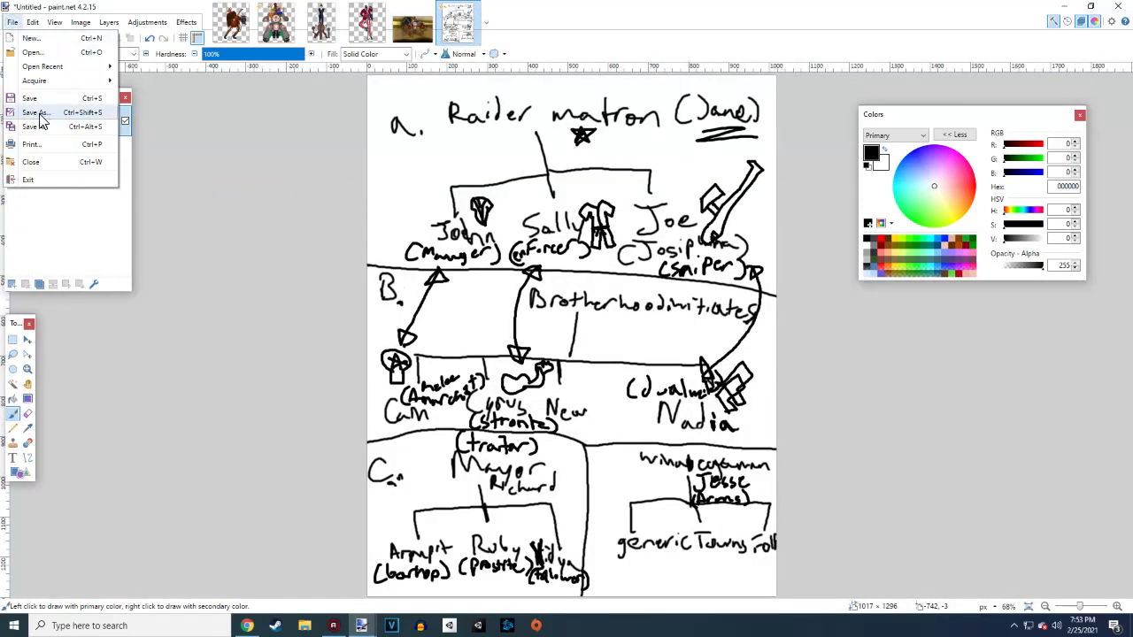
pyautogui.click(37, 112)
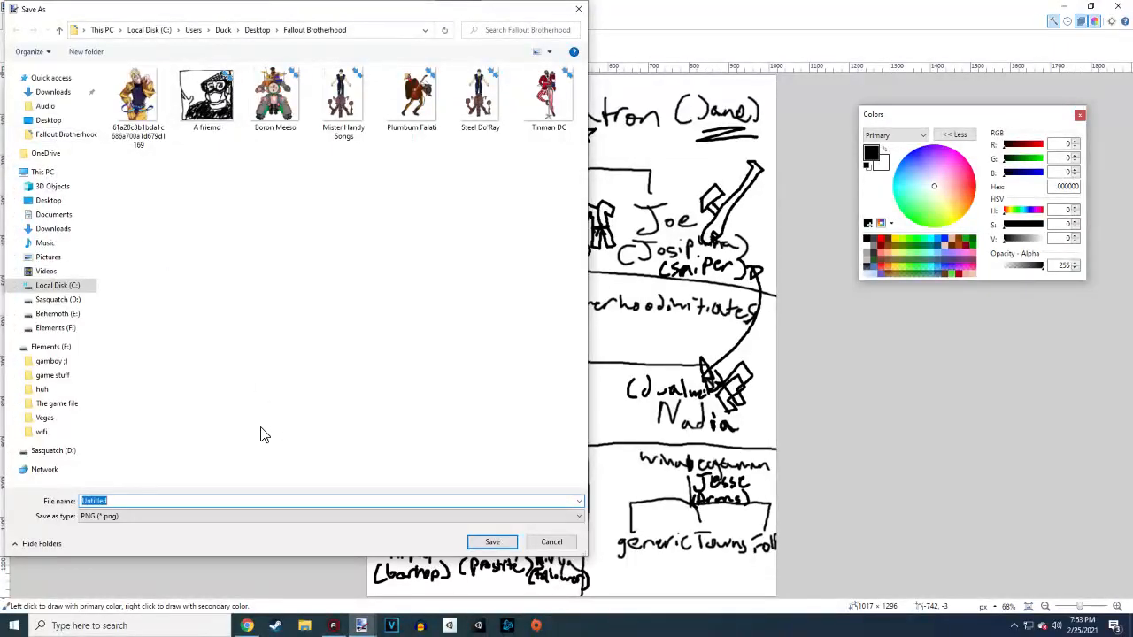
pyautogui.write("thingy ma'bon")
pyautogui.press('BackSpace')
pyautogui.write('b')
pyautogui.click(482, 543)
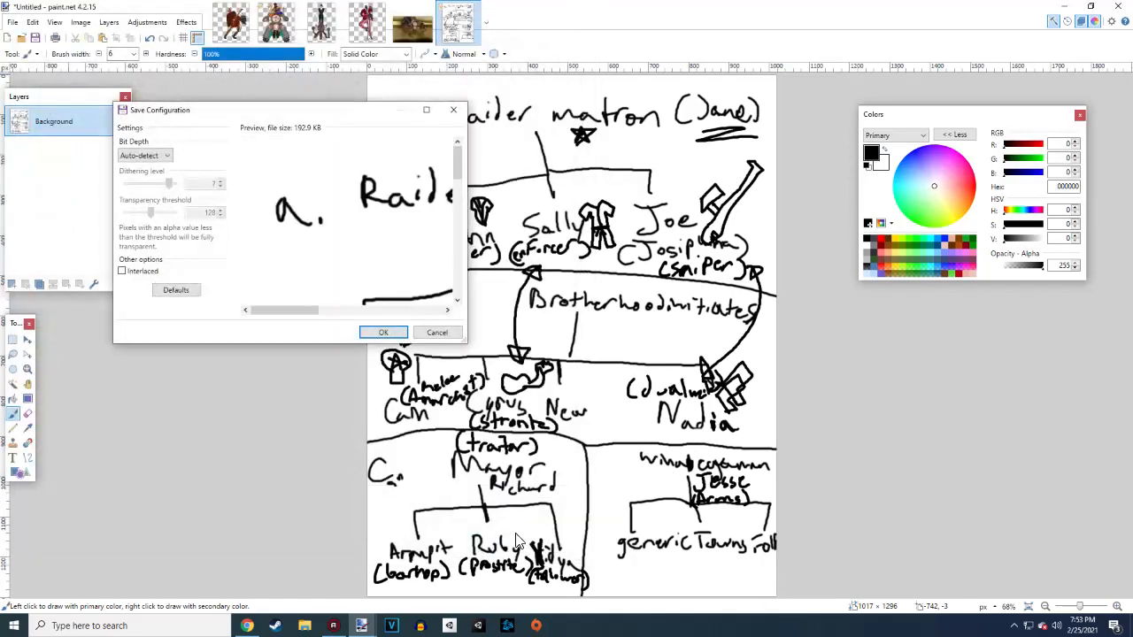
pyautogui.click(385, 334)
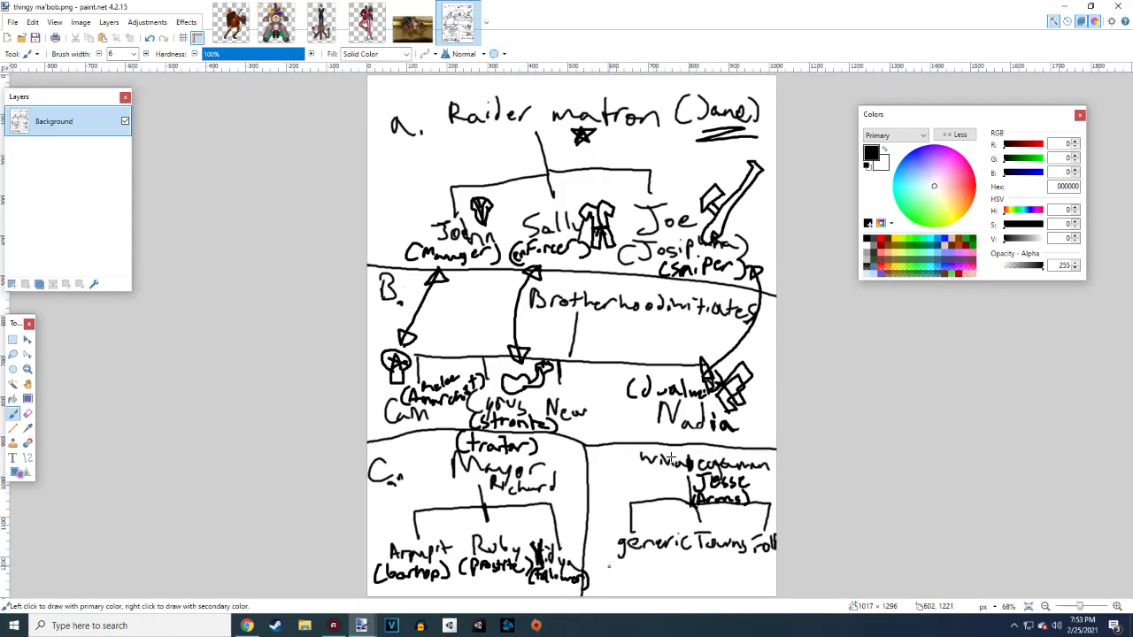
# Underline the generic townsfolk entry and thicken the first letters of John in the raider tree
pyautogui.moveTo(614, 563); pyautogui.dragTo(775, 563)
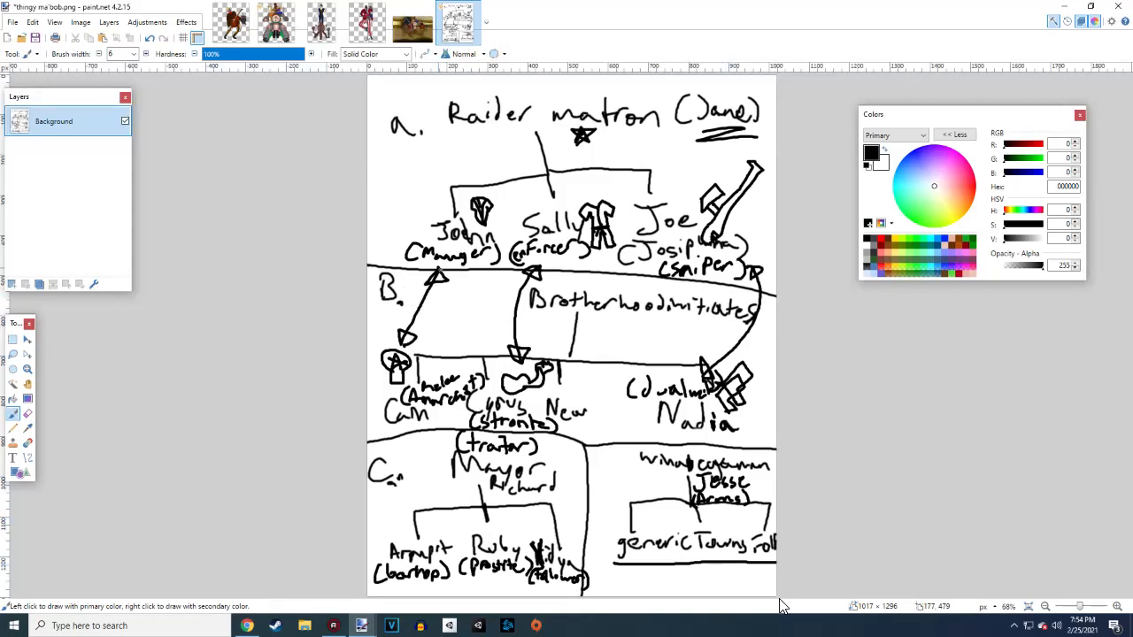
pyautogui.moveTo(445, 230); pyautogui.dragTo(445, 222)
pyautogui.moveTo(458, 229); pyautogui.dragTo(456, 228)
pyautogui.moveTo(443, 275); pyautogui.dragTo(441, 269)
# Label the generic townsfolk section "D." and add an upper dot after the B and C labels
pyautogui.moveTo(593, 453); pyautogui.dragTo(594, 476)
pyautogui.click(617, 472)
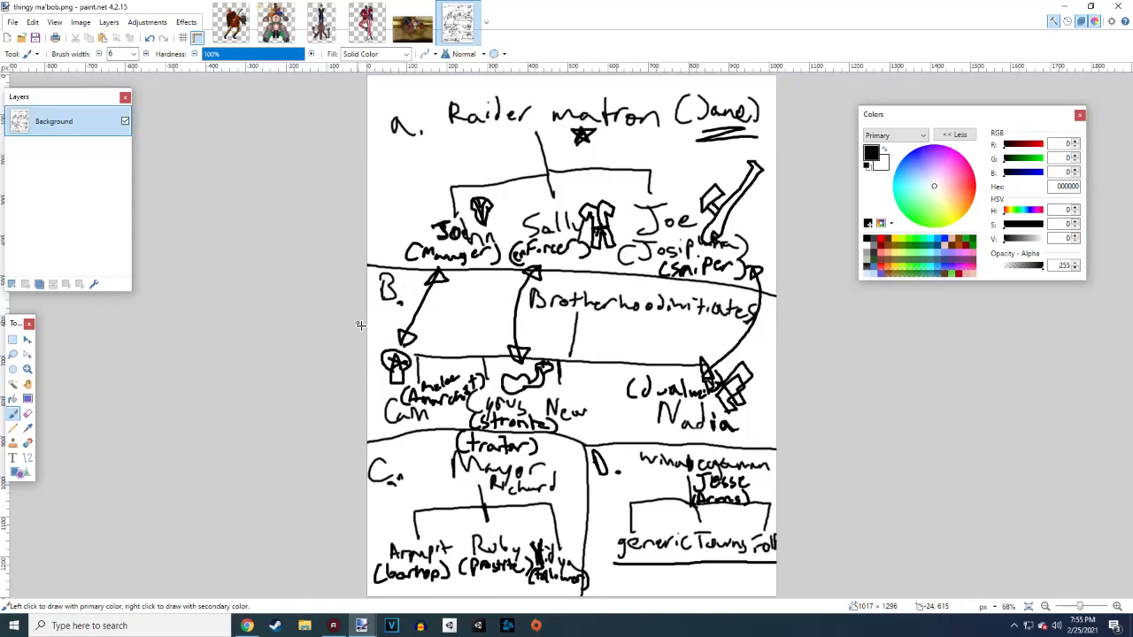
pyautogui.click(401, 287)
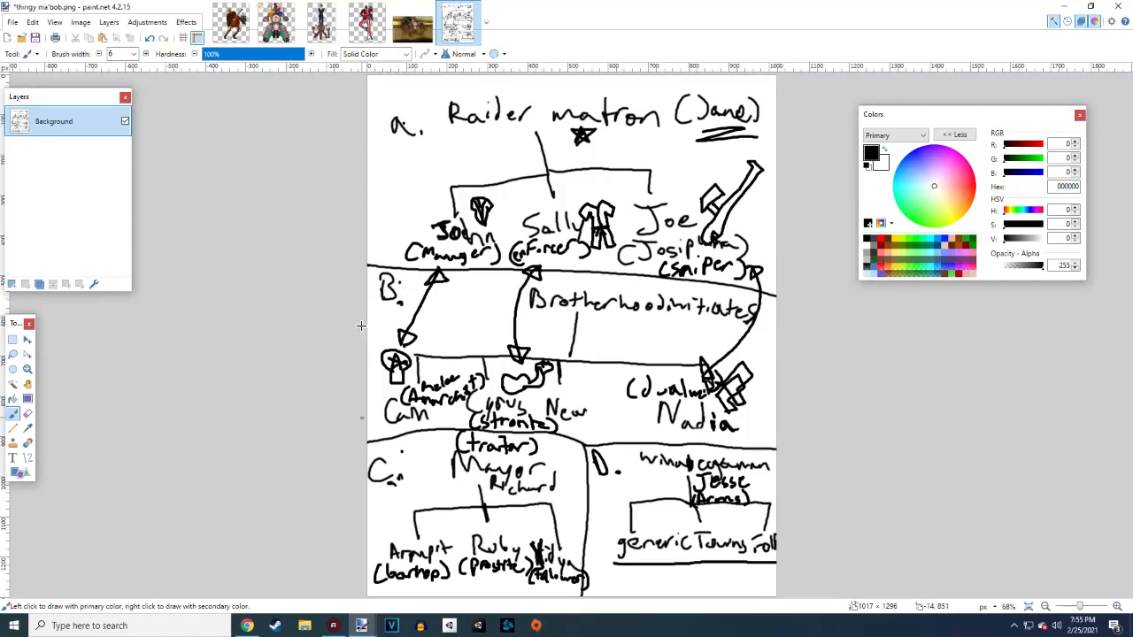
# On a new layer with the Background hidden, outline a round head with two capped horn-like ears
pyautogui.click(12, 283)
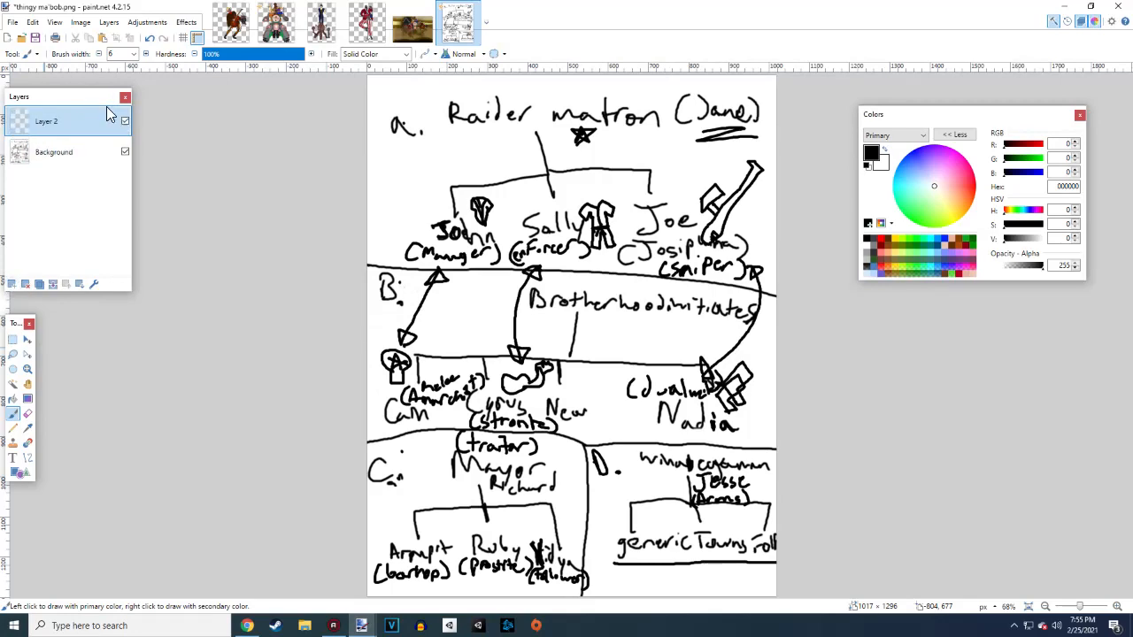
pyautogui.click(125, 153)
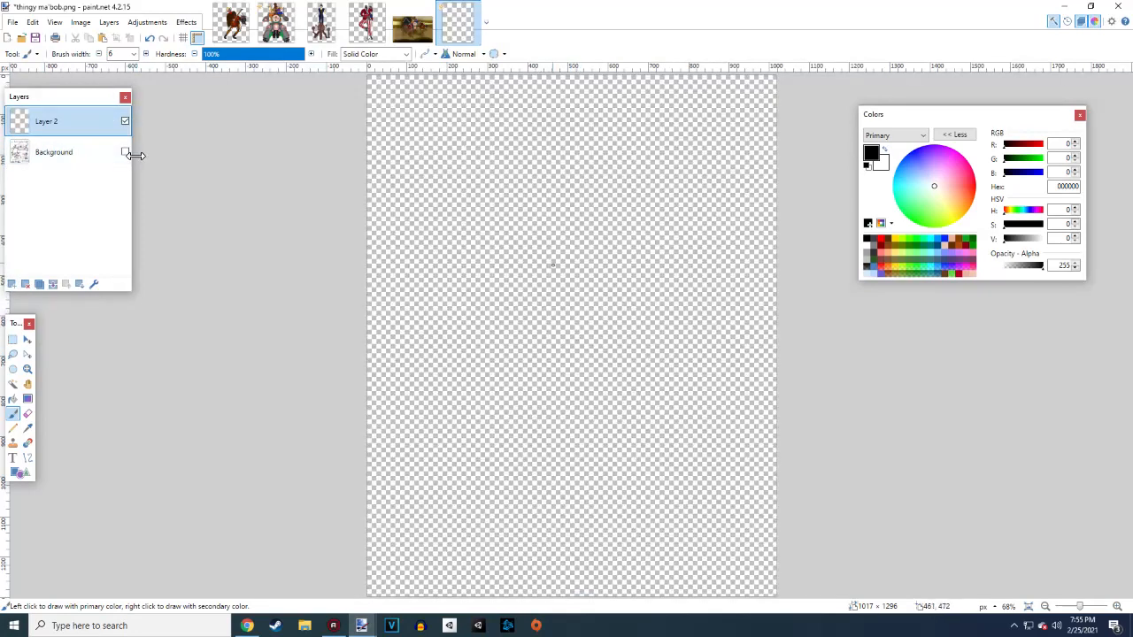
pyautogui.moveTo(498, 246)
pyautogui.mouseDown()
pyautogui.moveTo(495, 199)
pyautogui.moveTo(519, 235)
pyautogui.moveTo(577, 228)
pyautogui.moveTo(579, 207)
pyautogui.moveTo(595, 217)
pyautogui.moveTo(583, 244)
pyautogui.moveTo(531, 226)
pyautogui.moveTo(564, 236)
pyautogui.mouseUp()
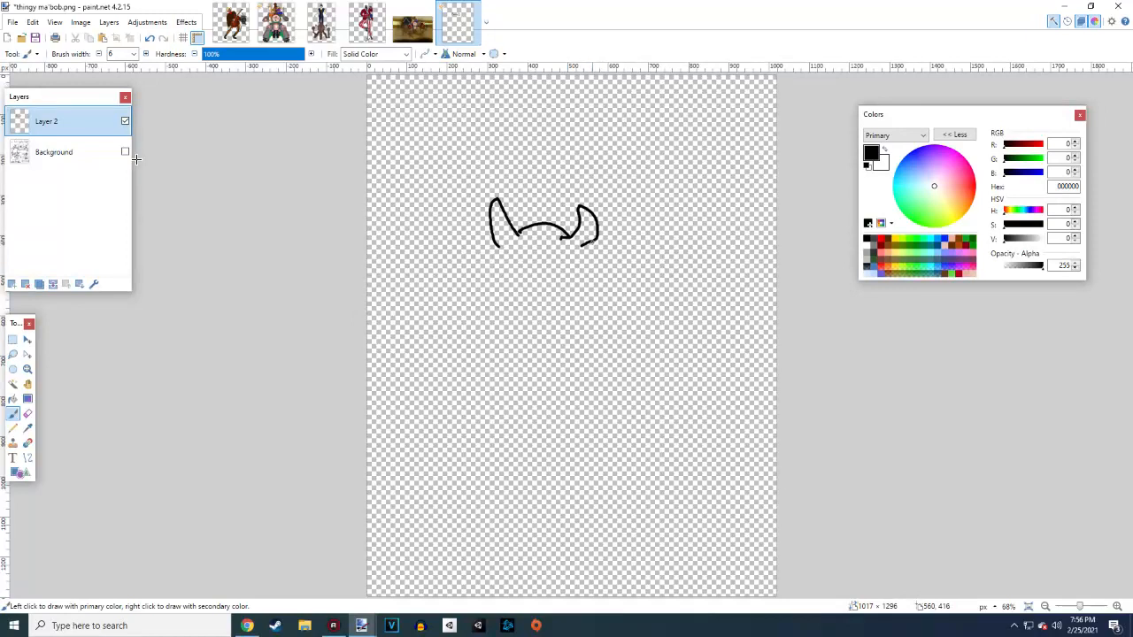
pyautogui.moveTo(583, 243)
pyautogui.mouseDown()
pyautogui.moveTo(603, 256)
pyautogui.moveTo(606, 295)
pyautogui.moveTo(591, 327)
pyautogui.moveTo(554, 346)
pyautogui.moveTo(517, 343)
pyautogui.moveTo(491, 310)
pyautogui.moveTo(493, 245)
pyautogui.mouseUp()
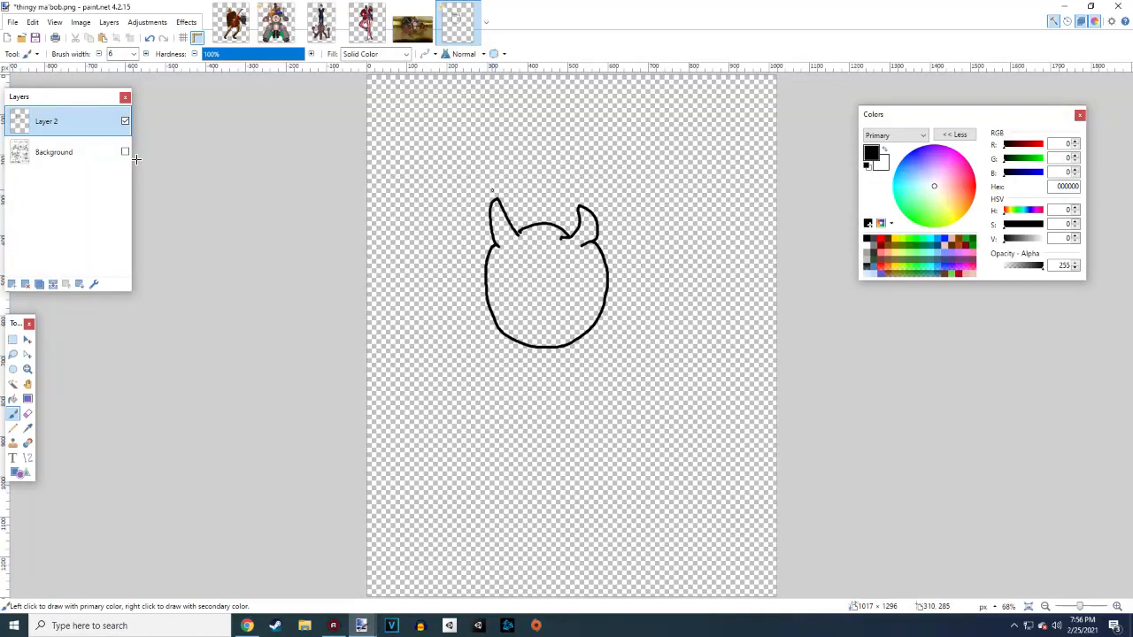
pyautogui.moveTo(492, 203)
pyautogui.mouseDown()
pyautogui.moveTo(485, 193)
pyautogui.moveTo(496, 189)
pyautogui.moveTo(499, 202)
pyautogui.mouseUp()
pyautogui.moveTo(573, 203)
pyautogui.mouseDown()
pyautogui.moveTo(585, 196)
pyautogui.moveTo(591, 213)
pyautogui.mouseUp()
# Draw the face inside the head: a wide grin with teeth and dark gaps, two round eyes and a nose
pyautogui.moveTo(499, 291)
pyautogui.mouseDown()
pyautogui.moveTo(536, 317)
pyautogui.moveTo(574, 286)
pyautogui.mouseUp()
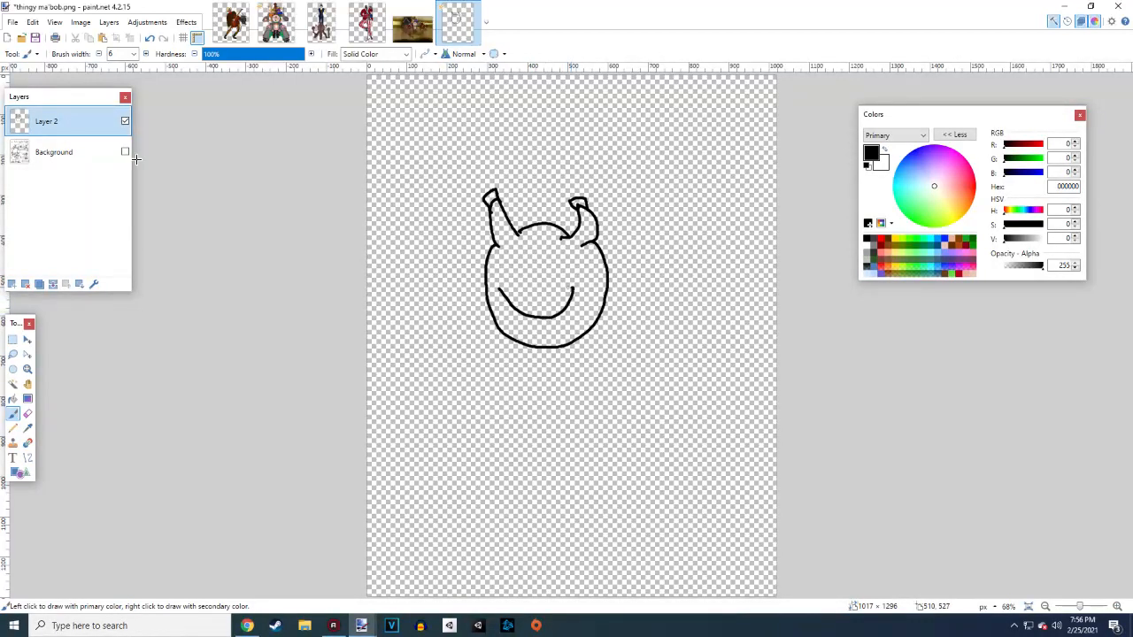
pyautogui.moveTo(496, 289)
pyautogui.mouseDown()
pyautogui.moveTo(536, 325)
pyautogui.moveTo(550, 326)
pyautogui.moveTo(573, 293)
pyautogui.mouseUp()
pyautogui.moveTo(499, 289)
pyautogui.mouseDown()
pyautogui.moveTo(534, 306)
pyautogui.moveTo(573, 292)
pyautogui.mouseUp()
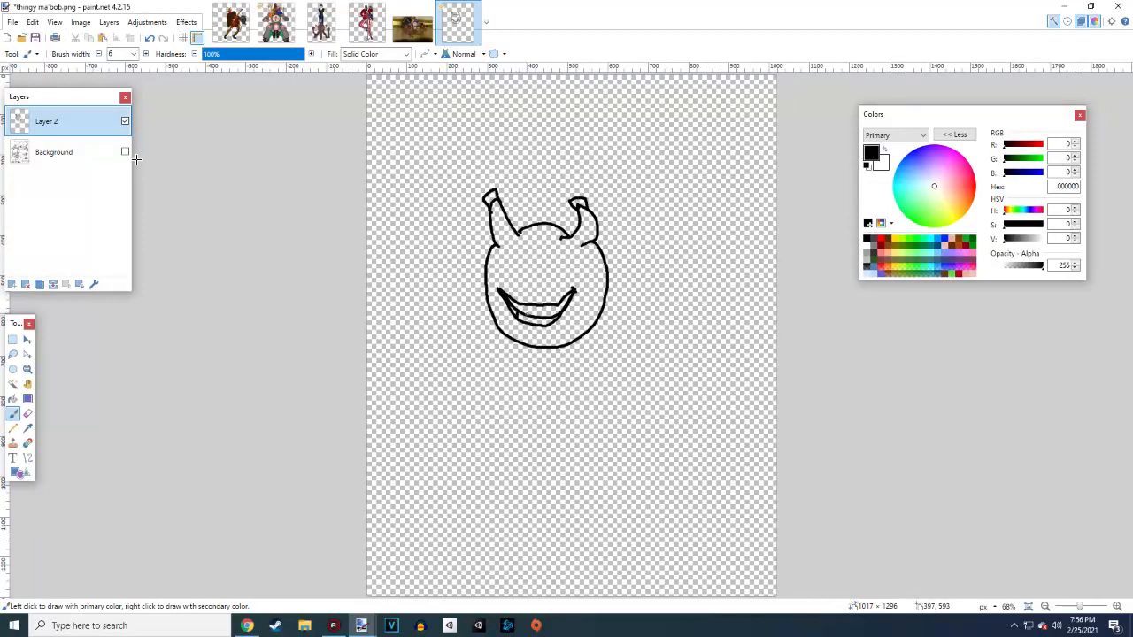
pyautogui.moveTo(529, 323)
pyautogui.mouseDown()
pyautogui.moveTo(546, 321)
pyautogui.moveTo(536, 307)
pyautogui.moveTo(524, 315)
pyautogui.moveTo(545, 316)
pyautogui.mouseUp()
pyautogui.moveTo(551, 307)
pyautogui.mouseDown()
pyautogui.moveTo(549, 320)
pyautogui.moveTo(523, 310)
pyautogui.mouseUp()
pyautogui.moveTo(548, 311); pyautogui.dragTo(550, 315)
pyautogui.moveTo(513, 262)
pyautogui.mouseDown()
pyautogui.moveTo(512, 277)
pyautogui.moveTo(527, 273)
pyautogui.moveTo(524, 258)
pyautogui.moveTo(508, 259)
pyautogui.moveTo(510, 272)
pyautogui.moveTo(555, 273)
pyautogui.moveTo(563, 260)
pyautogui.moveTo(551, 255)
pyautogui.mouseUp()
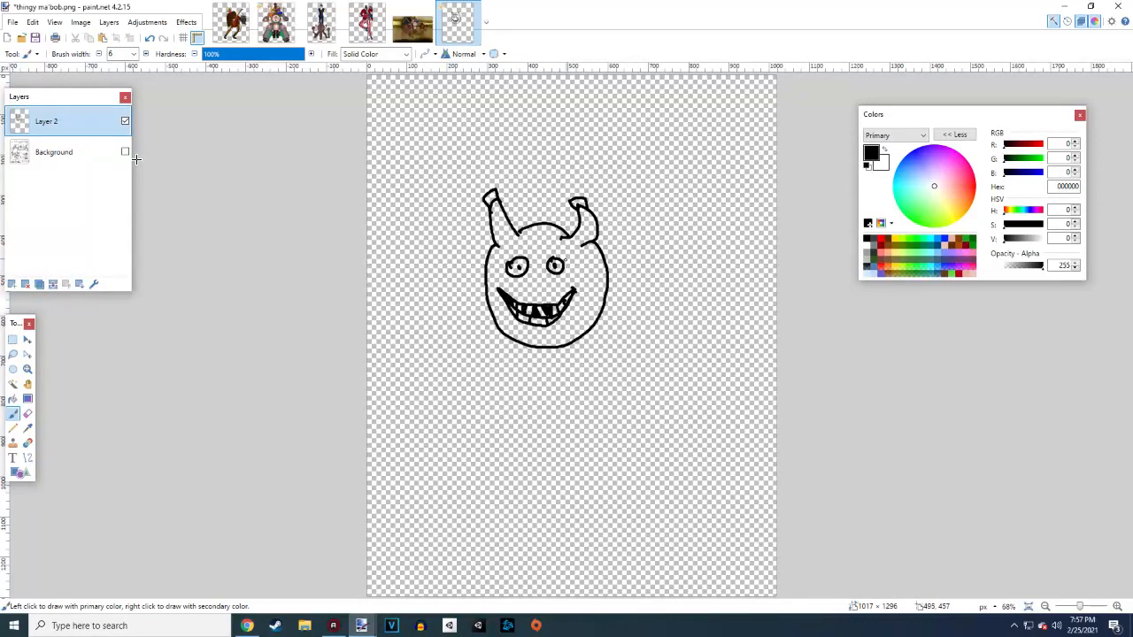
pyautogui.moveTo(538, 275)
pyautogui.mouseDown()
pyautogui.moveTo(546, 293)
pyautogui.moveTo(531, 281)
pyautogui.moveTo(526, 290)
pyautogui.moveTo(552, 290)
pyautogui.mouseUp()
# Handwrite the caption "Have you eaten yer swamp yet?" above and beside the head
pyautogui.moveTo(478, 134)
pyautogui.mouseDown()
pyautogui.moveTo(479, 159)
pyautogui.moveTo(489, 159)
pyautogui.mouseUp()
pyautogui.moveTo(477, 148); pyautogui.dragTo(490, 147)
pyautogui.moveTo(497, 147)
pyautogui.mouseDown()
pyautogui.moveTo(565, 138)
pyautogui.moveTo(570, 150)
pyautogui.moveTo(596, 148)
pyautogui.moveTo(596, 137)
pyautogui.moveTo(619, 152)
pyautogui.moveTo(676, 147)
pyautogui.mouseUp()
pyautogui.moveTo(678, 120)
pyautogui.mouseDown()
pyautogui.moveTo(672, 149)
pyautogui.moveTo(710, 145)
pyautogui.mouseUp()
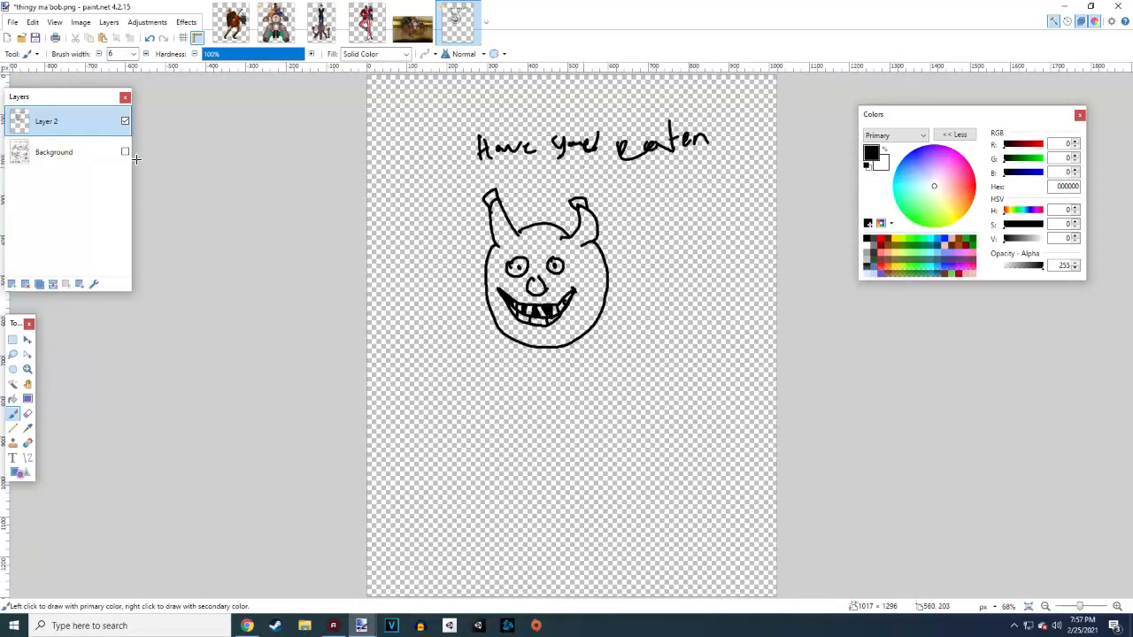
pyautogui.moveTo(566, 166); pyautogui.dragTo(574, 186)
pyautogui.moveTo(597, 163); pyautogui.dragTo(607, 171)
pyautogui.moveTo(611, 172)
pyautogui.mouseDown()
pyautogui.moveTo(625, 157)
pyautogui.moveTo(630, 200)
pyautogui.moveTo(701, 179)
pyautogui.moveTo(713, 195)
pyautogui.moveTo(718, 180)
pyautogui.mouseUp()
pyautogui.moveTo(653, 215); pyautogui.dragTo(662, 235)
pyautogui.moveTo(679, 211); pyautogui.dragTo(690, 217)
pyautogui.moveTo(695, 213); pyautogui.dragTo(701, 202)
pyautogui.moveTo(725, 194); pyautogui.dragTo(730, 212)
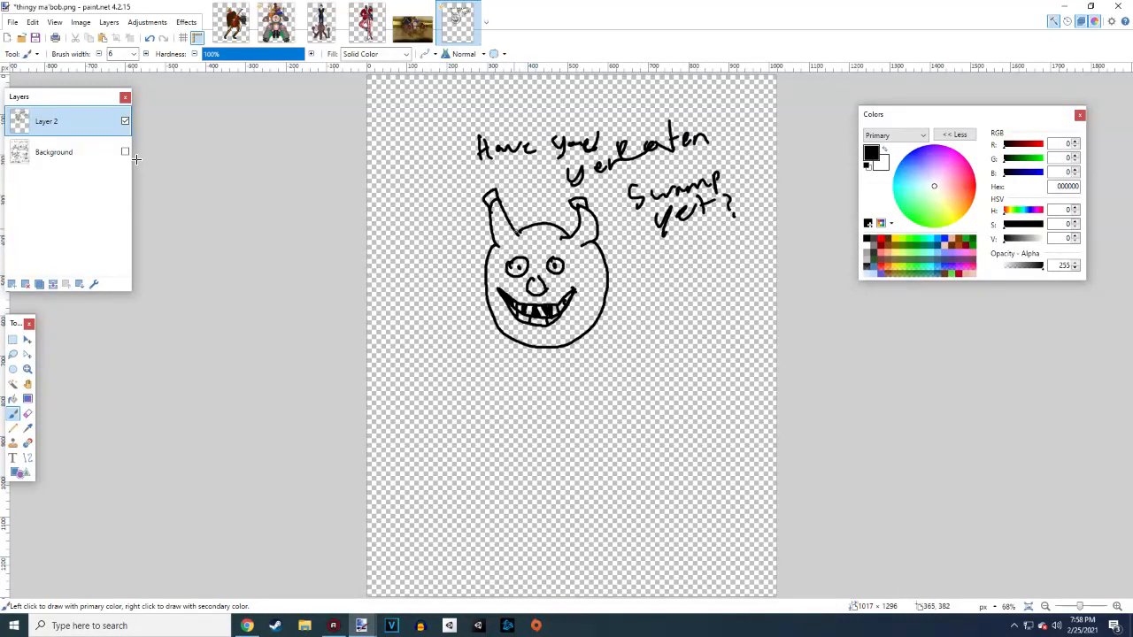
# Shade the left side of the head and its ear, and darken the areas around the eyes and mouth
pyautogui.moveTo(518, 231)
pyautogui.mouseDown()
pyautogui.moveTo(527, 246)
pyautogui.moveTo(559, 245)
pyautogui.mouseUp()
pyautogui.moveTo(528, 229)
pyautogui.mouseDown()
pyautogui.moveTo(532, 250)
pyautogui.moveTo(494, 203)
pyautogui.moveTo(489, 303)
pyautogui.moveTo(504, 329)
pyautogui.moveTo(541, 345)
pyautogui.moveTo(506, 329)
pyautogui.moveTo(493, 293)
pyautogui.moveTo(498, 208)
pyautogui.mouseUp()
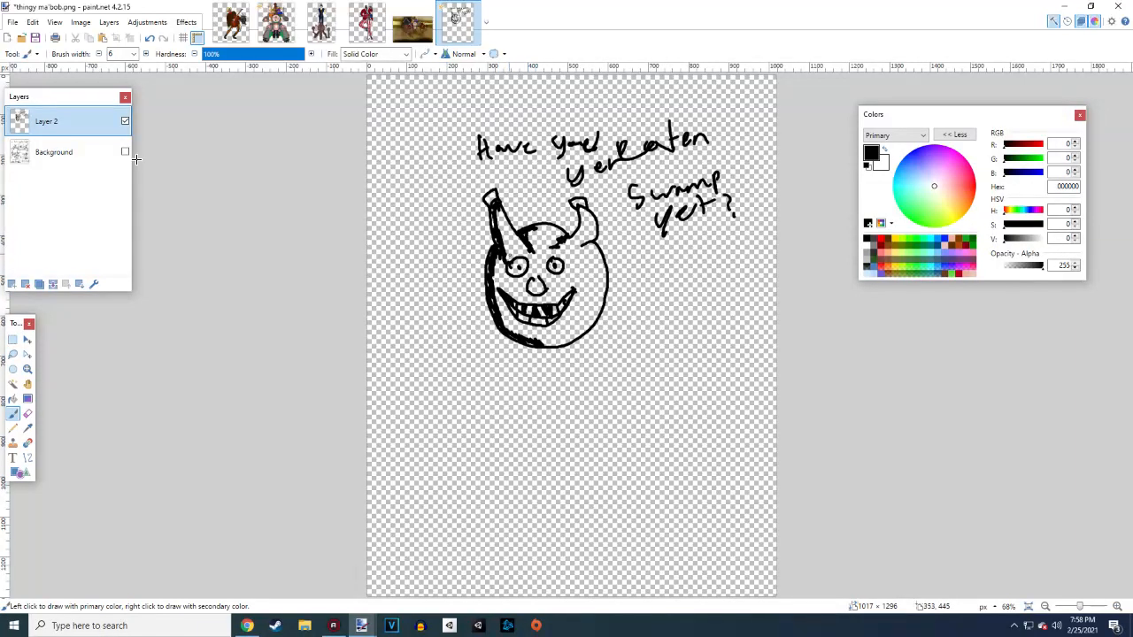
pyautogui.moveTo(507, 257)
pyautogui.mouseDown()
pyautogui.moveTo(524, 254)
pyautogui.moveTo(520, 281)
pyautogui.moveTo(503, 273)
pyautogui.moveTo(549, 254)
pyautogui.moveTo(564, 263)
pyautogui.moveTo(527, 294)
pyautogui.moveTo(538, 300)
pyautogui.moveTo(522, 287)
pyautogui.mouseUp()
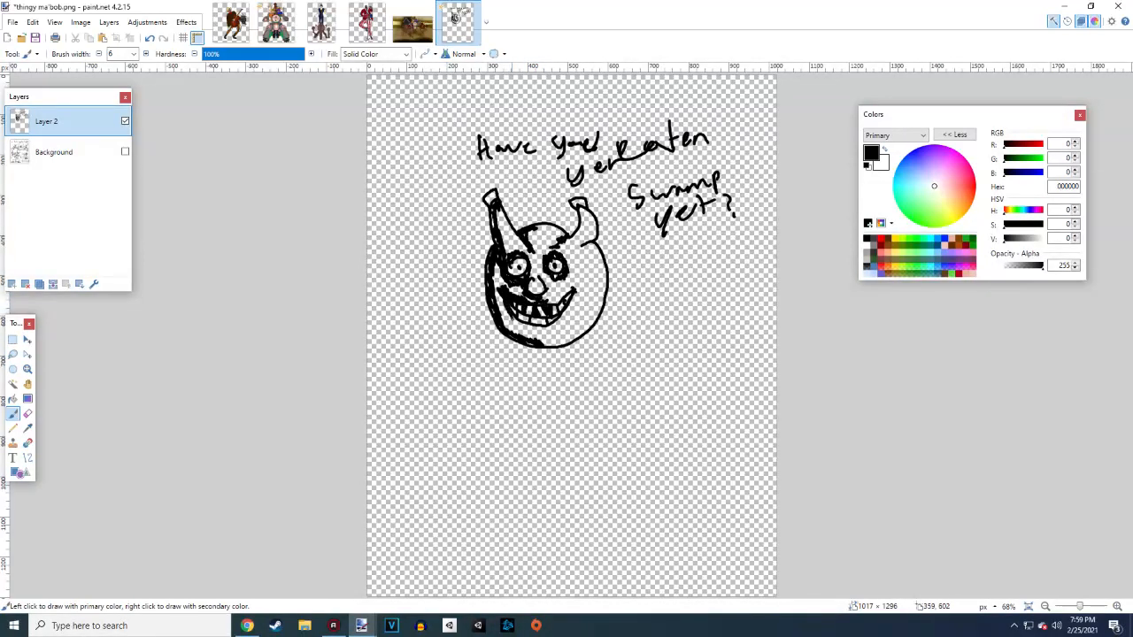
pyautogui.moveTo(521, 323); pyautogui.dragTo(548, 335)
pyautogui.moveTo(501, 296)
pyautogui.mouseDown()
pyautogui.moveTo(511, 321)
pyautogui.moveTo(536, 336)
pyautogui.moveTo(567, 309)
pyautogui.moveTo(576, 294)
pyautogui.moveTo(553, 302)
pyautogui.moveTo(567, 288)
pyautogui.mouseUp()
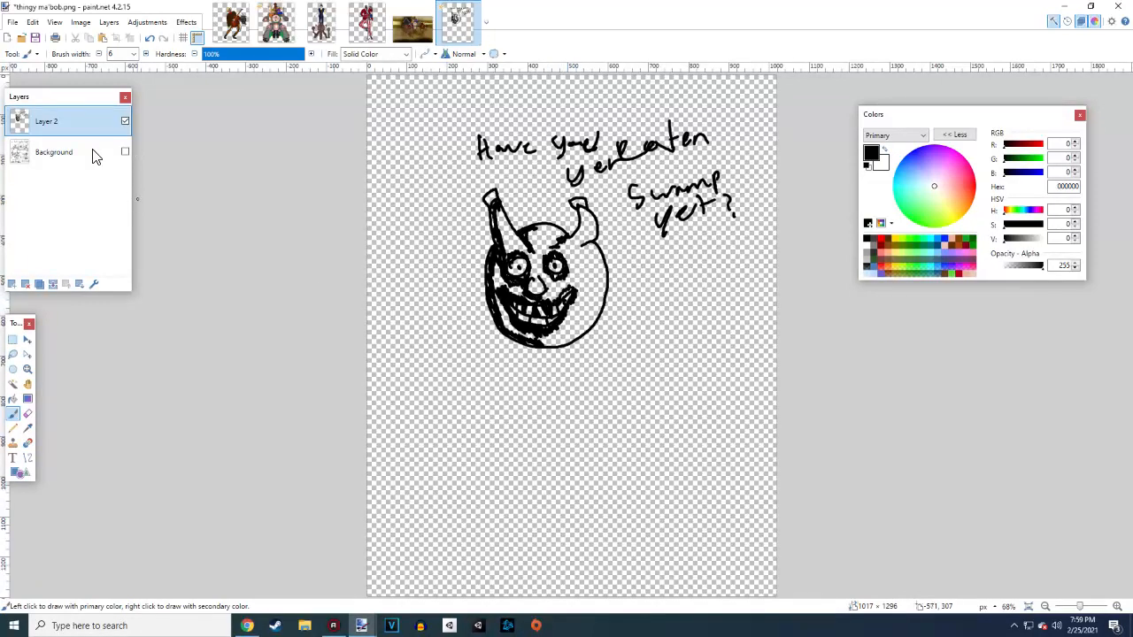
# Compare the character trees with the face sketch by toggling the Background and Layer 2 visibility, ending with only Layer 2 shown
pyautogui.click(124, 152)
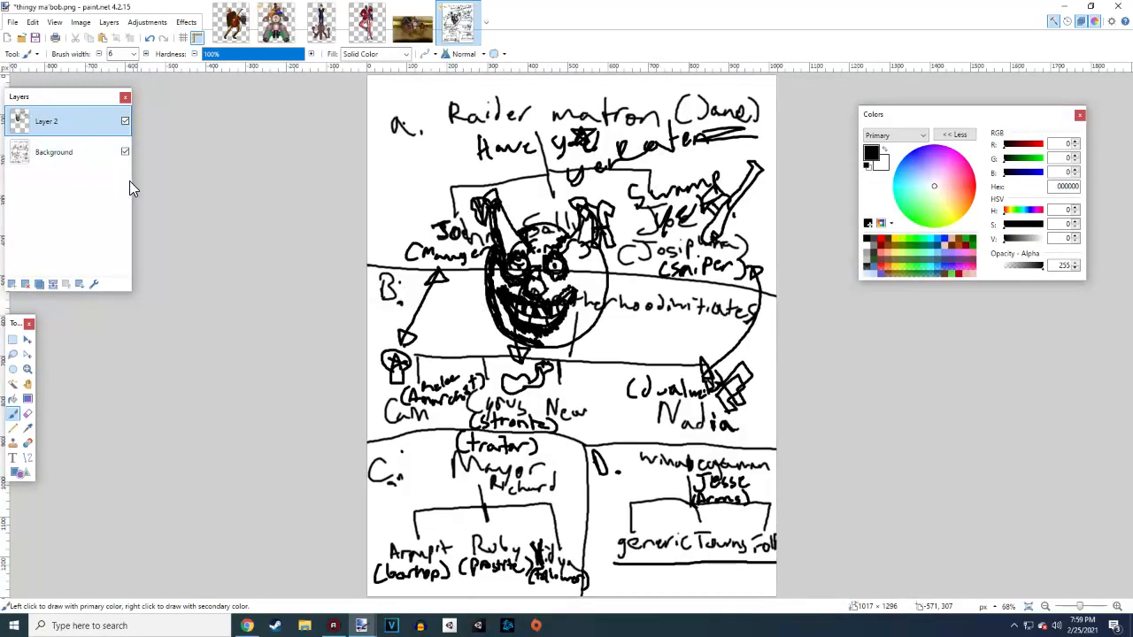
pyautogui.click(125, 122)
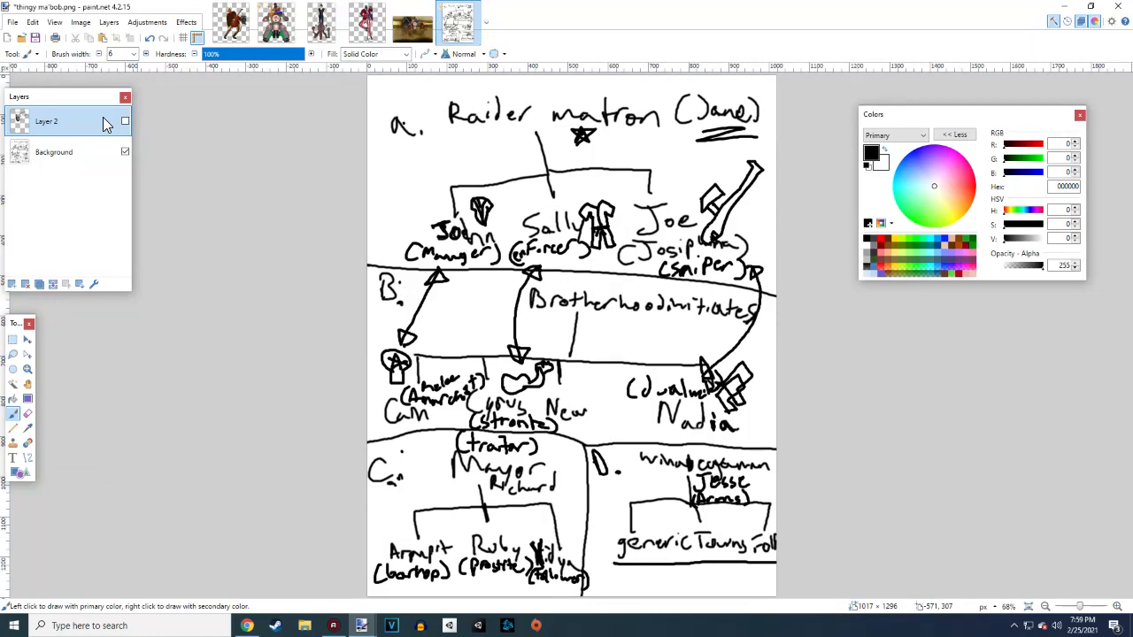
pyautogui.click(125, 122)
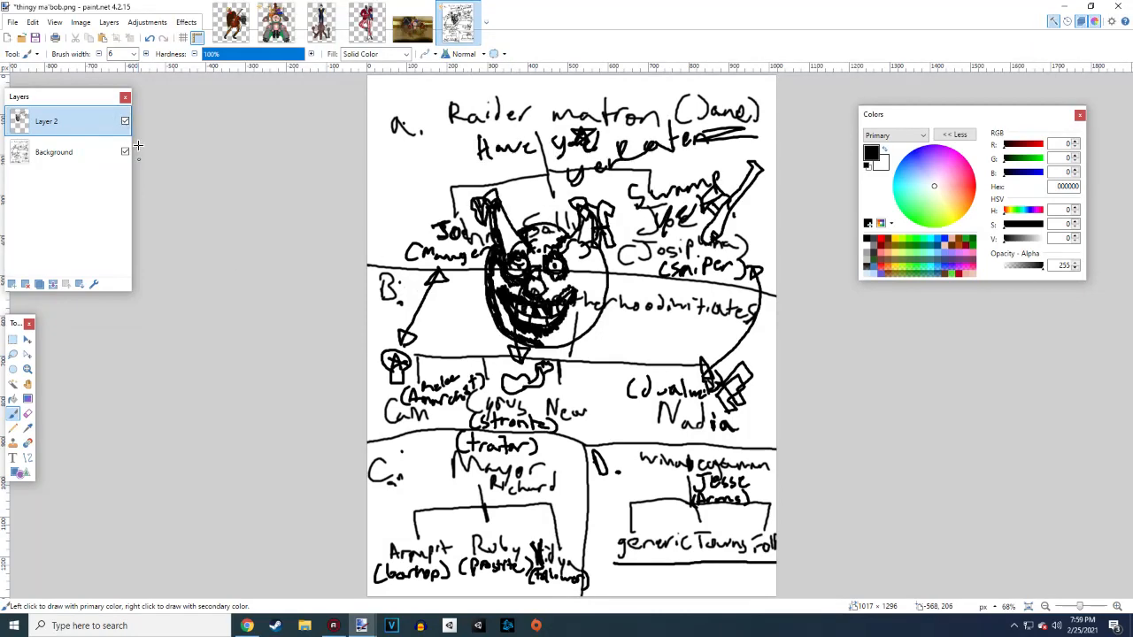
pyautogui.click(126, 152)
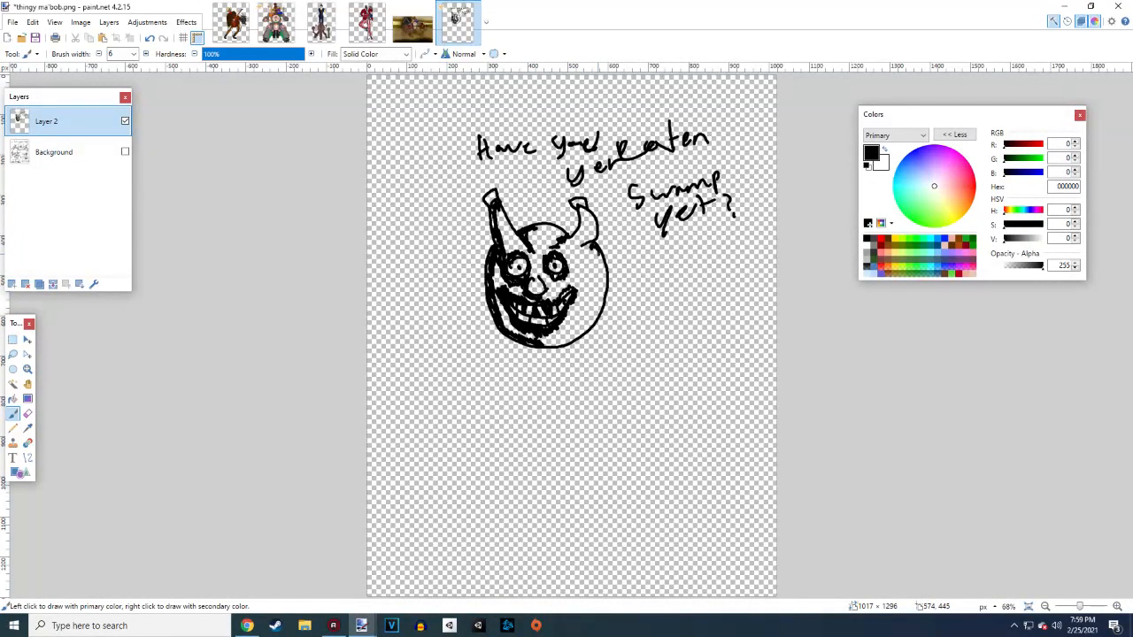
# Shade the right side of the head, its ear, the forehead and cheek, and add rings inside the eyes
pyautogui.moveTo(598, 254)
pyautogui.mouseDown()
pyautogui.moveTo(600, 311)
pyautogui.moveTo(553, 344)
pyautogui.moveTo(598, 296)
pyautogui.moveTo(584, 210)
pyautogui.moveTo(596, 288)
pyautogui.moveTo(575, 334)
pyautogui.mouseUp()
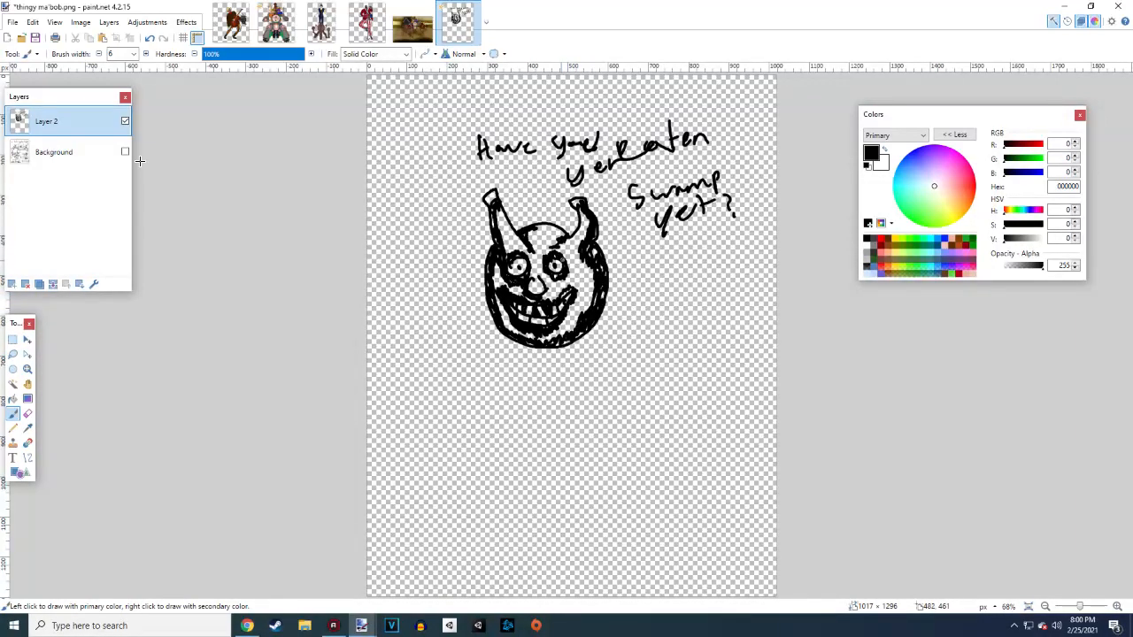
pyautogui.moveTo(560, 265)
pyautogui.mouseDown()
pyautogui.moveTo(513, 267)
pyautogui.moveTo(527, 259)
pyautogui.mouseUp()
pyautogui.click(535, 239)
pyautogui.moveTo(528, 231)
pyautogui.mouseDown()
pyautogui.moveTo(538, 264)
pyautogui.moveTo(533, 240)
pyautogui.moveTo(538, 256)
pyautogui.moveTo(549, 237)
pyautogui.moveTo(567, 235)
pyautogui.mouseUp()
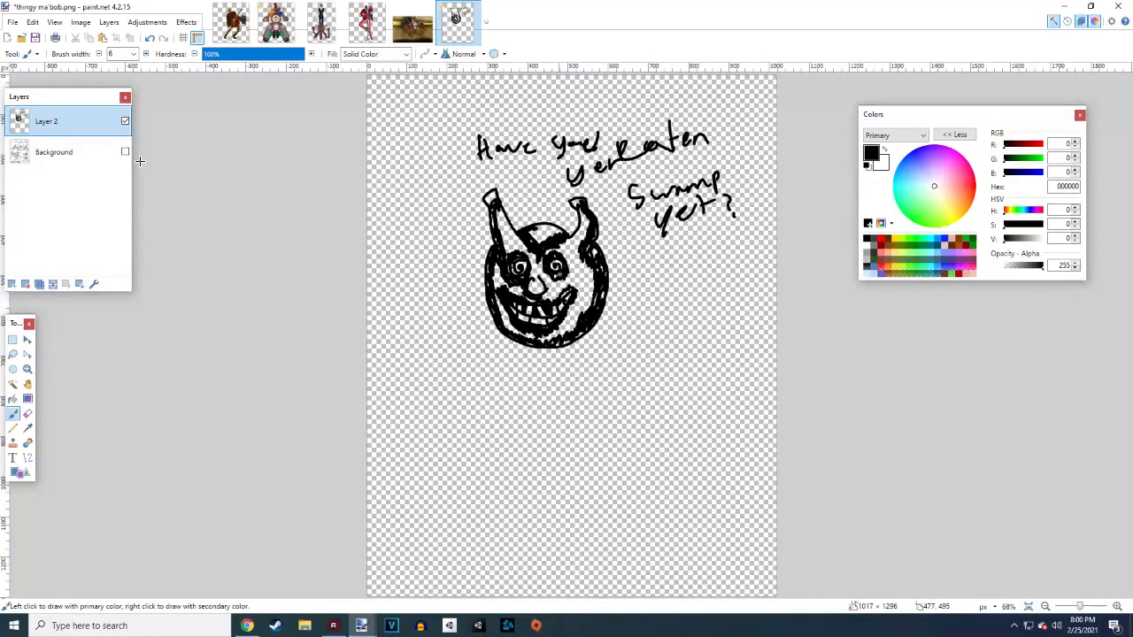
pyautogui.moveTo(545, 296)
pyautogui.mouseDown()
pyautogui.moveTo(579, 281)
pyautogui.moveTo(556, 331)
pyautogui.moveTo(573, 329)
pyautogui.moveTo(593, 274)
pyautogui.moveTo(573, 258)
pyautogui.mouseUp()
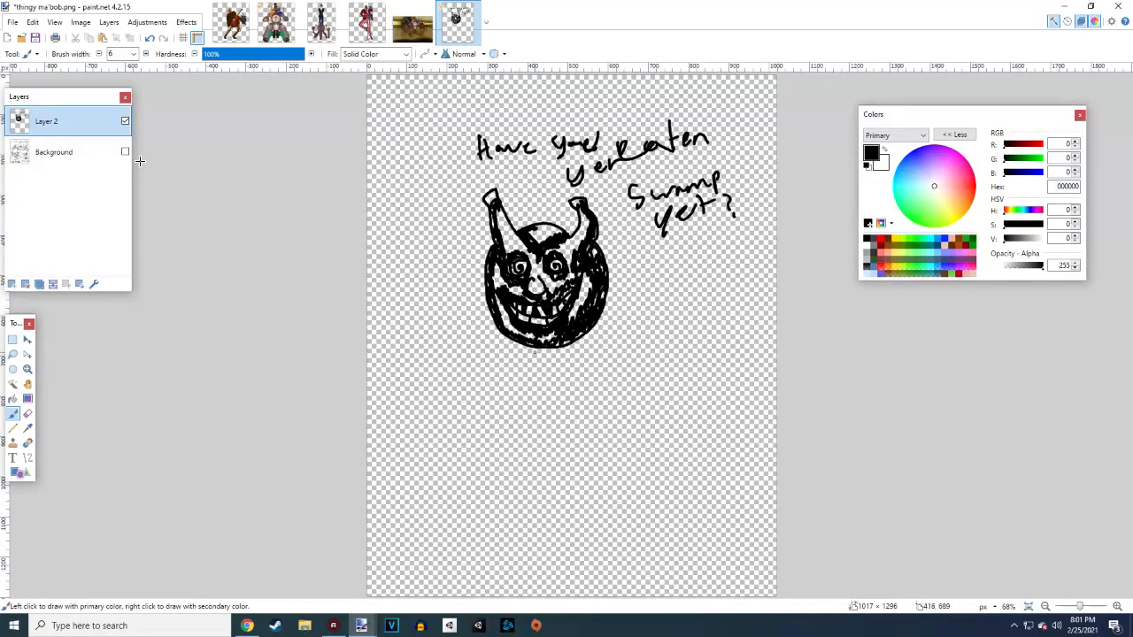
# Draw the figure's neck and collar, a wide bell-shaped body with two chest curves, a wavy hem and two small feet below the head
pyautogui.moveTo(531, 348)
pyautogui.mouseDown()
pyautogui.moveTo(548, 359)
pyautogui.moveTo(541, 379)
pyautogui.moveTo(551, 359)
pyautogui.moveTo(504, 373)
pyautogui.moveTo(412, 484)
pyautogui.moveTo(392, 533)
pyautogui.mouseUp()
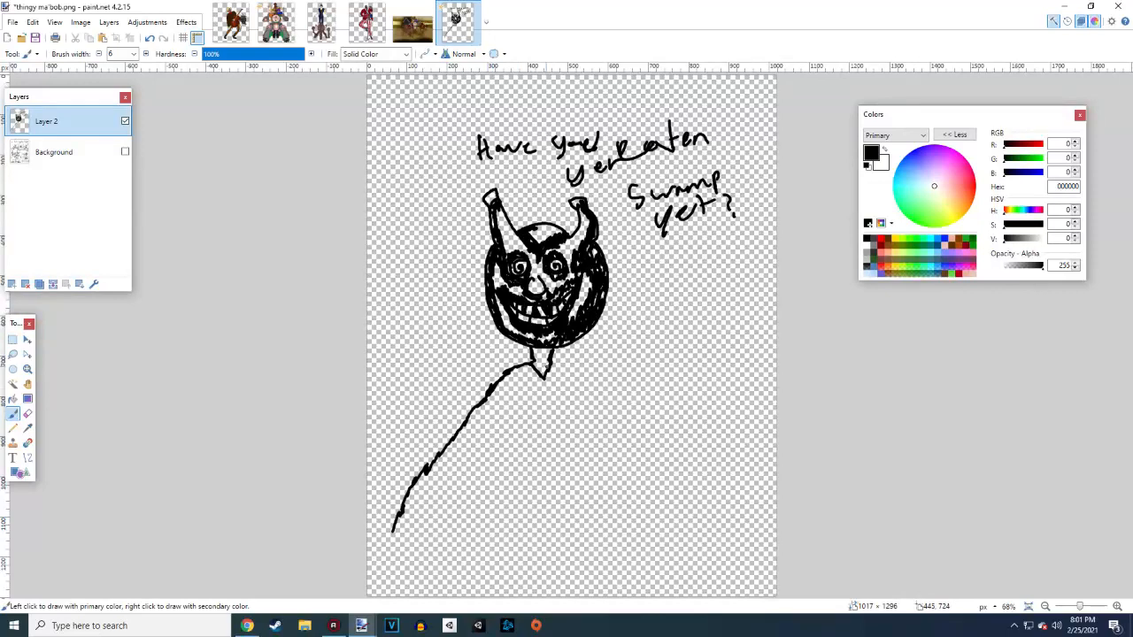
pyautogui.moveTo(548, 361)
pyautogui.mouseDown()
pyautogui.moveTo(644, 441)
pyautogui.moveTo(724, 552)
pyautogui.mouseUp()
pyautogui.moveTo(492, 429)
pyautogui.mouseDown()
pyautogui.moveTo(495, 444)
pyautogui.moveTo(576, 433)
pyautogui.moveTo(555, 441)
pyautogui.mouseUp()
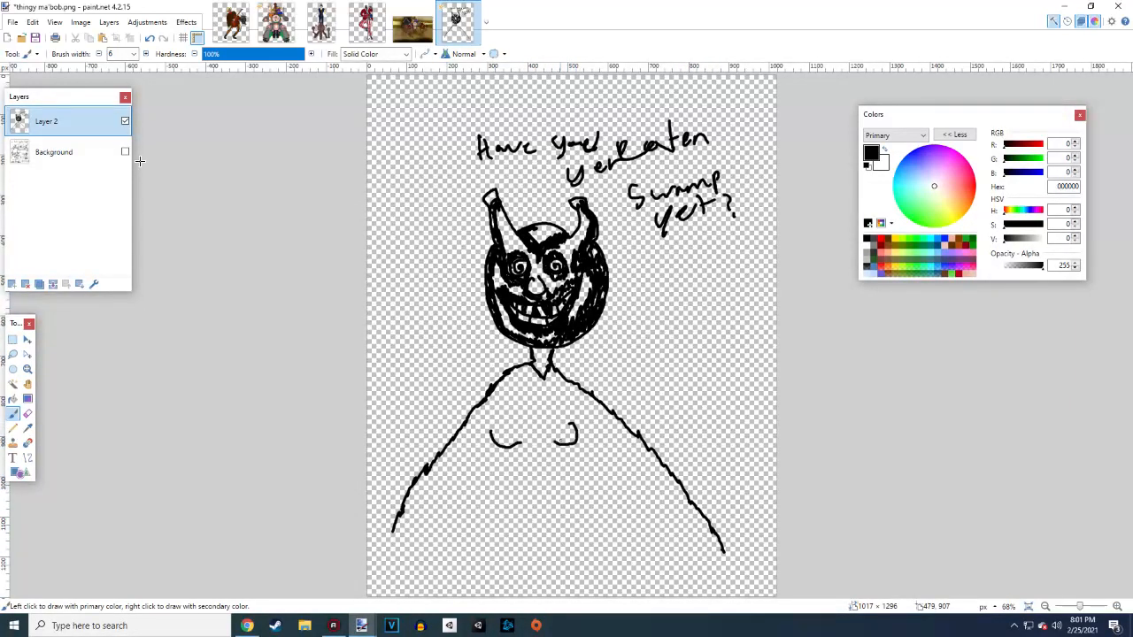
pyautogui.moveTo(393, 531)
pyautogui.mouseDown()
pyautogui.moveTo(400, 562)
pyautogui.moveTo(421, 570)
pyautogui.moveTo(538, 582)
pyautogui.moveTo(667, 579)
pyautogui.moveTo(714, 561)
pyautogui.moveTo(723, 540)
pyautogui.mouseUp()
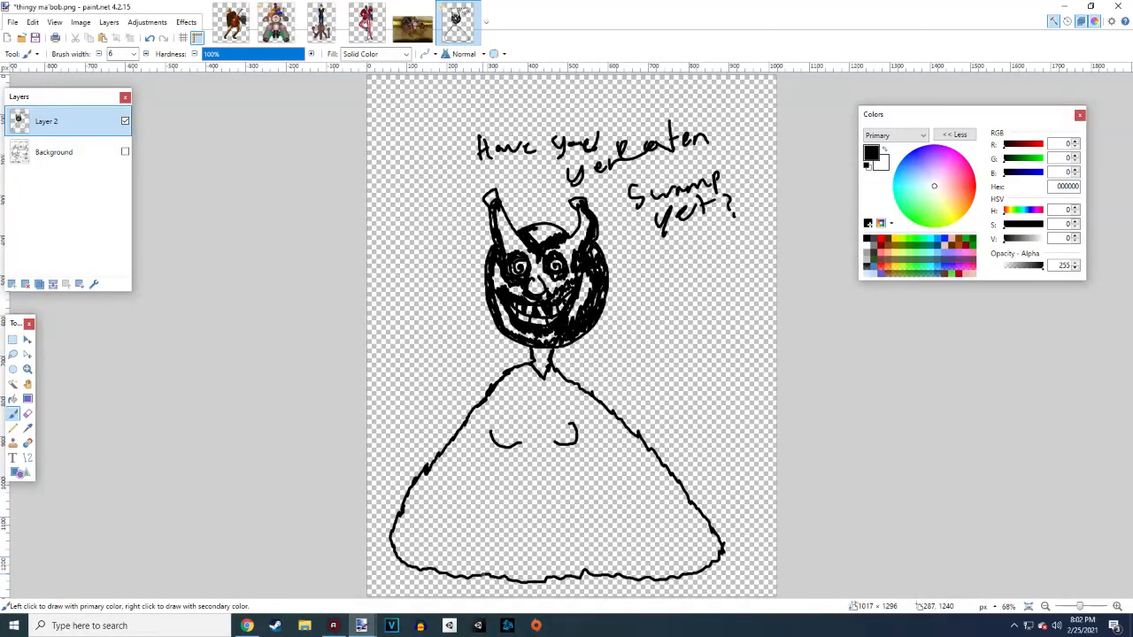
pyautogui.moveTo(484, 575)
pyautogui.mouseDown()
pyautogui.moveTo(478, 597)
pyautogui.moveTo(508, 596)
pyautogui.moveTo(512, 579)
pyautogui.mouseUp()
pyautogui.moveTo(607, 575)
pyautogui.mouseDown()
pyautogui.moveTo(607, 596)
pyautogui.moveTo(588, 597)
pyautogui.moveTo(584, 573)
pyautogui.mouseUp()
# Draw a double-line belt across the lower body with a square buckle at its centre
pyautogui.click(435, 485)
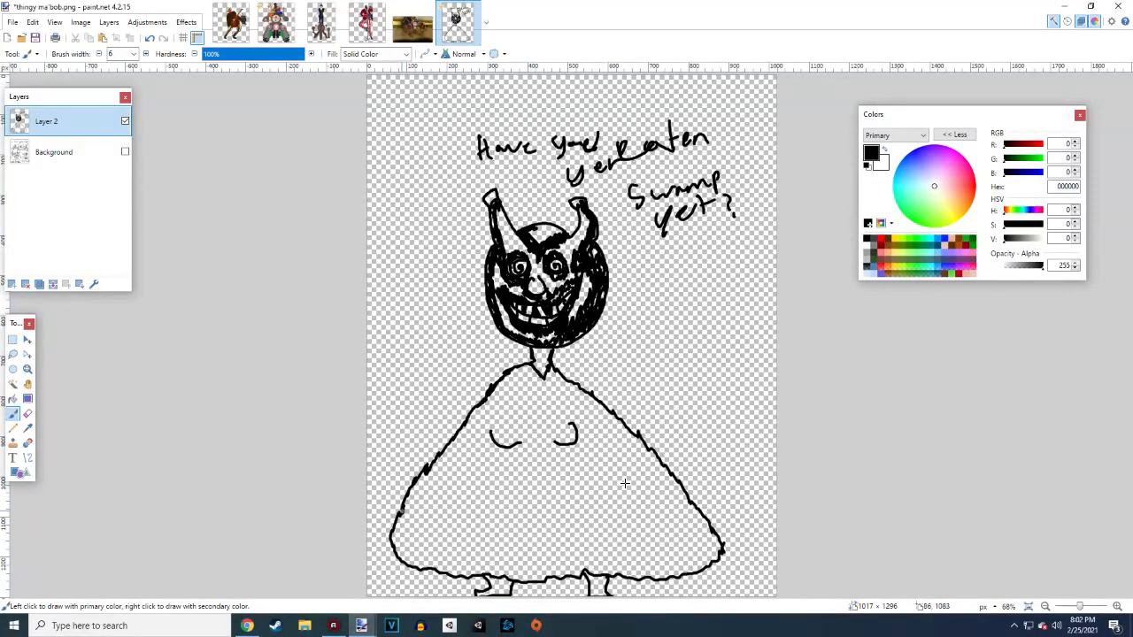
pyautogui.moveTo(401, 511)
pyautogui.mouseDown()
pyautogui.moveTo(617, 526)
pyautogui.moveTo(695, 509)
pyautogui.mouseUp()
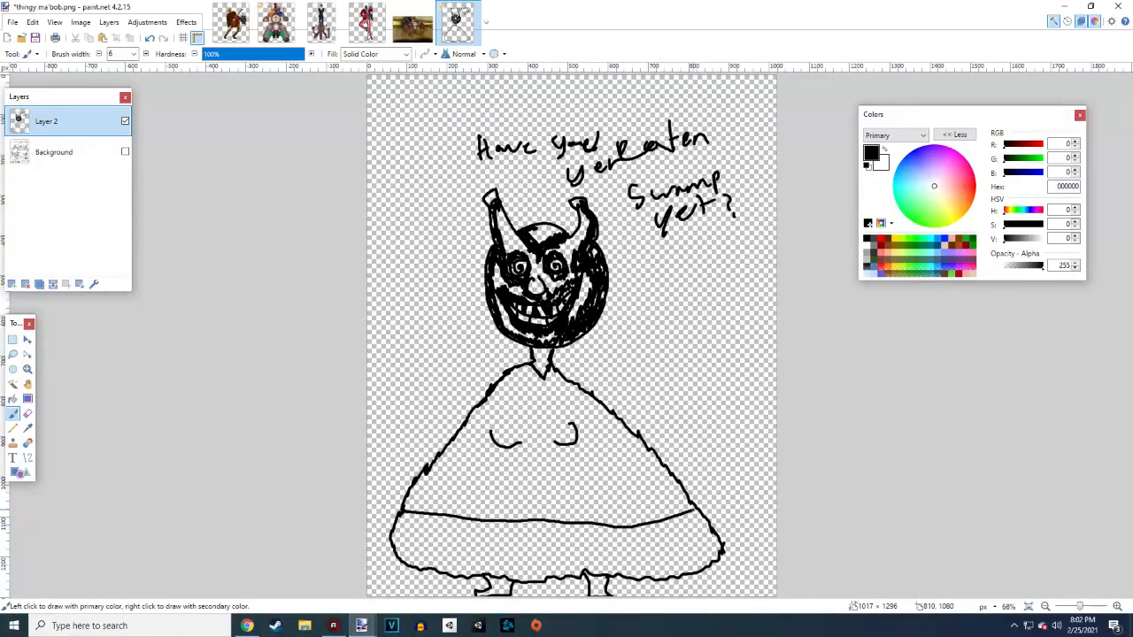
pyautogui.moveTo(535, 508)
pyautogui.mouseDown()
pyautogui.moveTo(537, 528)
pyautogui.moveTo(565, 532)
pyautogui.moveTo(563, 510)
pyautogui.moveTo(536, 511)
pyautogui.moveTo(542, 526)
pyautogui.moveTo(557, 525)
pyautogui.moveTo(538, 517)
pyautogui.mouseUp()
pyautogui.moveTo(405, 507)
pyautogui.mouseDown()
pyautogui.moveTo(646, 520)
pyautogui.moveTo(692, 506)
pyautogui.mouseUp()
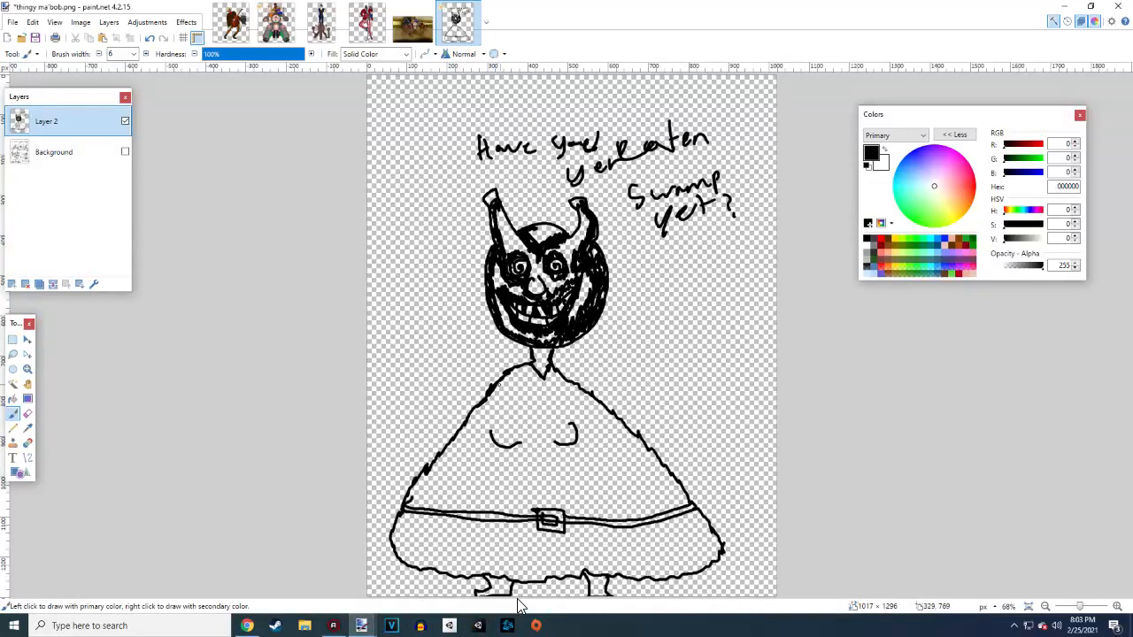
# Draw a short raised arm at the right shoulder and a long wavy arm at the left shoulder, adding inner lines to the wavy one
pyautogui.moveTo(510, 372)
pyautogui.mouseDown()
pyautogui.moveTo(490, 380)
pyautogui.moveTo(492, 391)
pyautogui.mouseUp()
pyautogui.moveTo(561, 374)
pyautogui.mouseDown()
pyautogui.moveTo(554, 365)
pyautogui.moveTo(569, 366)
pyautogui.moveTo(569, 381)
pyautogui.moveTo(568, 369)
pyautogui.moveTo(599, 378)
pyautogui.moveTo(593, 368)
pyautogui.moveTo(616, 326)
pyautogui.moveTo(614, 367)
pyautogui.moveTo(621, 301)
pyautogui.moveTo(636, 322)
pyautogui.moveTo(637, 366)
pyautogui.moveTo(599, 378)
pyautogui.mouseUp()
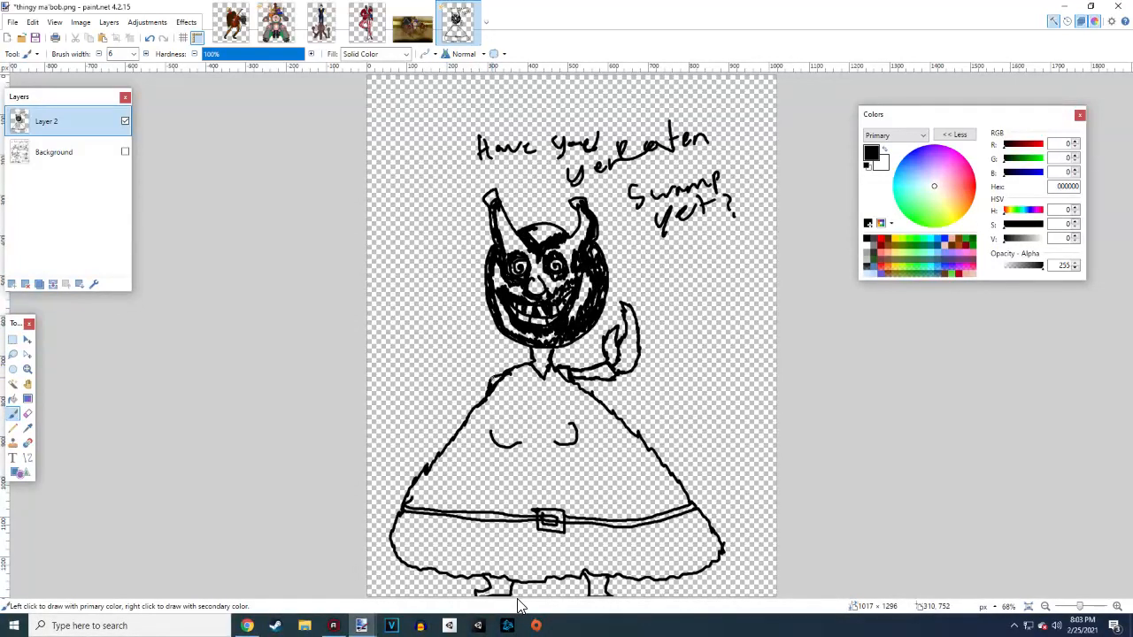
pyautogui.moveTo(492, 377)
pyautogui.mouseDown()
pyautogui.moveTo(471, 390)
pyautogui.moveTo(430, 358)
pyautogui.moveTo(415, 396)
pyautogui.moveTo(384, 382)
pyautogui.moveTo(391, 414)
pyautogui.moveTo(389, 398)
pyautogui.moveTo(428, 402)
pyautogui.moveTo(438, 376)
pyautogui.moveTo(467, 400)
pyautogui.moveTo(487, 389)
pyautogui.moveTo(475, 405)
pyautogui.moveTo(444, 390)
pyautogui.moveTo(400, 410)
pyautogui.mouseUp()
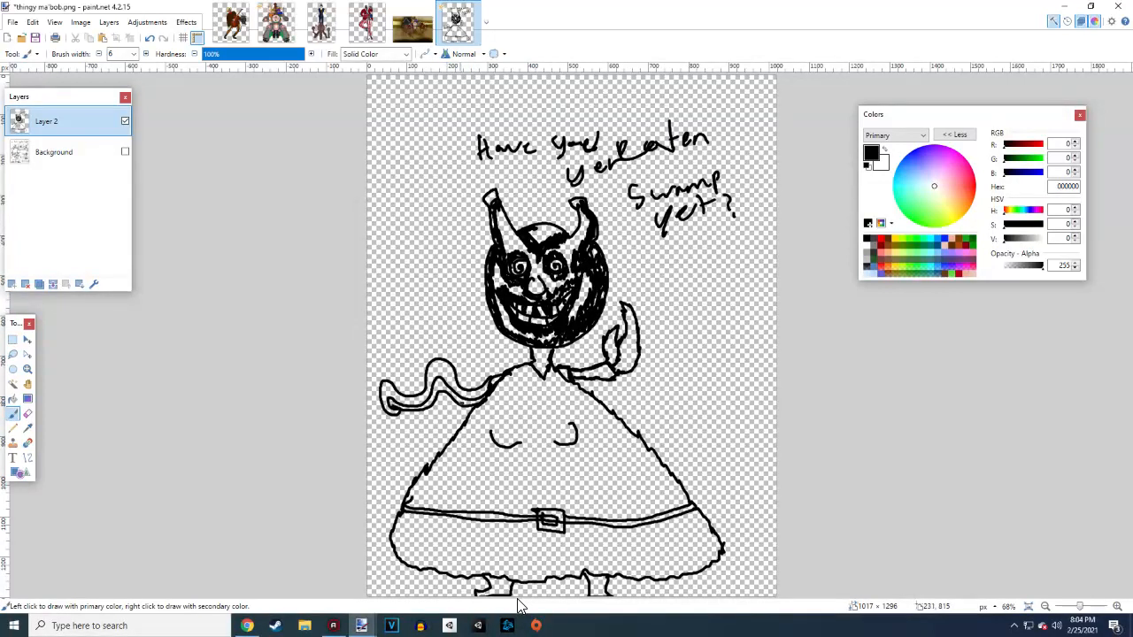
pyautogui.moveTo(458, 402); pyautogui.dragTo(463, 400)
pyautogui.moveTo(439, 378); pyautogui.dragTo(437, 403)
pyautogui.moveTo(389, 404); pyautogui.dragTo(395, 408)
# Outline two diagonal straps from the collar to the belt and add curved flaps where they meet the belt
pyautogui.moveTo(549, 375)
pyautogui.mouseDown()
pyautogui.moveTo(673, 515)
pyautogui.moveTo(557, 389)
pyautogui.moveTo(575, 444)
pyautogui.moveTo(624, 515)
pyautogui.mouseUp()
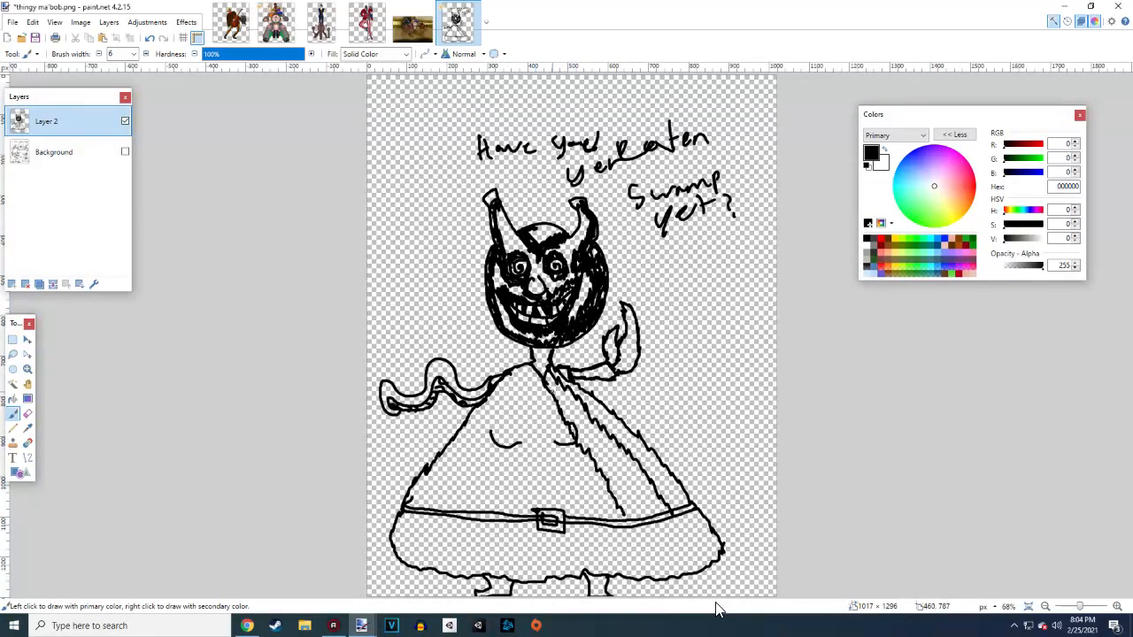
pyautogui.moveTo(559, 395)
pyautogui.mouseDown()
pyautogui.moveTo(586, 423)
pyautogui.moveTo(578, 400)
pyautogui.mouseUp()
pyautogui.moveTo(532, 366)
pyautogui.mouseDown()
pyautogui.moveTo(440, 511)
pyautogui.moveTo(466, 503)
pyautogui.moveTo(503, 451)
pyautogui.moveTo(541, 365)
pyautogui.moveTo(524, 403)
pyautogui.moveTo(500, 416)
pyautogui.moveTo(513, 415)
pyautogui.mouseUp()
pyautogui.moveTo(401, 506)
pyautogui.mouseDown()
pyautogui.moveTo(472, 491)
pyautogui.moveTo(520, 513)
pyautogui.mouseUp()
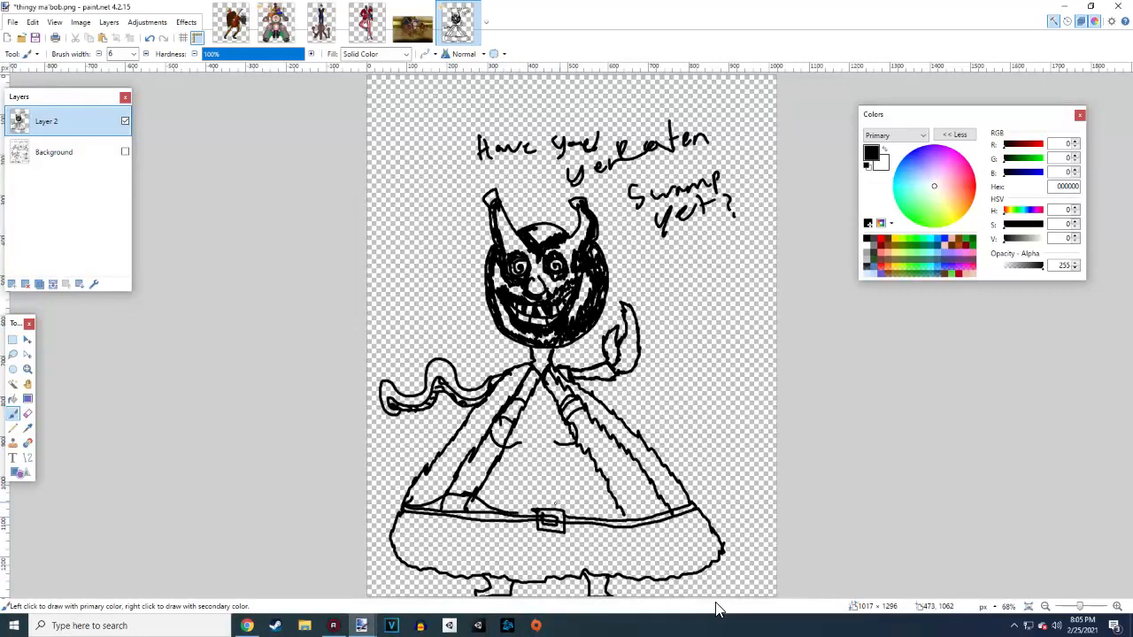
pyautogui.moveTo(595, 519)
pyautogui.mouseDown()
pyautogui.moveTo(649, 488)
pyautogui.moveTo(696, 498)
pyautogui.mouseUp()
# Shade both diagonal straps solid black between the collar and the belt flaps
pyautogui.moveTo(454, 491); pyautogui.dragTo(538, 376)
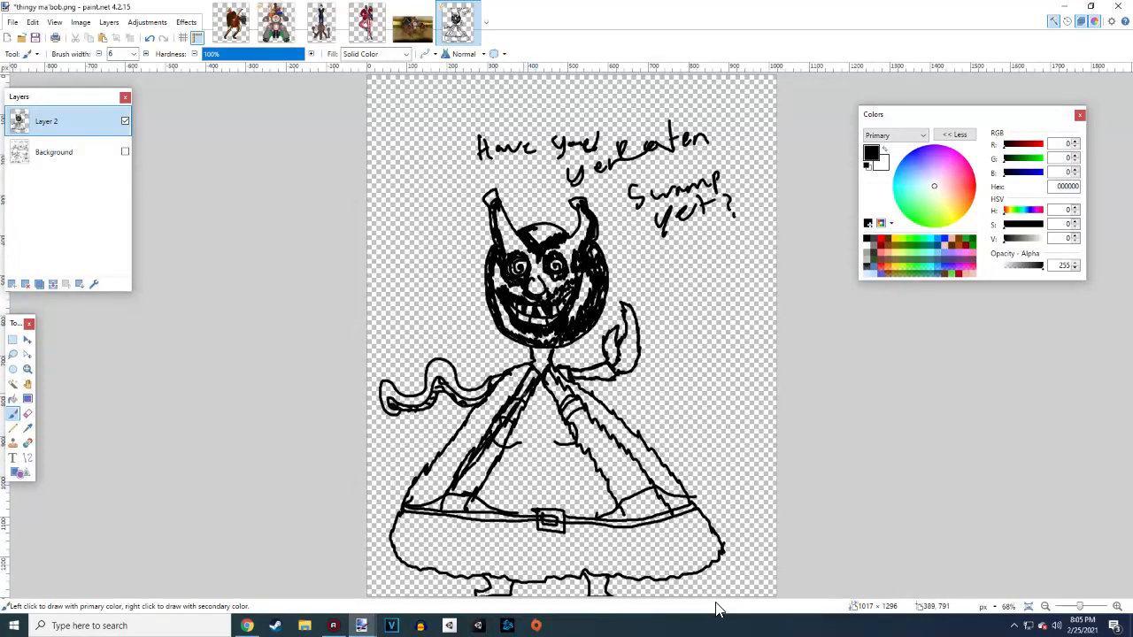
pyautogui.moveTo(501, 427)
pyautogui.mouseDown()
pyautogui.moveTo(473, 487)
pyautogui.moveTo(530, 380)
pyautogui.moveTo(505, 419)
pyautogui.mouseUp()
pyautogui.moveTo(489, 462)
pyautogui.mouseDown()
pyautogui.moveTo(476, 485)
pyautogui.moveTo(459, 480)
pyautogui.moveTo(496, 448)
pyautogui.mouseUp()
pyautogui.moveTo(550, 373)
pyautogui.mouseDown()
pyautogui.moveTo(539, 390)
pyautogui.moveTo(575, 421)
pyautogui.moveTo(550, 373)
pyautogui.moveTo(573, 402)
pyautogui.moveTo(620, 501)
pyautogui.moveTo(646, 474)
pyautogui.moveTo(580, 408)
pyautogui.moveTo(628, 474)
pyautogui.moveTo(605, 469)
pyautogui.moveTo(594, 425)
pyautogui.moveTo(634, 478)
pyautogui.moveTo(606, 456)
pyautogui.moveTo(611, 478)
pyautogui.moveTo(639, 482)
pyautogui.moveTo(610, 441)
pyautogui.mouseUp()
pyautogui.moveTo(458, 476)
pyautogui.mouseDown()
pyautogui.moveTo(453, 491)
pyautogui.moveTo(466, 482)
pyautogui.mouseUp()
pyautogui.moveTo(506, 418)
pyautogui.mouseDown()
pyautogui.moveTo(511, 402)
pyautogui.moveTo(492, 430)
pyautogui.moveTo(492, 469)
pyautogui.mouseUp()
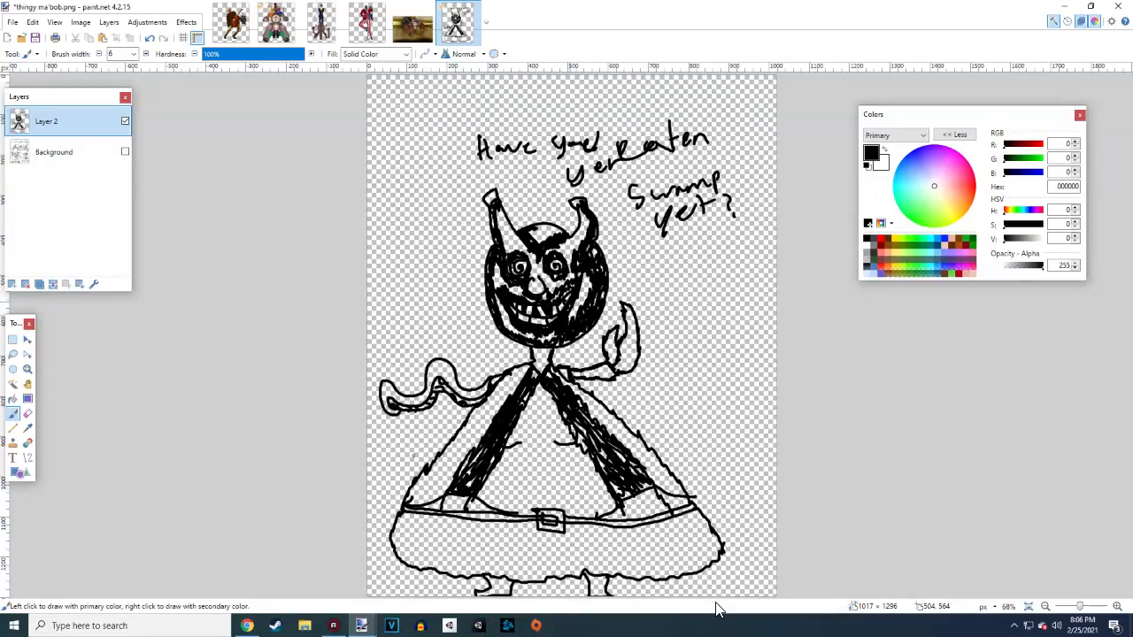
# Draw short curved brush strokes just above the belt at both ends of the figure's robe
pyautogui.moveTo(405, 503)
pyautogui.mouseDown()
pyautogui.moveTo(448, 494)
pyautogui.moveTo(513, 506)
pyautogui.mouseUp()
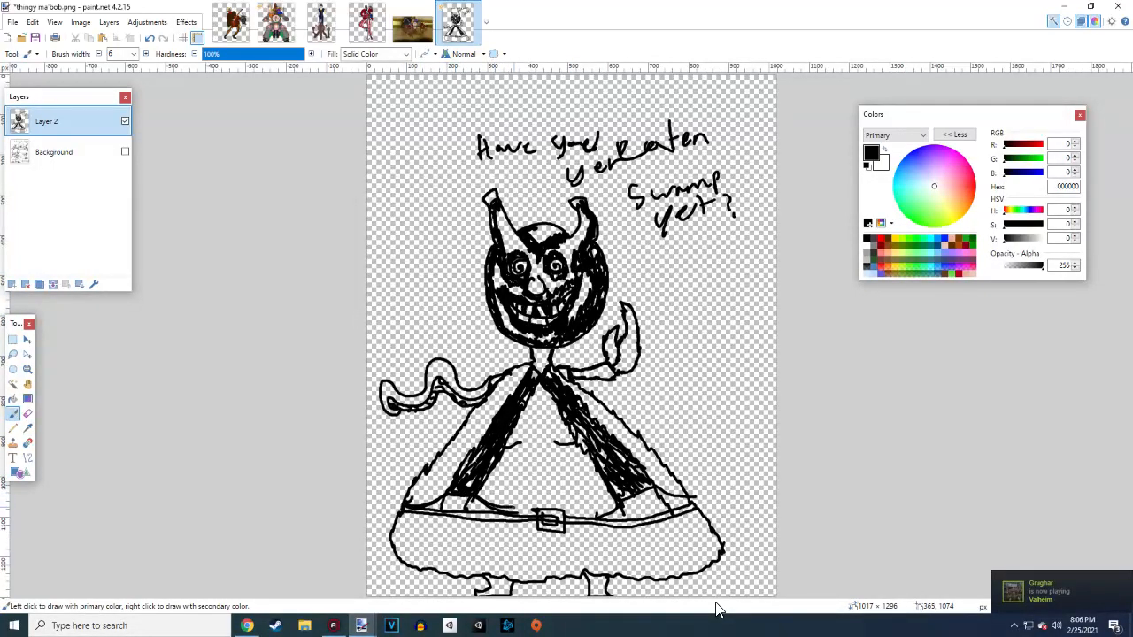
pyautogui.moveTo(598, 518); pyautogui.dragTo(691, 487)
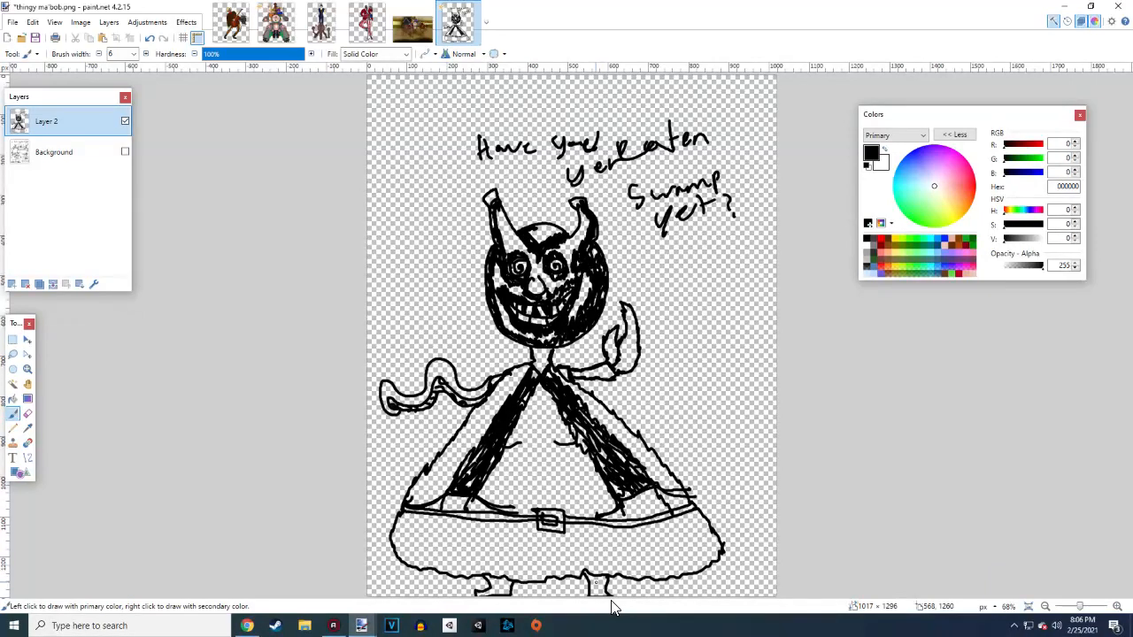
# View the Background layer's character chart with and without Layer 2, and return to showing only Layer 2
pyautogui.click(125, 152)
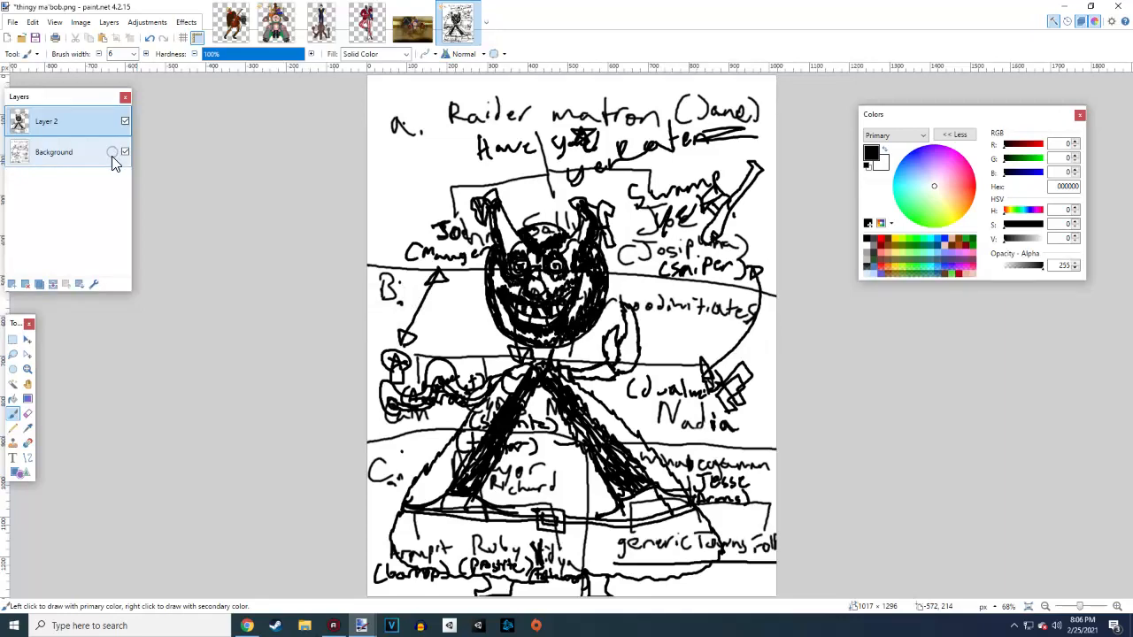
pyautogui.click(118, 161)
pyautogui.click(125, 148)
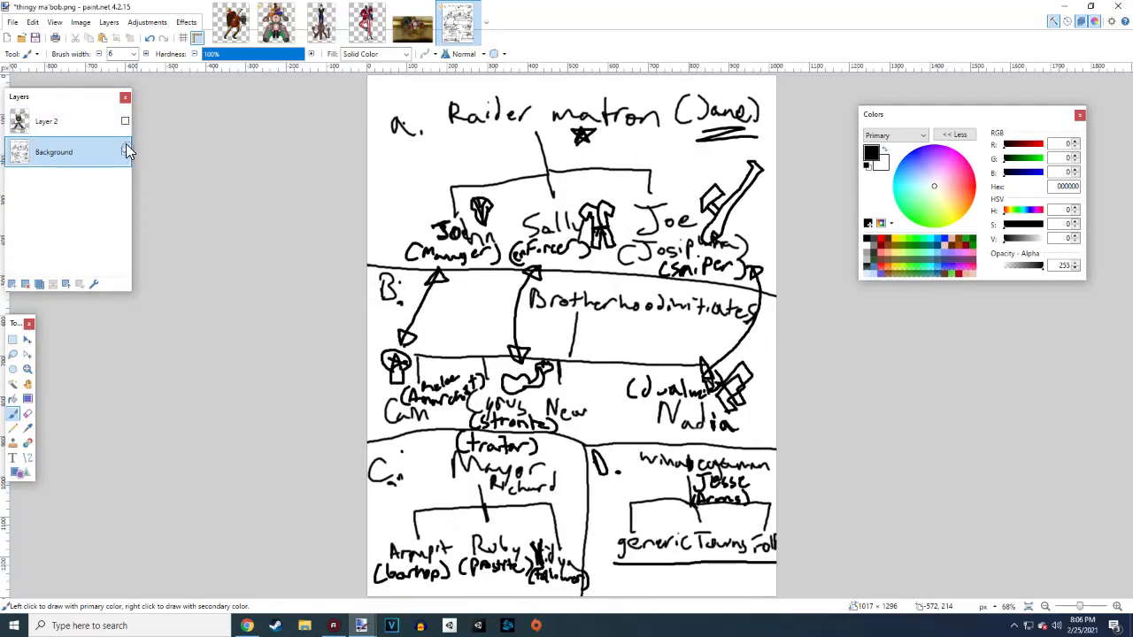
pyautogui.click(126, 120)
pyautogui.click(125, 121)
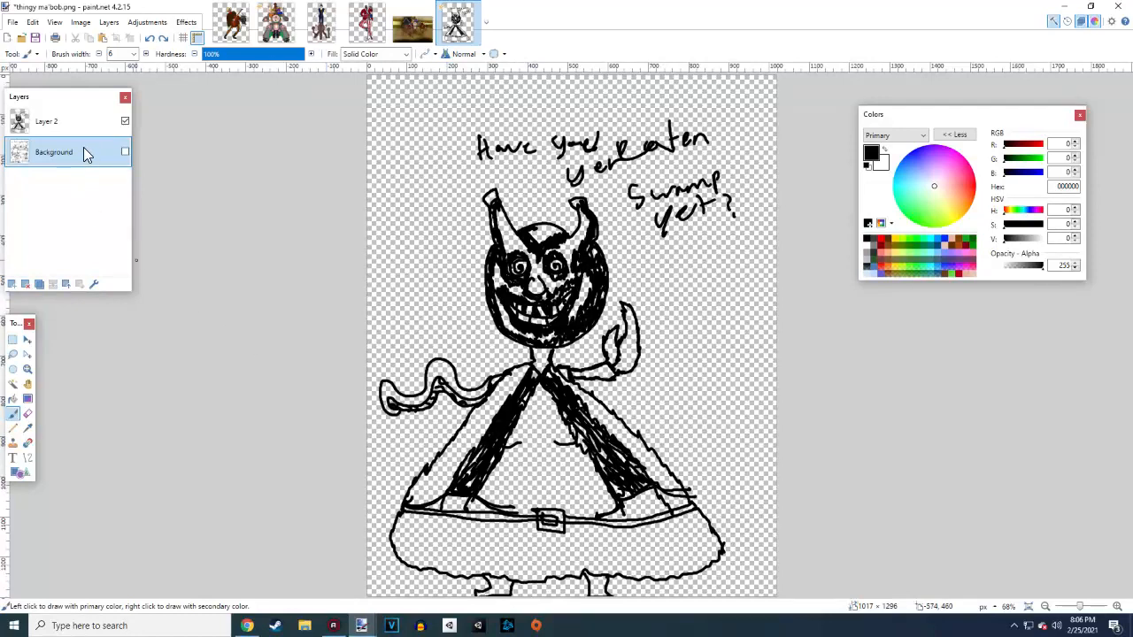
# On Layer 2, draw a small curve above the belt buckle and a wavy hair outline around the horned head
pyautogui.click(81, 124)
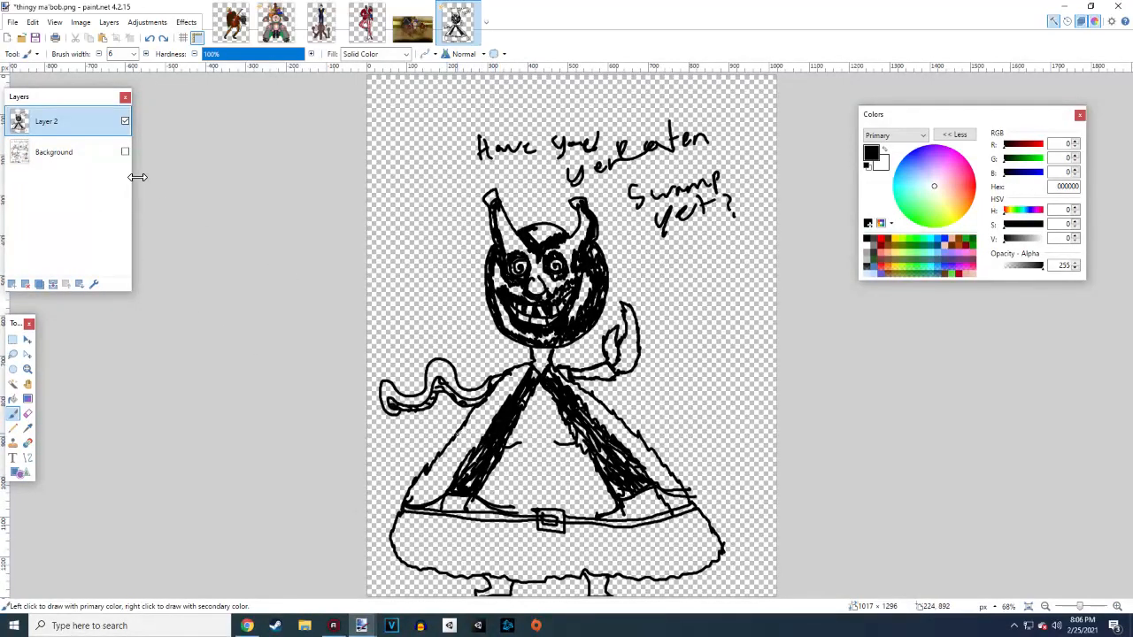
pyautogui.moveTo(523, 483)
pyautogui.mouseDown()
pyautogui.moveTo(535, 501)
pyautogui.moveTo(550, 497)
pyautogui.moveTo(552, 480)
pyautogui.mouseUp()
pyautogui.moveTo(524, 366)
pyautogui.mouseDown()
pyautogui.moveTo(478, 311)
pyautogui.moveTo(459, 309)
pyautogui.moveTo(457, 252)
pyautogui.moveTo(469, 282)
pyautogui.moveTo(456, 190)
pyautogui.moveTo(491, 177)
pyautogui.moveTo(501, 191)
pyautogui.moveTo(577, 188)
pyautogui.moveTo(584, 176)
pyautogui.moveTo(618, 195)
pyautogui.moveTo(609, 290)
pyautogui.mouseUp()
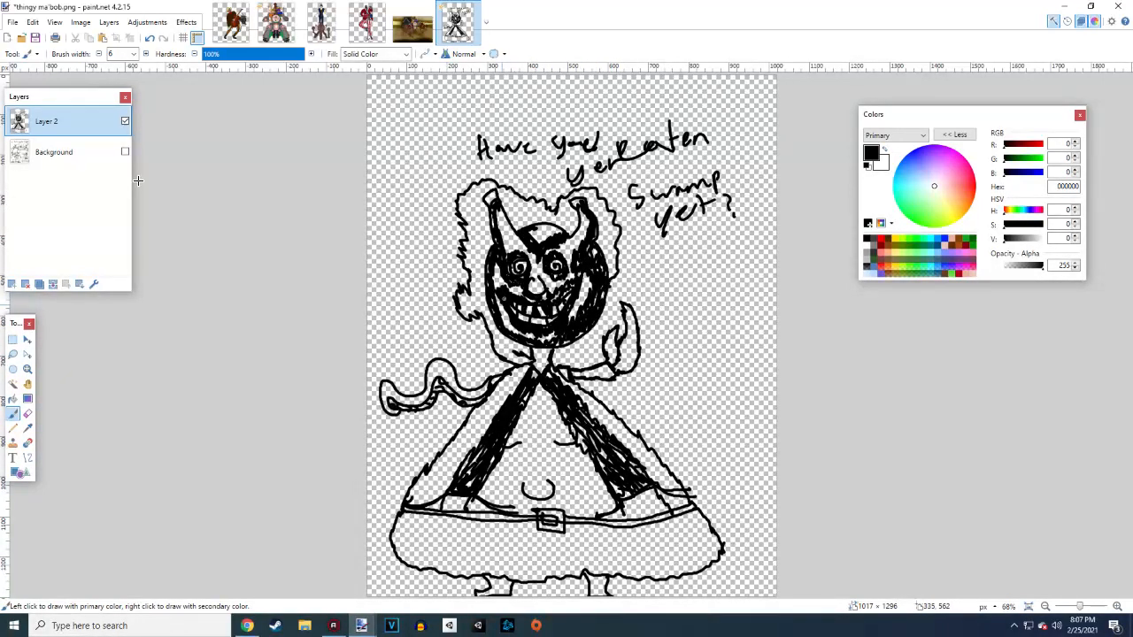
# Hatch the hair around the head with short black brush strokes inside its outline
pyautogui.moveTo(492, 335); pyautogui.dragTo(532, 359)
pyautogui.moveTo(457, 295); pyautogui.dragTo(474, 312)
pyautogui.moveTo(469, 291); pyautogui.dragTo(491, 321)
pyautogui.moveTo(467, 259); pyautogui.dragTo(485, 284)
pyautogui.moveTo(485, 254)
pyautogui.mouseDown()
pyautogui.moveTo(461, 200)
pyautogui.moveTo(469, 190)
pyautogui.moveTo(504, 191)
pyautogui.moveTo(519, 227)
pyautogui.mouseUp()
pyautogui.moveTo(514, 197)
pyautogui.mouseDown()
pyautogui.moveTo(536, 223)
pyautogui.moveTo(560, 222)
pyautogui.mouseUp()
pyautogui.moveTo(557, 214); pyautogui.dragTo(569, 219)
pyautogui.moveTo(568, 207)
pyautogui.mouseDown()
pyautogui.moveTo(577, 221)
pyautogui.moveTo(597, 204)
pyautogui.moveTo(602, 220)
pyautogui.mouseUp()
pyautogui.moveTo(588, 192)
pyautogui.mouseDown()
pyautogui.moveTo(611, 261)
pyautogui.moveTo(615, 250)
pyautogui.mouseUp()
pyautogui.moveTo(612, 229); pyautogui.dragTo(624, 248)
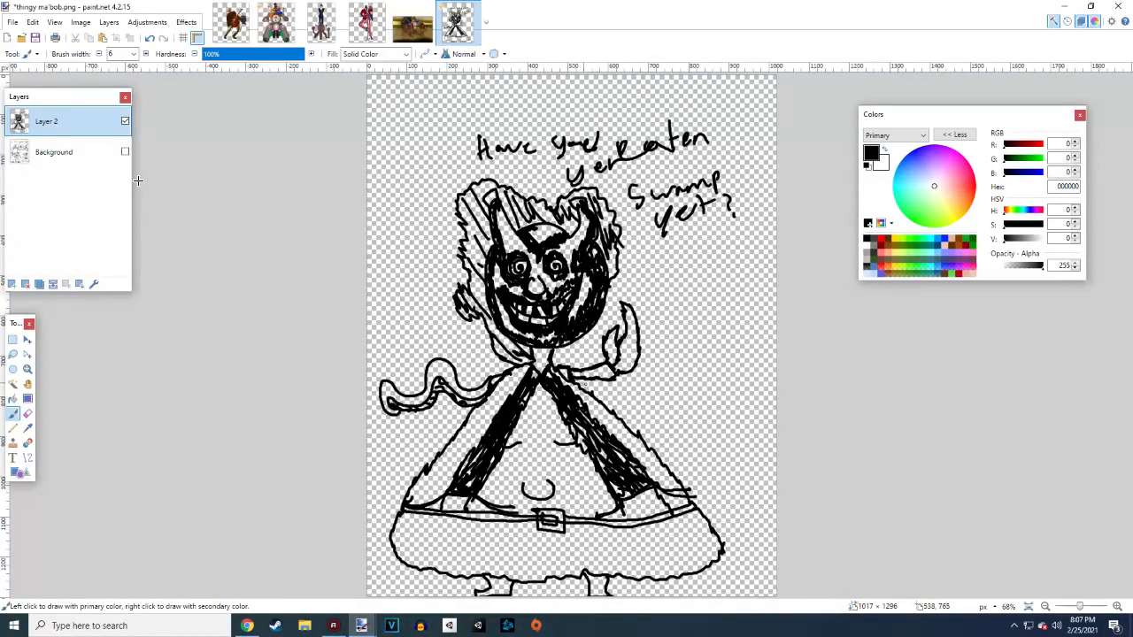
# Draw a jagged shaggy outline around the wavy arm and down that side of the robe, and hatch it with short strokes
pyautogui.moveTo(502, 355)
pyautogui.mouseDown()
pyautogui.moveTo(431, 348)
pyautogui.moveTo(411, 380)
pyautogui.moveTo(379, 377)
pyautogui.moveTo(369, 403)
pyautogui.moveTo(389, 427)
pyautogui.moveTo(442, 423)
pyautogui.moveTo(379, 514)
pyautogui.moveTo(381, 554)
pyautogui.moveTo(447, 607)
pyautogui.moveTo(478, 585)
pyautogui.moveTo(415, 571)
pyautogui.mouseUp()
pyautogui.moveTo(393, 563)
pyautogui.mouseDown()
pyautogui.moveTo(386, 496)
pyautogui.moveTo(398, 497)
pyautogui.moveTo(407, 460)
pyautogui.moveTo(439, 431)
pyautogui.moveTo(449, 411)
pyautogui.moveTo(433, 408)
pyautogui.mouseUp()
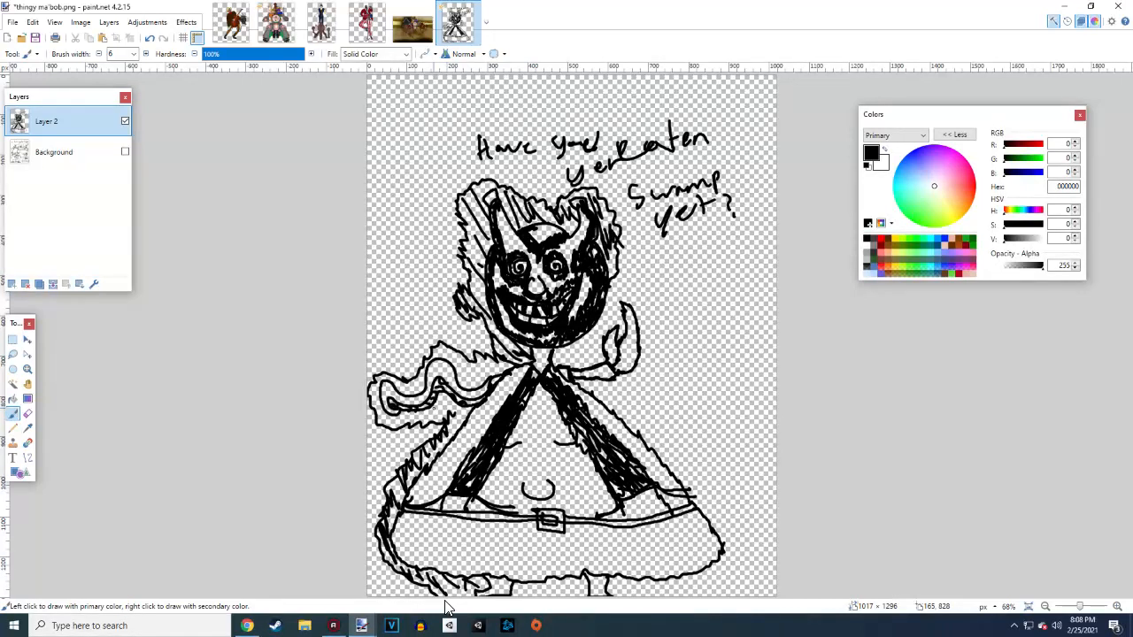
pyautogui.moveTo(489, 357); pyautogui.dragTo(502, 376)
pyautogui.moveTo(475, 354)
pyautogui.mouseDown()
pyautogui.moveTo(487, 376)
pyautogui.moveTo(466, 365)
pyautogui.moveTo(476, 384)
pyautogui.mouseUp()
pyautogui.moveTo(442, 345)
pyautogui.mouseDown()
pyautogui.moveTo(468, 384)
pyautogui.moveTo(441, 358)
pyautogui.moveTo(420, 392)
pyautogui.moveTo(406, 387)
pyautogui.mouseUp()
pyautogui.moveTo(398, 383)
pyautogui.mouseDown()
pyautogui.moveTo(413, 399)
pyautogui.moveTo(383, 384)
pyautogui.moveTo(390, 424)
pyautogui.mouseUp()
pyautogui.moveTo(388, 418)
pyautogui.mouseDown()
pyautogui.moveTo(472, 423)
pyautogui.moveTo(425, 447)
pyautogui.mouseUp()
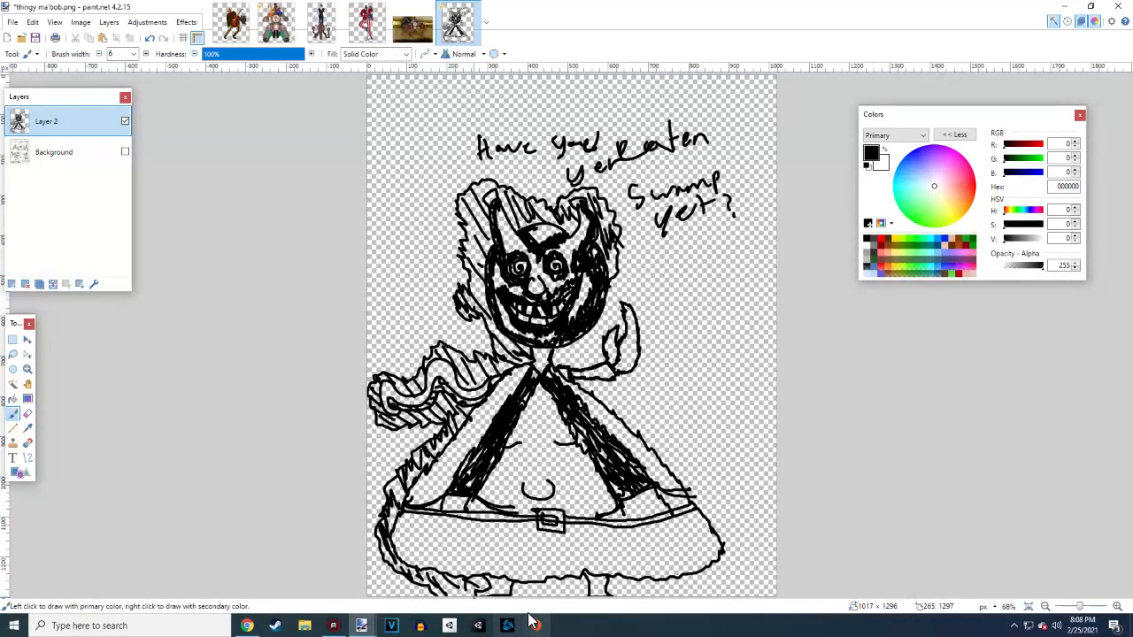
# Add a new layer directly beneath Layer 2 and flood-fill it with dark red, hex 740000
pyautogui.scroll(-3, 604, 485)
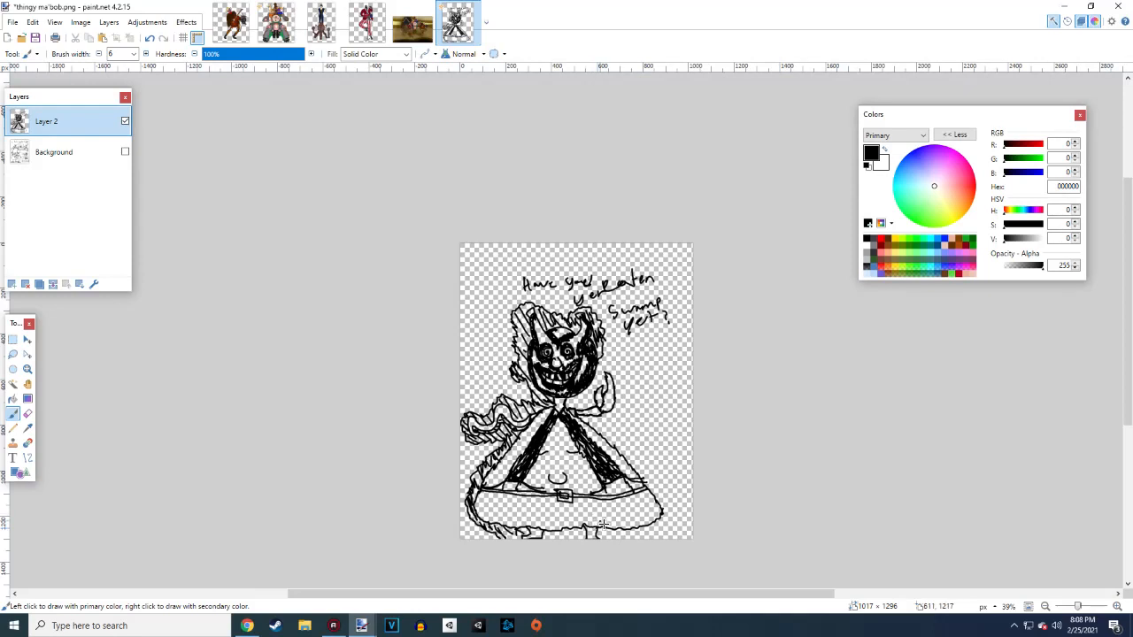
pyautogui.click(10, 284)
pyautogui.moveTo(69, 122); pyautogui.dragTo(68, 154)
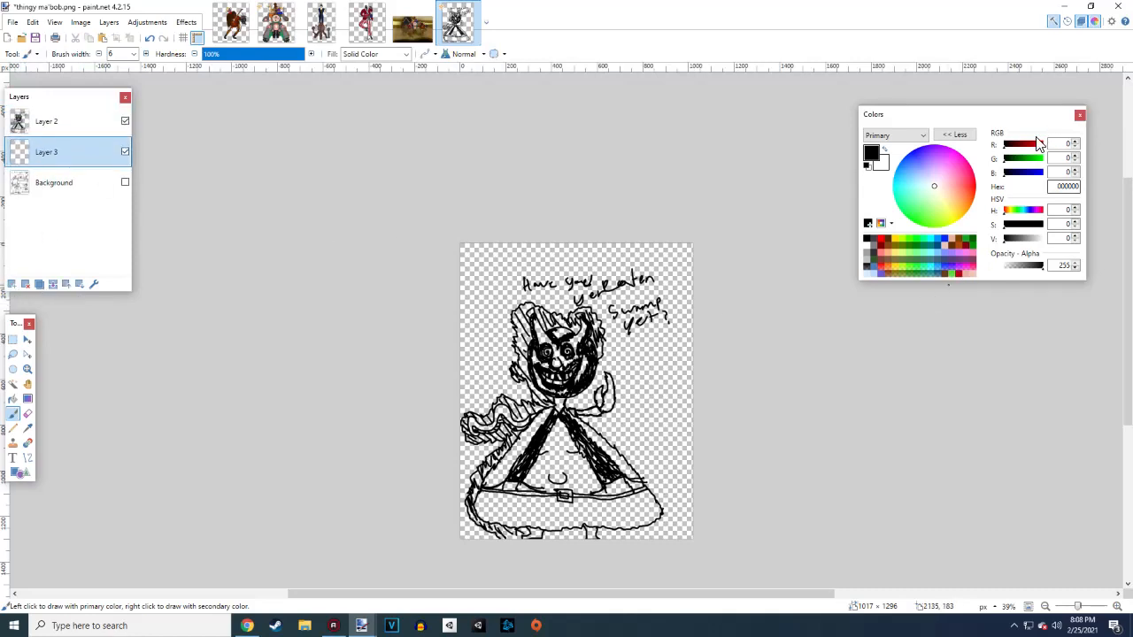
pyautogui.moveTo(1039, 144); pyautogui.dragTo(1022, 154)
pyautogui.click(13, 399)
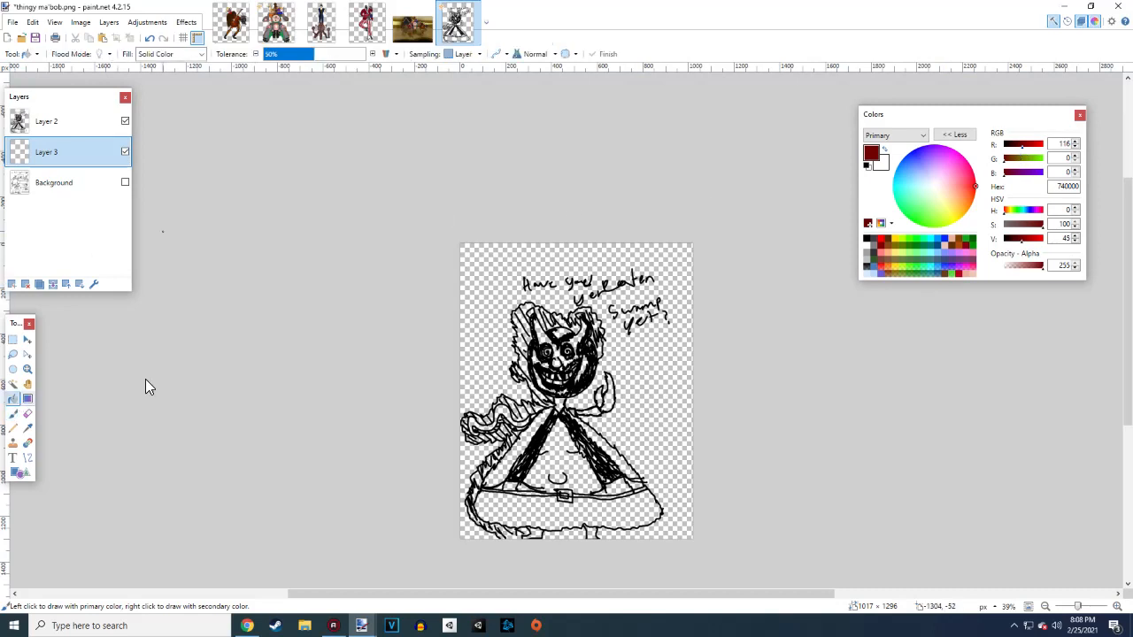
pyautogui.click(493, 310)
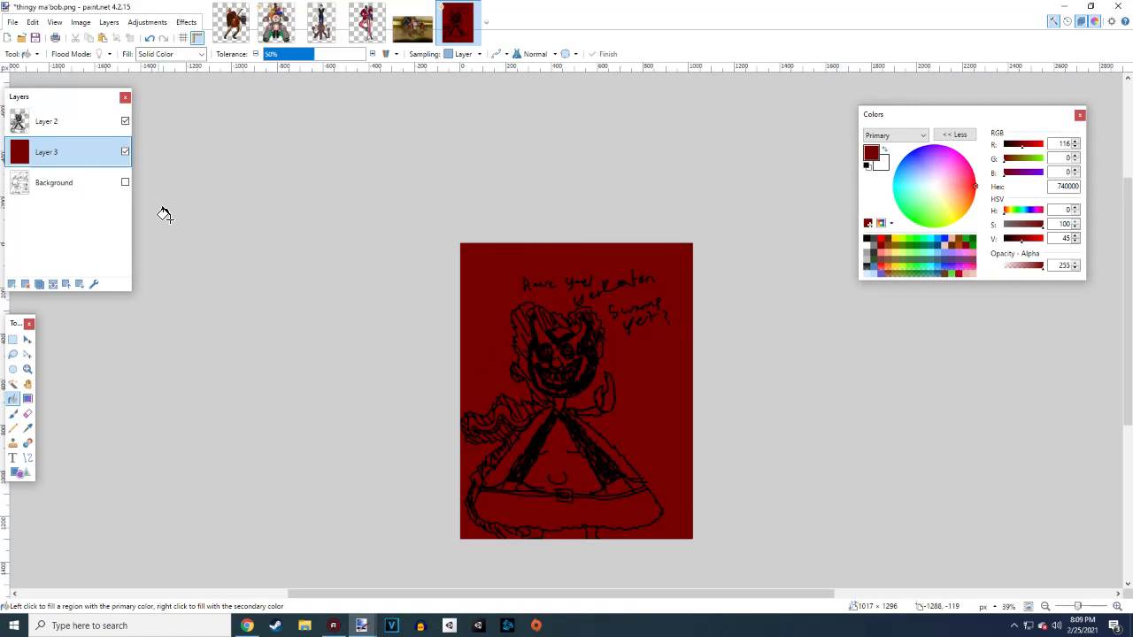
# Add an empty layer above the red layer, and hide Layer 2 and the red Layer 3
pyautogui.click(11, 284)
pyautogui.click(124, 121)
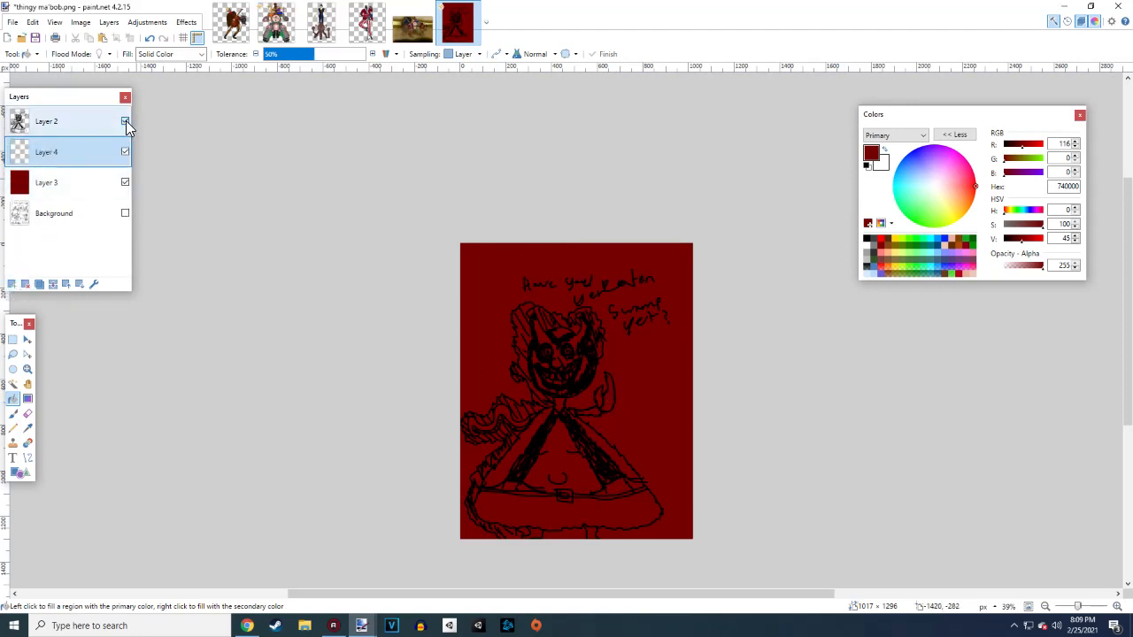
pyautogui.click(125, 182)
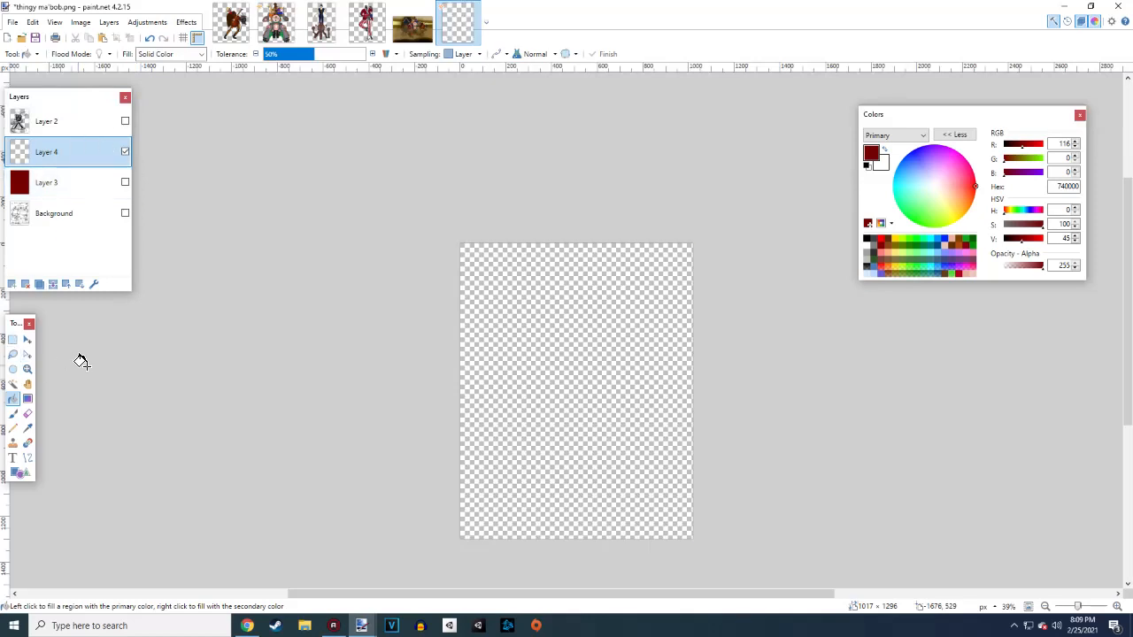
# Outline two round-topped trees with splayed roots side by side on Layer 4 with an olive green (527200) brush
pyautogui.click(13, 413)
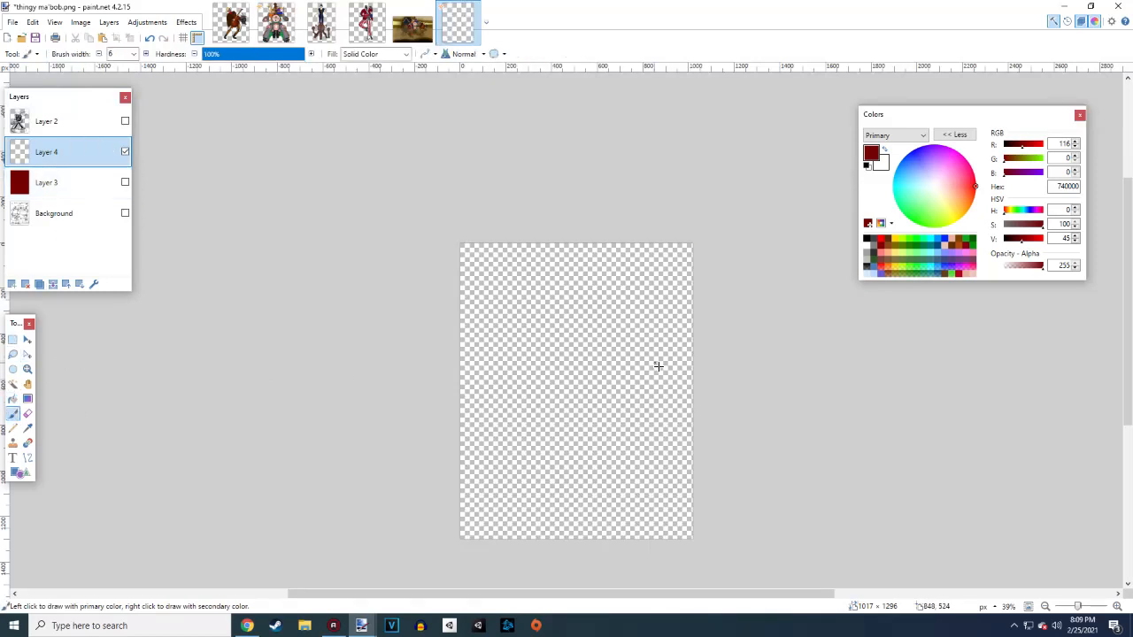
pyautogui.click(1011, 214)
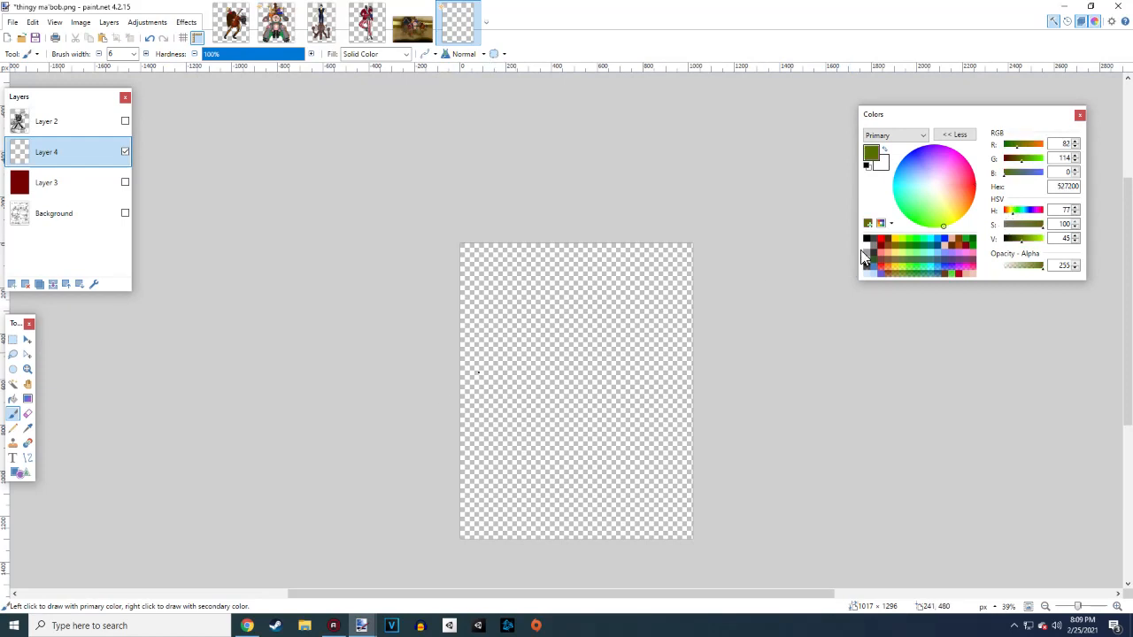
pyautogui.moveTo(544, 359)
pyautogui.mouseDown()
pyautogui.moveTo(534, 323)
pyautogui.moveTo(550, 310)
pyautogui.moveTo(572, 320)
pyautogui.moveTo(569, 346)
pyautogui.moveTo(605, 308)
pyautogui.moveTo(596, 348)
pyautogui.mouseUp()
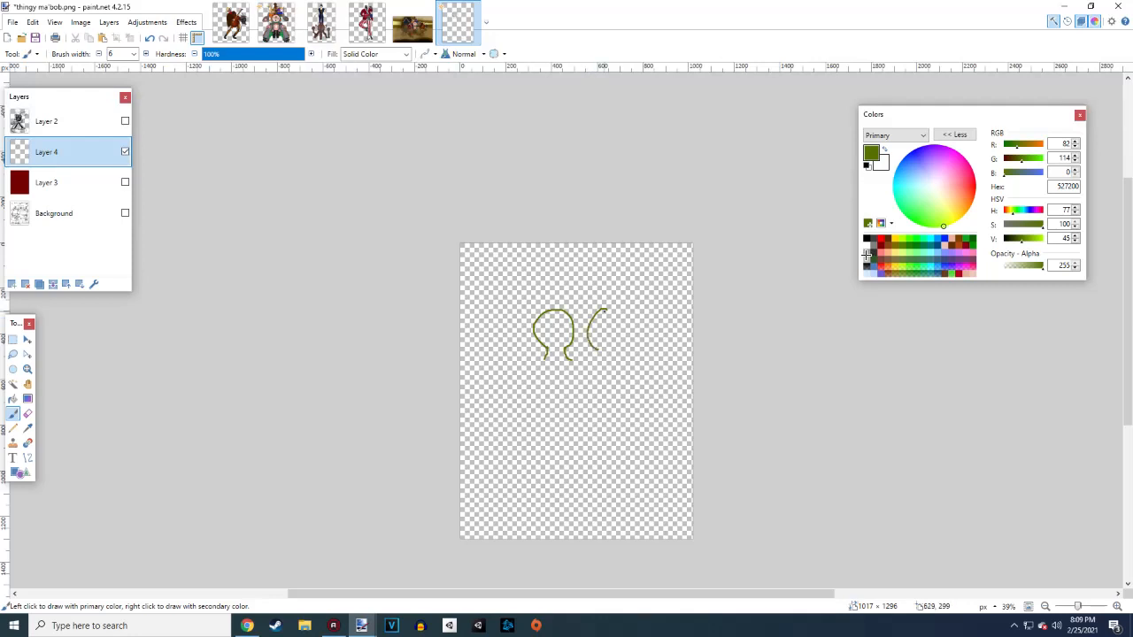
pyautogui.moveTo(607, 309)
pyautogui.mouseDown()
pyautogui.moveTo(614, 339)
pyautogui.moveTo(595, 363)
pyautogui.mouseUp()
pyautogui.moveTo(548, 361); pyautogui.dragTo(556, 368)
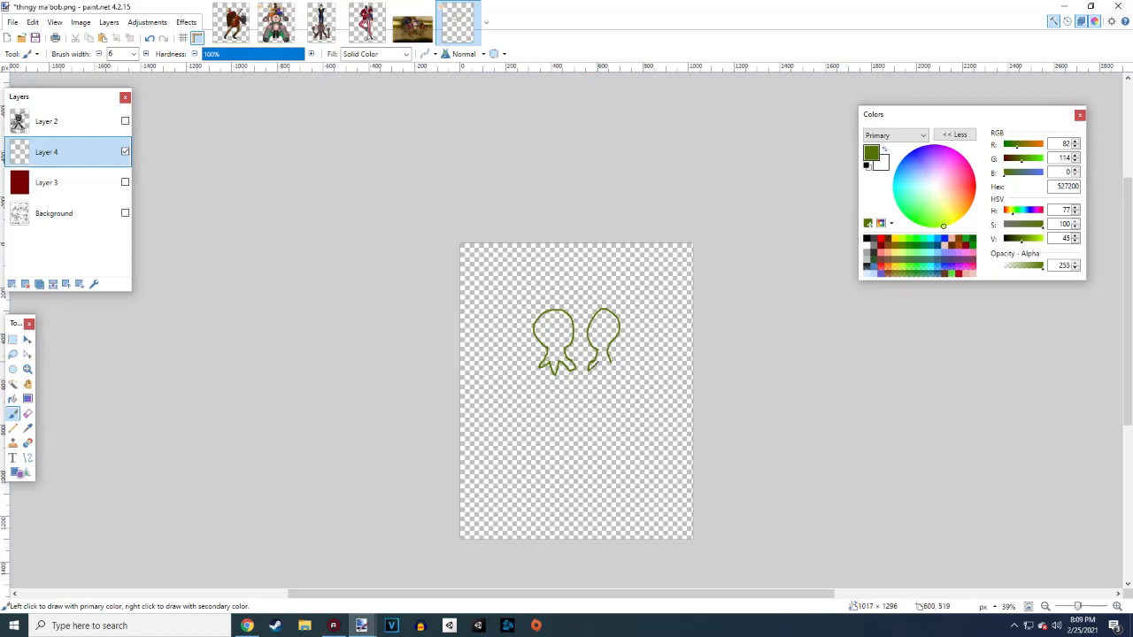
pyautogui.moveTo(598, 373); pyautogui.dragTo(606, 364)
# Add a trunk hollow, a small figure between the trees, a bird above and a wavy ground line in olive green
pyautogui.moveTo(552, 352); pyautogui.dragTo(557, 357)
pyautogui.moveTo(576, 347); pyautogui.dragTo(578, 352)
pyautogui.moveTo(568, 275); pyautogui.dragTo(558, 275)
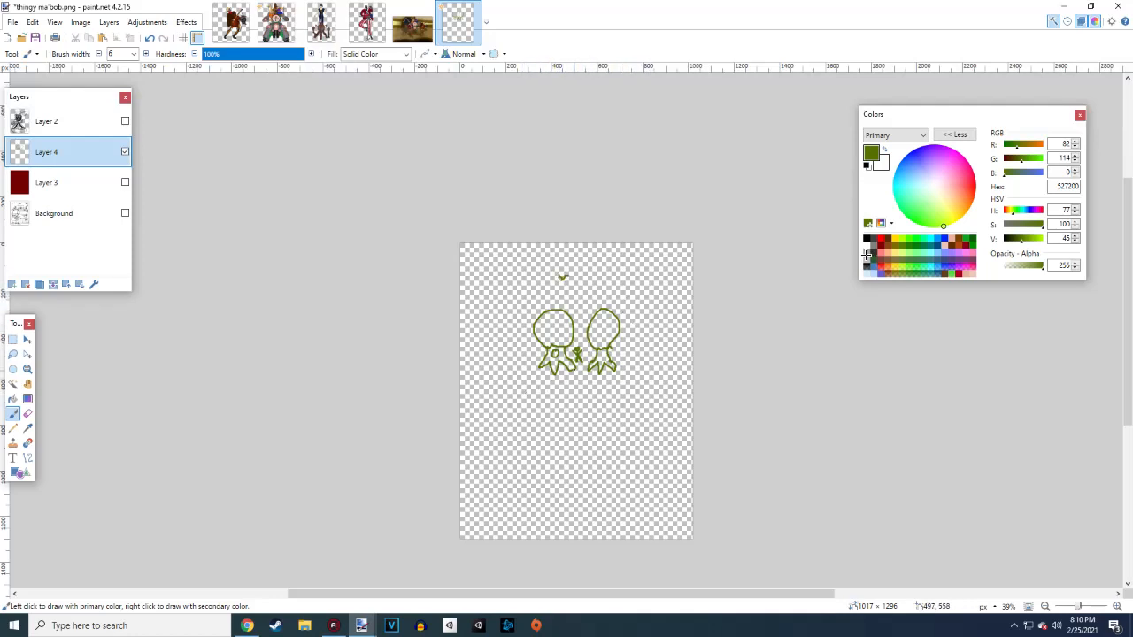
pyautogui.moveTo(458, 382)
pyautogui.mouseDown()
pyautogui.moveTo(530, 388)
pyautogui.moveTo(696, 358)
pyautogui.mouseUp()
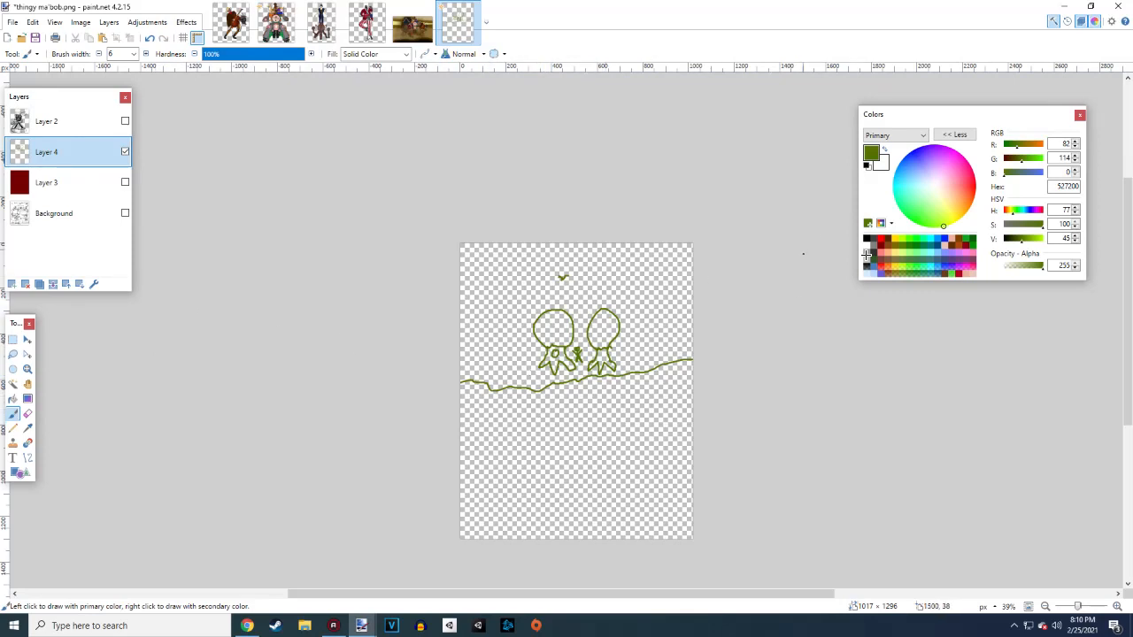
# Scribble diagonal blue-grey (475372) brush strokes over the whole area below the ground line
pyautogui.click(919, 172)
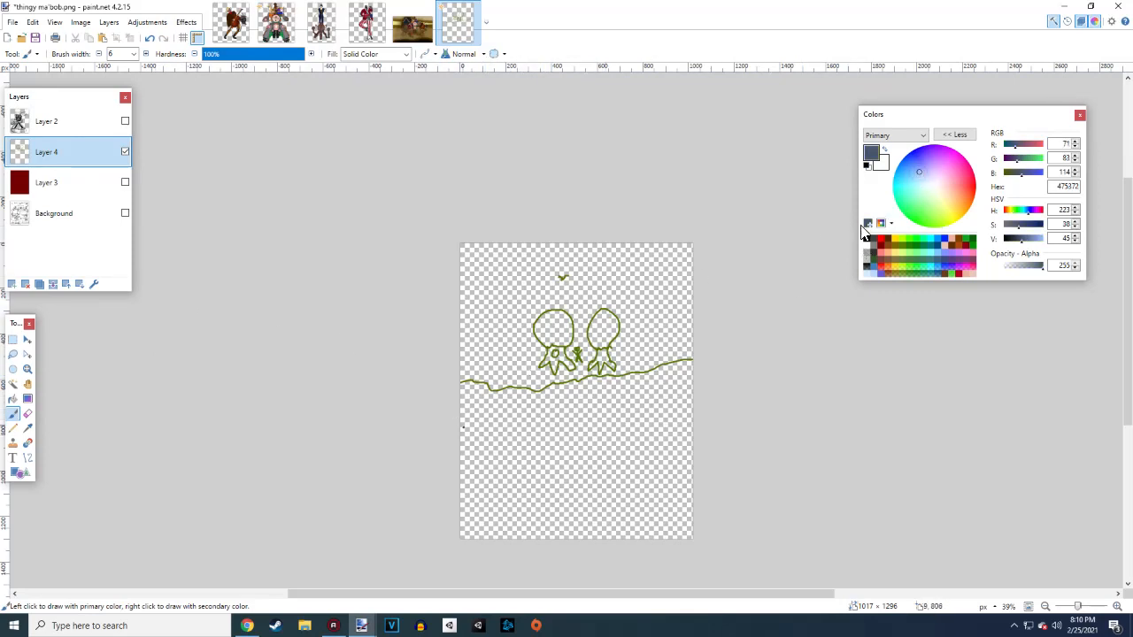
pyautogui.moveTo(462, 390)
pyautogui.mouseDown()
pyautogui.moveTo(466, 425)
pyautogui.moveTo(496, 417)
pyautogui.moveTo(465, 474)
pyautogui.moveTo(463, 509)
pyautogui.moveTo(495, 483)
pyautogui.moveTo(486, 500)
pyautogui.moveTo(522, 442)
pyautogui.moveTo(517, 416)
pyautogui.moveTo(478, 414)
pyautogui.moveTo(585, 391)
pyautogui.moveTo(518, 465)
pyautogui.moveTo(482, 531)
pyautogui.moveTo(566, 469)
pyautogui.moveTo(584, 478)
pyautogui.moveTo(655, 389)
pyautogui.moveTo(601, 409)
pyautogui.moveTo(545, 406)
pyautogui.moveTo(535, 485)
pyautogui.moveTo(644, 412)
pyautogui.moveTo(574, 496)
pyautogui.moveTo(654, 482)
pyautogui.moveTo(690, 522)
pyautogui.moveTo(500, 536)
pyautogui.moveTo(604, 501)
pyautogui.moveTo(491, 509)
pyautogui.moveTo(501, 493)
pyautogui.moveTo(488, 483)
pyautogui.moveTo(557, 438)
pyautogui.moveTo(661, 401)
pyautogui.mouseUp()
pyautogui.moveTo(471, 432)
pyautogui.mouseDown()
pyautogui.moveTo(733, 380)
pyautogui.moveTo(674, 378)
pyautogui.moveTo(464, 415)
pyautogui.moveTo(473, 419)
pyautogui.mouseUp()
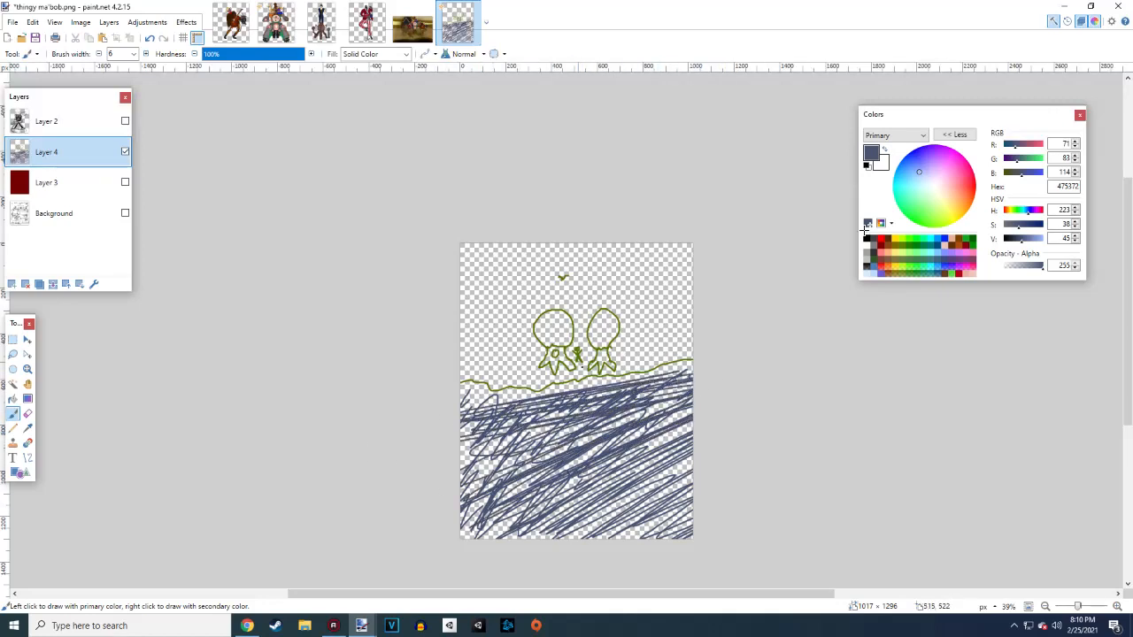
# Sample the trees' green from the drawing, set its opacity to 255, and scribble shading inside both tree crowns
pyautogui.click(28, 429)
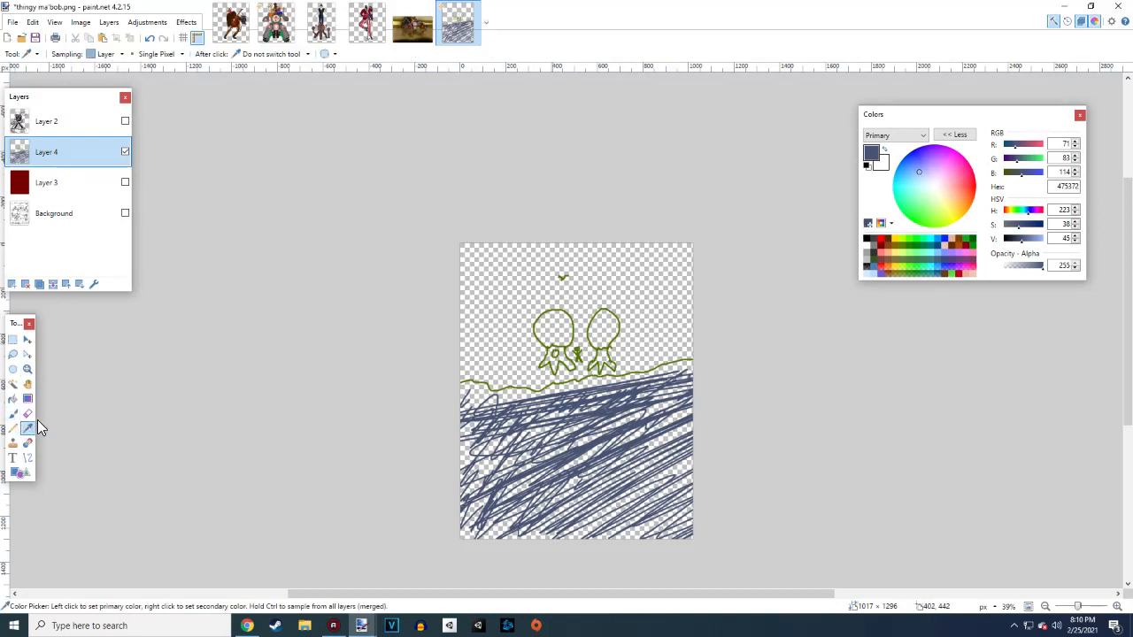
pyautogui.click(552, 345)
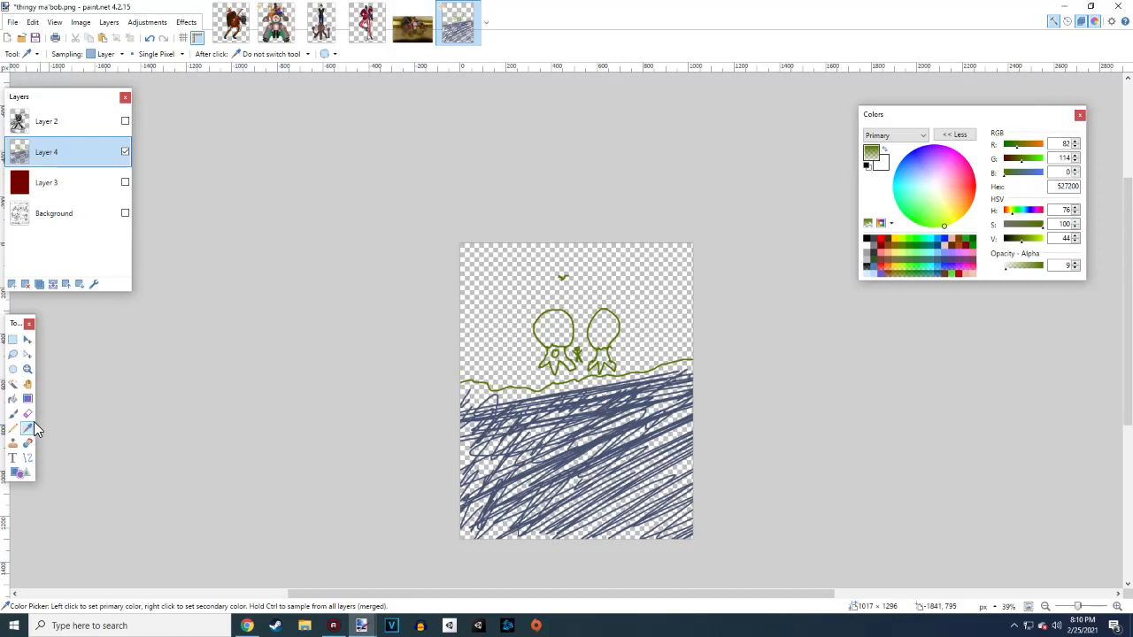
pyautogui.press('b')
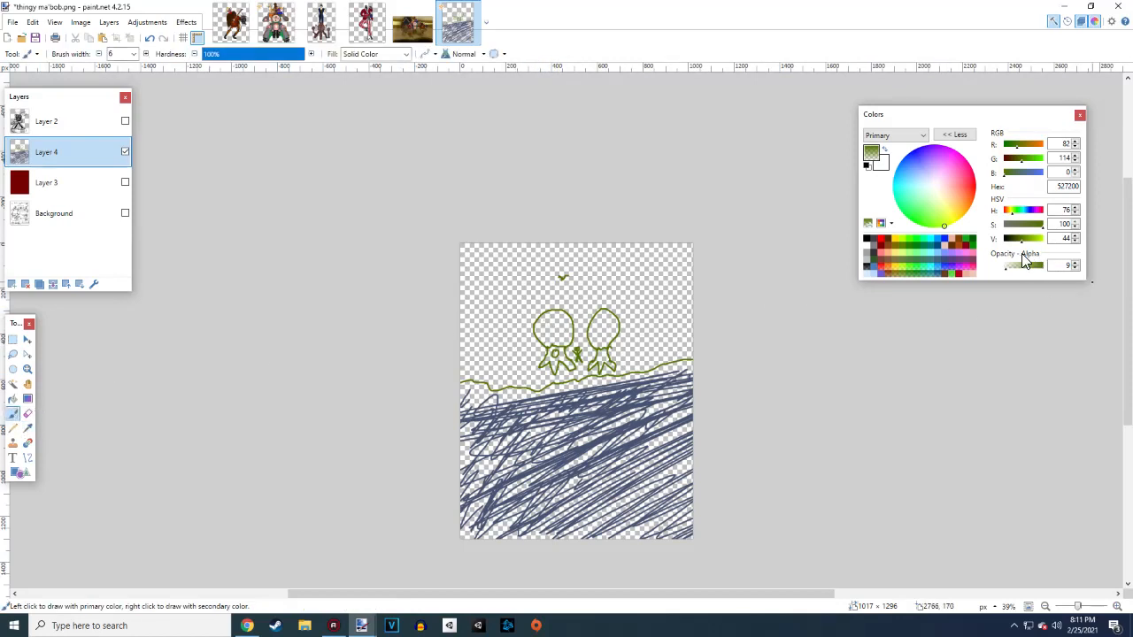
pyautogui.moveTo(1003, 267); pyautogui.dragTo(1042, 271)
pyautogui.moveTo(536, 315)
pyautogui.mouseDown()
pyautogui.moveTo(570, 336)
pyautogui.moveTo(572, 351)
pyautogui.mouseUp()
pyautogui.moveTo(600, 313)
pyautogui.mouseDown()
pyautogui.moveTo(609, 326)
pyautogui.moveTo(590, 342)
pyautogui.moveTo(614, 347)
pyautogui.moveTo(613, 320)
pyautogui.mouseUp()
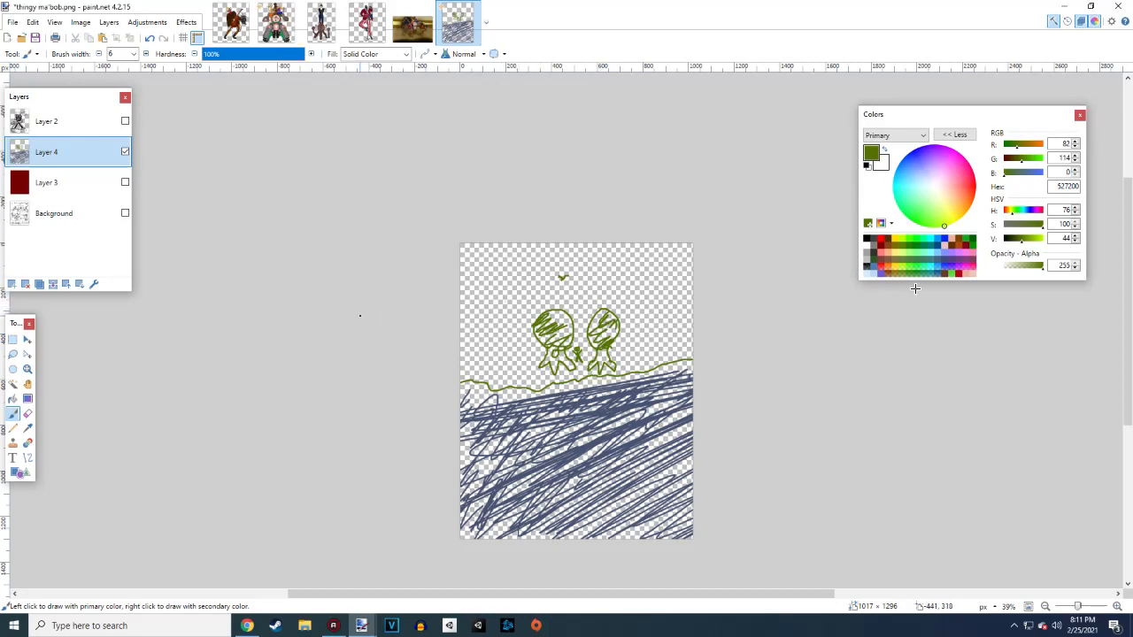
# Shade both tree trunks and roots in brown (6B4C00), and fill the hollow in the first trunk with black
pyautogui.click(1008, 211)
pyautogui.moveTo(1023, 240); pyautogui.dragTo(1019, 239)
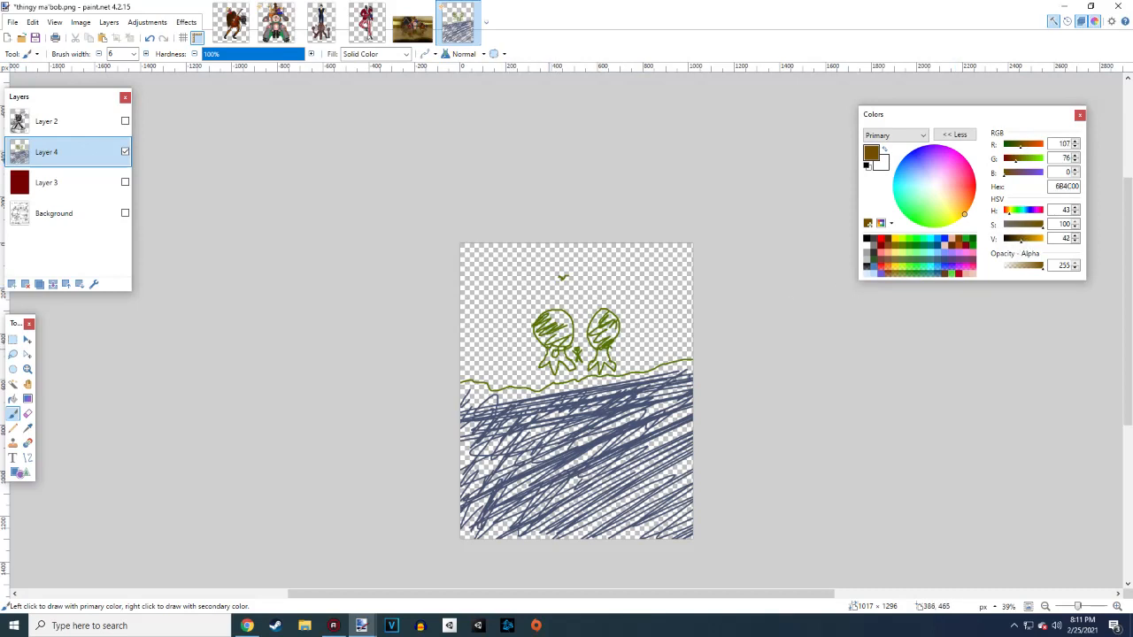
pyautogui.moveTo(552, 363); pyautogui.dragTo(559, 356)
pyautogui.click(867, 166)
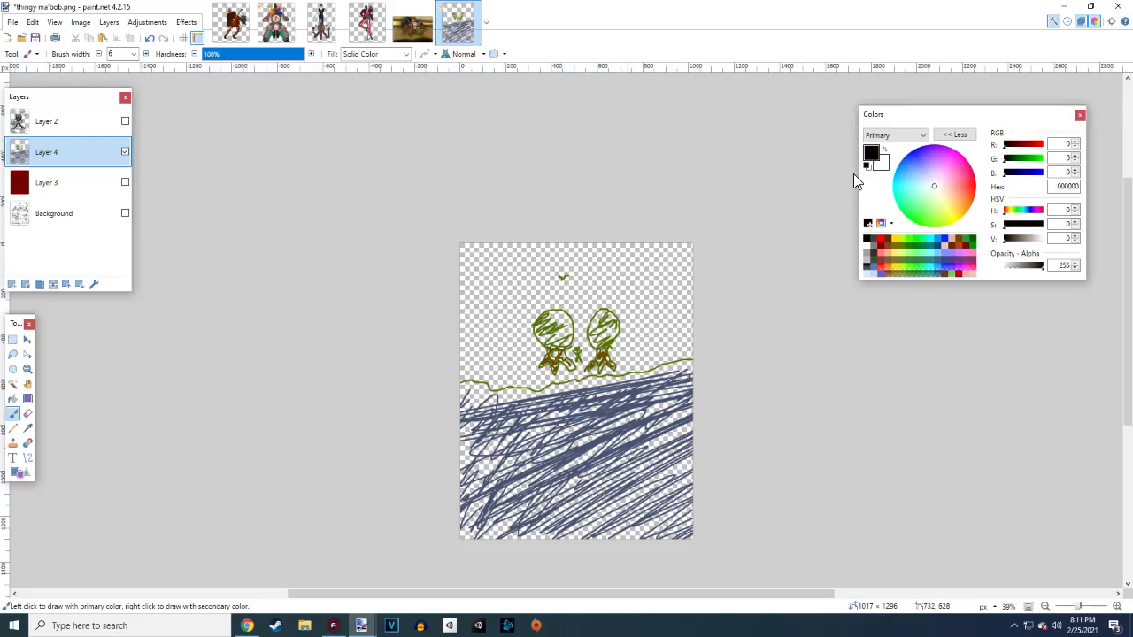
pyautogui.moveTo(555, 354); pyautogui.dragTo(556, 355)
# Check Layer 2 over the scenery, and leave only the Background layer's chart visible
pyautogui.click(125, 122)
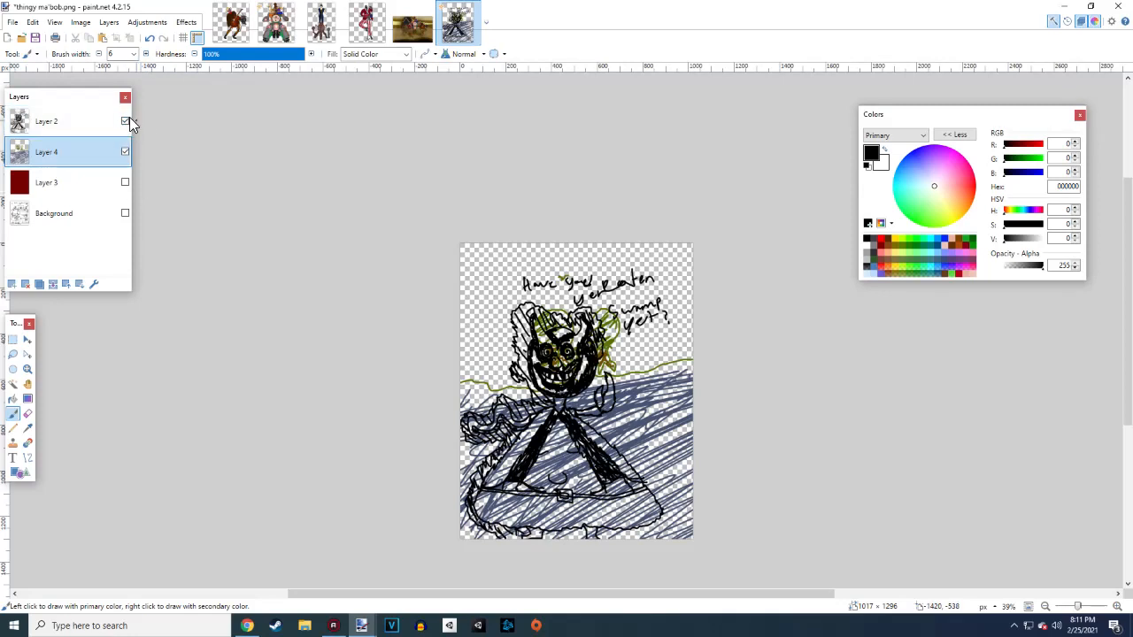
pyautogui.click(125, 121)
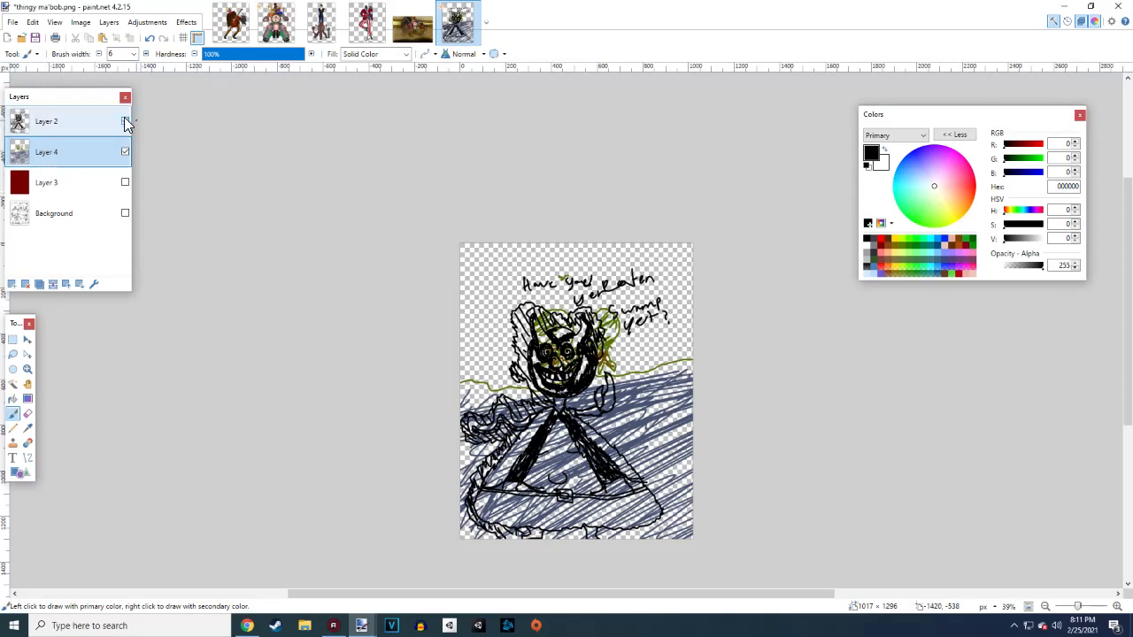
pyautogui.click(124, 213)
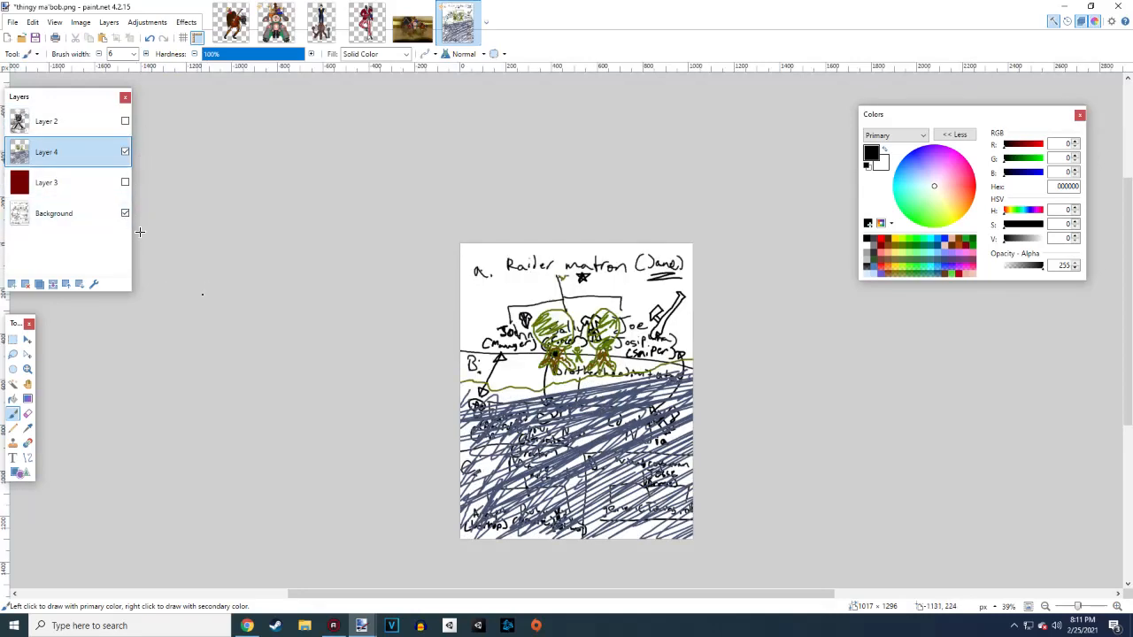
pyautogui.click(125, 122)
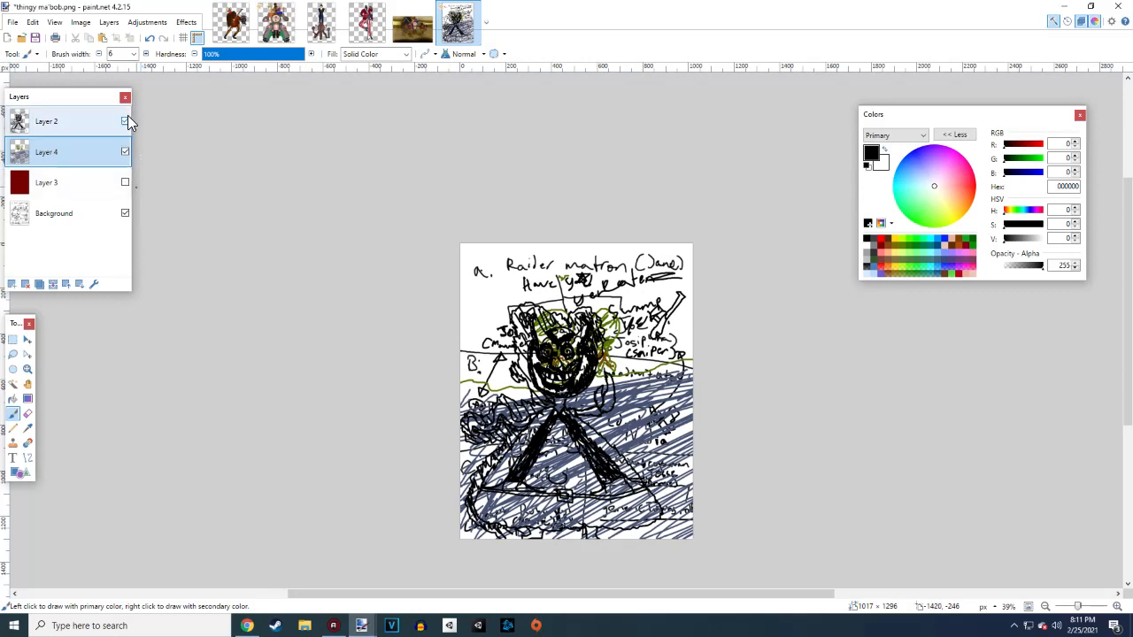
pyautogui.click(128, 117)
pyautogui.click(125, 120)
pyautogui.click(126, 152)
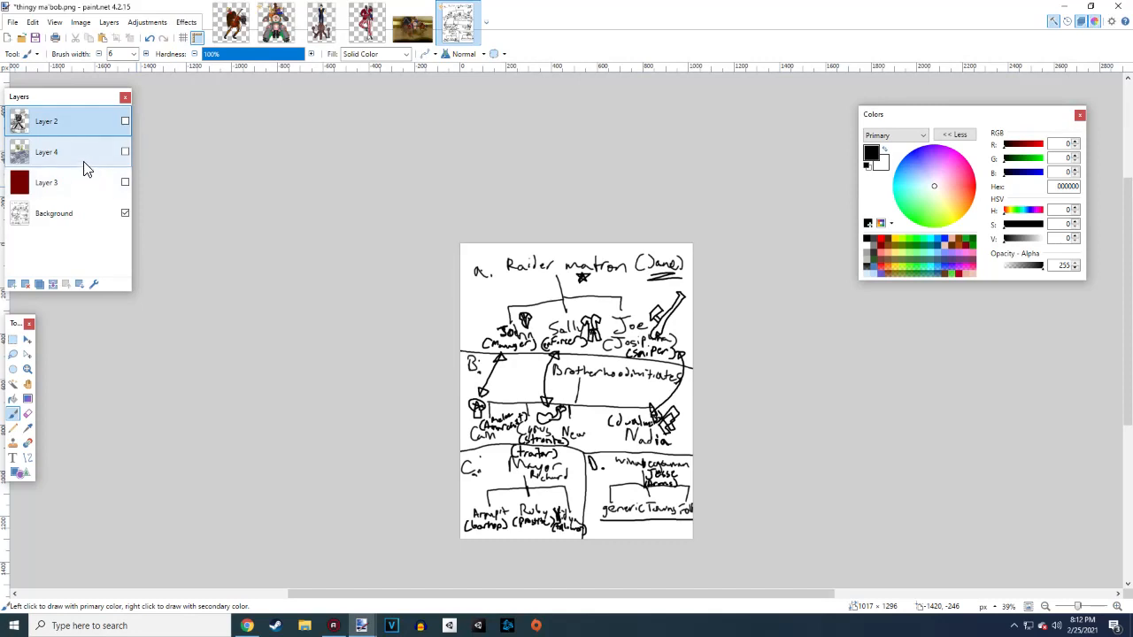
# Move Layer 4 above Layer 2 and show both layers over the Background chart
pyautogui.moveTo(86, 165); pyautogui.dragTo(81, 127)
pyautogui.click(125, 150)
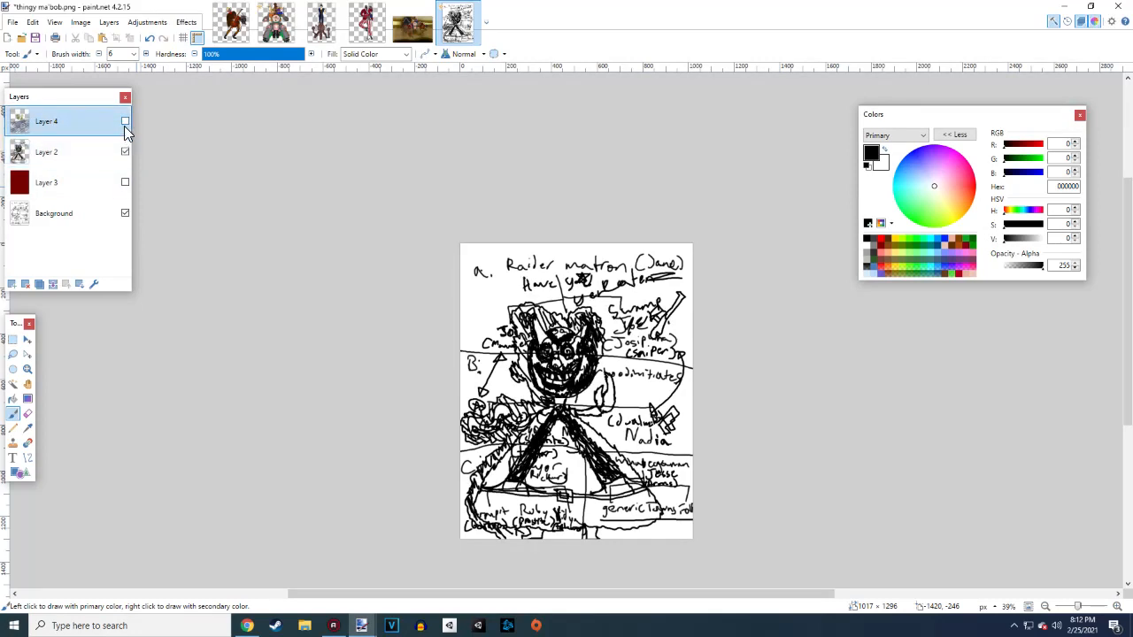
pyautogui.click(123, 122)
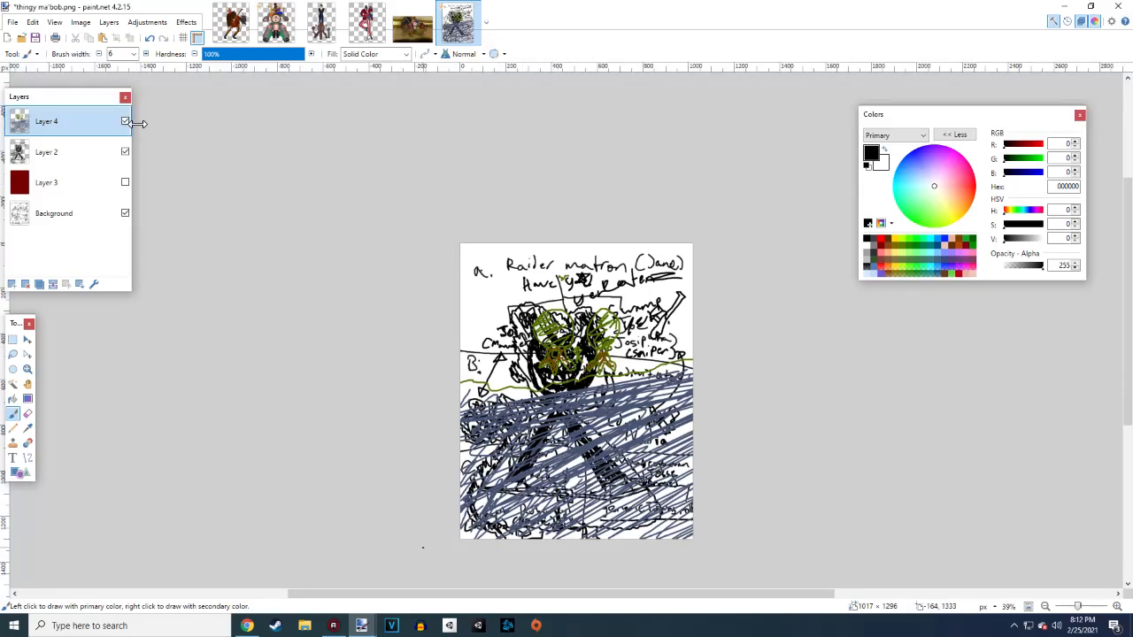
# Check both drawings against the red Layer 3, and leave only the Background layer visible
pyautogui.click(125, 182)
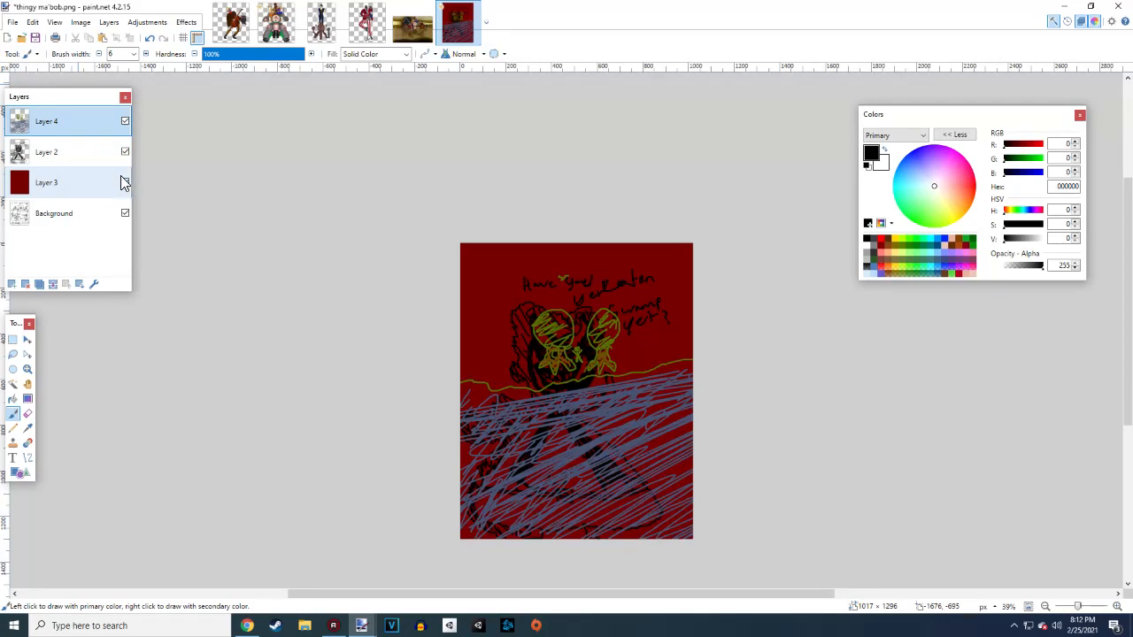
pyautogui.click(125, 182)
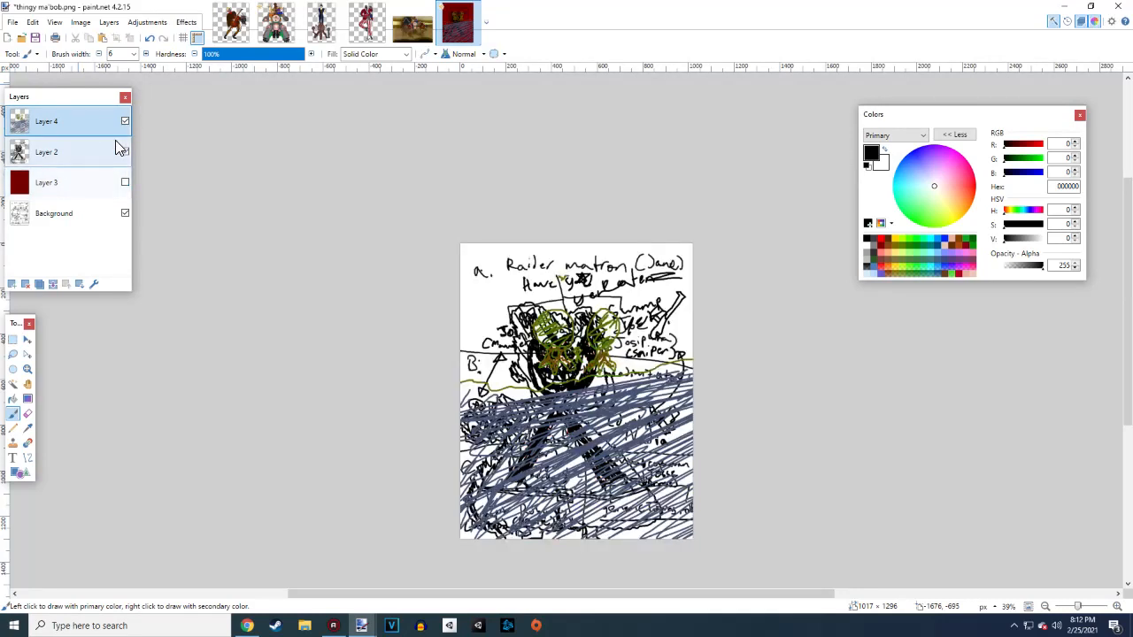
pyautogui.click(125, 151)
pyautogui.click(124, 122)
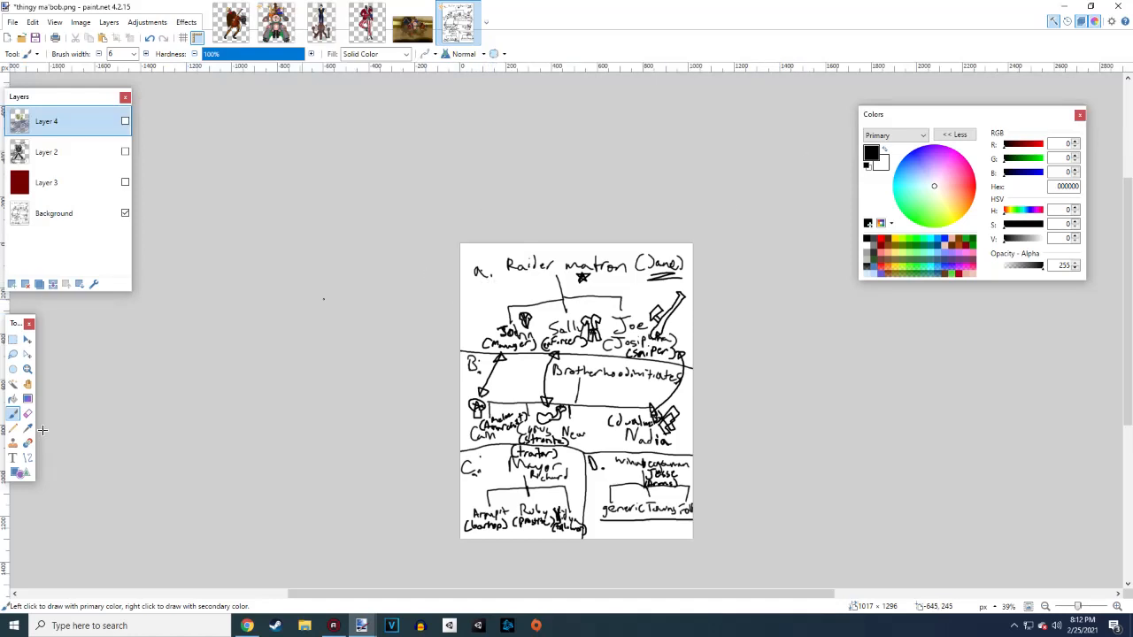
# On the Background layer, circle the section letters a, B, C and D with black brush strokes
pyautogui.click(77, 223)
pyautogui.moveTo(482, 257)
pyautogui.mouseDown()
pyautogui.moveTo(470, 262)
pyautogui.moveTo(496, 285)
pyautogui.moveTo(478, 262)
pyautogui.mouseUp()
pyautogui.moveTo(476, 354)
pyautogui.mouseDown()
pyautogui.moveTo(467, 371)
pyautogui.moveTo(487, 354)
pyautogui.mouseUp()
pyautogui.moveTo(465, 453)
pyautogui.mouseDown()
pyautogui.moveTo(462, 474)
pyautogui.moveTo(458, 463)
pyautogui.mouseUp()
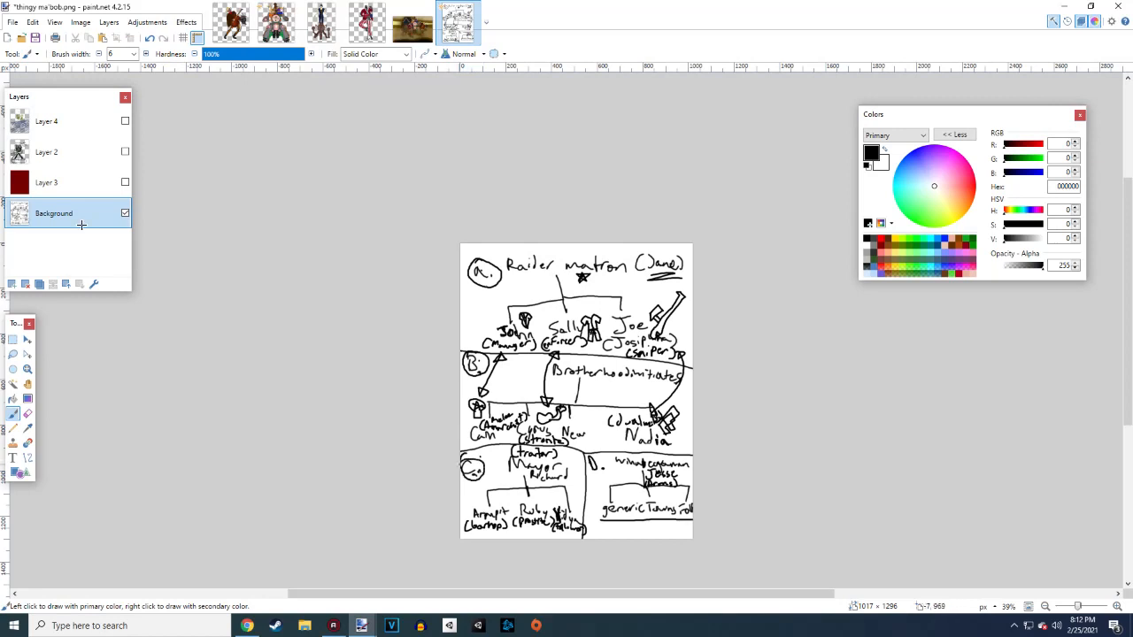
pyautogui.moveTo(603, 456)
pyautogui.mouseDown()
pyautogui.moveTo(580, 460)
pyautogui.moveTo(598, 454)
pyautogui.mouseUp()
# Compare the chart with the Group Shot The Shred Band image, and return to the chart
pyautogui.click(413, 25)
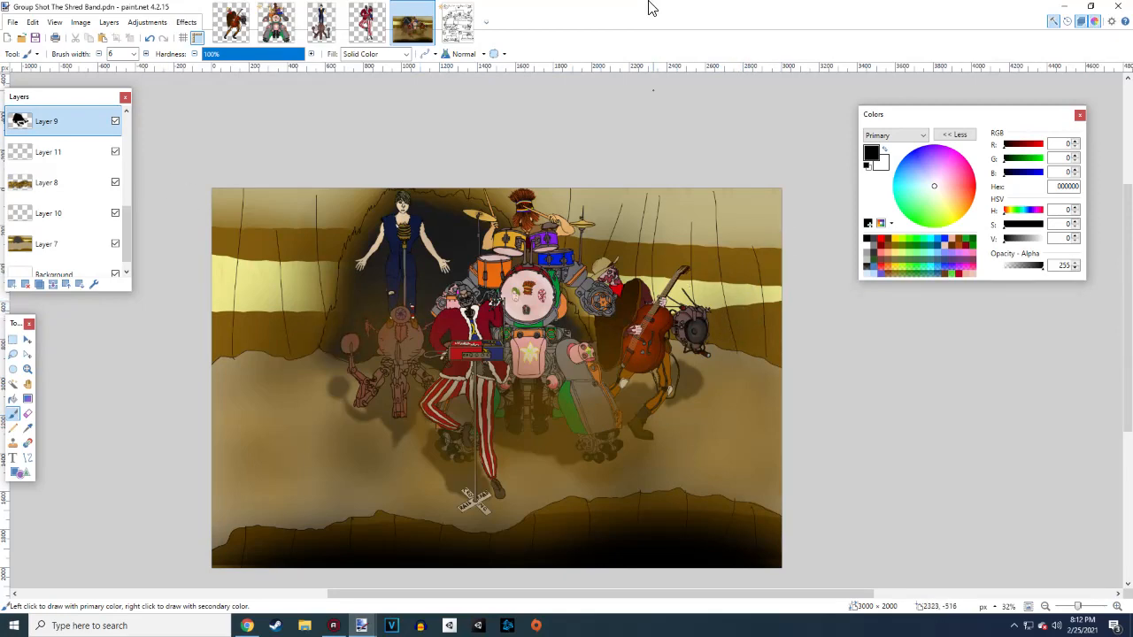
pyautogui.click(458, 25)
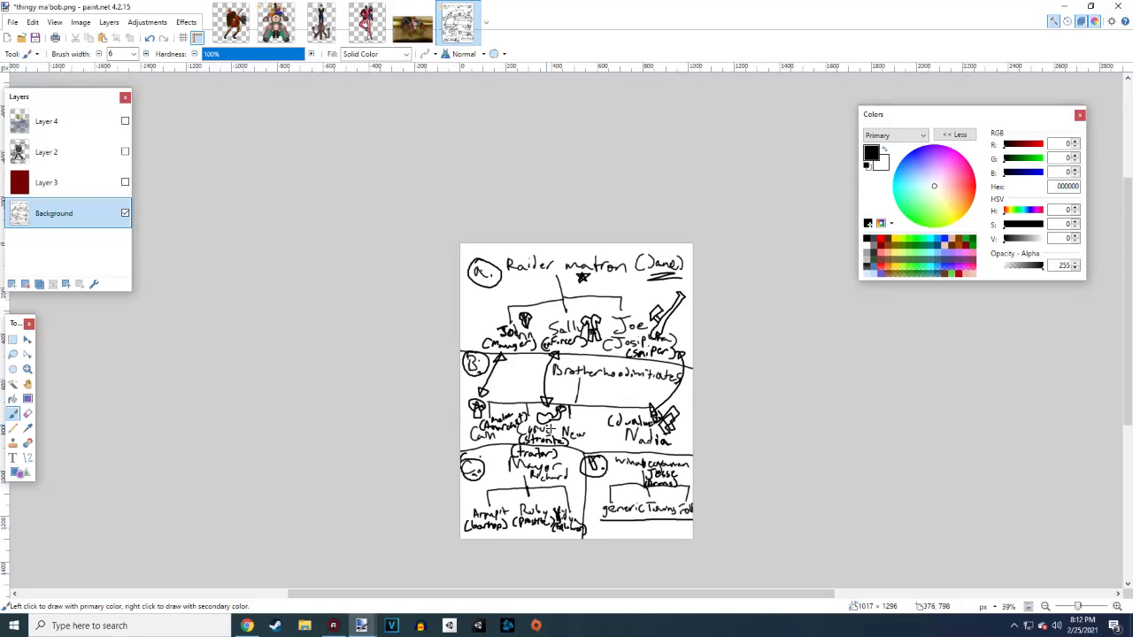
pyautogui.click(412, 25)
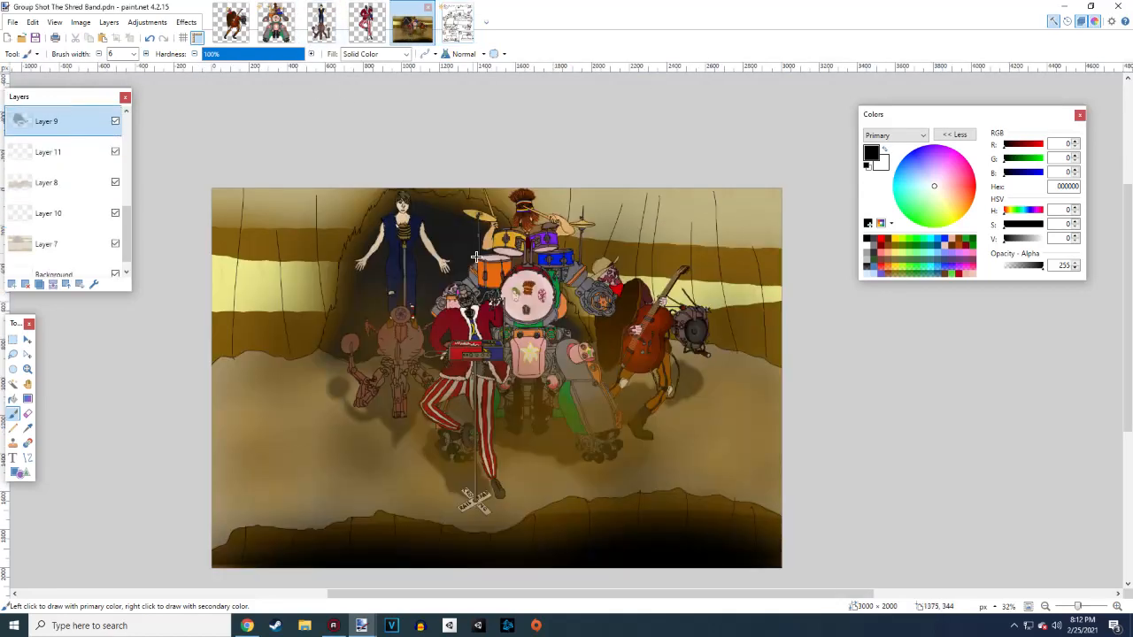
pyautogui.click(469, 32)
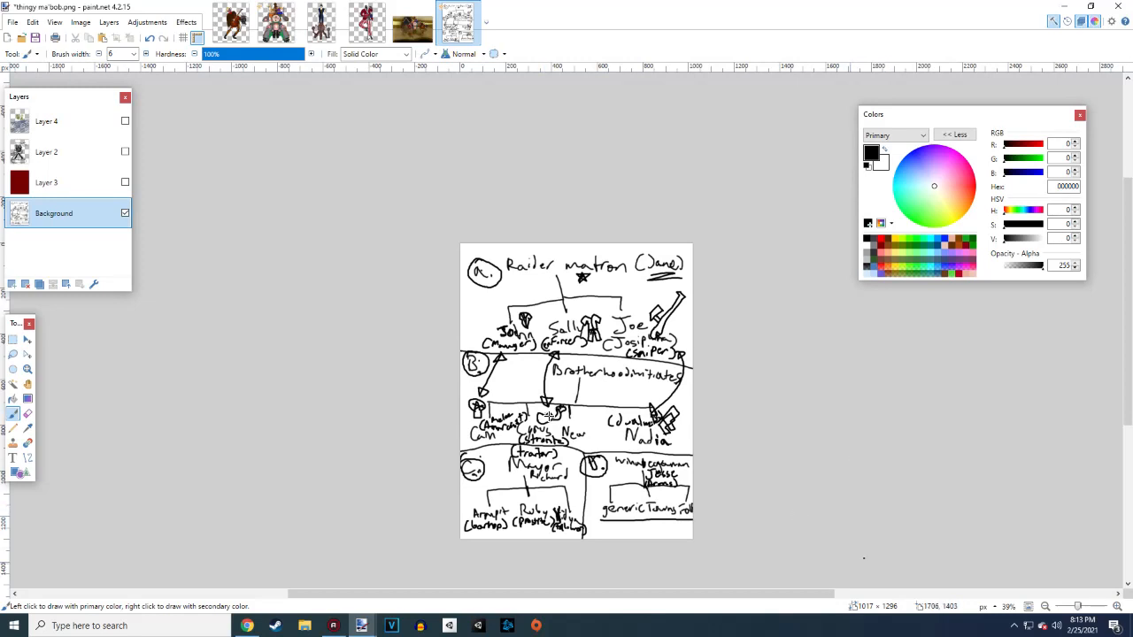
# Mark up the chart with a double line and name loop in section D, and a thick diagonal stroke and outer curve in section a
pyautogui.moveTo(591, 493); pyautogui.dragTo(595, 484)
pyautogui.moveTo(633, 454)
pyautogui.mouseDown()
pyautogui.moveTo(616, 475)
pyautogui.moveTo(626, 485)
pyautogui.mouseUp()
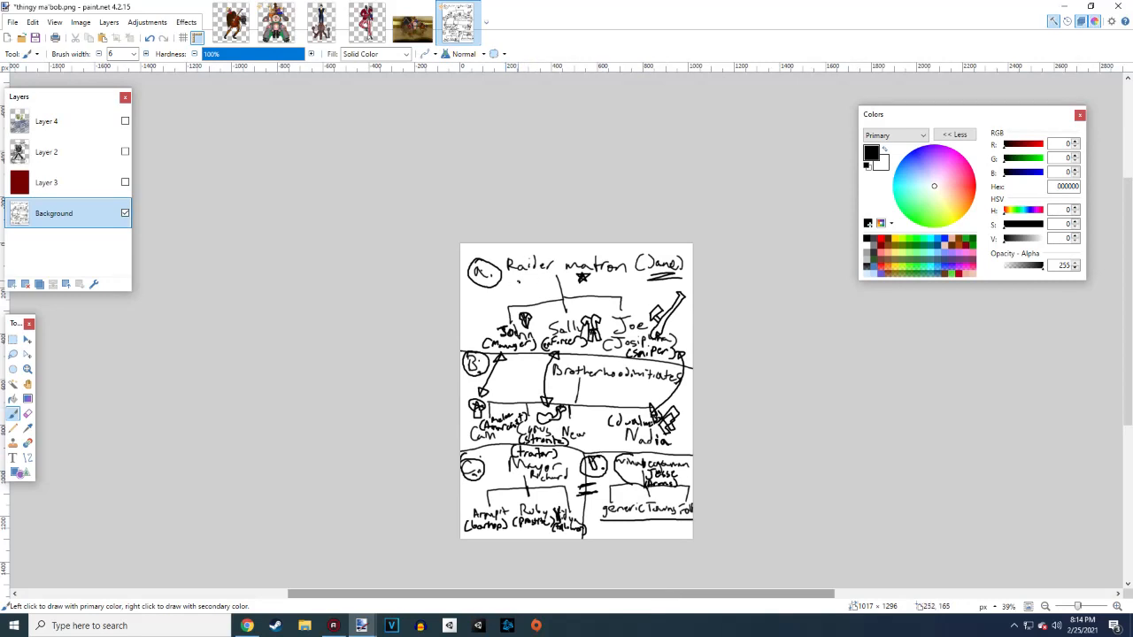
pyautogui.moveTo(519, 280); pyautogui.dragTo(480, 326)
pyautogui.moveTo(473, 324)
pyautogui.mouseDown()
pyautogui.moveTo(486, 331)
pyautogui.moveTo(499, 298)
pyautogui.mouseUp()
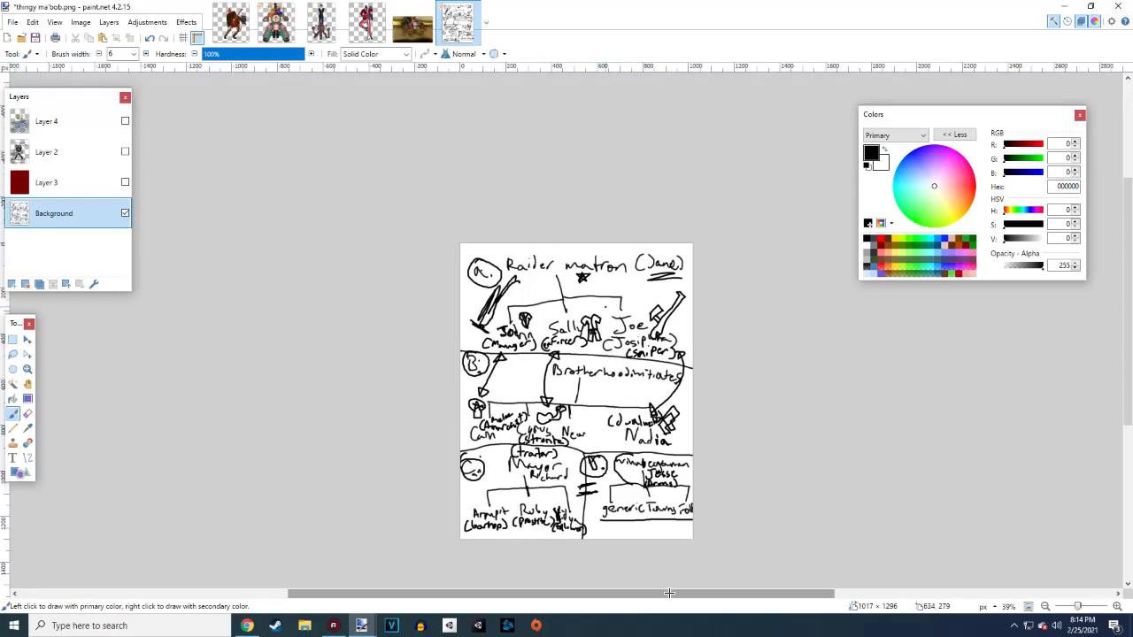
pyautogui.moveTo(483, 250)
pyautogui.mouseDown()
pyautogui.moveTo(463, 278)
pyautogui.moveTo(472, 320)
pyautogui.mouseUp()
# Check Layer 2 and the red Layer 3 over the chart, and leave only the Background layer visible
pyautogui.click(123, 151)
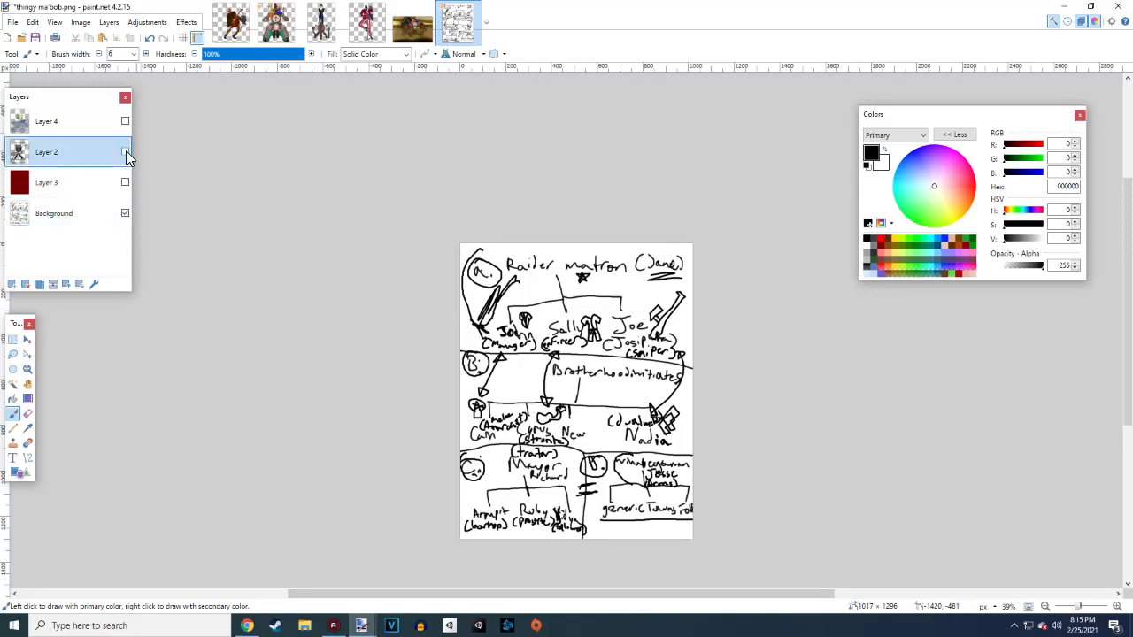
pyautogui.click(125, 153)
pyautogui.click(125, 181)
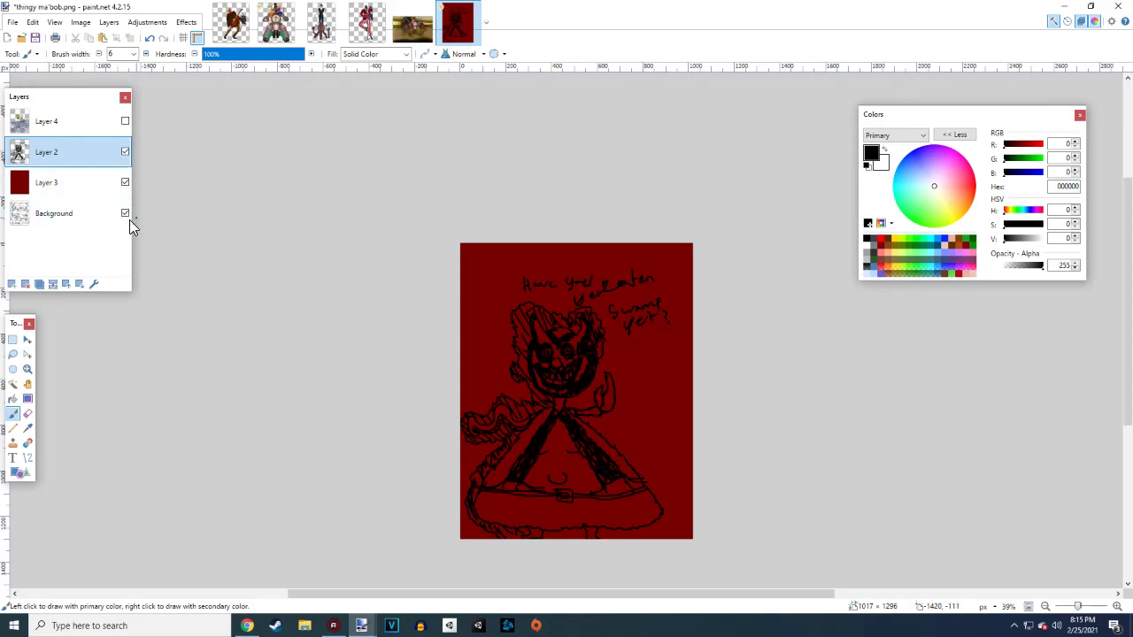
pyautogui.click(125, 183)
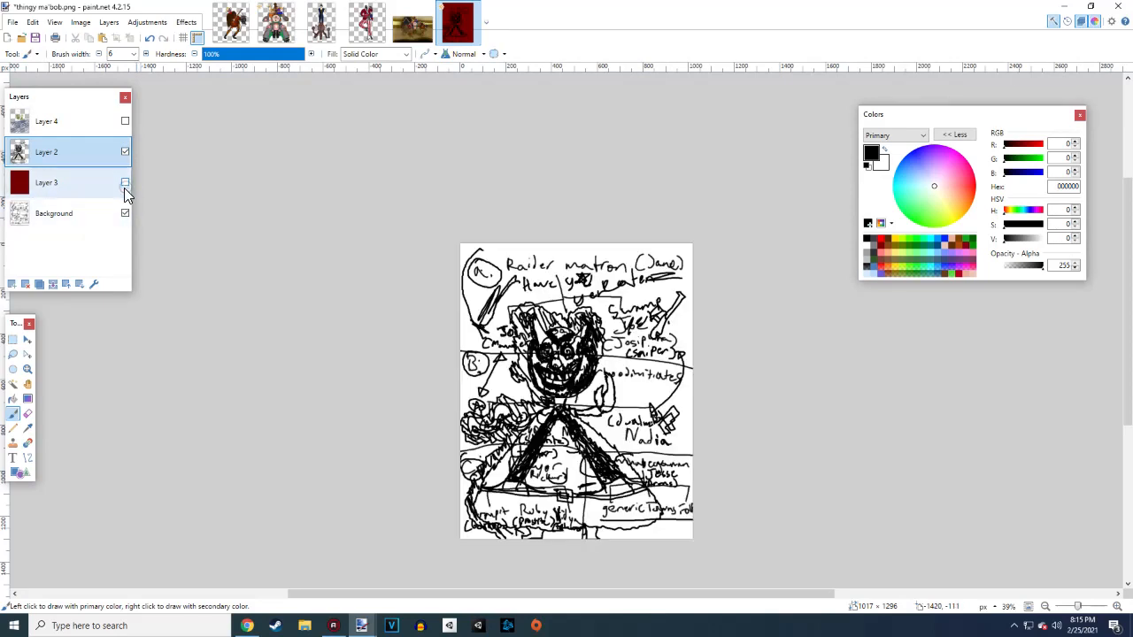
pyautogui.click(125, 182)
pyautogui.click(125, 152)
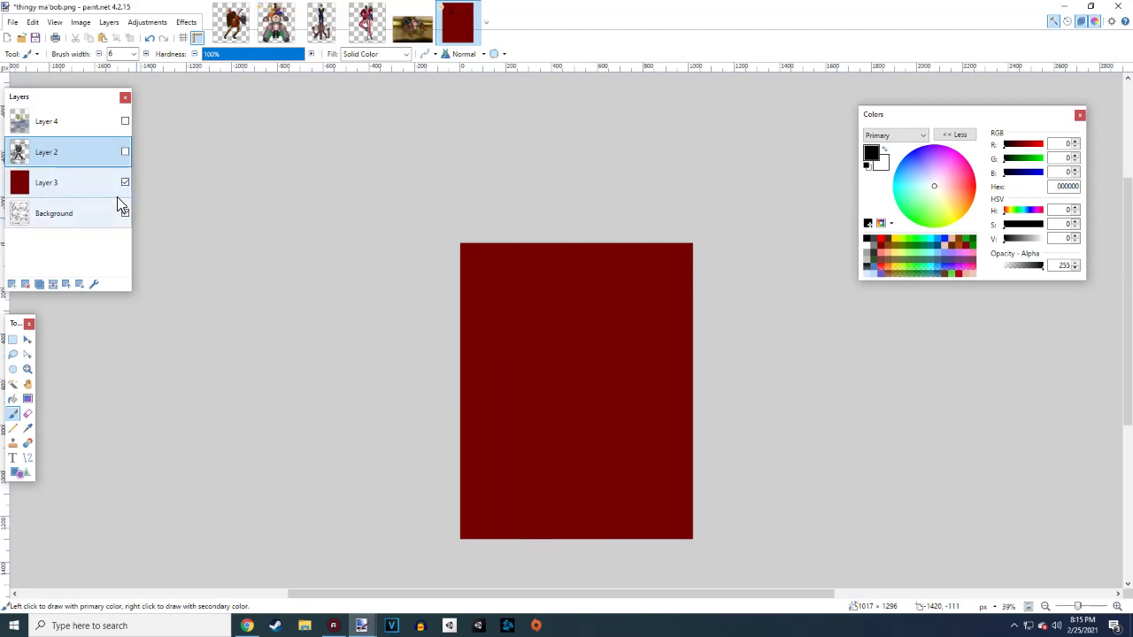
pyautogui.click(125, 183)
pyautogui.click(125, 183)
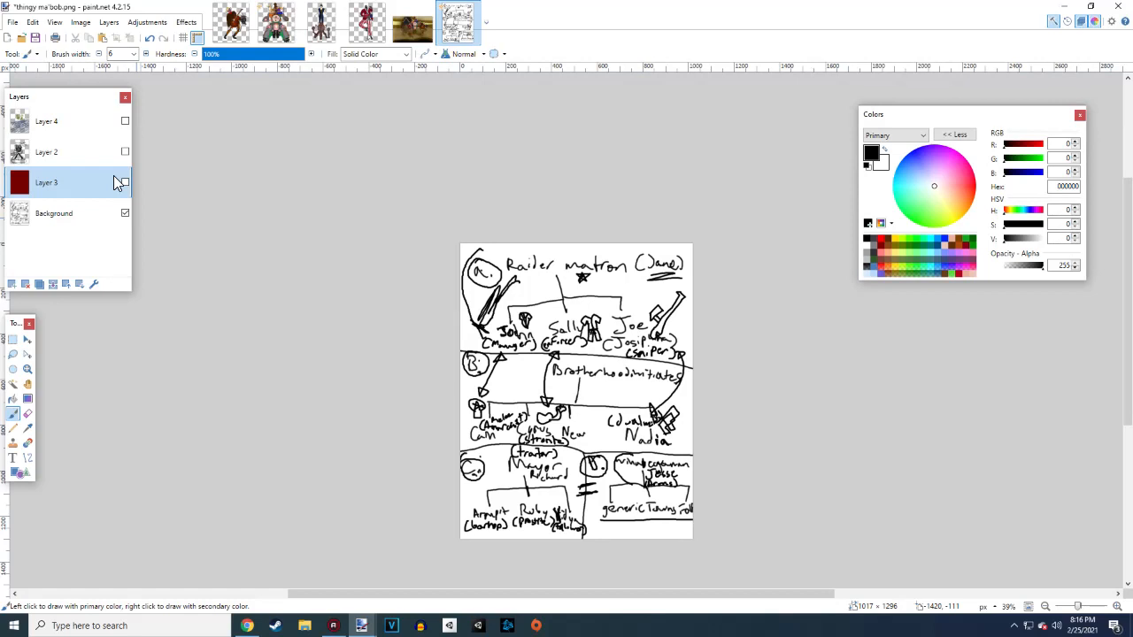
# Save the layered image as thingy ma'bob in paint.net (*.pdn) format in the Fallout Brotherhood folder
pyautogui.click(11, 23)
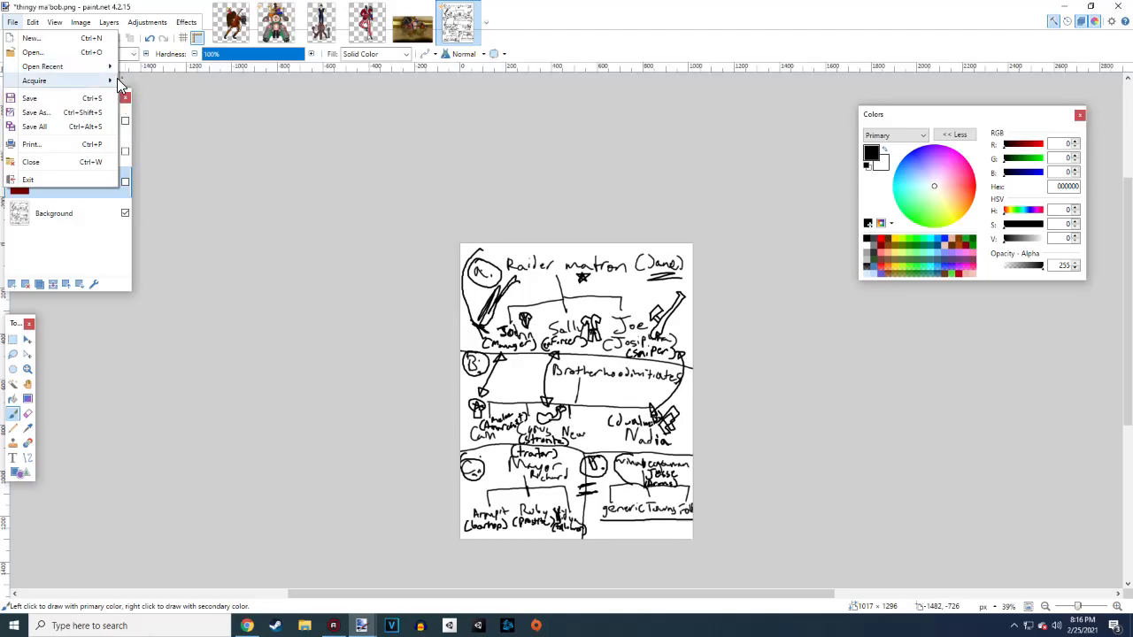
pyautogui.click(80, 22)
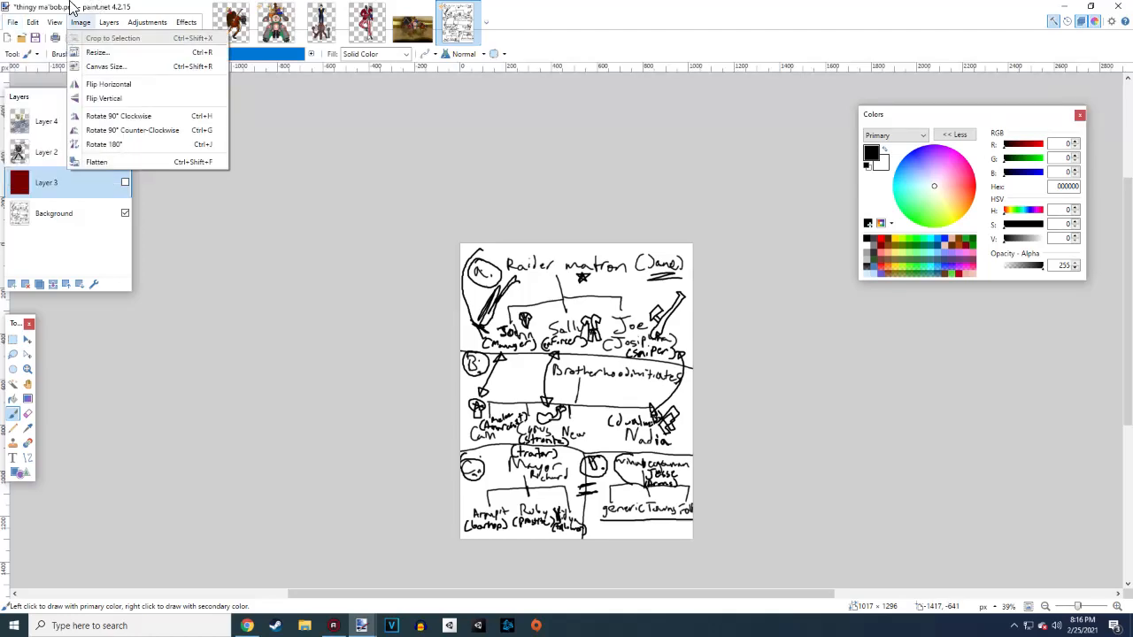
pyautogui.click(73, 7)
pyautogui.hotkey('ctrl', 'shift', 's')
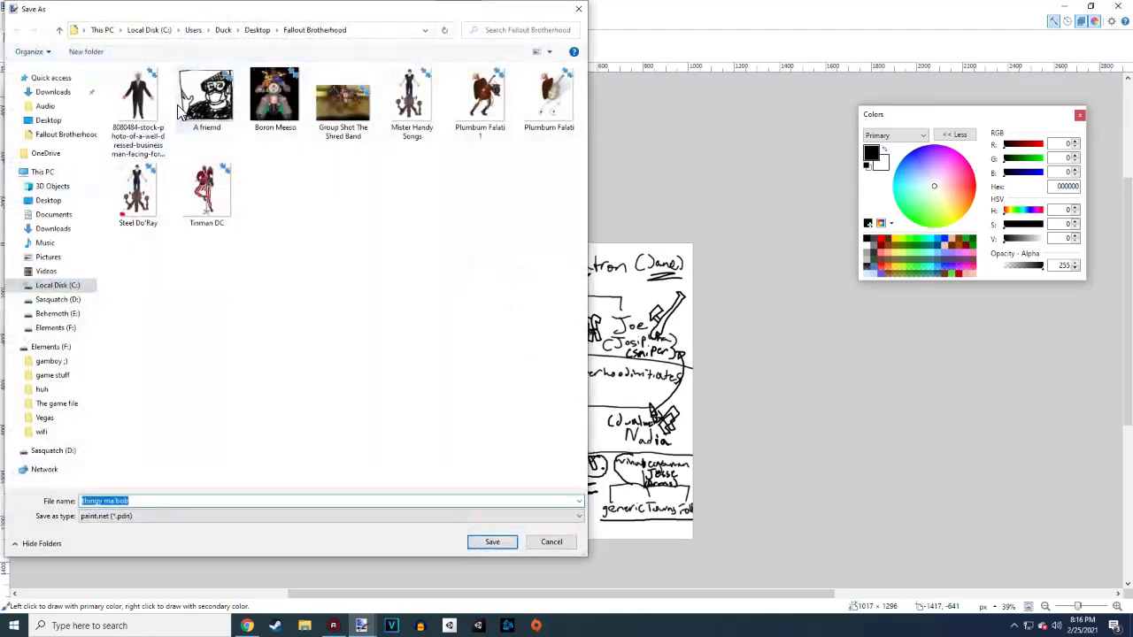
pyautogui.click(490, 544)
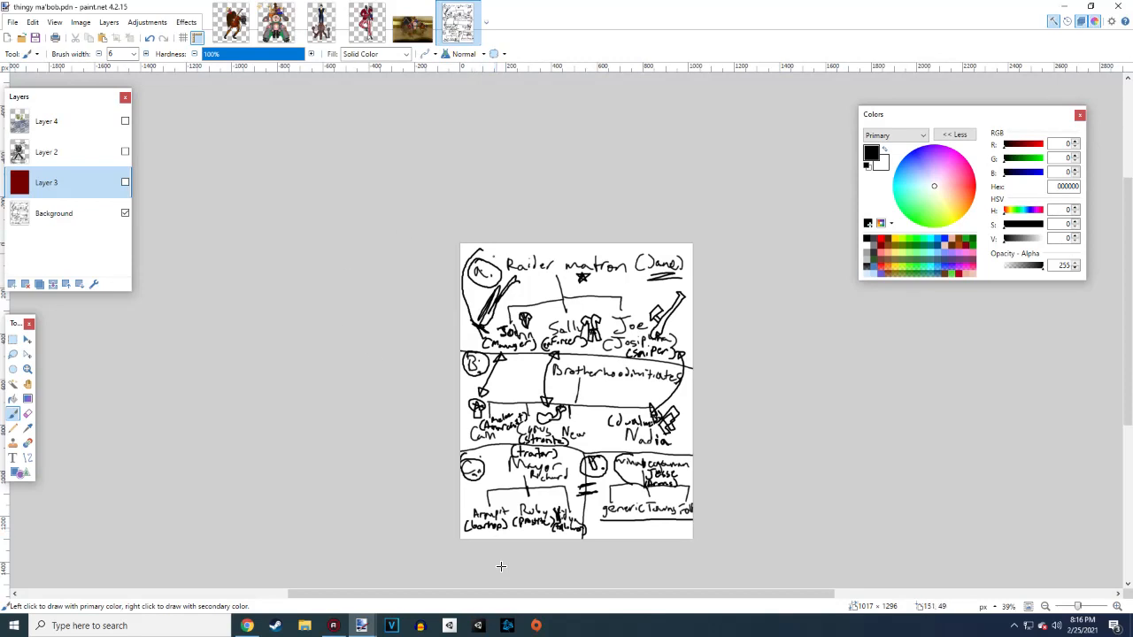
# Make the Background layer active and draw a small black mark beside section B's circled letter
pyautogui.click(500, 566)
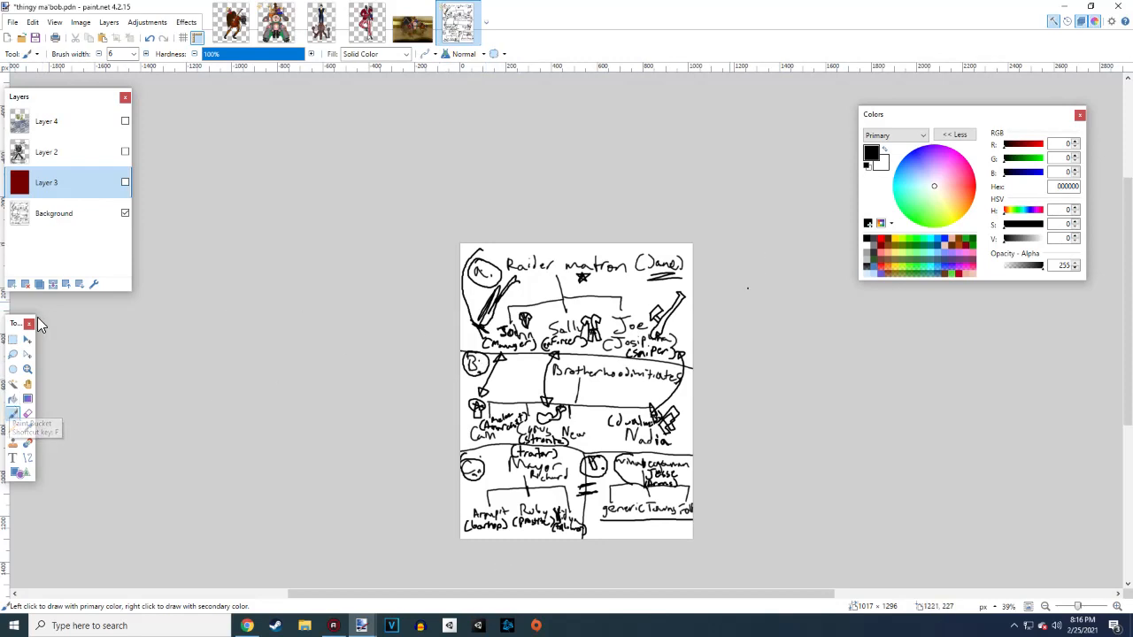
pyautogui.click(55, 213)
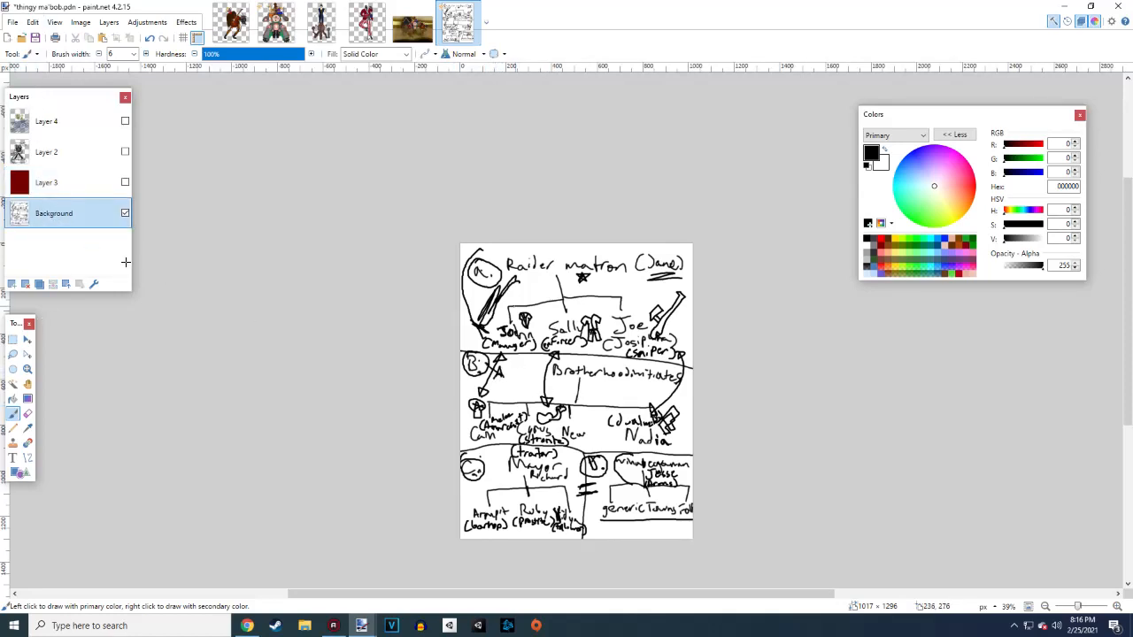
pyautogui.moveTo(484, 247); pyautogui.dragTo(481, 254)
# Switch to Chrome and look through the Nadia page on the Fallout Wiki down to its gallery
pyautogui.click(247, 625)
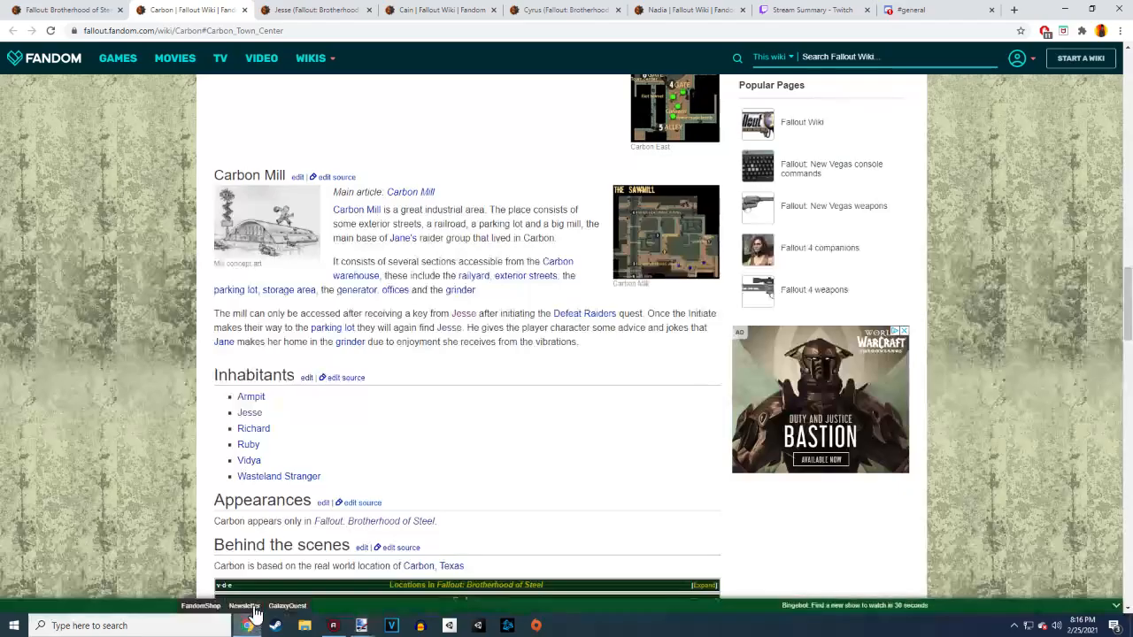
pyautogui.click(552, 9)
pyautogui.click(677, 12)
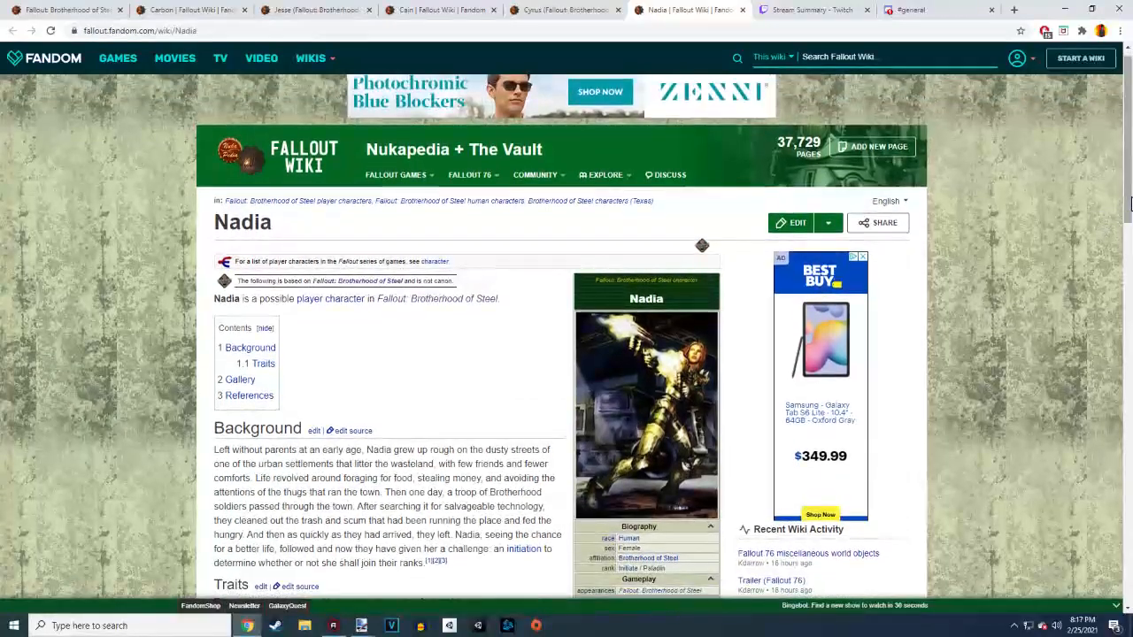
pyautogui.scroll(-10, 1046, 332)
pyautogui.scroll(10, 1047, 331)
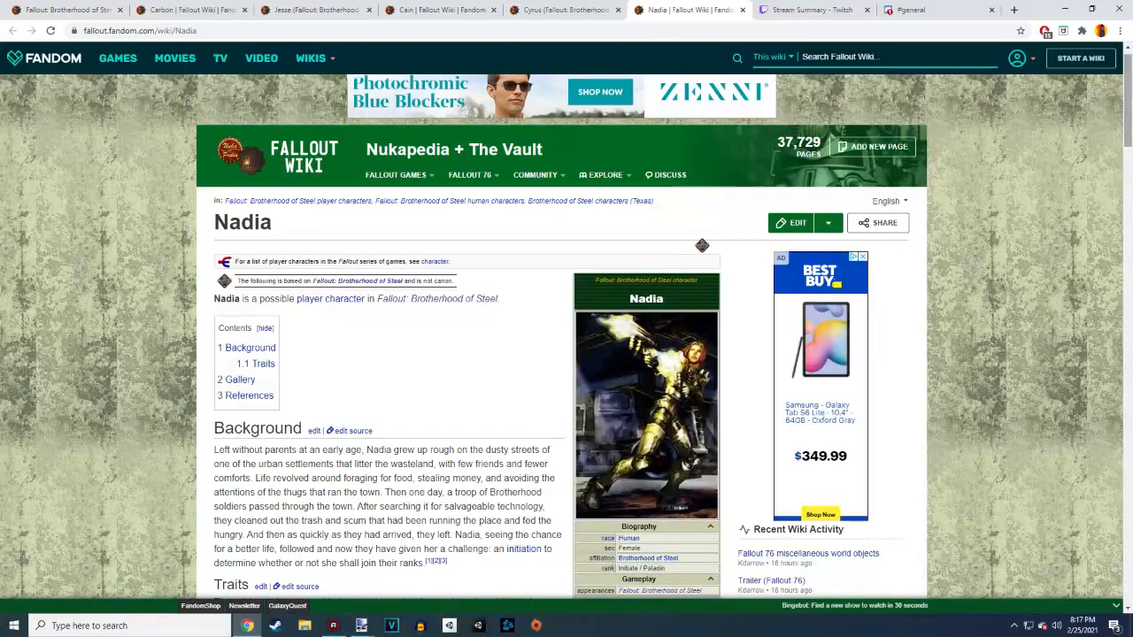
pyautogui.moveTo(1129, 114); pyautogui.dragTo(1129, 220)
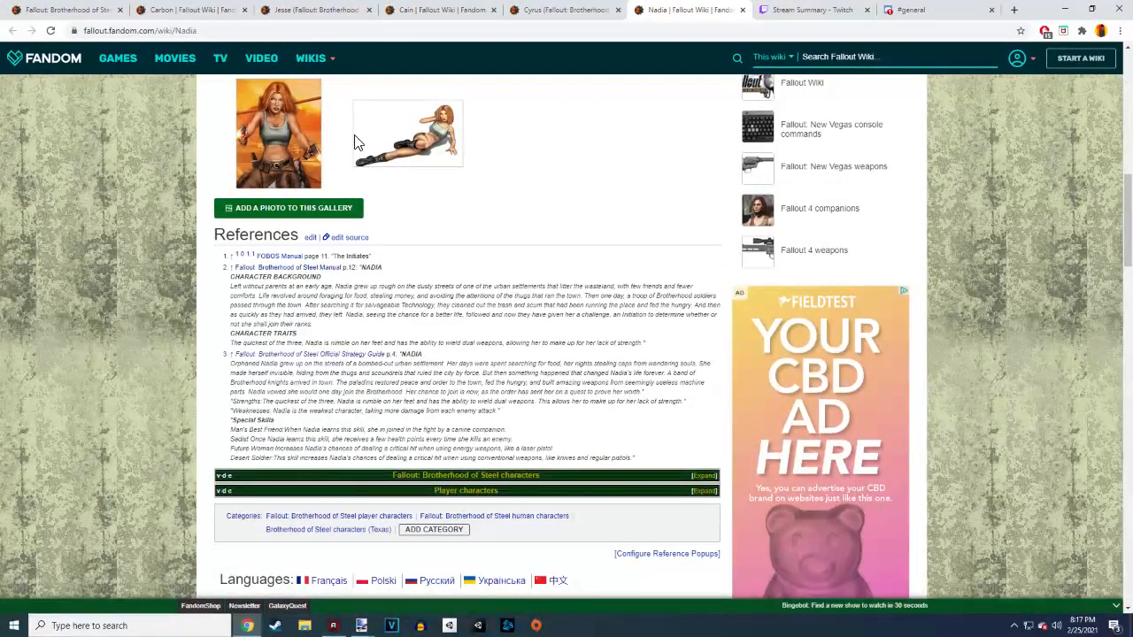
# Enlarge the gallery picture of Nadia firing two pistols and copy the image
pyautogui.click(291, 161)
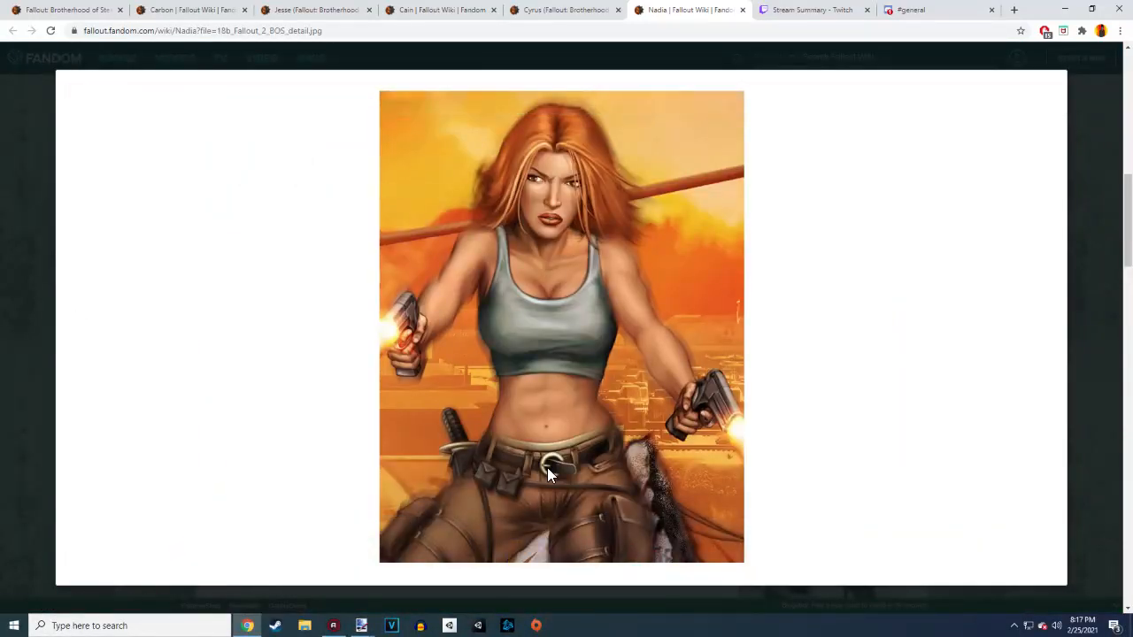
pyautogui.moveTo(492, 425)
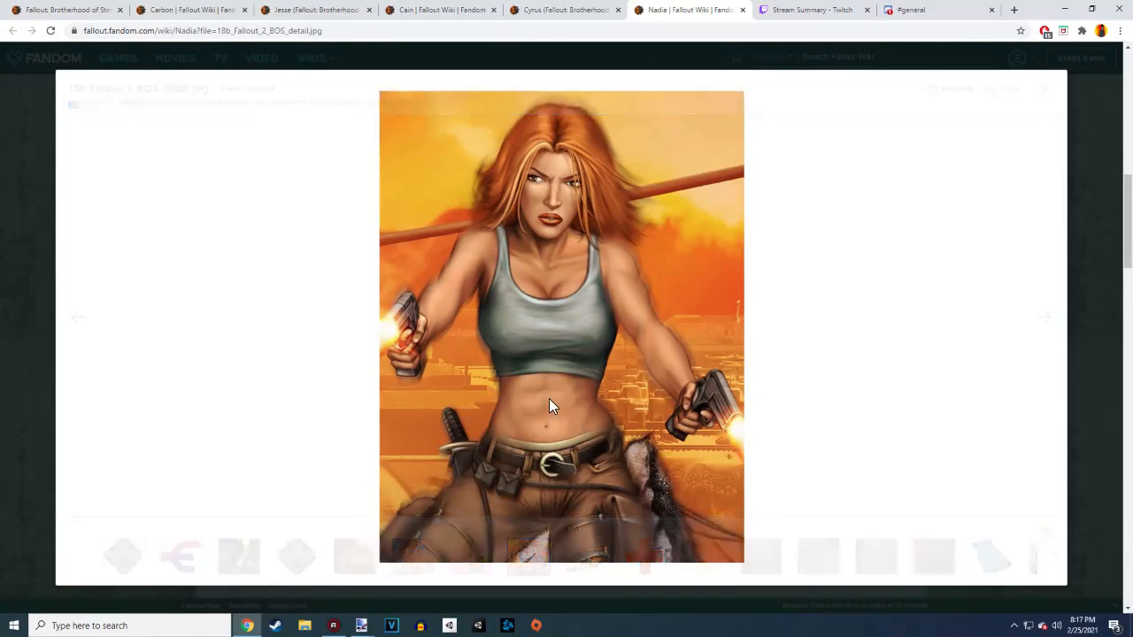
pyautogui.rightClick(584, 377)
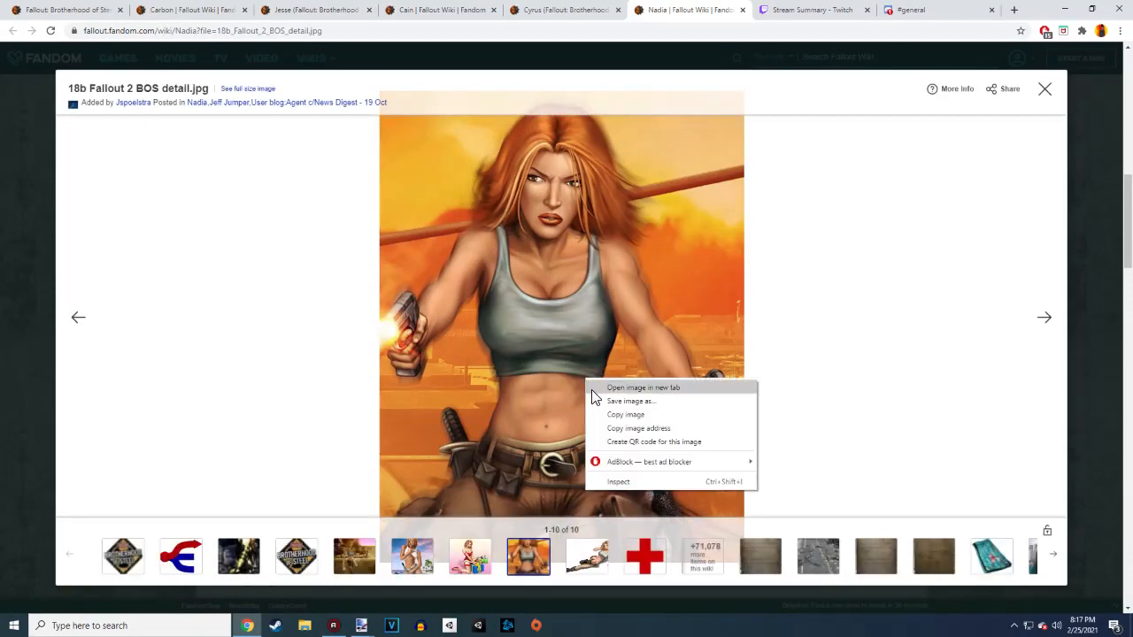
pyautogui.click(611, 412)
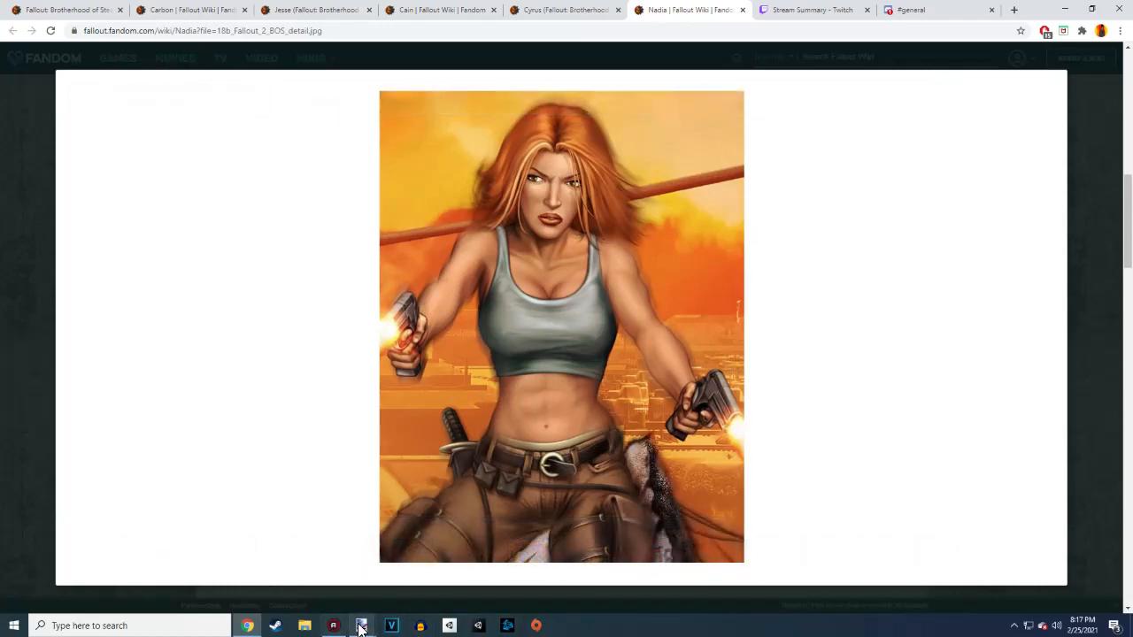
# Switch to paint.net and check the pixel size of the Tinman DC image
pyautogui.moveTo(361, 625)
pyautogui.moveTo(351, 581)
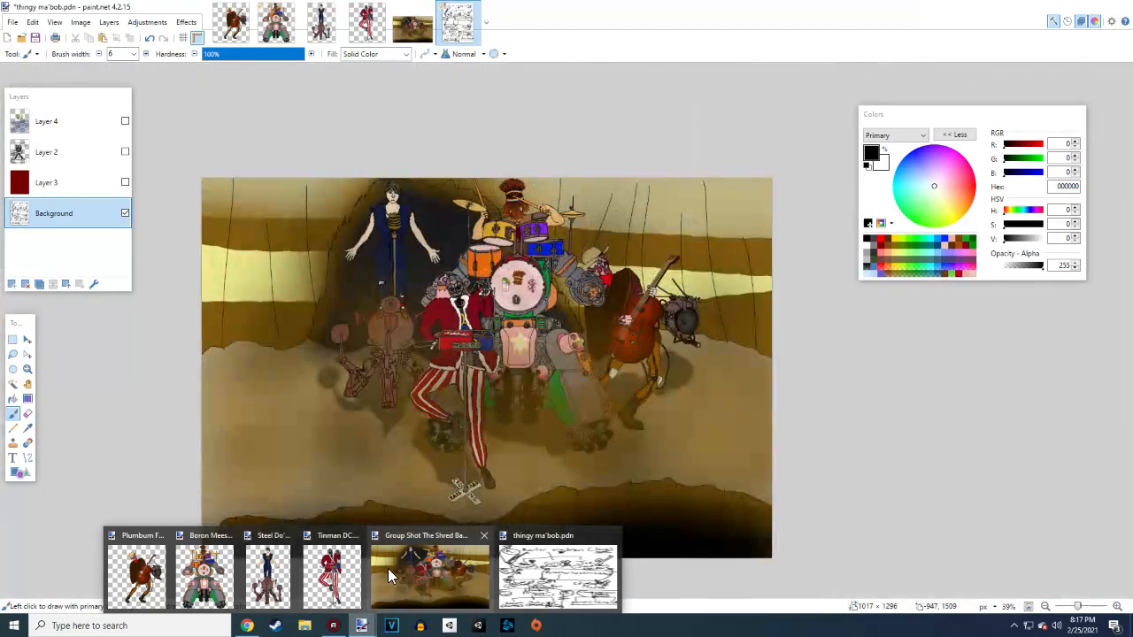
pyautogui.click(388, 568)
pyautogui.click(367, 22)
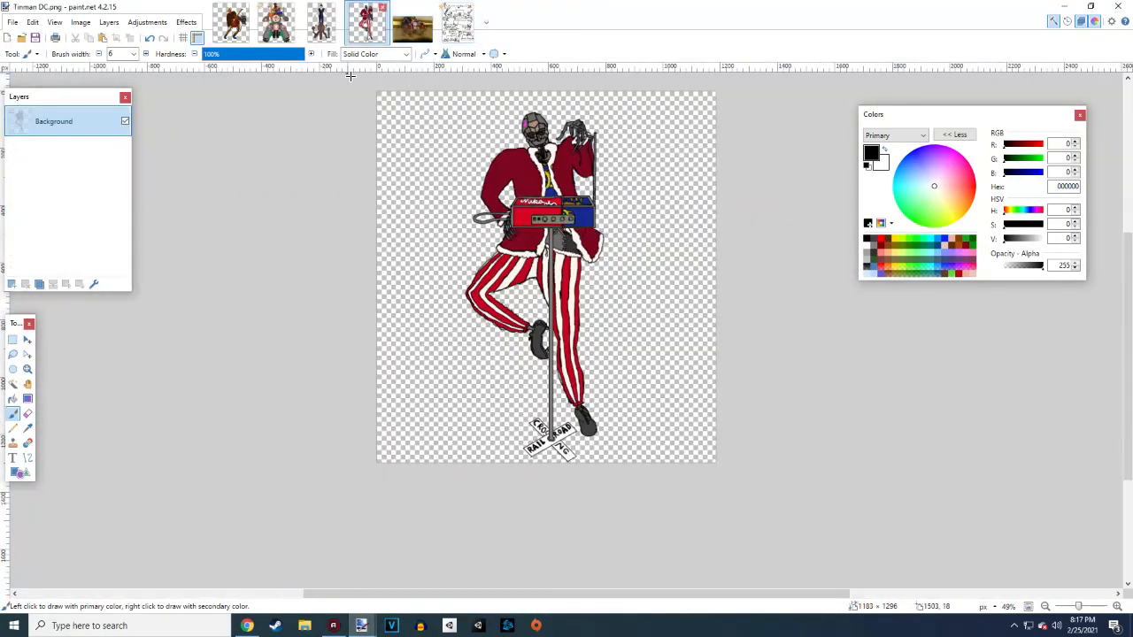
pyautogui.click(13, 22)
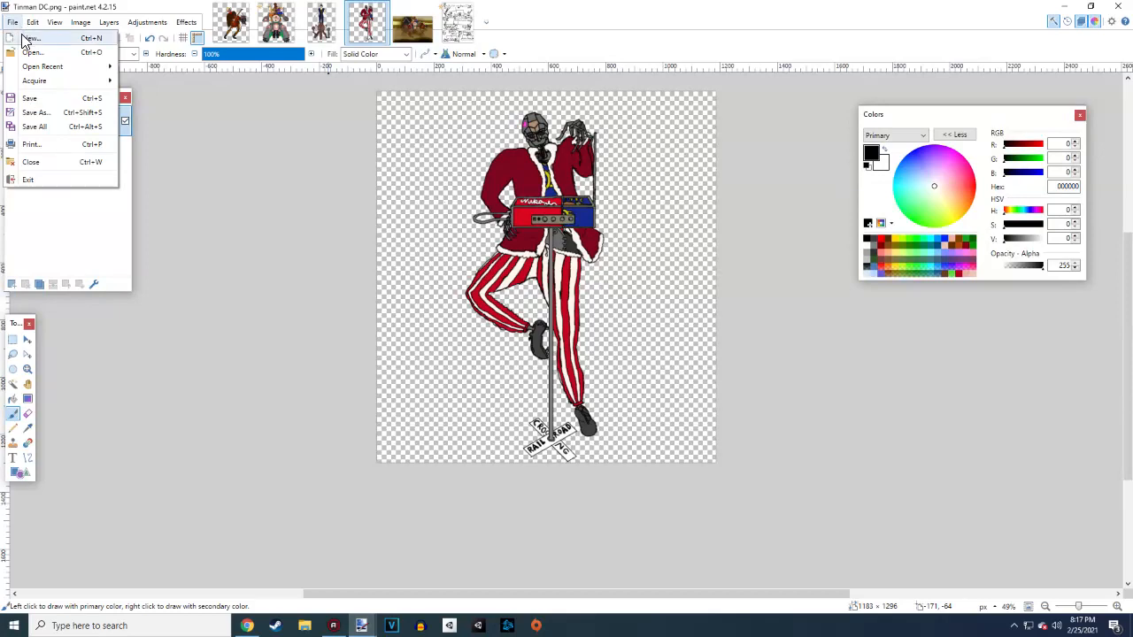
pyautogui.click(26, 40)
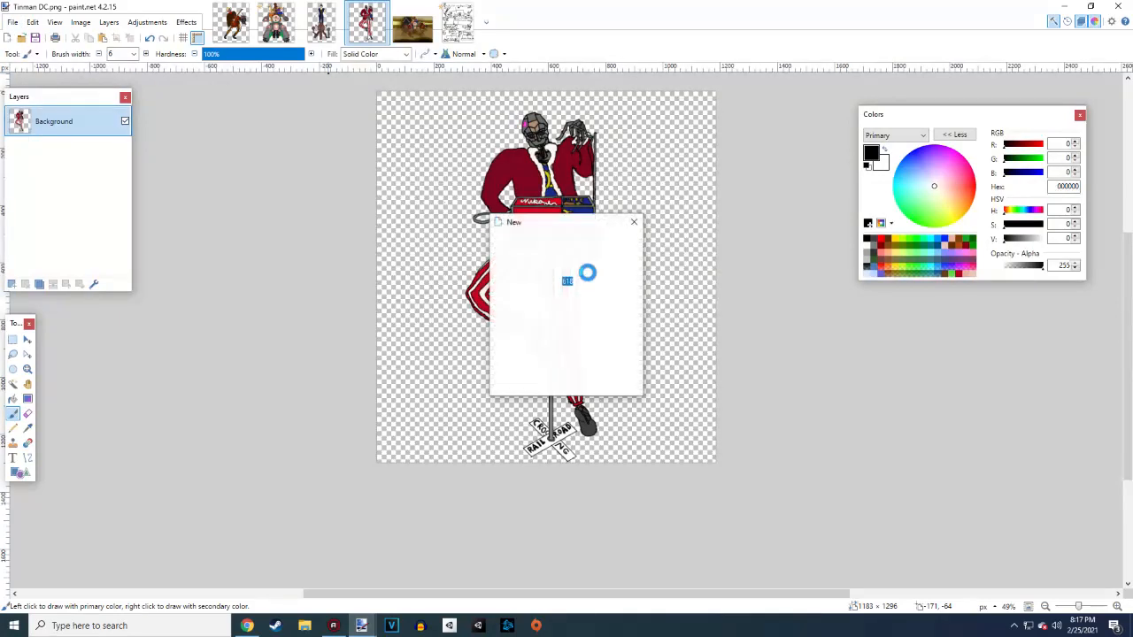
pyautogui.click(631, 222)
pyautogui.click(80, 22)
pyautogui.click(89, 55)
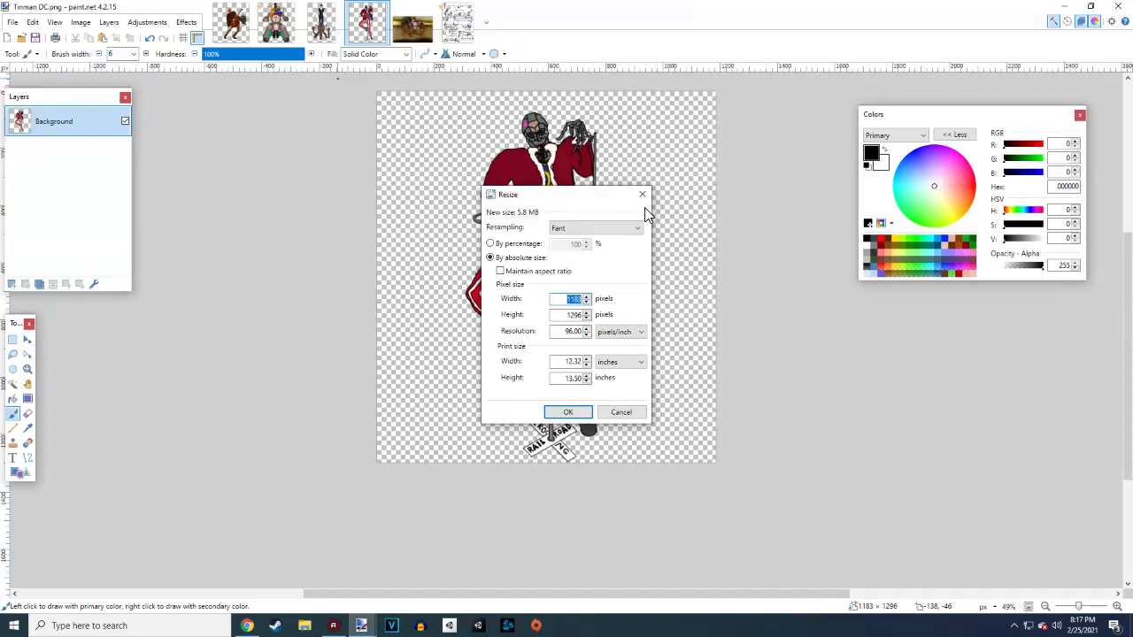
pyautogui.click(642, 193)
# Create a new image 1000 pixels wide and 1200 pixels high
pyautogui.click(13, 23)
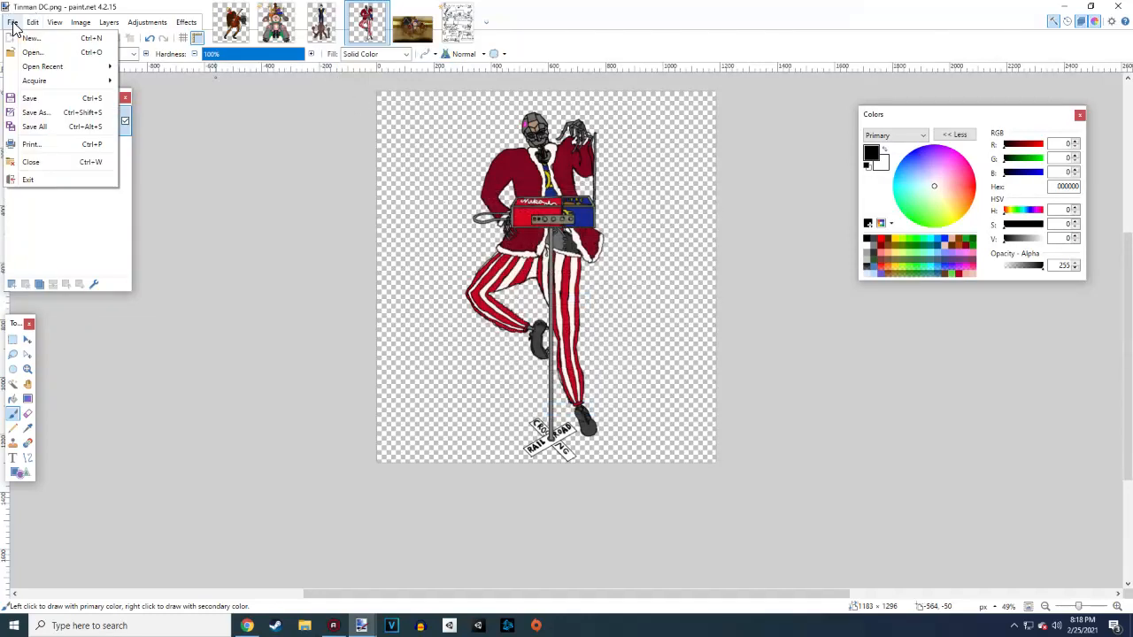
pyautogui.click(29, 38)
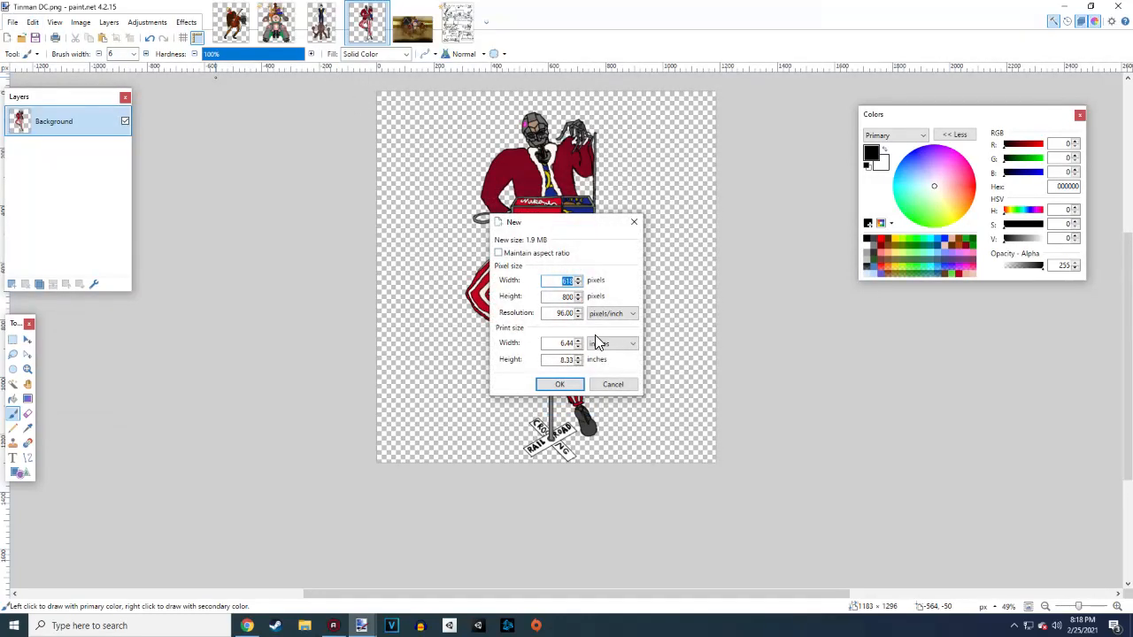
pyautogui.write('1000')
pyautogui.doubleClick(567, 296)
pyautogui.write('1299')
pyautogui.press('BackSpace')
pyautogui.press('BackSpace')
pyautogui.write('00')
pyautogui.click(560, 385)
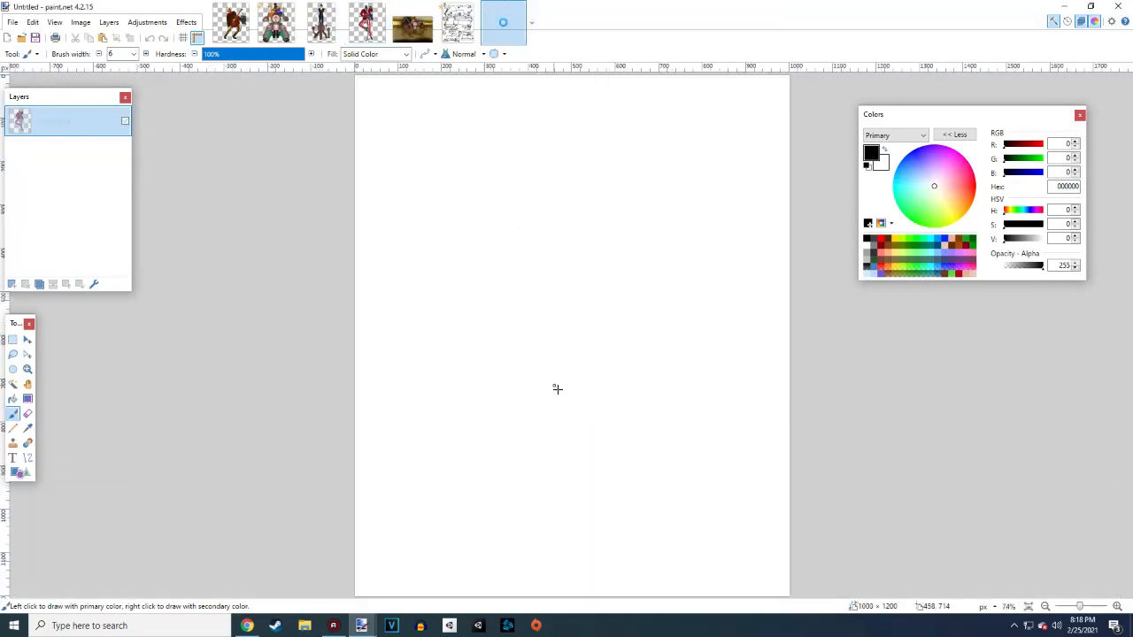
# Paste the Nadia picture onto a new layer with the Background hidden and move it to the canvas's bottom-left corner
pyautogui.click(12, 283)
pyautogui.click(125, 151)
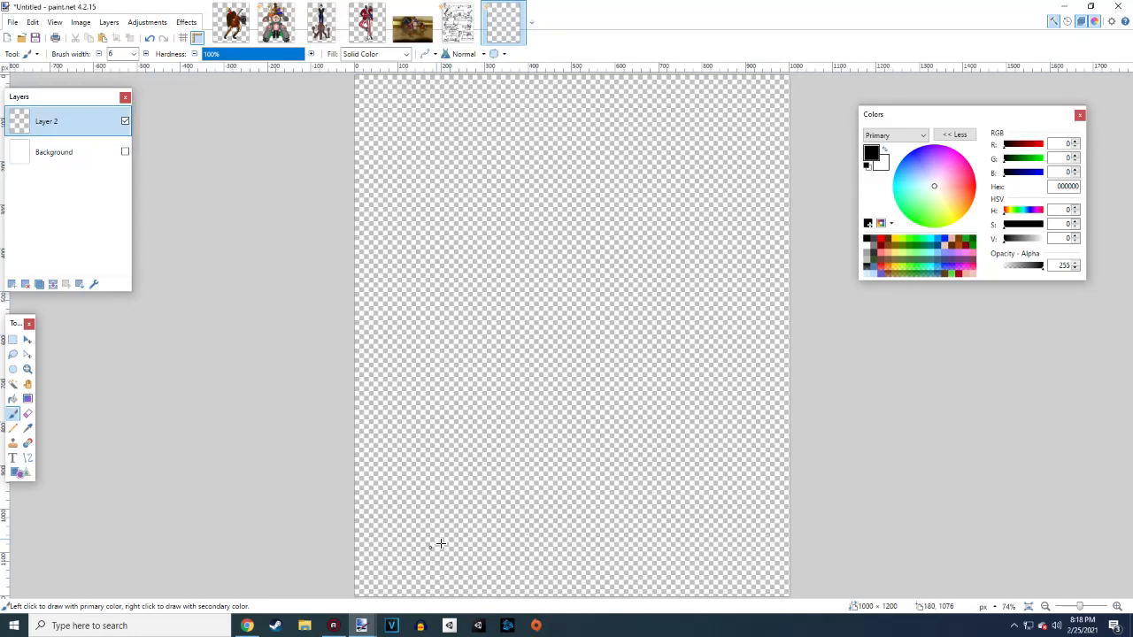
pyautogui.press('m')
pyautogui.hotkey('ctrl', 'v')
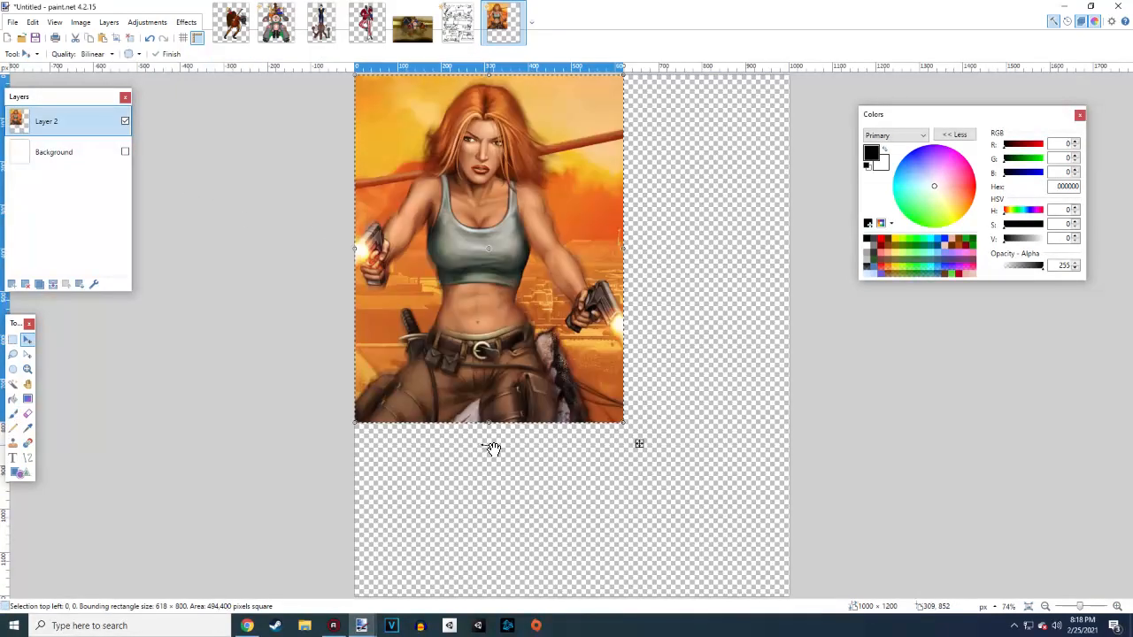
pyautogui.moveTo(478, 228); pyautogui.dragTo(464, 427)
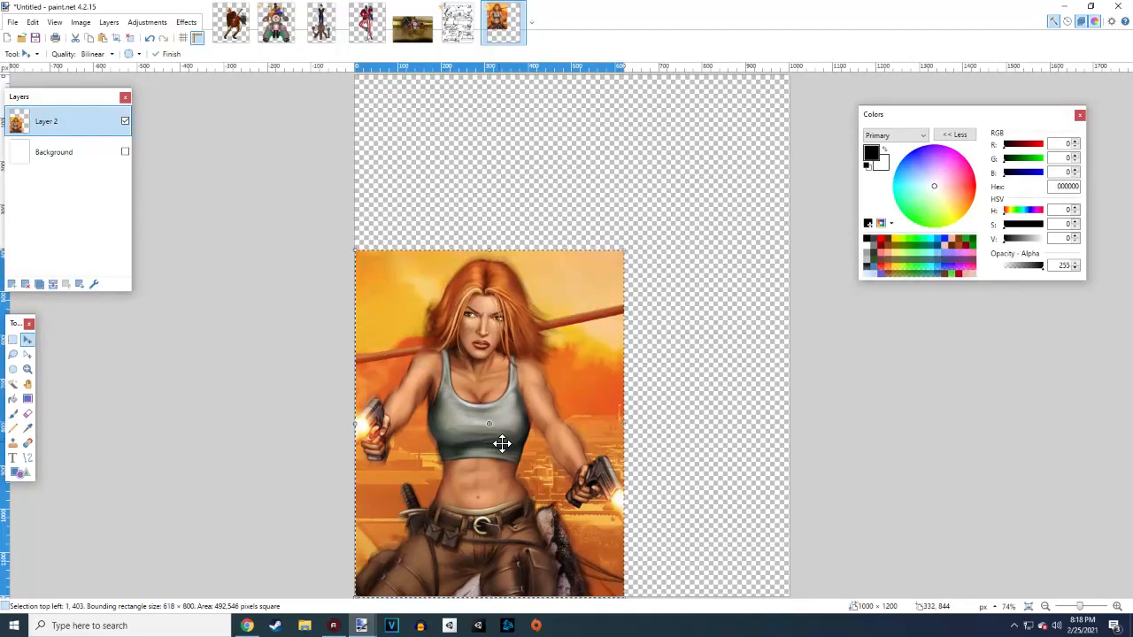
pyautogui.click(12, 341)
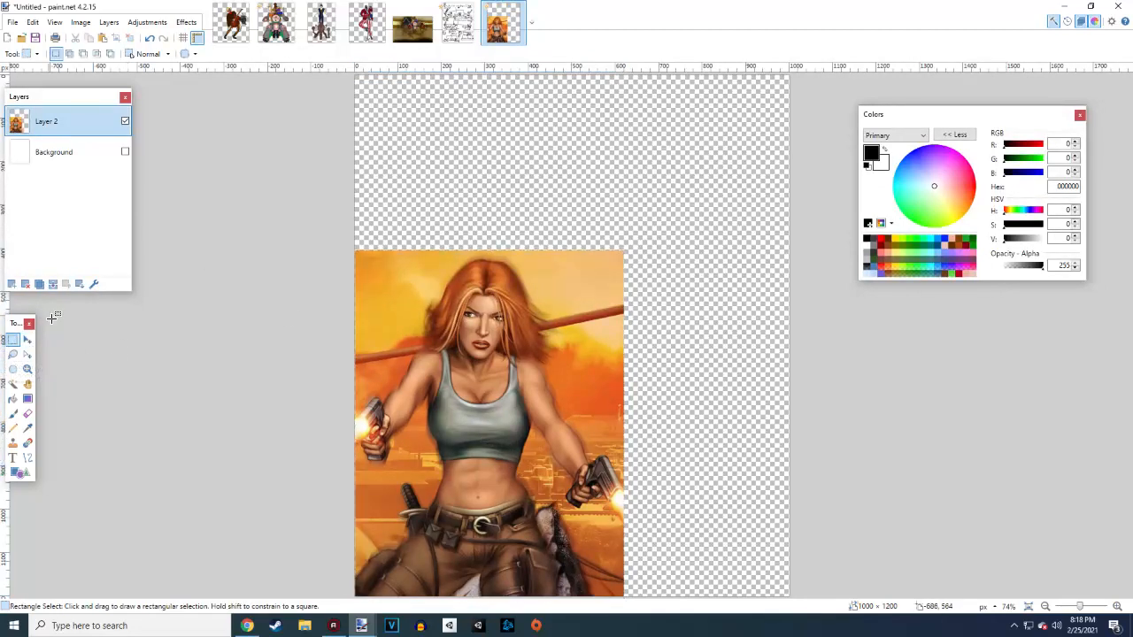
# Add a layer above the picture and draw black goggles and a jawline over Nadia's face with the 6-pixel brush
pyautogui.click(12, 284)
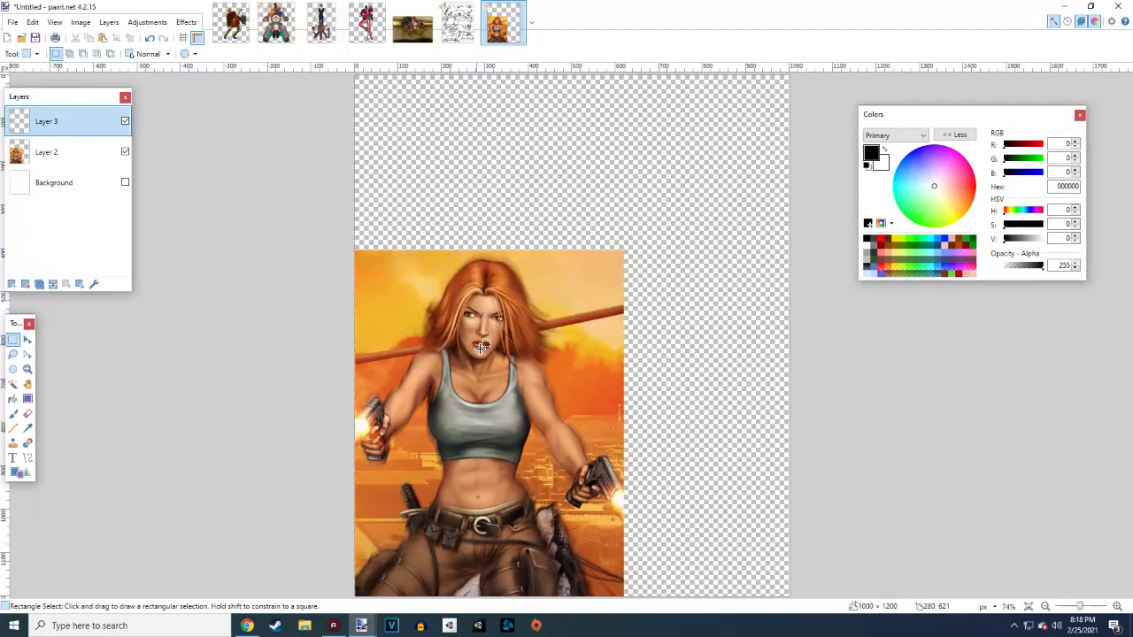
pyautogui.click(12, 414)
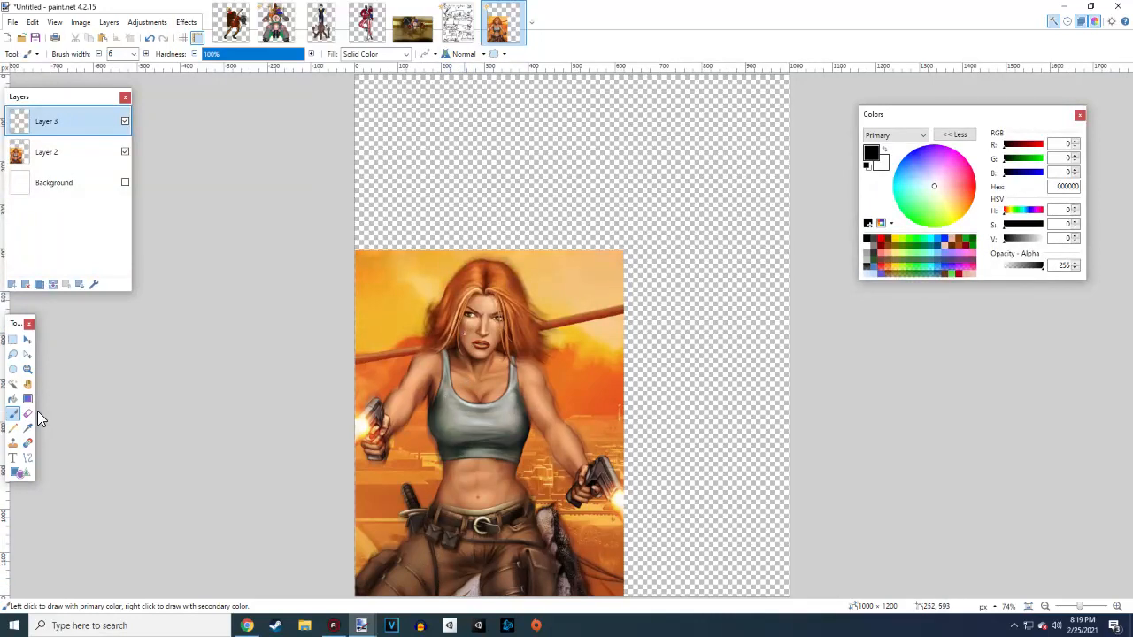
pyautogui.moveTo(459, 330)
pyautogui.mouseDown()
pyautogui.moveTo(483, 331)
pyautogui.moveTo(495, 316)
pyautogui.moveTo(481, 357)
pyautogui.mouseUp()
pyautogui.moveTo(476, 309)
pyautogui.mouseDown()
pyautogui.moveTo(462, 308)
pyautogui.moveTo(460, 324)
pyautogui.moveTo(487, 312)
pyautogui.moveTo(506, 320)
pyautogui.moveTo(492, 310)
pyautogui.mouseUp()
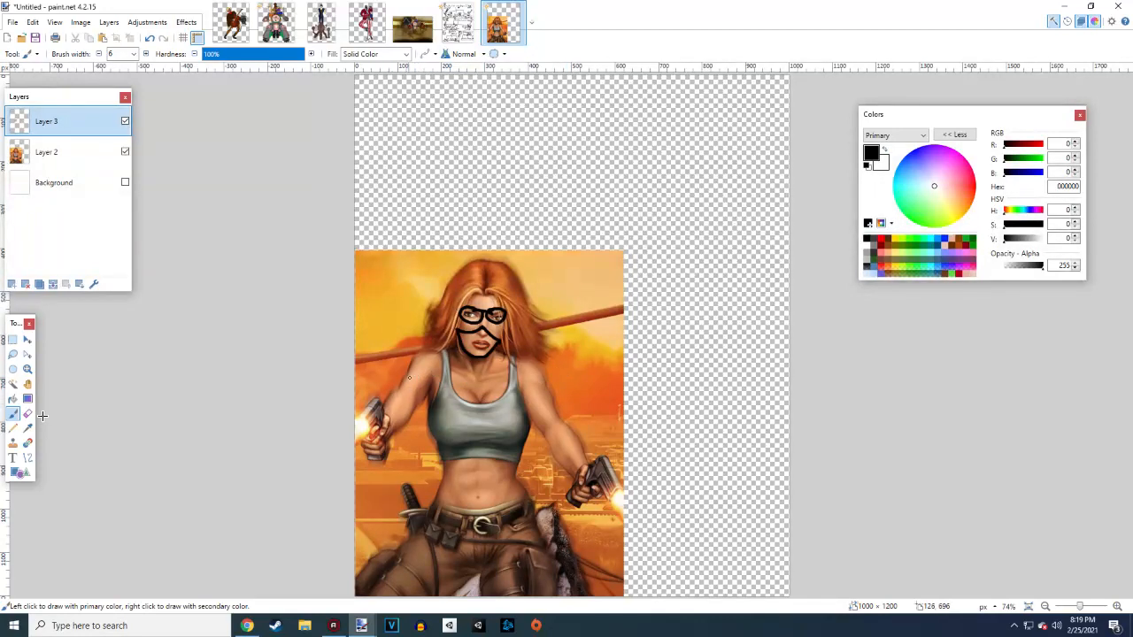
# Trace black outlines over Nadia's shoulders, upper arms and torso, adding a collar with a small cross at the neck
pyautogui.moveTo(399, 386); pyautogui.dragTo(440, 348)
pyautogui.moveTo(398, 386)
pyautogui.mouseDown()
pyautogui.moveTo(421, 407)
pyautogui.moveTo(431, 391)
pyautogui.moveTo(424, 369)
pyautogui.mouseUp()
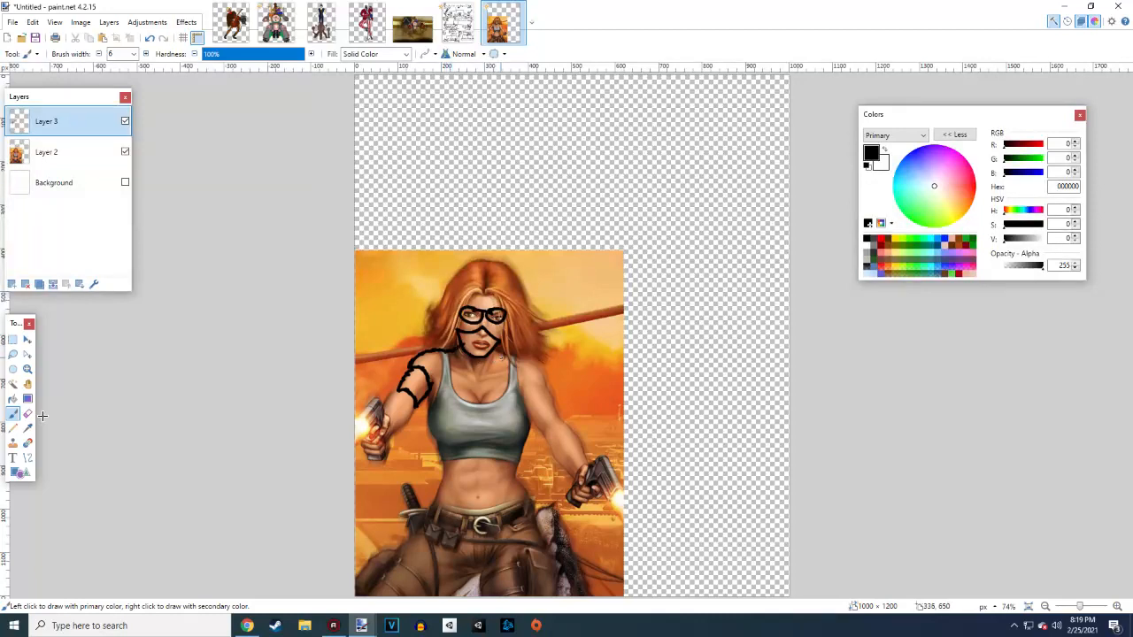
pyautogui.moveTo(493, 347)
pyautogui.mouseDown()
pyautogui.moveTo(527, 356)
pyautogui.moveTo(549, 382)
pyautogui.mouseUp()
pyautogui.moveTo(542, 430)
pyautogui.mouseDown()
pyautogui.moveTo(565, 424)
pyautogui.moveTo(547, 386)
pyautogui.moveTo(526, 412)
pyautogui.moveTo(541, 432)
pyautogui.mouseUp()
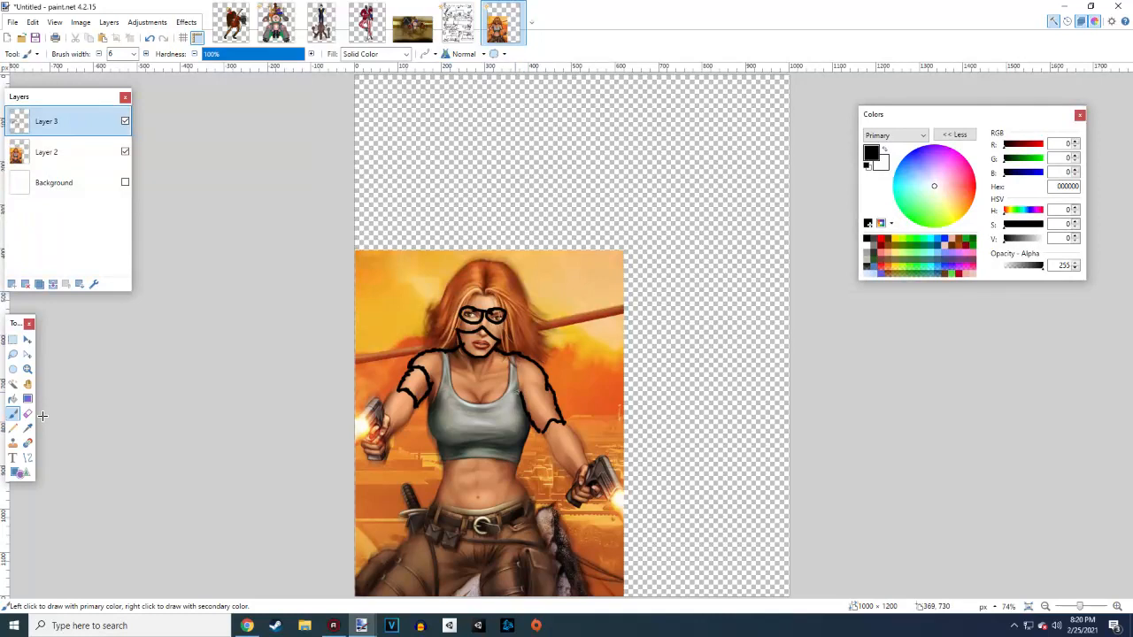
pyautogui.moveTo(431, 385)
pyautogui.mouseDown()
pyautogui.moveTo(440, 469)
pyautogui.moveTo(432, 505)
pyautogui.moveTo(485, 515)
pyautogui.moveTo(531, 493)
pyautogui.moveTo(521, 480)
pyautogui.moveTo(534, 428)
pyautogui.mouseUp()
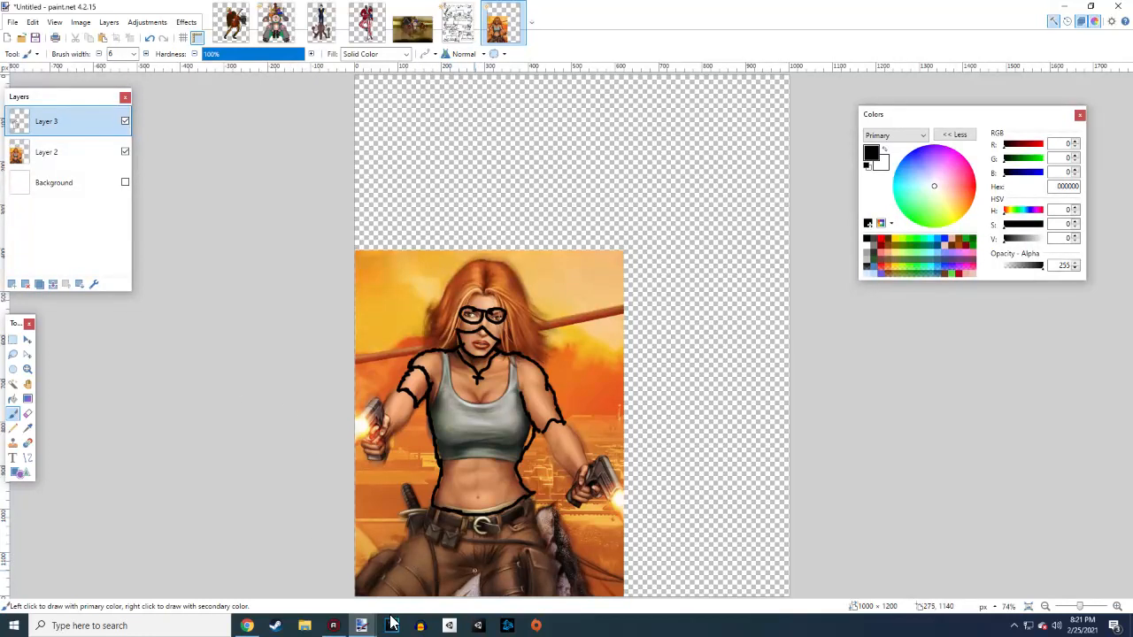
# Outline Nadia's hips and legs in black and draw straps around the thigh beside the fur
pyautogui.moveTo(471, 573); pyautogui.dragTo(479, 598)
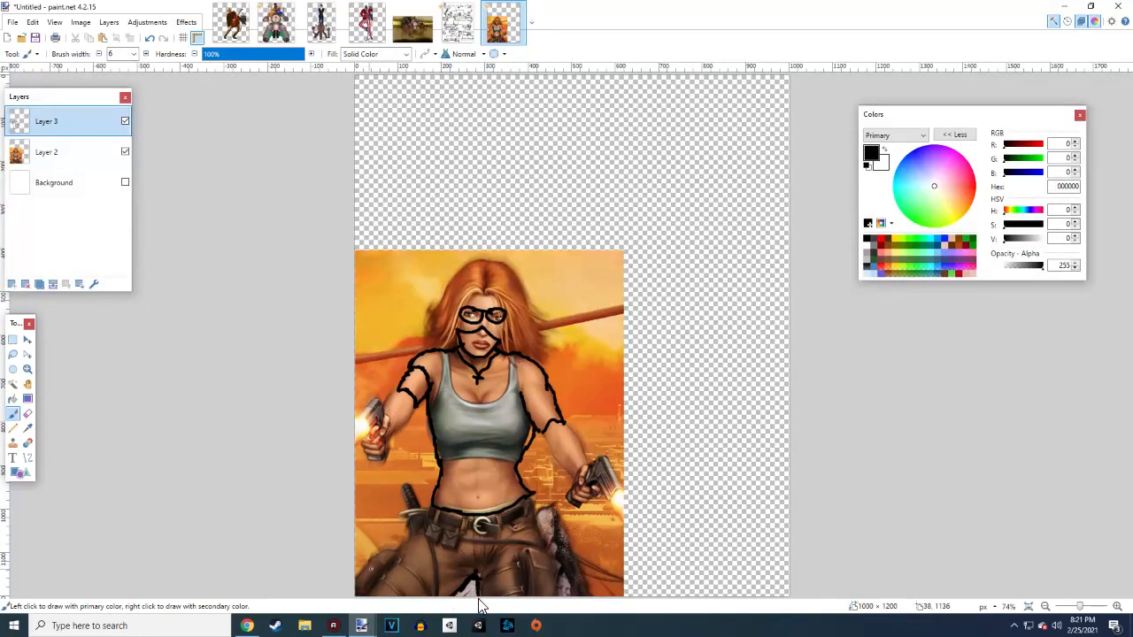
pyautogui.moveTo(355, 597)
pyautogui.mouseDown()
pyautogui.moveTo(400, 561)
pyautogui.moveTo(399, 543)
pyautogui.moveTo(431, 508)
pyautogui.mouseUp()
pyautogui.moveTo(534, 499)
pyautogui.mouseDown()
pyautogui.moveTo(548, 555)
pyautogui.moveTo(525, 575)
pyautogui.moveTo(543, 553)
pyautogui.mouseUp()
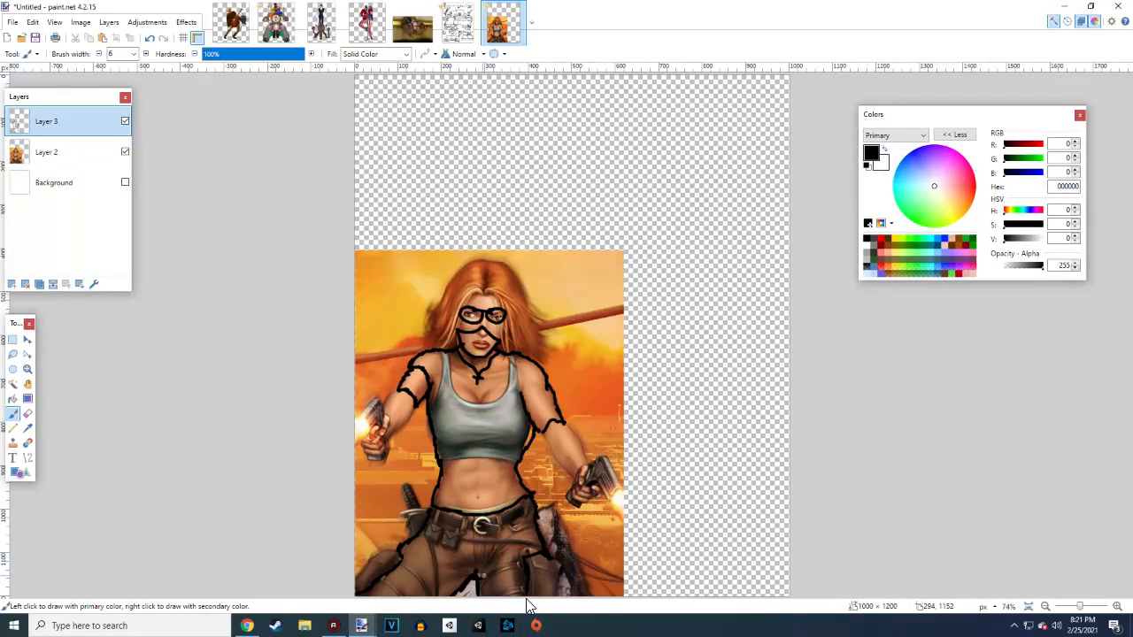
pyautogui.moveTo(479, 577)
pyautogui.mouseDown()
pyautogui.moveTo(516, 614)
pyautogui.moveTo(493, 606)
pyautogui.moveTo(526, 591)
pyautogui.mouseUp()
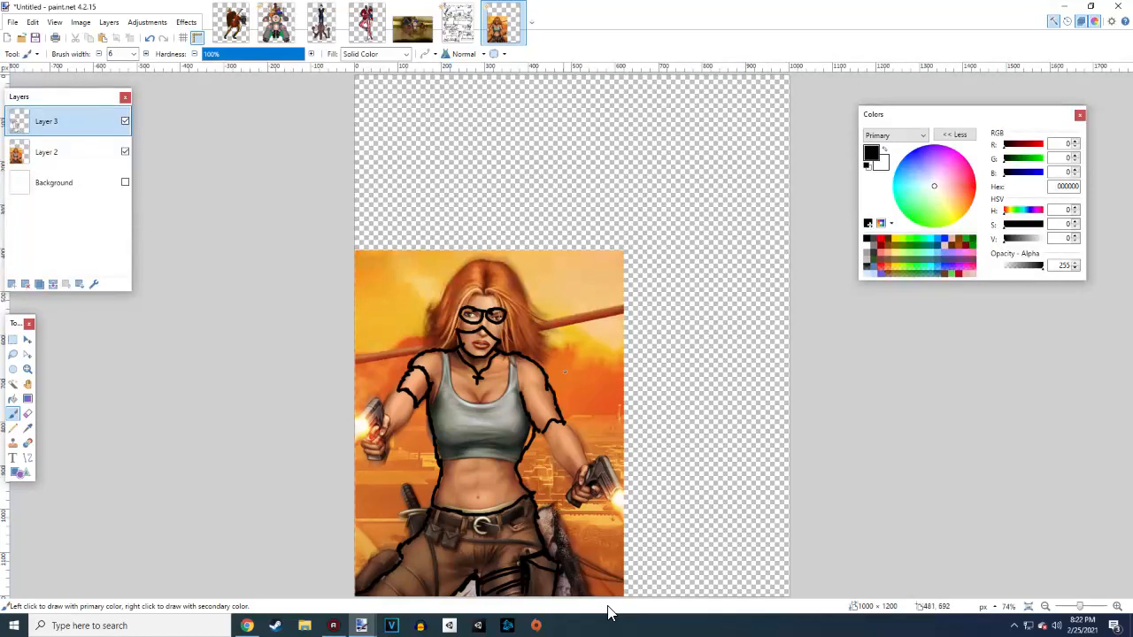
# Draw a black band around the upper arm and a jagged-edged patch on the bare waist
pyautogui.moveTo(538, 432); pyautogui.dragTo(548, 437)
pyautogui.moveTo(525, 407)
pyautogui.mouseDown()
pyautogui.moveTo(549, 387)
pyautogui.moveTo(531, 400)
pyautogui.mouseUp()
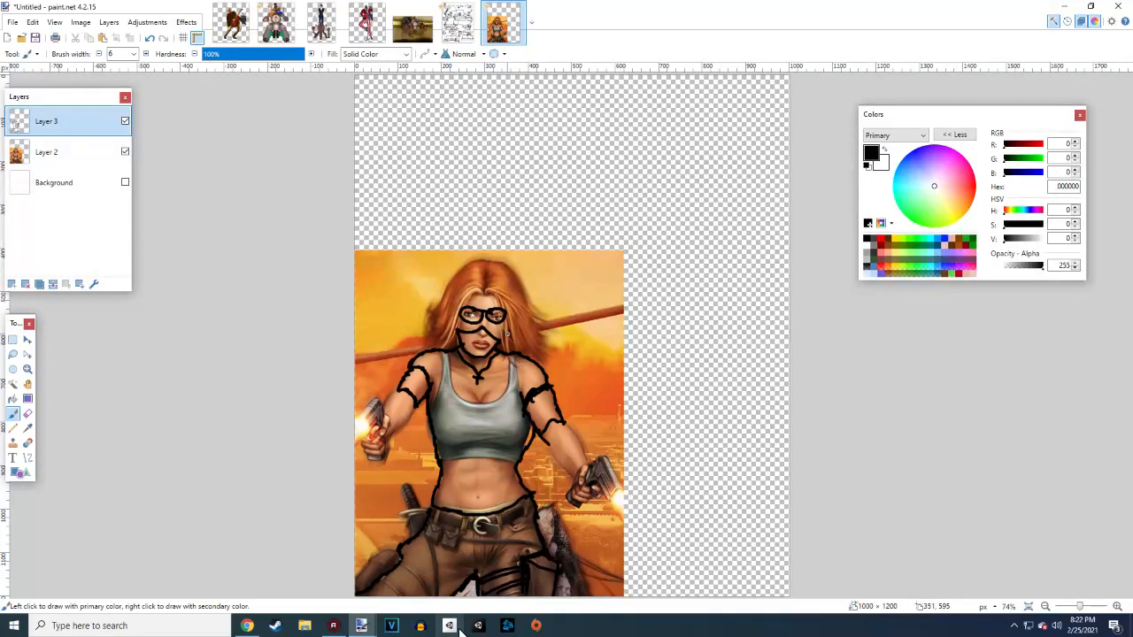
pyautogui.moveTo(449, 472)
pyautogui.mouseDown()
pyautogui.moveTo(445, 492)
pyautogui.moveTo(461, 471)
pyautogui.moveTo(474, 493)
pyautogui.moveTo(447, 503)
pyautogui.moveTo(475, 503)
pyautogui.moveTo(453, 470)
pyautogui.moveTo(456, 486)
pyautogui.mouseUp()
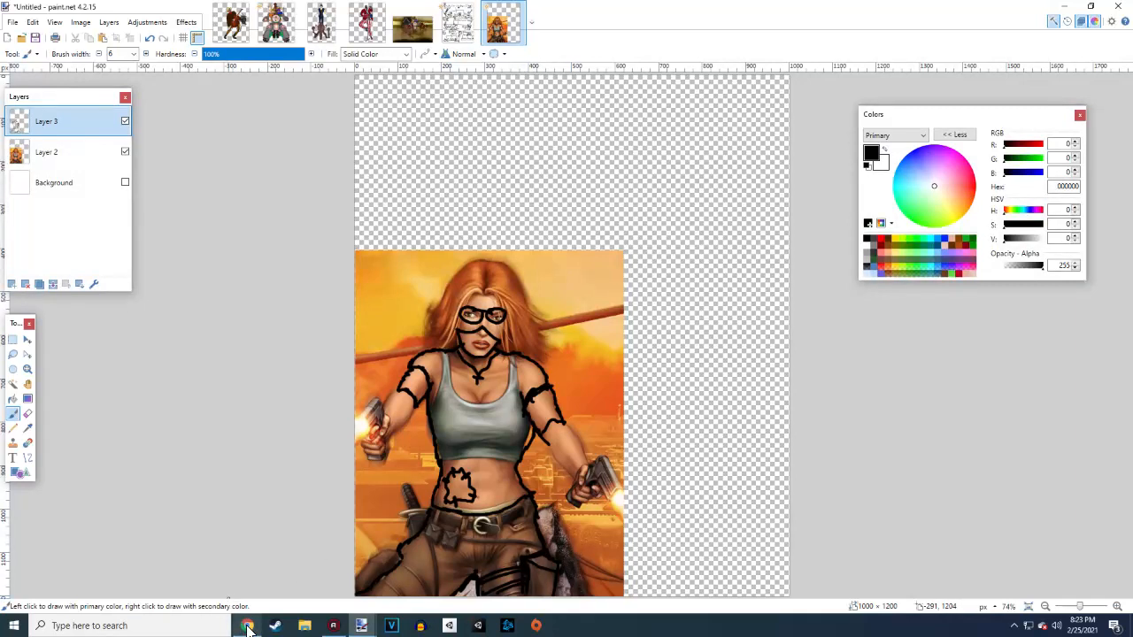
# Rename the sketch layer as concept
pyautogui.moveTo(251, 629)
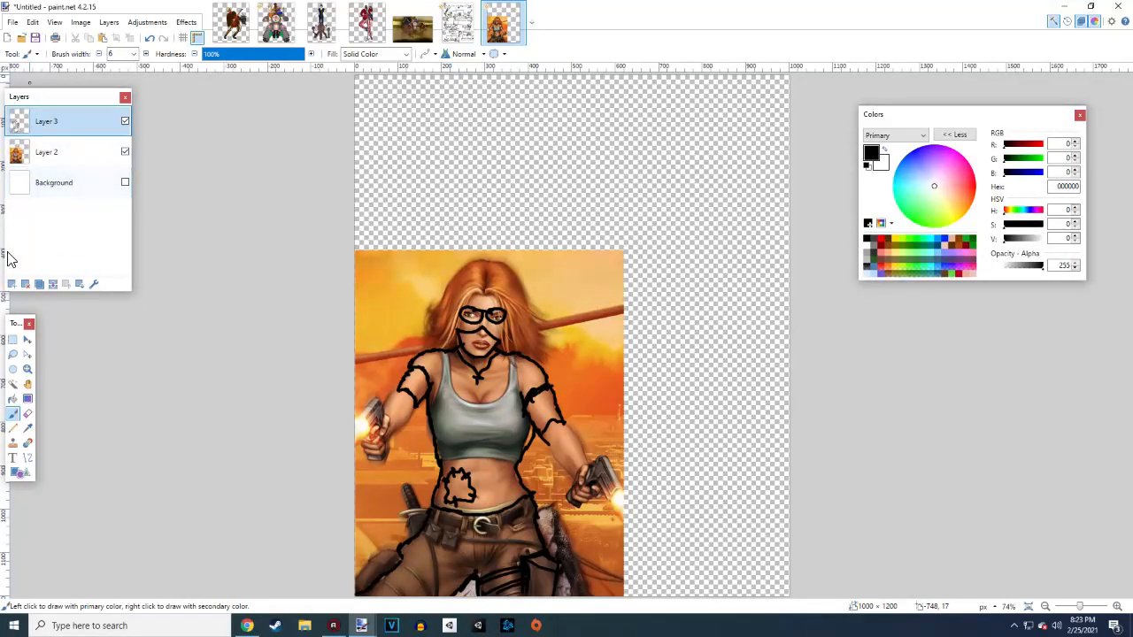
pyautogui.doubleClick(57, 122)
pyautogui.write('c')
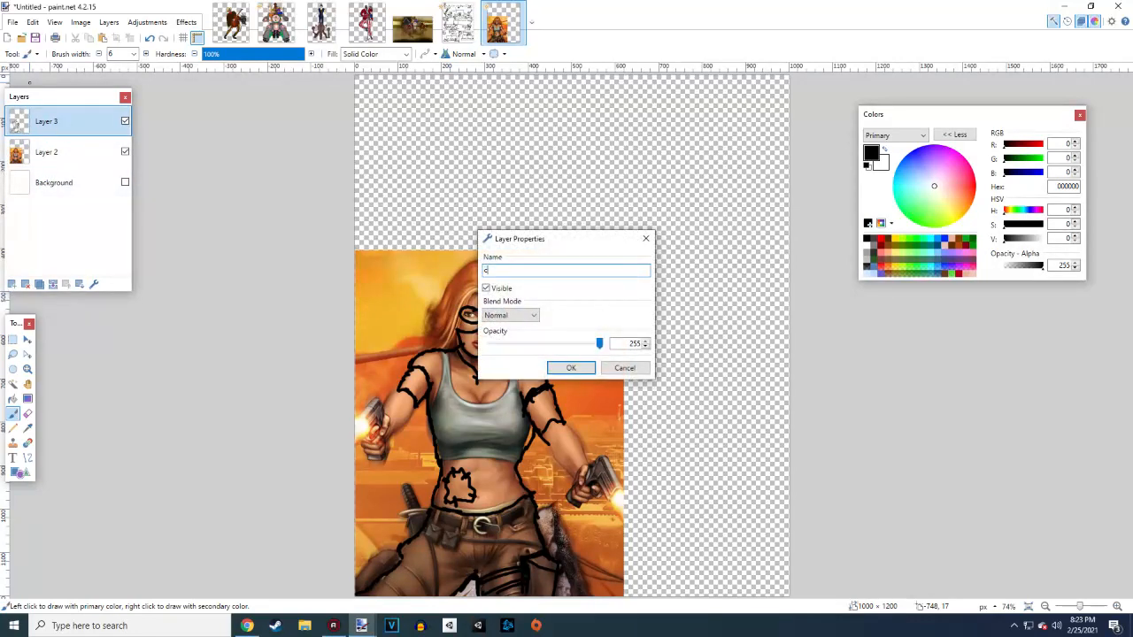
pyautogui.write('oncept')
pyautogui.click(571, 367)
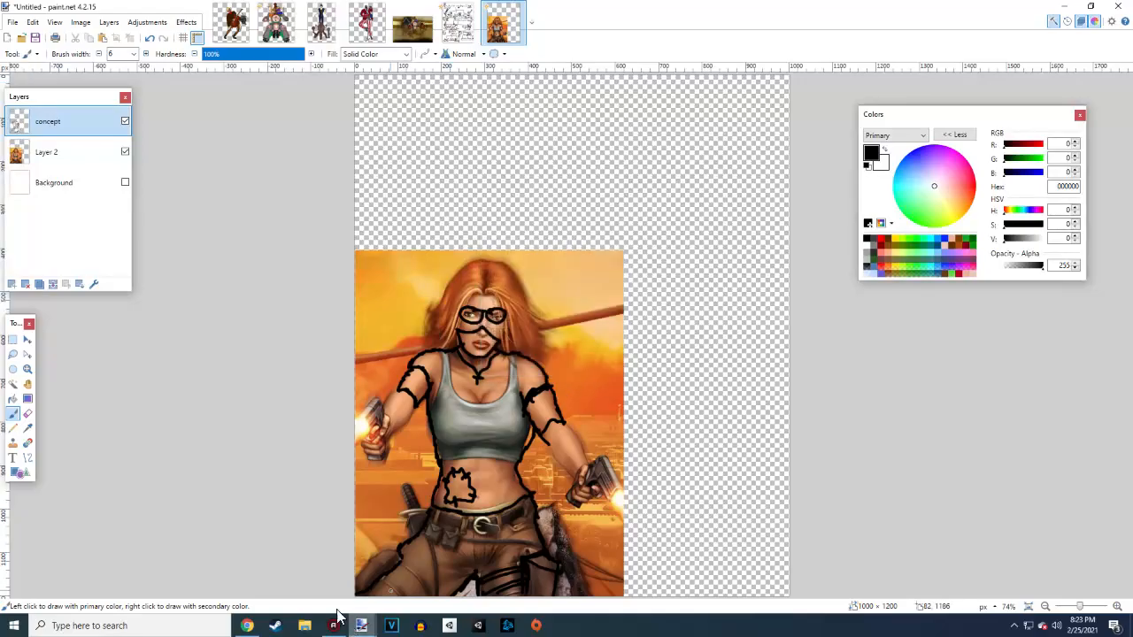
# Switch to Chrome, close the enlarged picture and examine the armoured portrait and background text on the Nadia page
pyautogui.click(248, 626)
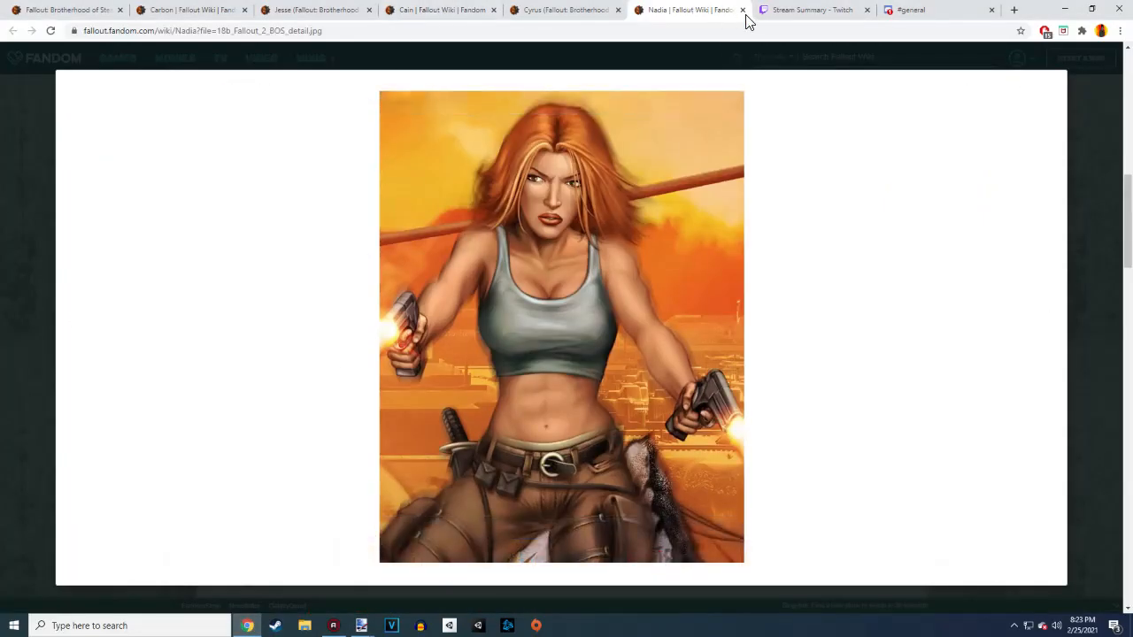
pyautogui.click(8, 101)
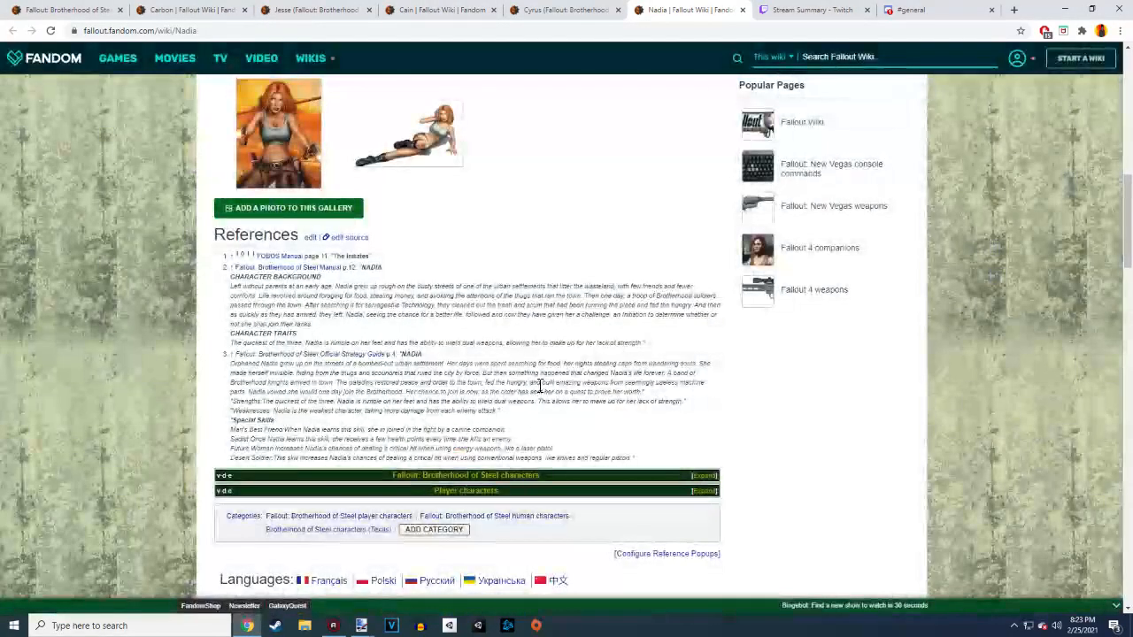
pyautogui.scroll(5, 529, 391)
pyautogui.scroll(3, 529, 391)
pyautogui.scroll(-1, 463, 397)
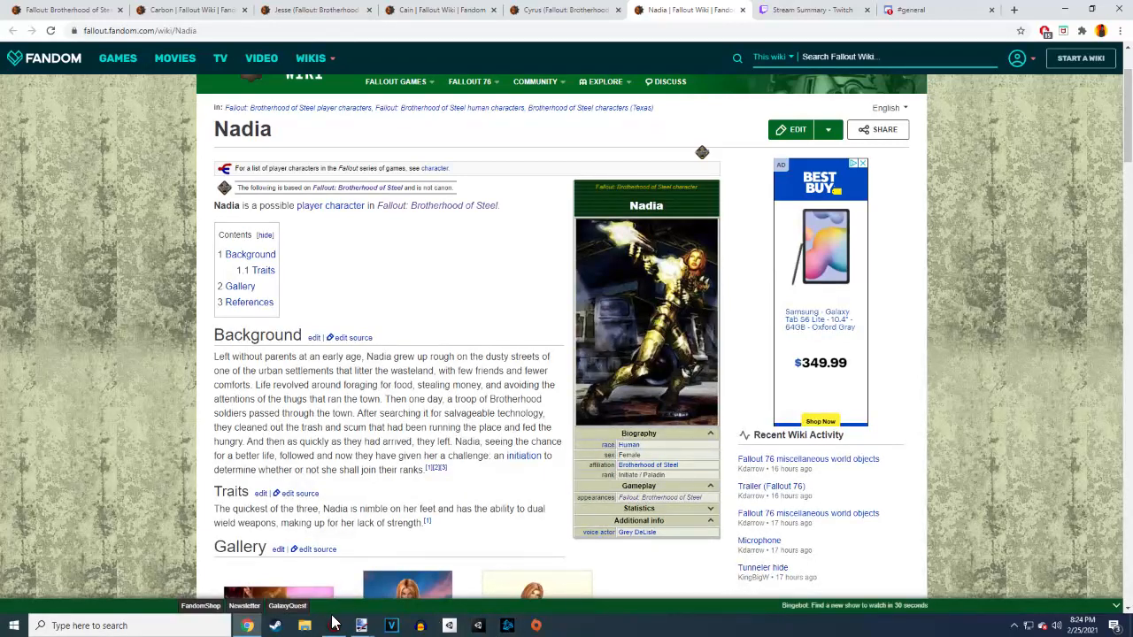
# Switch to the untitled paint.net image and draw black wrapping lines around both of Nadia's forearms
pyautogui.moveTo(363, 628)
pyautogui.click(575, 593)
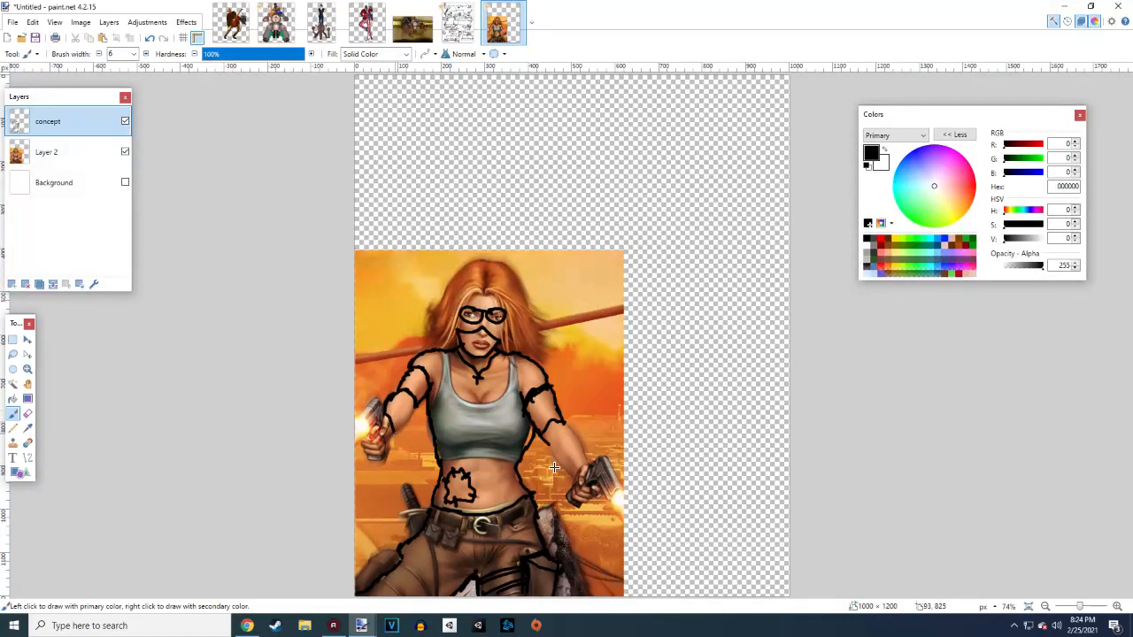
pyautogui.moveTo(392, 401)
pyautogui.mouseDown()
pyautogui.moveTo(408, 418)
pyautogui.moveTo(414, 409)
pyautogui.mouseUp()
pyautogui.moveTo(546, 439); pyautogui.dragTo(575, 472)
pyautogui.moveTo(563, 426)
pyautogui.mouseDown()
pyautogui.moveTo(586, 458)
pyautogui.moveTo(568, 472)
pyautogui.moveTo(563, 464)
pyautogui.mouseUp()
pyautogui.moveTo(554, 423); pyautogui.dragTo(554, 453)
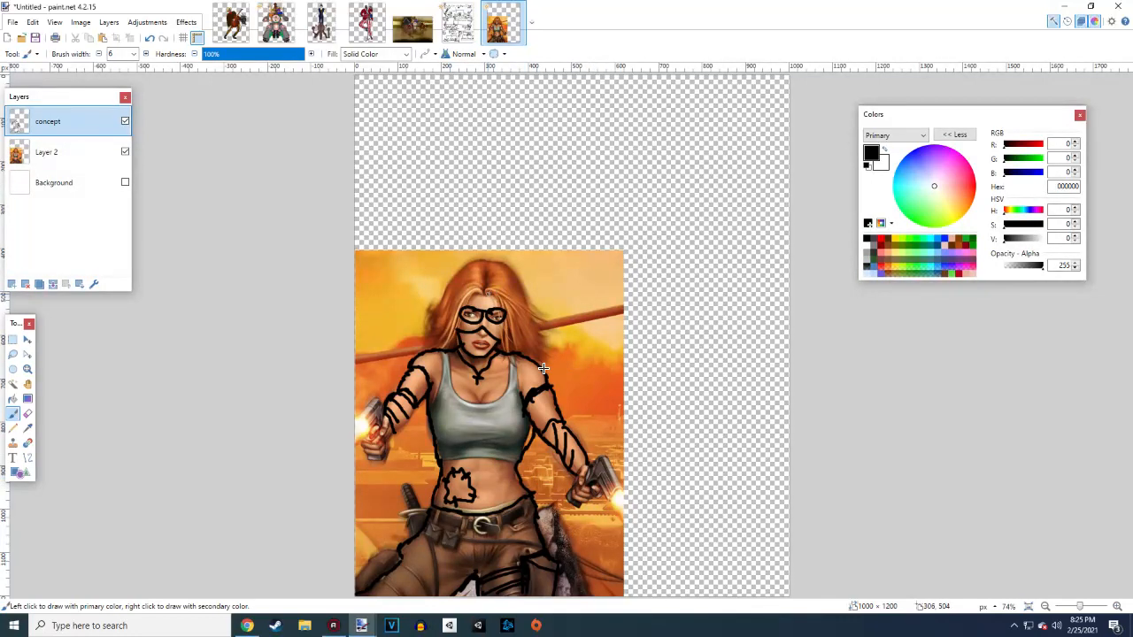
# Outline Nadia's hair in black and add spiky strands above the forehead
pyautogui.moveTo(494, 298); pyautogui.dragTo(536, 347)
pyautogui.moveTo(465, 300)
pyautogui.mouseDown()
pyautogui.moveTo(439, 339)
pyautogui.moveTo(425, 310)
pyautogui.moveTo(433, 295)
pyautogui.moveTo(474, 255)
pyautogui.moveTo(516, 253)
pyautogui.moveTo(543, 345)
pyautogui.moveTo(532, 351)
pyautogui.mouseUp()
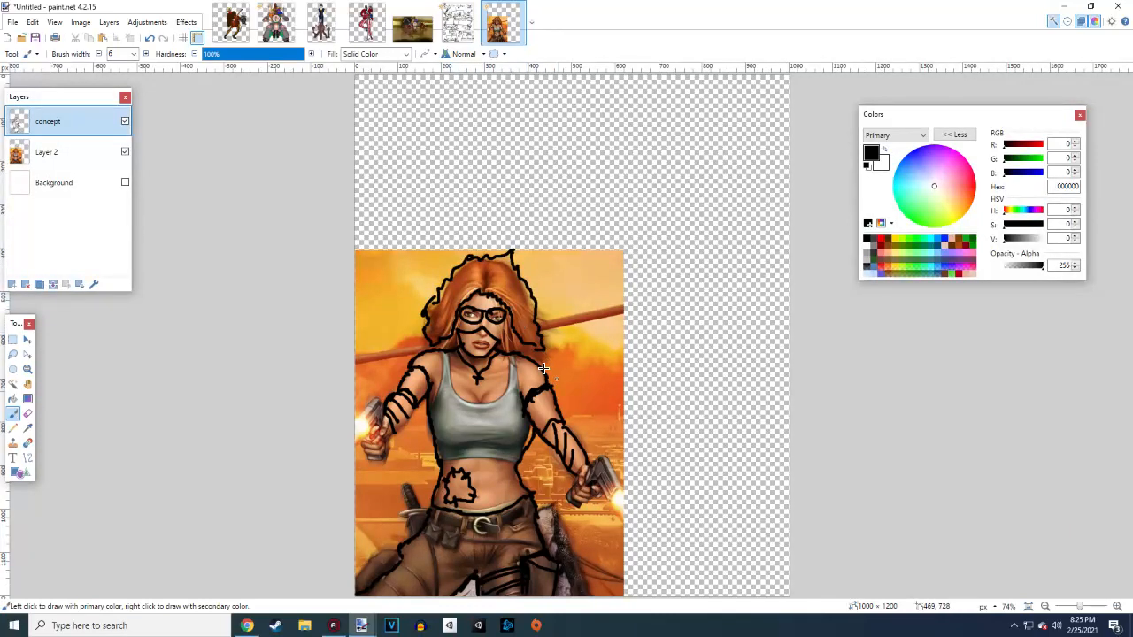
pyautogui.moveTo(485, 294)
pyautogui.mouseDown()
pyautogui.moveTo(475, 281)
pyautogui.moveTo(496, 271)
pyautogui.moveTo(501, 291)
pyautogui.moveTo(508, 255)
pyautogui.mouseUp()
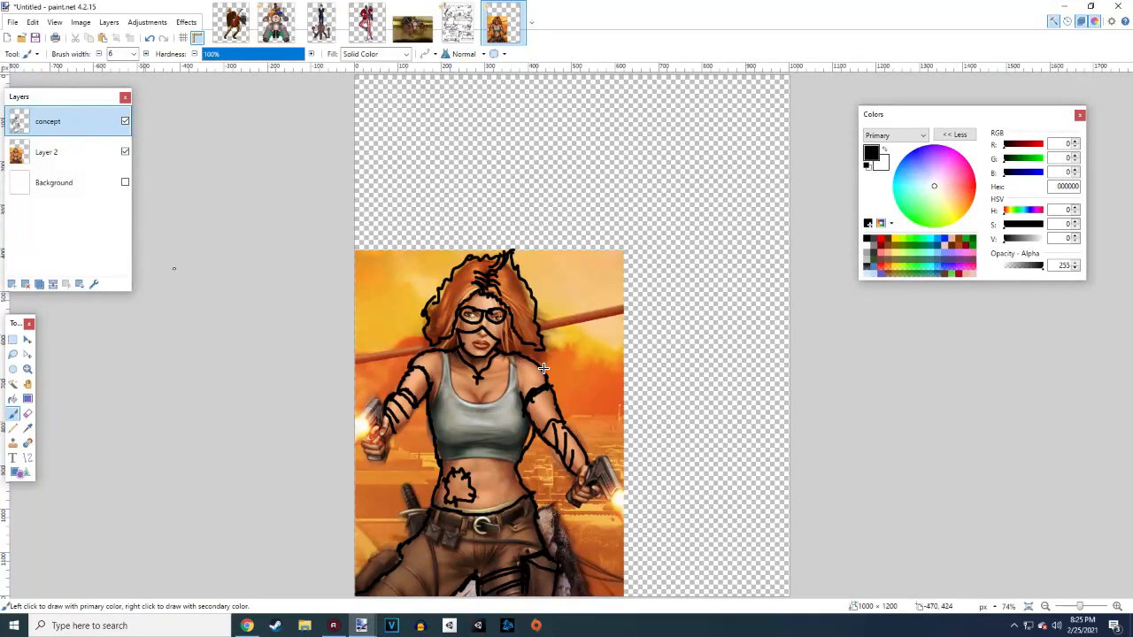
# Set the brush width to 2 and add a new layer above concept
pyautogui.click(99, 55)
pyautogui.click(99, 54)
pyautogui.click(99, 55)
pyautogui.click(99, 54)
pyautogui.click(14, 285)
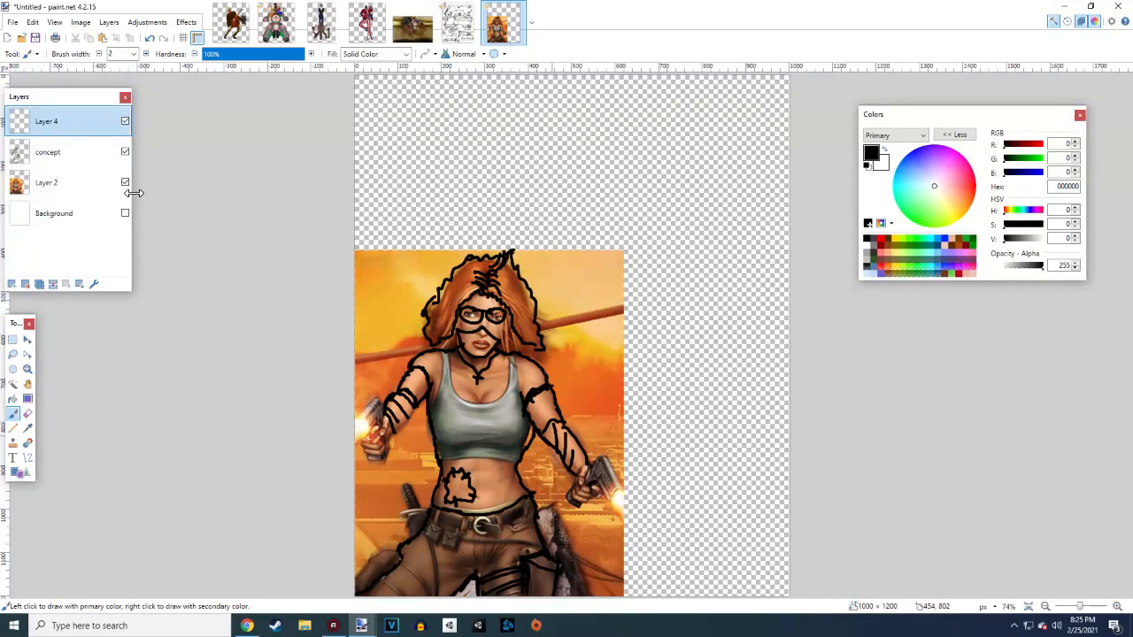
# Switch to Chrome, open Google in a new tab and search for images of "crouching"
pyautogui.click(247, 625)
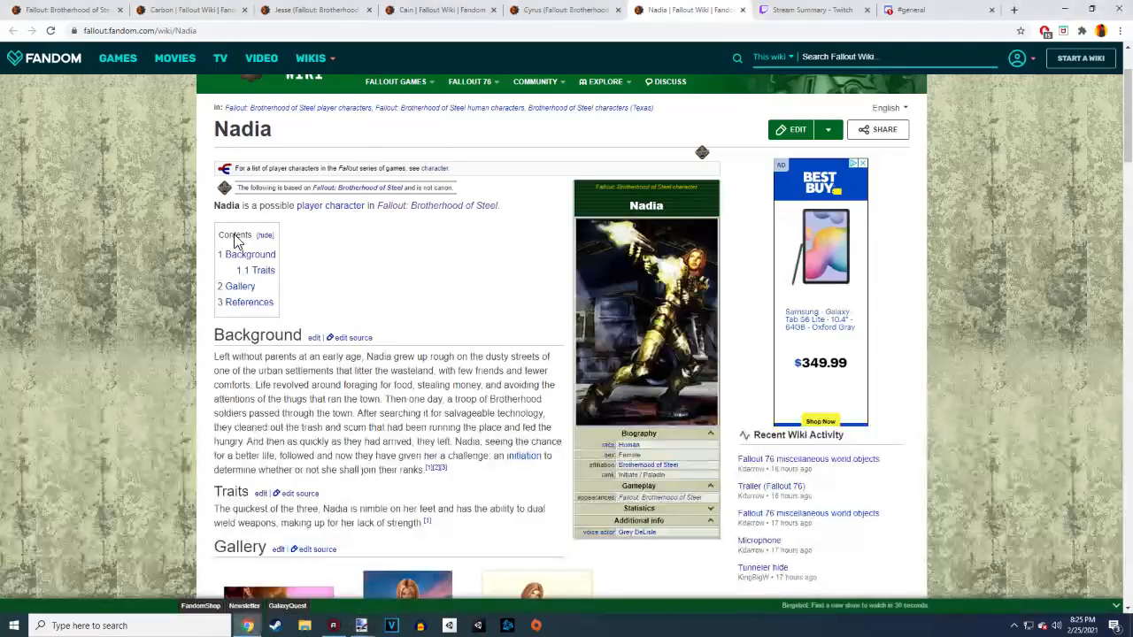
pyautogui.click(1013, 10)
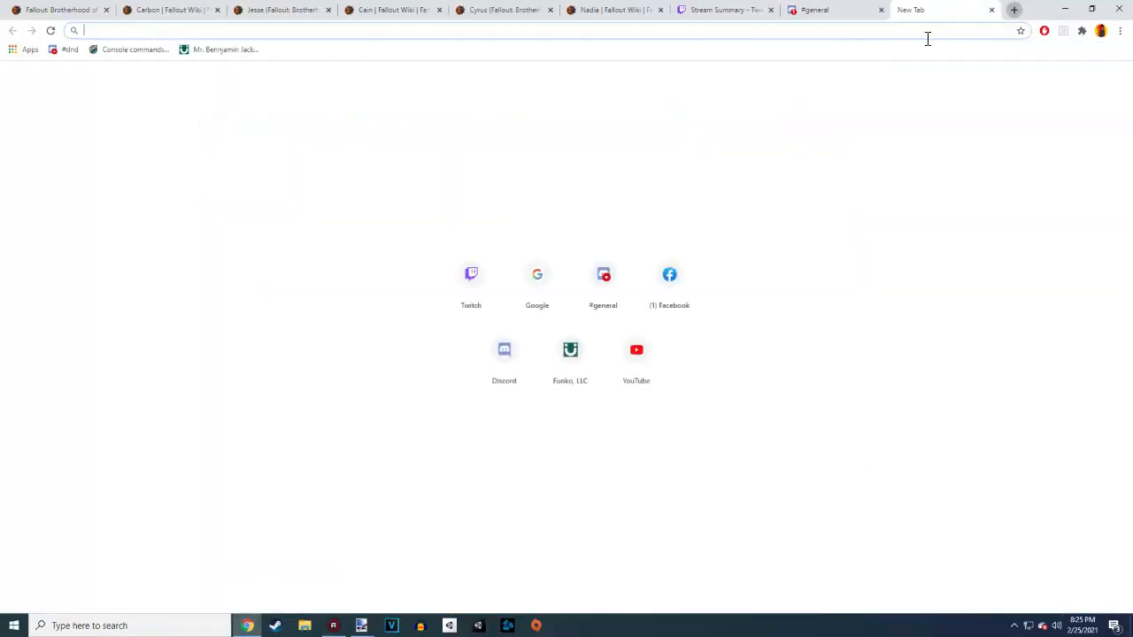
pyautogui.click(563, 283)
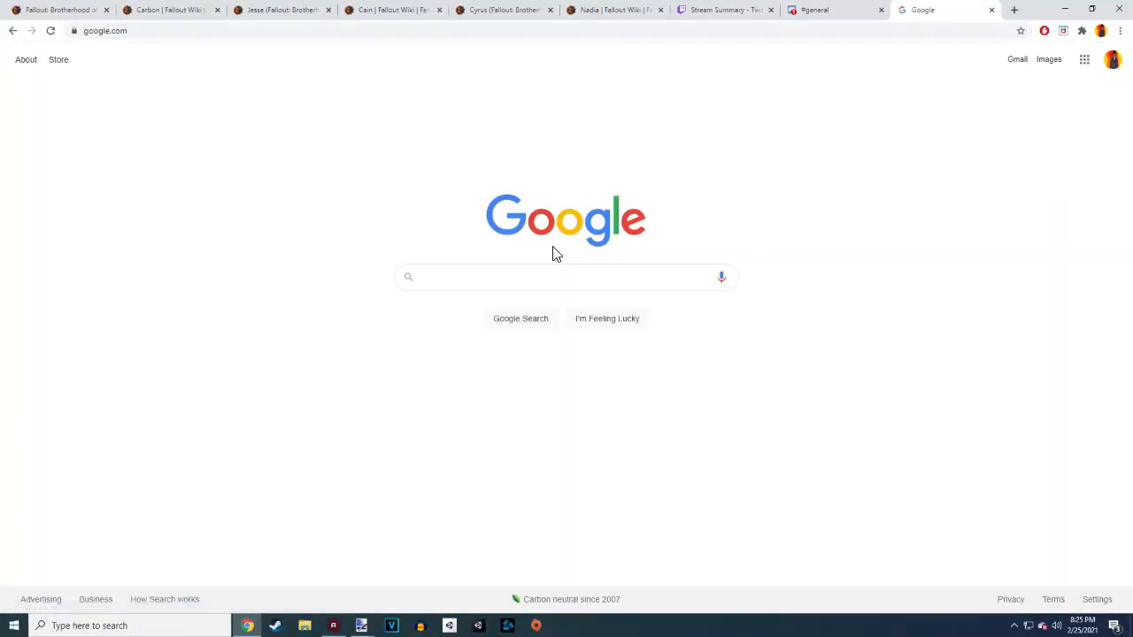
pyautogui.write('crouching')
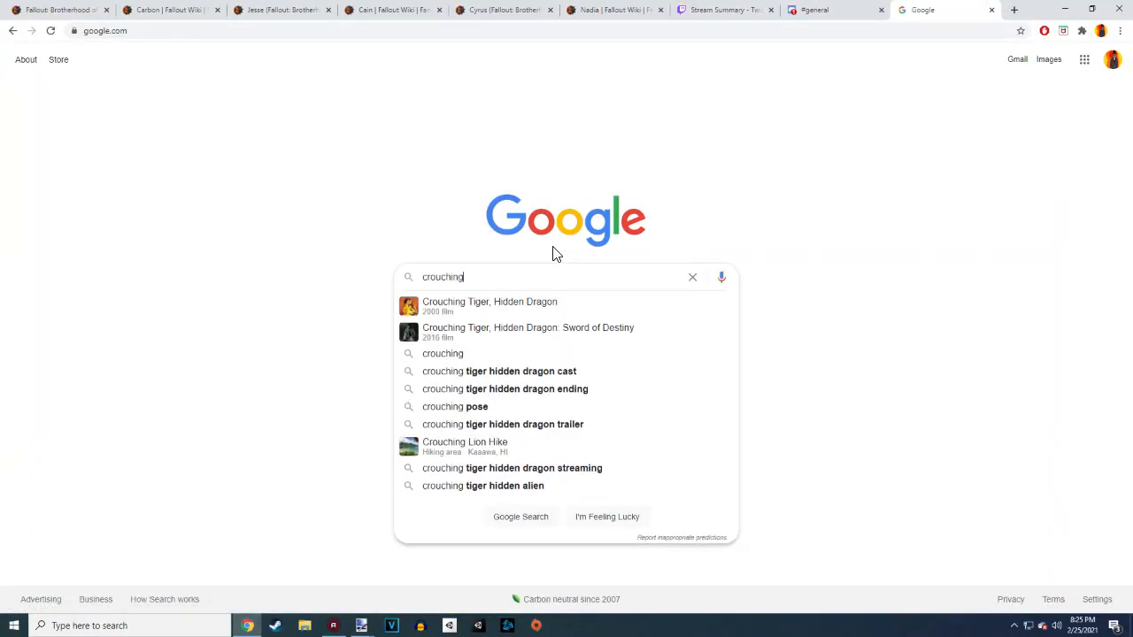
pyautogui.press('Return')
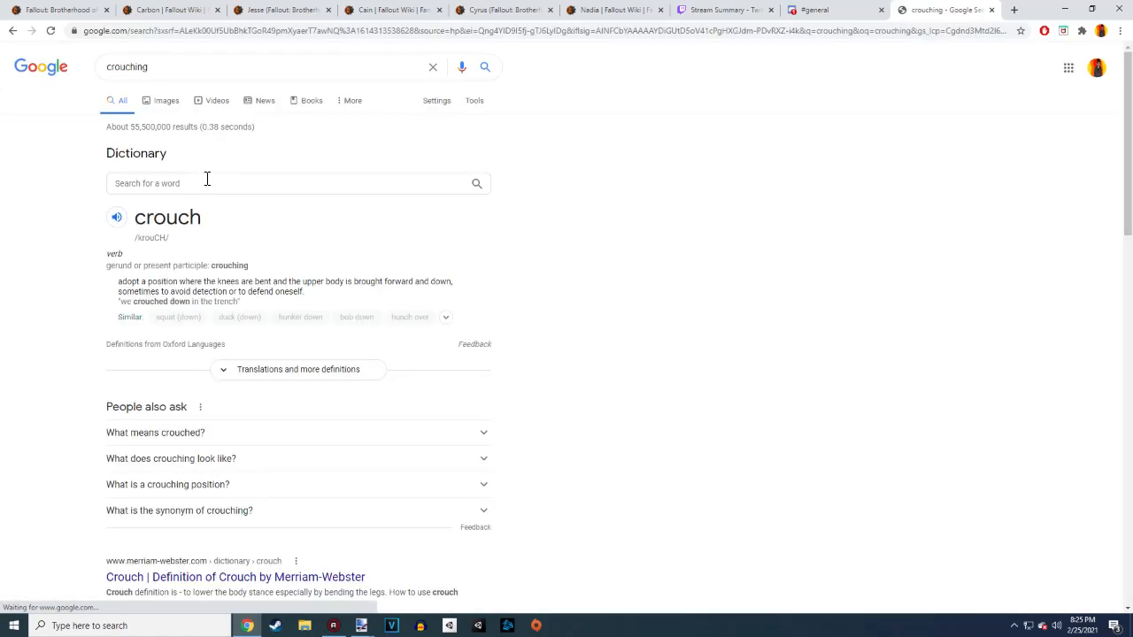
pyautogui.click(164, 102)
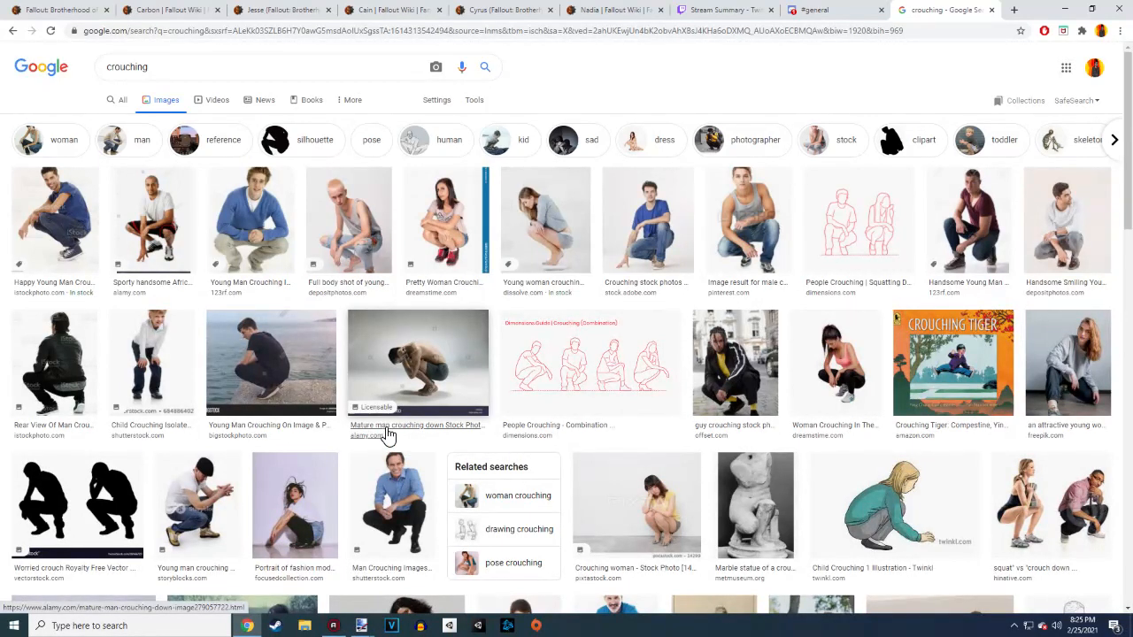
# Preview the picture of the shirtless man kneeling in black trousers and examine his pose
pyautogui.scroll(-1, 390, 434)
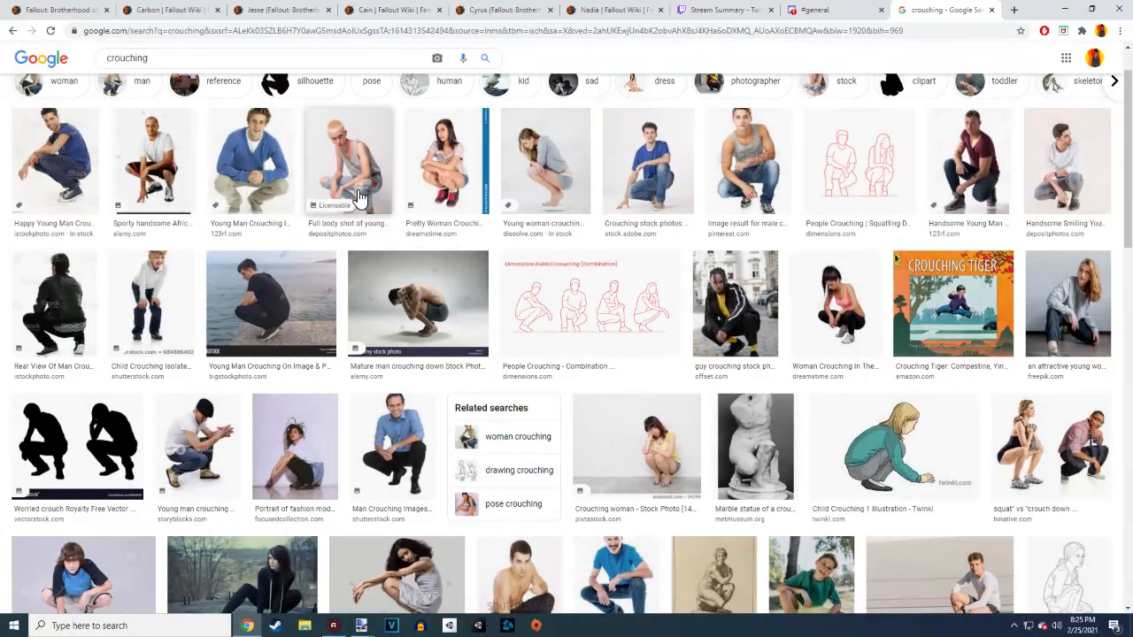
pyautogui.scroll(-3, 361, 197)
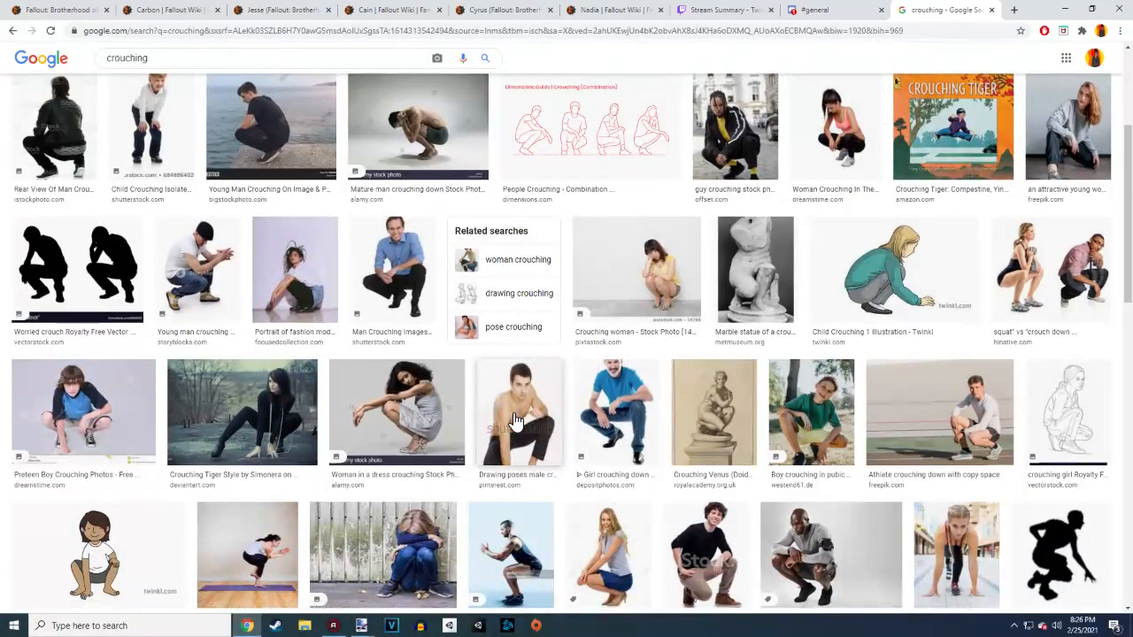
pyautogui.click(518, 420)
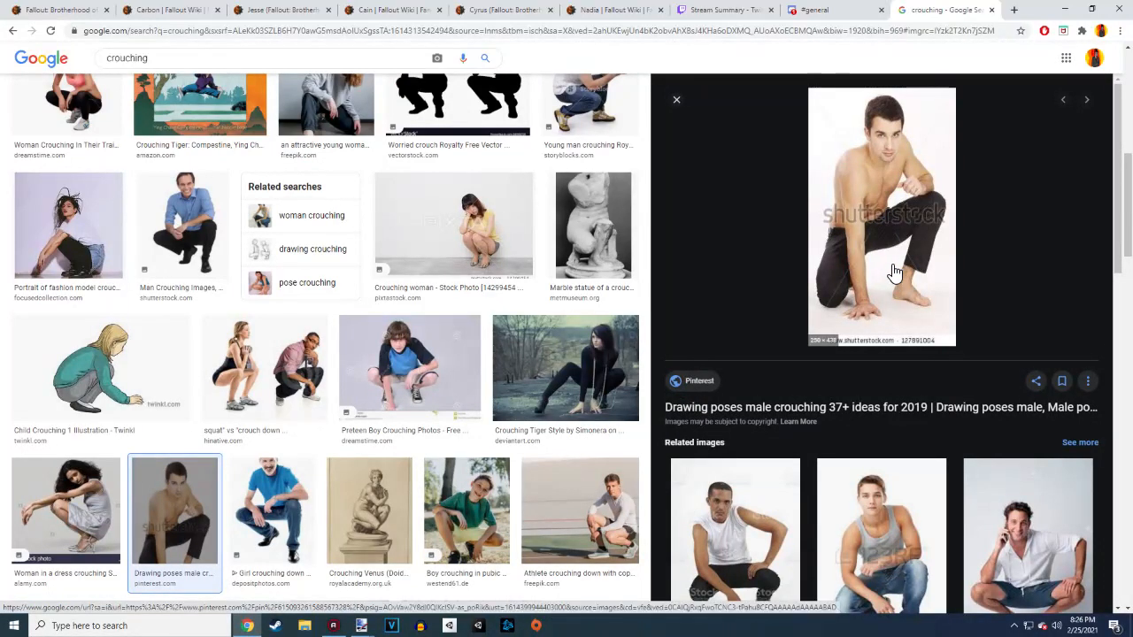
pyautogui.scroll(-2, 889, 239)
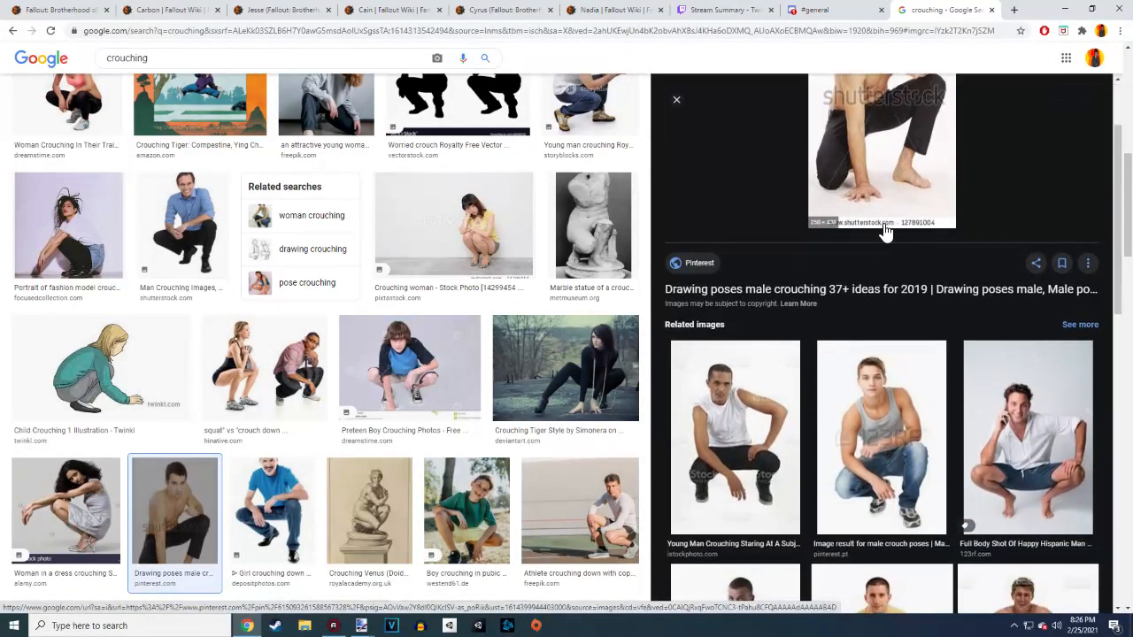
pyautogui.scroll(2, 898, 203)
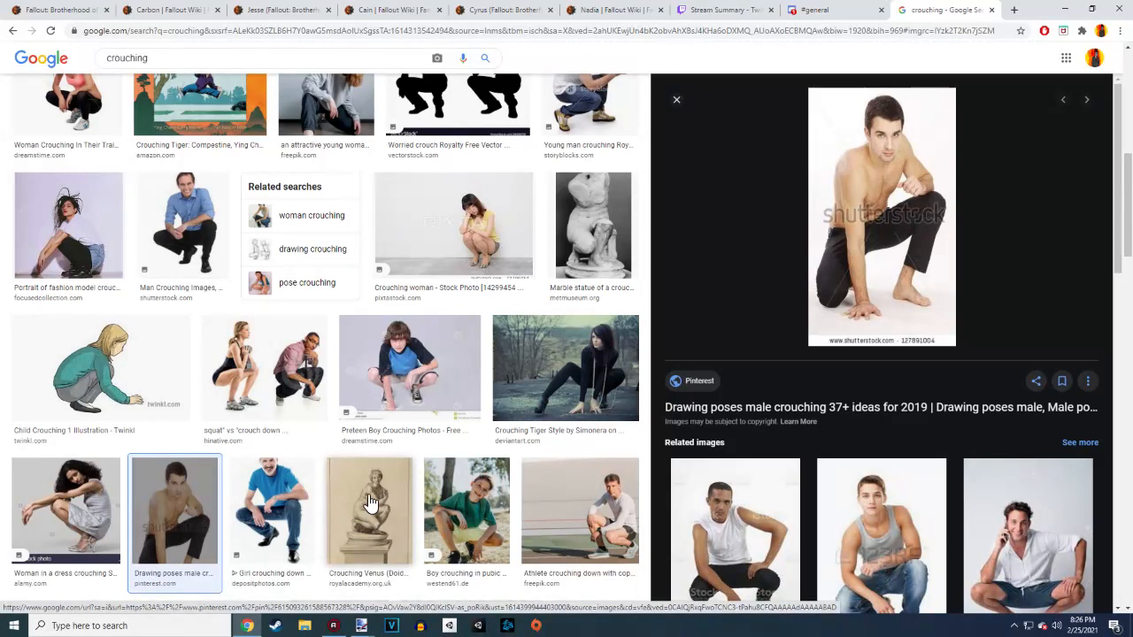
# Browse the crouching image results around and below the shirtless man's picture for a suitable reference pose
pyautogui.scroll(2, 395, 496)
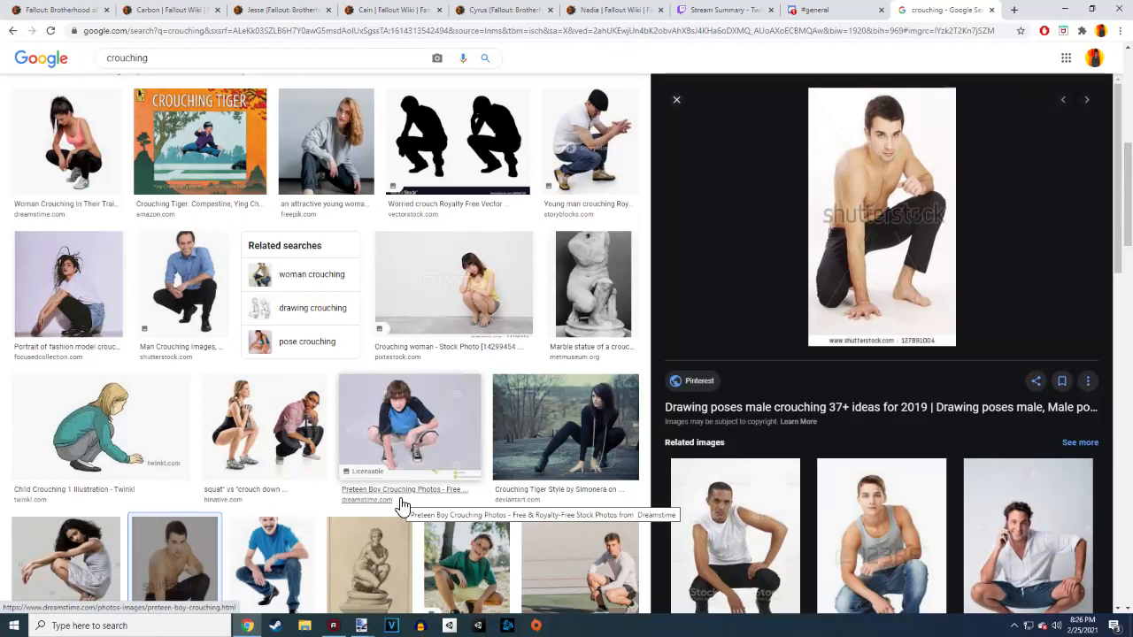
pyautogui.scroll(-3, 561, 448)
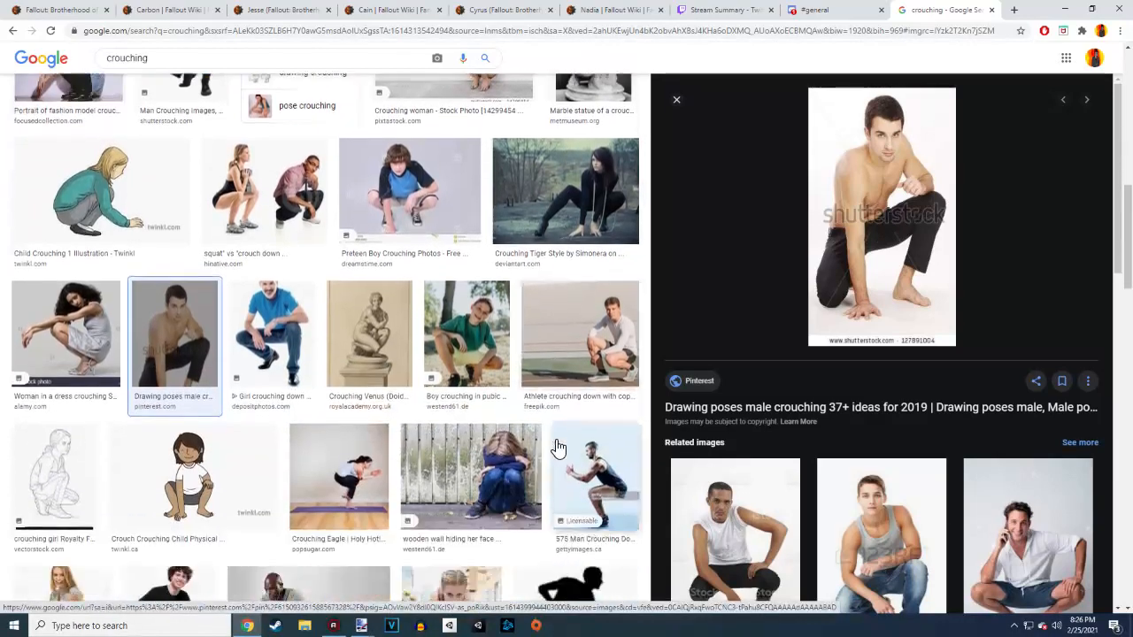
pyautogui.scroll(-1, 564, 485)
pyautogui.scroll(-2, 568, 487)
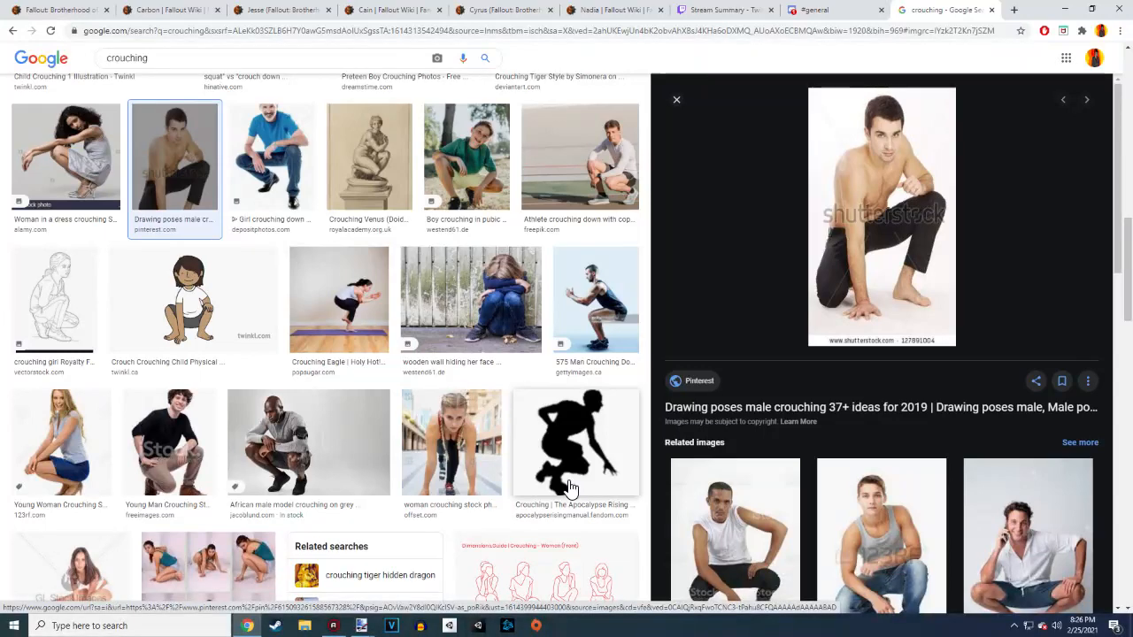
pyautogui.scroll(-4, 495, 473)
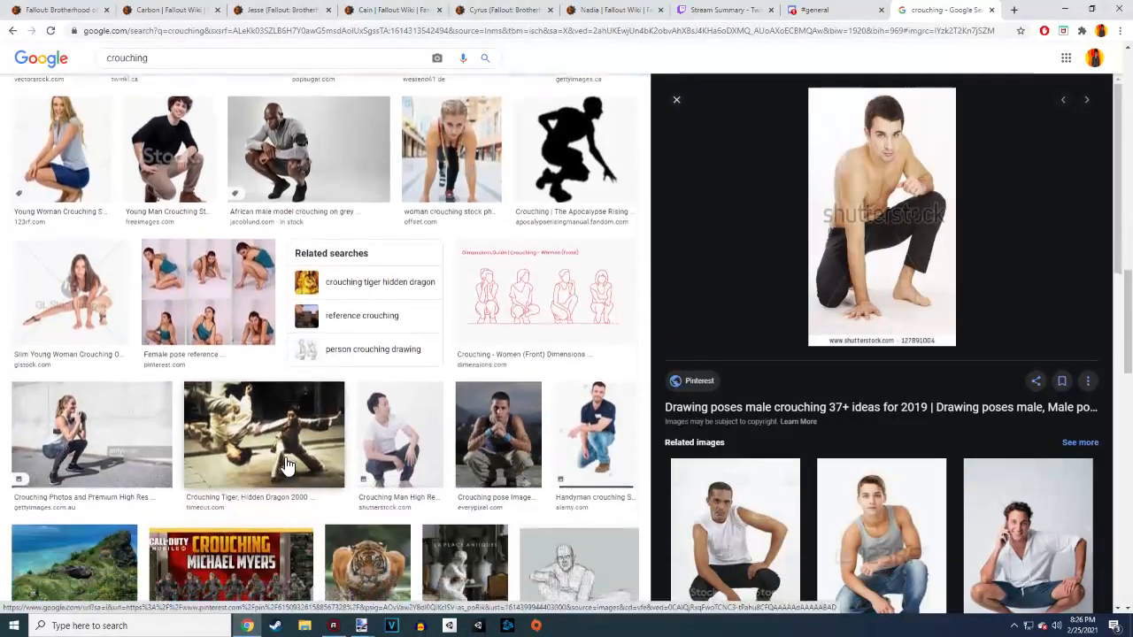
pyautogui.scroll(-2, 288, 462)
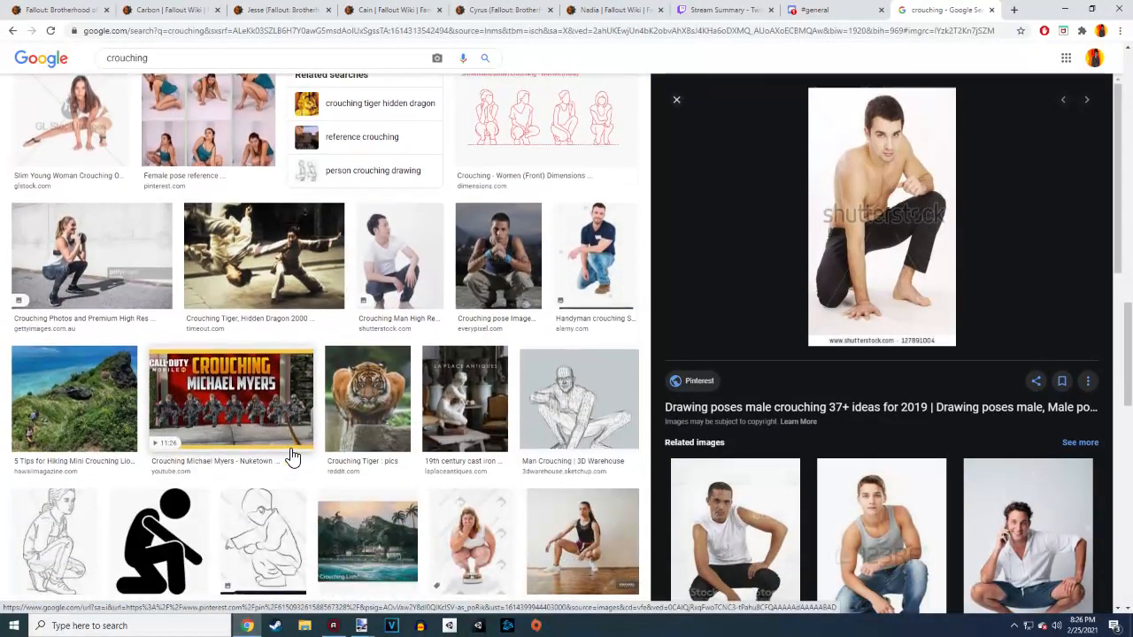
pyautogui.scroll(-3, 292, 455)
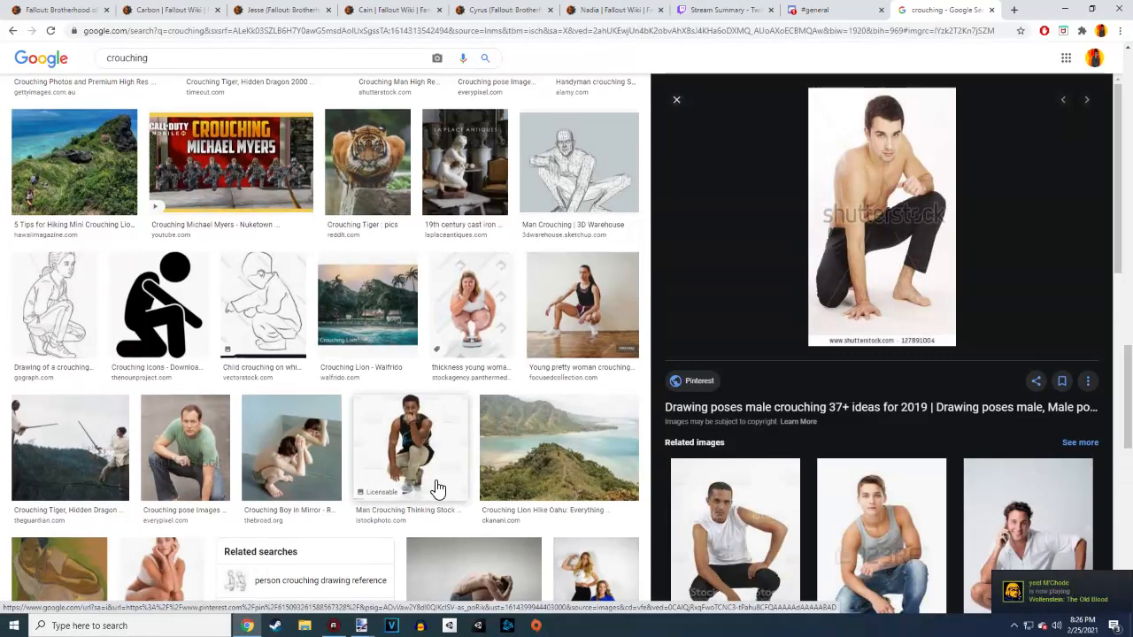
pyautogui.scroll(-2, 437, 488)
# Examine the related images of crouching men beneath the previewed picture
pyautogui.scroll(-2, 916, 531)
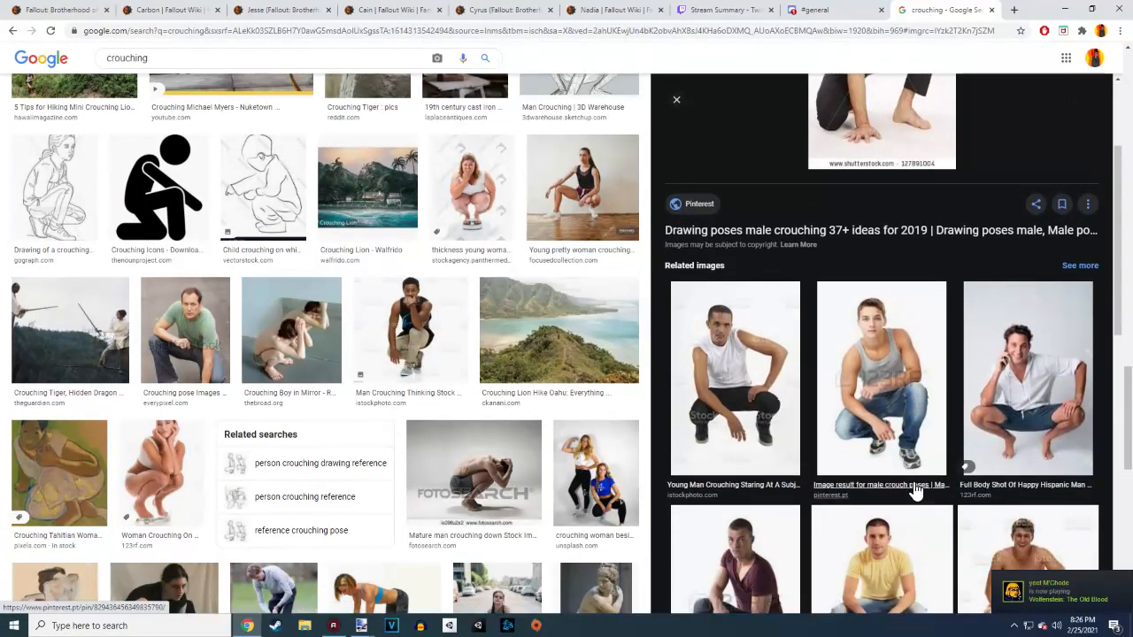
pyautogui.scroll(-2, 919, 488)
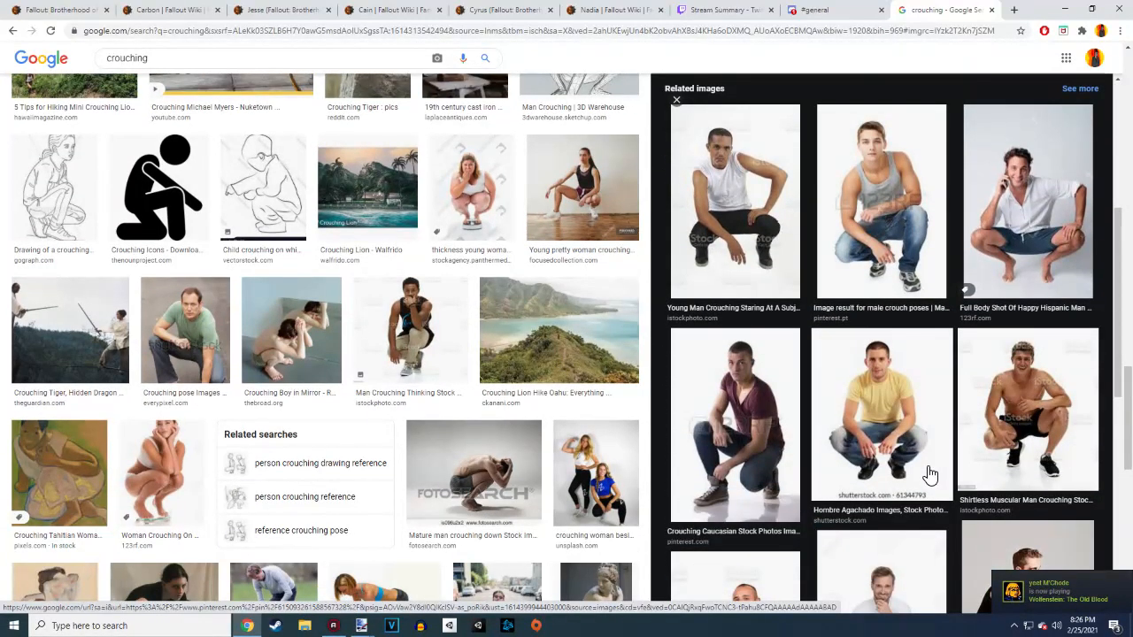
pyautogui.scroll(-3, 929, 475)
pyautogui.scroll(-2, 932, 475)
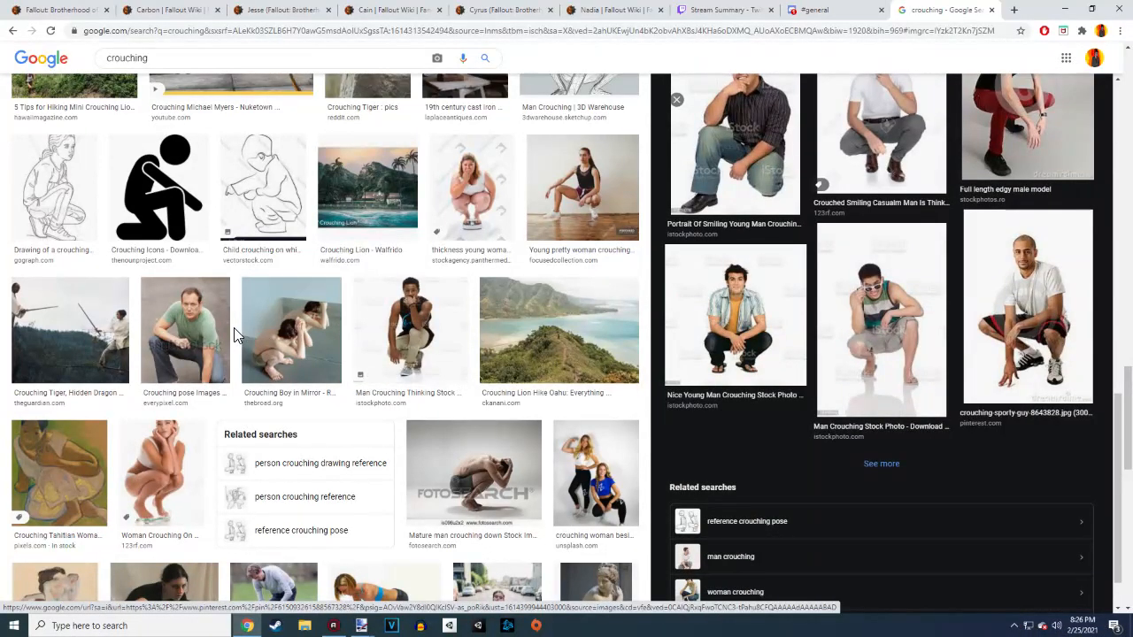
# Look through the remaining crouching image results, then return to the row with the man in the yellow shirt
pyautogui.scroll(-3, 229, 336)
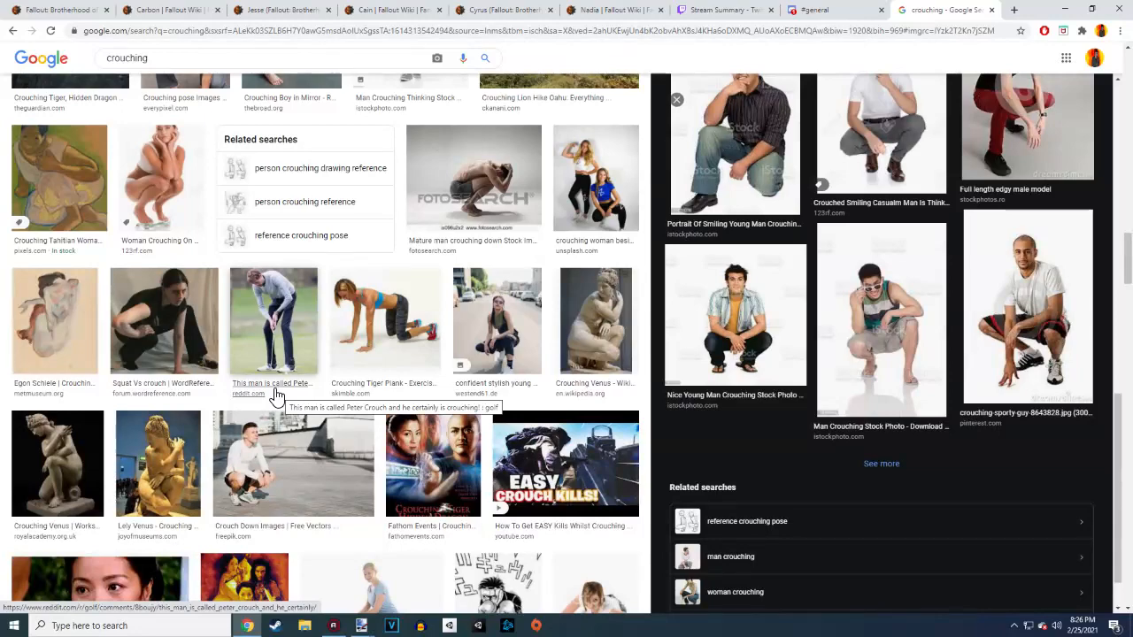
pyautogui.scroll(-5, 256, 384)
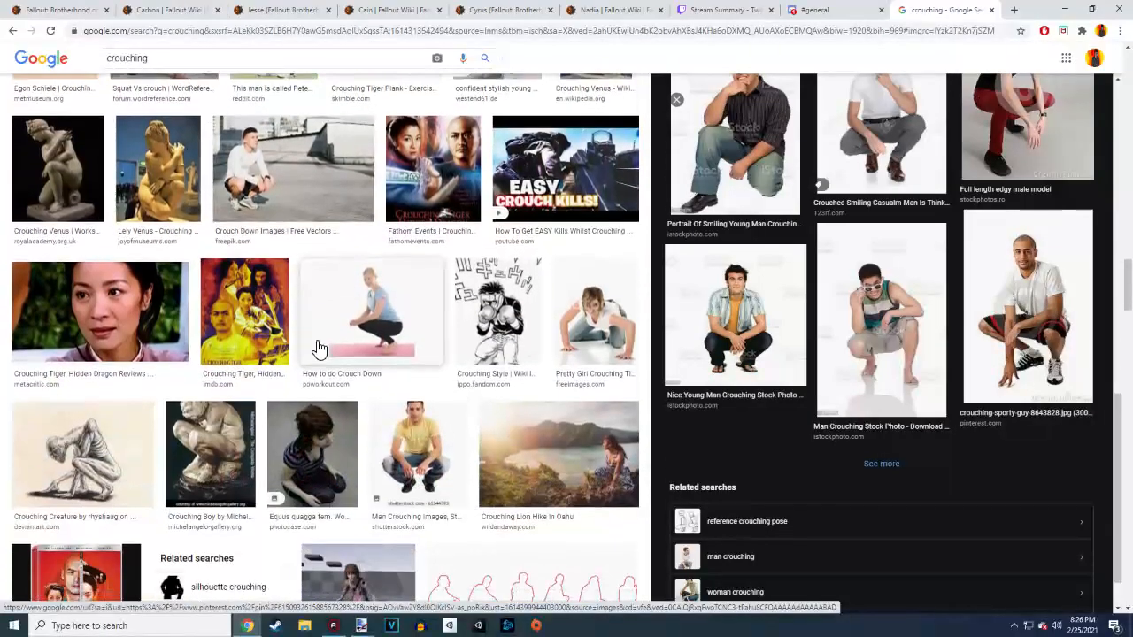
pyautogui.scroll(-6, 320, 350)
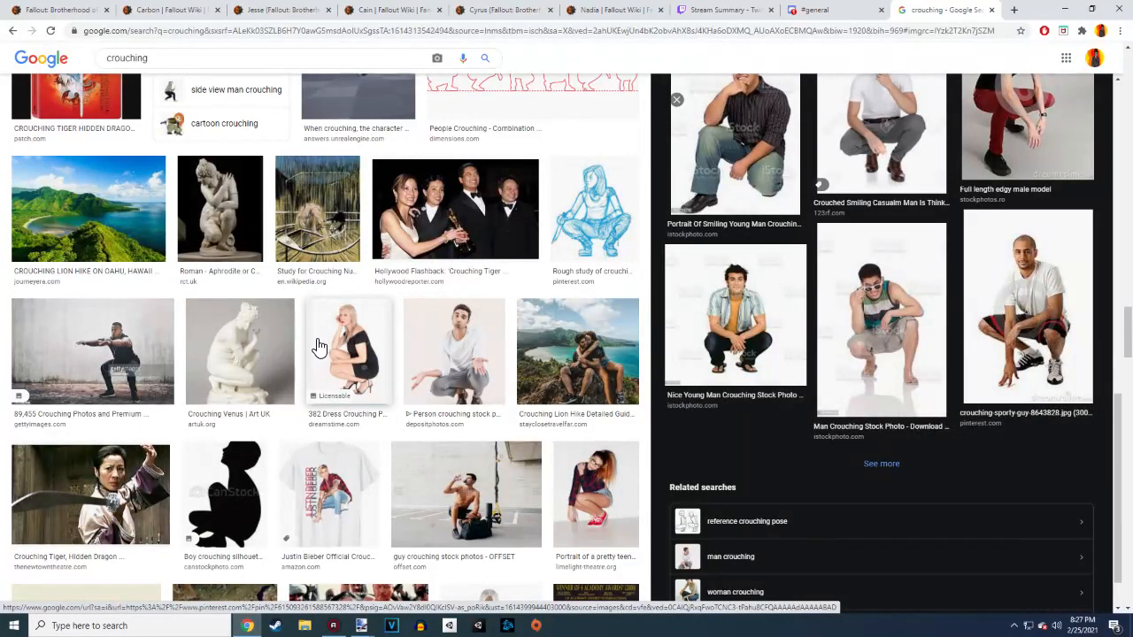
pyautogui.scroll(-3, 237, 434)
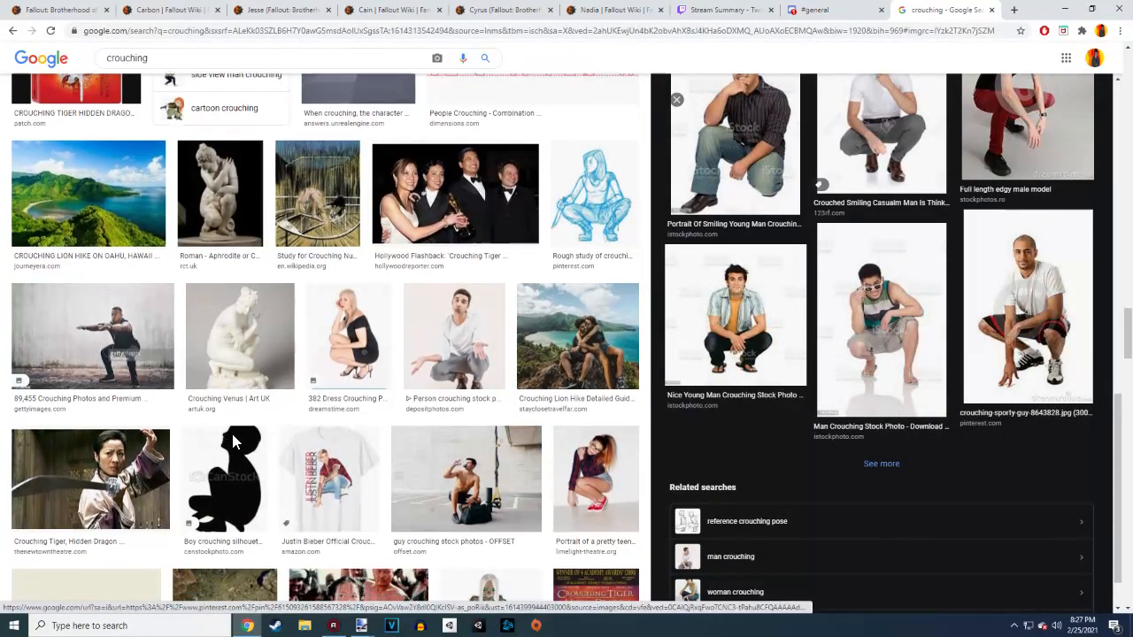
pyautogui.scroll(-2, 239, 433)
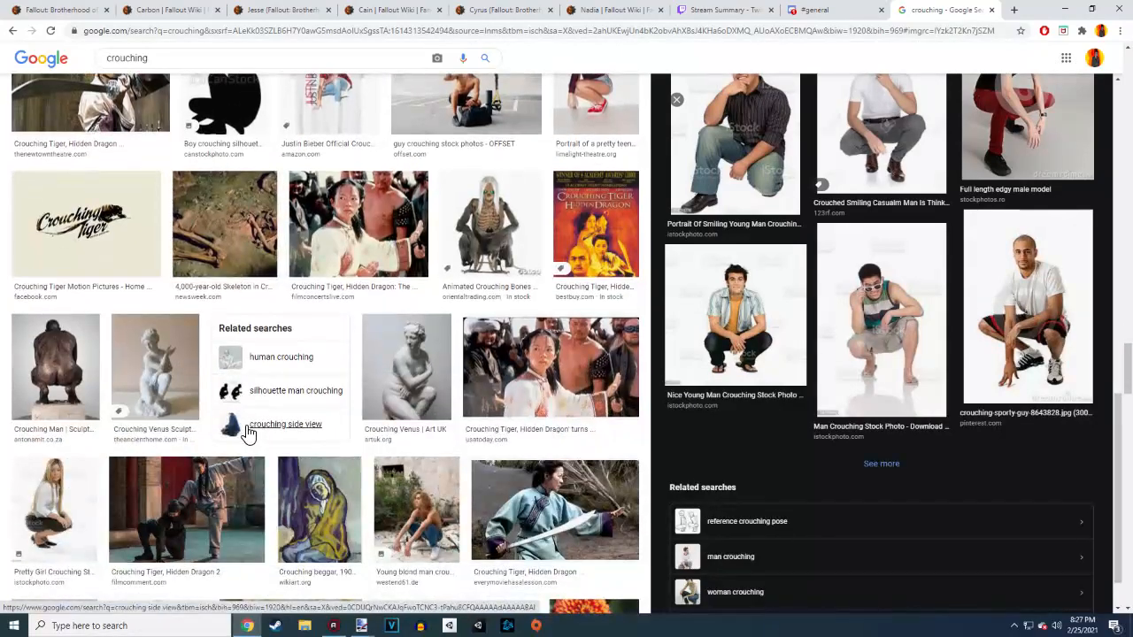
pyautogui.scroll(-3, 249, 433)
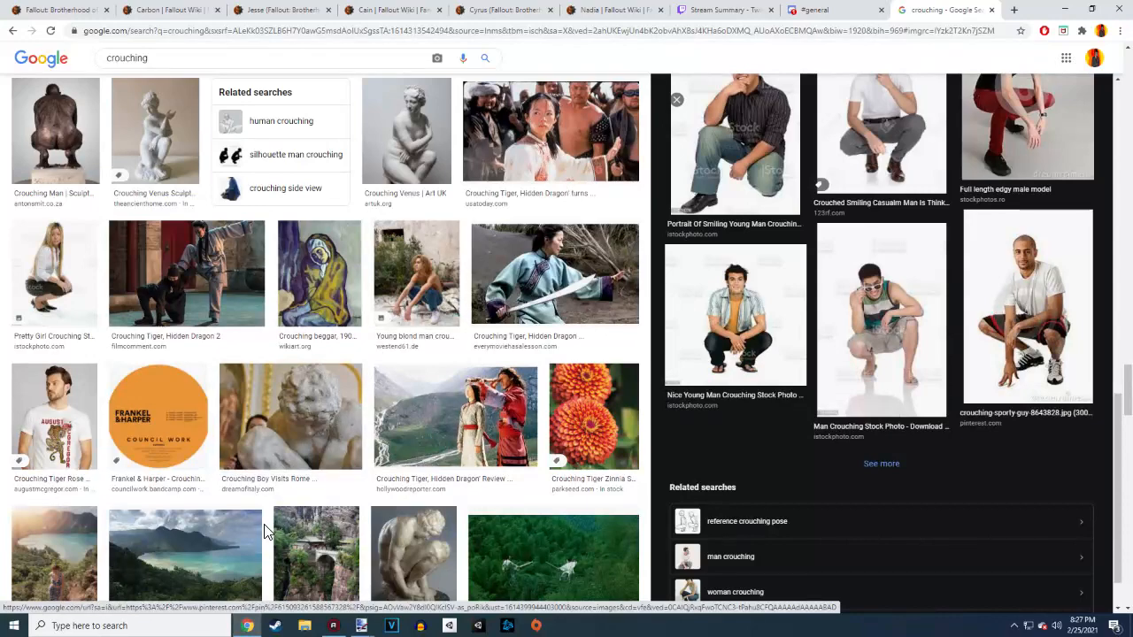
pyautogui.scroll(-6, 270, 522)
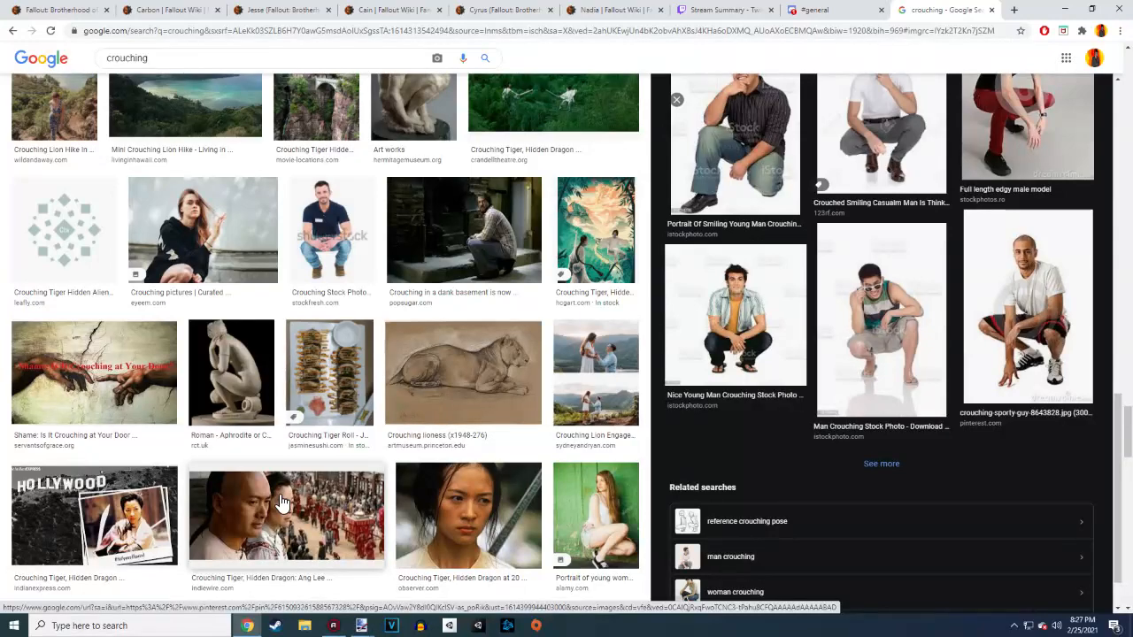
pyautogui.scroll(8, 372, 504)
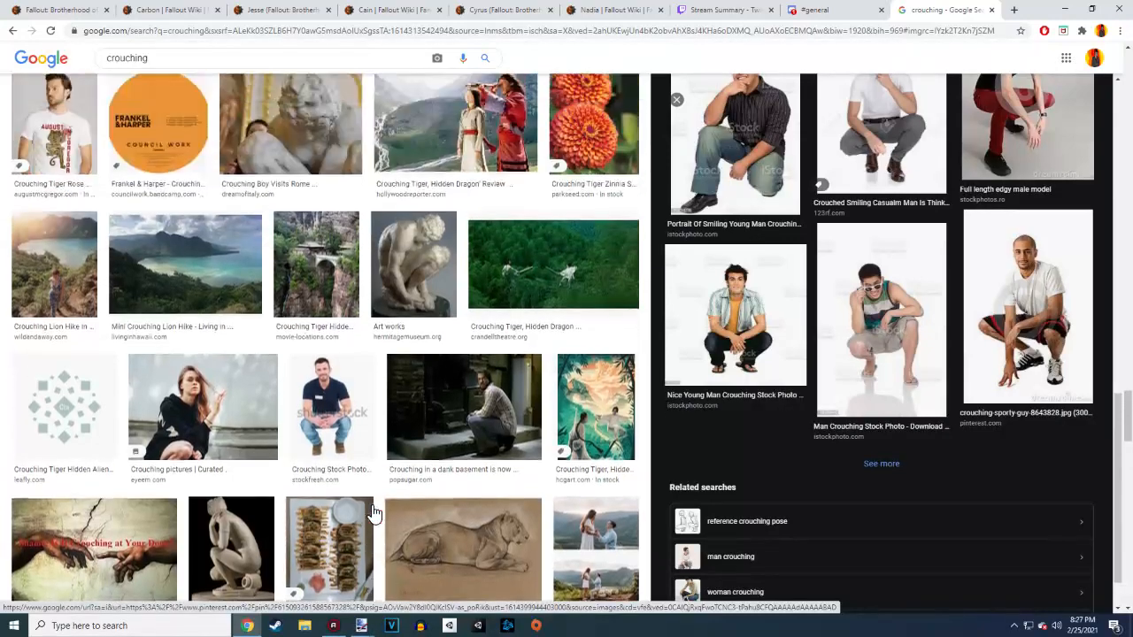
pyautogui.scroll(7, 392, 478)
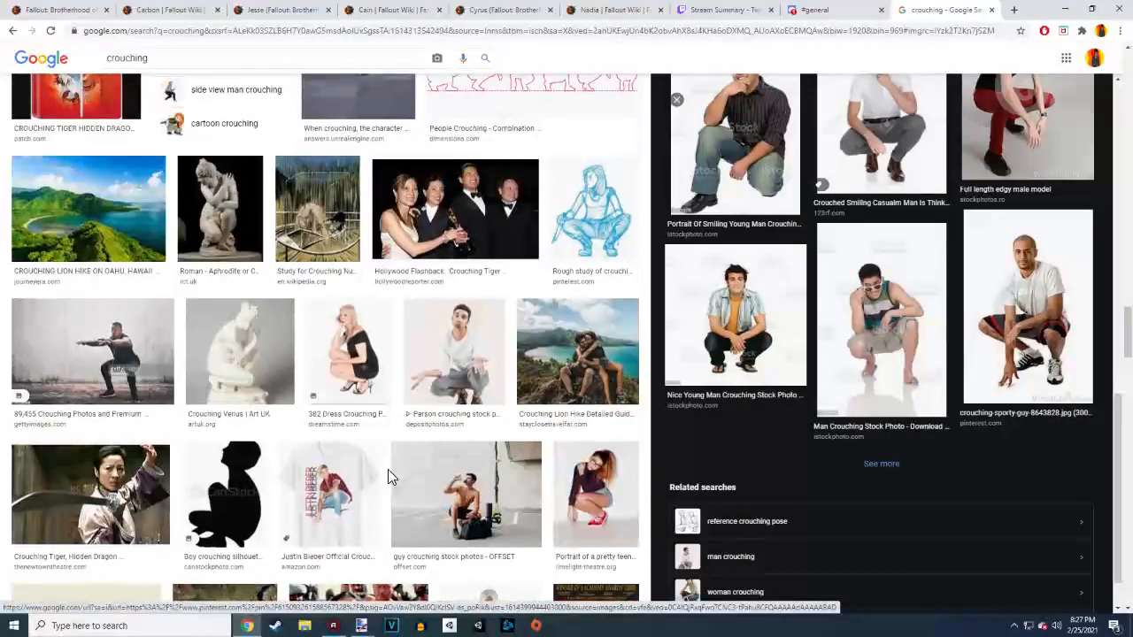
pyautogui.scroll(3, 392, 477)
pyautogui.scroll(5, 388, 478)
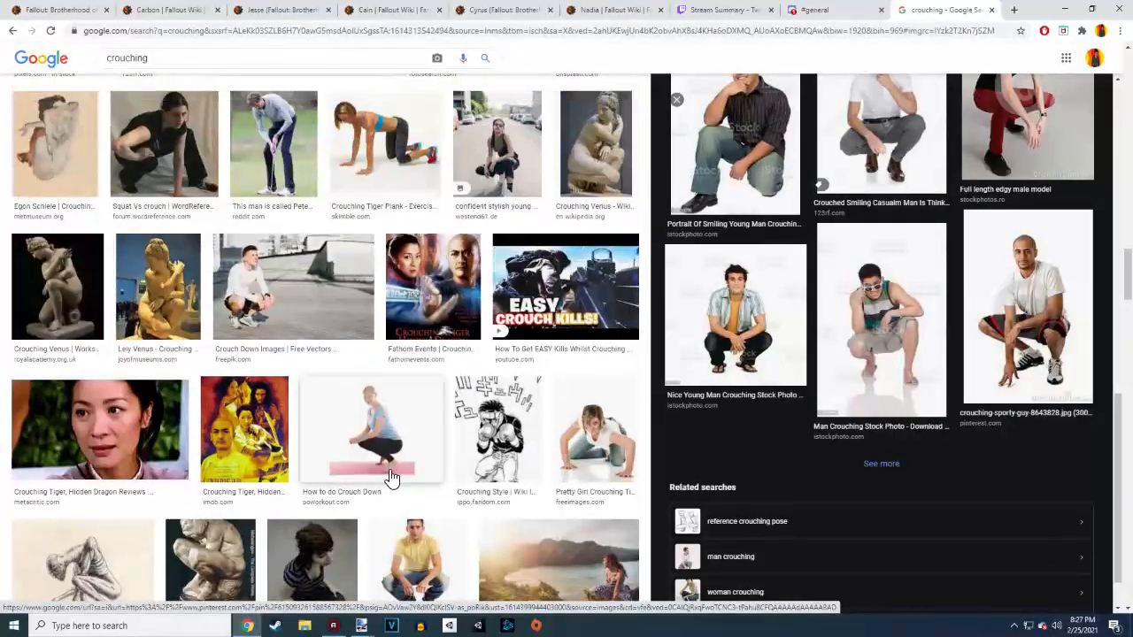
# Copy the Shutterstock picture of the crouching man in a yellow shirt and paste it onto Layer 4 of the untitled paint.net image
pyautogui.click(434, 577)
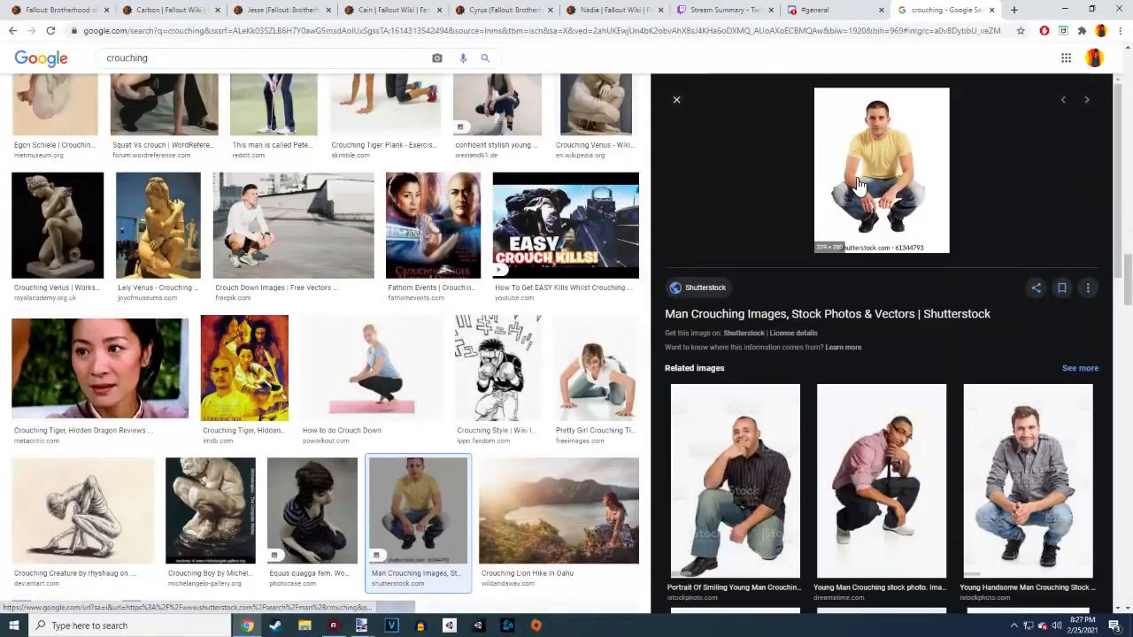
pyautogui.rightClick(895, 181)
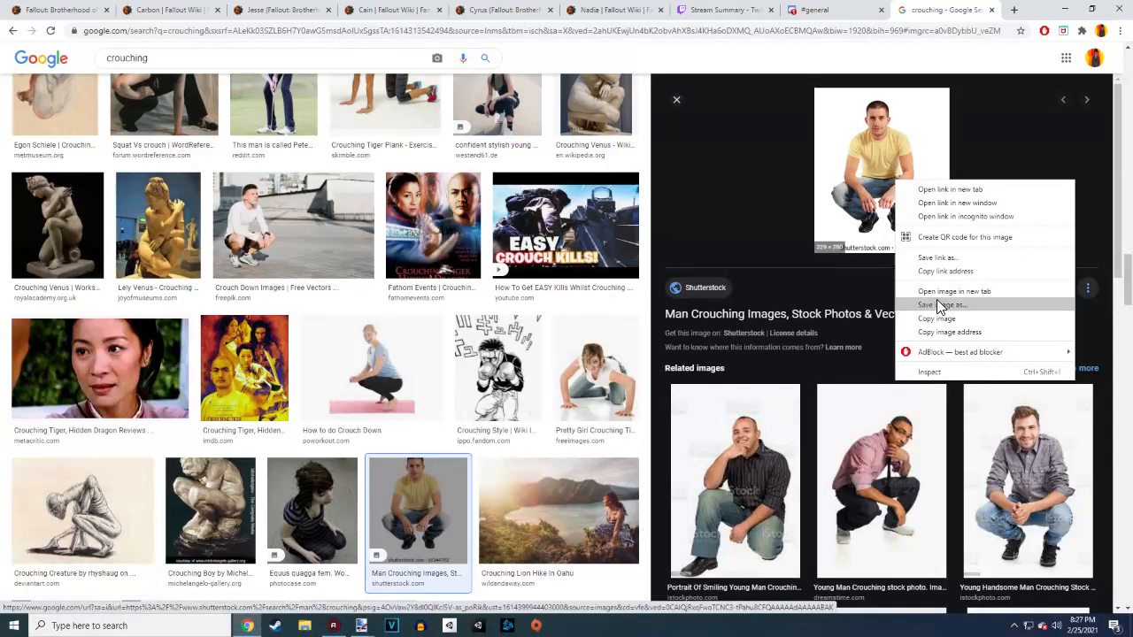
pyautogui.press('Escape')
pyautogui.rightClick(395, 457)
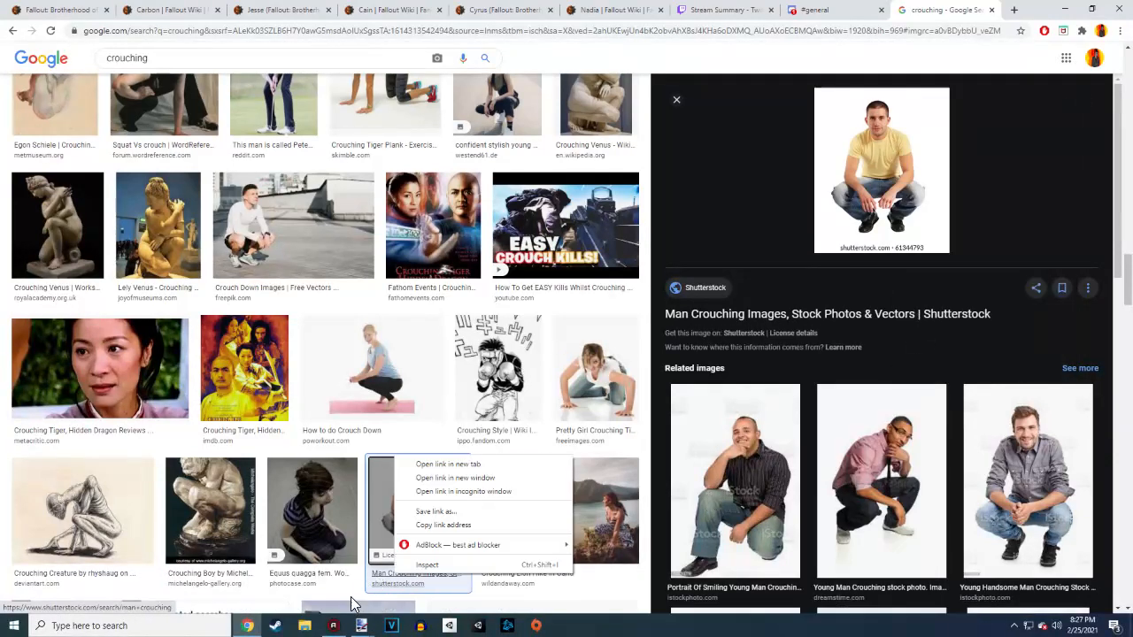
pyautogui.click(369, 629)
pyautogui.click(584, 579)
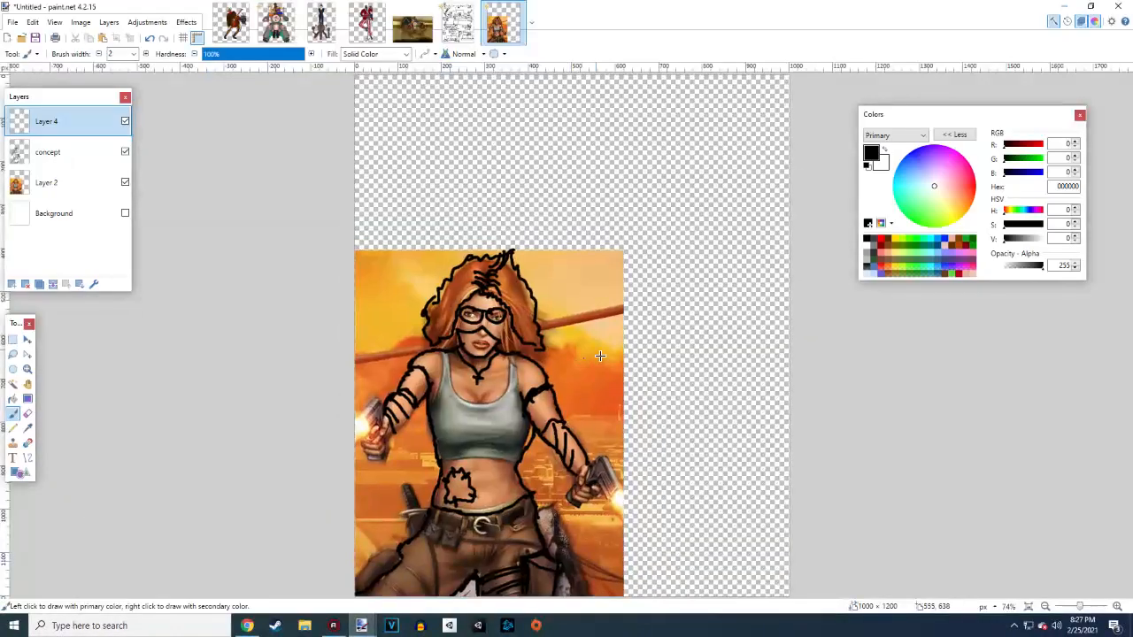
pyautogui.hotkey('ctrl', 'v')
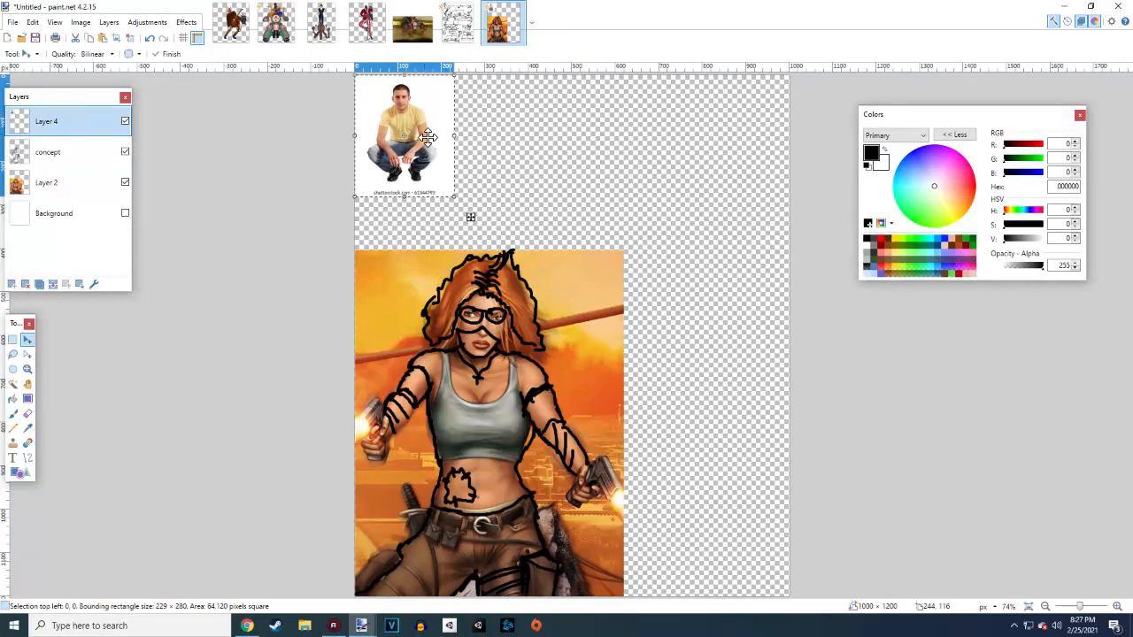
# Enlarge the pasted crouching man photo to about 743 × 908 pixels and place it over the lower middle of the canvas
pyautogui.moveTo(427, 138); pyautogui.dragTo(421, 529)
pyautogui.moveTo(472, 478); pyautogui.dragTo(850, 202)
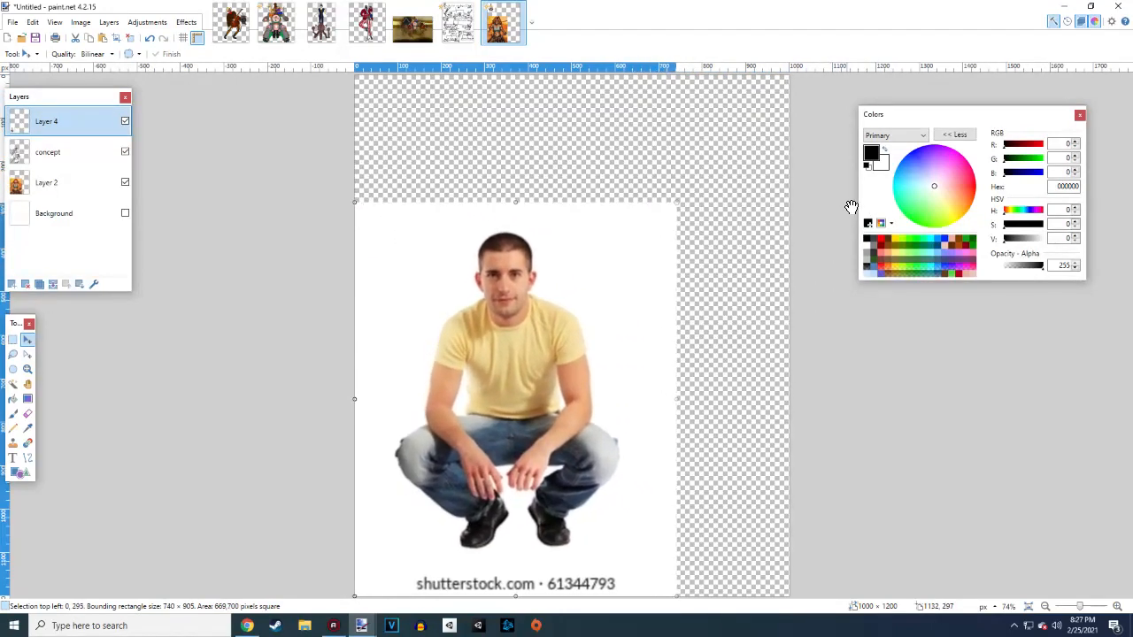
pyautogui.moveTo(554, 398); pyautogui.dragTo(619, 437)
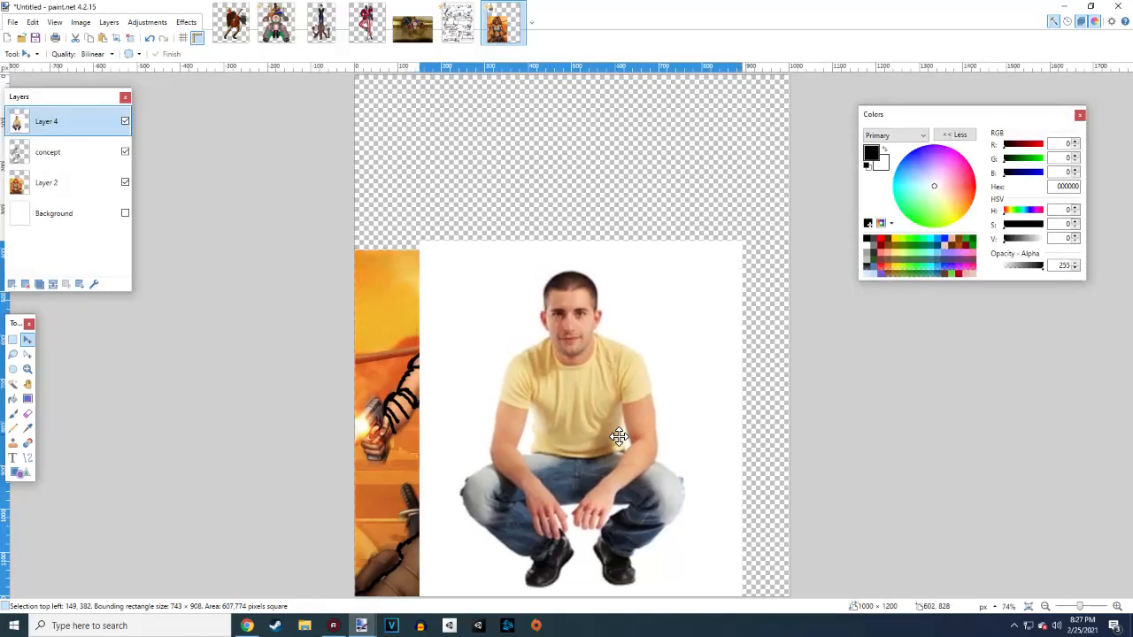
# Add a new layer above the crouching man photo on Layer 4
pyautogui.click(11, 284)
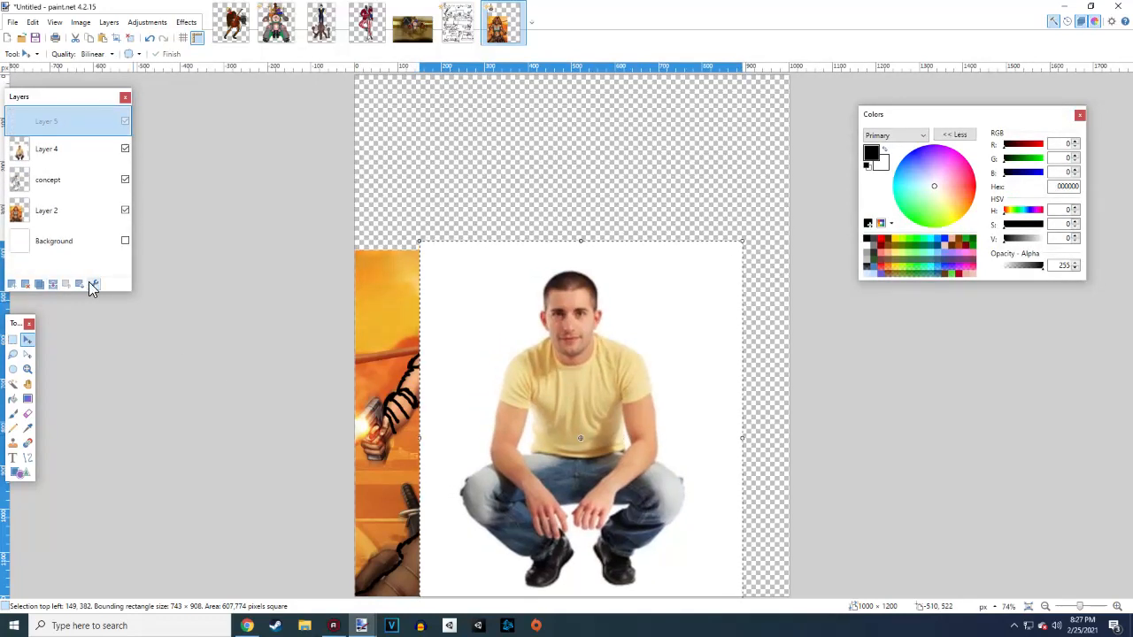
pyautogui.scroll(3, 582, 415)
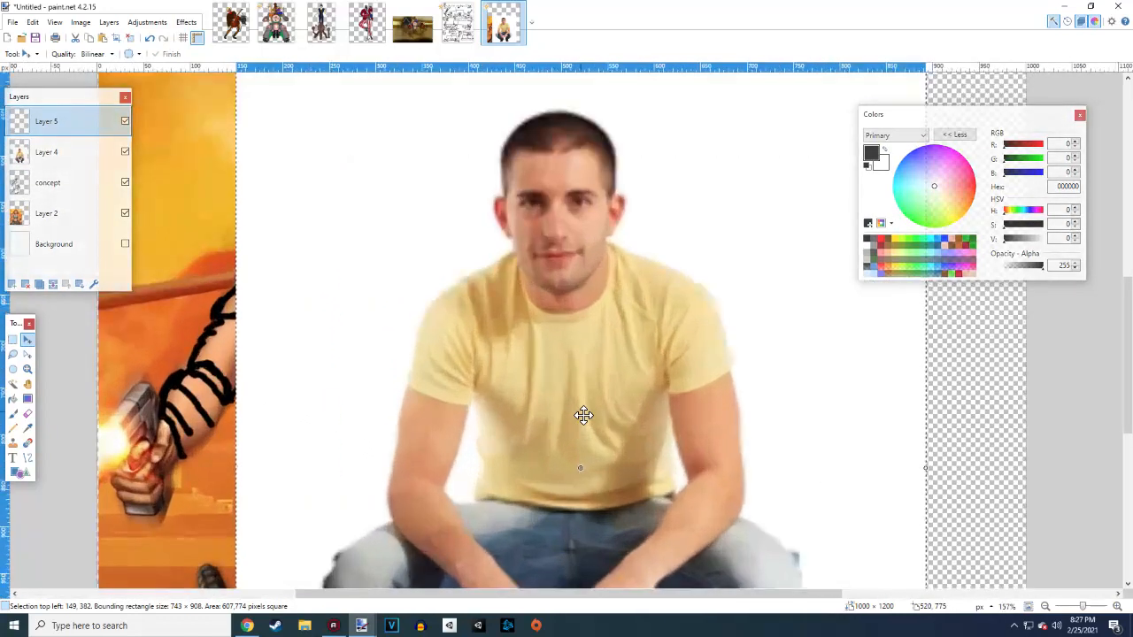
pyautogui.scroll(-2, 582, 415)
pyautogui.scroll(1, 583, 415)
pyautogui.scroll(2, 584, 410)
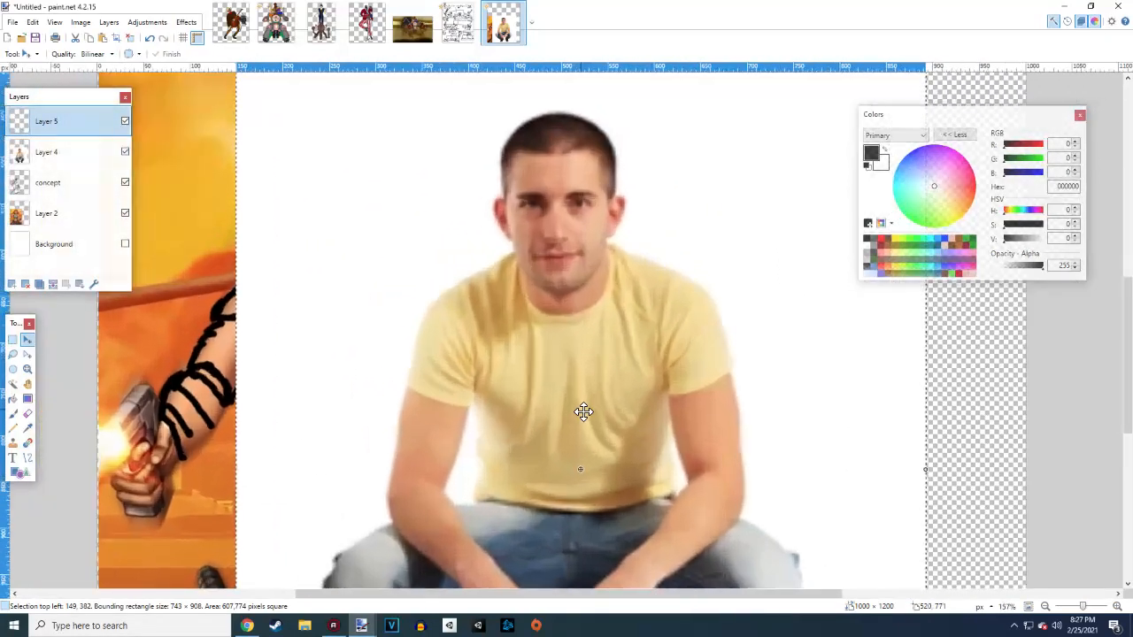
pyautogui.scroll(-2, 583, 411)
pyautogui.scroll(1, 584, 411)
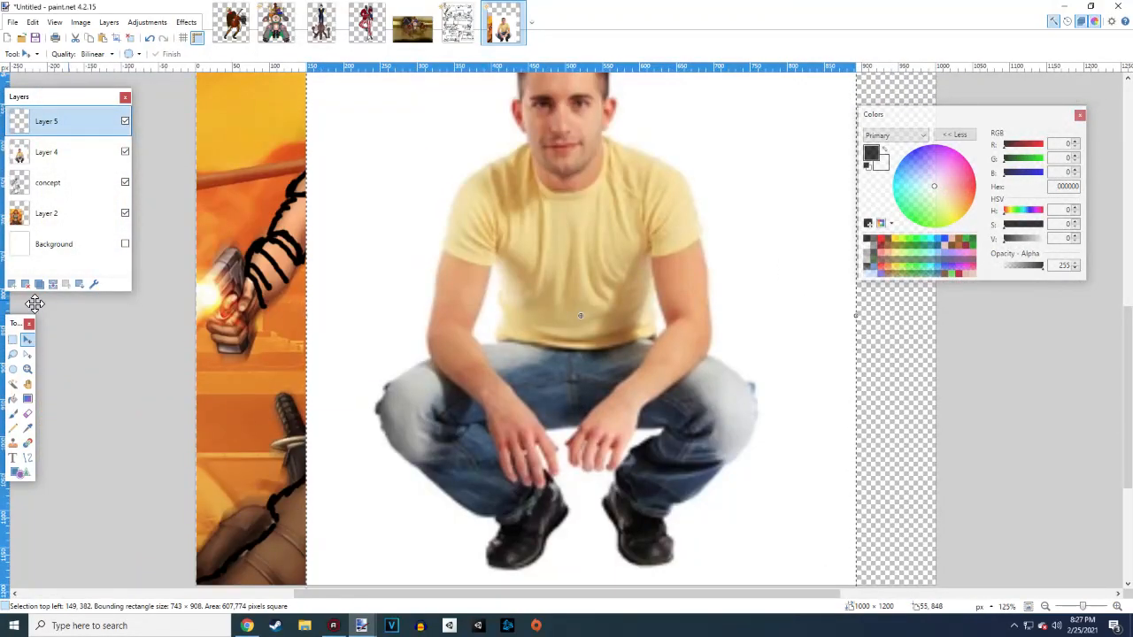
# Trace the outline of the man's crouching jeans on Layer 5 in black with a brush width of 2
pyautogui.click(17, 416)
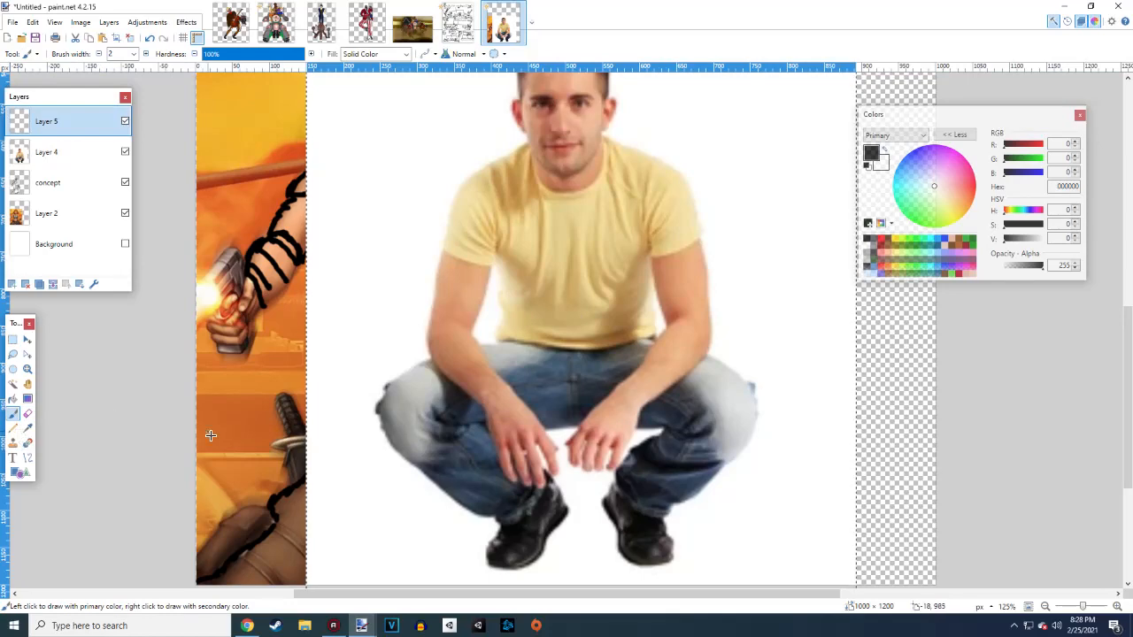
pyautogui.scroll(-1, 551, 528)
pyautogui.scroll(2, 551, 528)
pyautogui.scroll(1, 544, 523)
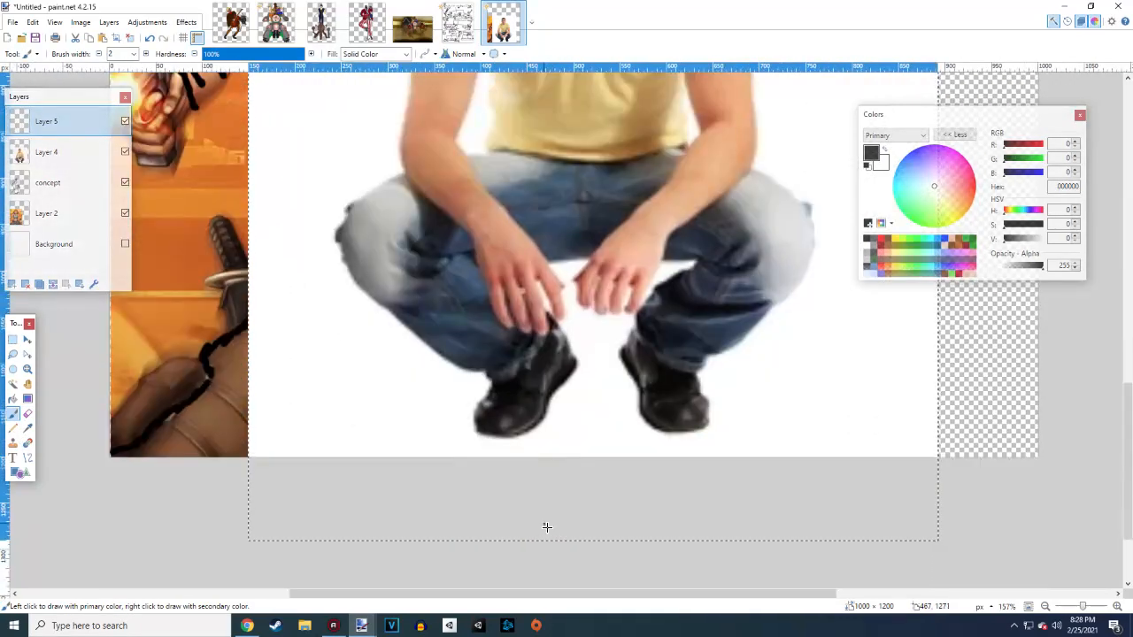
pyautogui.scroll(-1, 543, 523)
pyautogui.scroll(-1, 544, 520)
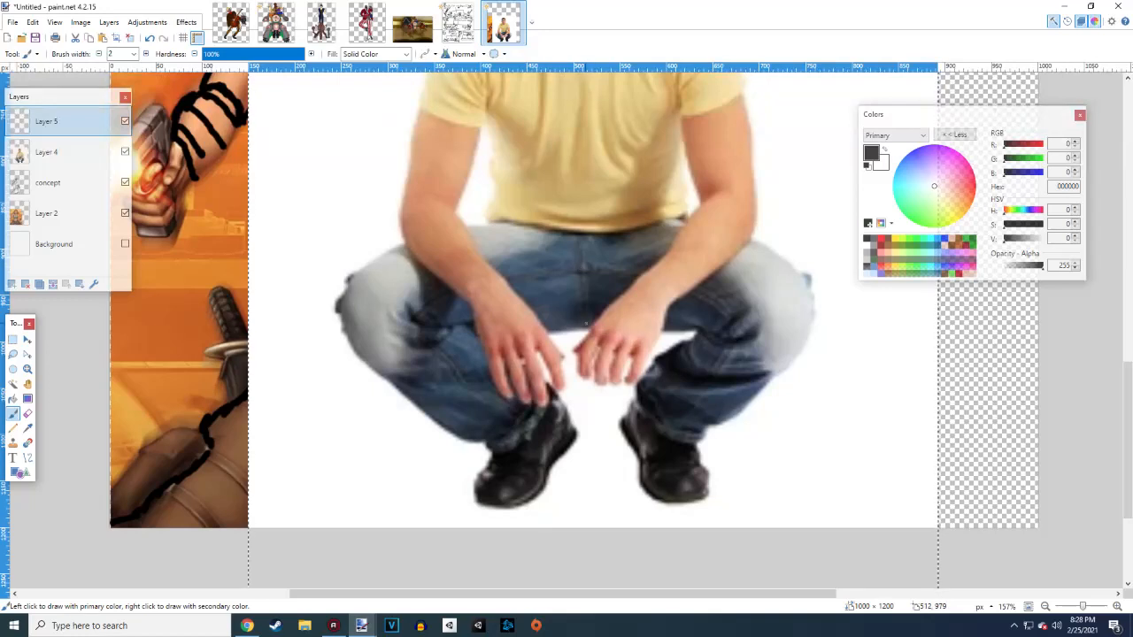
pyautogui.moveTo(584, 326)
pyautogui.mouseDown()
pyautogui.moveTo(456, 331)
pyautogui.moveTo(417, 313)
pyautogui.moveTo(479, 333)
pyautogui.moveTo(536, 379)
pyautogui.mouseUp()
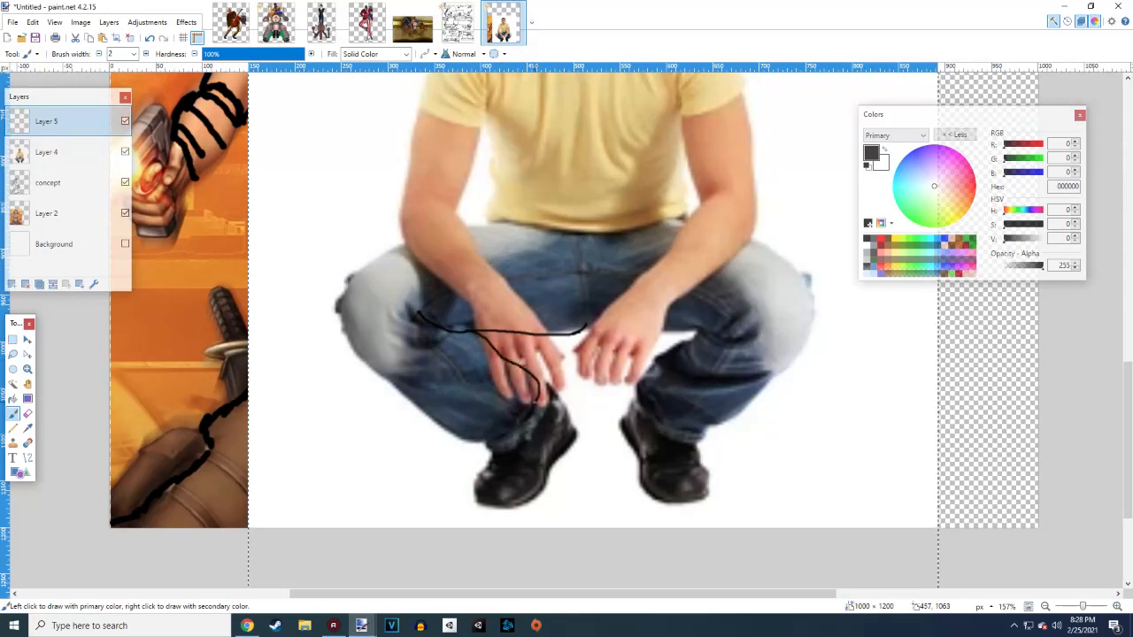
pyautogui.moveTo(494, 450)
pyautogui.mouseDown()
pyautogui.moveTo(369, 370)
pyautogui.moveTo(343, 321)
pyautogui.moveTo(346, 275)
pyautogui.moveTo(439, 230)
pyautogui.moveTo(516, 224)
pyautogui.moveTo(584, 239)
pyautogui.mouseUp()
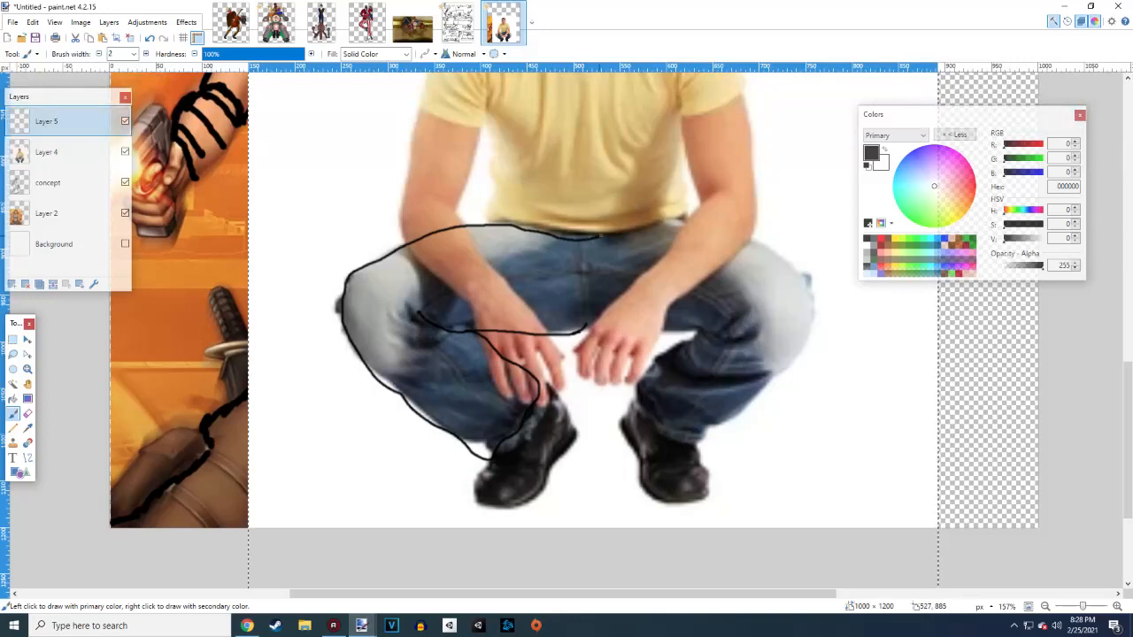
pyautogui.moveTo(650, 222)
pyautogui.mouseDown()
pyautogui.moveTo(777, 249)
pyautogui.moveTo(809, 281)
pyautogui.moveTo(811, 327)
pyautogui.moveTo(789, 367)
pyautogui.moveTo(723, 419)
pyautogui.mouseUp()
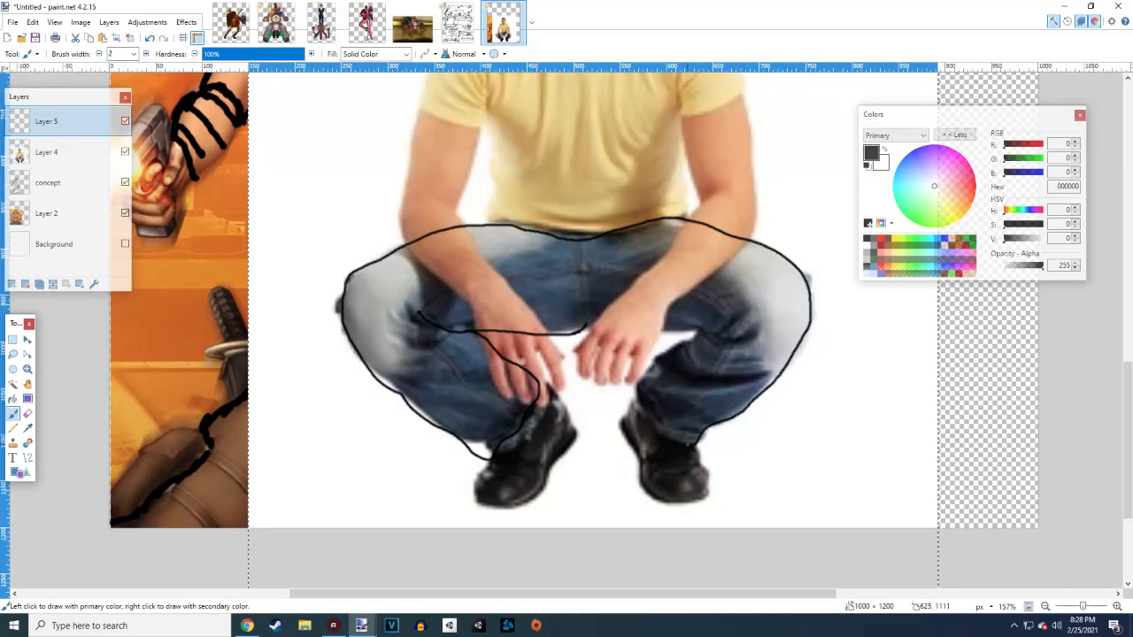
pyautogui.moveTo(642, 422); pyautogui.dragTo(631, 392)
pyautogui.moveTo(647, 328); pyautogui.dragTo(626, 331)
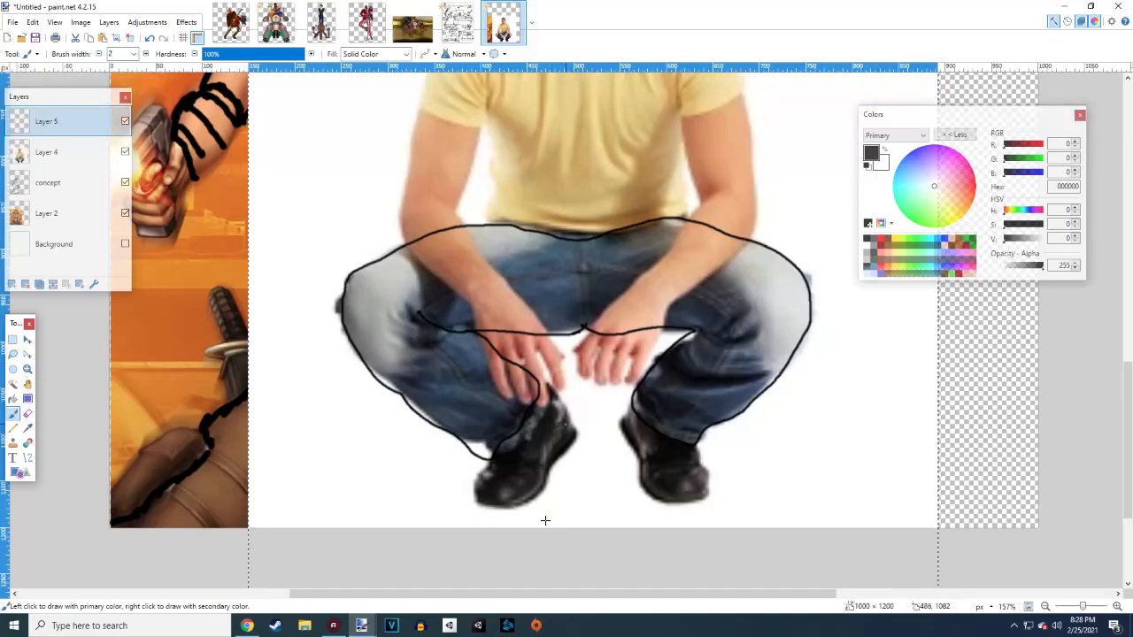
# Hide the photo on Layer 4 and clear the selection around it
pyautogui.scroll(3, 545, 520)
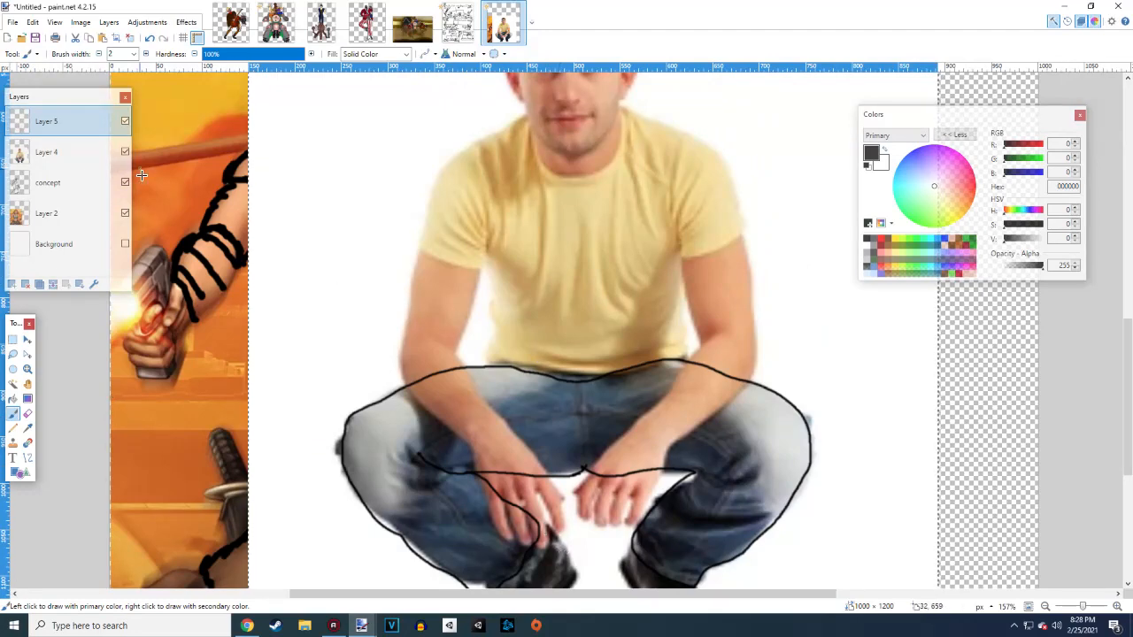
pyautogui.click(124, 217)
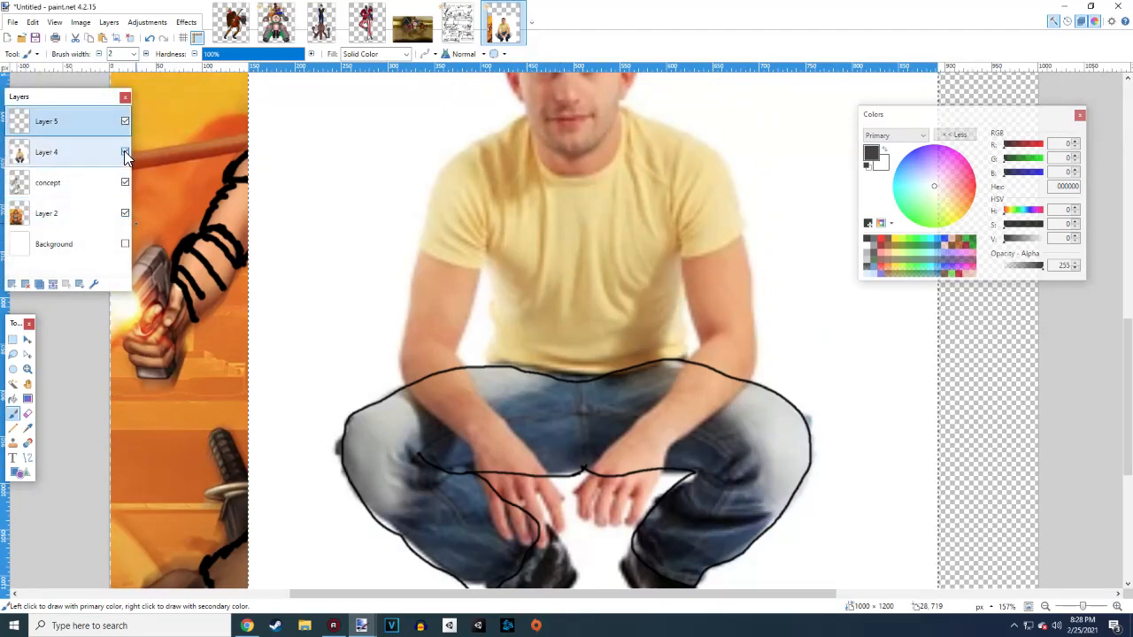
pyautogui.click(125, 152)
pyautogui.click(12, 339)
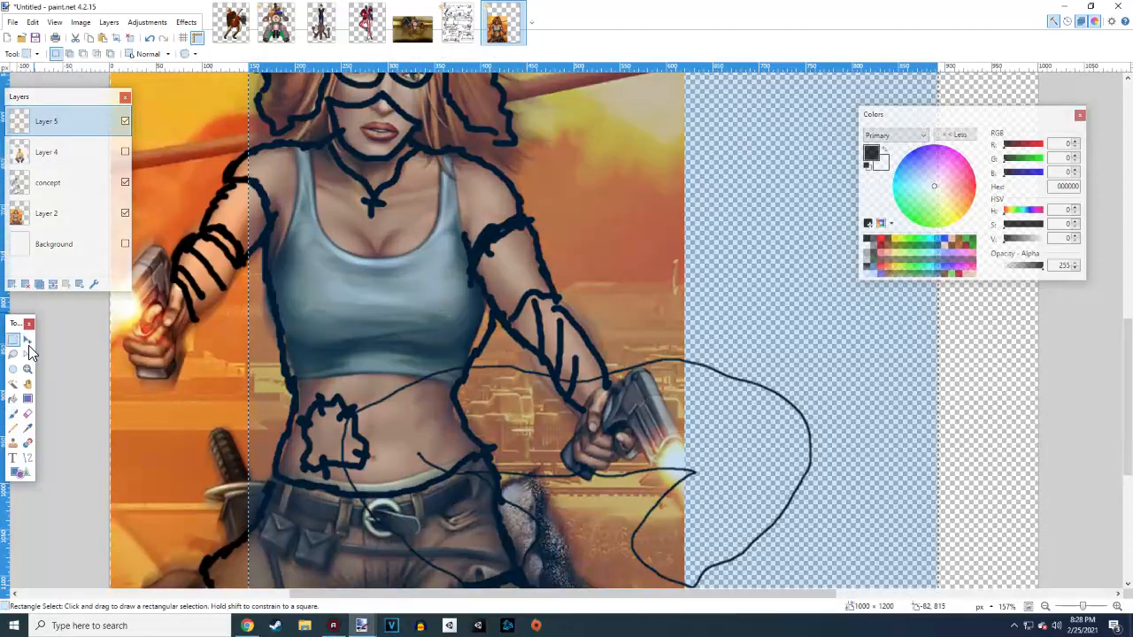
pyautogui.hotkey('ctrl', 'd')
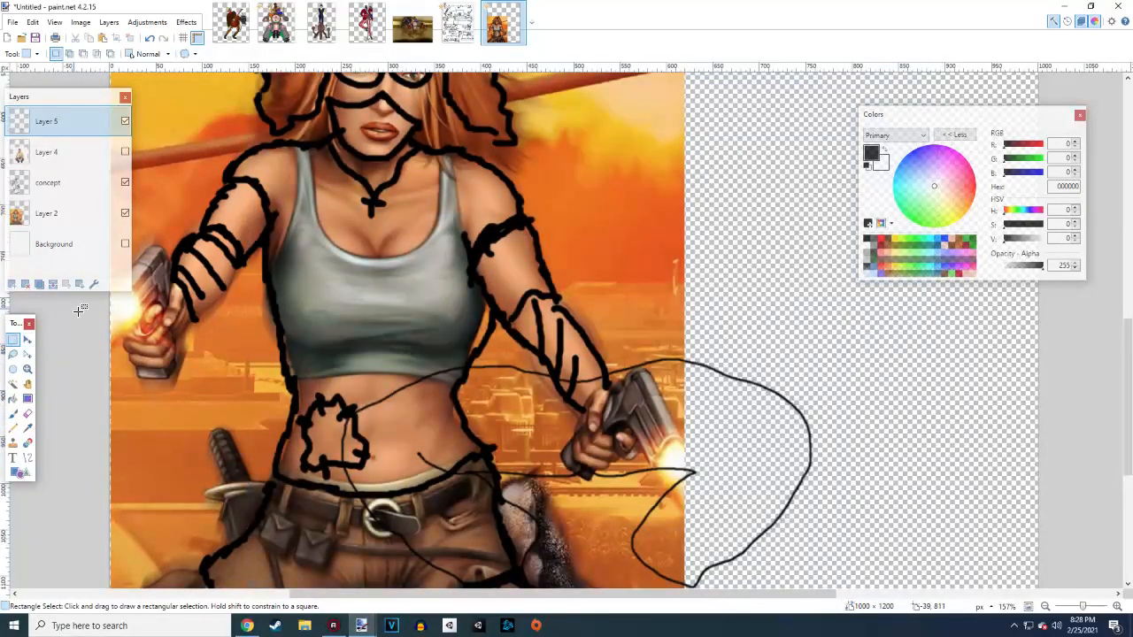
# Show Layer 4 again and lower its opacity so the Nadia reference shows through the photo
pyautogui.click(65, 153)
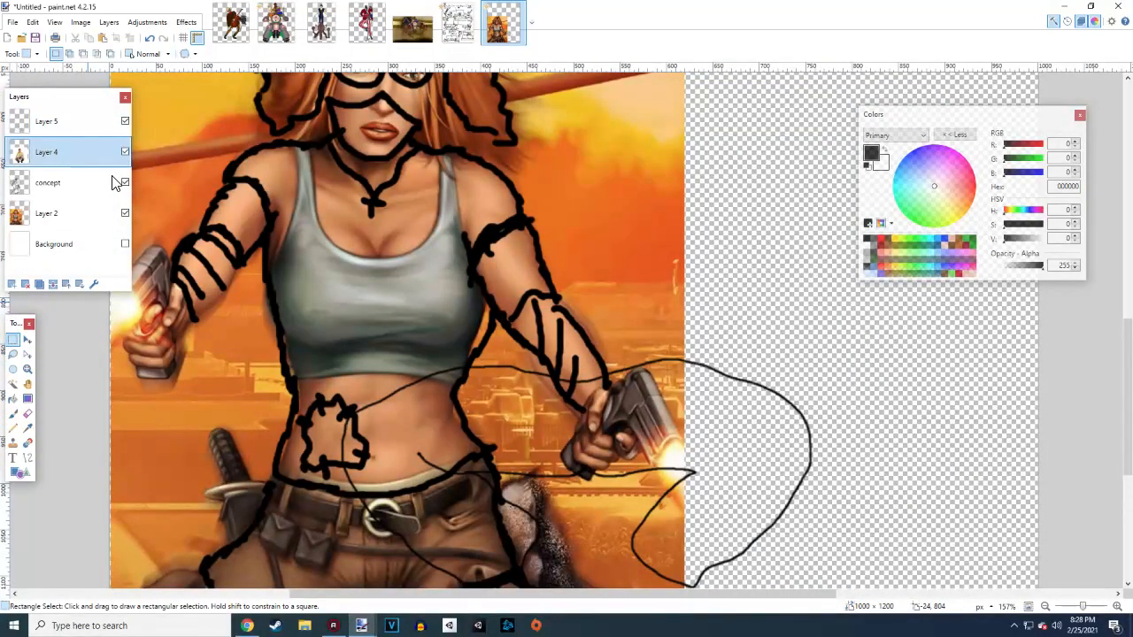
pyautogui.click(124, 153)
pyautogui.click(98, 284)
pyautogui.moveTo(601, 343); pyautogui.dragTo(546, 345)
pyautogui.click(573, 369)
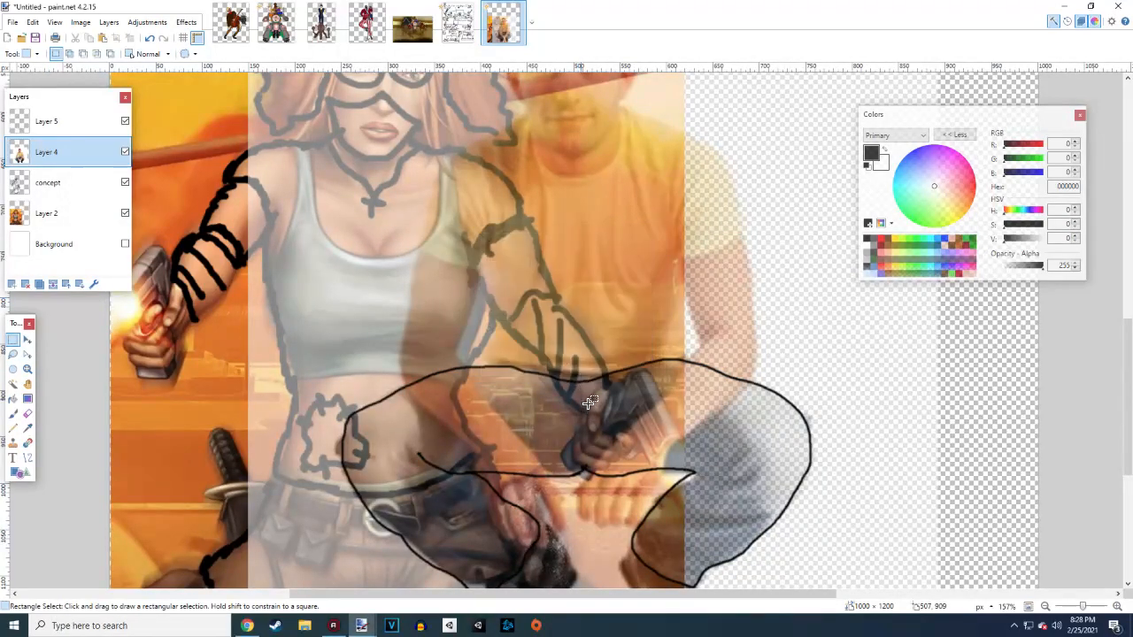
# Set the opacity of Layer 4 to 216
pyautogui.scroll(-3, 577, 391)
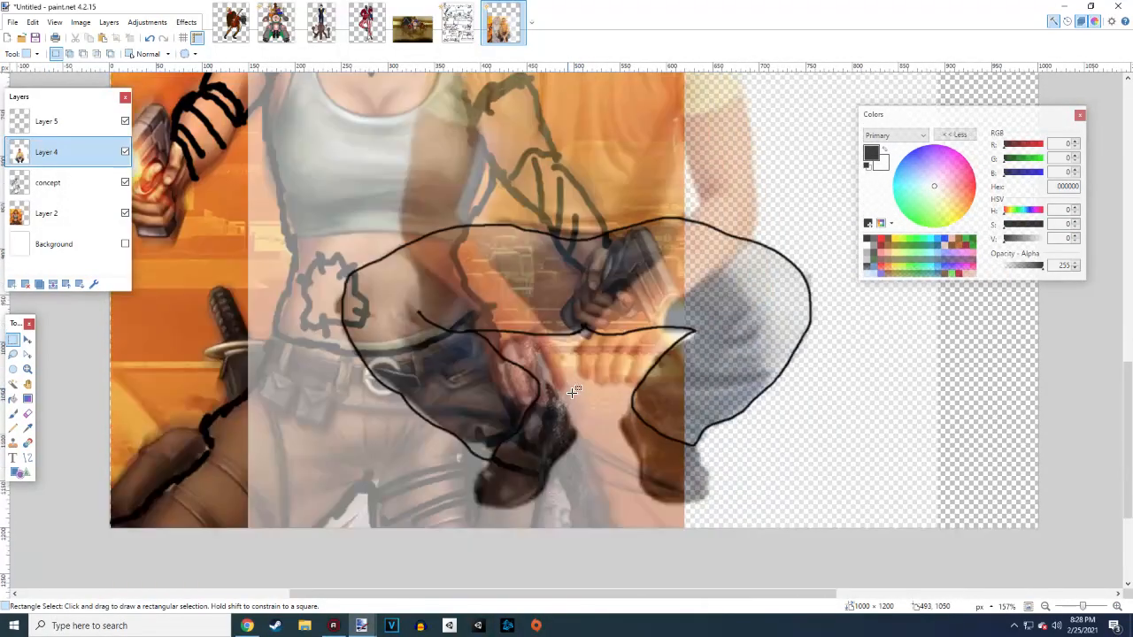
pyautogui.click(62, 124)
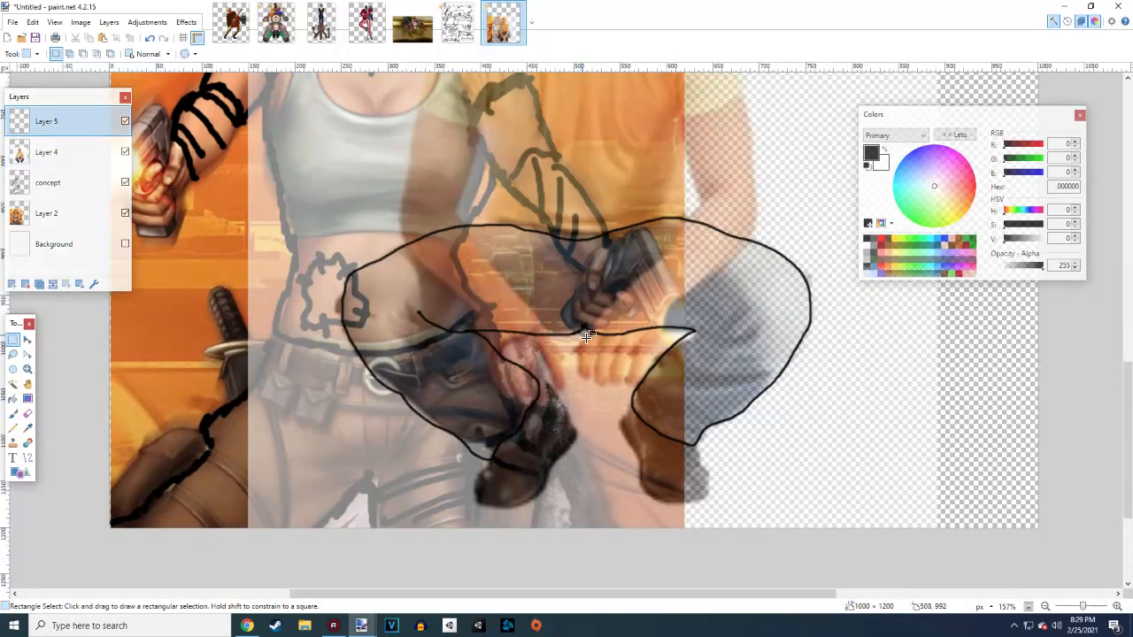
pyautogui.scroll(2, 646, 322)
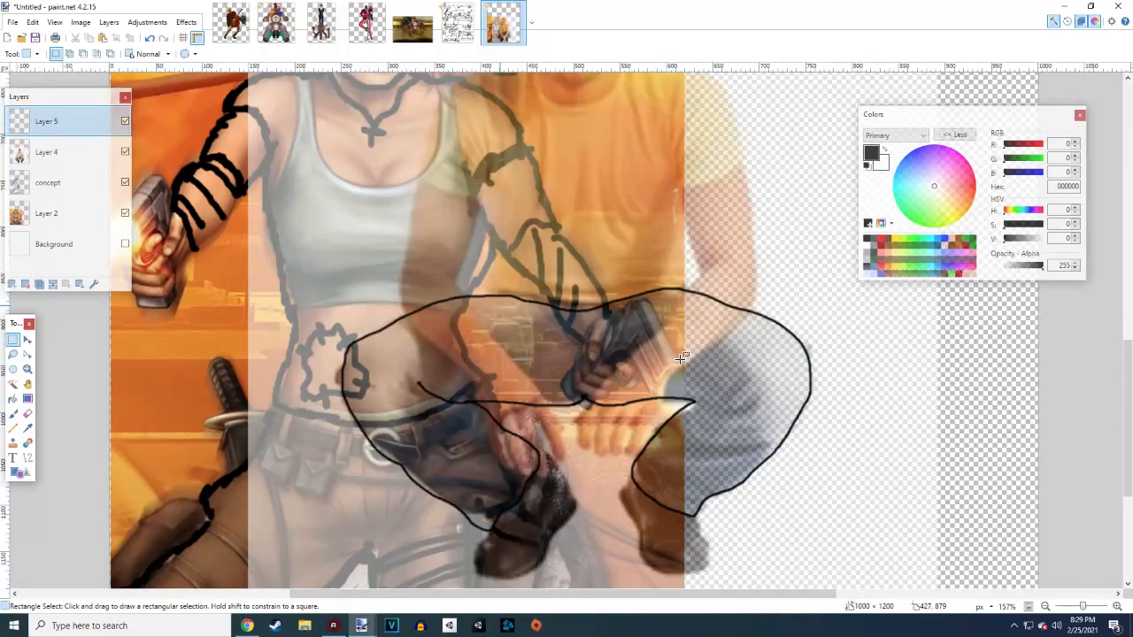
pyautogui.click(22, 417)
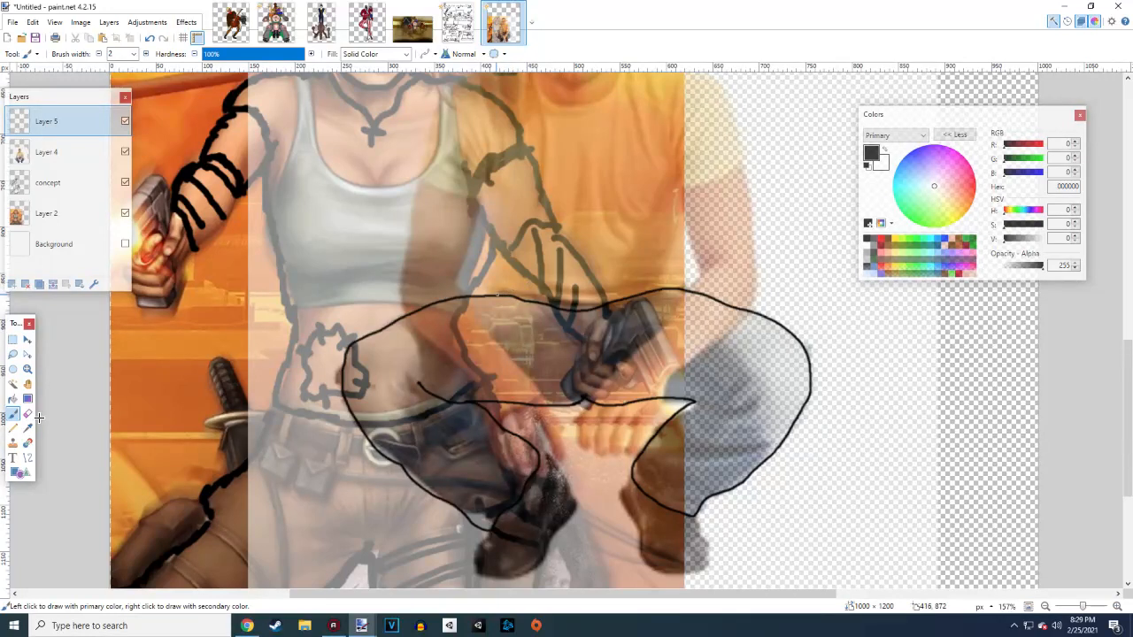
pyautogui.click(62, 152)
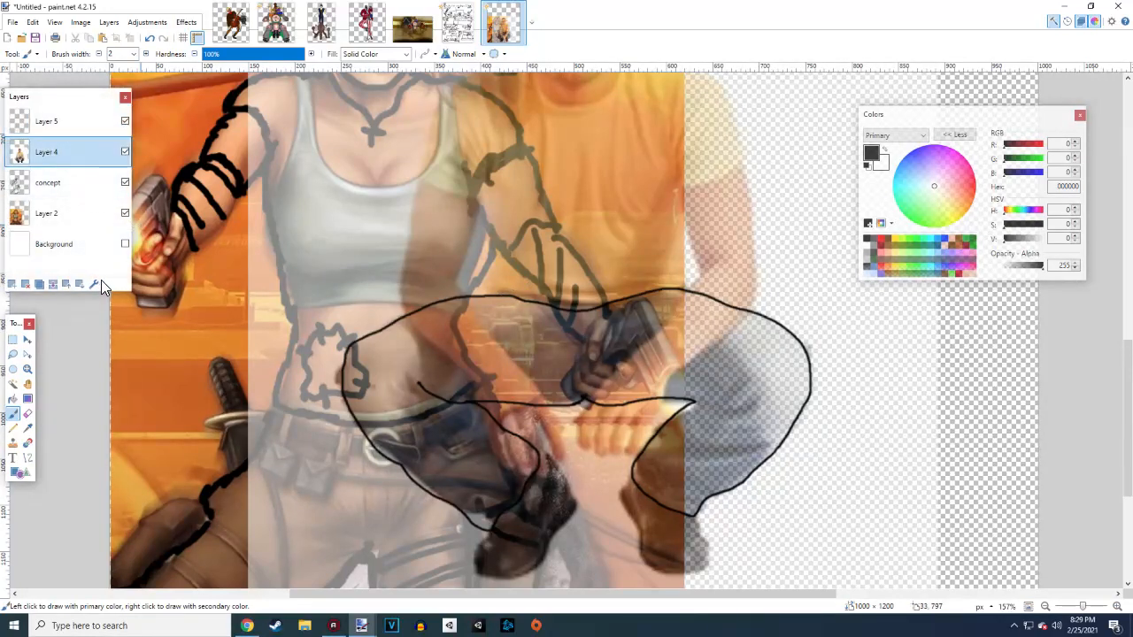
pyautogui.click(93, 283)
pyautogui.moveTo(611, 343); pyautogui.dragTo(582, 343)
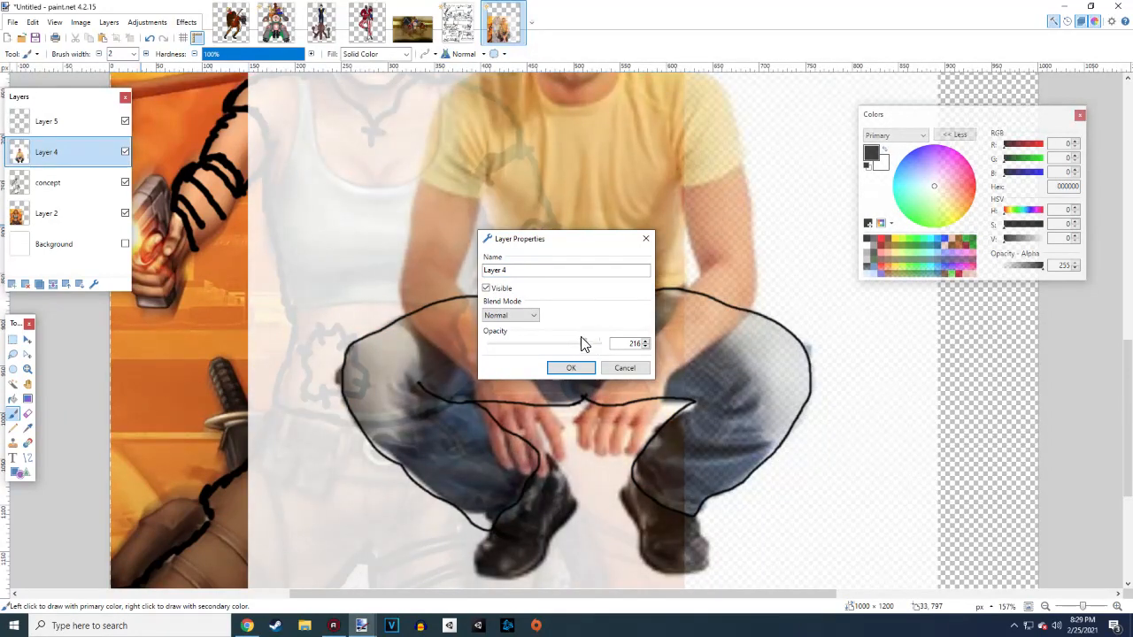
pyautogui.click(584, 367)
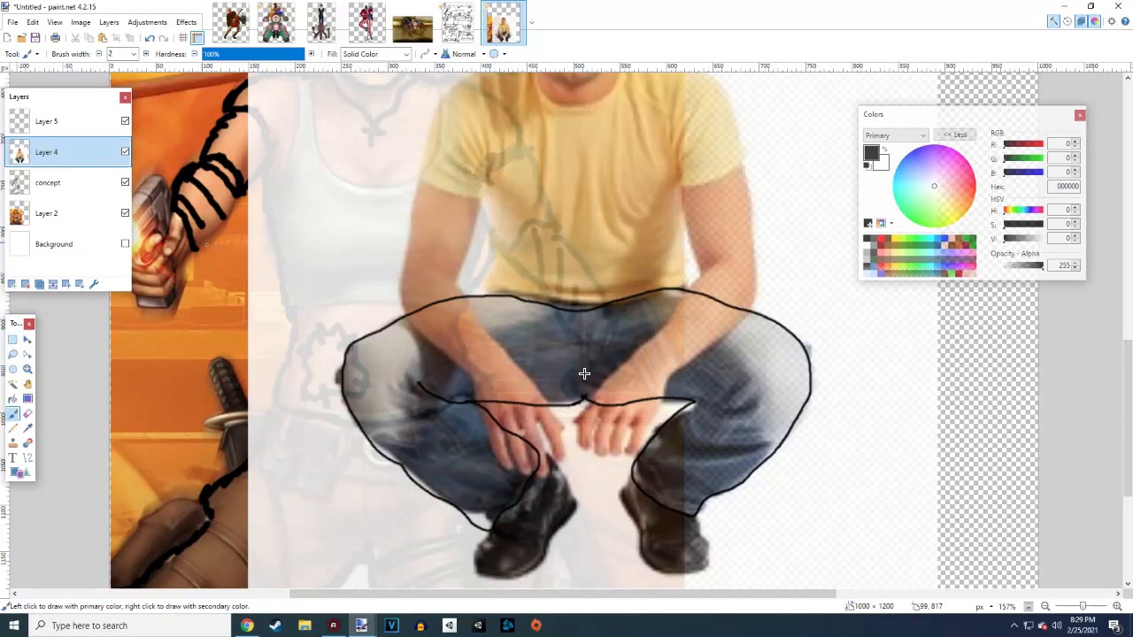
# Draw a belt with a round buckle and belt loops along the man's waist on Layer 5
pyautogui.click(76, 125)
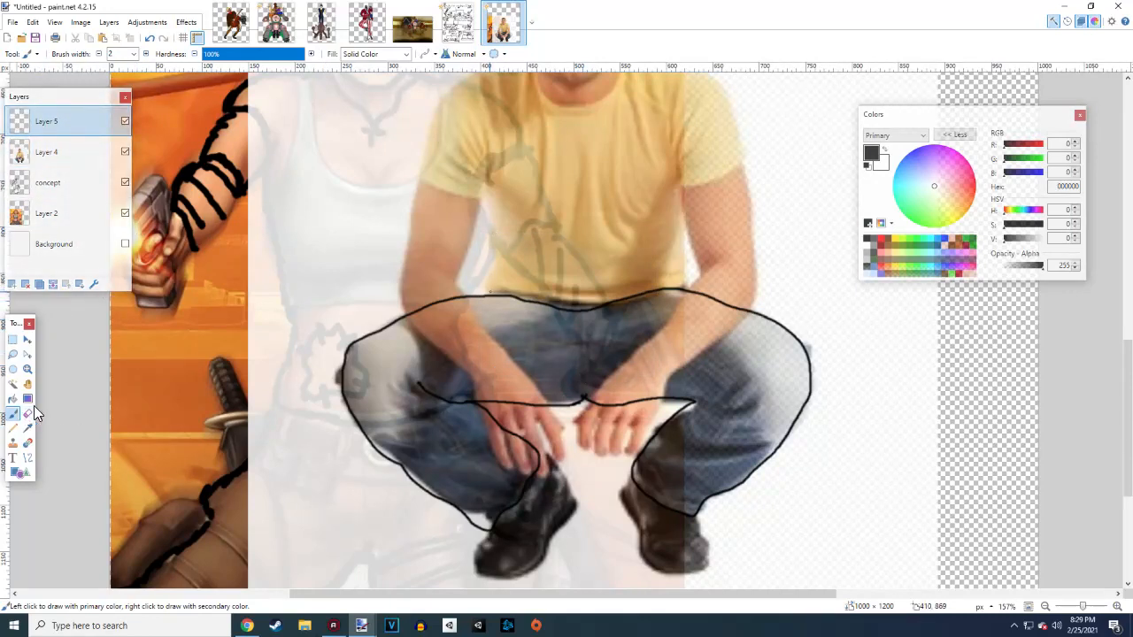
pyautogui.moveTo(486, 295)
pyautogui.mouseDown()
pyautogui.moveTo(497, 284)
pyautogui.moveTo(595, 288)
pyautogui.moveTo(662, 276)
pyautogui.moveTo(674, 289)
pyautogui.mouseUp()
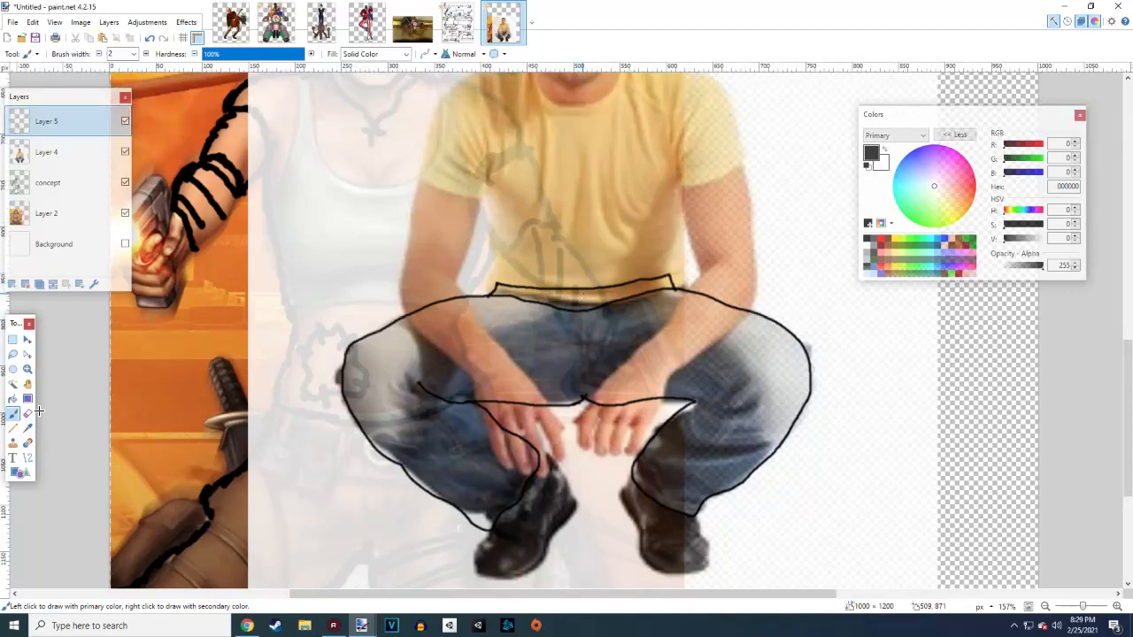
pyautogui.moveTo(575, 291)
pyautogui.mouseDown()
pyautogui.moveTo(591, 312)
pyautogui.moveTo(574, 312)
pyautogui.moveTo(572, 287)
pyautogui.moveTo(597, 301)
pyautogui.moveTo(571, 298)
pyautogui.moveTo(557, 312)
pyautogui.moveTo(584, 313)
pyautogui.mouseUp()
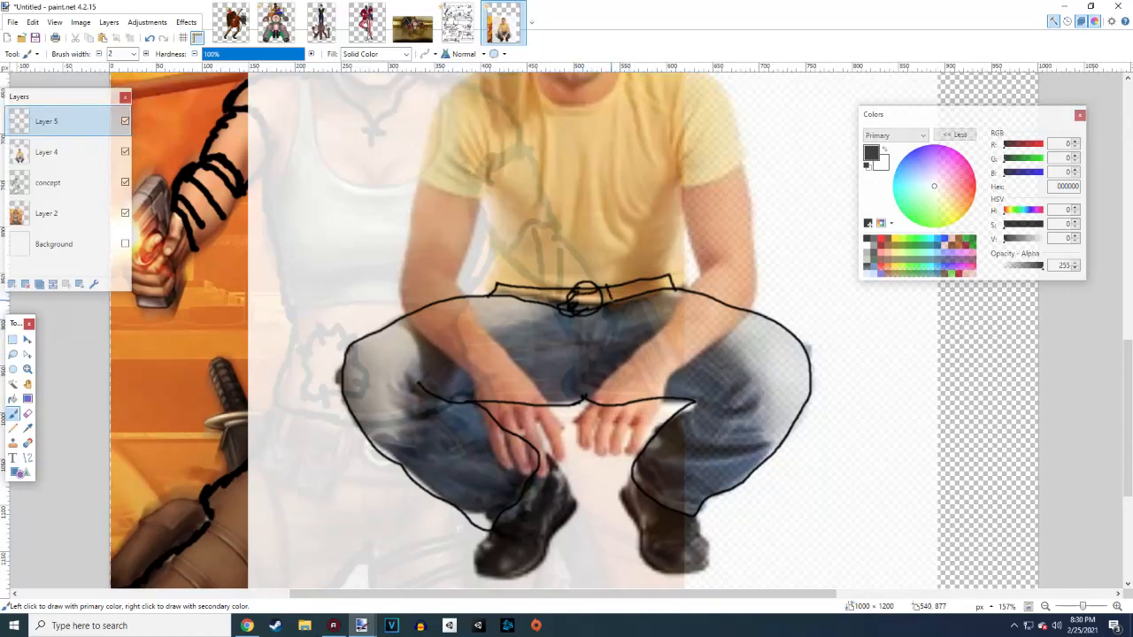
pyautogui.moveTo(613, 283)
pyautogui.mouseDown()
pyautogui.moveTo(621, 301)
pyautogui.moveTo(660, 290)
pyautogui.moveTo(659, 273)
pyautogui.moveTo(665, 290)
pyautogui.mouseUp()
pyautogui.moveTo(543, 303)
pyautogui.mouseDown()
pyautogui.moveTo(551, 286)
pyautogui.moveTo(555, 307)
pyautogui.moveTo(516, 280)
pyautogui.mouseUp()
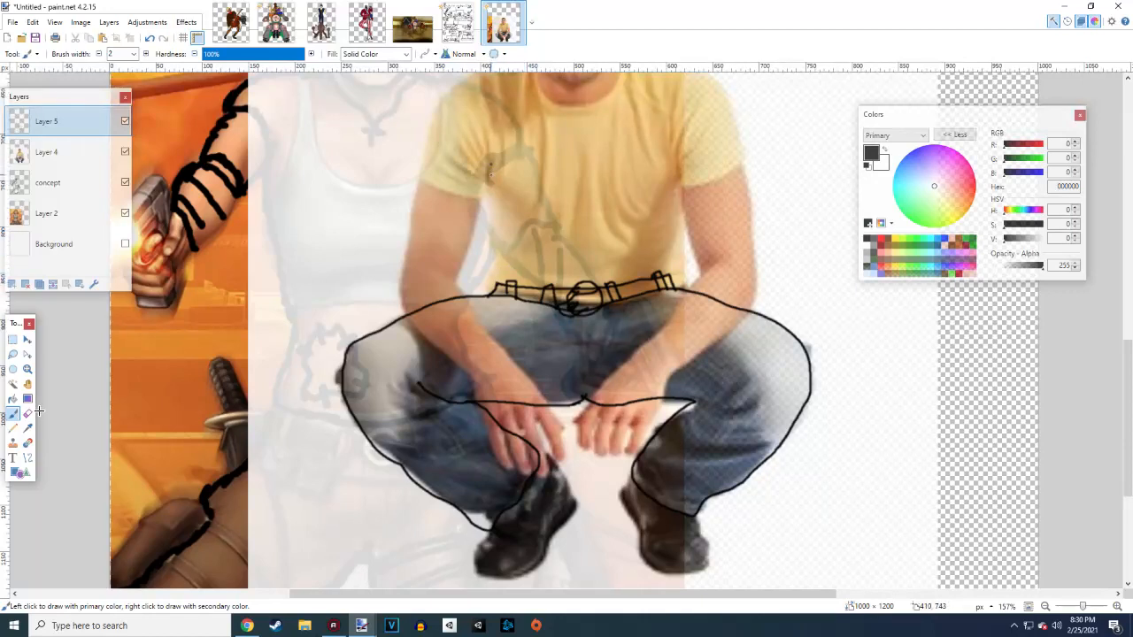
# Trace both sides of the torso above the belt, plus the shoulder and arm nearest the Nadia figure
pyautogui.moveTo(487, 173); pyautogui.dragTo(498, 252)
pyautogui.moveTo(669, 279); pyautogui.dragTo(668, 150)
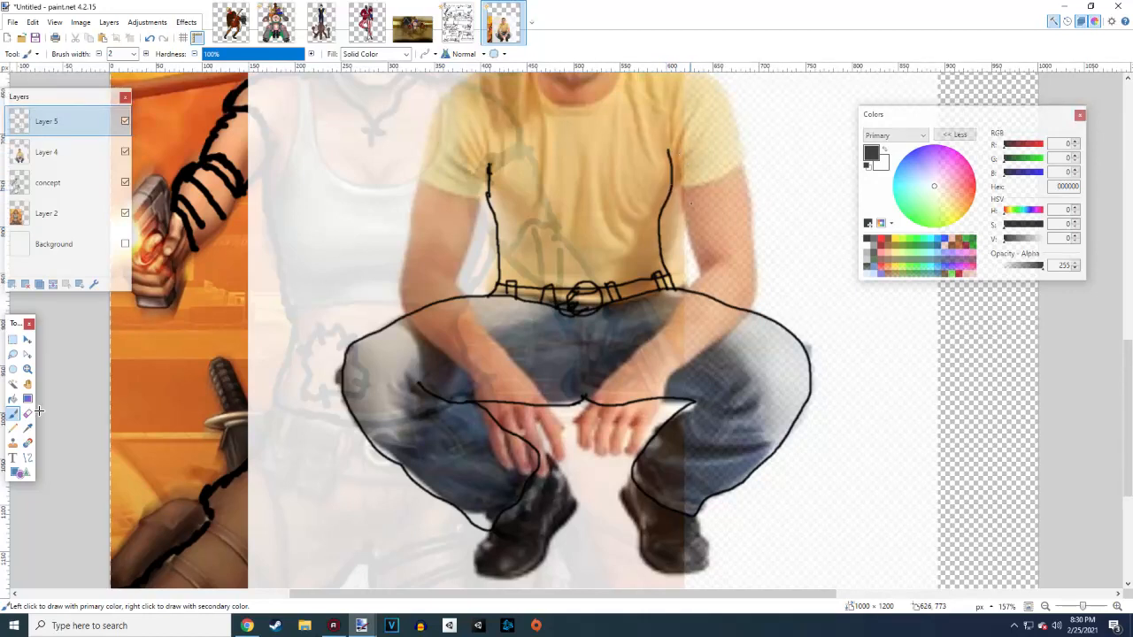
pyautogui.scroll(3, 22, 425)
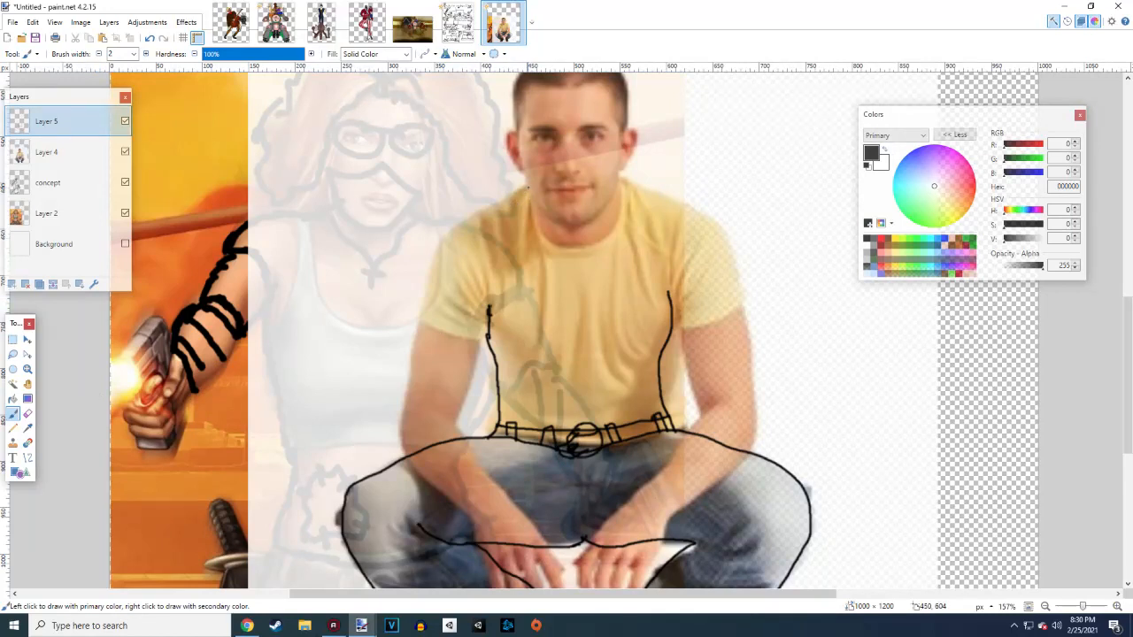
pyautogui.moveTo(519, 191)
pyautogui.mouseDown()
pyautogui.moveTo(458, 229)
pyautogui.moveTo(425, 335)
pyautogui.mouseUp()
pyautogui.moveTo(420, 353)
pyautogui.mouseDown()
pyautogui.moveTo(411, 448)
pyautogui.moveTo(478, 519)
pyautogui.moveTo(509, 498)
pyautogui.moveTo(451, 418)
pyautogui.moveTo(489, 297)
pyautogui.mouseUp()
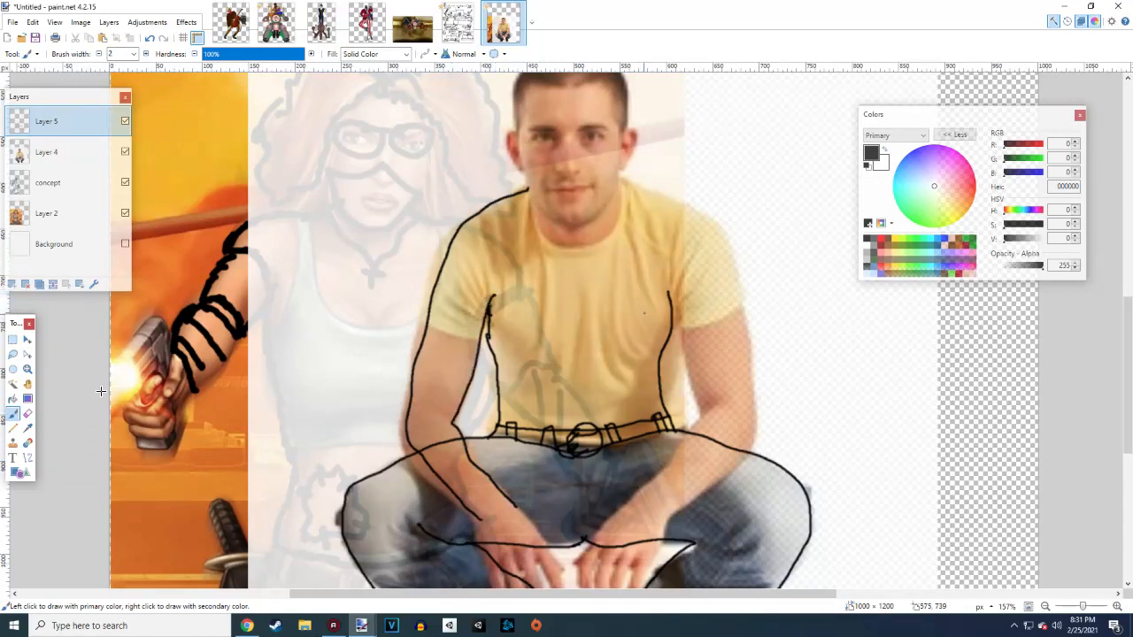
# Trace the arm and shoulder farthest from the Nadia figure, from the side of the neck down to the wrist
pyautogui.moveTo(664, 287)
pyautogui.mouseDown()
pyautogui.moveTo(687, 384)
pyautogui.moveTo(705, 414)
pyautogui.moveTo(633, 492)
pyautogui.moveTo(696, 501)
pyautogui.mouseUp()
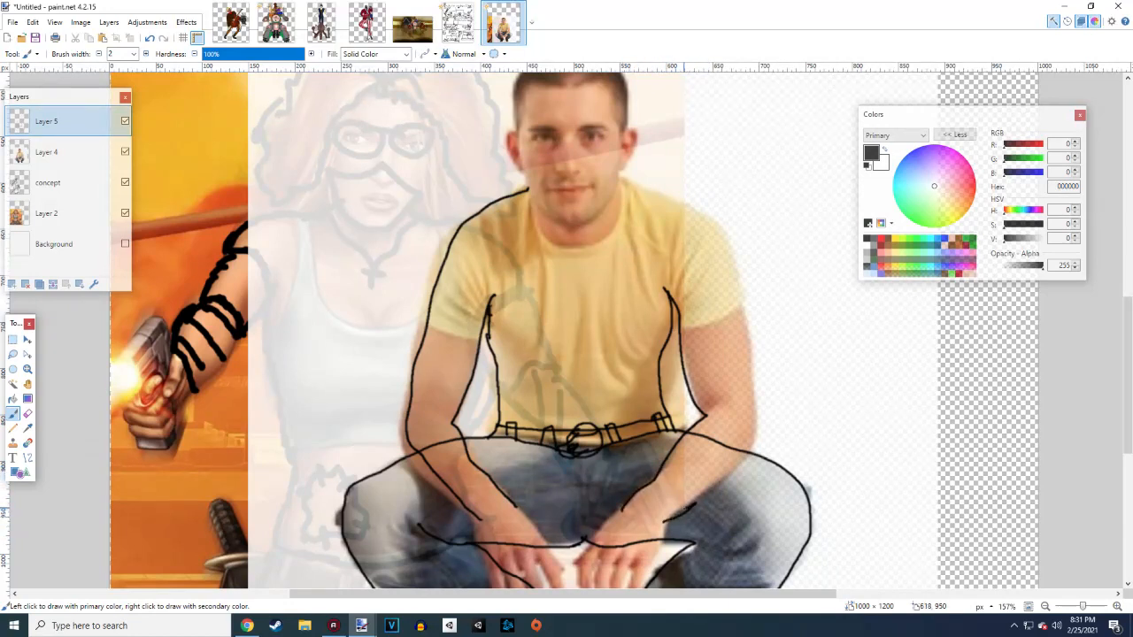
pyautogui.hotkey('ctrl', 'z')
pyautogui.moveTo(666, 519)
pyautogui.mouseDown()
pyautogui.moveTo(751, 438)
pyautogui.moveTo(731, 313)
pyautogui.mouseUp()
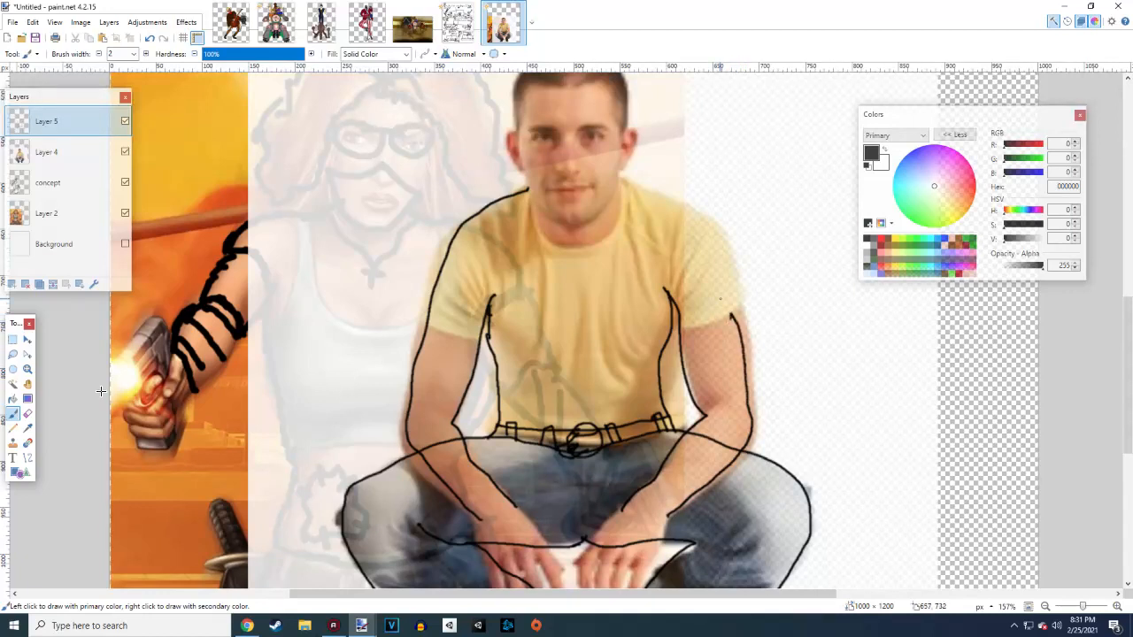
pyautogui.moveTo(619, 180)
pyautogui.mouseDown()
pyautogui.moveTo(692, 230)
pyautogui.moveTo(730, 315)
pyautogui.mouseUp()
pyautogui.click(736, 364)
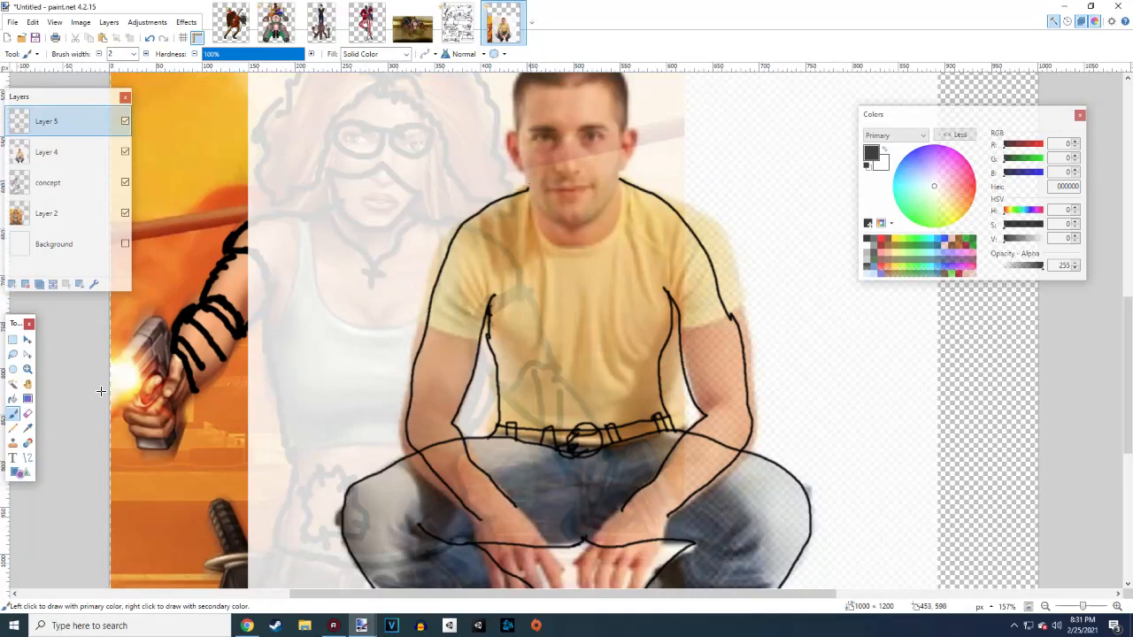
# Trace the man's face outline from chin to crown and add both ears
pyautogui.scroll(3, 101, 391)
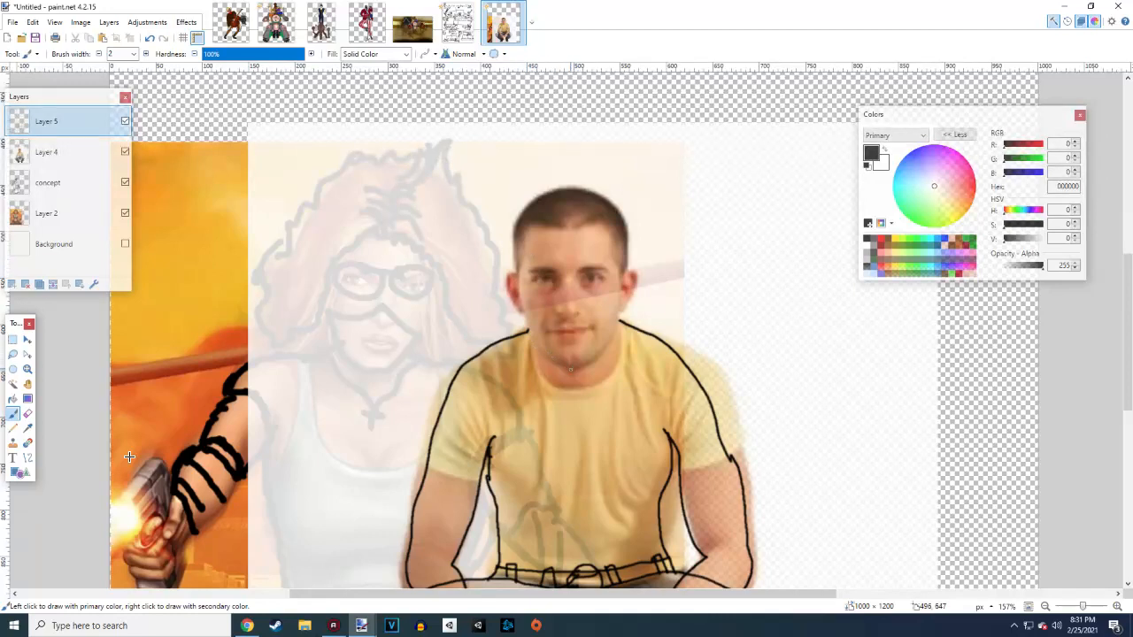
pyautogui.moveTo(571, 367)
pyautogui.mouseDown()
pyautogui.moveTo(529, 316)
pyautogui.moveTo(529, 221)
pyautogui.mouseUp()
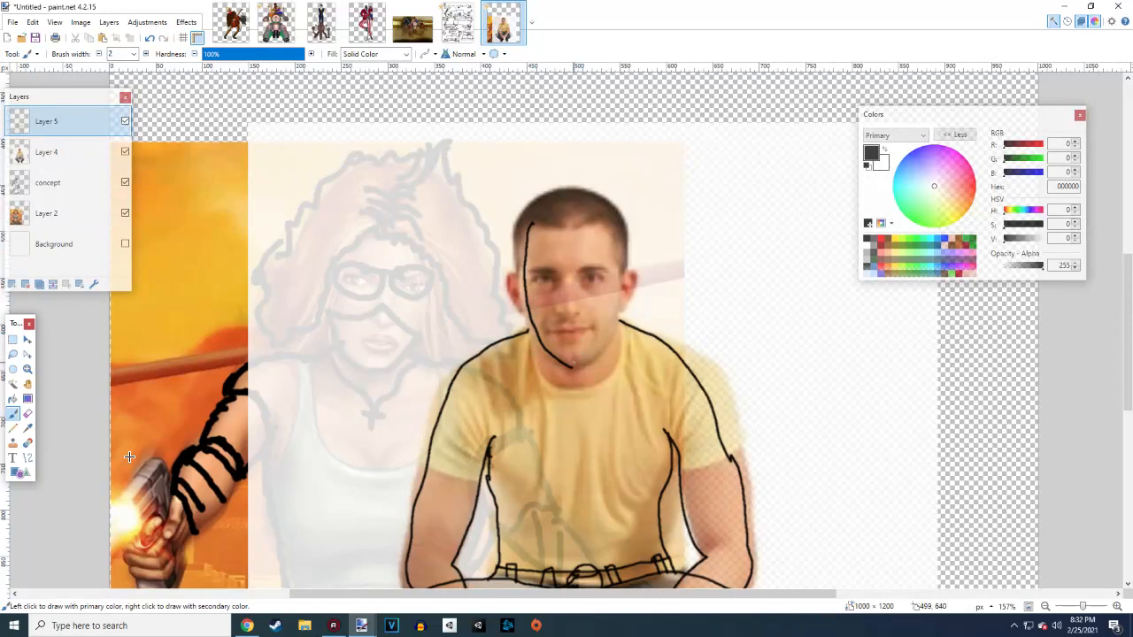
pyautogui.moveTo(574, 365); pyautogui.dragTo(584, 359)
pyautogui.hotkey('ctrl', 'z')
pyautogui.hotkey('ctrl', 'z')
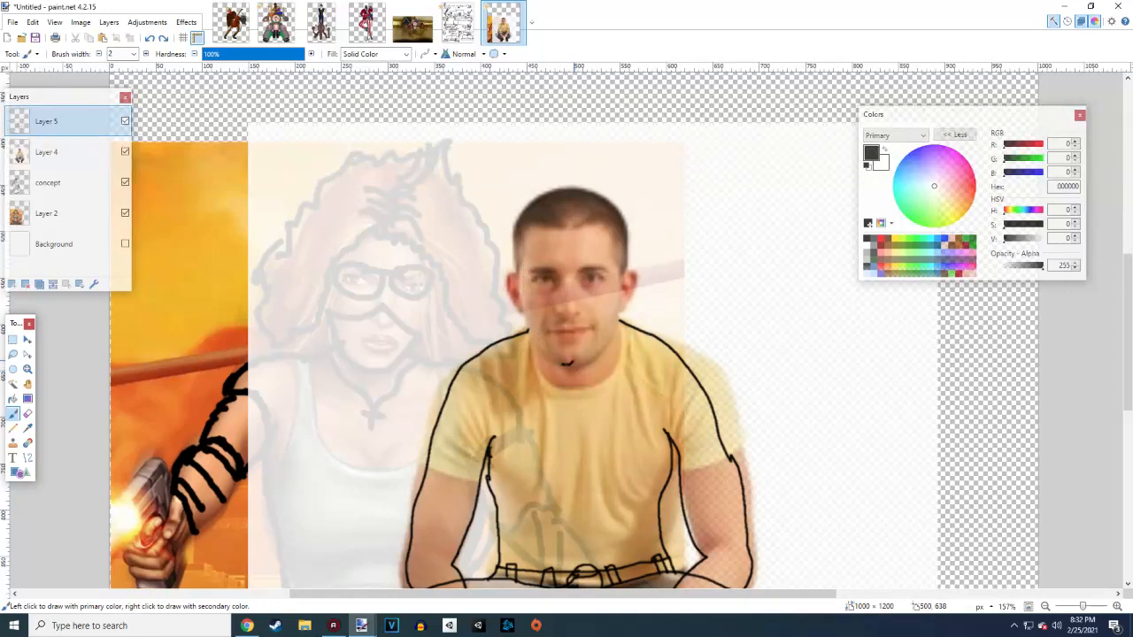
pyautogui.moveTo(577, 365)
pyautogui.mouseDown()
pyautogui.moveTo(604, 334)
pyautogui.moveTo(618, 263)
pyautogui.moveTo(604, 217)
pyautogui.moveTo(571, 202)
pyautogui.mouseUp()
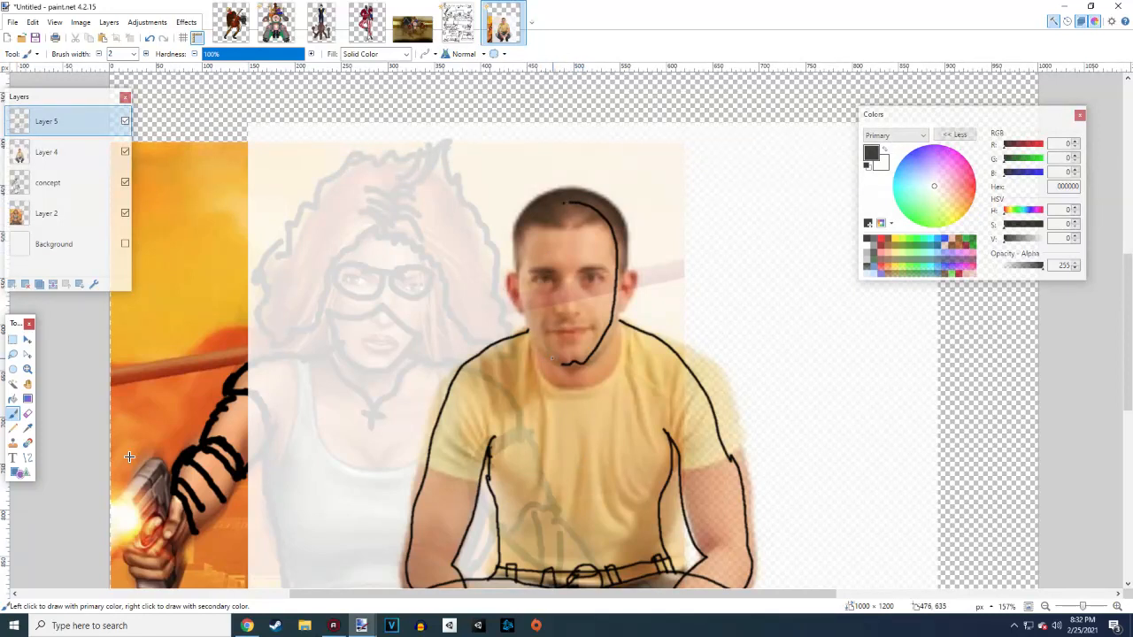
pyautogui.moveTo(561, 364)
pyautogui.mouseDown()
pyautogui.moveTo(521, 297)
pyautogui.moveTo(525, 231)
pyautogui.moveTo(547, 206)
pyautogui.moveTo(583, 209)
pyautogui.moveTo(543, 208)
pyautogui.mouseUp()
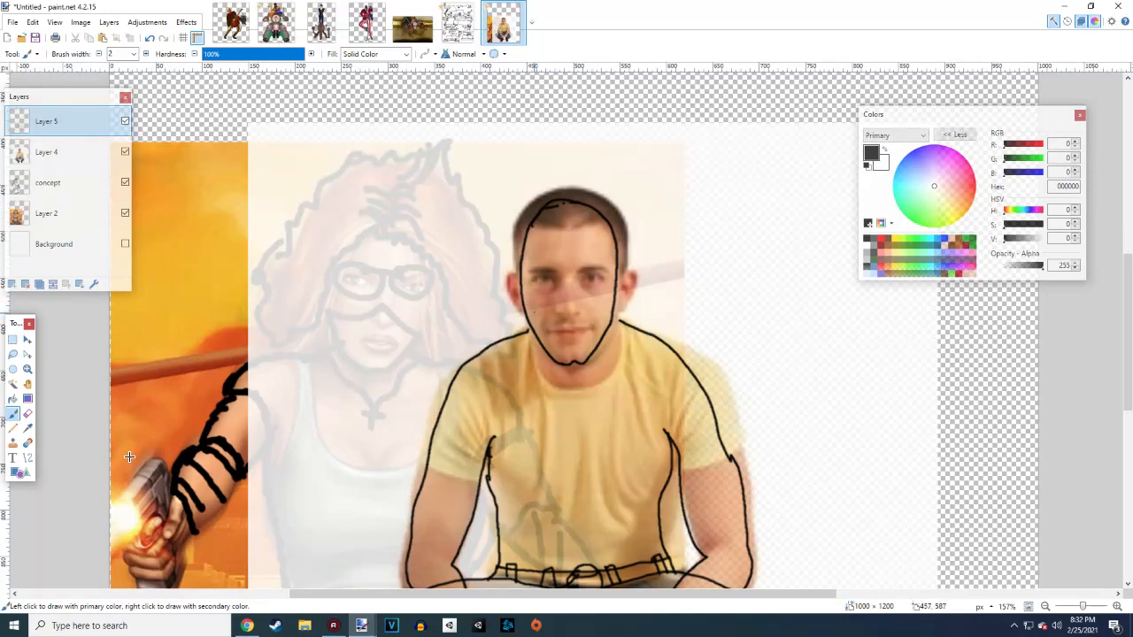
pyautogui.moveTo(521, 270); pyautogui.dragTo(510, 290)
pyautogui.moveTo(623, 261); pyautogui.dragTo(622, 294)
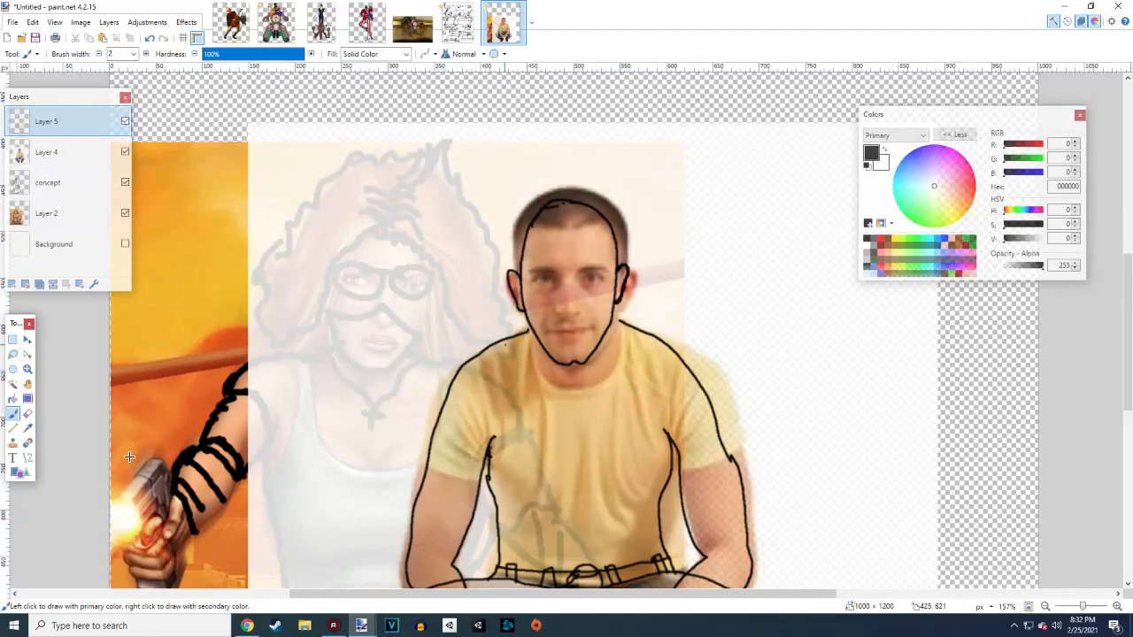
# Hide the concept layer to examine the Nadia reference beneath it, and show the layer again
pyautogui.click(127, 181)
pyautogui.click(126, 182)
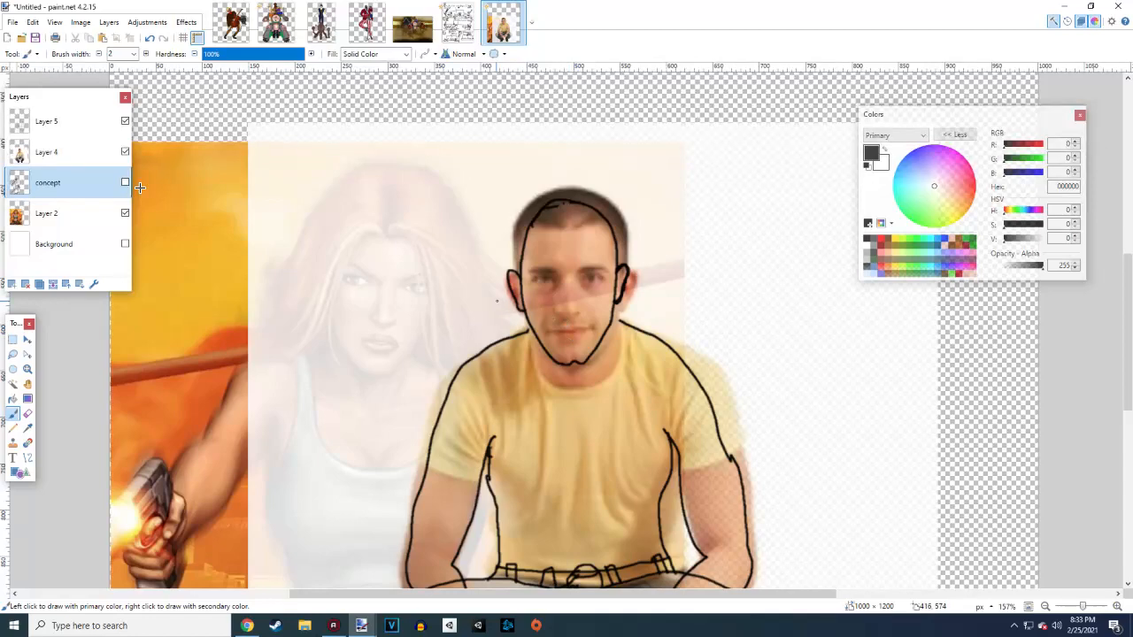
pyautogui.scroll(-4, 336, 311)
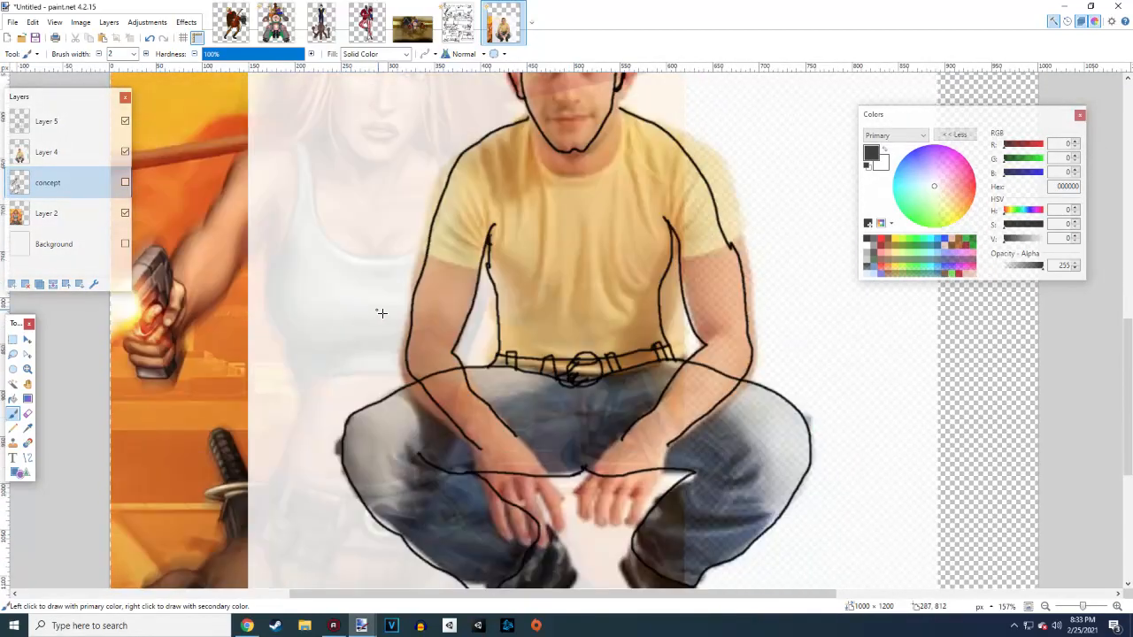
pyautogui.scroll(3, 444, 340)
pyautogui.scroll(-1, 537, 359)
pyautogui.click(124, 182)
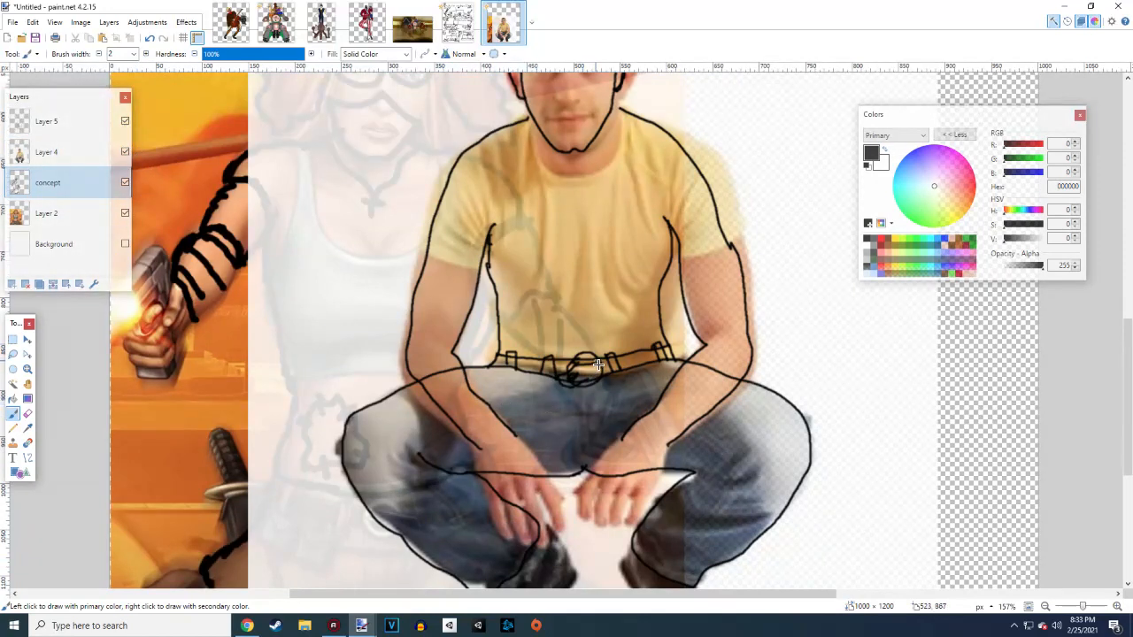
pyautogui.click(424, 347)
pyautogui.click(596, 366)
# Draw a curved cuff line across each arm just above the elbow on Layer 5
pyautogui.click(58, 123)
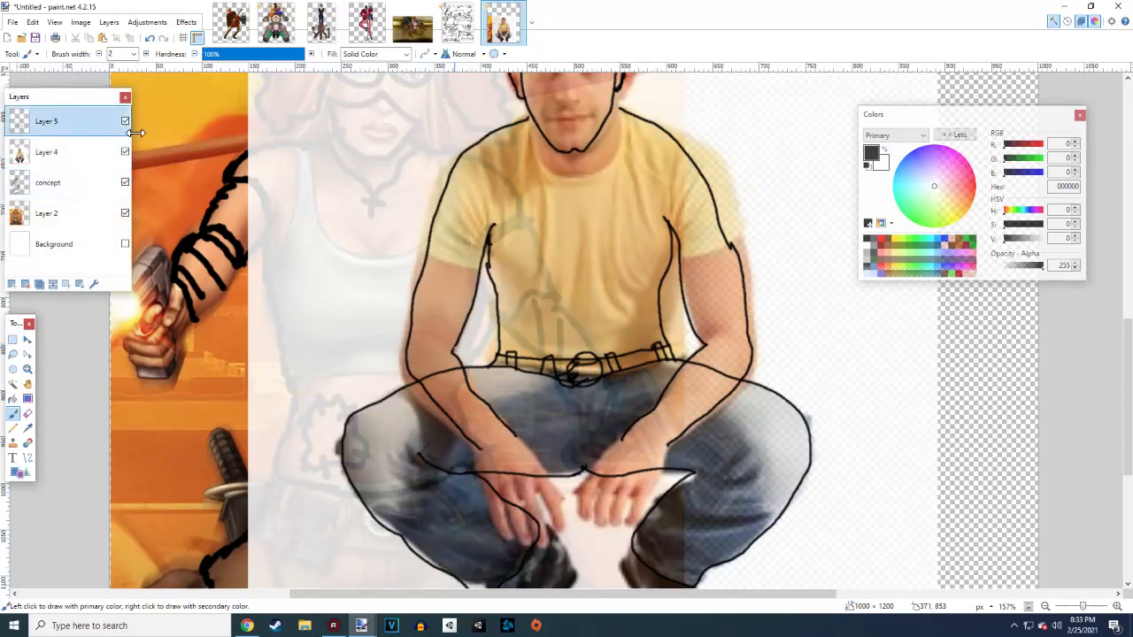
pyautogui.moveTo(449, 354); pyautogui.dragTo(407, 336)
pyautogui.moveTo(705, 346); pyautogui.dragTo(747, 329)
pyautogui.hotkey('ctrl', 'z')
pyautogui.hotkey('ctrl', 'z')
pyautogui.moveTo(413, 317); pyautogui.dragTo(462, 333)
pyautogui.moveTo(692, 329); pyautogui.dragTo(744, 306)
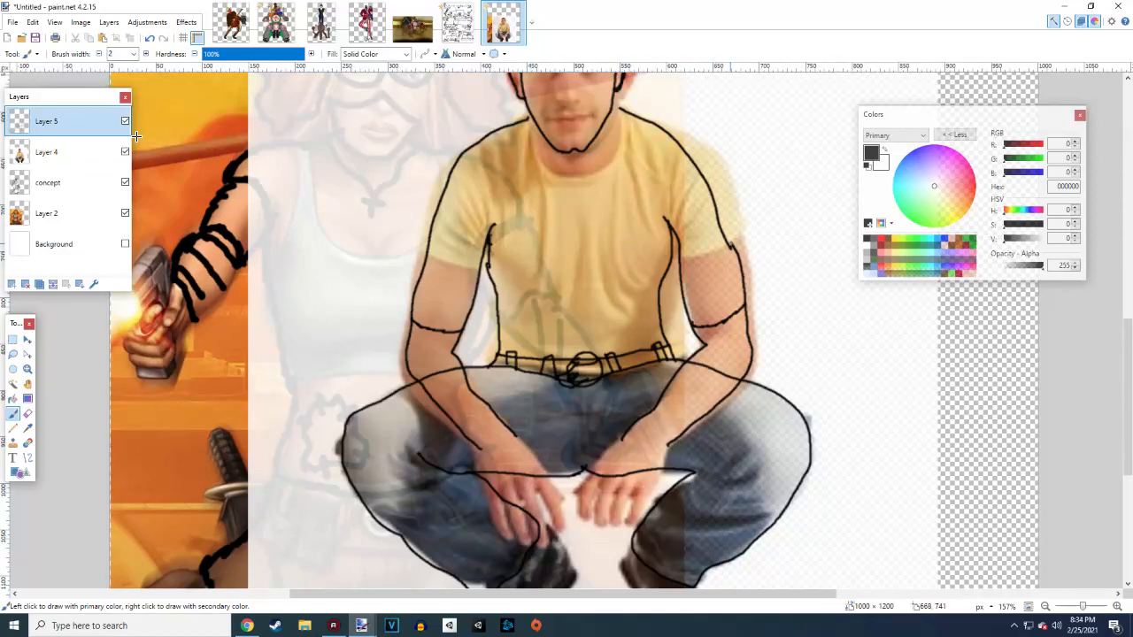
# Thicken the outline at both armpits and at the outer shoulder farthest from the Nadia figure
pyautogui.moveTo(731, 245); pyautogui.dragTo(718, 219)
pyautogui.moveTo(678, 257); pyautogui.dragTo(664, 220)
pyautogui.moveTo(487, 256); pyautogui.dragTo(488, 223)
# Draw a necklace around the neck with a small pendant below the chin
pyautogui.moveTo(534, 128); pyautogui.dragTo(542, 155)
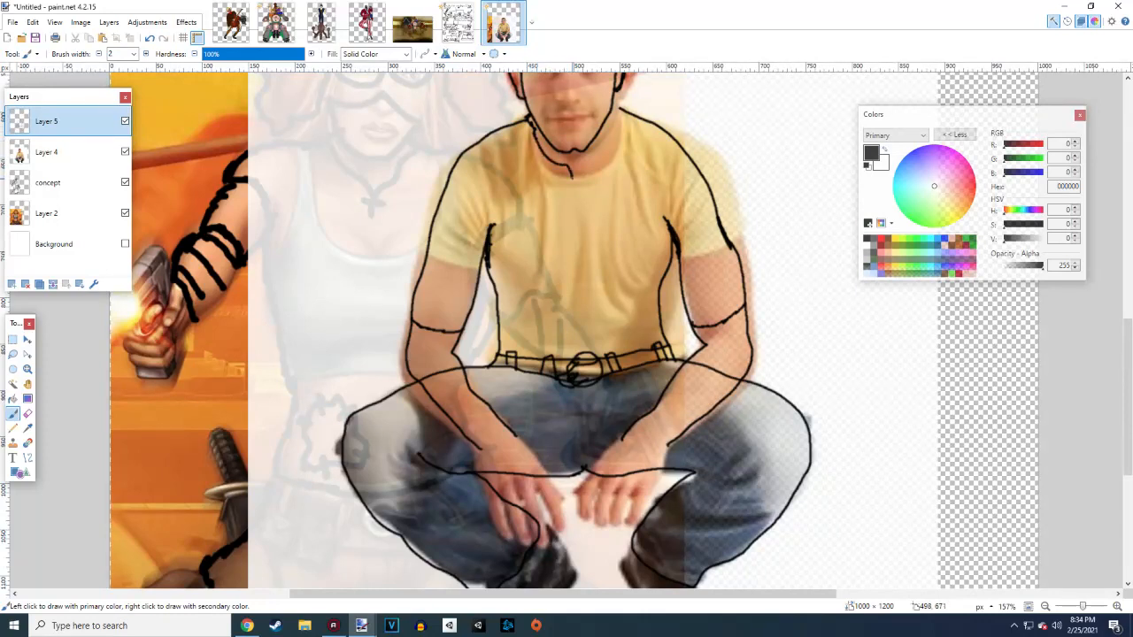
pyautogui.moveTo(573, 166); pyautogui.dragTo(593, 158)
pyautogui.moveTo(566, 175); pyautogui.dragTo(577, 175)
# Draw lower shoulder lines running outward from both sides of the neck
pyautogui.scroll(3, 536, 266)
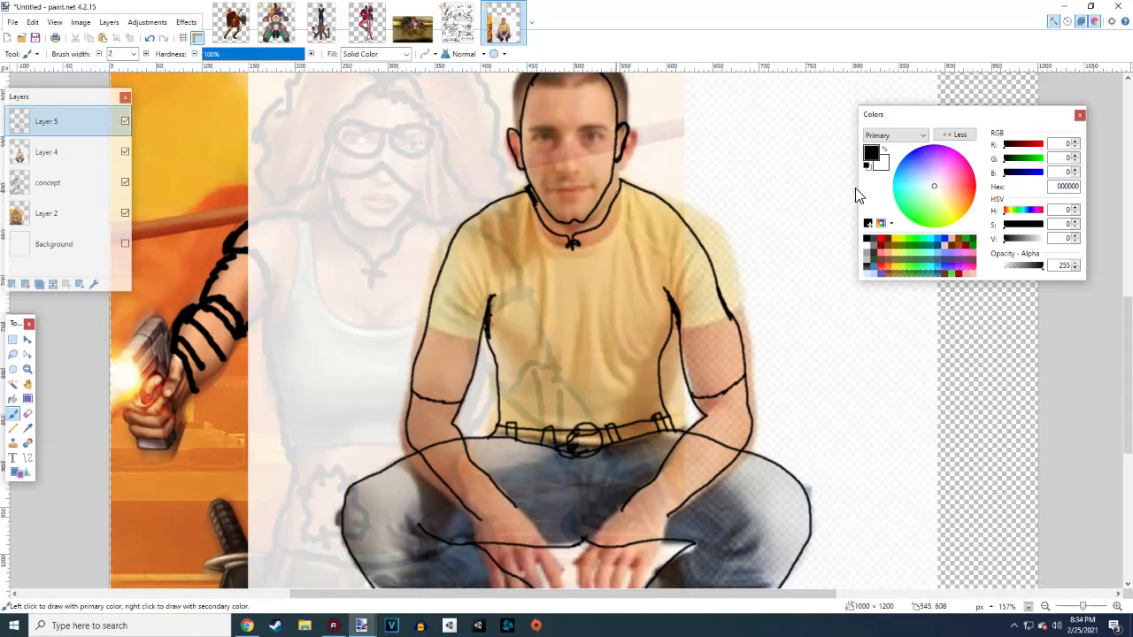
pyautogui.moveTo(617, 191); pyautogui.dragTo(655, 195)
pyautogui.moveTo(512, 200); pyautogui.dragTo(531, 200)
# Erase the old shoulder lines beside the neck with an eraser width of 12
pyautogui.press('e')
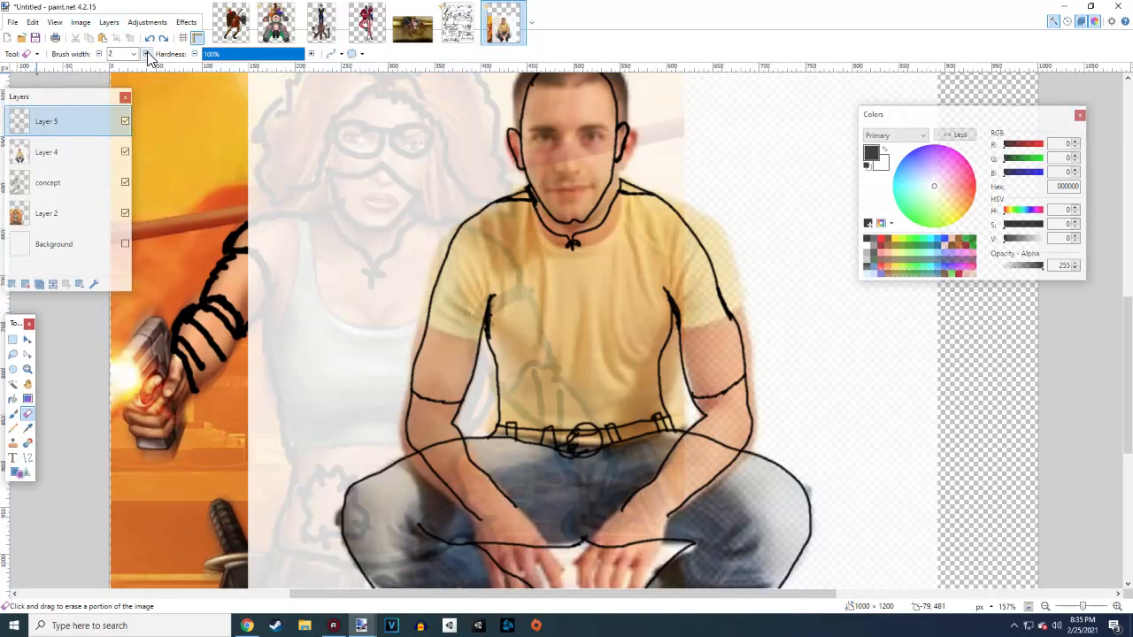
pyautogui.click(146, 54)
pyautogui.click(147, 54)
pyautogui.click(147, 54)
pyautogui.click(147, 54)
pyautogui.click(147, 54)
pyautogui.click(147, 54)
pyautogui.click(147, 54)
pyautogui.click(147, 54)
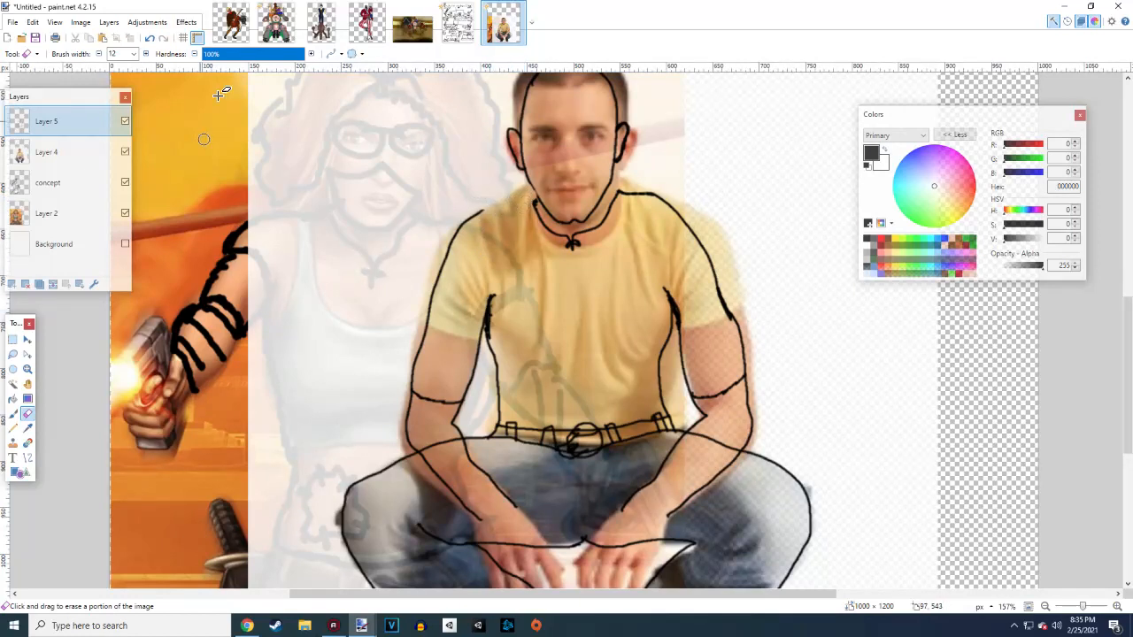
# Set the eraser's brush width back to 2
pyautogui.click(99, 55)
pyautogui.click(99, 55)
pyautogui.click(100, 55)
pyautogui.click(99, 55)
pyautogui.click(100, 55)
pyautogui.click(99, 55)
pyautogui.click(99, 55)
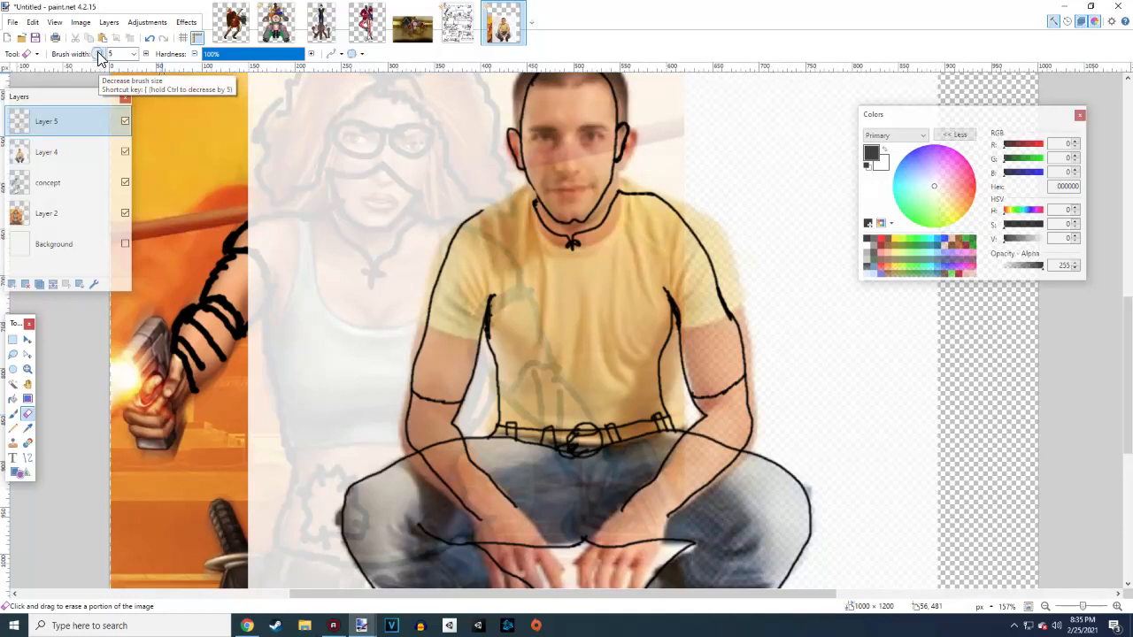
pyautogui.click(99, 55)
pyautogui.click(99, 55)
pyautogui.click(99, 54)
pyautogui.click(99, 55)
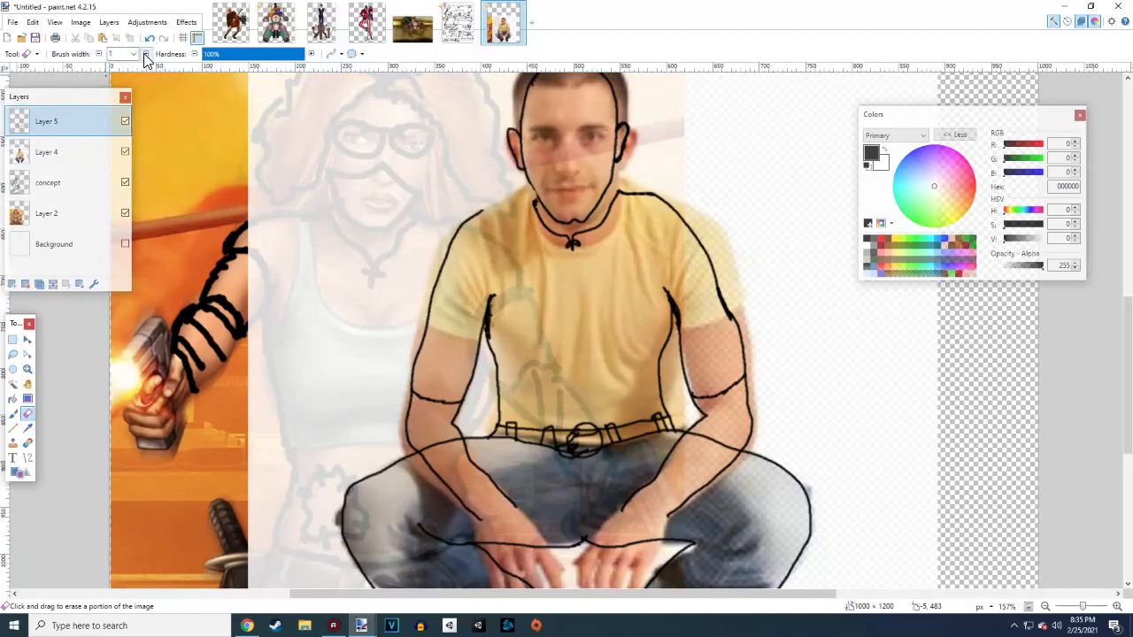
pyautogui.click(146, 55)
# Redraw the shoulder line nearest the Nadia figure up to the neck with the Paintbrush and touch up the opposite neck line
pyautogui.click(16, 399)
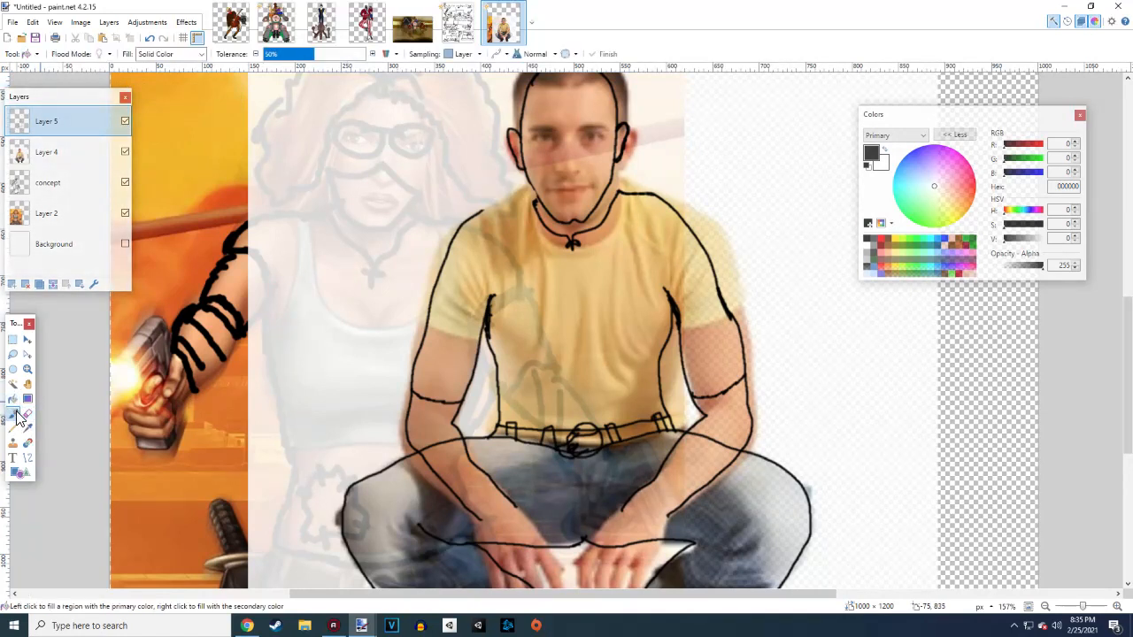
pyautogui.click(14, 413)
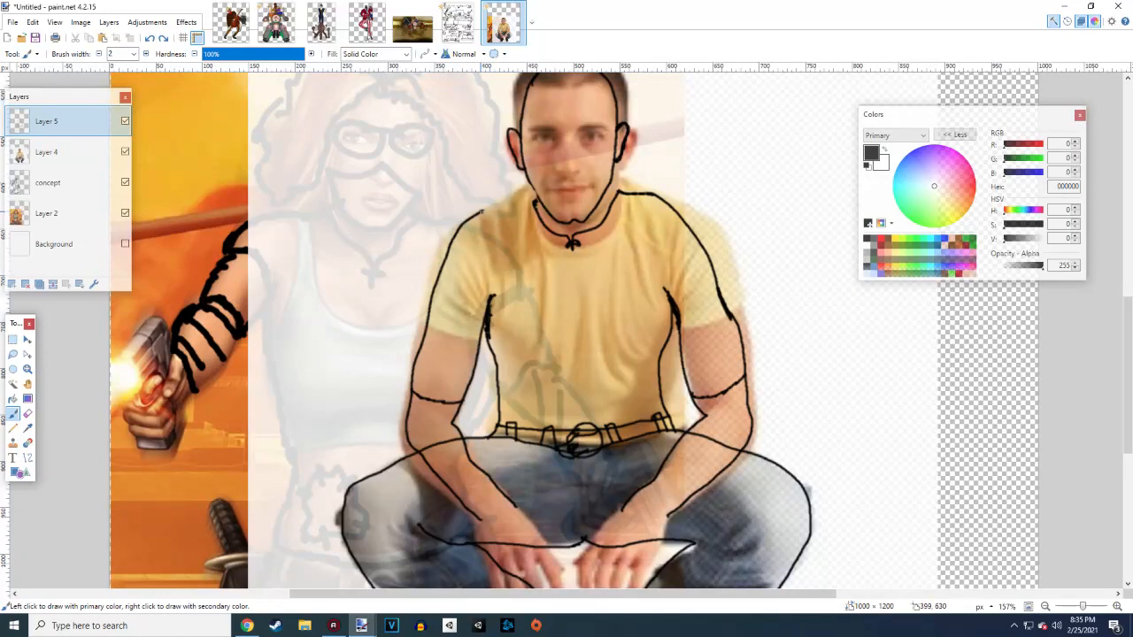
pyautogui.moveTo(485, 210); pyautogui.dragTo(537, 201)
pyautogui.moveTo(608, 186)
pyautogui.mouseDown()
pyautogui.moveTo(613, 198)
pyautogui.moveTo(610, 185)
pyautogui.mouseUp()
pyautogui.click(27, 413)
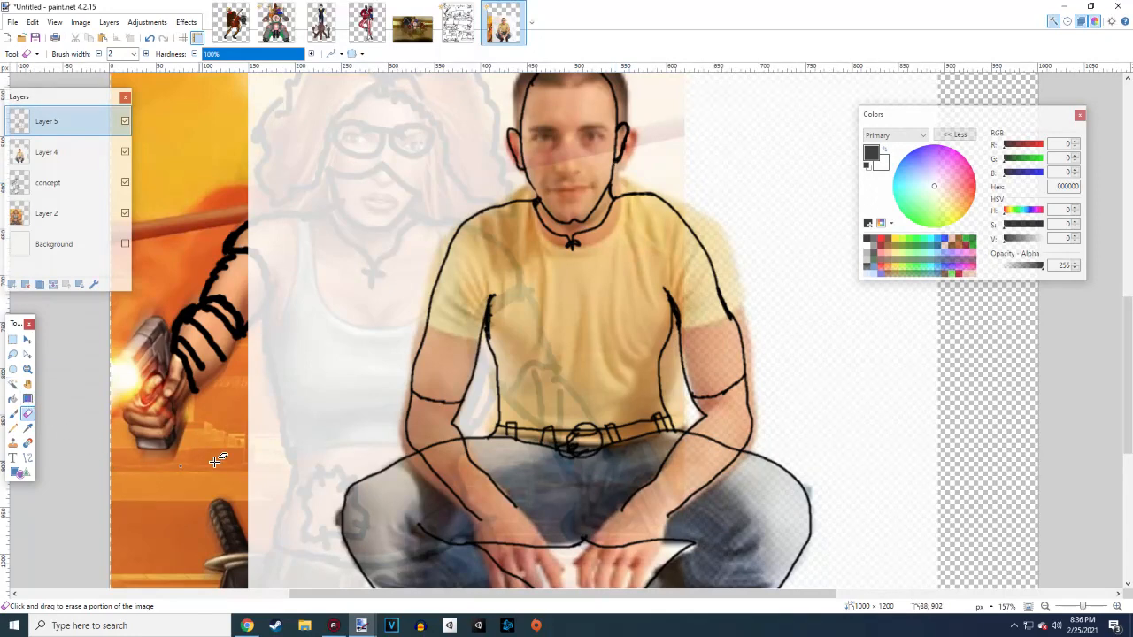
pyautogui.scroll(3, 387, 412)
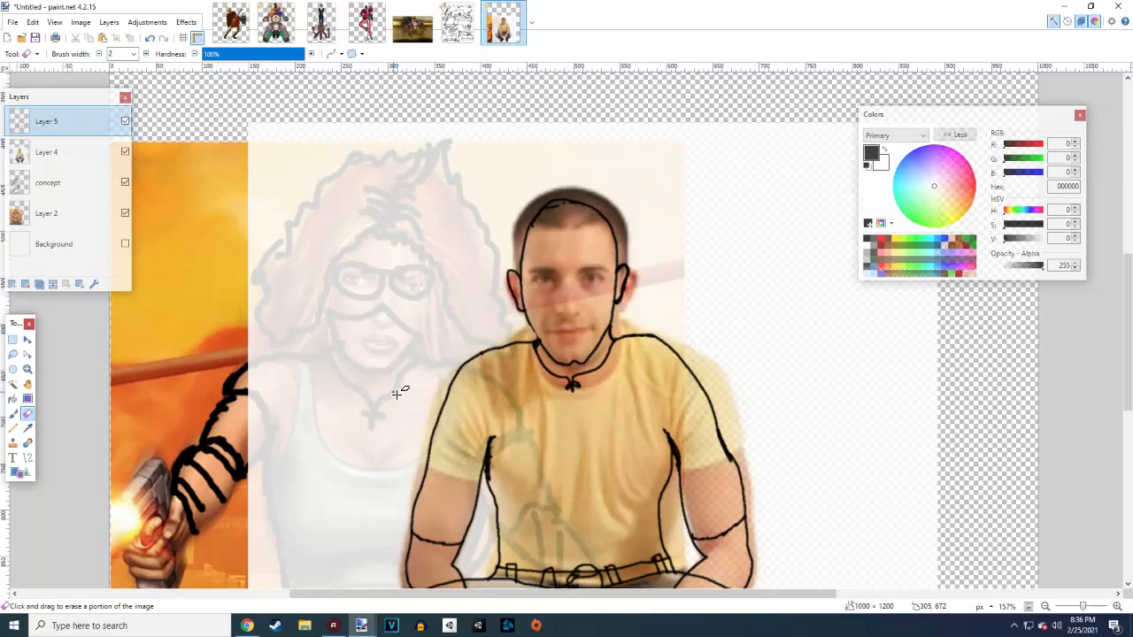
pyautogui.scroll(-3, 415, 383)
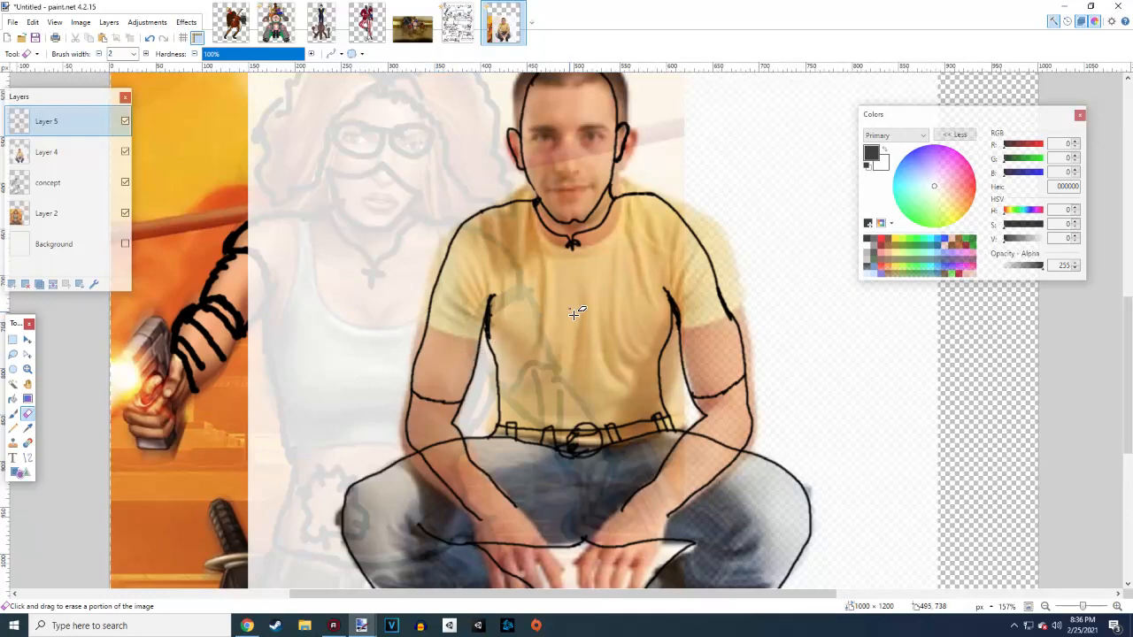
pyautogui.scroll(3, 576, 318)
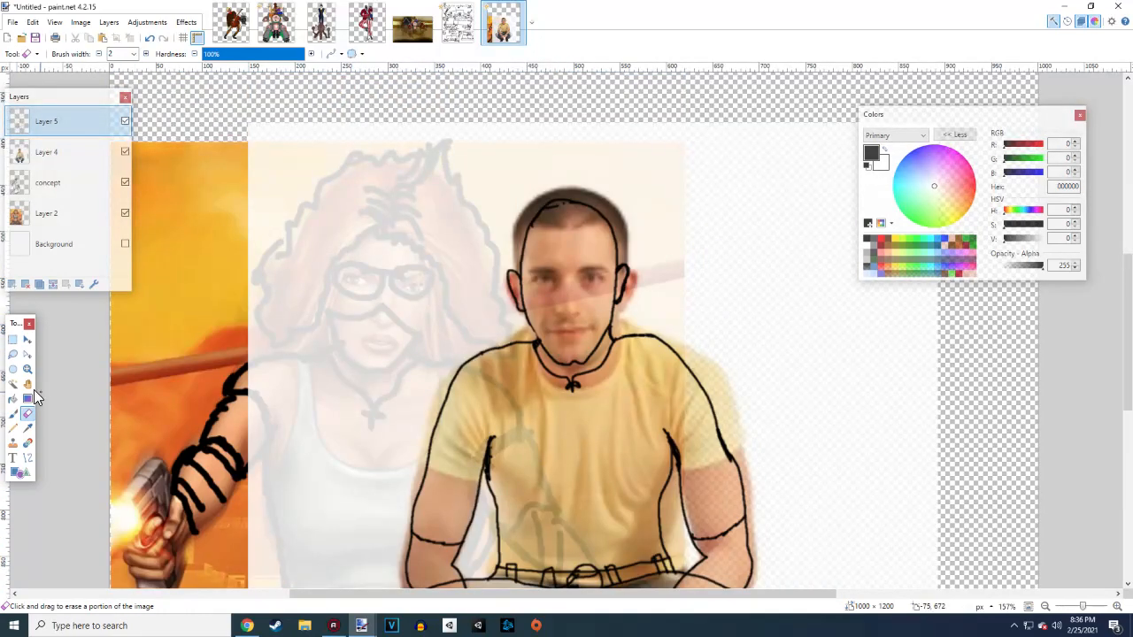
# Draw the mask's lower edge across the cheeks, rising to a point at the nose
pyautogui.click(12, 413)
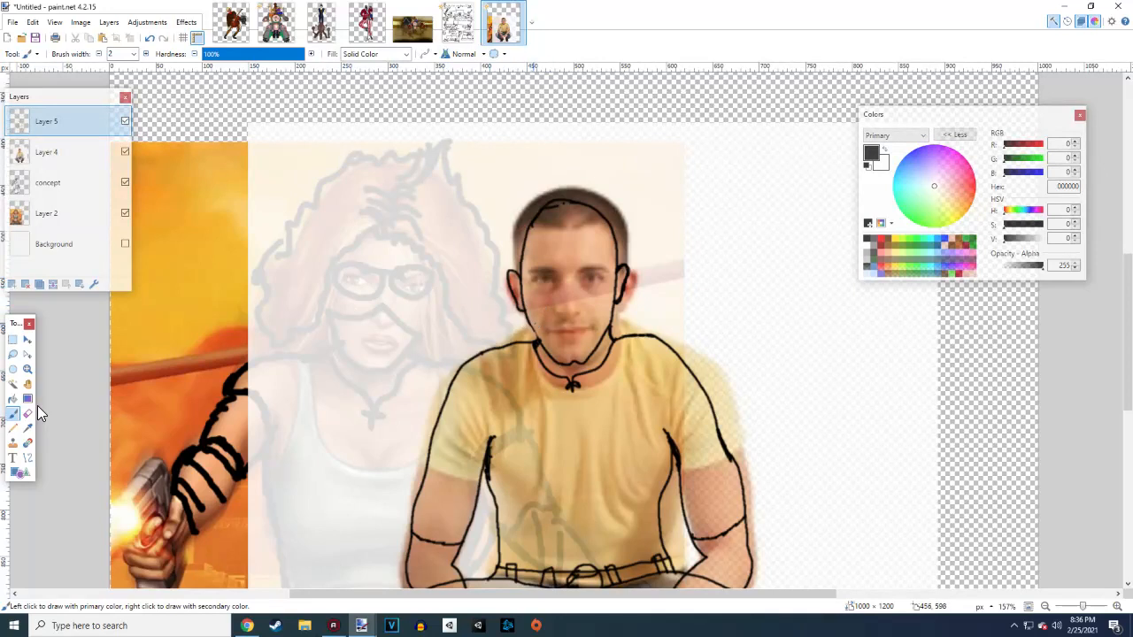
pyautogui.moveTo(529, 323)
pyautogui.mouseDown()
pyautogui.moveTo(566, 293)
pyautogui.moveTo(611, 328)
pyautogui.mouseUp()
pyautogui.hotkey('ctrl', 'z')
pyautogui.moveTo(613, 310); pyautogui.dragTo(571, 293)
pyautogui.hotkey('ctrl', 'z')
pyautogui.moveTo(529, 316)
pyautogui.mouseDown()
pyautogui.moveTo(568, 294)
pyautogui.moveTo(614, 317)
pyautogui.mouseUp()
# Draw wavy hair from a centre parting, framing both sides of the face down to the shoulders
pyautogui.moveTo(566, 247)
pyautogui.mouseDown()
pyautogui.moveTo(611, 314)
pyautogui.moveTo(586, 294)
pyautogui.moveTo(627, 328)
pyautogui.mouseUp()
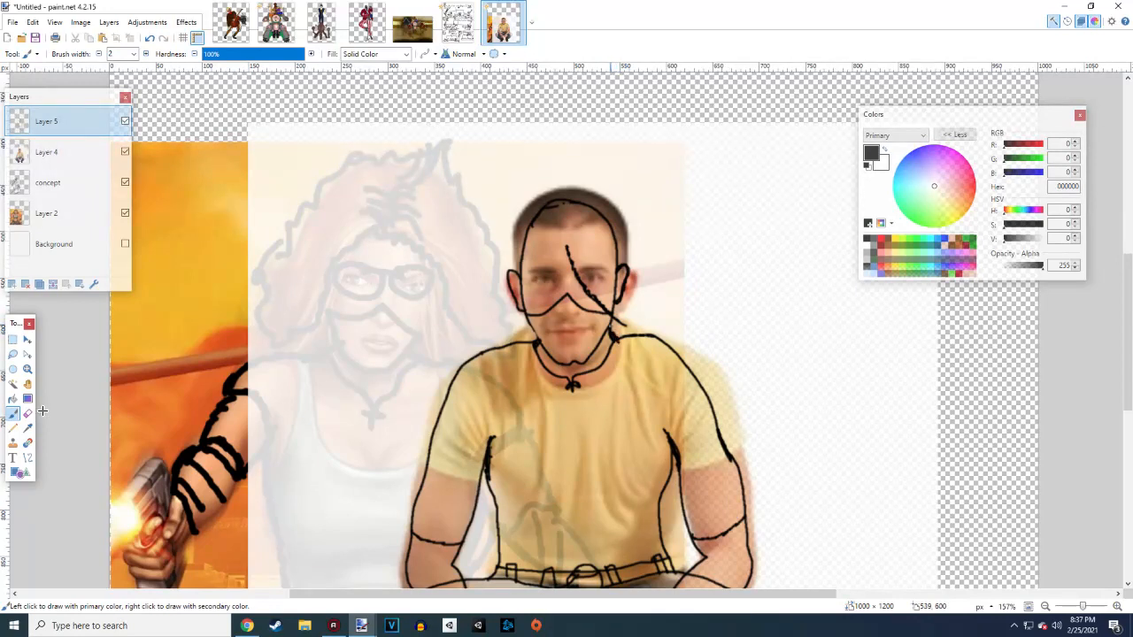
pyautogui.moveTo(613, 329)
pyautogui.mouseDown()
pyautogui.moveTo(628, 350)
pyautogui.moveTo(631, 335)
pyautogui.moveTo(642, 345)
pyautogui.moveTo(633, 355)
pyautogui.moveTo(655, 350)
pyautogui.moveTo(664, 326)
pyautogui.moveTo(653, 253)
pyautogui.moveTo(621, 204)
pyautogui.moveTo(569, 240)
pyautogui.moveTo(572, 232)
pyautogui.mouseUp()
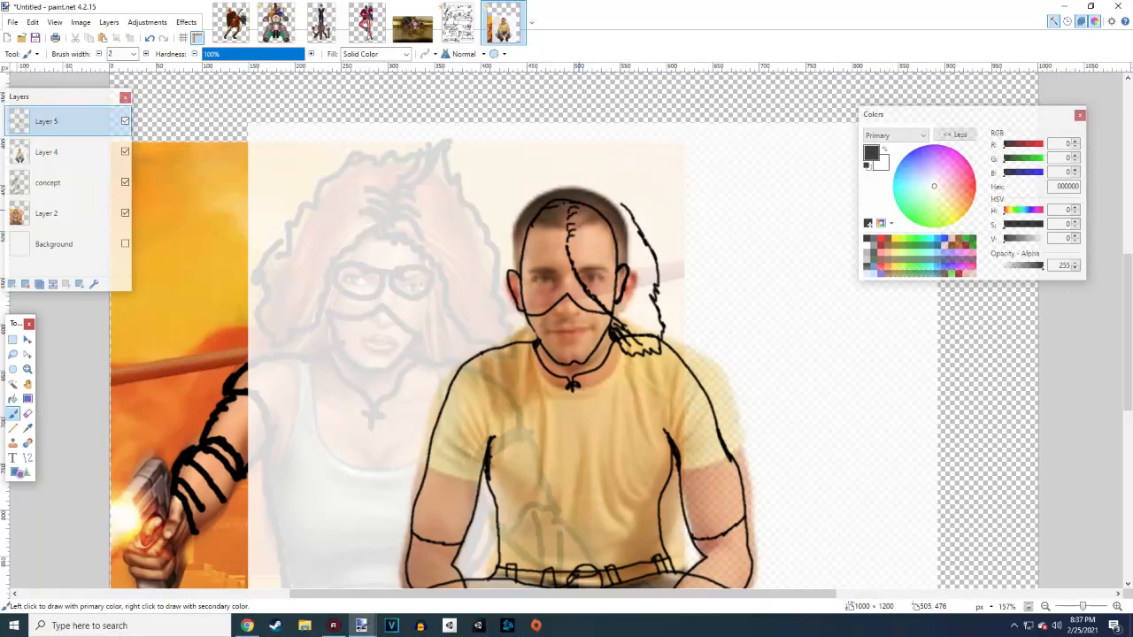
pyautogui.moveTo(569, 197)
pyautogui.mouseDown()
pyautogui.moveTo(614, 187)
pyautogui.moveTo(621, 199)
pyautogui.moveTo(595, 228)
pyautogui.moveTo(560, 188)
pyautogui.moveTo(513, 228)
pyautogui.moveTo(486, 336)
pyautogui.moveTo(494, 363)
pyautogui.moveTo(534, 342)
pyautogui.moveTo(564, 242)
pyautogui.mouseUp()
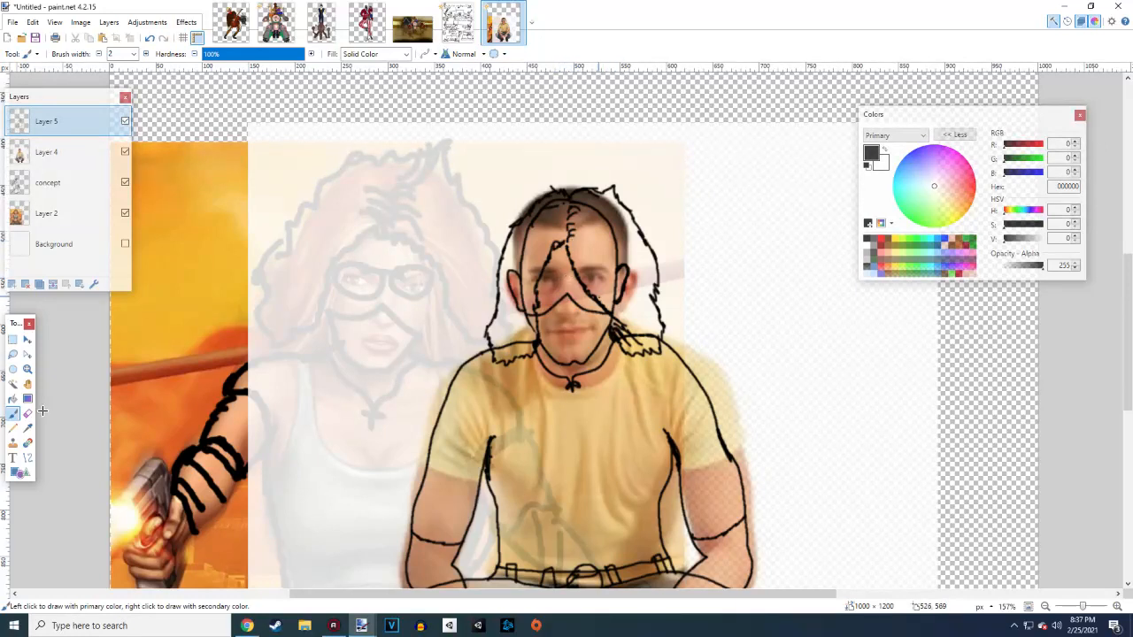
pyautogui.moveTo(565, 242); pyautogui.dragTo(538, 311)
pyautogui.moveTo(535, 287)
pyautogui.mouseDown()
pyautogui.moveTo(532, 340)
pyautogui.moveTo(515, 362)
pyautogui.mouseUp()
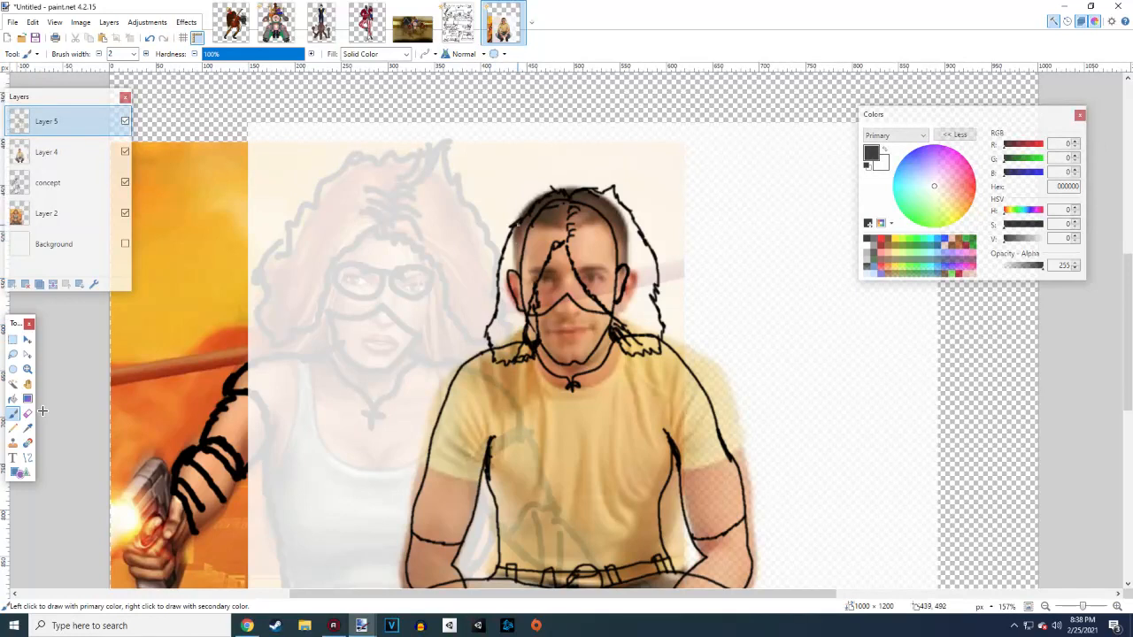
pyautogui.moveTo(552, 188)
pyautogui.mouseDown()
pyautogui.moveTo(504, 221)
pyautogui.moveTo(471, 310)
pyautogui.moveTo(495, 359)
pyautogui.mouseUp()
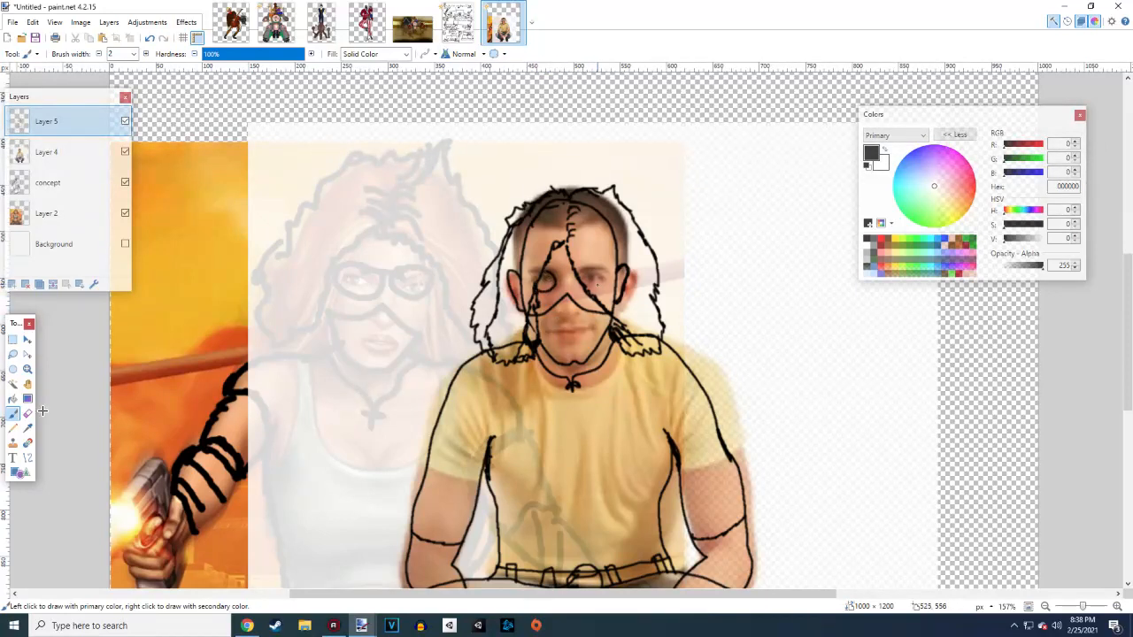
# Draw round goggle lenses over both eyes of the mask
pyautogui.hotkey('ctrl', 'z')
pyautogui.hotkey('ctrl', 'z')
pyautogui.moveTo(558, 292)
pyautogui.mouseDown()
pyautogui.moveTo(533, 292)
pyautogui.moveTo(554, 270)
pyautogui.mouseUp()
pyautogui.moveTo(571, 276)
pyautogui.mouseDown()
pyautogui.moveTo(577, 261)
pyautogui.moveTo(601, 266)
pyautogui.moveTo(603, 281)
pyautogui.moveTo(582, 290)
pyautogui.mouseUp()
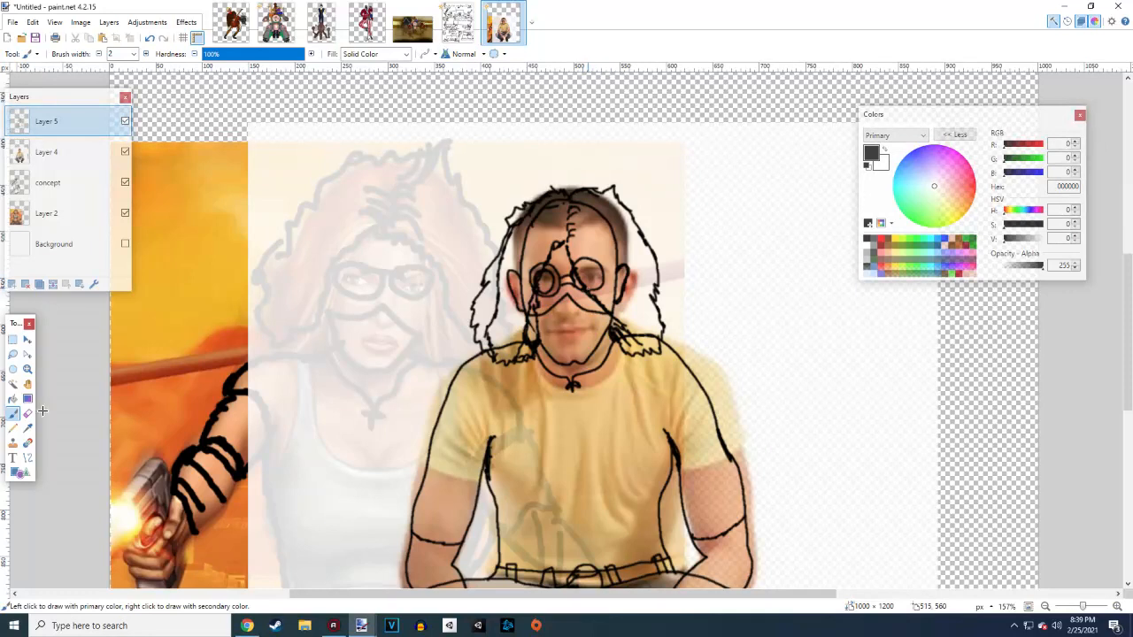
# Undo the goggle lens farthest from the Nadia figure, keeping the double-ringed lens over the other eye
pyautogui.hotkey('ctrl', 'z')
pyautogui.hotkey('ctrl', 'z')
pyautogui.hotkey('ctrl', 'z')
pyautogui.hotkey('ctrl', 'z')
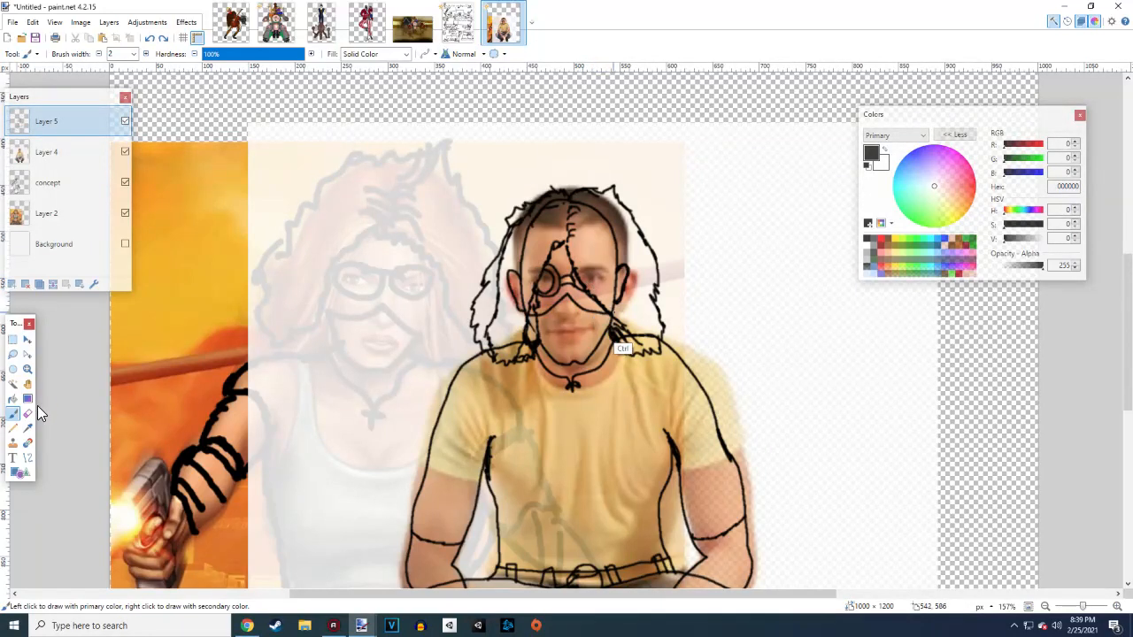
pyautogui.hotkey('ctrl', 'y')
pyautogui.hotkey('ctrl', 'y')
pyautogui.hotkey('ctrl', 'y')
pyautogui.hotkey('ctrl', 'y')
pyautogui.hotkey('ctrl', 'y')
pyautogui.hotkey('ctrl', 'y')
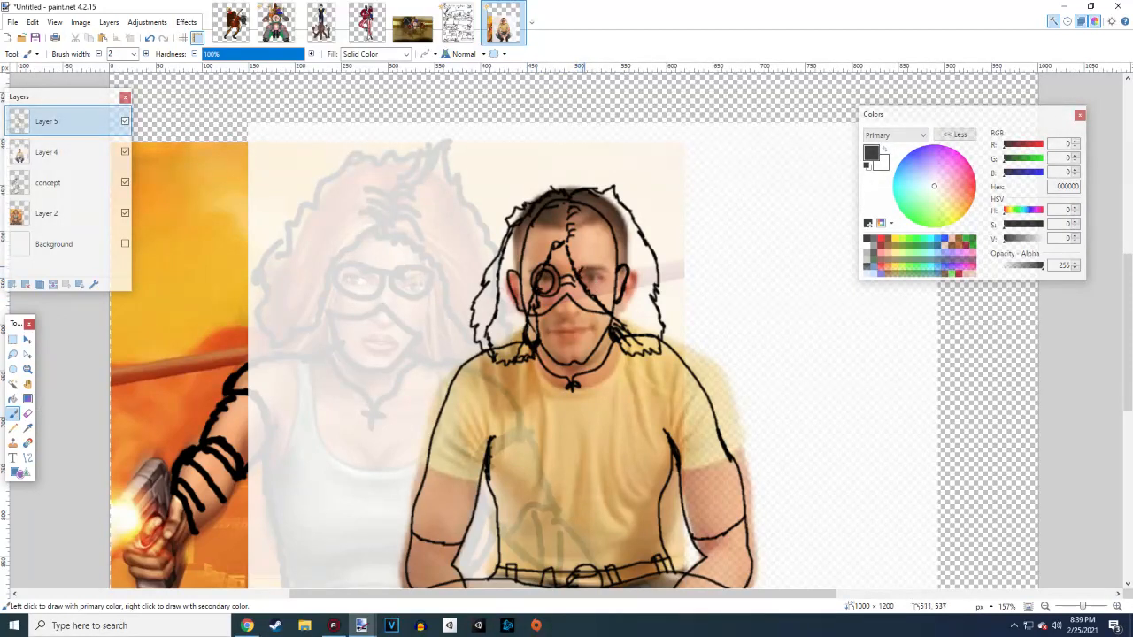
pyautogui.moveTo(583, 266)
pyautogui.mouseDown()
pyautogui.moveTo(606, 278)
pyautogui.moveTo(607, 289)
pyautogui.moveTo(587, 294)
pyautogui.mouseUp()
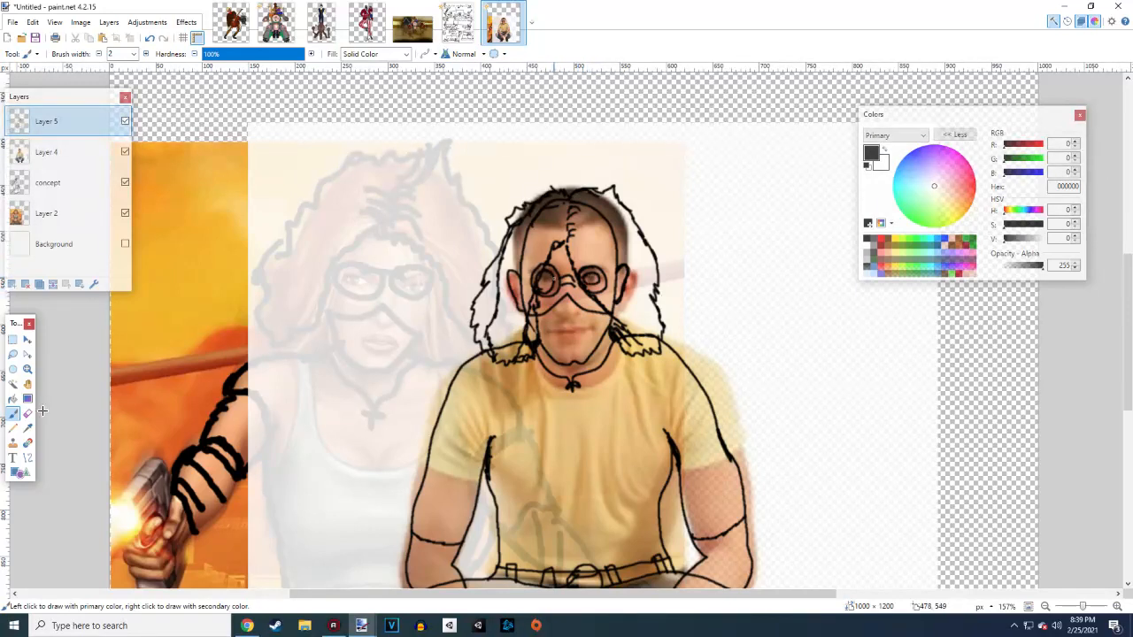
pyautogui.hotkey('ctrl', 'z')
pyautogui.hotkey('ctrl', 'z')
pyautogui.hotkey('ctrl', 'z')
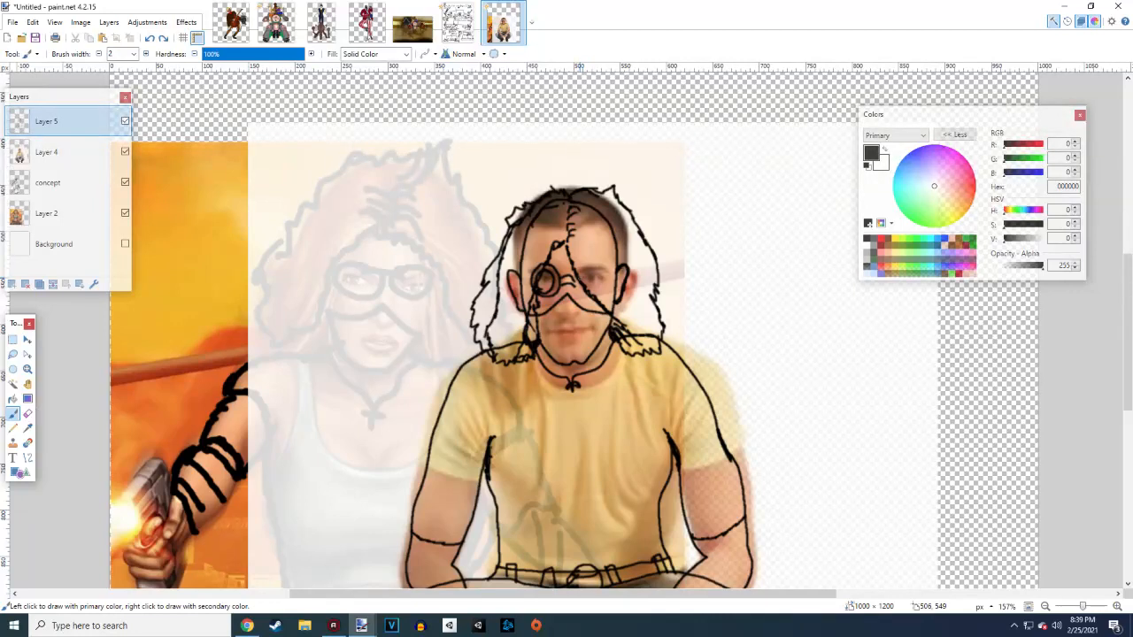
# Draw a round, double-ringed goggle lens over the crouching figure's eye farthest from the Nadia figure
pyautogui.moveTo(581, 281)
pyautogui.mouseDown()
pyautogui.moveTo(579, 263)
pyautogui.moveTo(595, 254)
pyautogui.moveTo(607, 284)
pyautogui.moveTo(578, 297)
pyautogui.mouseUp()
pyautogui.hotkey('ctrl', 'z')
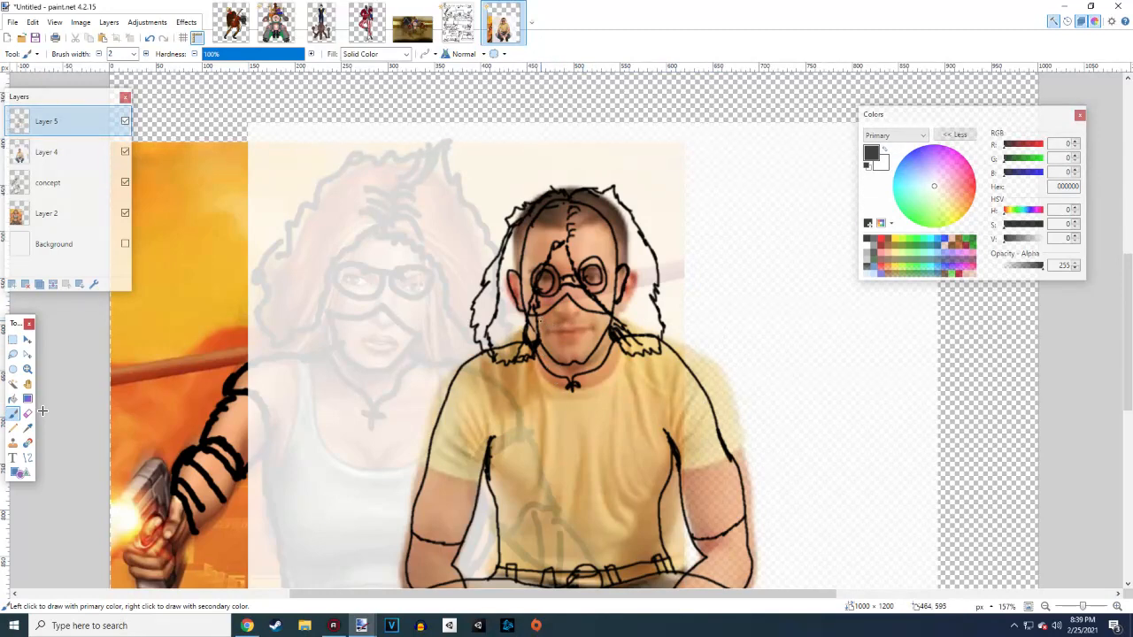
# Try covering the lower face beneath the mask with slanted lines down to the chin, and undo them
pyautogui.moveTo(538, 321)
pyautogui.mouseDown()
pyautogui.moveTo(543, 353)
pyautogui.moveTo(566, 350)
pyautogui.mouseUp()
pyautogui.moveTo(561, 304); pyautogui.dragTo(567, 336)
pyautogui.moveTo(572, 324)
pyautogui.mouseDown()
pyautogui.moveTo(580, 350)
pyautogui.moveTo(580, 329)
pyautogui.mouseUp()
pyautogui.moveTo(583, 326)
pyautogui.mouseDown()
pyautogui.moveTo(588, 345)
pyautogui.moveTo(598, 340)
pyautogui.mouseUp()
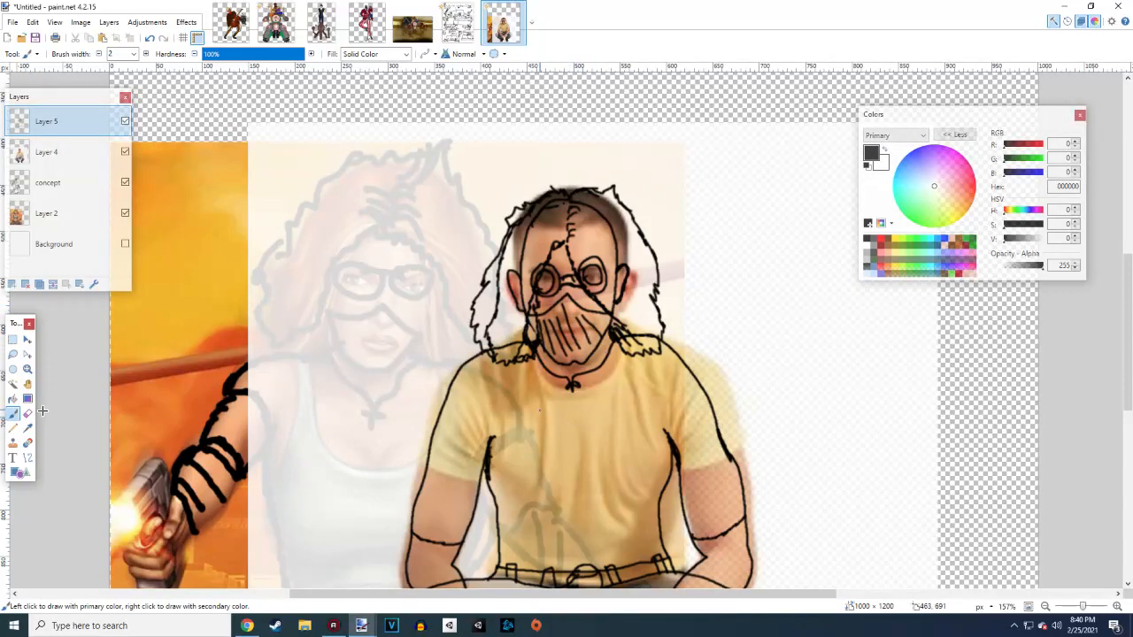
pyautogui.hotkey('ctrl', 'z')
pyautogui.hotkey('ctrl', 'z')
pyautogui.hotkey('ctrl', 'z')
pyautogui.hotkey('ctrl', 'z')
pyautogui.hotkey('ctrl', 'z')
pyautogui.hotkey('ctrl', 'z')
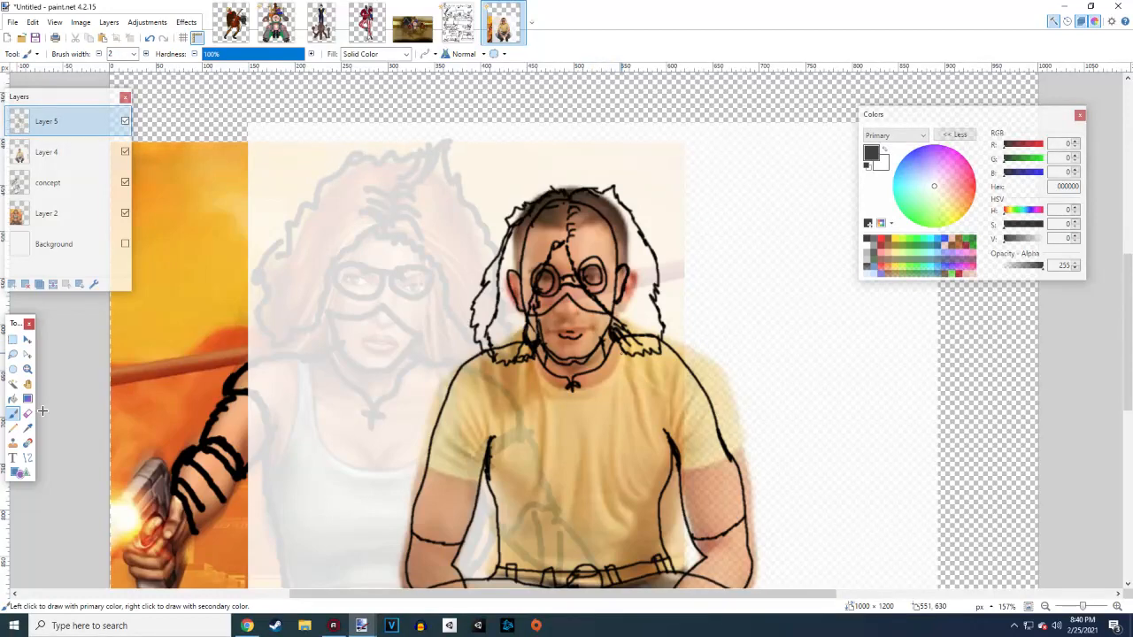
# Draw a layered, pointed shoulder pad from the neck over the shoulder farthest from the Nadia figure
pyautogui.scroll(-3, 569, 455)
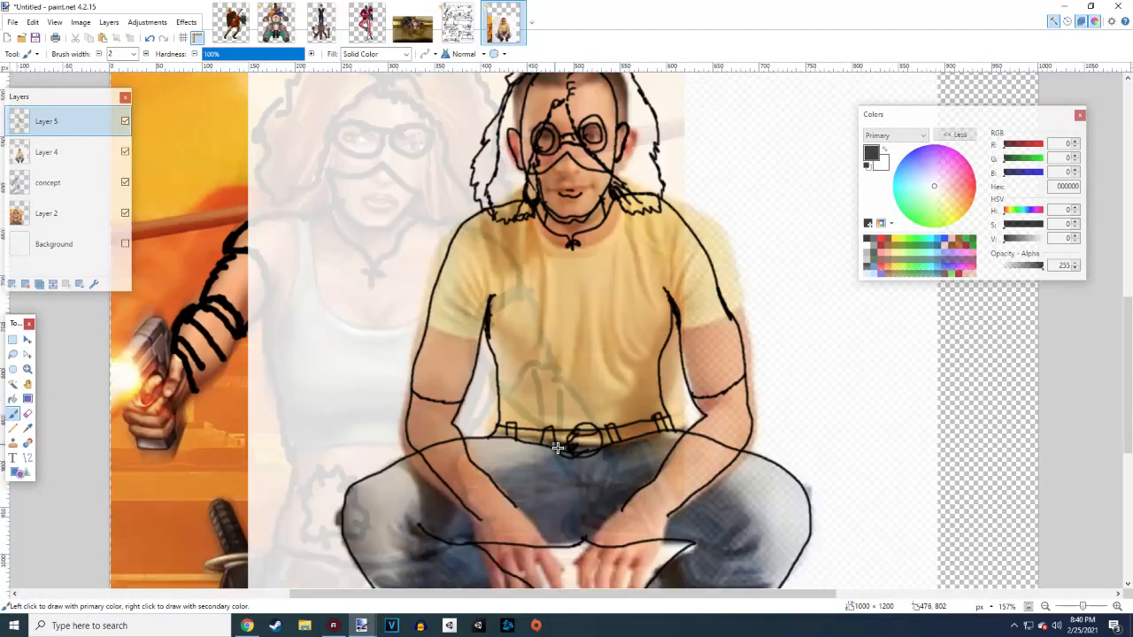
pyautogui.scroll(2, 566, 463)
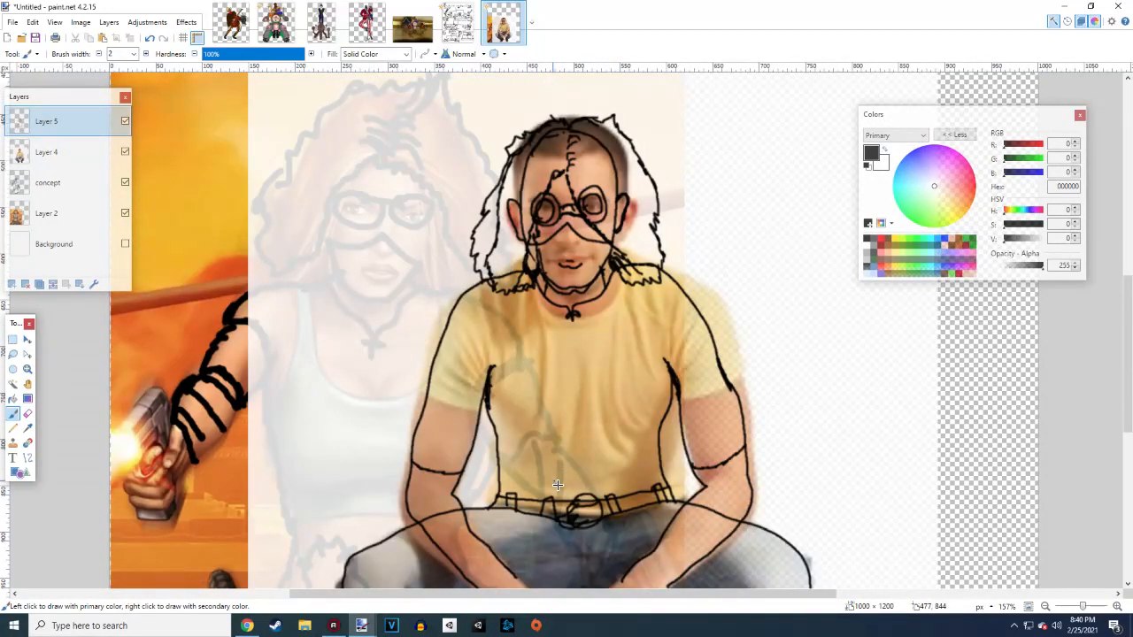
pyautogui.scroll(-1, 559, 483)
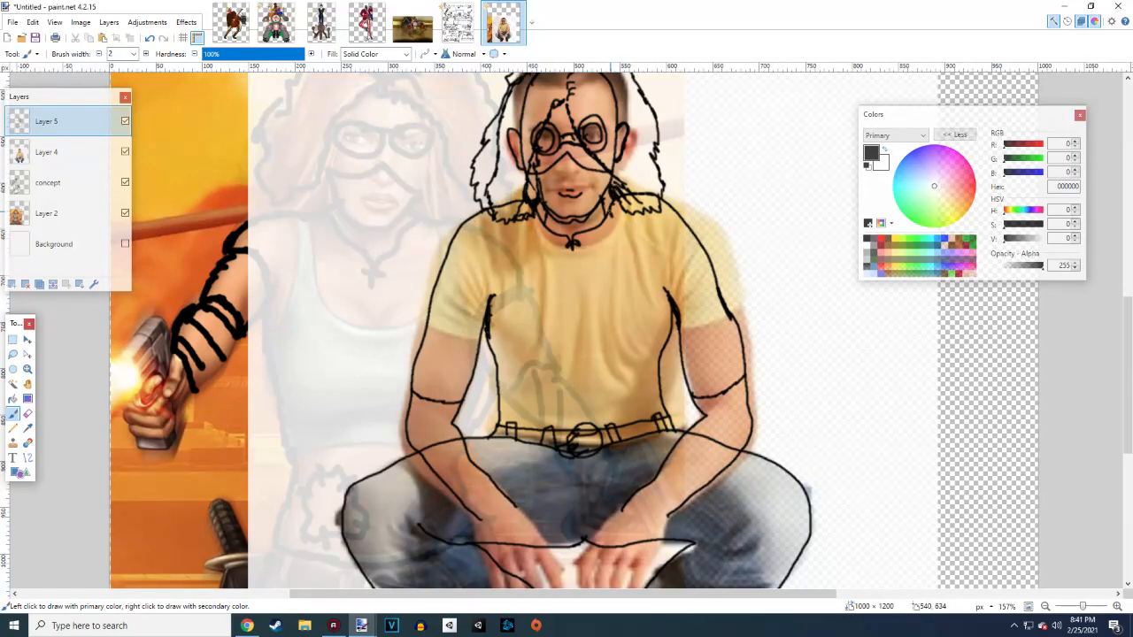
pyautogui.moveTo(609, 215)
pyautogui.mouseDown()
pyautogui.moveTo(665, 243)
pyautogui.moveTo(704, 243)
pyautogui.moveTo(674, 202)
pyautogui.moveTo(633, 184)
pyautogui.mouseUp()
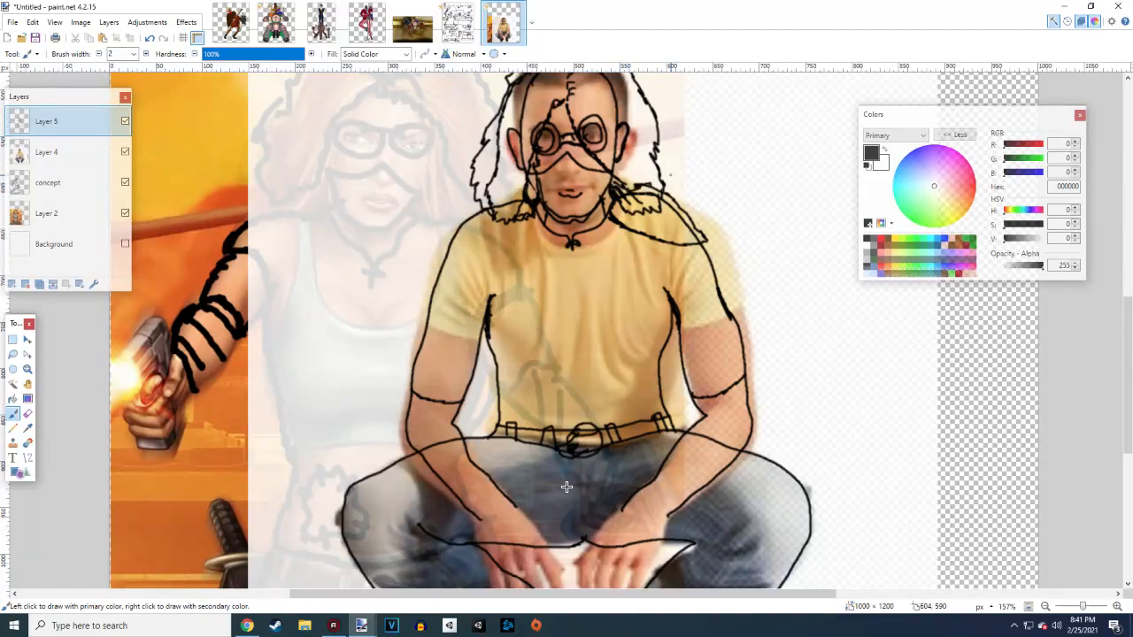
pyautogui.moveTo(613, 207)
pyautogui.mouseDown()
pyautogui.moveTo(658, 235)
pyautogui.moveTo(702, 237)
pyautogui.mouseUp()
pyautogui.moveTo(666, 242)
pyautogui.mouseDown()
pyautogui.moveTo(715, 268)
pyautogui.moveTo(704, 240)
pyautogui.mouseUp()
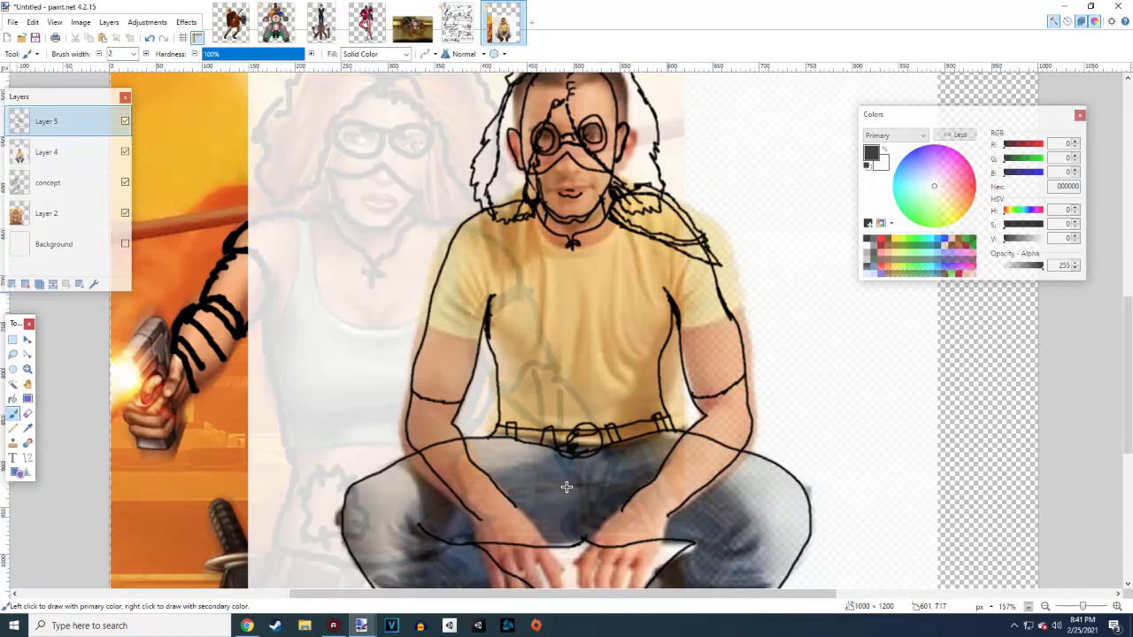
# Add an armhole band beneath the shoulder pad and a diagonal strap across the chest to the opposite side of the waist
pyautogui.moveTo(667, 289); pyautogui.dragTo(688, 257)
pyautogui.moveTo(673, 299); pyautogui.dragTo(707, 264)
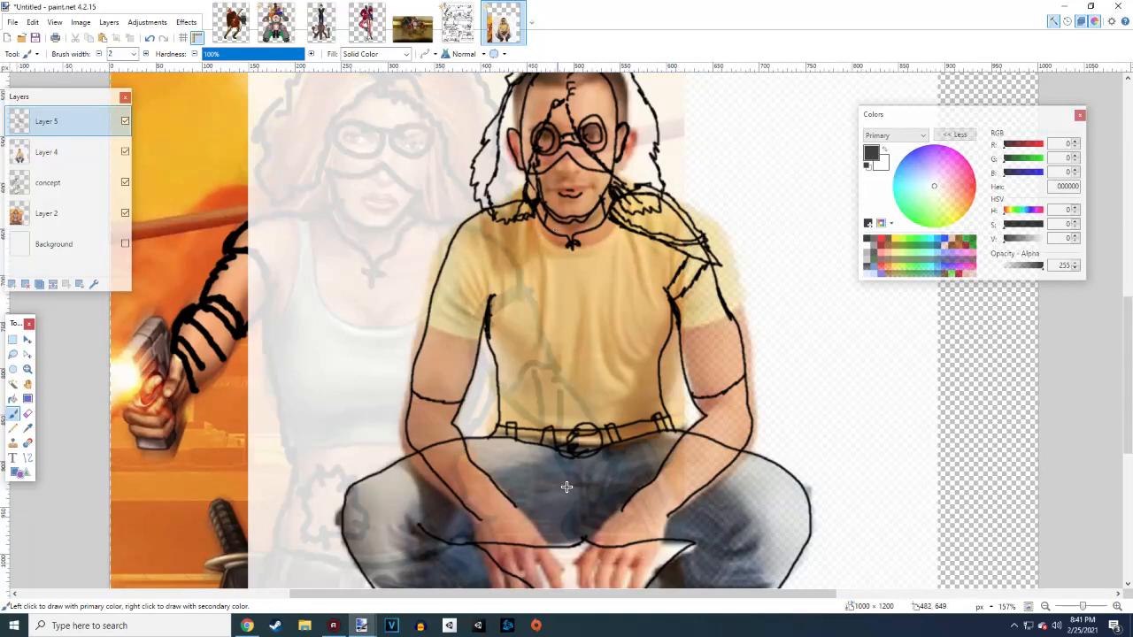
pyautogui.moveTo(614, 222)
pyautogui.mouseDown()
pyautogui.moveTo(548, 320)
pyautogui.moveTo(500, 365)
pyautogui.moveTo(513, 370)
pyautogui.moveTo(549, 336)
pyautogui.moveTo(635, 229)
pyautogui.mouseUp()
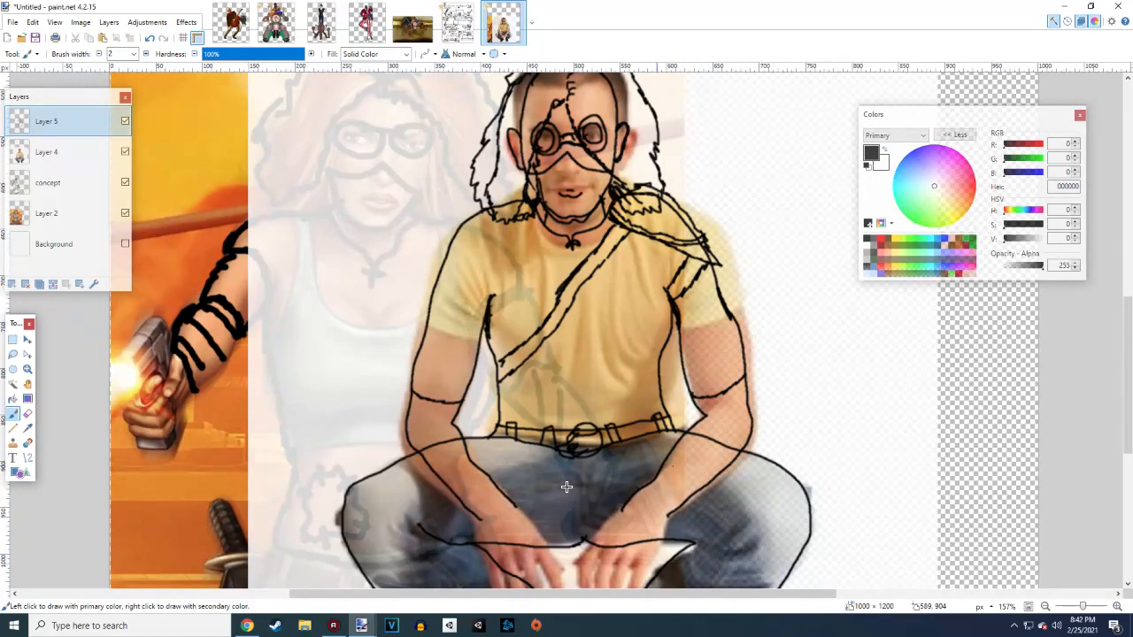
# Draw crisscrossing bandage wraps on the forearm farthest from the Nadia figure, from the wrist up to the elbow
pyautogui.moveTo(623, 508)
pyautogui.mouseDown()
pyautogui.moveTo(668, 521)
pyautogui.moveTo(641, 502)
pyautogui.moveTo(669, 508)
pyautogui.moveTo(649, 487)
pyautogui.moveTo(663, 485)
pyautogui.moveTo(678, 506)
pyautogui.moveTo(665, 462)
pyautogui.mouseUp()
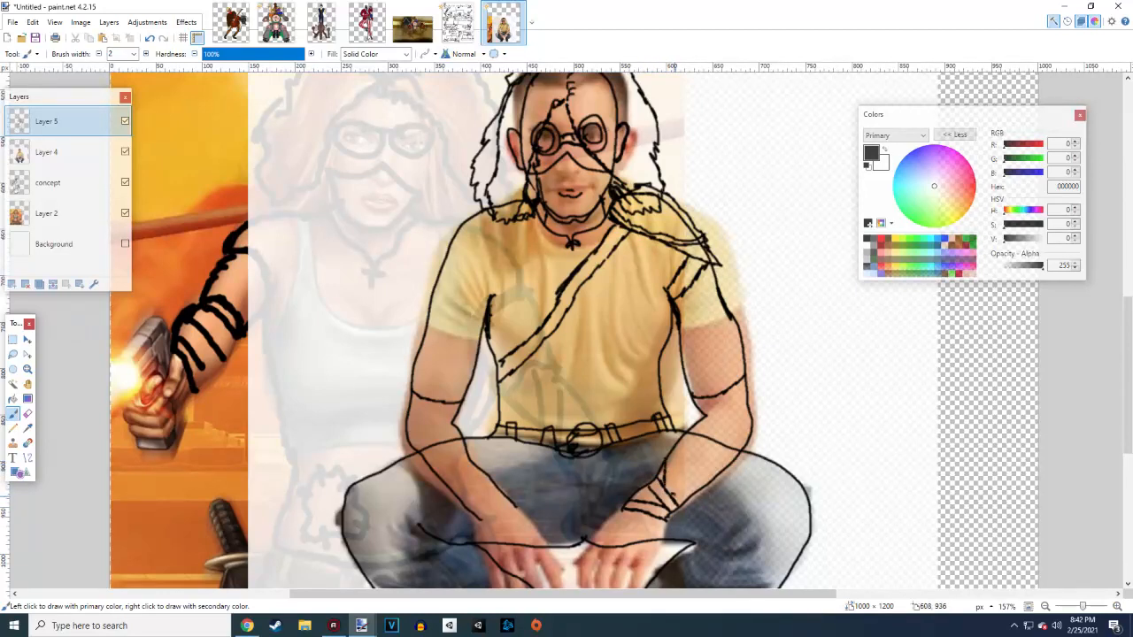
pyautogui.moveTo(674, 499)
pyautogui.mouseDown()
pyautogui.moveTo(672, 459)
pyautogui.moveTo(698, 496)
pyautogui.mouseUp()
pyautogui.moveTo(676, 461)
pyautogui.mouseDown()
pyautogui.moveTo(702, 480)
pyautogui.moveTo(693, 485)
pyautogui.moveTo(698, 470)
pyautogui.moveTo(693, 504)
pyautogui.moveTo(706, 415)
pyautogui.moveTo(709, 475)
pyautogui.moveTo(677, 452)
pyautogui.moveTo(727, 471)
pyautogui.mouseUp()
pyautogui.moveTo(682, 439); pyautogui.dragTo(731, 461)
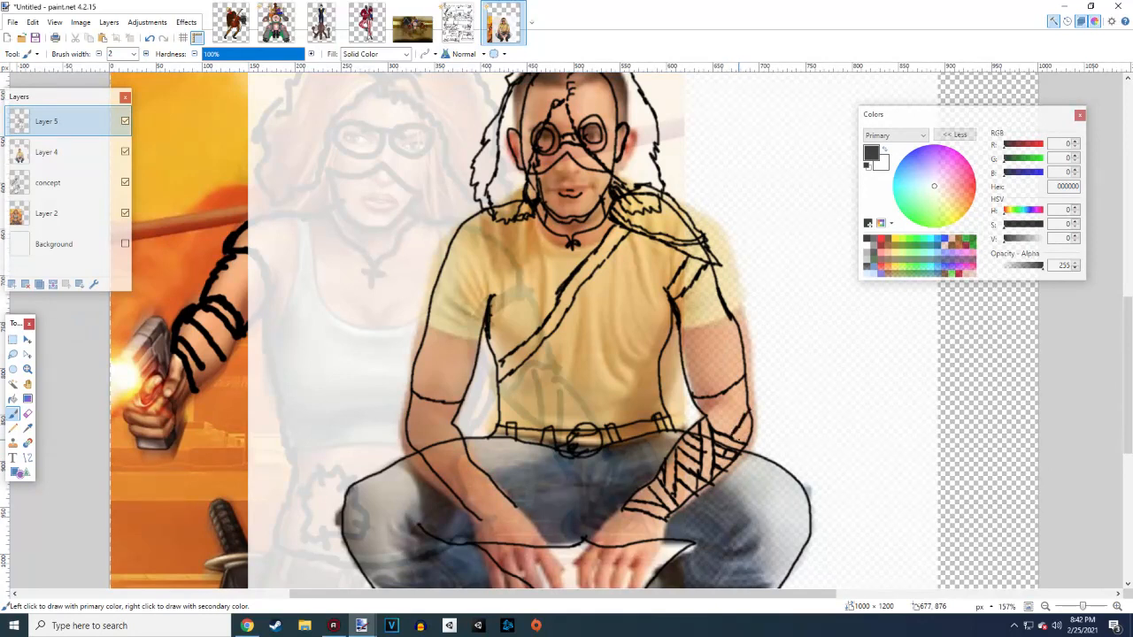
pyautogui.moveTo(747, 430)
pyautogui.mouseDown()
pyautogui.moveTo(758, 418)
pyautogui.moveTo(698, 408)
pyautogui.moveTo(748, 403)
pyautogui.moveTo(740, 382)
pyautogui.mouseUp()
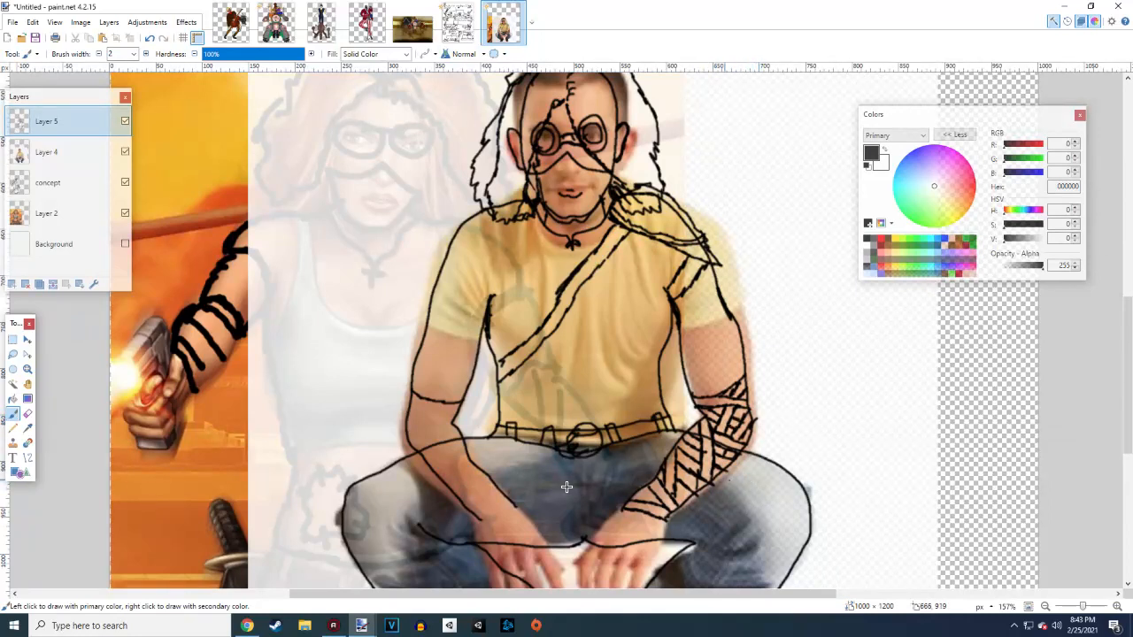
# Draw matching crisscross bandage wraps on the forearm nearest the Nadia figure, from the wrist up to the elbow
pyautogui.scroll(-3, 567, 487)
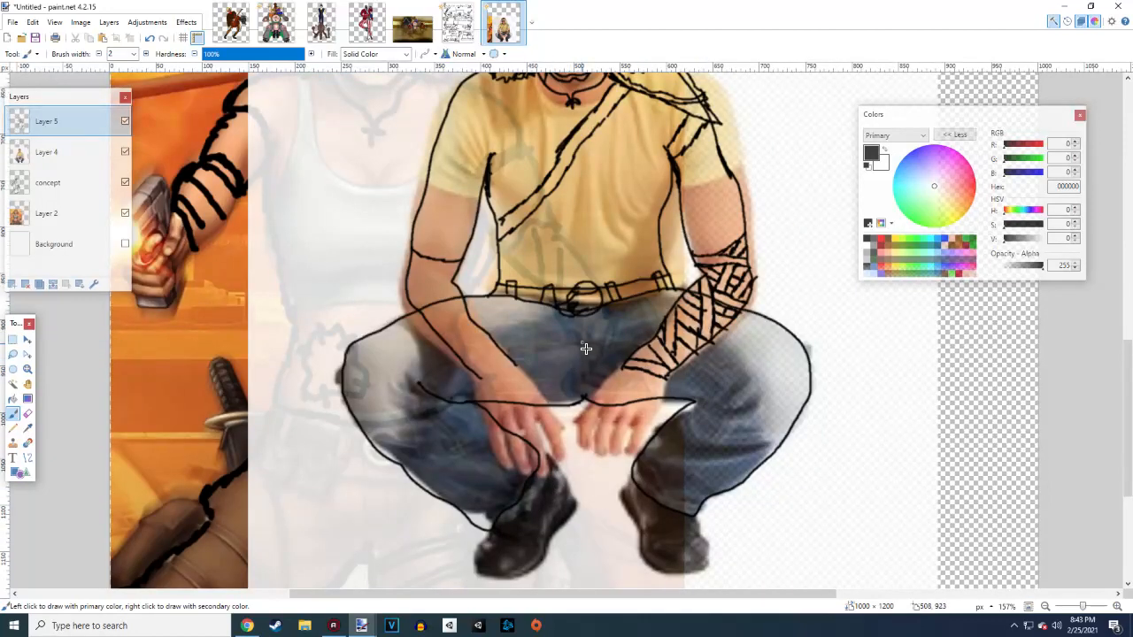
pyautogui.scroll(2, 585, 351)
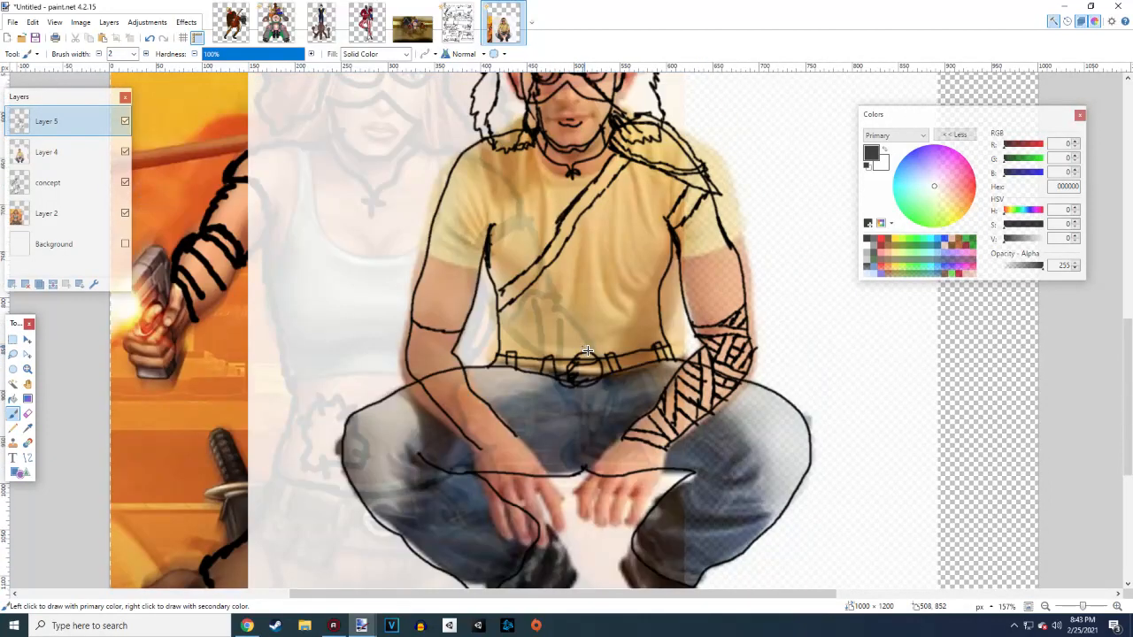
pyautogui.scroll(-2, 591, 352)
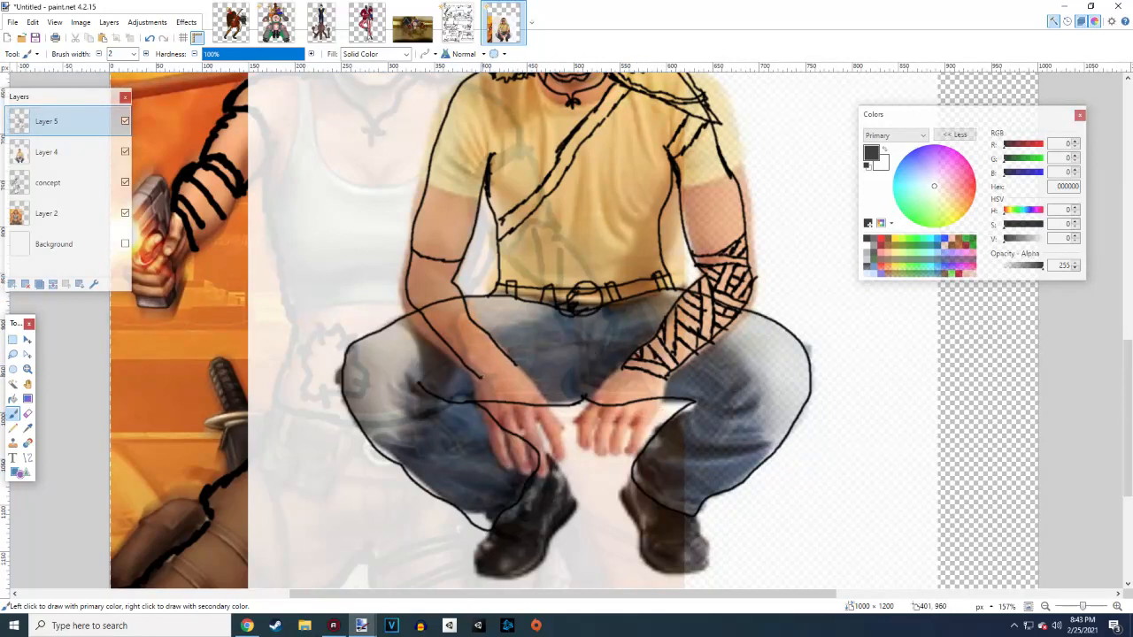
pyautogui.moveTo(497, 368); pyautogui.dragTo(483, 376)
pyautogui.moveTo(483, 363)
pyautogui.mouseDown()
pyautogui.moveTo(498, 346)
pyautogui.moveTo(500, 358)
pyautogui.mouseUp()
pyautogui.moveTo(491, 356); pyautogui.dragTo(475, 368)
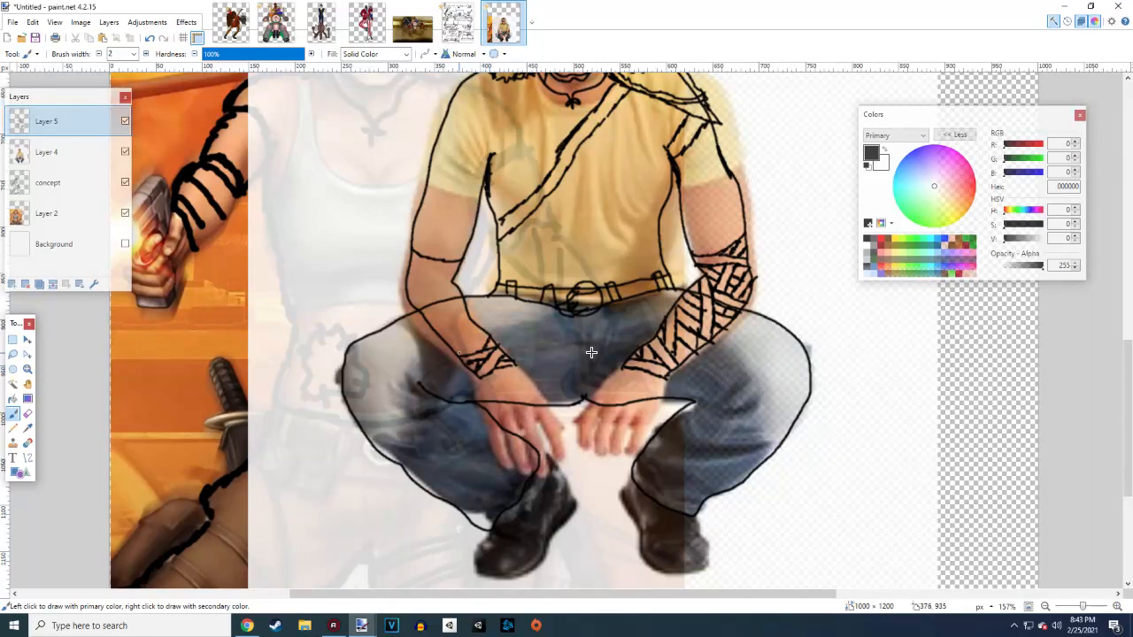
pyautogui.moveTo(465, 355); pyautogui.dragTo(480, 328)
pyautogui.moveTo(469, 336)
pyautogui.mouseDown()
pyautogui.moveTo(442, 329)
pyautogui.moveTo(465, 306)
pyautogui.moveTo(469, 326)
pyautogui.moveTo(445, 307)
pyautogui.moveTo(462, 292)
pyautogui.moveTo(460, 324)
pyautogui.moveTo(425, 307)
pyautogui.mouseUp()
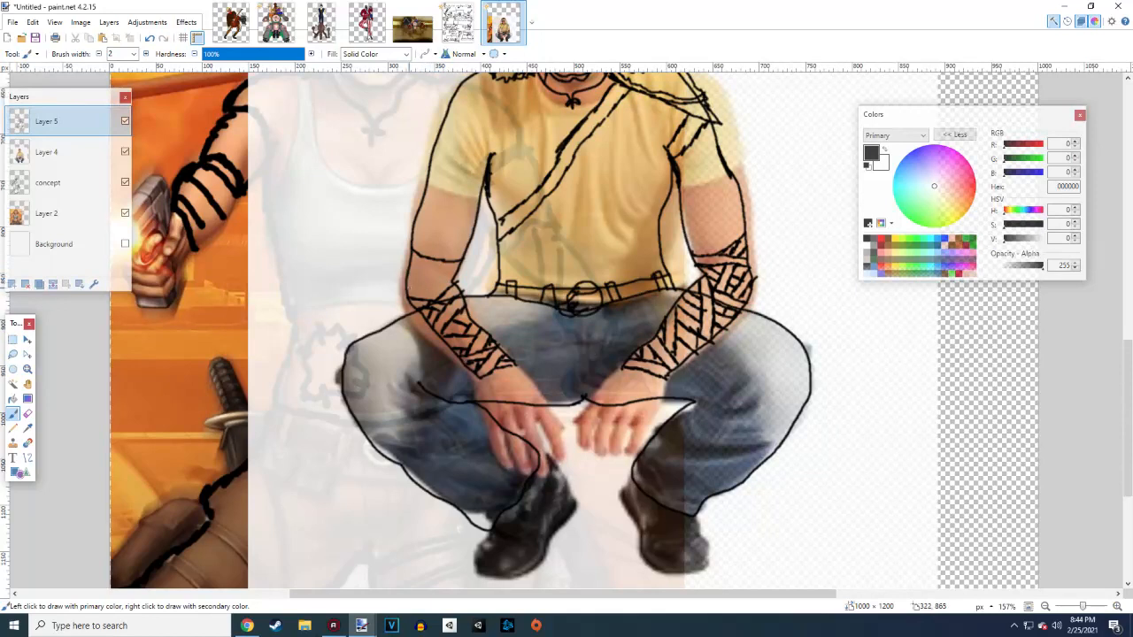
pyautogui.moveTo(407, 288); pyautogui.dragTo(437, 285)
pyautogui.moveTo(438, 289); pyautogui.dragTo(439, 274)
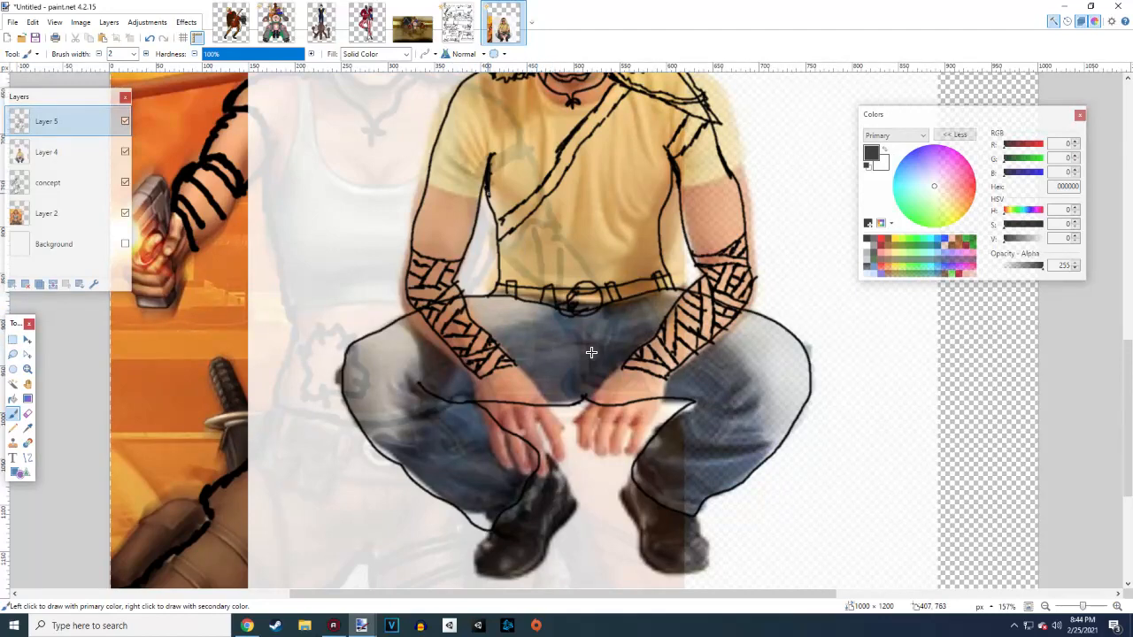
# Draw slanted bands around the upper arm nearest the Nadia figure, with a slim knife along its outer edge
pyautogui.scroll(3, 592, 352)
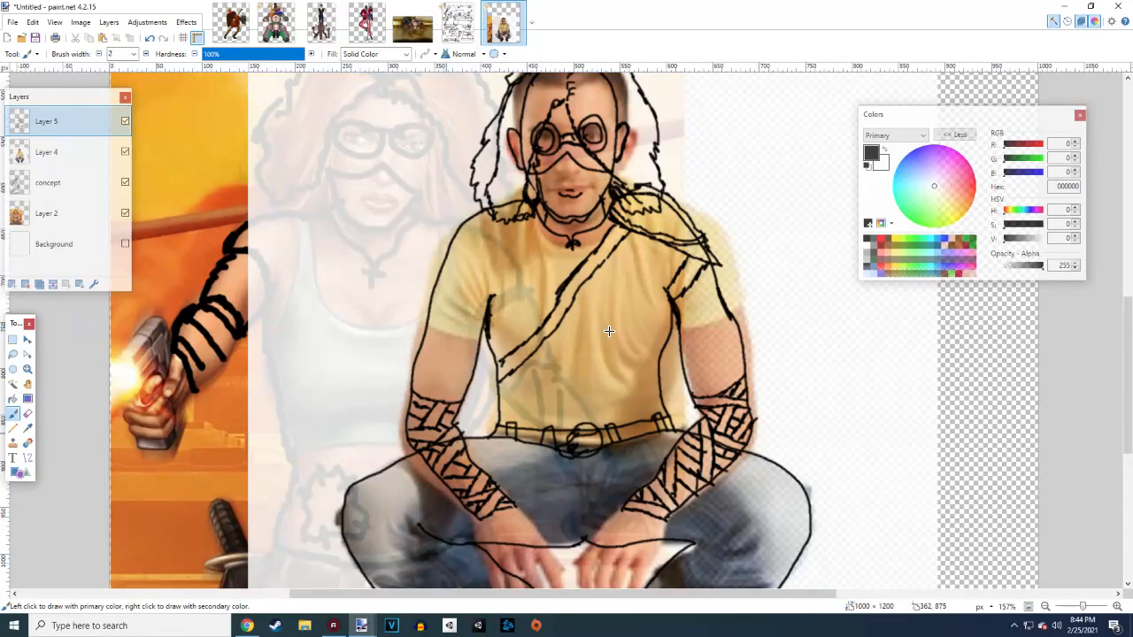
pyautogui.click(418, 390)
pyautogui.moveTo(412, 384); pyautogui.dragTo(465, 402)
pyautogui.moveTo(425, 327)
pyautogui.mouseDown()
pyautogui.moveTo(466, 360)
pyautogui.moveTo(433, 357)
pyautogui.moveTo(473, 380)
pyautogui.moveTo(409, 358)
pyautogui.moveTo(424, 306)
pyautogui.moveTo(415, 354)
pyautogui.mouseUp()
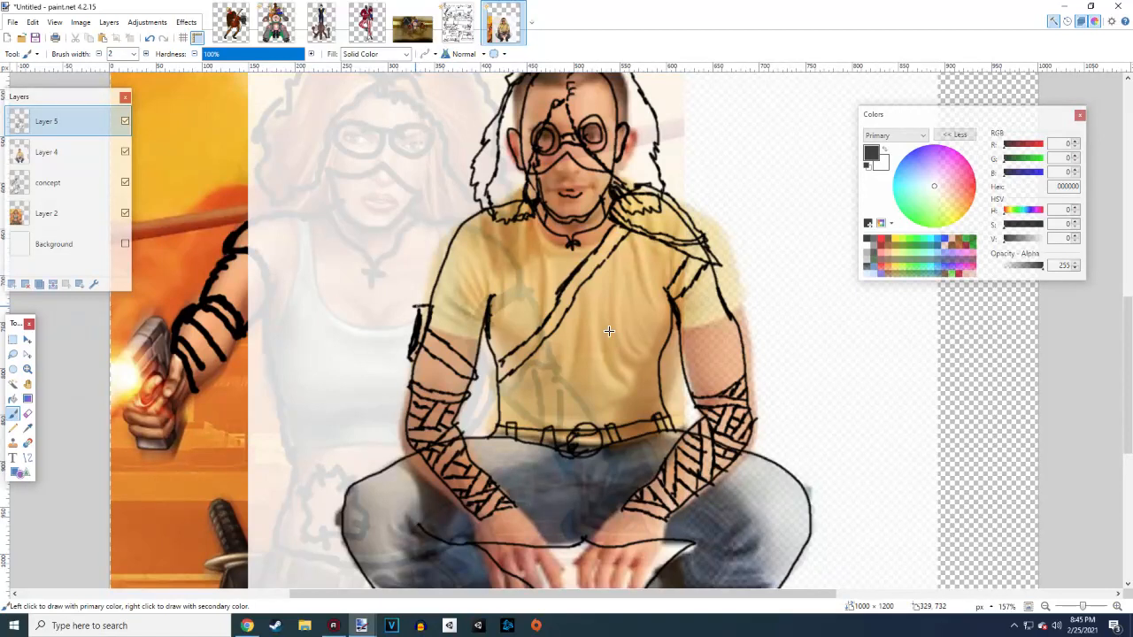
pyautogui.moveTo(425, 285)
pyautogui.mouseDown()
pyautogui.moveTo(419, 308)
pyautogui.moveTo(435, 267)
pyautogui.moveTo(427, 310)
pyautogui.moveTo(430, 283)
pyautogui.mouseUp()
# Draw a layered shoulder pad and an armhole band on the shoulder nearest the Nadia figure
pyautogui.moveTo(442, 264); pyautogui.dragTo(526, 206)
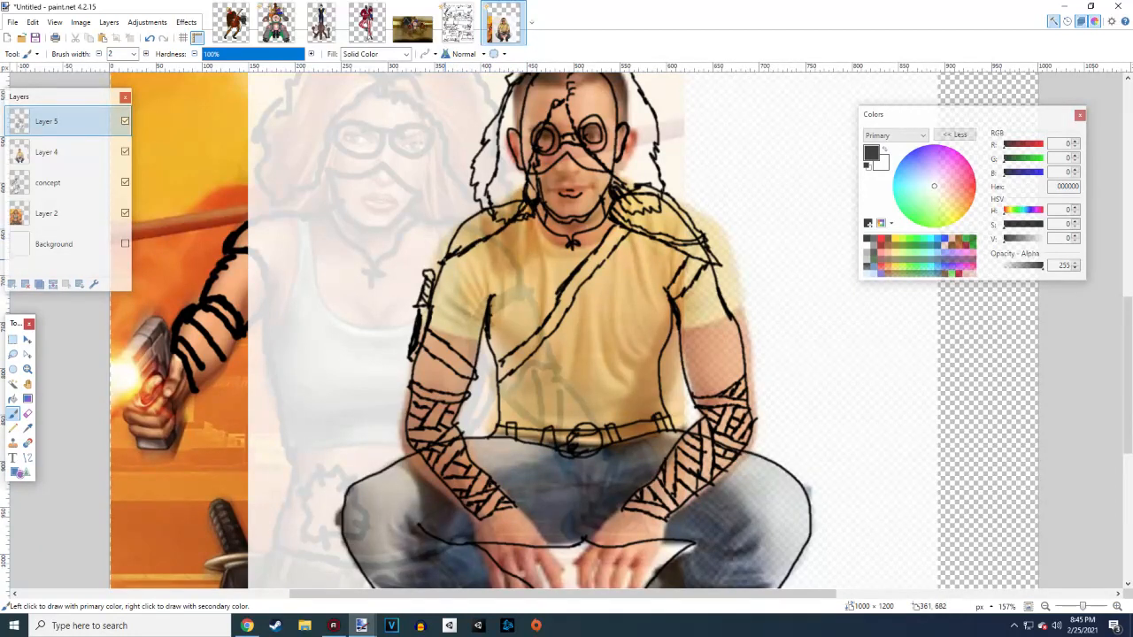
pyautogui.moveTo(441, 258)
pyautogui.mouseDown()
pyautogui.moveTo(482, 236)
pyautogui.moveTo(443, 245)
pyautogui.moveTo(465, 213)
pyautogui.moveTo(522, 198)
pyautogui.mouseUp()
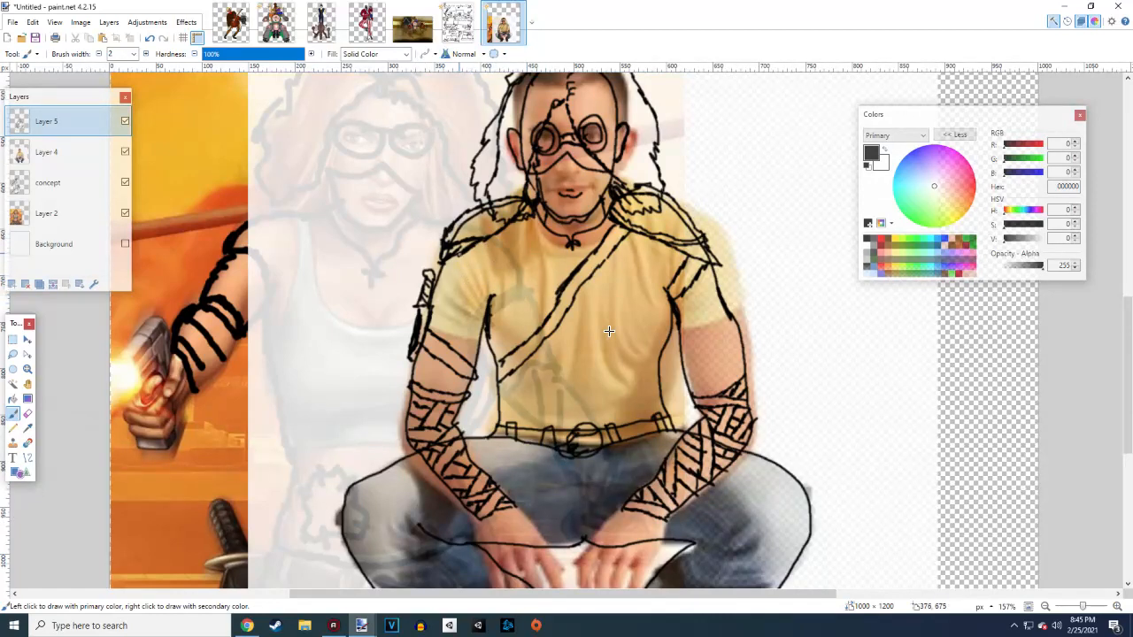
pyautogui.moveTo(457, 253); pyautogui.dragTo(490, 304)
pyautogui.moveTo(444, 260); pyautogui.dragTo(482, 313)
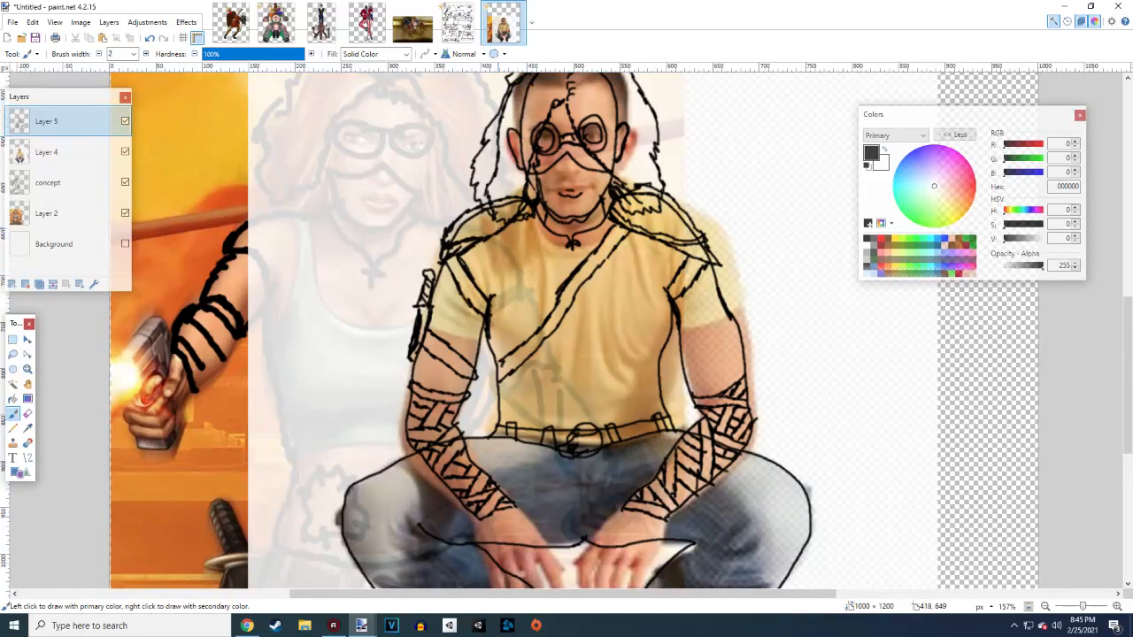
# Draw a second double-edged diagonal strap across the chest, passing beneath the first to form an X
pyautogui.moveTo(496, 229)
pyautogui.mouseDown()
pyautogui.moveTo(608, 331)
pyautogui.moveTo(584, 323)
pyautogui.moveTo(610, 351)
pyautogui.moveTo(660, 383)
pyautogui.mouseUp()
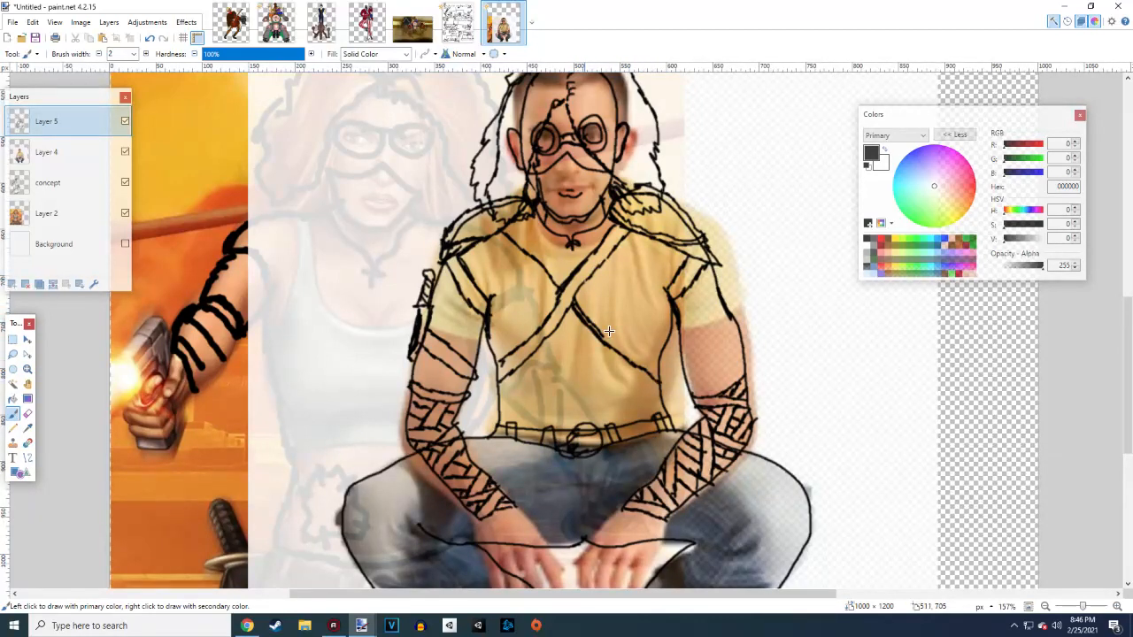
pyautogui.moveTo(509, 225); pyautogui.dragTo(654, 368)
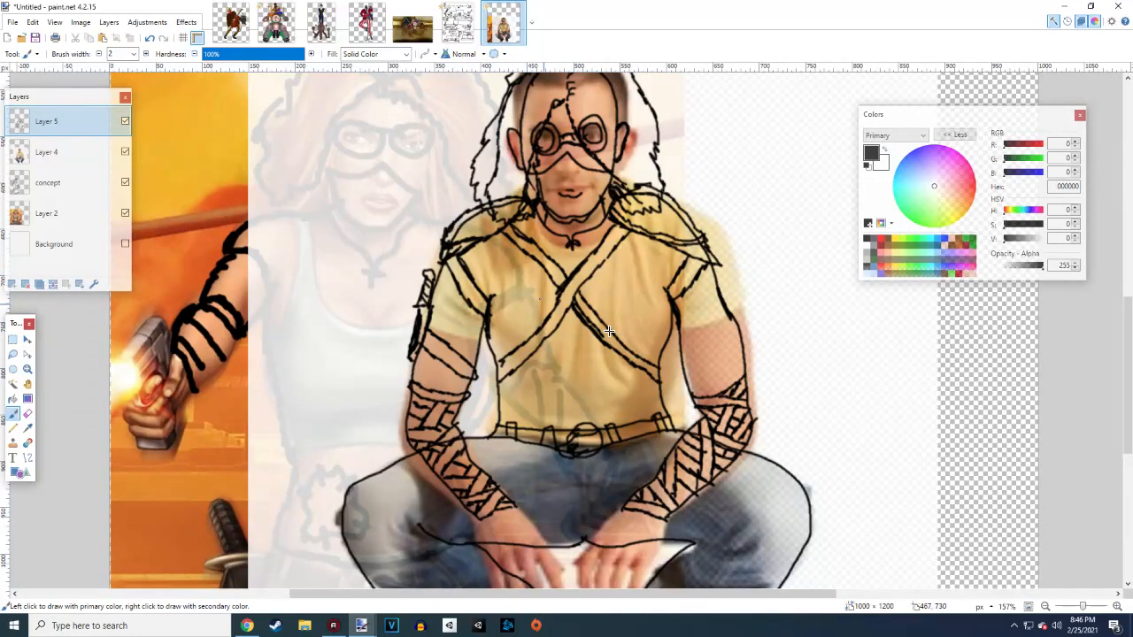
pyautogui.moveTo(630, 339)
pyautogui.mouseDown()
pyautogui.moveTo(648, 340)
pyautogui.moveTo(673, 388)
pyautogui.moveTo(654, 354)
pyautogui.mouseUp()
pyautogui.press('ctrl')
# Hide Layer 4, Layer 2 and the concept layer so only the line art on Layer 5 is shown, and review it
pyautogui.scroll(-3, 609, 330)
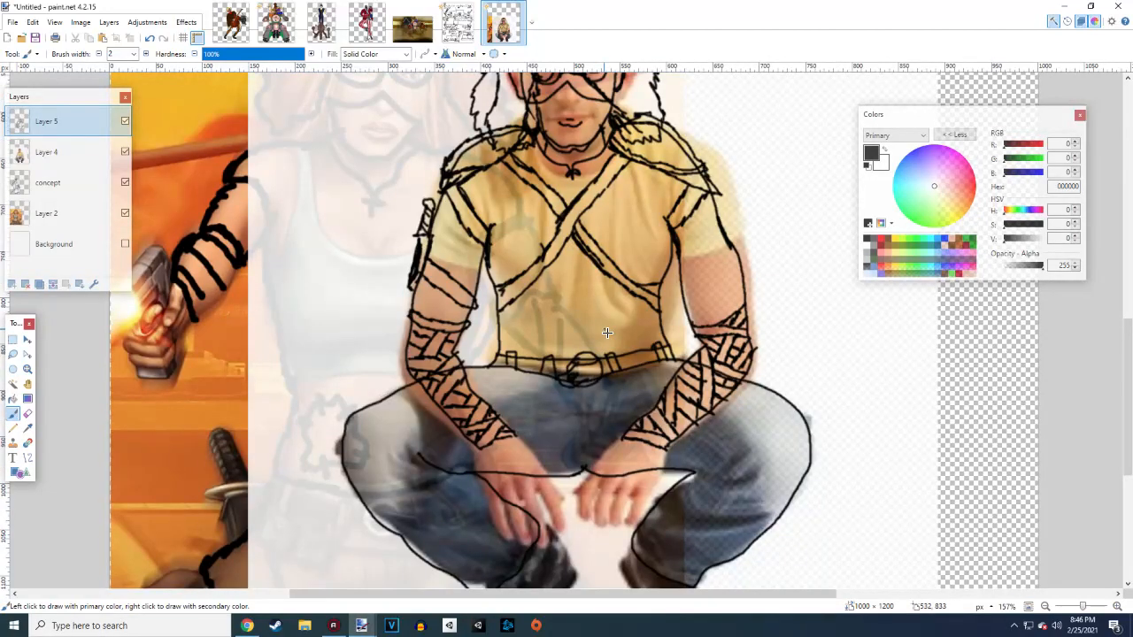
pyautogui.scroll(2, 607, 332)
pyautogui.scroll(1, 607, 332)
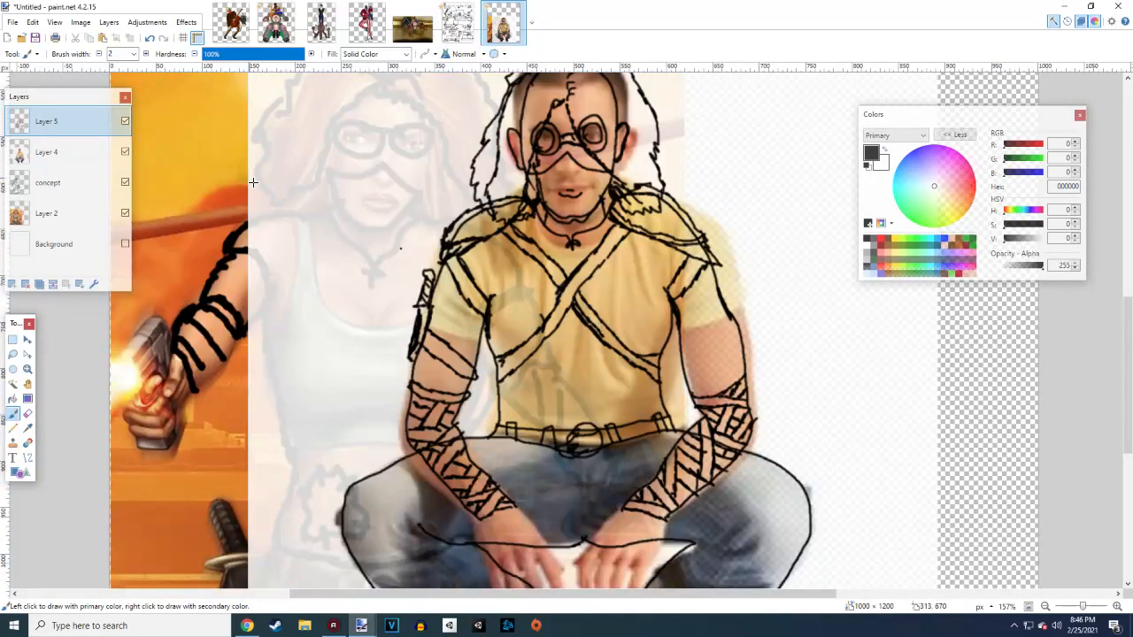
pyautogui.click(125, 151)
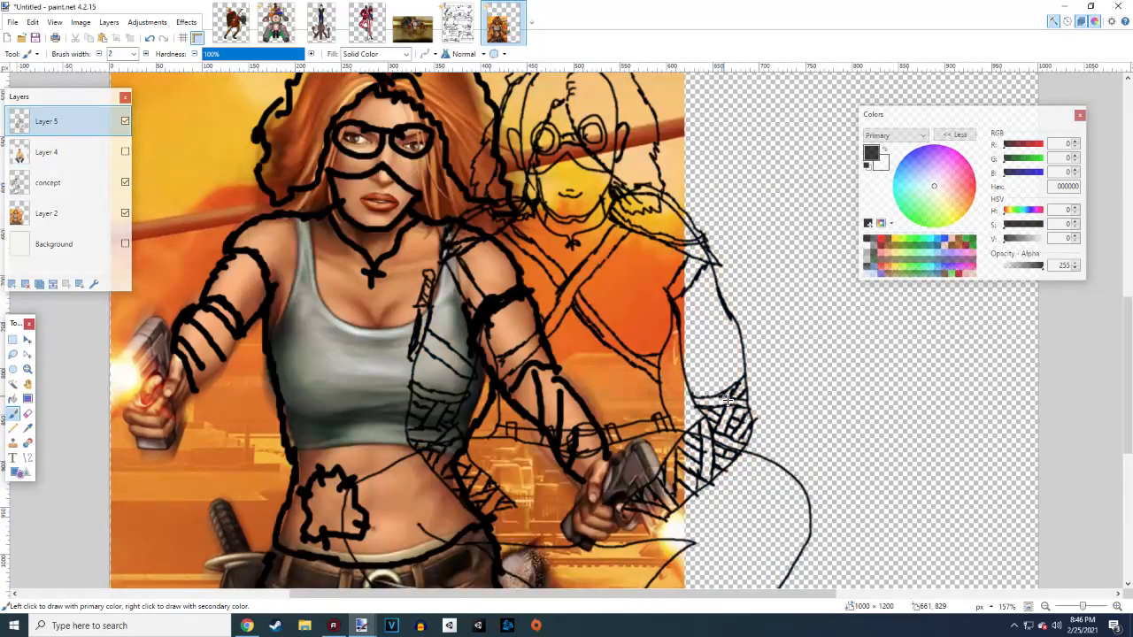
pyautogui.click(127, 210)
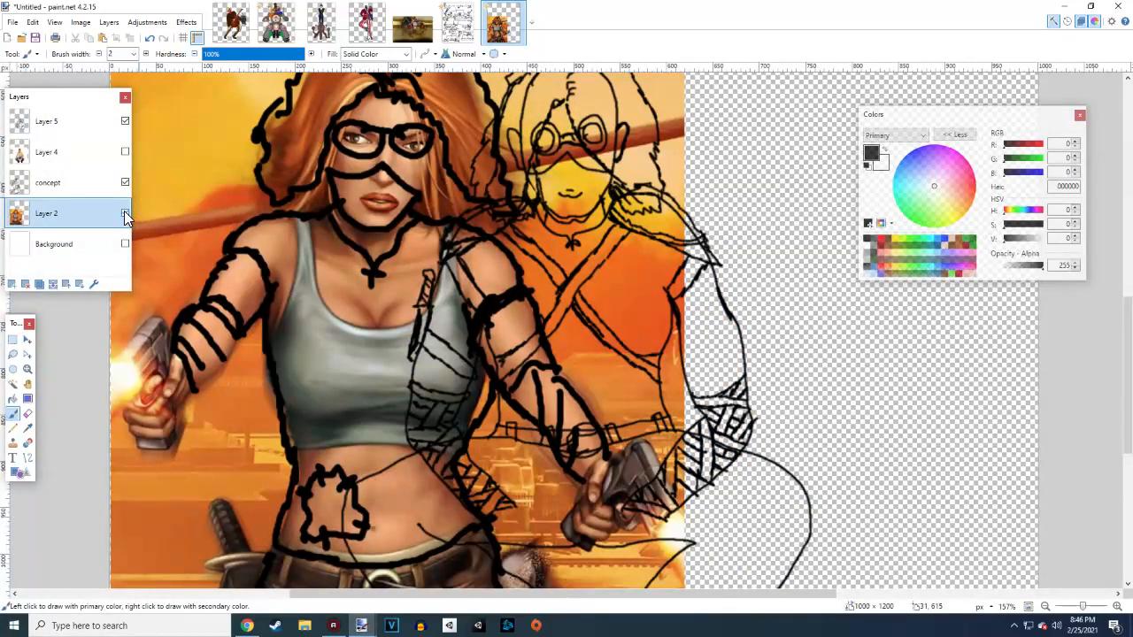
pyautogui.click(125, 213)
pyautogui.scroll(2, 133, 177)
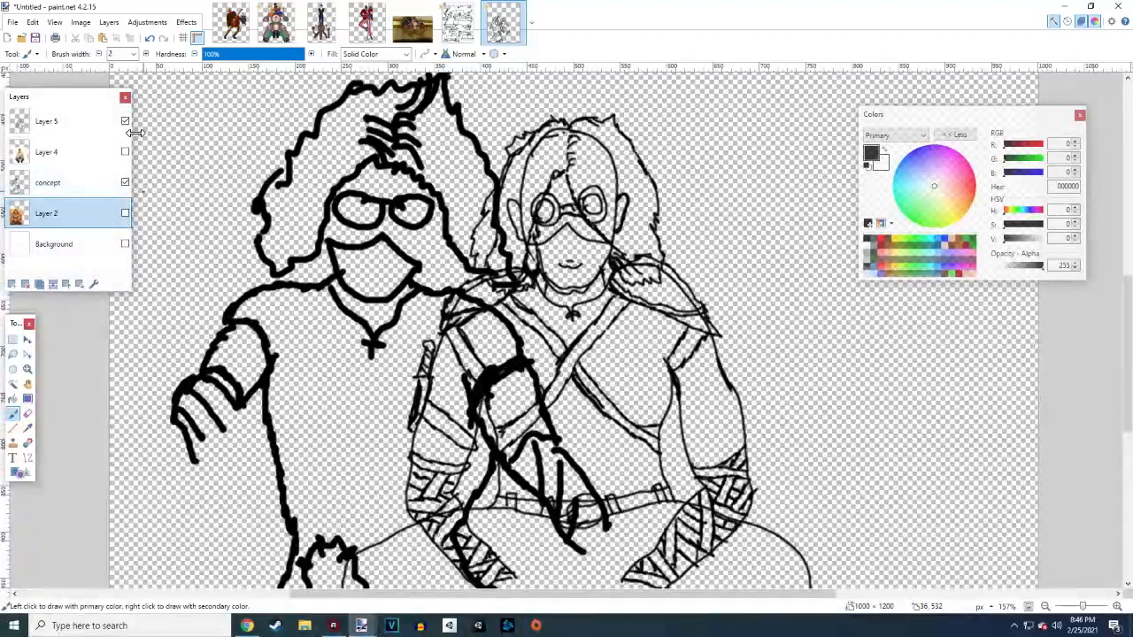
pyautogui.click(125, 183)
pyautogui.scroll(-3, 638, 307)
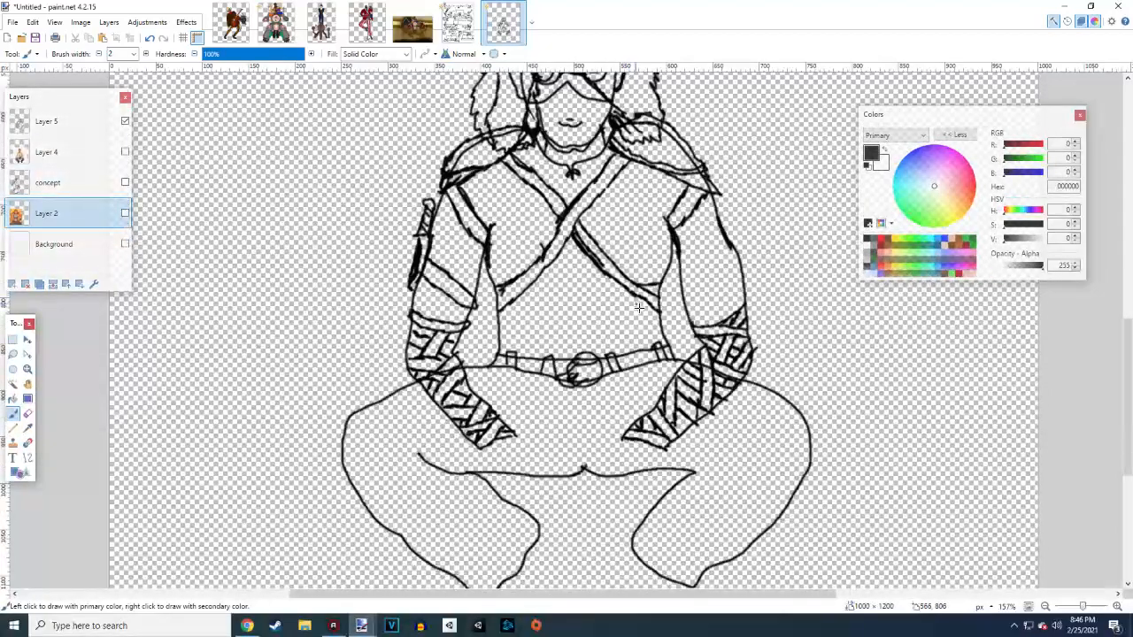
pyautogui.scroll(3, 638, 307)
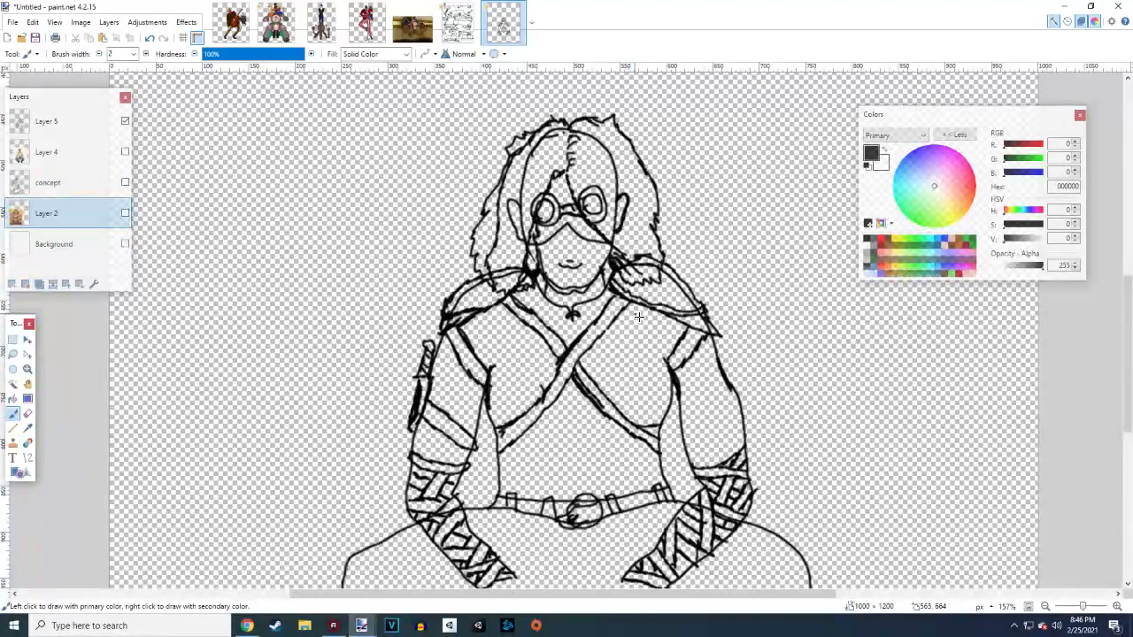
# Show Layer 4 again and trace both shoes on Layer 5, adding a second line along the soles
pyautogui.scroll(-3, 638, 315)
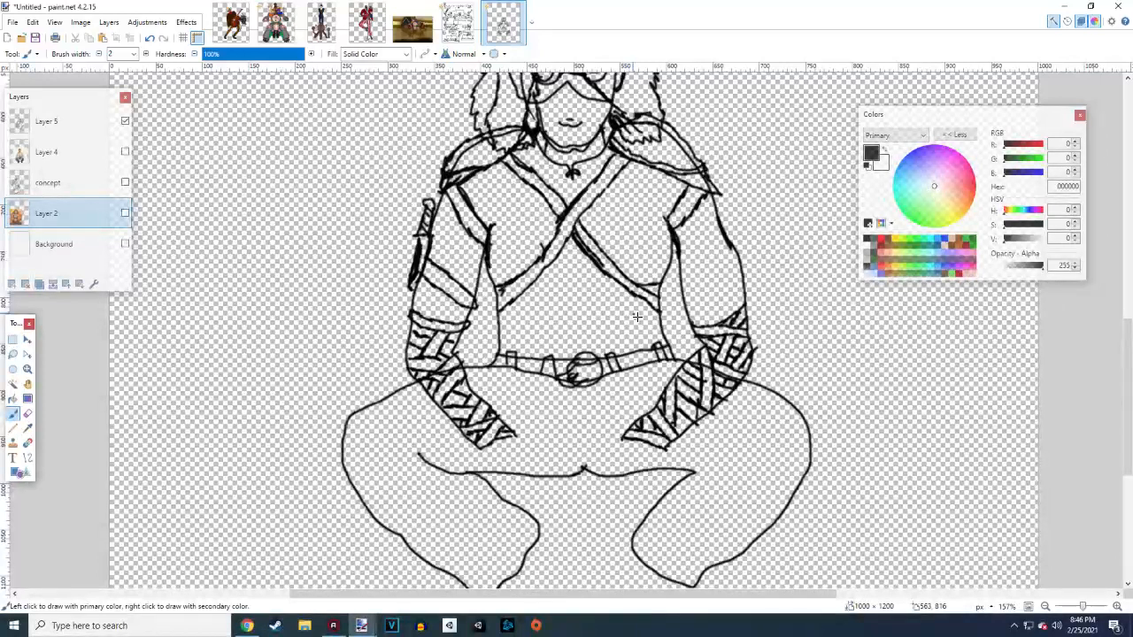
pyautogui.click(125, 153)
pyautogui.scroll(-5, 593, 438)
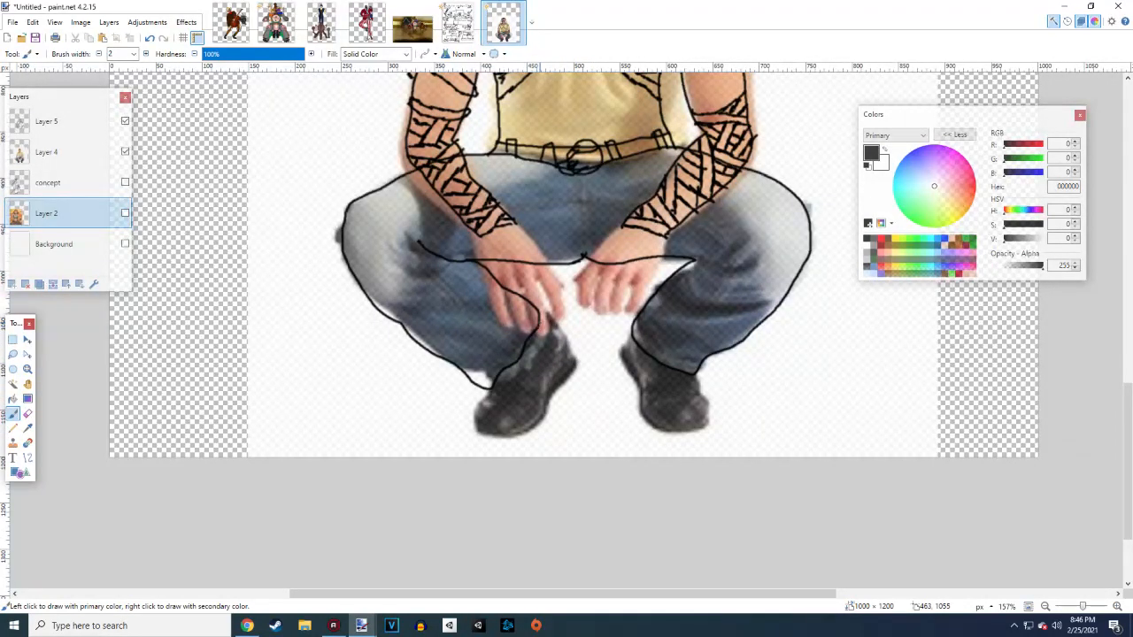
pyautogui.click(20, 125)
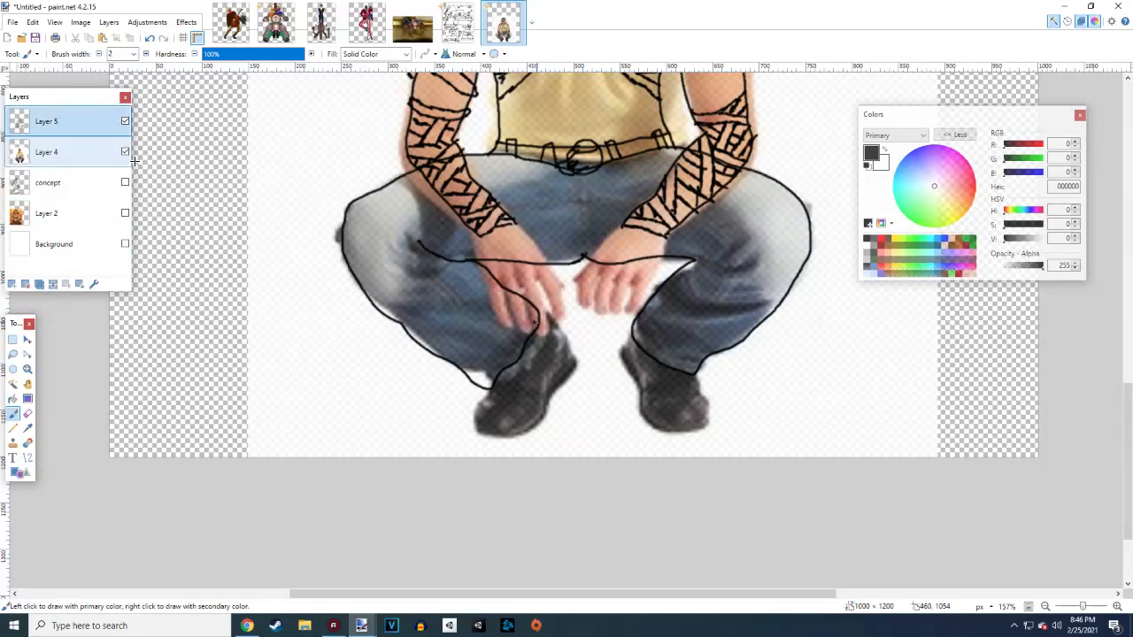
pyautogui.moveTo(546, 310)
pyautogui.mouseDown()
pyautogui.moveTo(574, 353)
pyautogui.moveTo(551, 402)
pyautogui.moveTo(496, 435)
pyautogui.moveTo(474, 428)
pyautogui.moveTo(470, 410)
pyautogui.moveTo(487, 399)
pyautogui.mouseUp()
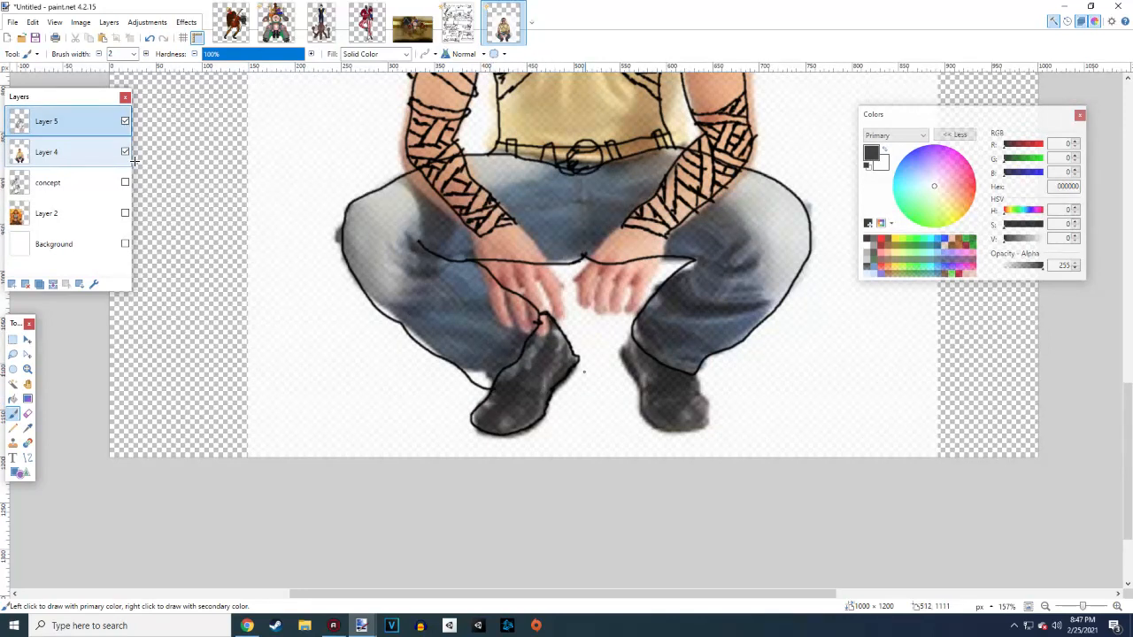
pyautogui.moveTo(555, 377)
pyautogui.mouseDown()
pyautogui.moveTo(532, 418)
pyautogui.moveTo(496, 433)
pyautogui.mouseUp()
pyautogui.moveTo(619, 339)
pyautogui.mouseDown()
pyautogui.moveTo(640, 418)
pyautogui.moveTo(678, 429)
pyautogui.moveTo(711, 413)
pyautogui.mouseUp()
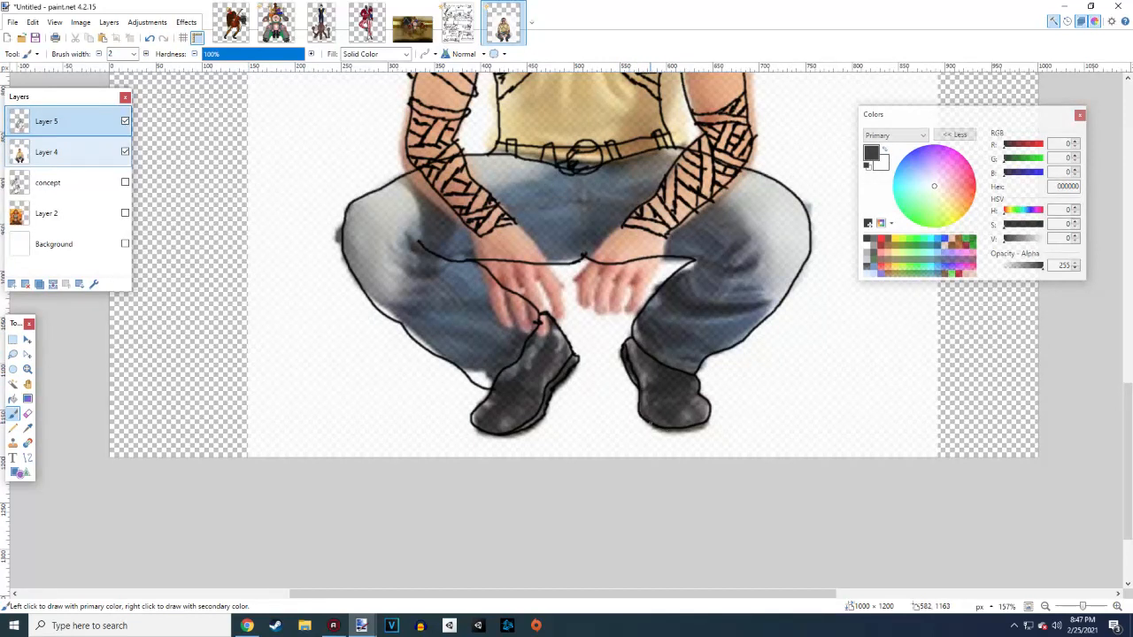
pyautogui.moveTo(649, 424); pyautogui.dragTo(684, 437)
# Redraw the round belt buckle with a larger double rim, and erase part of the old overlapping lines at its lower edge
pyautogui.scroll(3, 423, 296)
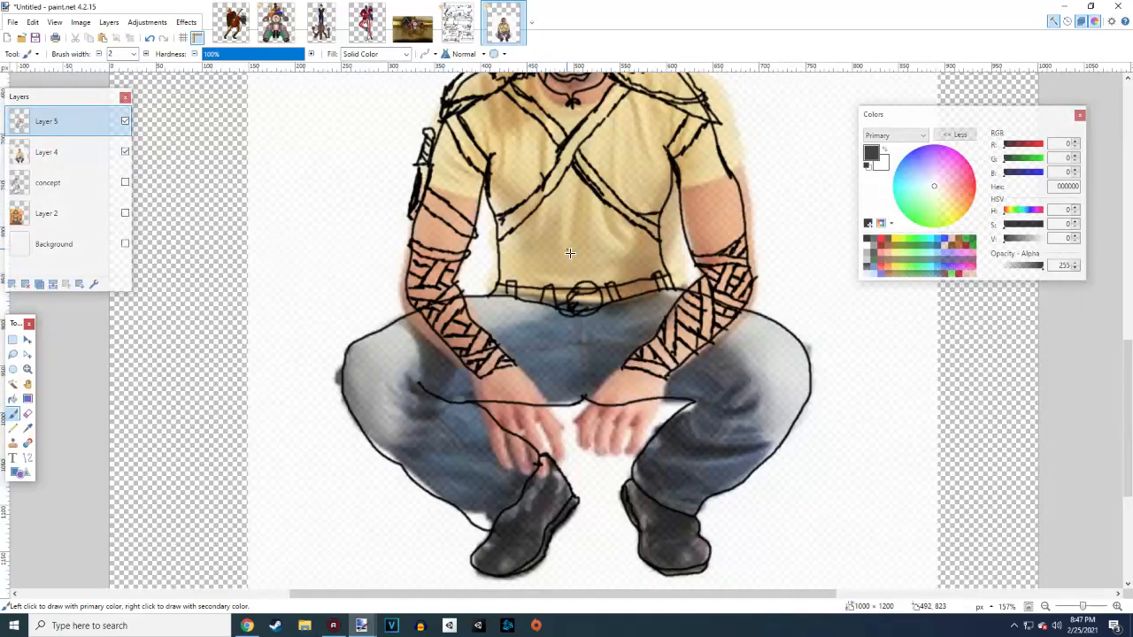
pyautogui.scroll(2, 629, 382)
pyautogui.keyDown('ctrl'); pyautogui.scroll(6, 595, 384); pyautogui.keyUp('ctrl')
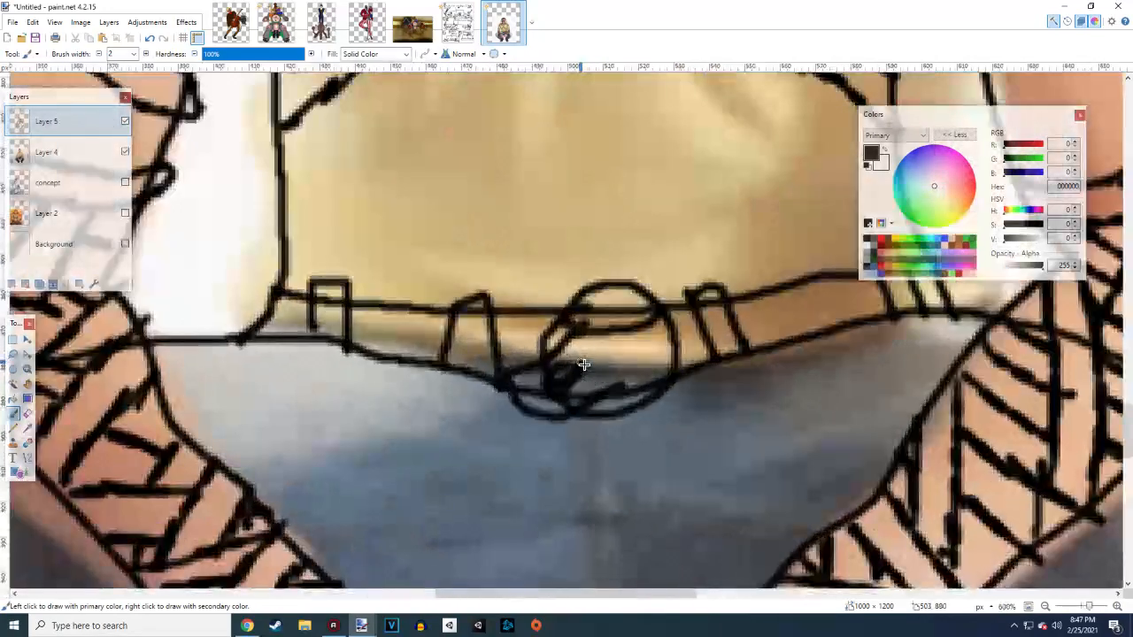
pyautogui.moveTo(550, 357)
pyautogui.mouseDown()
pyautogui.moveTo(536, 363)
pyautogui.moveTo(544, 314)
pyautogui.moveTo(564, 285)
pyautogui.moveTo(610, 263)
pyautogui.moveTo(653, 285)
pyautogui.moveTo(686, 341)
pyautogui.moveTo(679, 392)
pyautogui.moveTo(650, 427)
pyautogui.moveTo(619, 435)
pyautogui.moveTo(570, 415)
pyautogui.mouseUp()
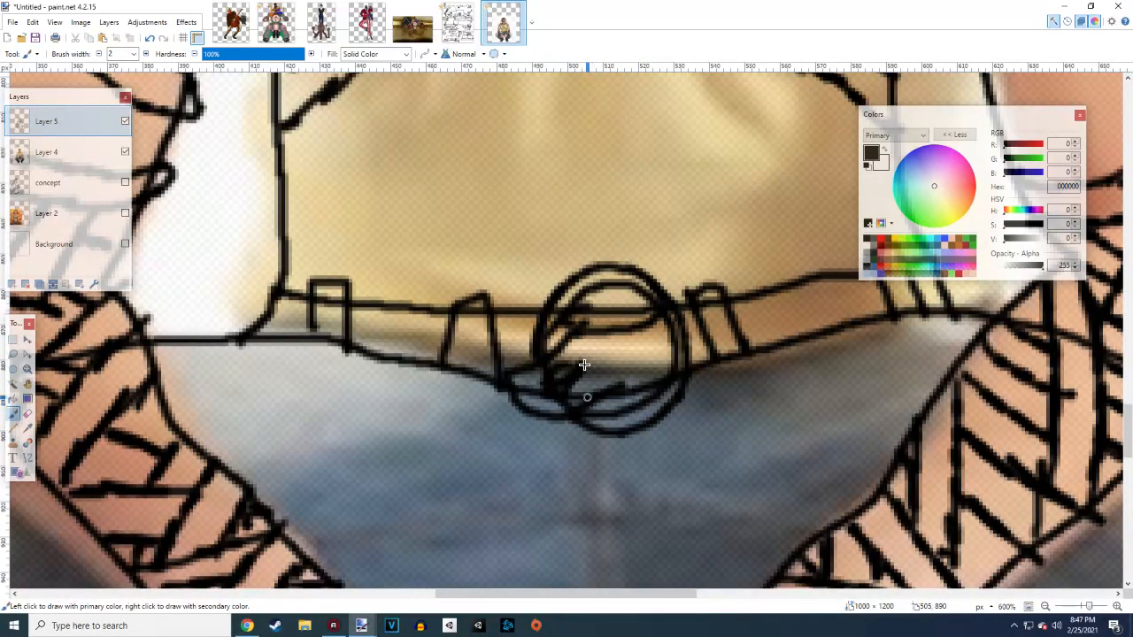
pyautogui.click(27, 414)
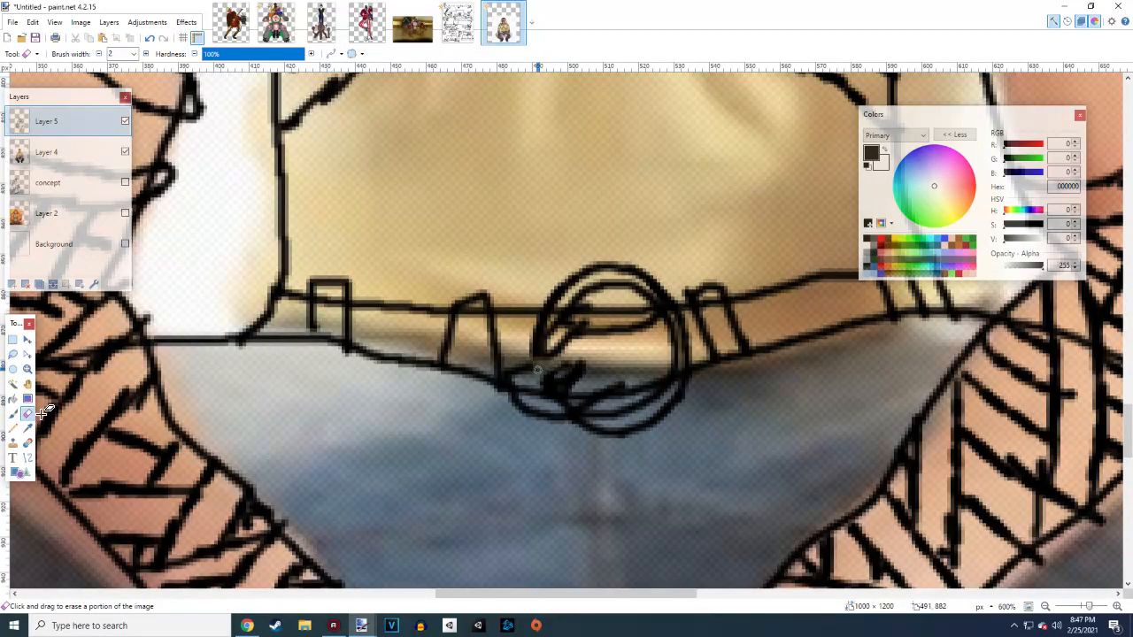
pyautogui.moveTo(538, 370)
pyautogui.mouseDown()
pyautogui.moveTo(565, 406)
pyautogui.moveTo(618, 389)
pyautogui.moveTo(529, 389)
pyautogui.mouseUp()
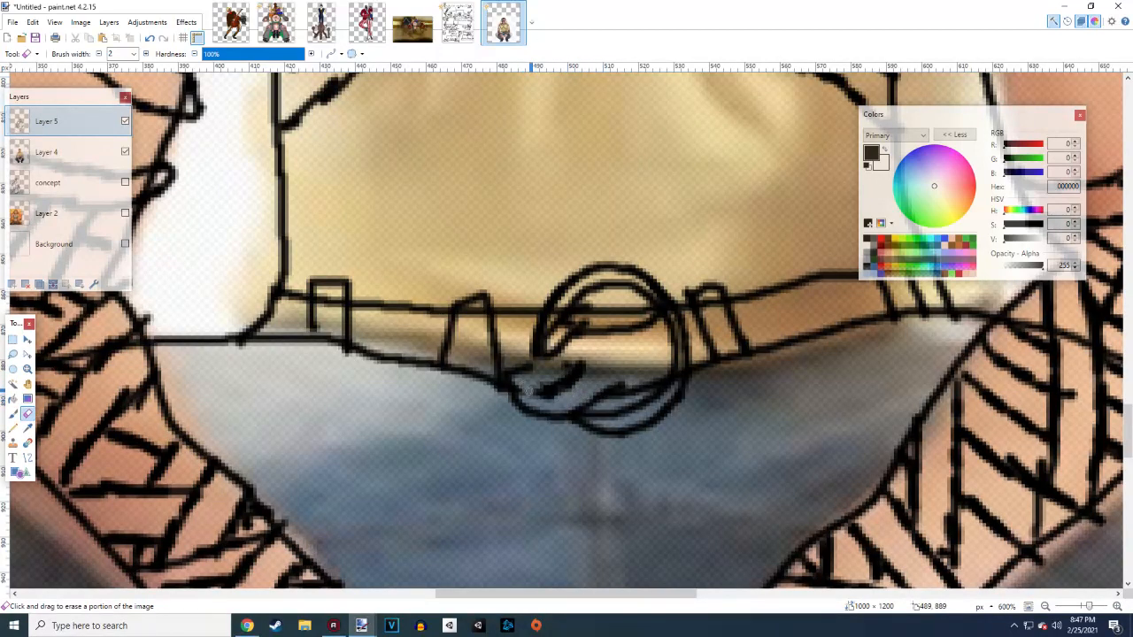
pyautogui.click(13, 413)
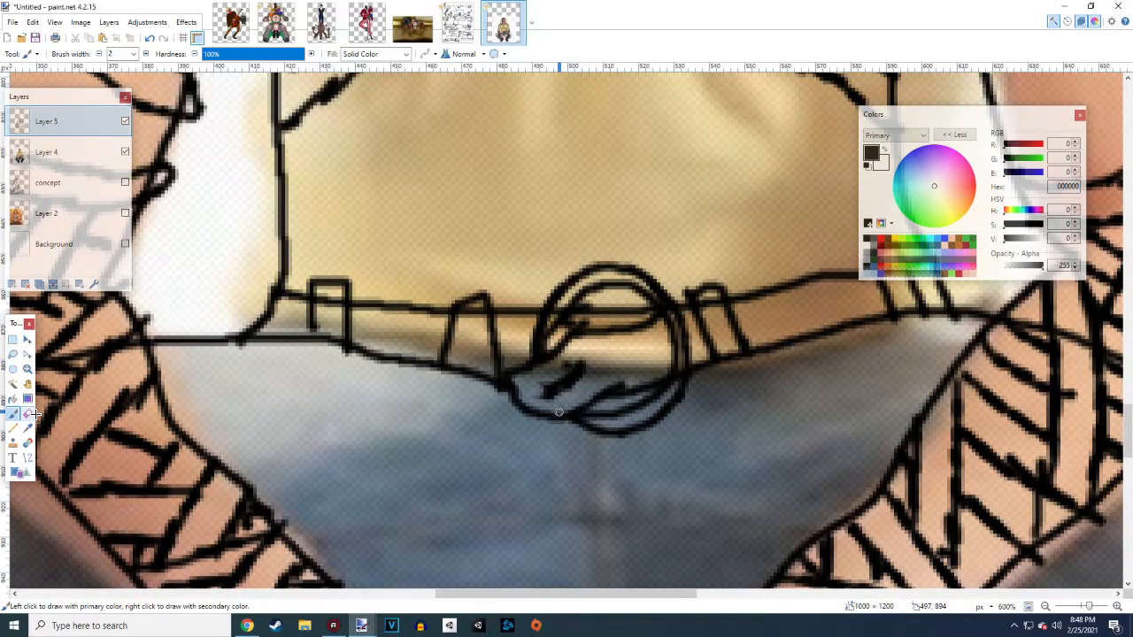
# Add a new layer above Layer 5 and name it hair
pyautogui.scroll(-6, 545, 418)
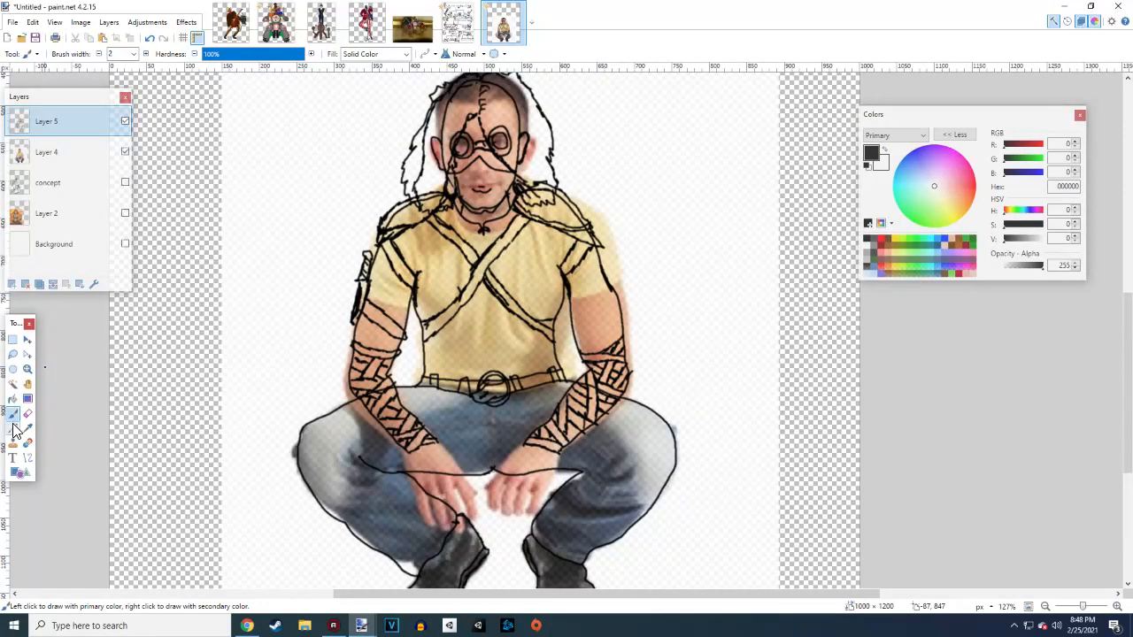
pyautogui.click(12, 286)
pyautogui.scroll(2, 473, 194)
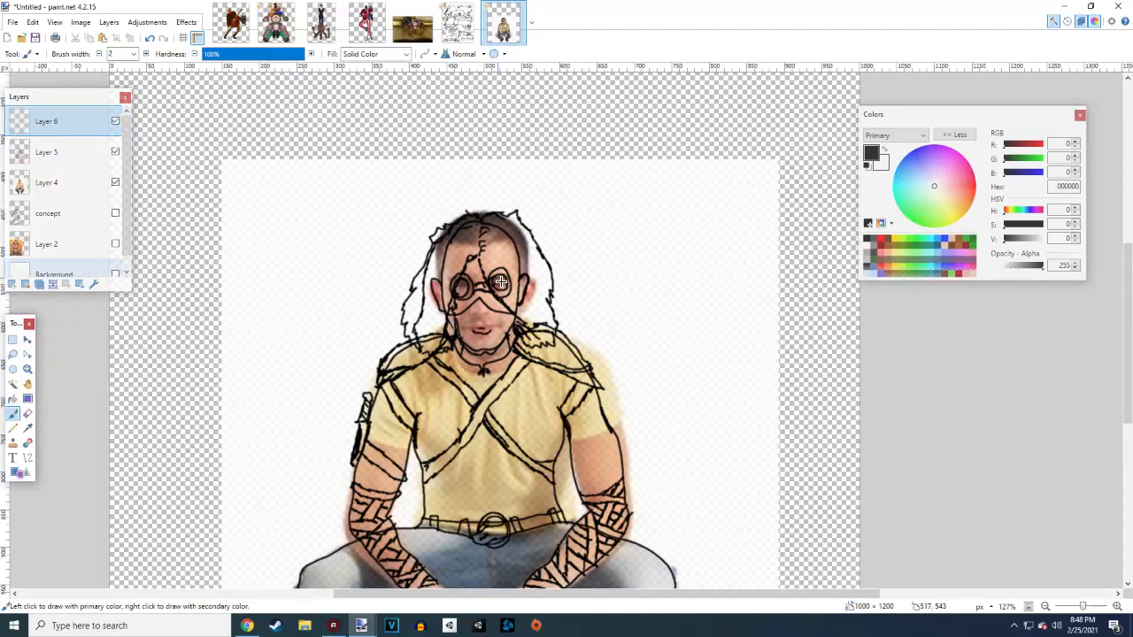
pyautogui.scroll(5, 534, 312)
pyautogui.scroll(2, 533, 313)
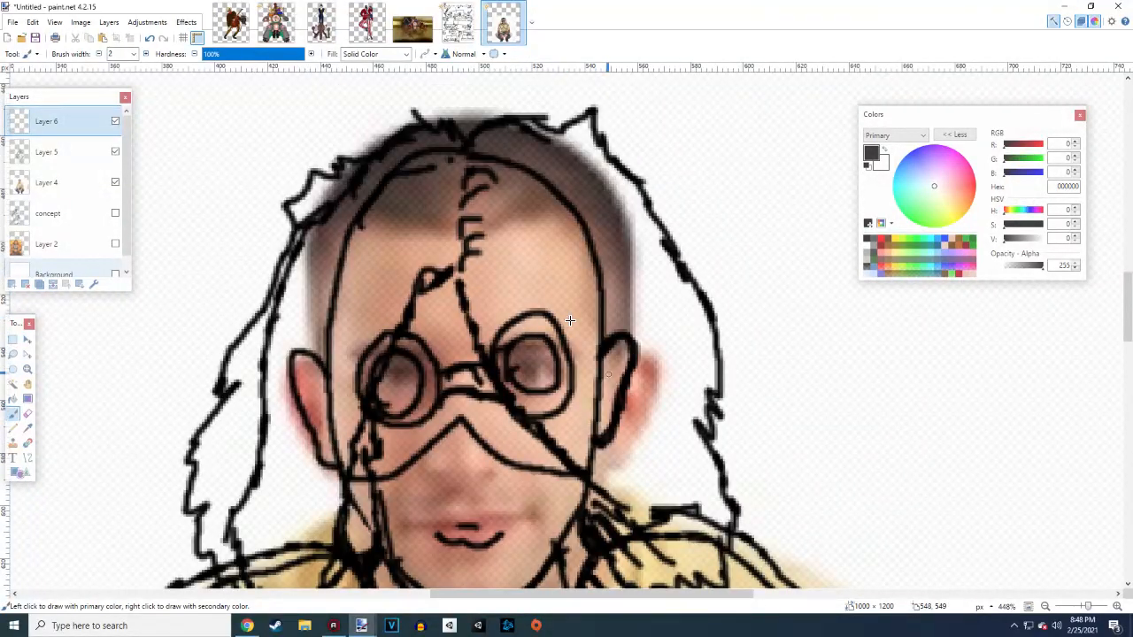
pyautogui.scroll(-4, 570, 321)
pyautogui.doubleClick(50, 129)
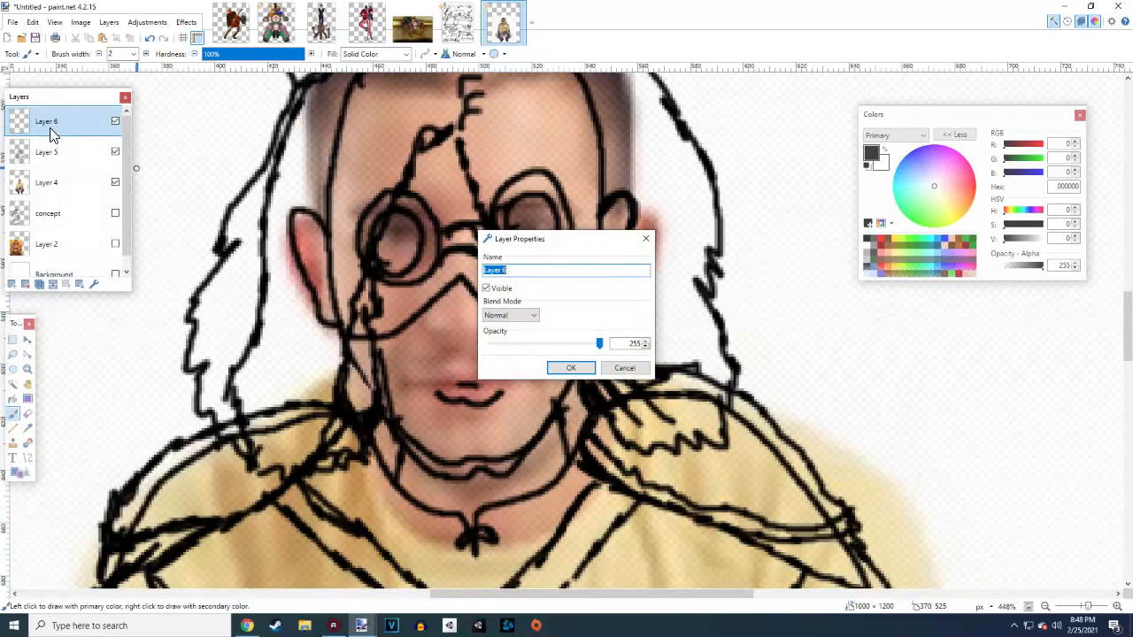
pyautogui.write('hair')
pyautogui.click(569, 367)
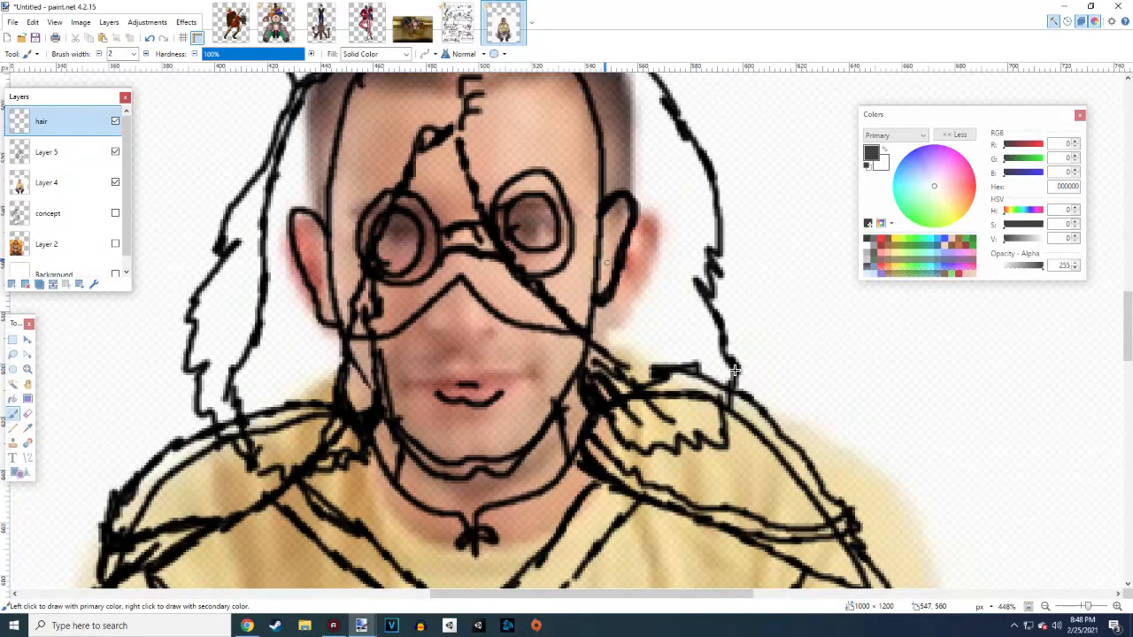
# Trace the hair section opposite the knife on the hair layer, with jagged inner, lower and outer edges, checking it with Layer 5 briefly hidden
pyautogui.moveTo(457, 124)
pyautogui.mouseDown()
pyautogui.moveTo(496, 269)
pyautogui.moveTo(503, 262)
pyautogui.moveTo(551, 331)
pyautogui.moveTo(552, 309)
pyautogui.moveTo(583, 365)
pyautogui.moveTo(586, 345)
pyautogui.moveTo(605, 440)
pyautogui.moveTo(613, 431)
pyautogui.moveTo(635, 453)
pyautogui.moveTo(678, 451)
pyautogui.moveTo(682, 431)
pyautogui.moveTo(728, 448)
pyautogui.moveTo(719, 403)
pyautogui.moveTo(729, 408)
pyautogui.moveTo(737, 370)
pyautogui.moveTo(748, 371)
pyautogui.moveTo(699, 287)
pyautogui.moveTo(719, 307)
pyautogui.moveTo(715, 217)
pyautogui.moveTo(727, 229)
pyautogui.moveTo(706, 175)
pyautogui.mouseUp()
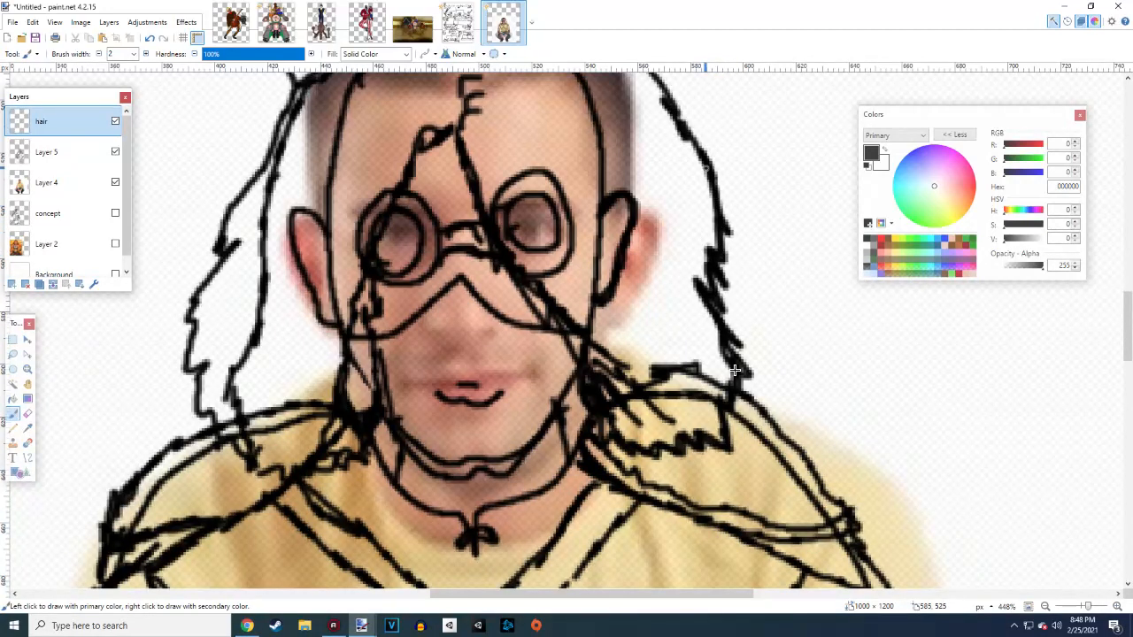
pyautogui.scroll(3, 734, 370)
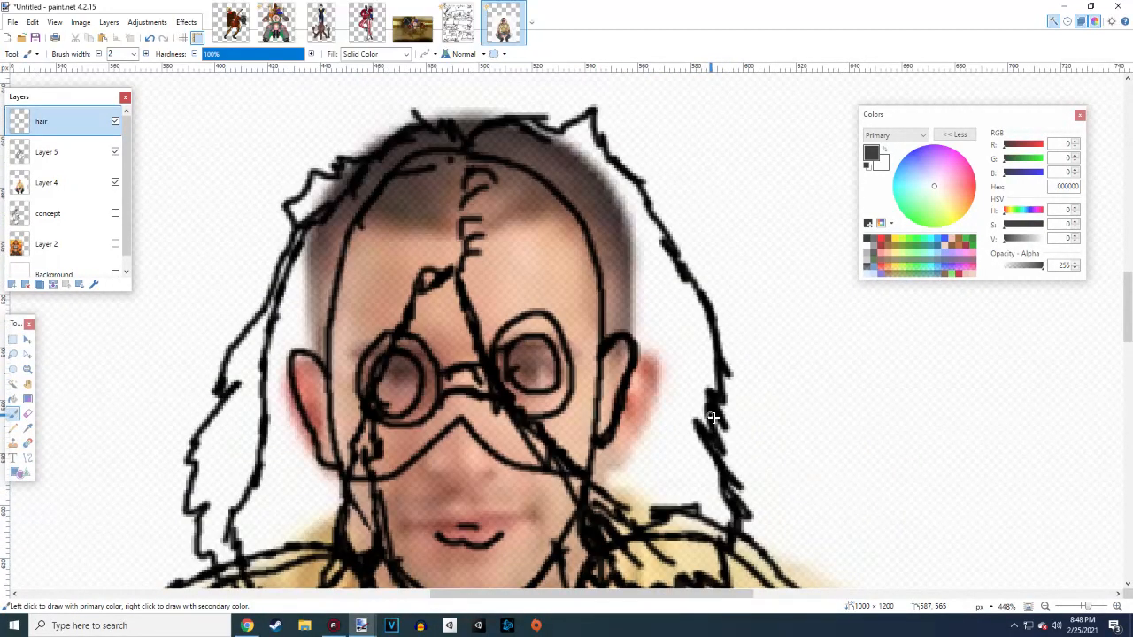
pyautogui.moveTo(476, 144)
pyautogui.mouseDown()
pyautogui.moveTo(539, 112)
pyautogui.moveTo(550, 117)
pyautogui.moveTo(534, 124)
pyautogui.moveTo(547, 124)
pyautogui.moveTo(603, 106)
pyautogui.moveTo(597, 138)
pyautogui.moveTo(608, 132)
pyautogui.moveTo(647, 180)
pyautogui.moveTo(639, 188)
pyautogui.moveTo(713, 312)
pyautogui.moveTo(715, 354)
pyautogui.moveTo(731, 376)
pyautogui.moveTo(721, 374)
pyautogui.moveTo(725, 405)
pyautogui.moveTo(712, 398)
pyautogui.moveTo(731, 429)
pyautogui.moveTo(712, 424)
pyautogui.moveTo(723, 450)
pyautogui.moveTo(709, 447)
pyautogui.moveTo(747, 488)
pyautogui.moveTo(739, 506)
pyautogui.moveTo(751, 518)
pyautogui.moveTo(728, 496)
pyautogui.mouseUp()
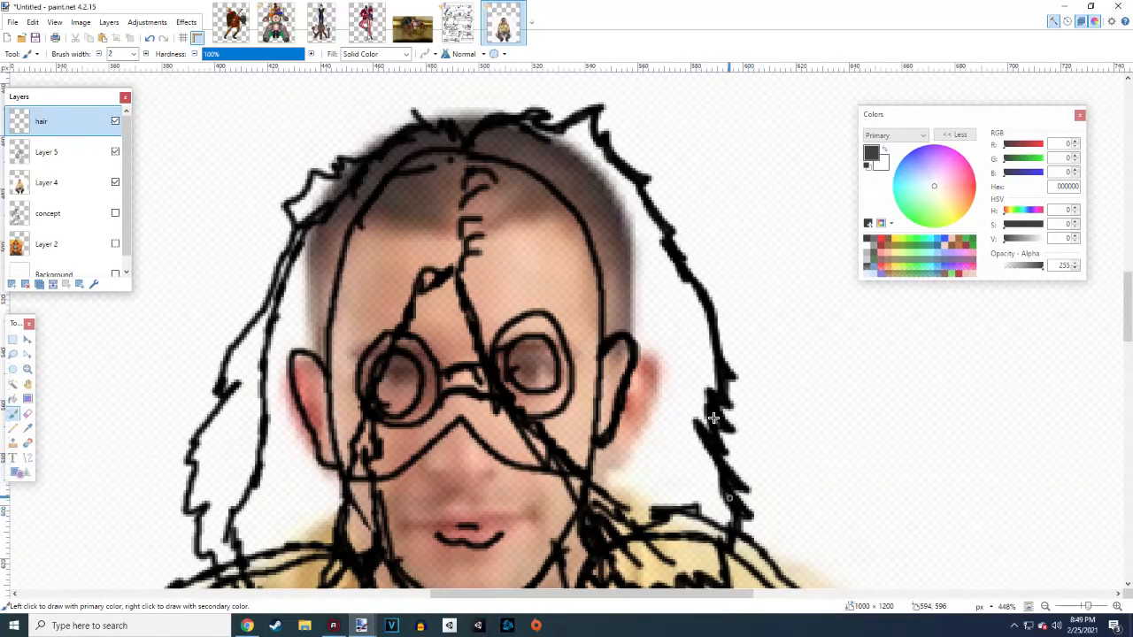
pyautogui.click(115, 152)
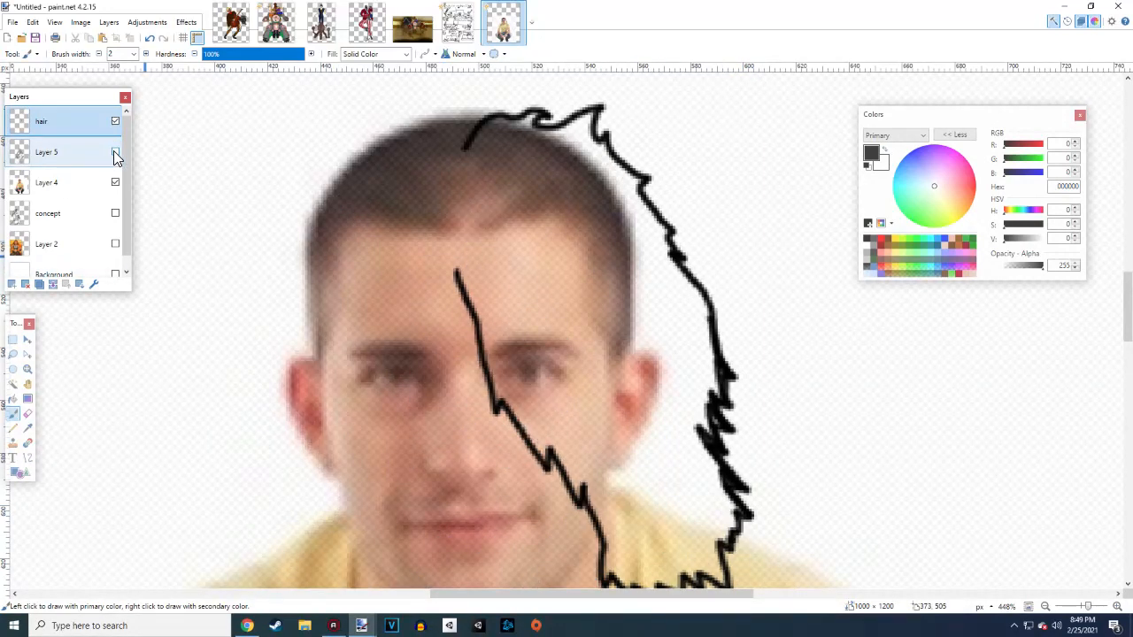
pyautogui.click(115, 152)
# Trace the jagged outer edge of the knife-side hair from the crown down to the shoulder pad
pyautogui.hscroll(-5, 624, 400)
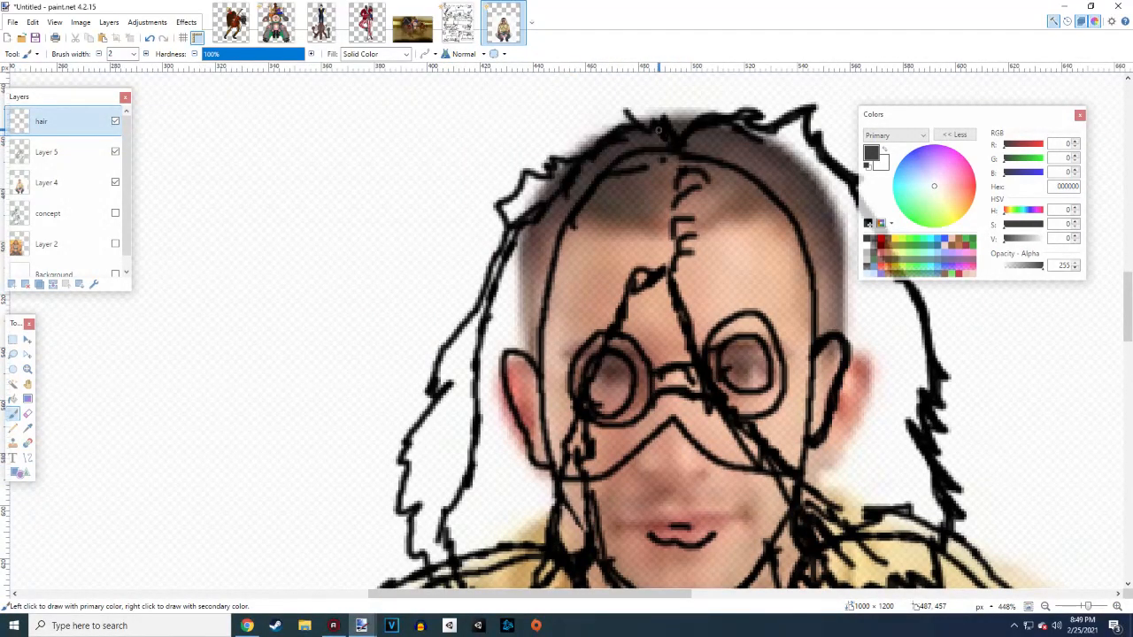
pyautogui.moveTo(631, 125)
pyautogui.mouseDown()
pyautogui.moveTo(616, 105)
pyautogui.moveTo(586, 152)
pyautogui.moveTo(558, 158)
pyautogui.moveTo(549, 174)
pyautogui.moveTo(524, 168)
pyautogui.moveTo(499, 213)
pyautogui.moveTo(510, 239)
pyautogui.moveTo(430, 356)
pyautogui.mouseUp()
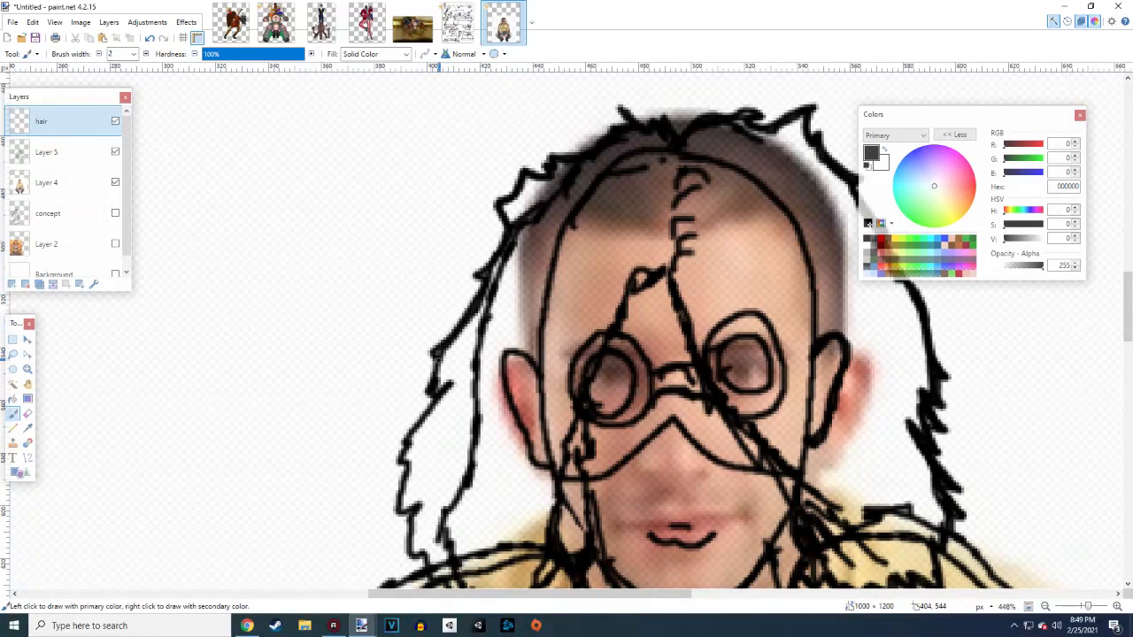
pyautogui.moveTo(427, 394)
pyautogui.mouseDown()
pyautogui.moveTo(455, 381)
pyautogui.moveTo(398, 443)
pyautogui.moveTo(398, 529)
pyautogui.moveTo(423, 504)
pyautogui.moveTo(407, 559)
pyautogui.moveTo(424, 546)
pyautogui.mouseUp()
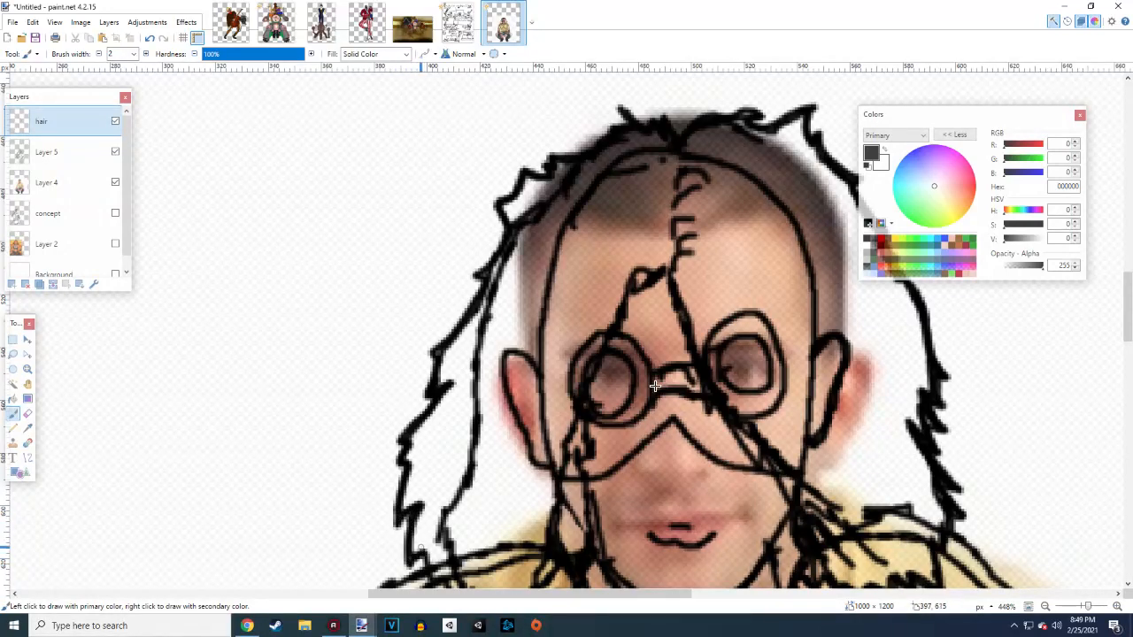
pyautogui.scroll(-5, 654, 386)
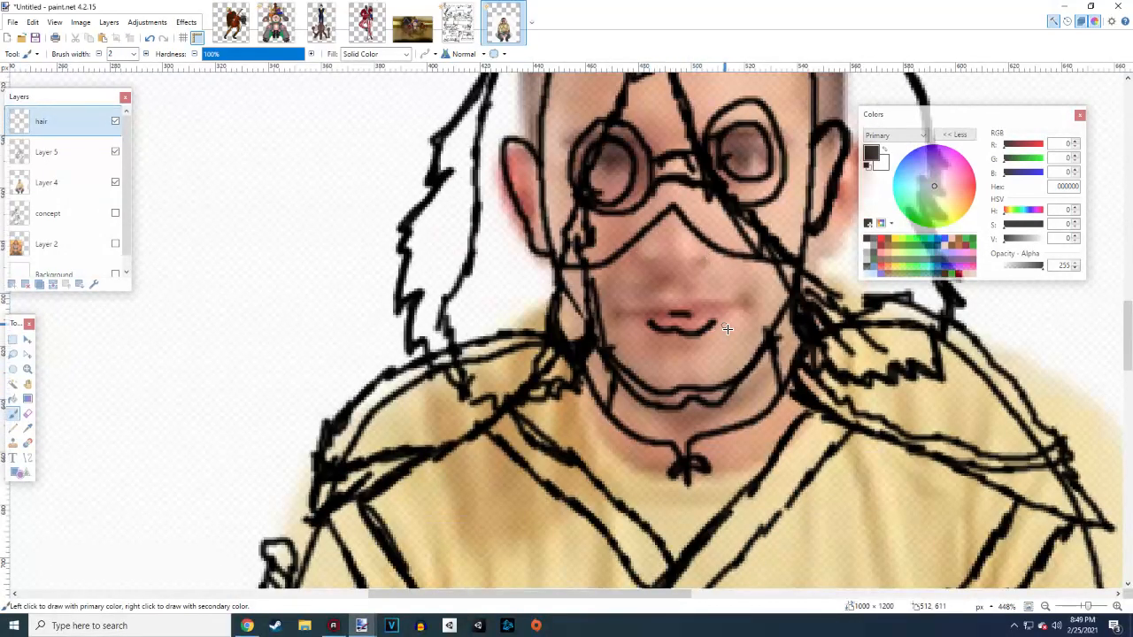
pyautogui.click(116, 151)
pyautogui.click(115, 153)
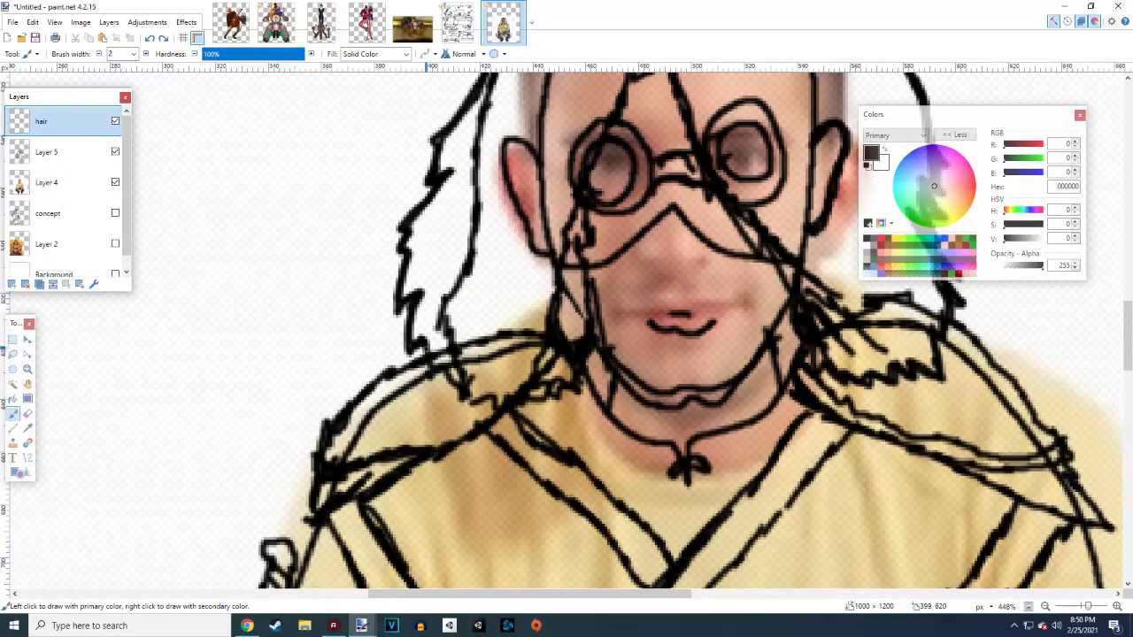
# Draw the knife-side hair's ragged tips across the shoulder and its inner edge up past the goggle to the forehead
pyautogui.moveTo(426, 348)
pyautogui.mouseDown()
pyautogui.moveTo(504, 407)
pyautogui.moveTo(519, 392)
pyautogui.moveTo(577, 386)
pyautogui.moveTo(589, 327)
pyautogui.moveTo(567, 230)
pyautogui.moveTo(570, 241)
pyautogui.moveTo(582, 206)
pyautogui.mouseUp()
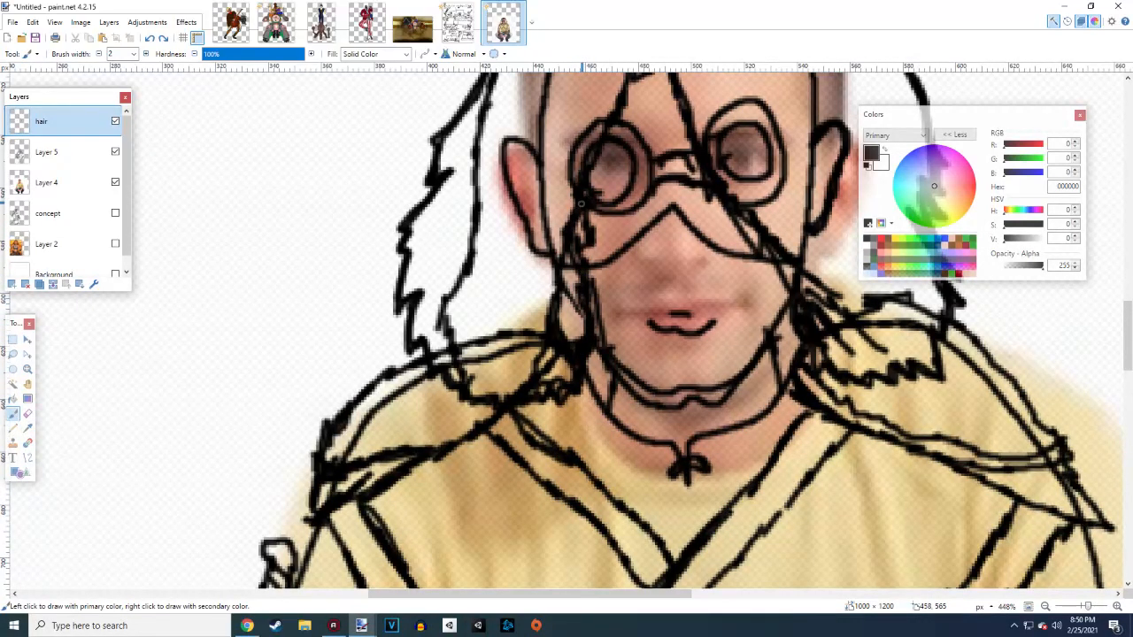
pyautogui.moveTo(586, 160); pyautogui.dragTo(625, 88)
pyautogui.scroll(4, 158, 184)
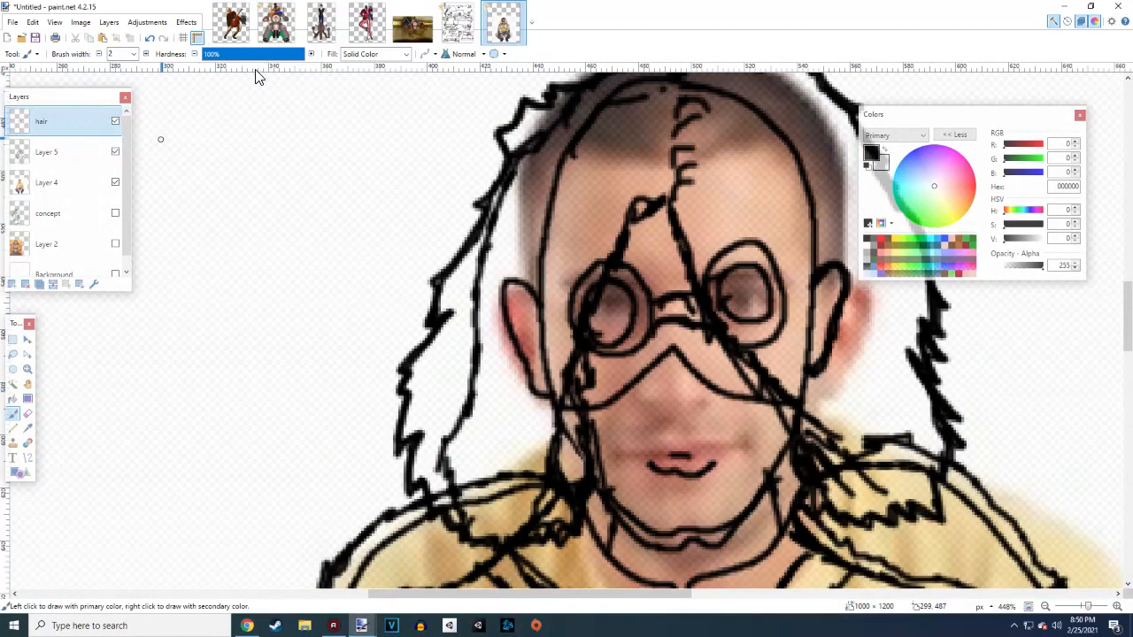
# With Layer 5 hidden, join the hair's inner edges at the forehead, draw a spiky centre parting up to the crown, and show Layer 5 again
pyautogui.click(115, 153)
pyautogui.click(115, 150)
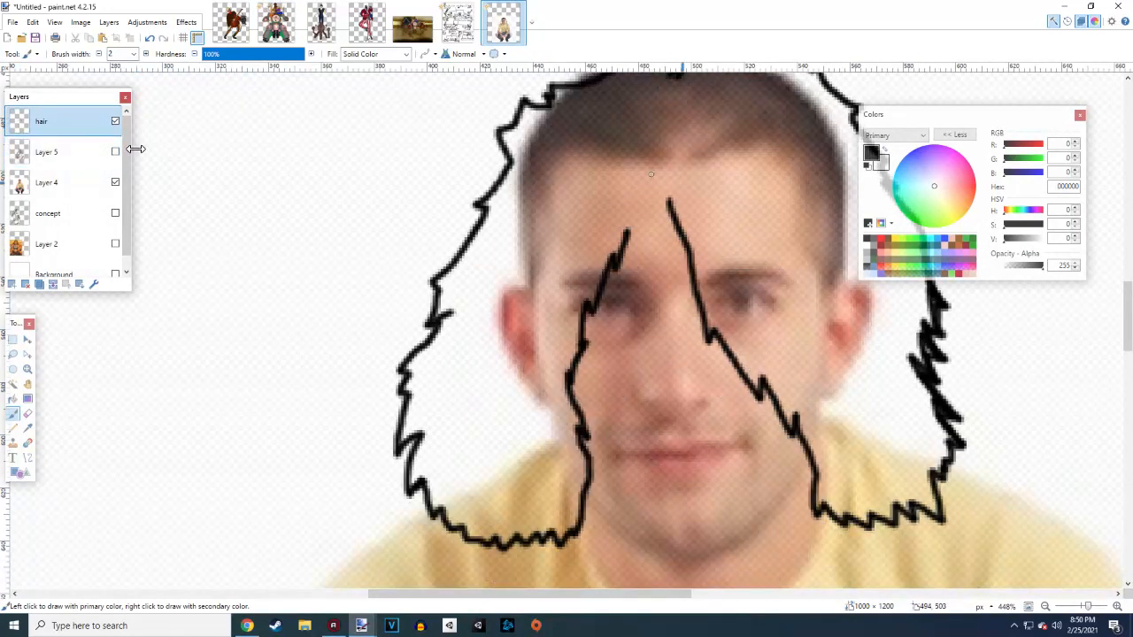
pyautogui.moveTo(630, 232)
pyautogui.mouseDown()
pyautogui.moveTo(662, 187)
pyautogui.moveTo(669, 202)
pyautogui.moveTo(701, 91)
pyautogui.mouseUp()
pyautogui.scroll(3, 148, 257)
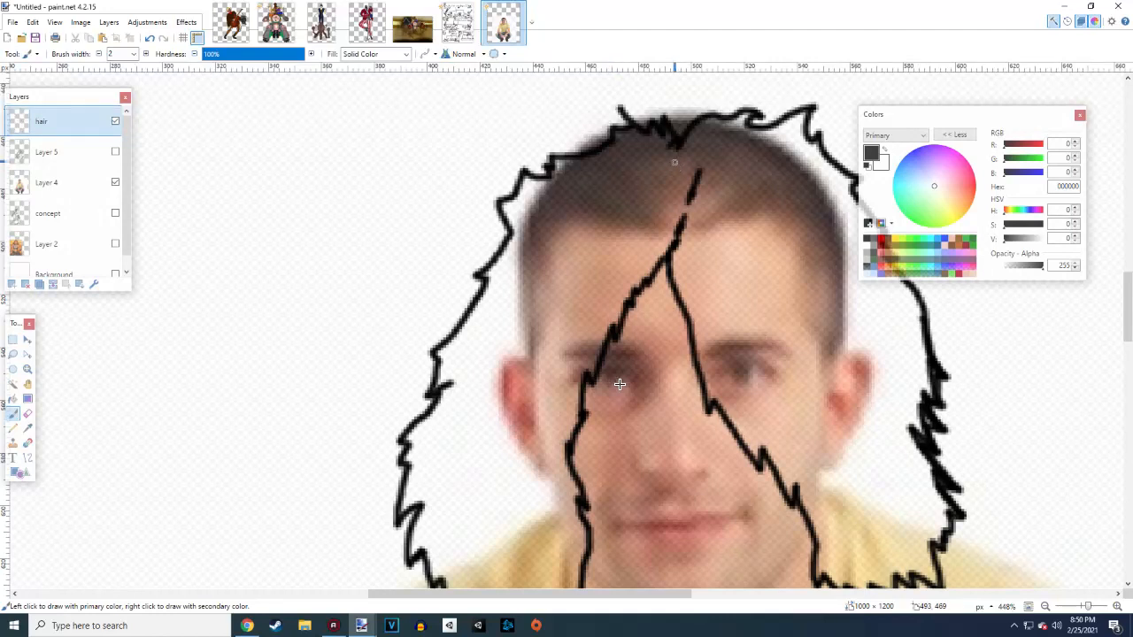
pyautogui.moveTo(674, 162)
pyautogui.mouseDown()
pyautogui.moveTo(686, 195)
pyautogui.moveTo(686, 146)
pyautogui.mouseUp()
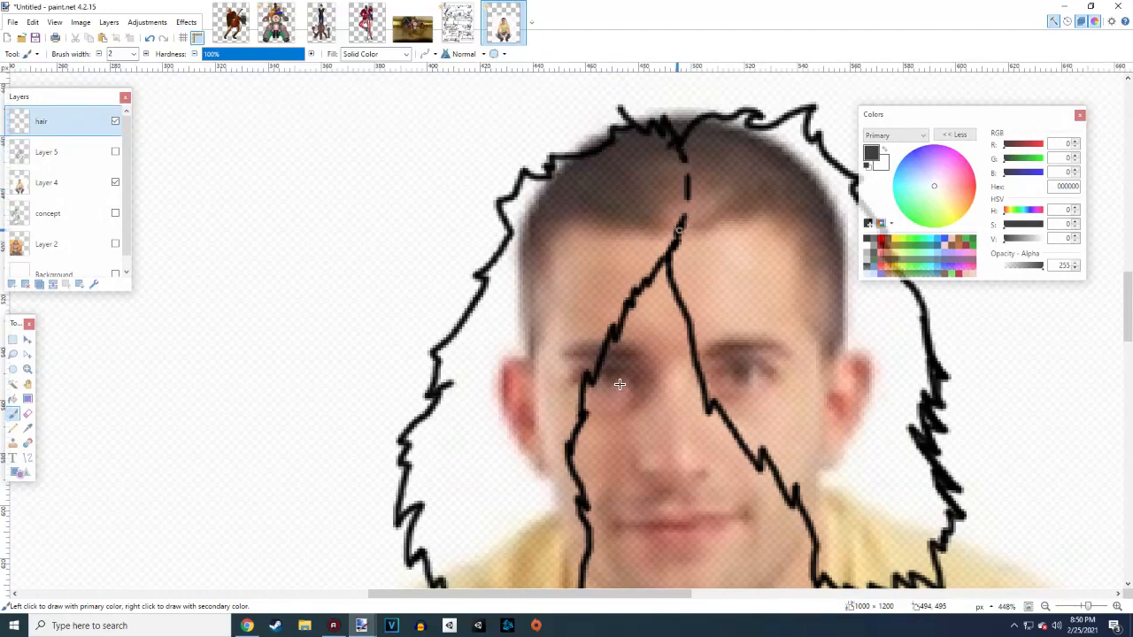
pyautogui.moveTo(679, 230)
pyautogui.mouseDown()
pyautogui.moveTo(703, 190)
pyautogui.moveTo(690, 186)
pyautogui.moveTo(709, 174)
pyautogui.moveTo(688, 180)
pyautogui.moveTo(698, 145)
pyautogui.mouseUp()
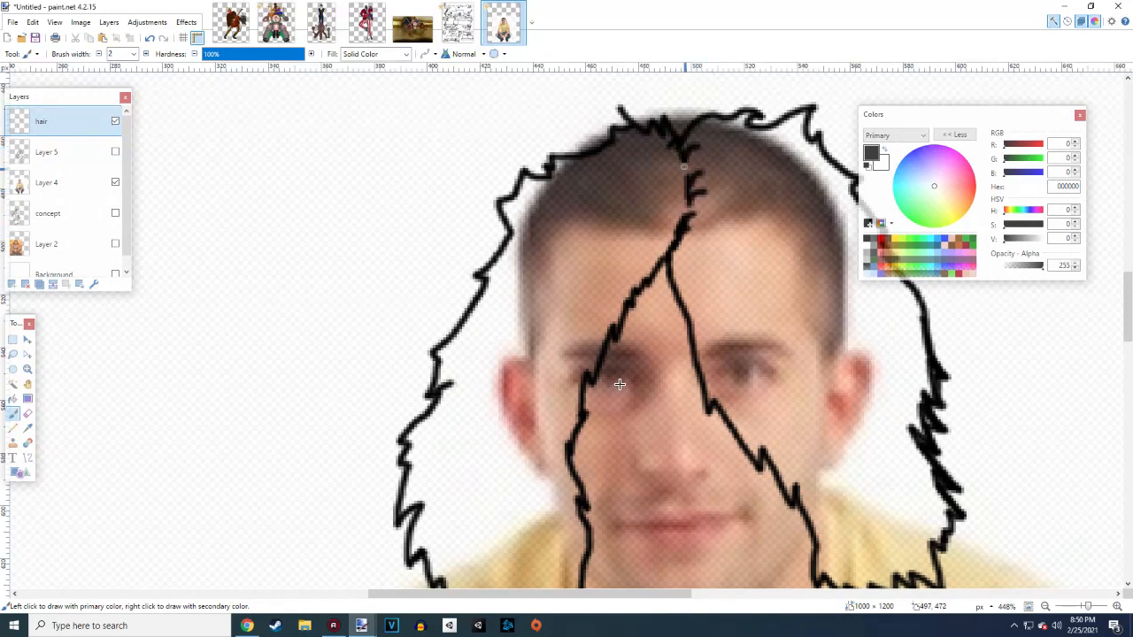
pyautogui.moveTo(678, 233); pyautogui.dragTo(660, 146)
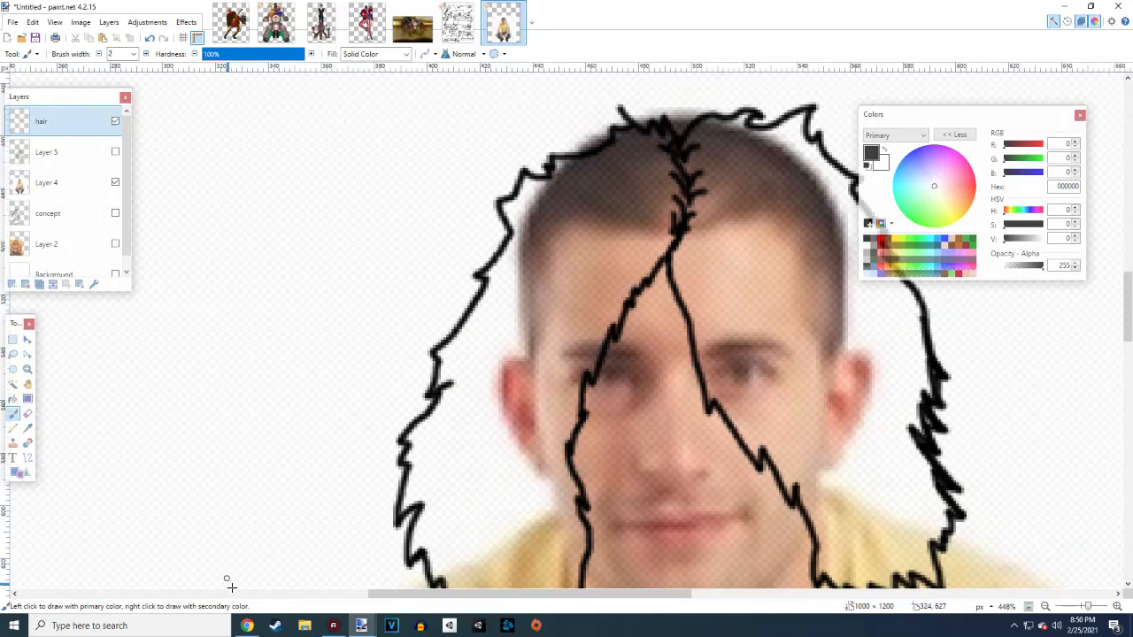
pyautogui.scroll(-5, 613, 525)
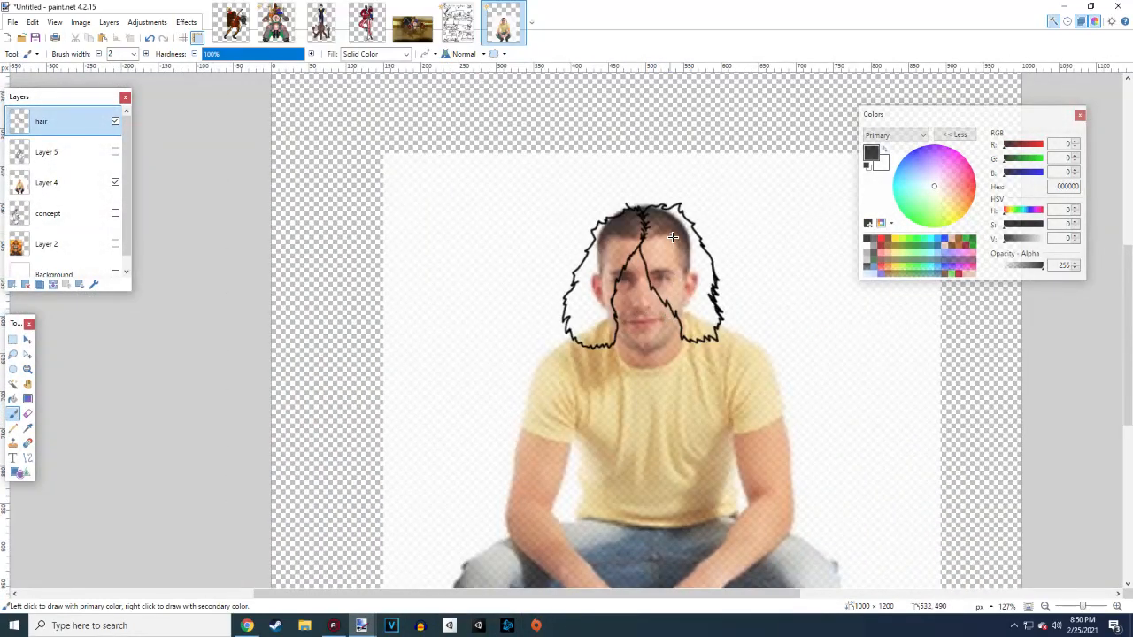
pyautogui.scroll(3, 637, 315)
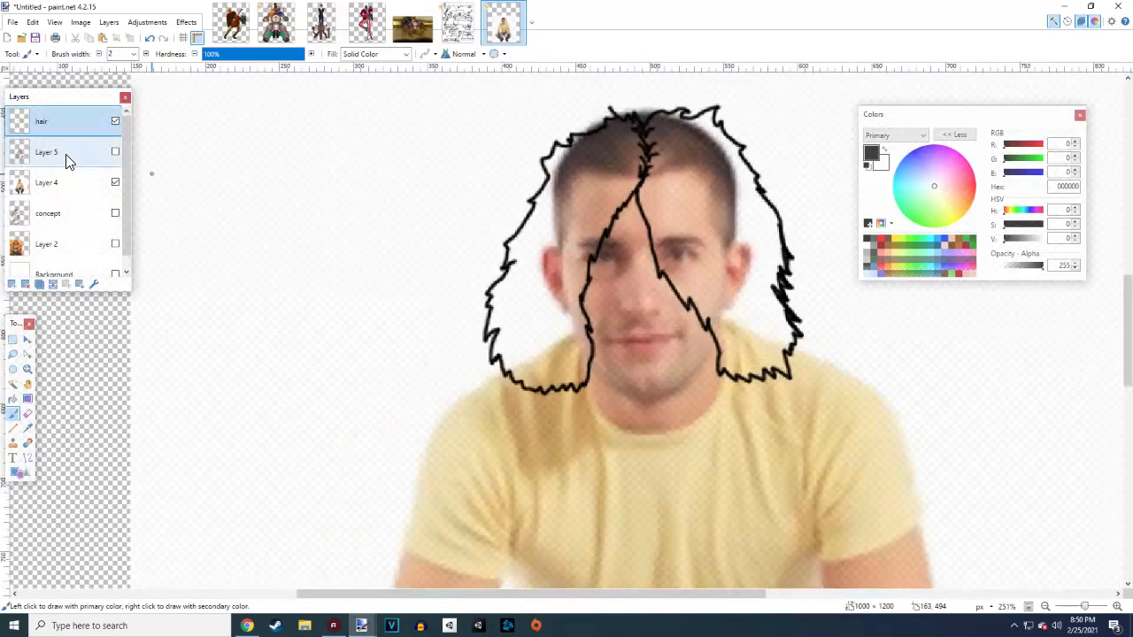
pyautogui.click(114, 149)
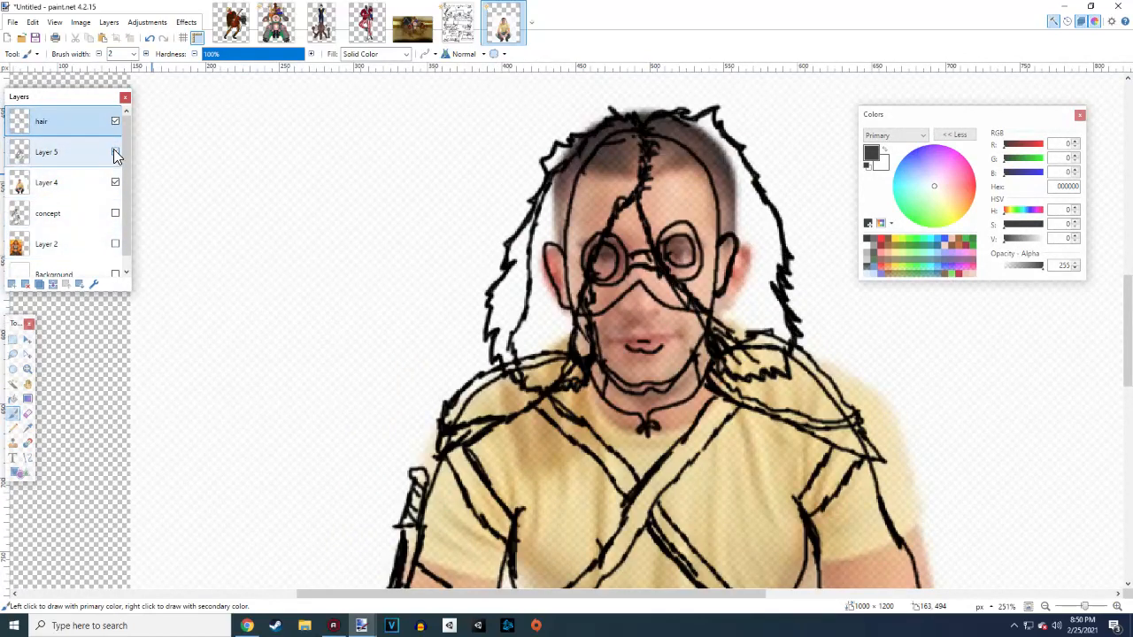
# Add a new layer above the hair layer and name it FACE
pyautogui.click(11, 283)
pyautogui.doubleClick(65, 133)
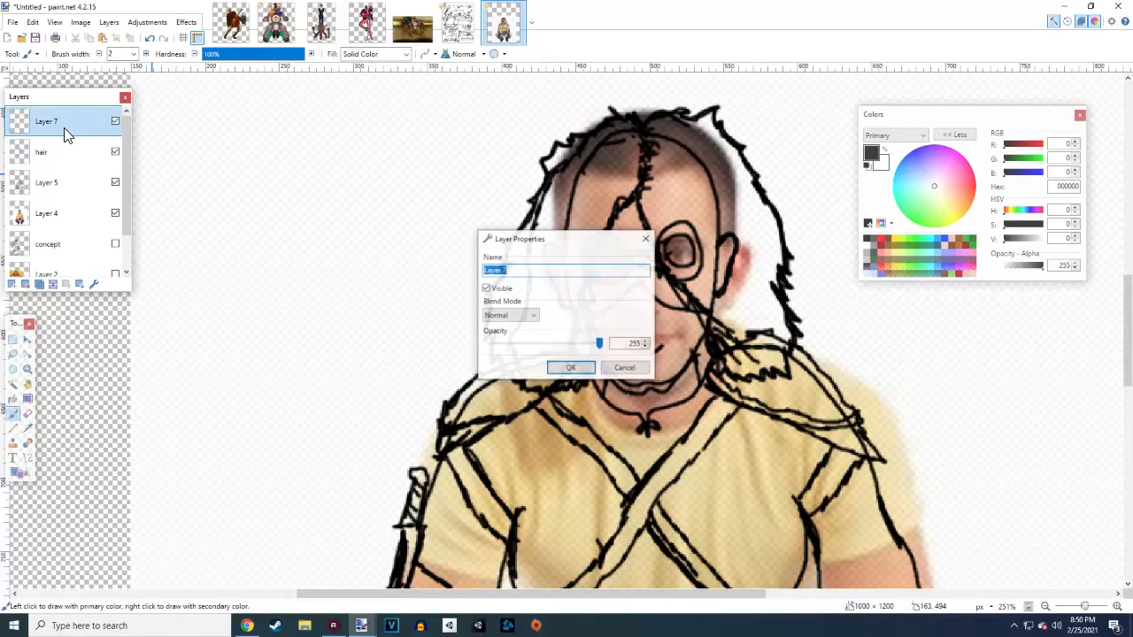
pyautogui.write('FACE')
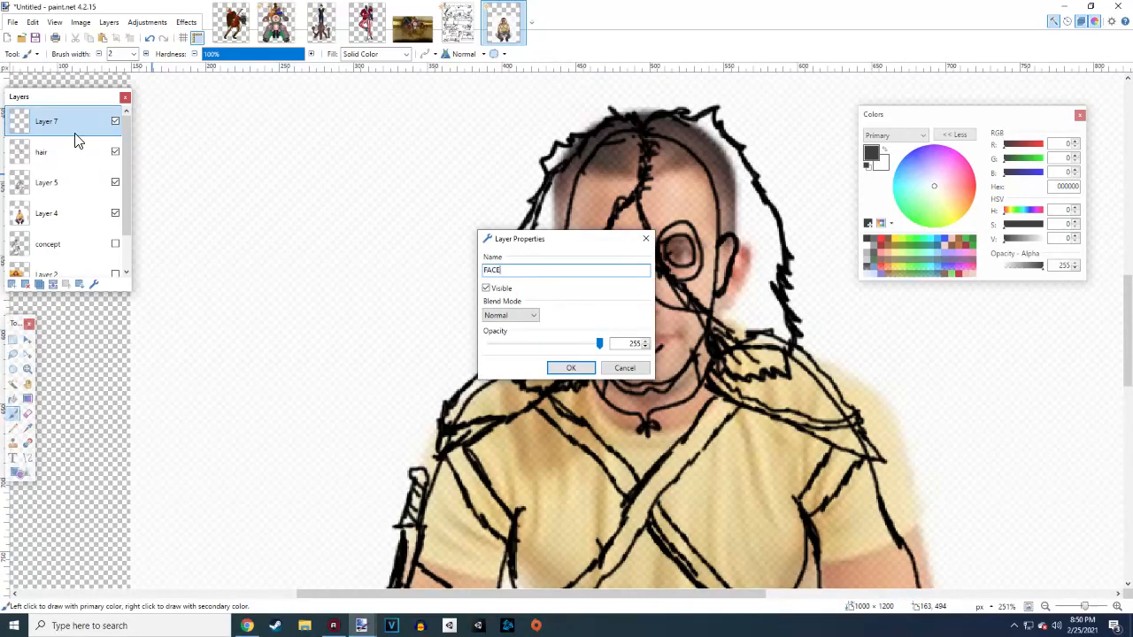
pyautogui.click(571, 368)
# Hide the hair layer and trace the jawline around the chin on the FACE layer, checking it with Layer 5 briefly hidden
pyautogui.scroll(2, 672, 335)
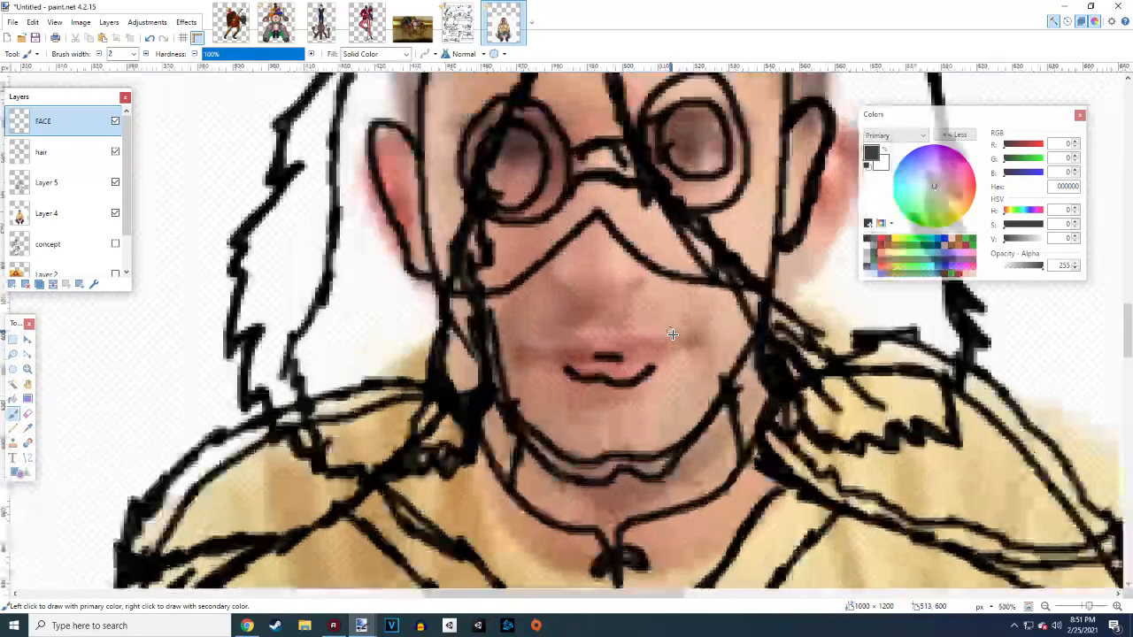
pyautogui.scroll(-1, 671, 335)
pyautogui.scroll(3, 662, 325)
pyautogui.scroll(-3, 663, 326)
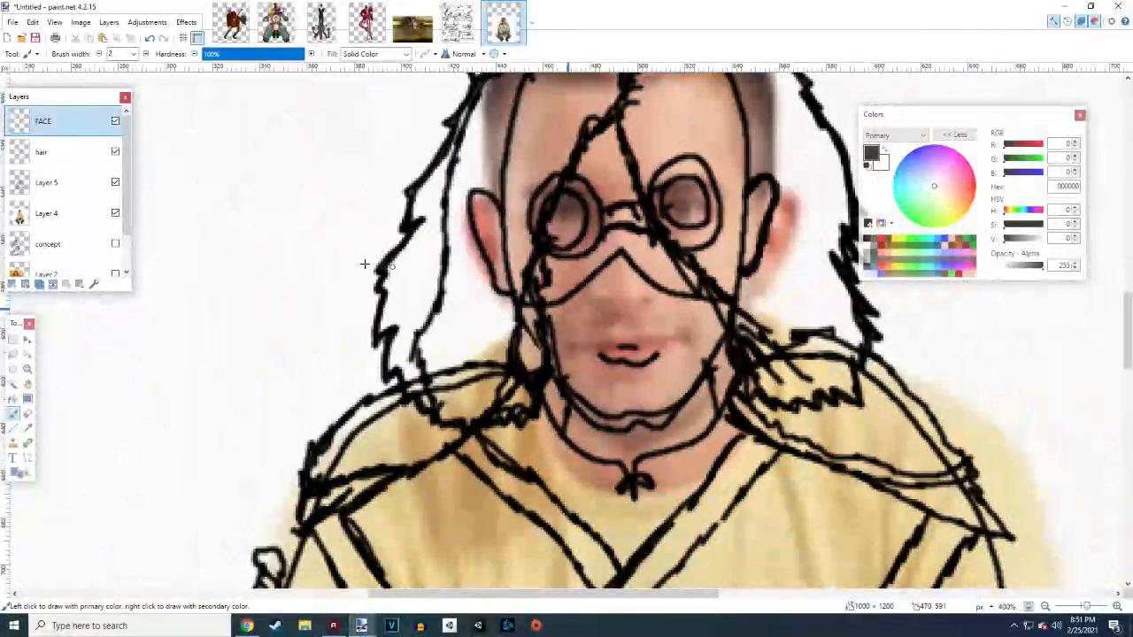
pyautogui.click(115, 152)
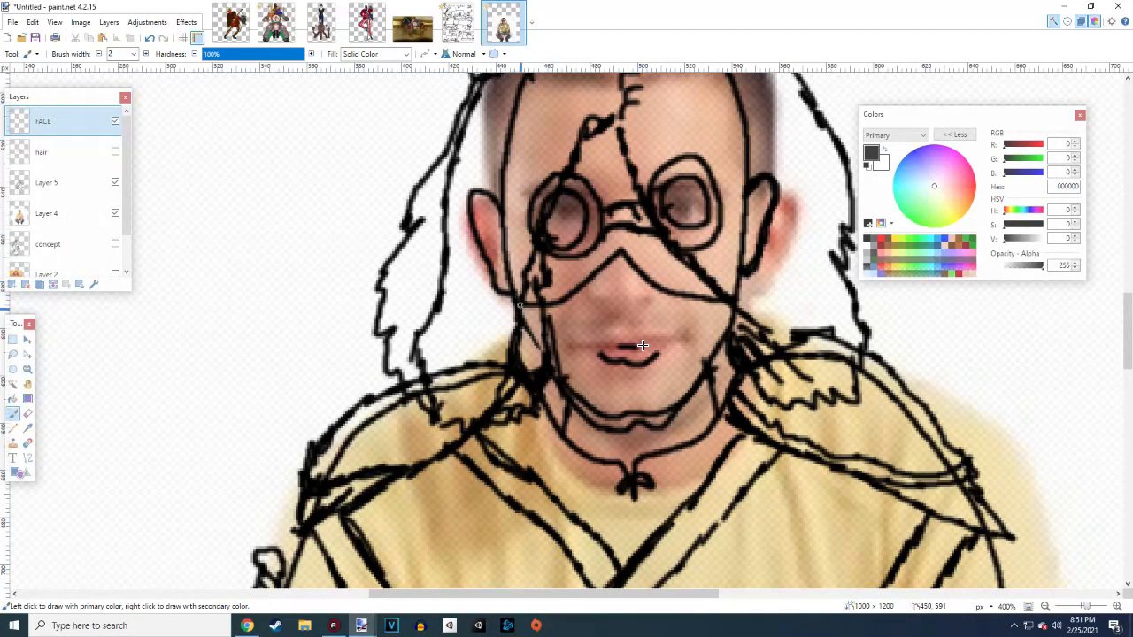
pyautogui.moveTo(517, 305)
pyautogui.mouseDown()
pyautogui.moveTo(561, 377)
pyautogui.moveTo(596, 407)
pyautogui.moveTo(656, 410)
pyautogui.moveTo(681, 402)
pyautogui.moveTo(711, 364)
pyautogui.moveTo(739, 269)
pyautogui.mouseUp()
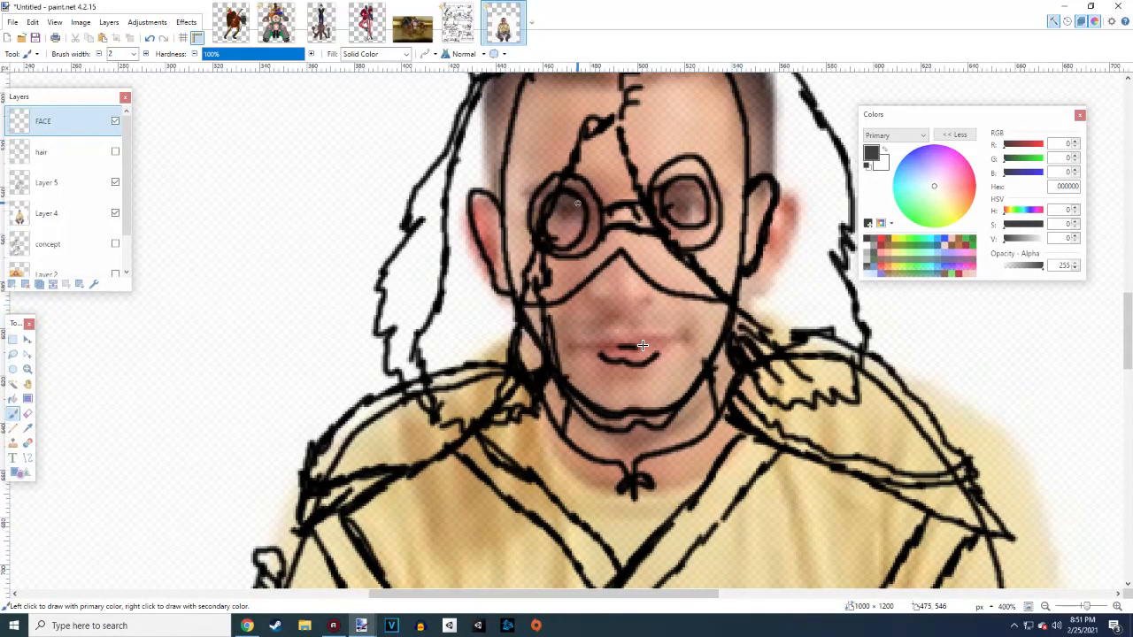
pyautogui.click(115, 183)
pyautogui.click(115, 182)
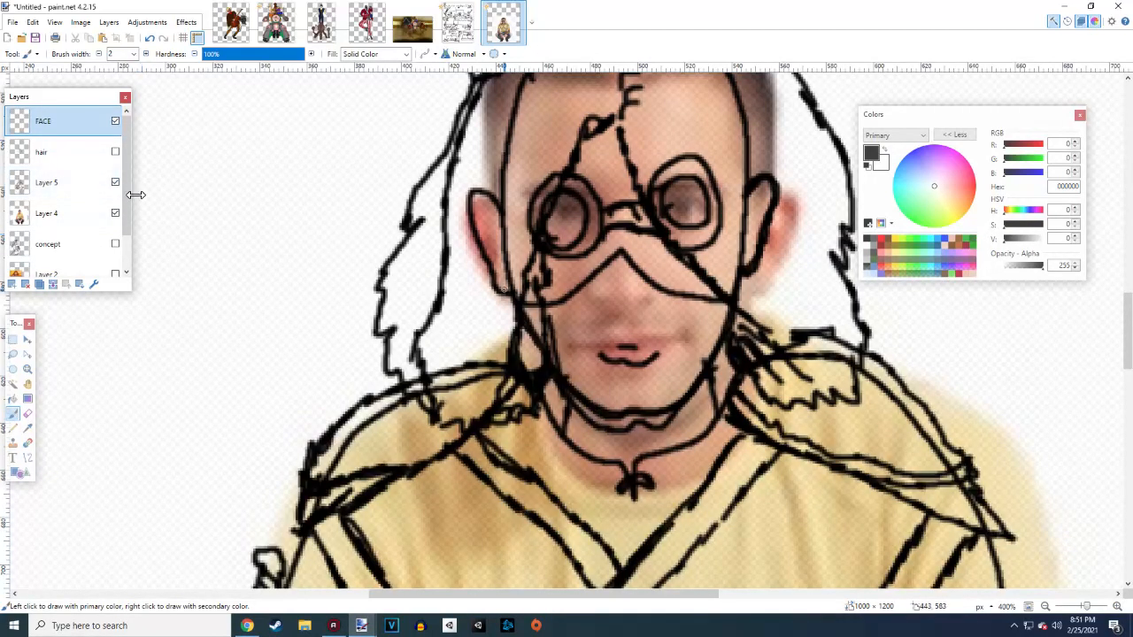
# Trace both sides of the face and the forehead to close the outline, toggling Layer 5 to check it against the photo
pyautogui.moveTo(521, 310)
pyautogui.mouseDown()
pyautogui.moveTo(502, 180)
pyautogui.moveTo(513, 119)
pyautogui.mouseUp()
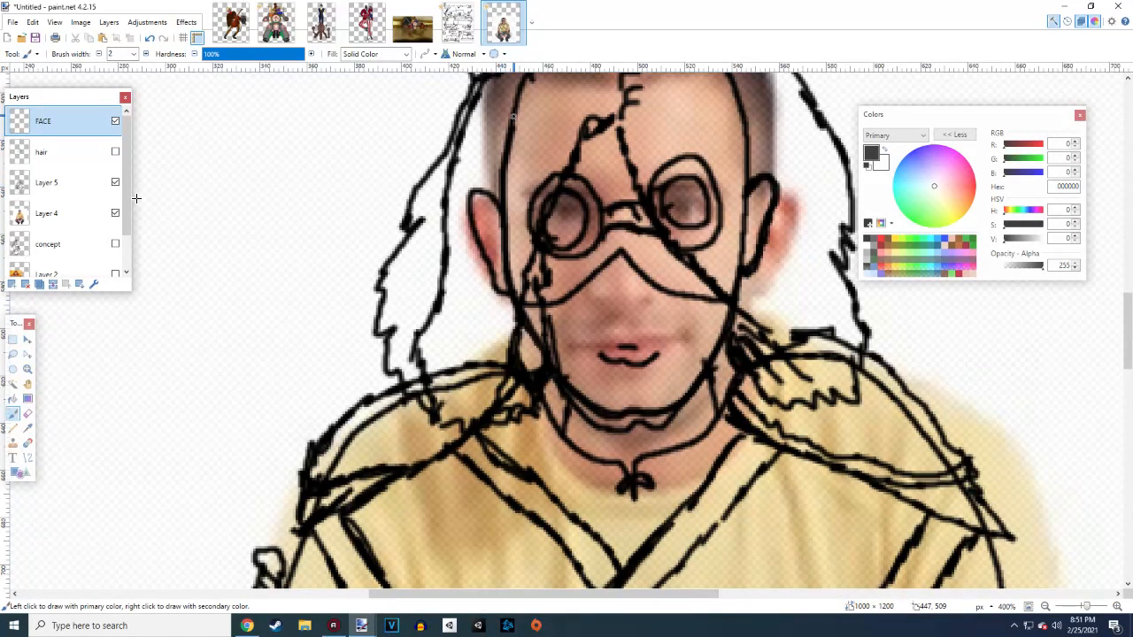
pyautogui.scroll(3, 139, 316)
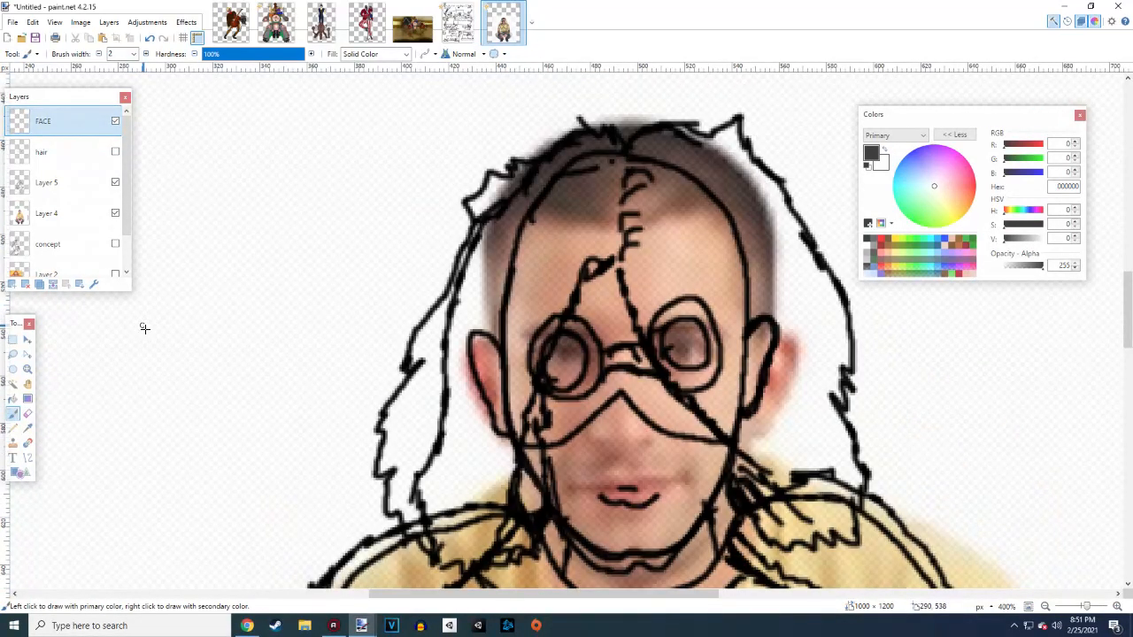
pyautogui.click(115, 183)
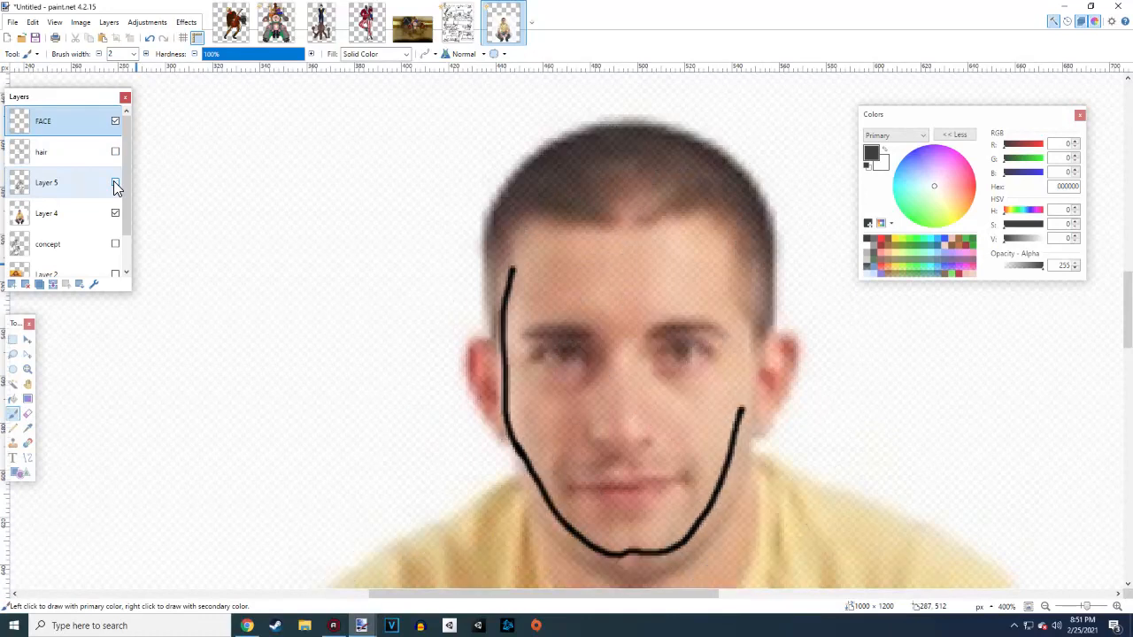
pyautogui.click(115, 183)
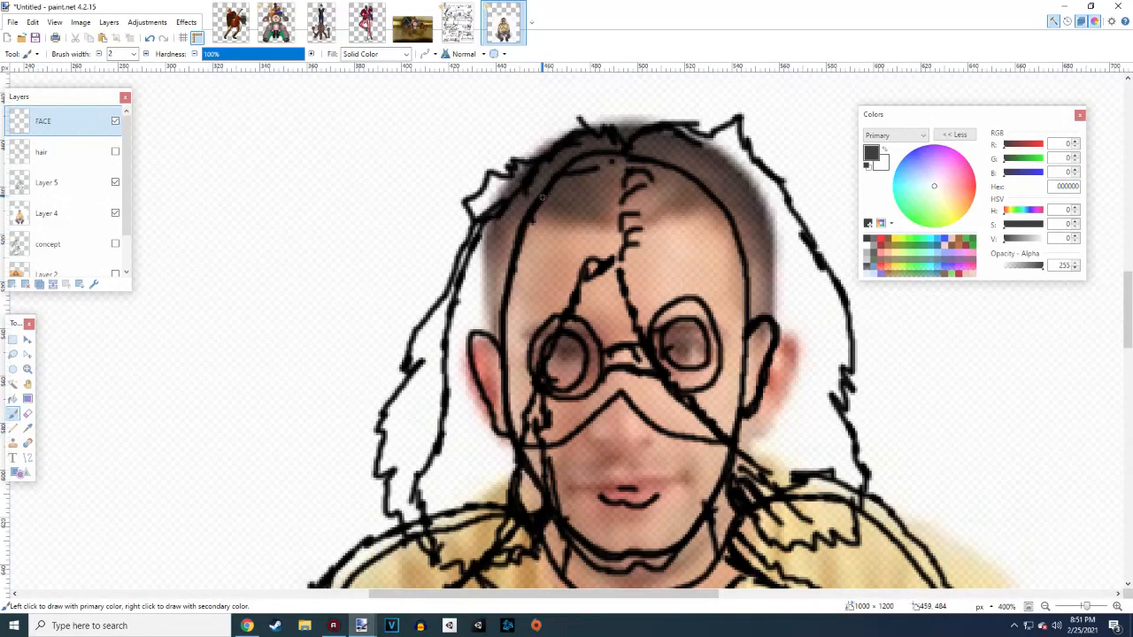
pyautogui.moveTo(561, 172)
pyautogui.mouseDown()
pyautogui.moveTo(619, 158)
pyautogui.moveTo(670, 167)
pyautogui.mouseUp()
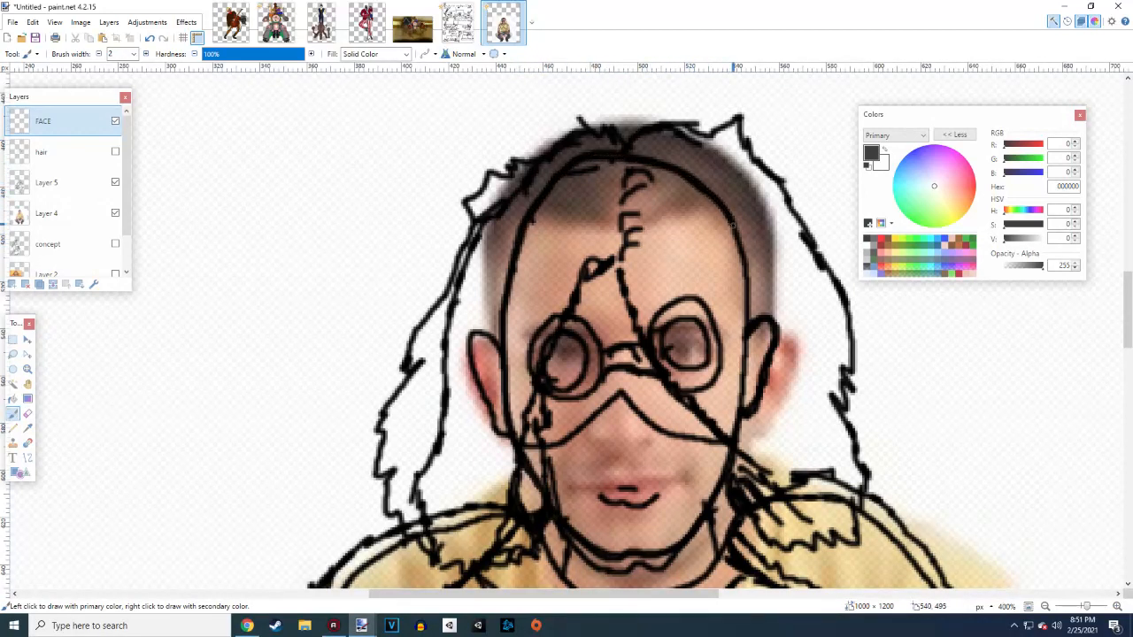
pyautogui.moveTo(741, 252); pyautogui.dragTo(740, 356)
pyautogui.moveTo(740, 400); pyautogui.dragTo(708, 506)
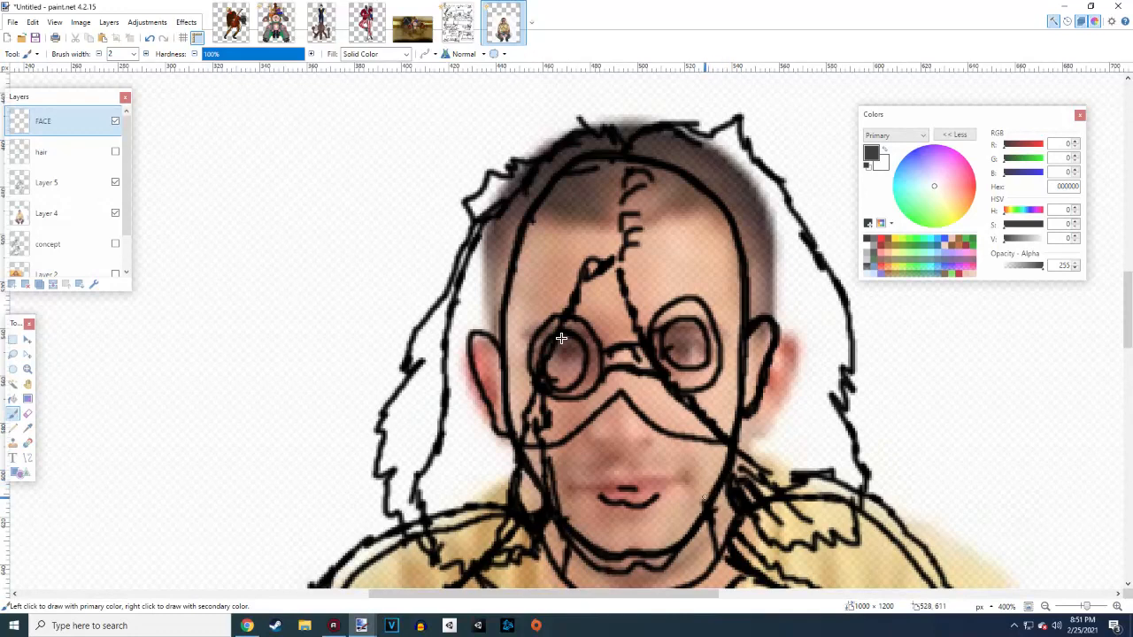
pyautogui.click(115, 183)
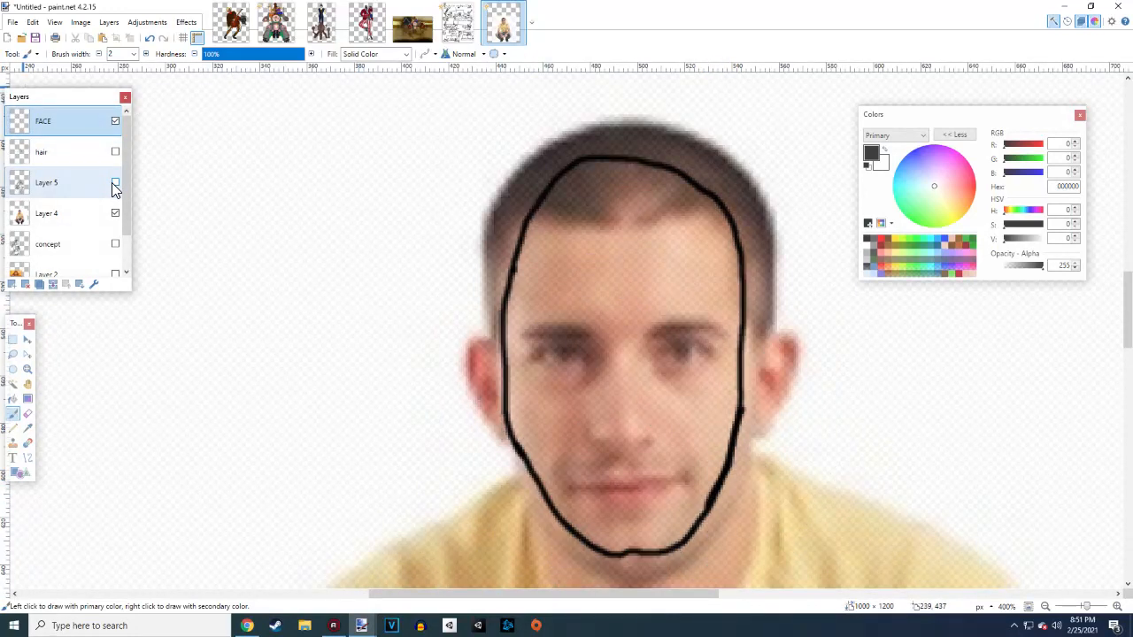
pyautogui.click(114, 184)
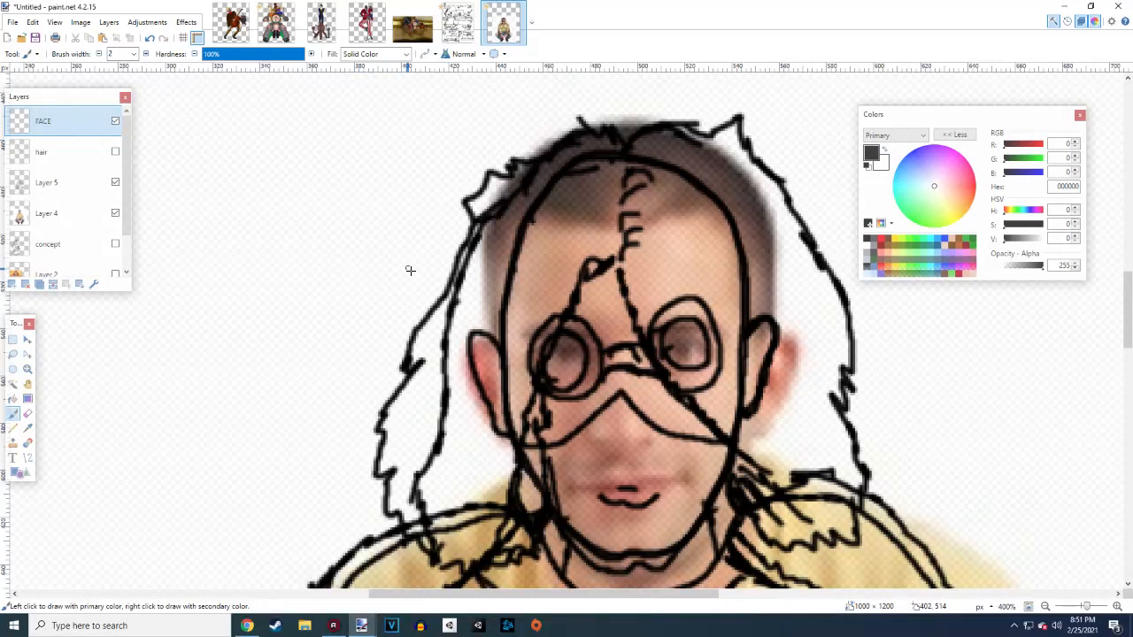
# Draw the mask's edge from the knife-side cheek up to a peak on the nose and down to the opposite cheek
pyautogui.click(115, 182)
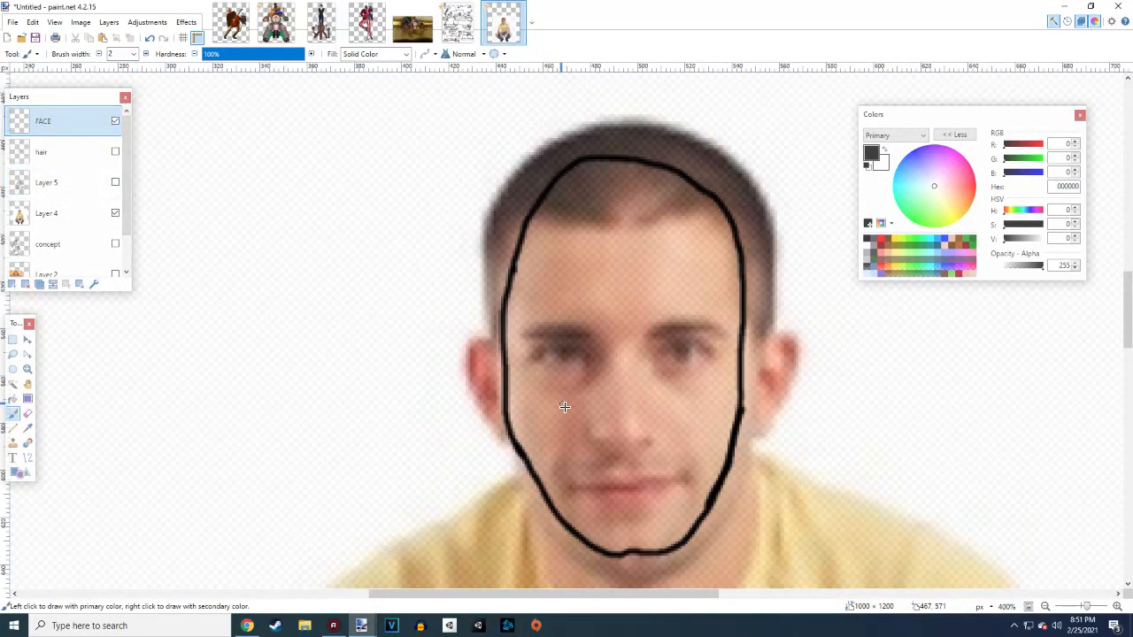
pyautogui.moveTo(510, 439); pyautogui.dragTo(540, 438)
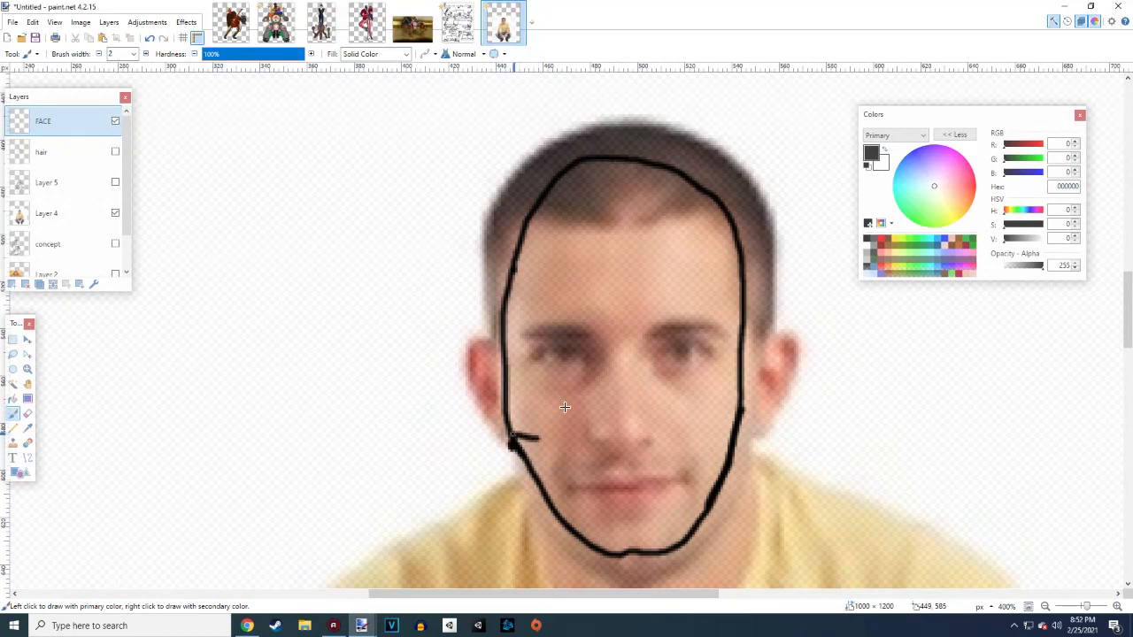
pyautogui.click(115, 181)
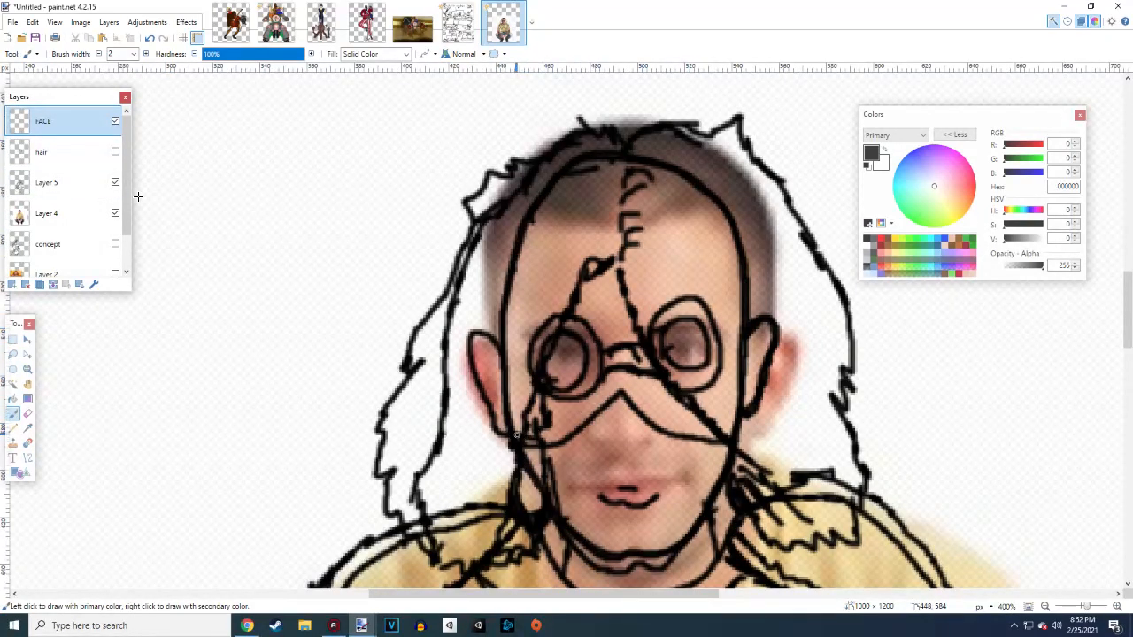
pyautogui.moveTo(517, 433)
pyautogui.mouseDown()
pyautogui.moveTo(625, 389)
pyautogui.moveTo(675, 429)
pyautogui.moveTo(734, 447)
pyautogui.mouseUp()
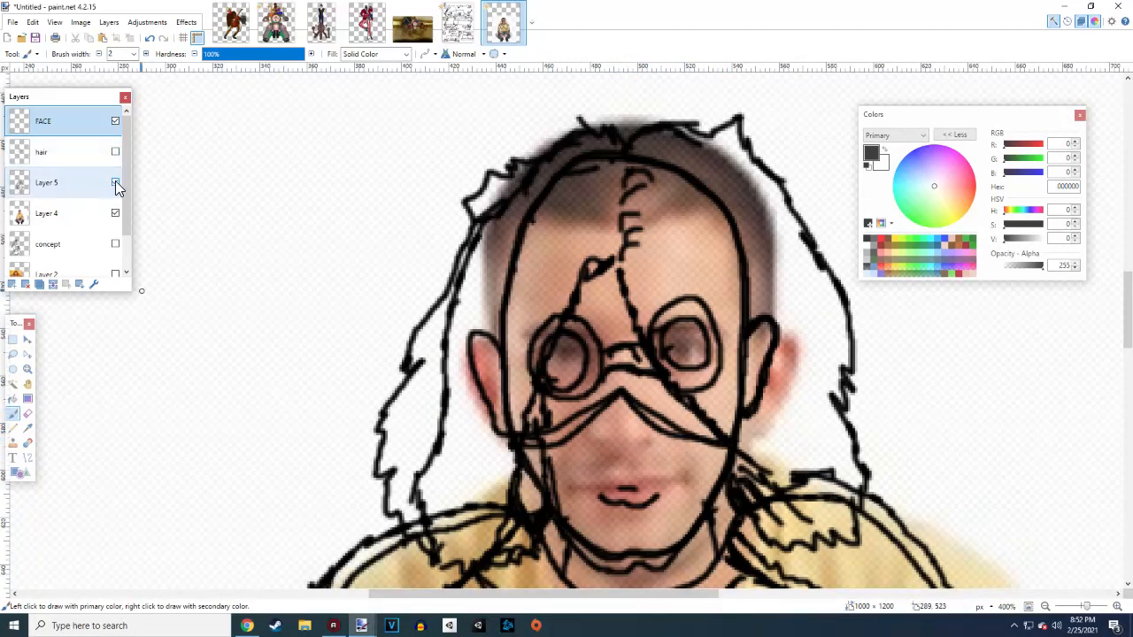
pyautogui.click(116, 182)
pyautogui.click(116, 182)
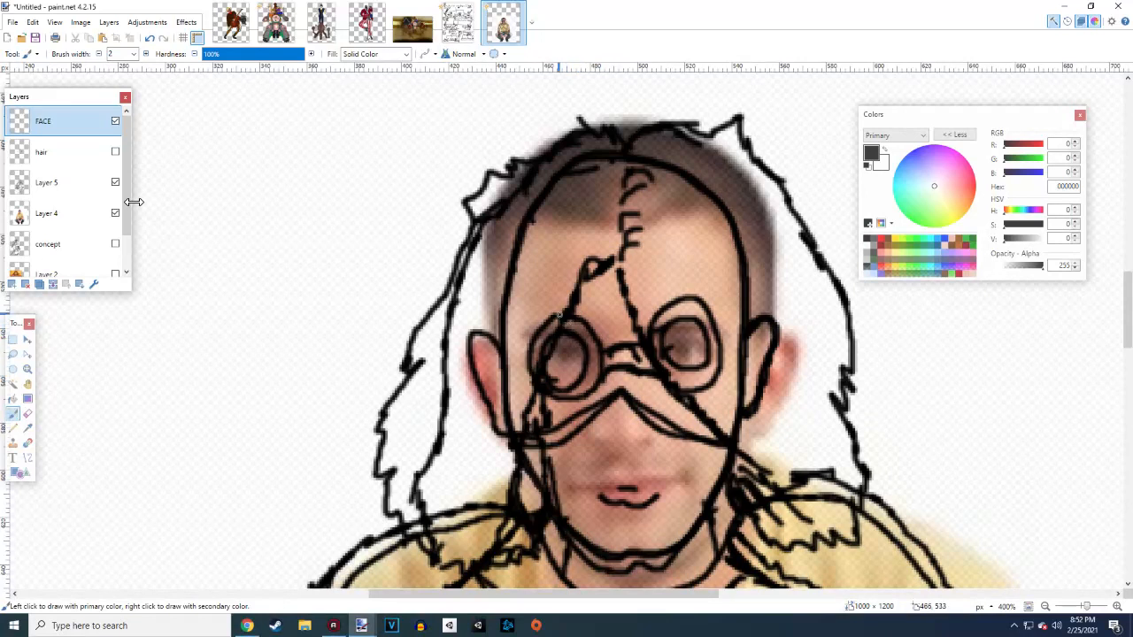
# Draw the goggles with a two-line bridge, two outer rims and a round inner lens in each, hiding Layer 5 for the last lens
pyautogui.moveTo(600, 372)
pyautogui.mouseDown()
pyautogui.moveTo(586, 391)
pyautogui.moveTo(537, 386)
pyautogui.moveTo(527, 346)
pyautogui.moveTo(540, 323)
pyautogui.moveTo(569, 316)
pyautogui.moveTo(608, 351)
pyautogui.moveTo(648, 347)
pyautogui.mouseUp()
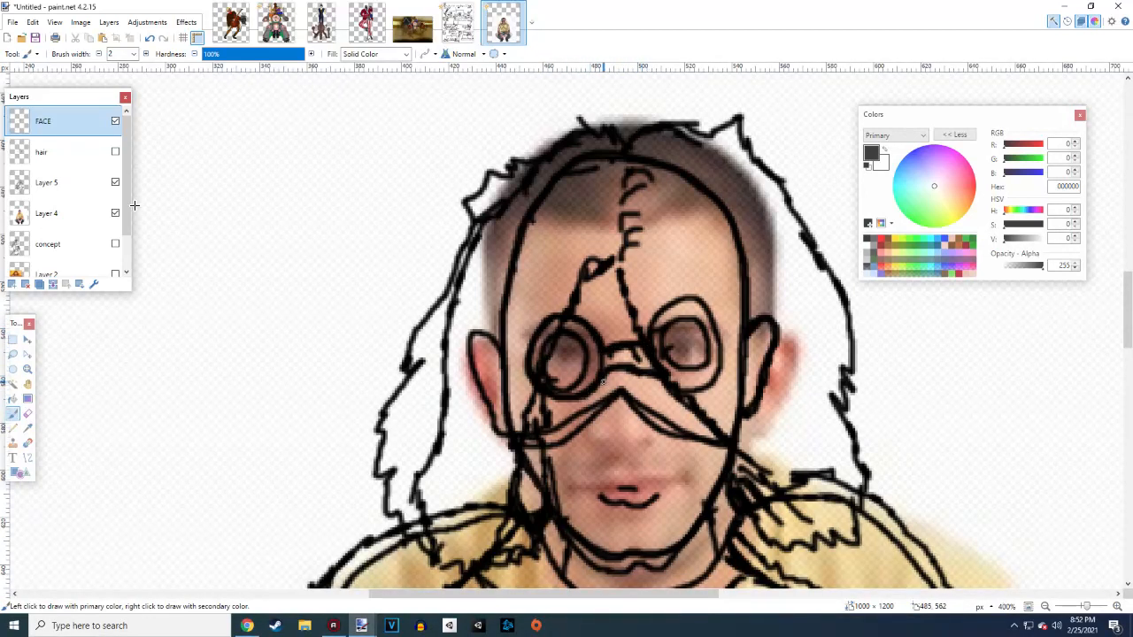
pyautogui.moveTo(602, 379)
pyautogui.mouseDown()
pyautogui.moveTo(632, 370)
pyautogui.moveTo(662, 383)
pyautogui.mouseUp()
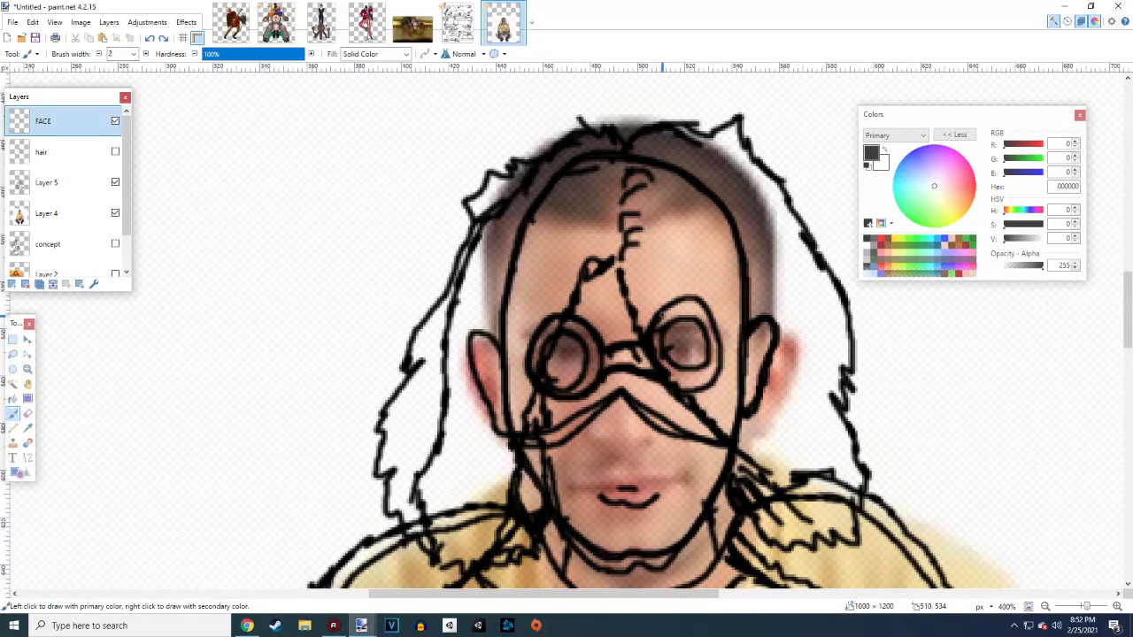
pyautogui.moveTo(662, 310)
pyautogui.mouseDown()
pyautogui.moveTo(712, 306)
pyautogui.moveTo(724, 343)
pyautogui.moveTo(706, 387)
pyautogui.moveTo(667, 382)
pyautogui.mouseUp()
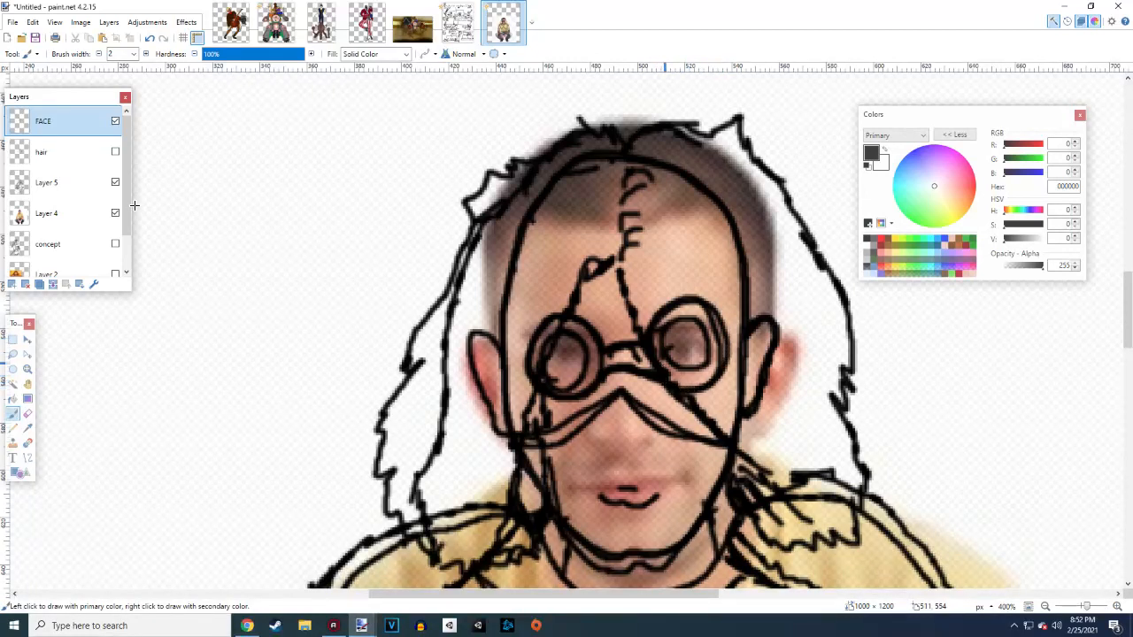
pyautogui.moveTo(540, 362)
pyautogui.mouseDown()
pyautogui.moveTo(566, 333)
pyautogui.moveTo(584, 349)
pyautogui.moveTo(571, 382)
pyautogui.moveTo(545, 368)
pyautogui.moveTo(558, 328)
pyautogui.mouseUp()
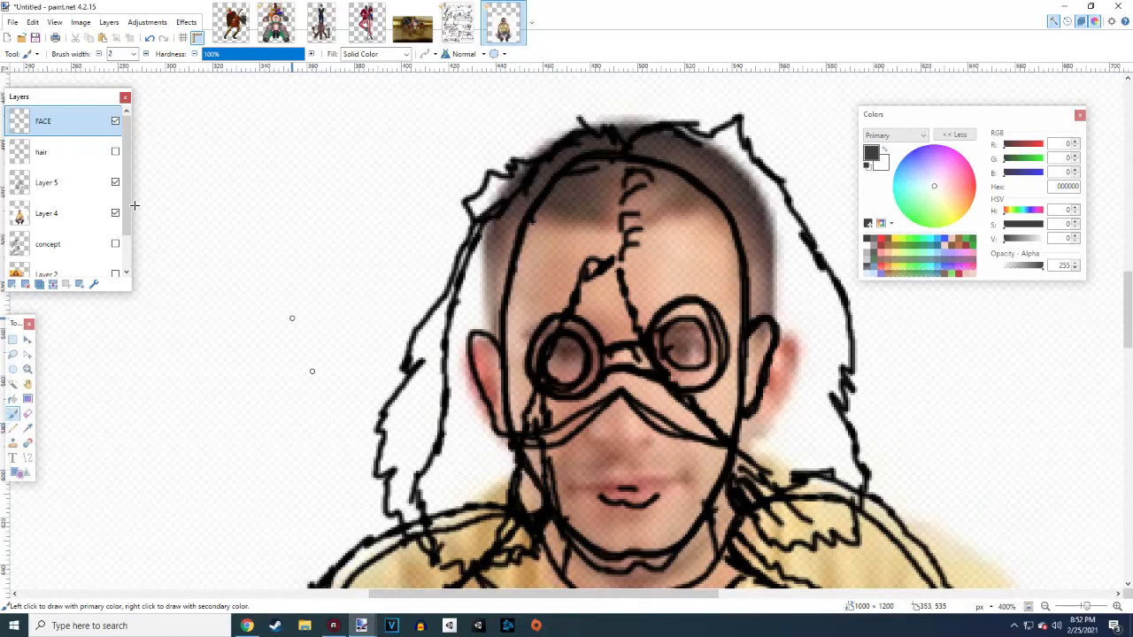
pyautogui.click(115, 183)
pyautogui.click(115, 183)
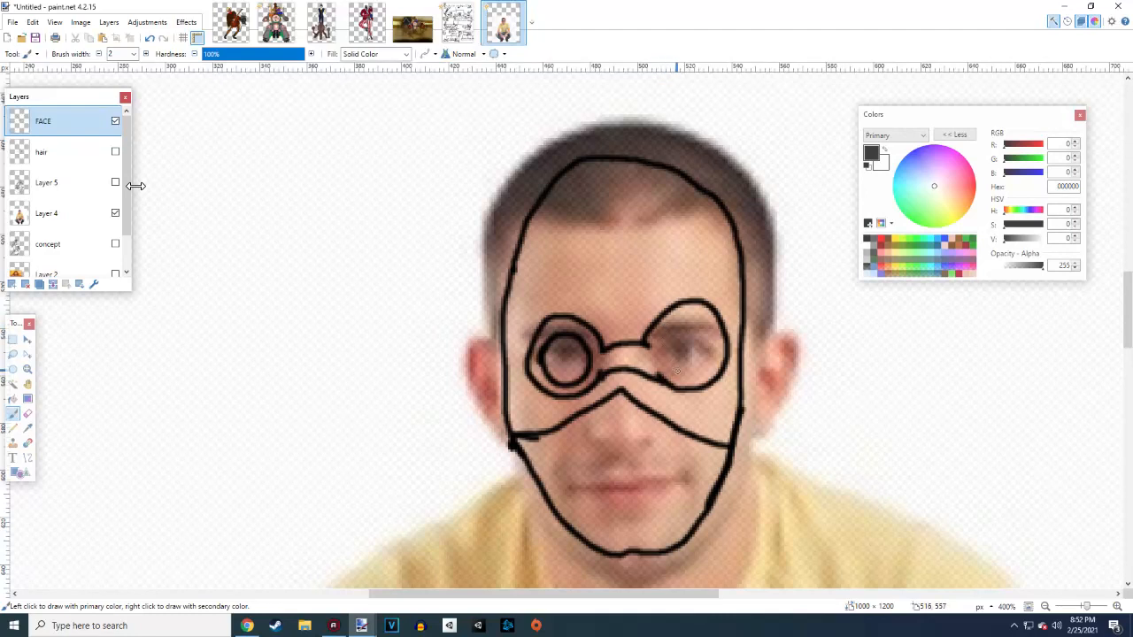
pyautogui.moveTo(683, 378)
pyautogui.mouseDown()
pyautogui.moveTo(662, 354)
pyautogui.moveTo(674, 327)
pyautogui.moveTo(703, 325)
pyautogui.moveTo(711, 363)
pyautogui.moveTo(663, 368)
pyautogui.mouseUp()
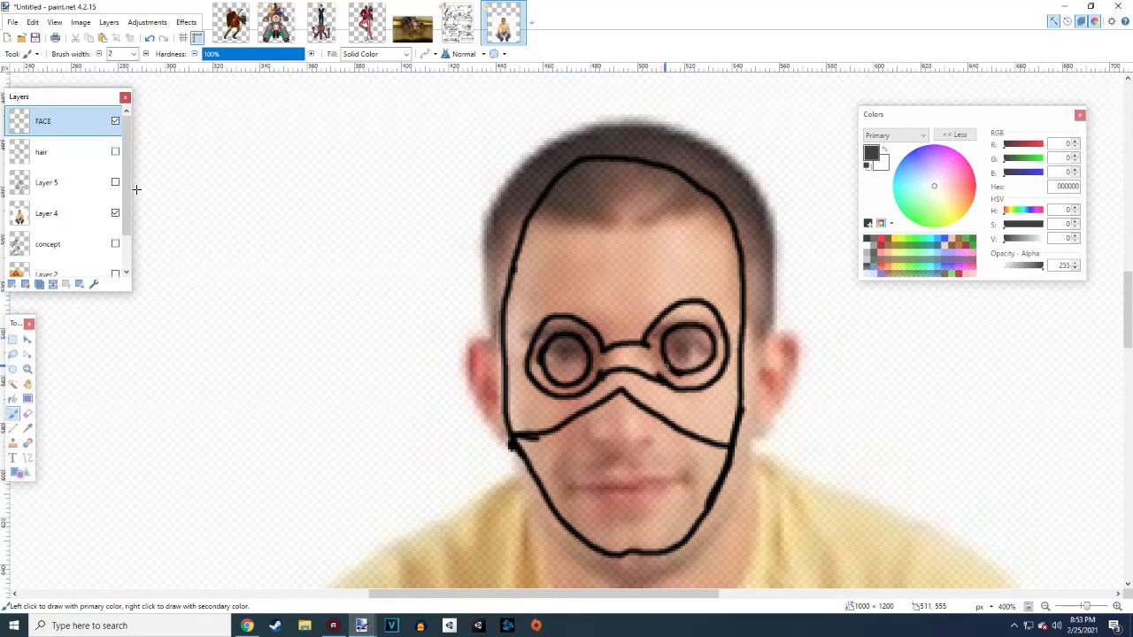
# Erase the top of the outer goggle rim opposite the knife, redraw it lower and add short strap lines to the face edge
pyautogui.click(32, 412)
pyautogui.moveTo(669, 306)
pyautogui.mouseDown()
pyautogui.moveTo(711, 300)
pyautogui.moveTo(580, 312)
pyautogui.moveTo(660, 312)
pyautogui.mouseUp()
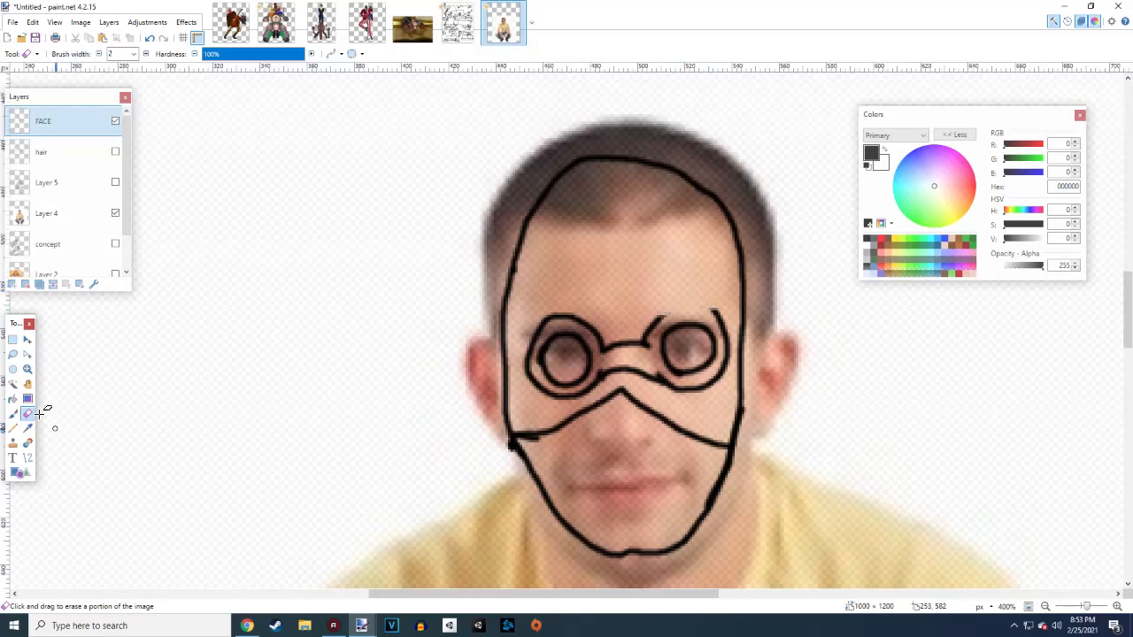
pyautogui.click(12, 413)
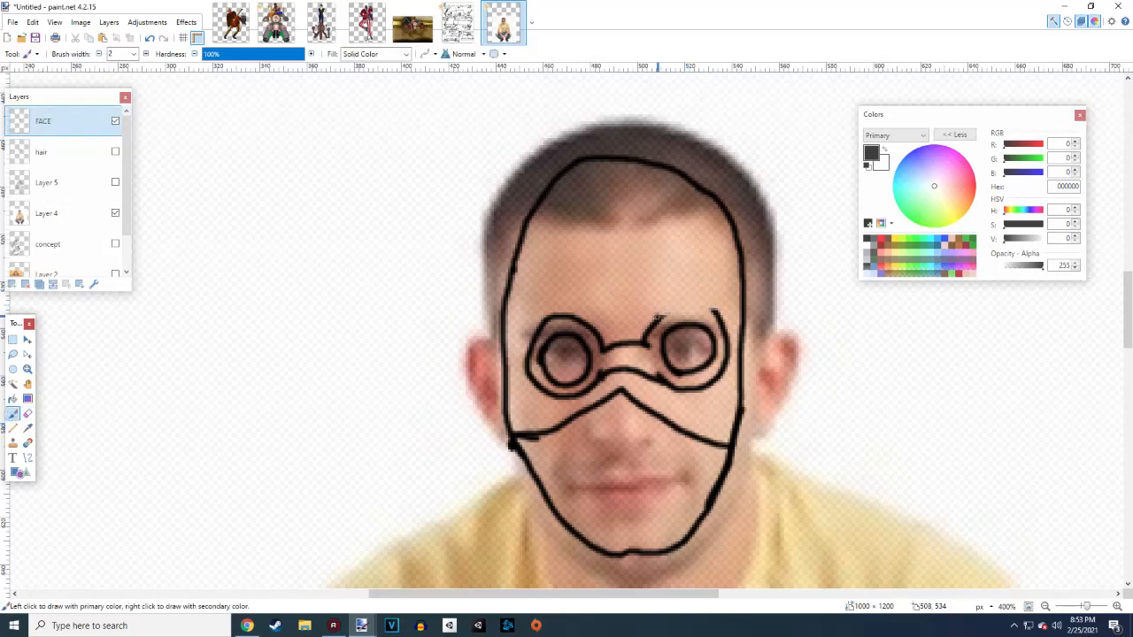
pyautogui.moveTo(656, 316)
pyautogui.mouseDown()
pyautogui.moveTo(725, 311)
pyautogui.moveTo(717, 309)
pyautogui.moveTo(734, 335)
pyautogui.moveTo(723, 318)
pyautogui.moveTo(739, 349)
pyautogui.mouseUp()
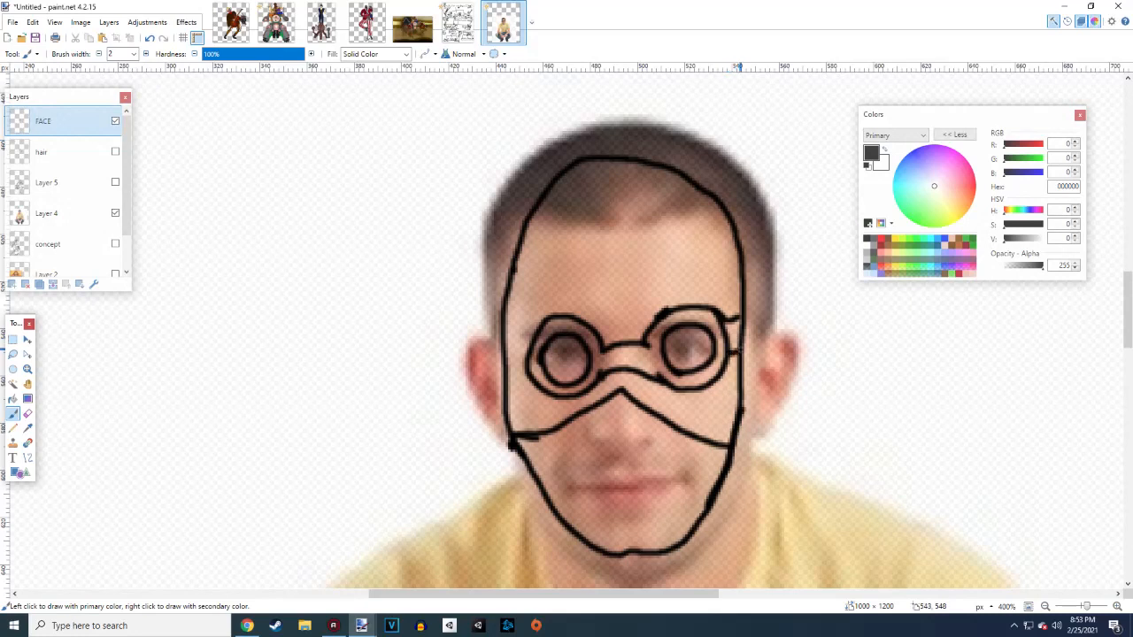
# With Layer 5 shown, trace both ears and the knife-side goggle's strap lines, then hide Layer 5 again
pyautogui.click(115, 181)
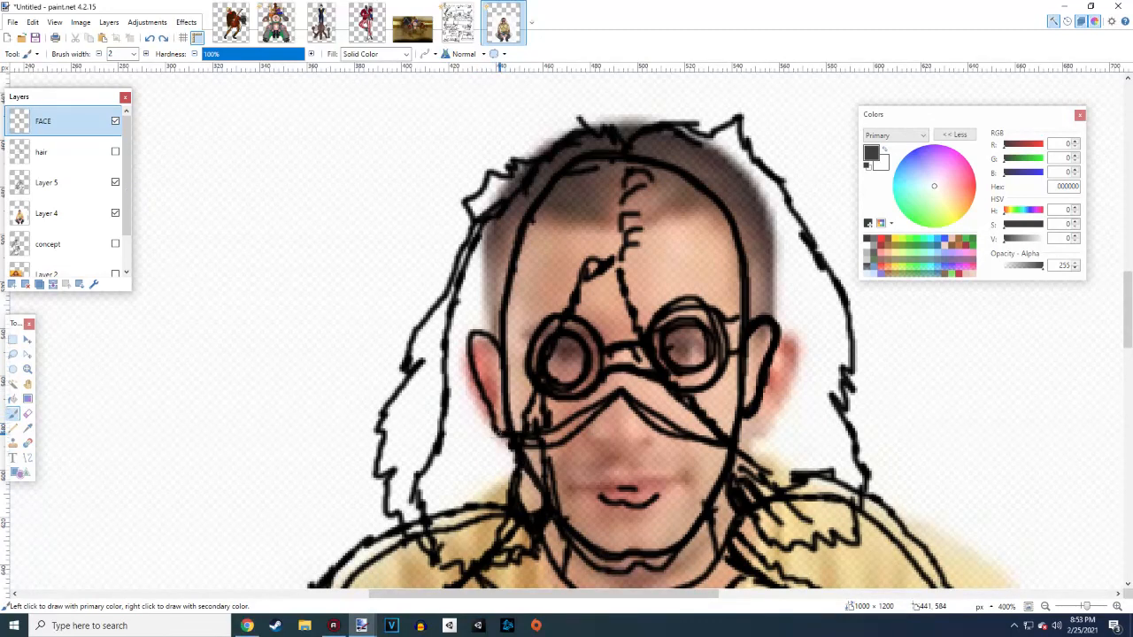
pyautogui.moveTo(489, 423)
pyautogui.mouseDown()
pyautogui.moveTo(462, 341)
pyautogui.moveTo(486, 327)
pyautogui.moveTo(528, 368)
pyautogui.mouseUp()
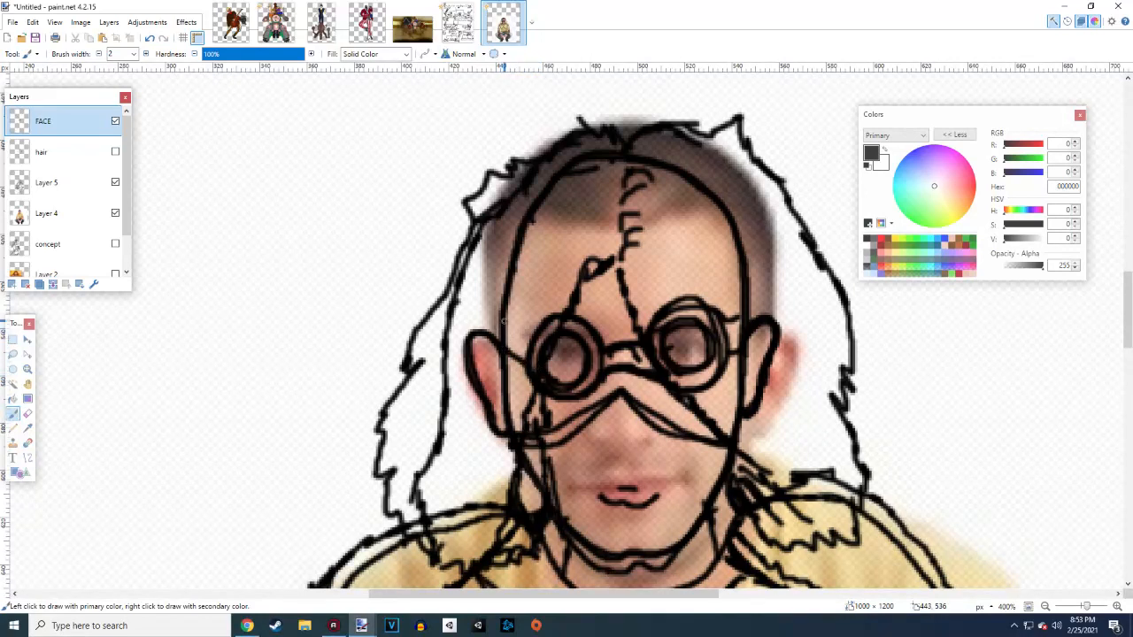
pyautogui.moveTo(503, 321); pyautogui.dragTo(539, 341)
pyautogui.click(115, 183)
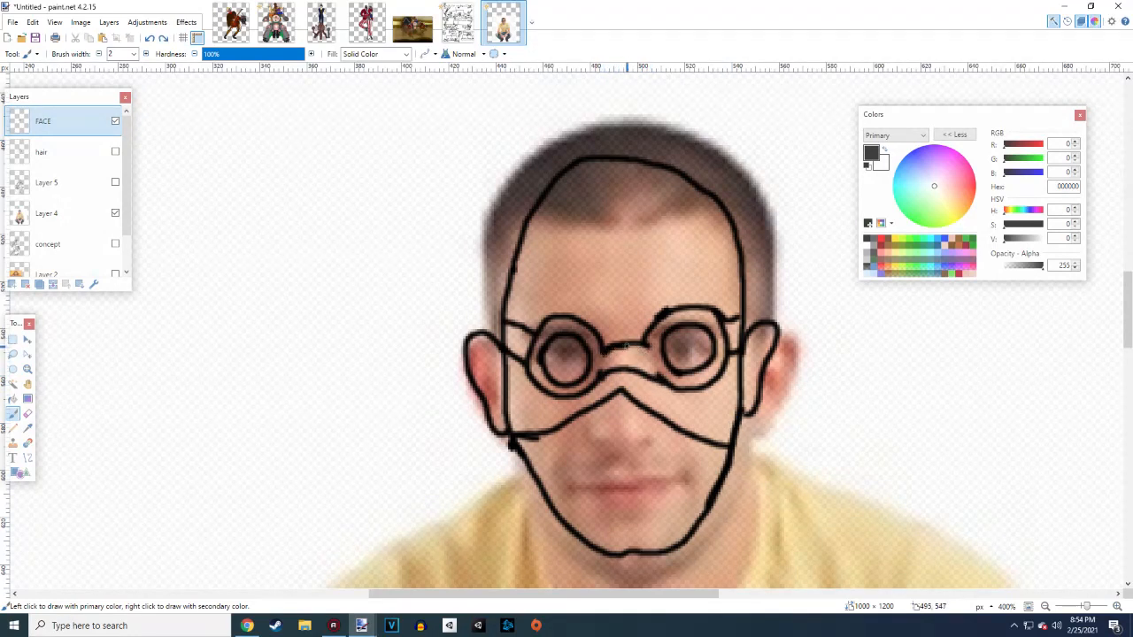
# Thicken the goggle bridge and the inner side of the rim opposite the knife, and show Layer 5 again
pyautogui.moveTo(645, 353); pyautogui.dragTo(662, 373)
pyautogui.moveTo(602, 352)
pyautogui.mouseDown()
pyautogui.moveTo(601, 372)
pyautogui.moveTo(642, 353)
pyautogui.moveTo(662, 379)
pyautogui.mouseUp()
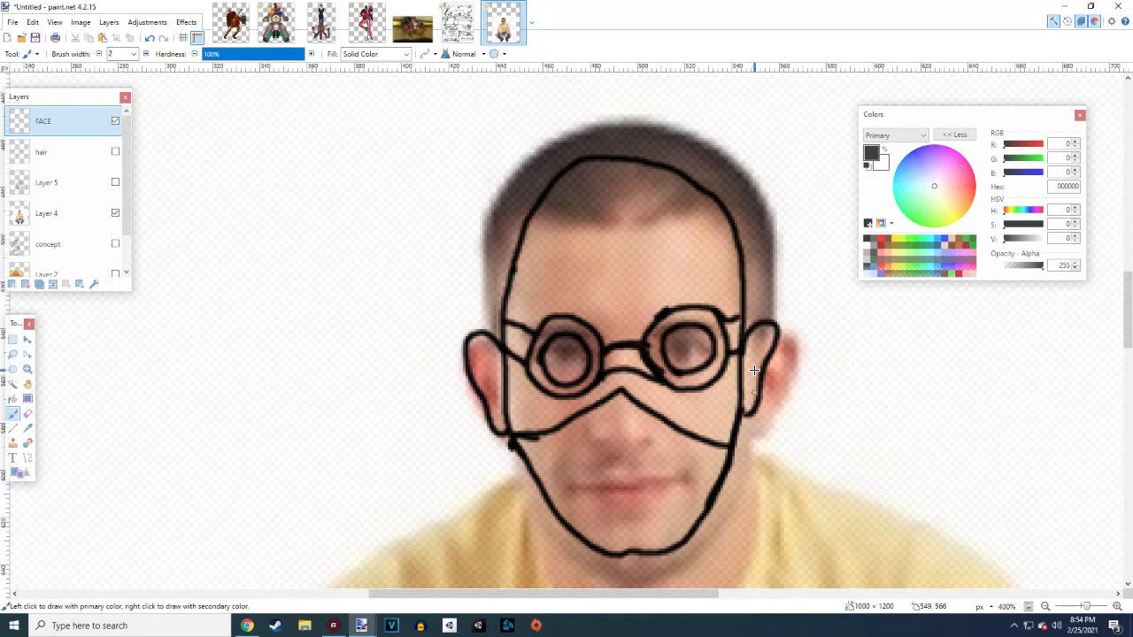
pyautogui.click(115, 182)
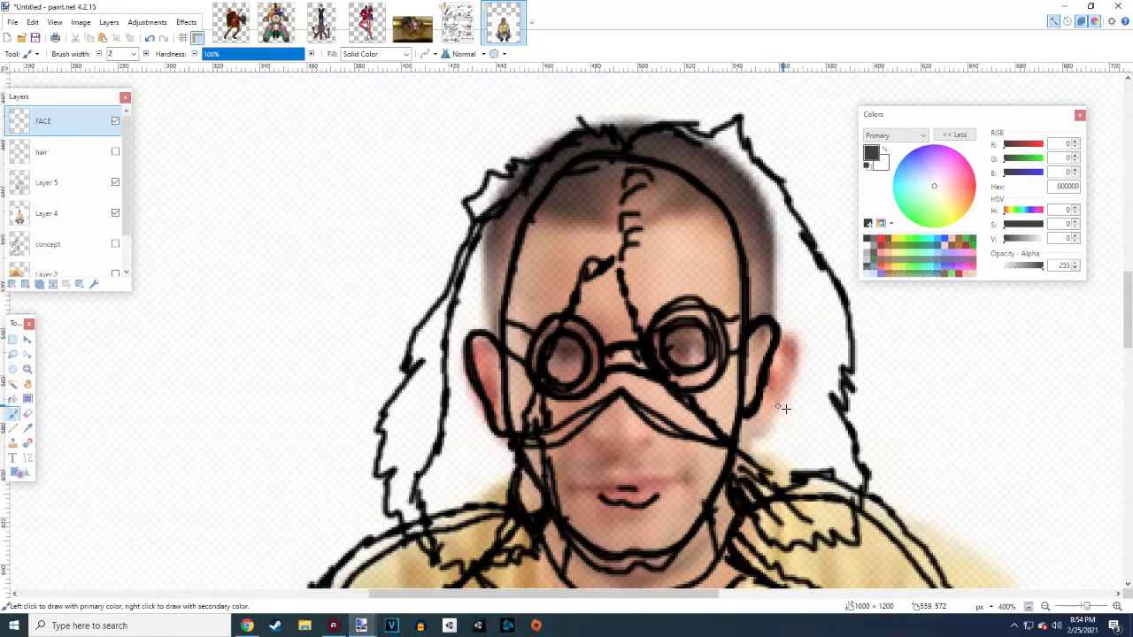
pyautogui.scroll(-3, 777, 408)
pyautogui.scroll(-3, 705, 431)
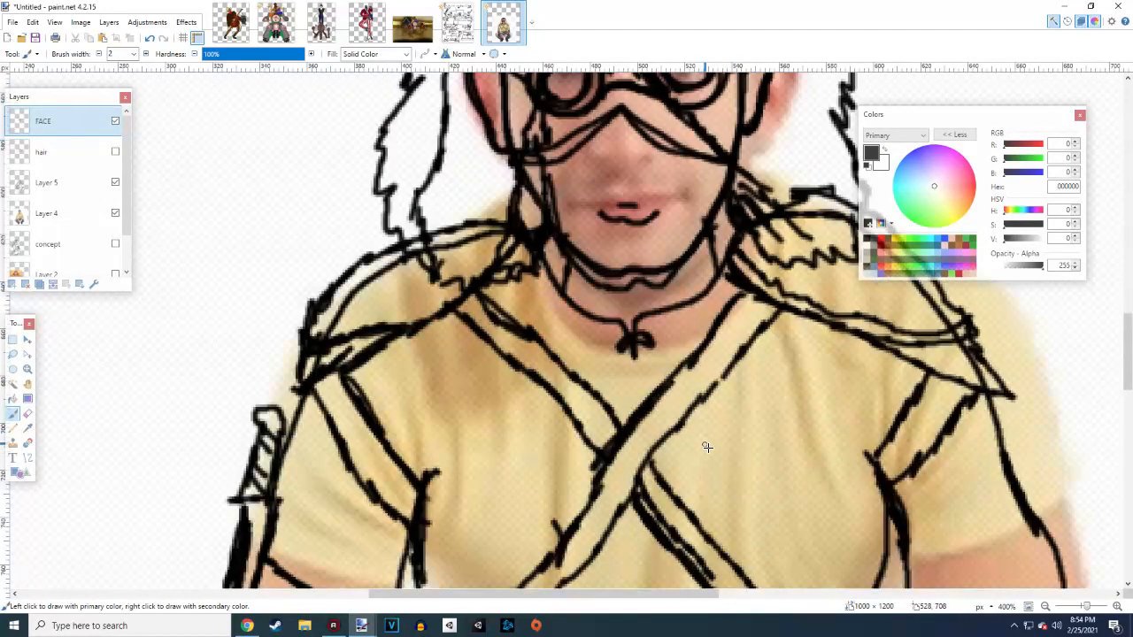
# Show the hair layer and check the clean head line work with Layer 5 hidden, ending with Layer 5 visible again
pyautogui.scroll(3, 705, 443)
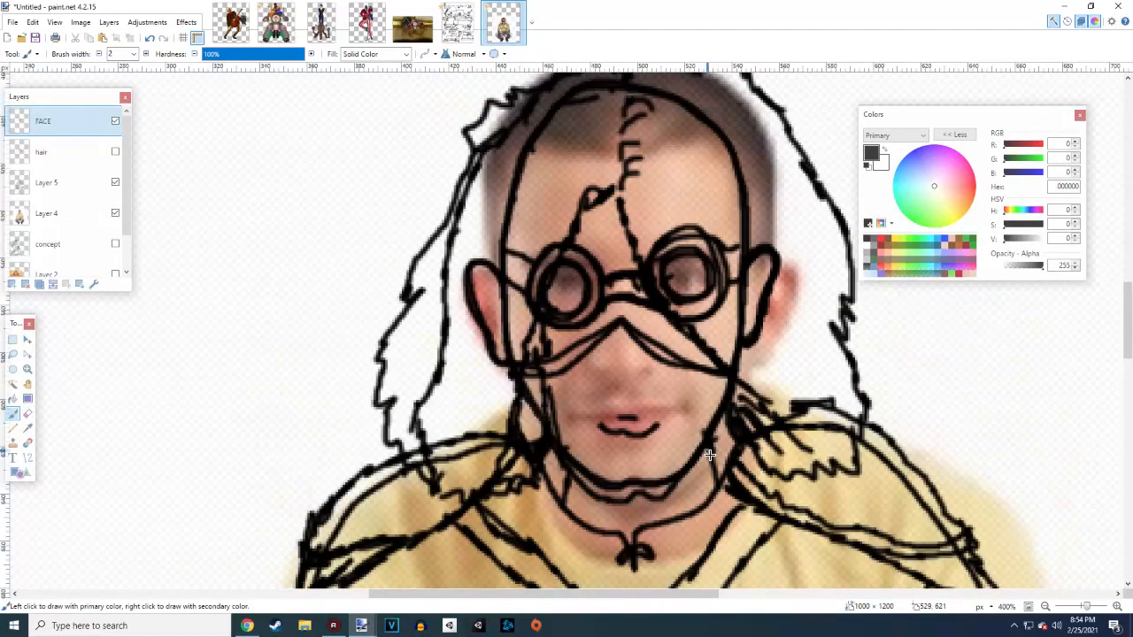
pyautogui.click(115, 154)
pyautogui.click(115, 182)
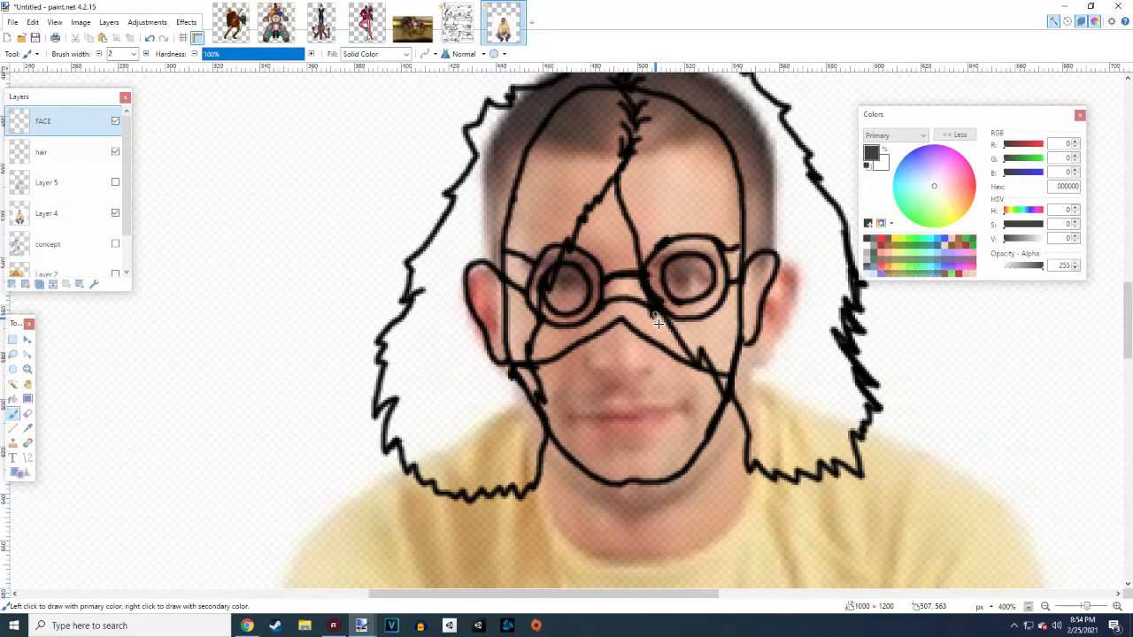
pyautogui.scroll(-2, 663, 349)
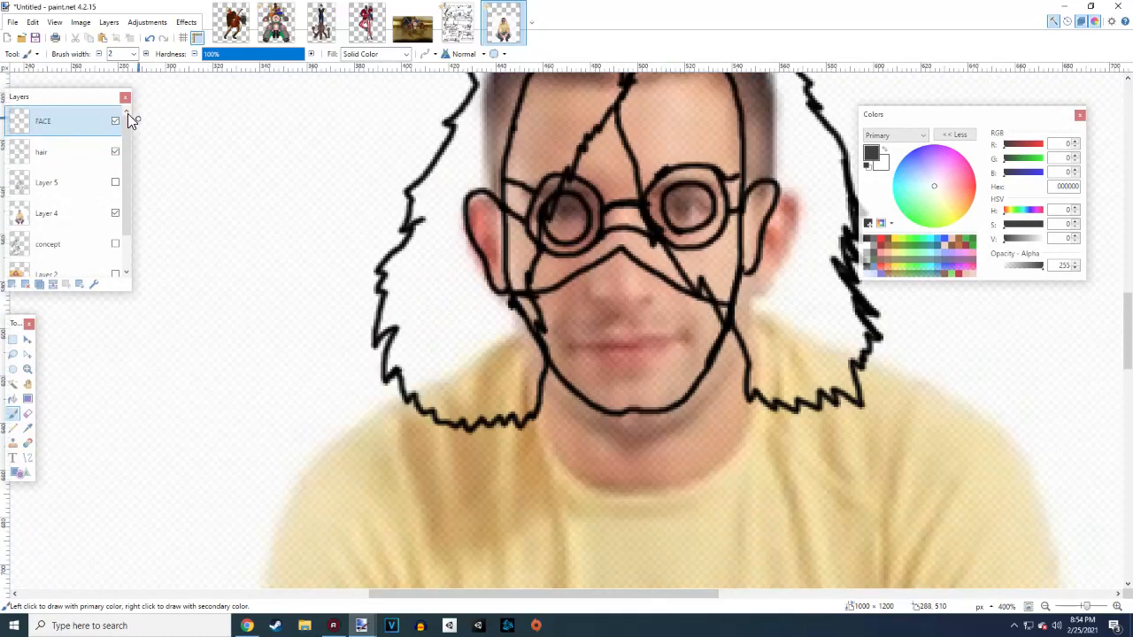
pyautogui.click(115, 181)
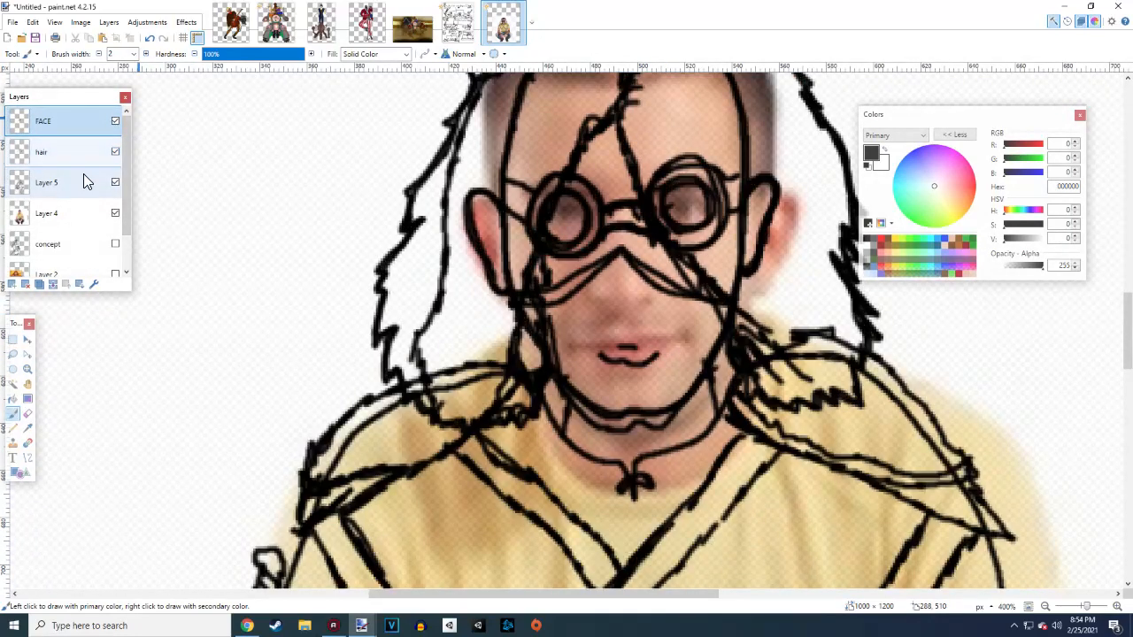
# Rename Layer 5 as ROUGH DRAFT
pyautogui.doubleClick(83, 181)
pyautogui.write('R')
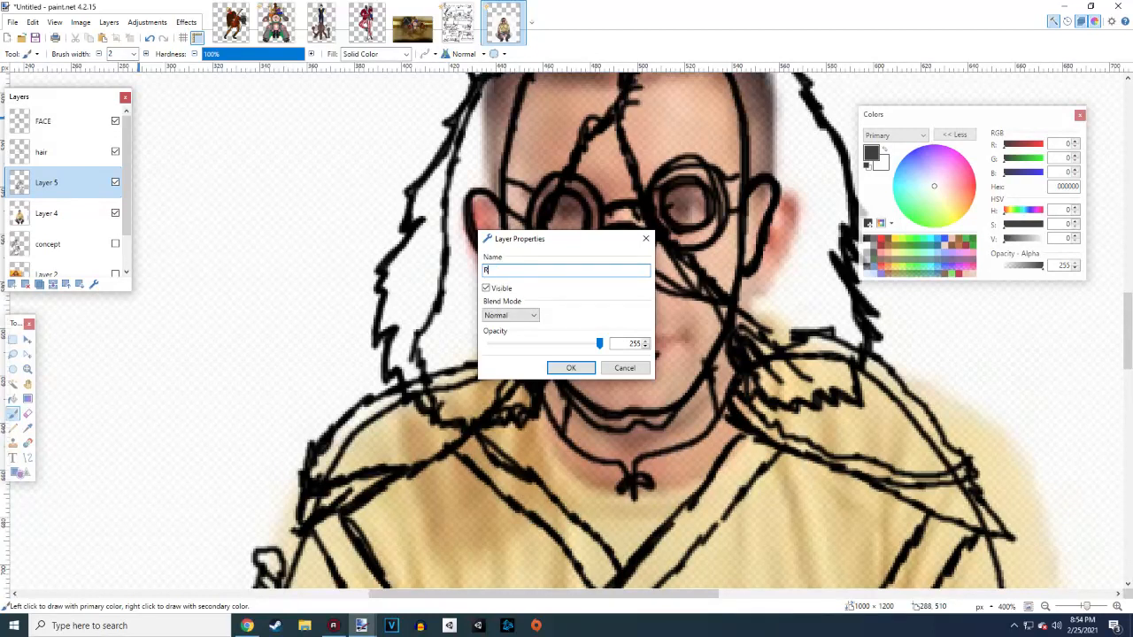
pyautogui.write('OUGH DRAFT')
pyautogui.click(573, 369)
# Hide the hair and FACE layers, leaving the ROUGH DRAFT sketch displayed over the full pose photo
pyautogui.scroll(-5, 617, 370)
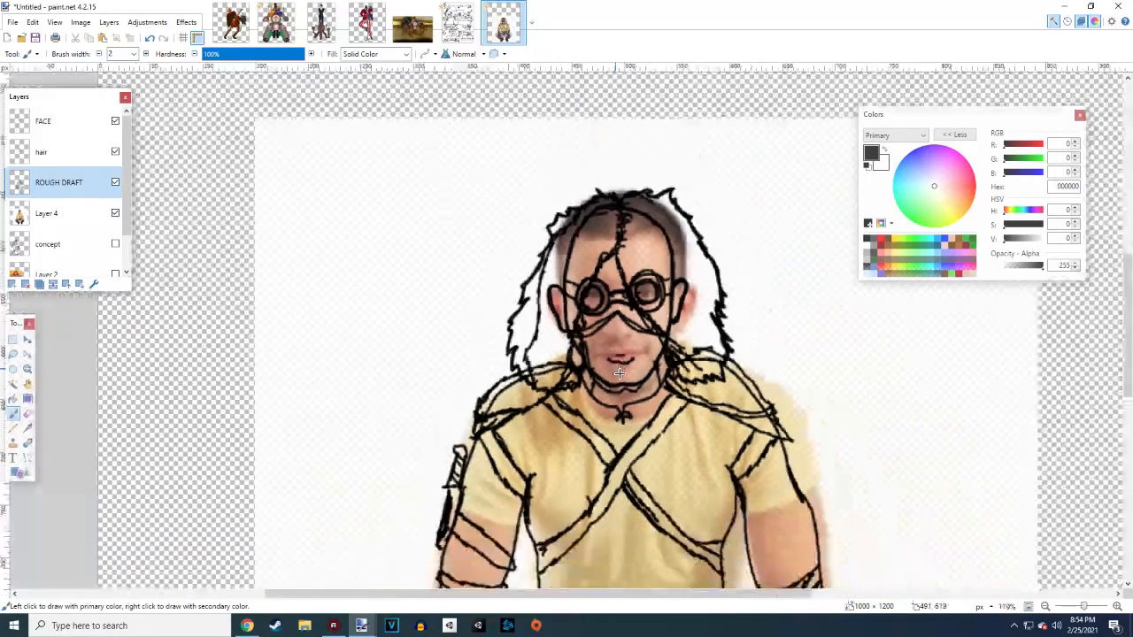
pyautogui.scroll(-1, 619, 373)
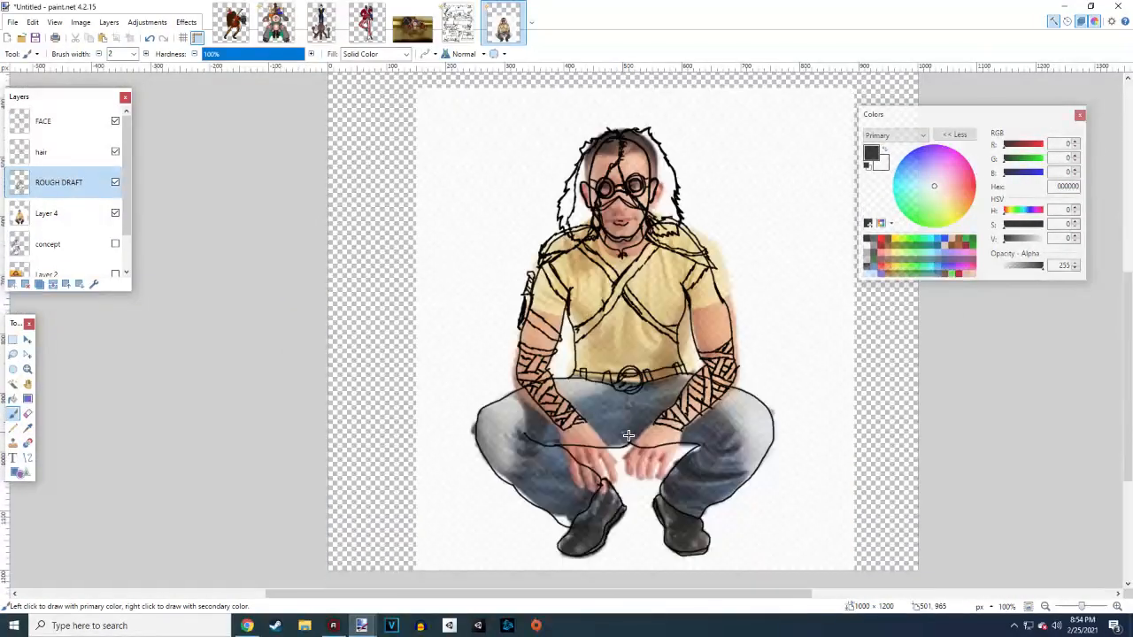
pyautogui.scroll(-2, 632, 435)
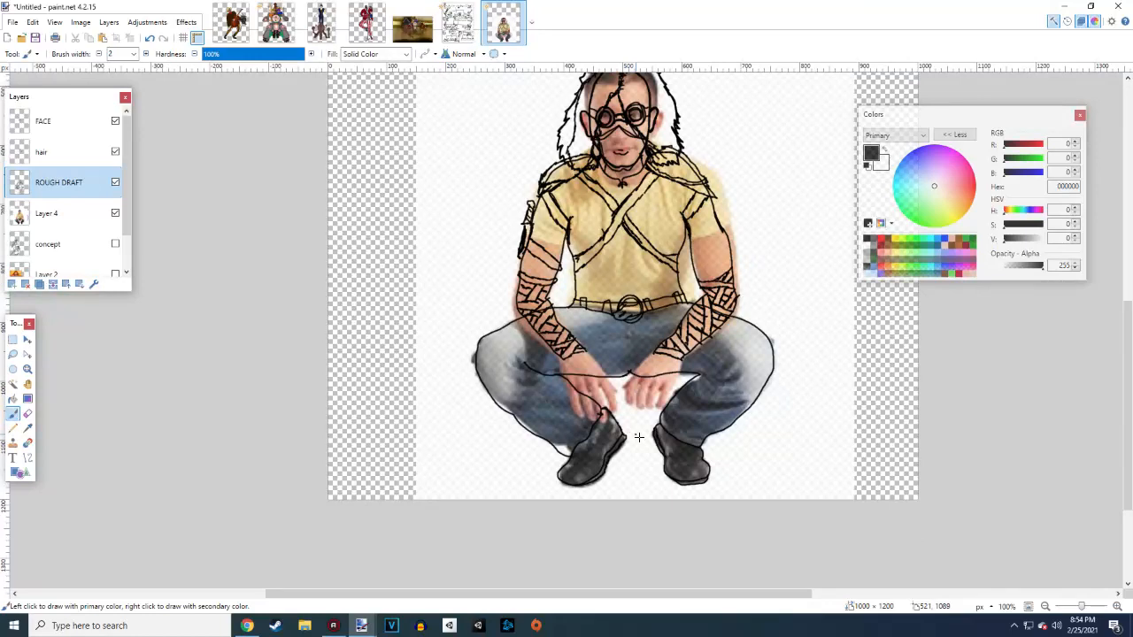
pyautogui.scroll(3, 638, 435)
pyautogui.scroll(-3, 638, 436)
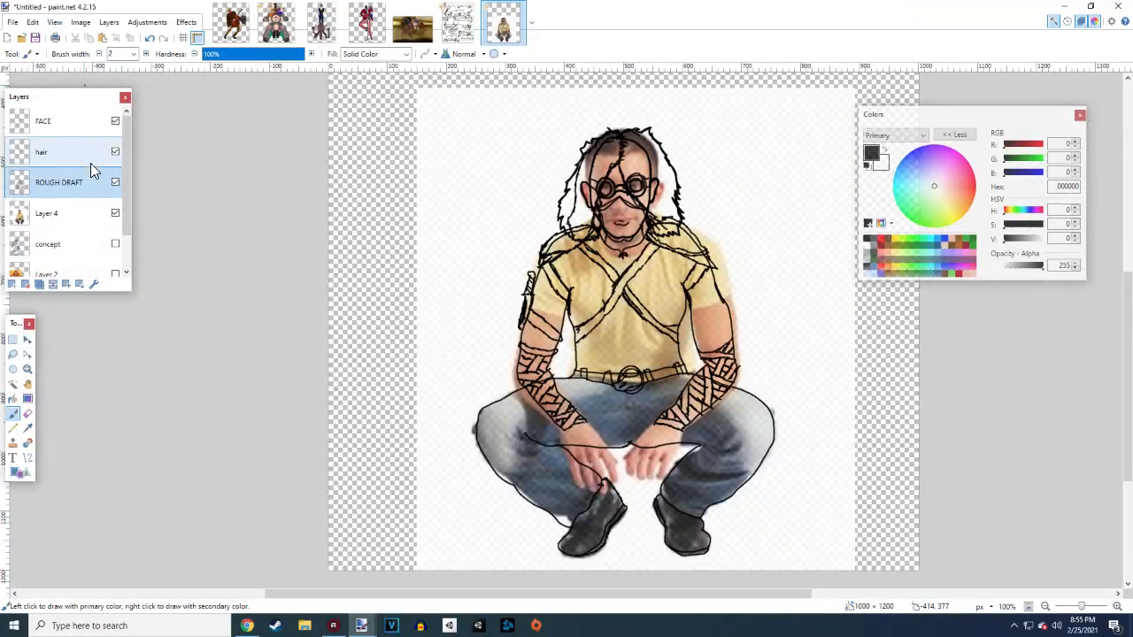
pyautogui.click(115, 151)
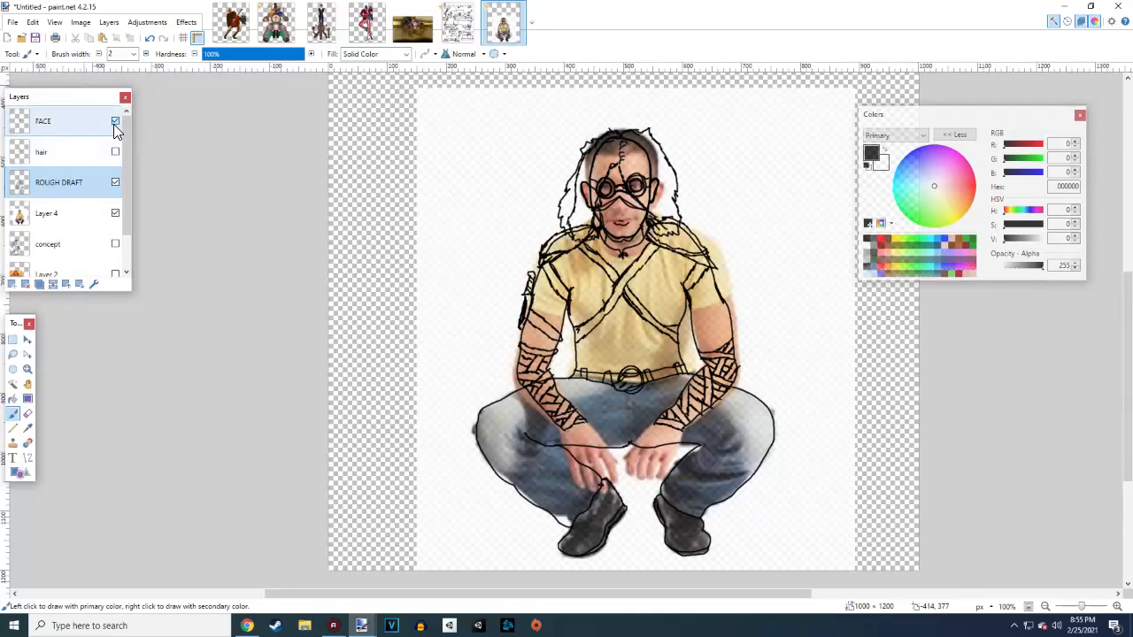
pyautogui.click(115, 121)
# Save the untitled drawing as Nadia in paint.net (*.pdn) format in the Fallout Brotherhood folder
pyautogui.click(11, 23)
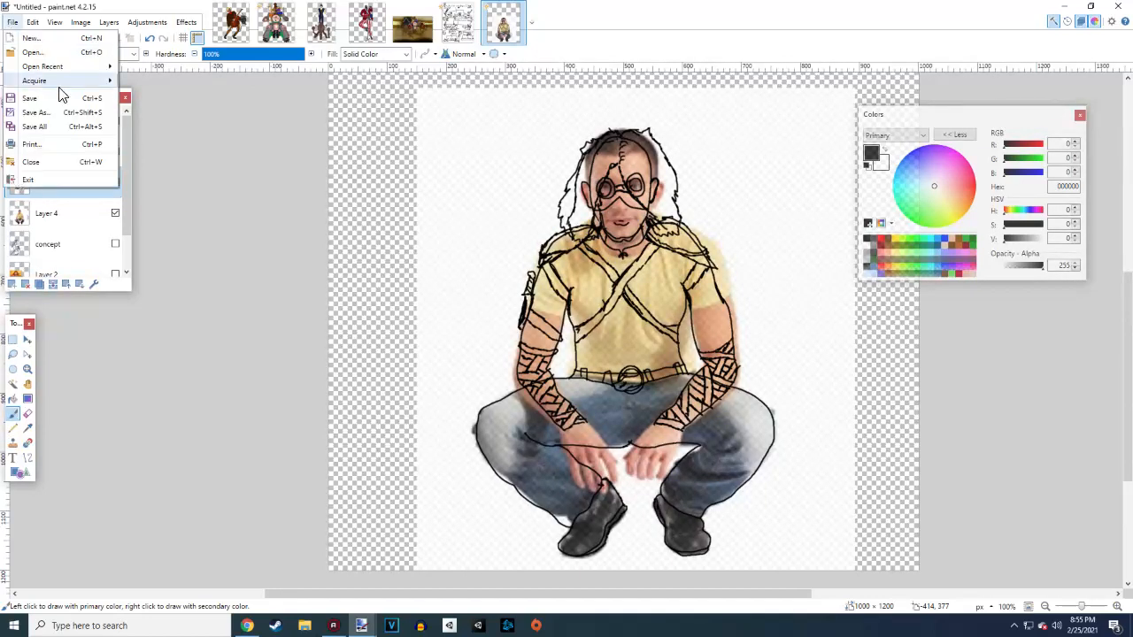
pyautogui.click(37, 128)
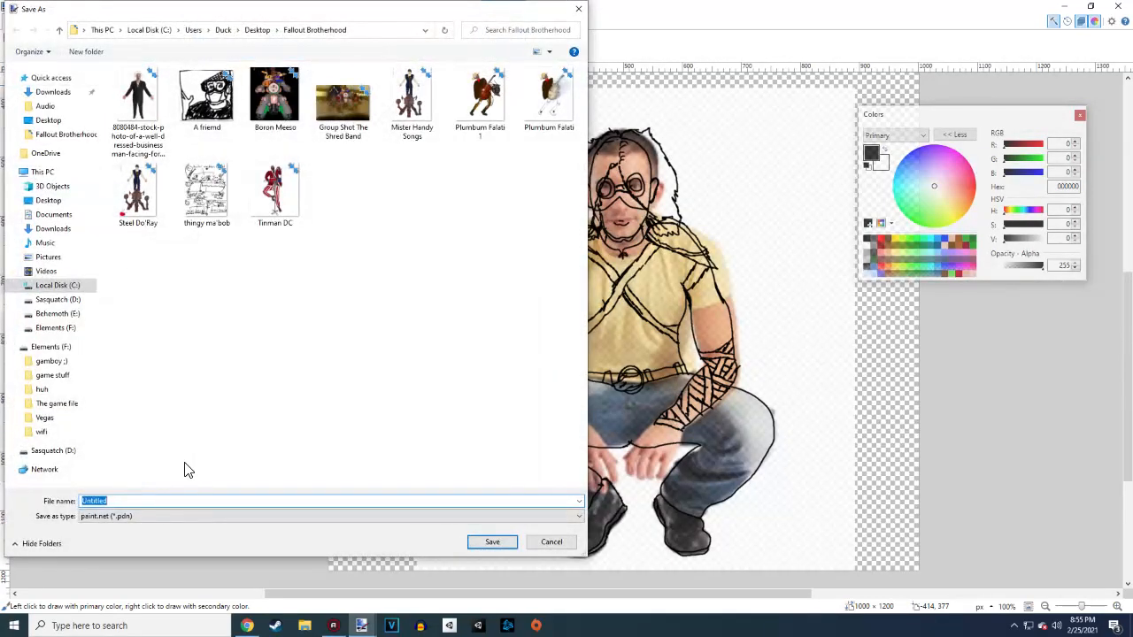
pyautogui.write('nADIA')
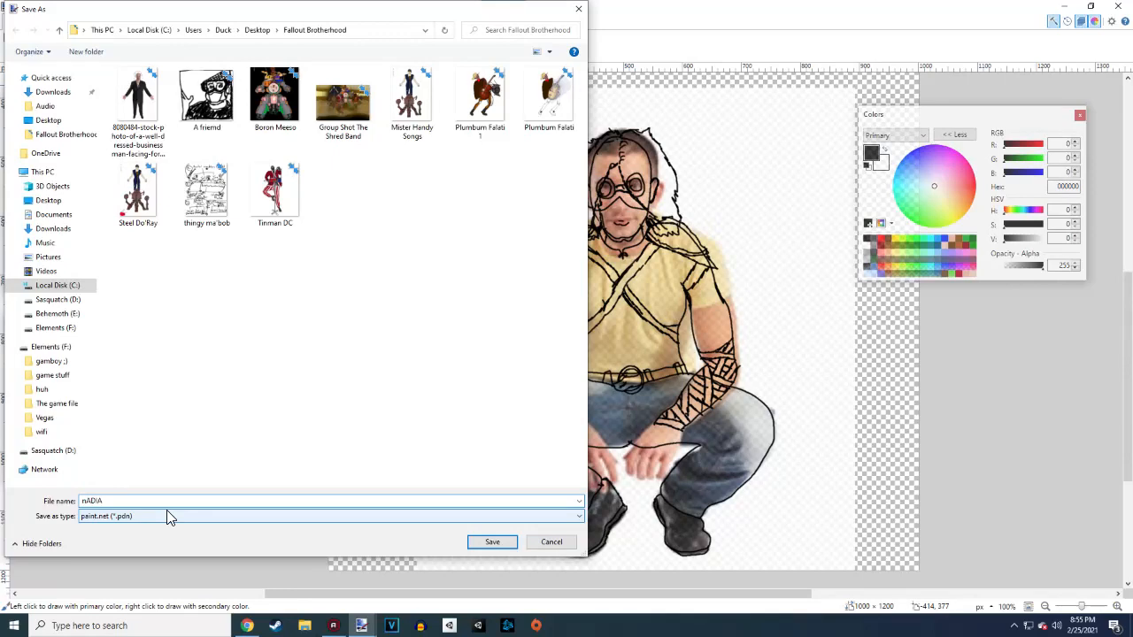
pyautogui.press('BackSpace')
pyautogui.press('BackSpace')
pyautogui.press('BackSpace')
pyautogui.press('BackSpace')
pyautogui.press('BackSpace')
pyautogui.write('Nadia')
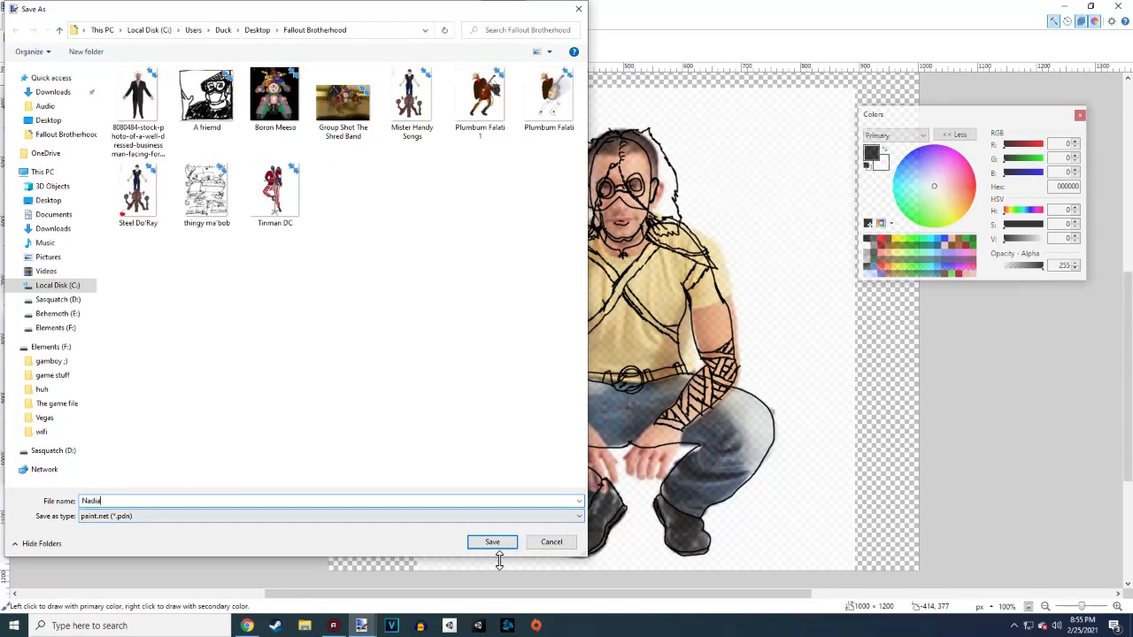
pyautogui.click(492, 541)
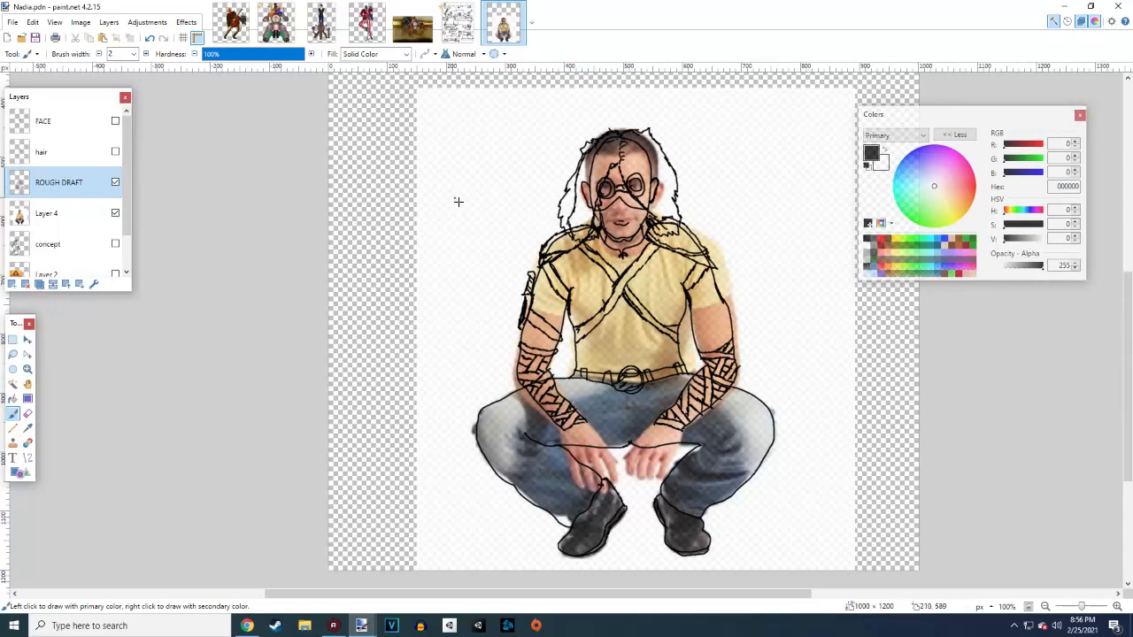
# Look at the open Group Shot The Shred Band image and return to the Nadia drawing
pyautogui.click(412, 27)
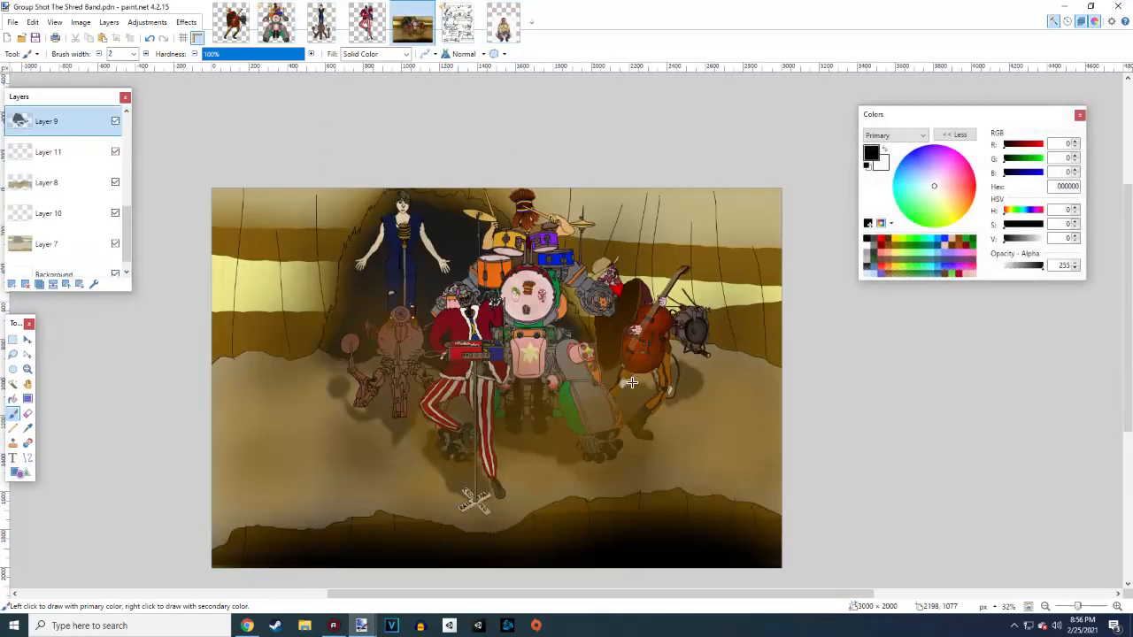
pyautogui.click(501, 39)
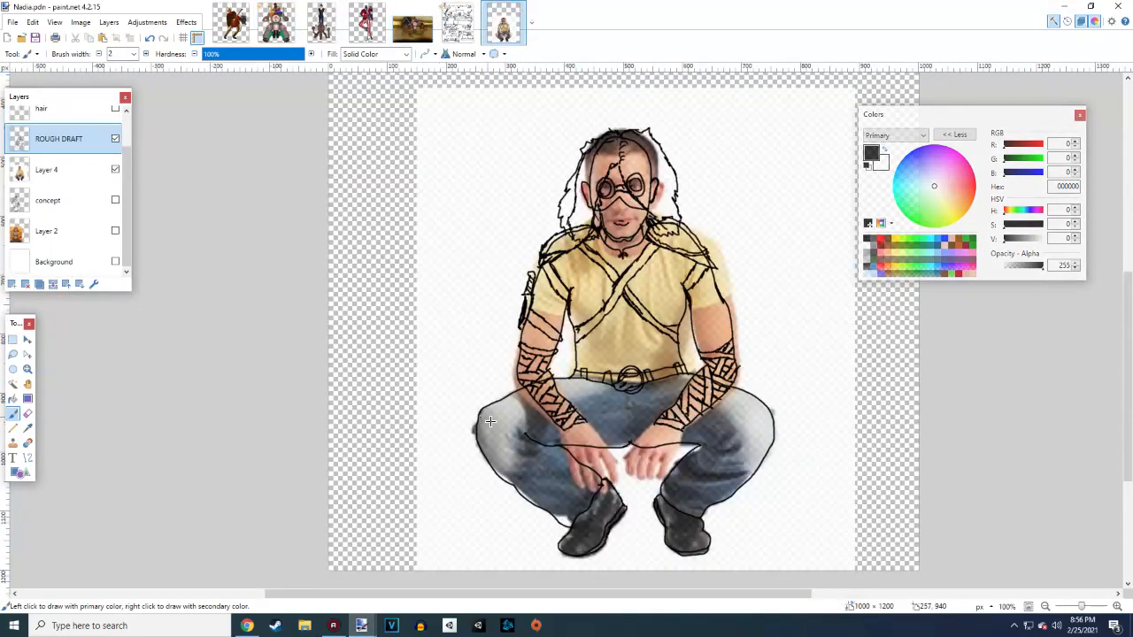